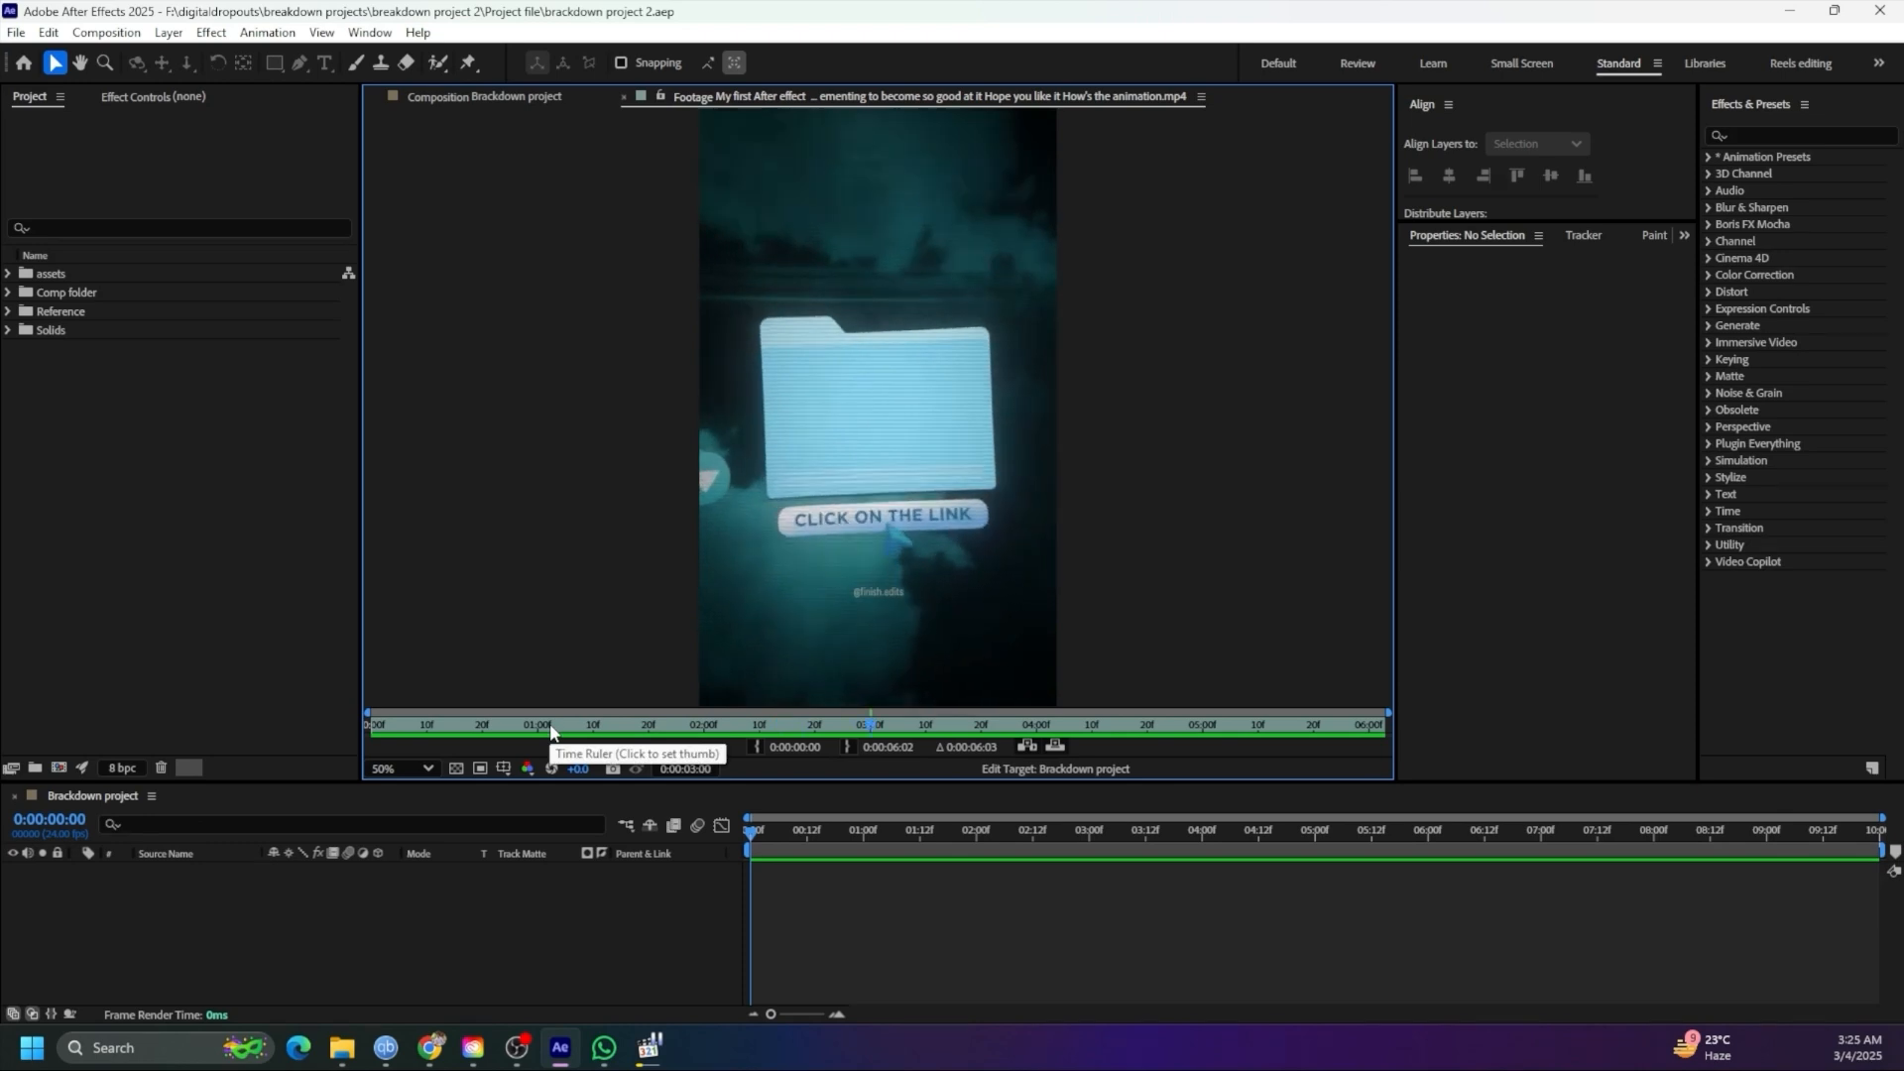
Scrub through the opening of the reference footage and return to the Brackdown project composition
left_click(539, 726)
left_click(389, 725)
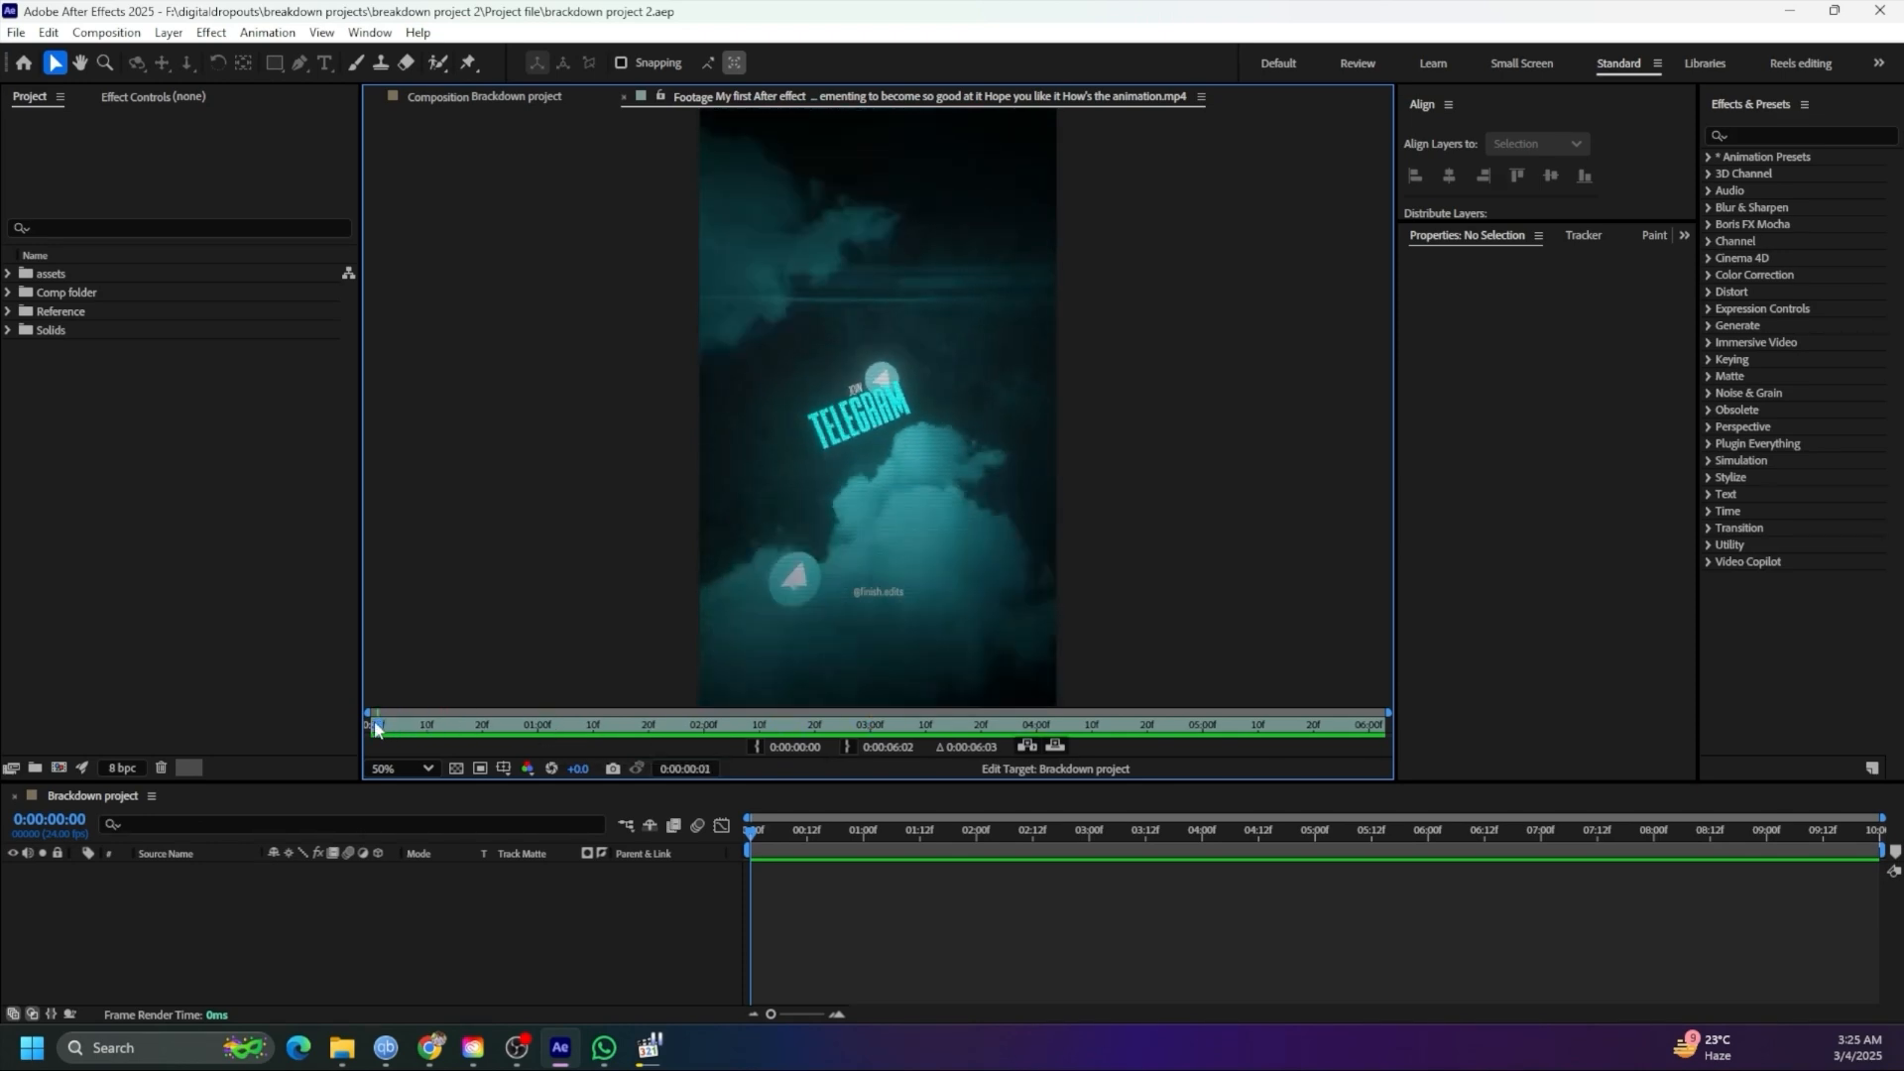
left_click_drag(375, 725, 372, 725)
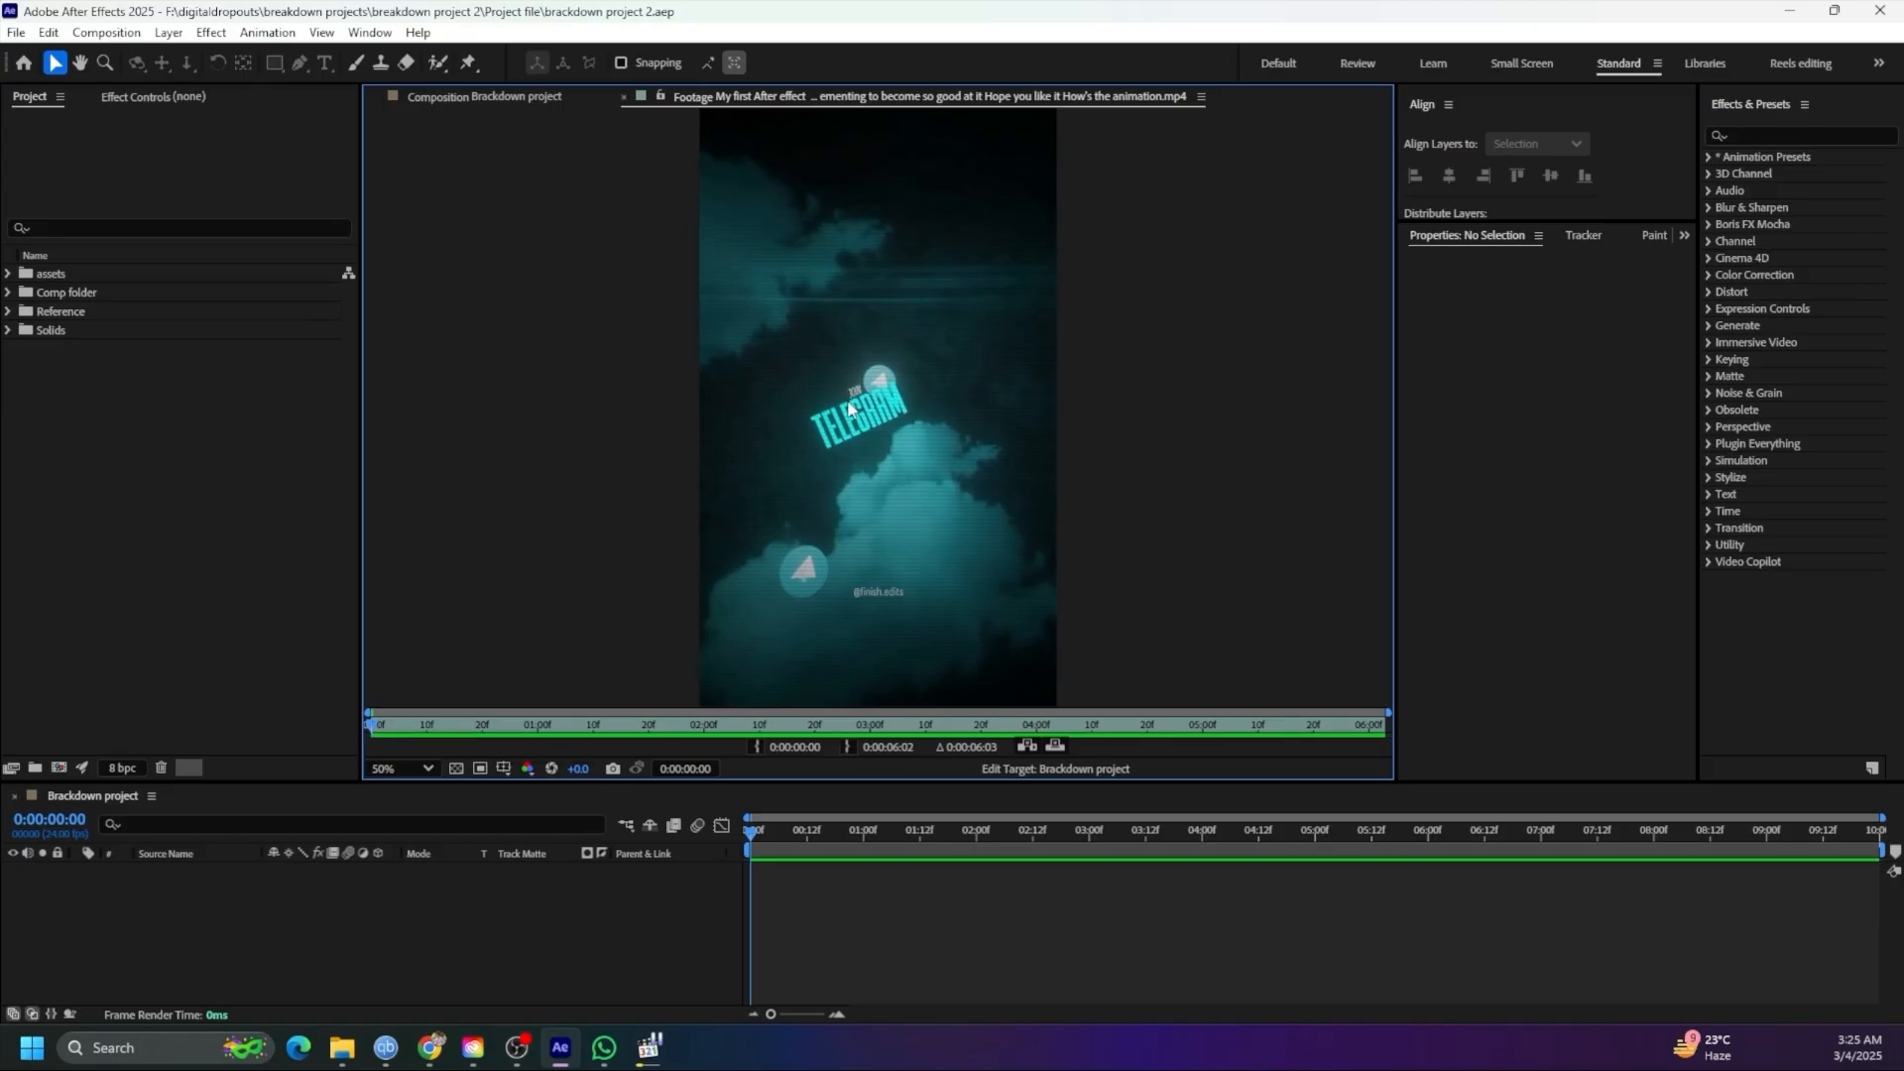
left_click_drag(387, 726, 438, 729)
left_click(474, 98)
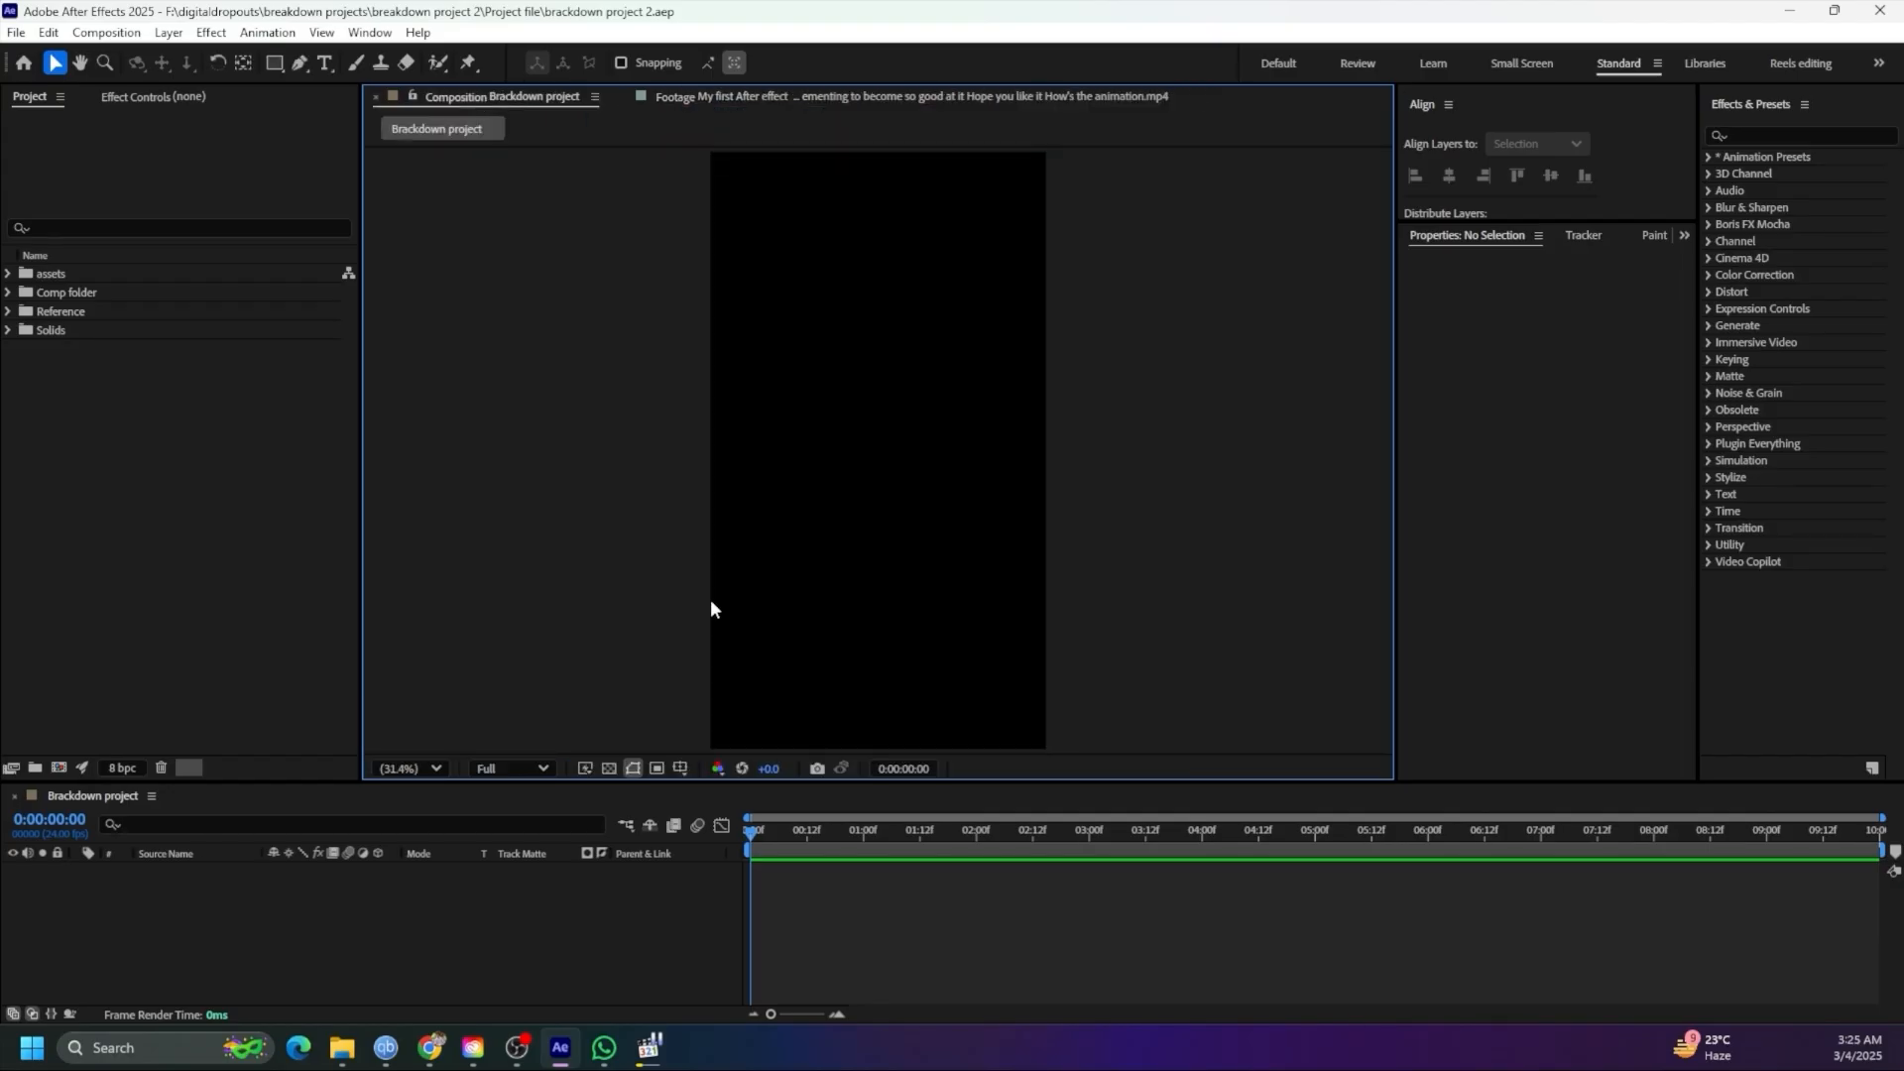
right_click(474, 918)
left_click(359, 891)
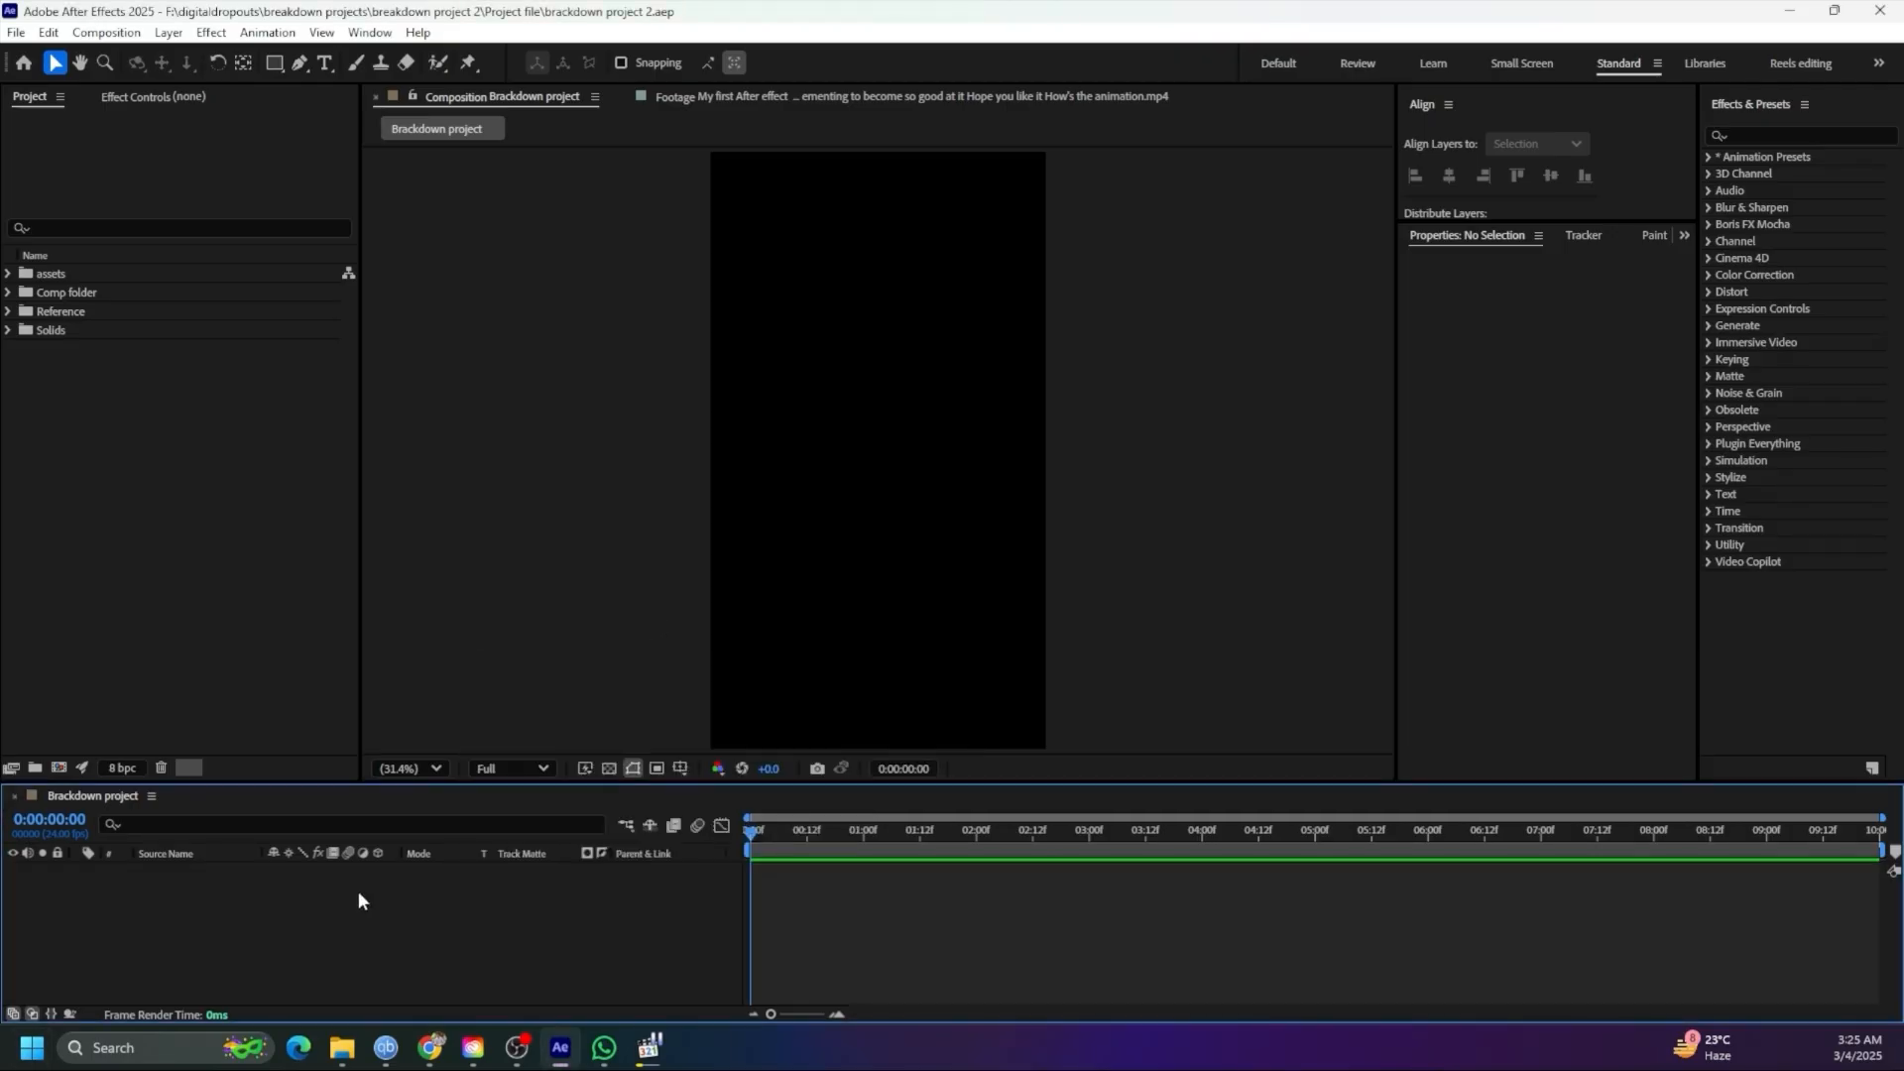
right_click(359, 890)
mouse_move(473, 646)
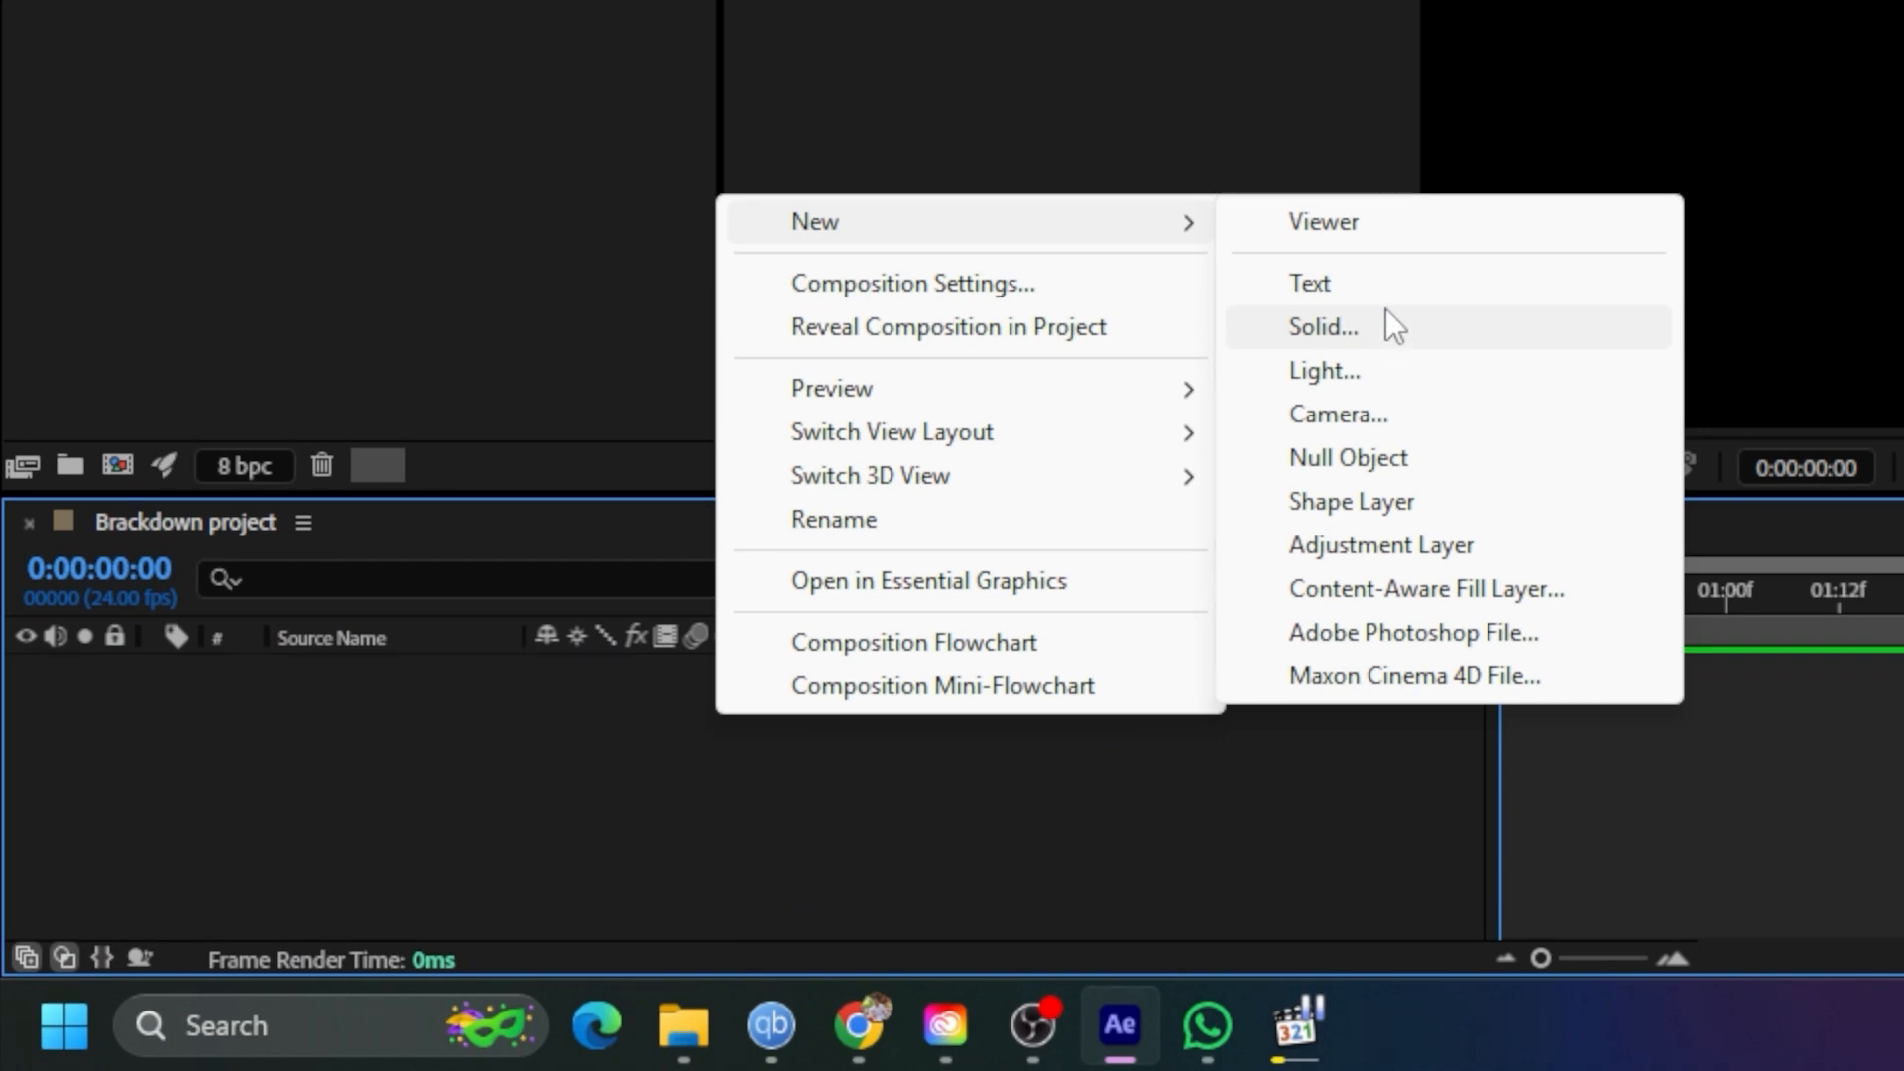
left_click(1385, 308)
left_click(987, 565)
Create a text layer reading TELEGRAM in the composition and increase its font size
right_click(1071, 673)
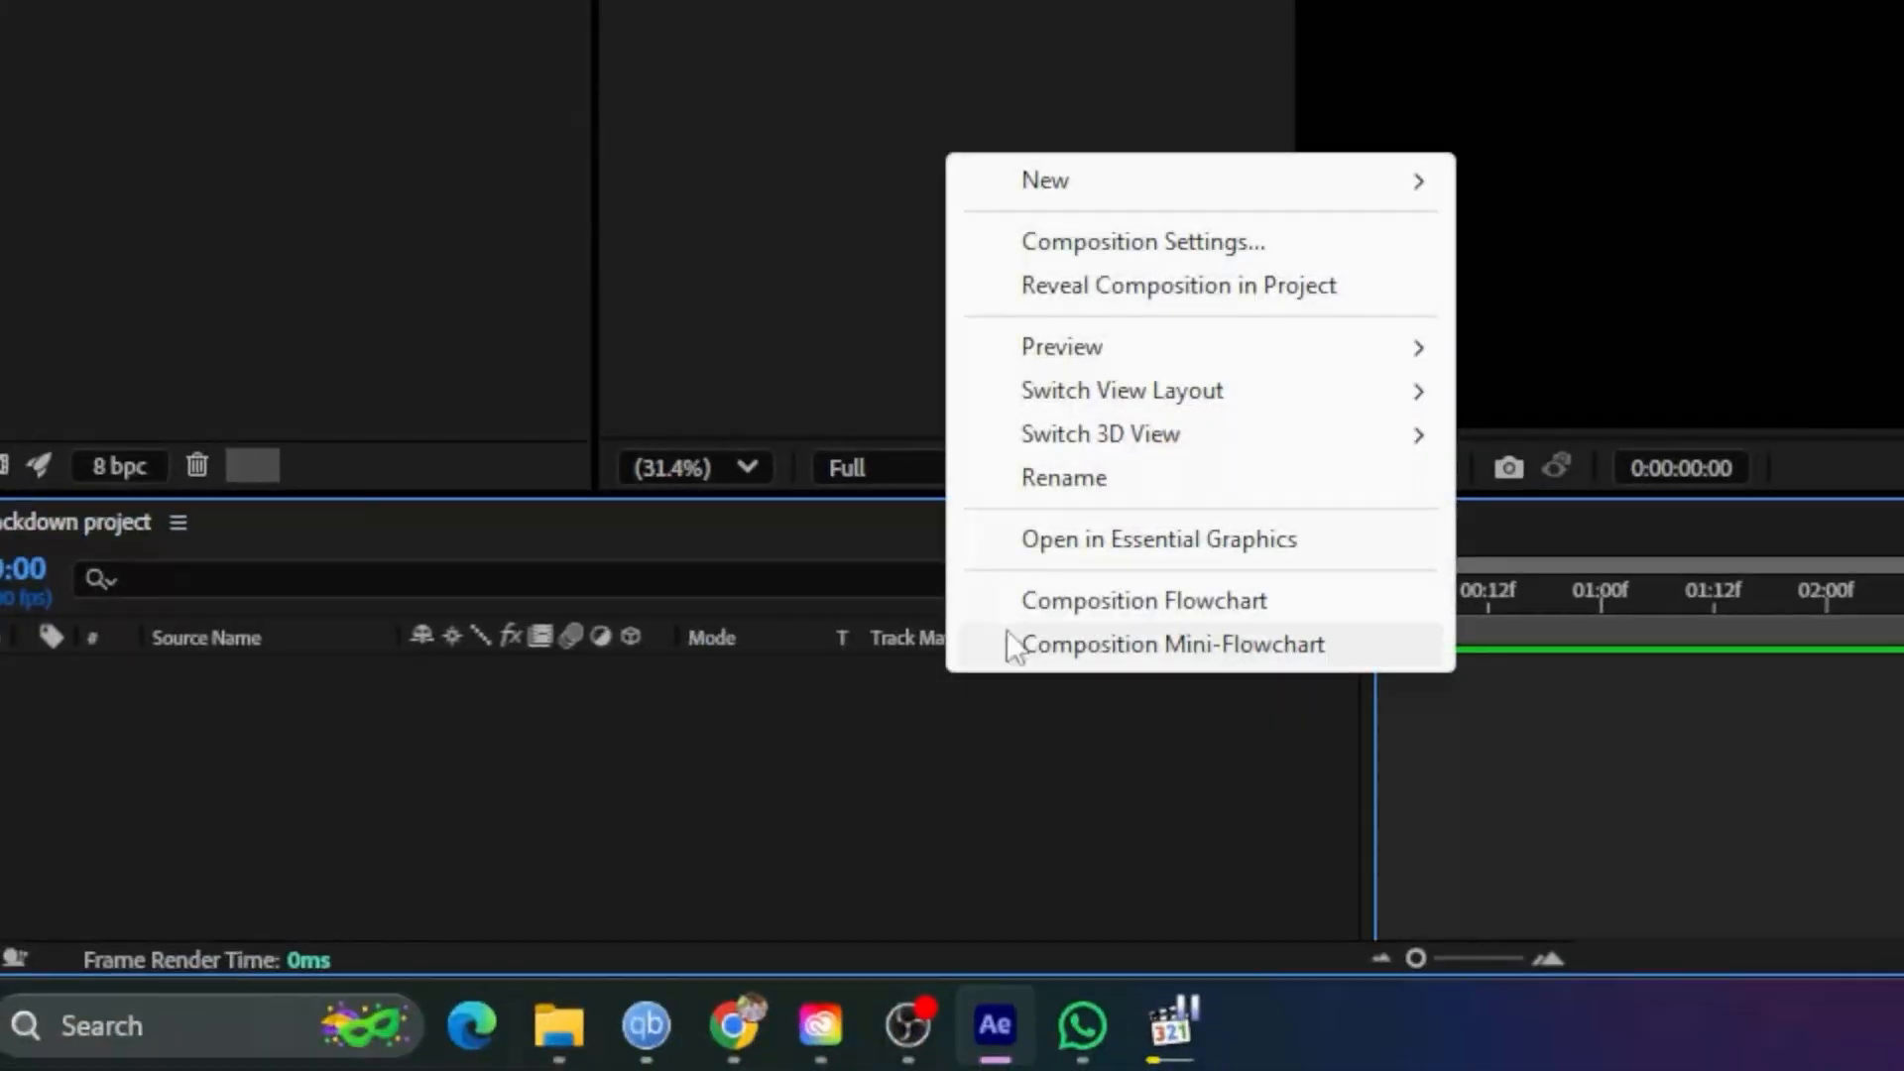
mouse_move(1210, 193)
left_click(1547, 242)
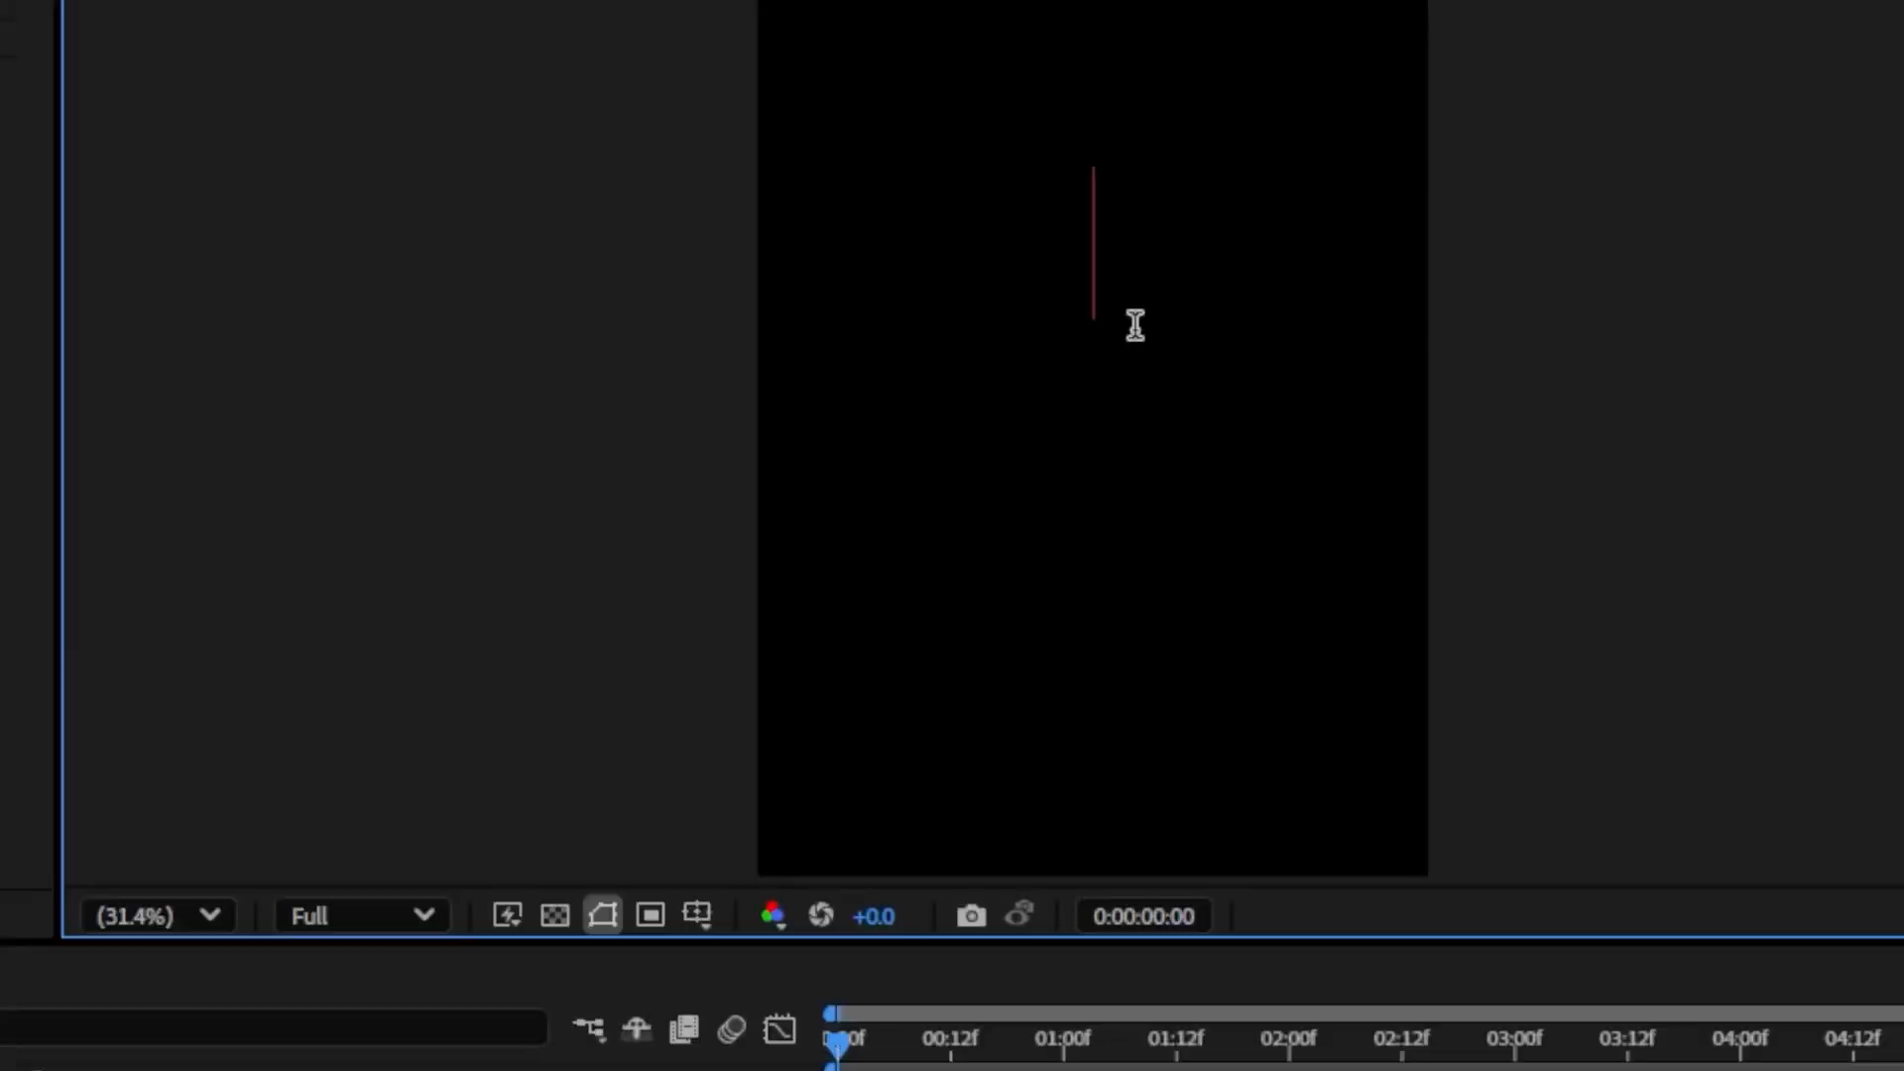
type("T")
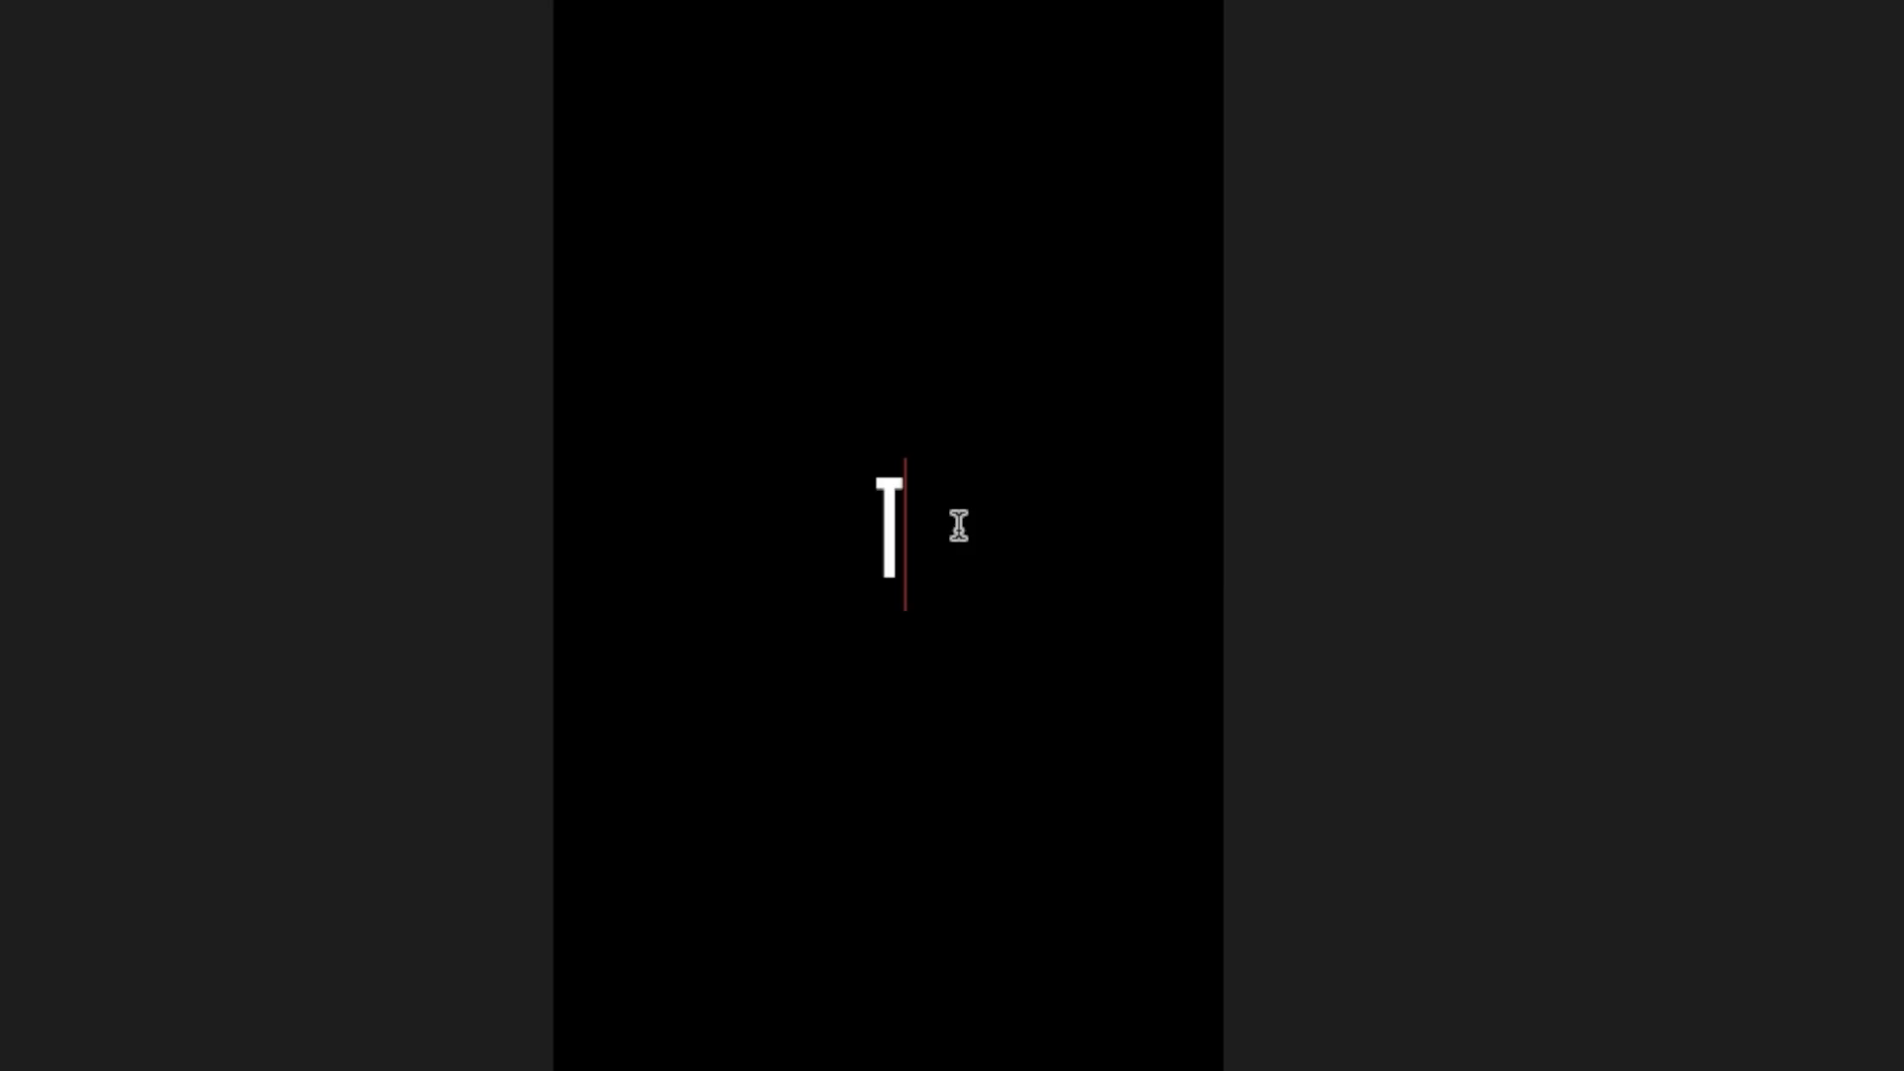
type("ELEG")
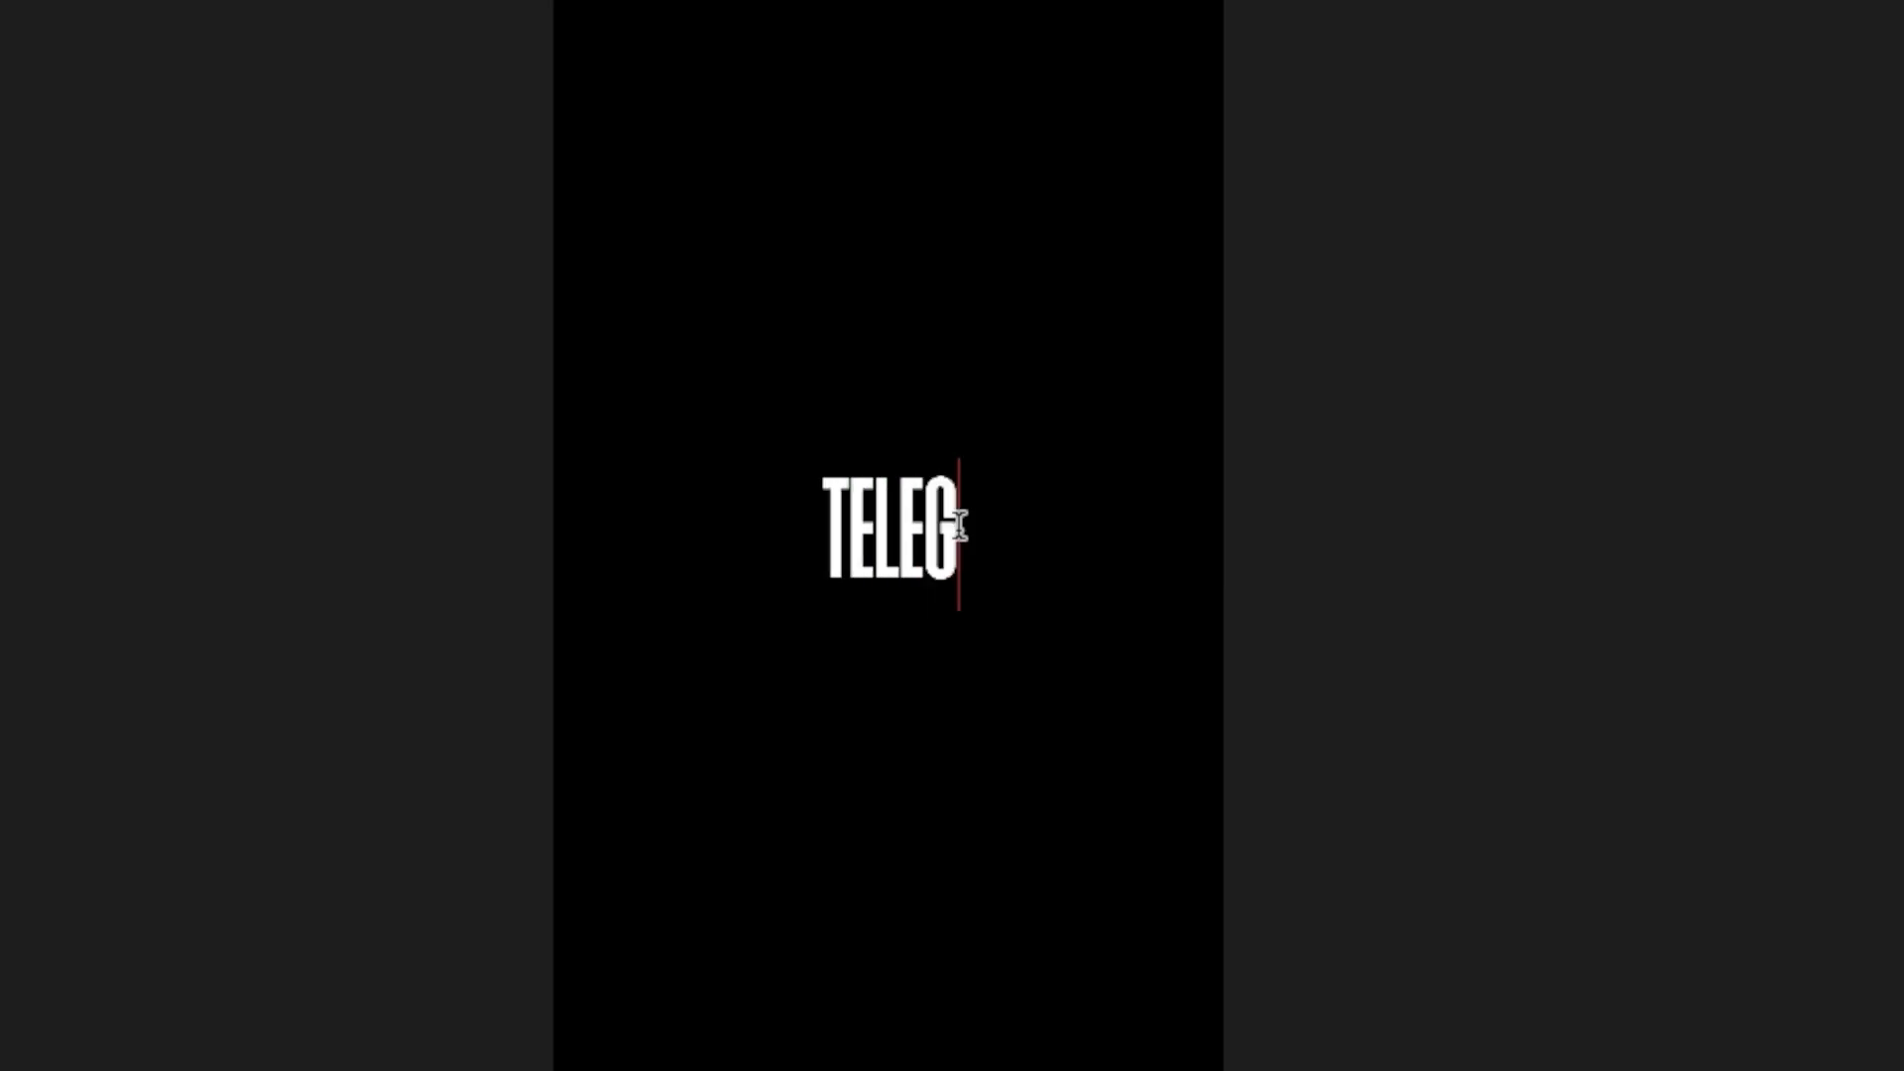
type("RAM")
key("ctrl+Return")
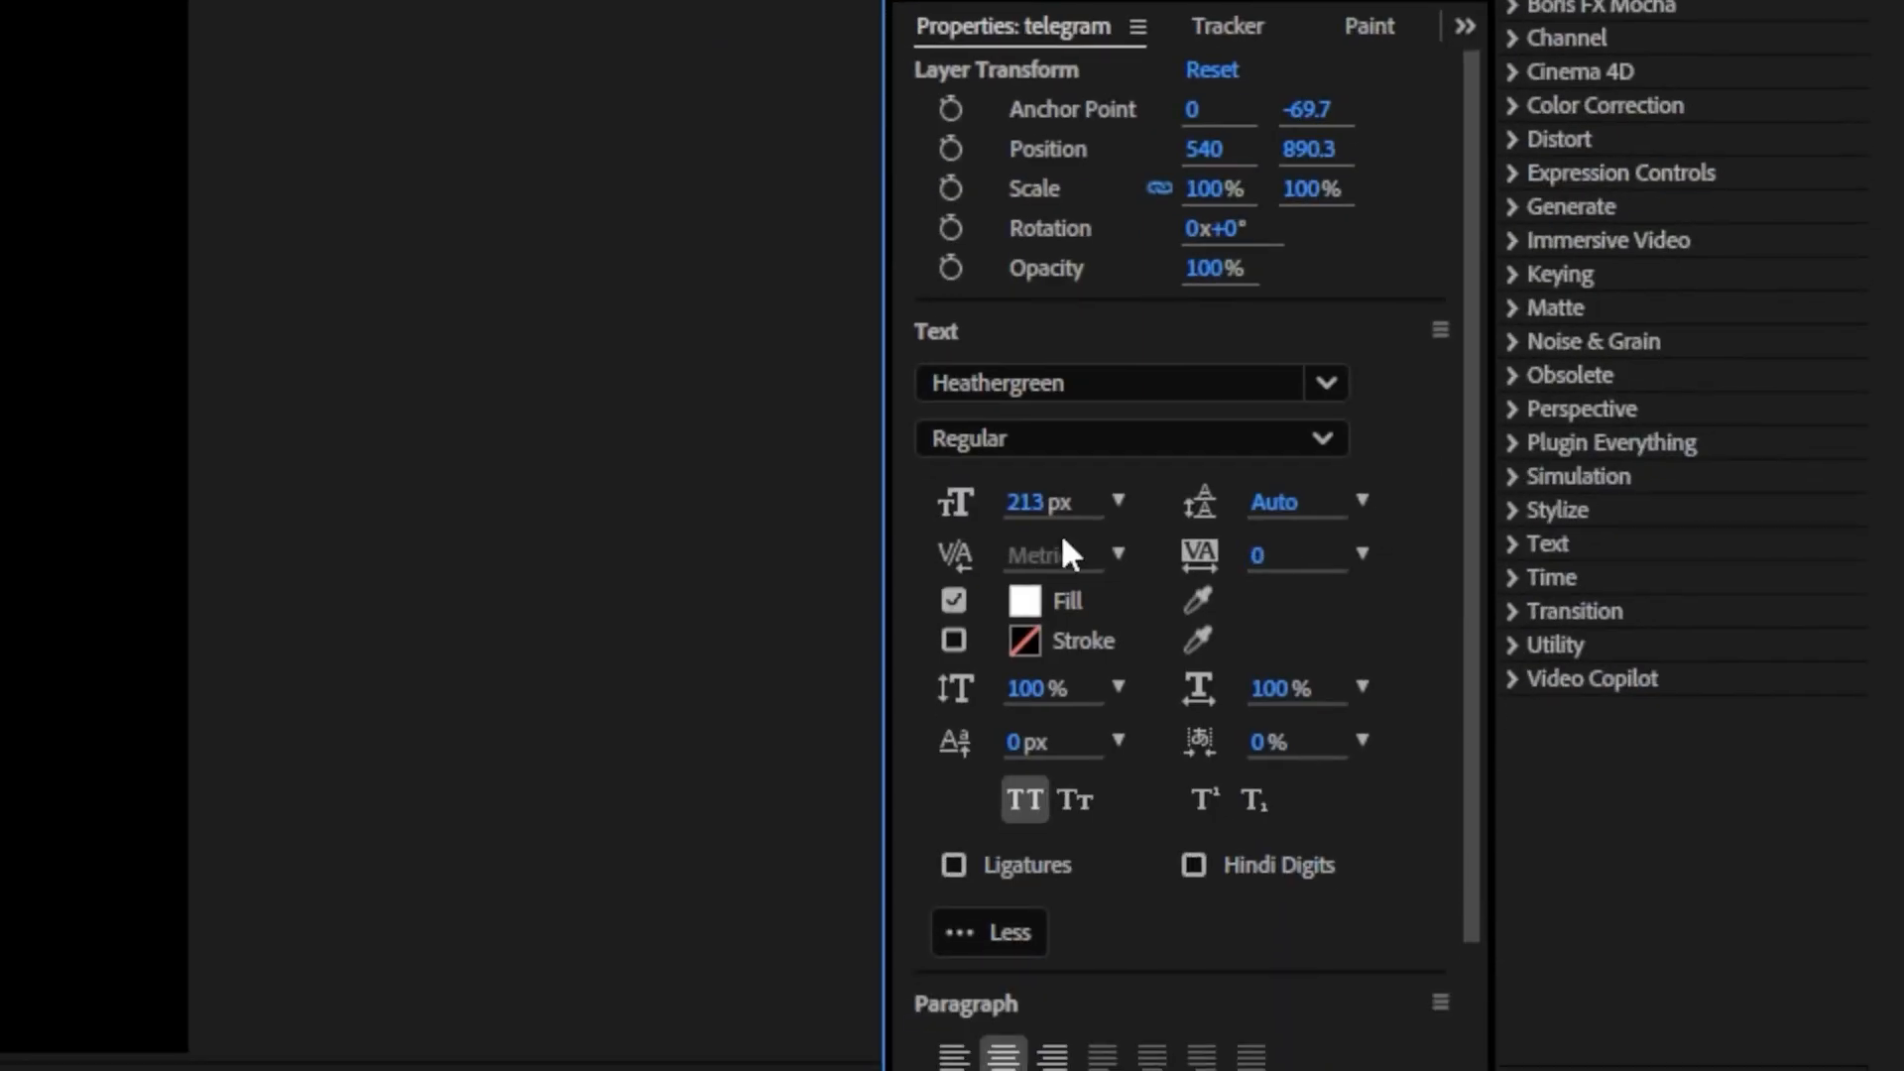
left_click_drag(1032, 512, 1143, 515)
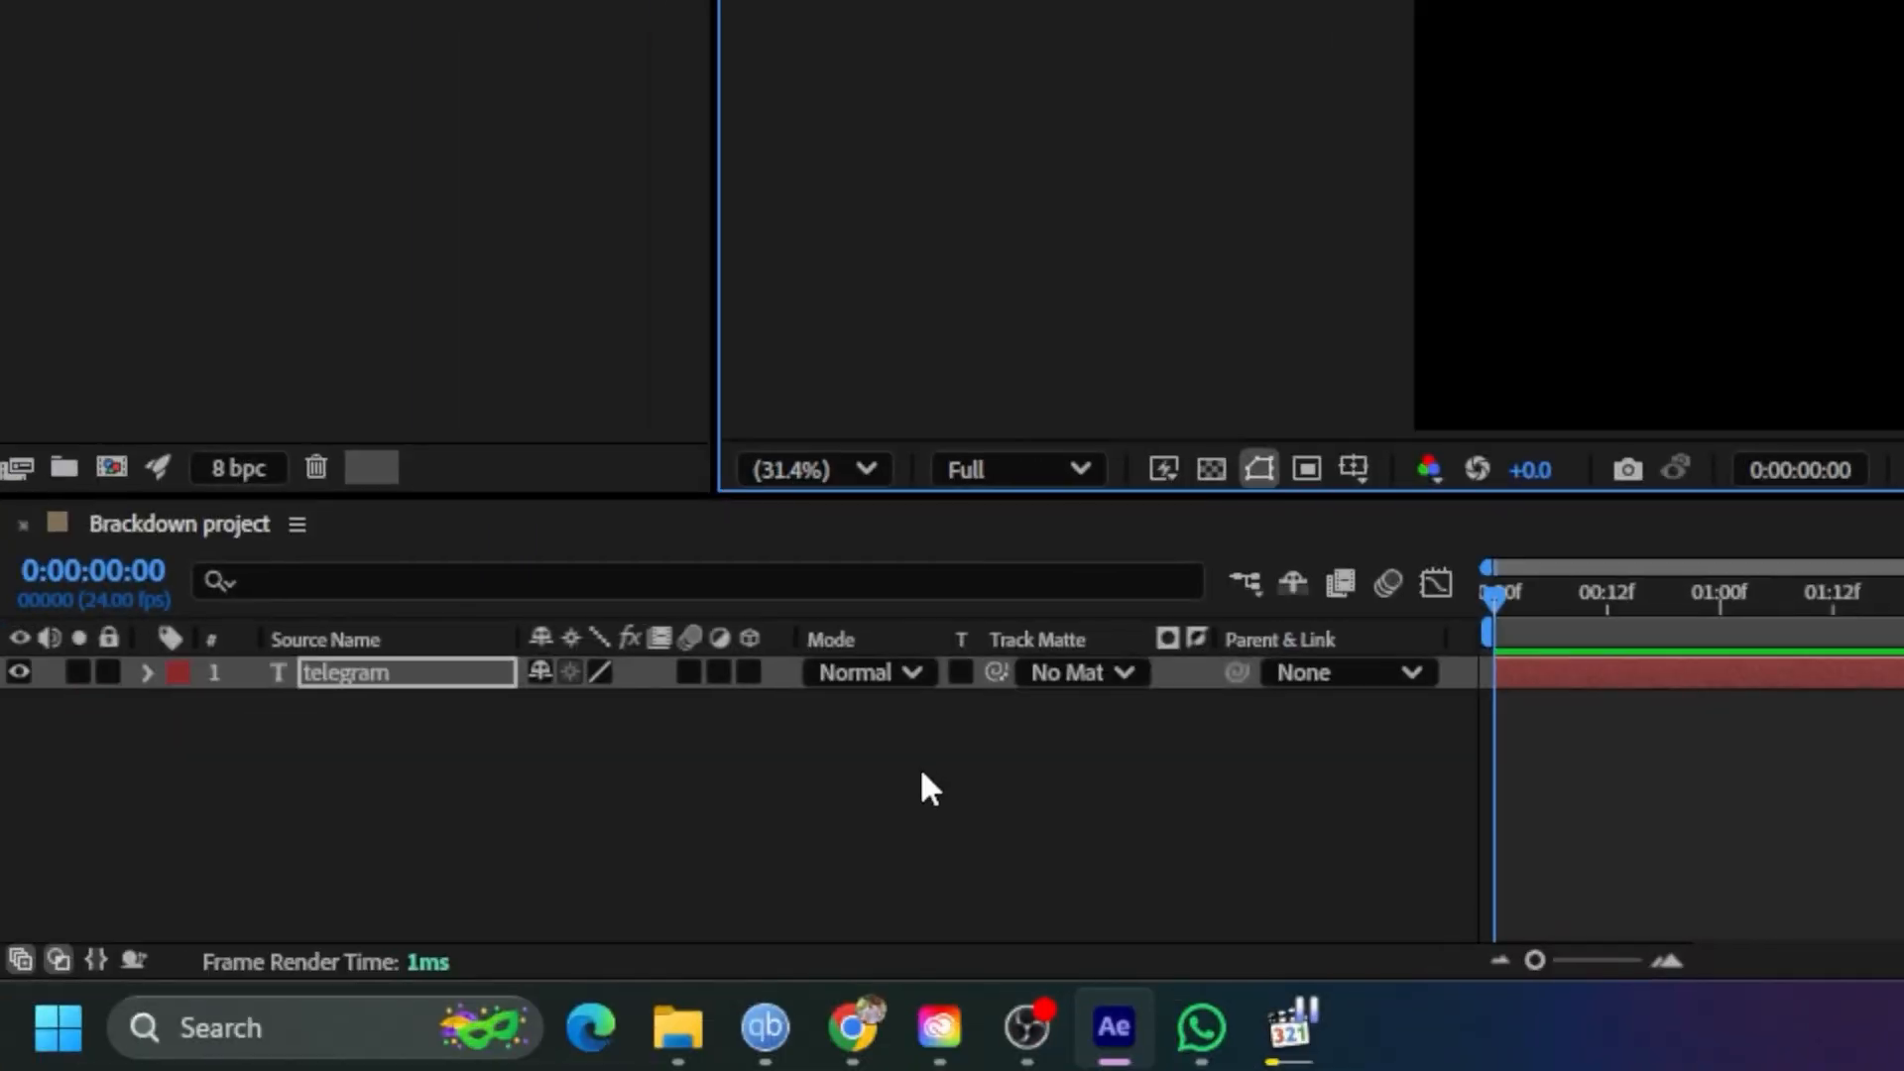
Create a second text layer reading JOIN and move it above the TELEGRAM text
right_click(920, 769)
mouse_move(1170, 265)
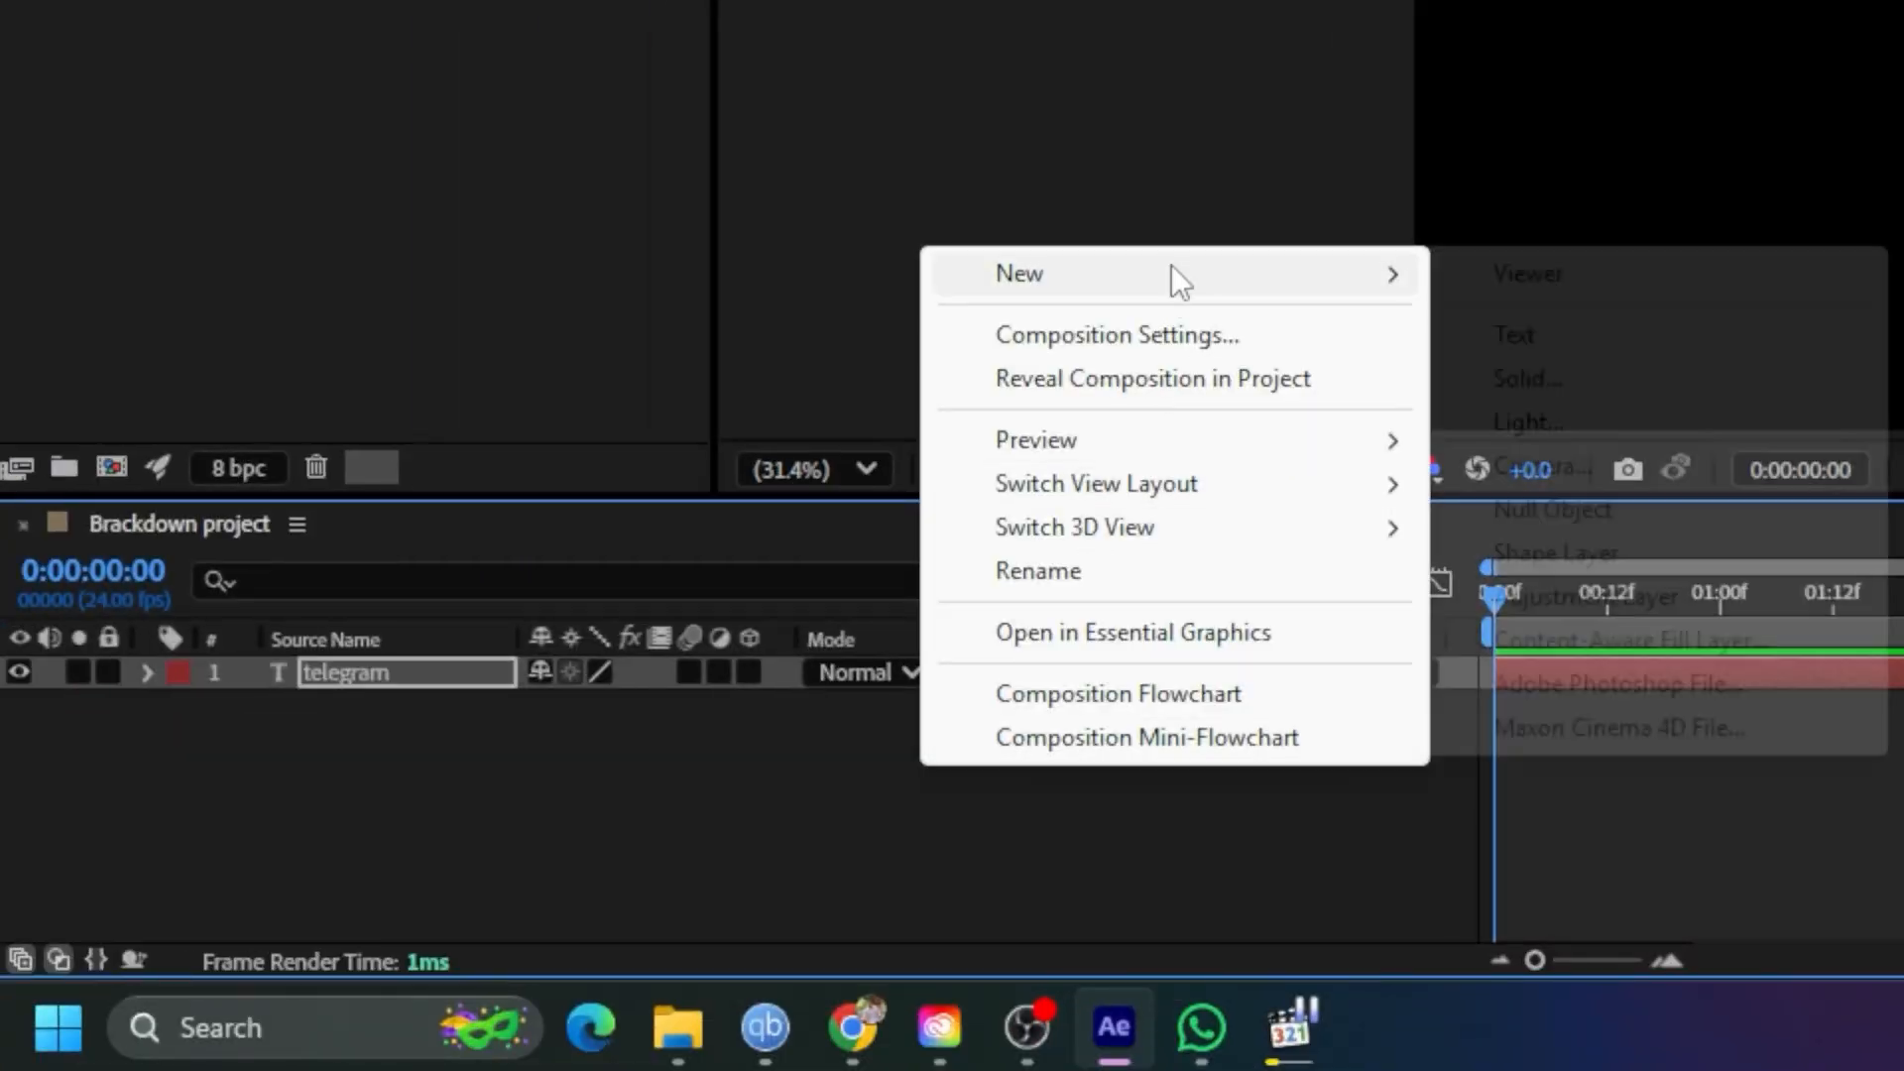
left_click(1541, 335)
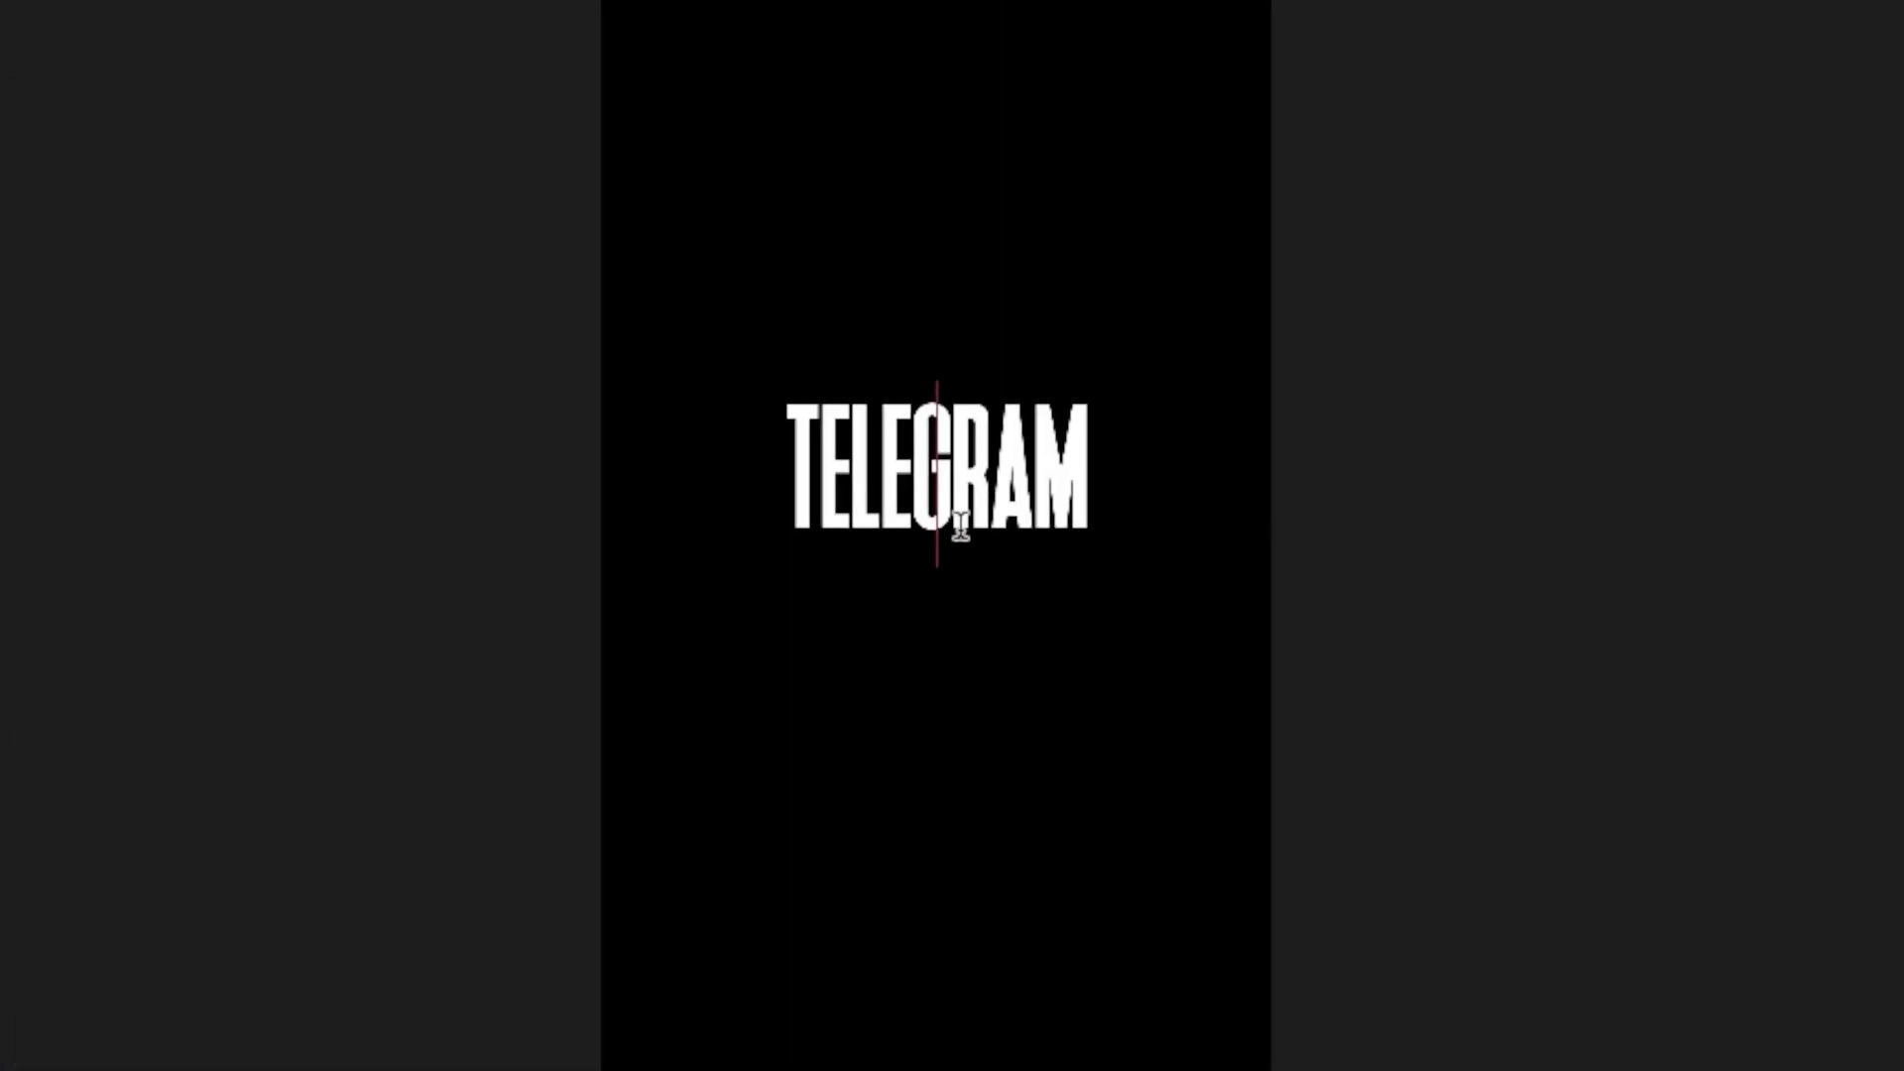
type("JOIN")
key("ctrl+Return")
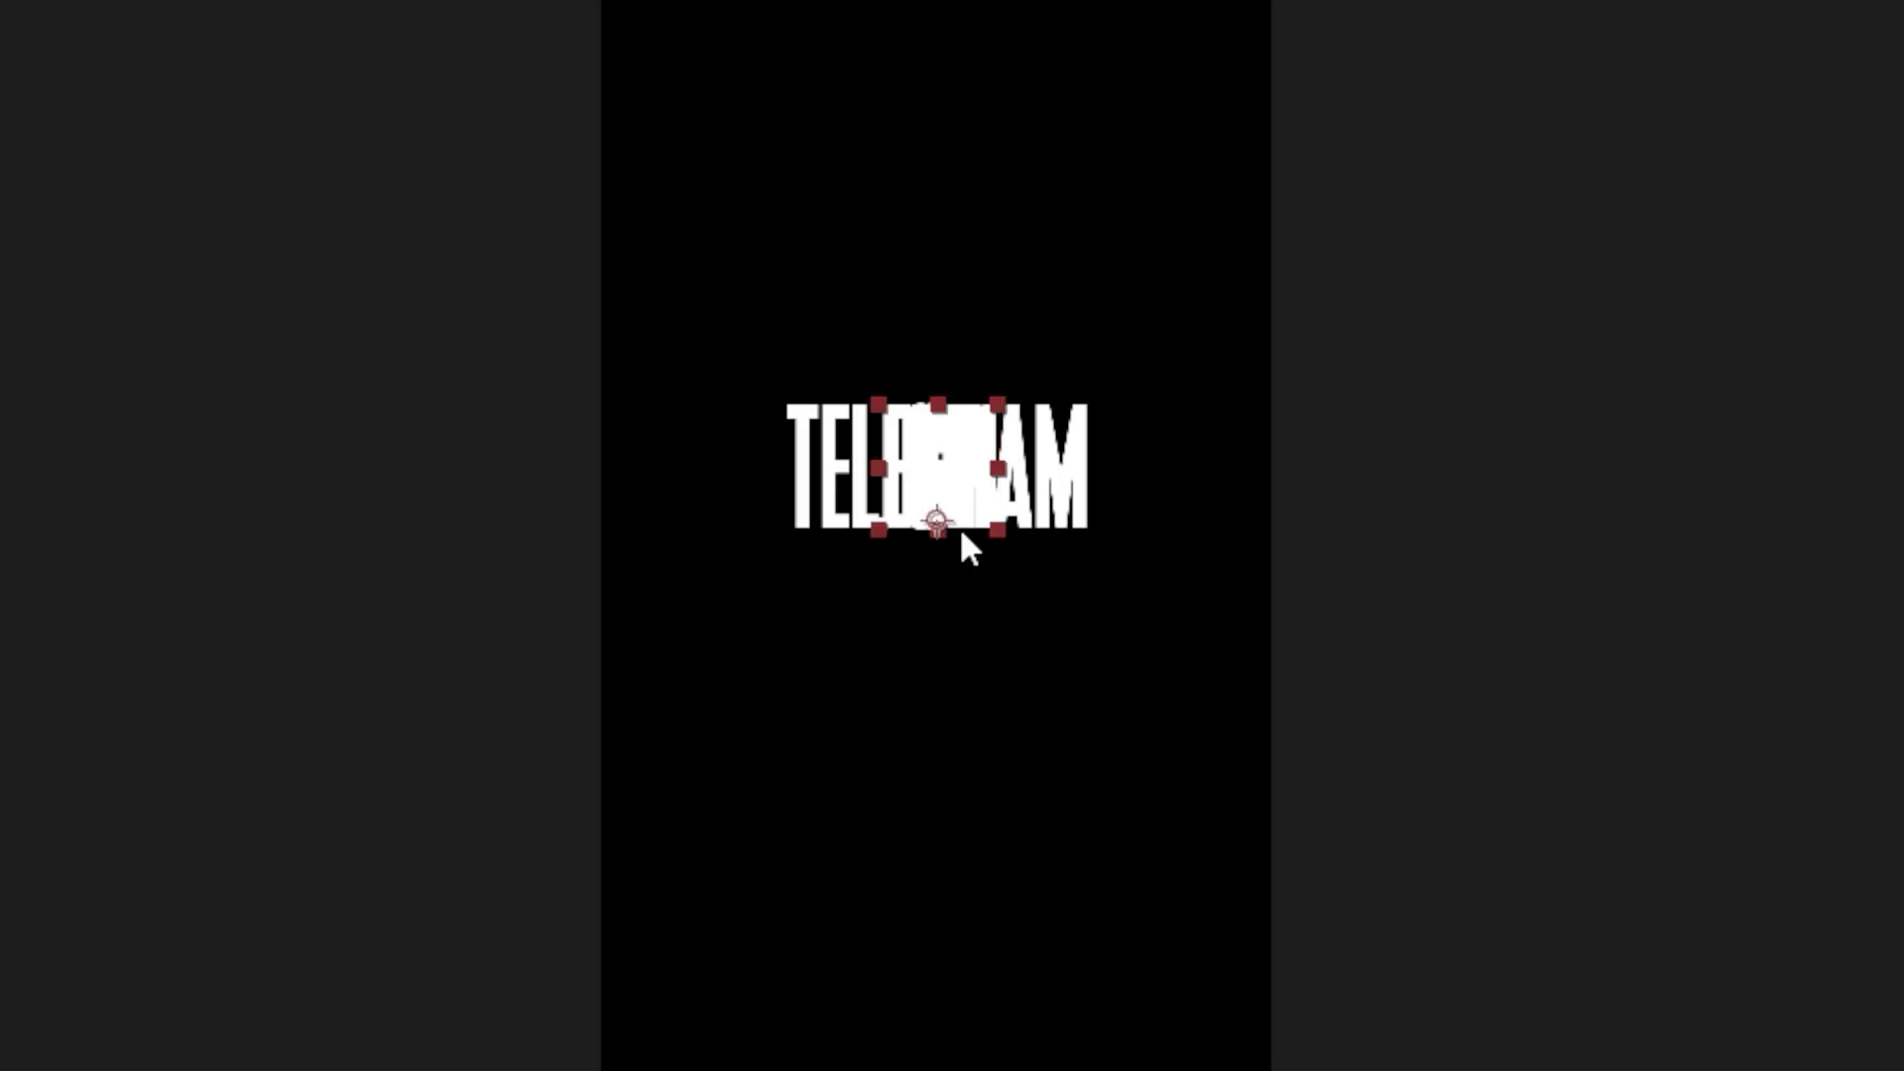
left_click_drag(960, 527, 958, 381)
left_click_drag(1160, 639, 1164, 639)
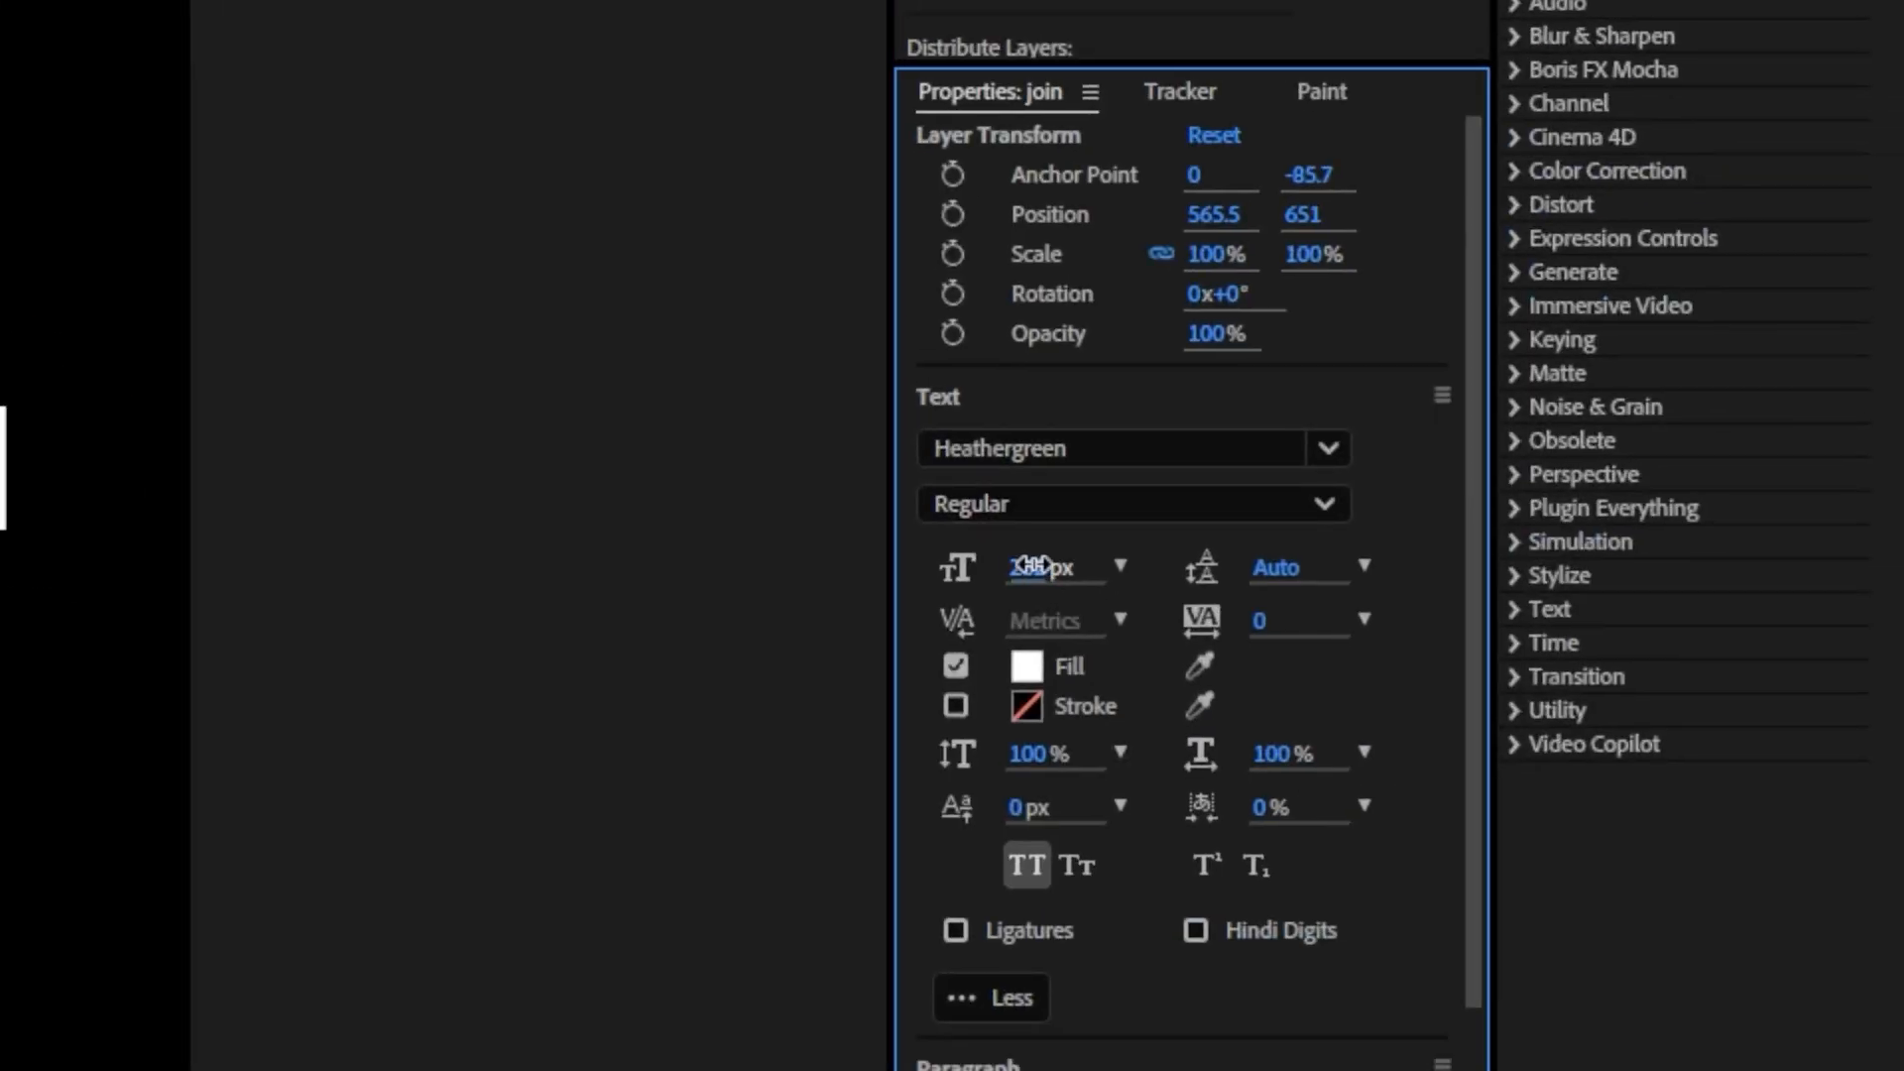
Set the JOIN text's font size to 100 px and place it close above the letter R of TELEGRAM
left_click_drag(970, 556, 761, 554)
scroll(939, 540, "up", 2)
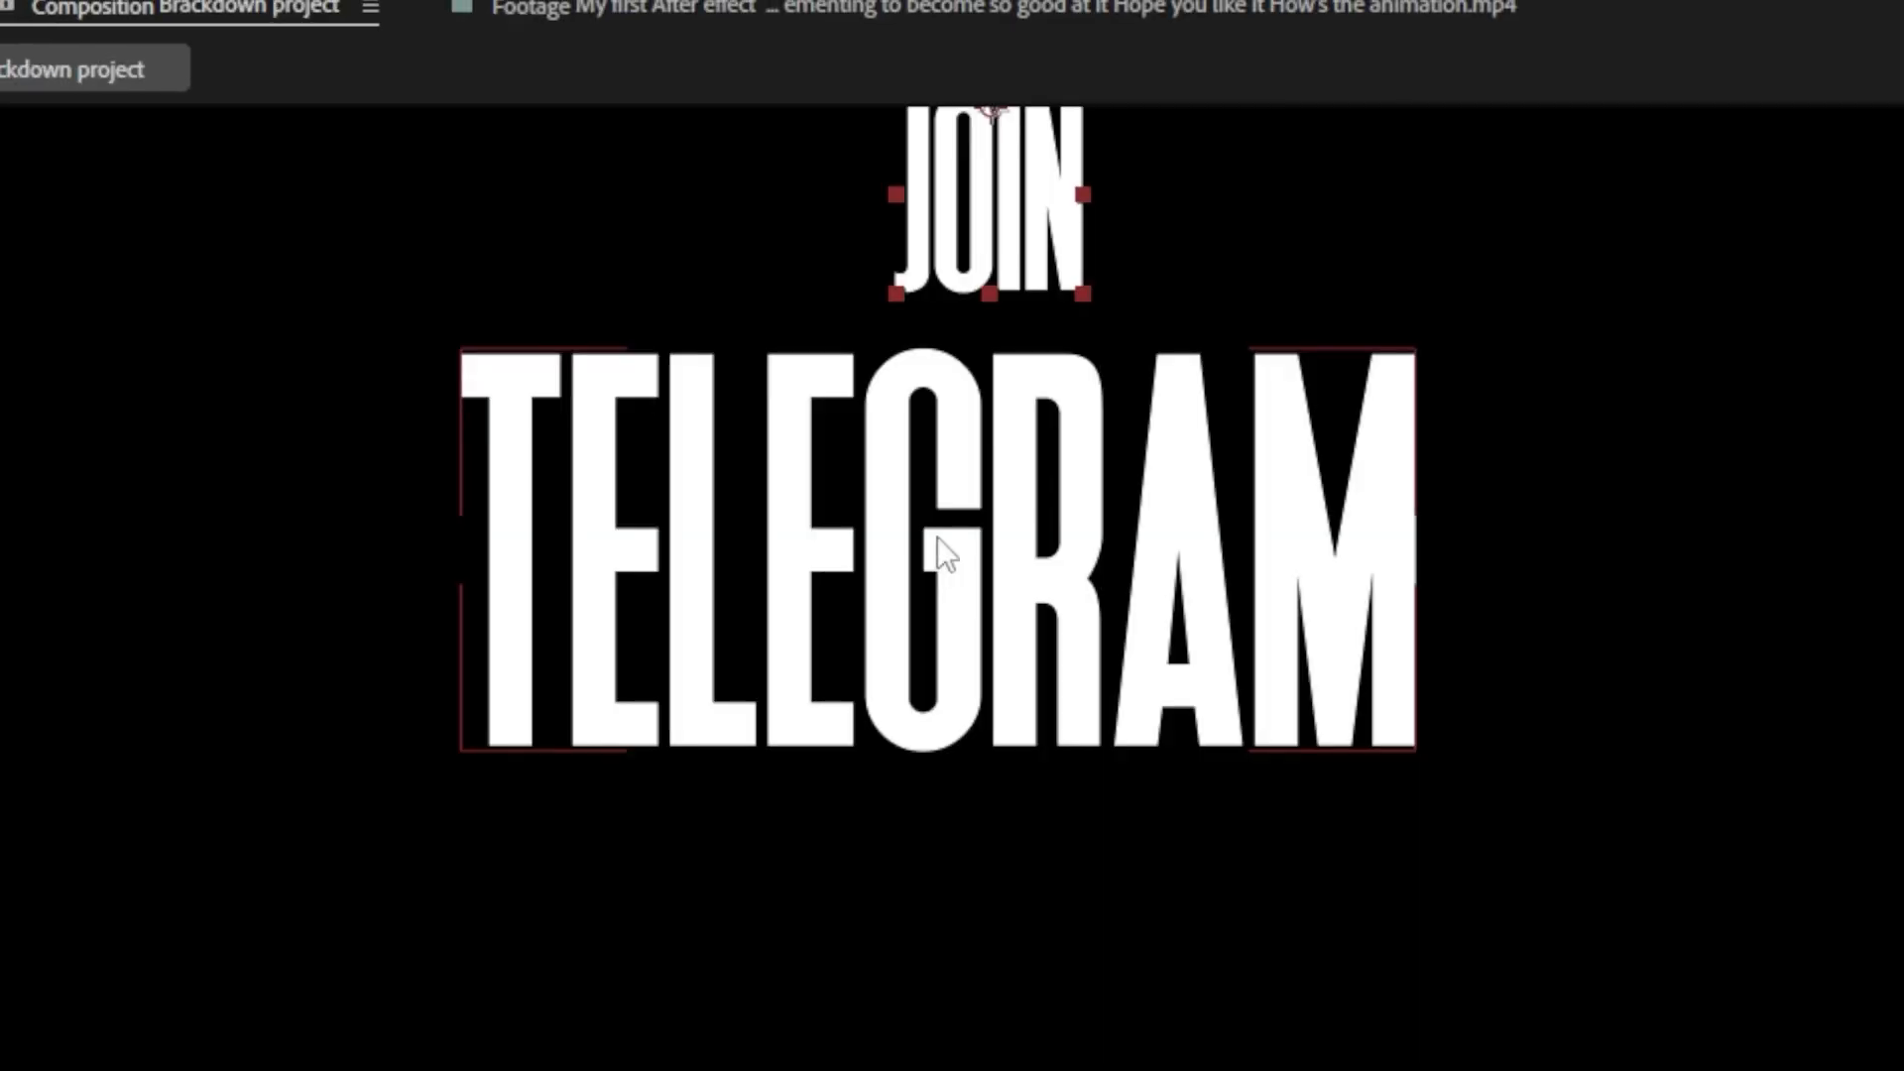
left_click_drag(990, 434, 917, 868)
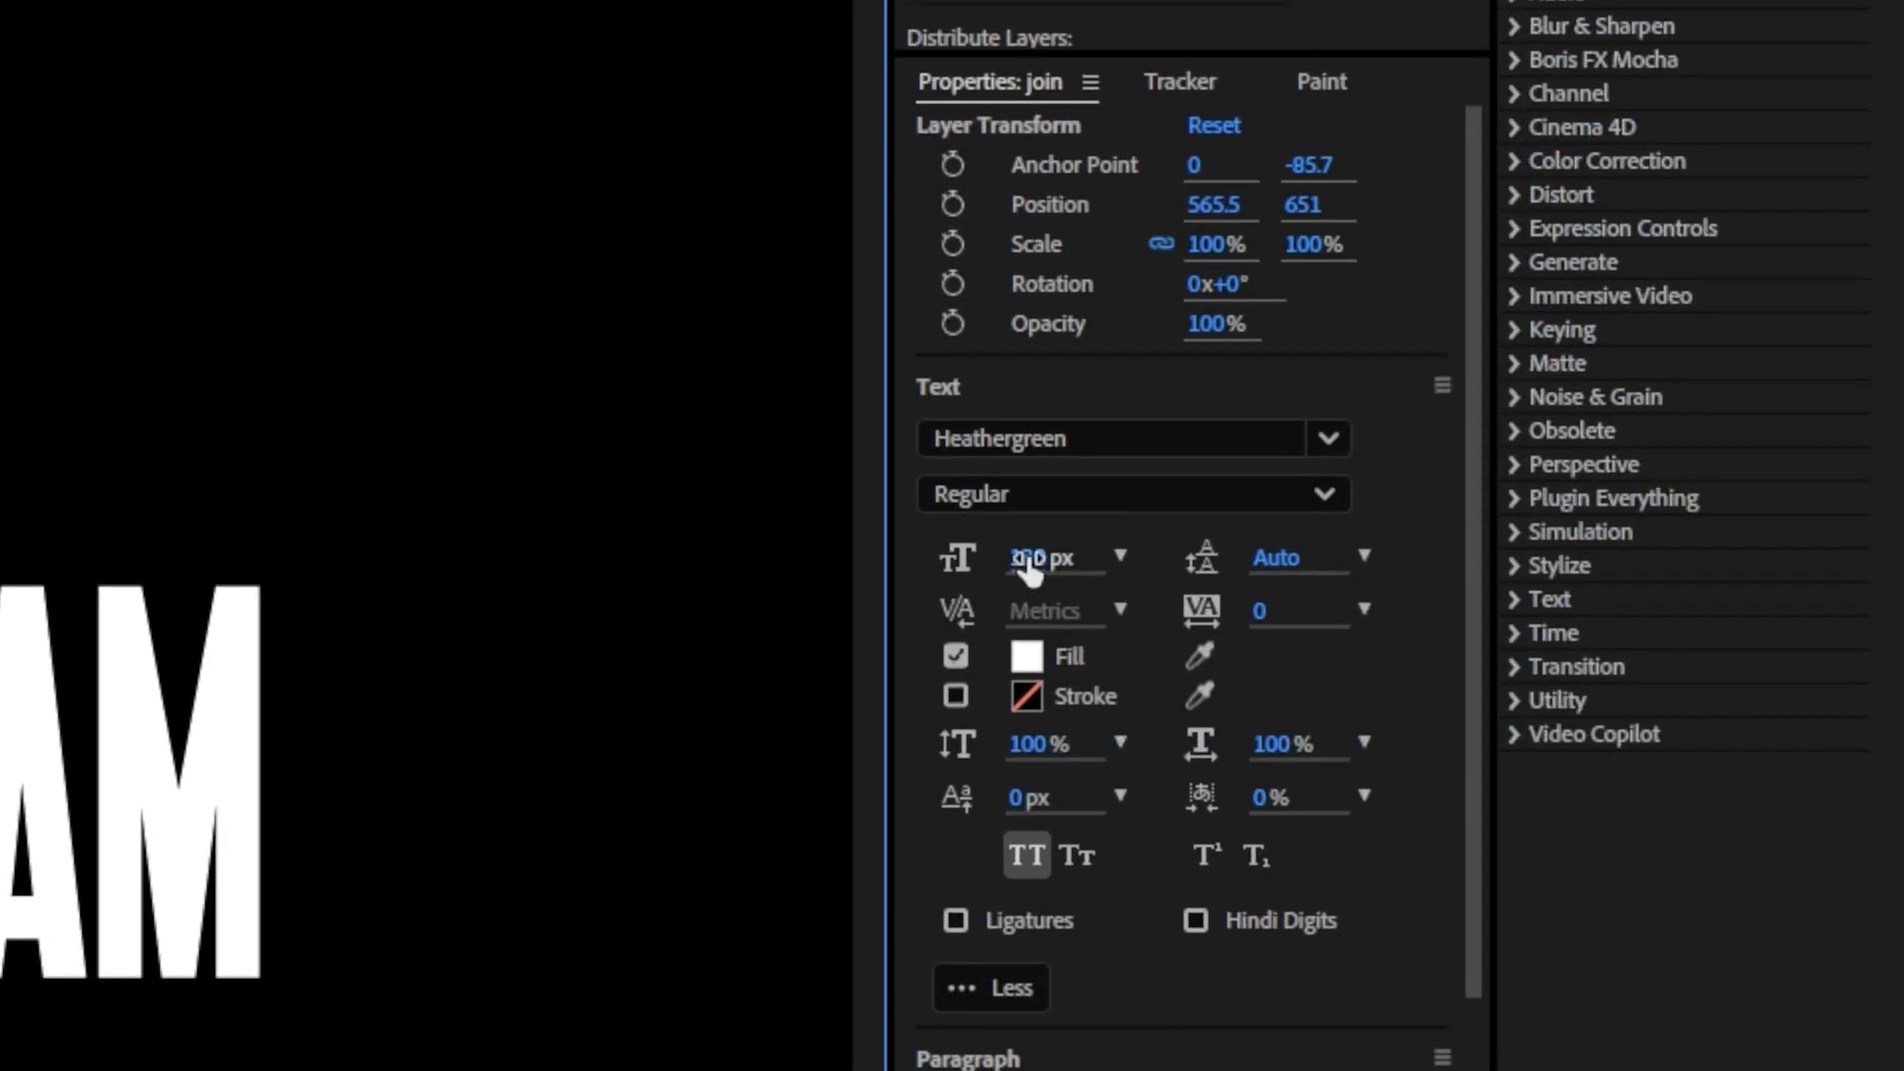
left_click_drag(1023, 559, 942, 557)
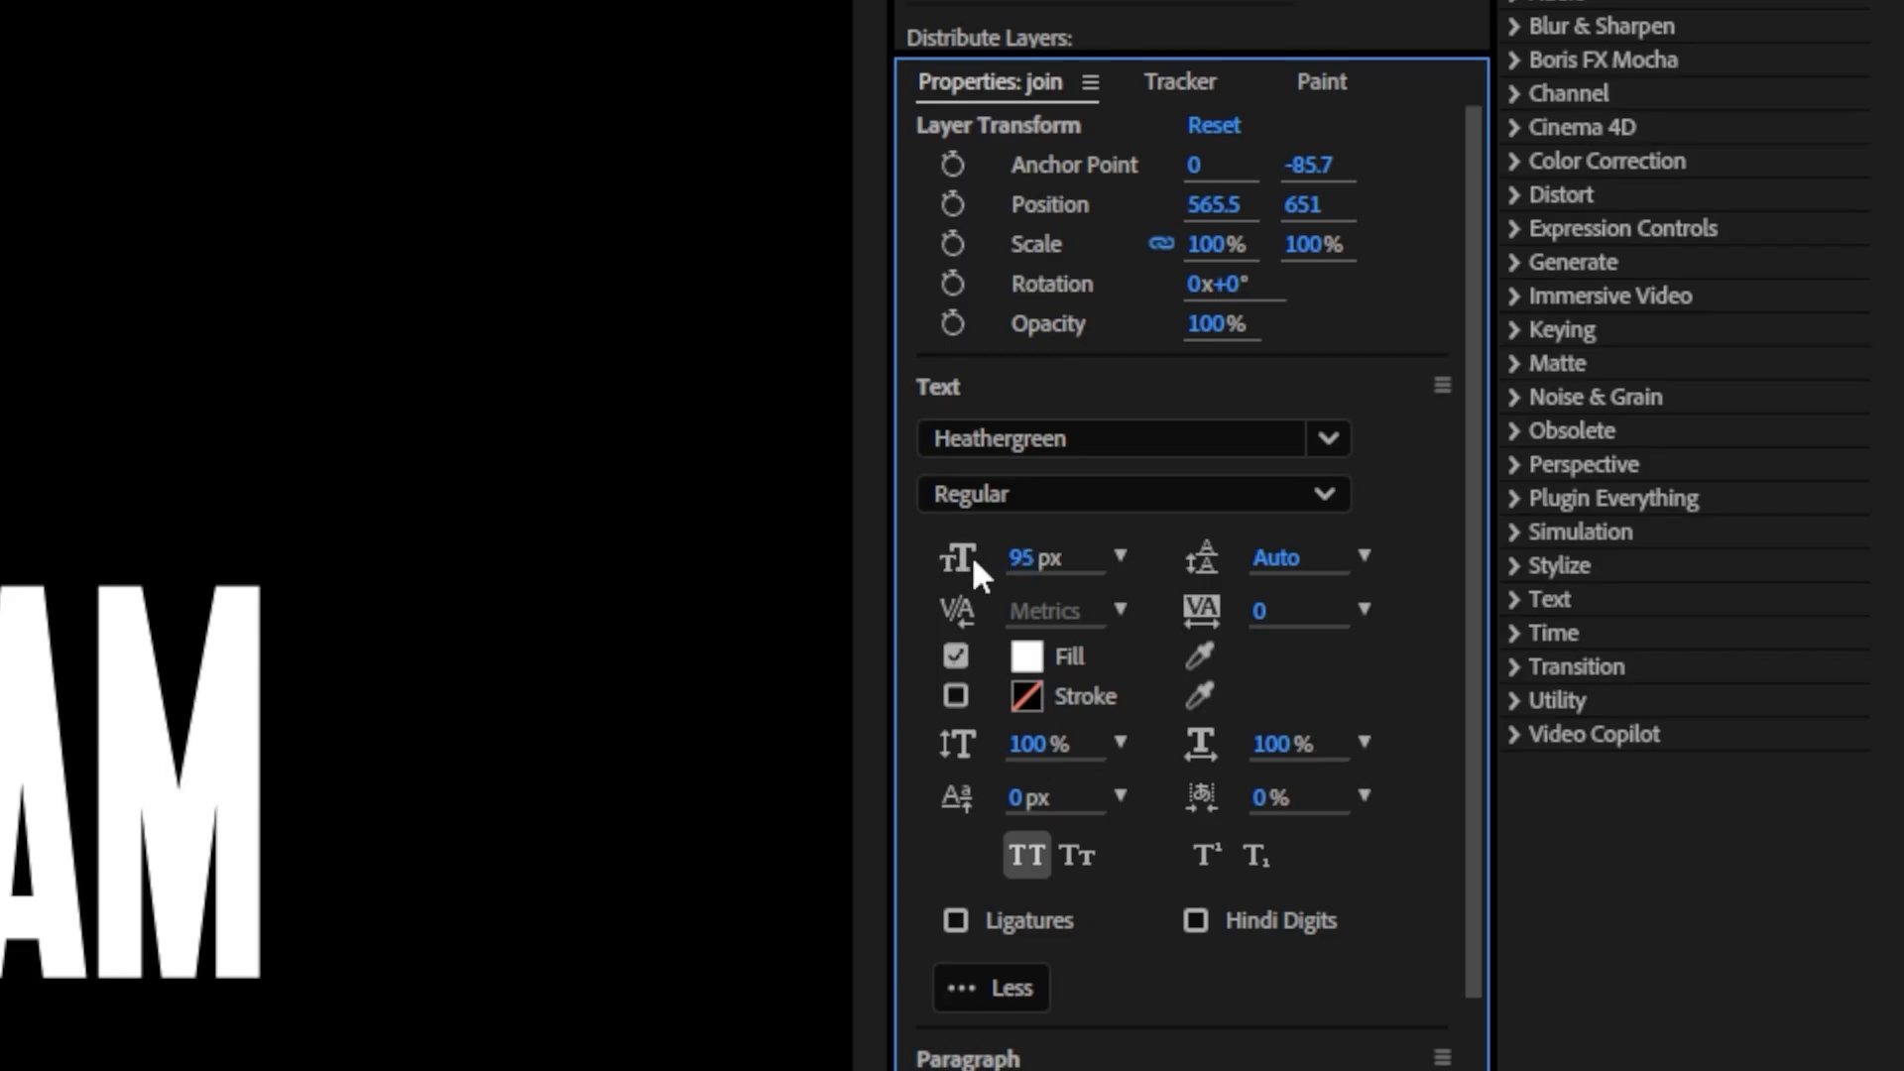
left_click(1033, 554)
type("100")
key("Return")
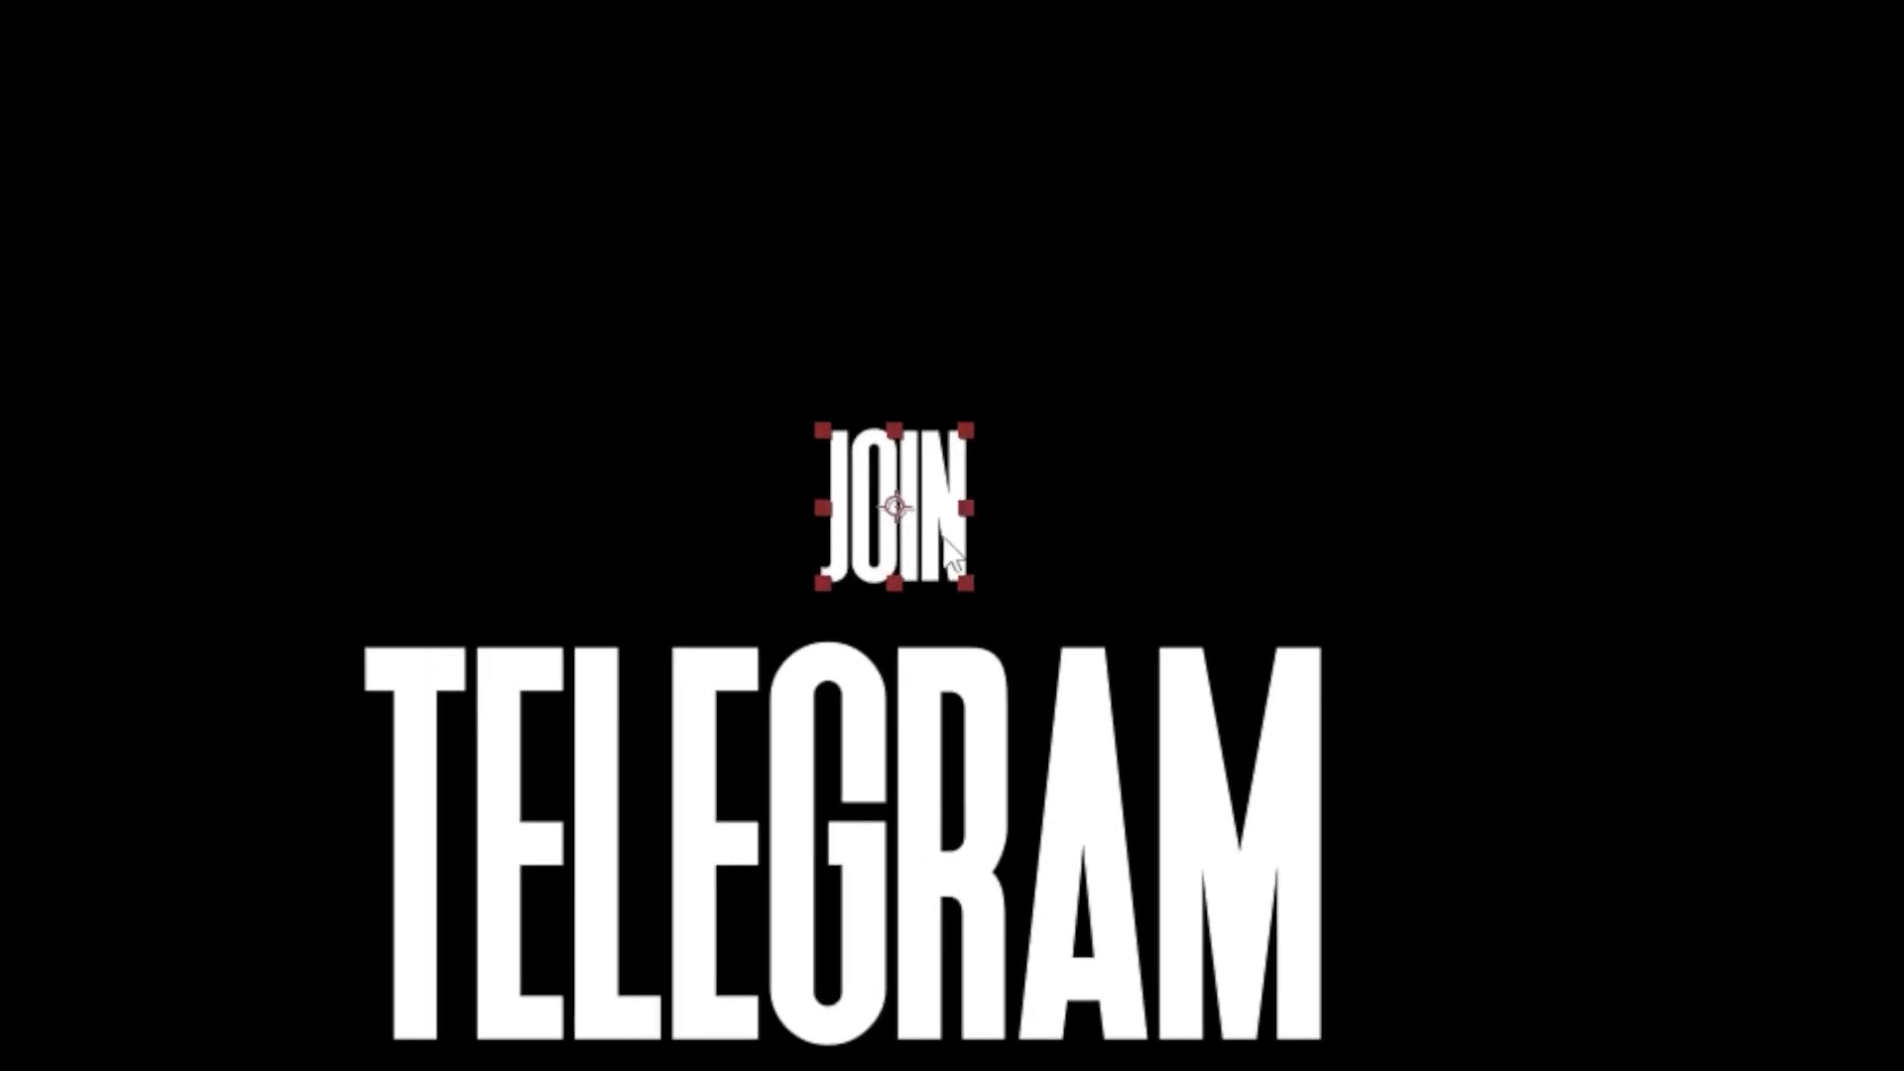
left_click_drag(930, 534, 1018, 579)
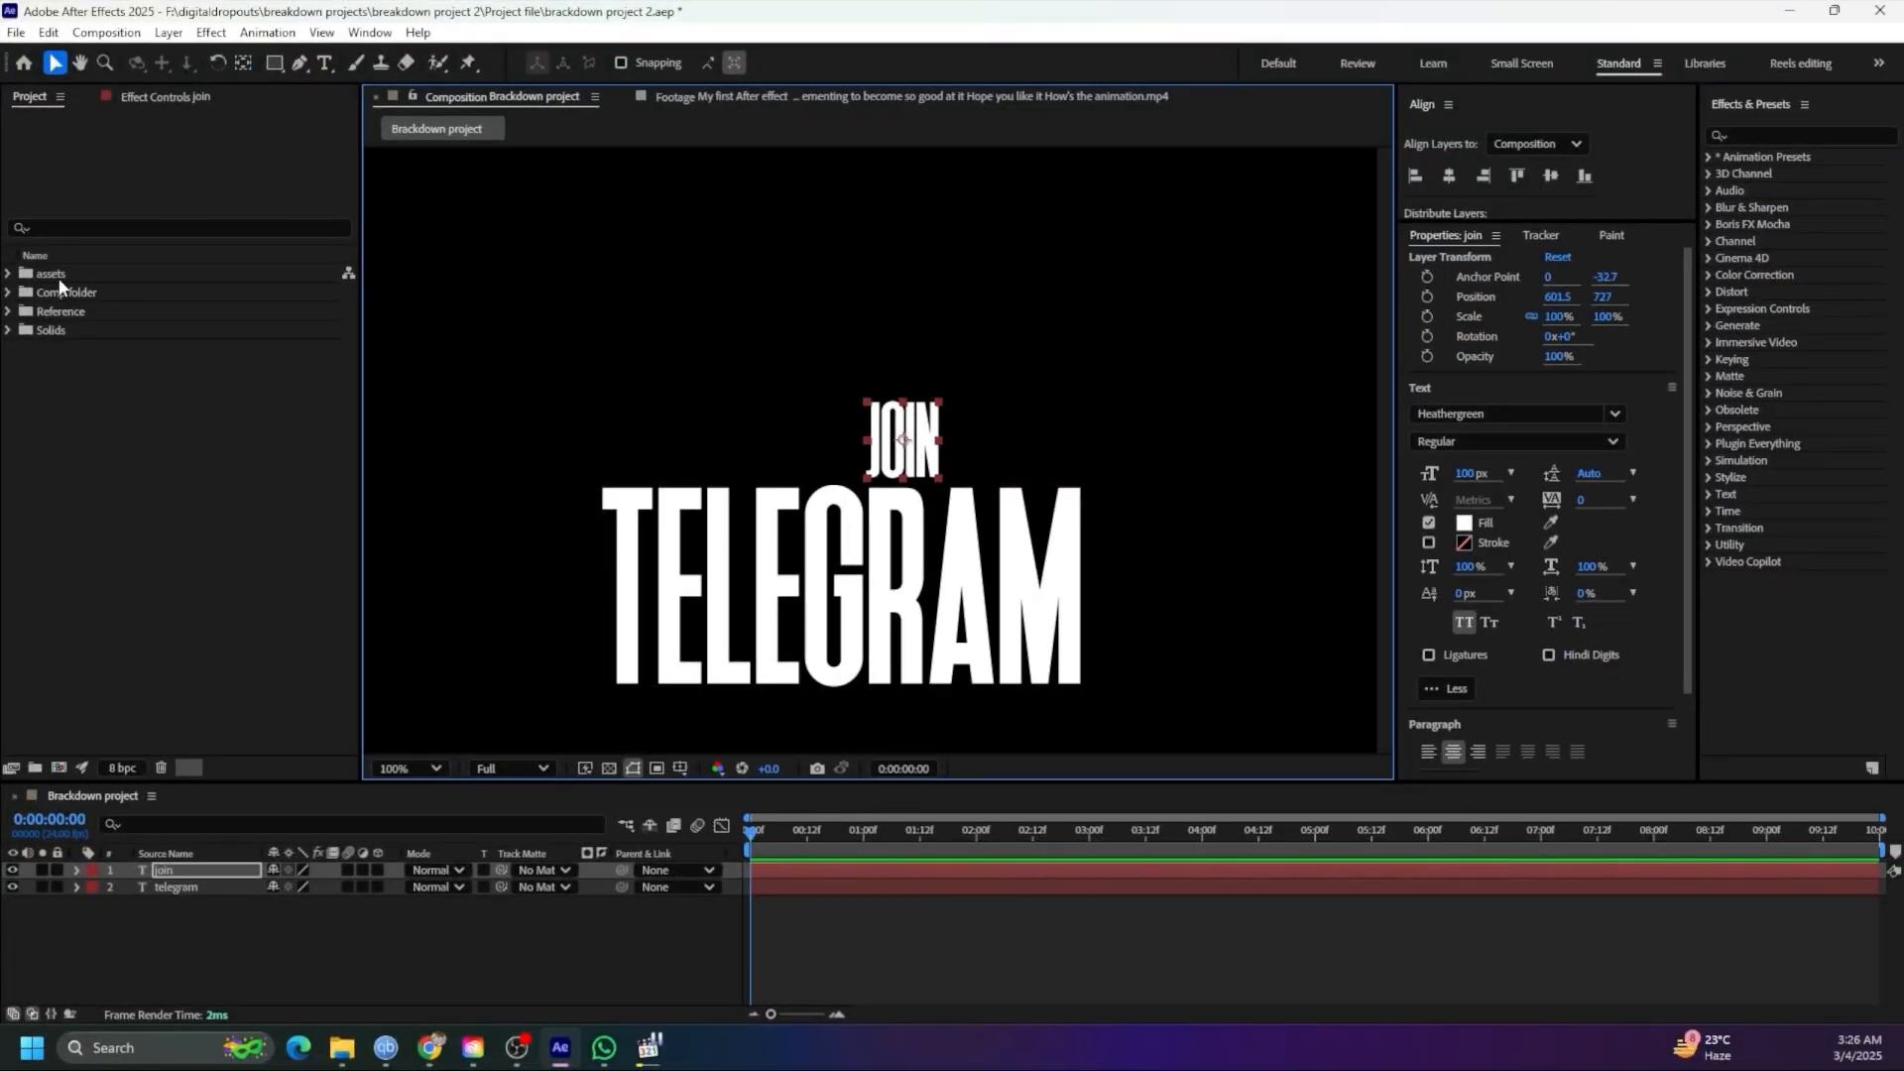
Expand the assets folder and preview its cloud, folder icon and telegram logo images
left_click(59, 278)
left_click(12, 275)
left_click(120, 300)
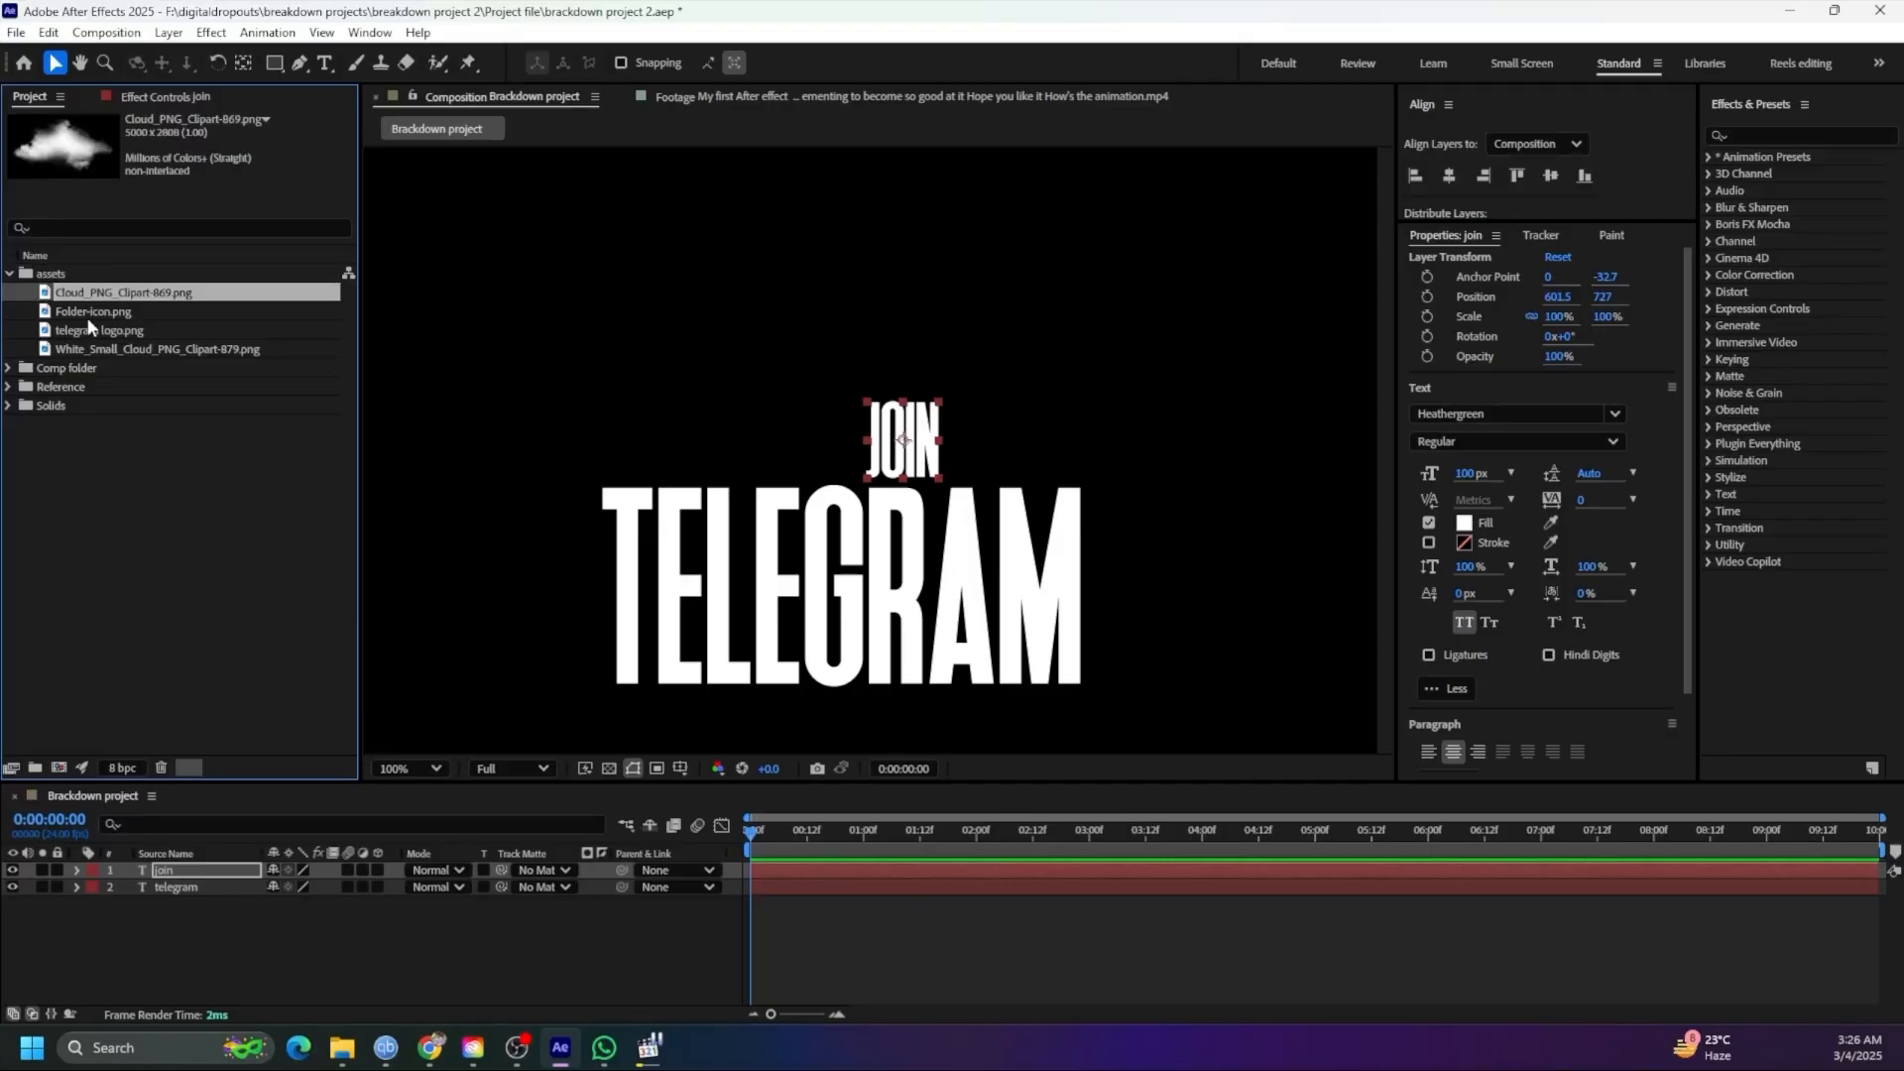
left_click(91, 316)
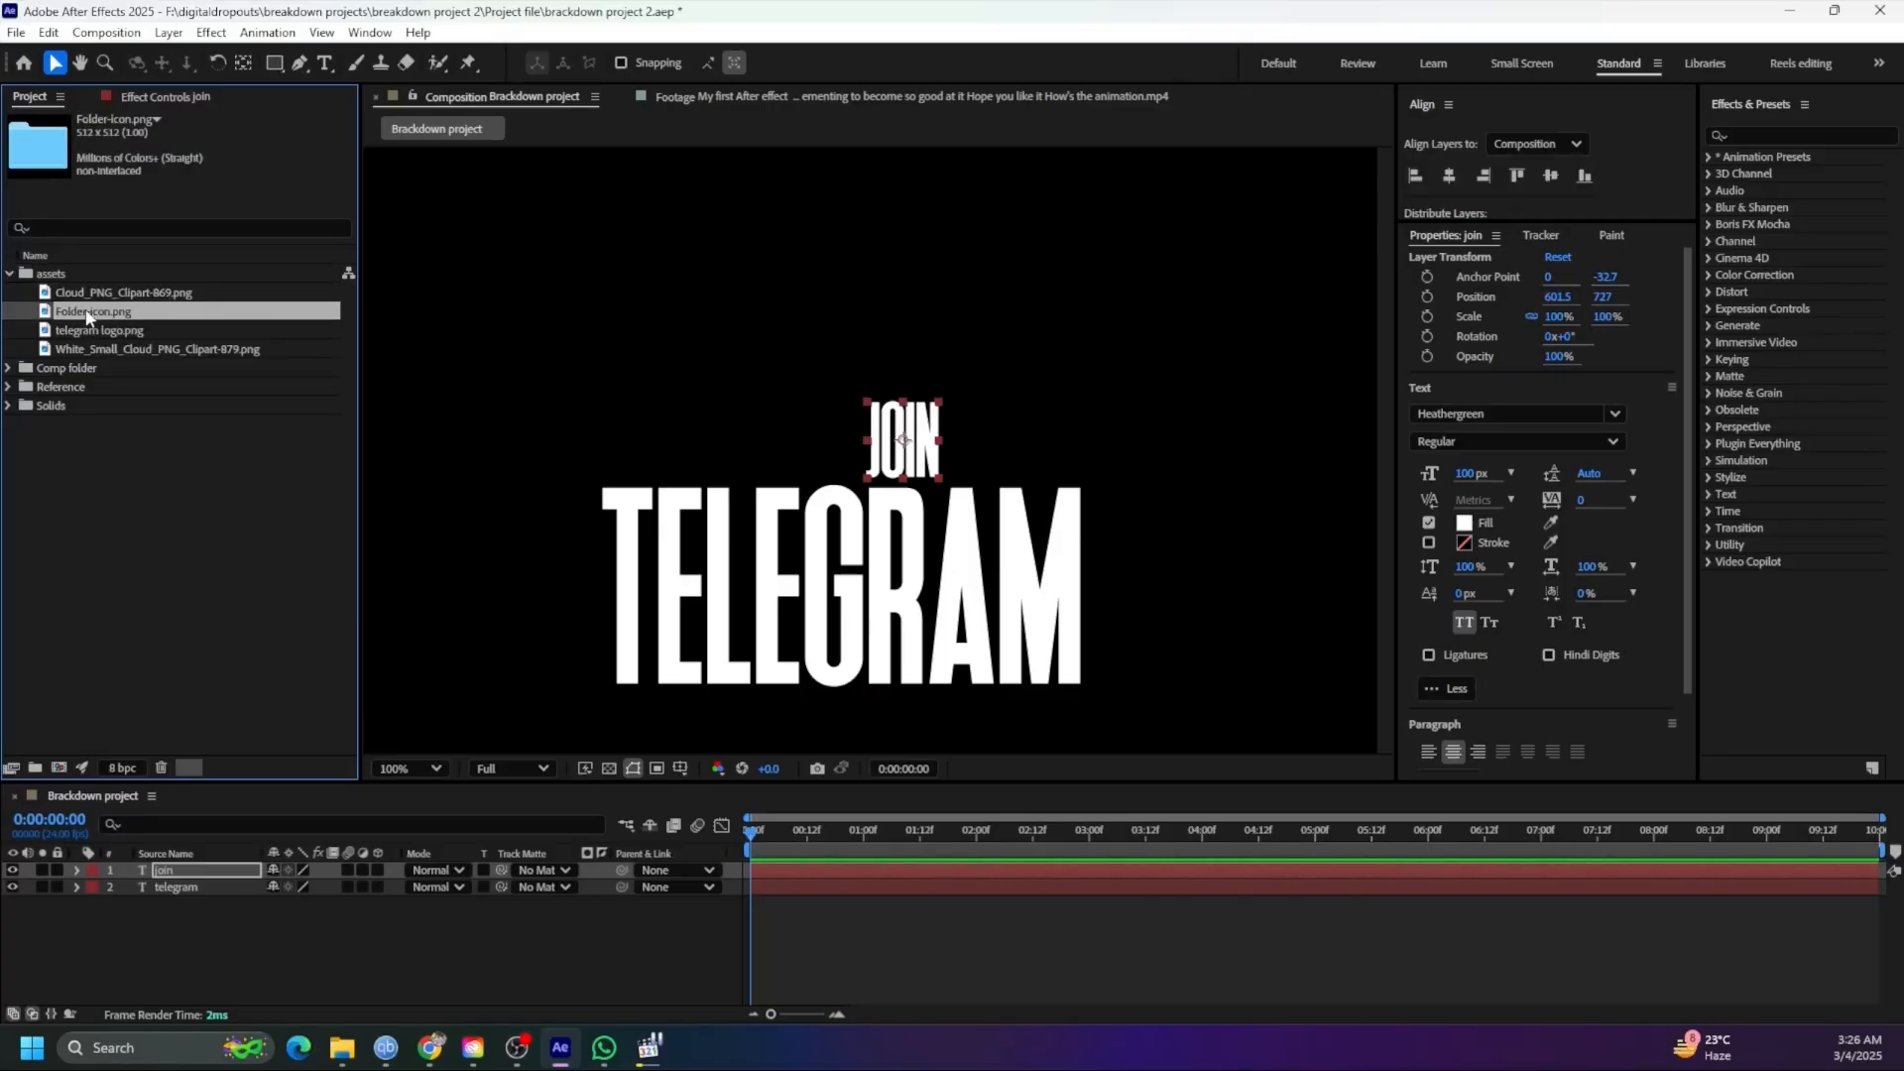
left_click(91, 293)
left_click(94, 333)
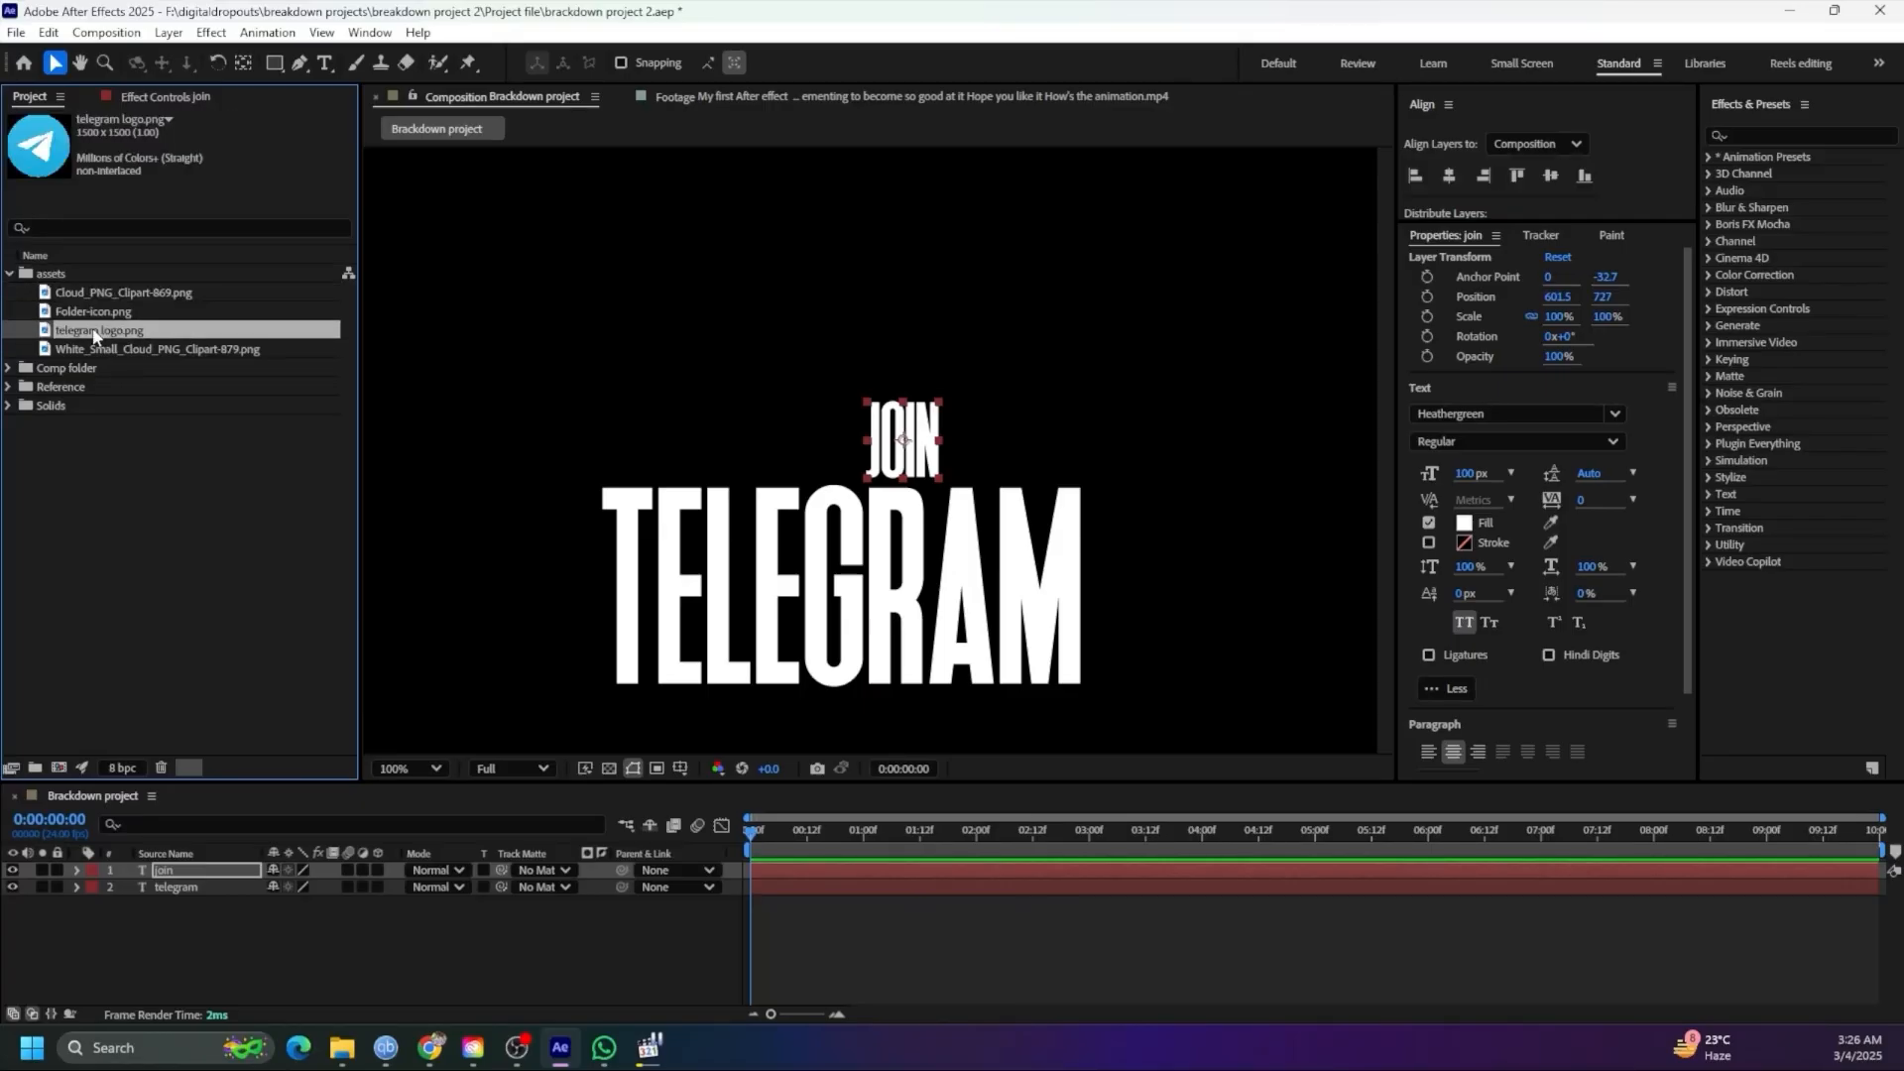
left_click(87, 347)
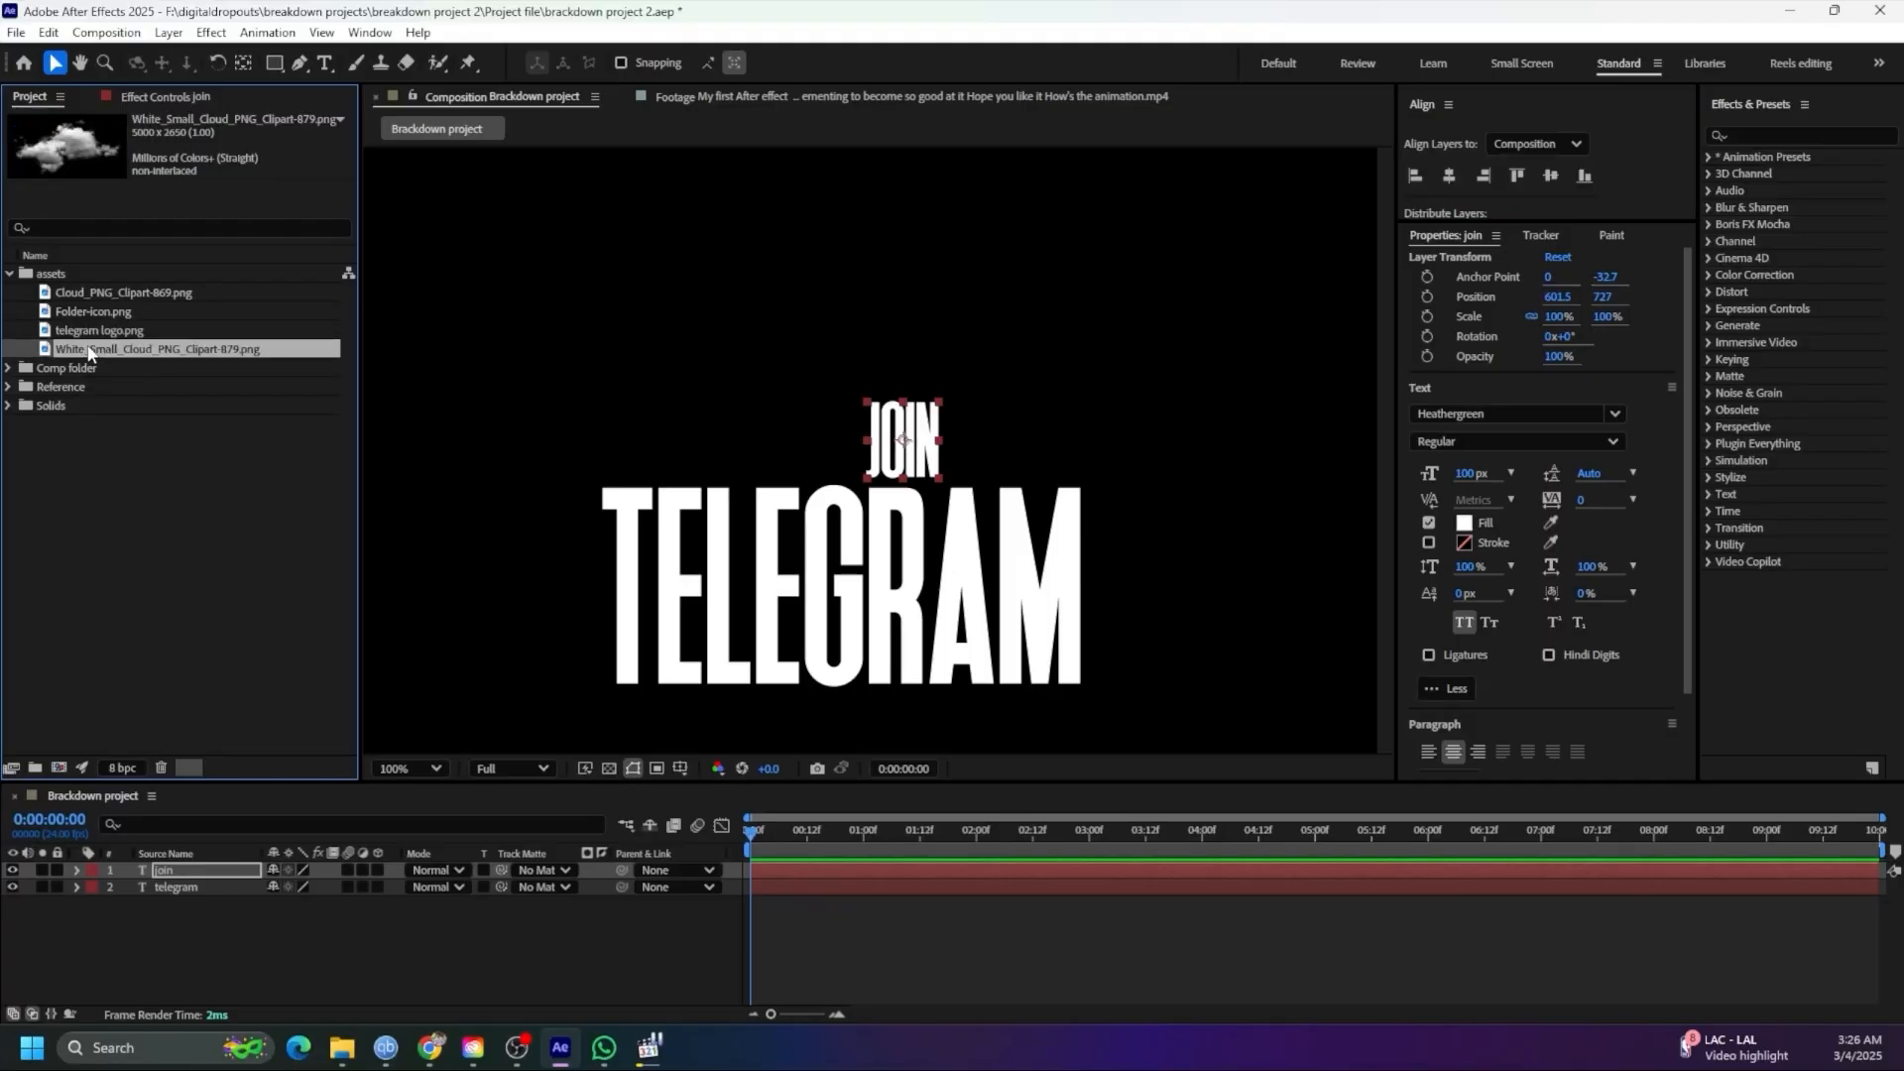
Add telegram logo.png as the top layer of the composition and scale it to 33%
left_click_drag(91, 332, 198, 861)
scroll(738, 613, "down", 2)
left_click(786, 524)
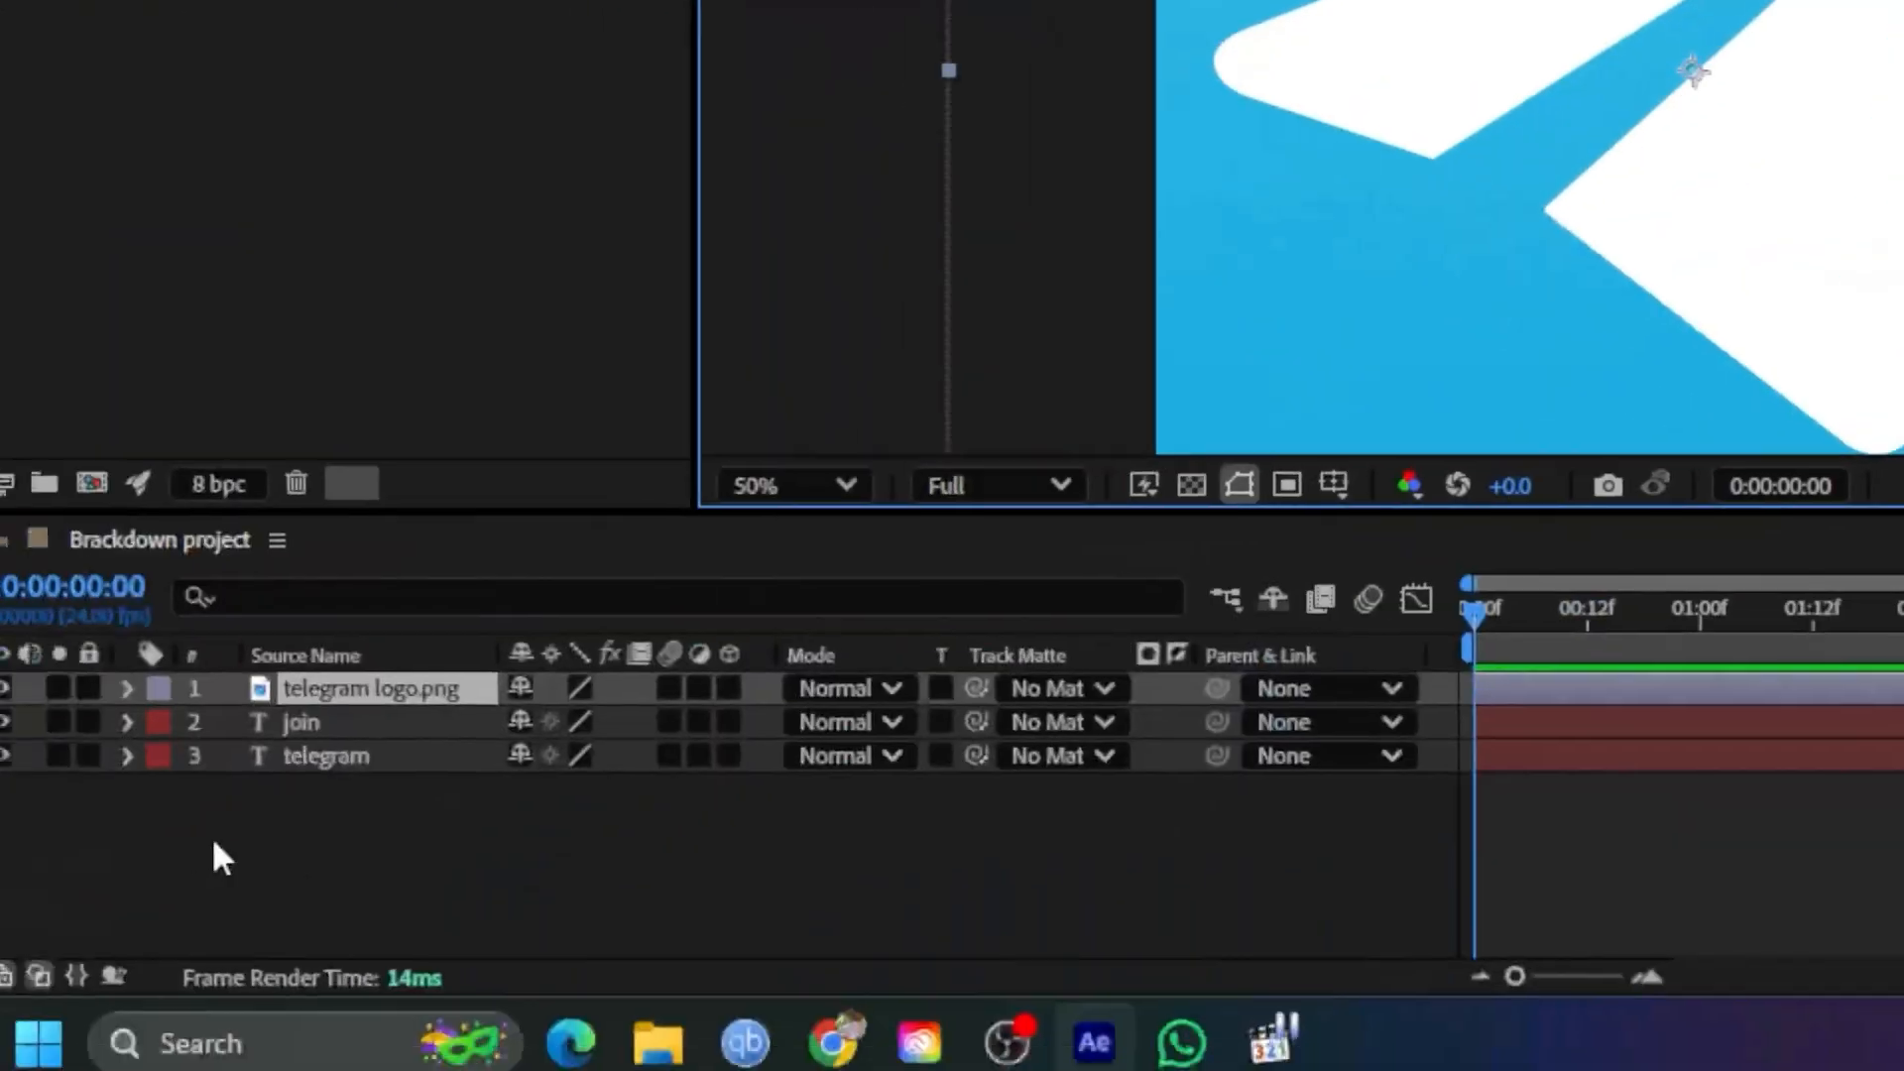
left_click(377, 683)
key("s")
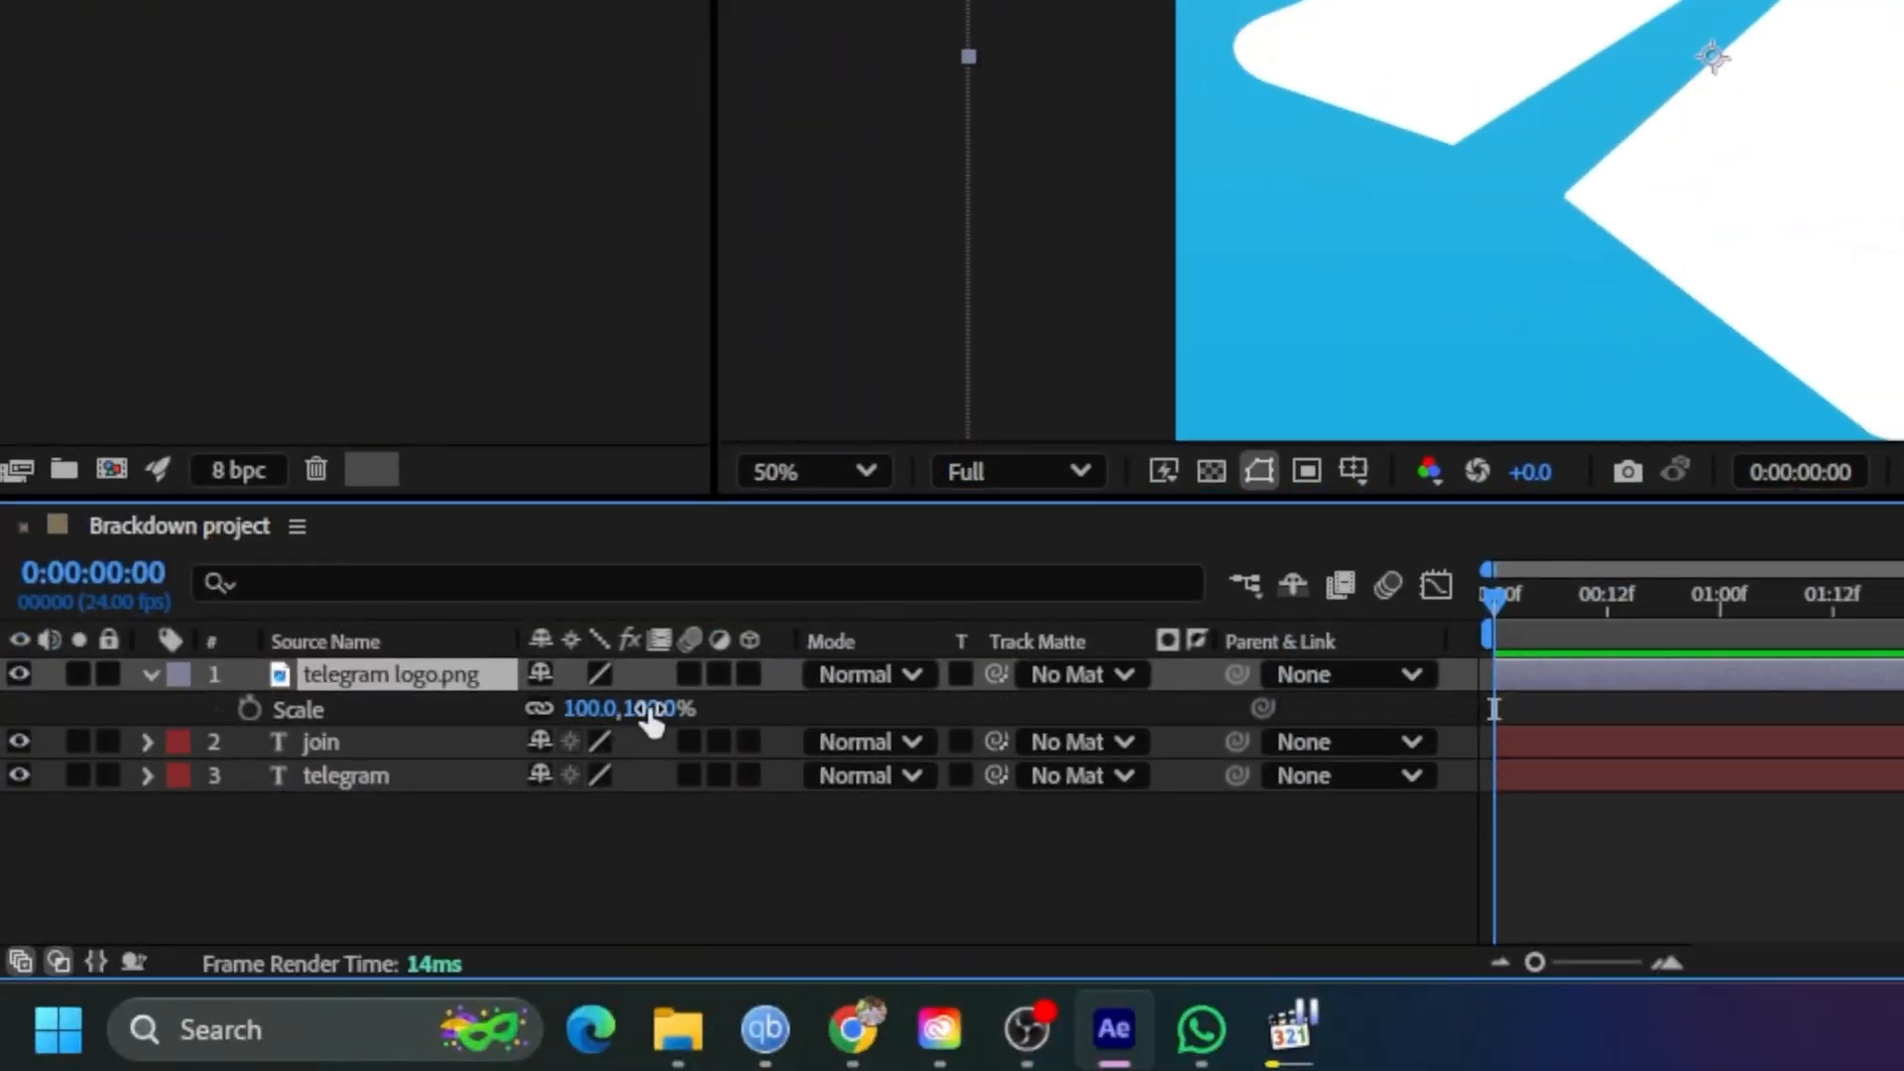
left_click_drag(645, 710, 506, 708)
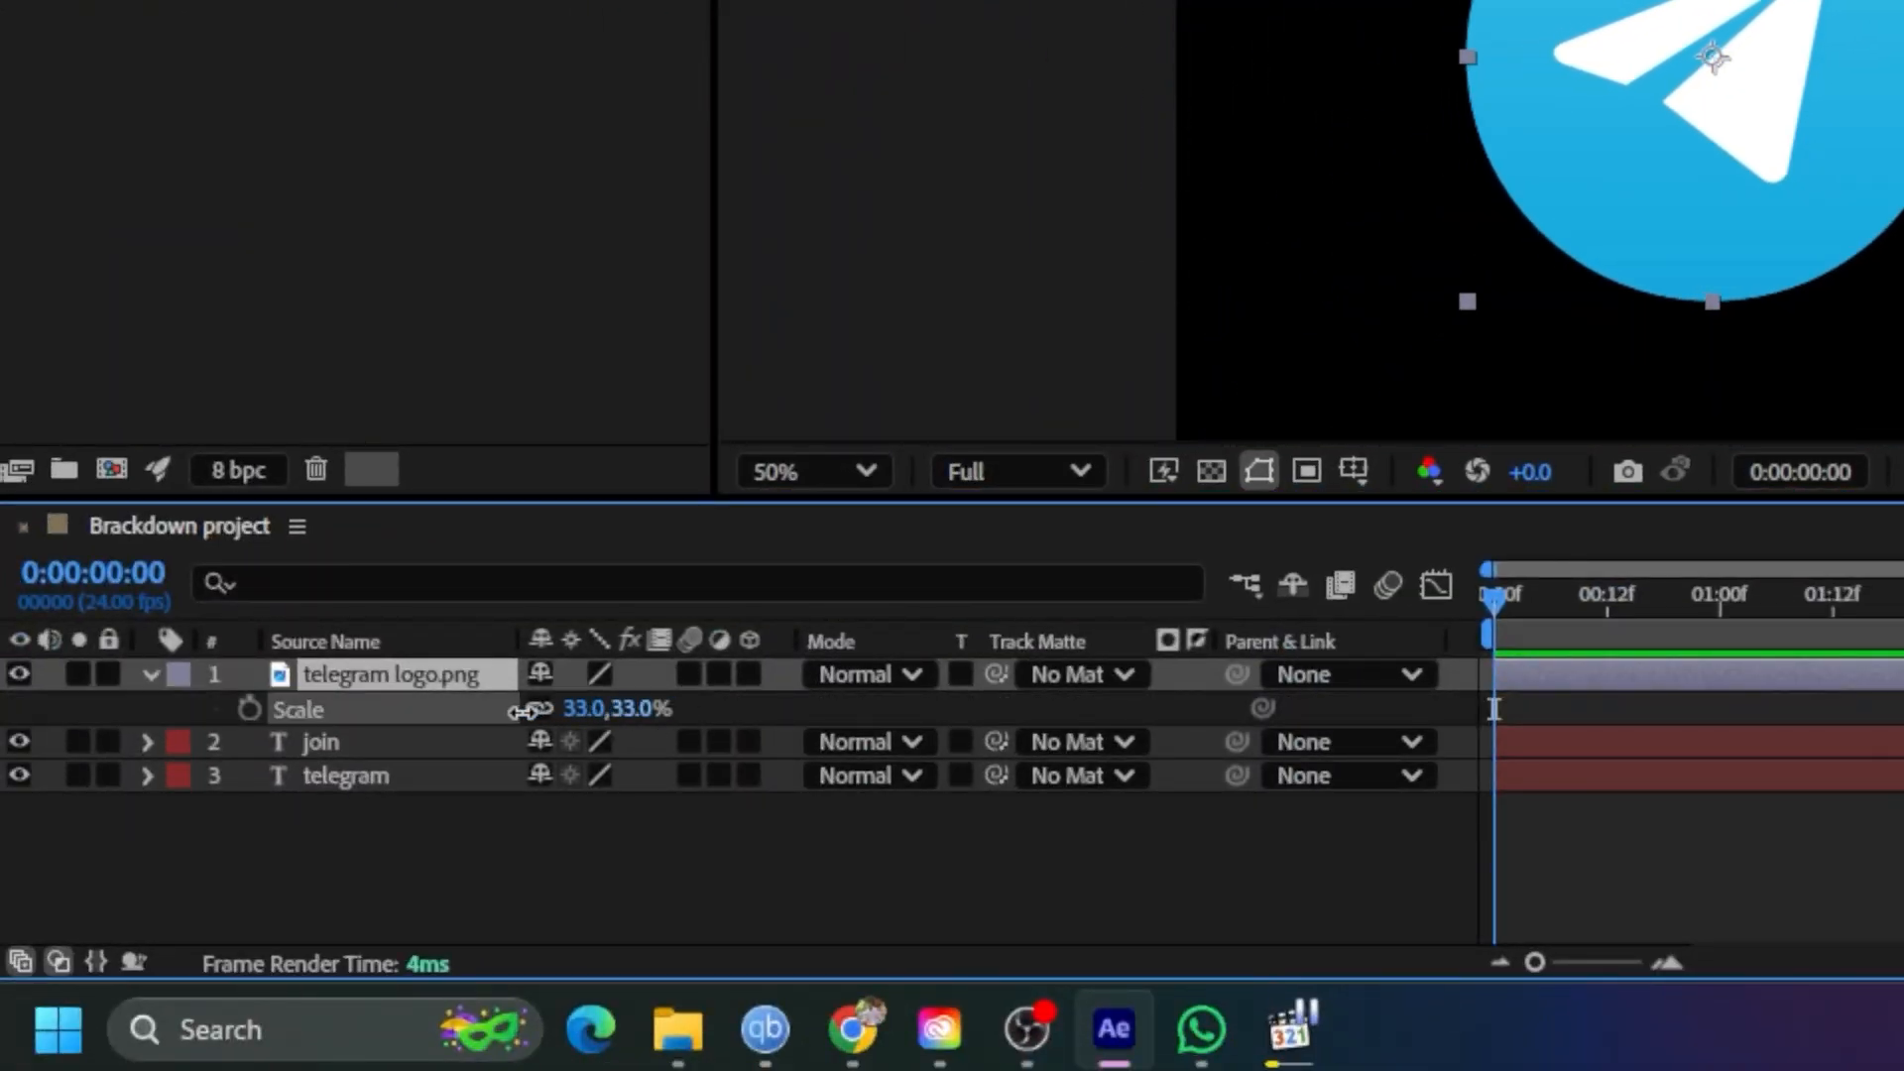
key("s")
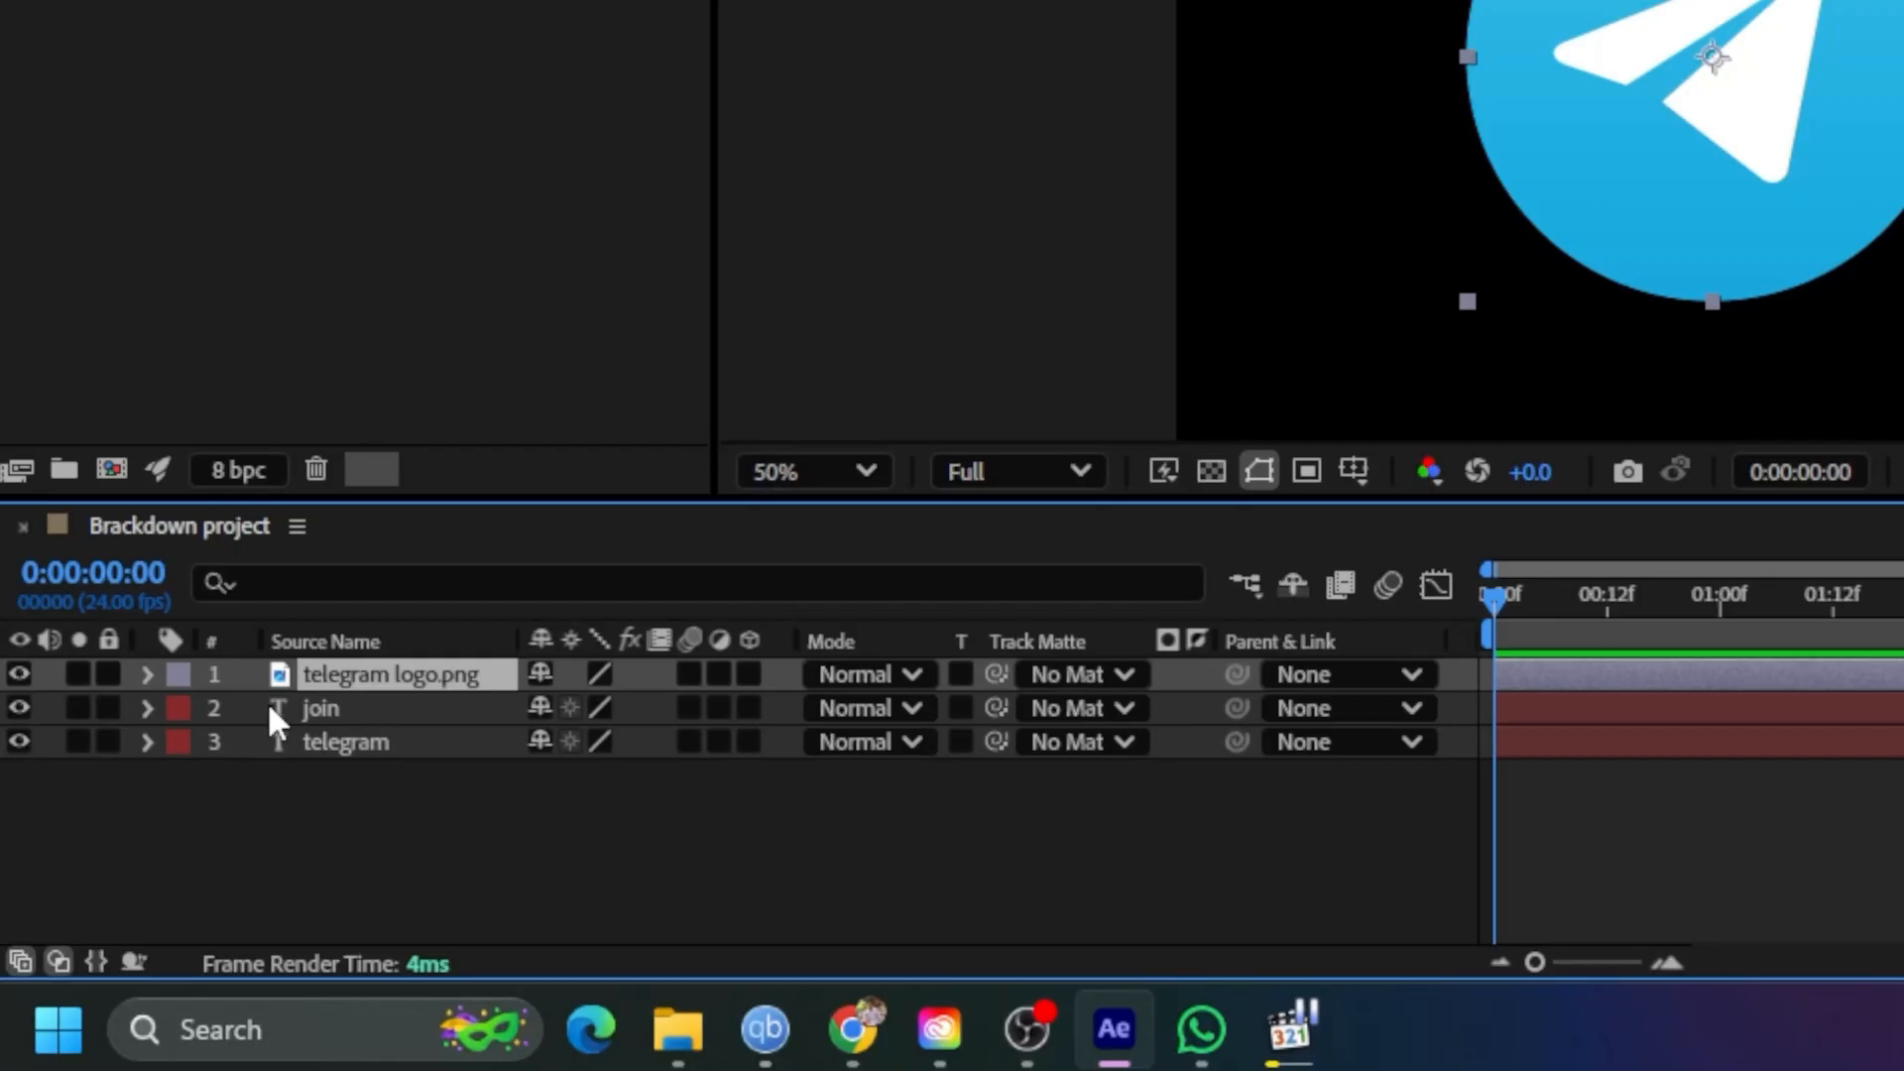
Set the telegram logo's scale to 16% and move it up beside JOIN, over the right end of TELEGRAM
key("s")
left_click(152, 680)
left_click(152, 681)
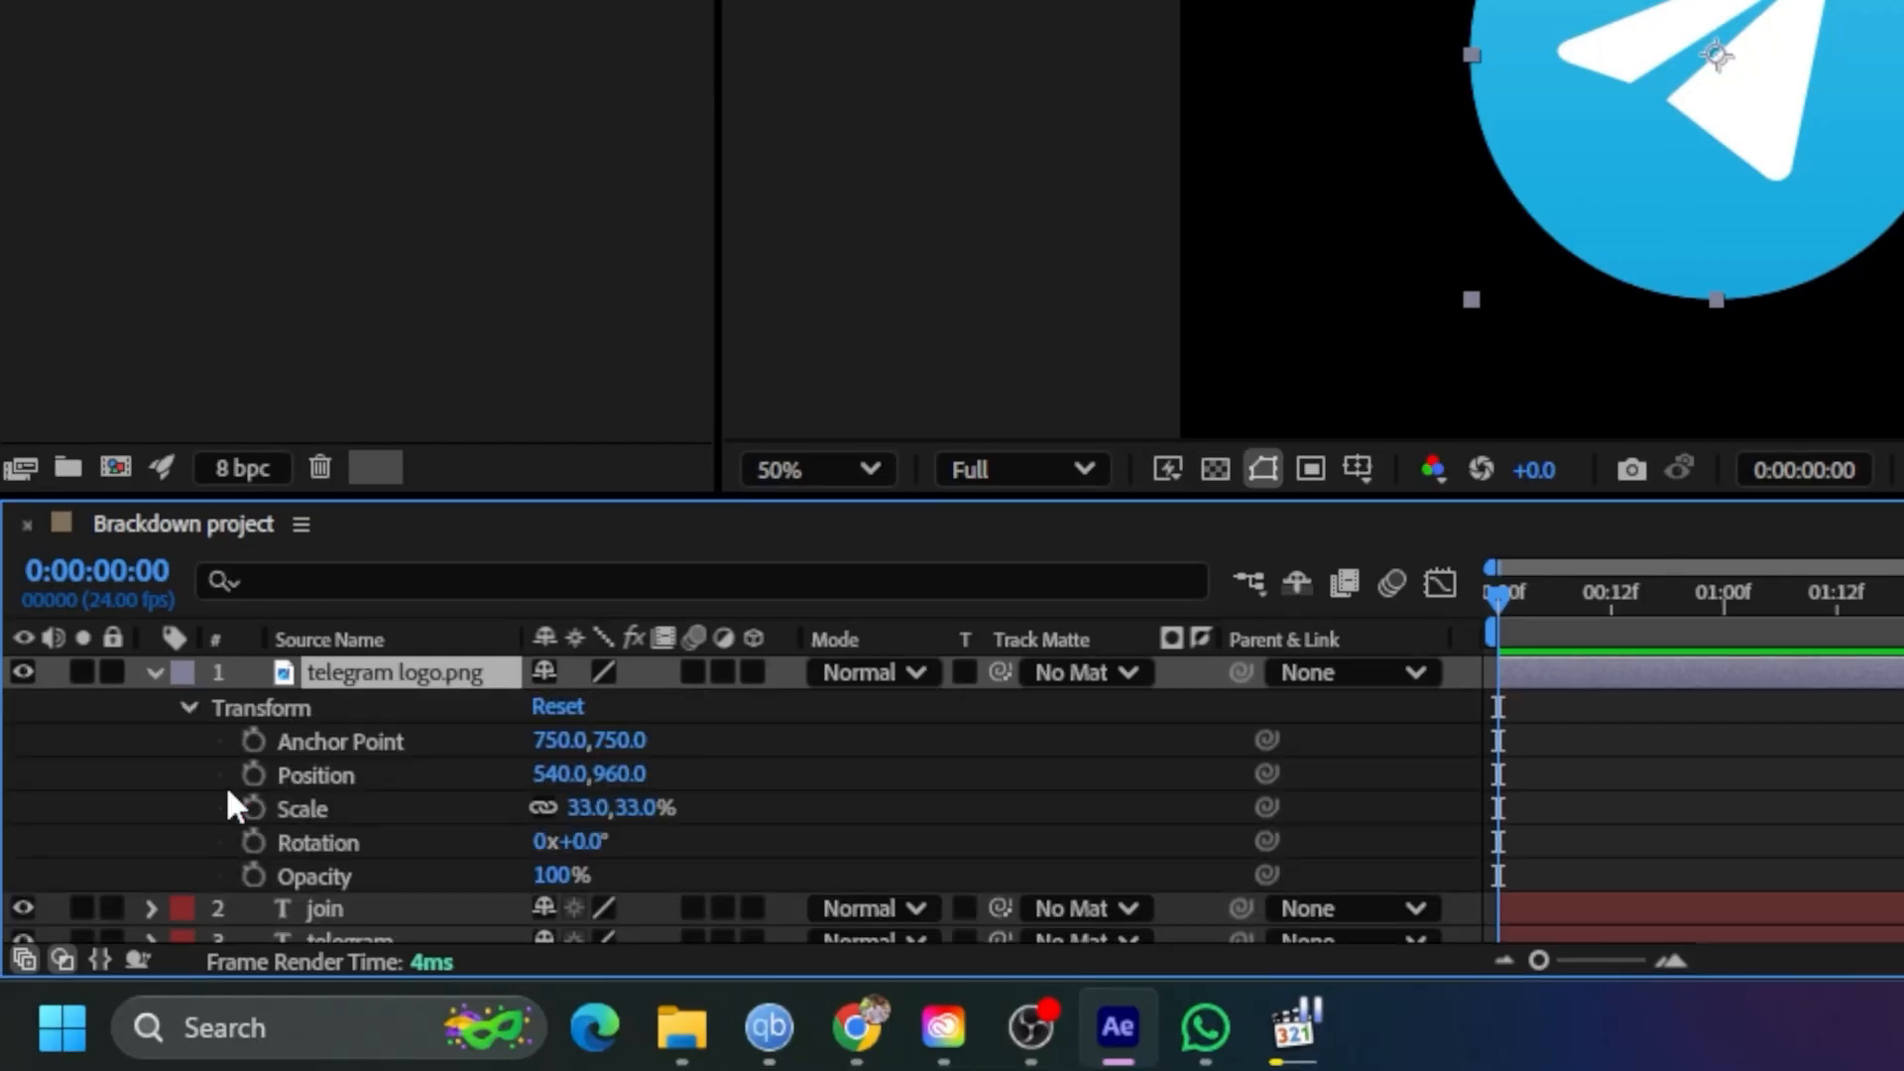
key("s")
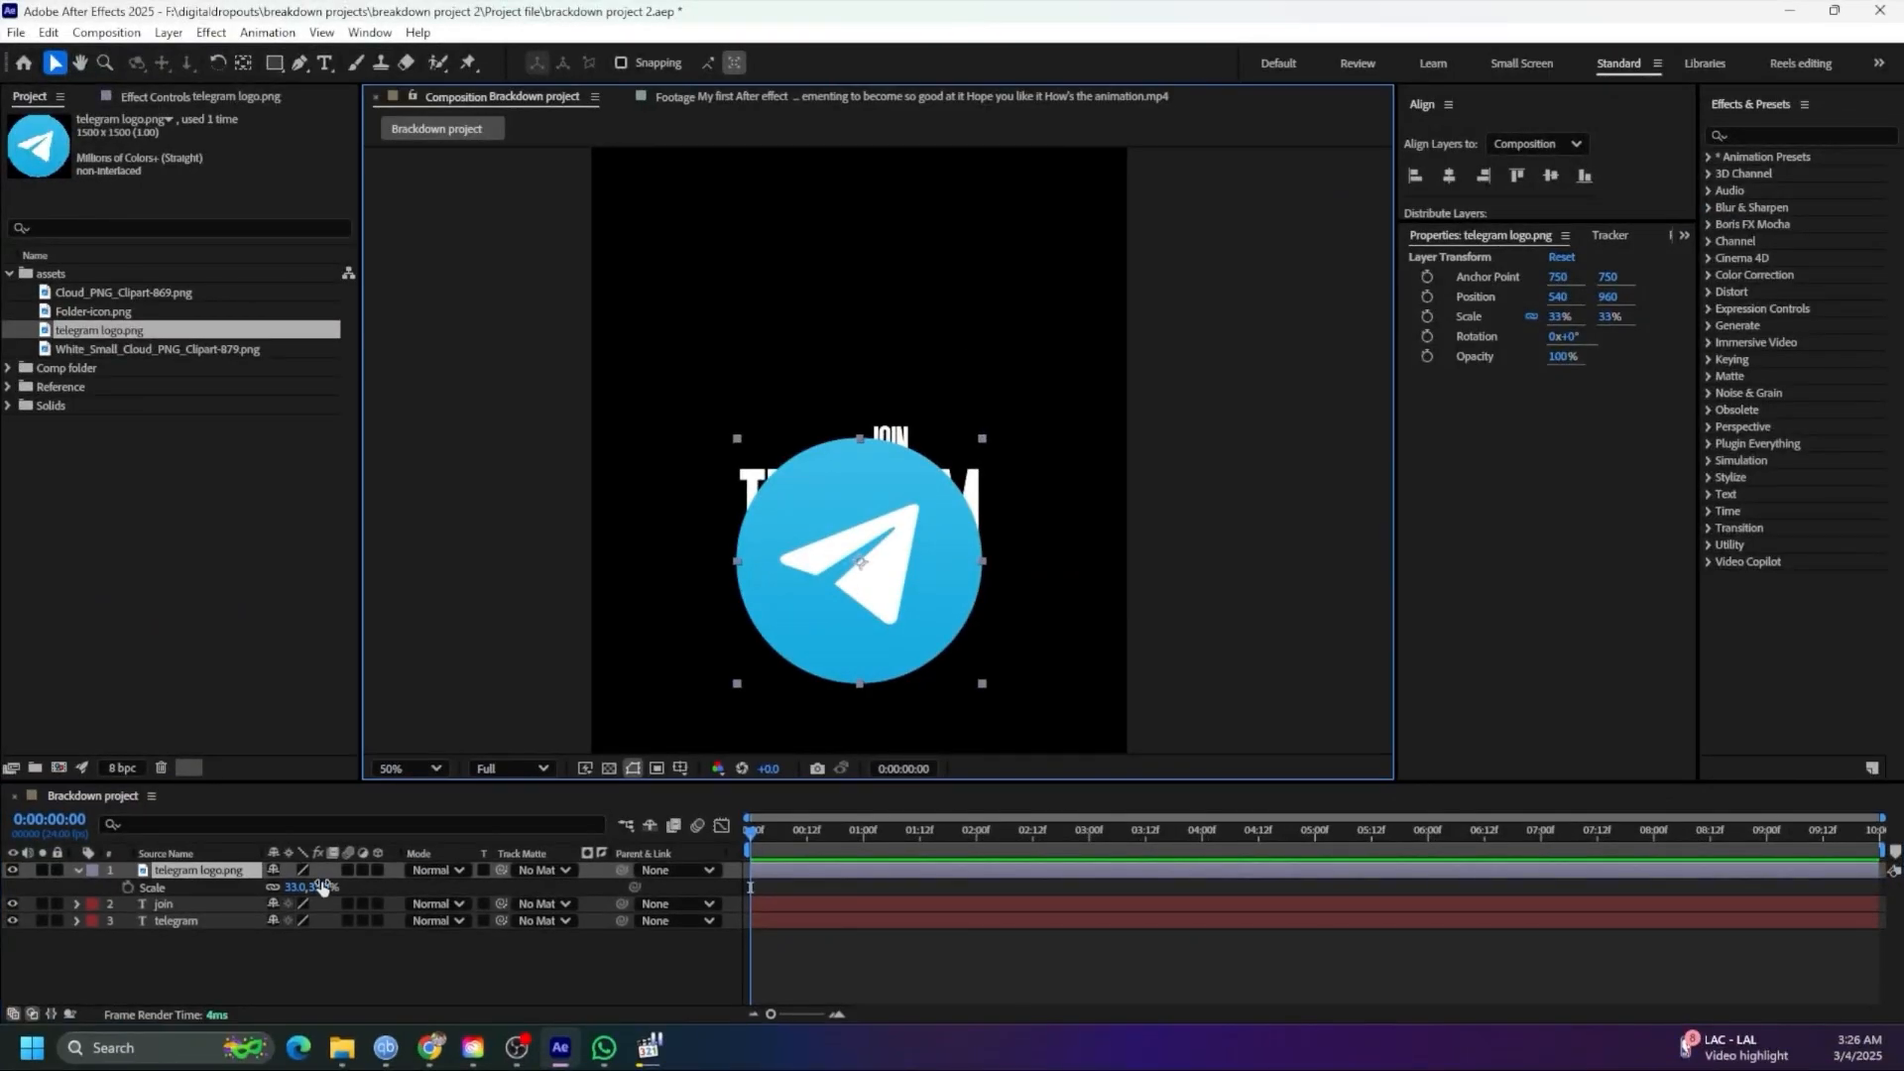
left_click_drag(643, 705, 605, 699)
left_click_drag(303, 883, 306, 883)
left_click_drag(871, 592, 972, 468)
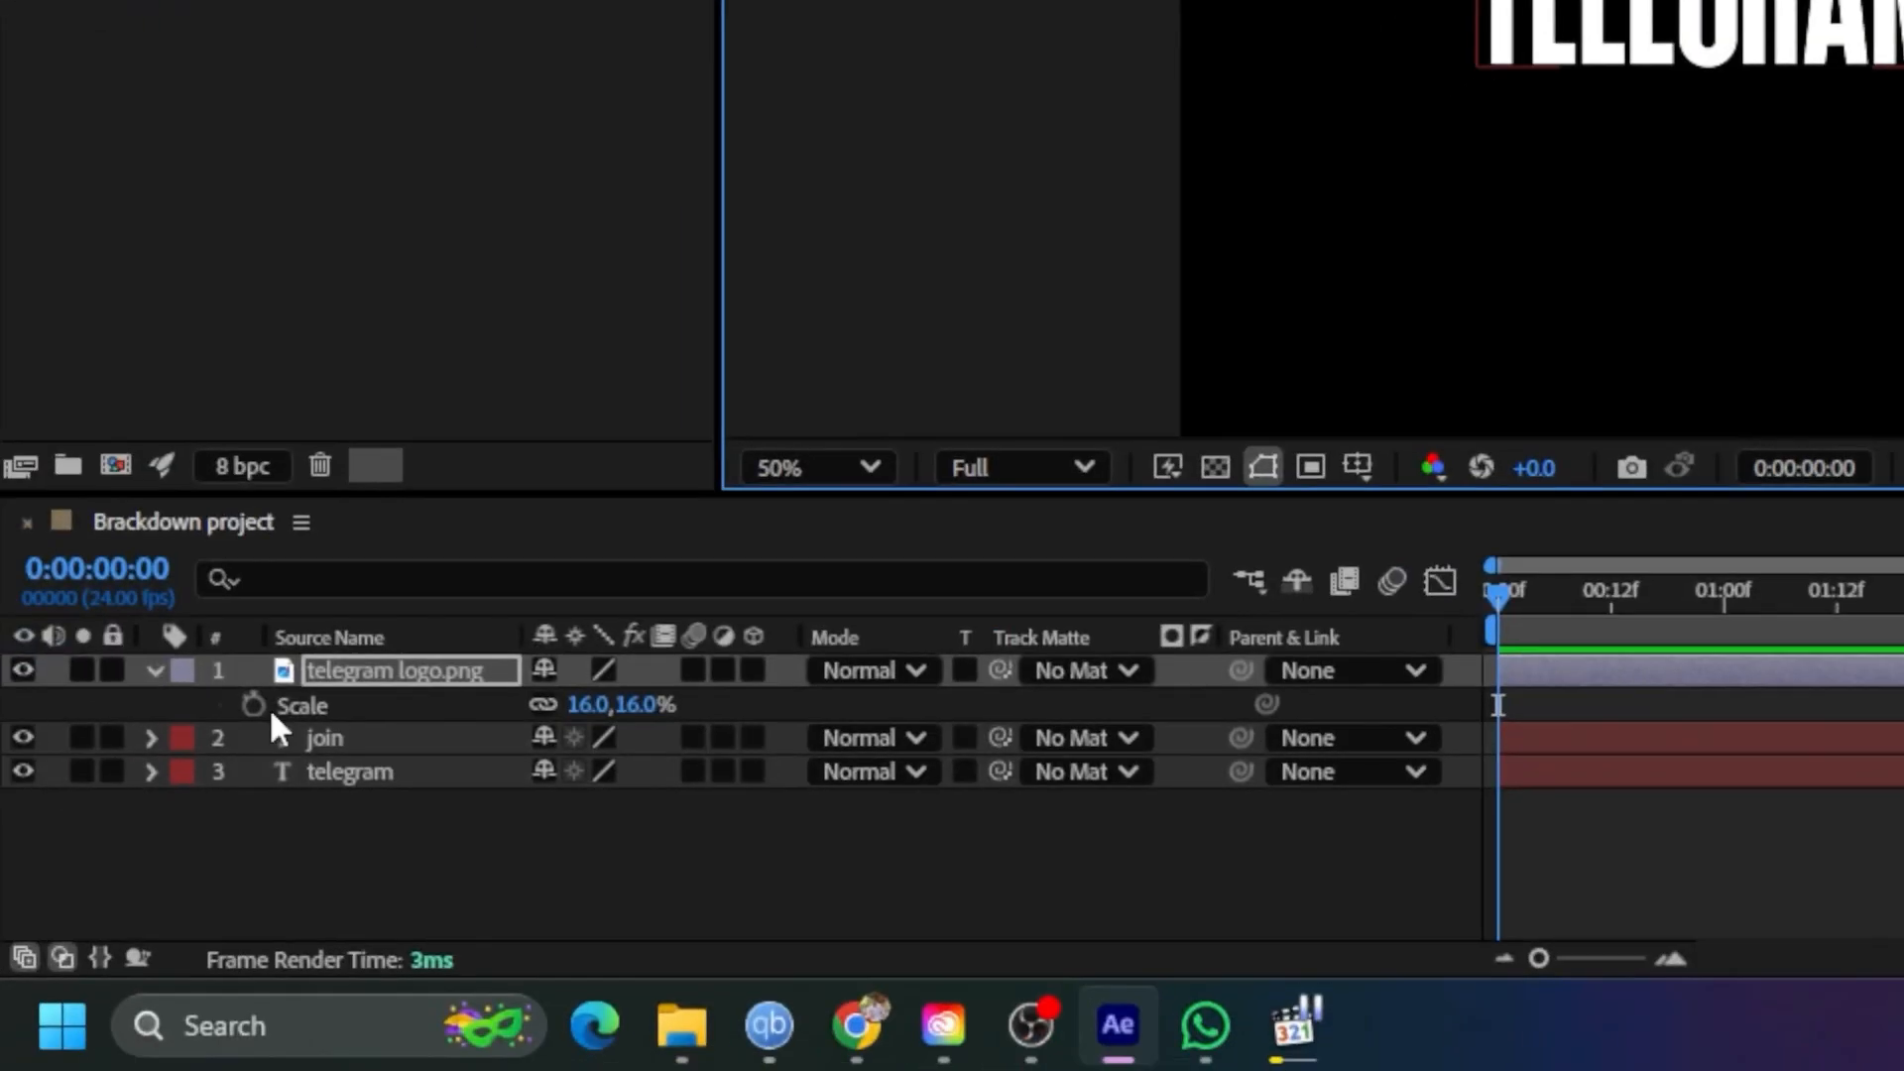
Move the telegram logo layer below both text layers and fine-tune its position behind the end of TELEGRAM
left_click(149, 671)
left_click_drag(311, 669, 397, 742)
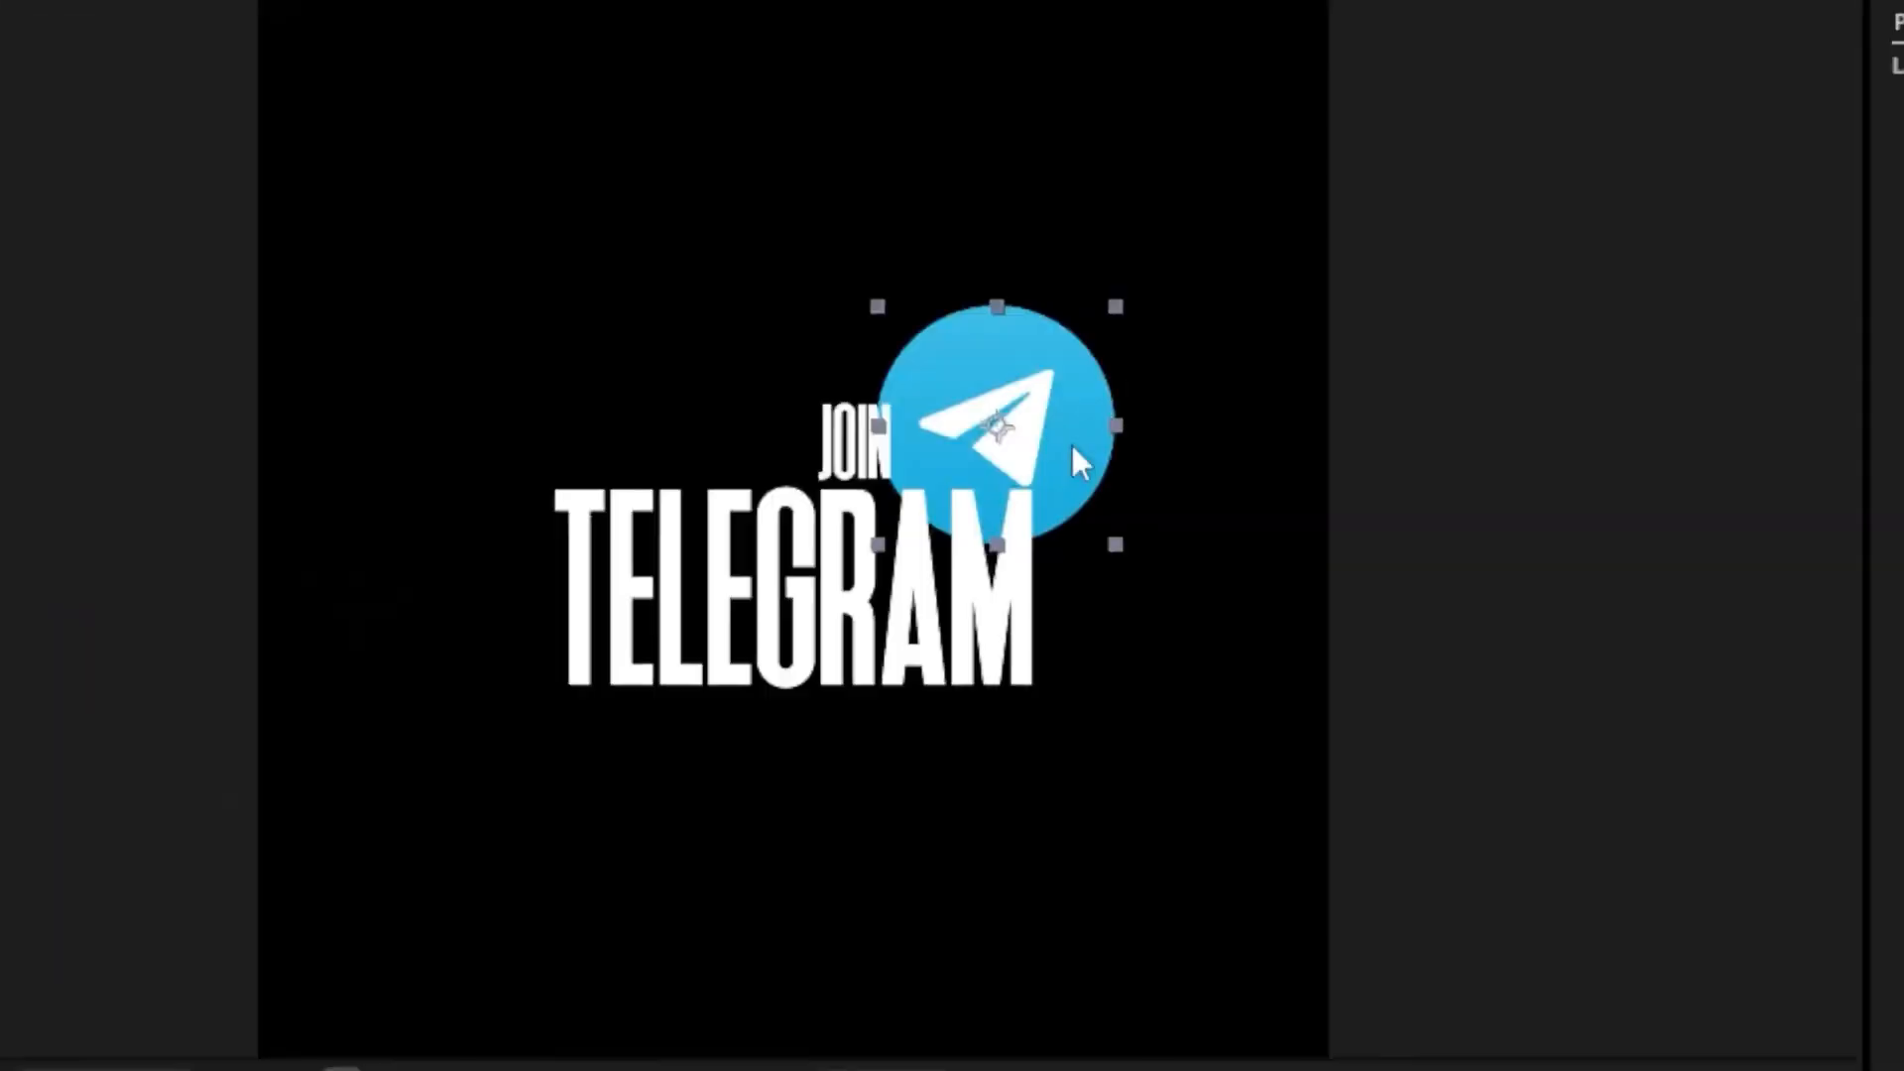
left_click_drag(954, 532, 973, 541)
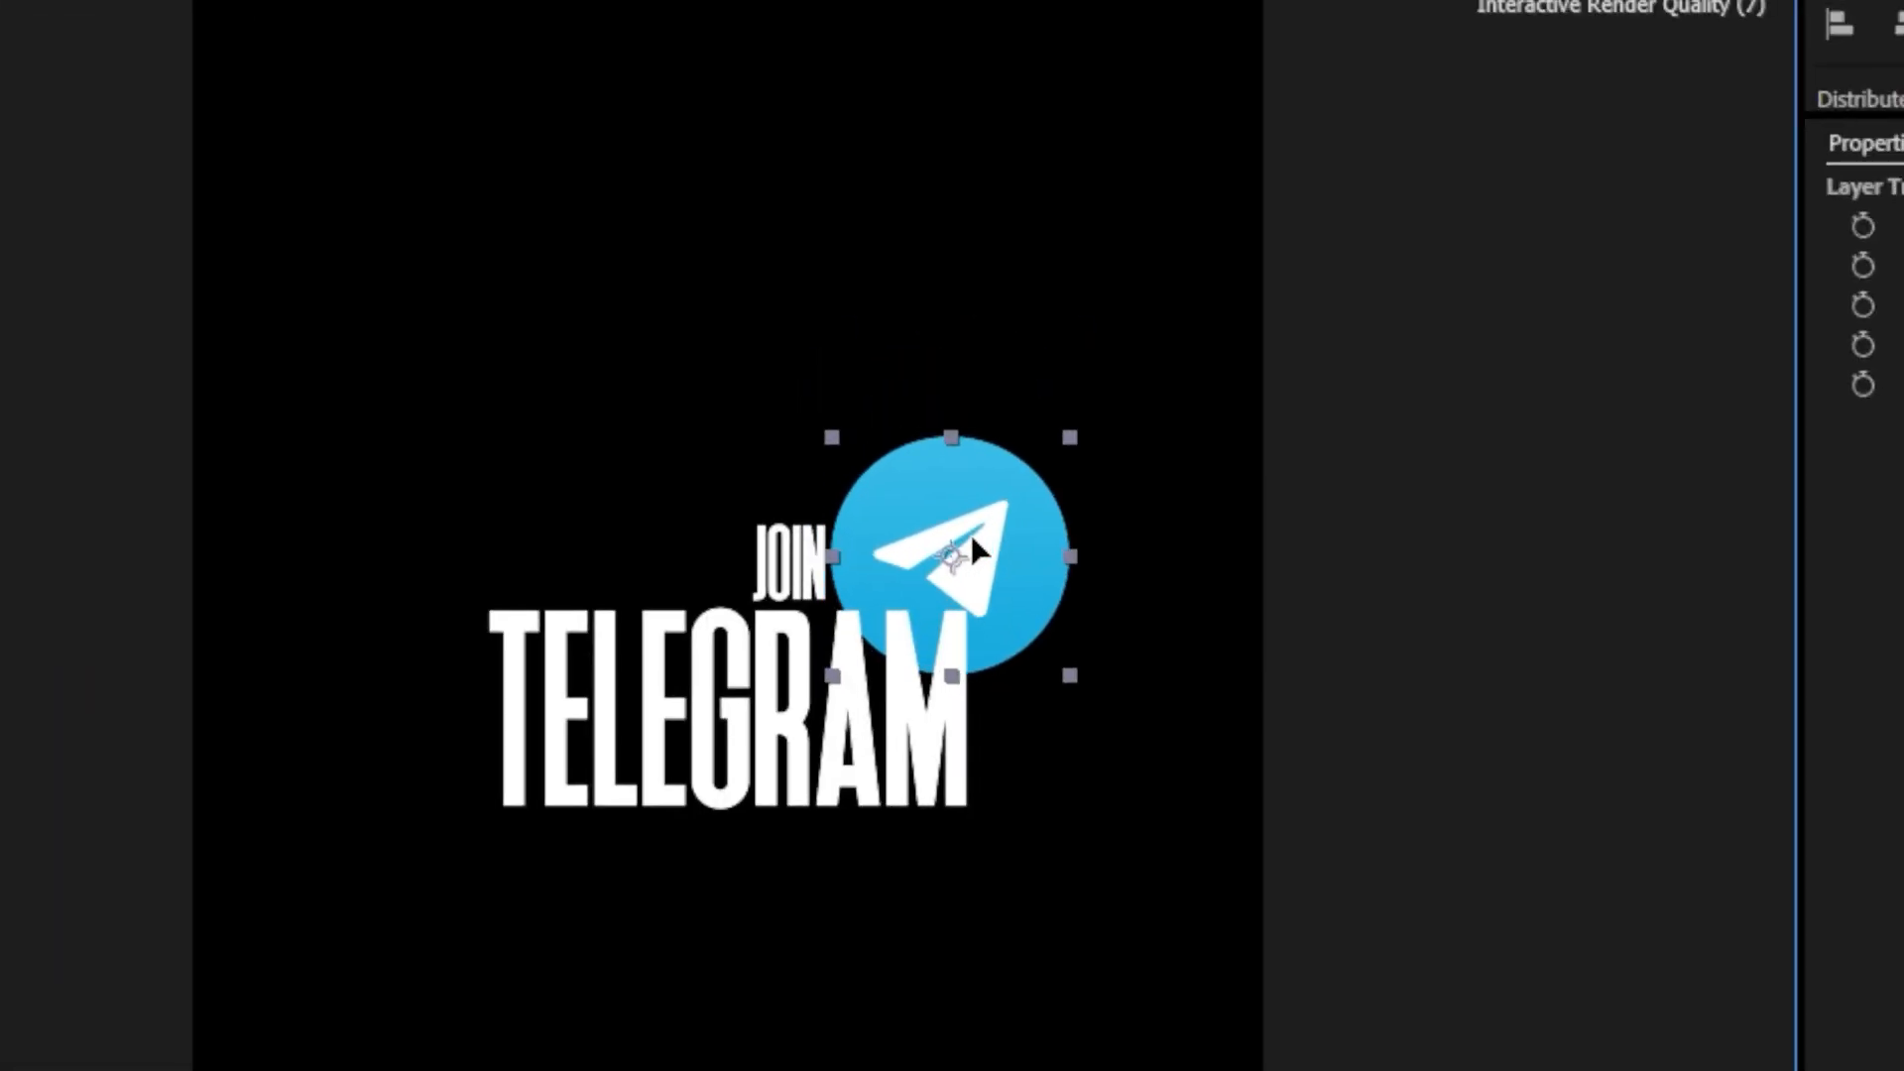
Duplicate the telegram logo and place the copy in the lower left of the frame, following the reference footage's opening
key("comma")
key("period")
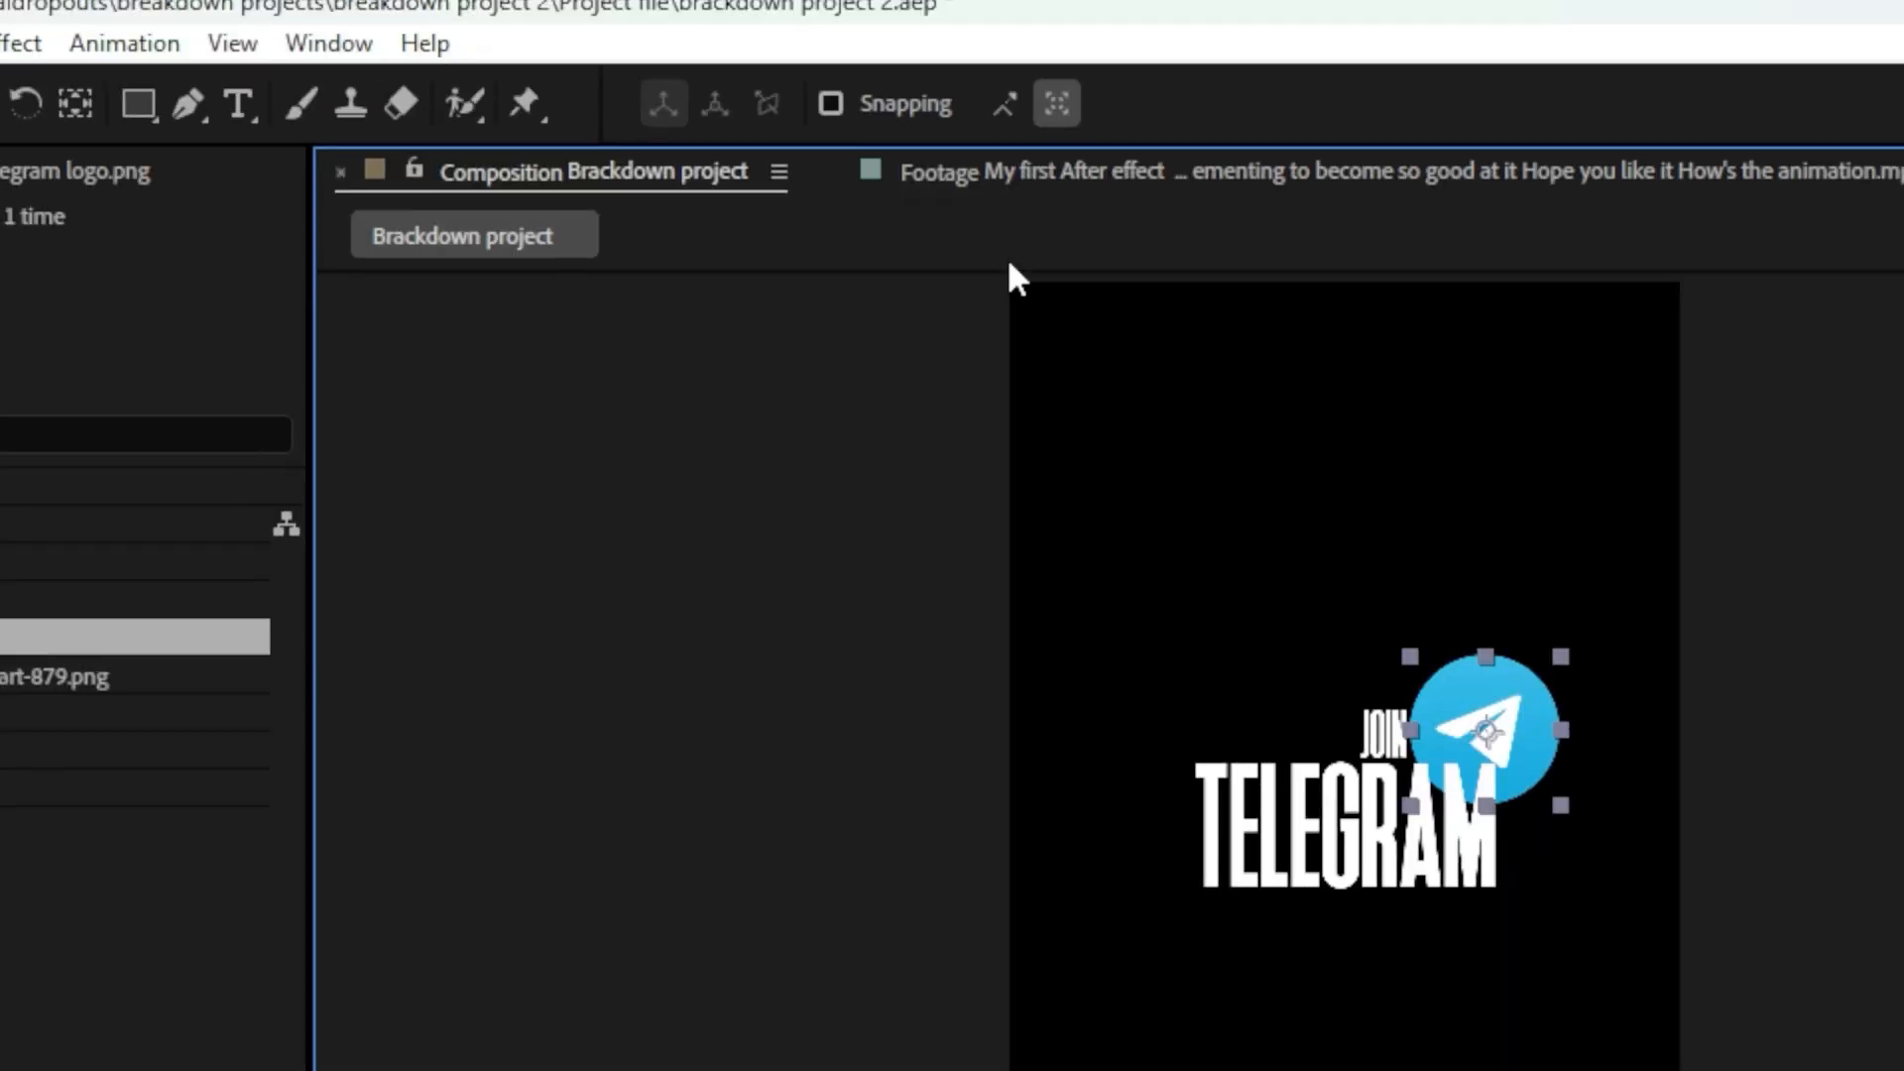
left_click(1002, 171)
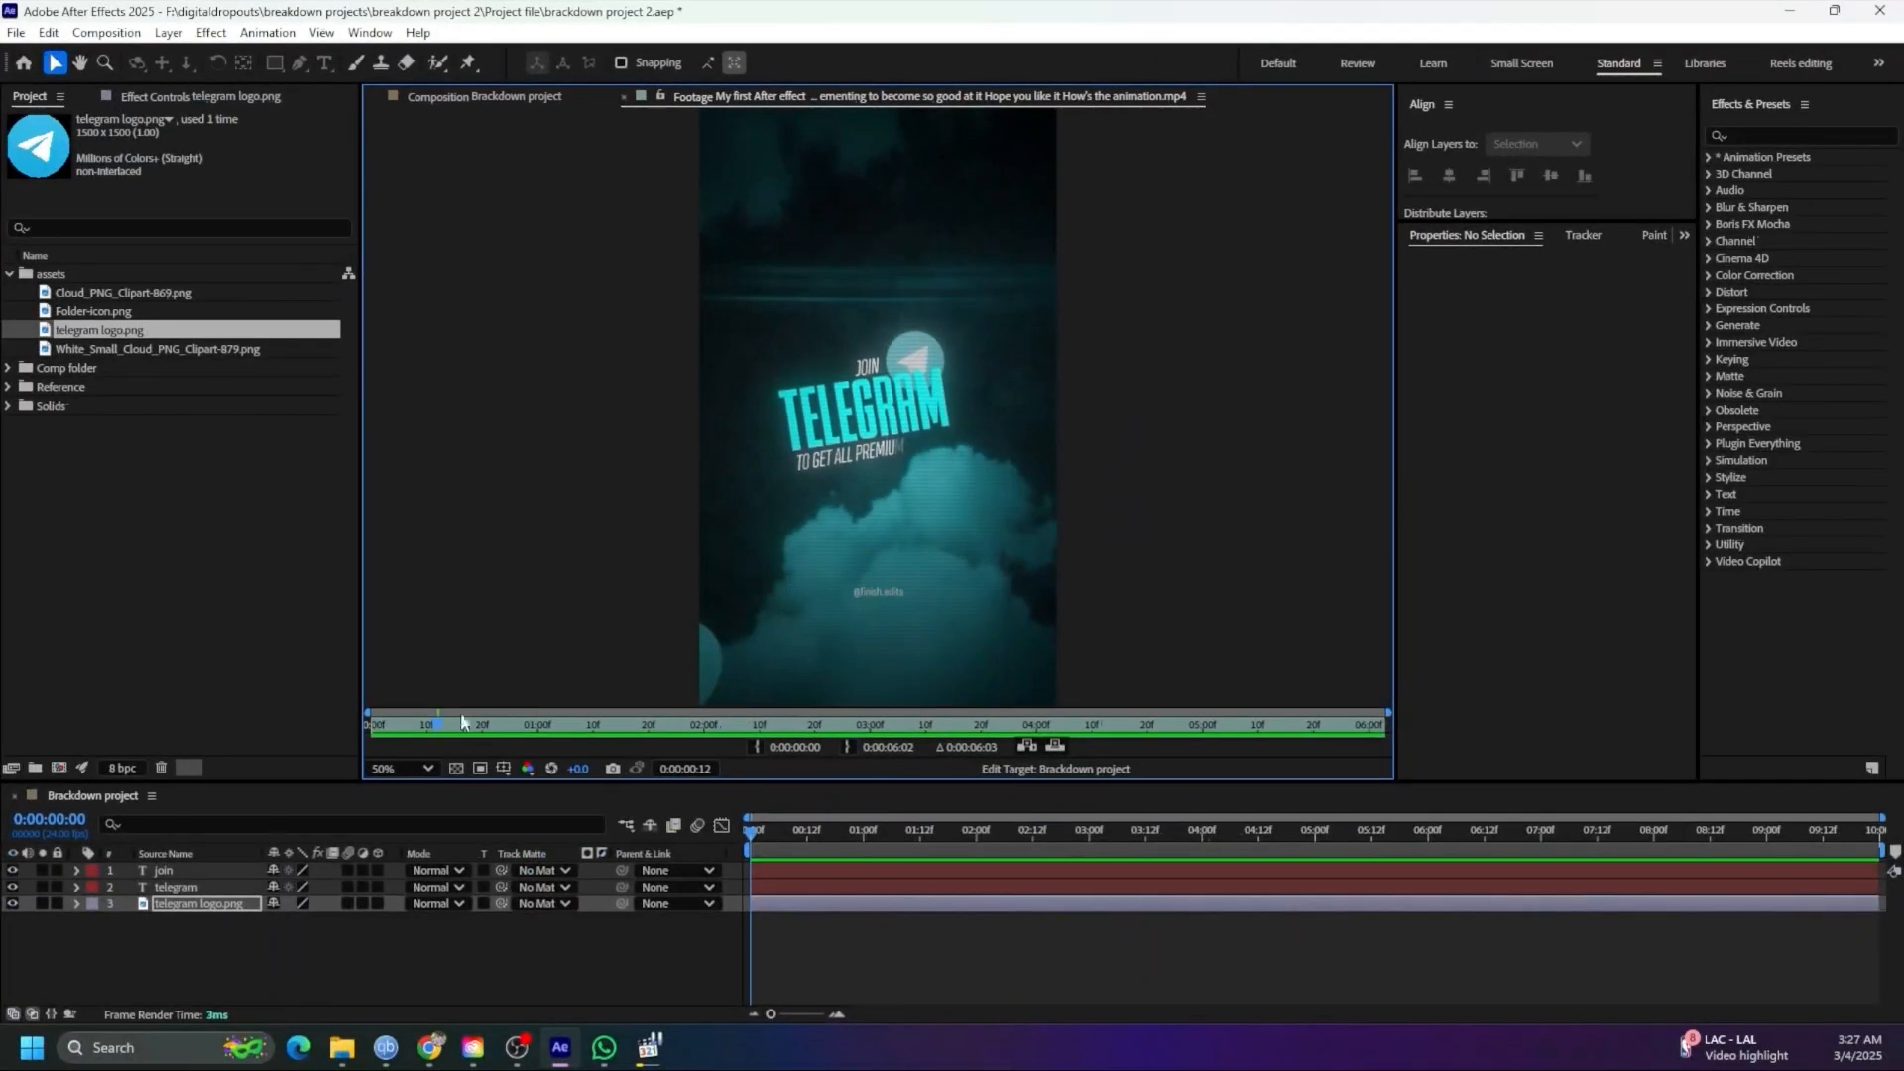
left_click_drag(460, 724, 363, 734)
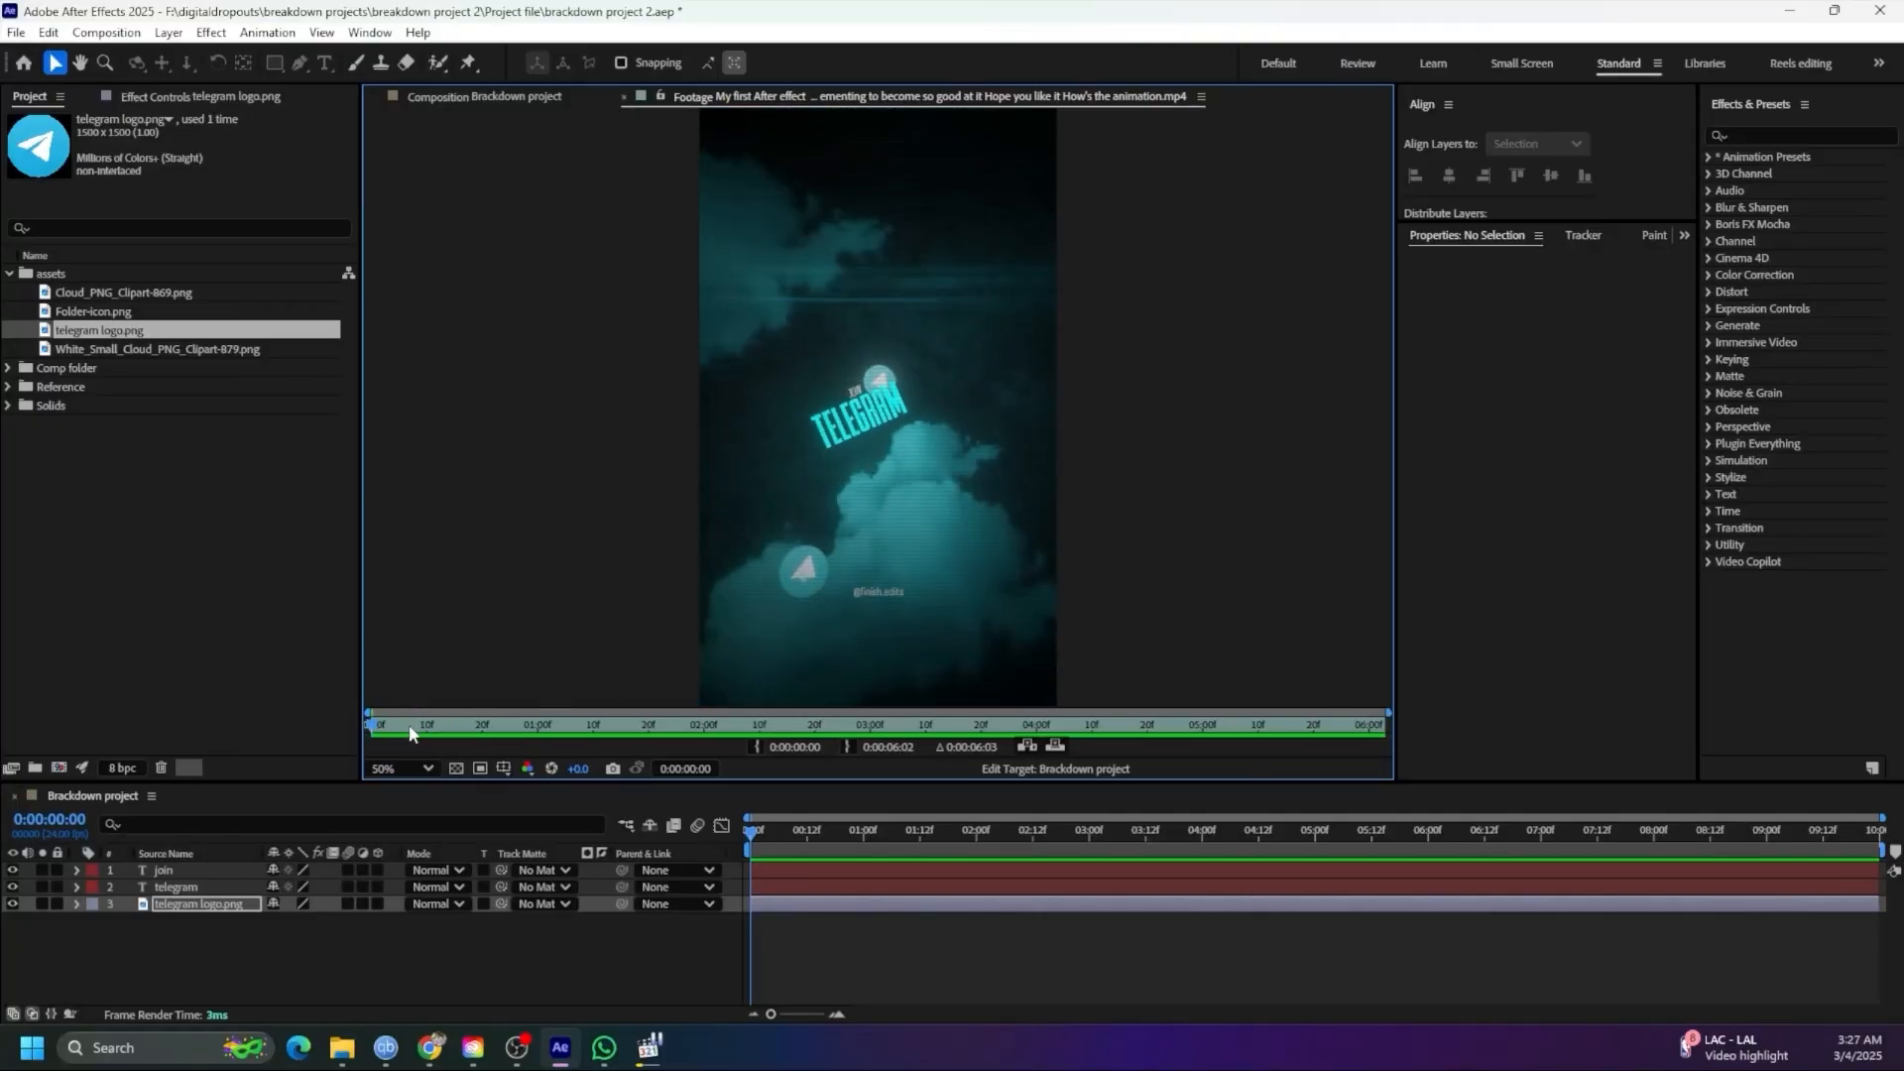
left_click_drag(381, 726, 466, 730)
left_click(588, 939)
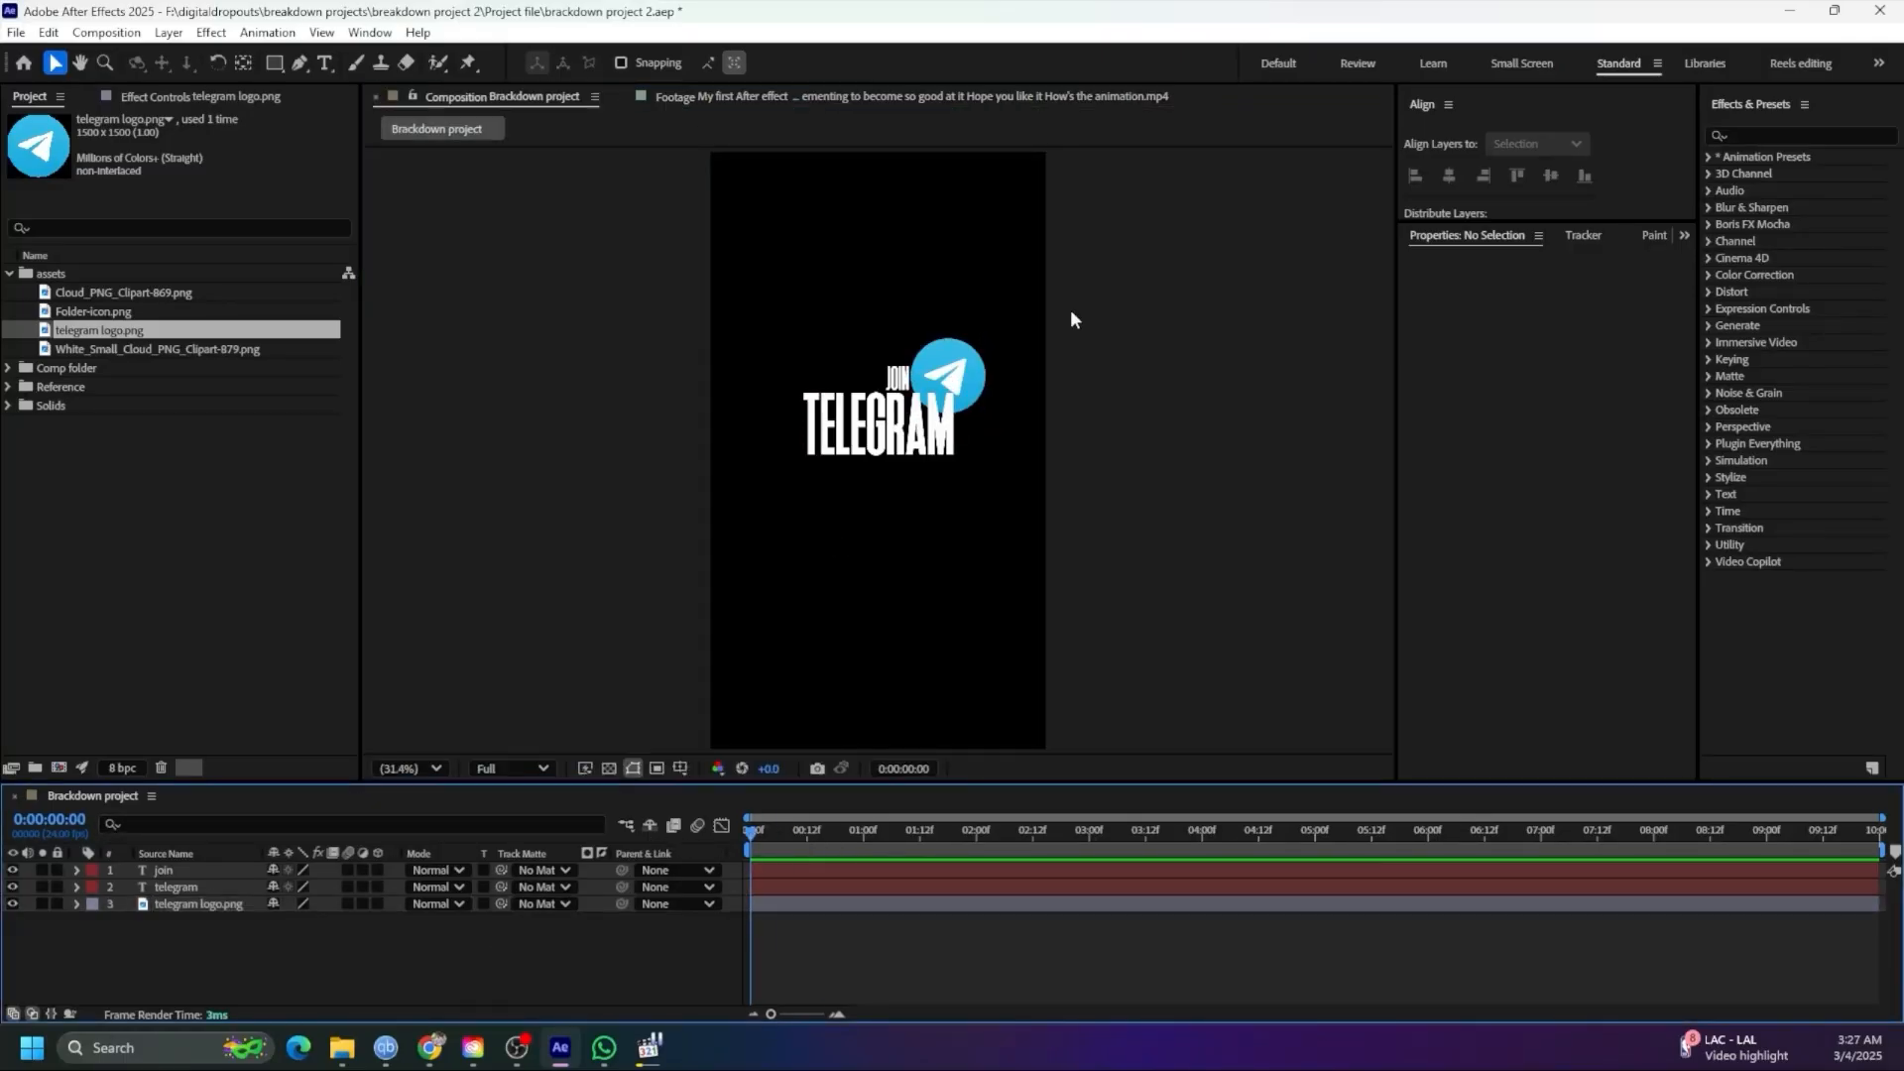
left_click(972, 382)
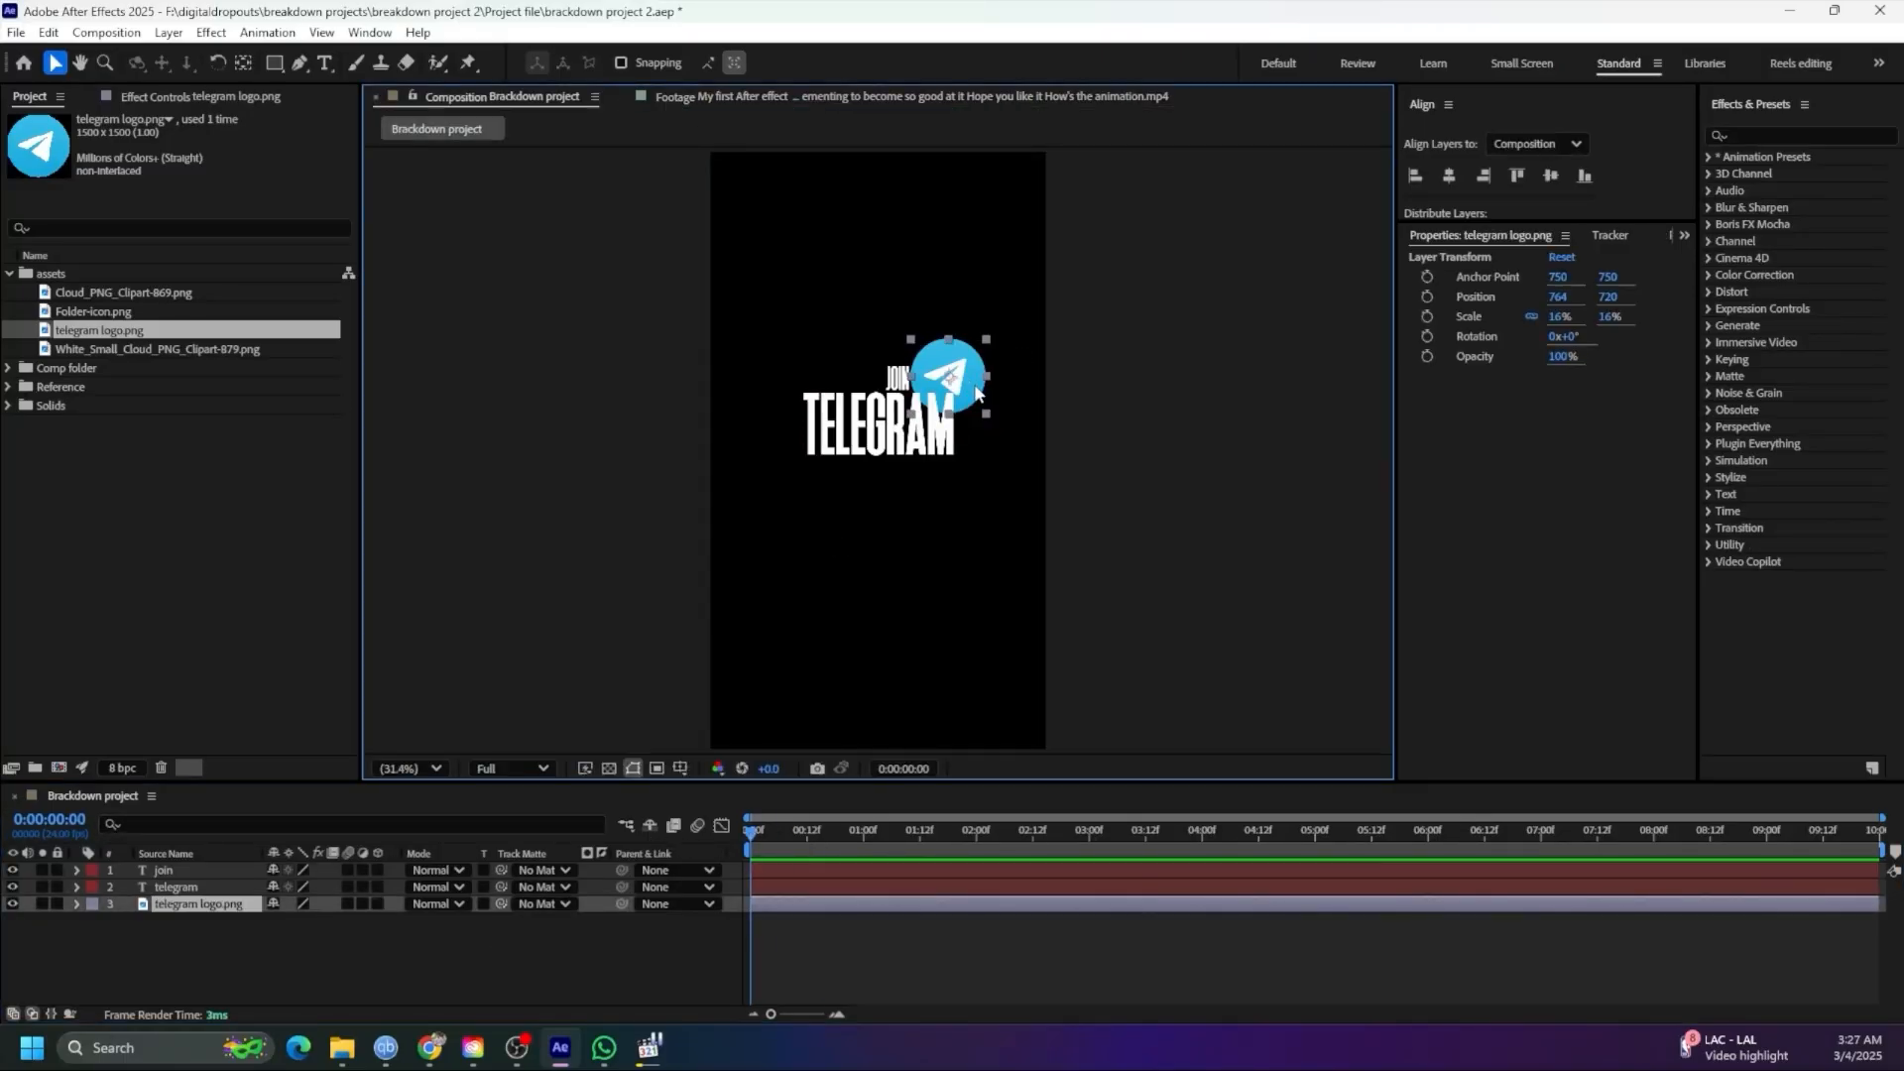
key("ctrl+d")
left_click_drag(968, 375, 797, 591)
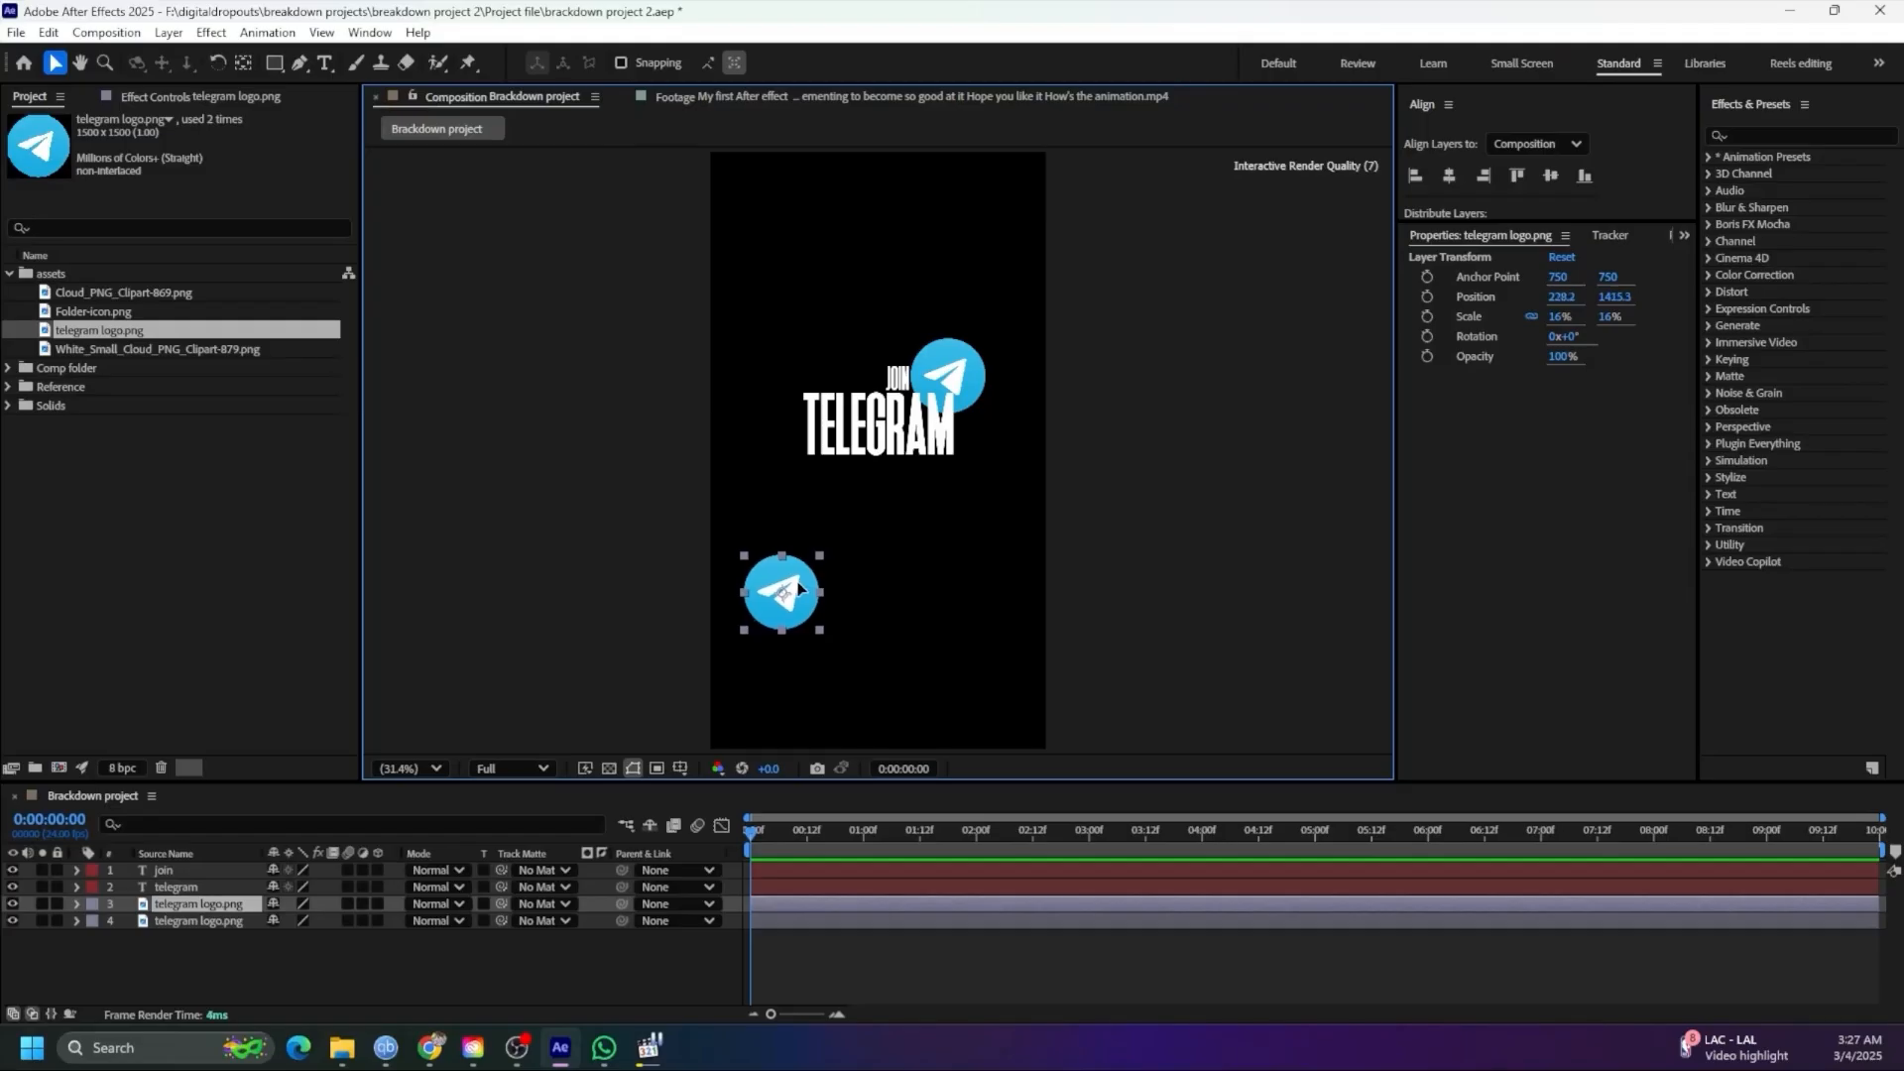
Rotate the duplicated telegram logo to -26°, raise it slightly and collapse its layer properties
left_click(253, 905)
key("r")
left_click_drag(298, 922, 272, 922)
left_click_drag(796, 580, 791, 567)
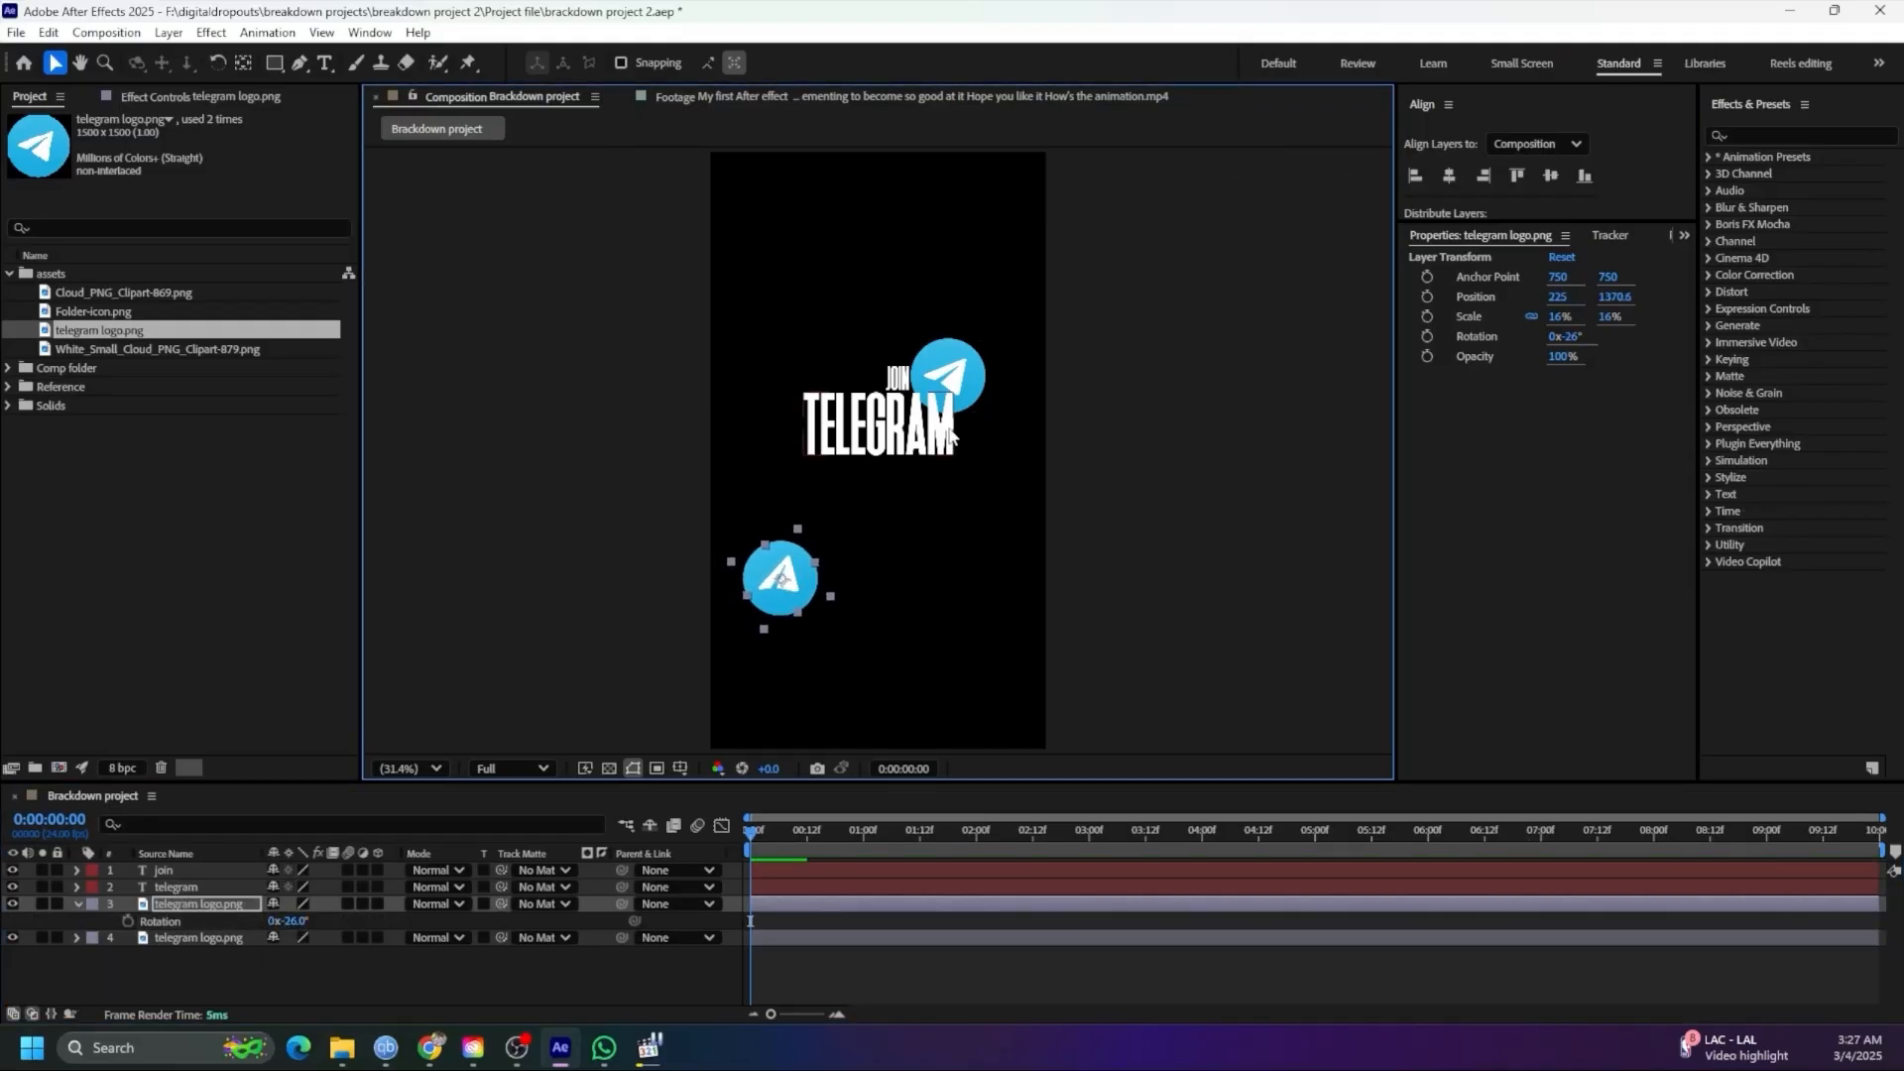
left_click(924, 453)
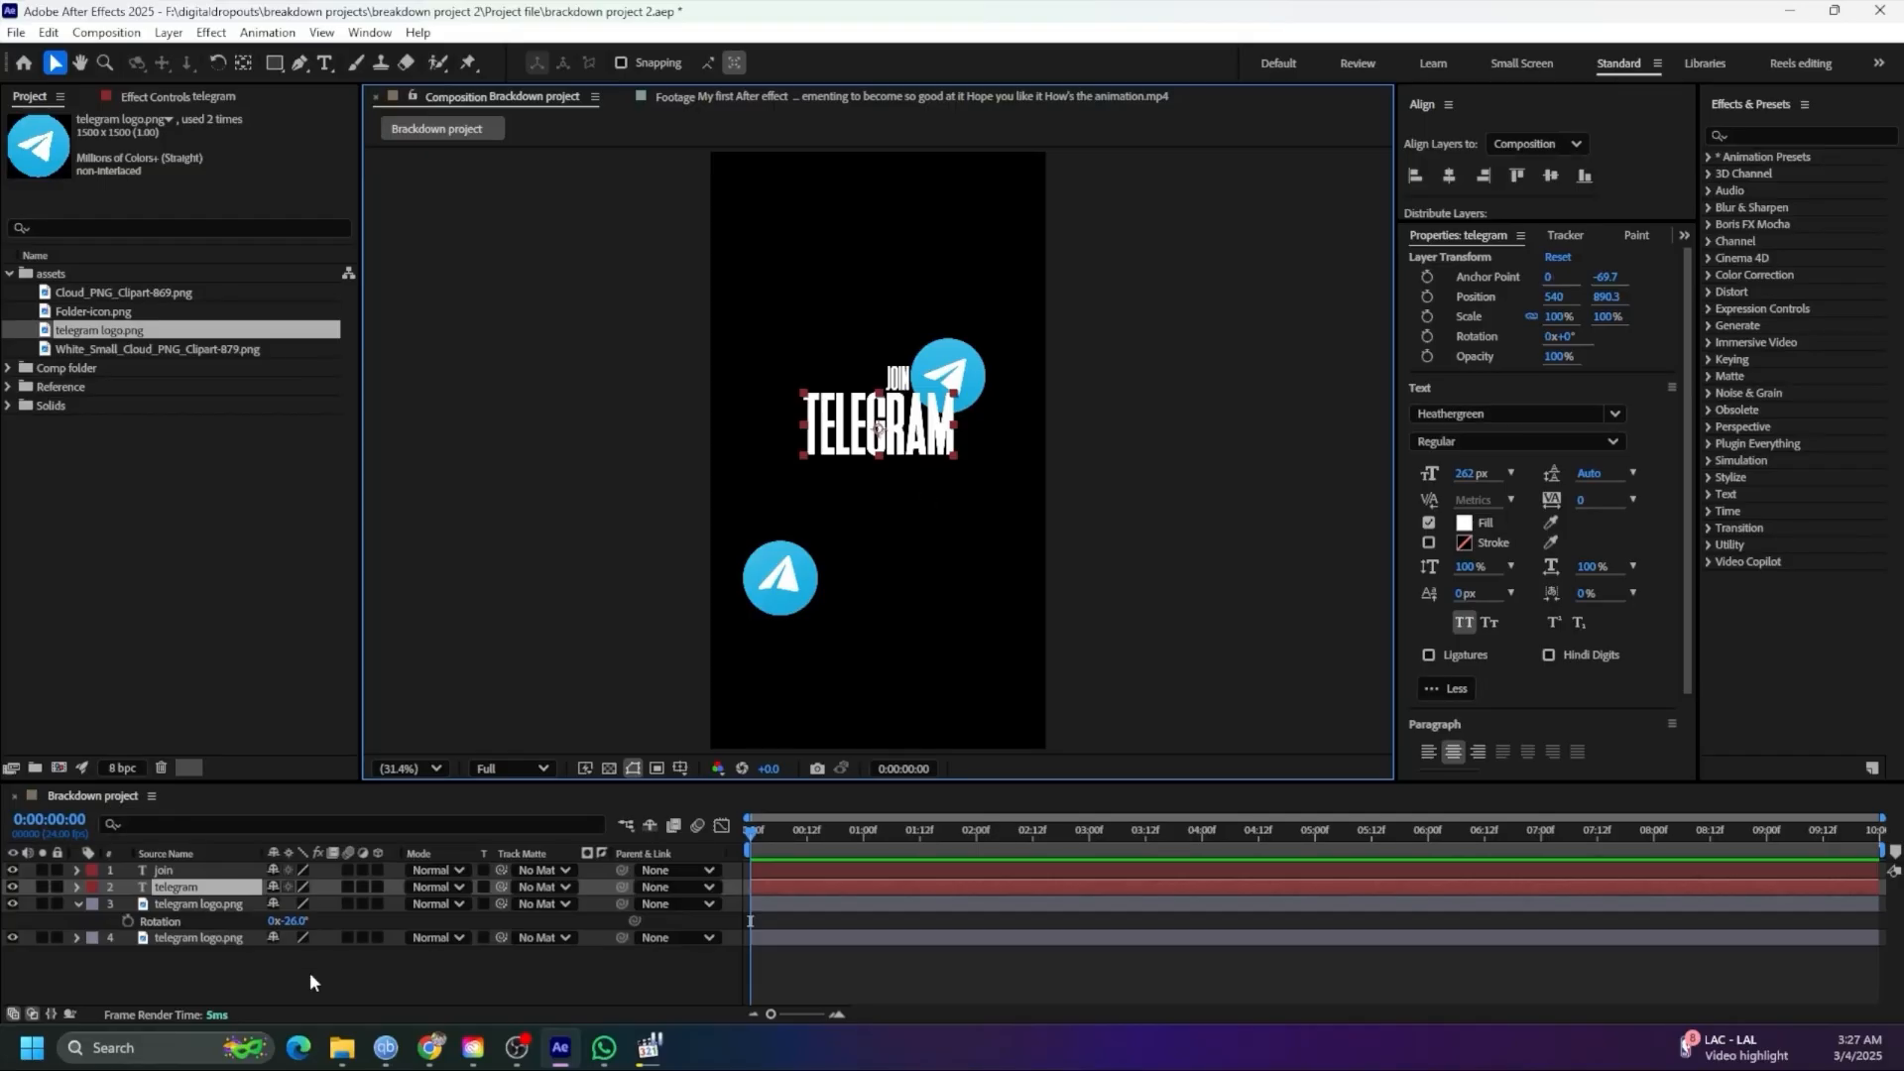
left_click(79, 905)
Add Cloud_PNG_Clipart-869.png as the bottom layer, scale it to 21% and move it below TELEGRAM, beside the lower logo
left_click(109, 312)
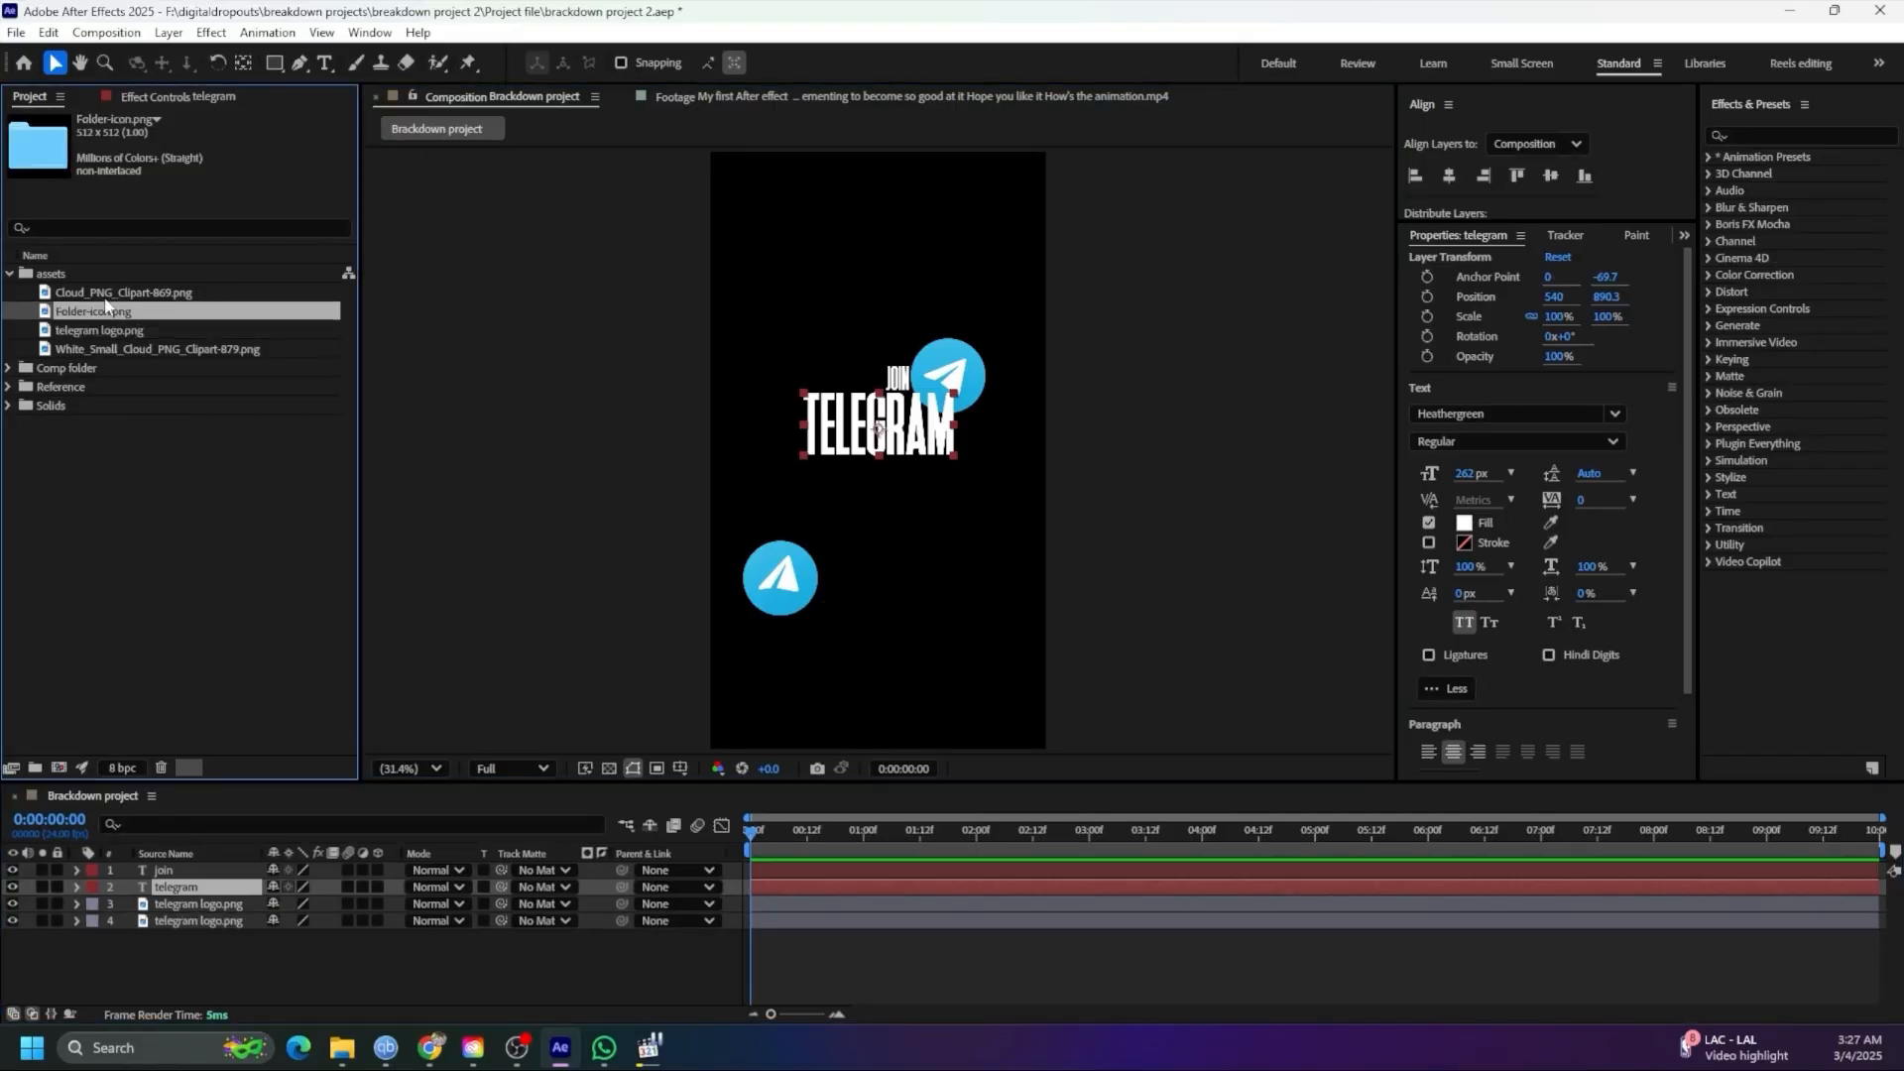
left_click(121, 295)
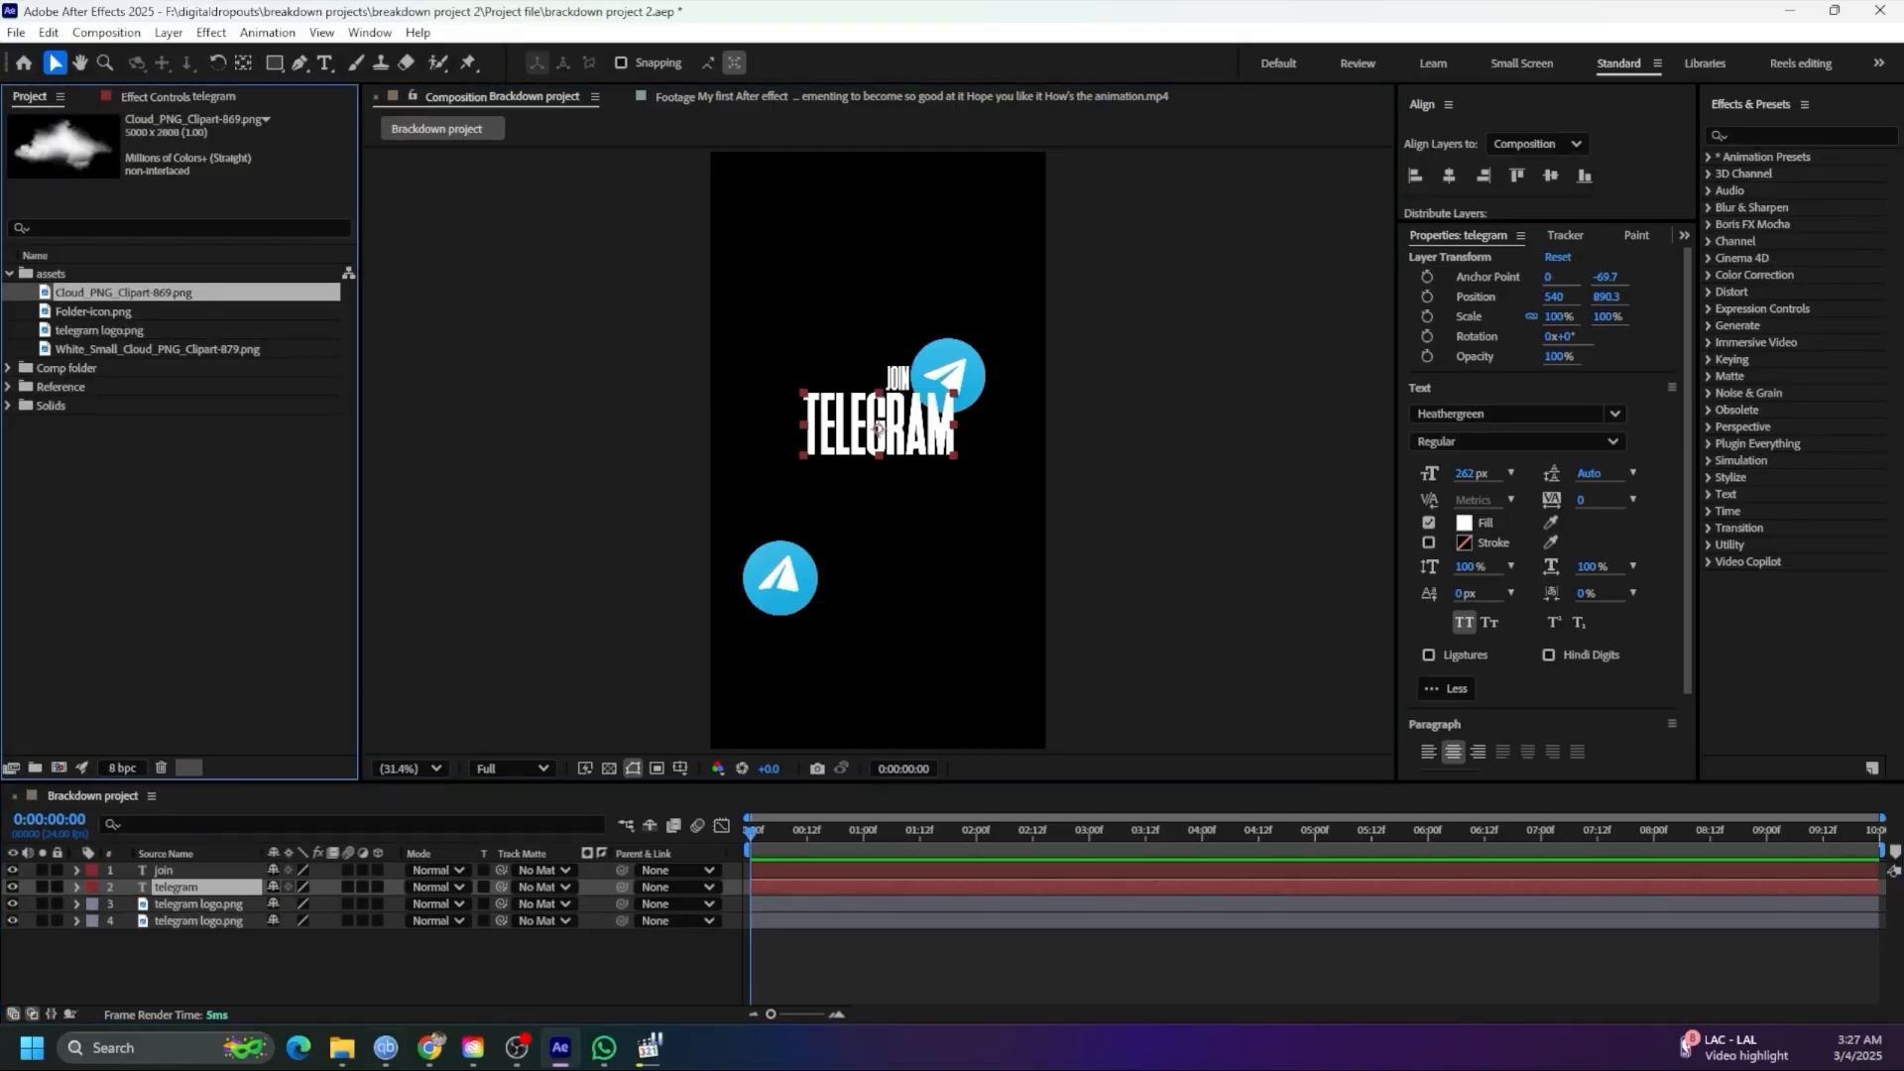
left_click_drag(121, 293, 237, 937)
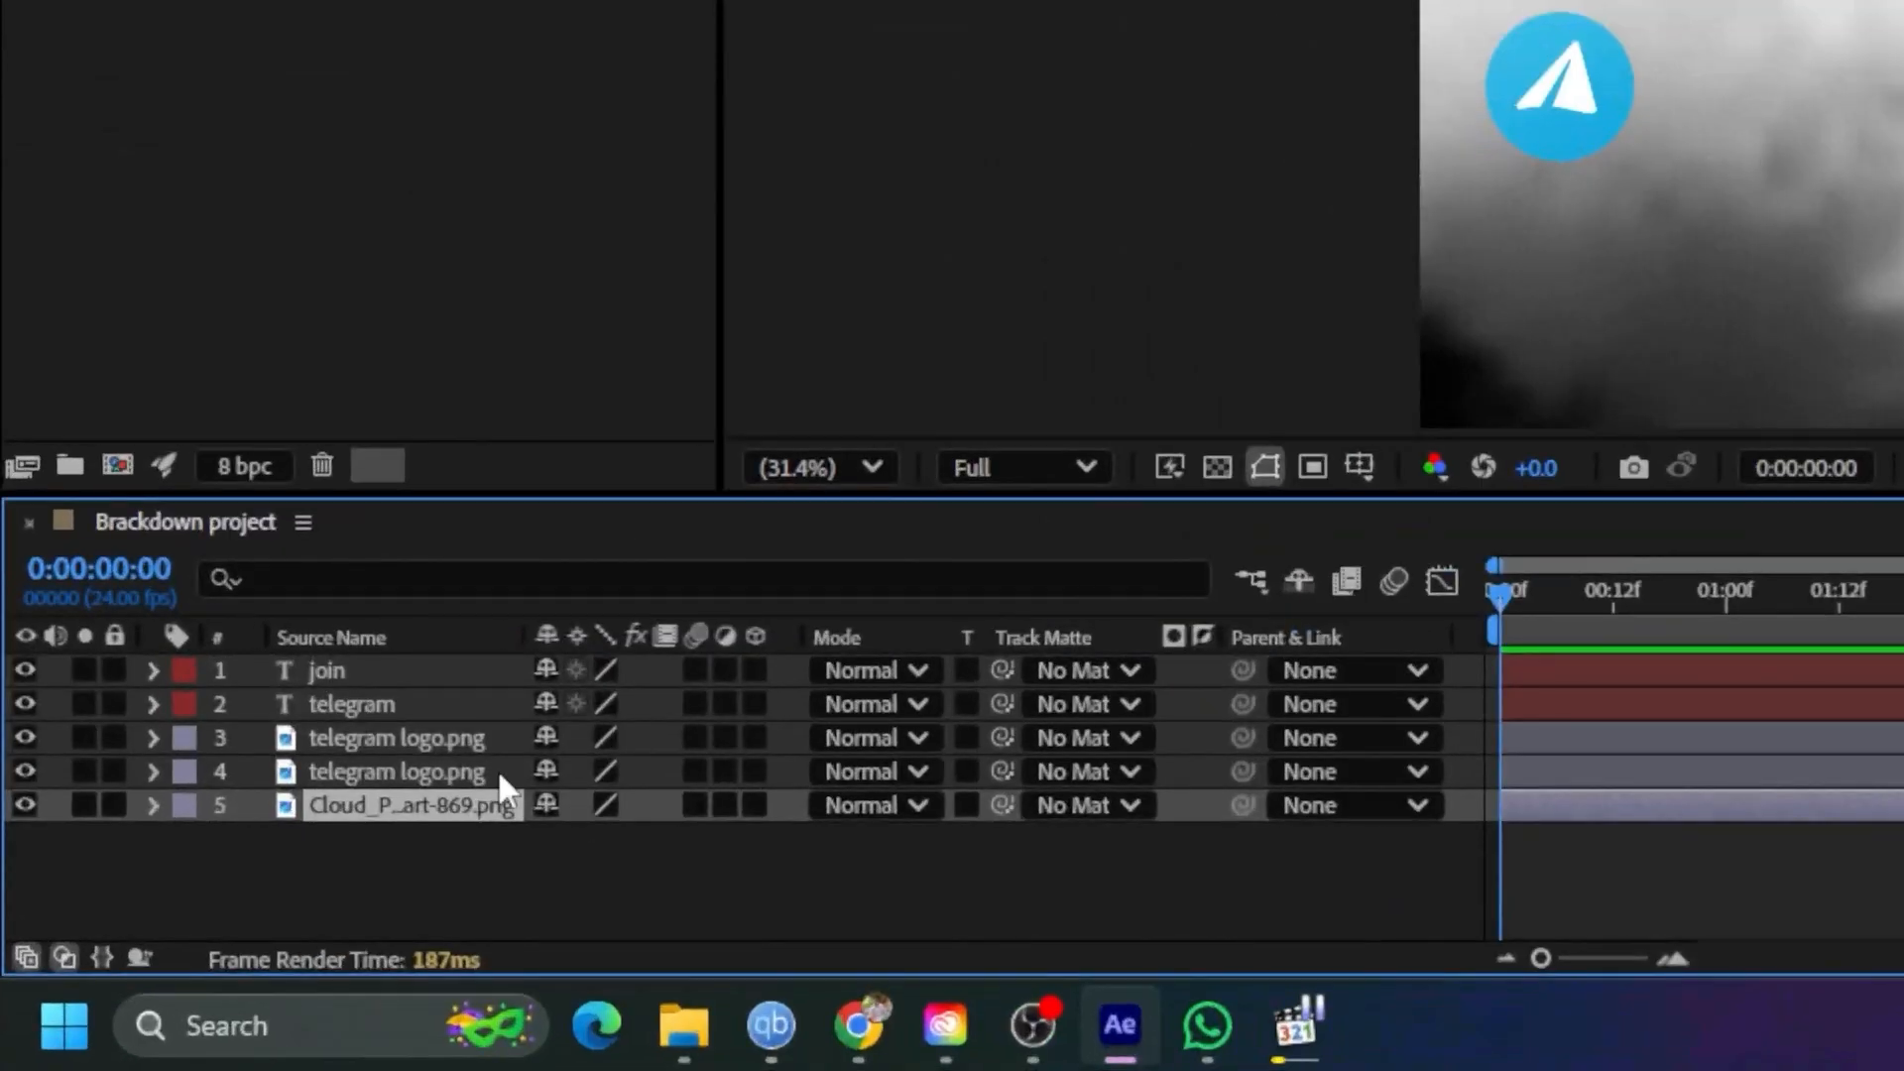
key("s")
left_click_drag(667, 858, 528, 855)
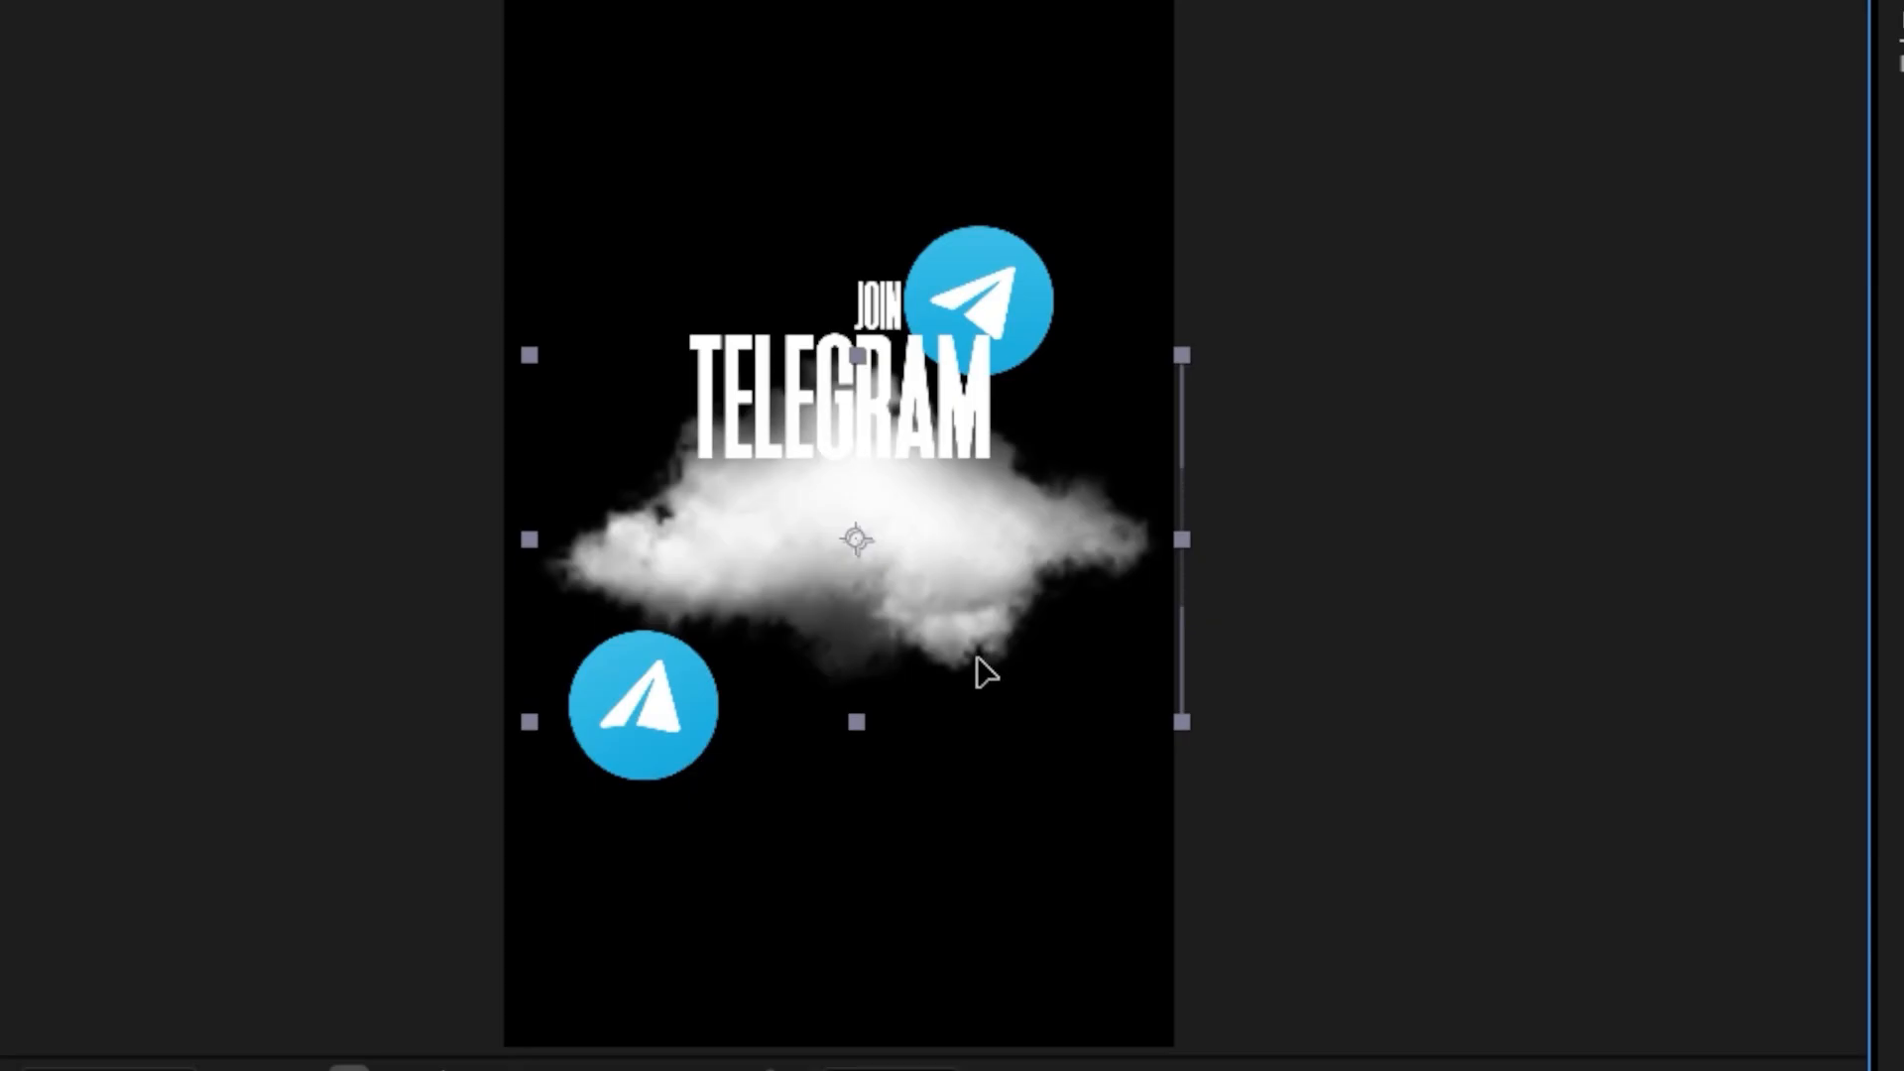
left_click_drag(977, 656, 1015, 807)
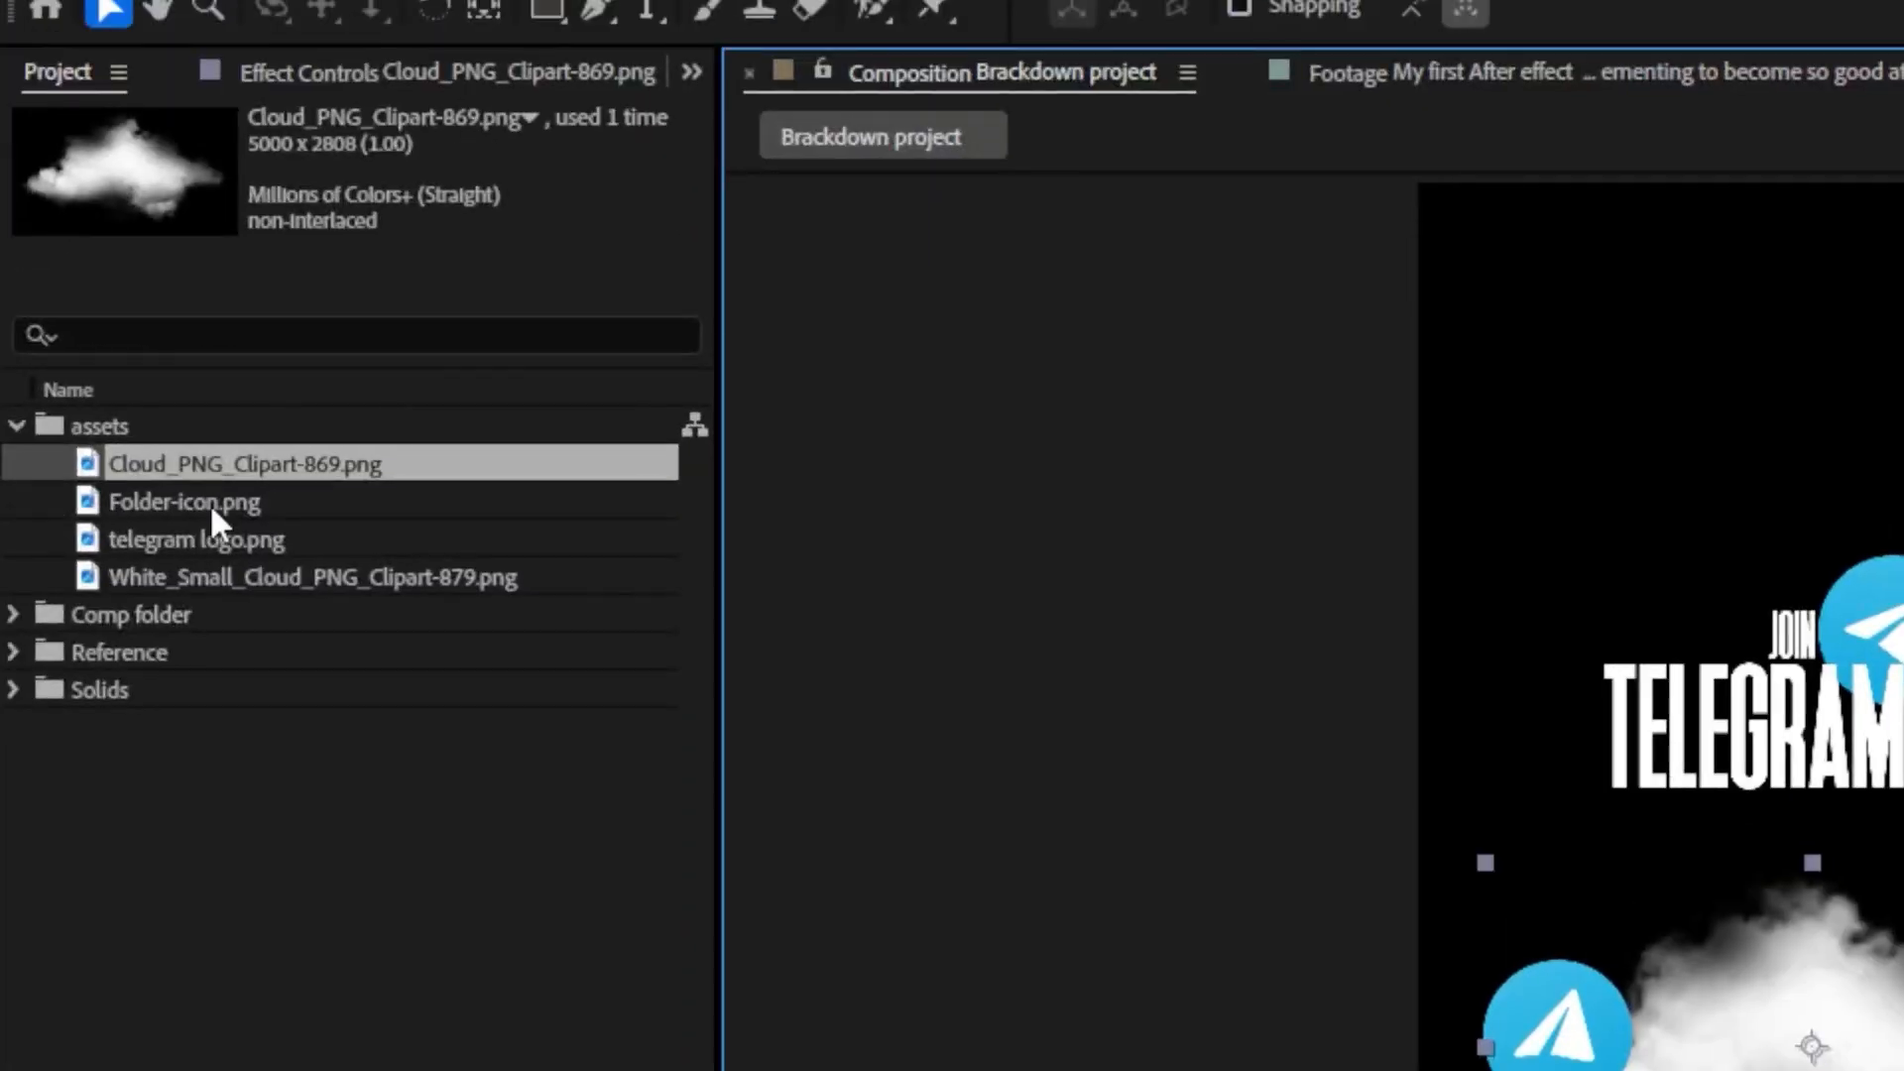
Add White_Small_Cloud_PNG_Clipart-879.png as the bottom layer, scale it to 19% and place it above the JOIN TELEGRAM text
left_click(34, 42)
left_click(48, 115)
left_click_drag(216, 570, 423, 829)
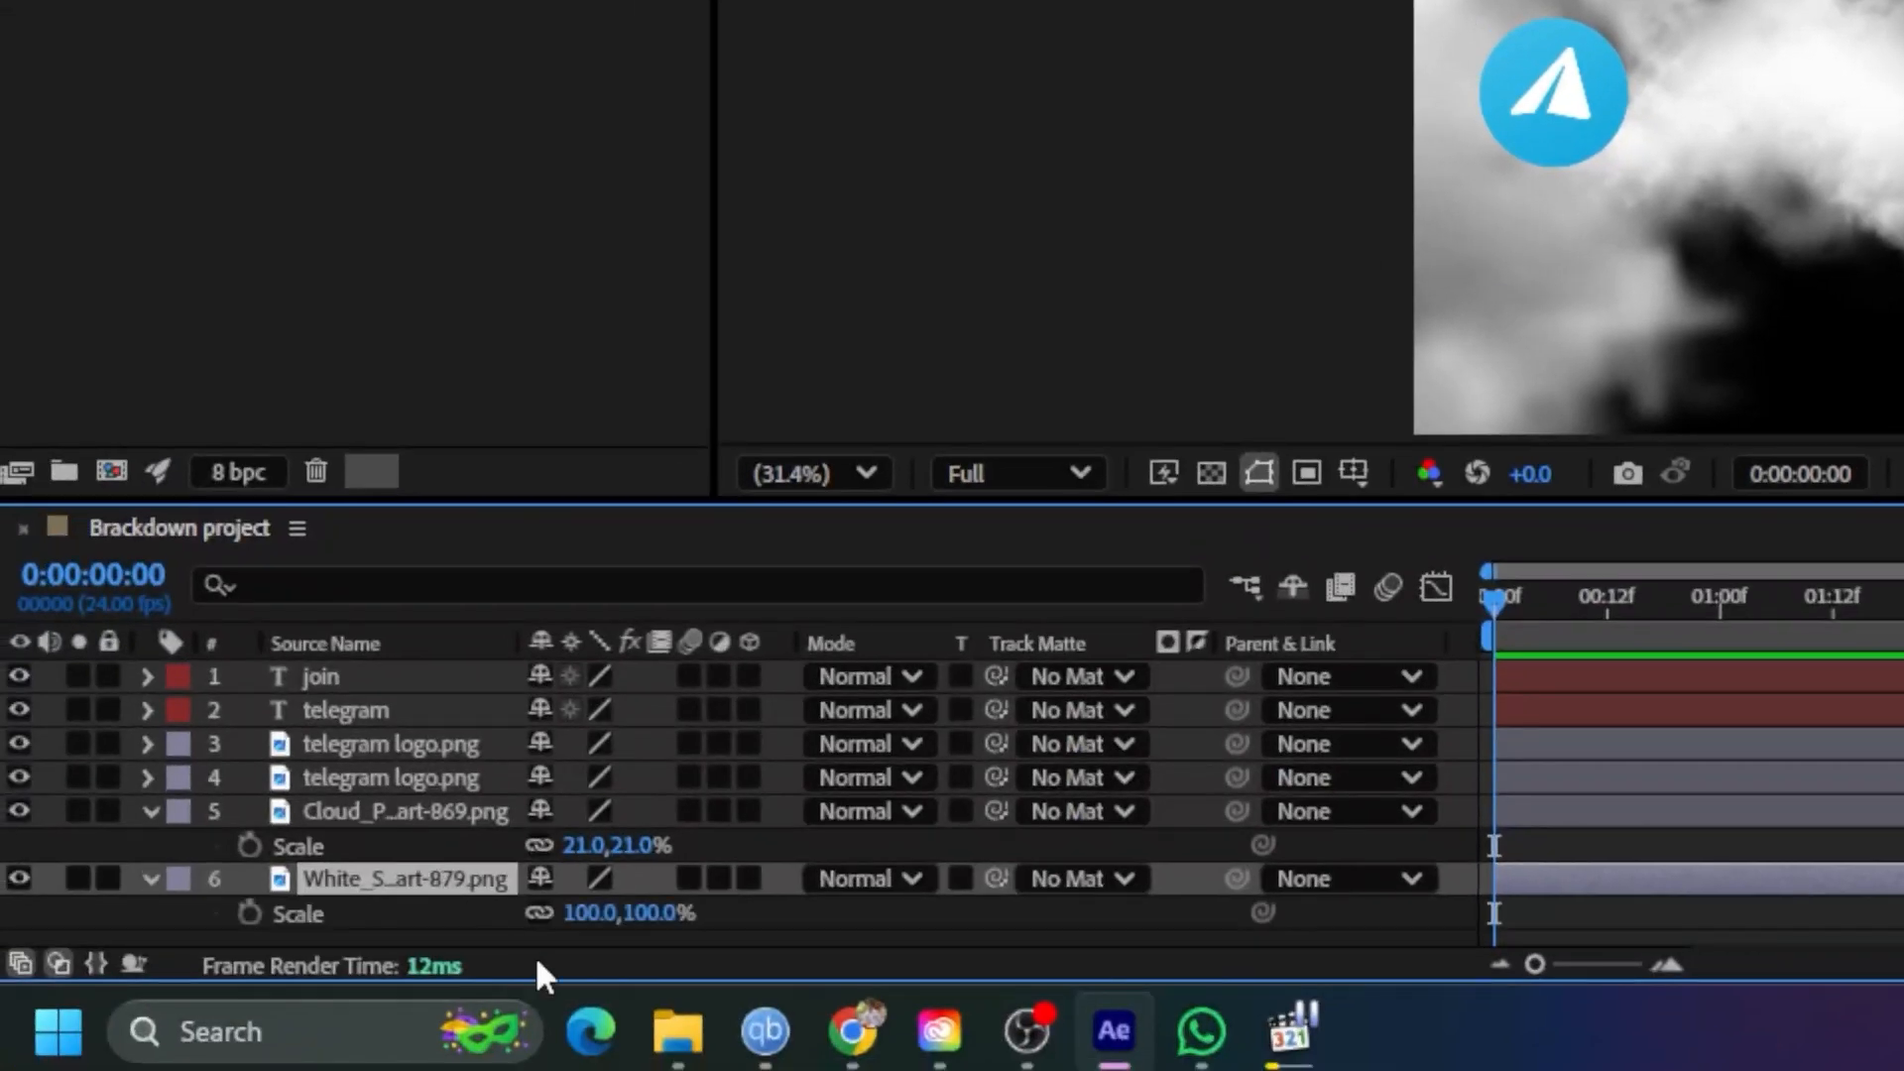
left_click_drag(650, 922, 536, 919)
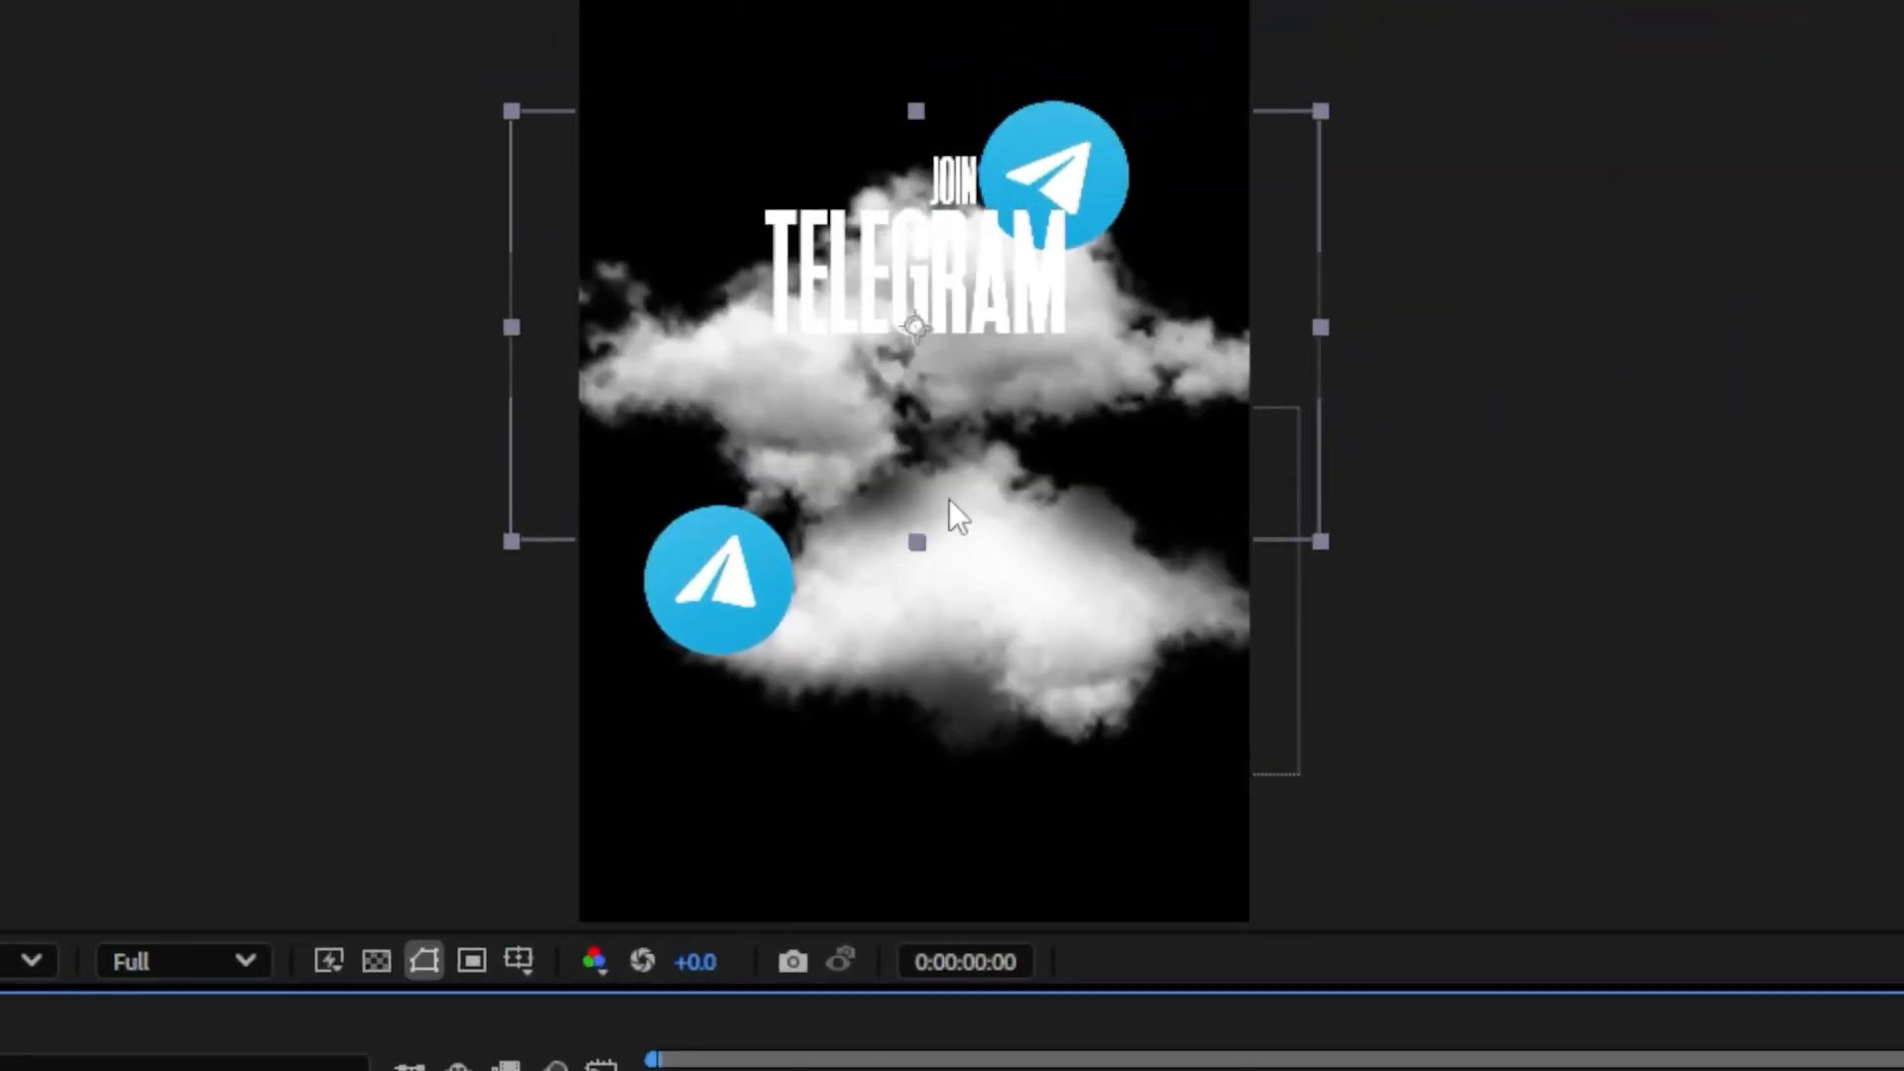
left_click_drag(999, 253, 960, 115)
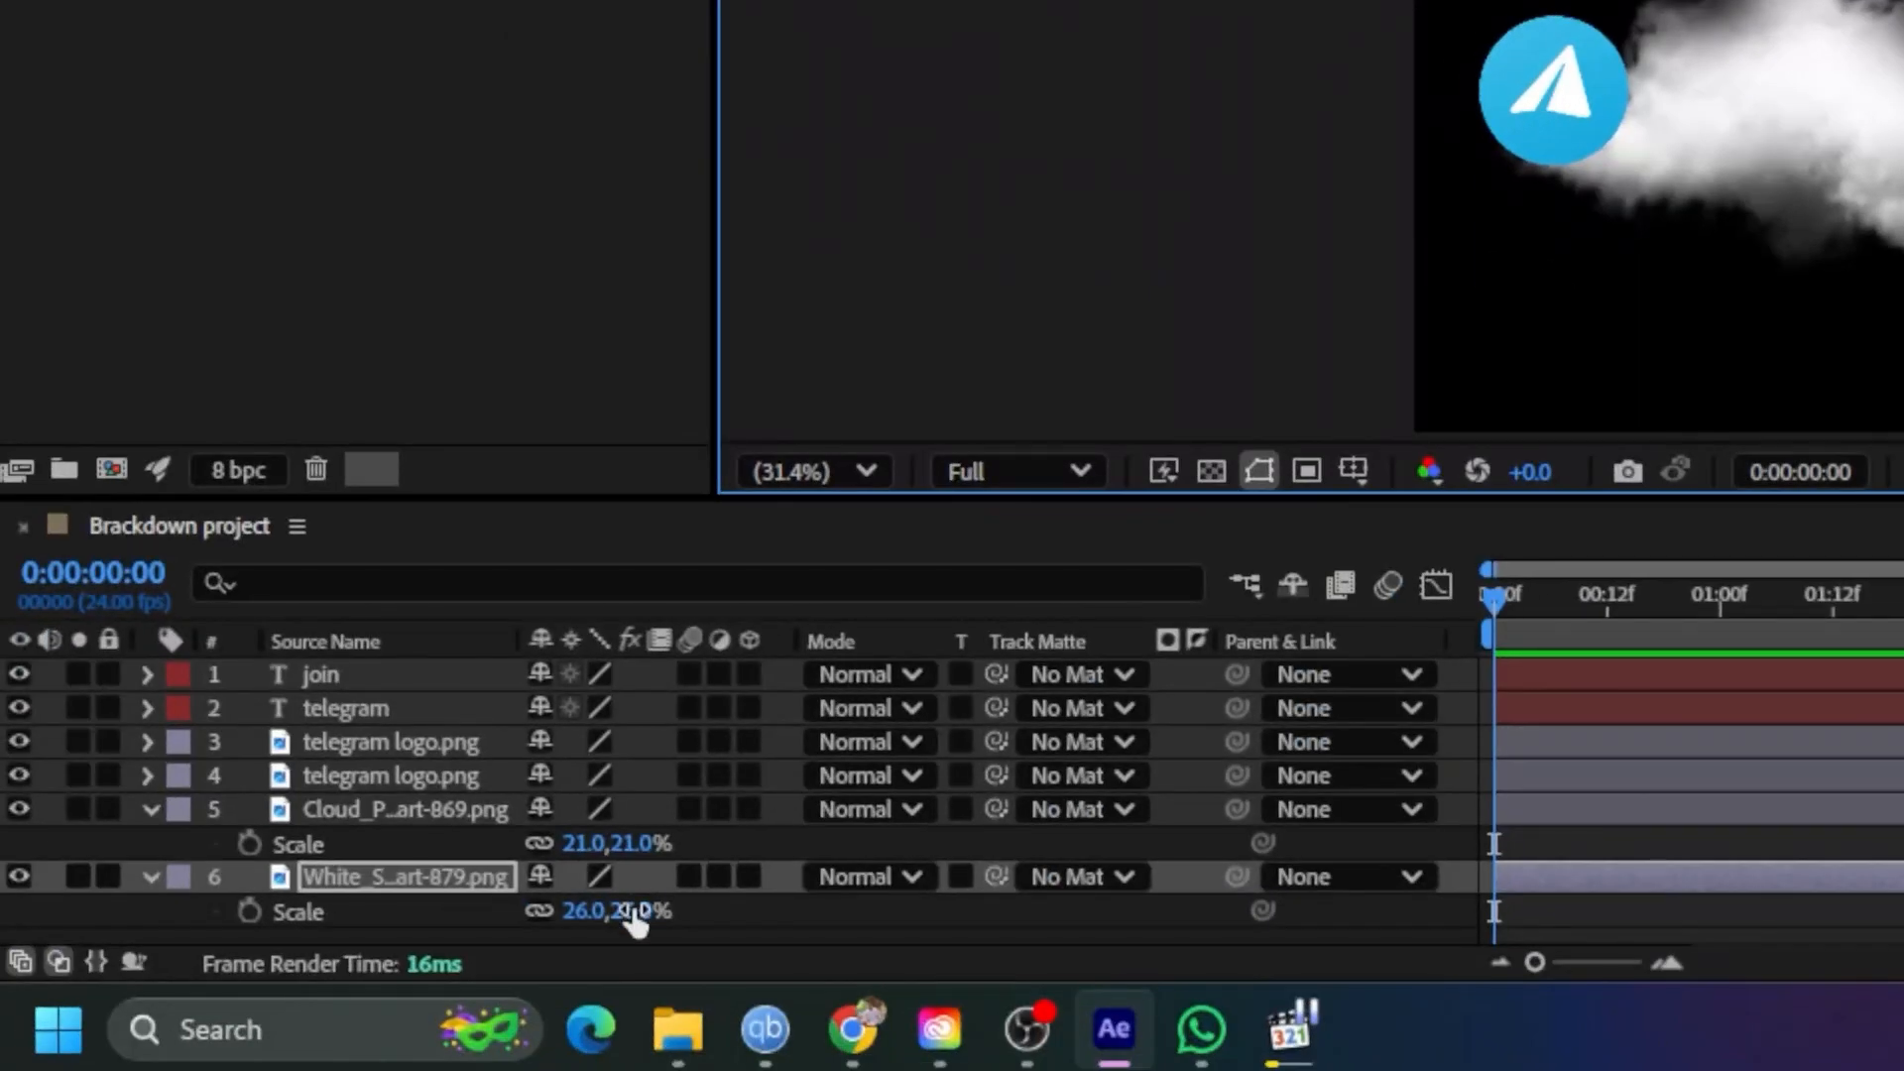
left_click_drag(634, 911, 620, 910)
left_click_drag(946, 504, 919, 504)
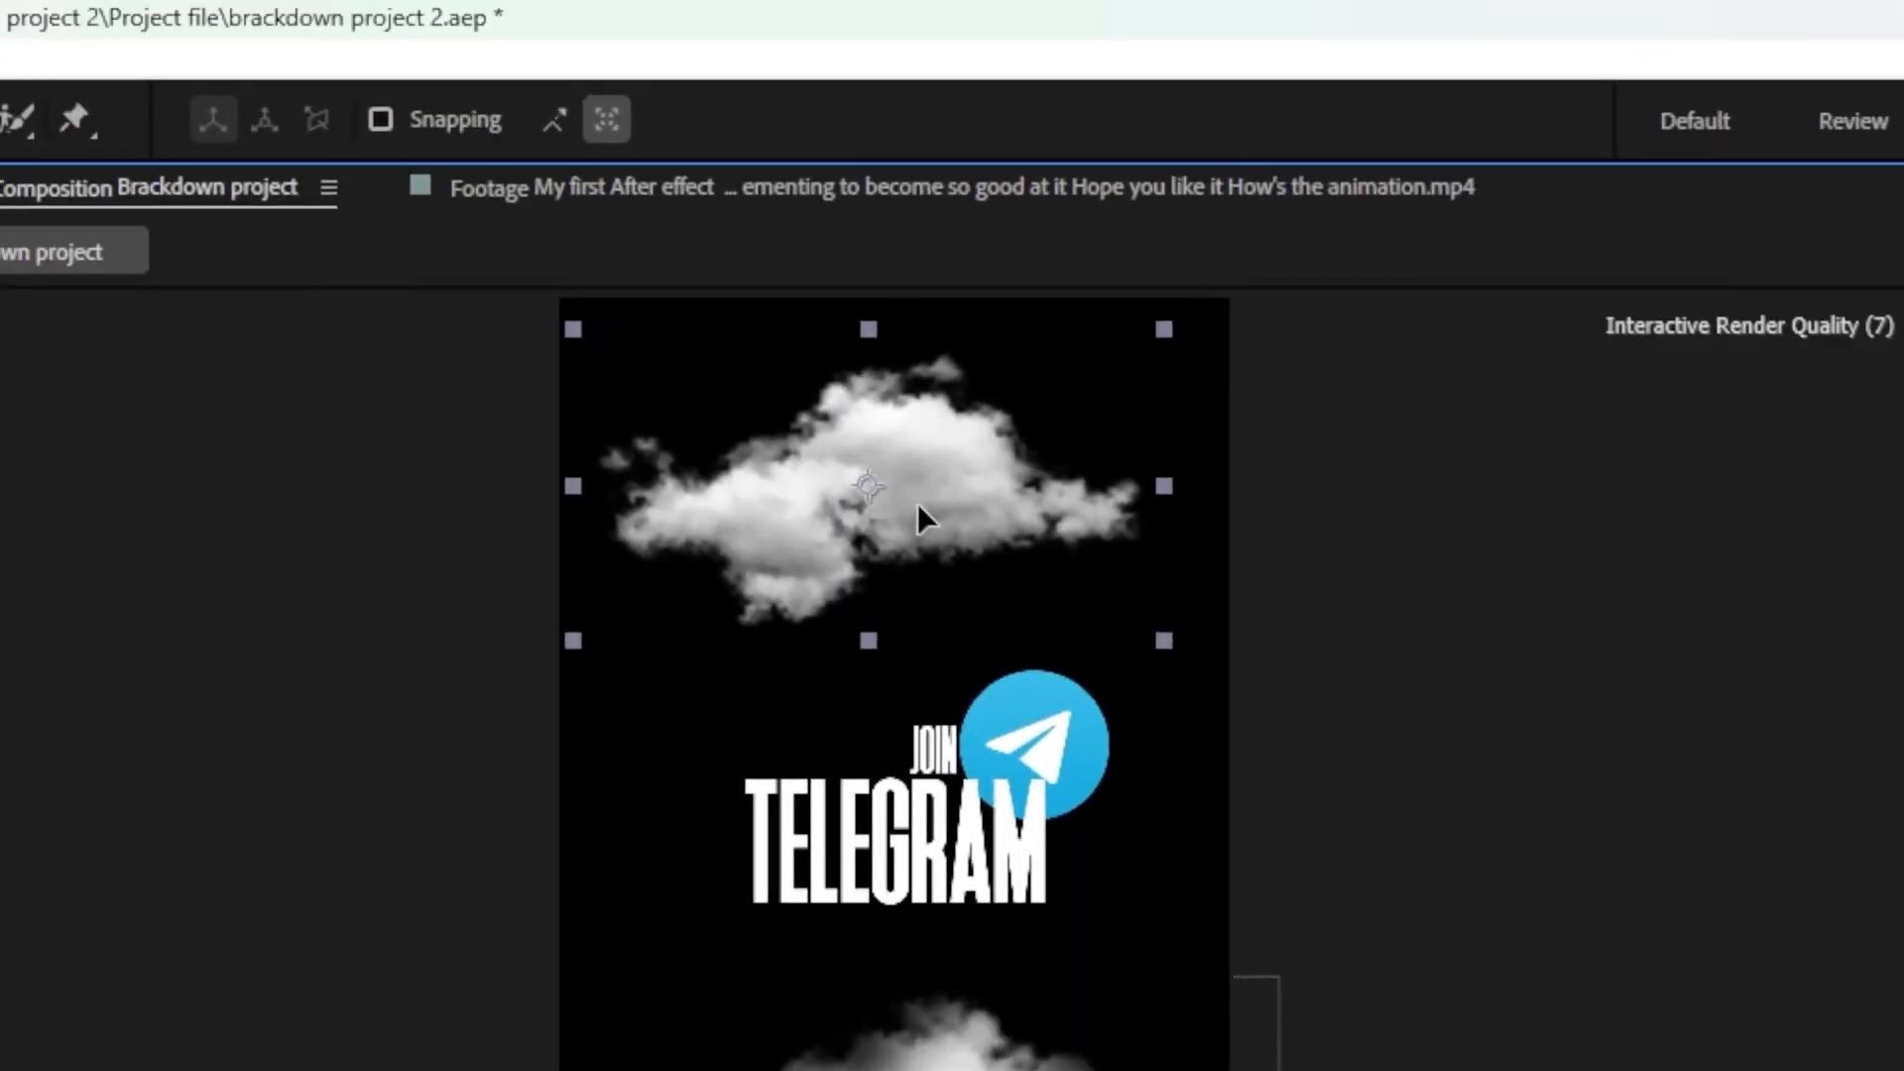
Compare the layout with the reference footage, fine-tune the lower cloud's position and collapse the cloud layers' properties
left_click_drag(955, 574, 992, 606)
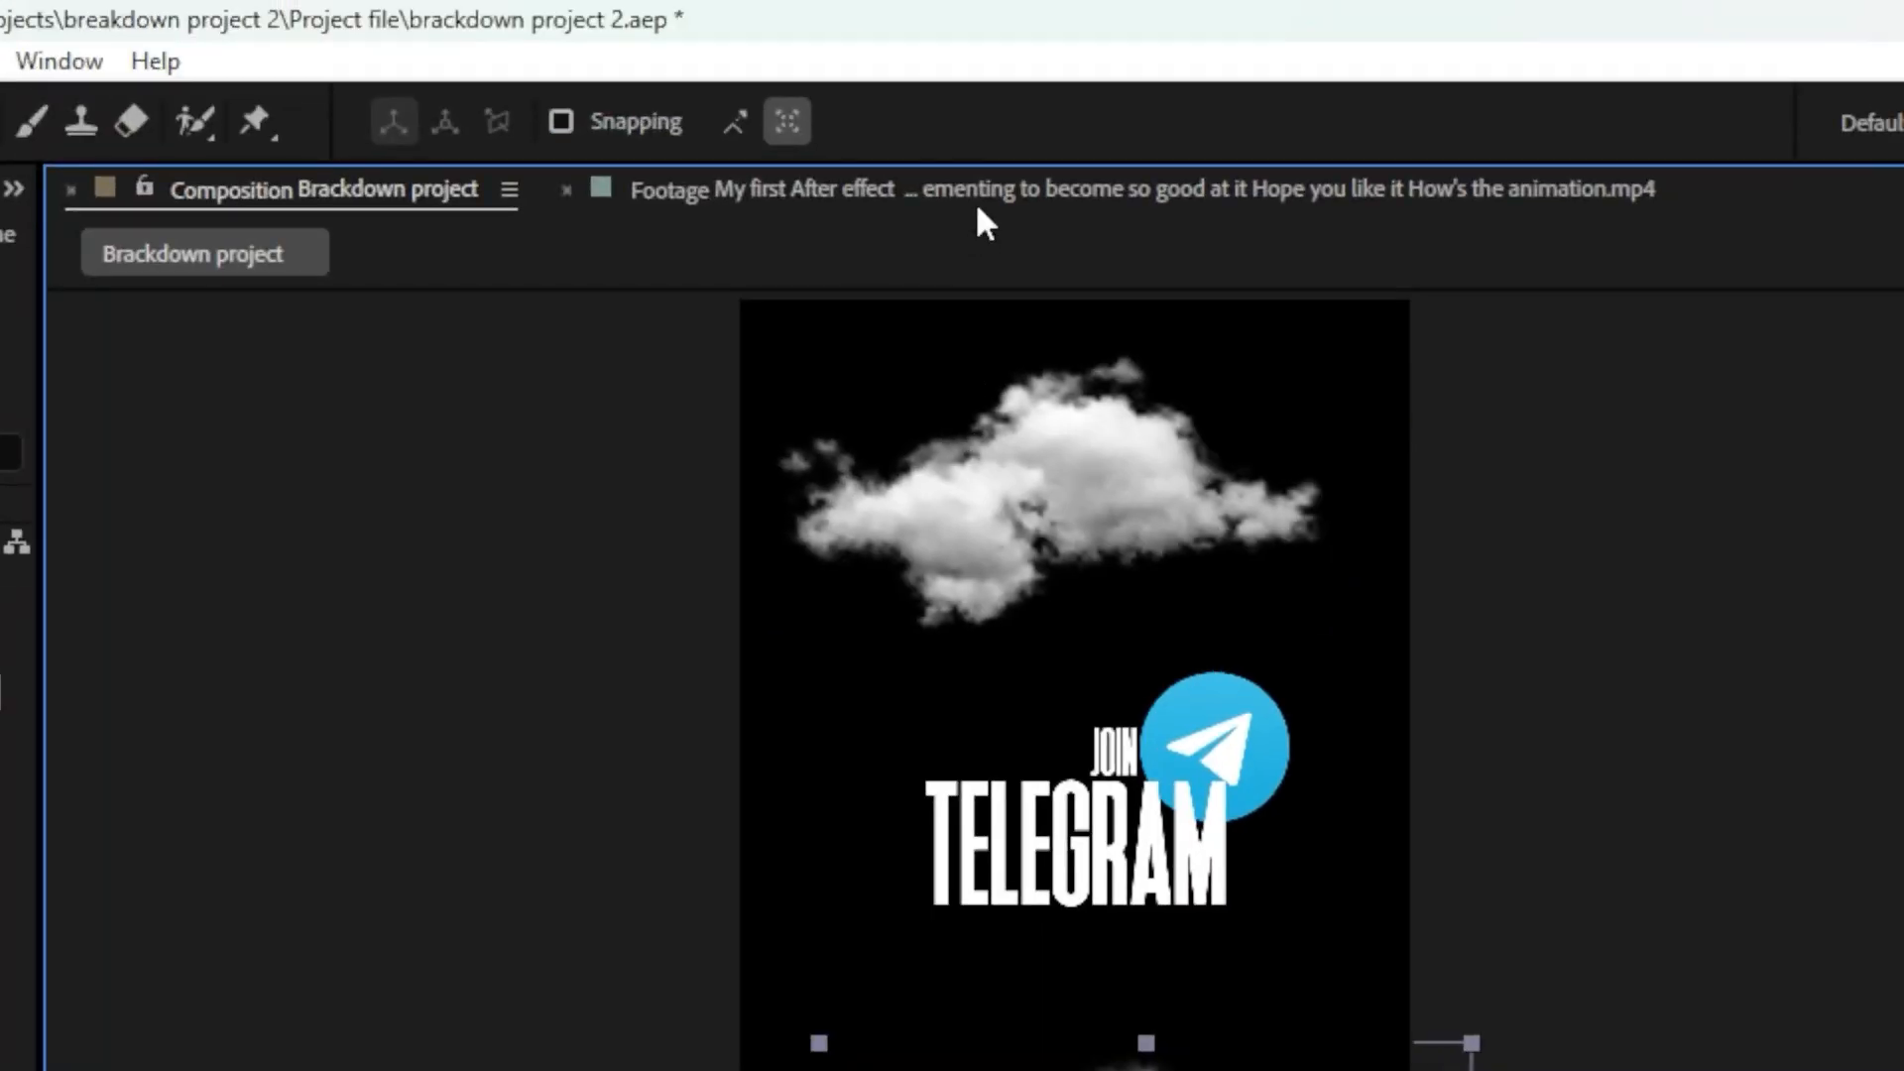
left_click(974, 198)
mouse_move(481, 840)
left_mouse_down()
mouse_move(334, 849)
mouse_move(453, 849)
left_mouse_up()
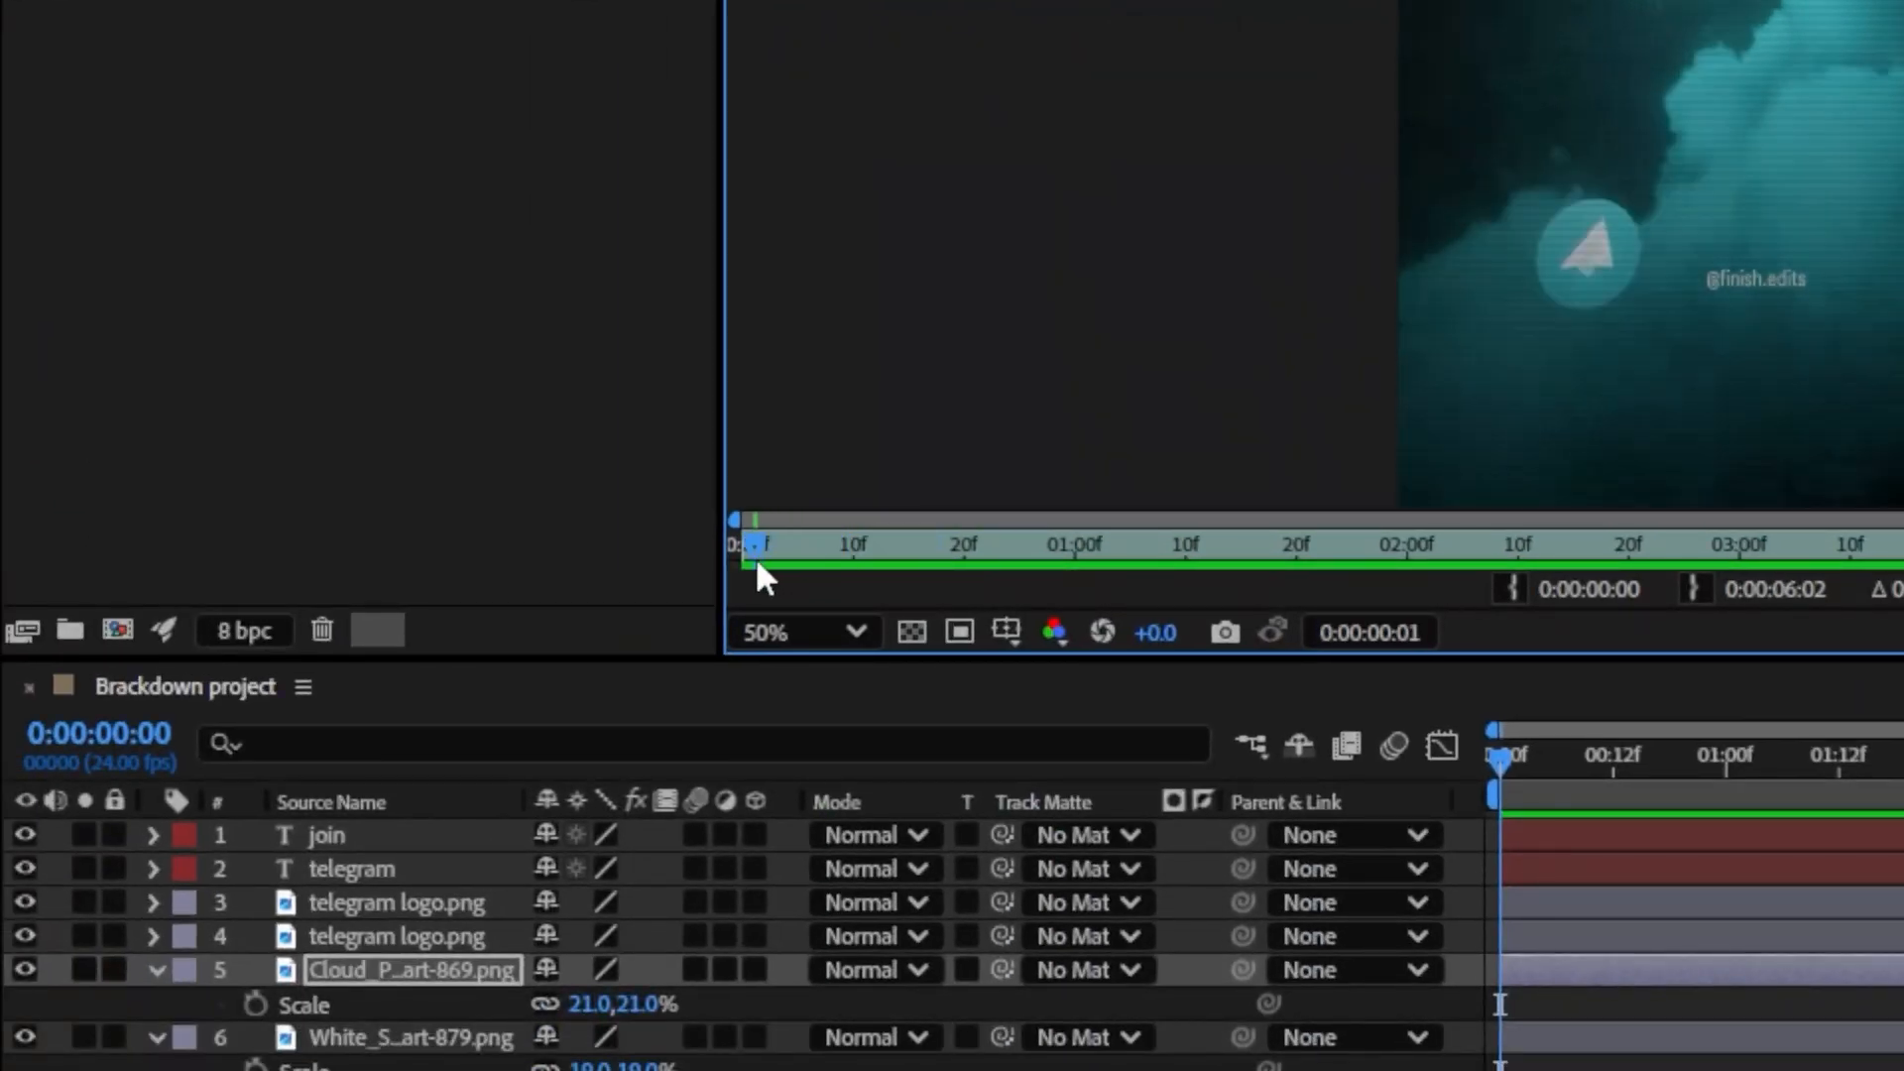
left_click_drag(876, 557, 942, 573)
left_click(970, 193)
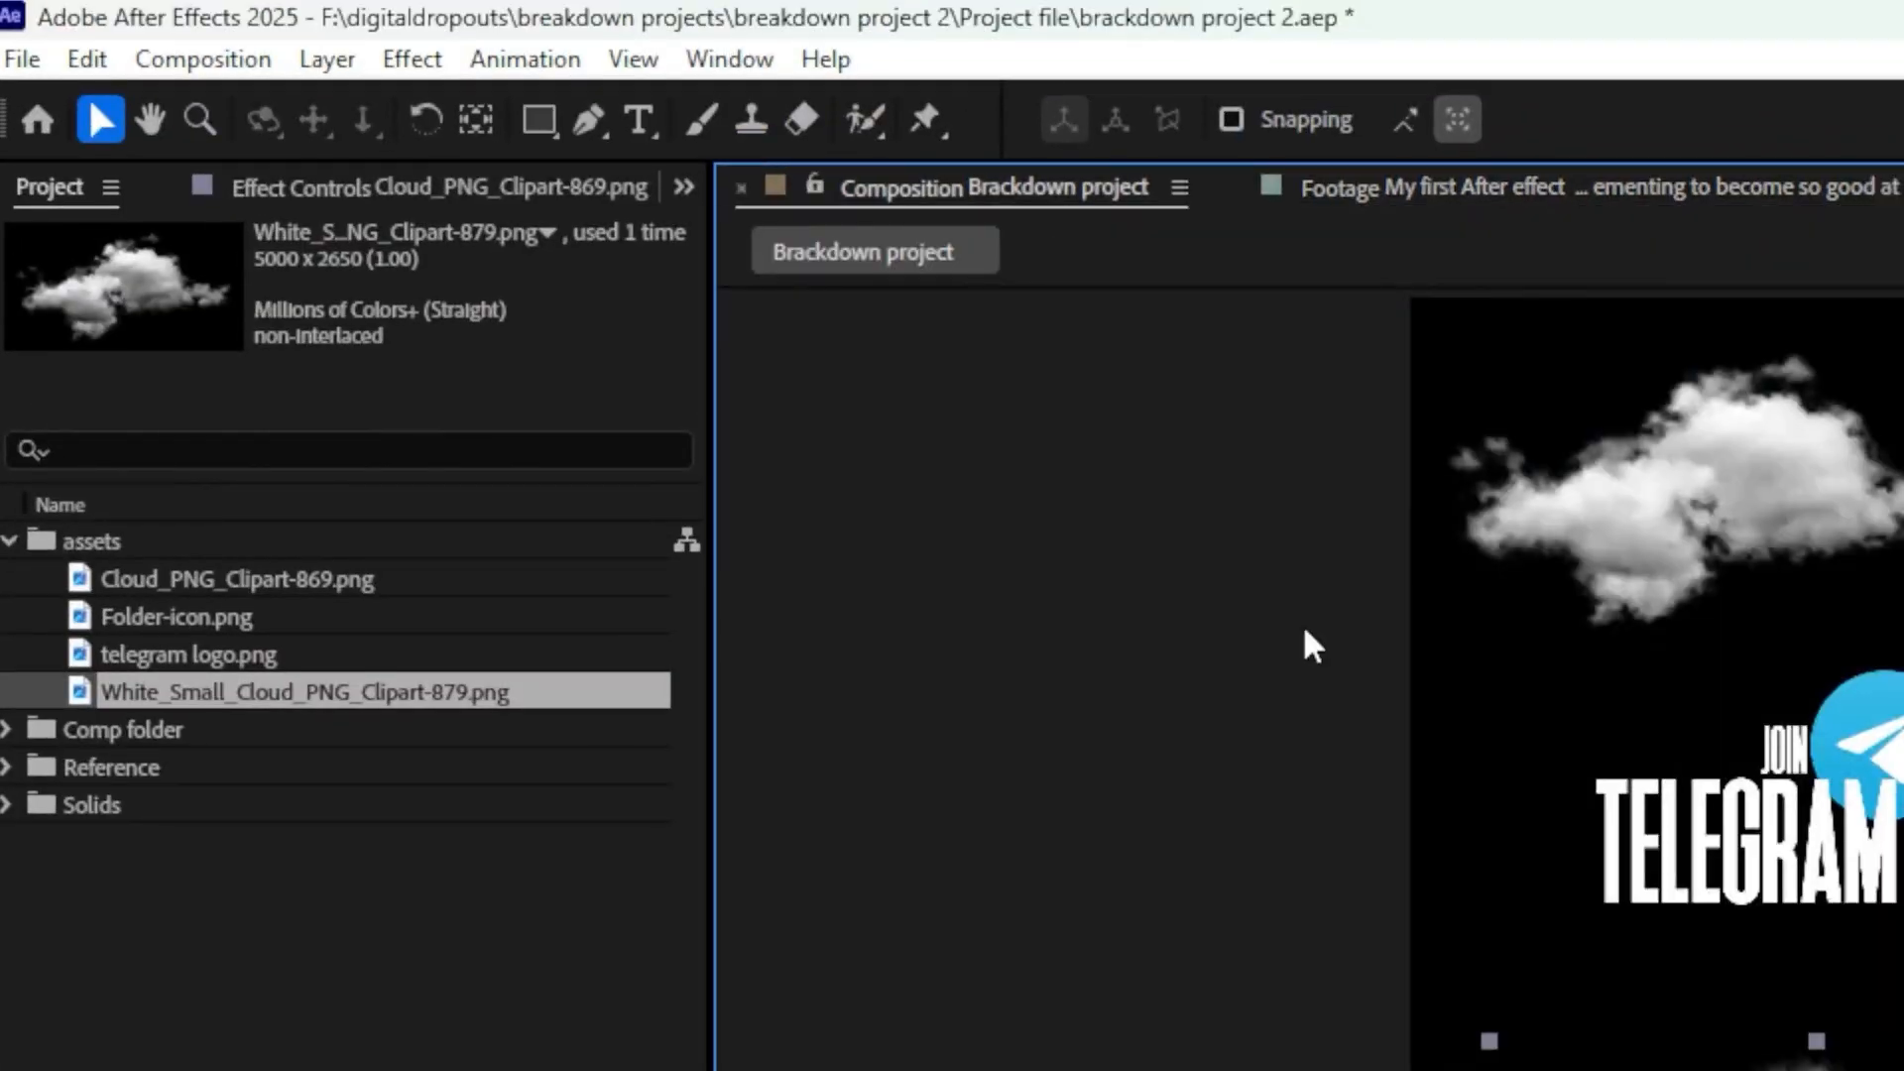
left_click_drag(875, 600, 844, 615)
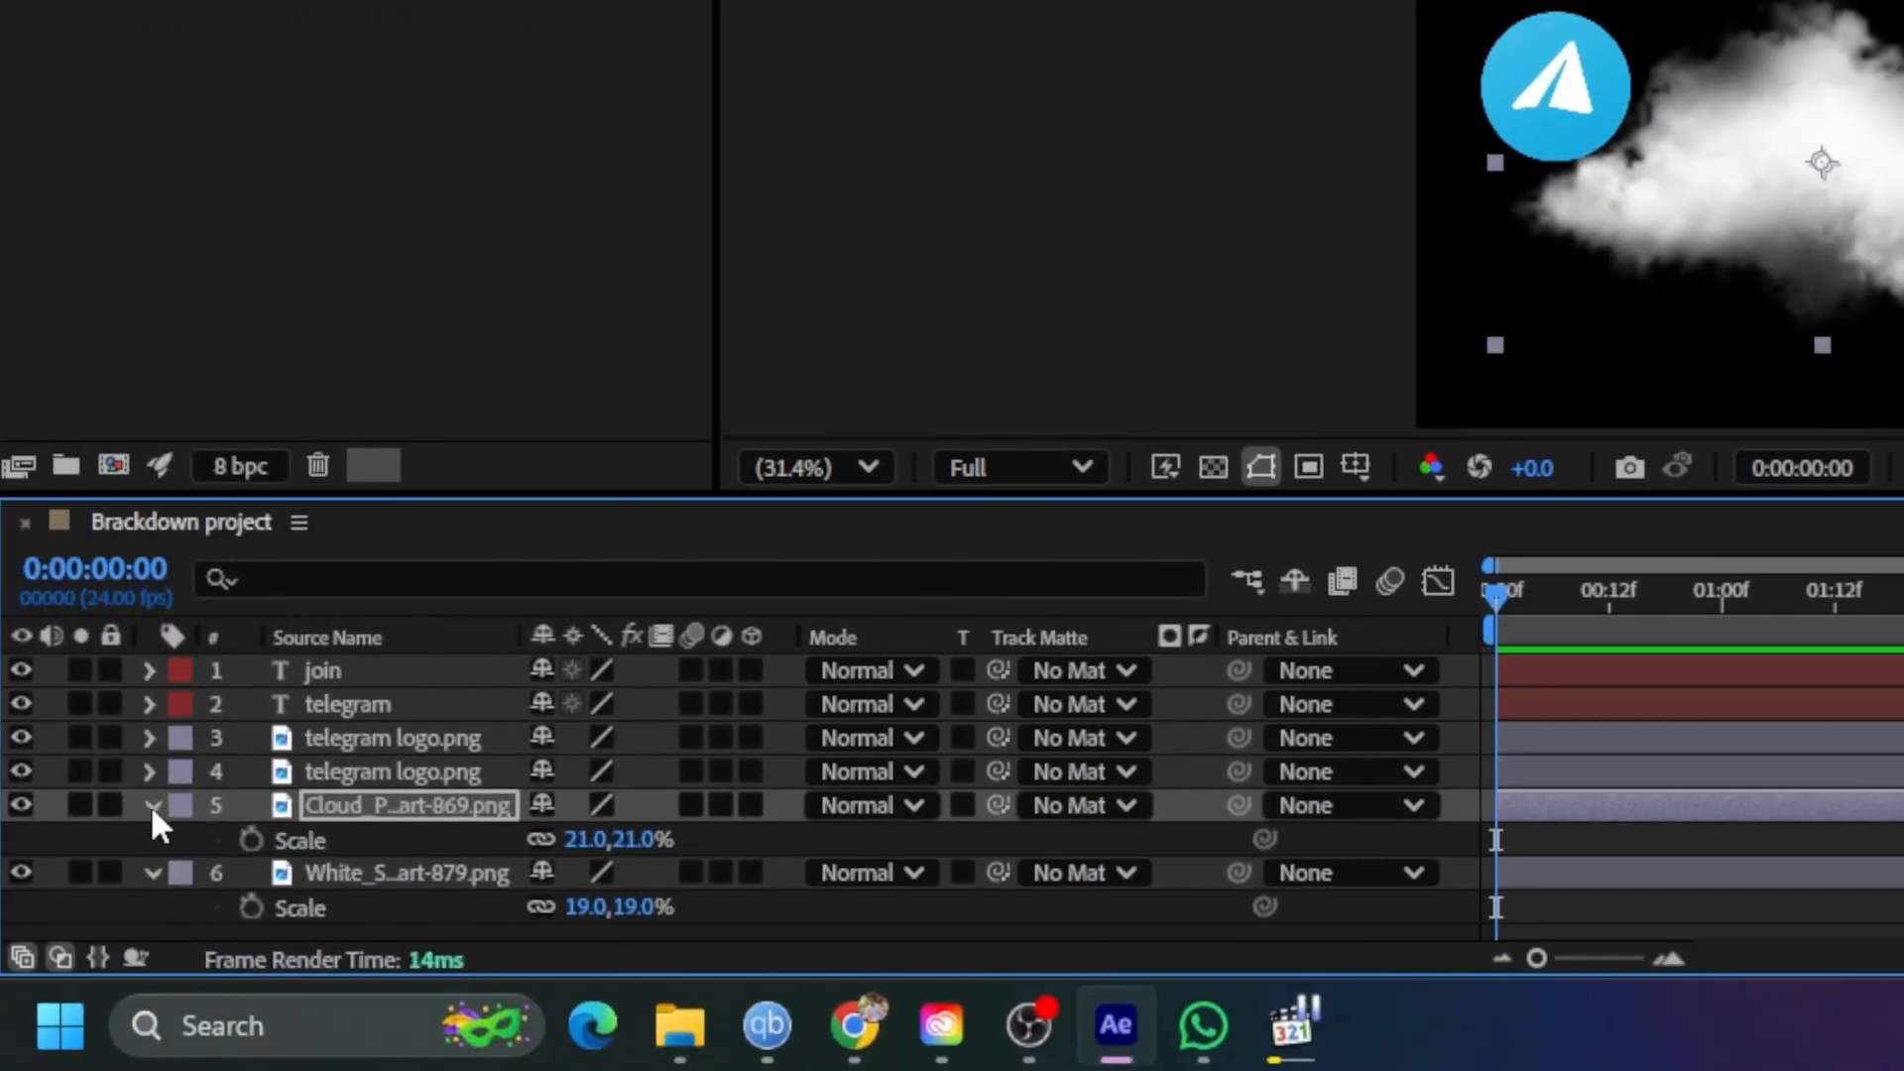
left_click(151, 805)
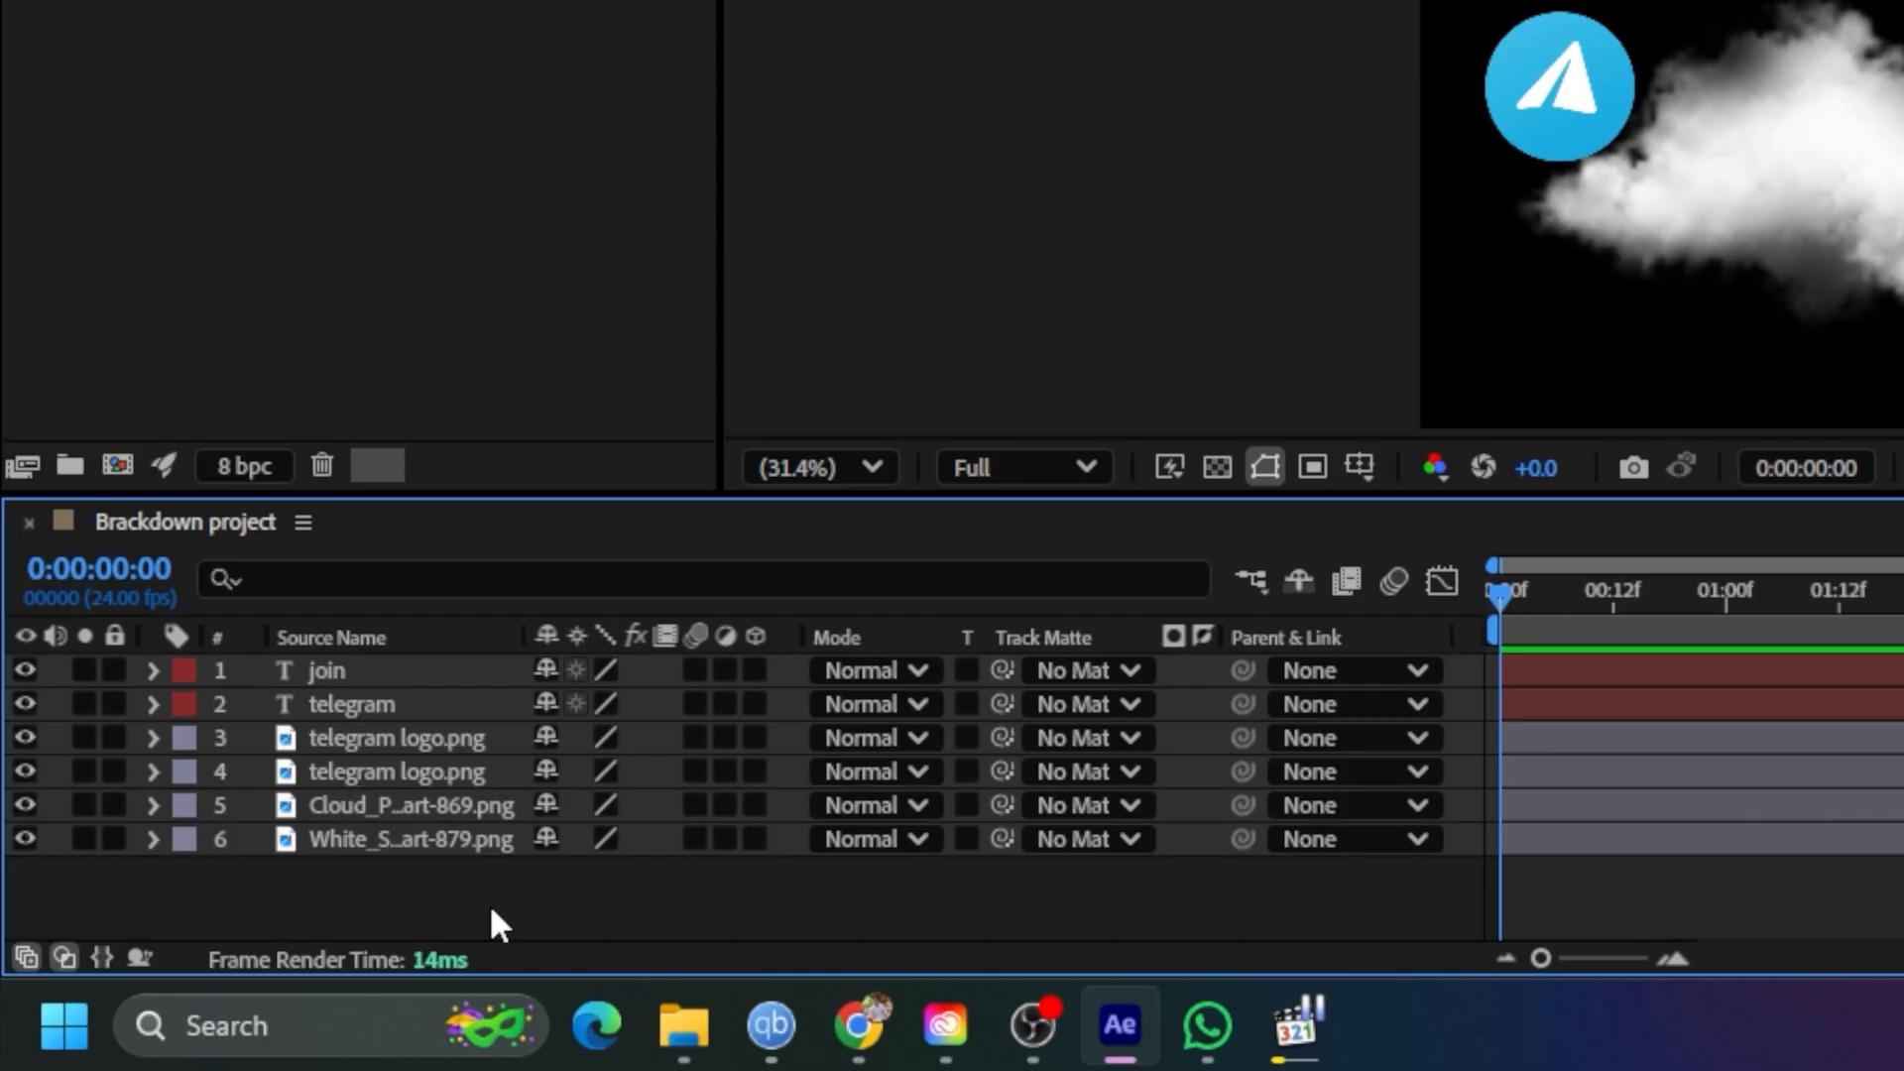
left_click(1516, 47)
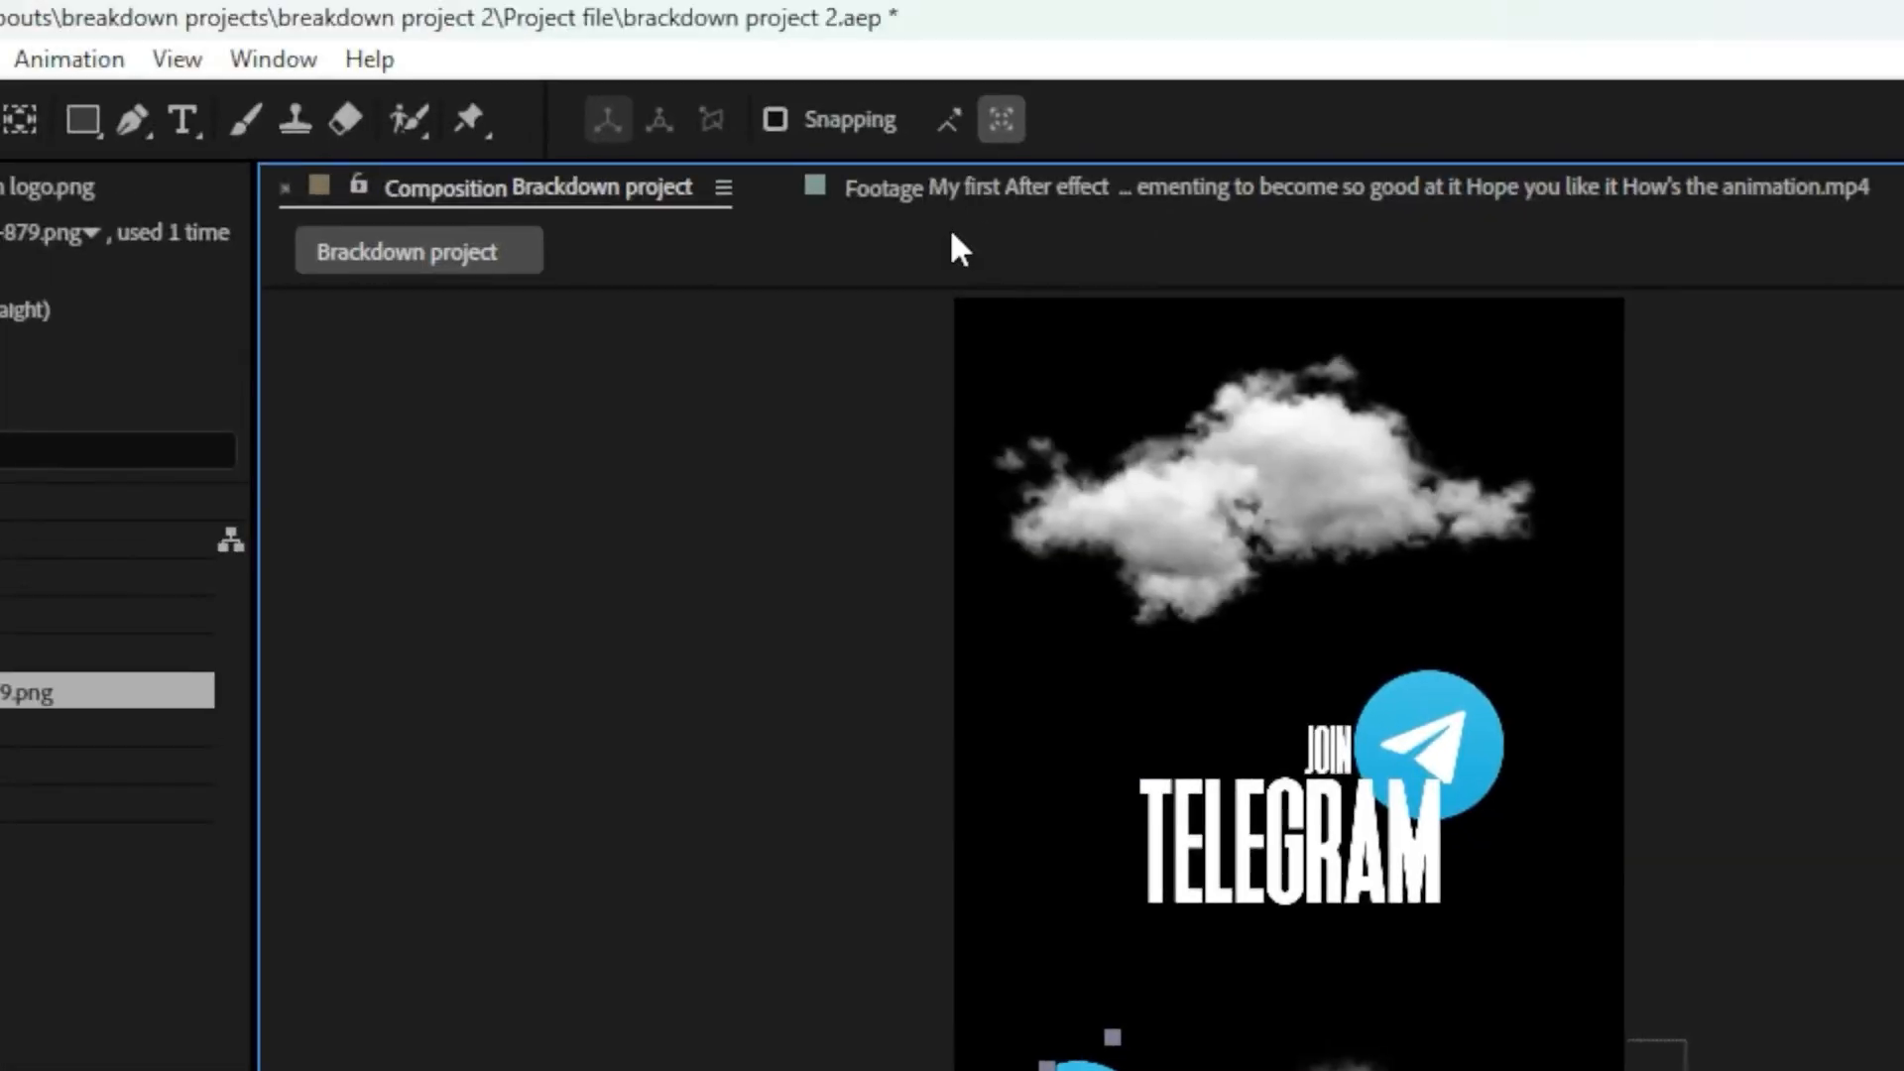
Add a text layer reading "to get all premium assets" as in the reference footage and position it directly below TELEGRAM
left_click(954, 191)
left_click_drag(939, 543, 1075, 575)
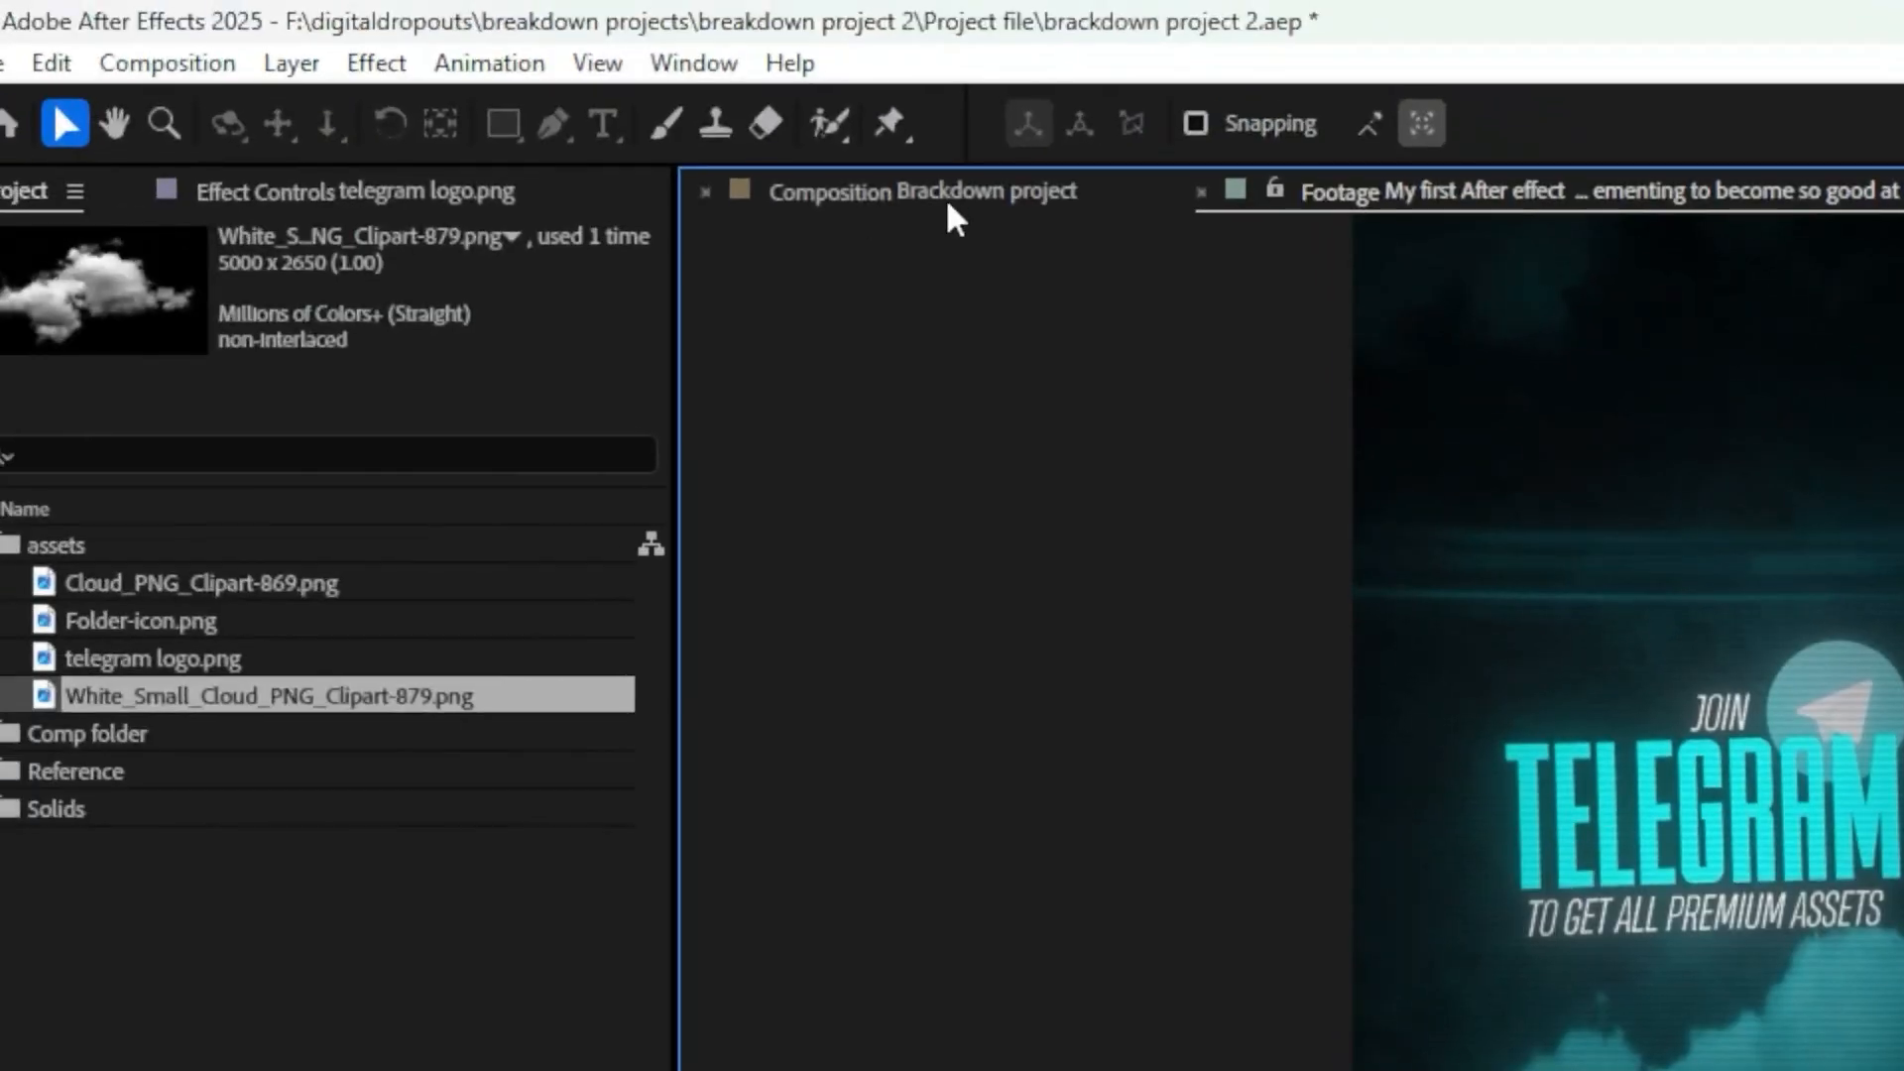
left_click(949, 203)
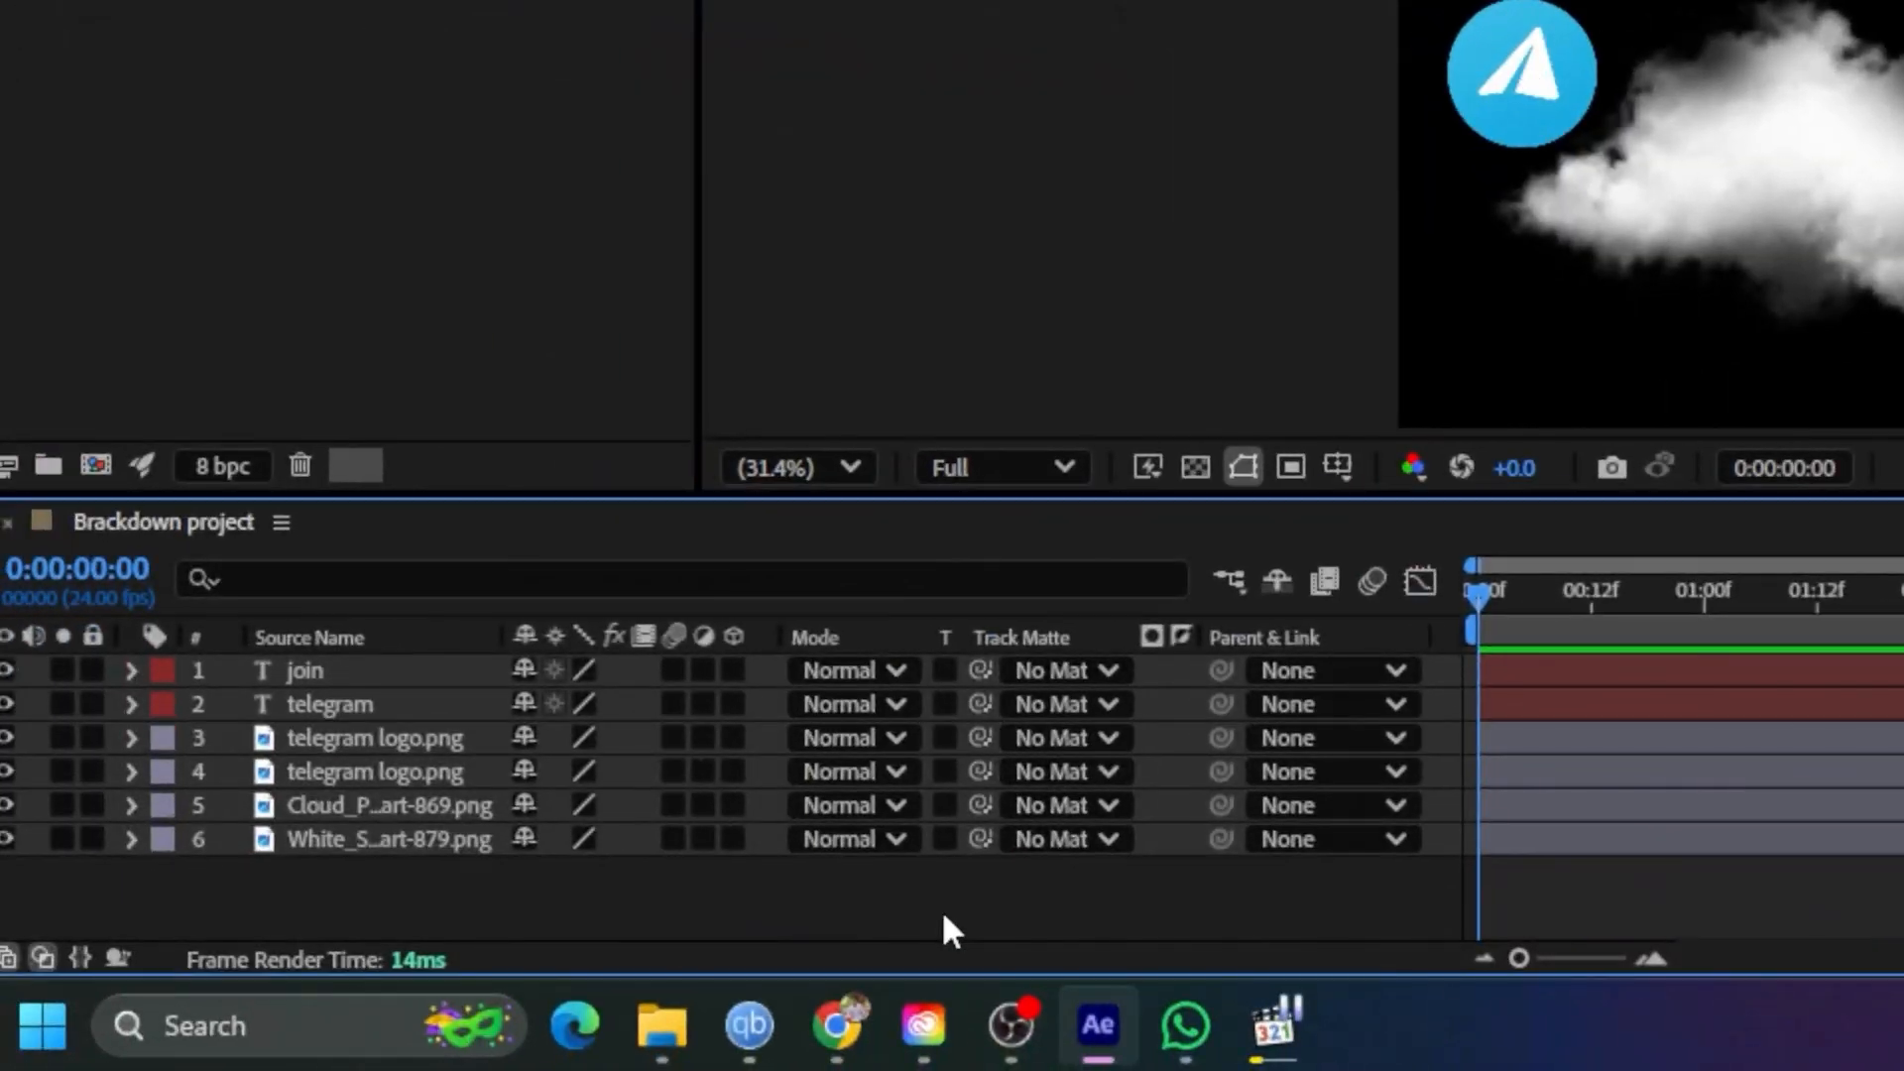
right_click(943, 908)
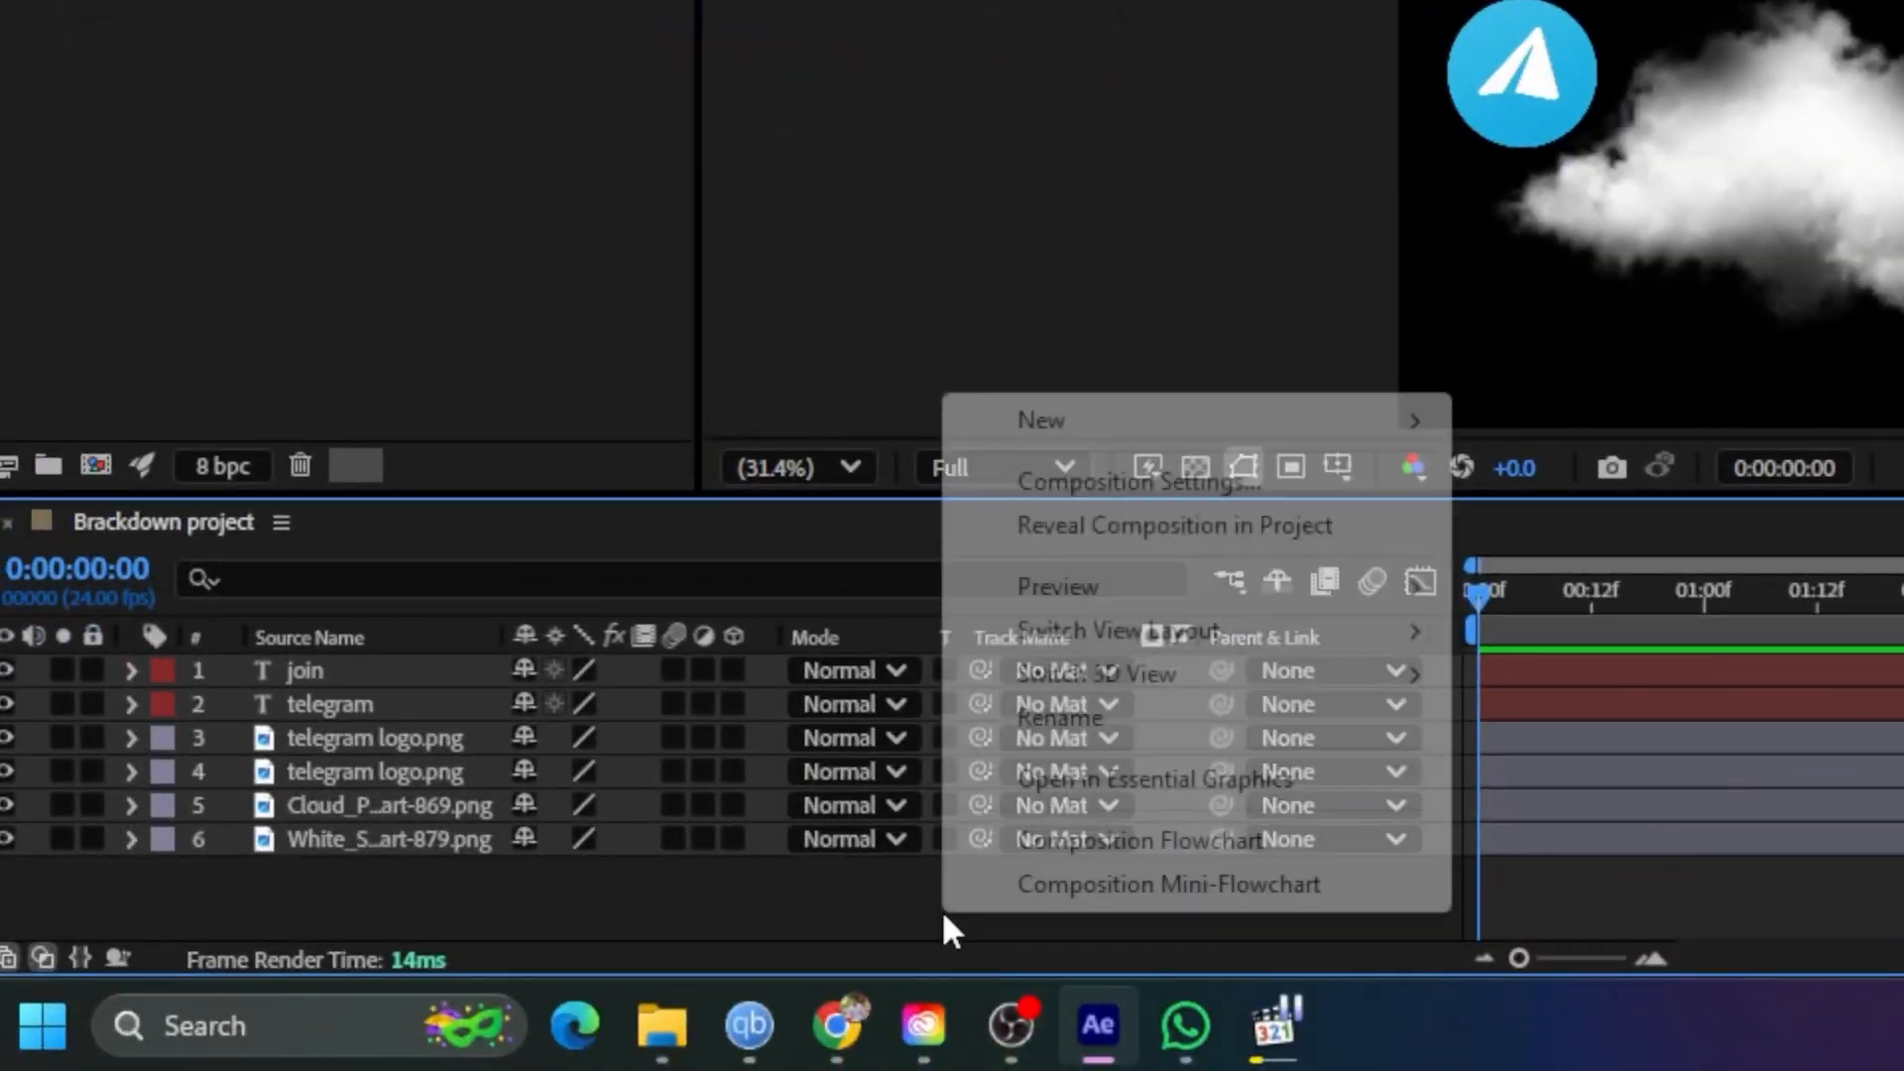
mouse_move(1212, 427)
left_click(1550, 484)
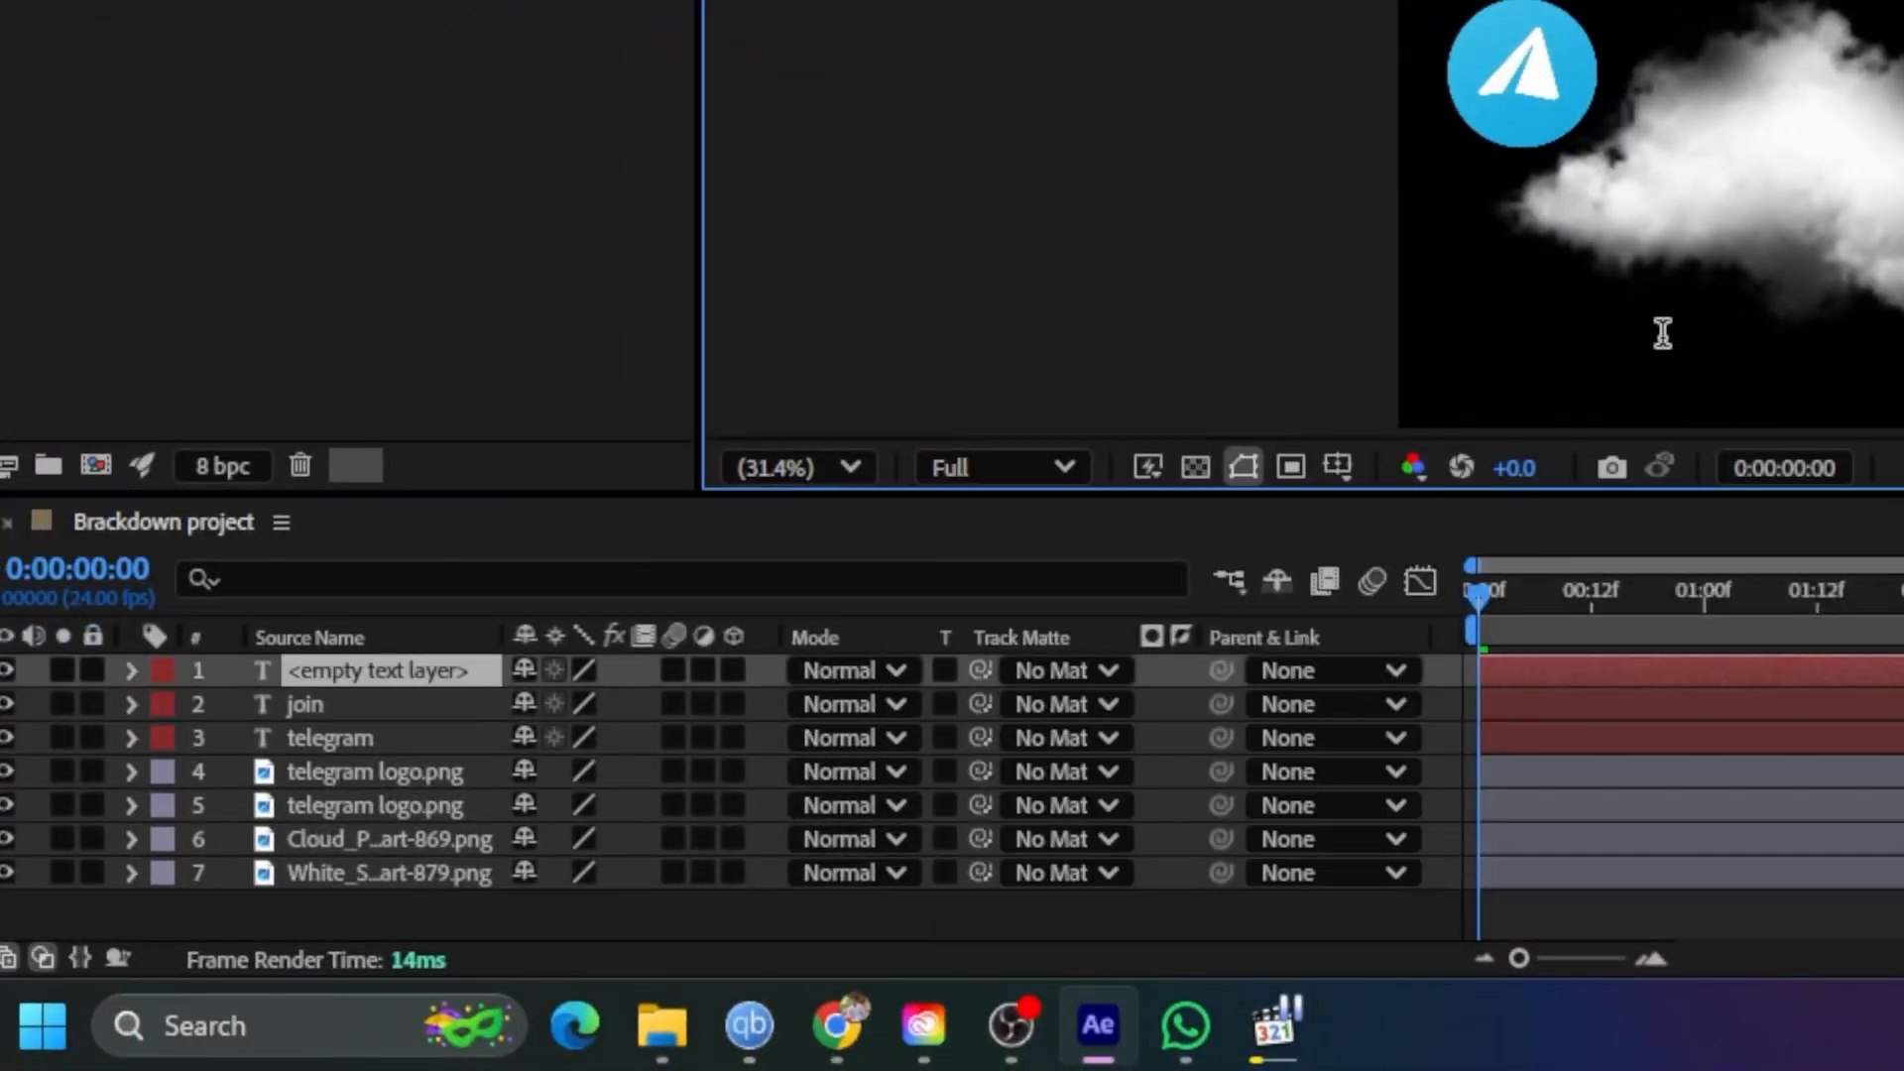
type("to get al")
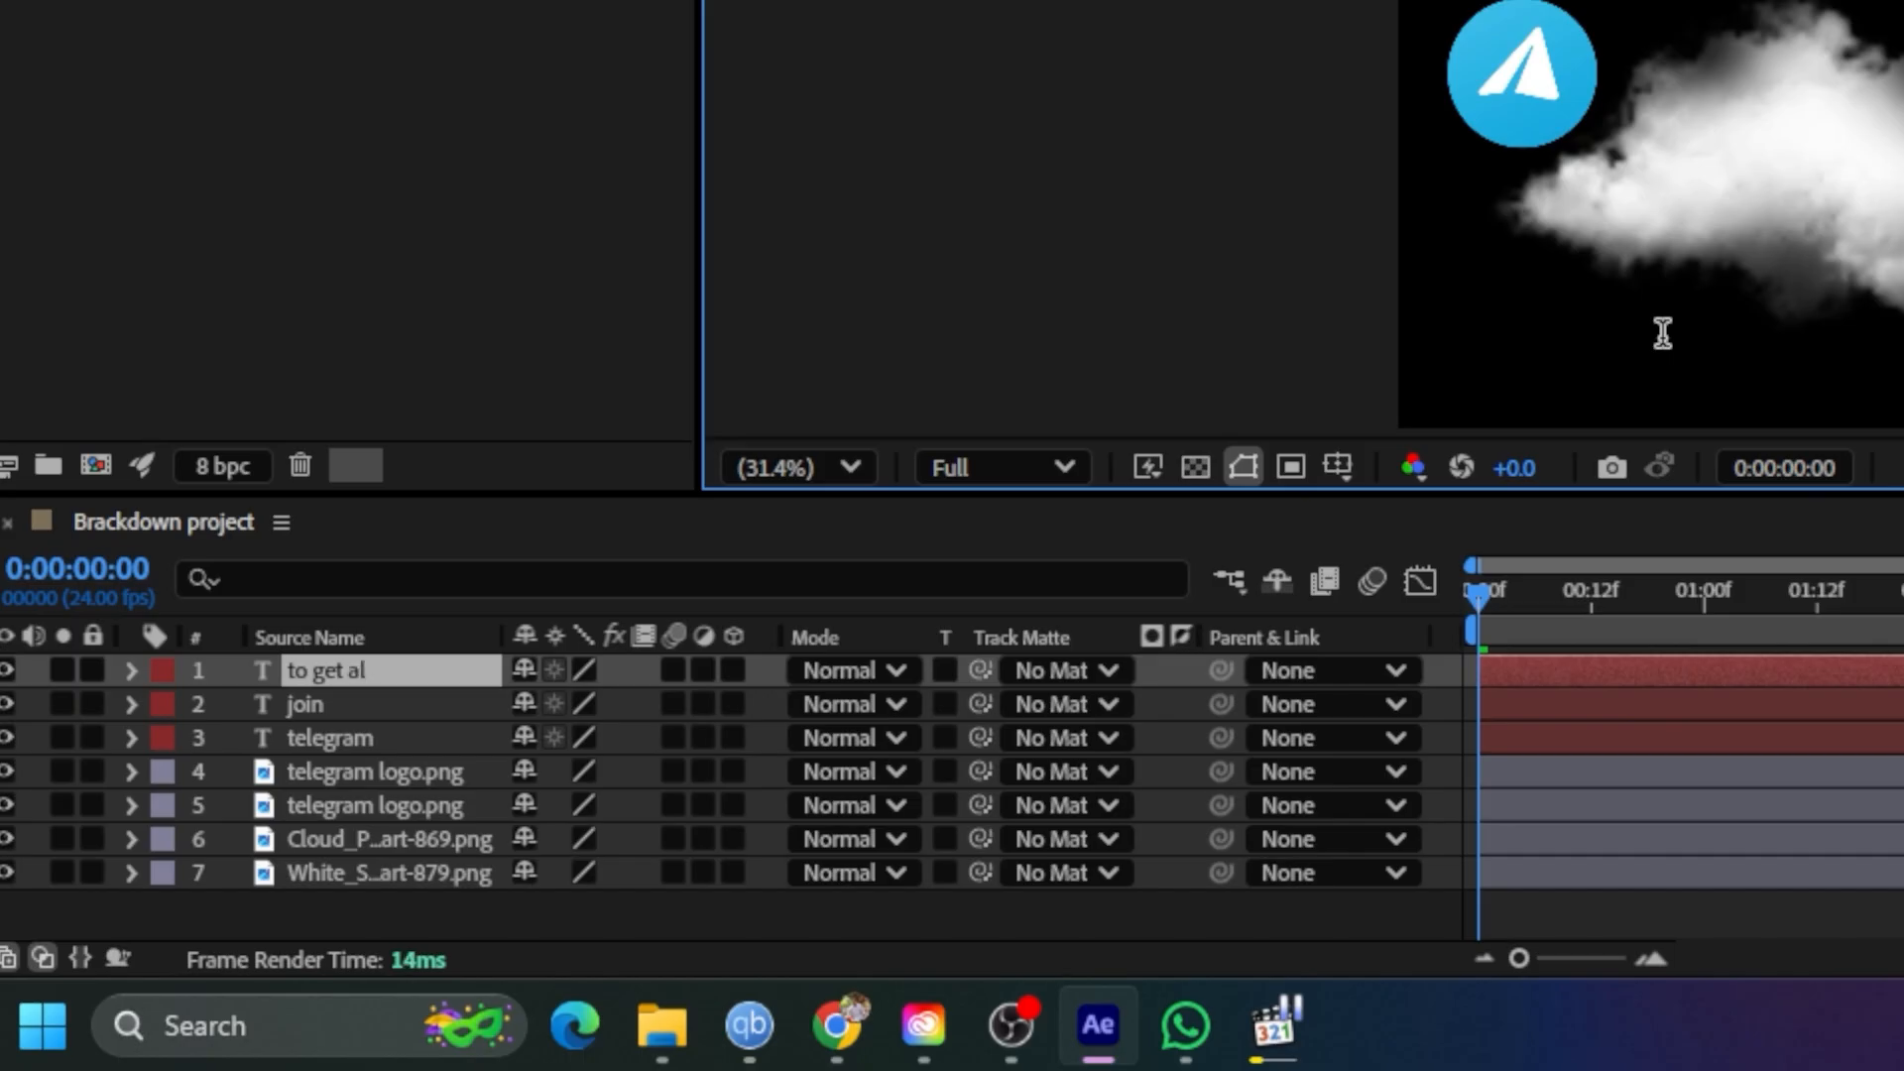
type("l premium assets")
key("Escape")
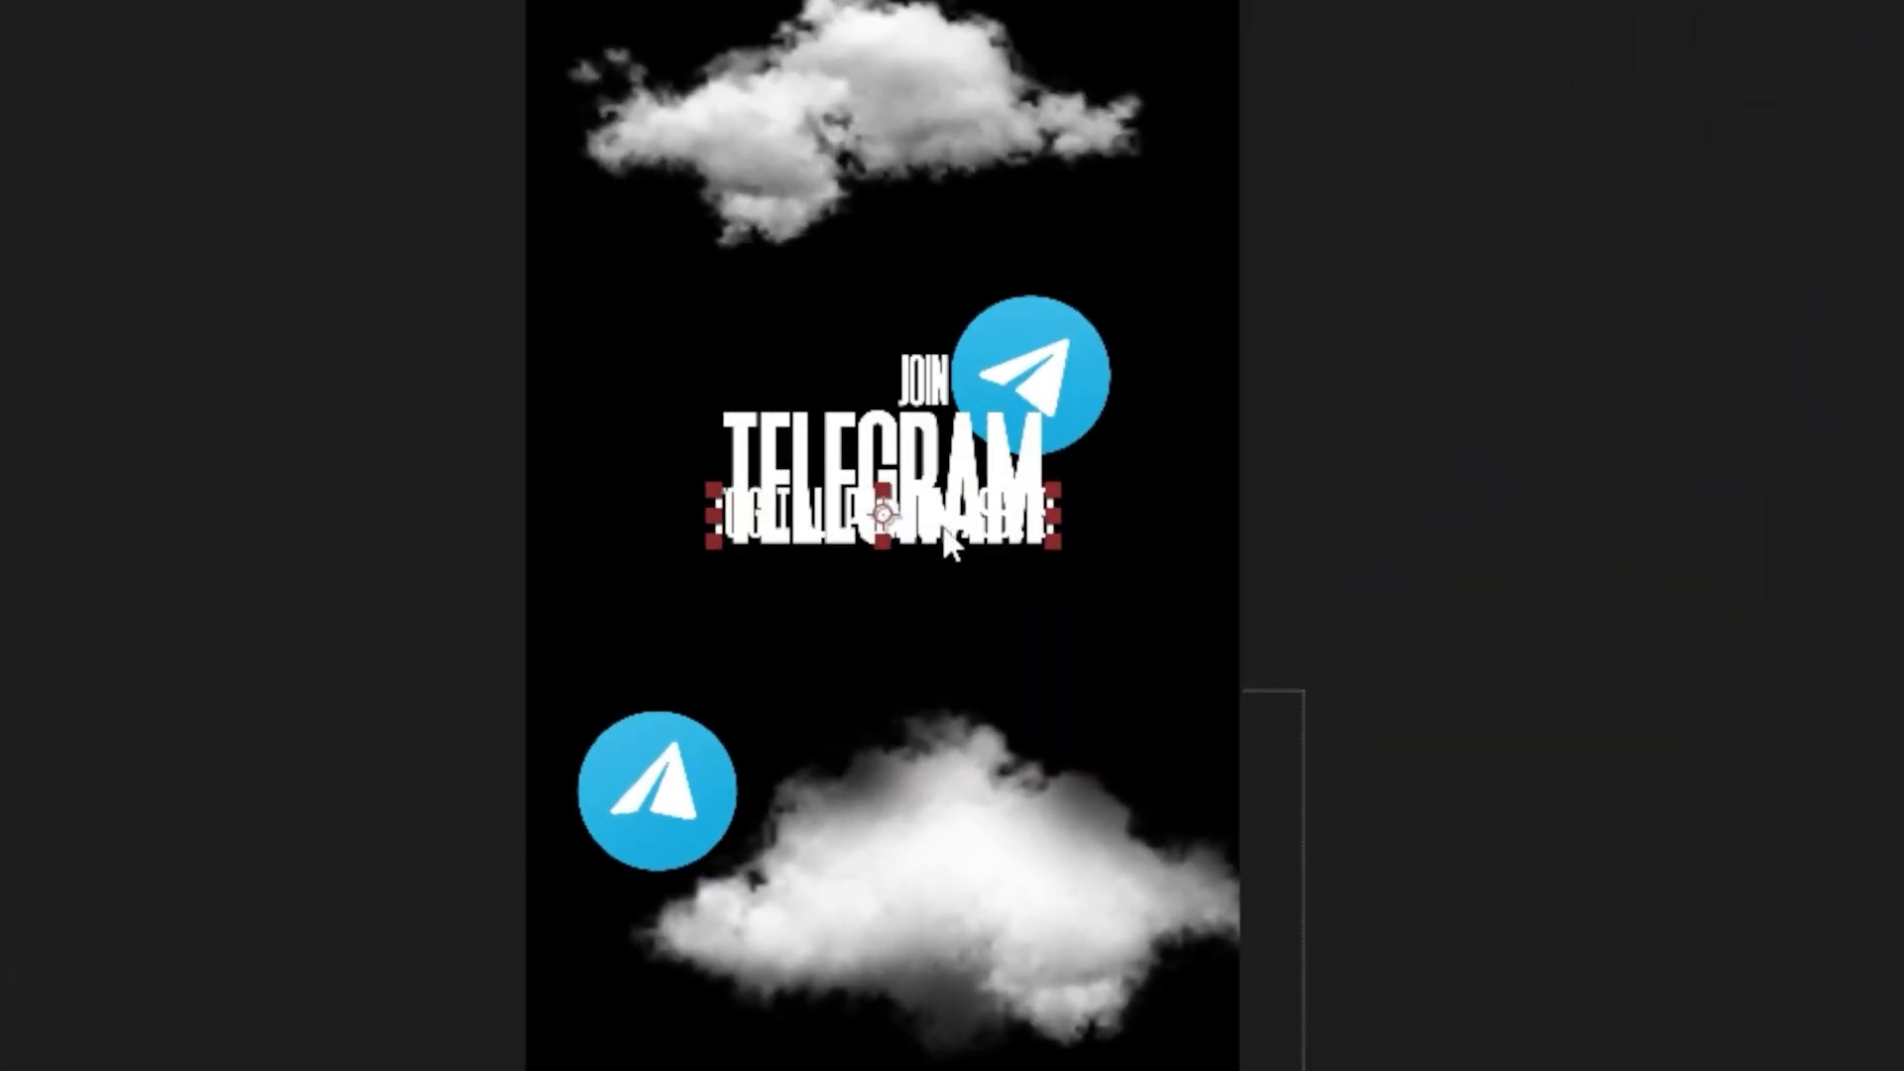
scroll(952, 534, "up", 2)
left_click_drag(995, 504, 1017, 691)
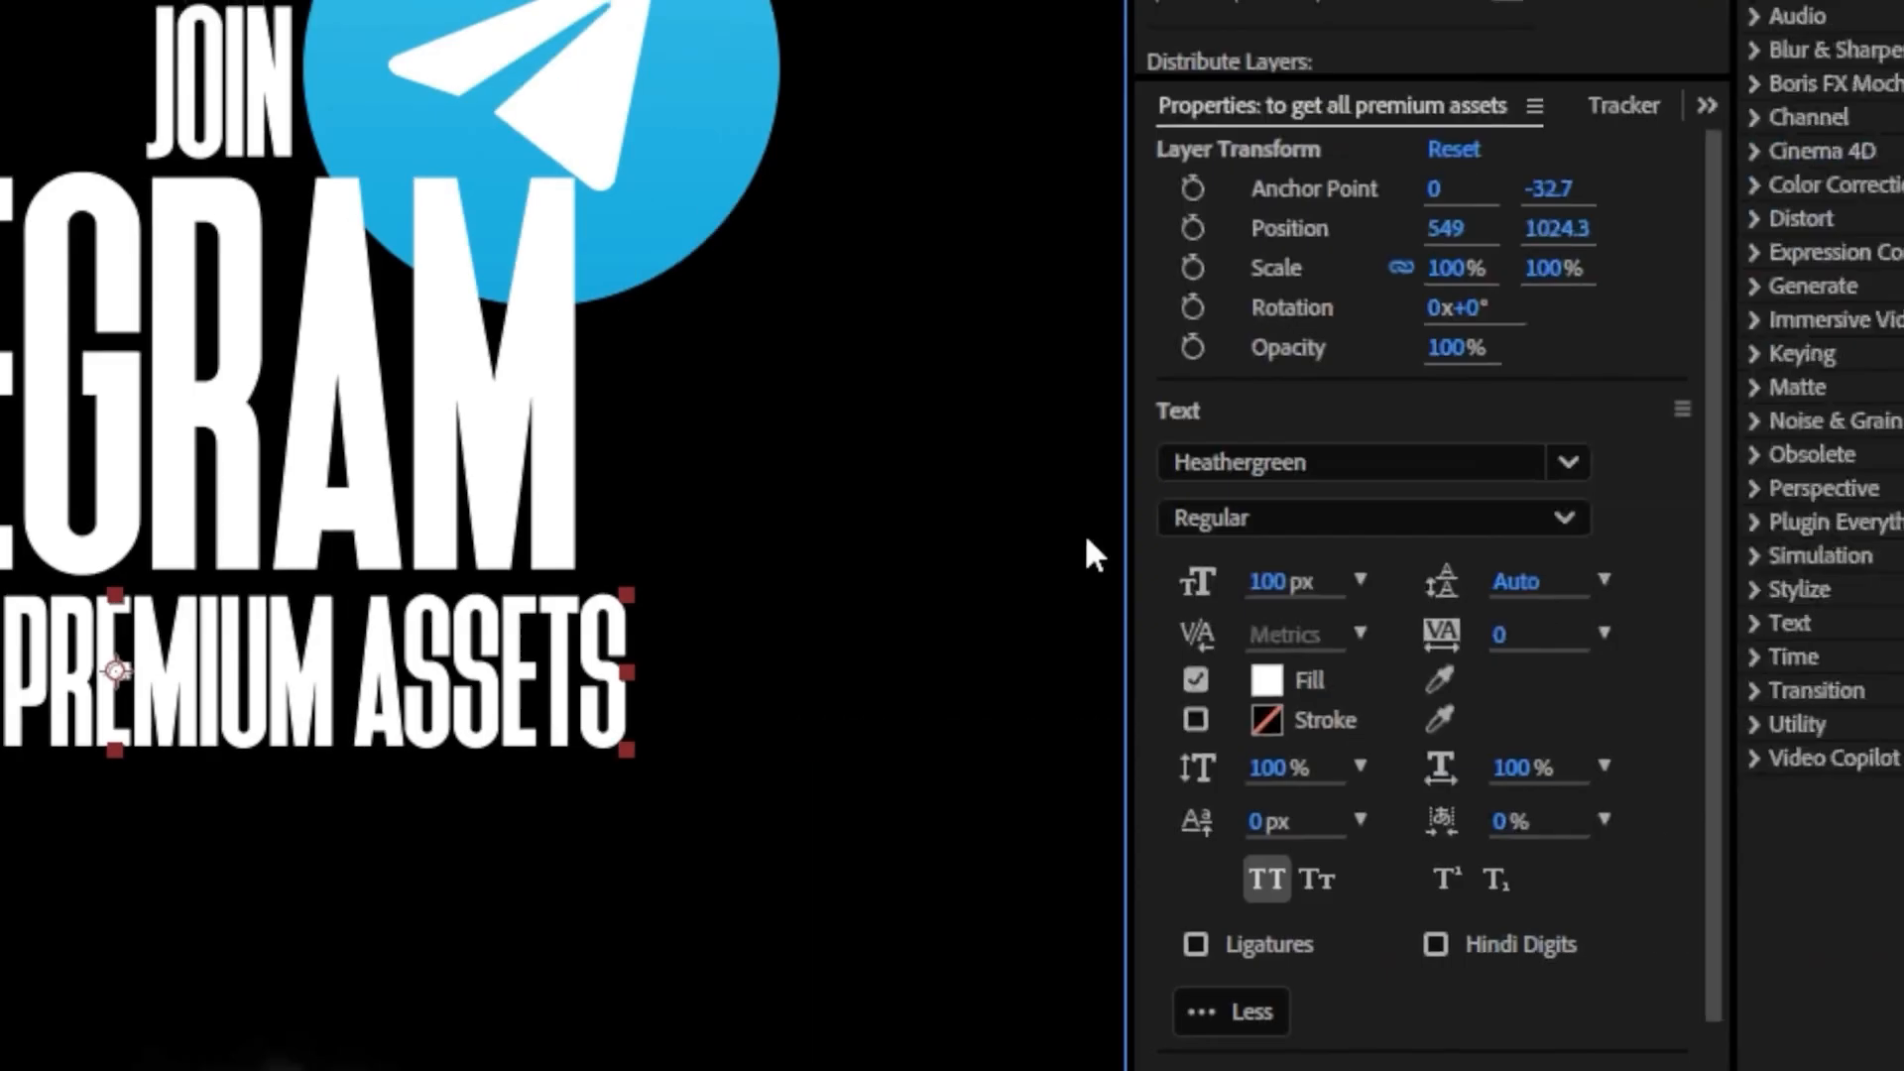
Check which font styles Heathergreen offers for the new text line
left_click(1058, 531)
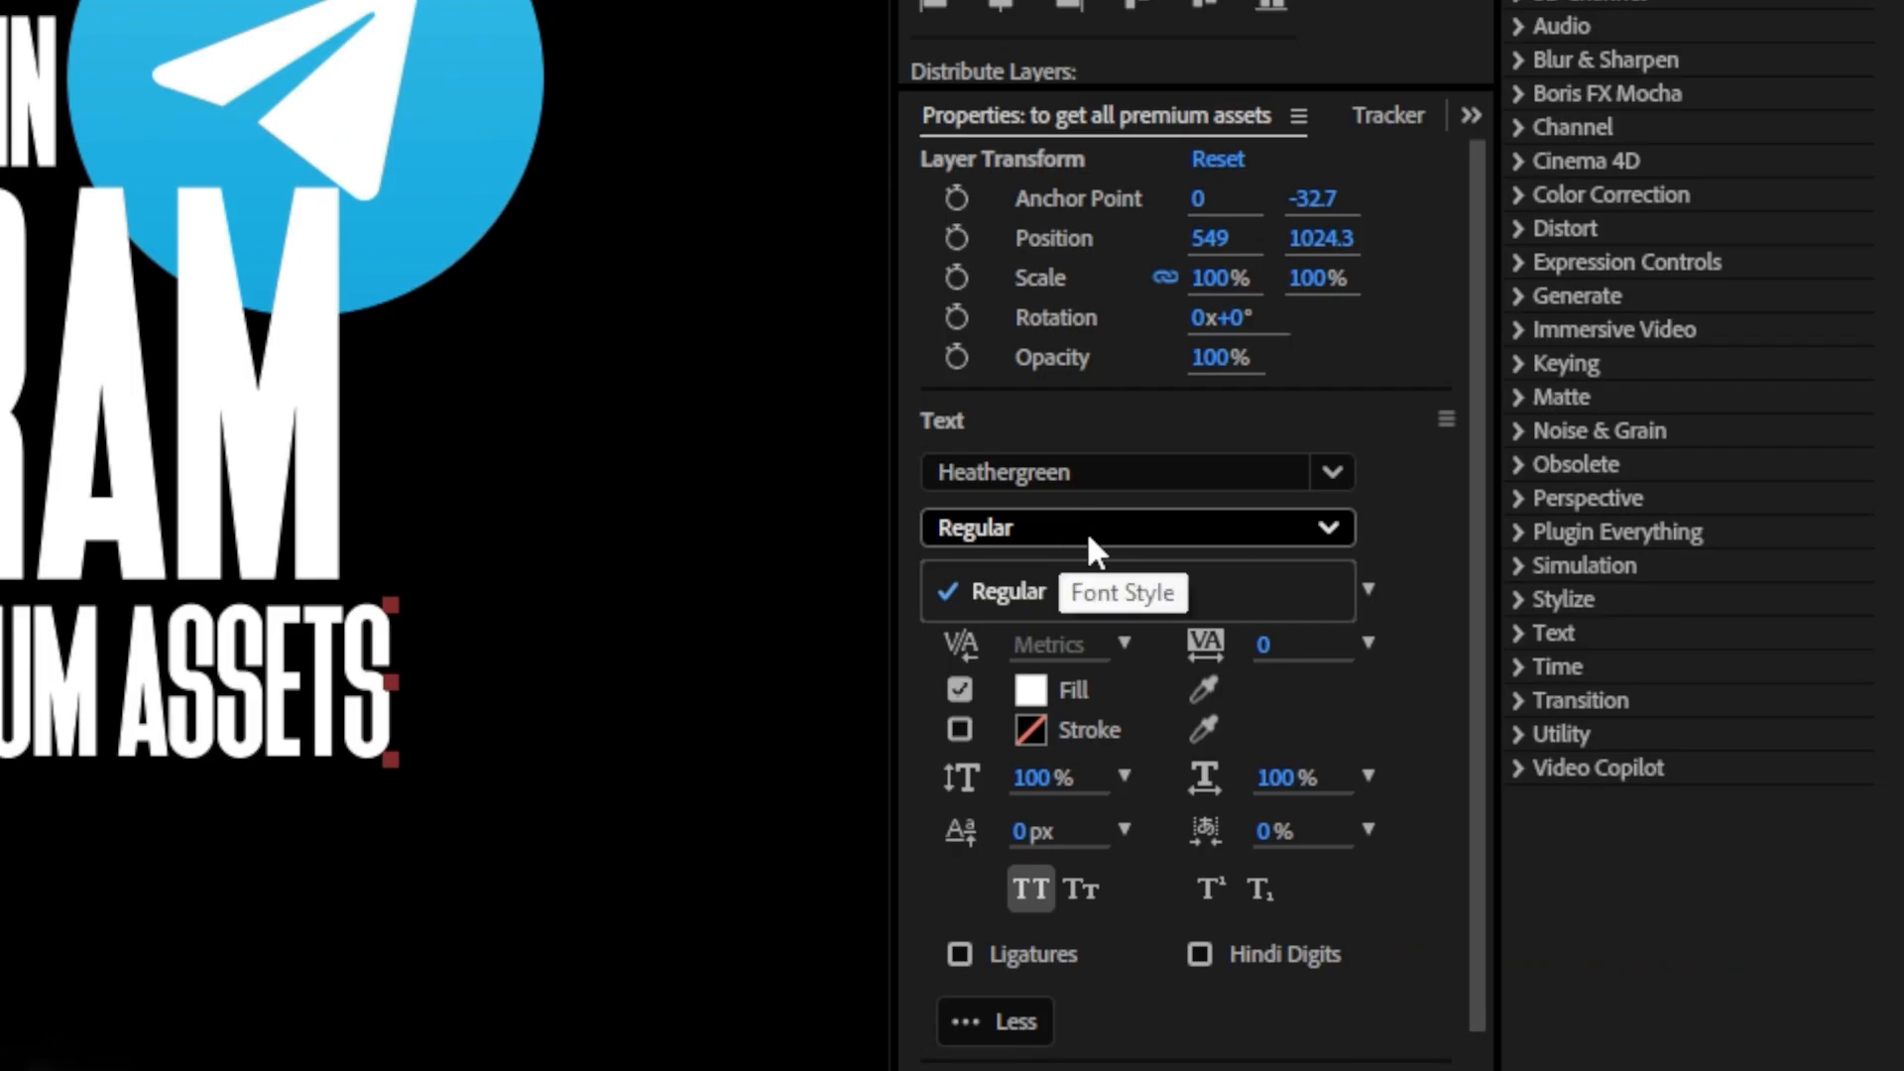
left_click(1098, 528)
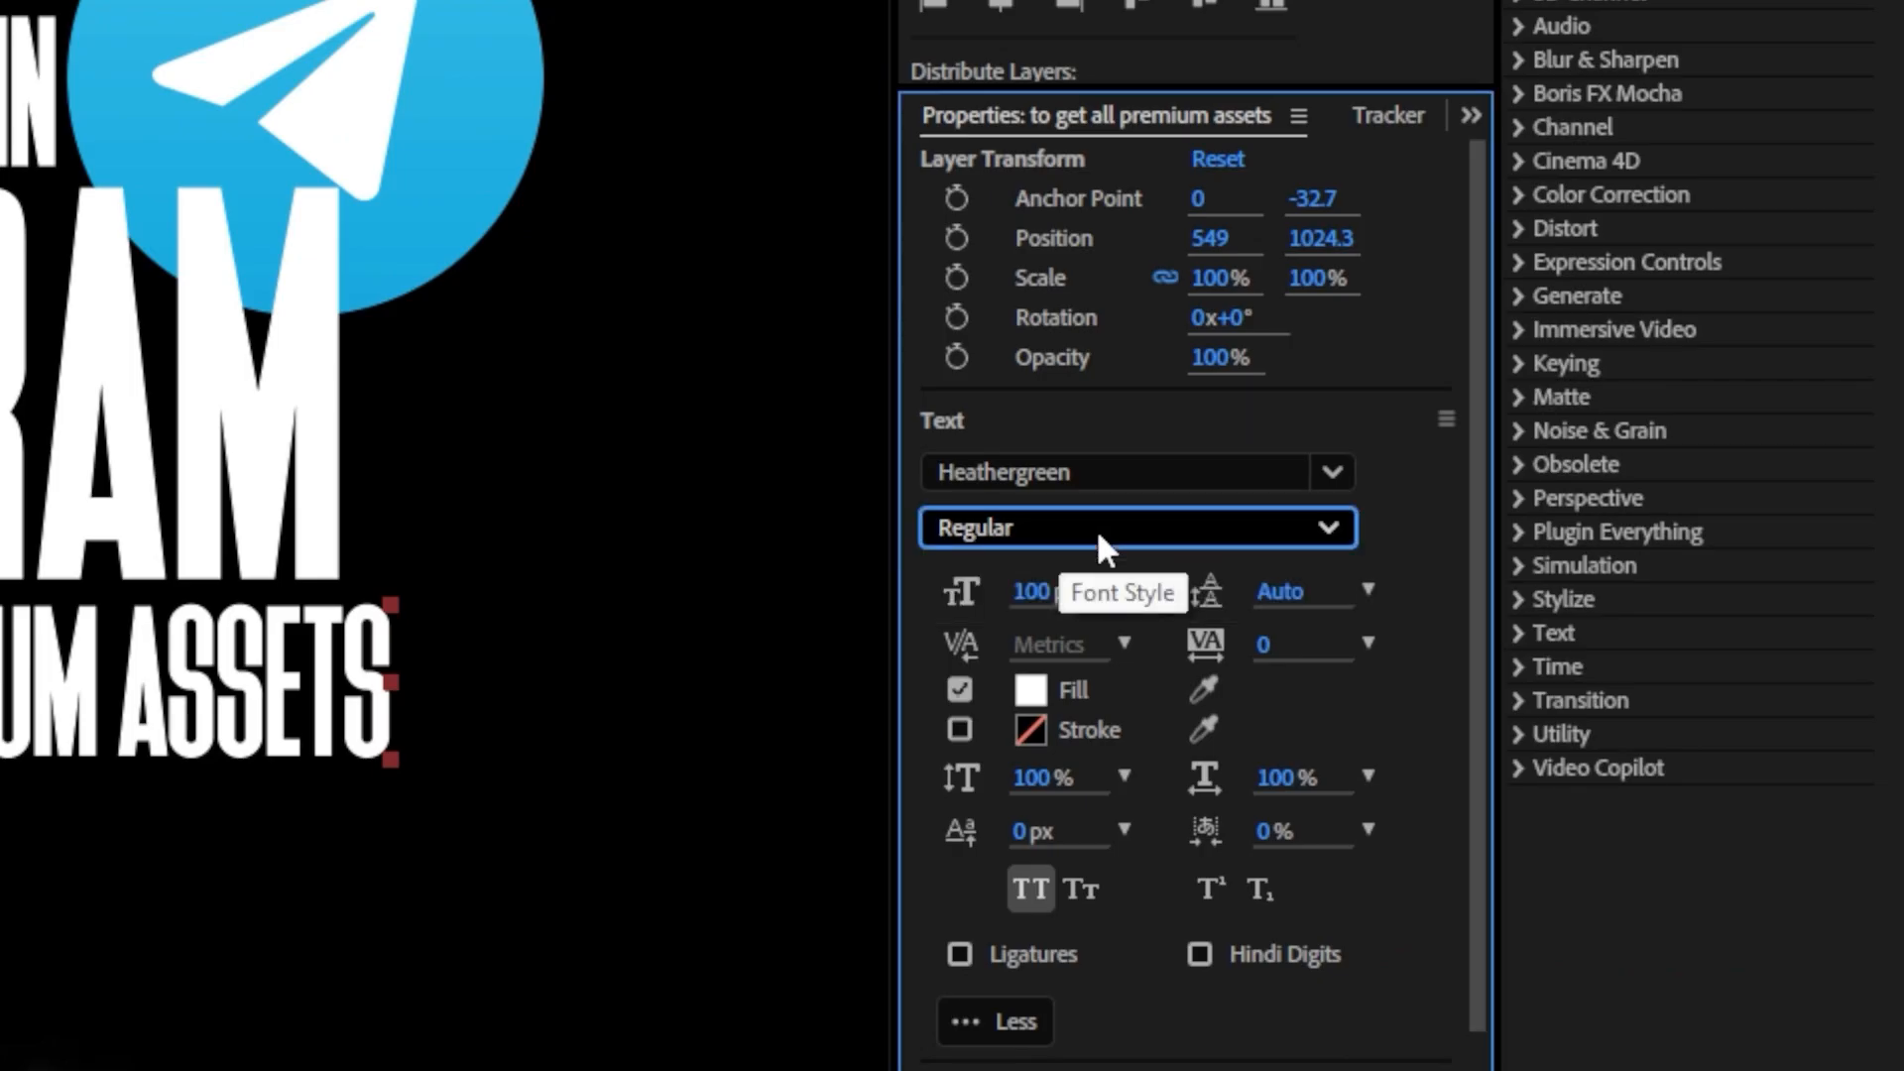
left_click(1097, 527)
left_click(1097, 527)
Set the "to get all premium assets" text to 84 px and adjust its position under TELEGRAM
left_click(367, 684)
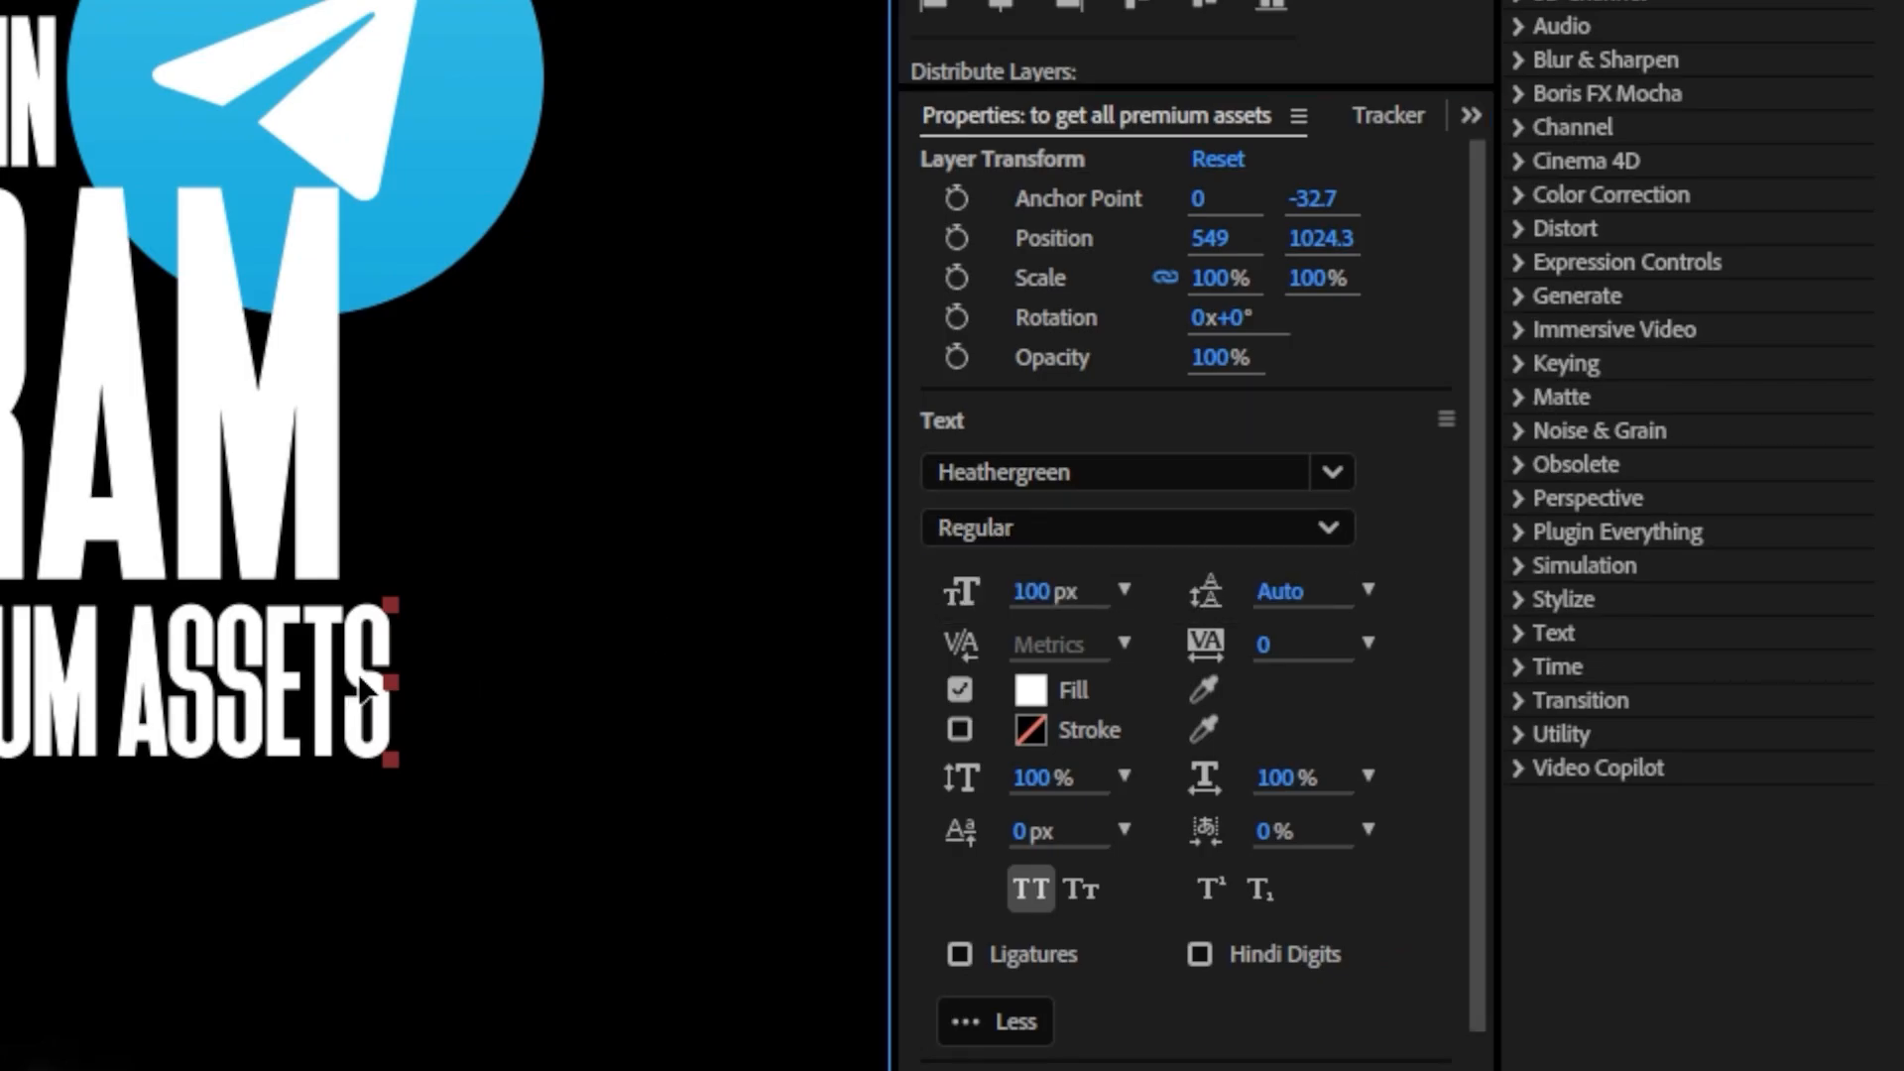
left_click_drag(367, 685, 391, 684)
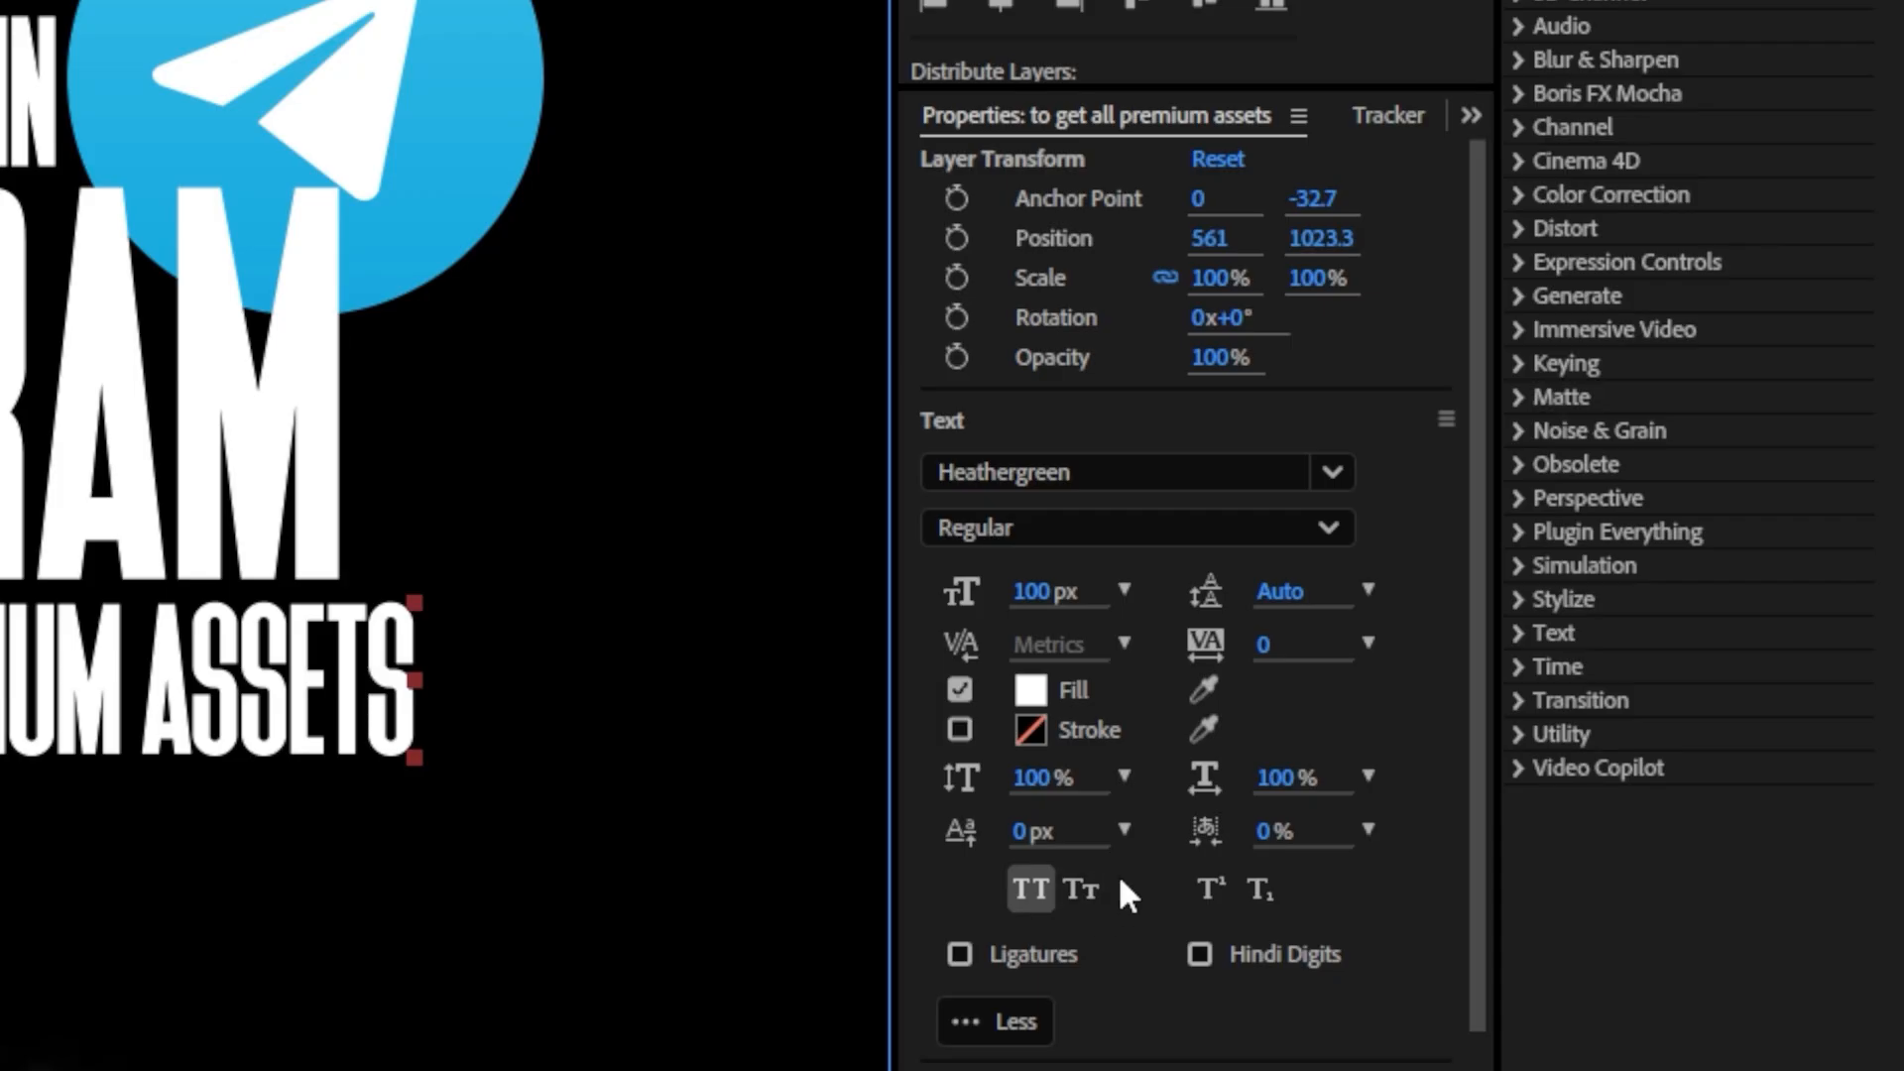
left_click_drag(300, 679, 301, 688)
left_click_drag(1037, 595, 990, 600)
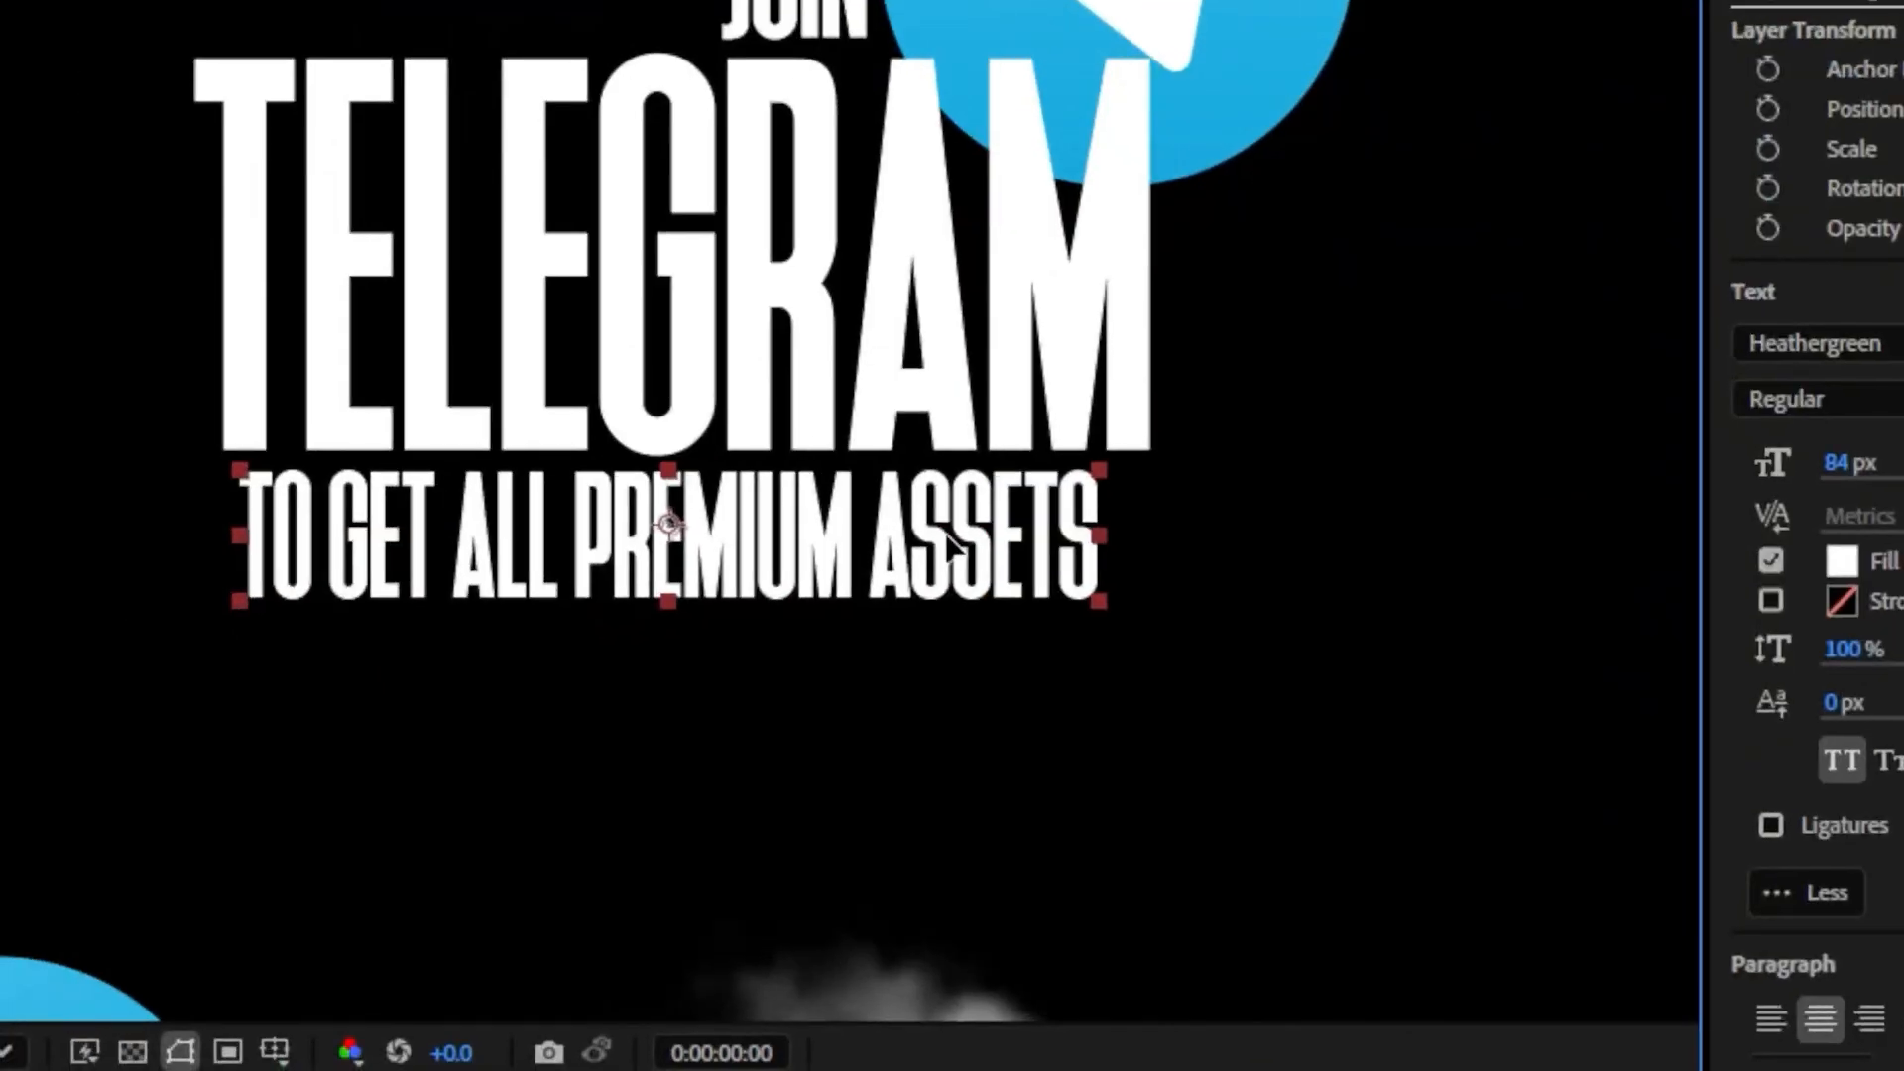
Apply the Typewriter animation preset to the "to get all premium assets" text from the composition start and preview it
left_click_drag(948, 533, 952, 535)
left_click(1017, 359)
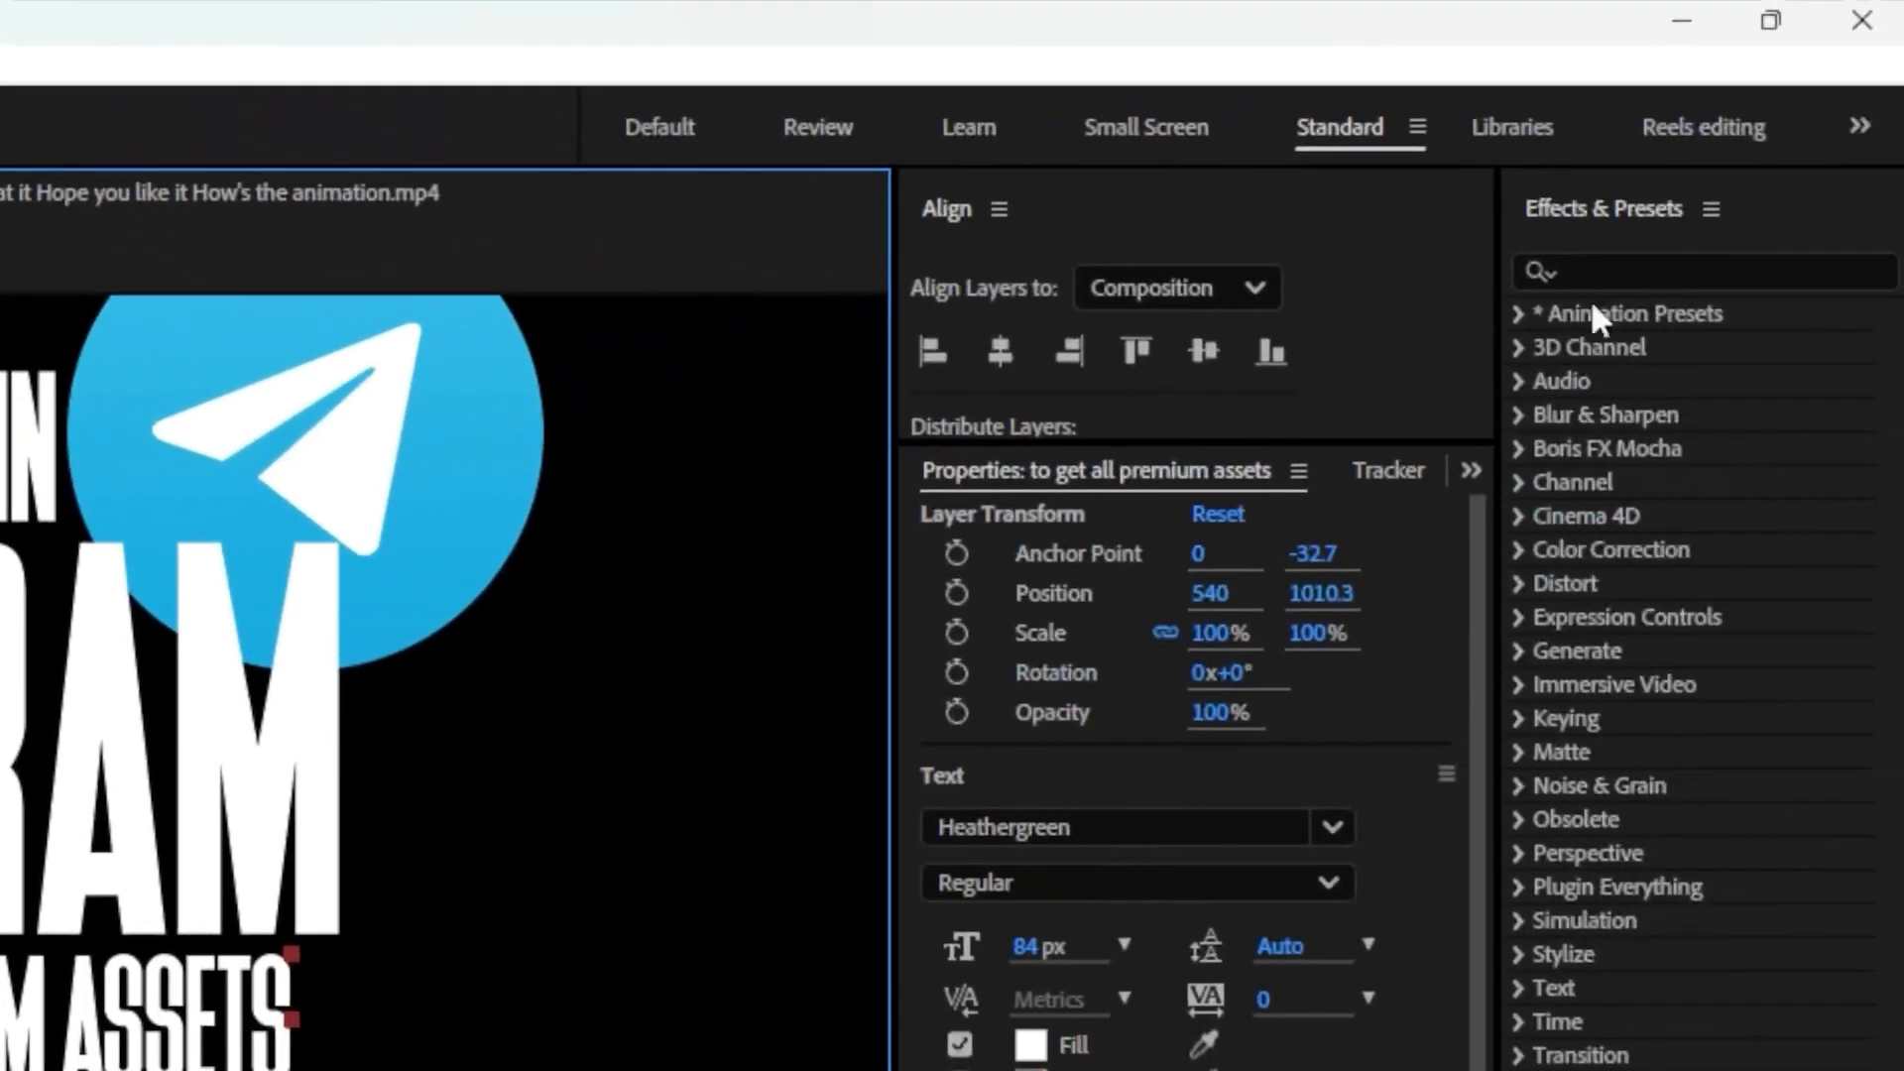
left_click(1690, 274)
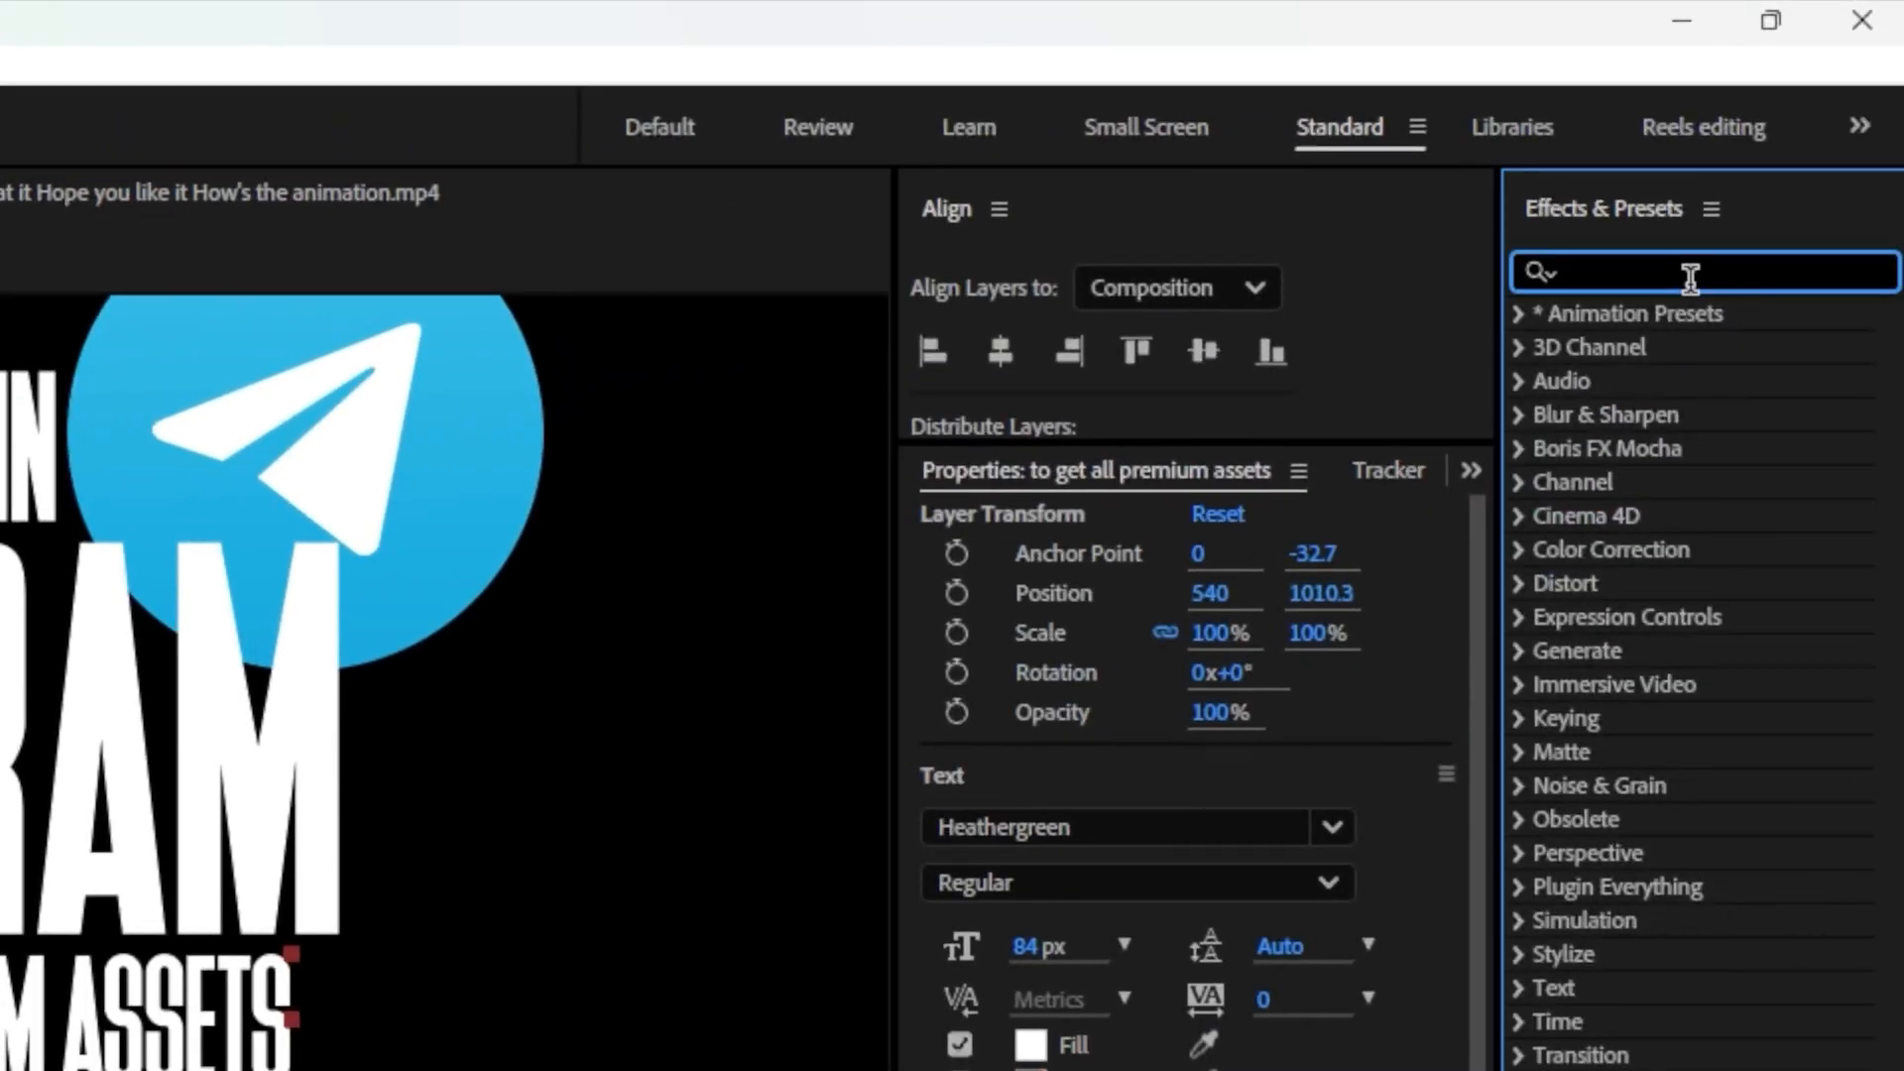
type("type")
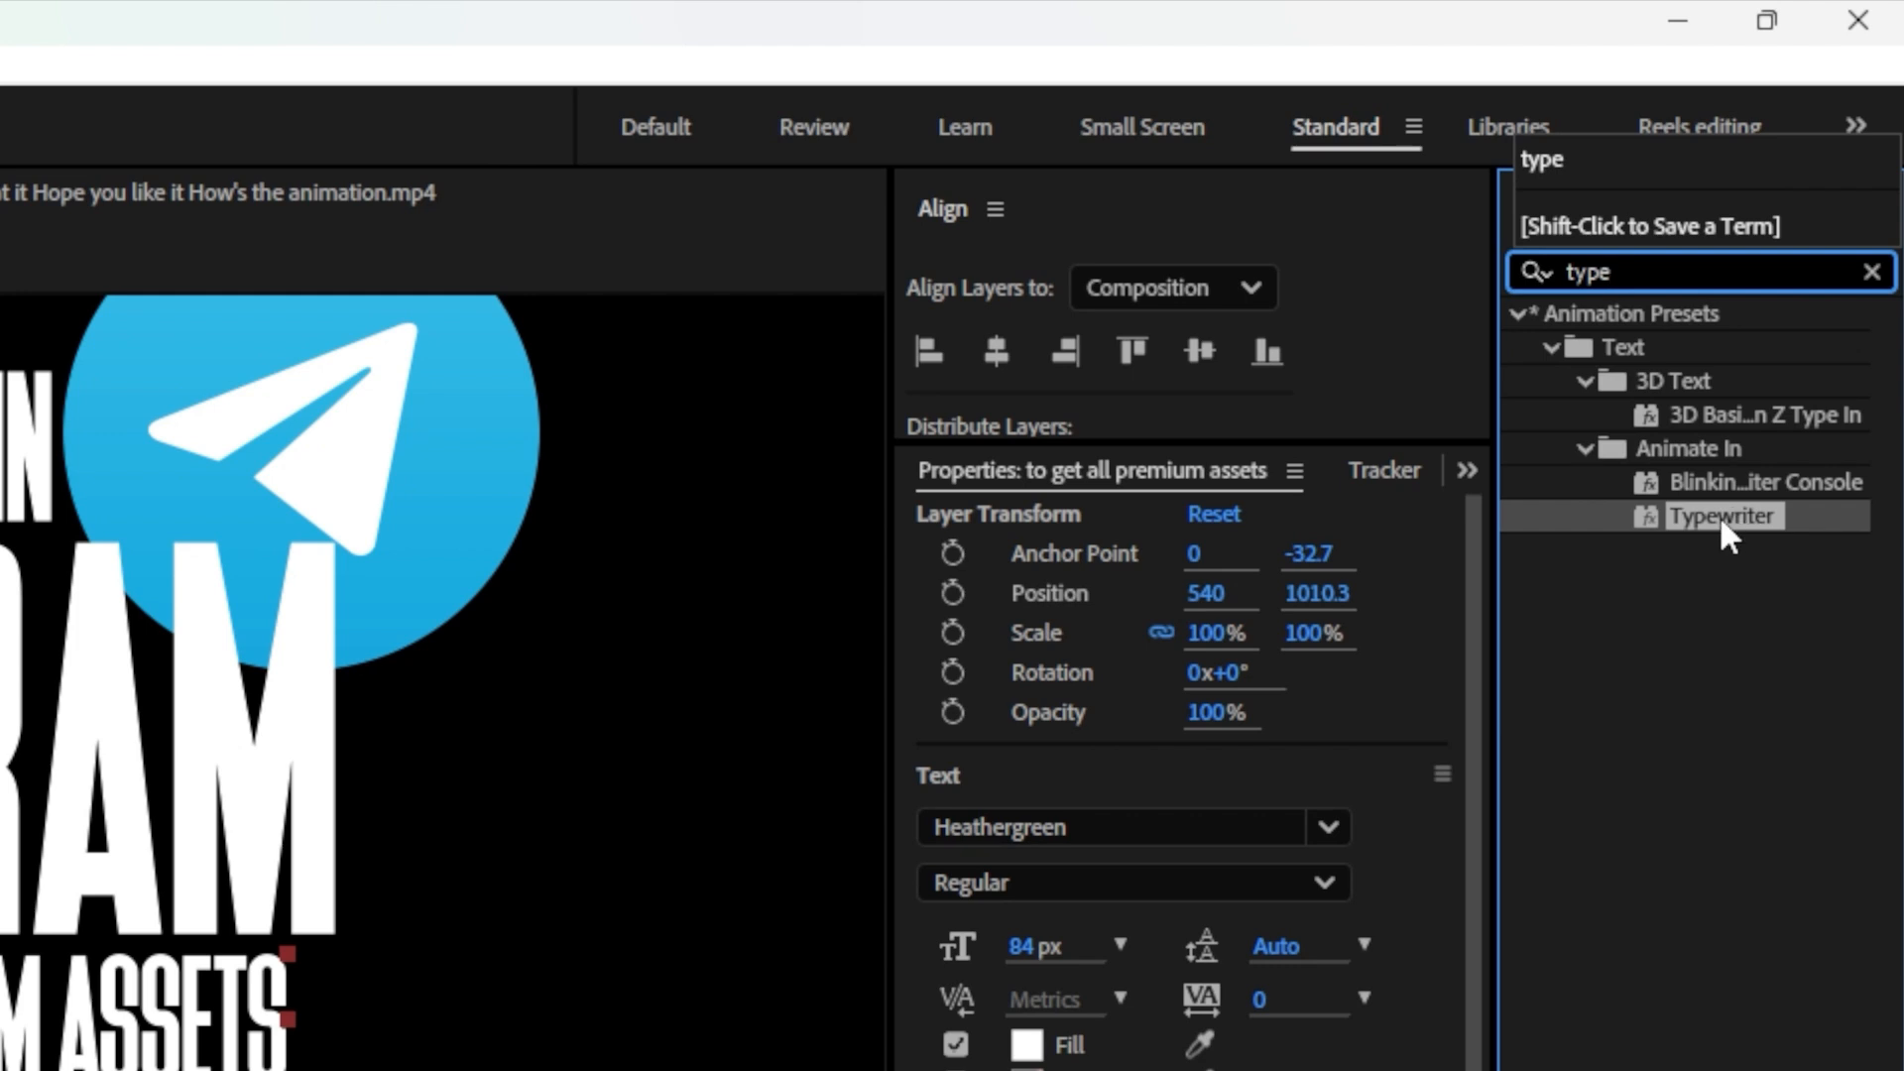
double_click(1718, 515)
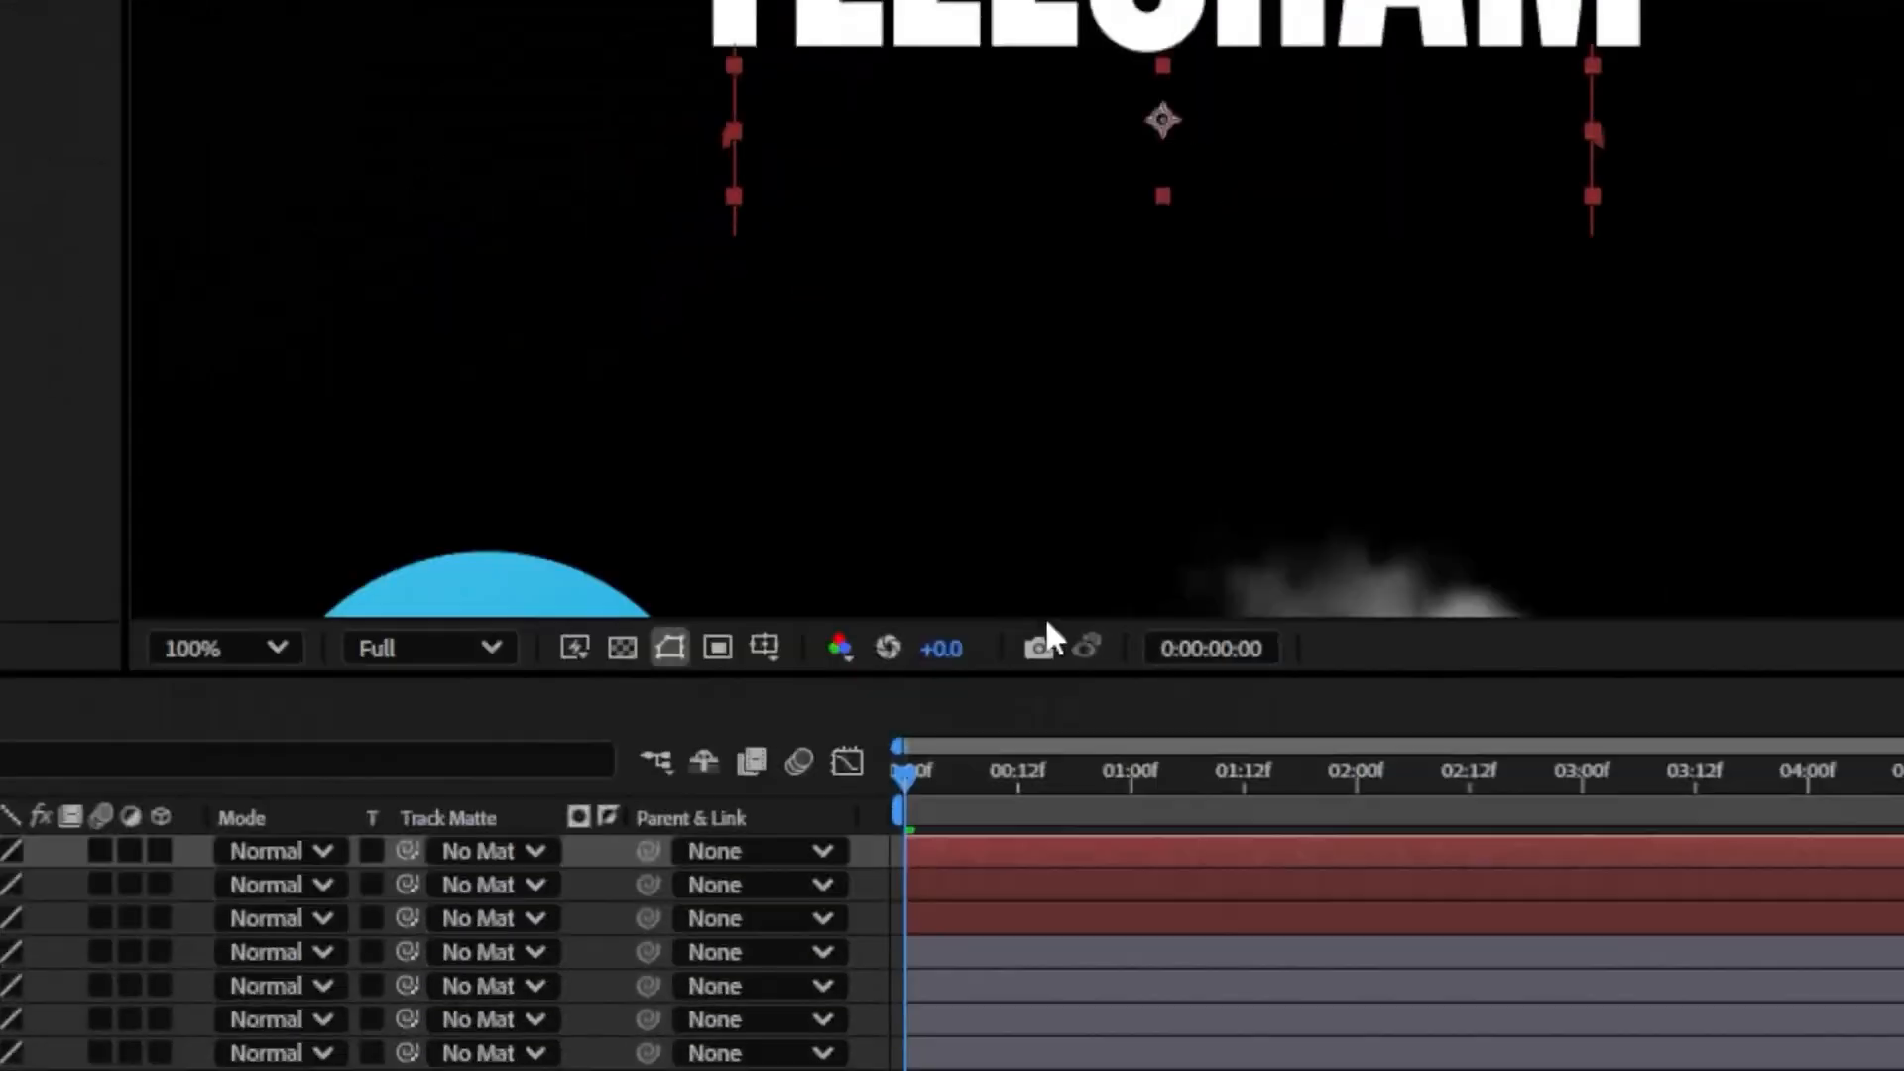
left_click(964, 771)
key("Home")
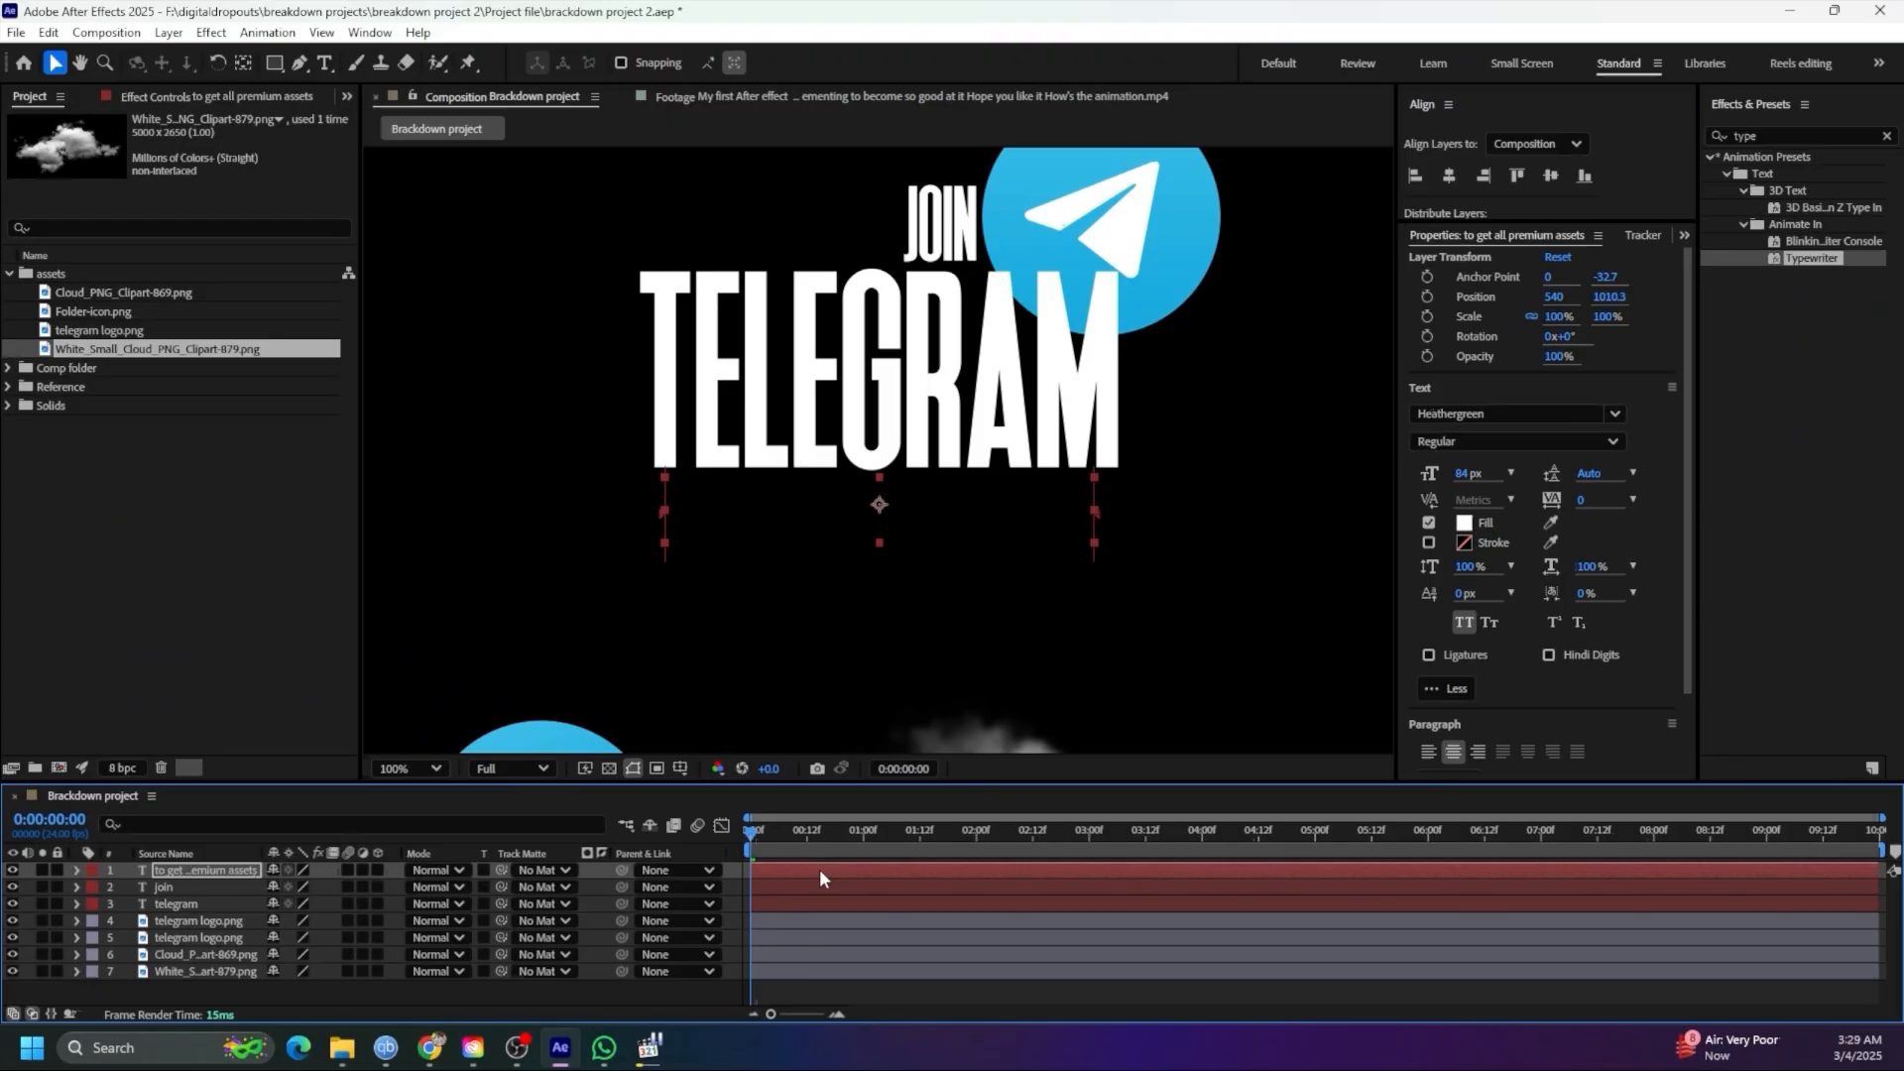
key("space")
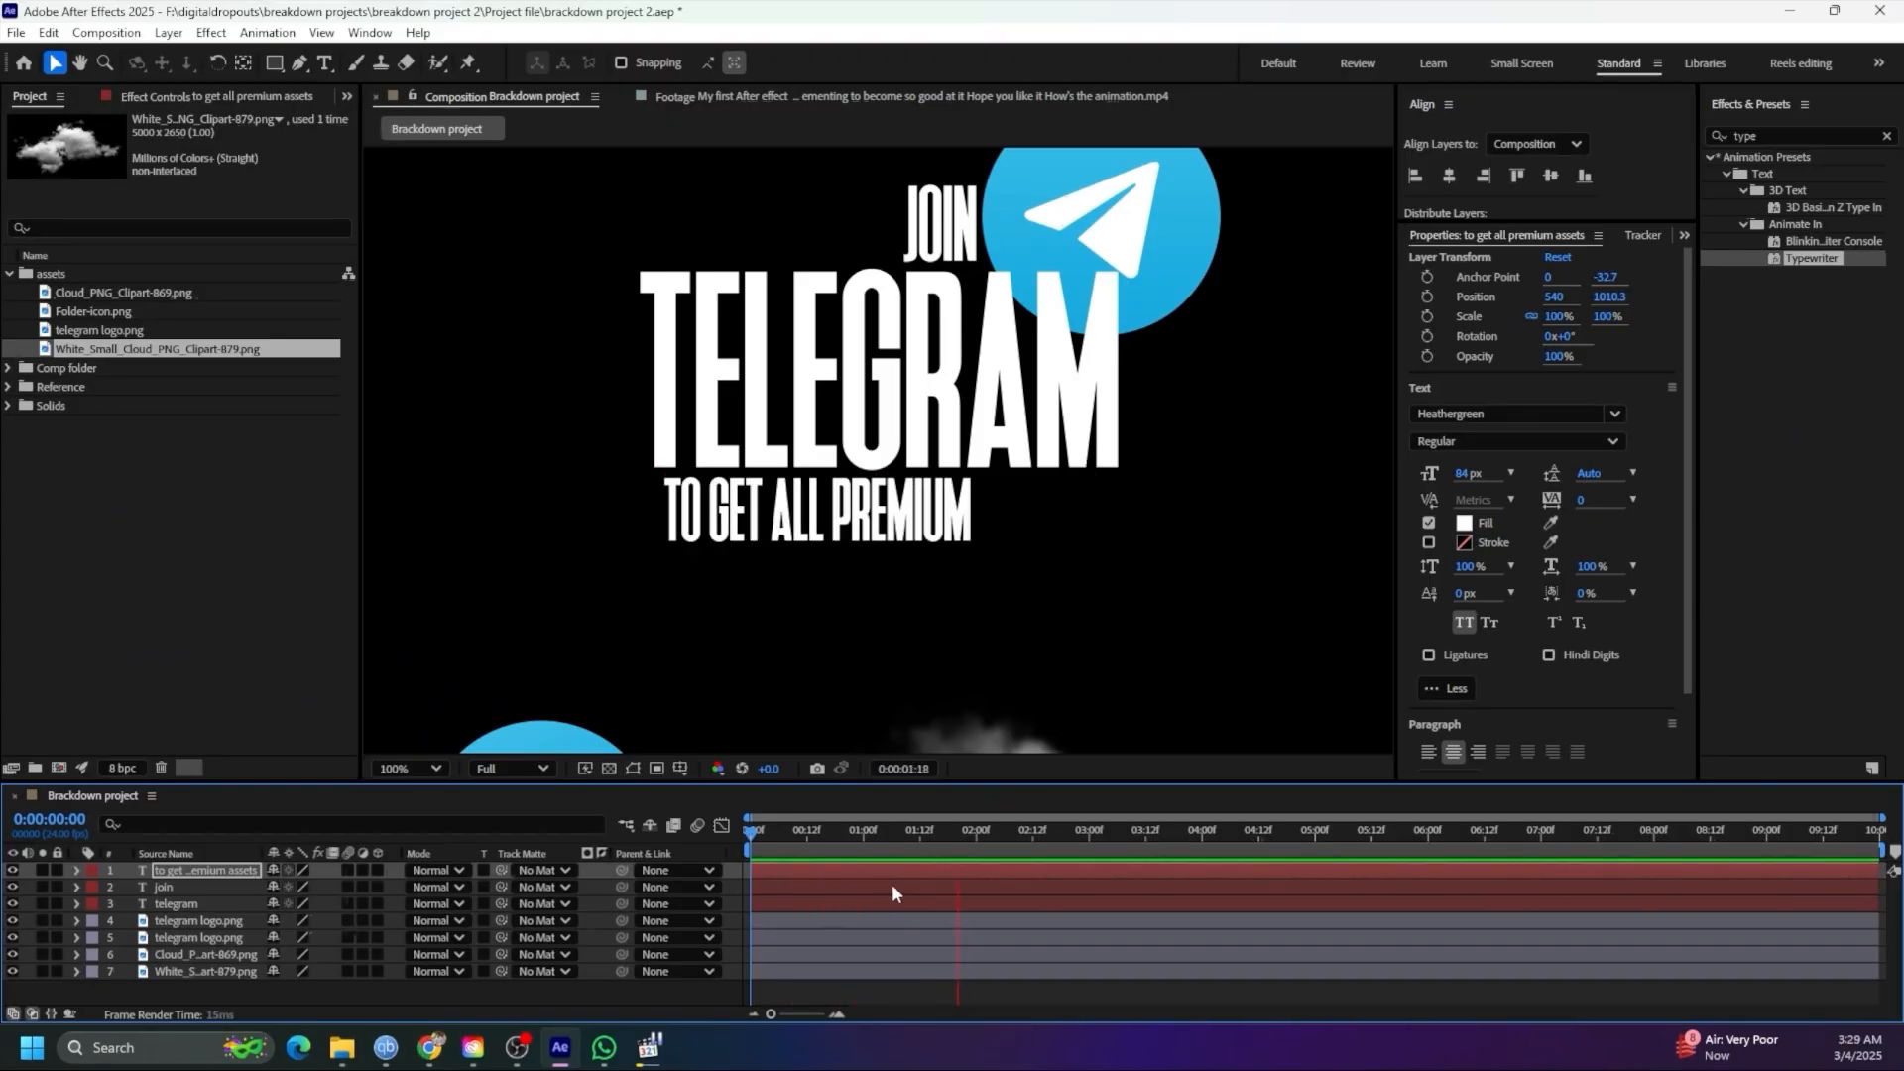
key("space")
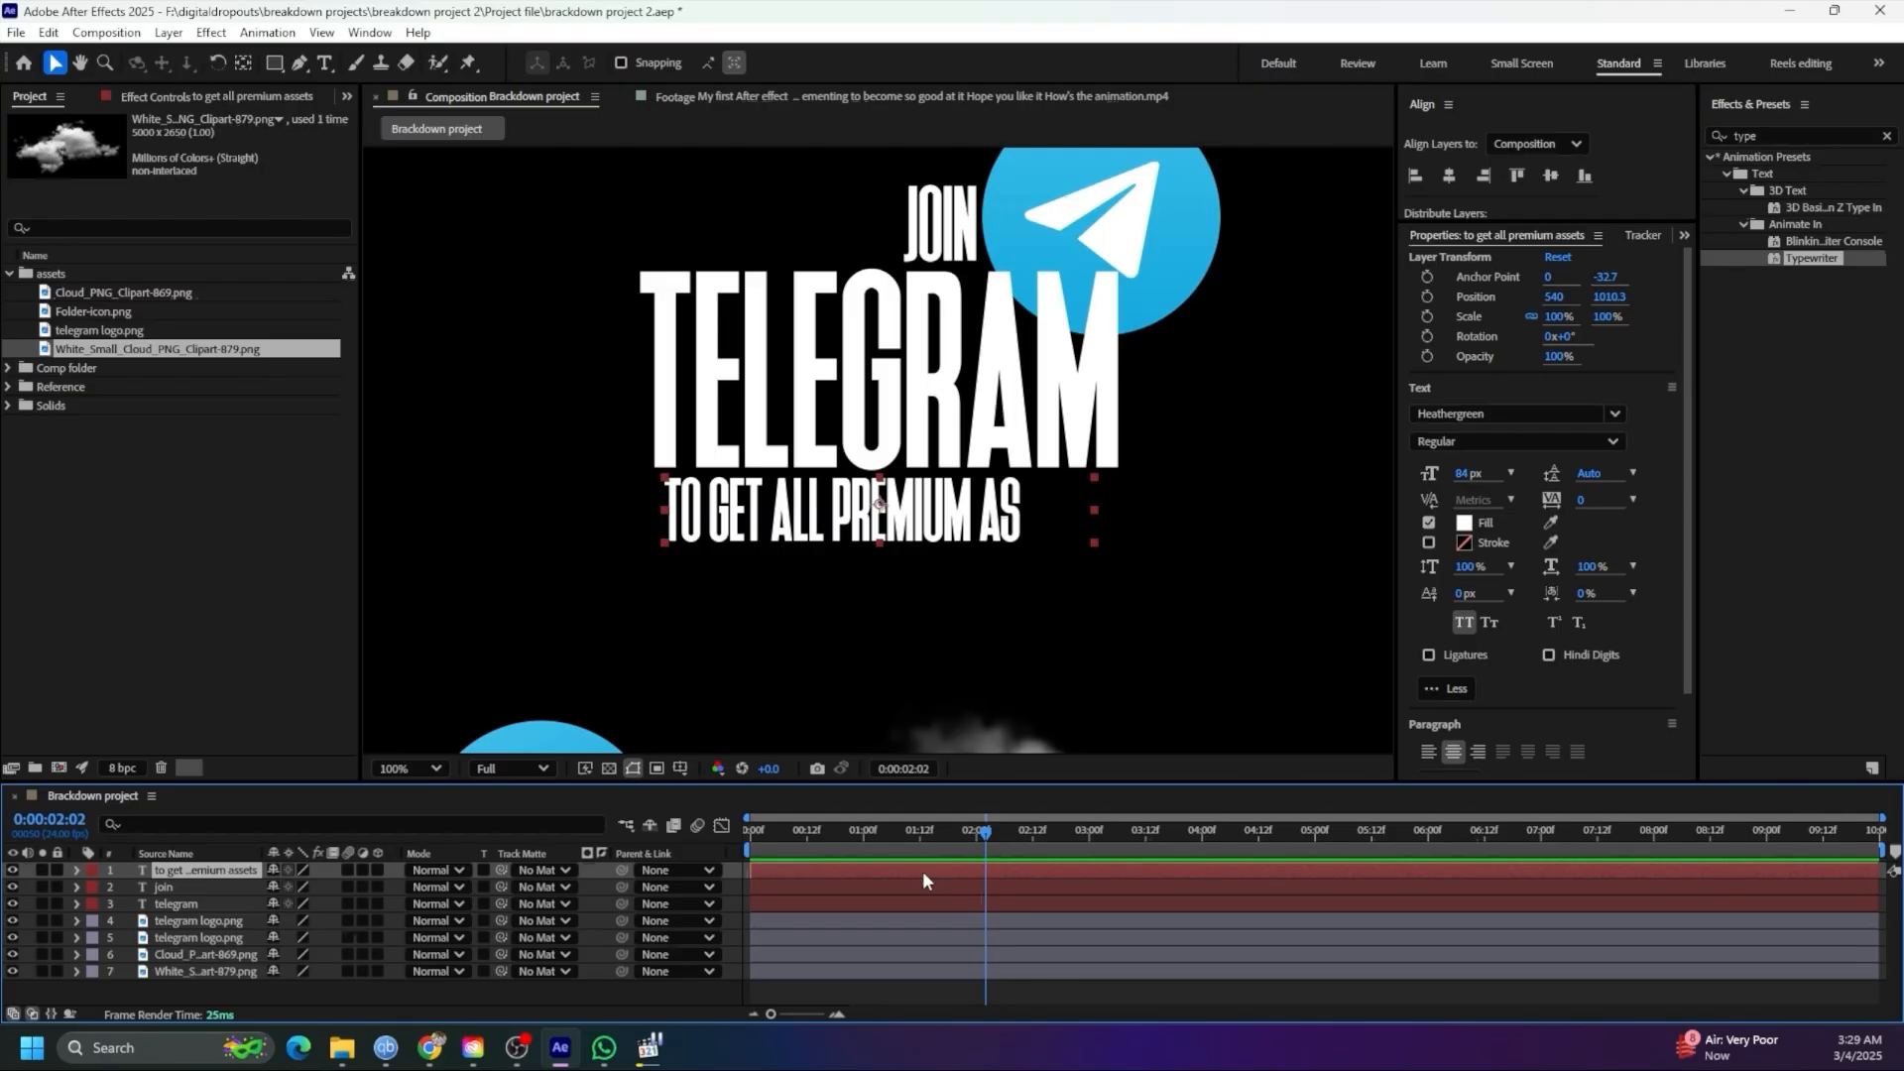
Reveal the text's typewriter keyframes, move the ending Start keyframe to 0:00:01:12 and preview the faster typing
key("u")
left_click_drag(972, 830, 922, 865)
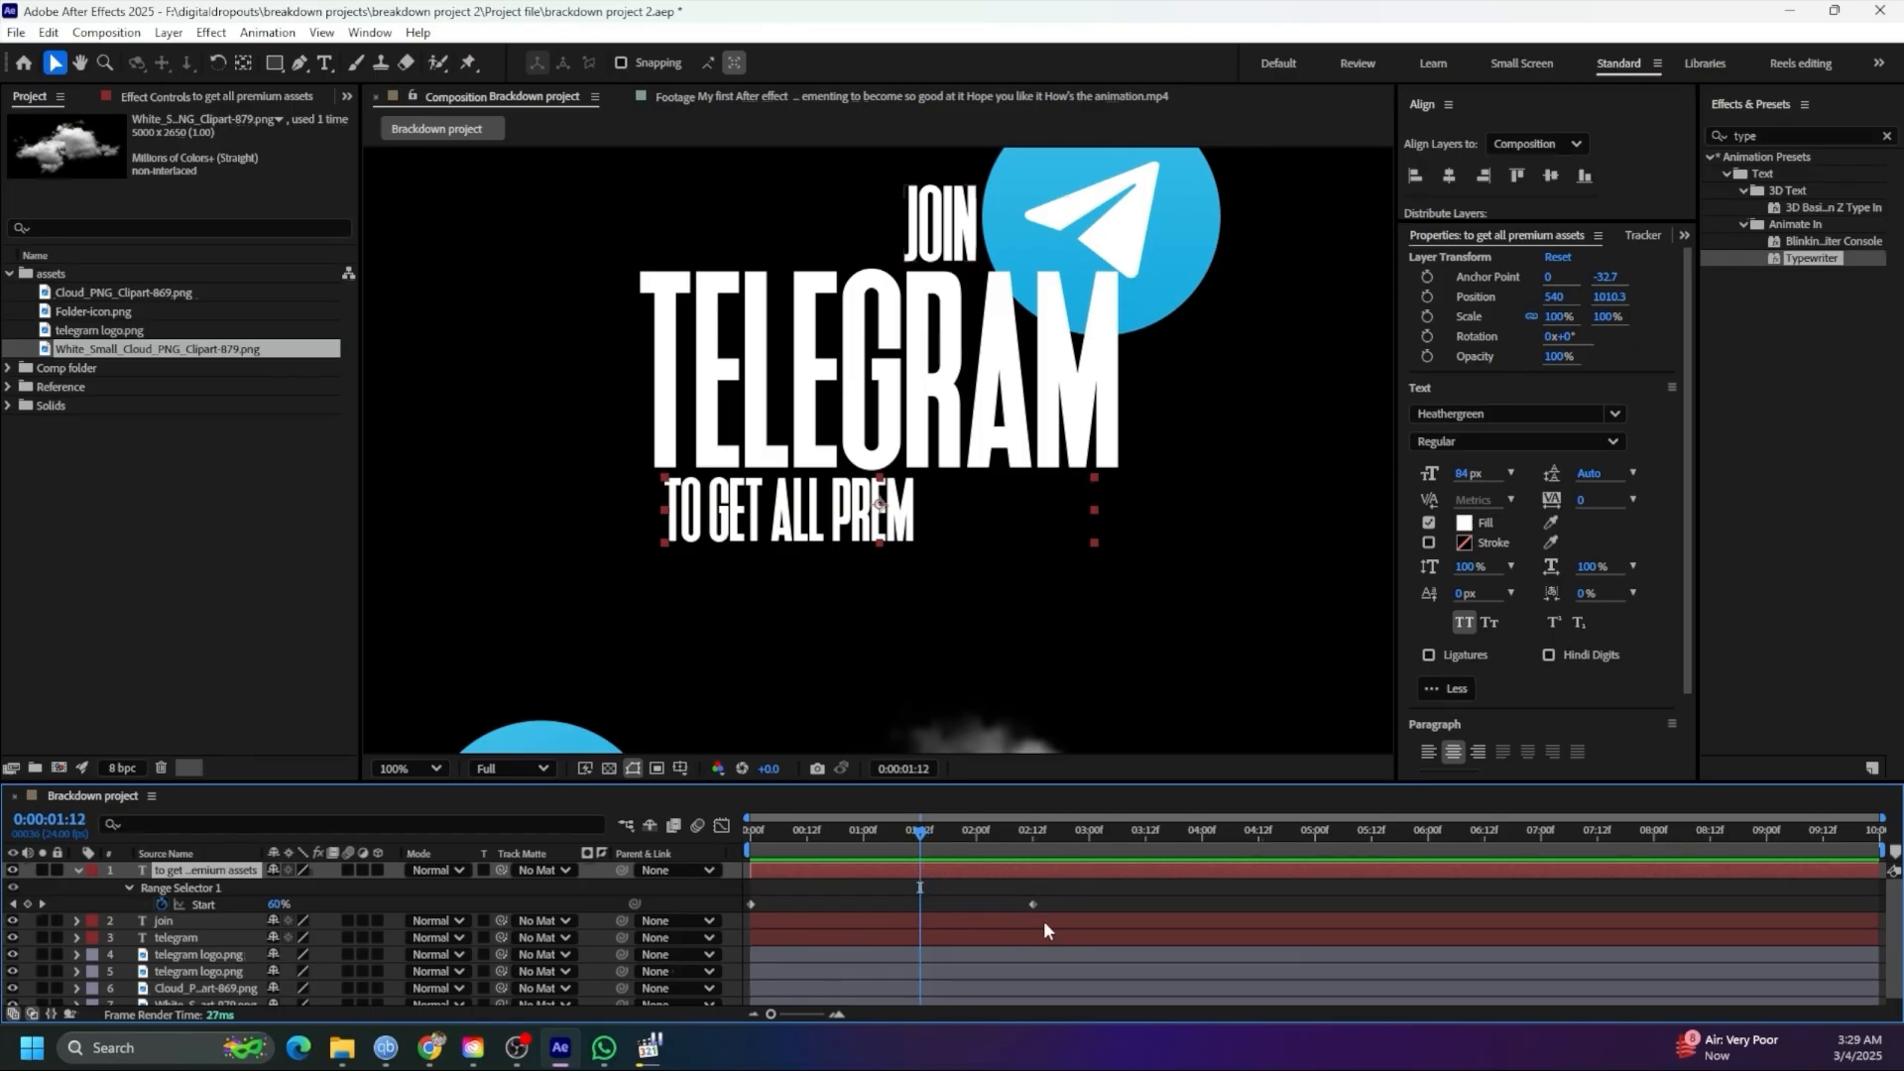
left_click_drag(1032, 904, 921, 904)
key("Home")
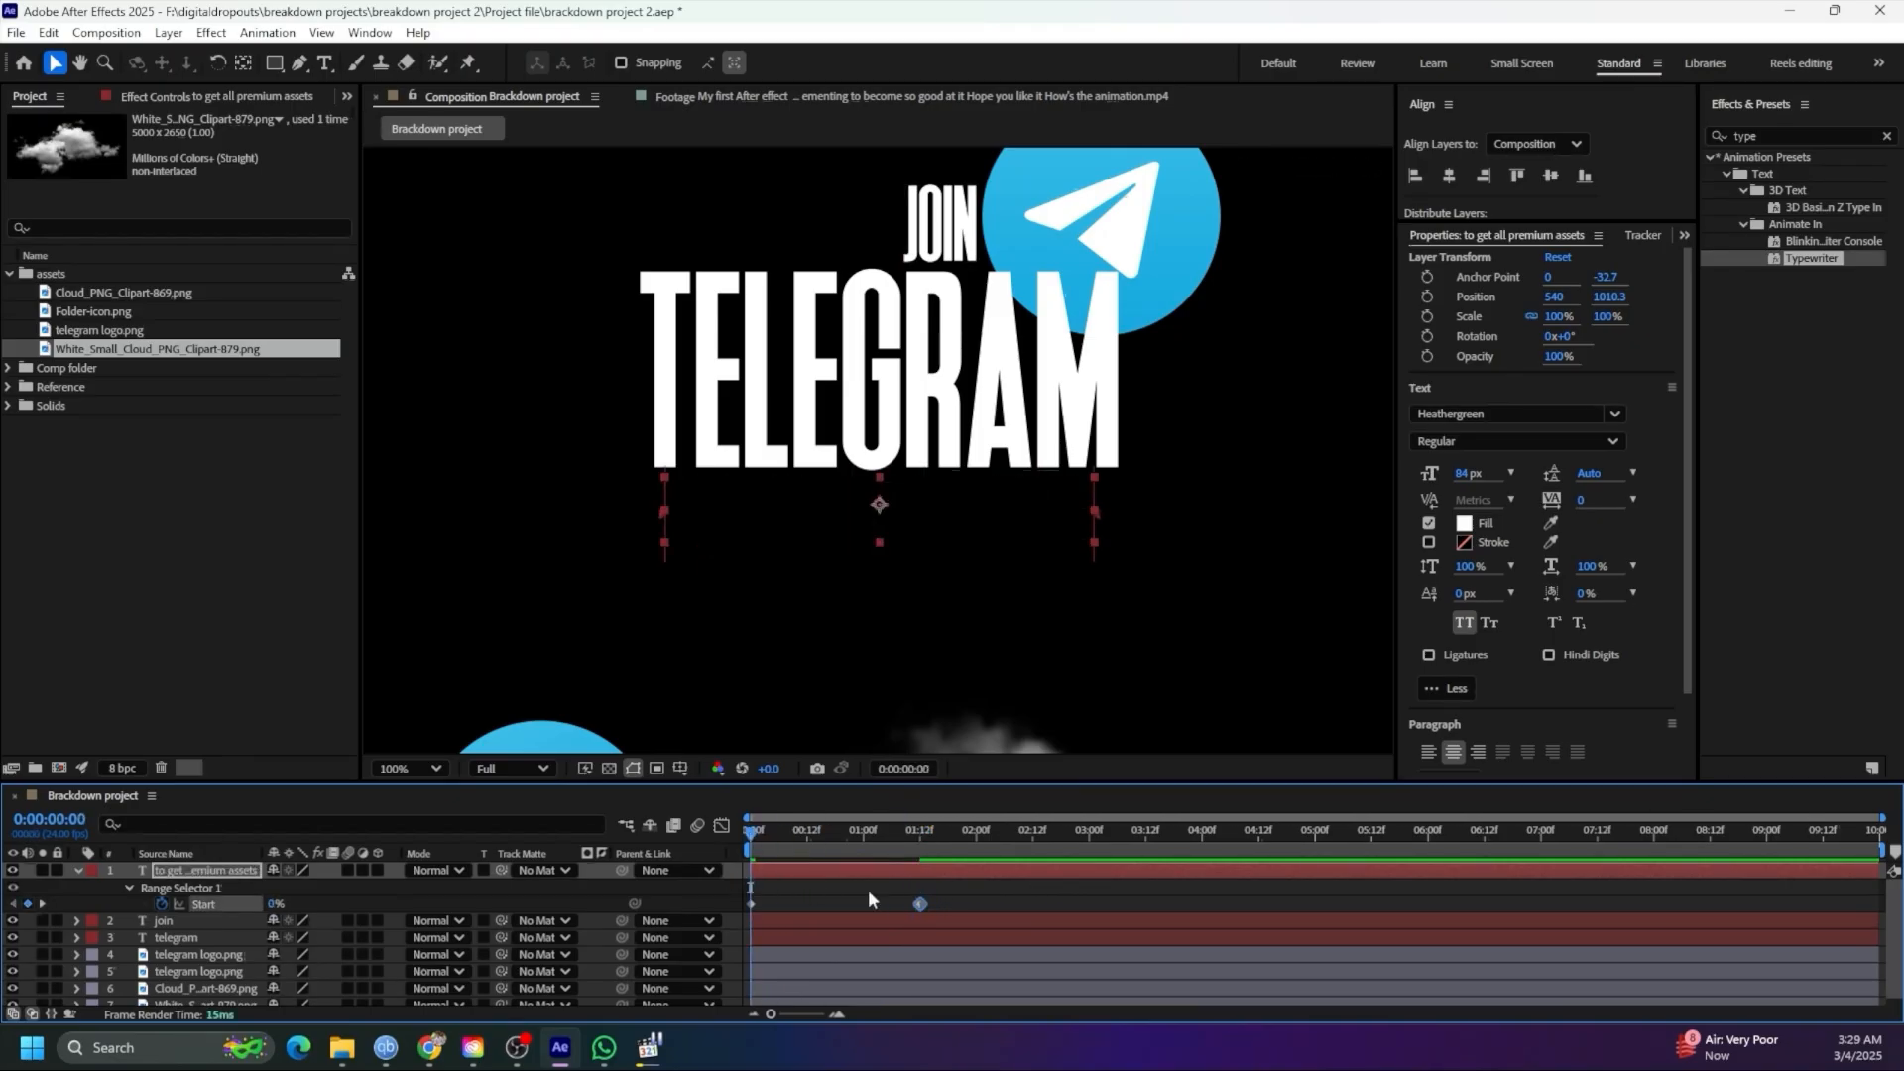
key("space")
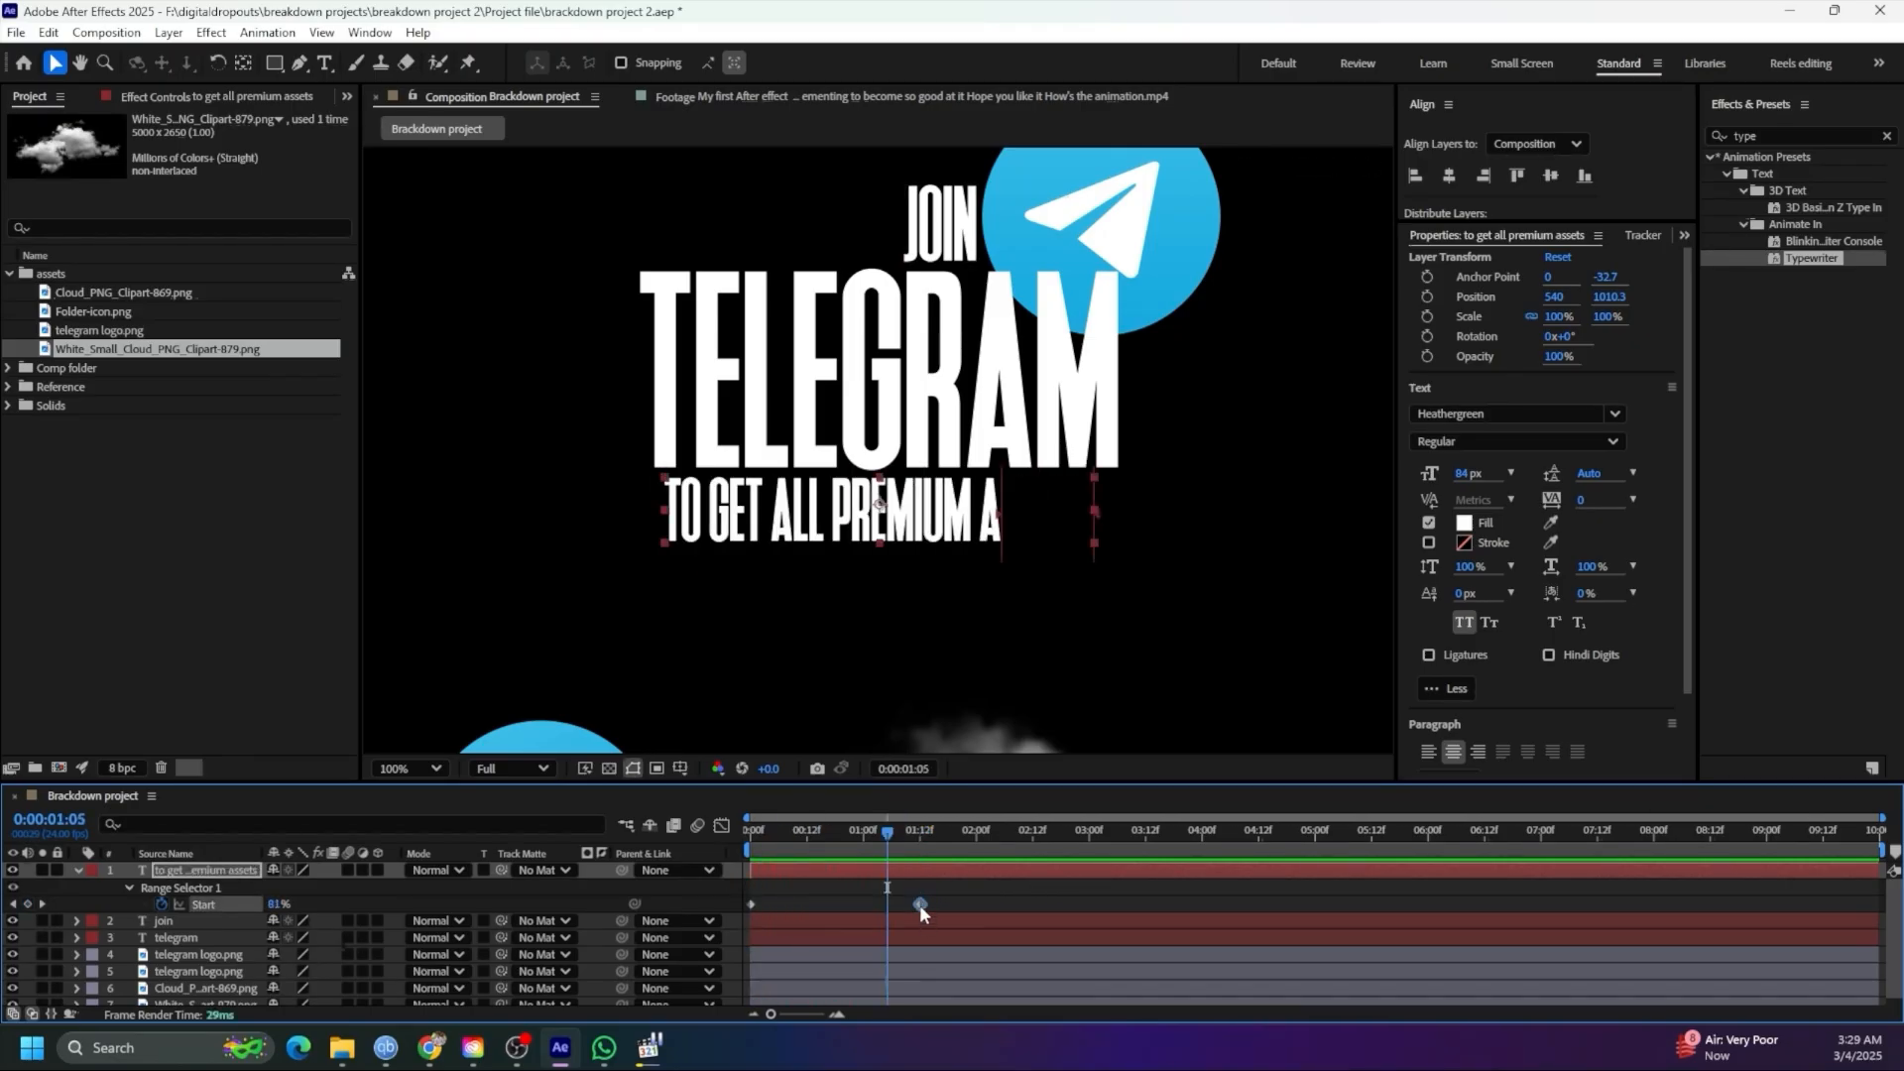
Shorten the typing further by moving the ending Start keyframe to 0:00:01:00, preview it and collapse the text layer's properties
left_click_drag(919, 905, 865, 905)
left_click(866, 837)
key("Home")
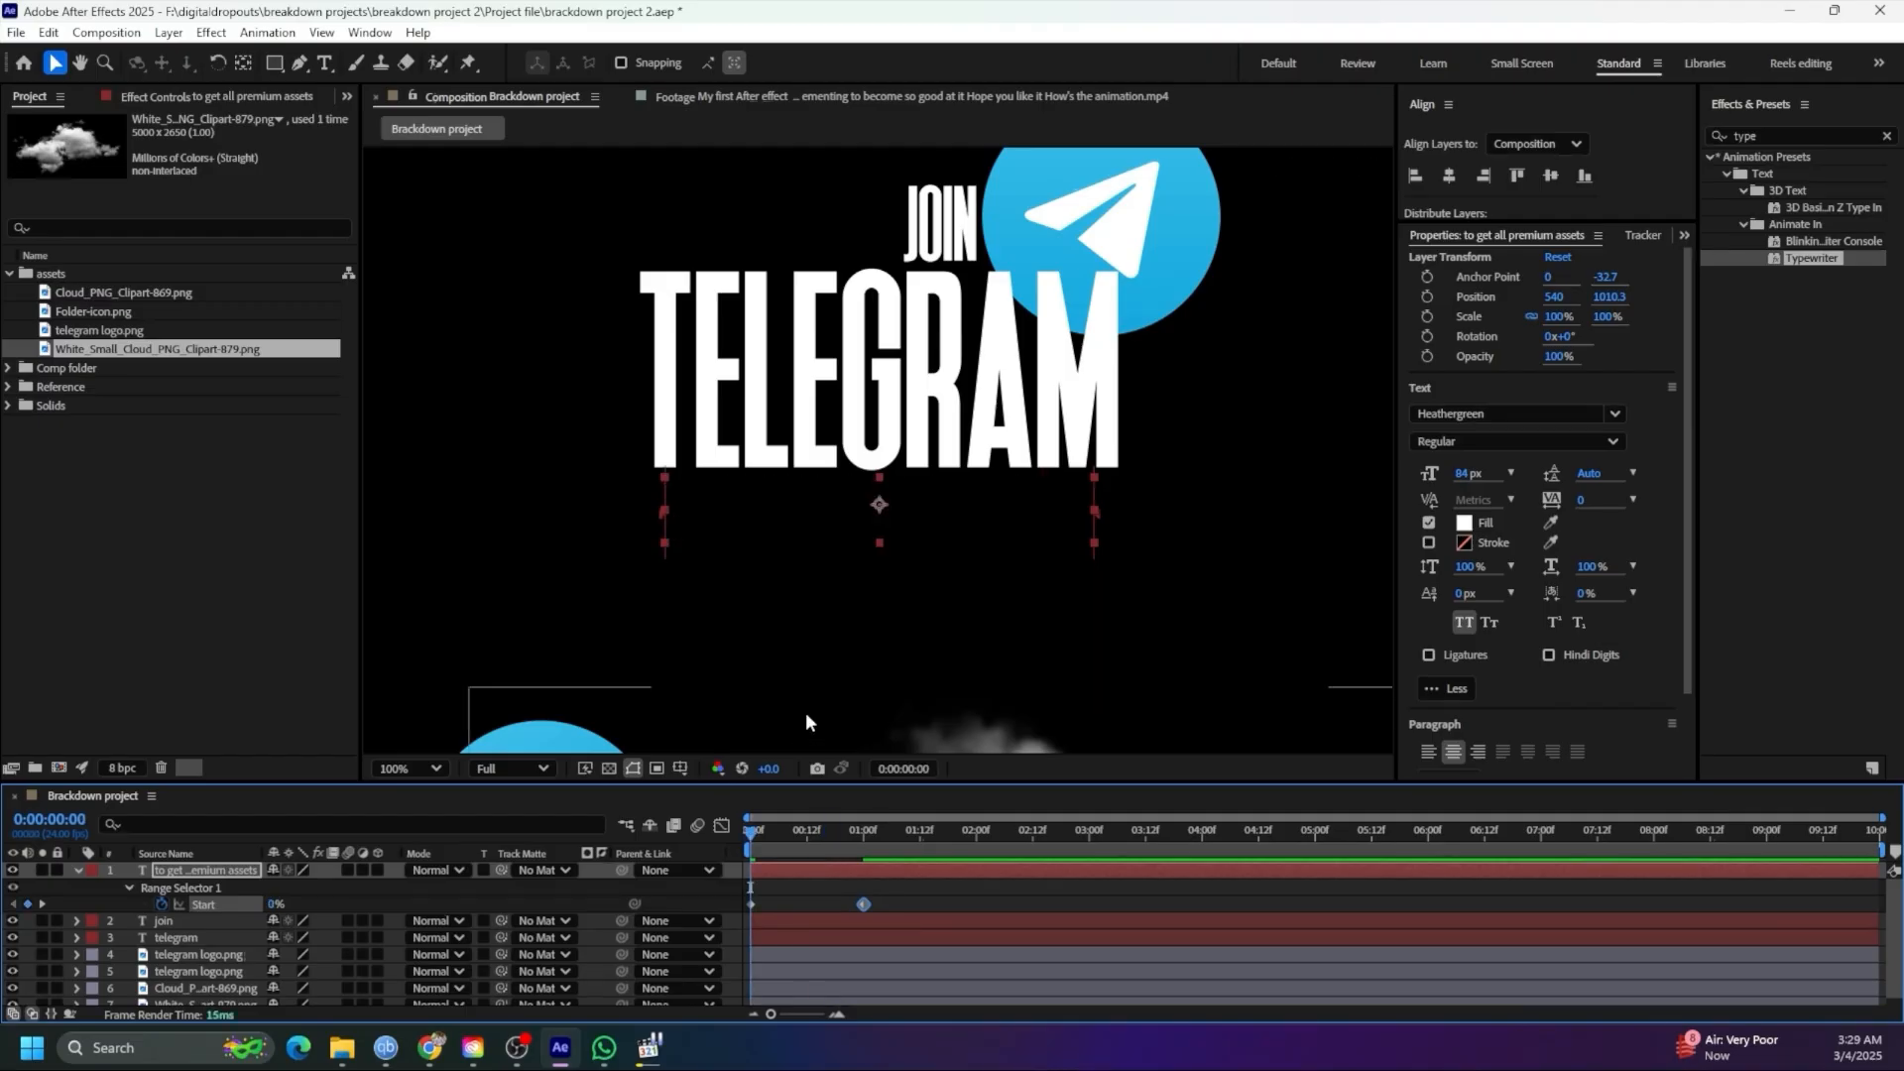
key("space")
left_click(919, 891)
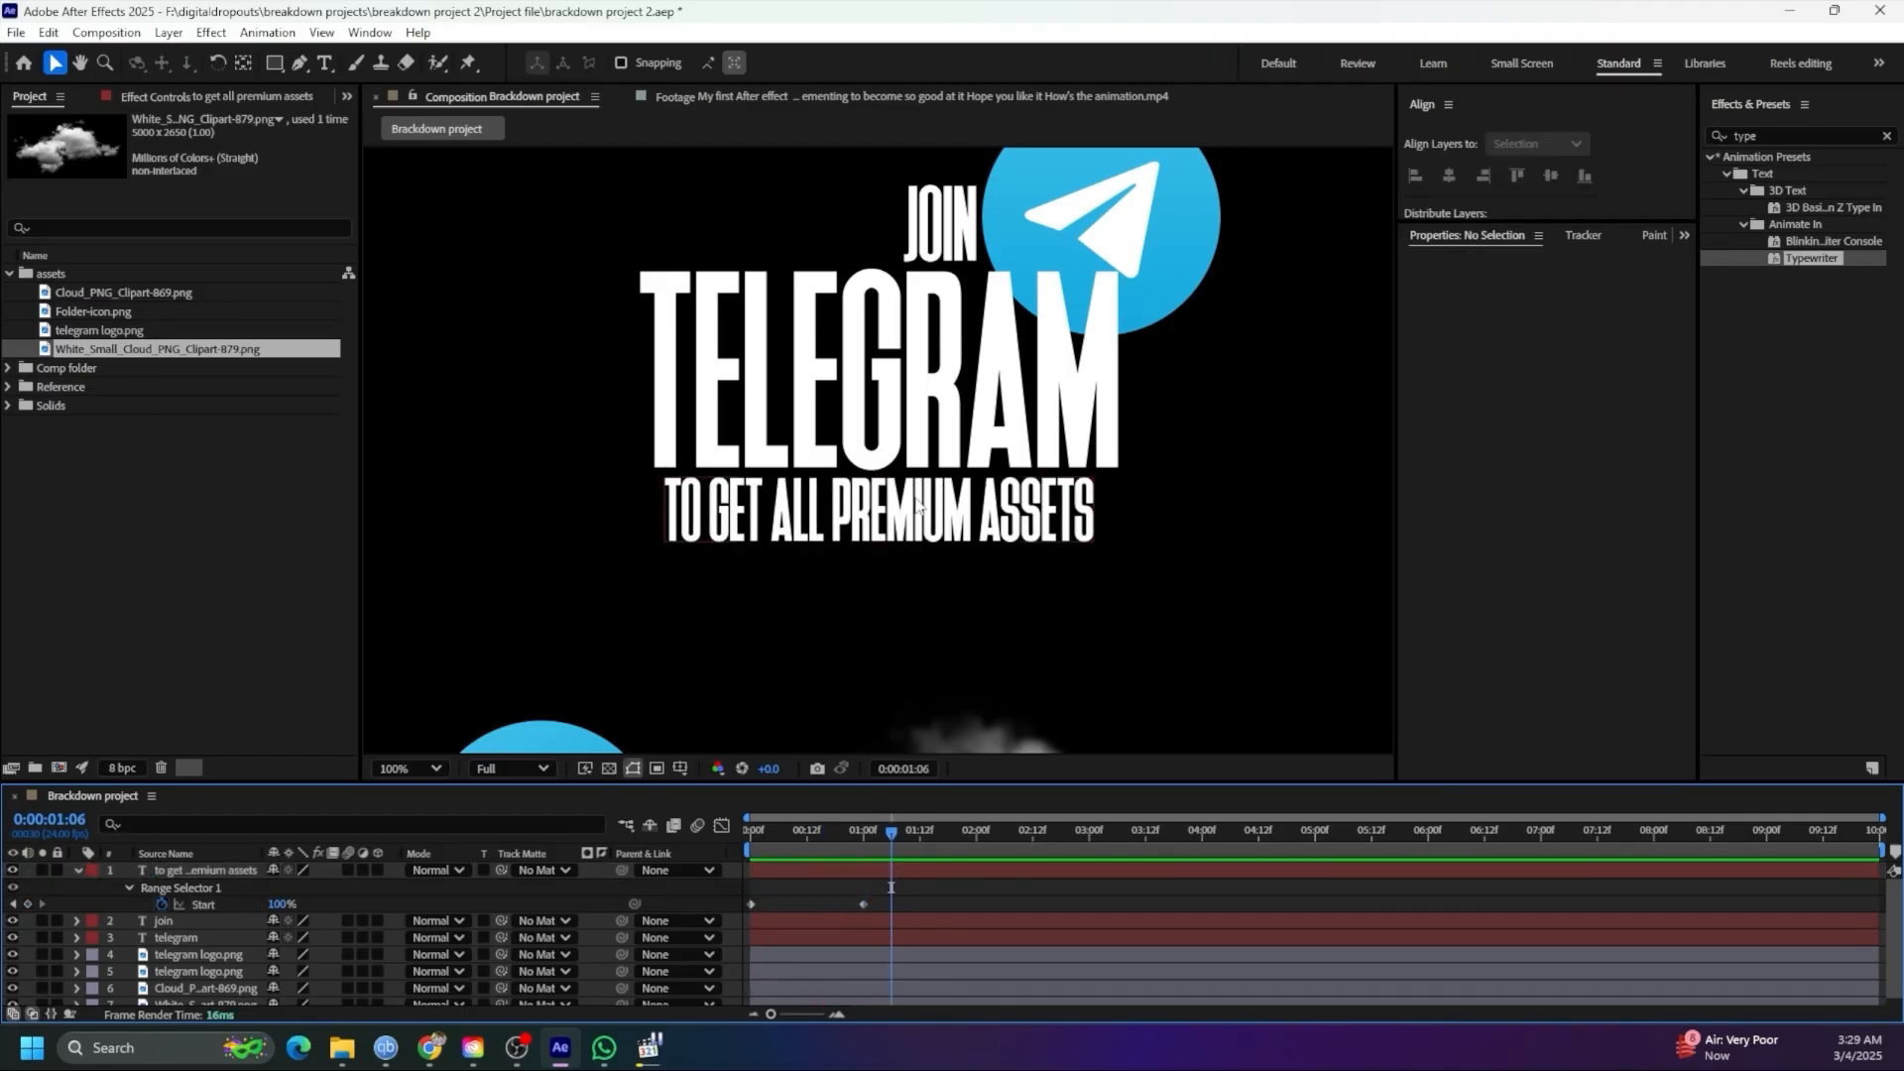
scroll(915, 498, "down", 1)
key("shift+slash")
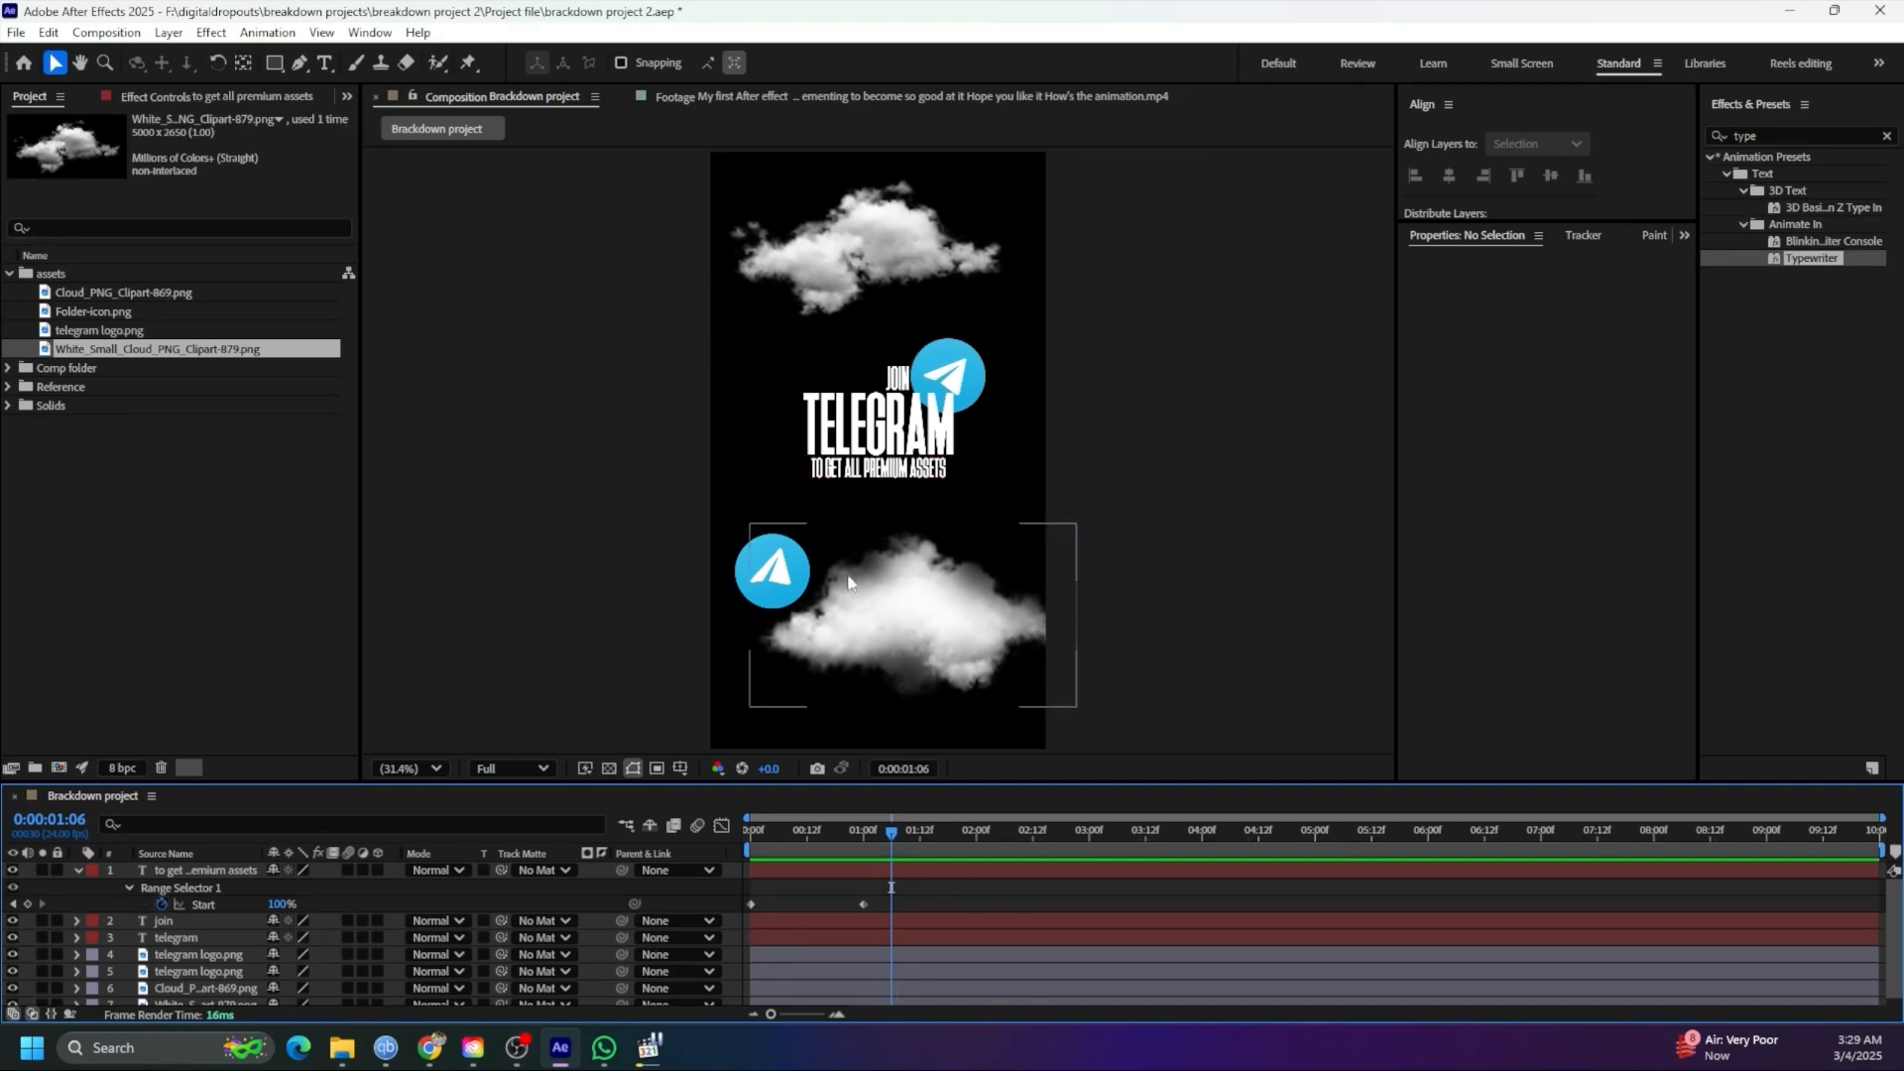
left_click(78, 871)
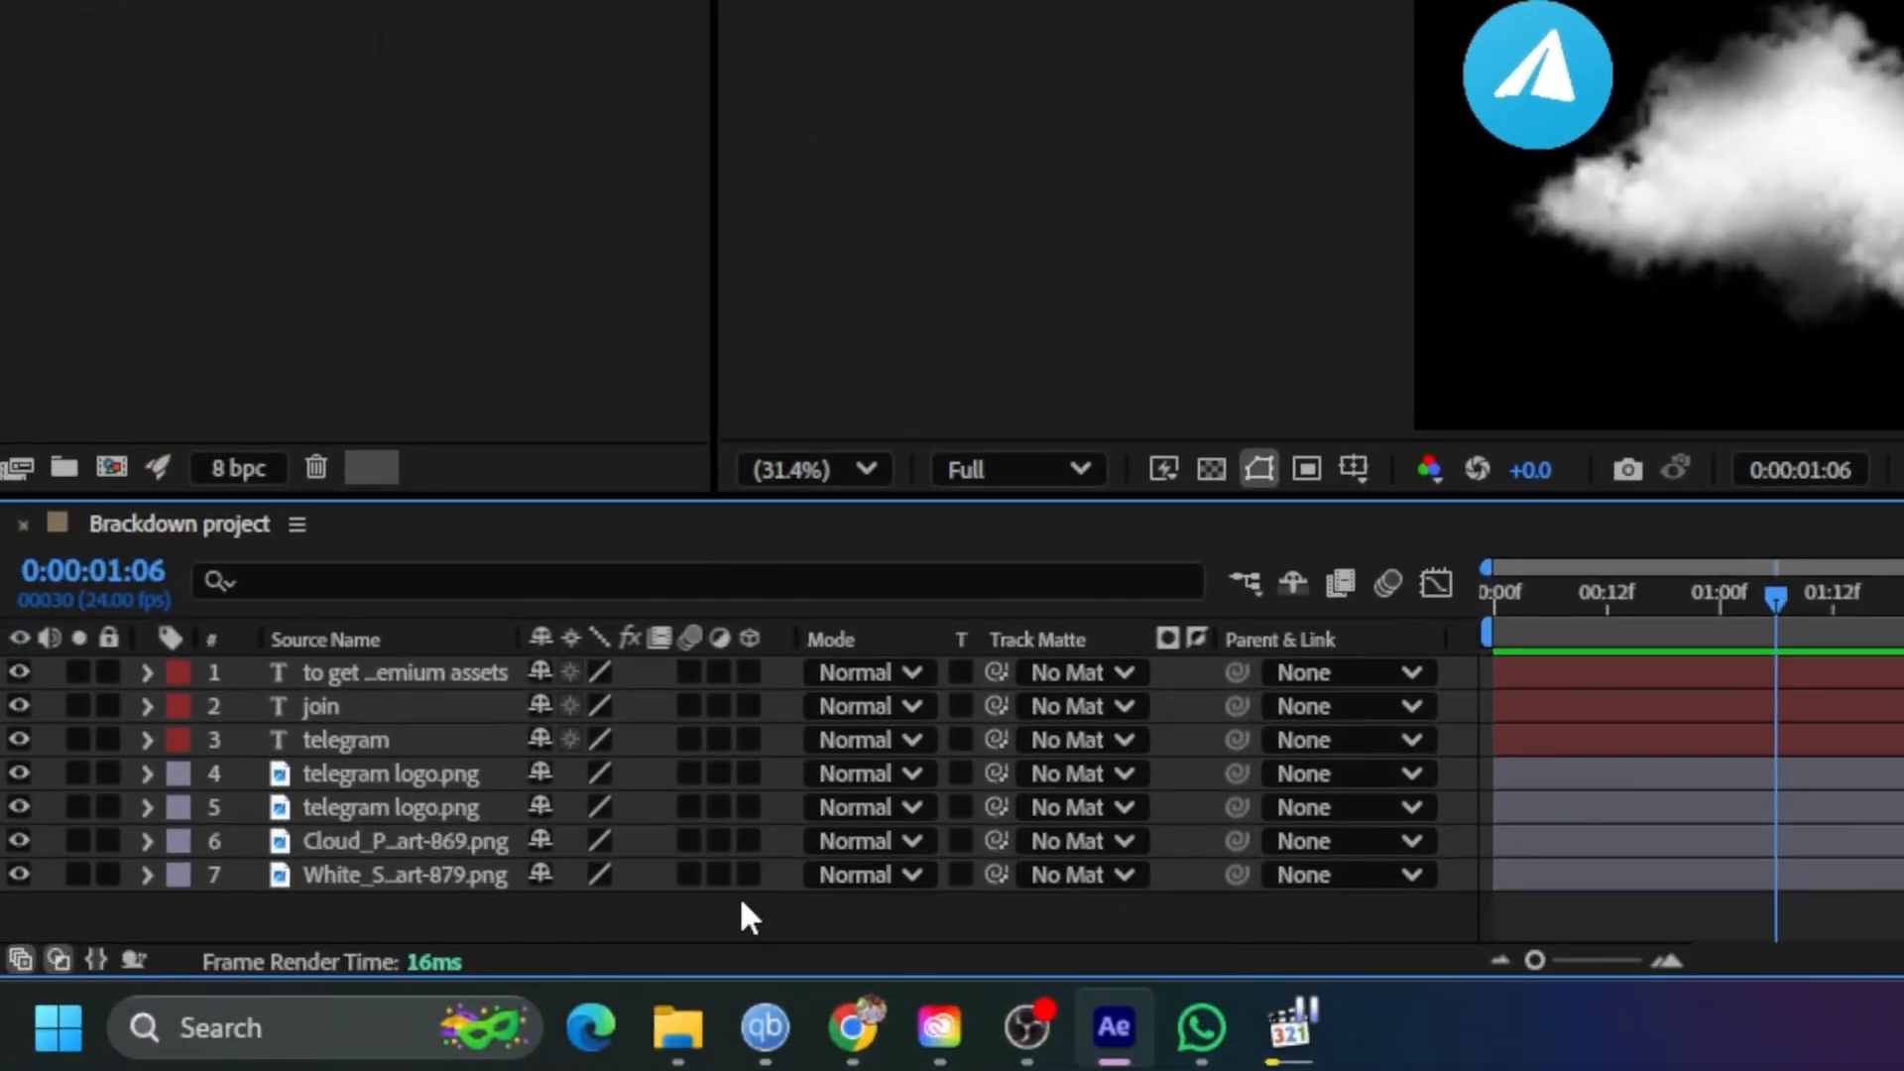
Add a null object to the Brackdown project composition
right_click(740, 895)
mouse_move(1038, 421)
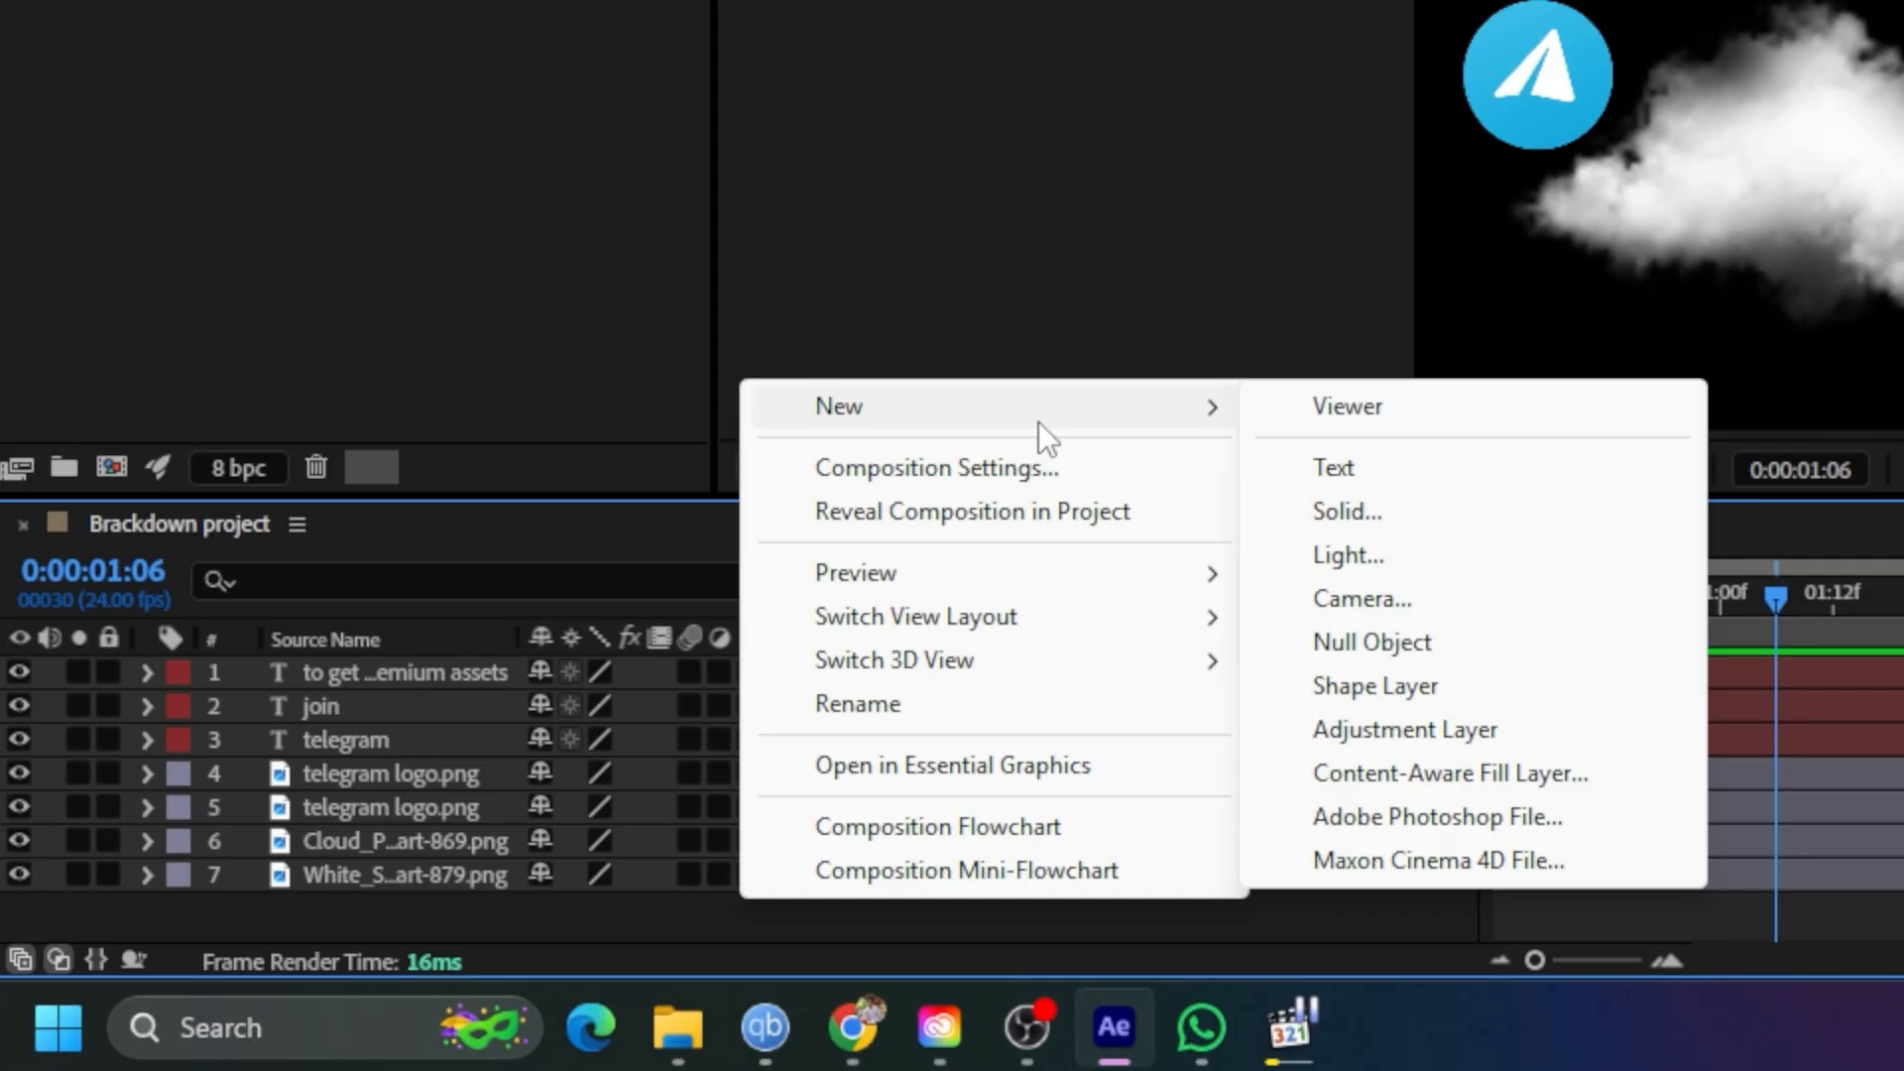
left_click(1392, 642)
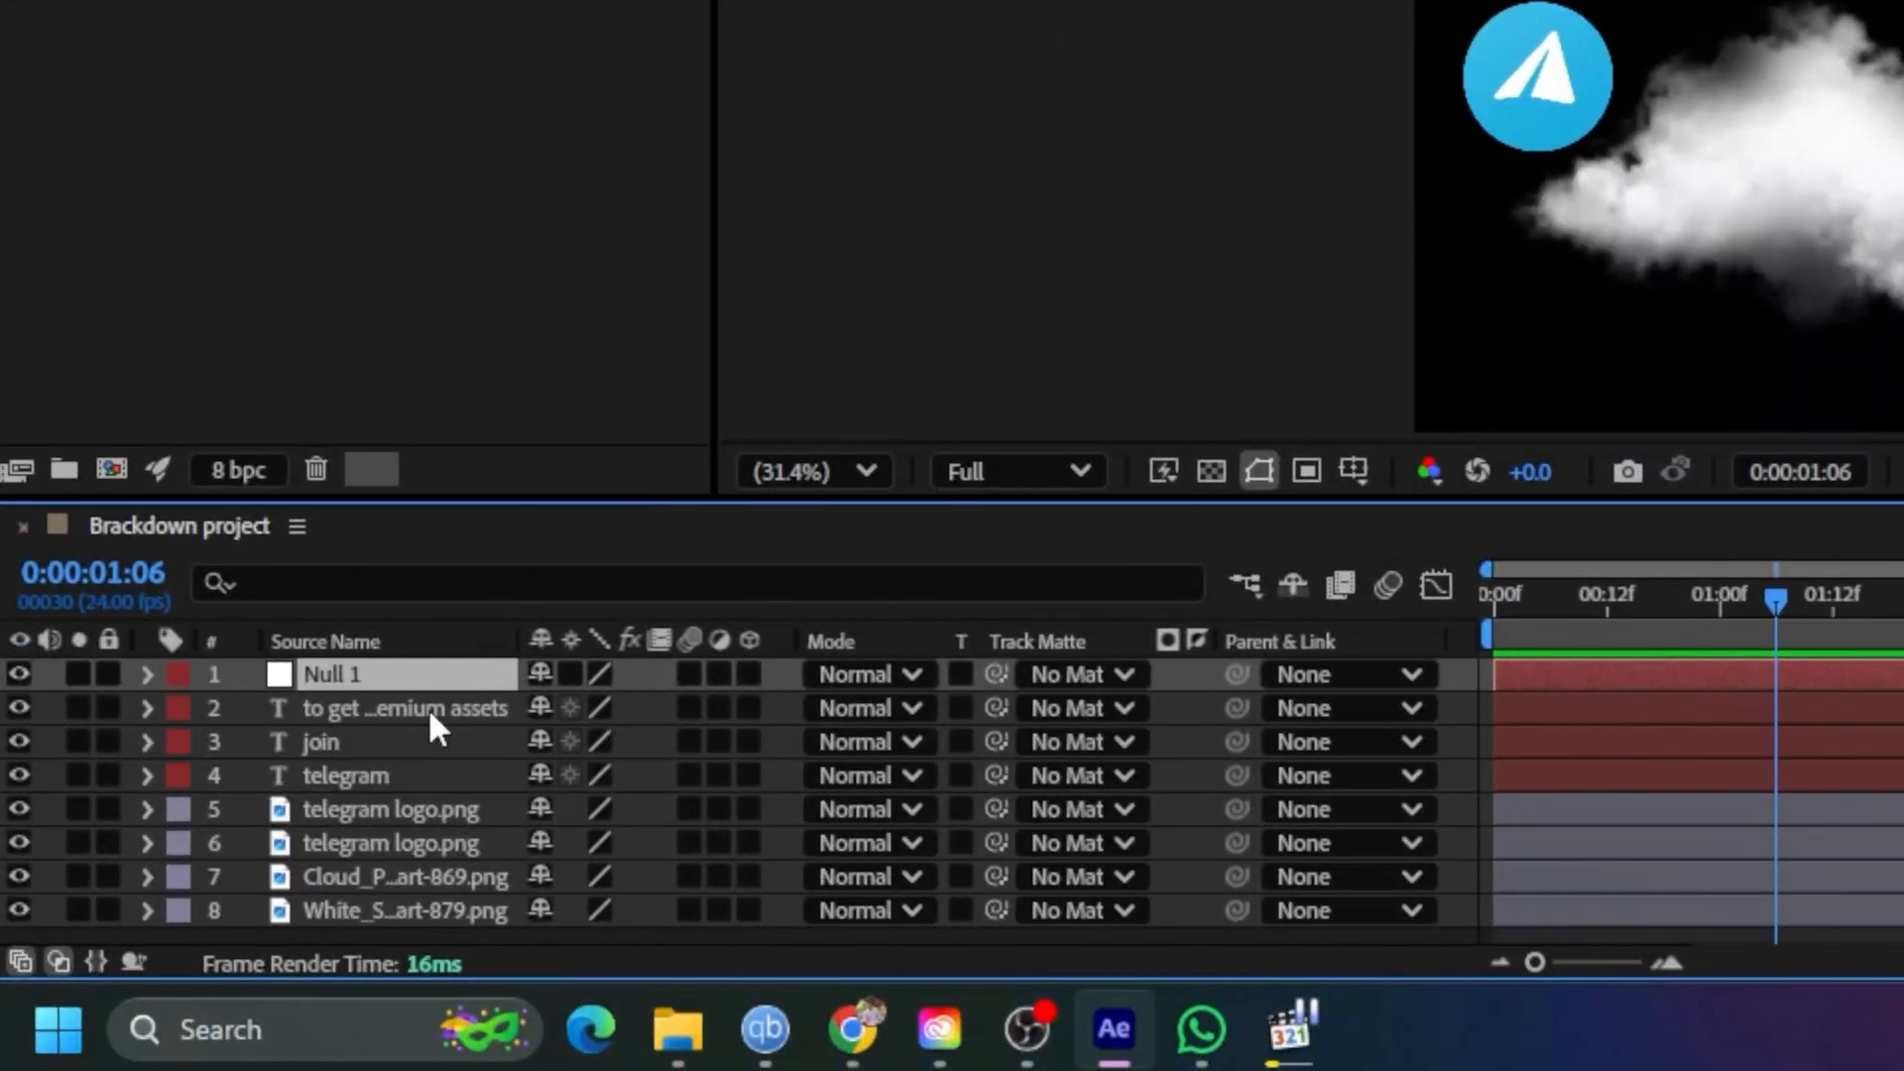
Parent all the text, telegram logo and cloud layers to the null object
left_click(427, 707)
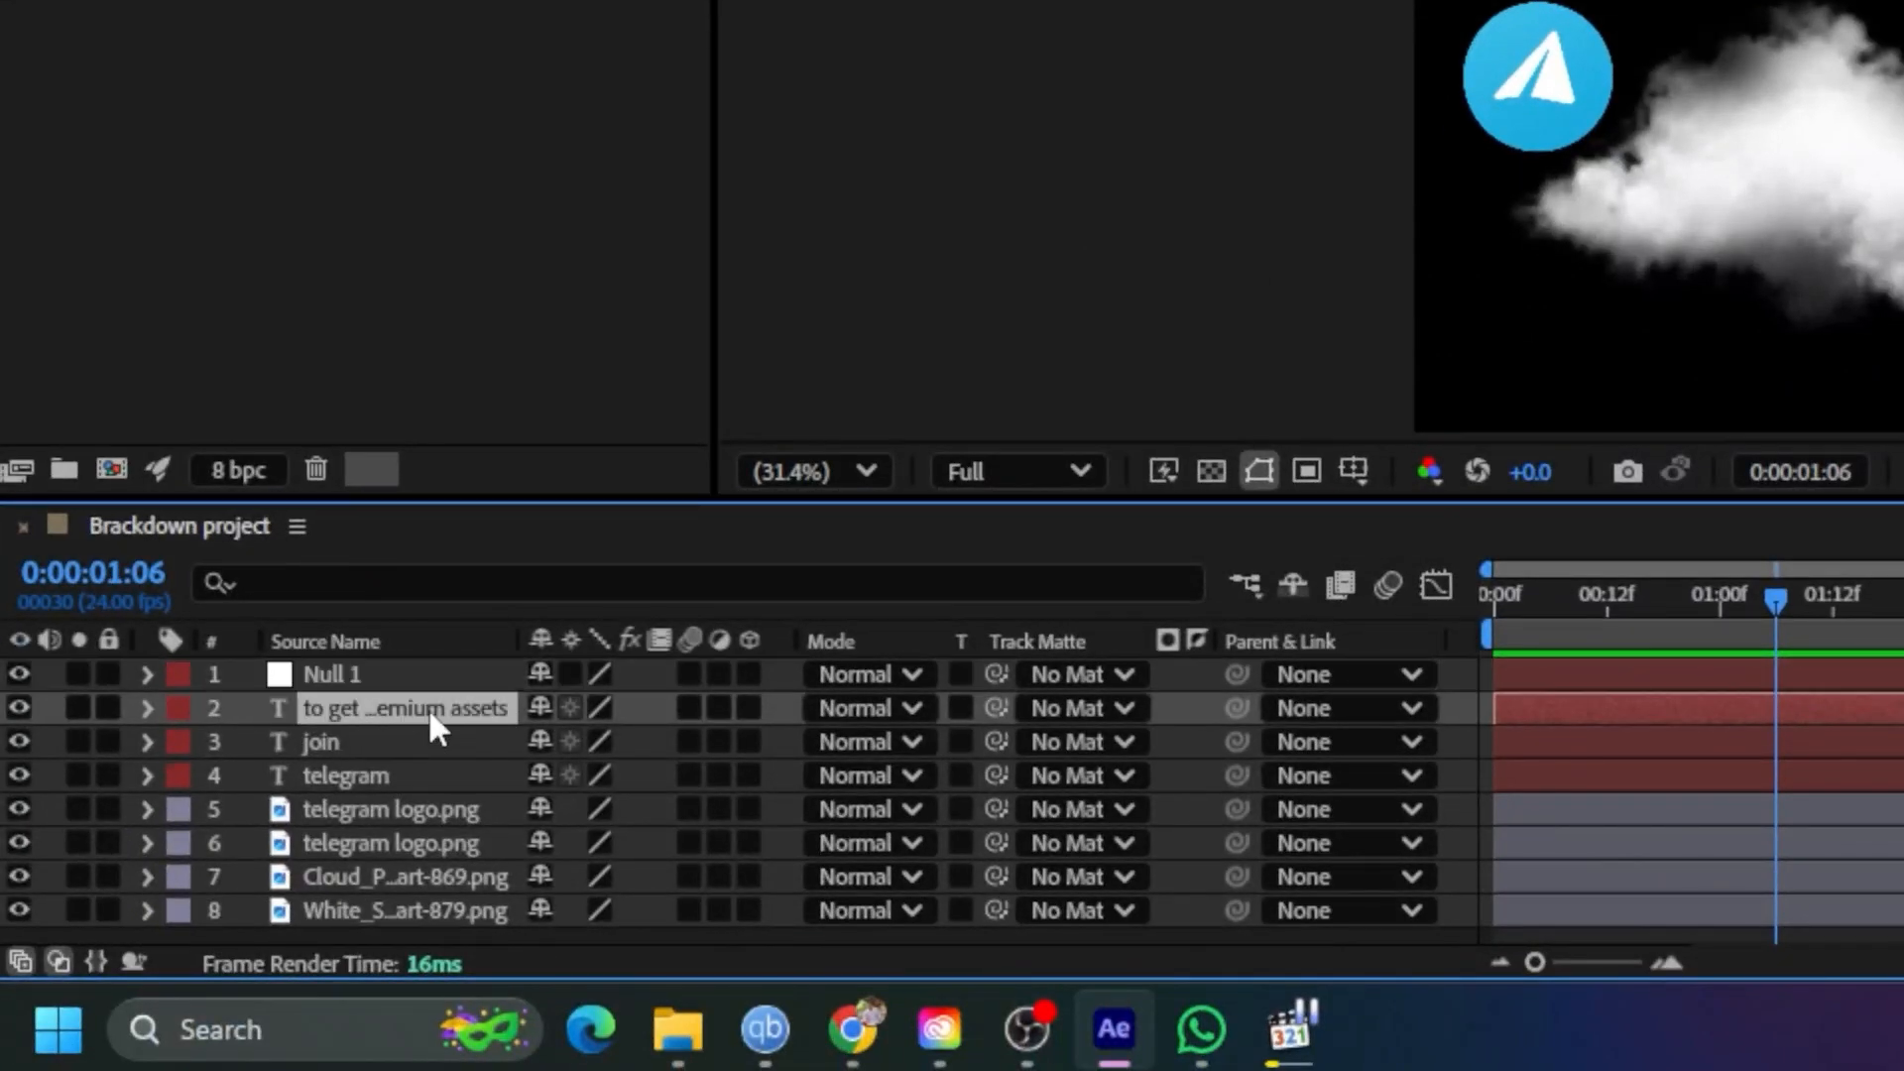
left_click(373, 742, "ctrl")
left_click(367, 775, "ctrl")
left_click(371, 810, "ctrl")
left_click(374, 843, "ctrl")
left_click(373, 877, "ctrl")
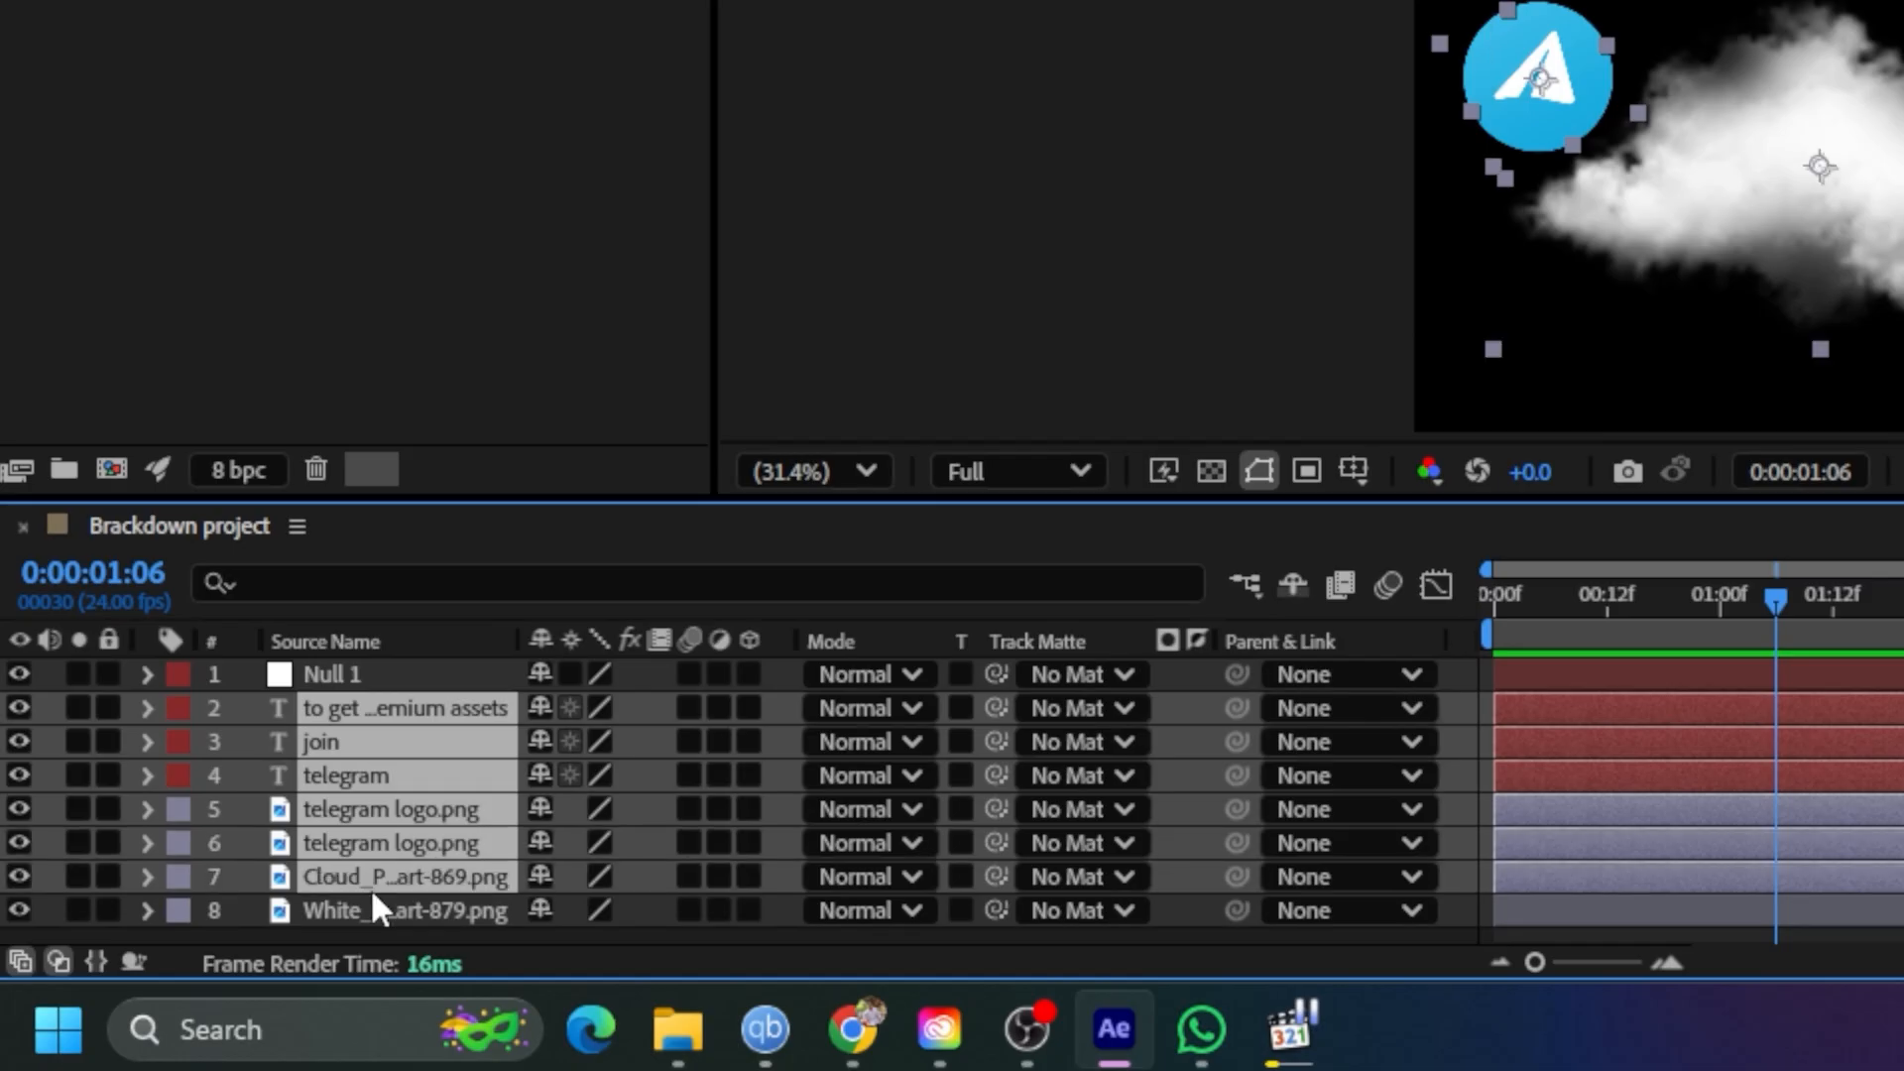
left_click(375, 905, "ctrl")
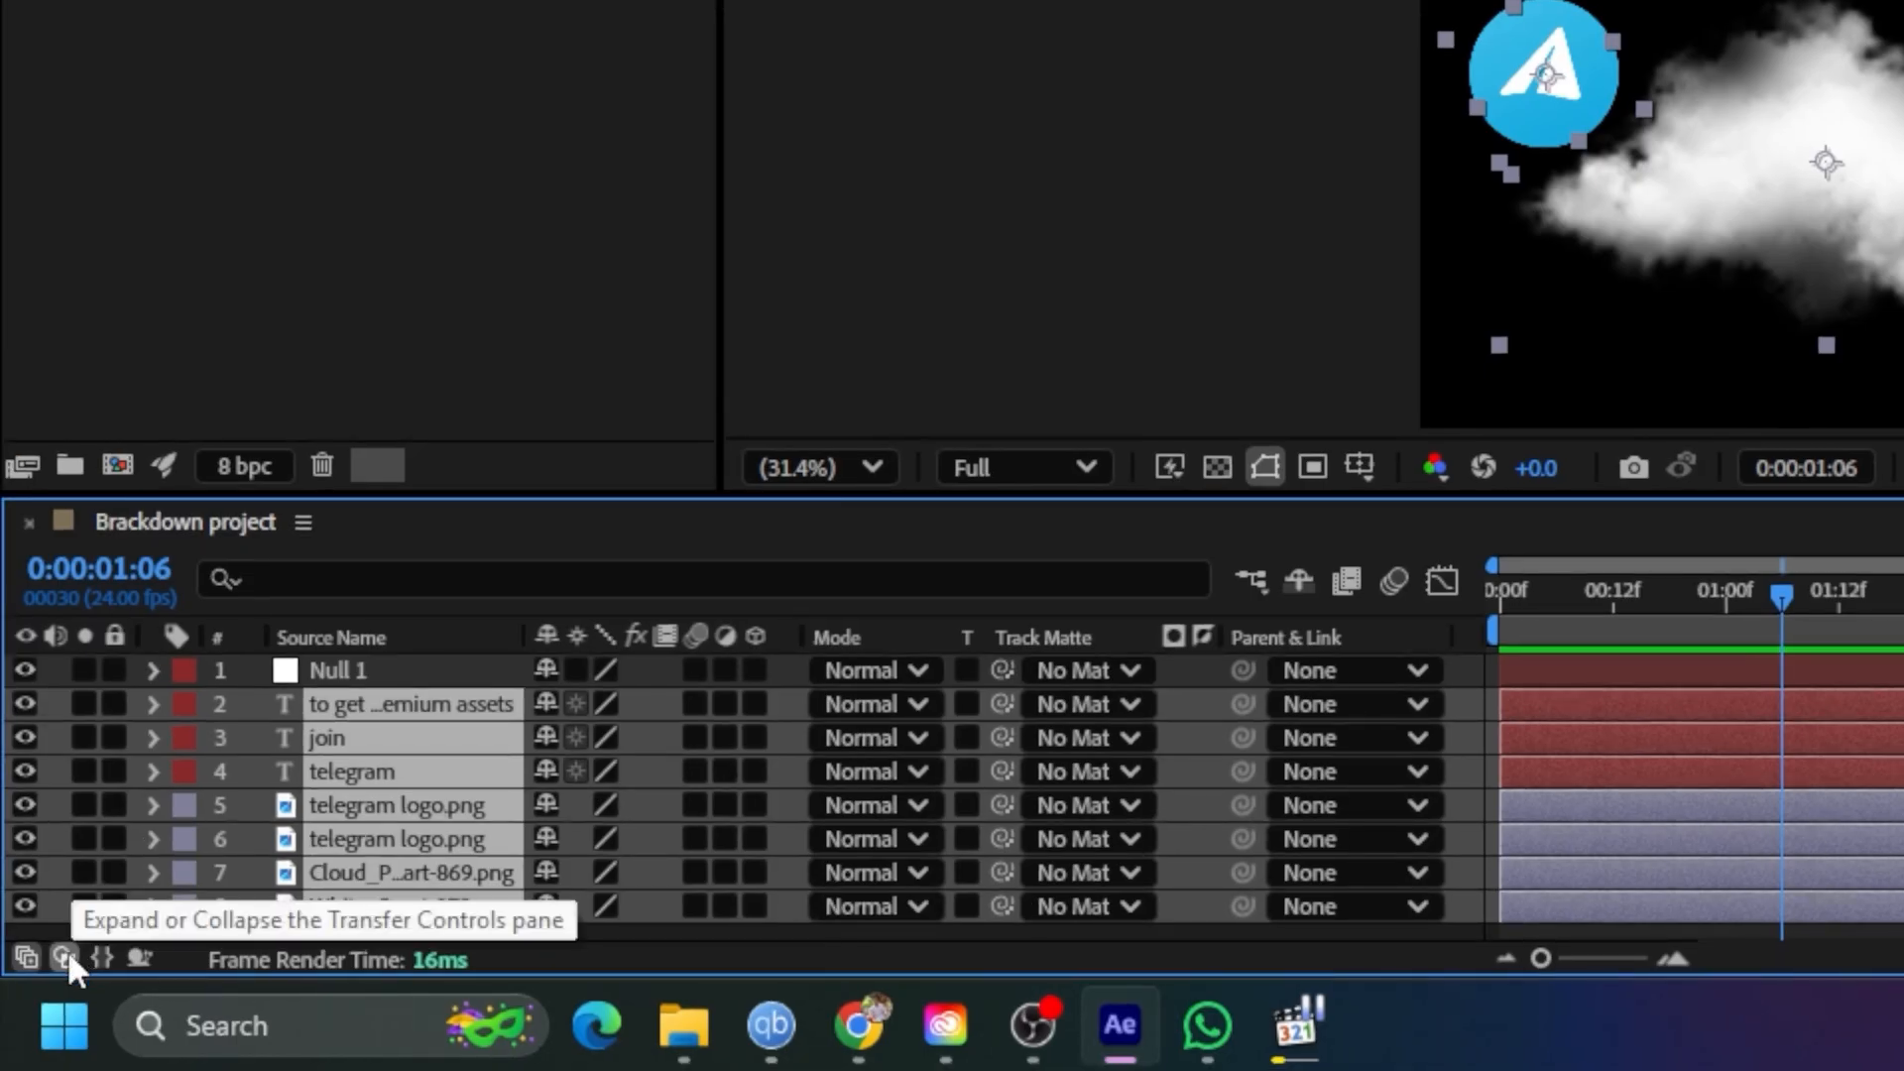
left_click(68, 954)
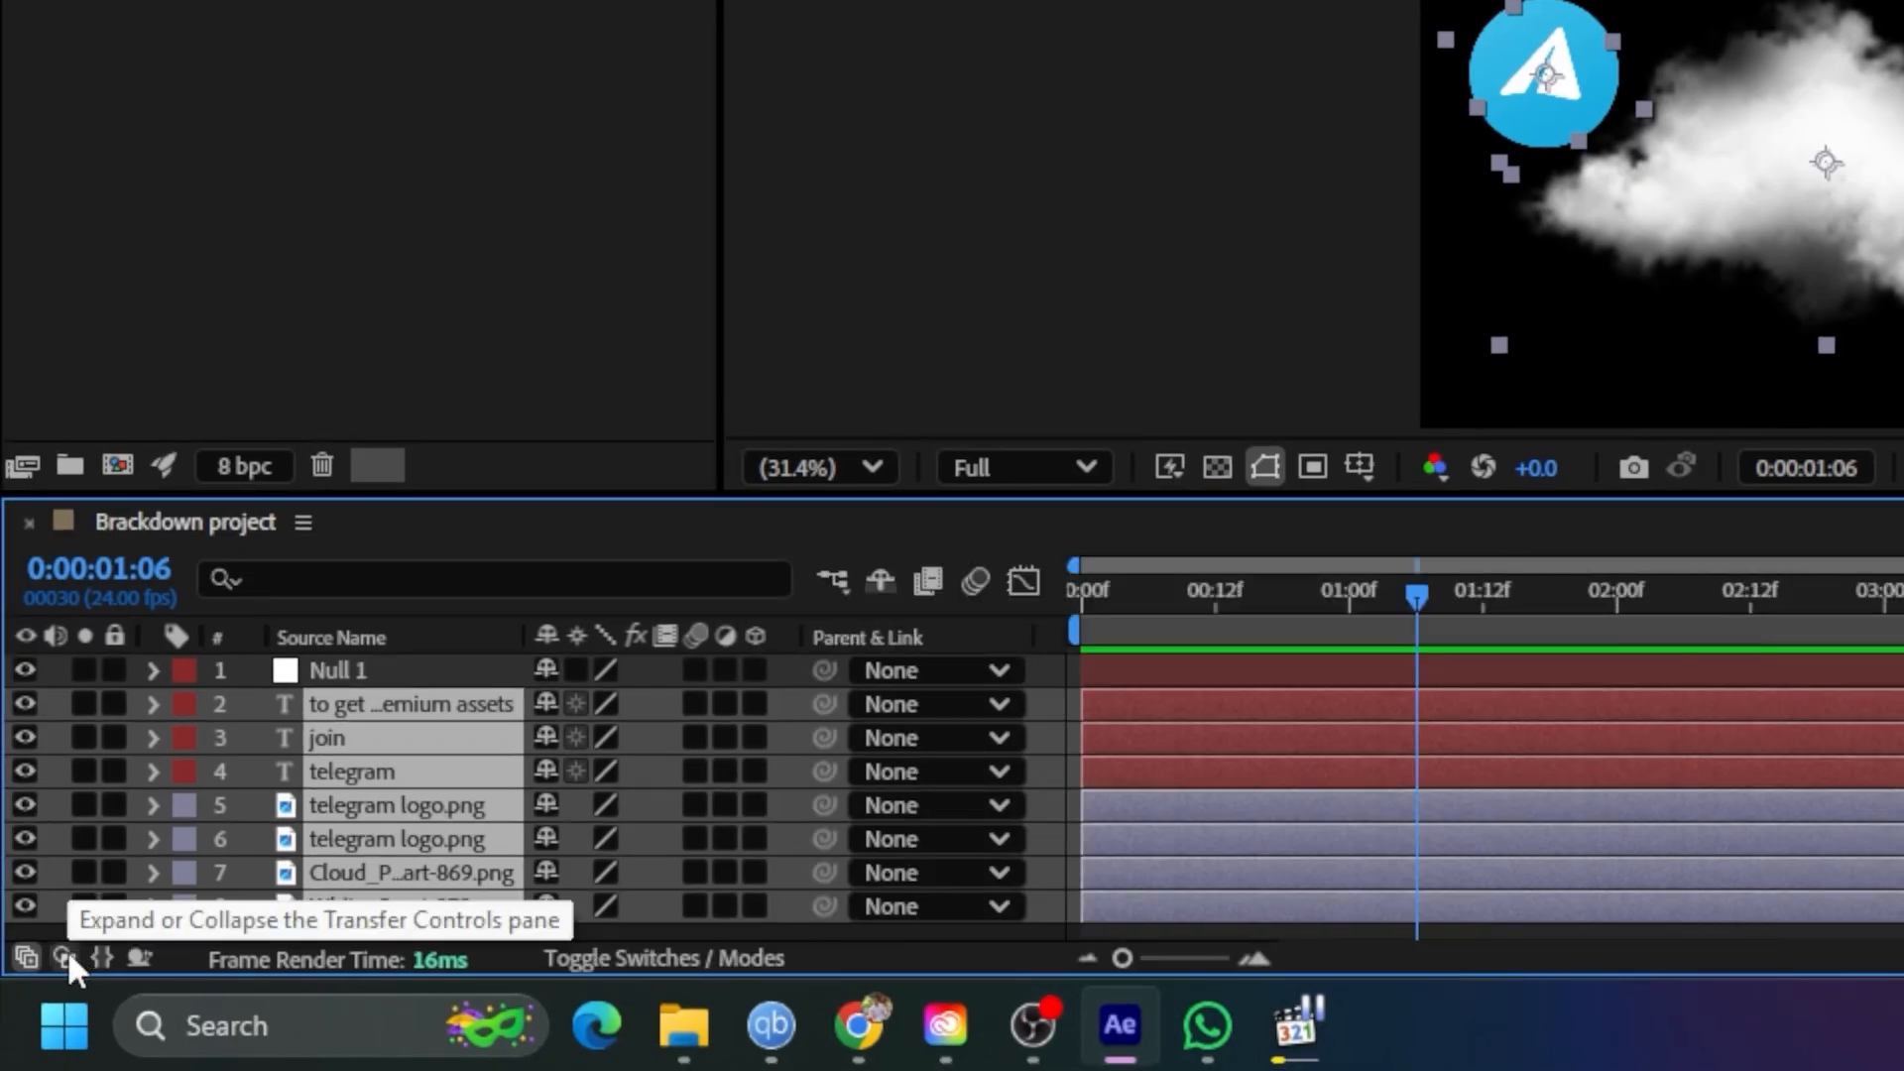
left_click(67, 954)
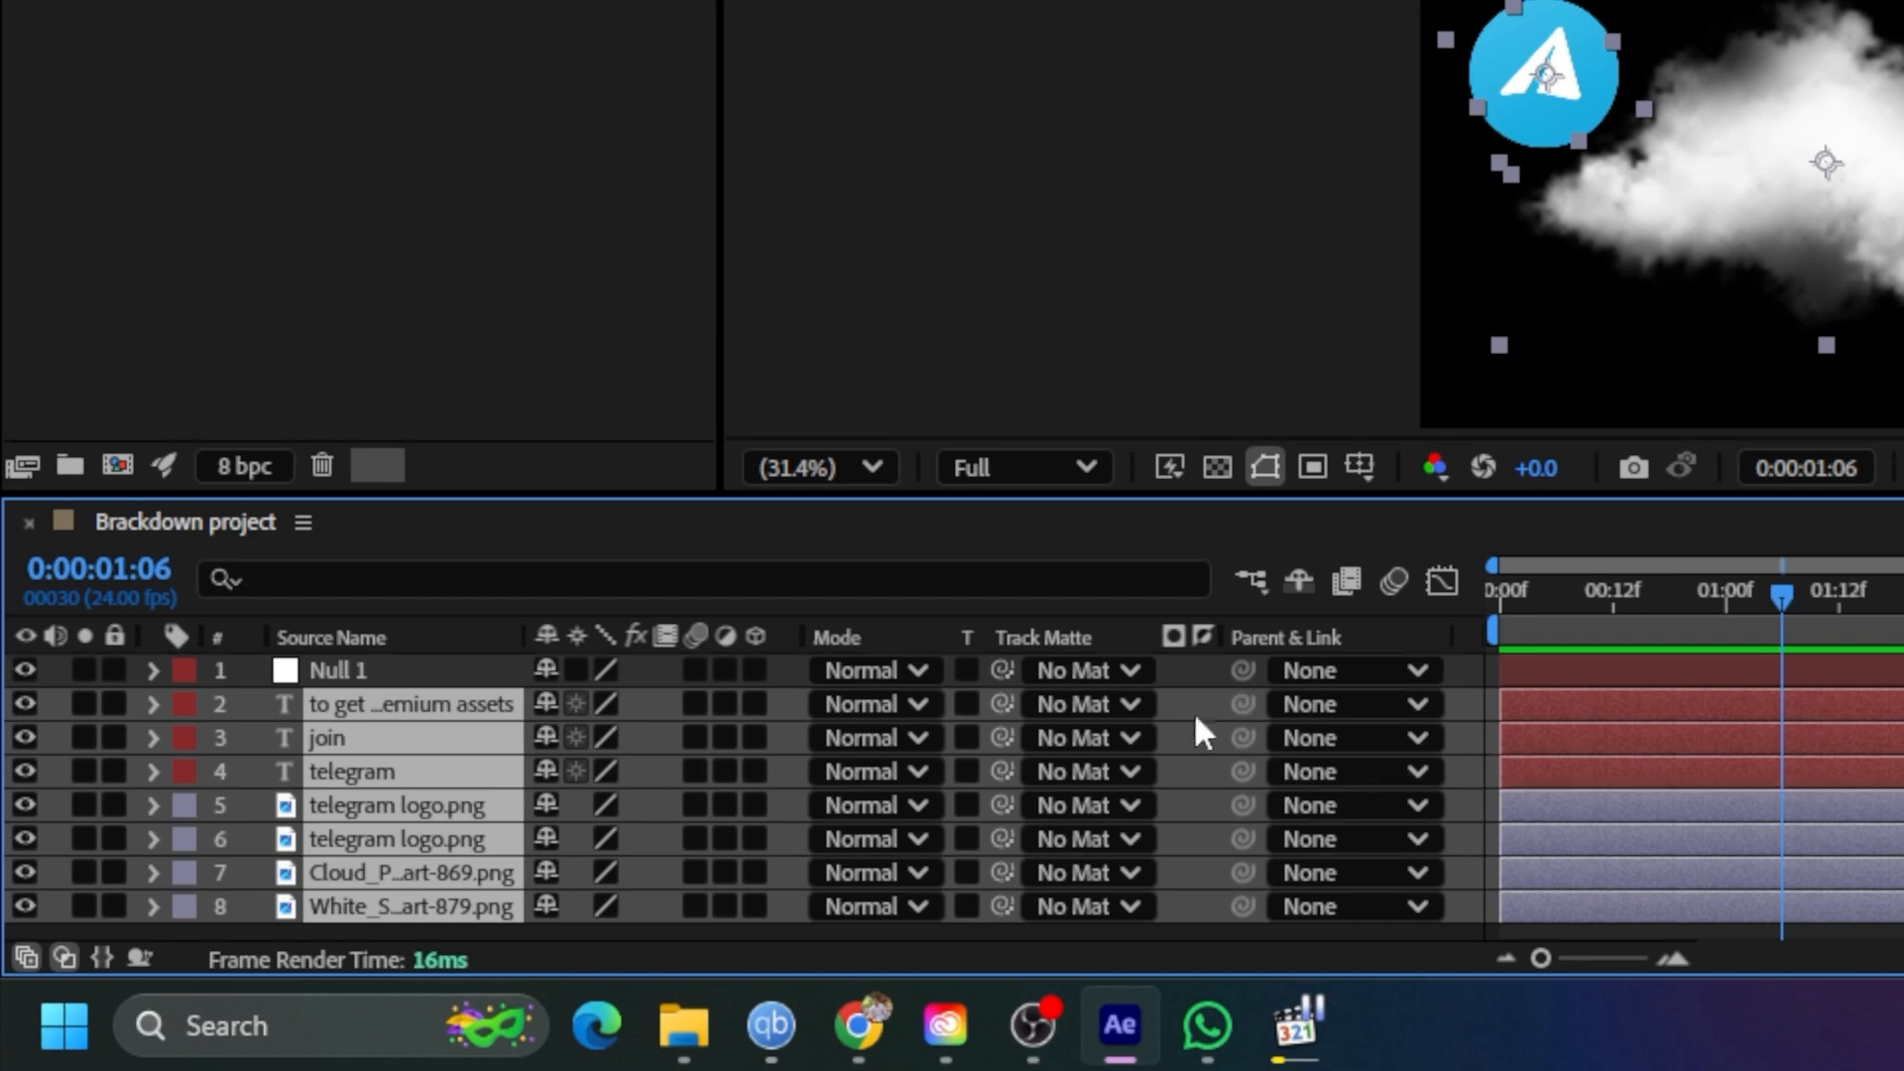
left_click_drag(1240, 700, 341, 663)
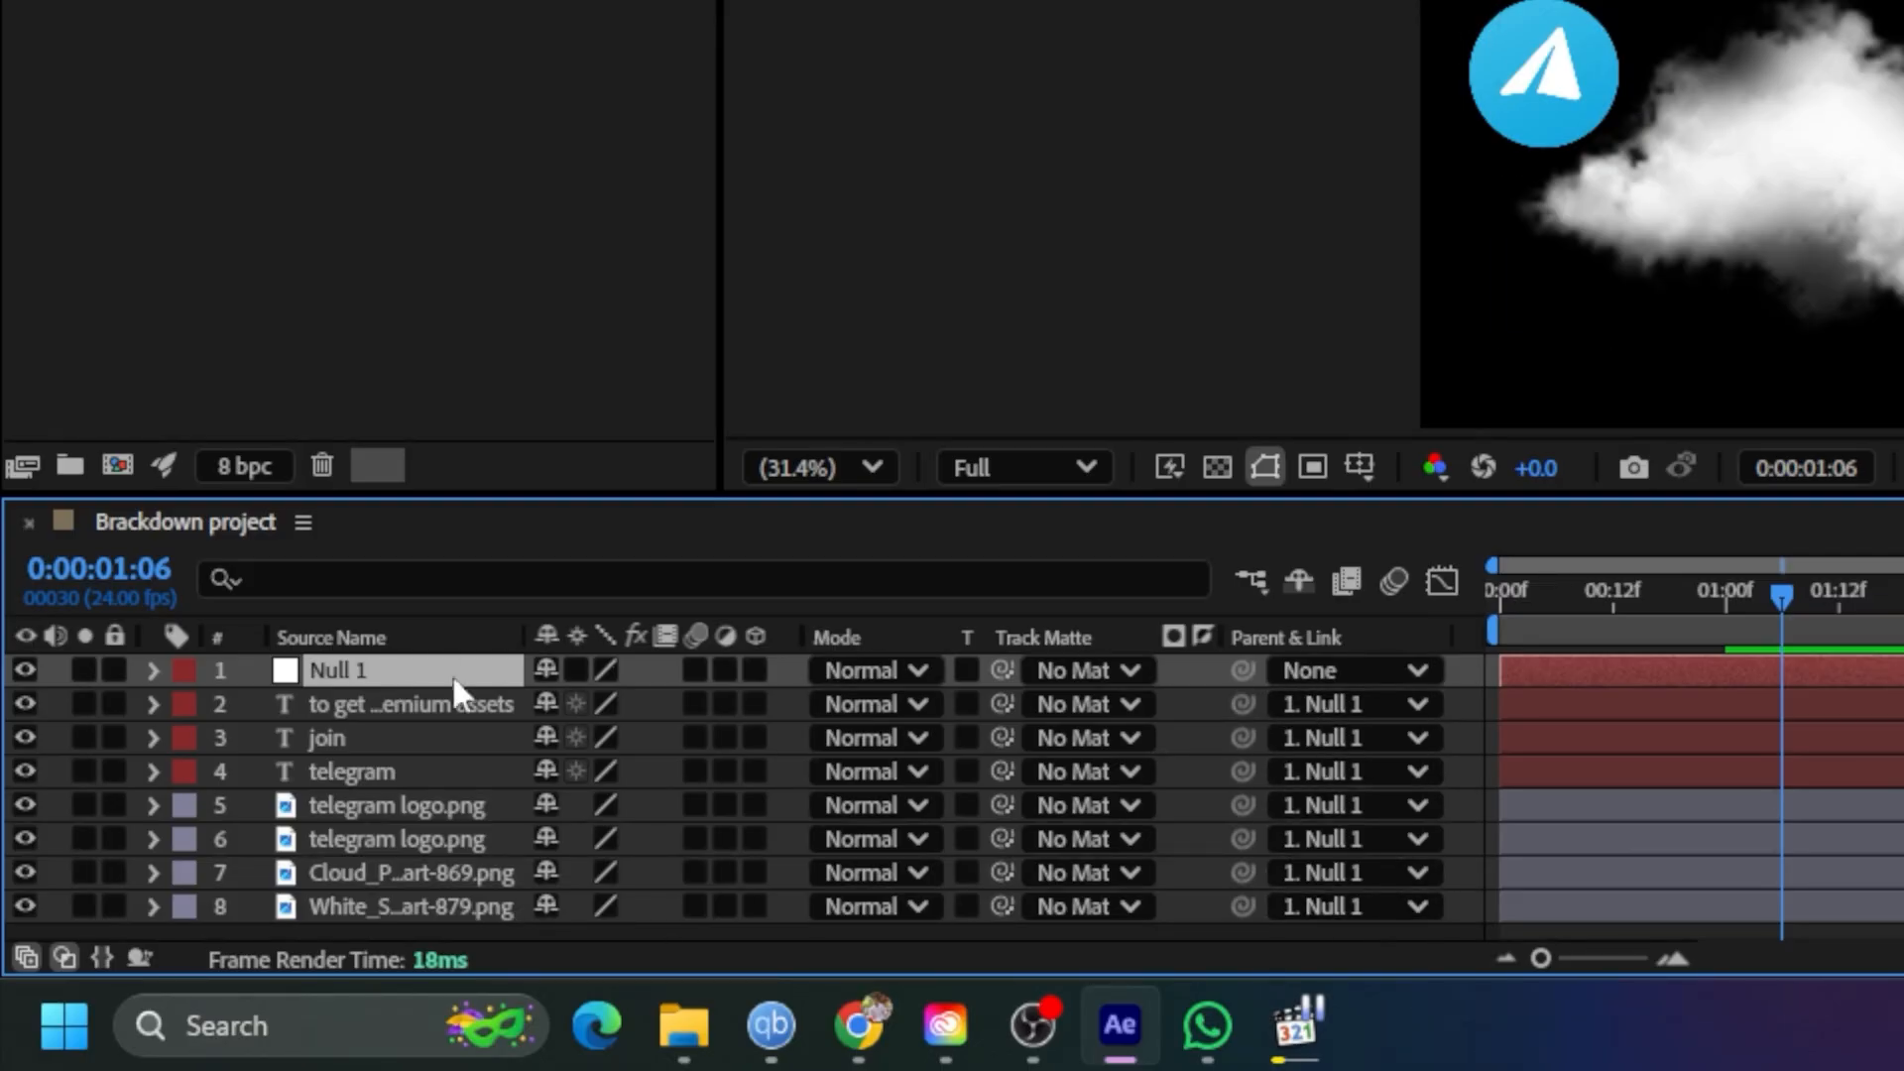
Return to the composition's first frame and examine the opening motion in the reference footage
left_click_drag(1748, 599, 1428, 610)
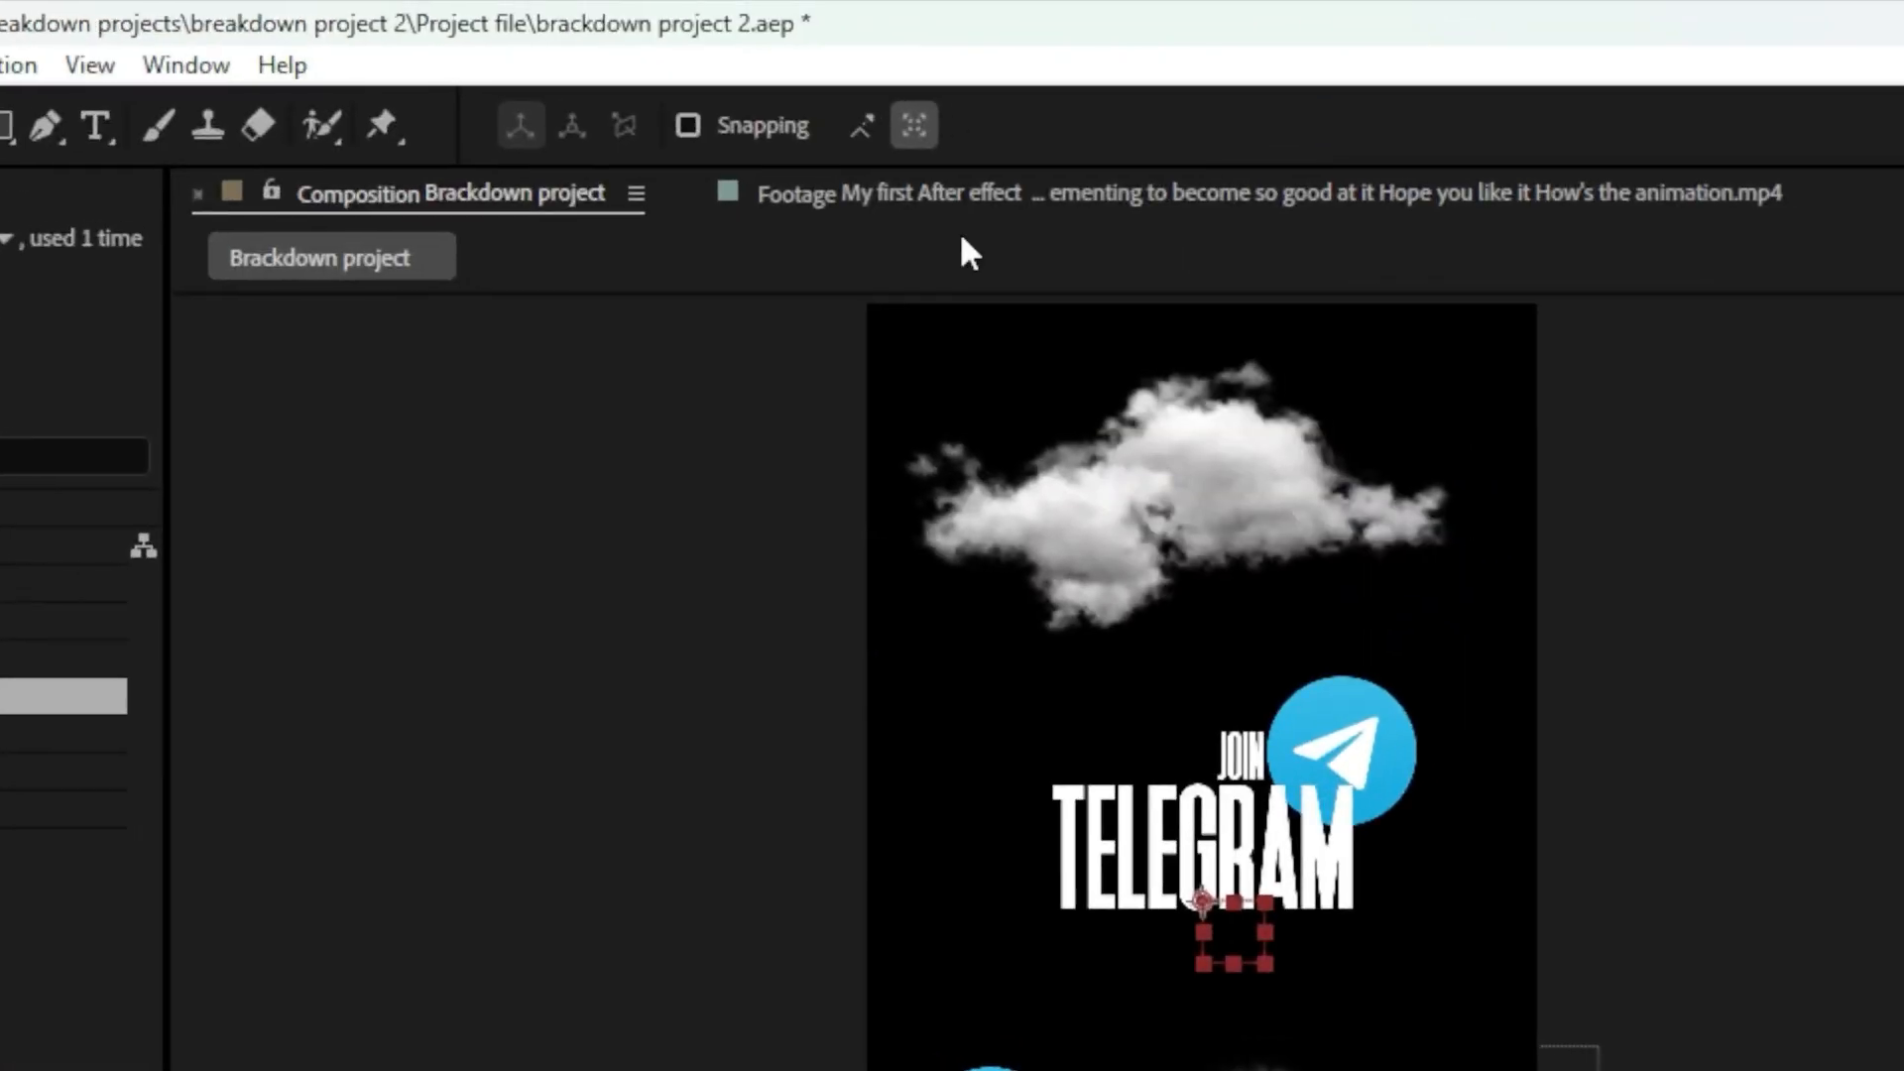
left_click(955, 196)
left_click_drag(880, 544, 1099, 540)
left_click(943, 212)
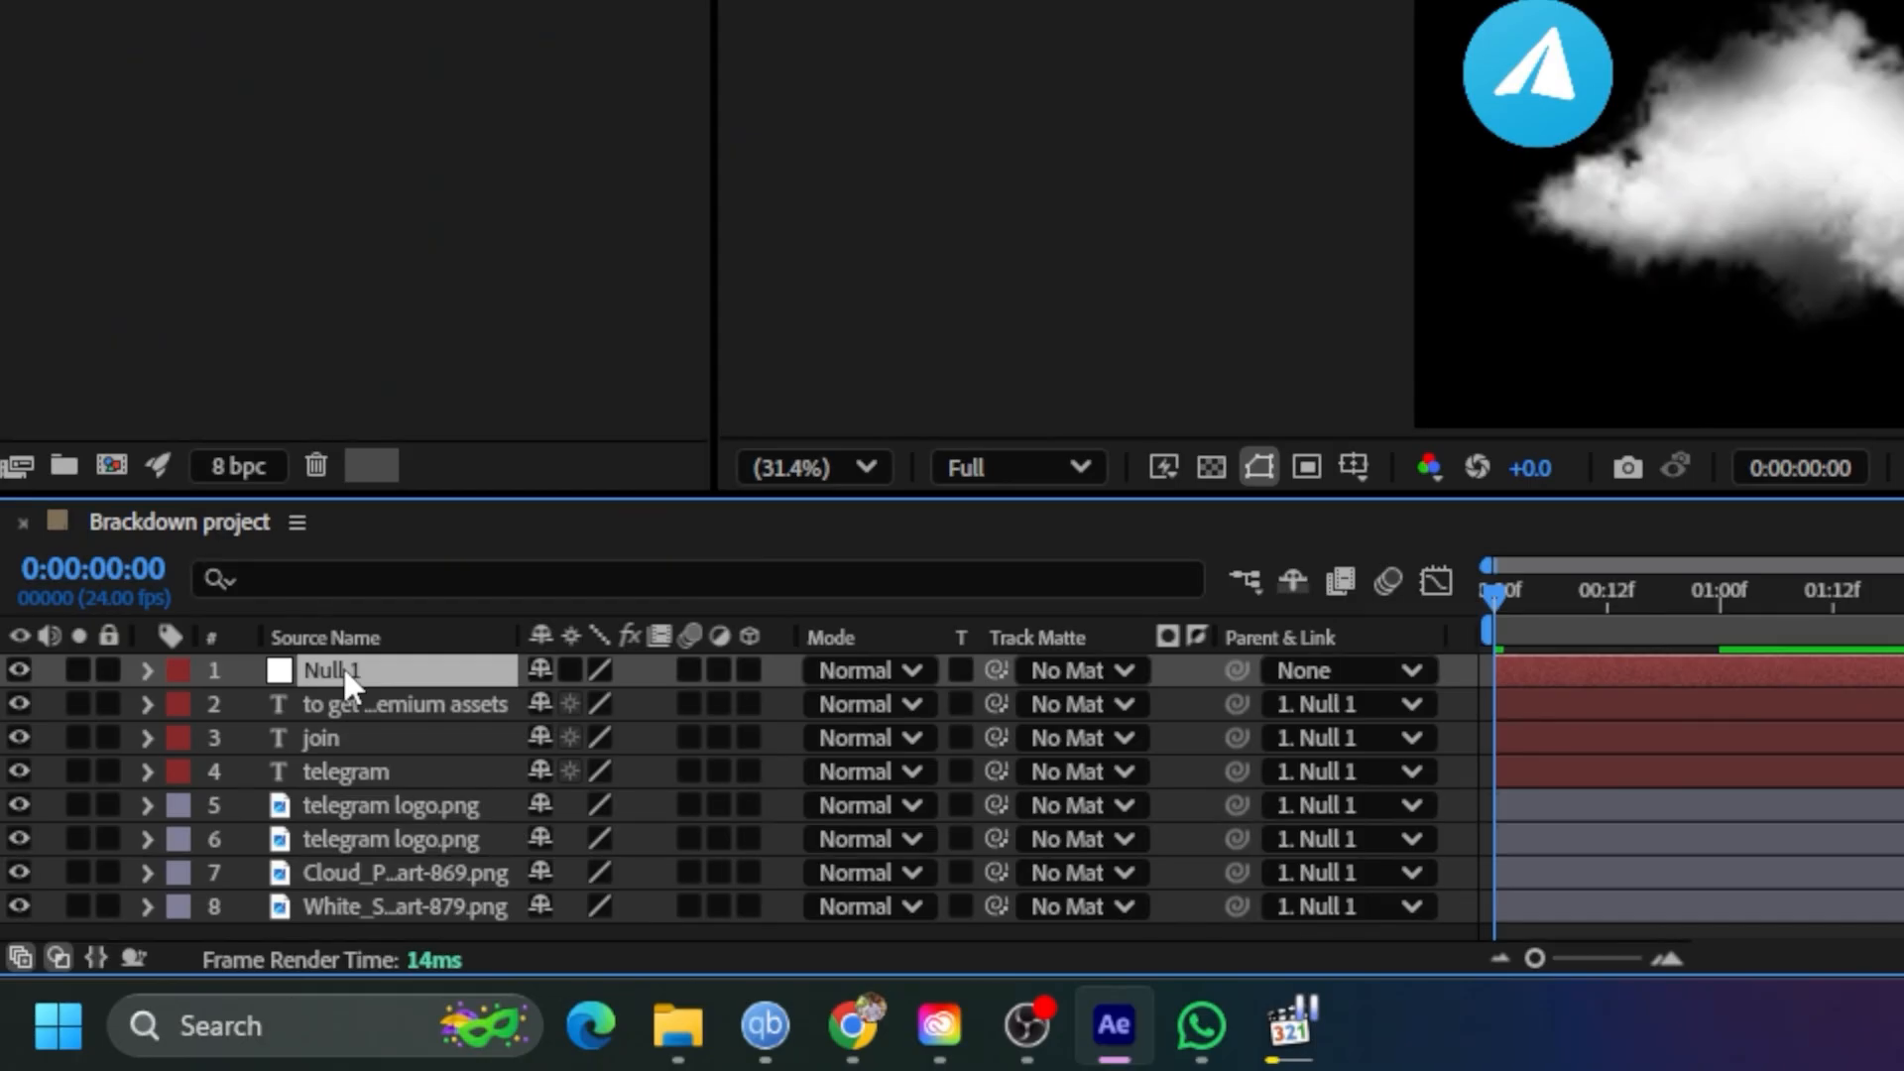
Add Scale and Rotation keyframes to the null at 0:00:00:00 and 0:00:01:00
key("s")
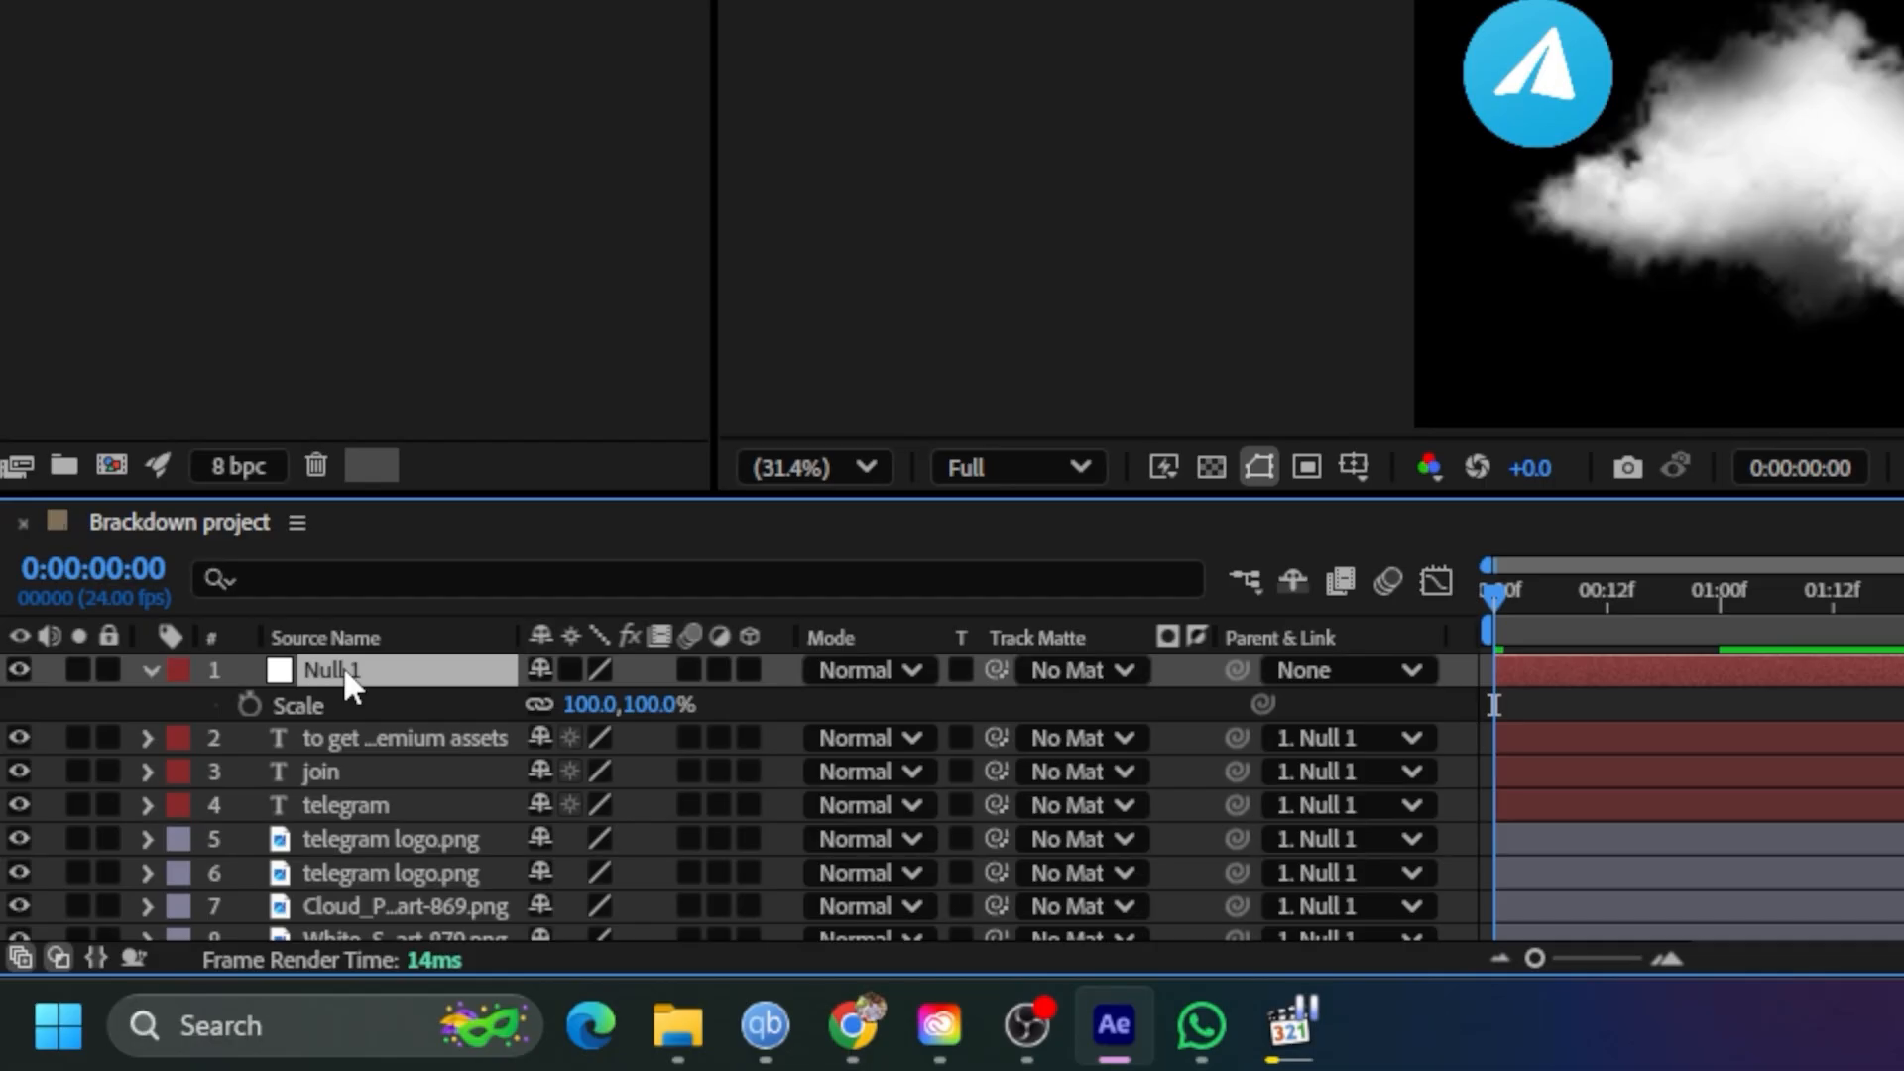
key("shift+r")
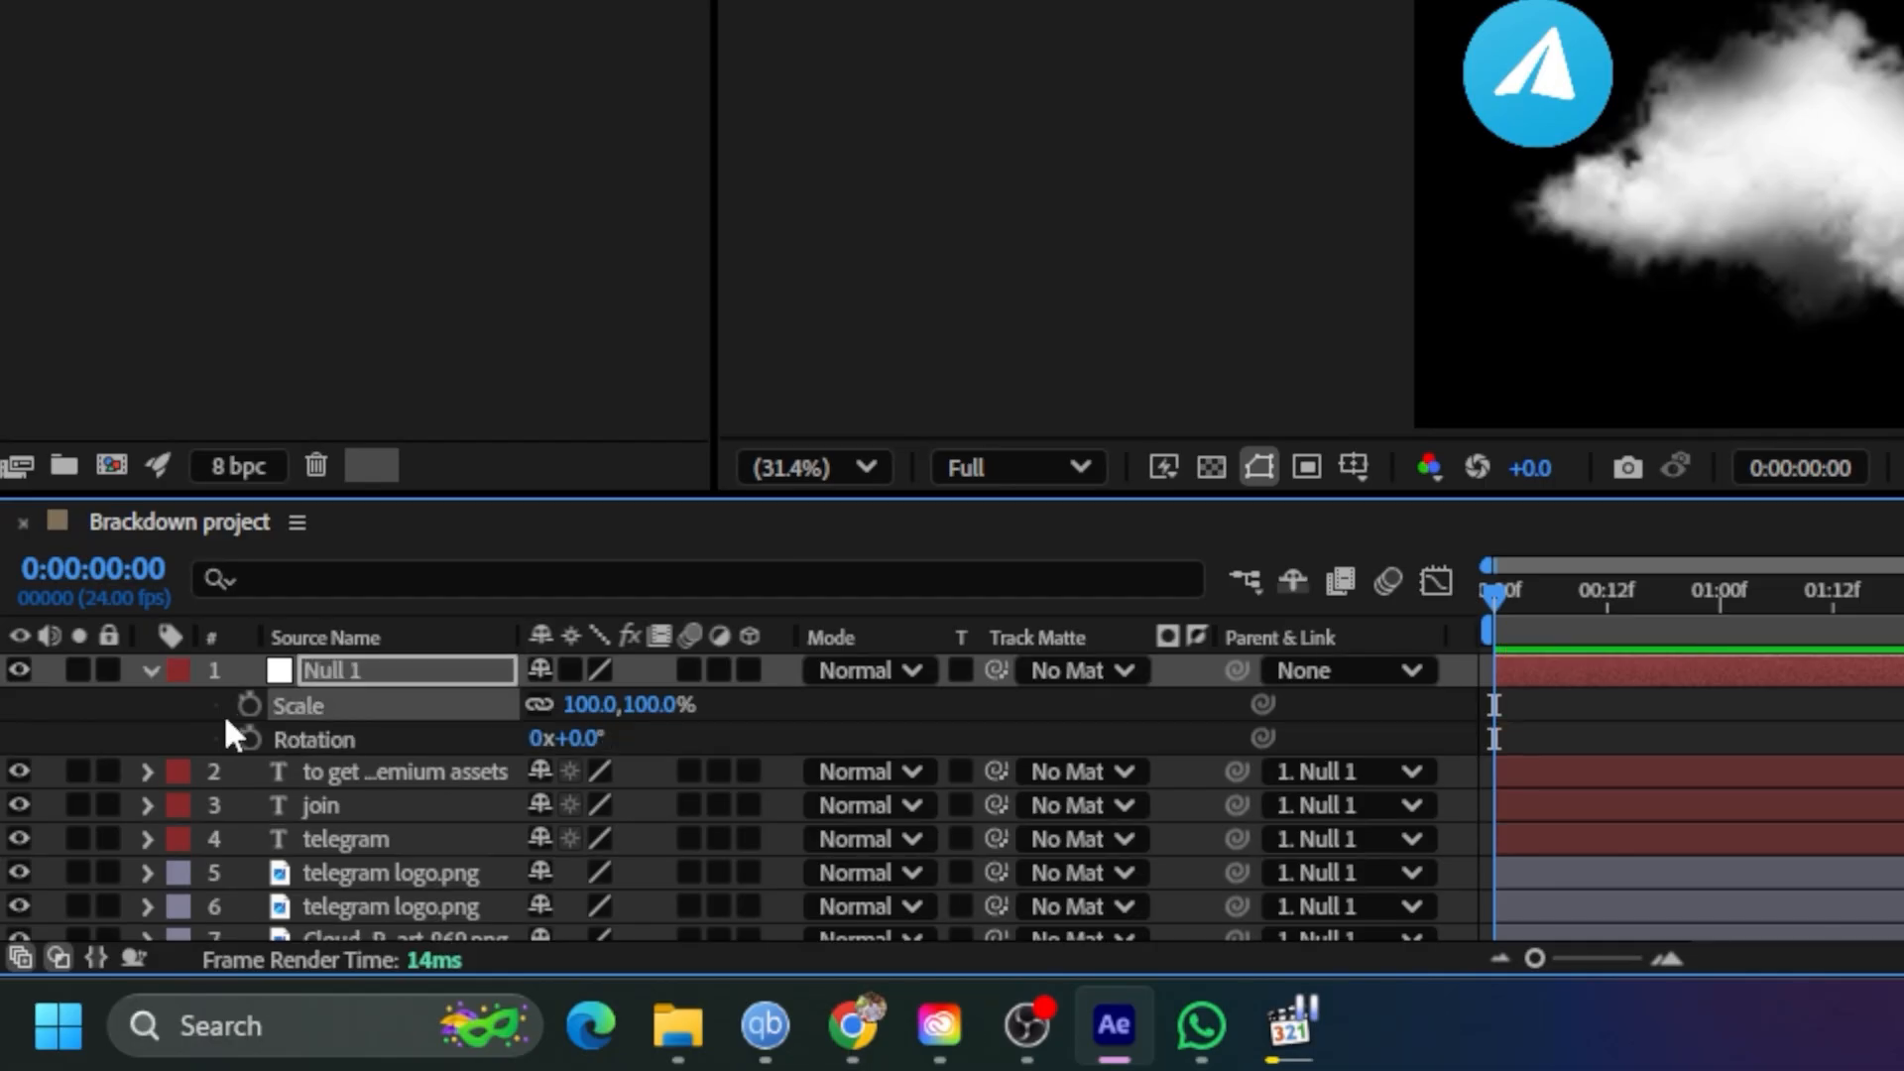
left_click(249, 705)
left_click(249, 739)
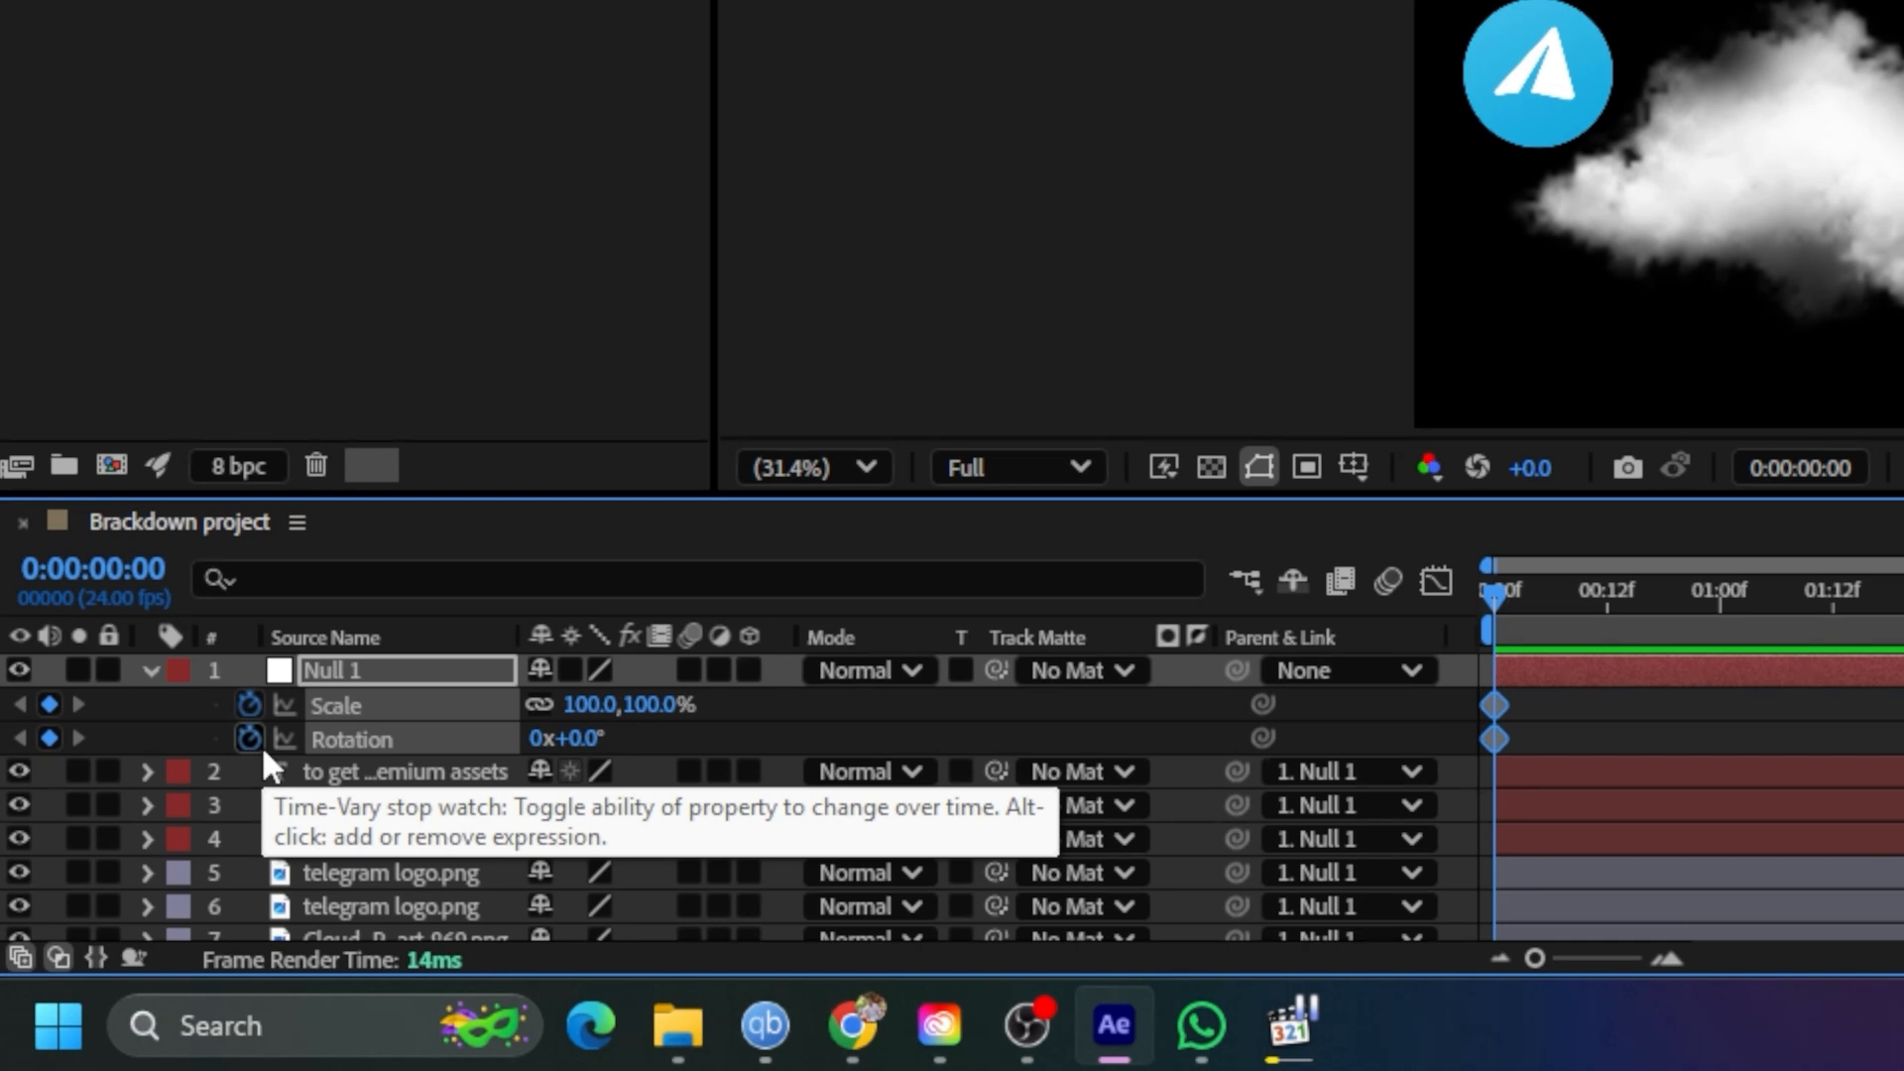
left_click_drag(1561, 609, 1724, 638)
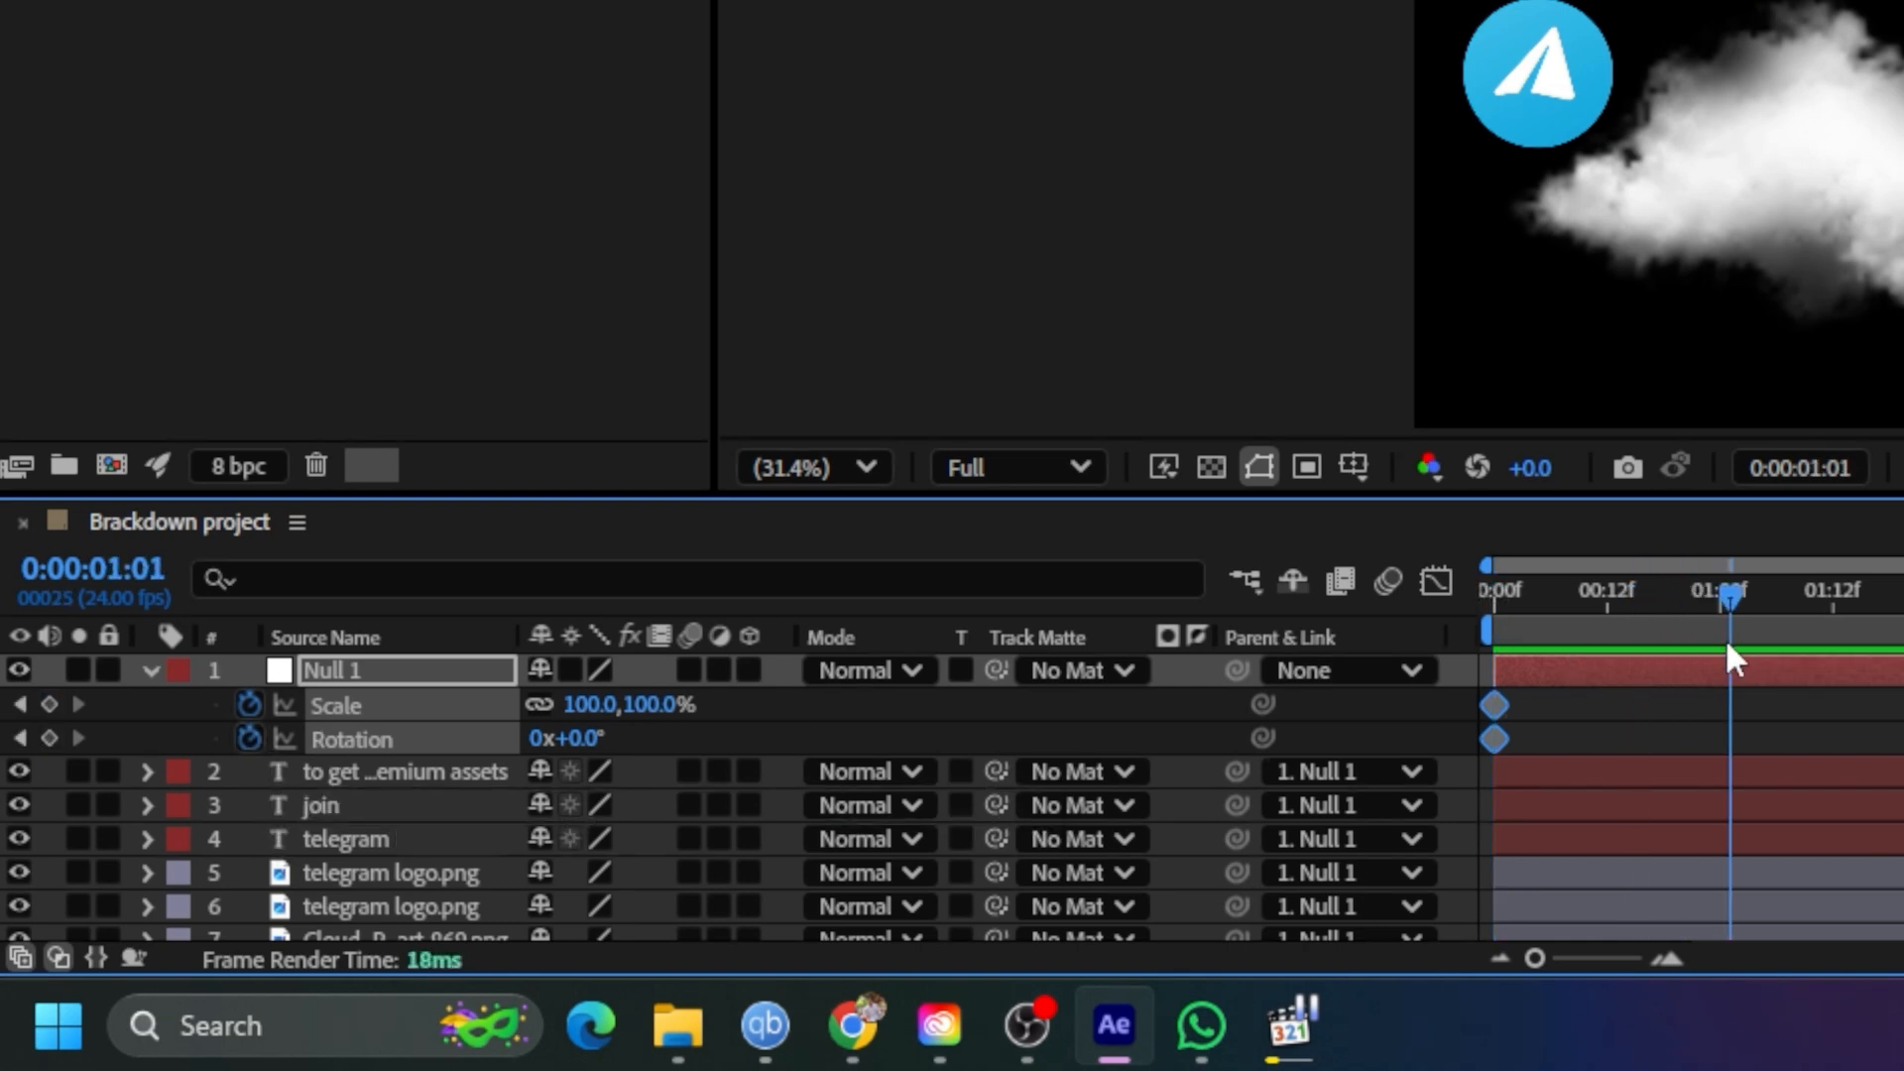
left_click(49, 705)
left_click(49, 738)
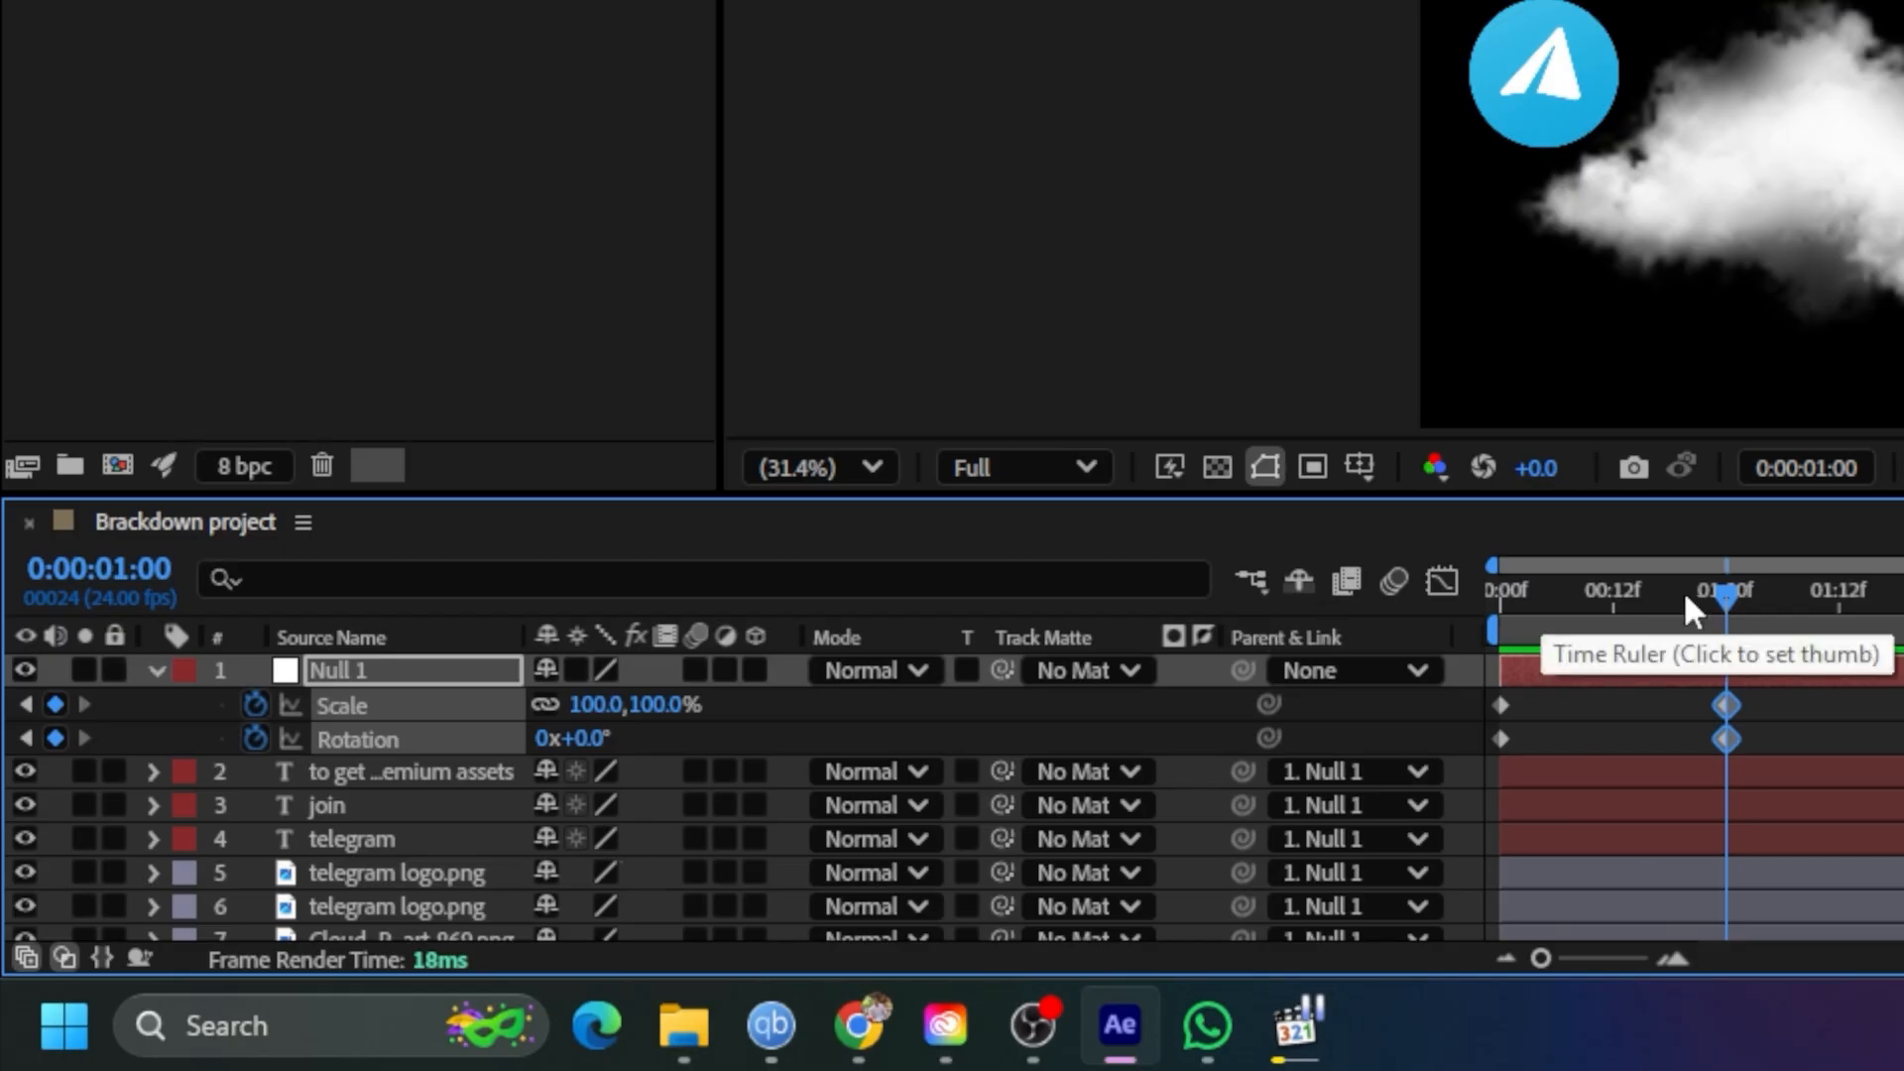
Set the null's Scale at the 0:00:00:00 keyframe to 75%
left_click_drag(1705, 592, 1492, 625)
left_click(1538, 673)
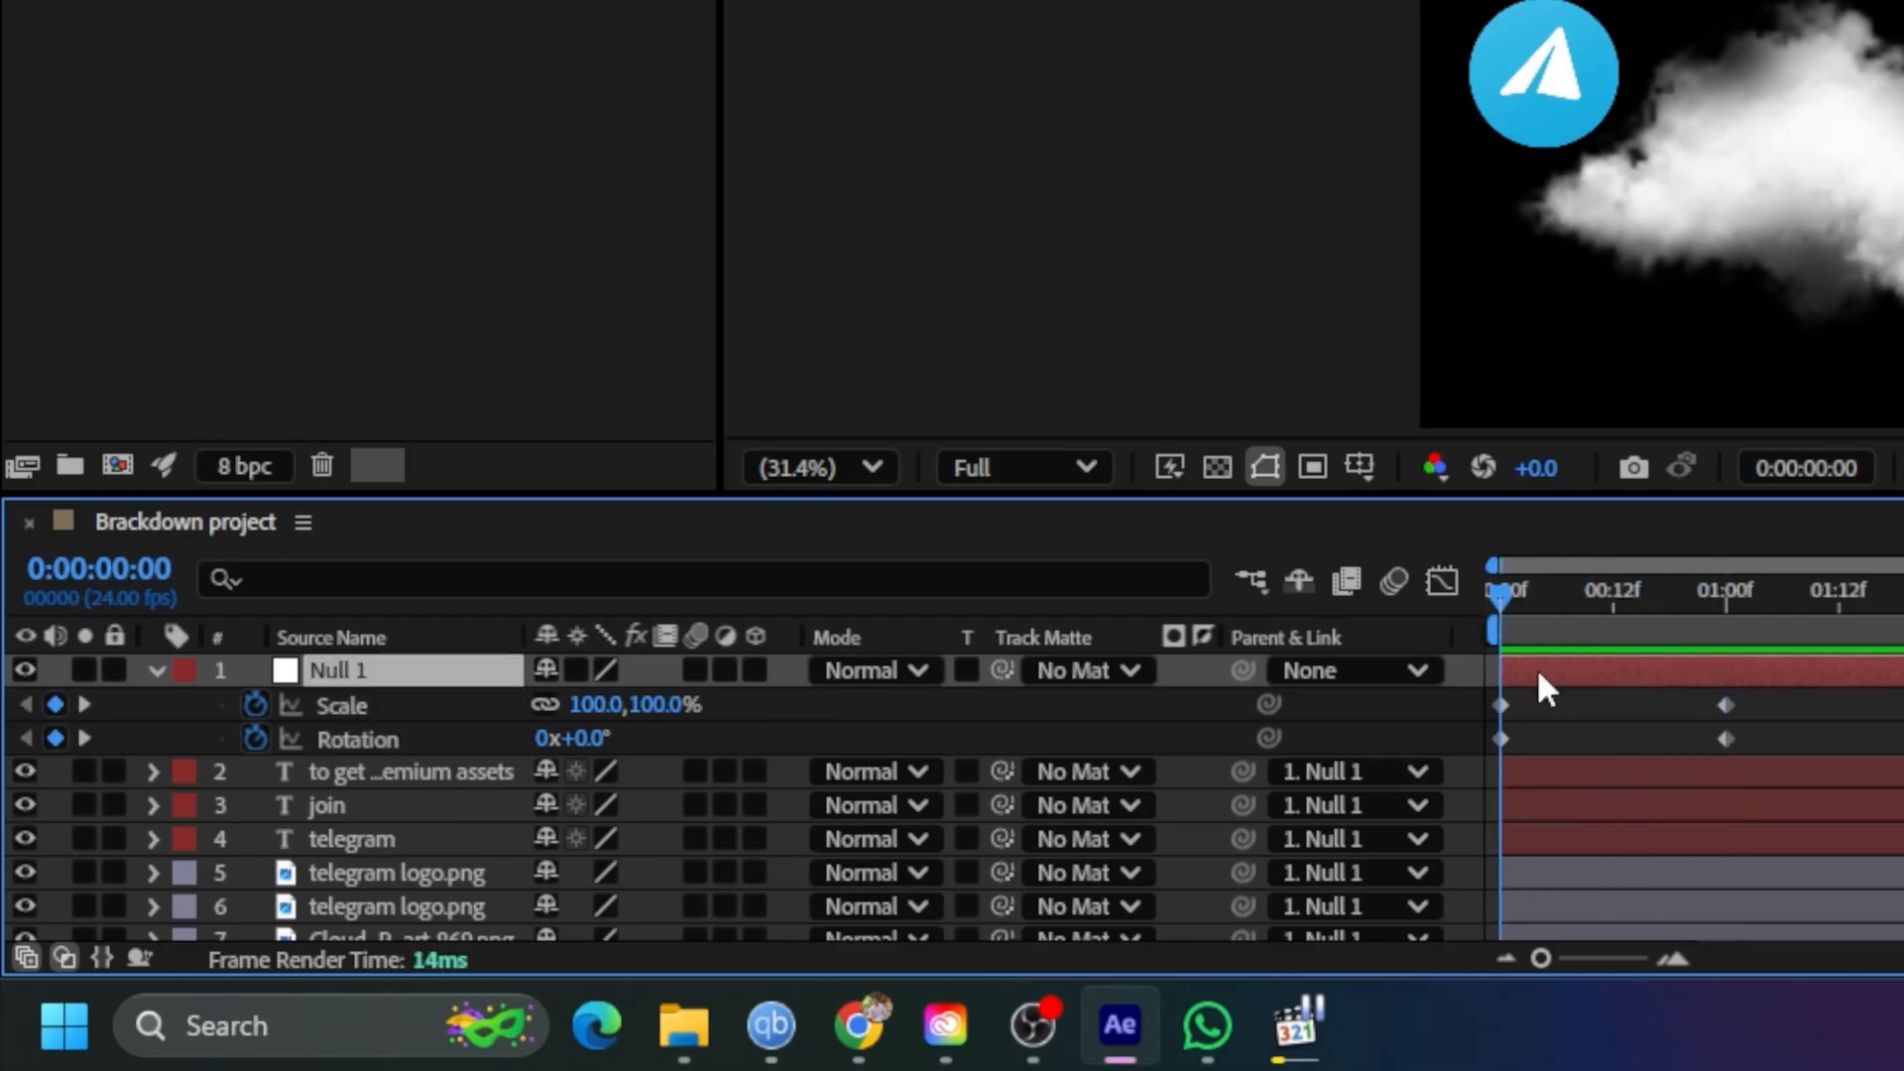
left_click(735, 711)
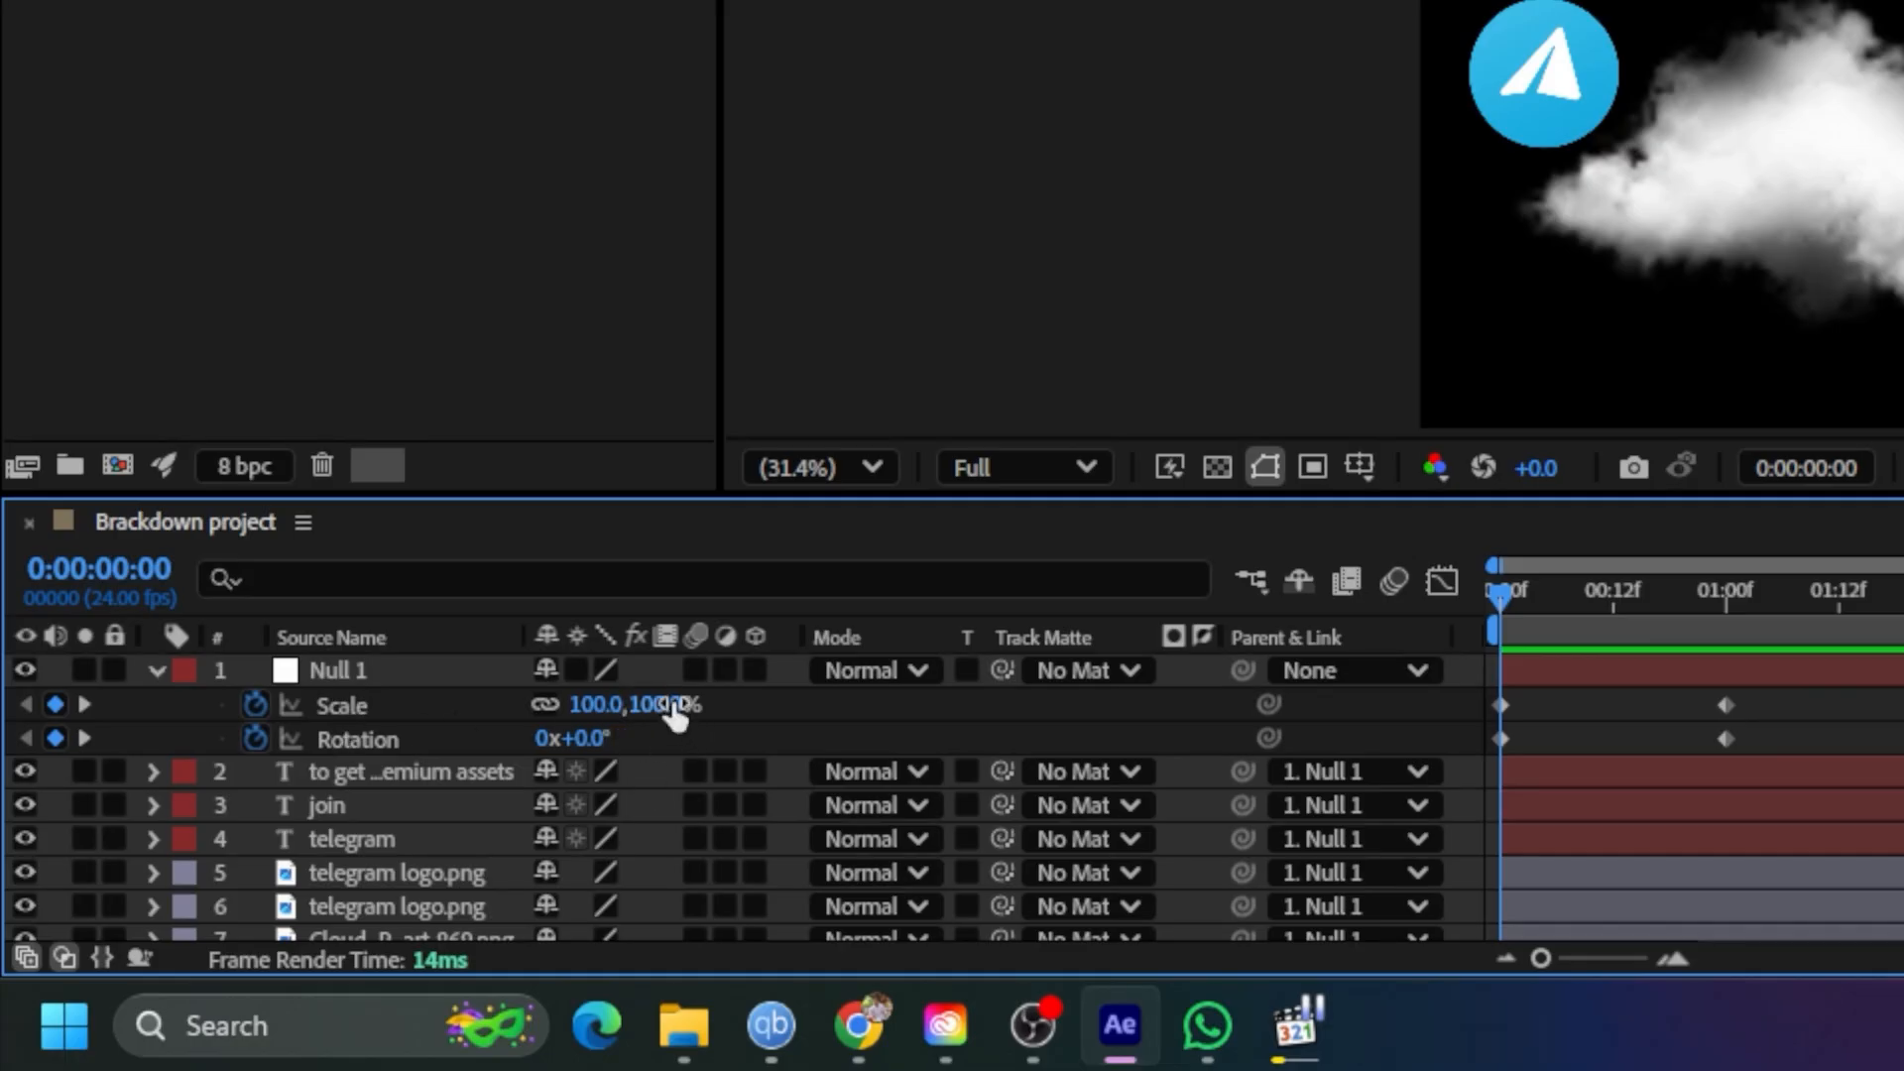
left_click_drag(686, 714, 676, 715)
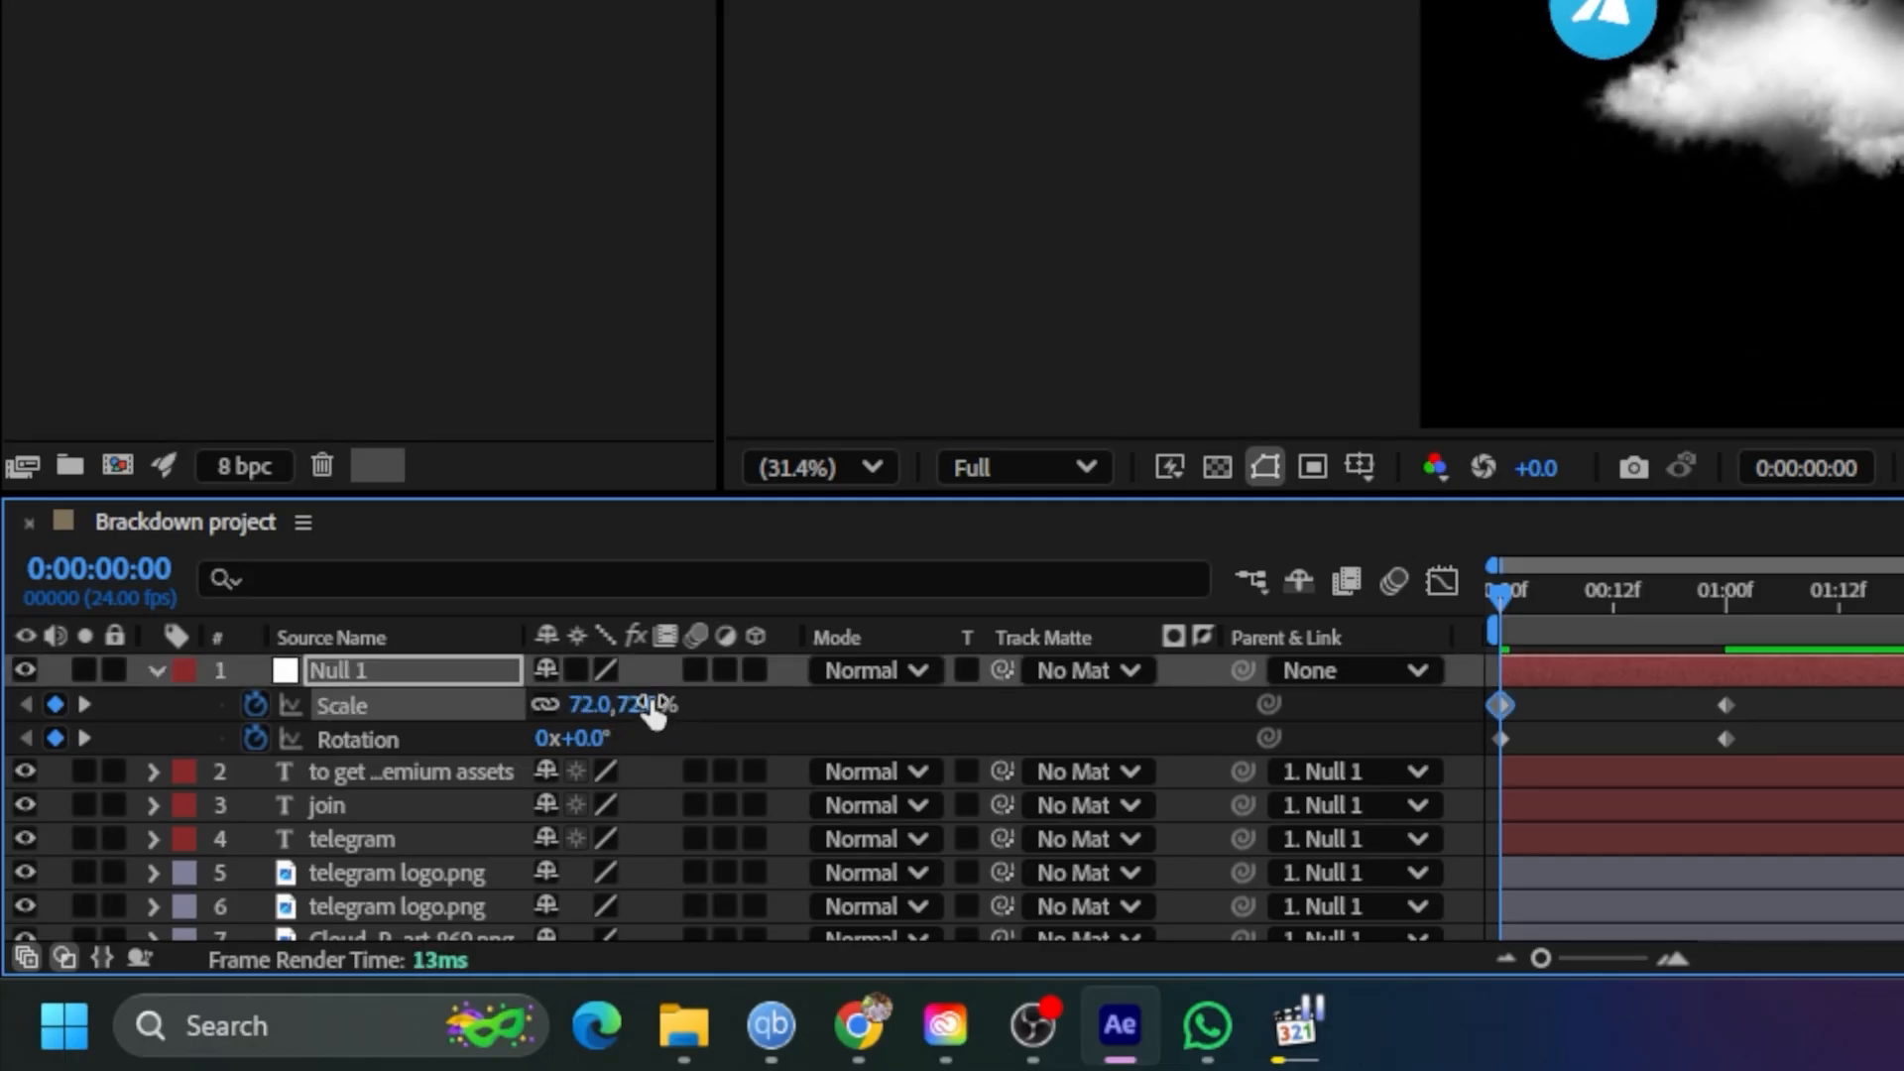
left_click(666, 708)
type("80")
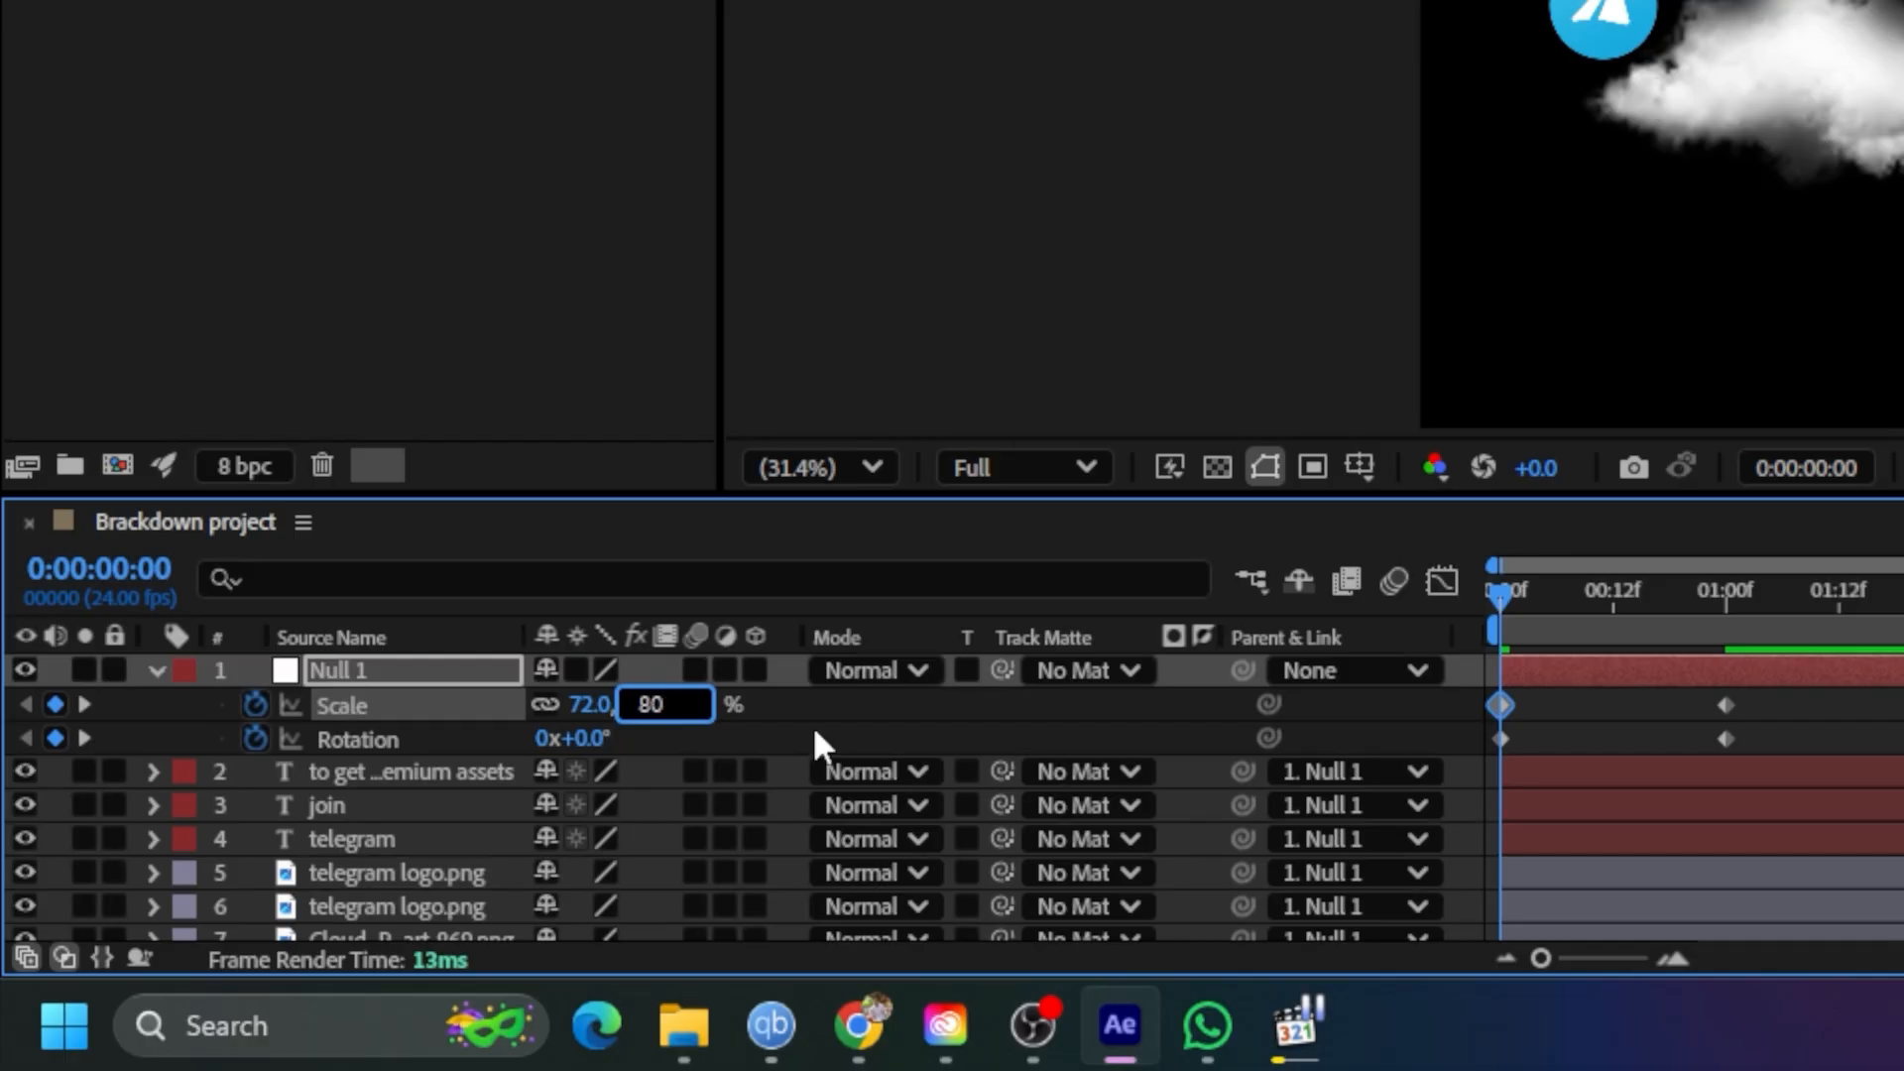
key("Return")
left_click(635, 706)
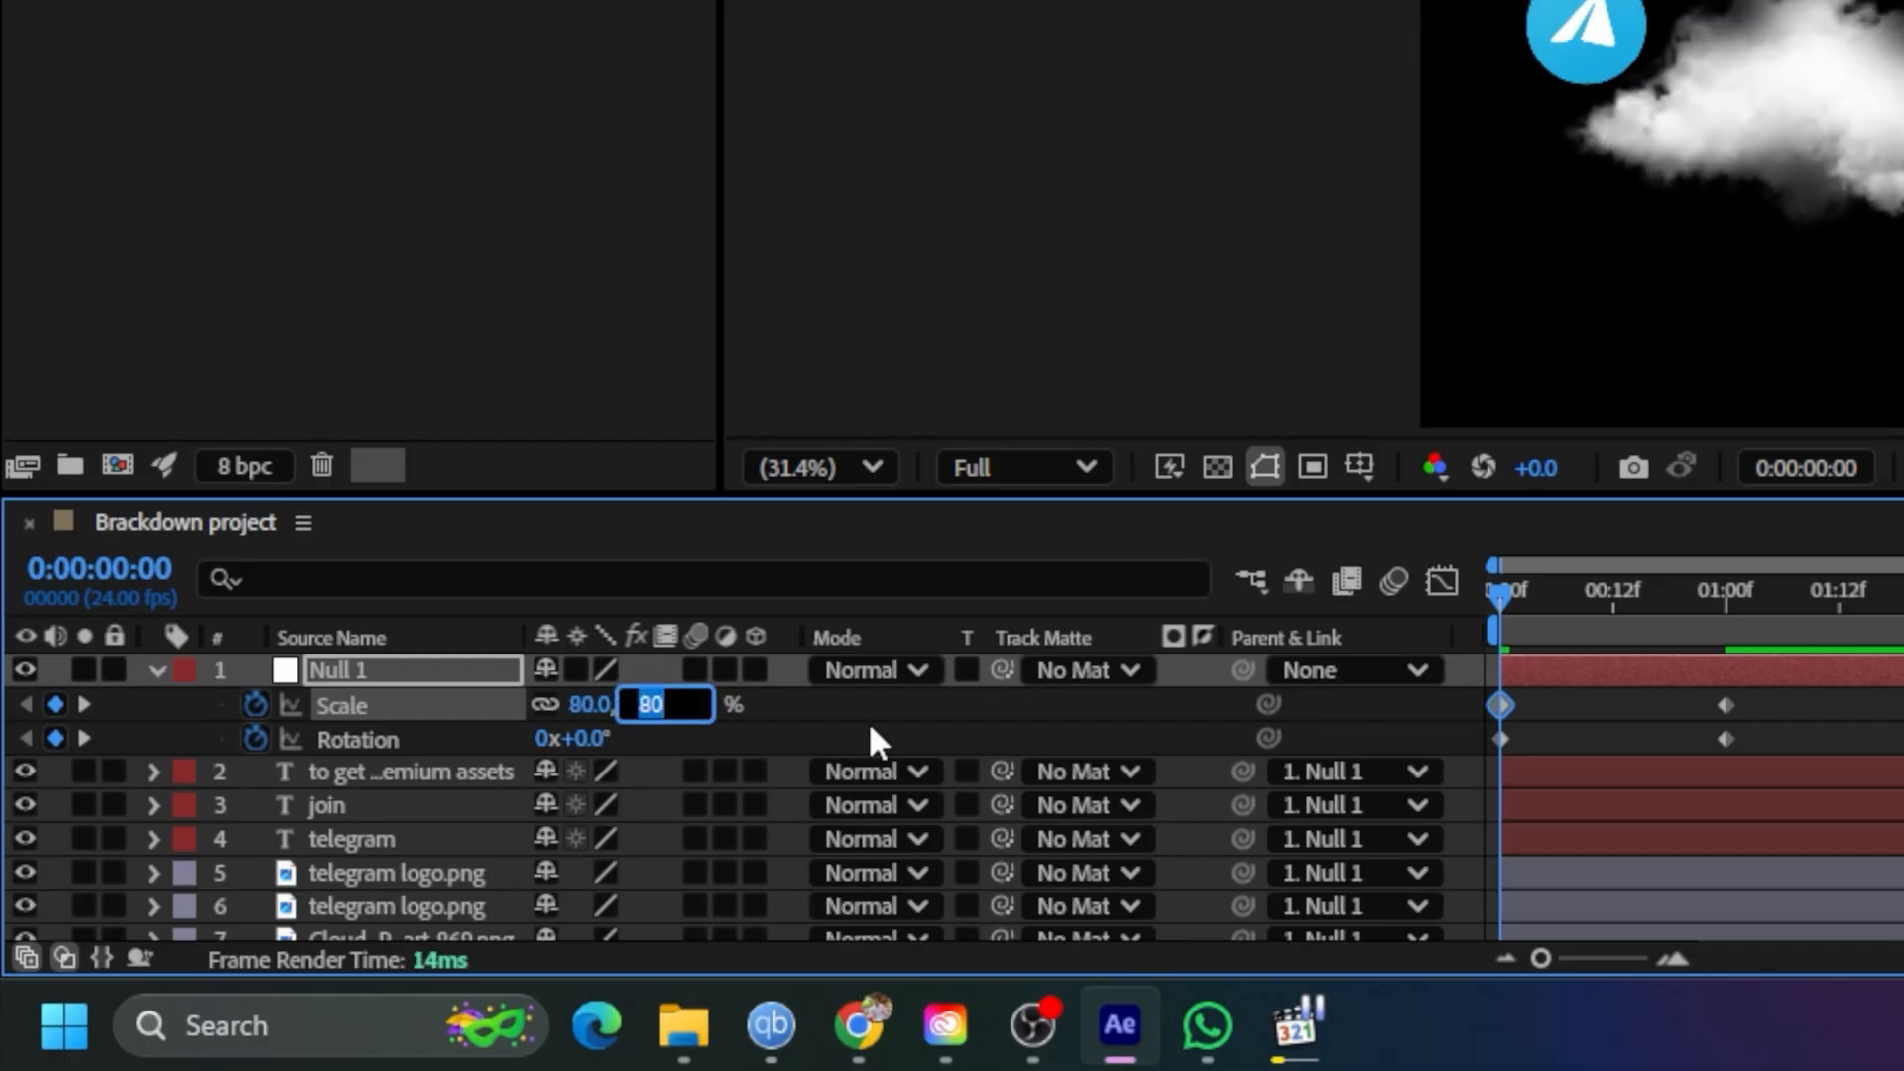
type("75")
key("Return")
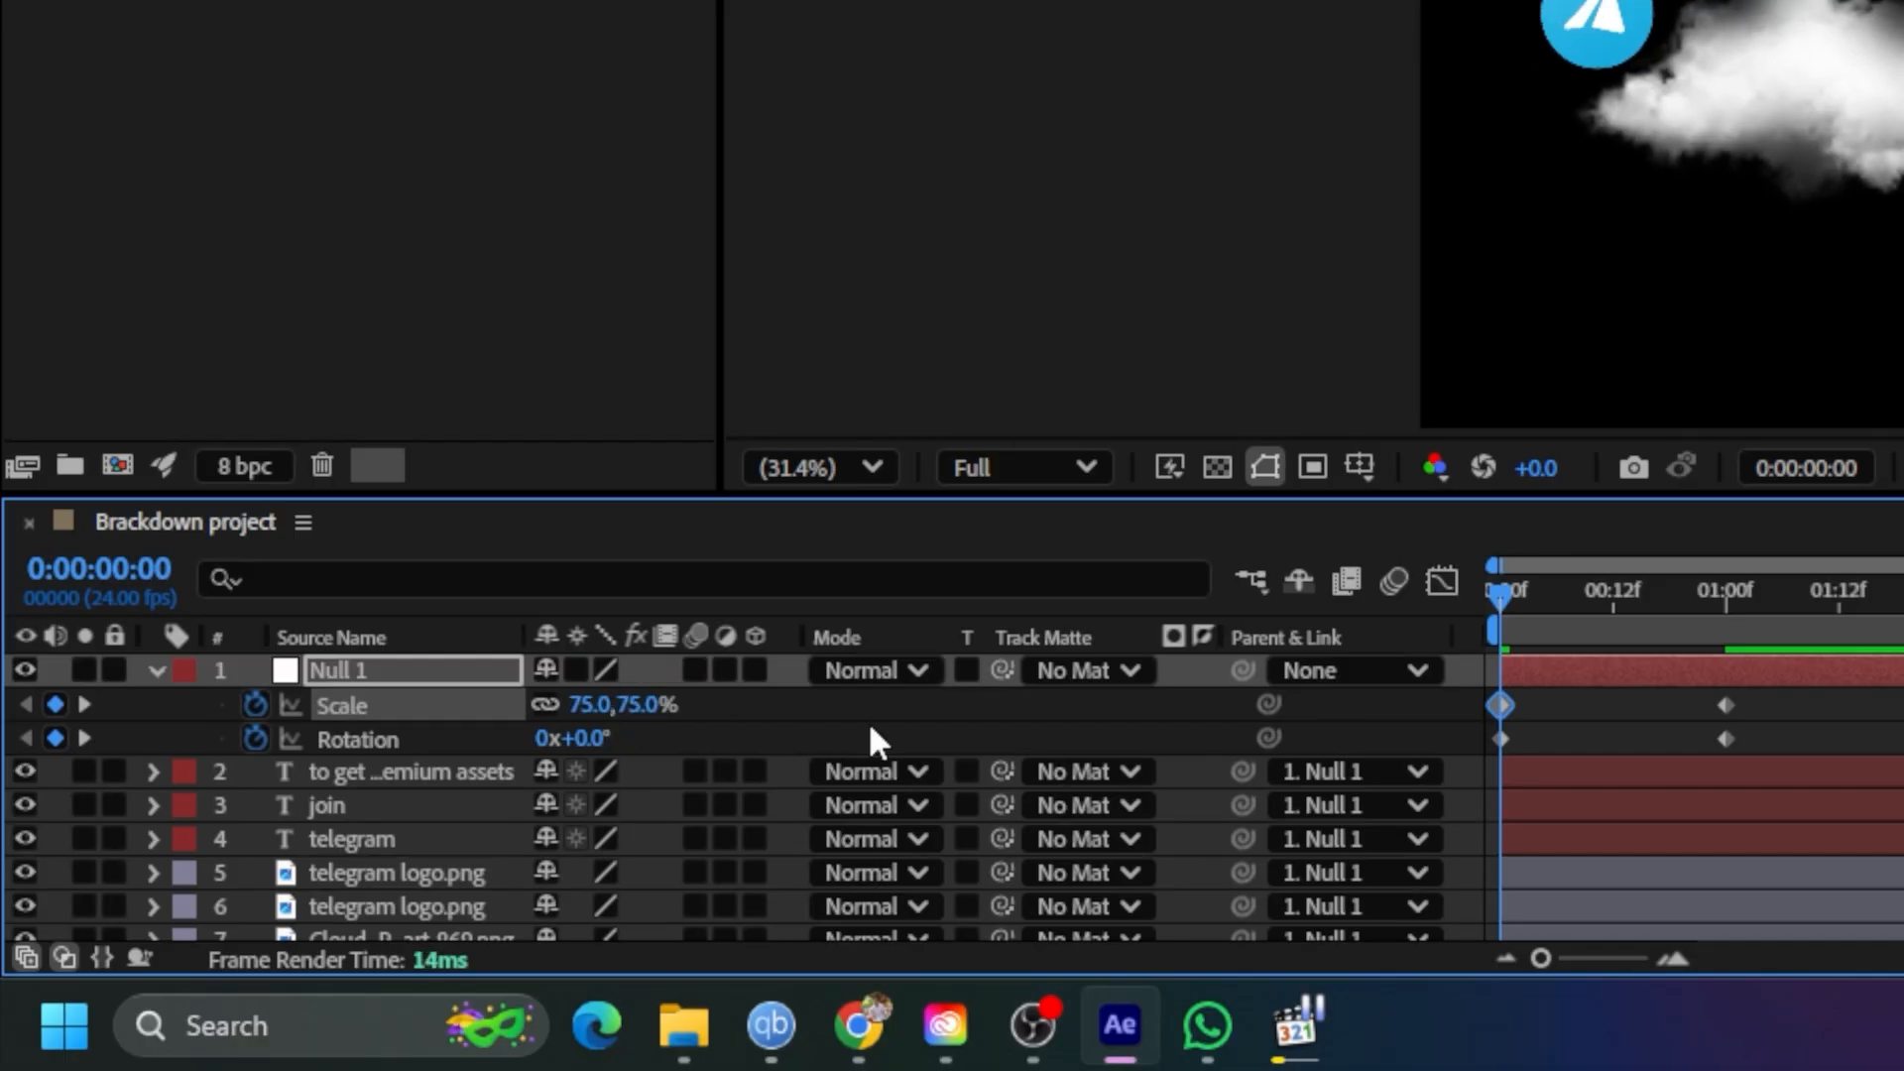
Set the null's Rotation to -15° at the 0:00:00:00 keyframe
left_click(354, 749)
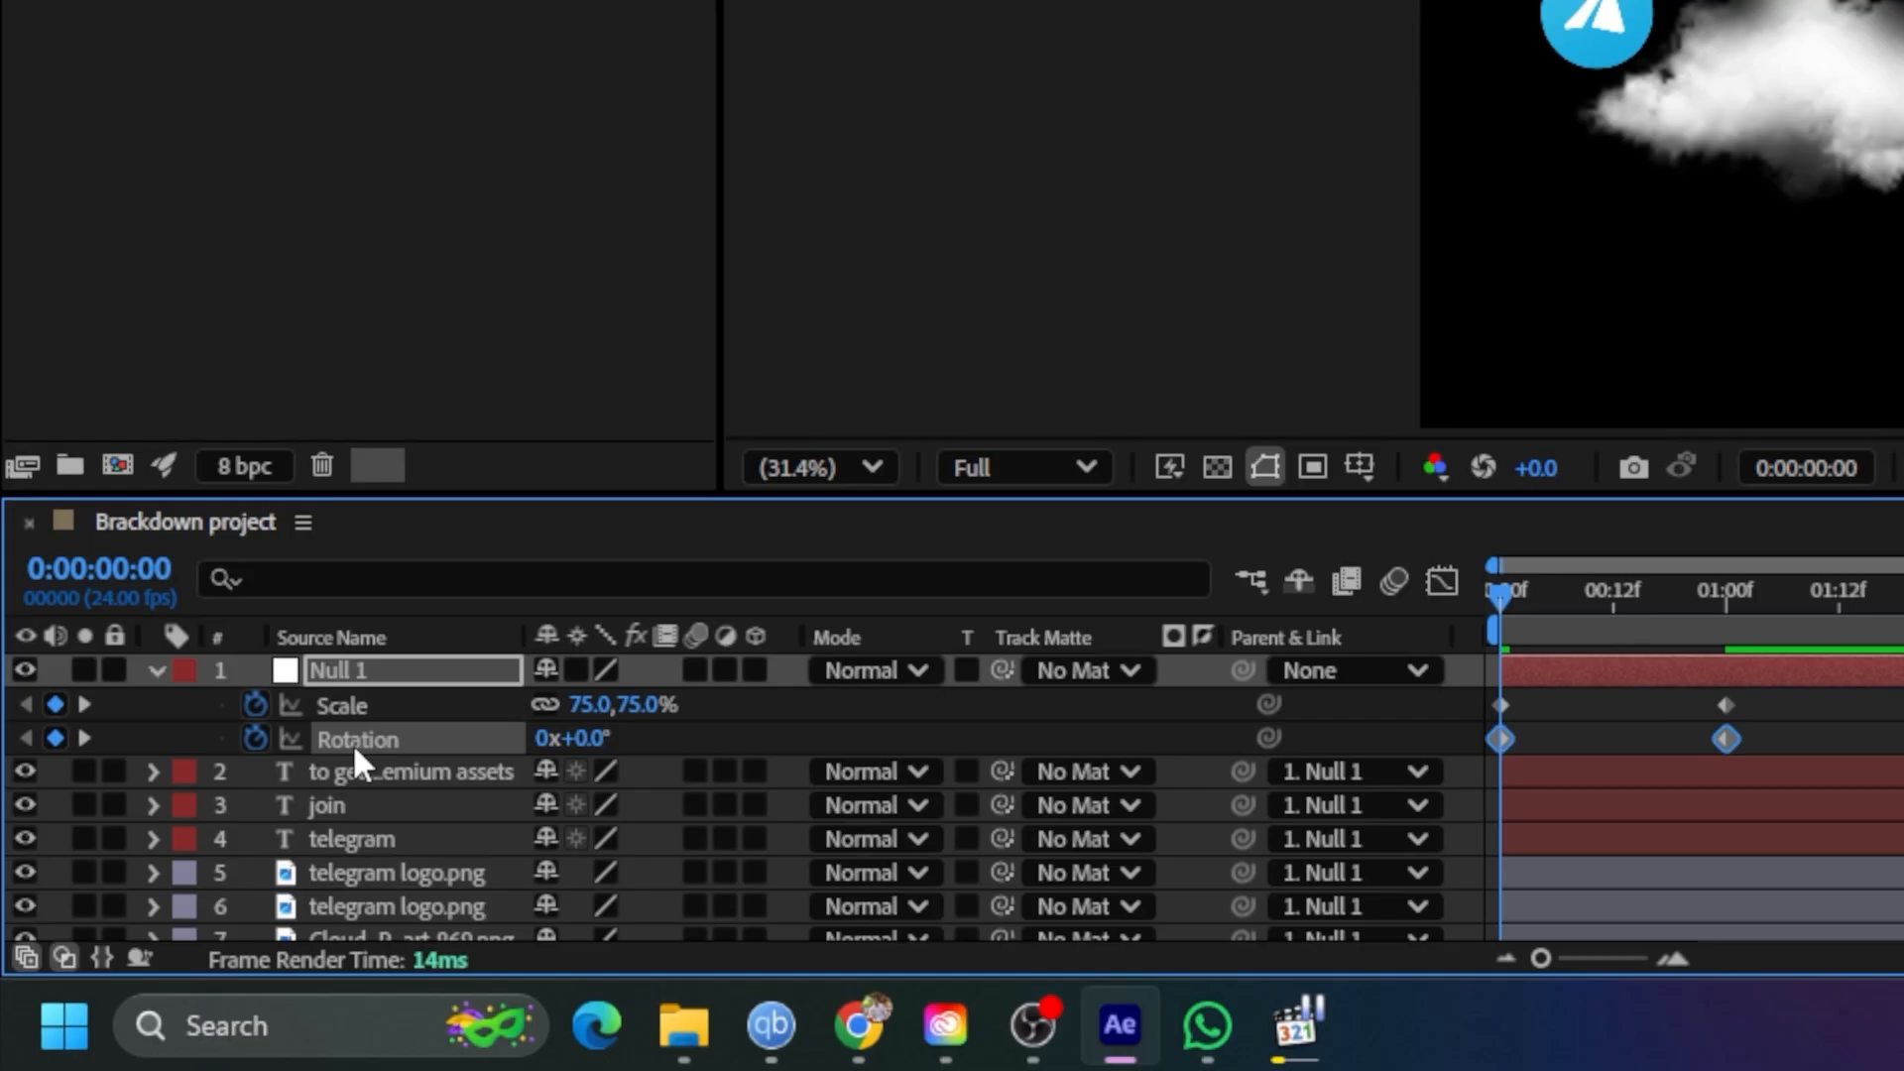
left_click_drag(589, 746, 566, 735)
left_click(608, 742)
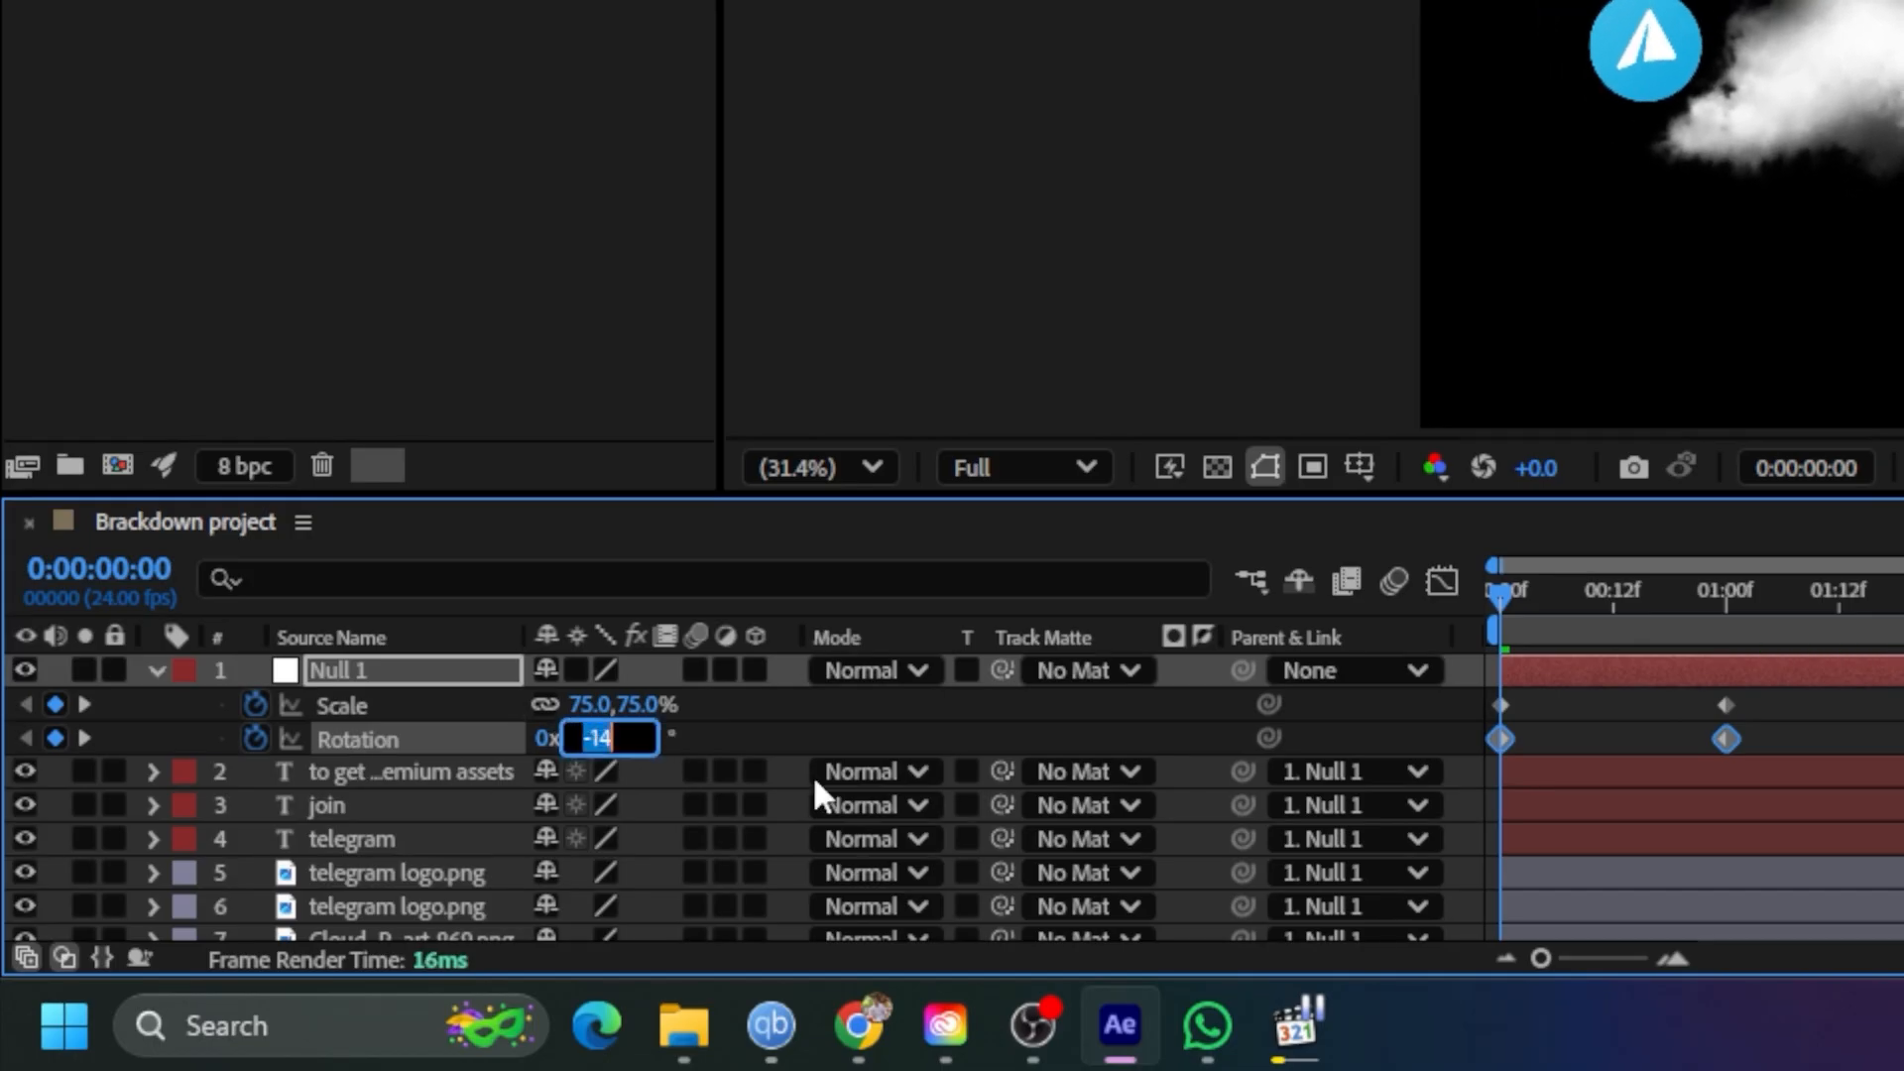
type("-15")
key("Return")
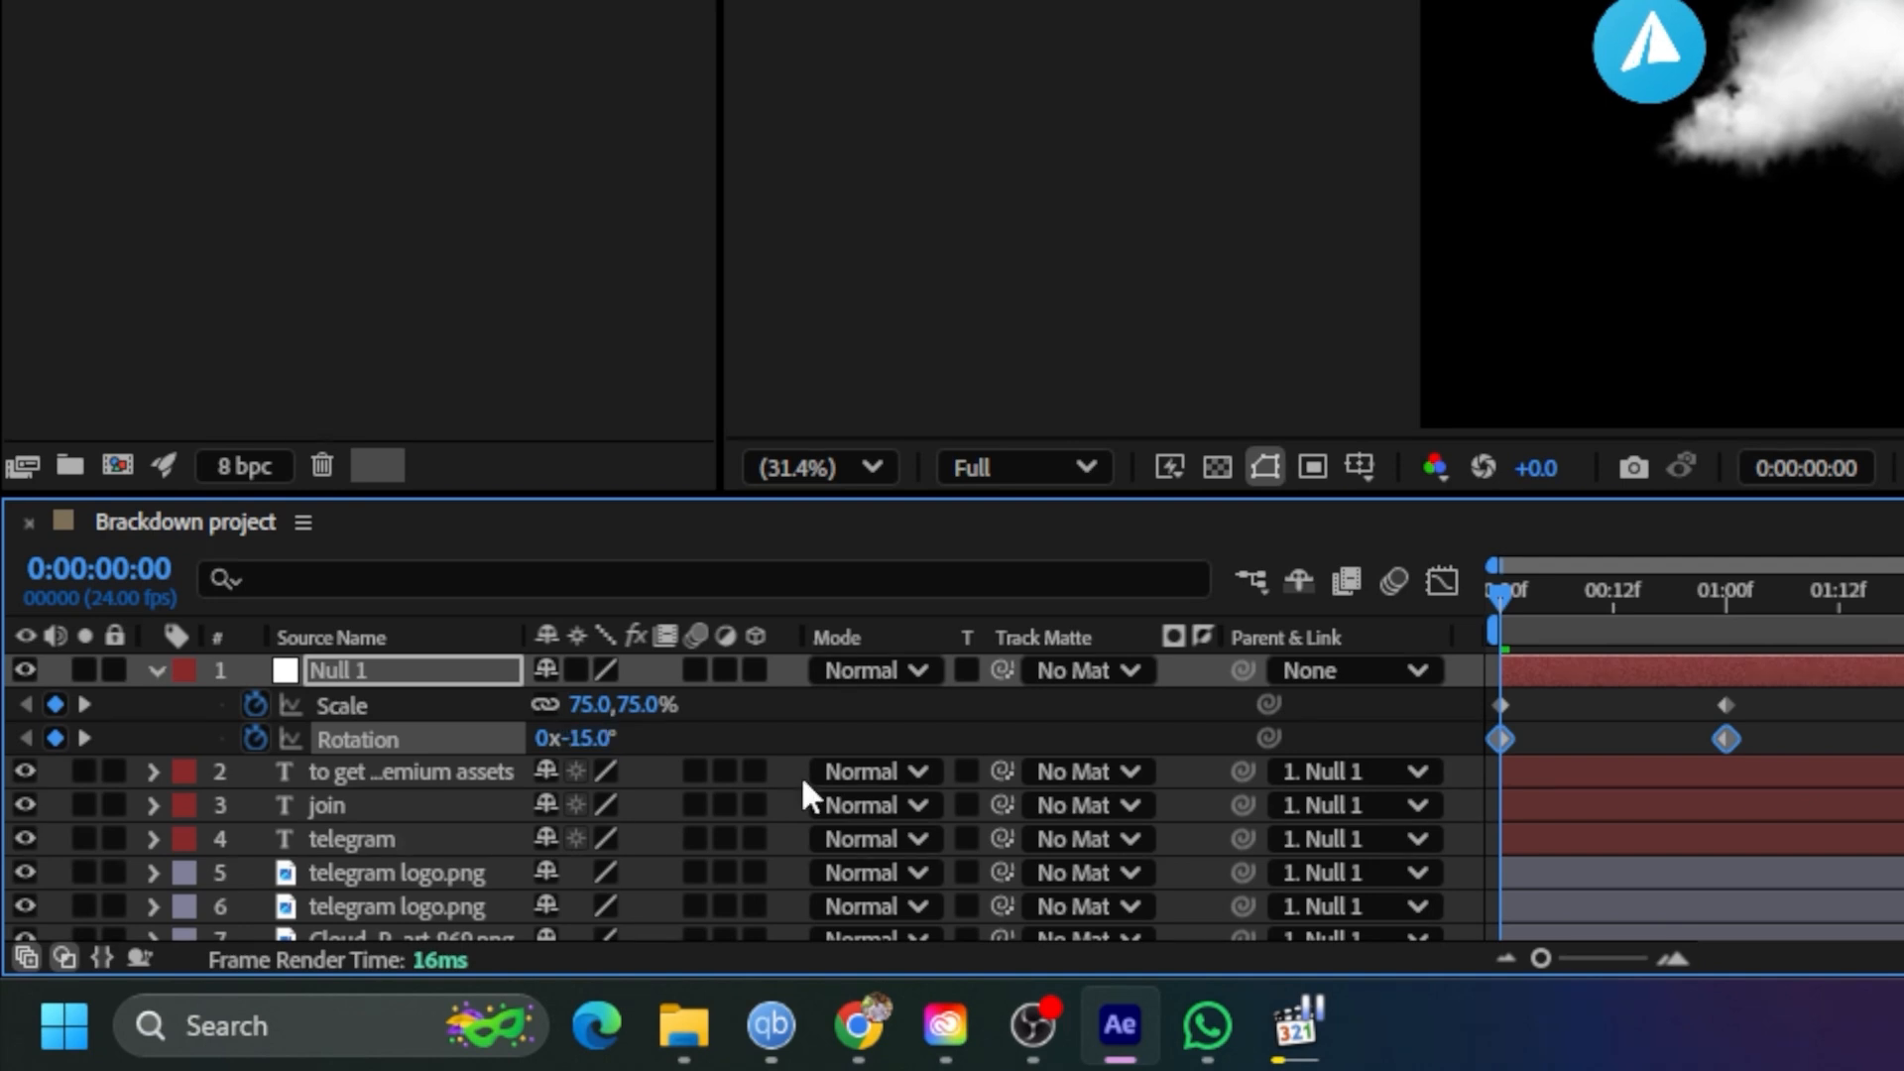
left_click(1536, 739)
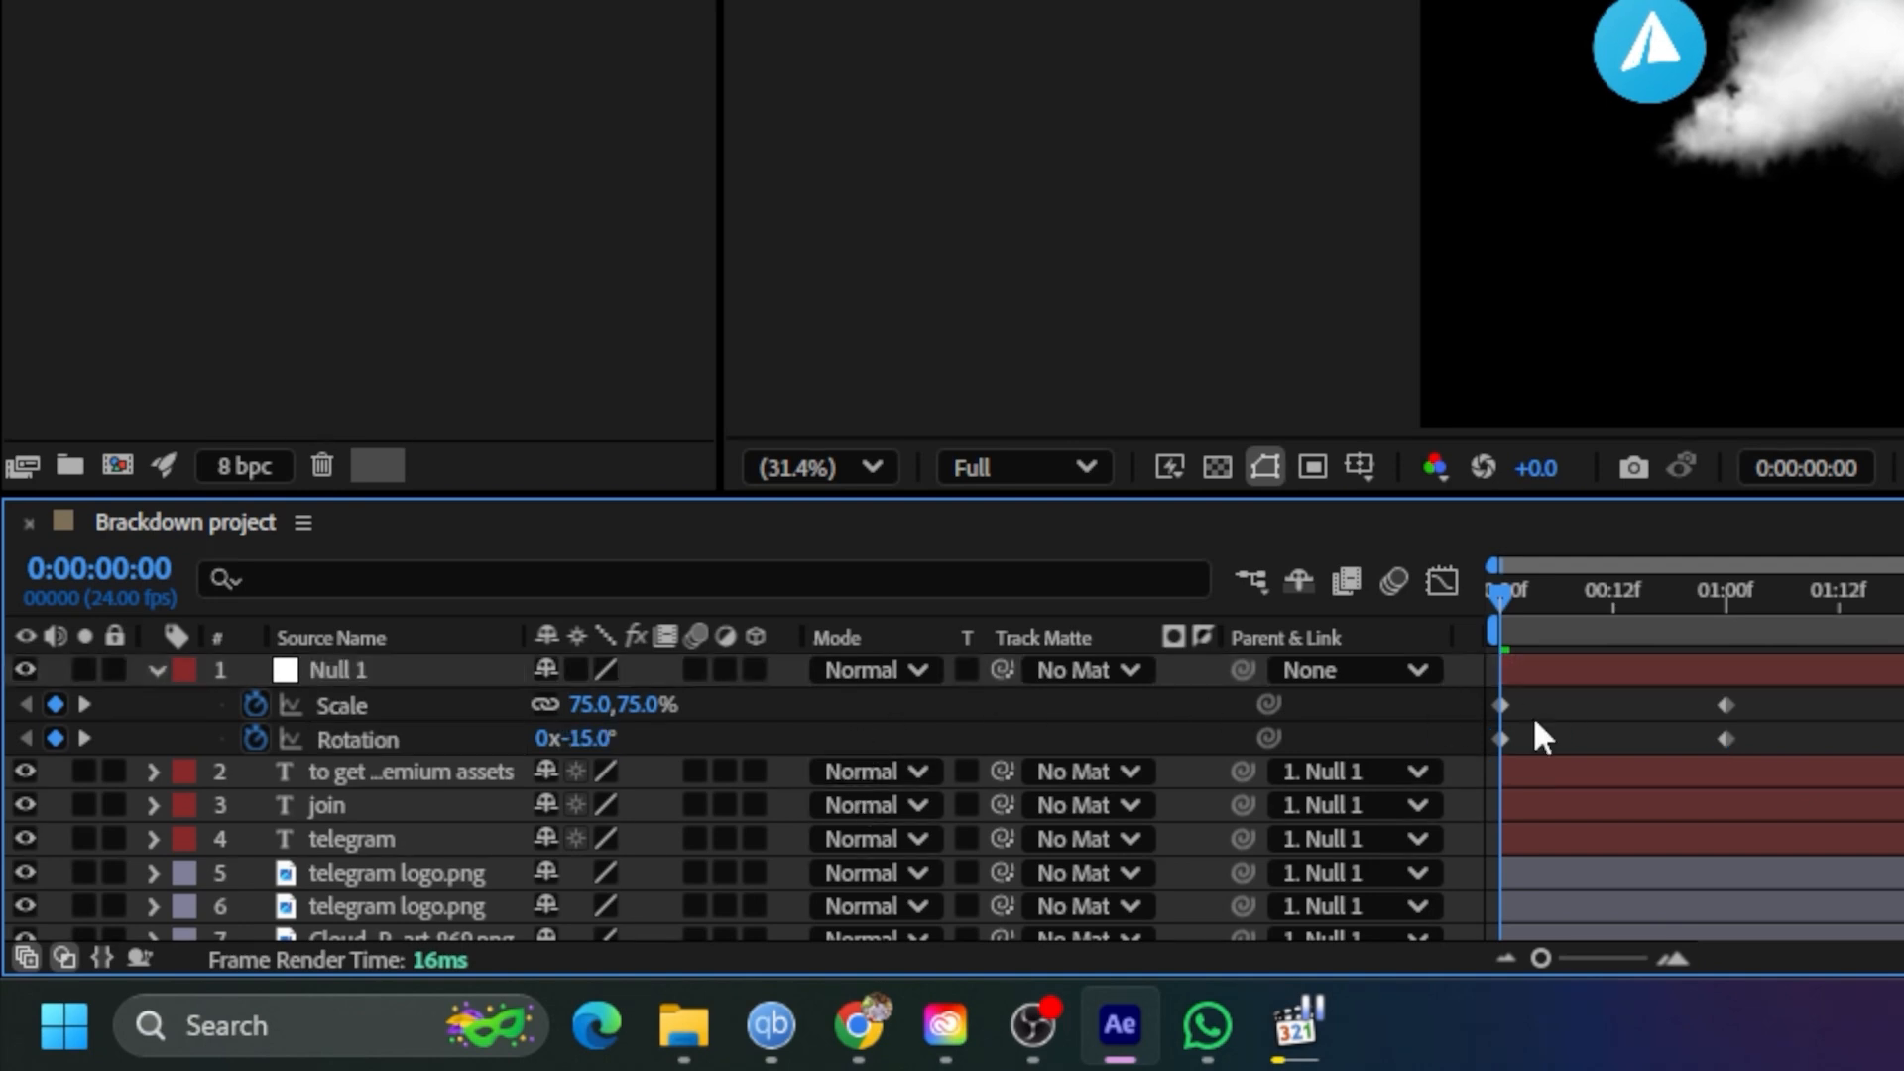
Set the null's Rotation at the 0:00:01:00 keyframe to 0°
key("space")
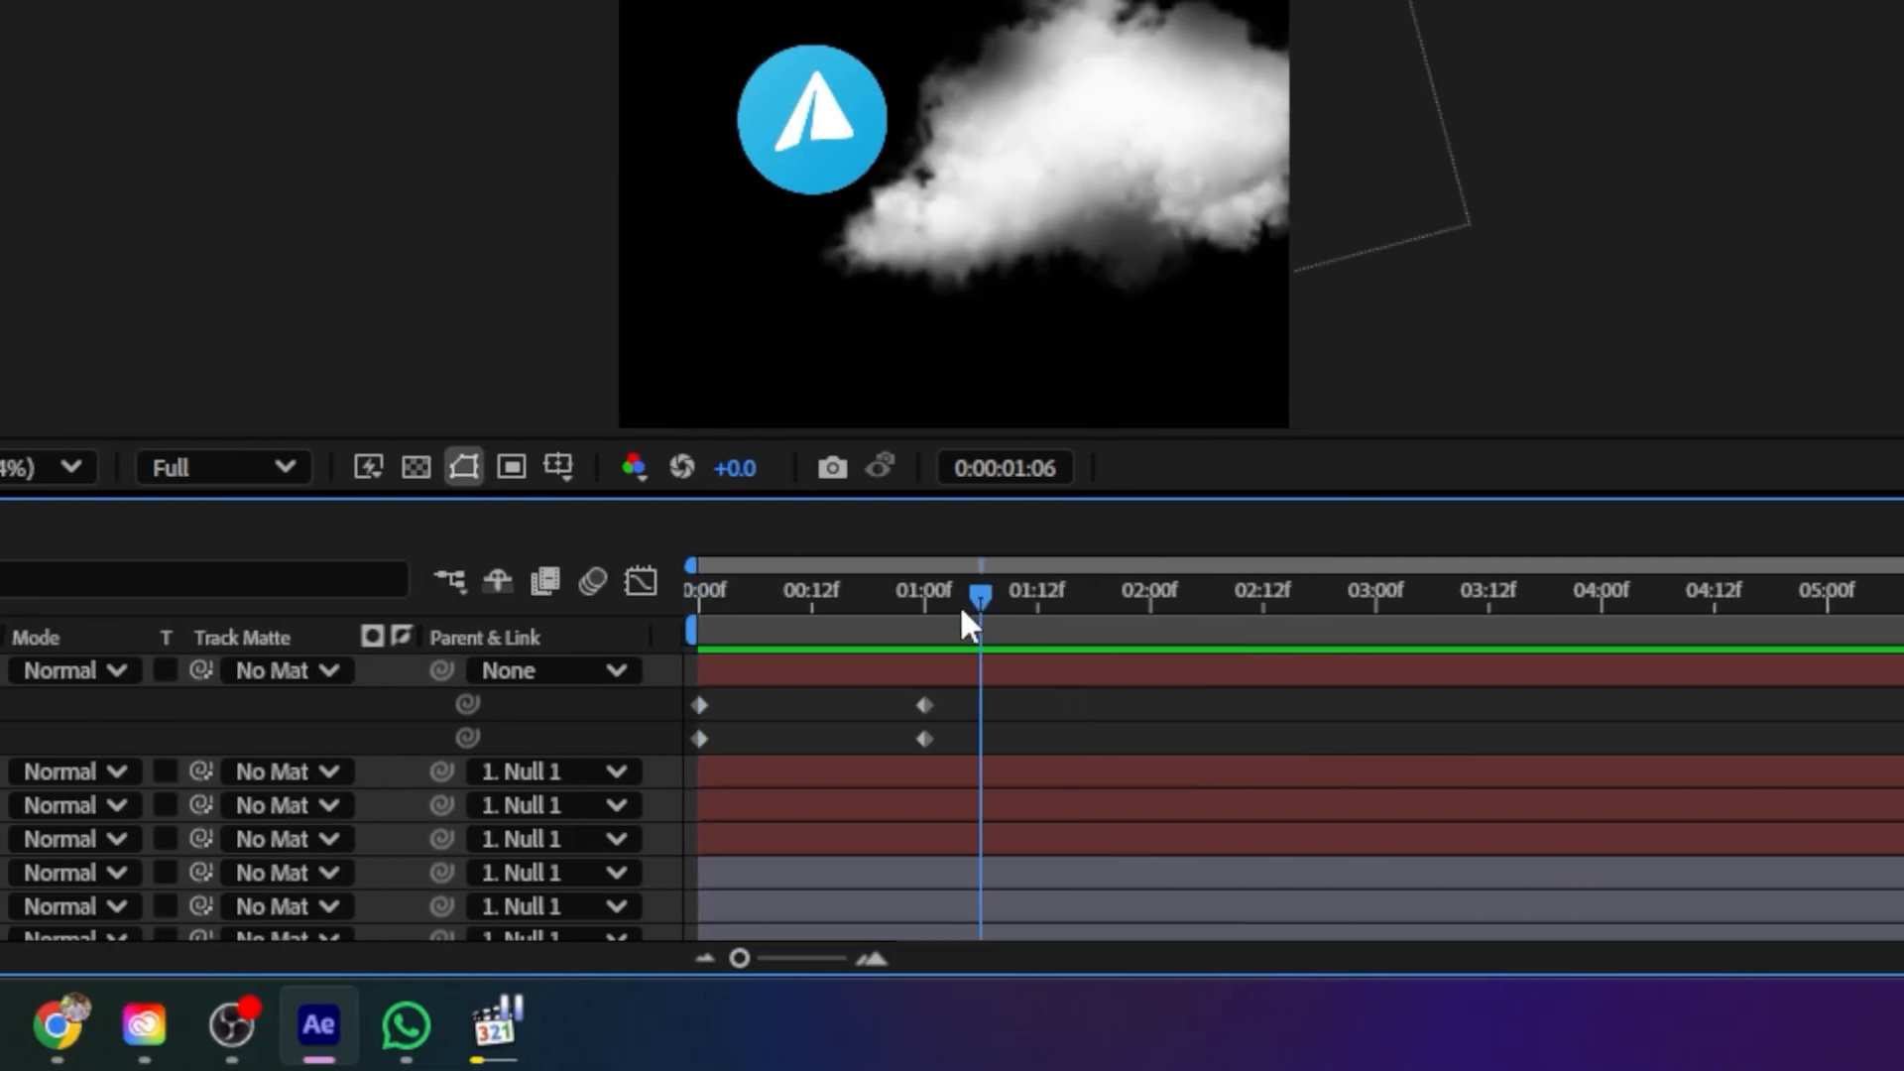
key("space")
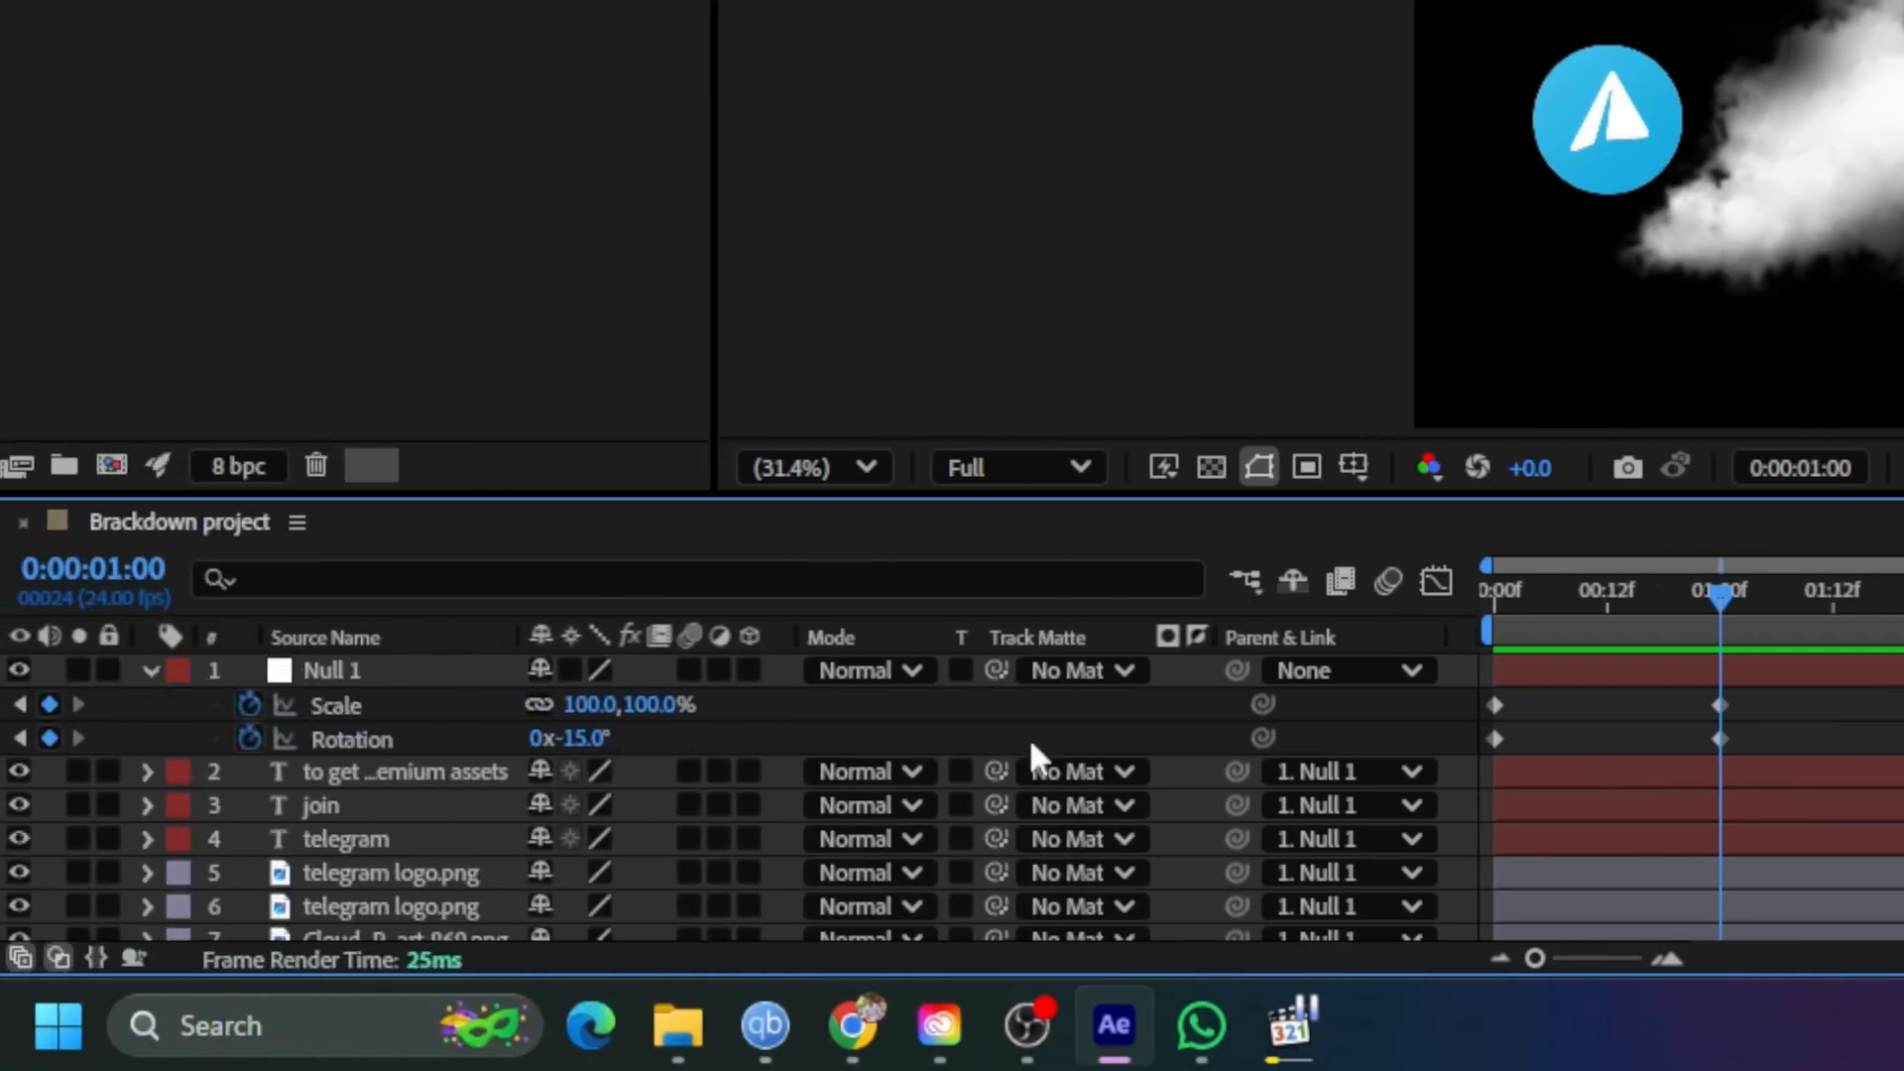
left_click(585, 740)
type("0")
key("Return")
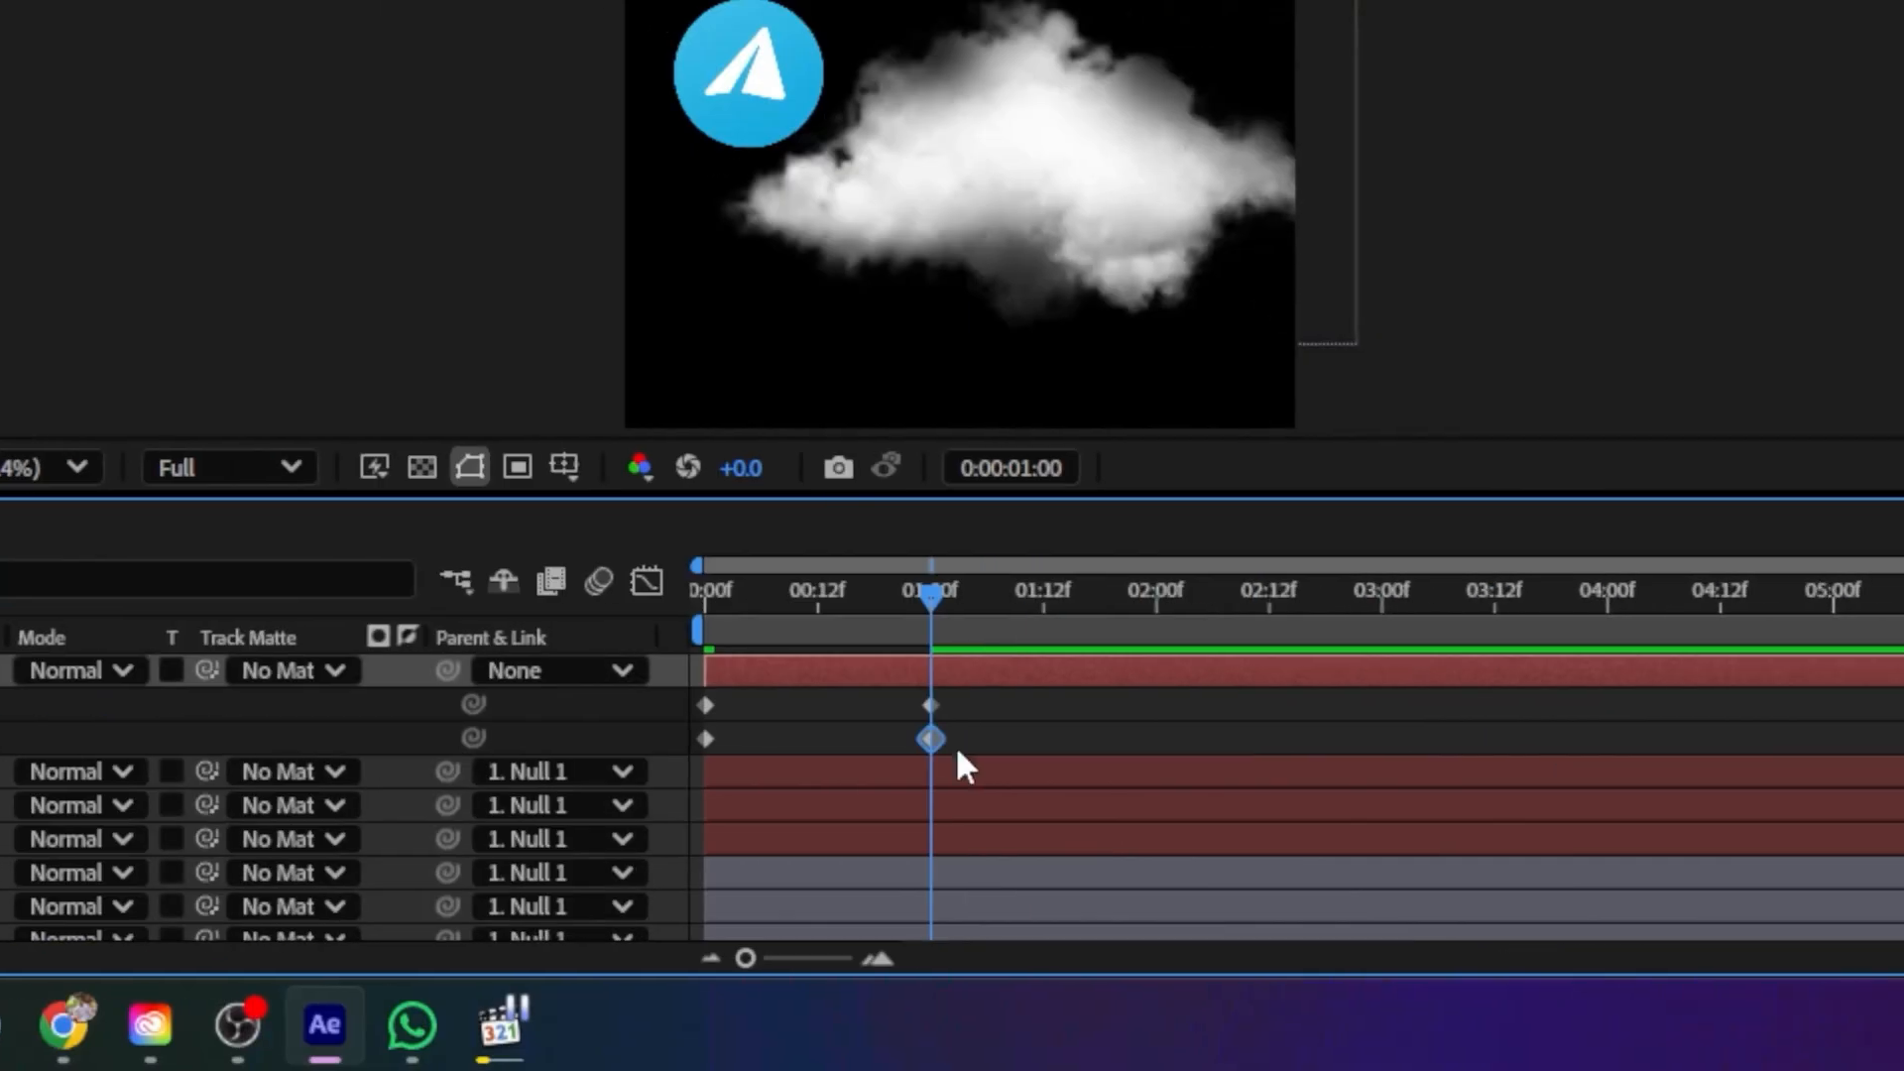
left_click_drag(1797, 746, 1370, 776)
left_click_drag(580, 779, 580, 777)
left_click(818, 716)
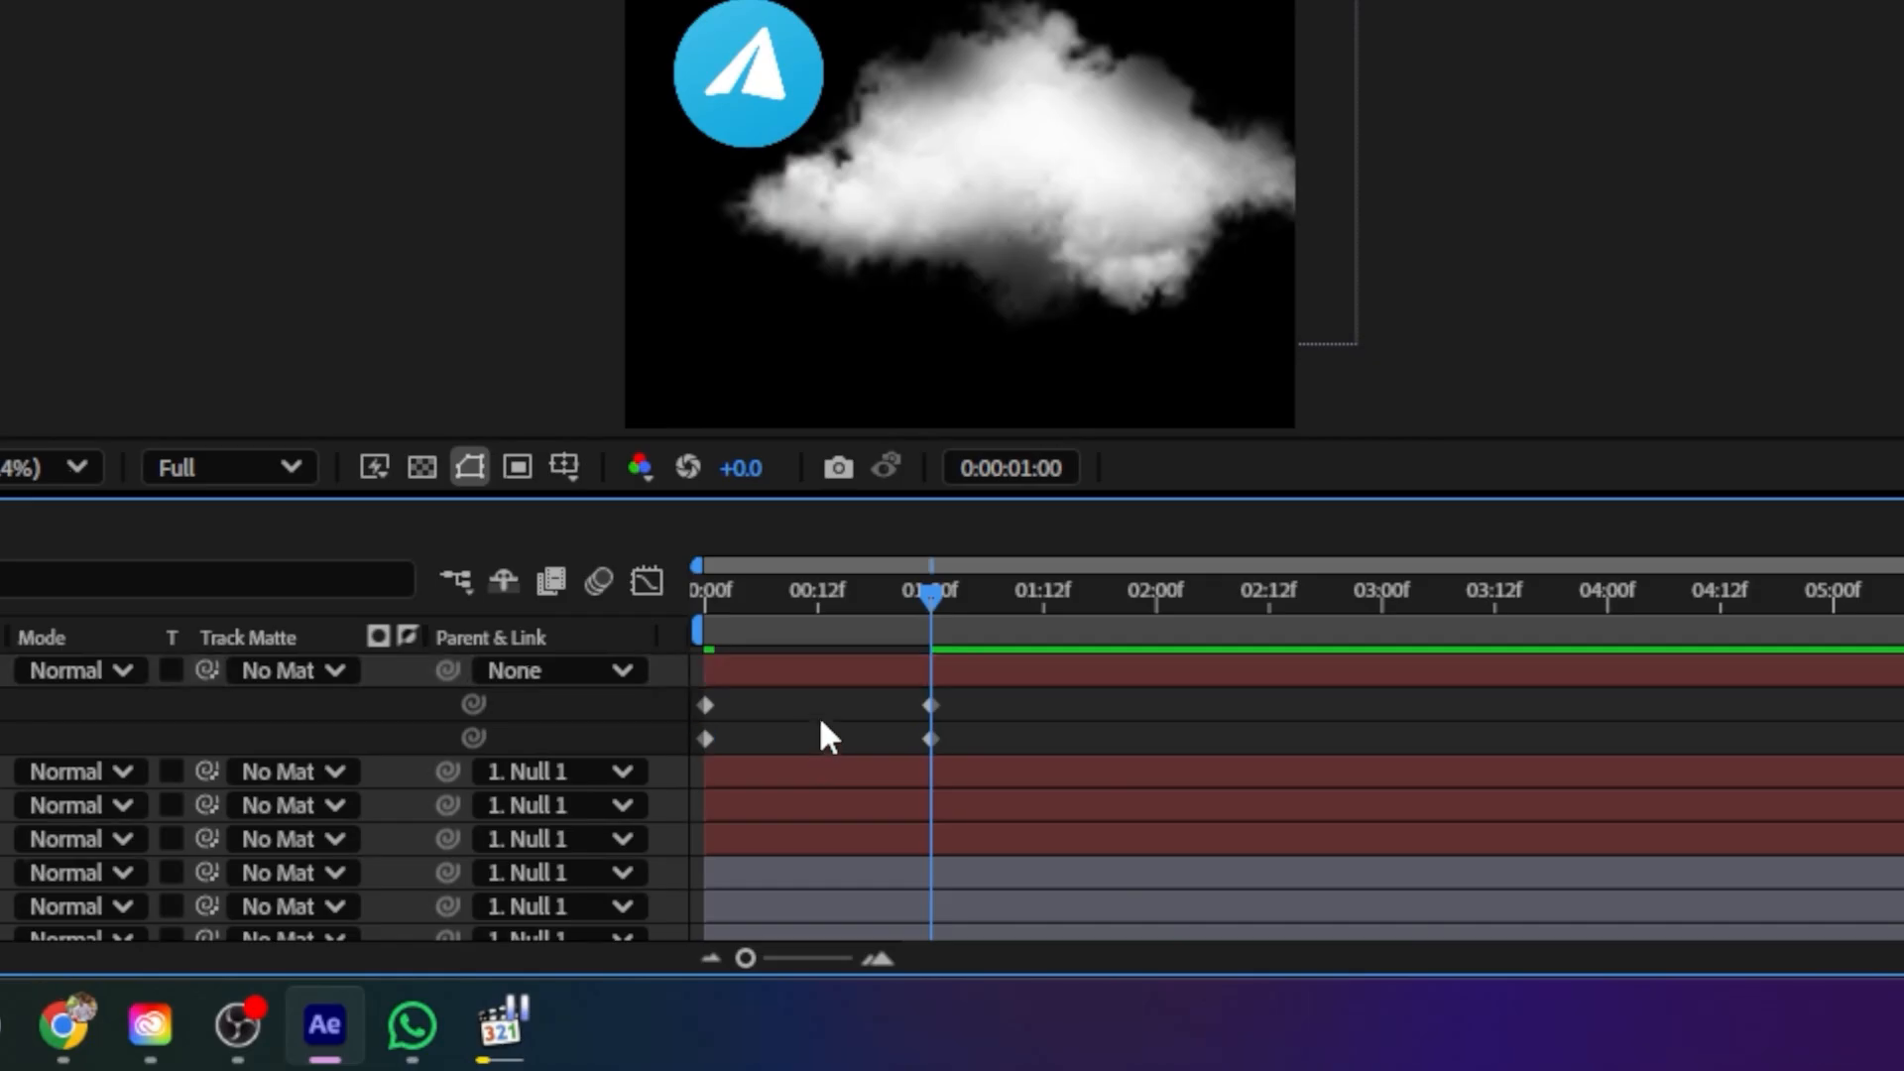
Play back the first second from 0:00:00:00 to check the null's scale and rotation motion
left_click_drag(872, 606, 366, 311)
key("space")
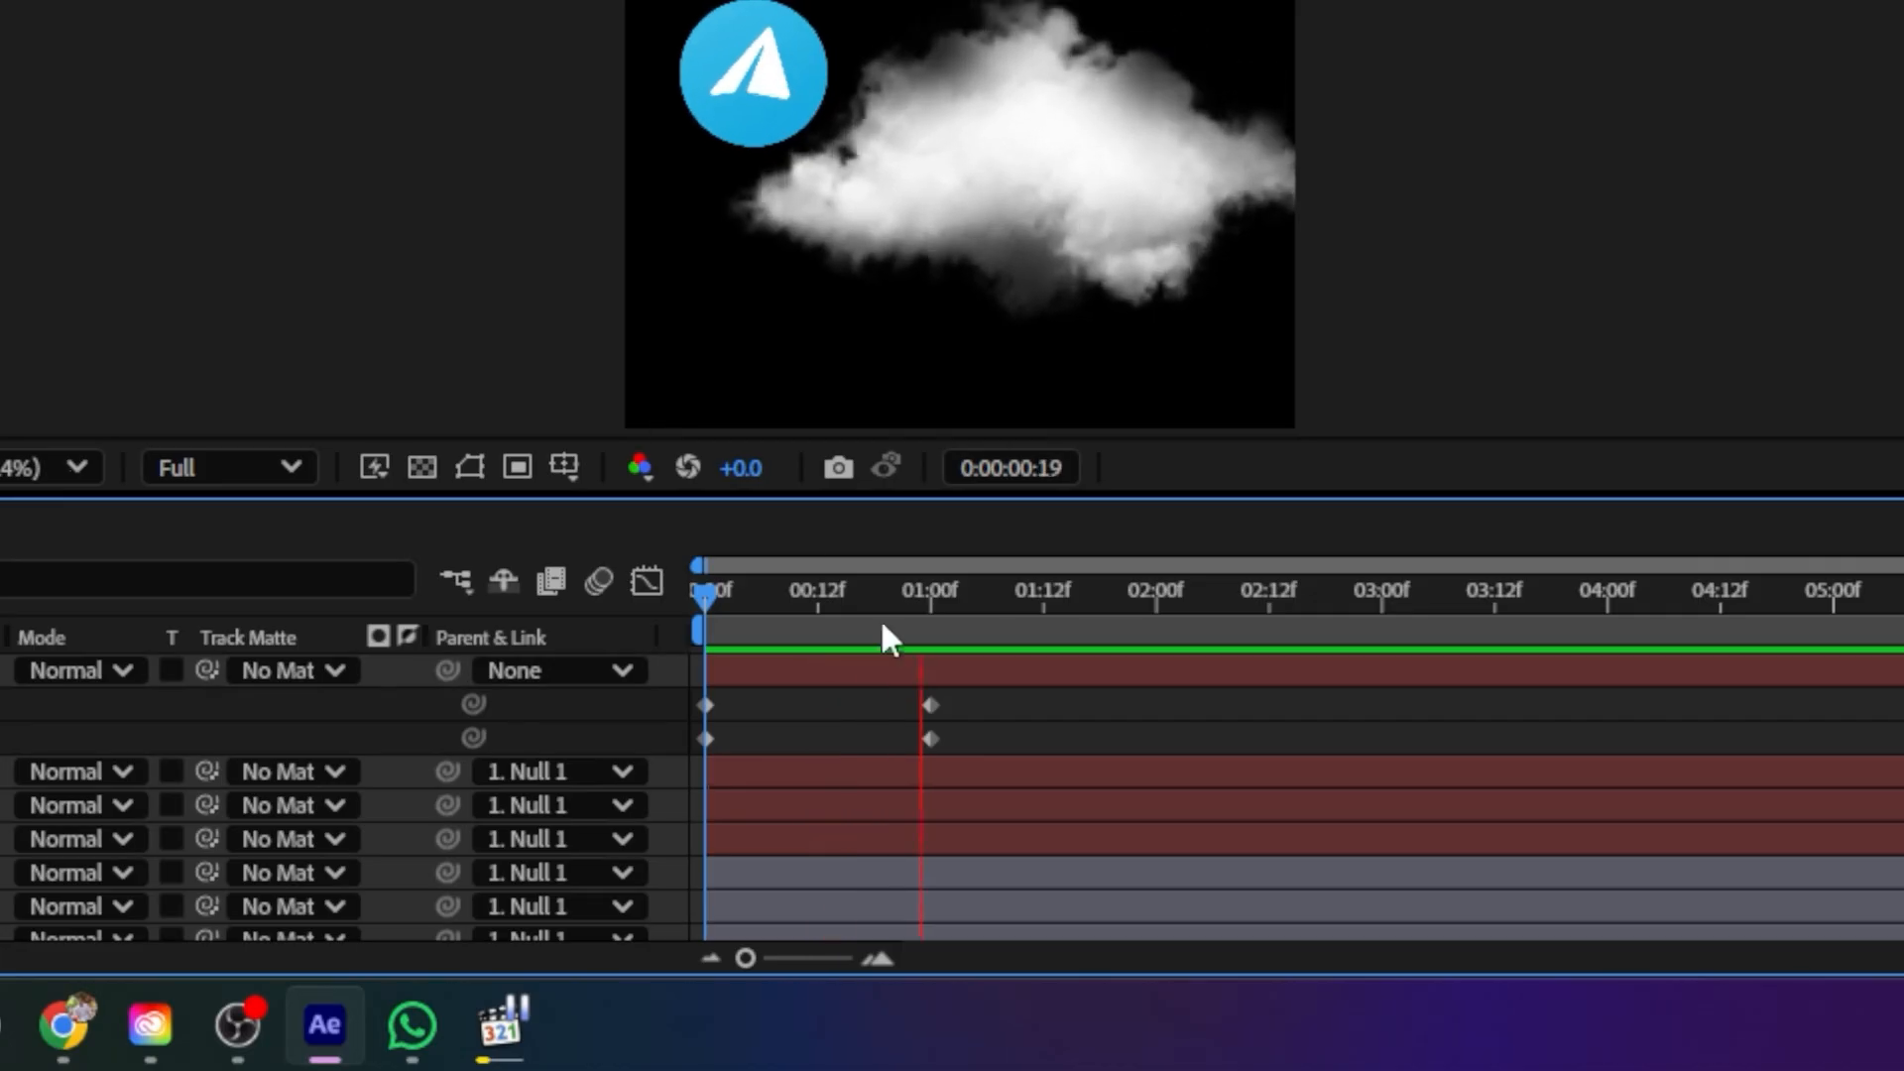
left_click_drag(882, 615, 496, 456)
key("space")
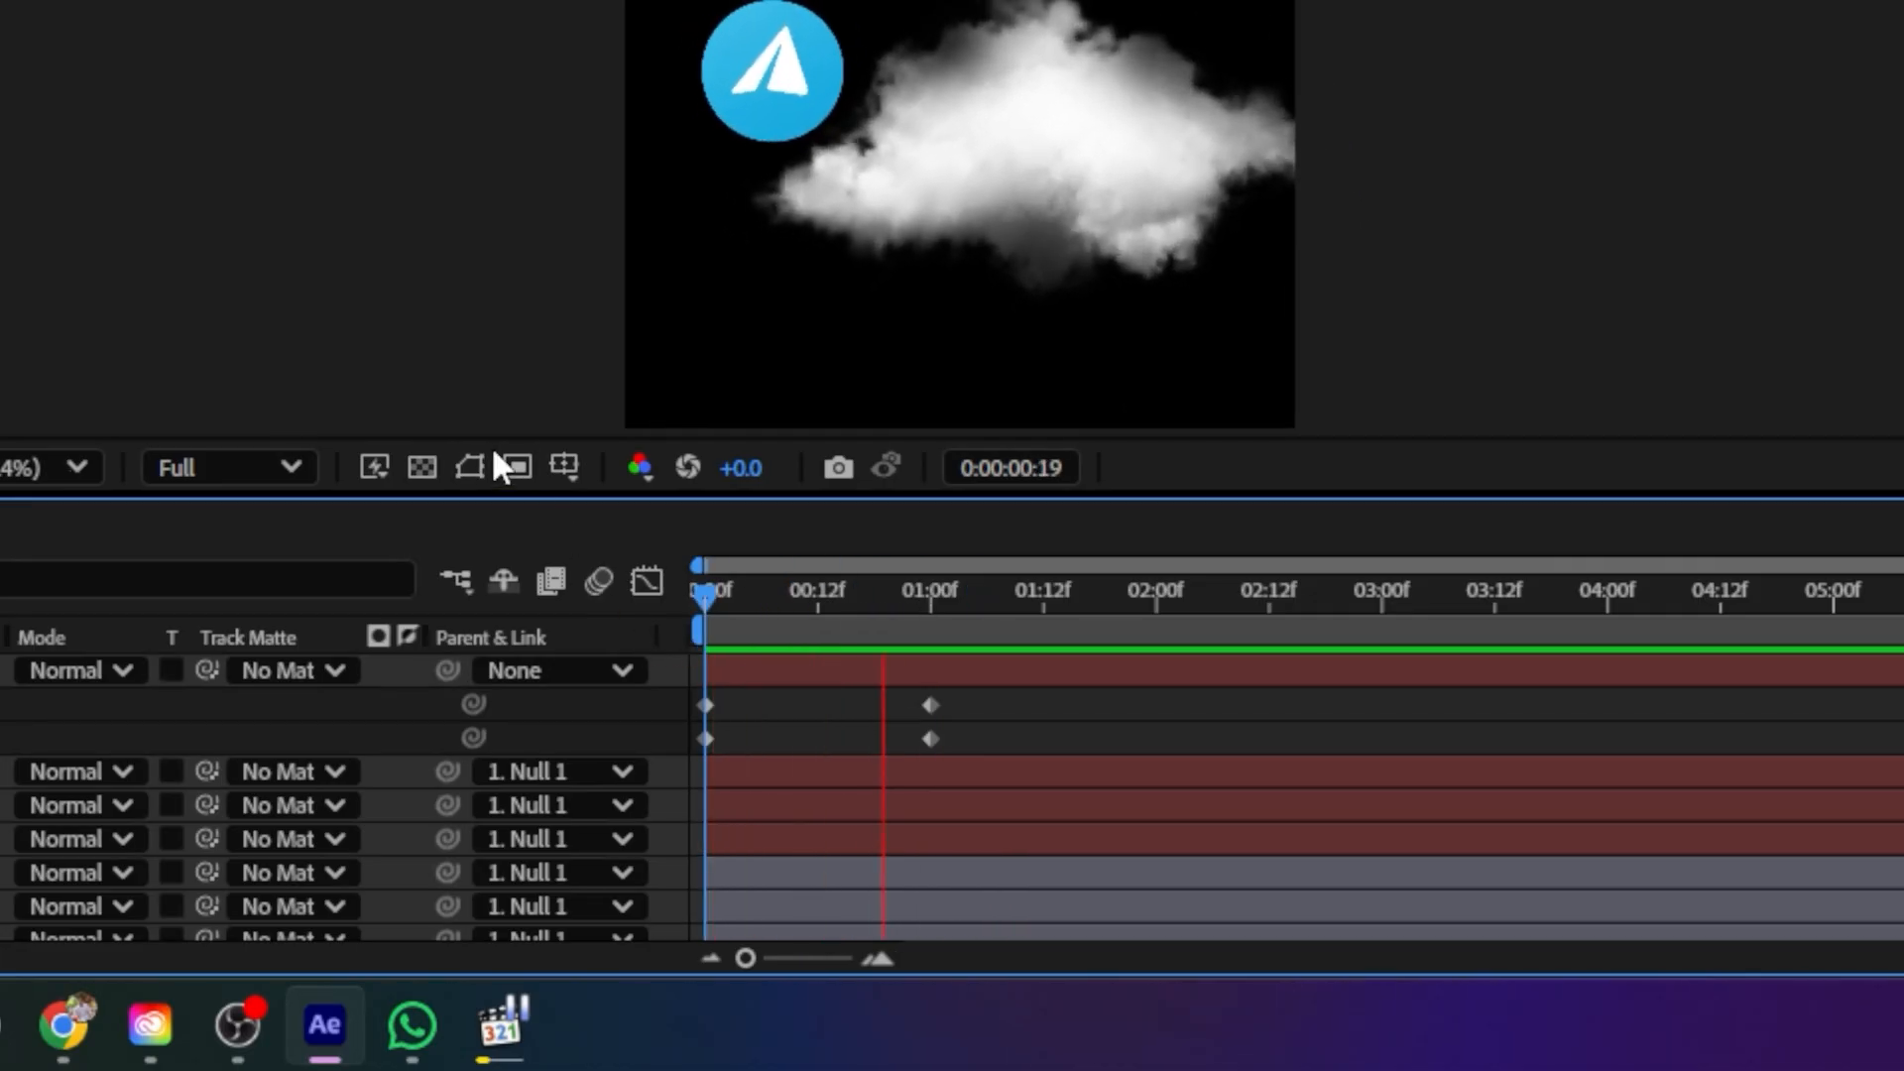
left_click(910, 623)
Scale the lower telegram logo layer to 13% and move it just outside the frame's left edge at 0:00:01:00
left_click(941, 506)
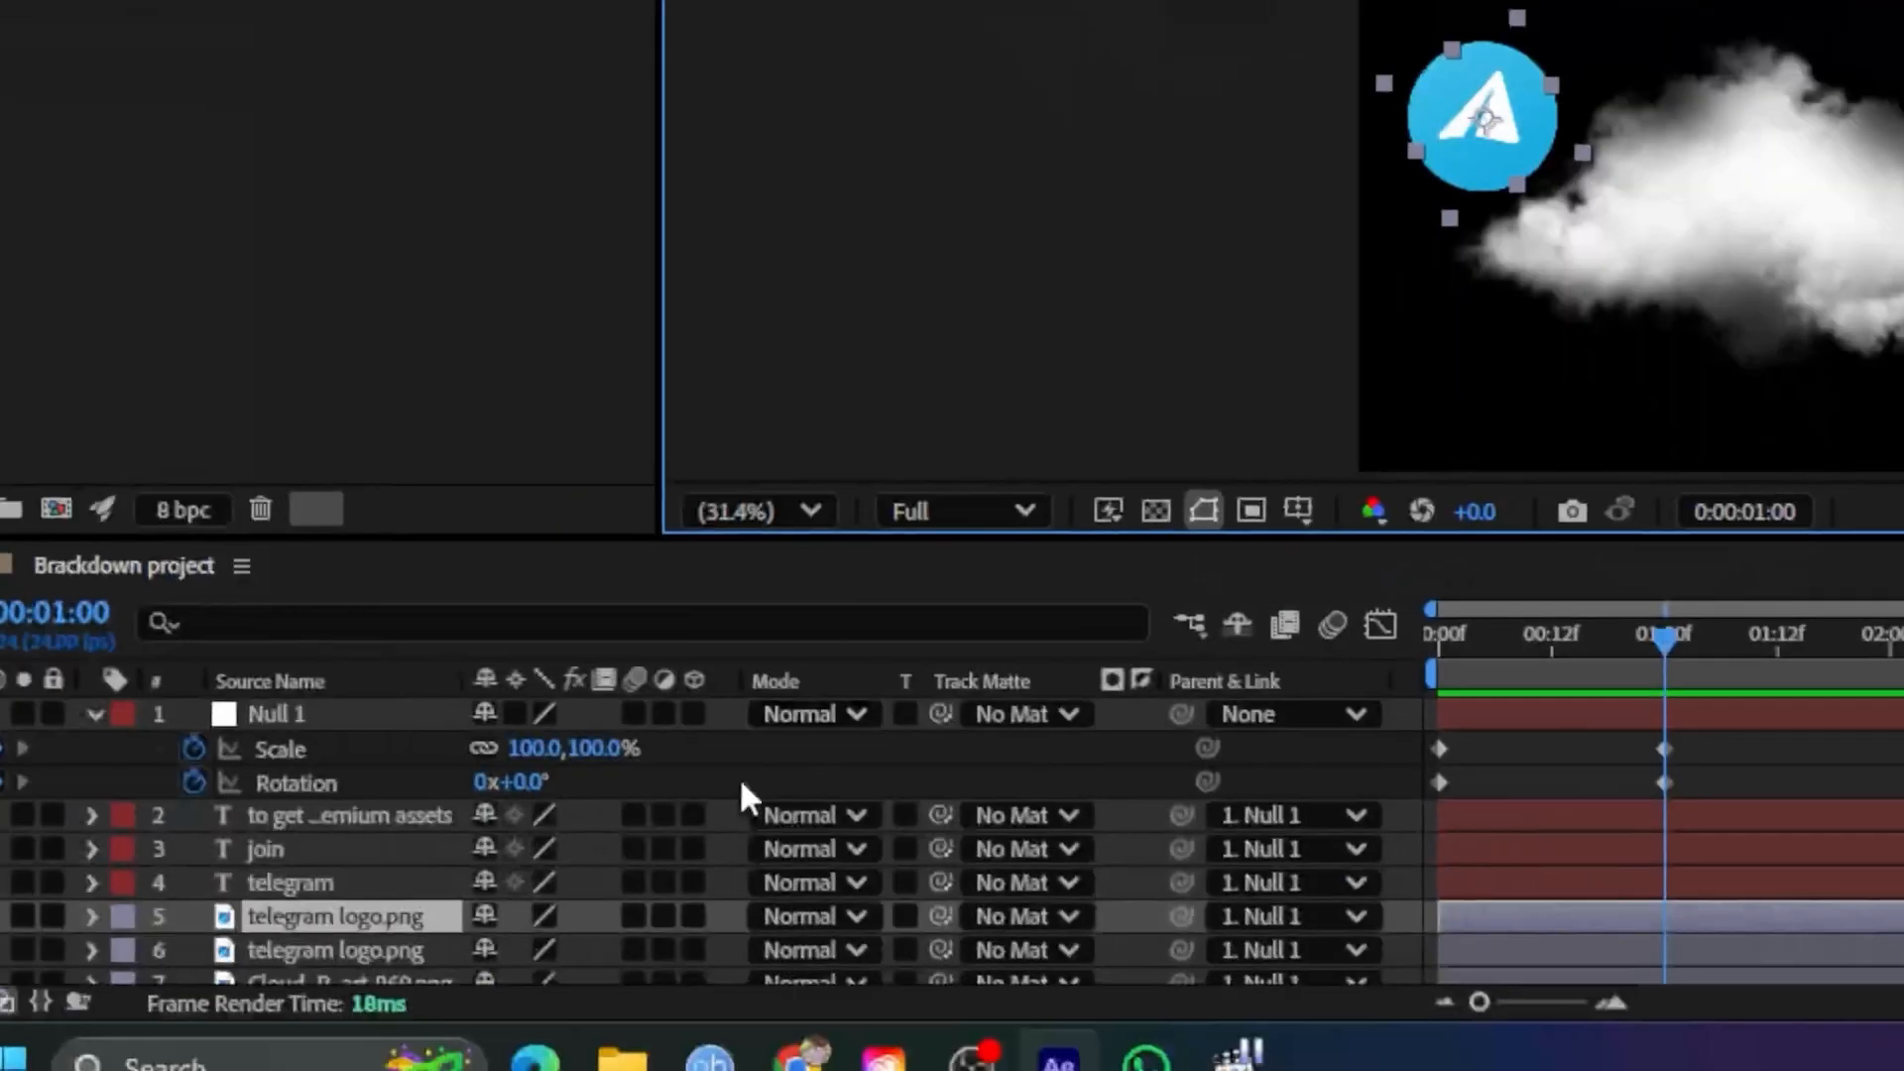
key("s")
scroll(532, 859, "down", 2)
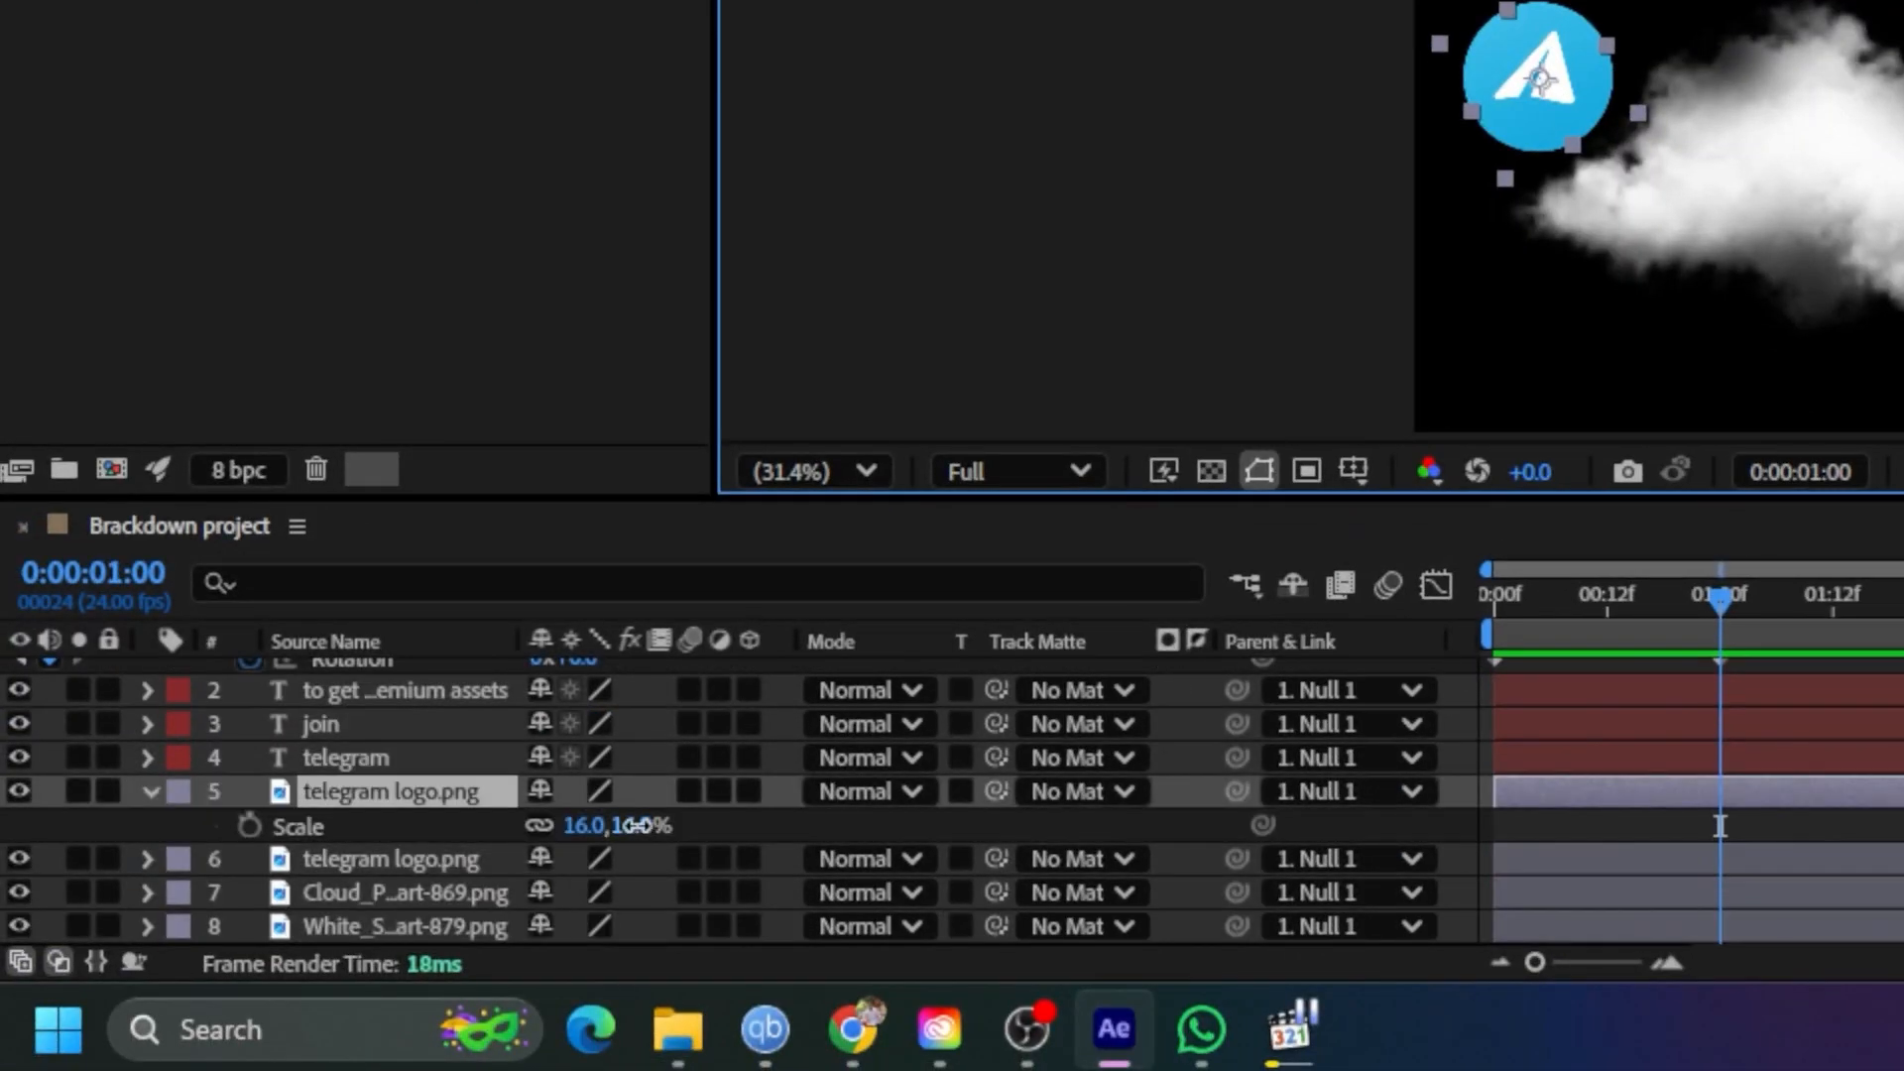
left_click_drag(640, 826, 631, 827)
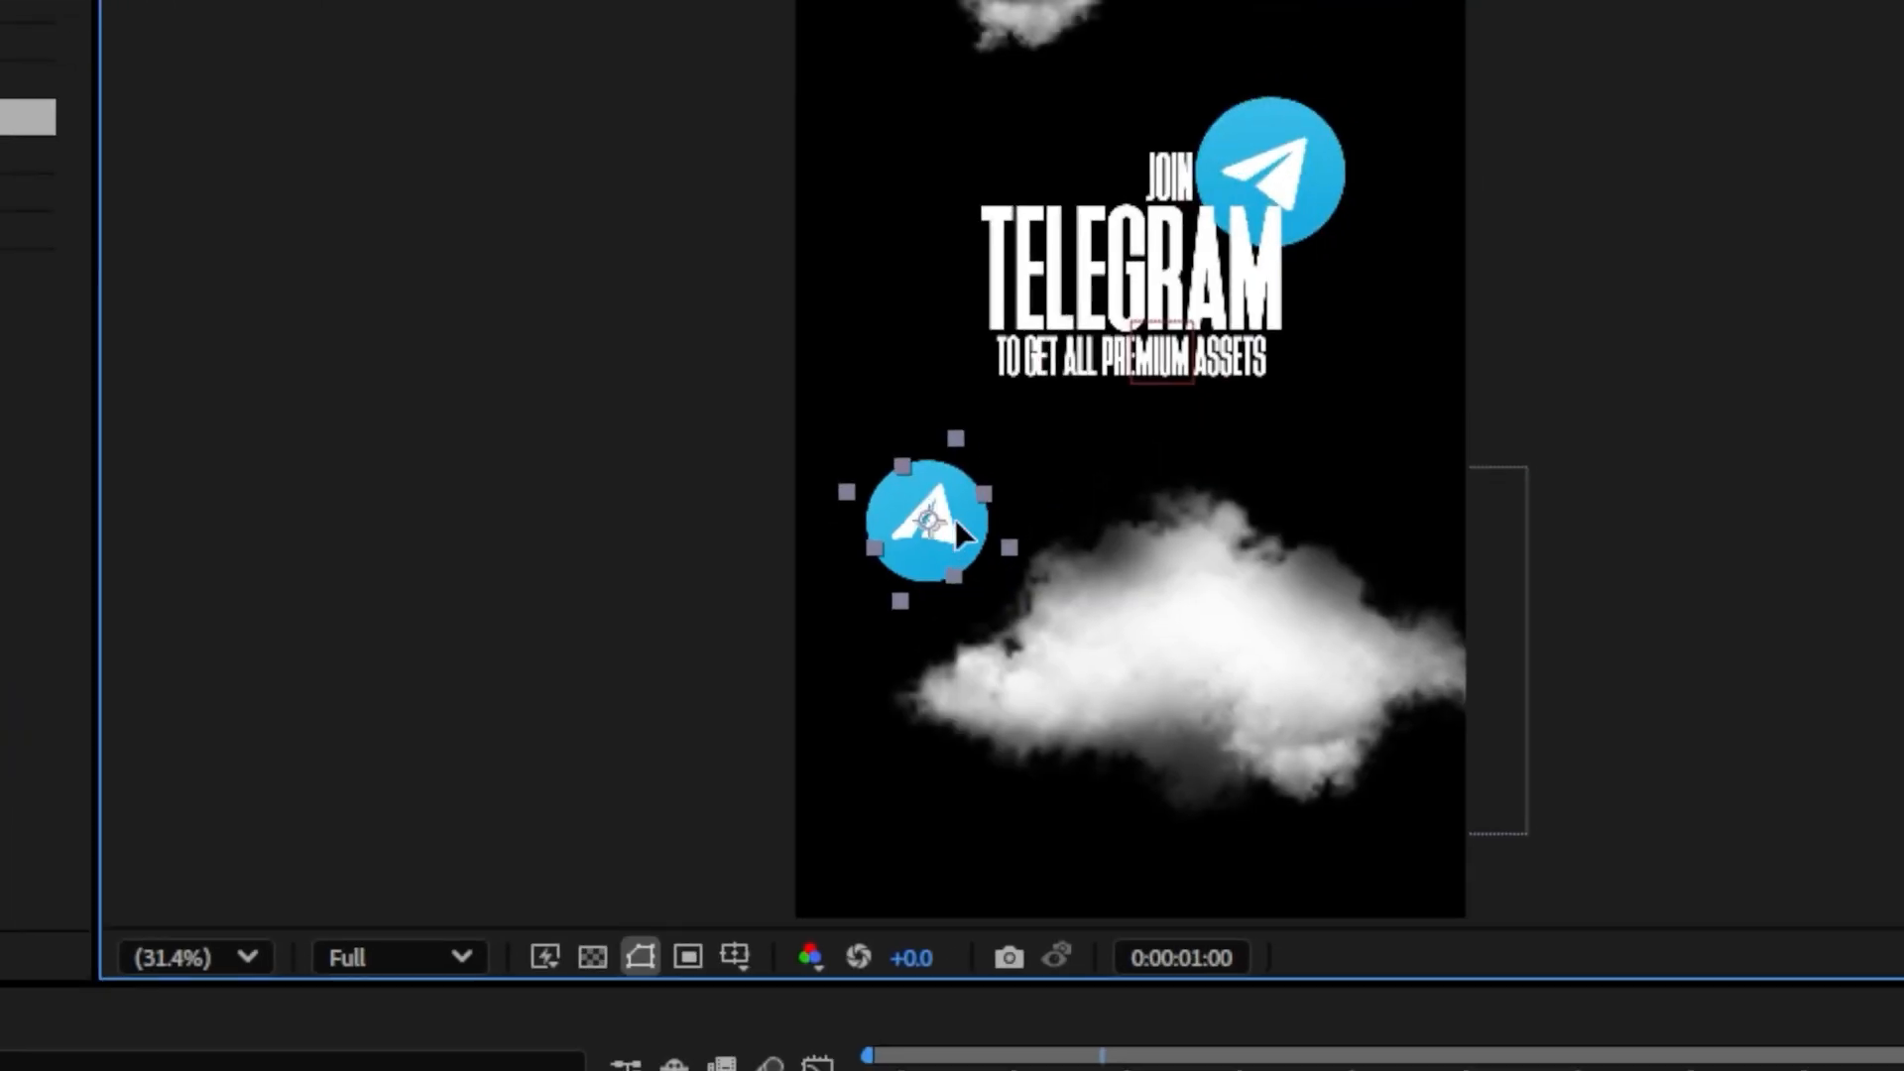
left_click_drag(956, 524, 754, 653)
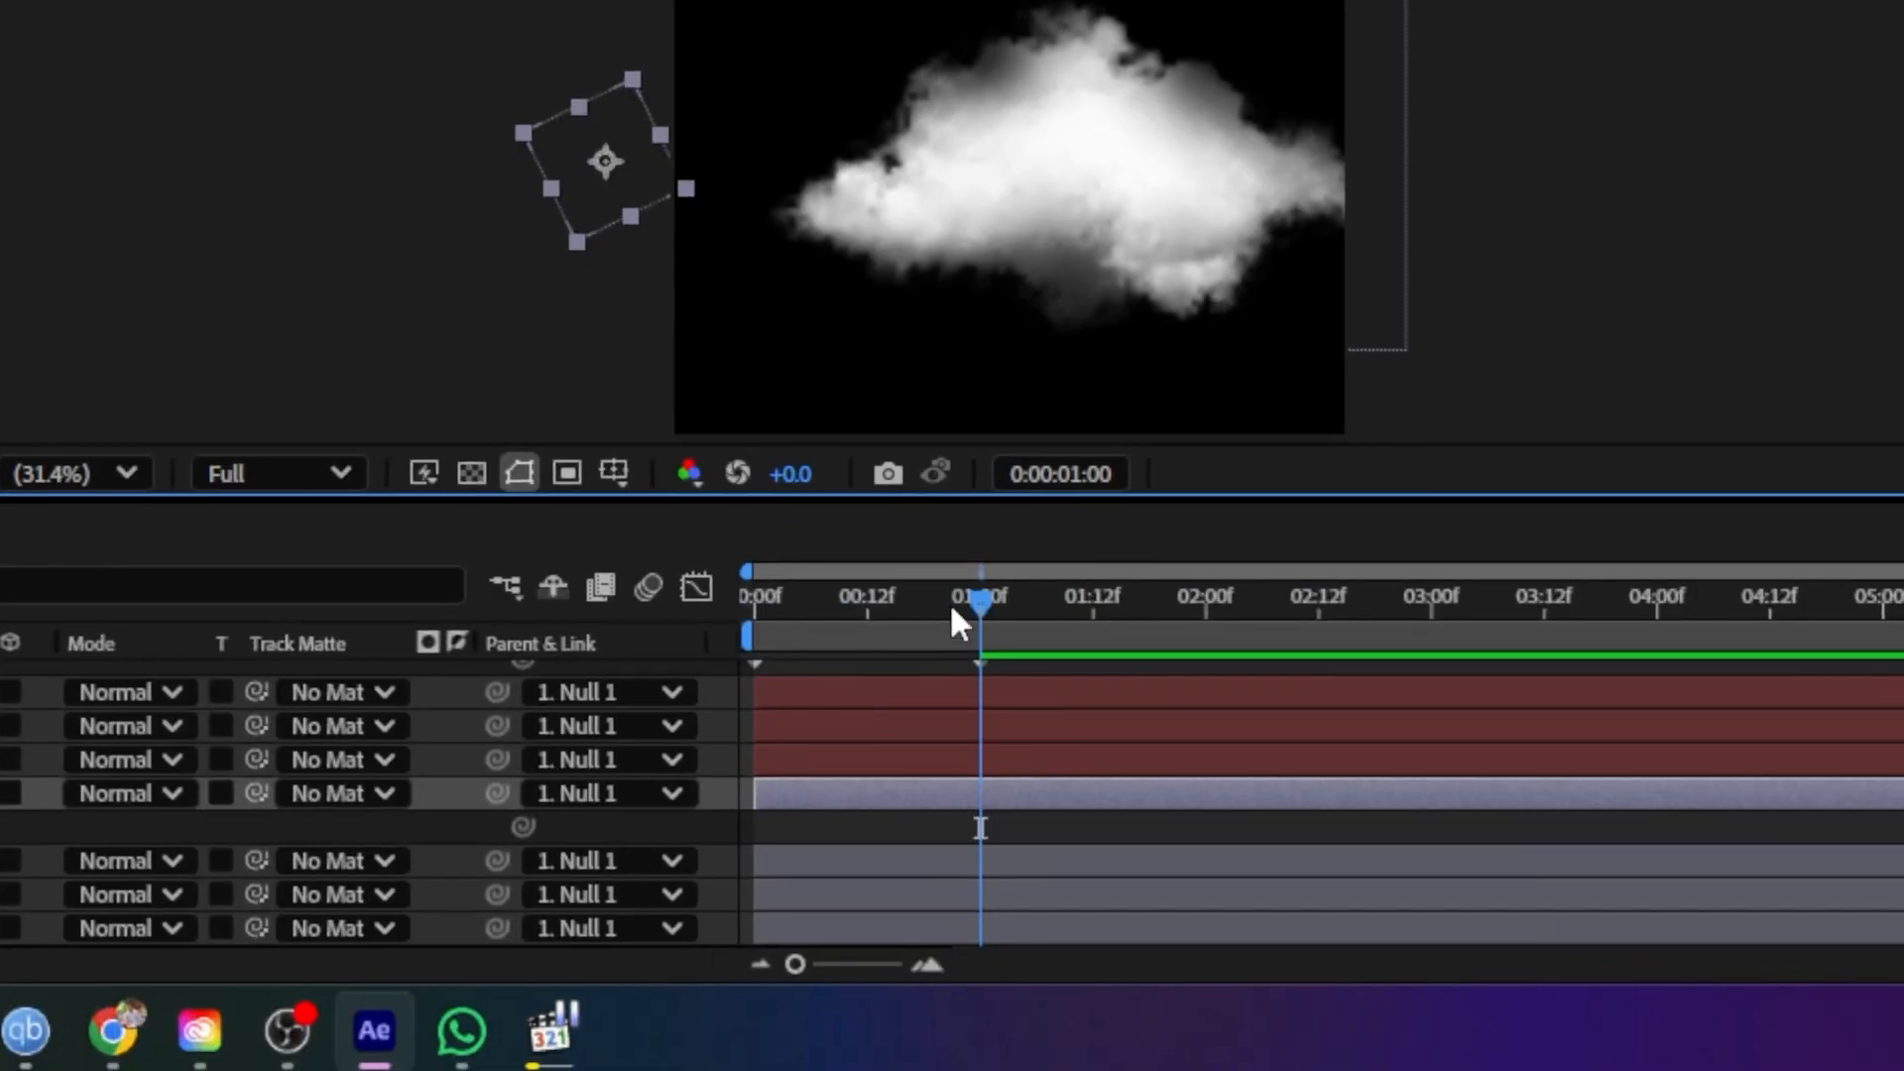
Replay the opening from the first frame to check how the lower logo moves along with the null
left_click_drag(953, 610, 663, 616)
left_click(866, 828)
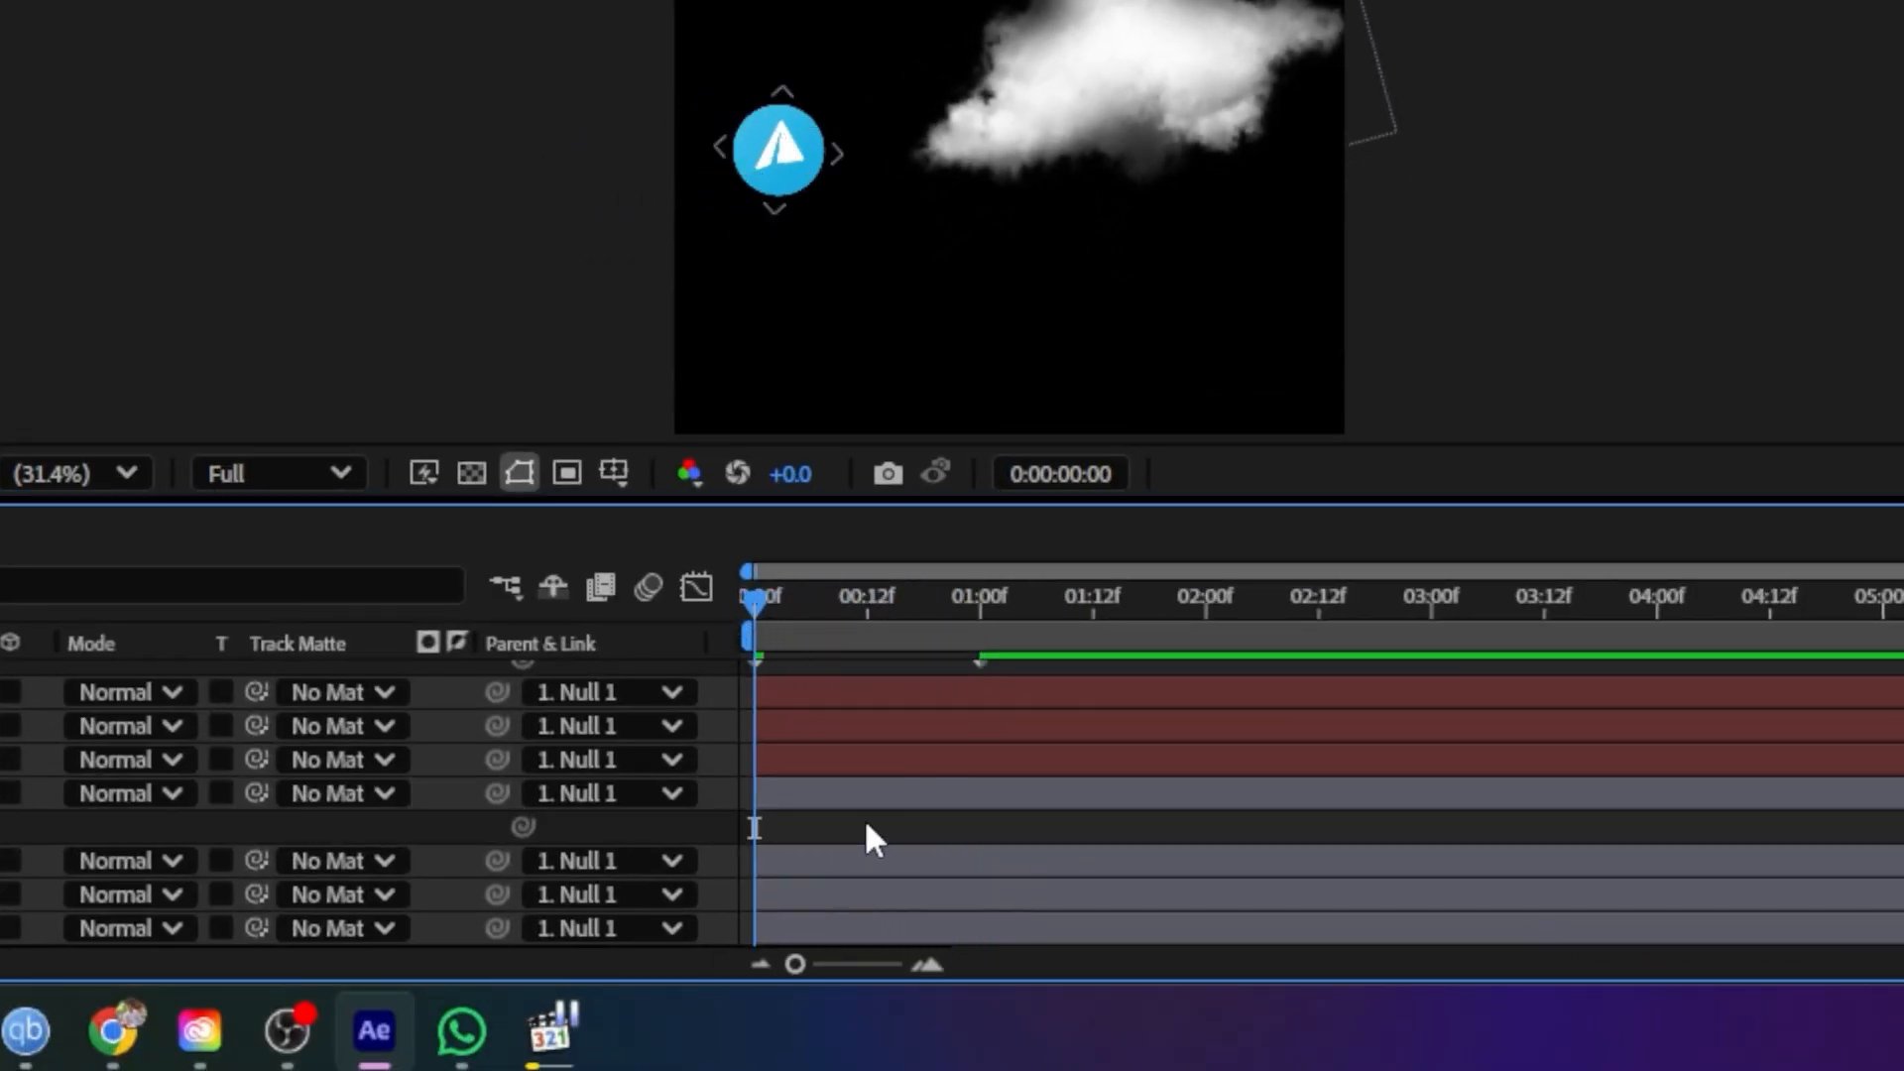
left_click(790, 171)
key("space")
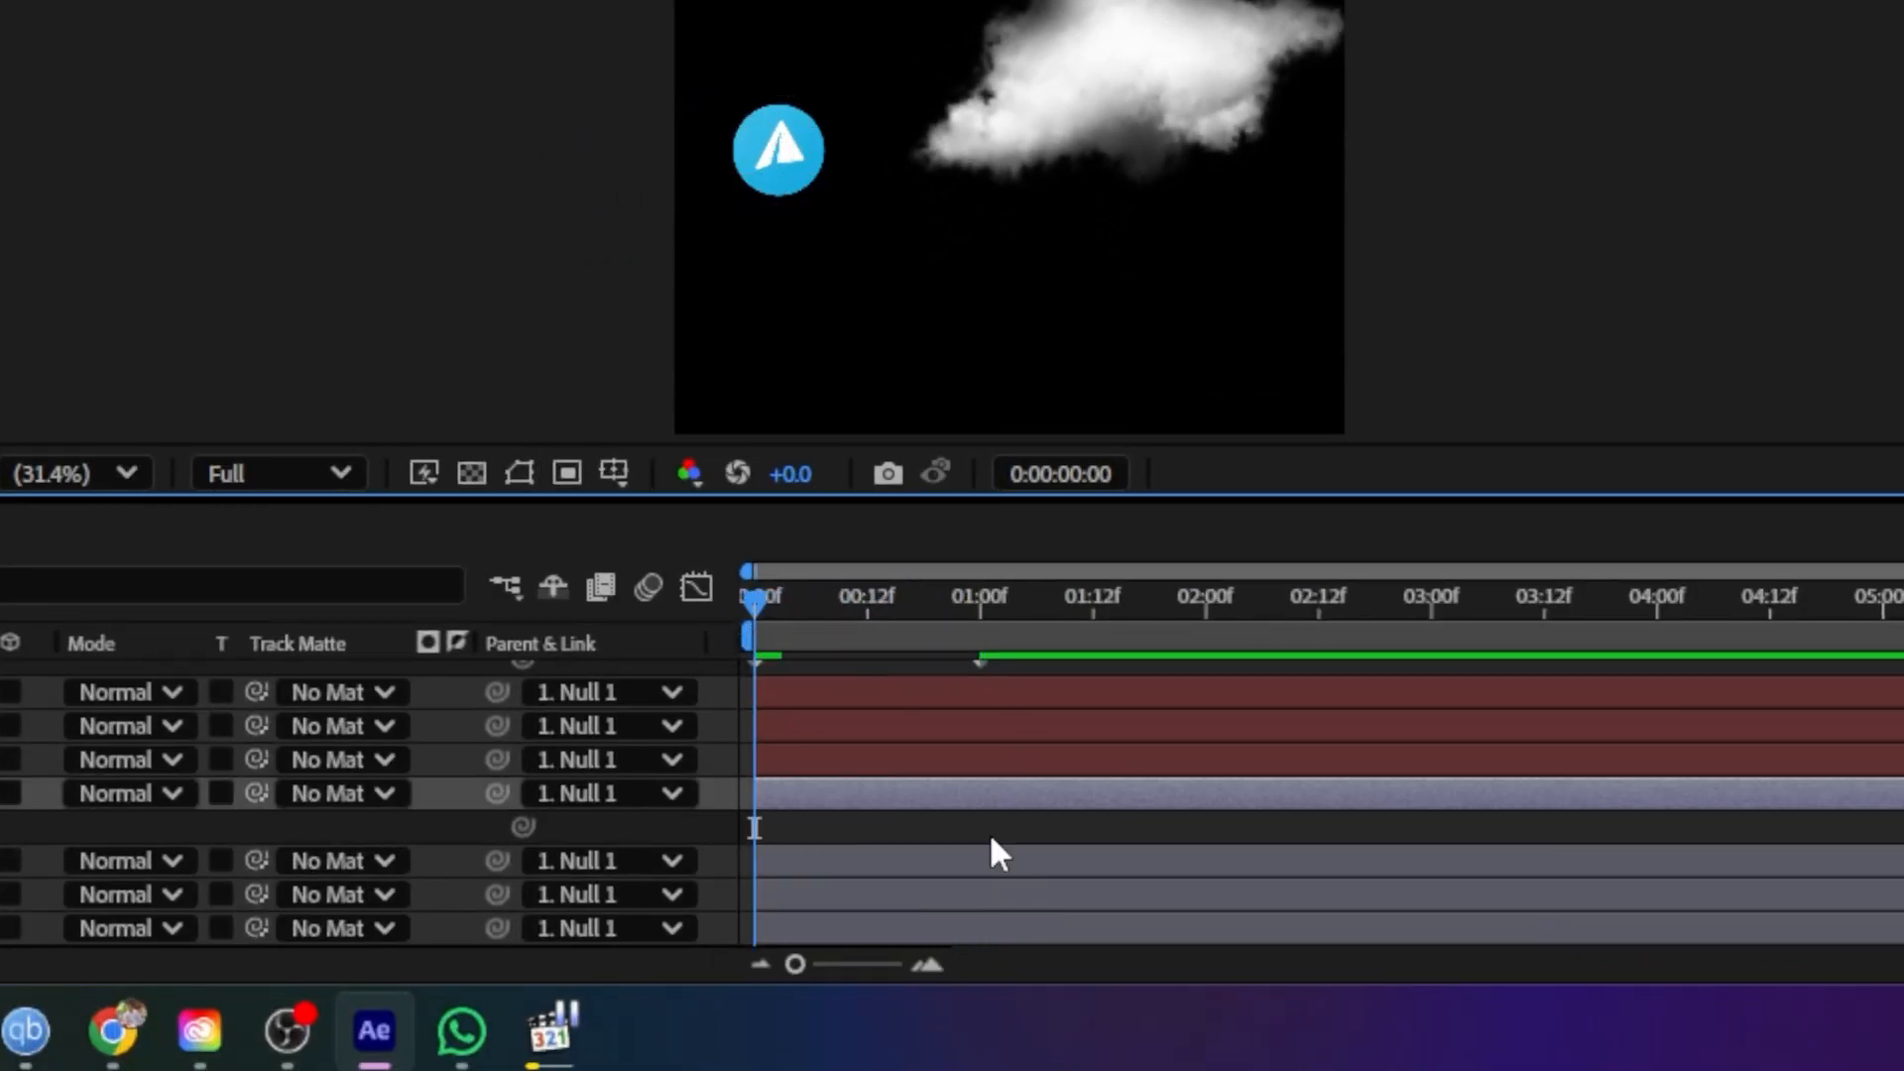
key("space")
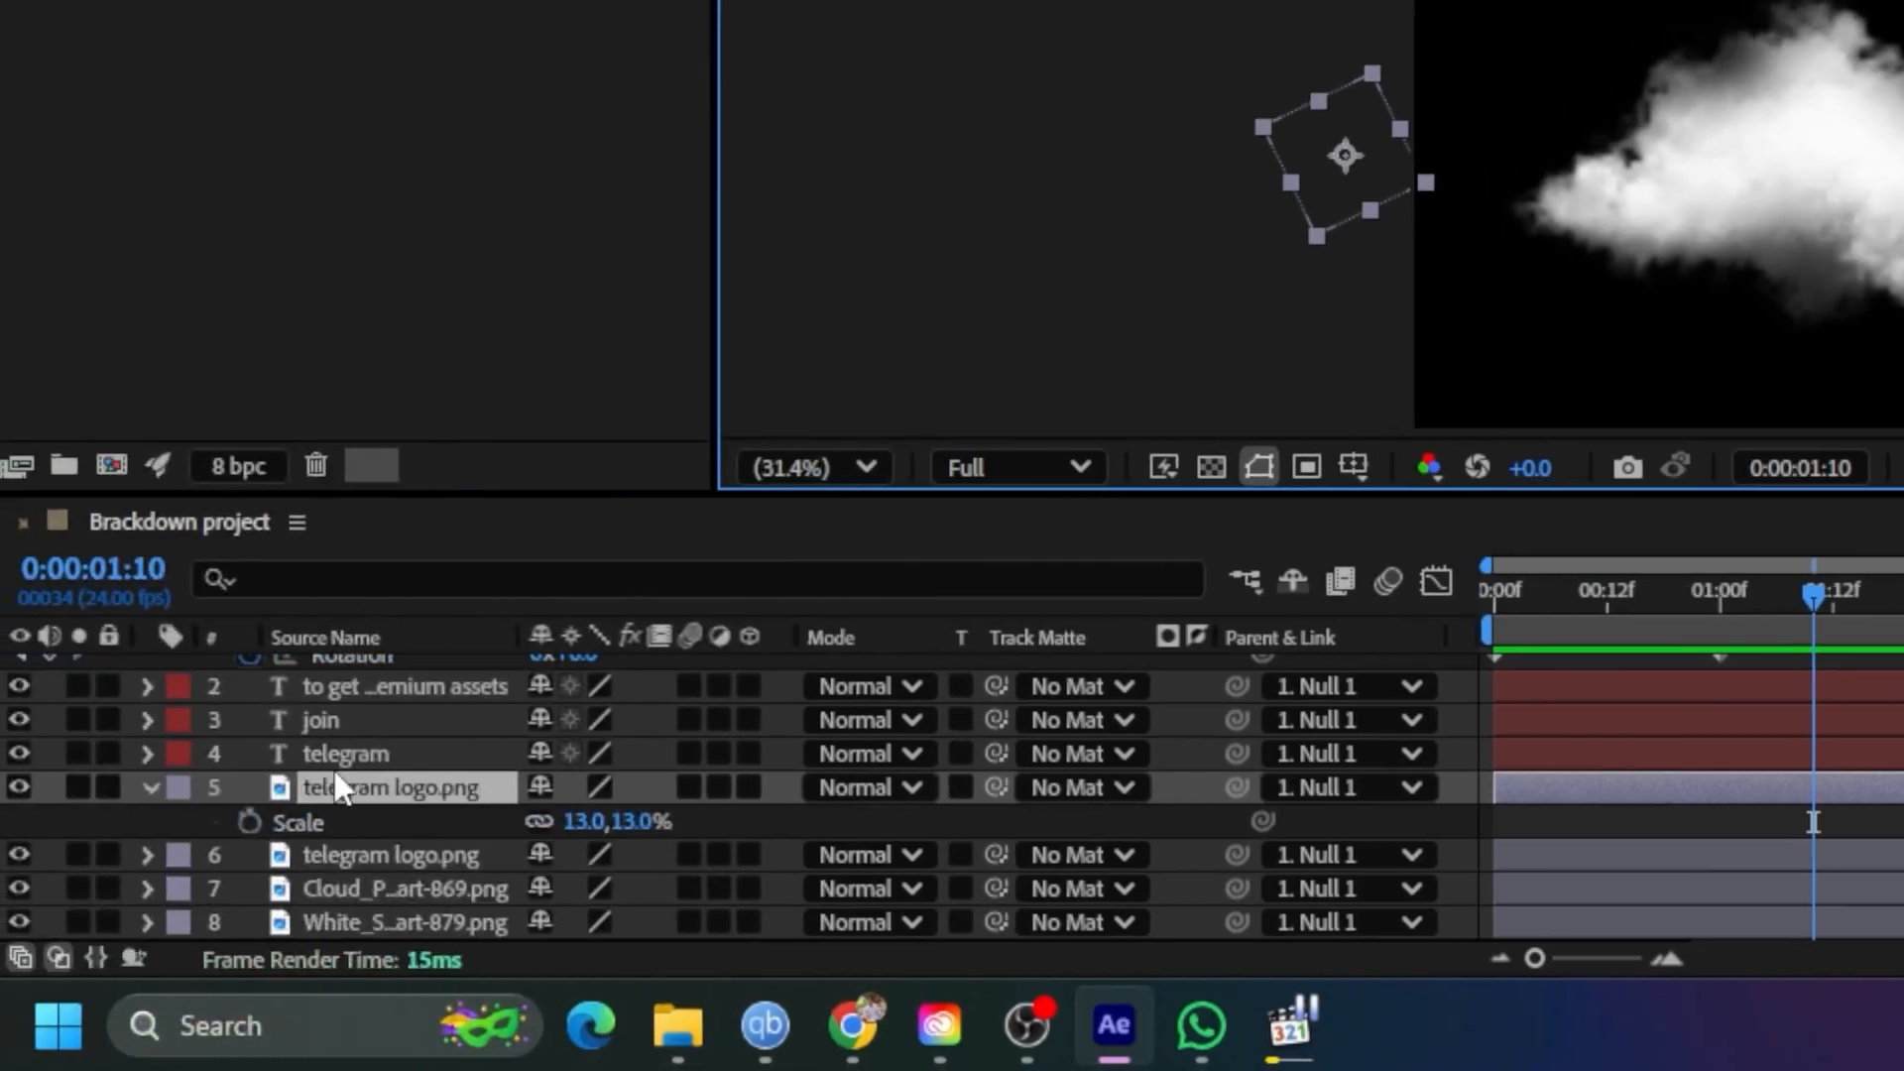
scroll(340, 793, "up", 2)
left_click(378, 678)
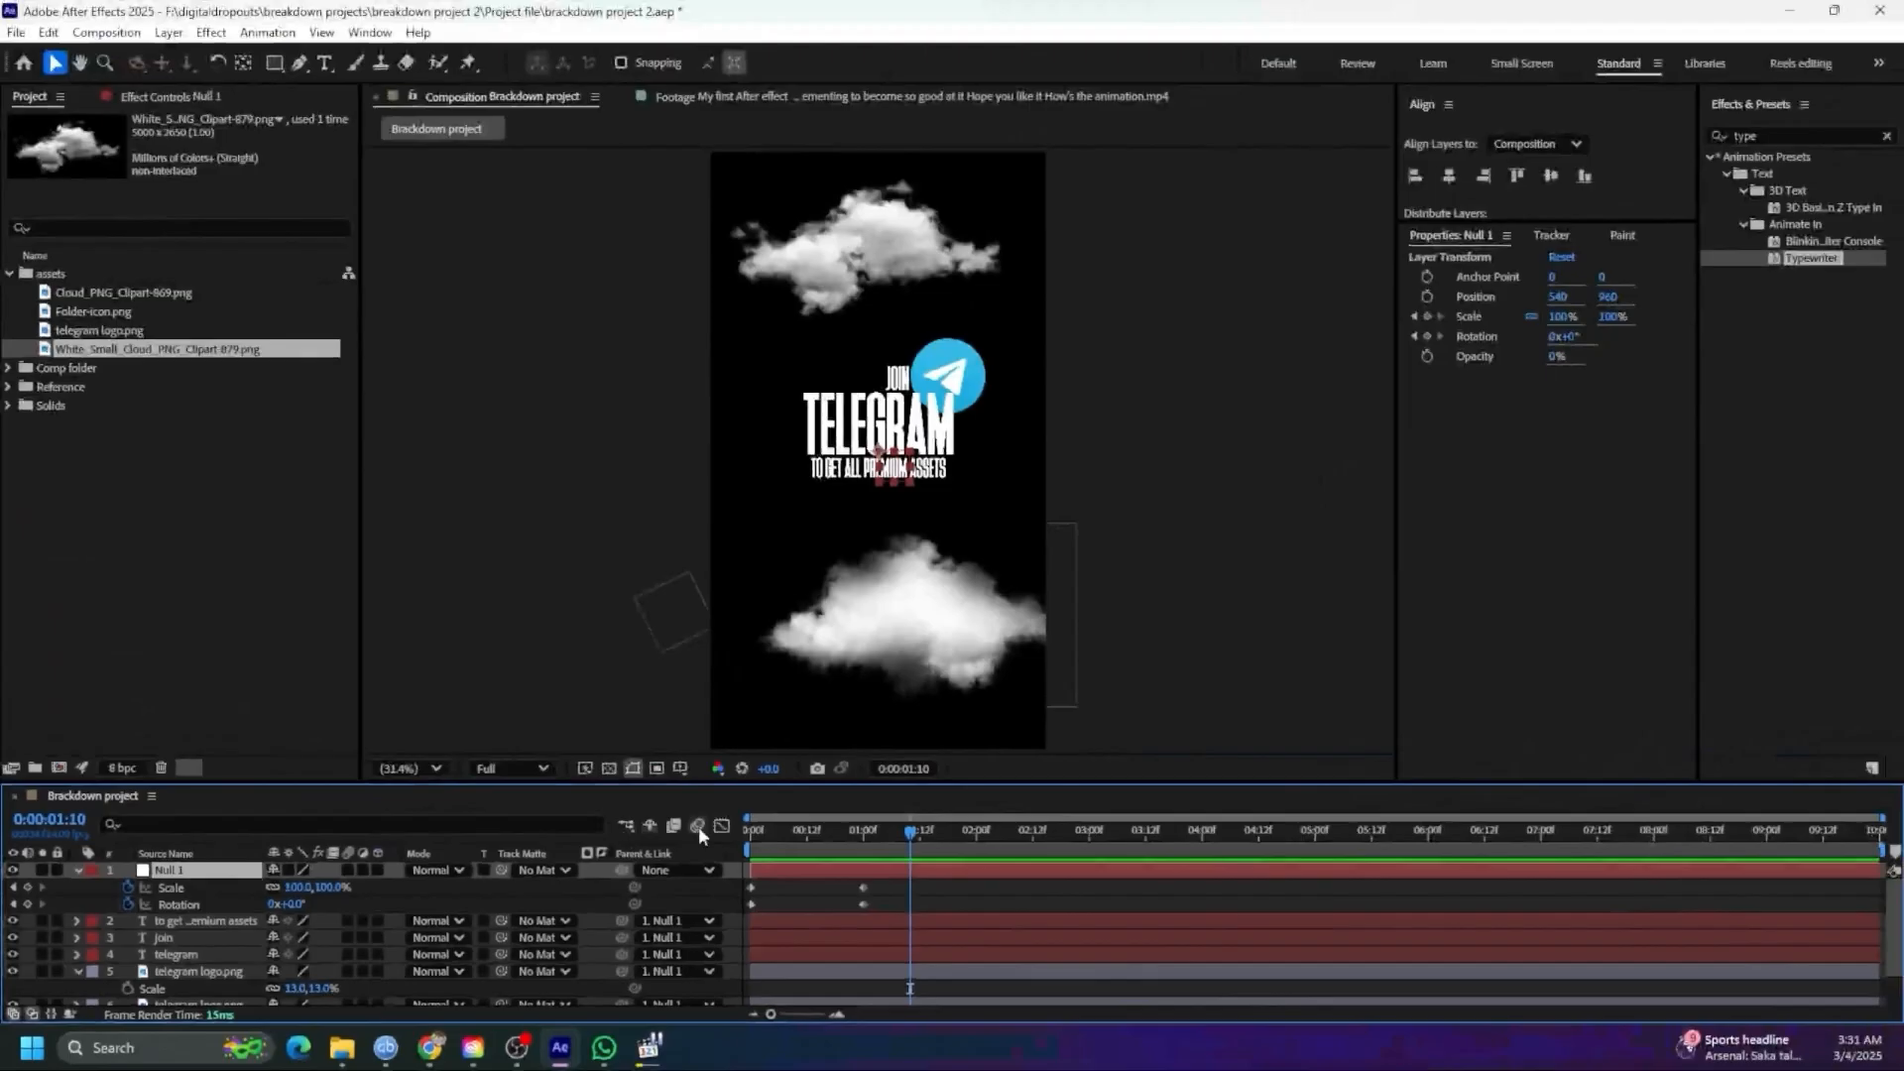
left_click_drag(1528, 601, 1468, 605)
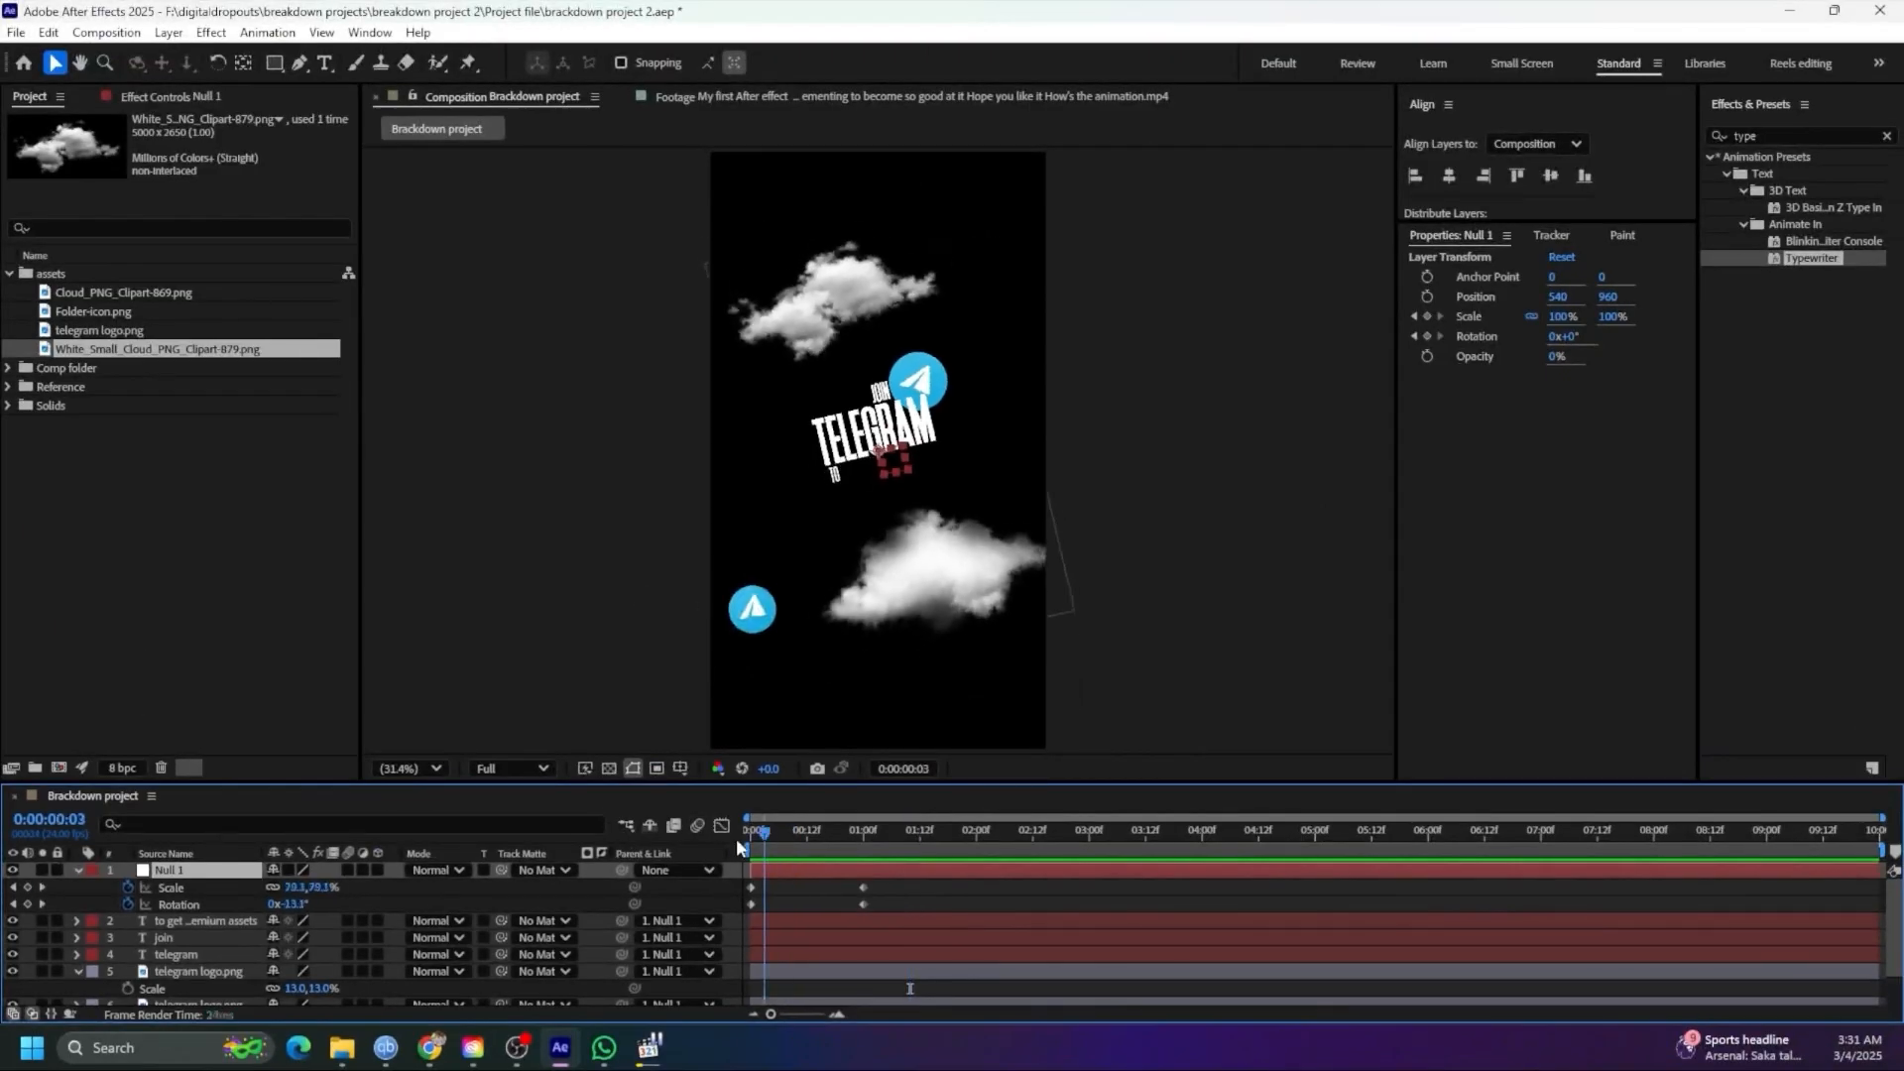
key("space")
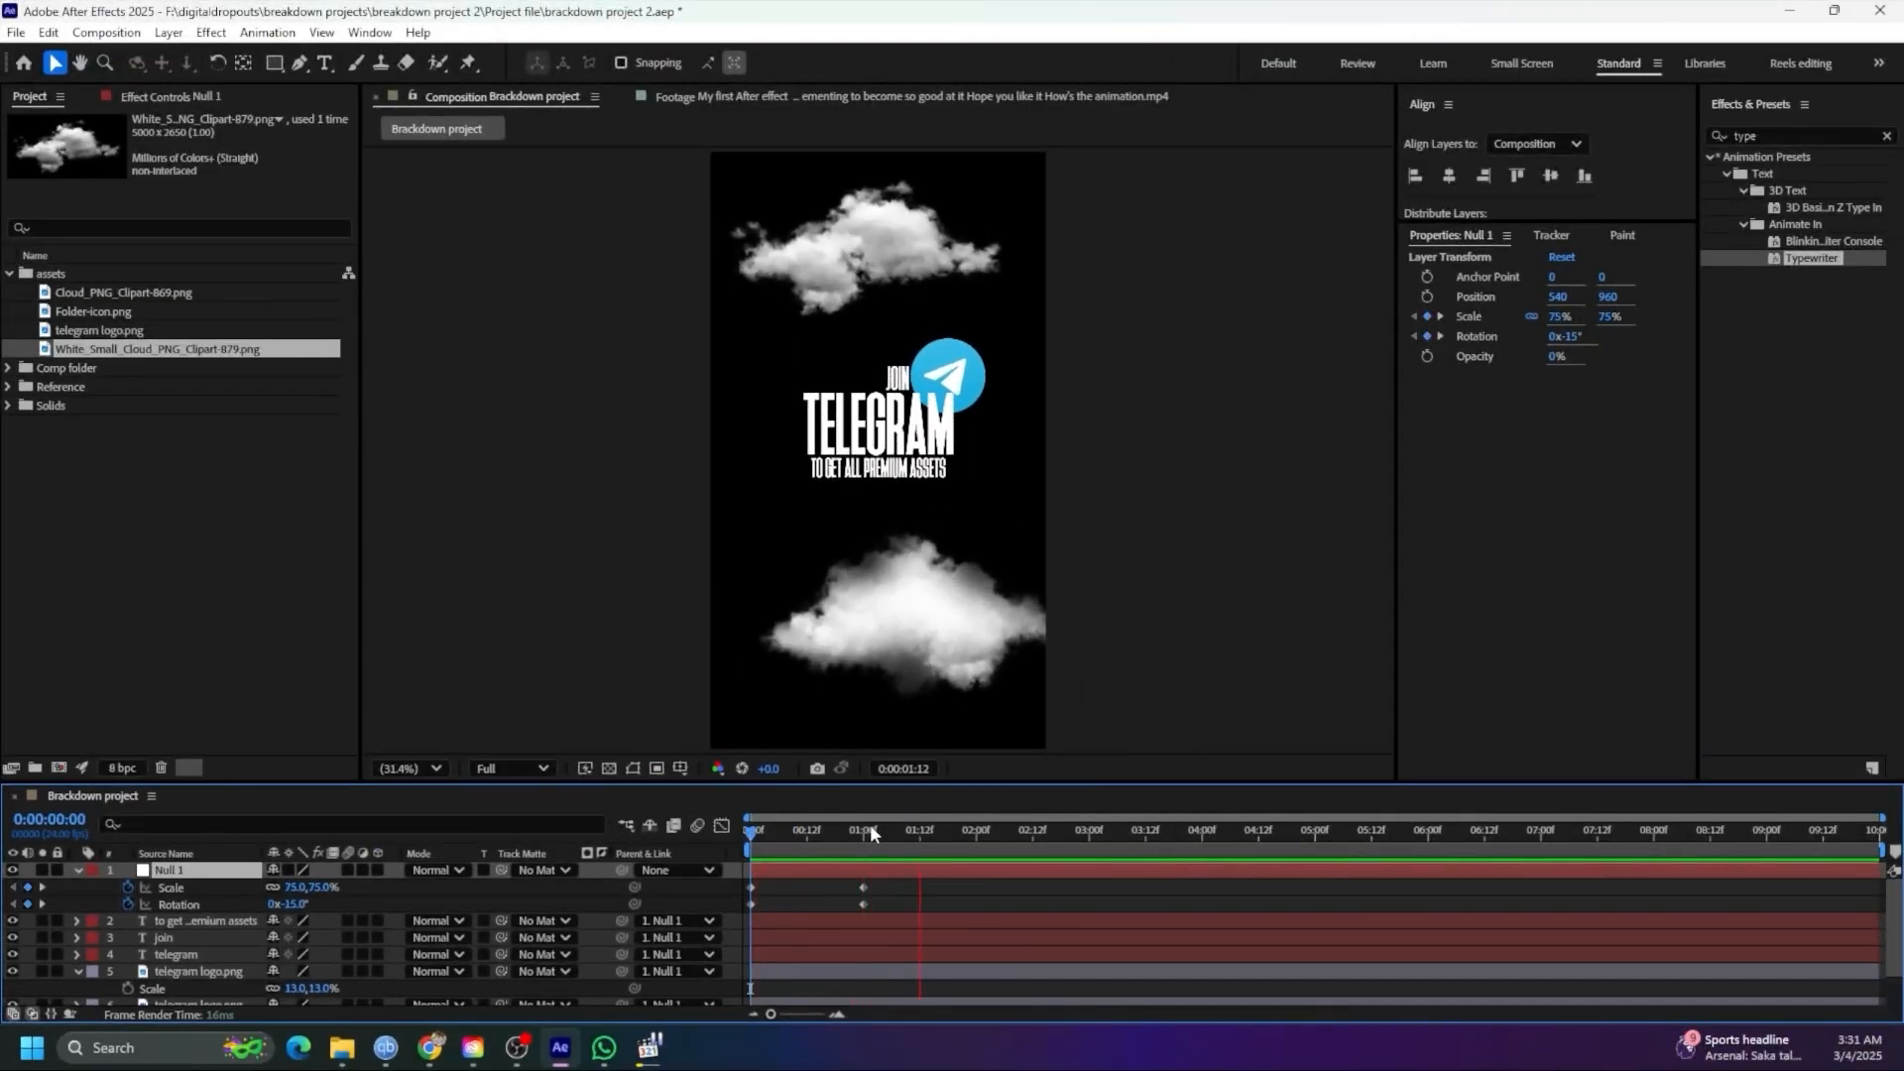
key("space")
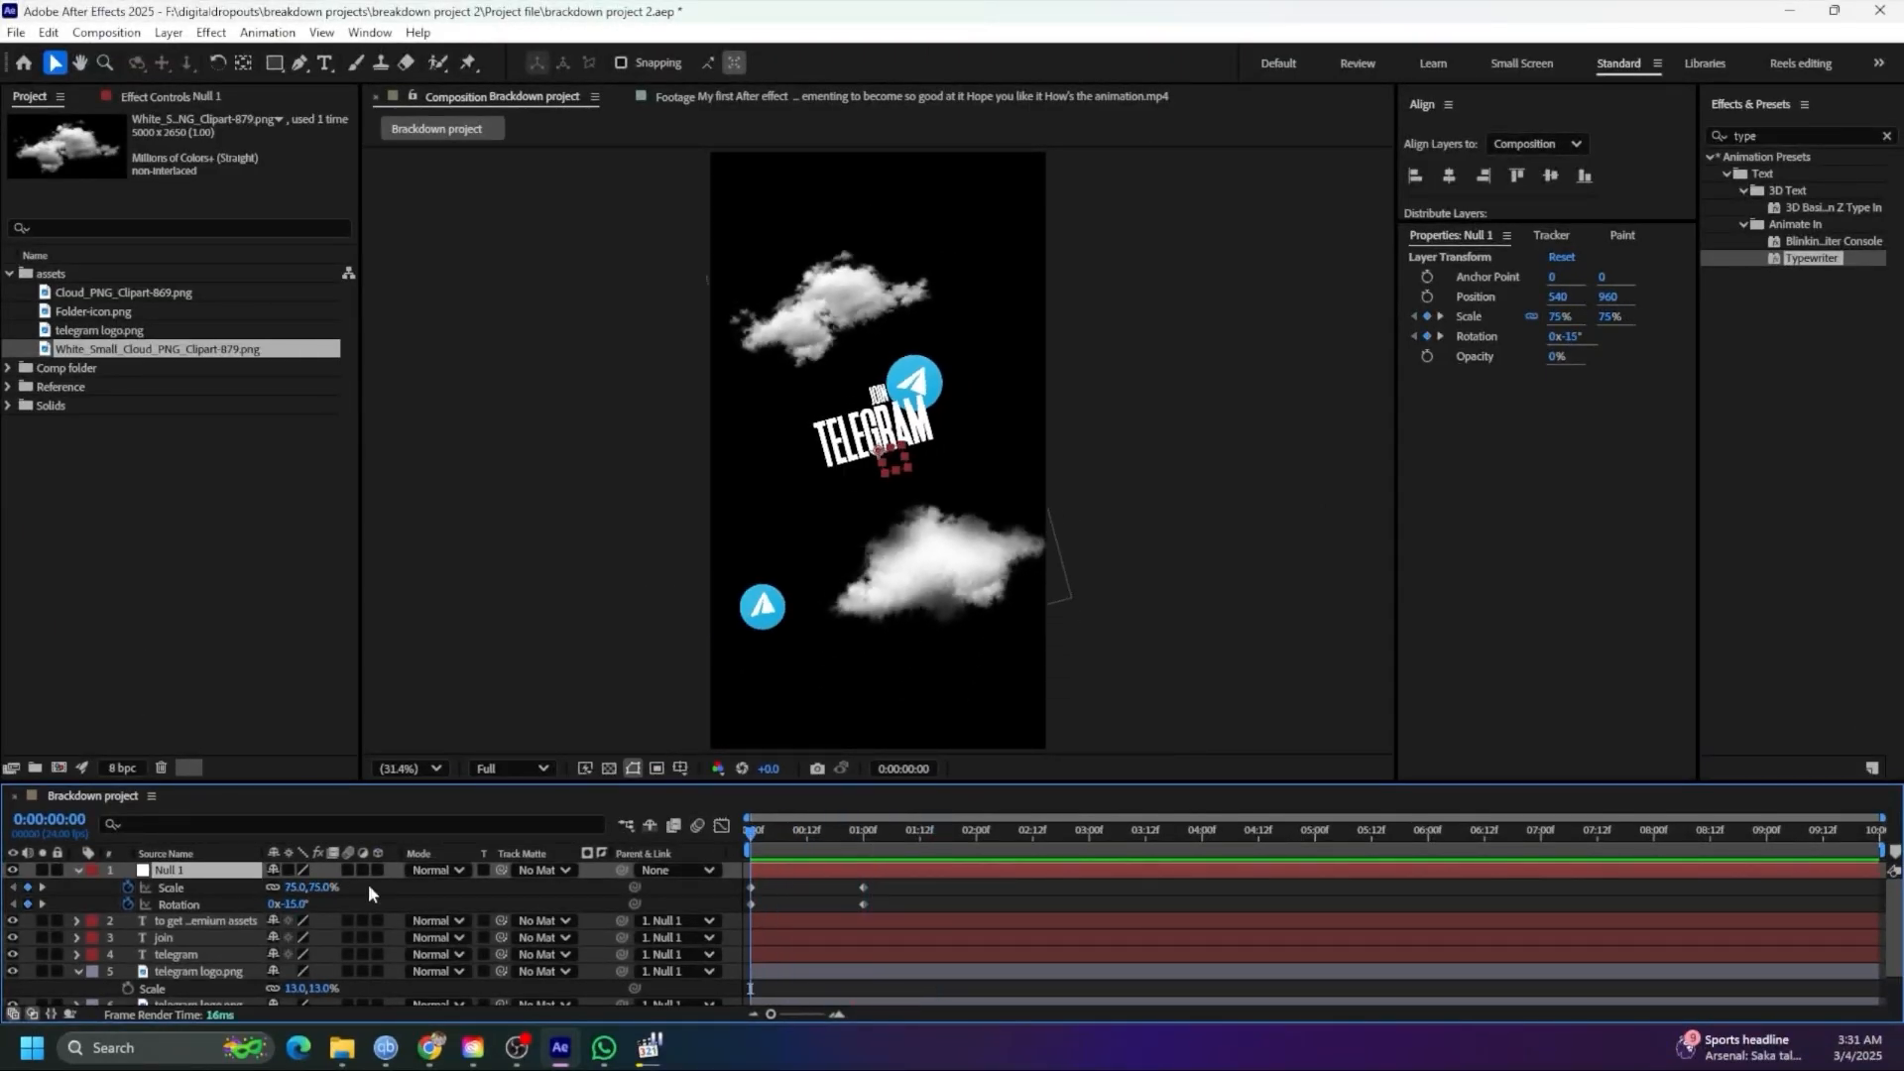
Apply Easy Ease to the null's Scale and Rotation keyframes at 0:00:01:00 and preview the smoothed motion
left_click_drag(843, 873, 901, 926)
right_click(865, 888)
mouse_move(972, 878)
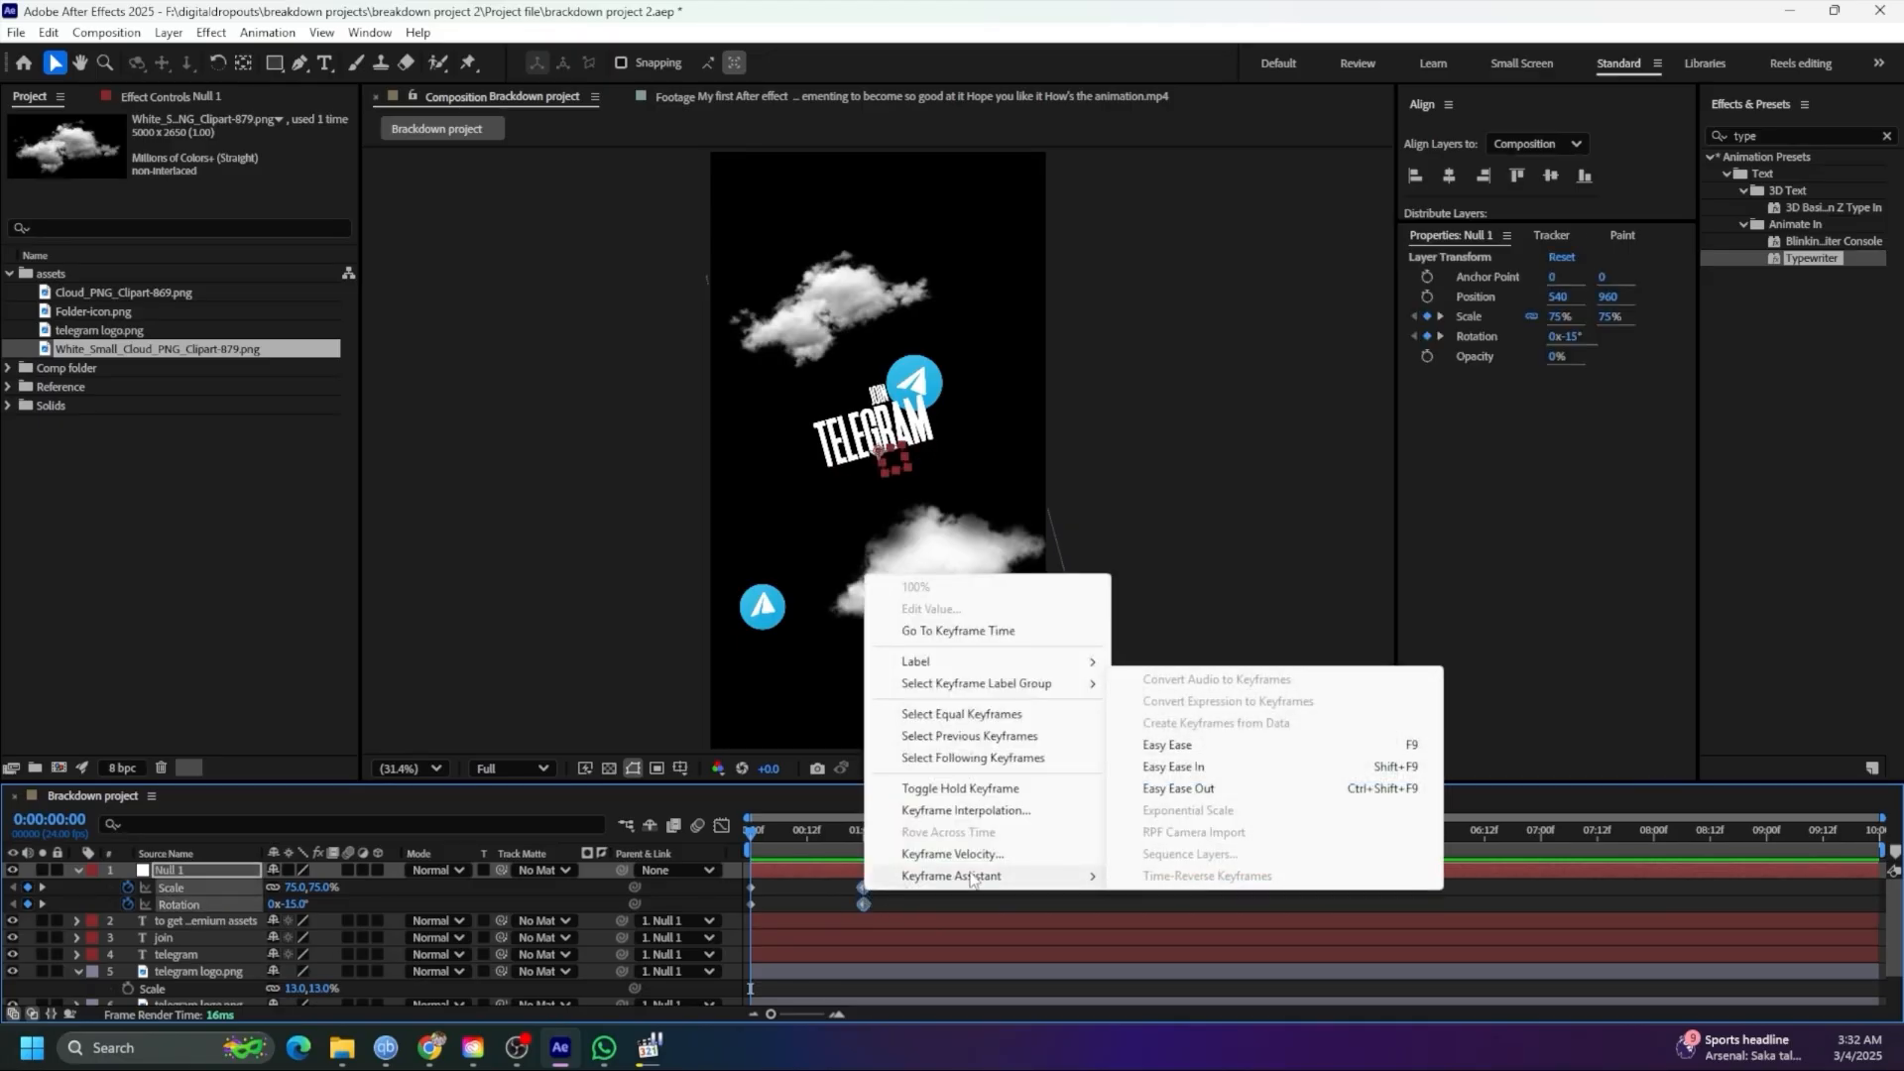
left_click(1171, 745)
left_click(905, 876)
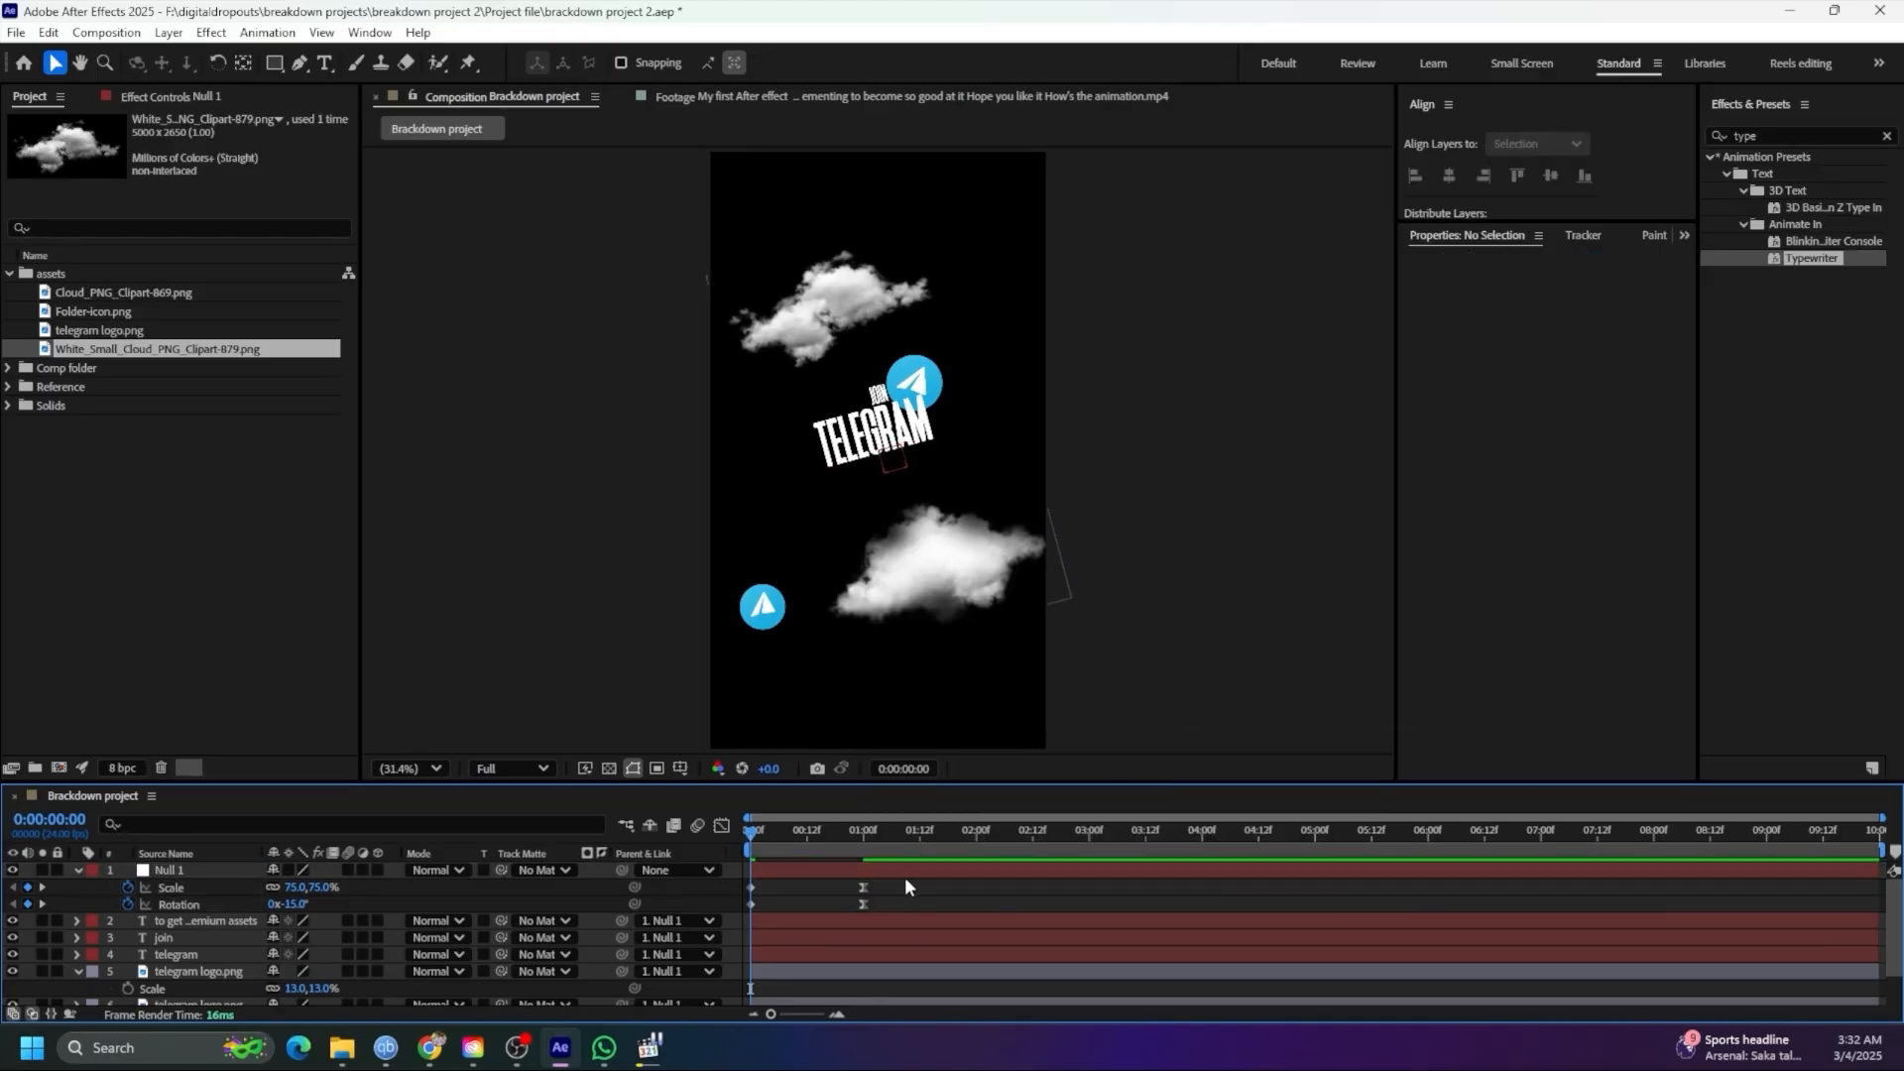
key("space")
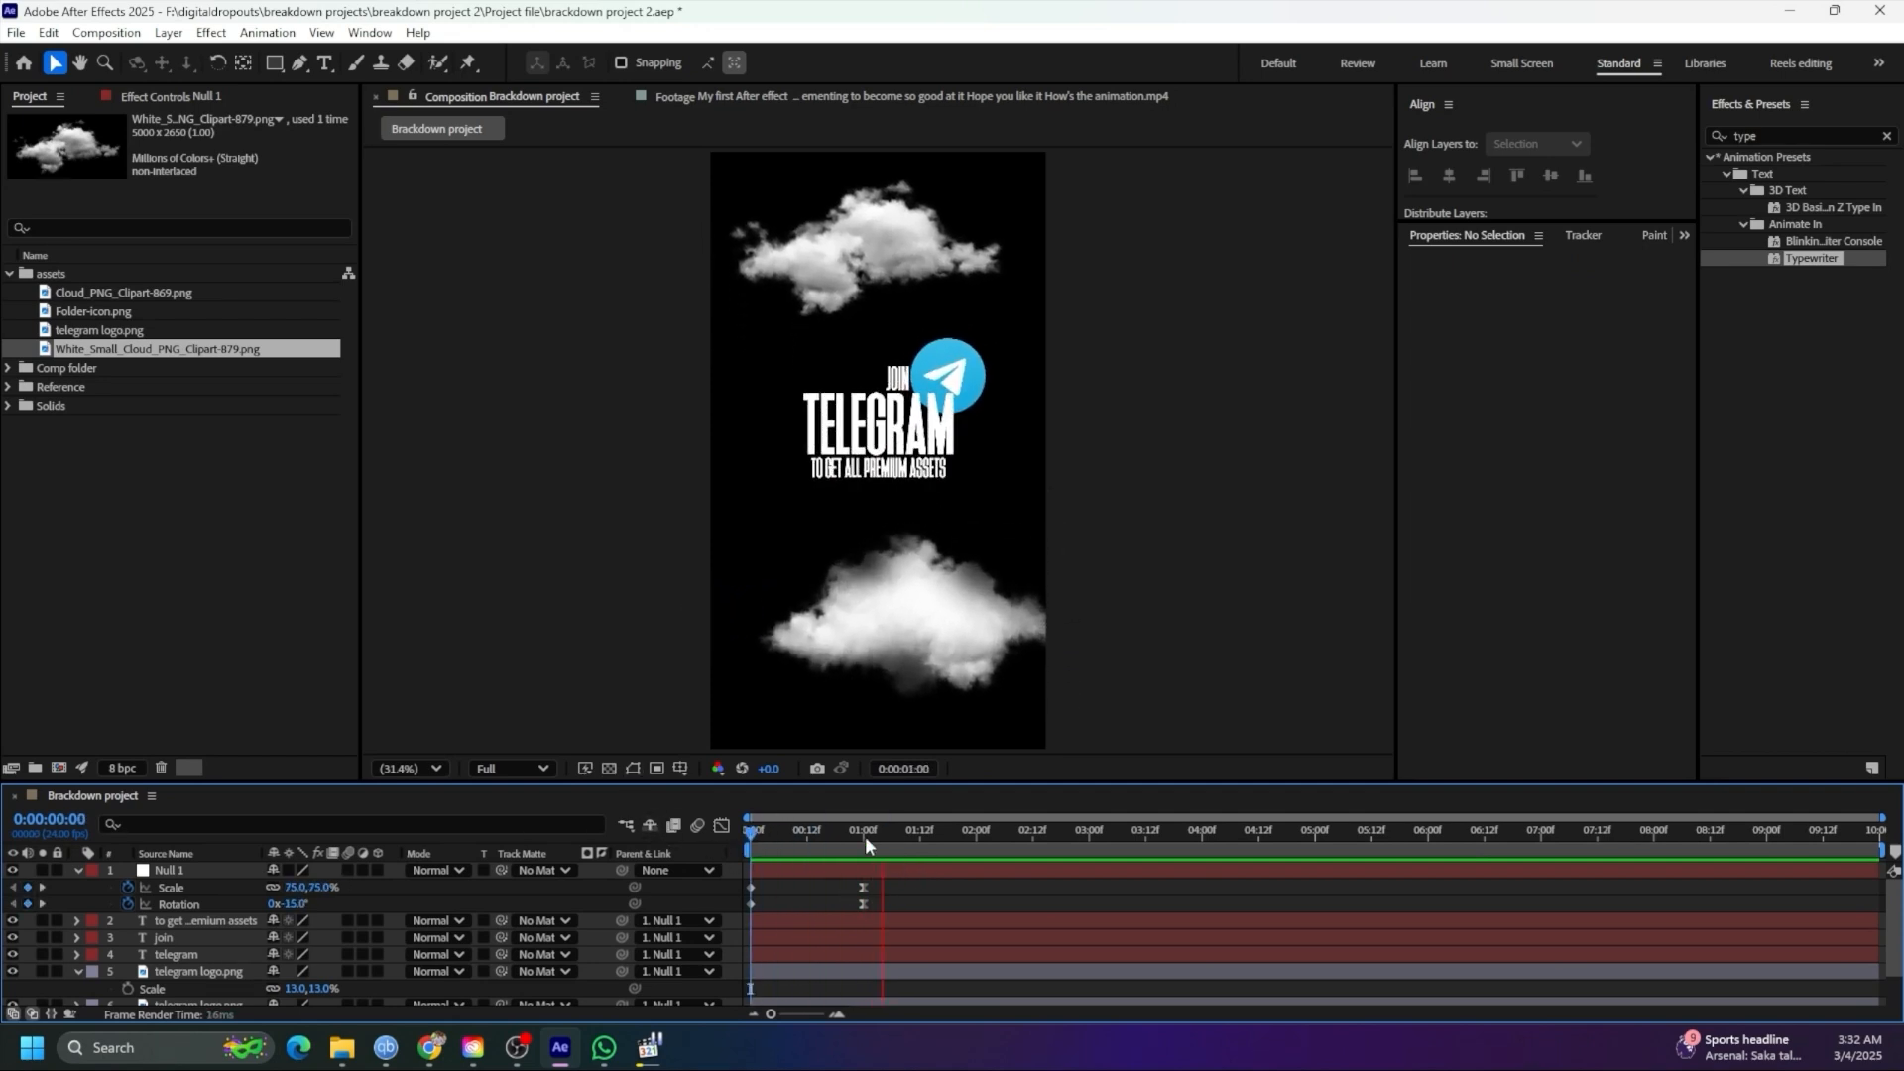
key("space")
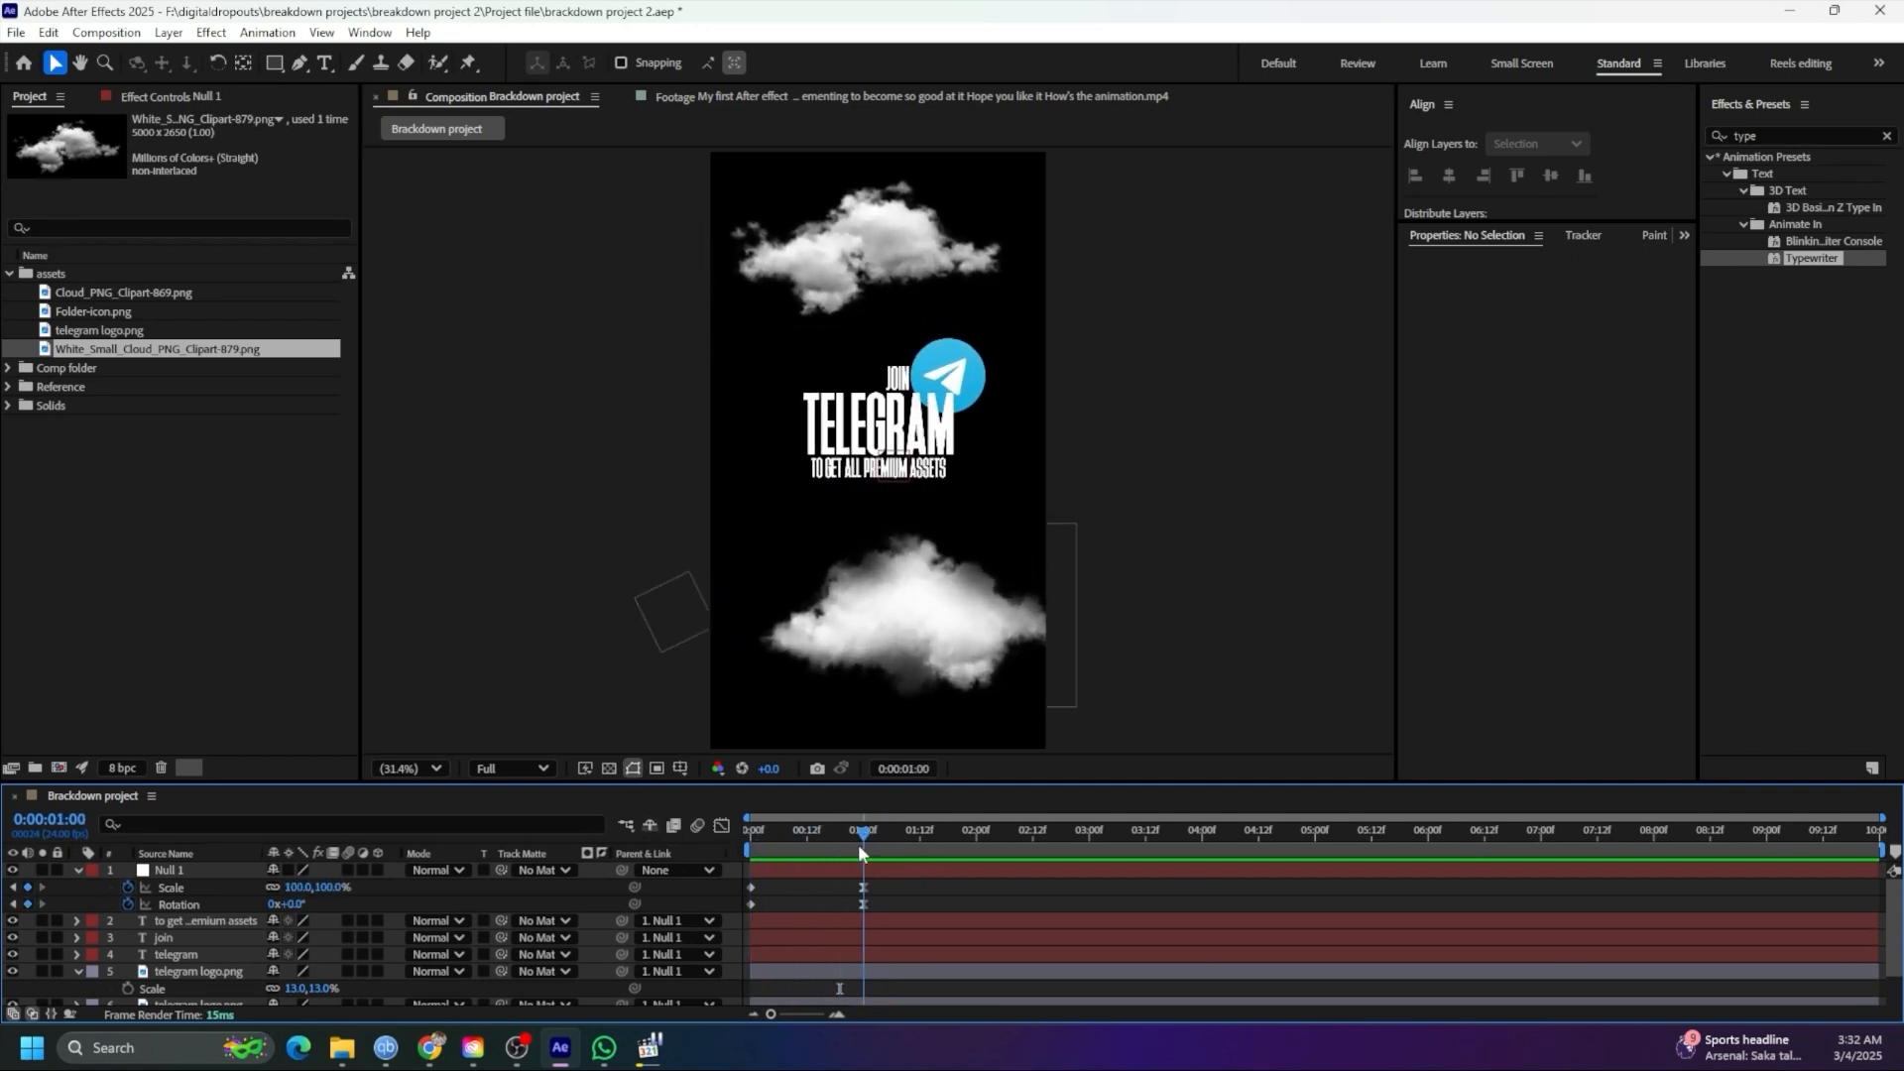
Examine the reference footage from the Telegram title to the folder scene around 0:00:02:19, and return to the Brackdown project composition
left_click(720, 96)
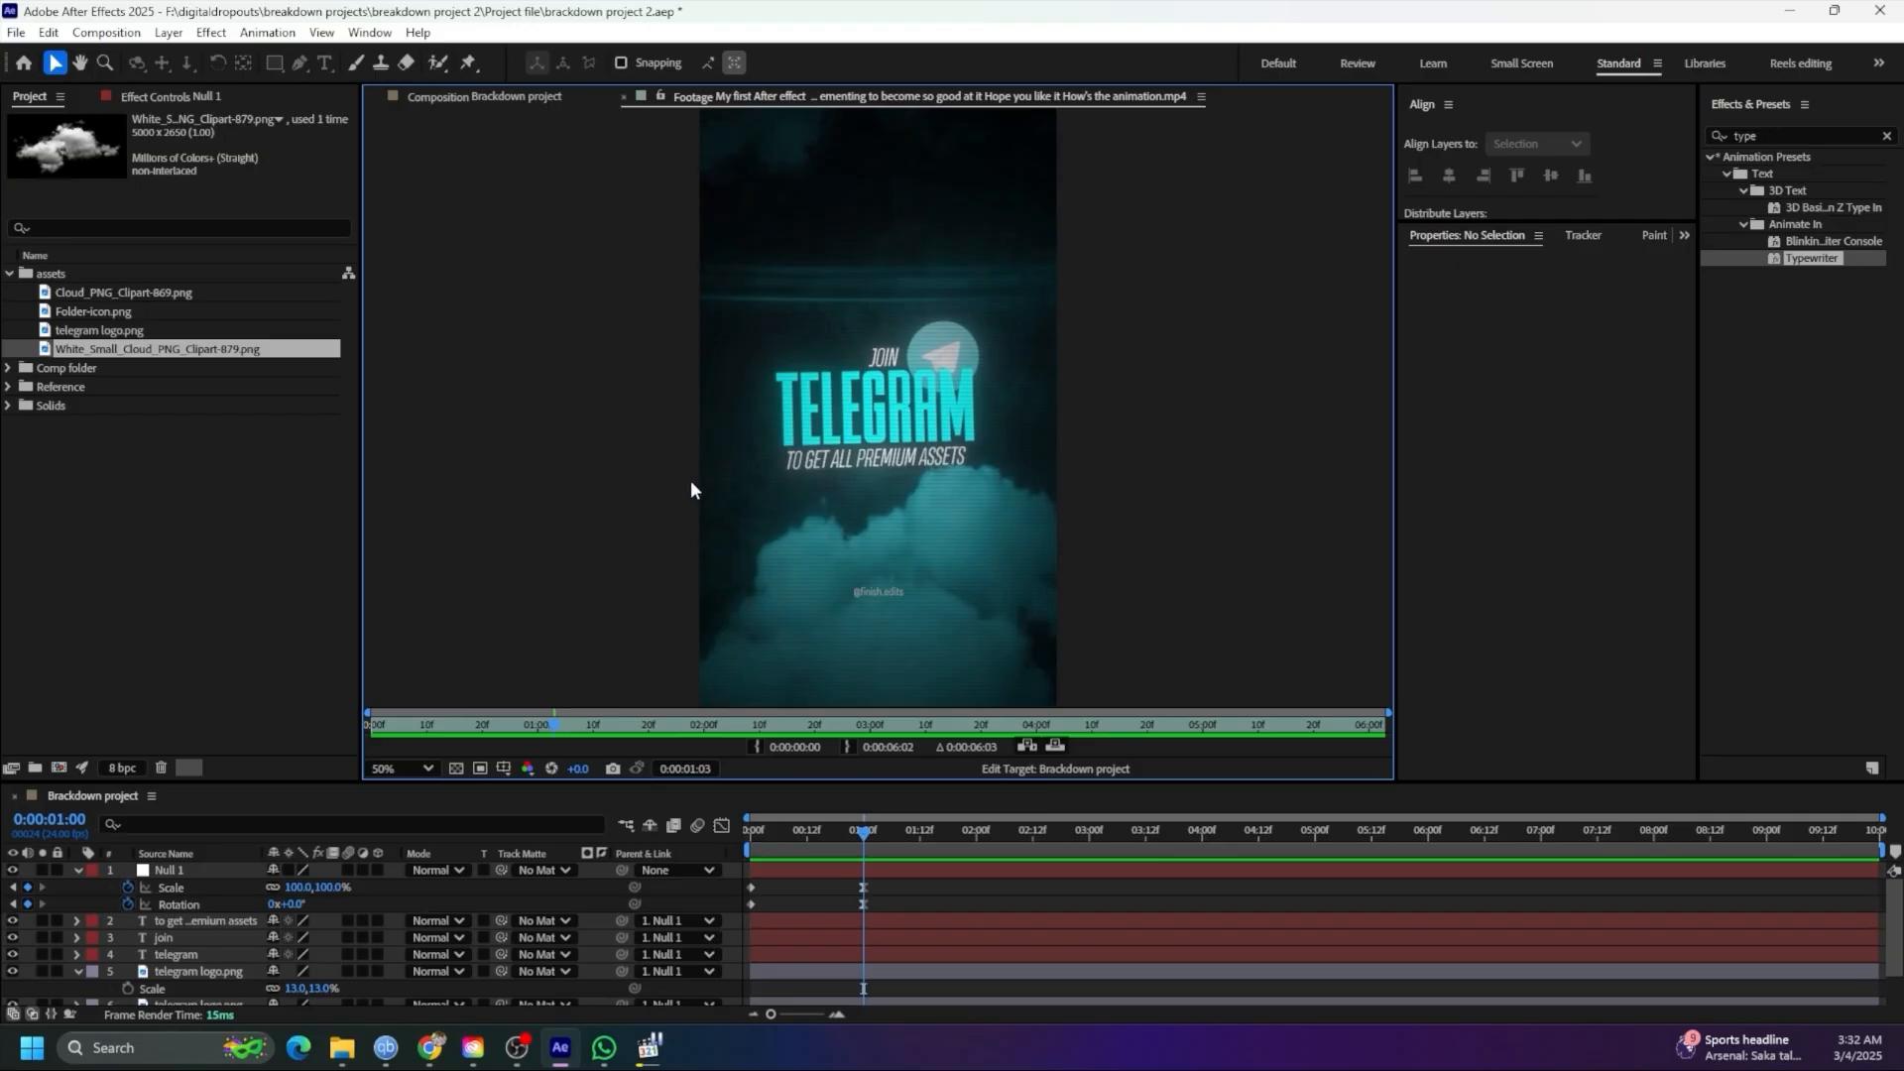
left_click_drag(548, 730, 808, 742)
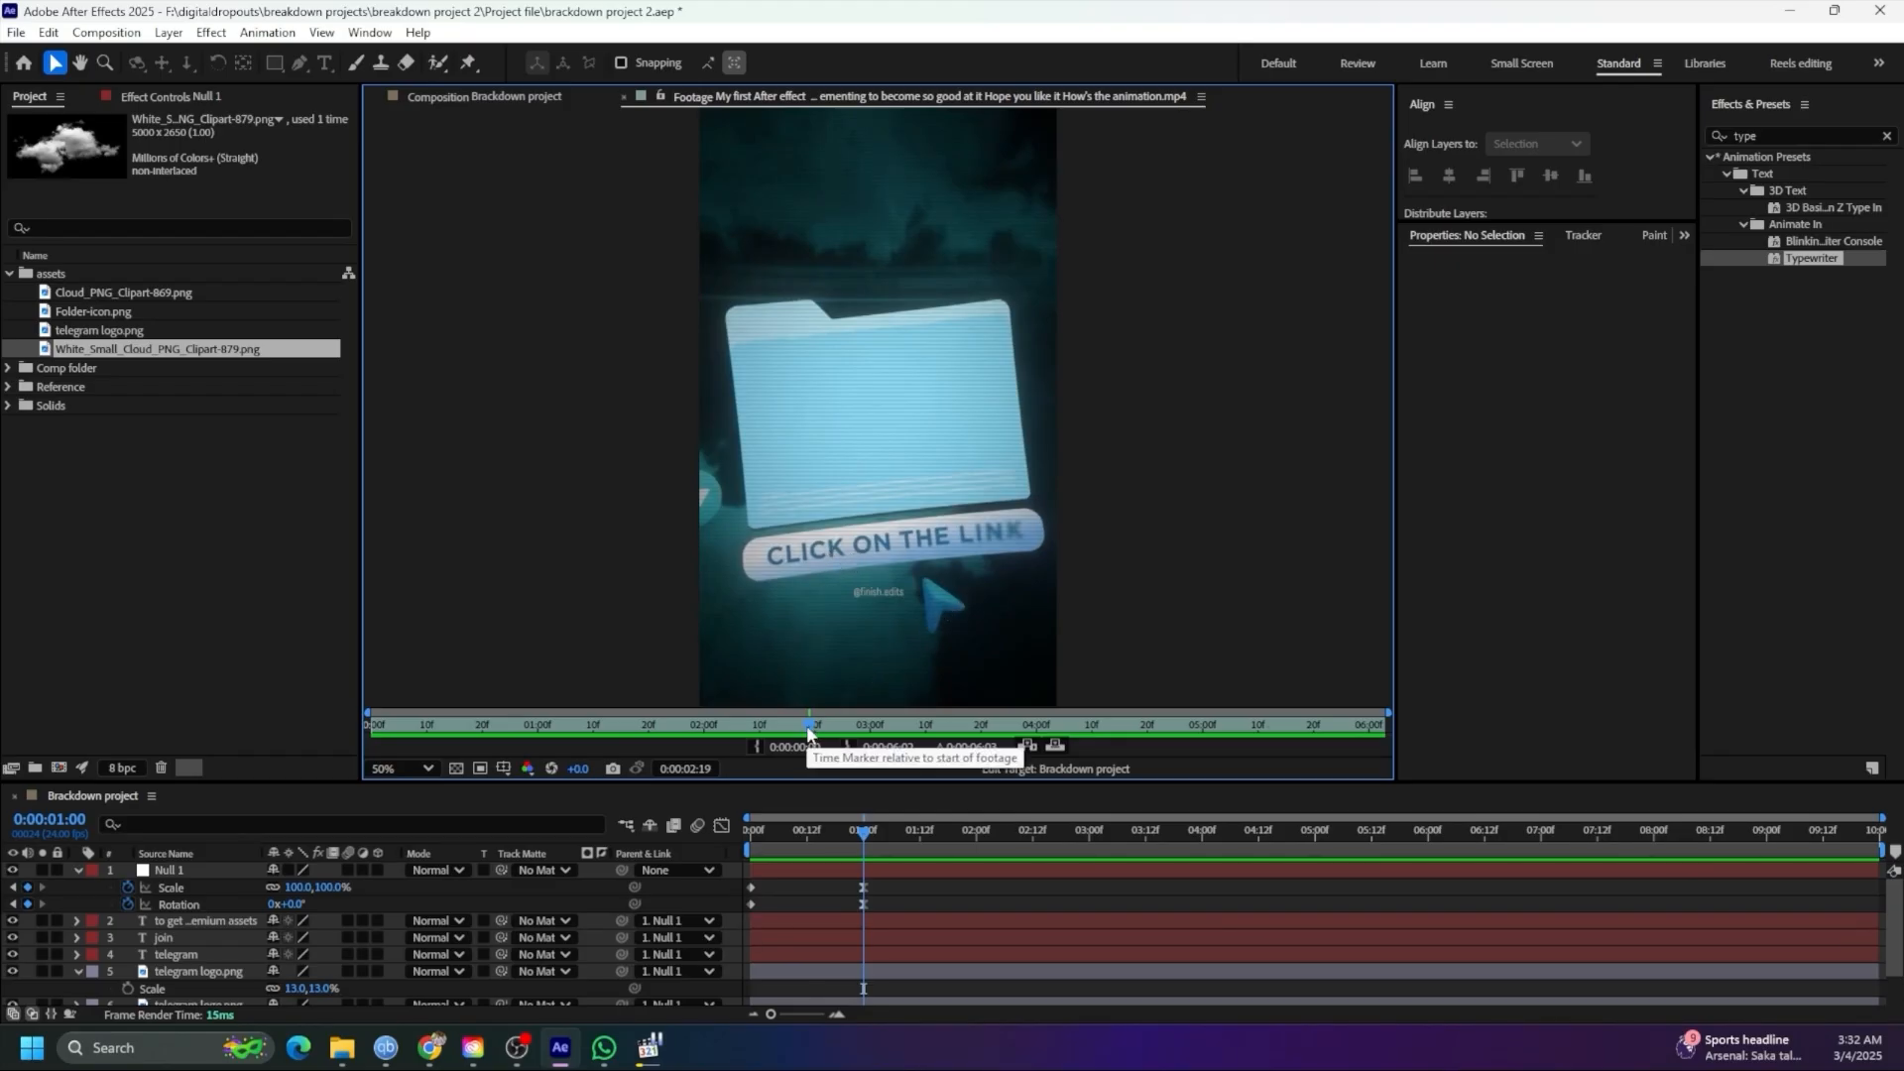
left_click_drag(809, 734, 767, 738)
left_click(500, 96)
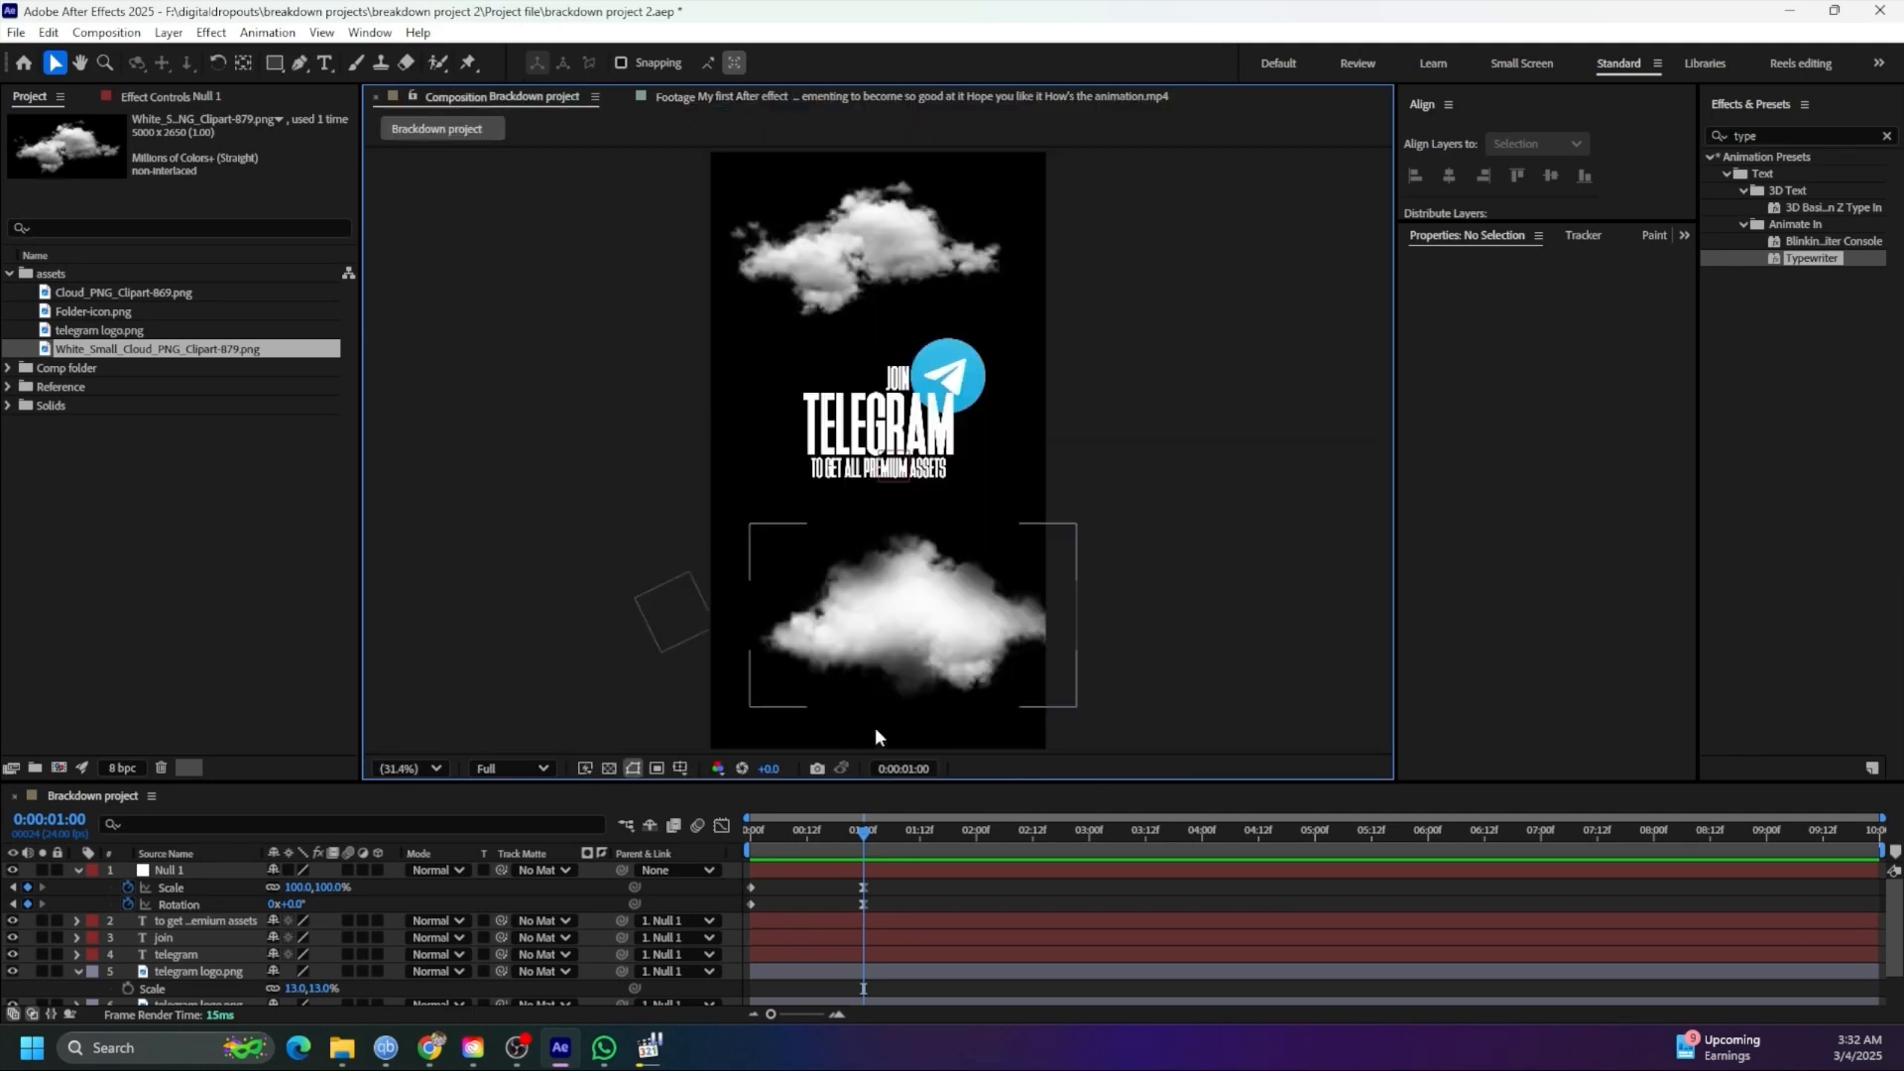
left_click(925, 871)
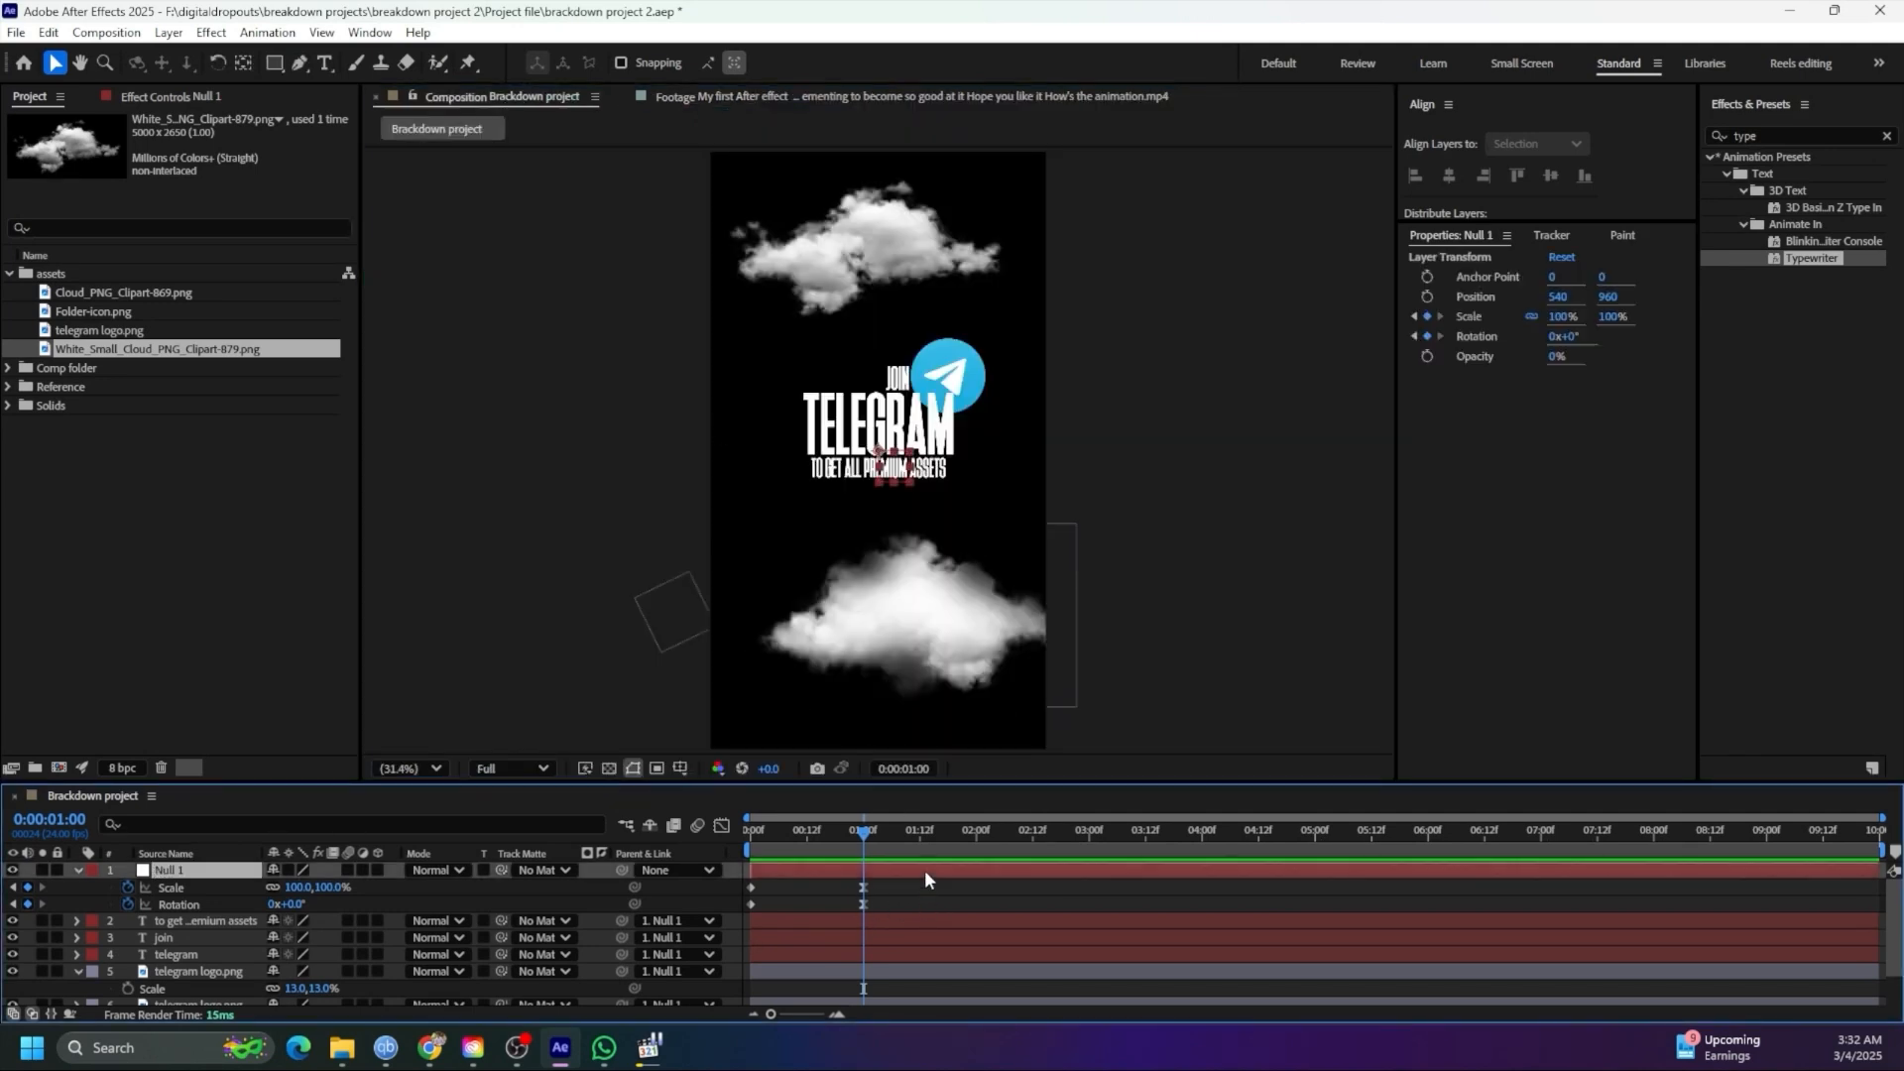
Fill the TELEGRAM text with blue sampled from the telegram logo, brightened to 58D5FF
left_click(861, 426)
left_click(1551, 522)
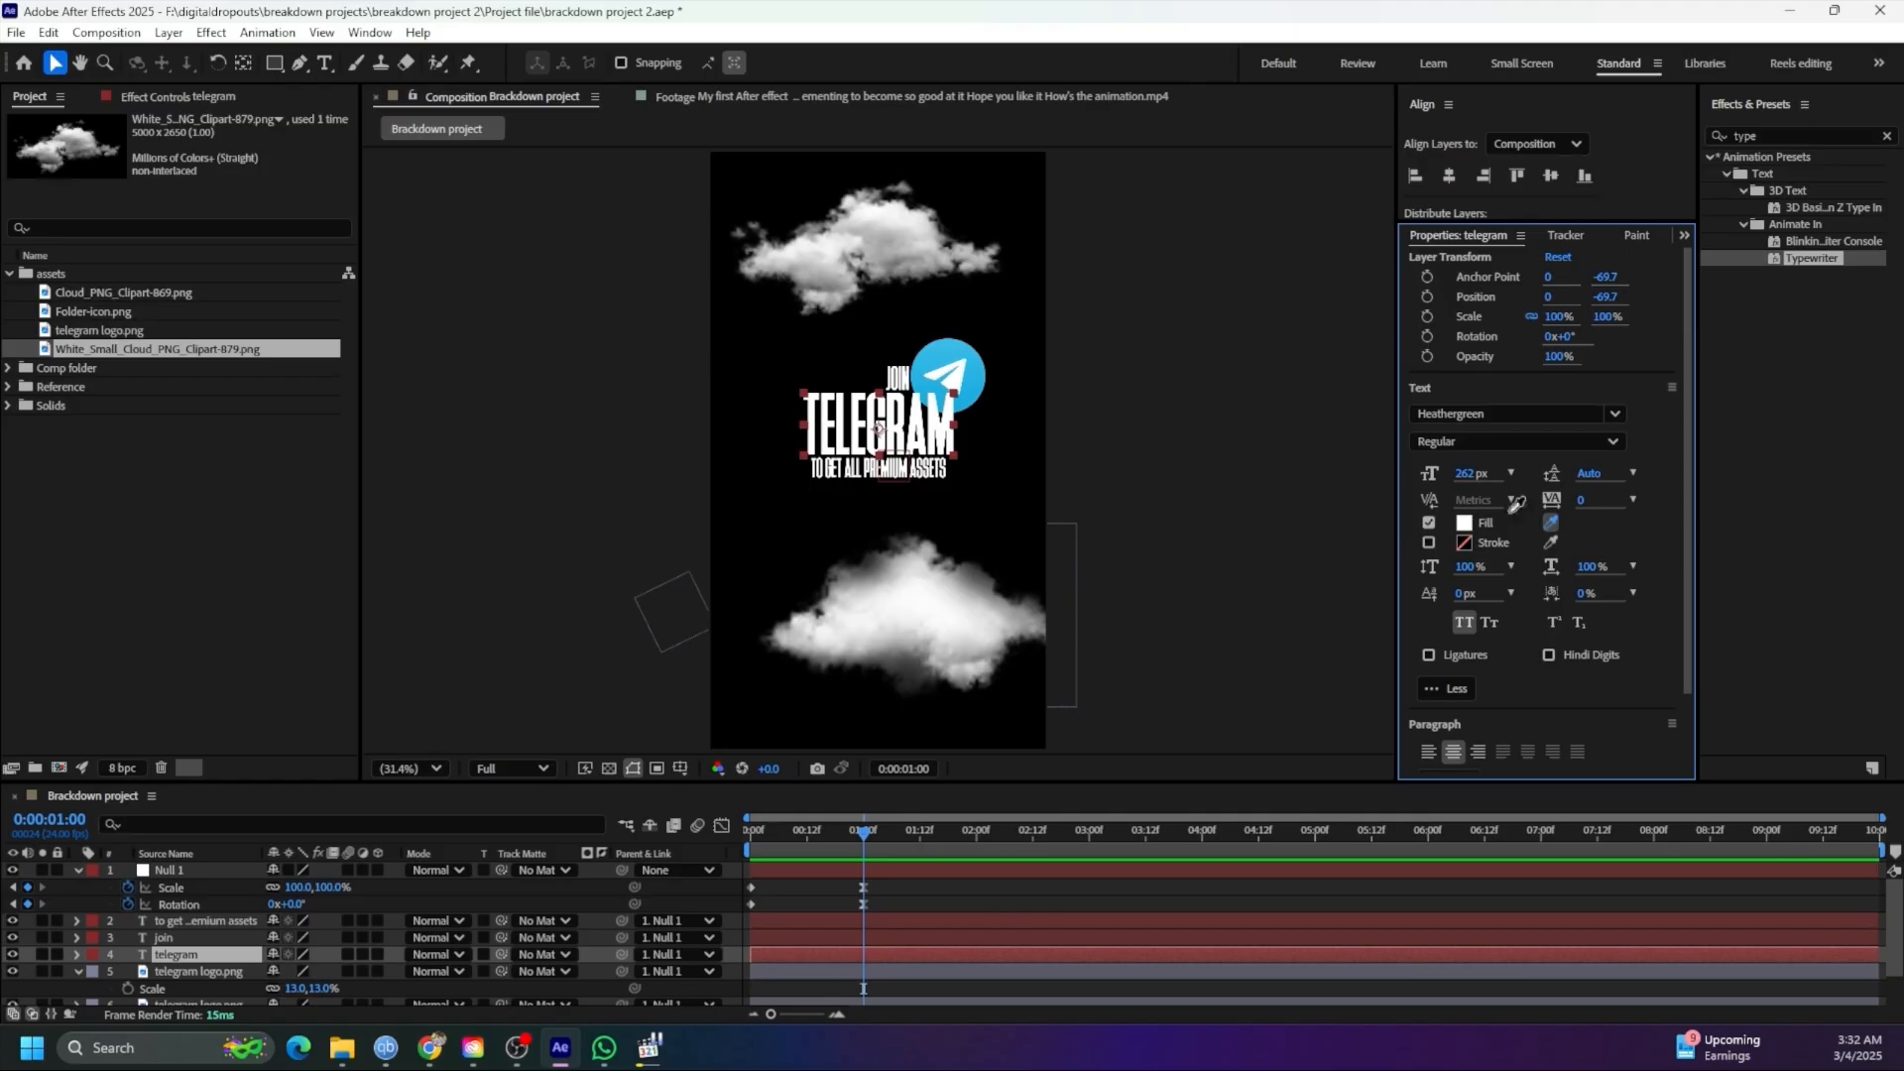
left_click(955, 349)
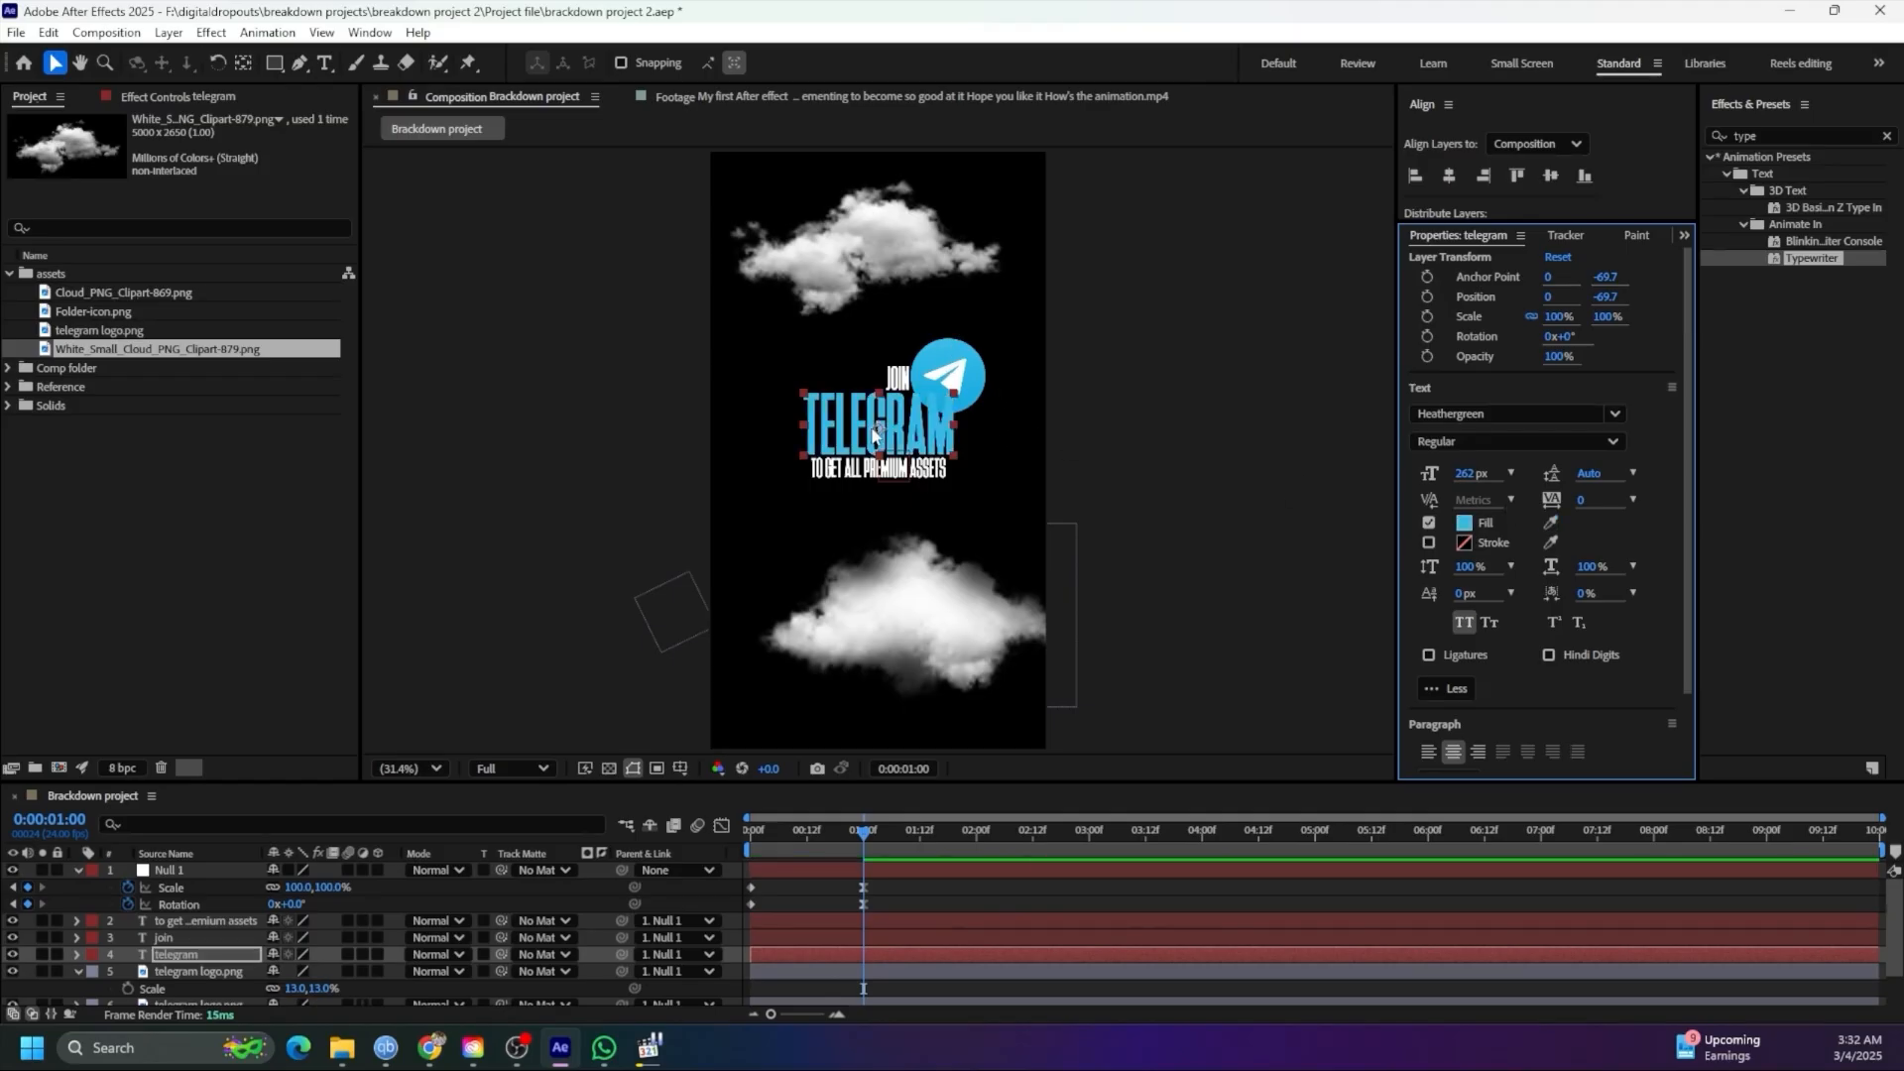
left_click(1465, 523)
left_click(1371, 416)
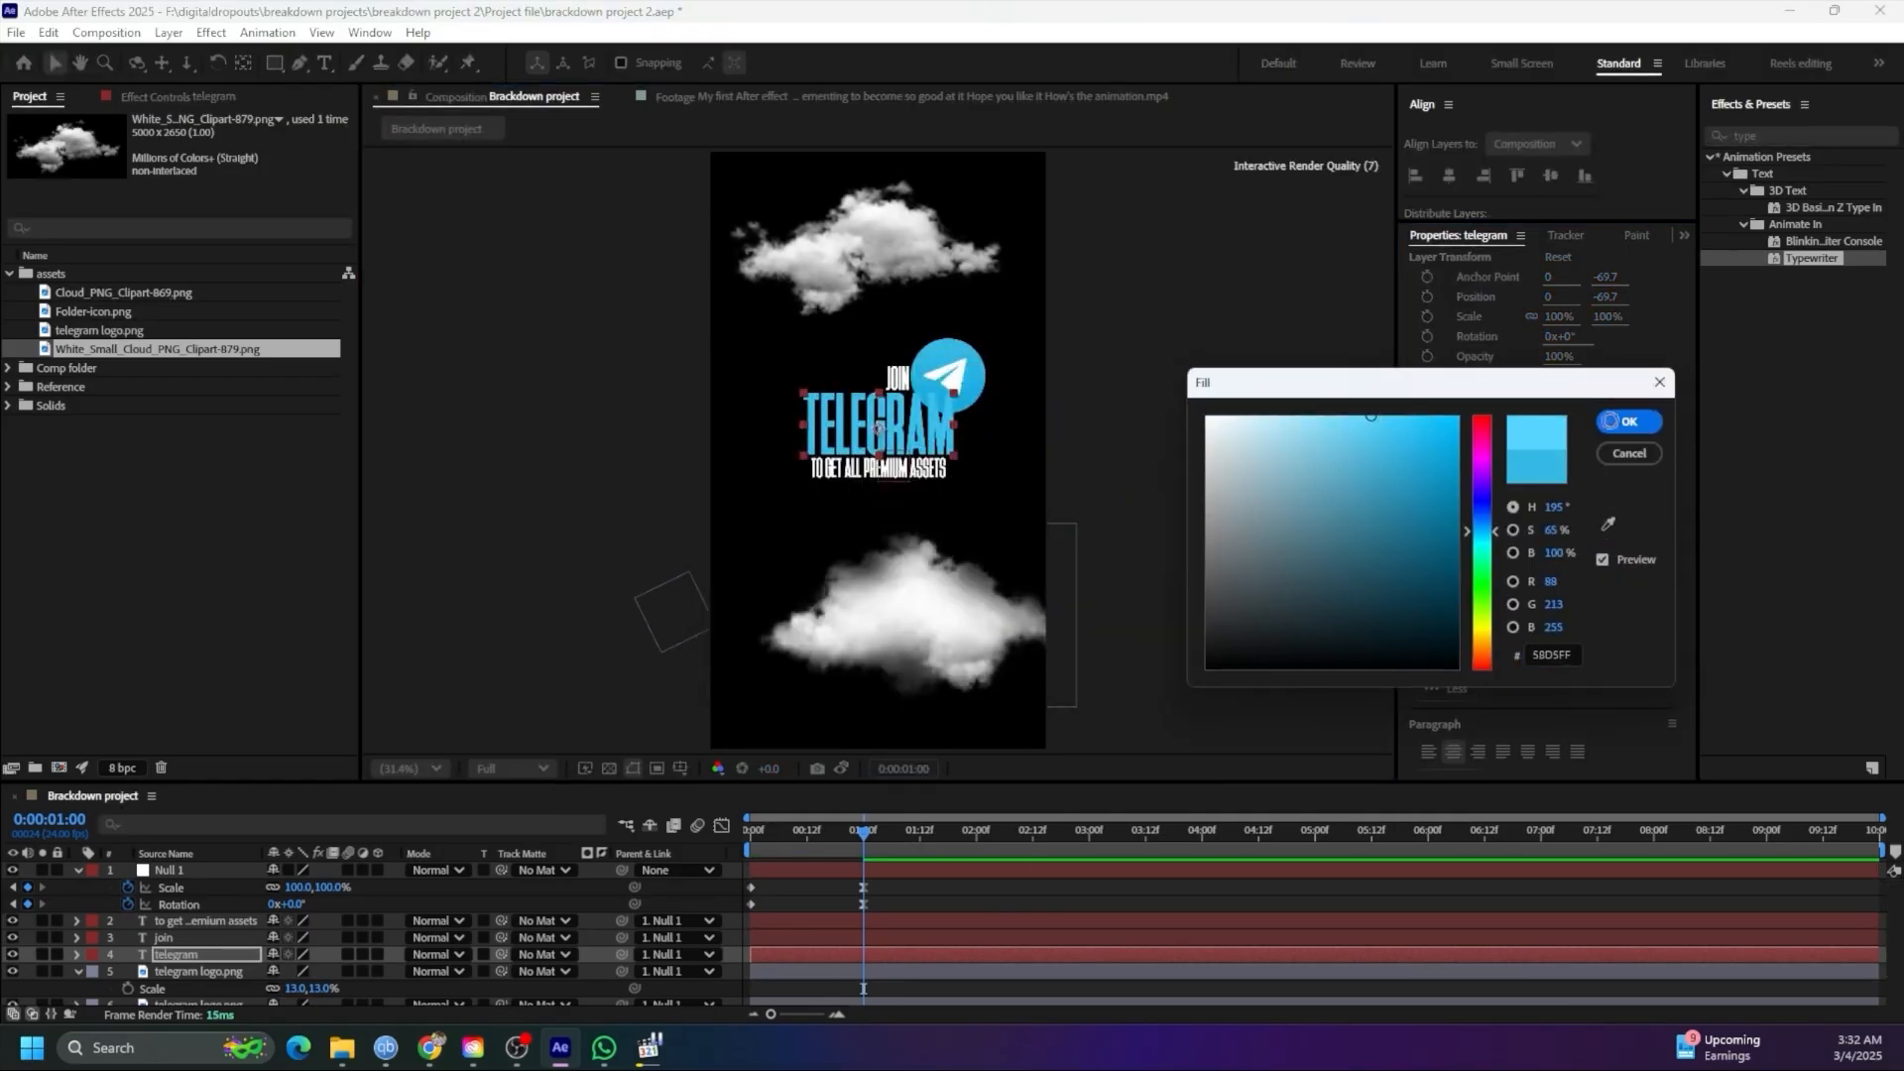
left_click(1630, 421)
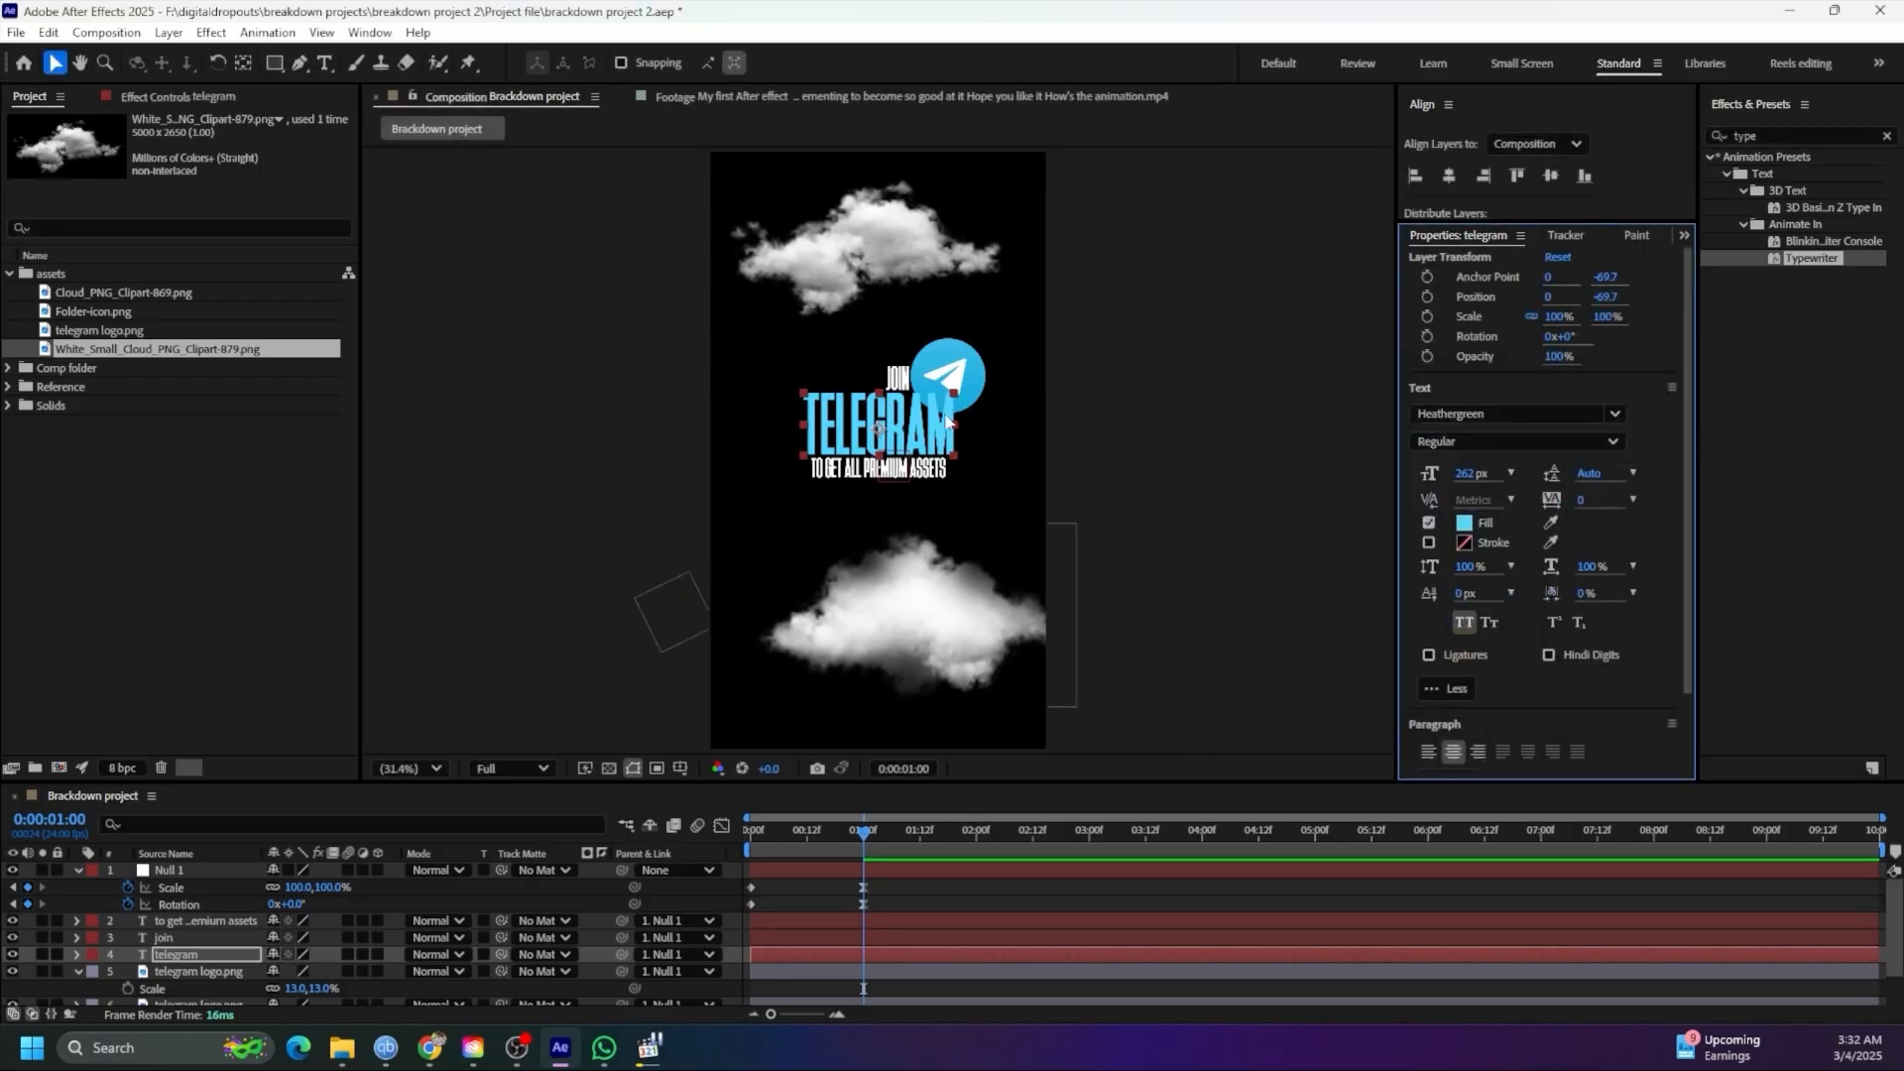
Compare the blue TELEGRAM title in the composition with the title in the reference footage
left_click(744, 97)
mouse_move(609, 722)
left_mouse_down()
mouse_move(433, 722)
mouse_move(611, 707)
left_mouse_up()
left_click(485, 96)
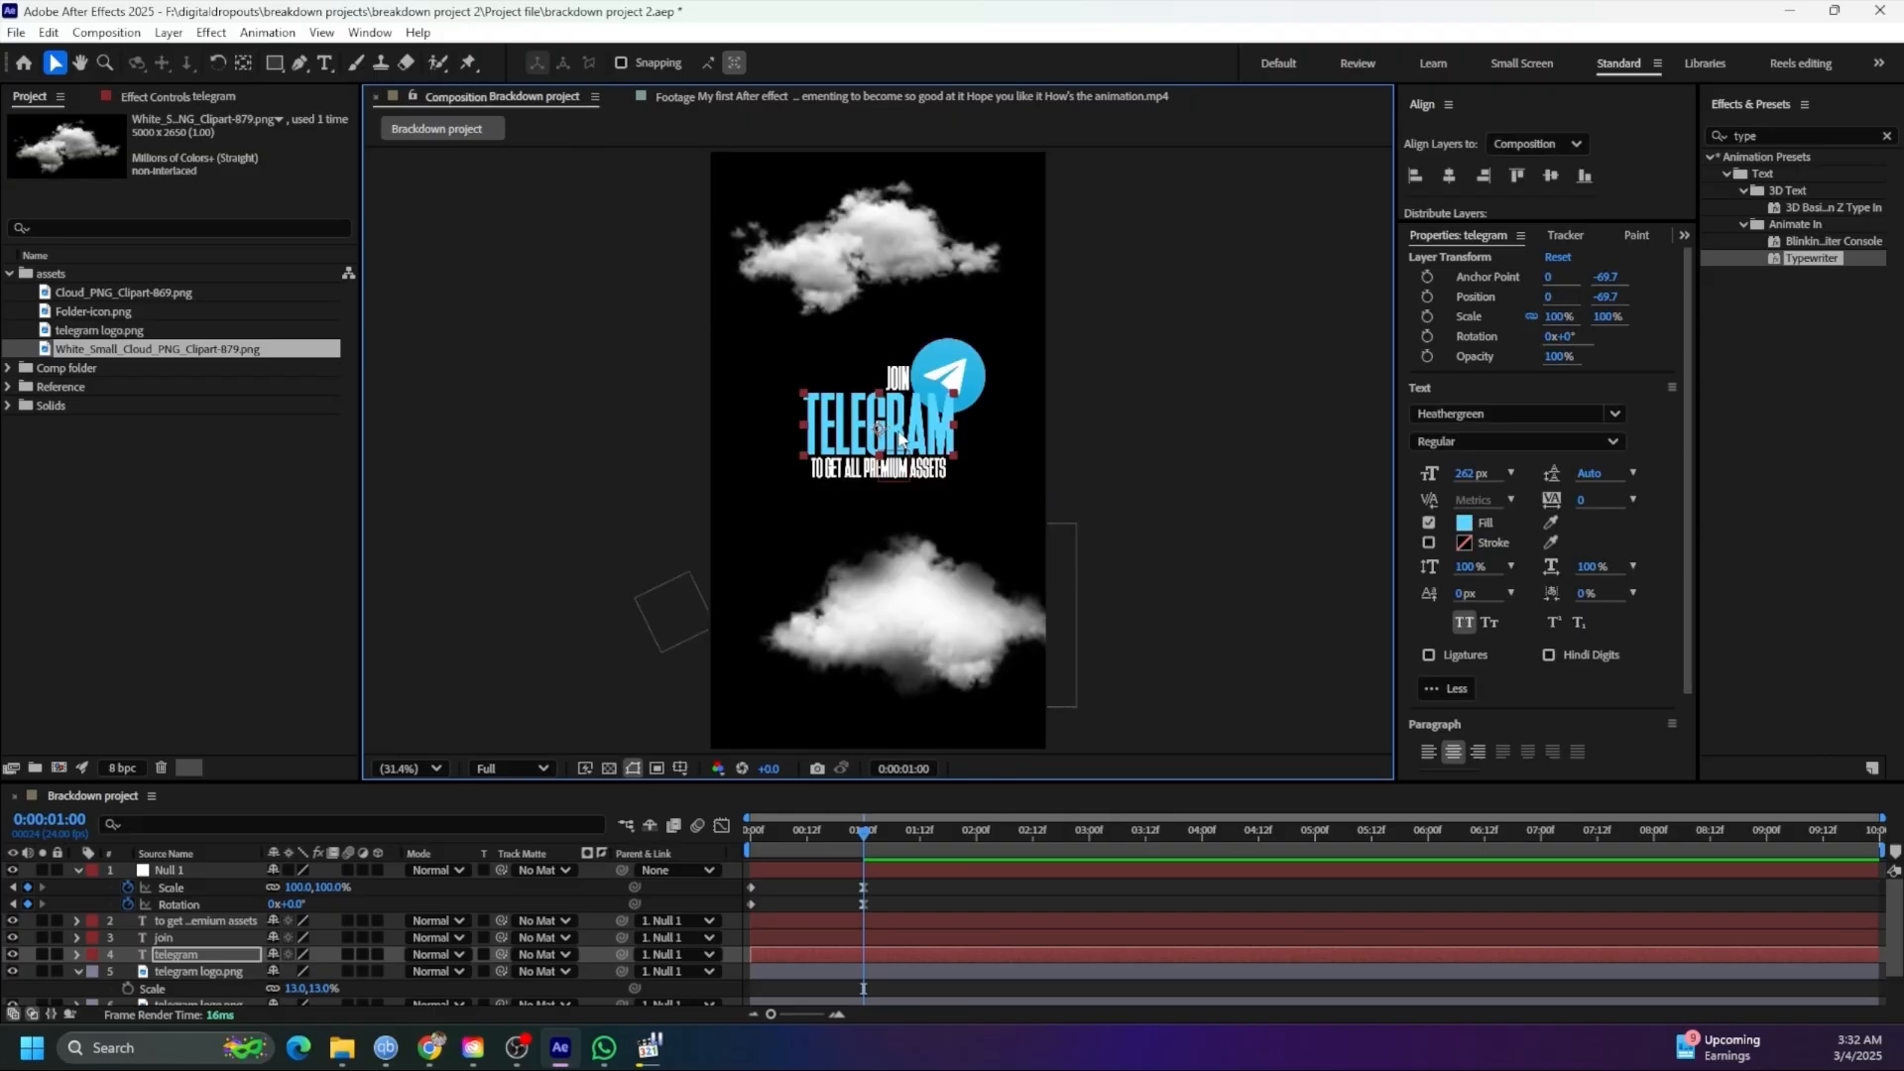
scroll(923, 443, "up", 2)
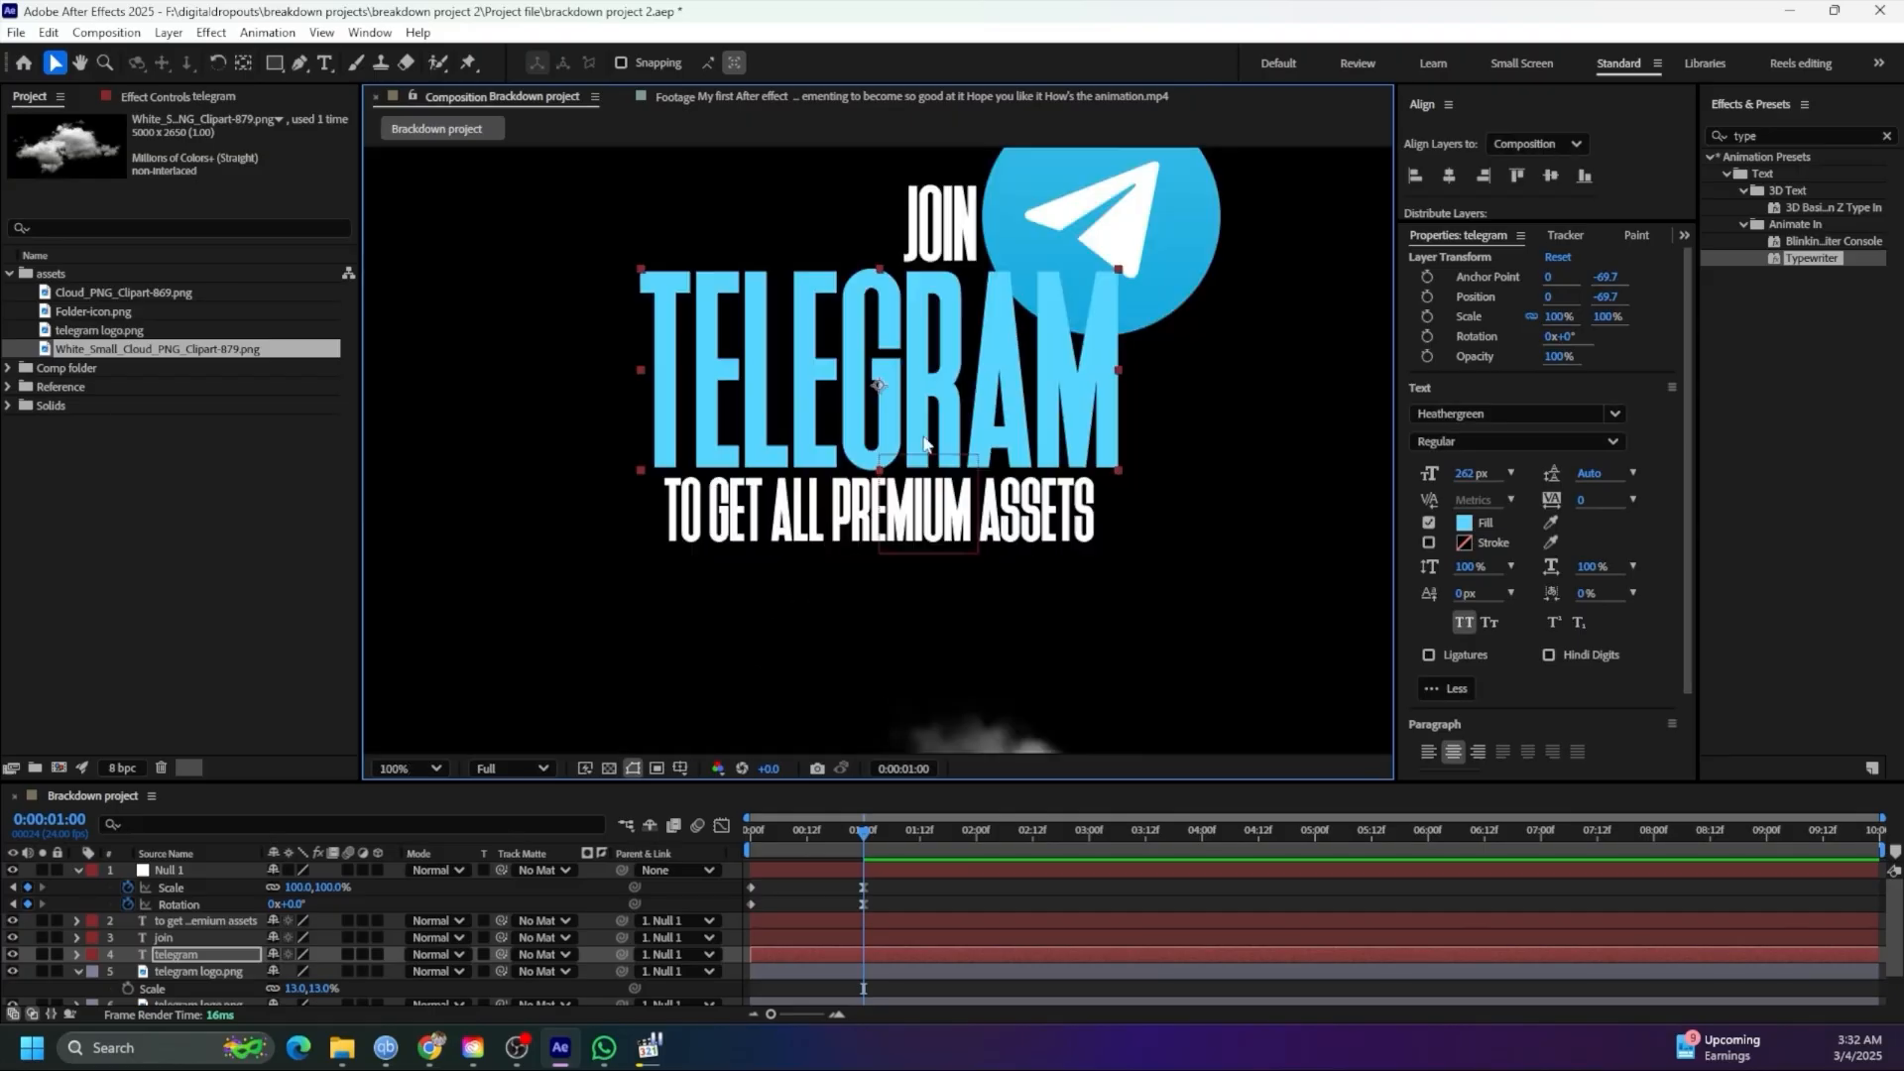
Change the fill of the TELEGRAM text to a darker, more saturated blue and fit the whole composition in view
left_click(1464, 523)
left_click_drag(1519, 407, 1535, 407)
left_click(1414, 516)
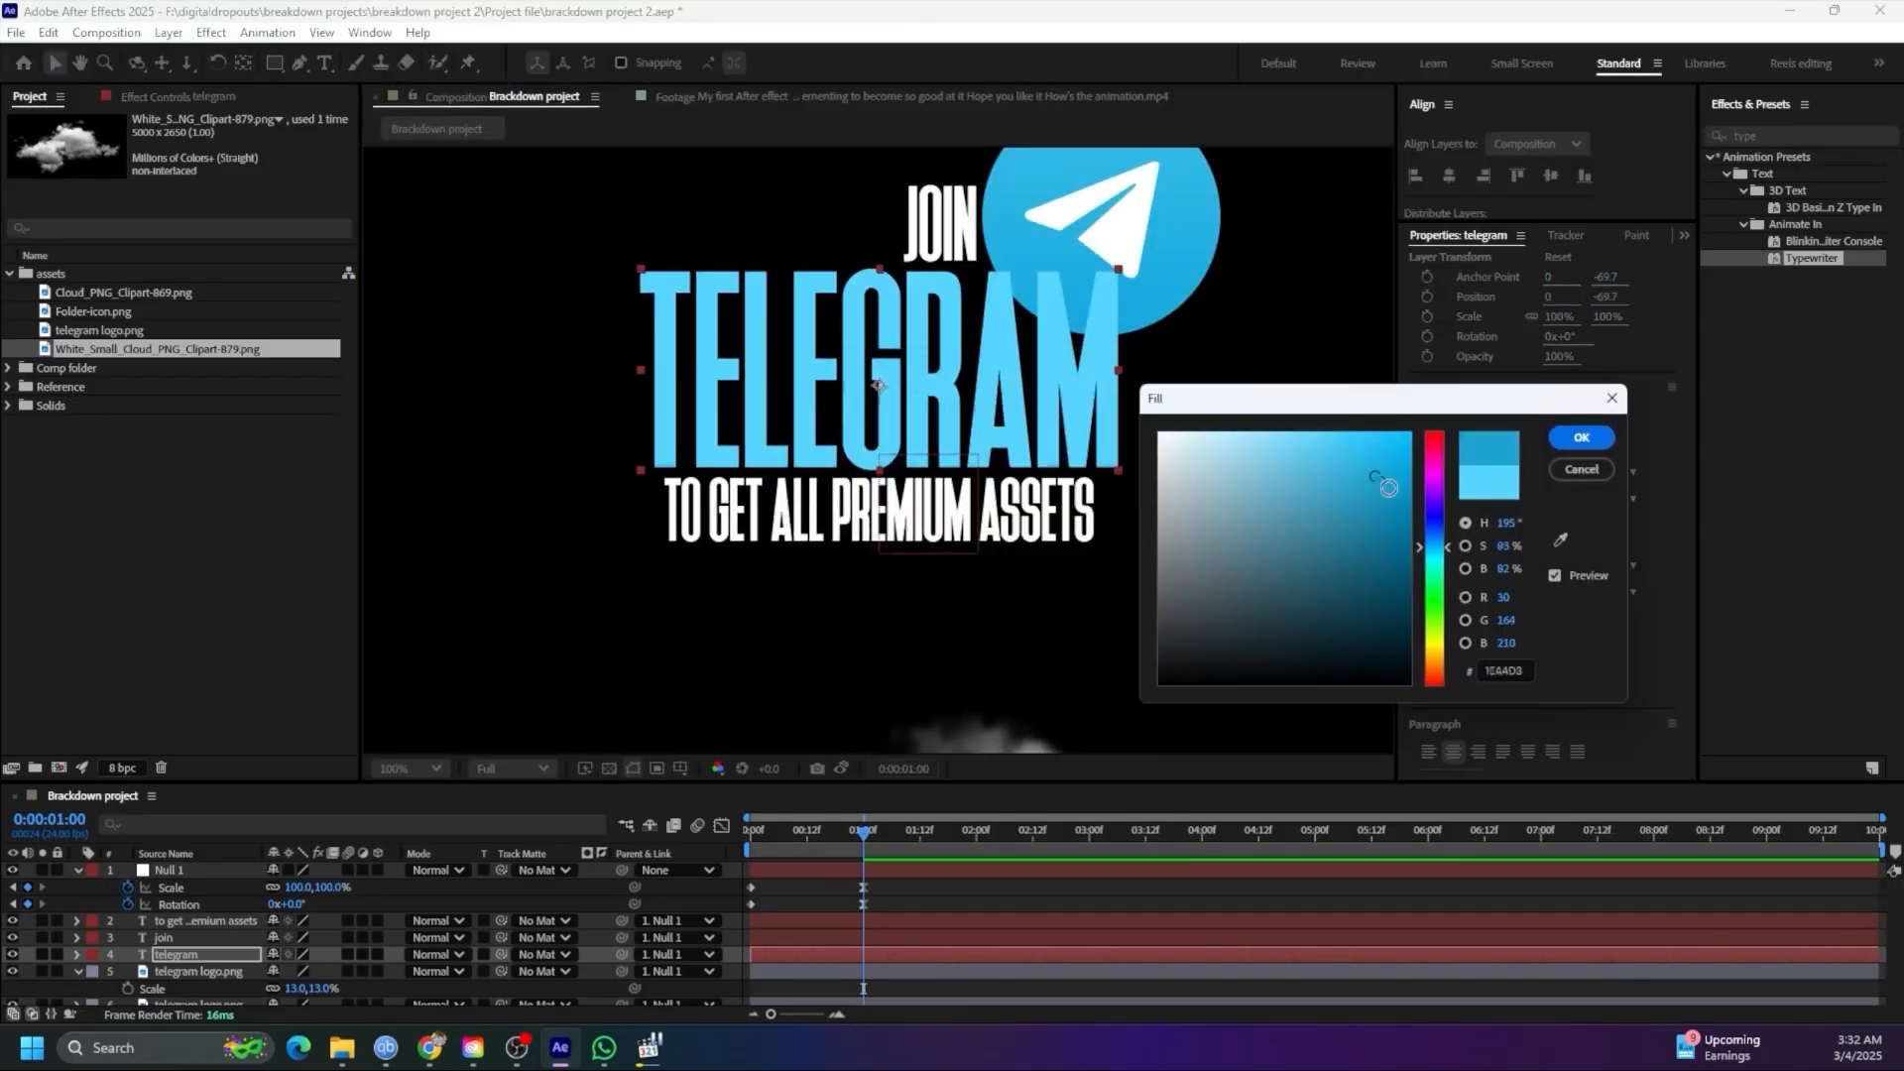
left_click(1583, 440)
left_click(990, 877)
scroll(943, 663, "down", 1)
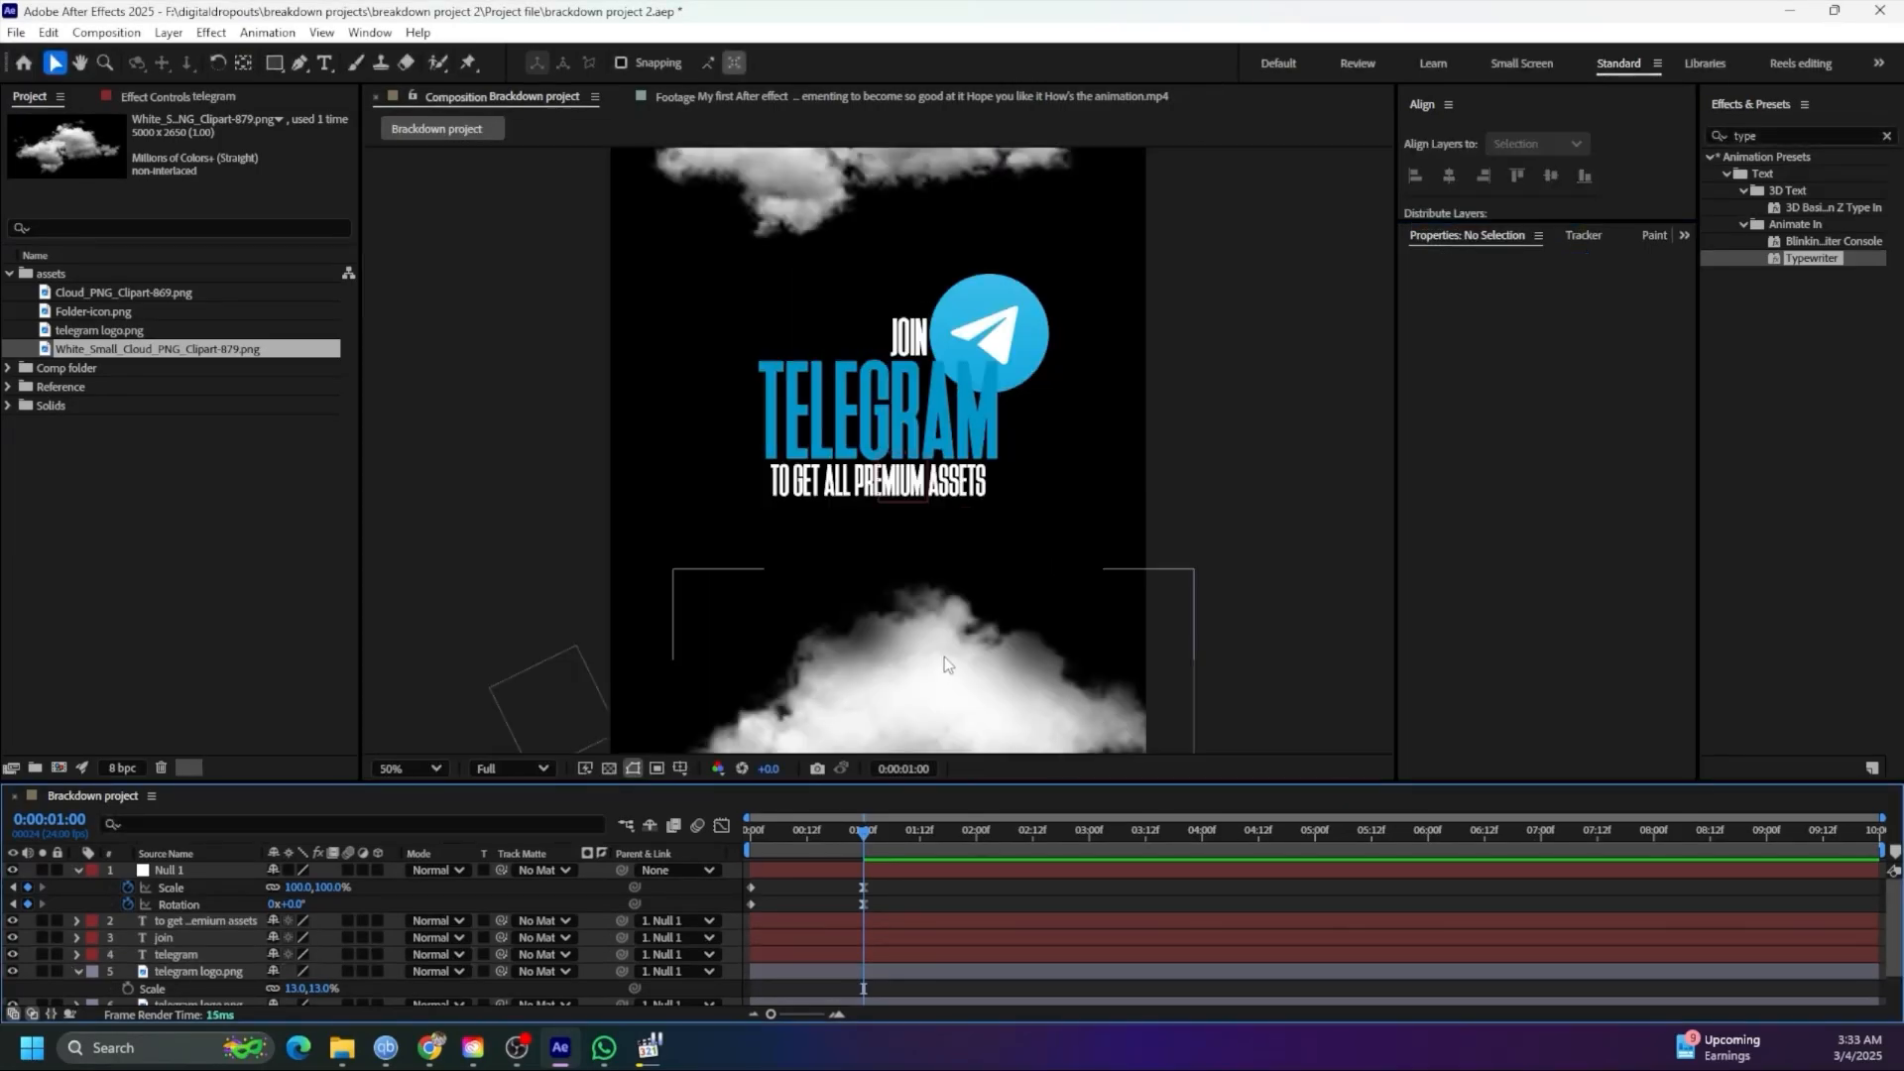
key("shift+/")
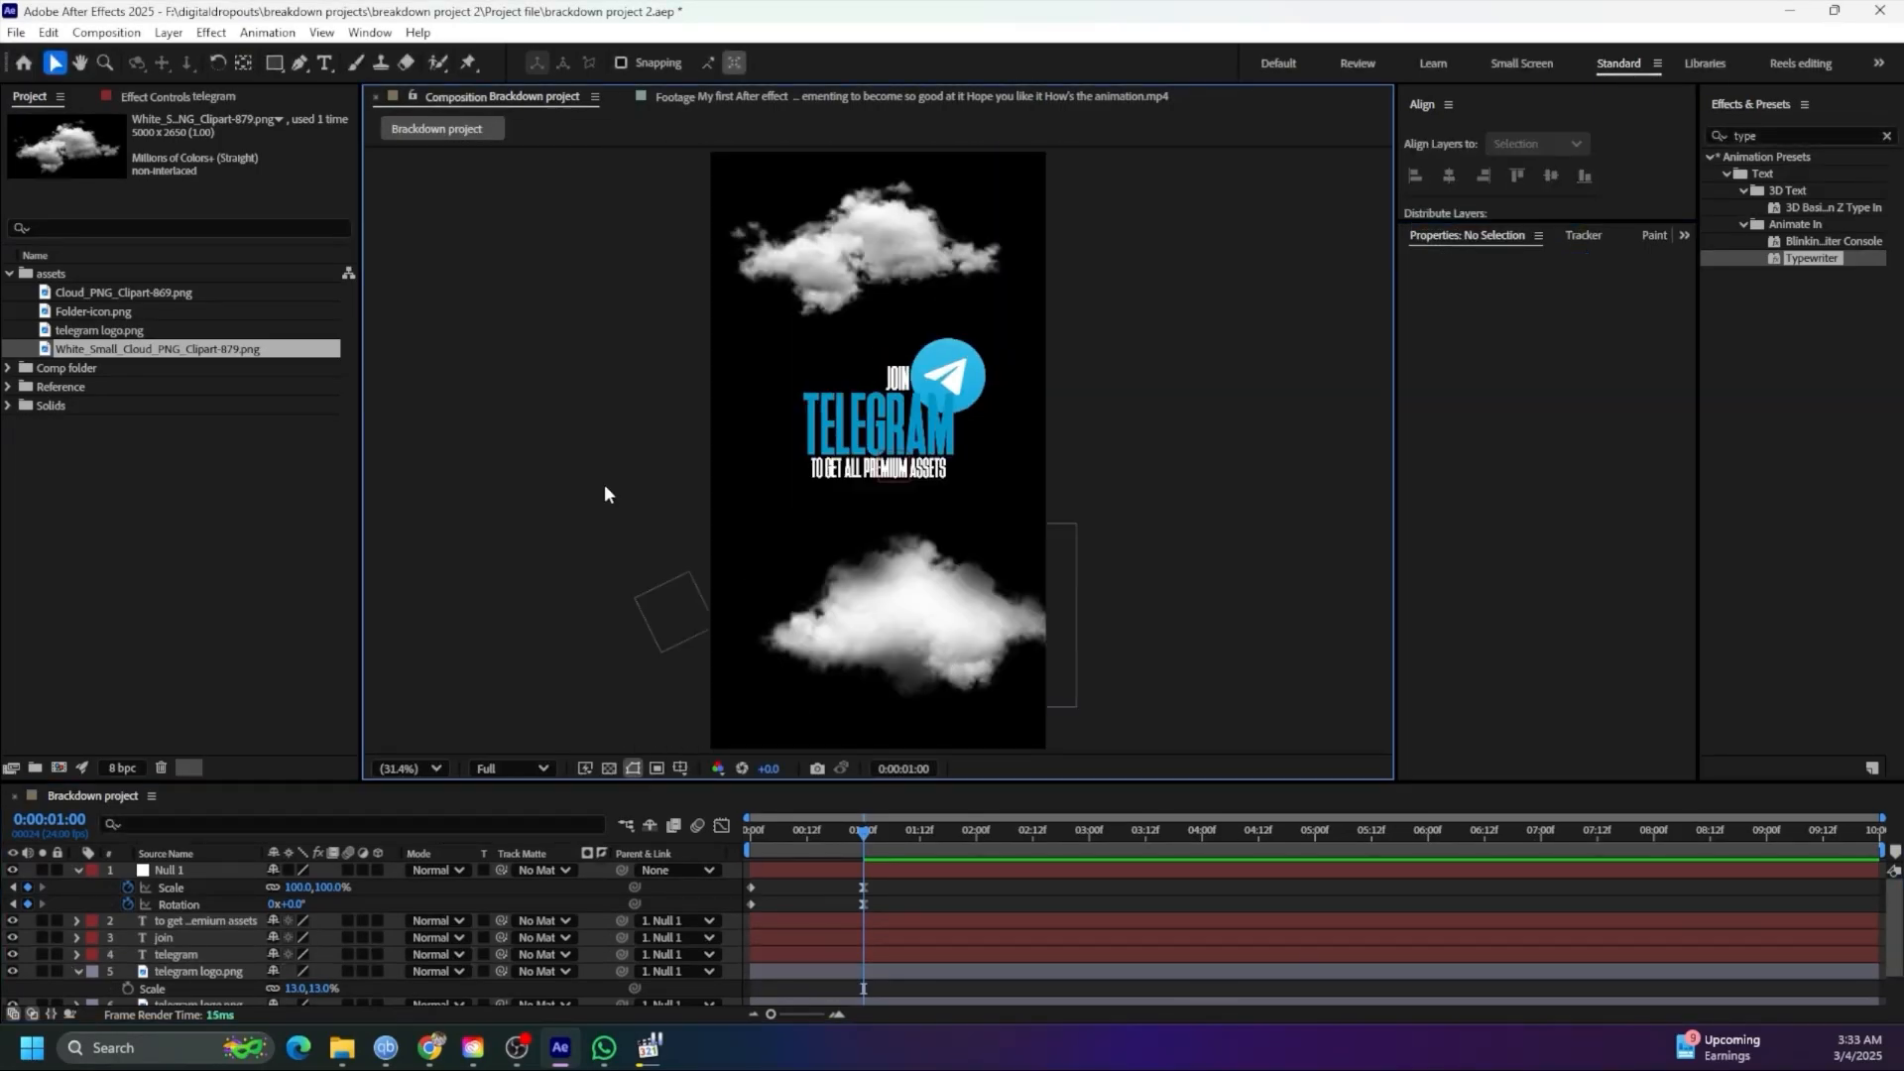
Reopen the Brackdown project composition from the Comp folder and save the project
key("ctrl+w")
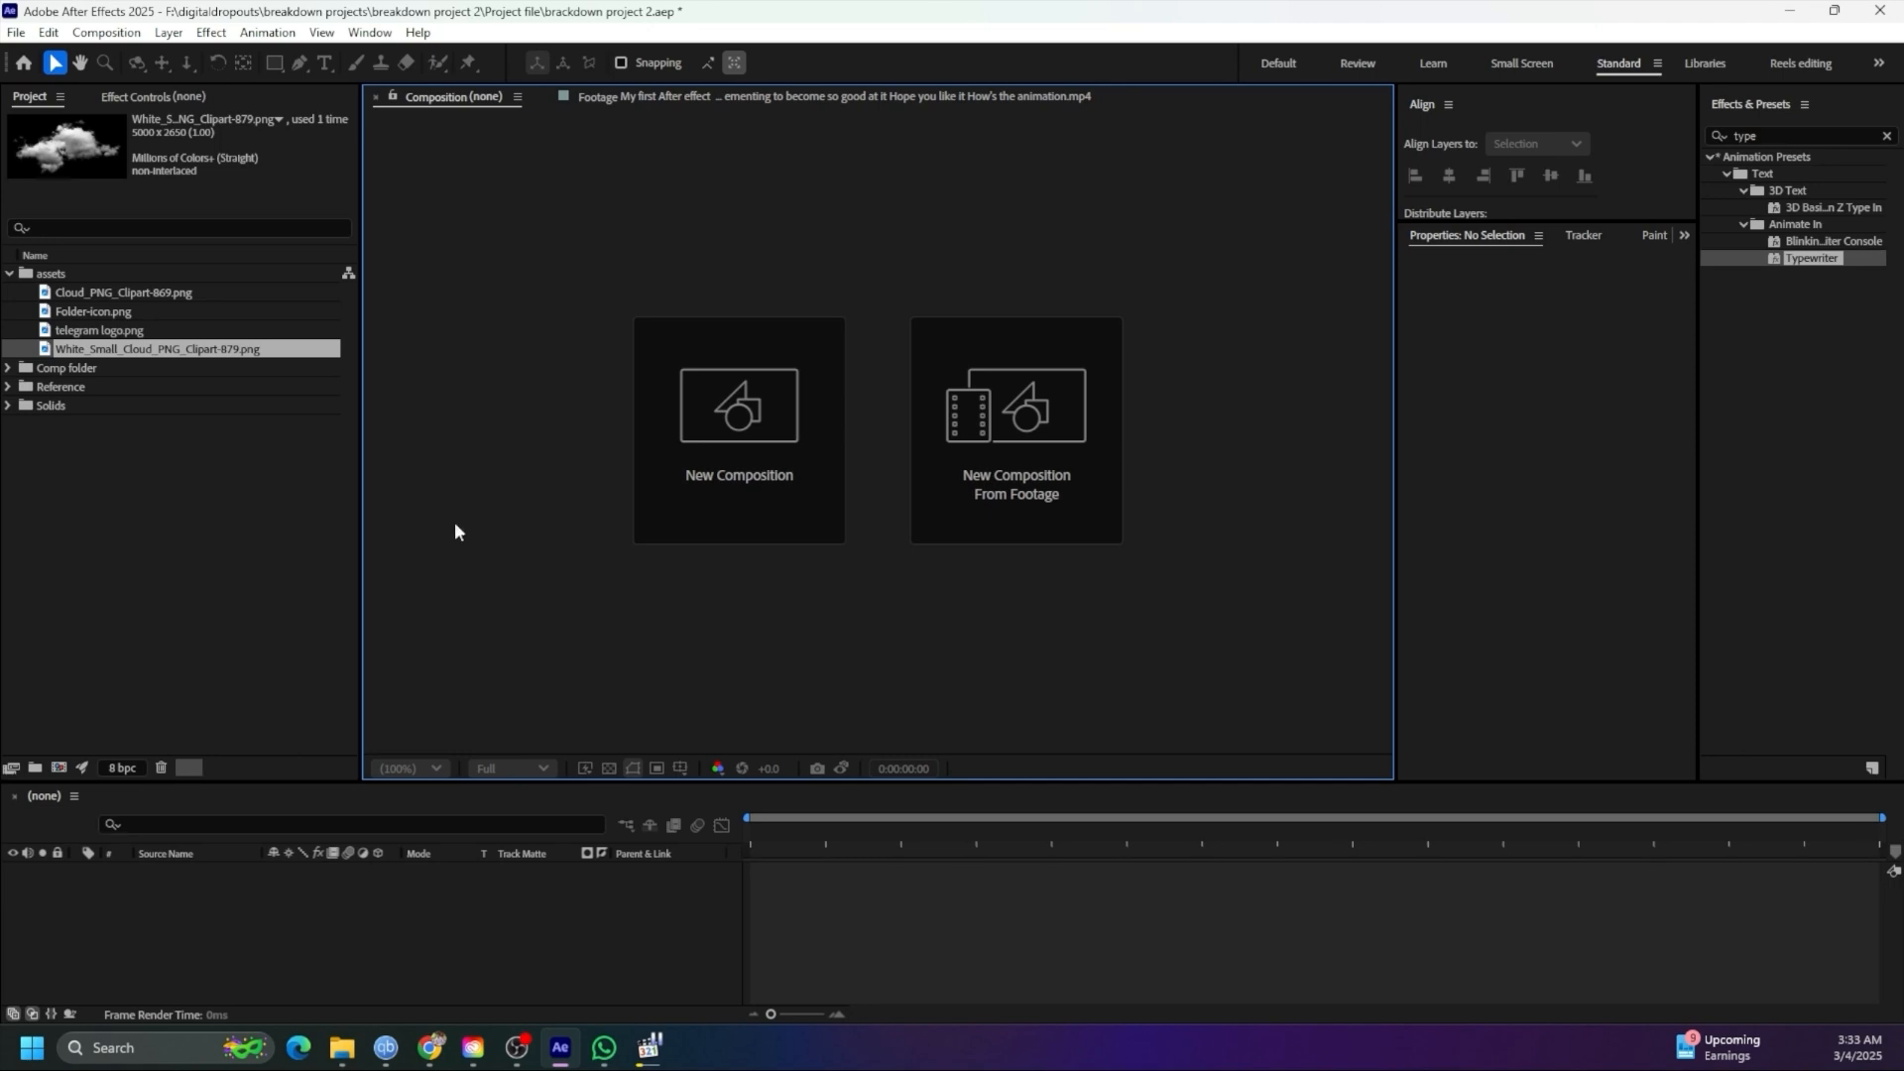
left_click(71, 372)
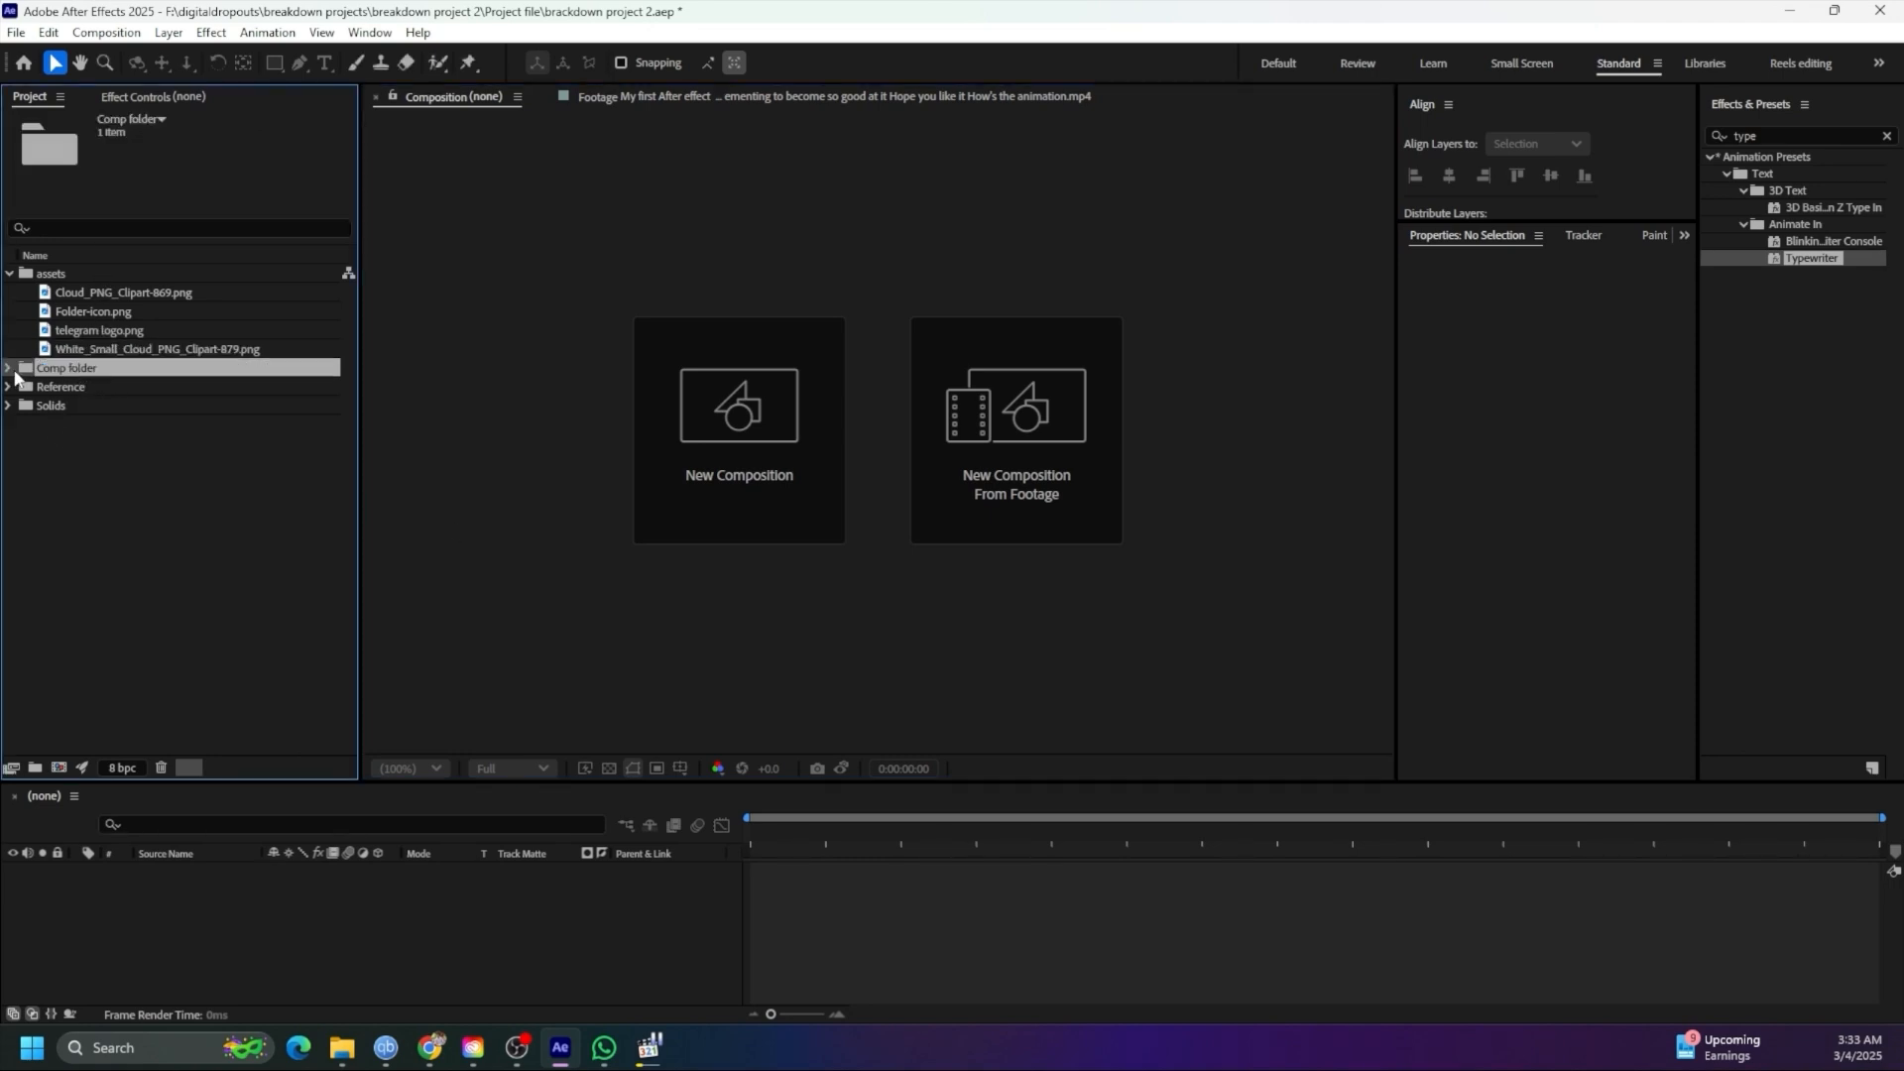
double_click(71, 372)
double_click(99, 386)
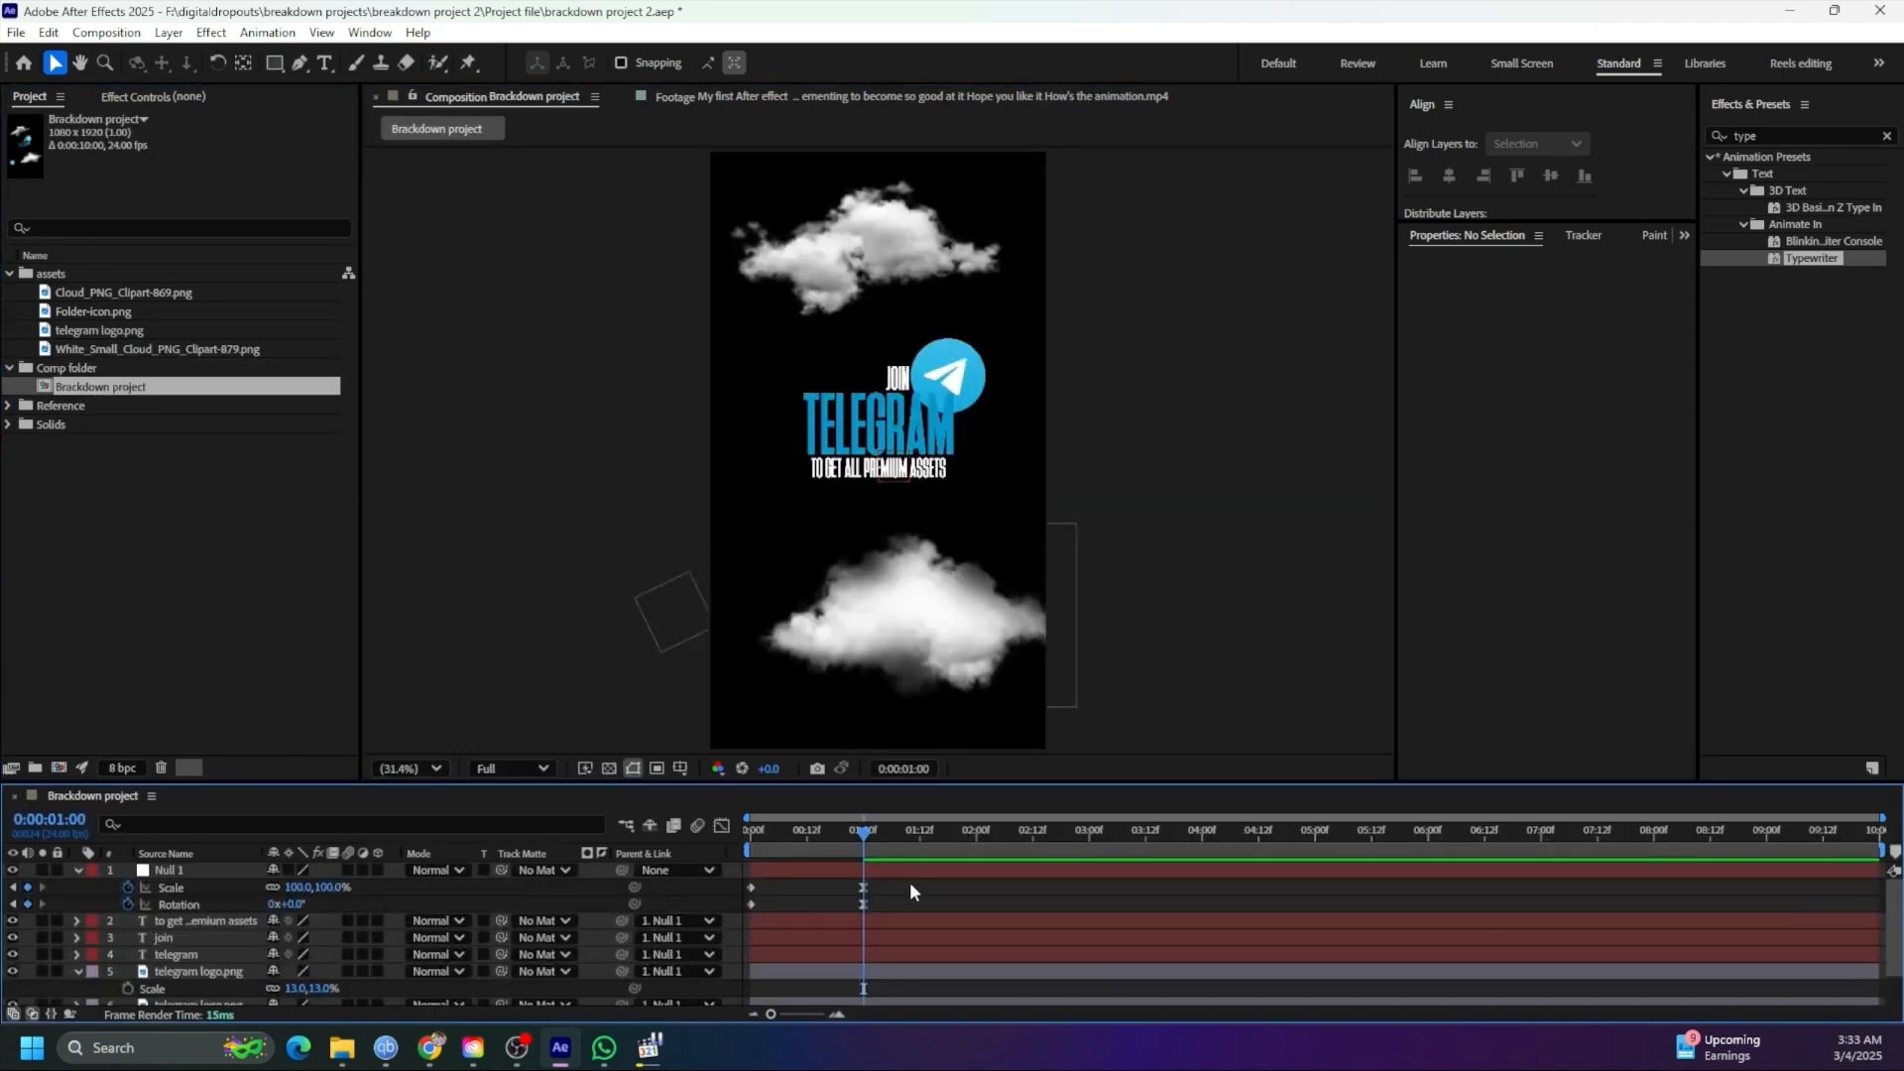
key("ctrl+s")
Add hold-value Scale and Rotation keyframes to Null 1 at 0:00:01:12
left_click_drag(772, 835, 862, 838)
left_click(863, 868)
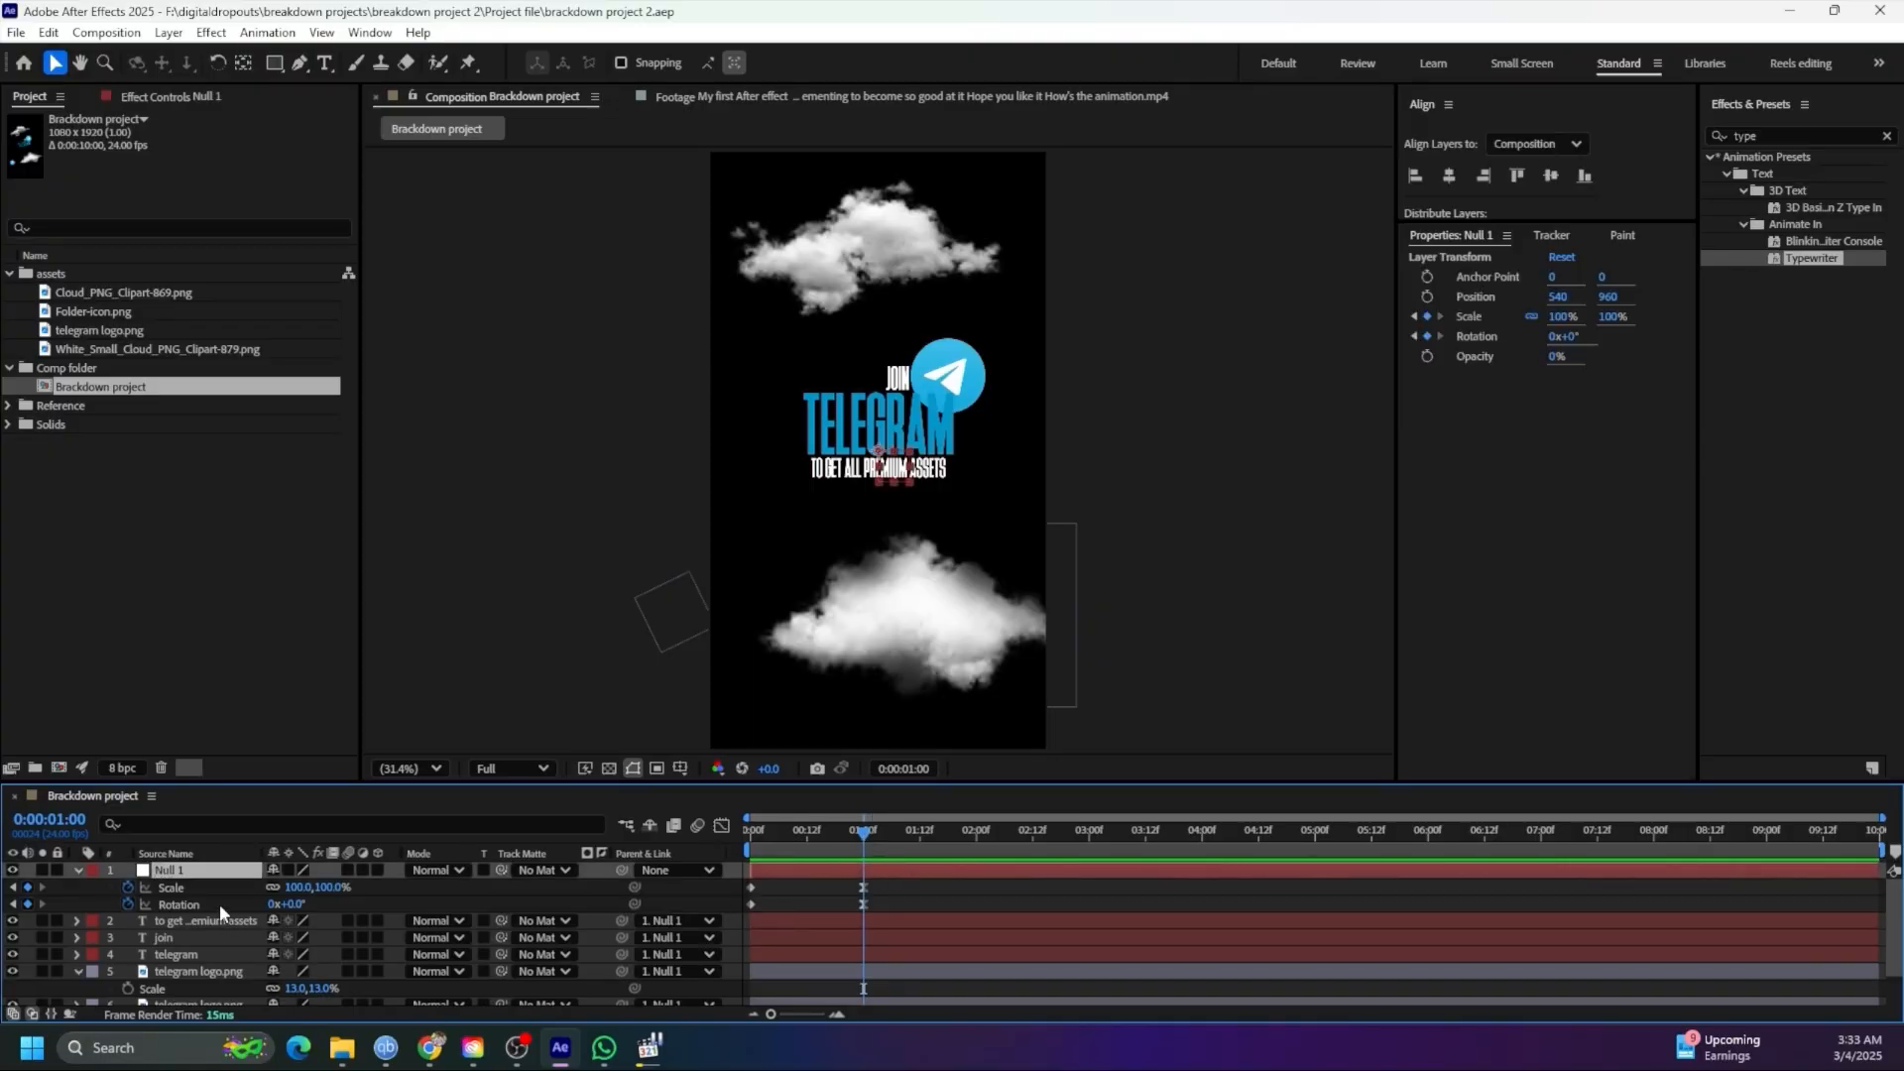
left_click_drag(799, 838, 919, 857)
left_click(27, 903)
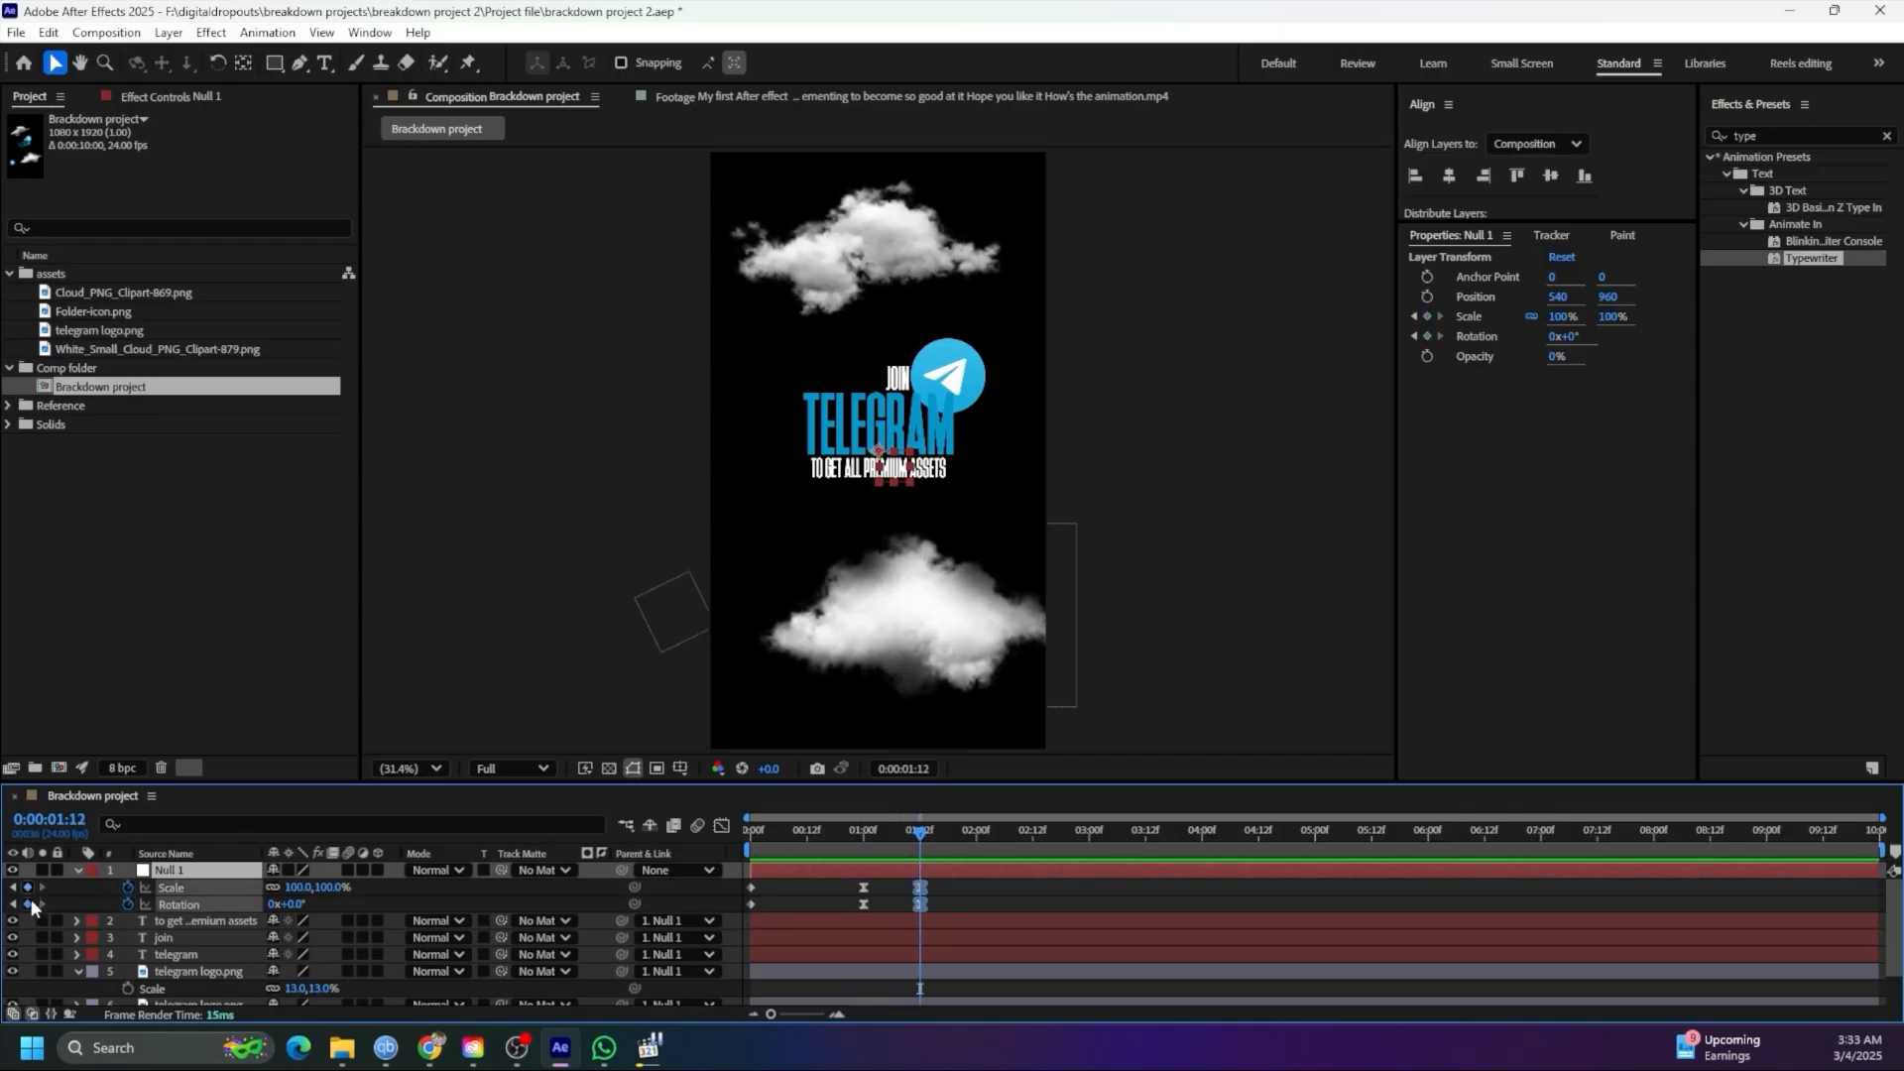
Set the Scale of Null 1 to 80% at 0:00:02:12
left_click_drag(980, 838, 1032, 849)
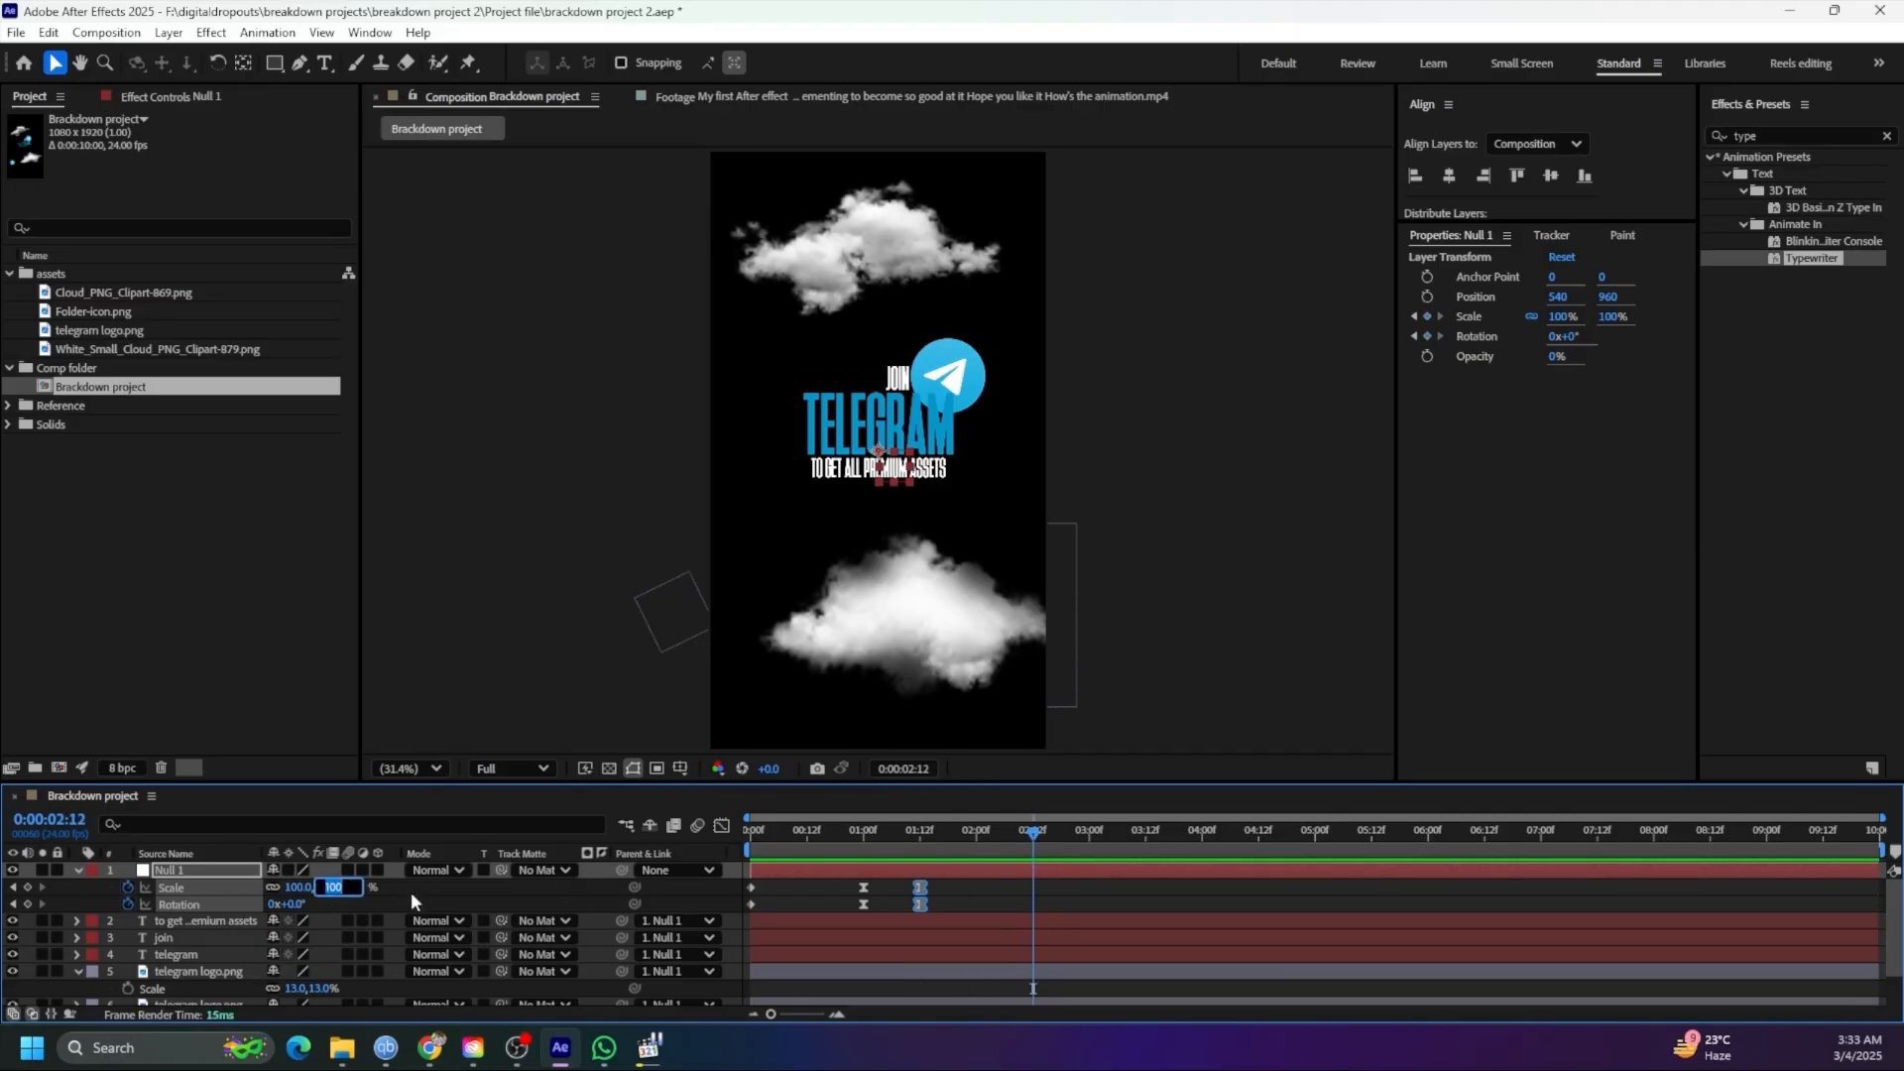
type("90")
key("Return")
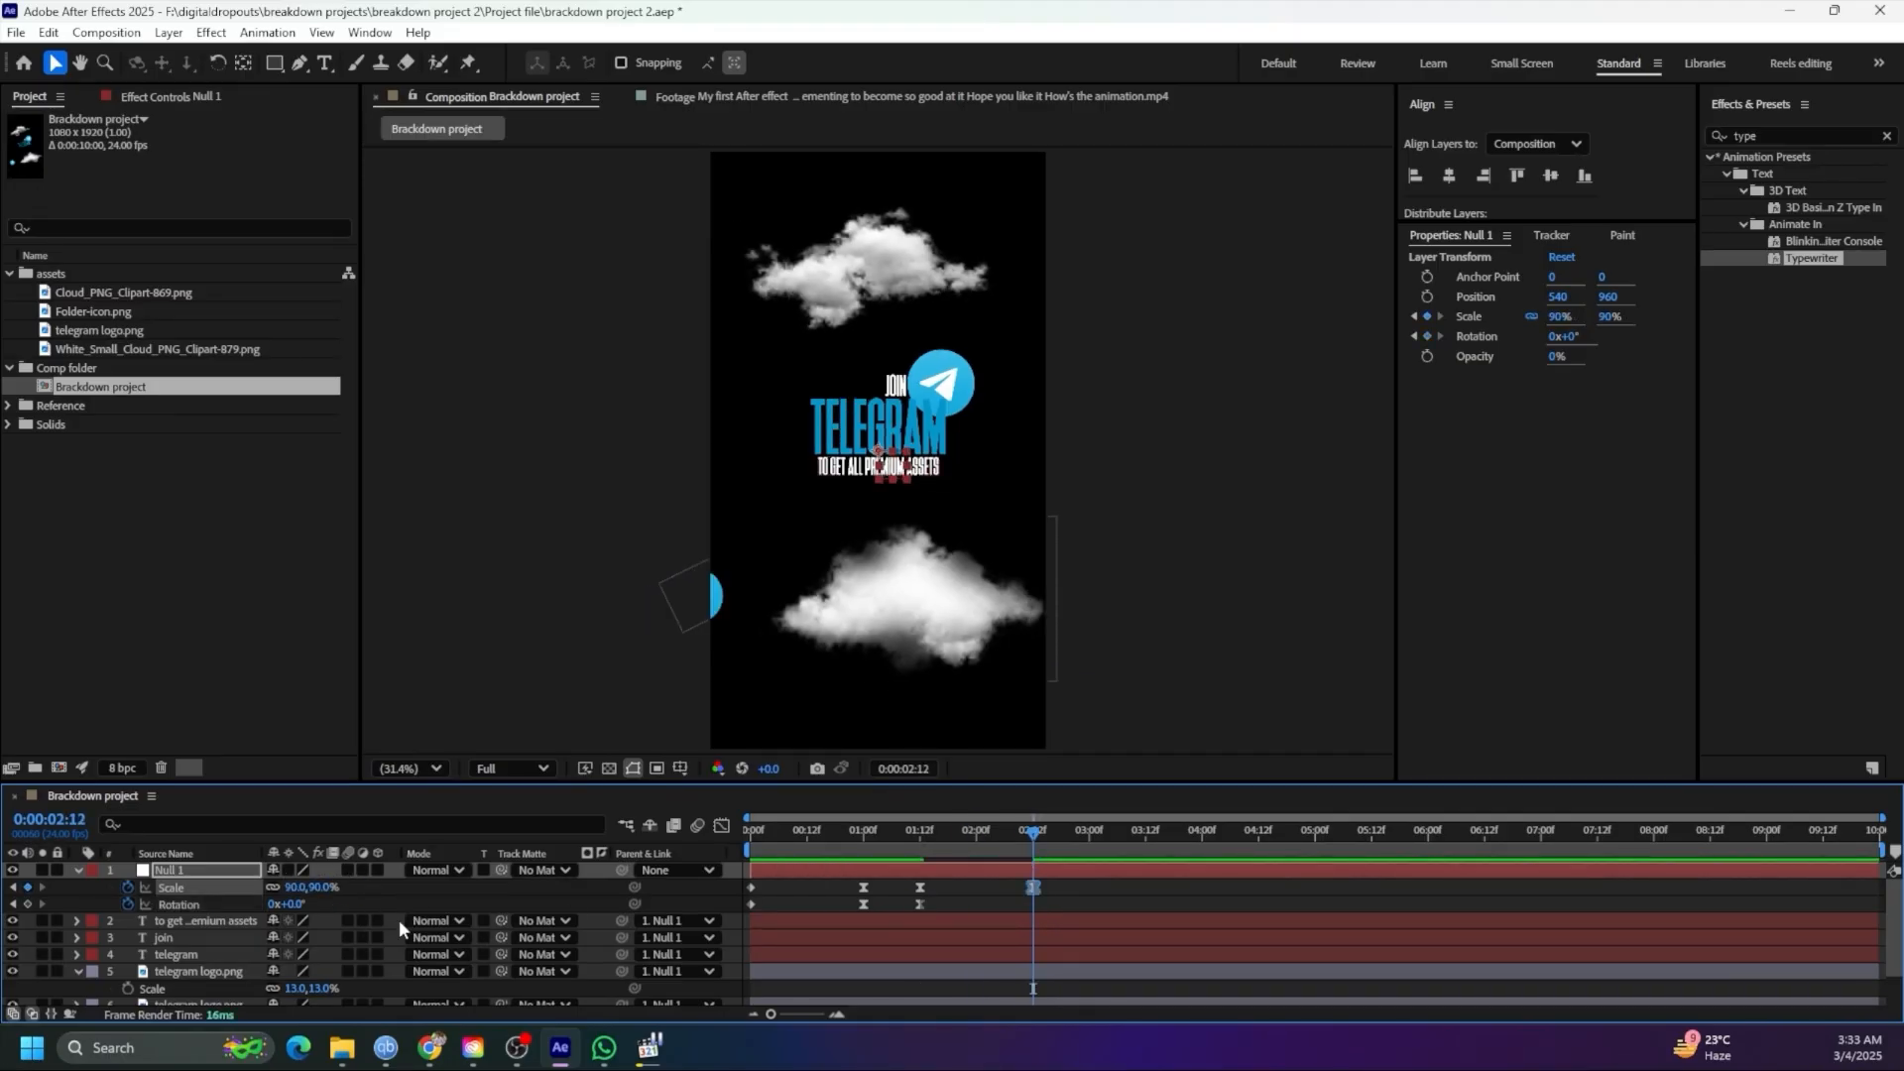
left_click_drag(321, 887, 348, 895)
left_click(325, 887)
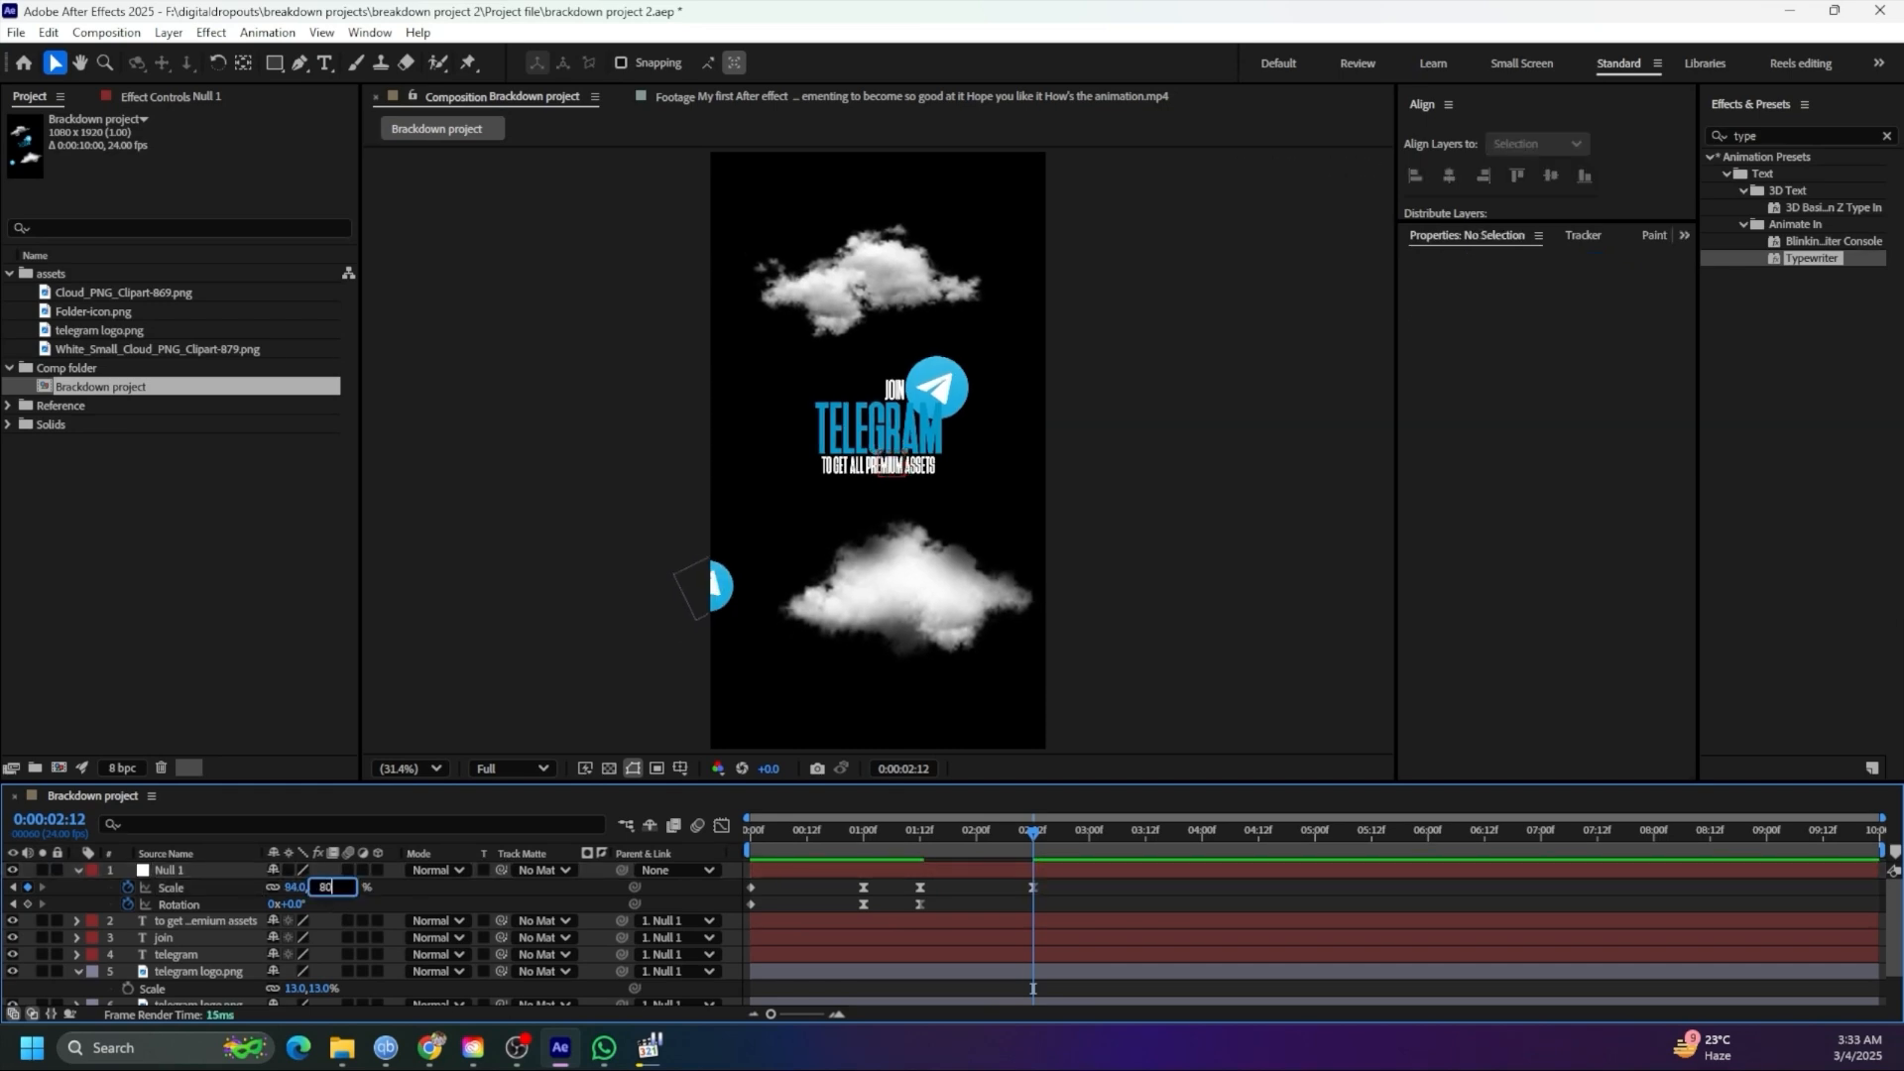
key("Return")
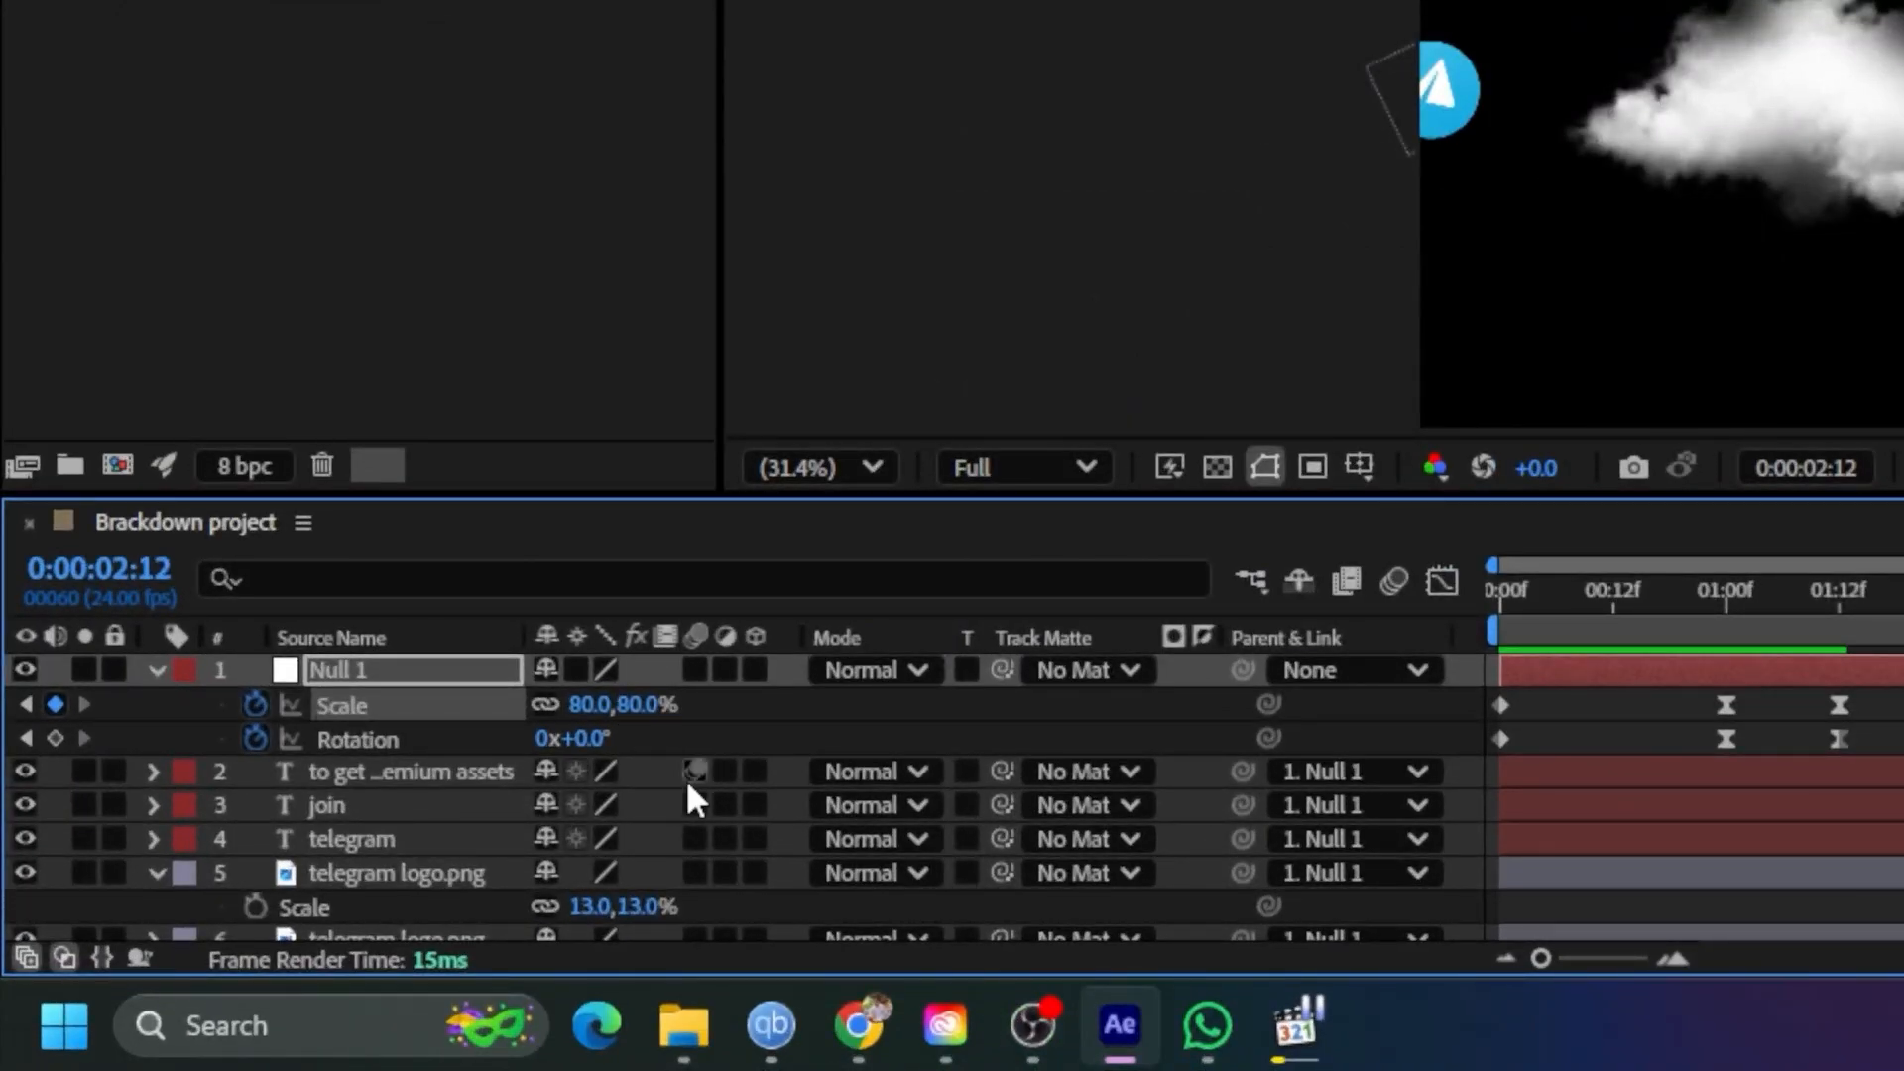
Set the Rotation of Null 1 to 15° at 0:00:02:12
left_click_drag(607, 737, 615, 737)
left_click(610, 739)
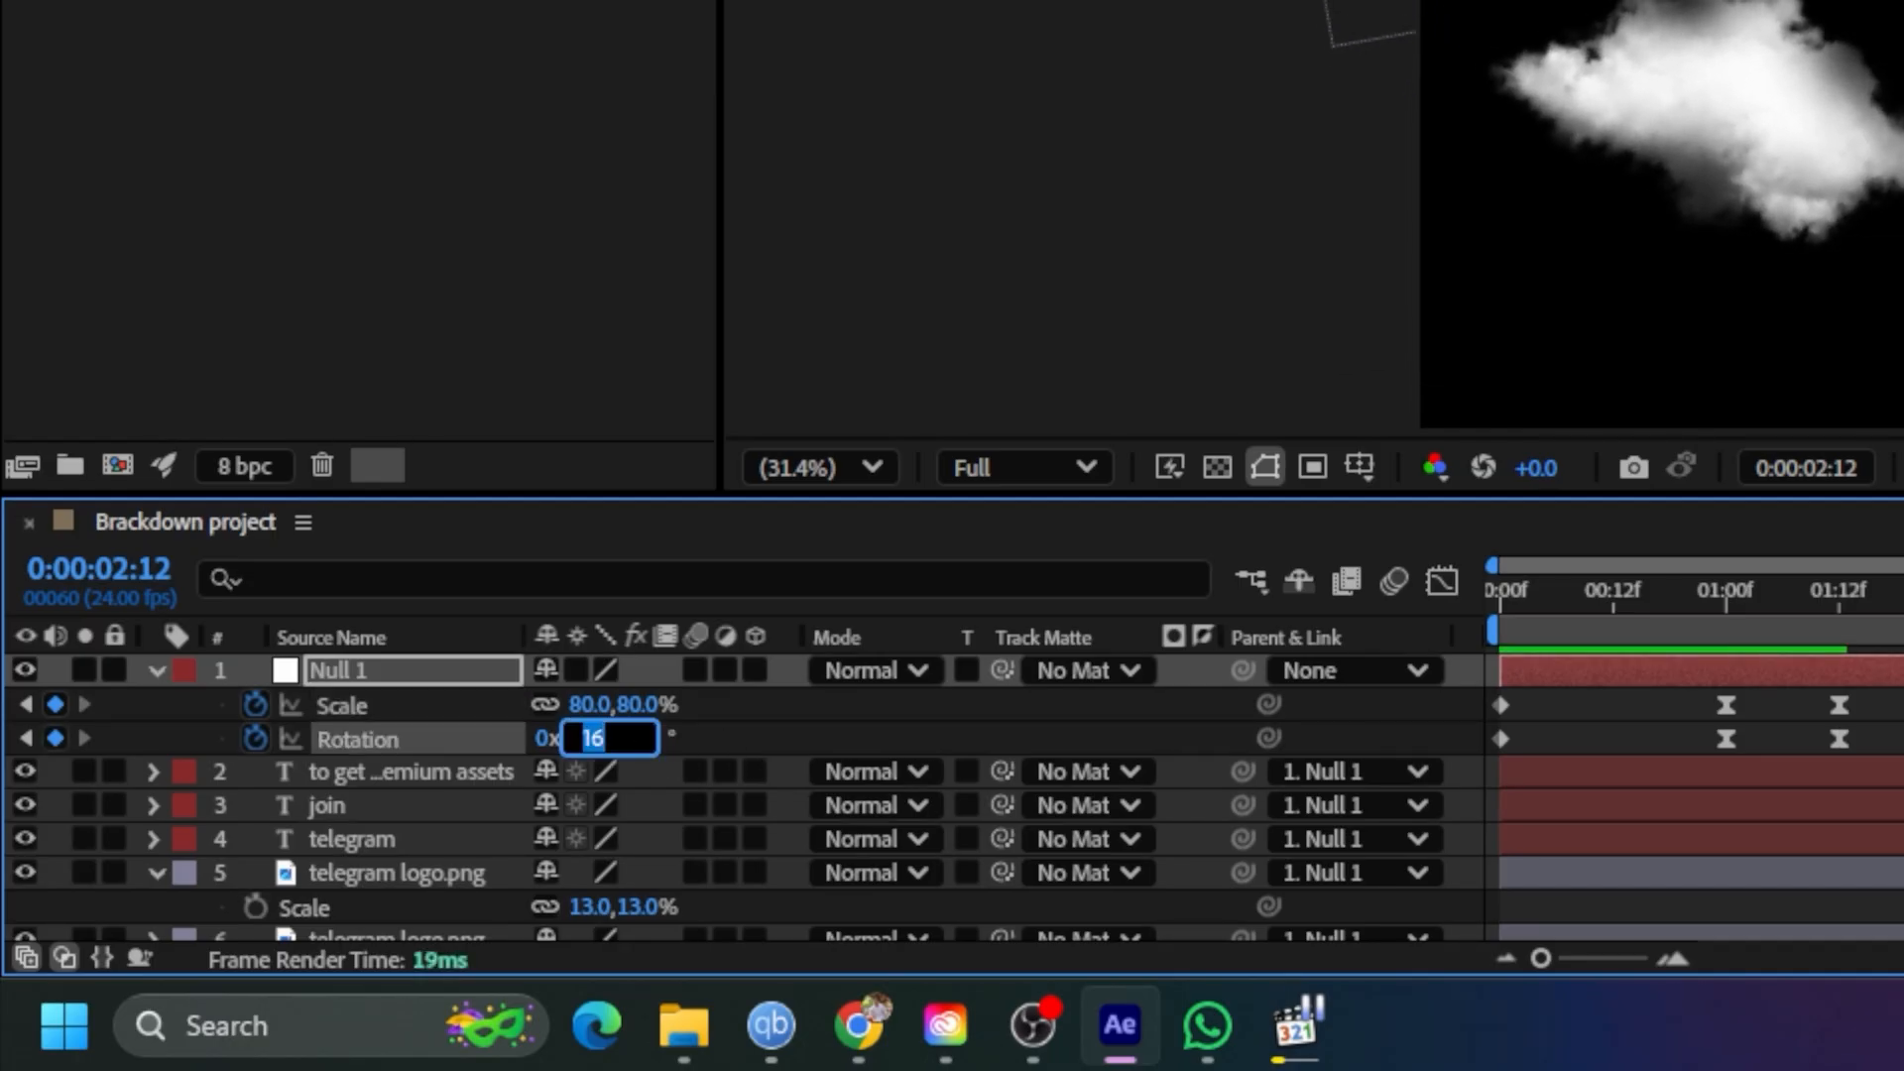
type("15")
key("Return")
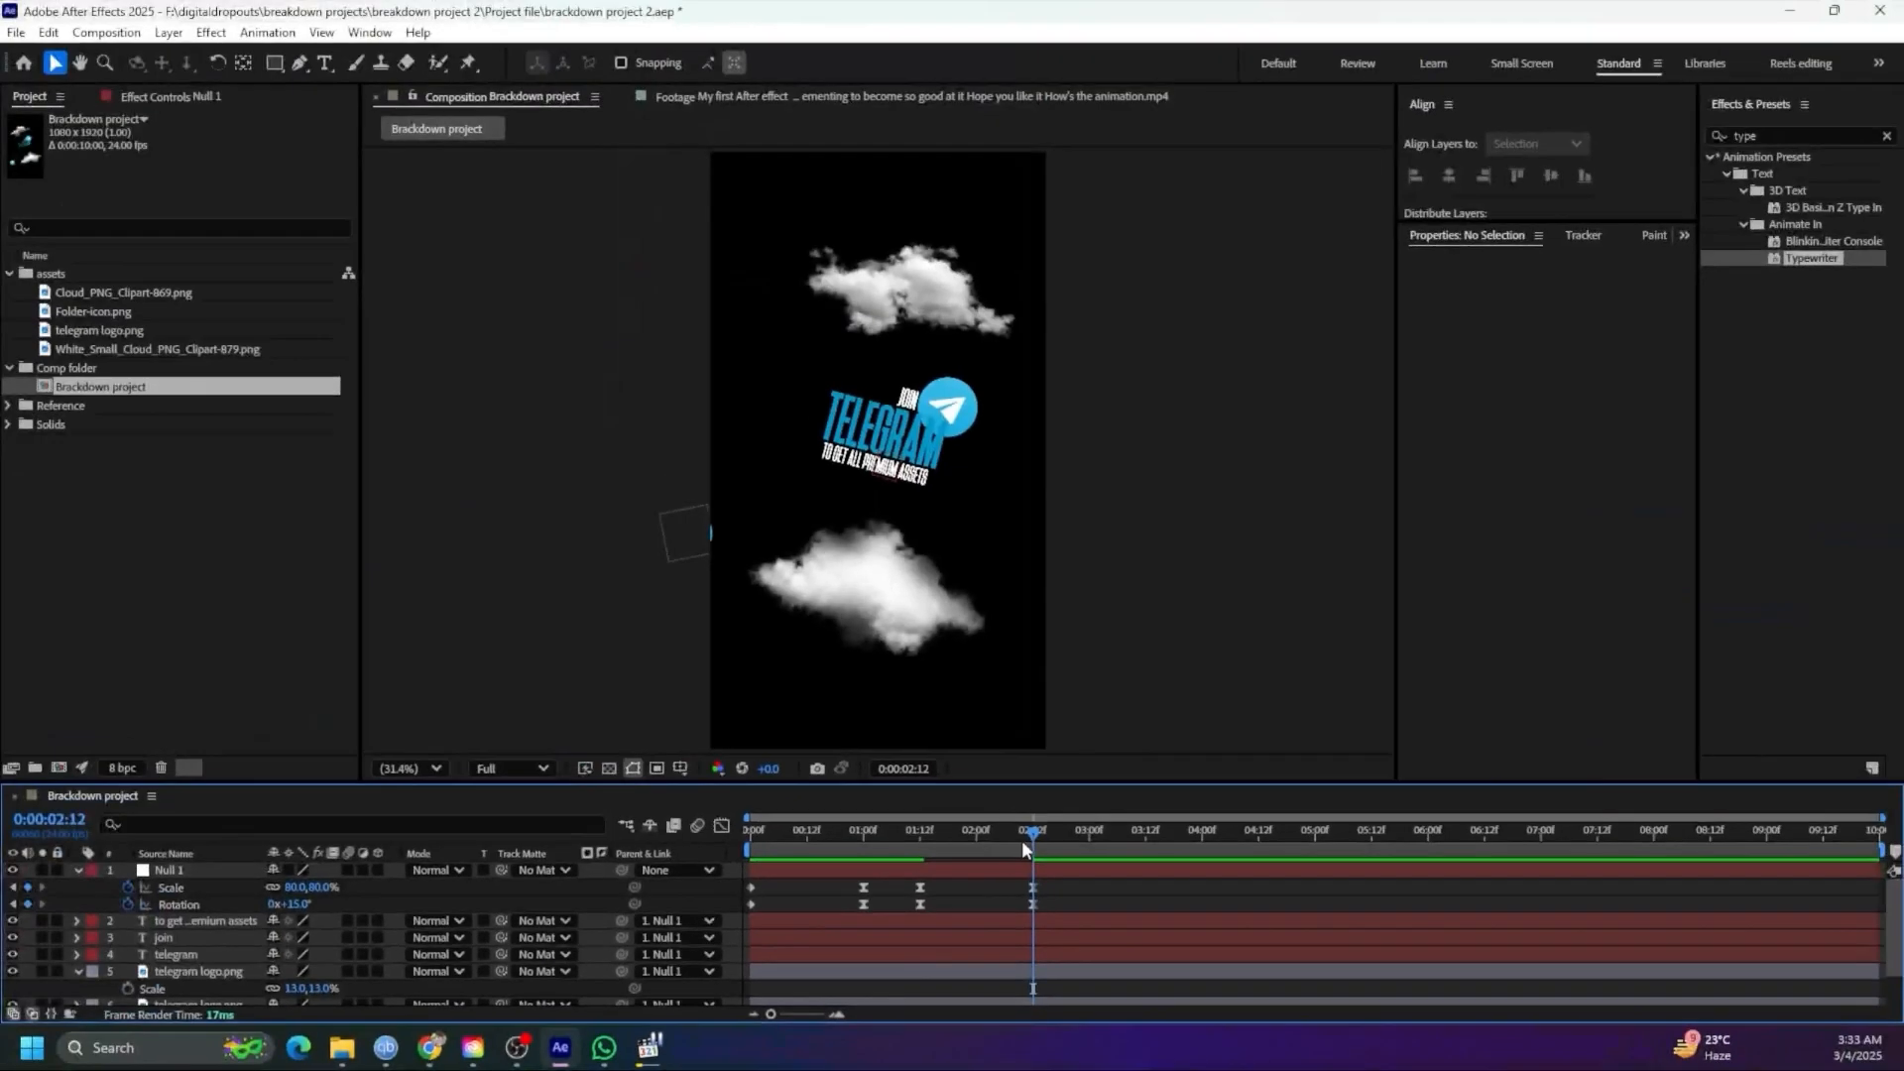
Preview the null's scale and rotation animation from the start of the composition
left_click_drag(895, 607, 332, 647)
key("space")
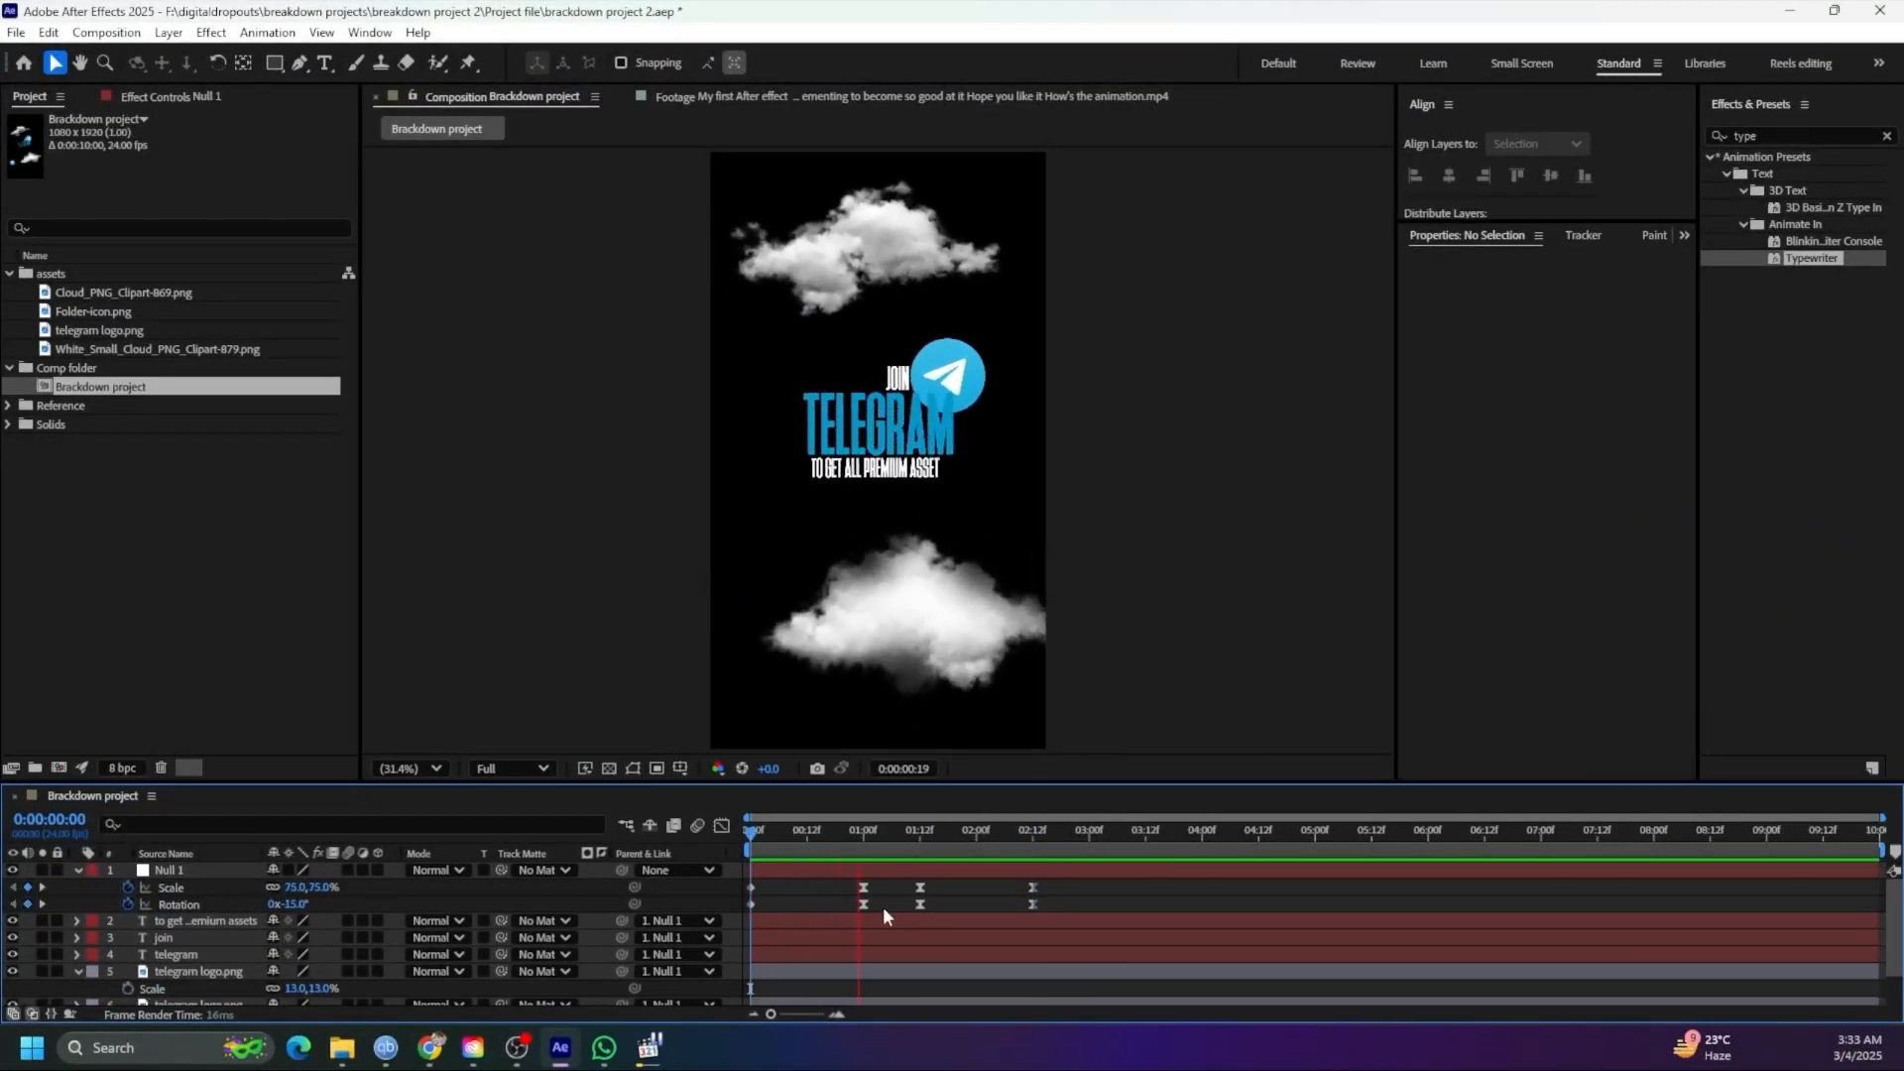
left_click_drag(1029, 835, 891, 841)
key("space")
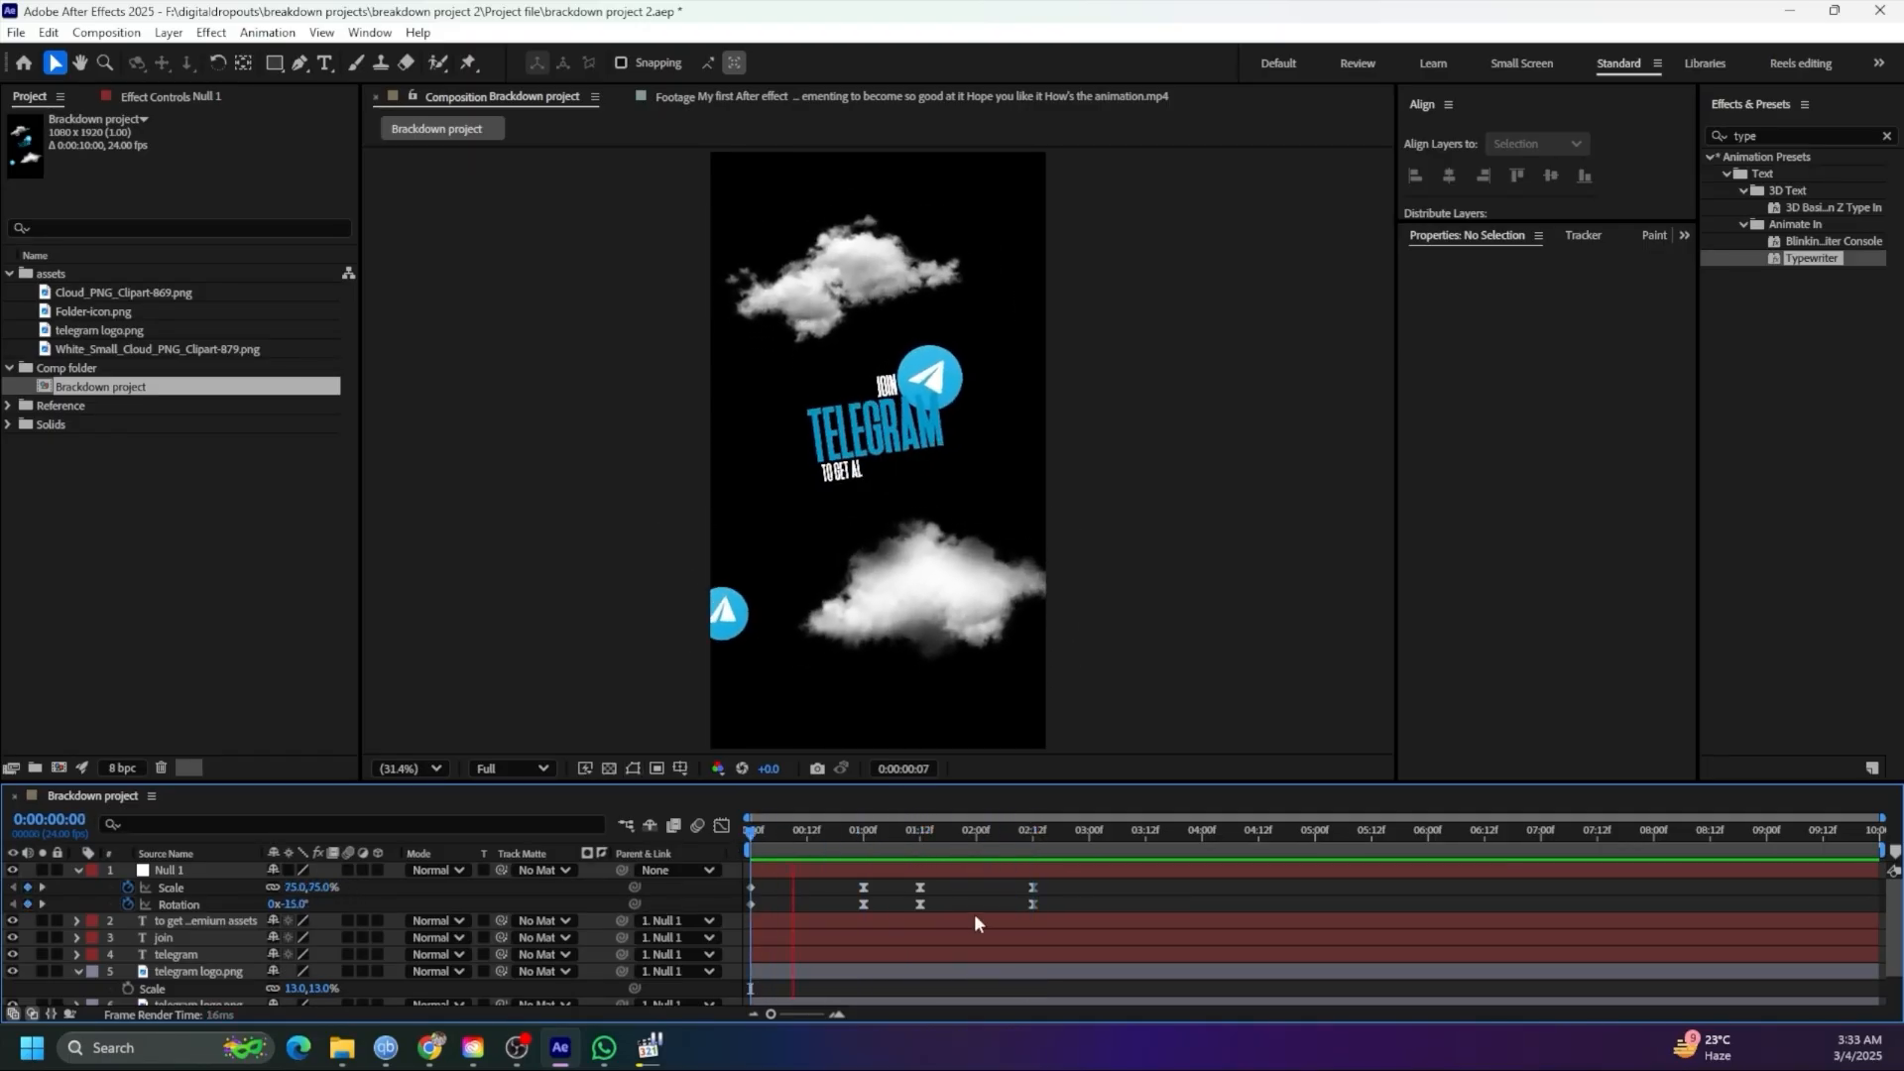
key("space")
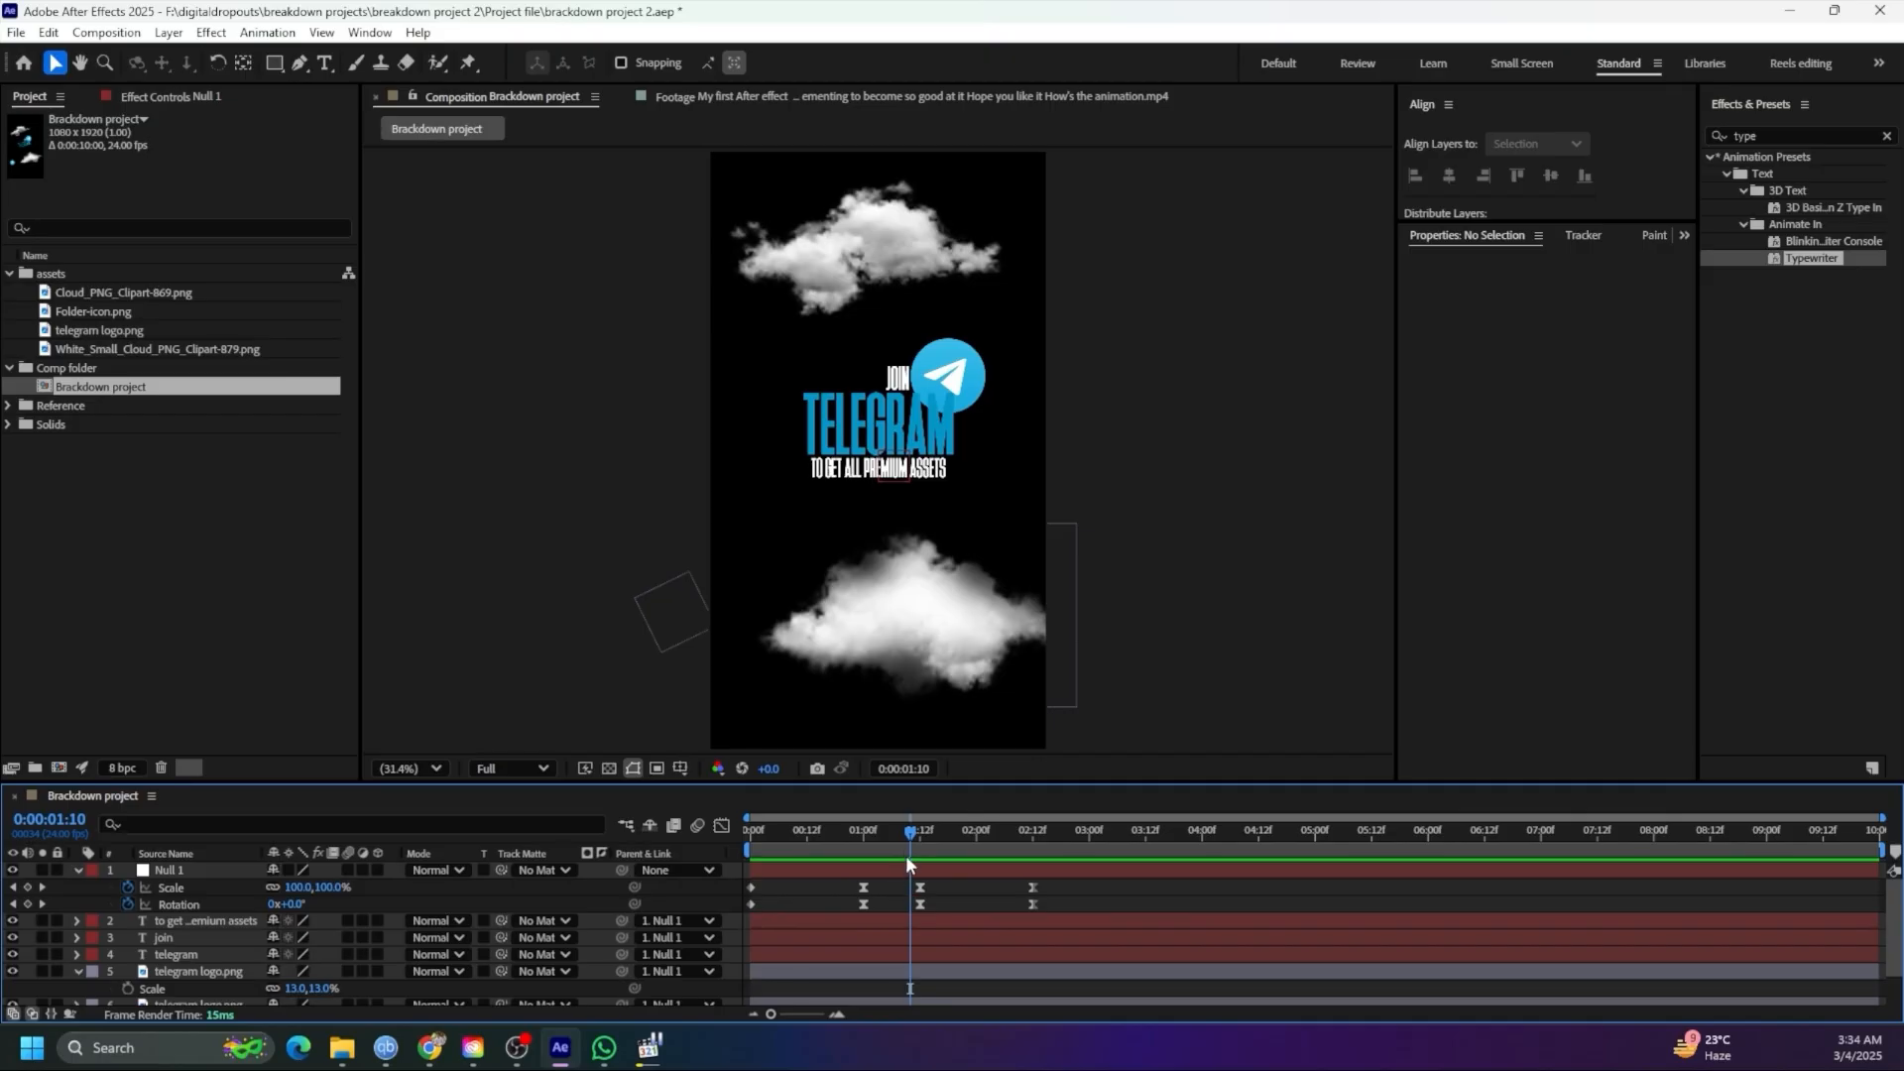
Move Null 1's last two pairs of Scale and Rotation keyframes earlier, to about 0:00:01:02 and 0:00:02:02, preview the timing and save
key("k")
left_click_drag(1053, 881, 871, 898)
left_click_drag(877, 831, 704, 858)
left_click(905, 904)
key("space")
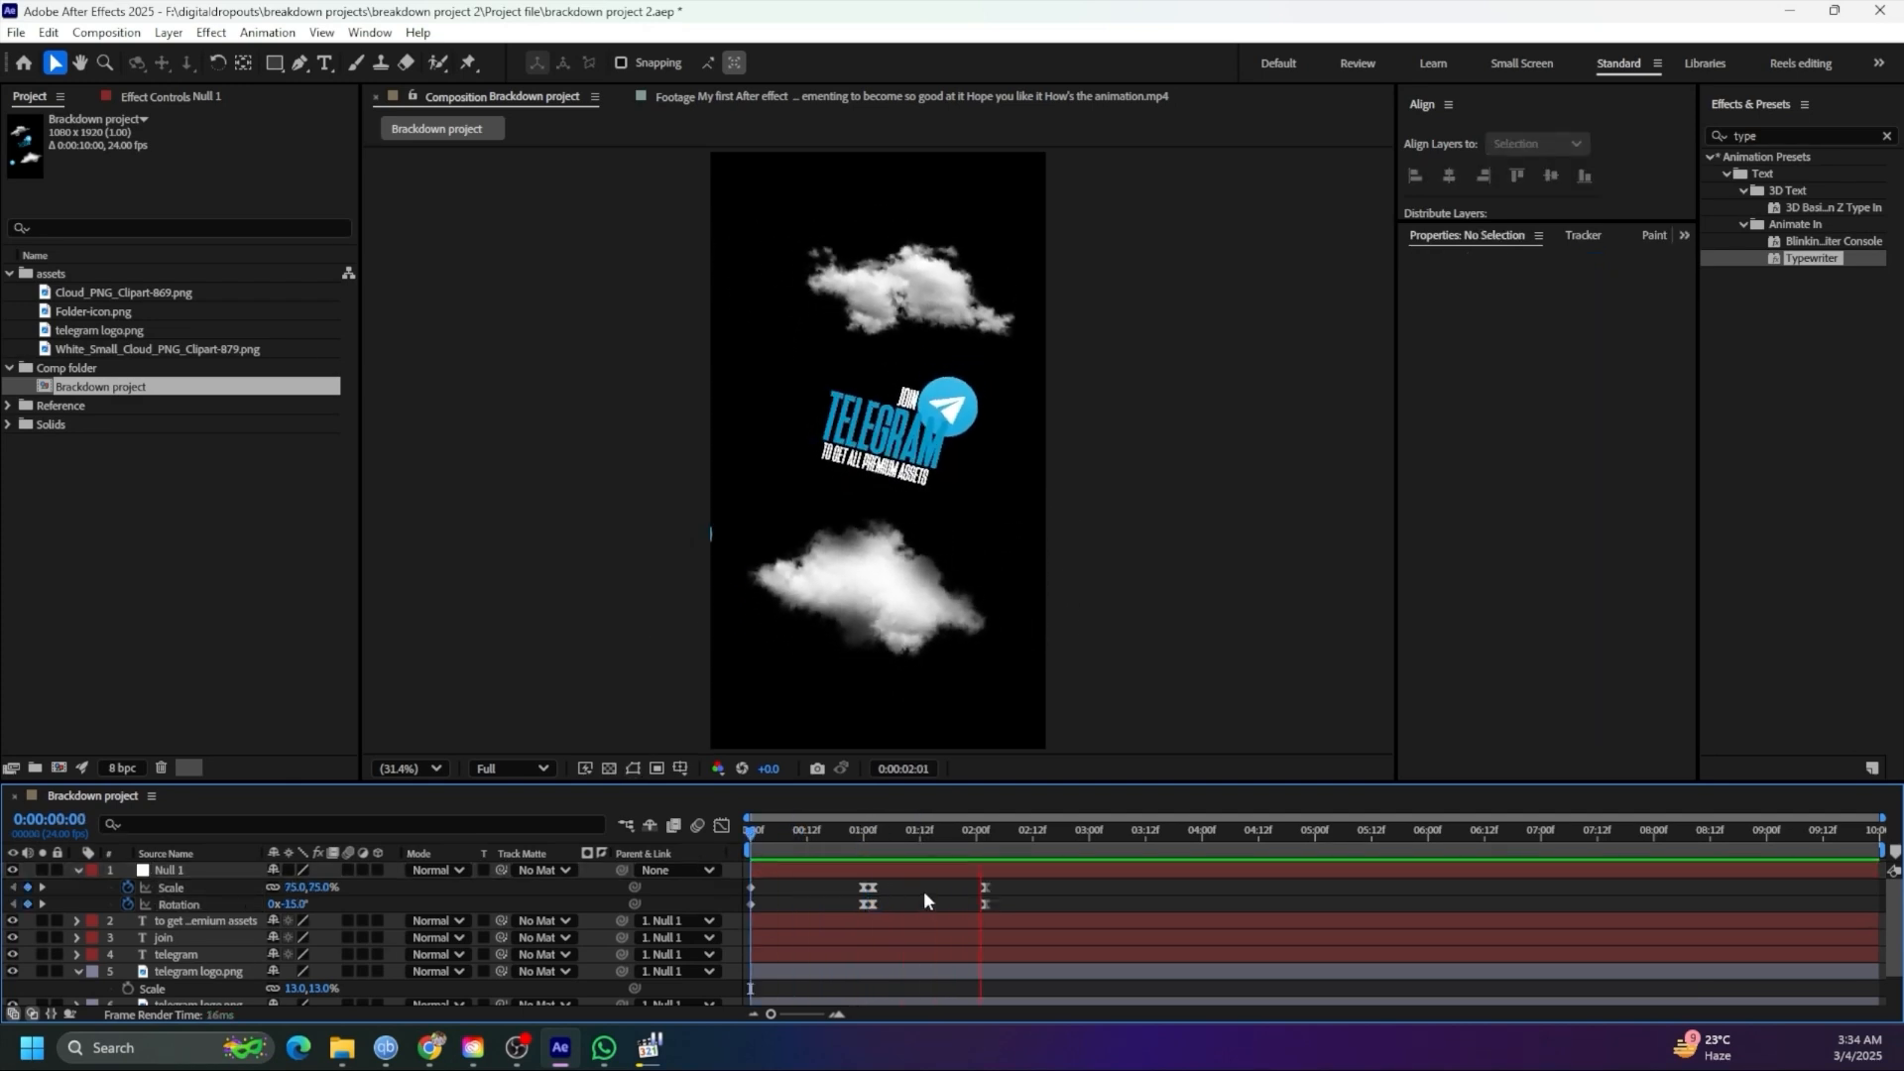
left_click_drag(932, 839, 861, 853)
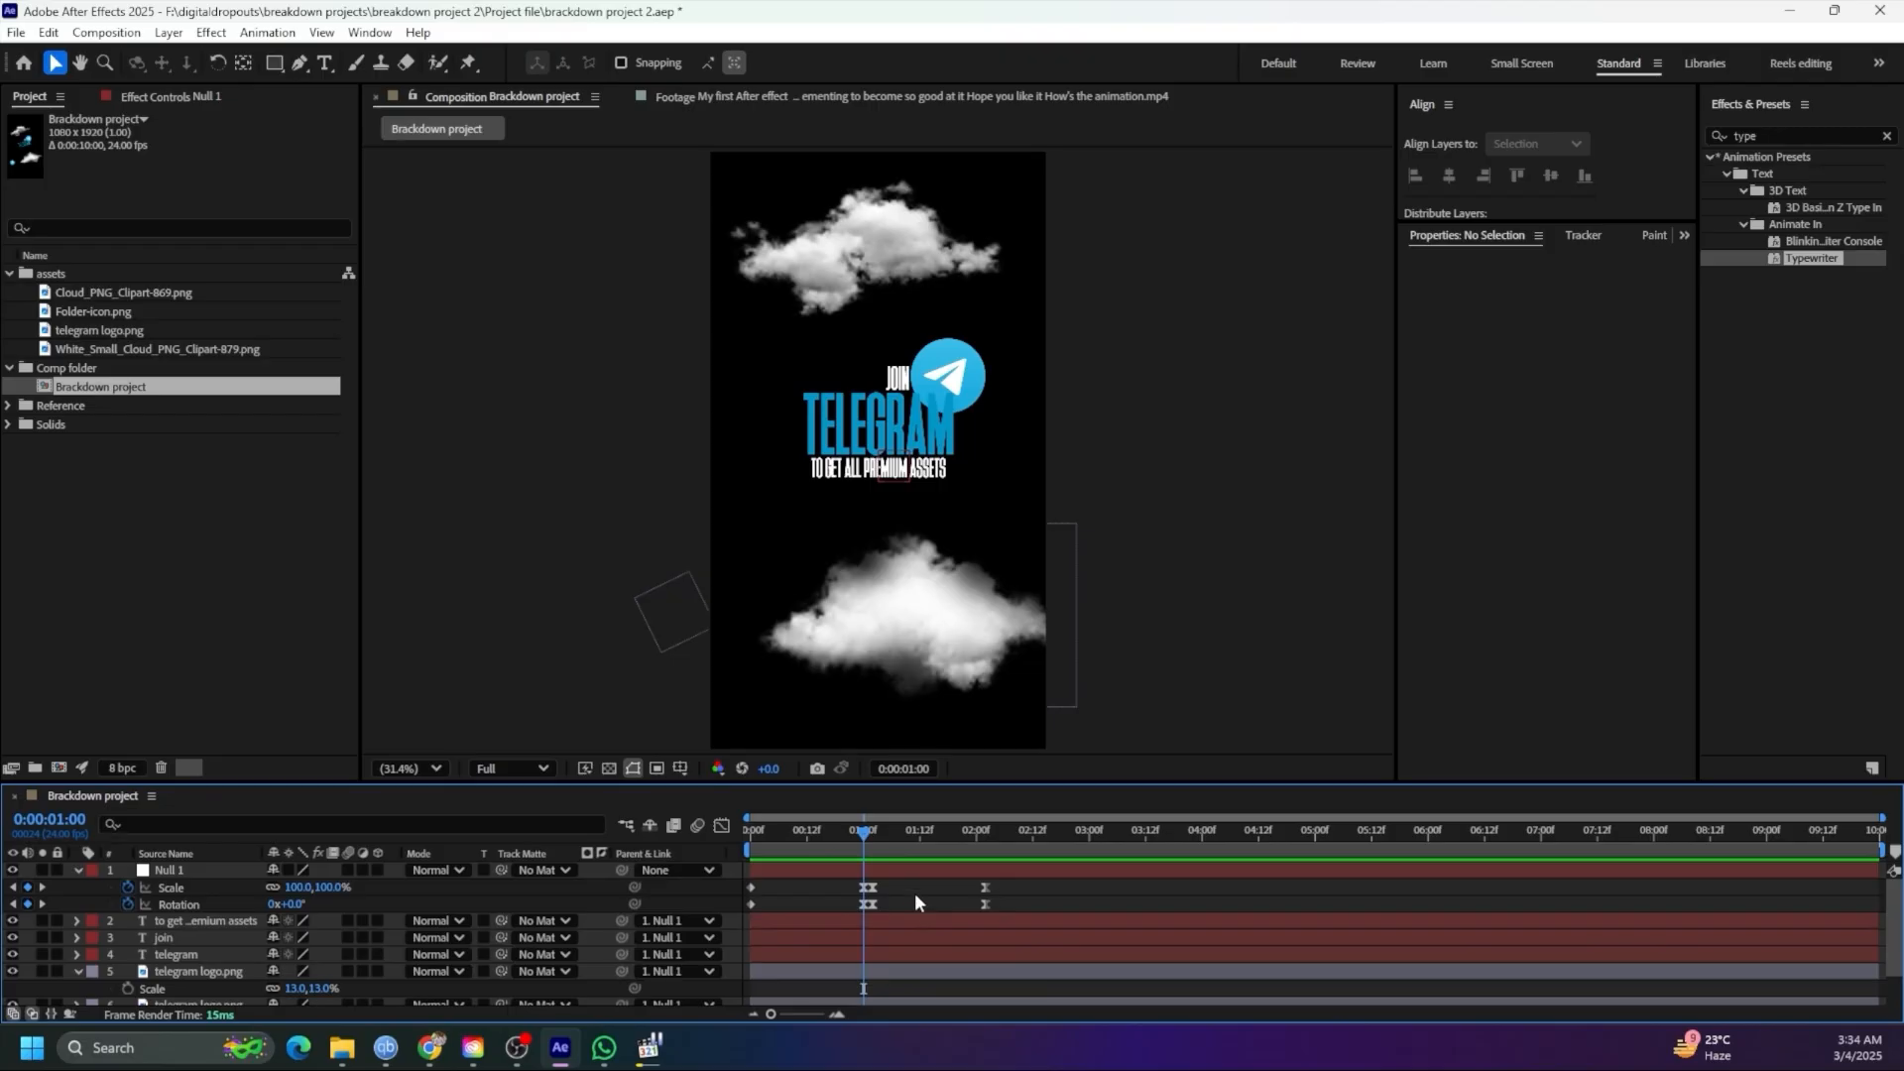
key("ctrl+s")
Examine the folder scene with its CLICK ON THE LINK button in the reference footage and return to the Brackdown project composition
left_click(771, 100)
left_click_drag(591, 727, 845, 708)
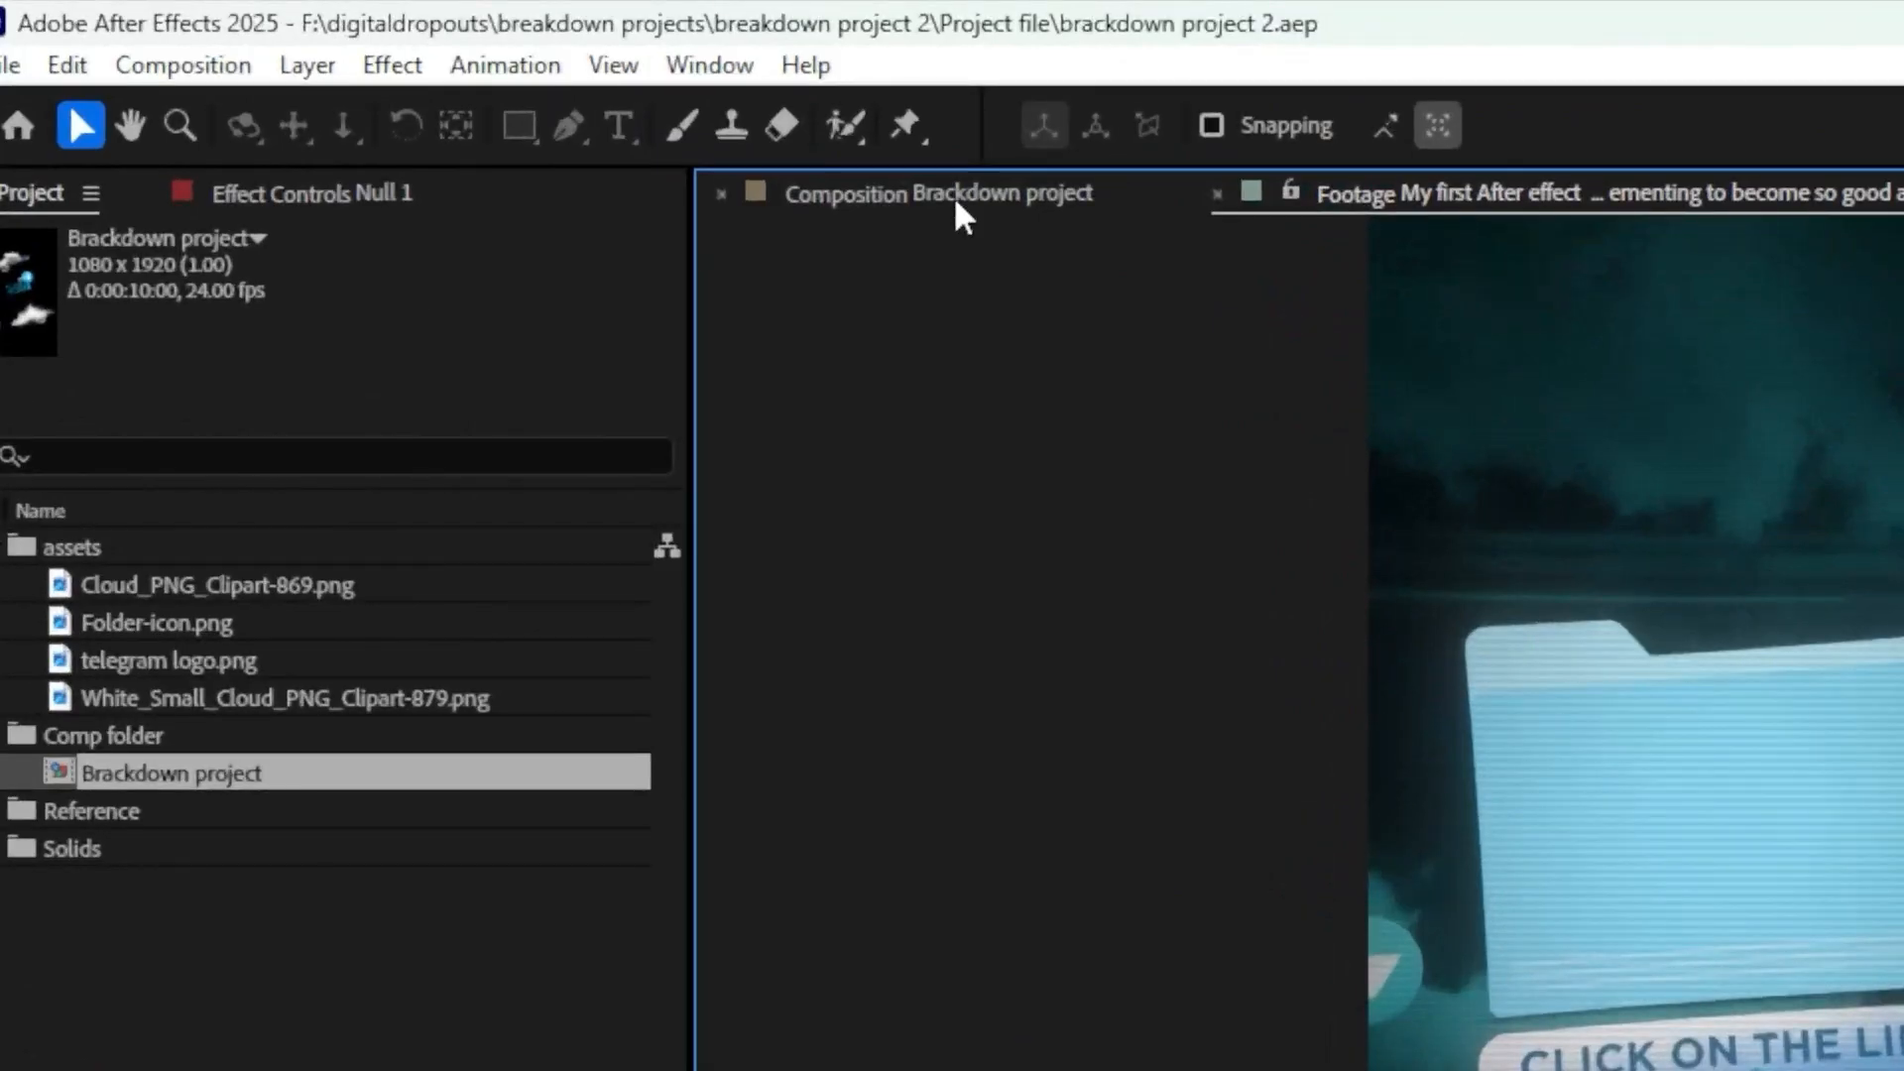
left_click(492, 98)
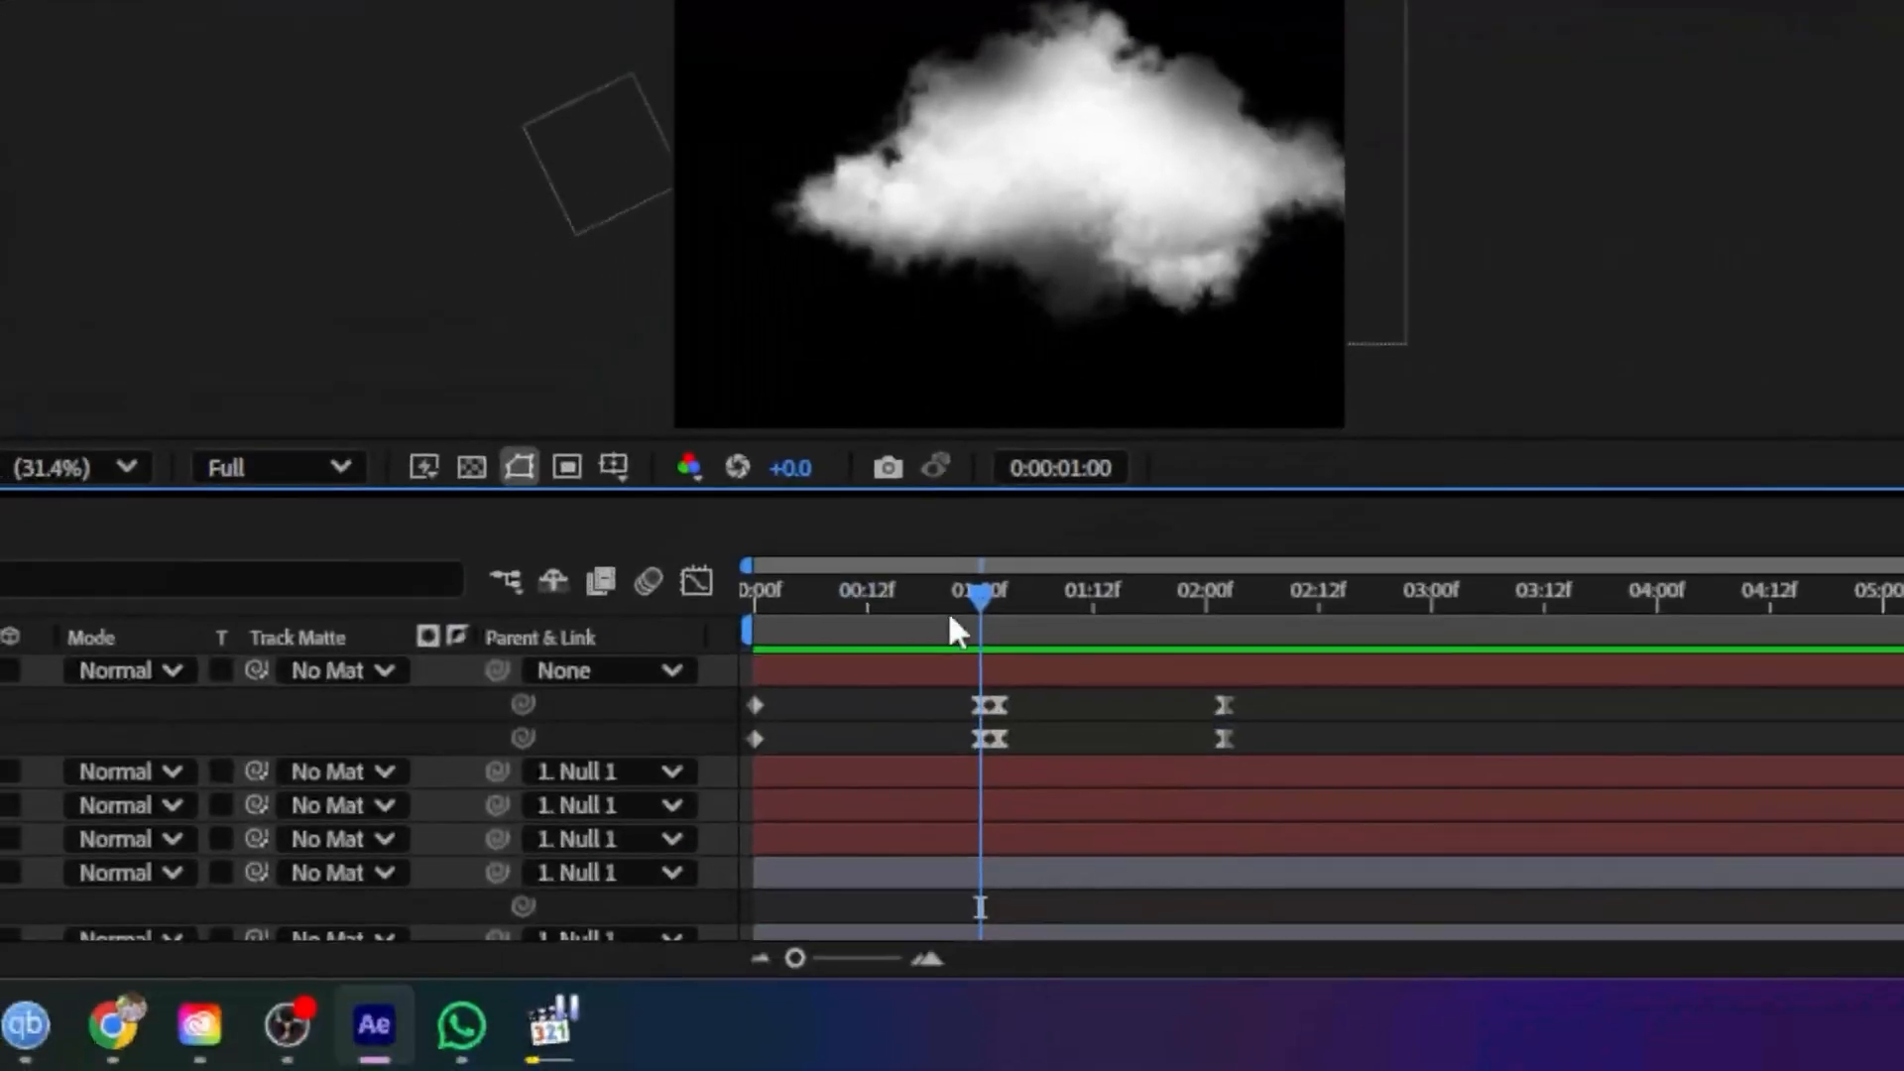
Go to 0:00:02:02 and add Folder-icon.png at the centre of the composition as the top layer
left_click_drag(950, 617, 1219, 640)
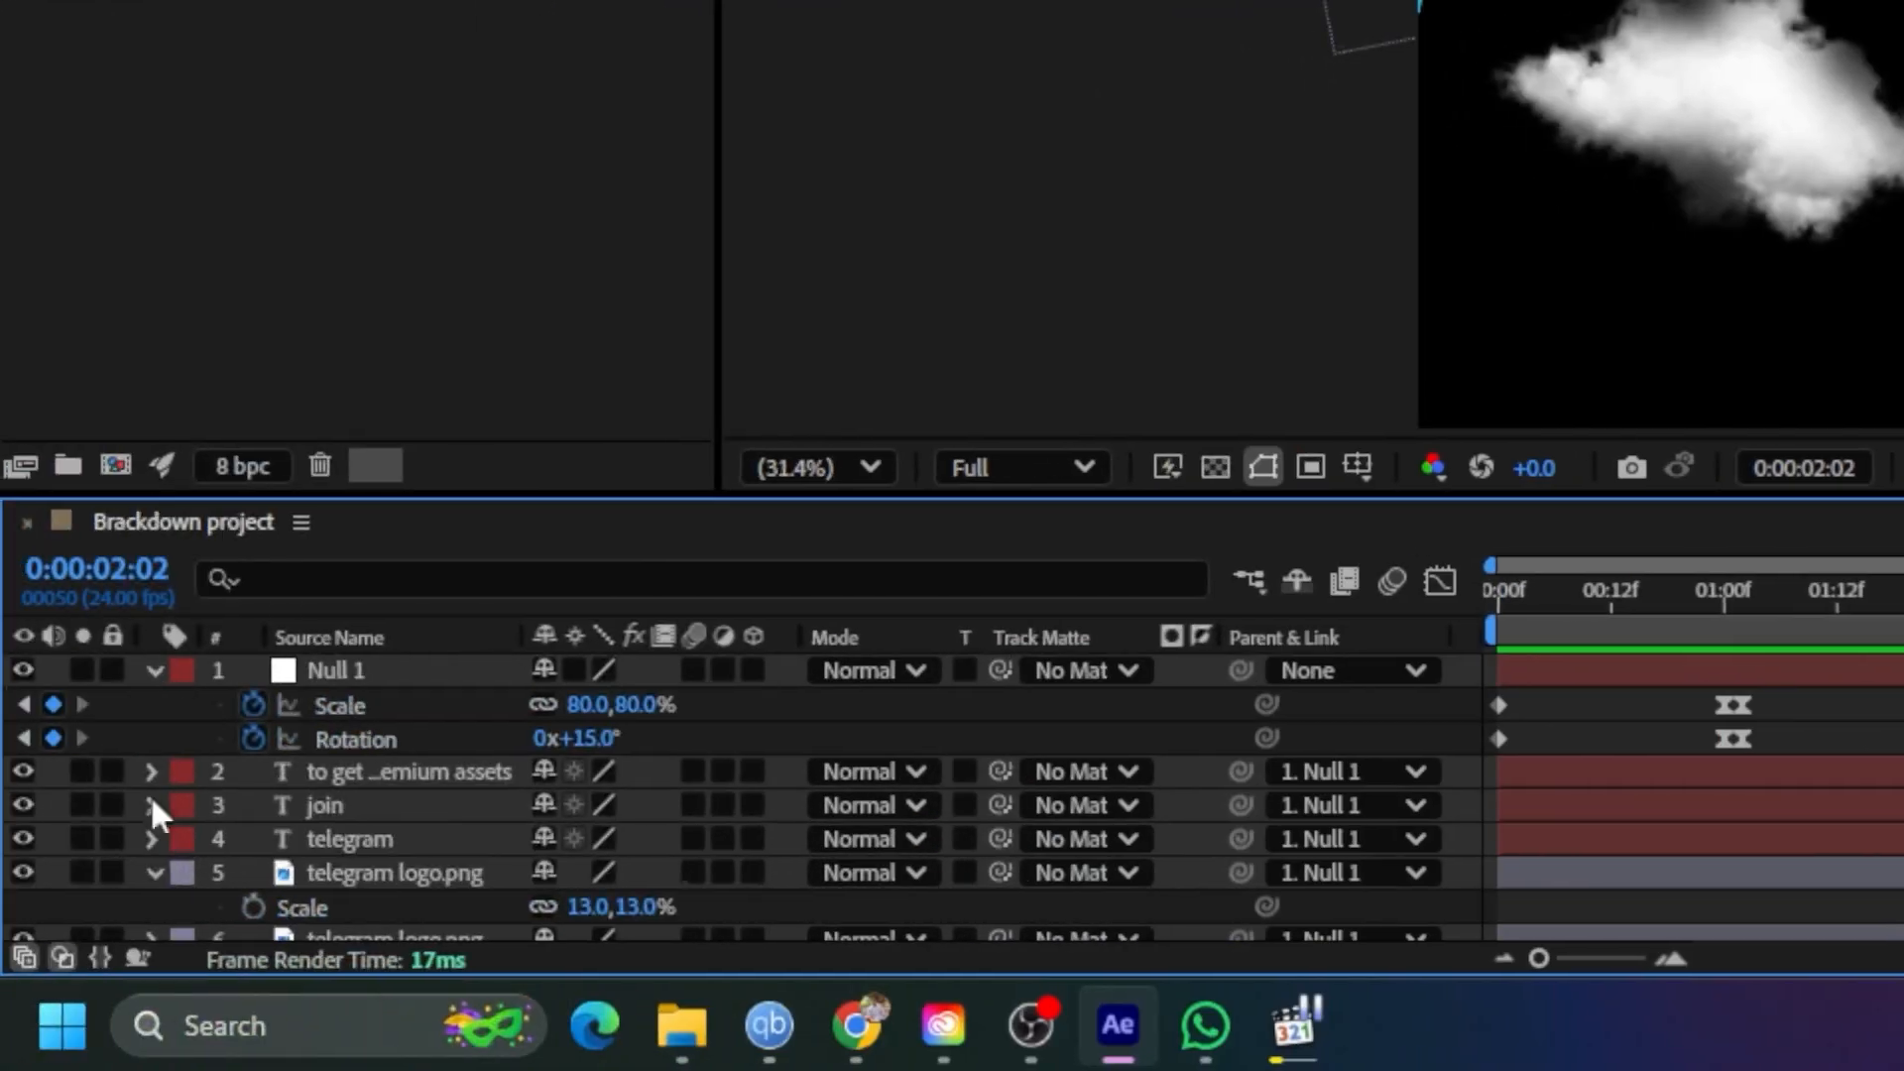
left_click(154, 672)
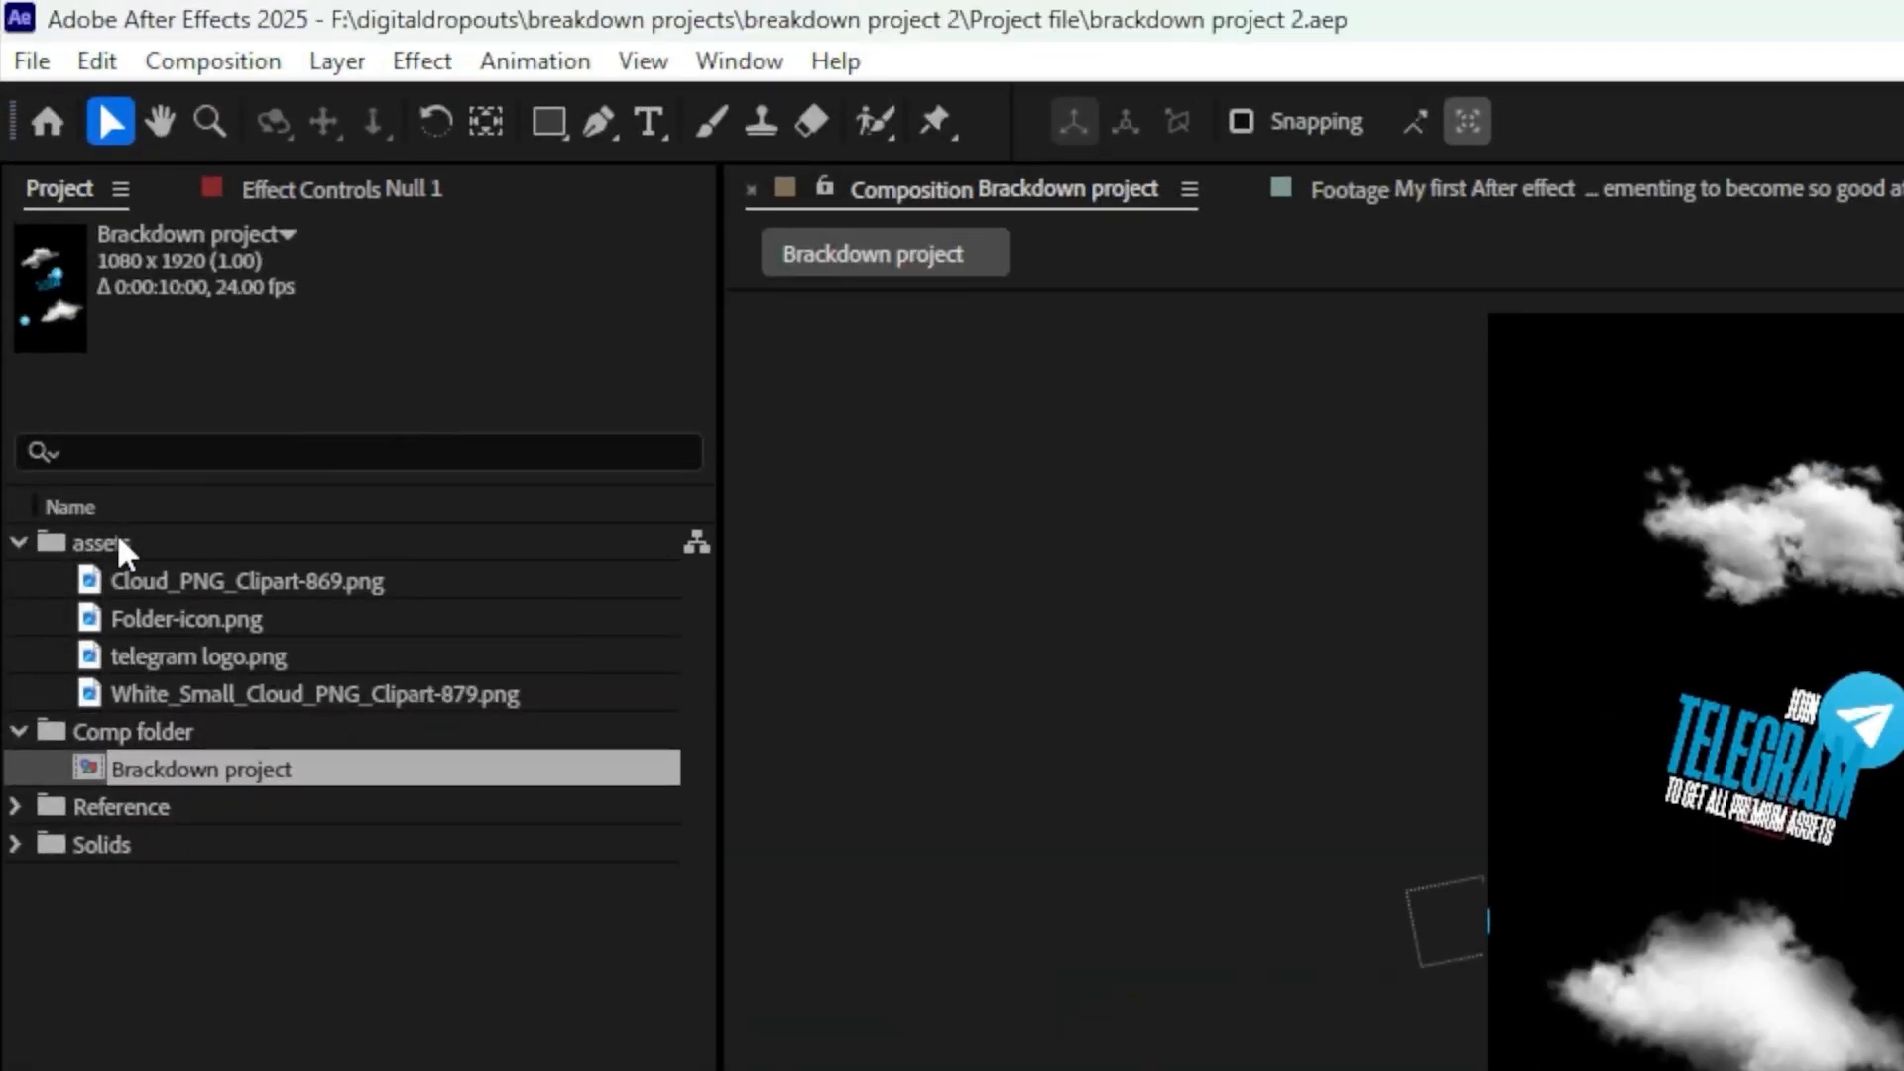
left_click(190, 578)
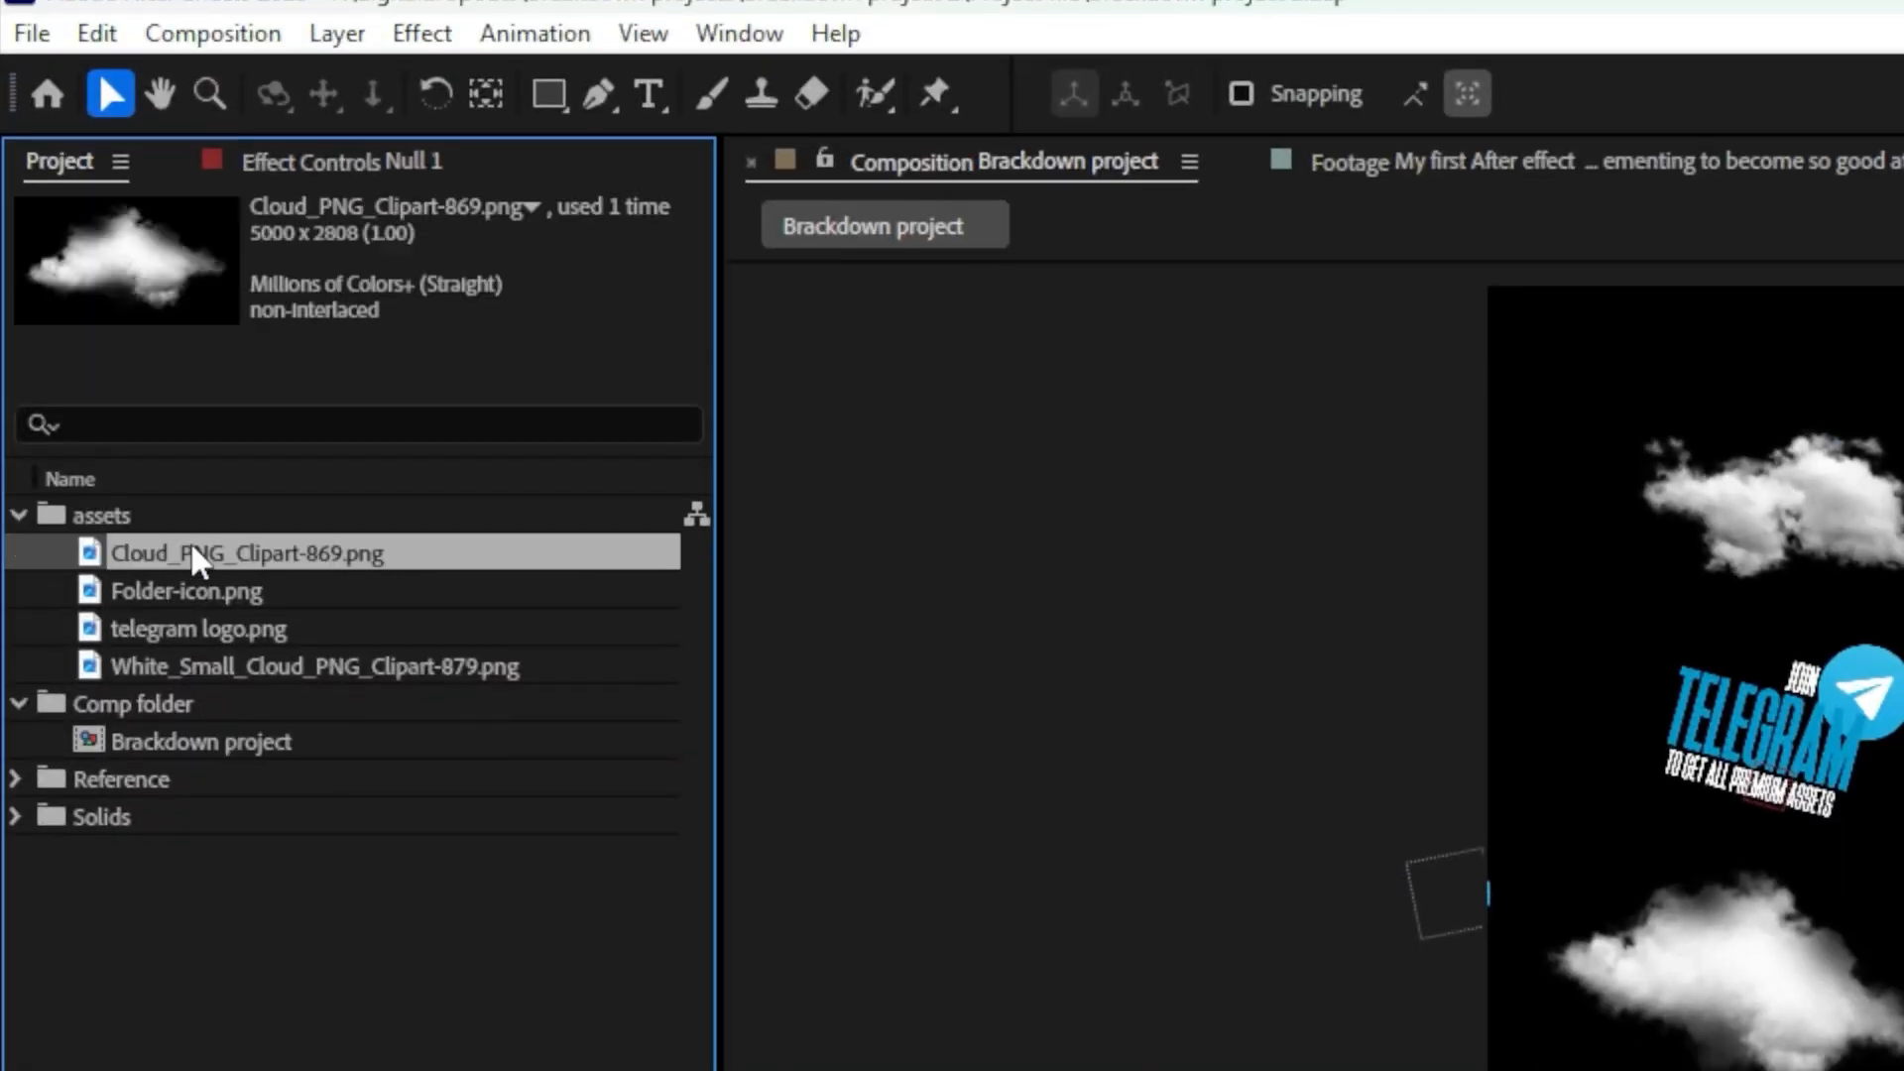
left_click(177, 613)
left_click_drag(178, 613, 407, 502)
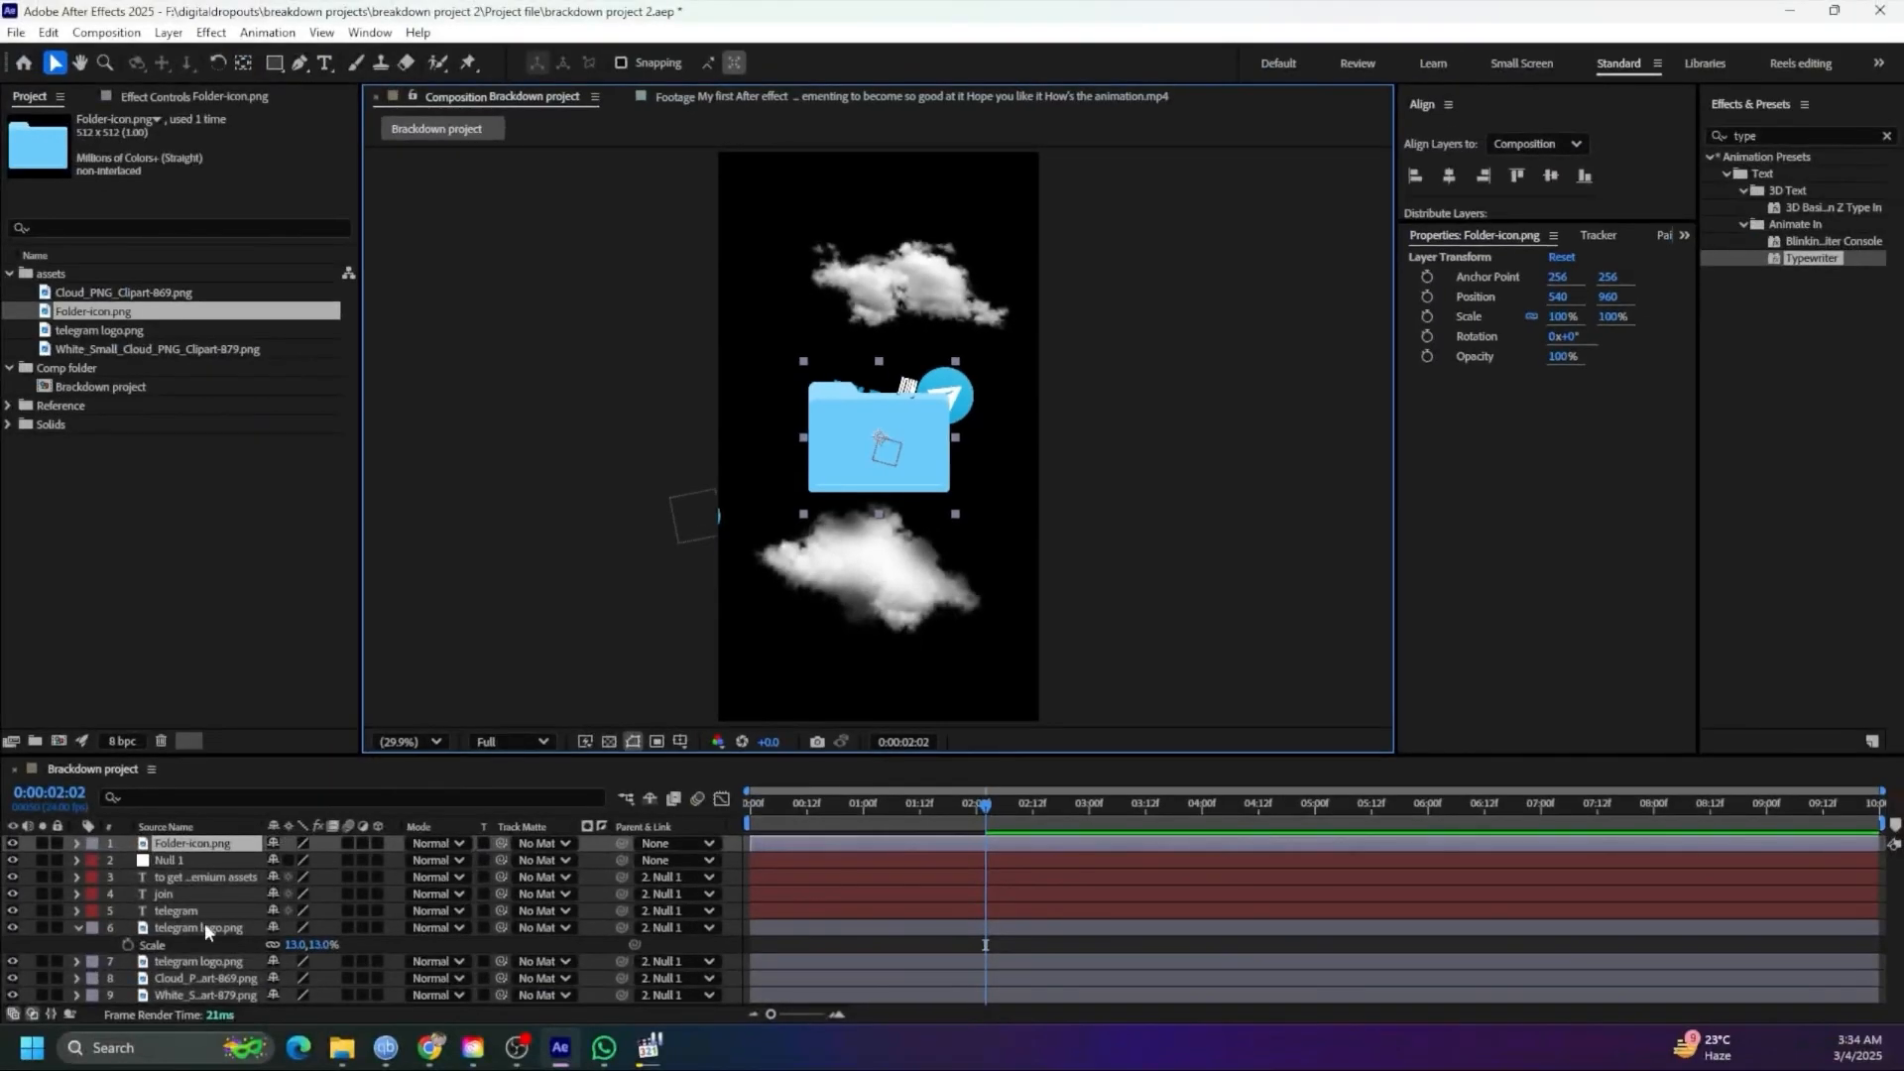
left_click(75, 927)
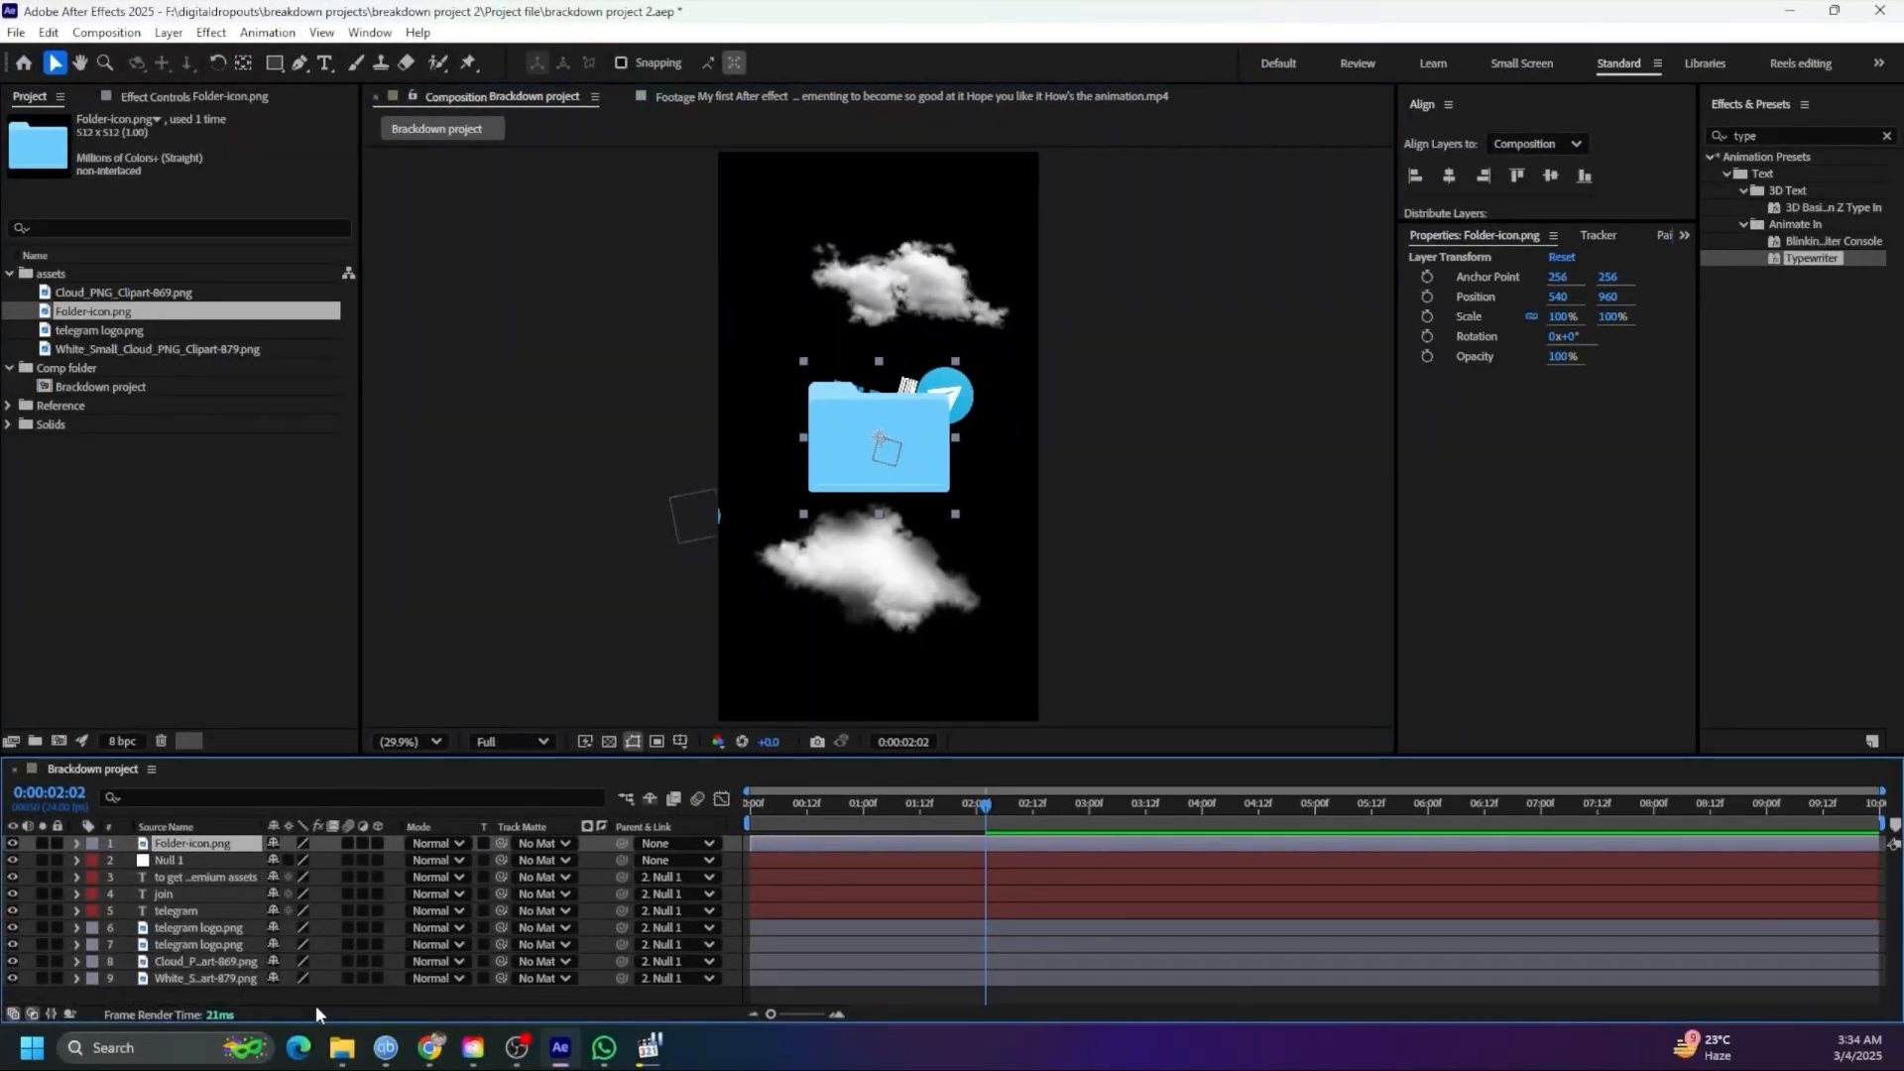
Create a text layer reading "click on the link", following the button wording in the reference footage
right_click(316, 1004)
mouse_move(442, 754)
left_click(615, 783)
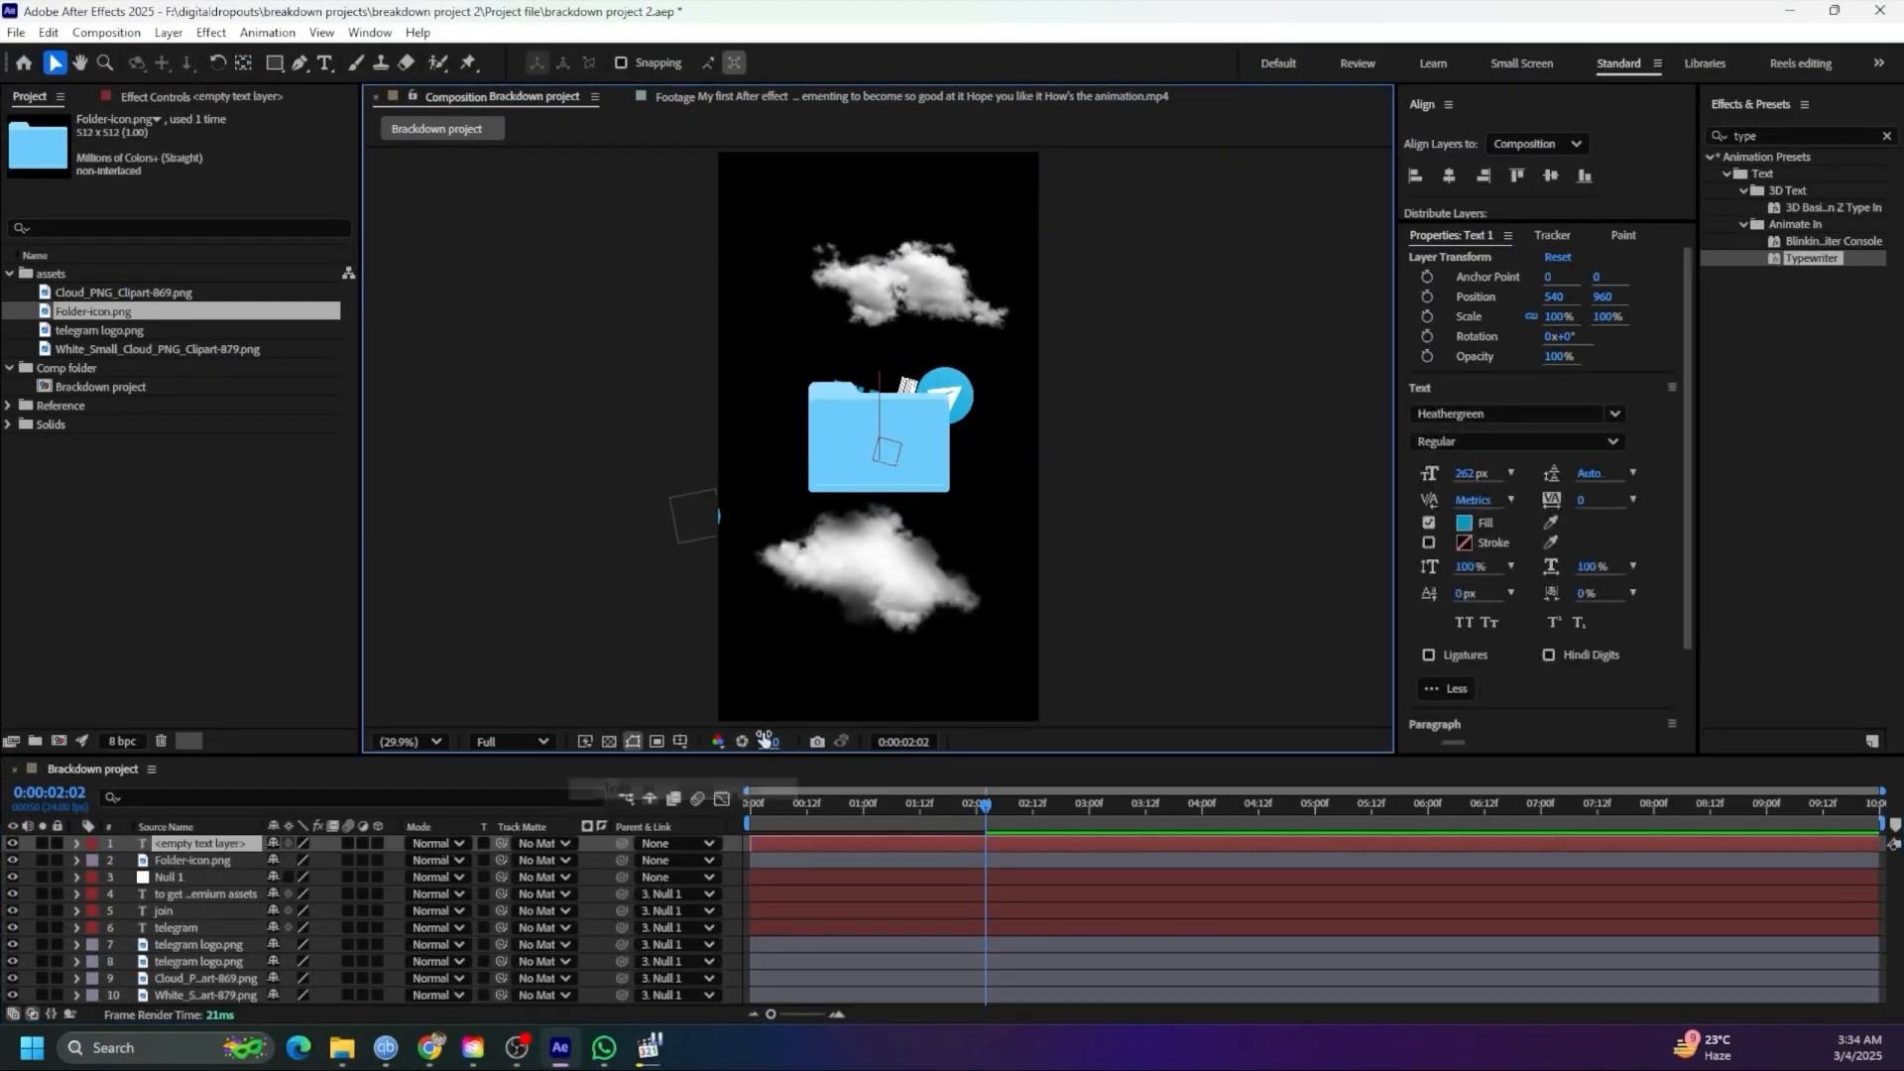
left_click(655, 1040)
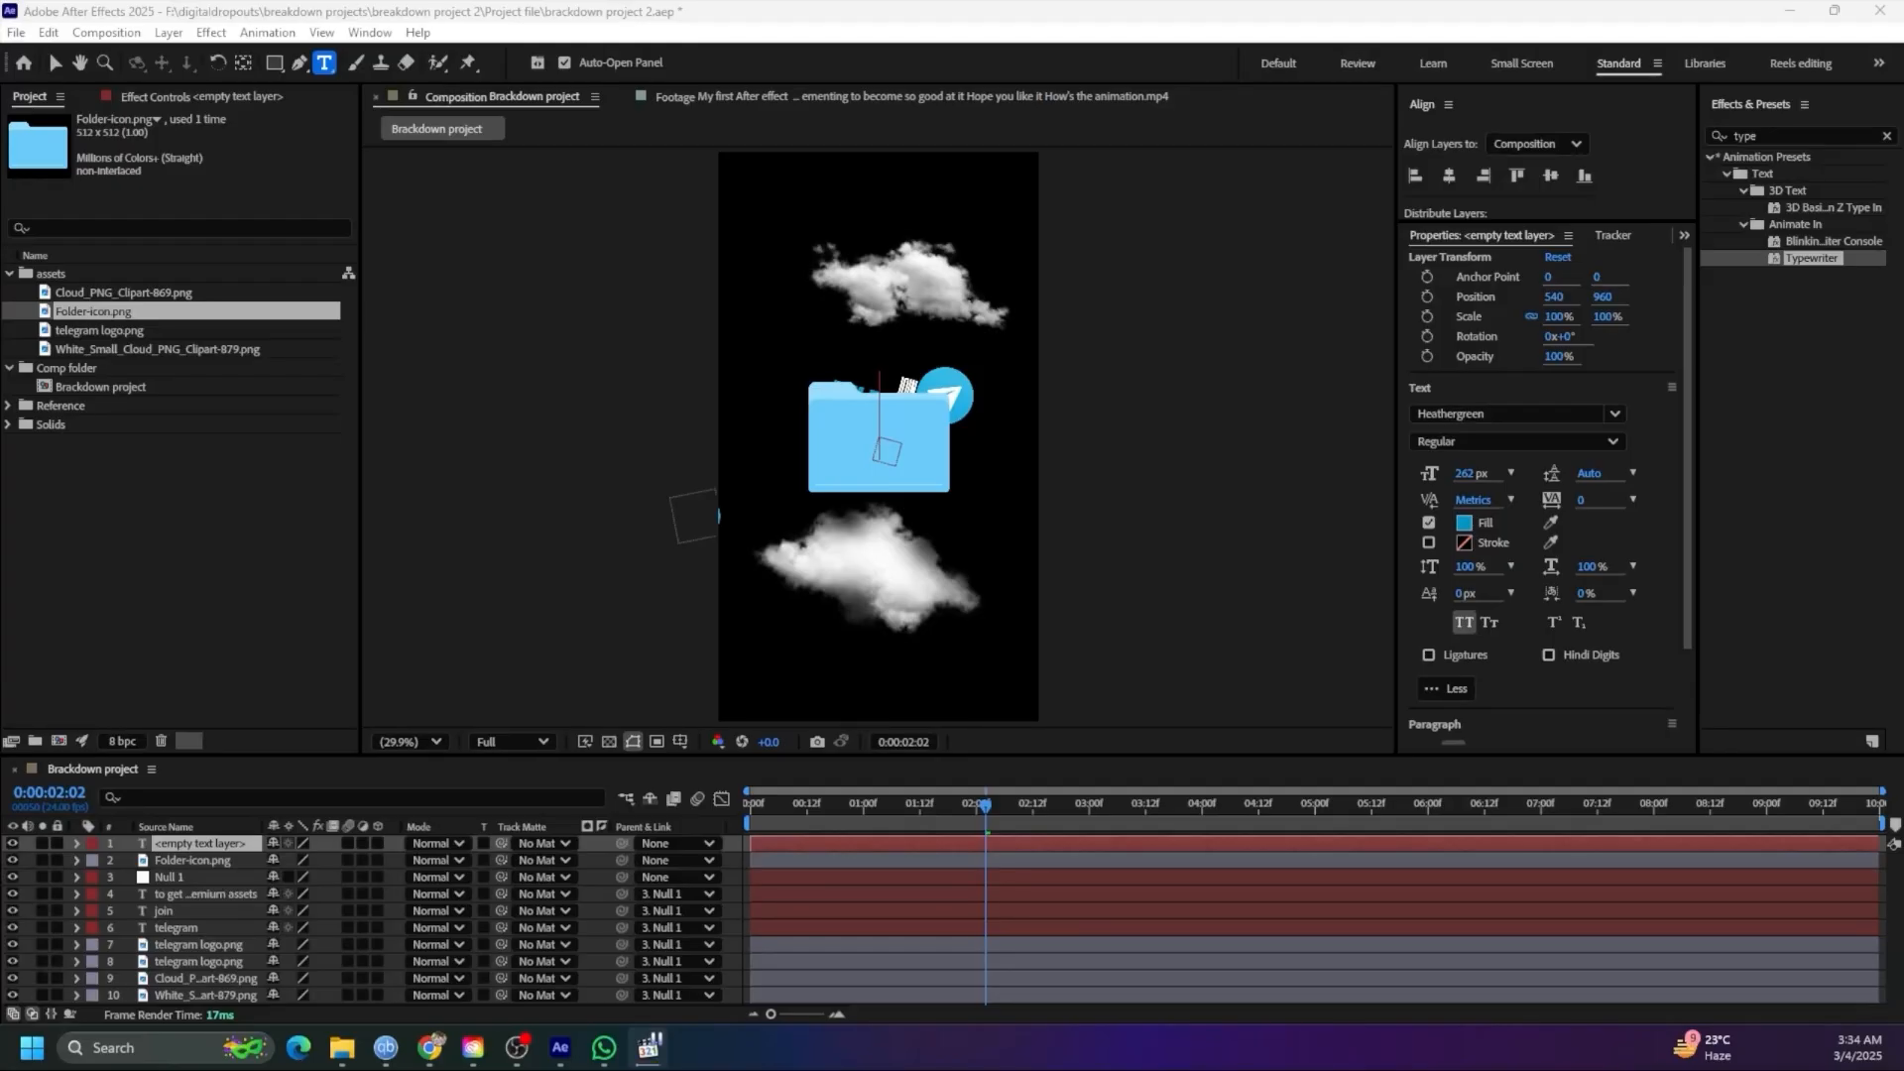
left_click(857, 95)
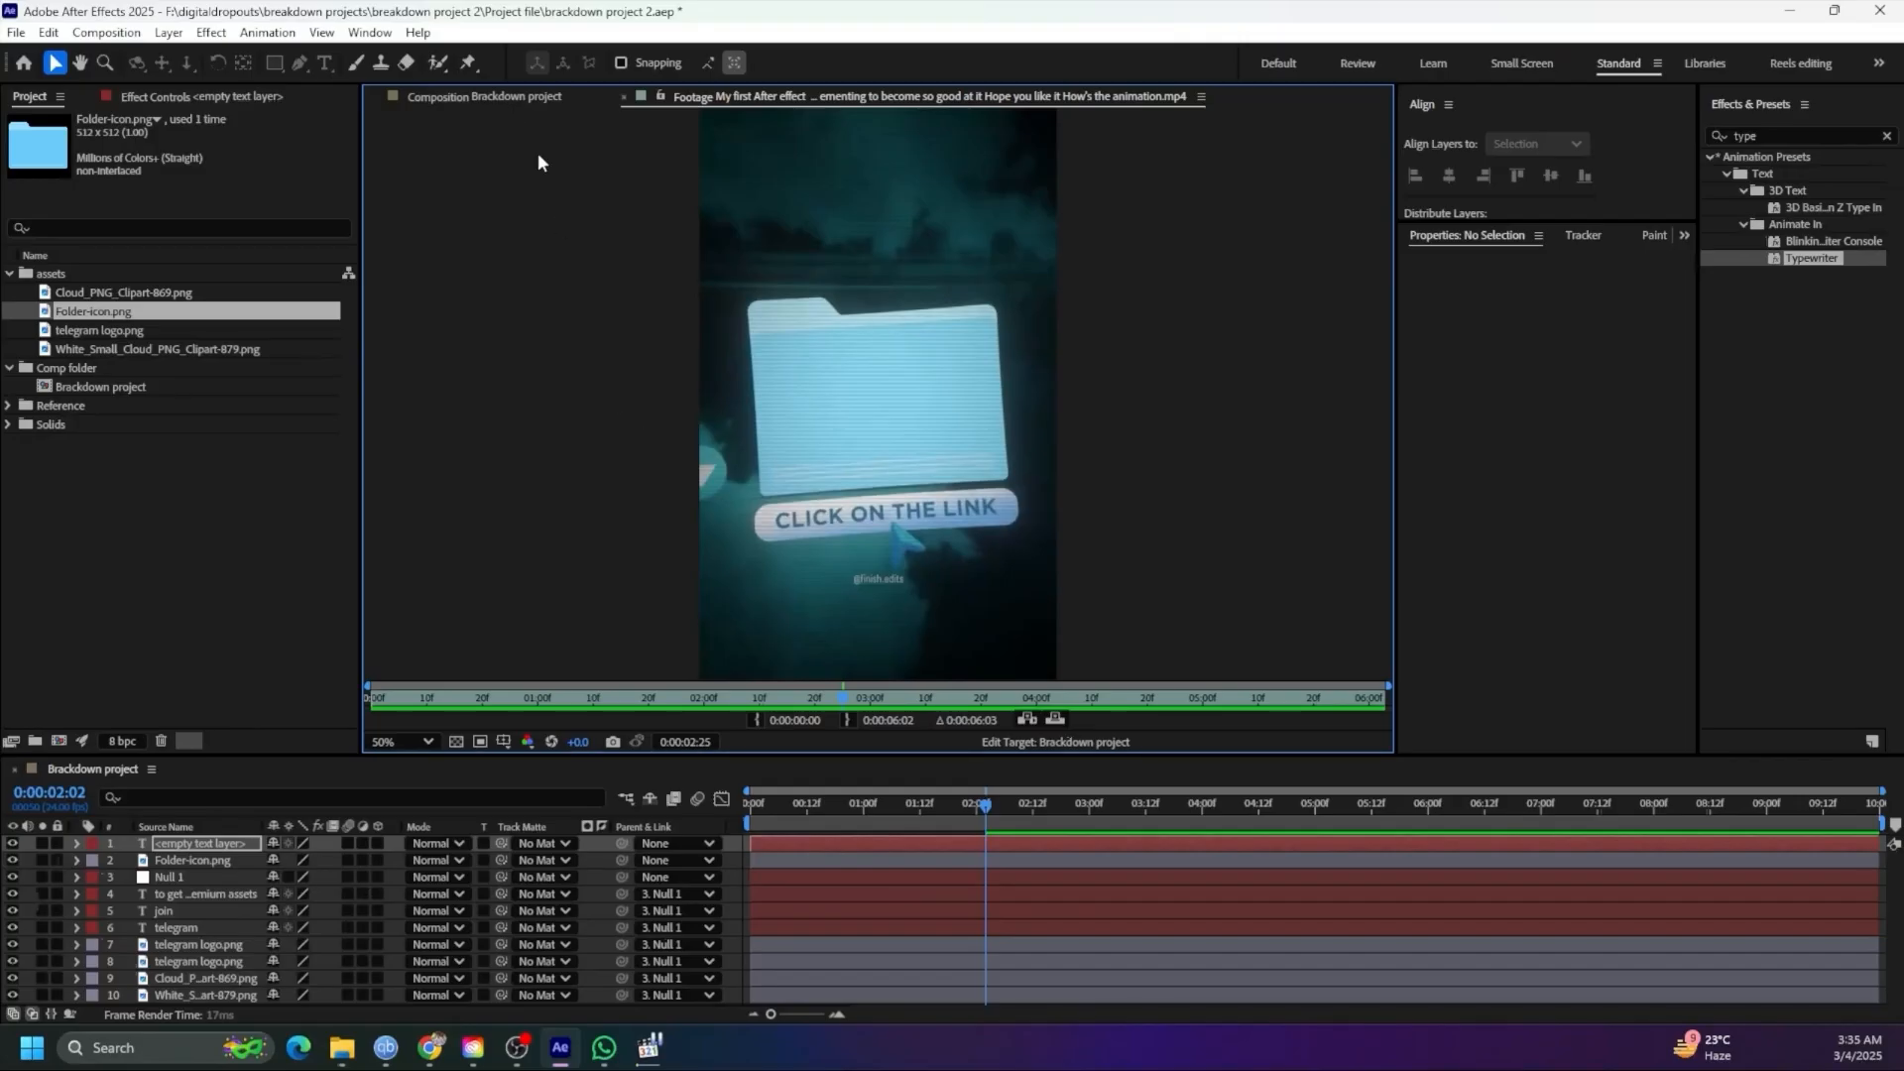
left_click(496, 99)
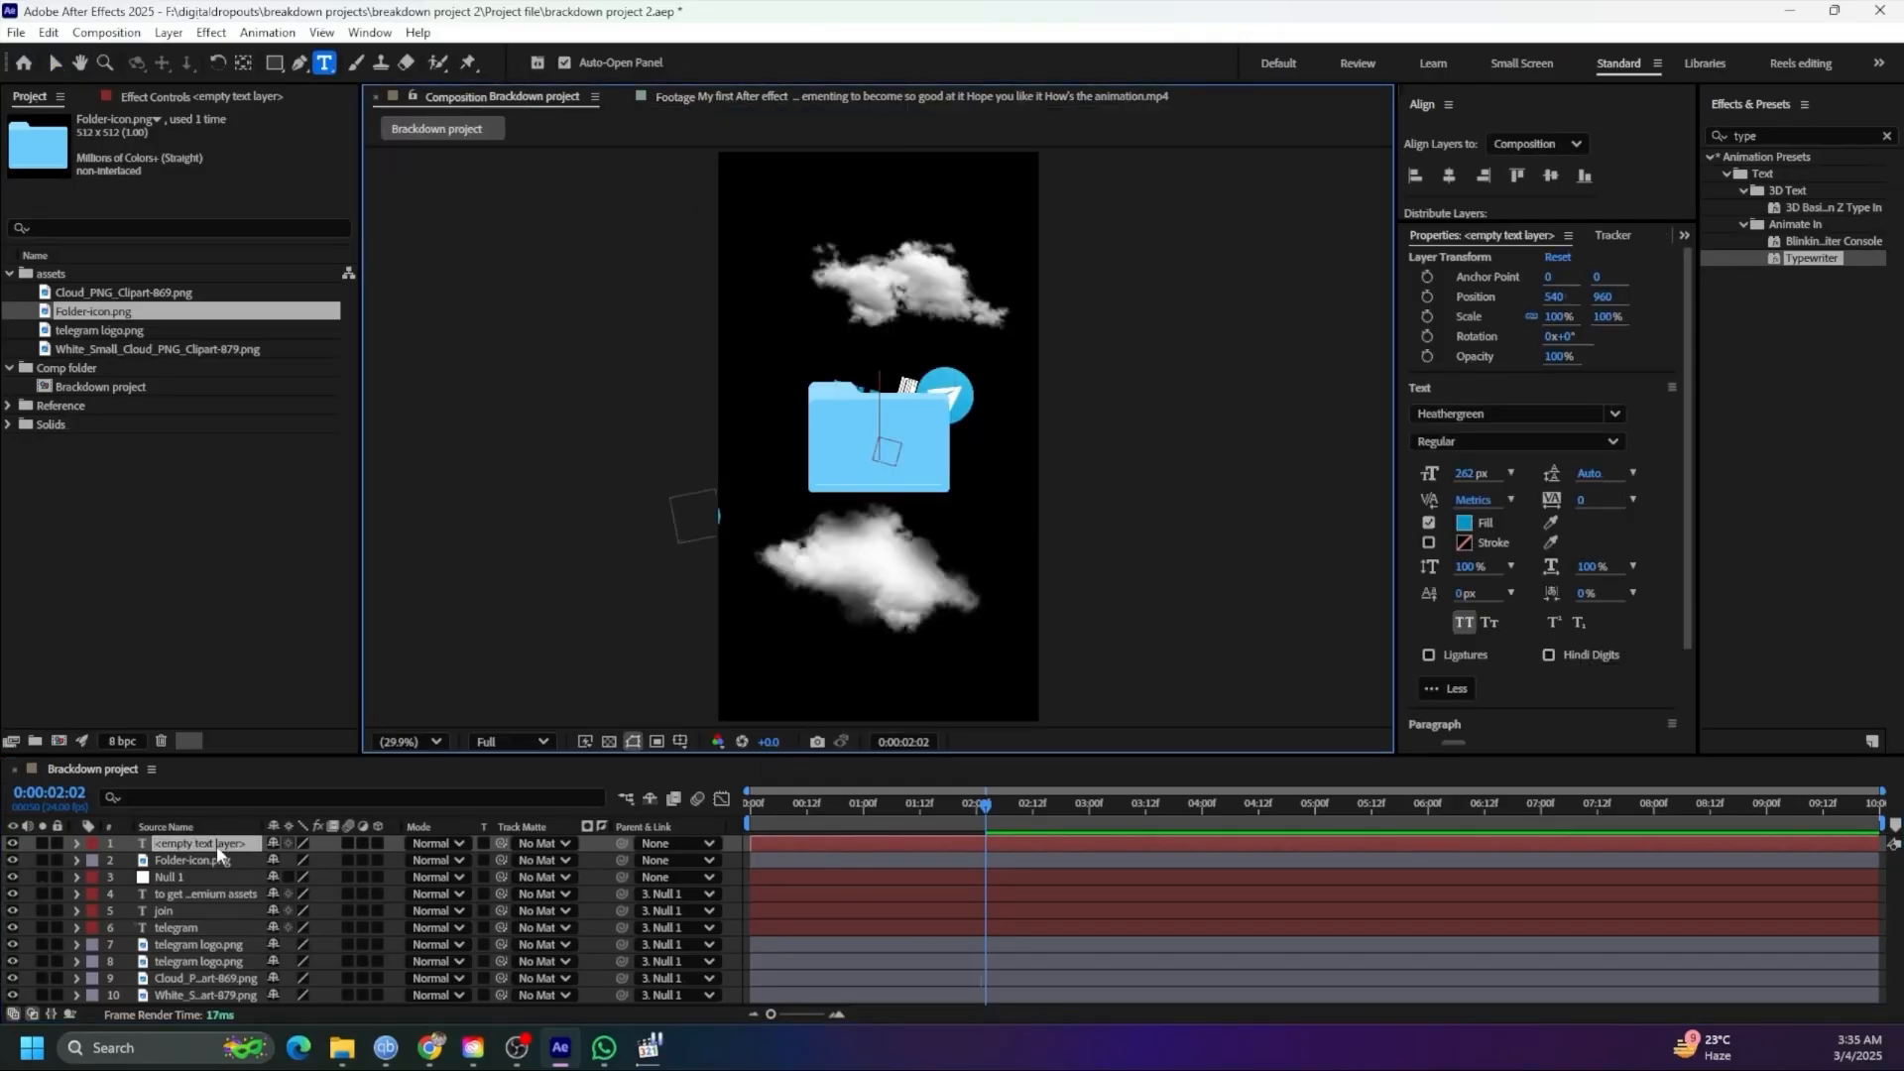
type("click on")
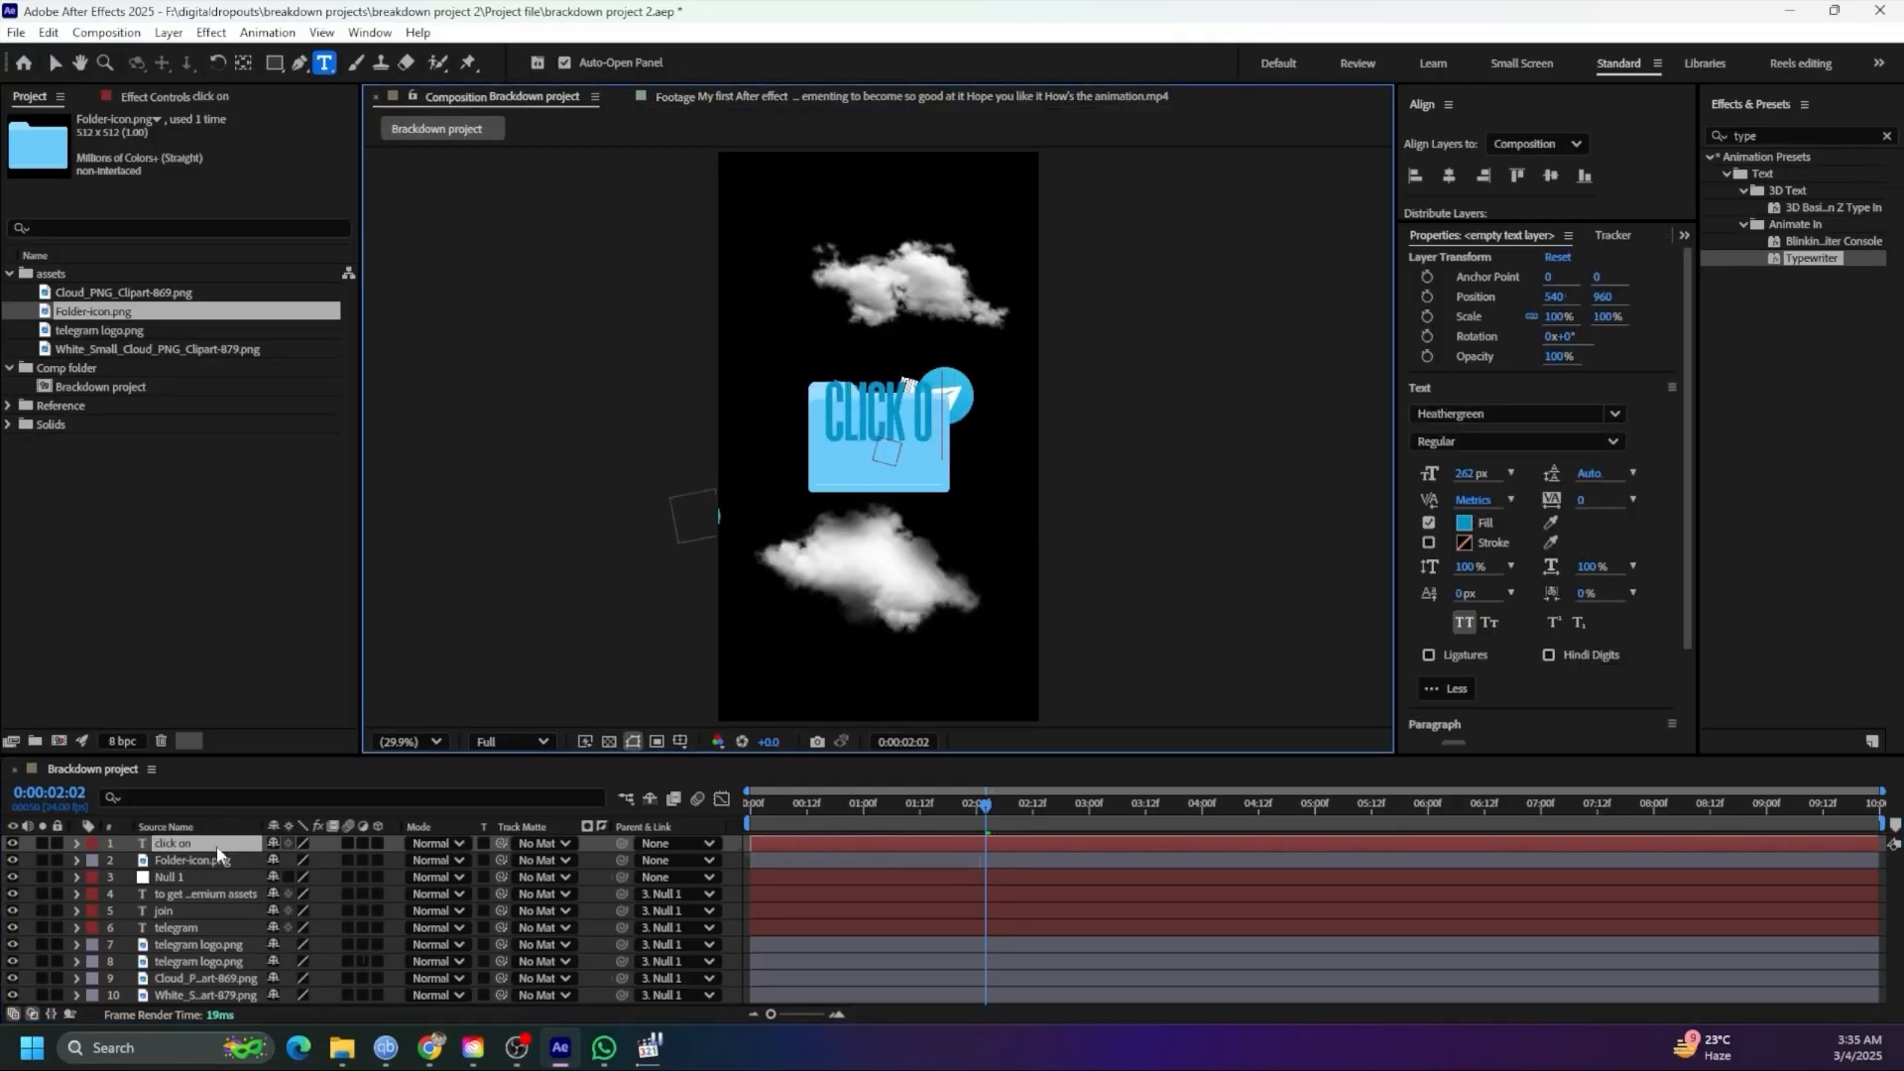
type(" the link")
key("Escape")
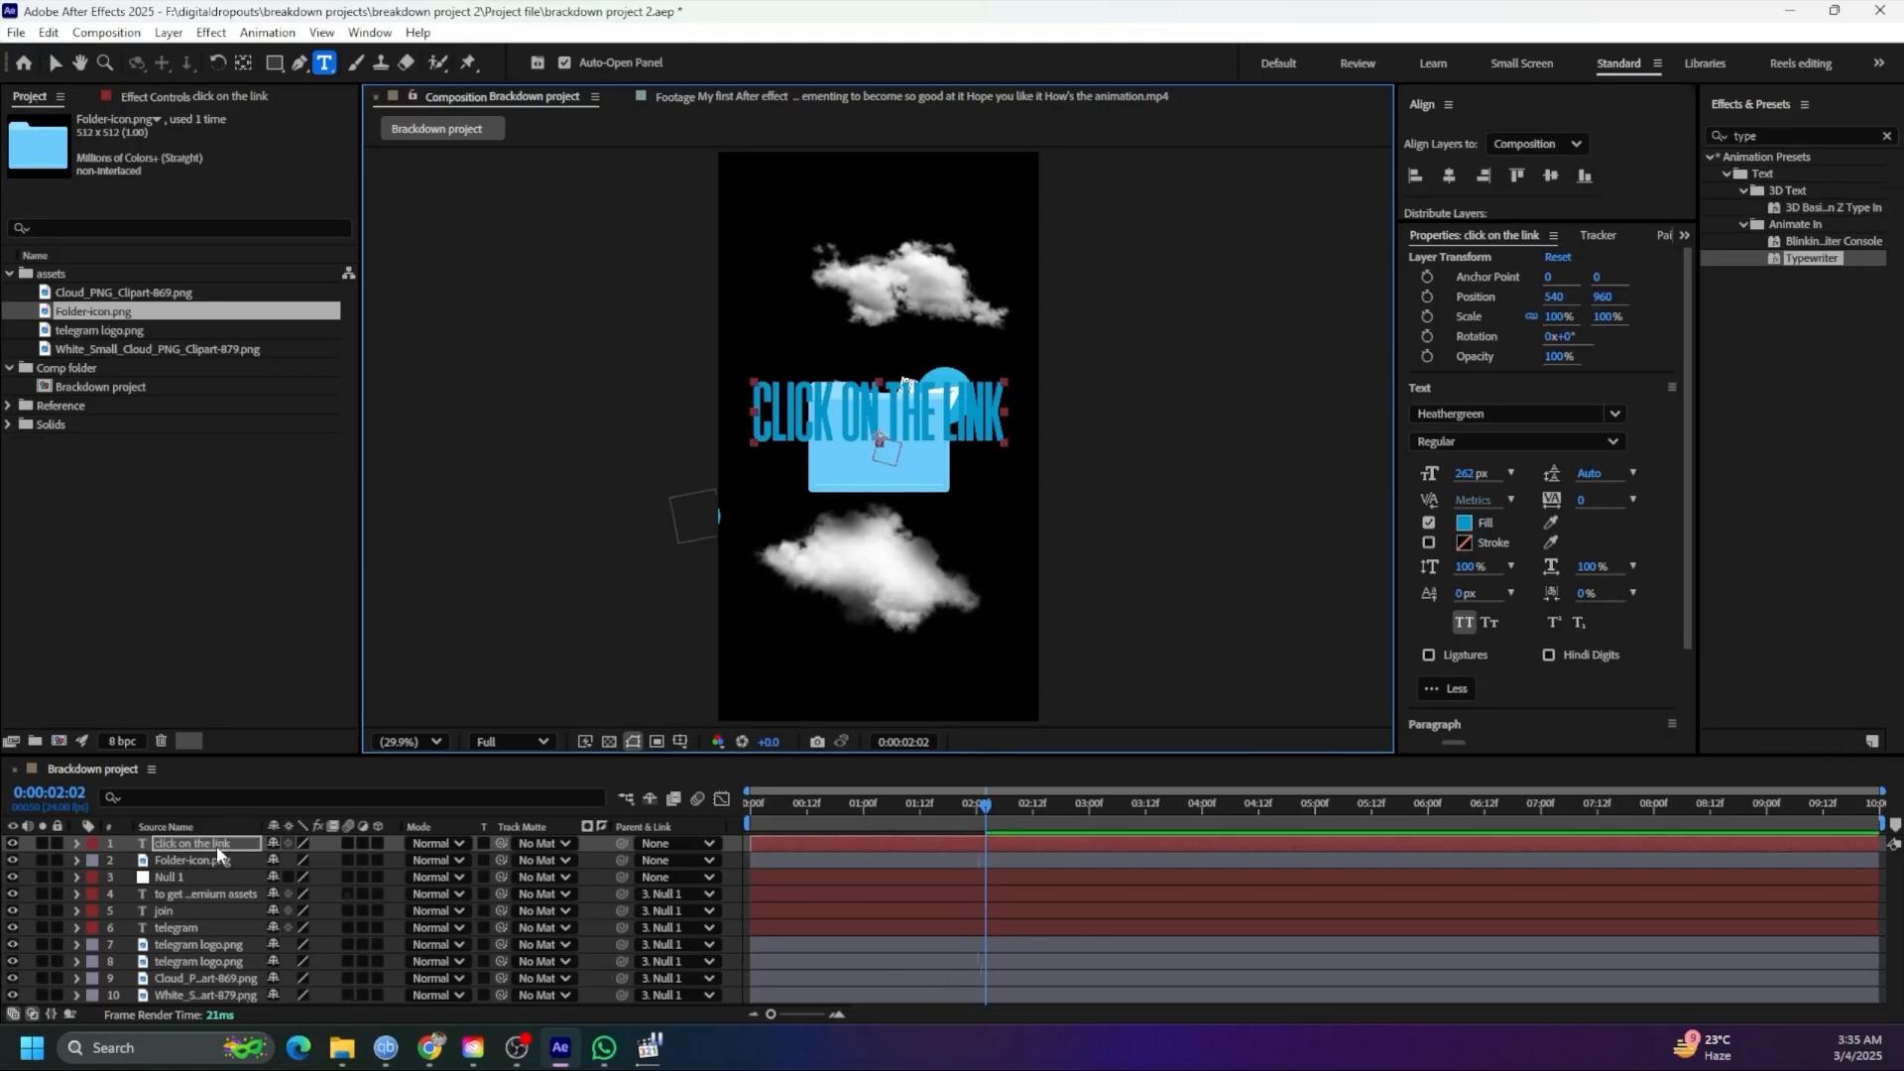
Centre the anchor point of the CLICK ON THE LINK text and move the text below the folder, to about Y 1292
key("ctrl+alt+Home")
key("v")
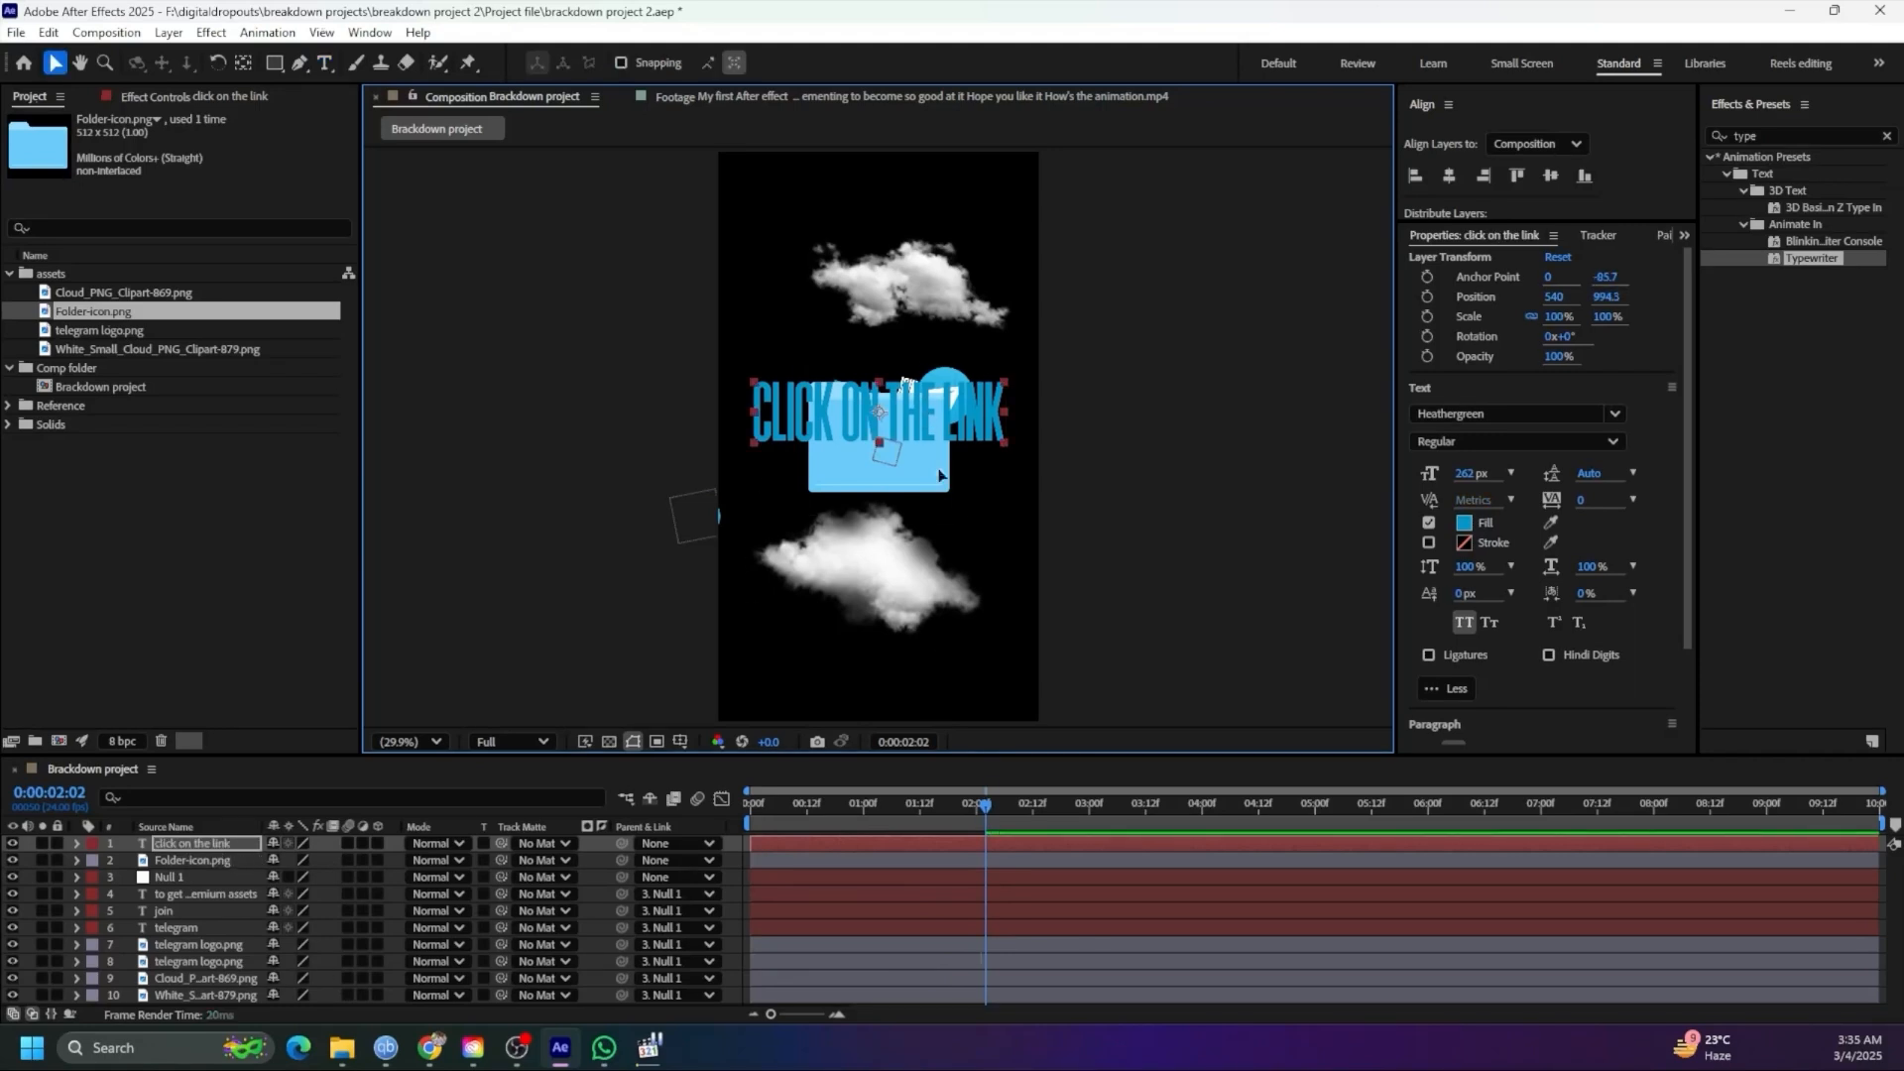
left_click_drag(940, 475, 730, 342)
Set the fill colour of the CLICK ON THE LINK text to black
left_click(1464, 522)
left_click(1151, 401)
left_click(1467, 523)
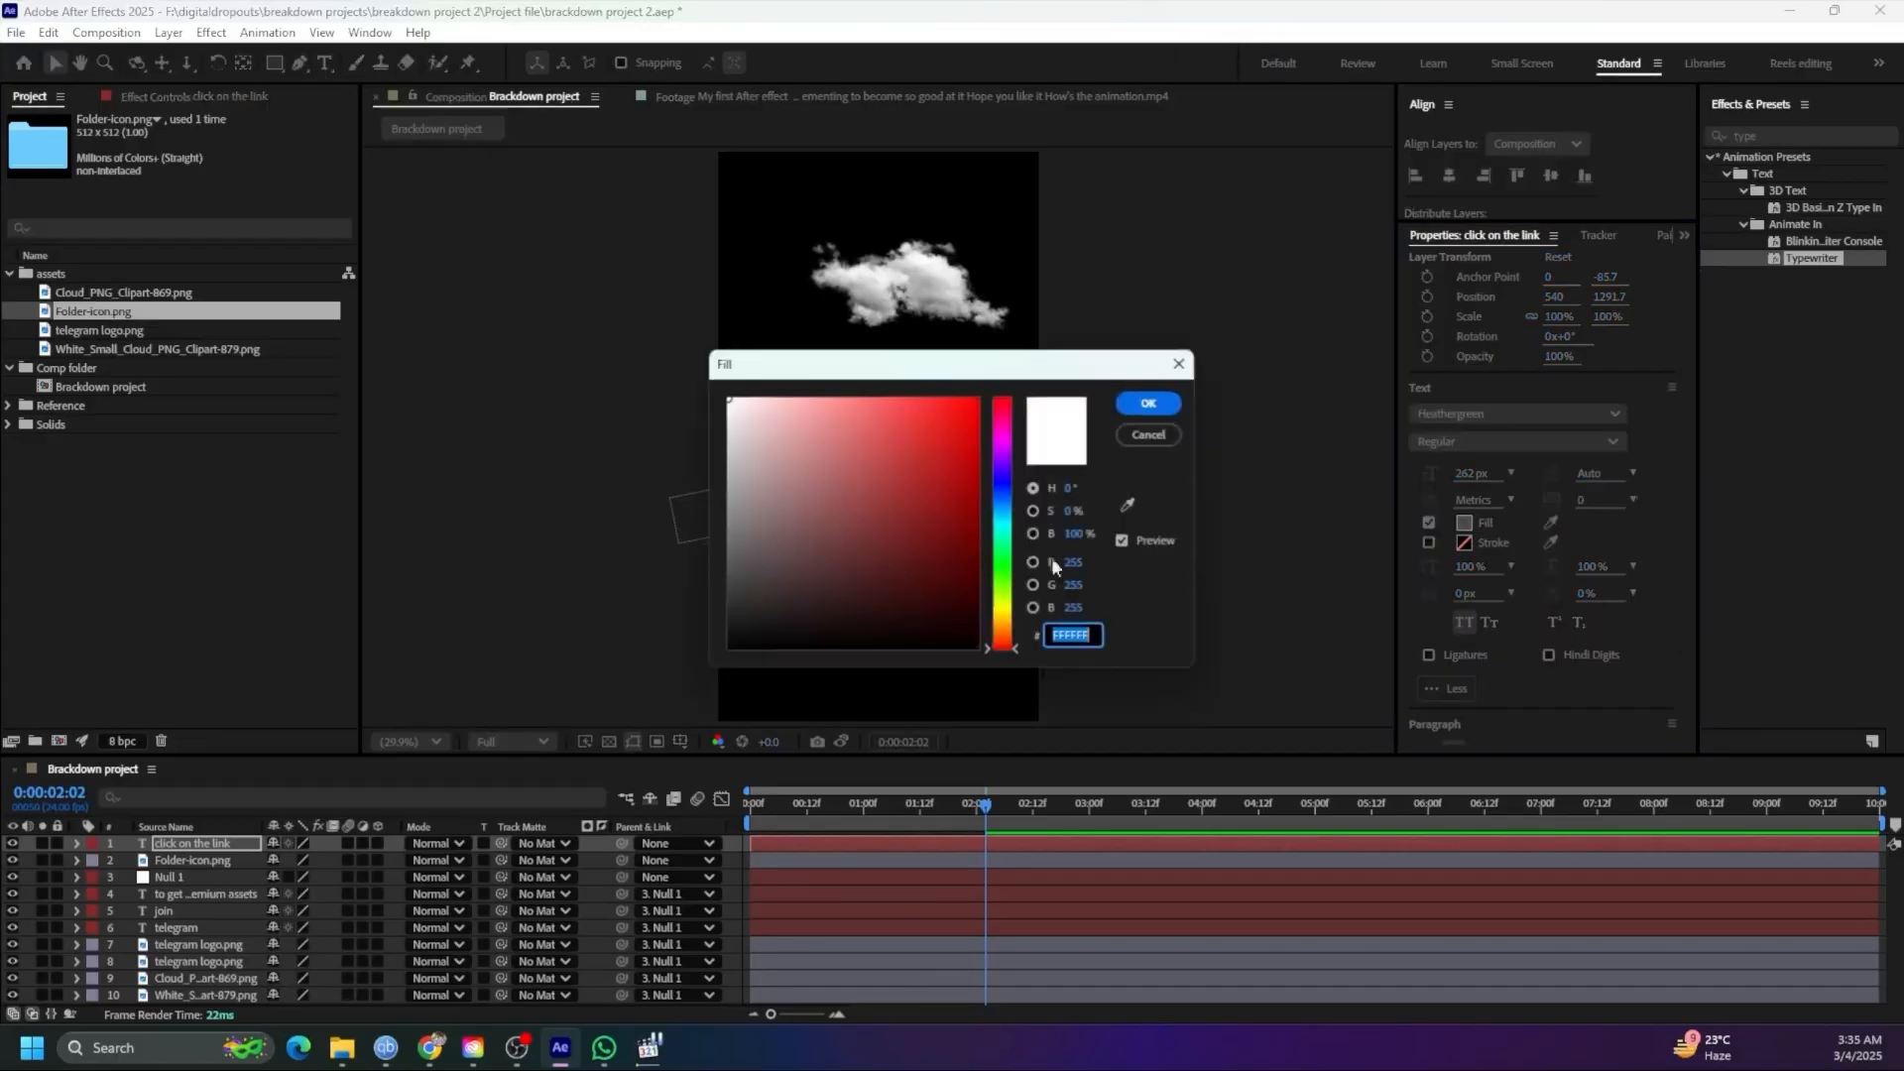
left_click_drag(965, 443, 989, 389)
mouse_move(1005, 491)
left_mouse_down()
mouse_move(1014, 544)
mouse_move(1005, 488)
left_mouse_up()
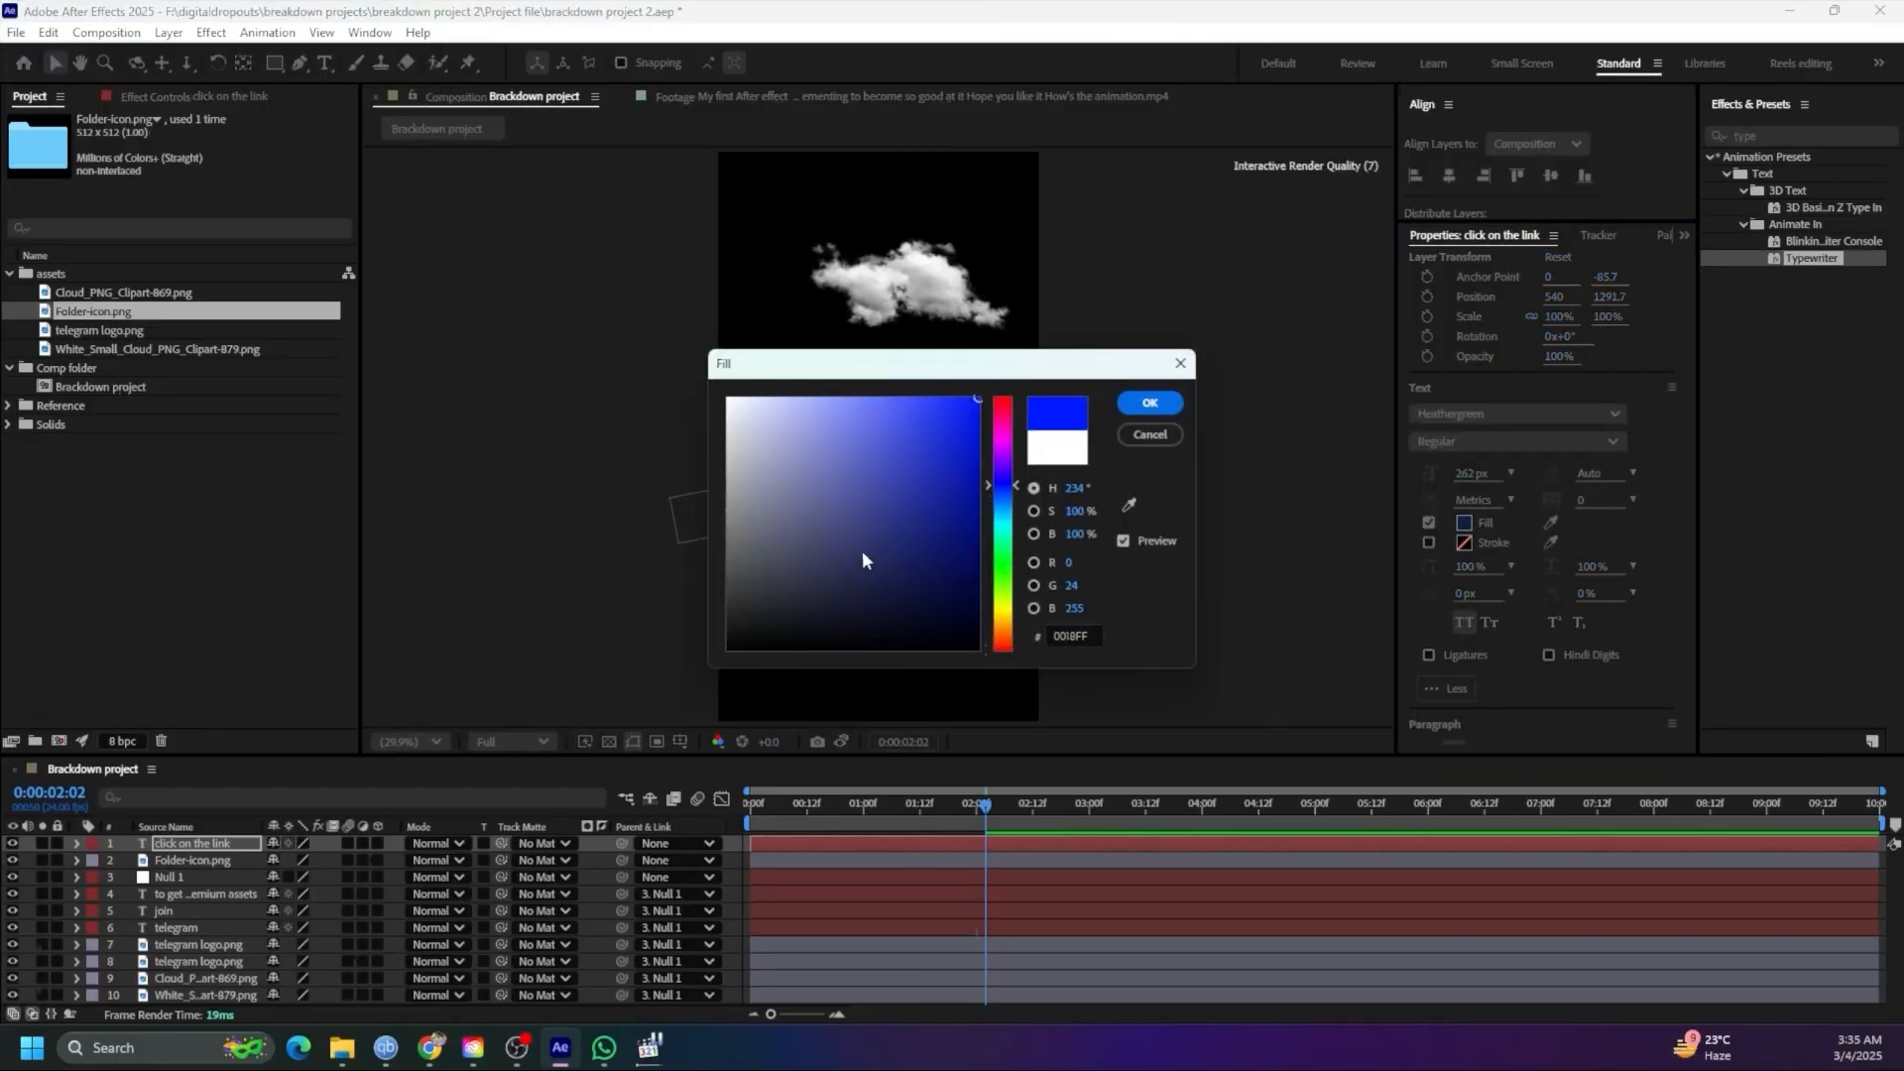
left_click_drag(861, 550, 774, 667)
left_click(1153, 405)
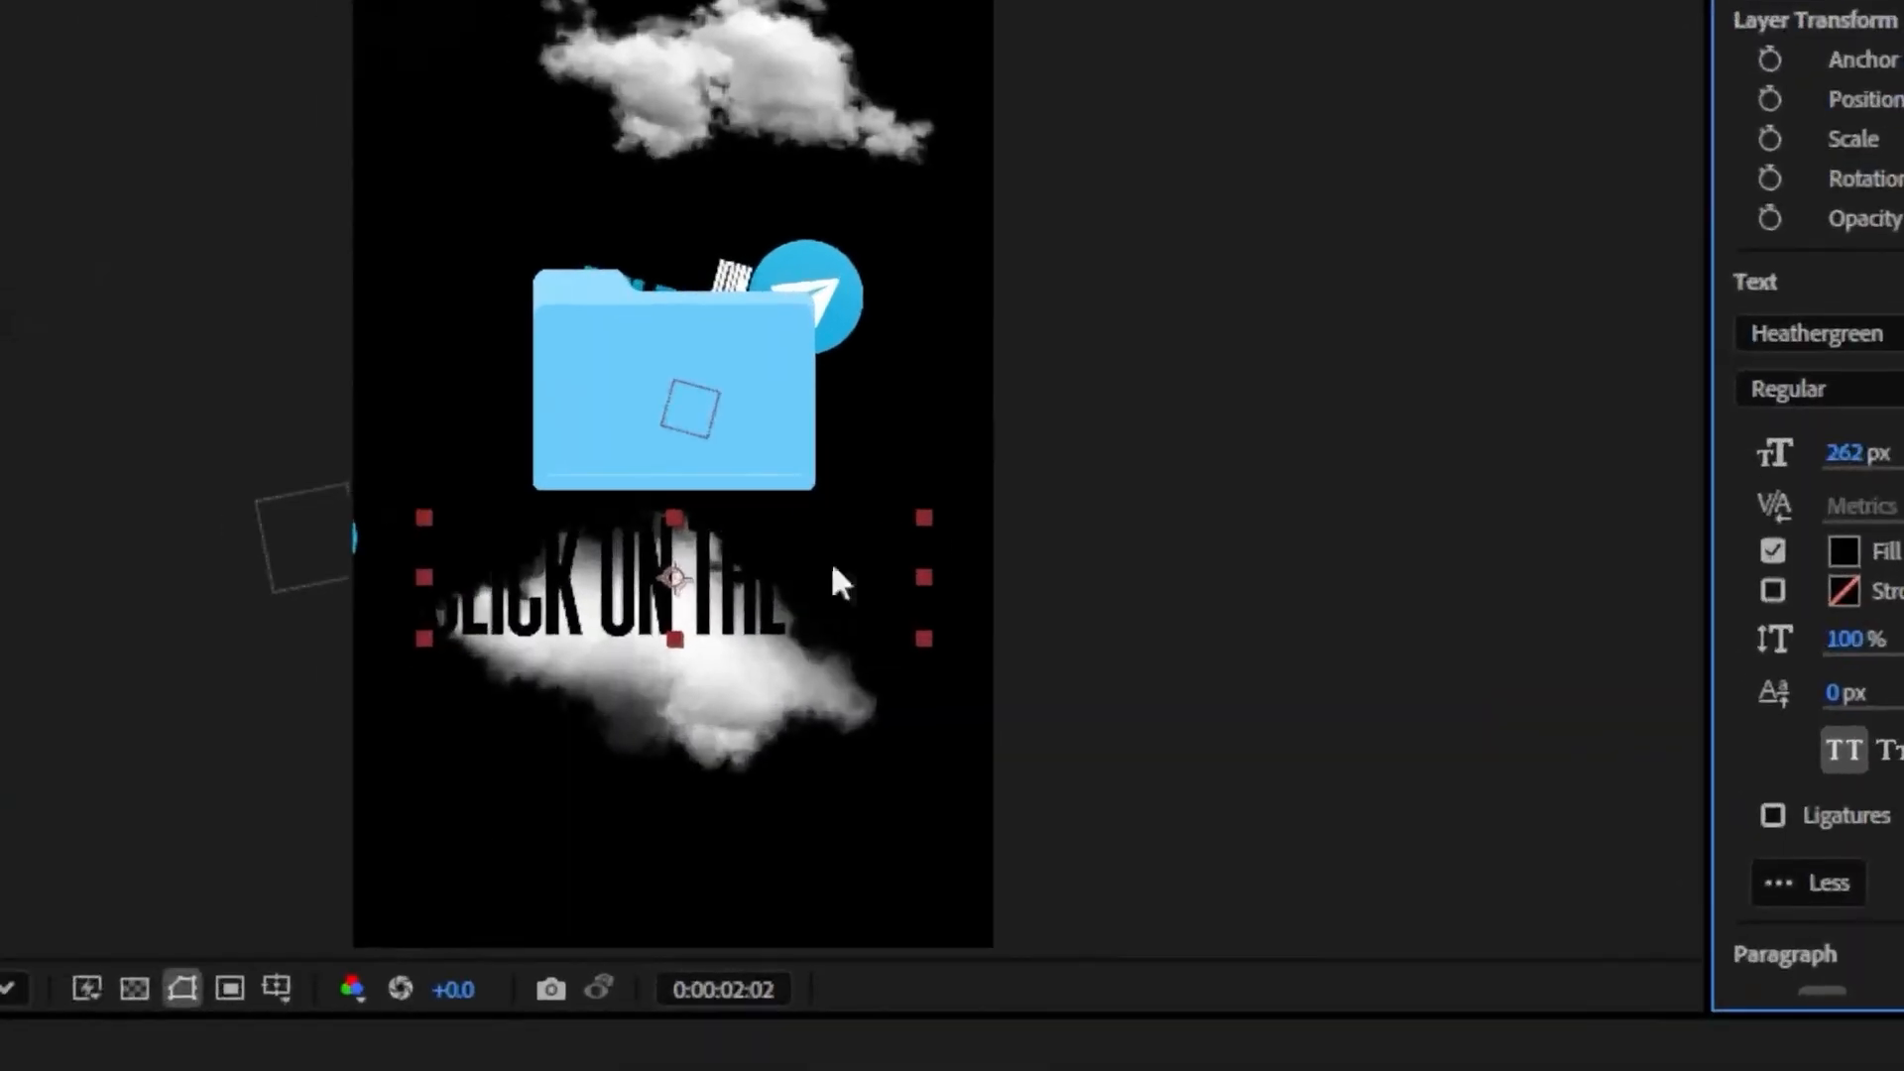
Reduce the CLICK ON THE LINK text to 138 px and place it below the folder at about Y 1228
left_click_drag(908, 532, 909, 565)
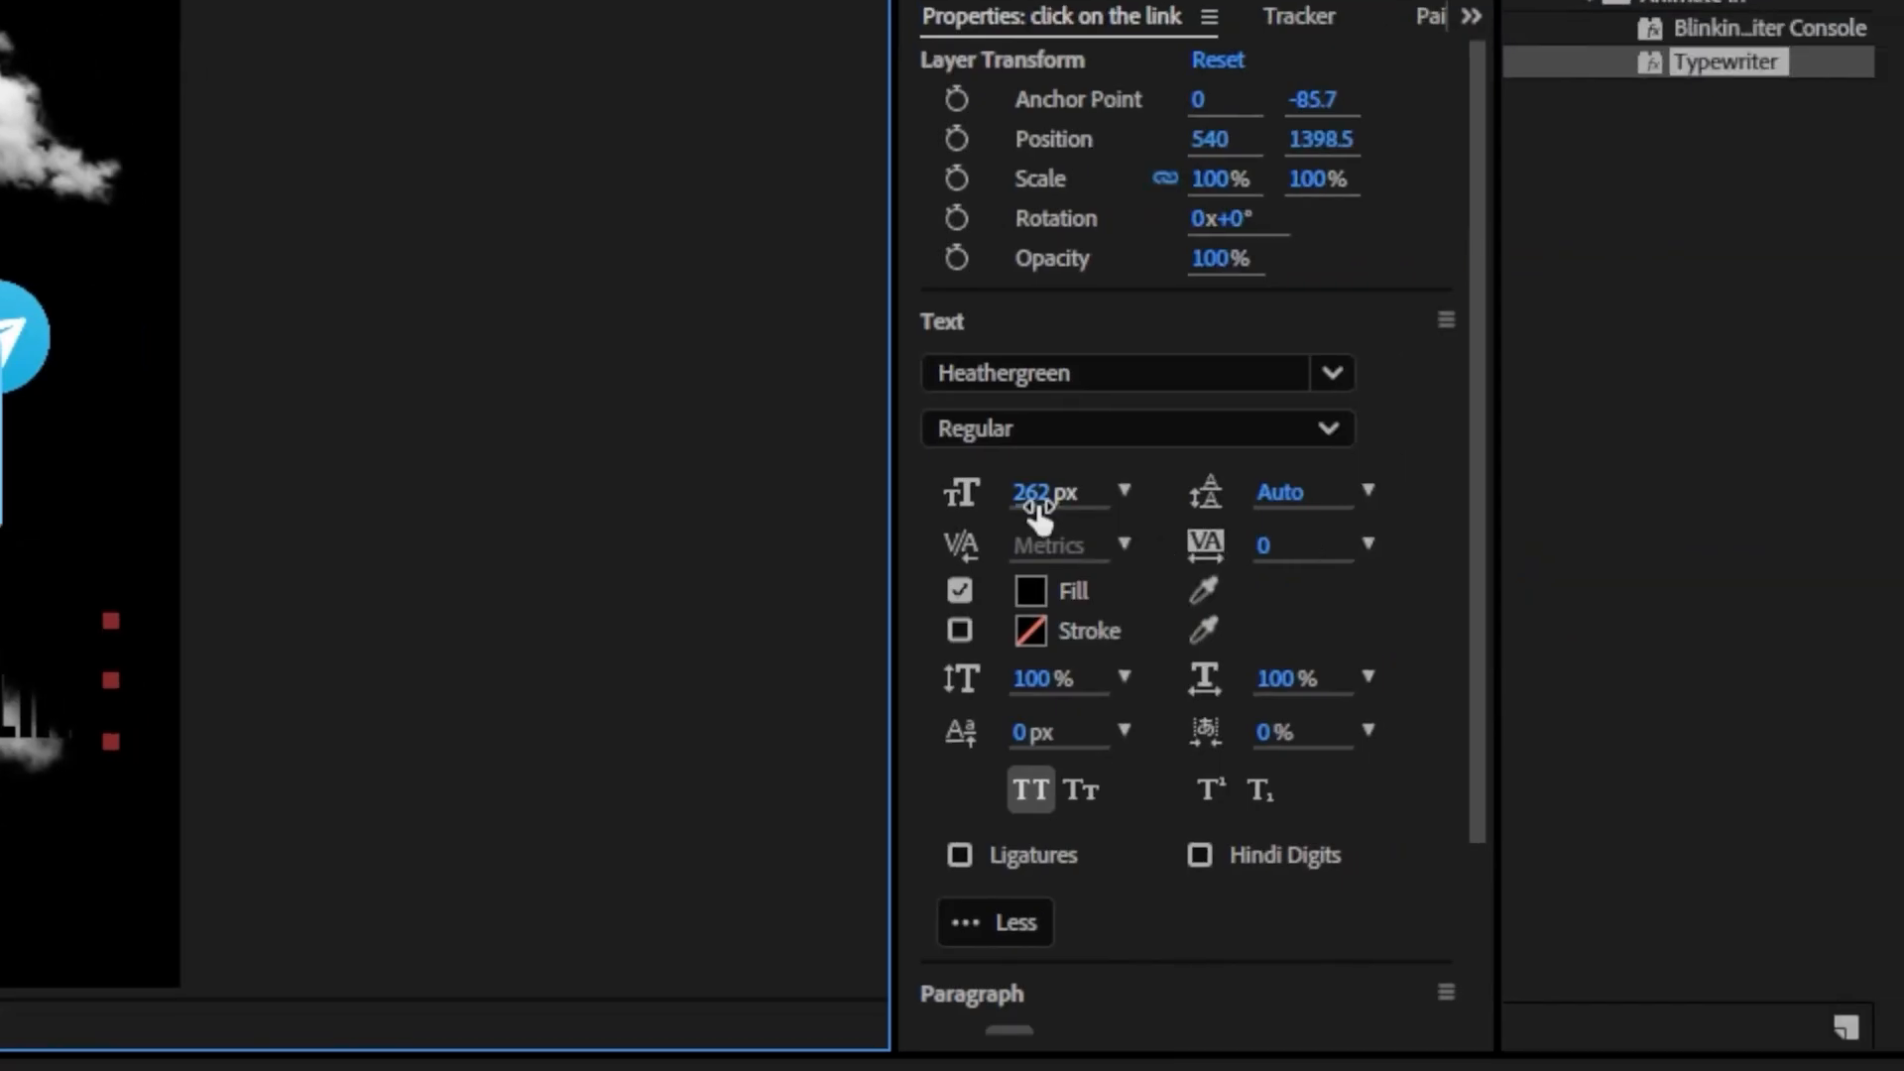
left_click_drag(1230, 501, 994, 527)
left_click_drag(619, 564, 620, 464)
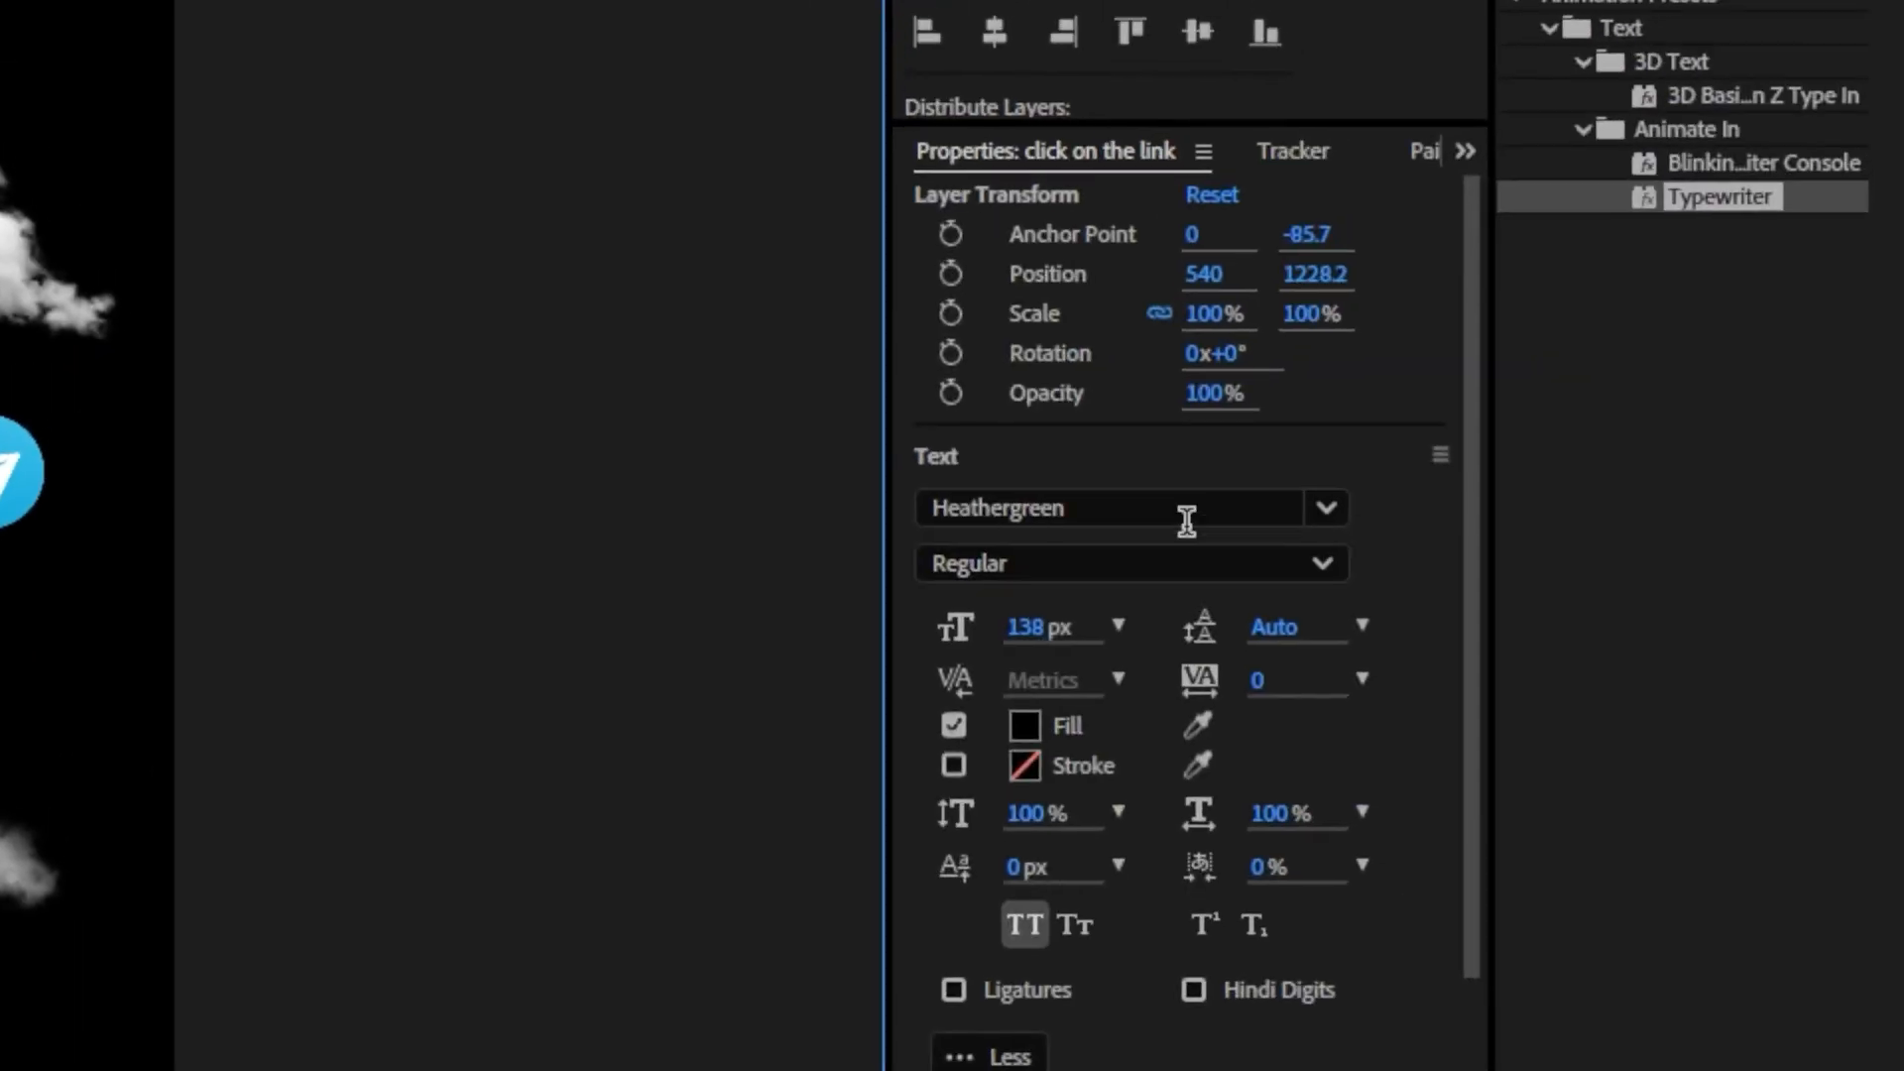
Change the CLICK ON THE LINK text's font to Poppins SemiBold and its fill colour to white
left_click(1176, 514)
type("popp")
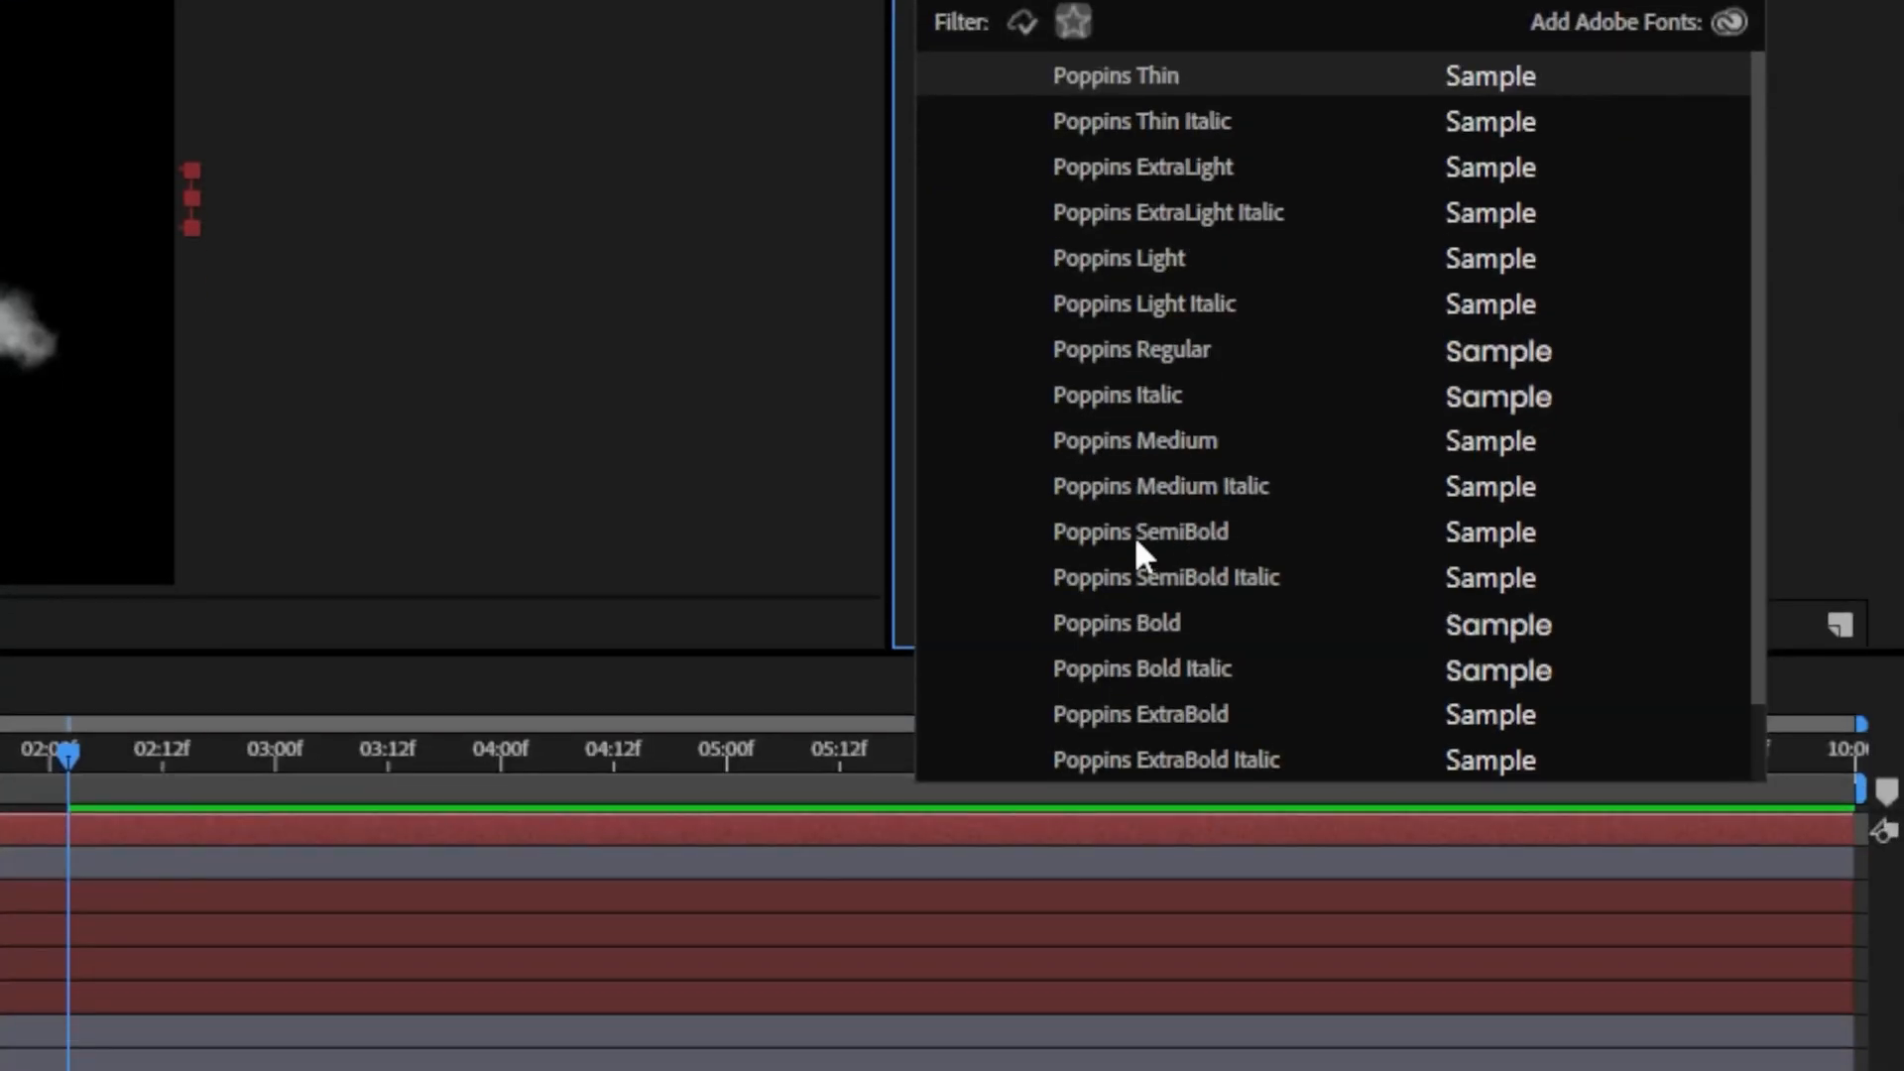
left_click(1140, 536)
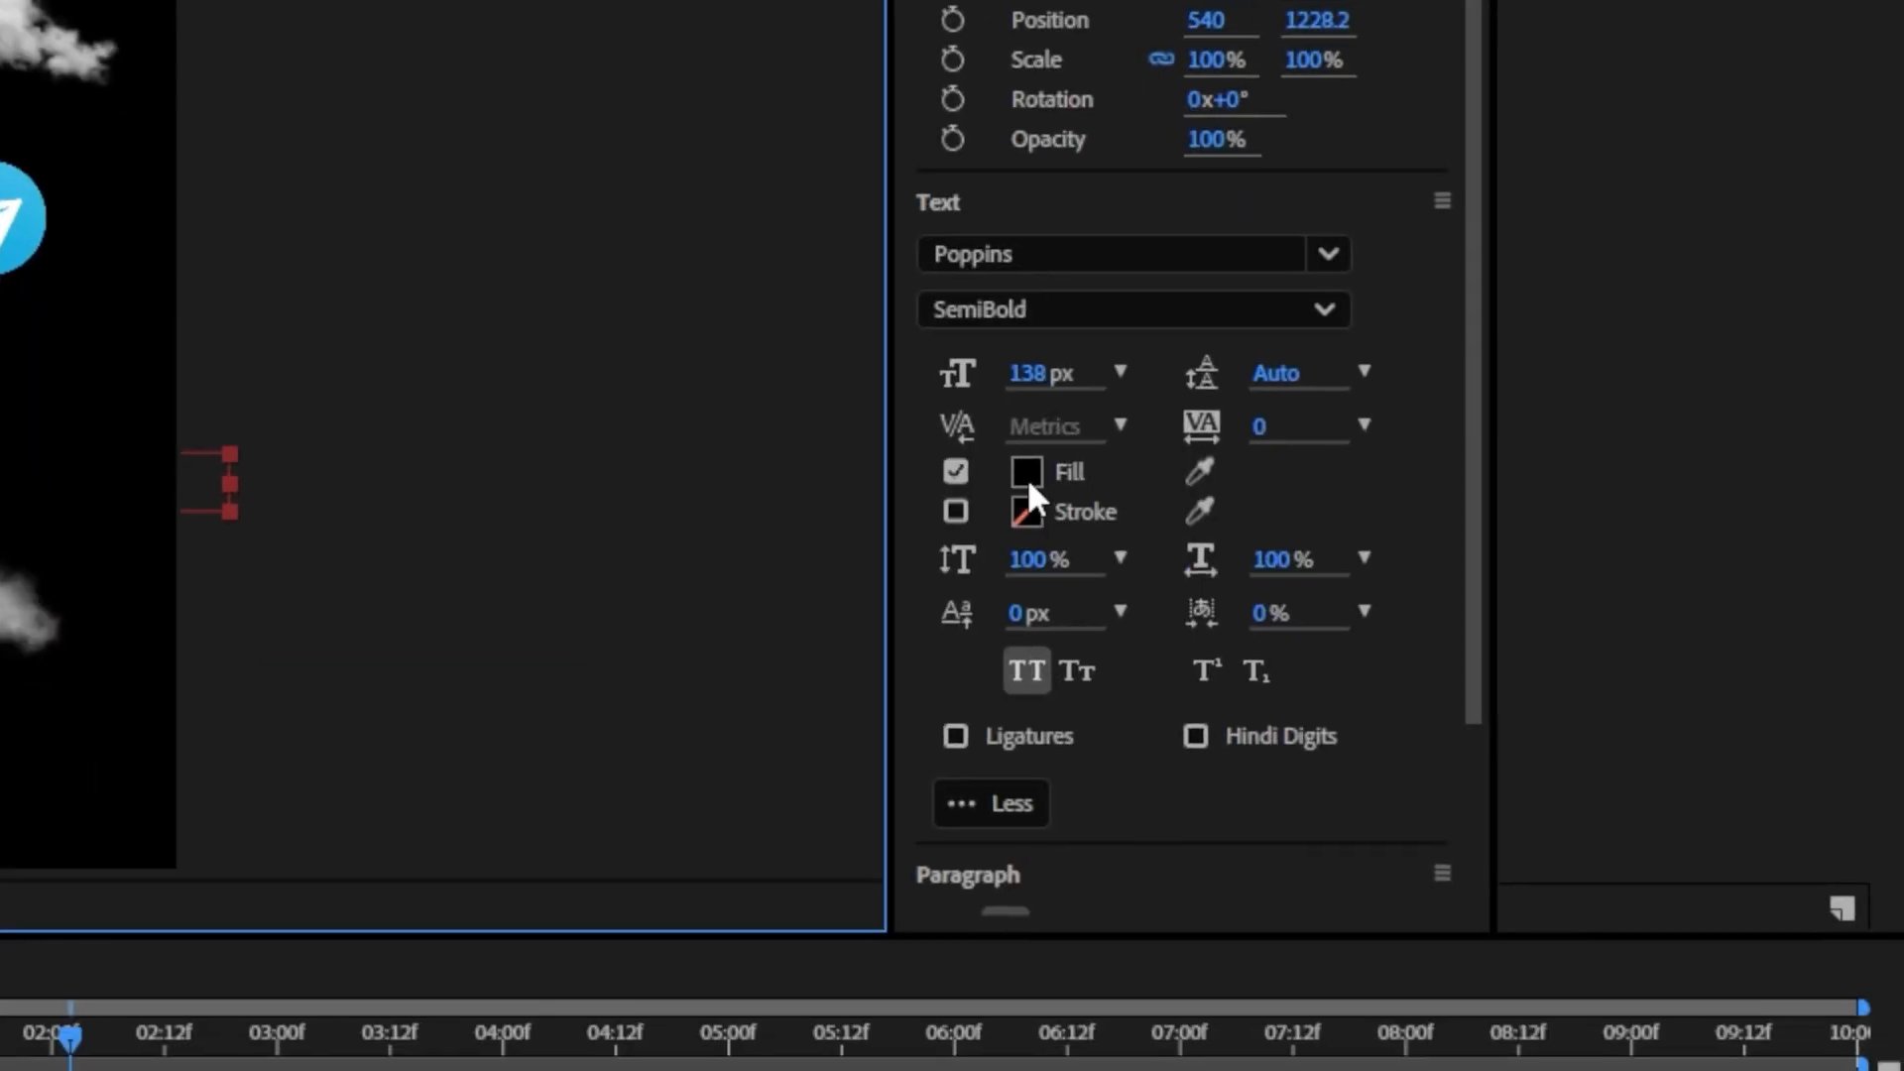
left_click(1029, 476)
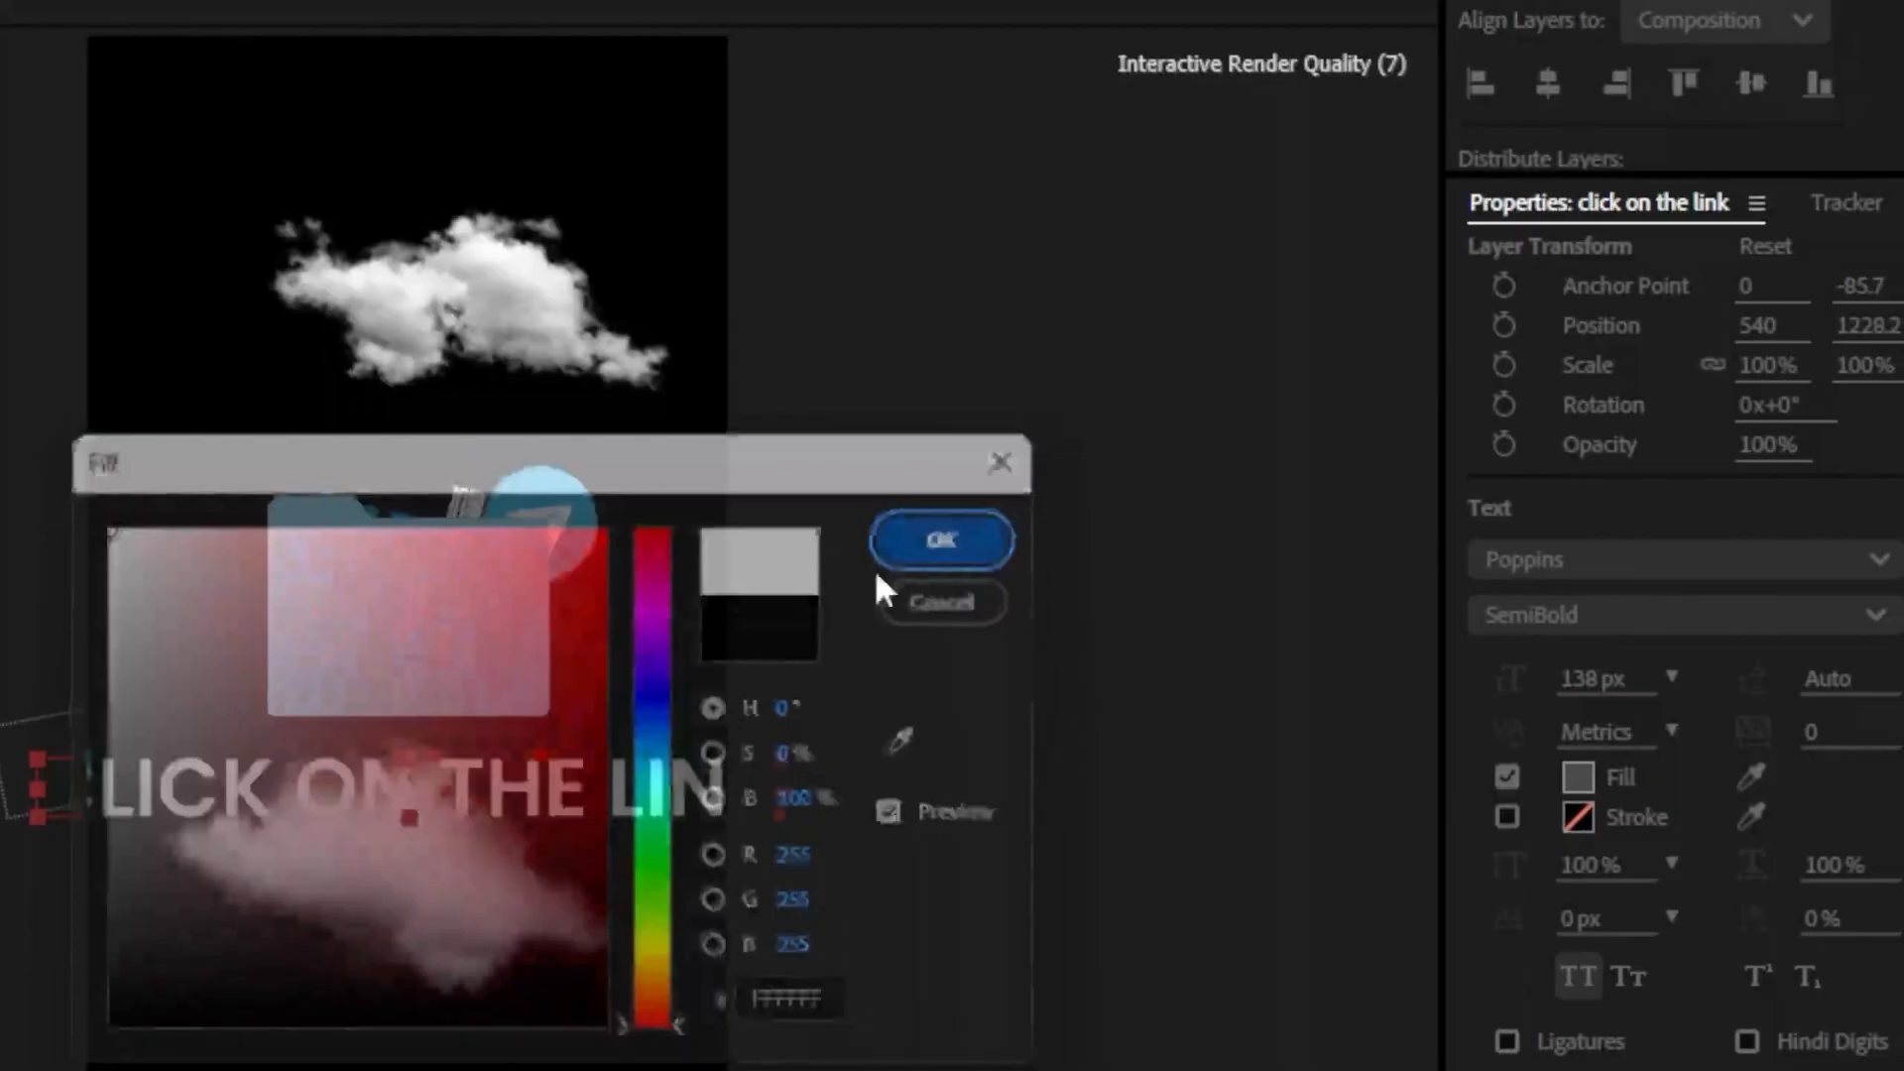
left_click(1422, 556)
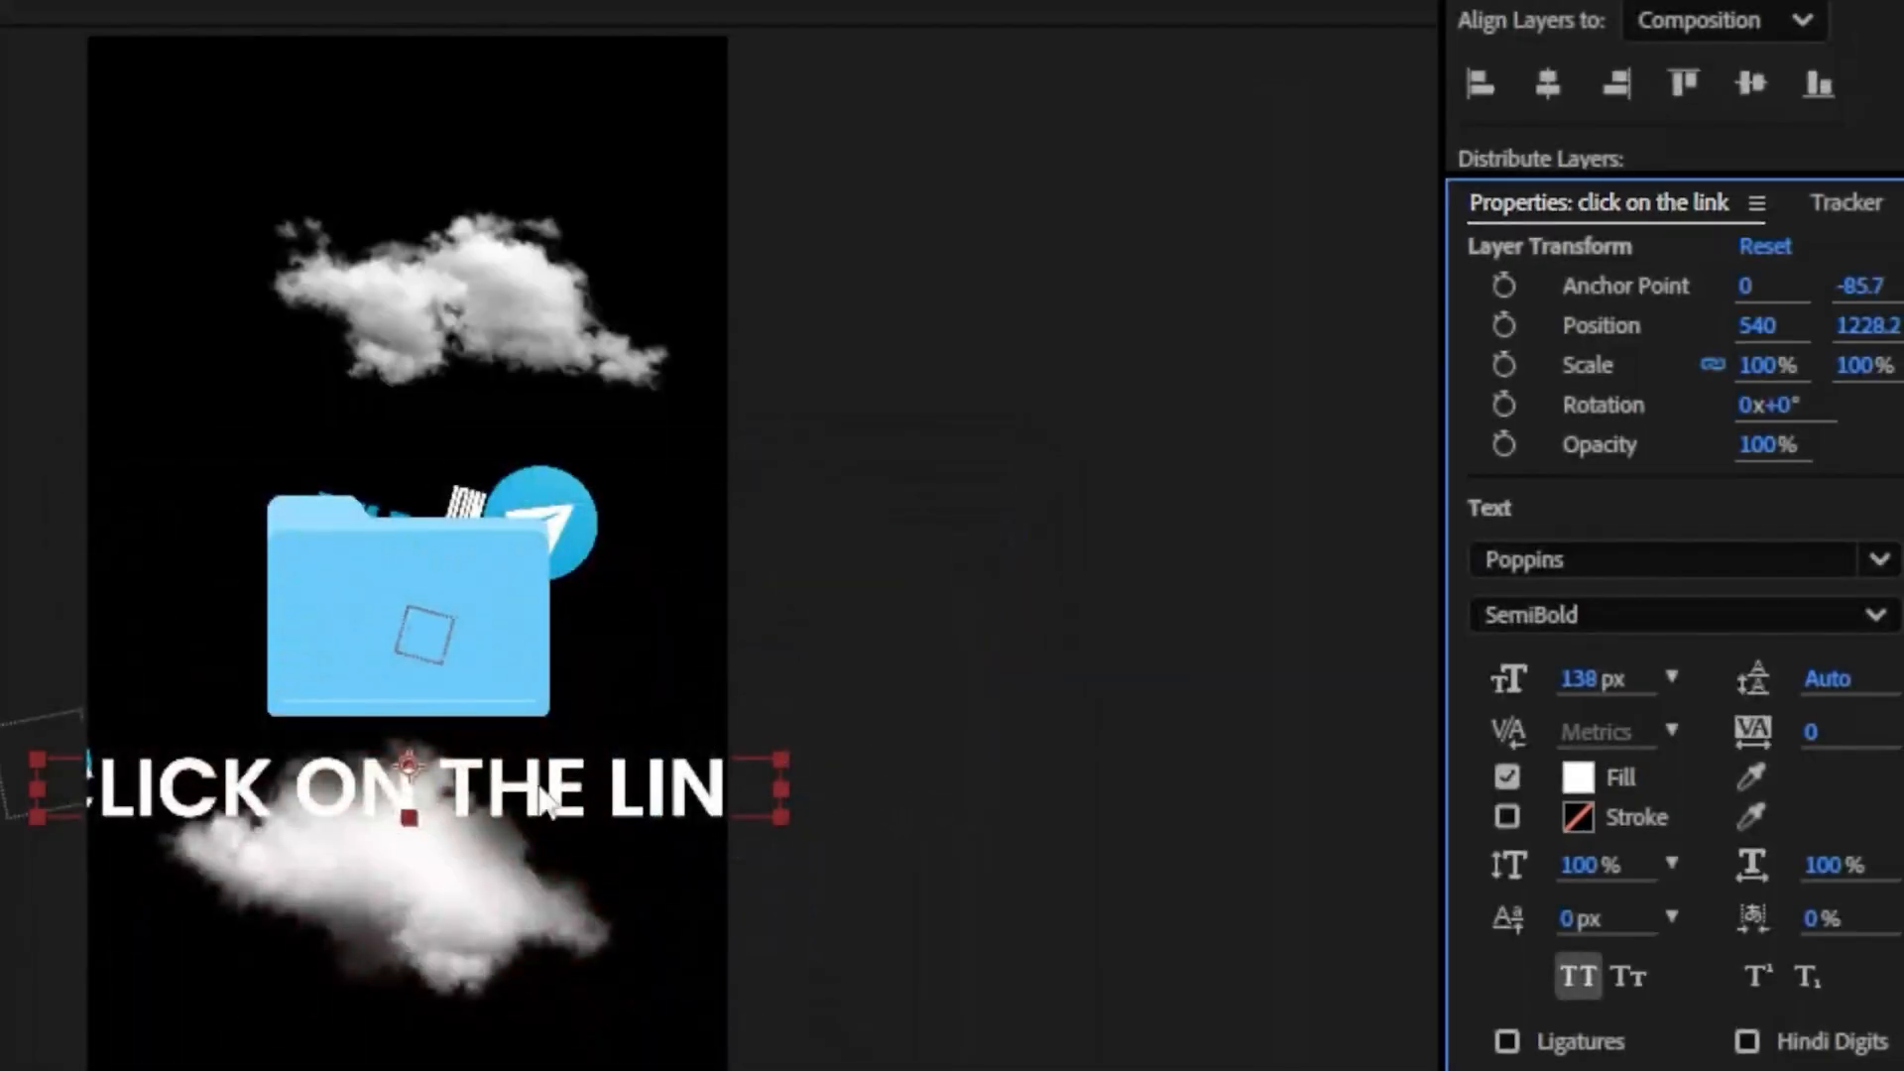
Reduce the CLICK ON THE LINK text to 74 px and move it up to about Y 1185, with its anchor point centred
left_click_drag(1612, 694, 1443, 701)
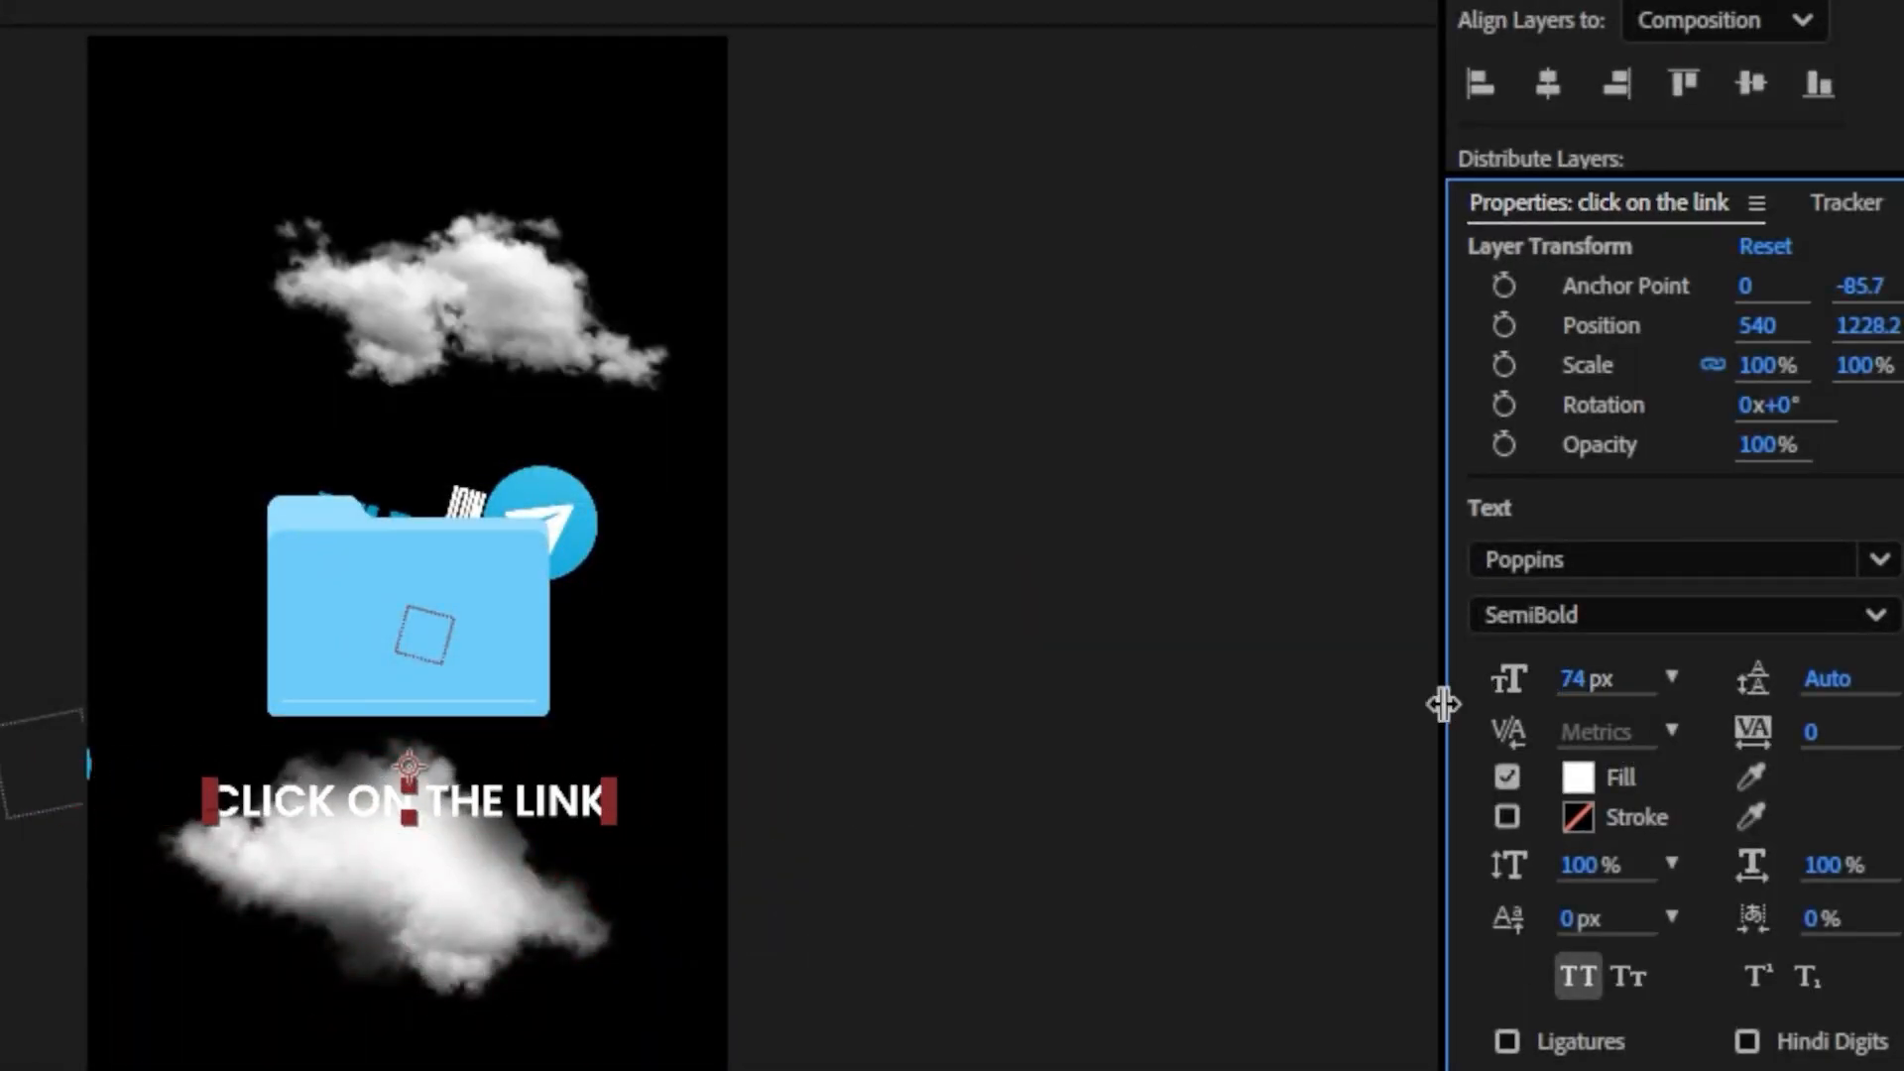
left_click_drag(574, 823, 570, 797)
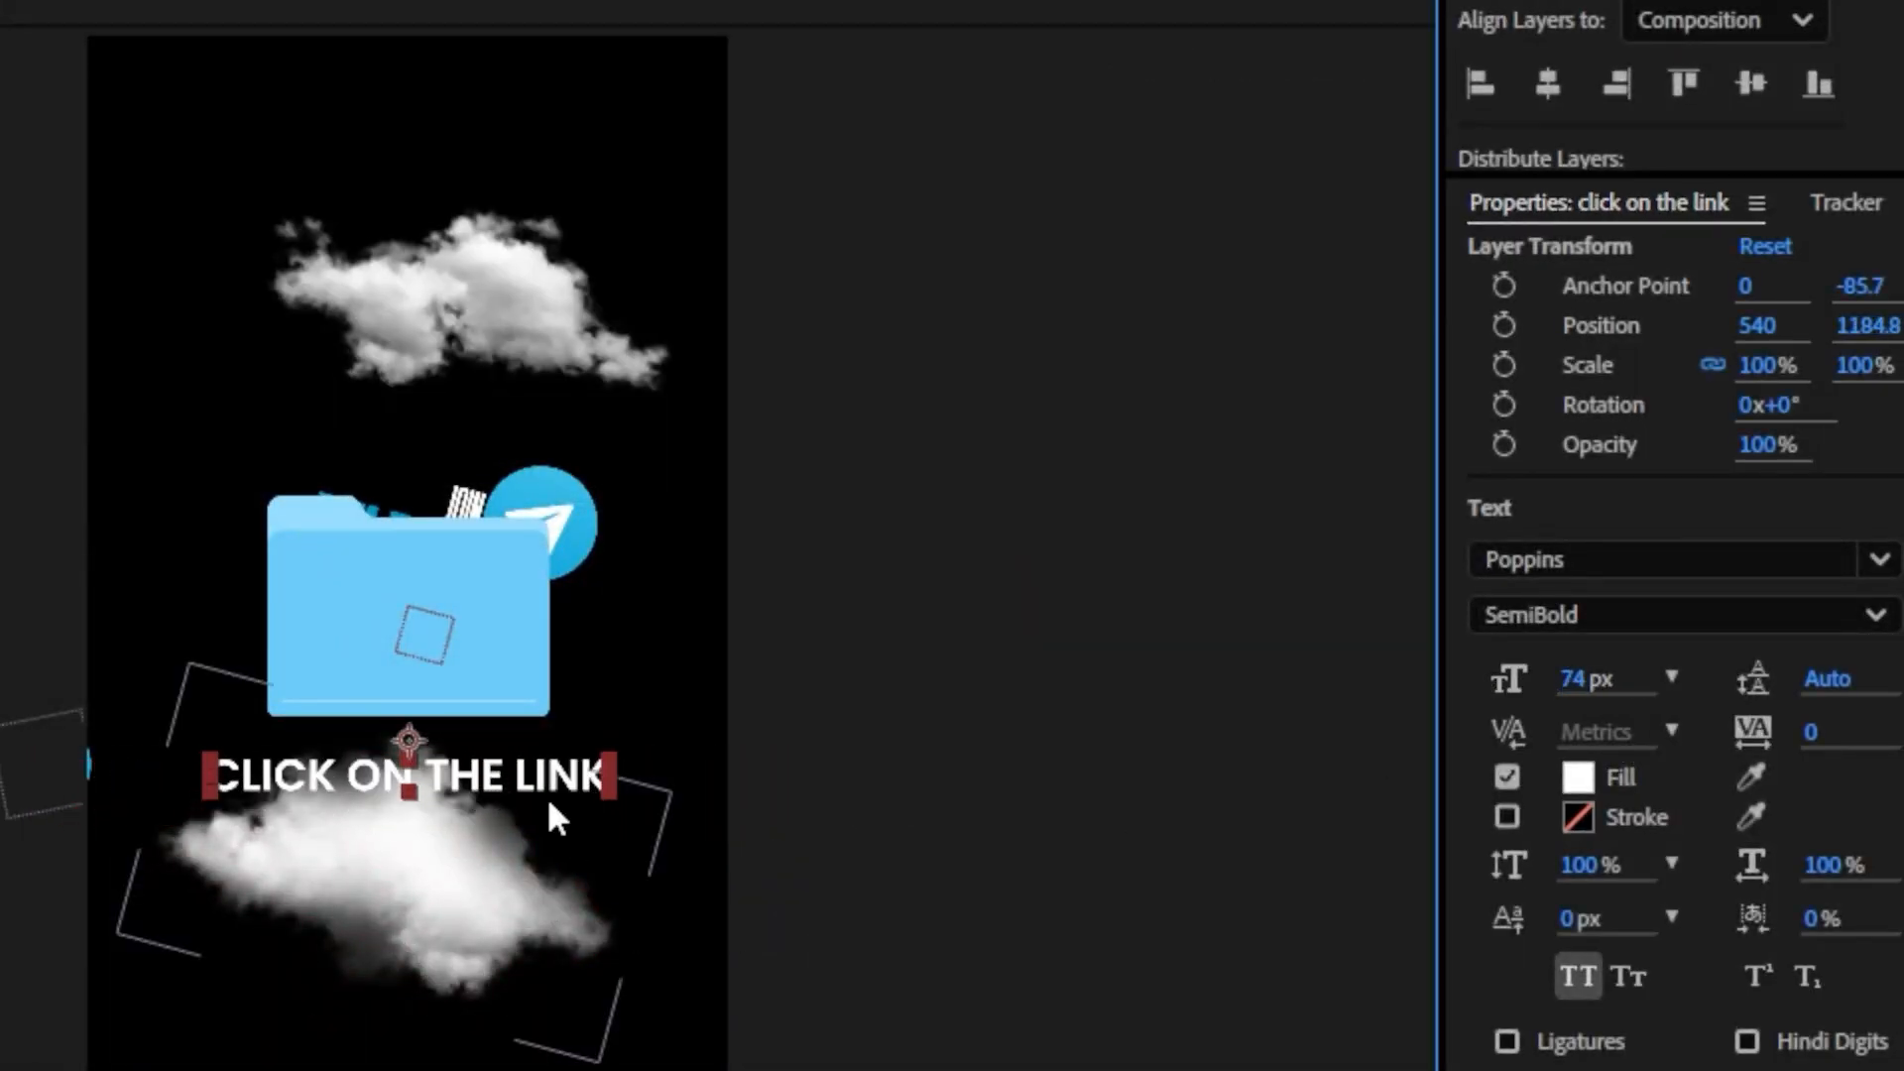
key("ctrl+alt+Home")
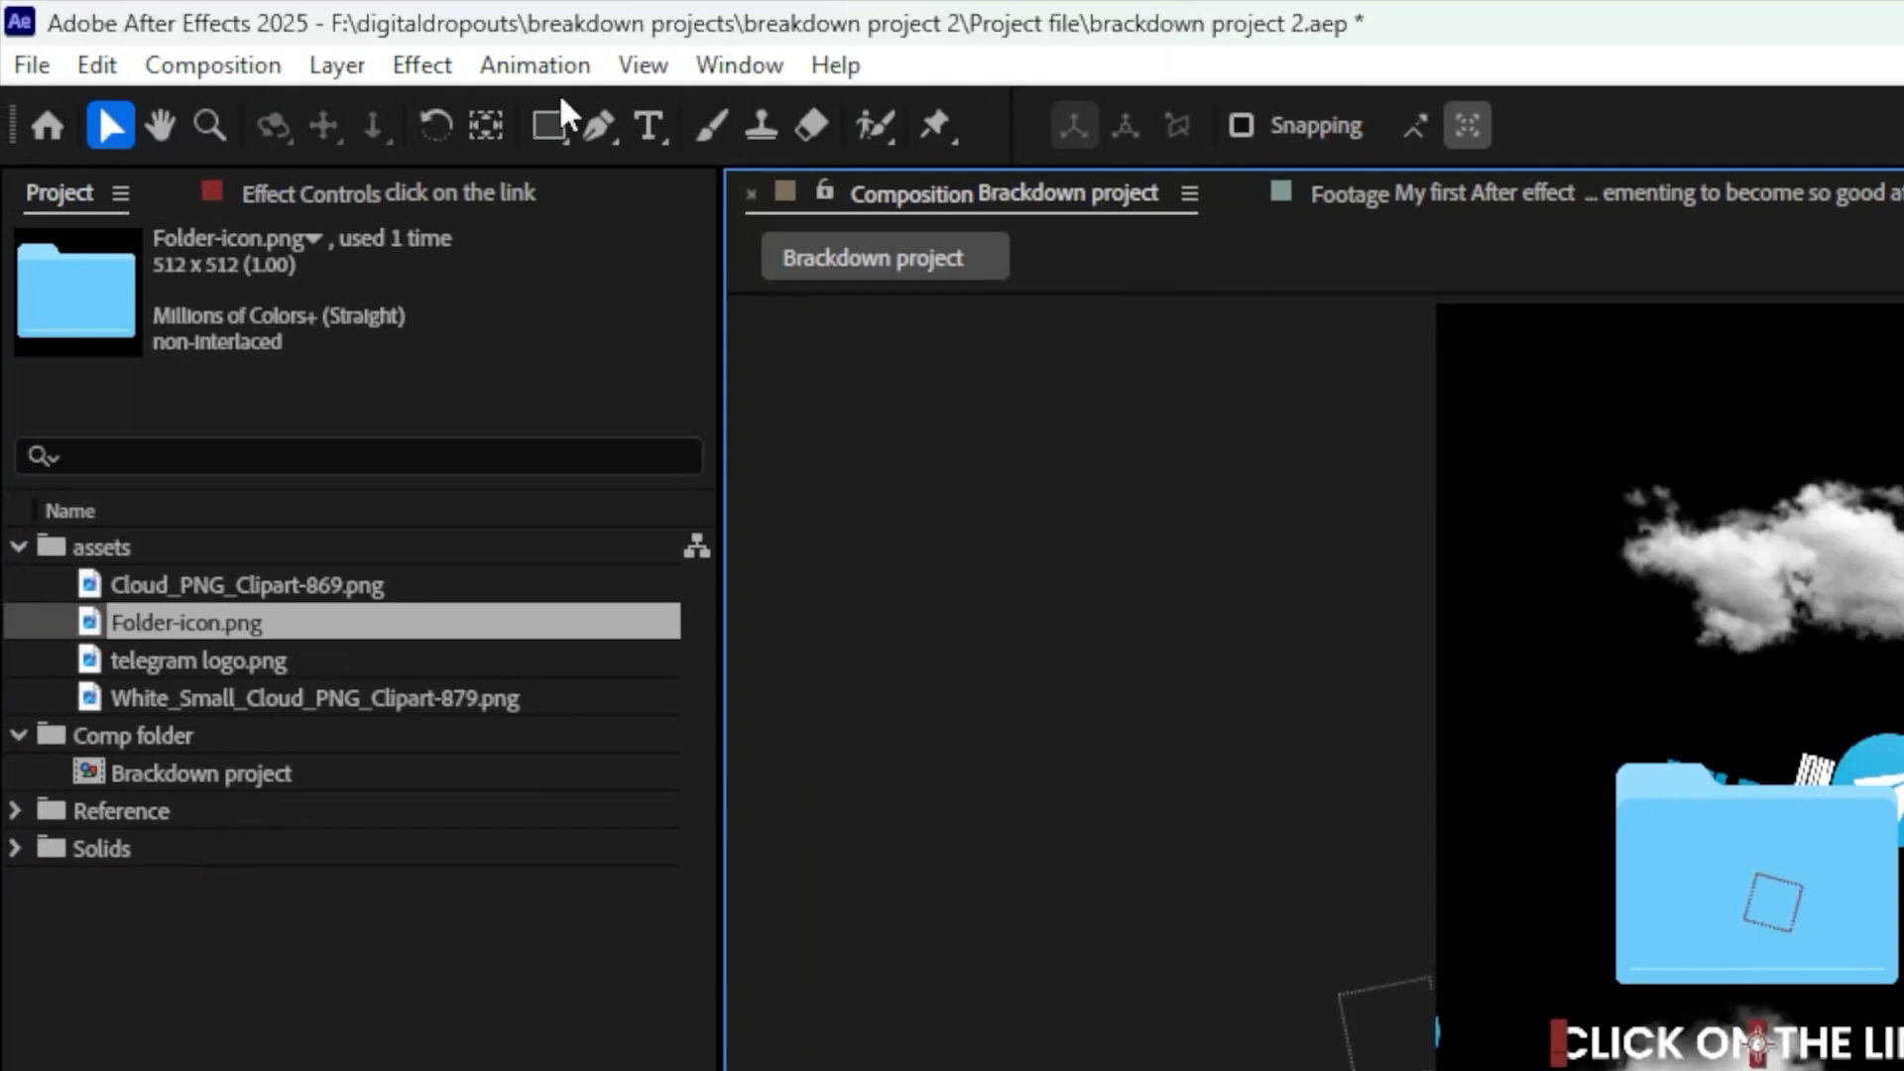
Draw a rounded rectangle shape about 771 by 150 px around the CLICK ON THE LINK text
left_click(548, 125)
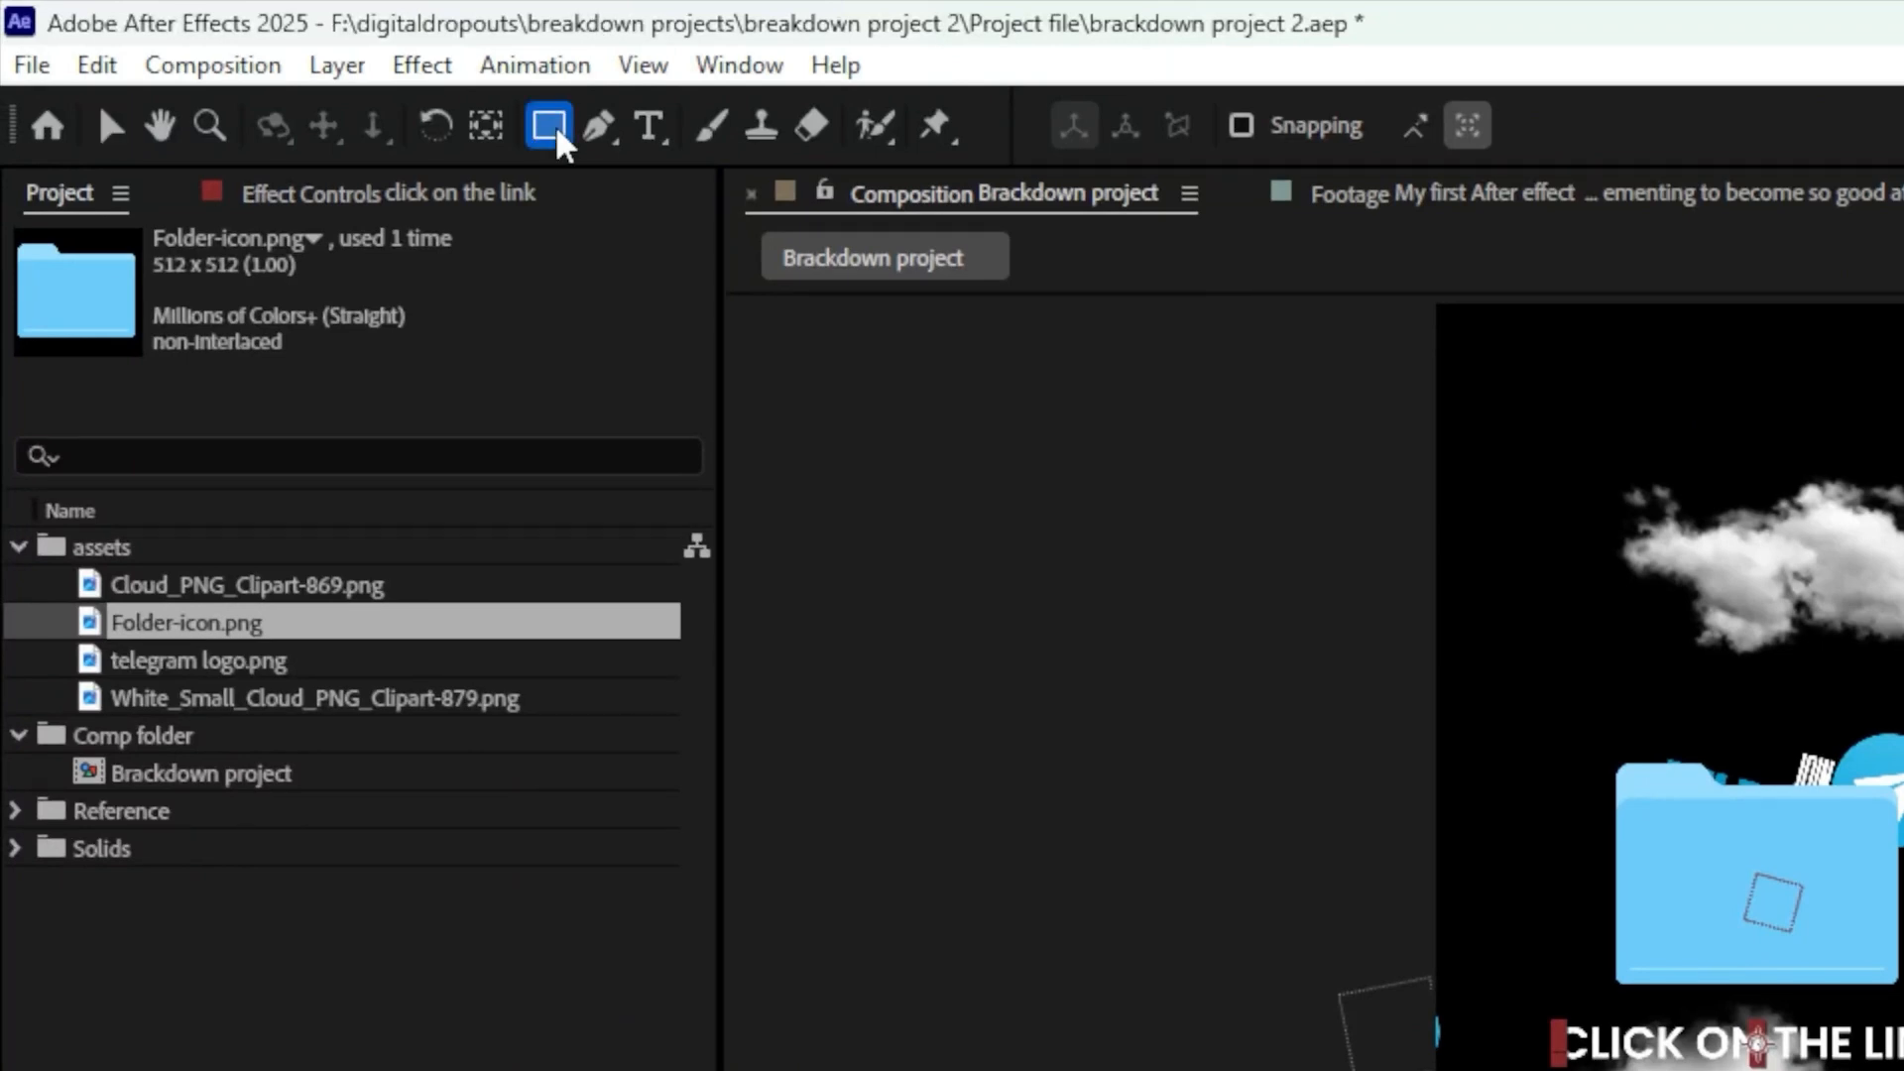
left_click(556, 134)
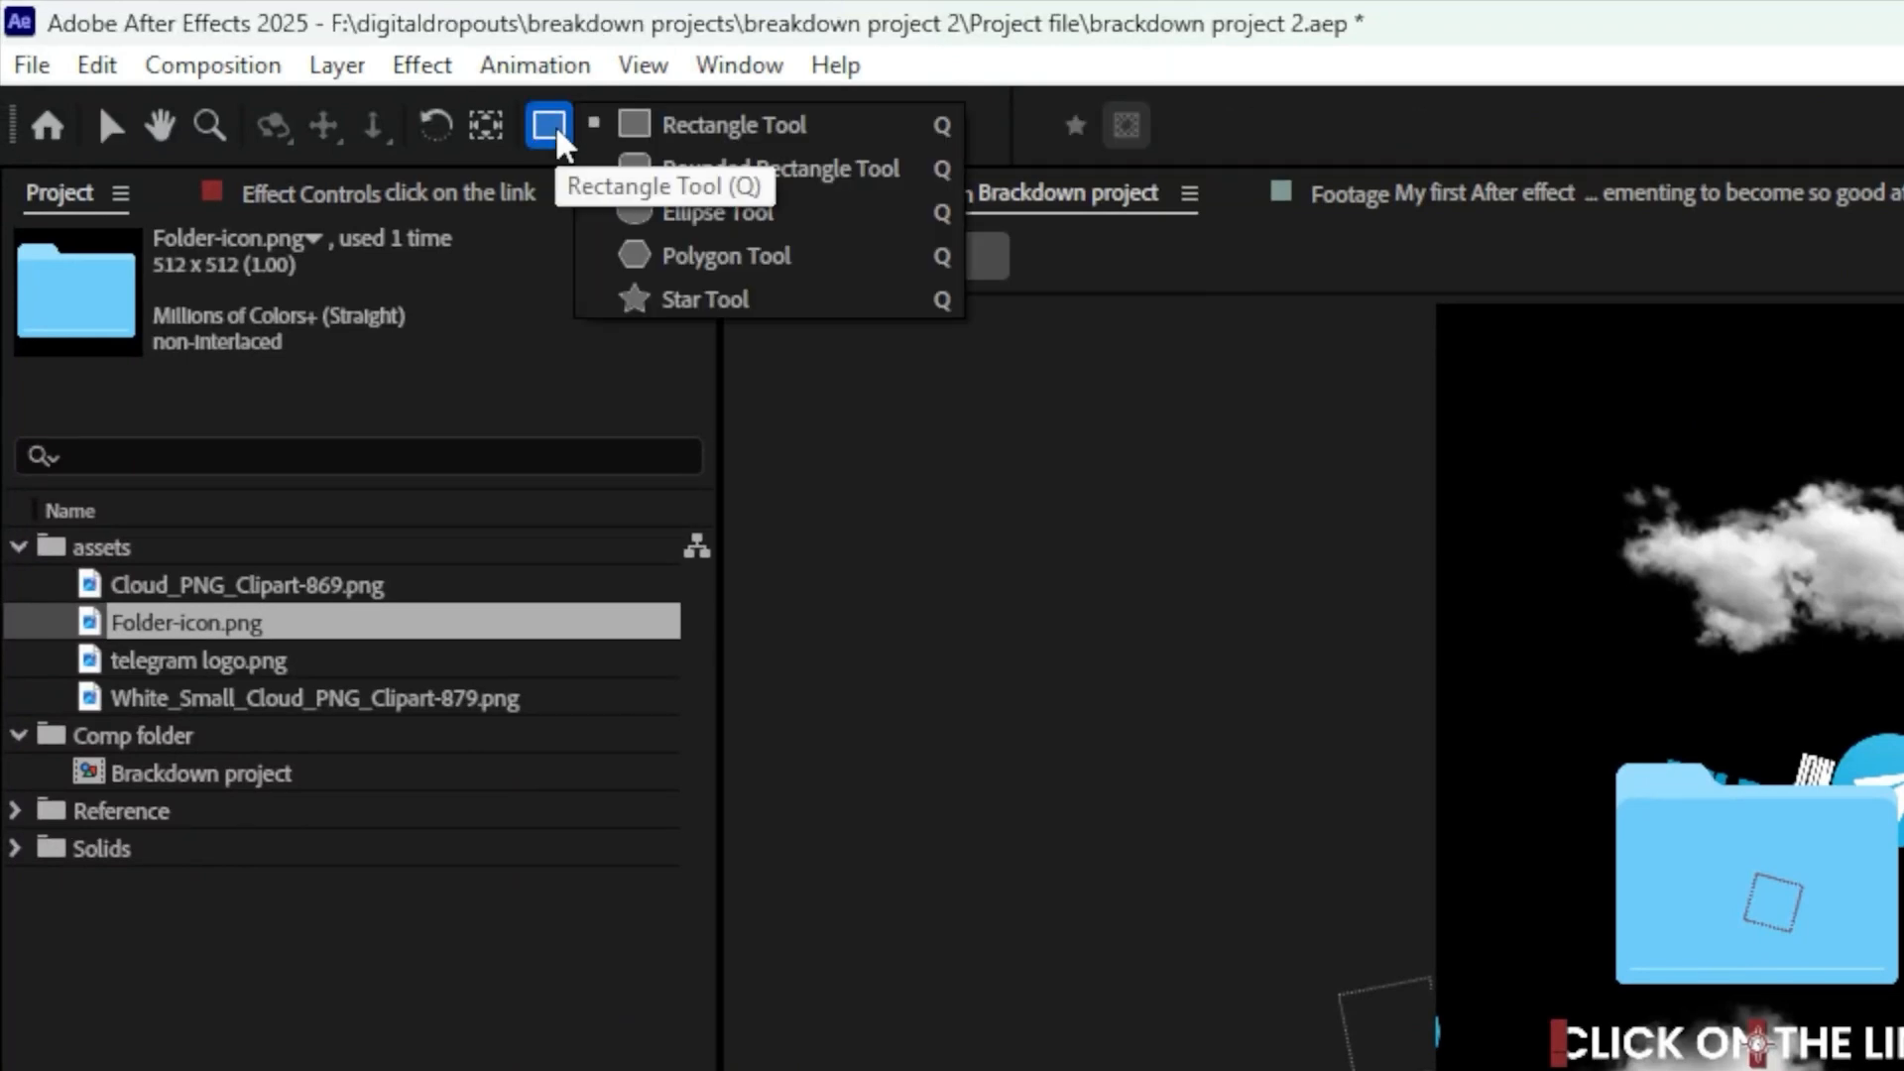
left_click(848, 186)
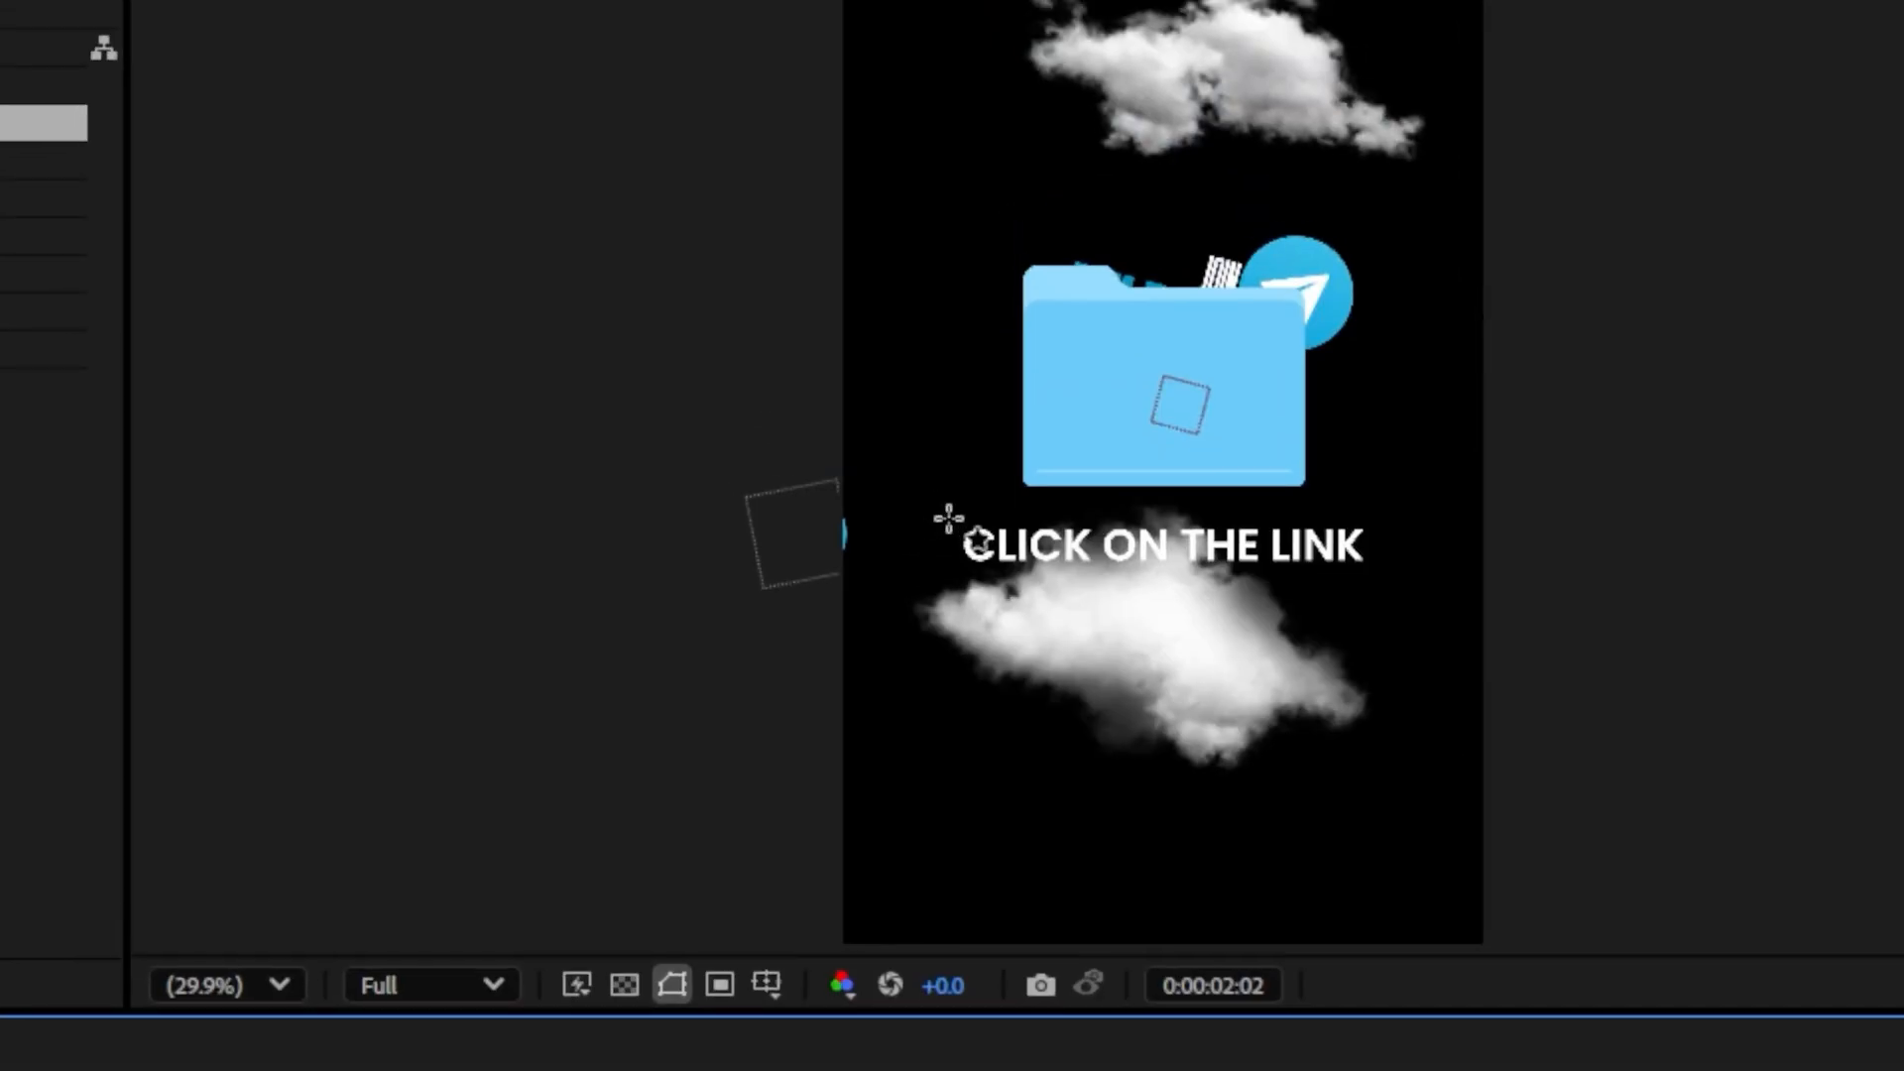
left_click_drag(936, 501, 1396, 591)
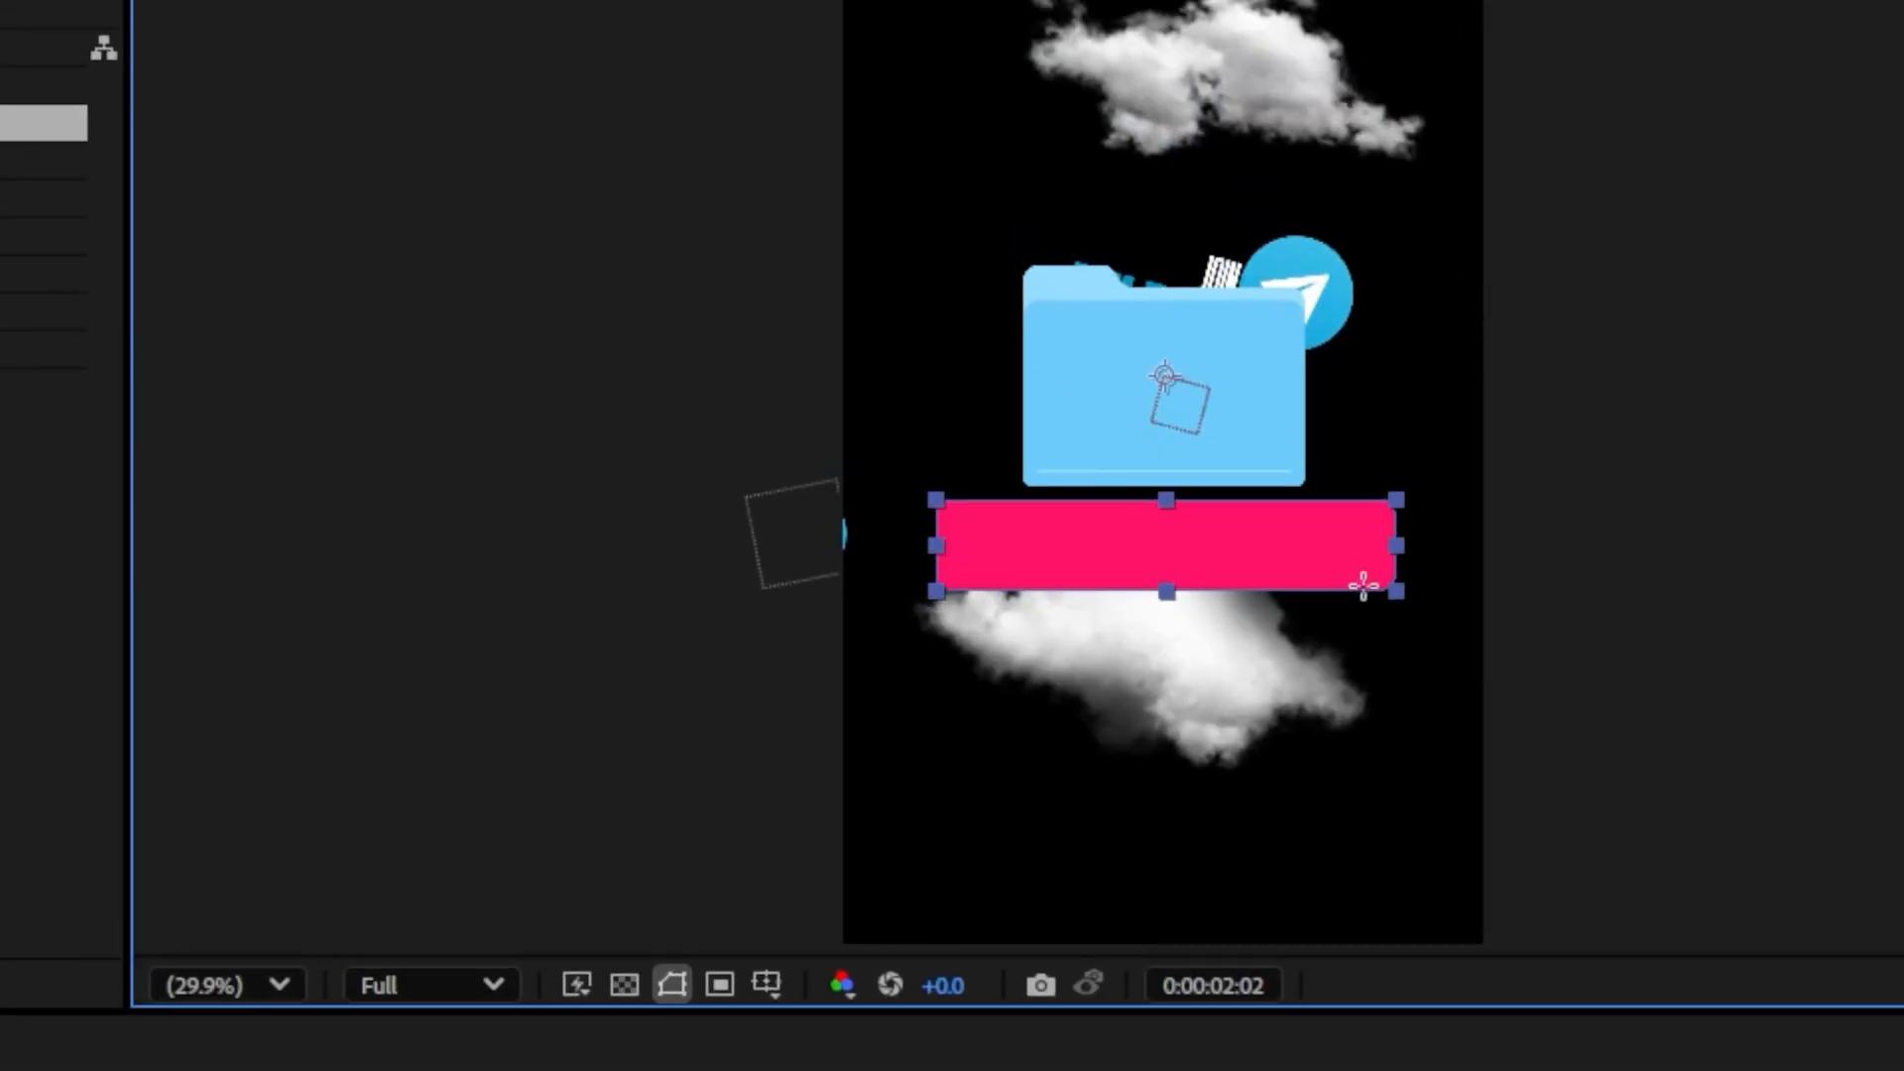
Set the roundness of the button rectangle to 93 so its ends are fully rounded
scroll(1209, 577, "up", 3)
left_click_drag(1246, 706, 1210, 316)
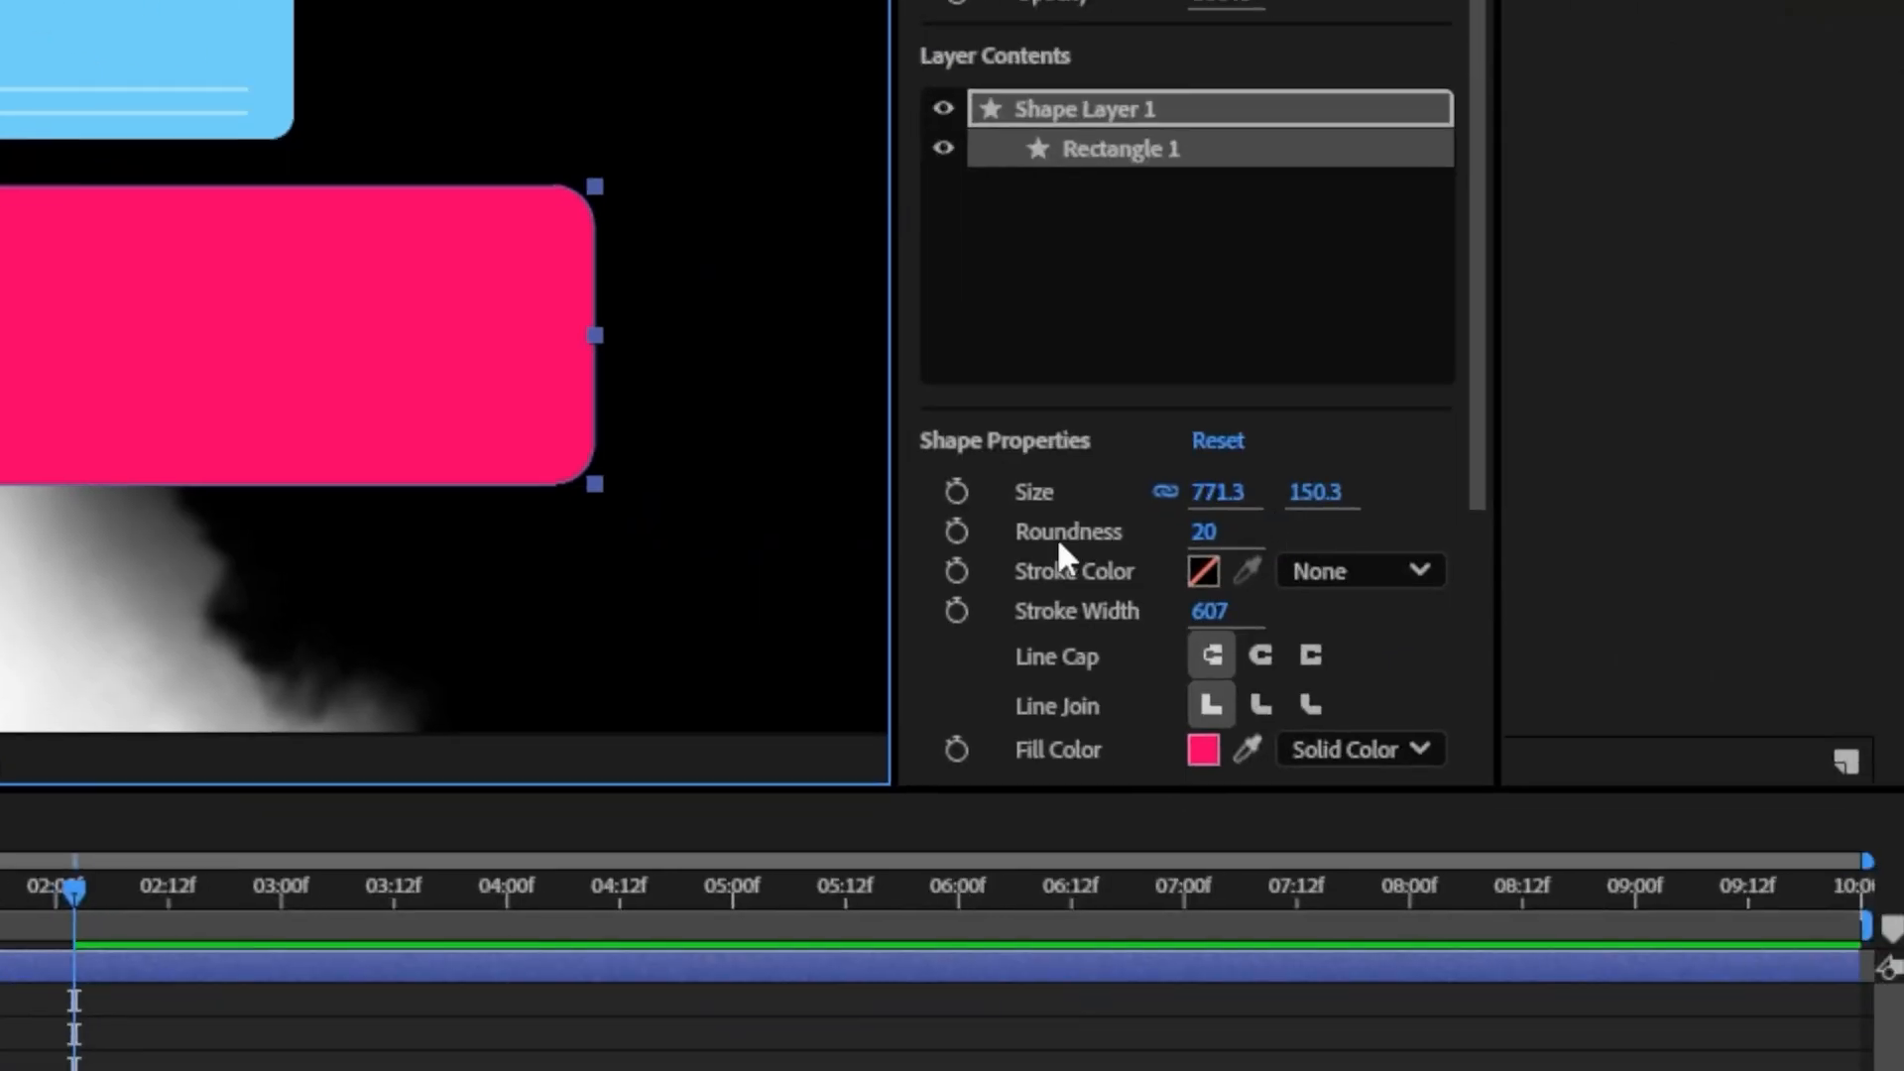
left_click_drag(1212, 535, 1374, 558)
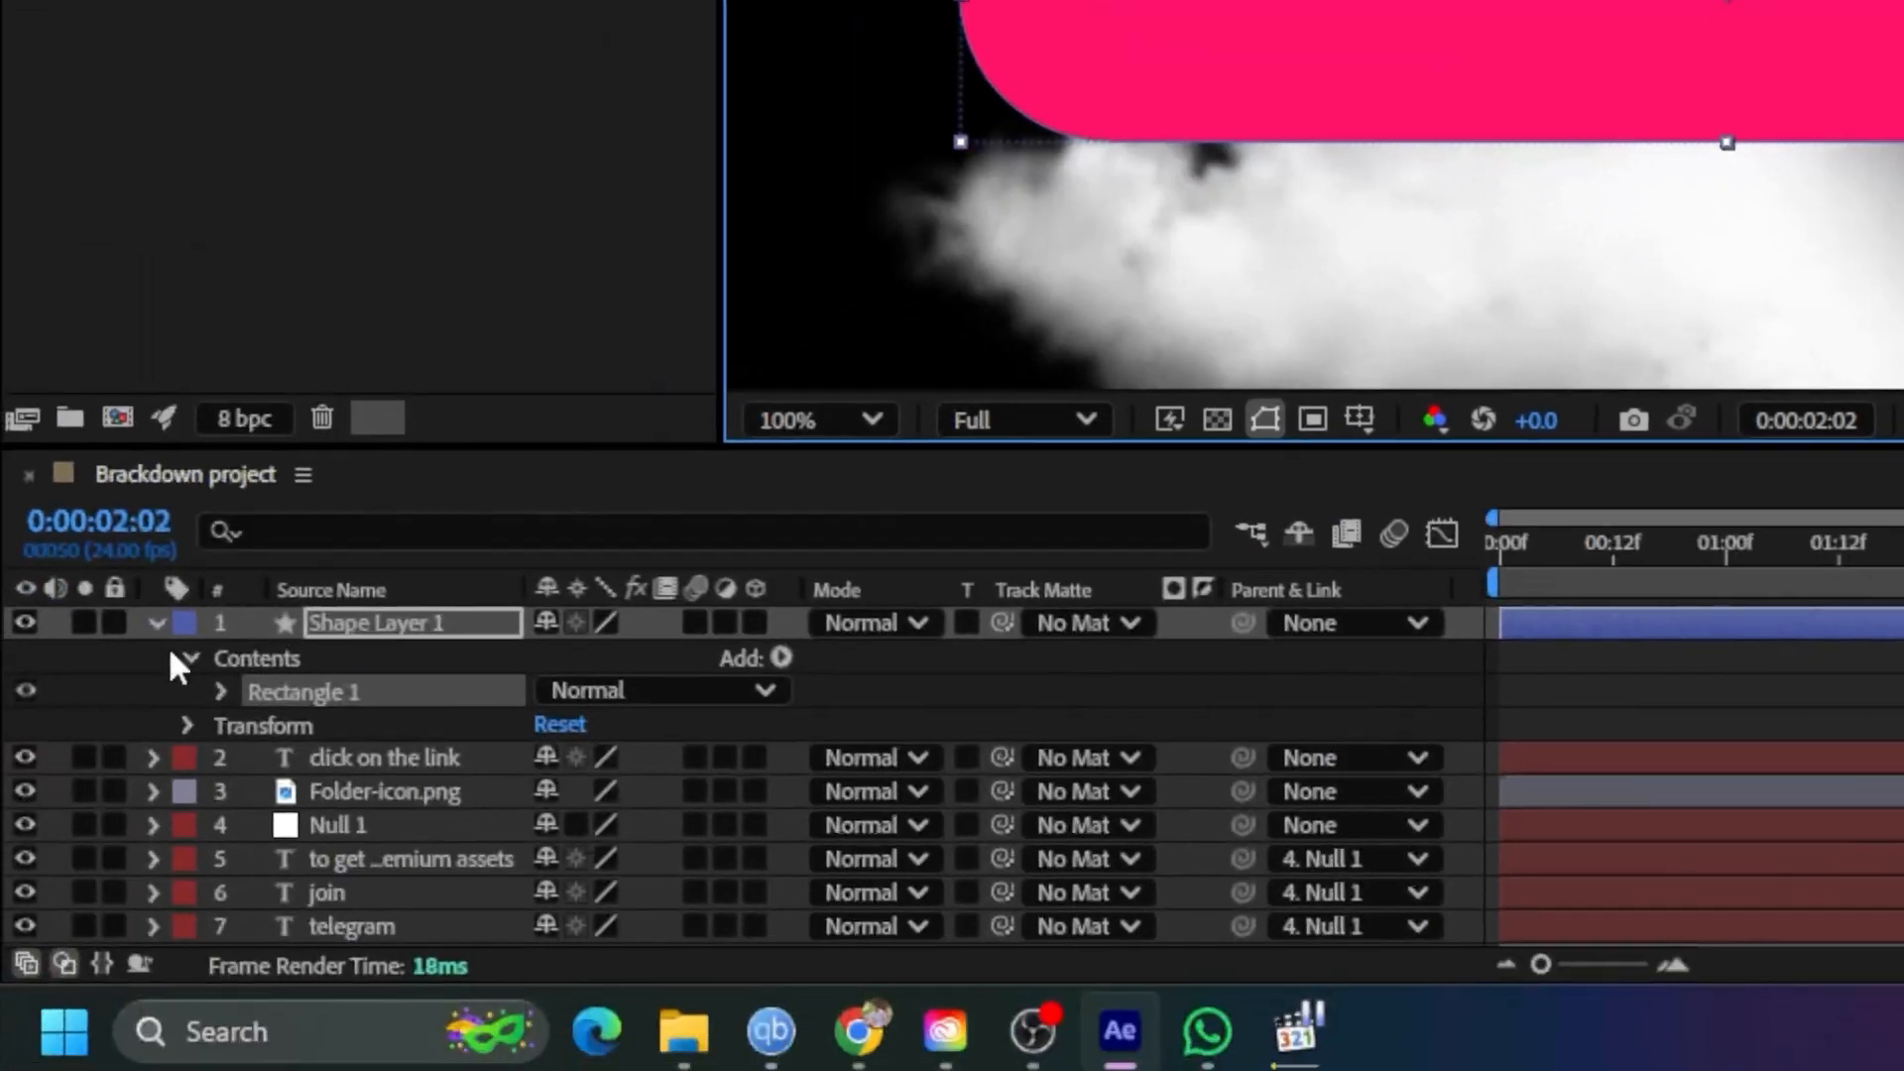
Collapse the rectangle's shape layer and reorder it directly beneath the CLICK ON THE LINK text layer
left_click(137, 627)
left_click(157, 617)
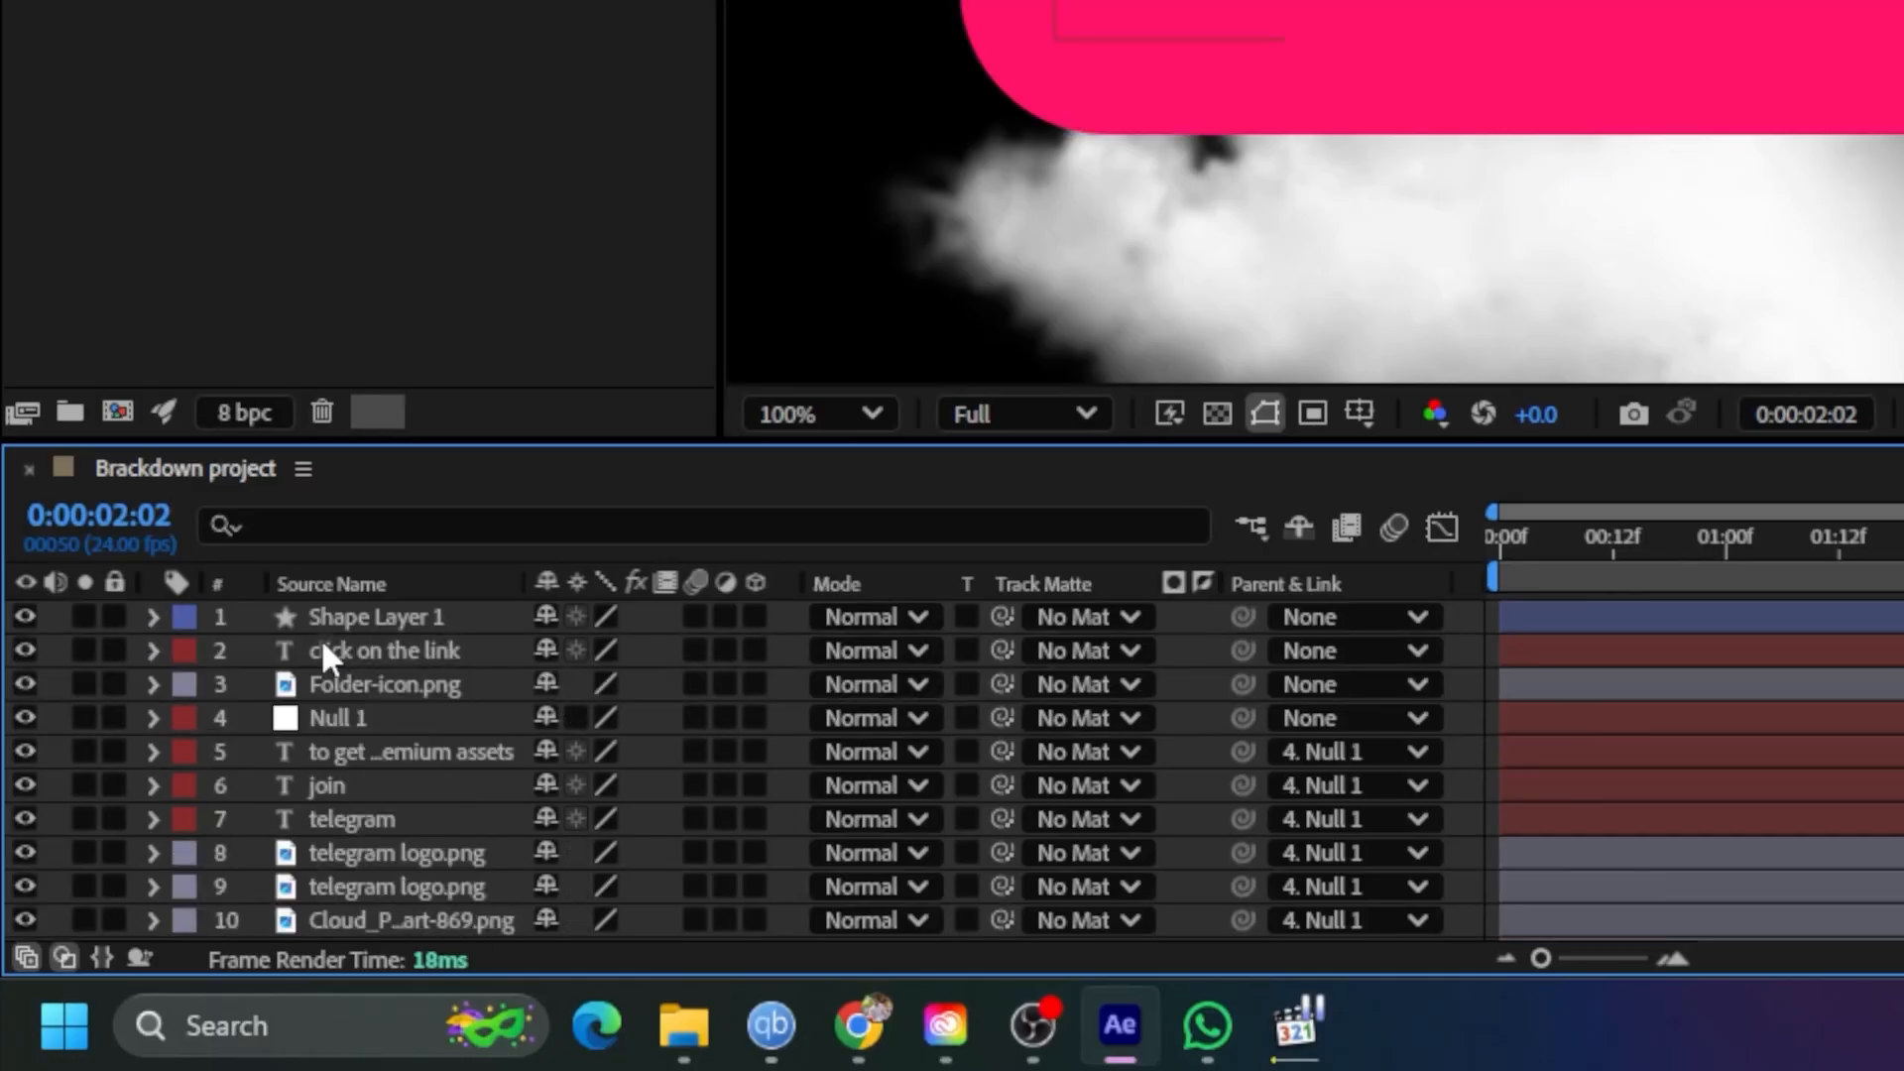
left_click(353, 619)
left_click_drag(390, 616, 411, 657)
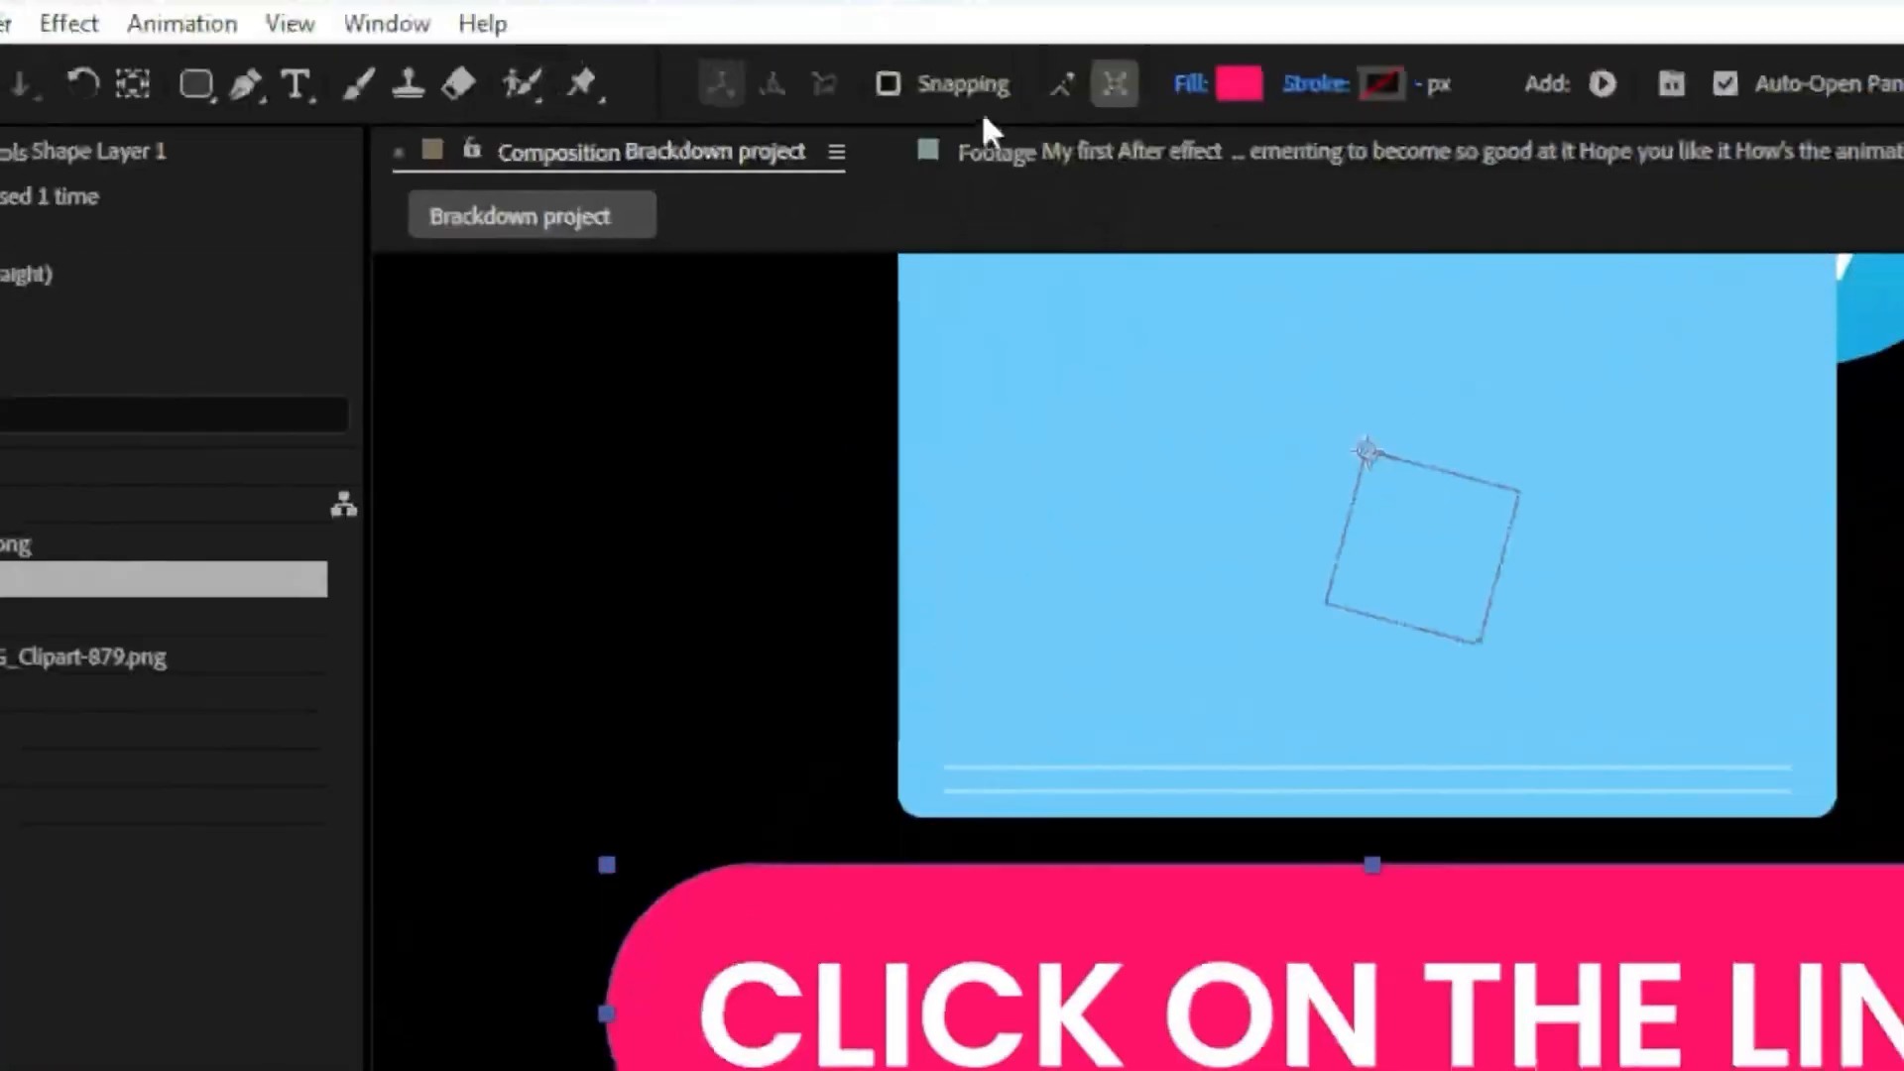
Check the button in the reference footage and set the rounded rectangle's fill colour to white, FFFFFF
left_click(1205, 153)
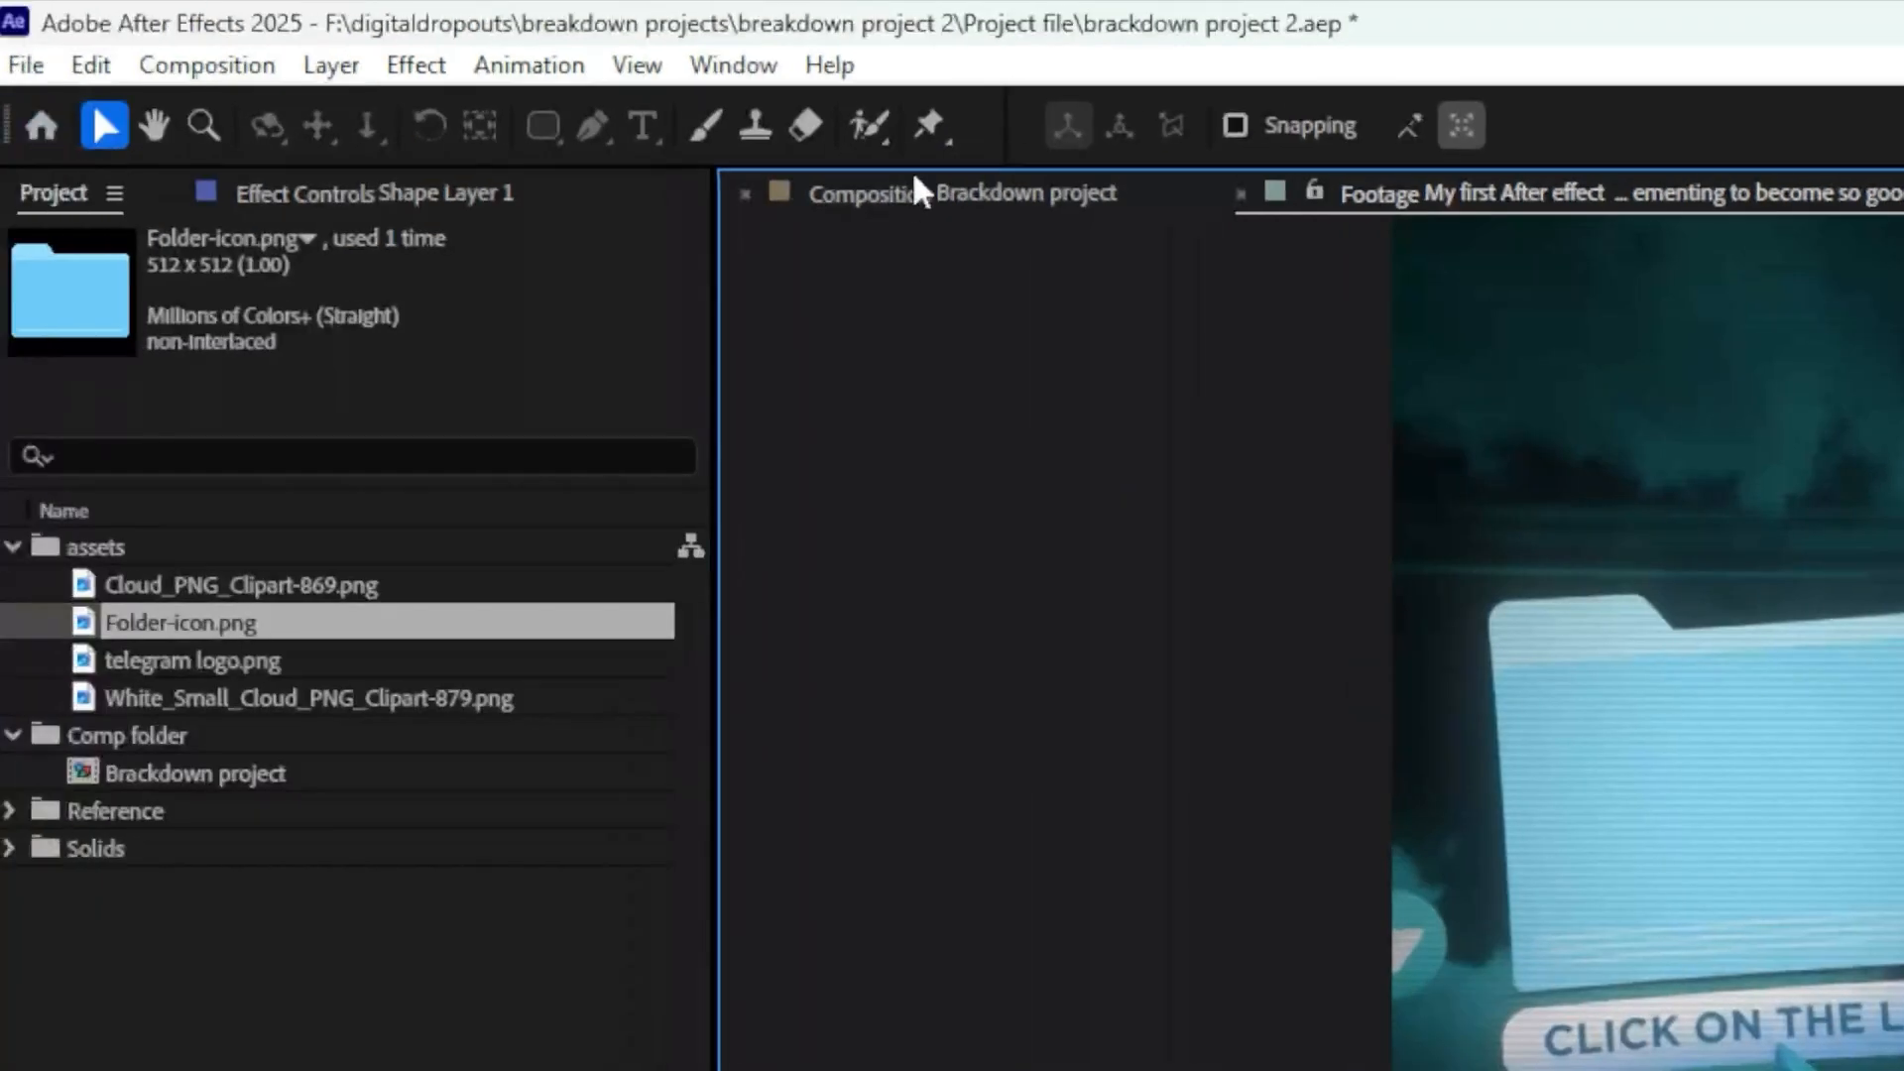
left_click(916, 182)
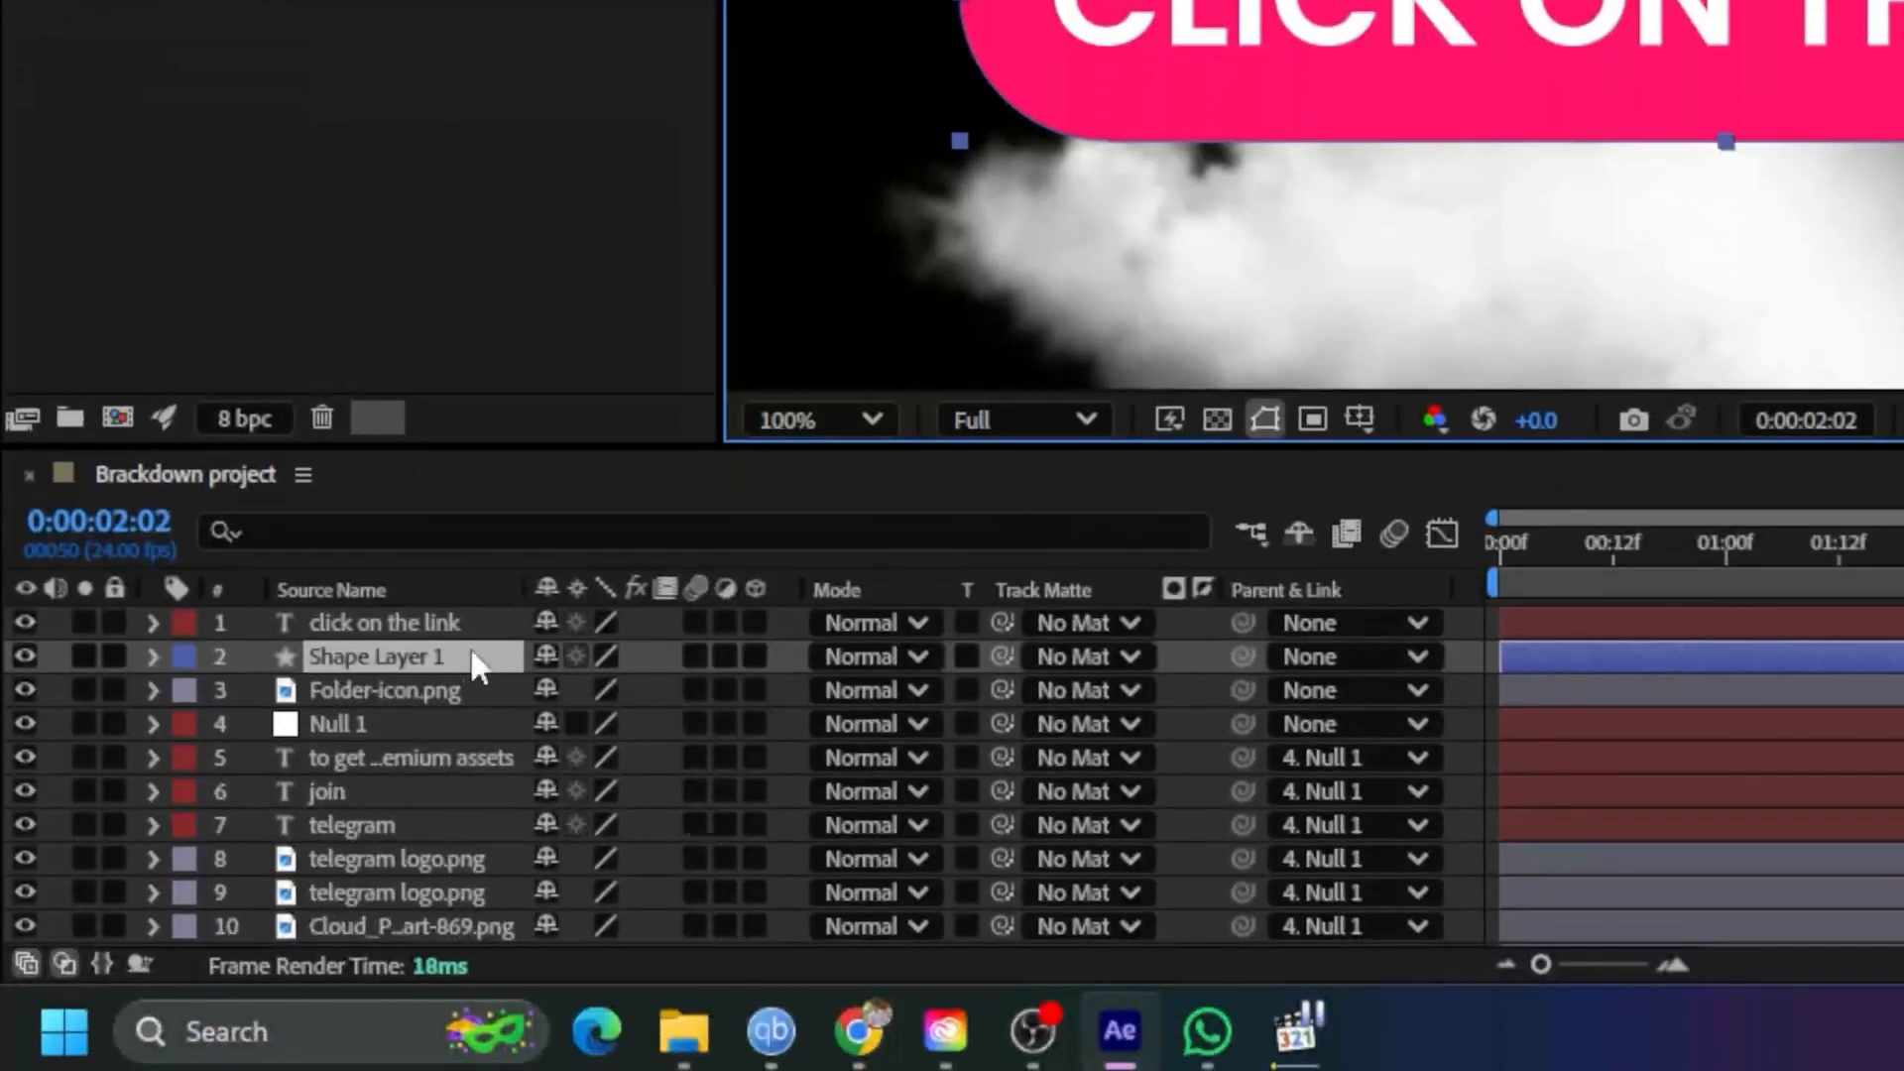
left_click(470, 656)
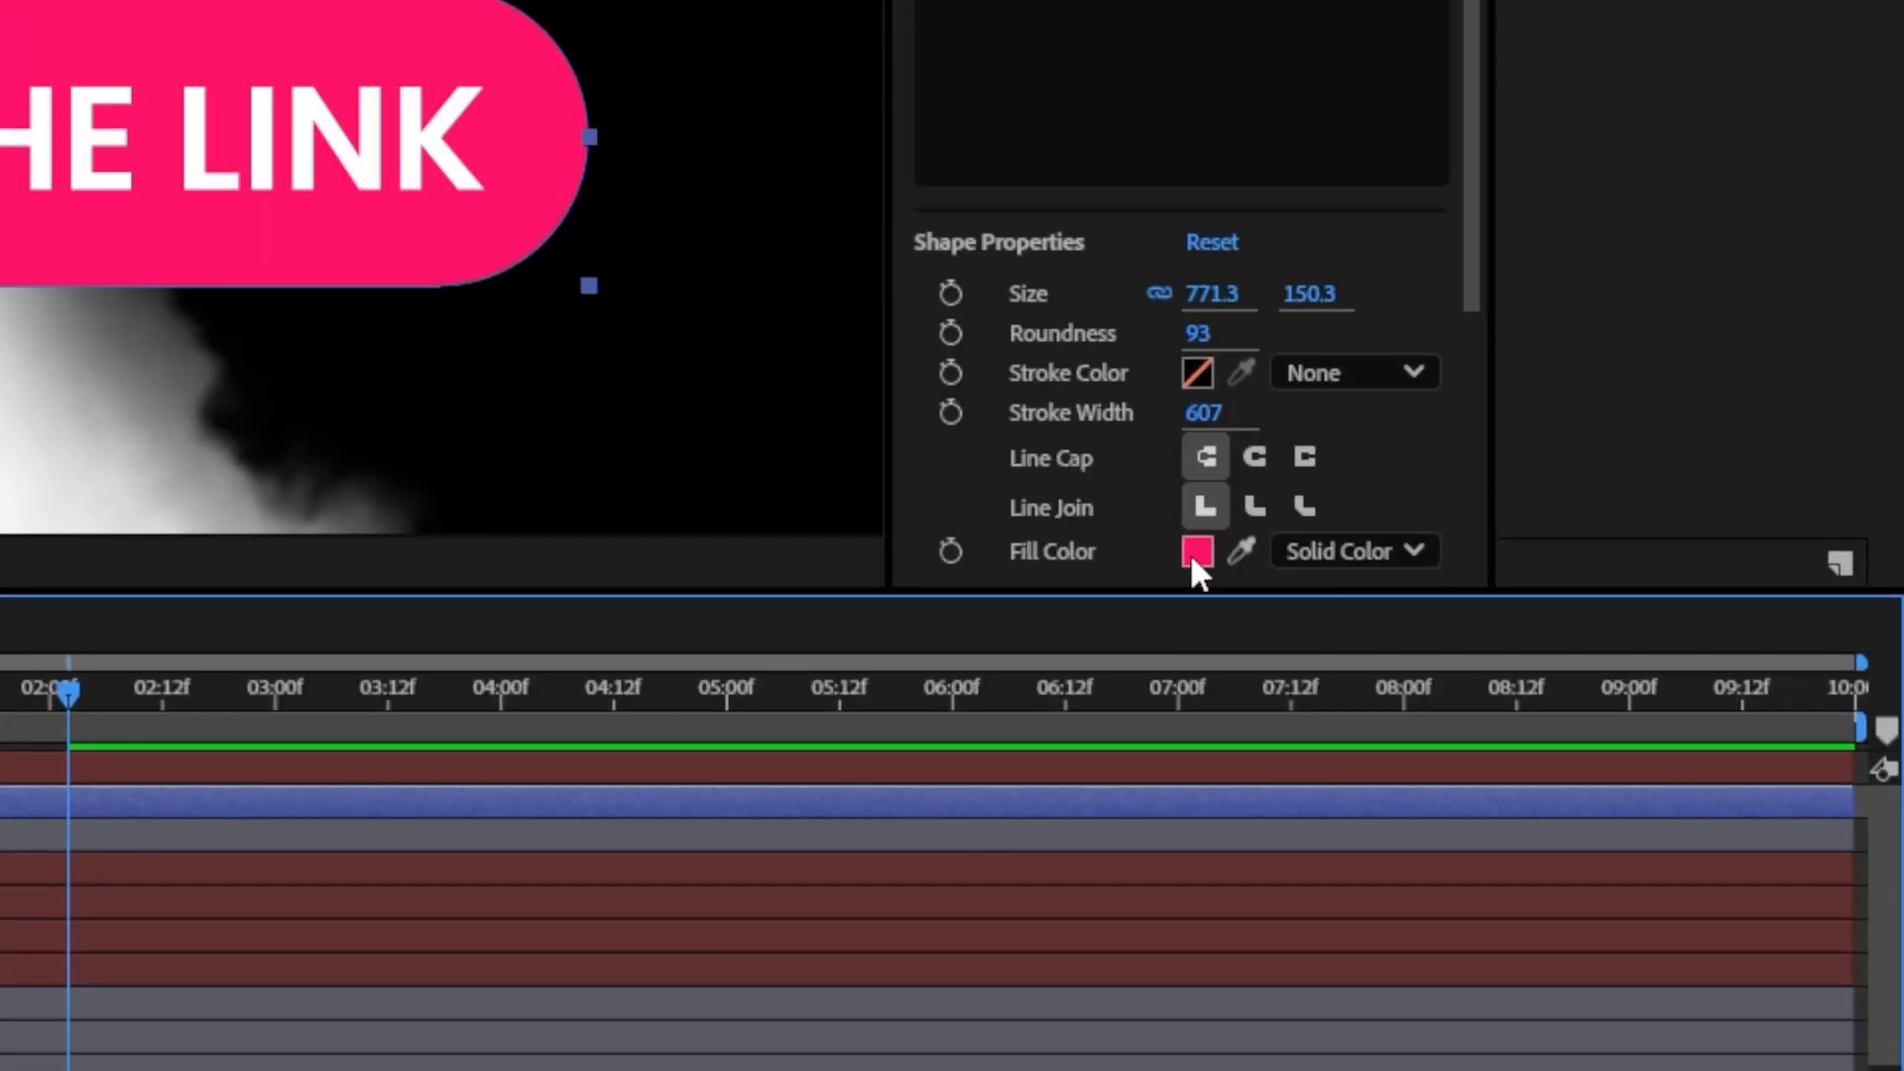
left_click(1497, 880)
left_click_drag(739, 426, 386, 225)
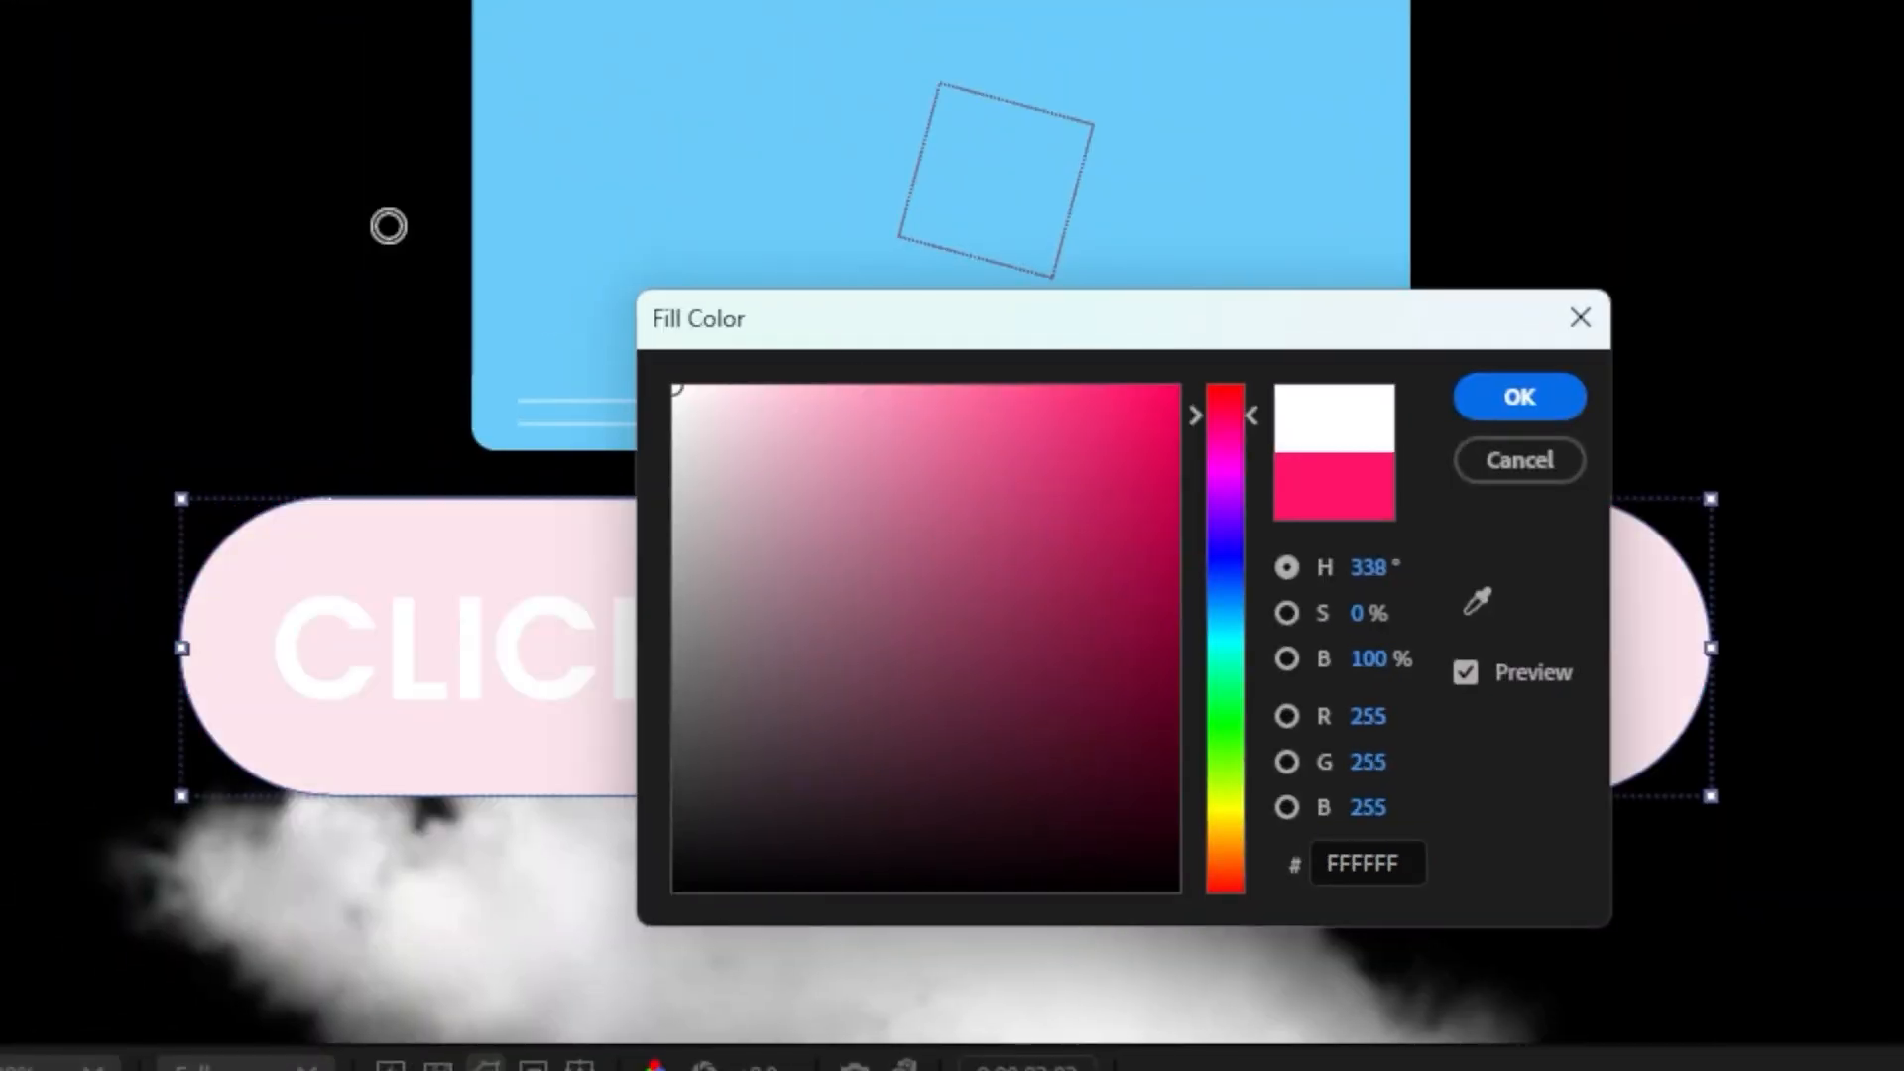
left_click(1529, 399)
Set the CLICK ON THE LINK text's fill to the folder's light blue, 6BCCF9, by sampling the folder icon
left_click(400, 627)
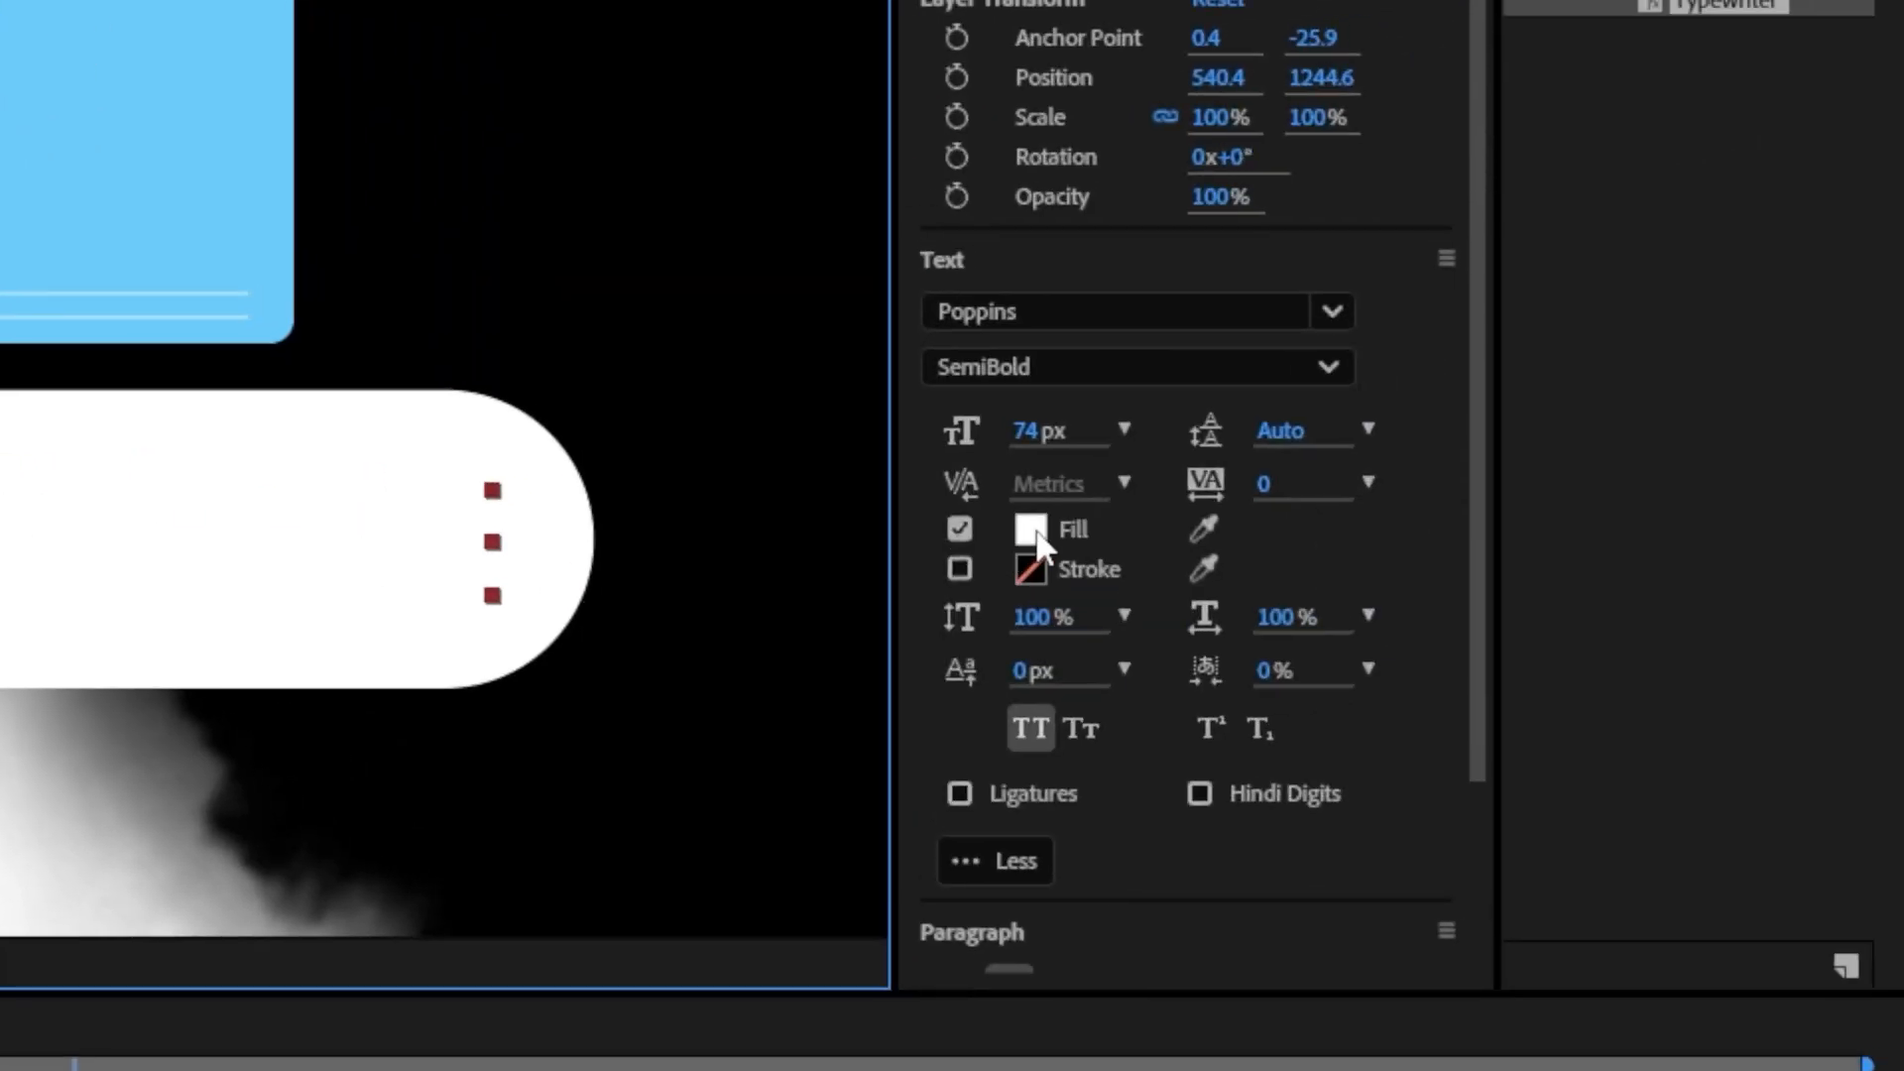
left_click(1033, 531)
left_click_drag(262, 225, 53, 560)
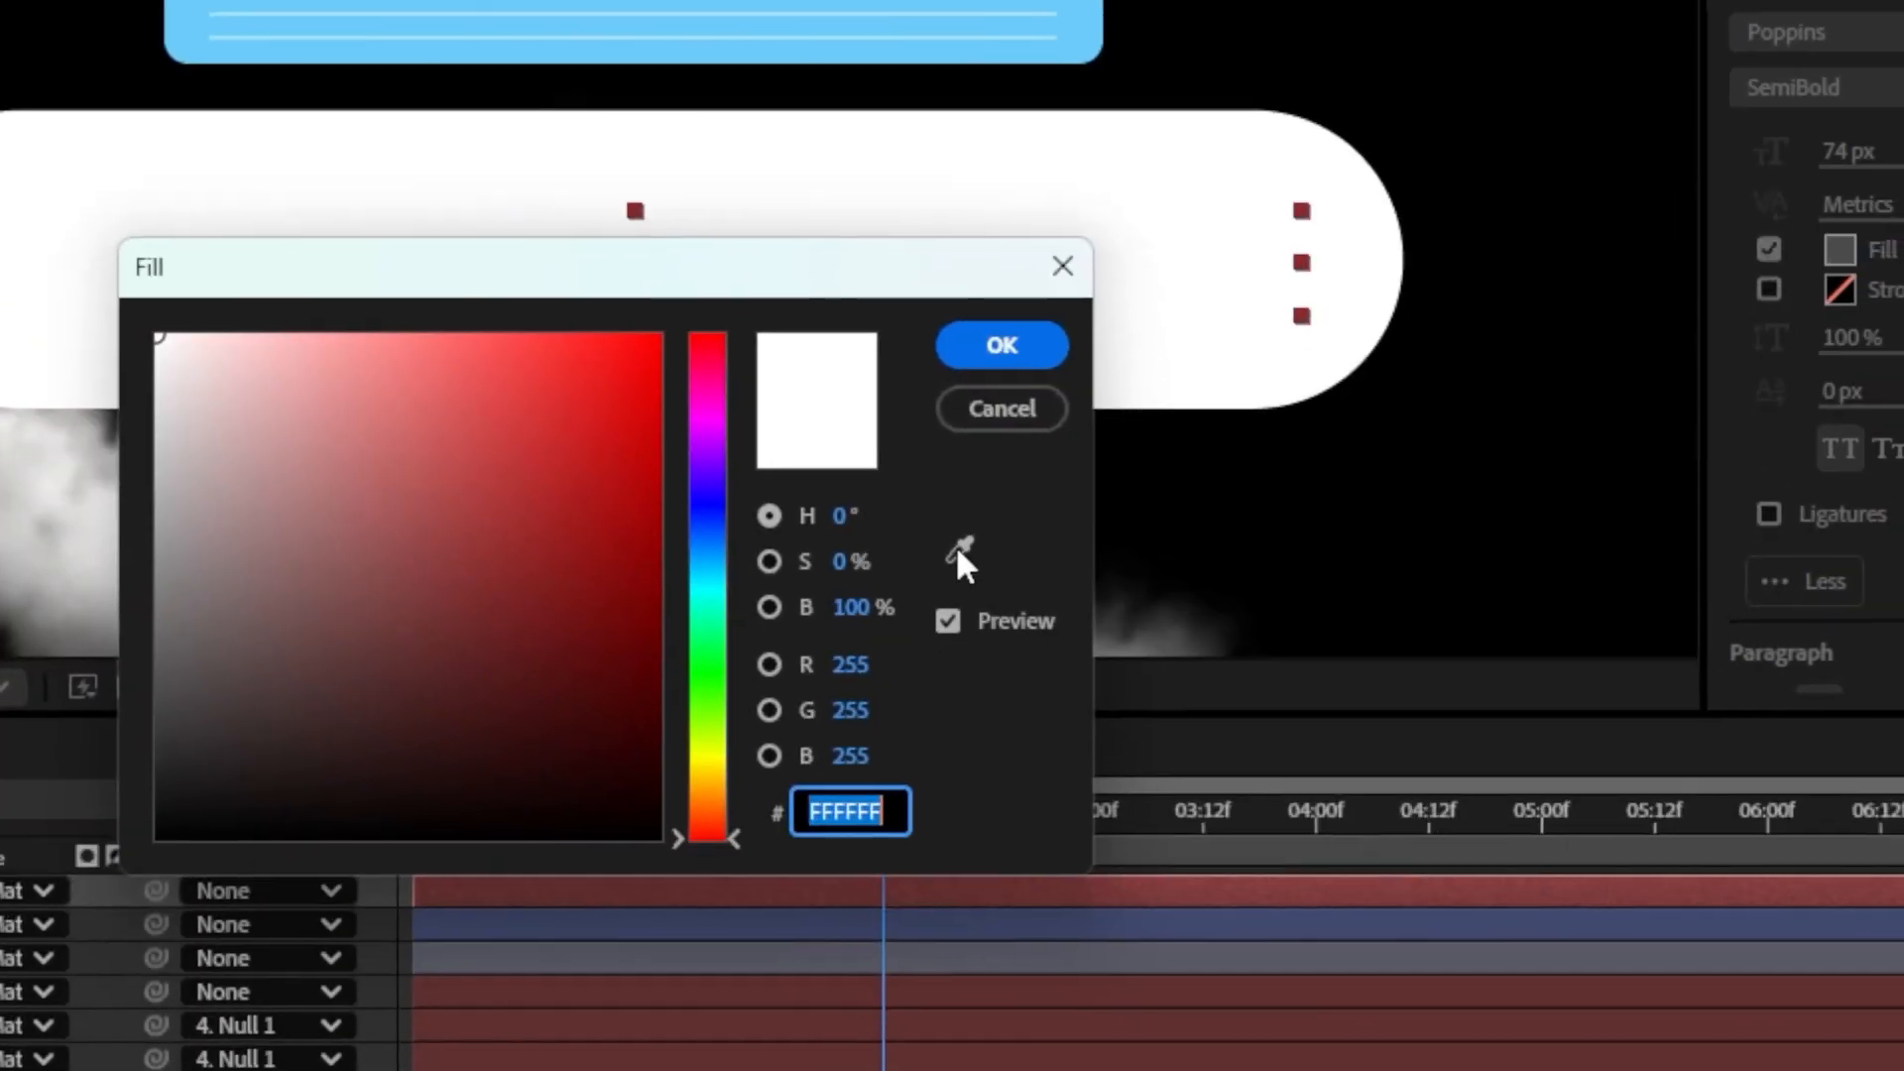
left_click(149, 827)
left_click(186, 178)
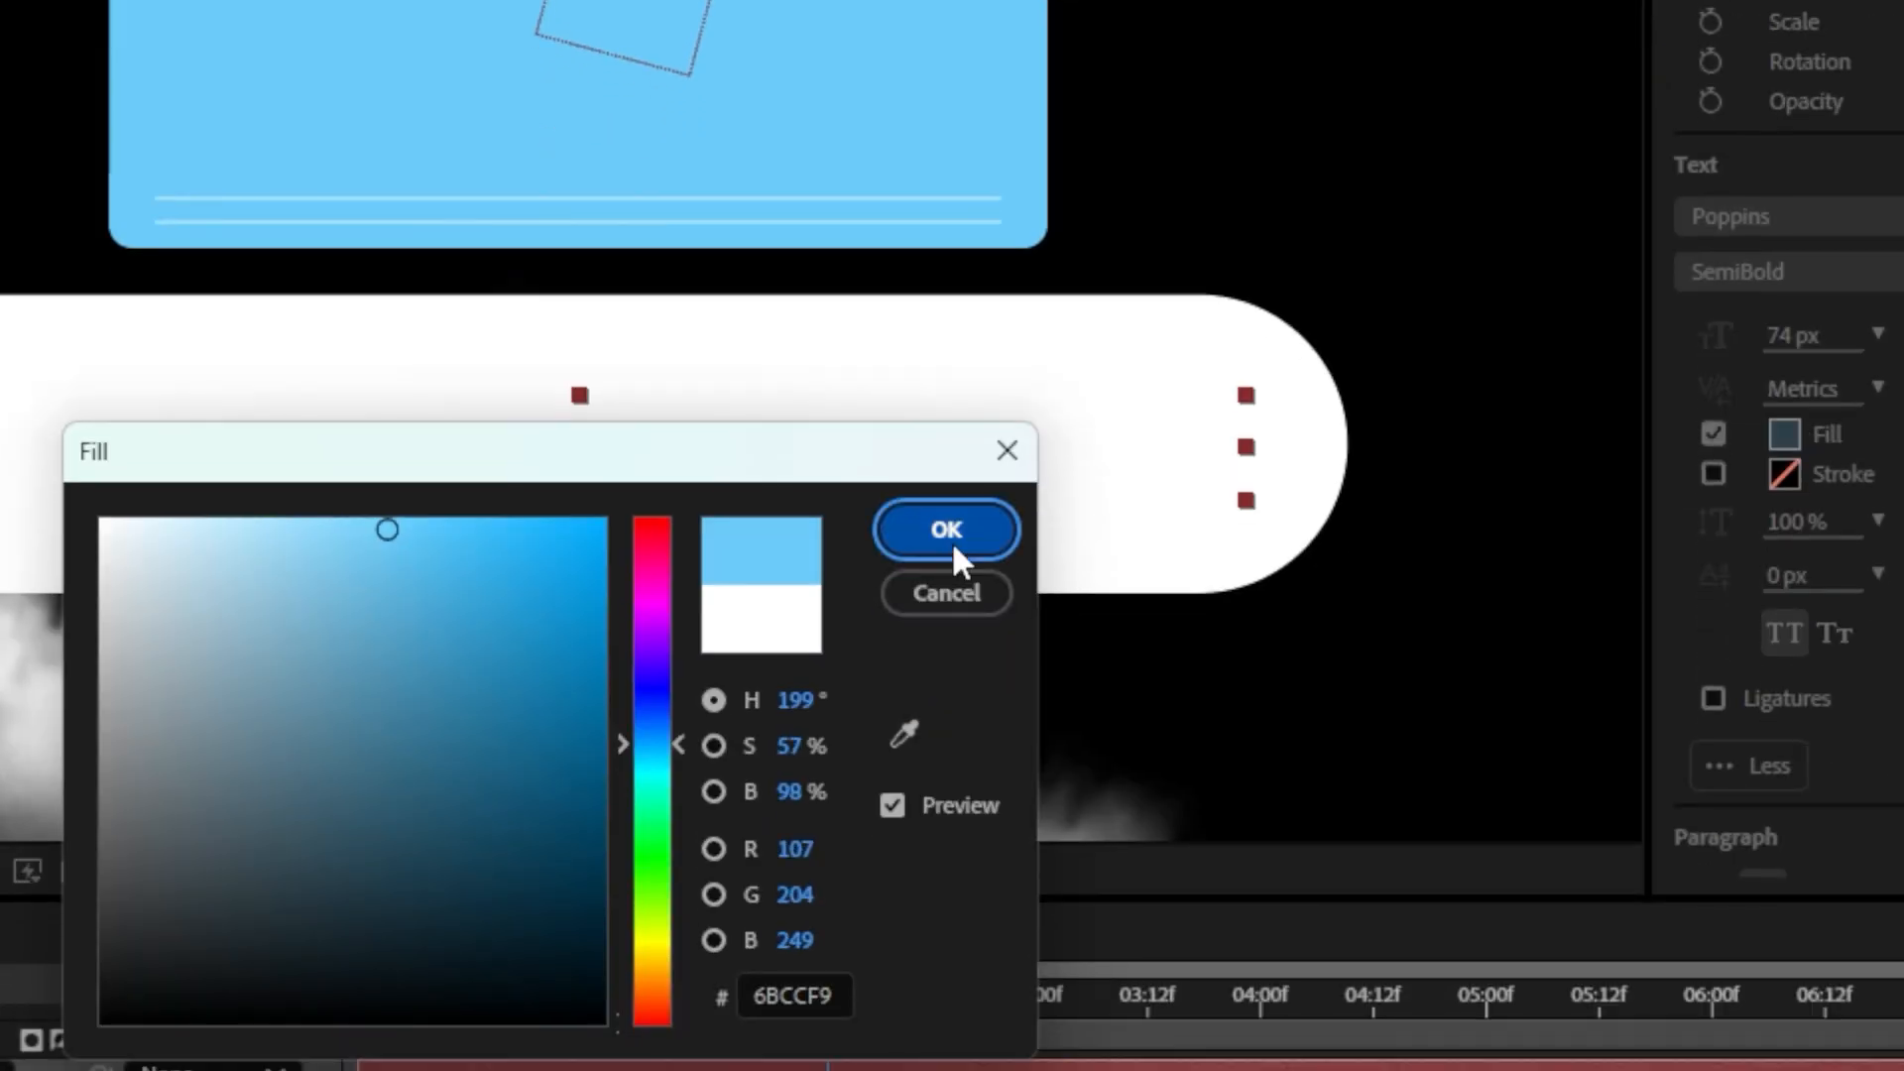
left_click(950, 1008)
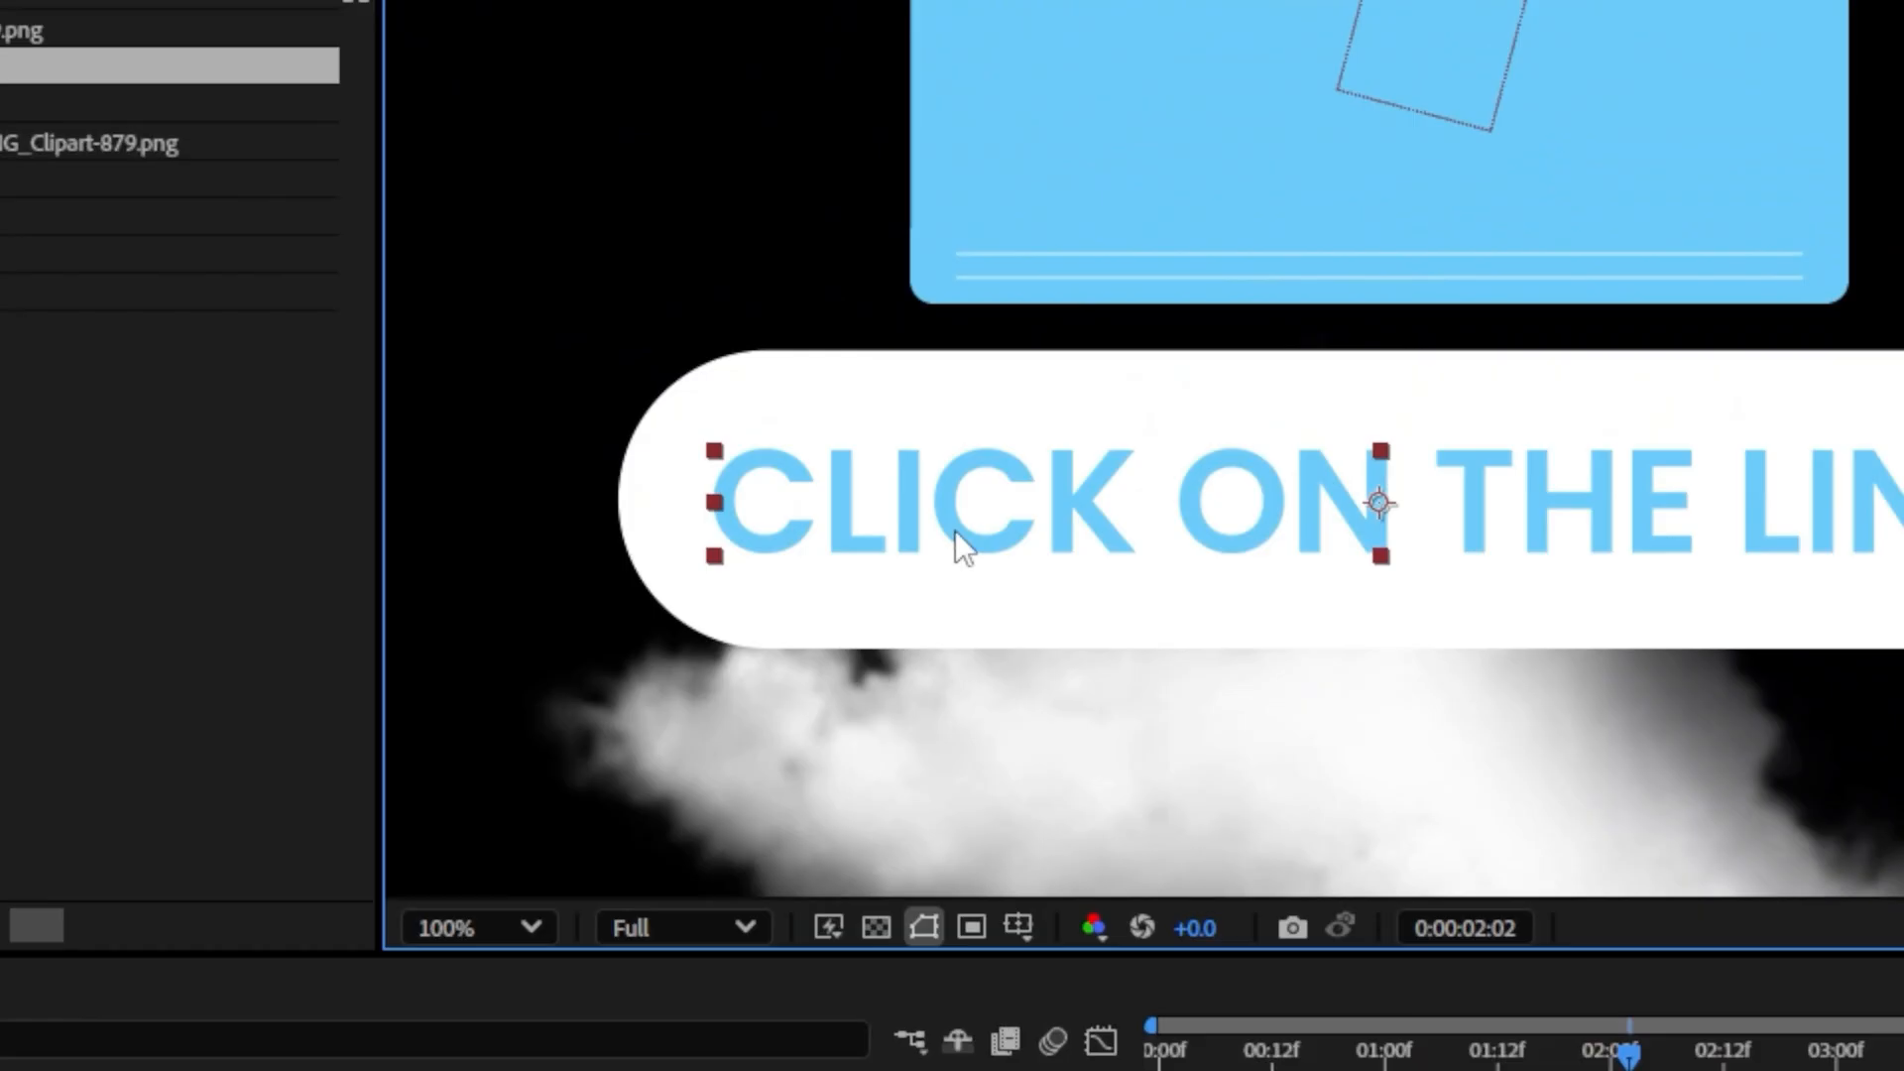
Add an Inner Shadow layer style to the button's shape layer and expand the style's settings
left_click(660, 510)
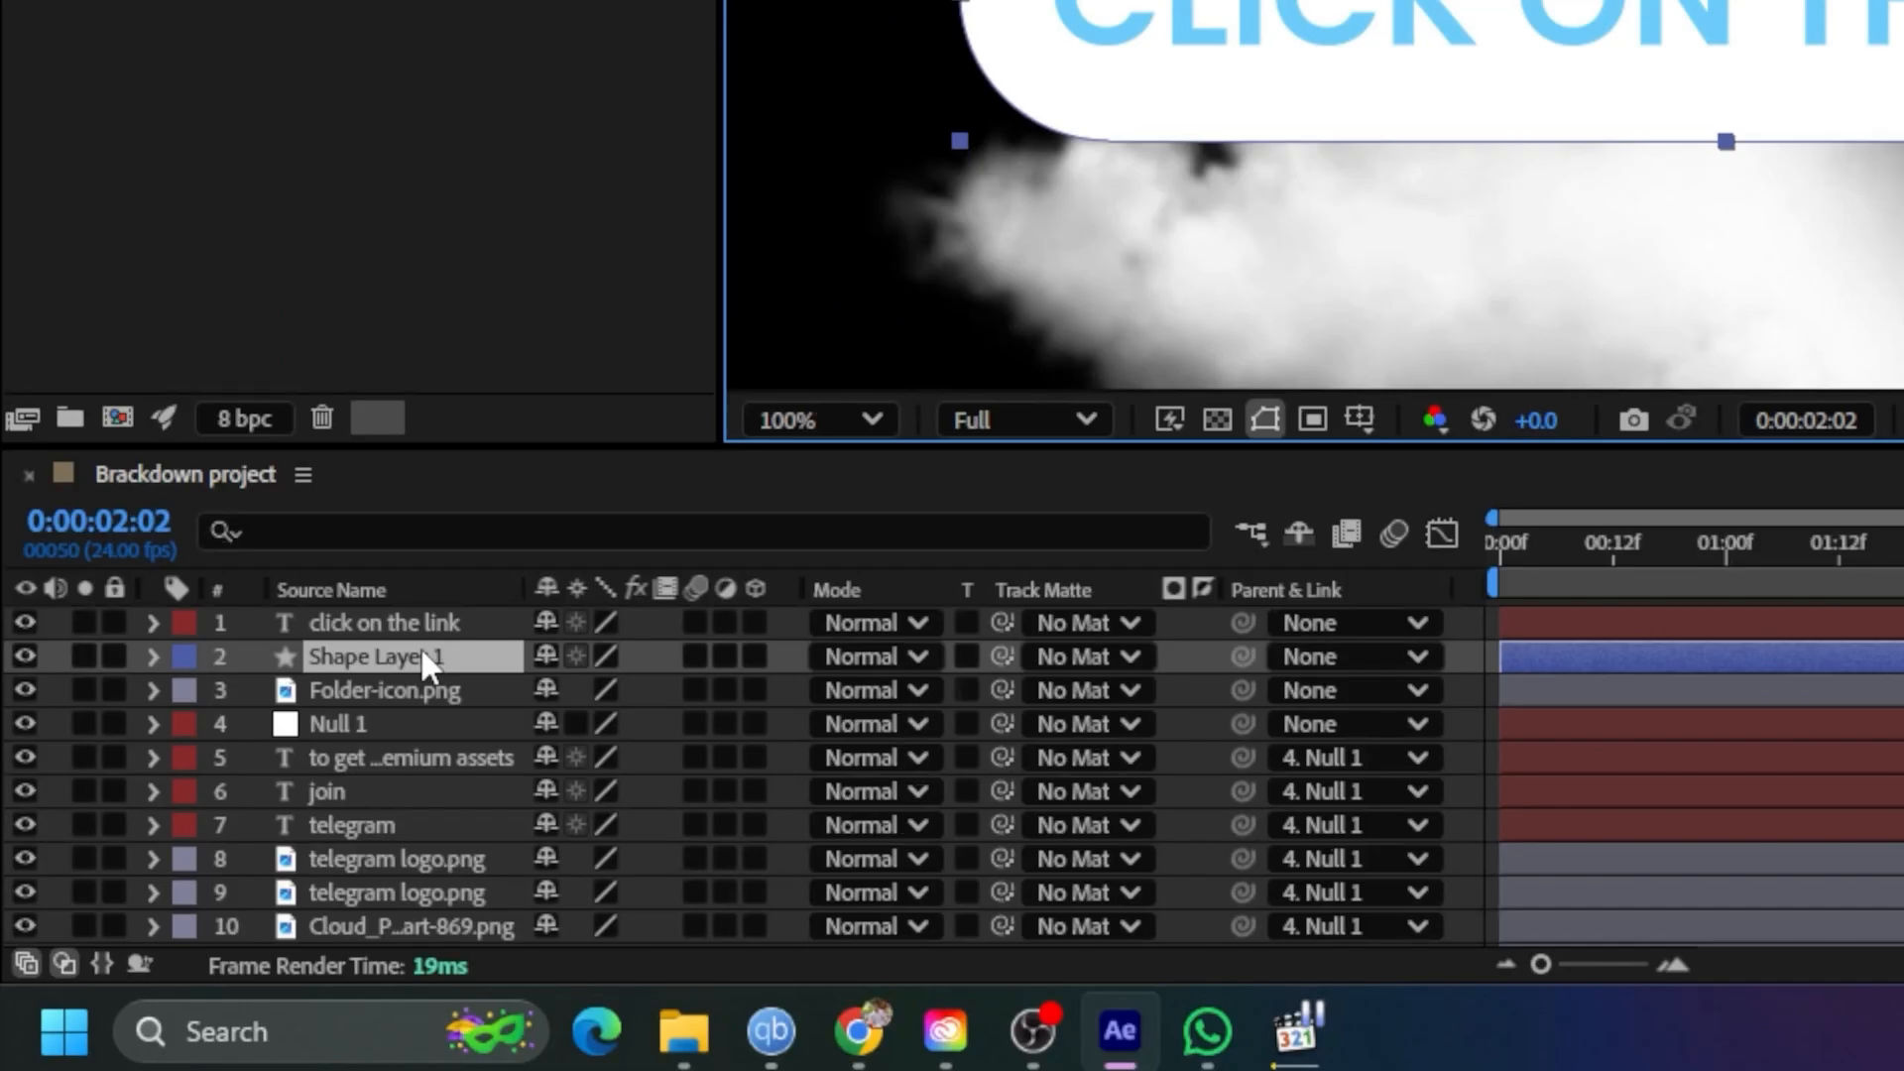
right_click(421, 647)
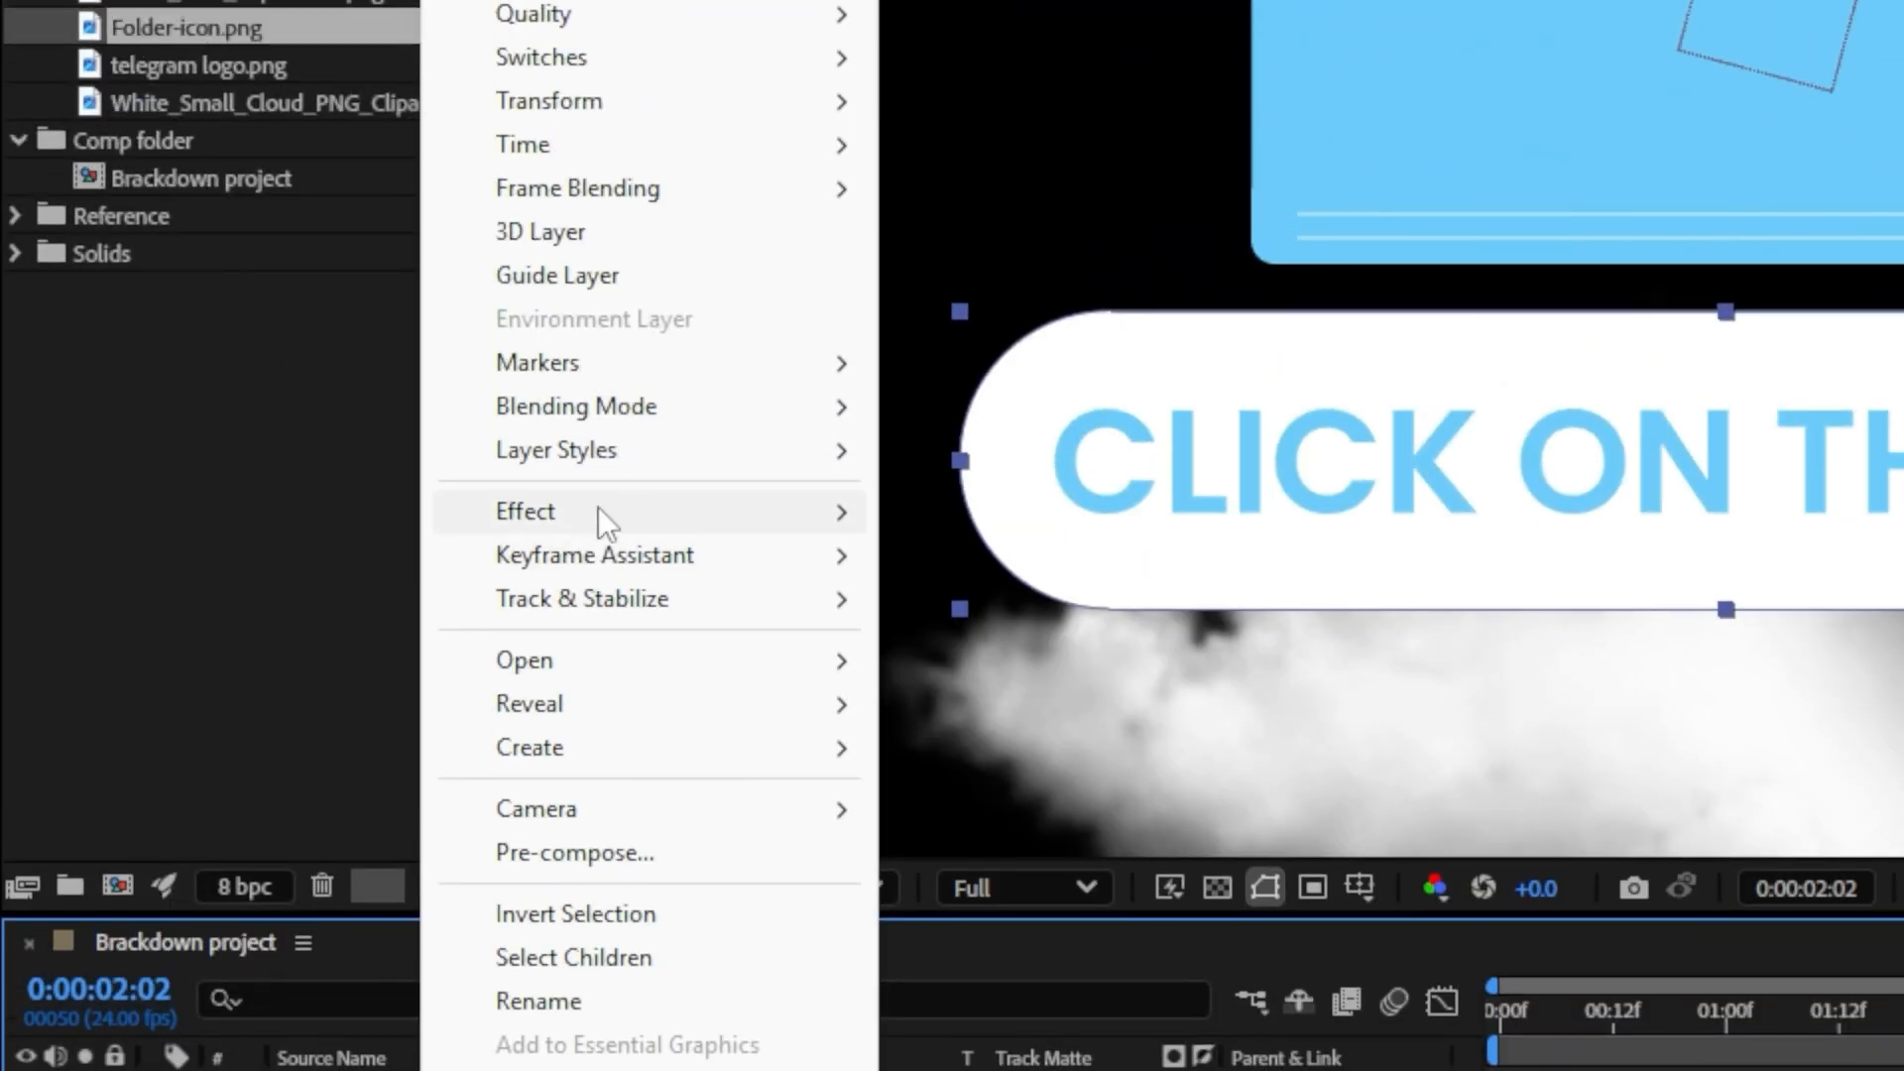
mouse_move(598, 508)
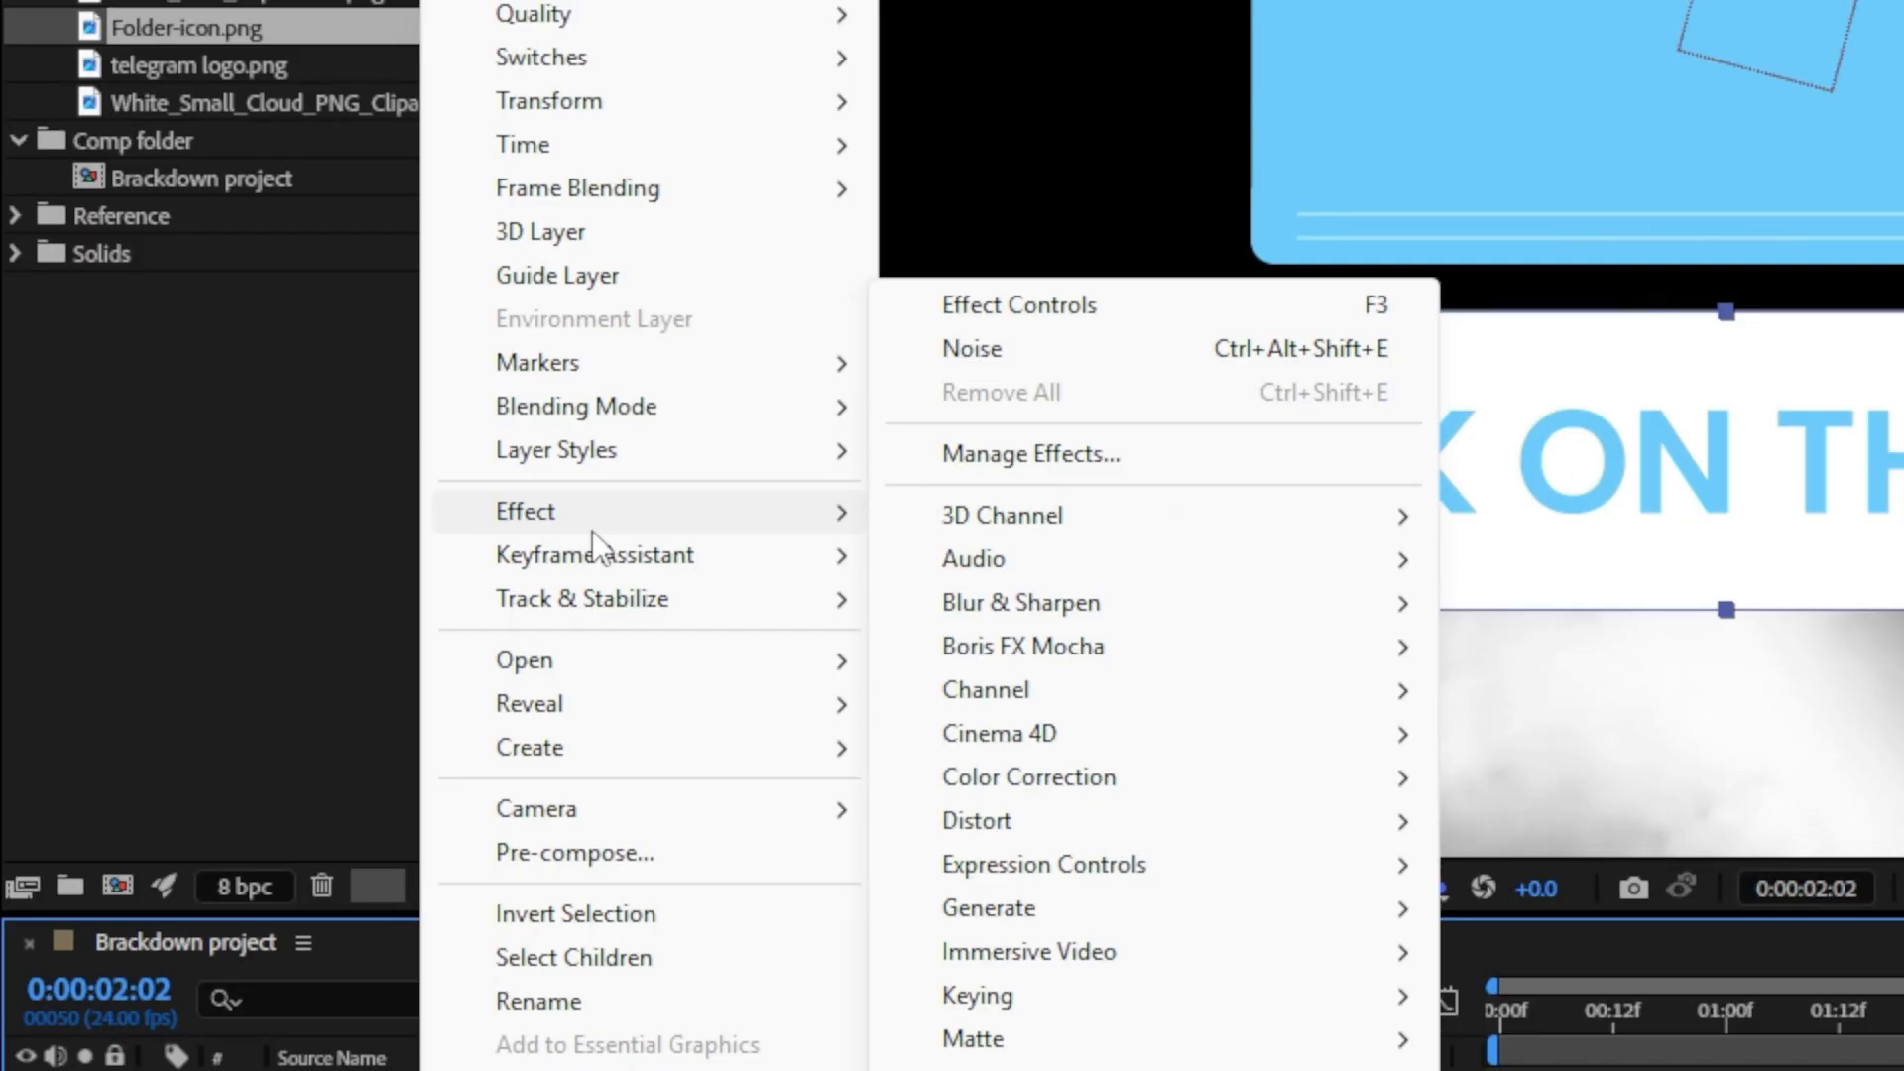
mouse_move(628, 454)
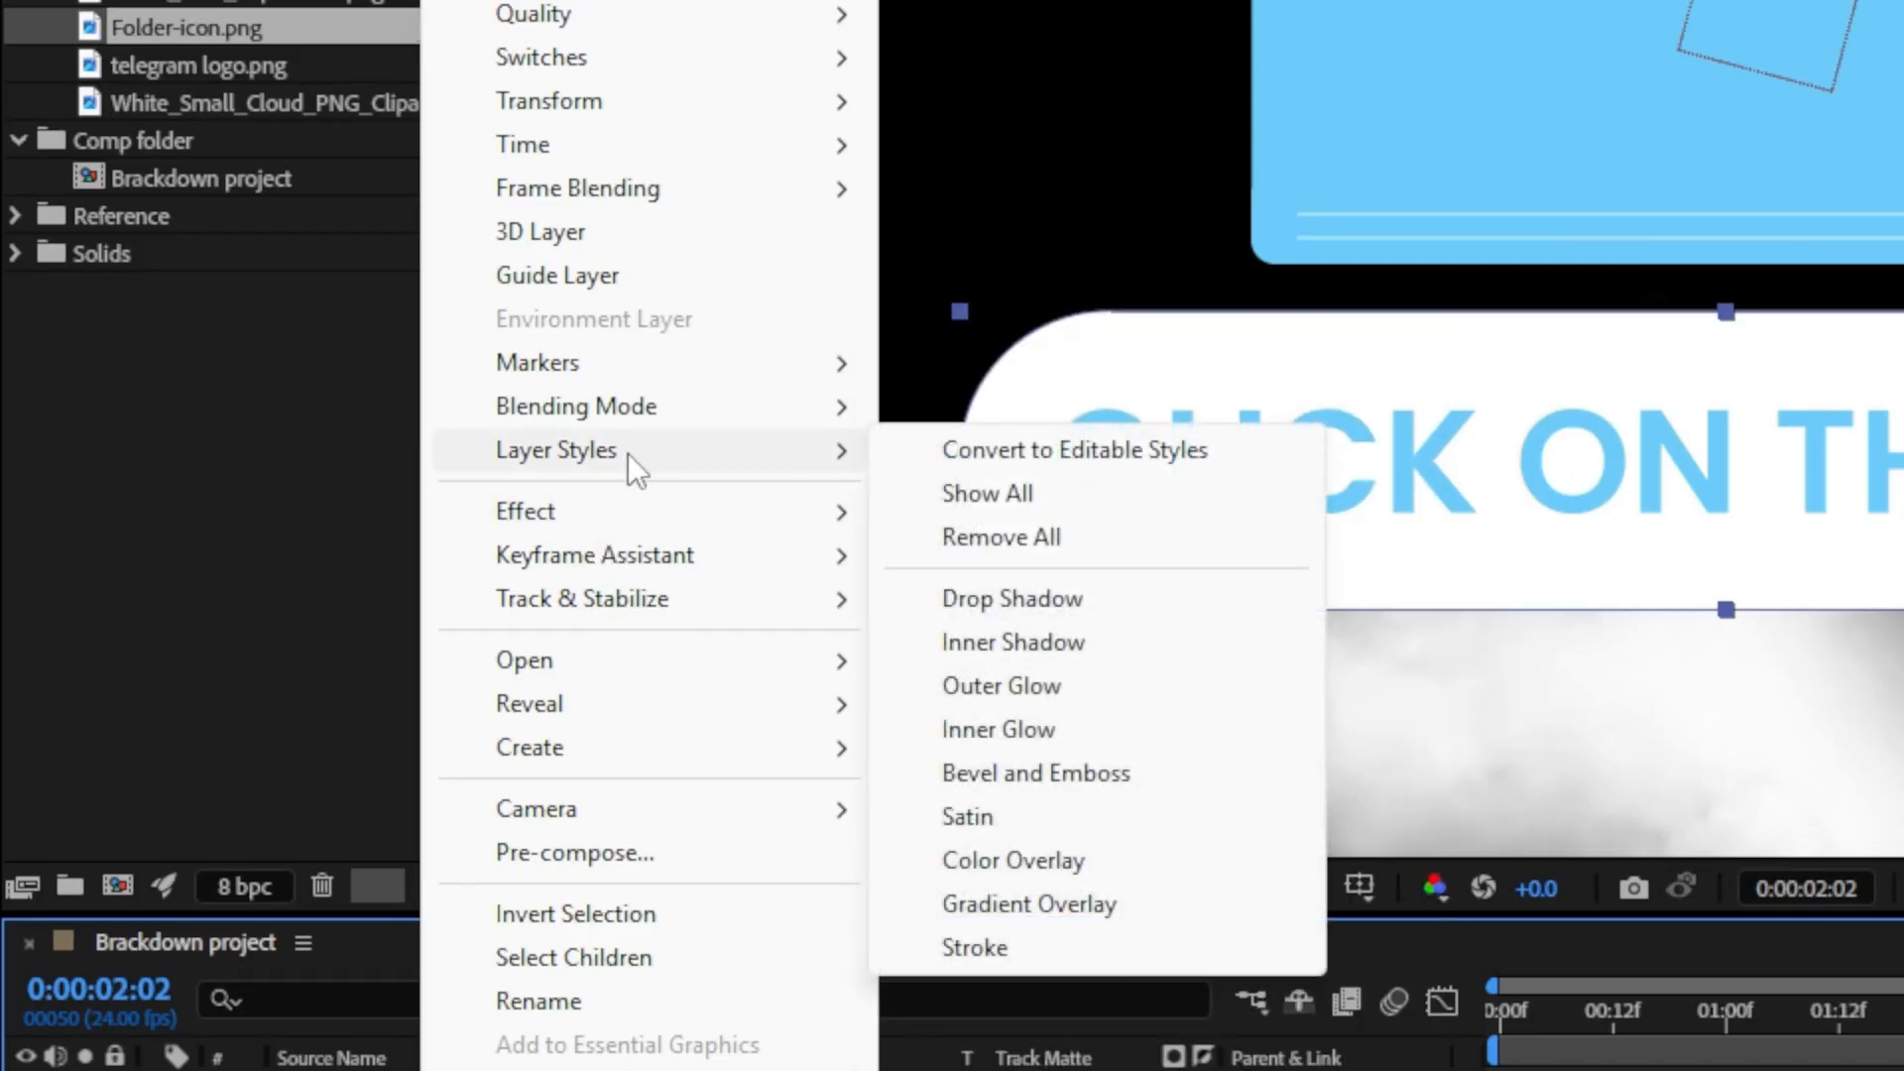
left_click(1091, 645)
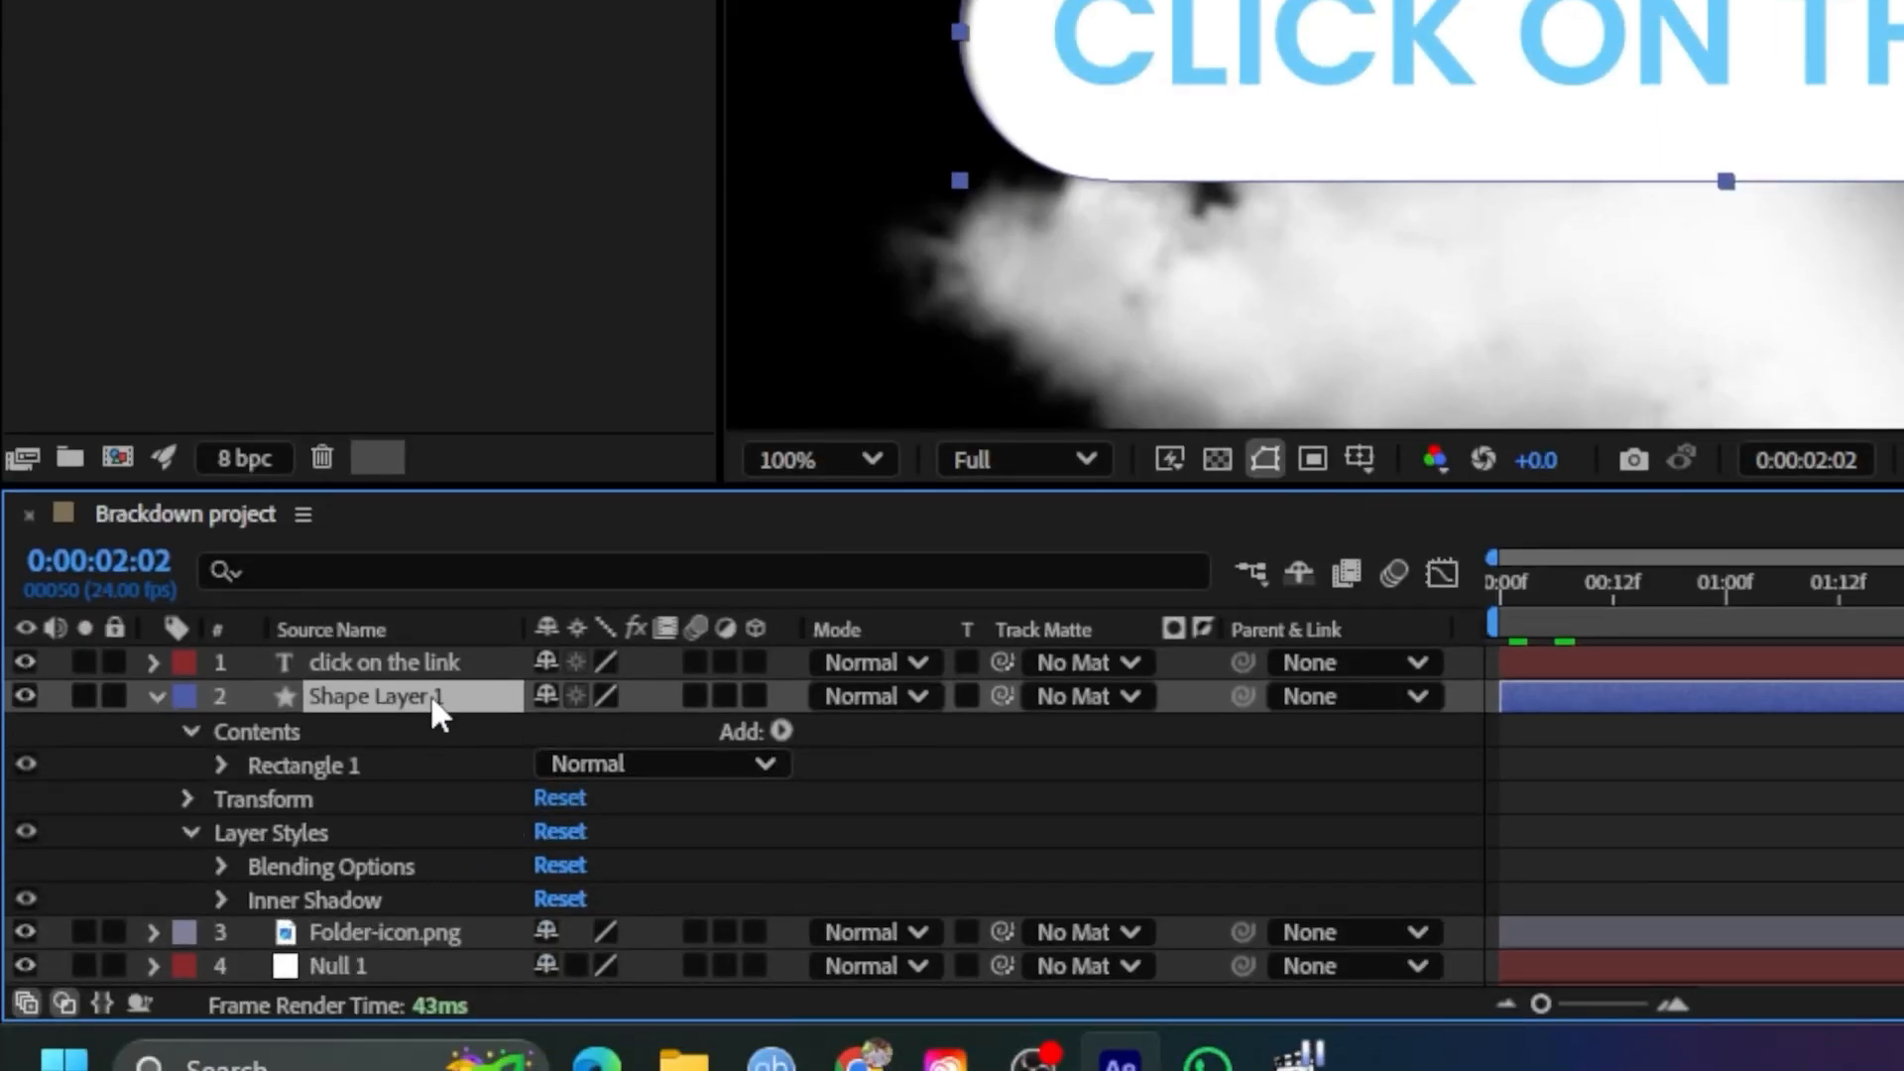
scroll(297, 823, "down", 1)
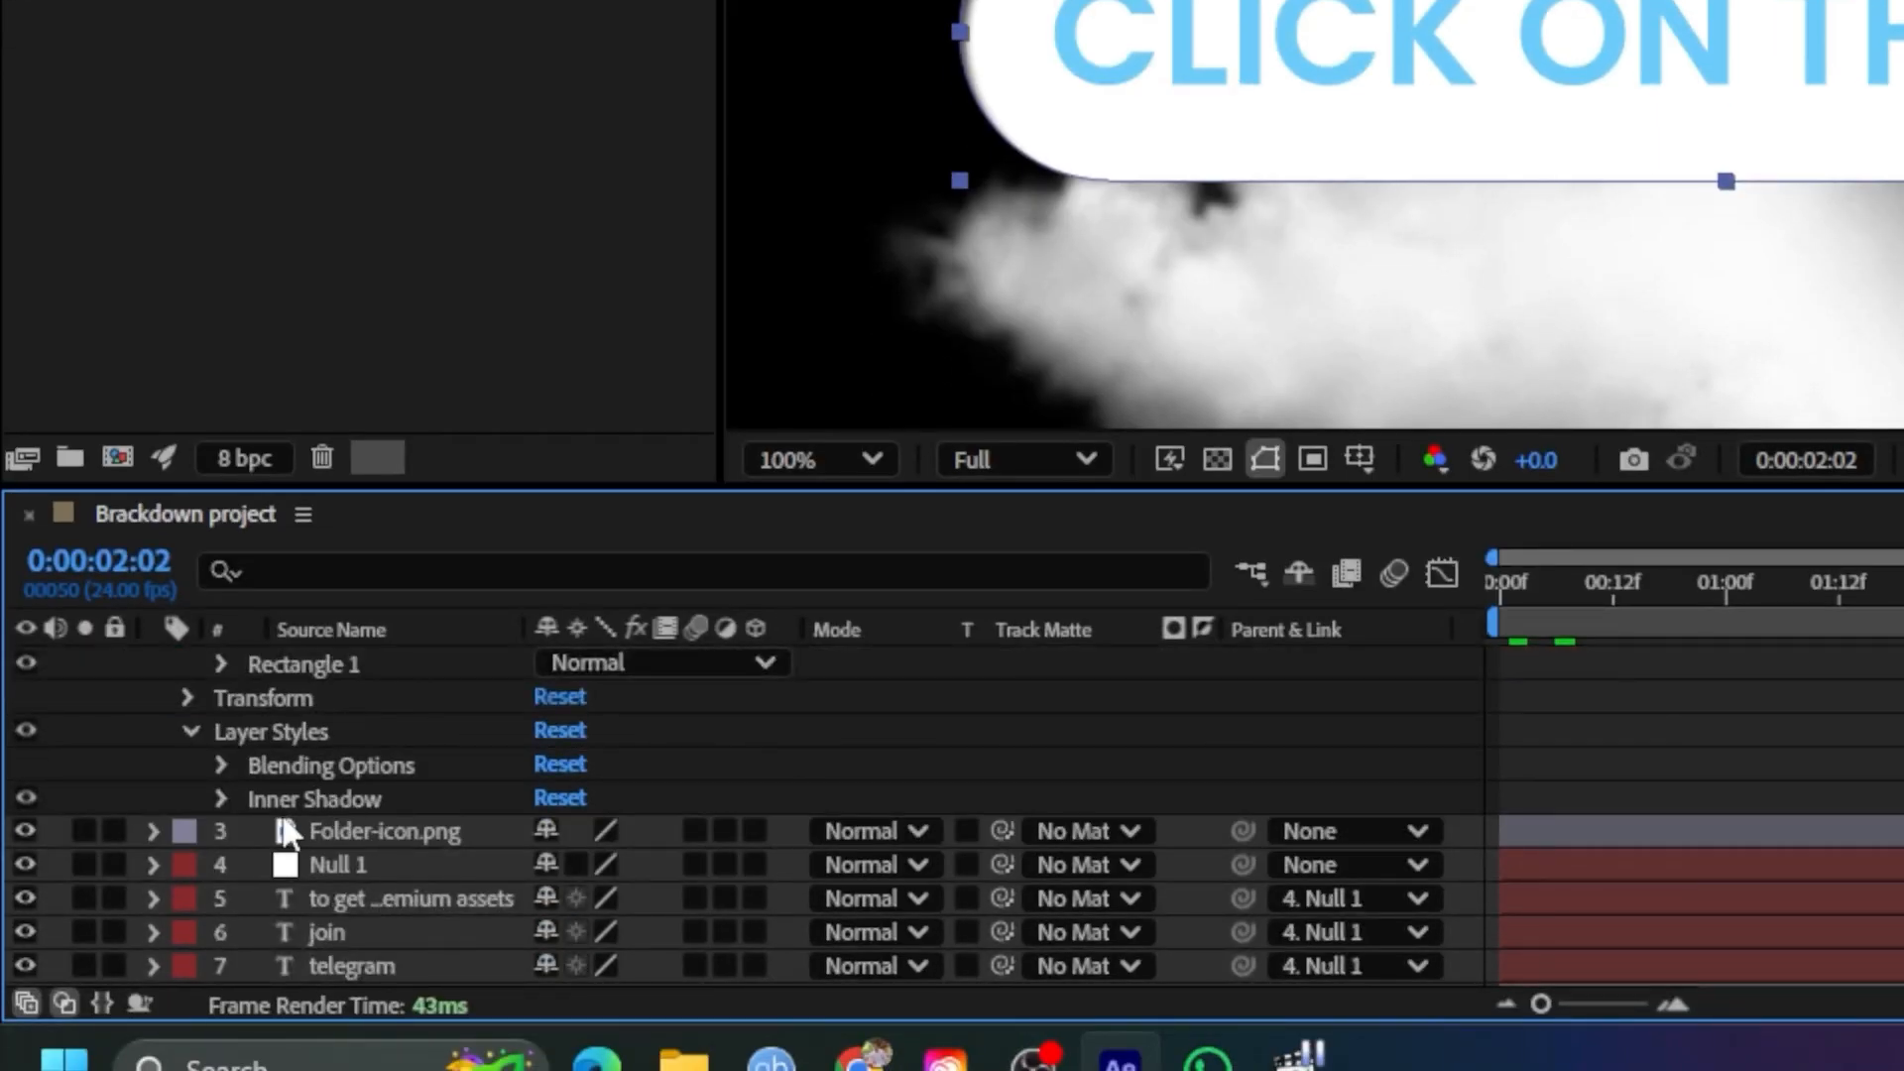
left_click(222, 799)
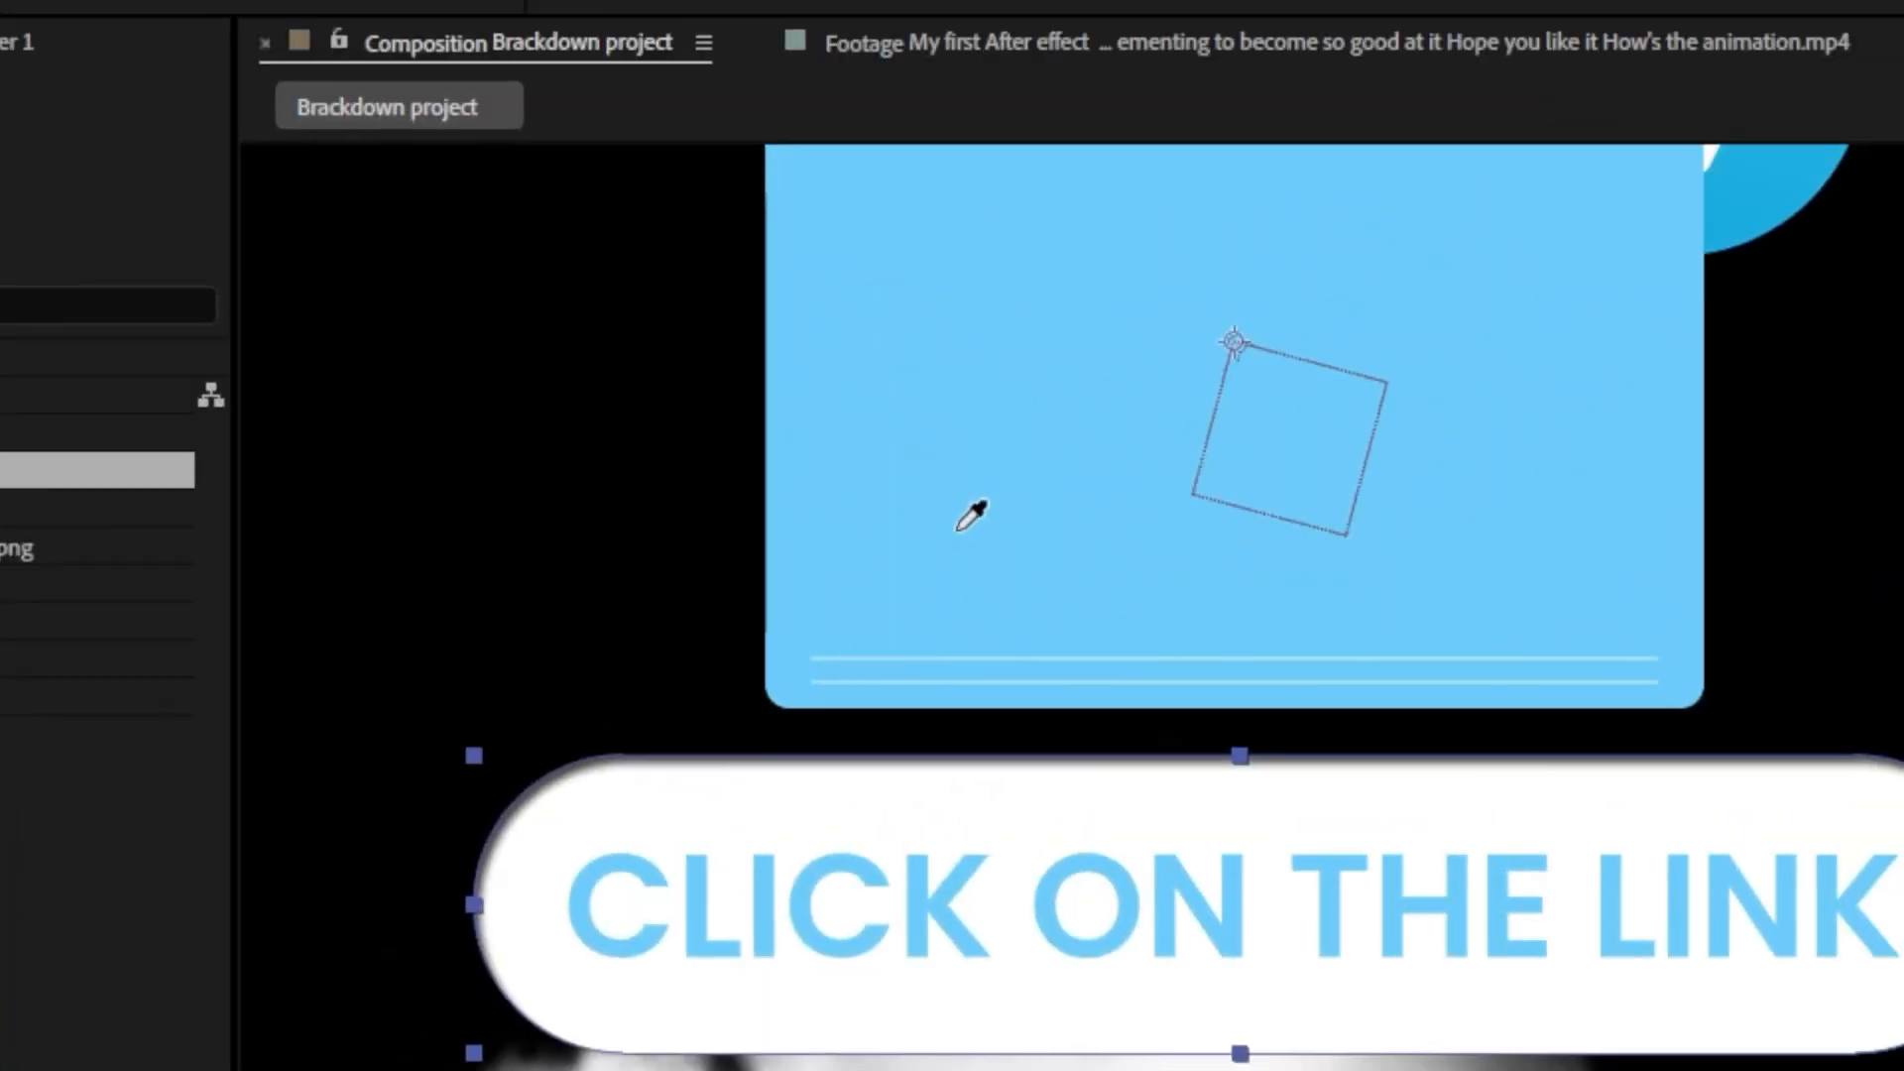
Set the button's Inner Shadow to the folder's sampled light blue, 47% opacity, 273° angle, distance 13 and size about 21
left_click(959, 529)
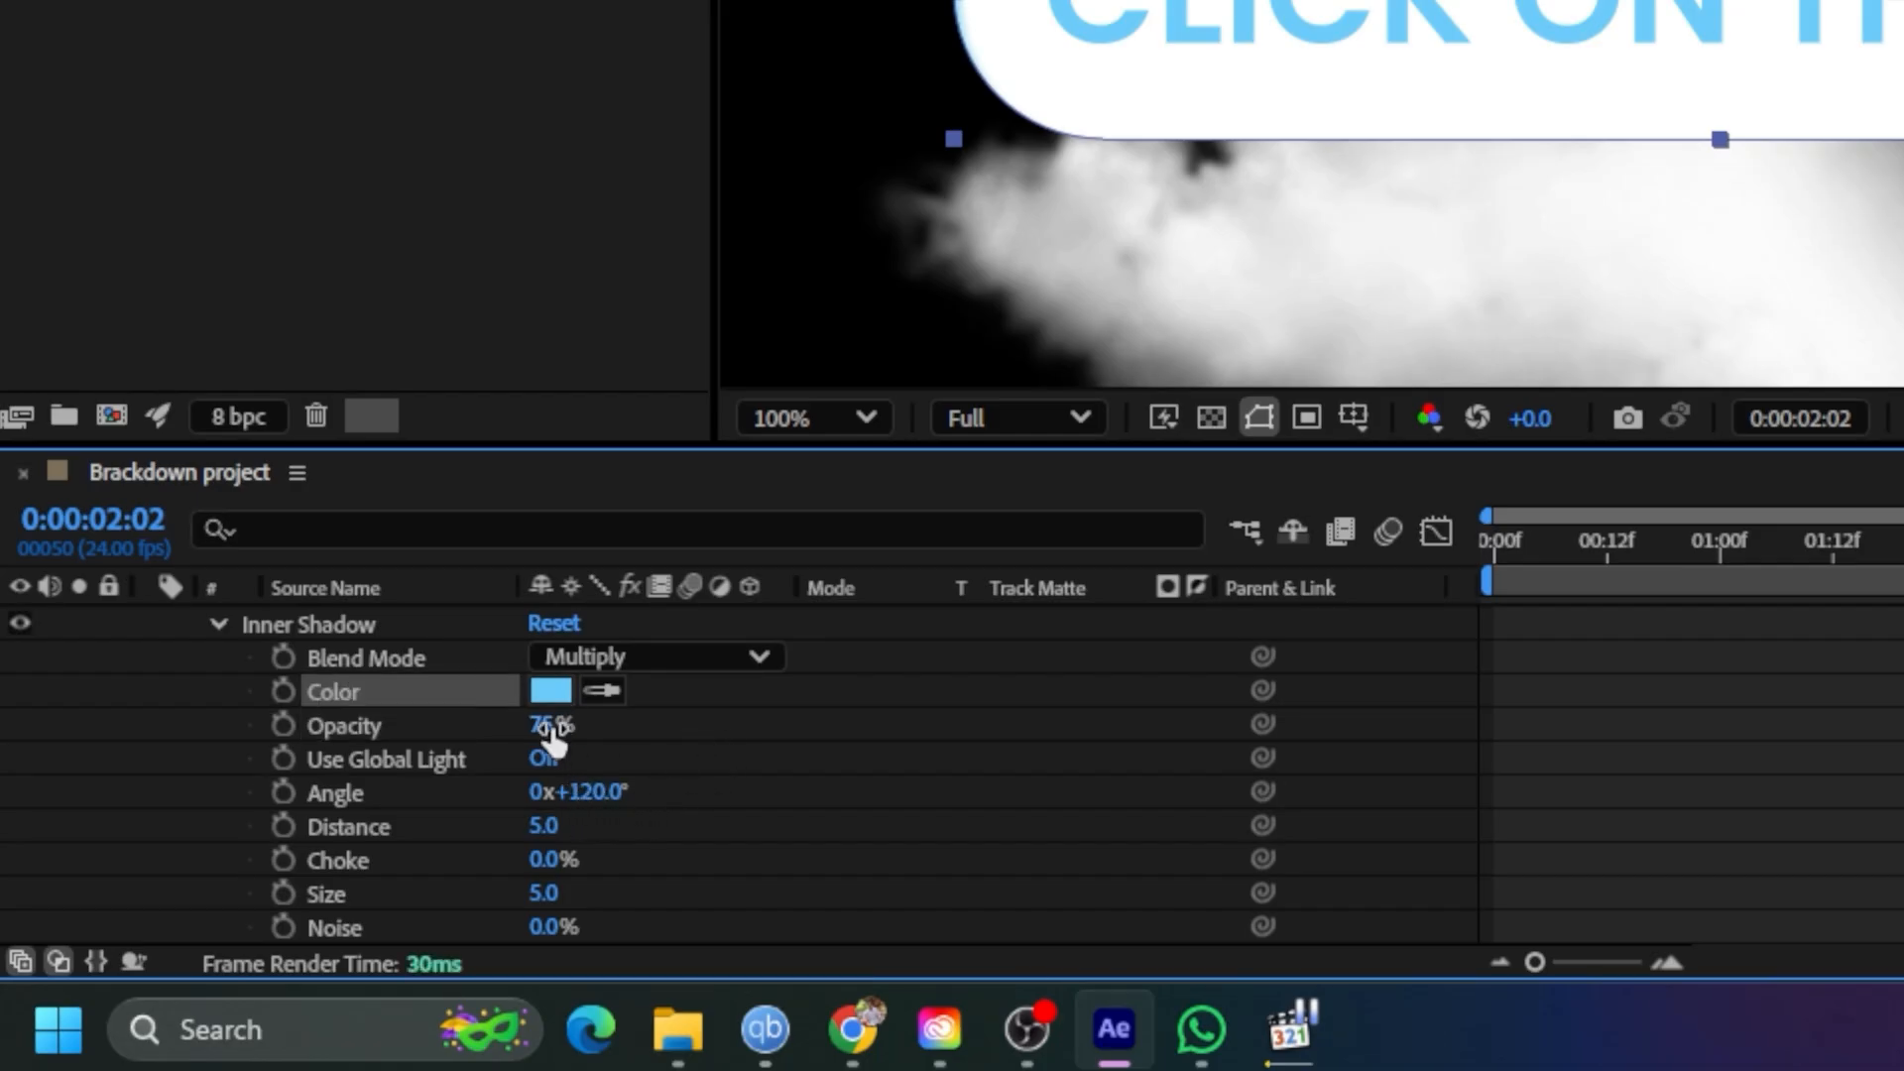
mouse_move(545, 825)
left_mouse_down()
mouse_move(608, 825)
mouse_move(570, 825)
left_mouse_up()
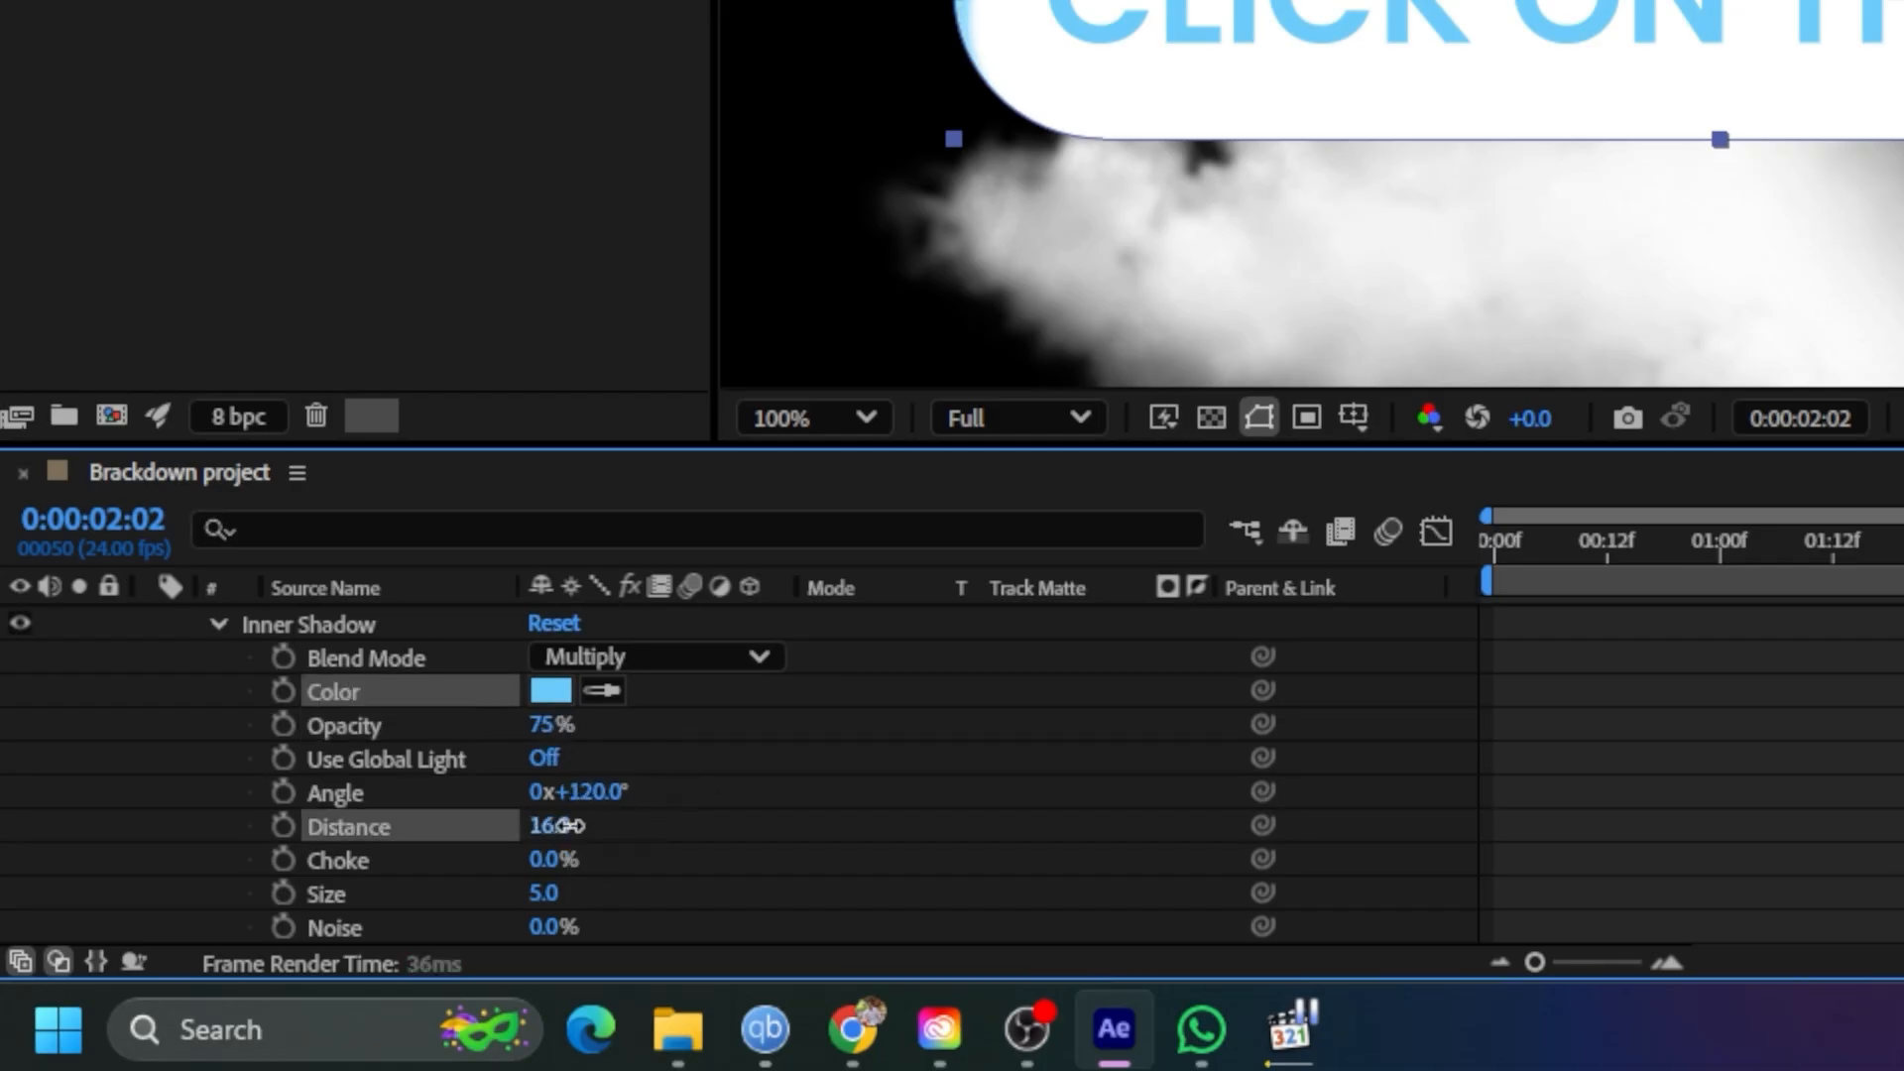
mouse_move(551, 725)
left_mouse_down()
mouse_move(586, 725)
mouse_move(534, 730)
left_mouse_up()
left_click_drag(595, 790, 904, 793)
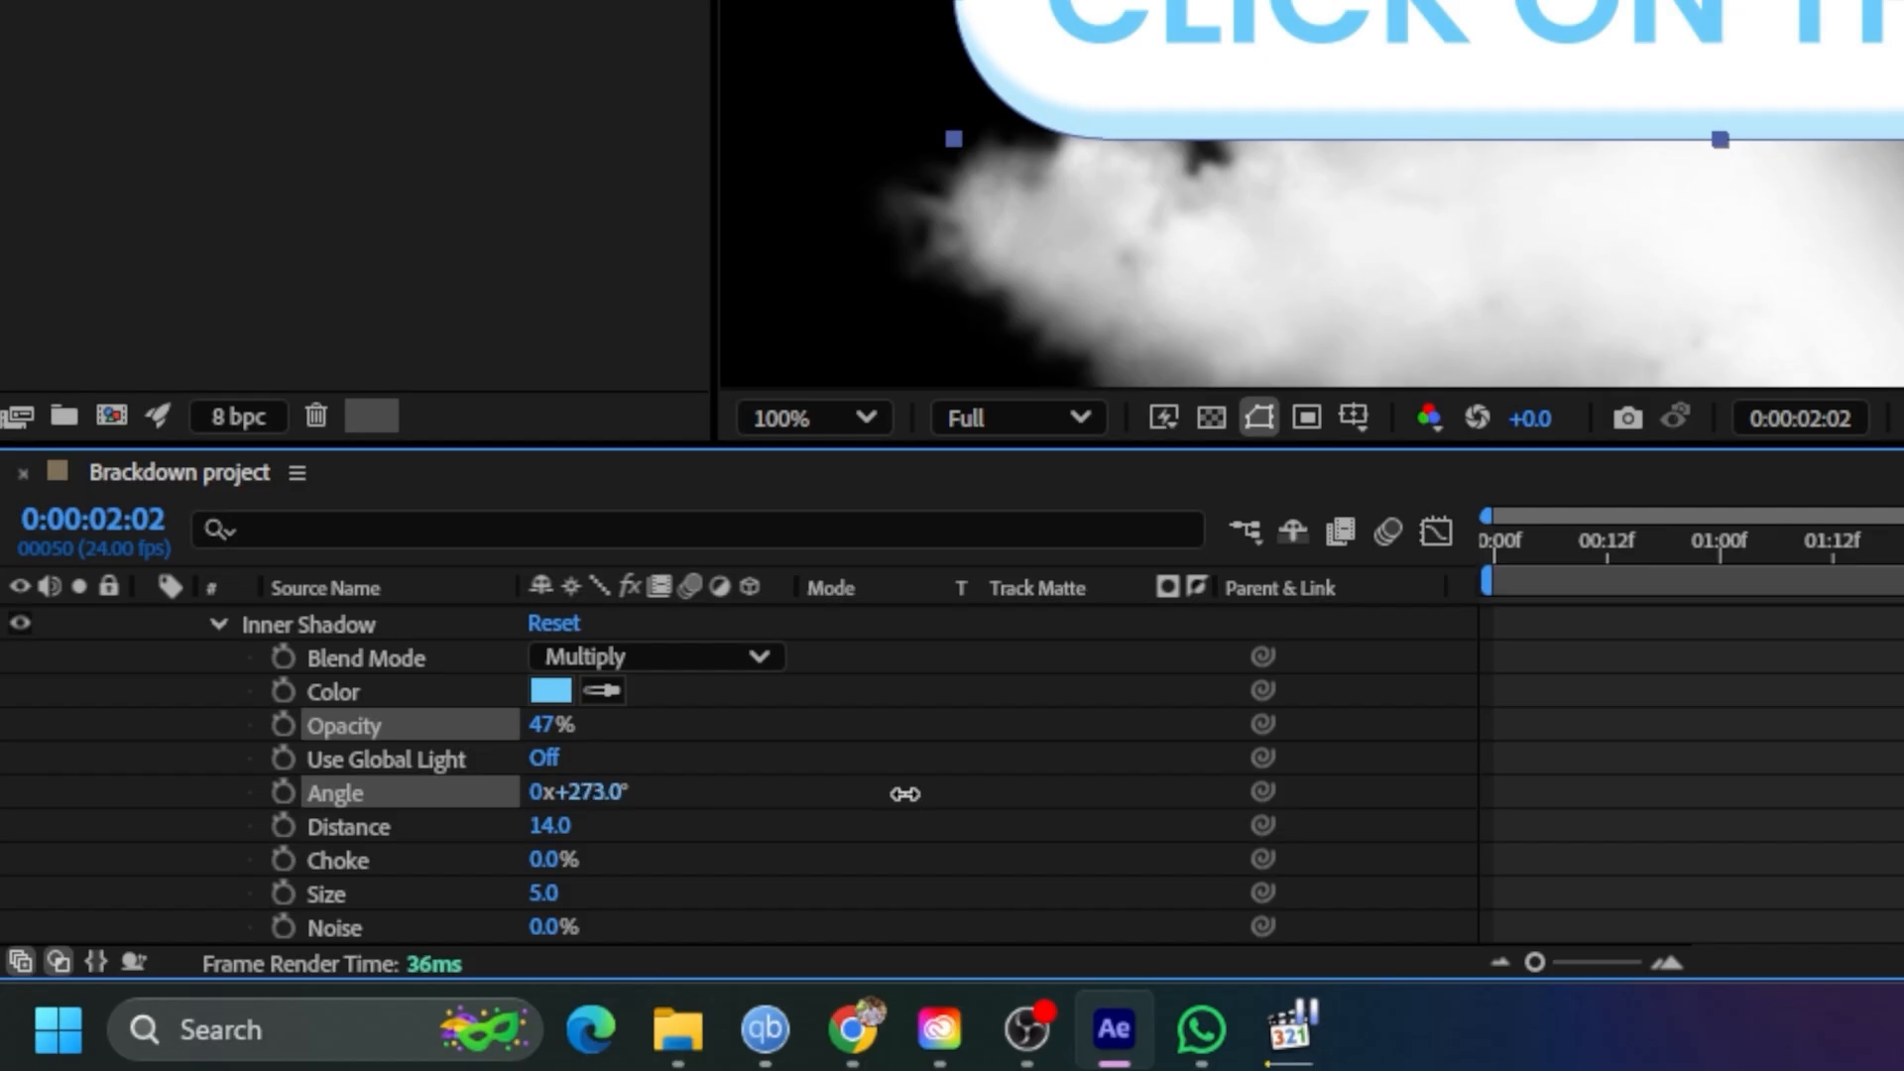
mouse_move(551, 826)
left_mouse_down()
mouse_move(646, 824)
mouse_move(552, 827)
left_mouse_up()
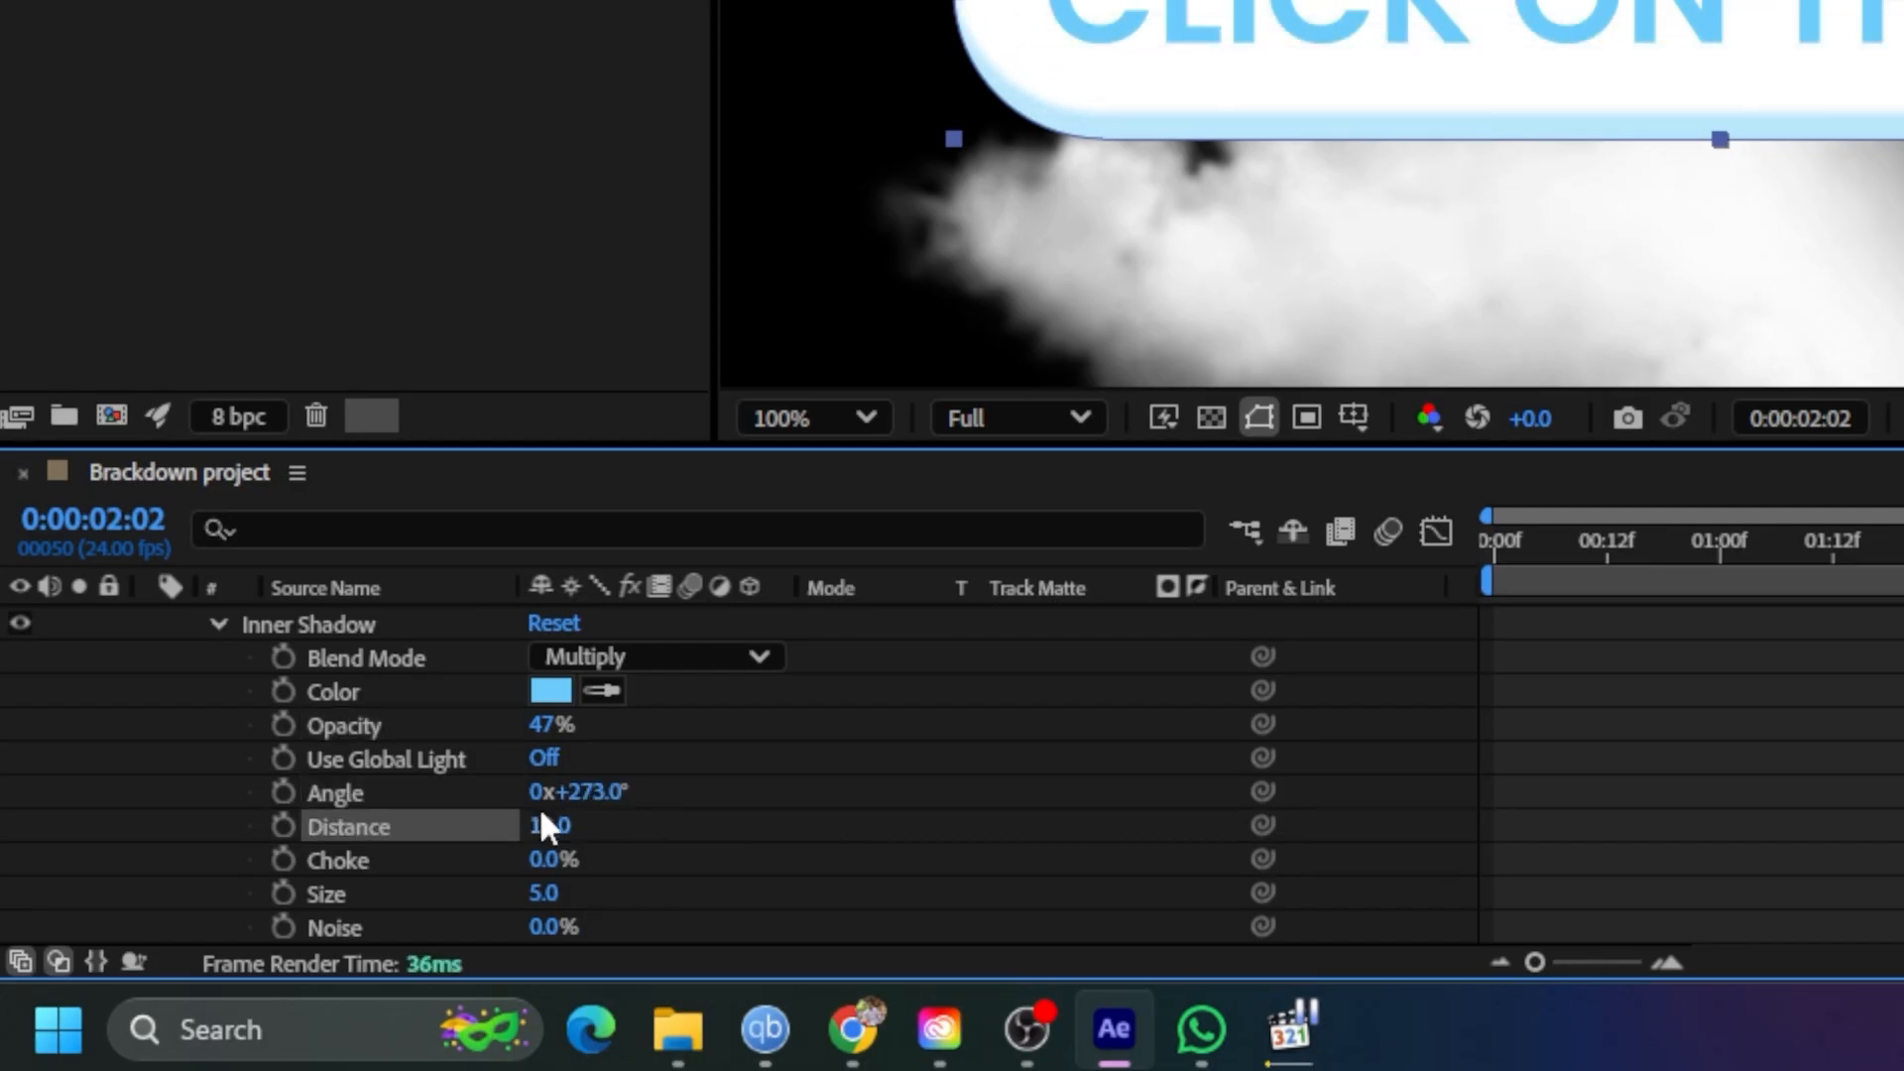
left_click_drag(558, 895, 603, 894)
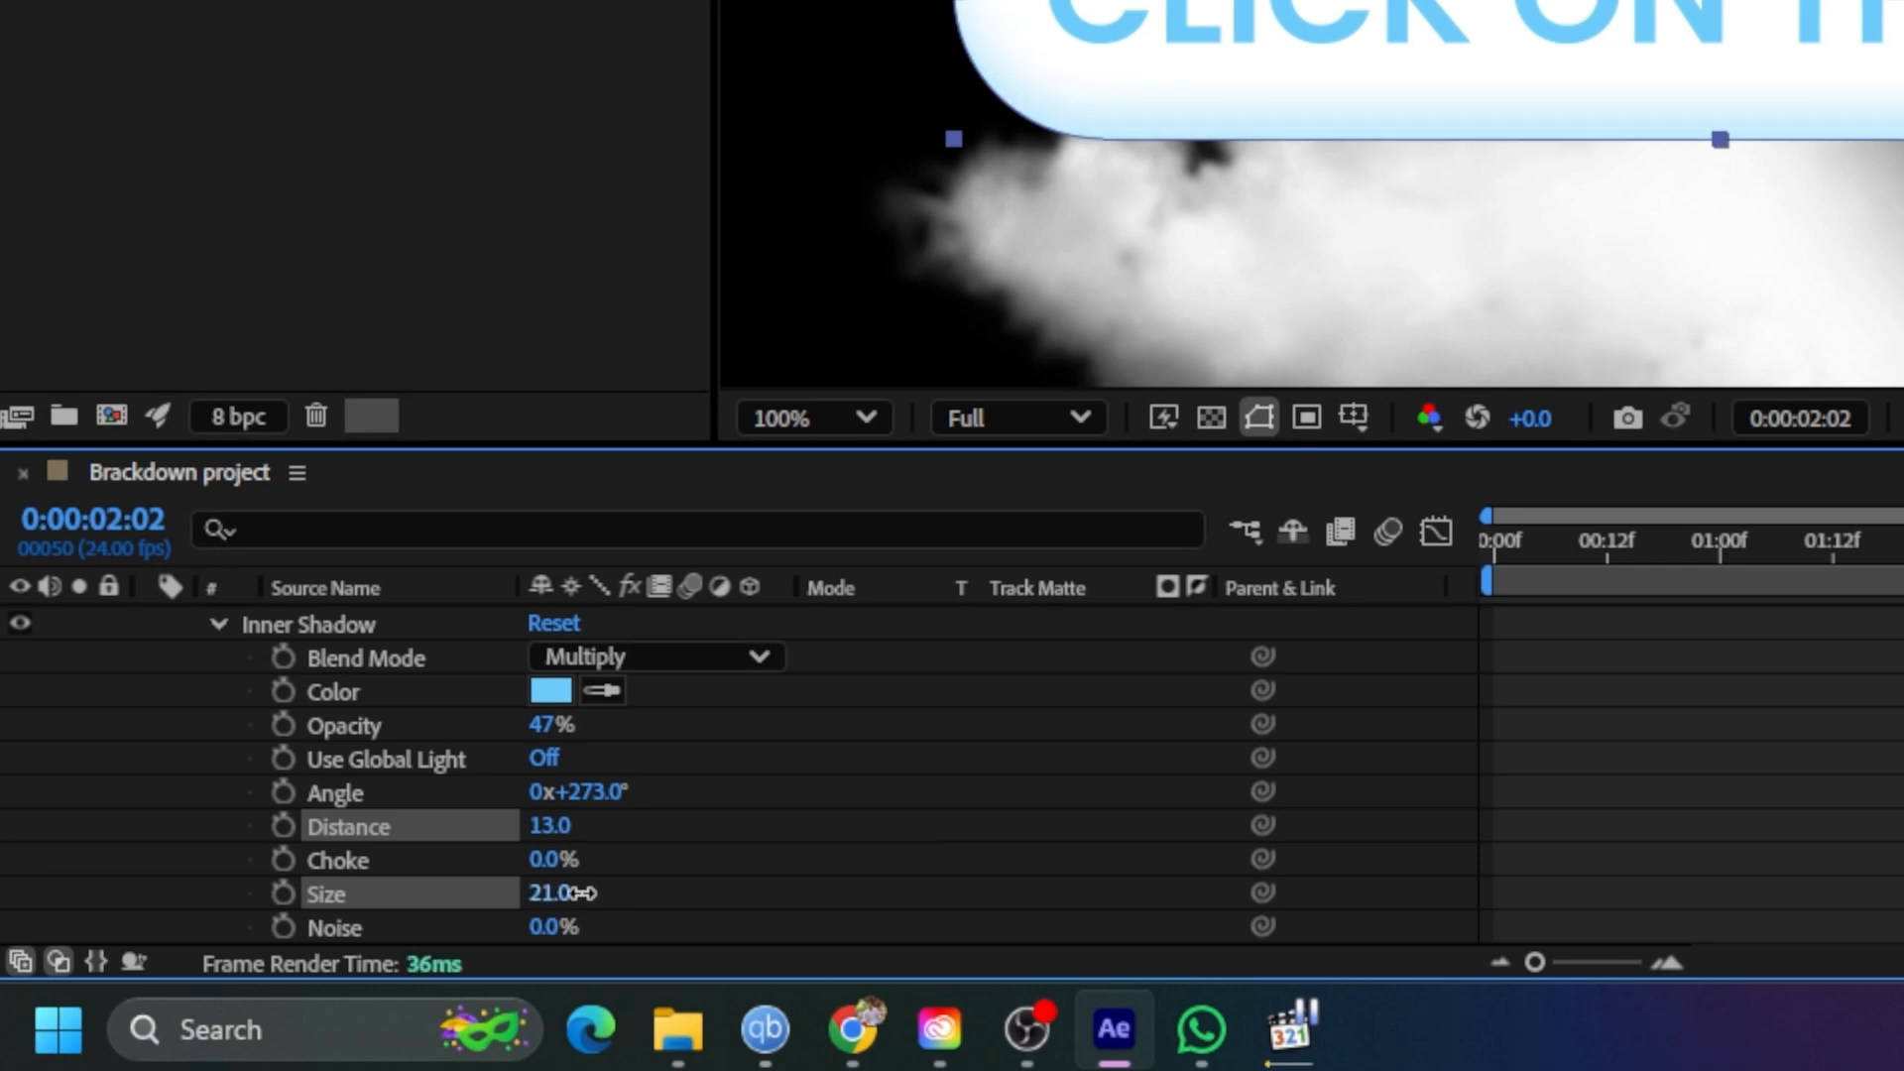
Collapse the button's shape layer and align its centre with the CLICK ON THE LINK text horizontally and vertically
scroll(318, 777, "up", 3)
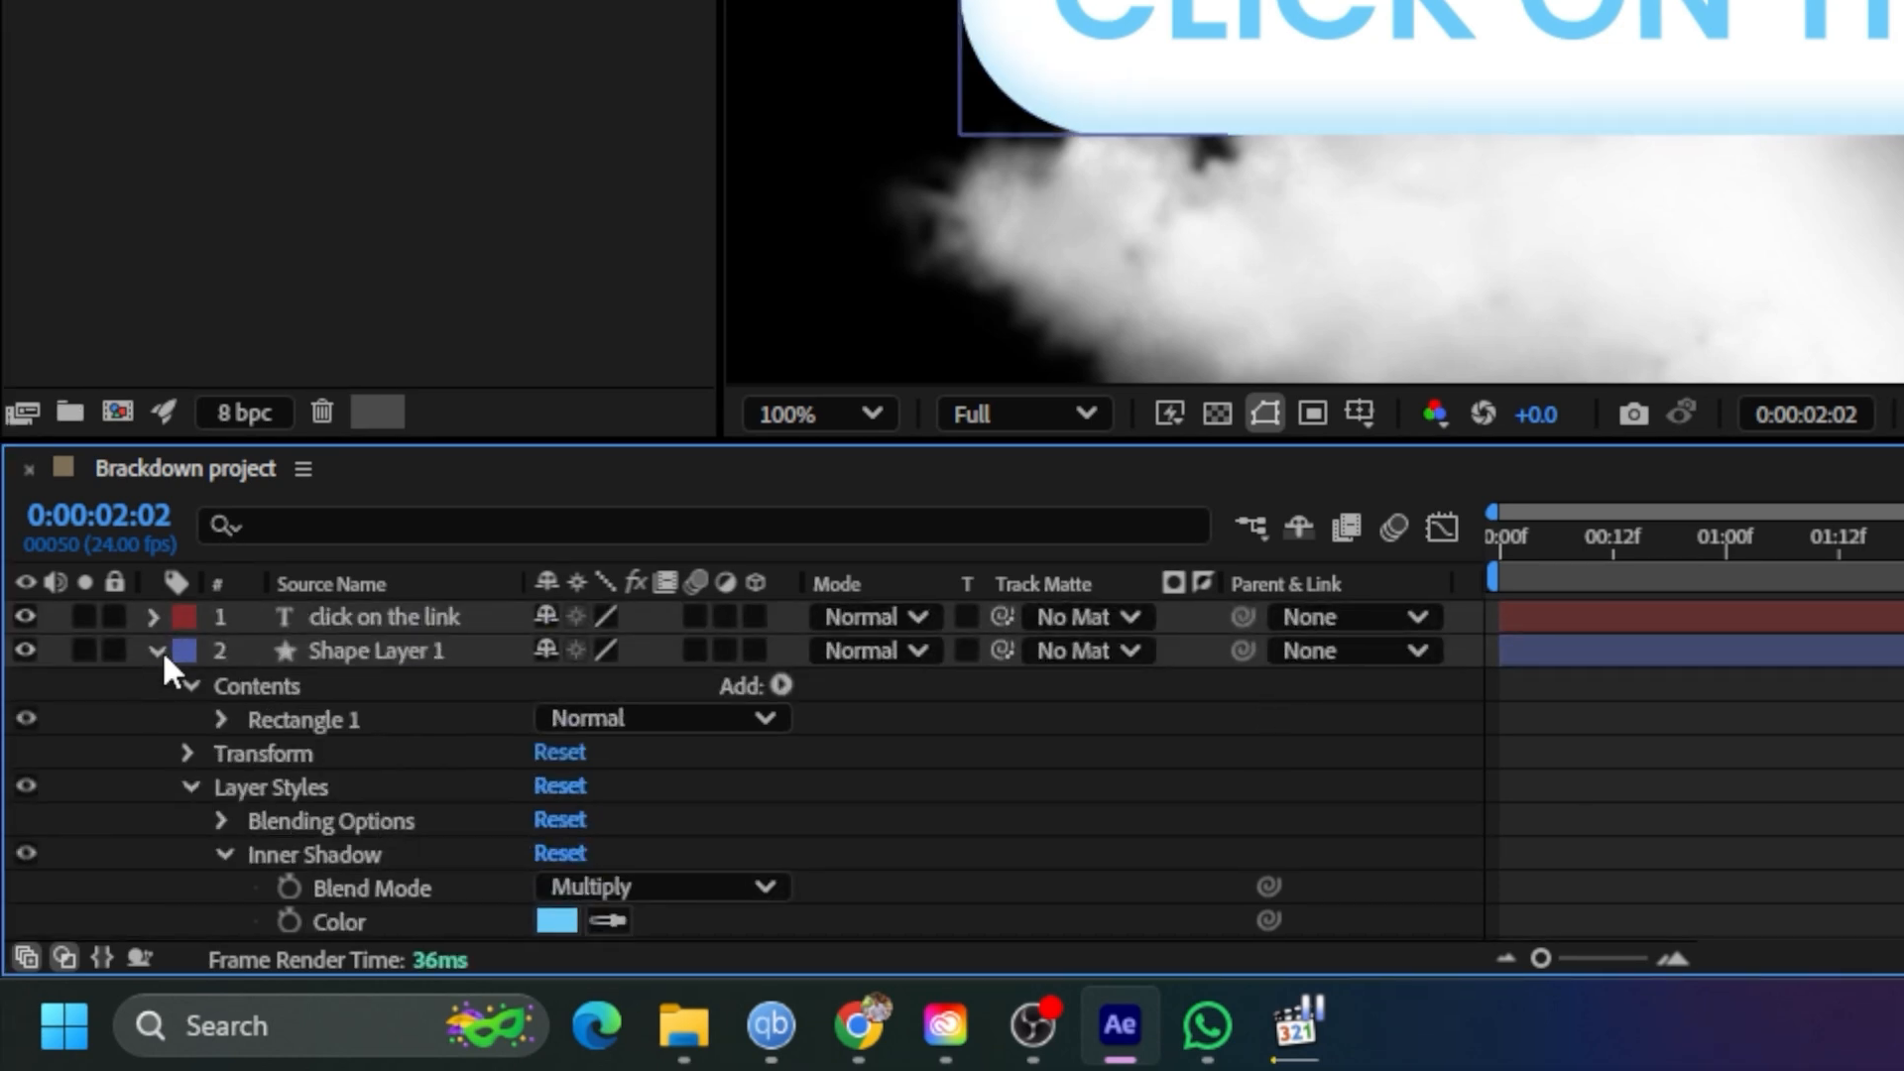
left_click(156, 651)
left_click(360, 657)
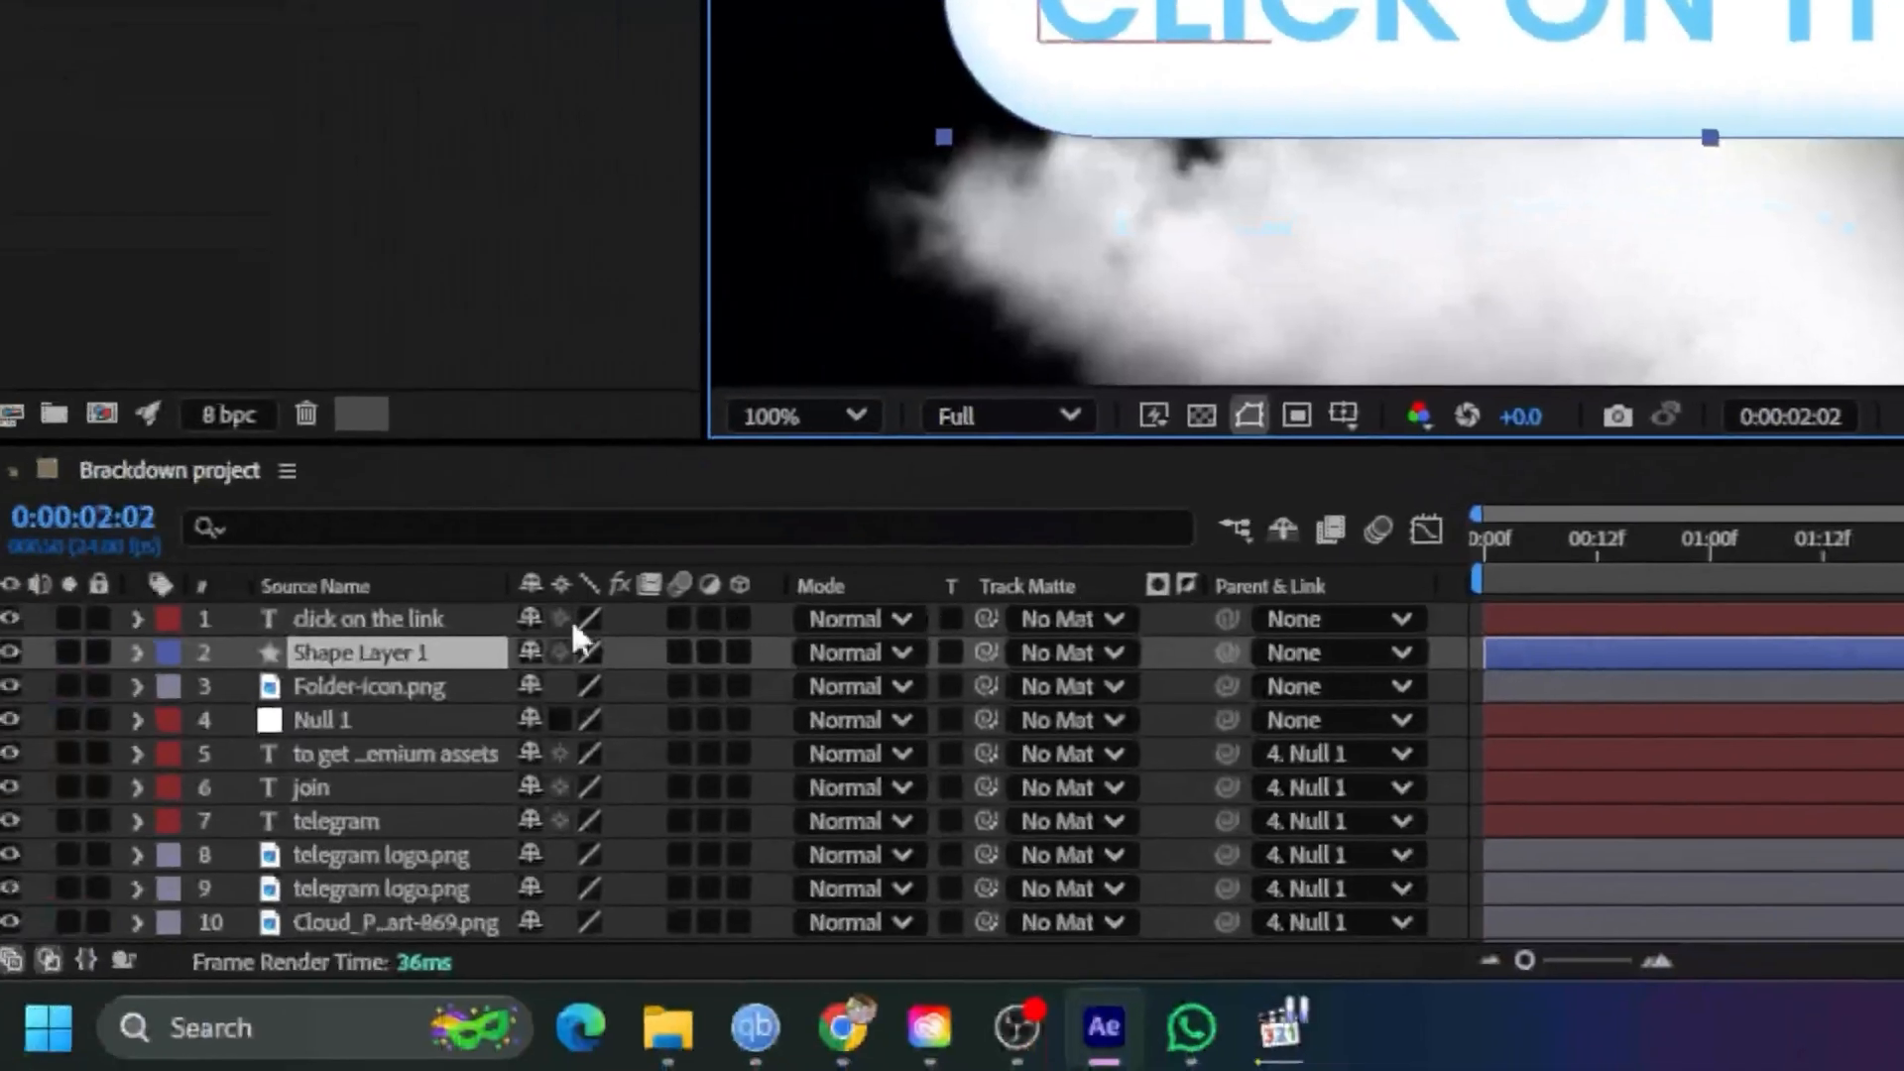
left_click(501, 617)
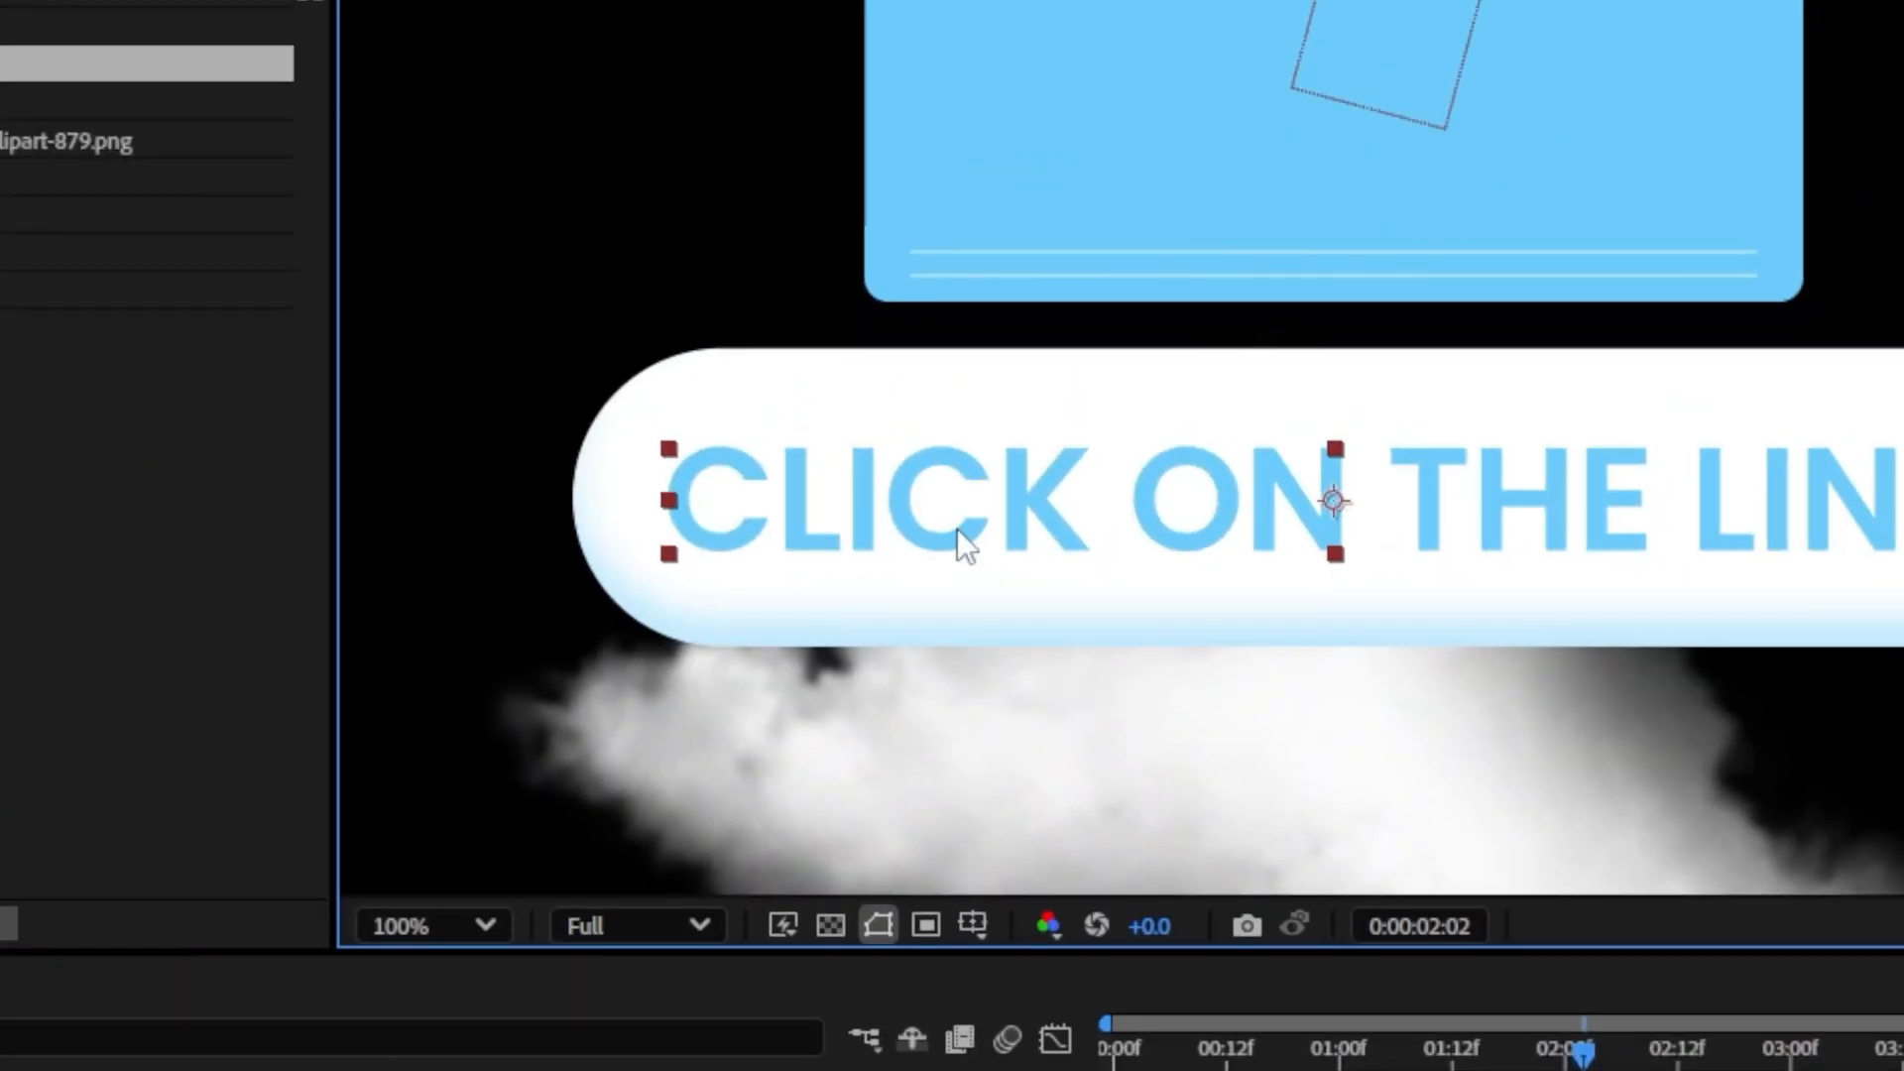
left_click(639, 530, "shift")
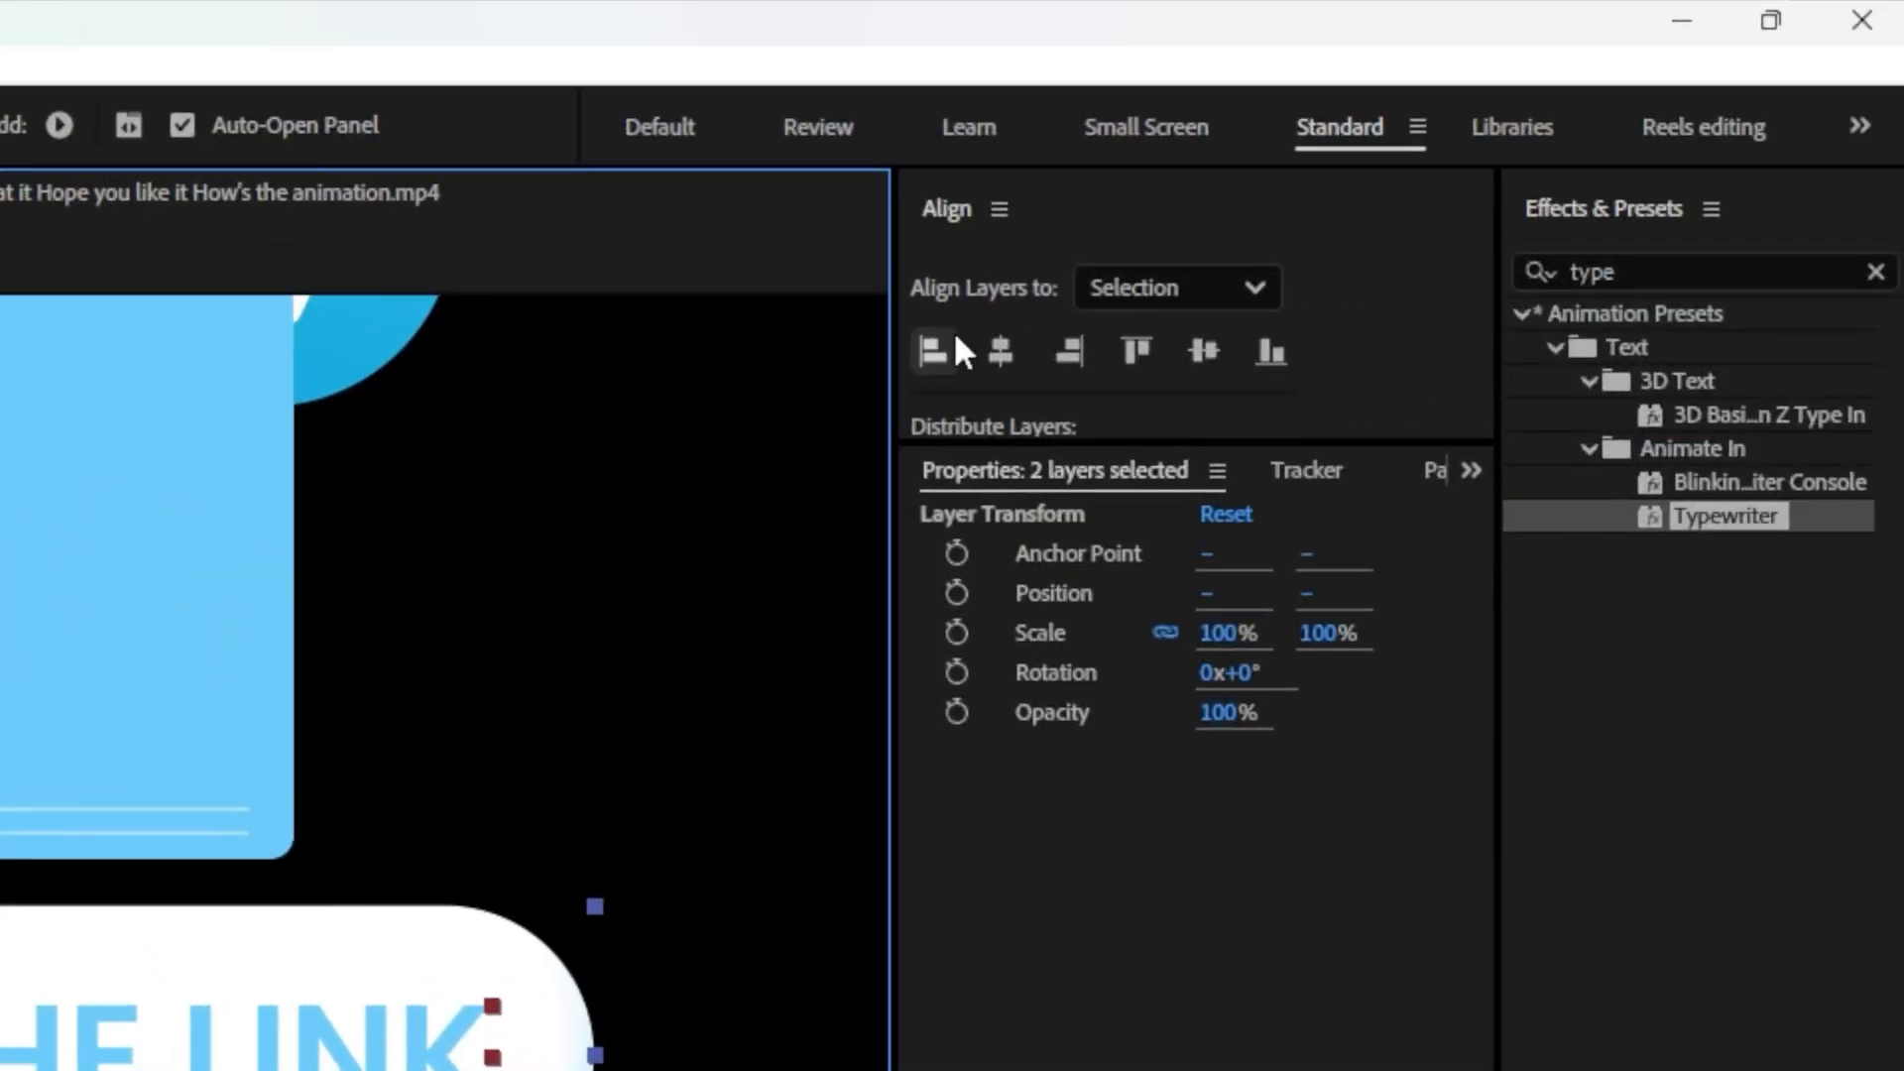
left_click(1001, 351)
left_click(1204, 351)
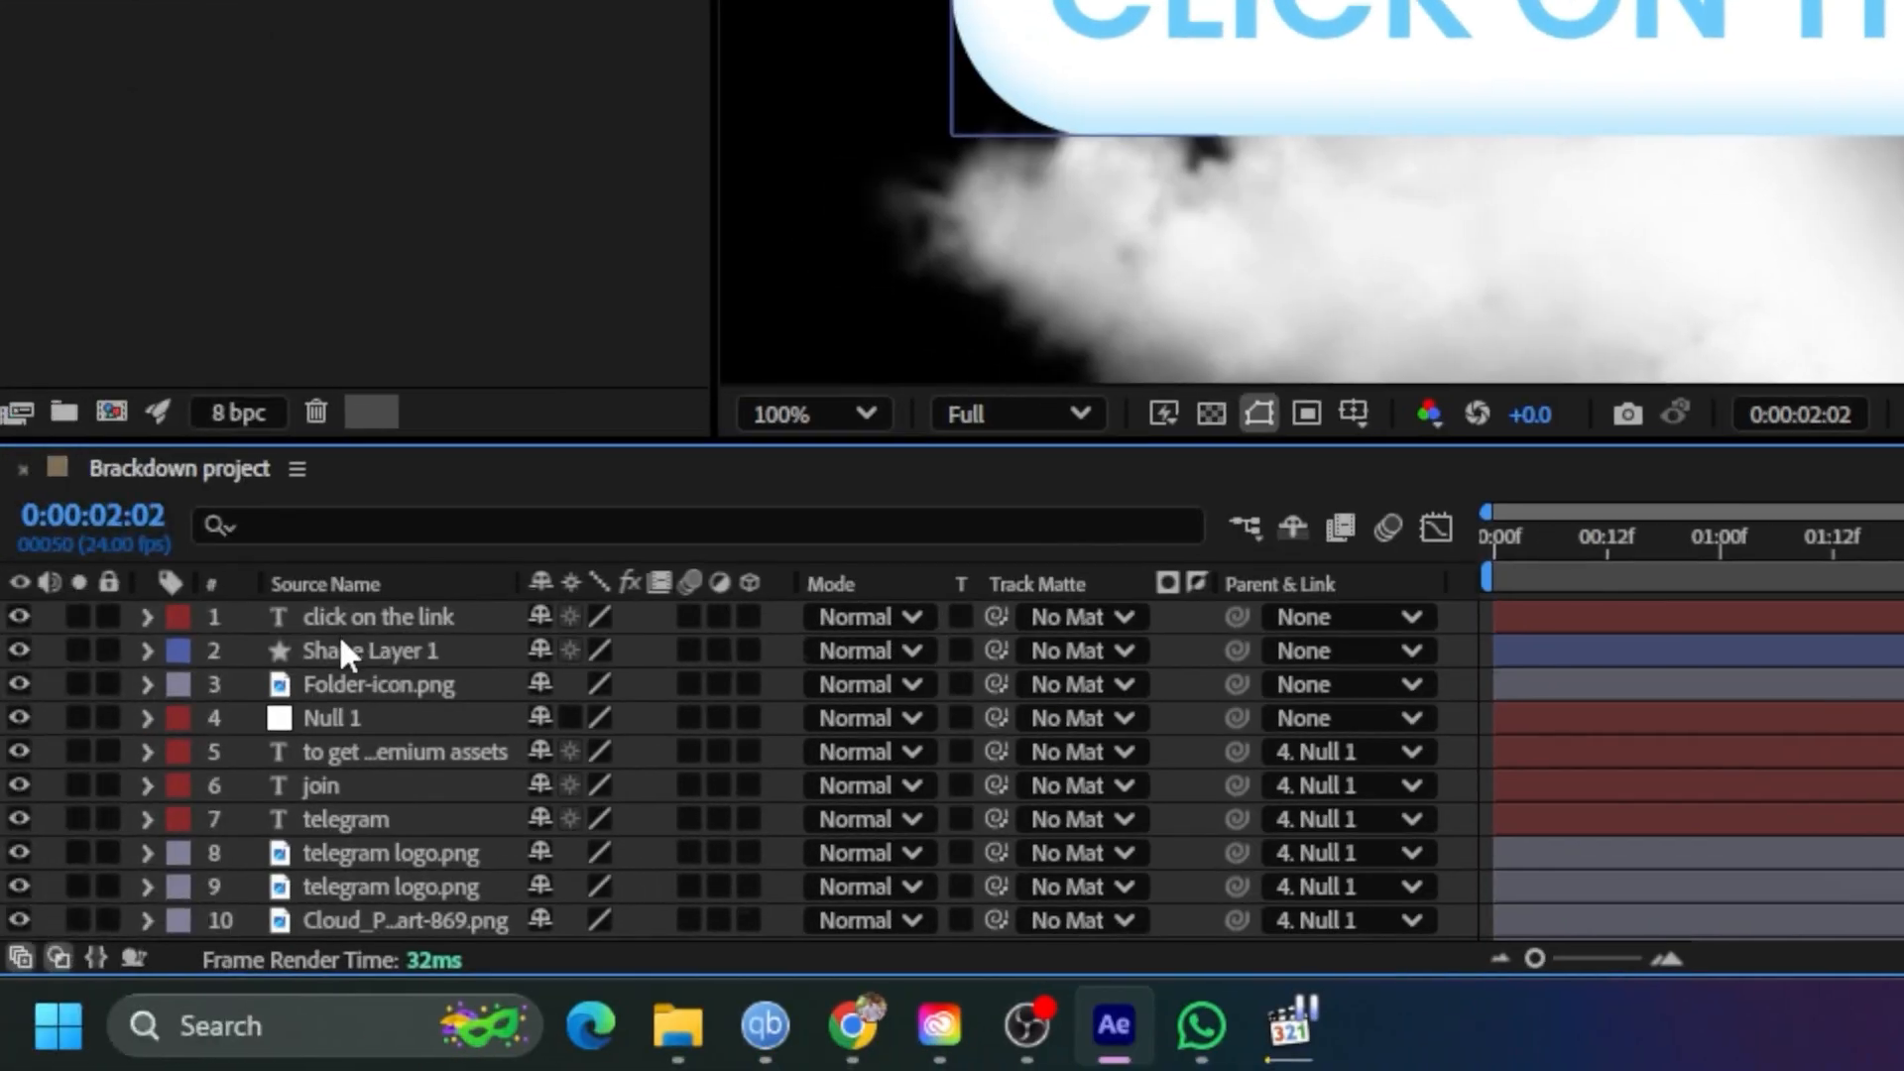
Parent the button's shape layer to the CLICK ON THE LINK text layer
left_click(337, 650)
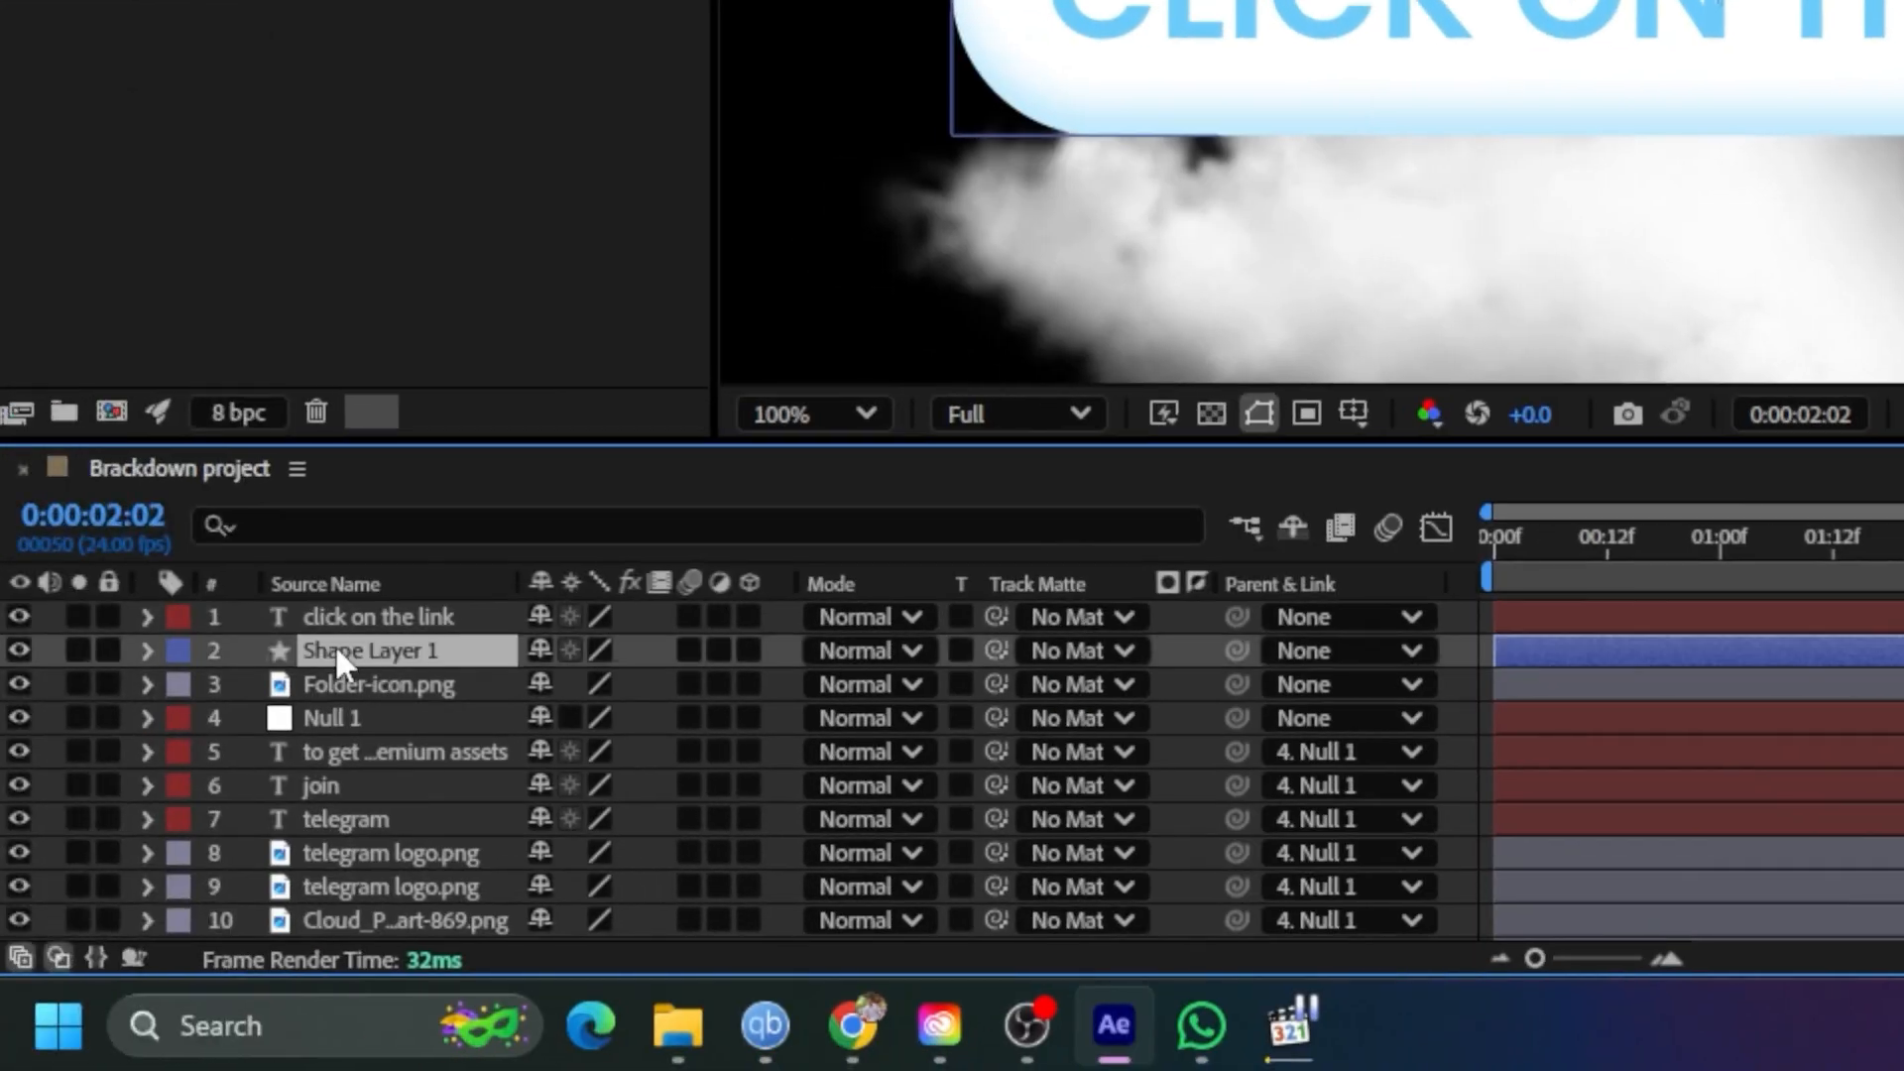
left_click(424, 609)
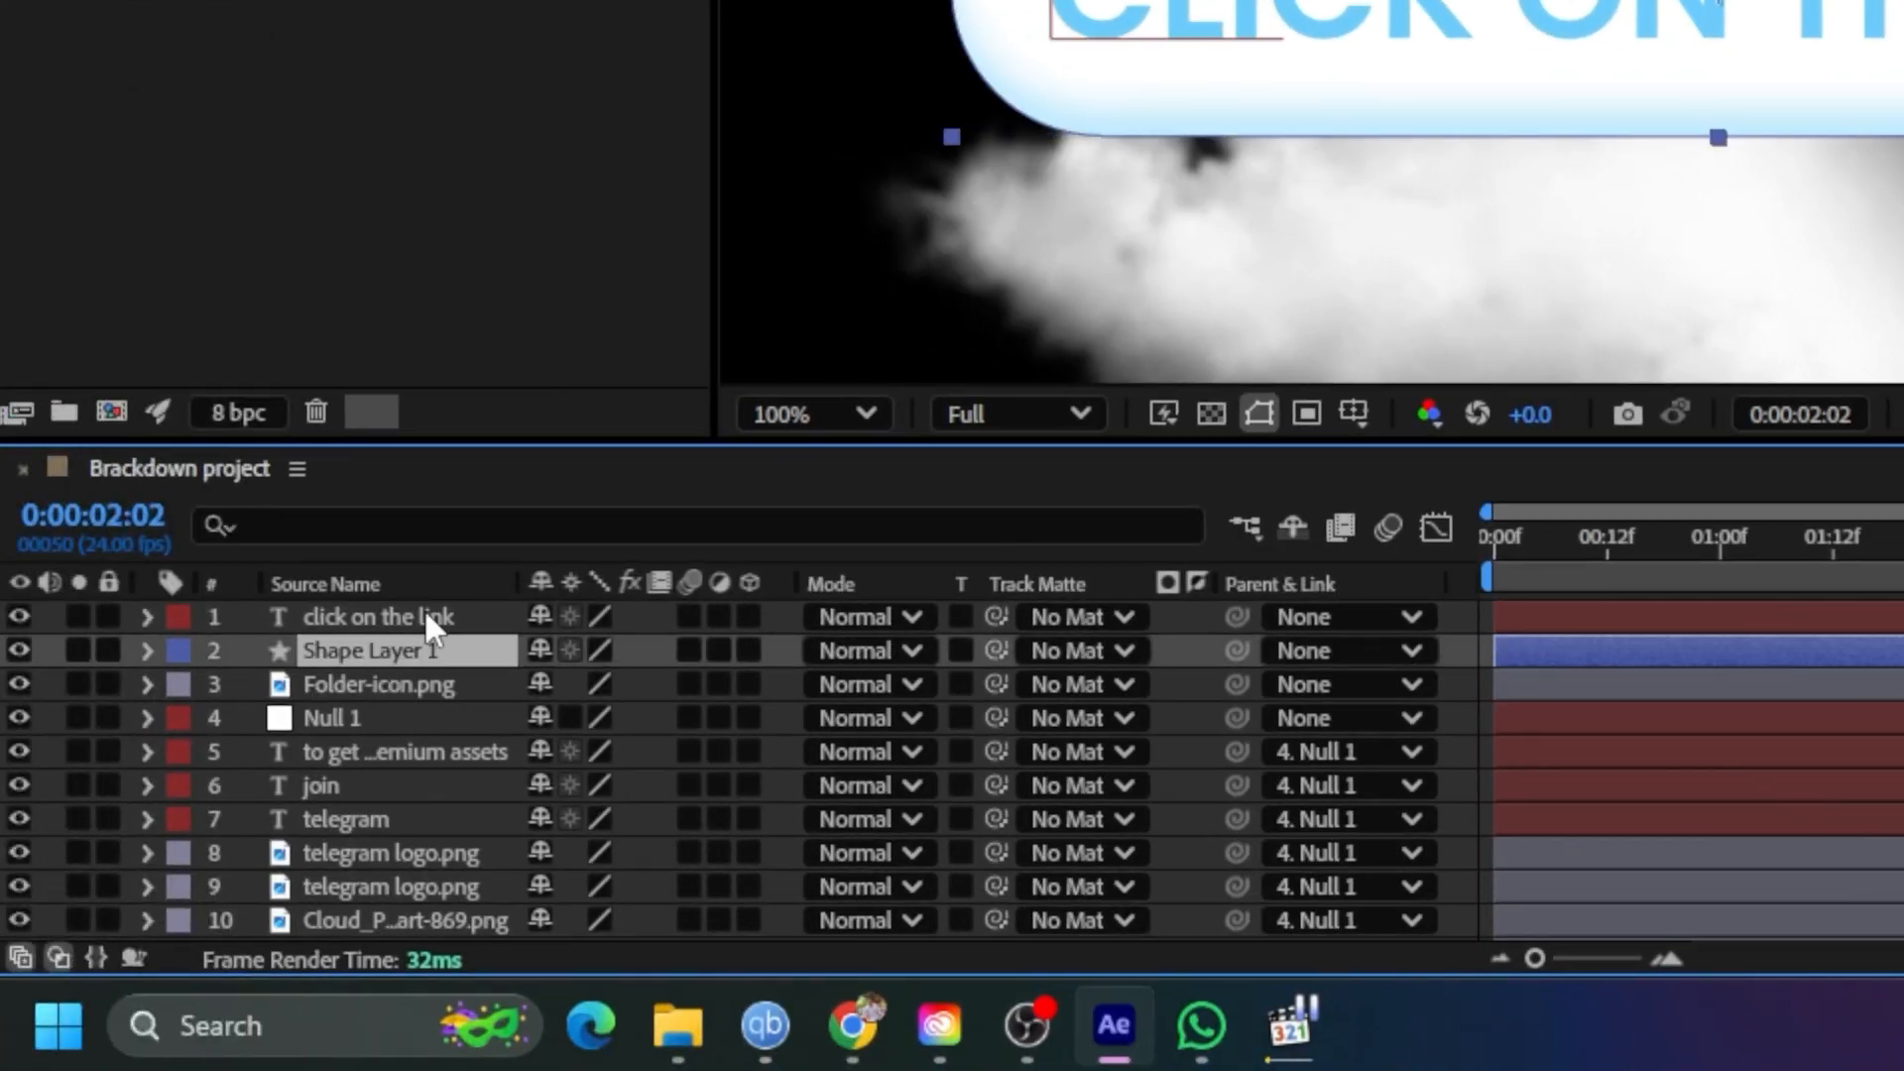
left_click(425, 641)
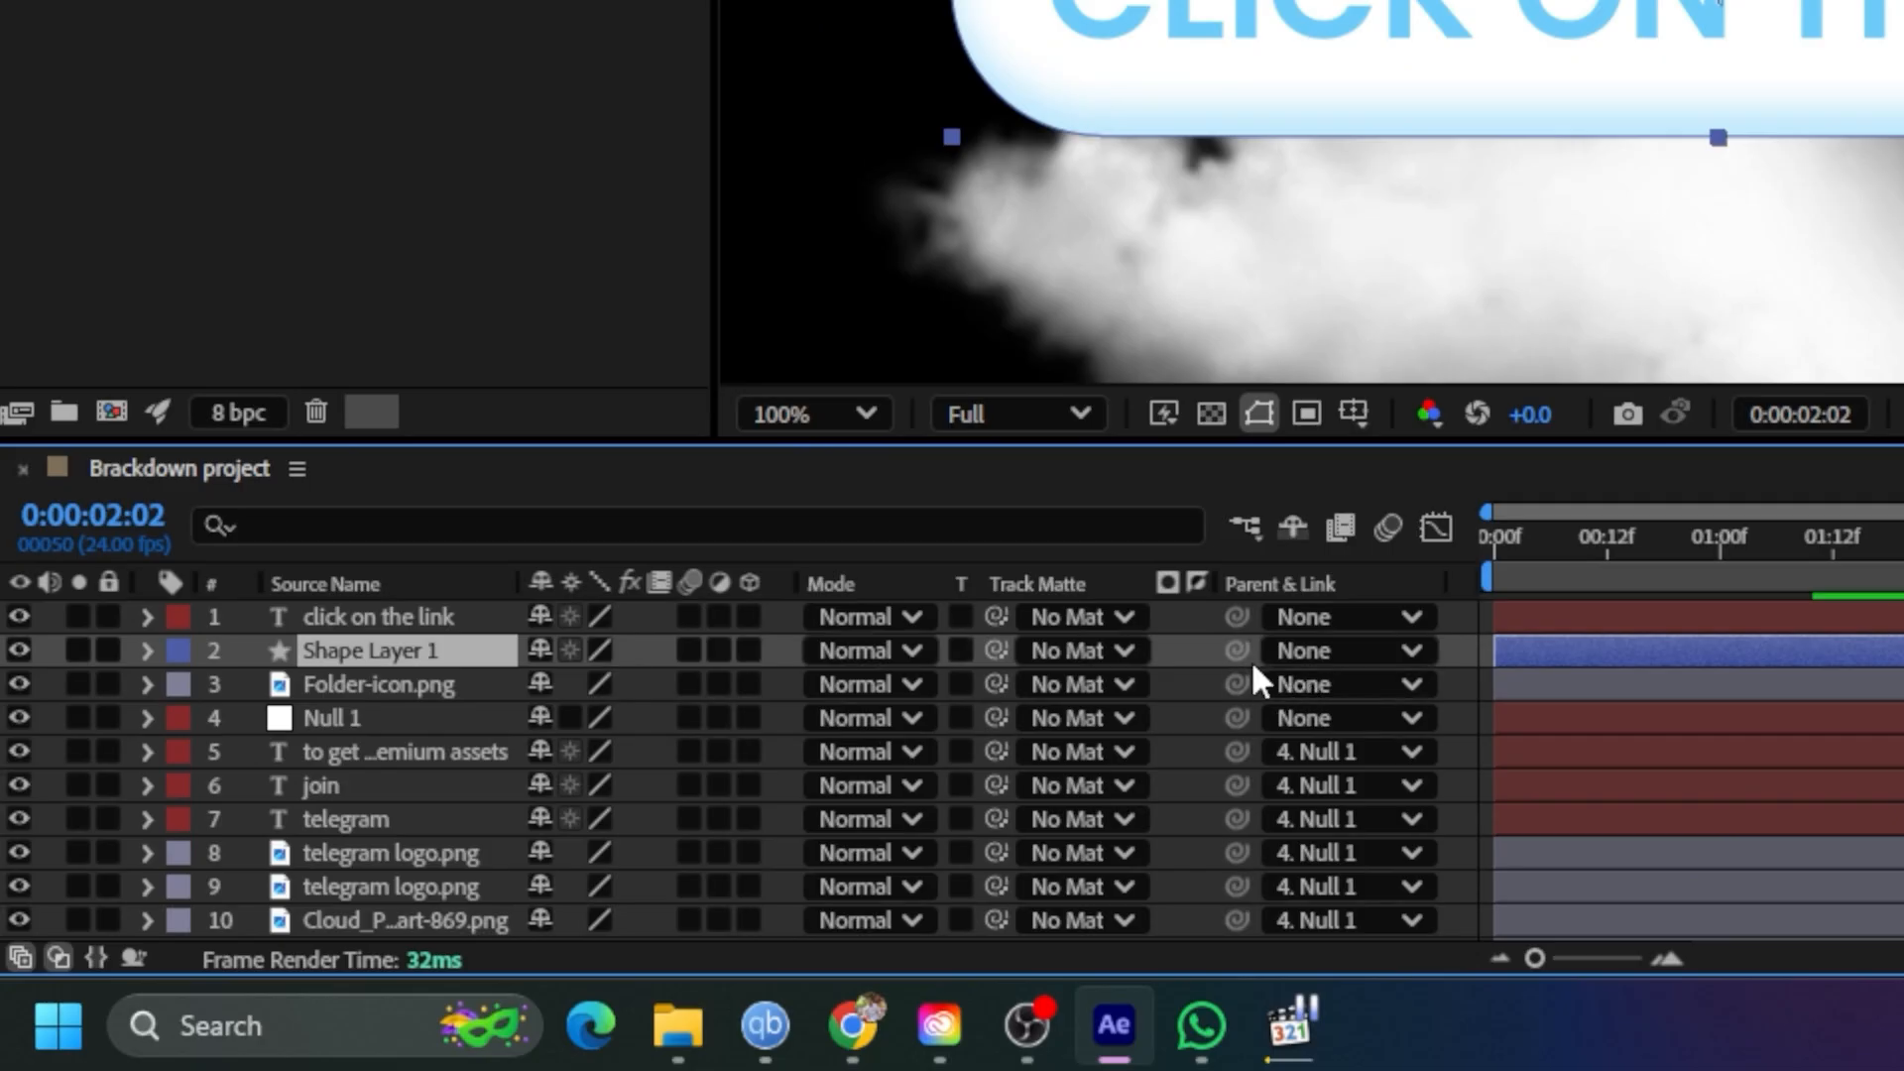
left_click_drag(1240, 651, 417, 613)
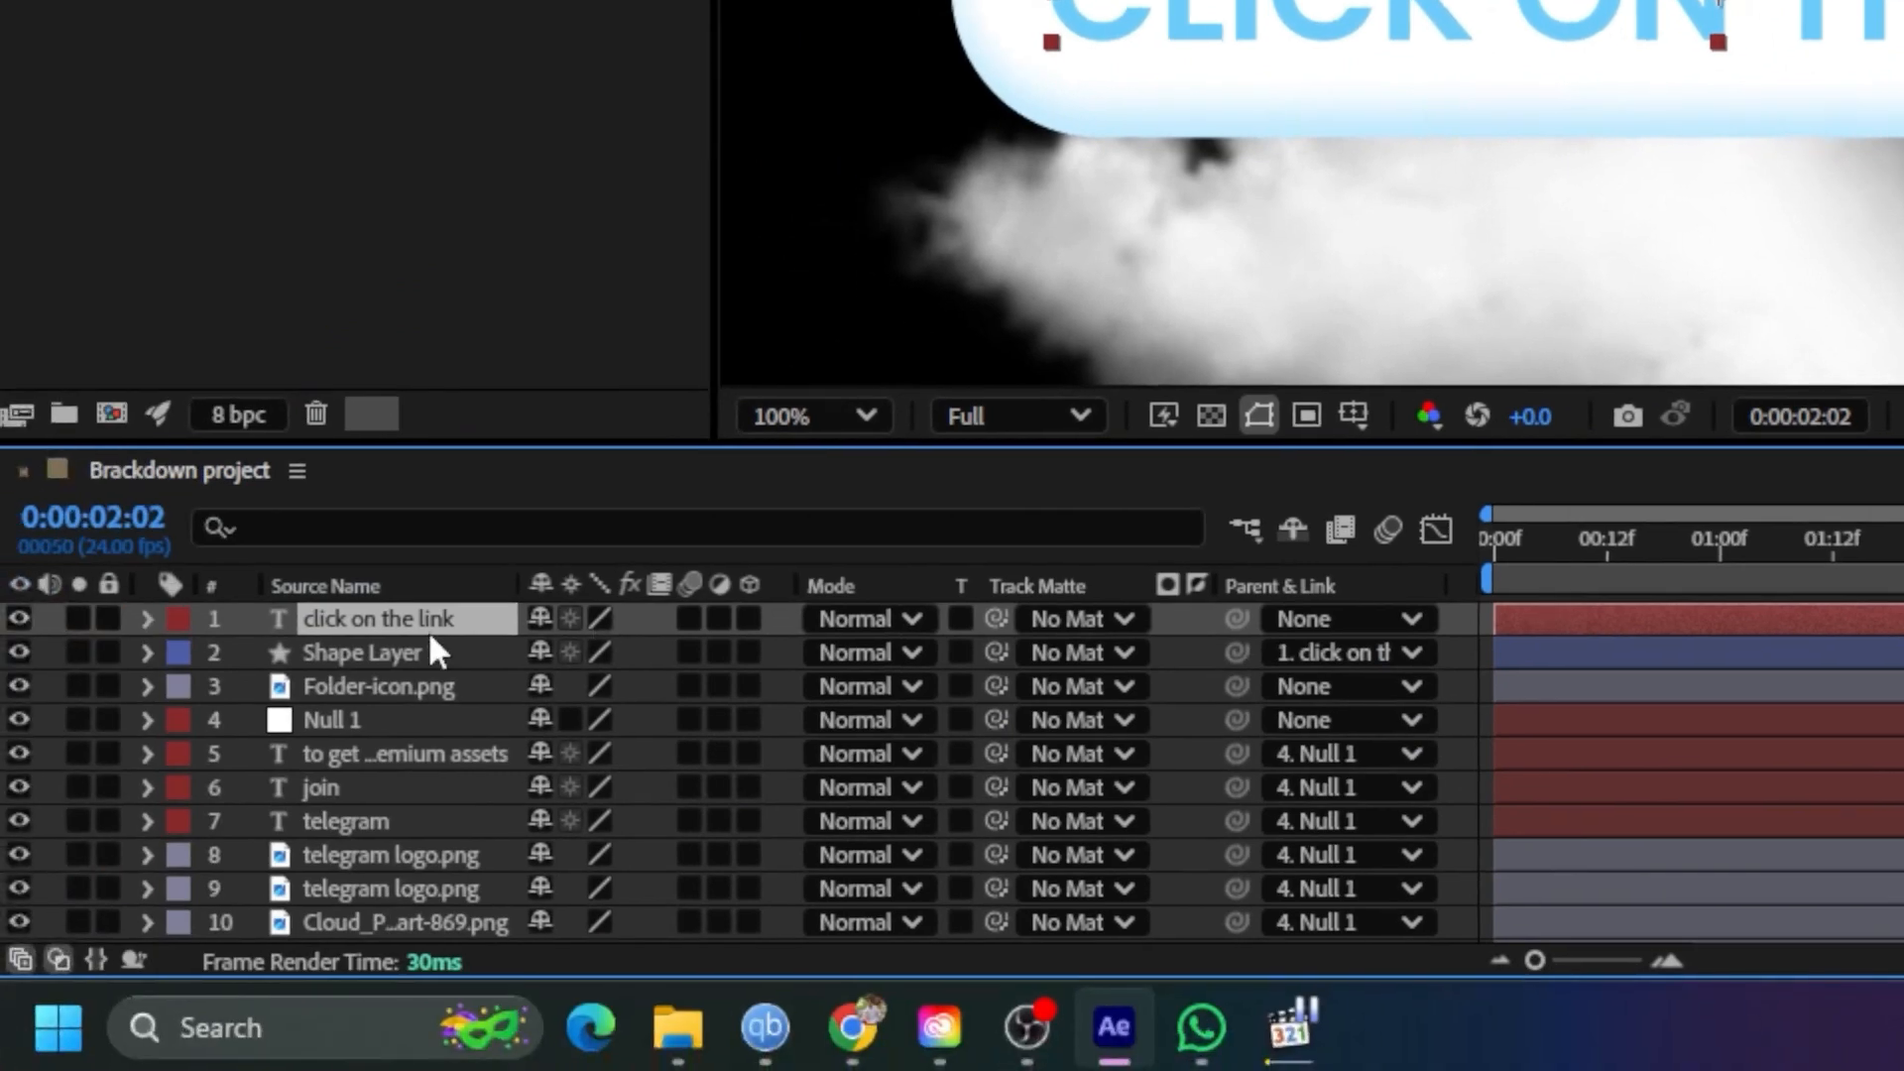
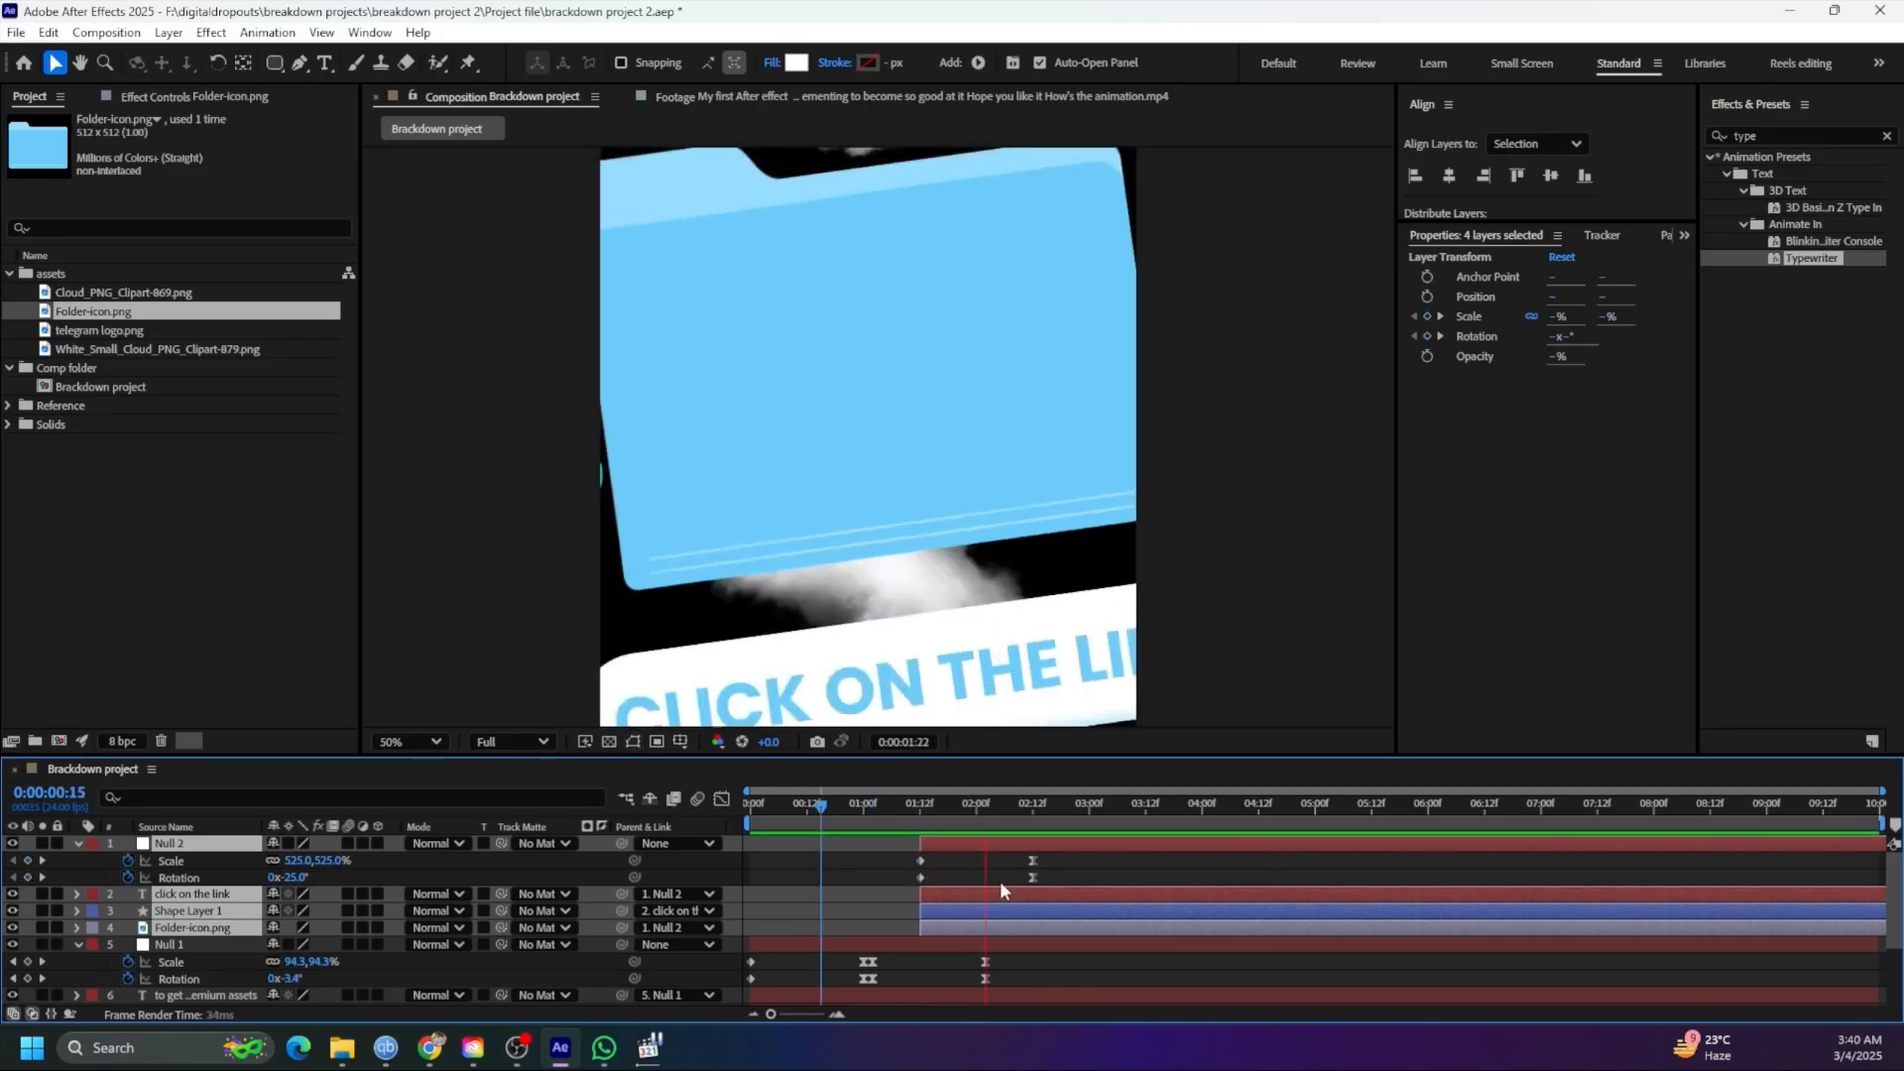
Lengthen the incoming ease of Null 2's final Scale and Rotation keyframes in the Graph Editor so the motion slows gradually
left_click(1014, 865)
left_click(923, 824)
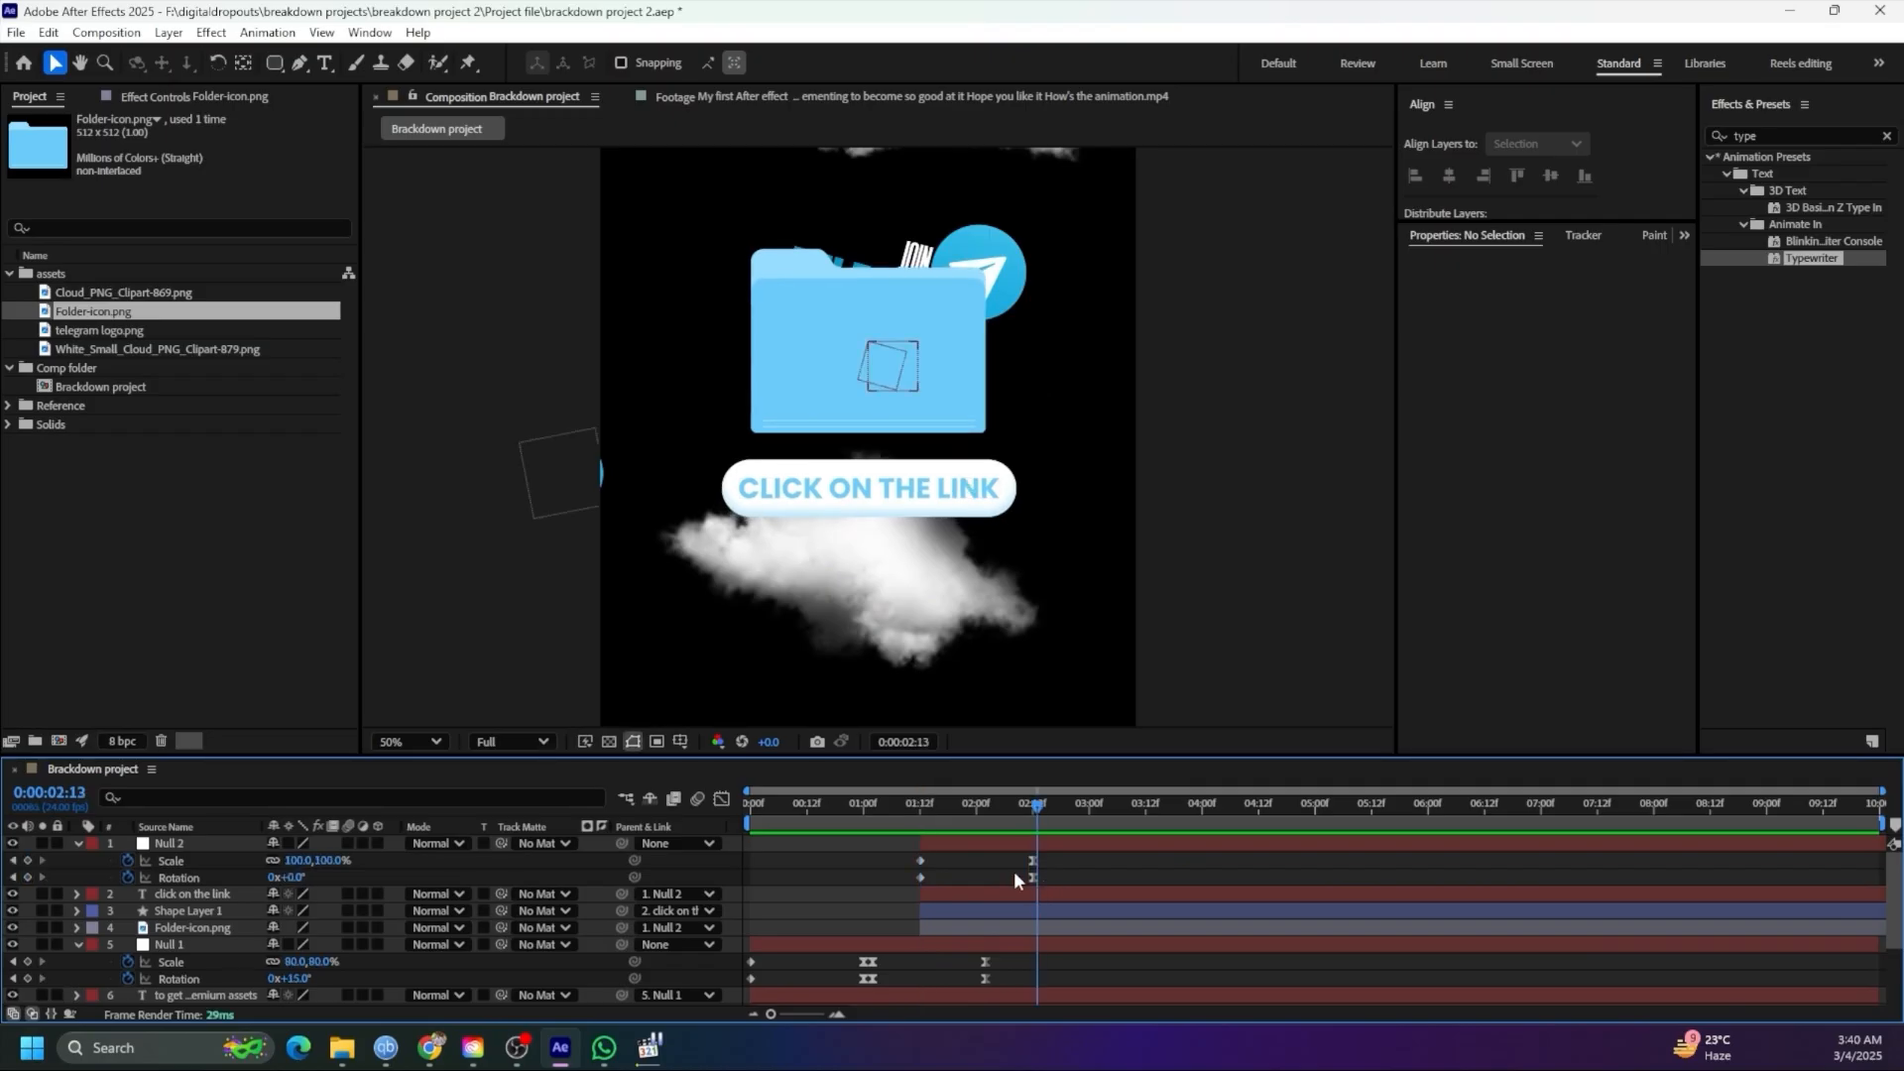
left_click_drag(1015, 853, 1047, 885)
left_click(722, 799)
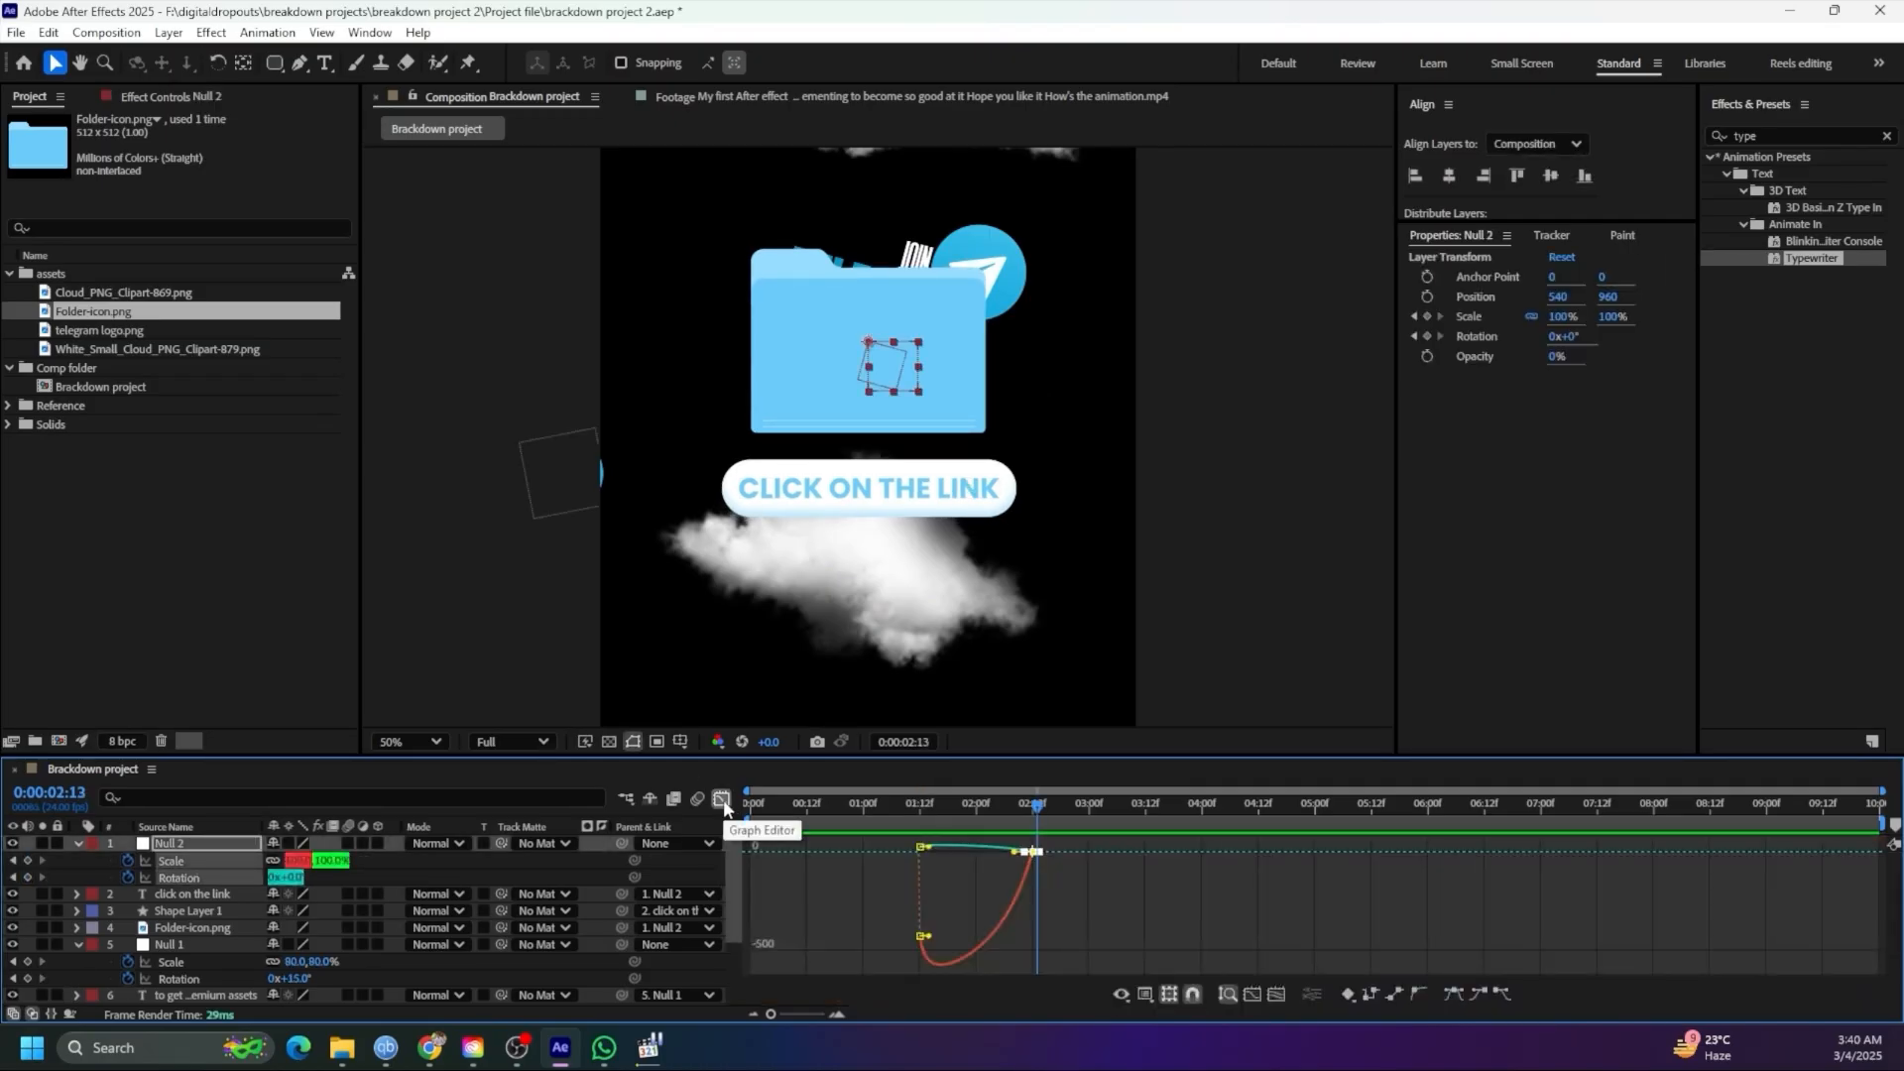
scroll(992, 899, "up", 2)
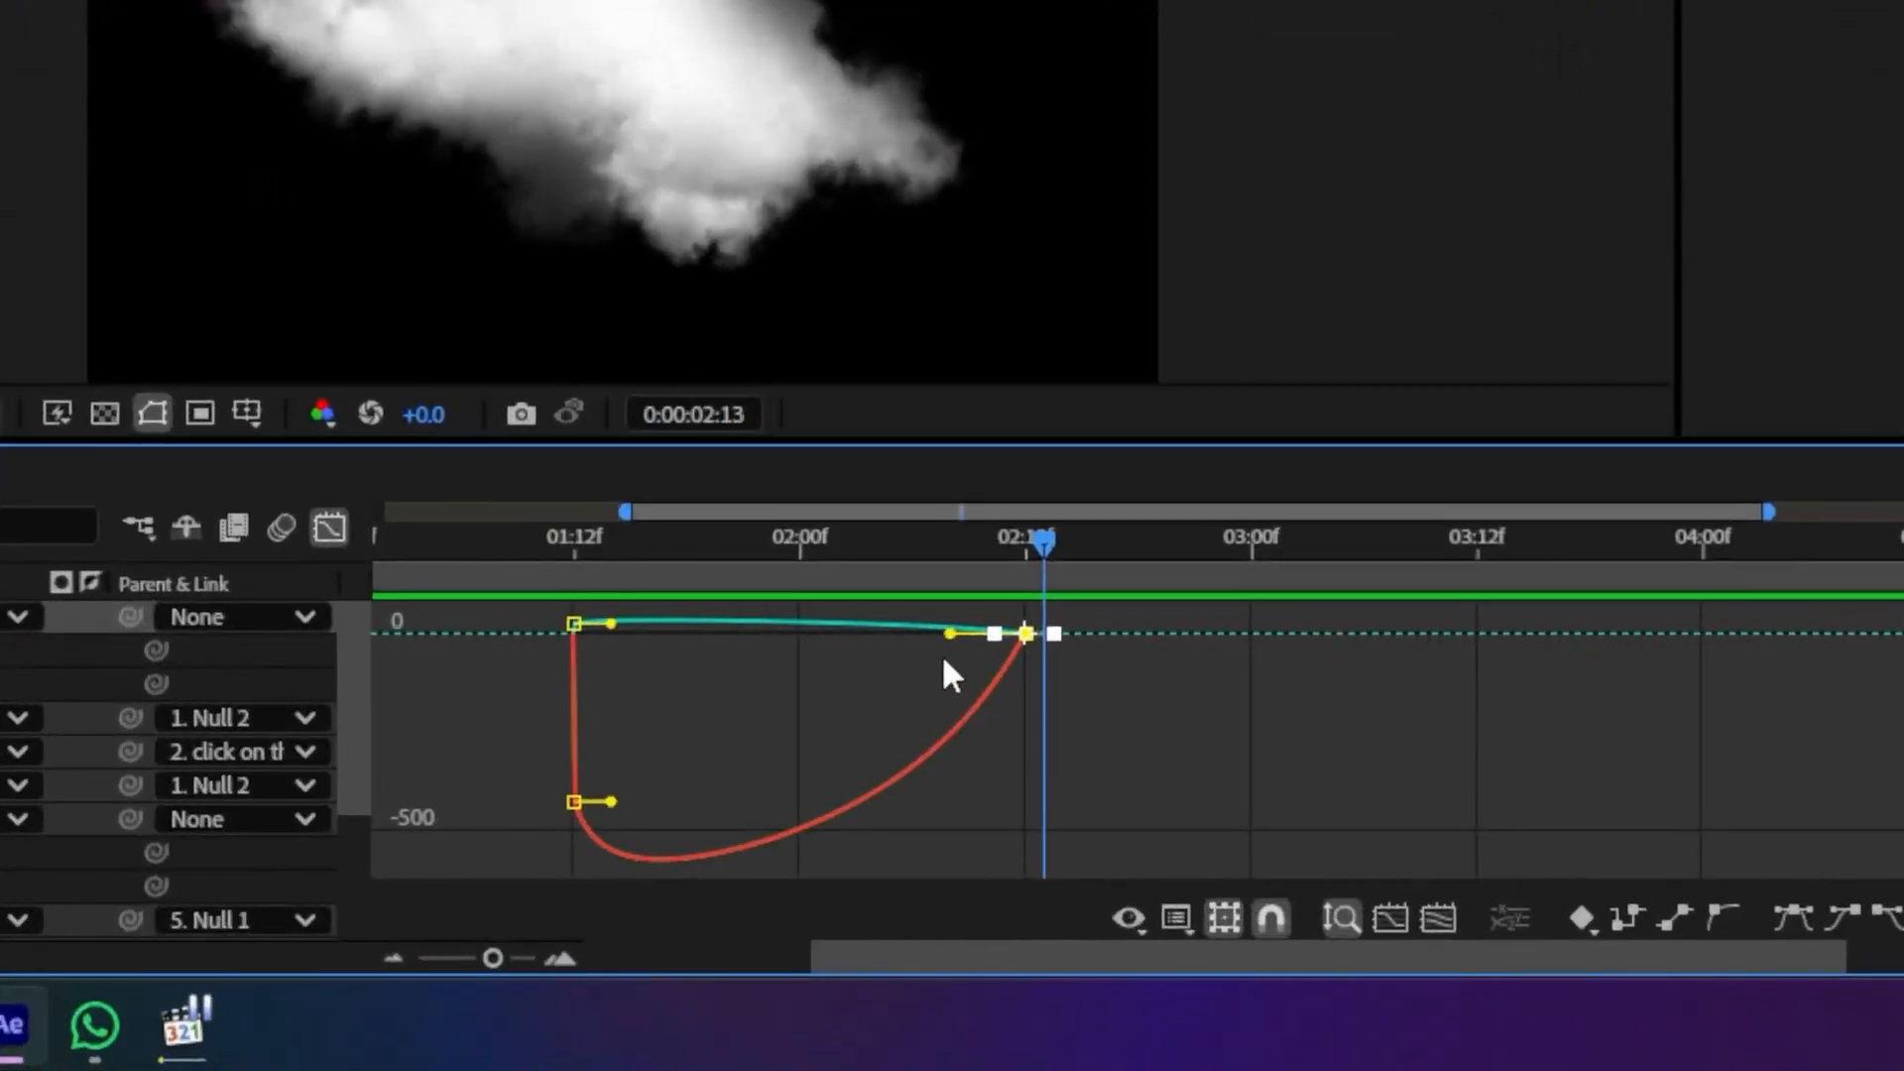
left_click_drag(1032, 853, 985, 855)
left_click_drag(853, 635, 831, 633)
Preview the folder and button entrance from 0:00:01:12 to examine its easing
left_click_drag(726, 552, 578, 560)
key("space")
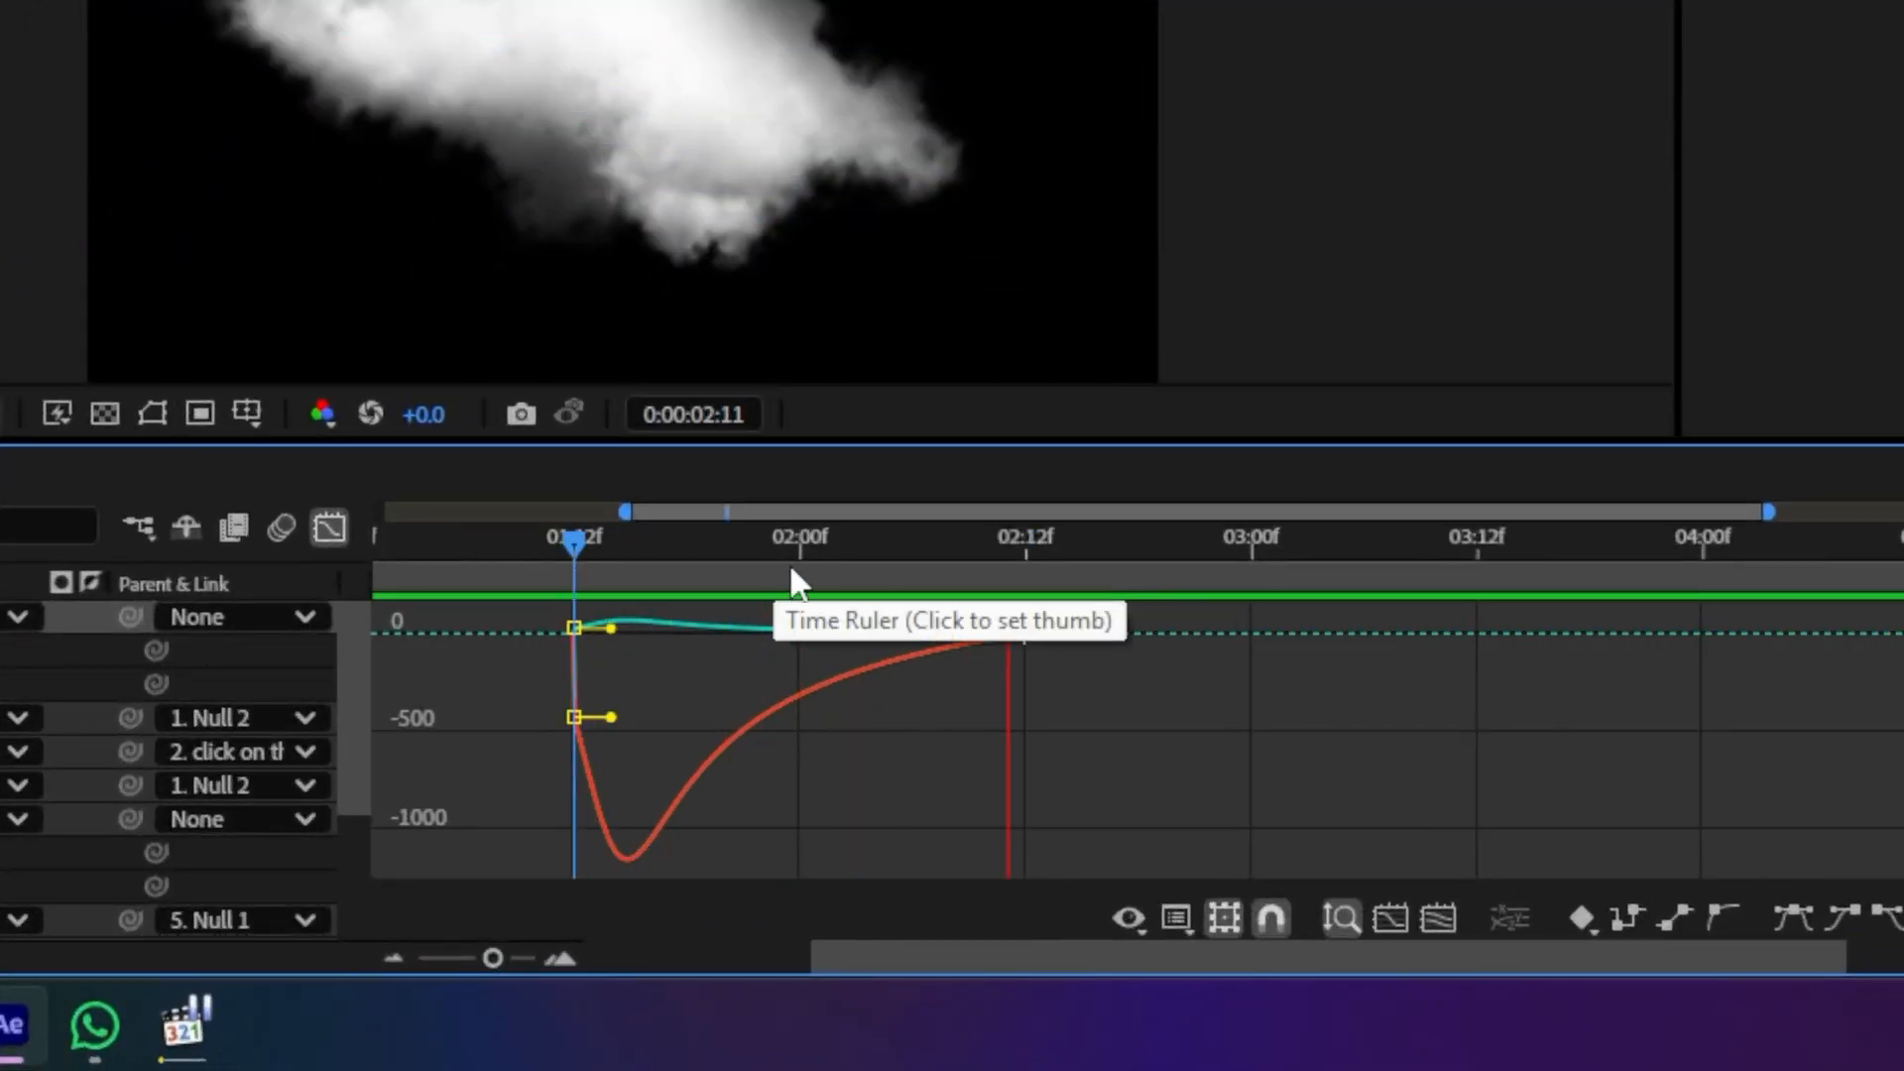
left_click_drag(789, 562, 565, 571)
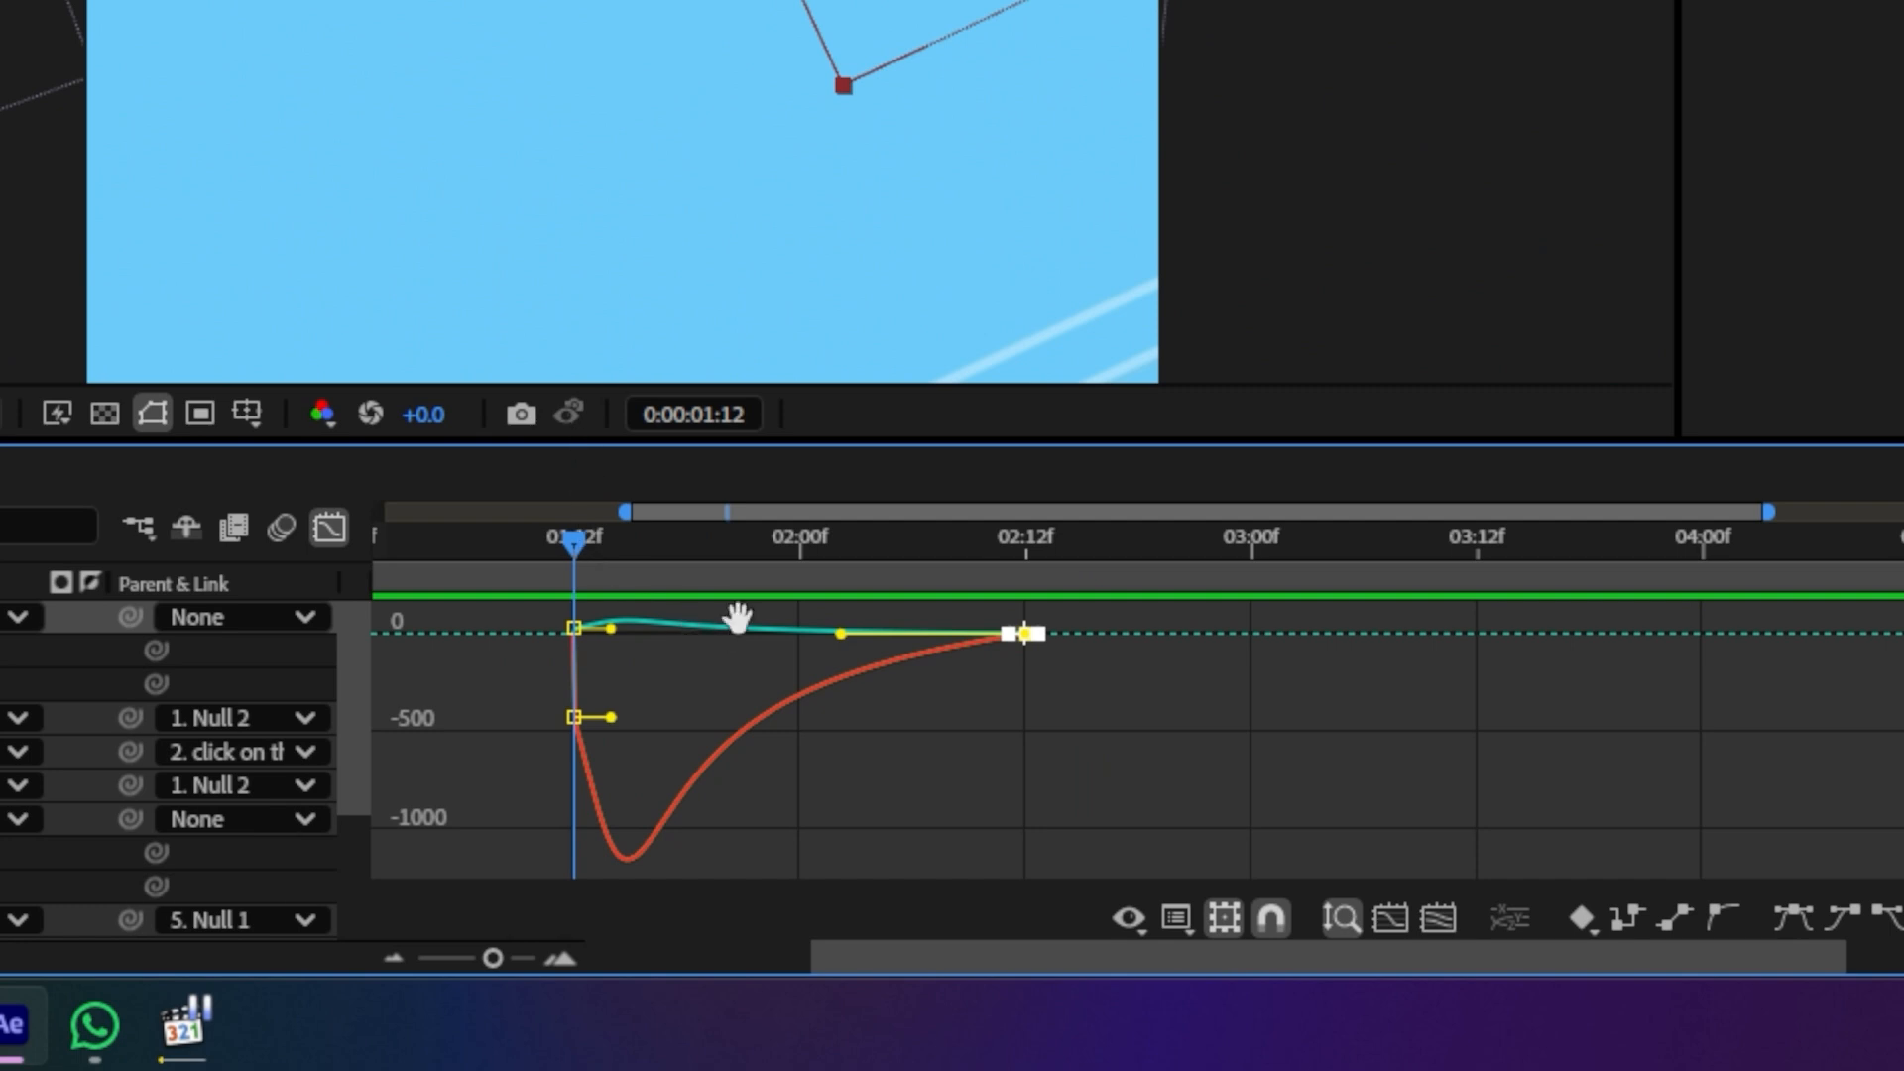
key("space")
key("space")
left_click_drag(576, 567, 664, 610)
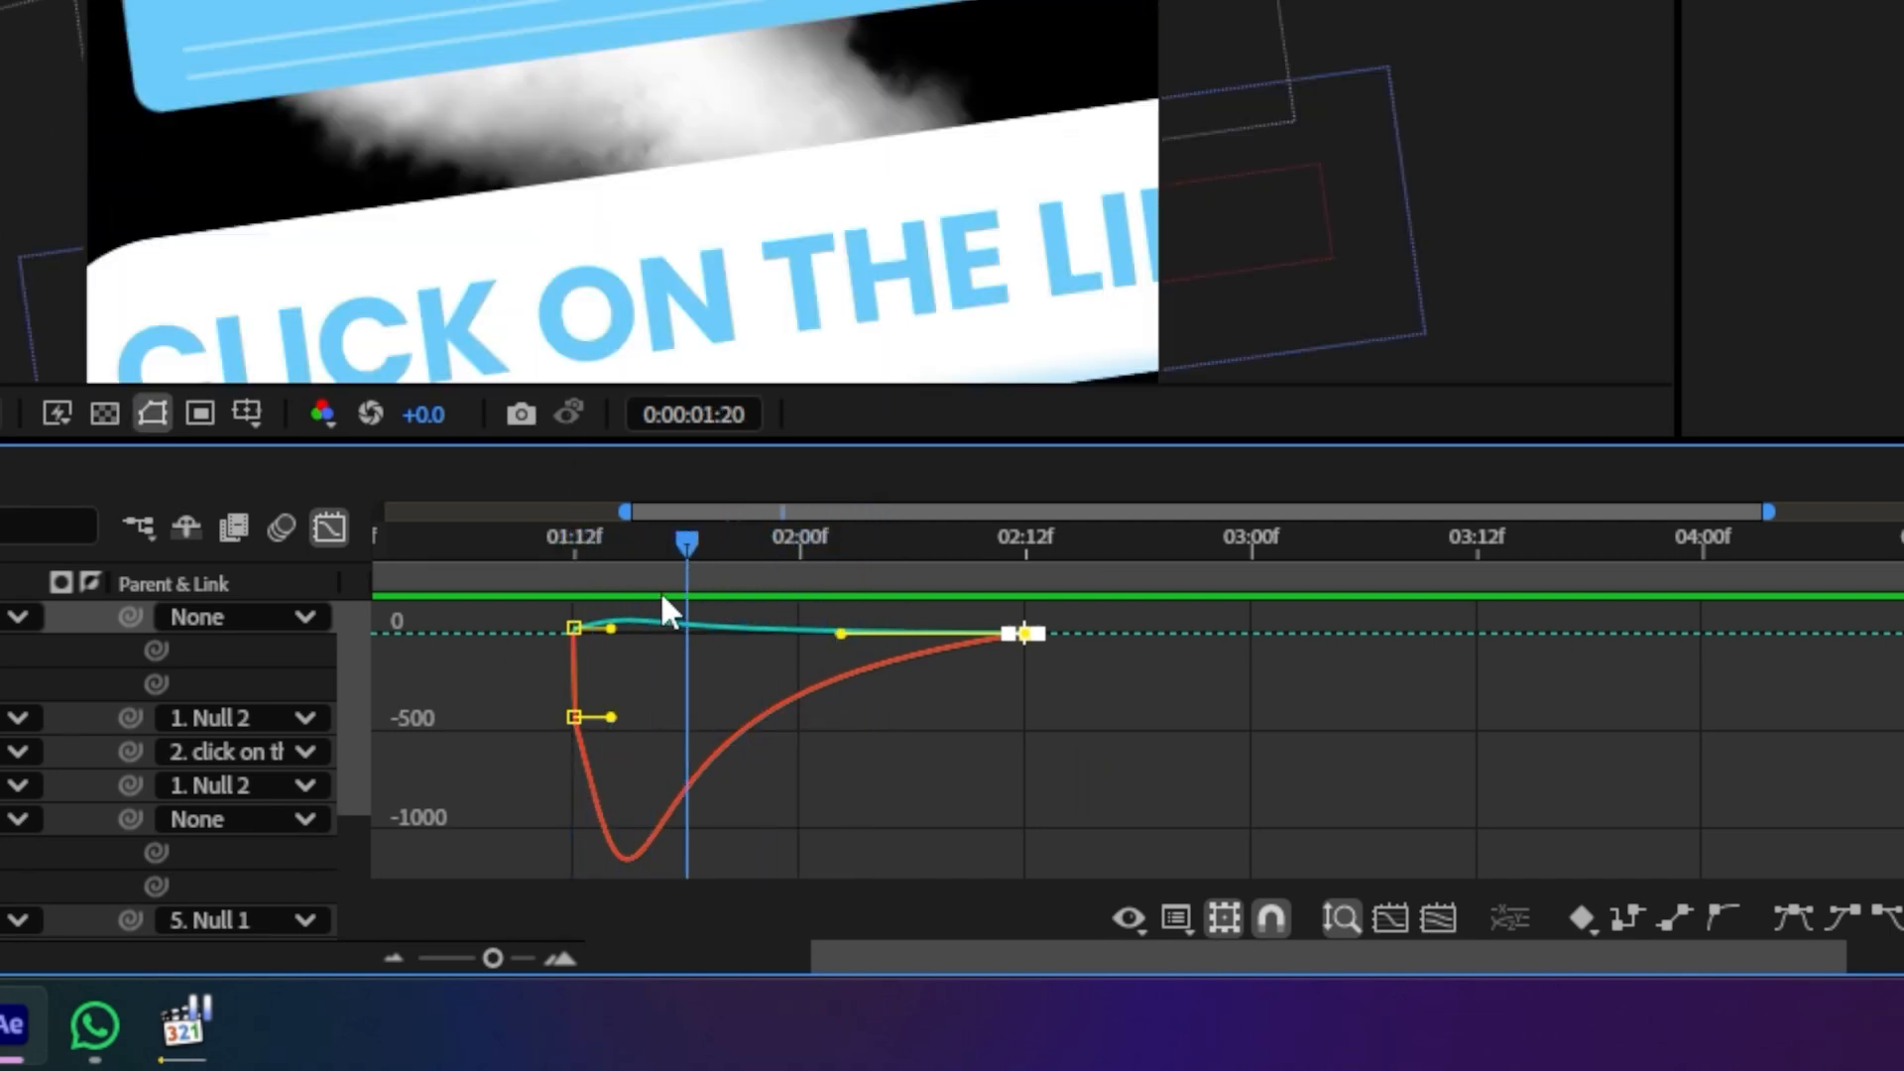
key("space")
key("space")
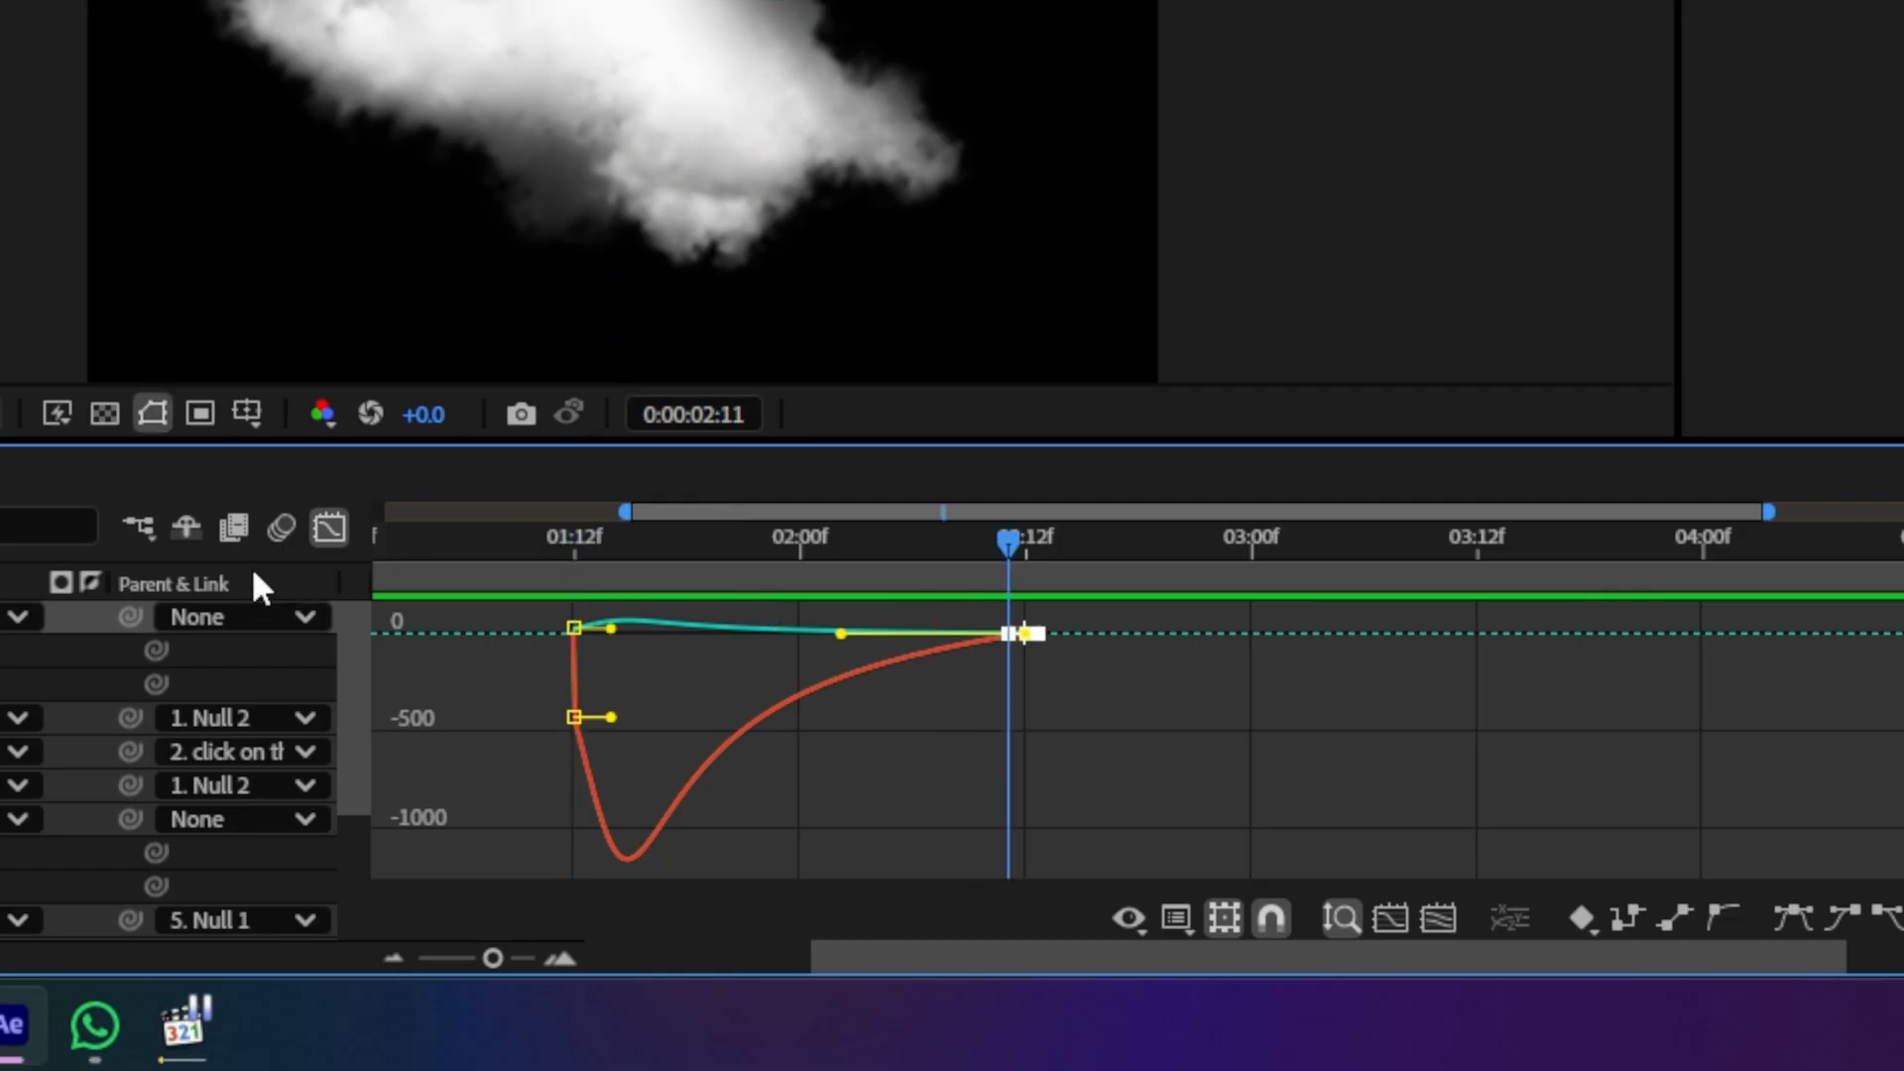
Lengthen the incoming ease of Null 1's final Scale and Rotation keyframes in the Graph Editor, and return to the layer bars
left_click(329, 527)
scroll(482, 805, "down", 3)
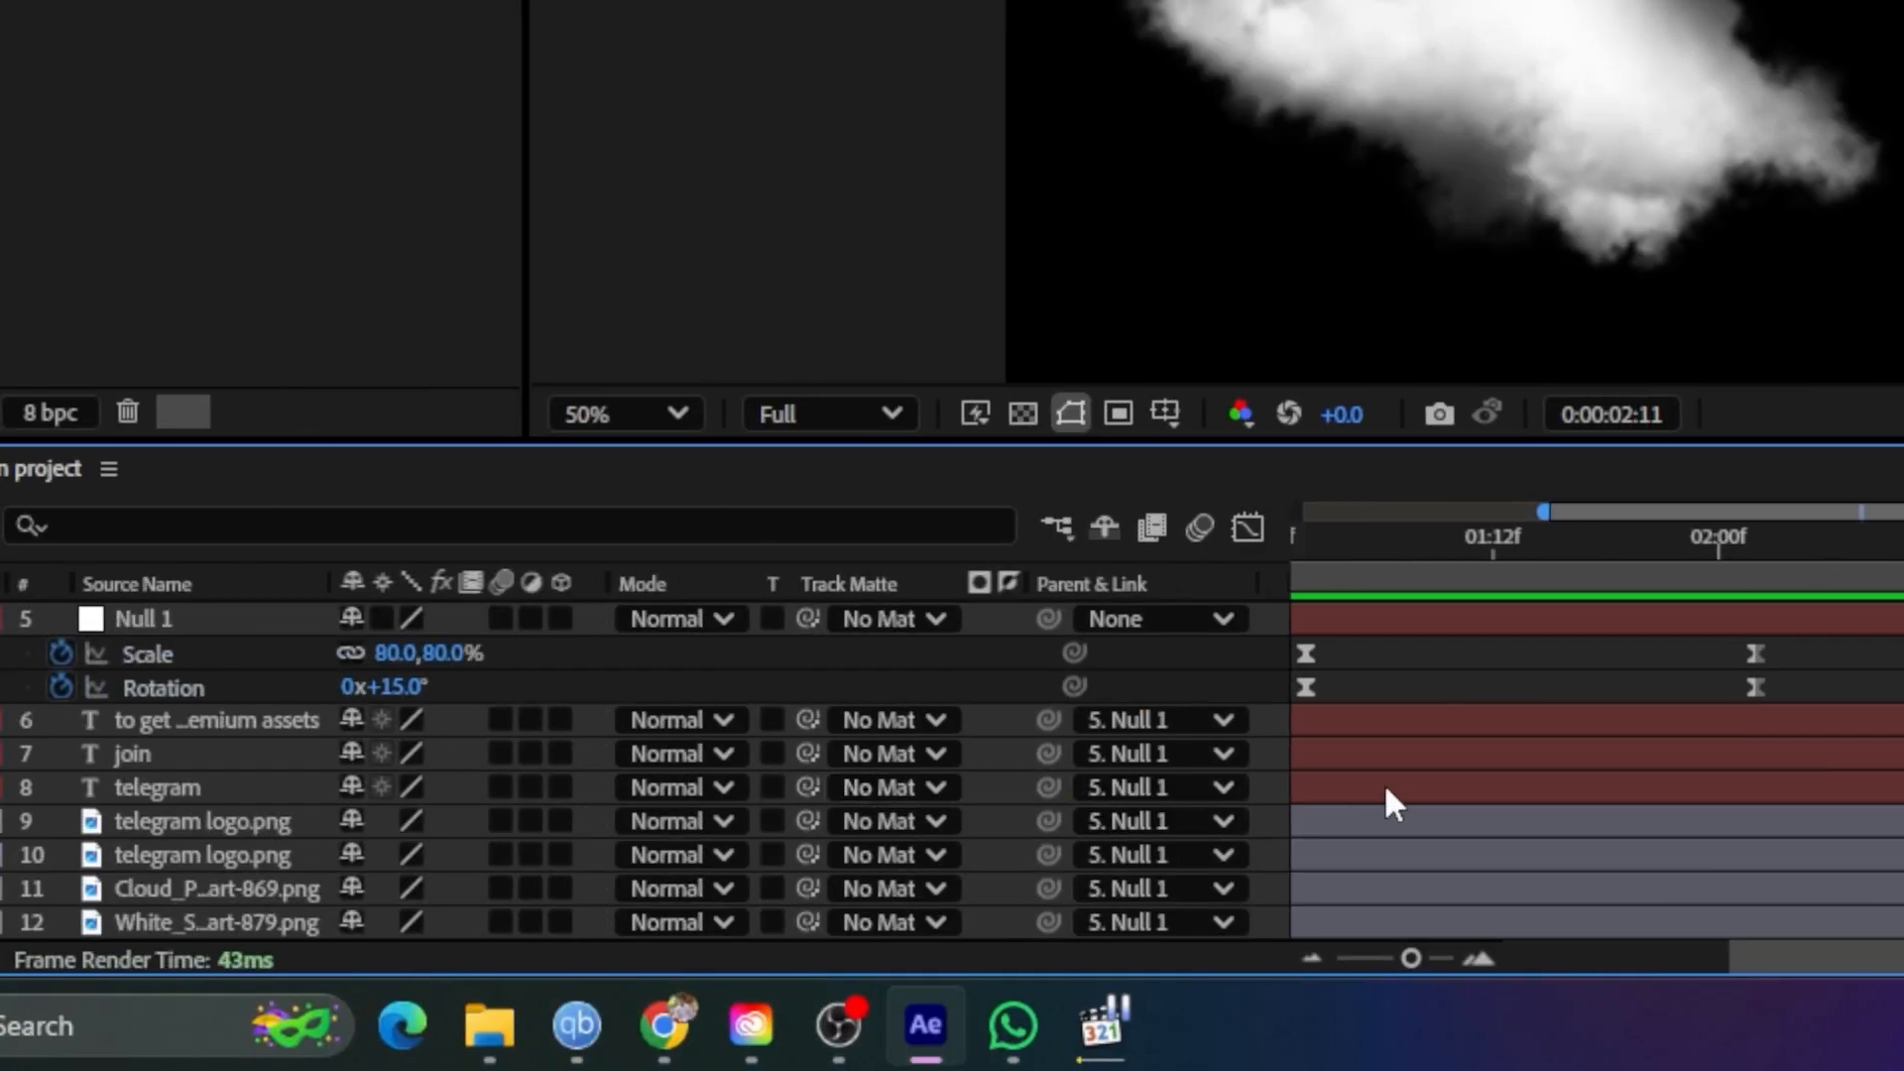
left_click_drag(1520, 551, 1480, 575)
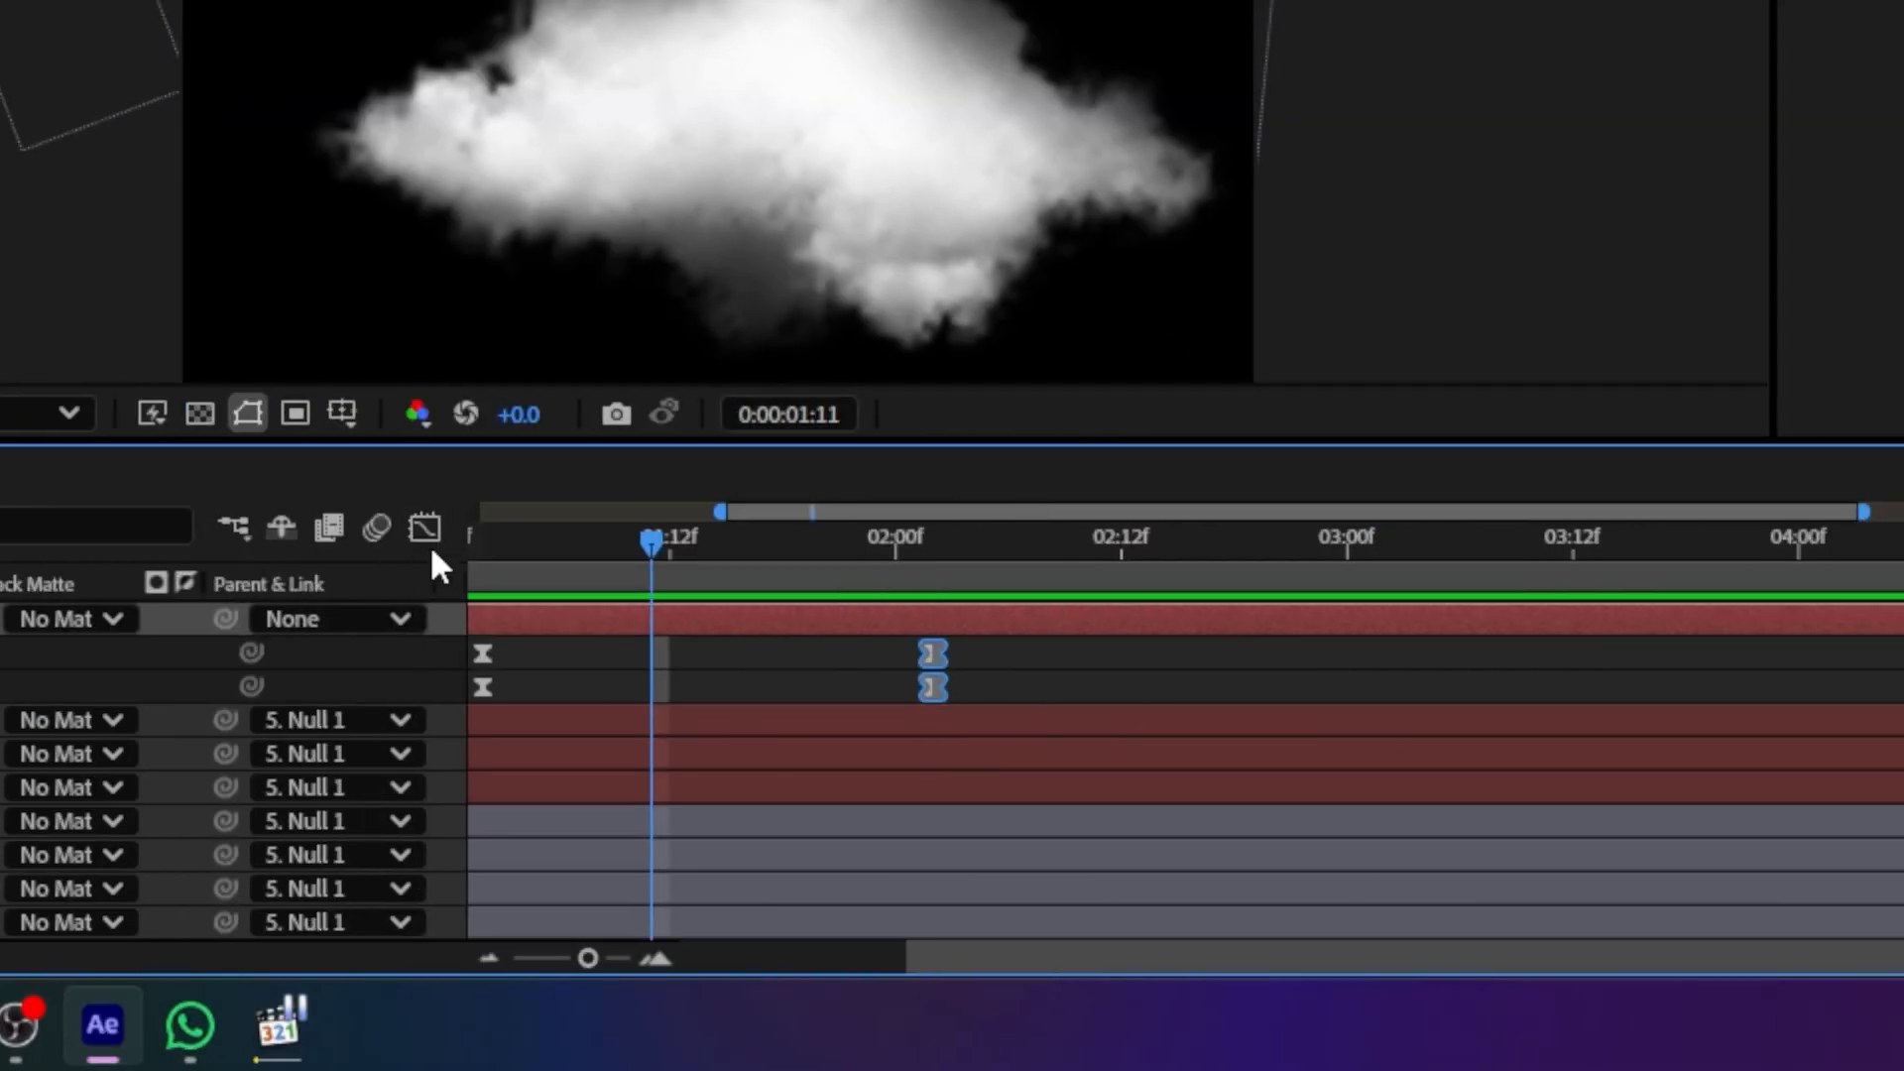
left_click(1247, 527)
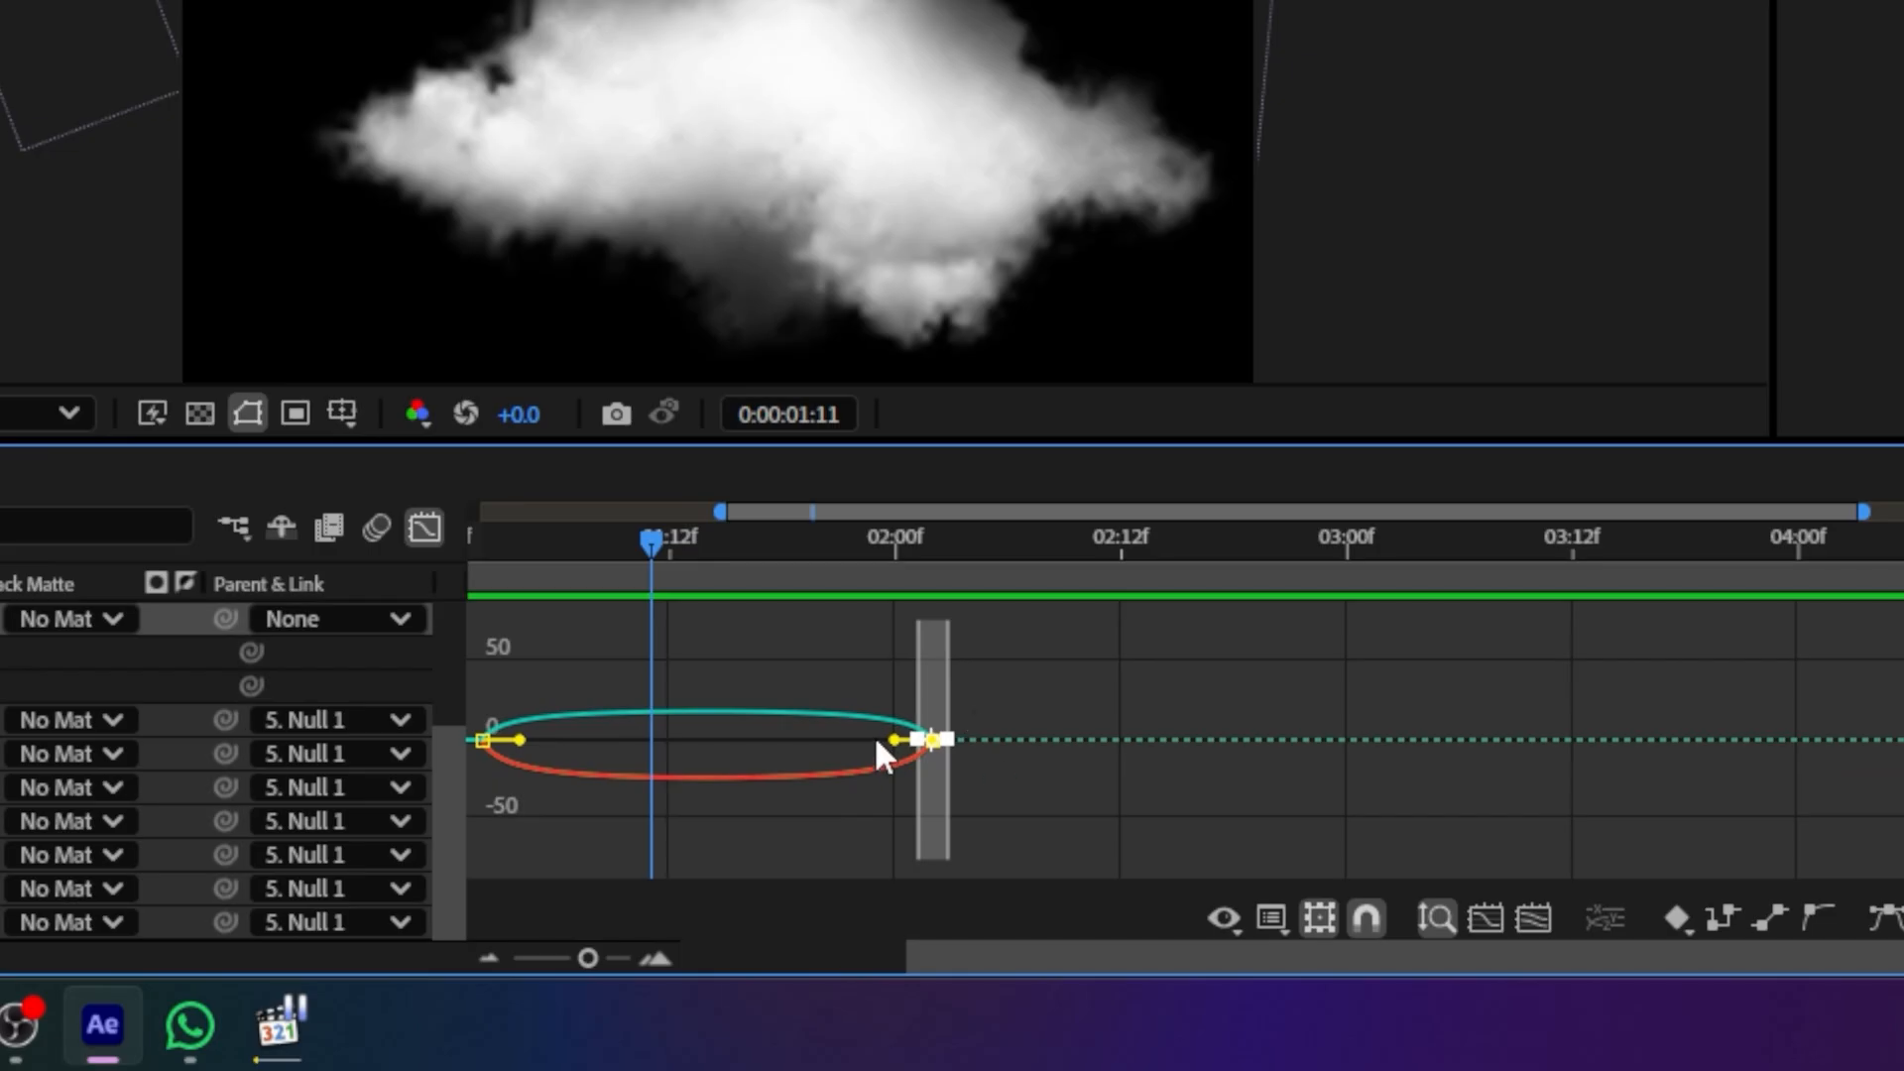
left_click_drag(889, 741, 783, 727)
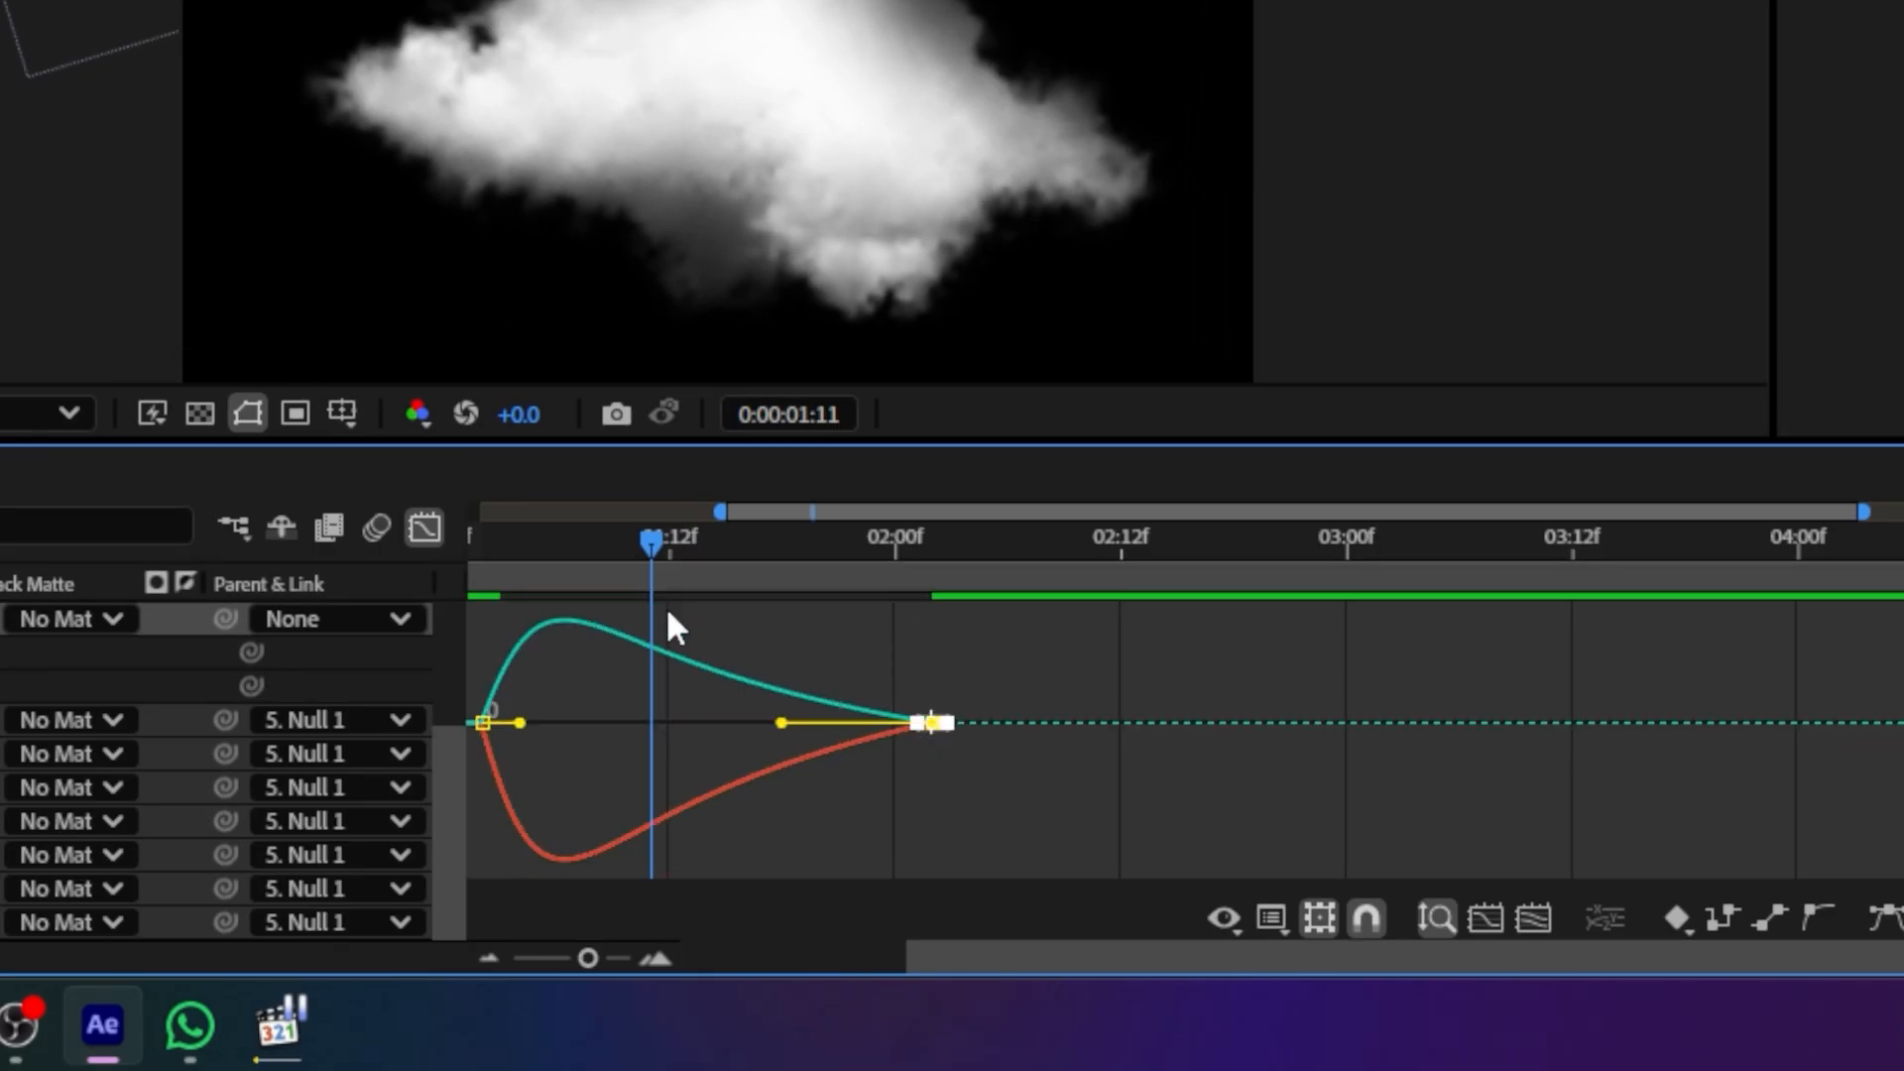
left_click(470, 581)
left_click_drag(466, 574, 417, 578)
left_click(426, 530)
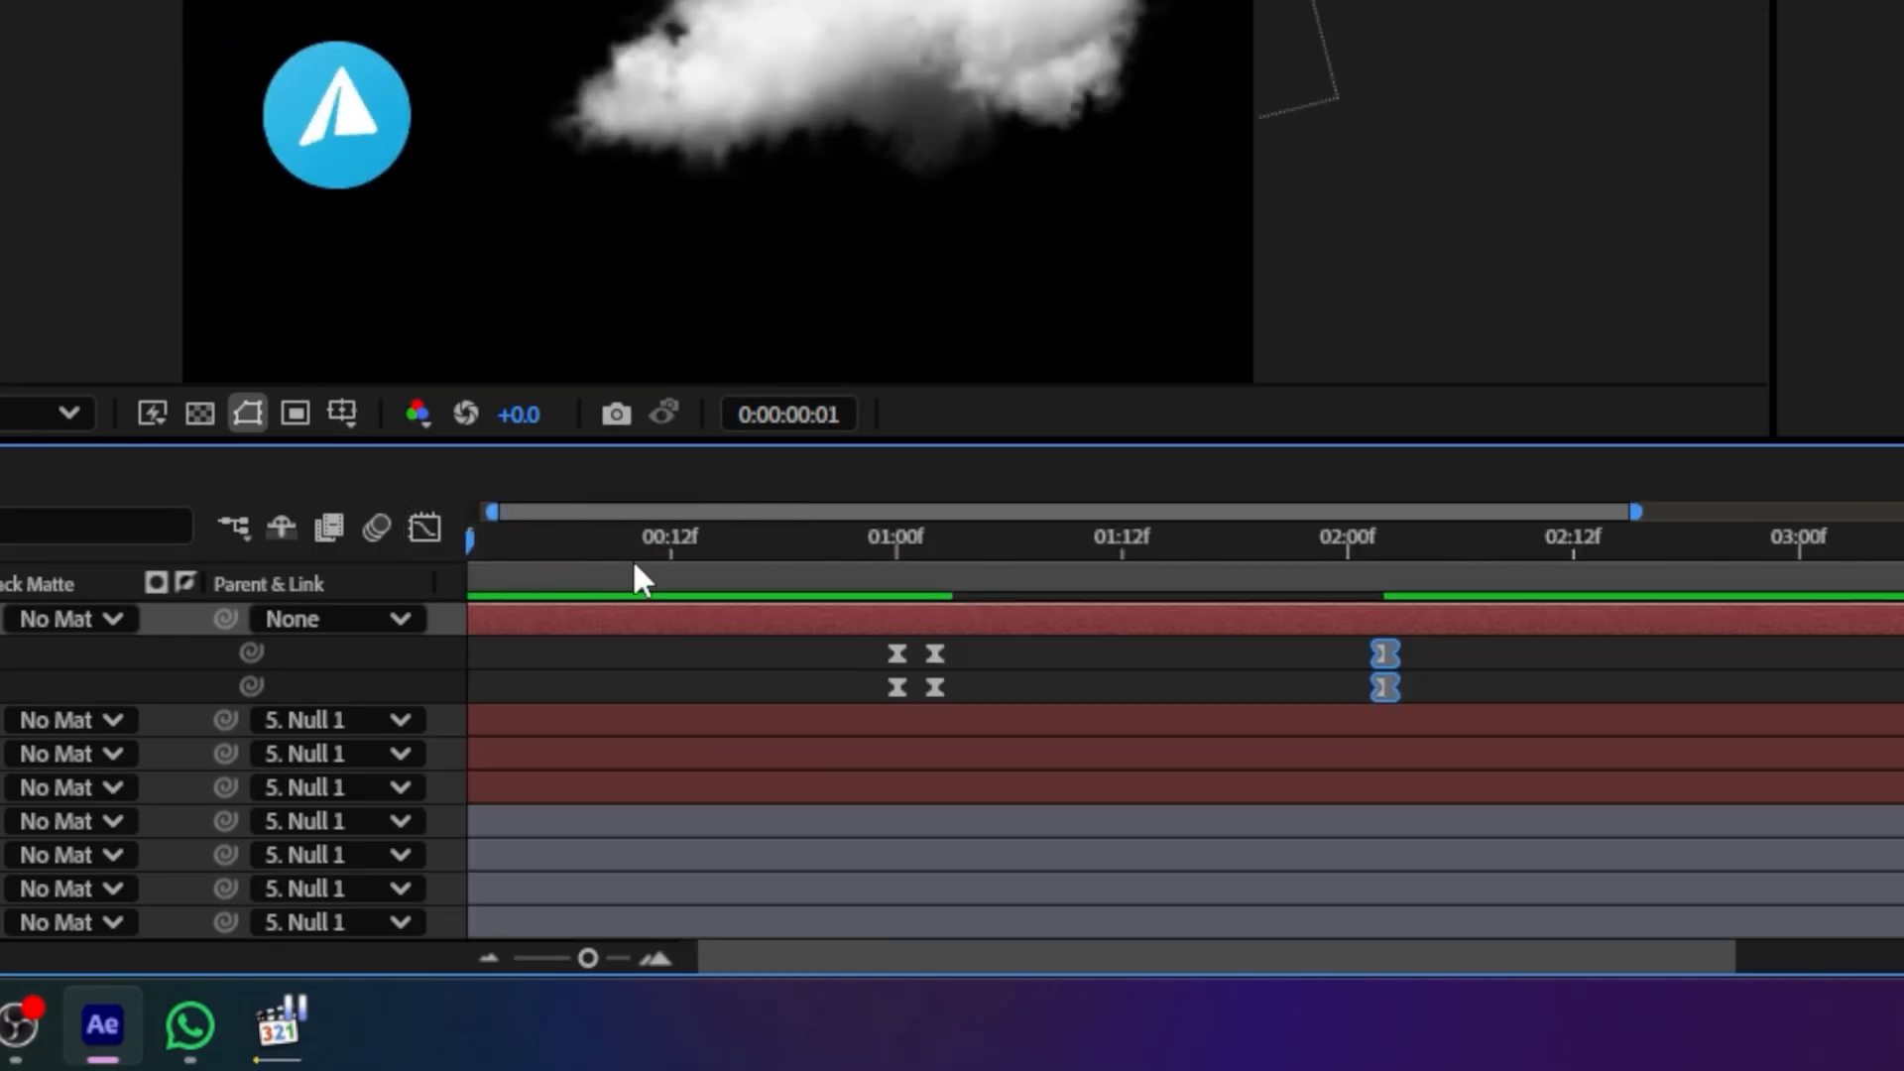
Play and scrub the animation from the start, examining the transition from the Telegram title to the folder and button
left_click_drag(633, 558, 271, 569)
key("space")
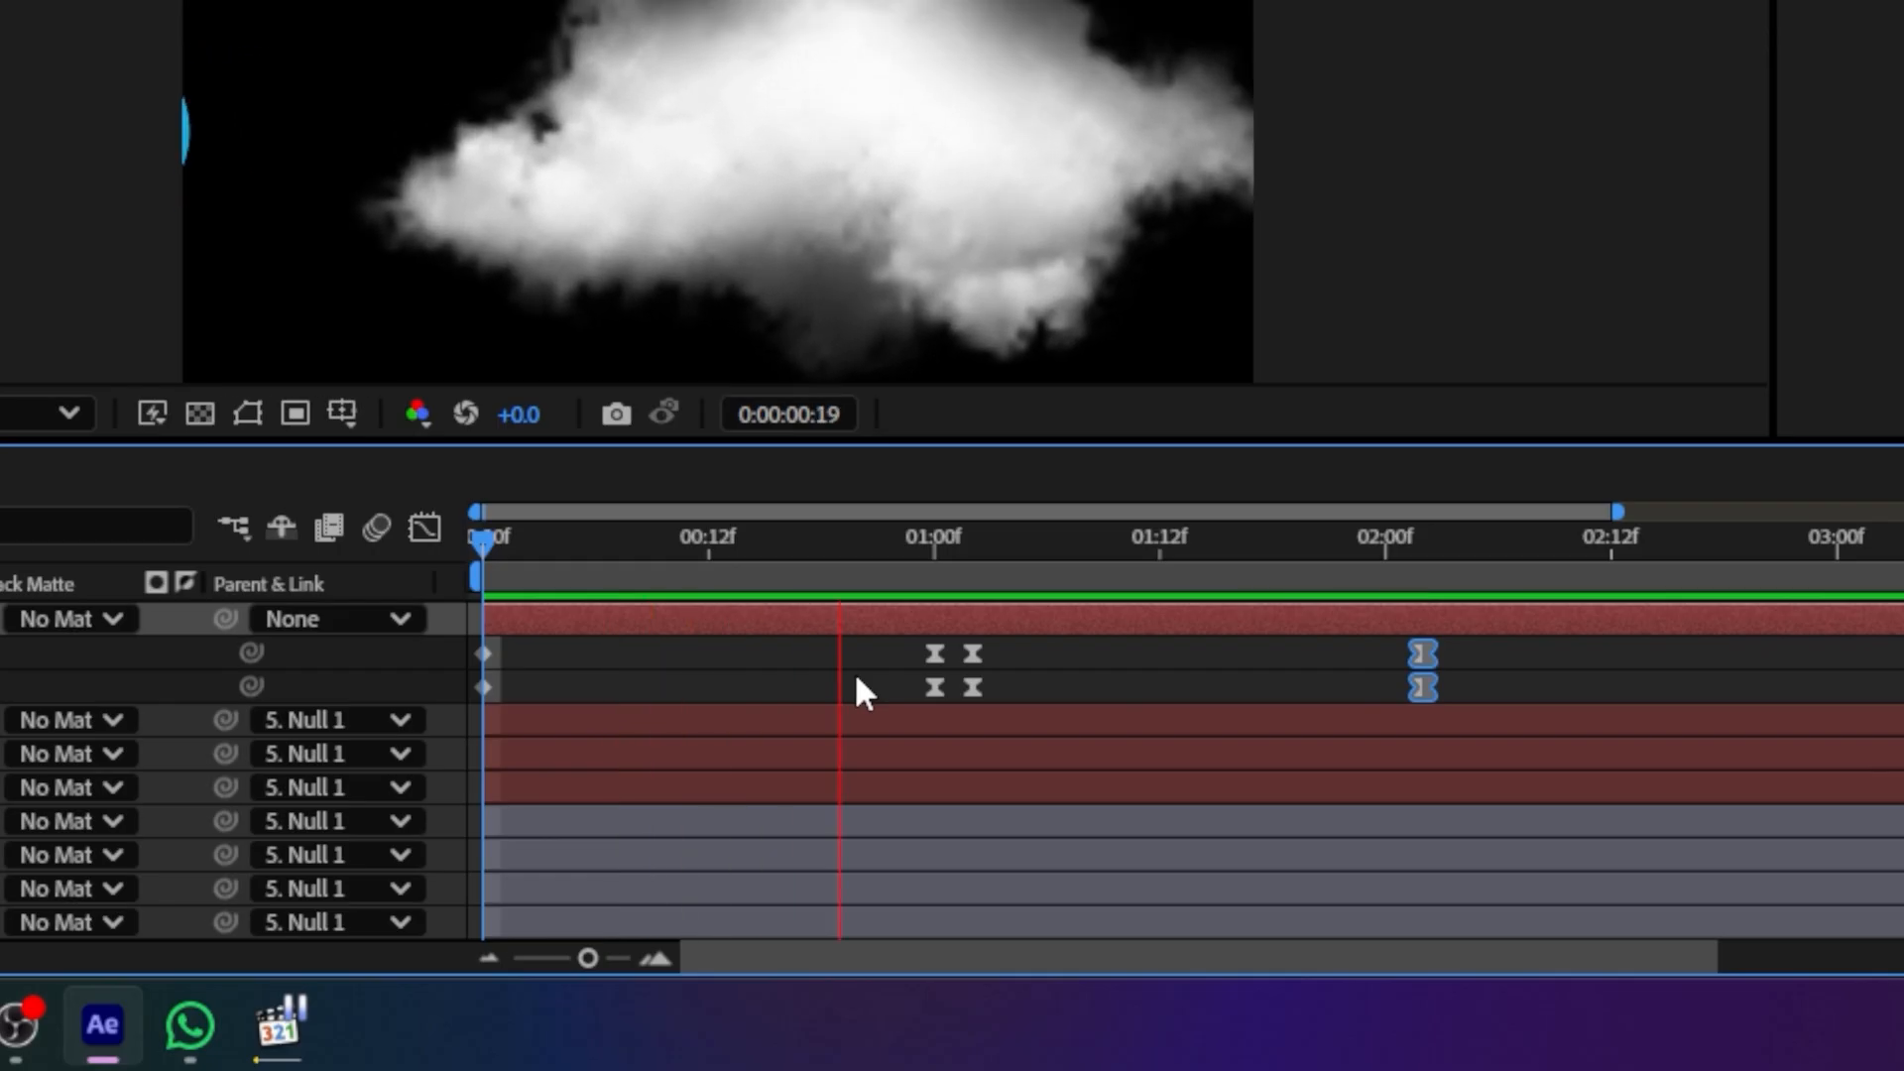
key("space")
left_click_drag(1255, 577, 1122, 584)
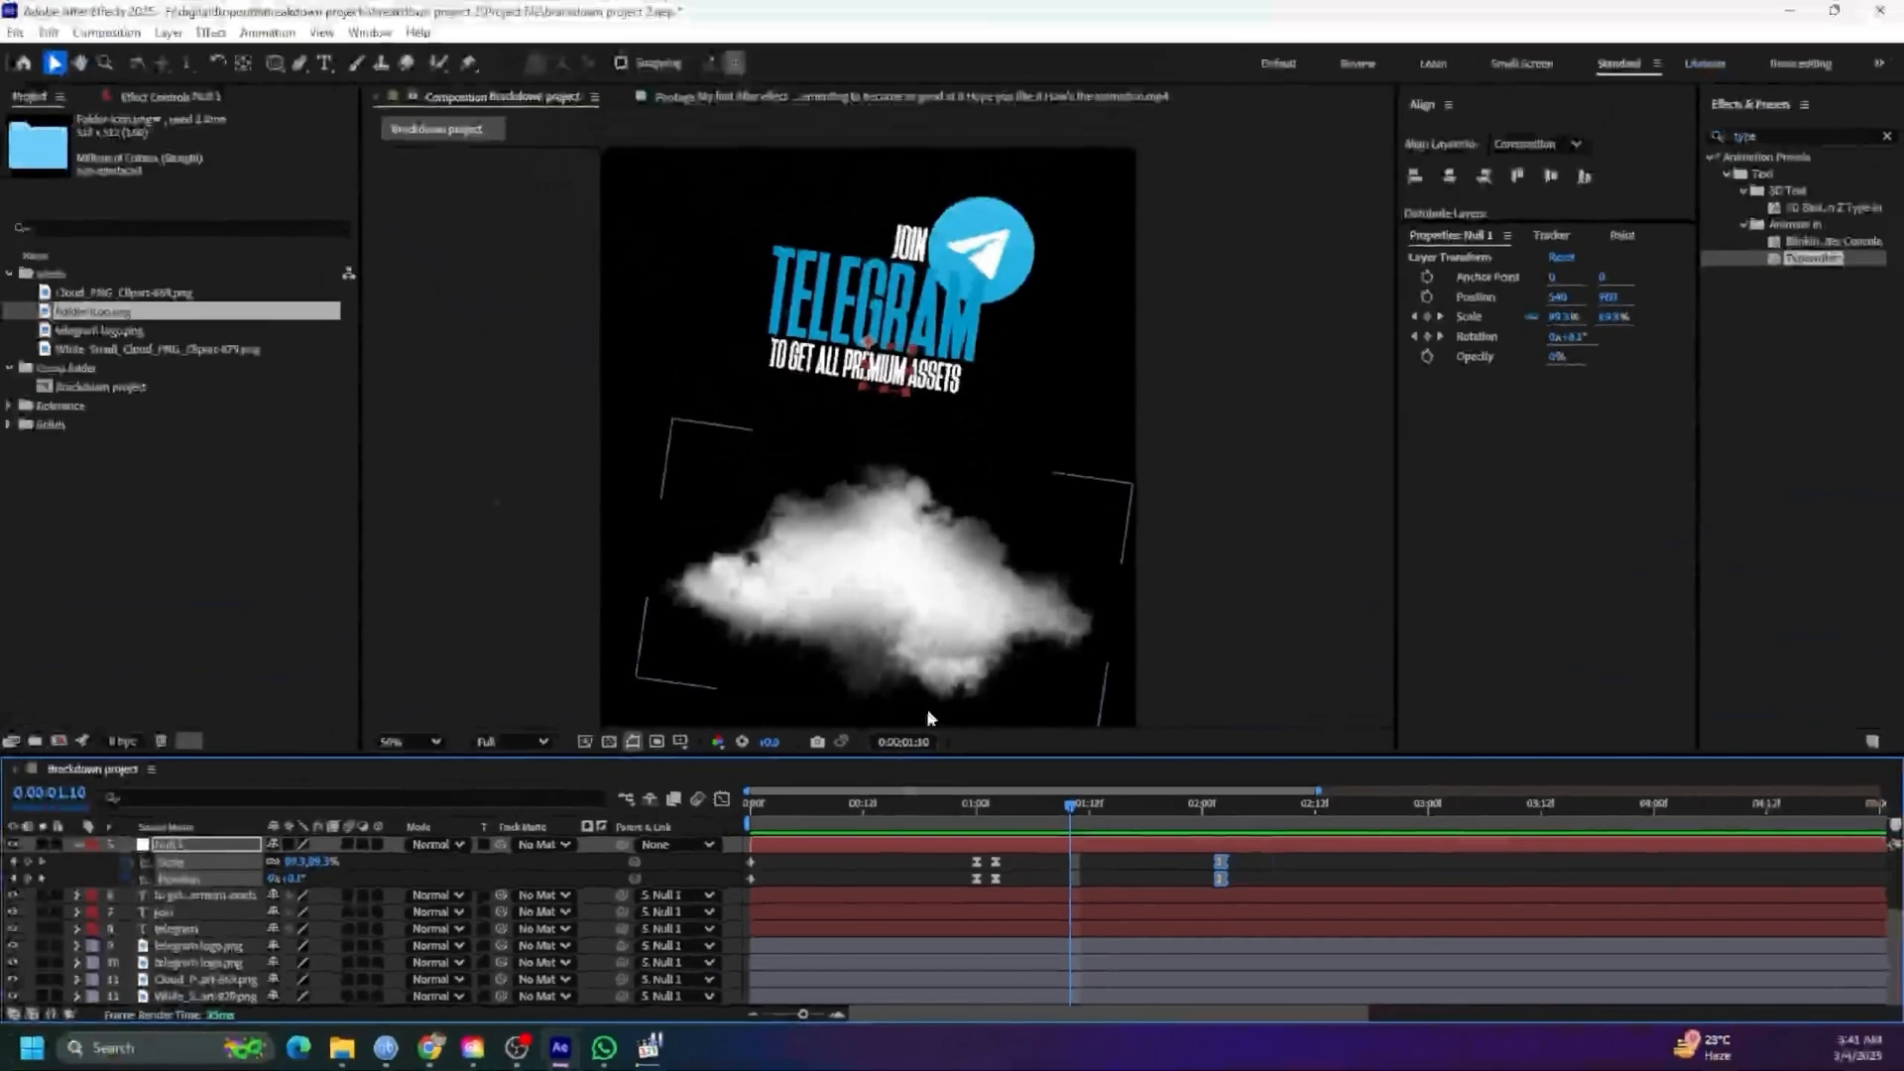
left_click_drag(991, 805, 687, 802)
key("shift+slash")
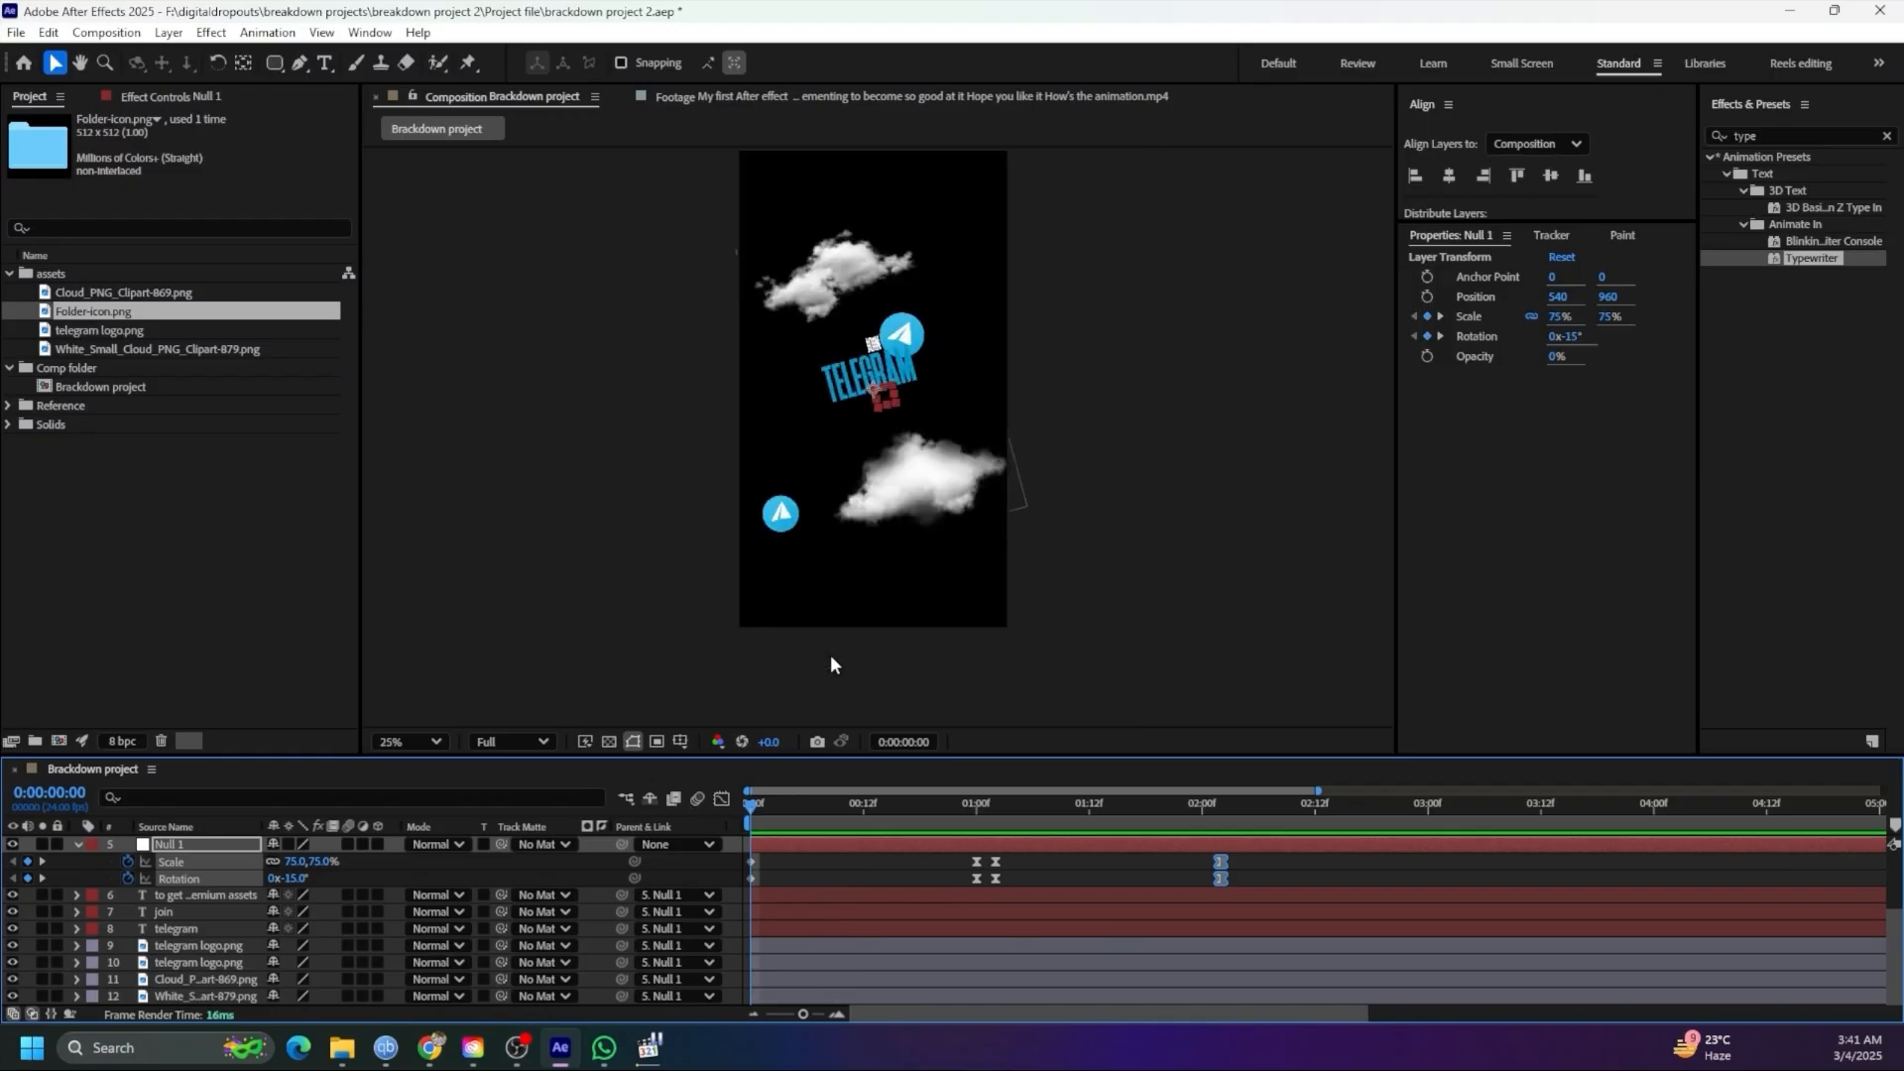
key("space")
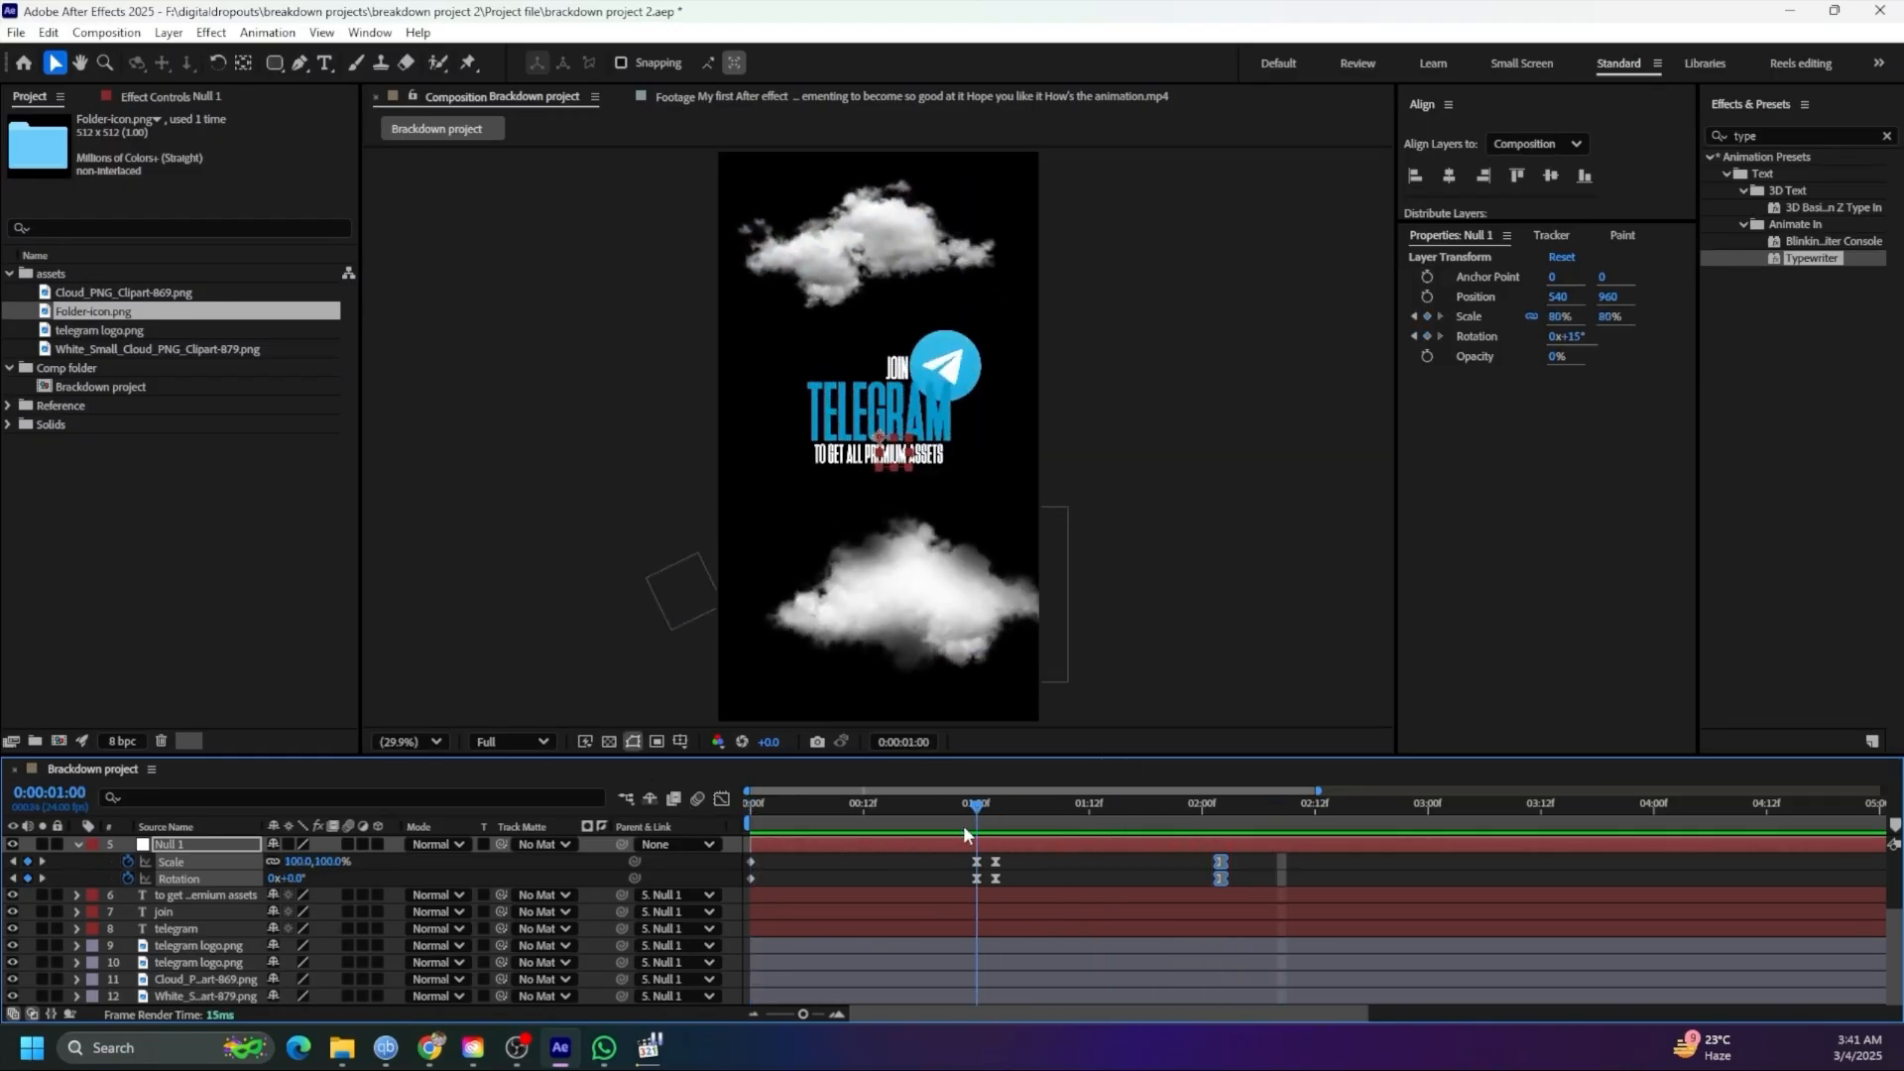
mouse_move(971, 825)
left_mouse_down()
mouse_move(1170, 827)
mouse_move(990, 825)
left_mouse_up()
key("space")
scroll(1146, 889, "up", 3)
key("space")
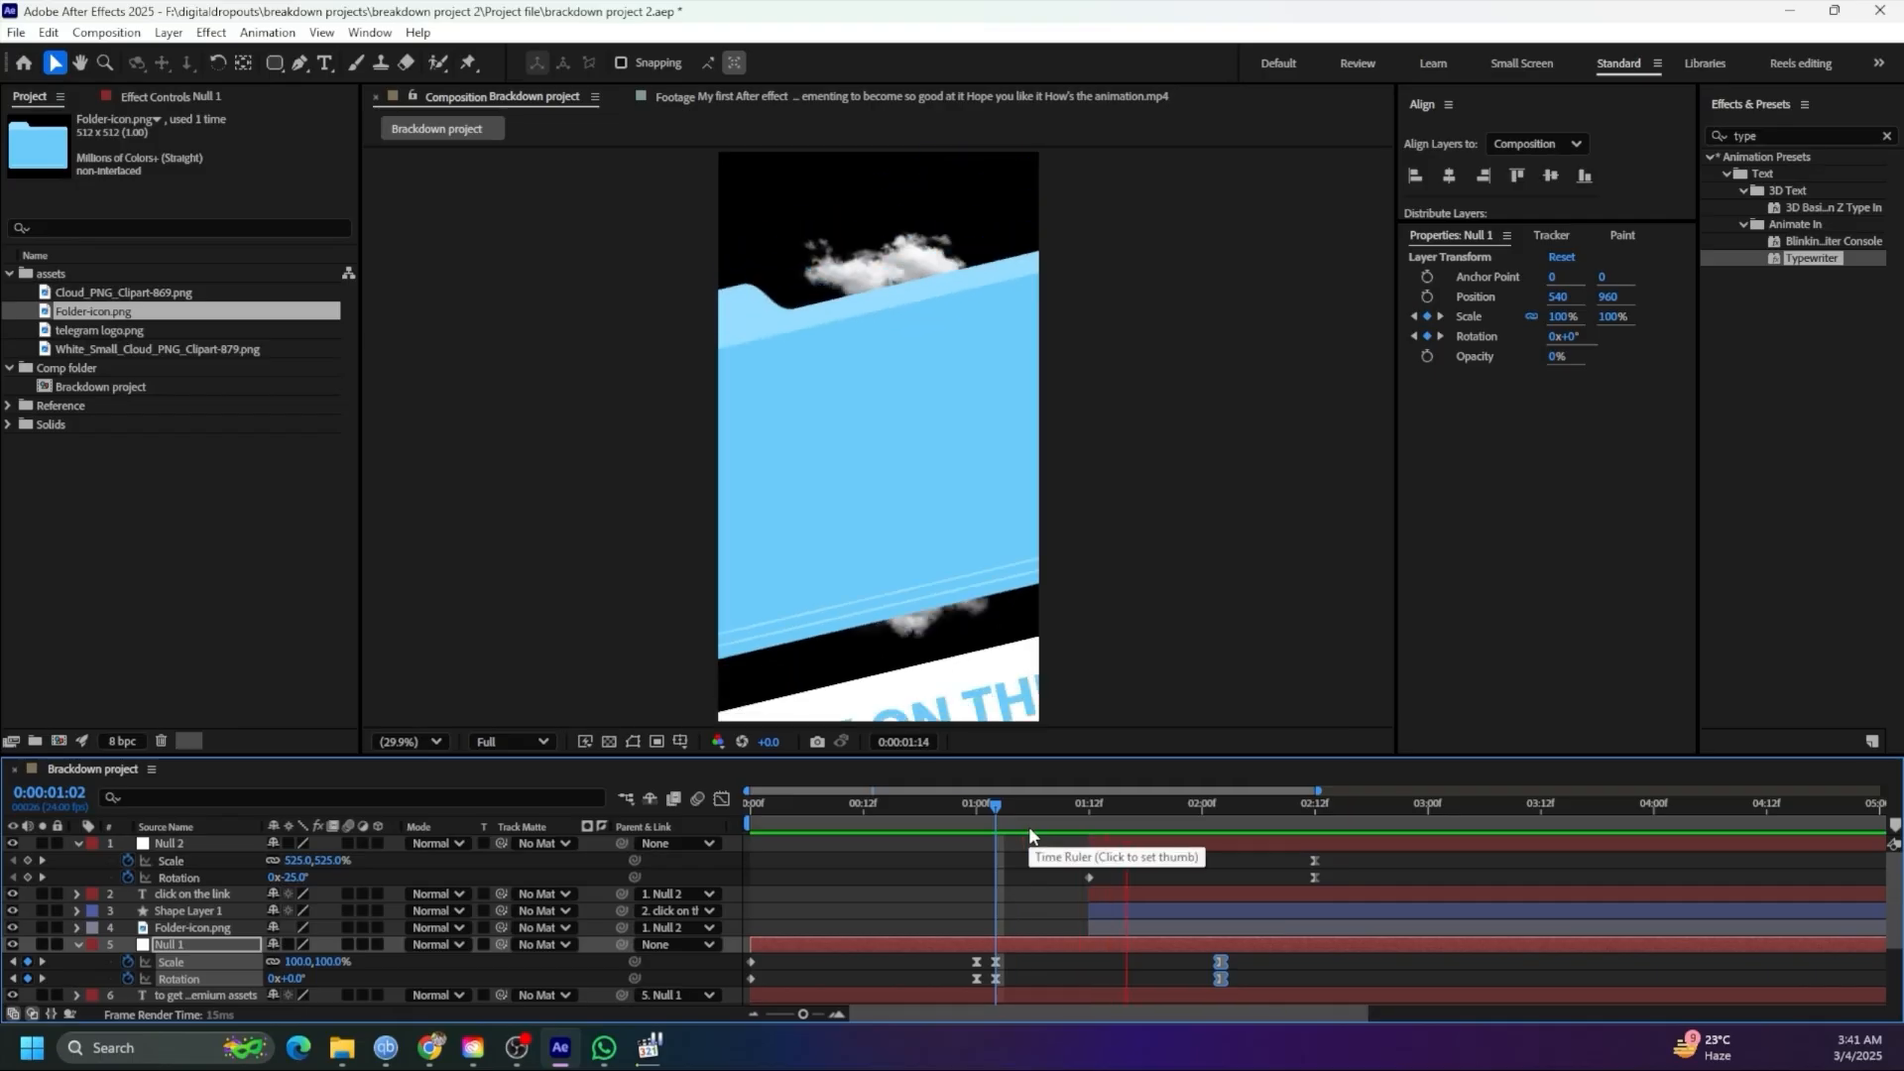
left_click(1097, 814)
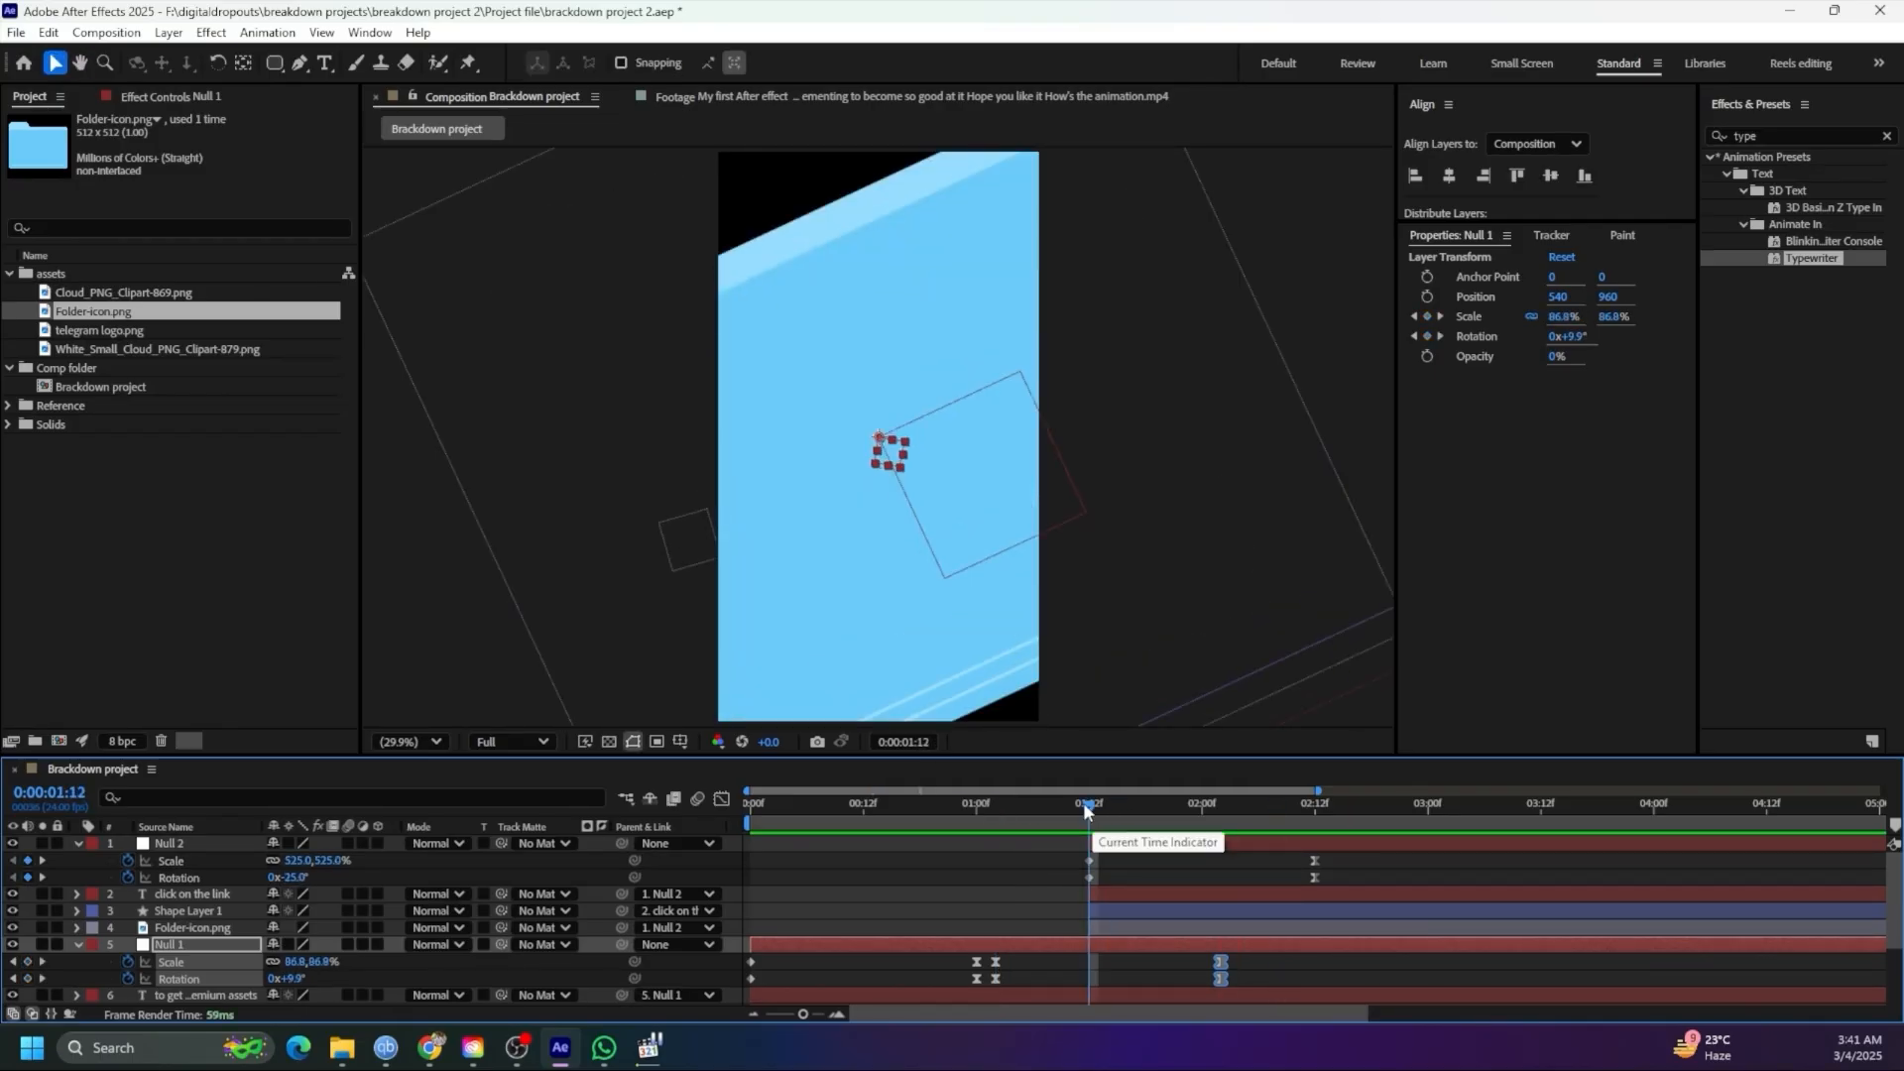
left_click_drag(1083, 809, 1258, 853)
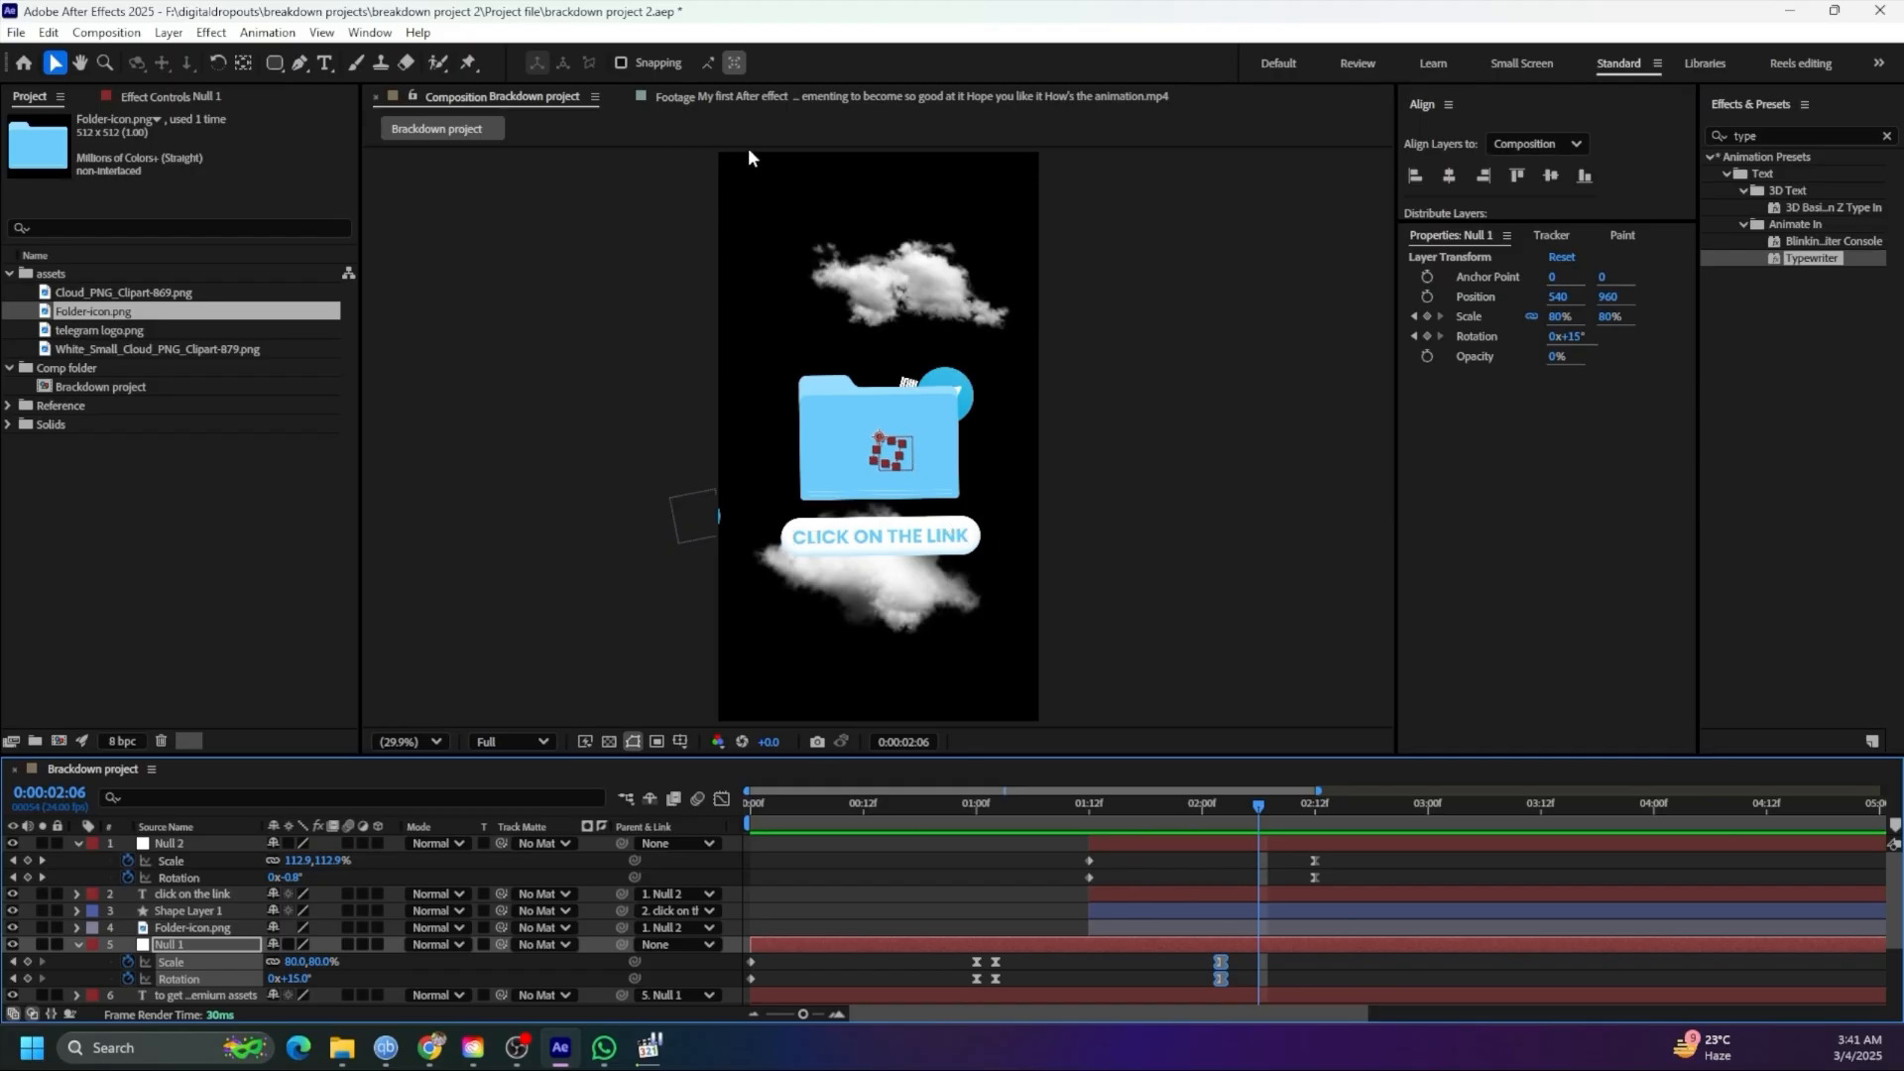
Check the Telegram title scene in the reference footage at 0:00:01:02
left_click(769, 99)
mouse_move(558, 701)
left_mouse_down()
mouse_move(462, 698)
mouse_move(811, 694)
mouse_move(1067, 720)
mouse_move(549, 700)
left_mouse_up()
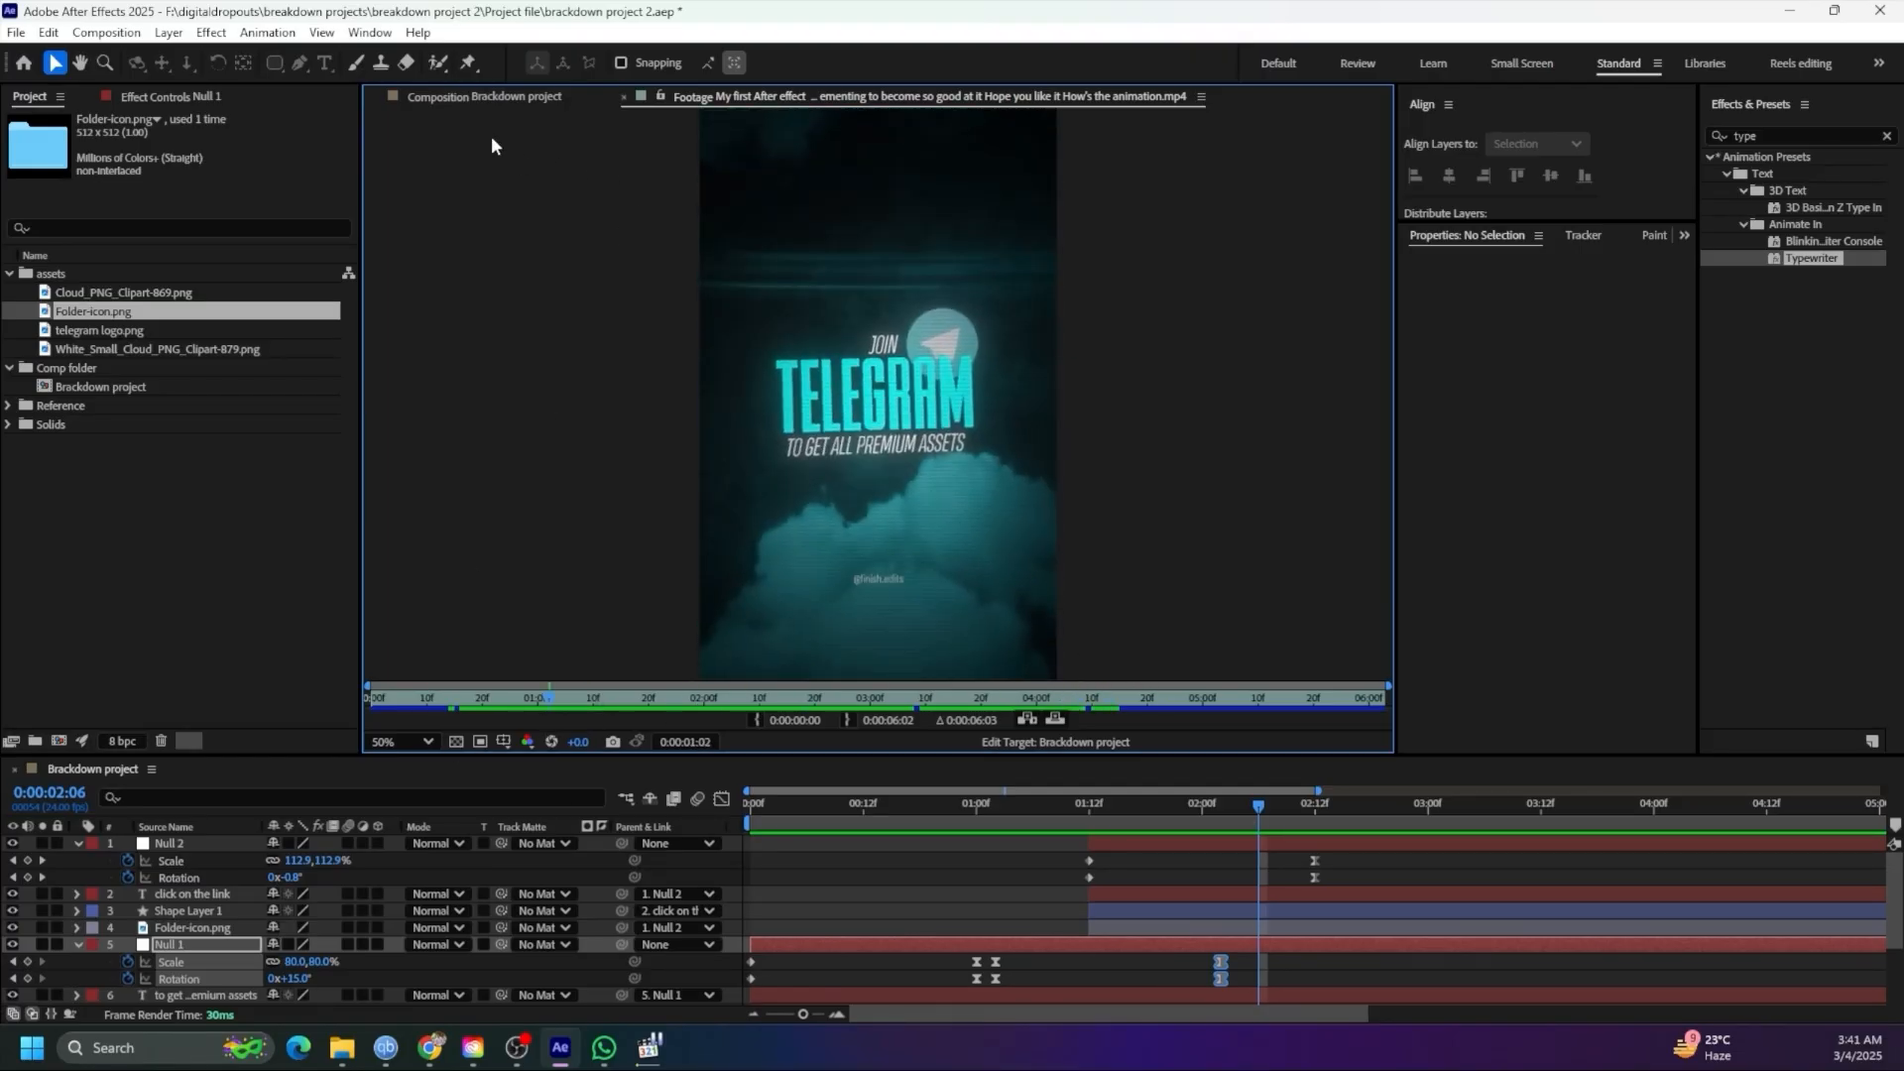
Return to the Brackdown project composition and collapse the keyframe properties of Null 1 and Null 2
left_click(493, 97)
left_click(945, 897)
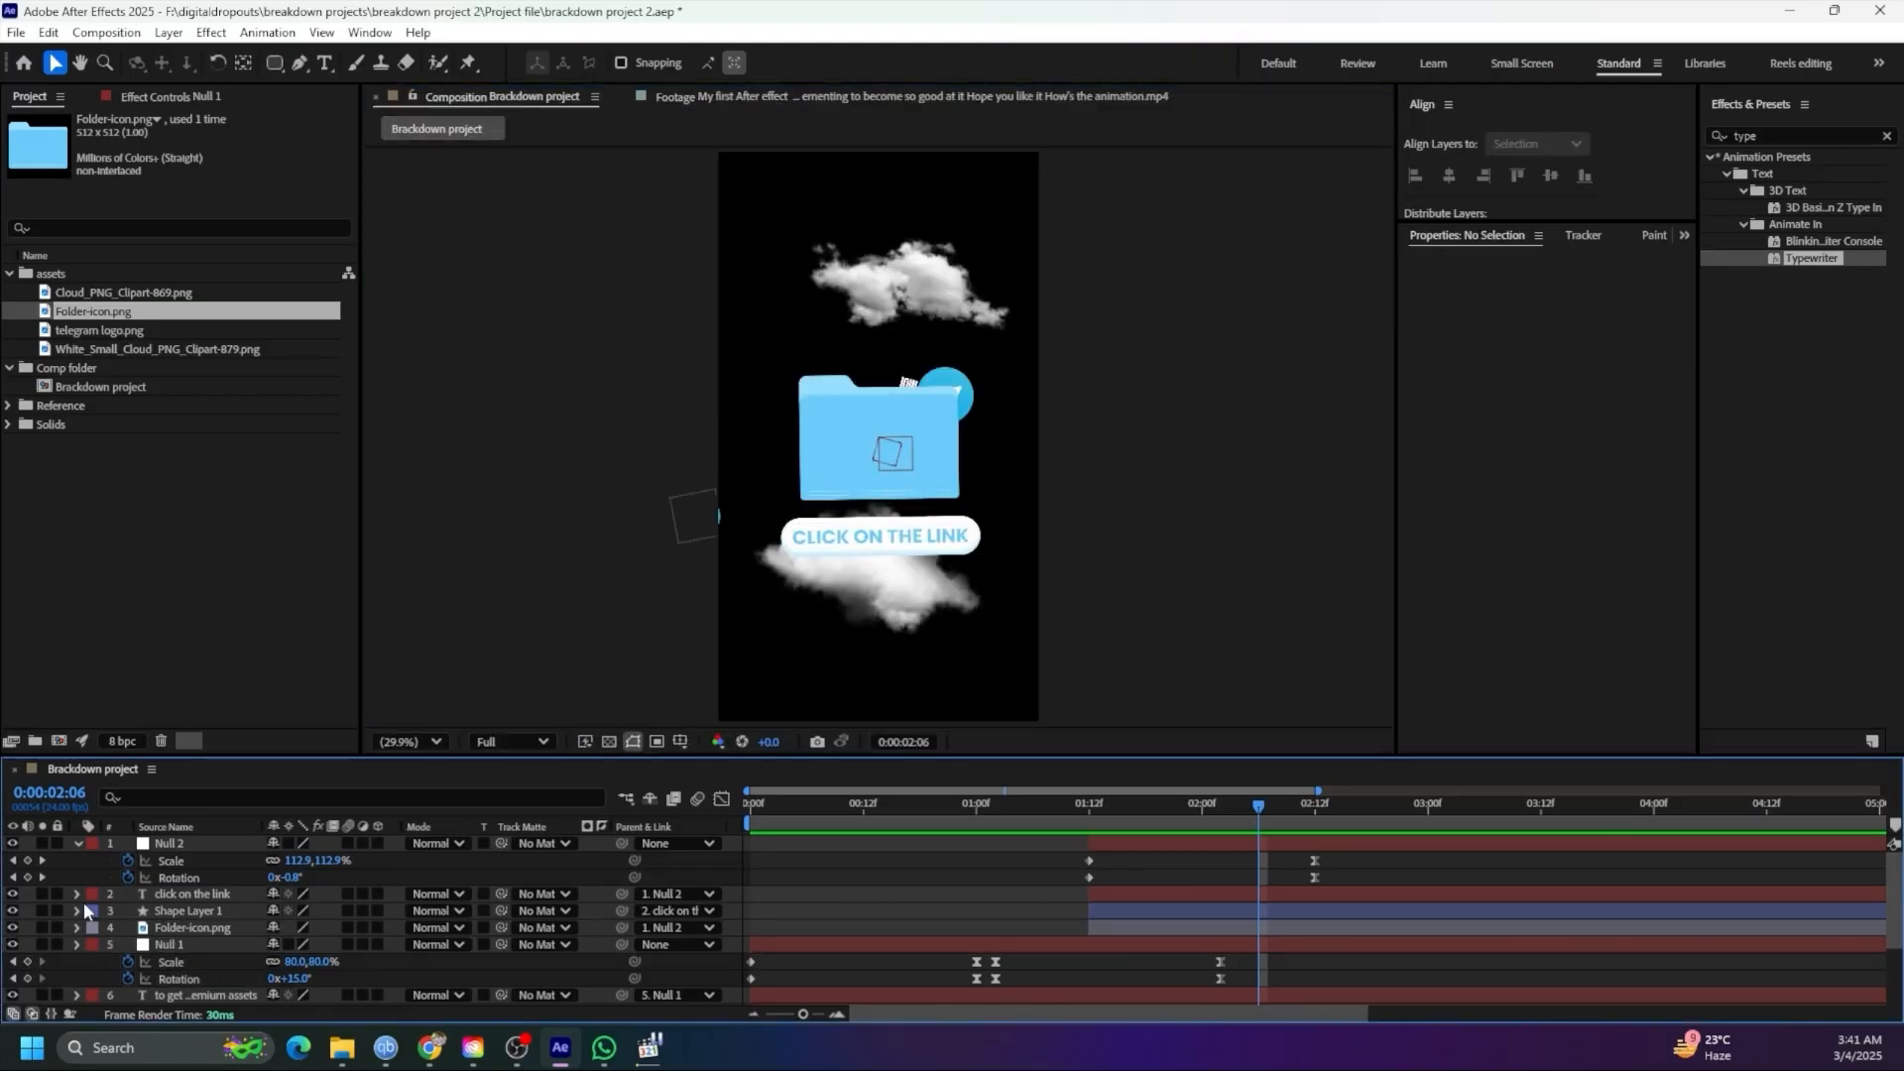
left_click(77, 945)
left_click(79, 843)
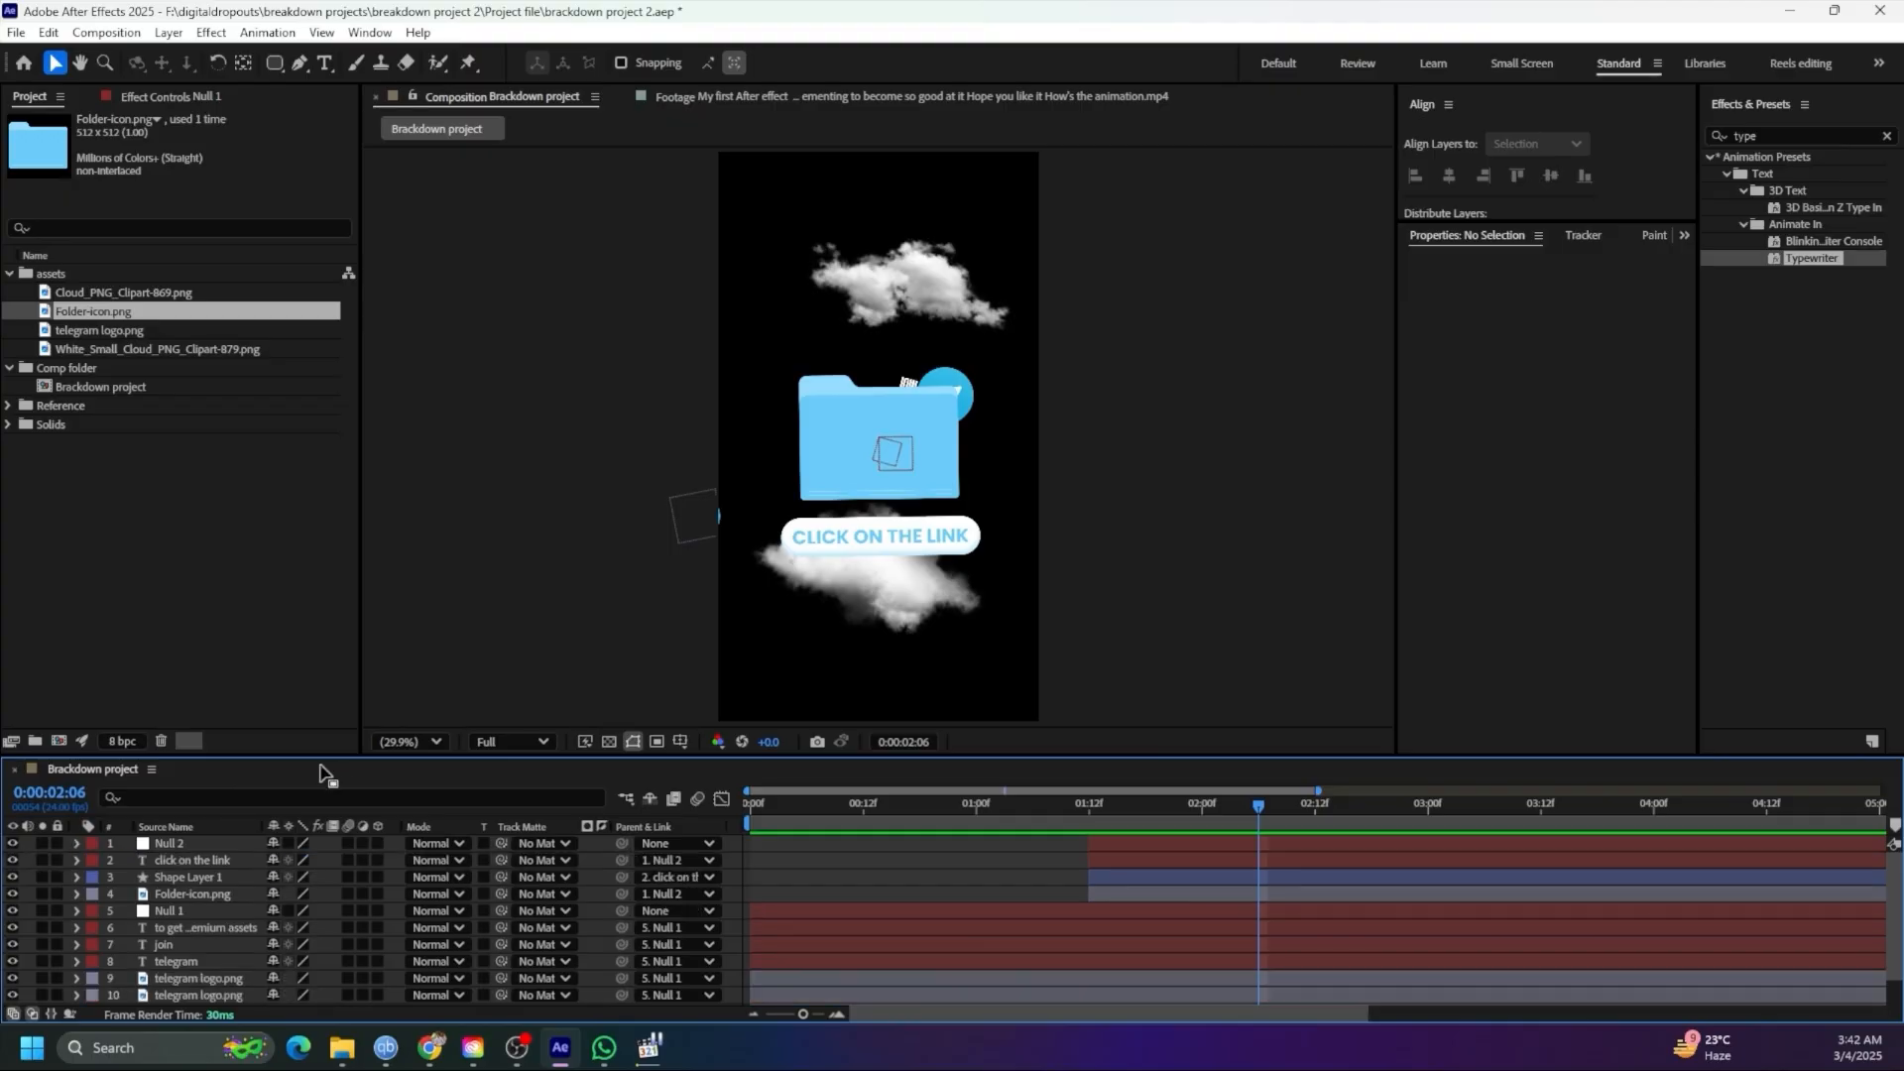
Add an adjustment layer and place it between the Folder-icon.png and Null 1 layers
left_click_drag(333, 757, 386, 648)
right_click(344, 963)
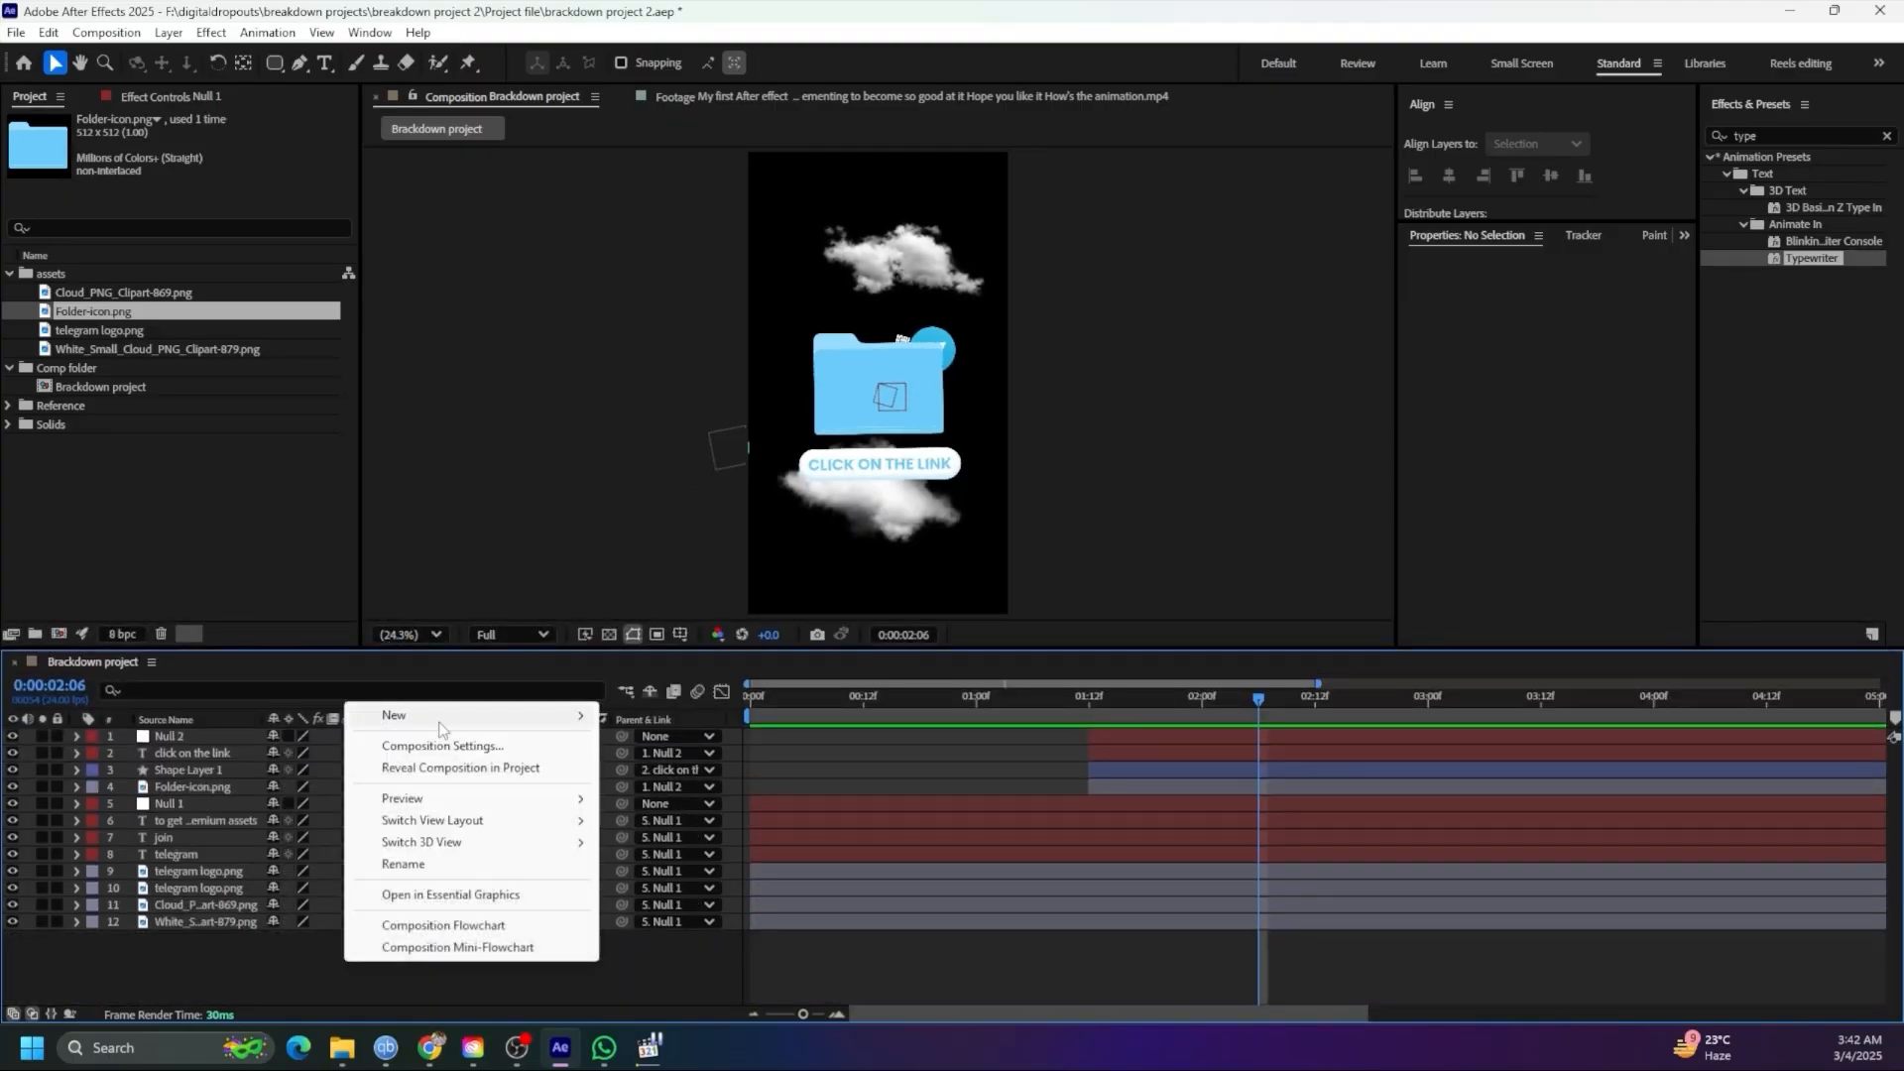
mouse_move(417, 715)
left_click(675, 878)
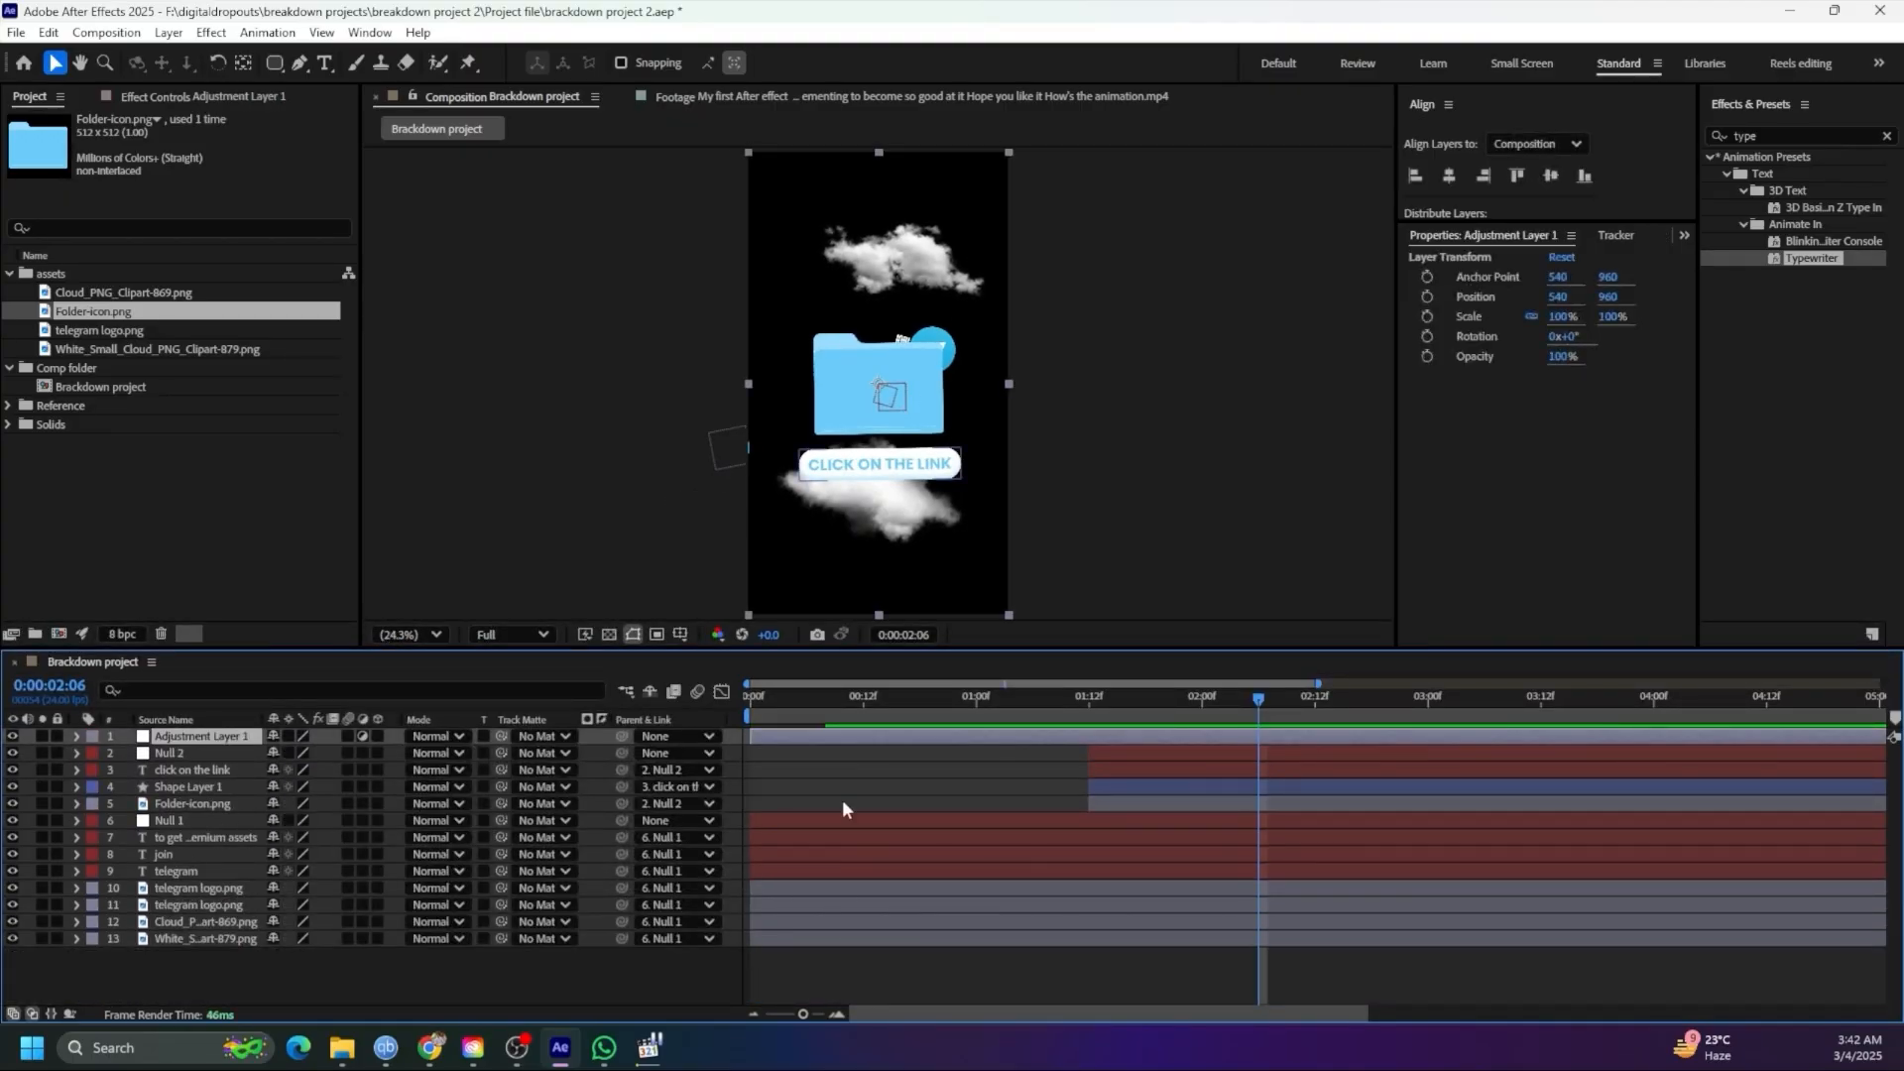
left_click_drag(189, 740, 270, 840)
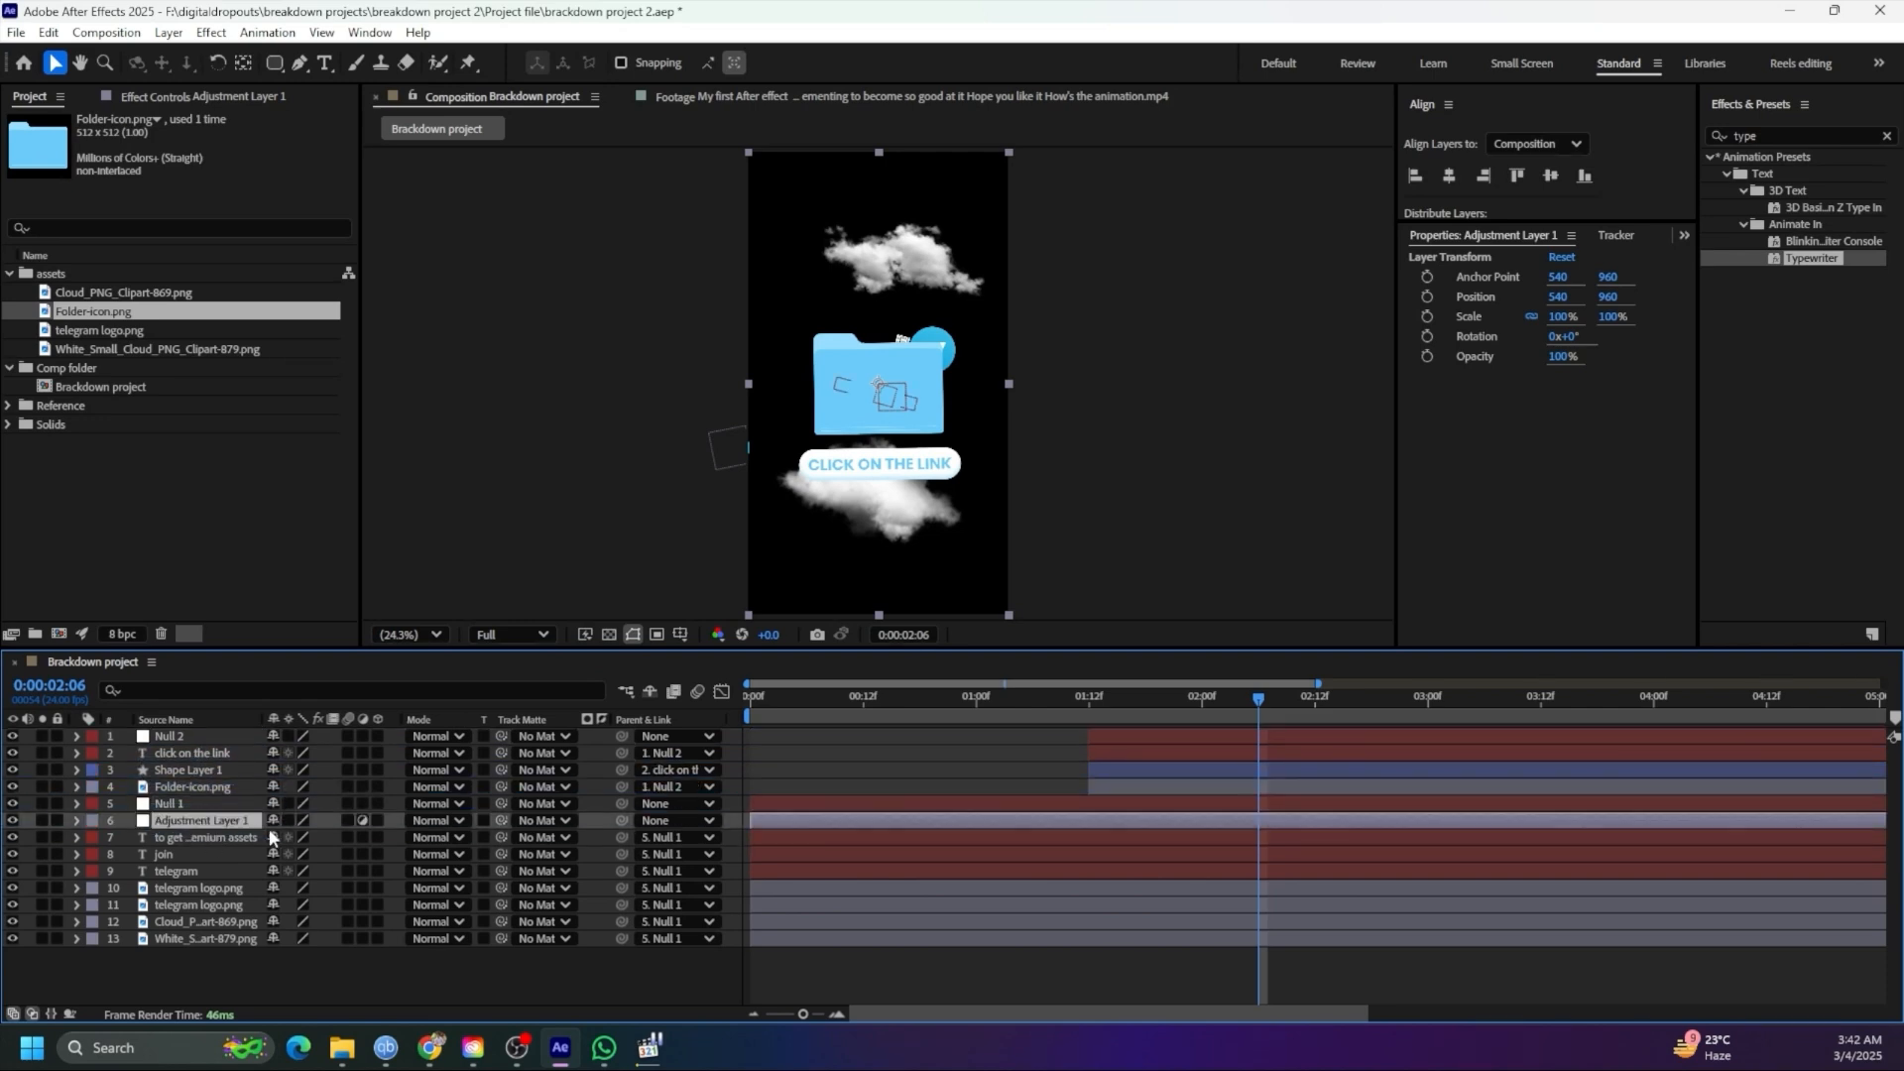
left_click_drag(895, 698, 883, 712)
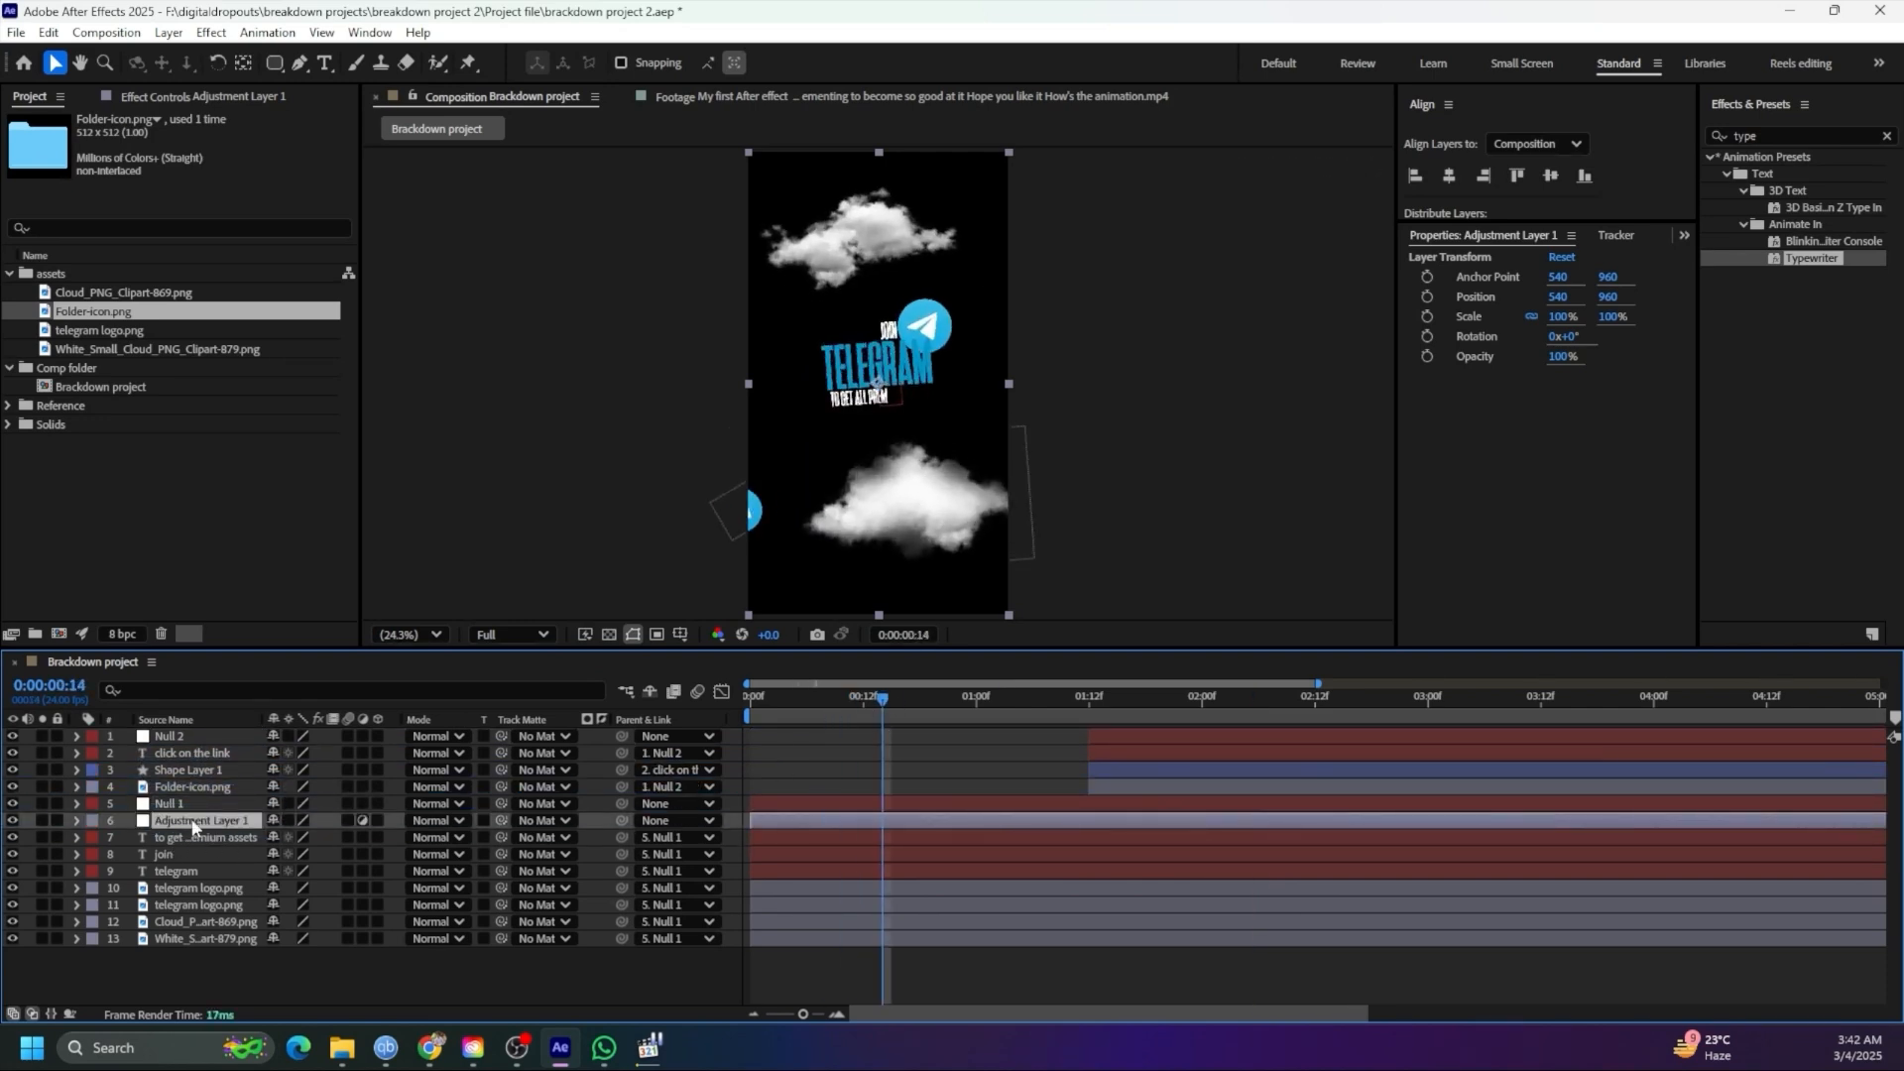
left_click_drag(181, 822, 187, 799)
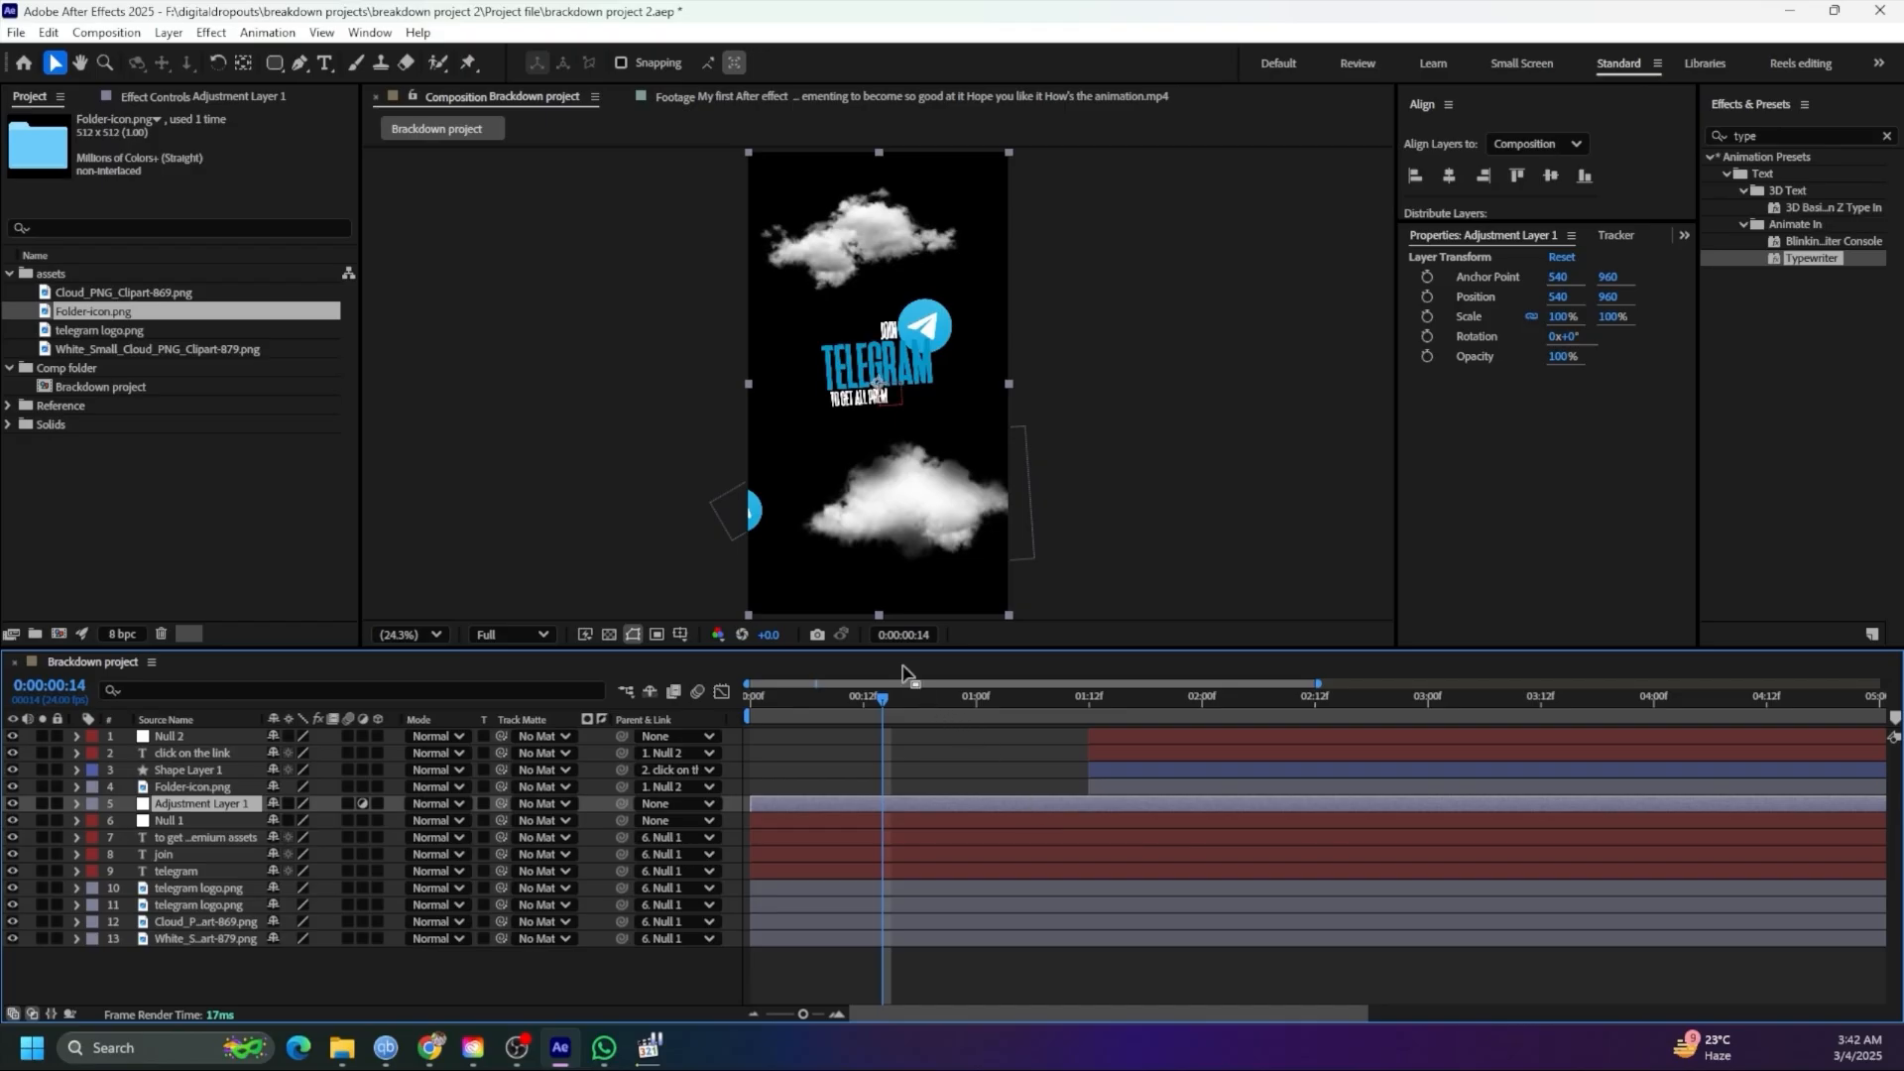
Examine the layer stack around the adjustment layer against the folder scene at 0:00:01:20 and the title scene at 0:00:00:22
left_click_drag(907, 650, 926, 739)
scroll(932, 903, "down", 1)
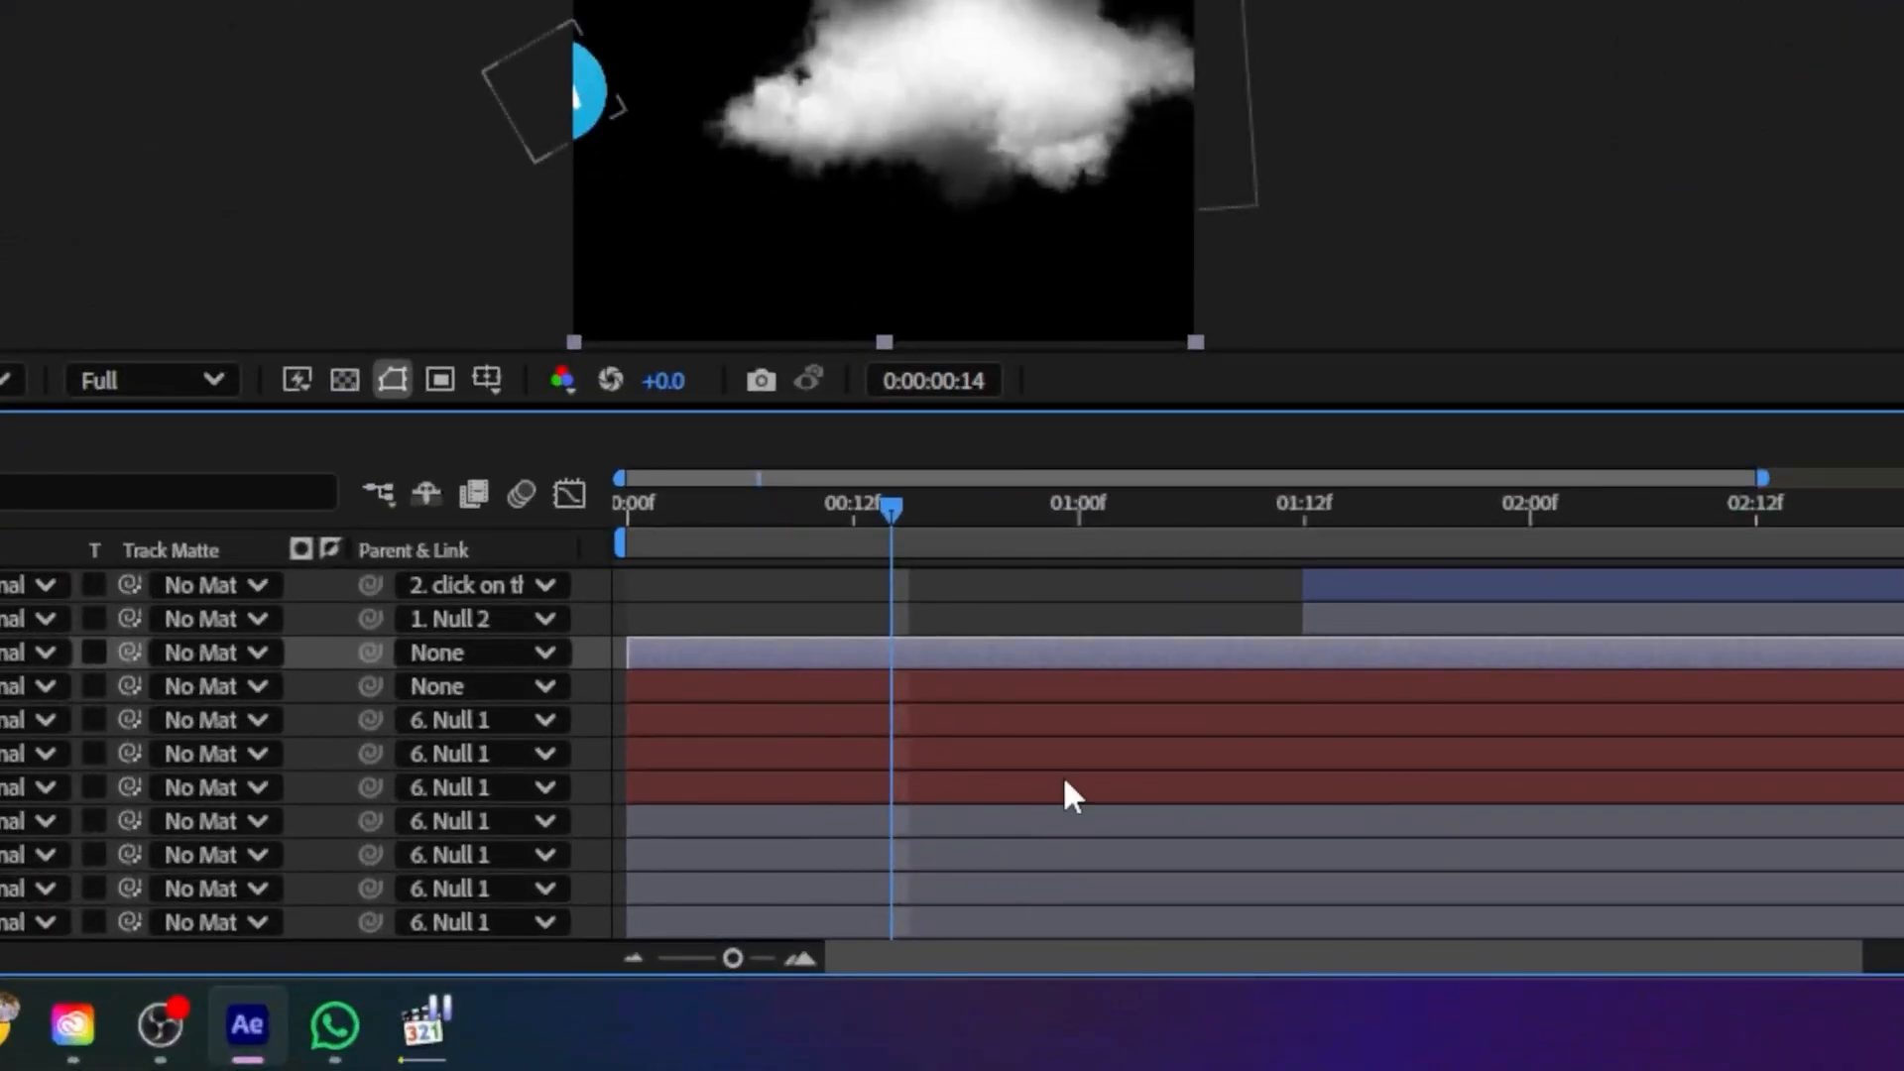
scroll(932, 918, "up", 1)
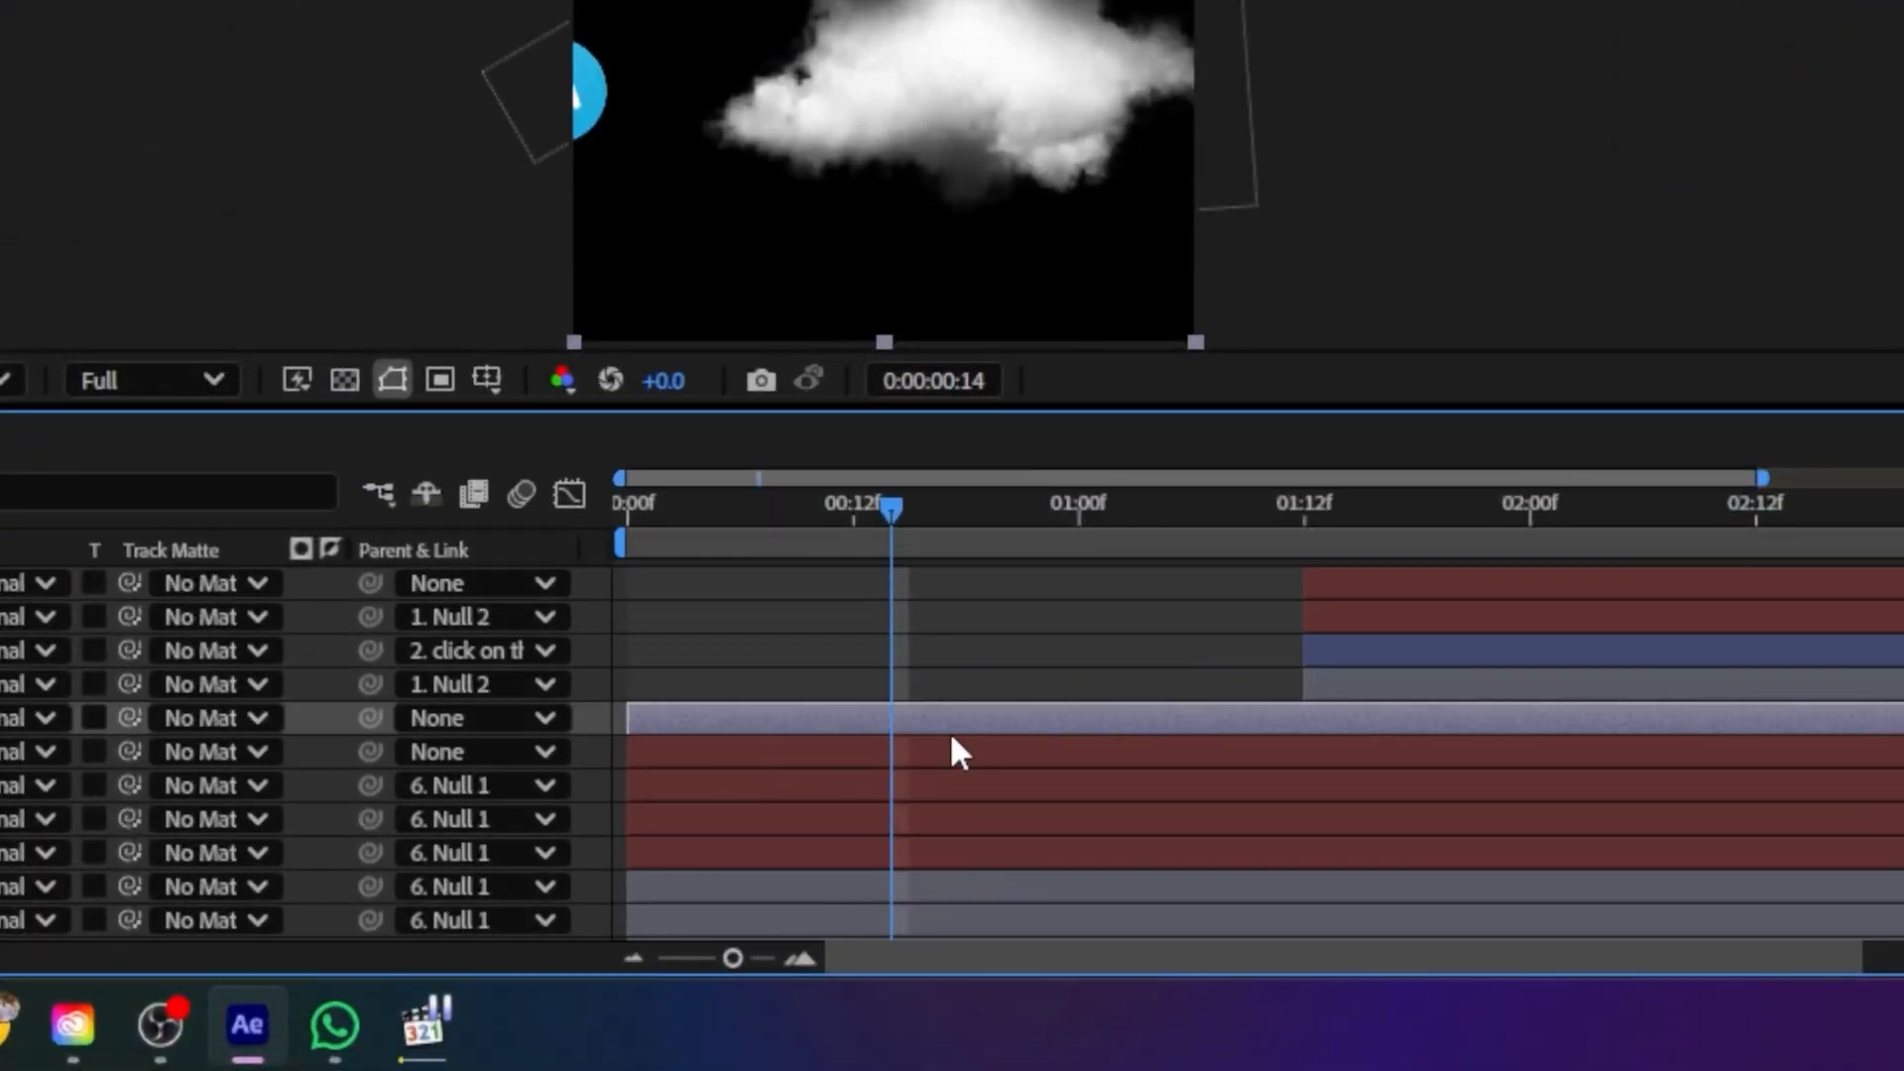
scroll(913, 911, "down", 1)
scroll(951, 735, "up", 1)
left_click(1455, 506)
left_click(1421, 587)
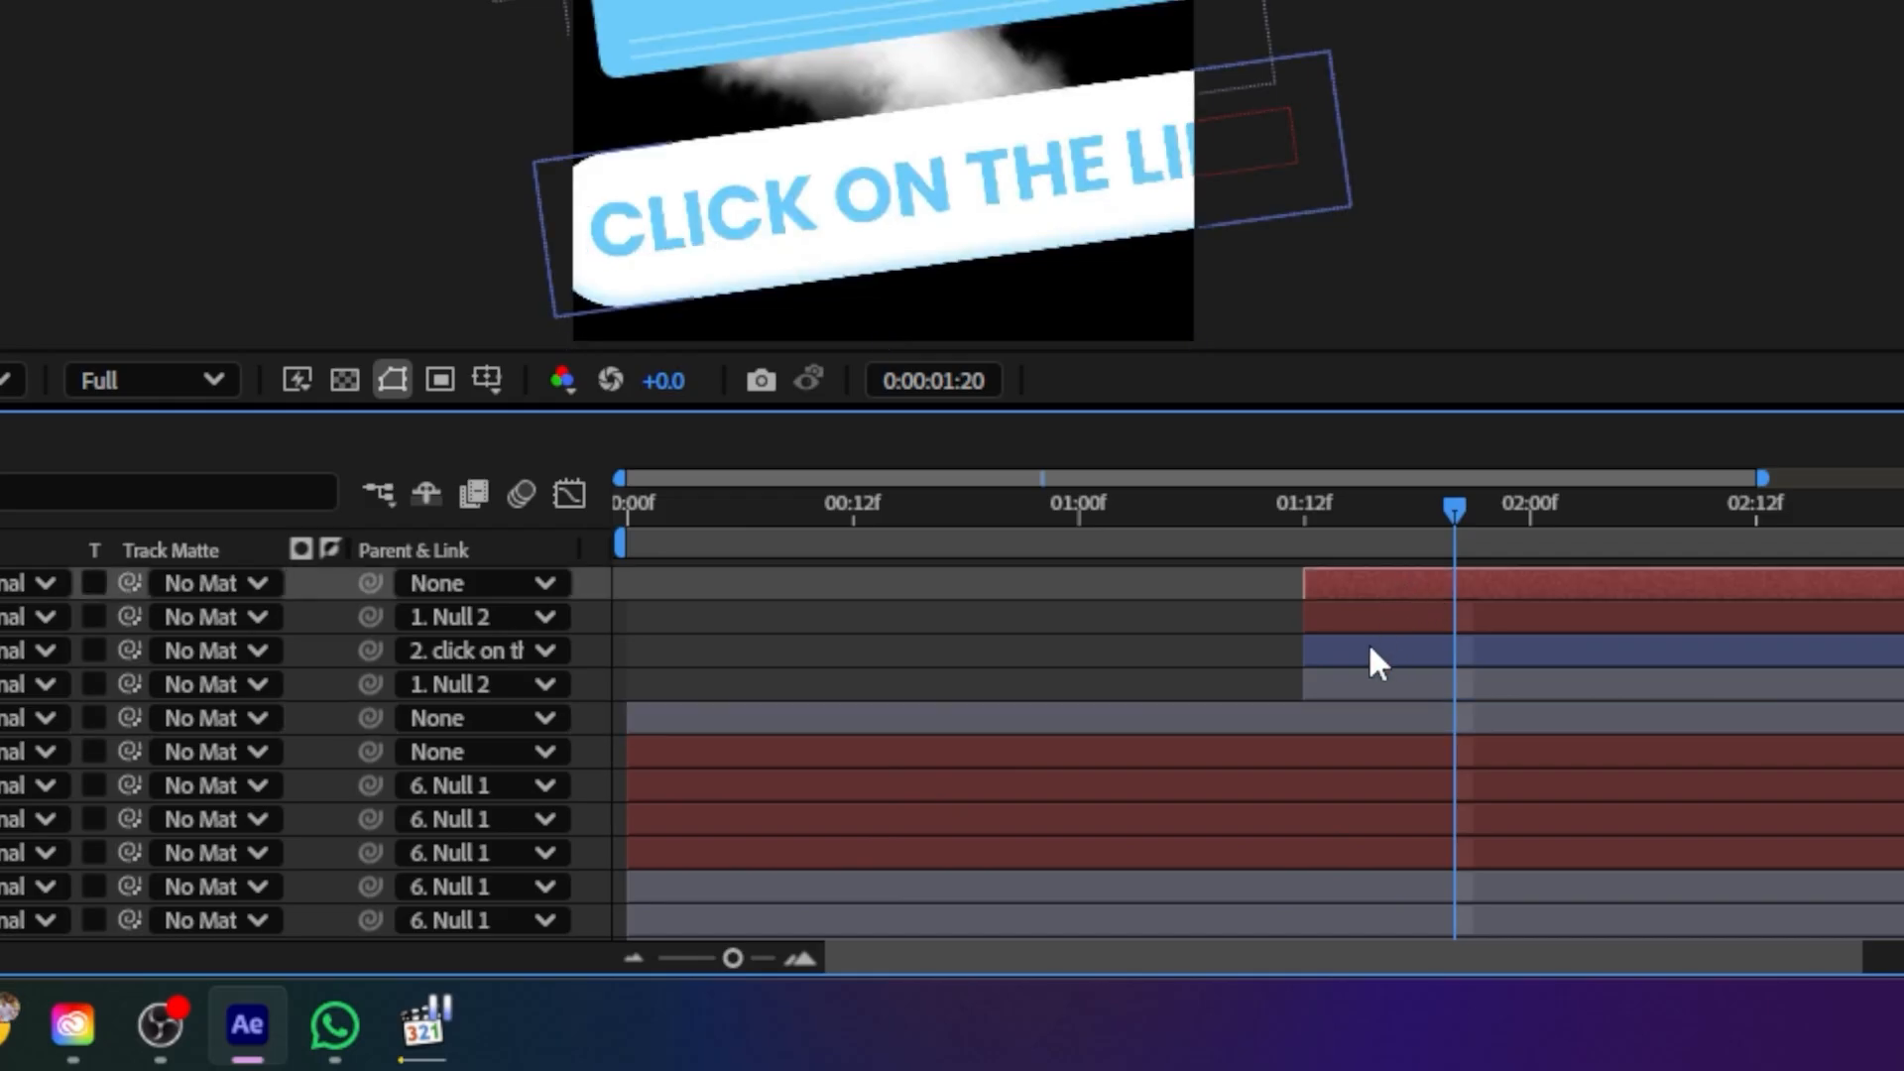
scroll(1366, 620, "down", 1)
left_click_drag(1059, 509, 1037, 553)
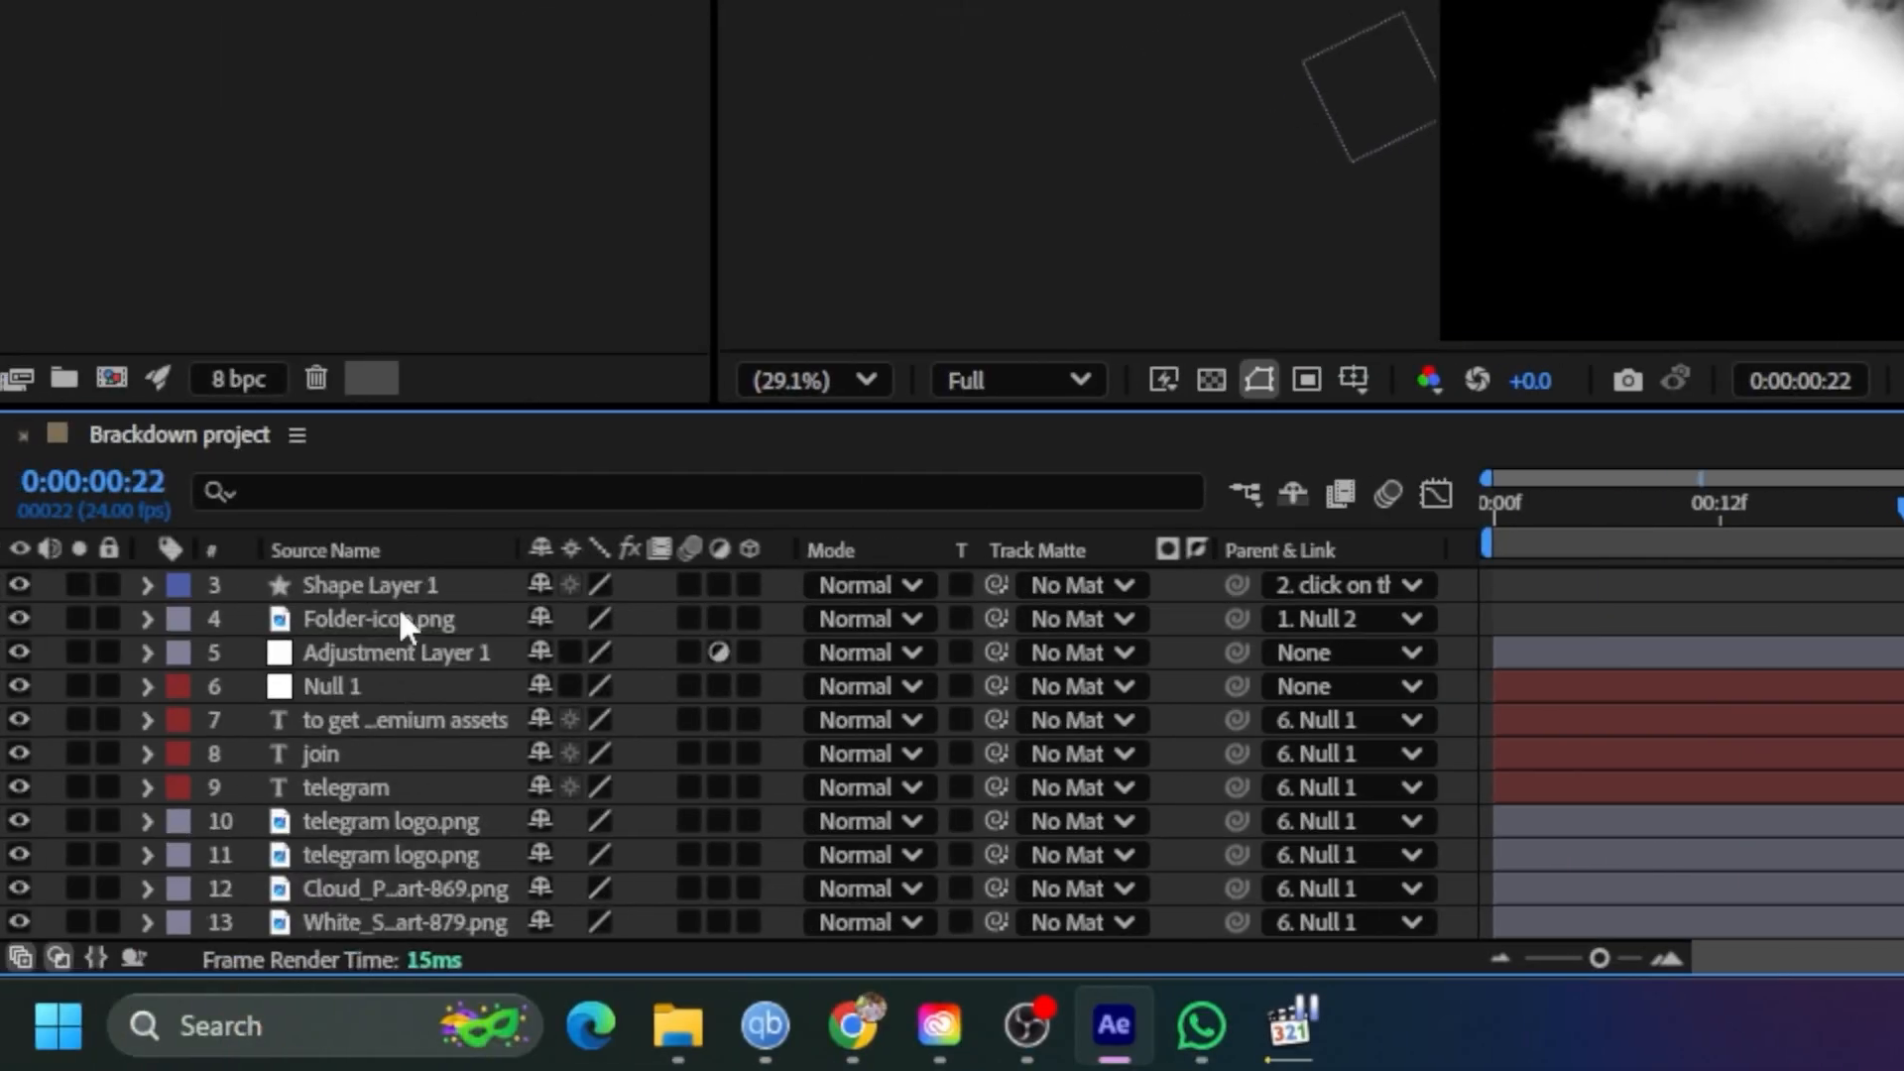
Find the Gaussian Blur effect and apply it to Adjustment Layer 1
left_click(458, 663)
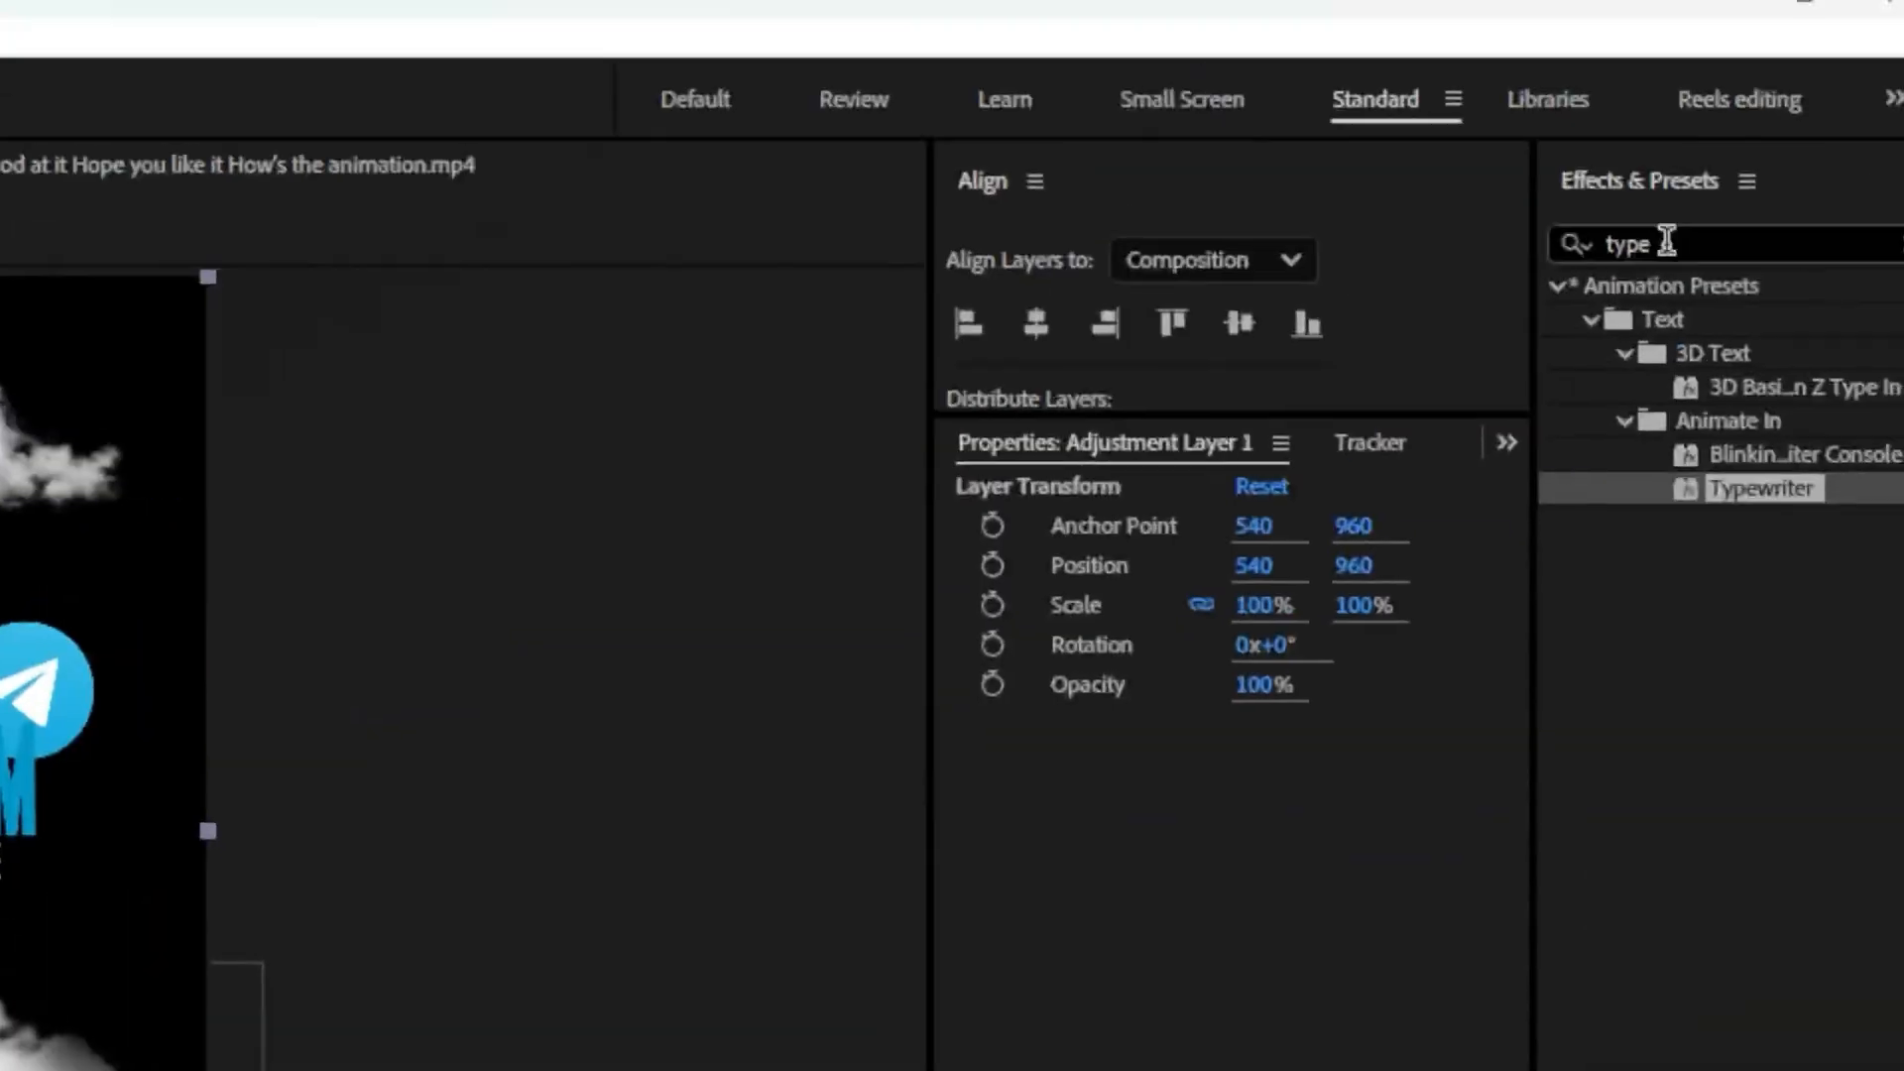
left_click(1865, 272)
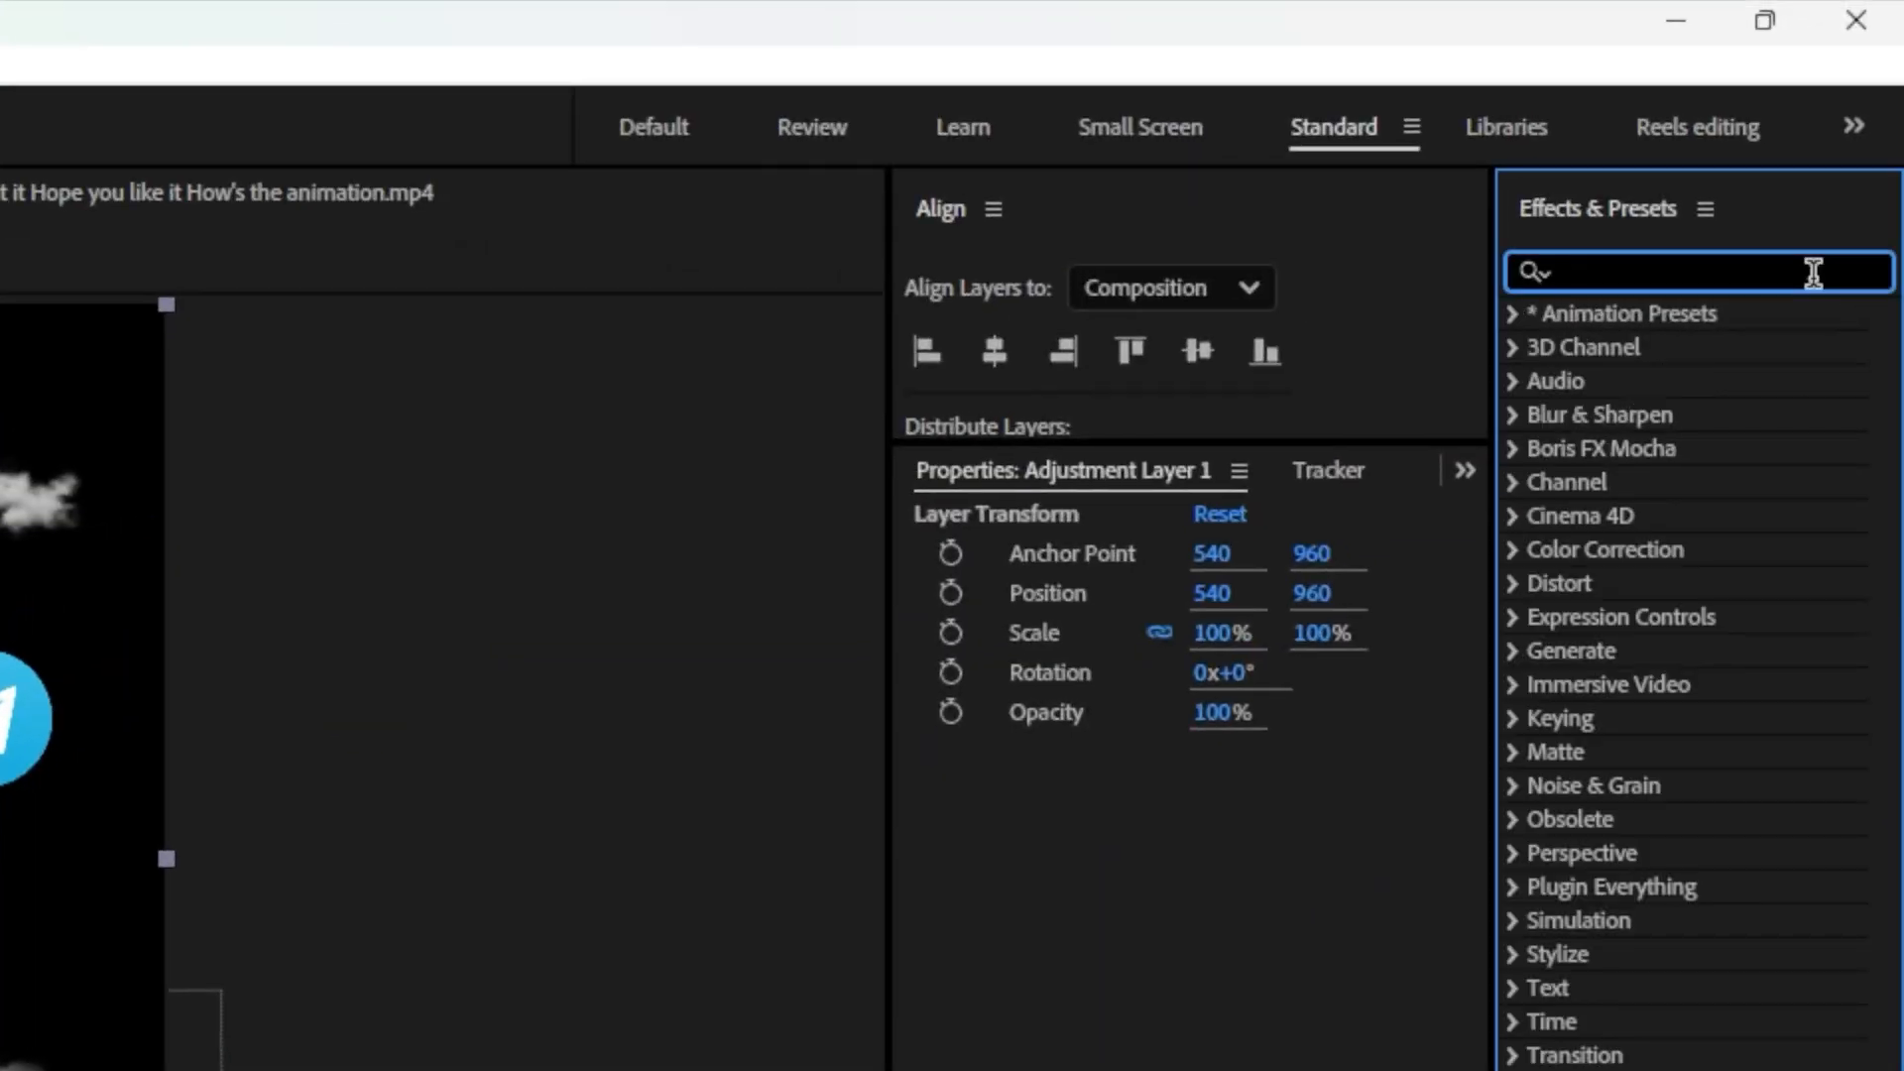
type("gaus")
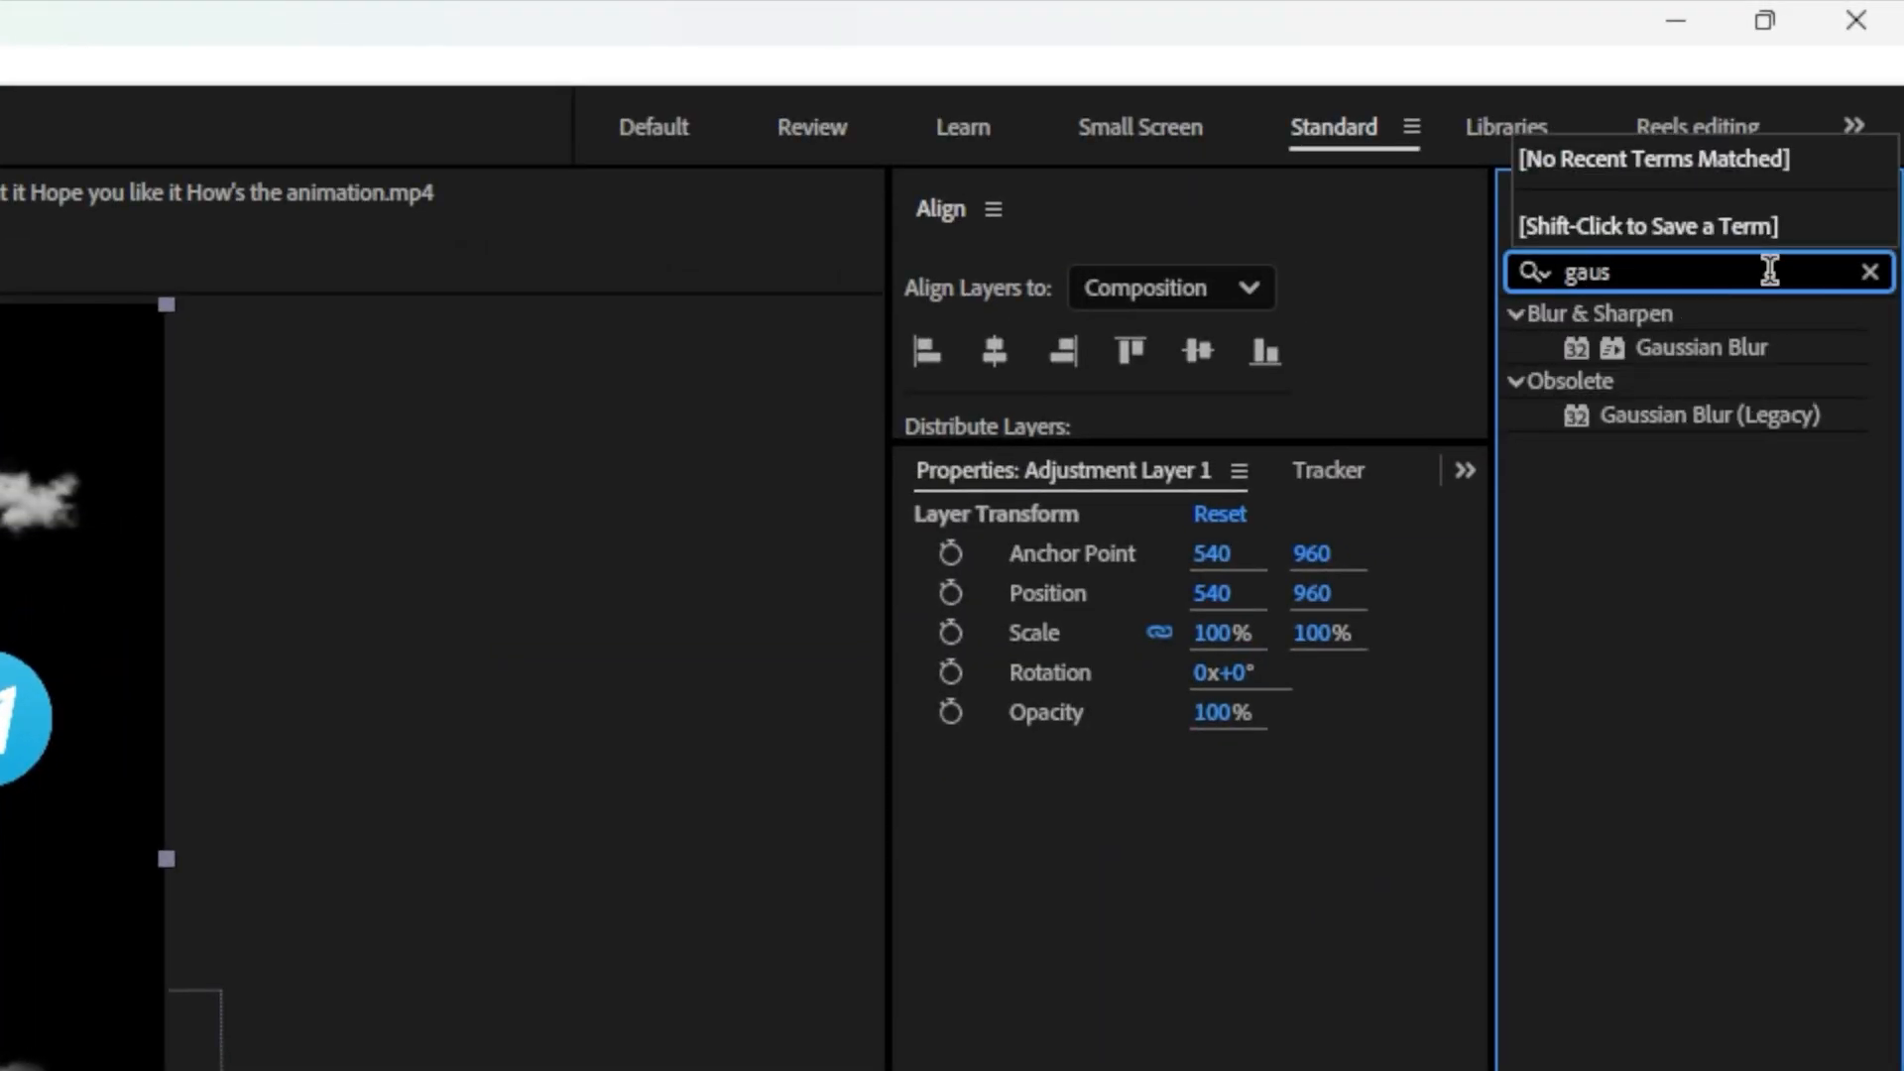
left_click(1754, 355)
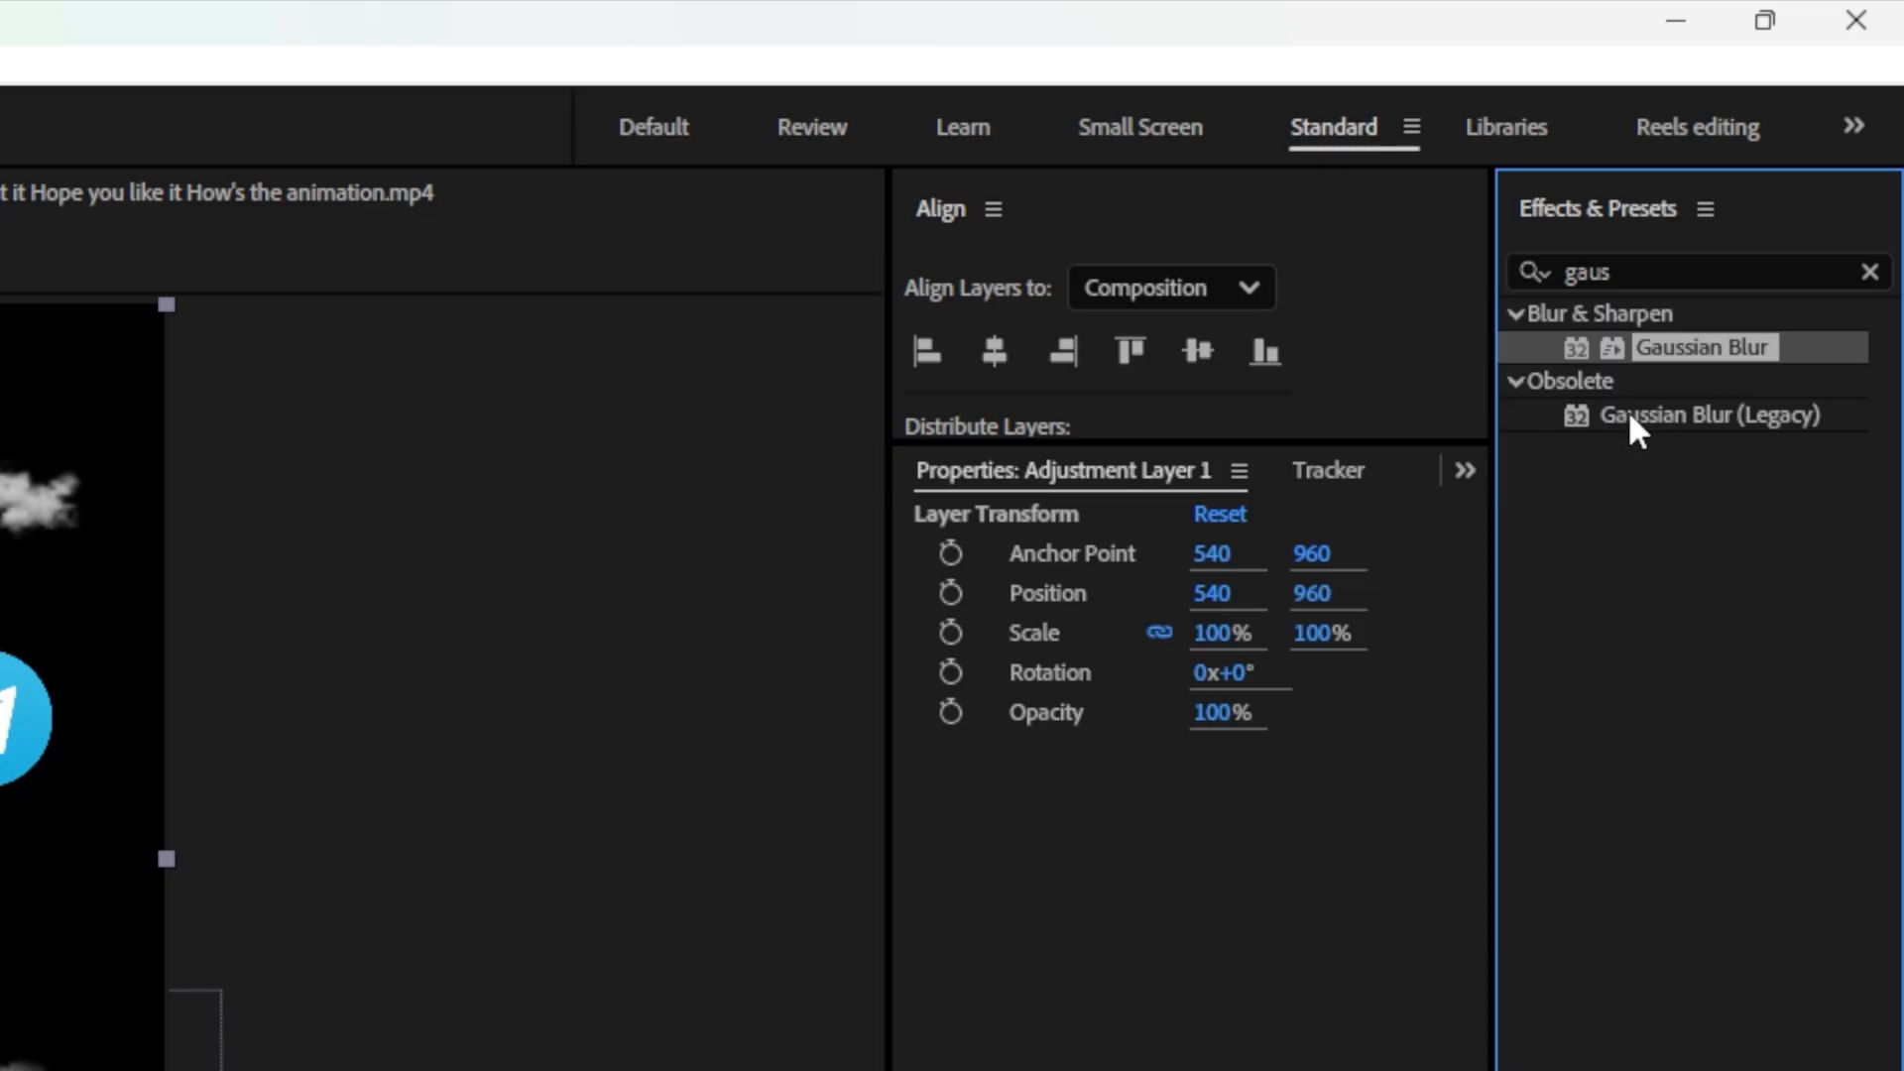
double_click(1697, 347)
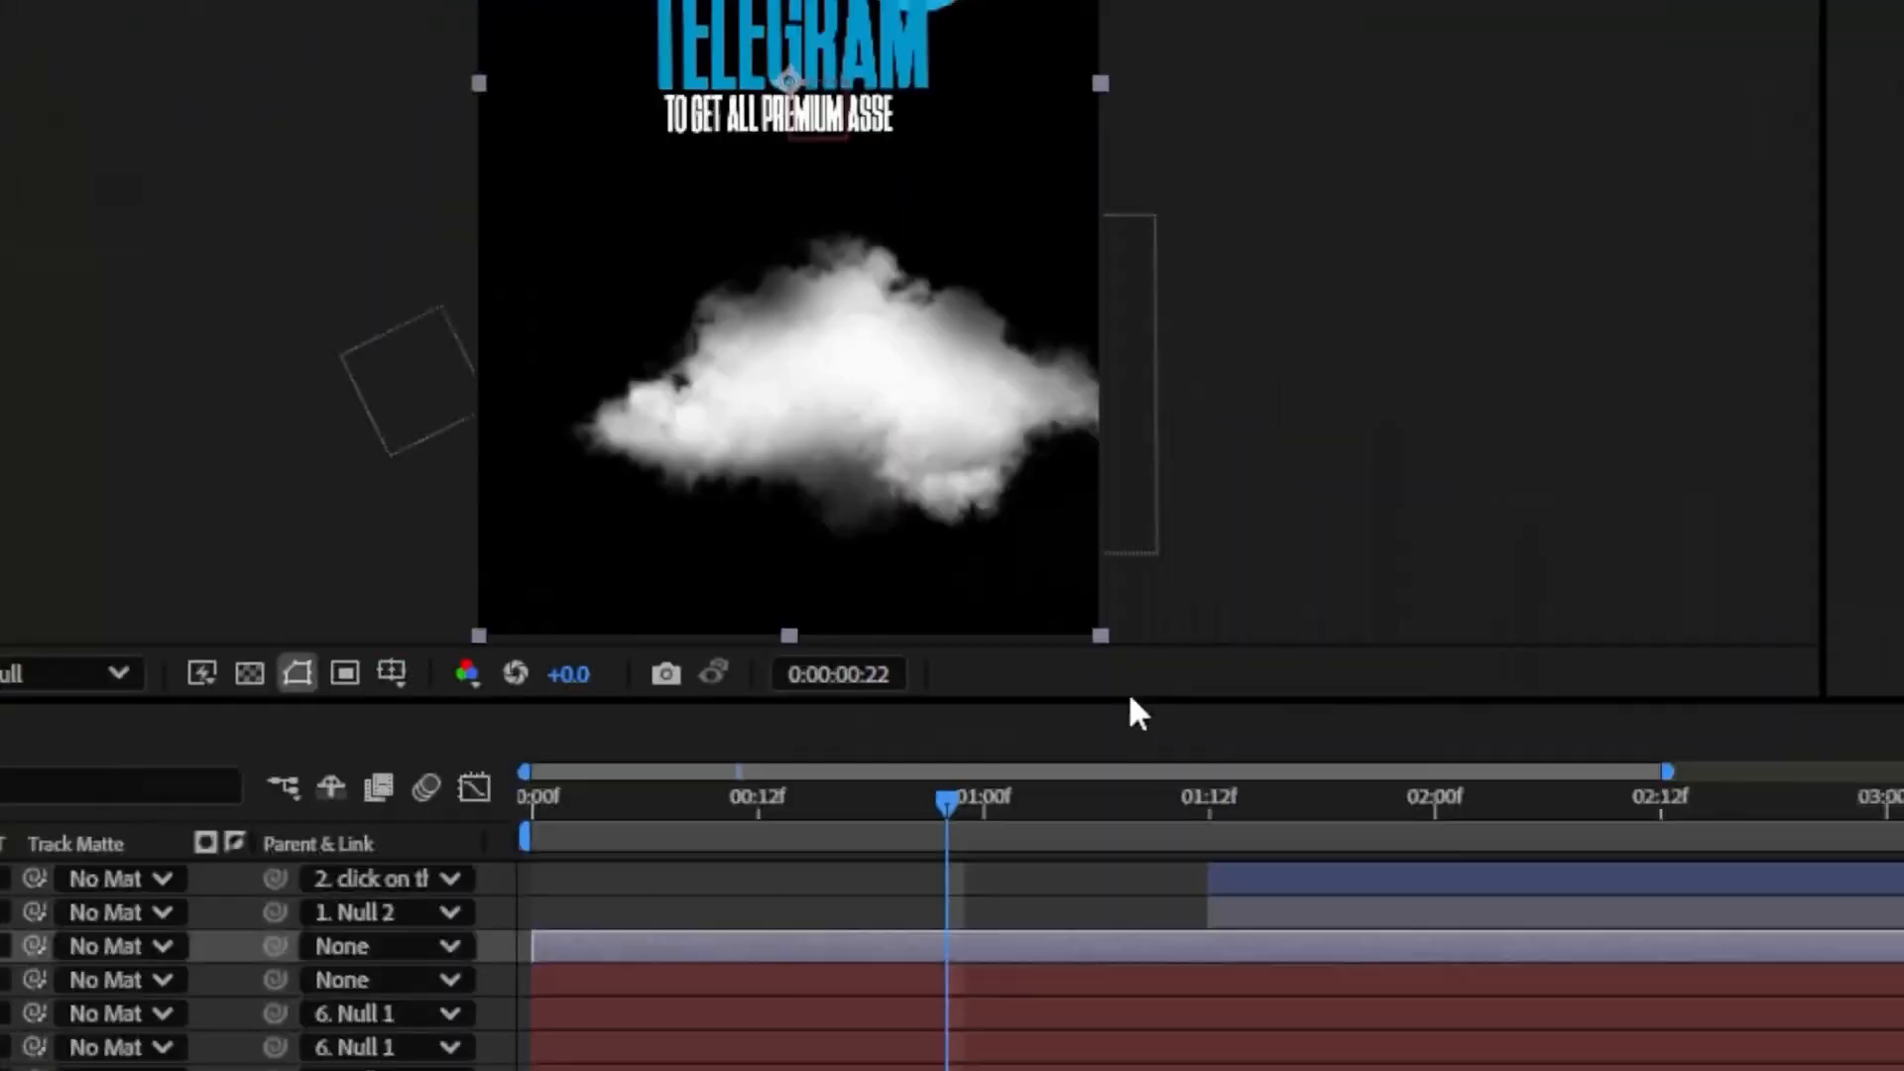
Start Adjustment Layer 1 at 0:00:00:12 and set a Gaussian Blur Blurriness keyframe of 0 there
left_click_drag(943, 544, 880, 596)
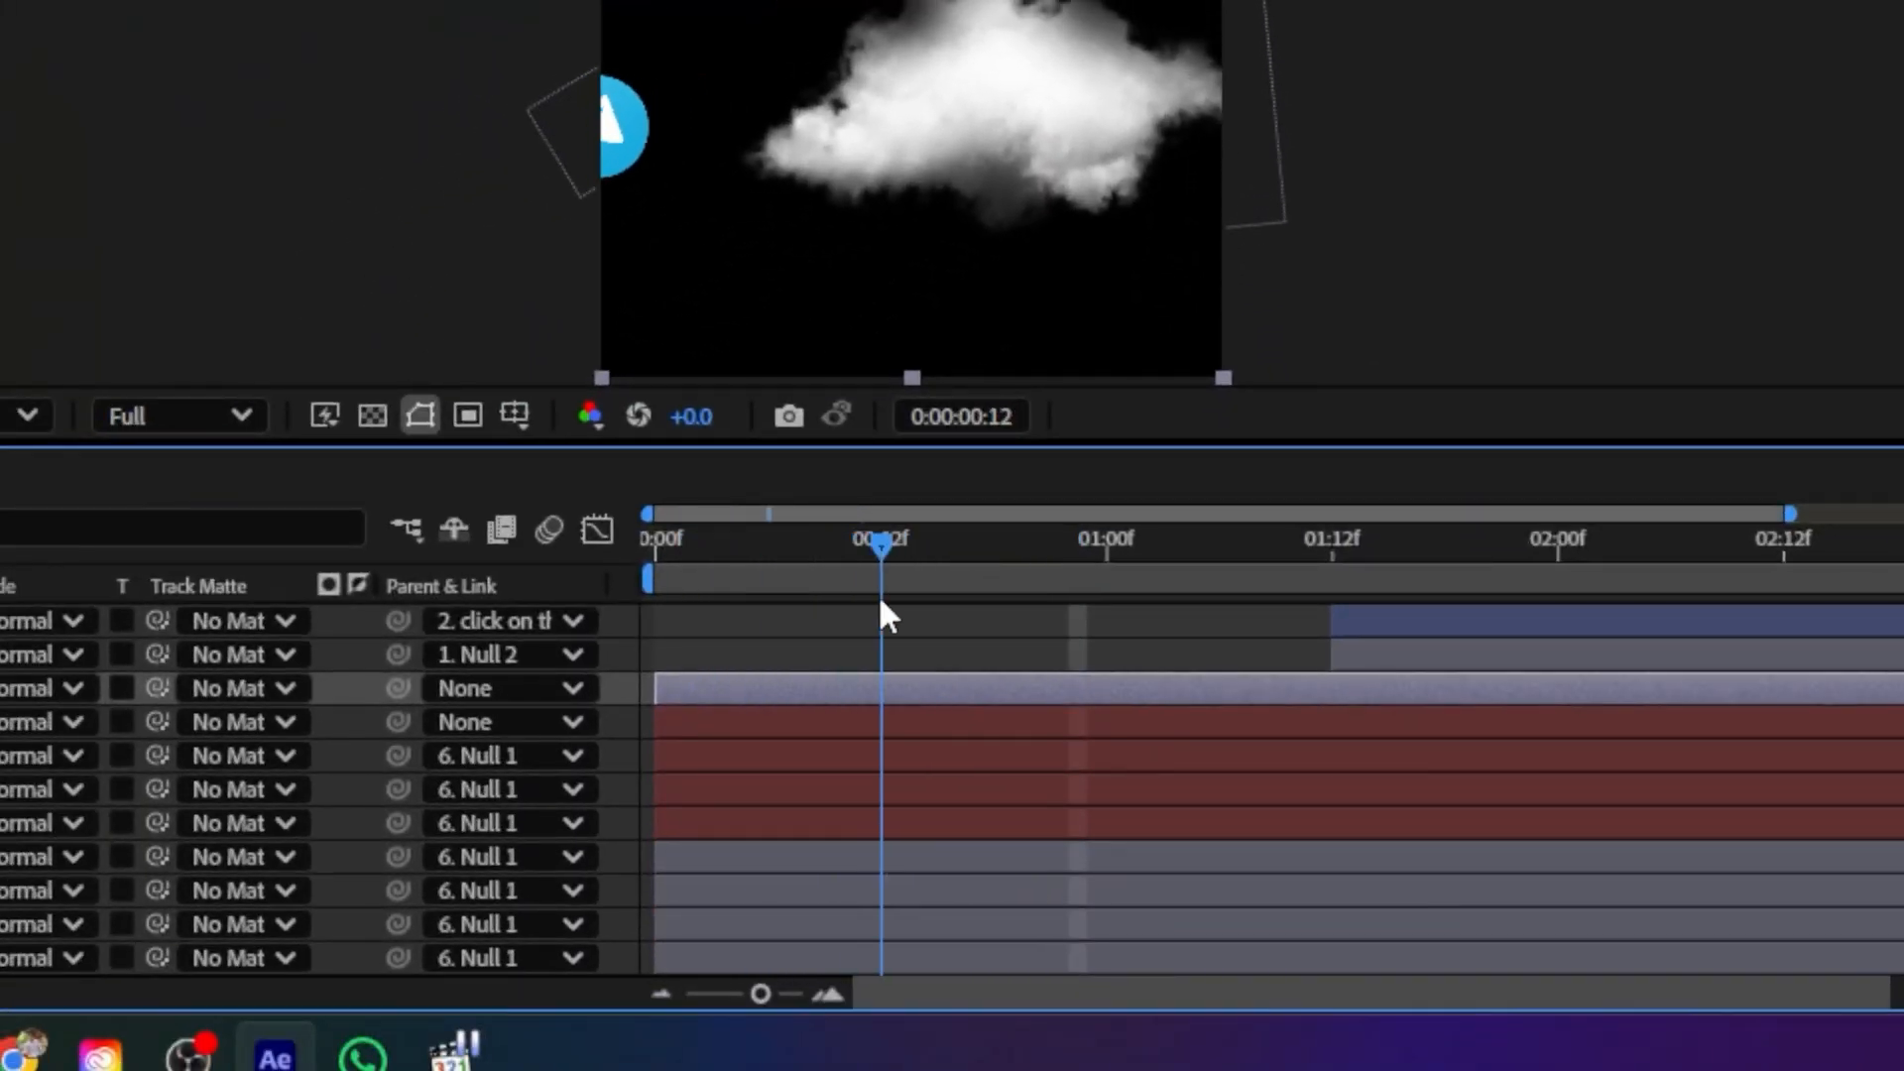
left_click_drag(776, 686, 987, 734)
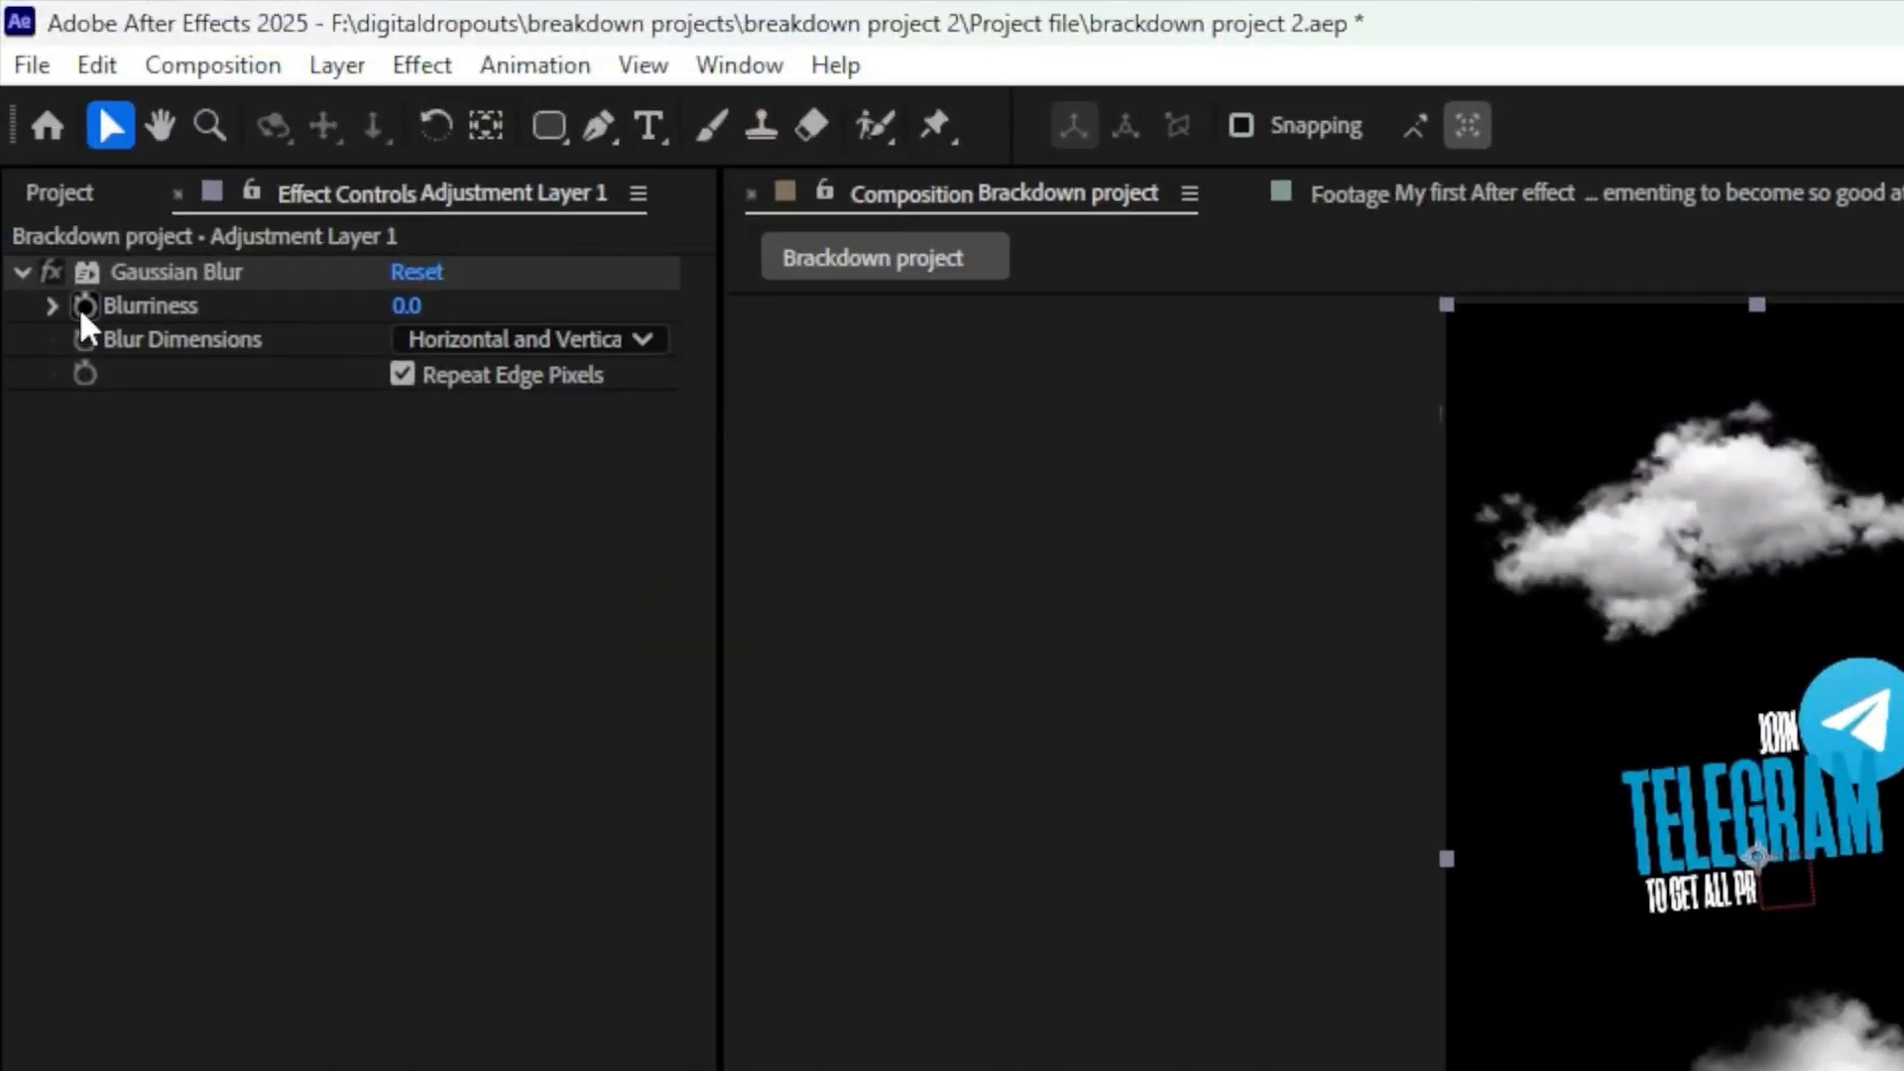
left_click(79, 306)
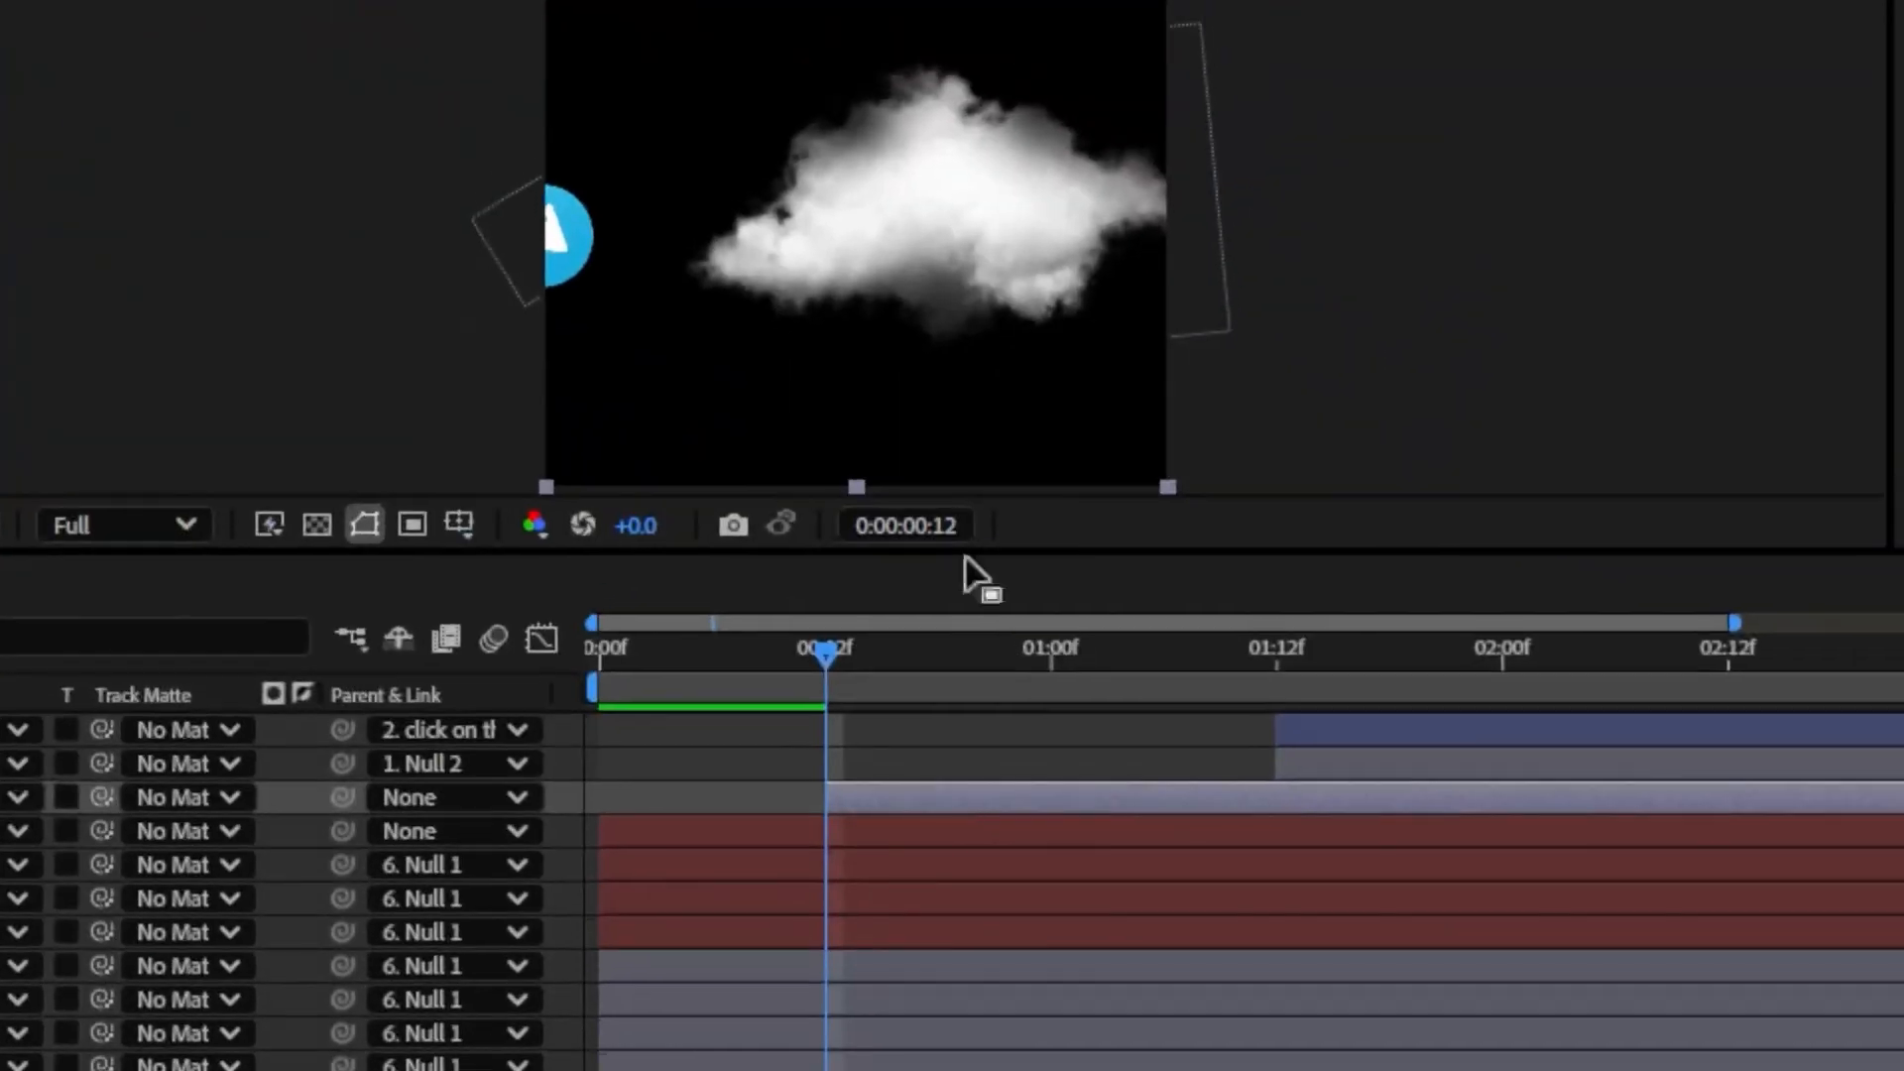
Add a second Blurriness keyframe at 0:00:01:00 on Adjustment Layer 1 and set its value to 50
left_click_drag(1035, 682, 1063, 714)
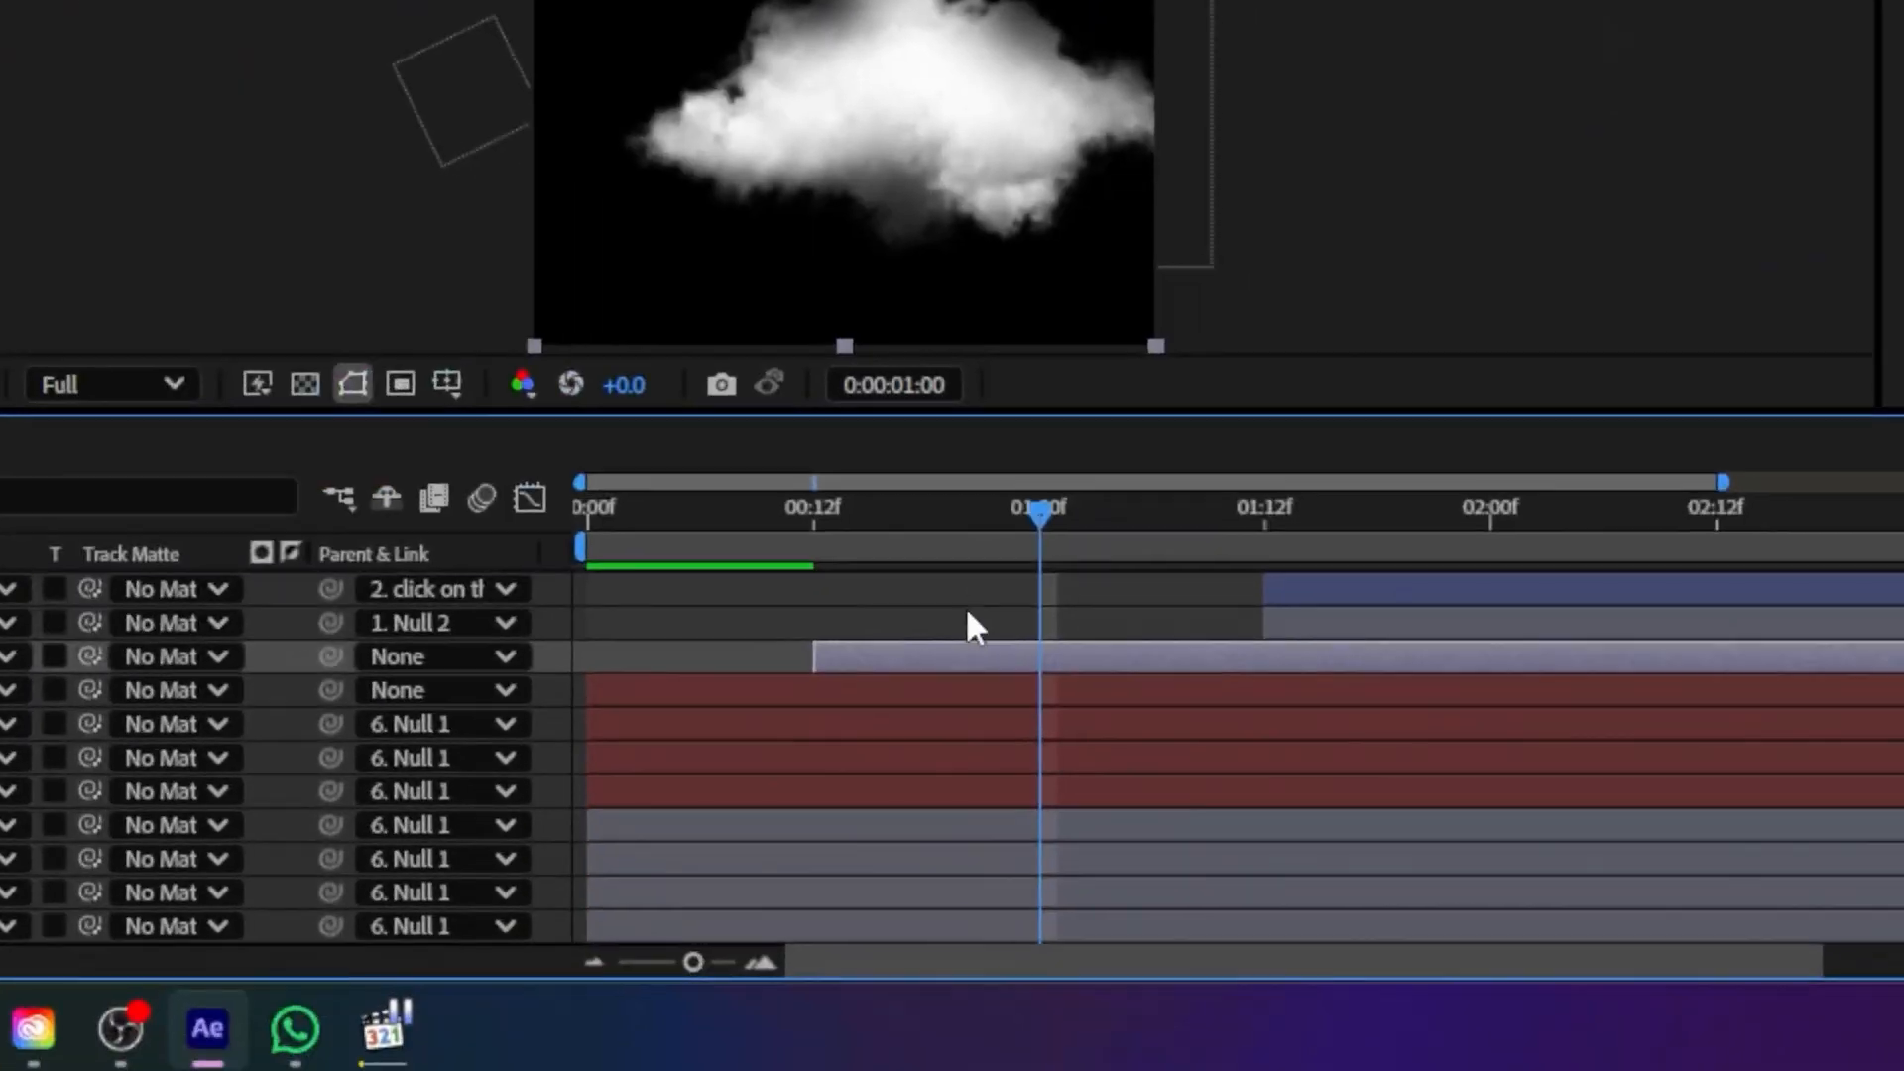
key("u")
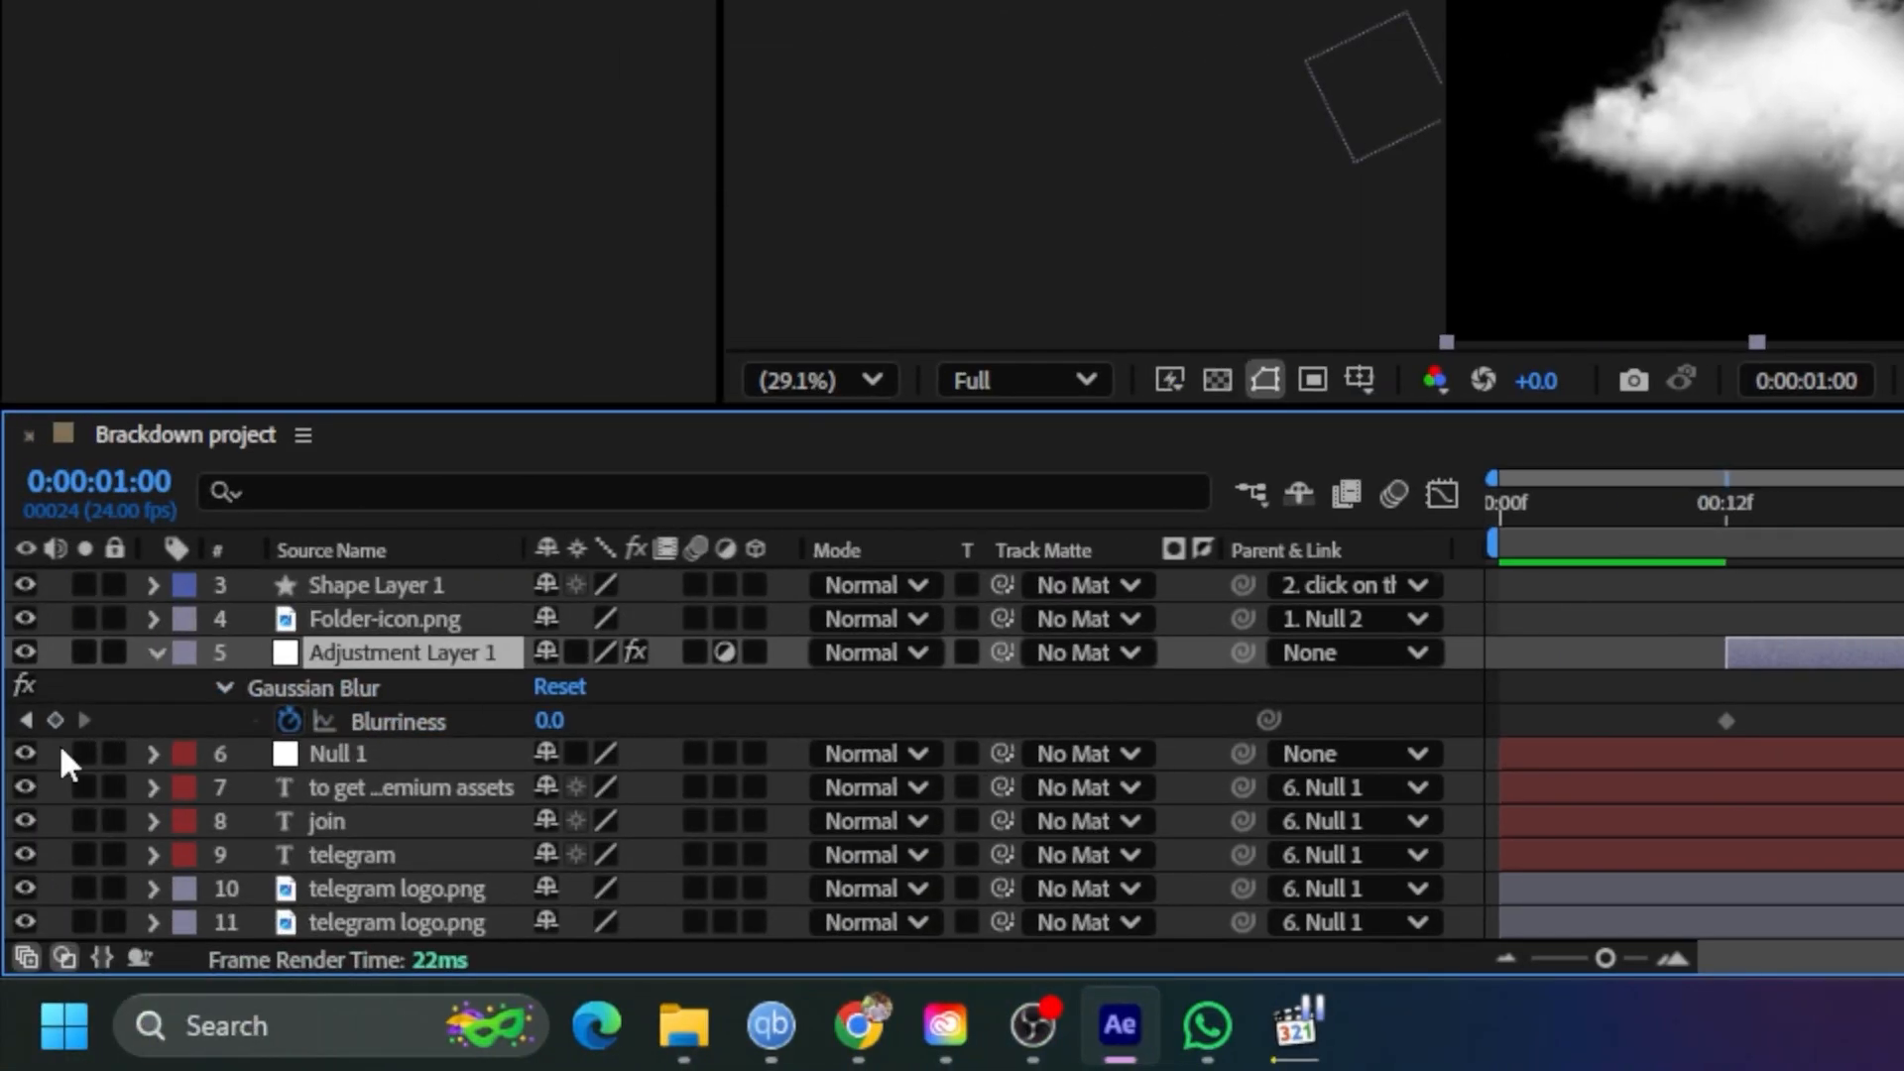
left_click(53, 721)
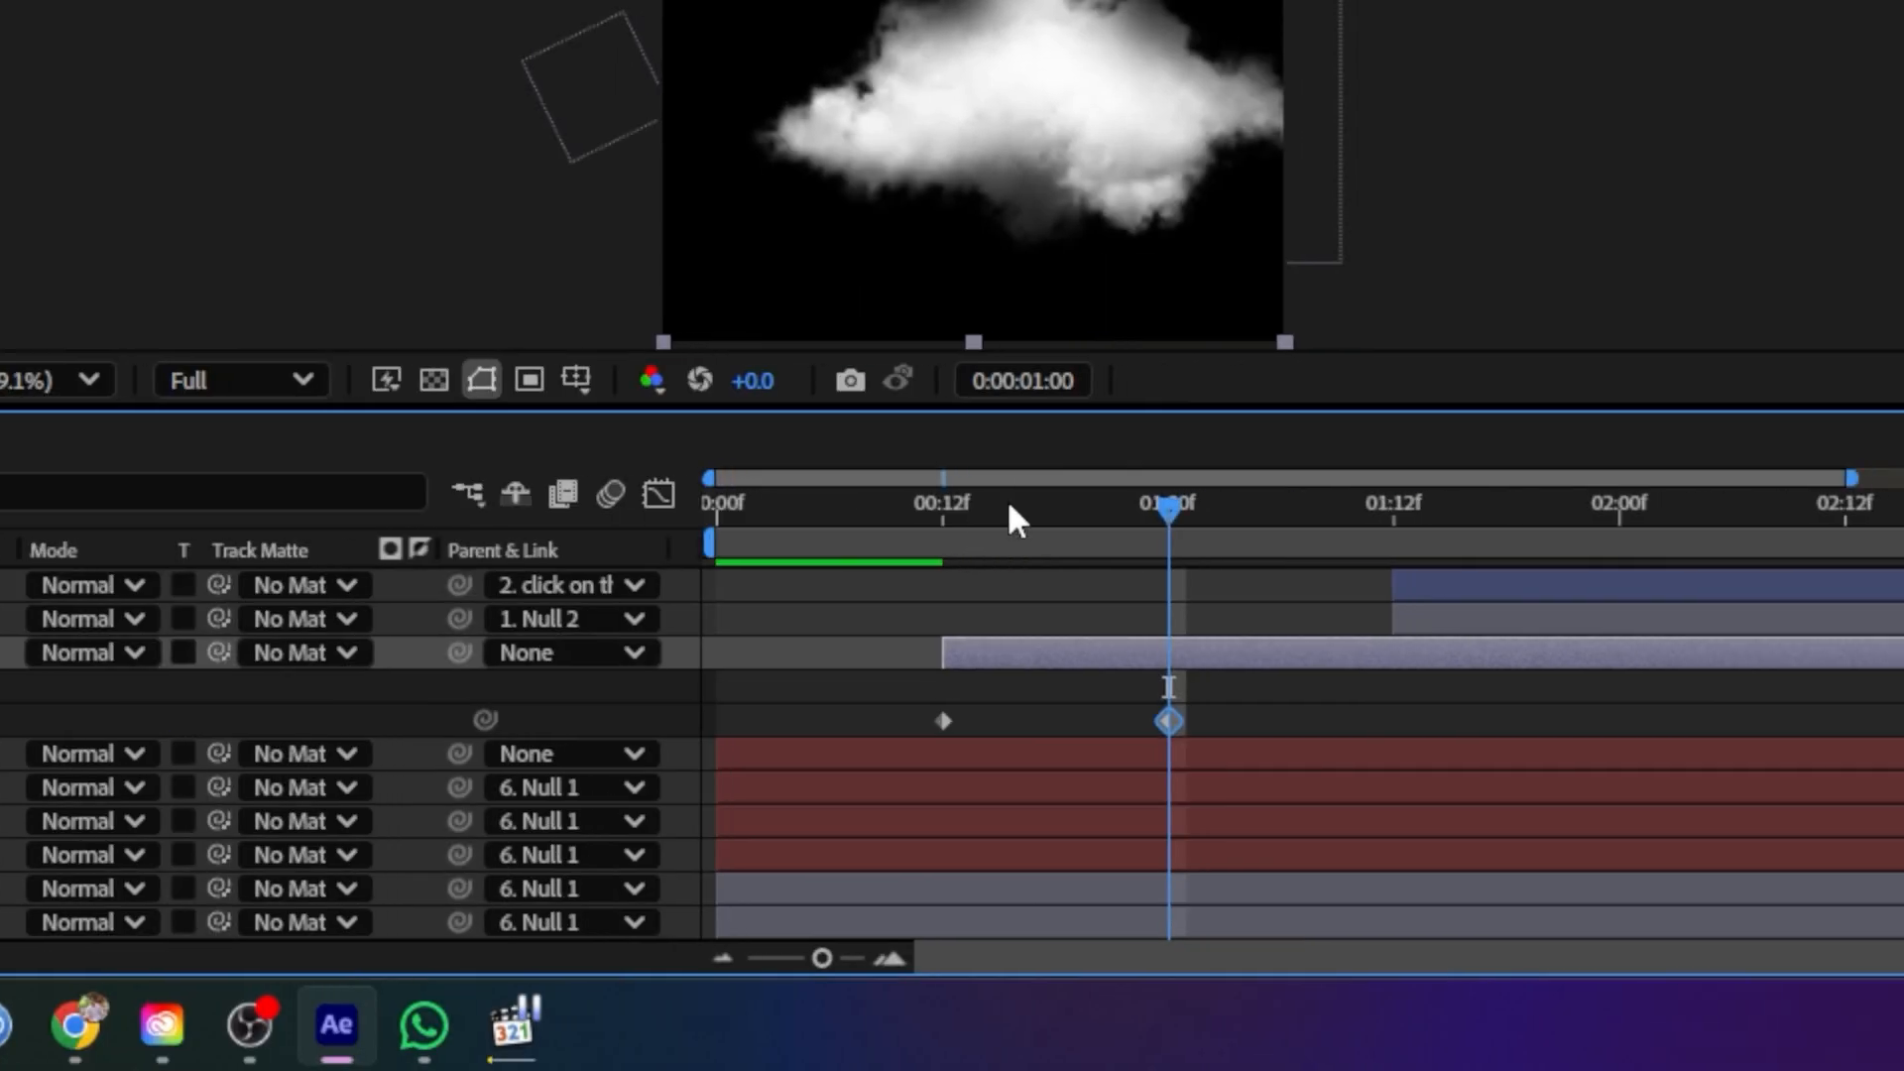
left_click_drag(1731, 504, 1903, 539)
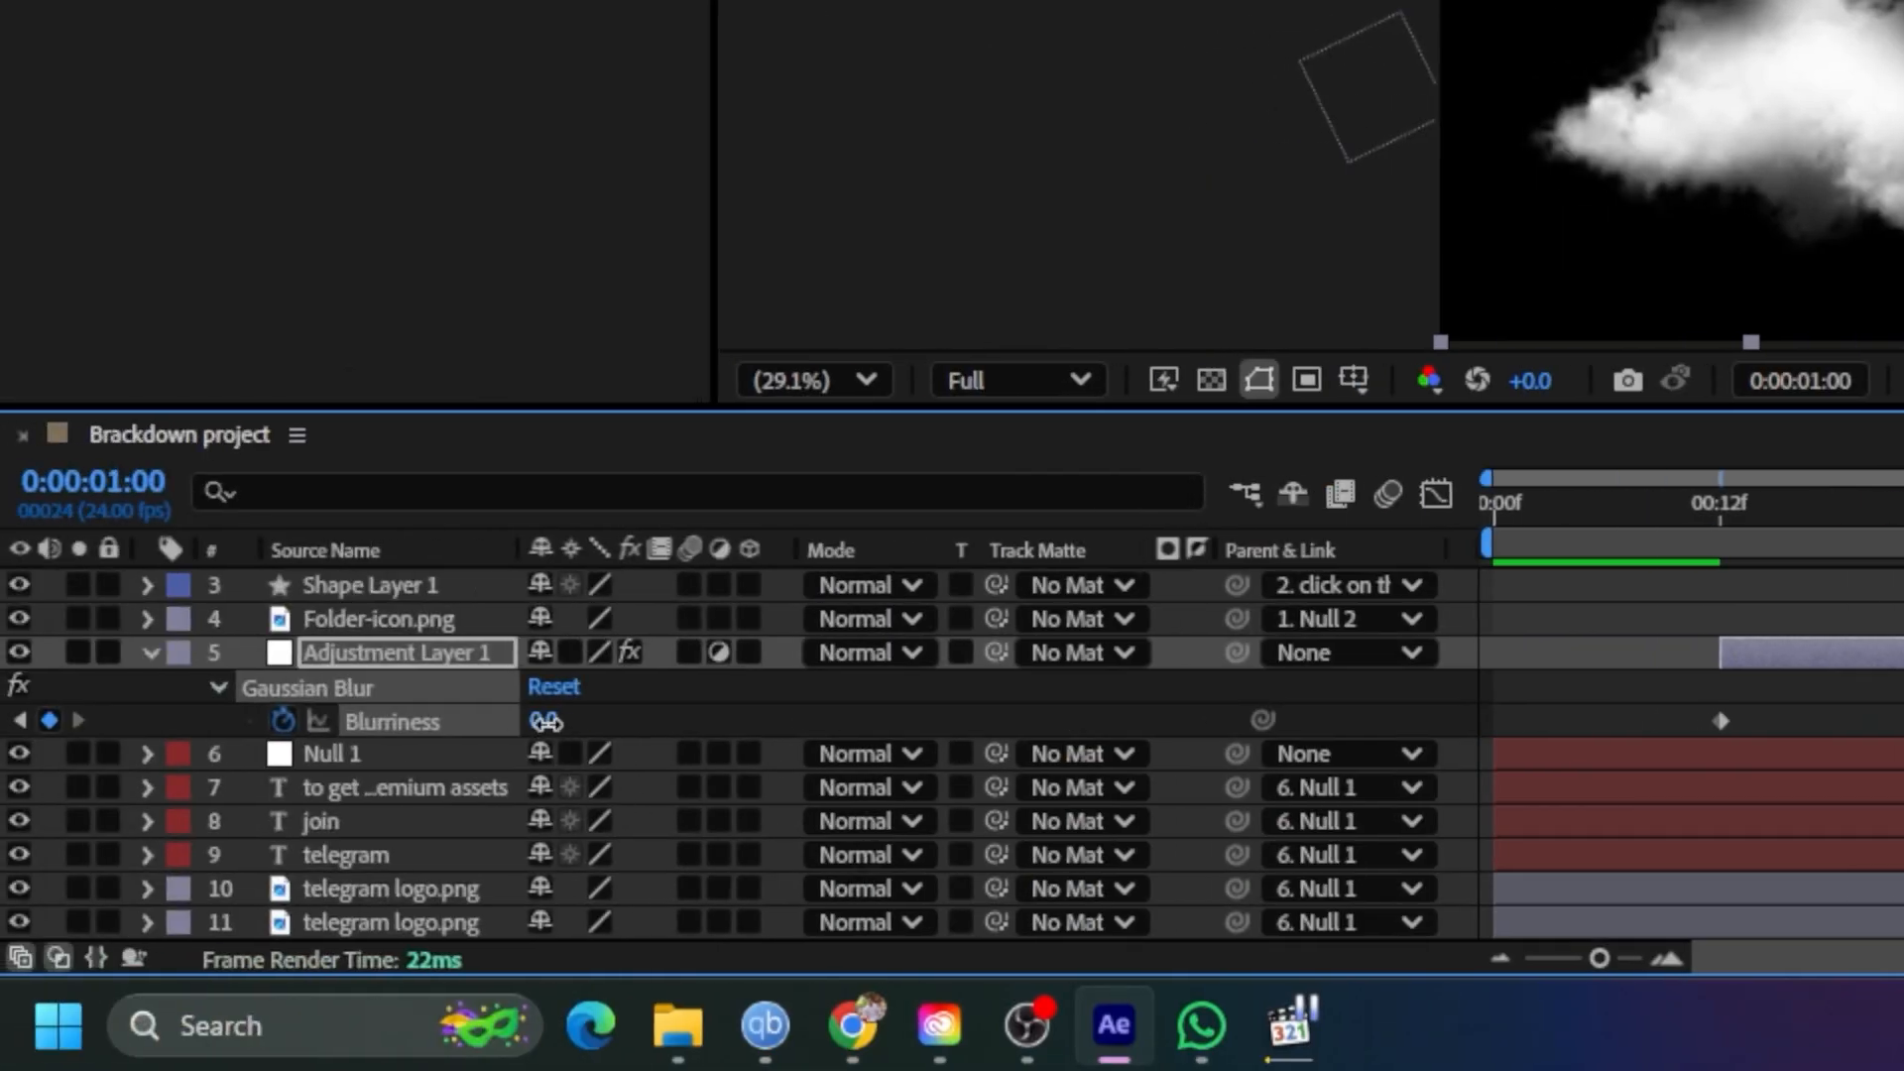
left_click_drag(1095, 713, 1502, 719)
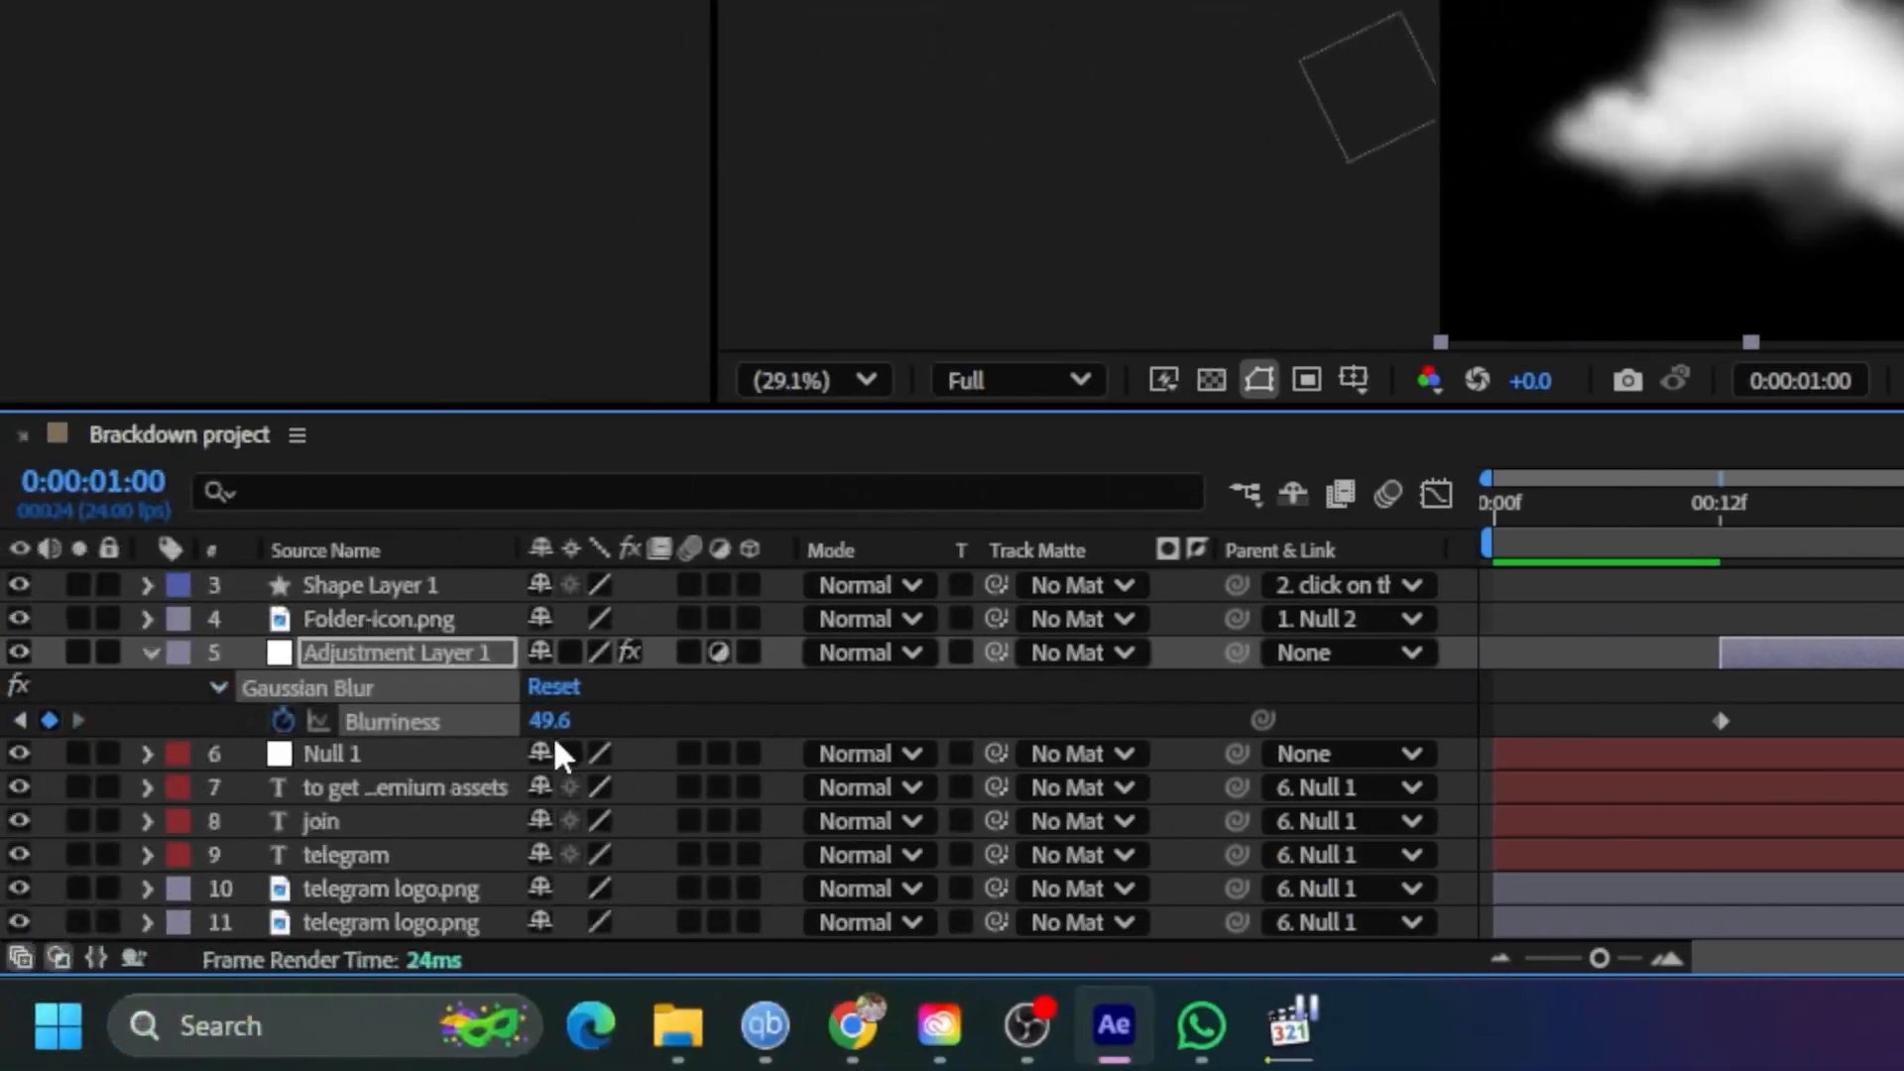
left_click(545, 721)
type("50")
key("Return")
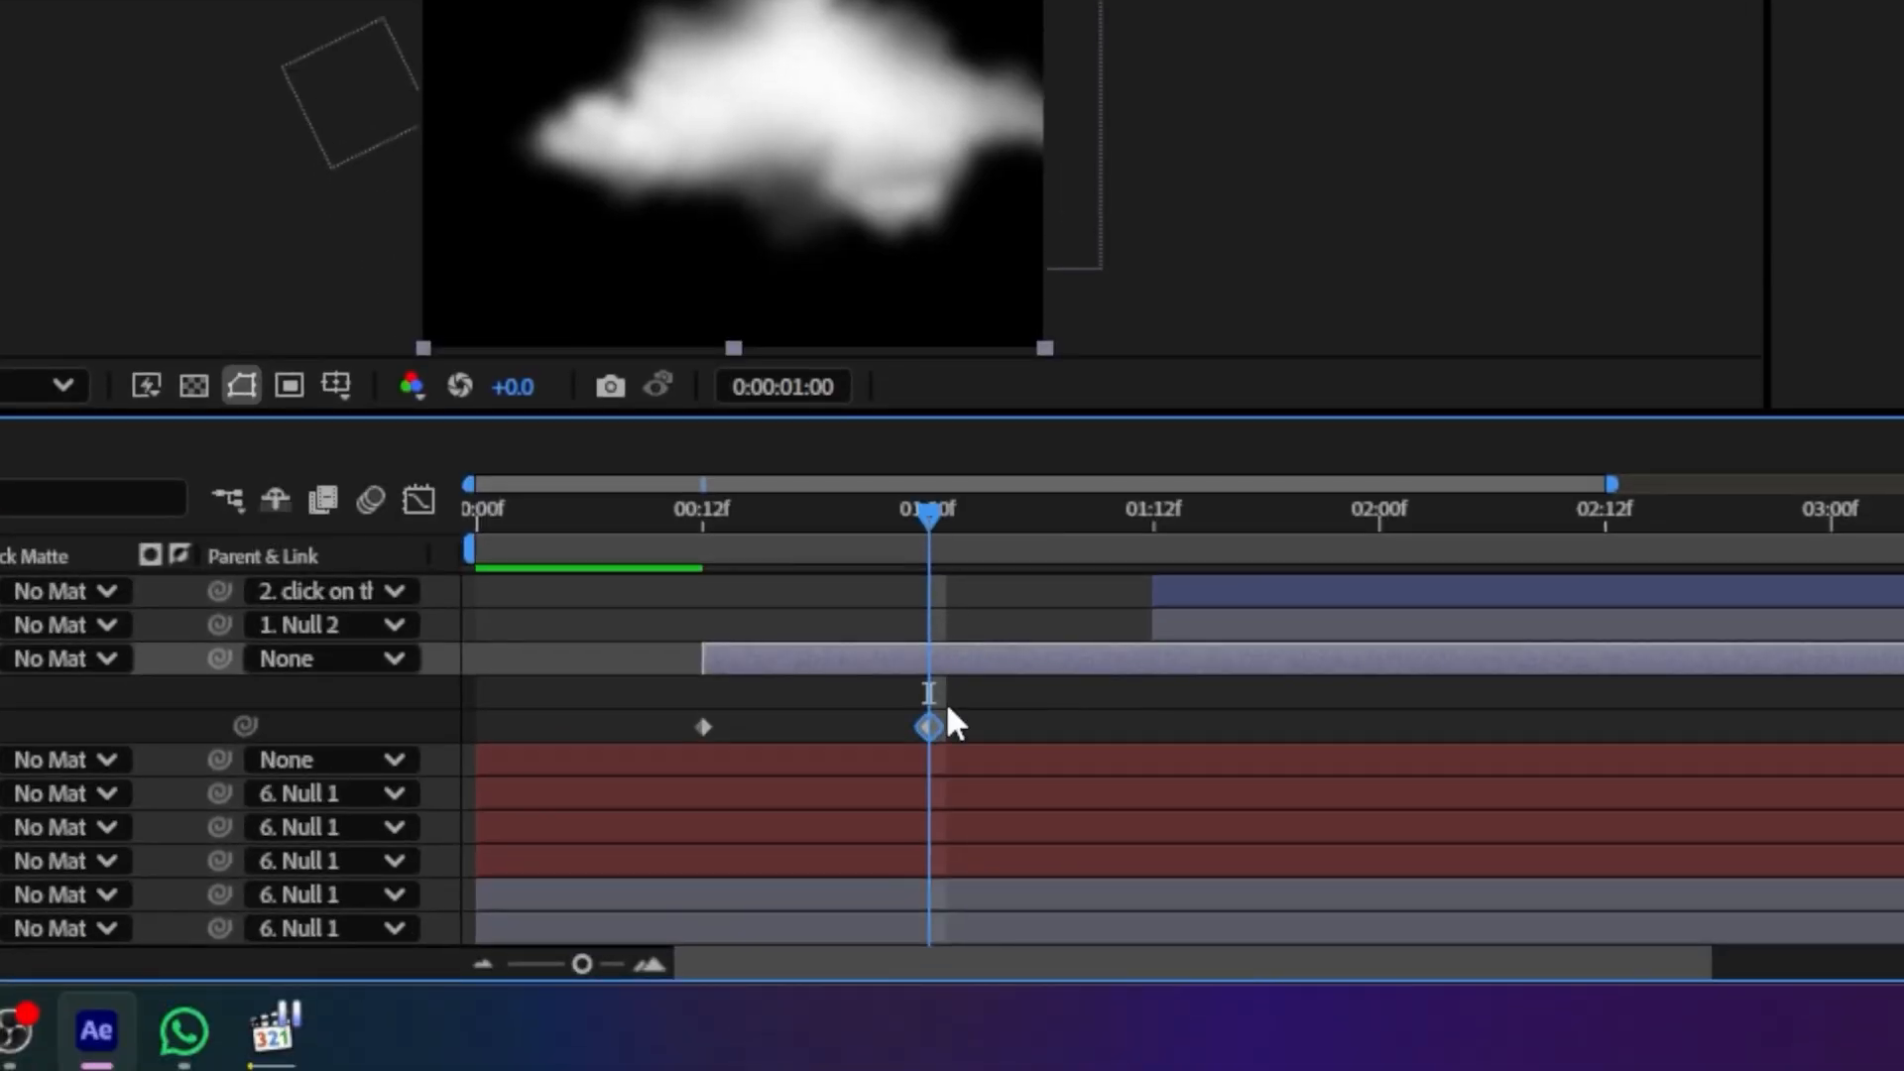
Reveal Null 1's Scale and Rotation keyframes to compare their timing with the Blurriness keyframes
scroll(944, 685, "up", 1)
scroll(853, 716, "down", 1)
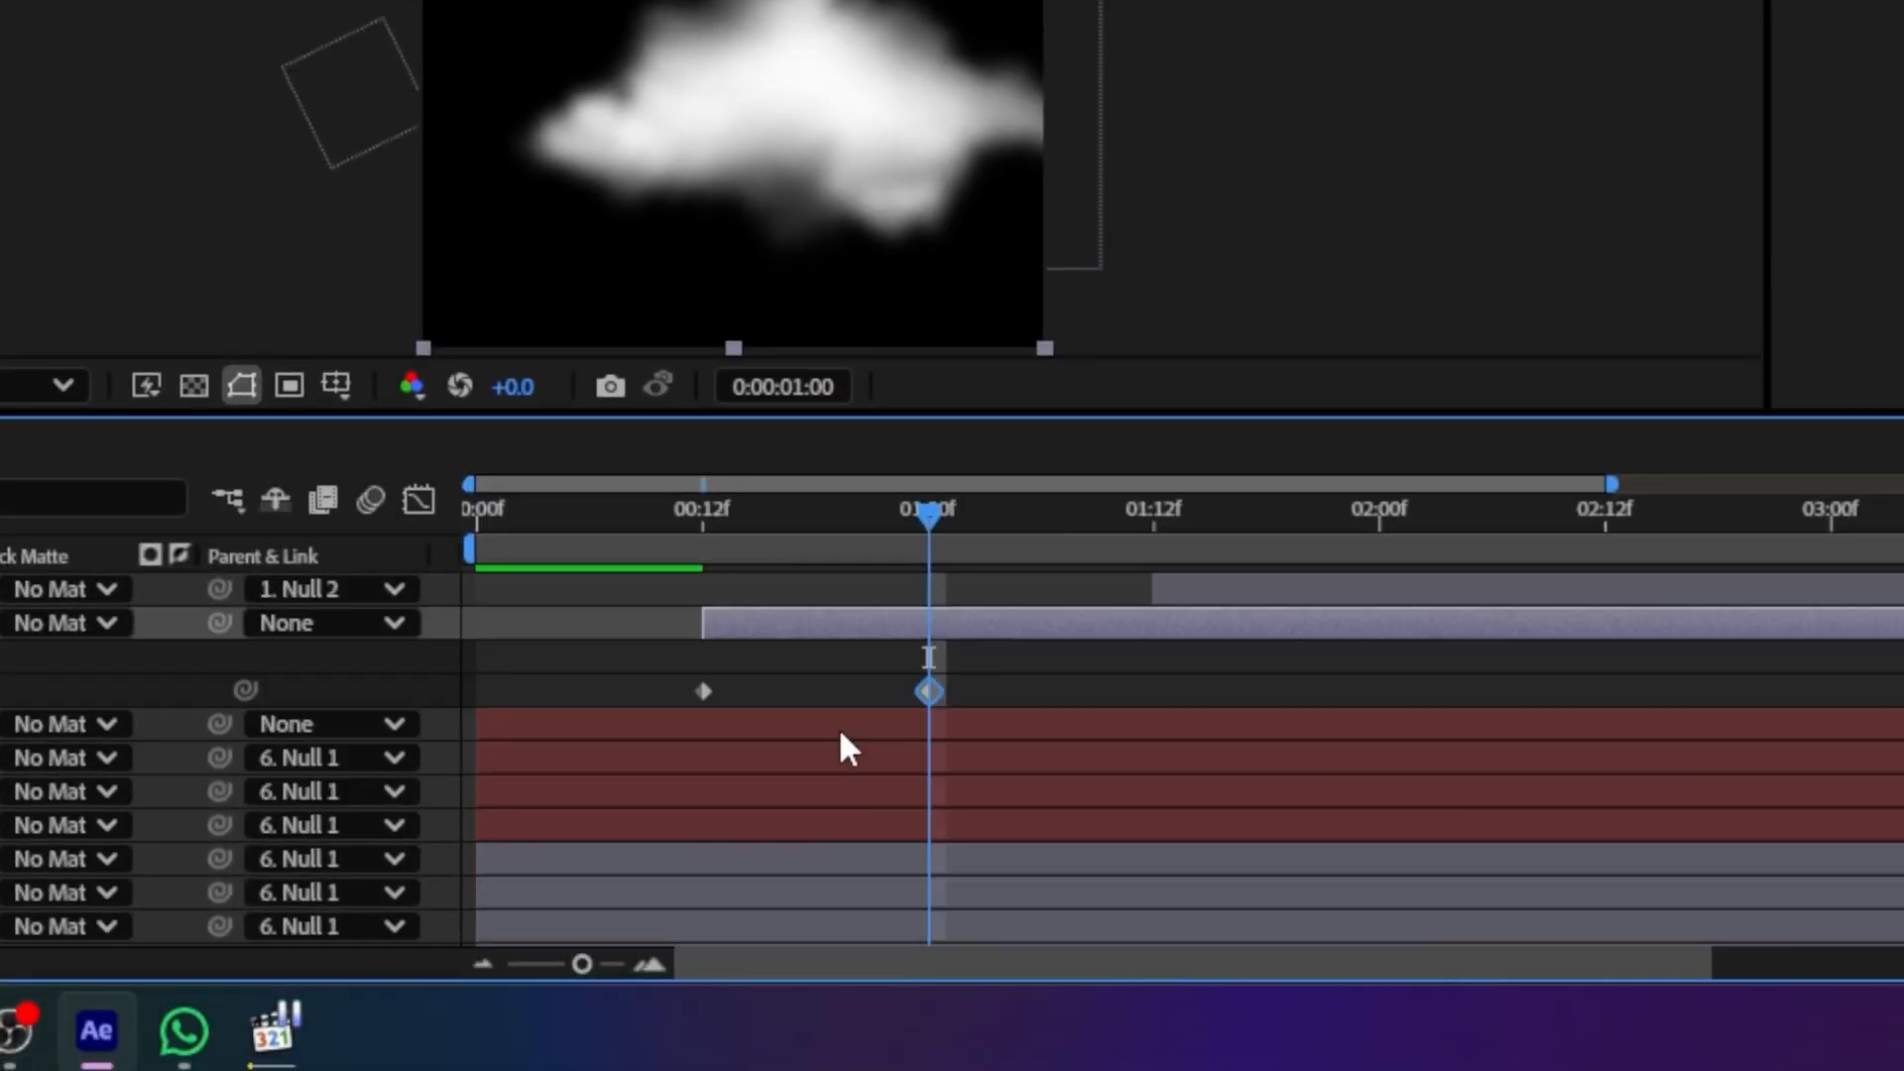
scroll(841, 734, "down", 1)
left_click(422, 678)
key("u")
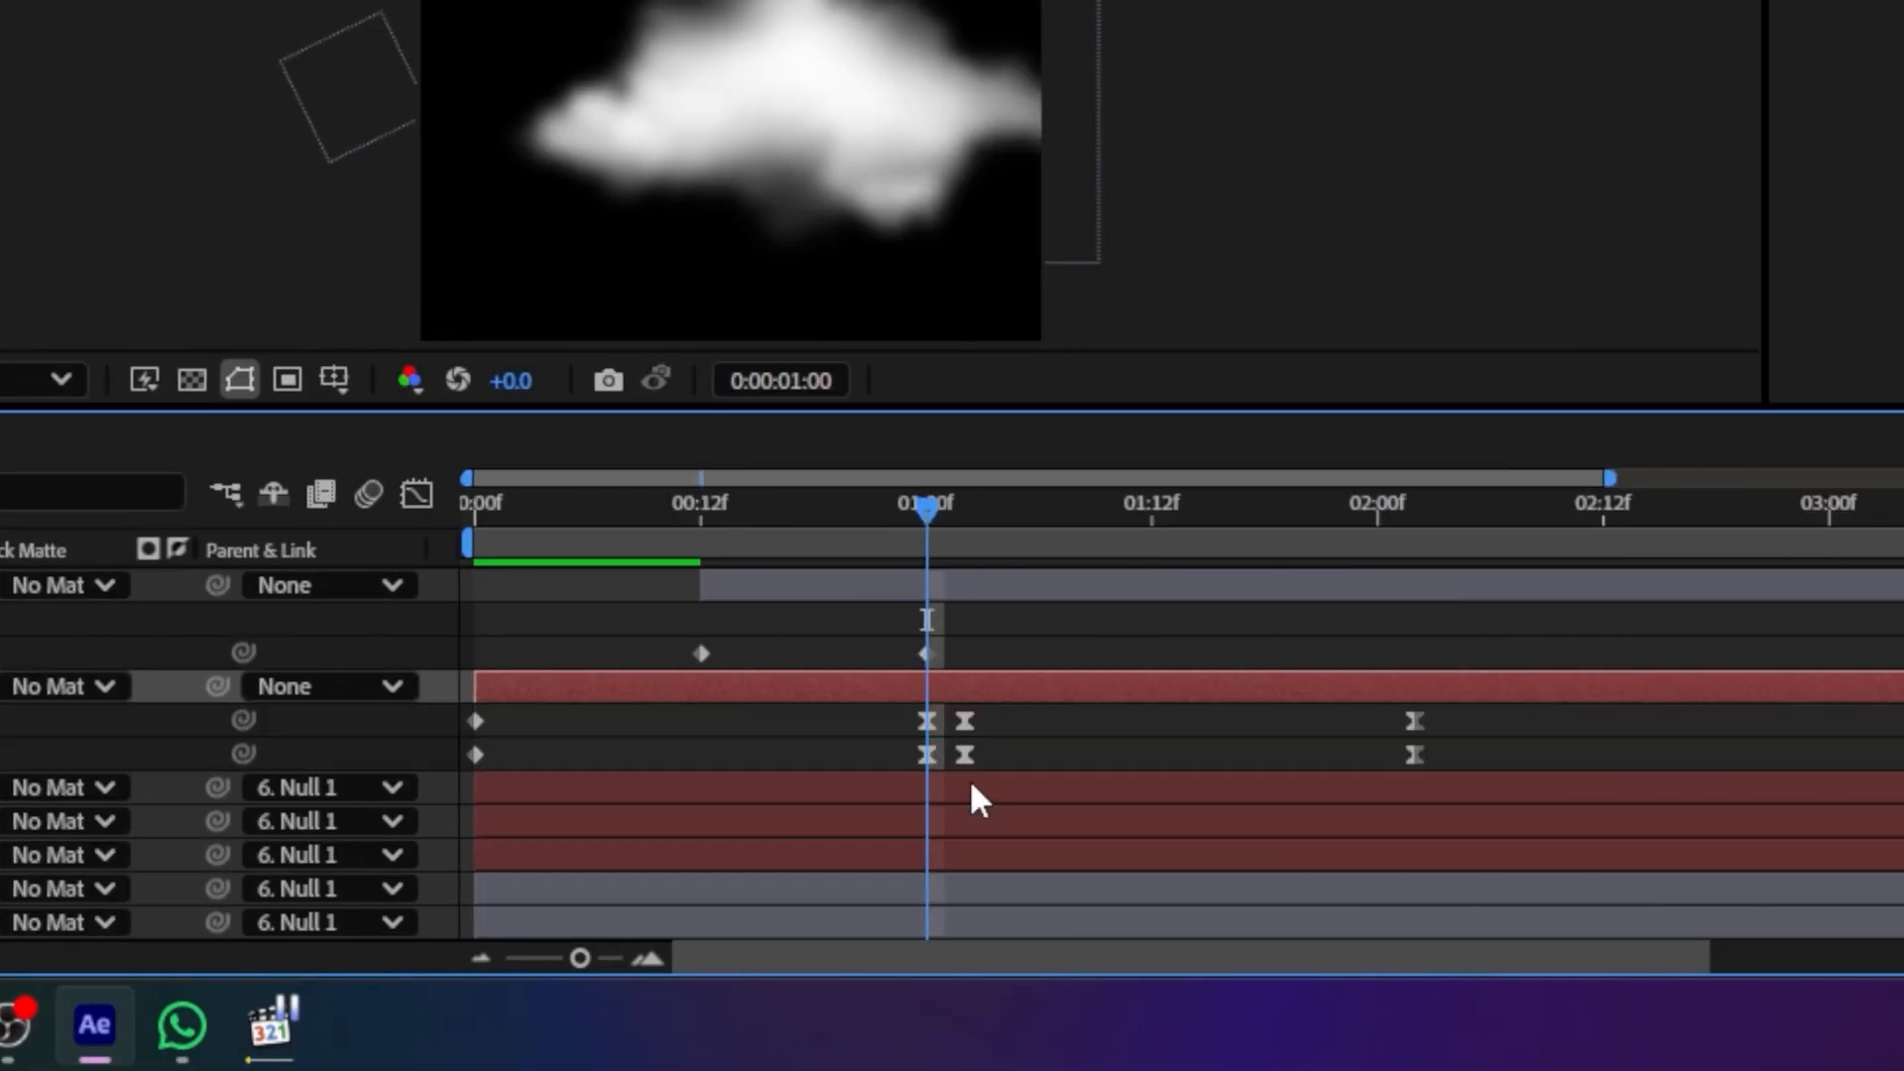
Move Adjustment Layer 1 with its Blurriness keyframes so that it starts with the folder layers at 0:00:01:12
left_click_drag(932, 520, 1154, 568)
scroll(1182, 764, "up", 1)
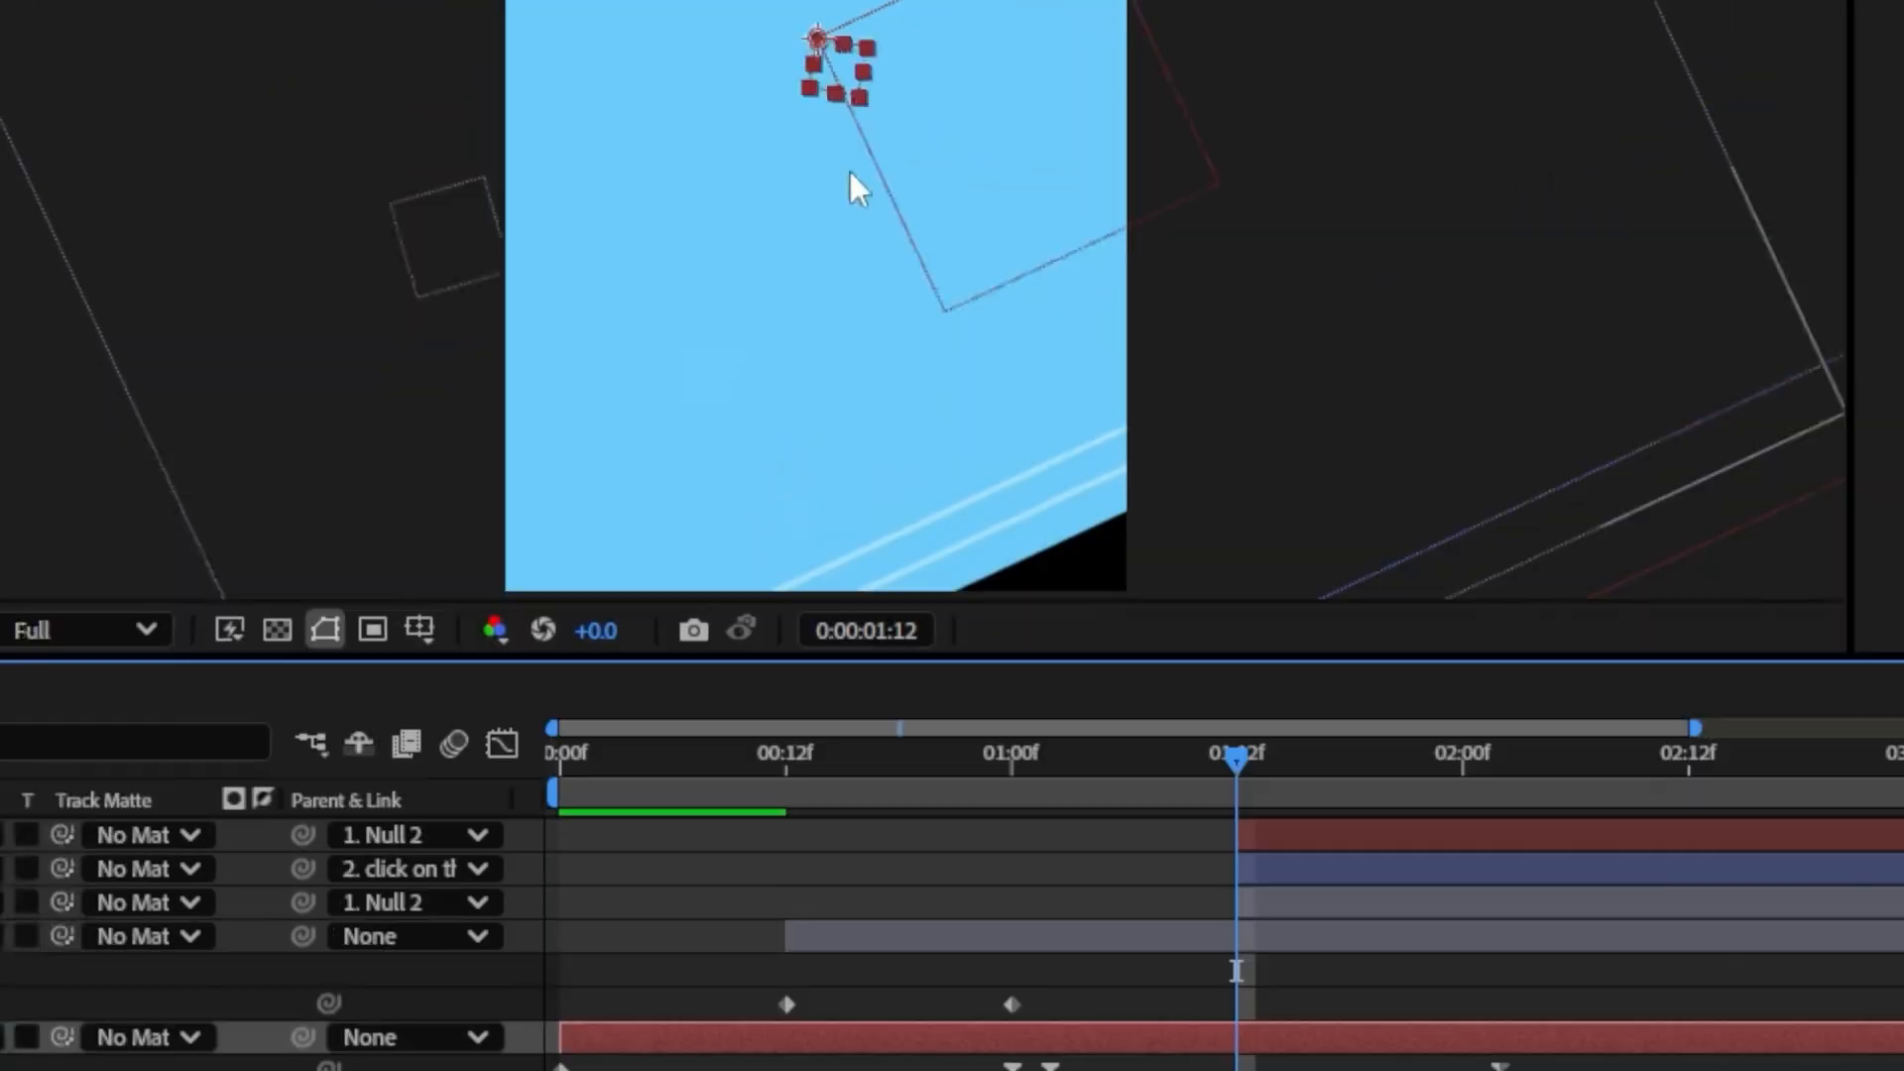
scroll(1266, 897, "up", 1)
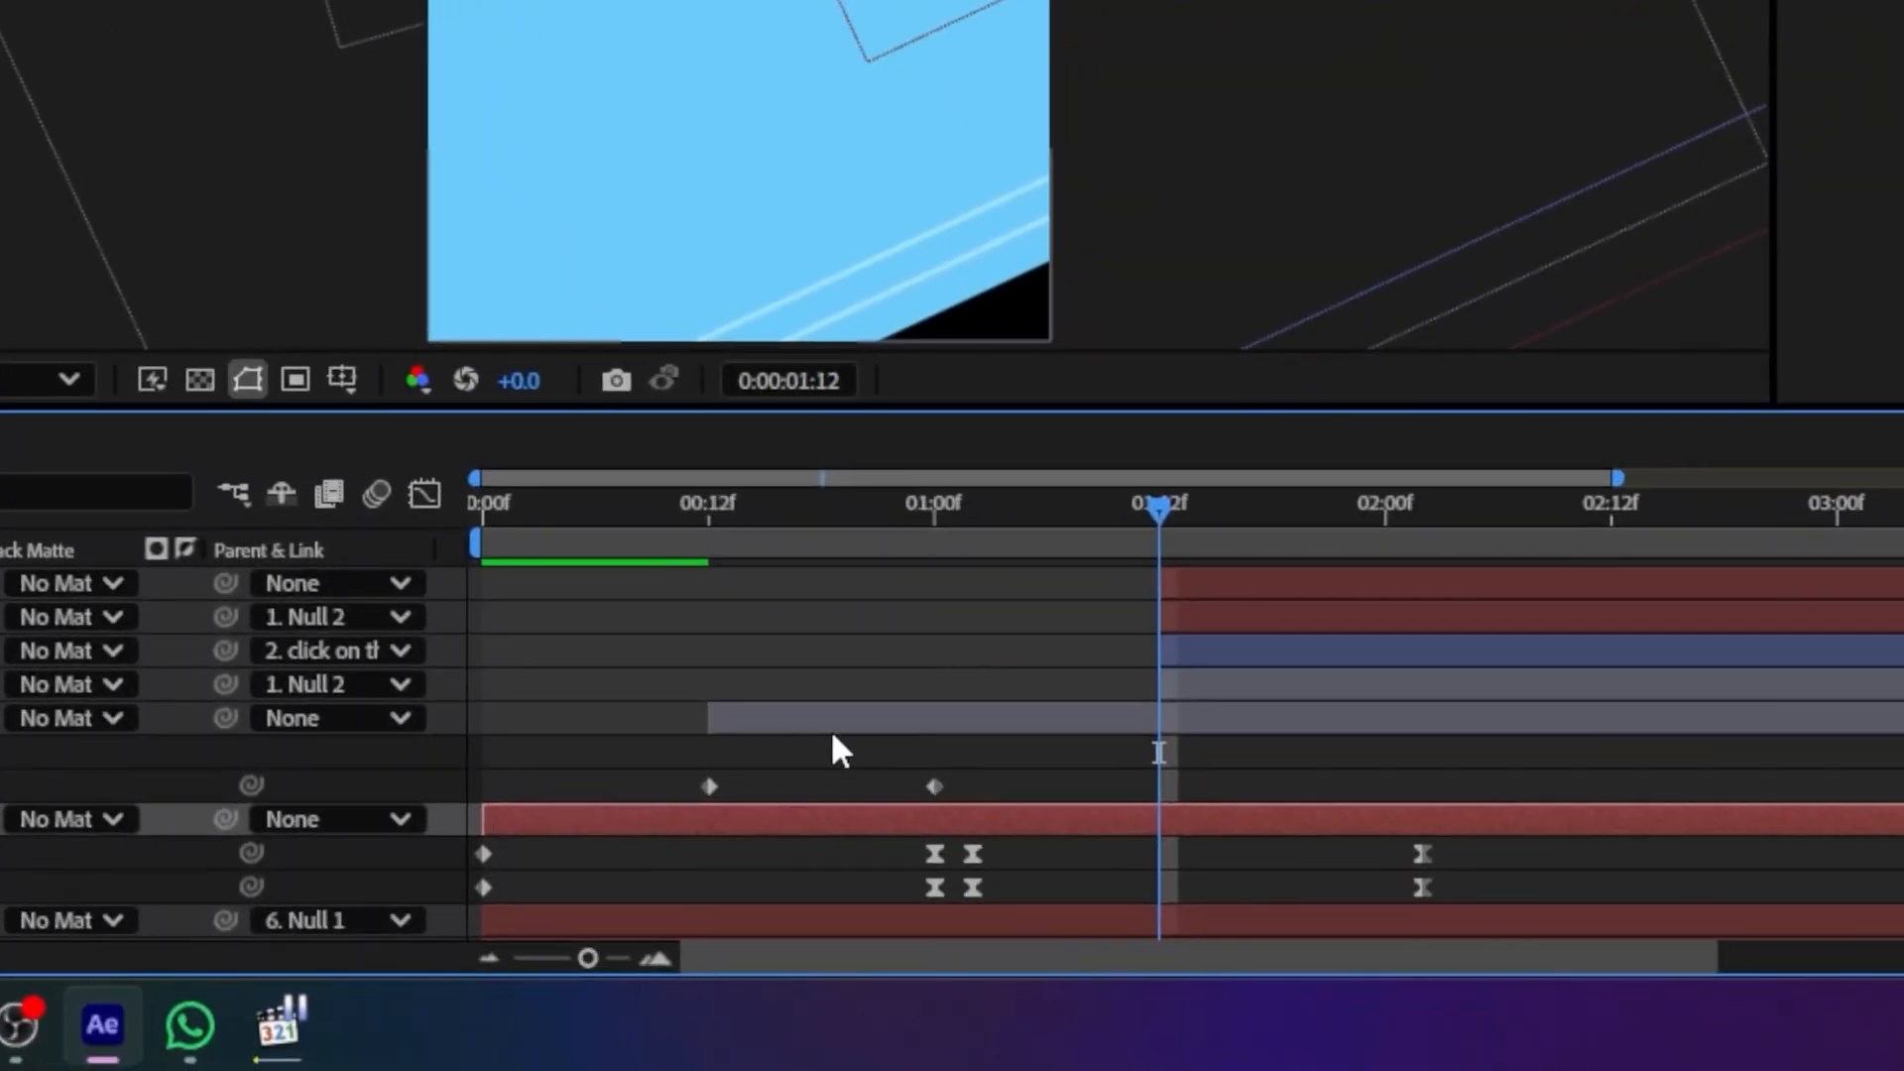
left_click(794, 722)
left_click_drag(760, 723, 864, 726)
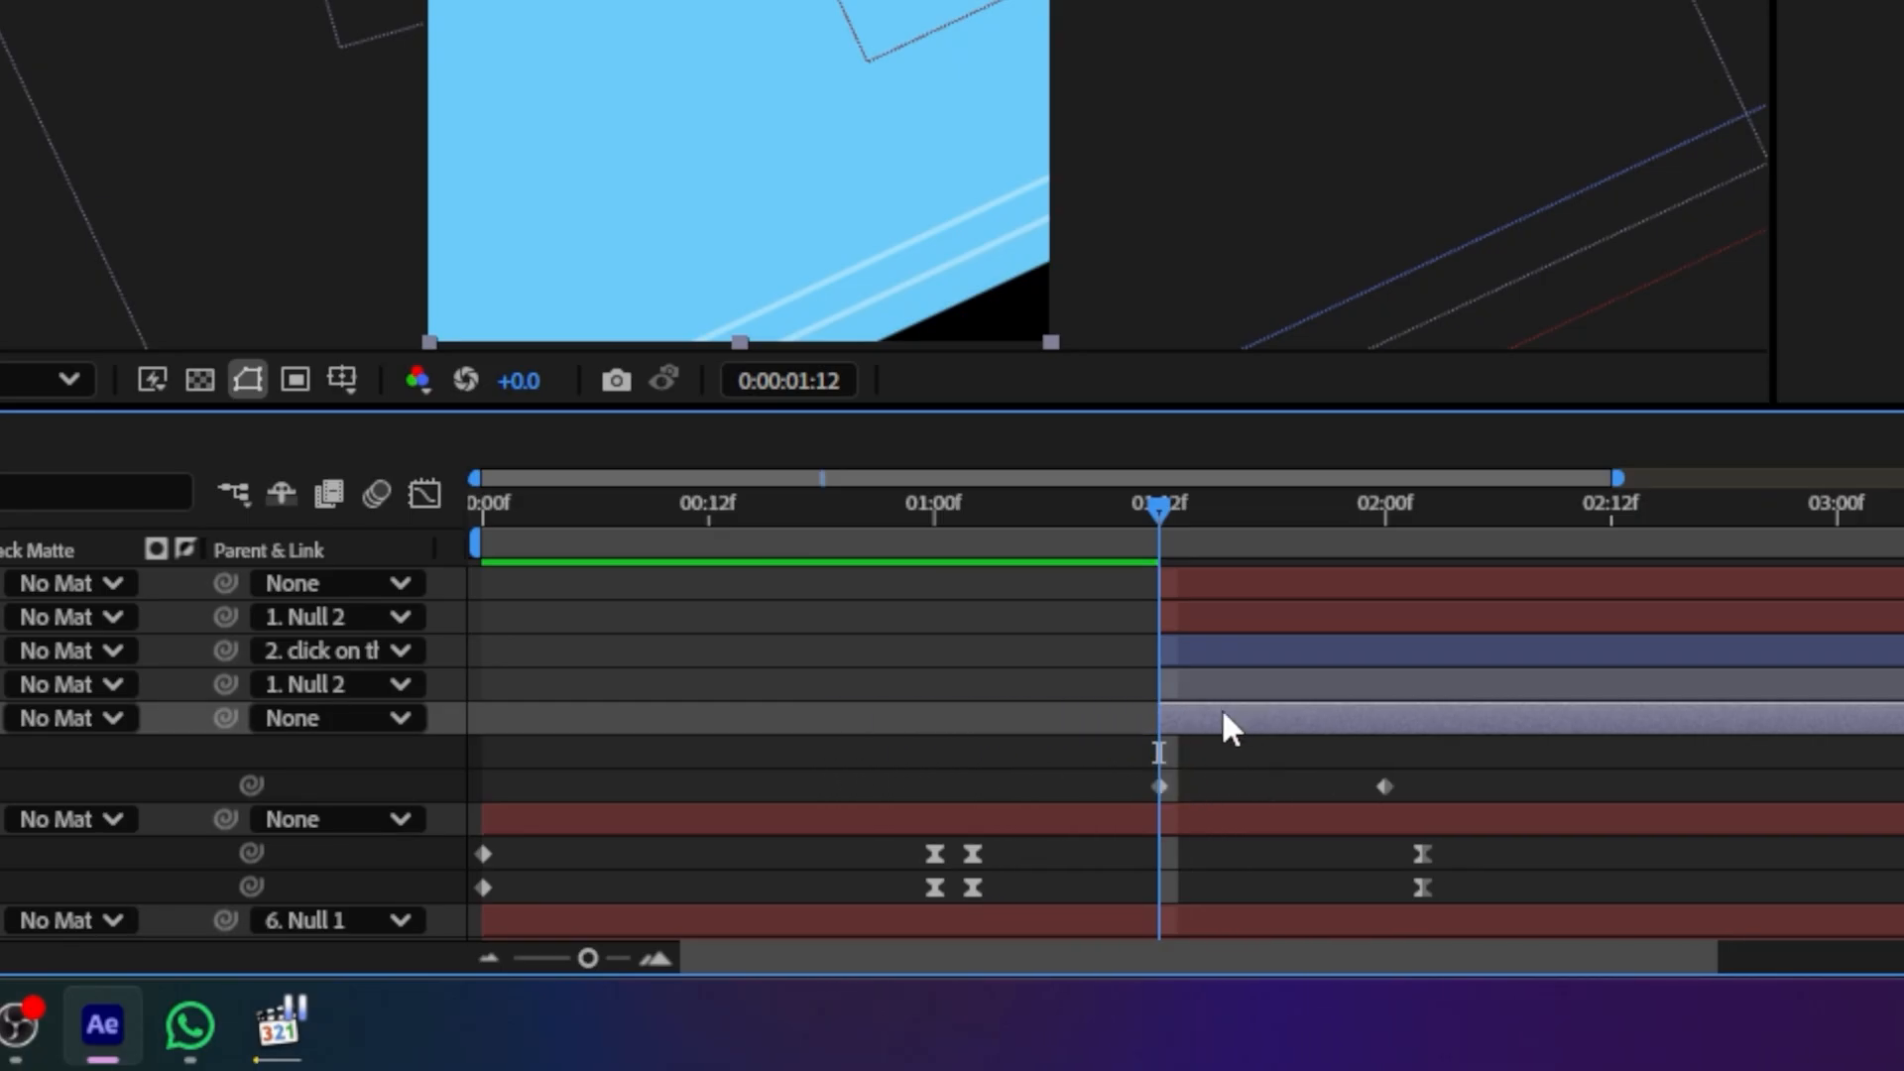
left_click(1246, 783)
Preview the background blur during the folder entrance, move the playhead to 0:00:02:00 and select Null 2
left_click_drag(1156, 539, 991, 540)
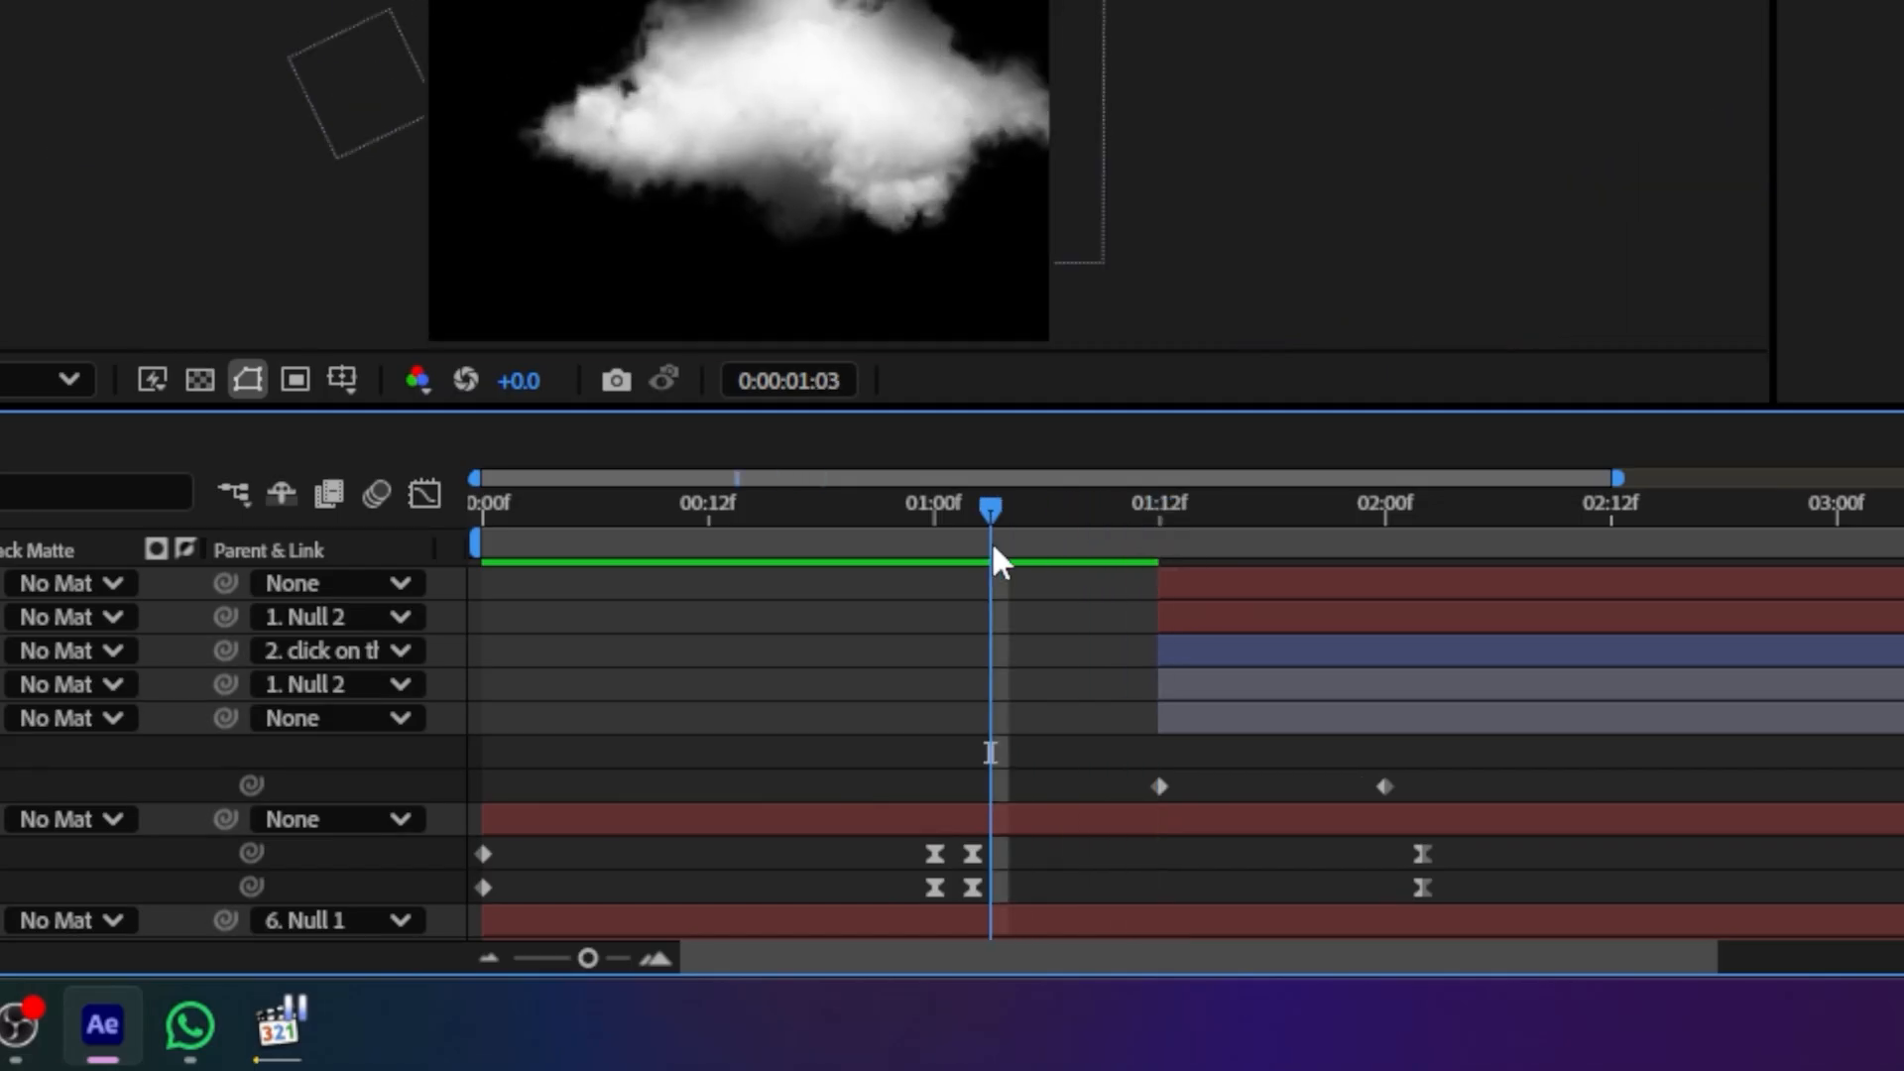
key("space")
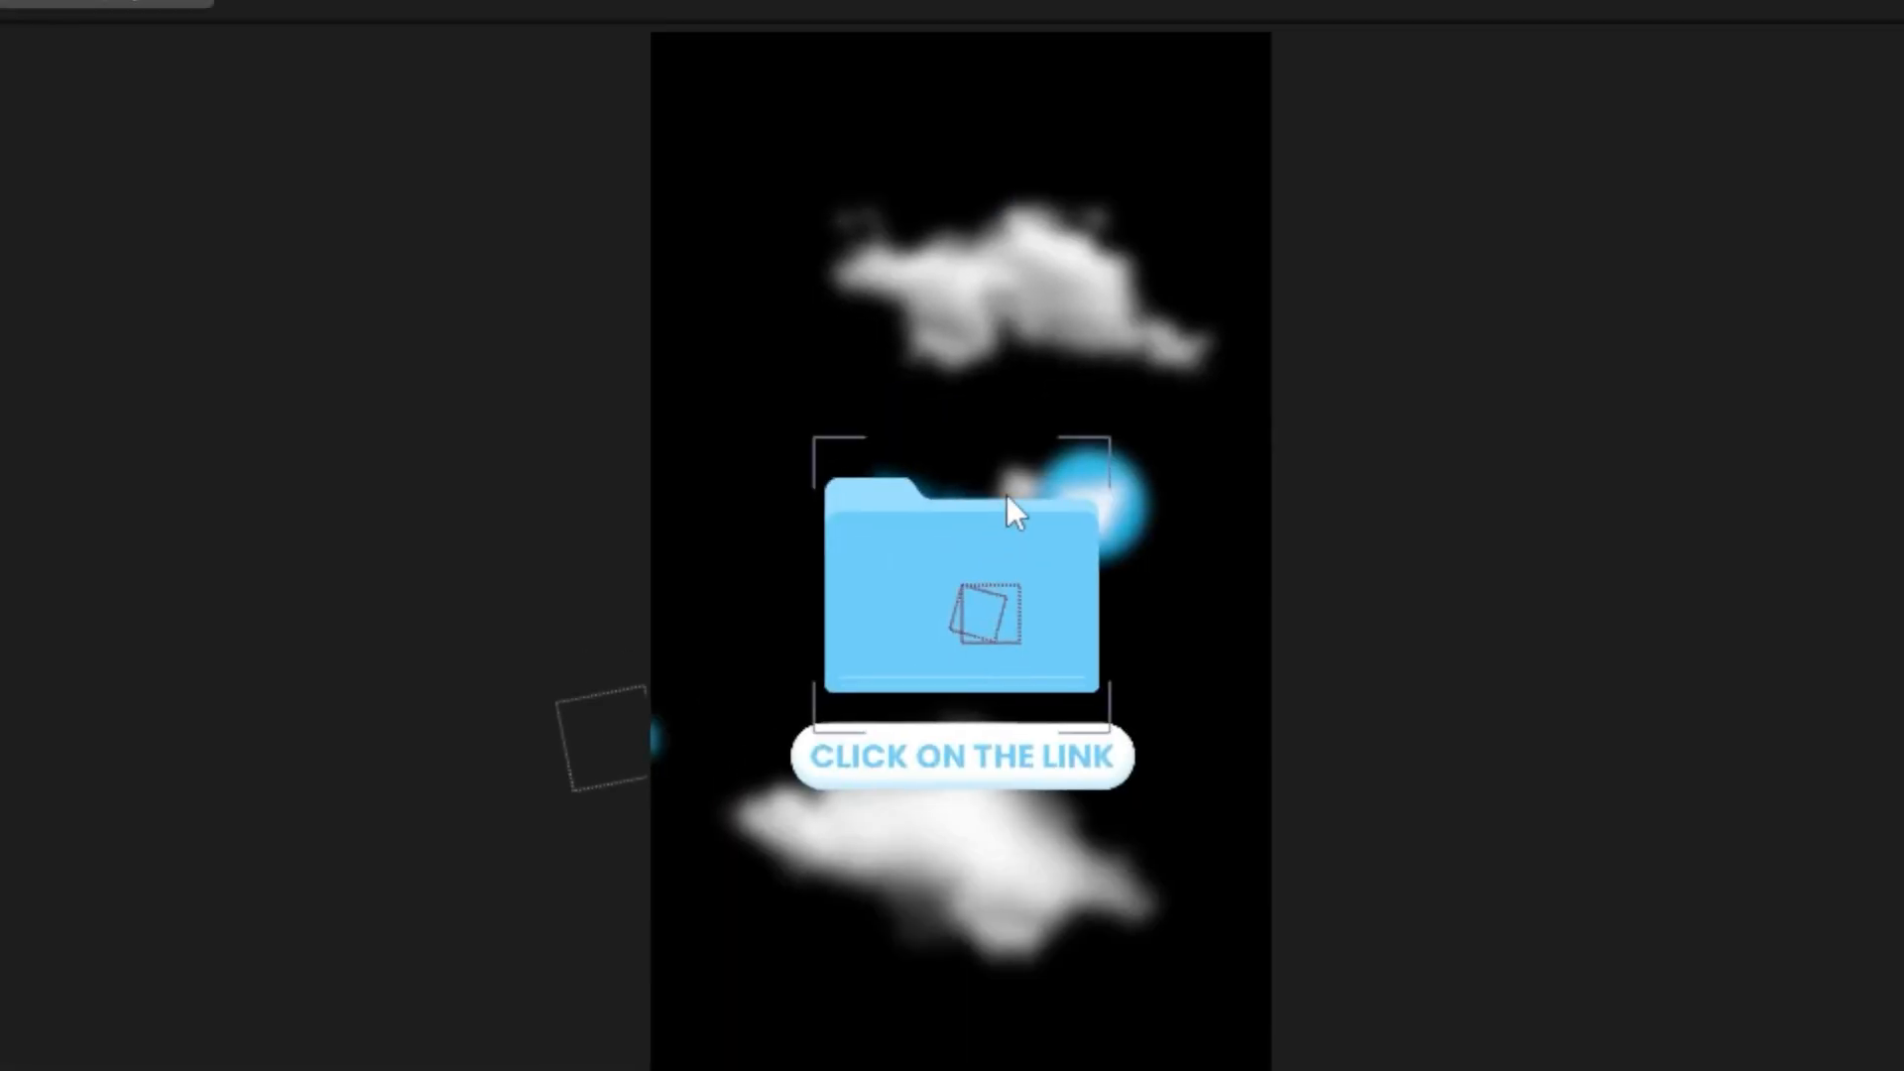
left_click_drag(1007, 574, 820, 585)
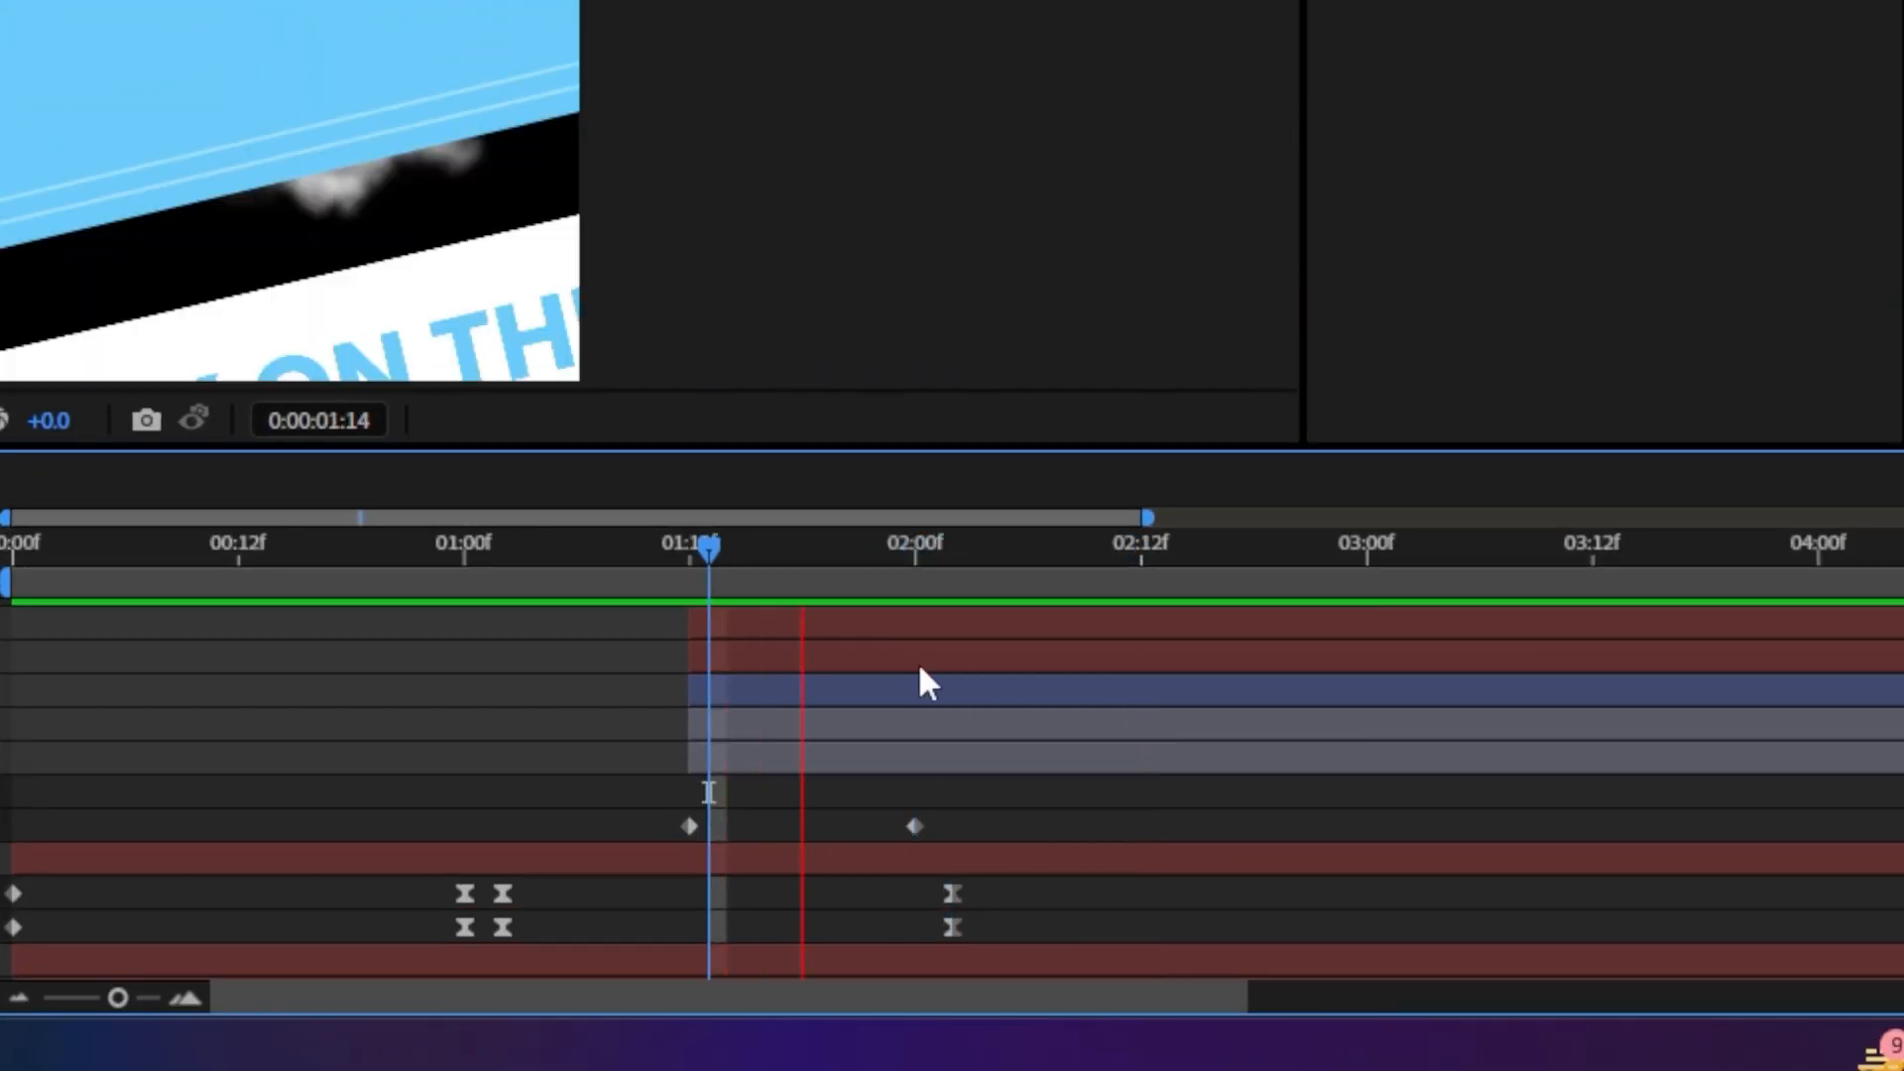
key("space")
left_click(932, 561)
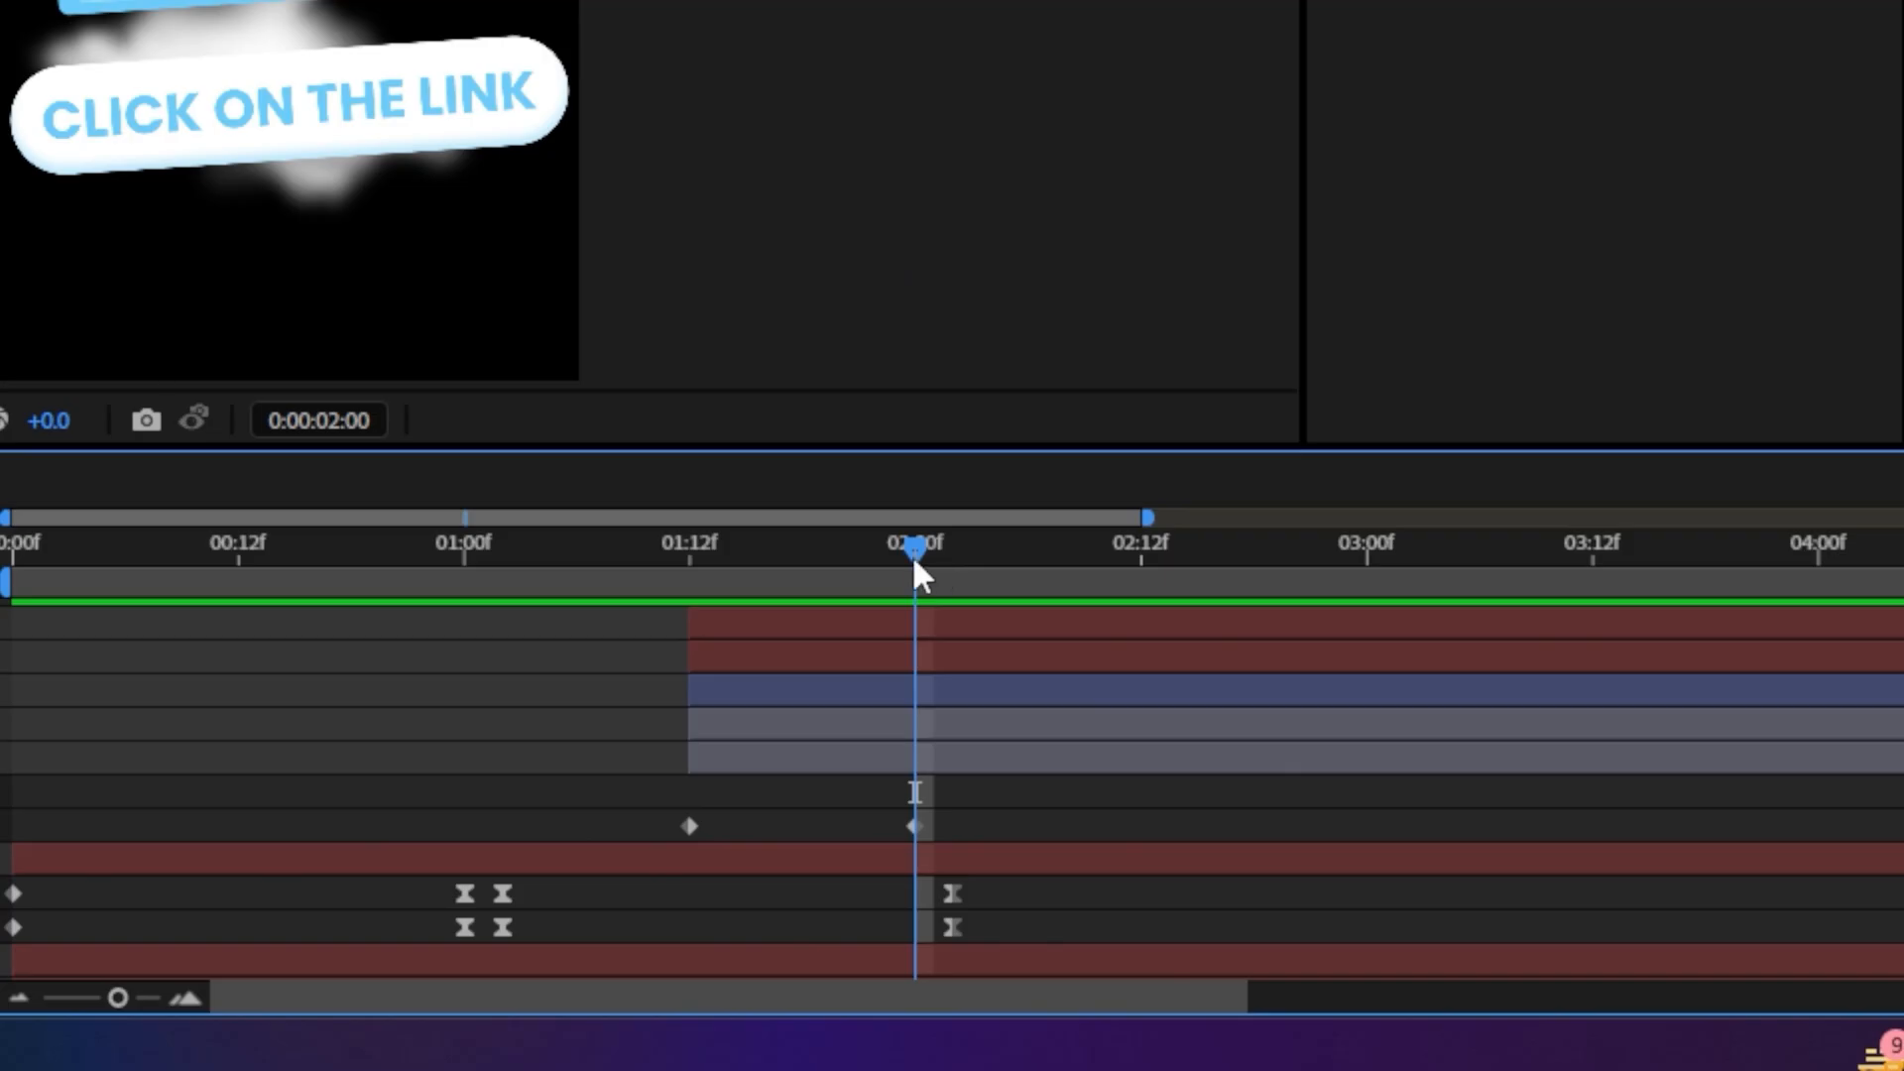
left_click(914, 623)
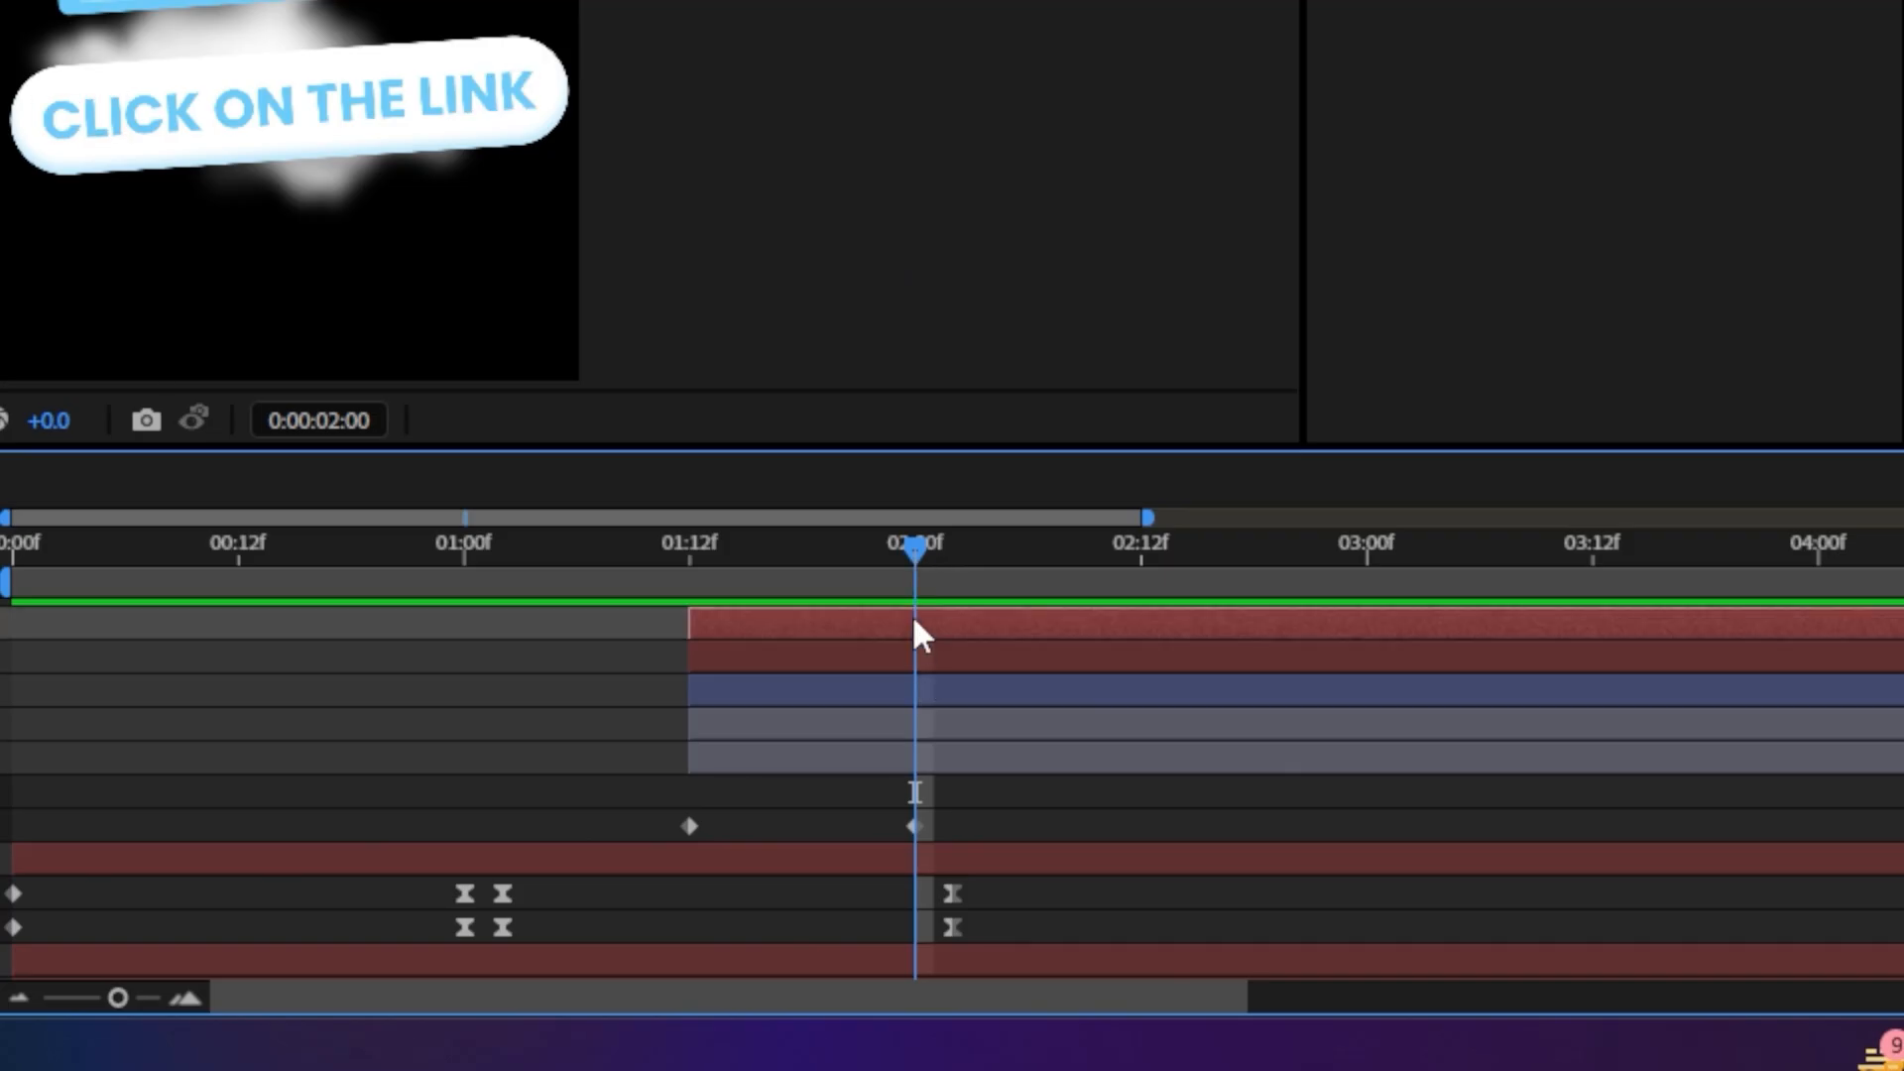
Reveal Null 2's Scale and Rotation keyframes, preview the folder entrance, and move the playhead to 0:00:02:12
key("u")
left_click_drag(906, 586, 689, 583)
key("space")
key("space")
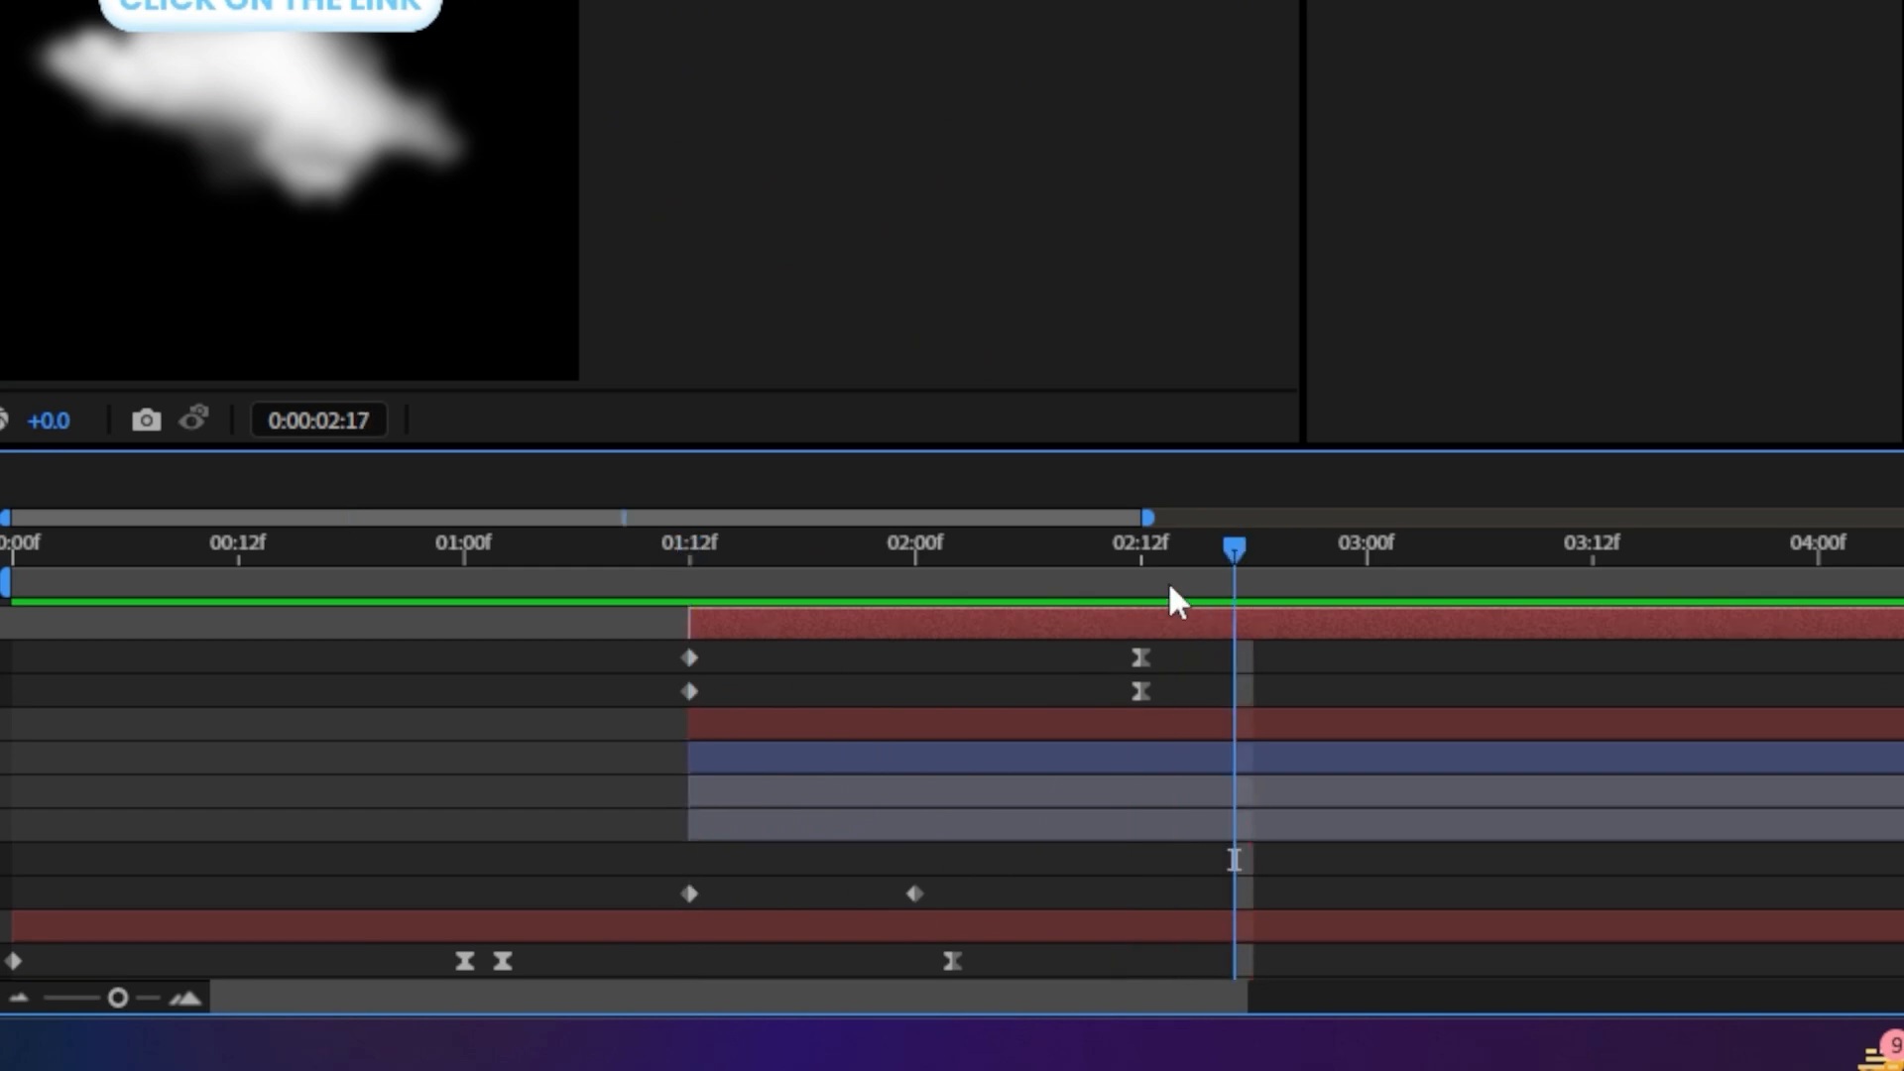
left_click_drag(1171, 587, 727, 608)
key("space")
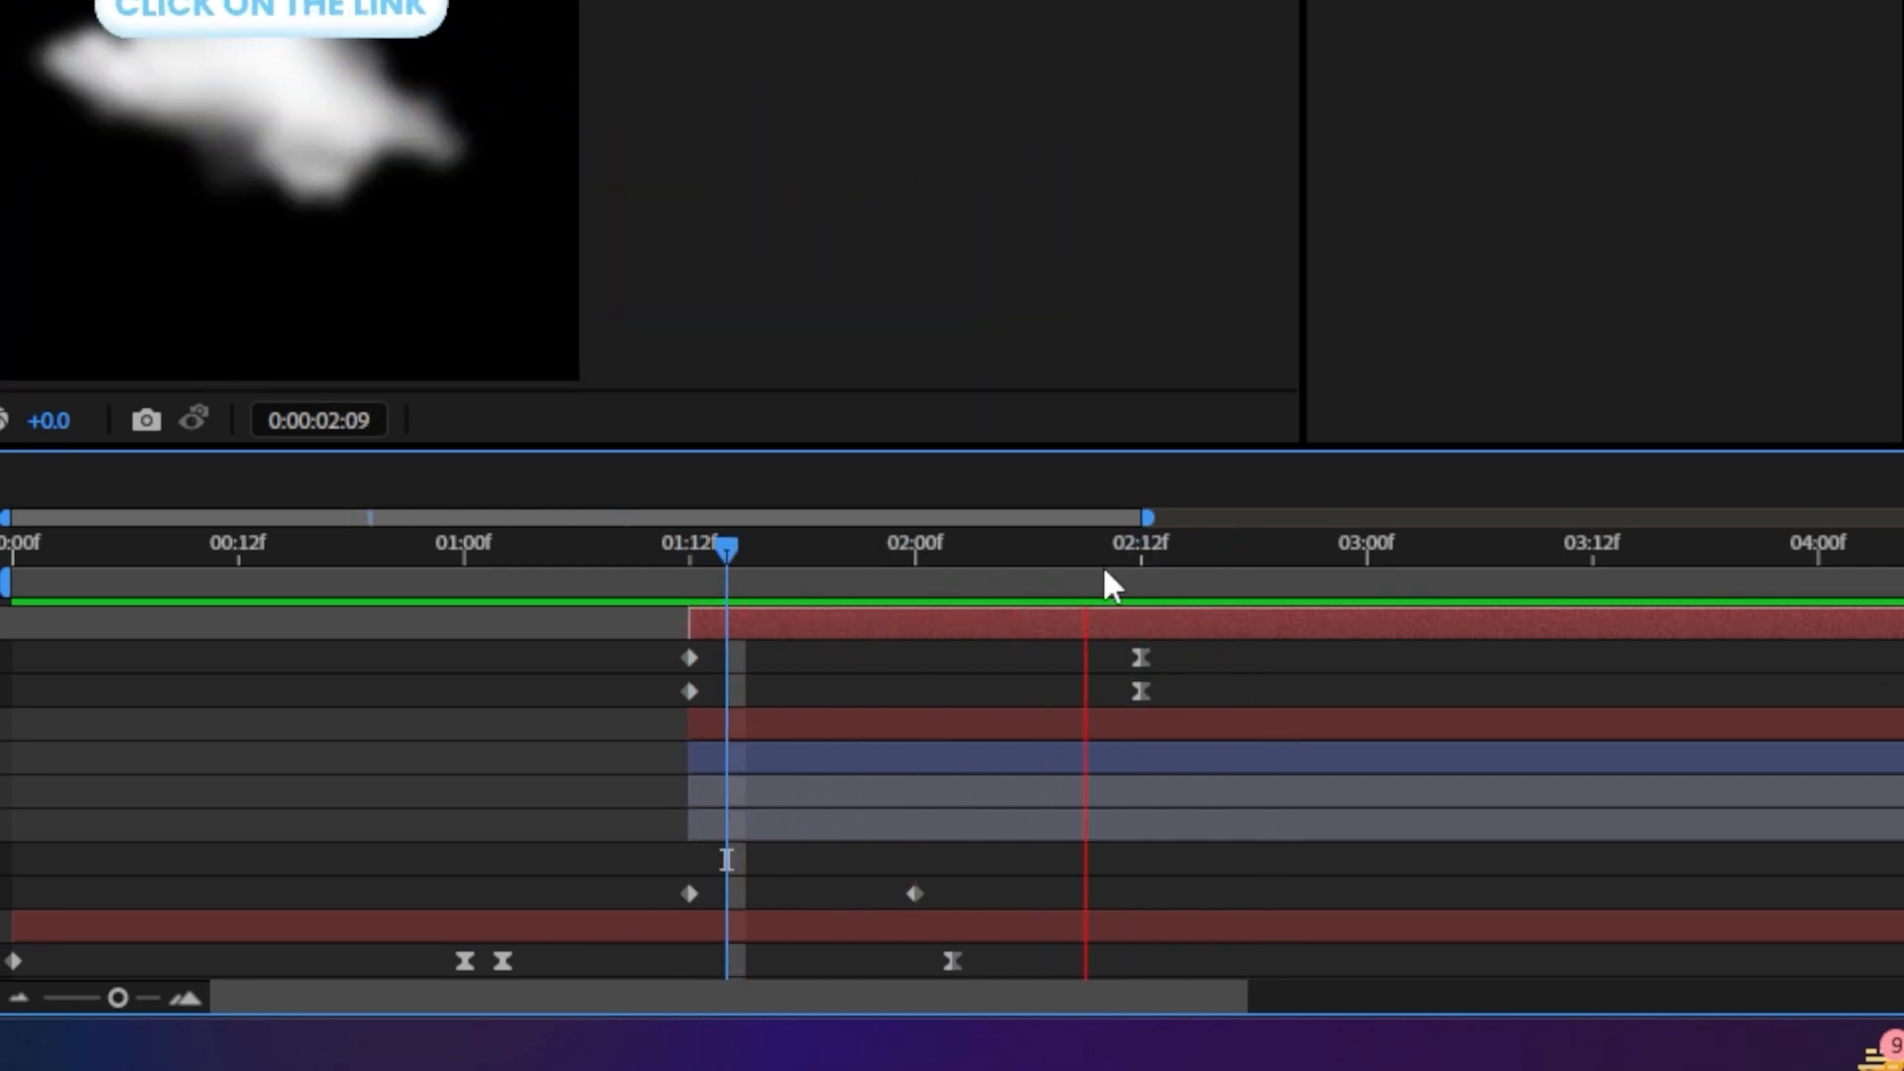
left_click(1139, 550)
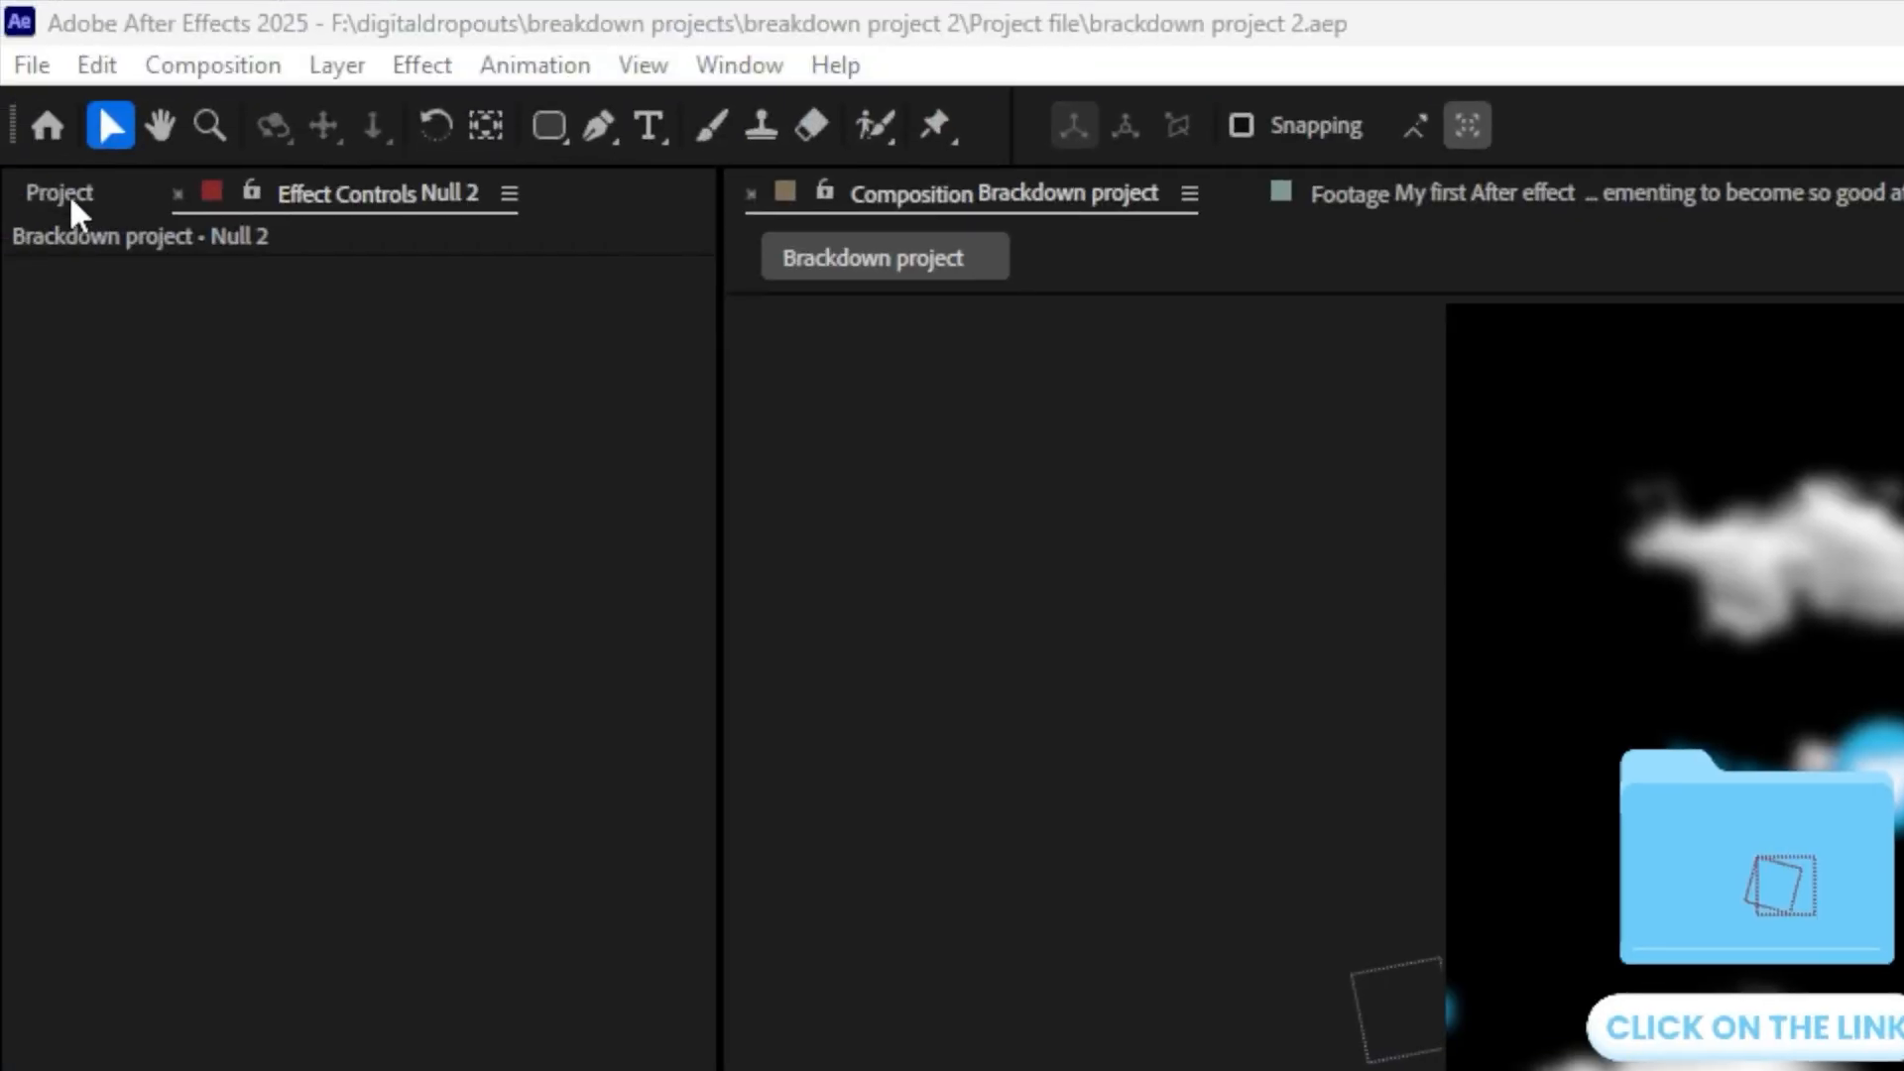
Import mouse.png into the assets folder and add it as the top layer of the Brackdown project composition
left_click(69, 195)
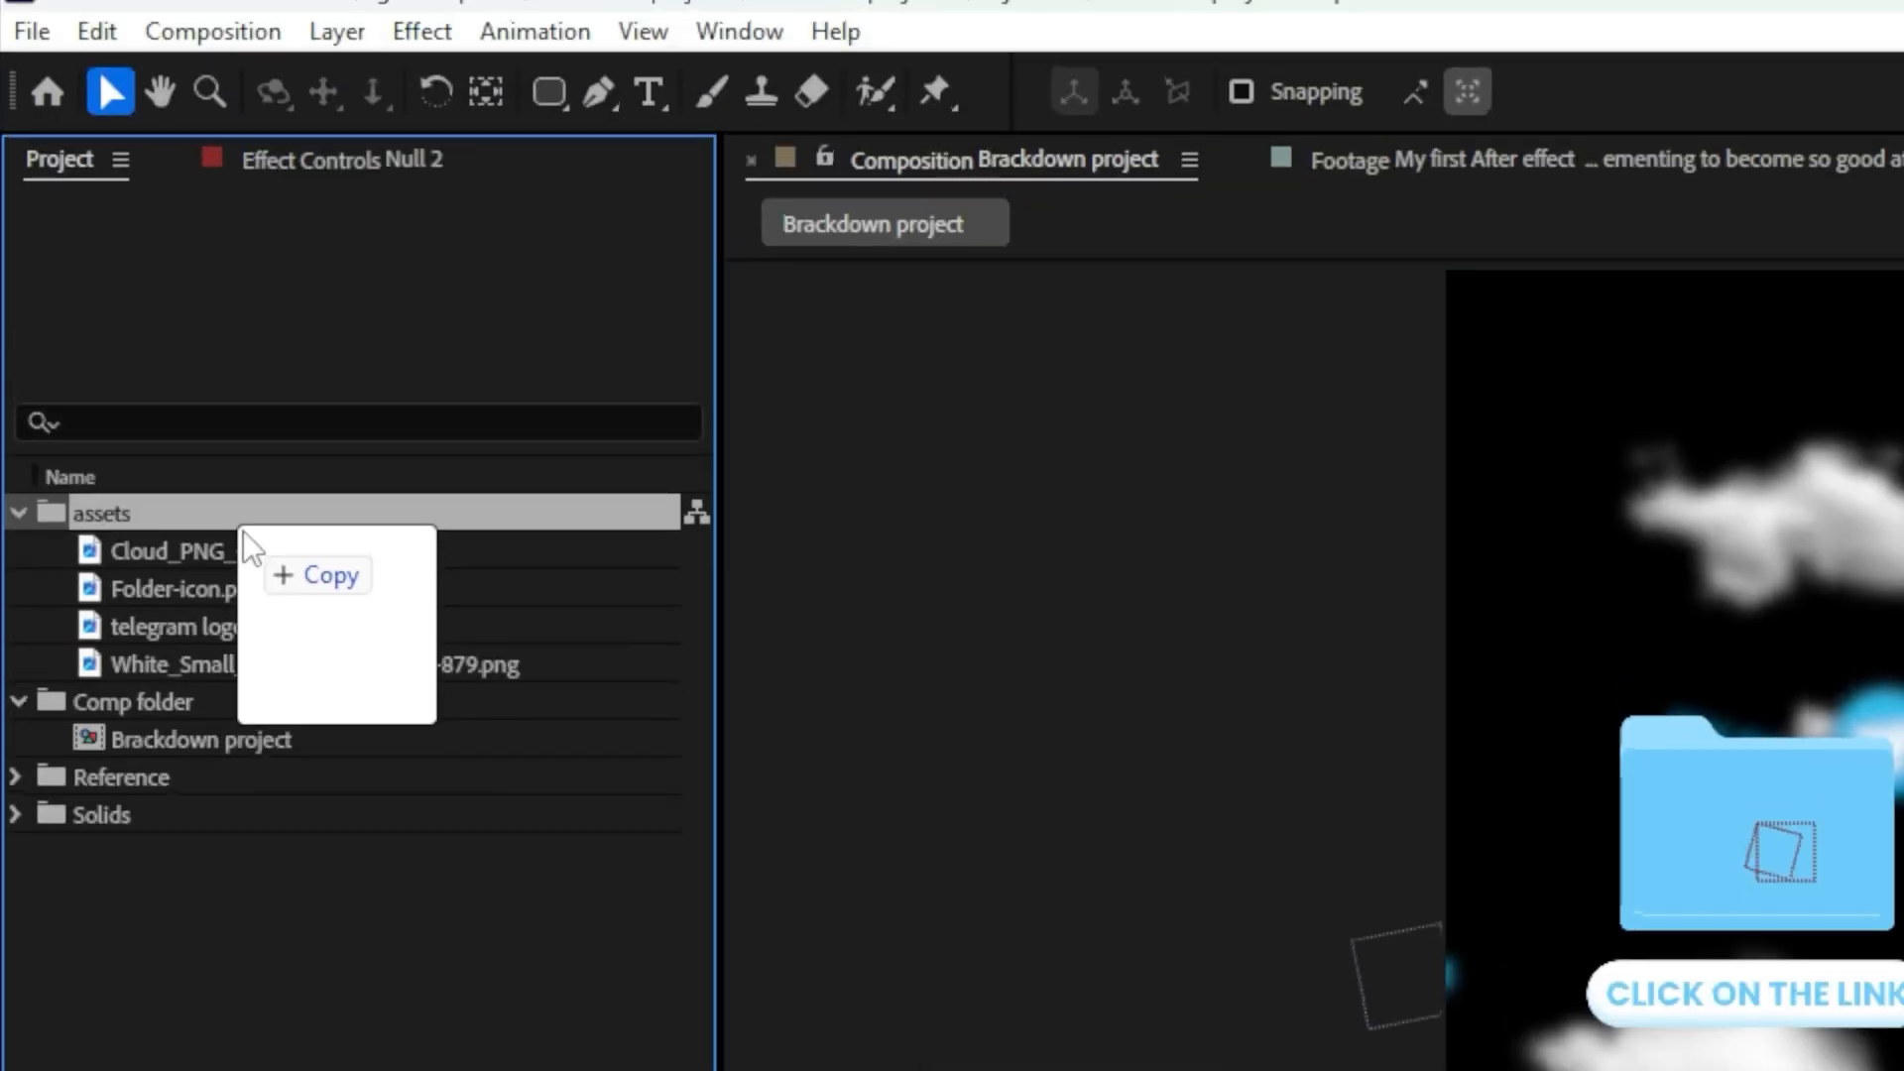
left_click_drag(243, 532, 242, 538)
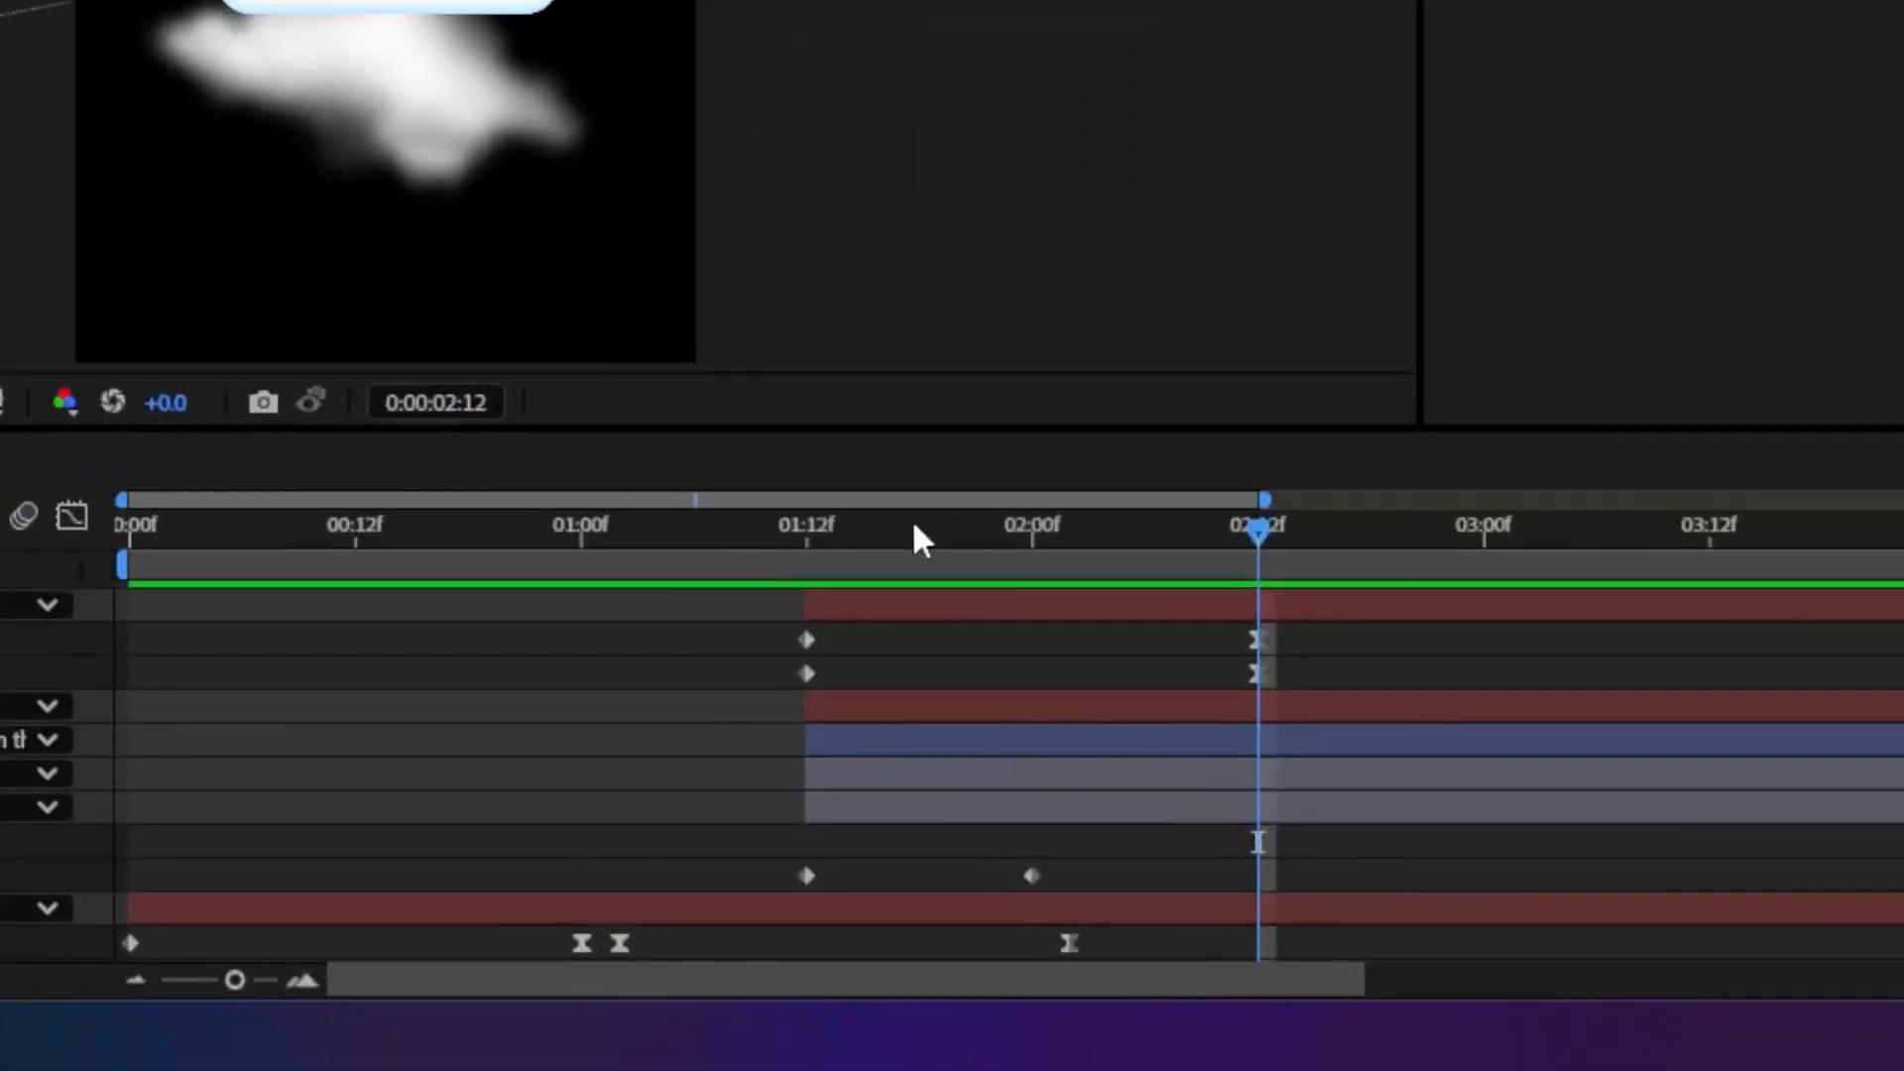
left_click(853, 539)
key("space")
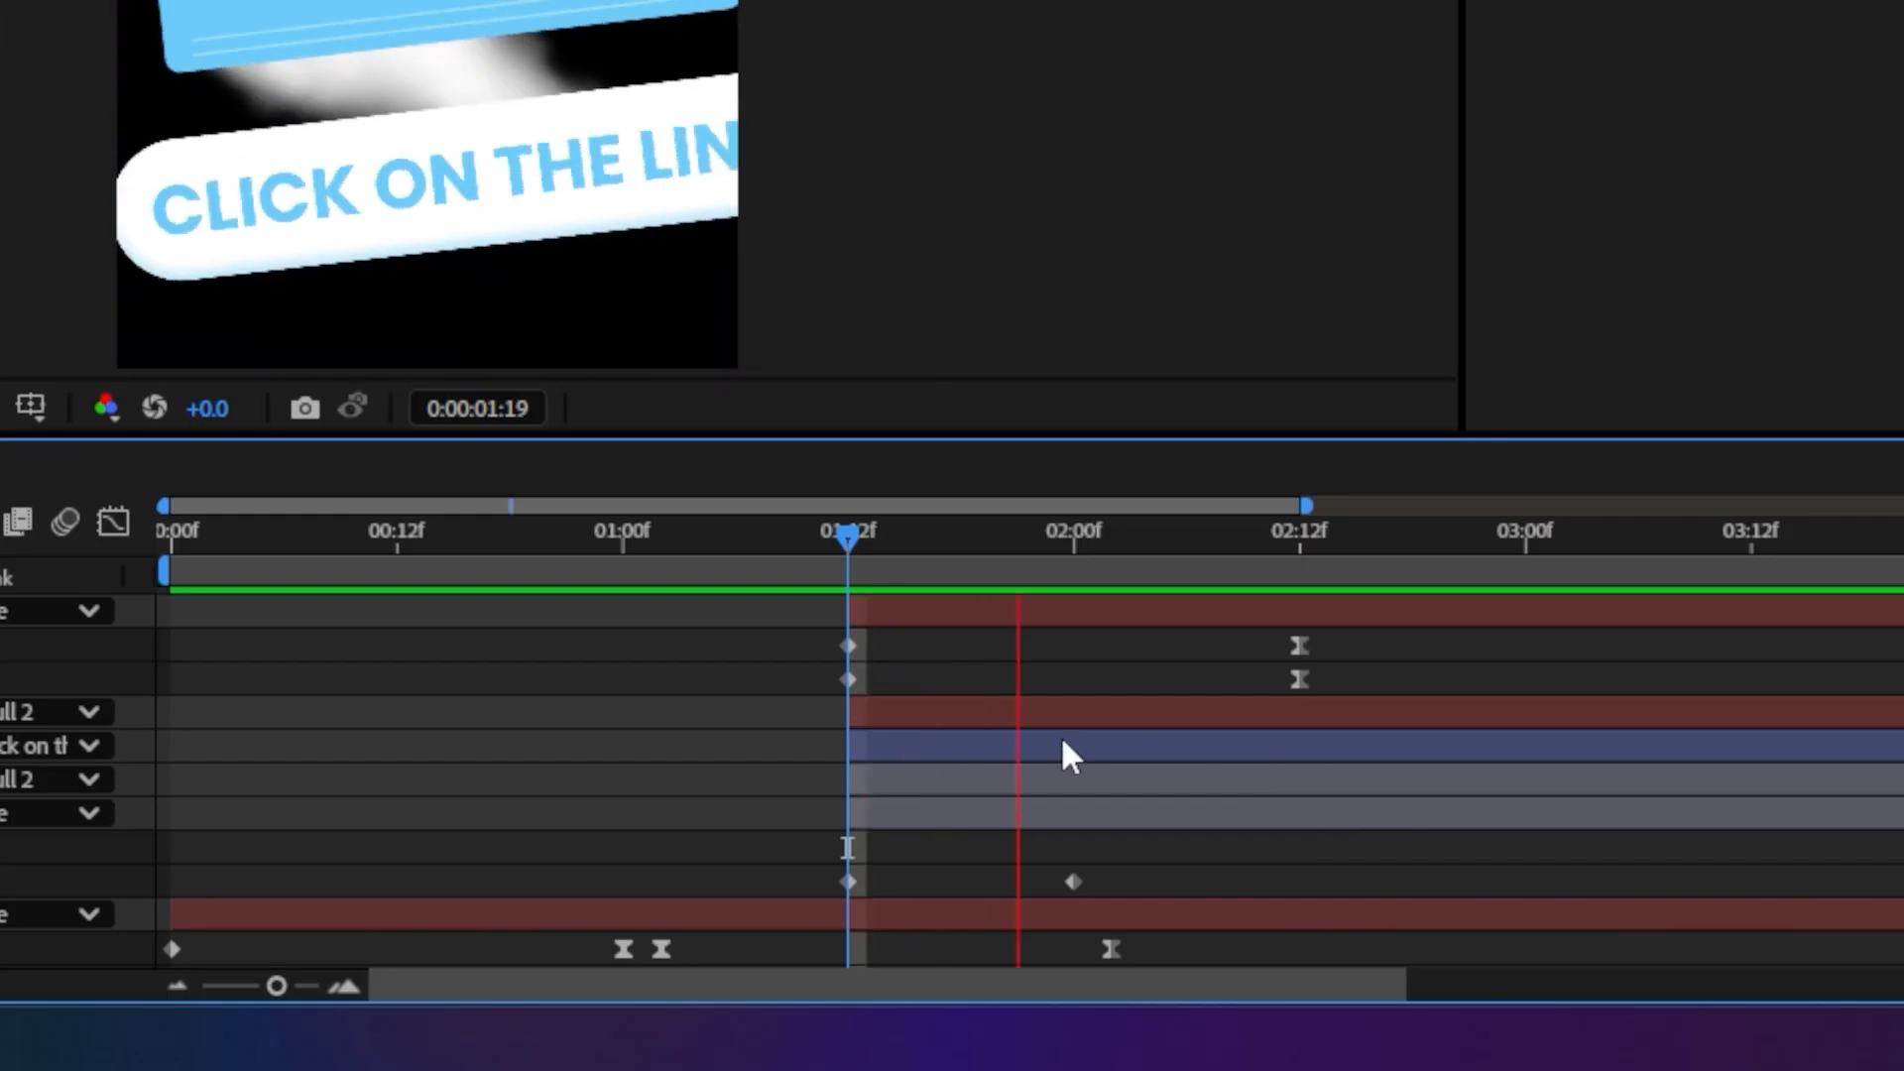
key("space")
left_click(1296, 541)
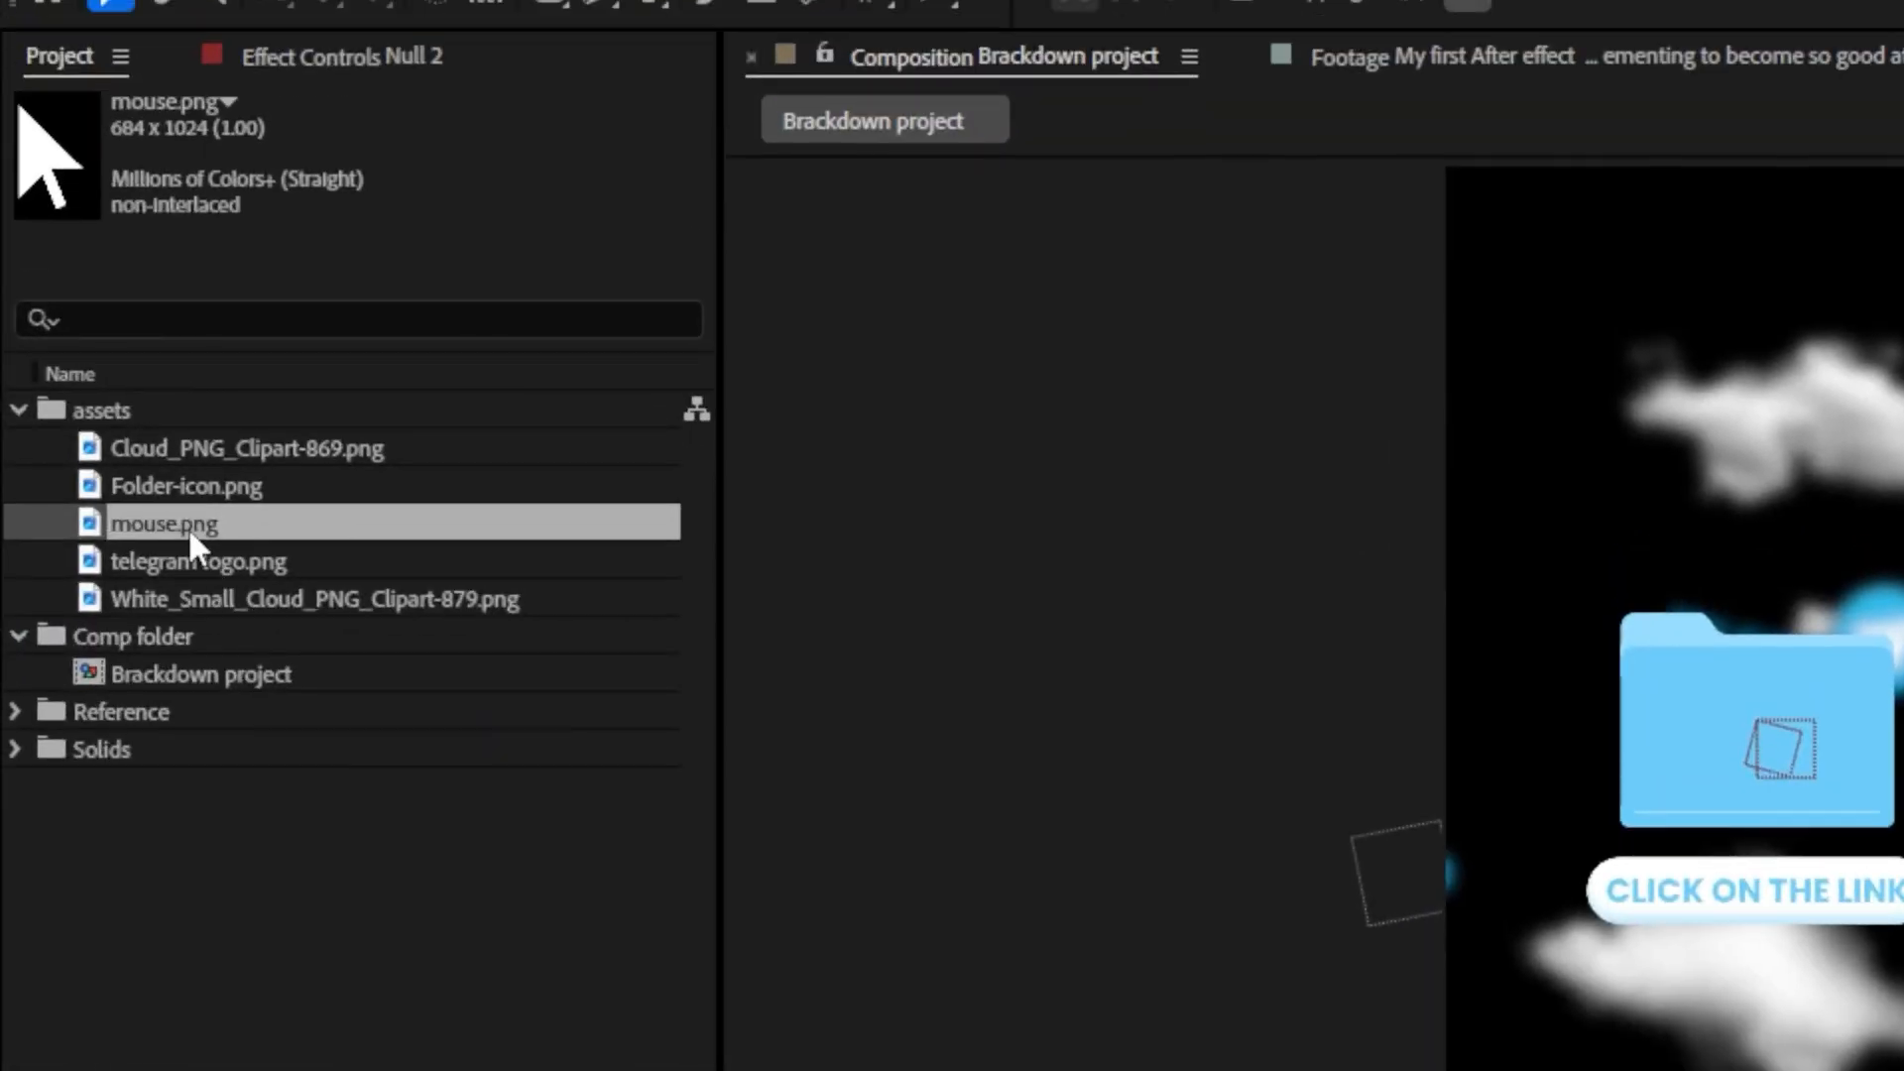
left_click_drag(188, 526, 393, 587)
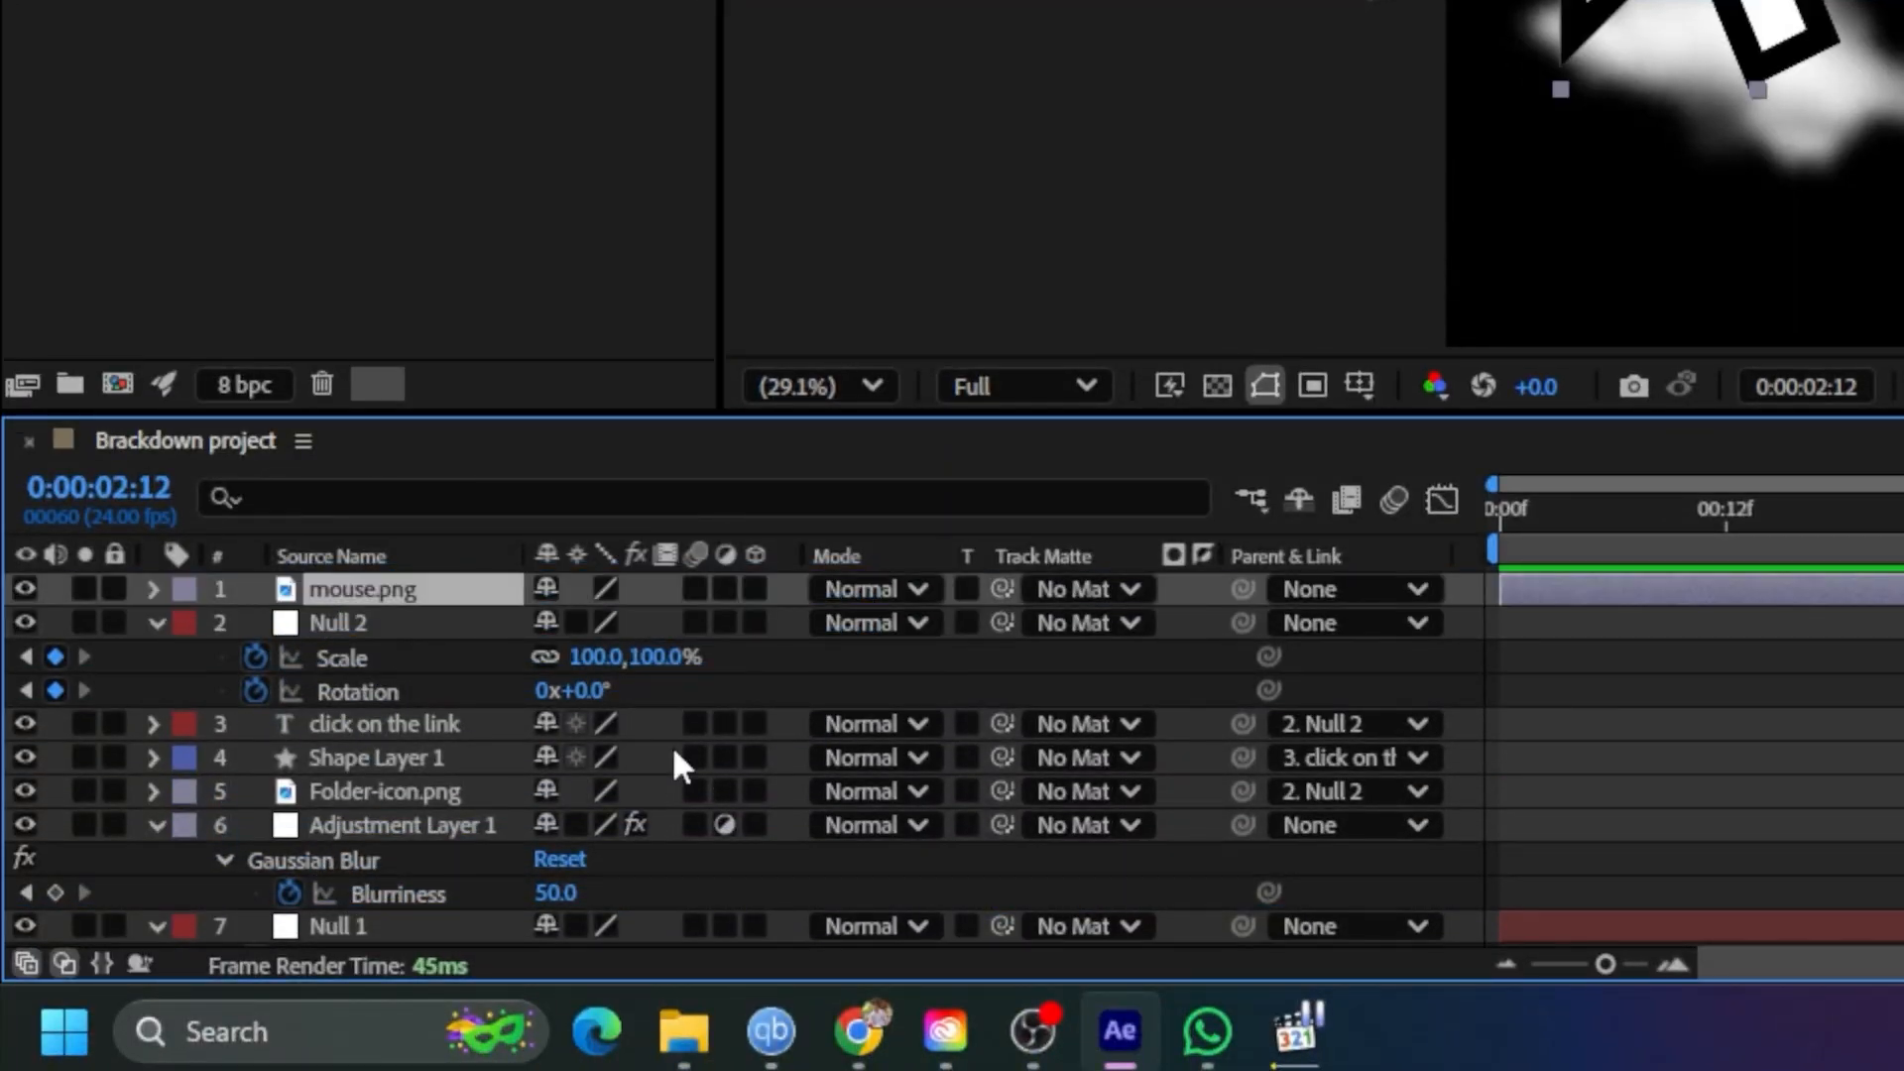
Scale mouse.png down to 9% and position the cursor over the lower edge of the CLICK ON THE LINK button
left_click_drag(1011, 496, 1029, 712)
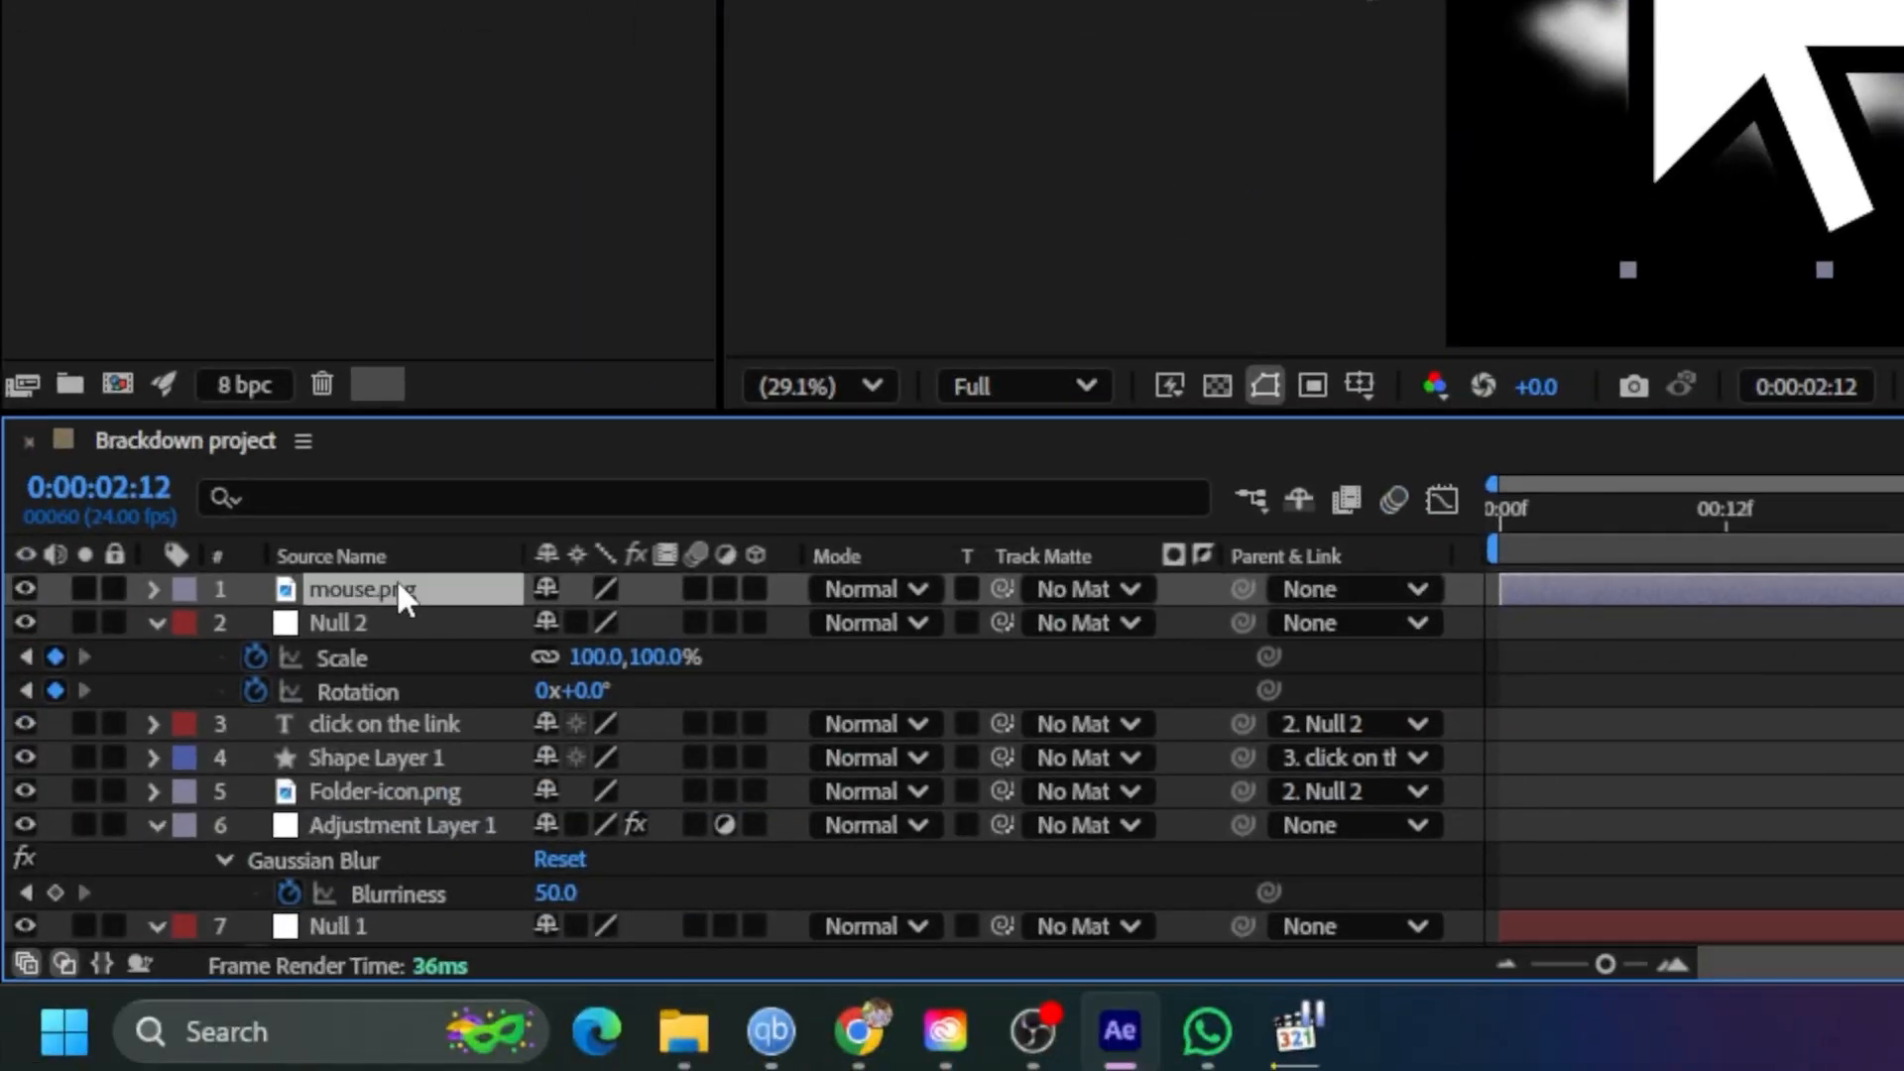
key("s")
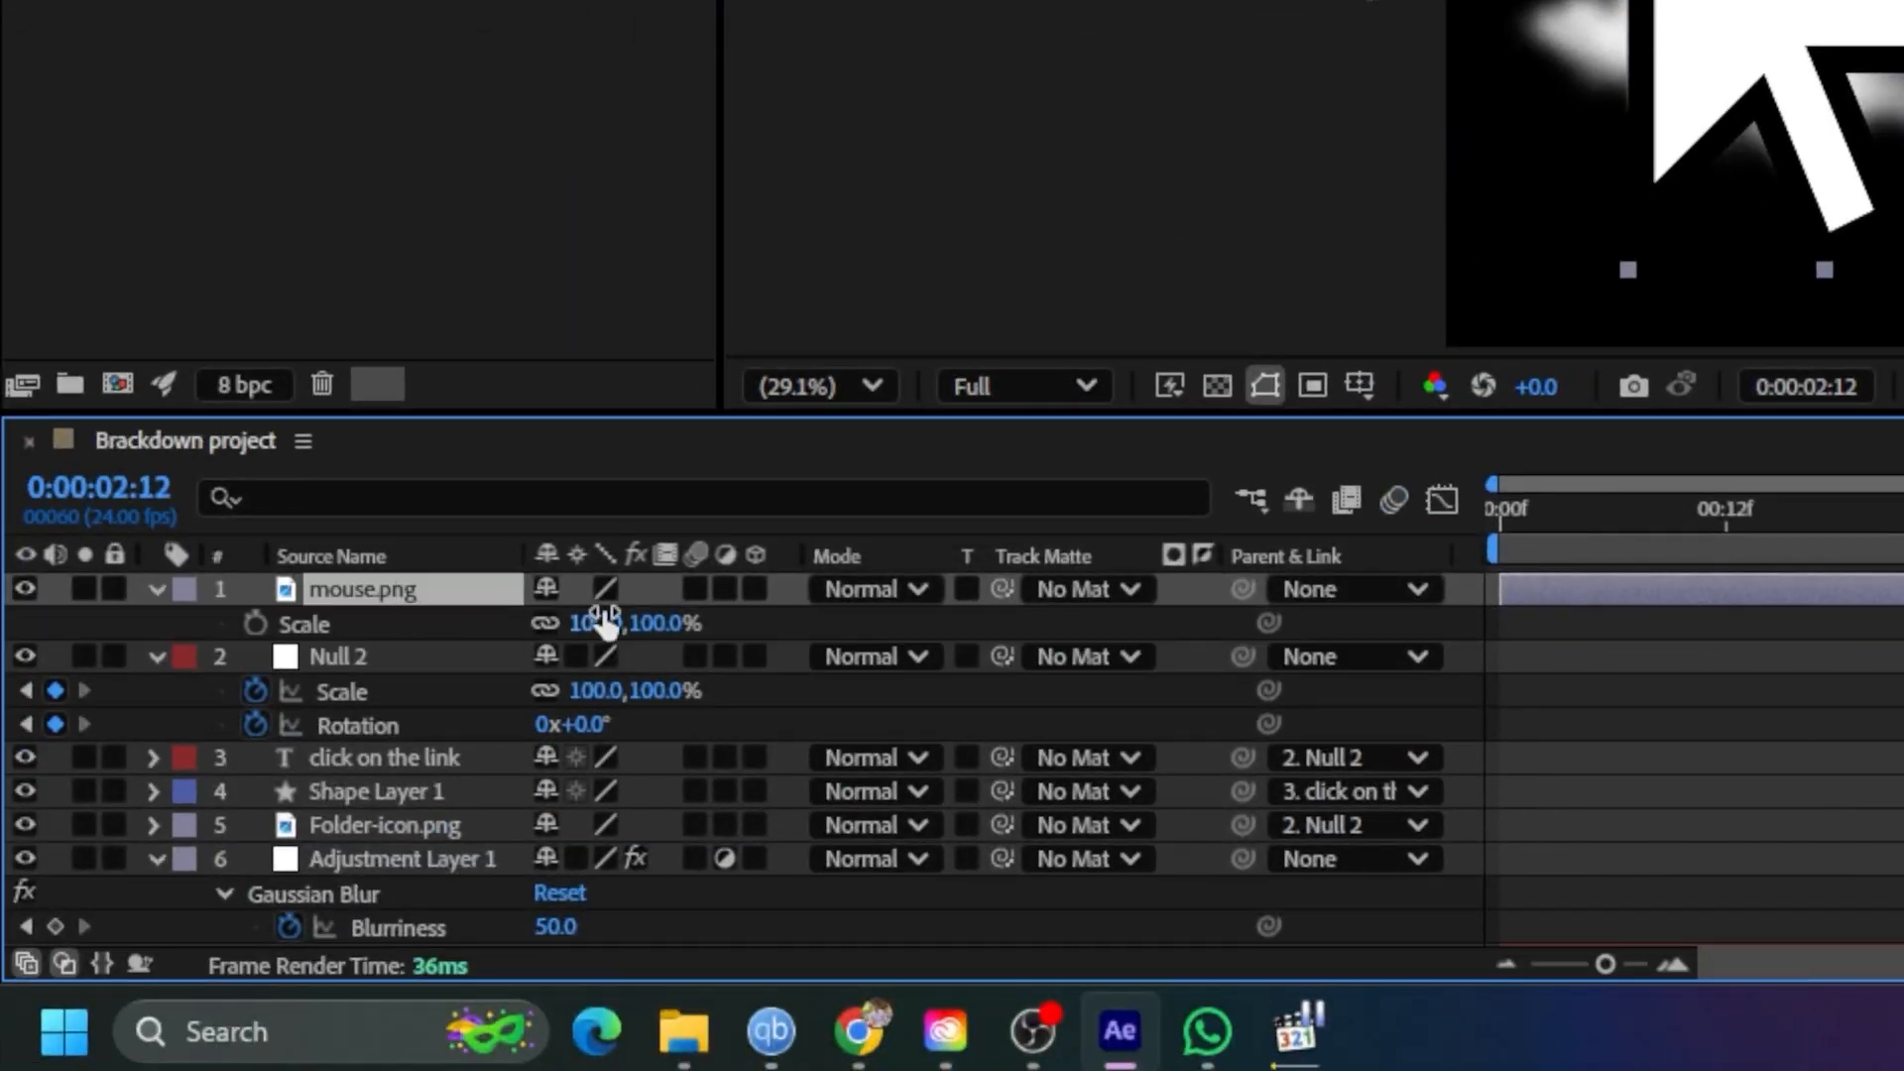
left_click_drag(605, 623, 515, 629)
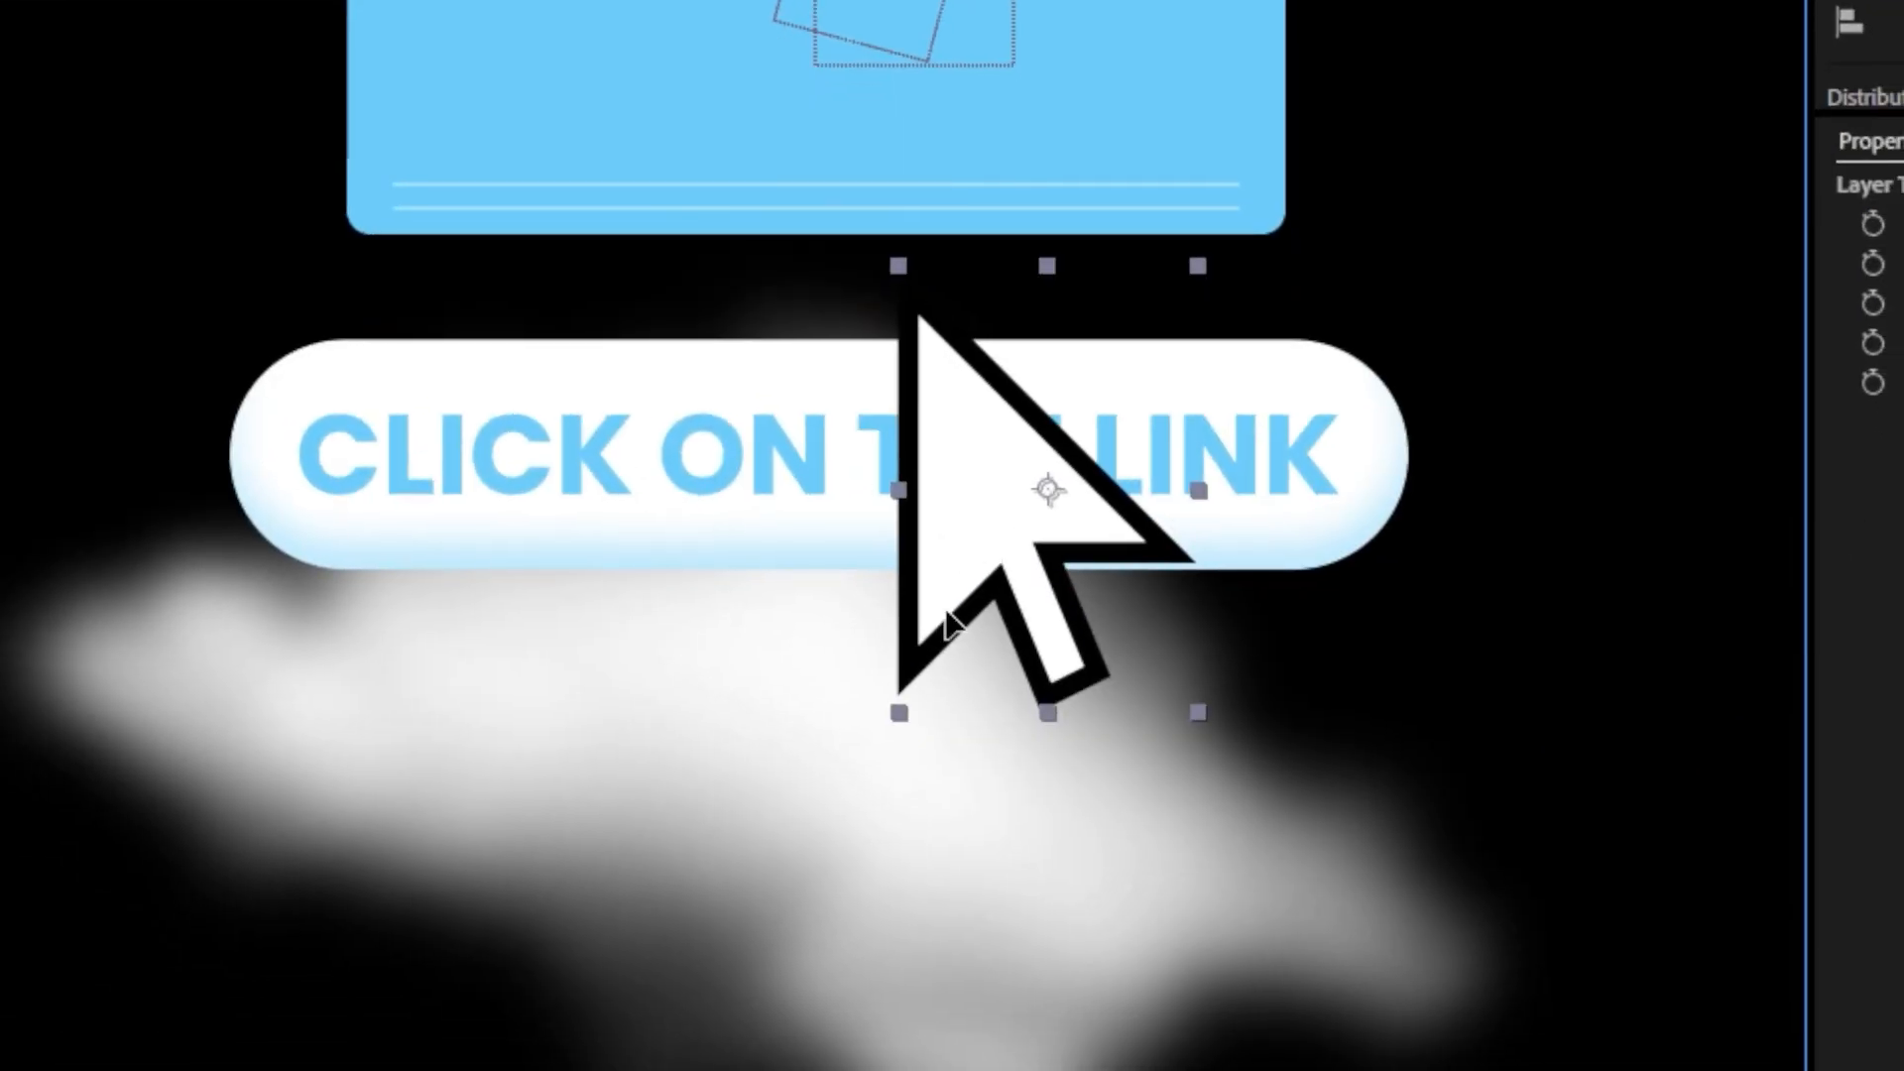
left_click_drag(946, 613, 813, 844)
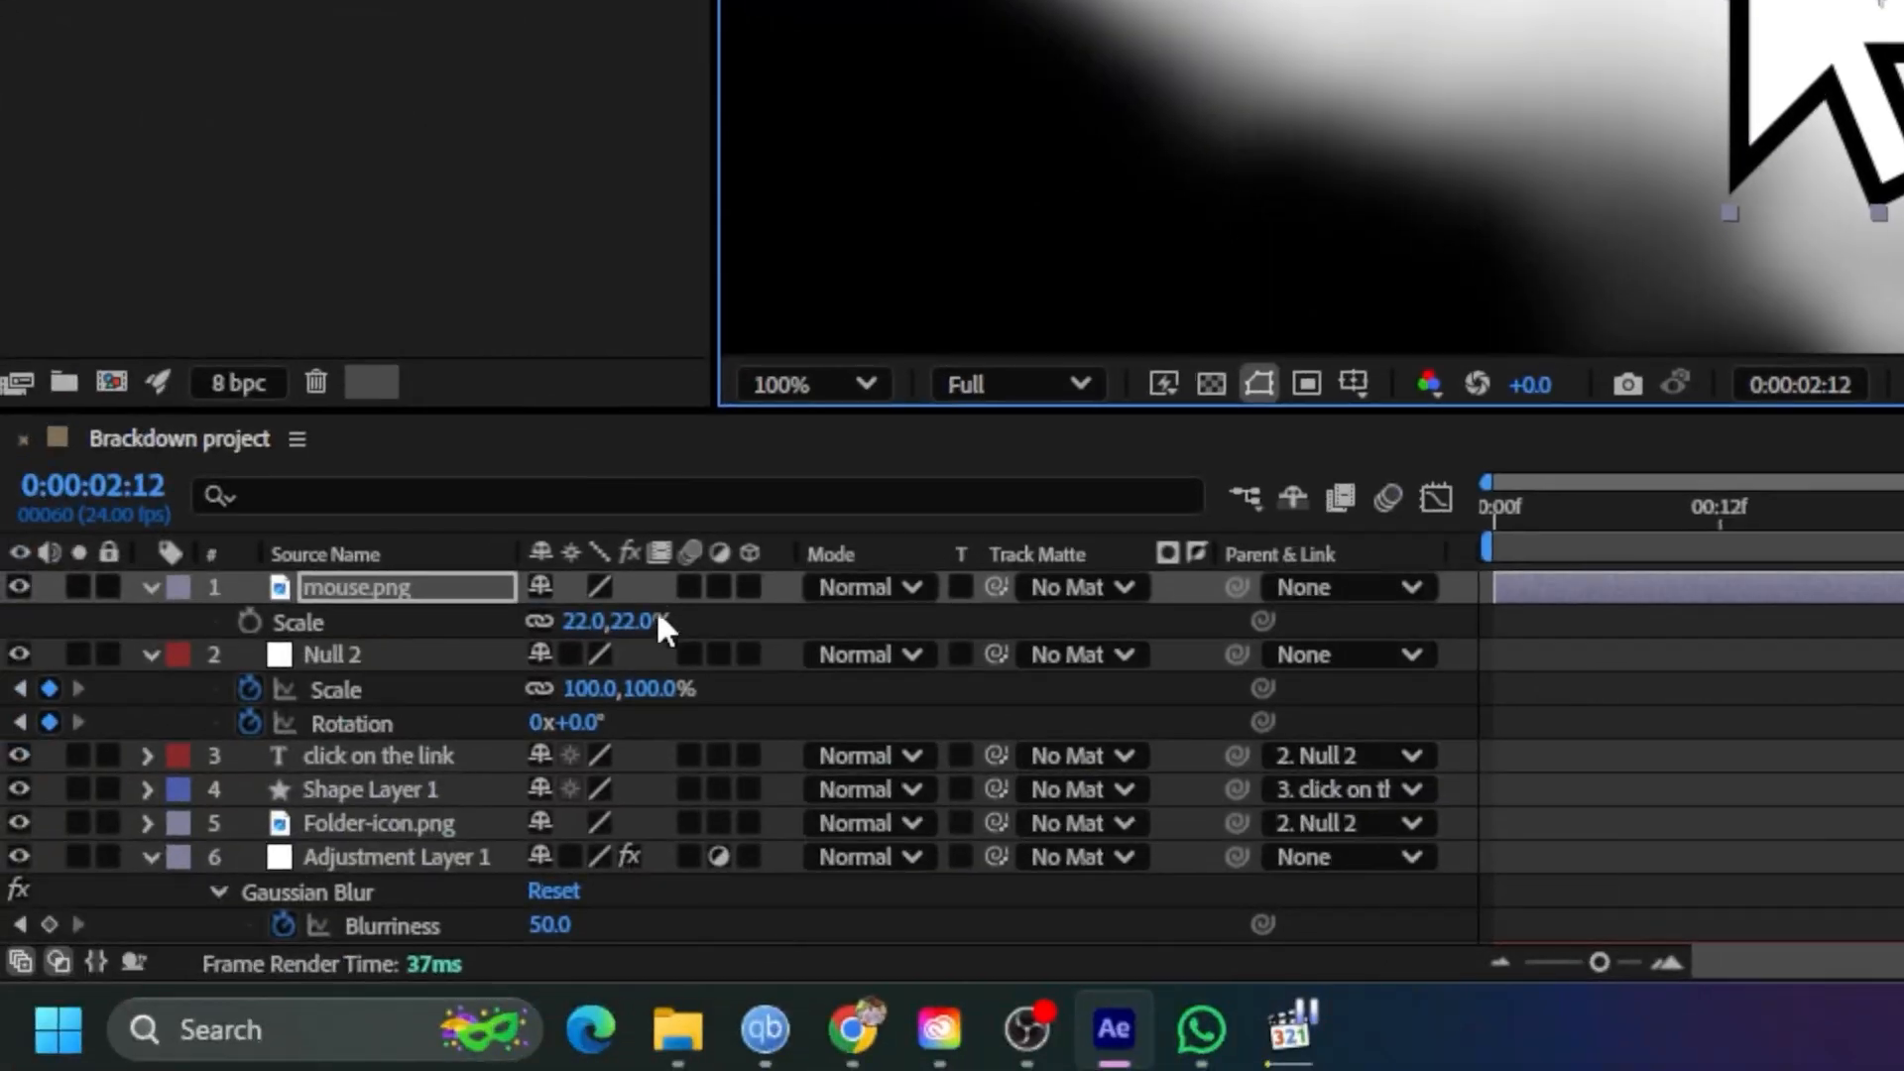
left_click_drag(658, 621, 617, 617)
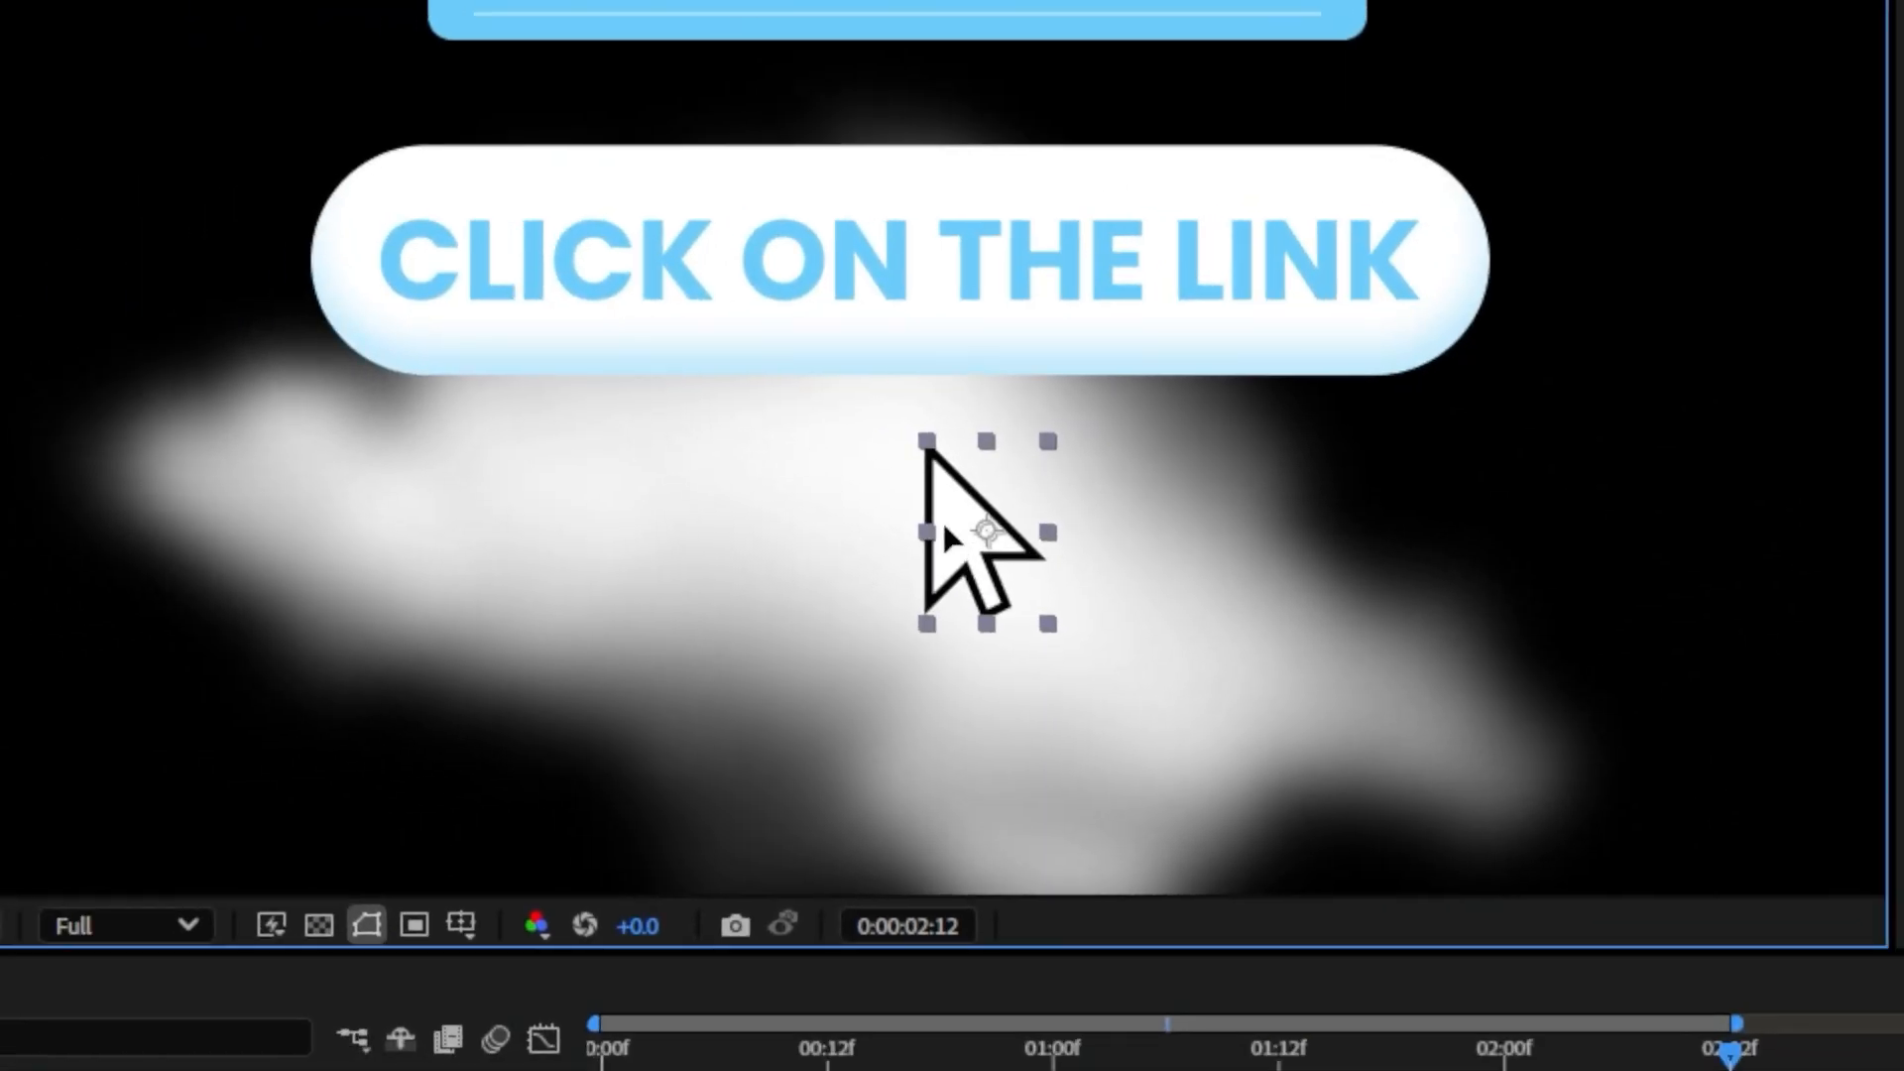
left_click_drag(943, 524, 889, 405)
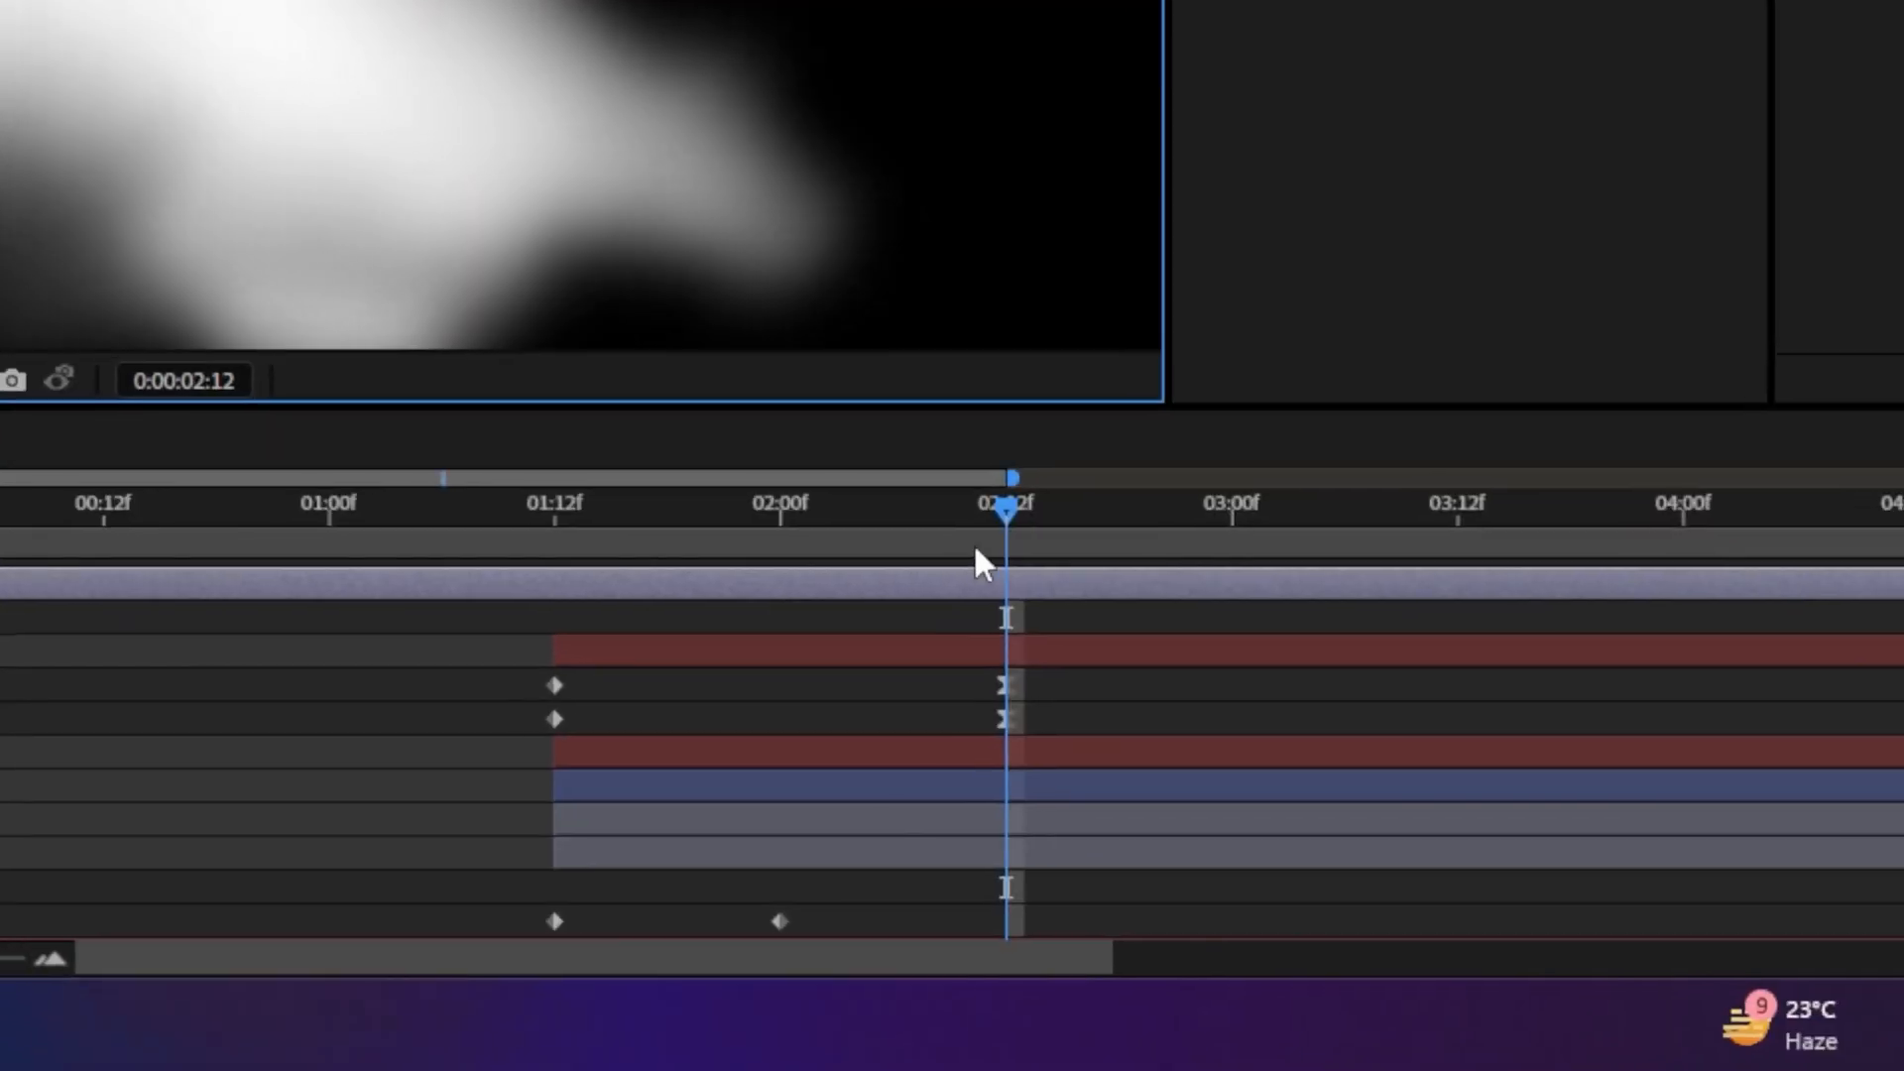
Trim the start of the mouse.png layer to 0:00:02:12
mouse_move(1732, 1060)
left_mouse_down()
mouse_move(1755, 1069)
mouse_move(1736, 1070)
left_mouse_up()
mouse_move(990, 531)
left_mouse_down()
mouse_move(944, 532)
mouse_move(978, 540)
left_mouse_up()
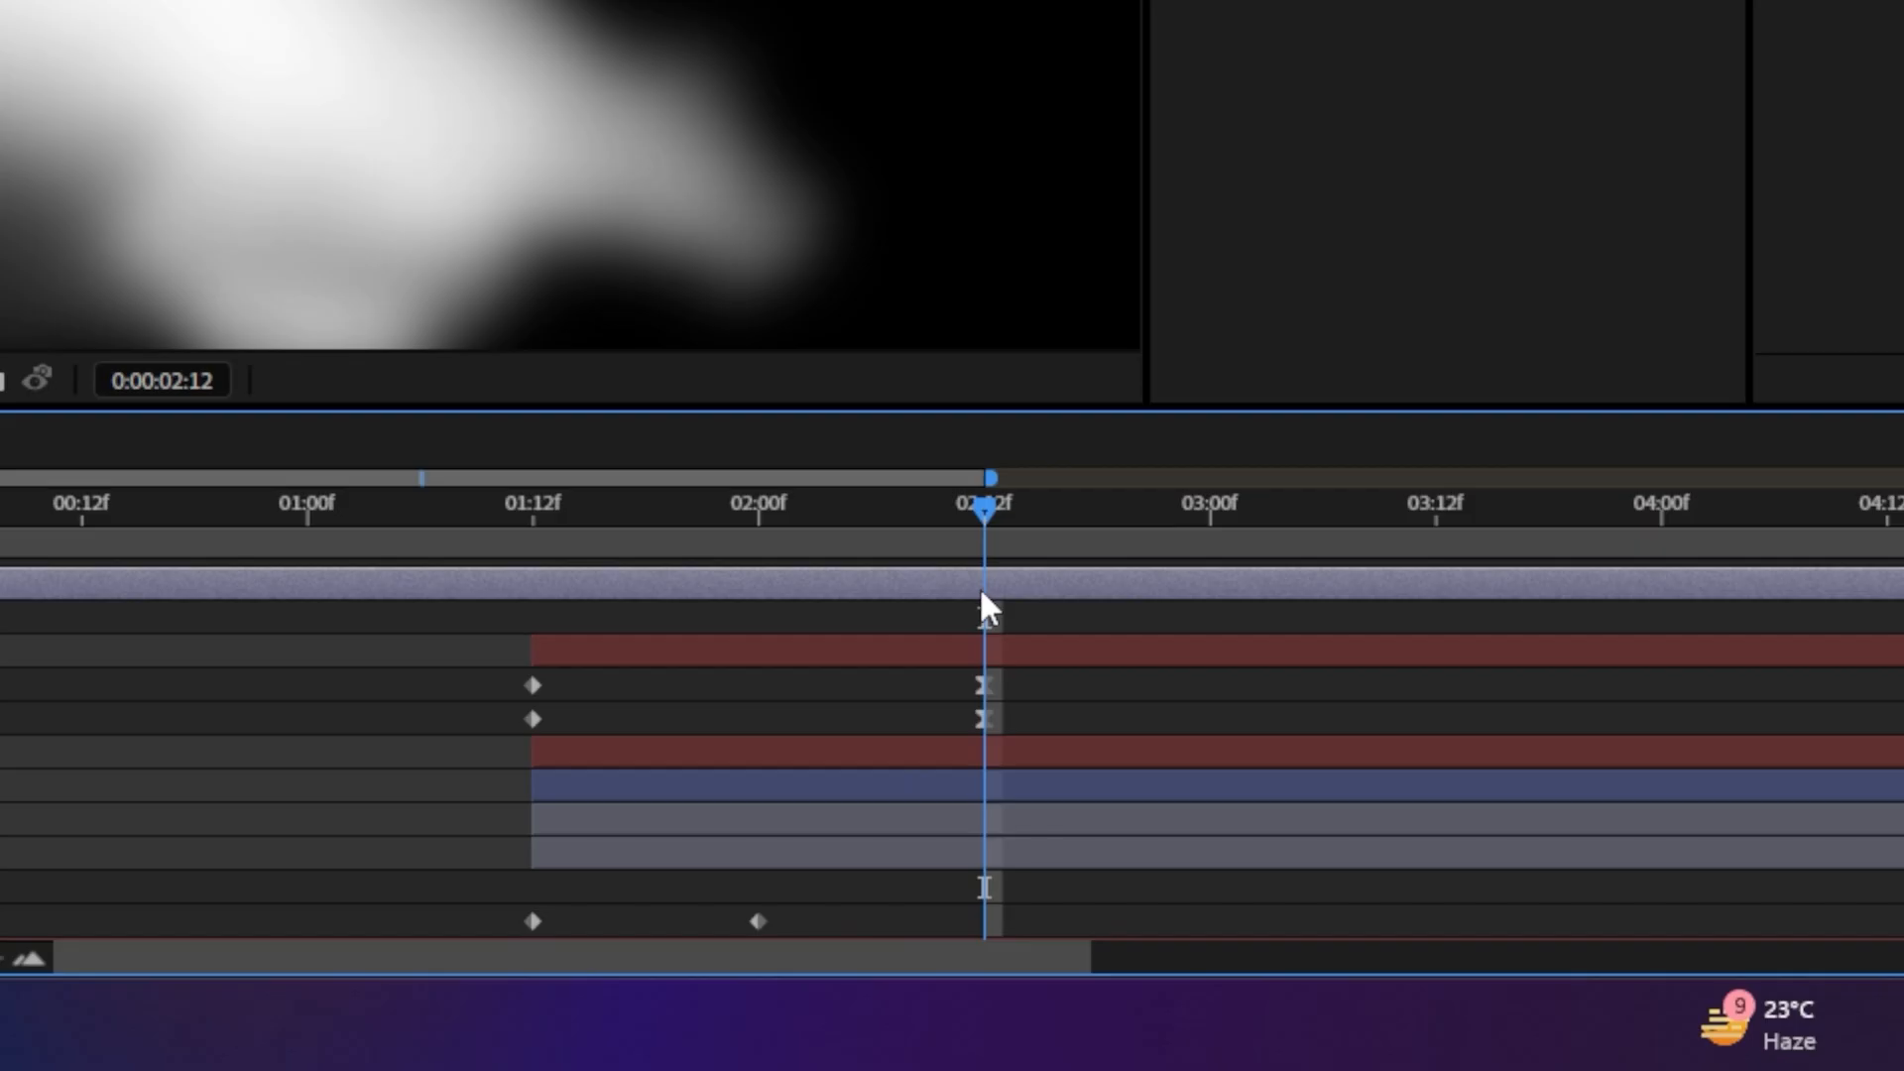
key("alt+bracketleft")
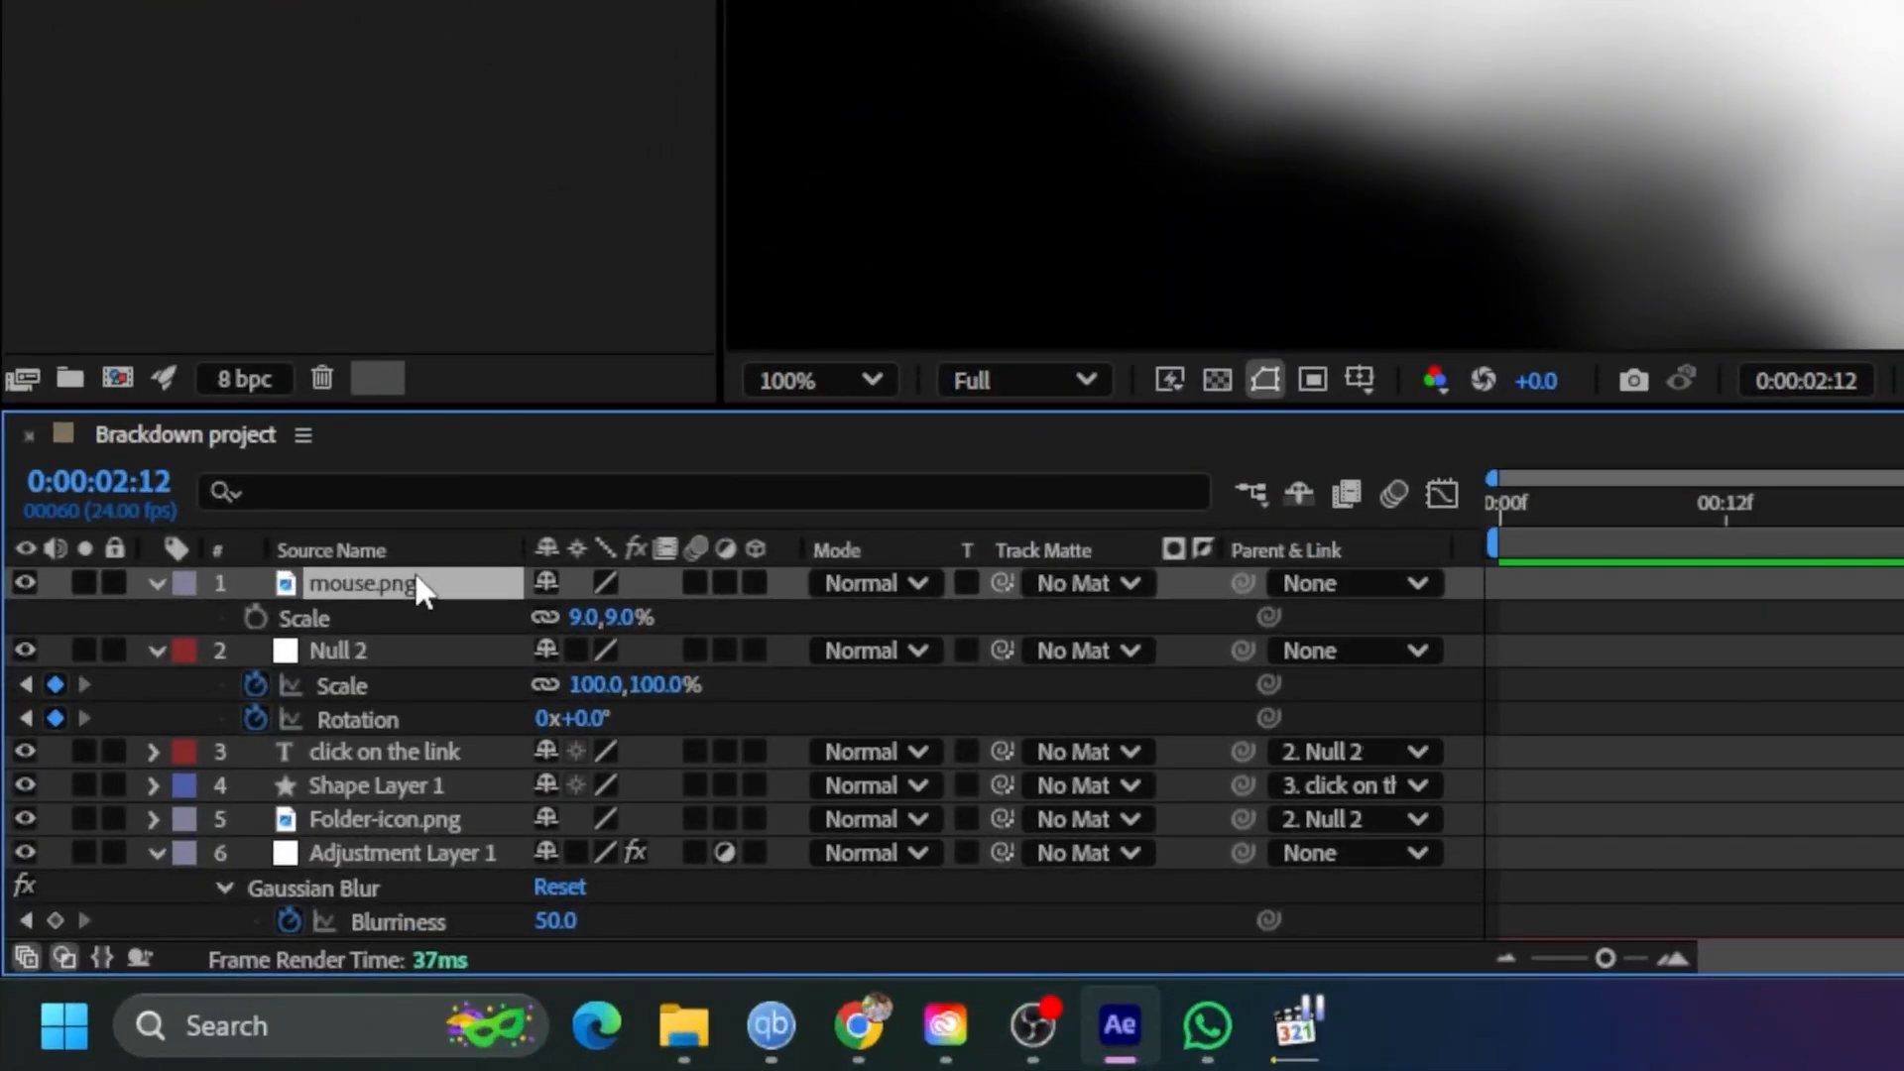
Add Position keyframes to mouse.png at 0:00:02:12 and 0:00:03:12 with the cursor at the button
key("p")
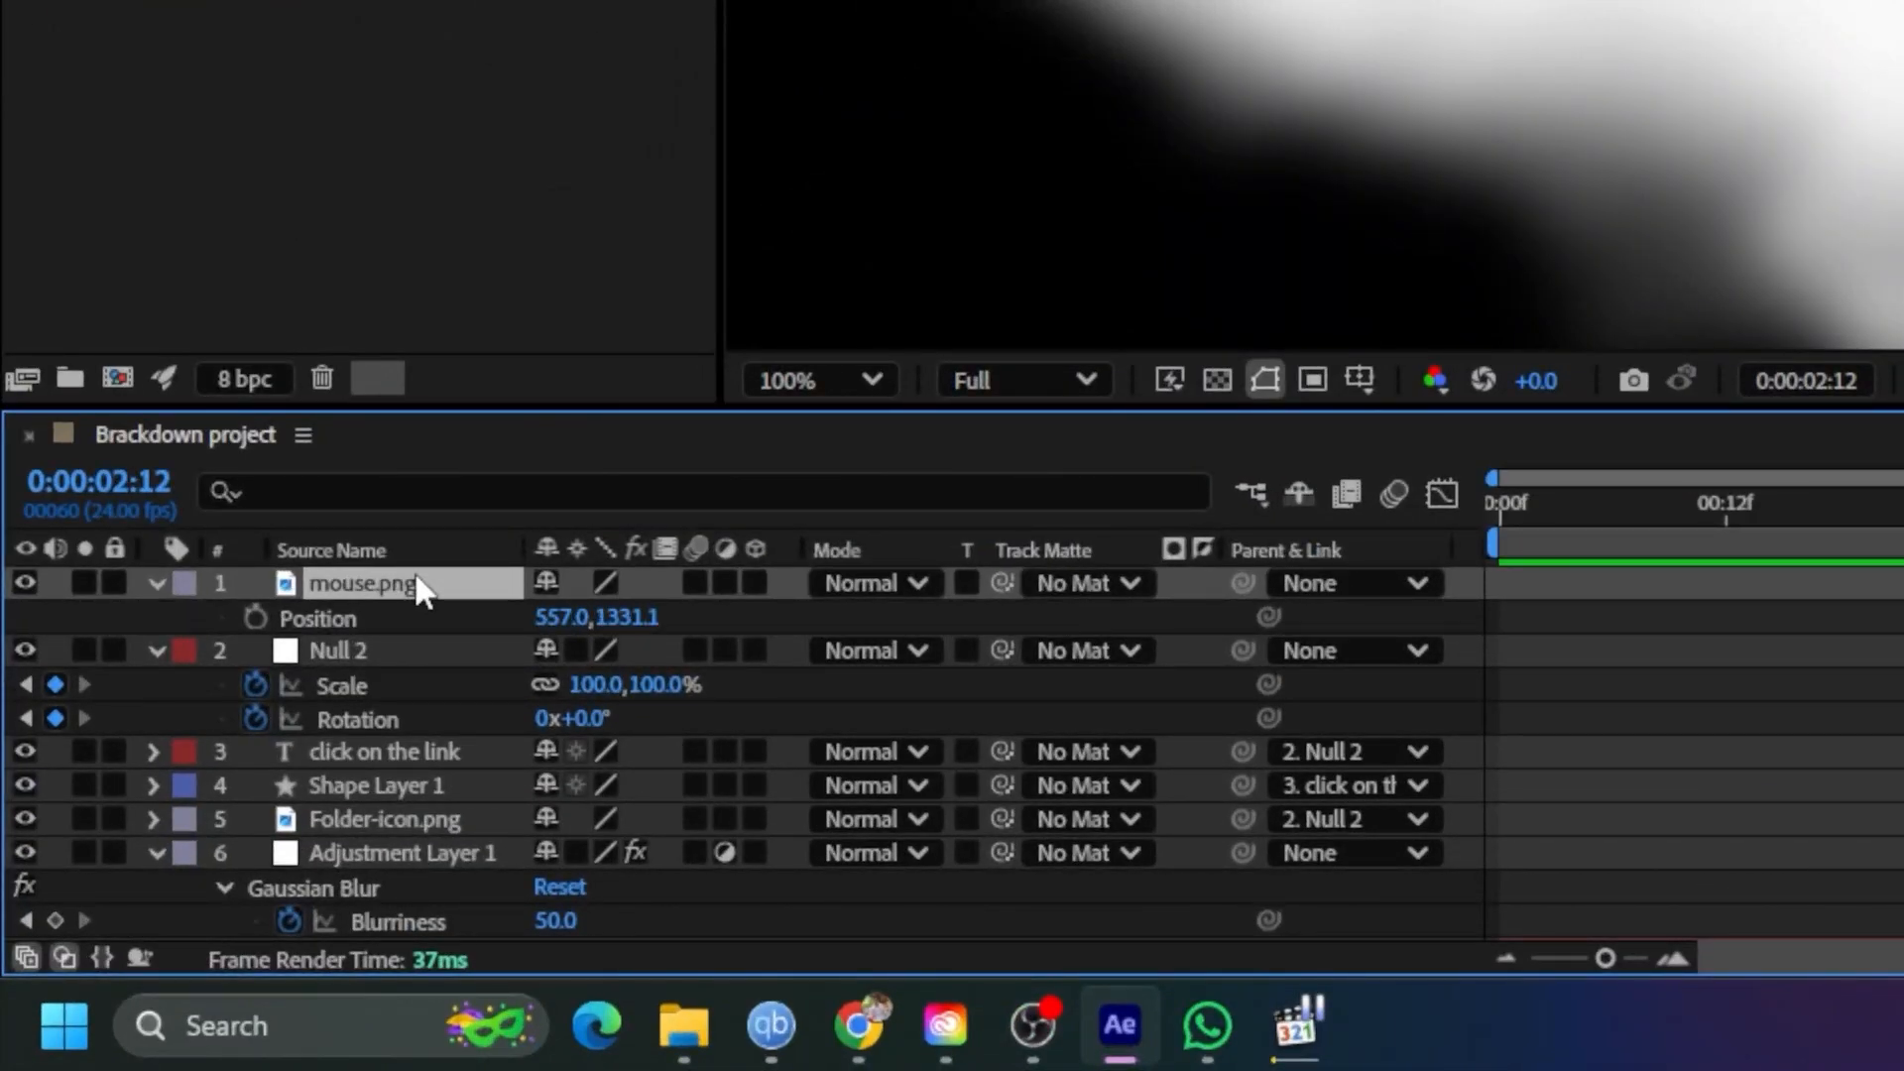
left_click(255, 618)
left_click_drag(999, 545, 1366, 573)
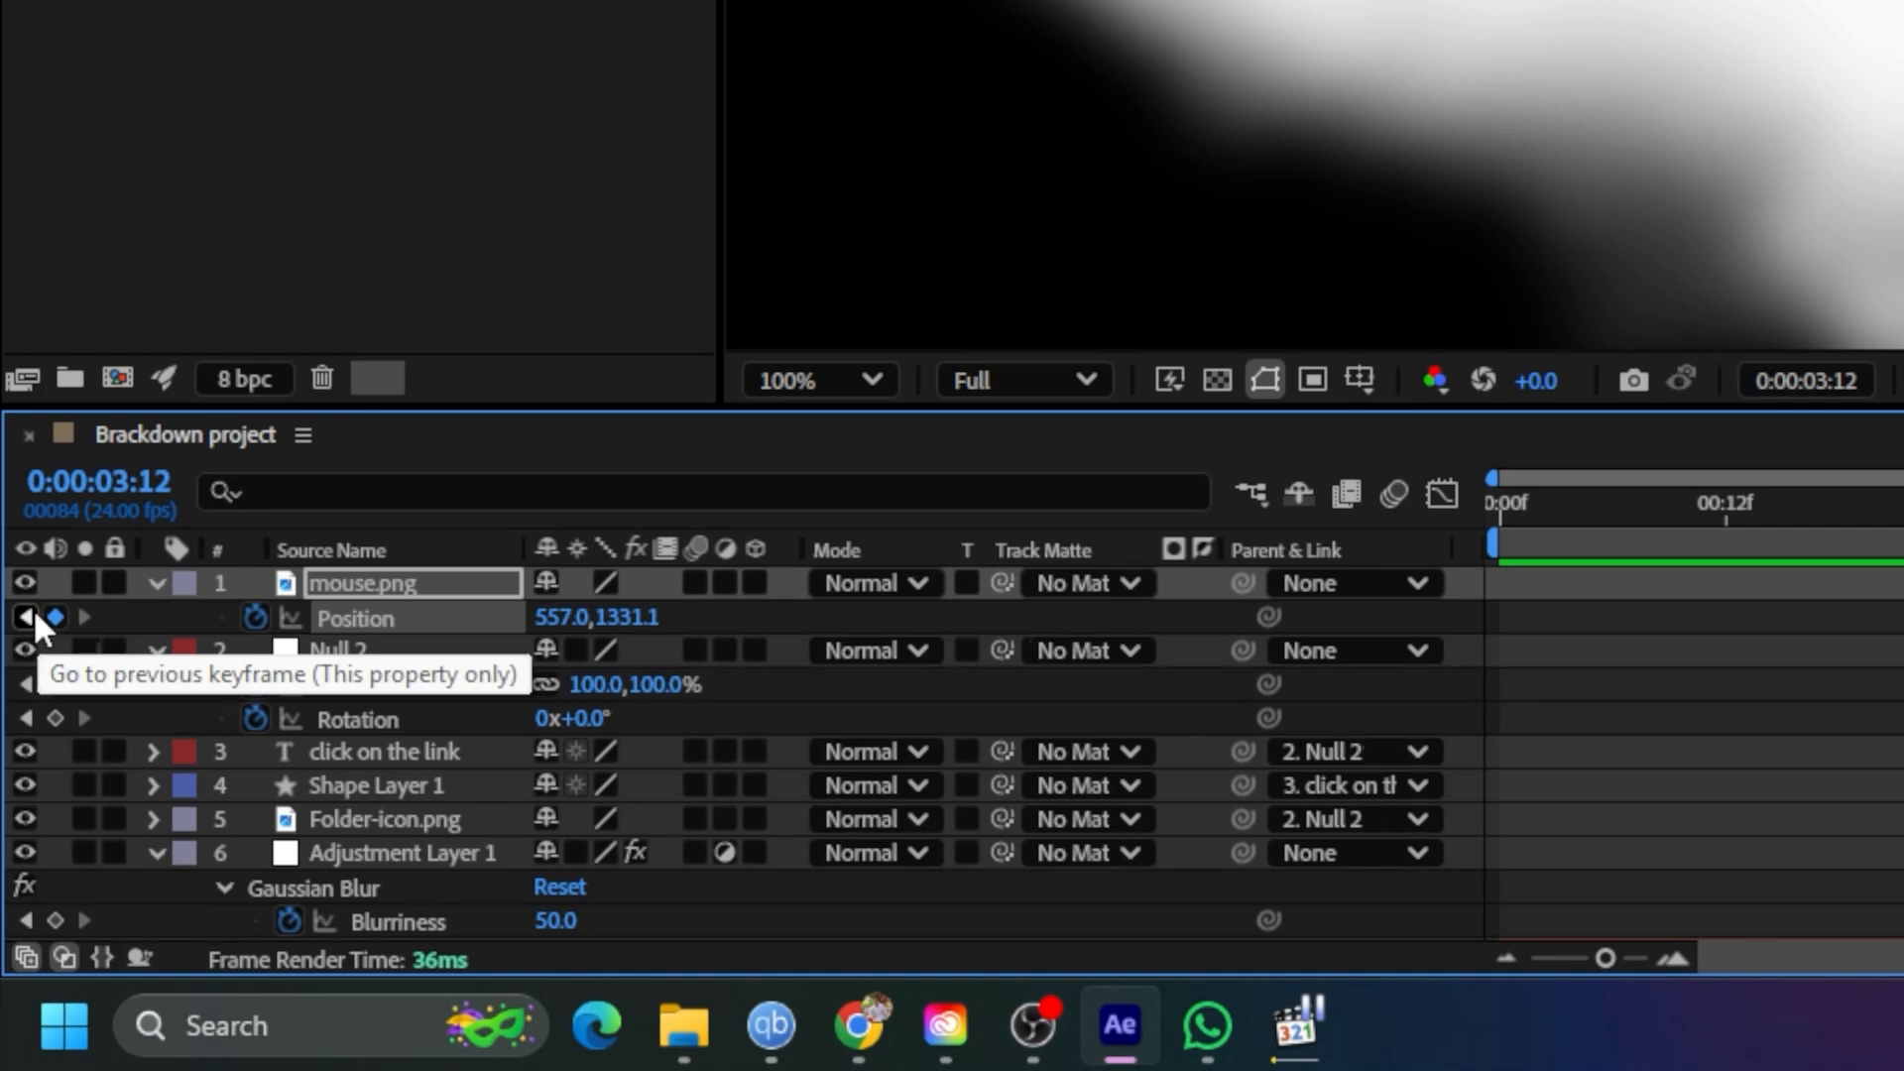
Return to mouse.png's first Position keyframe at 0:00:02:12 and select the layer for repositioning
left_click(27, 616)
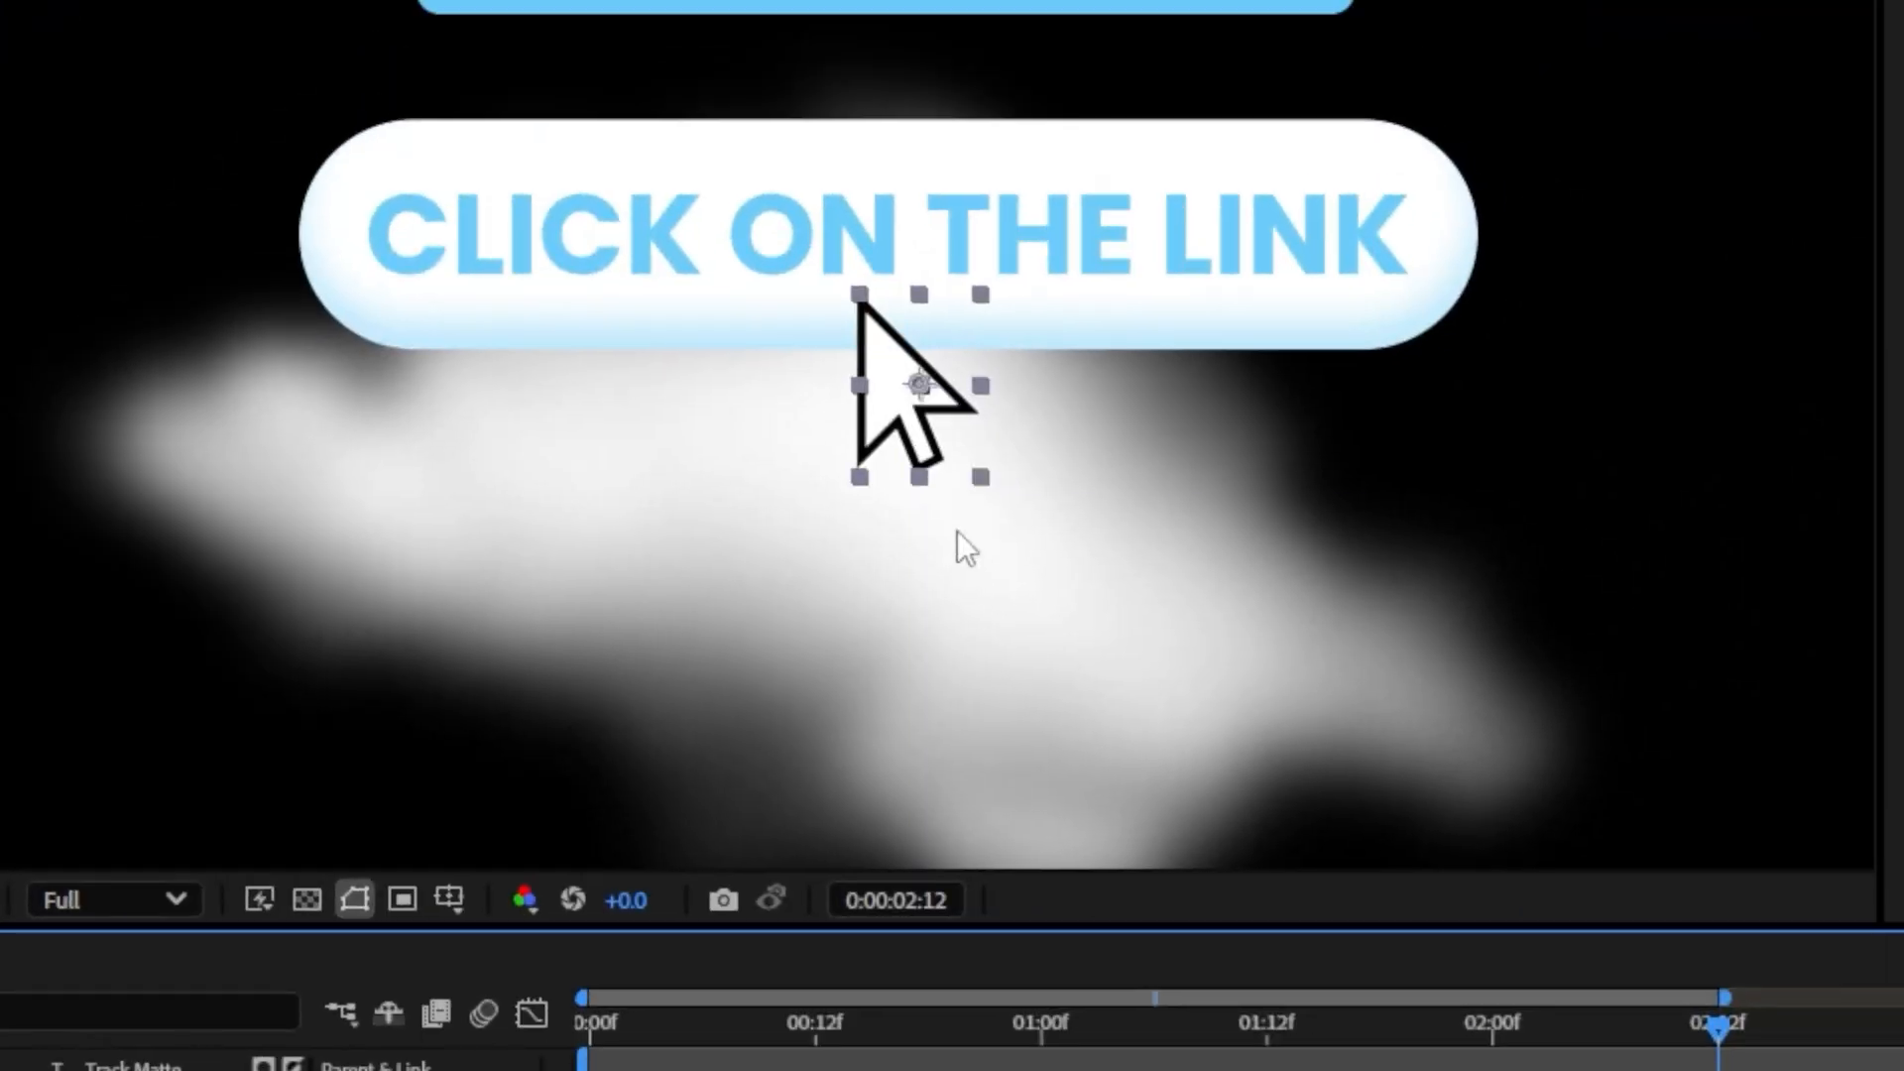
scroll(919, 439, "down", 1)
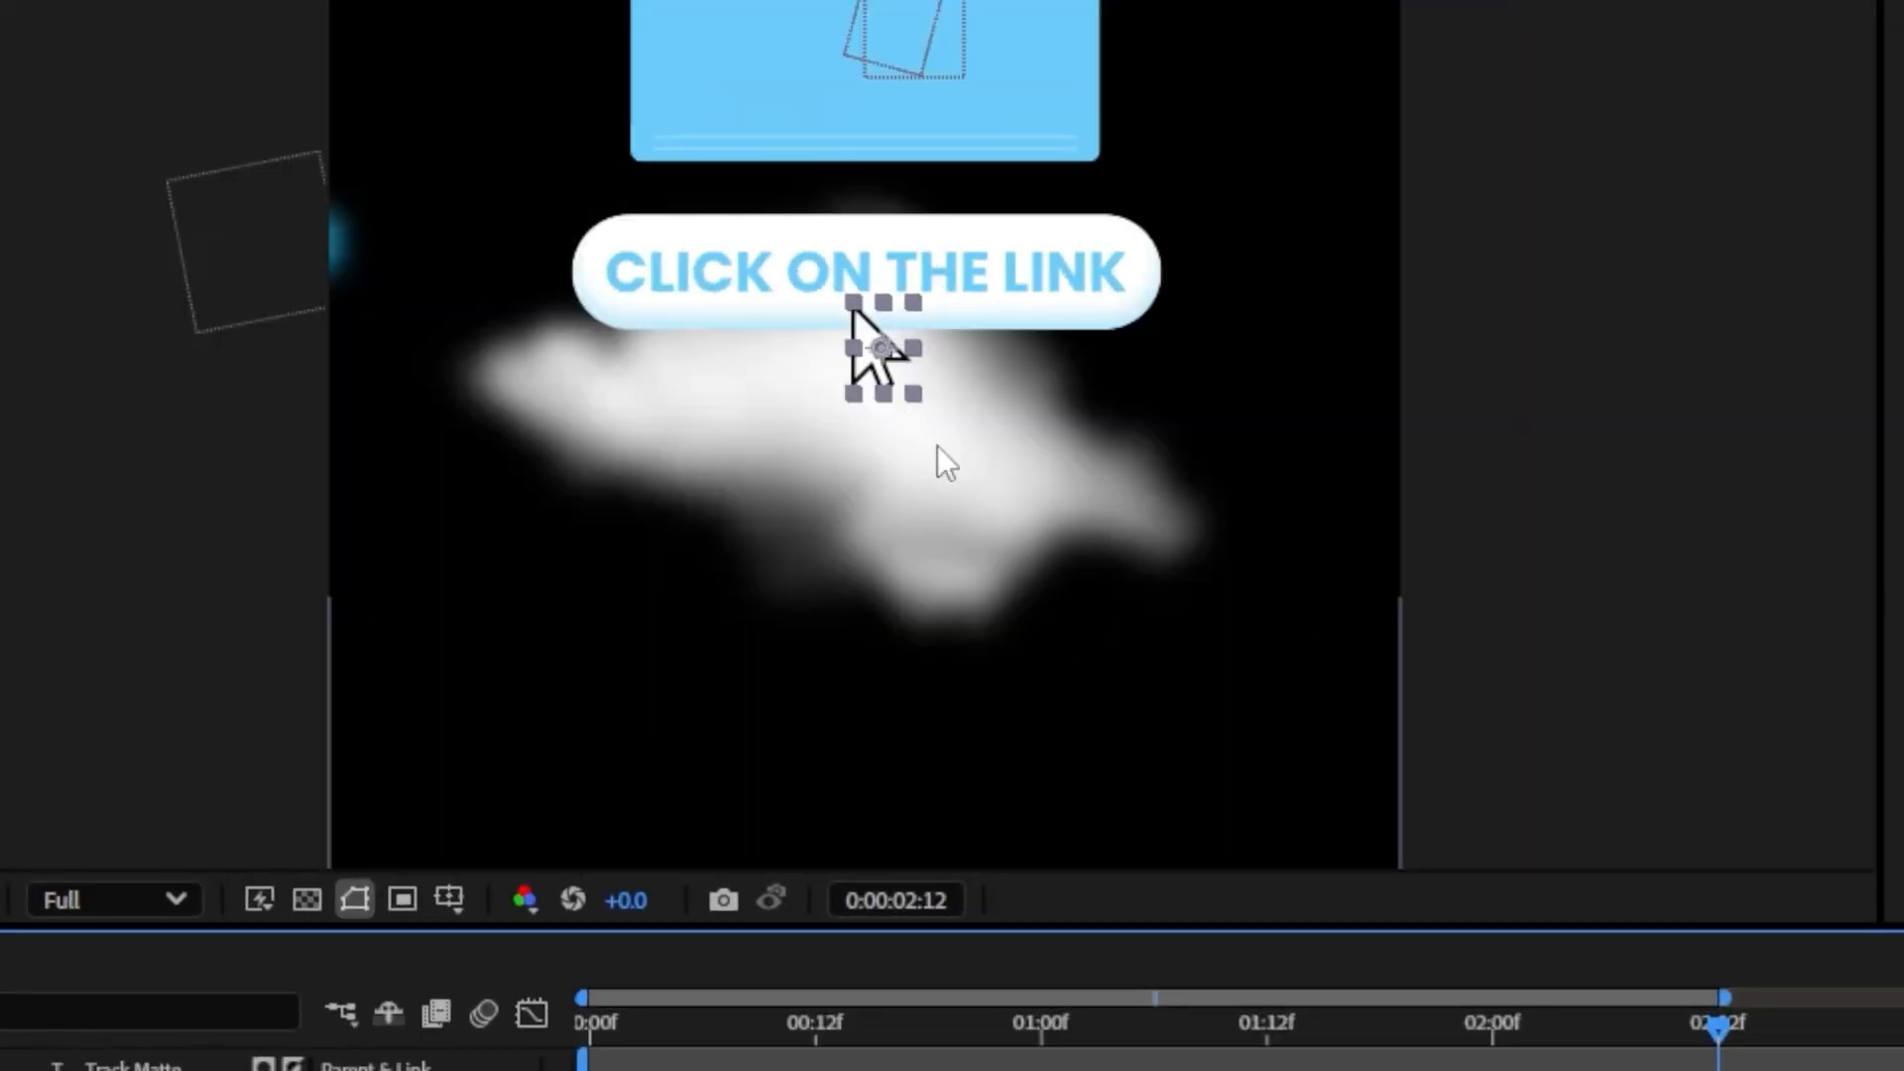
left_click_drag(967, 443, 1003, 147)
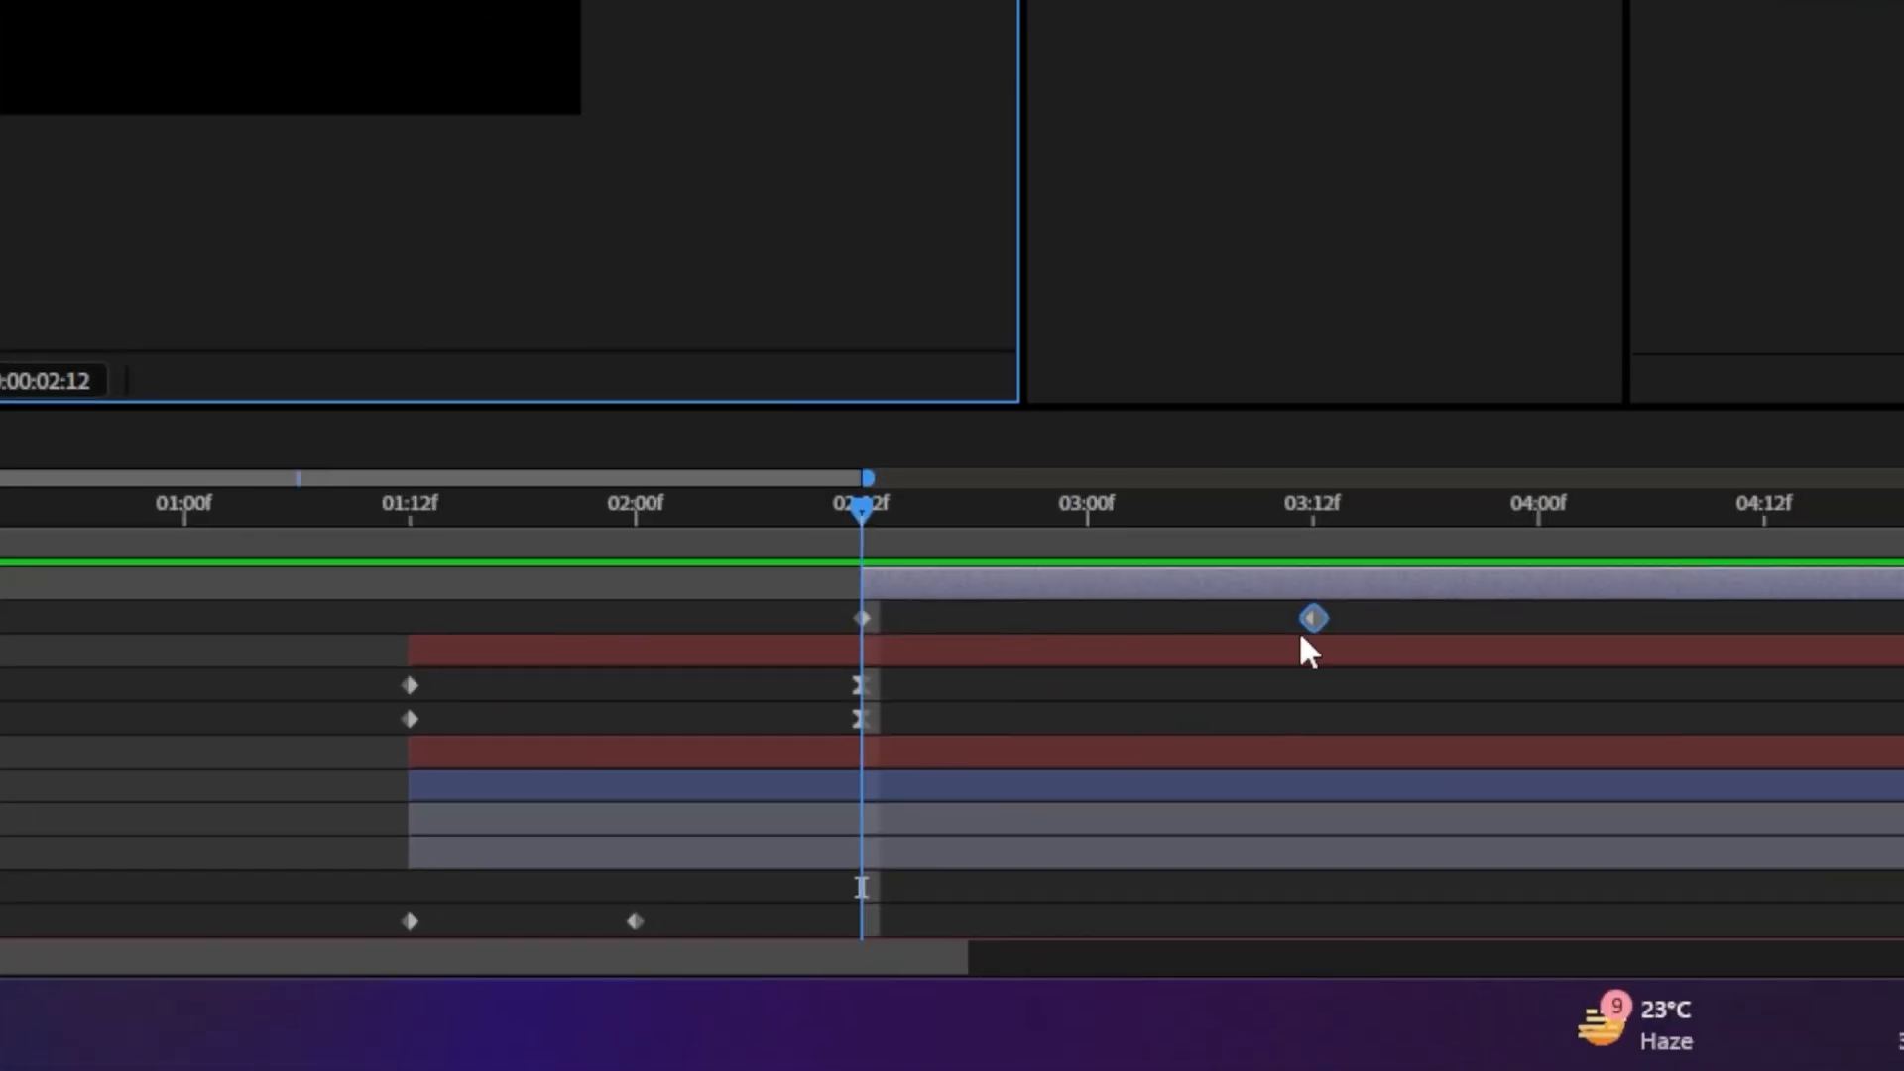
left_click(1226, 619)
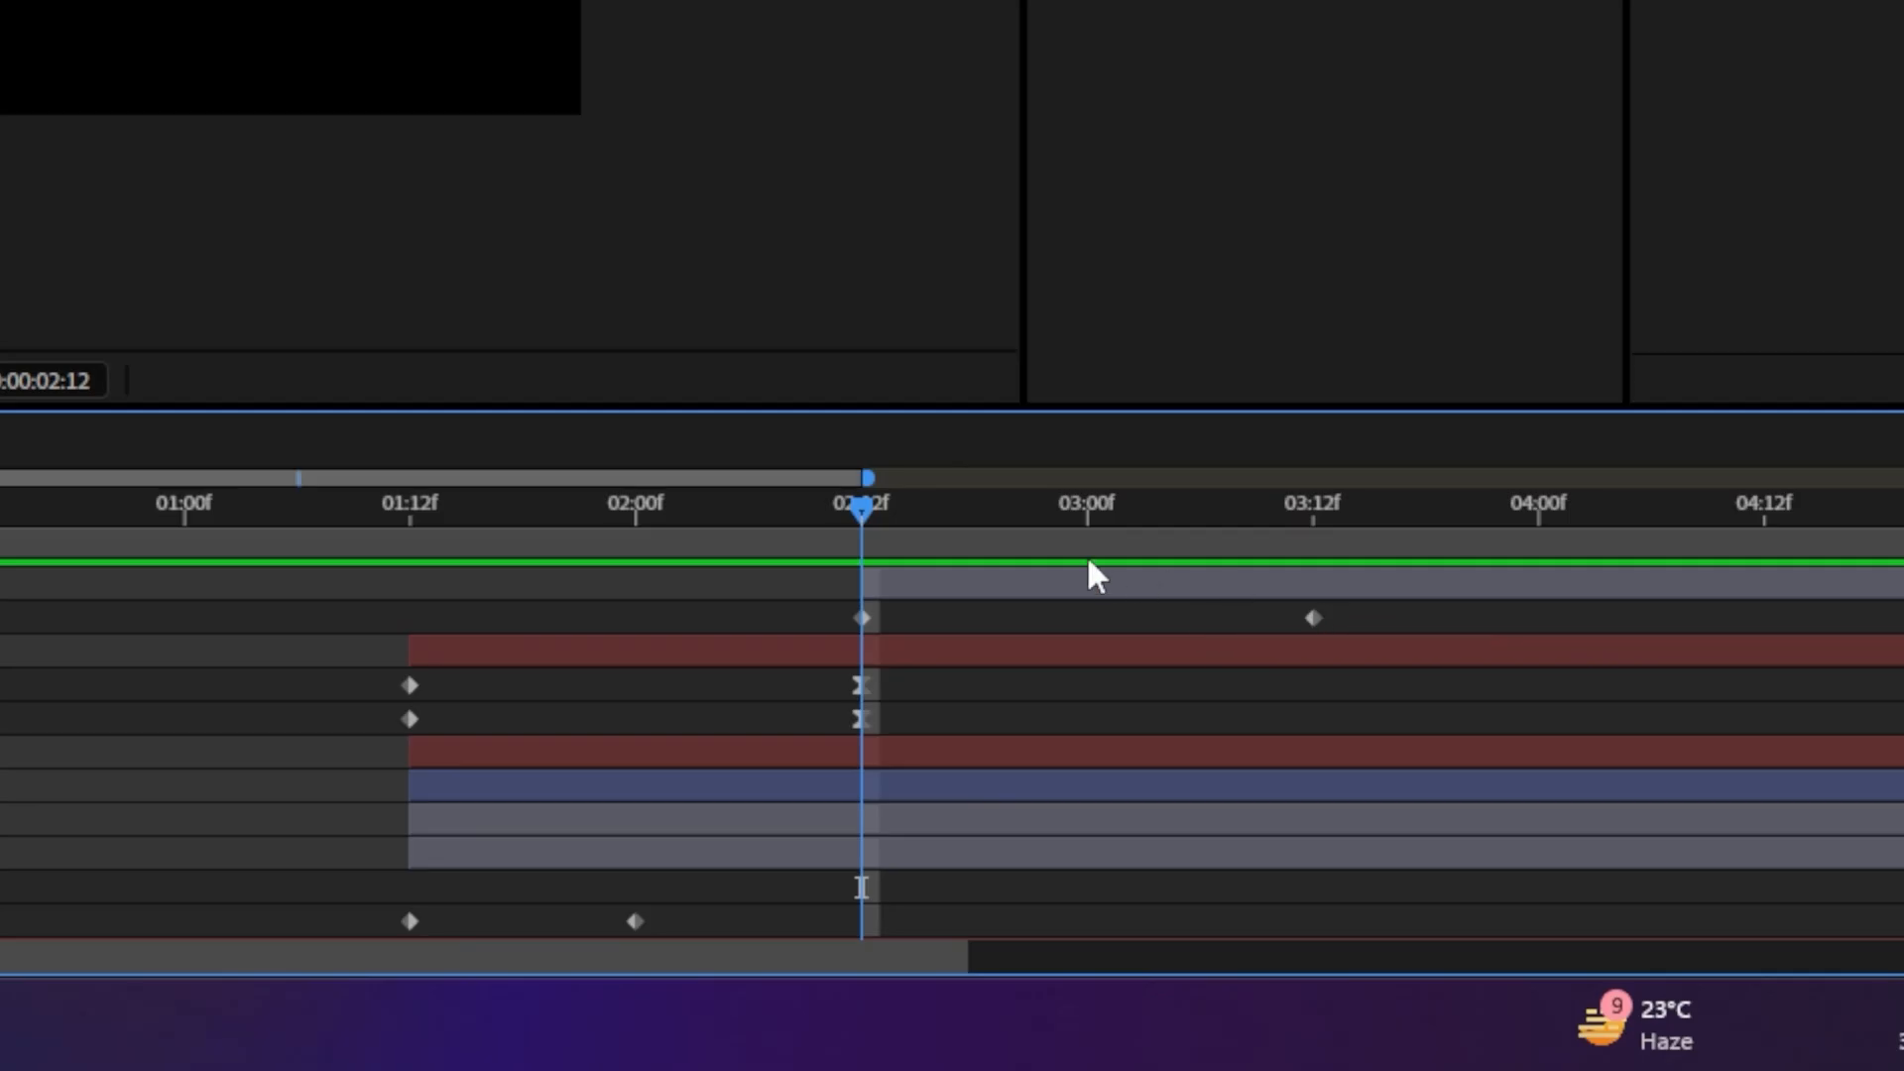
left_click(906, 591)
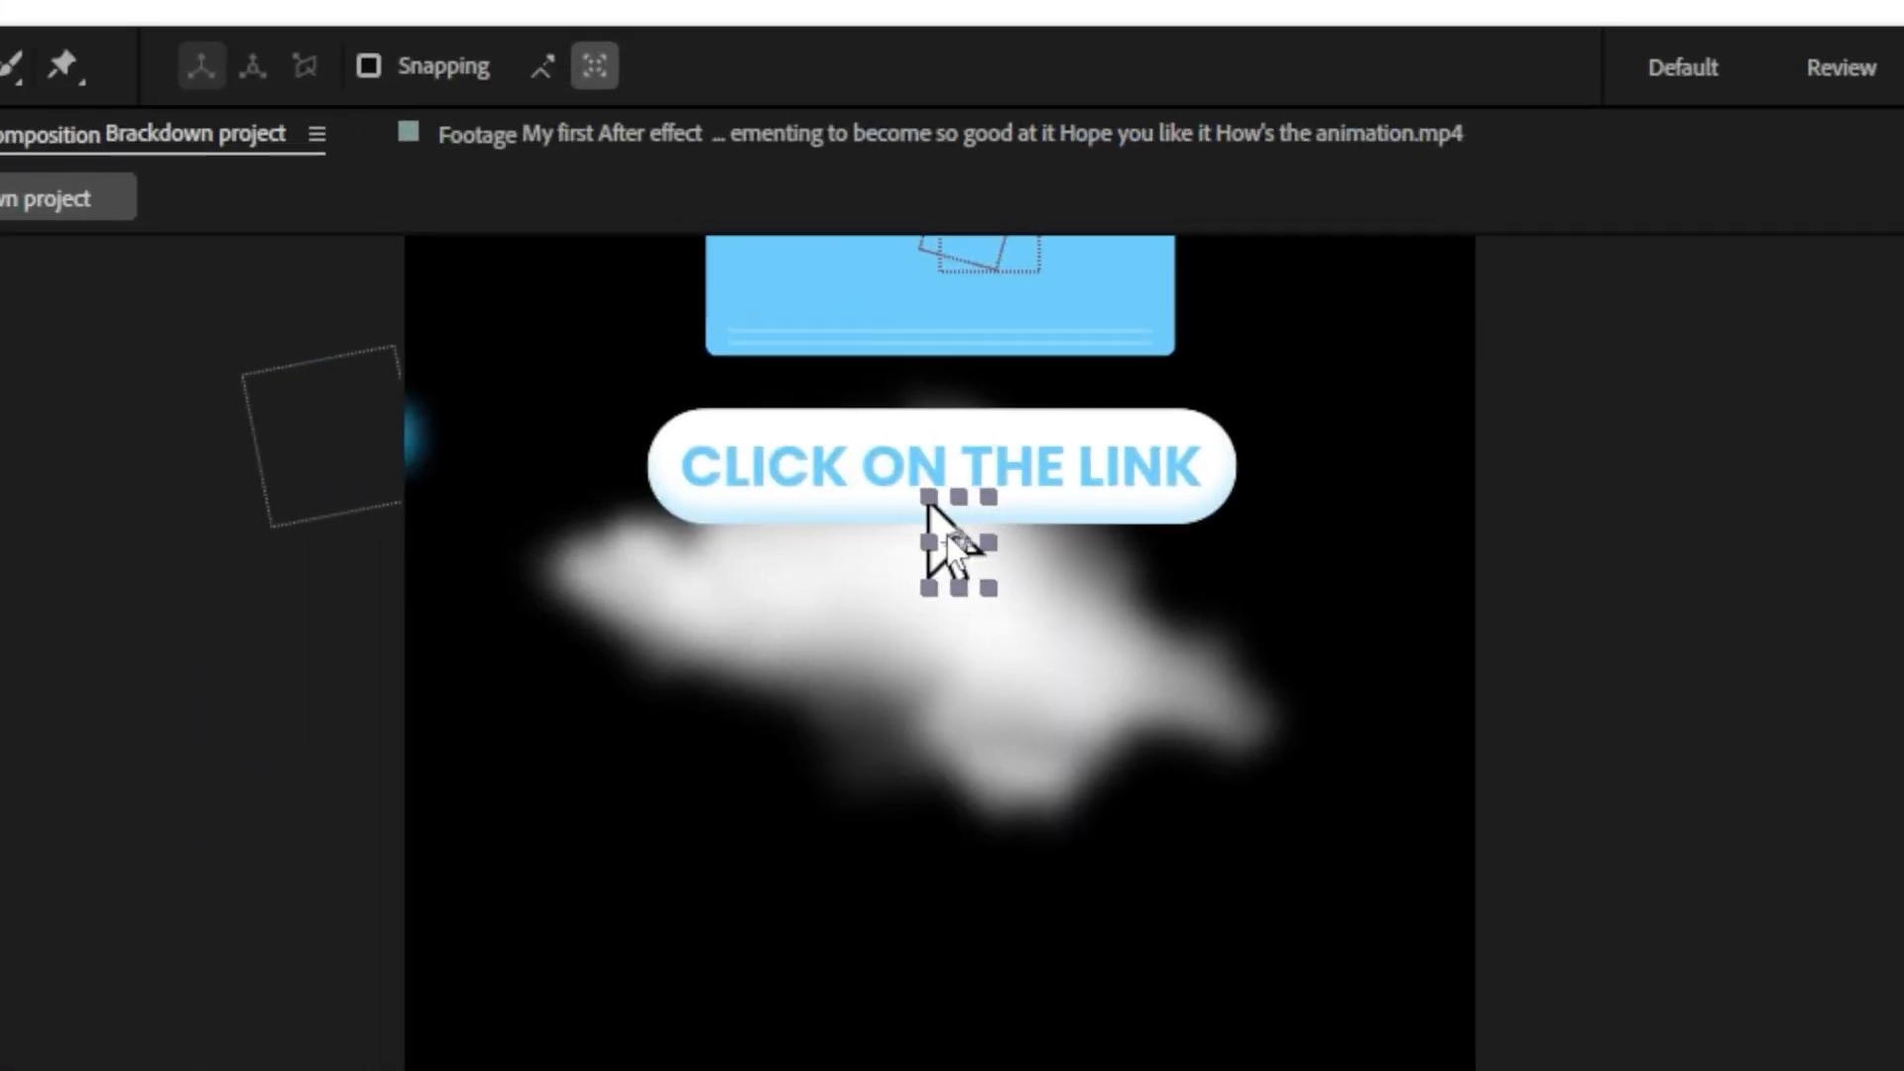
Place the mouse.png cursor below the frame's lower edge at 0:00:02:12, at about 945, 1987.1, and preview its move
mouse_move(939, 520)
left_mouse_down()
mouse_move(1069, 732)
mouse_move(973, 556)
left_mouse_up()
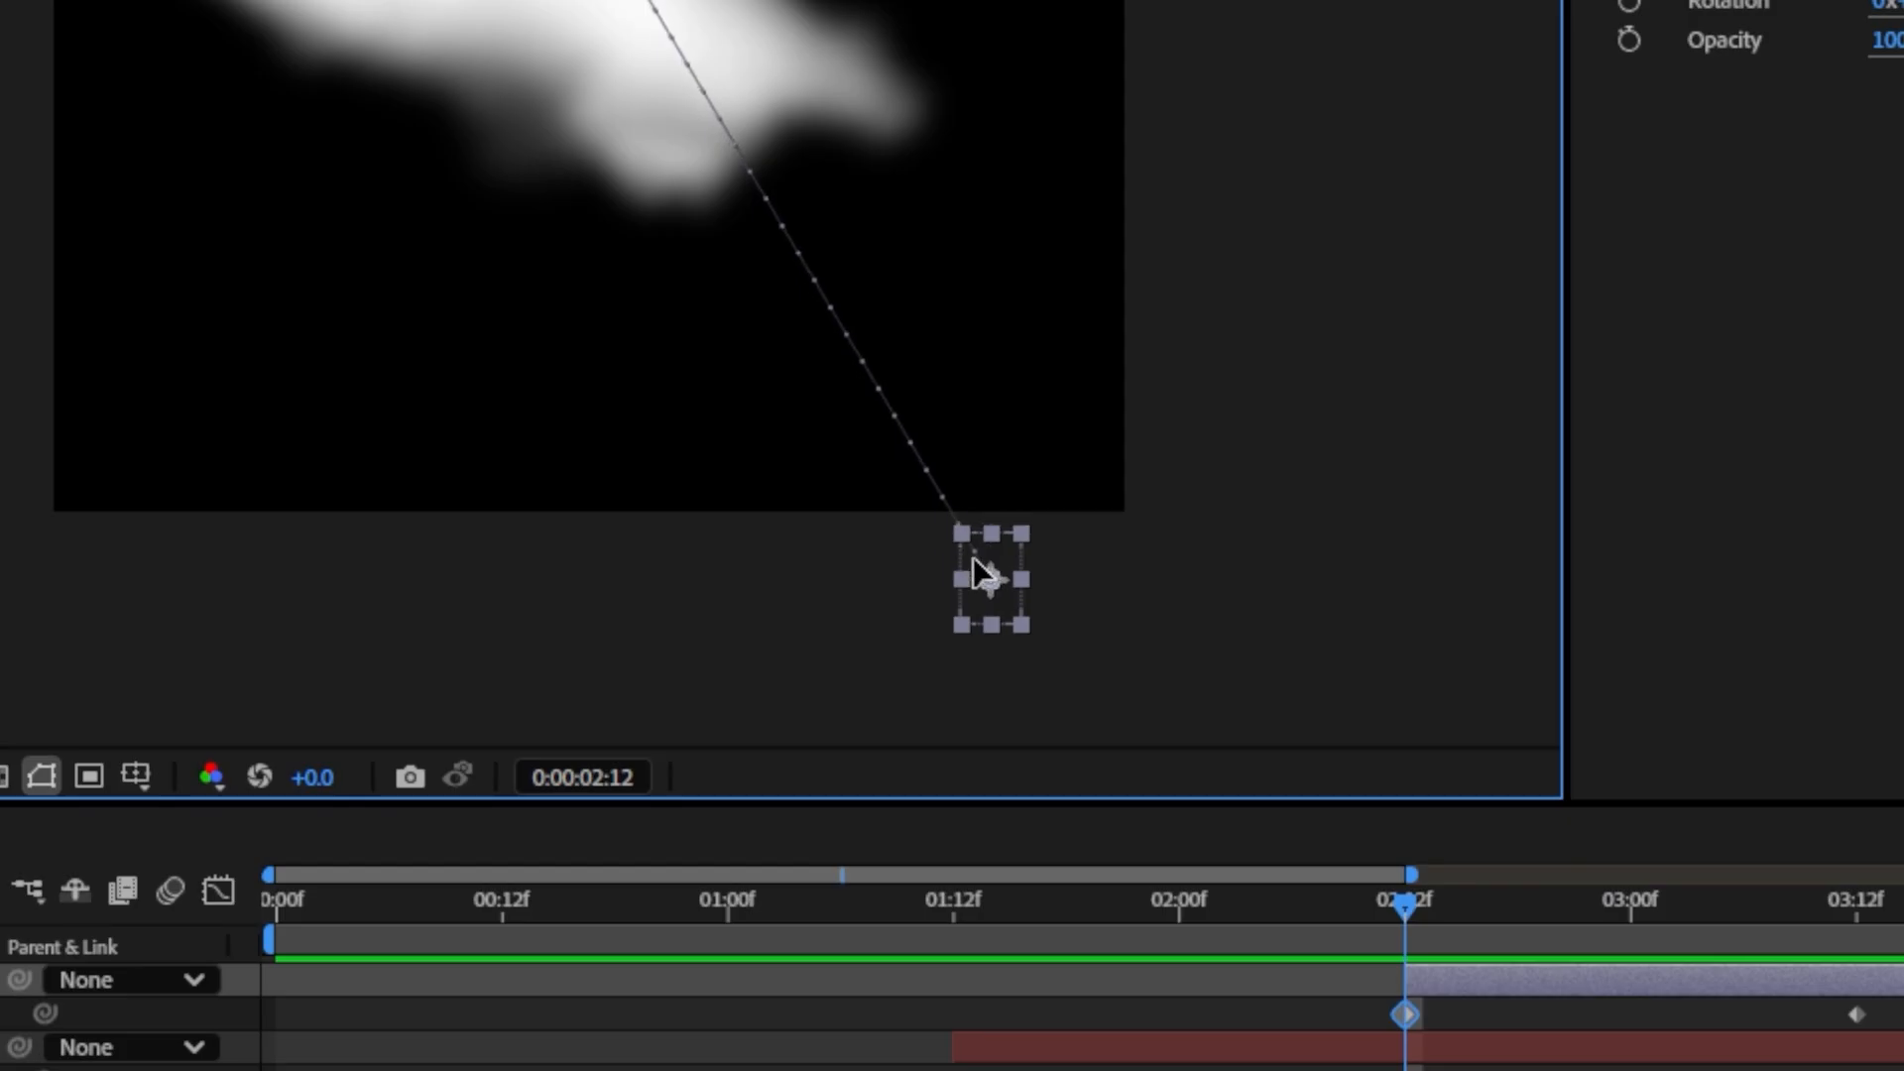
left_click(1404, 923)
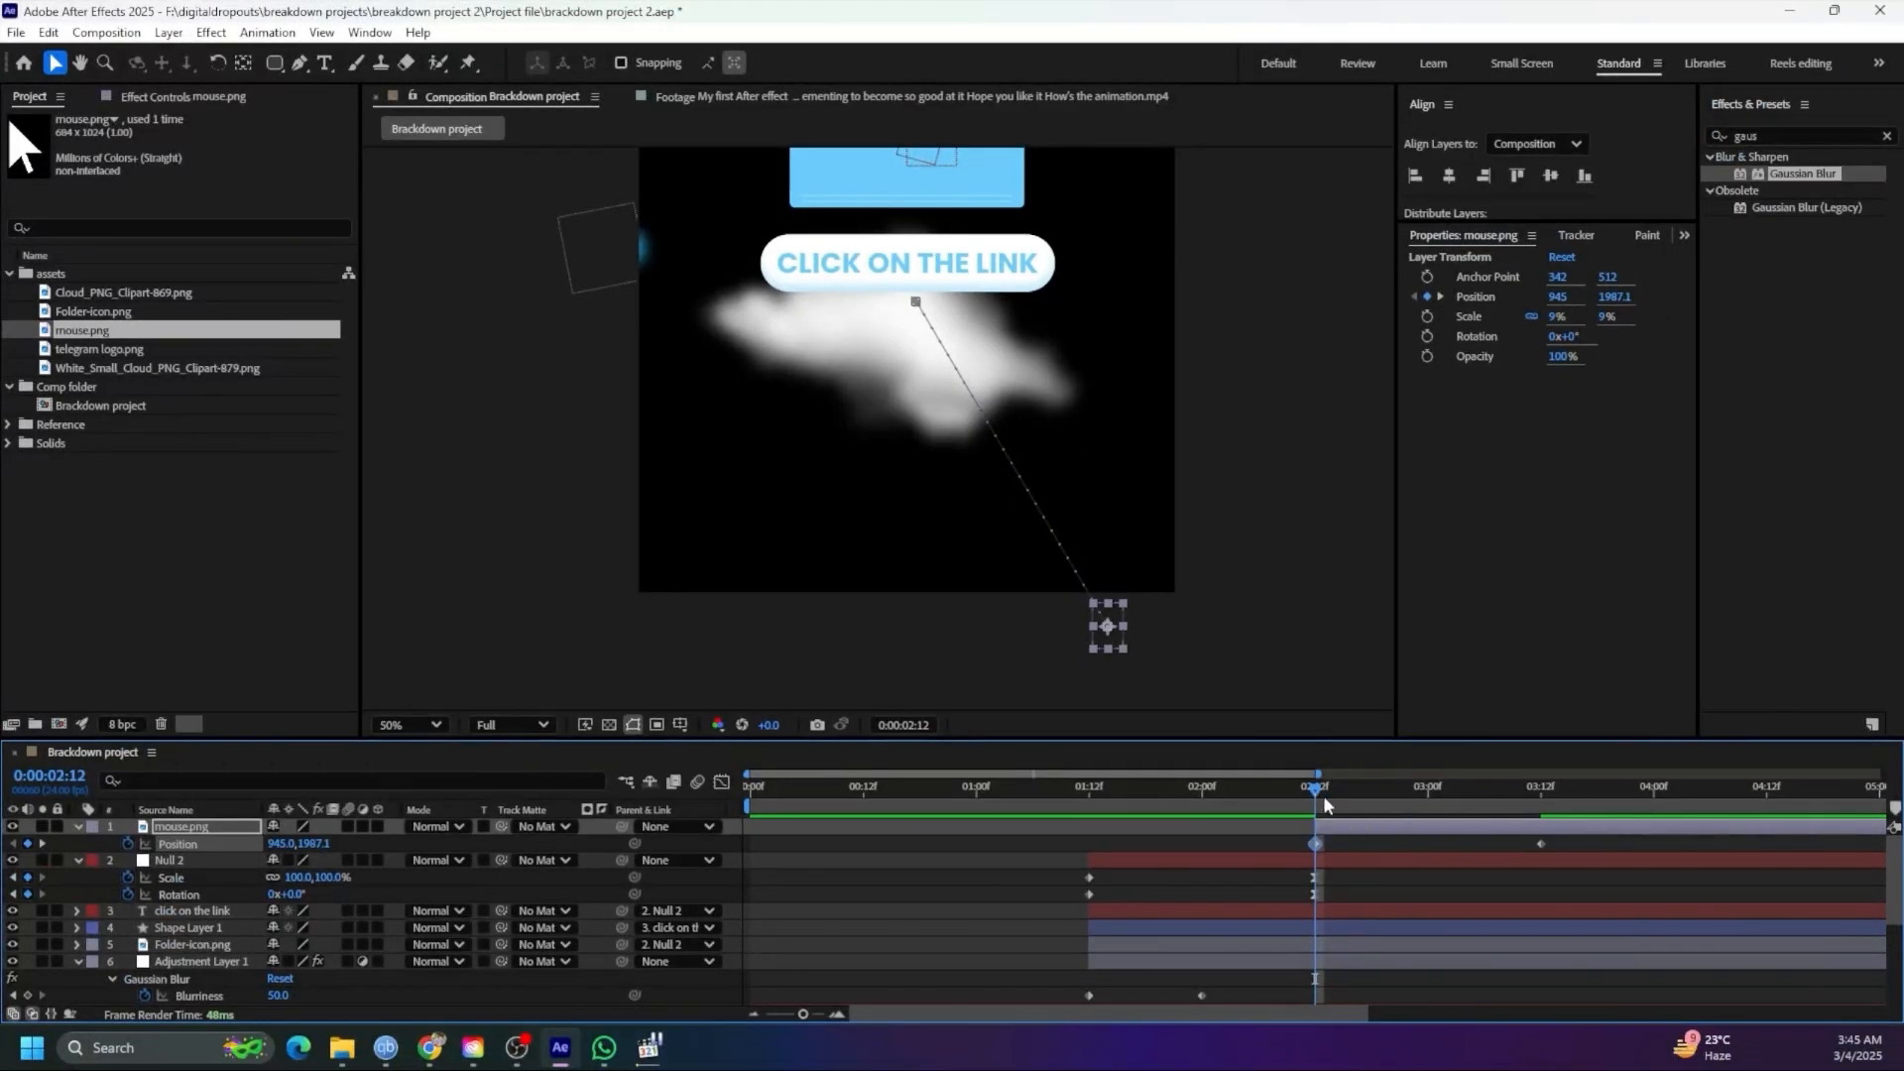
key("space")
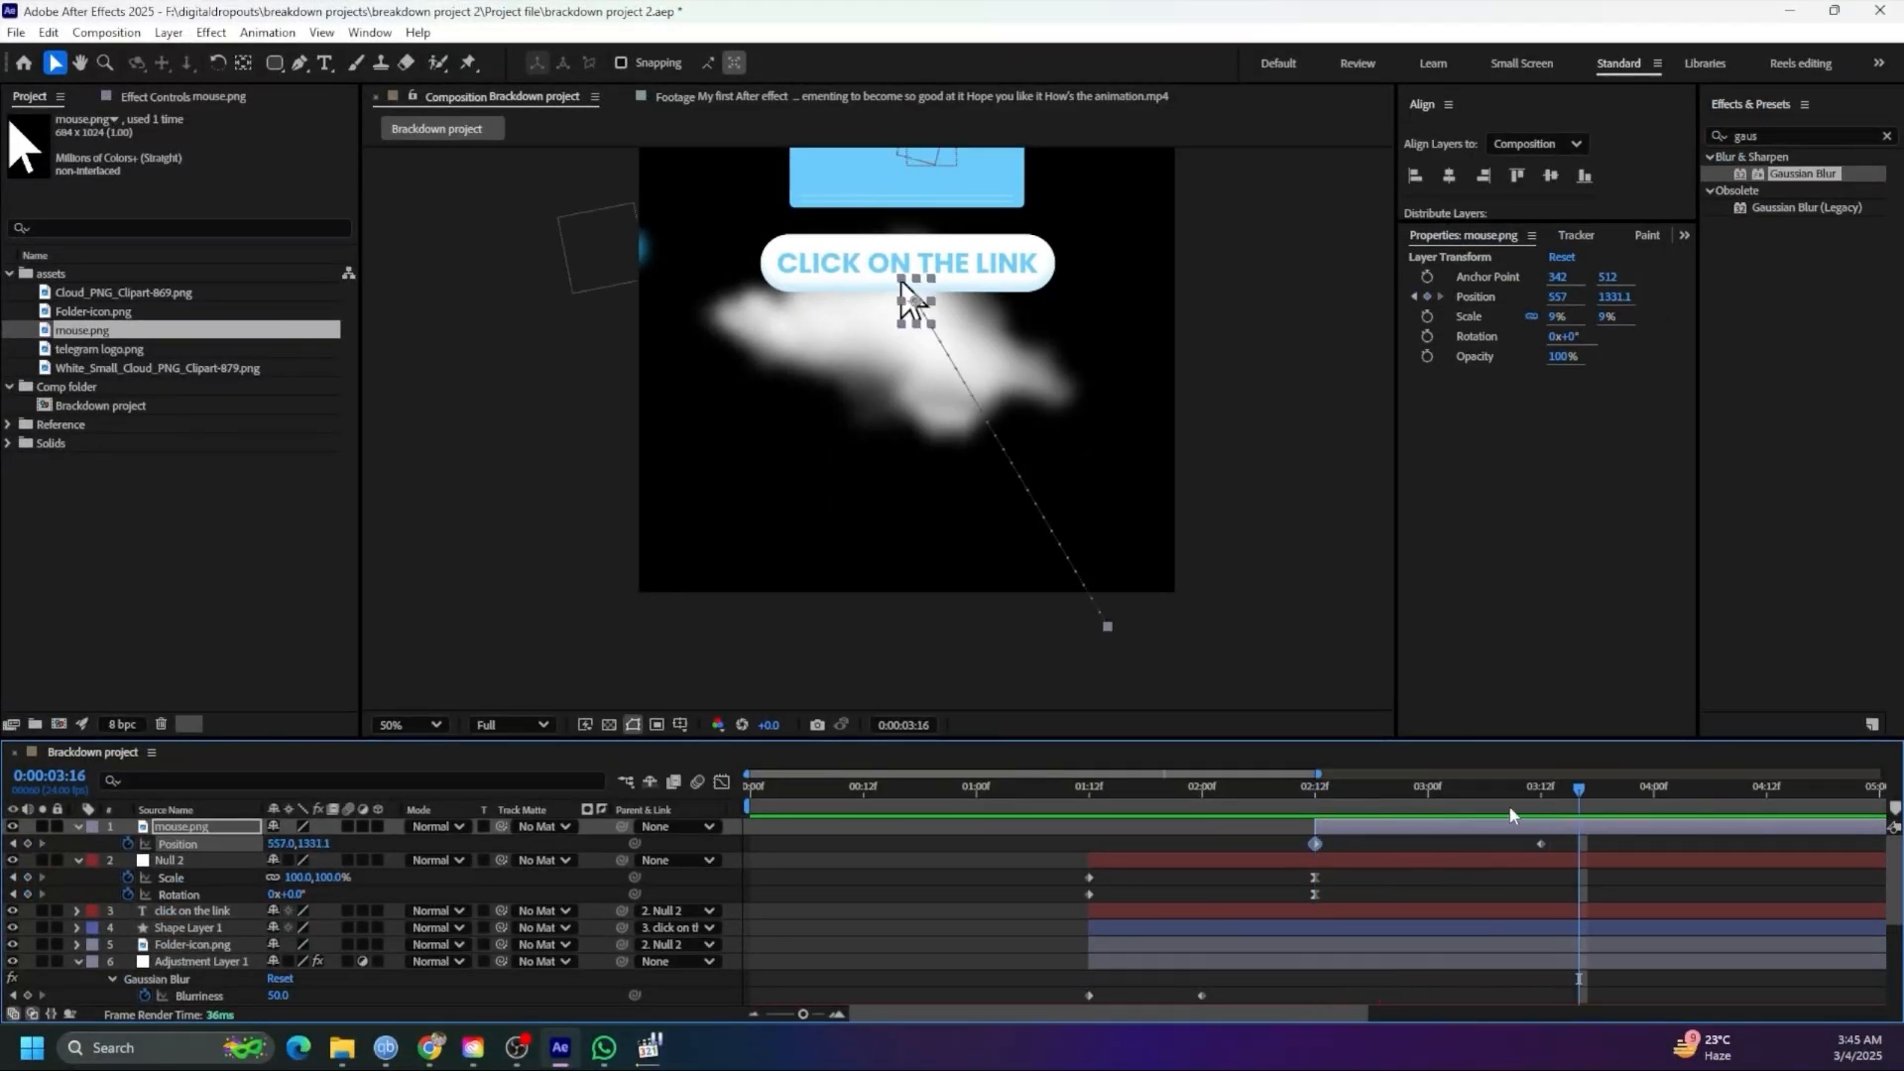
Ease the mouse cursor's position keyframe at 03:12 by lengthening its incoming influence handle in the speed graph, keeping its speed at 0 px/sec
left_click(1539, 807)
left_click(1540, 843)
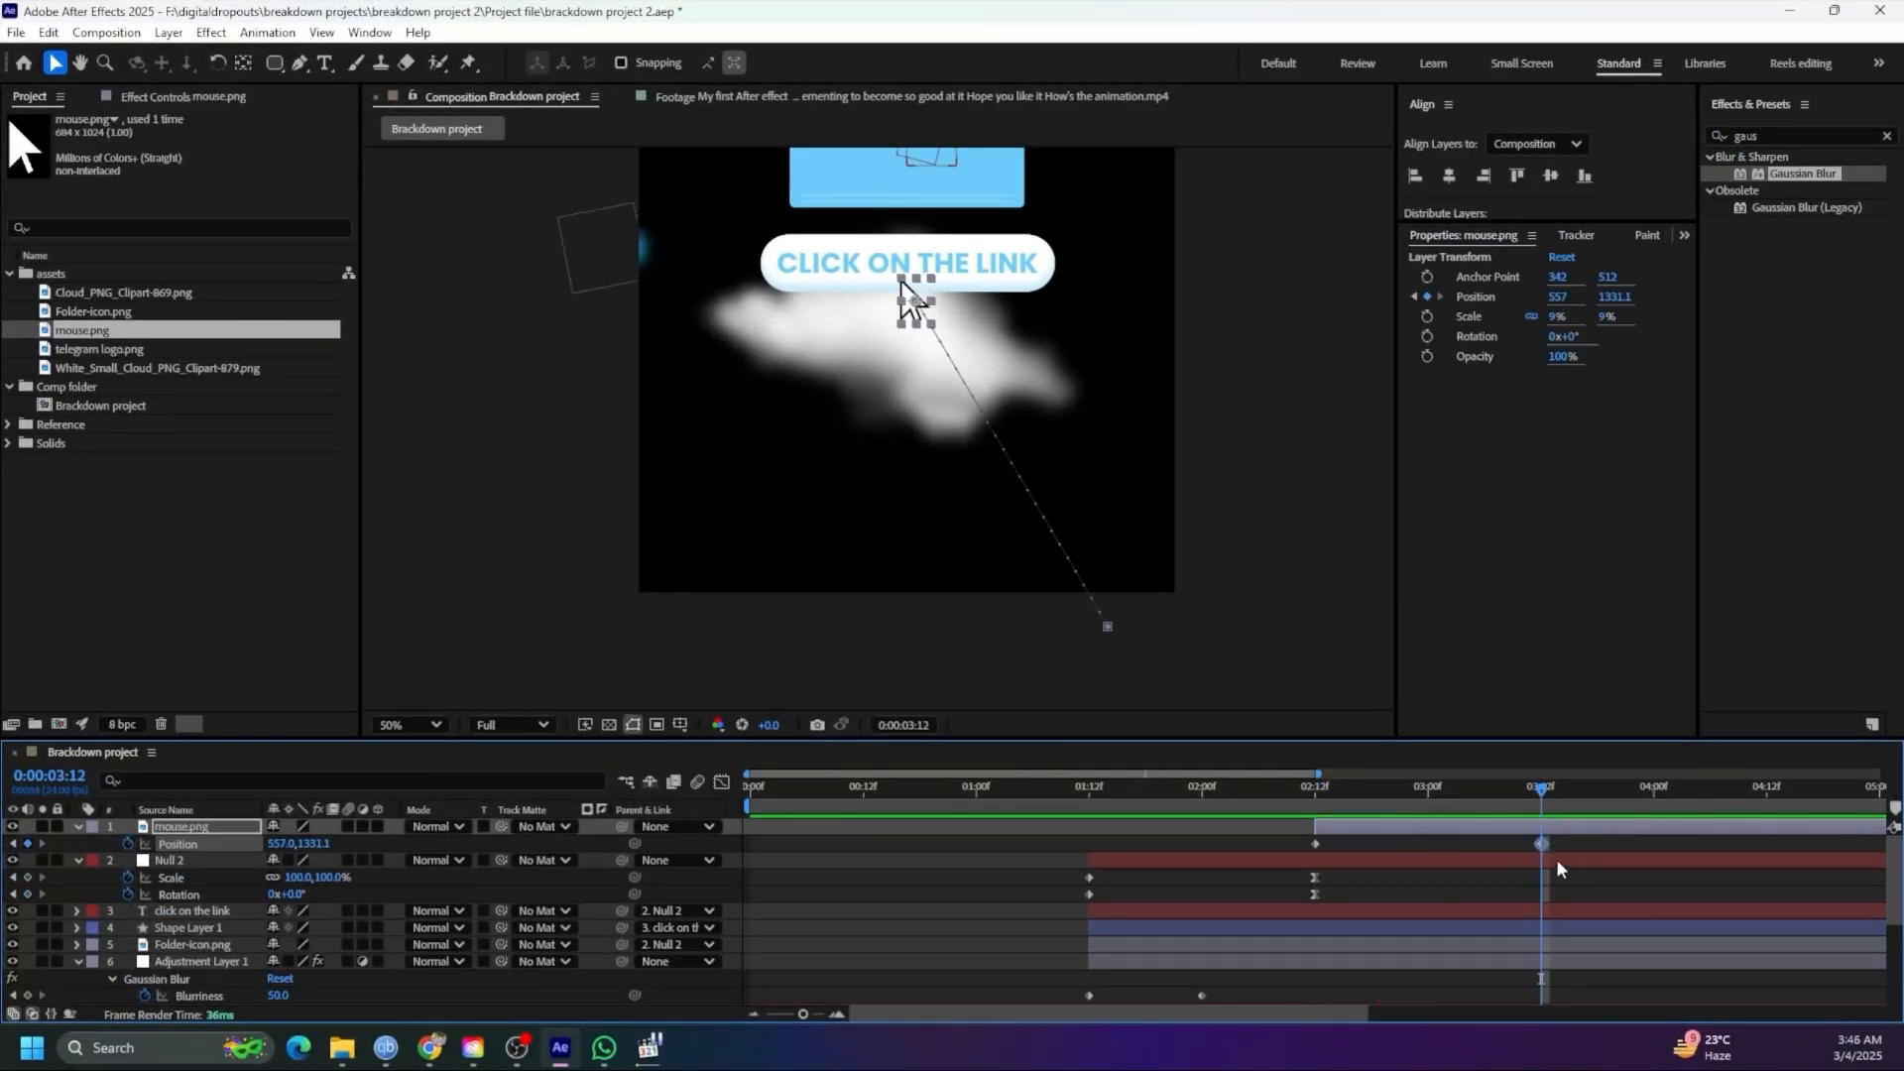
left_click(723, 782)
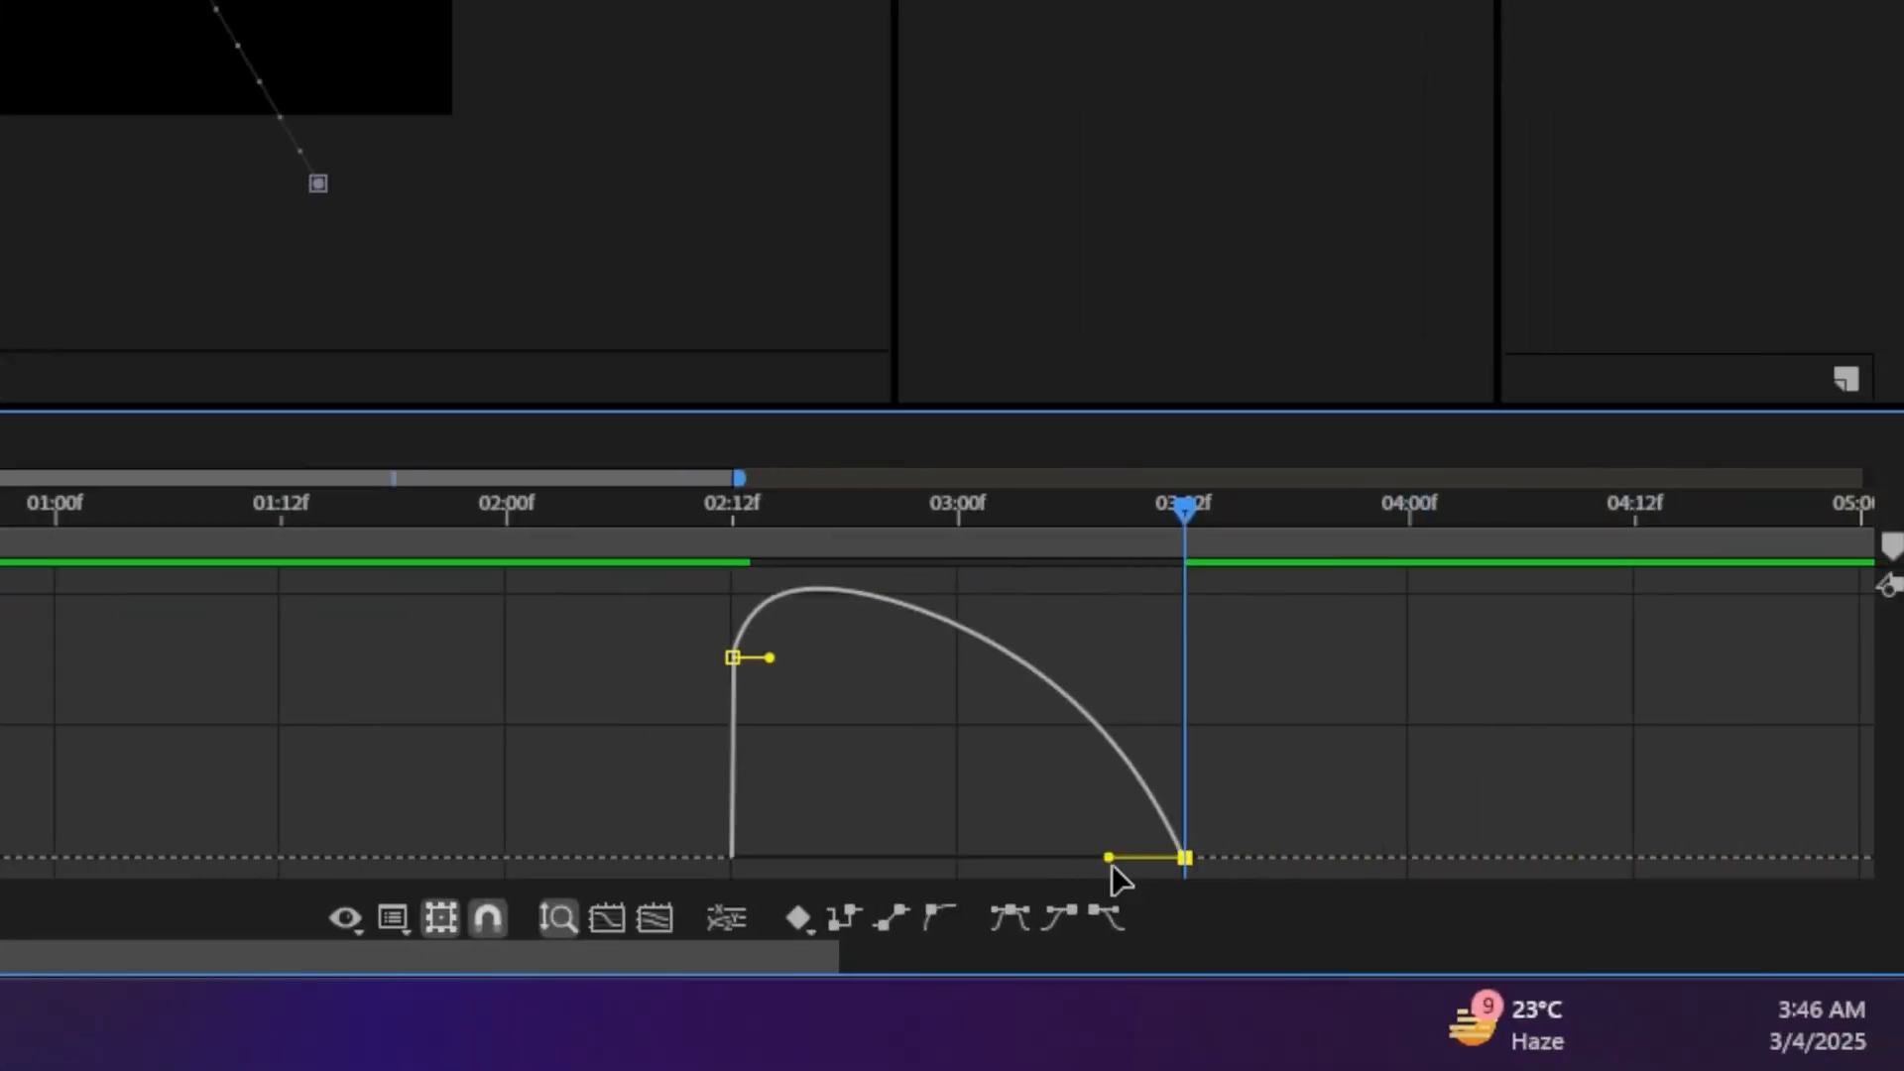
left_click_drag(1503, 964, 1471, 965)
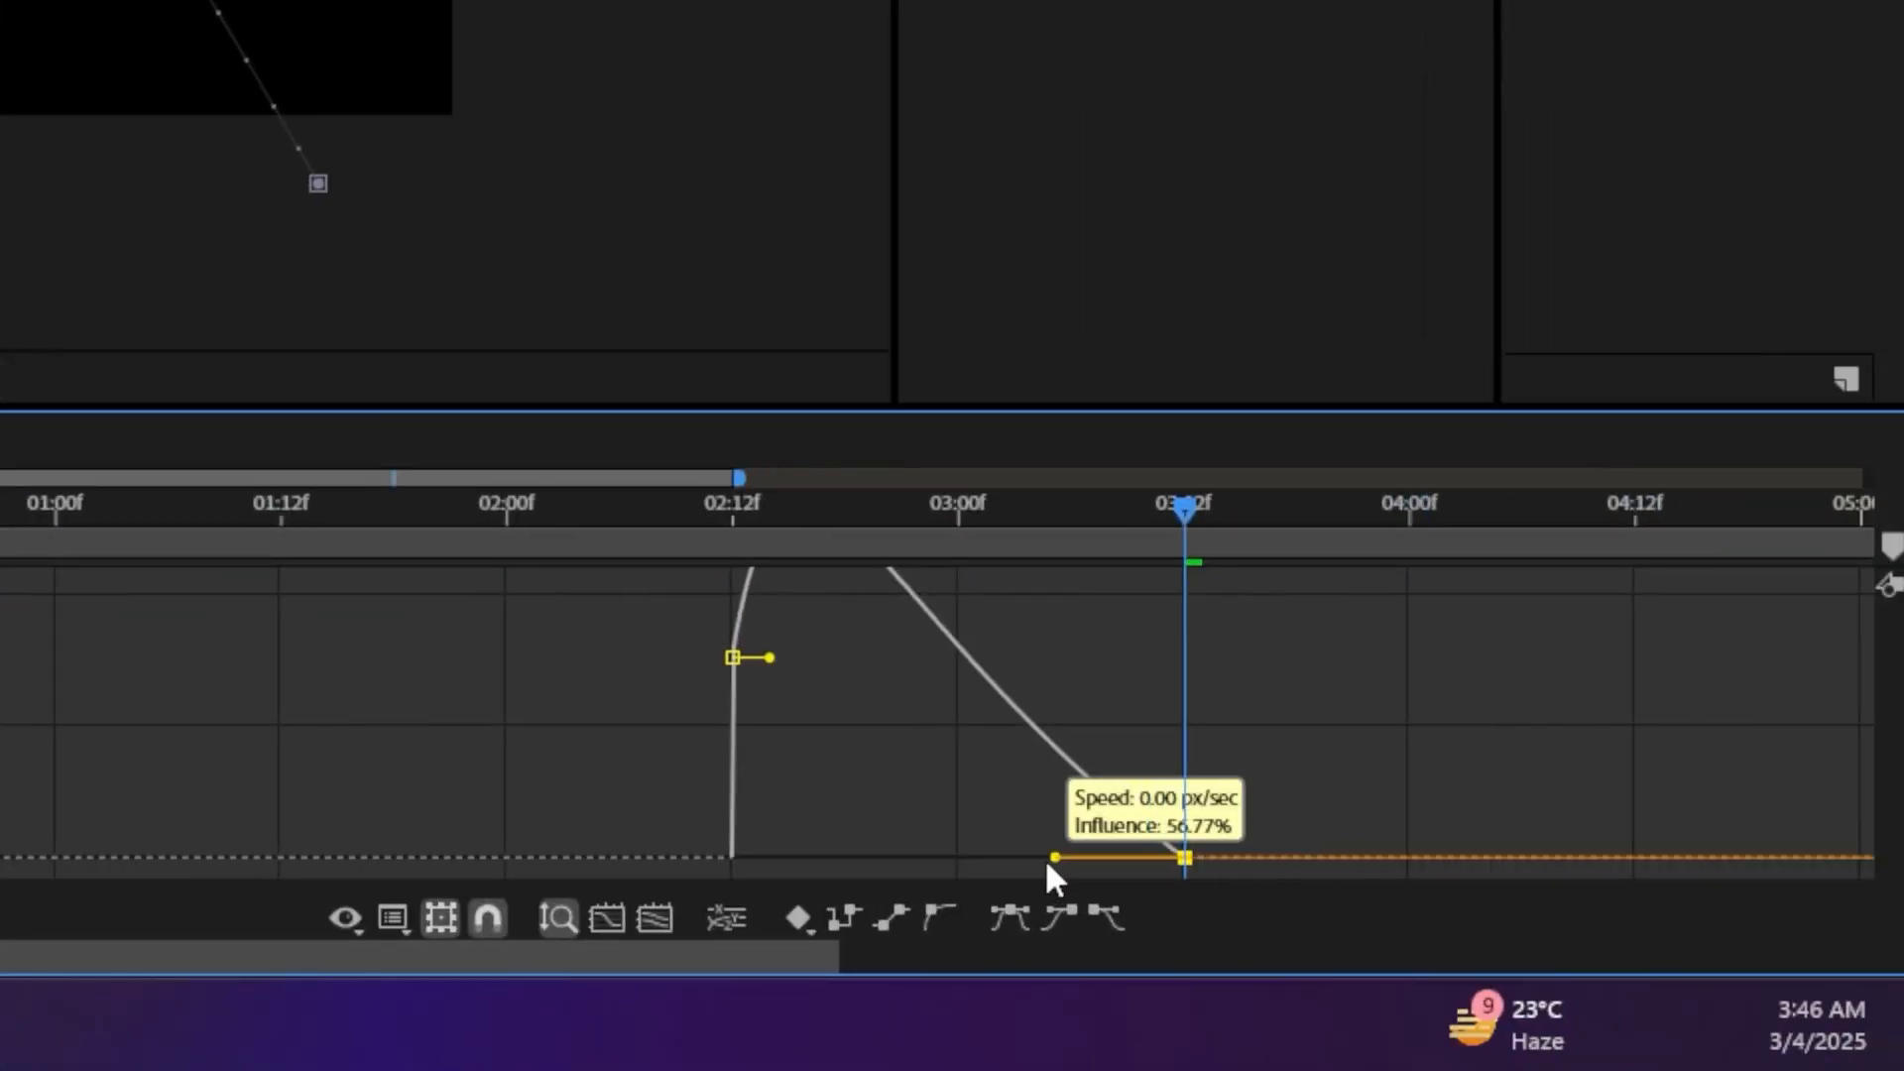
left_click_drag(1048, 865, 1037, 859)
left_click(940, 538)
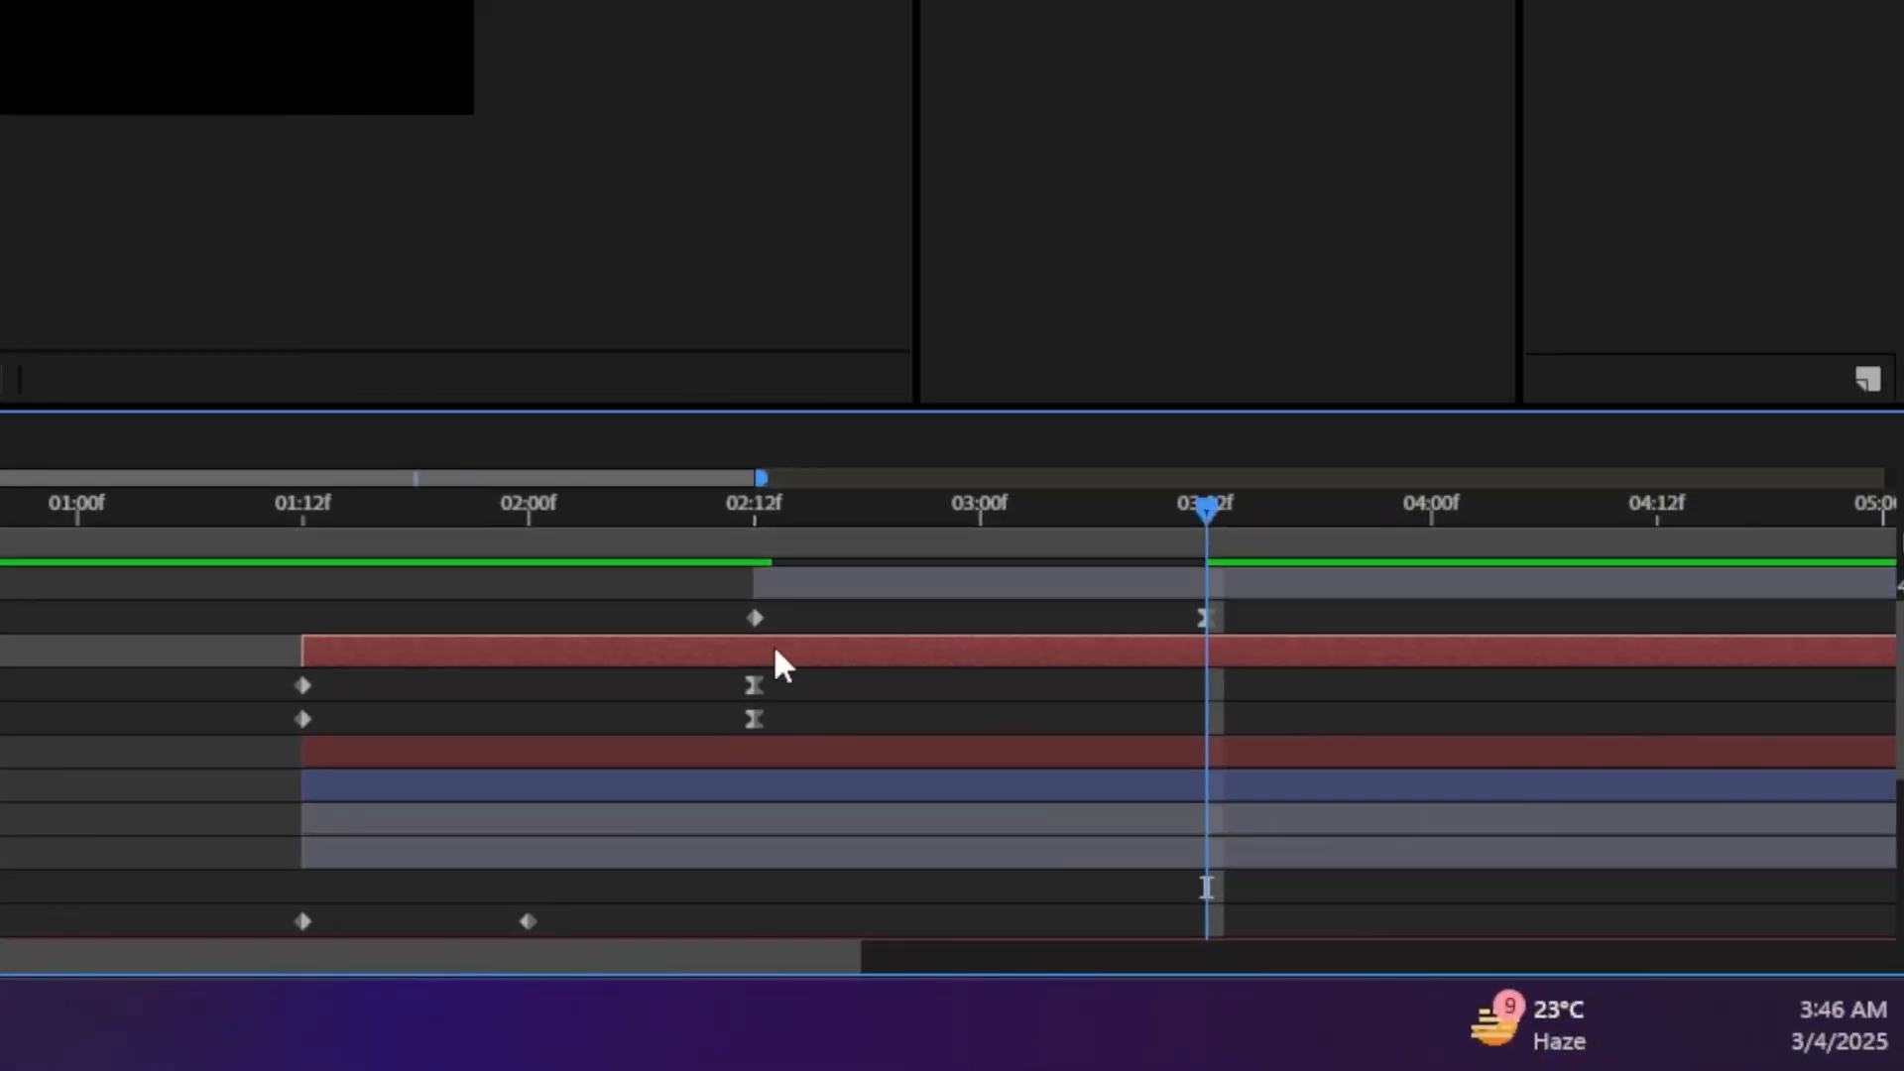
Extend the work area's end to just past 03:12 and preview the cursor's eased movement from about 02:06
scroll(772, 646, "right", 4)
left_click_drag(409, 532, 325, 544)
left_click(722, 687)
key("space")
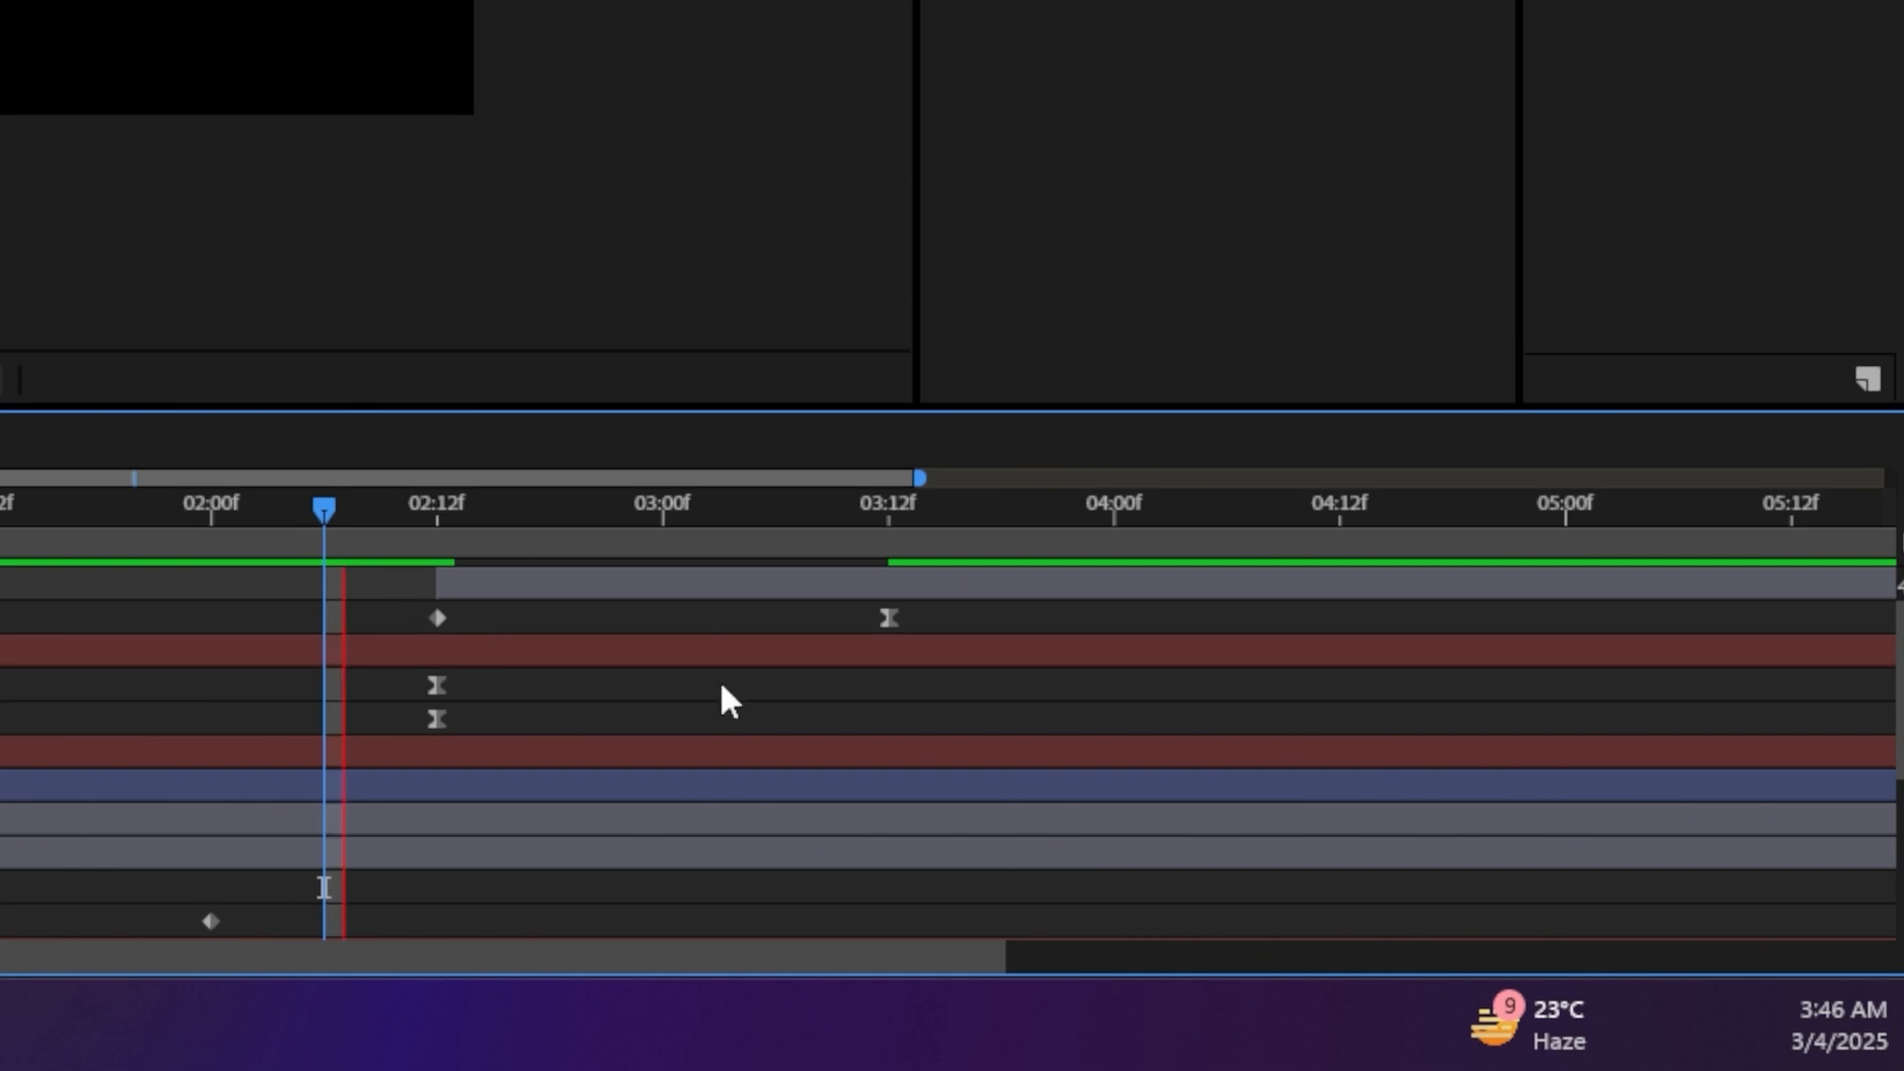
Move the cursor's ending position keyframe earlier to about 03:03 and preview the faster movement
left_click(896, 528)
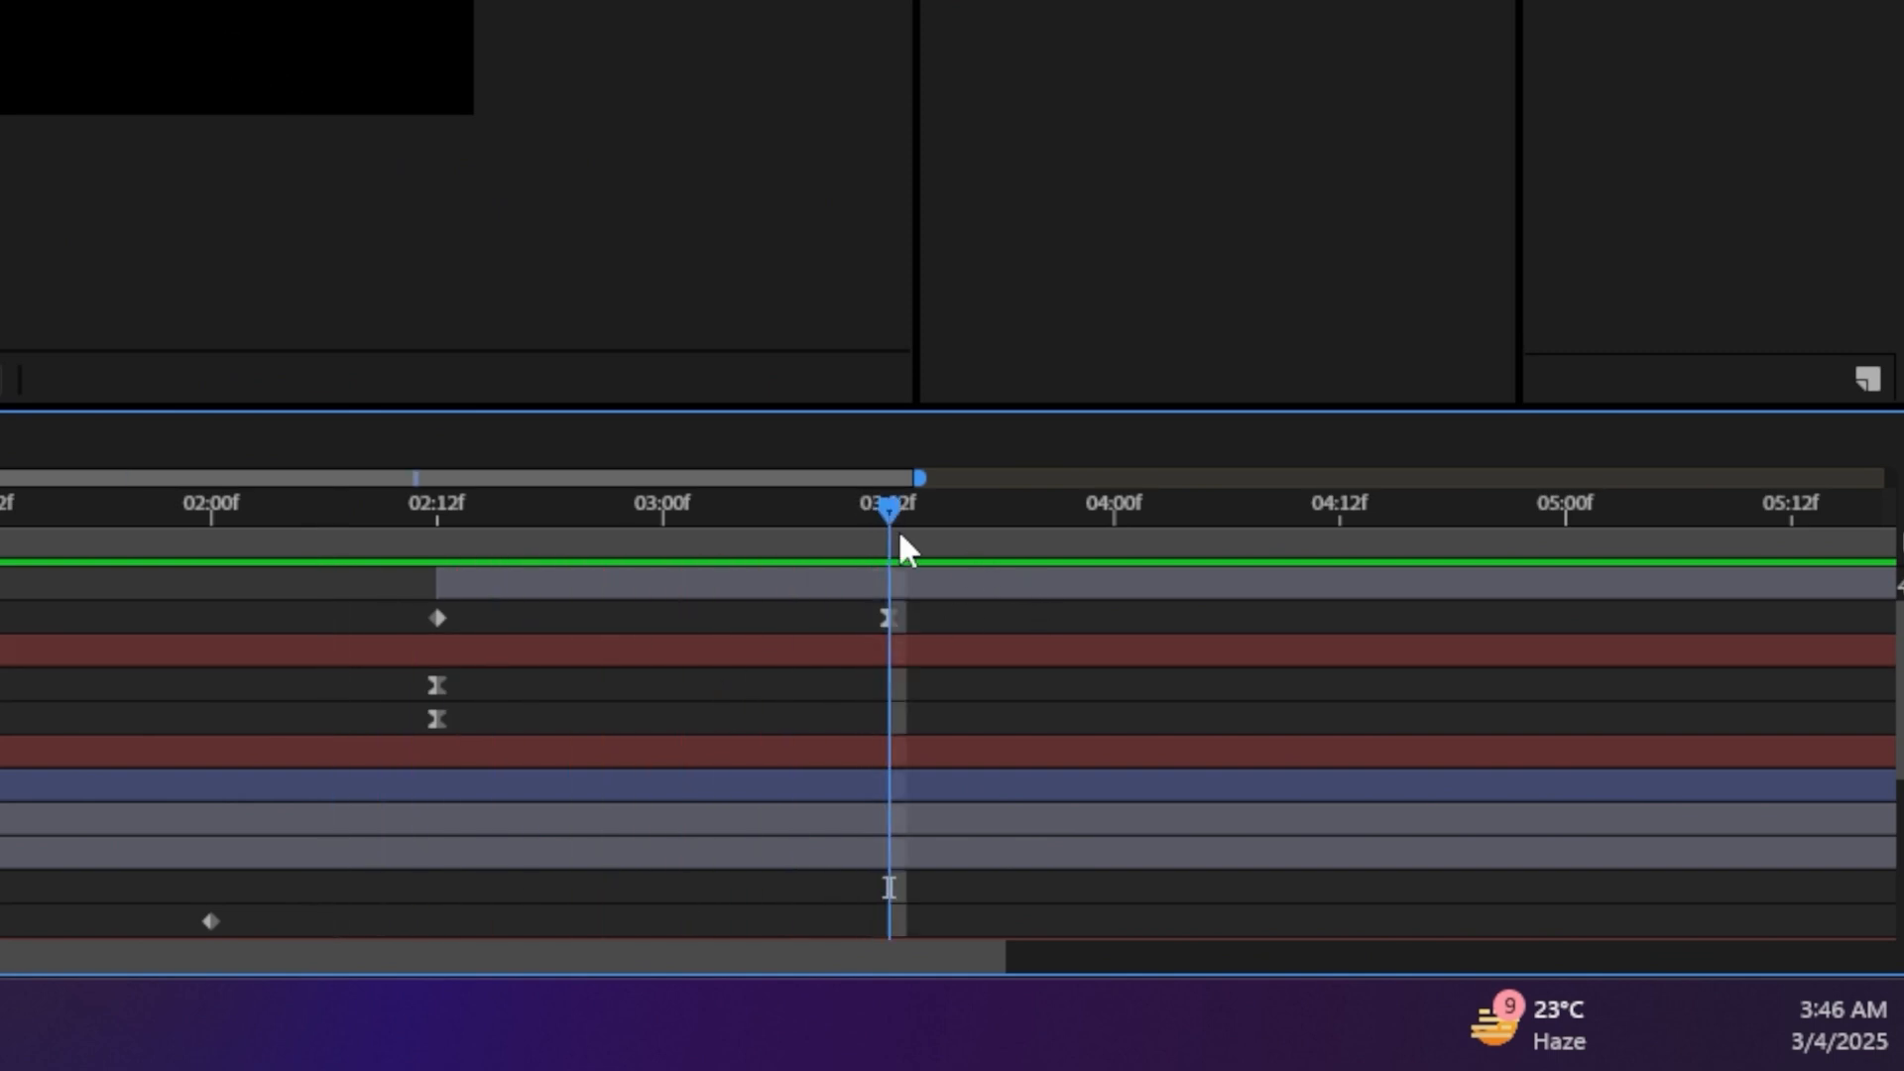
left_click_drag(896, 528, 719, 535)
left_click_drag(889, 619, 727, 616)
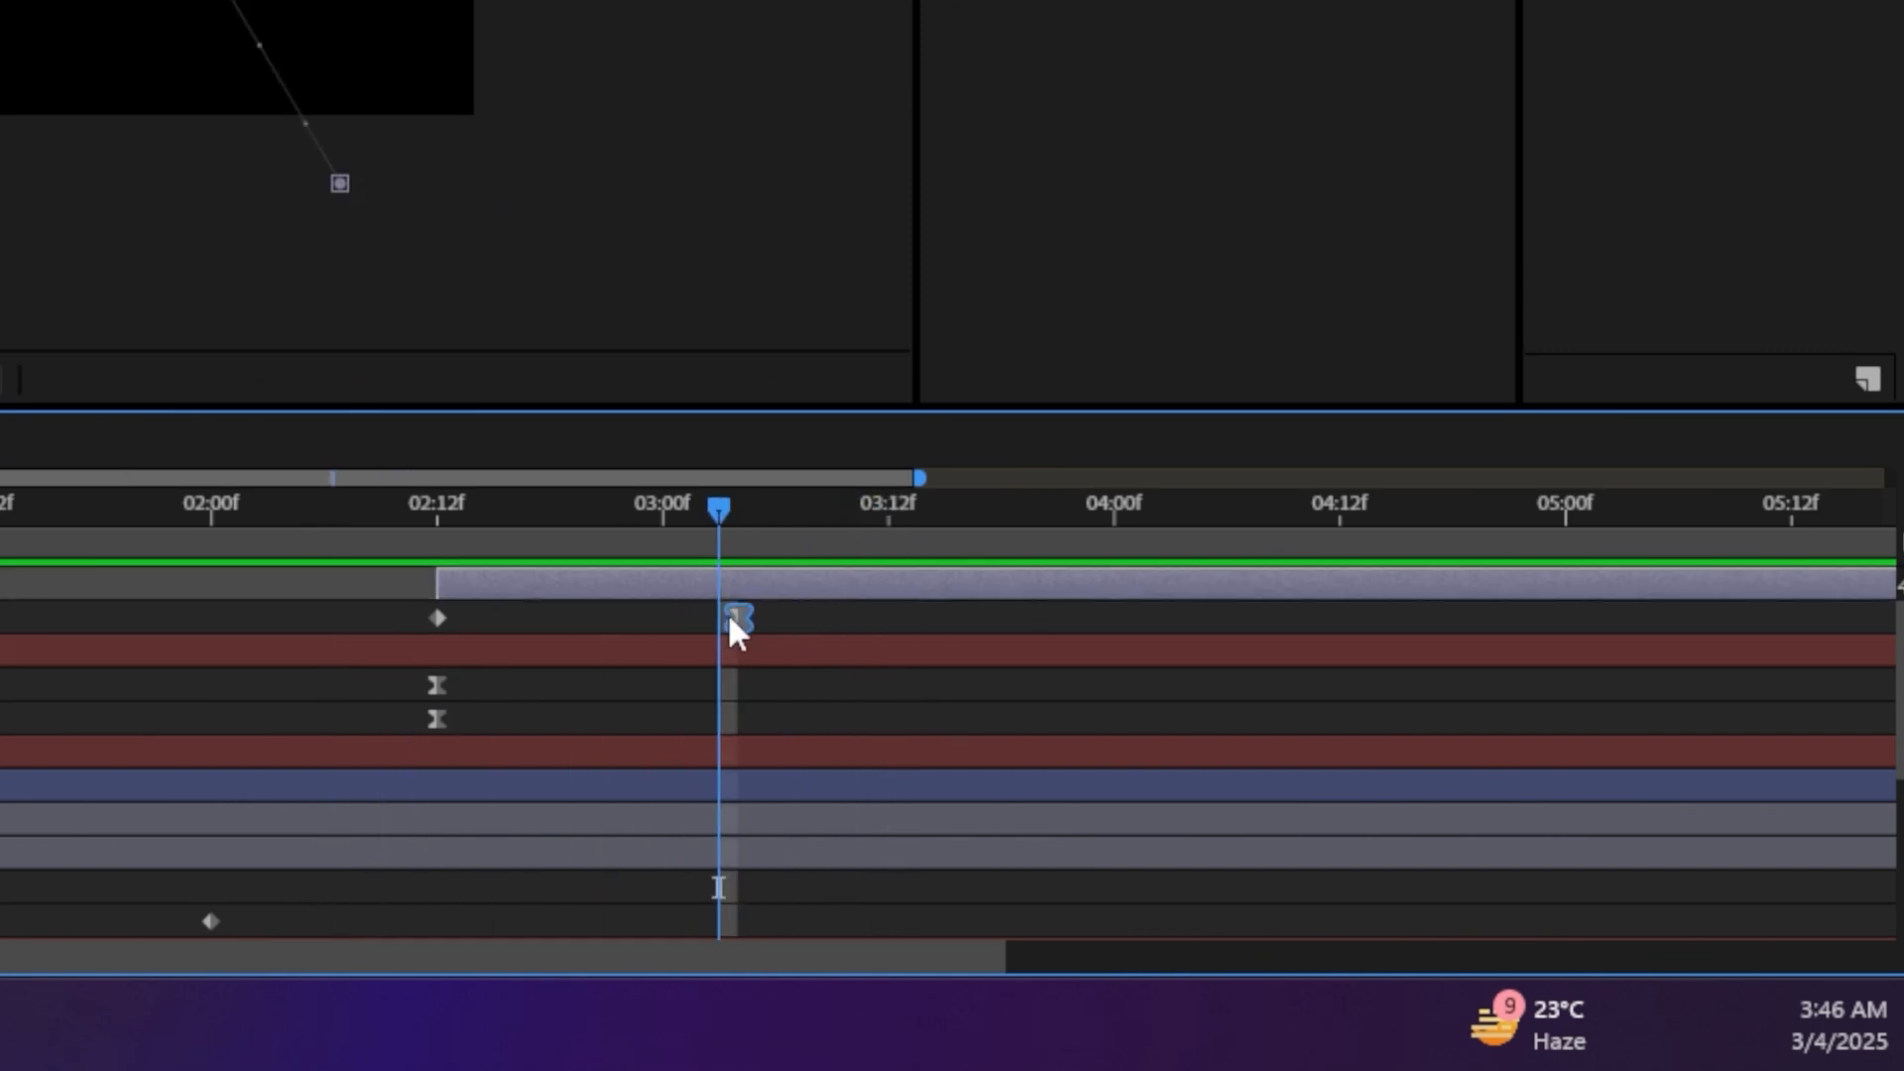
left_click(361, 531)
key("space")
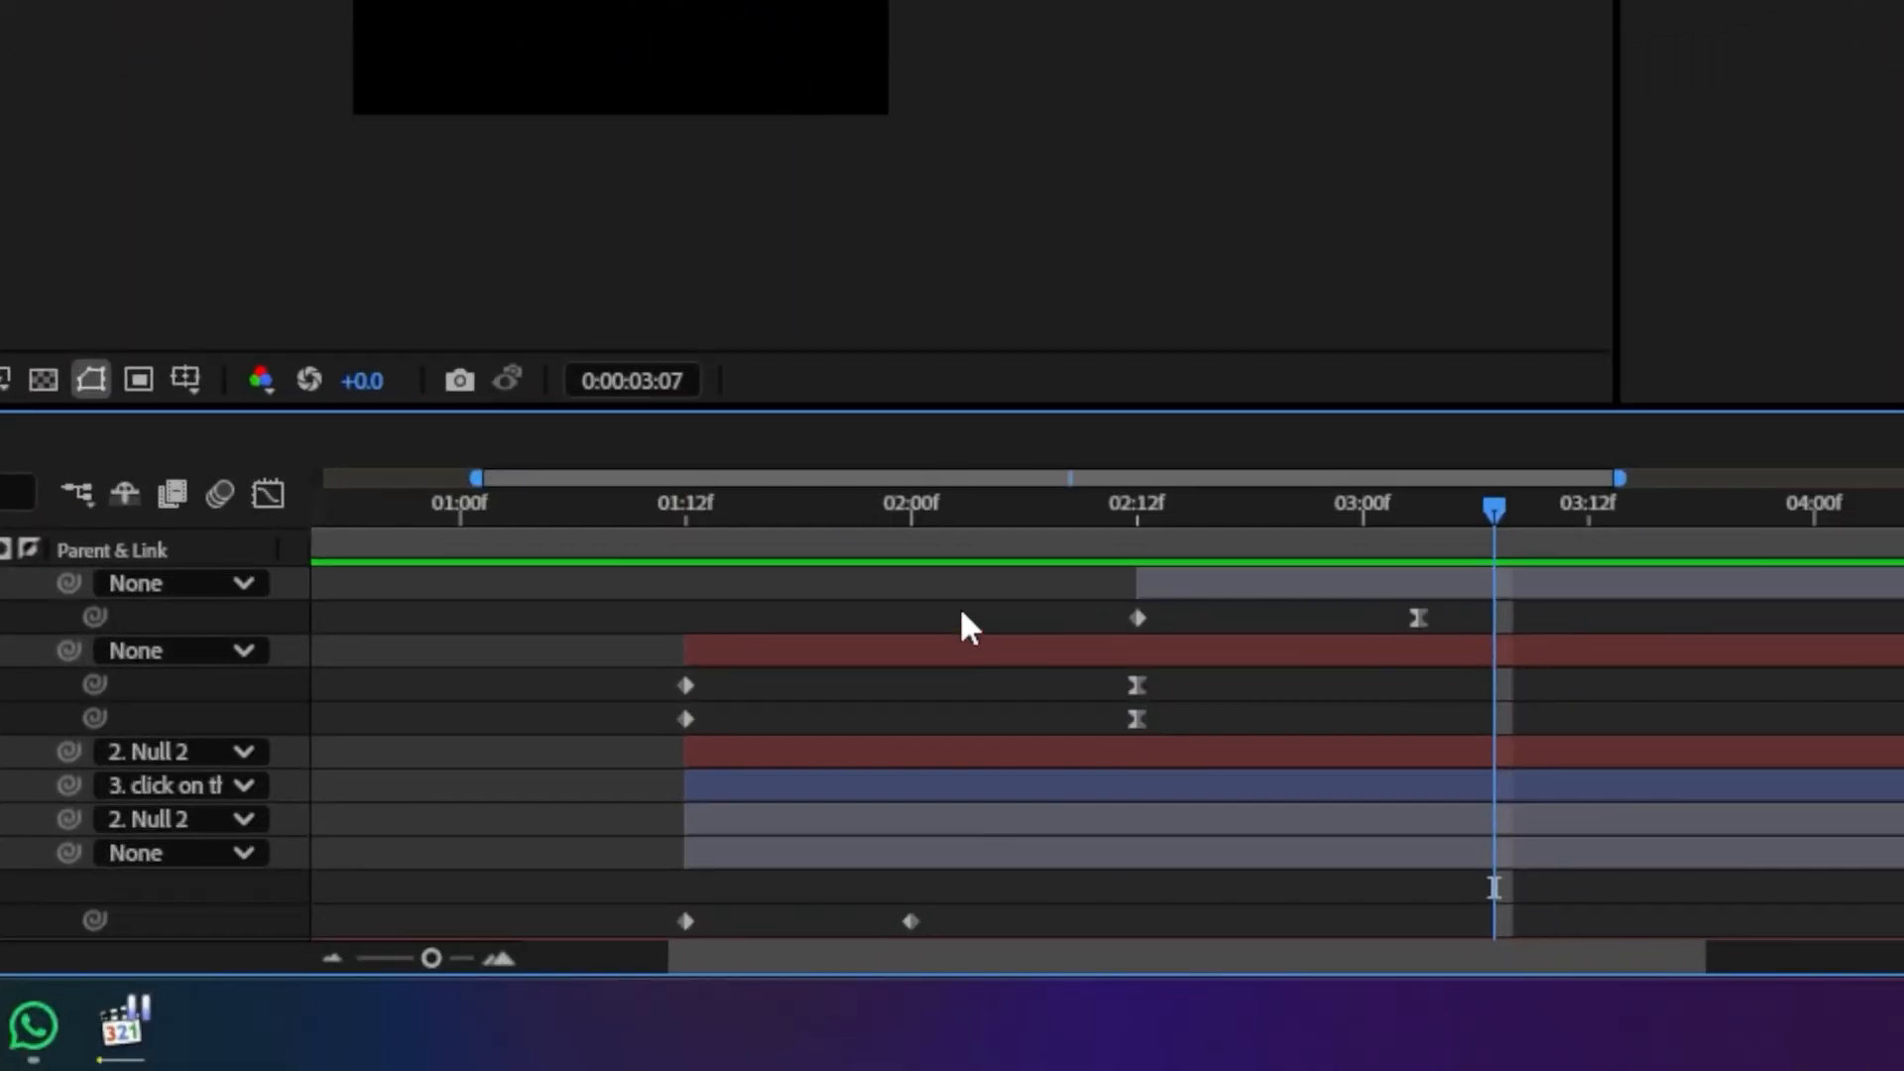
Shift the mouse.png layer with its keyframes earlier so it starts at 02:00, and preview from 01:08
left_click_drag(953, 1042, 1042, 1049)
mouse_move(916, 542)
left_mouse_down()
mouse_move(970, 542)
mouse_move(916, 542)
left_mouse_up()
left_click_drag(1277, 585, 1016, 568)
left_click_drag(647, 520, 611, 519)
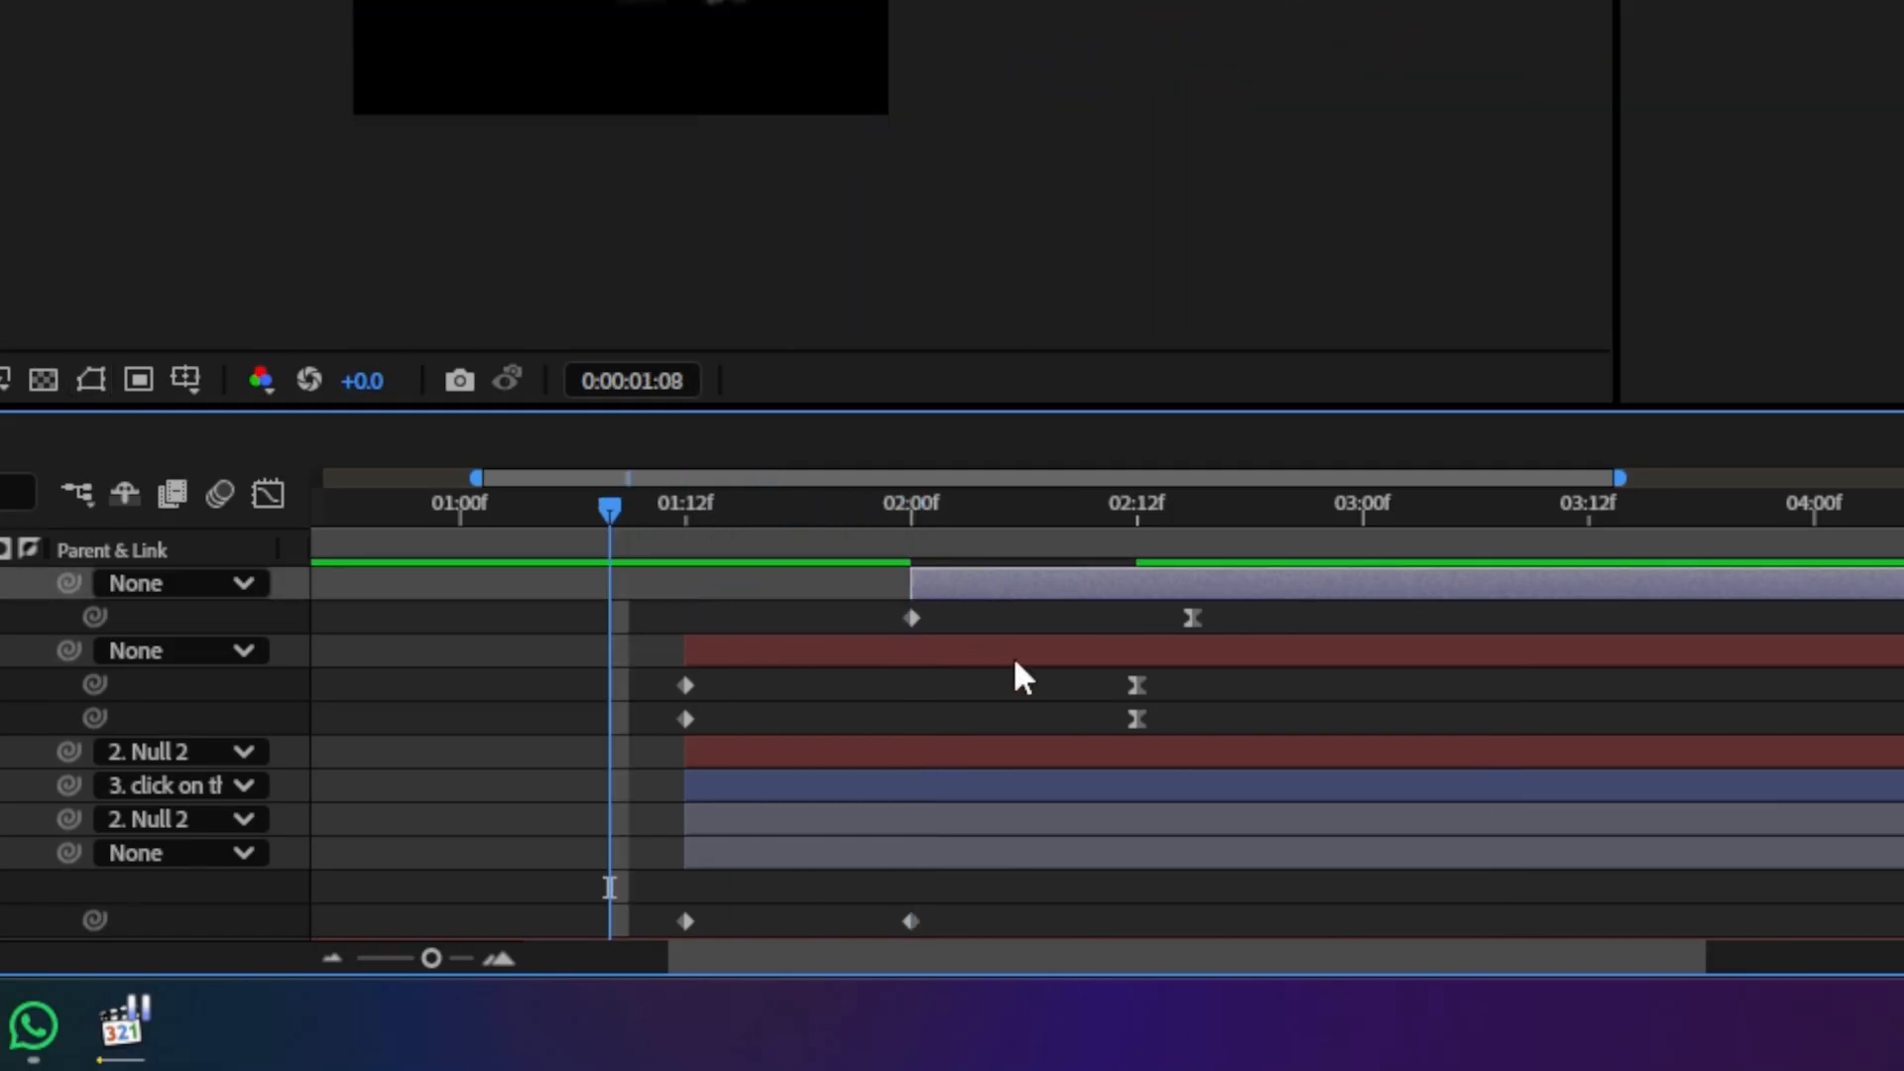
key("space")
key("space")
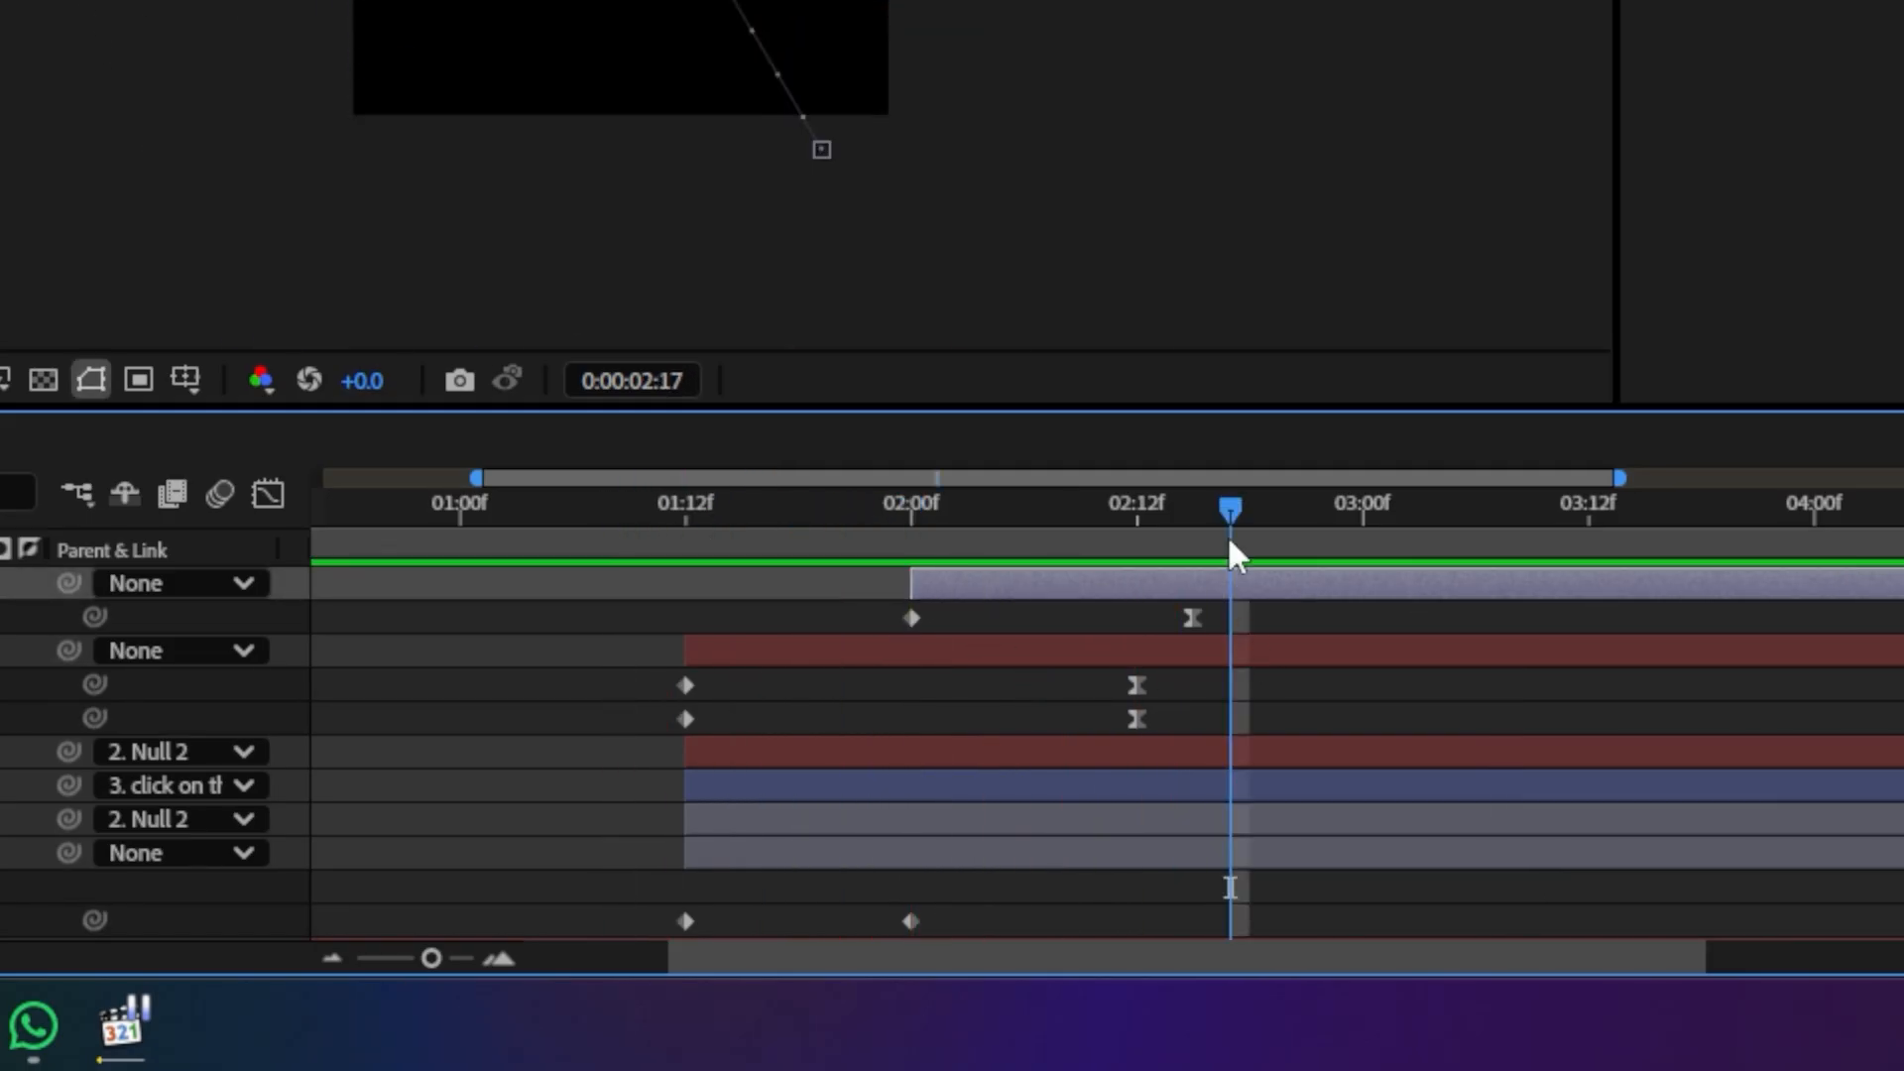
Collapse the layers' keyframed properties, show only mouse.png's position keyframes, and set the current time to its ending keyframe at 02:15
left_click_drag(1229, 534, 1193, 536)
left_click(879, 568)
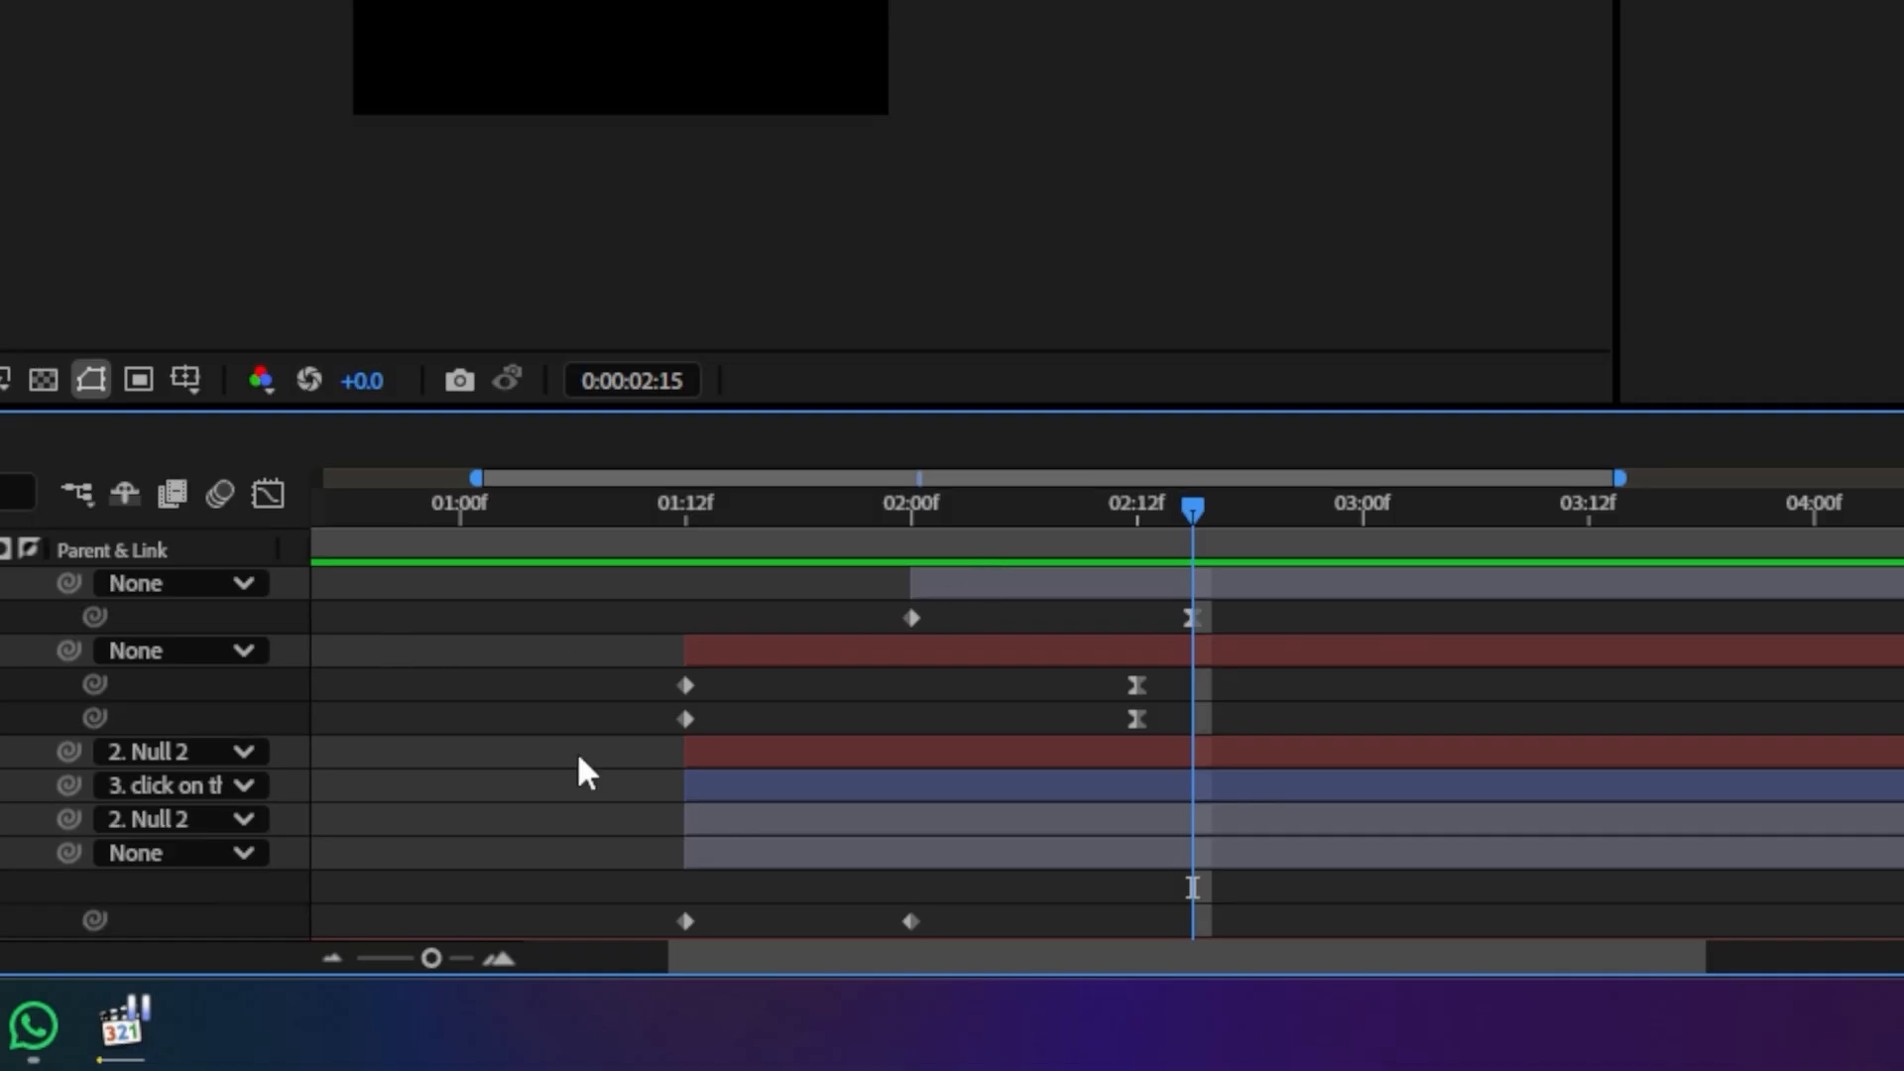
key("u")
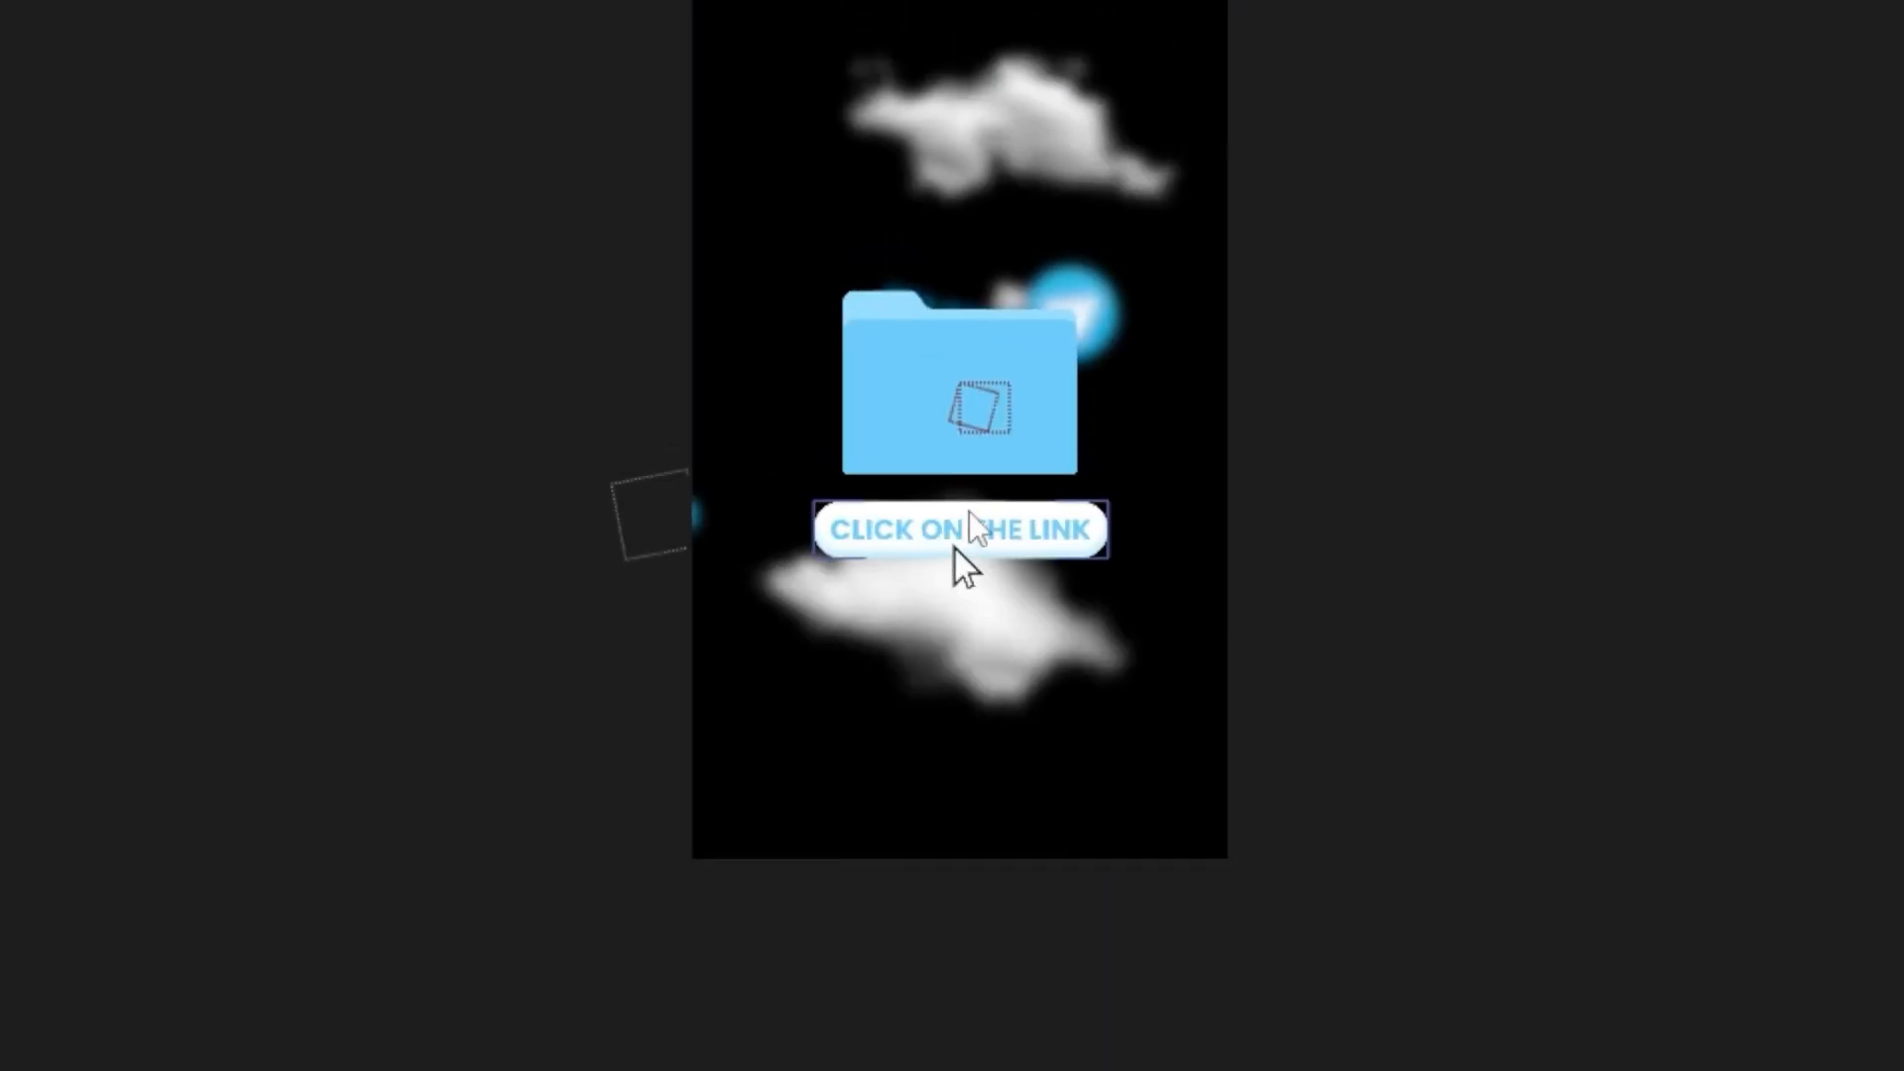
left_click(973, 576)
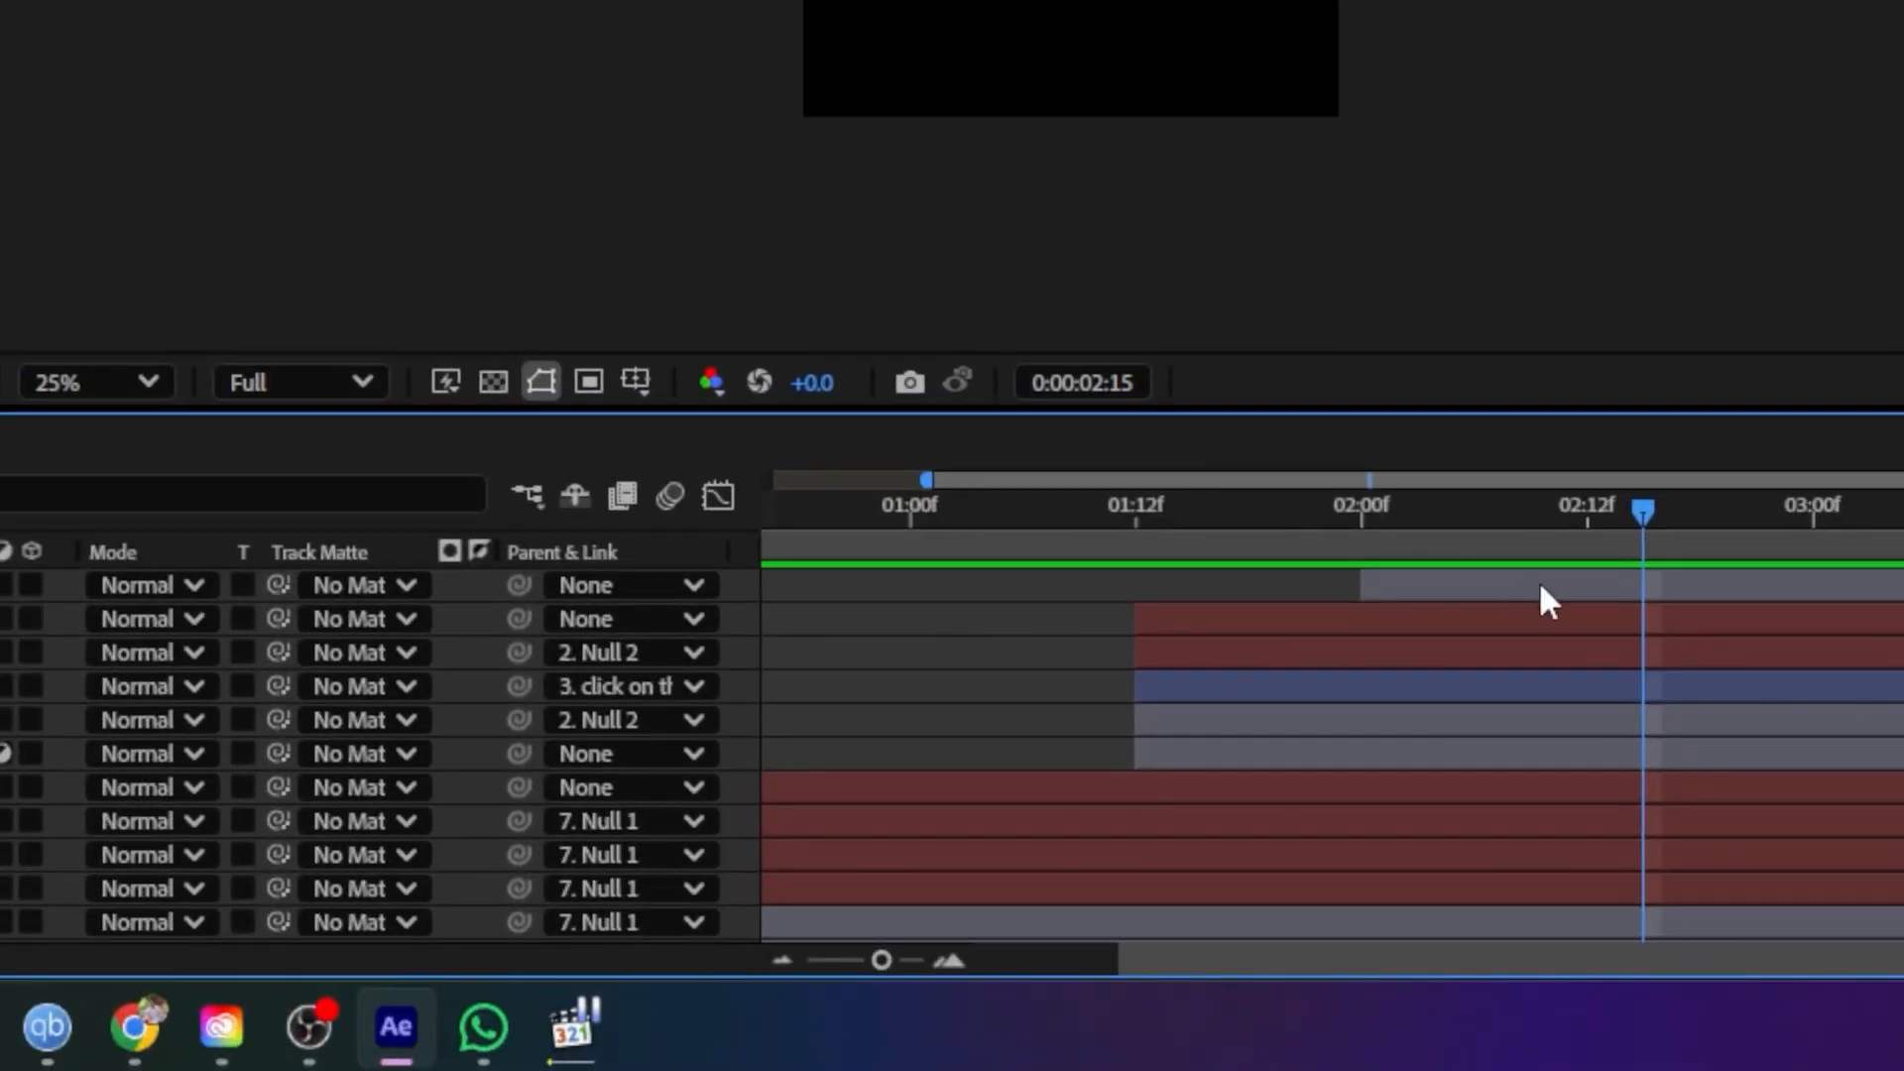
left_click(1565, 511)
mouse_move(1565, 524)
left_mouse_down()
mouse_move(1679, 555)
mouse_move(1588, 553)
left_mouse_up()
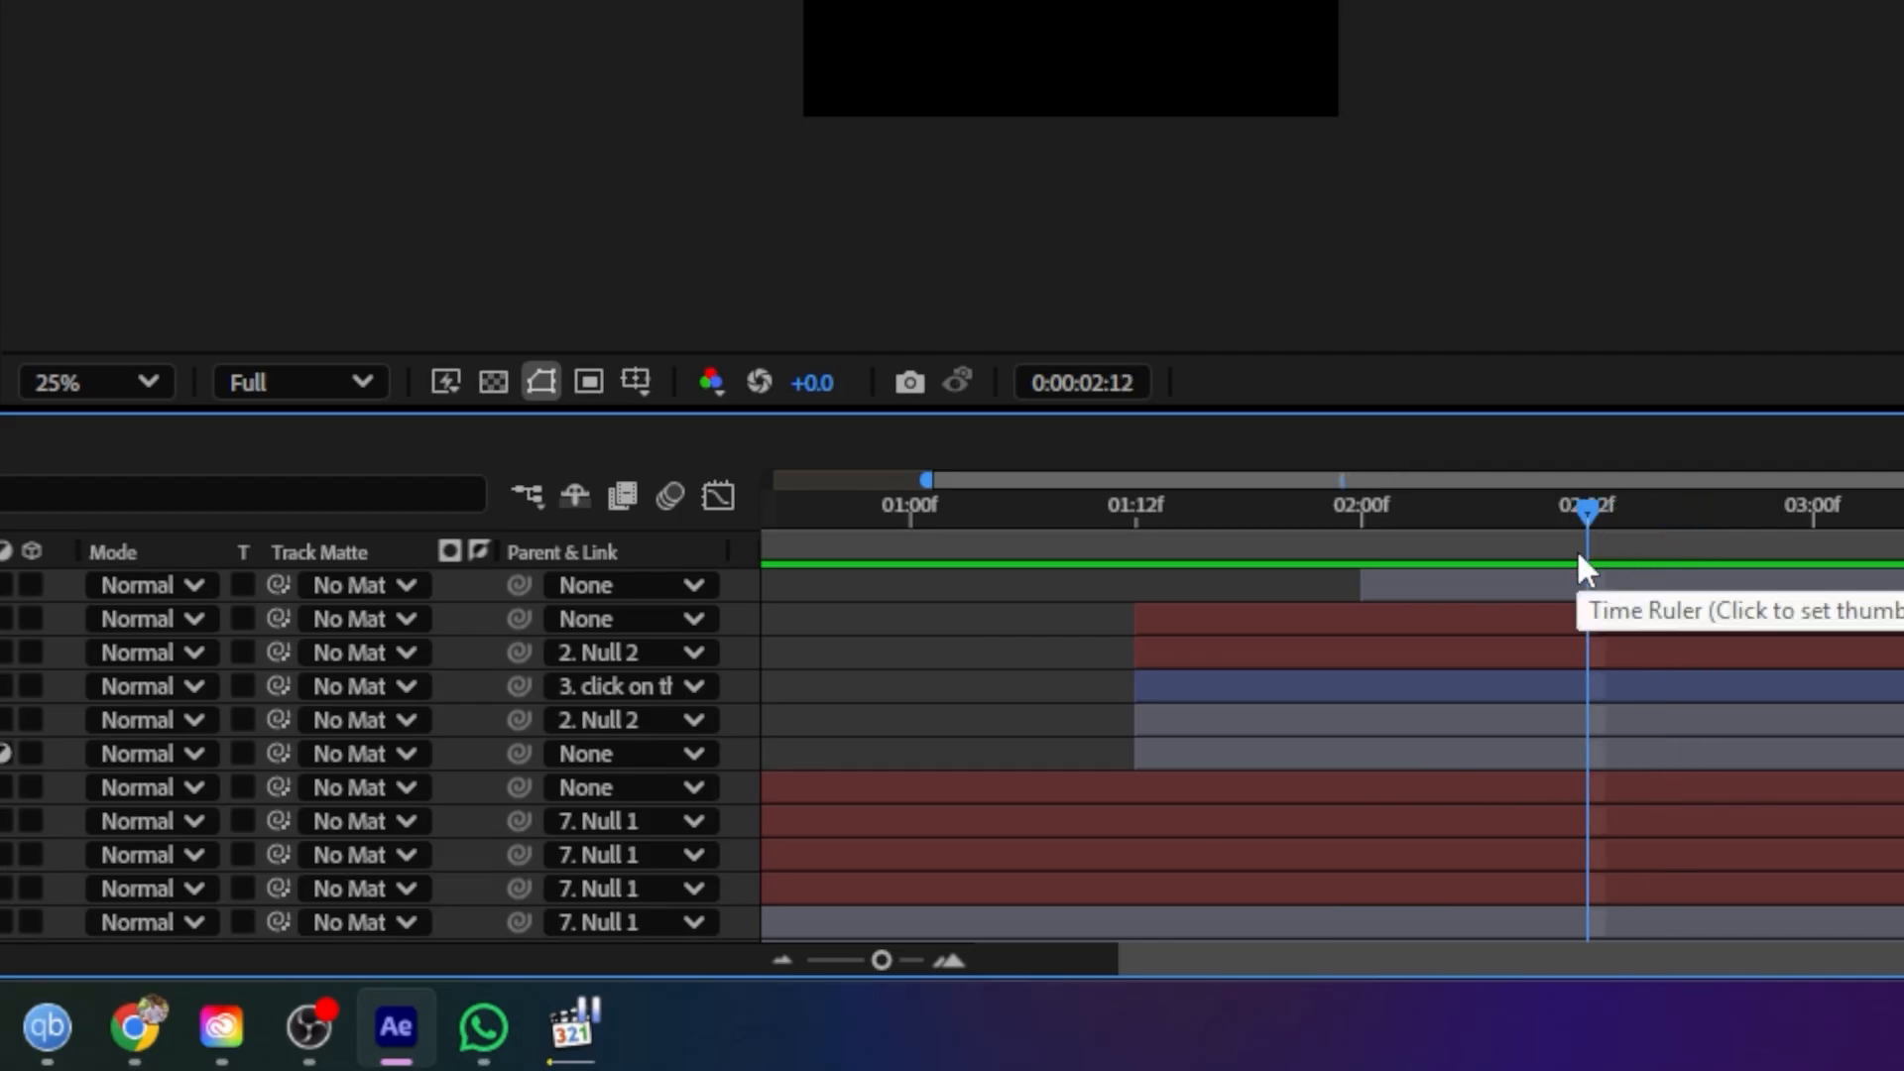
left_click(1613, 586)
key("u")
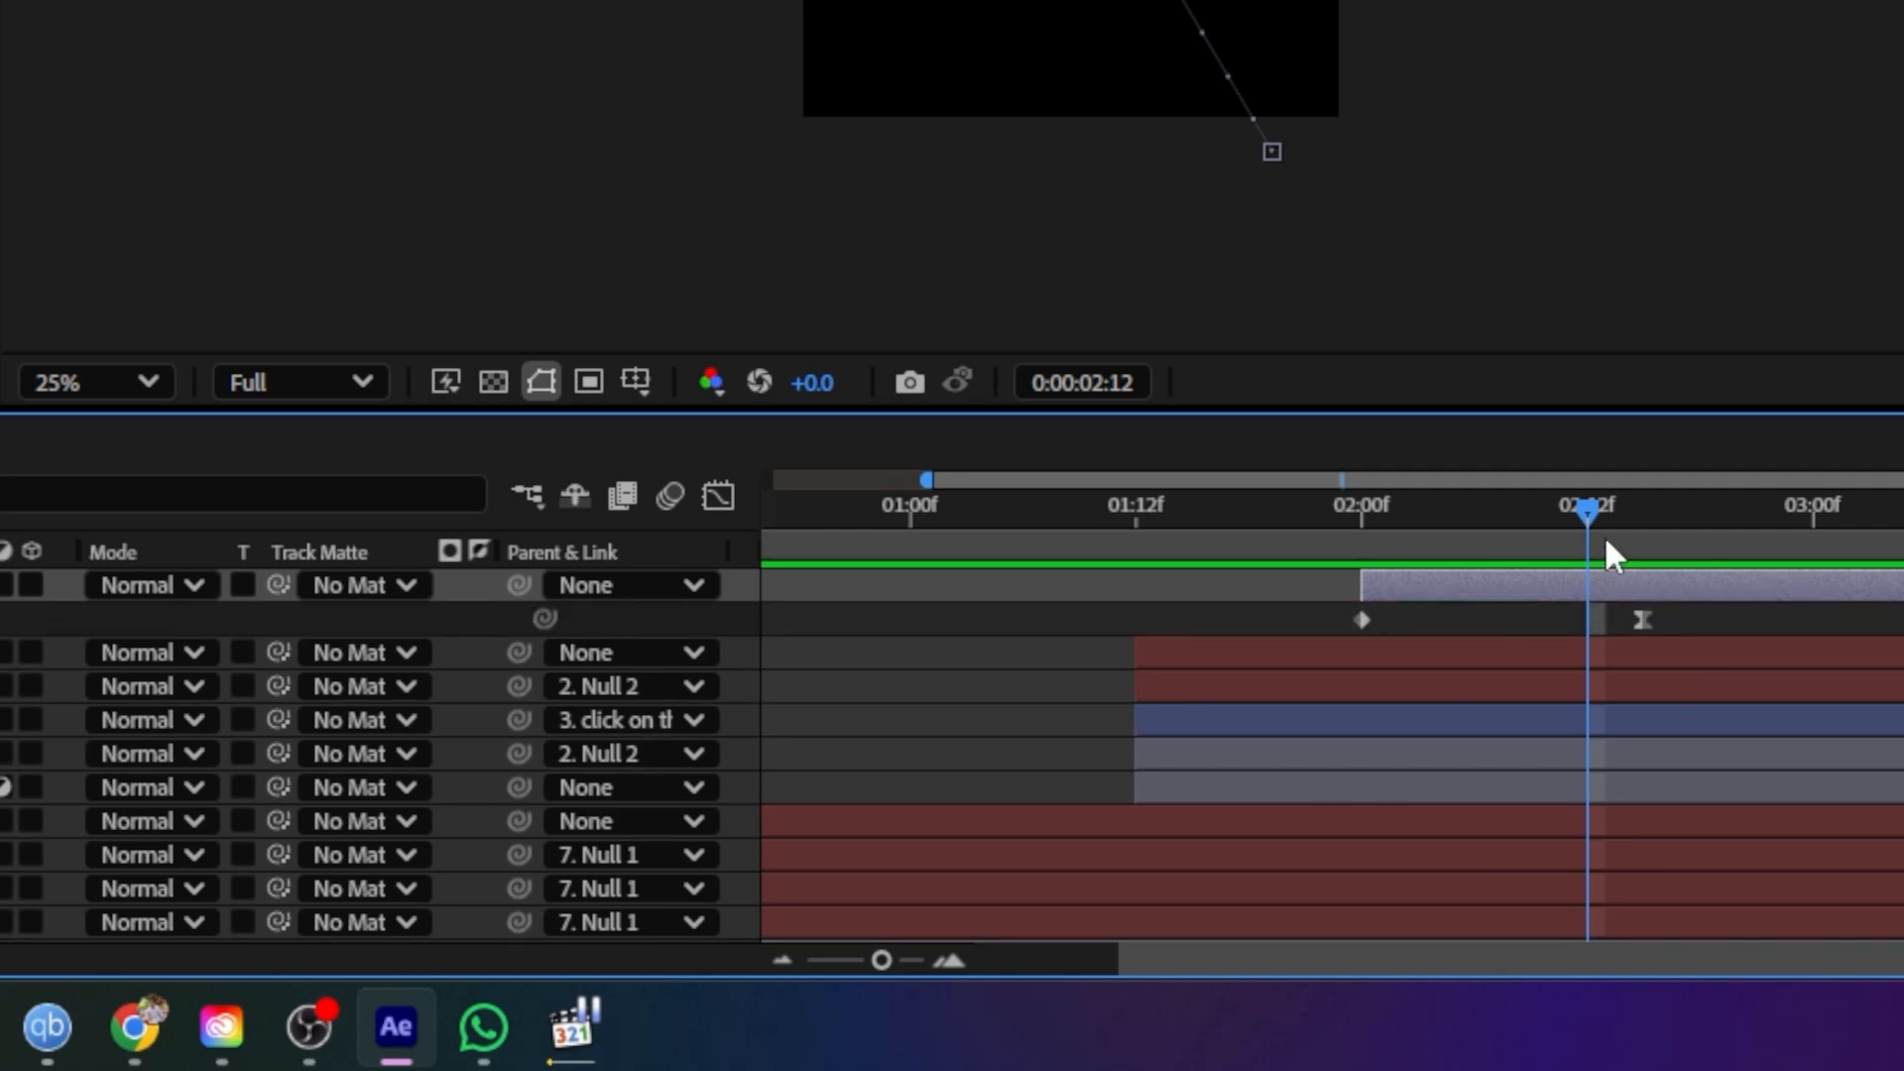
left_click(1641, 534)
Reveal the Scale property of the Null 2 layer
left_click(984, 784)
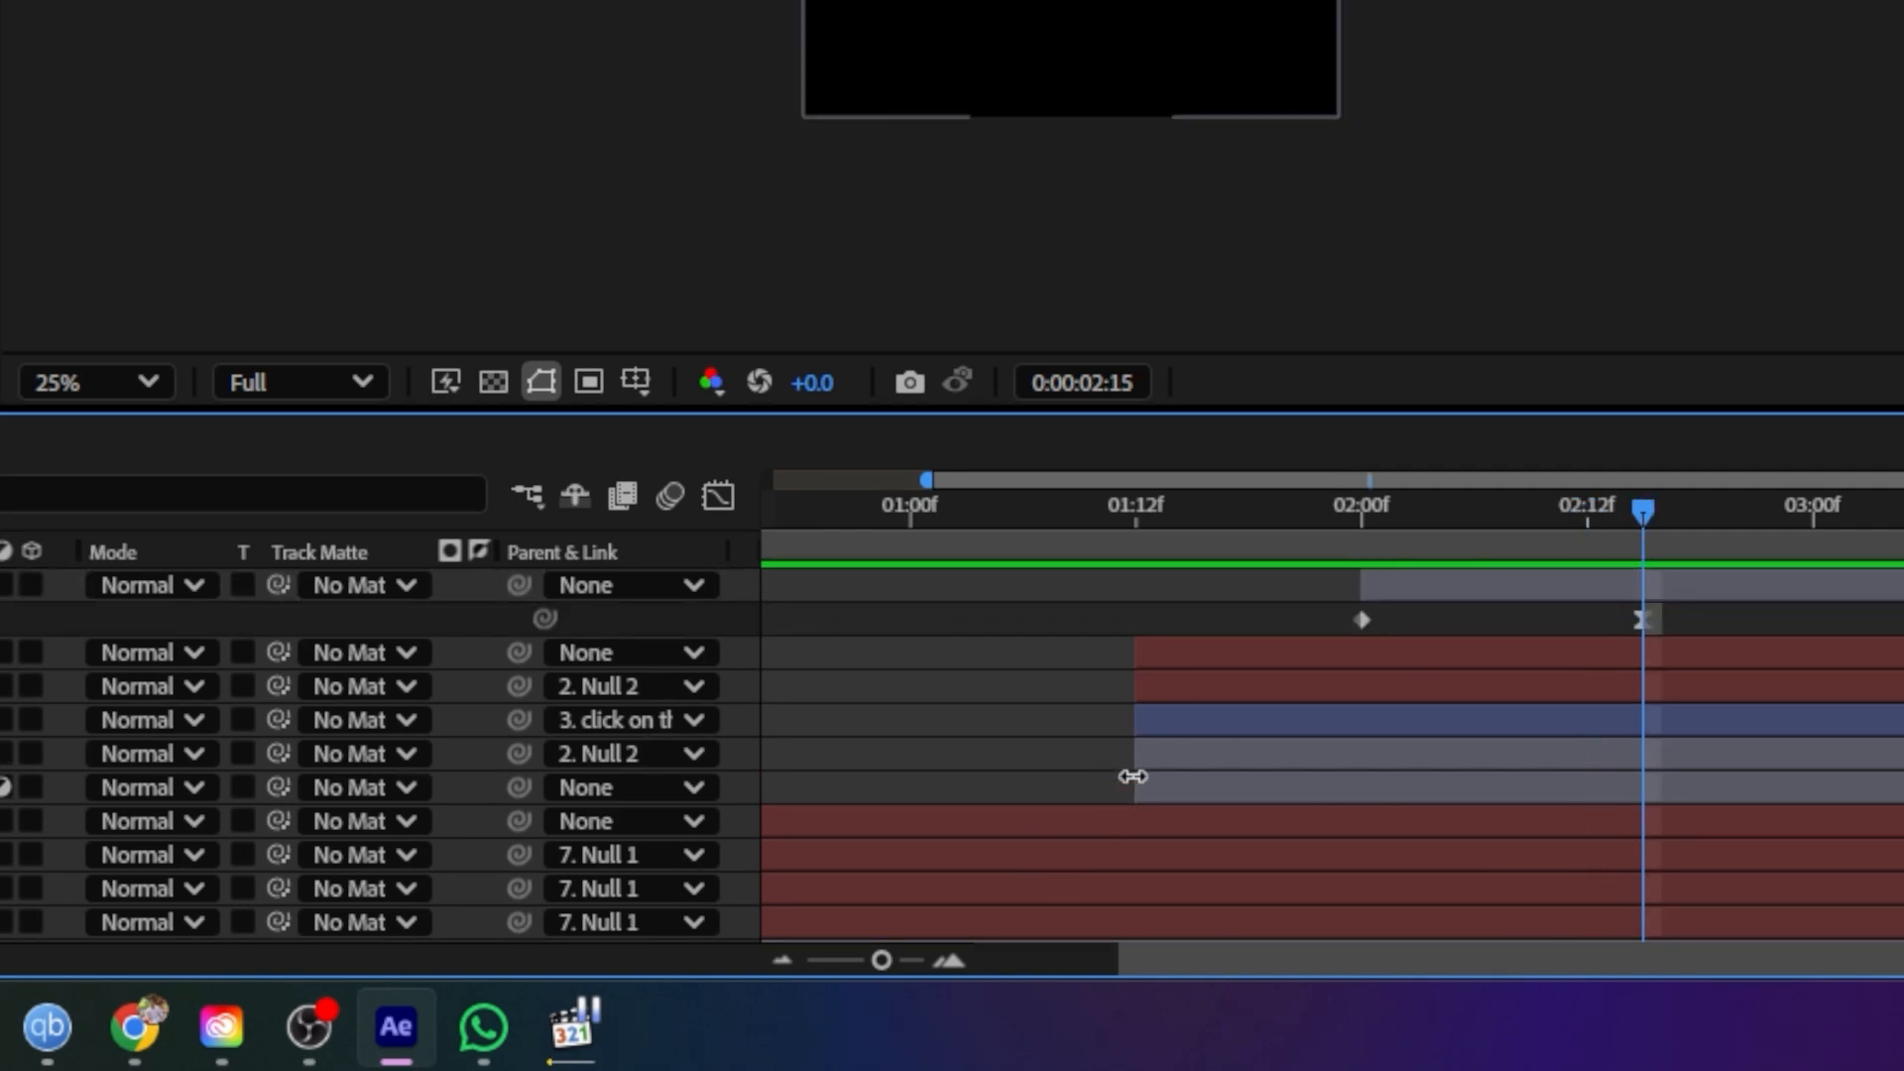
left_click(1318, 790)
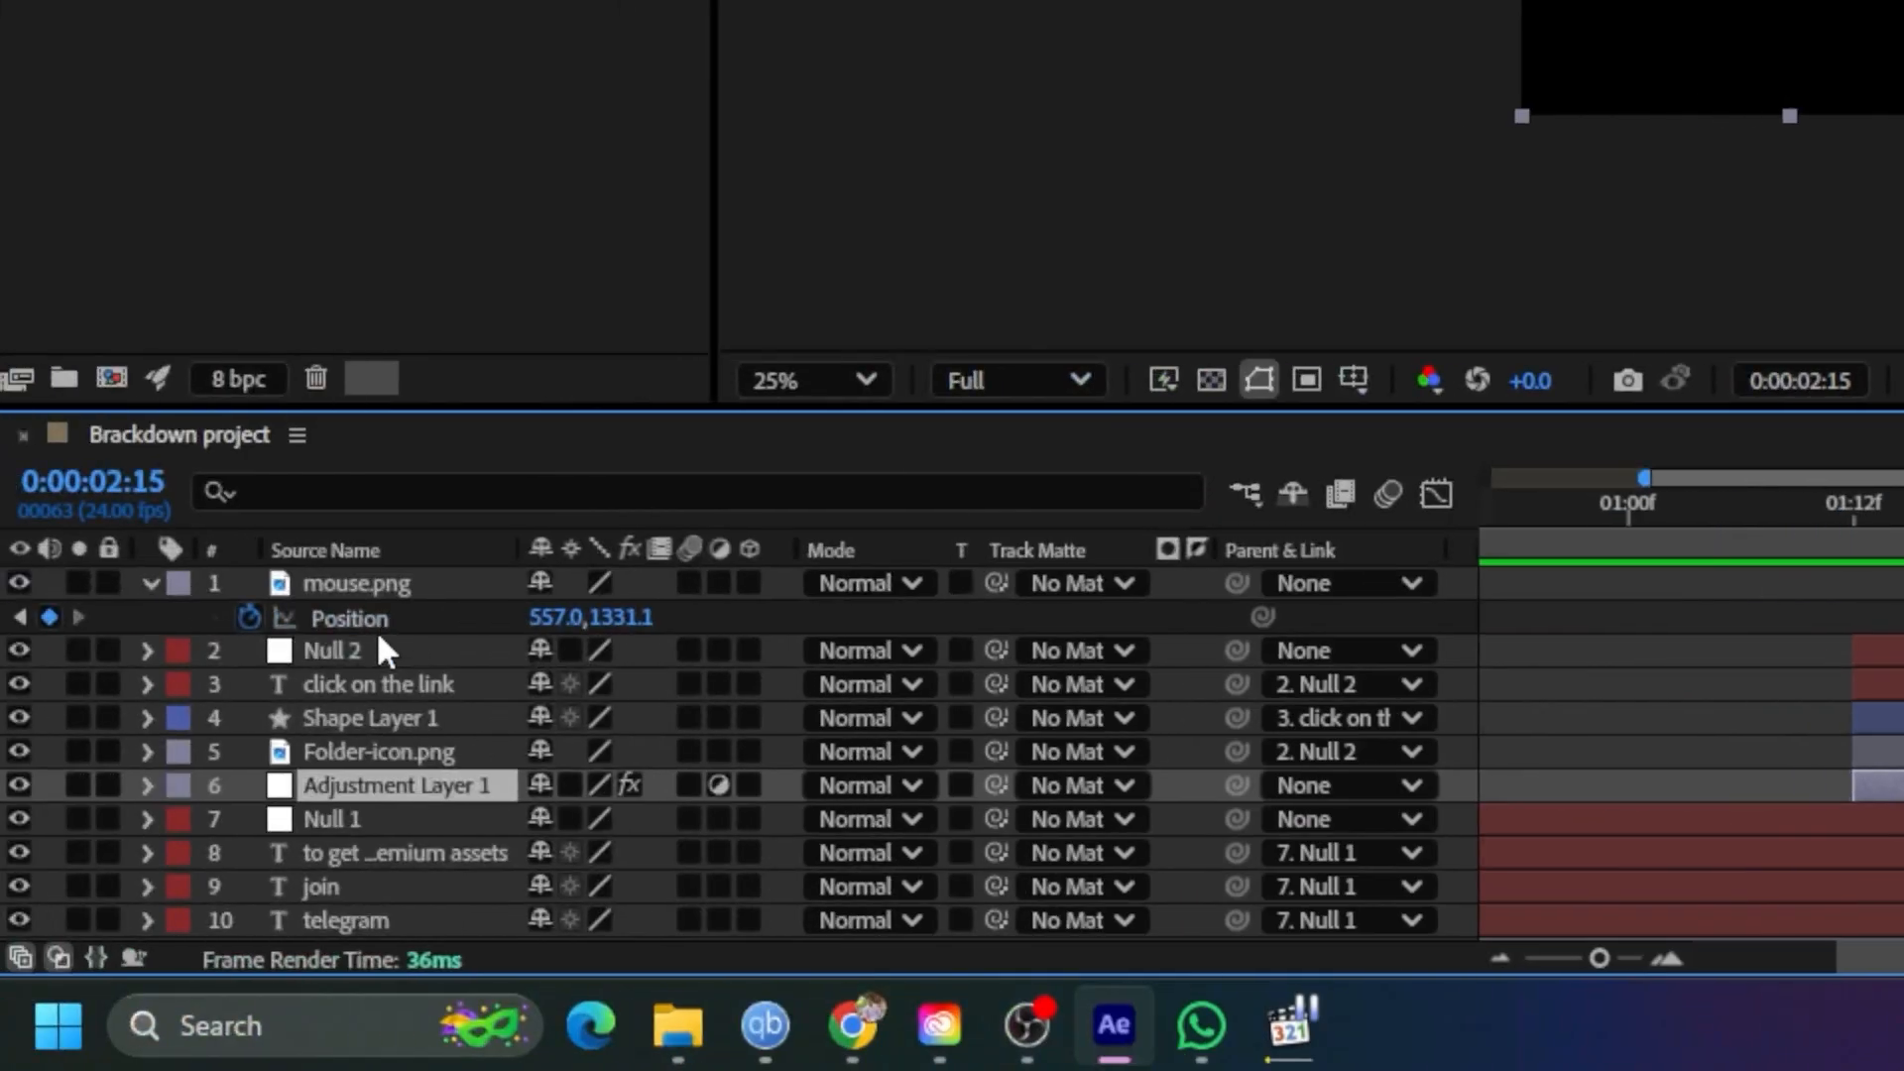
left_click(389, 651)
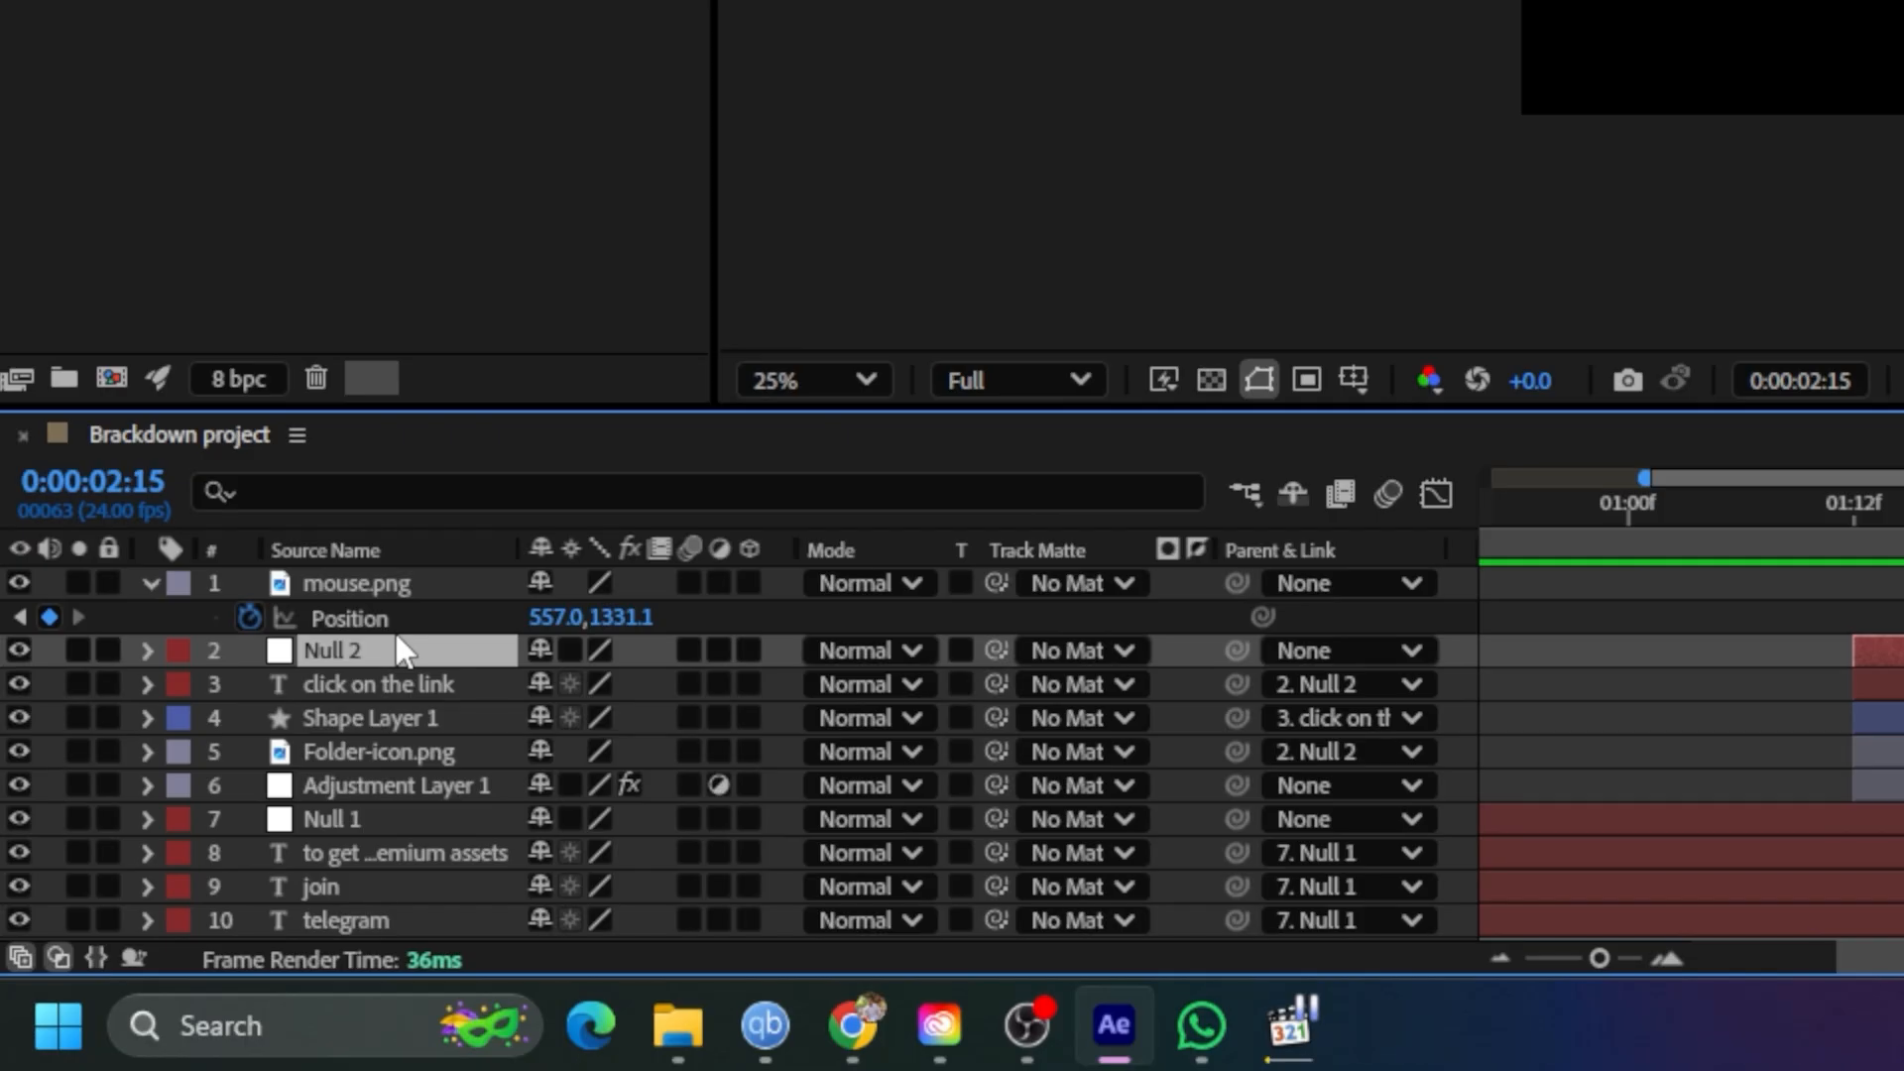
key("s")
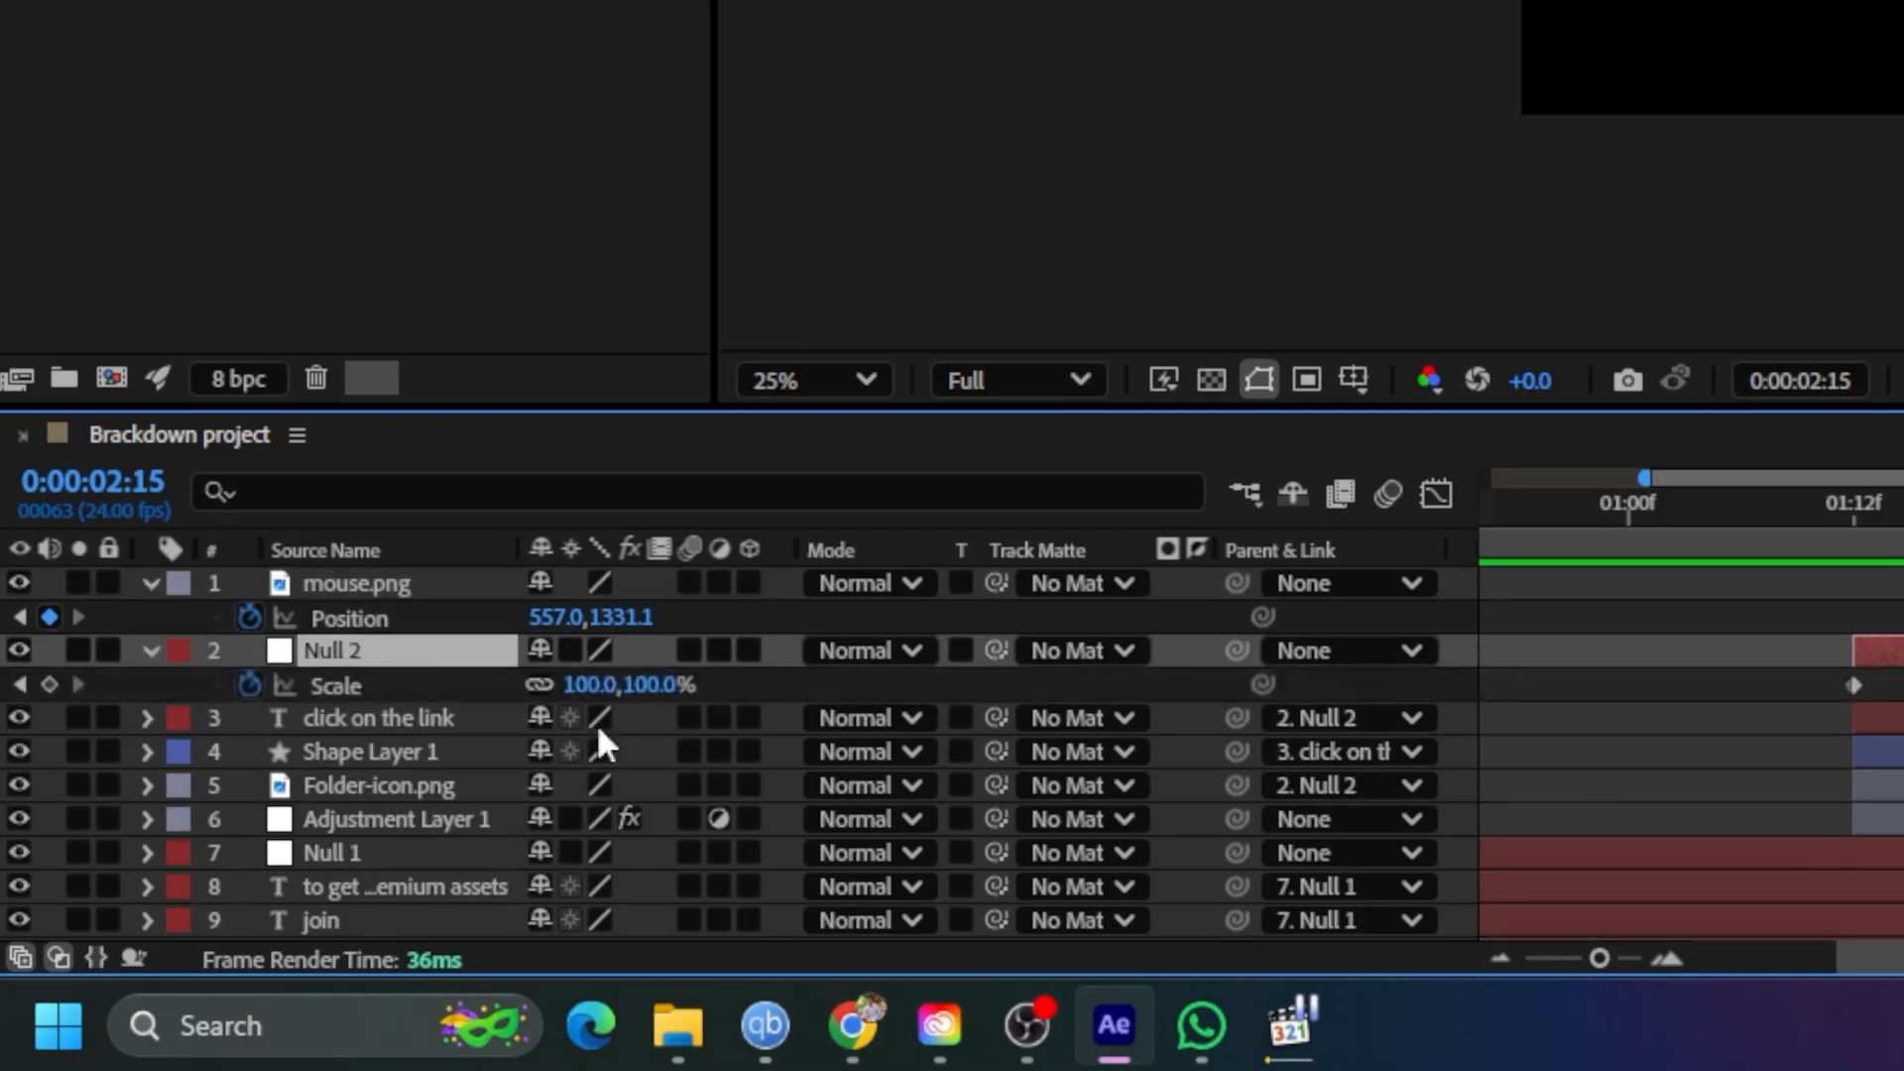
left_click_drag(645, 689, 655, 690)
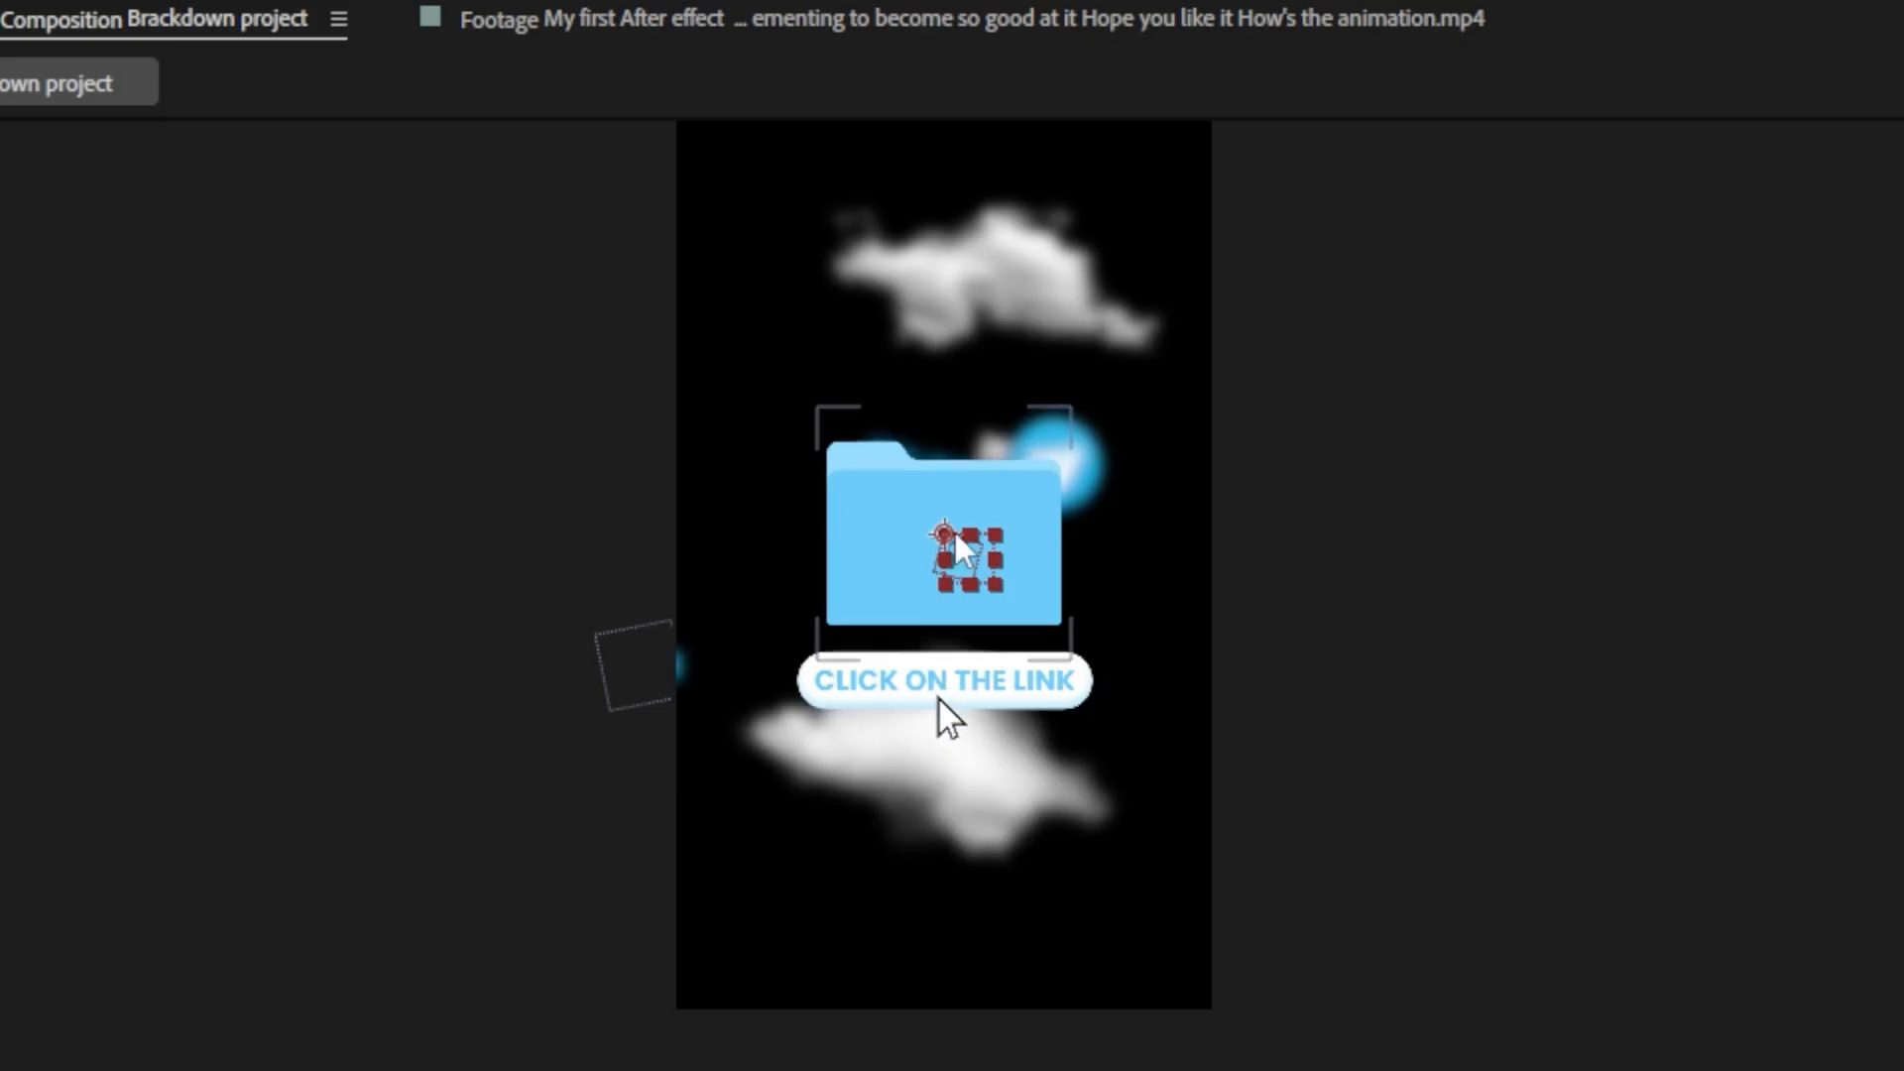
Split the "click on the link" text layer and Shape Layer 1 together at 0:00:02:15
scroll(948, 552, "up", 1)
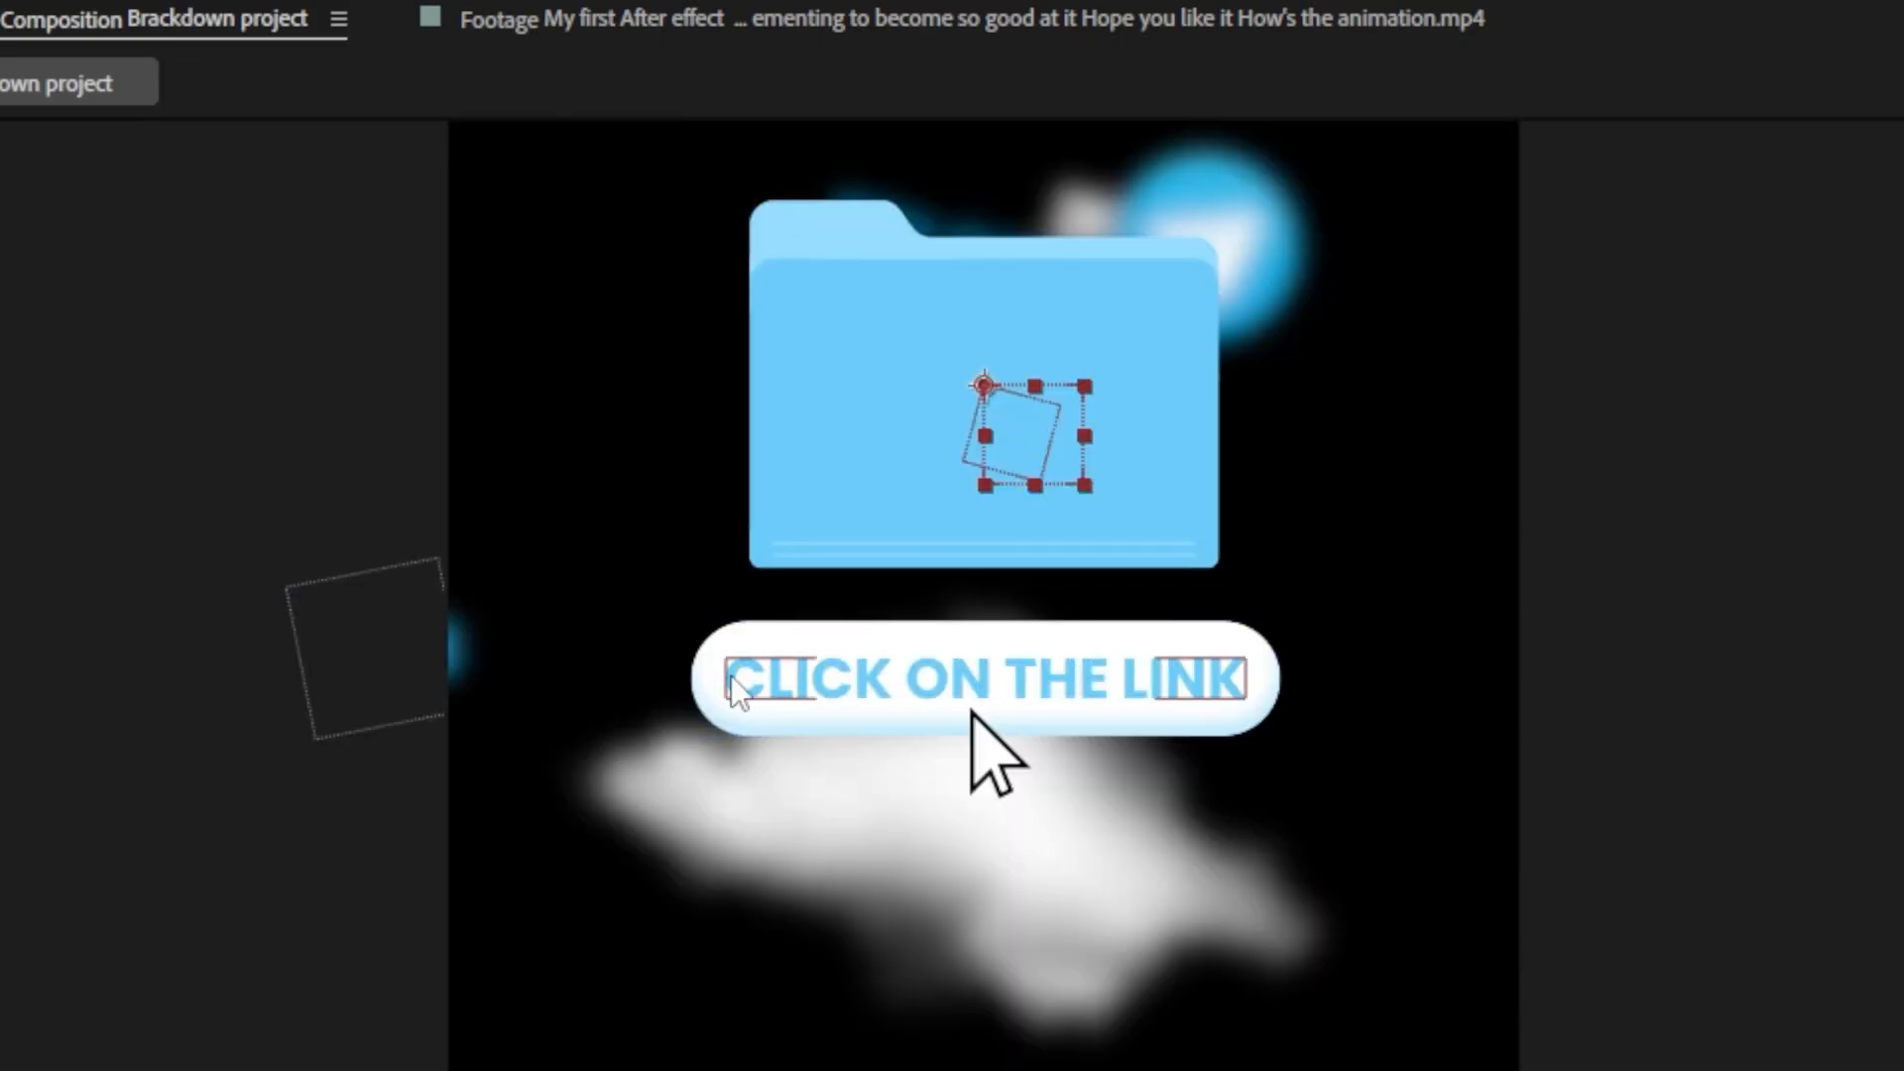
left_click(897, 697)
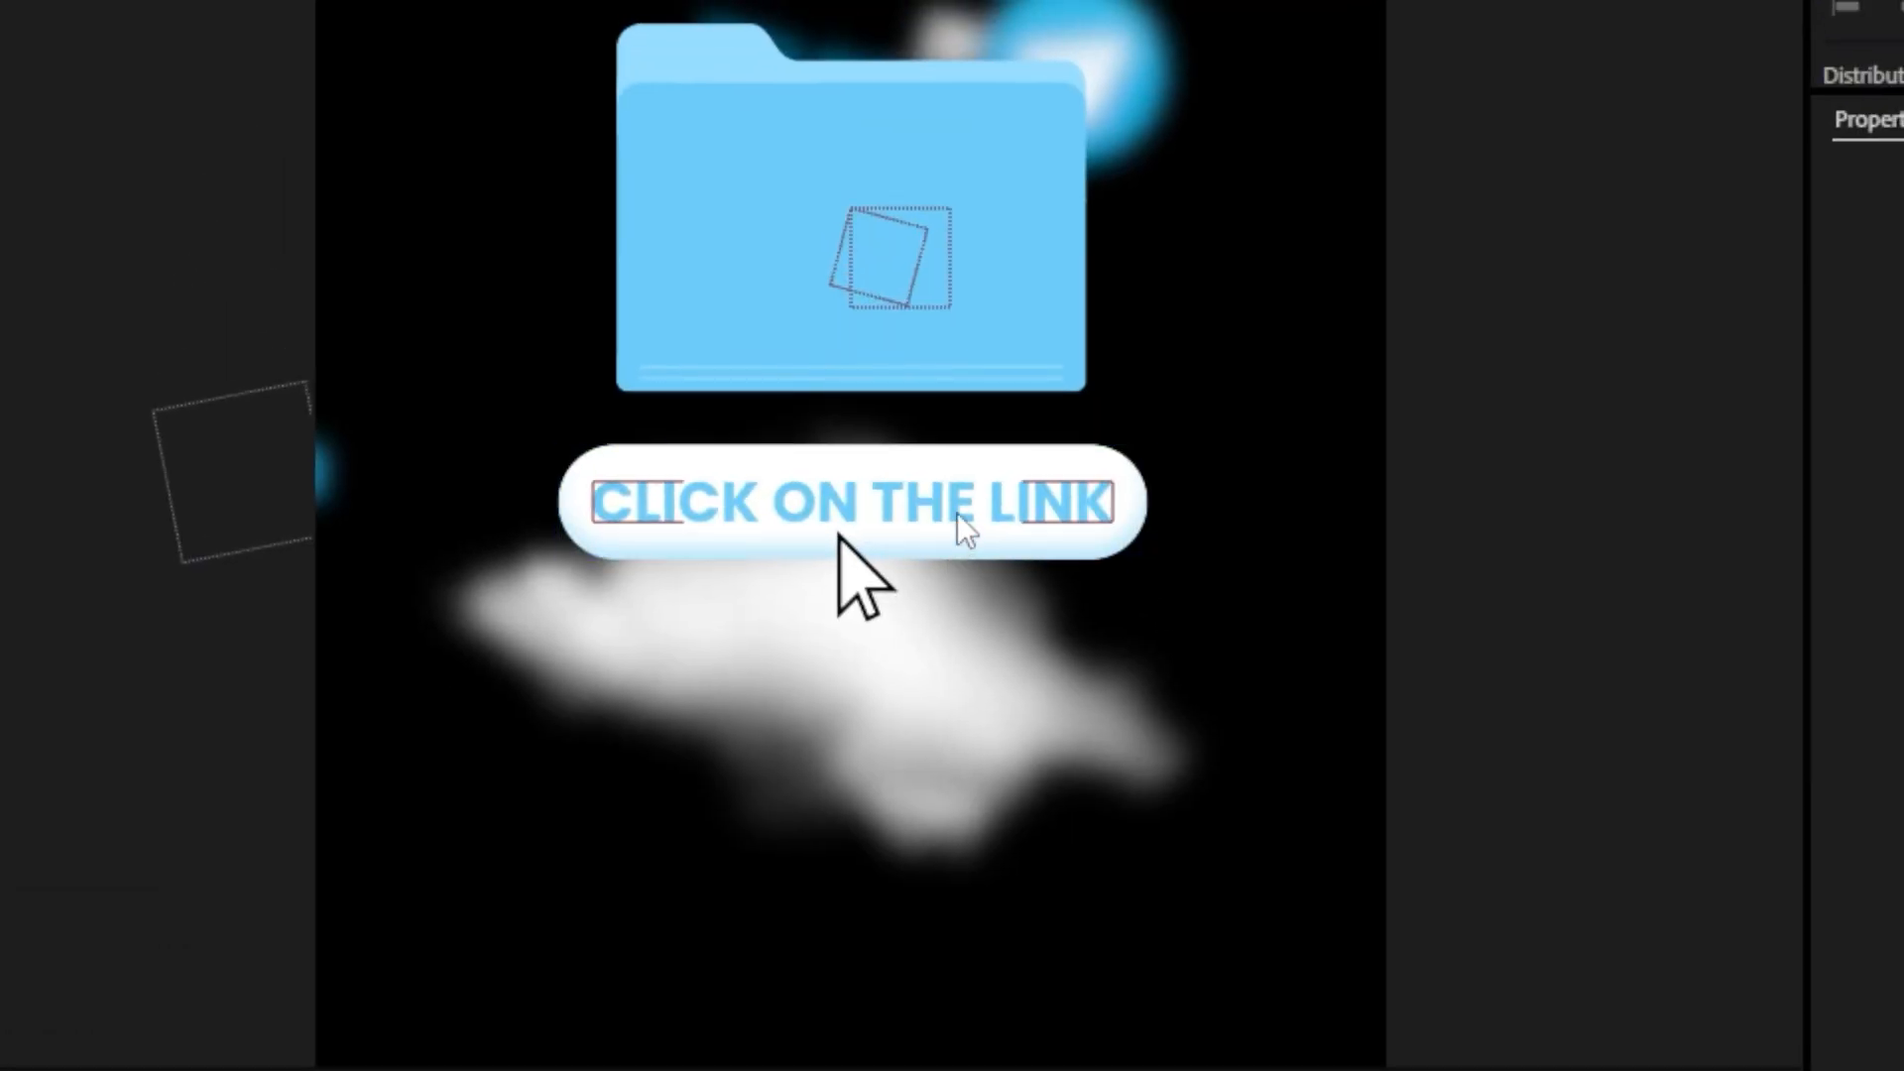
left_click(957, 515)
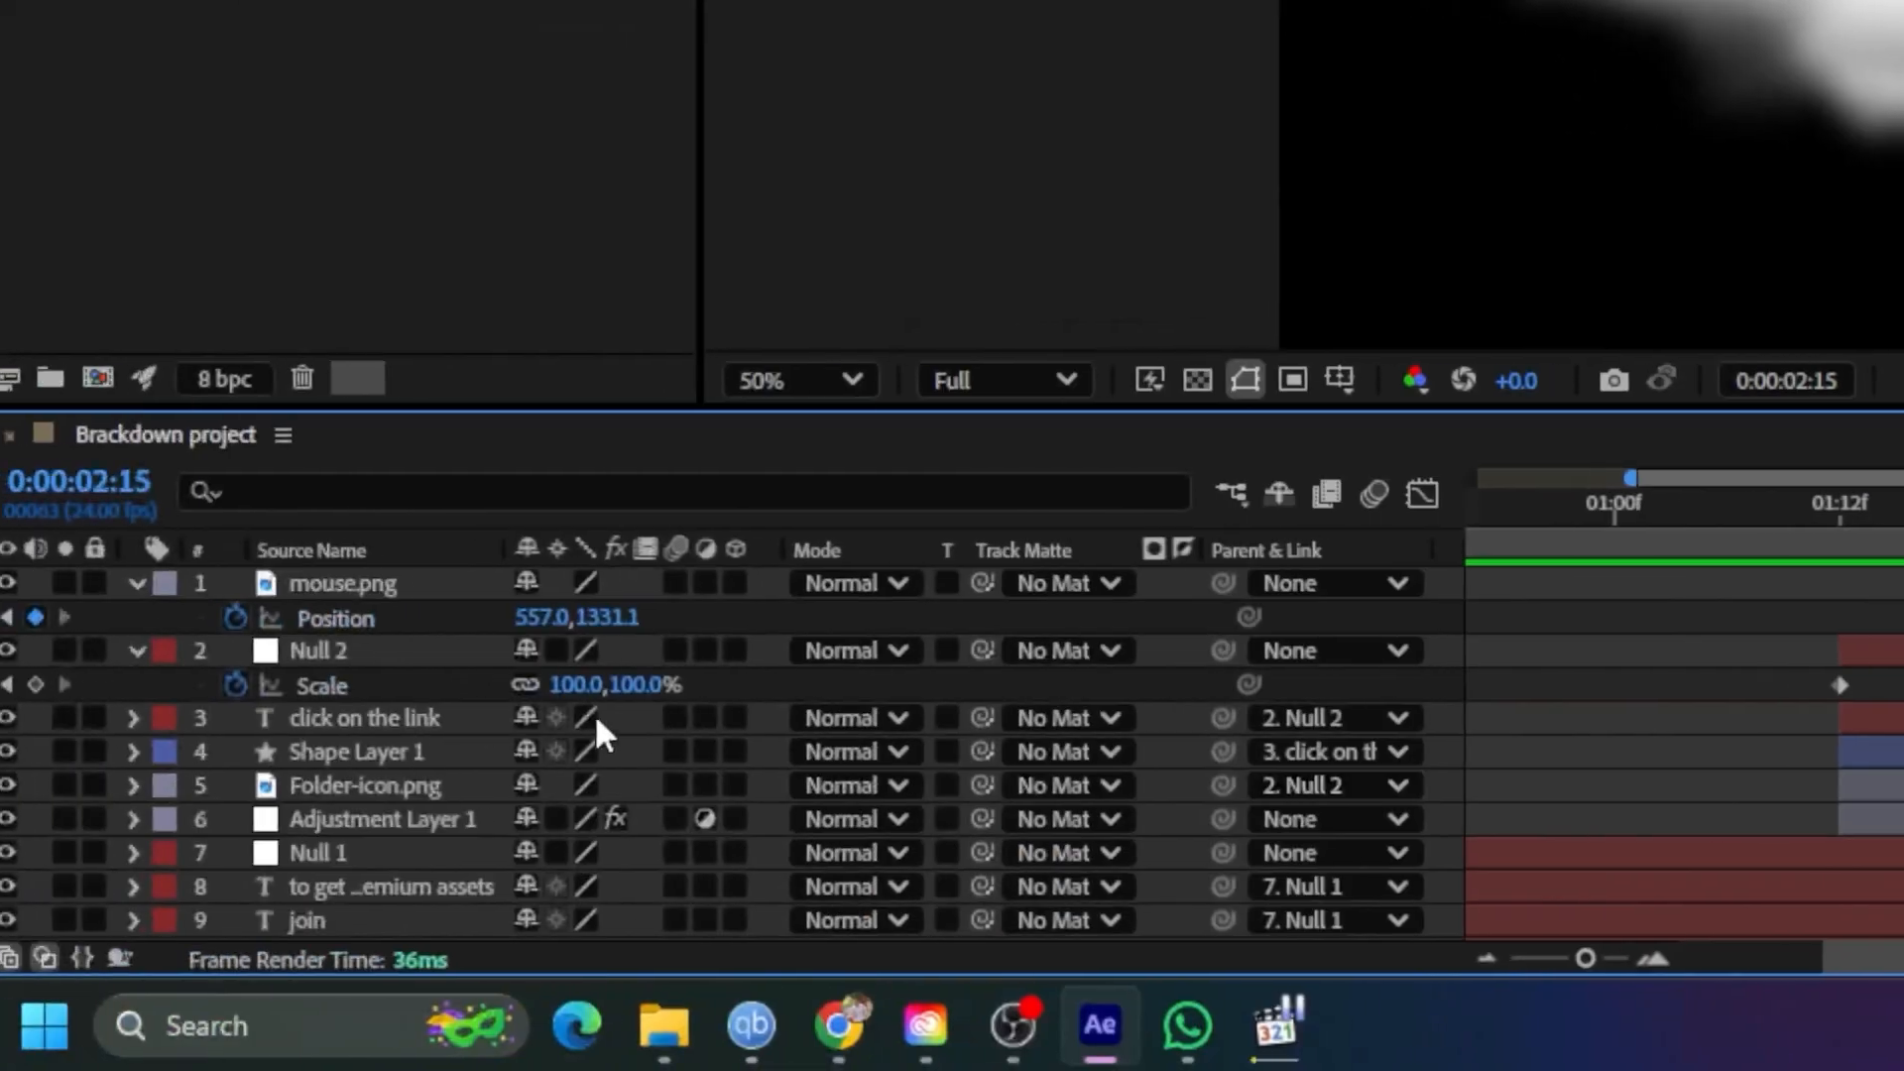
left_click(363, 714)
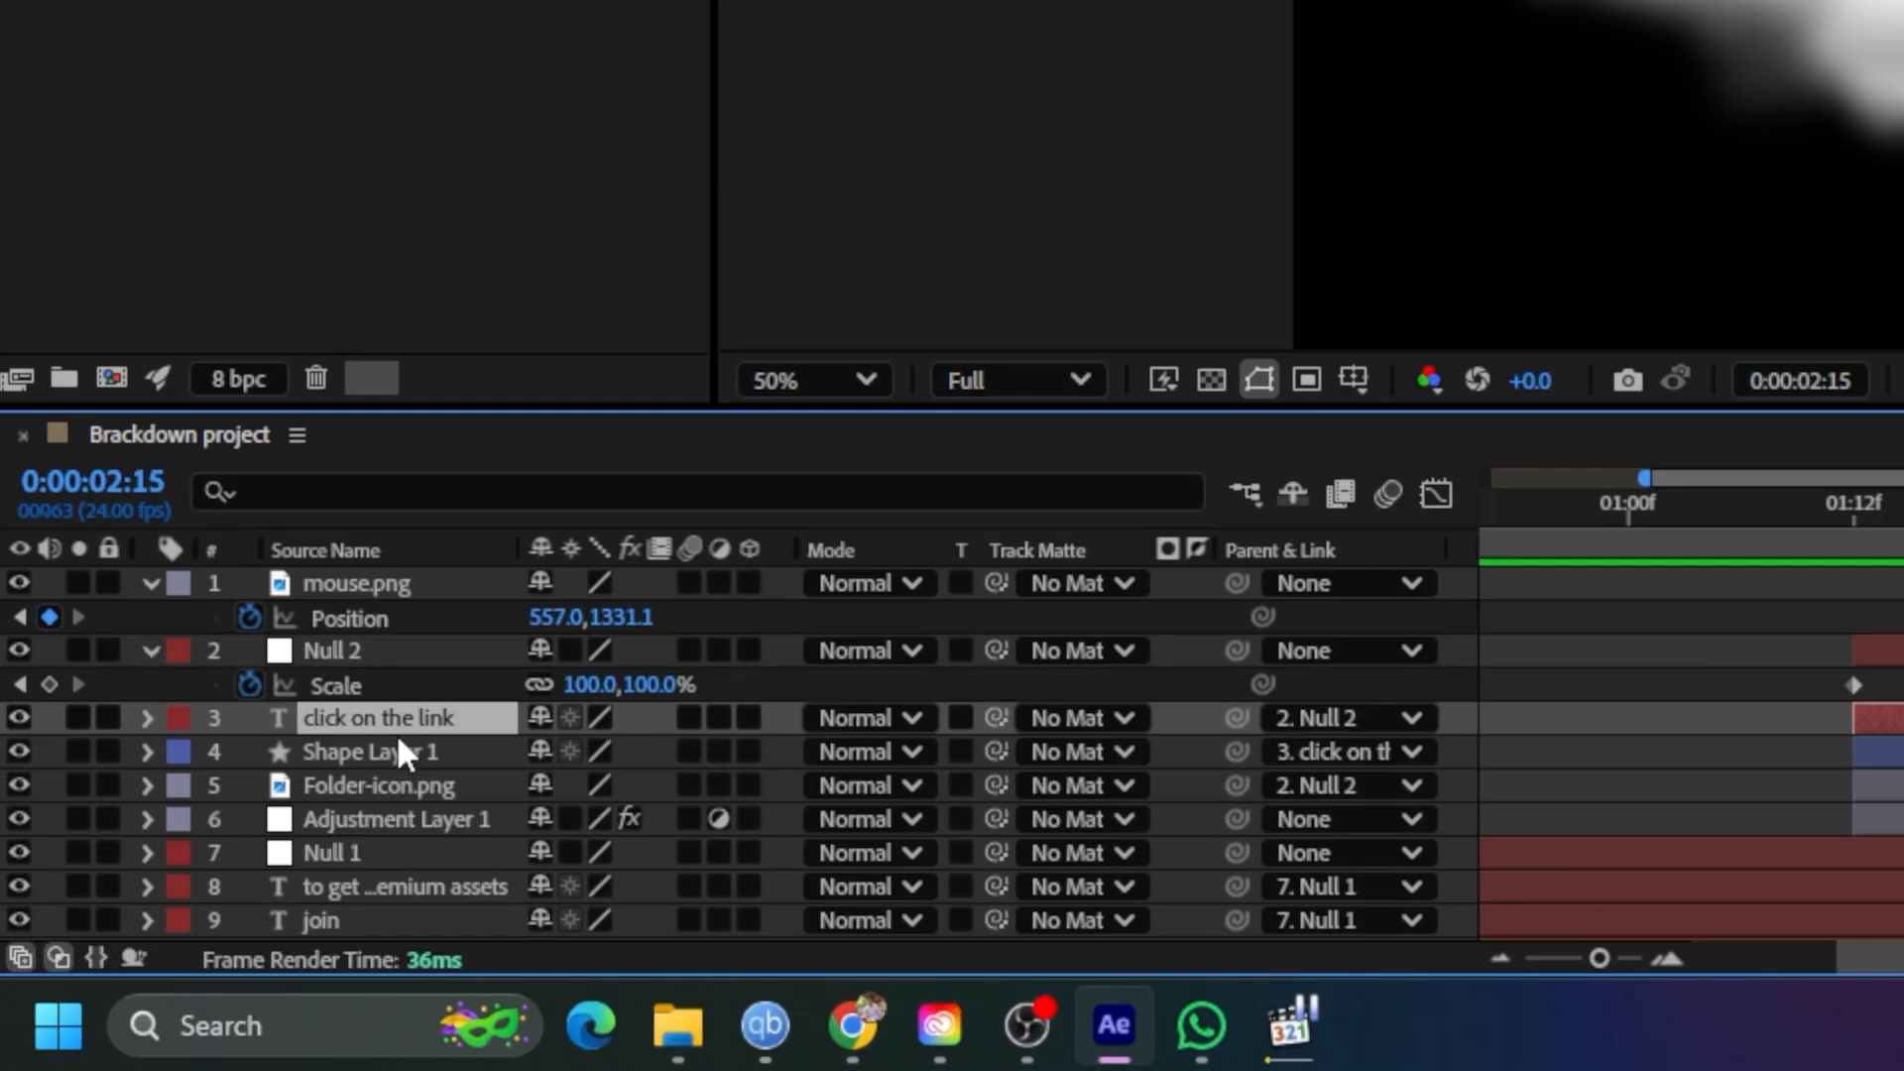
left_click(367, 751, "shift")
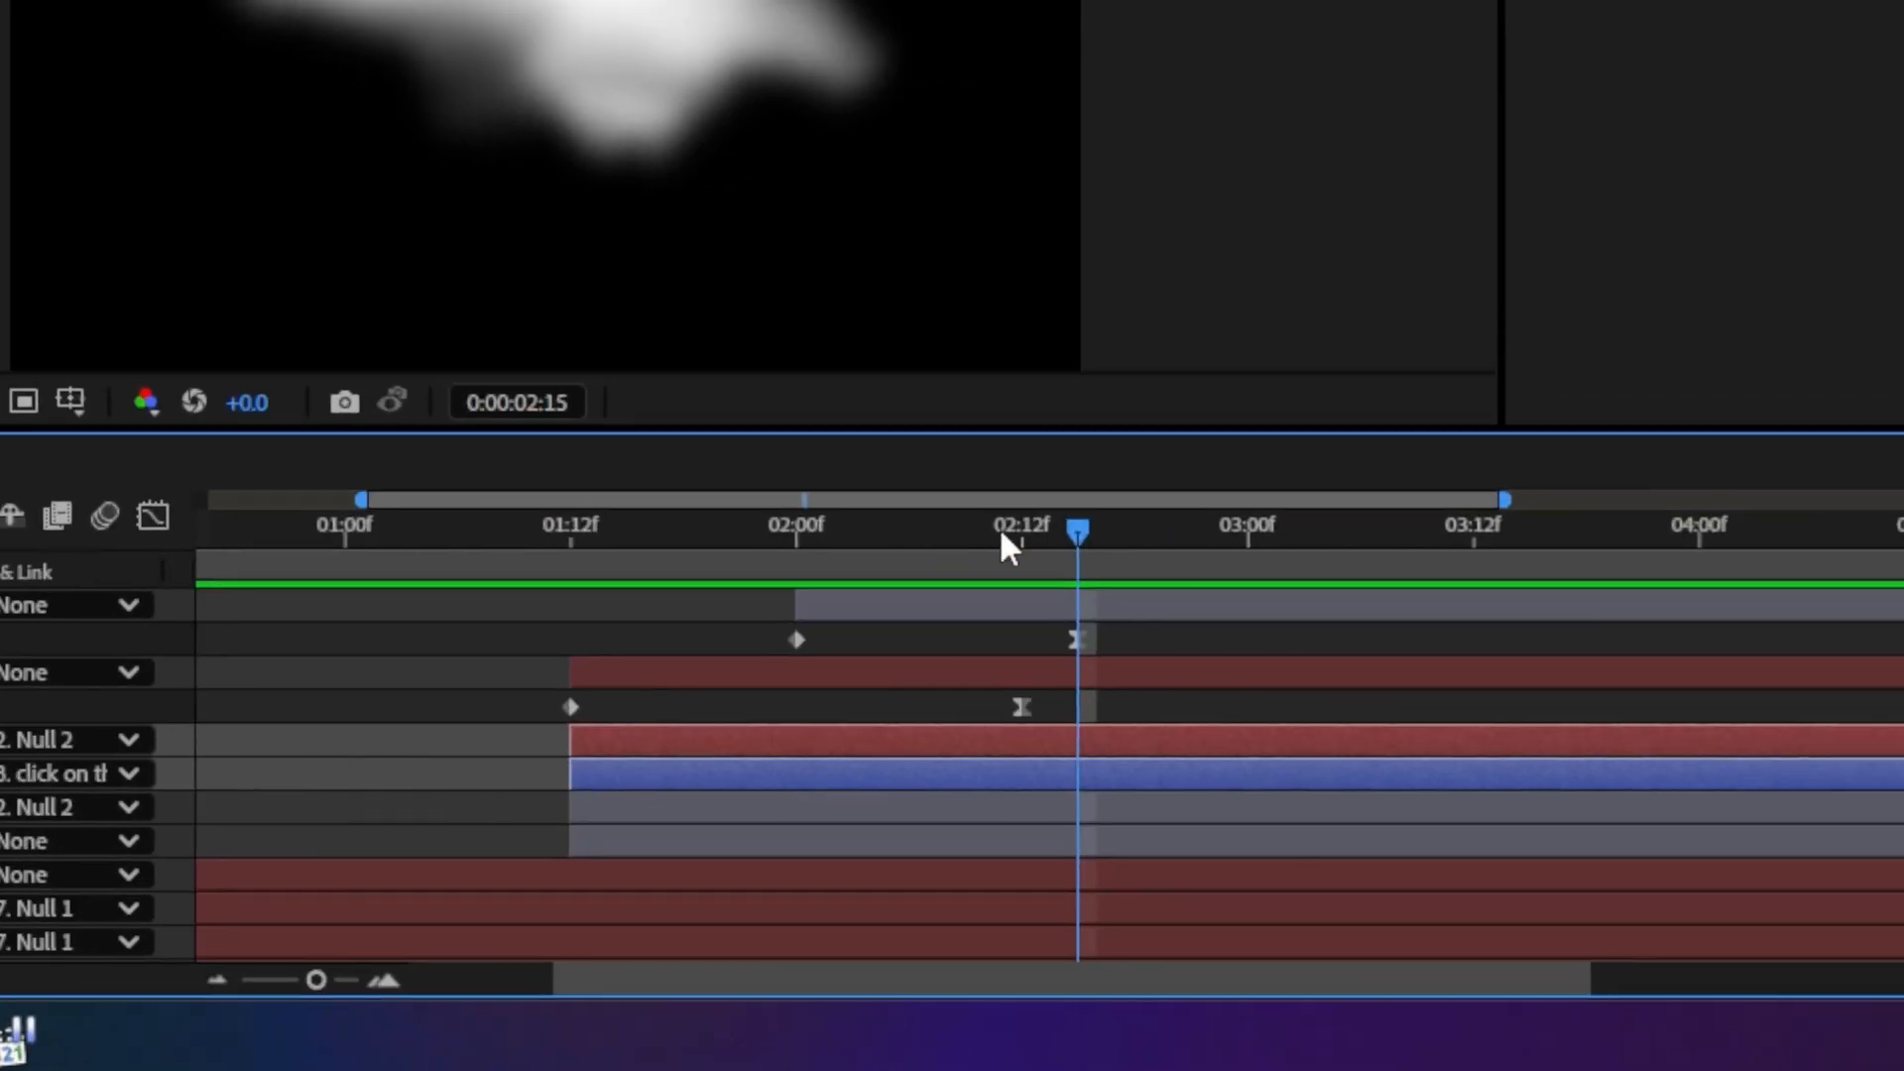
left_click_drag(1071, 551, 1014, 575)
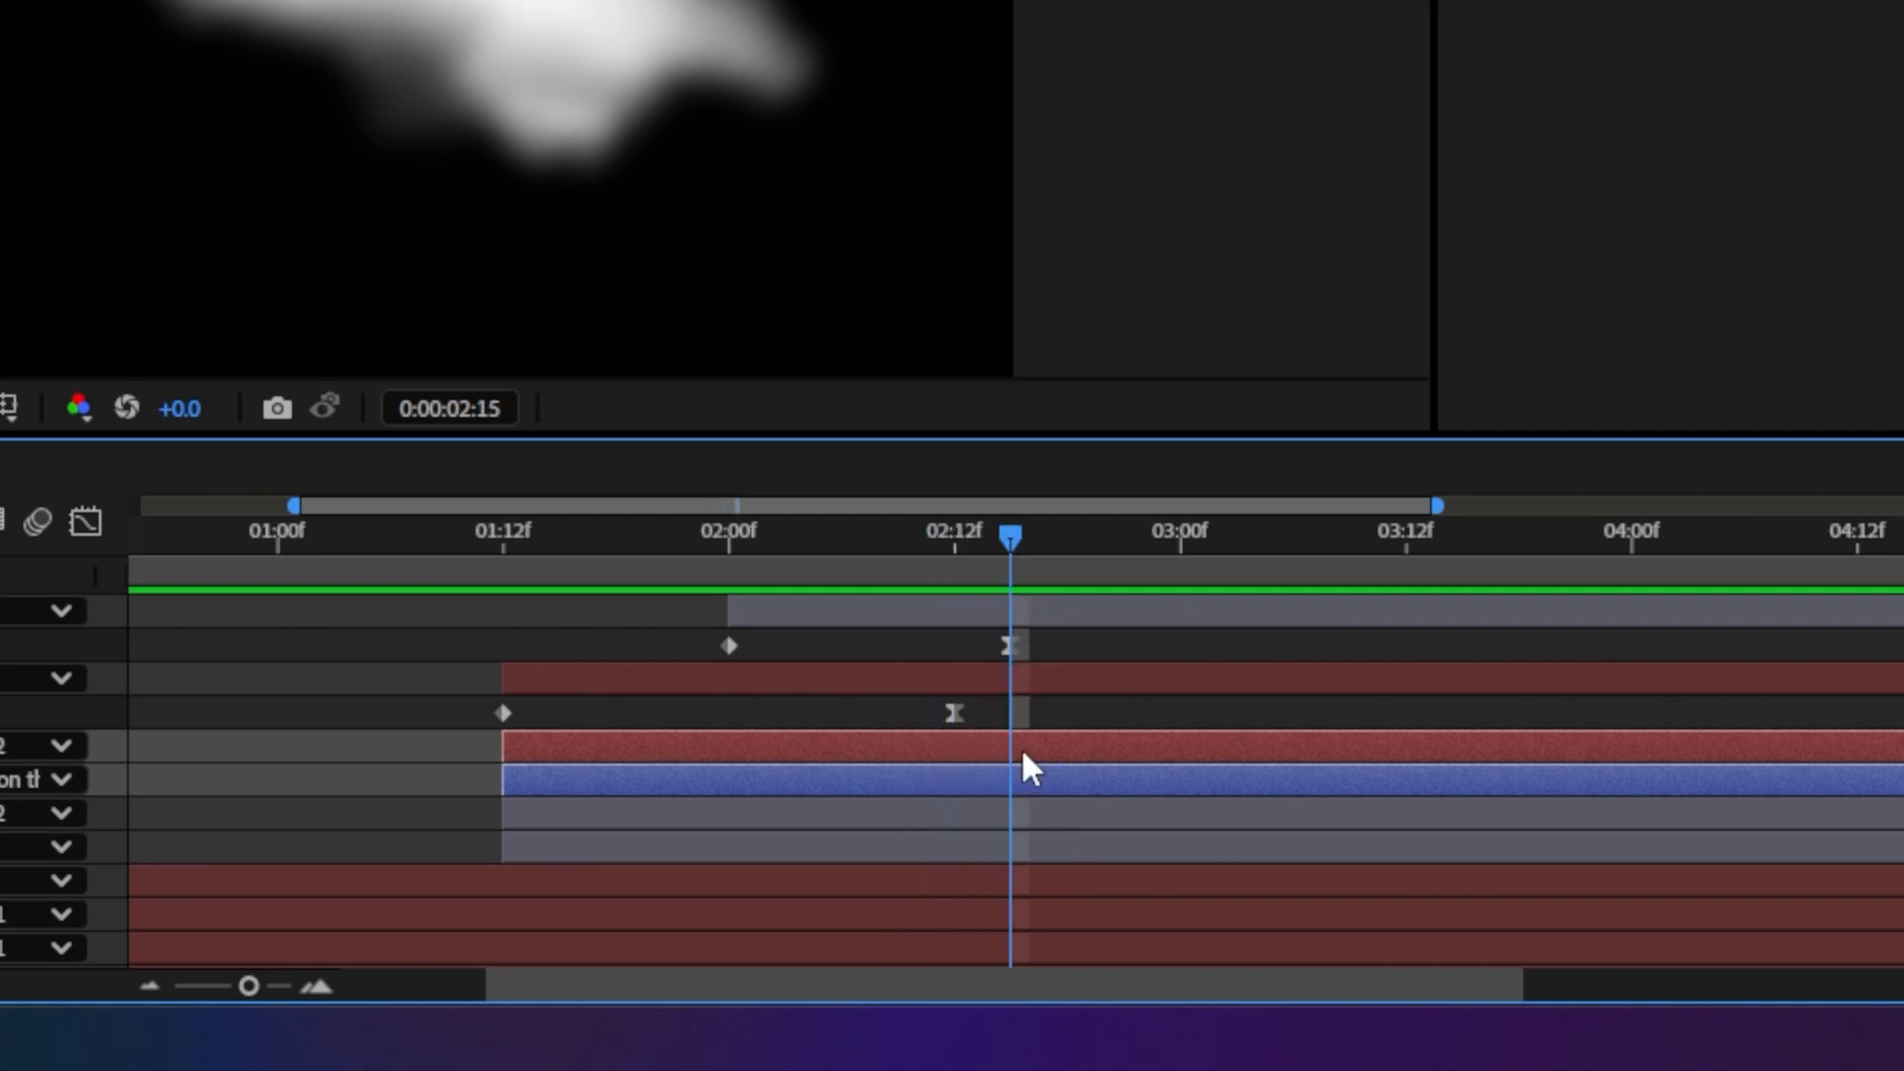
key("ctrl+shift+d")
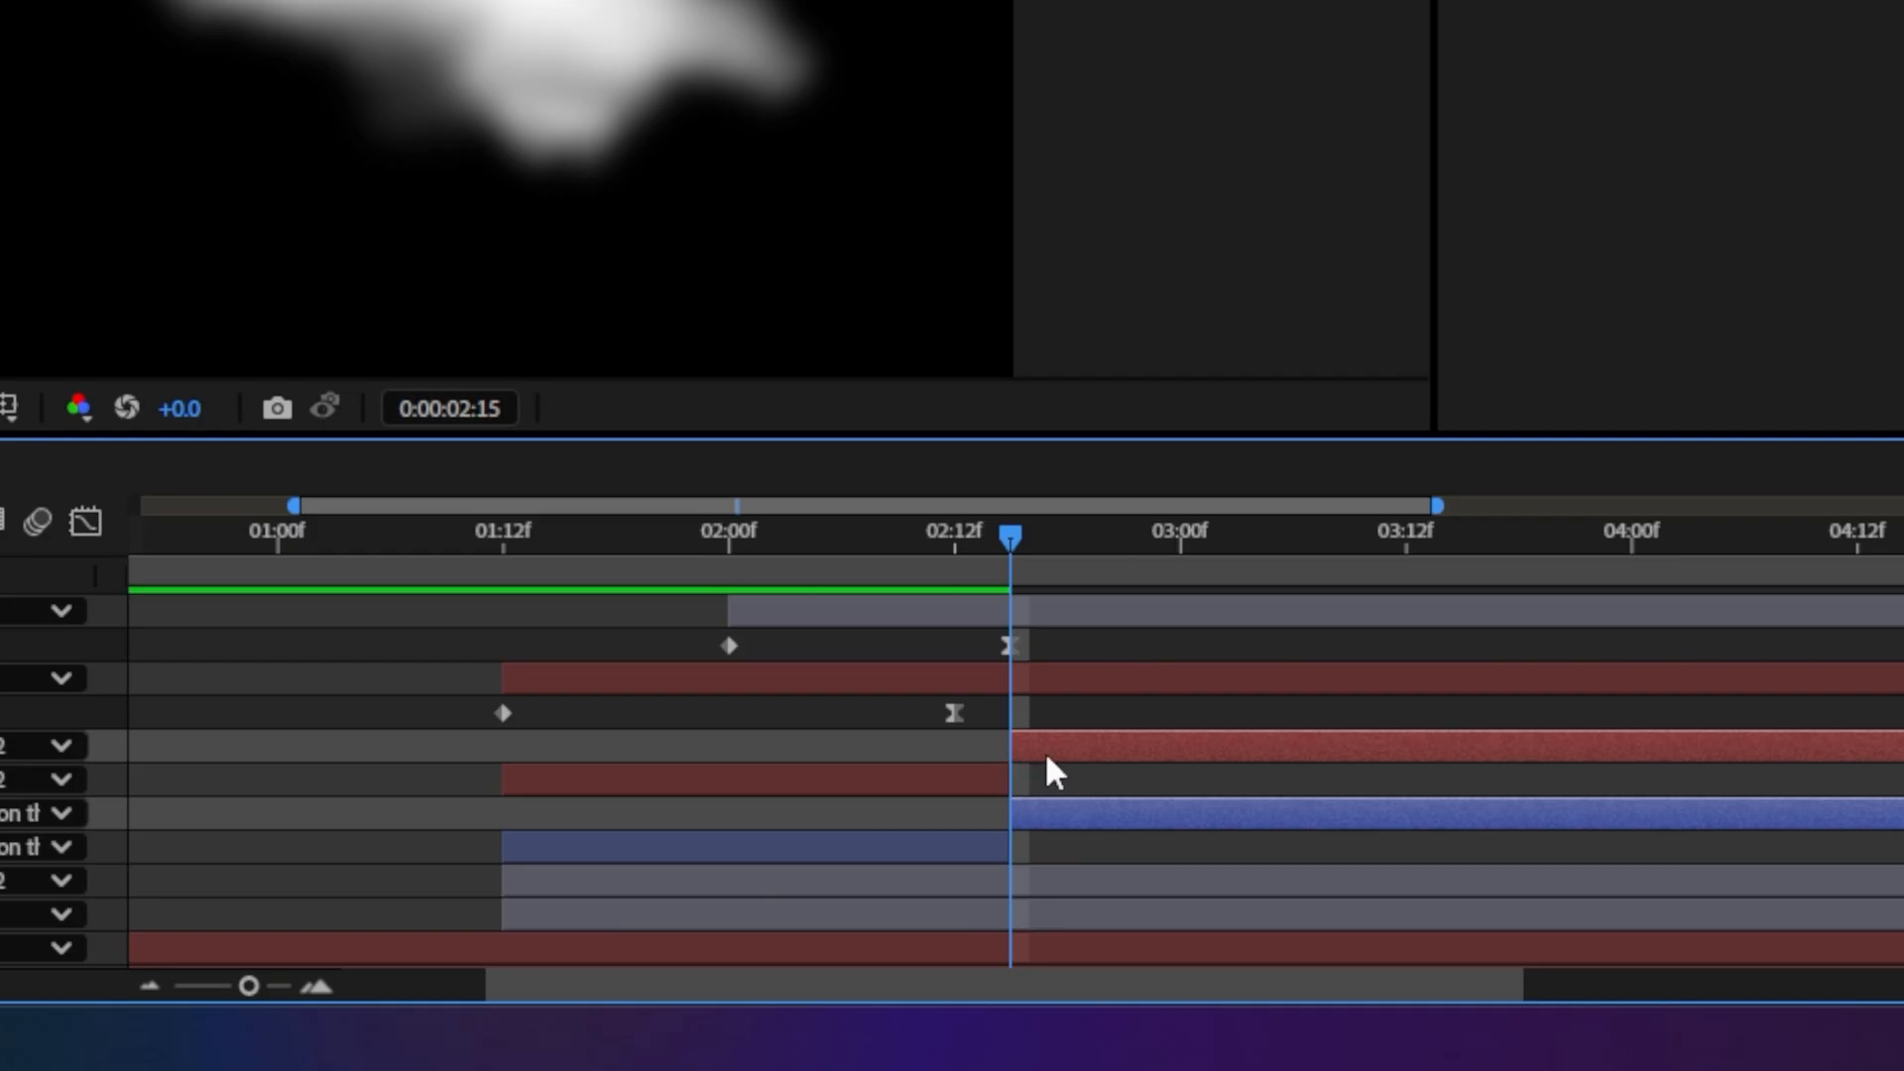
Reorder Shape Layer 2 so it sits directly beneath the "click on the link 2" text layer
left_click(1093, 816)
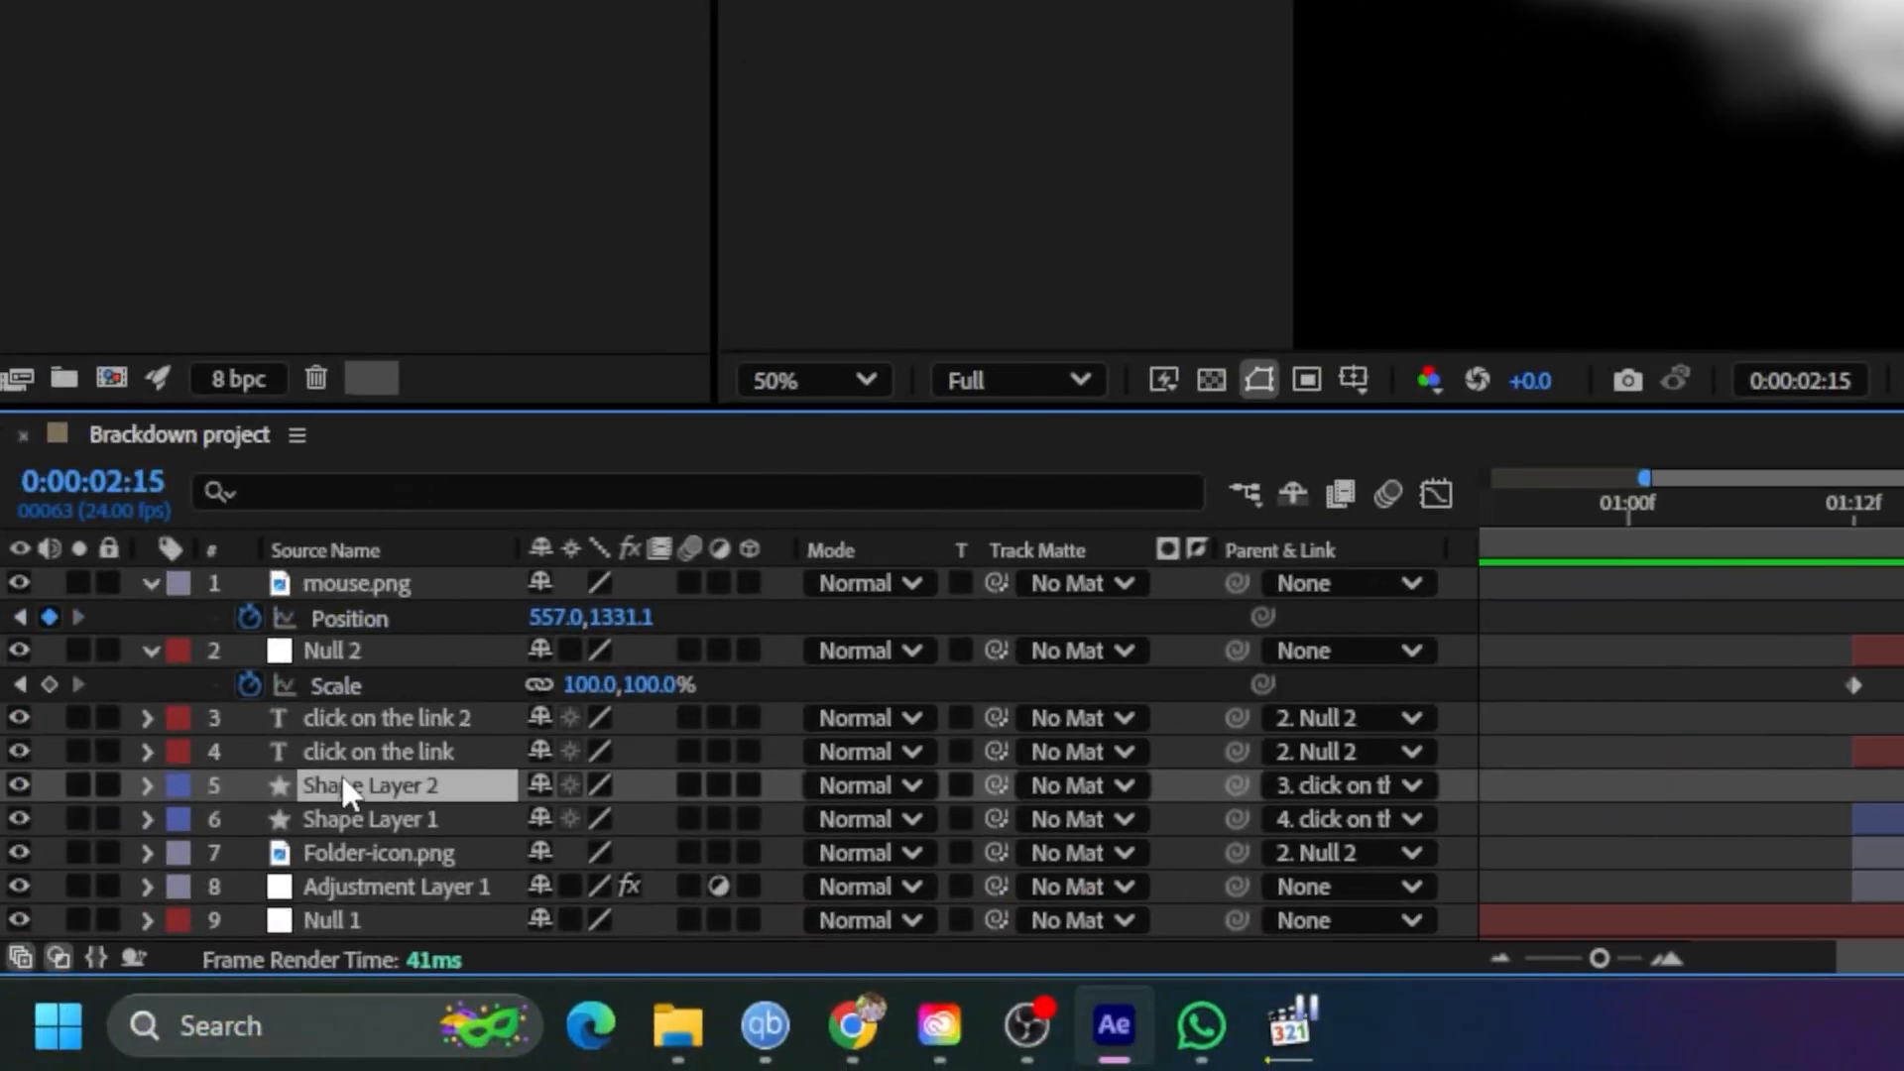
left_click_drag(340, 779, 349, 746)
left_click(1110, 751)
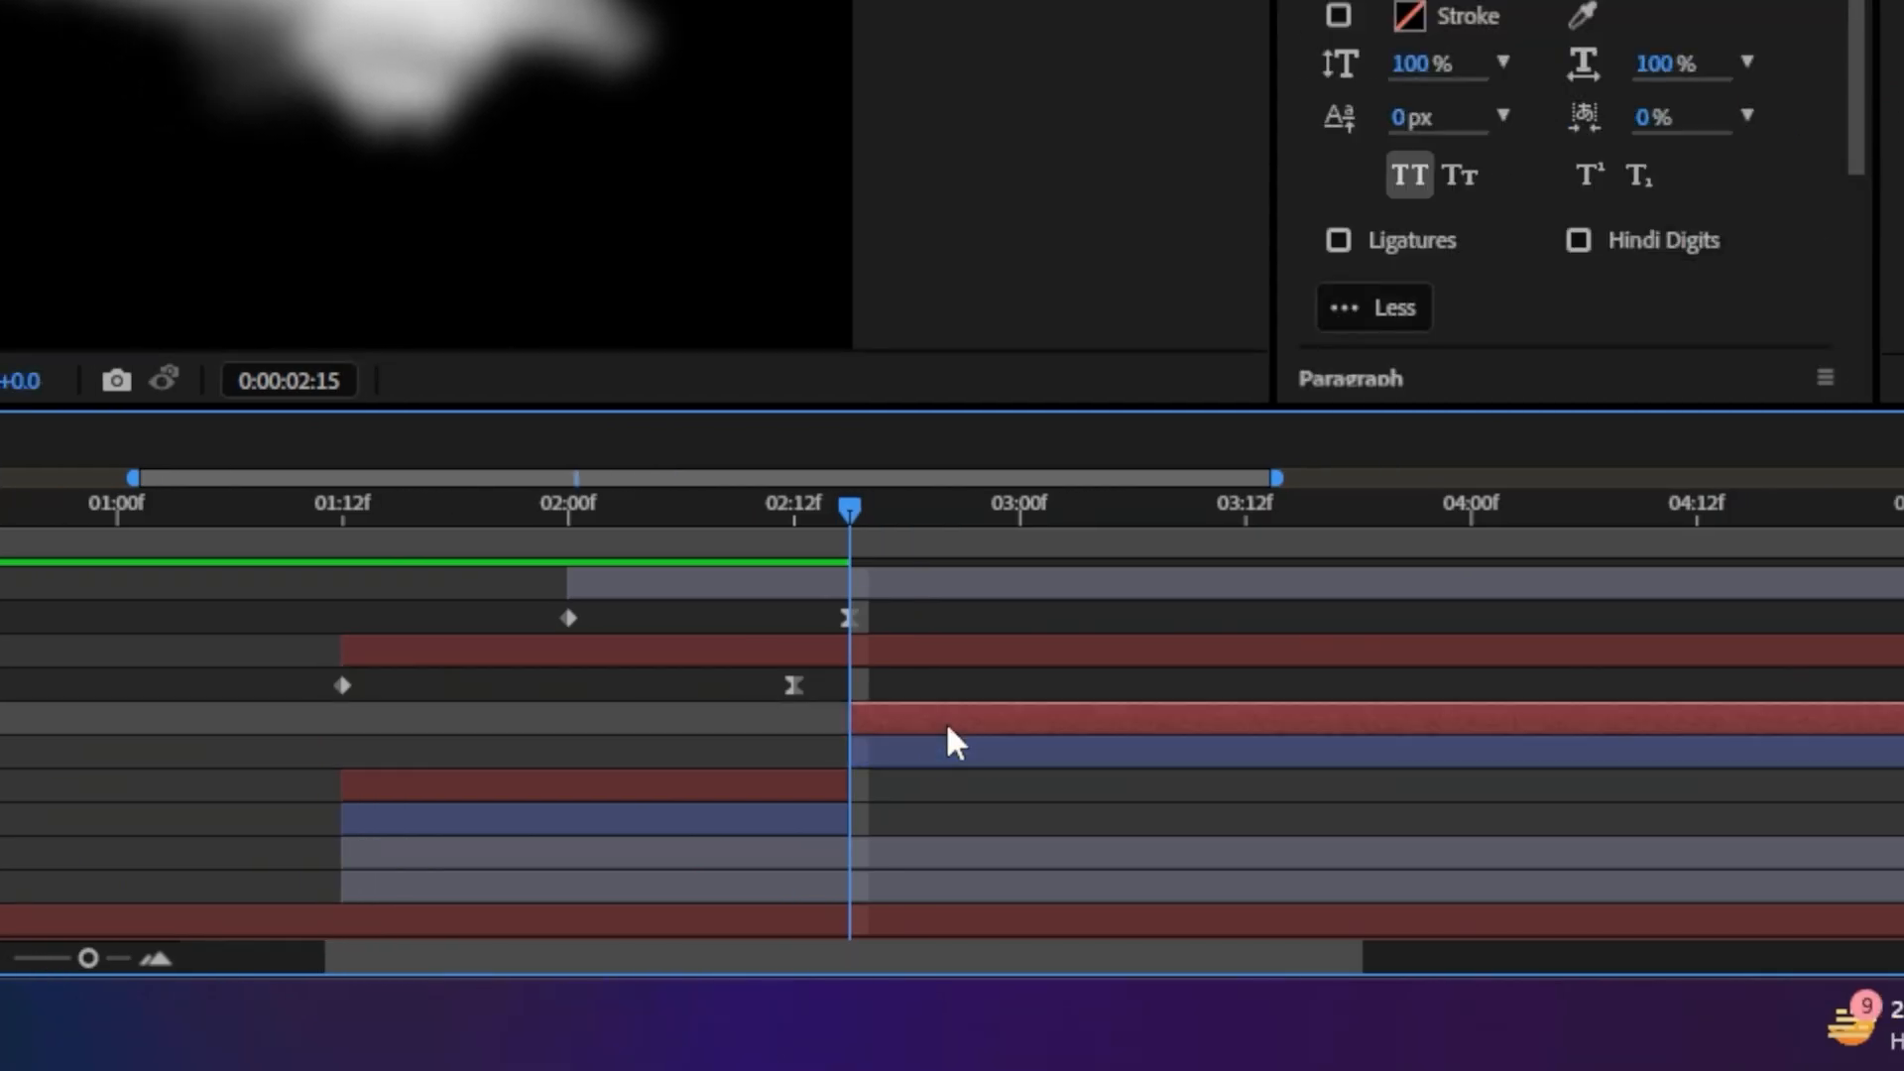
Parent Shape Layer 2 to "click on the link 2" and set that text layer's own parent to None
left_click(899, 751)
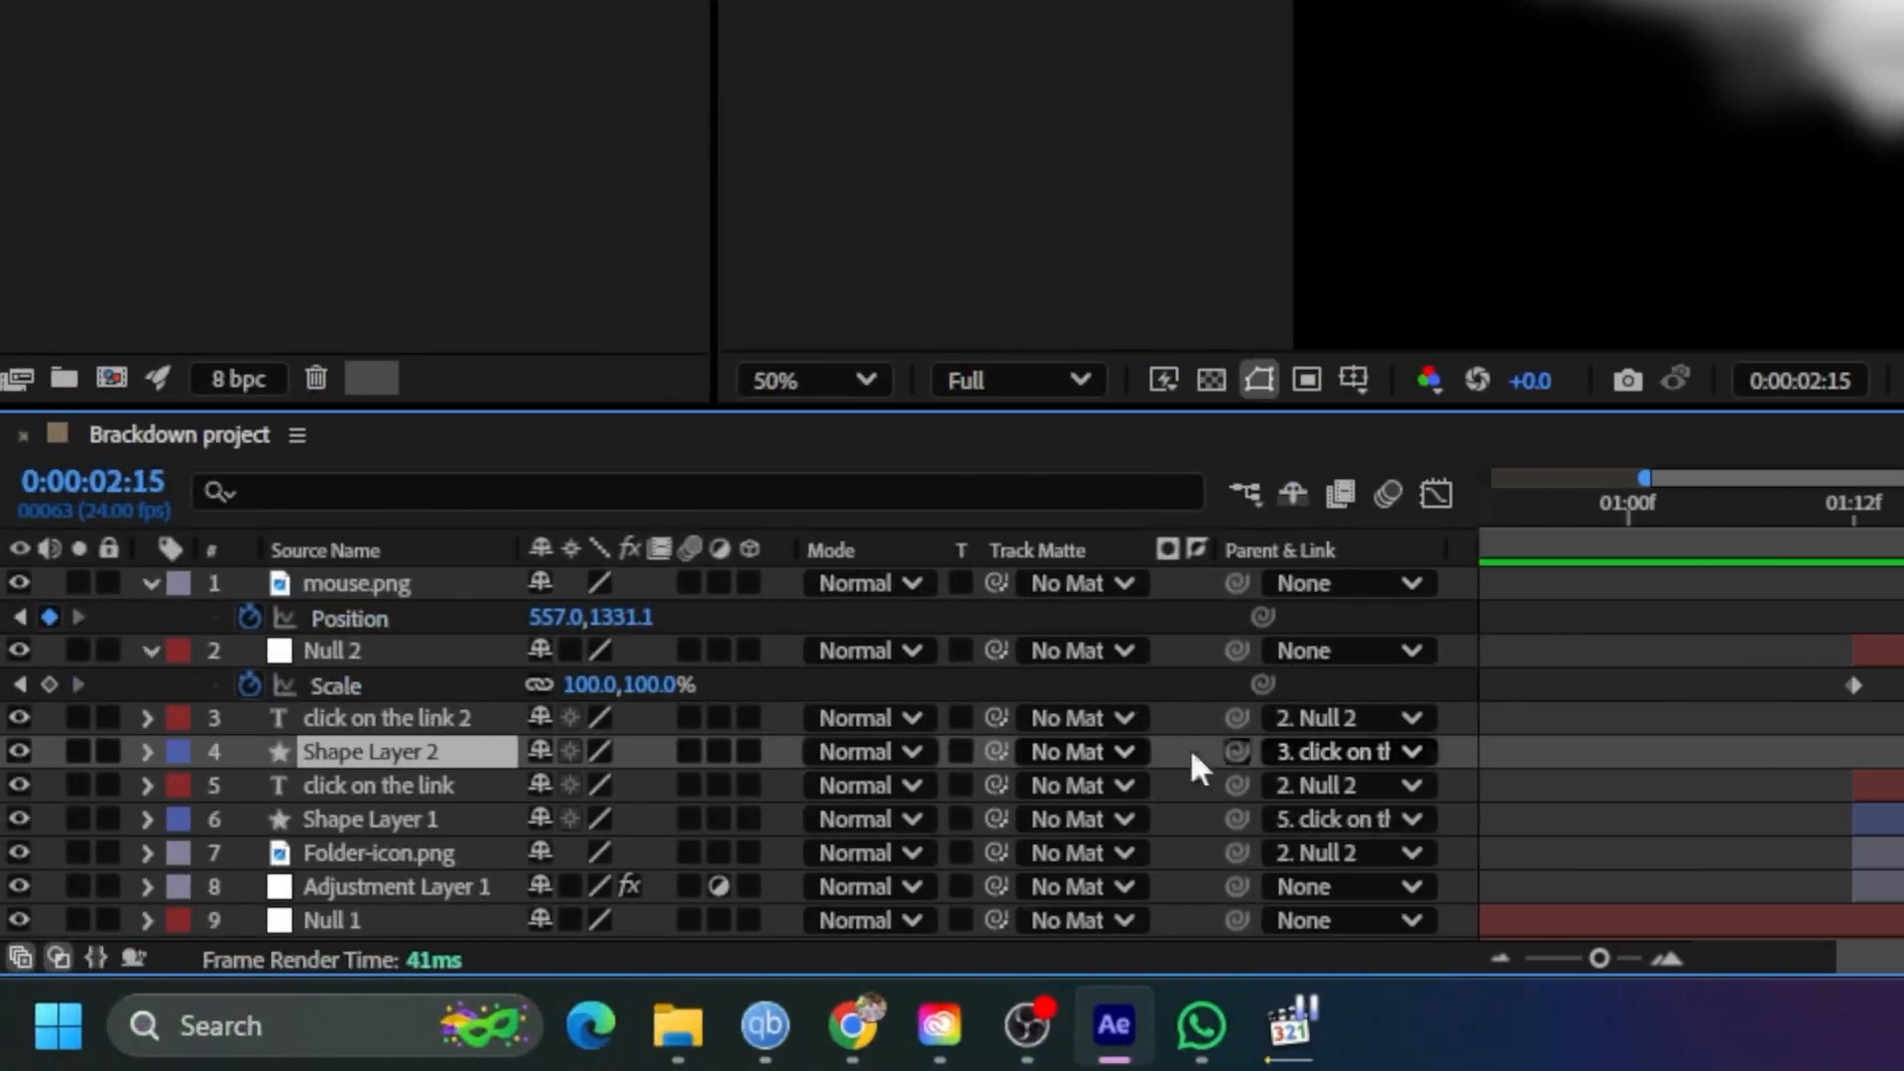
left_click_drag(1237, 751, 399, 721)
left_click(399, 719)
left_click(1323, 717)
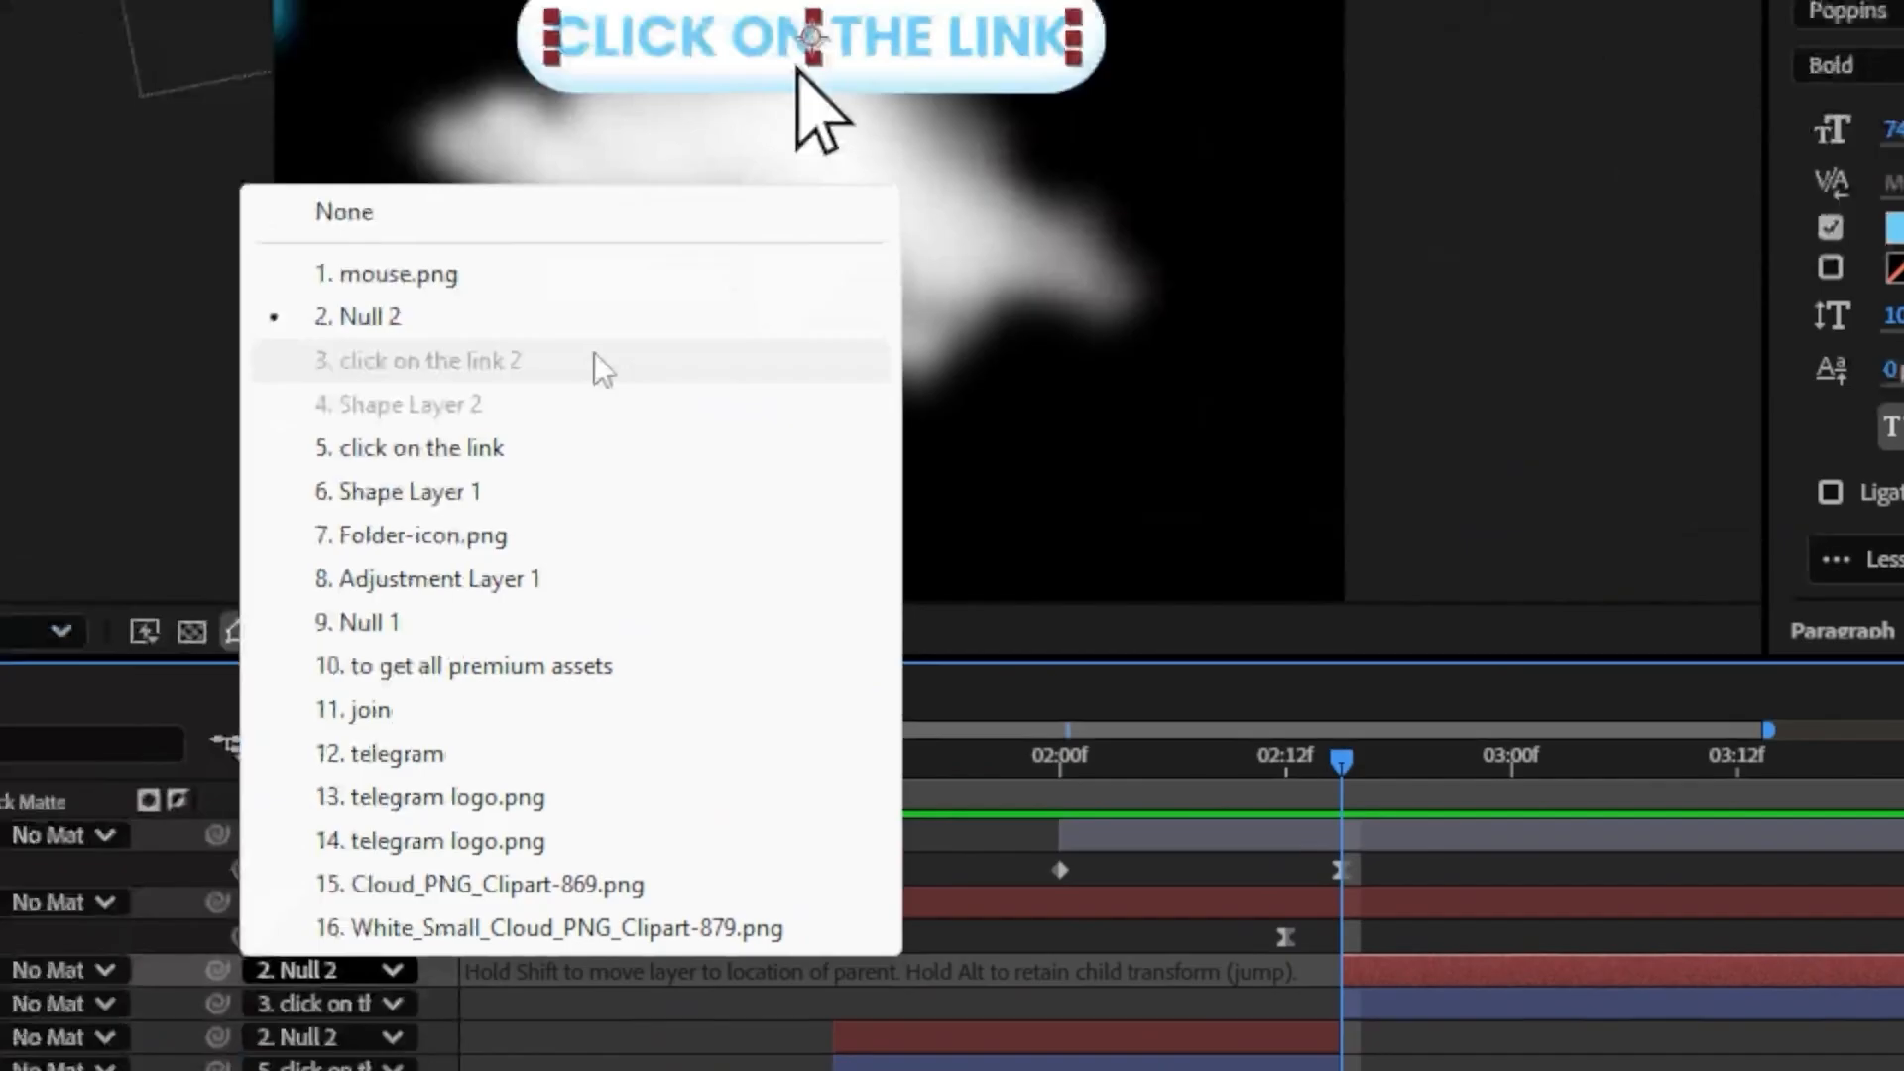
left_click(472, 211)
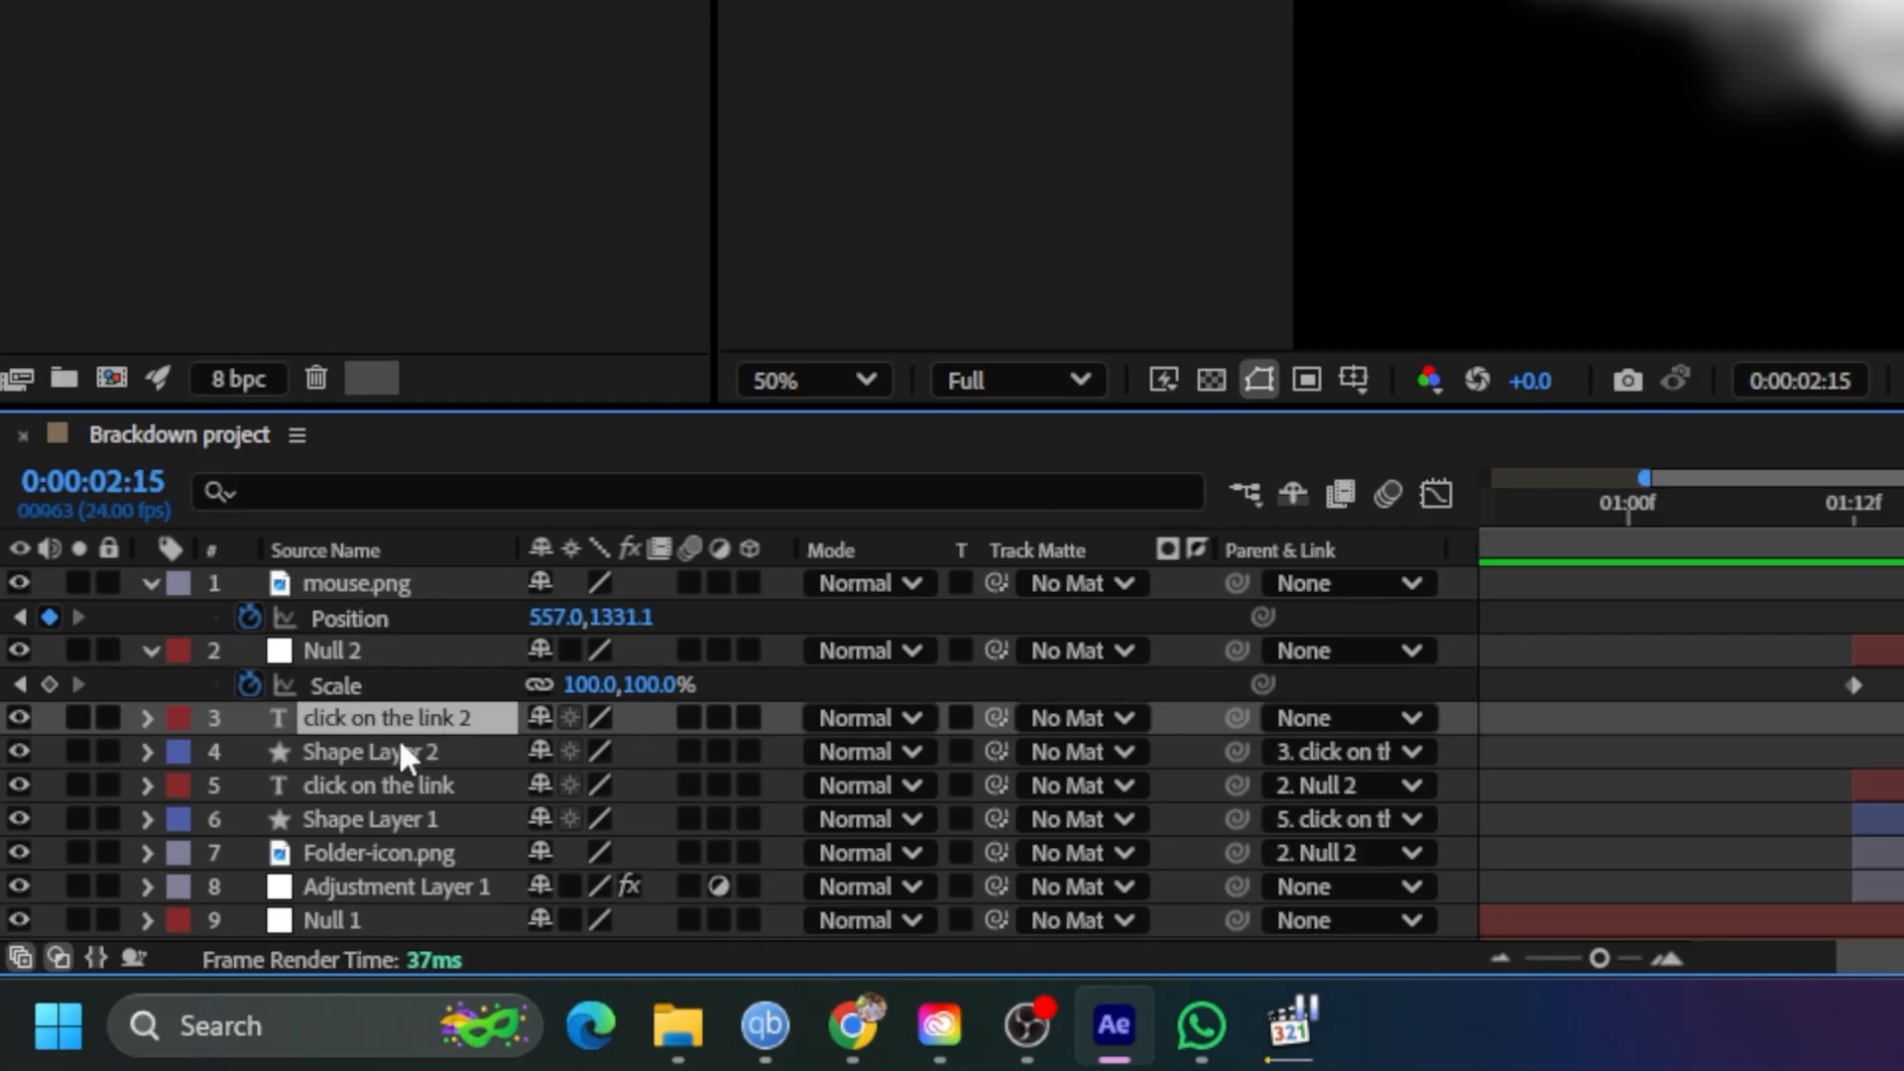
Split the mouse.png layer at 0:00:02:15
left_click(389, 751)
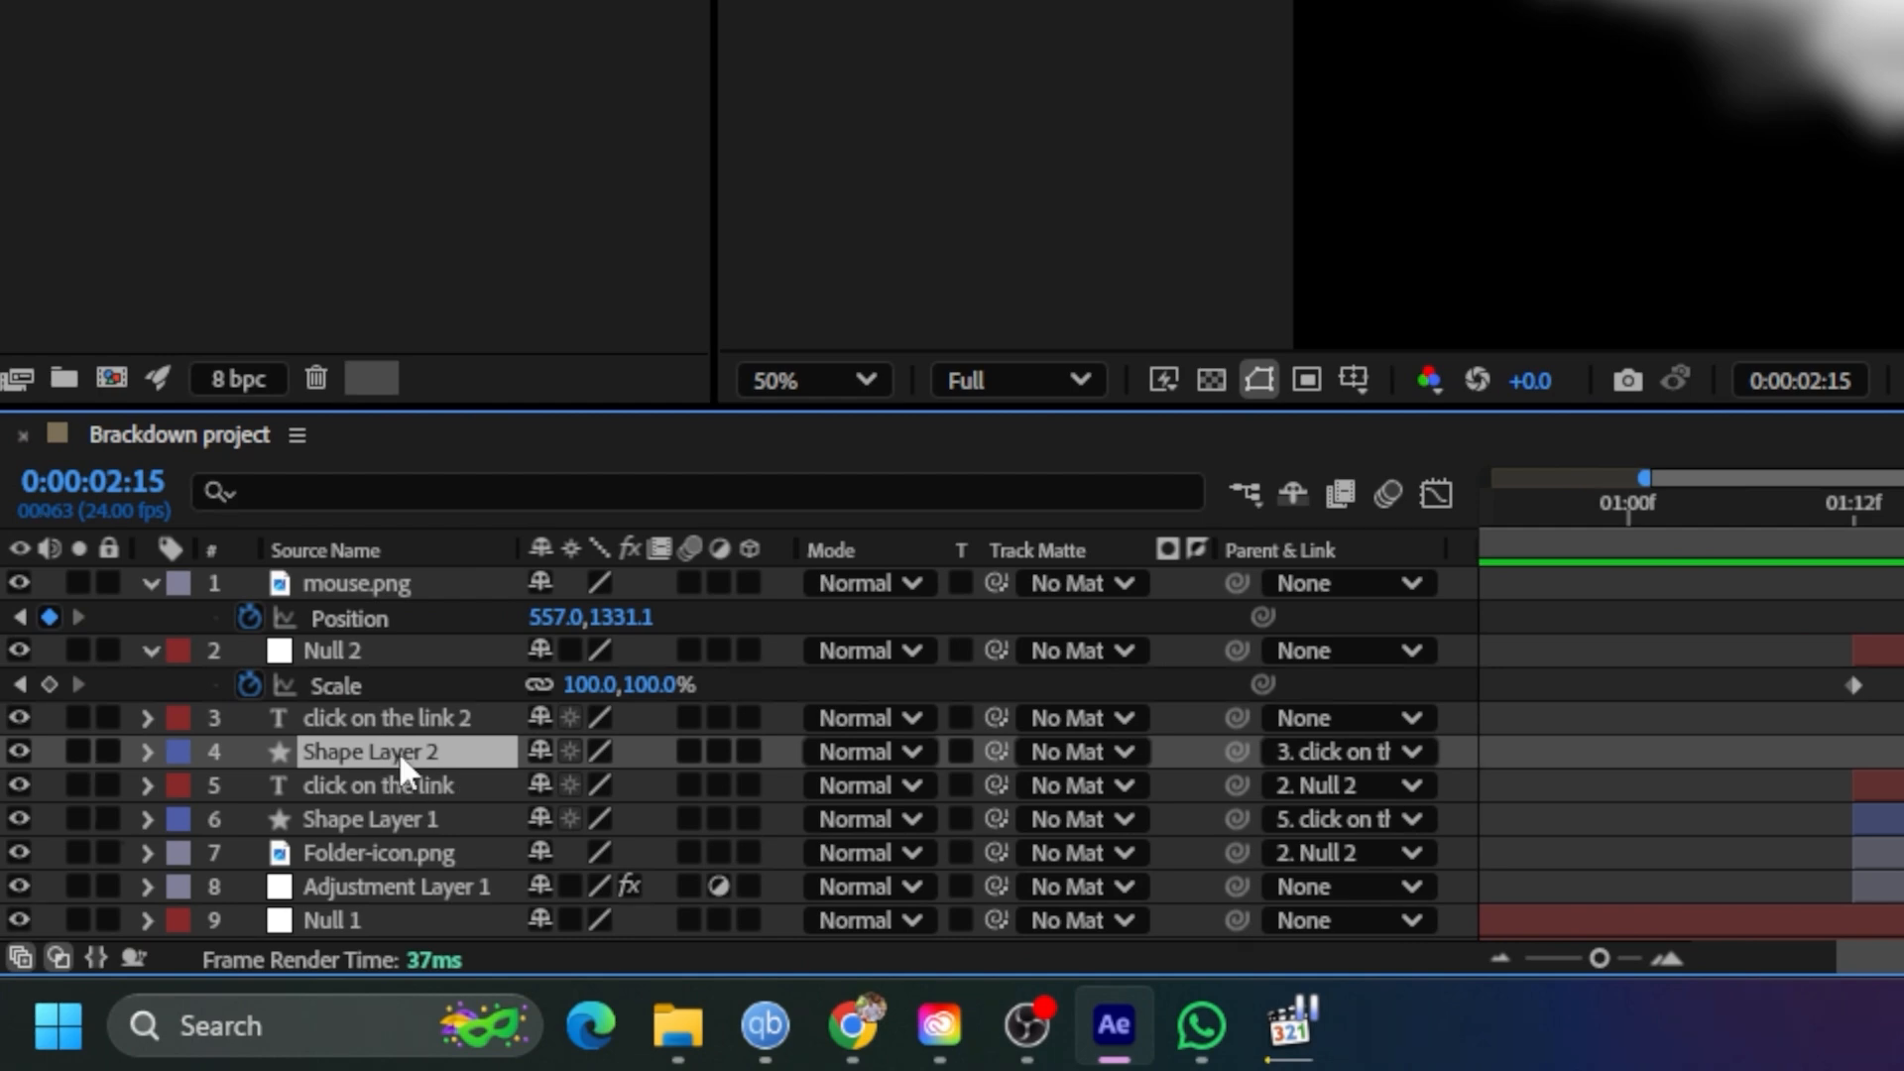
left_click(393, 718)
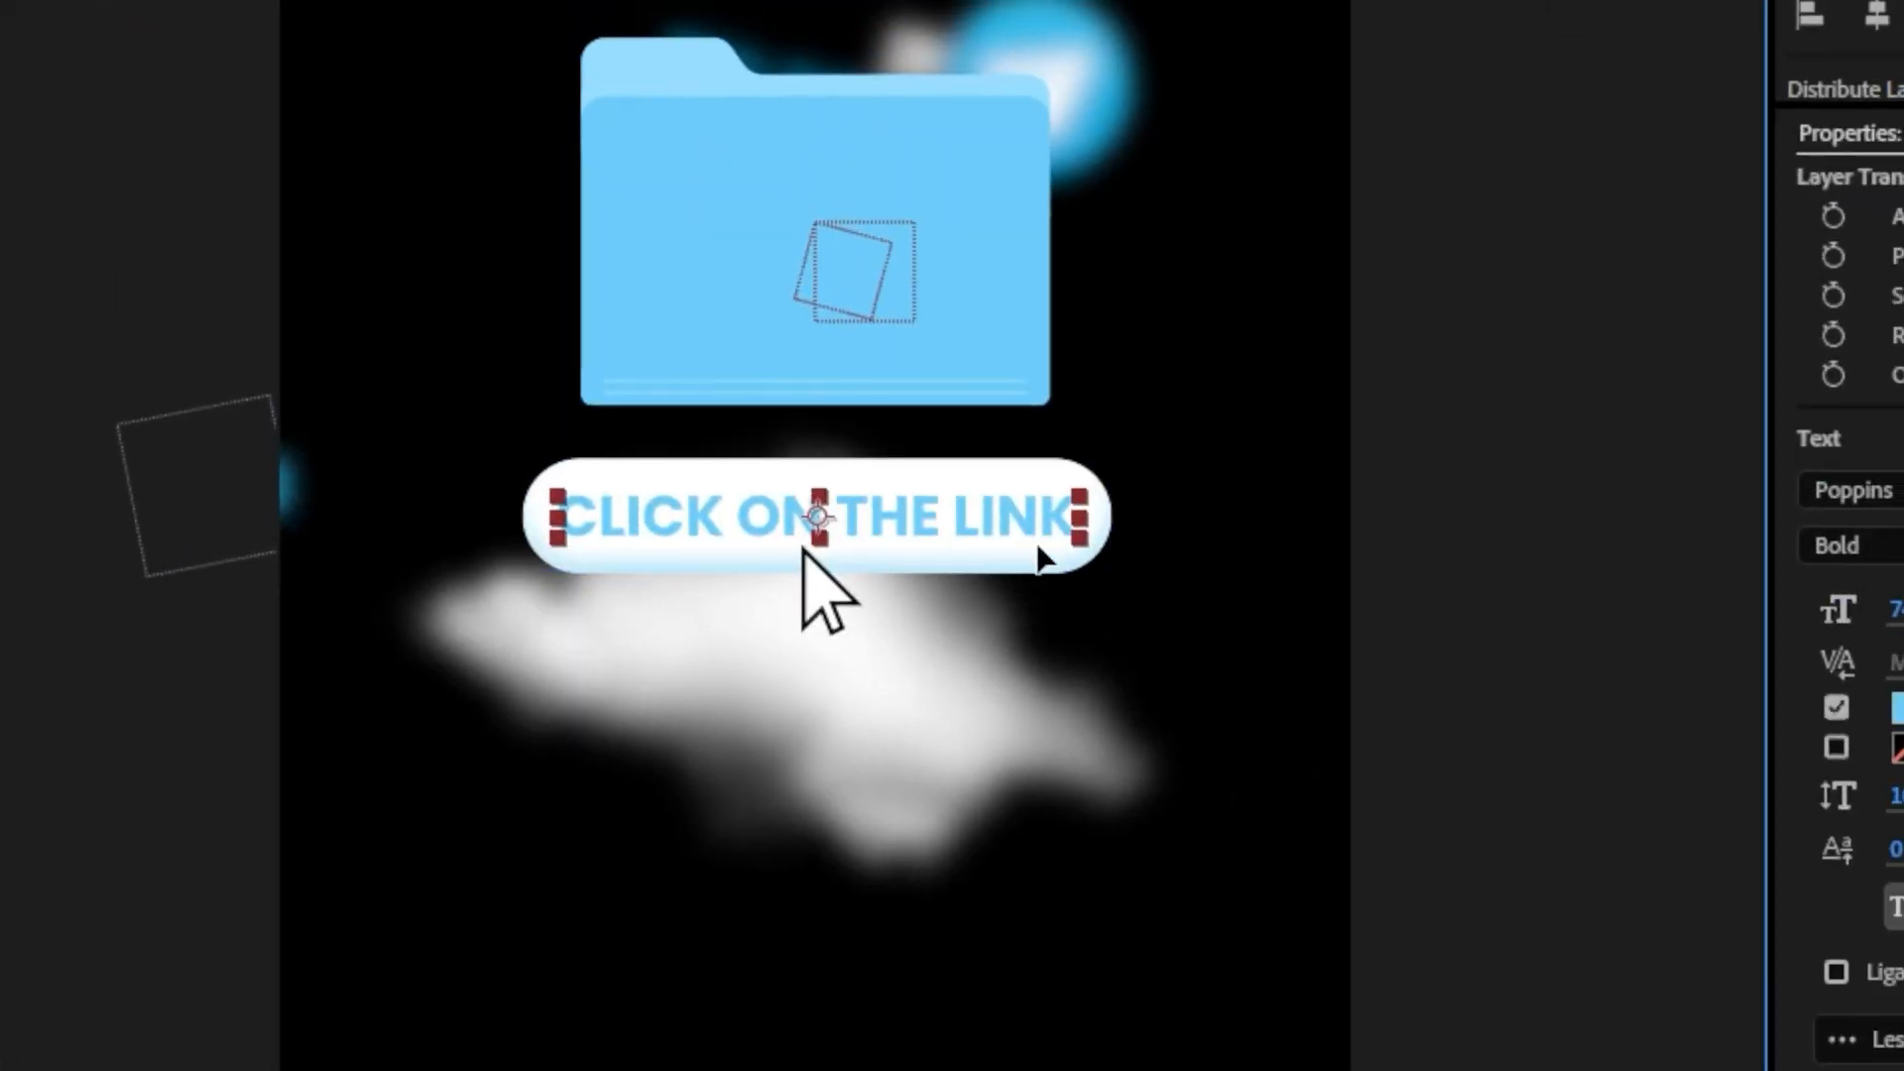
left_click(827, 589)
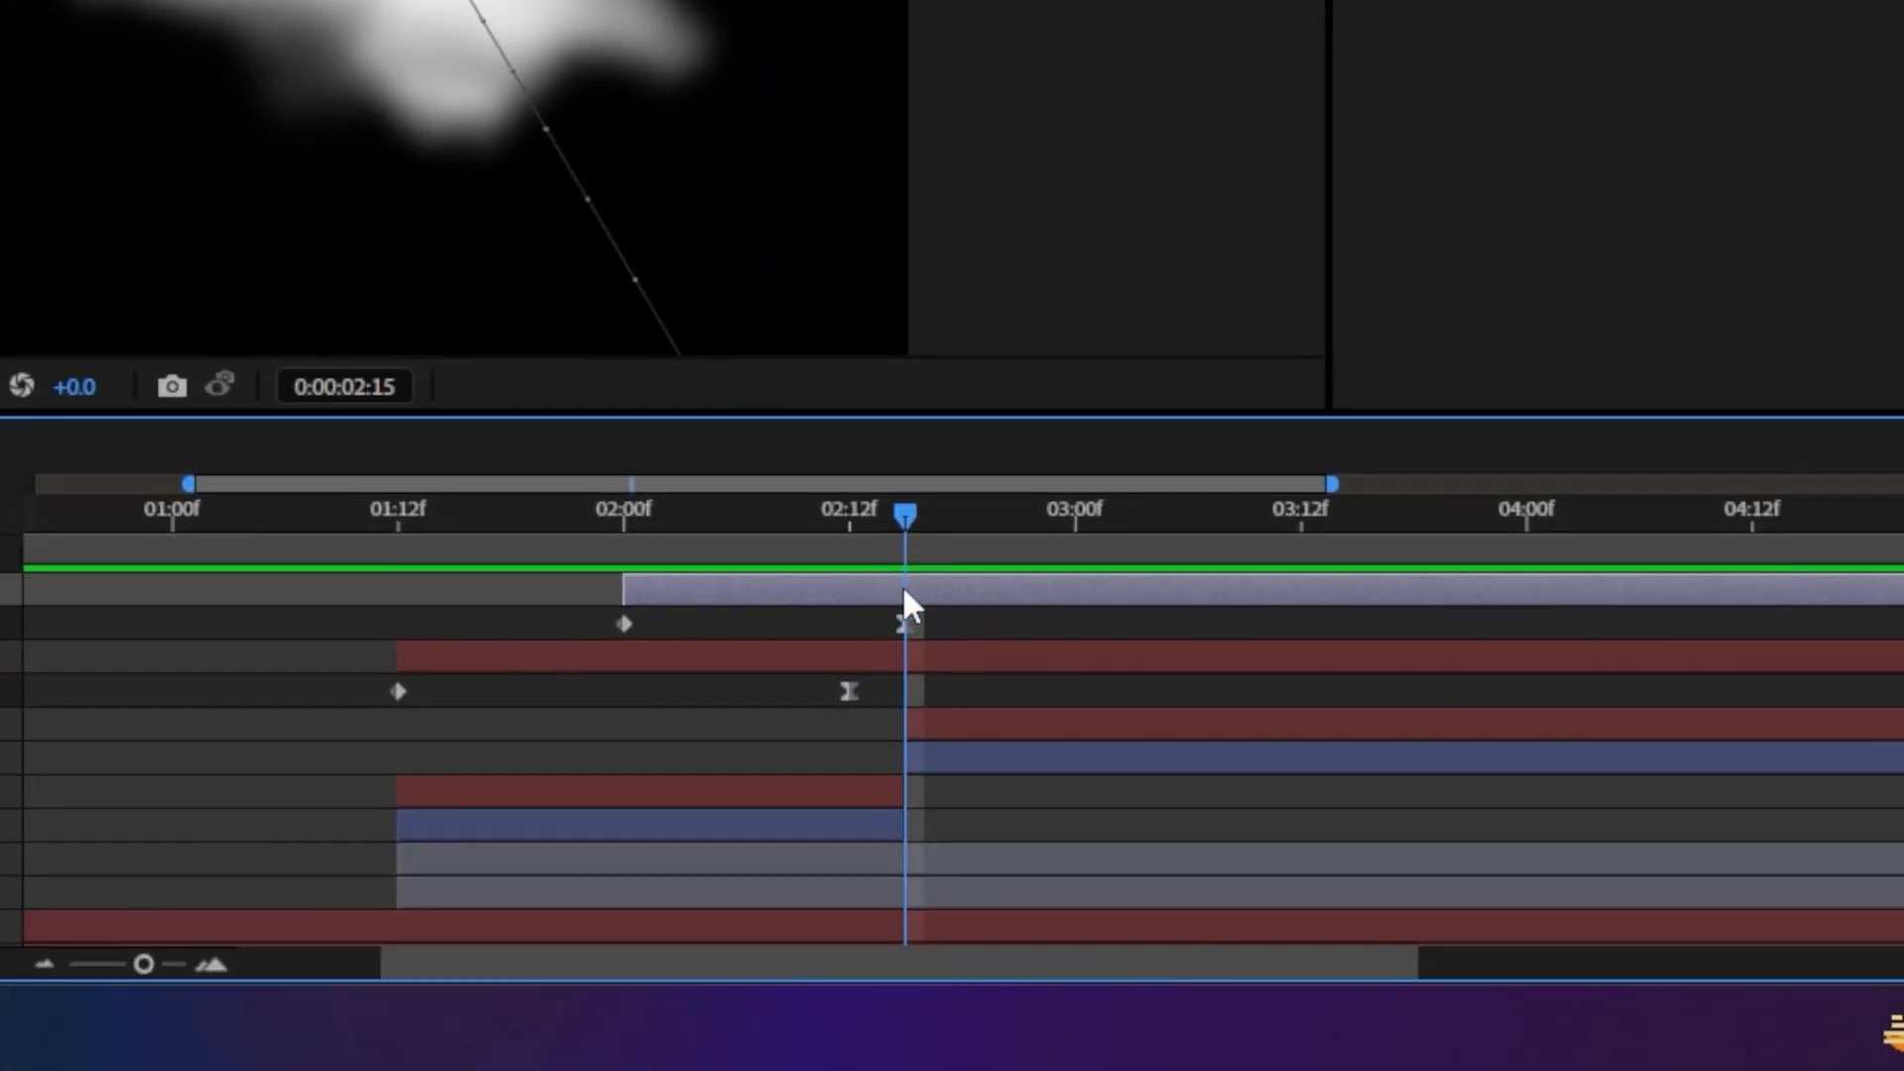
key("ctrl+shift+d")
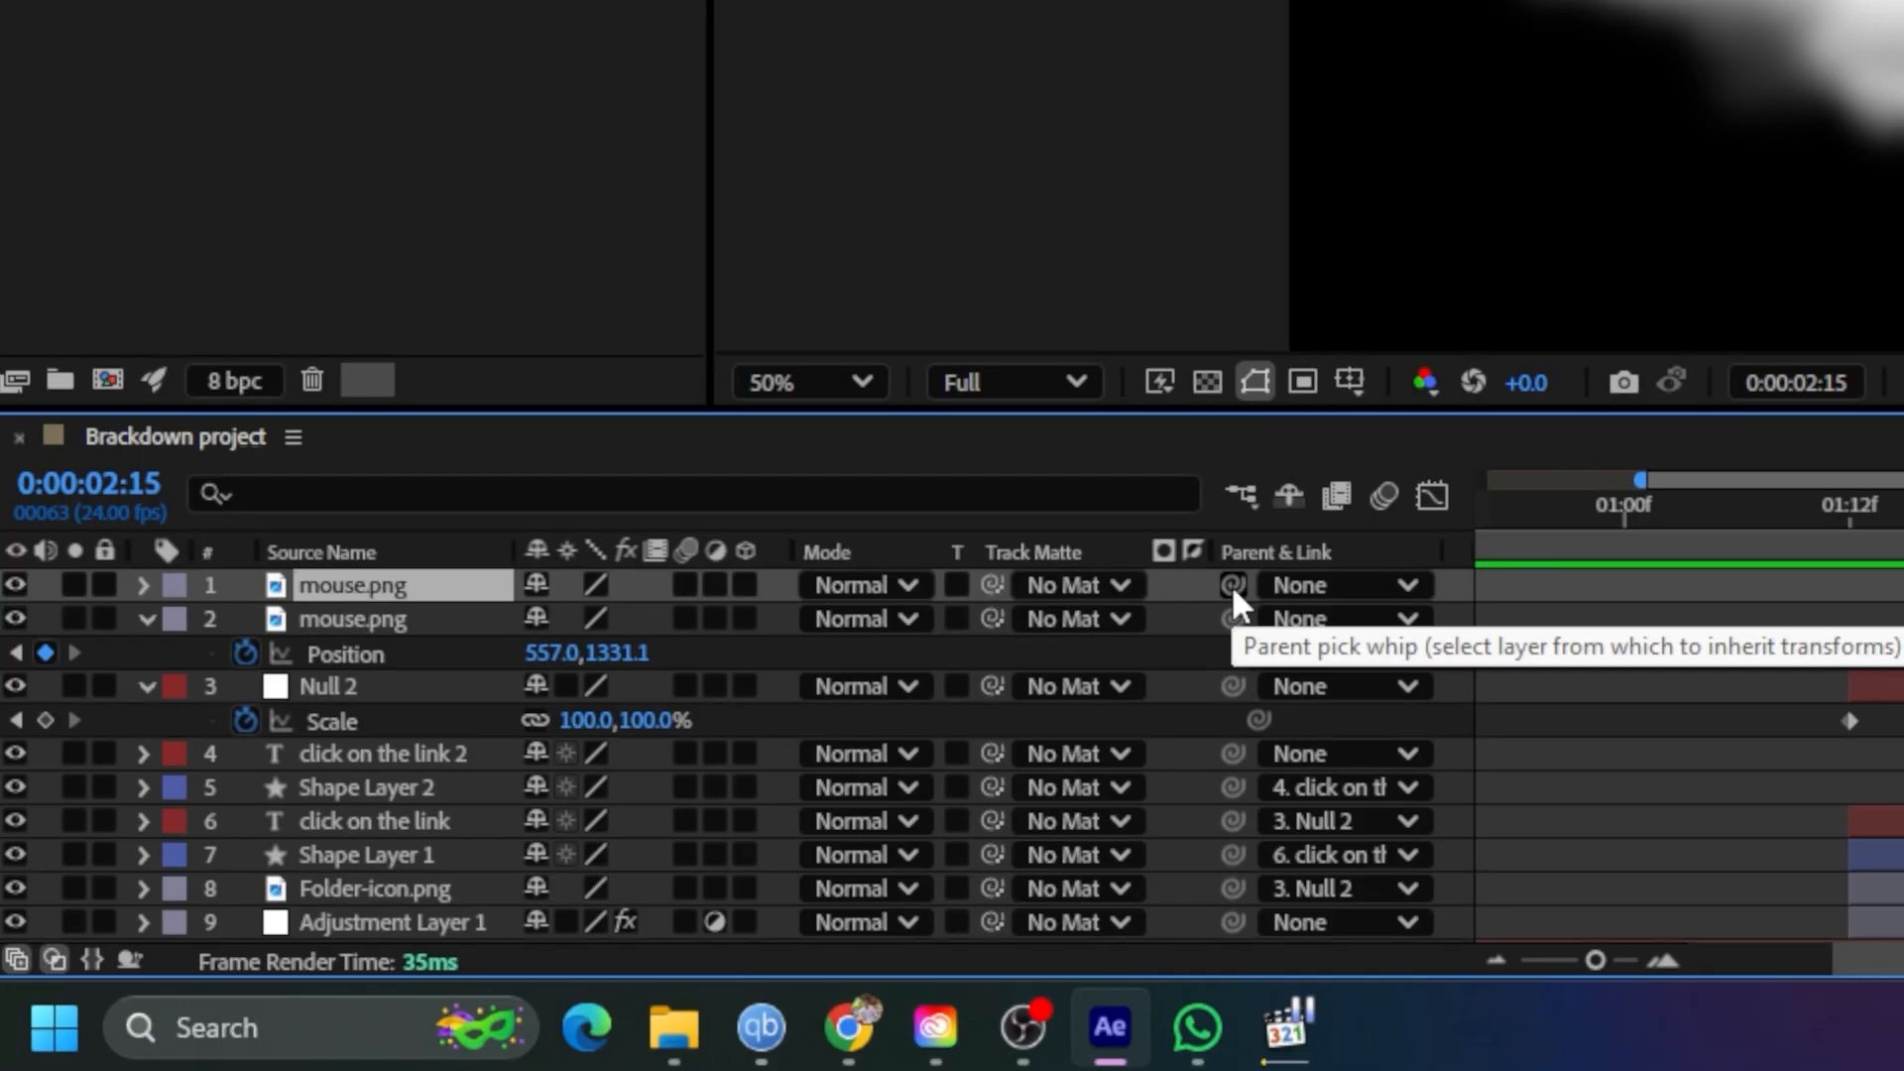
Add a null object and move its anchor point to the centre of the "CLICK ON THE LINK" button
right_click(1188, 778)
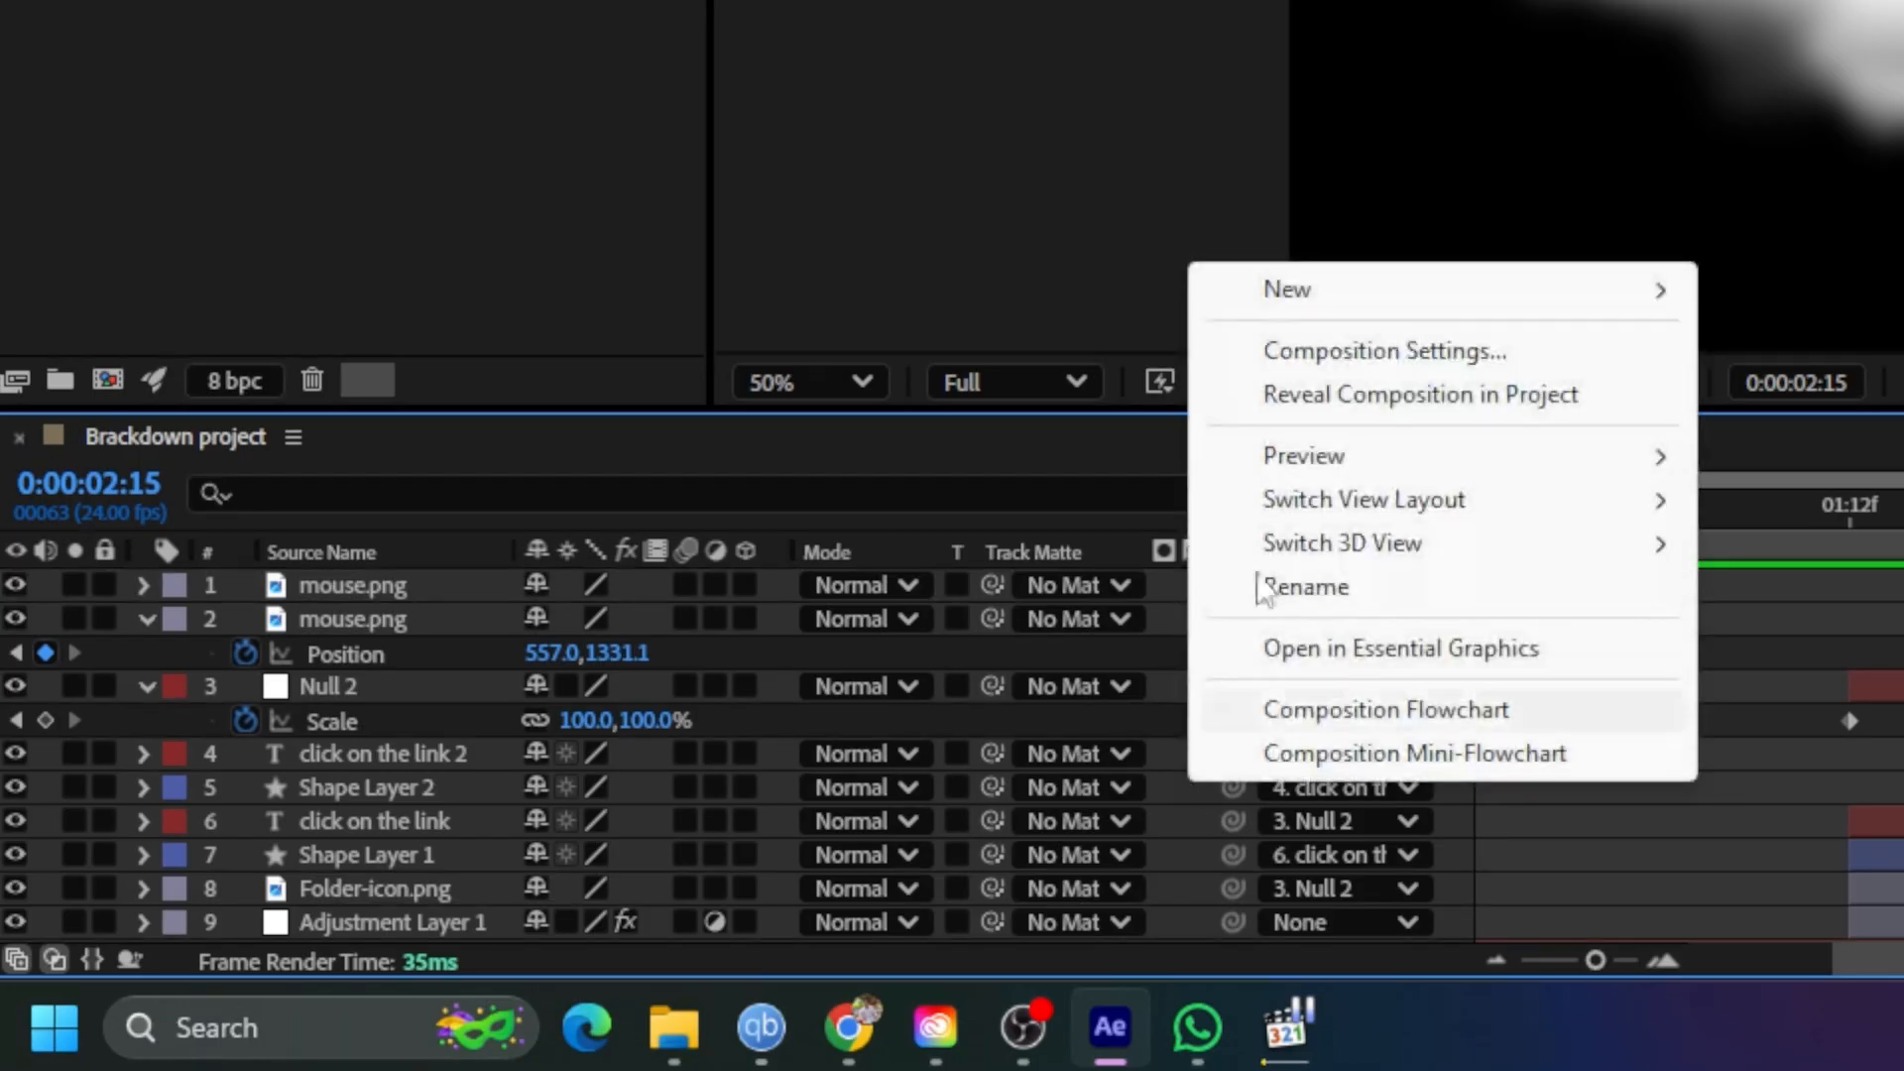
mouse_move(1369, 297)
left_click(1771, 524)
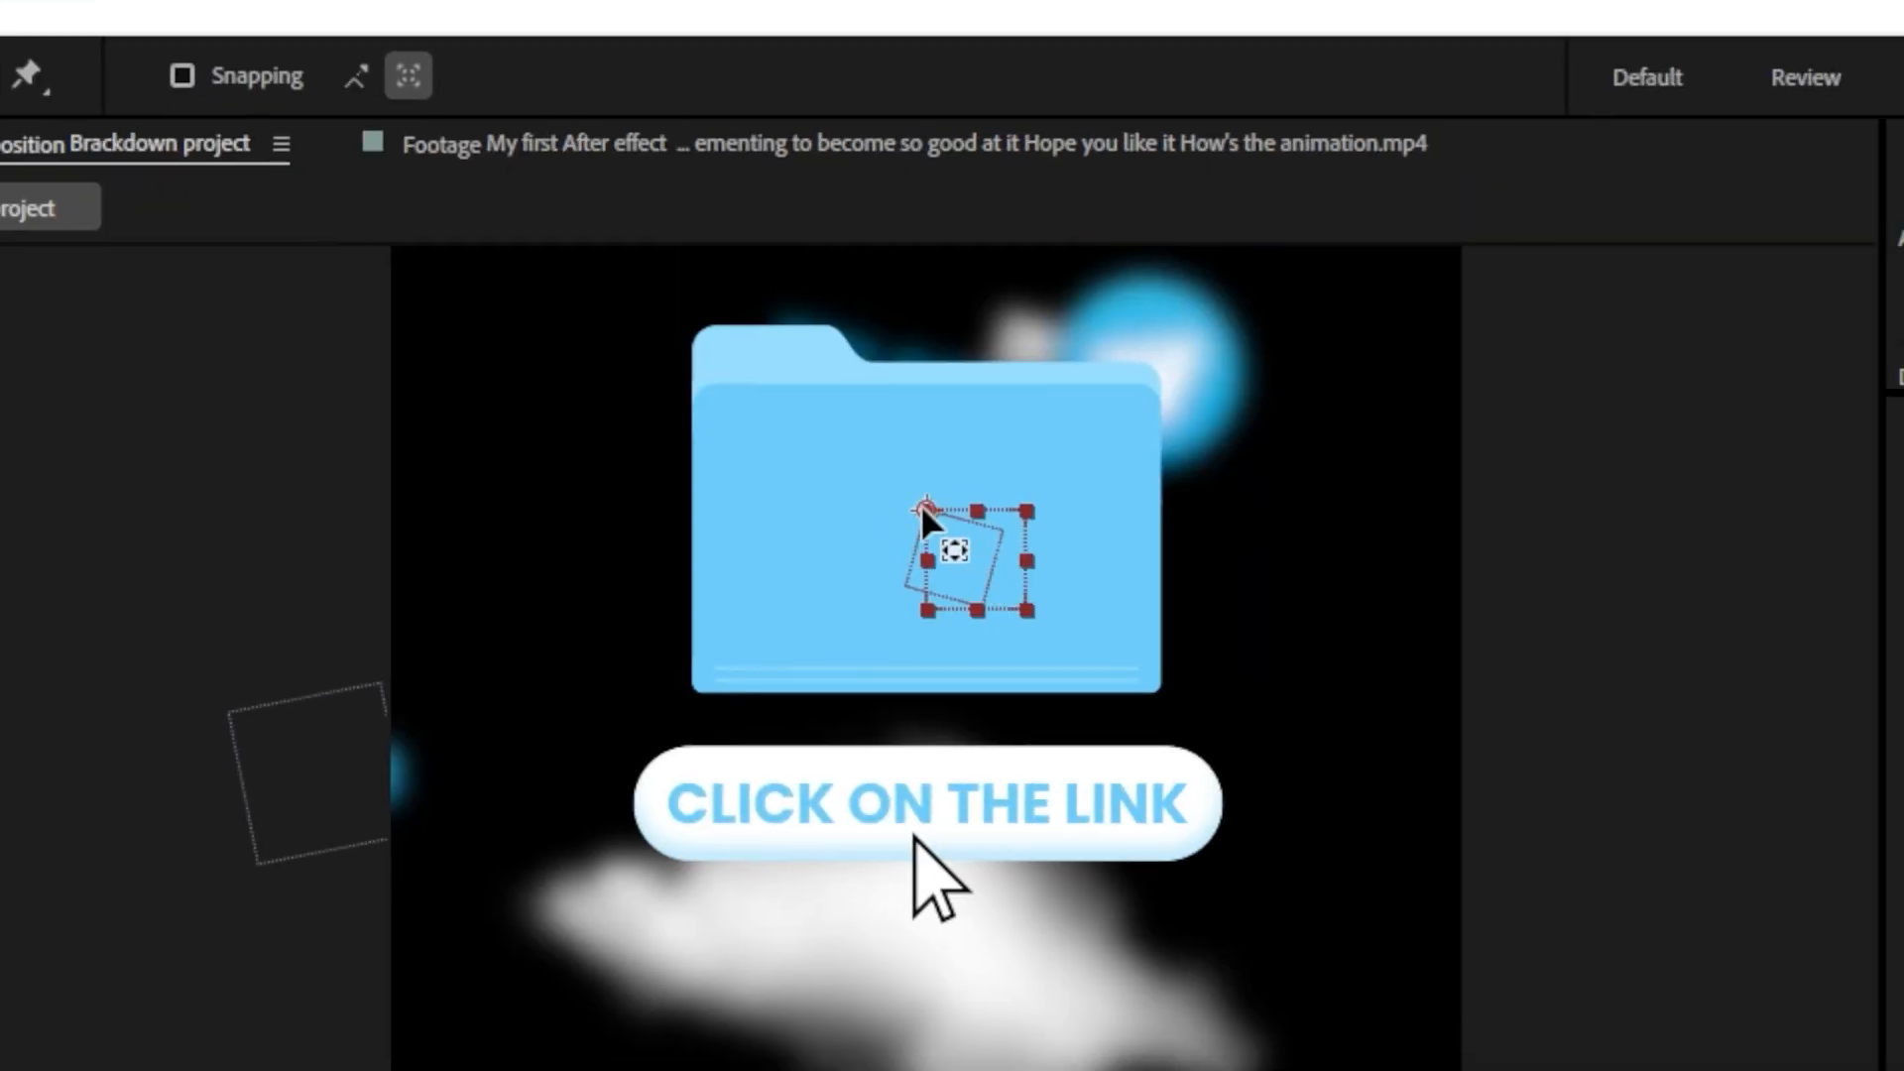
left_click_drag(1830, 559, 1835, 706)
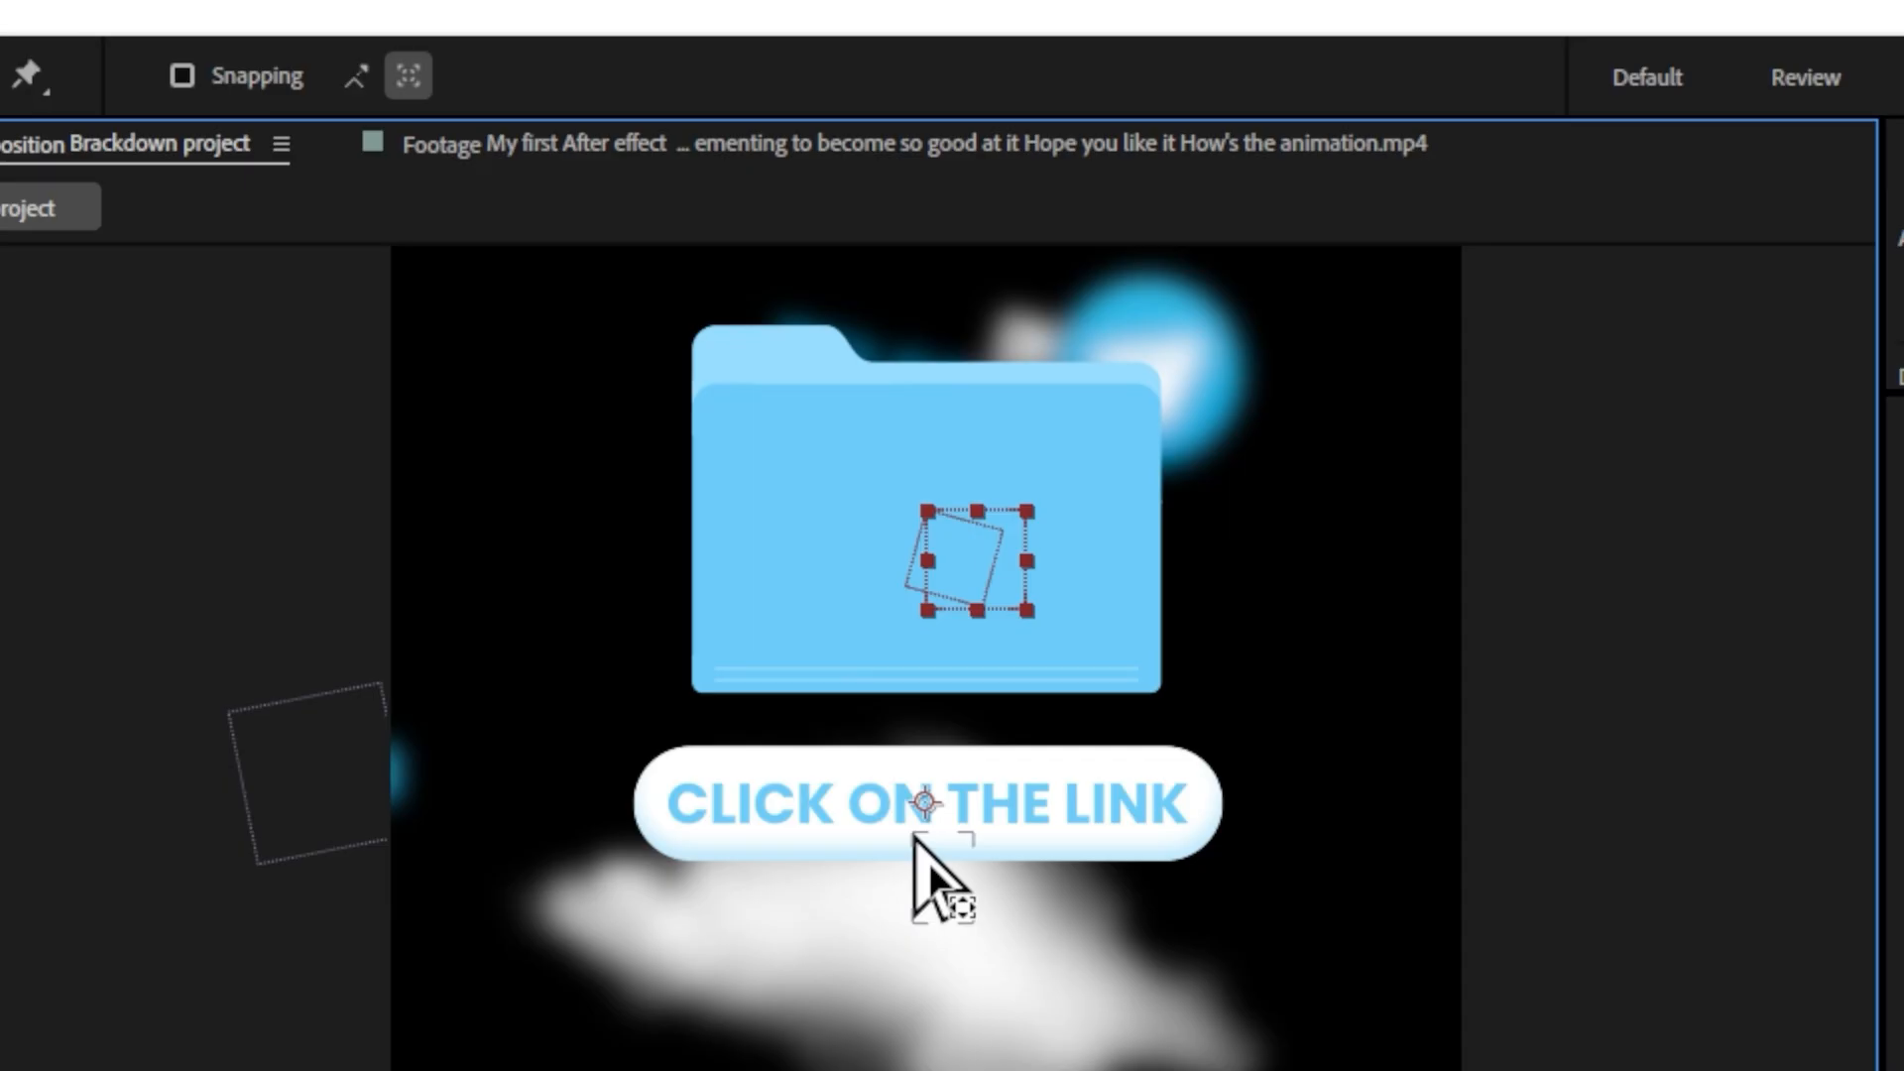
key("v")
left_click(954, 901)
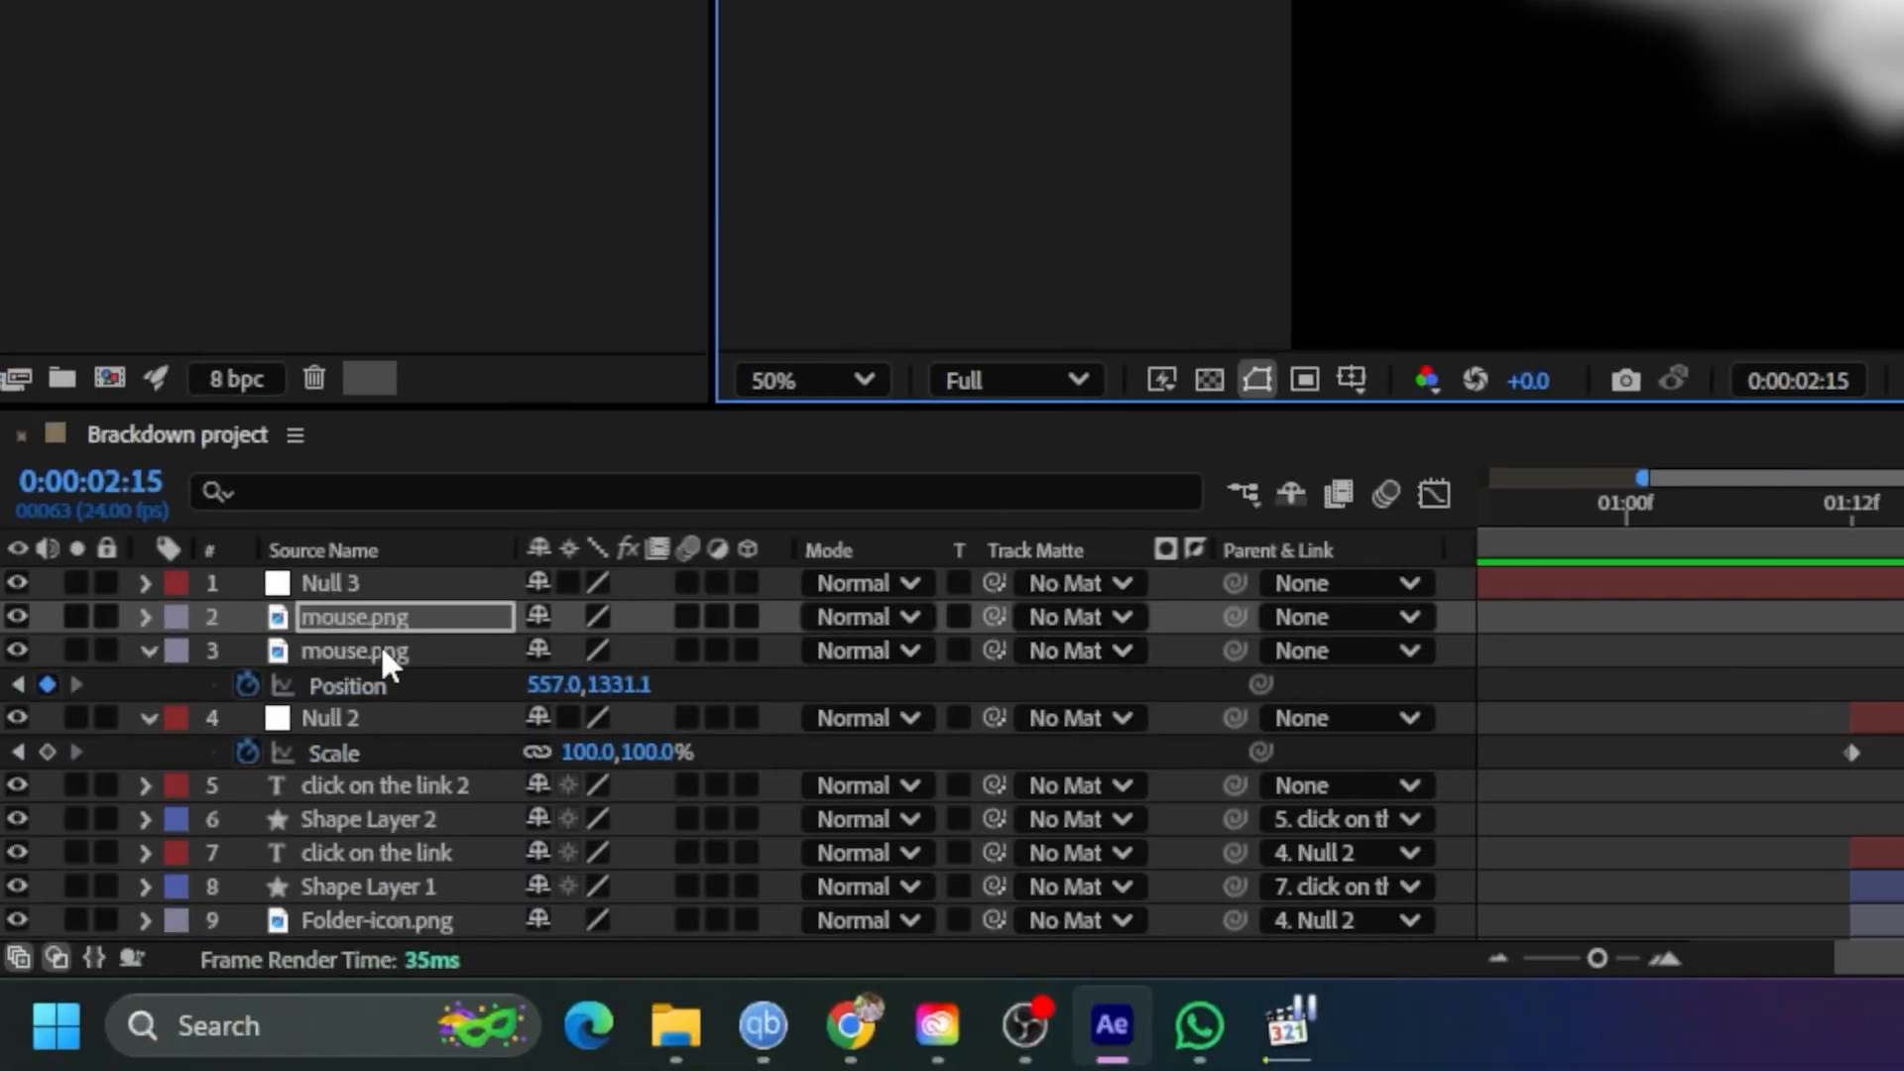
Parent the split-off mouse.png layer and "click on the link 2" to Null 3, with Null 3's Scale property revealed
left_click_drag(1235, 617, 419, 585)
left_click(418, 585)
key("s")
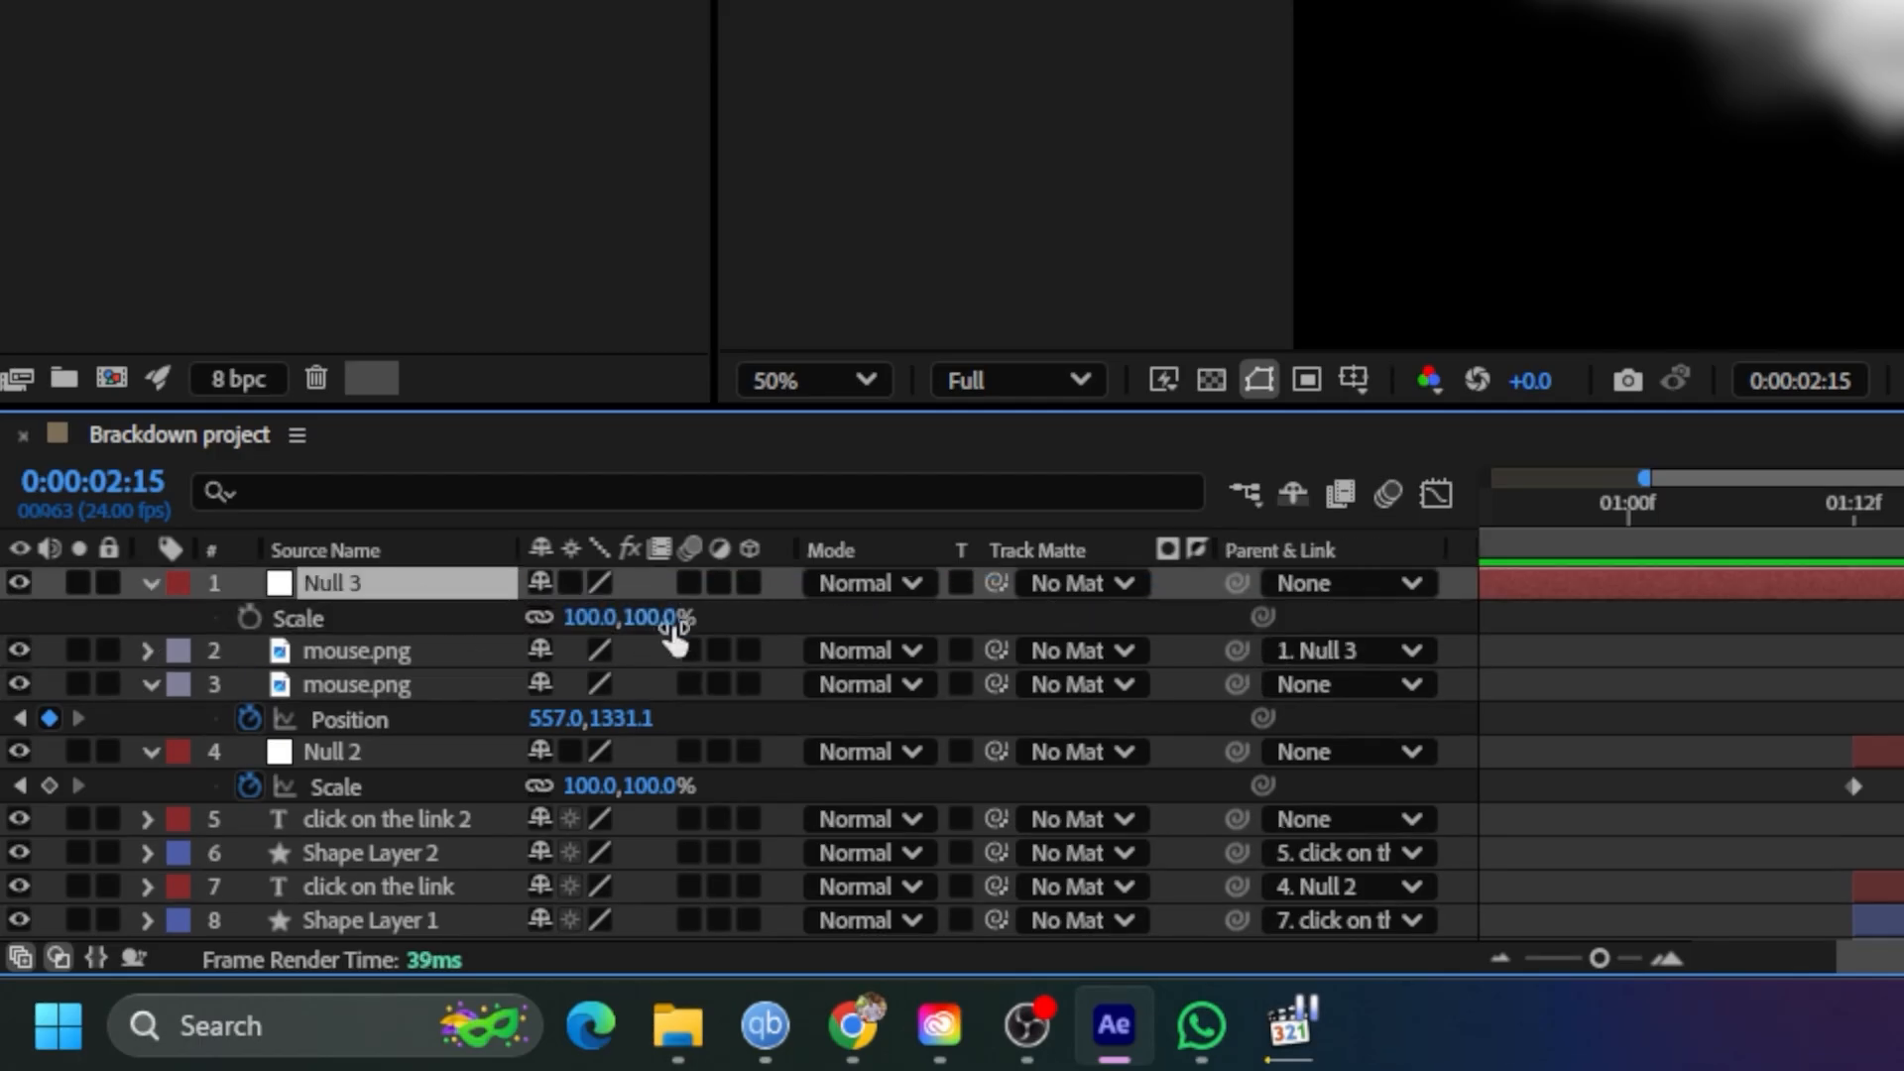
mouse_move(672, 627)
left_mouse_down()
mouse_move(638, 618)
mouse_move(698, 623)
left_mouse_up()
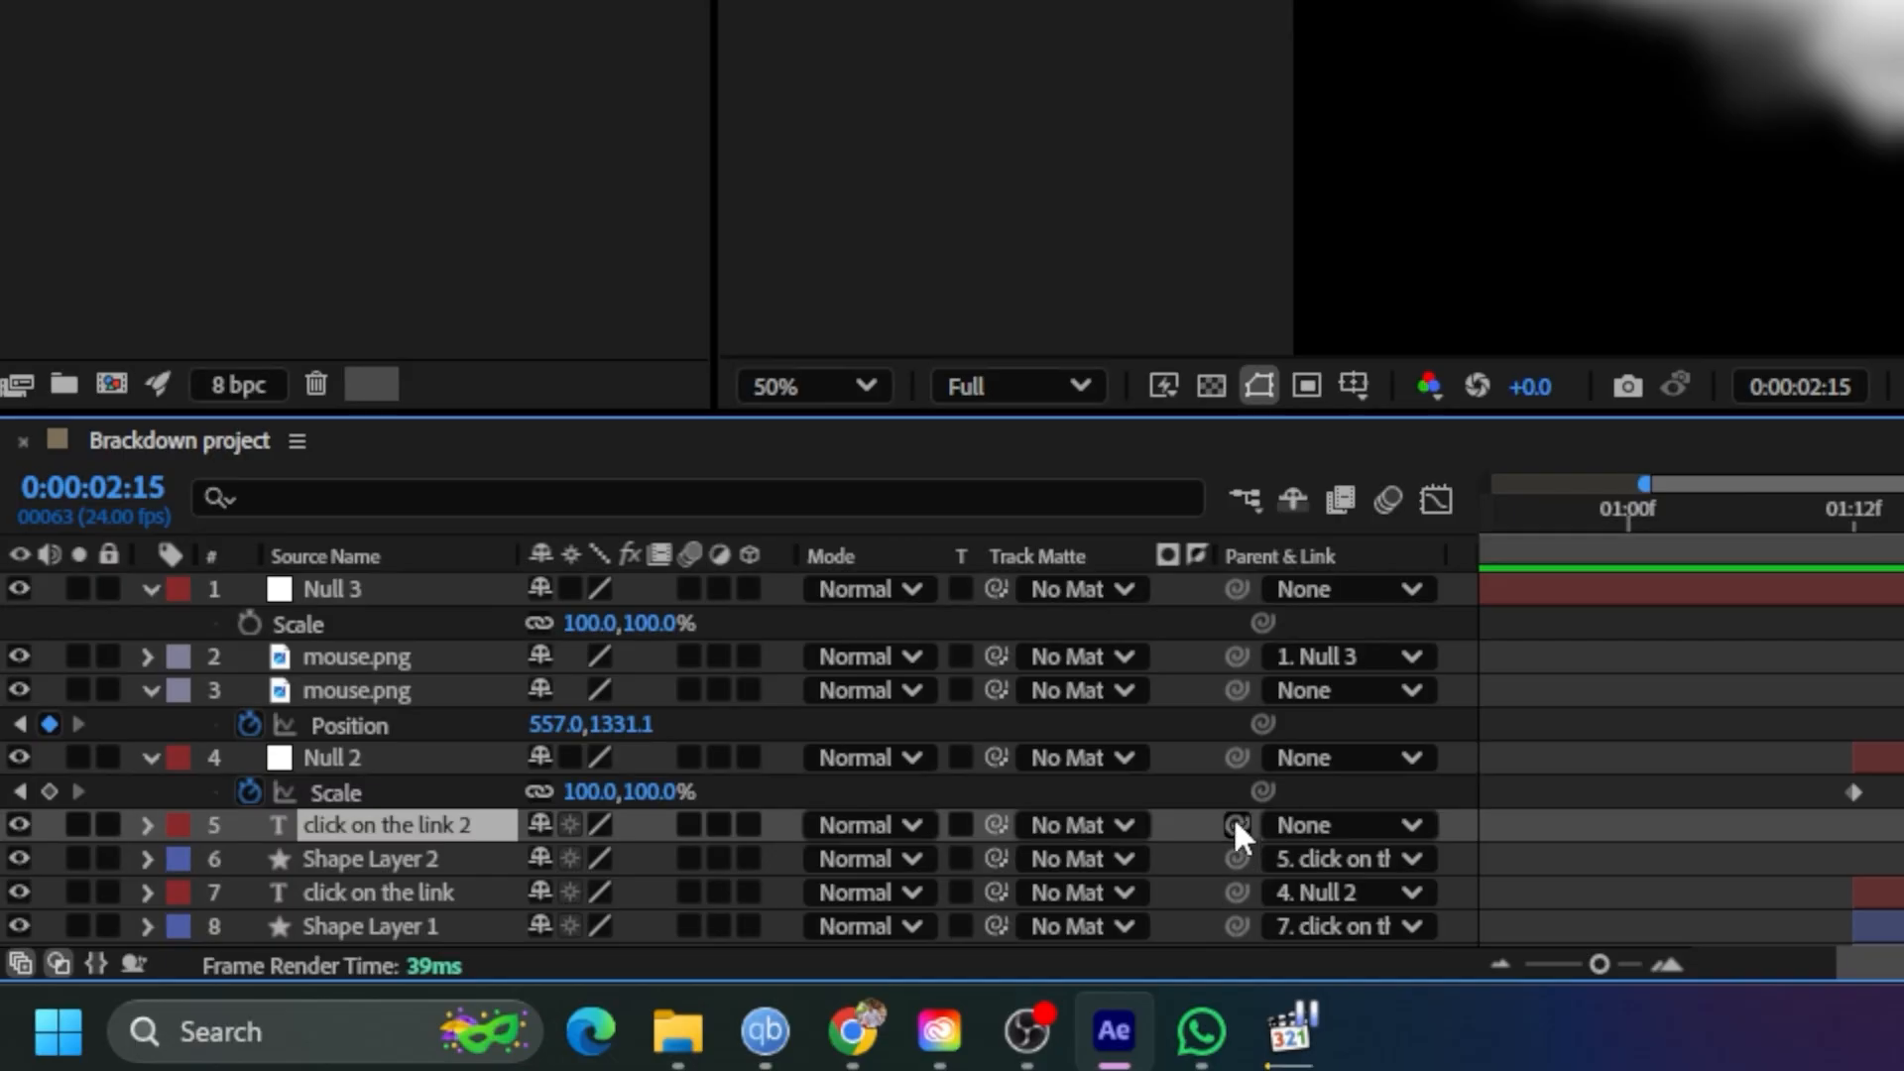
left_click_drag(1235, 825, 436, 597)
Try scaling Null 3 down to test the linked layers and restore its Scale to 100%
left_click_drag(685, 625, 647, 633)
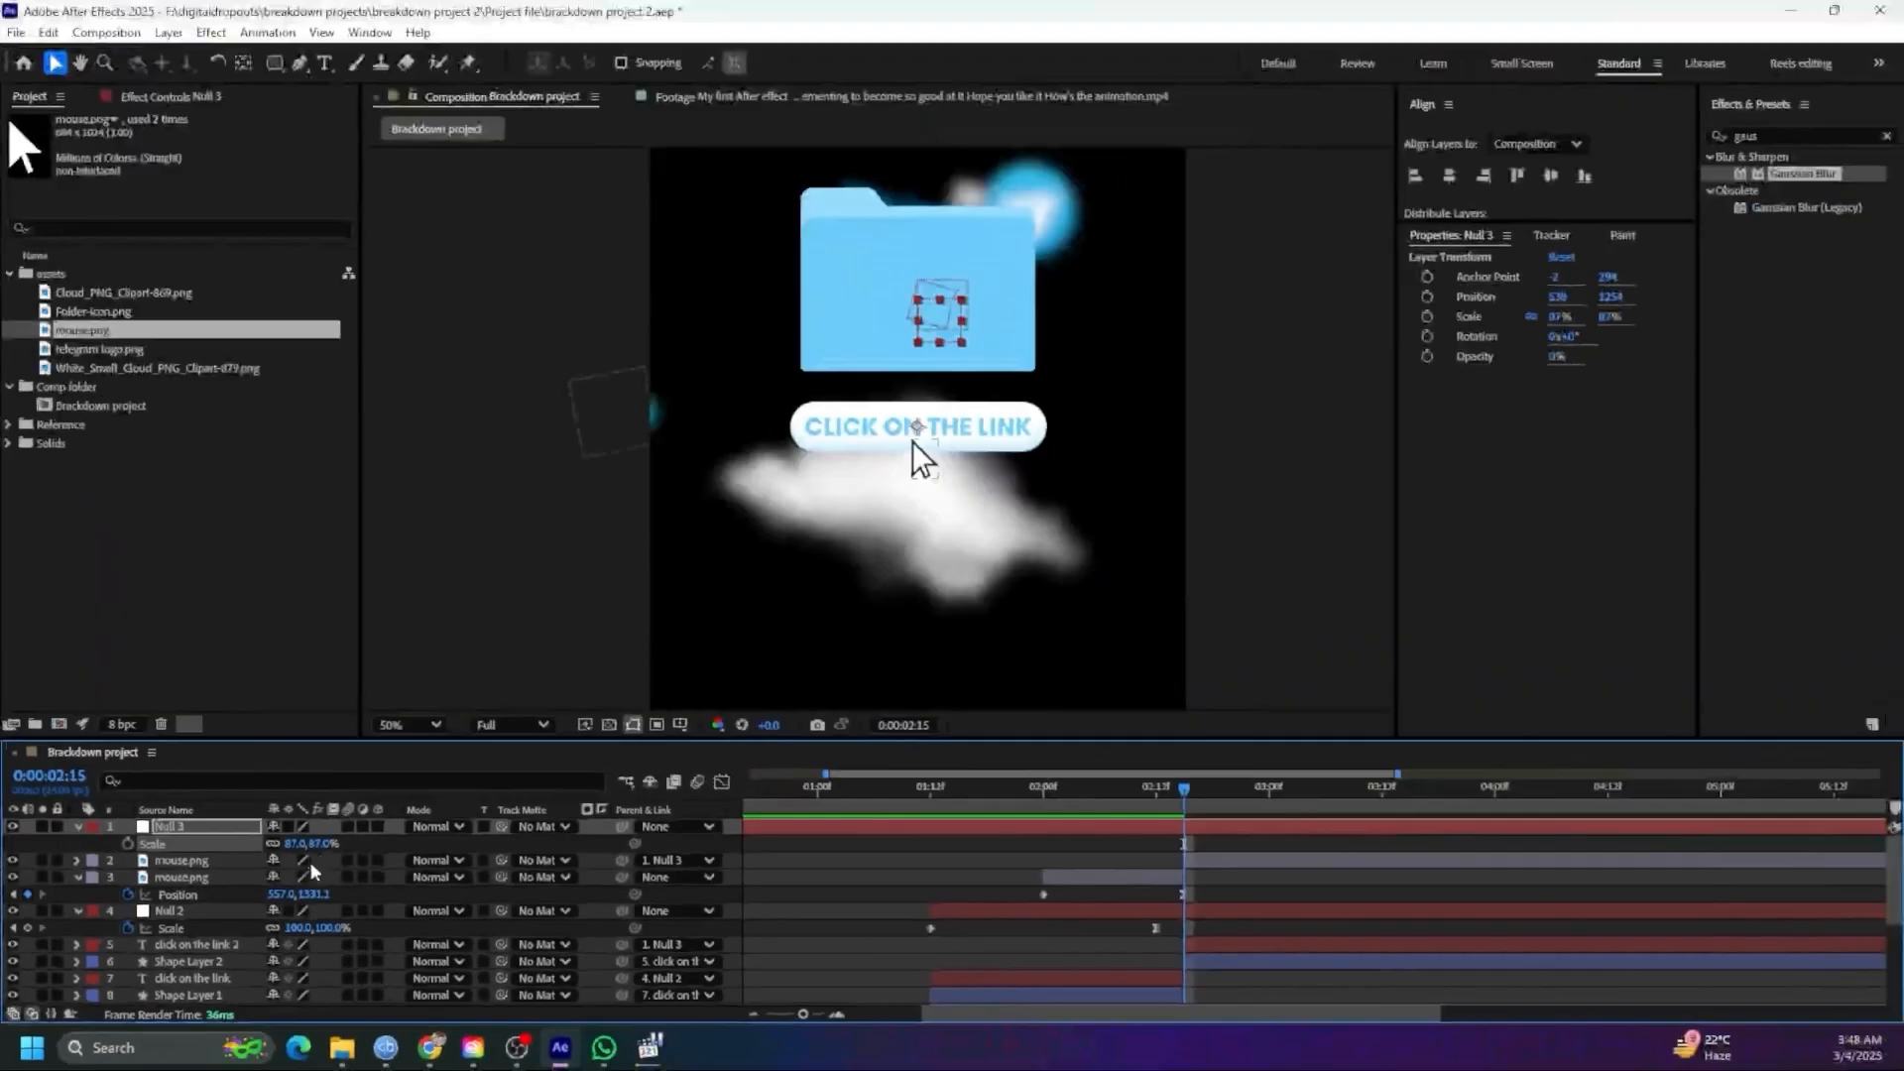
left_click_drag(330, 845, 315, 852)
left_click(316, 845)
type("1")
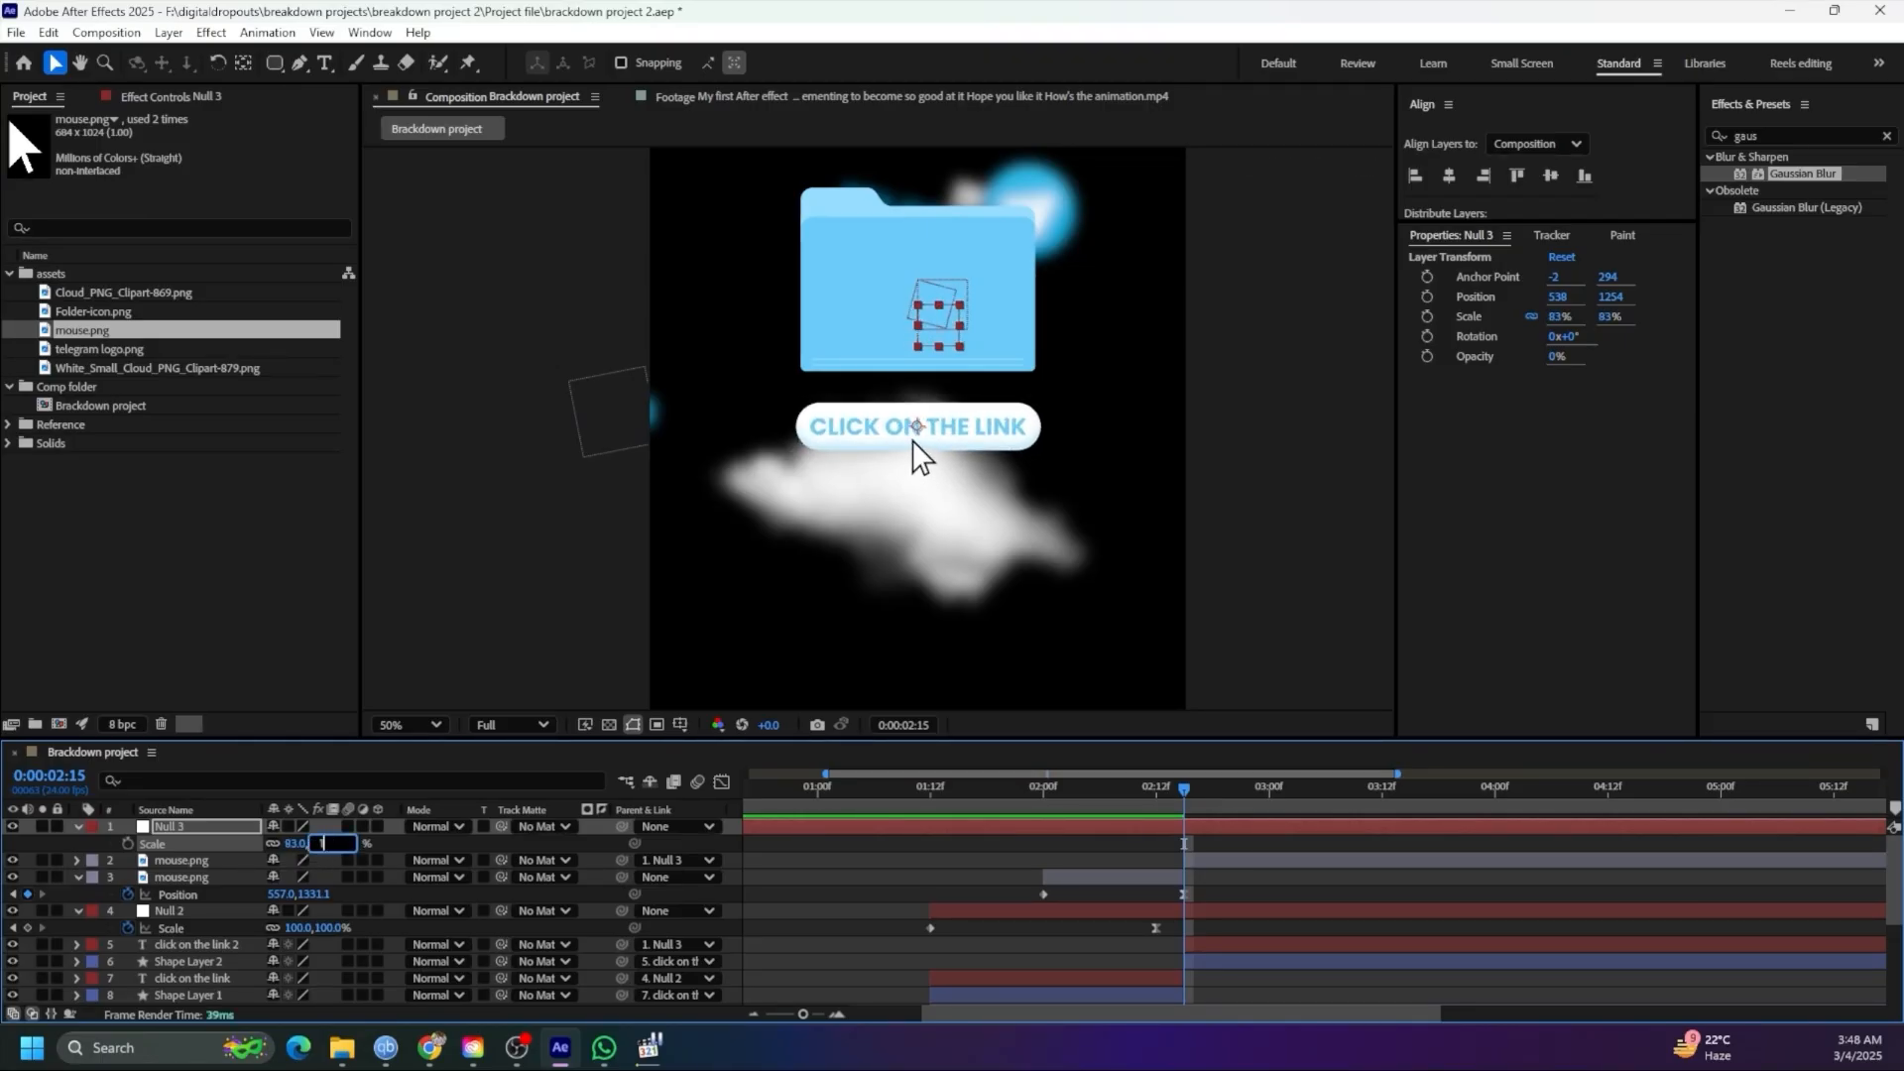
type("00")
key("Return")
Trim the start of Null 3 to 0:00:02:15 and set a 100% Scale keyframe there
left_click(1201, 839)
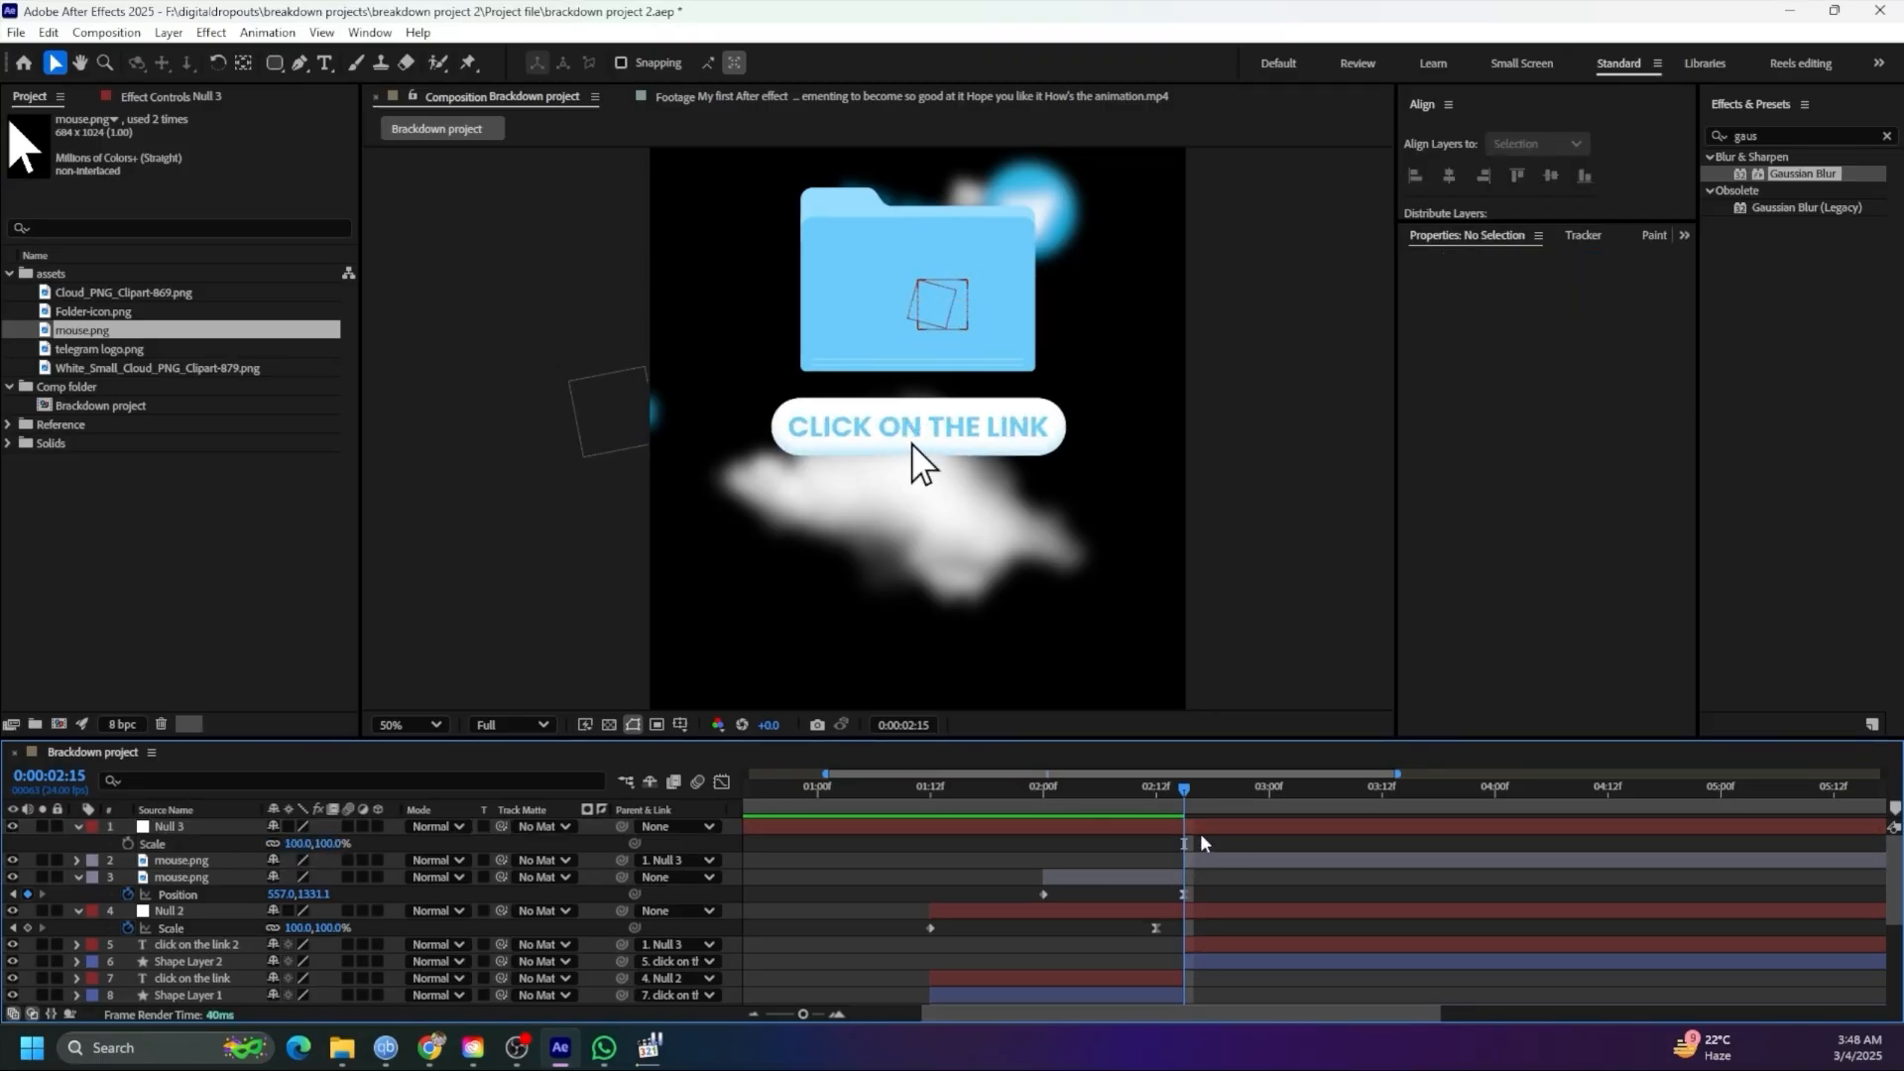
left_click(1209, 828)
key("alt+[")
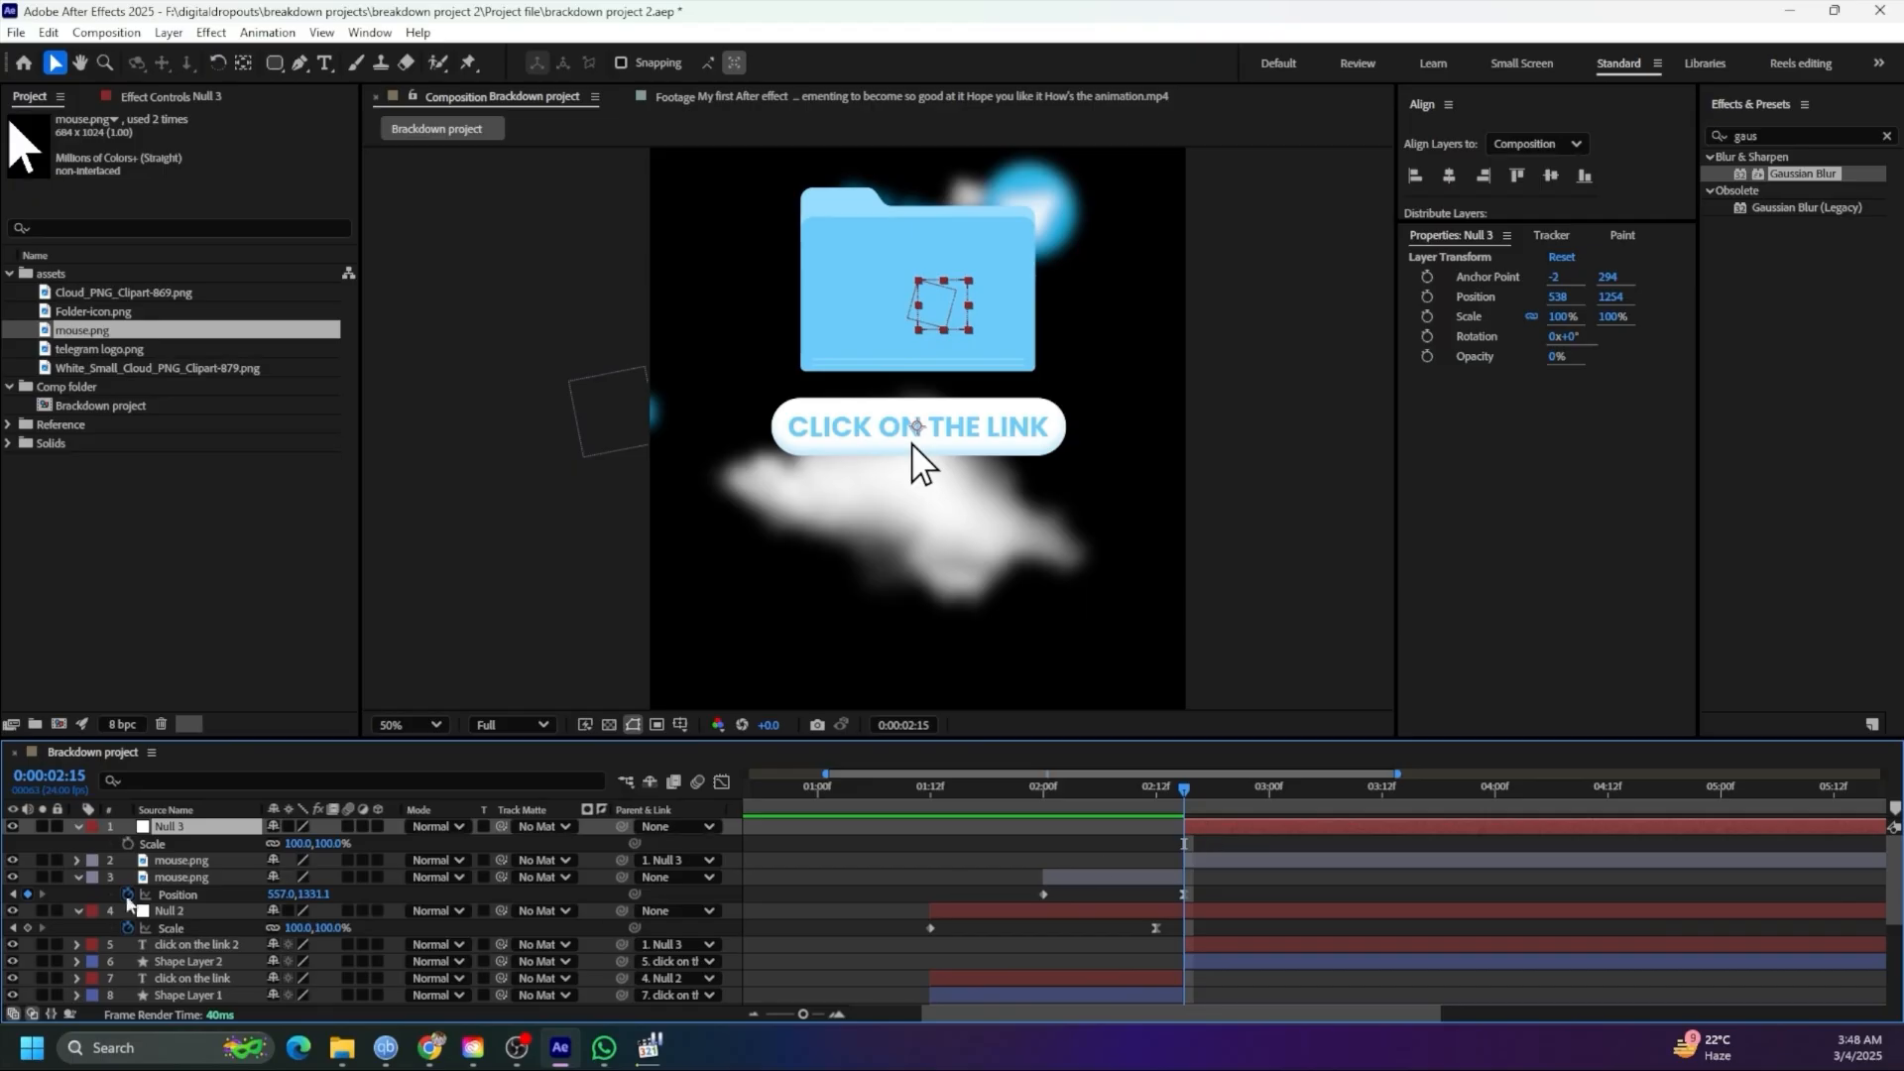
left_click(128, 843)
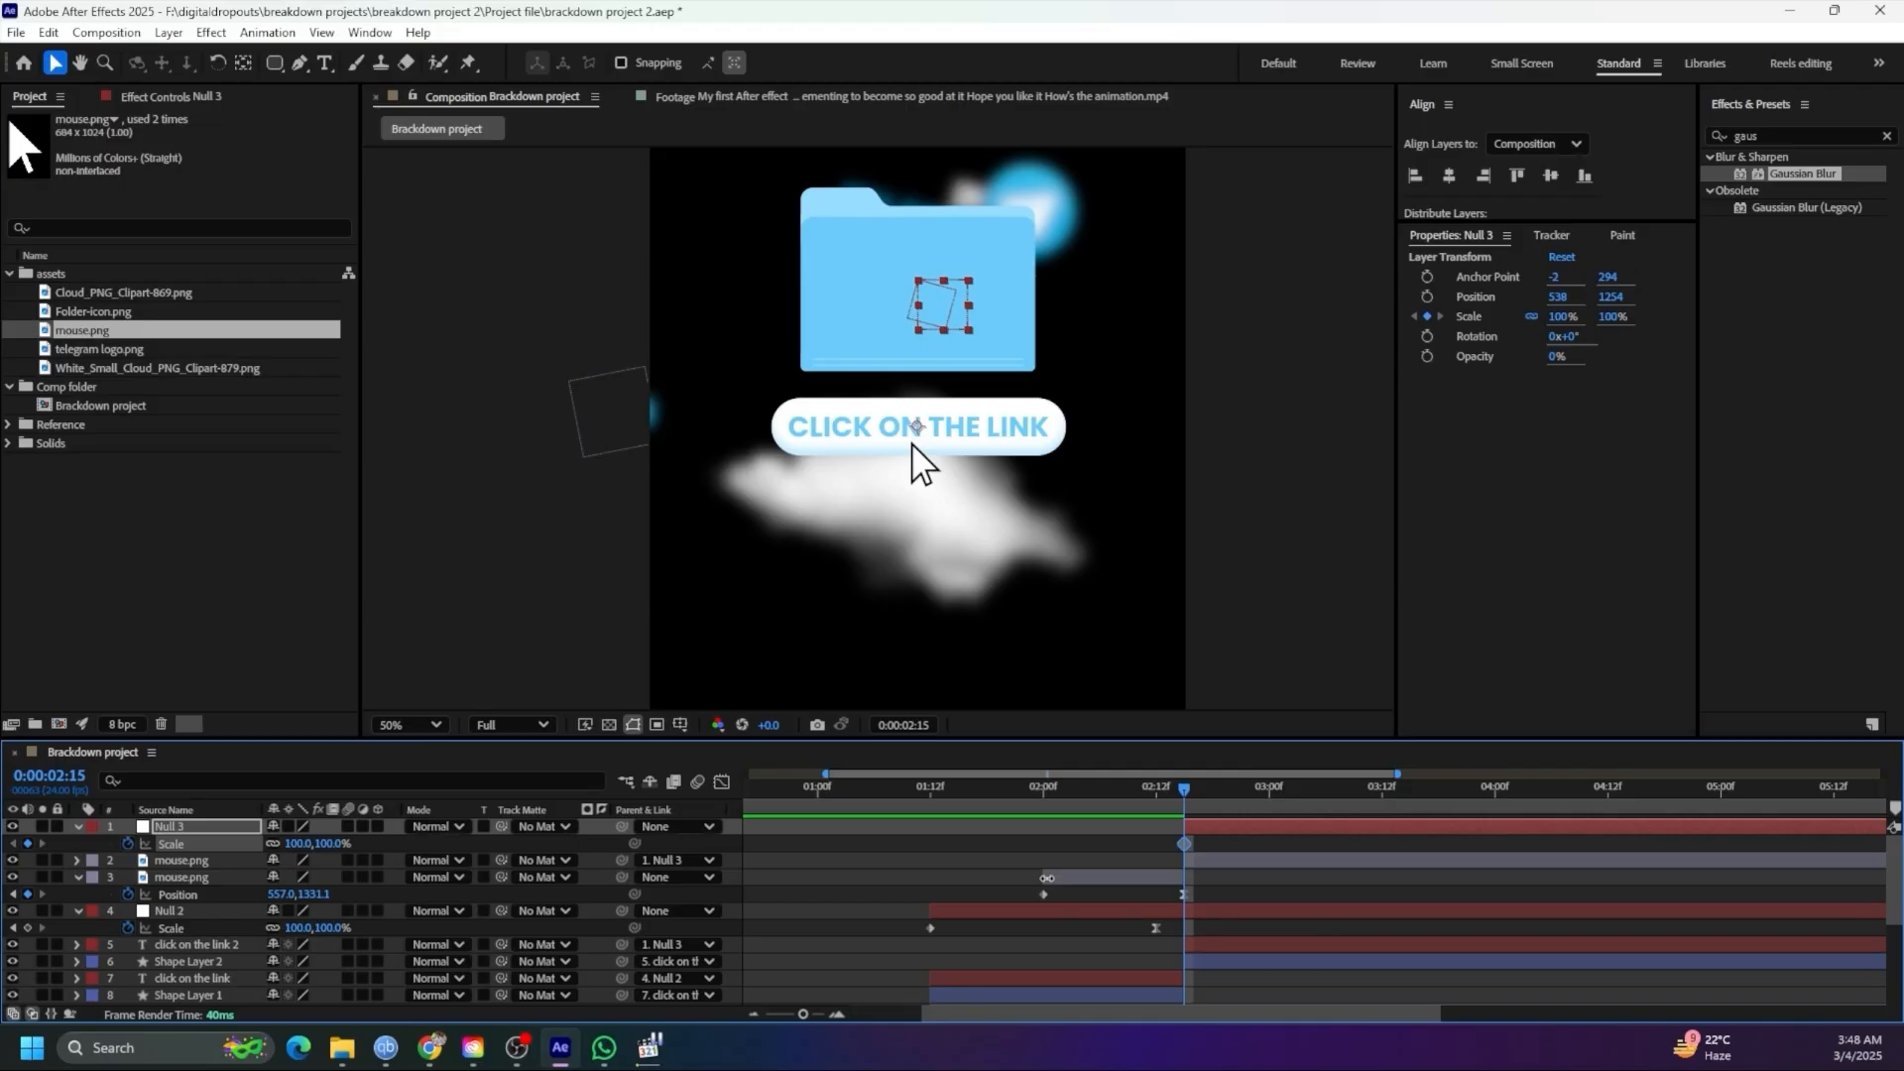
Add 100% Scale keyframes to Null 3 at 0:00:02:20 and 0:00:03:01
key("Page_Down")
key("Page_Down")
key("Page_Down")
key("Page_Down")
key("Page_Down")
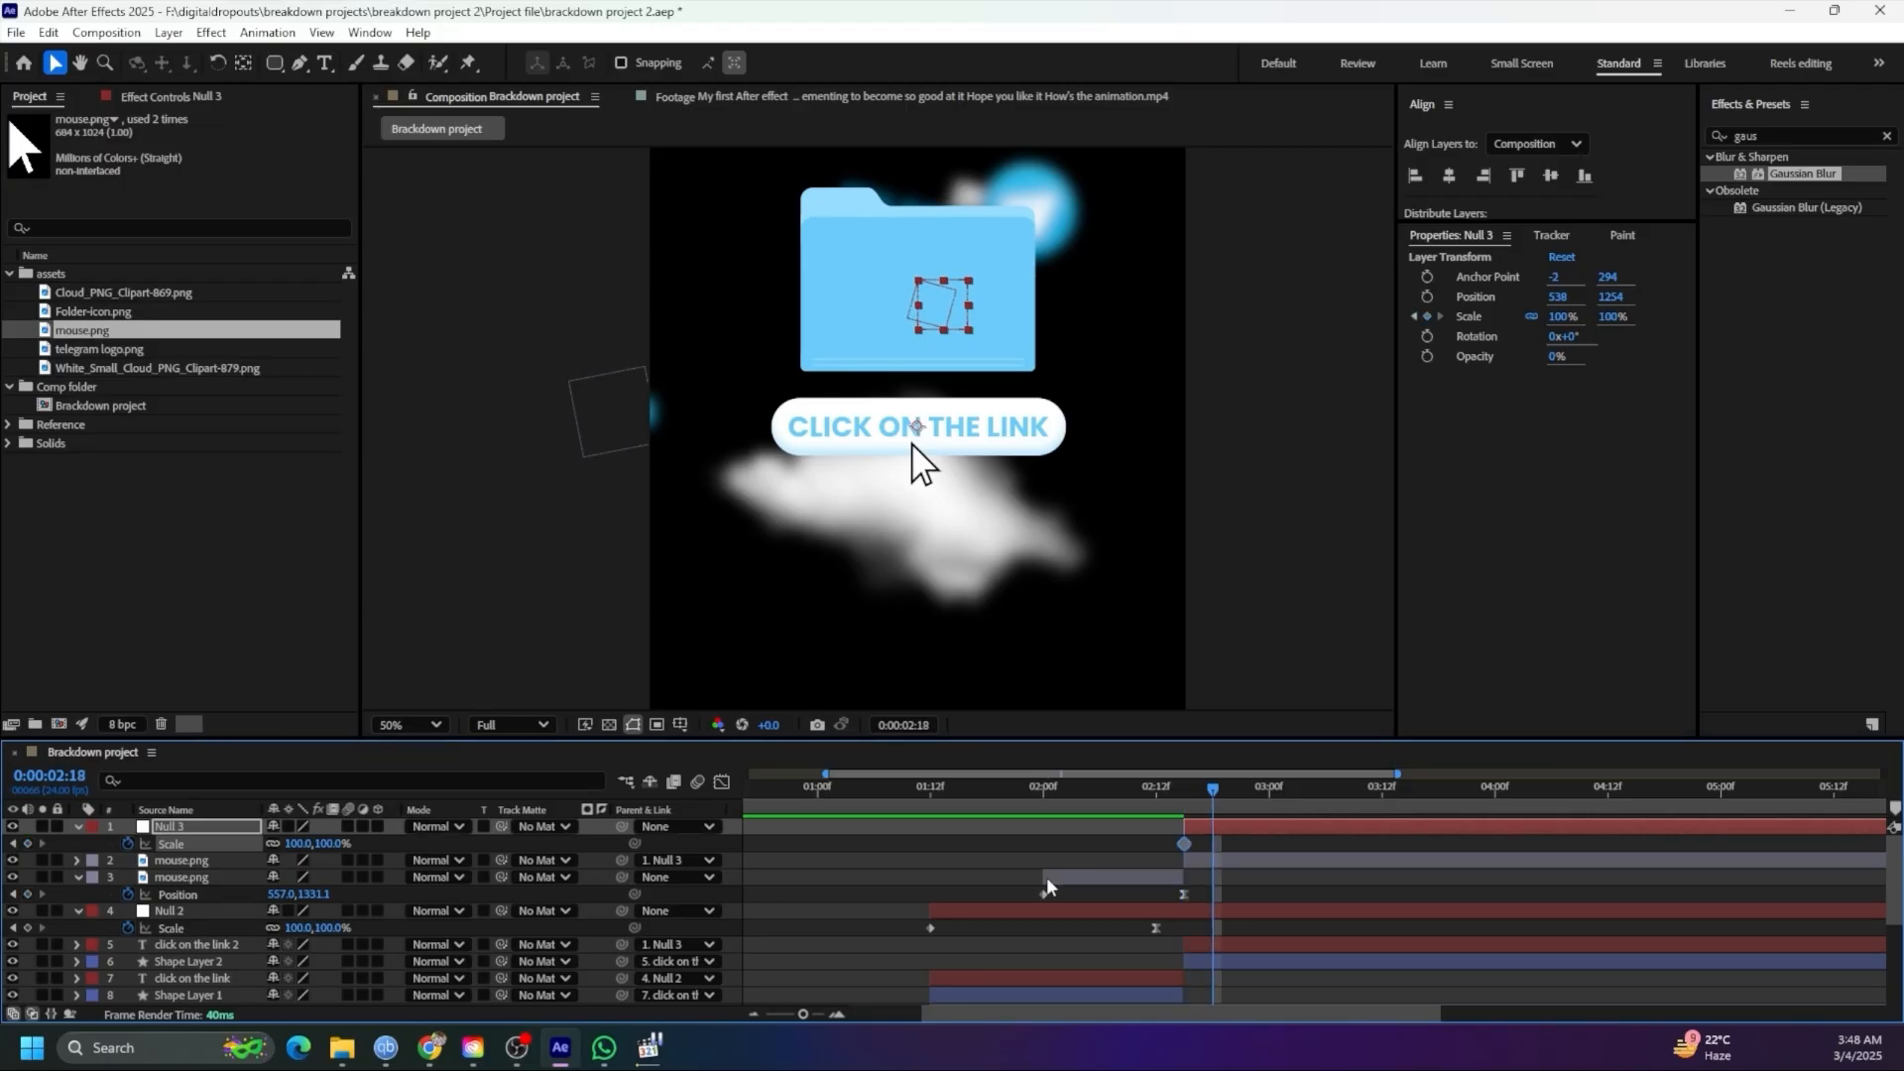
left_click(29, 843)
key("Page_Down")
key("Page_Down")
key("Page_Down")
key("Page_Down")
key("Page_Down")
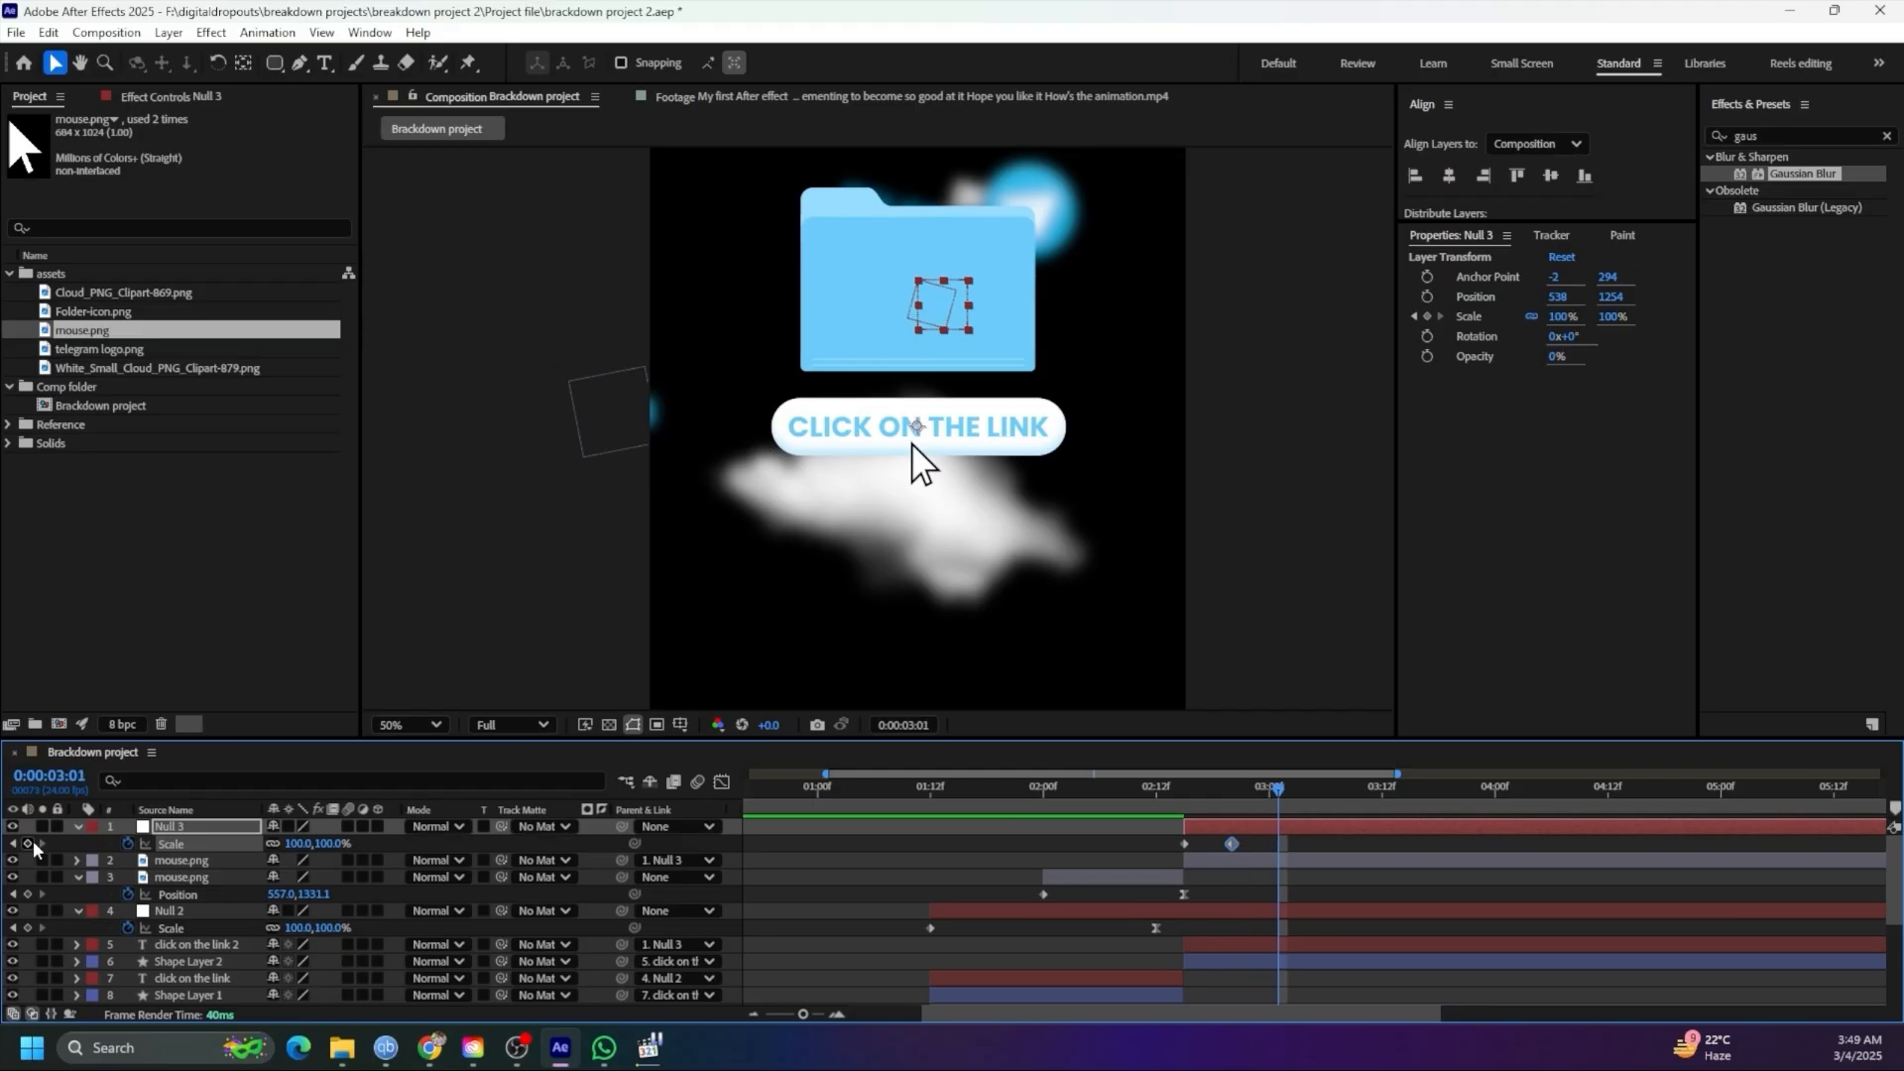
left_click(28, 844)
Set Null 3's Scale keyframe at 0:00:02:20 to 90%
left_click(1228, 806)
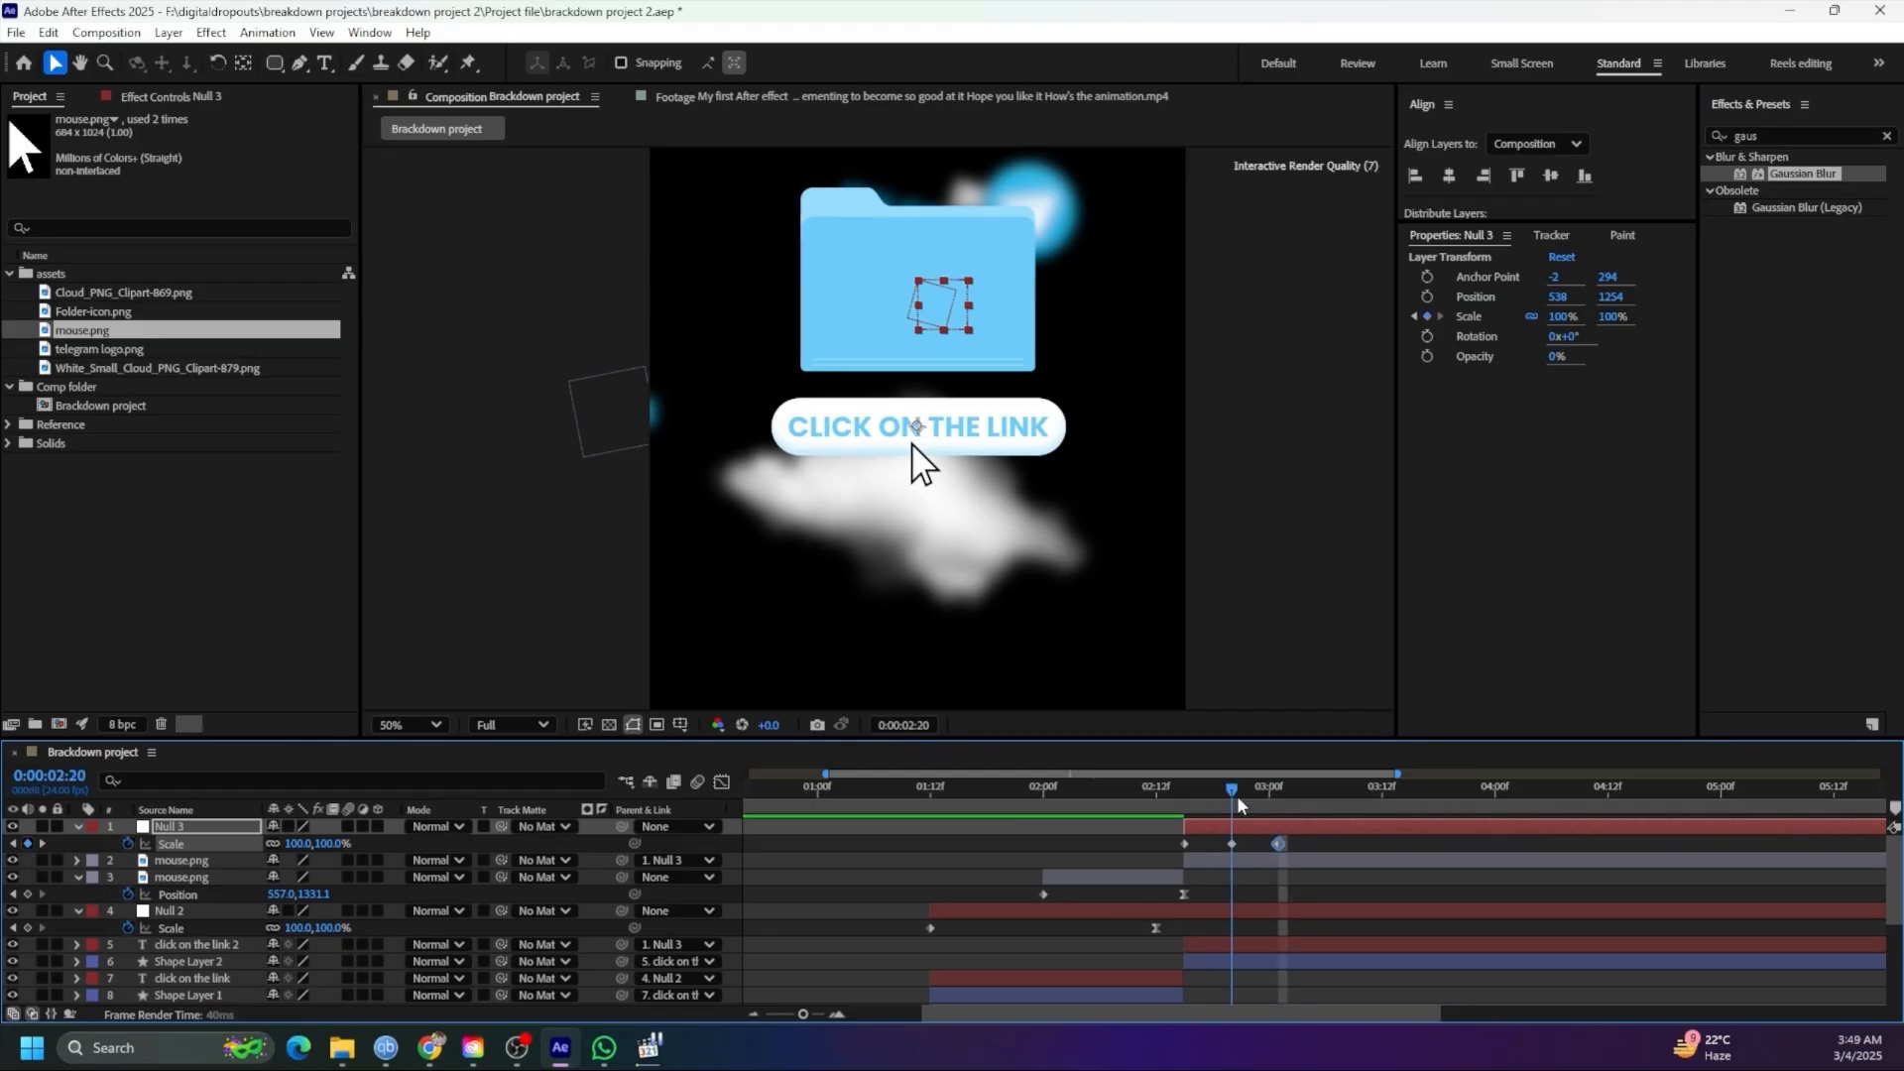
left_click(219, 832)
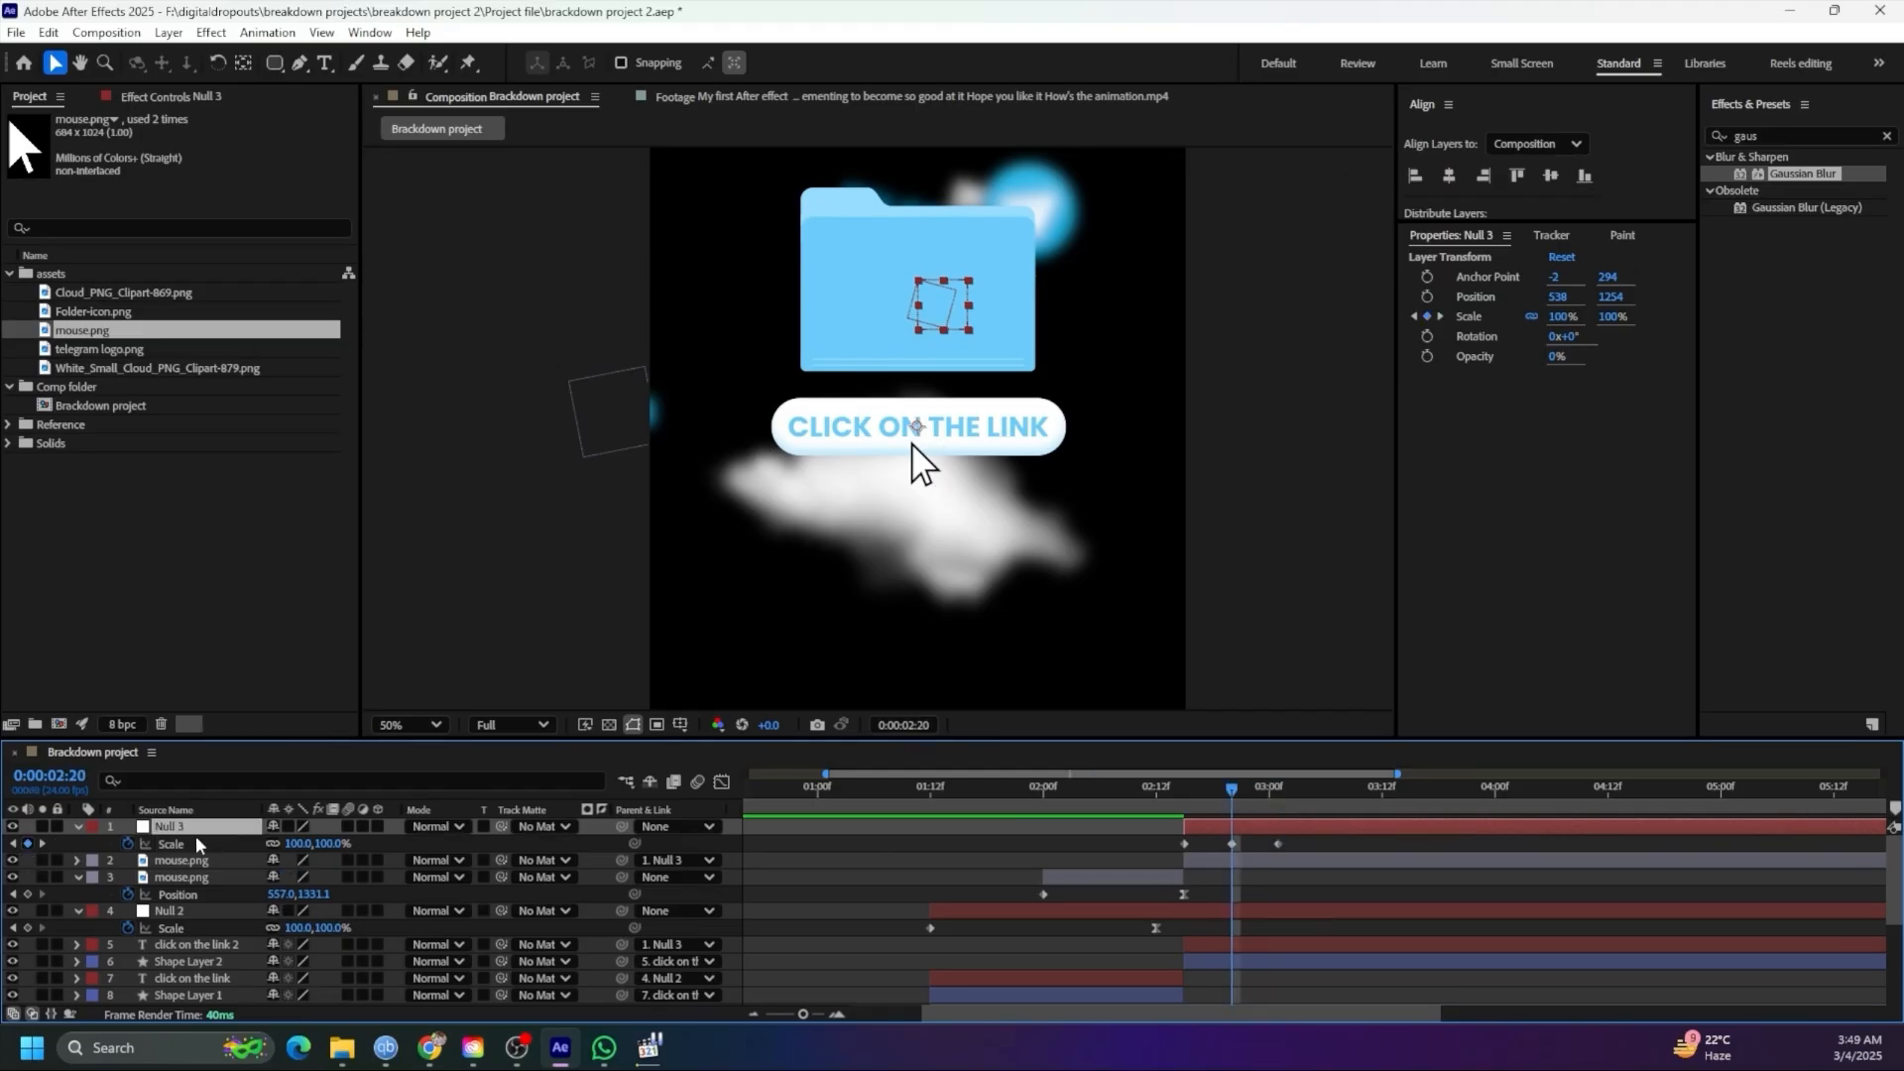
left_click(1232, 844)
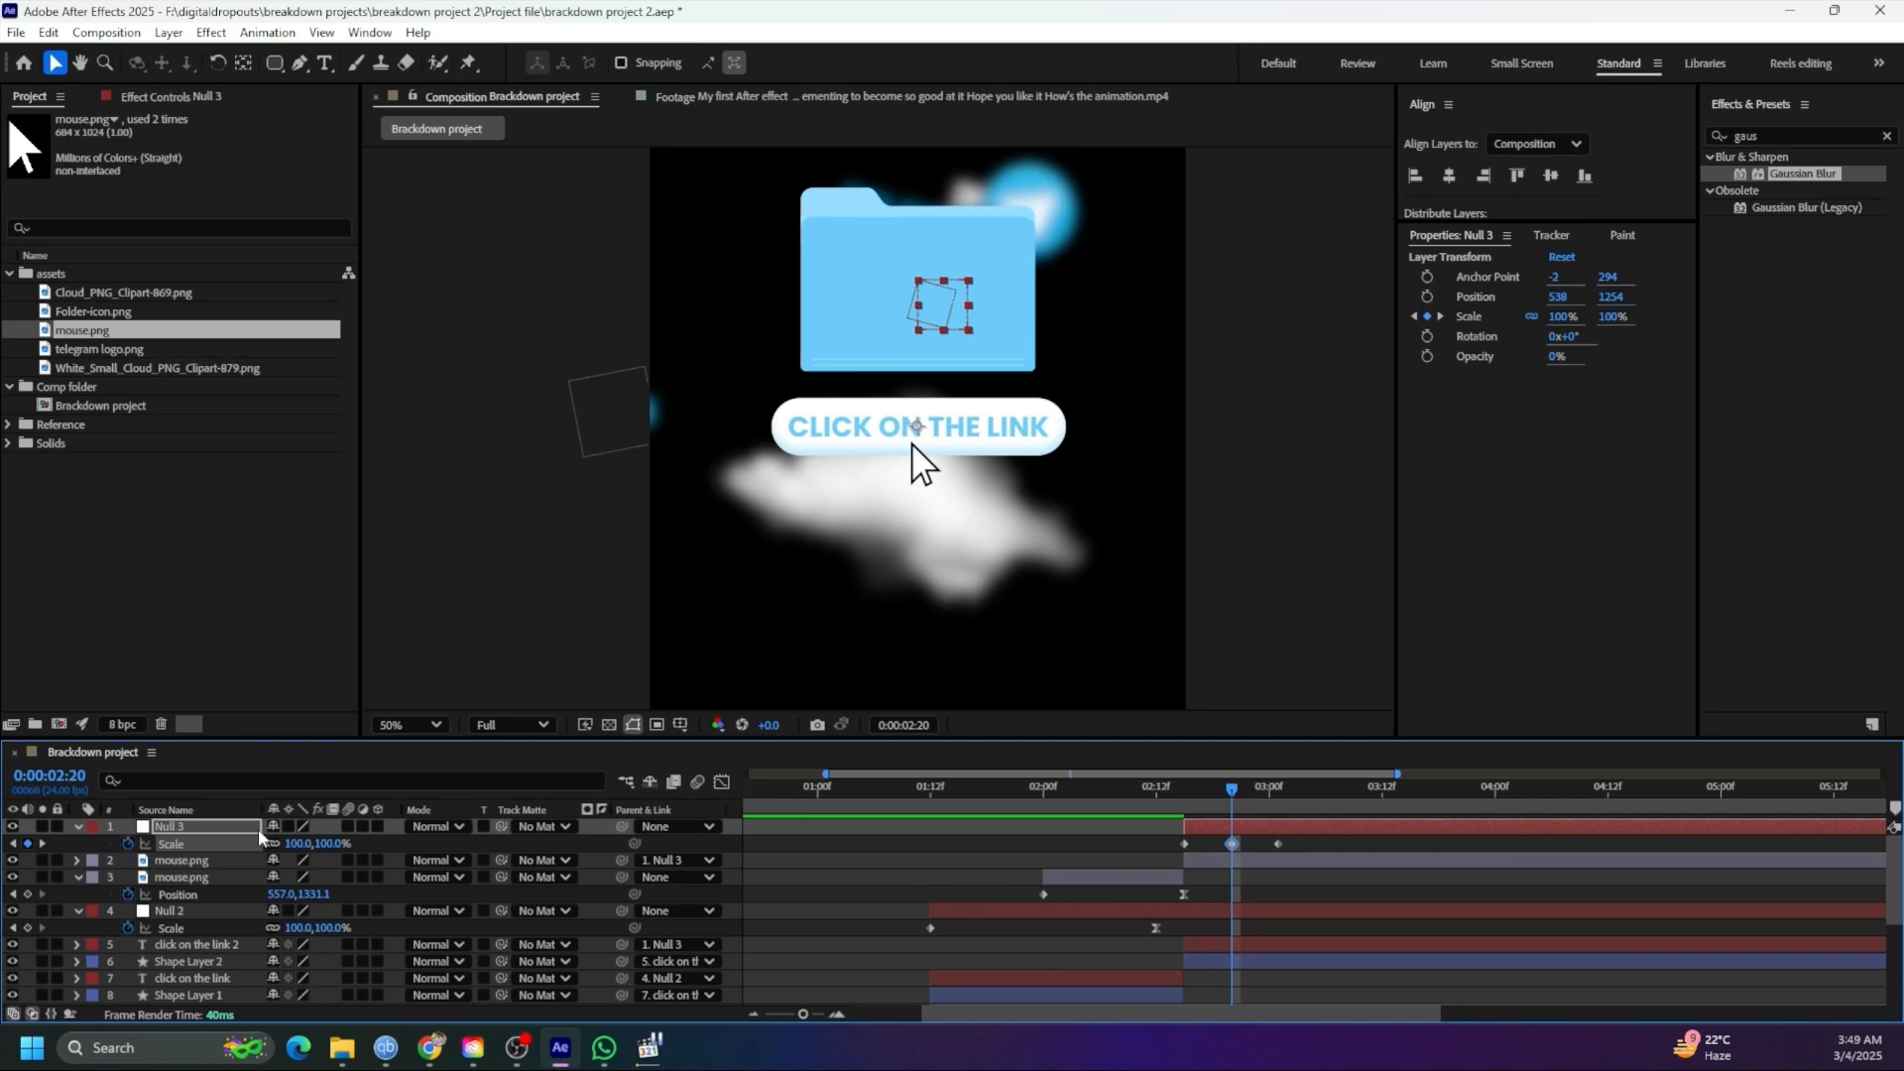
left_click(333, 843)
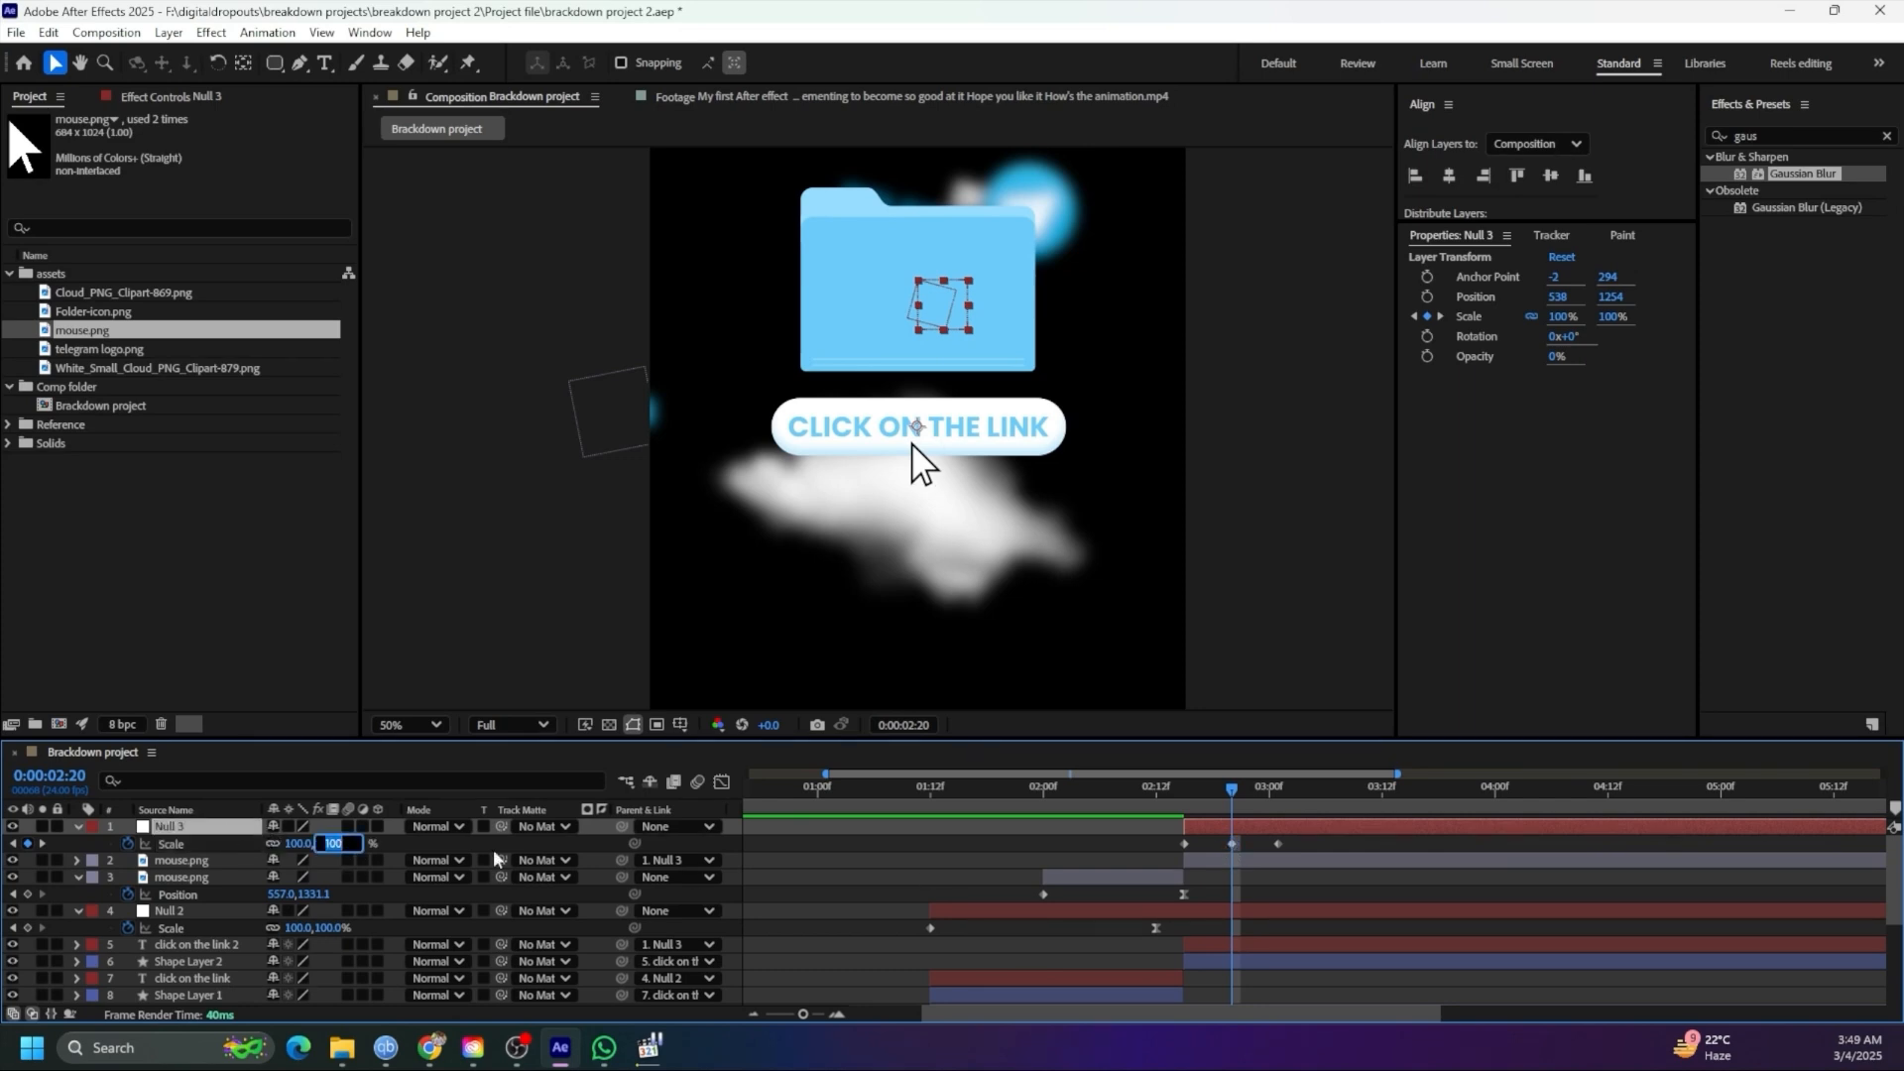
key("Return")
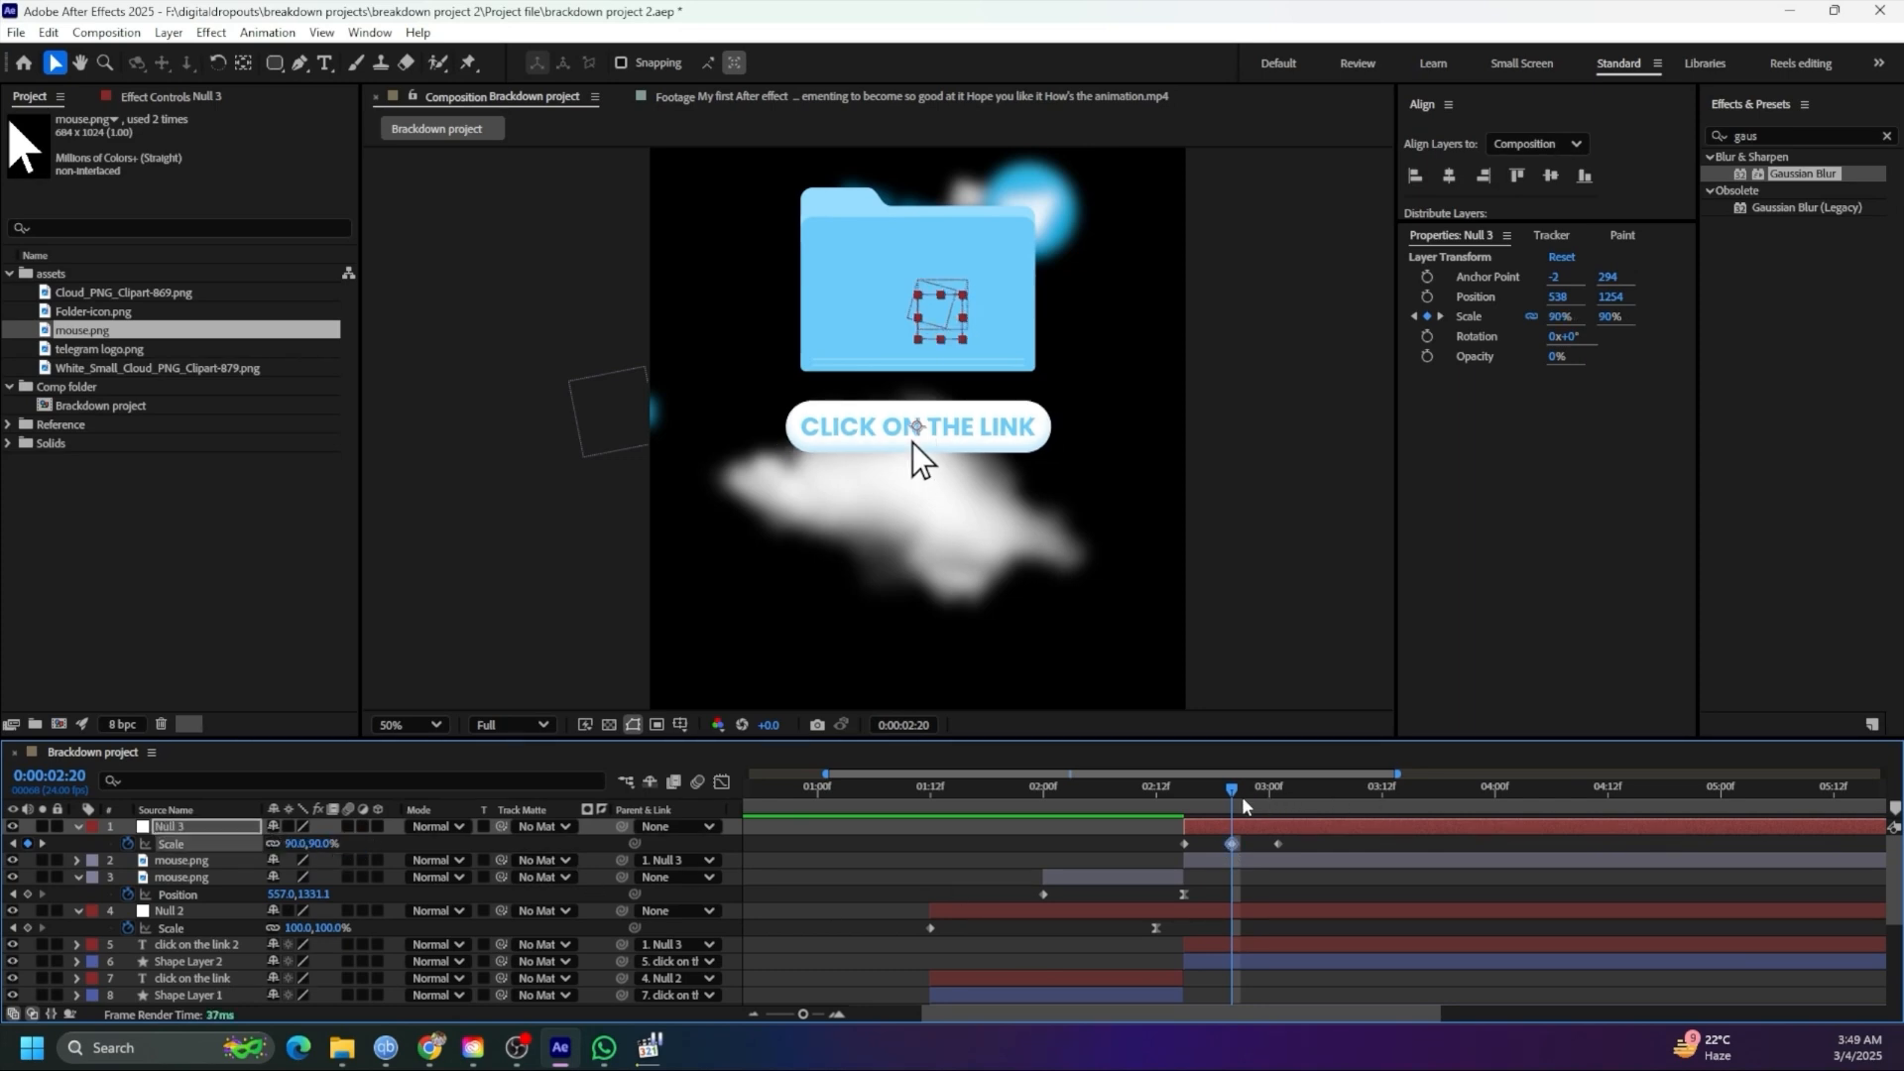
Apply Easy Ease to all three Scale keyframes of Null 3
left_click_drag(1247, 805, 1043, 867)
key("shift+Page_Up")
right_click(1232, 845)
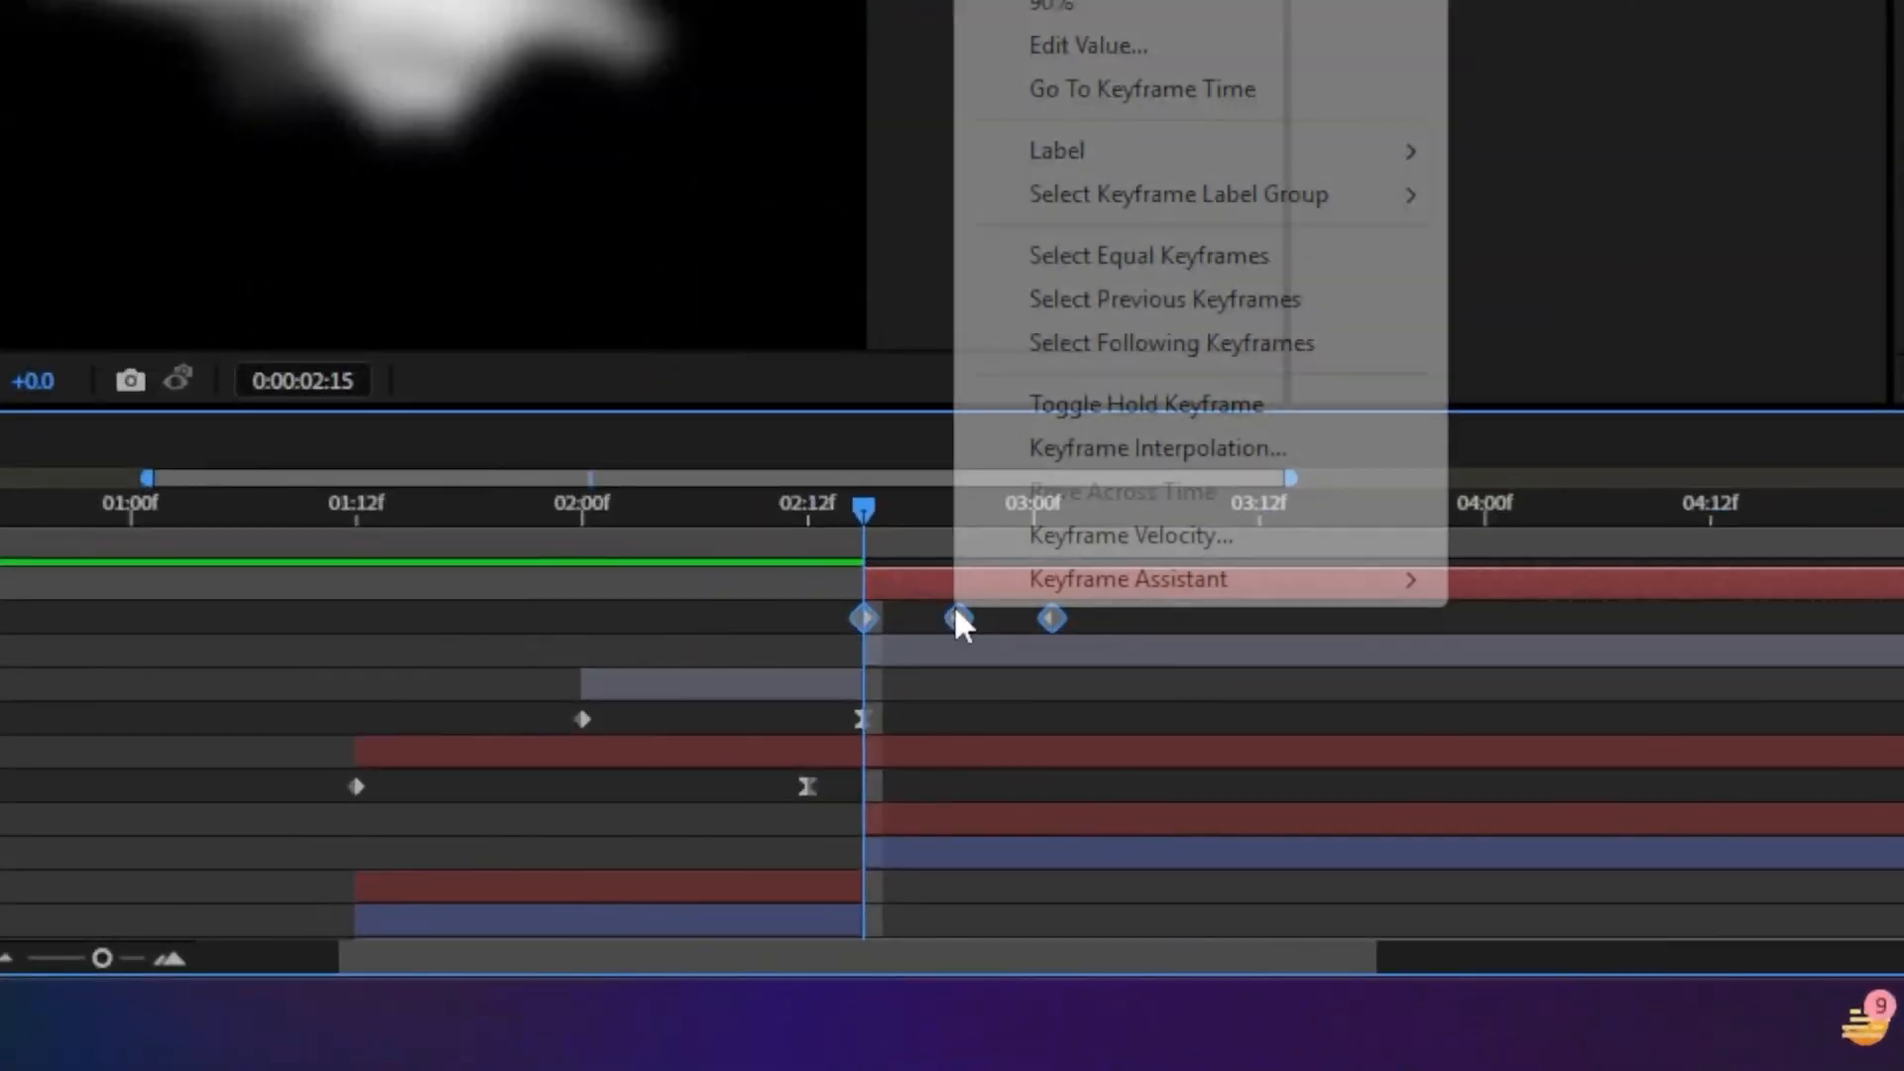
mouse_move(1289, 829)
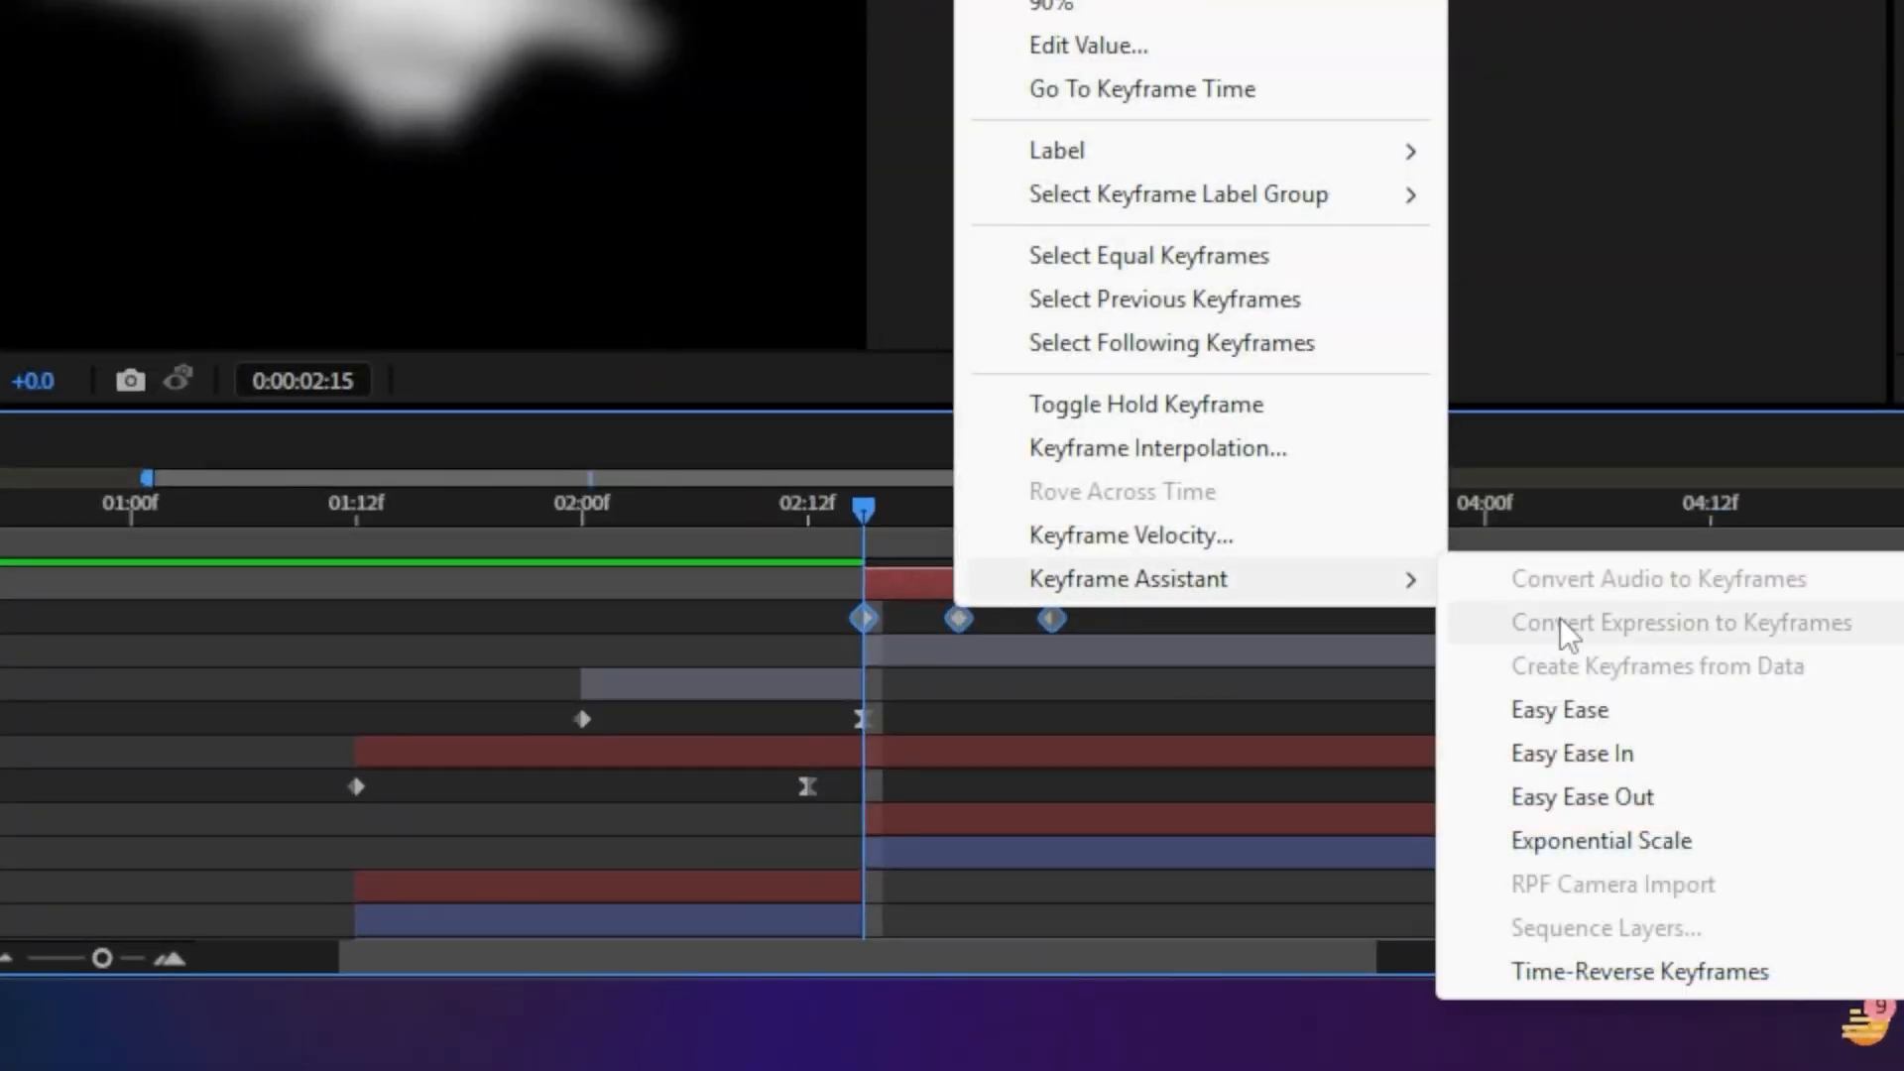
left_click(1539, 711)
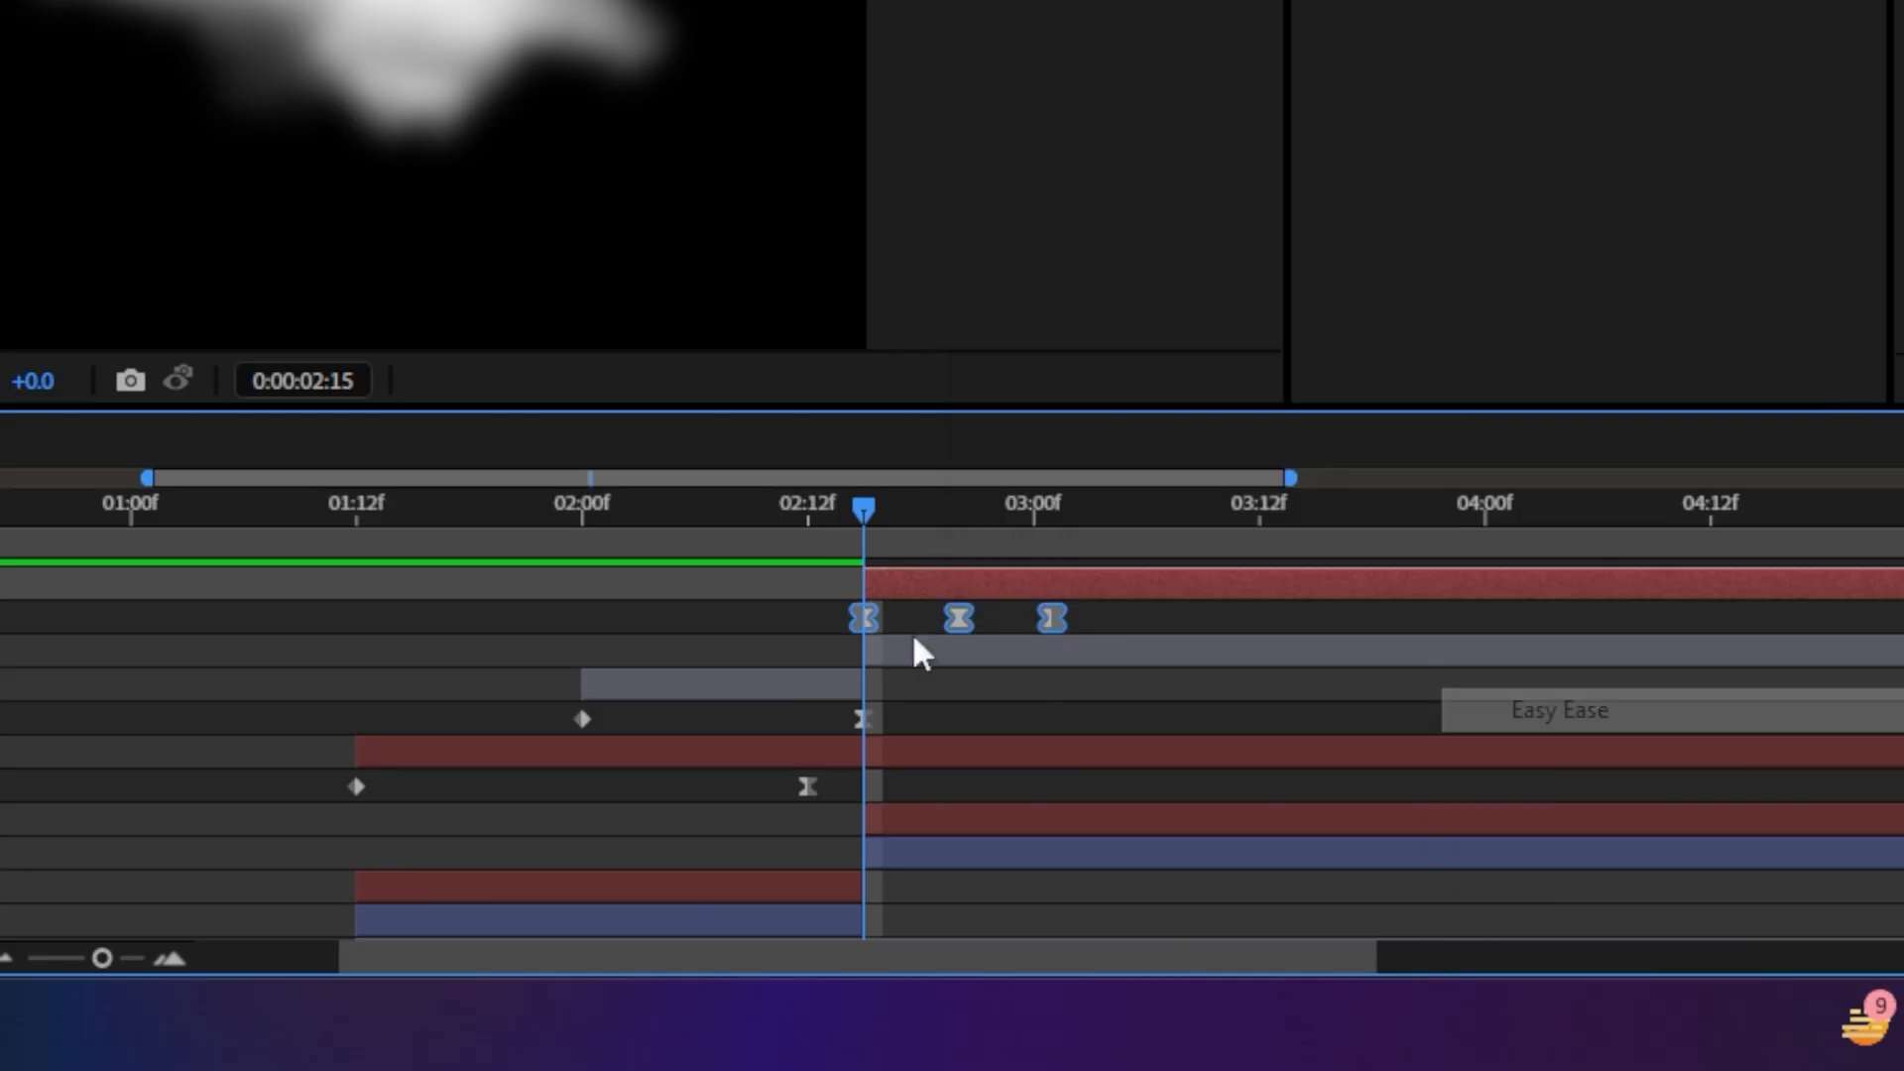
Preview the button click animation and play the whole composition from the start, fitted to the viewer
left_click(606, 548)
key("space")
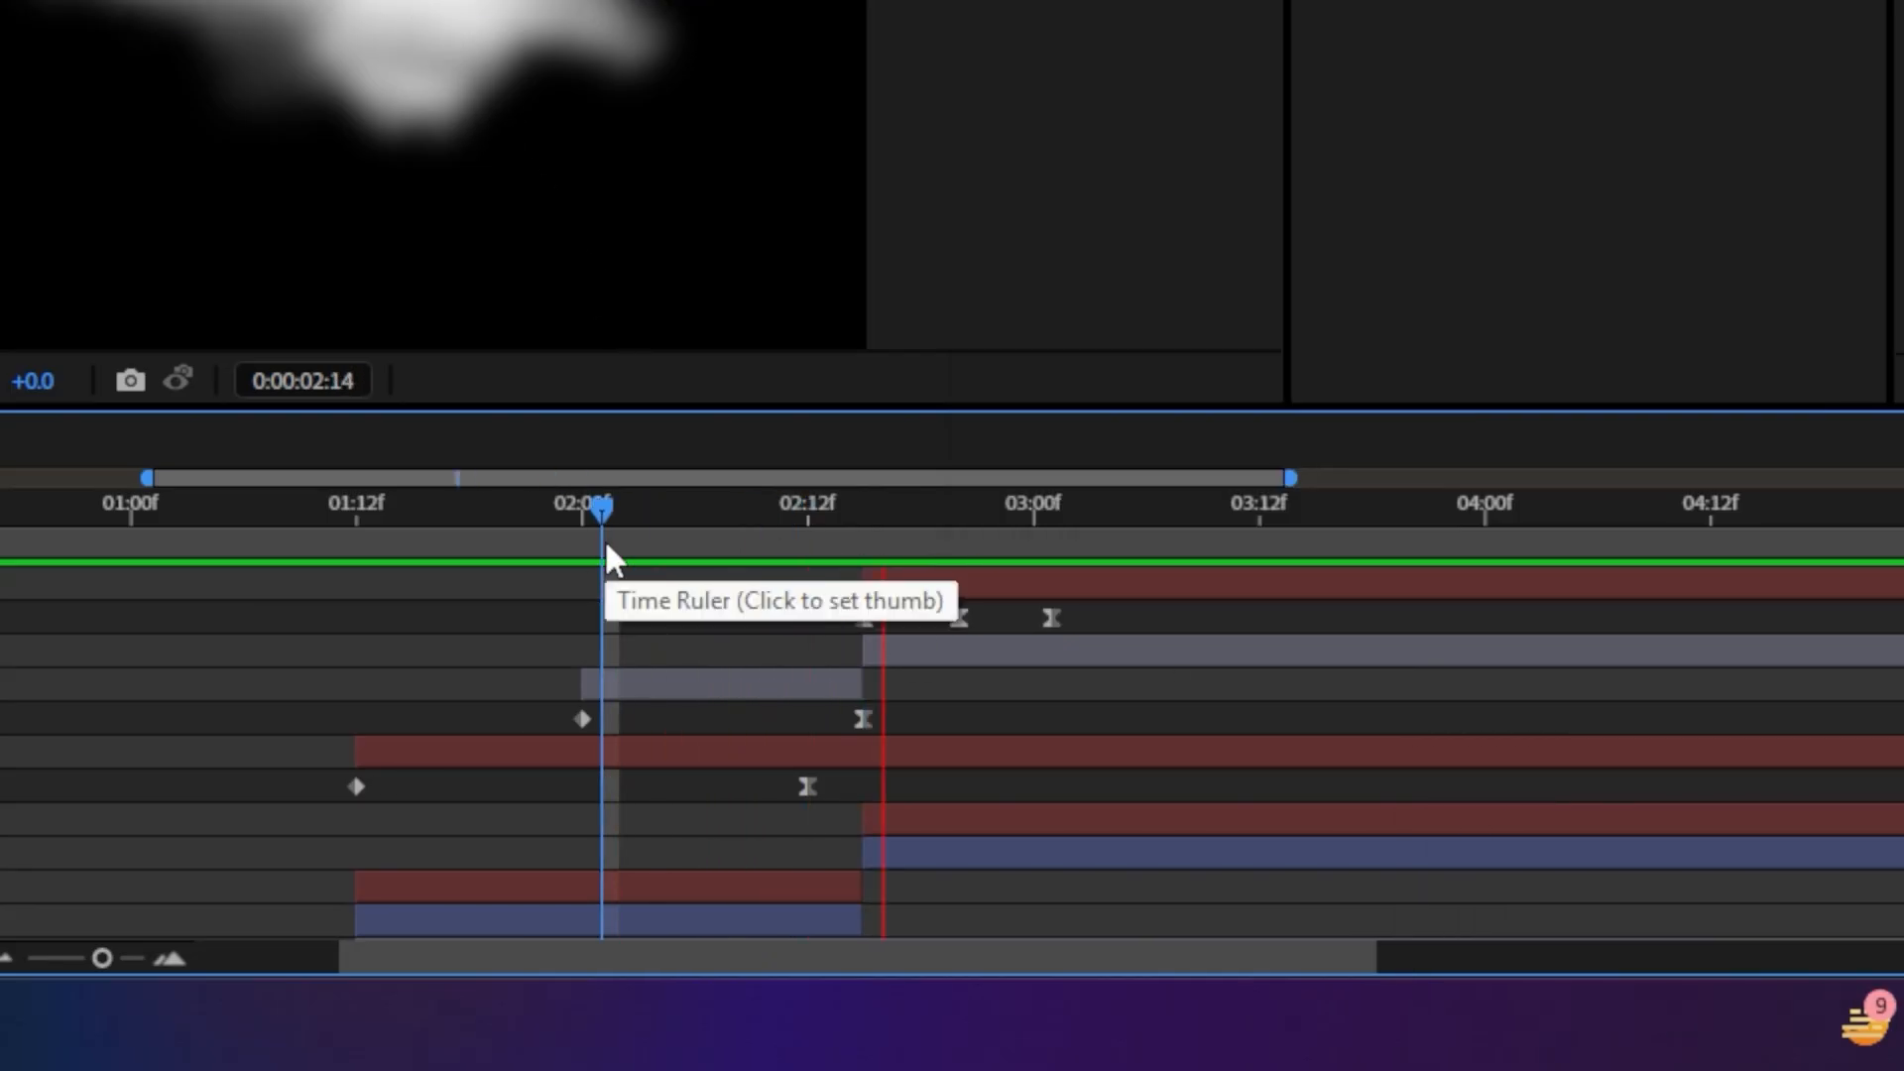
left_click(355, 520)
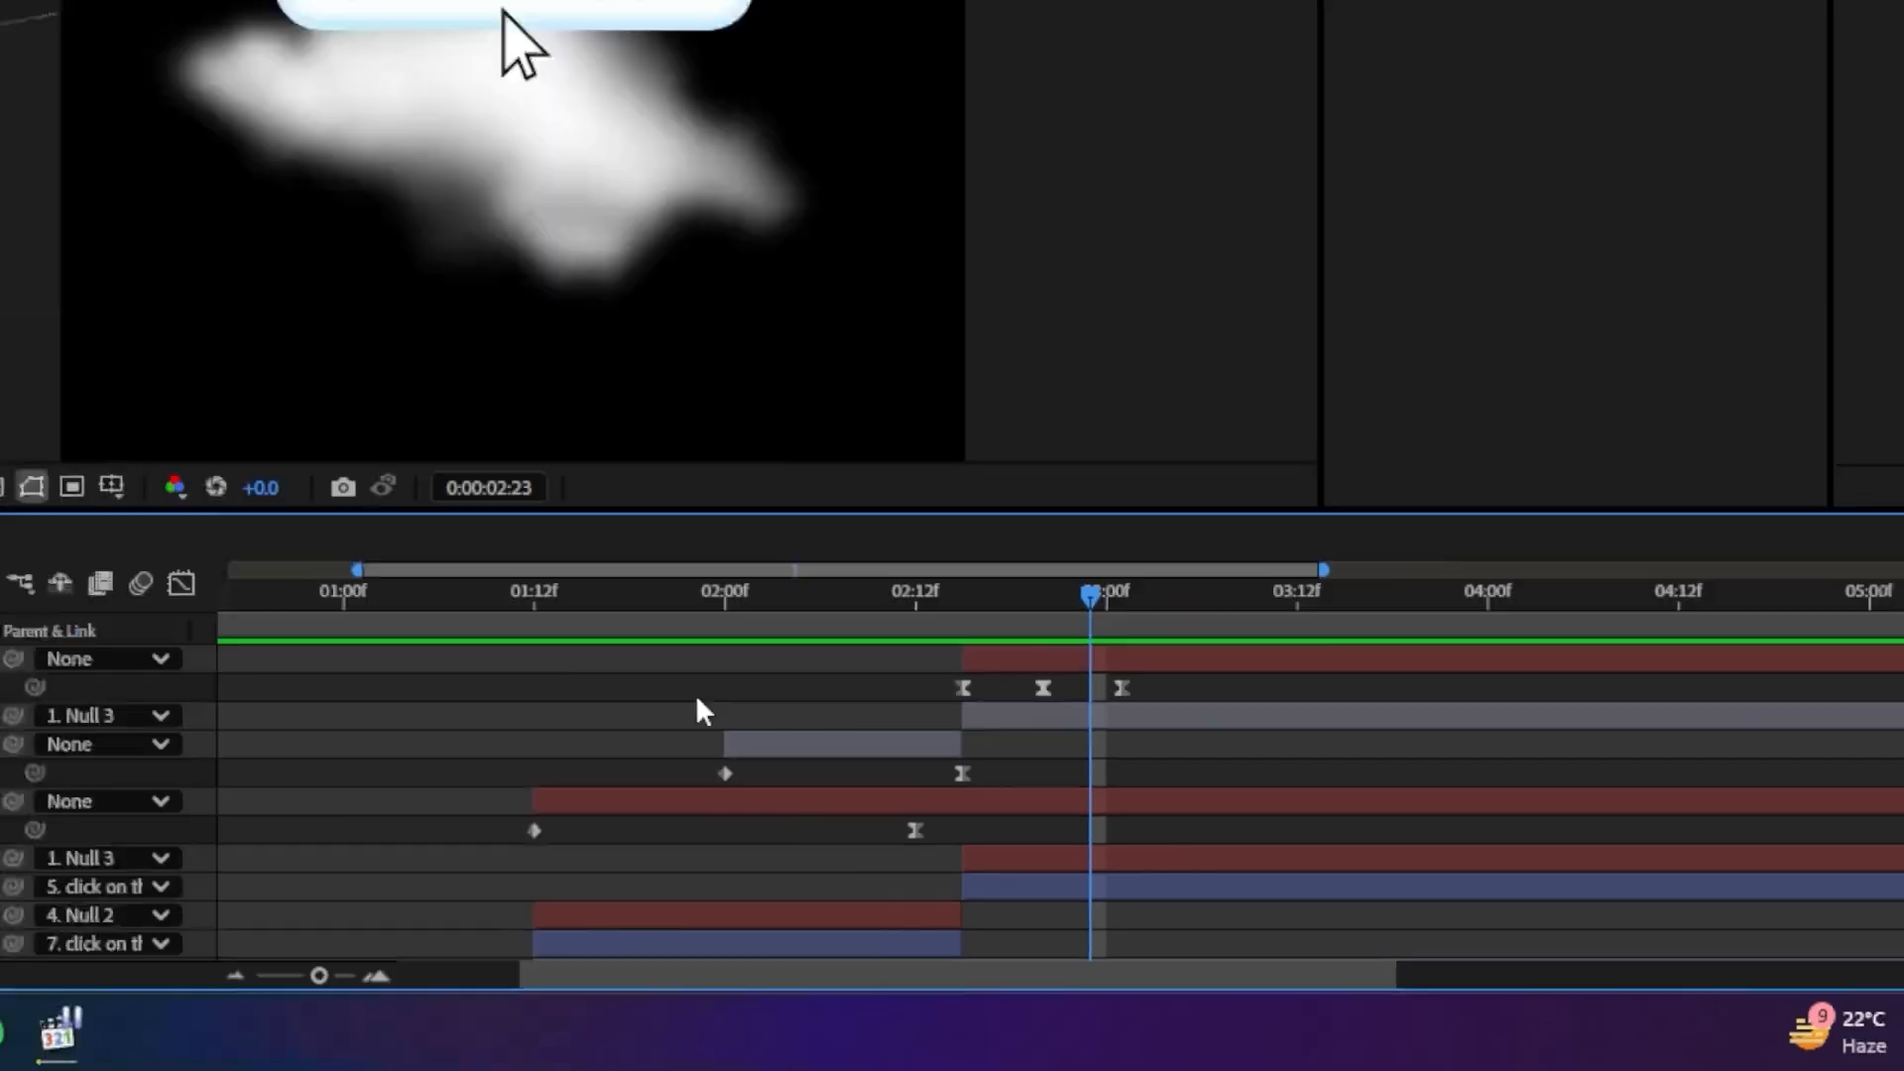
key("Home")
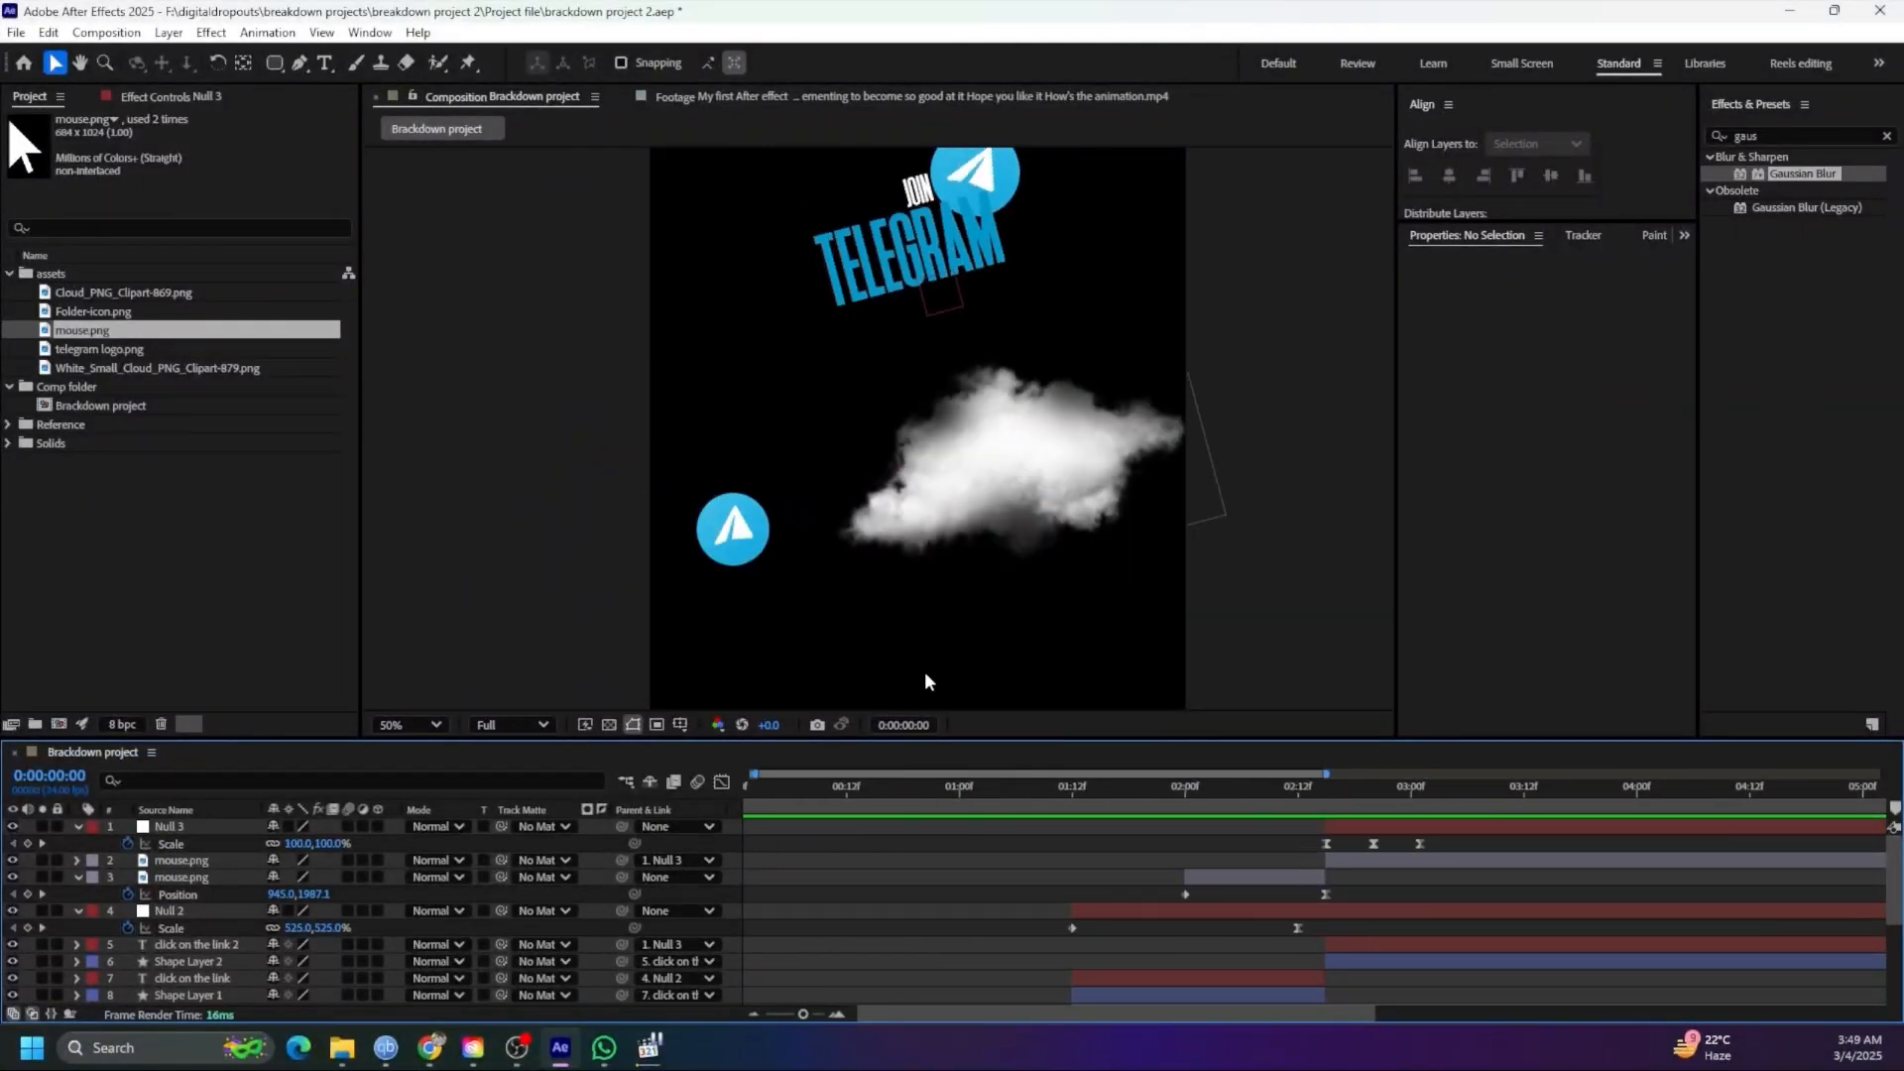
key("shift+slash")
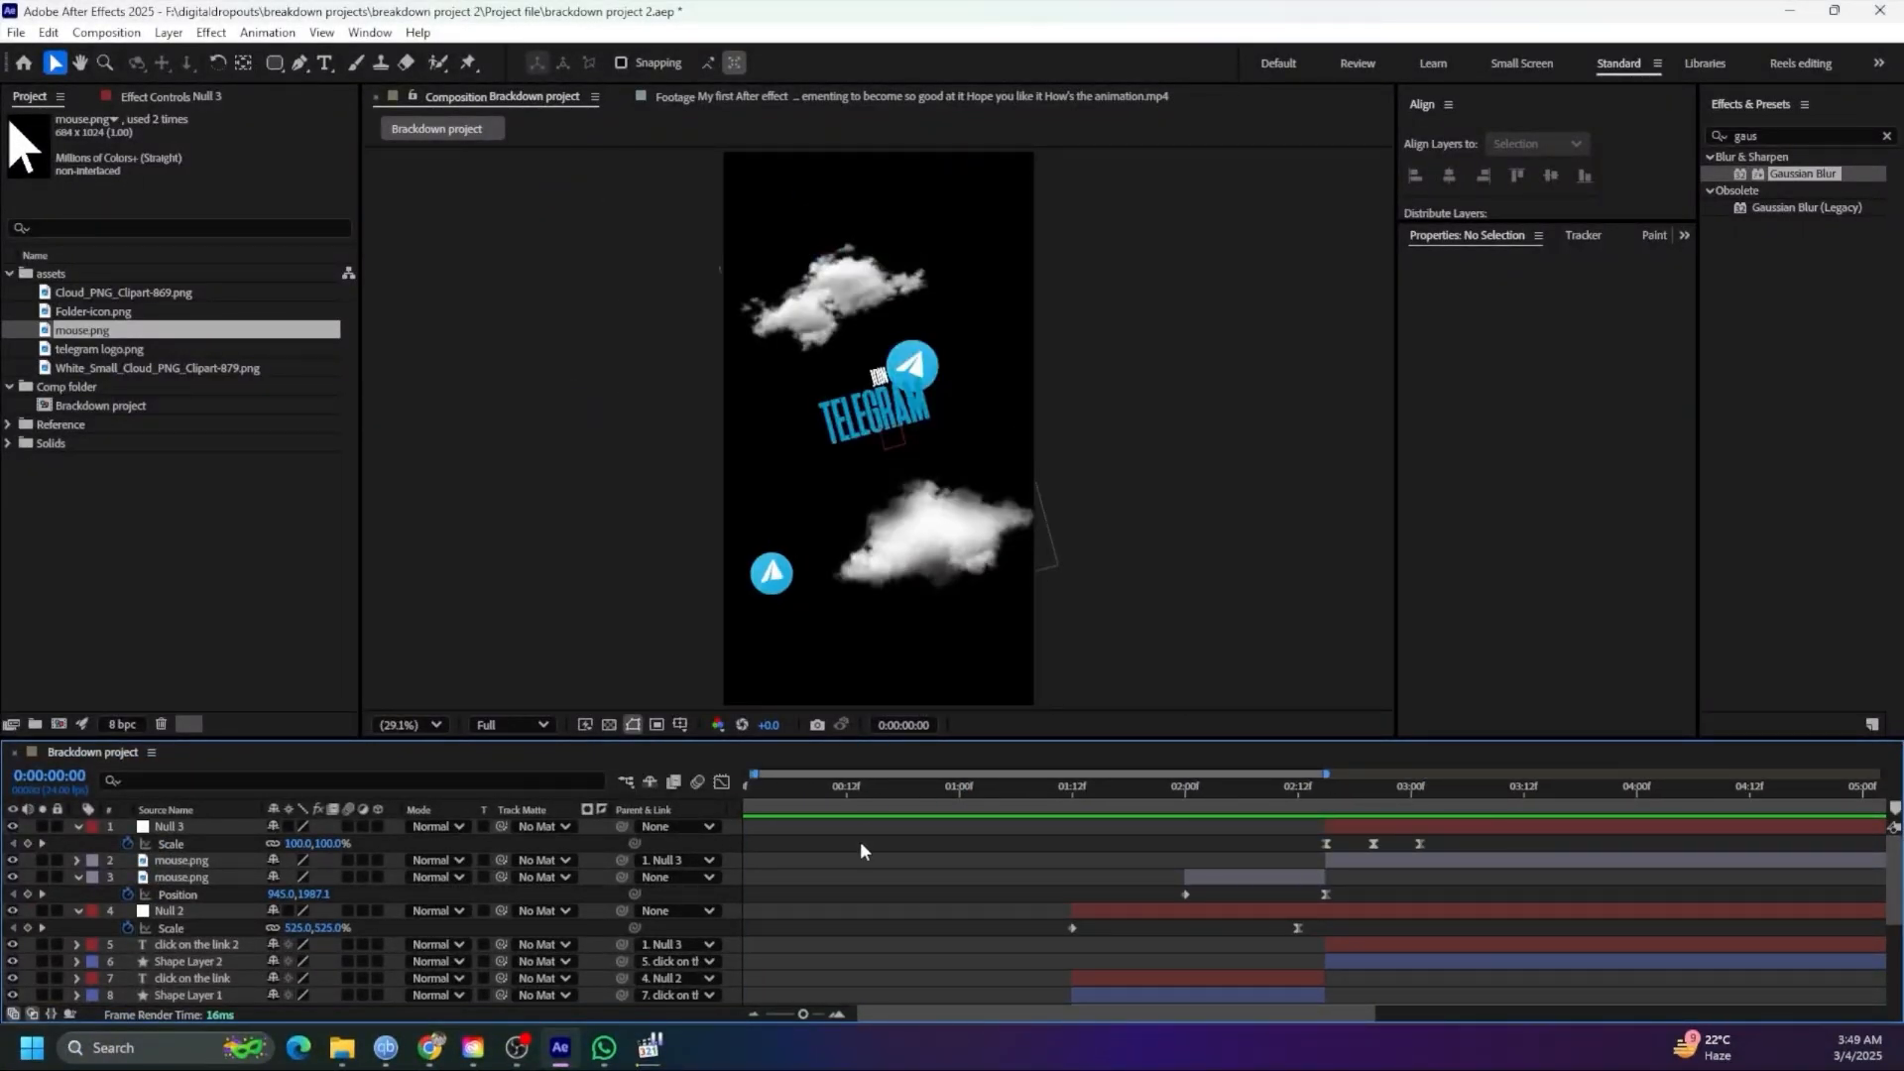
key("space")
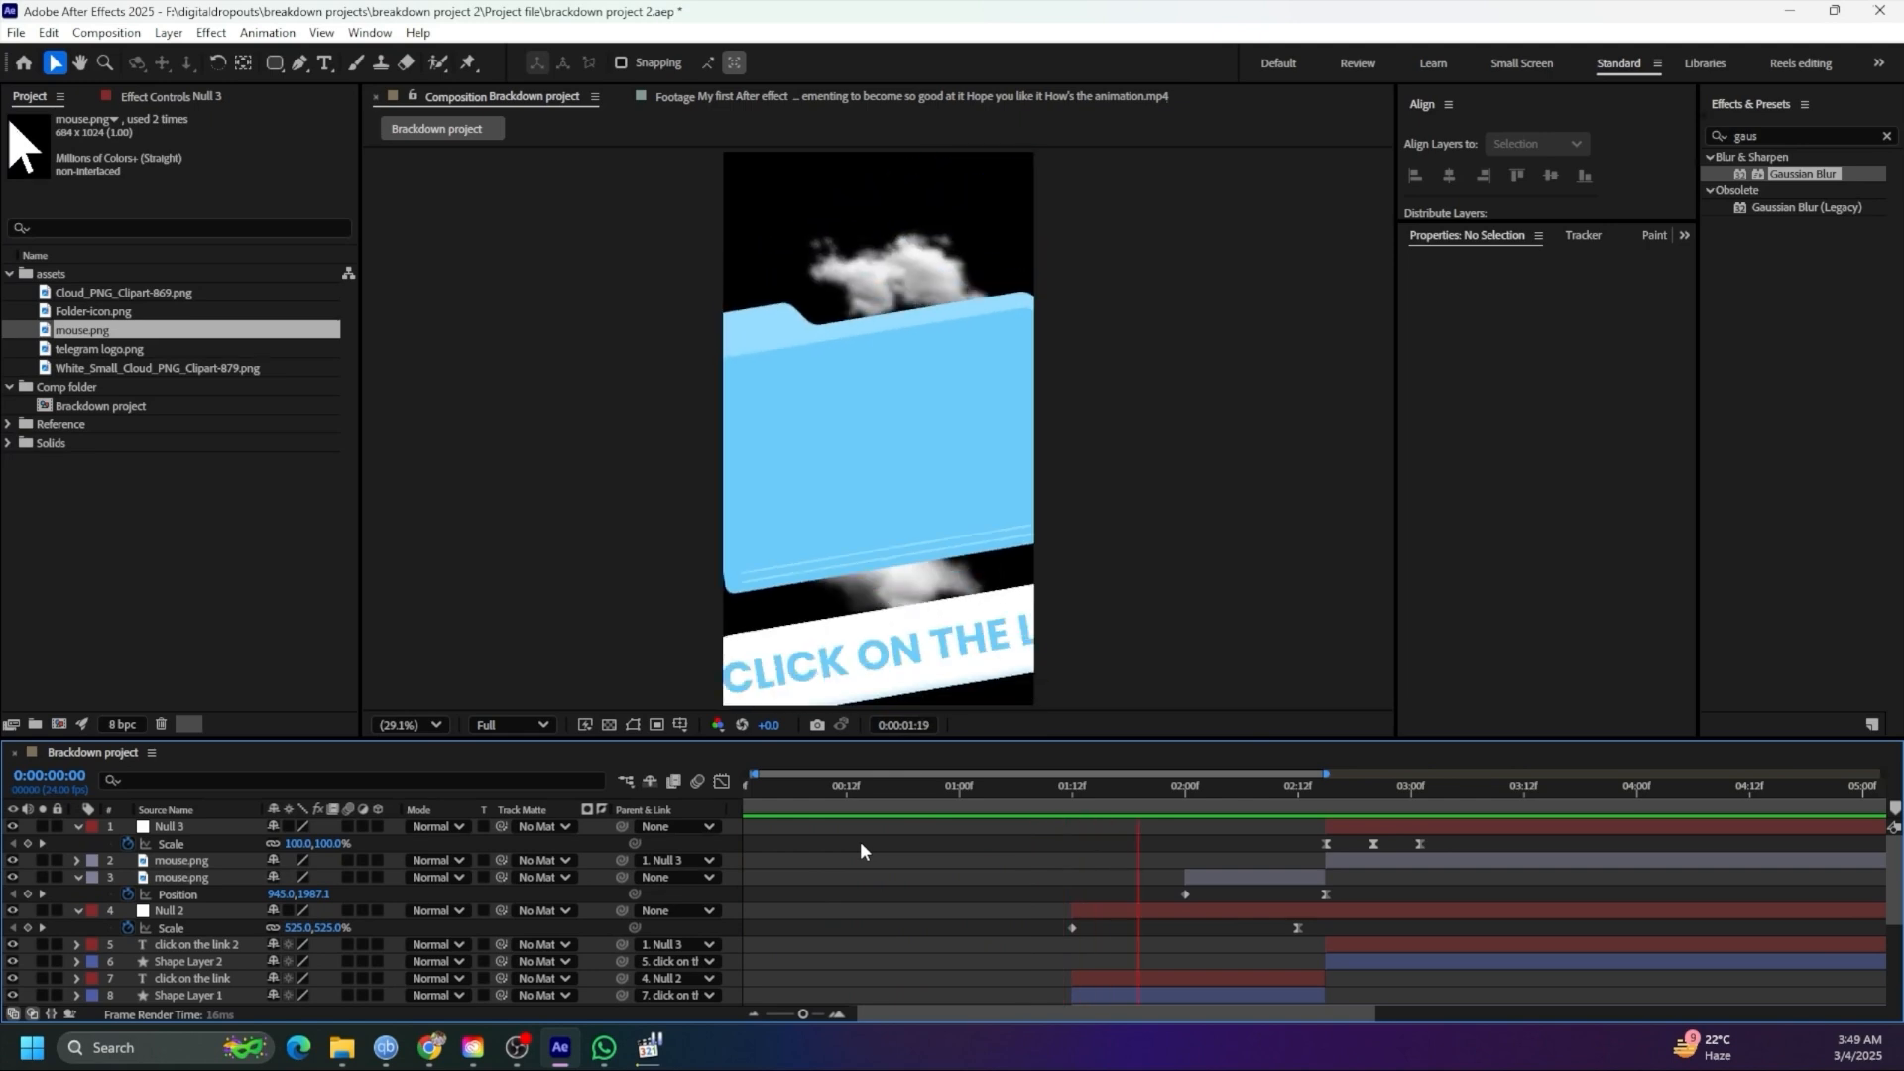
Move the playhead to 0:00:03:01 and save the project
left_click_drag(1430, 788, 1414, 791)
key("ctrl+s")
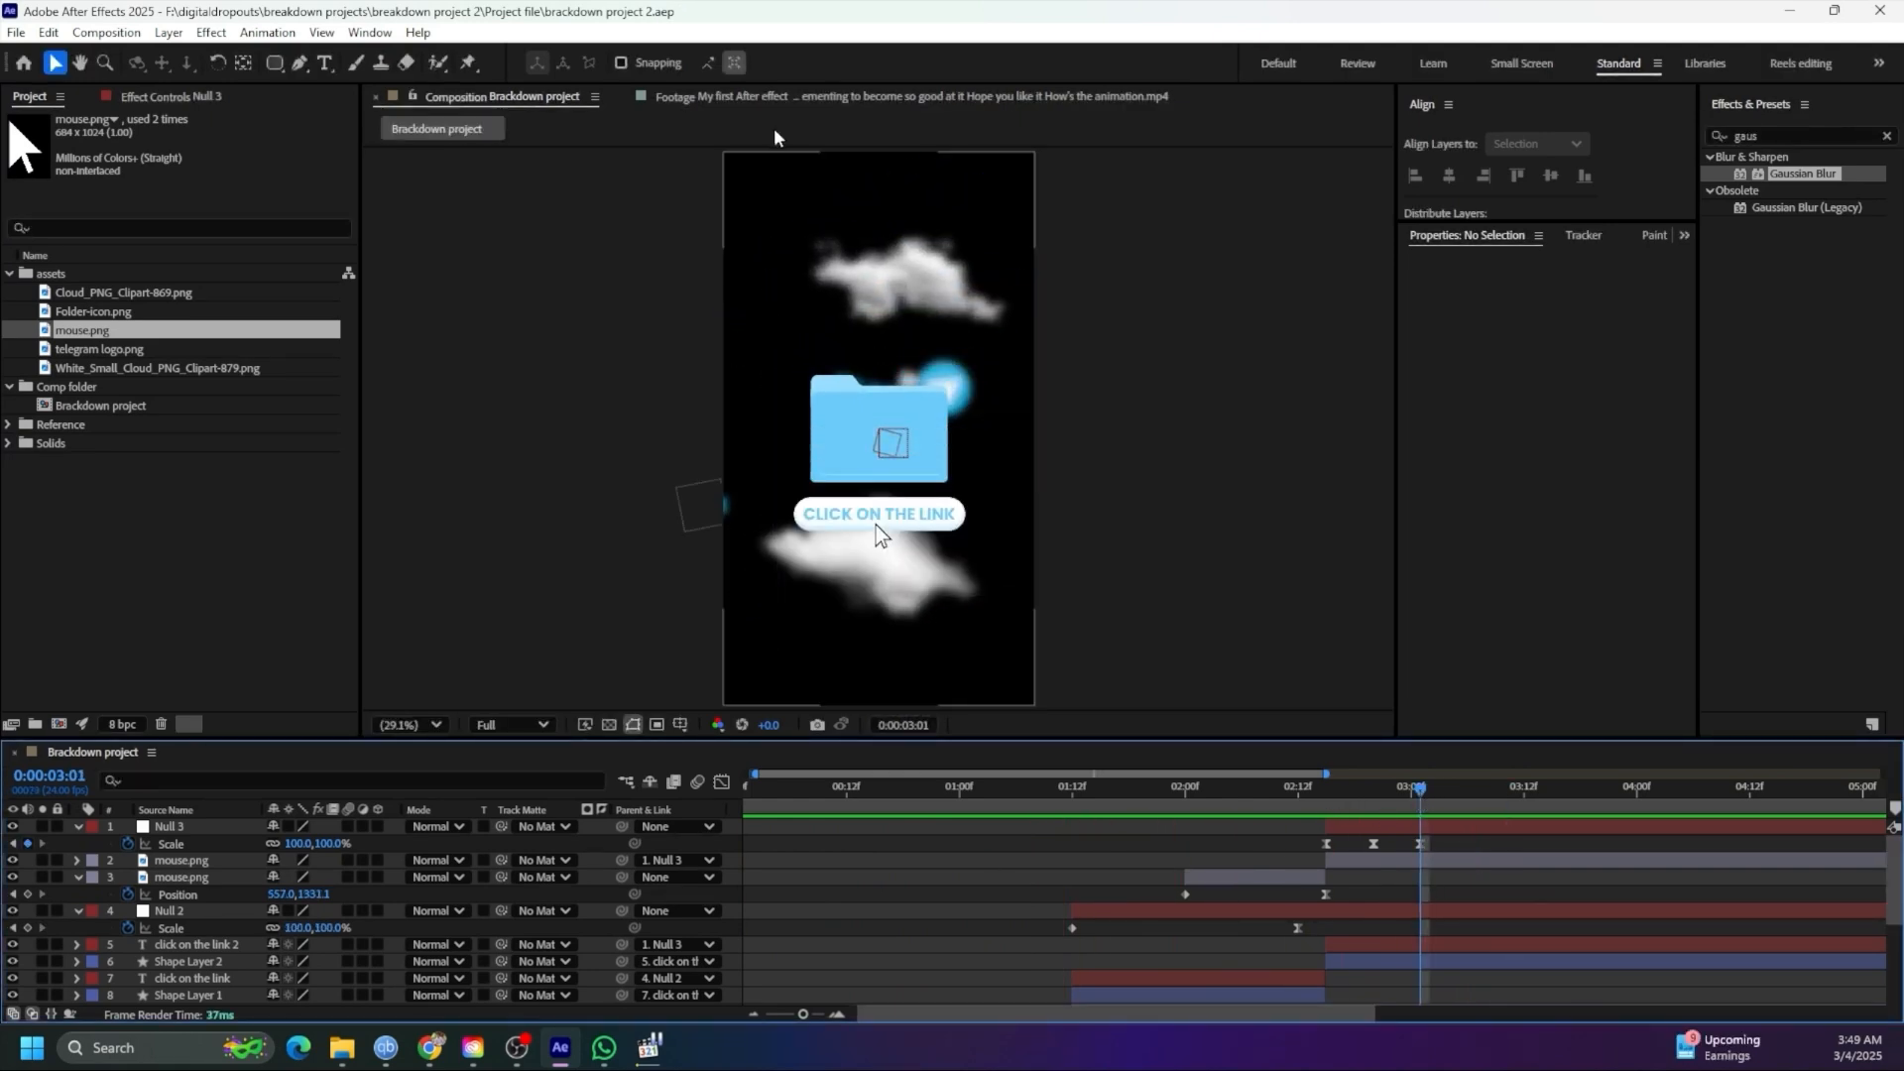
Examine the reference footage around 0:00:04:01 and return to the Brackdown project composition
left_click(714, 96)
left_click_drag(674, 682, 1042, 734)
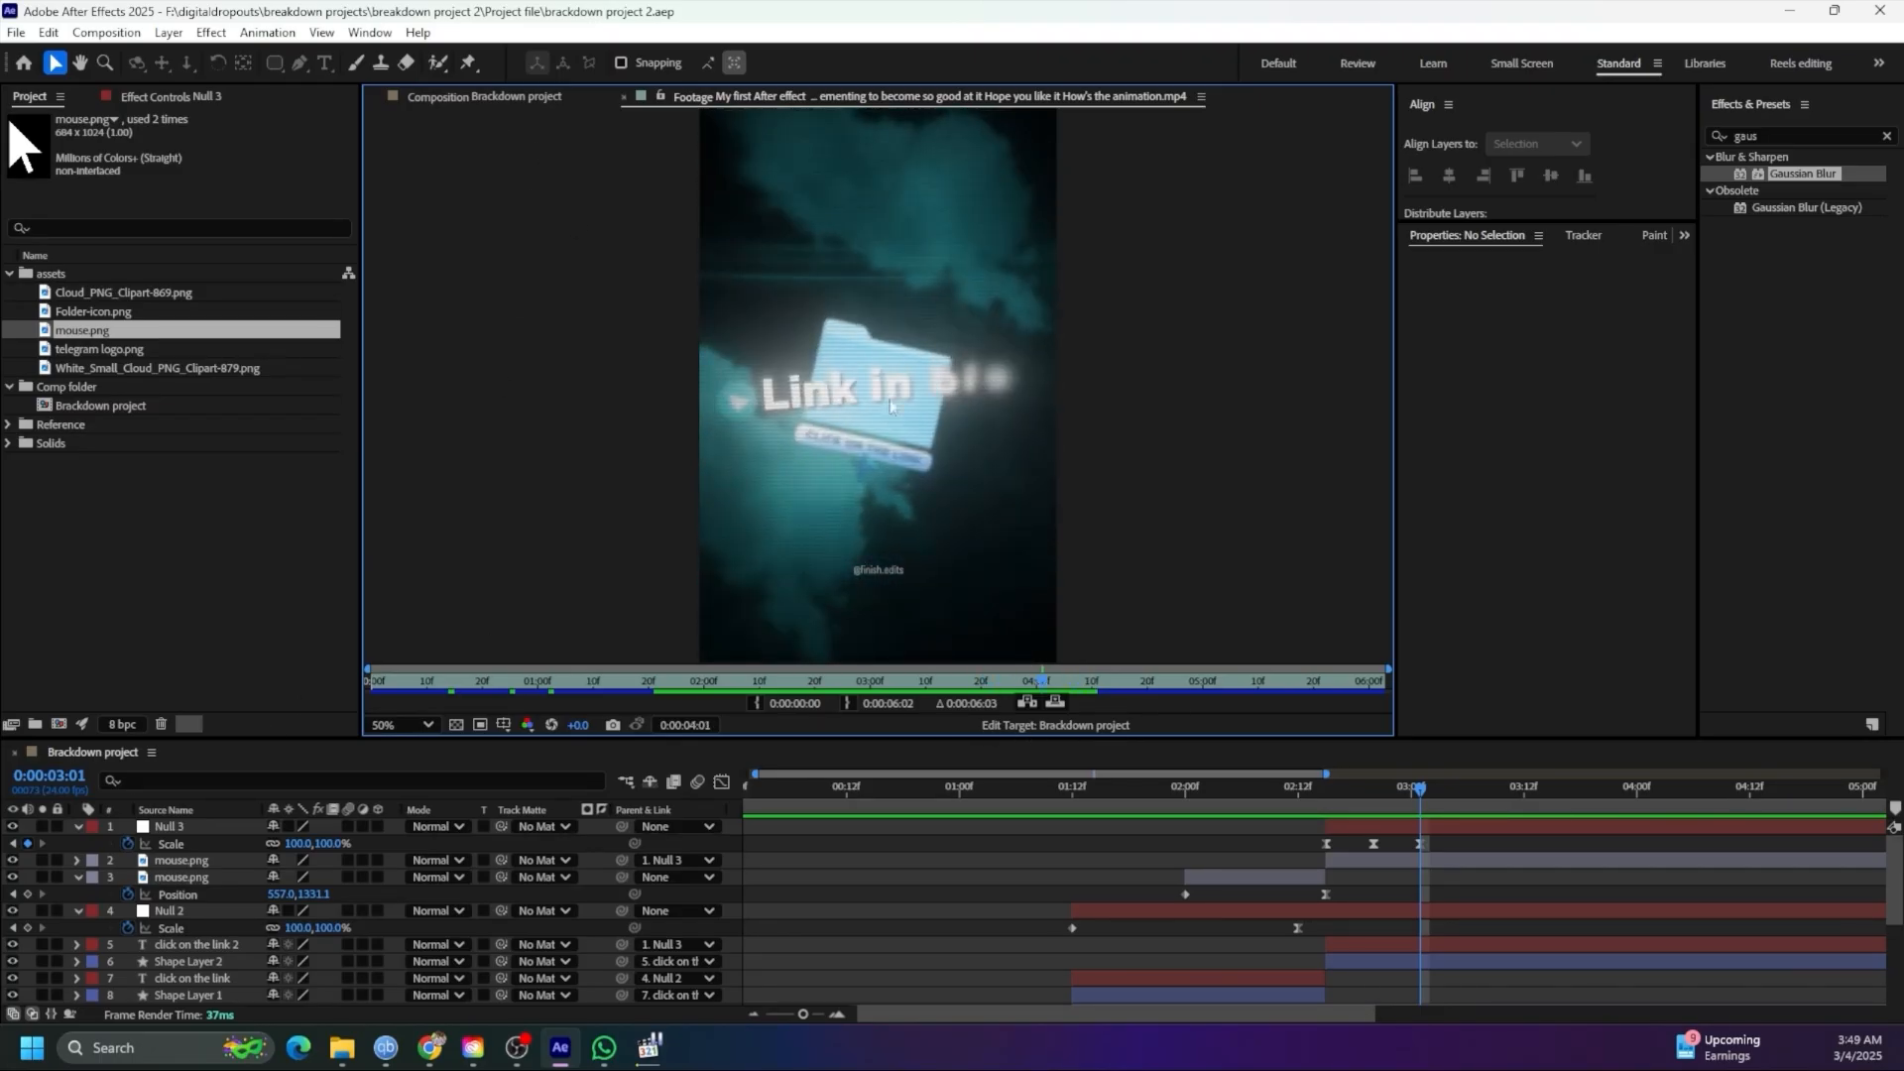
left_click(527, 99)
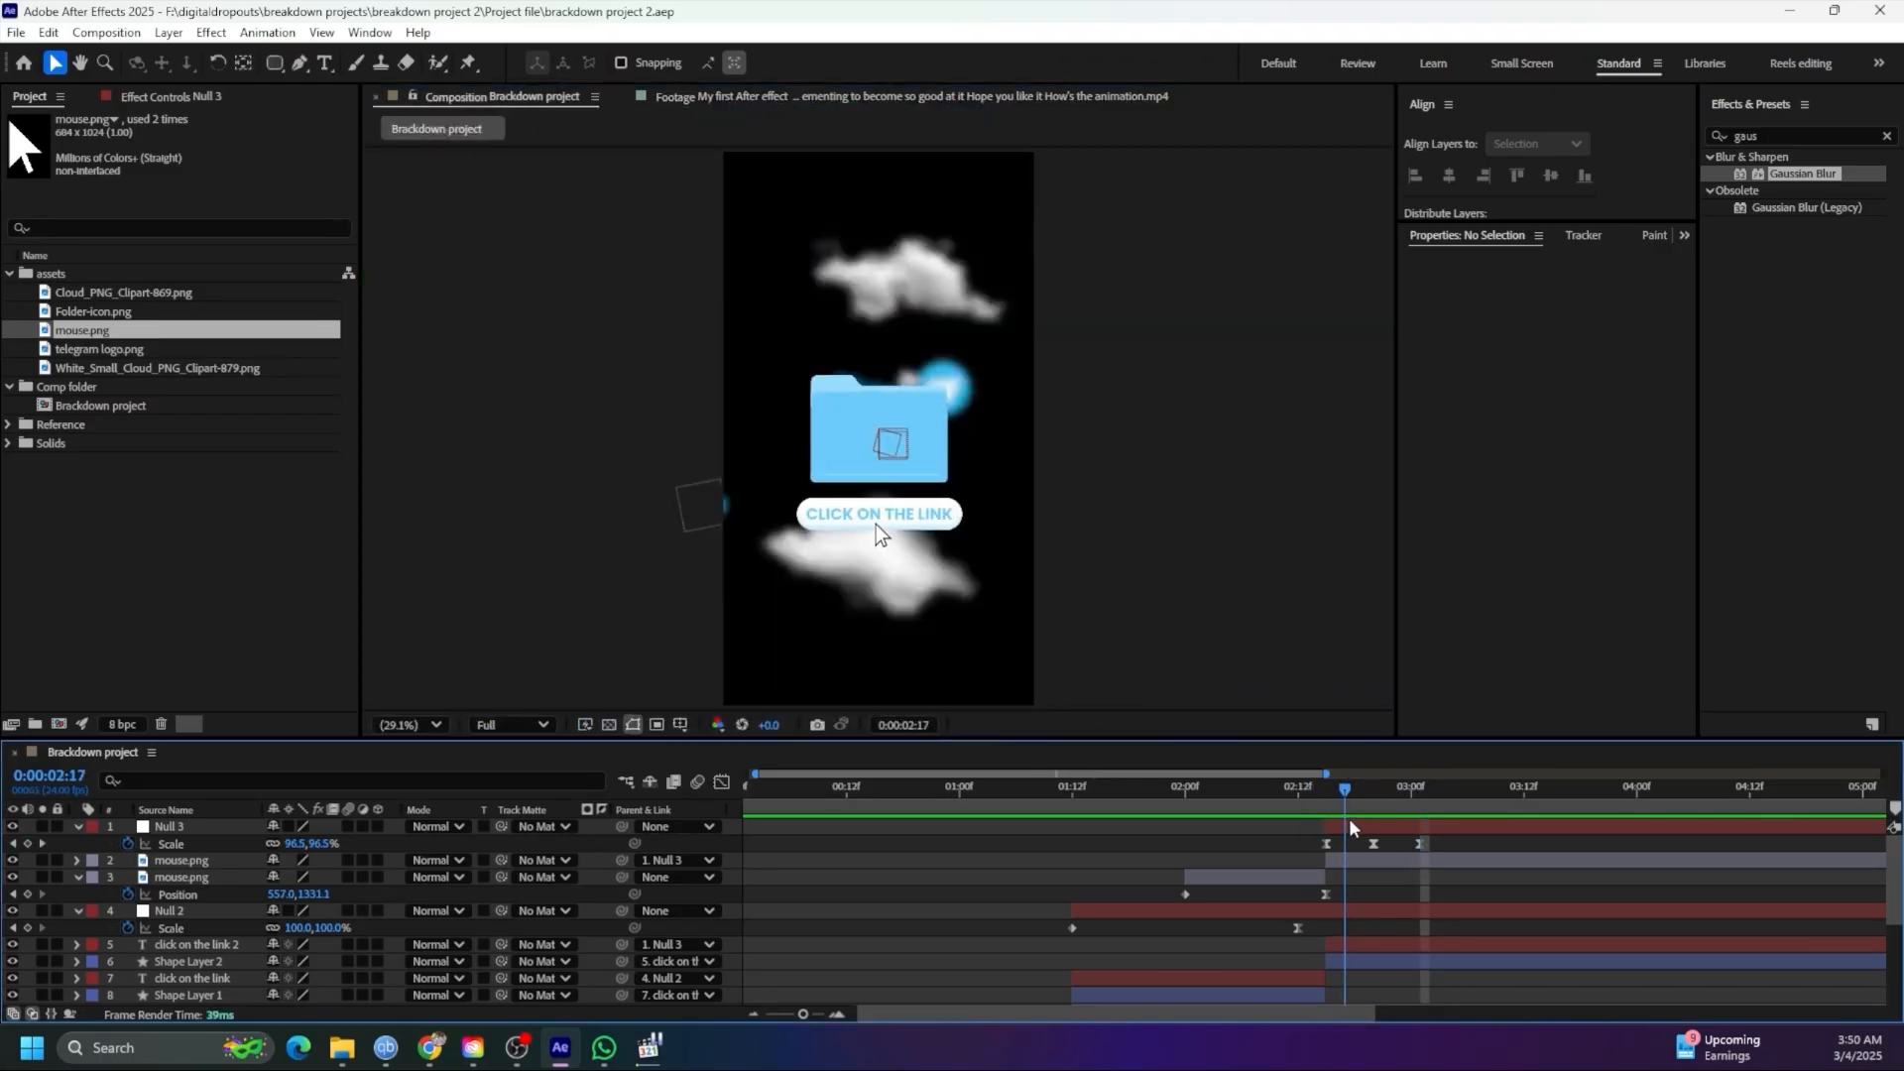
Place the playhead on Null 3's last Scale keyframe at 0:00:03:01 and collapse the revealed layer properties
mouse_move(1423, 834)
left_mouse_down()
mouse_move(1446, 836)
mouse_move(1392, 837)
mouse_move(1421, 838)
left_mouse_up()
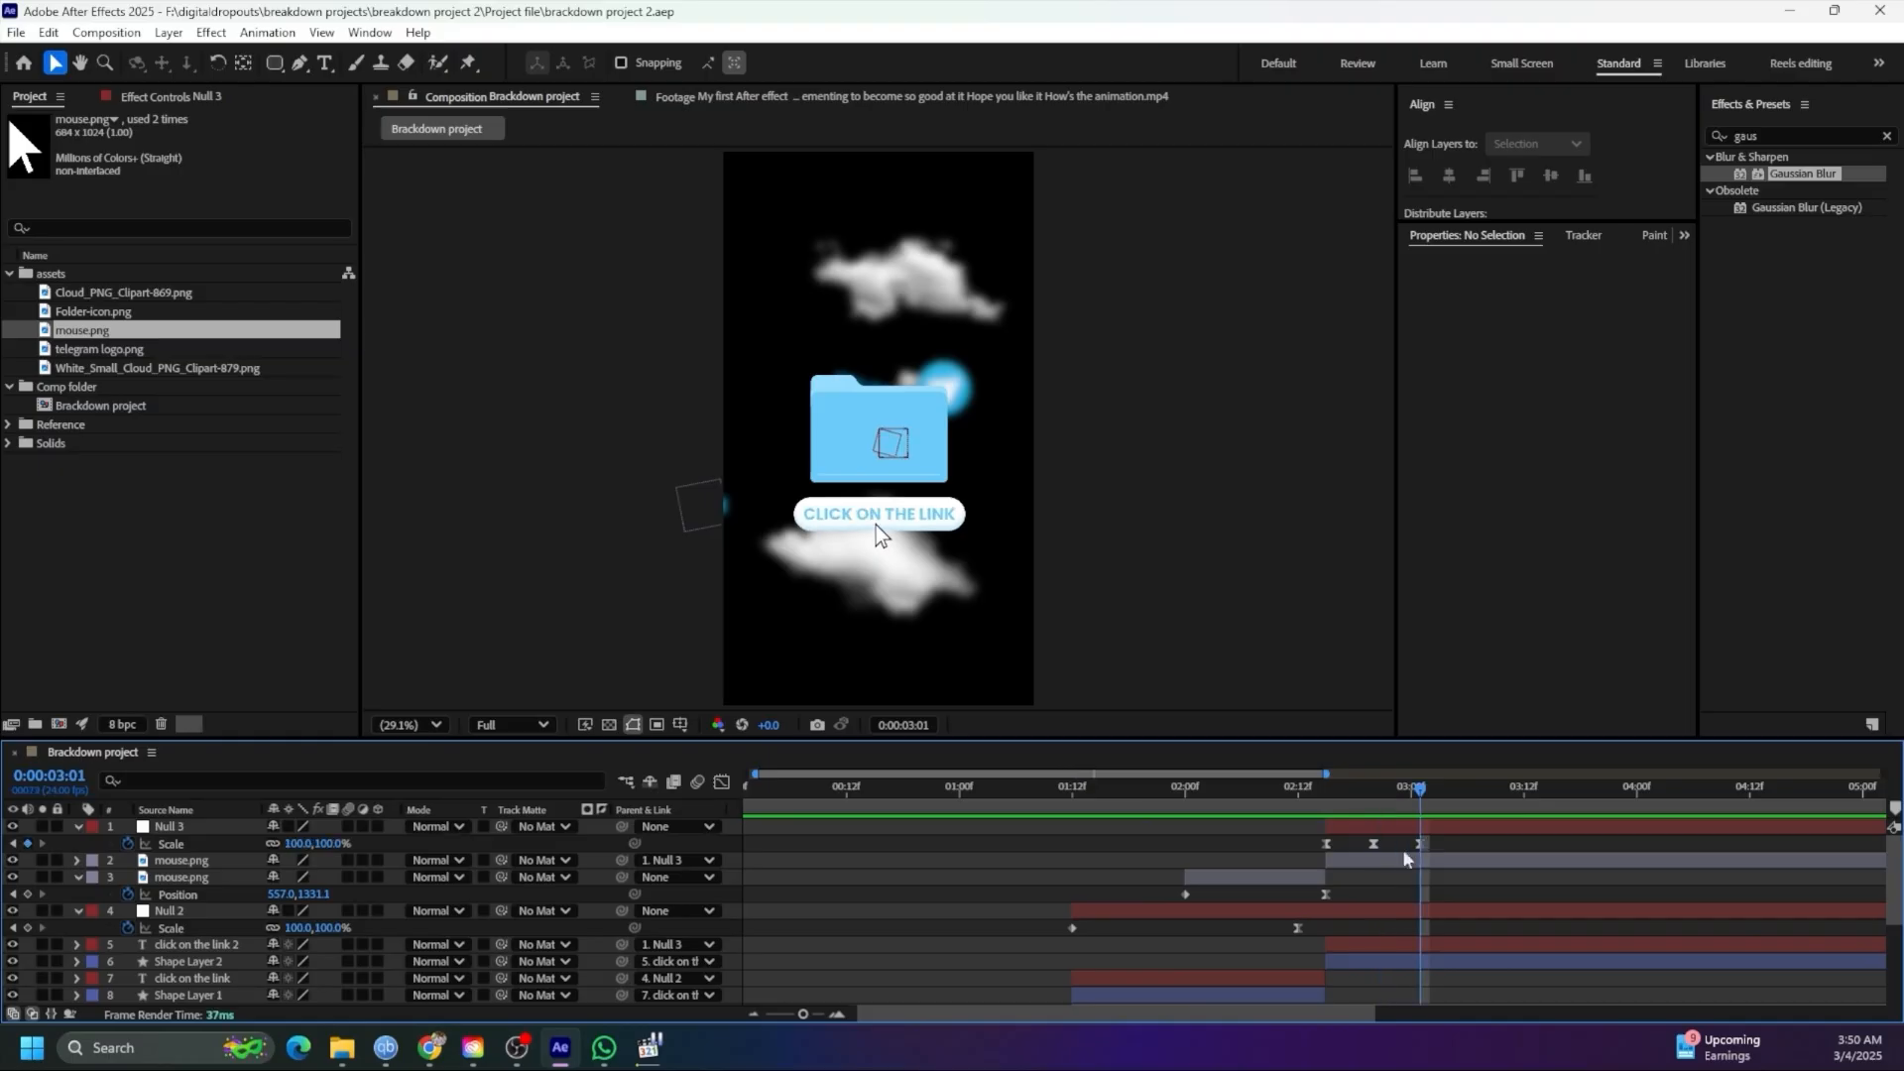
key("u")
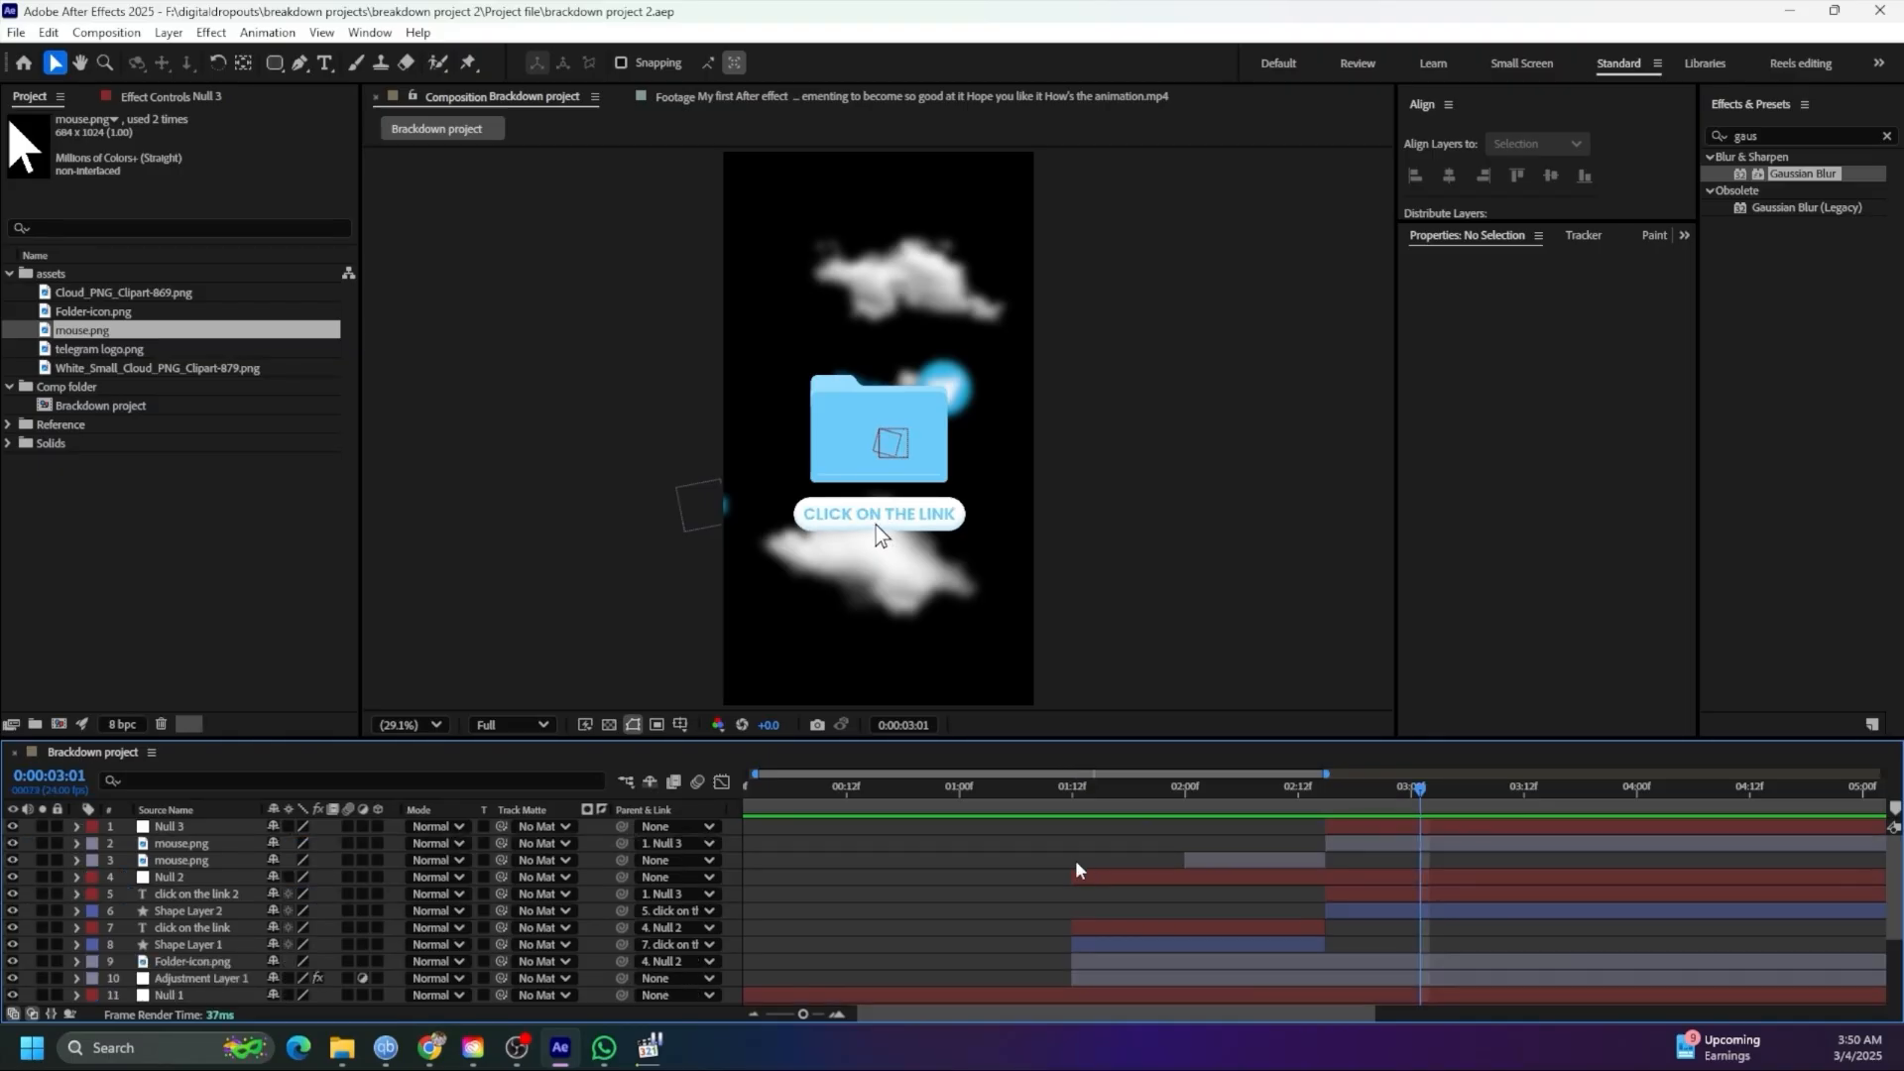
Enlarge the timeline so all layers fit and move the playhead to 0:00:03:00
left_click_drag(1082, 739, 1080, 615)
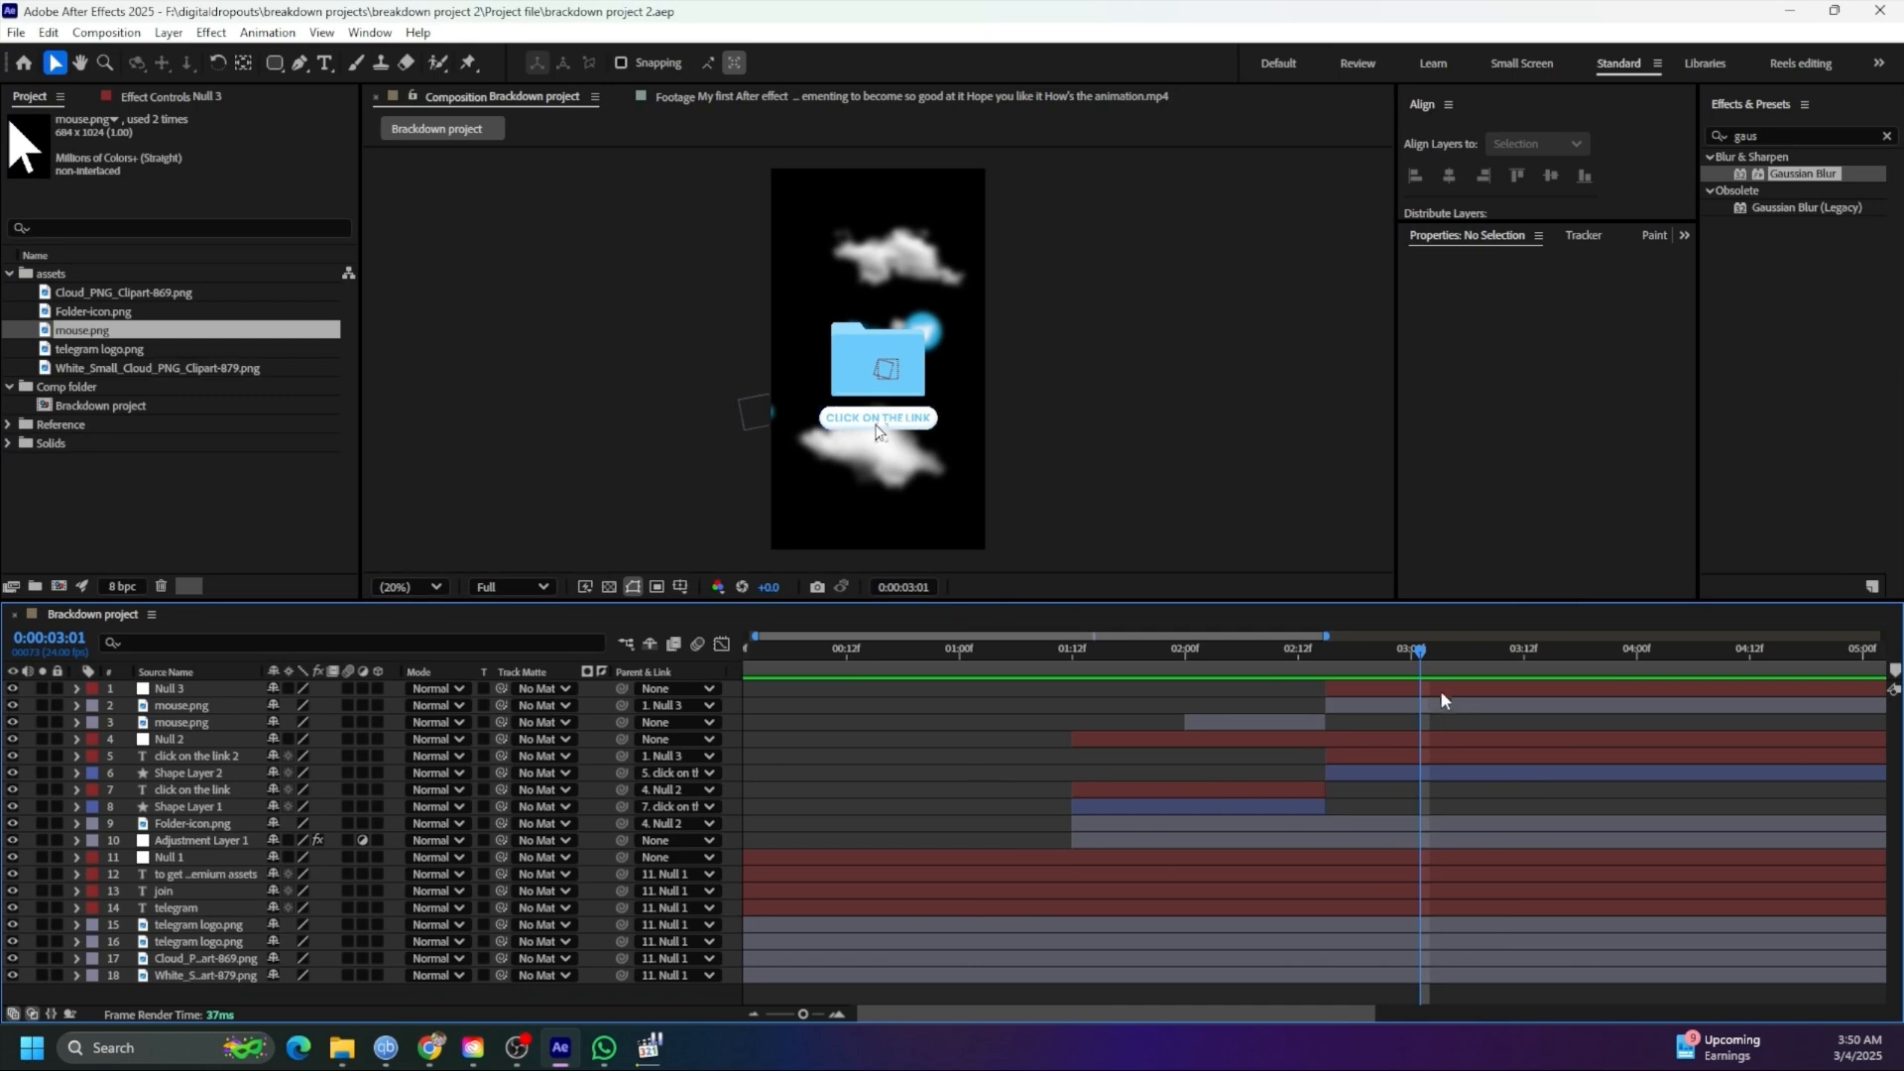
mouse_move(1389, 663)
left_mouse_down()
mouse_move(1371, 663)
mouse_move(1413, 676)
left_mouse_up()
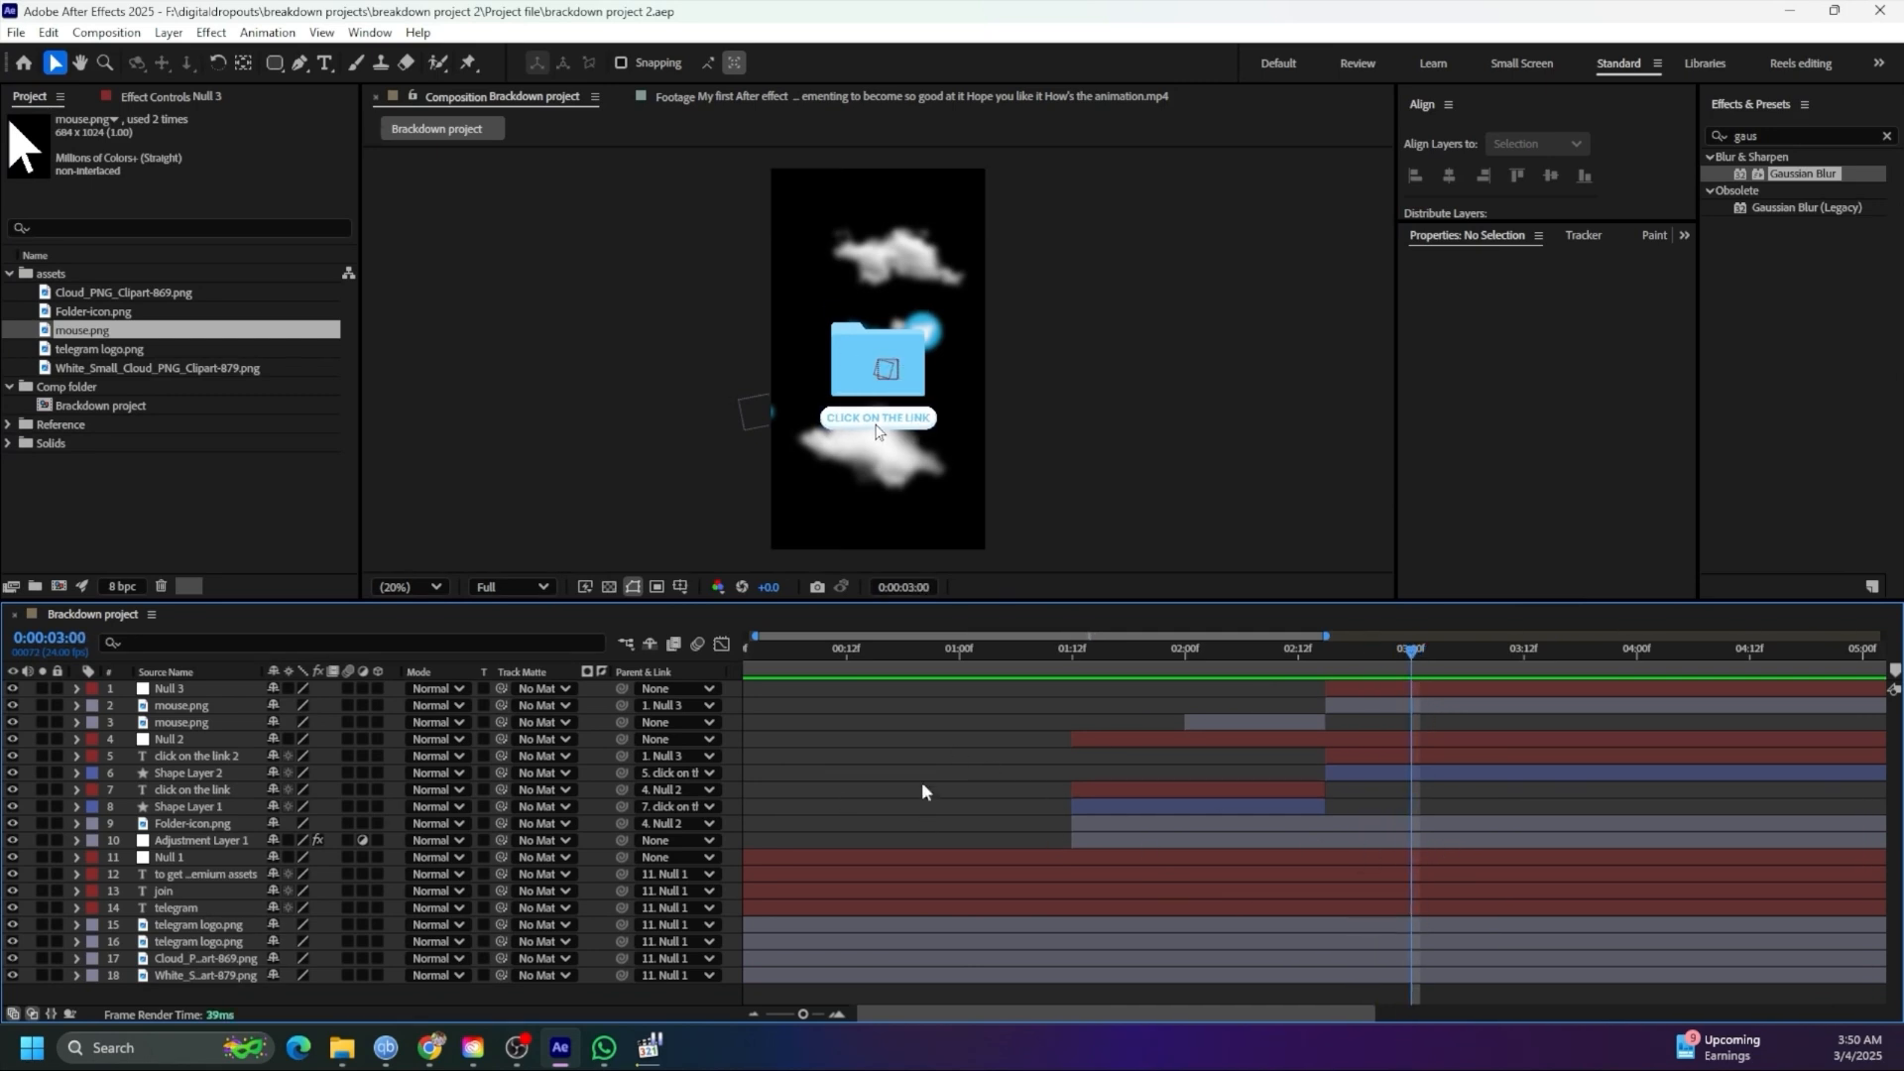
Try moving Null 3 in the composition to test its linked cursor and button, and undo the move
left_click(186, 690)
scroll(880, 363, "up", 2)
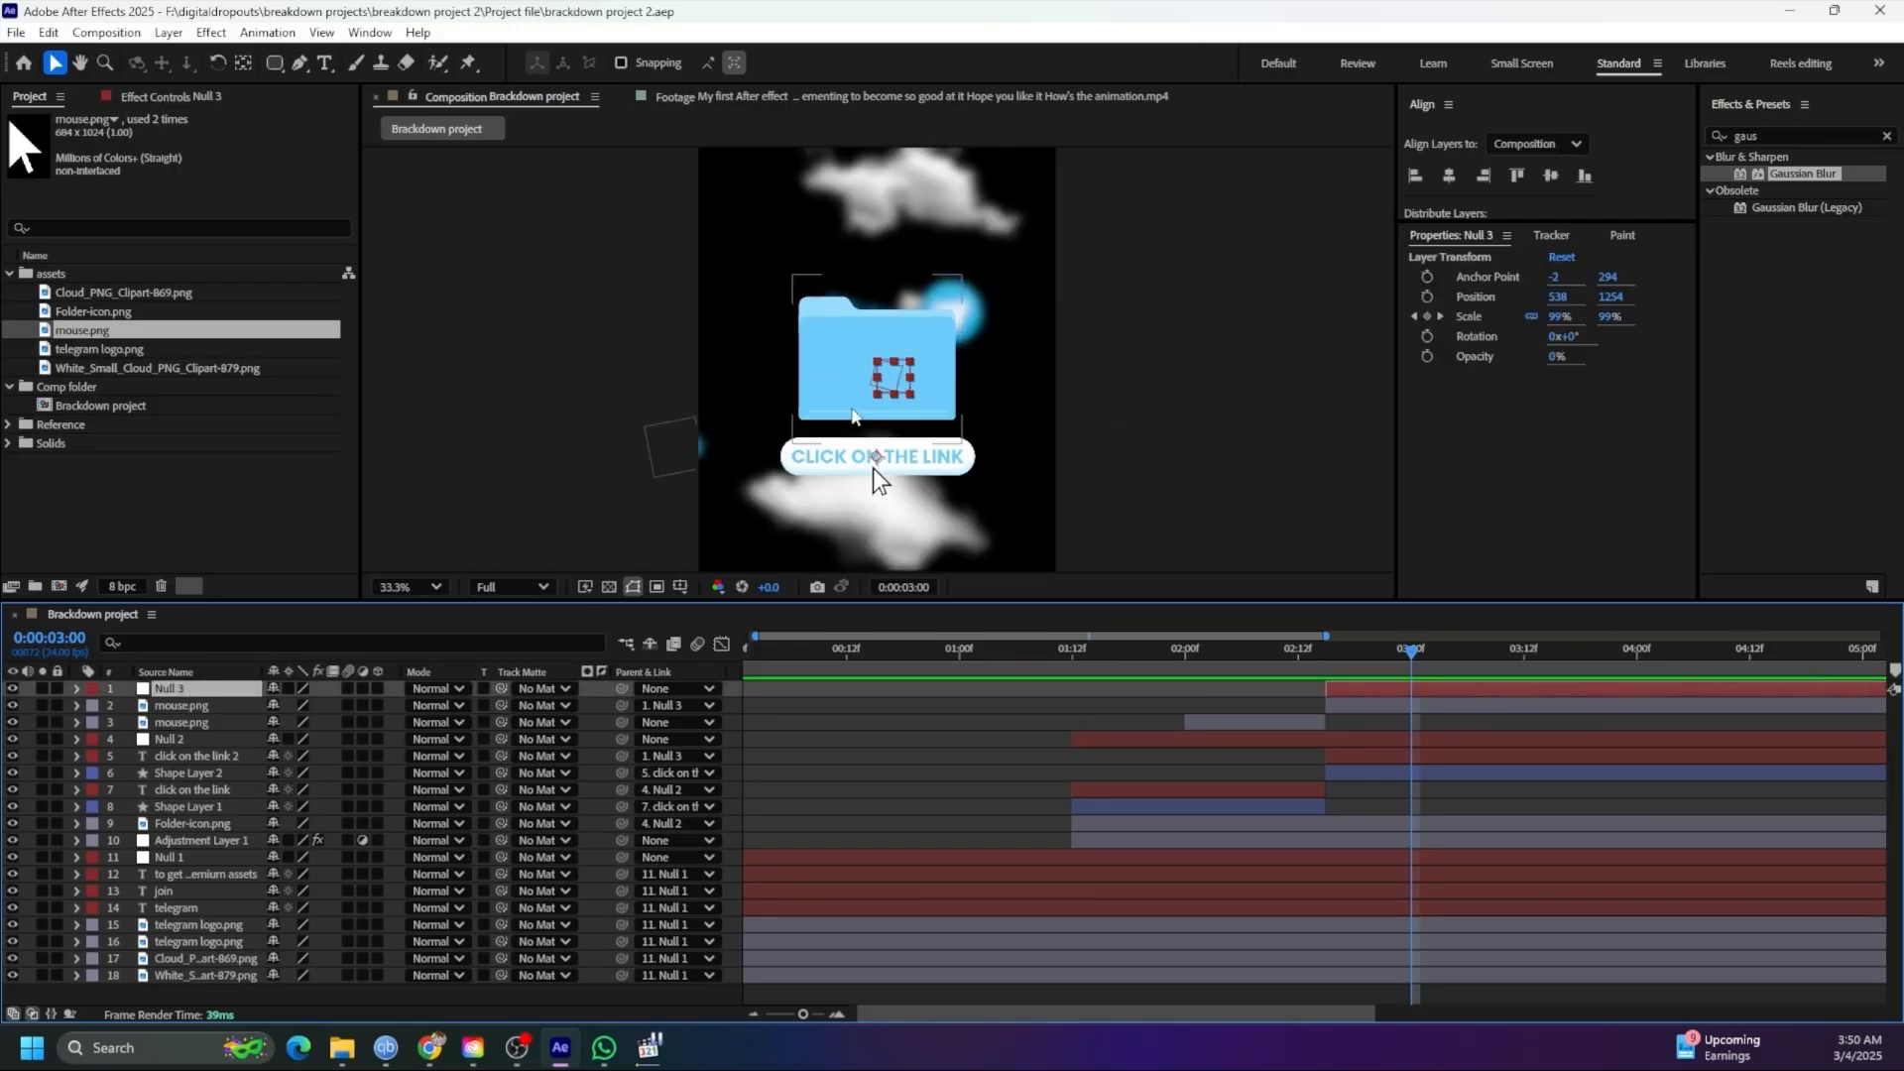
mouse_move(889, 386)
left_mouse_down()
mouse_move(955, 399)
mouse_move(914, 408)
left_mouse_up()
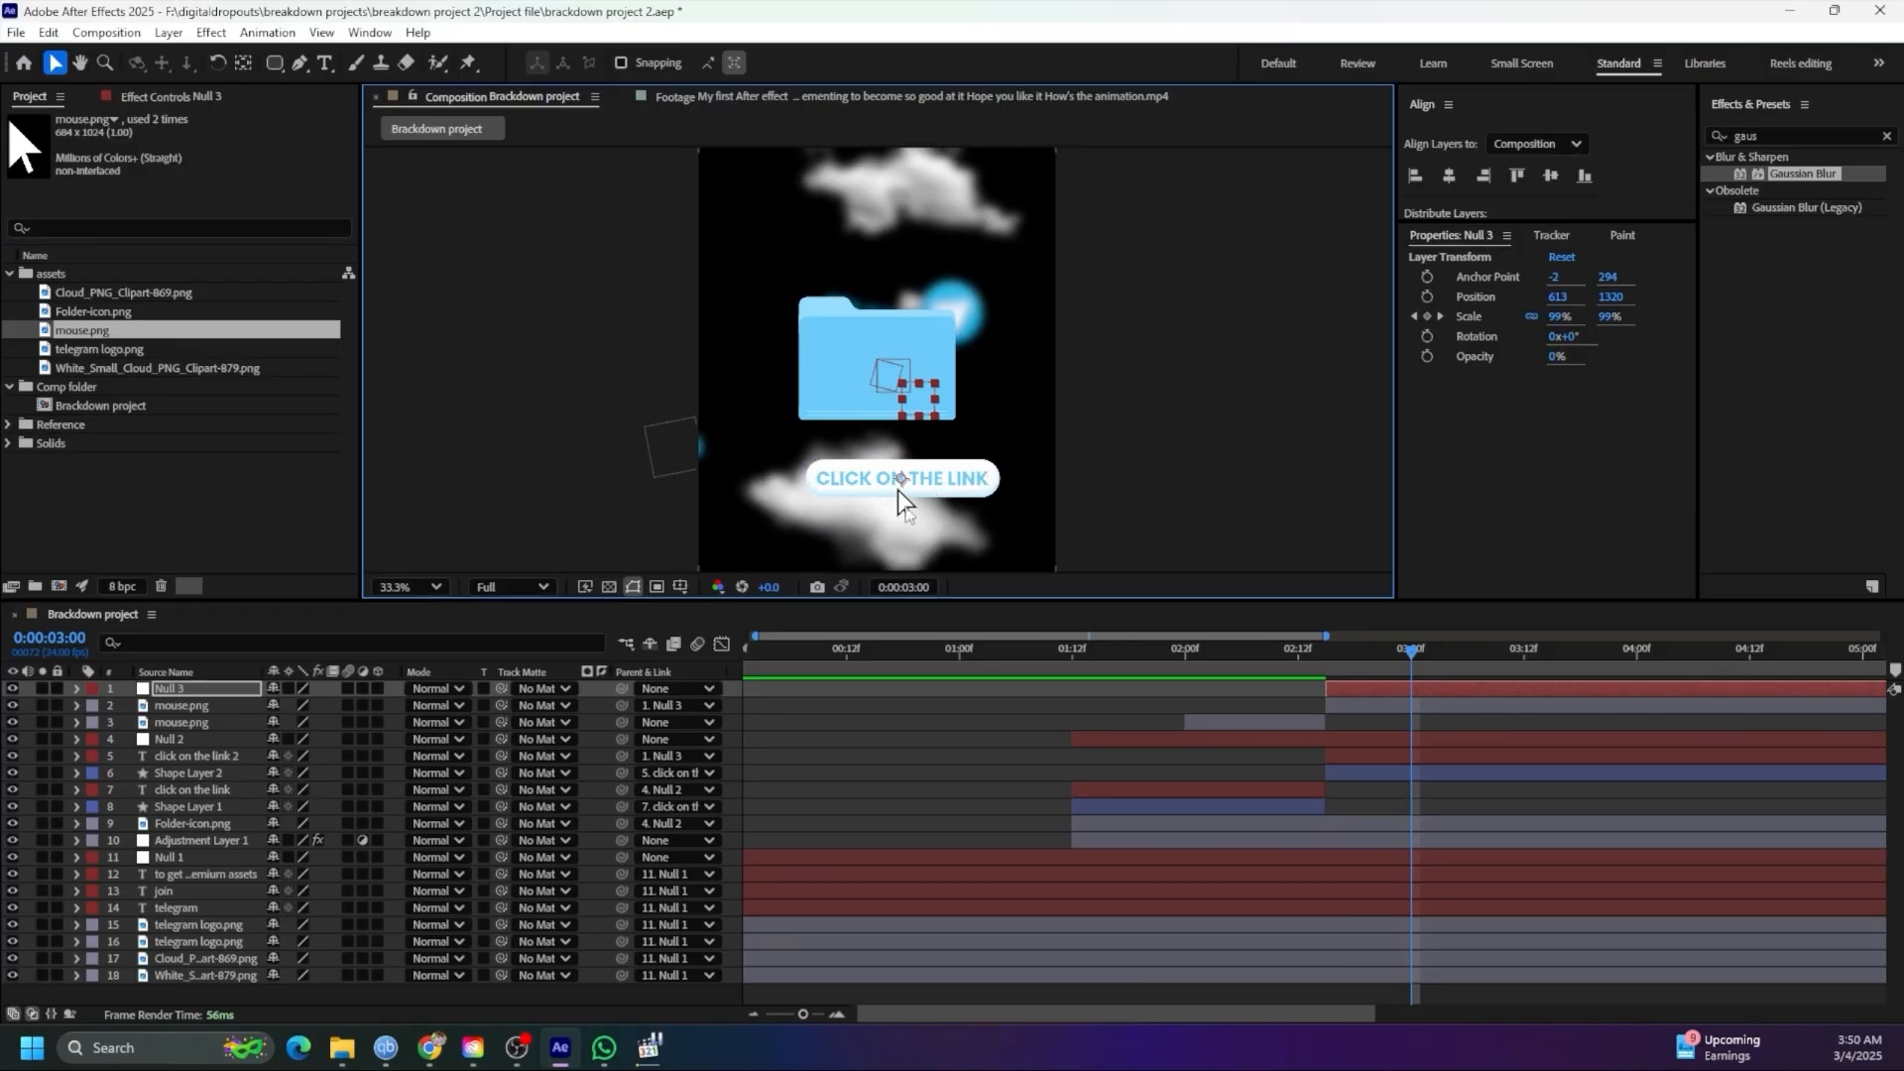
key("ctrl+z")
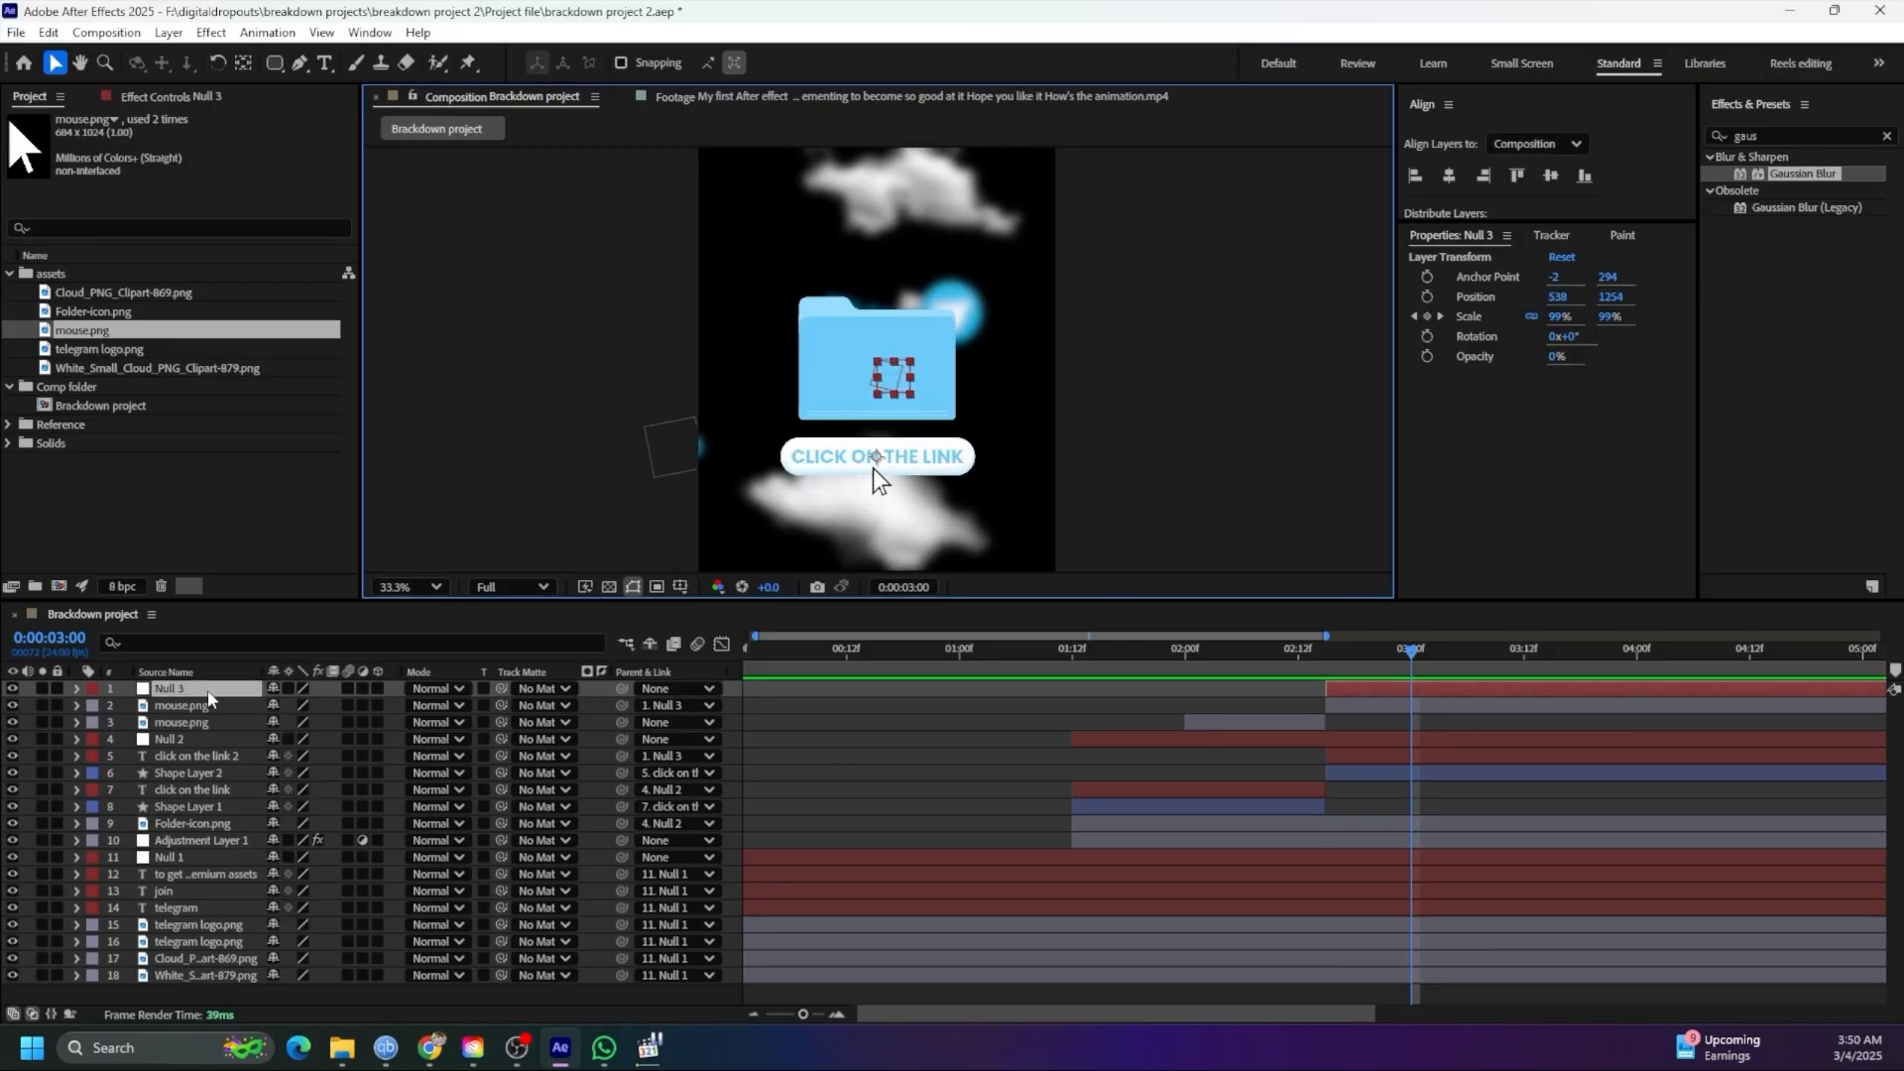
Try moving Null 2 in the composition to test its linked folder layers, and undo the move
left_click_drag(207, 692, 486, 615)
left_click(804, 293)
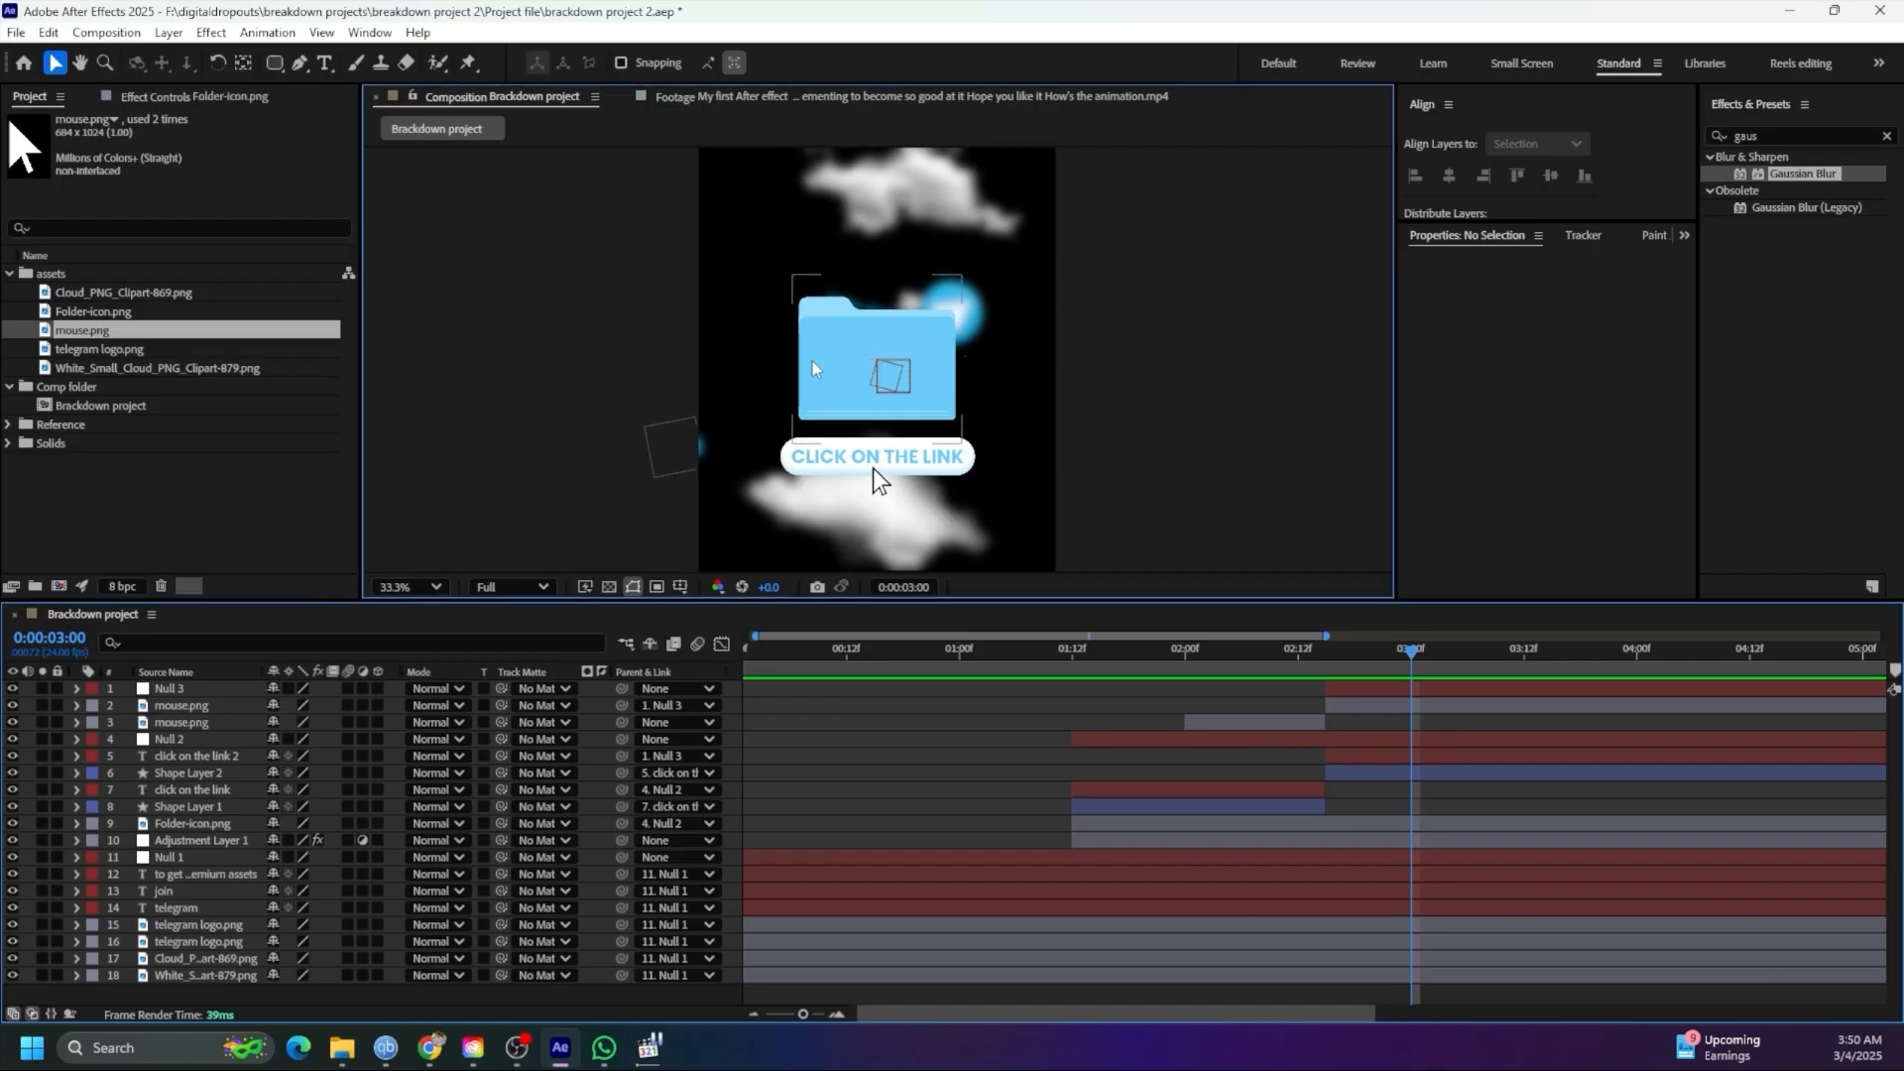
left_click(210, 828)
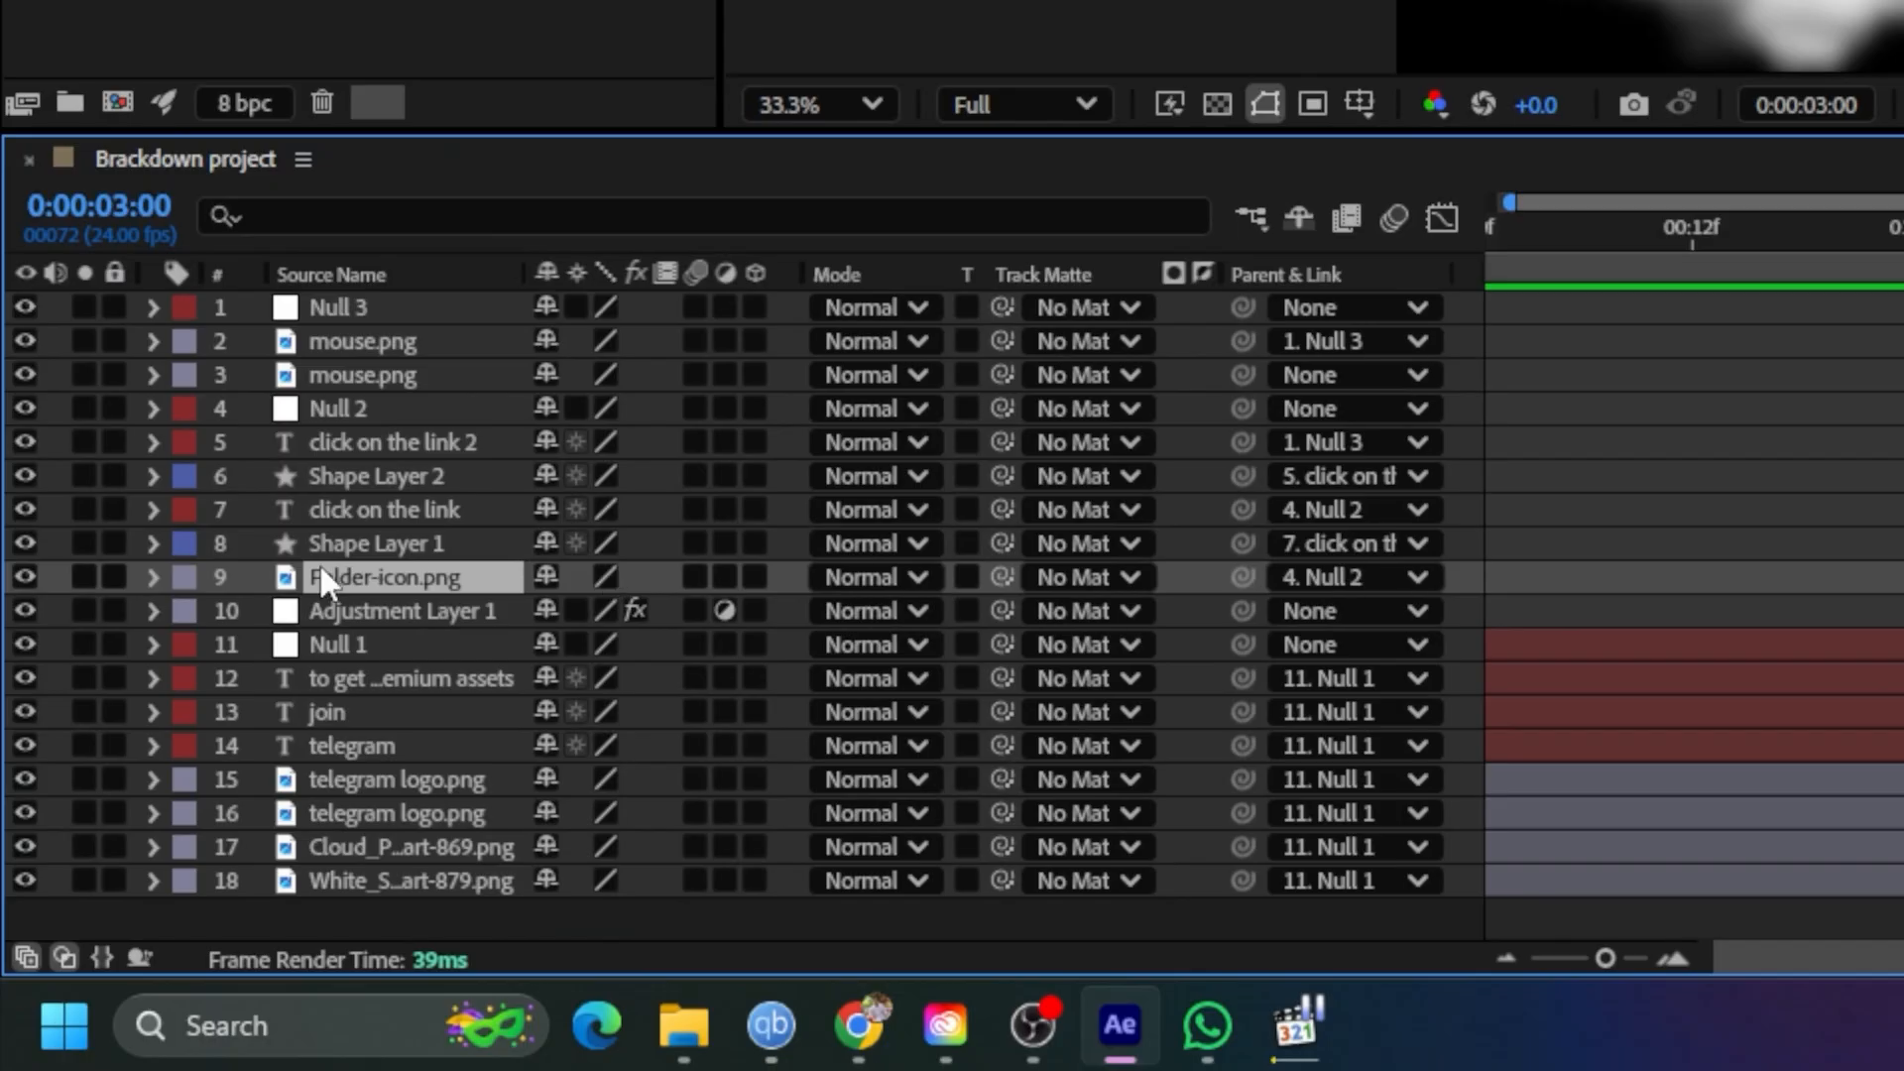
left_click(373, 403)
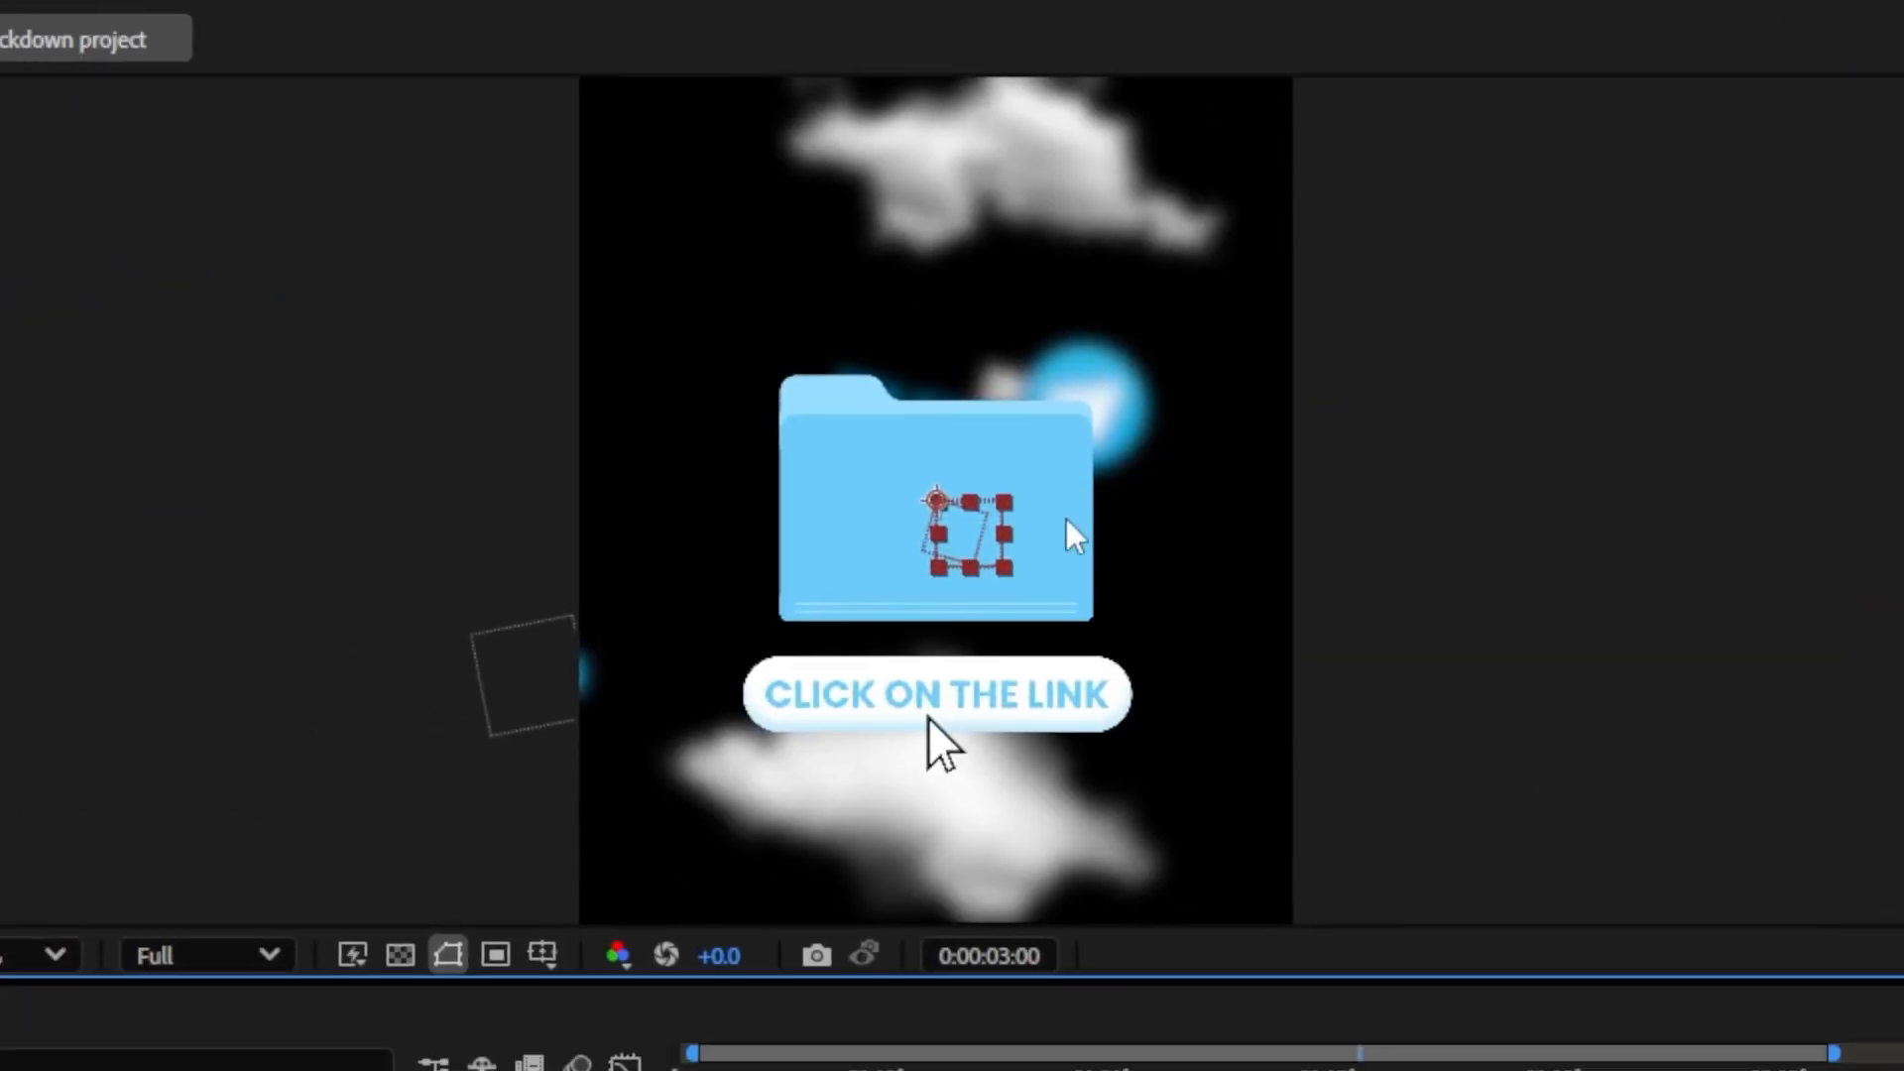
mouse_move(955, 533)
left_mouse_down()
mouse_move(1033, 516)
mouse_move(961, 537)
left_mouse_up()
key("ctrl+z")
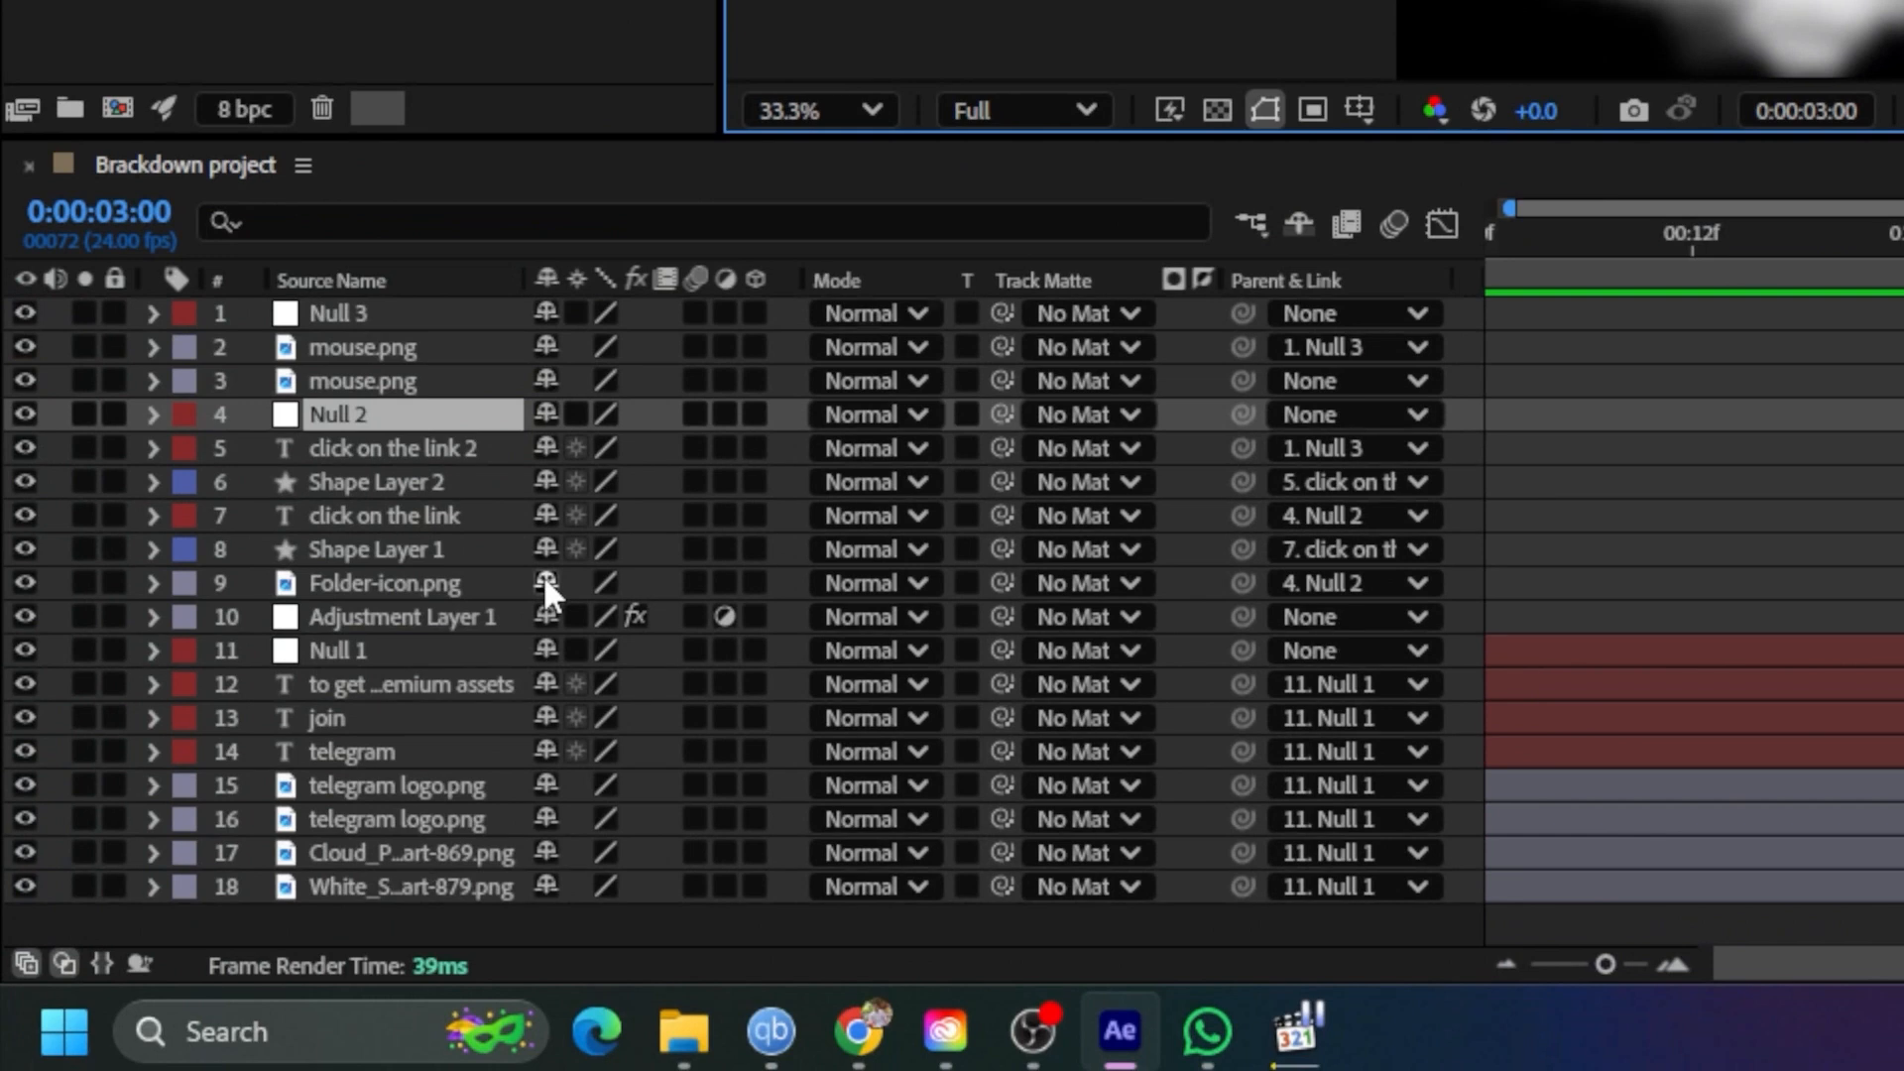
Reveal Null 1's keyframed properties and preview the animation from the start, leaving the playhead at 0:00:02:02
left_click(389, 410)
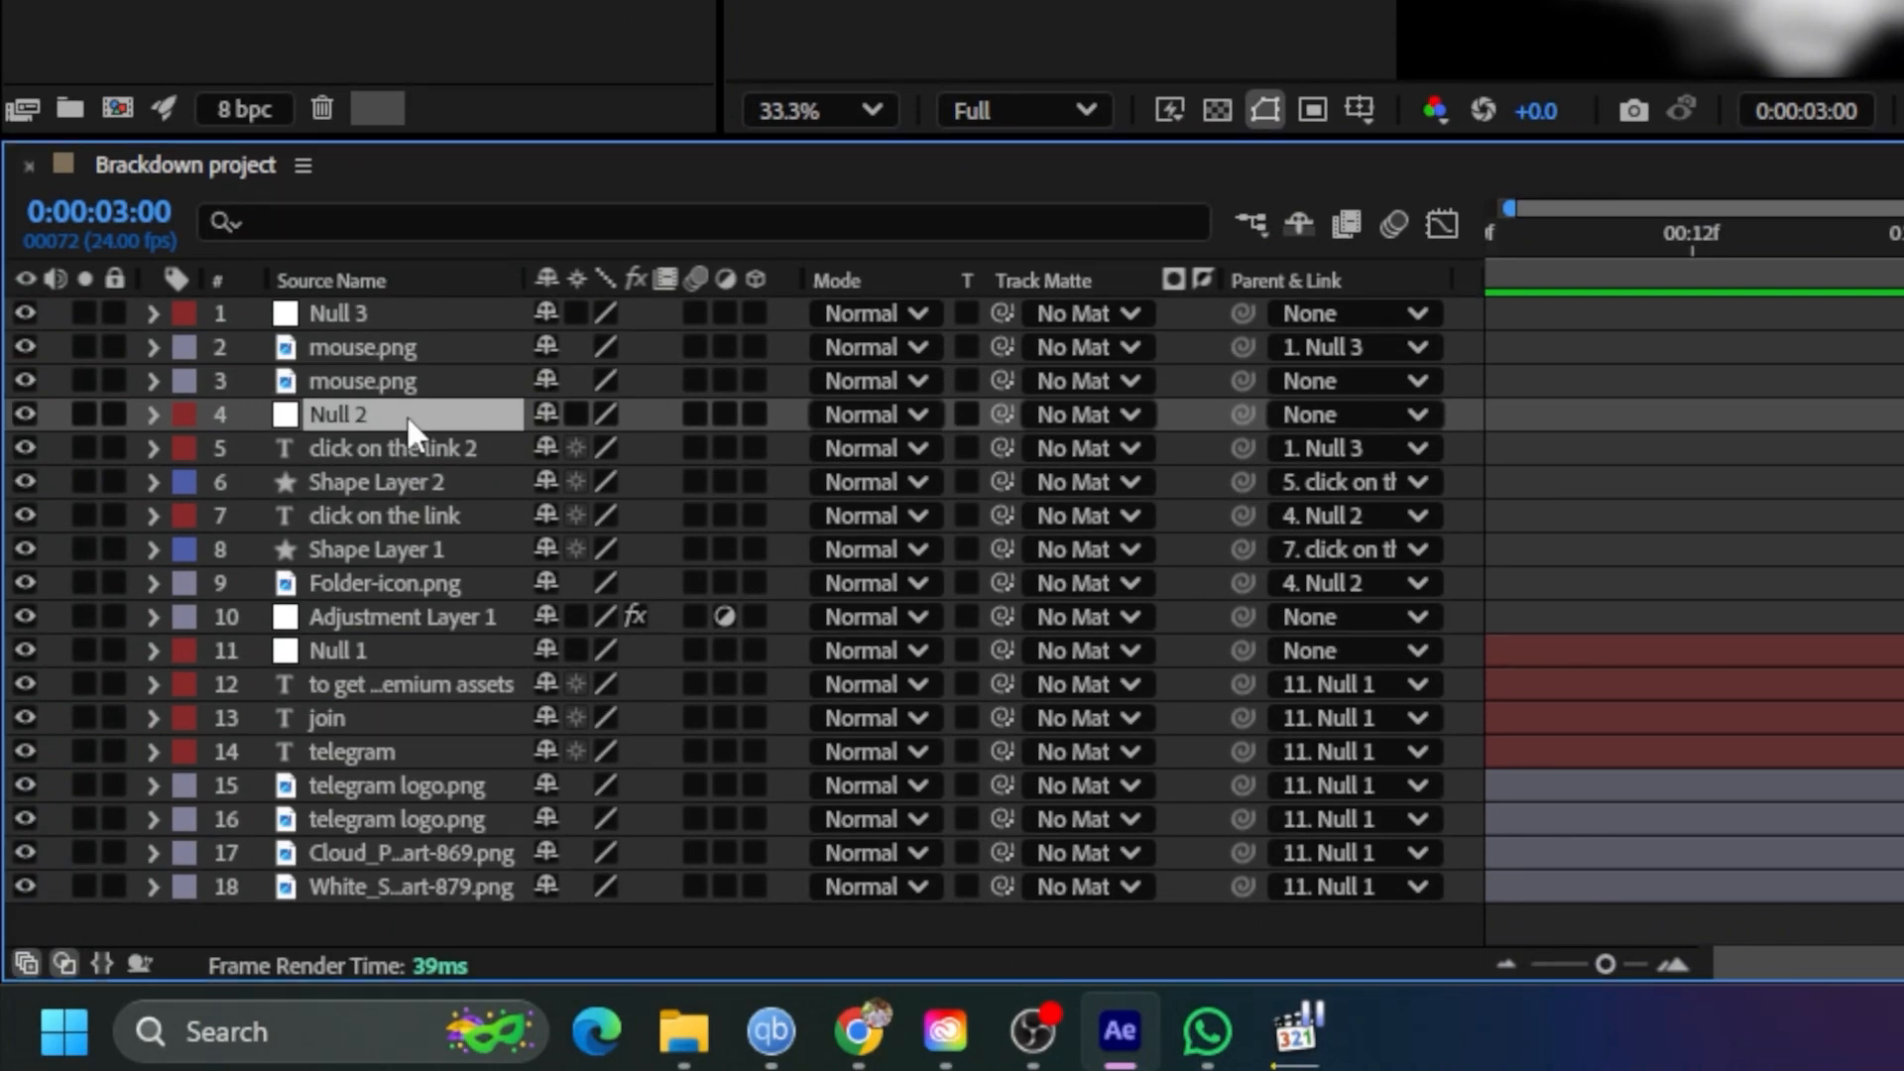
left_click(420, 313, "ctrl")
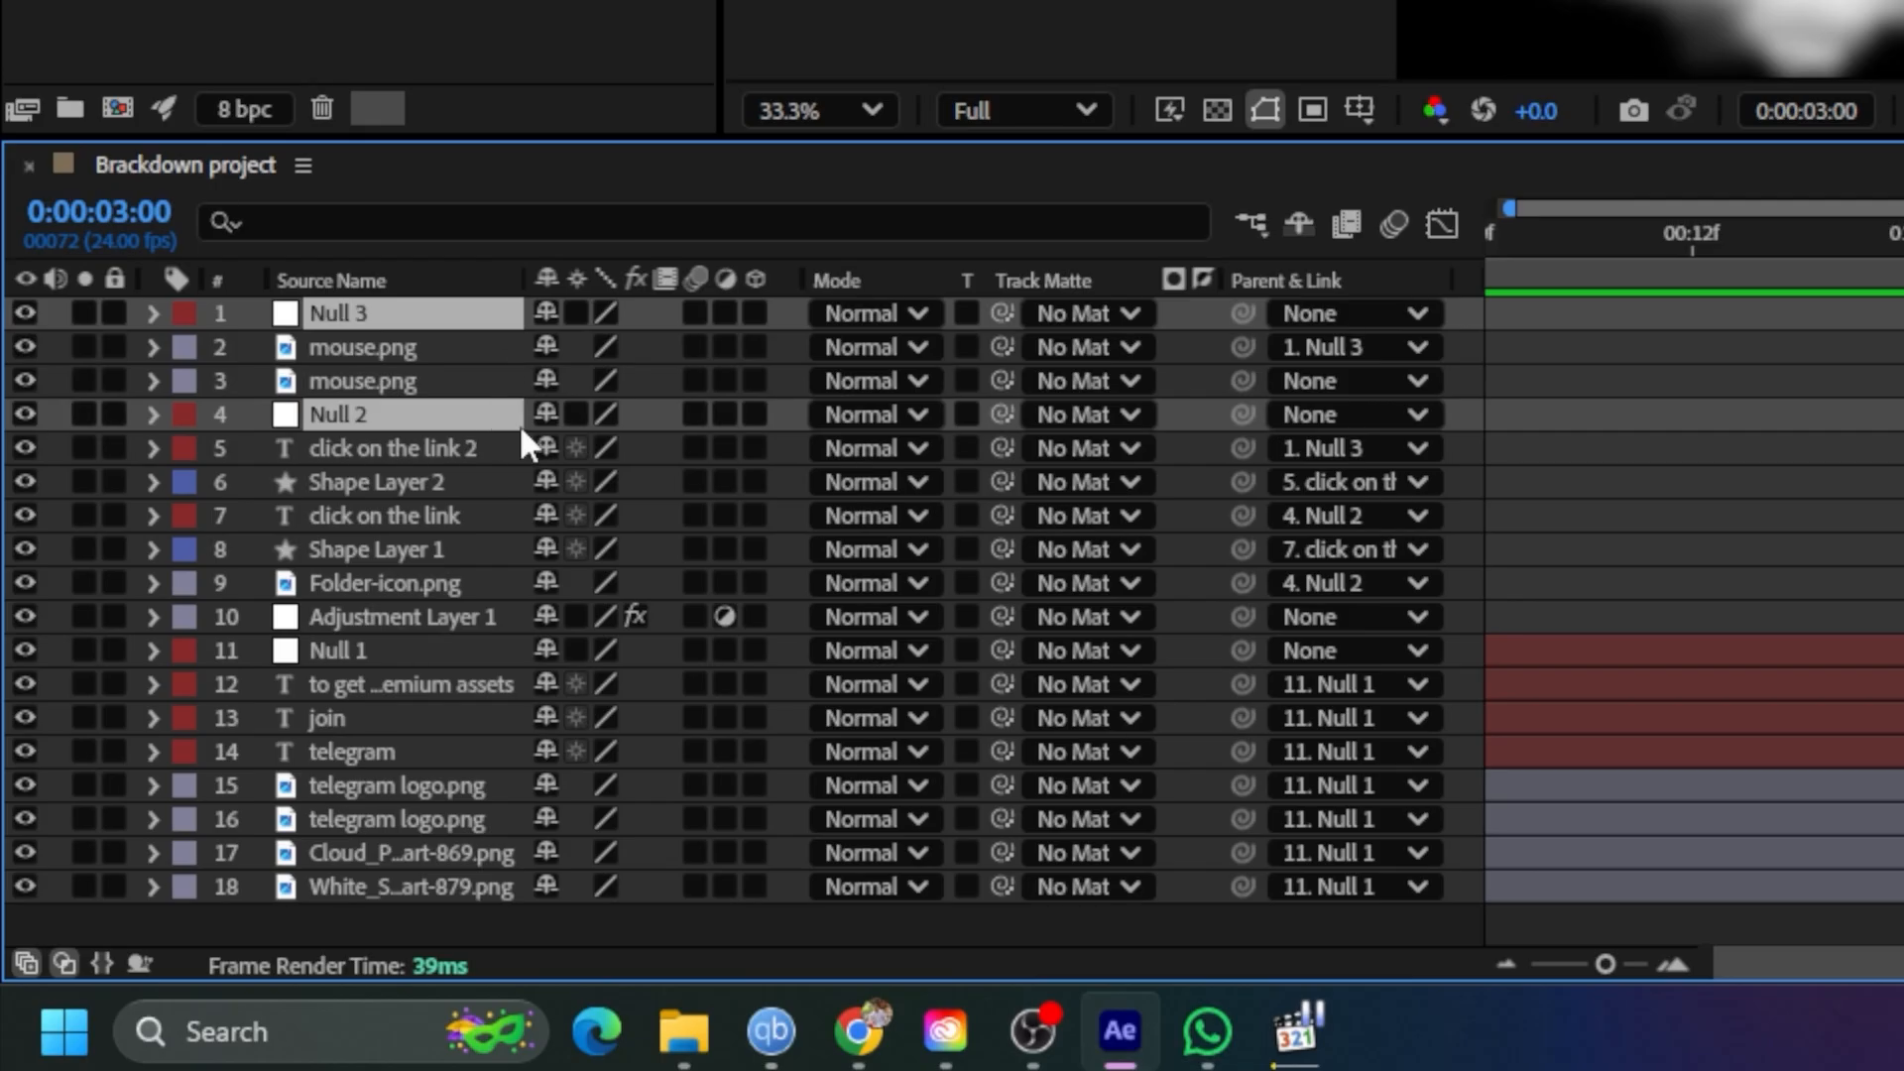
left_click(391, 646)
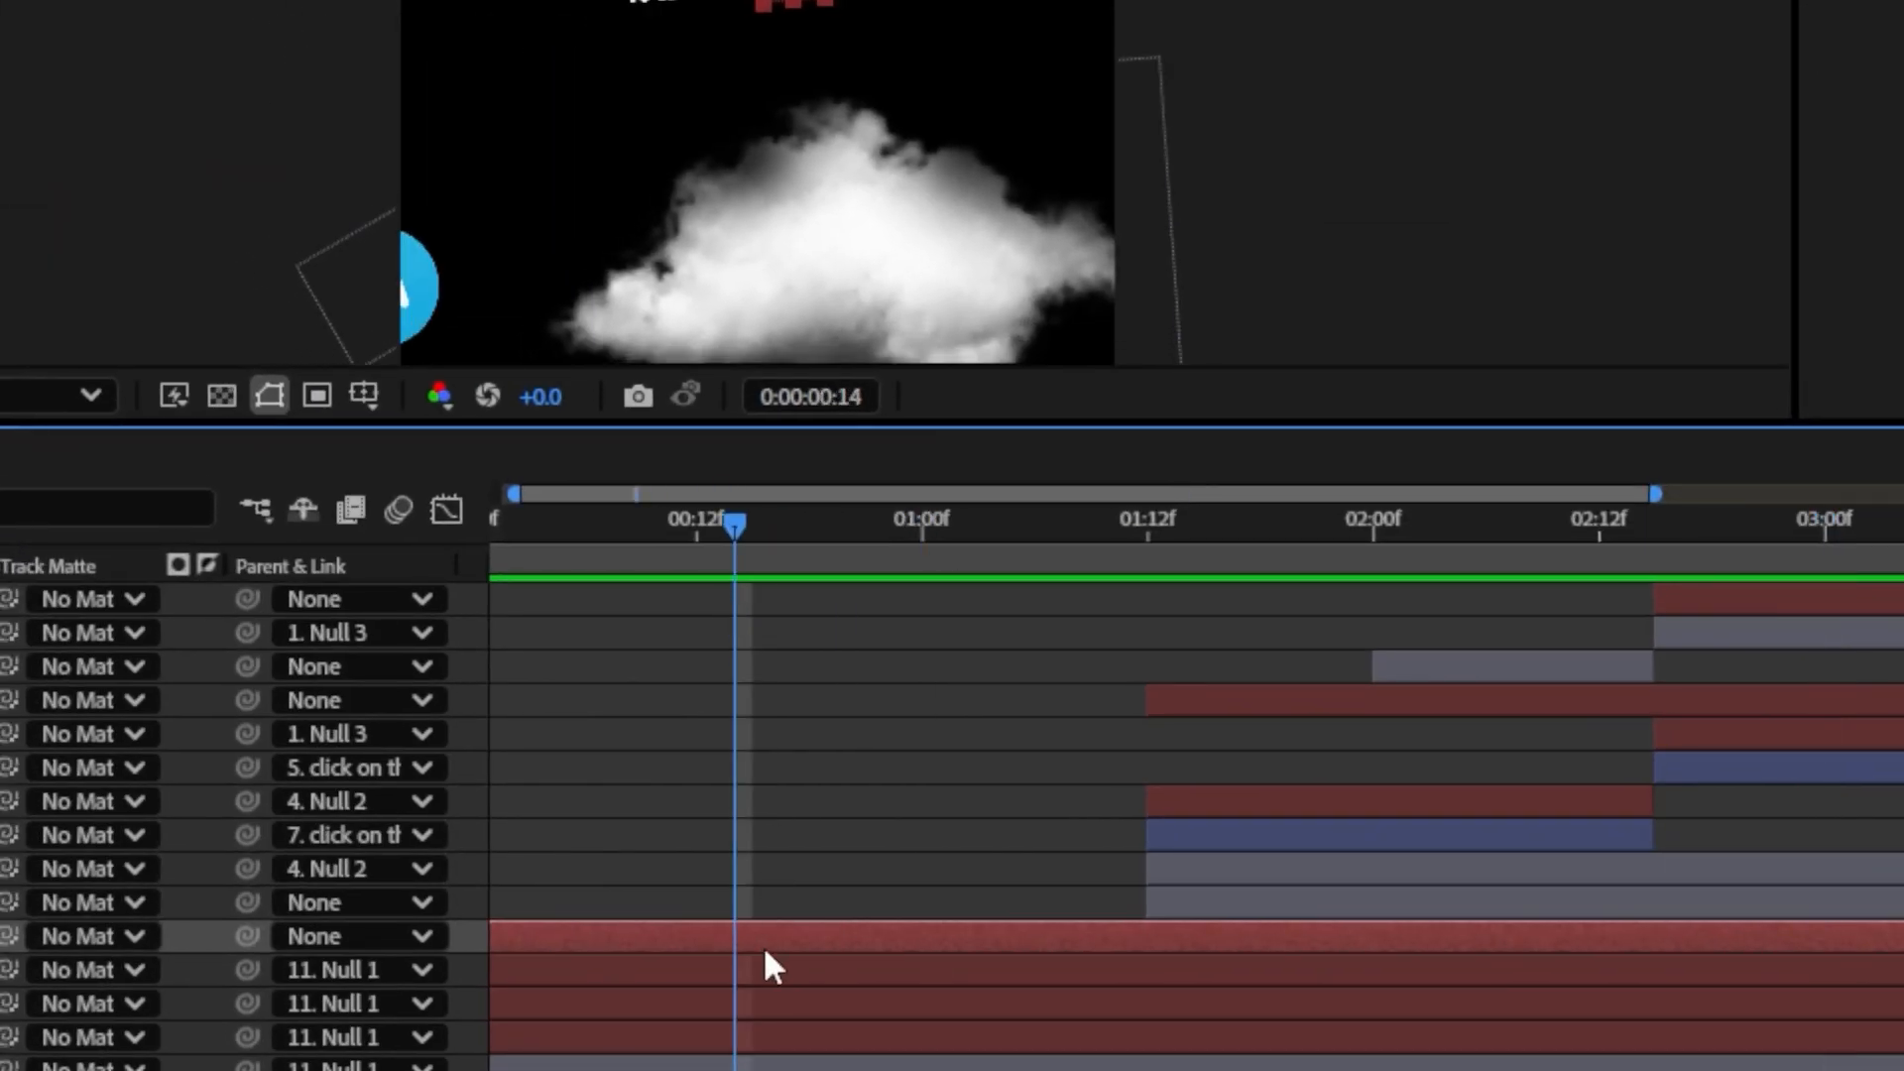
key("u")
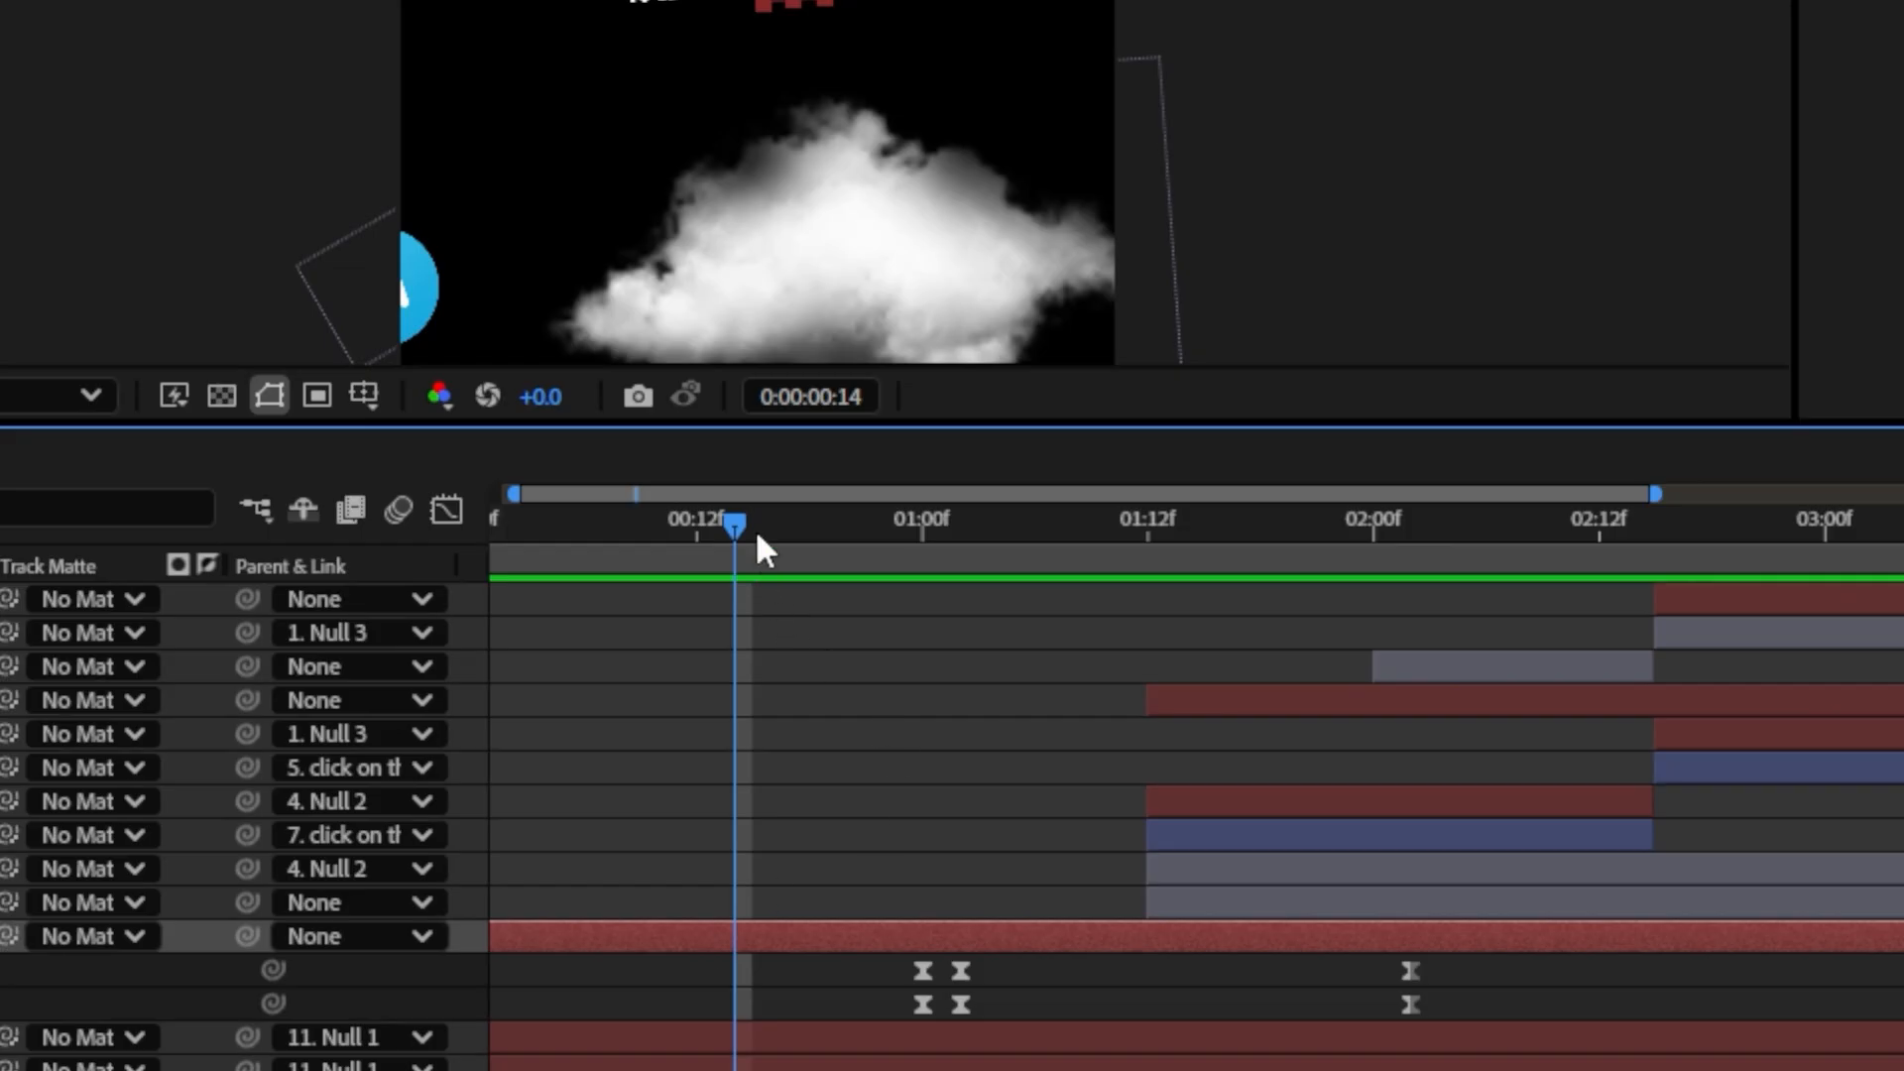
left_click_drag(741, 526, 388, 574)
key("space")
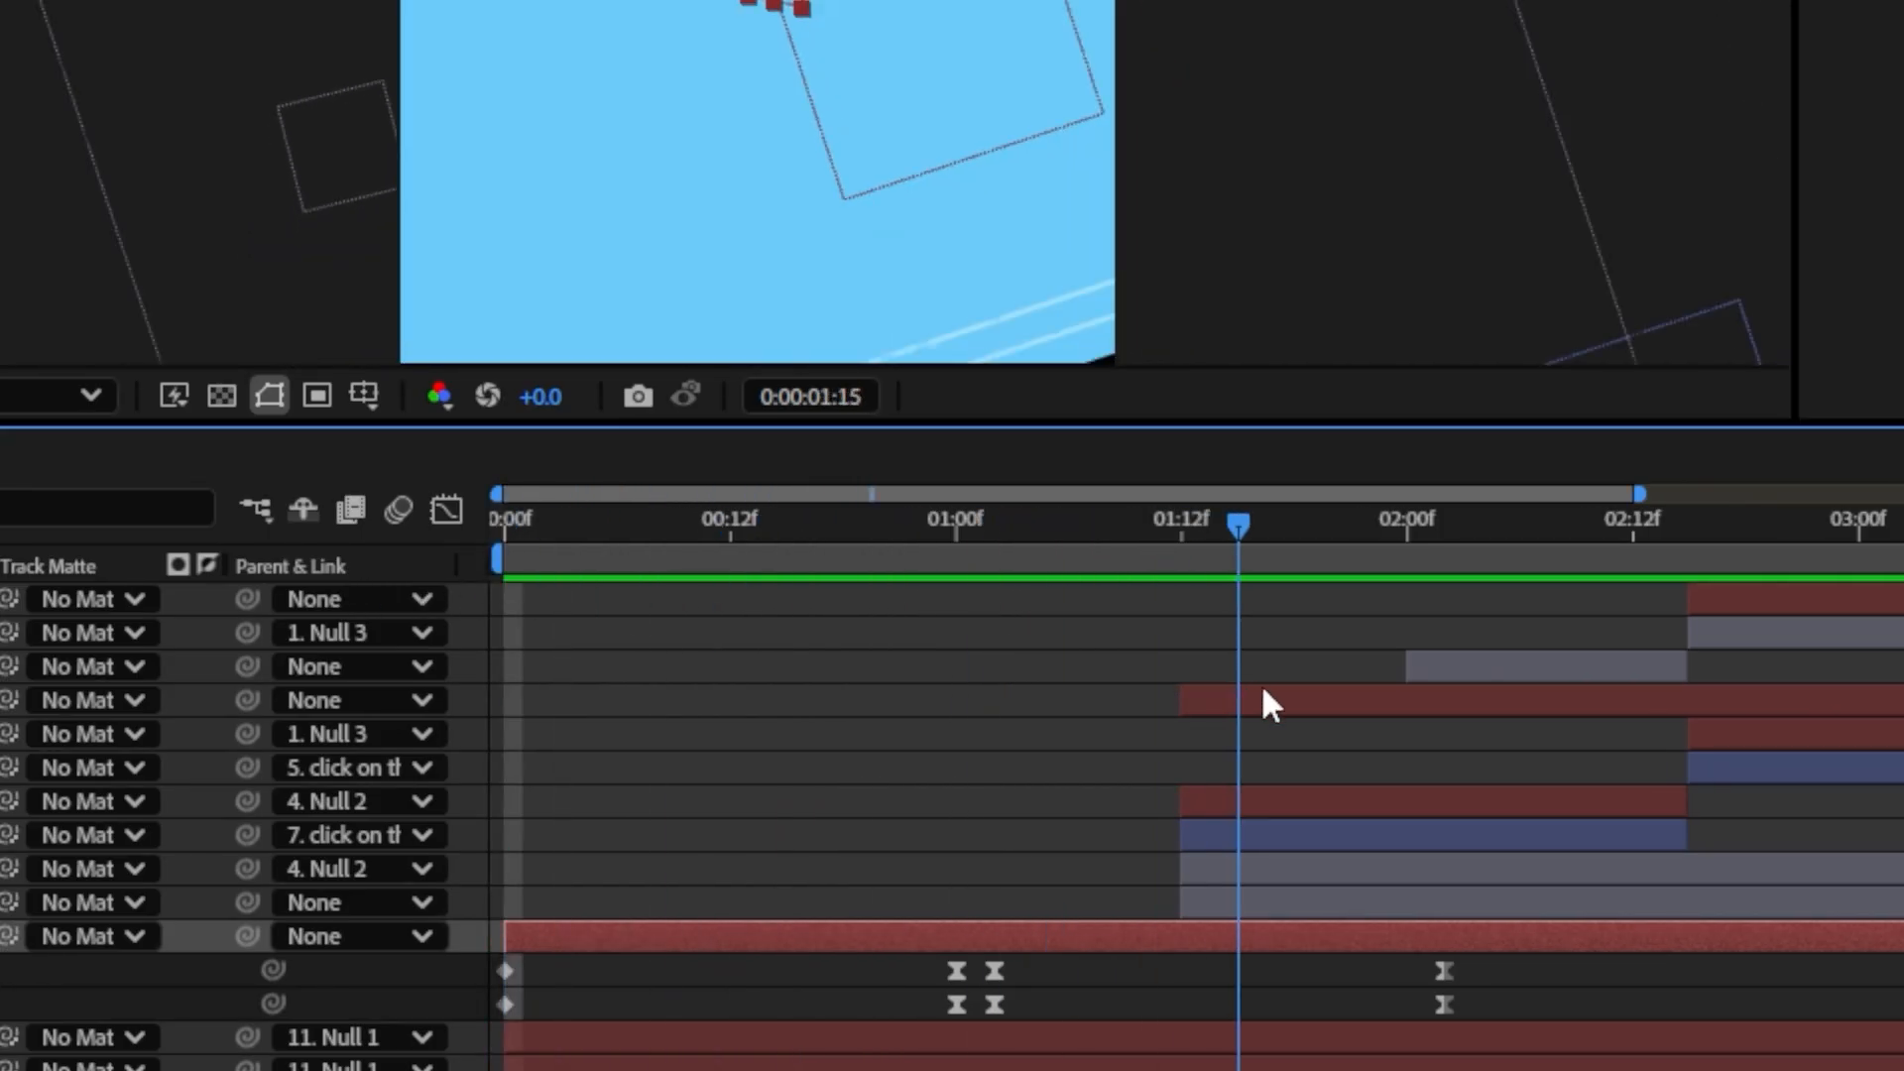
key("space")
left_click_drag(1390, 535, 1425, 744)
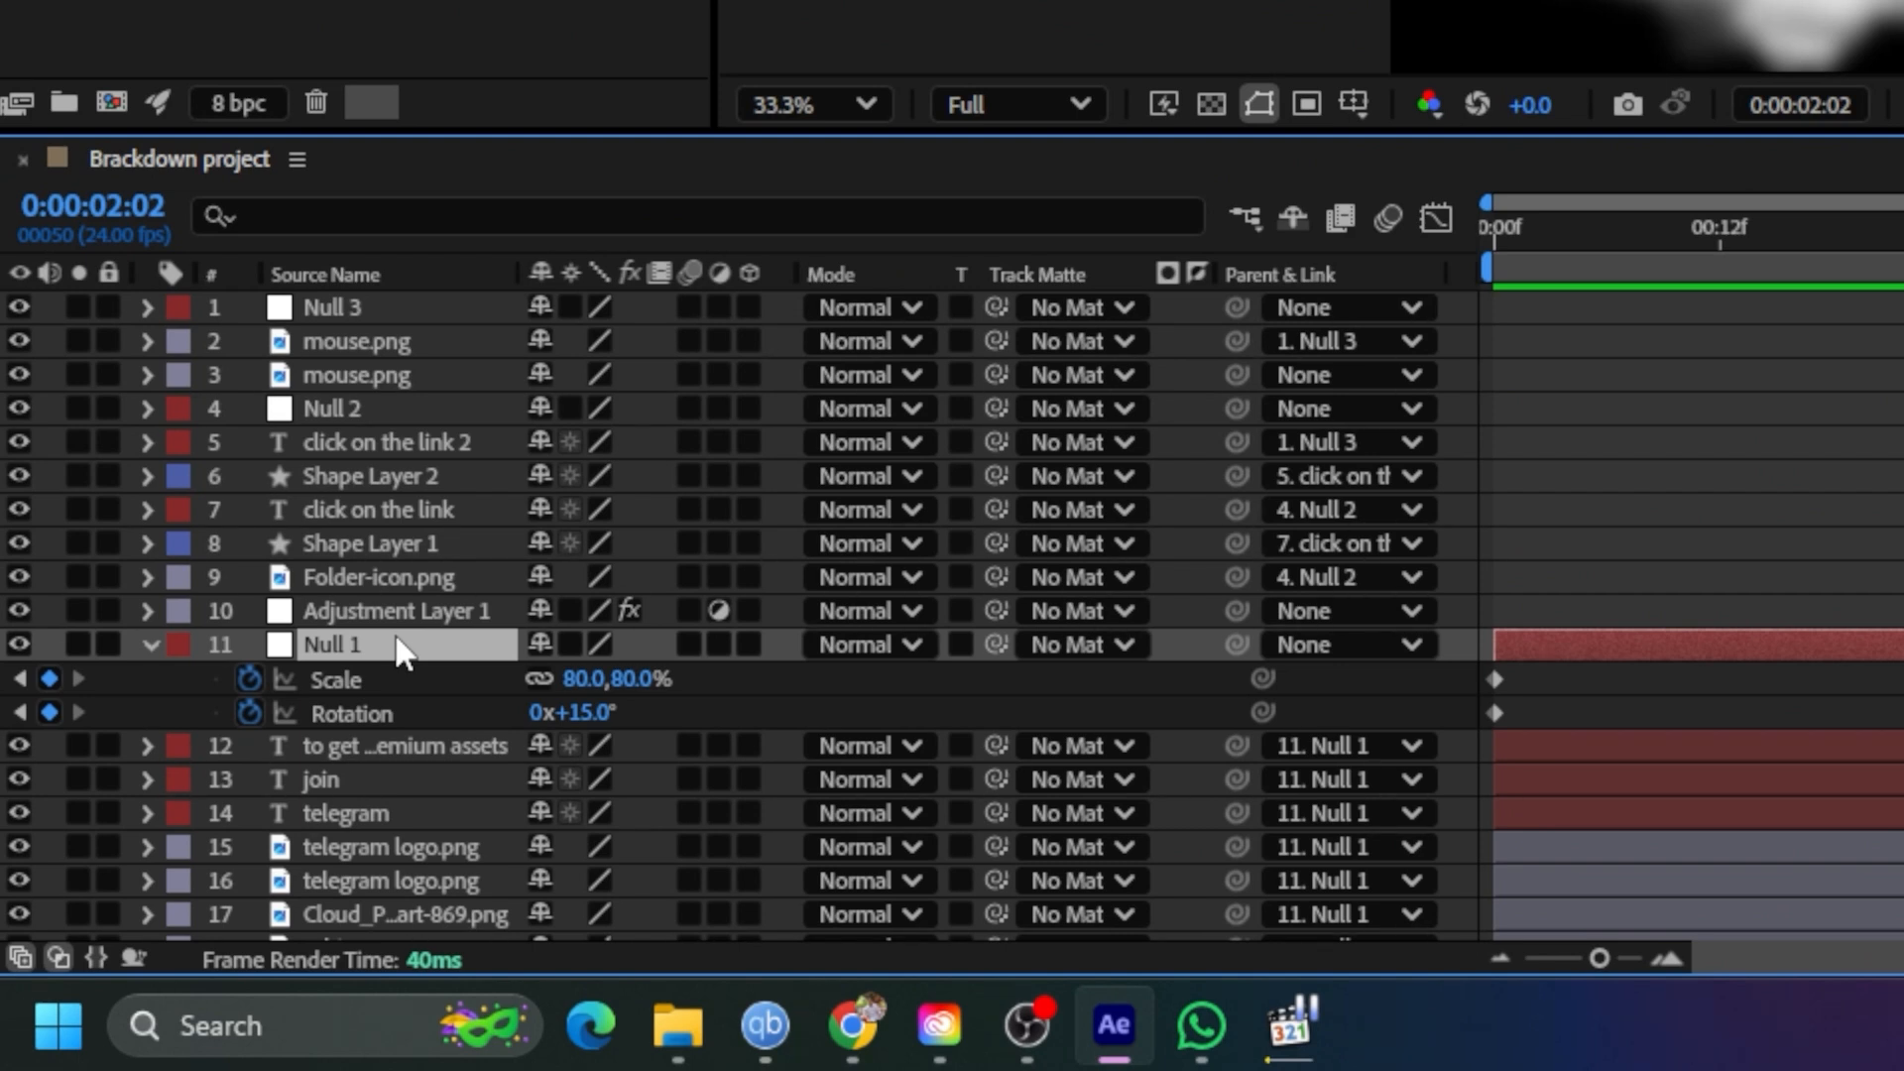
Add a new null object at the top of the Brackdown project layer stack
right_click(774, 383)
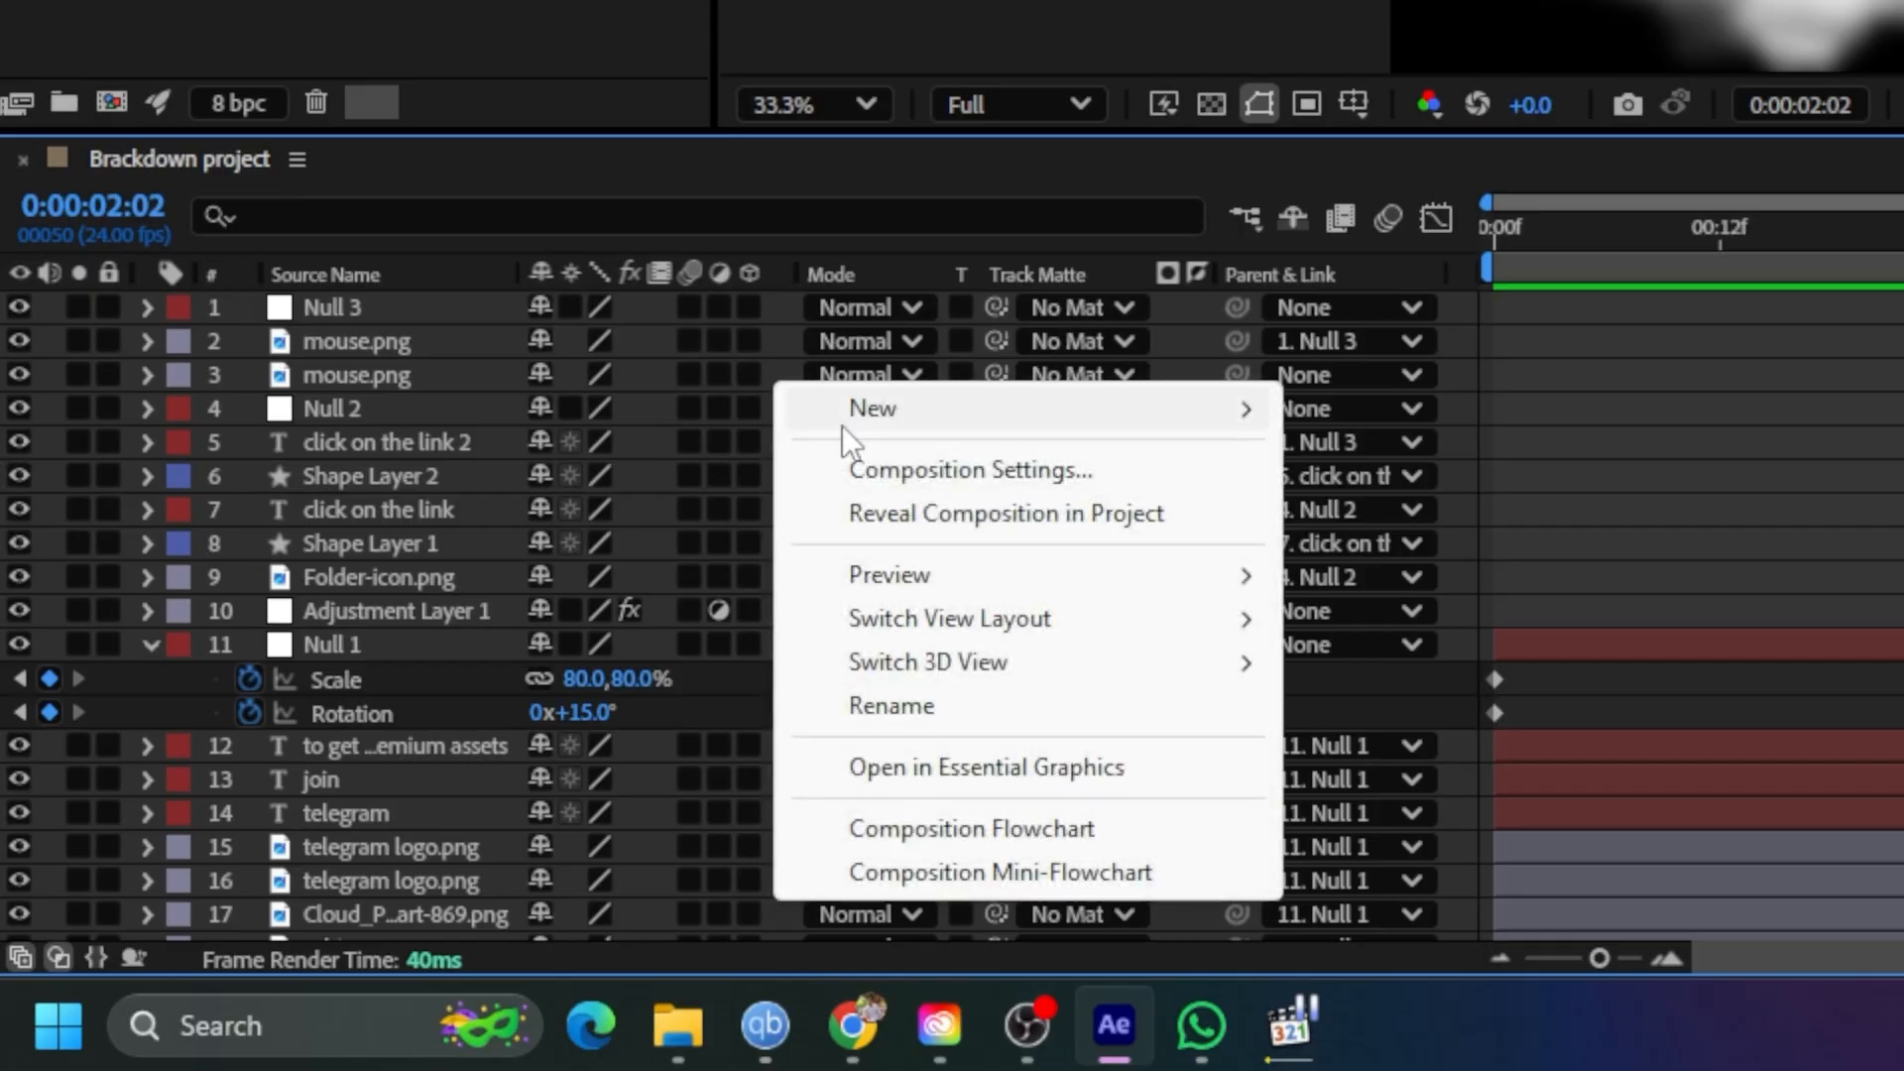
mouse_move(1017, 418)
left_click(1310, 645)
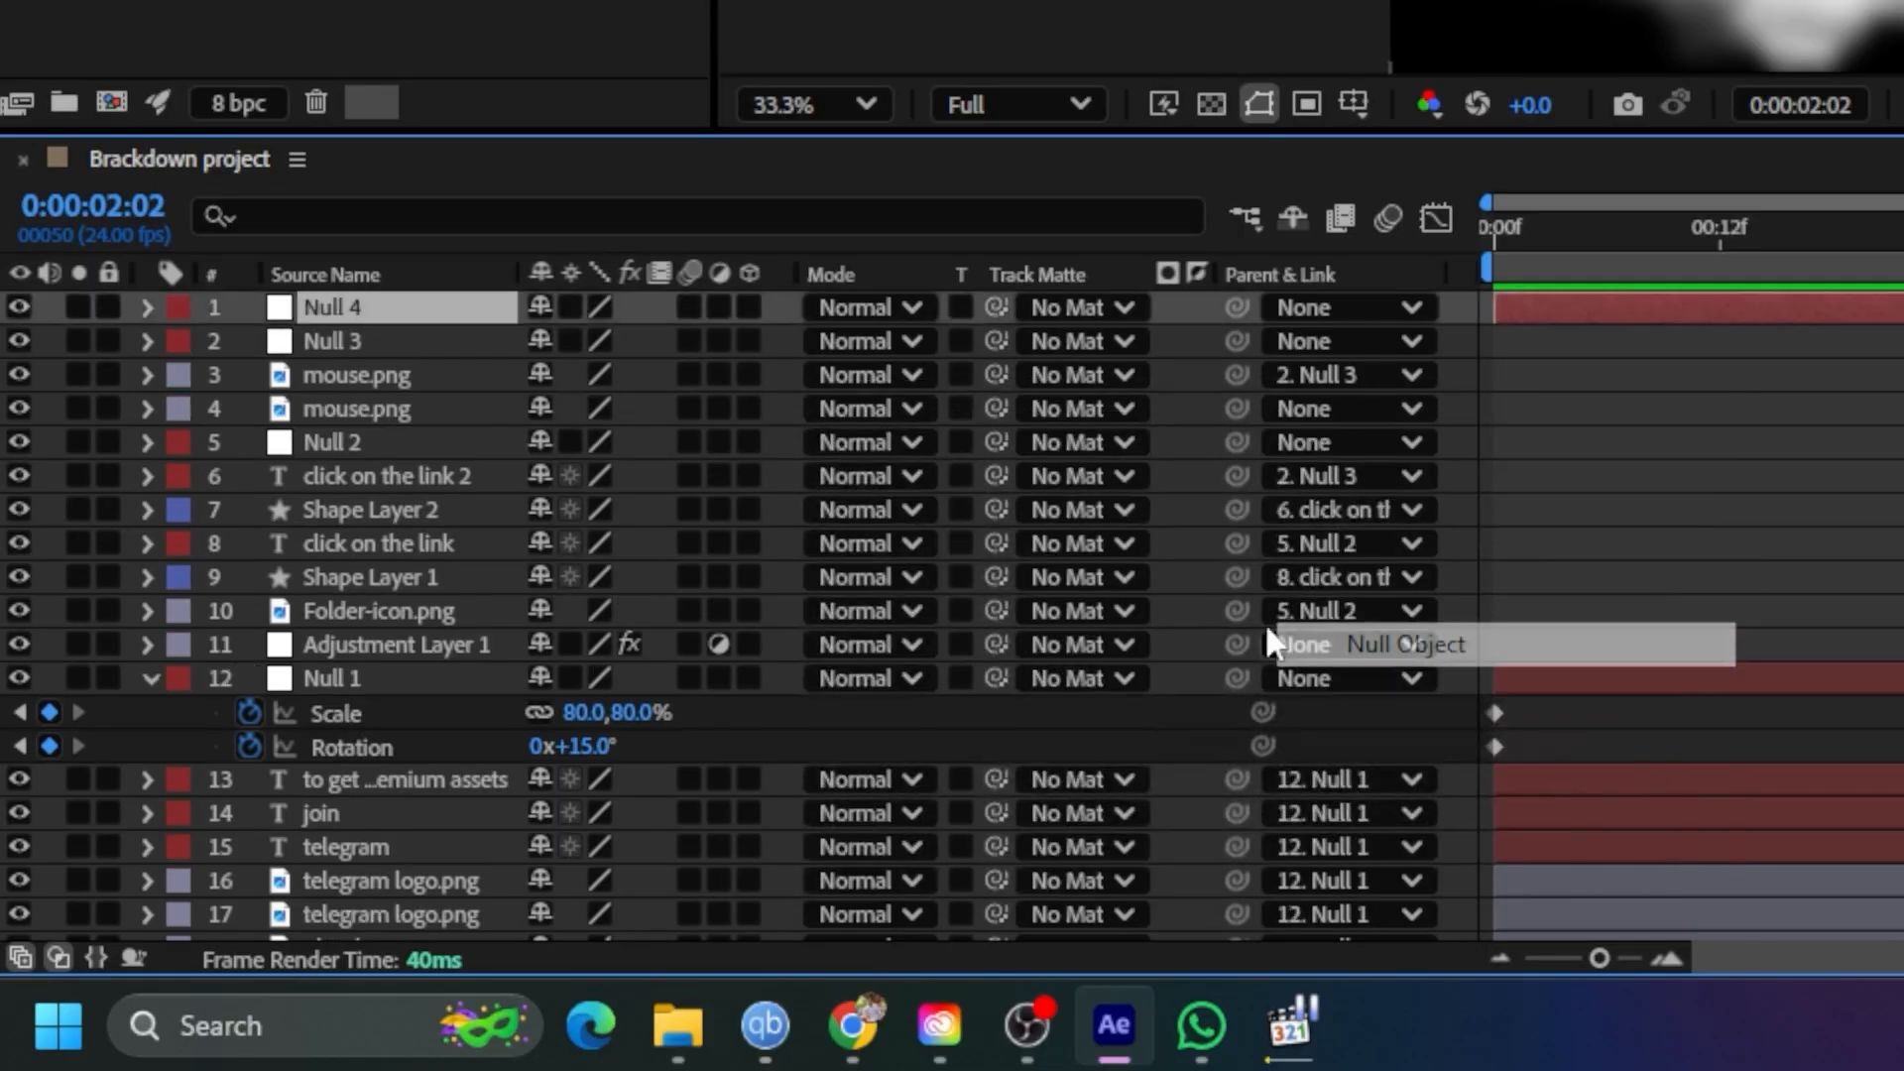
Trim the start of Null 4 to Null 3's last Scale keyframe at 0:00:03:01
key("space")
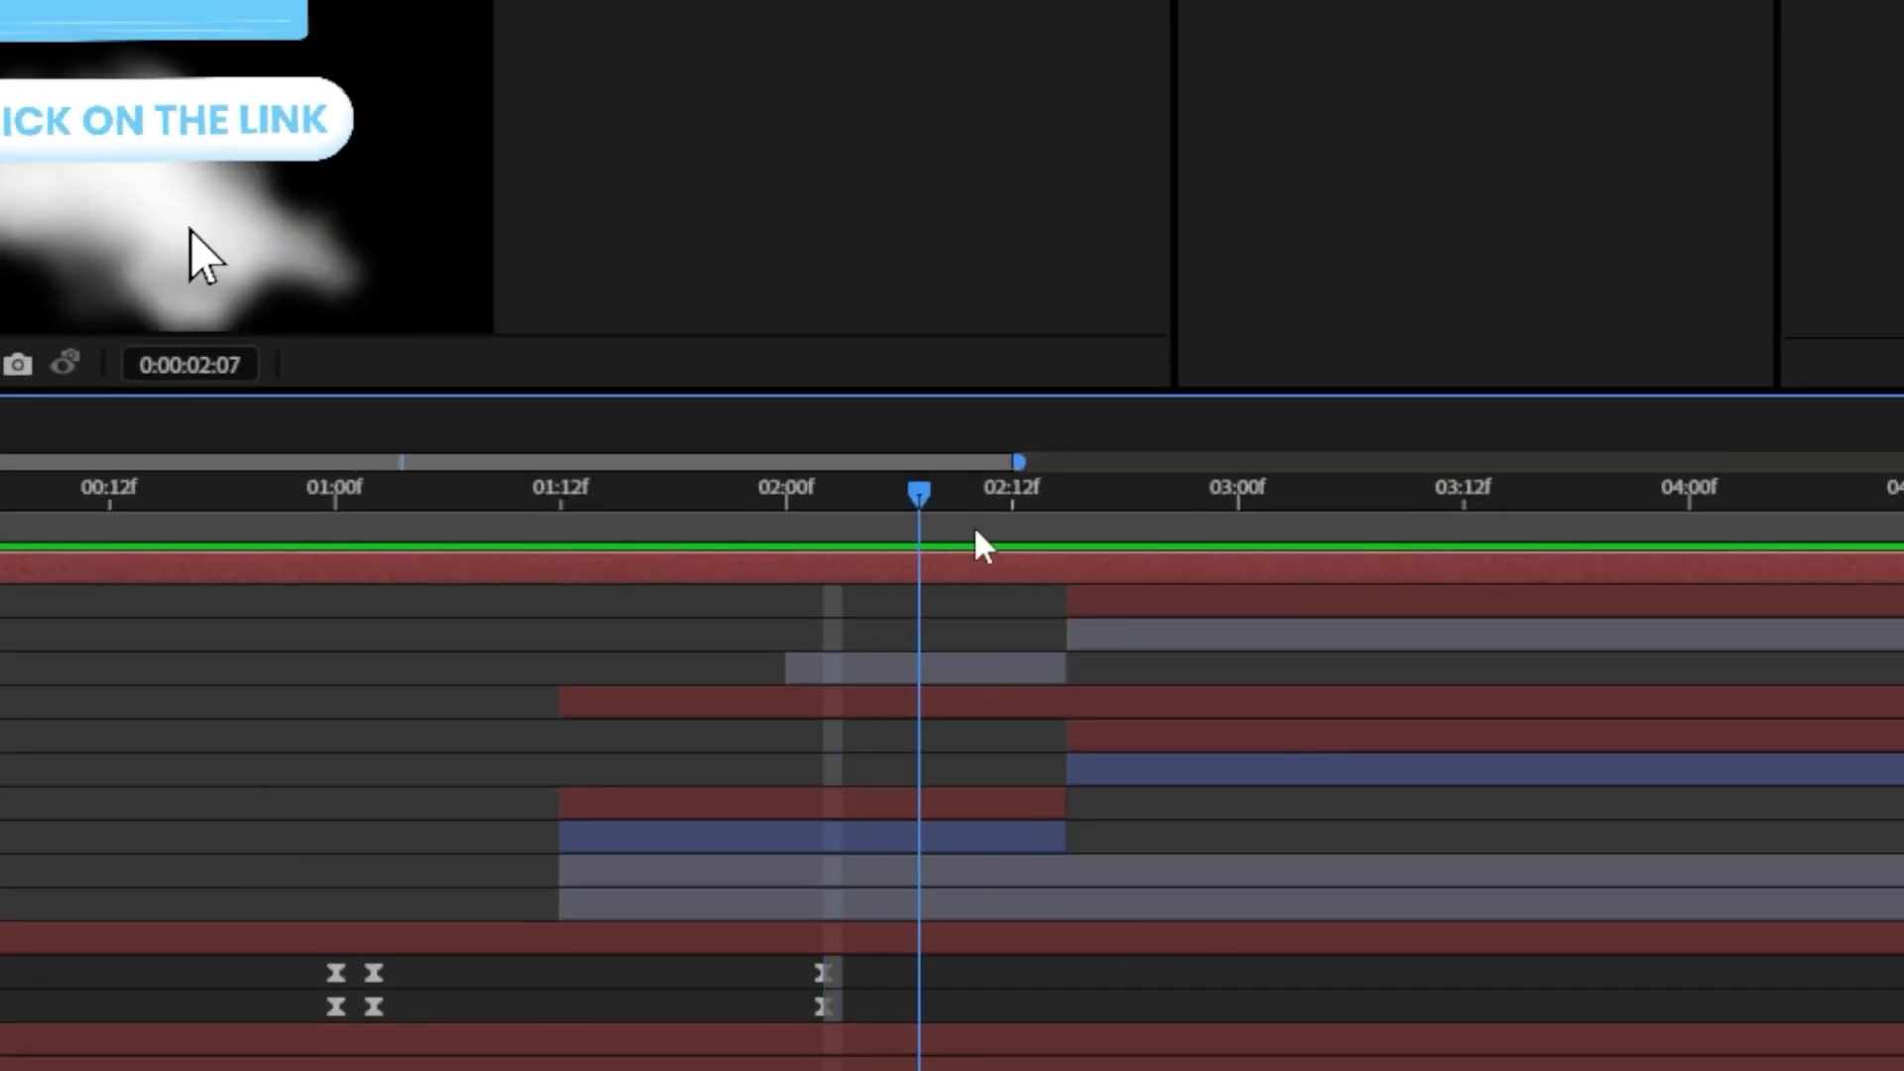
left_click_drag(1217, 568, 1183, 628)
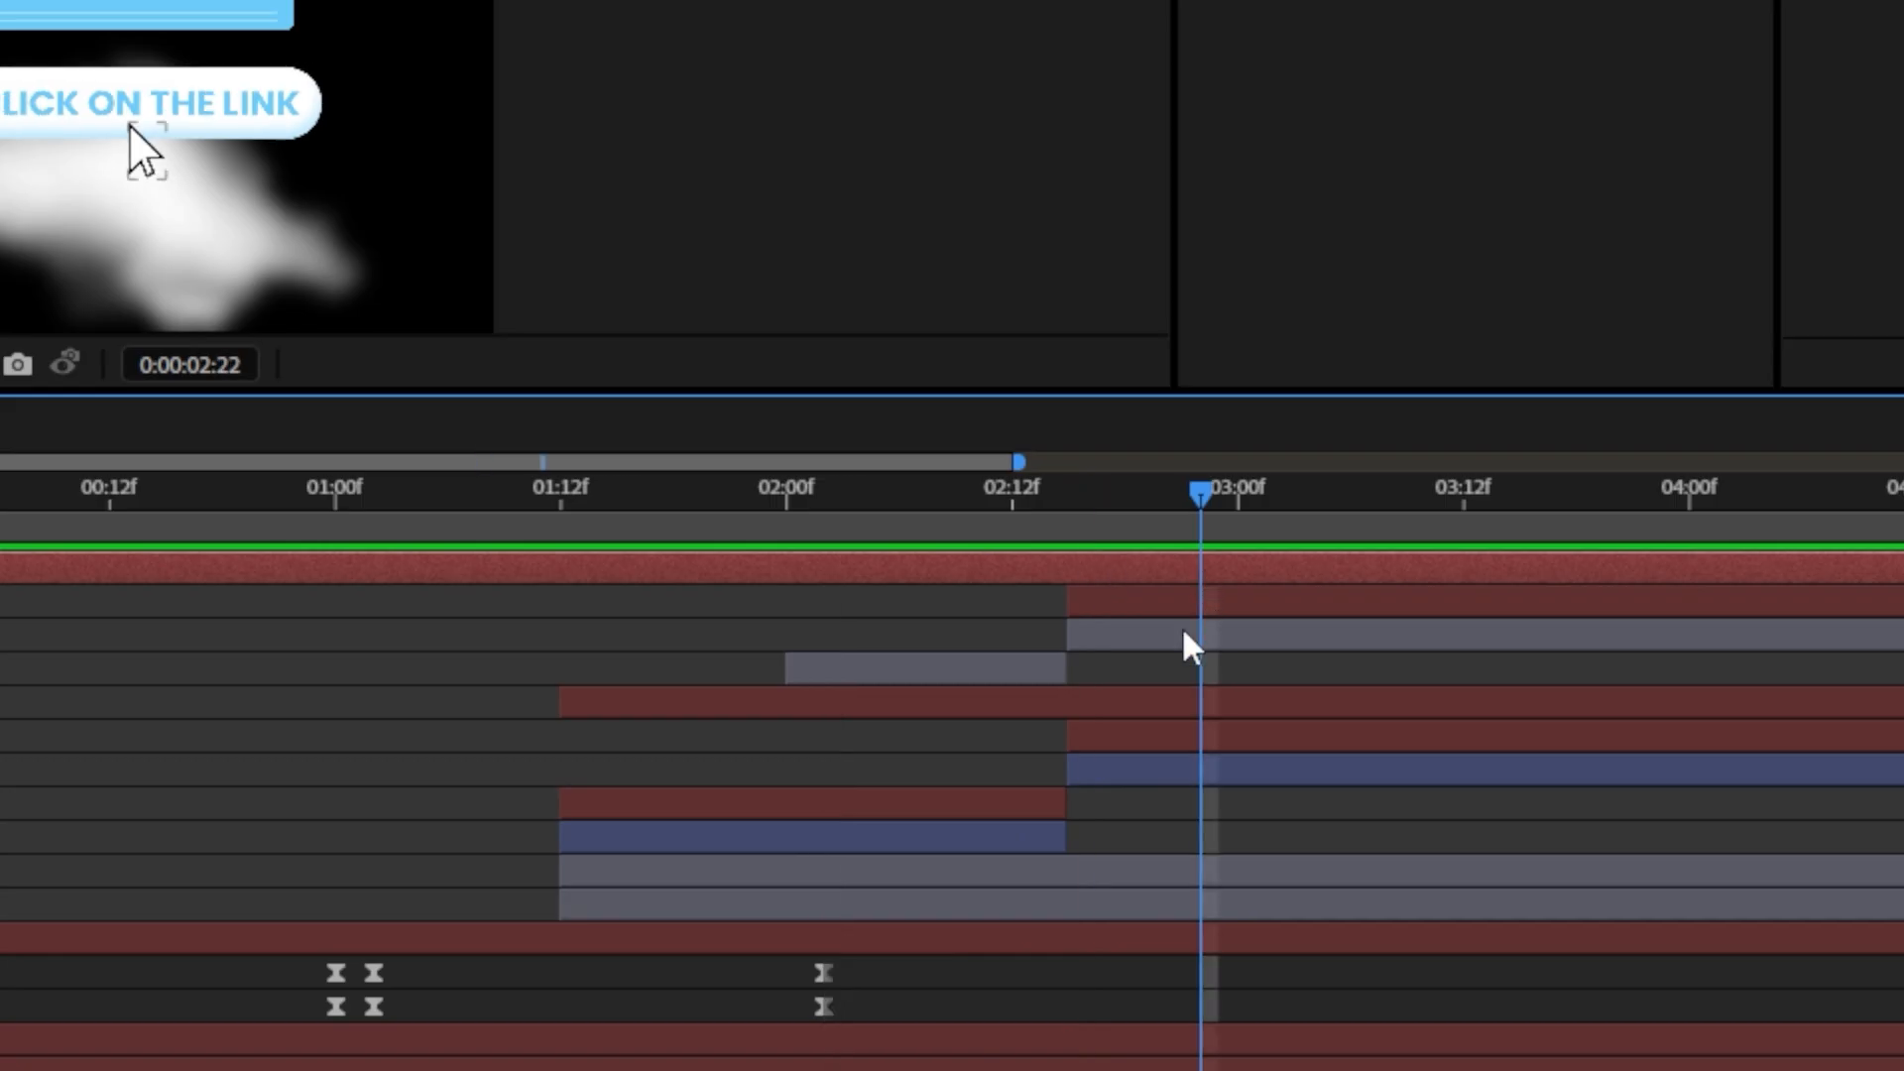
left_click(1197, 604)
key("u")
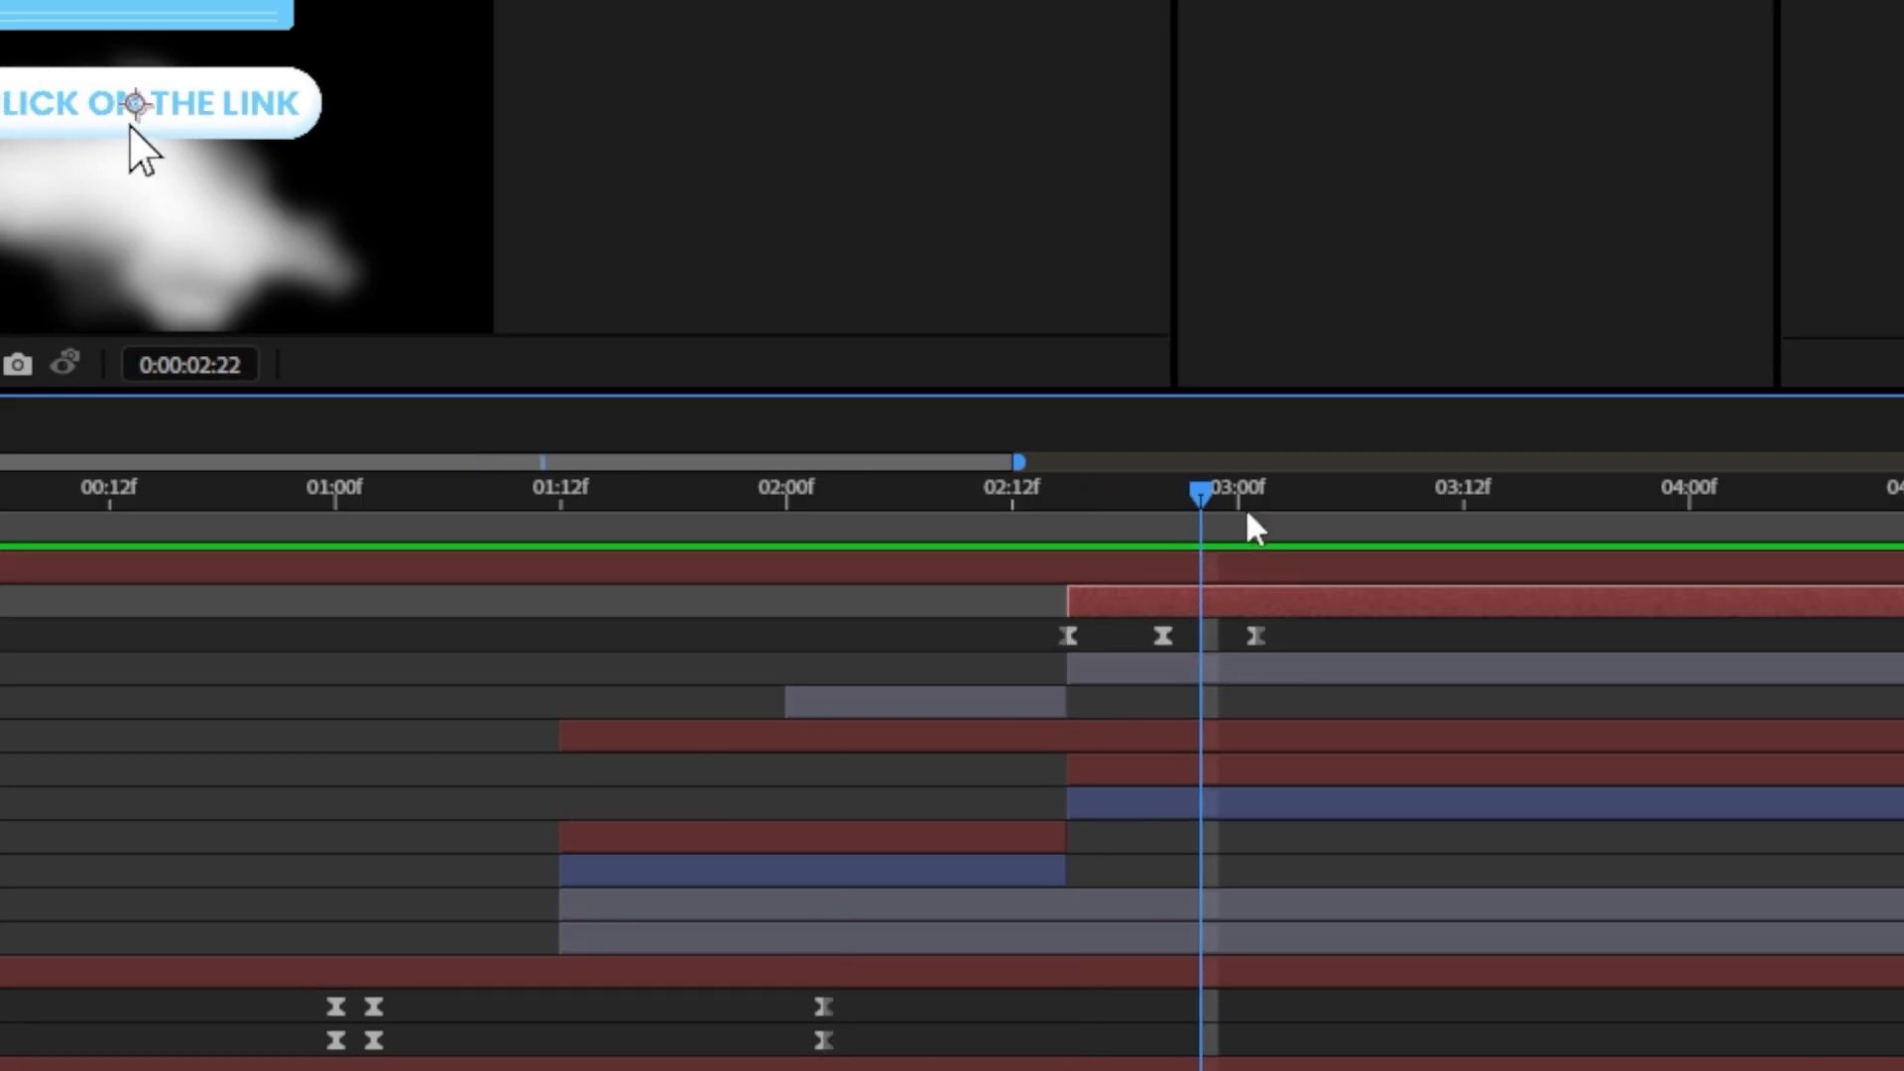
left_click_drag(1199, 491, 1242, 507)
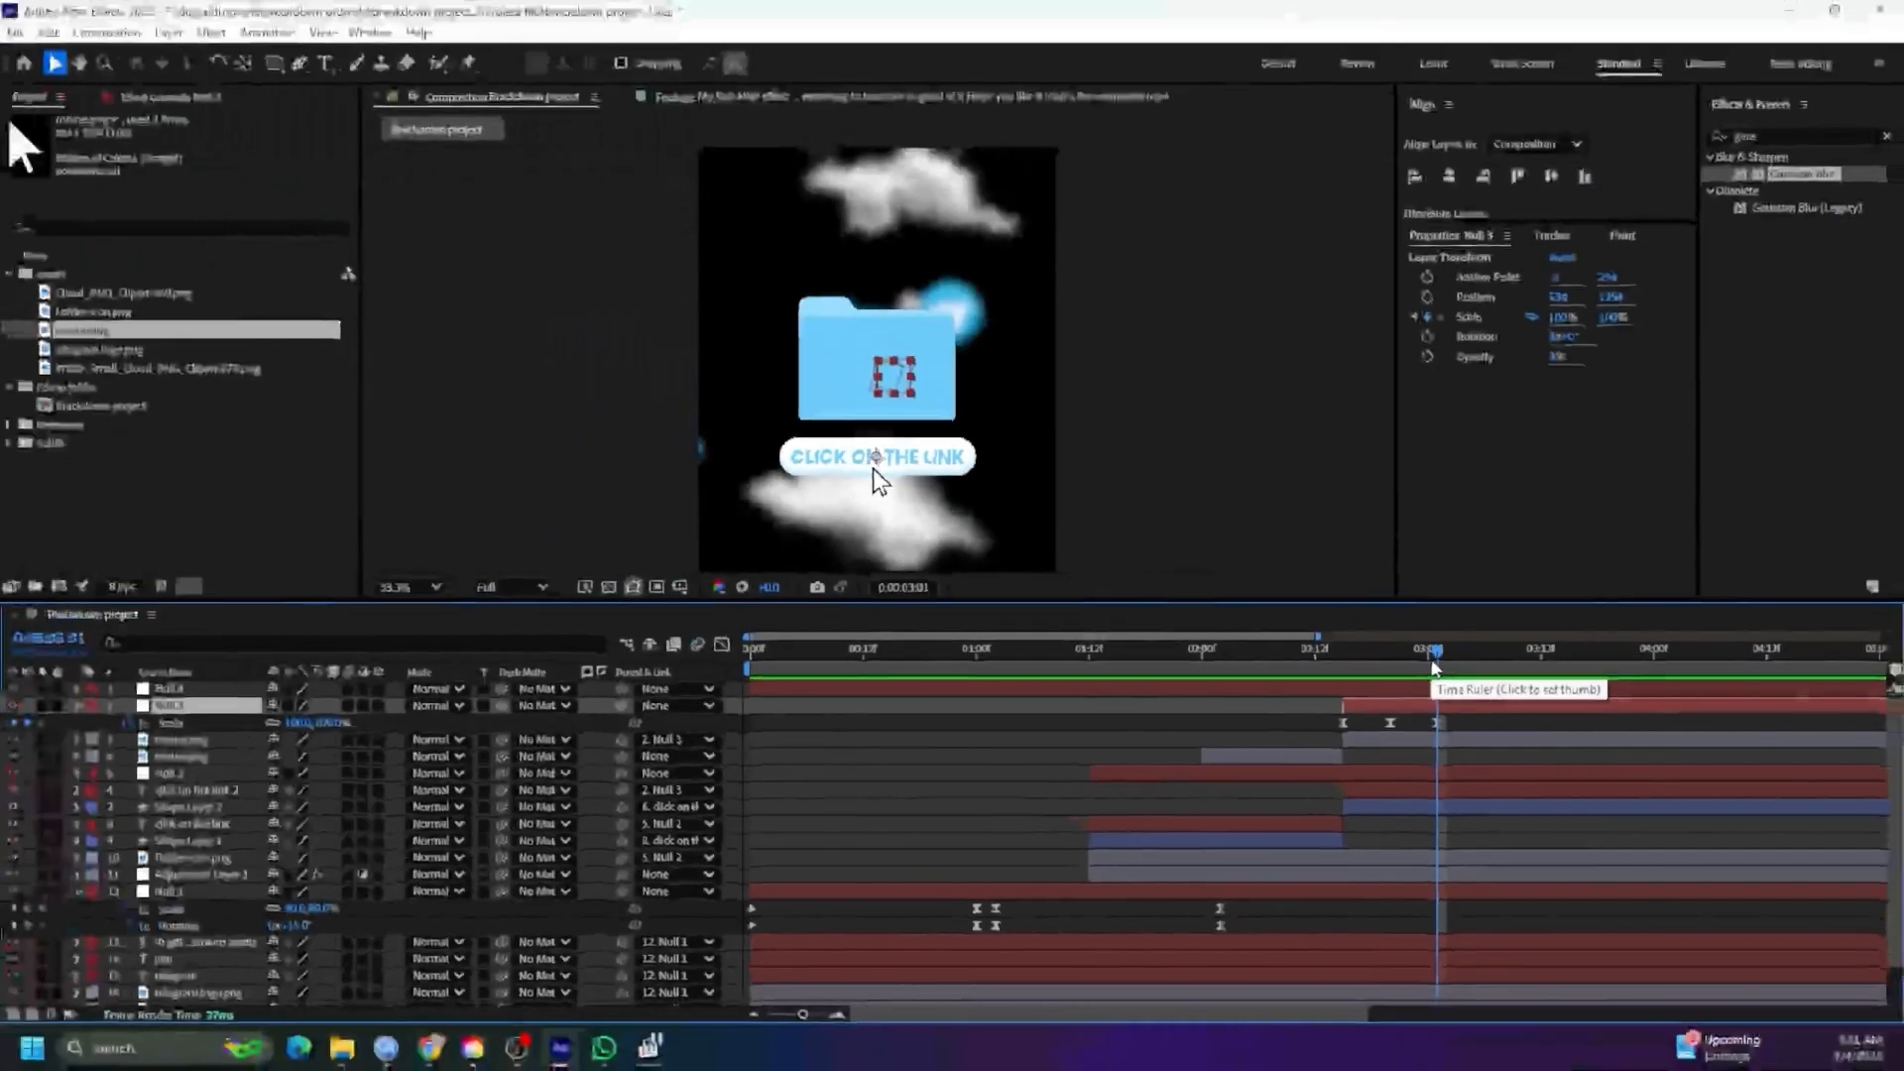
left_click_drag(1426, 666, 1435, 671)
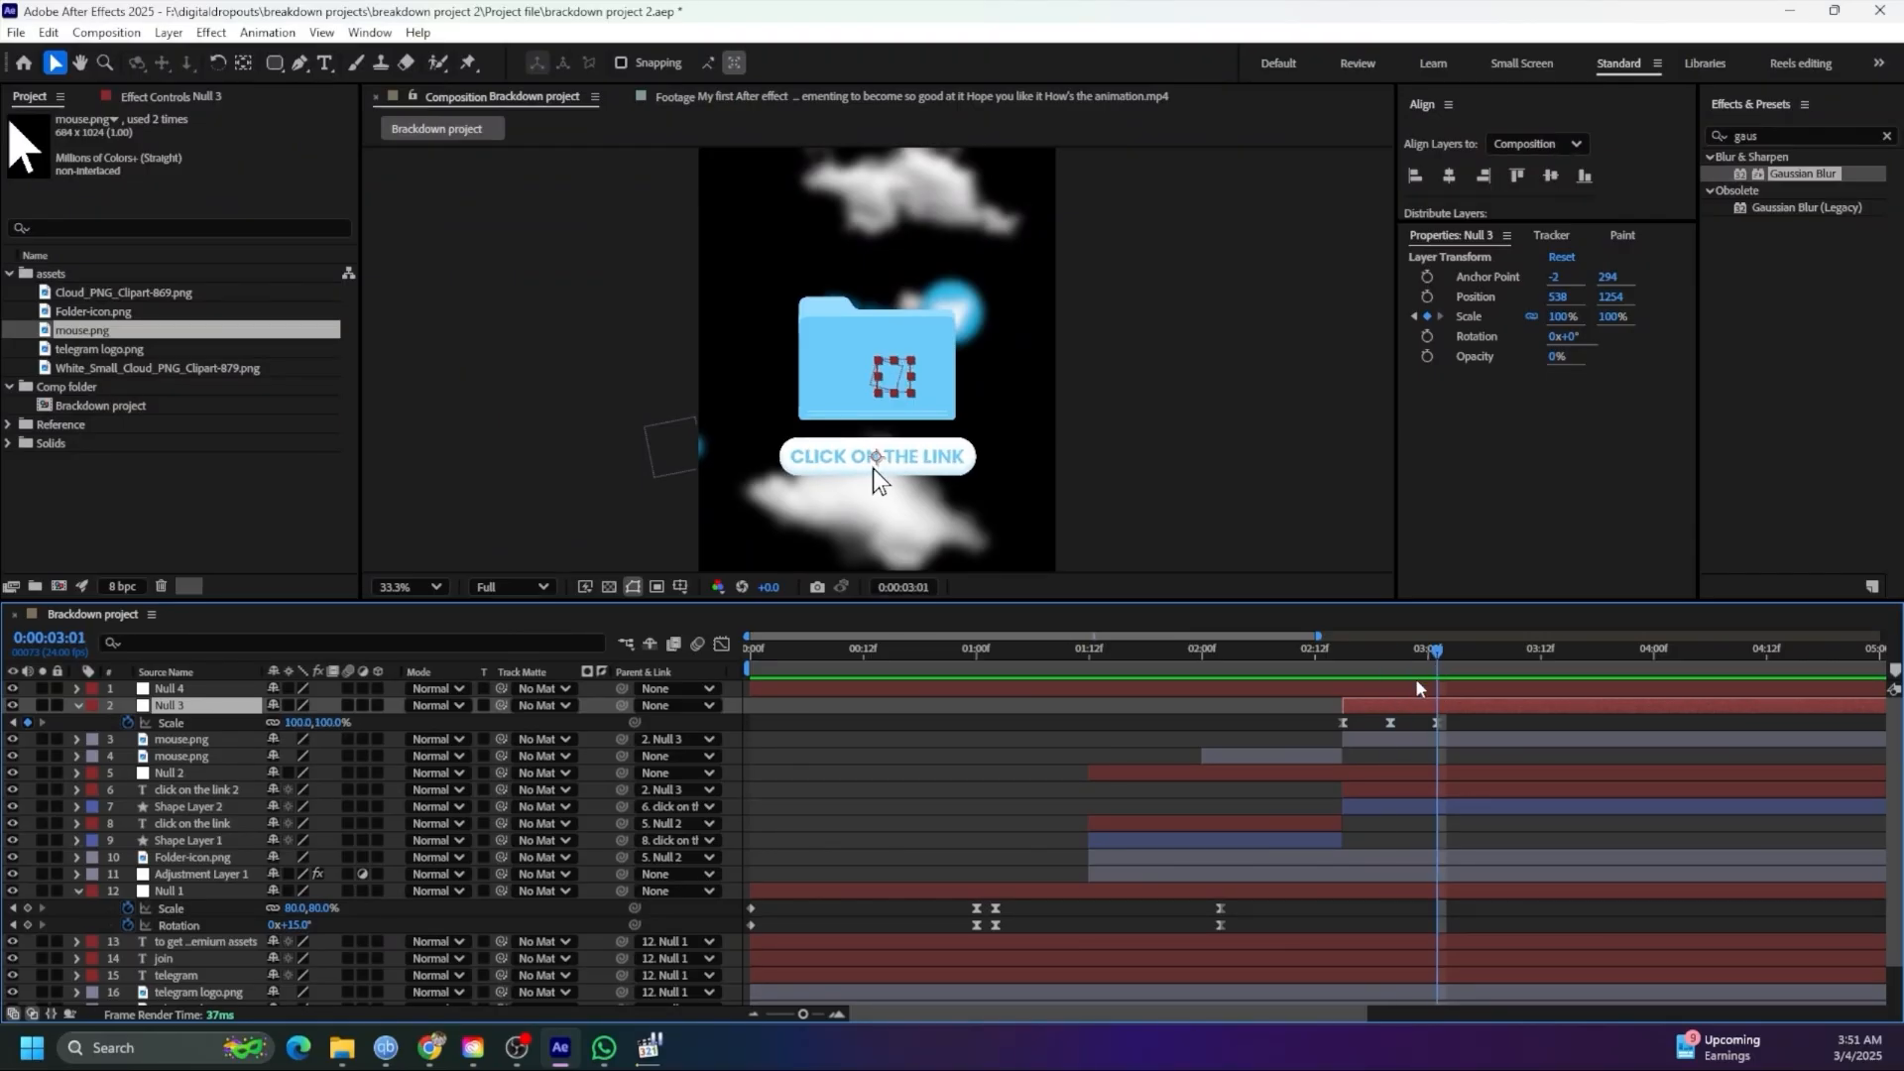
left_click(1373, 693)
left_click_drag(752, 688, 1447, 721)
left_click(1421, 709)
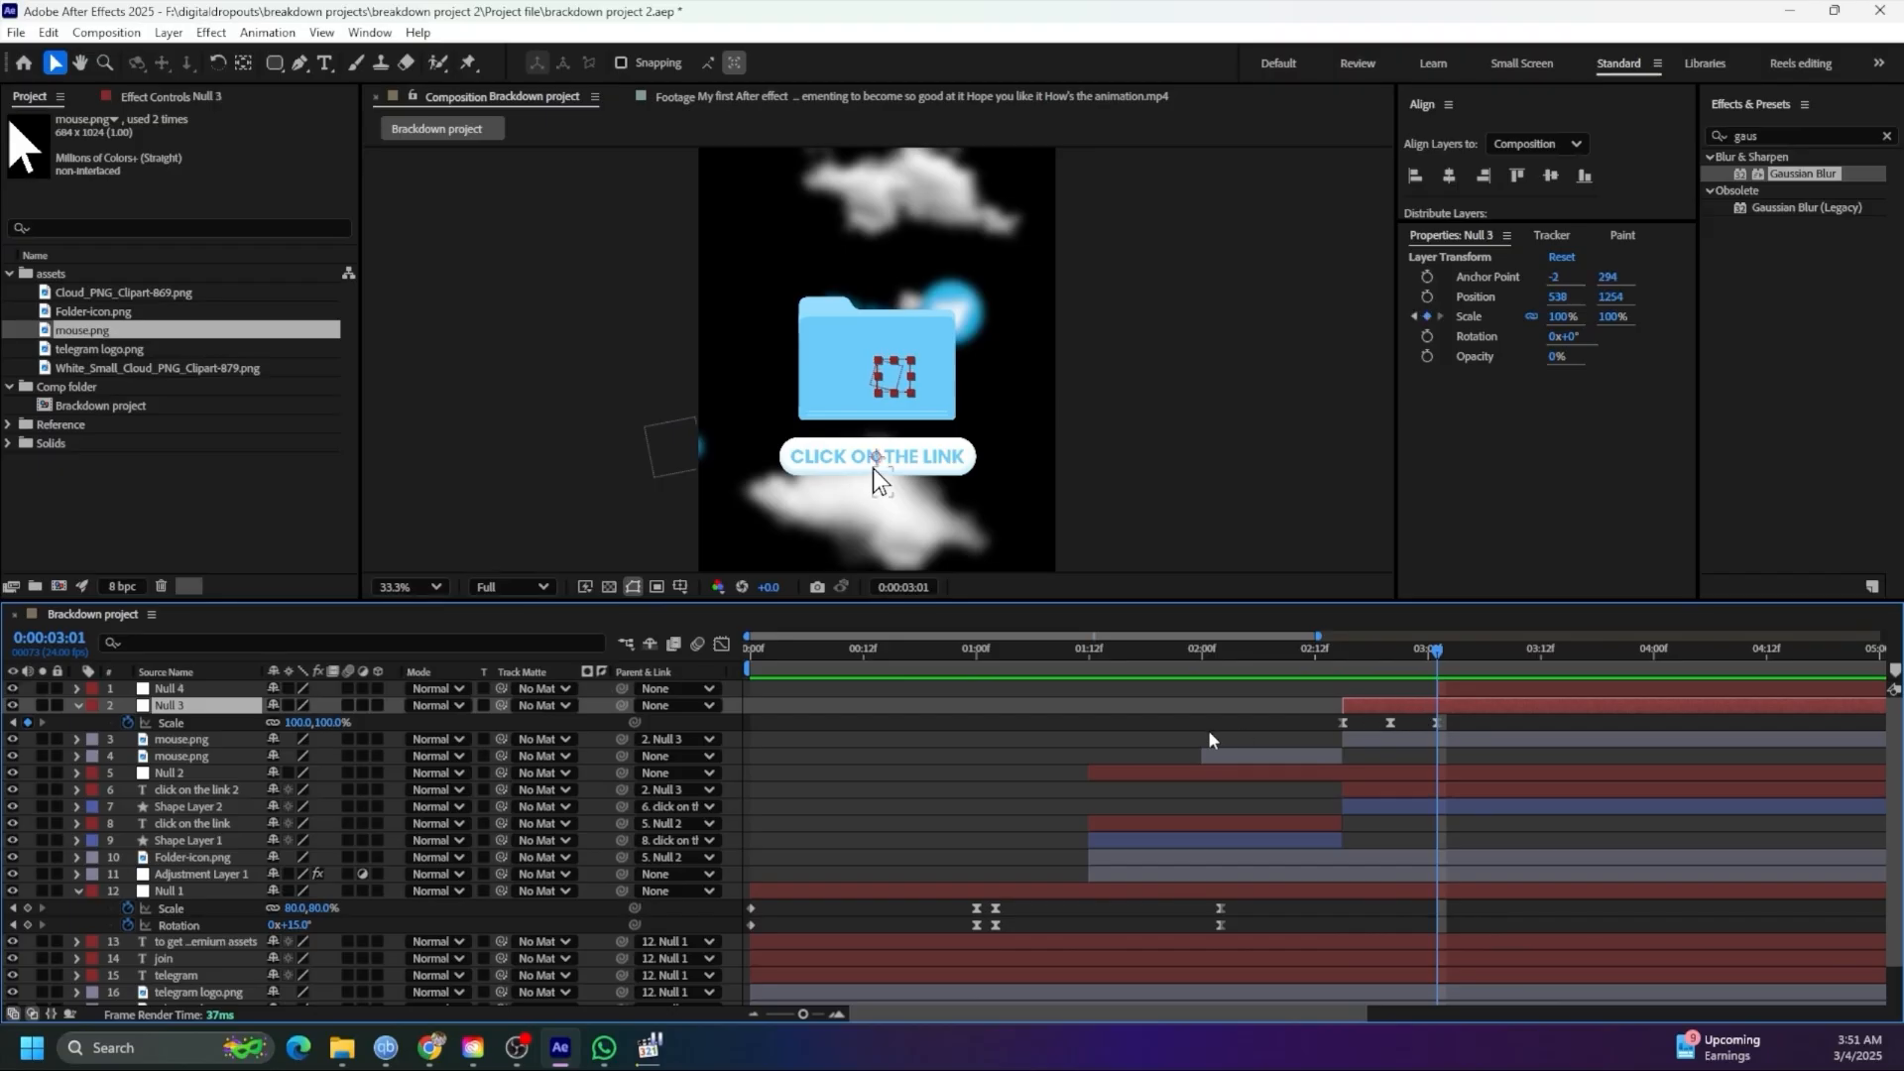
Parent Null 3, Null 2 and Null 1 to Null 4
left_click_drag(621, 705, 211, 695)
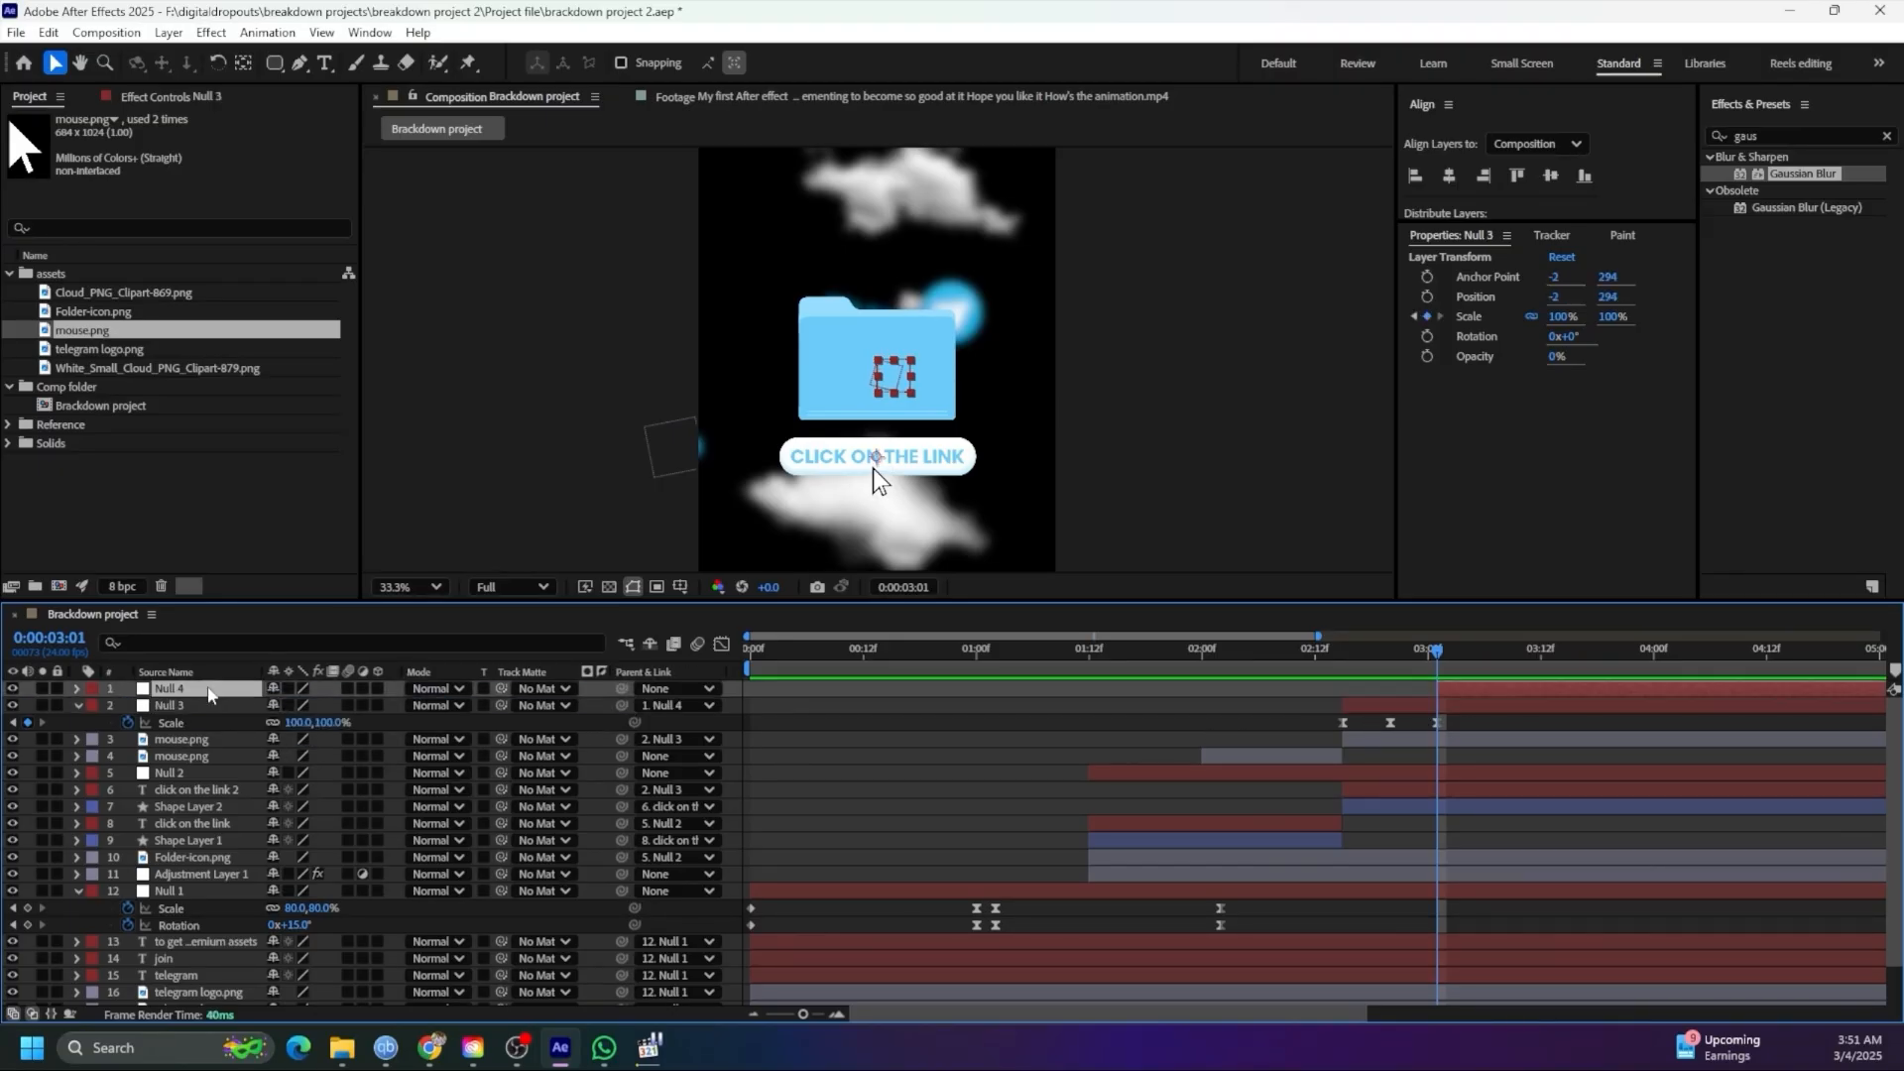
left_click(194, 775)
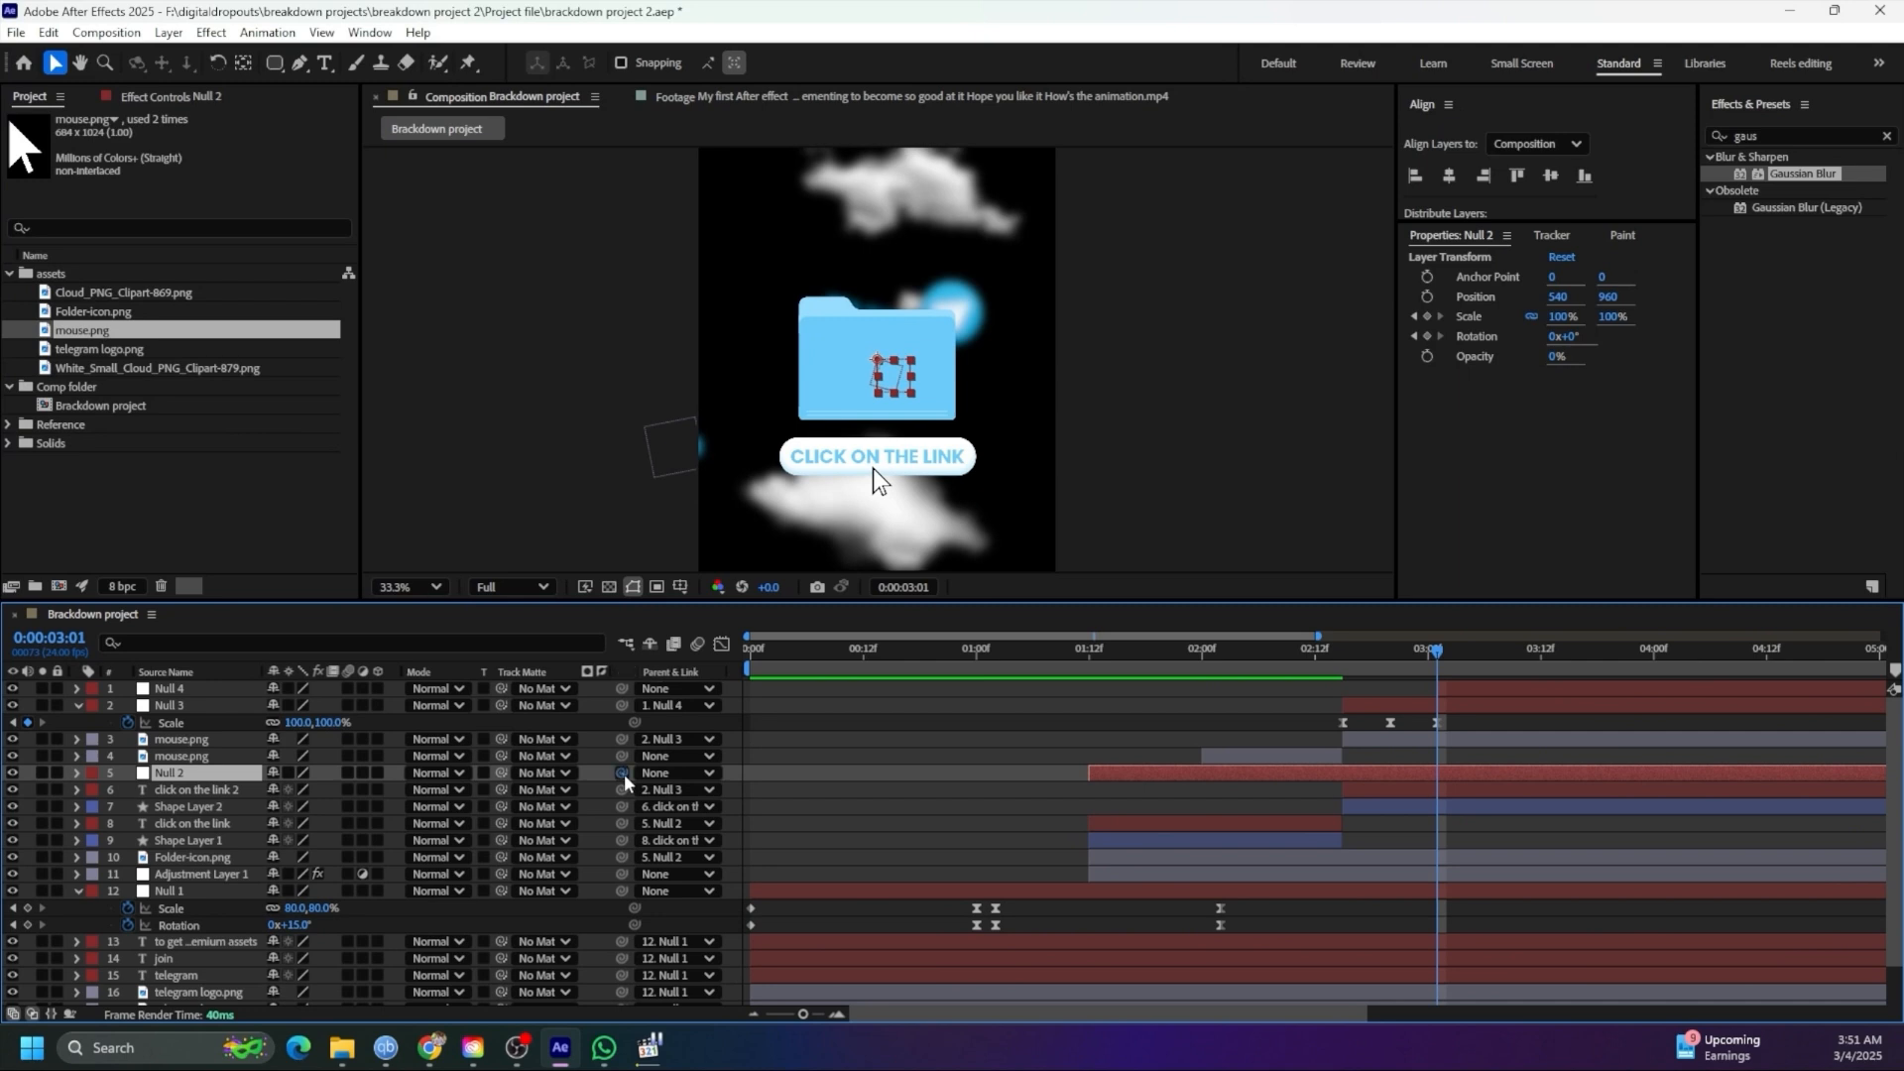
left_click_drag(620, 773, 179, 700)
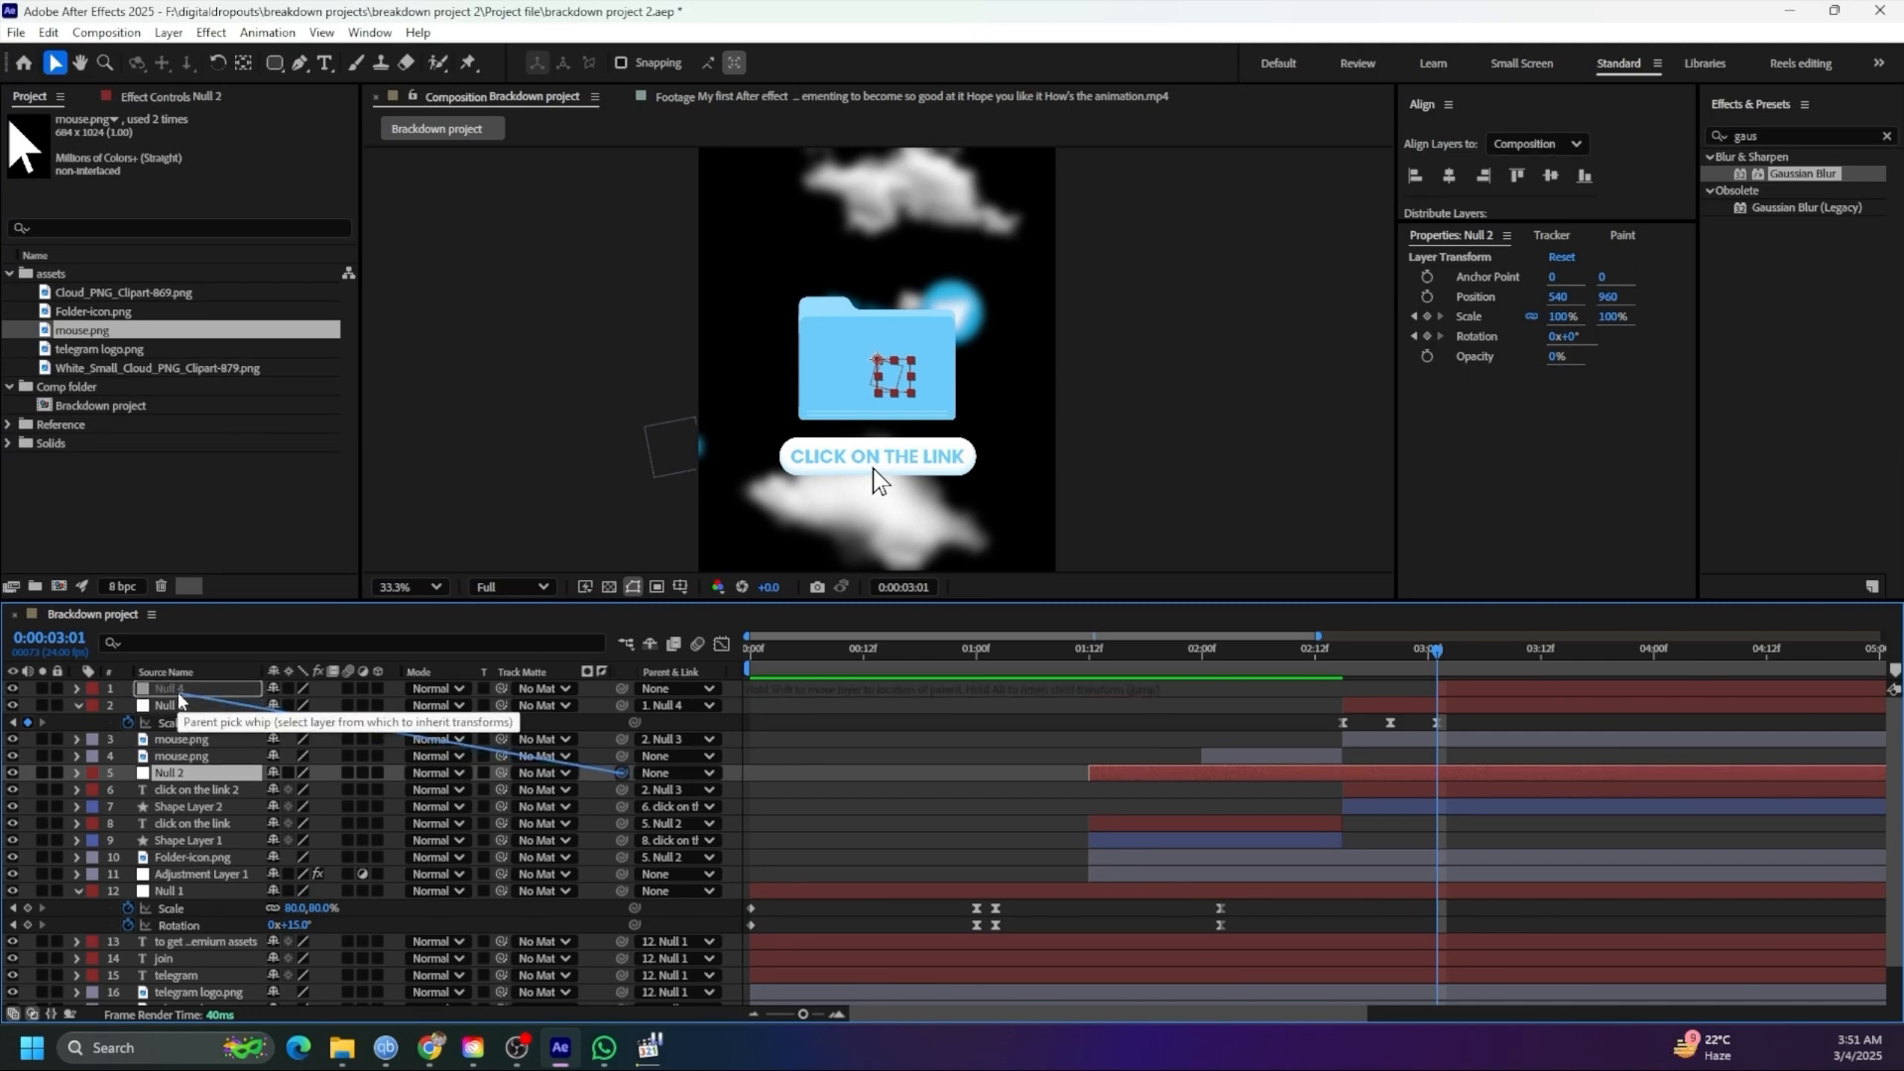
left_click_drag(180, 700, 178, 693)
left_click(198, 891)
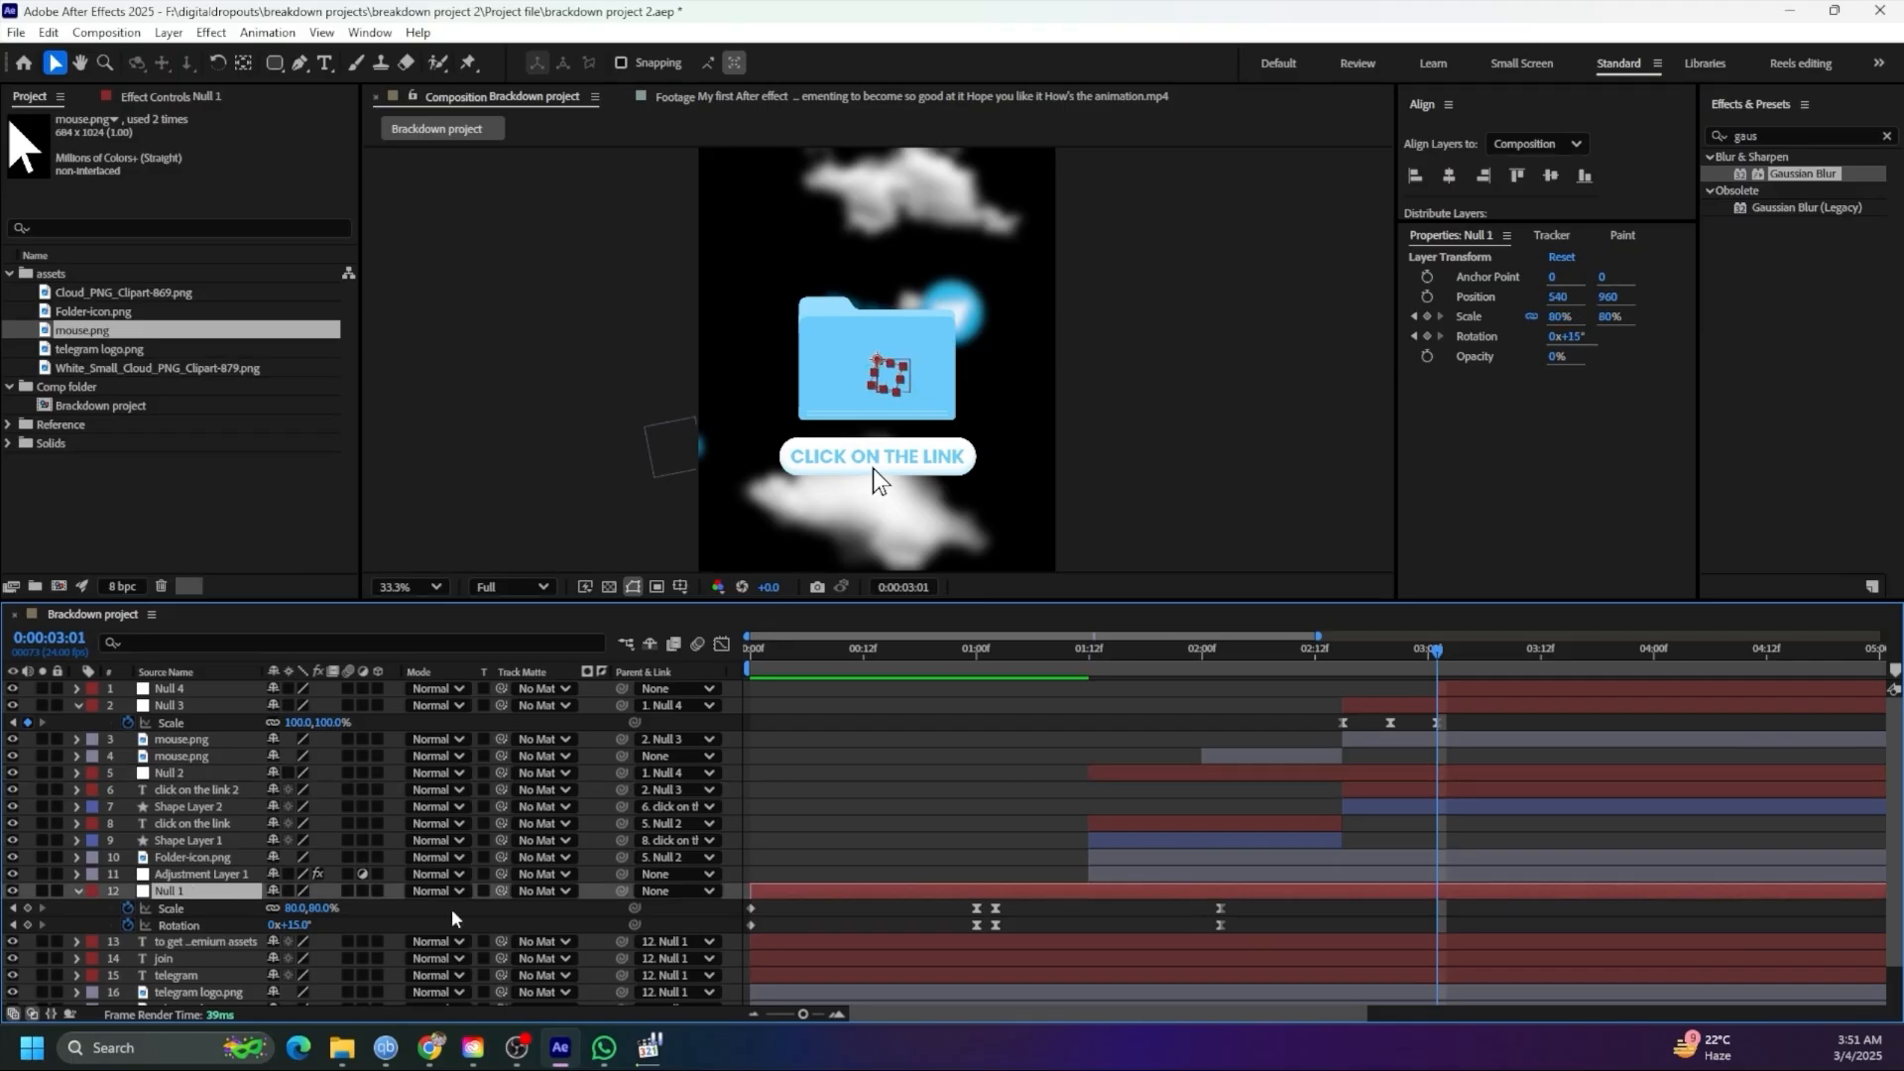
left_click_drag(622, 892, 201, 695)
Try moving Null 4 in the composition to test the layers linked to it
left_click(201, 691)
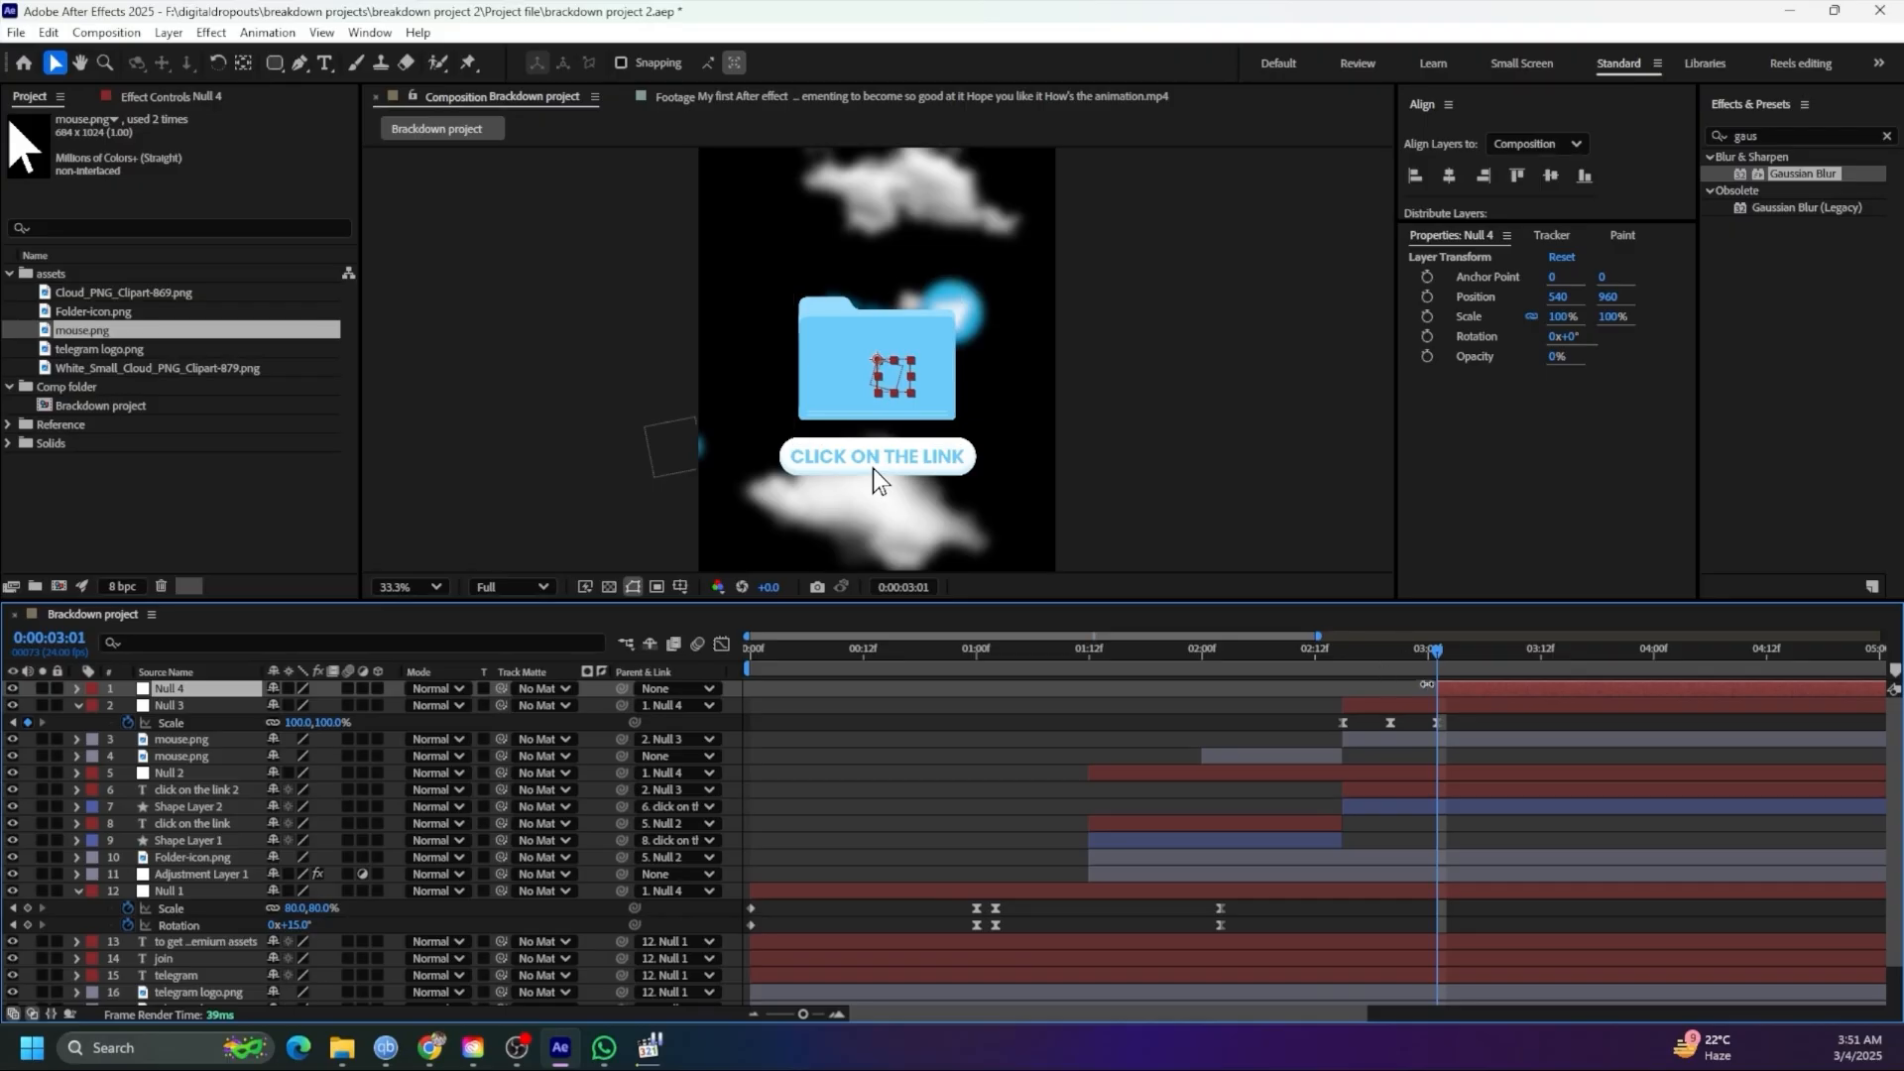
left_click_drag(888, 378, 874, 356)
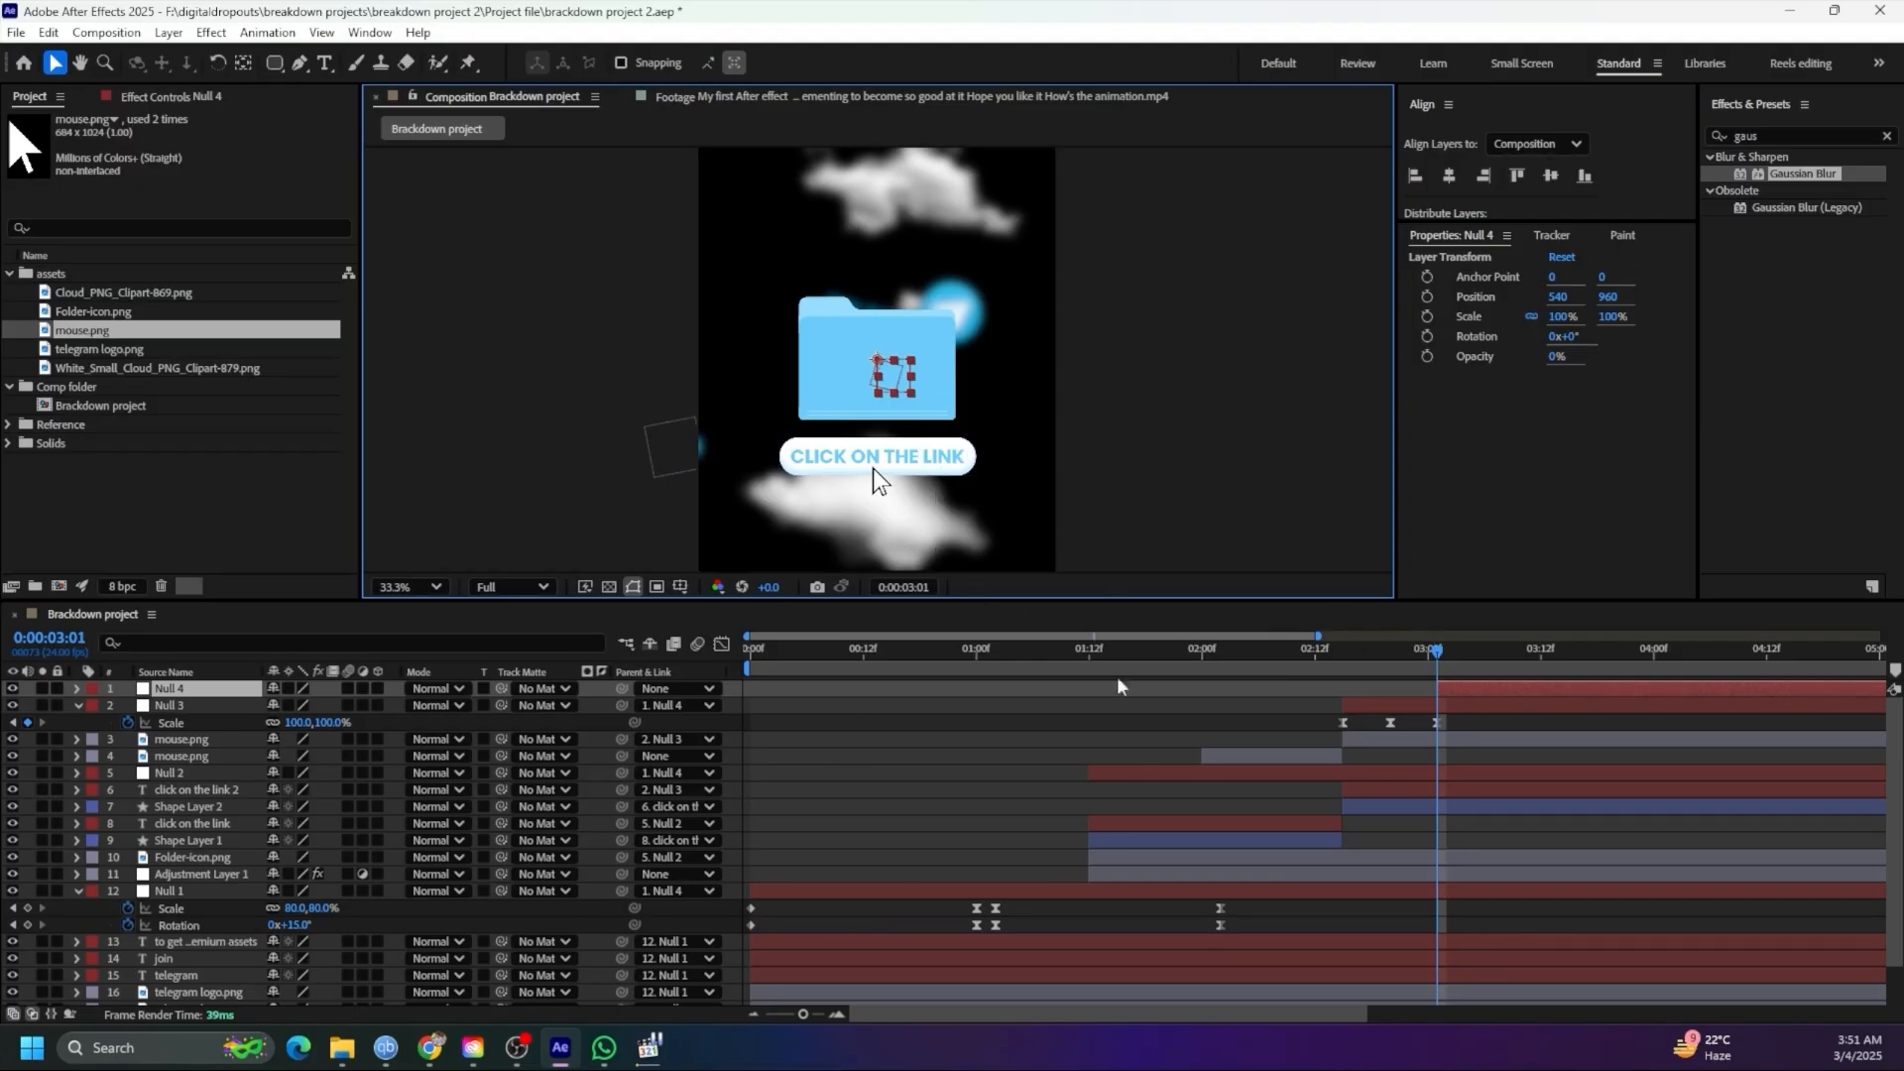
Show Null 4's Scale and Rotation and start keyframes for both at 0:00:03:01
left_click(1460, 696)
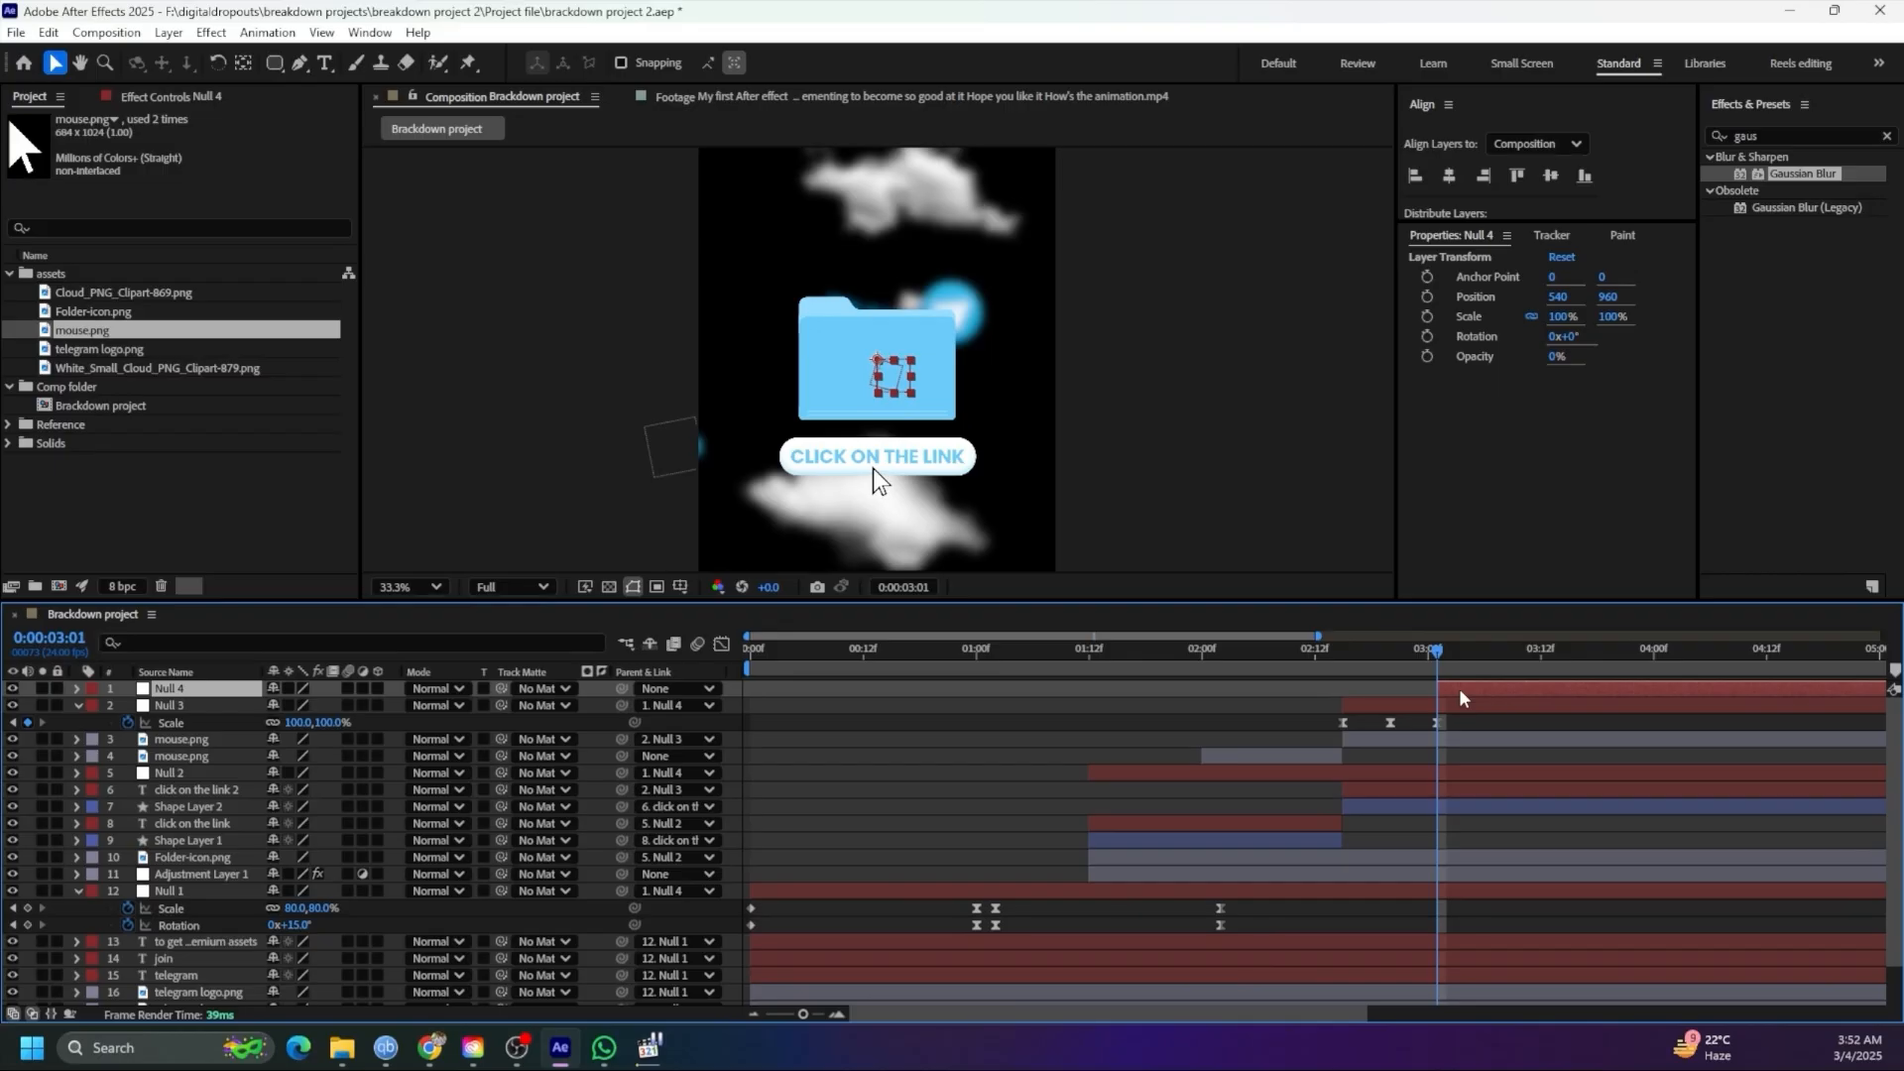
key("s")
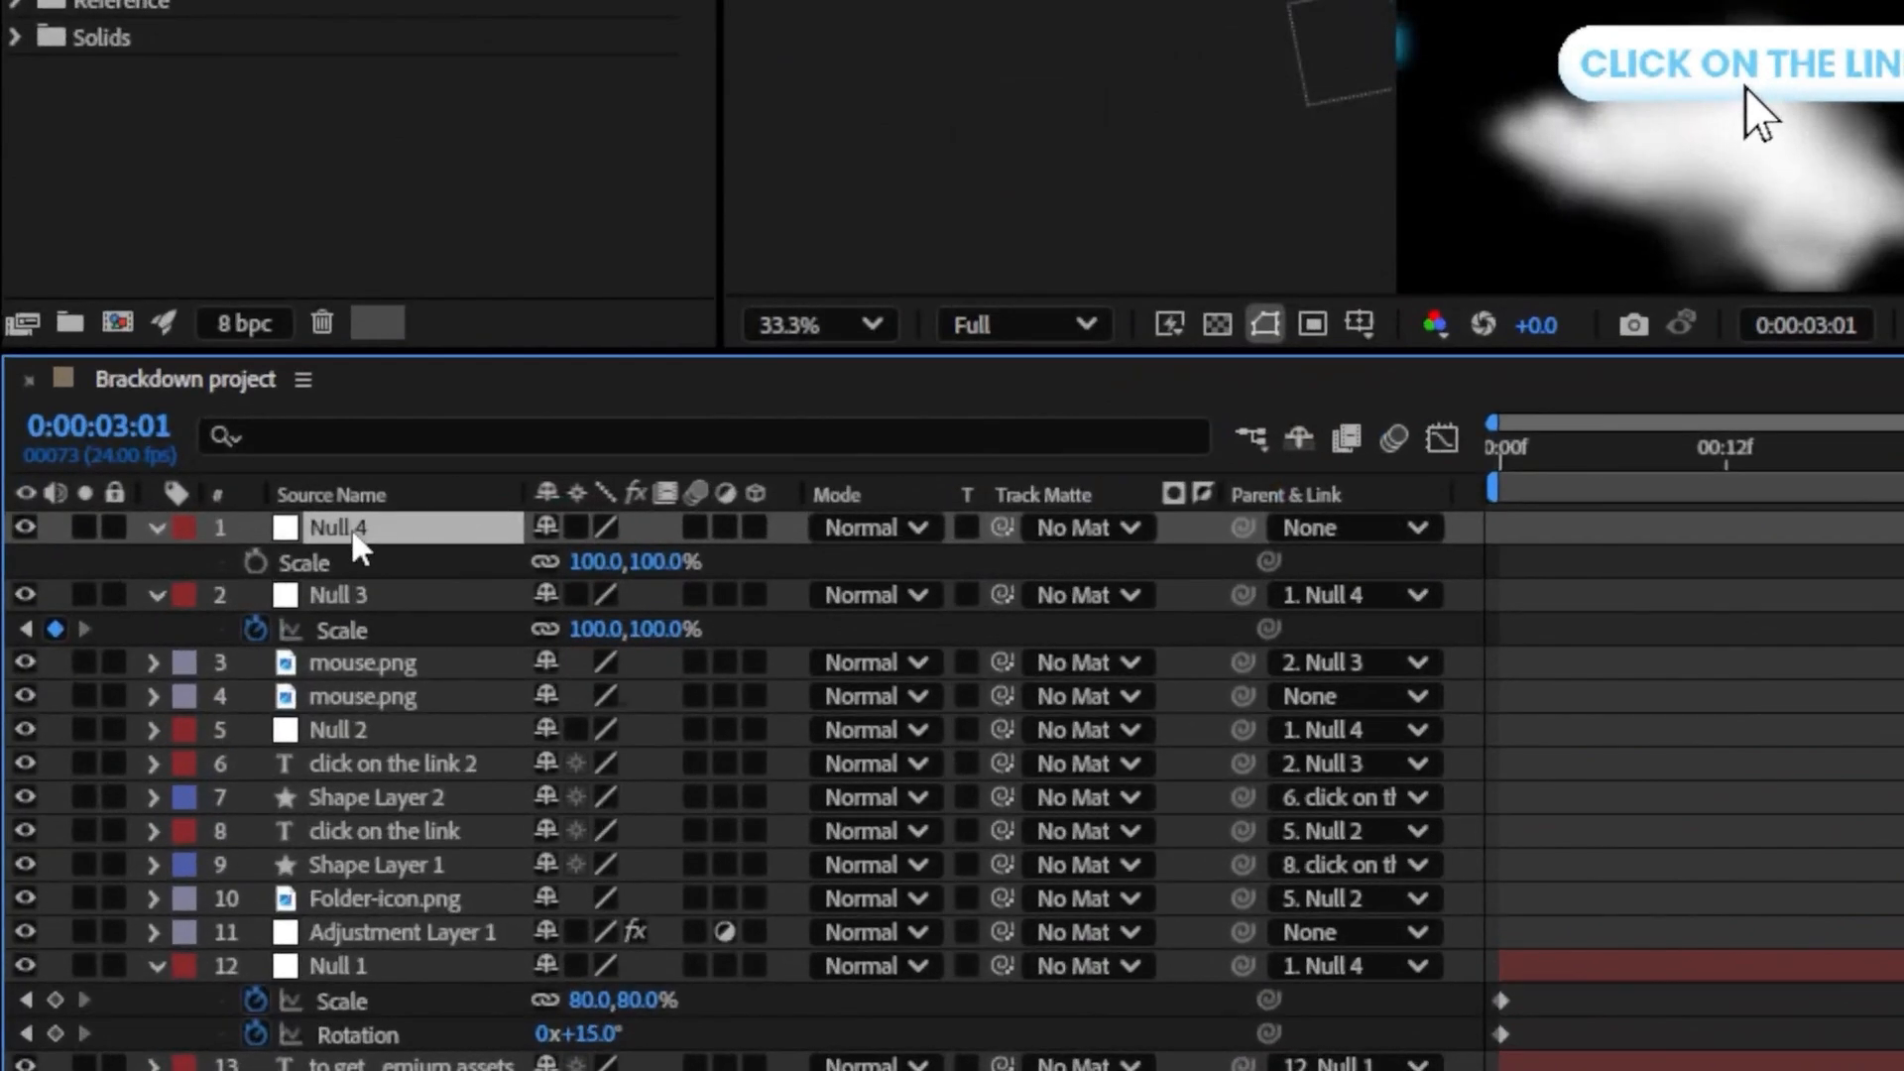
key("s")
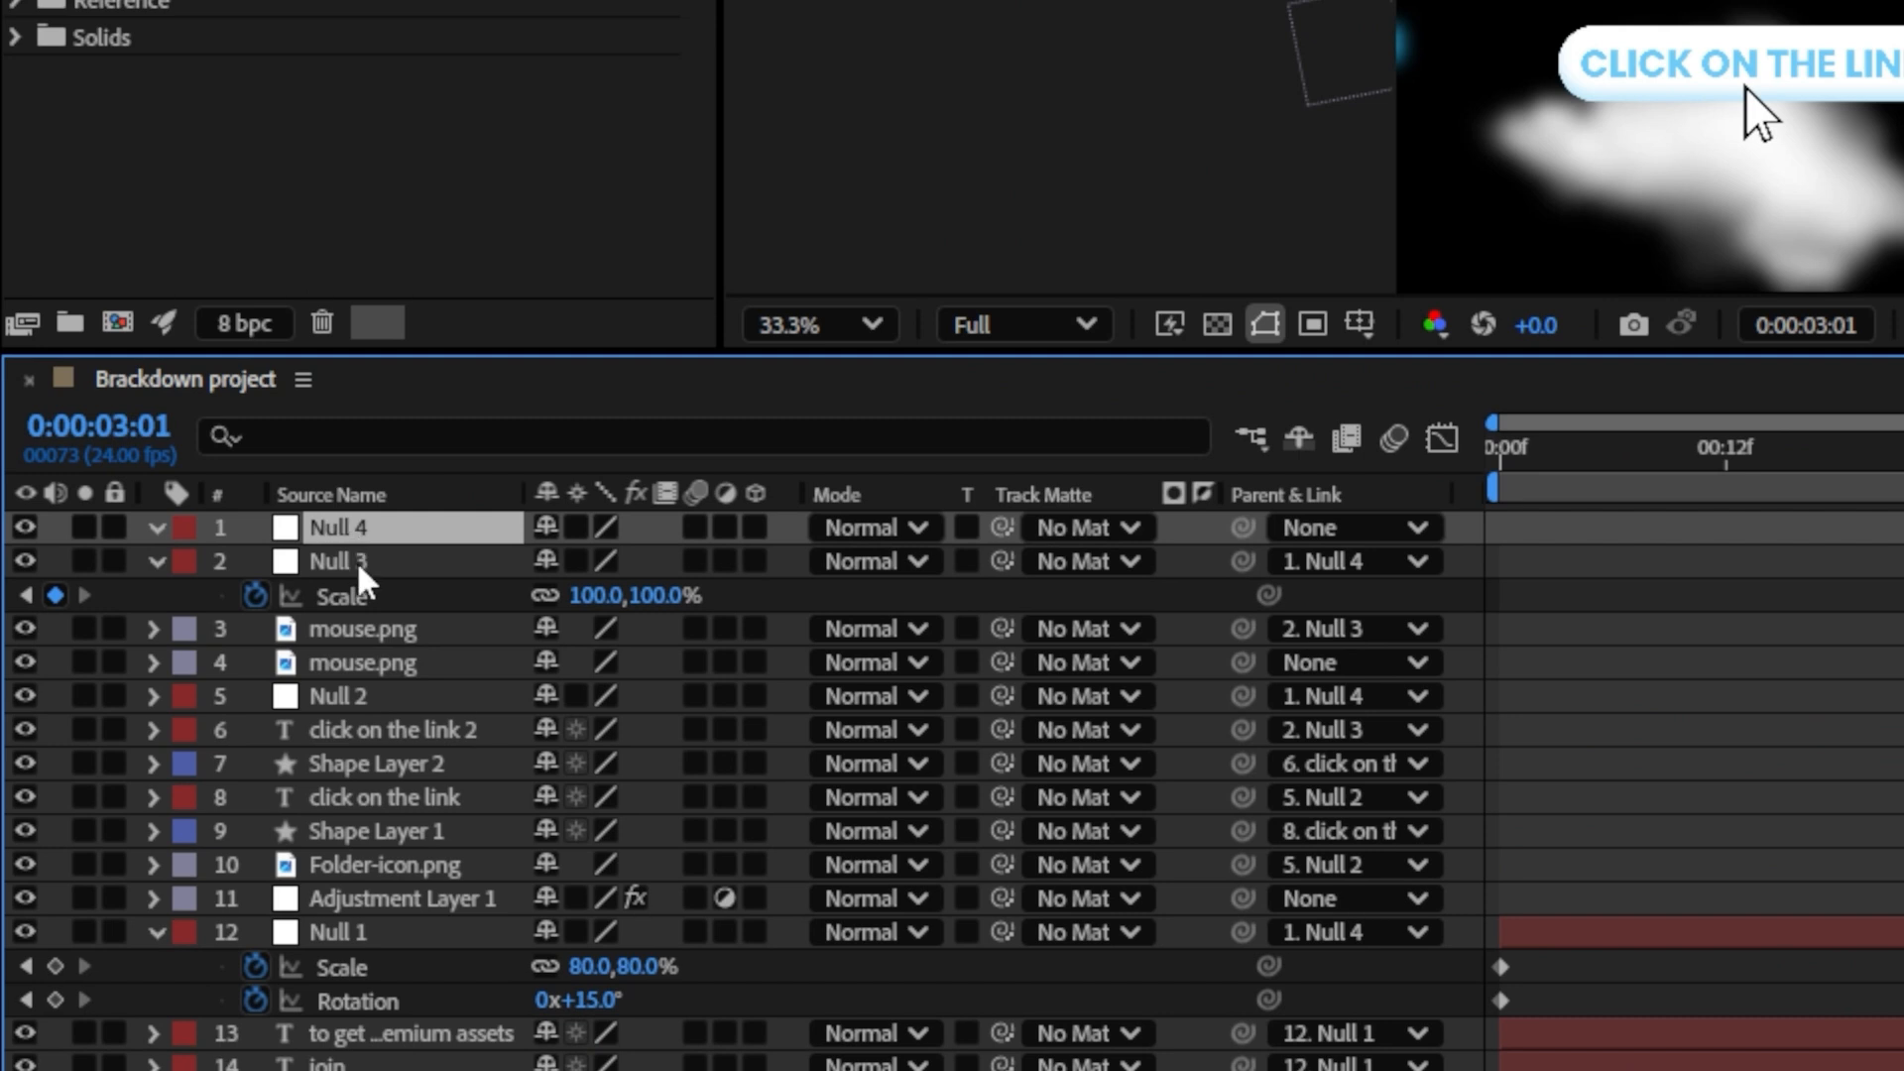
key("s")
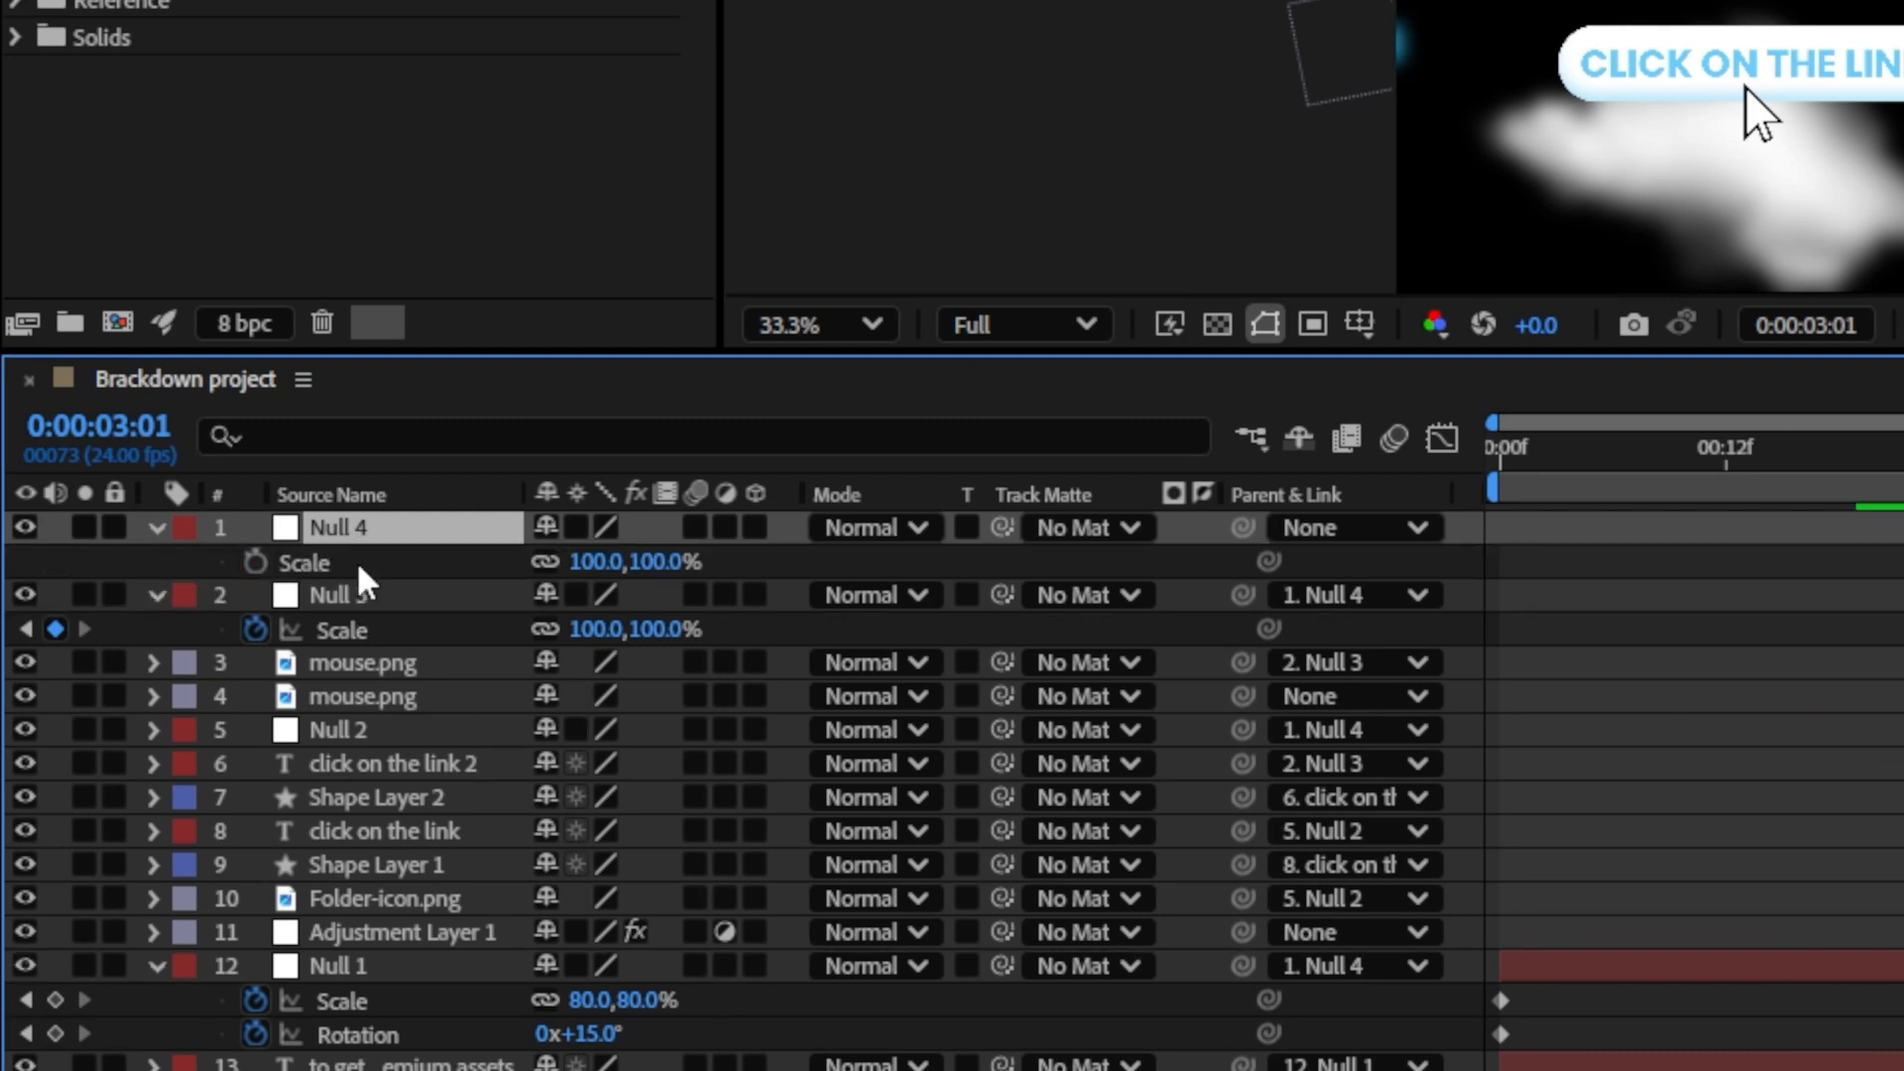
key("shift+r")
left_click_drag(256, 562, 258, 593)
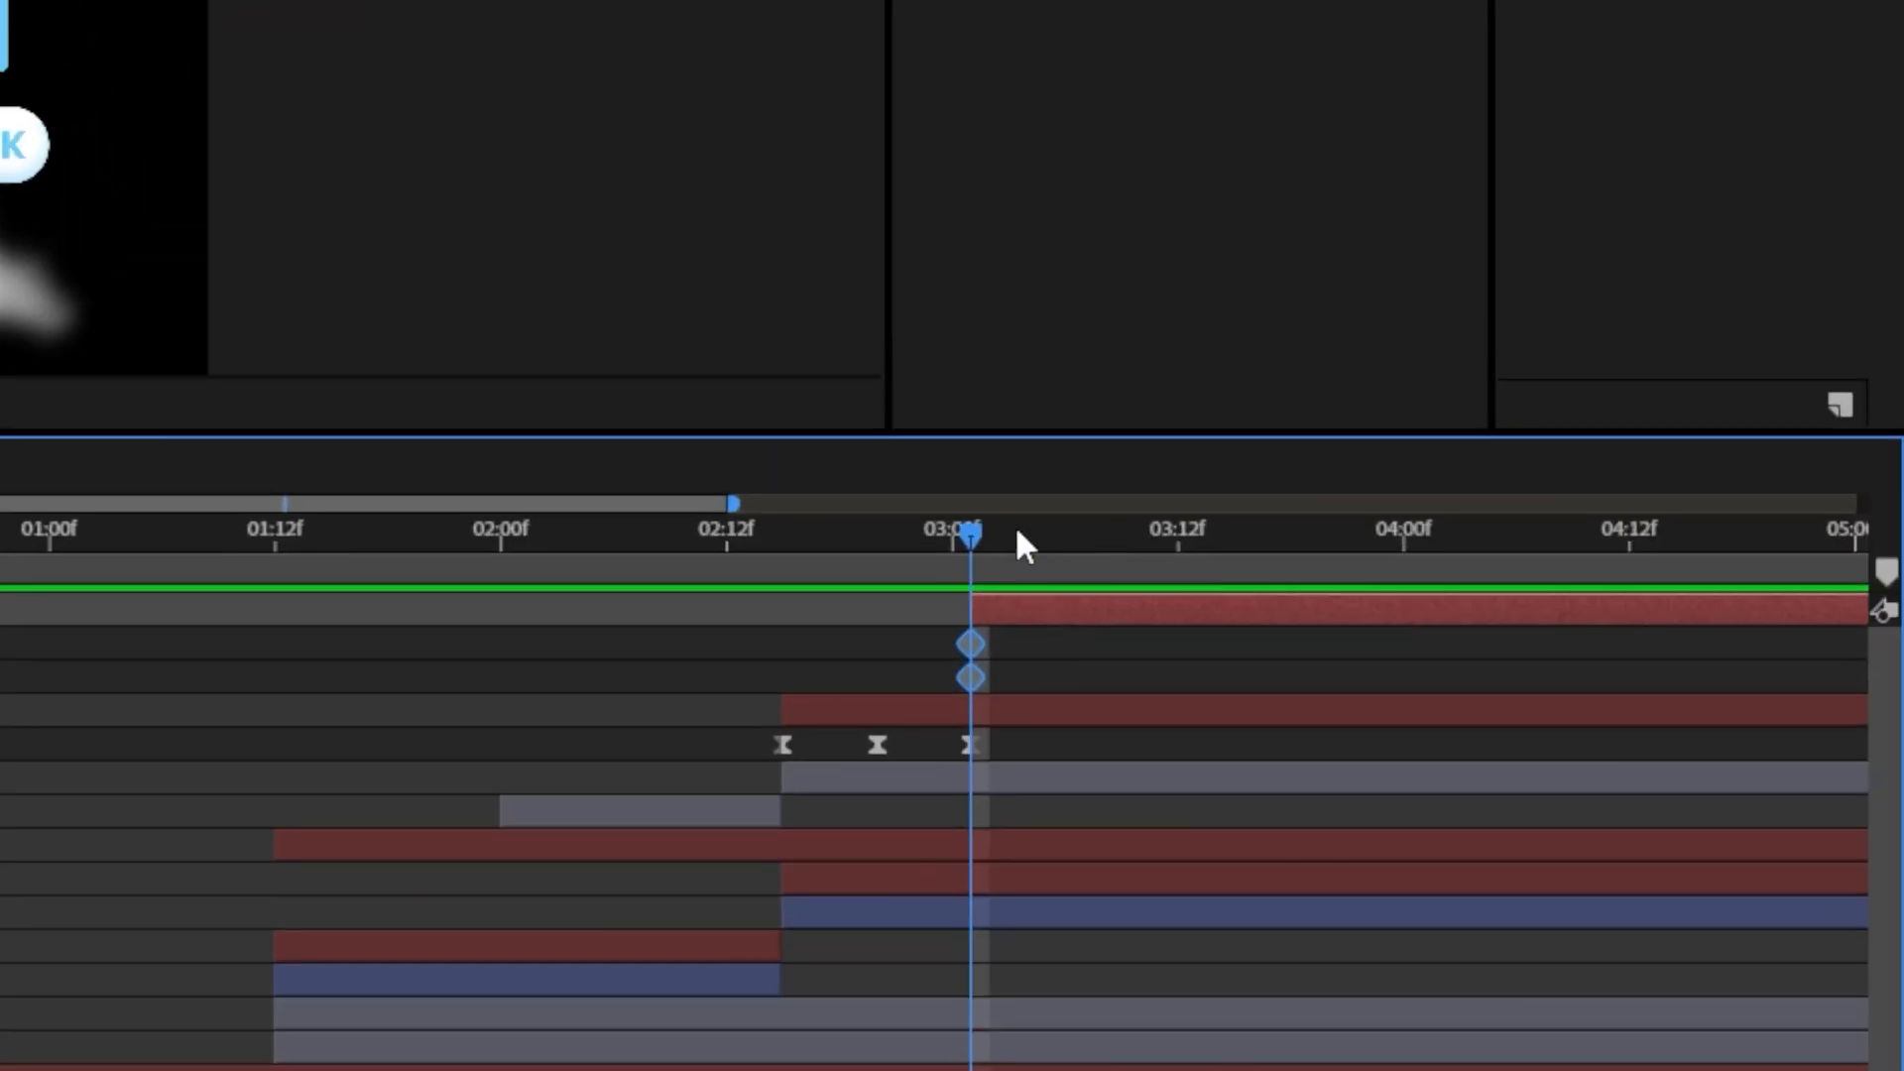
Add Scale and Rotation keyframes to Null 4 at 0:00:04:00
left_click_drag(975, 536, 1397, 579)
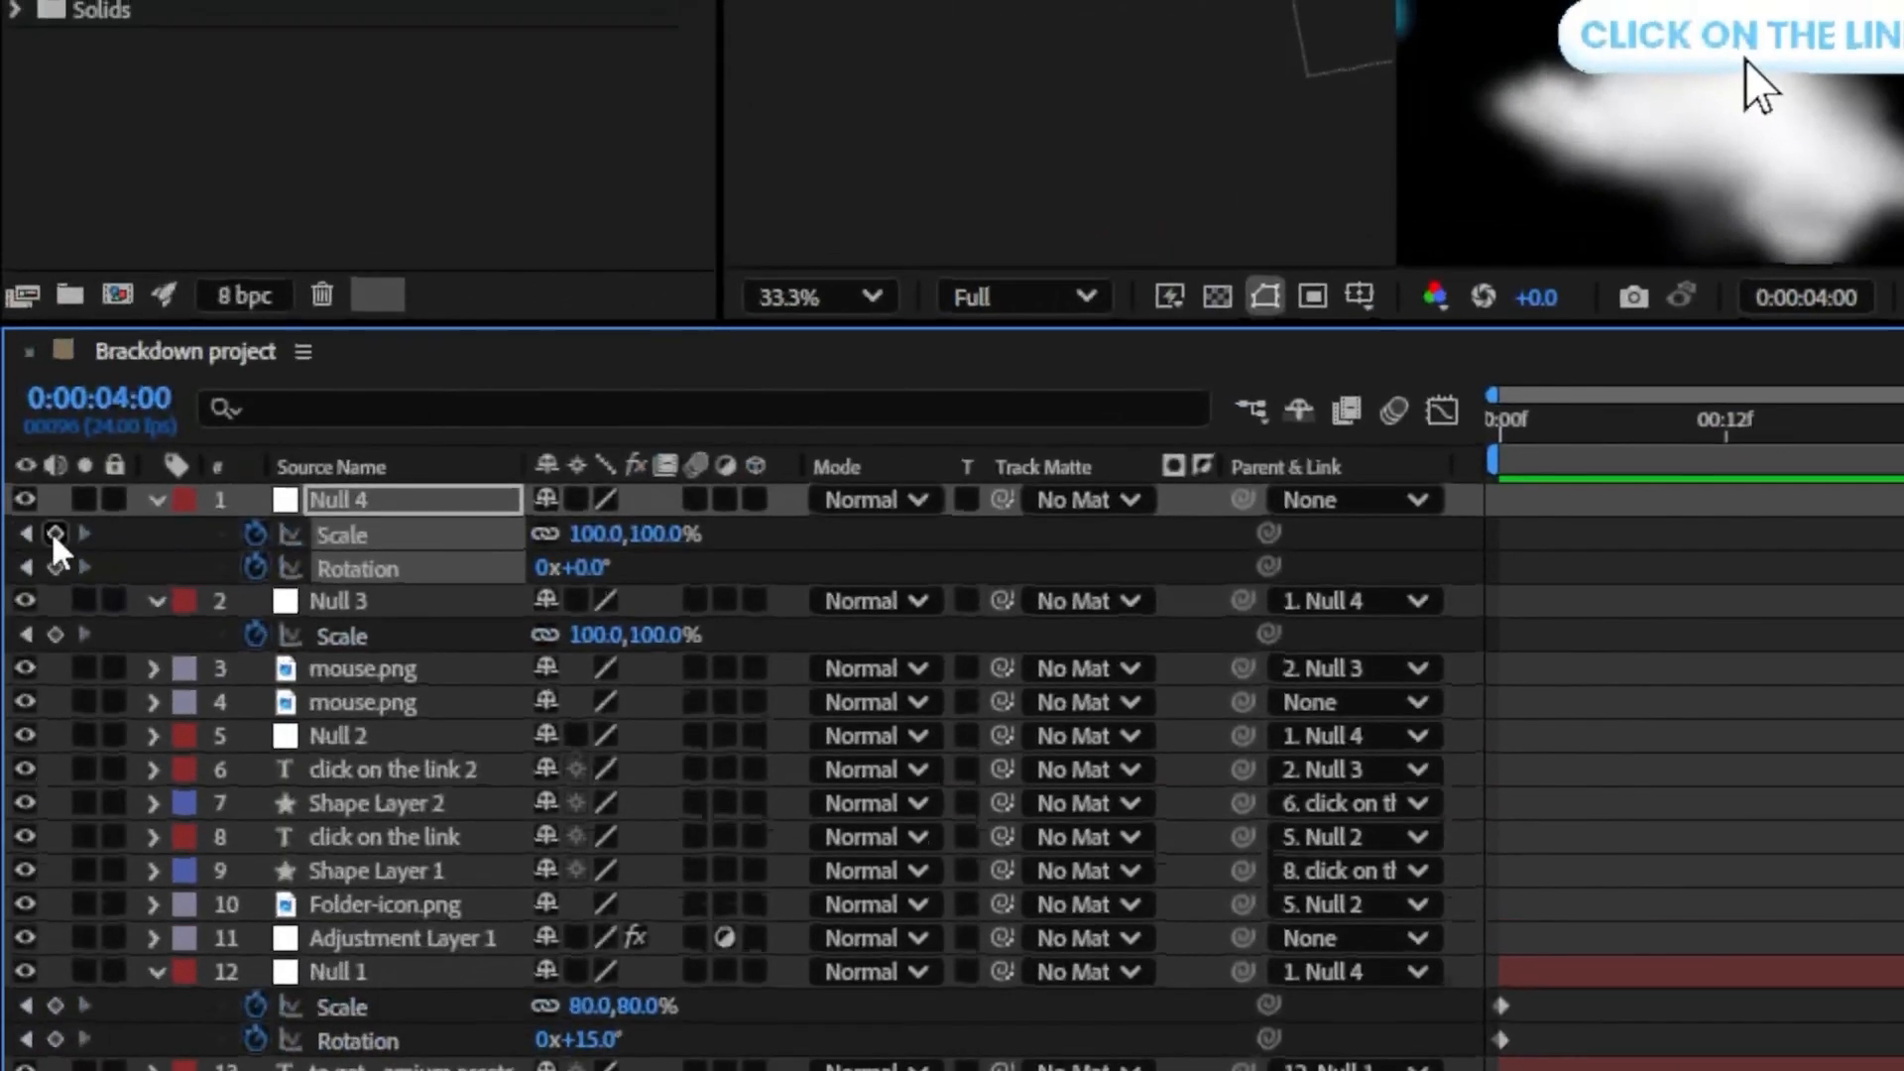
left_click(54, 537)
left_click(53, 569)
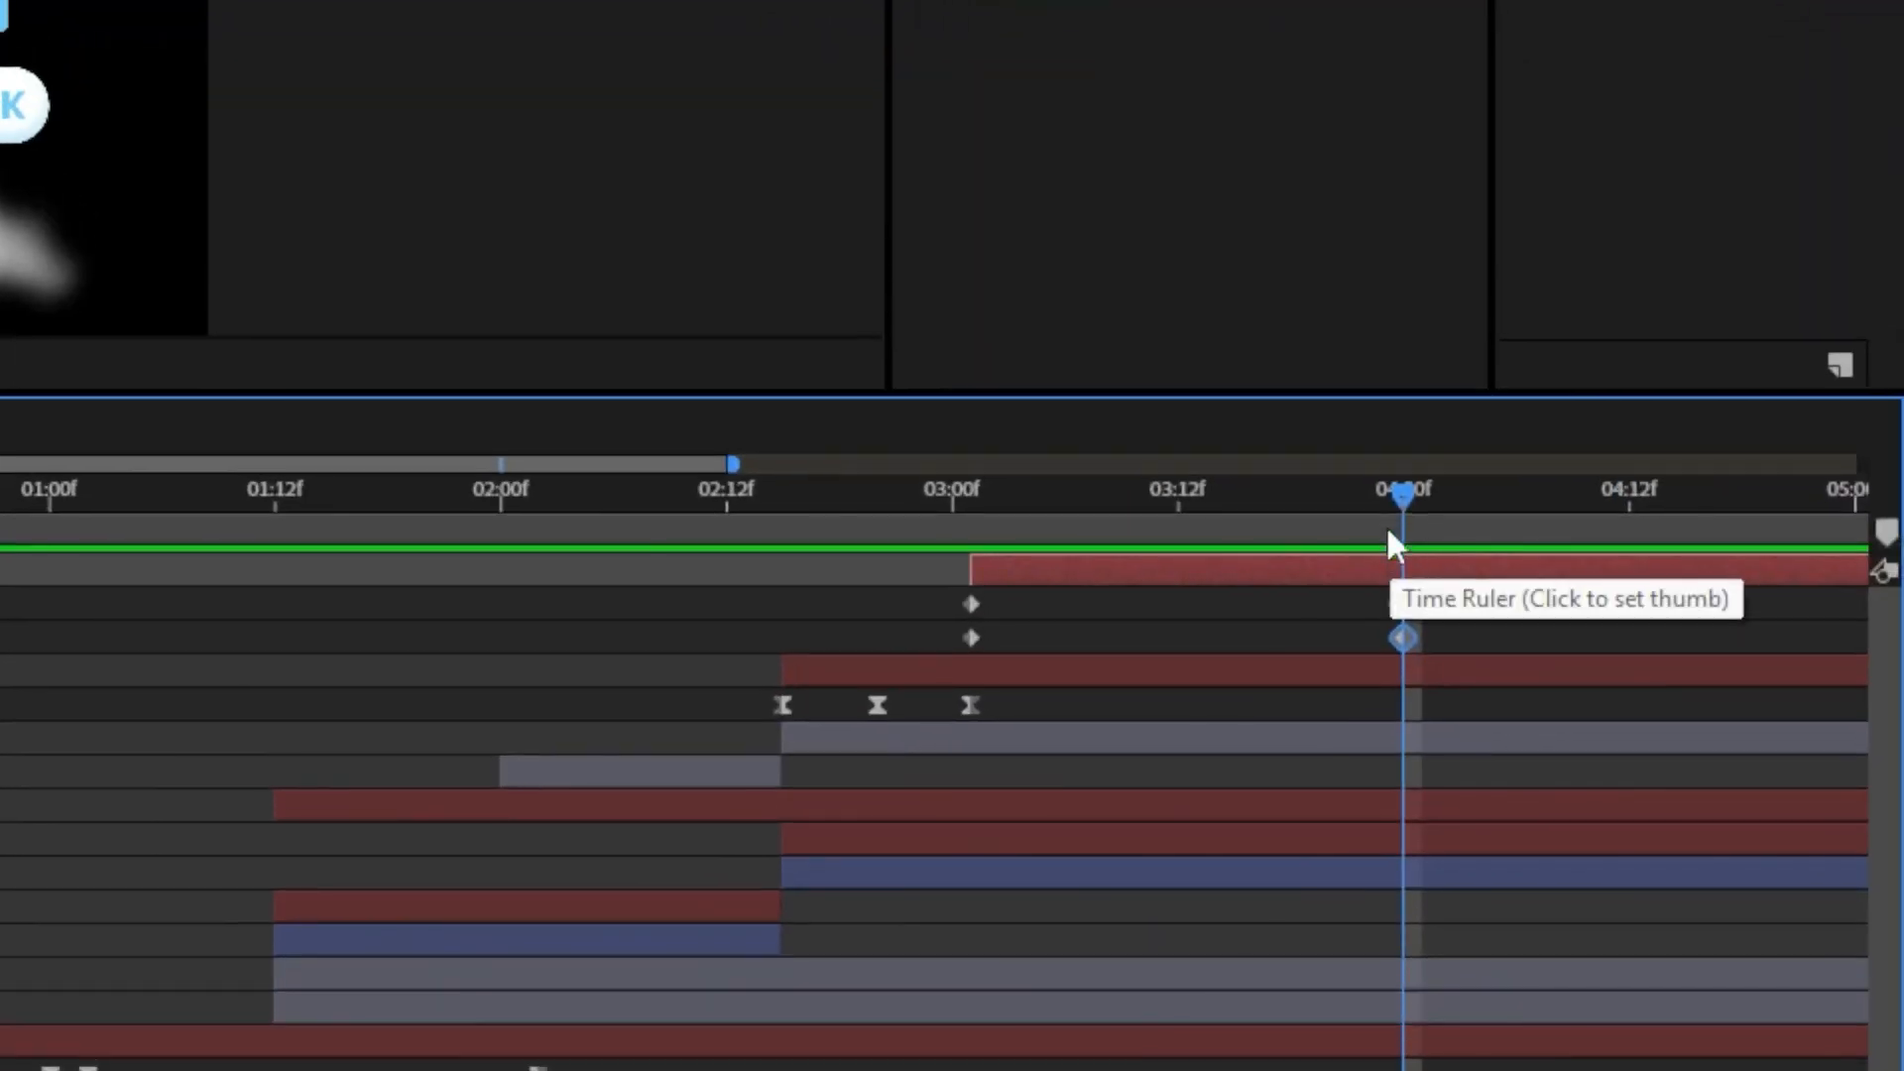
left_click_drag(1387, 529, 1408, 583)
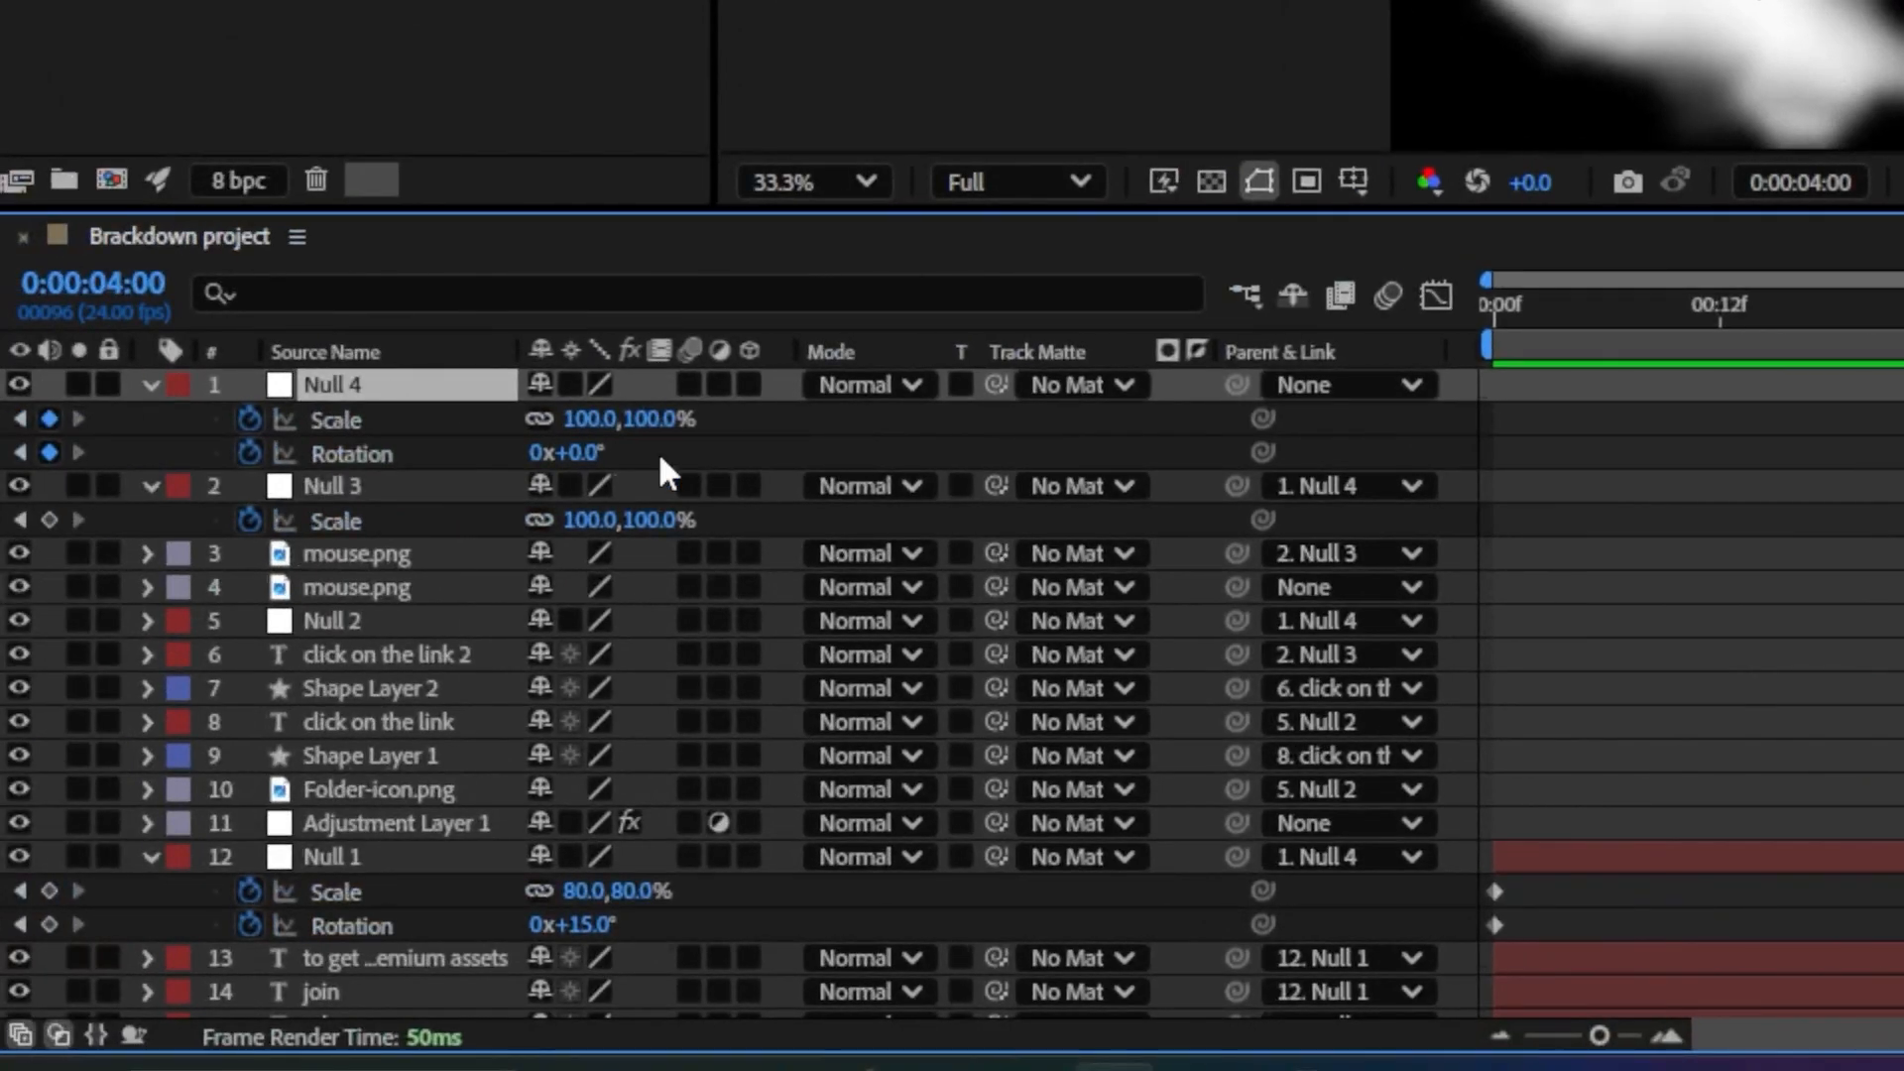
Try Null 4's Scale at 90% and at 80% on the 0:00:04:00 keyframe
left_click(663, 419)
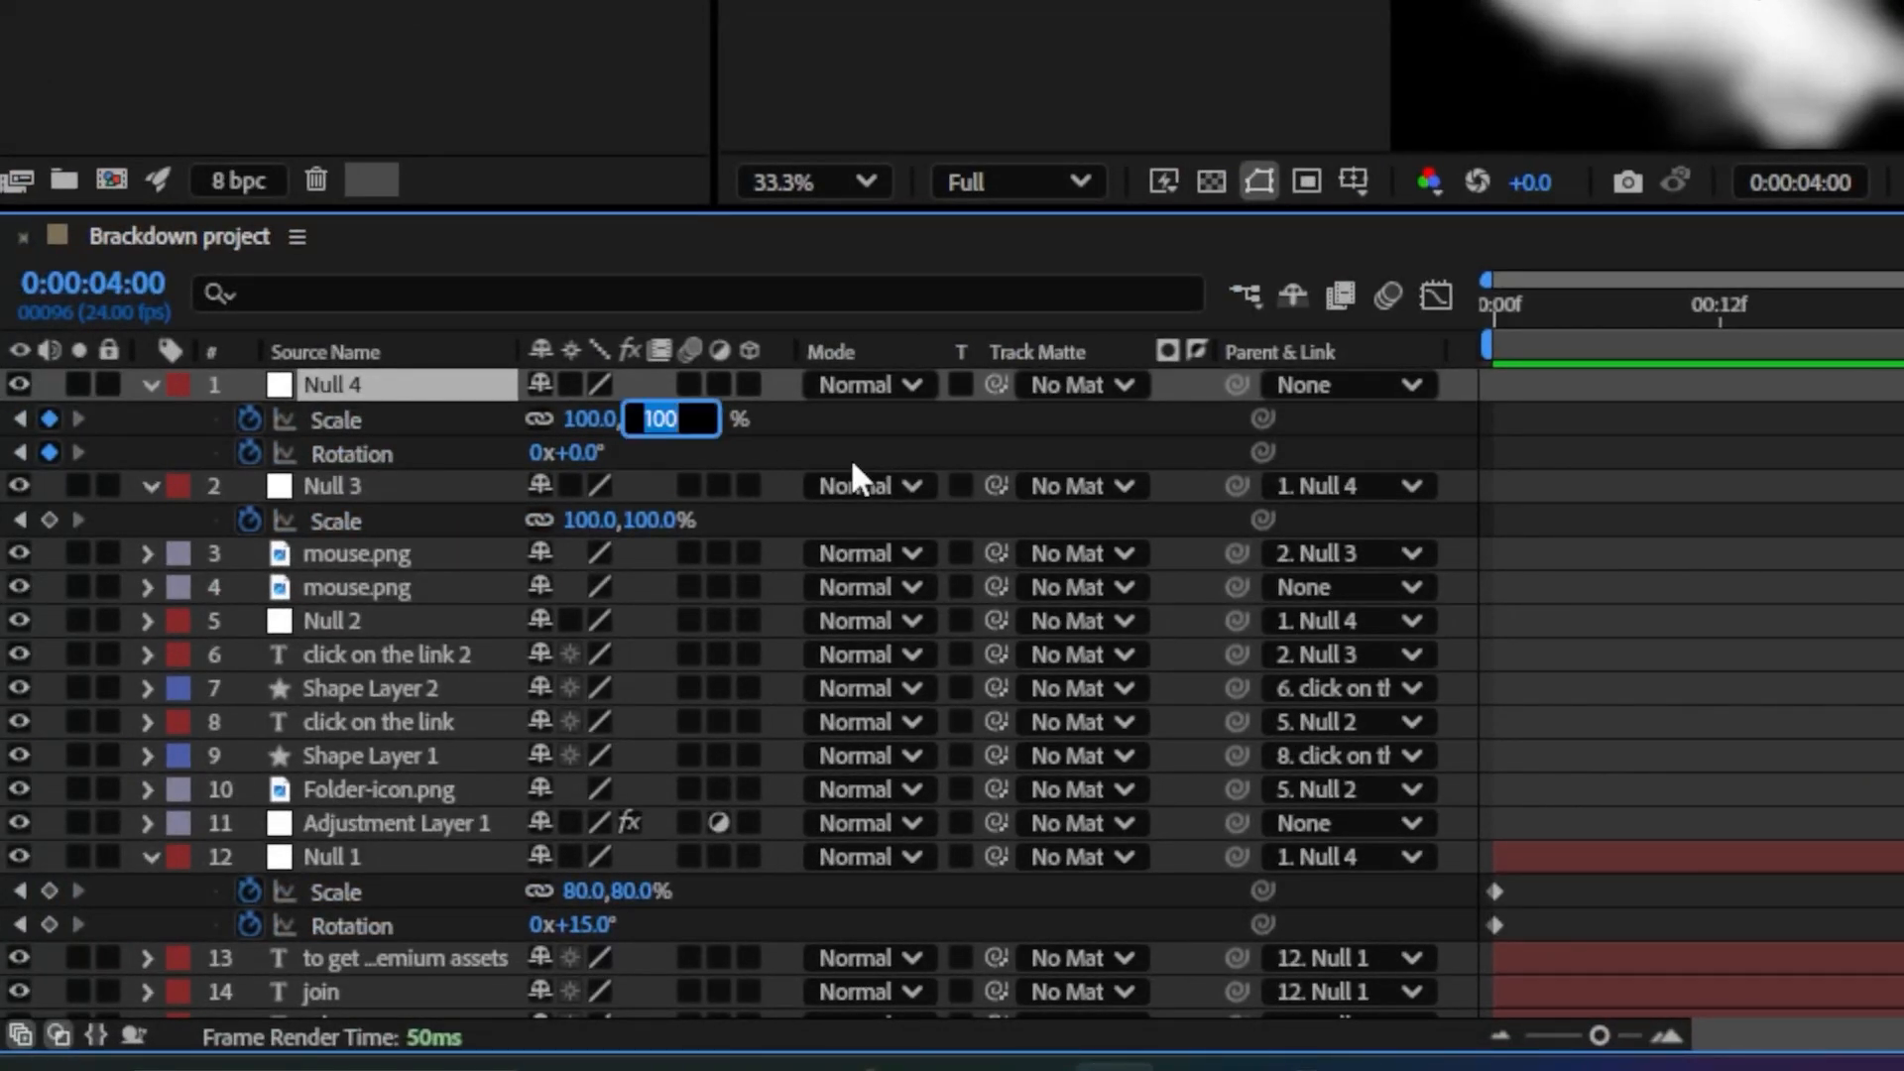
type("90")
key("Return")
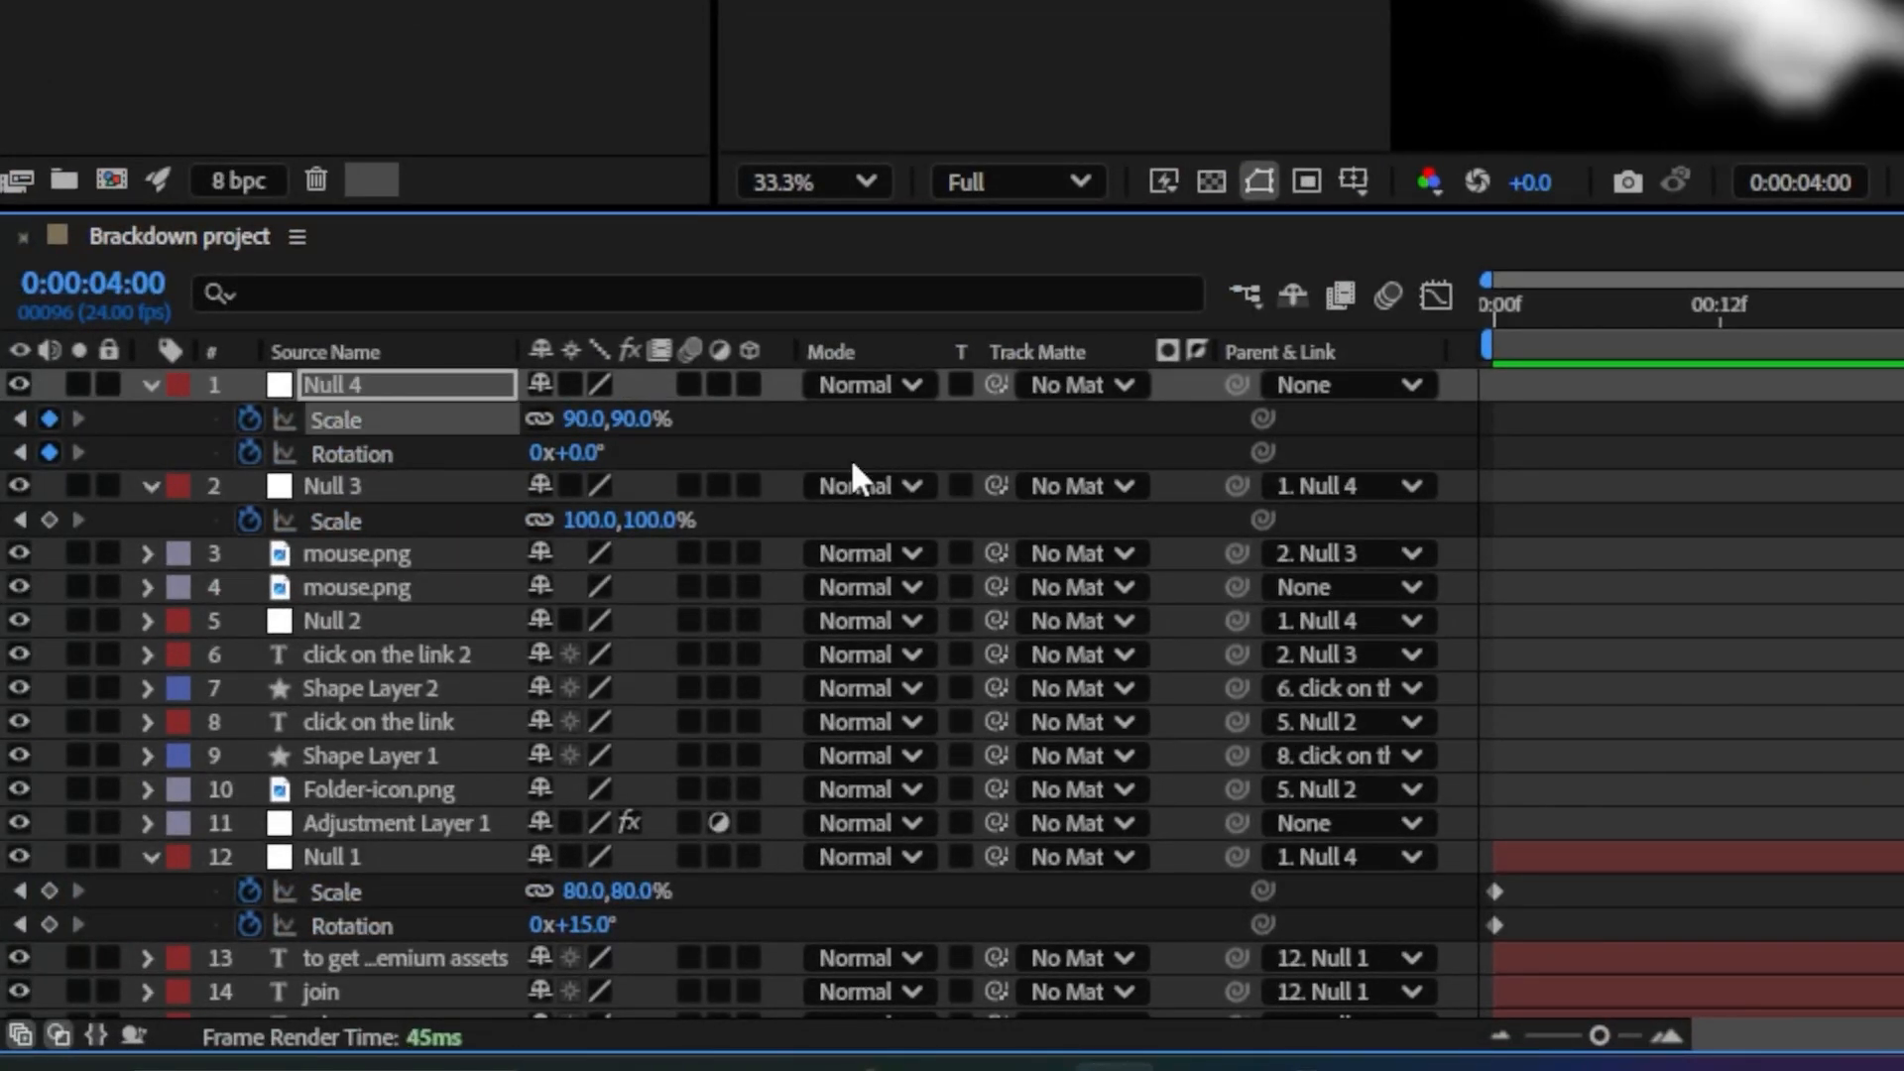
left_click(630, 419)
type("80")
key("Return")
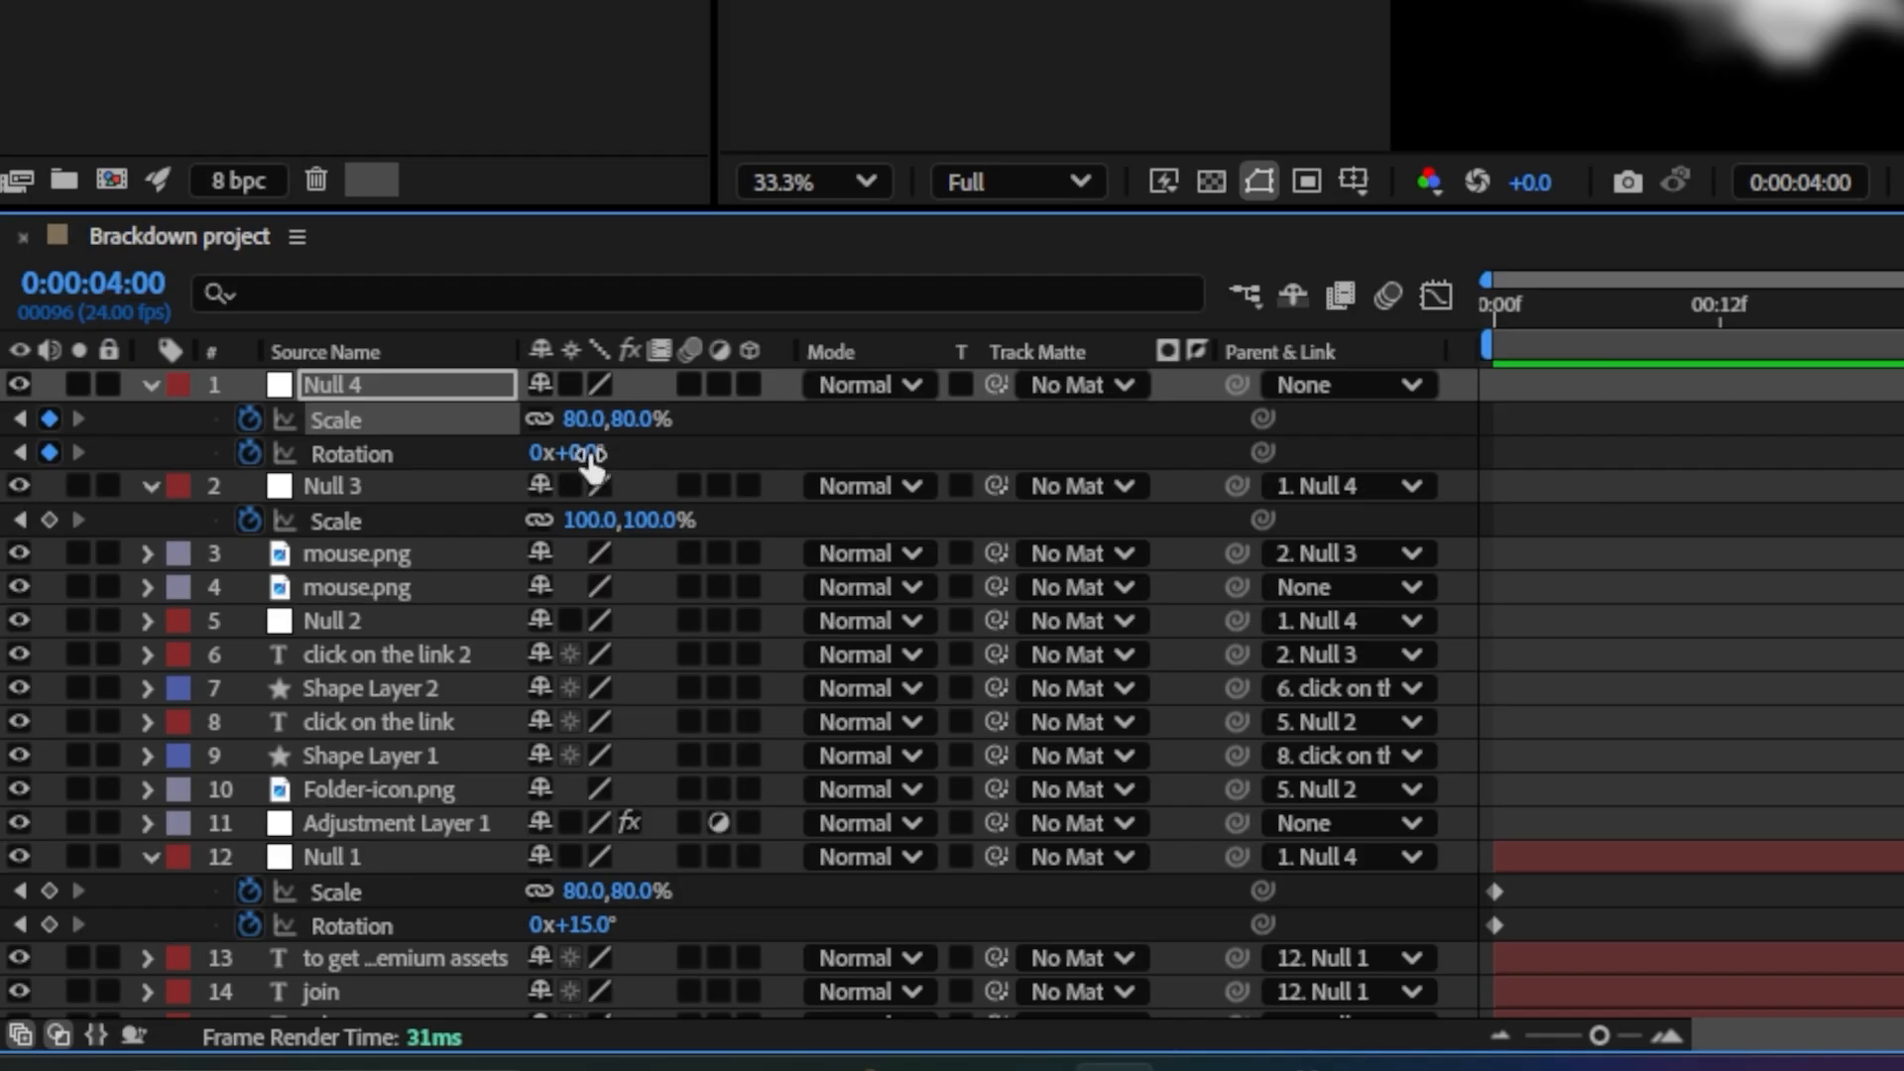
Set Null 4's Rotation to 14° and its Scale to 70% at 0:00:04:00
left_click_drag(592, 464, 617, 451)
left_click(631, 420)
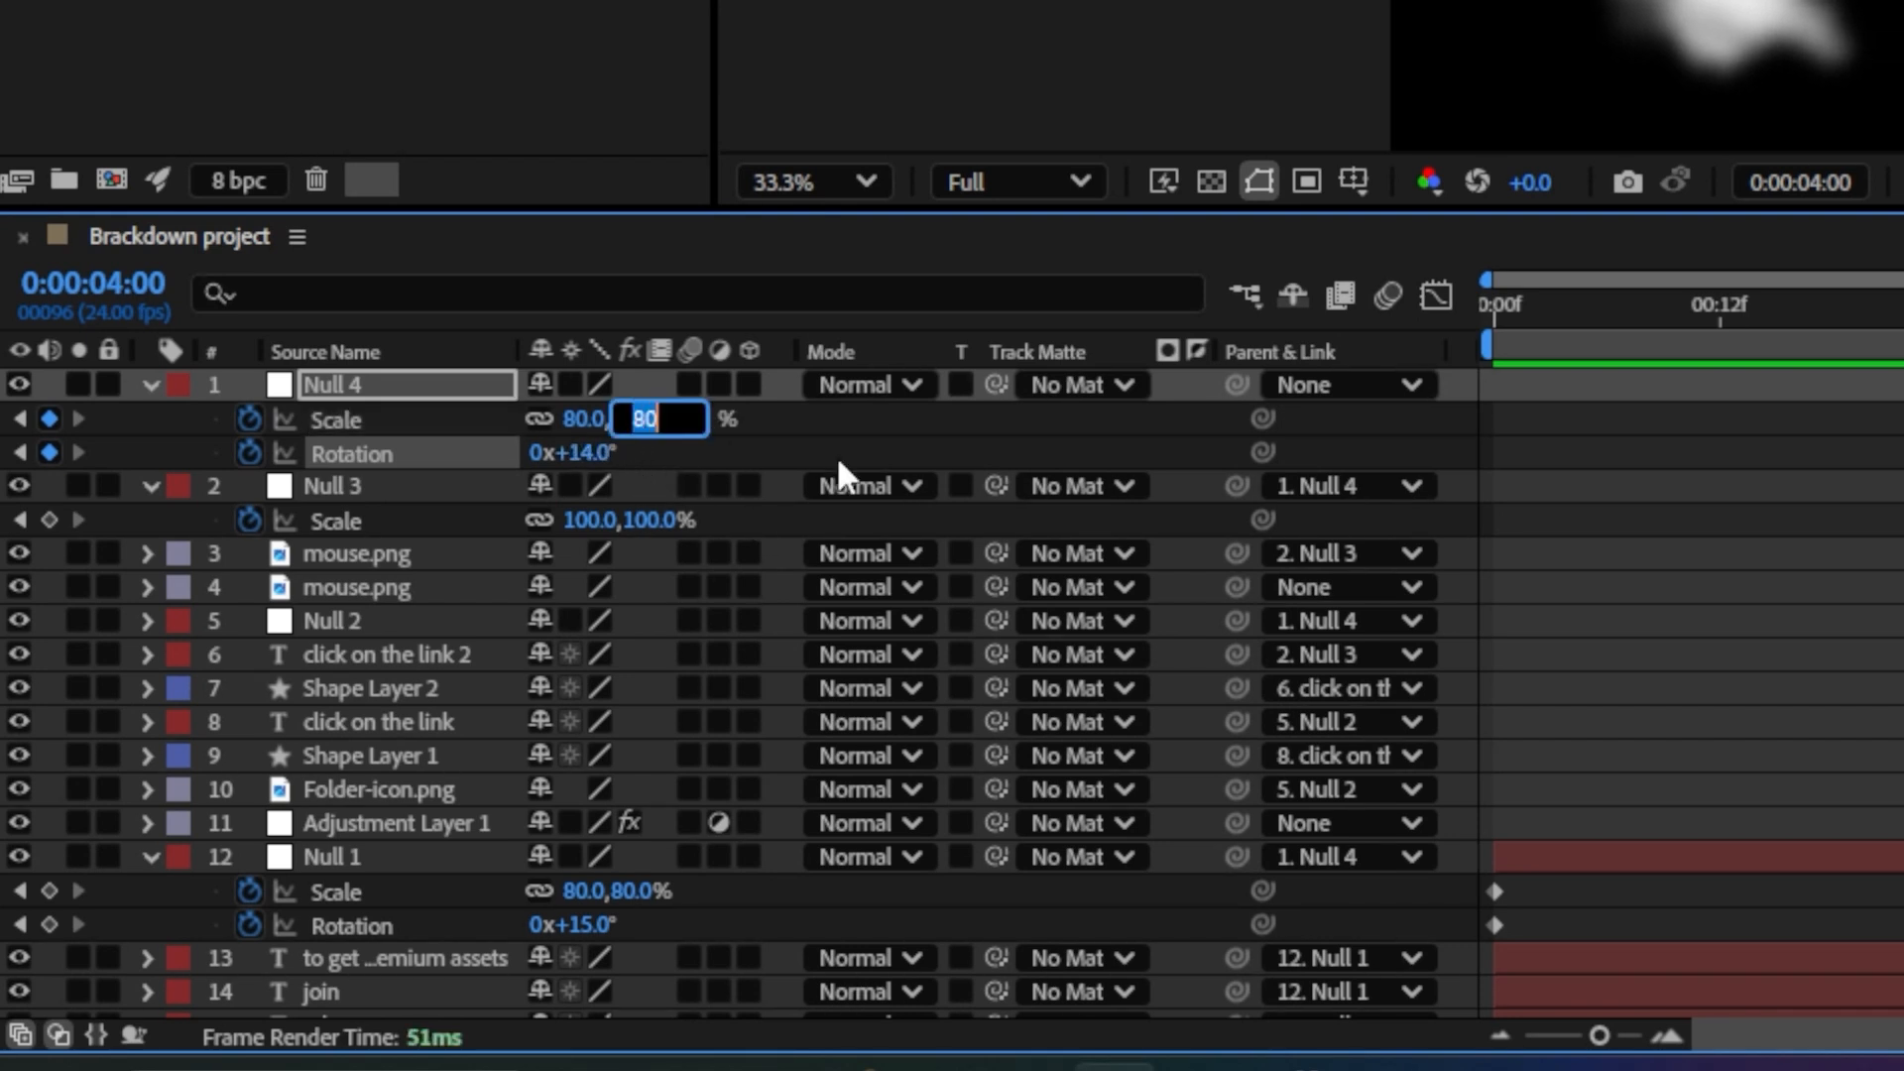
type("70")
key("Return")
left_click(426, 387)
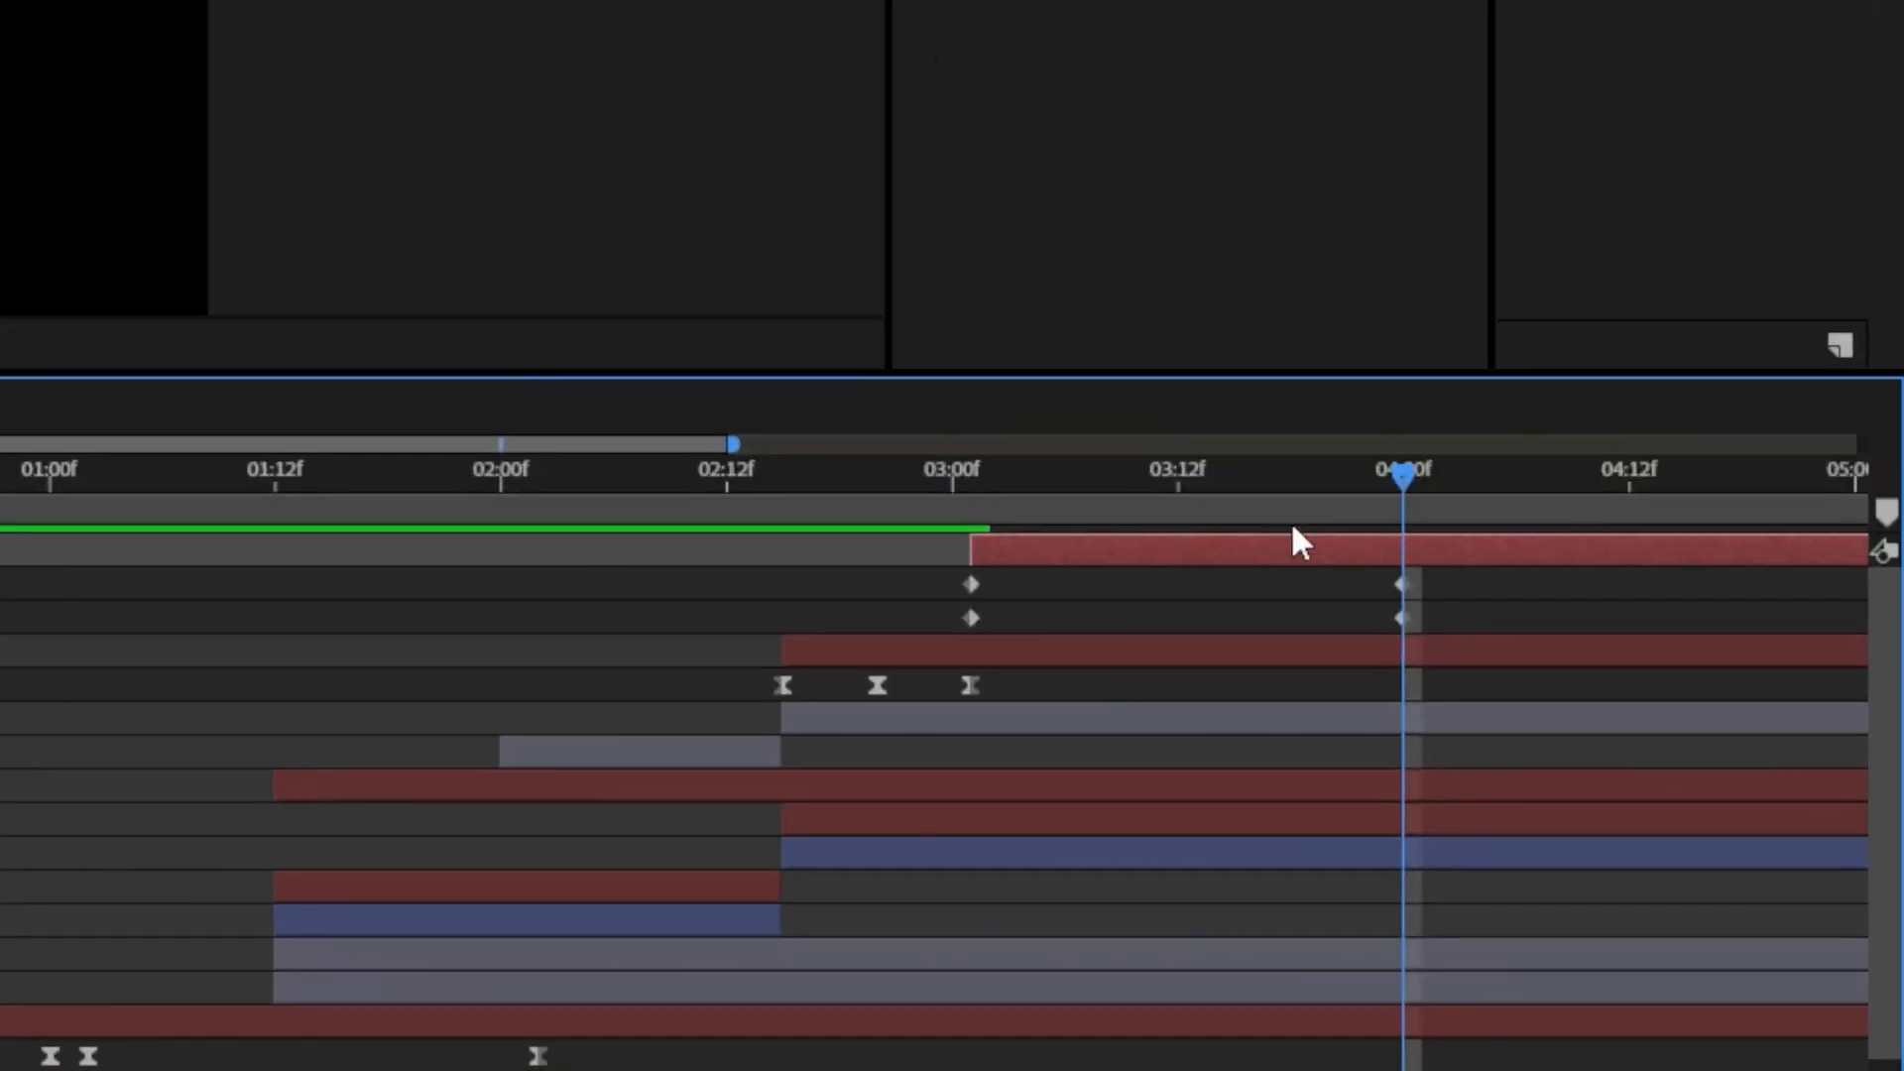
Play back Null 4's scale and rotation animation from about 0:00:02:22
left_click_drag(1178, 486, 966, 522)
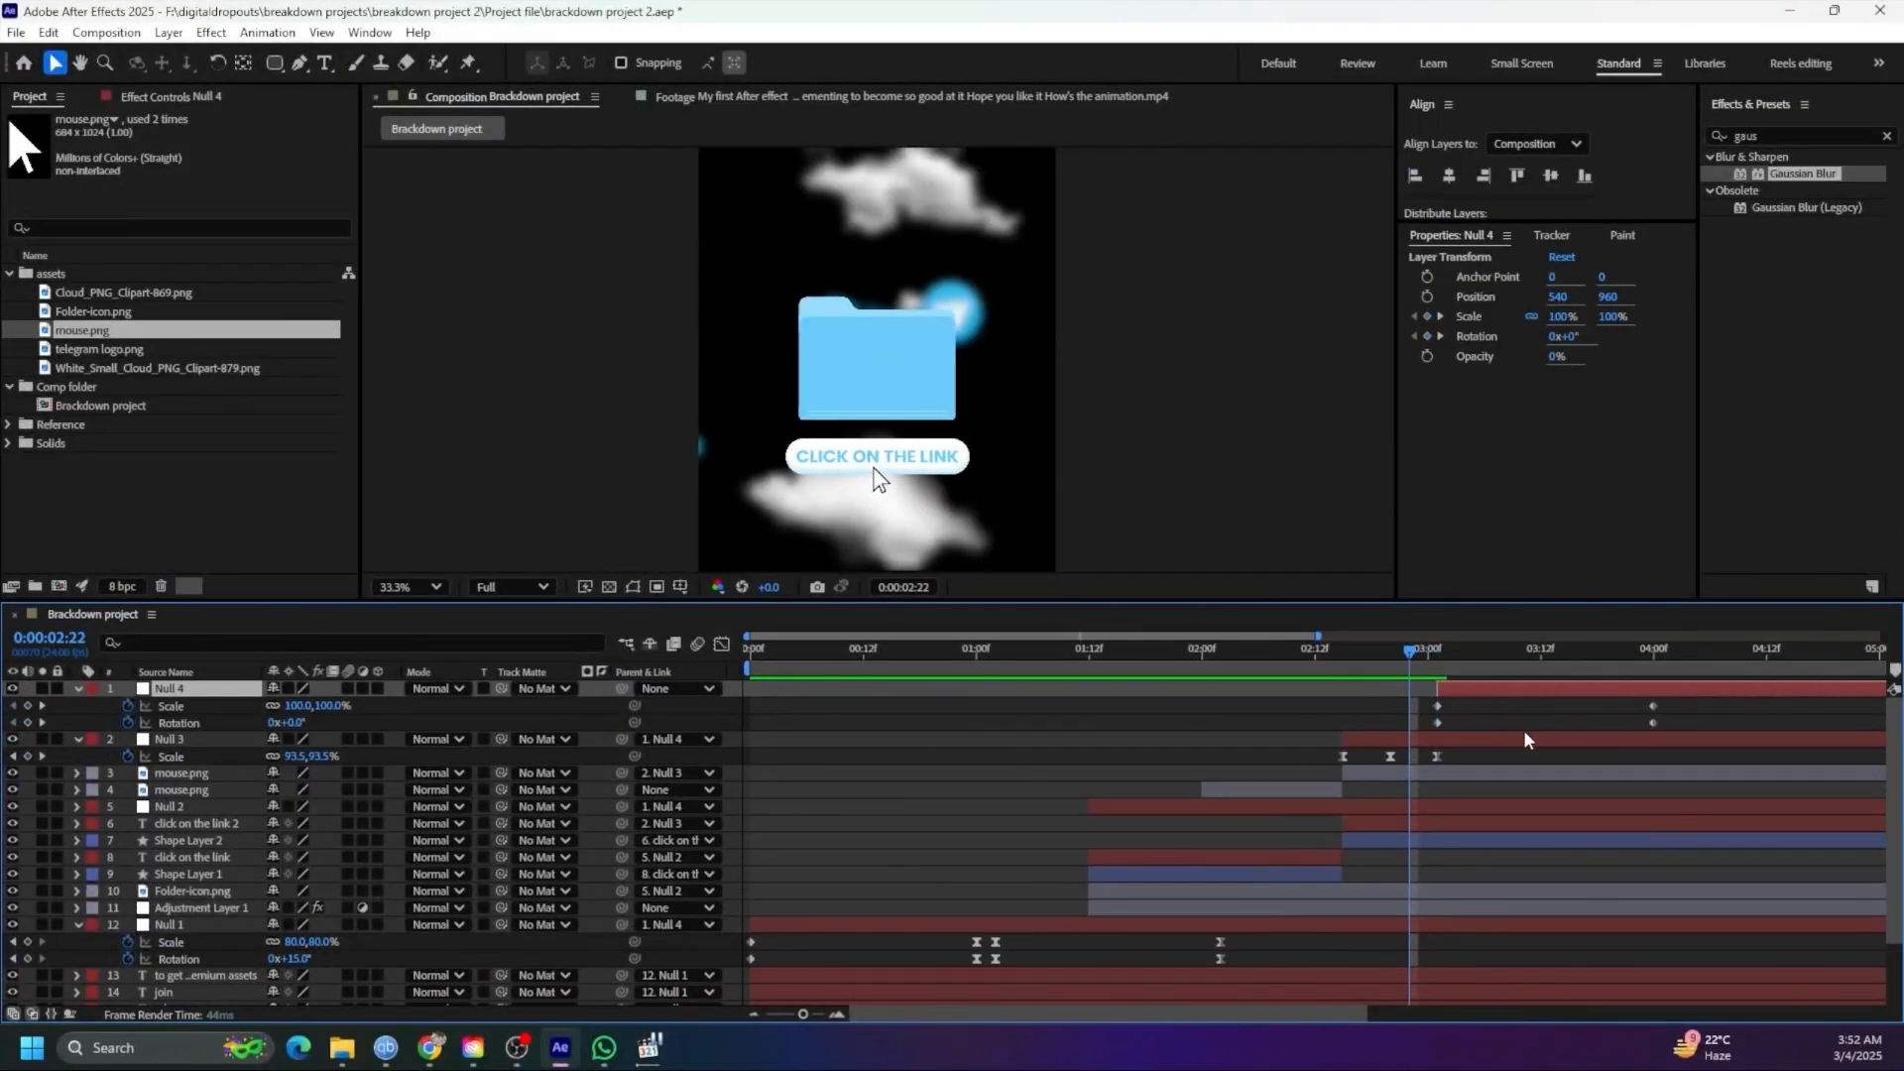
key("space")
key("space")
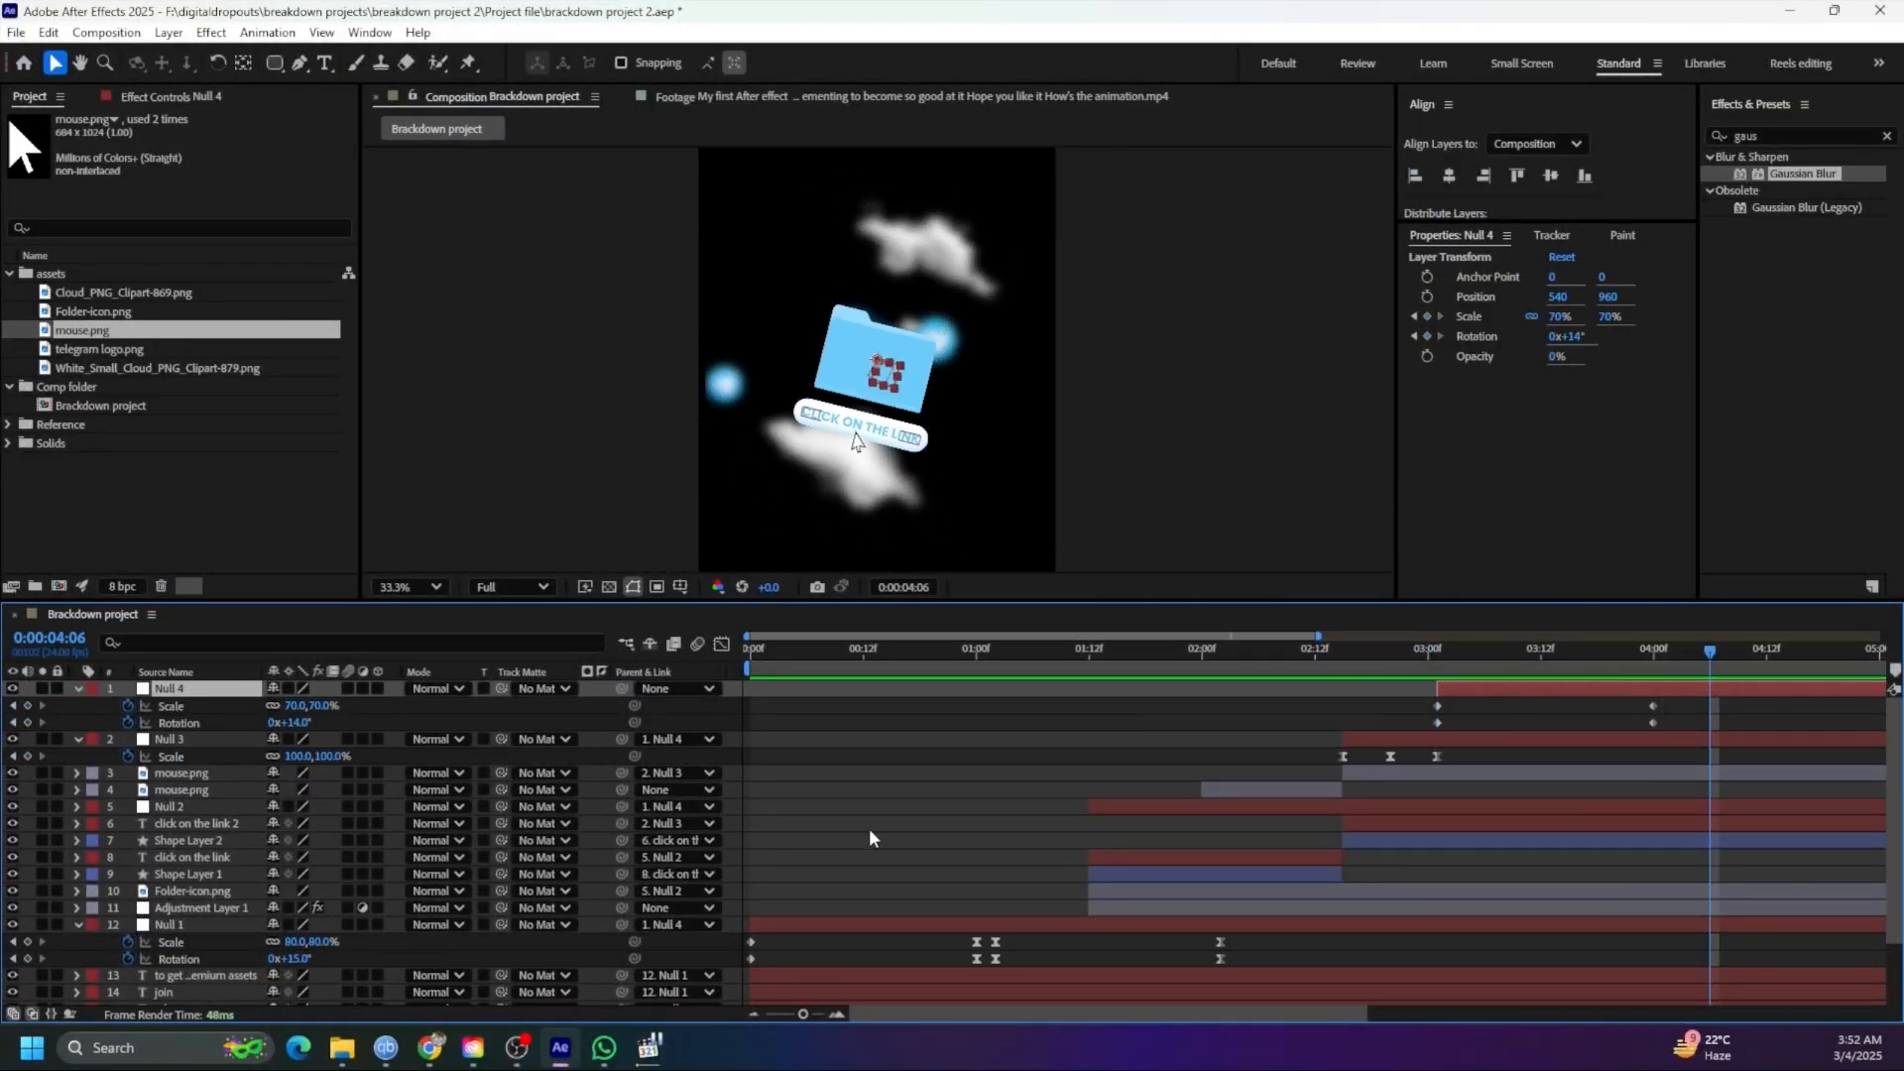
Show Adjustment Layer 1's Blurriness keyframes and set the Gaussian Blur Blurriness to 25 on the 0:00:02:00 keyframe
left_click(204, 908)
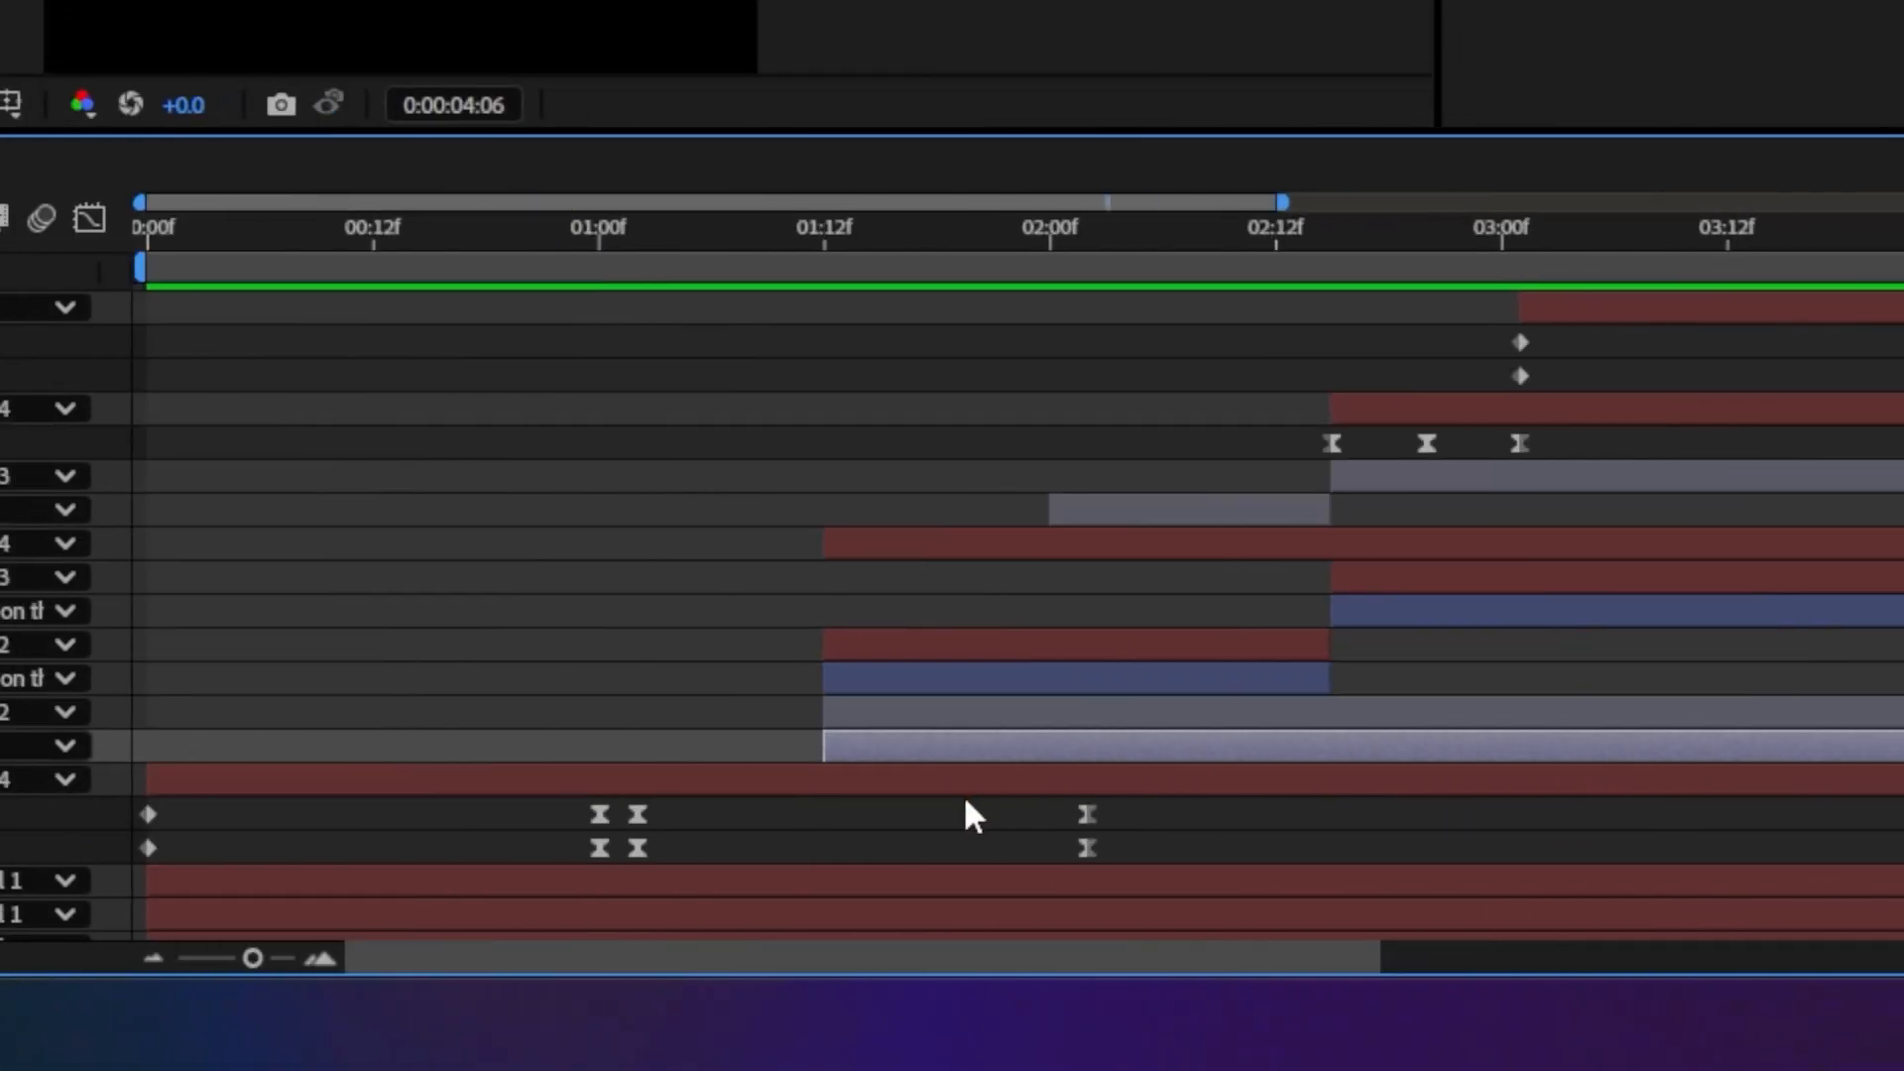
key("u")
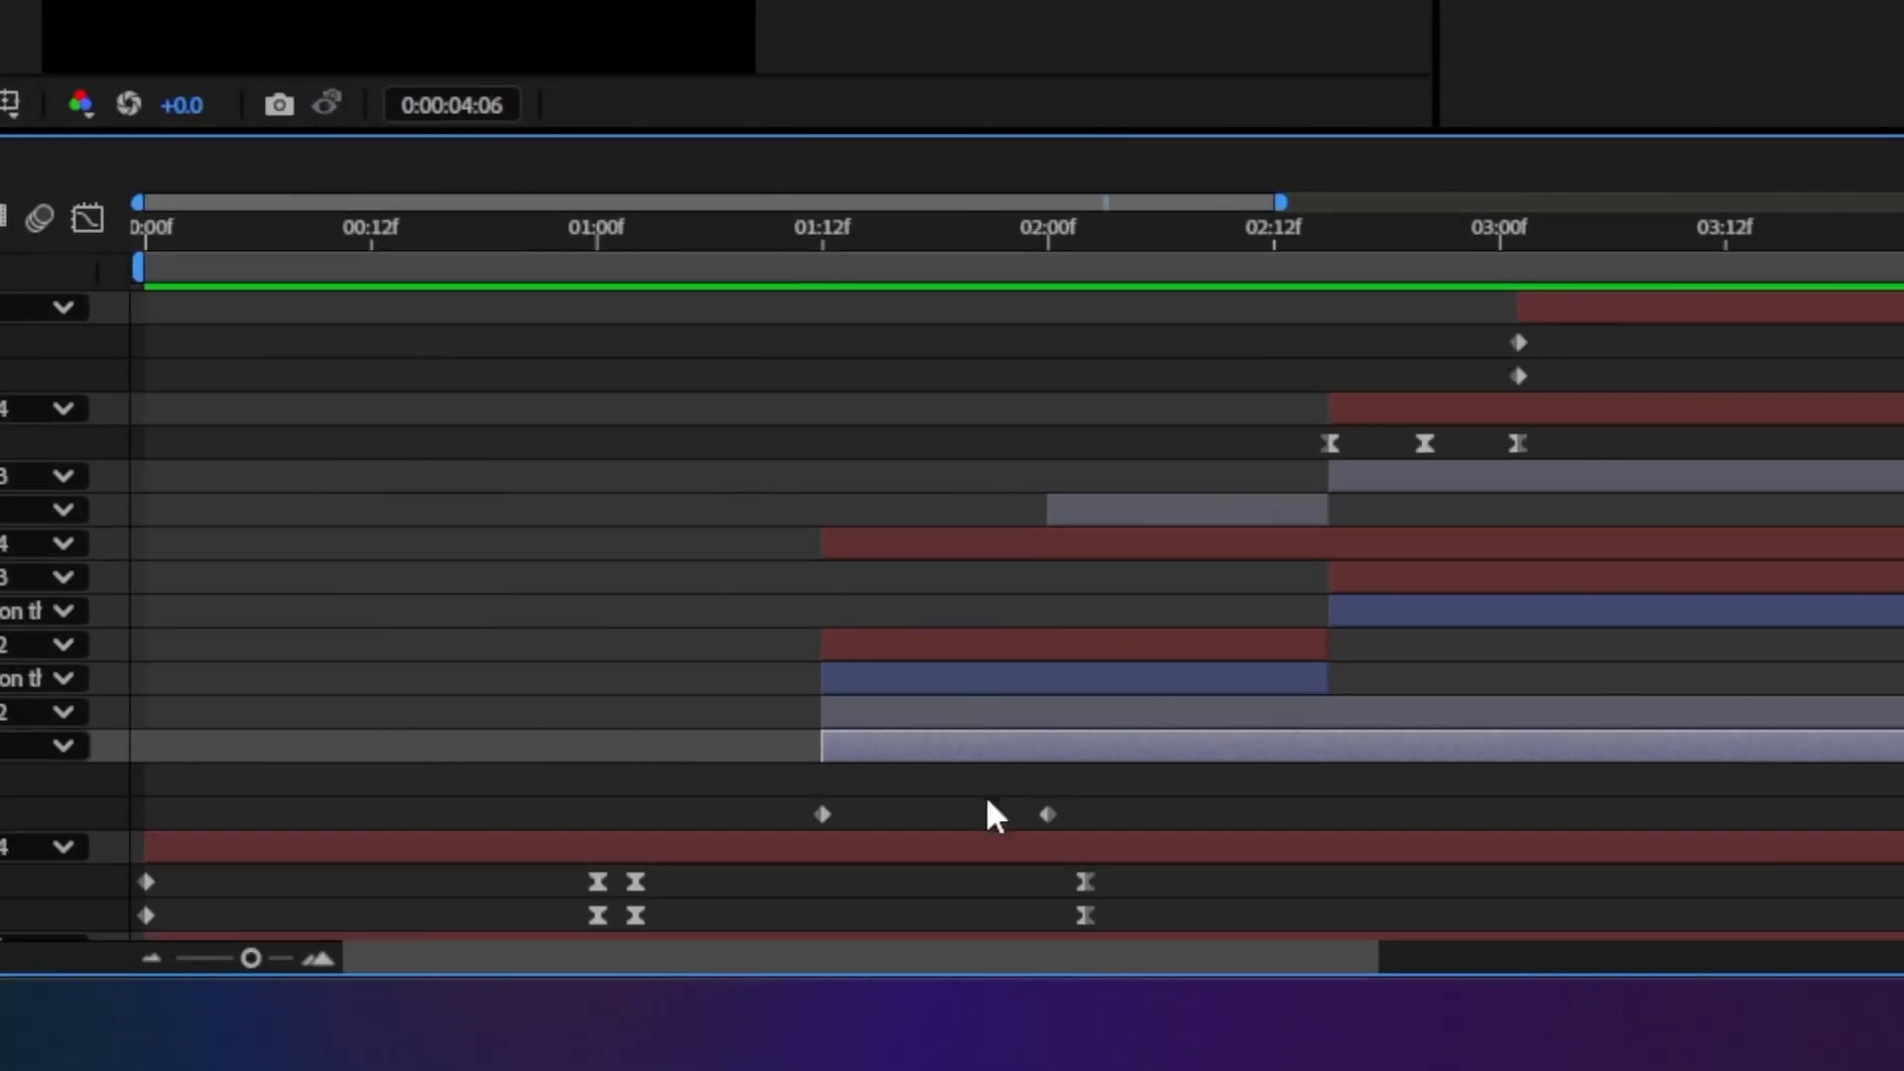
left_click(1035, 267)
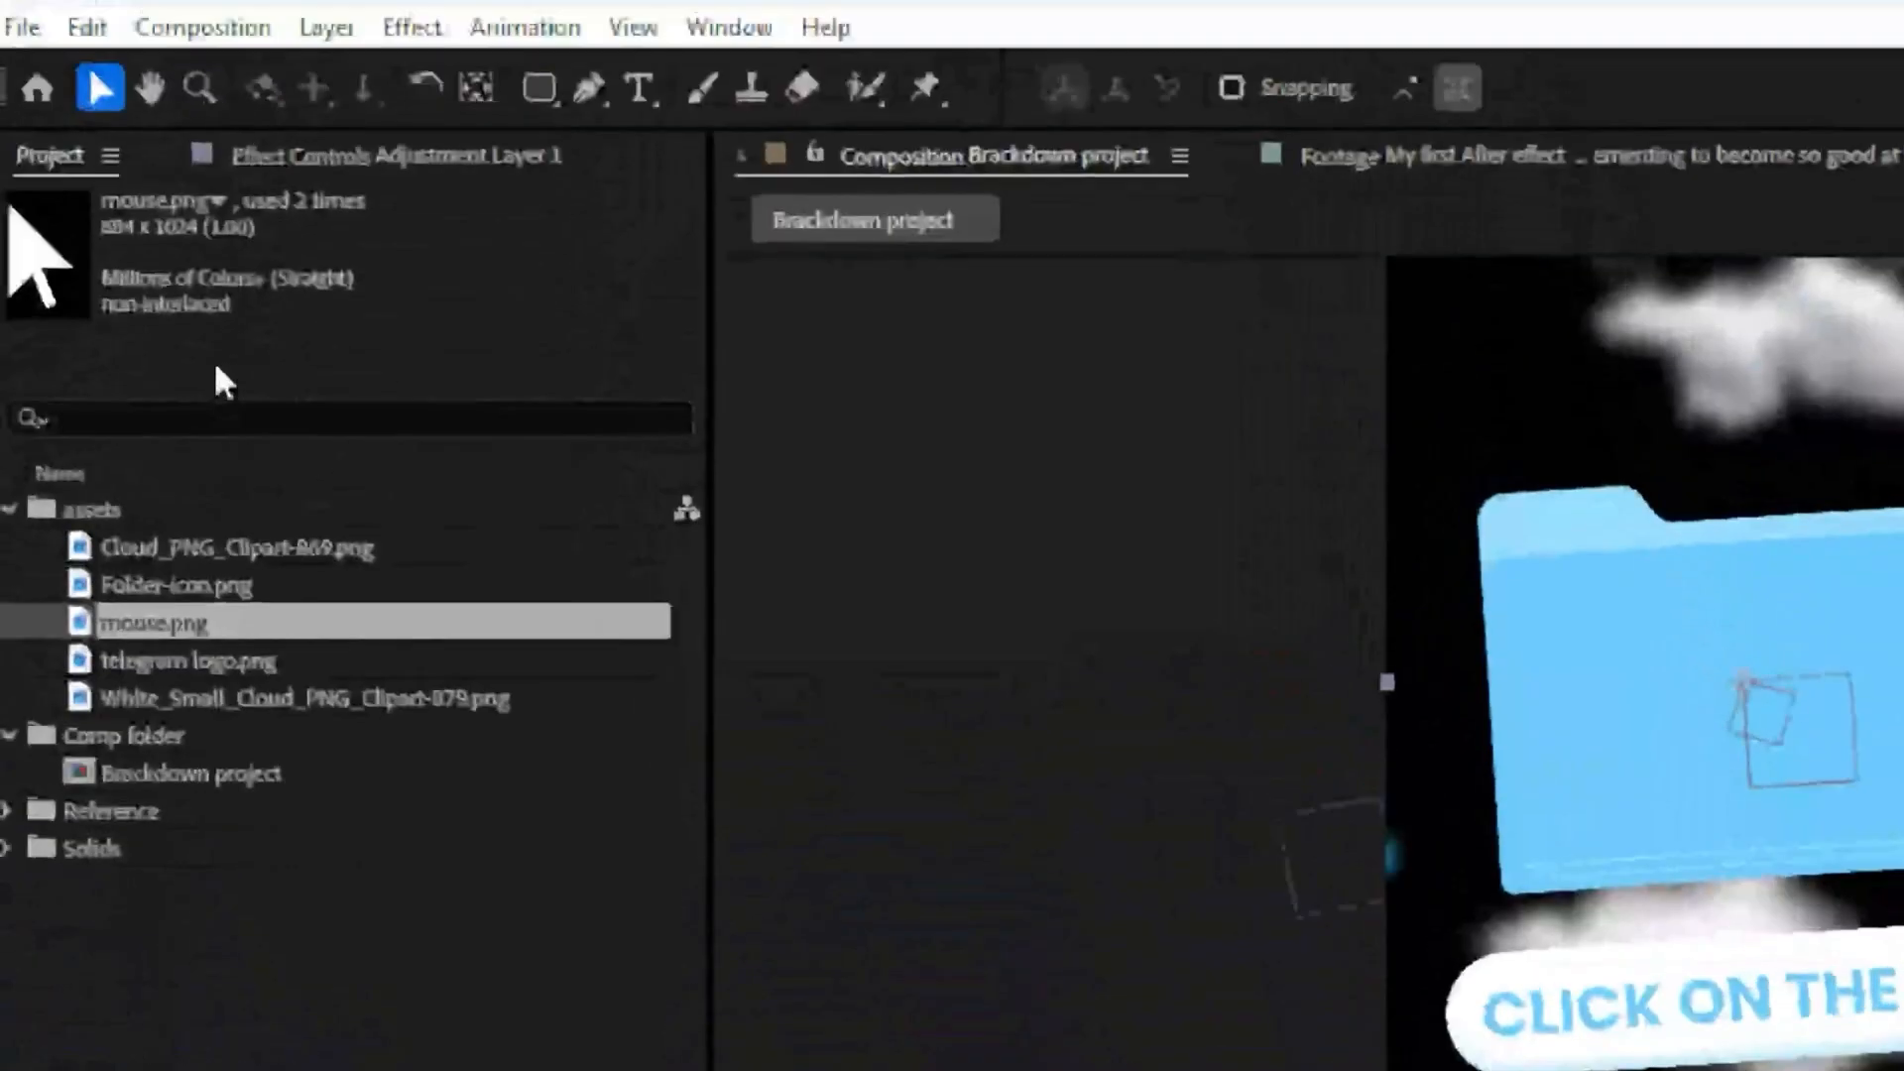
left_click(325, 159)
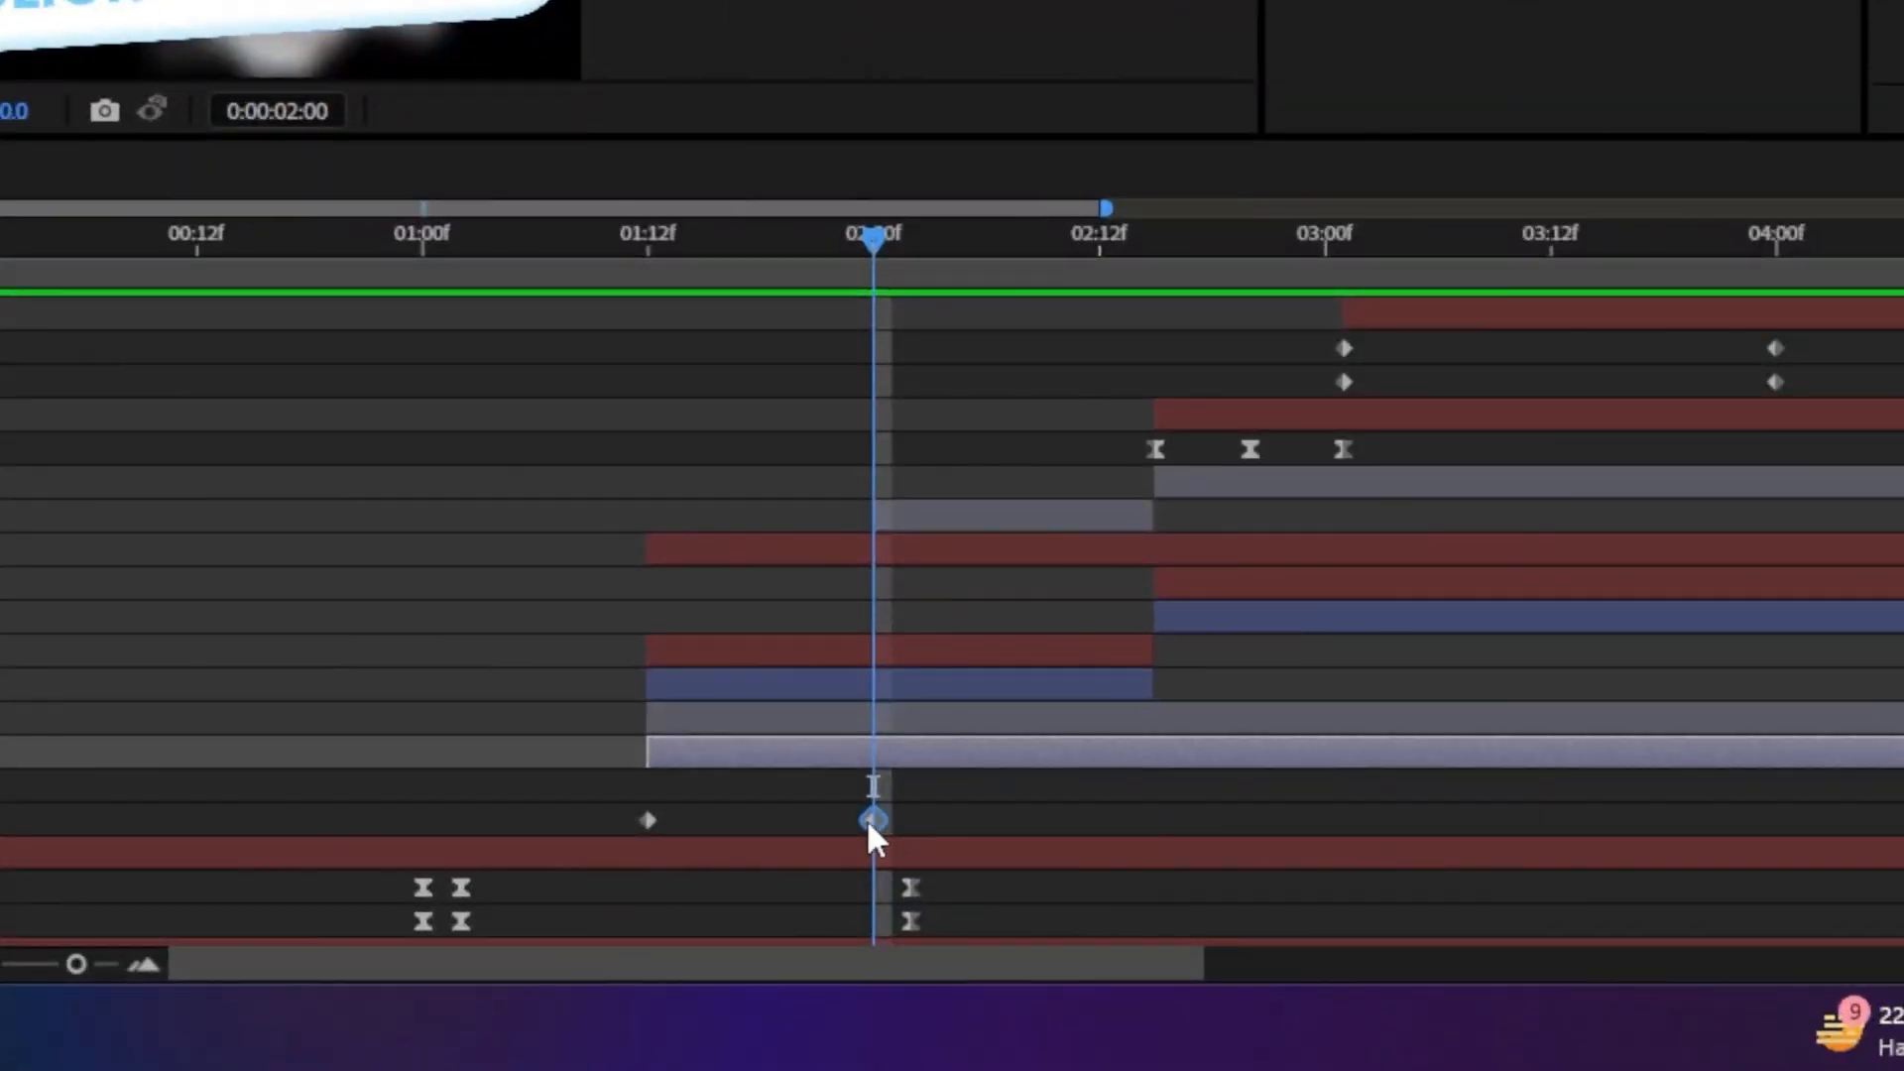
left_click(873, 817)
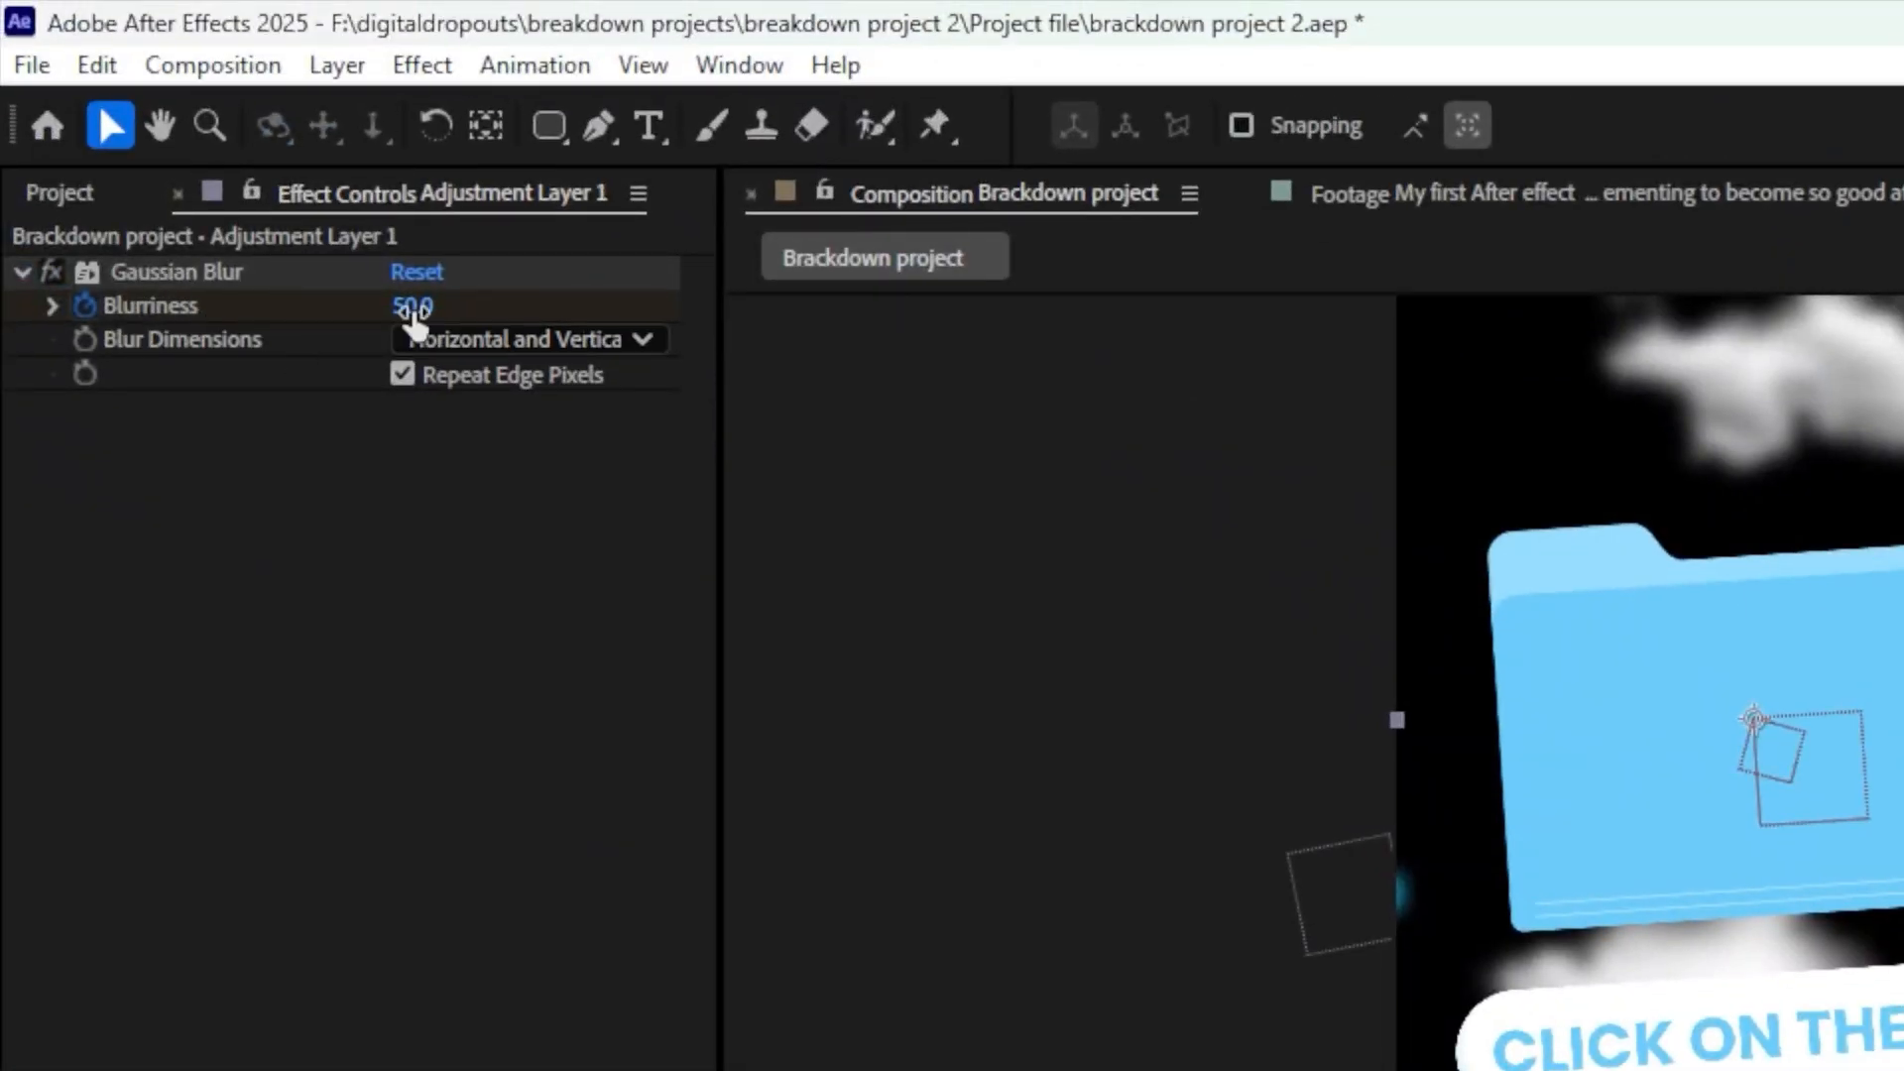
left_click(413, 307)
type("30")
key("Return")
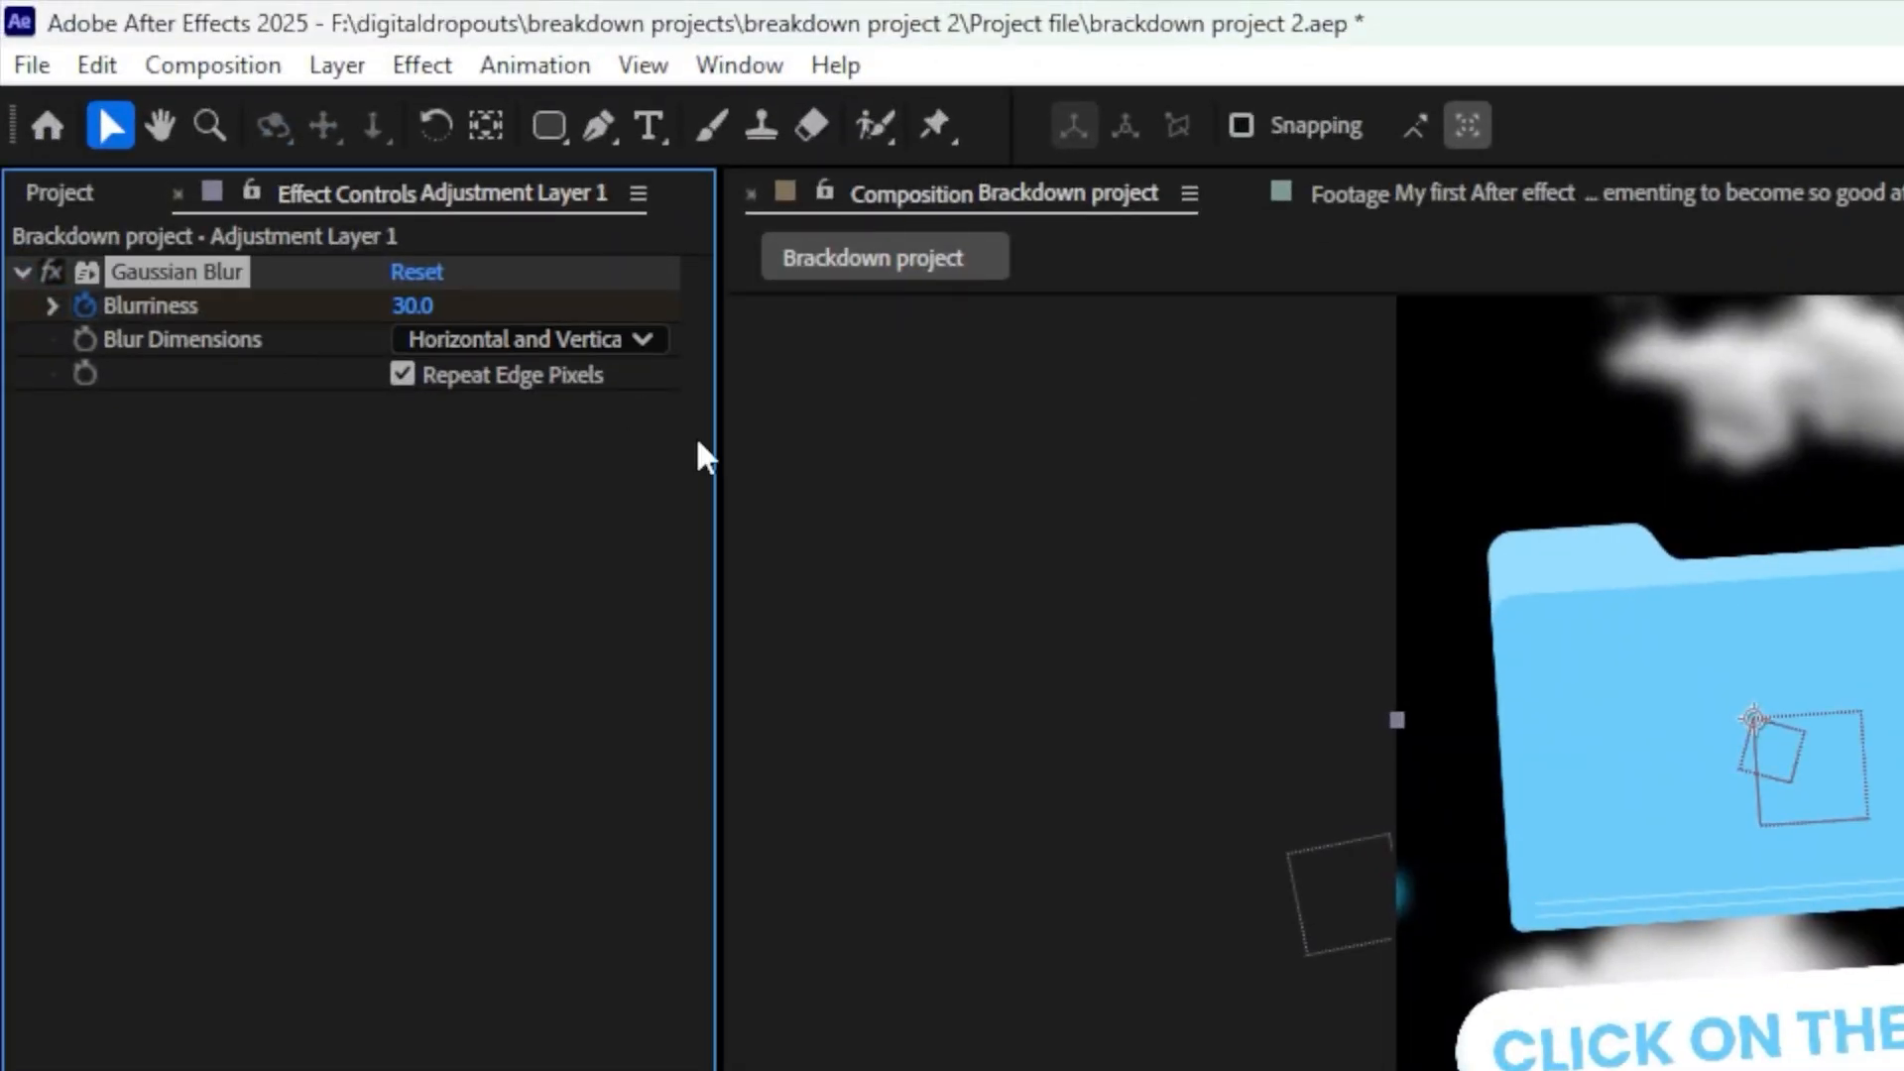
left_click(413, 305)
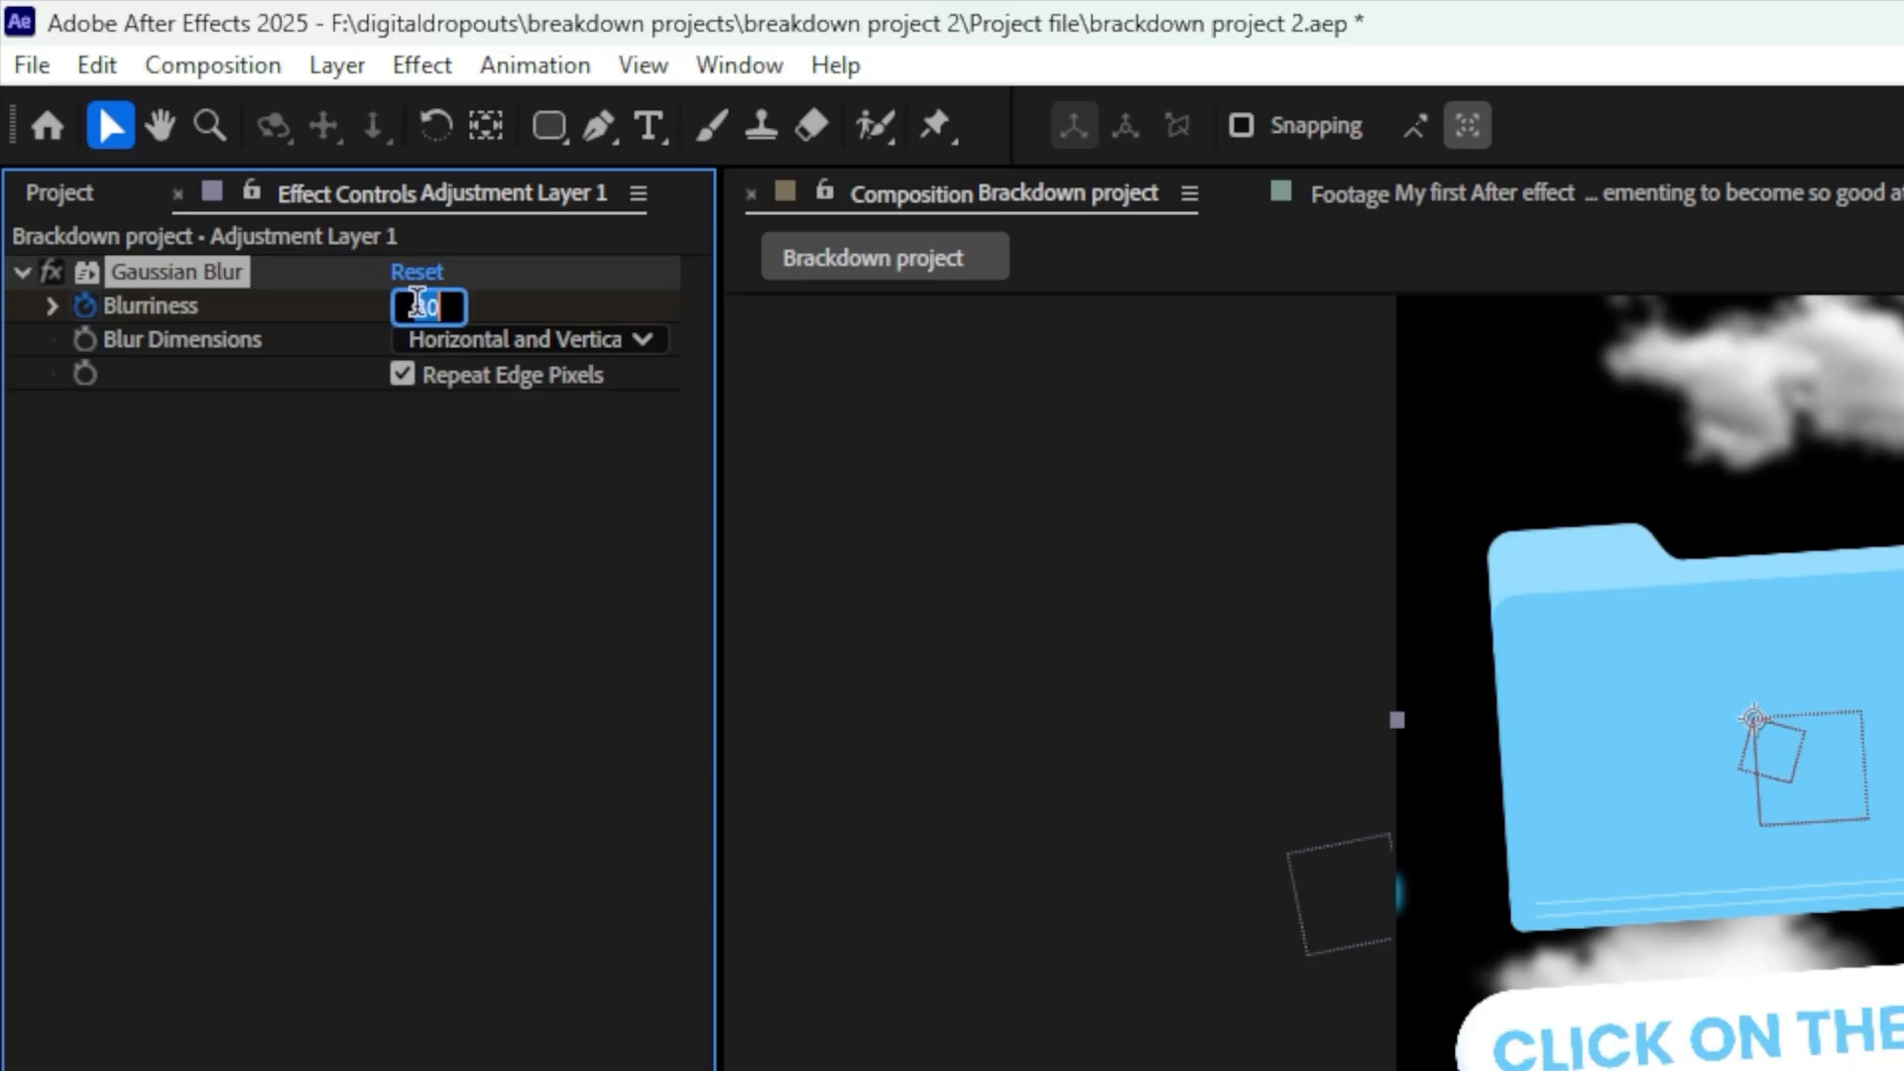
type("25")
key("Return")
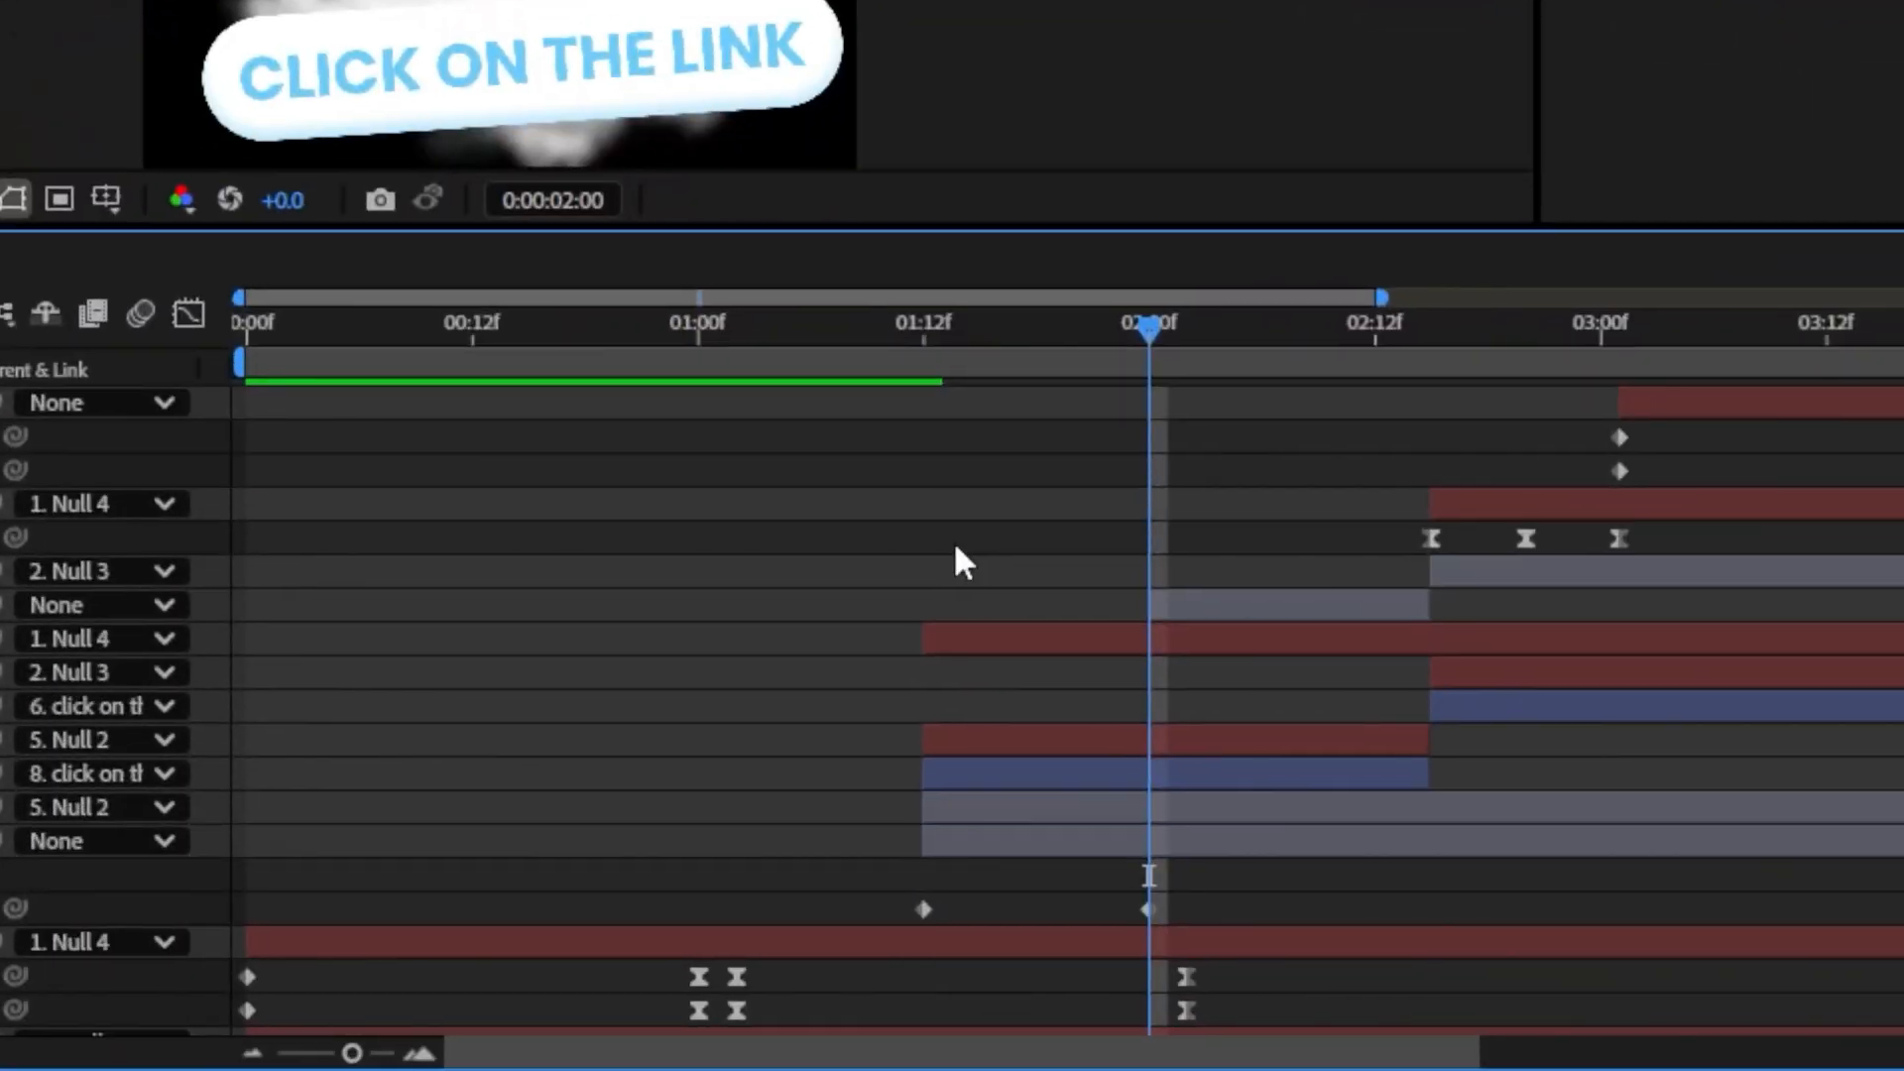
Play back the adjusted blur transition and the Null 4 animation, replaying from 0:00:02:15
left_click_drag(1260, 647, 1181, 661)
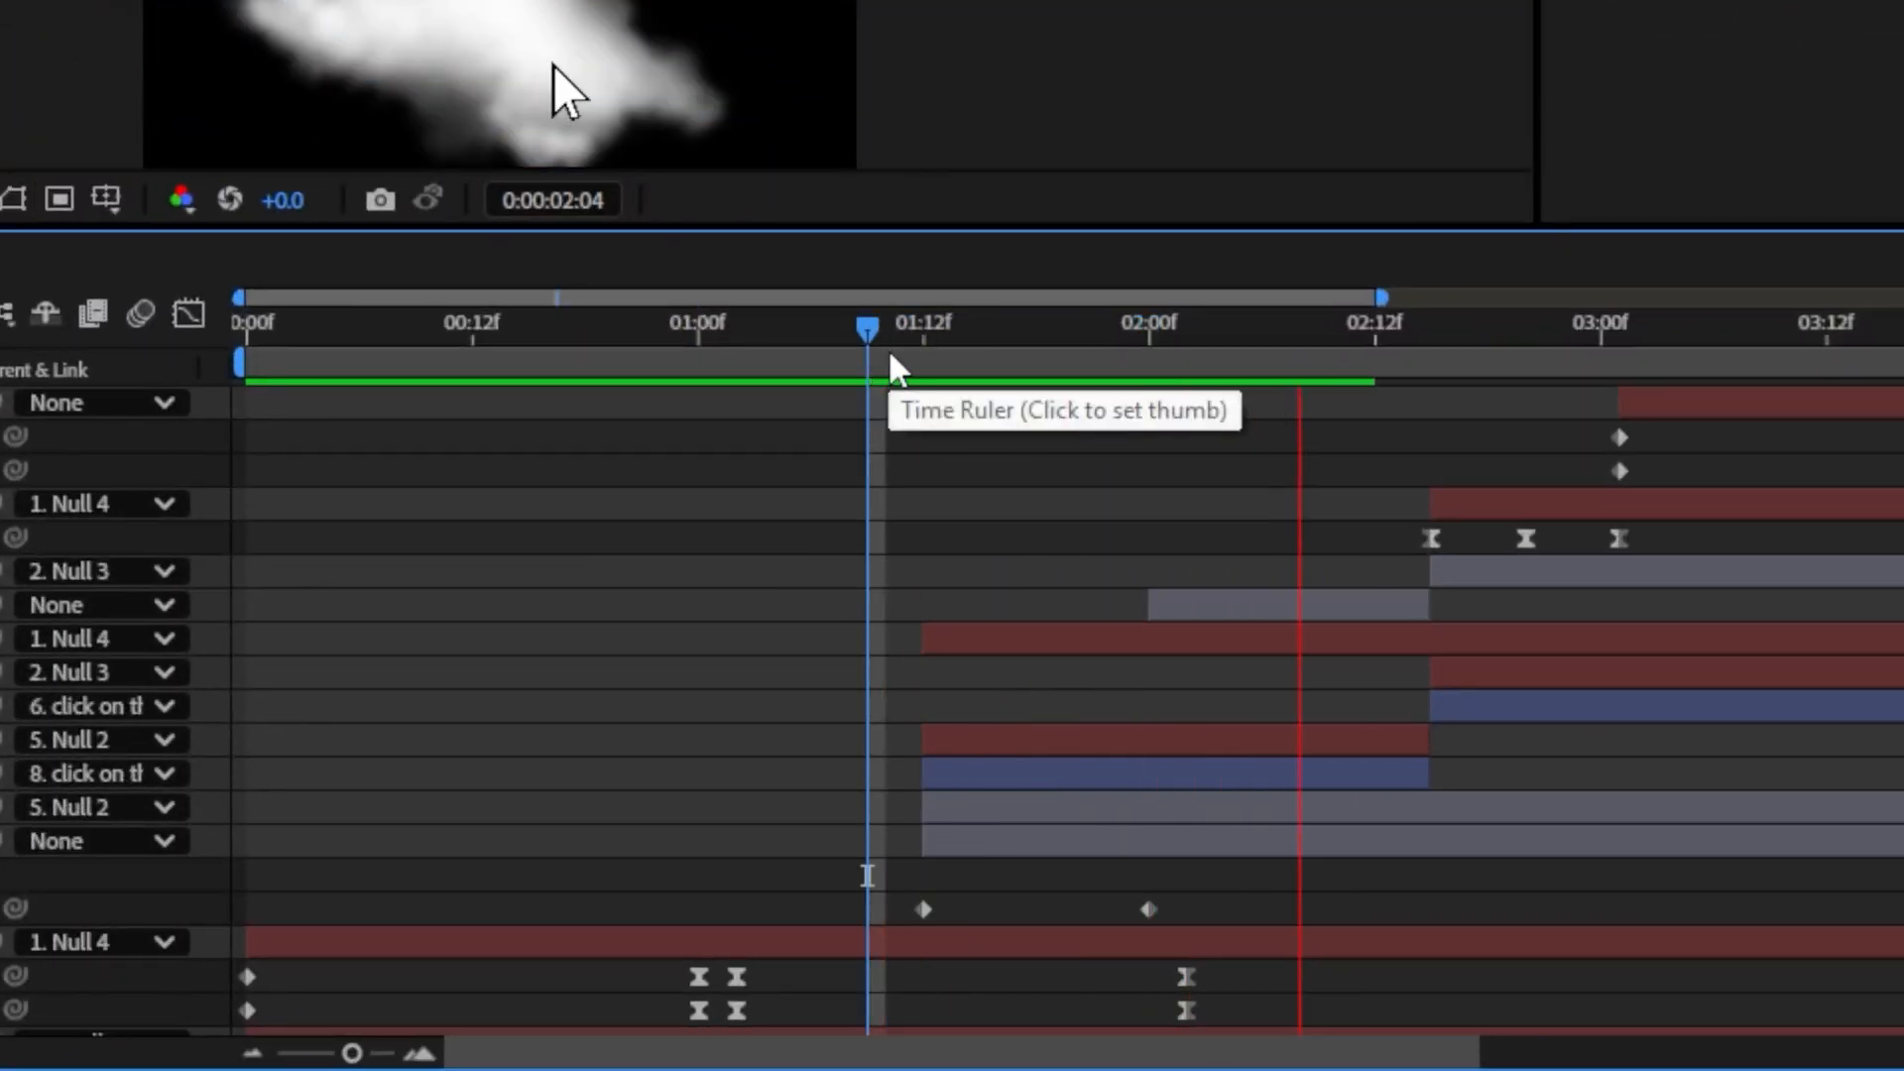
key("space")
left_click(1428, 368)
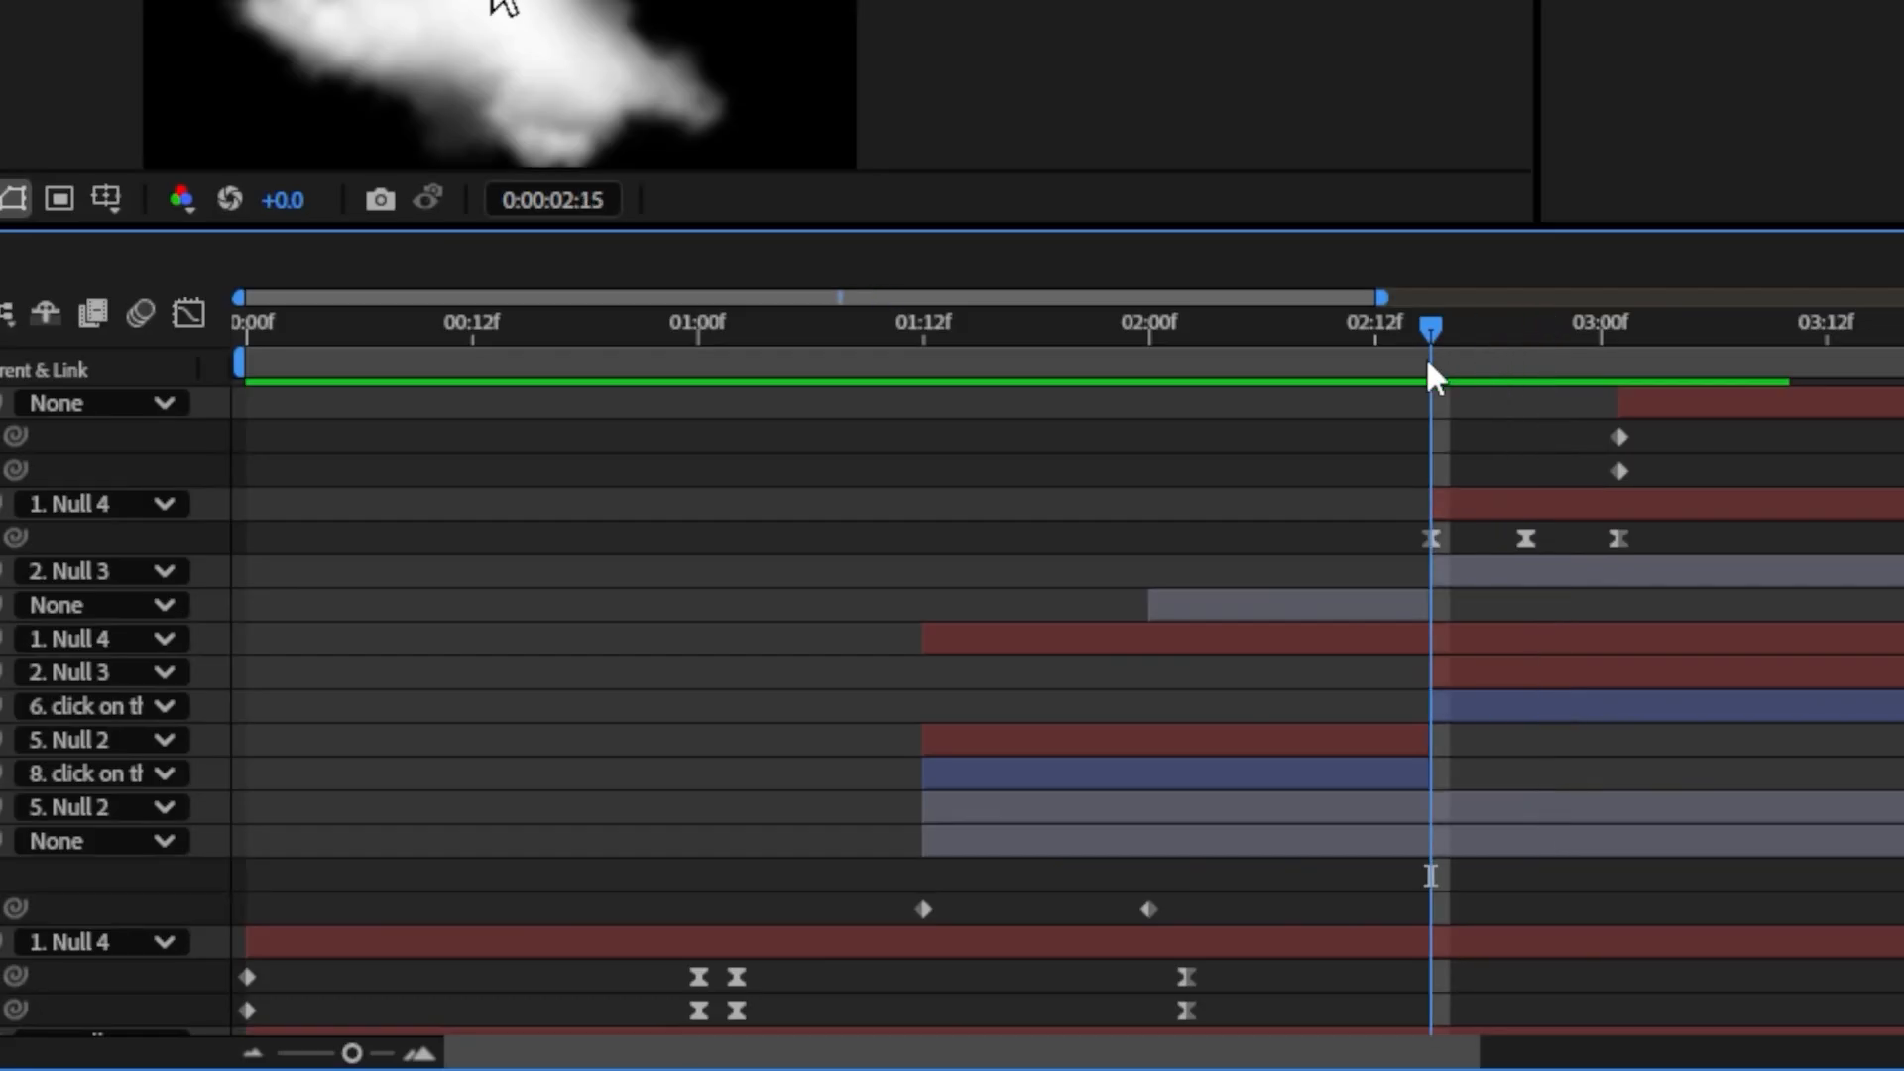
key("space")
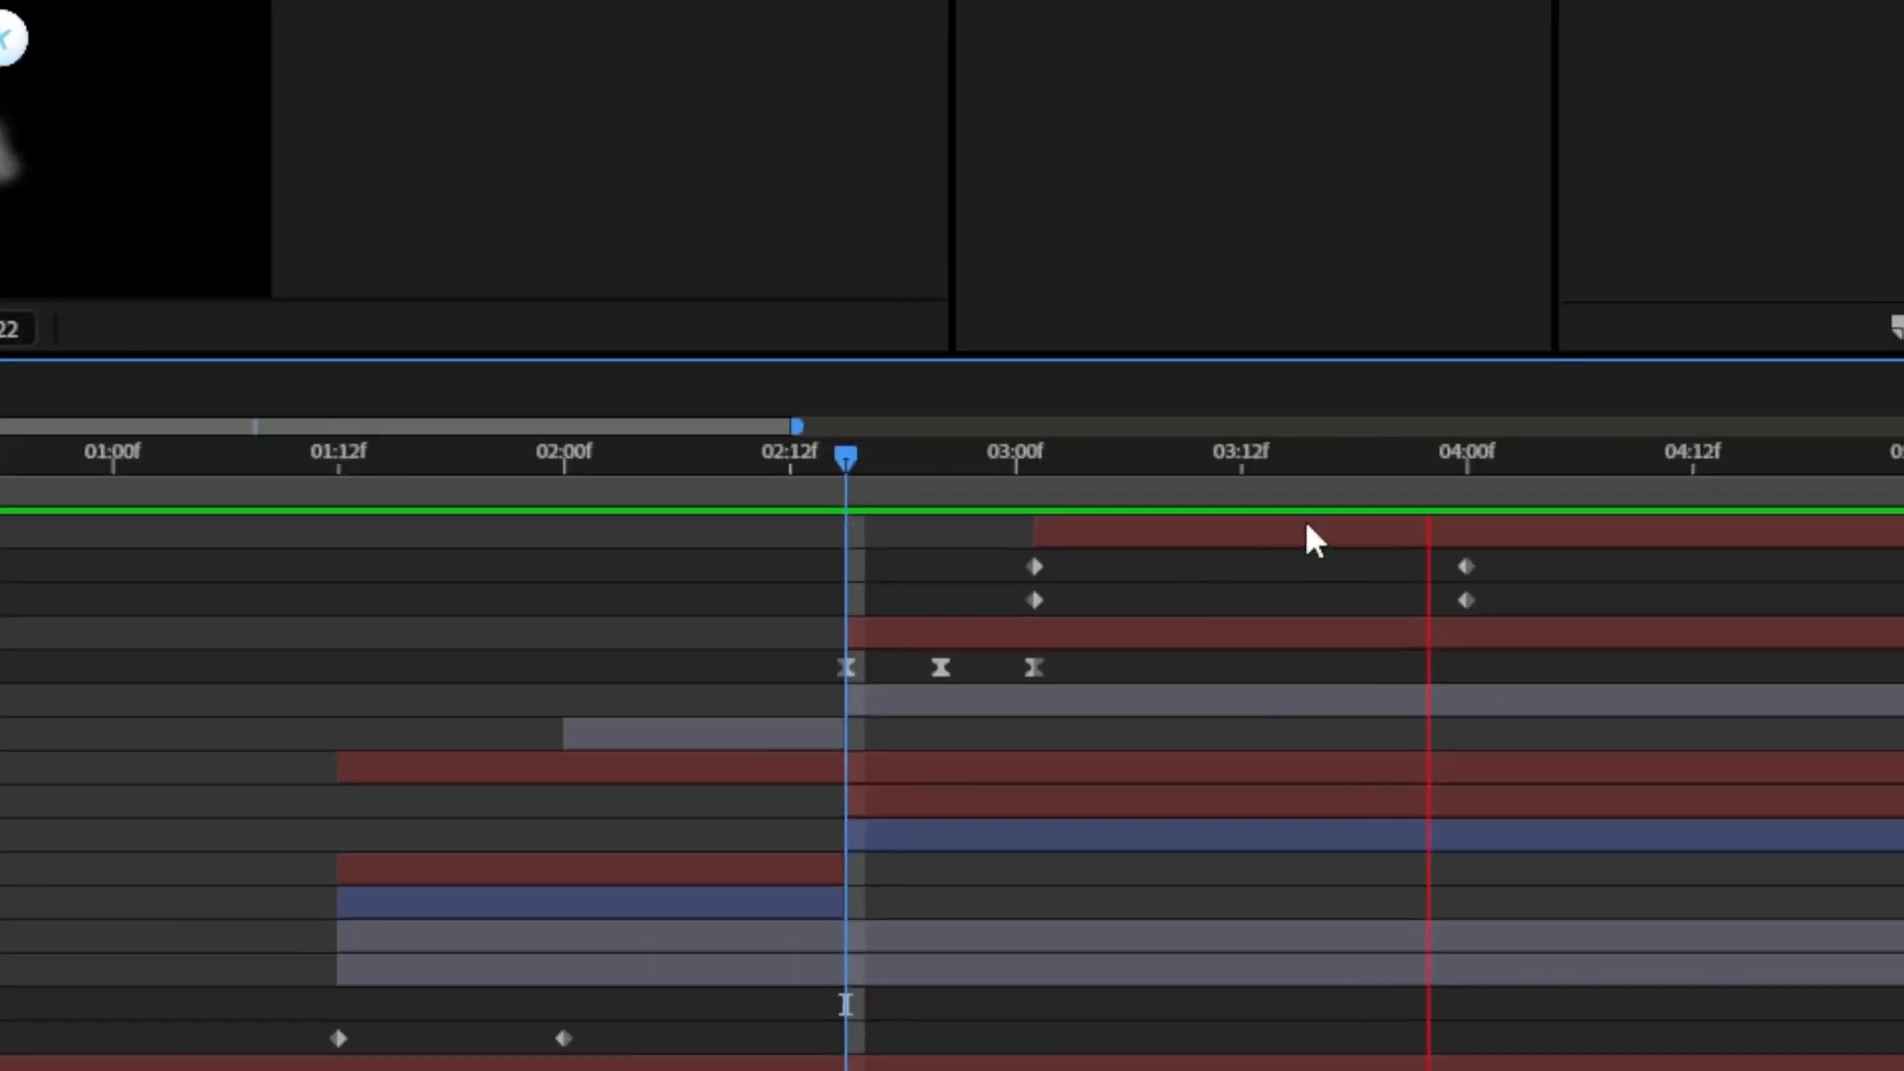
key("space")
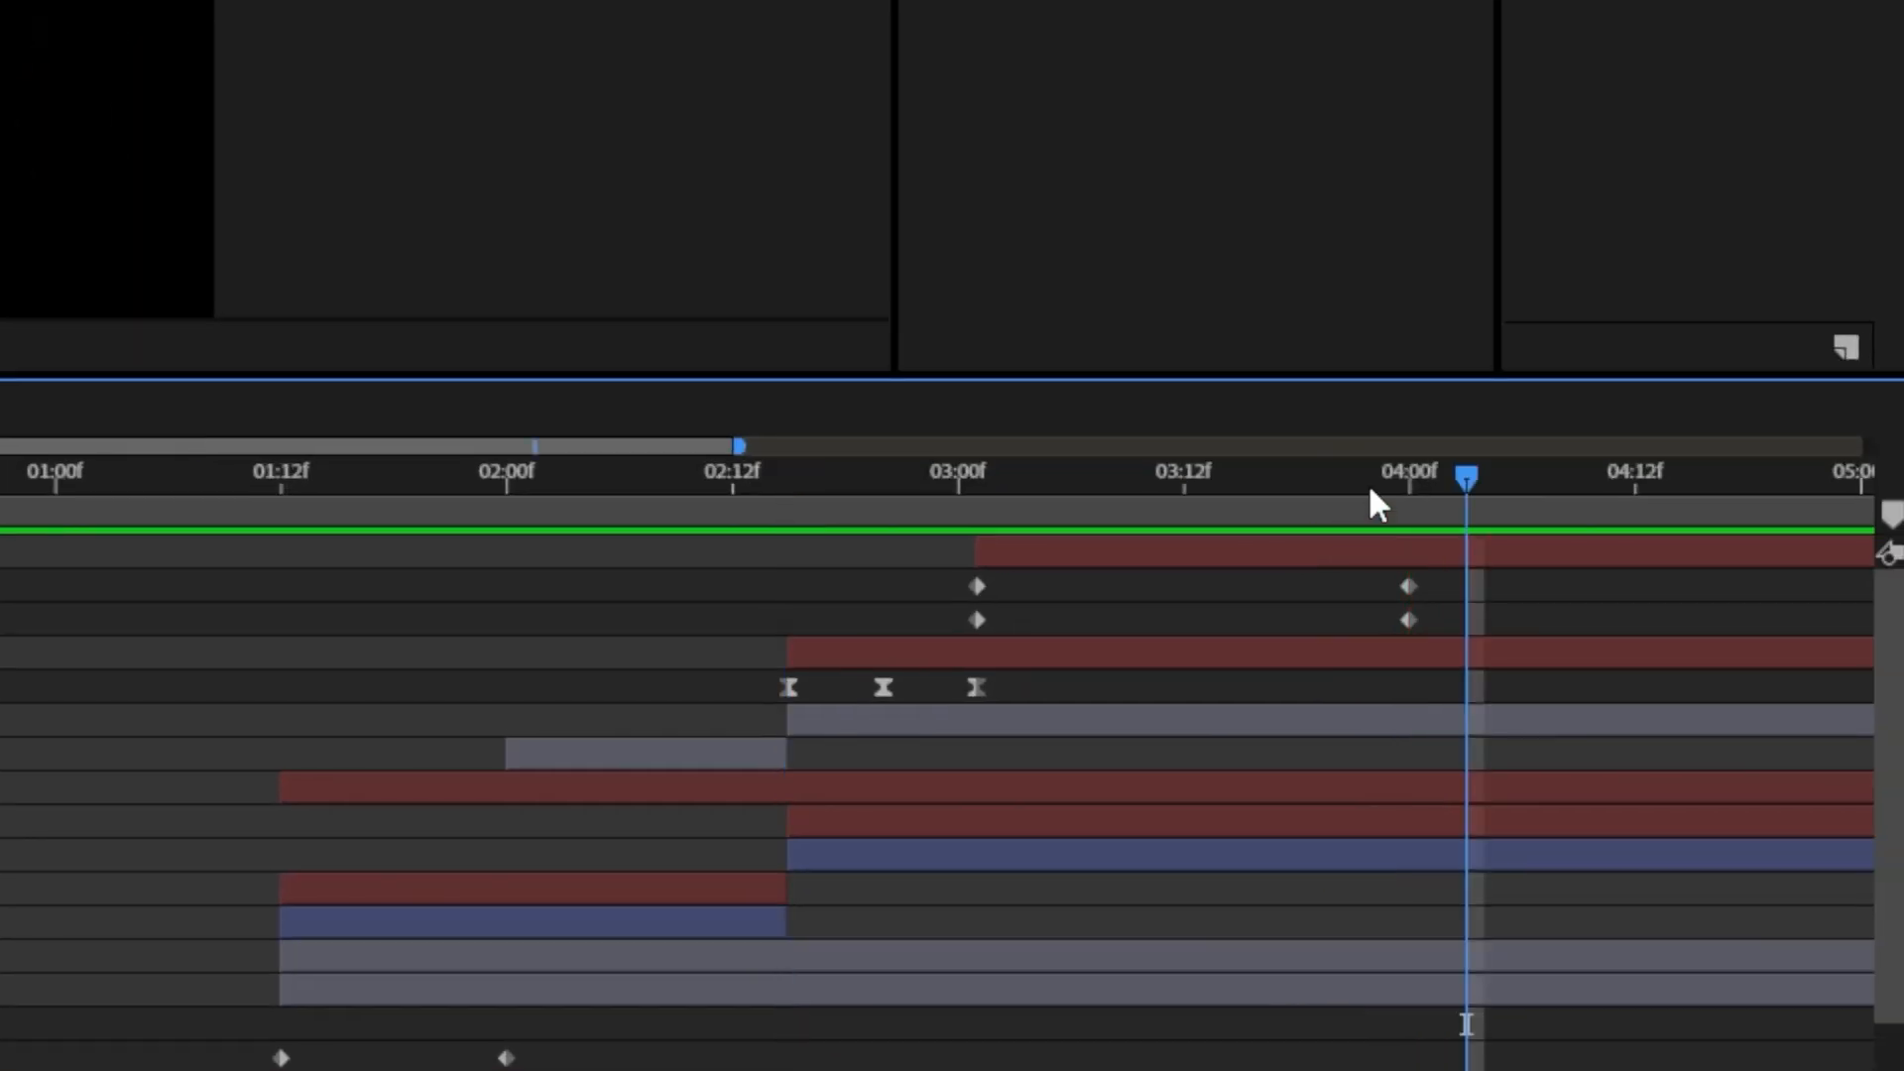
left_click_drag(1424, 467, 1472, 466)
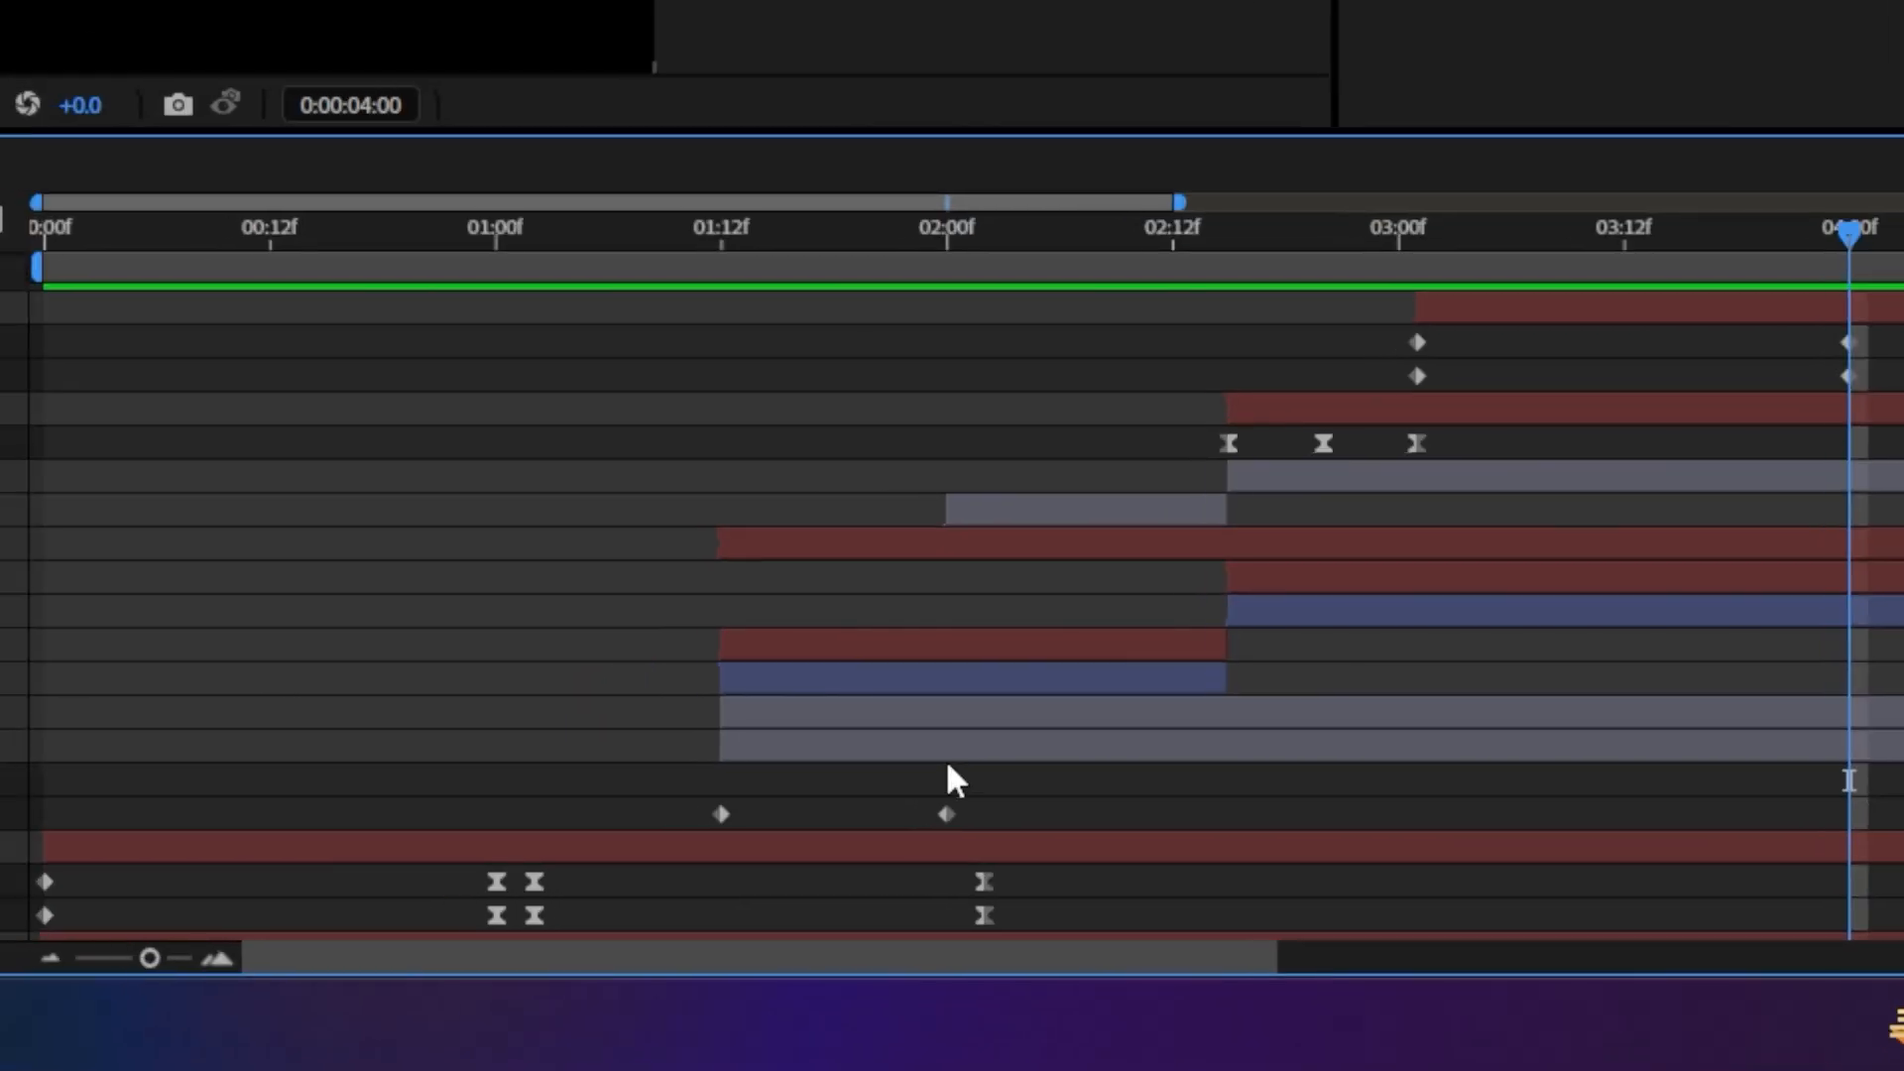
left_click(923, 760)
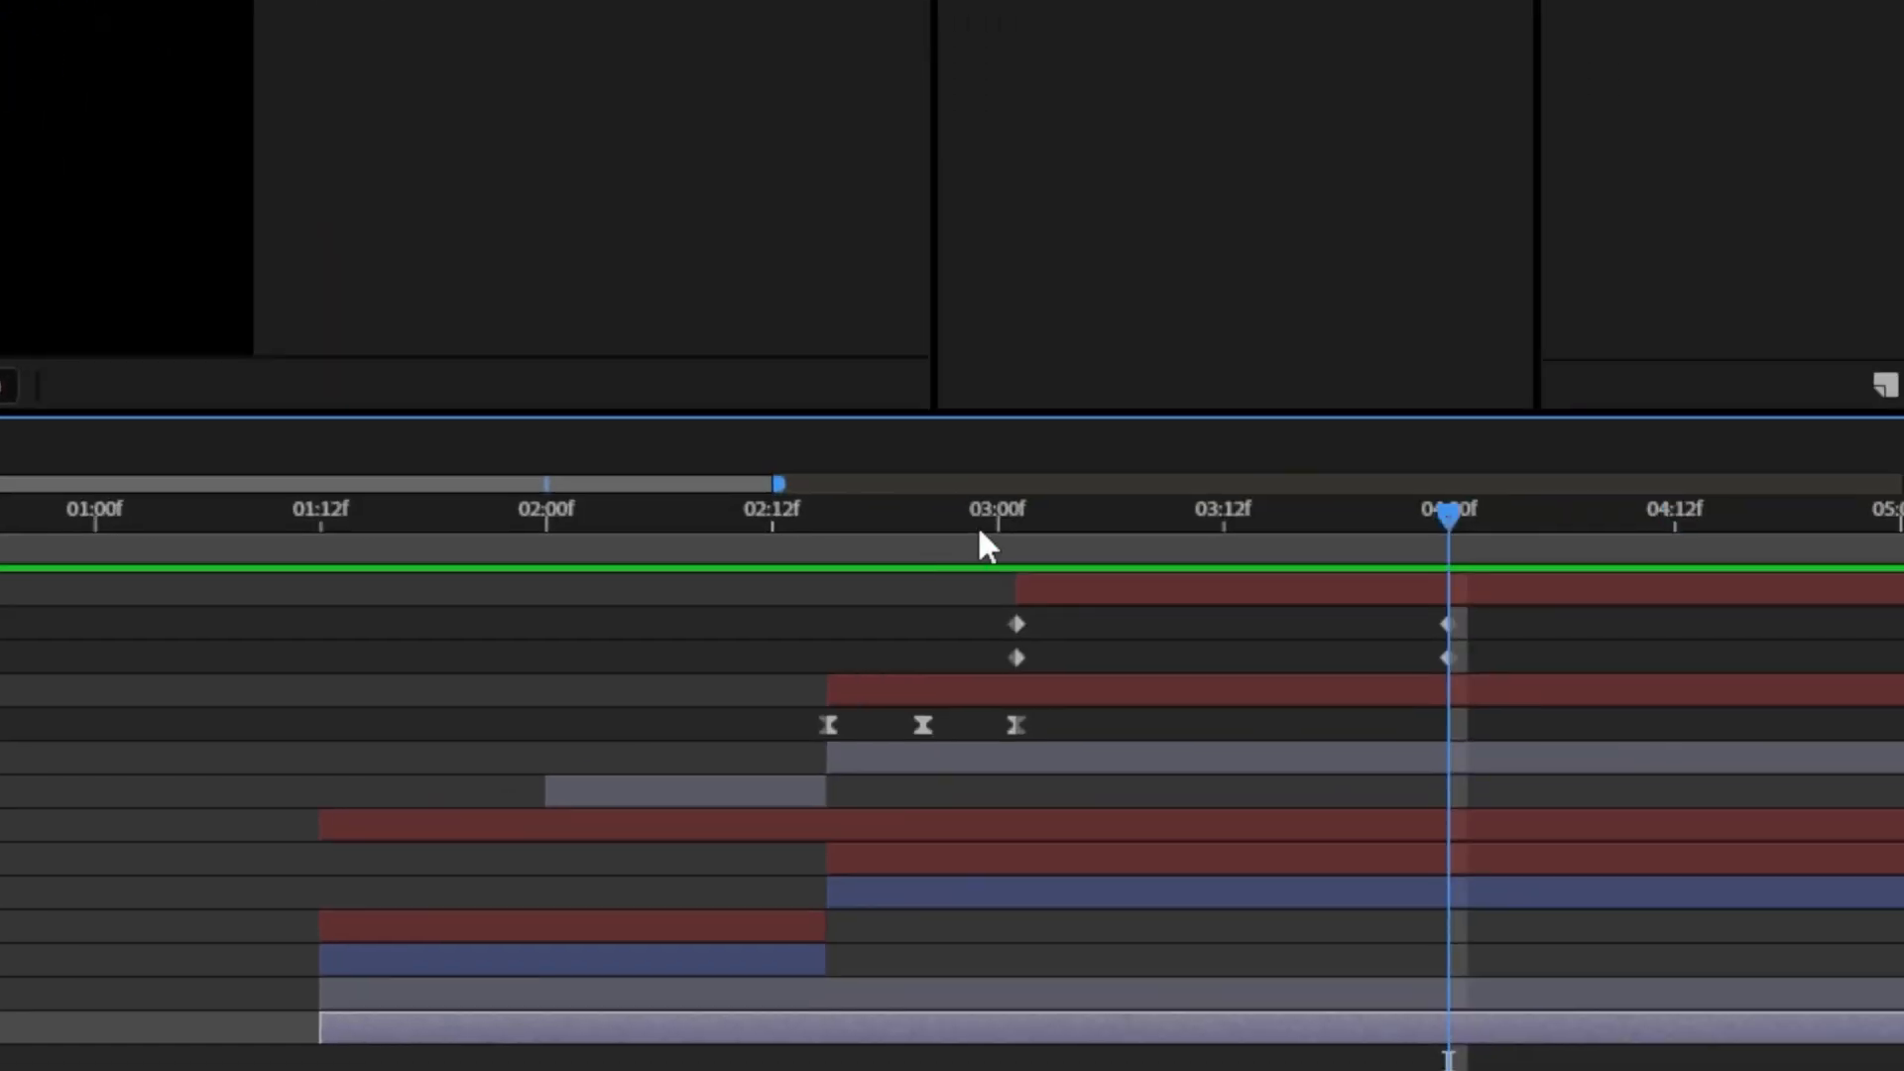
left_click_drag(978, 535, 805, 551)
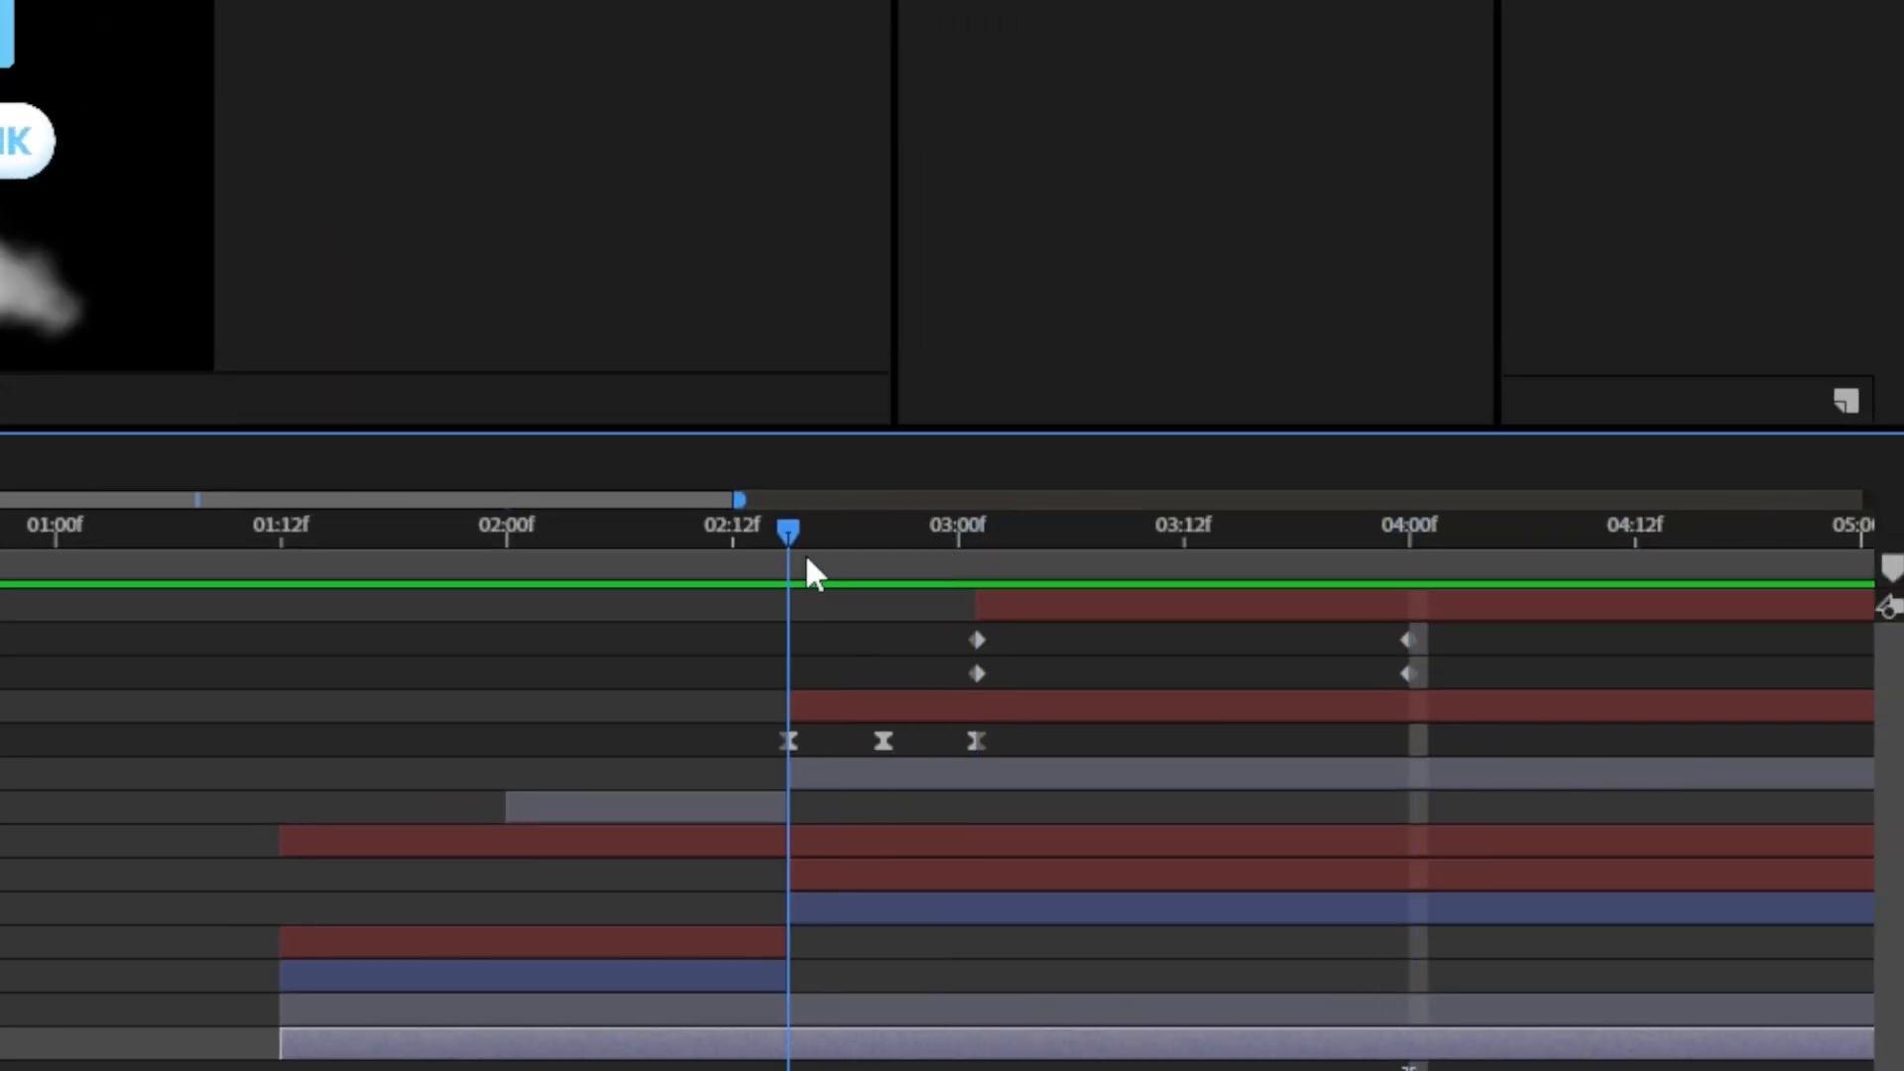
key("space")
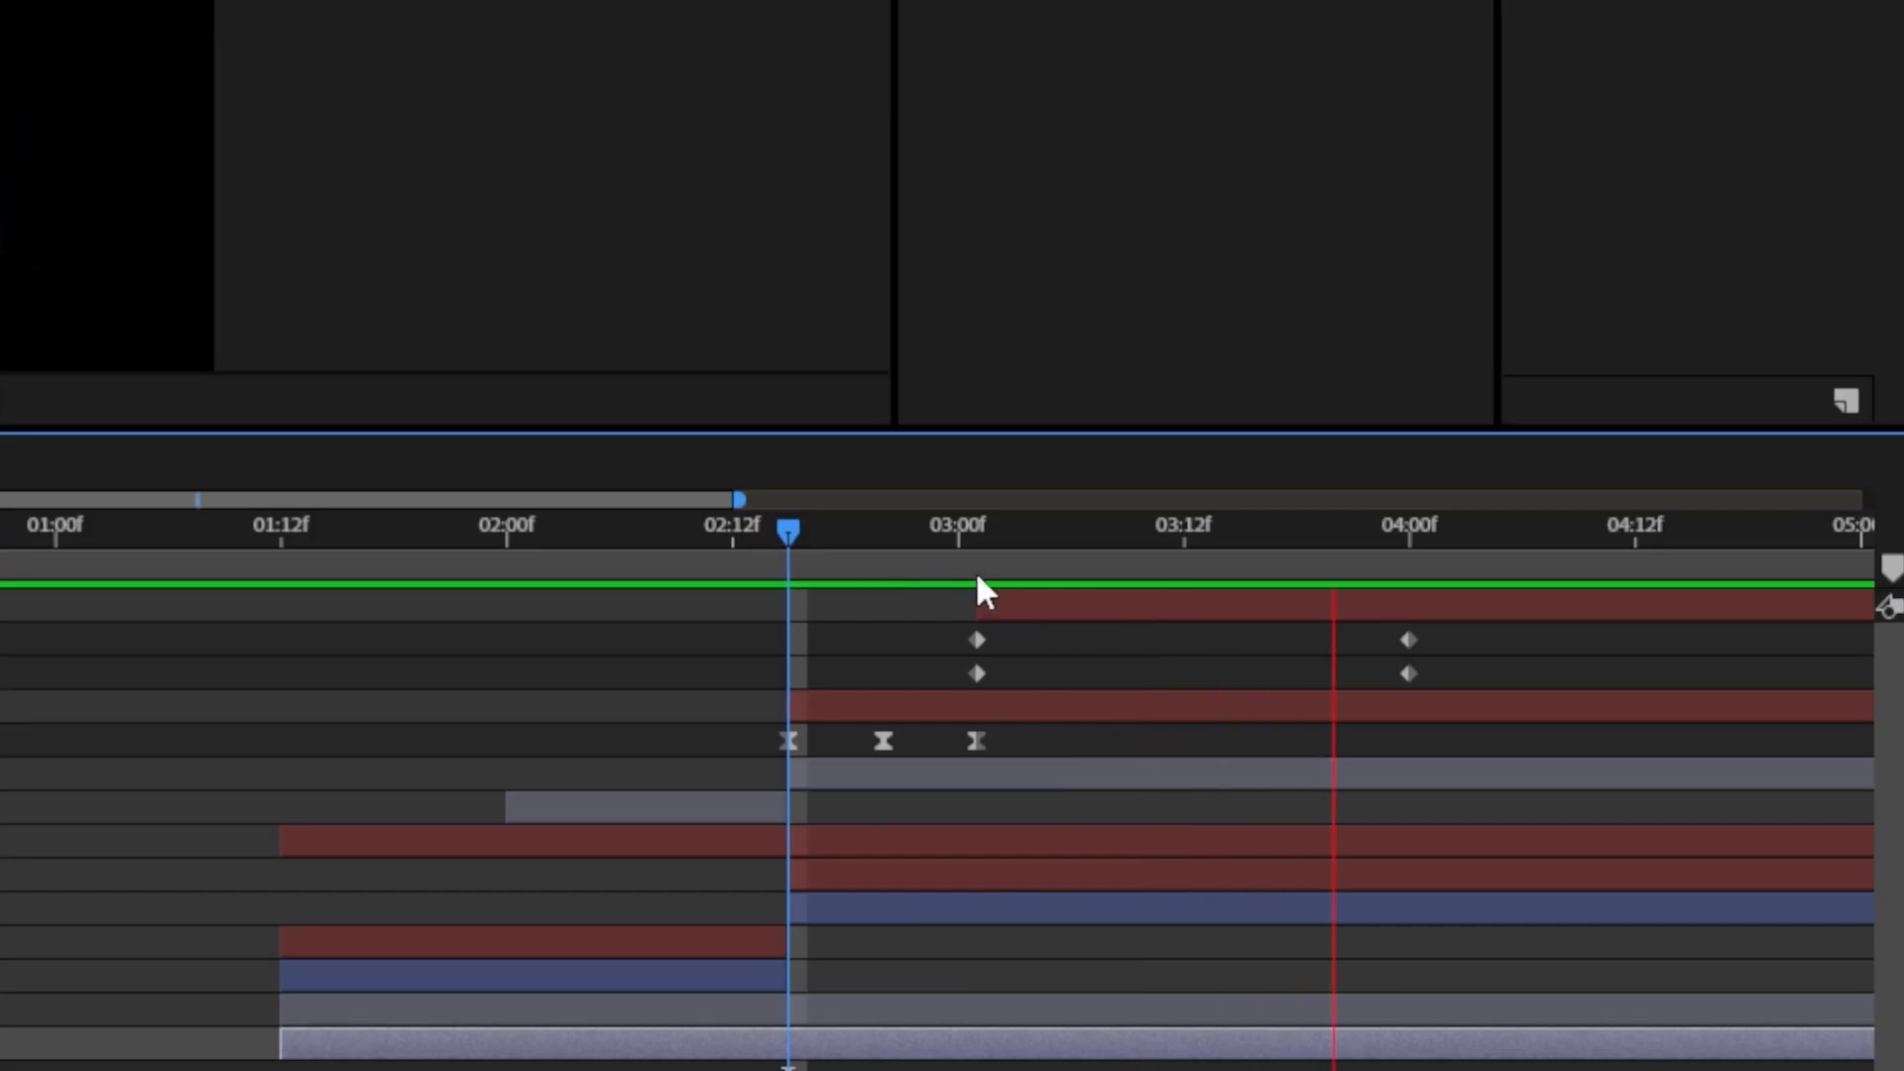
Duplicate Adjustment Layer 1, place the copy above Null 4 starting at 0:00:03:01, and reveal its Blurriness keyframes
left_click(978, 537)
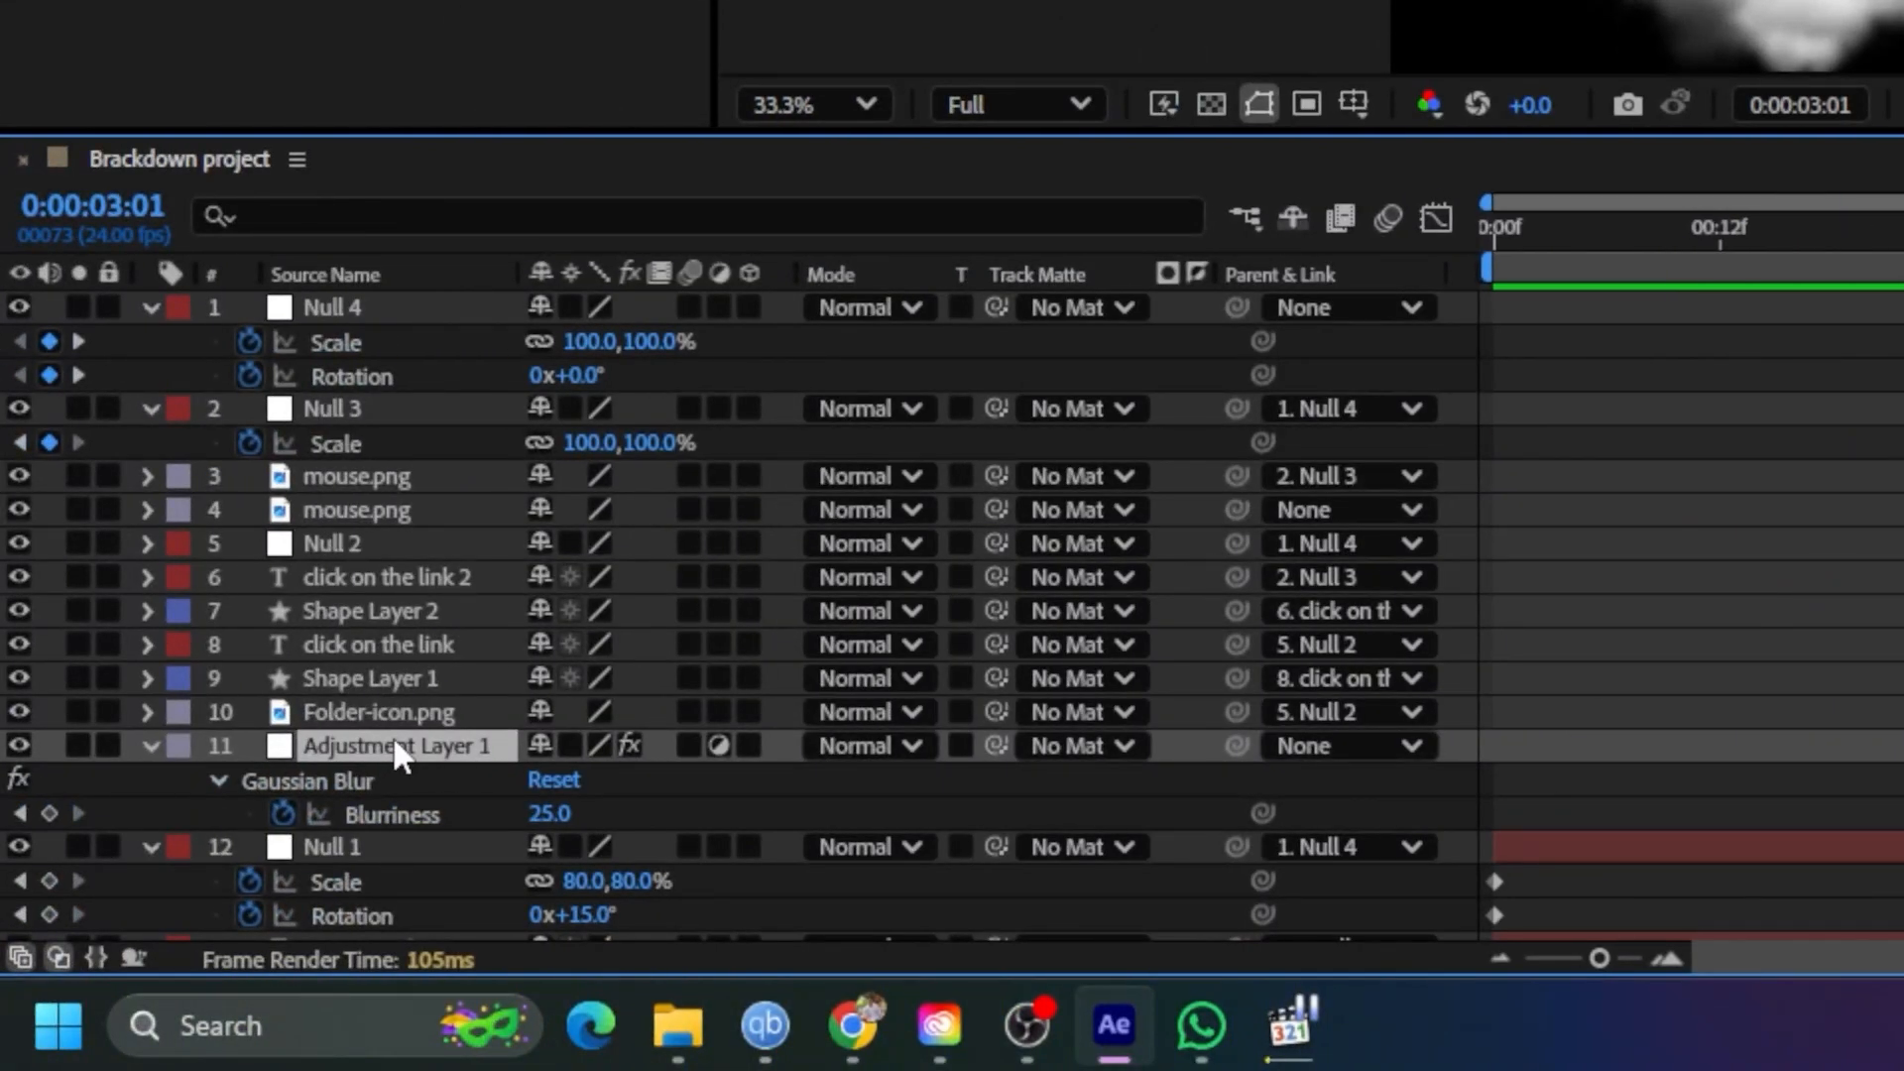
key("ctrl+d")
left_click_drag(375, 746, 390, 294)
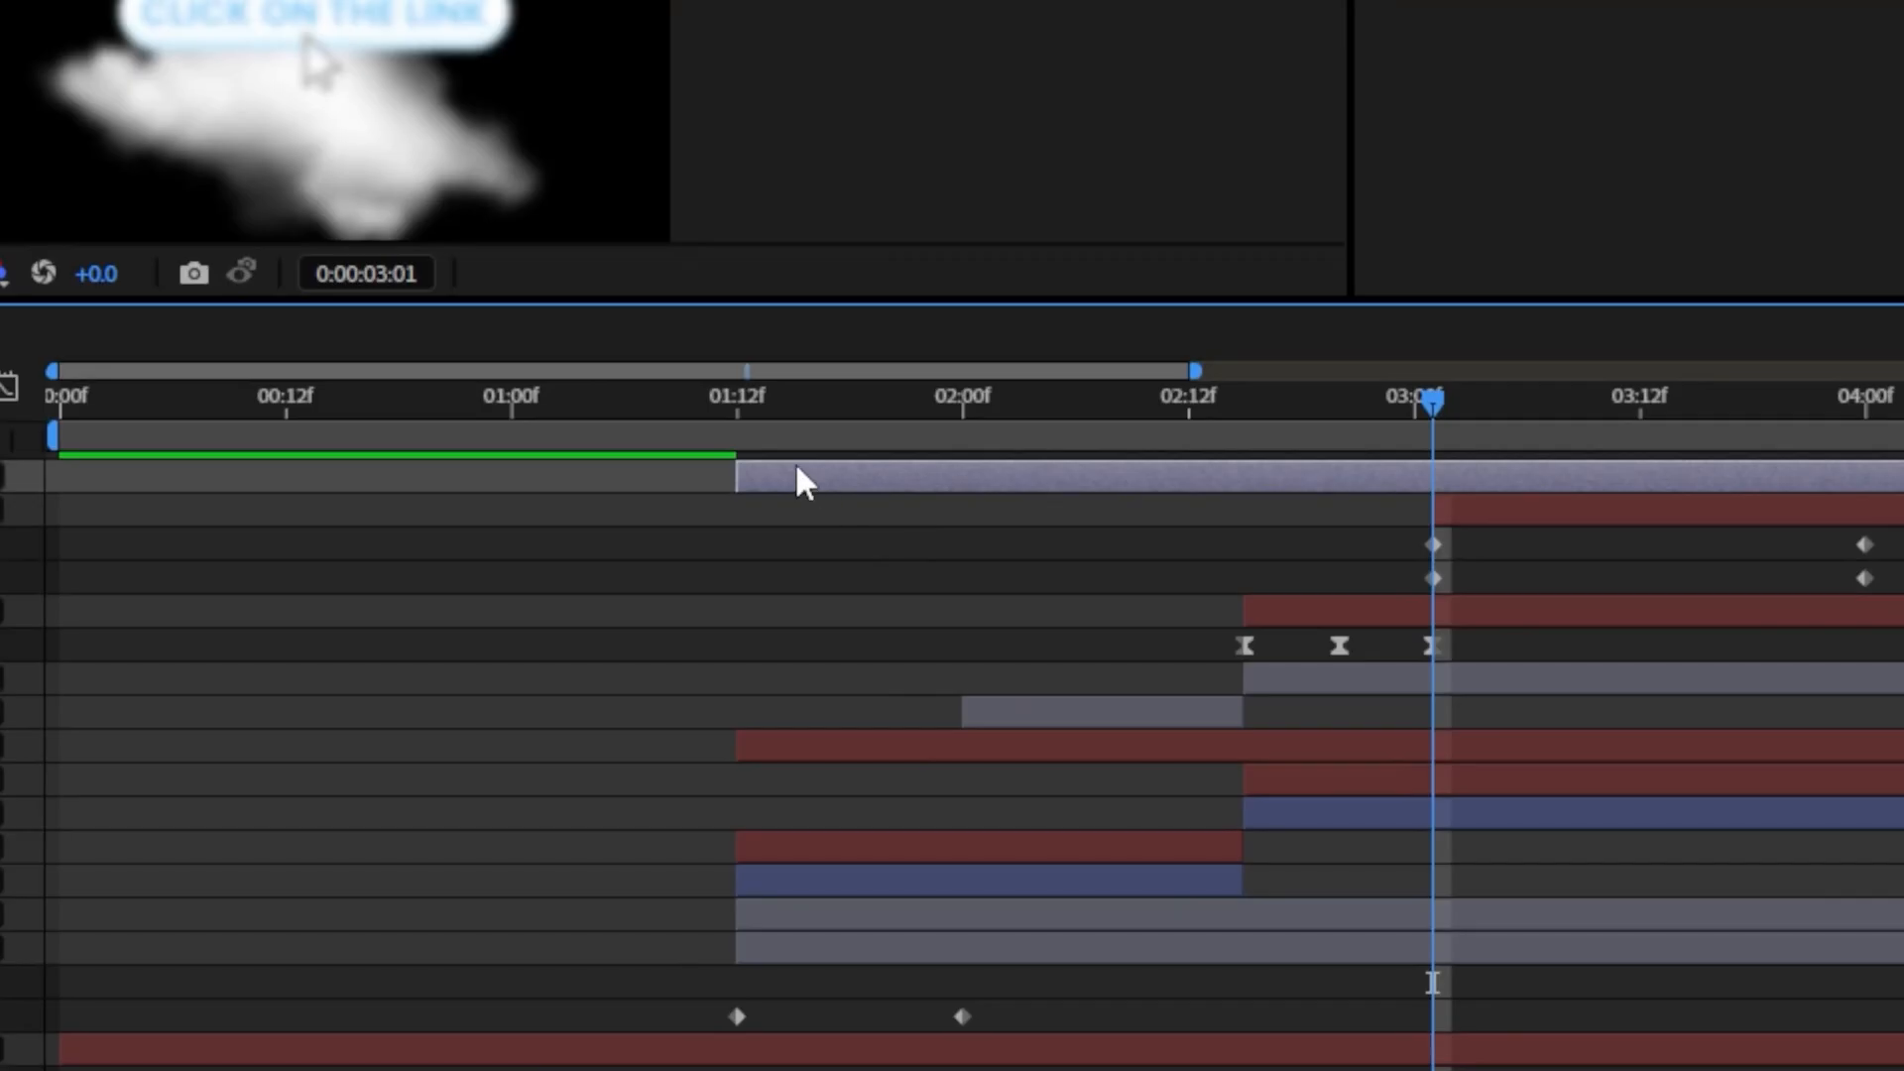
left_click_drag(801, 481, 1503, 526)
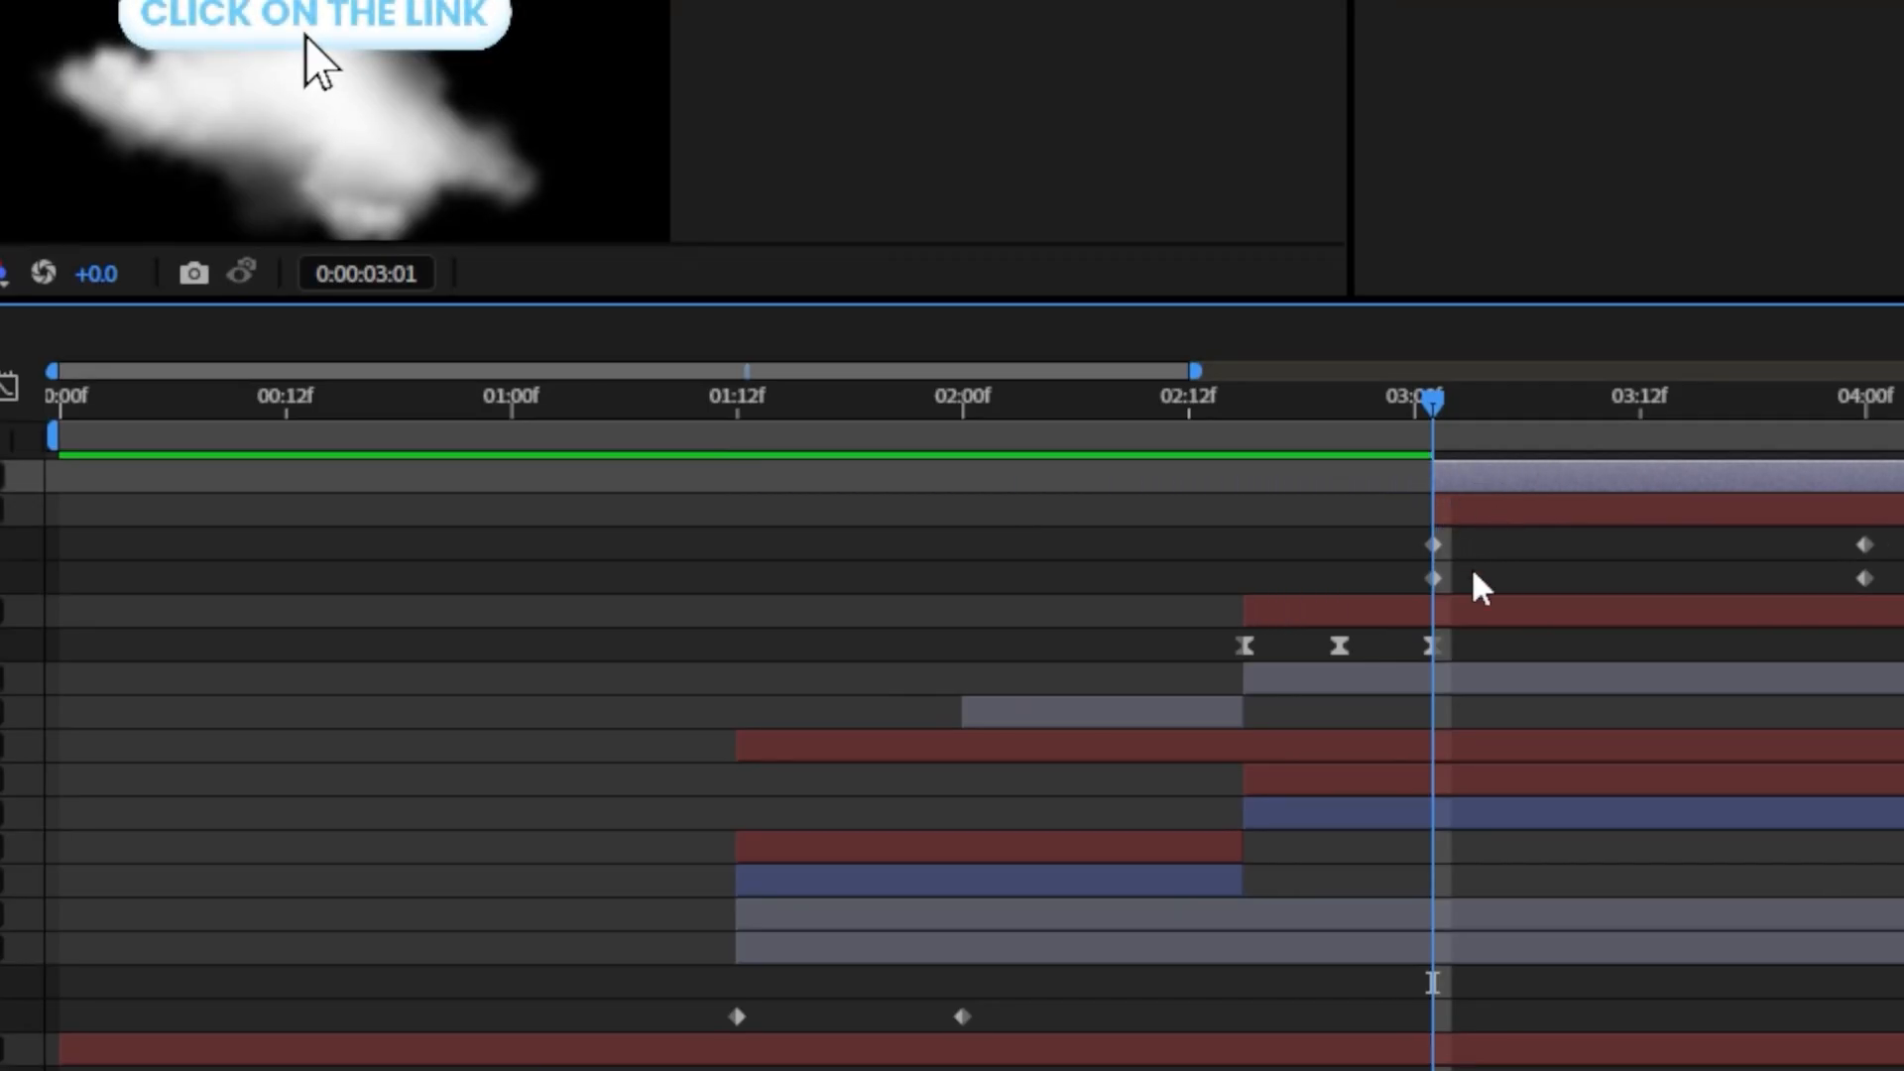
key("u")
Play back the Null 4 transition with the duplicated blur layer from 0:00:02:20 and again from 0:00:03:01
left_click_drag(1442, 409, 1438, 501)
key("space")
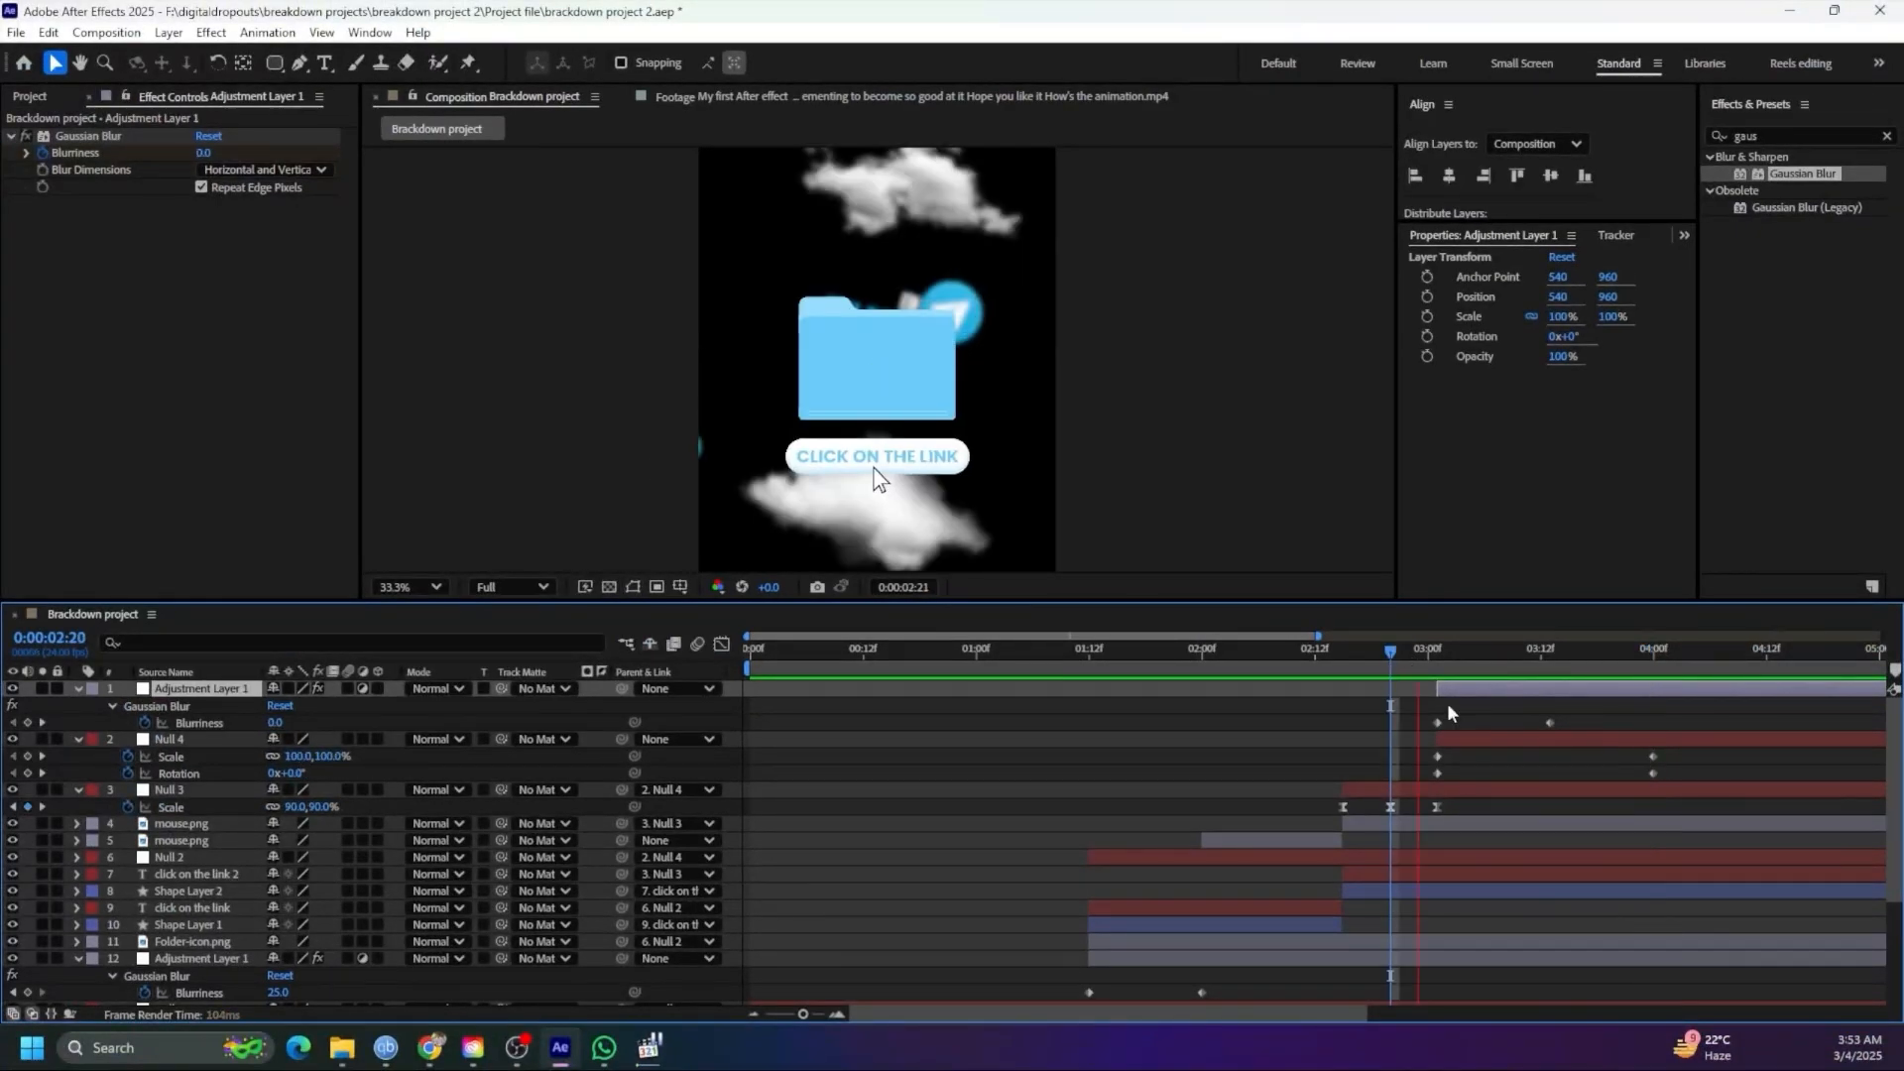
key("space")
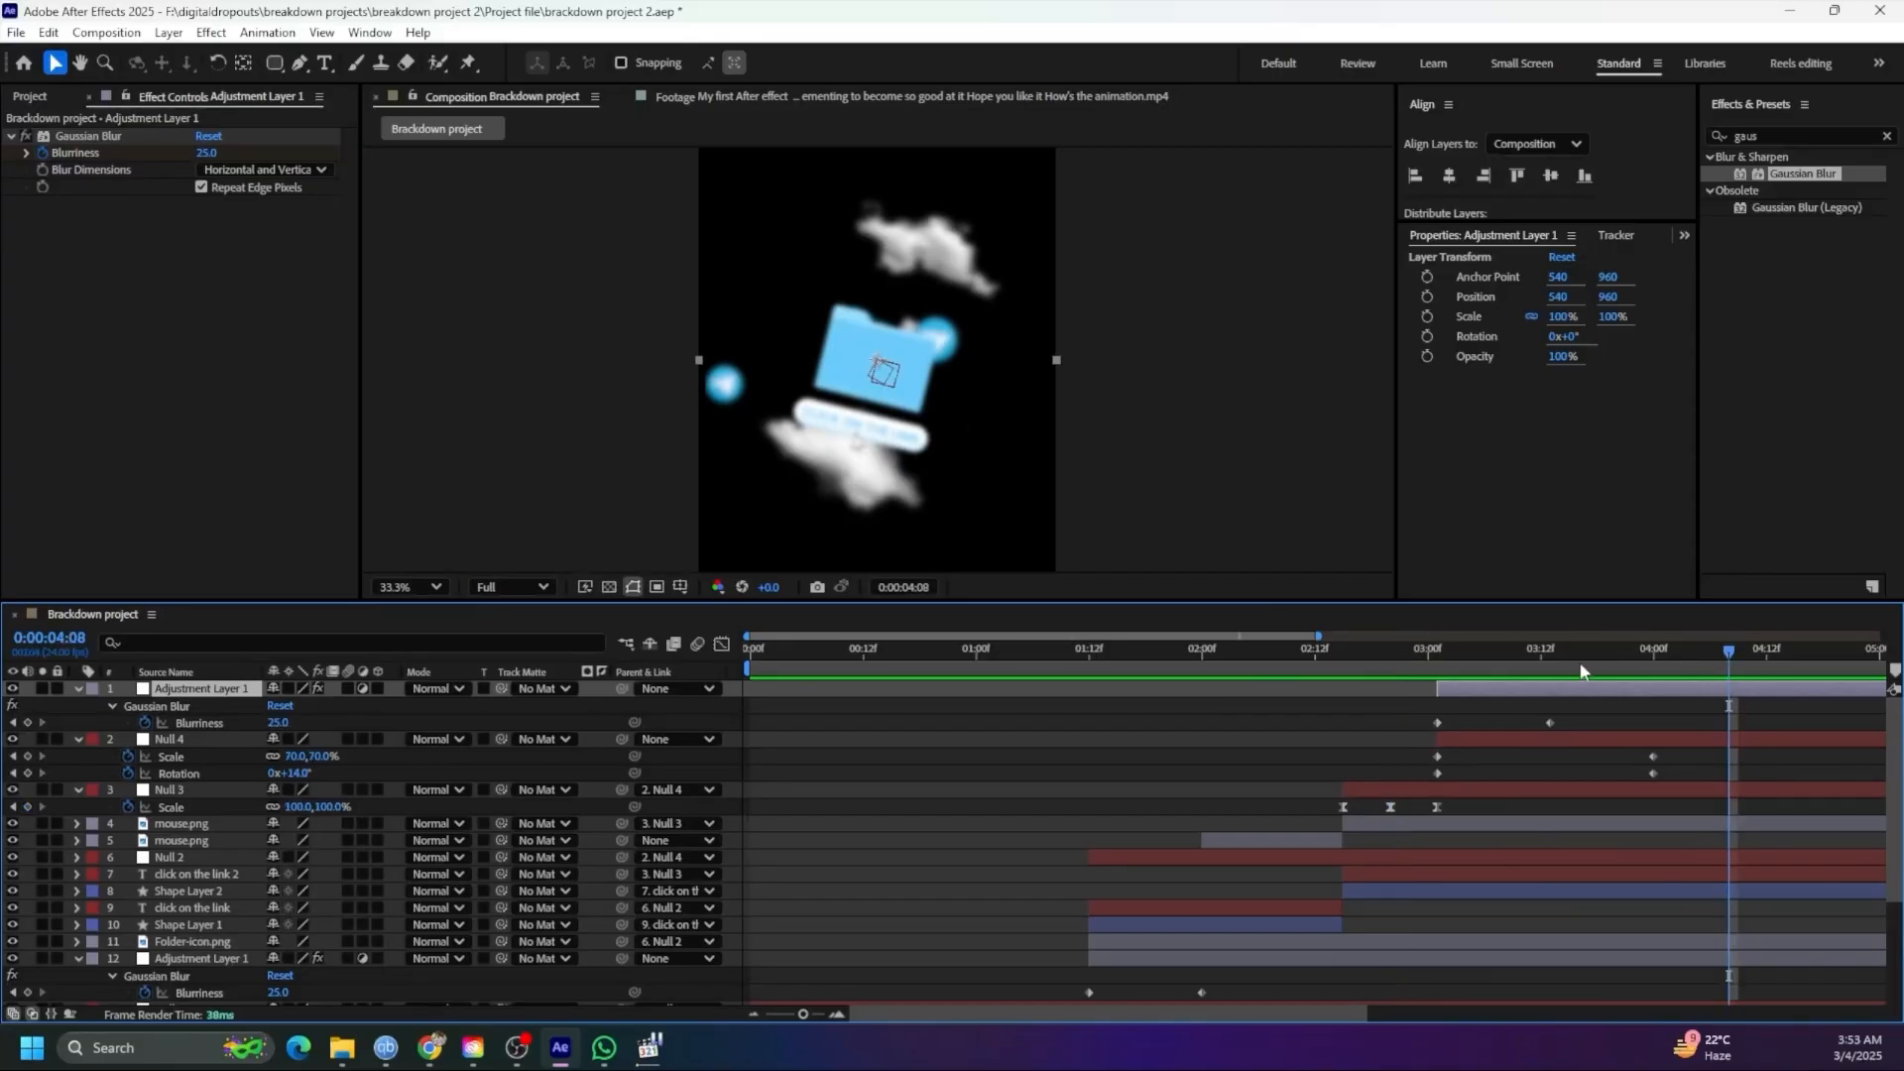
left_click_drag(1470, 658, 1441, 684)
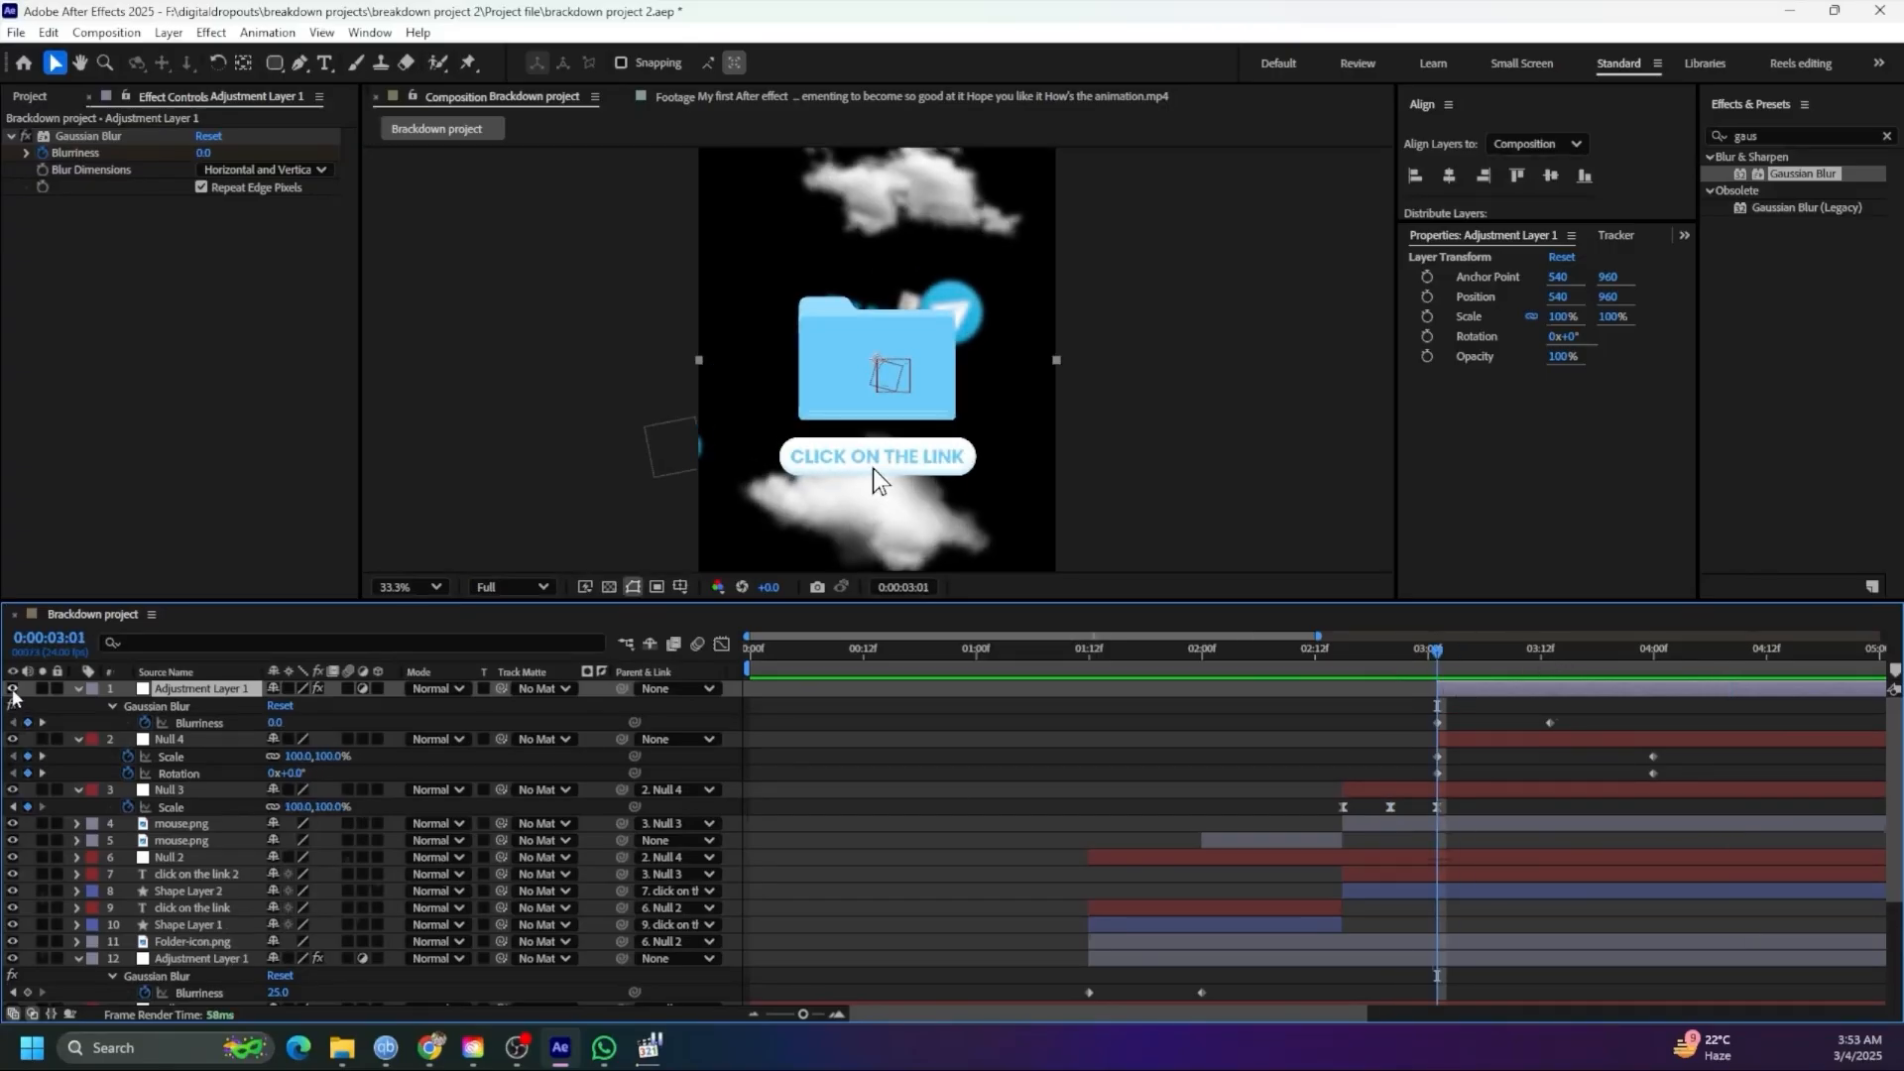
left_click(1599, 742)
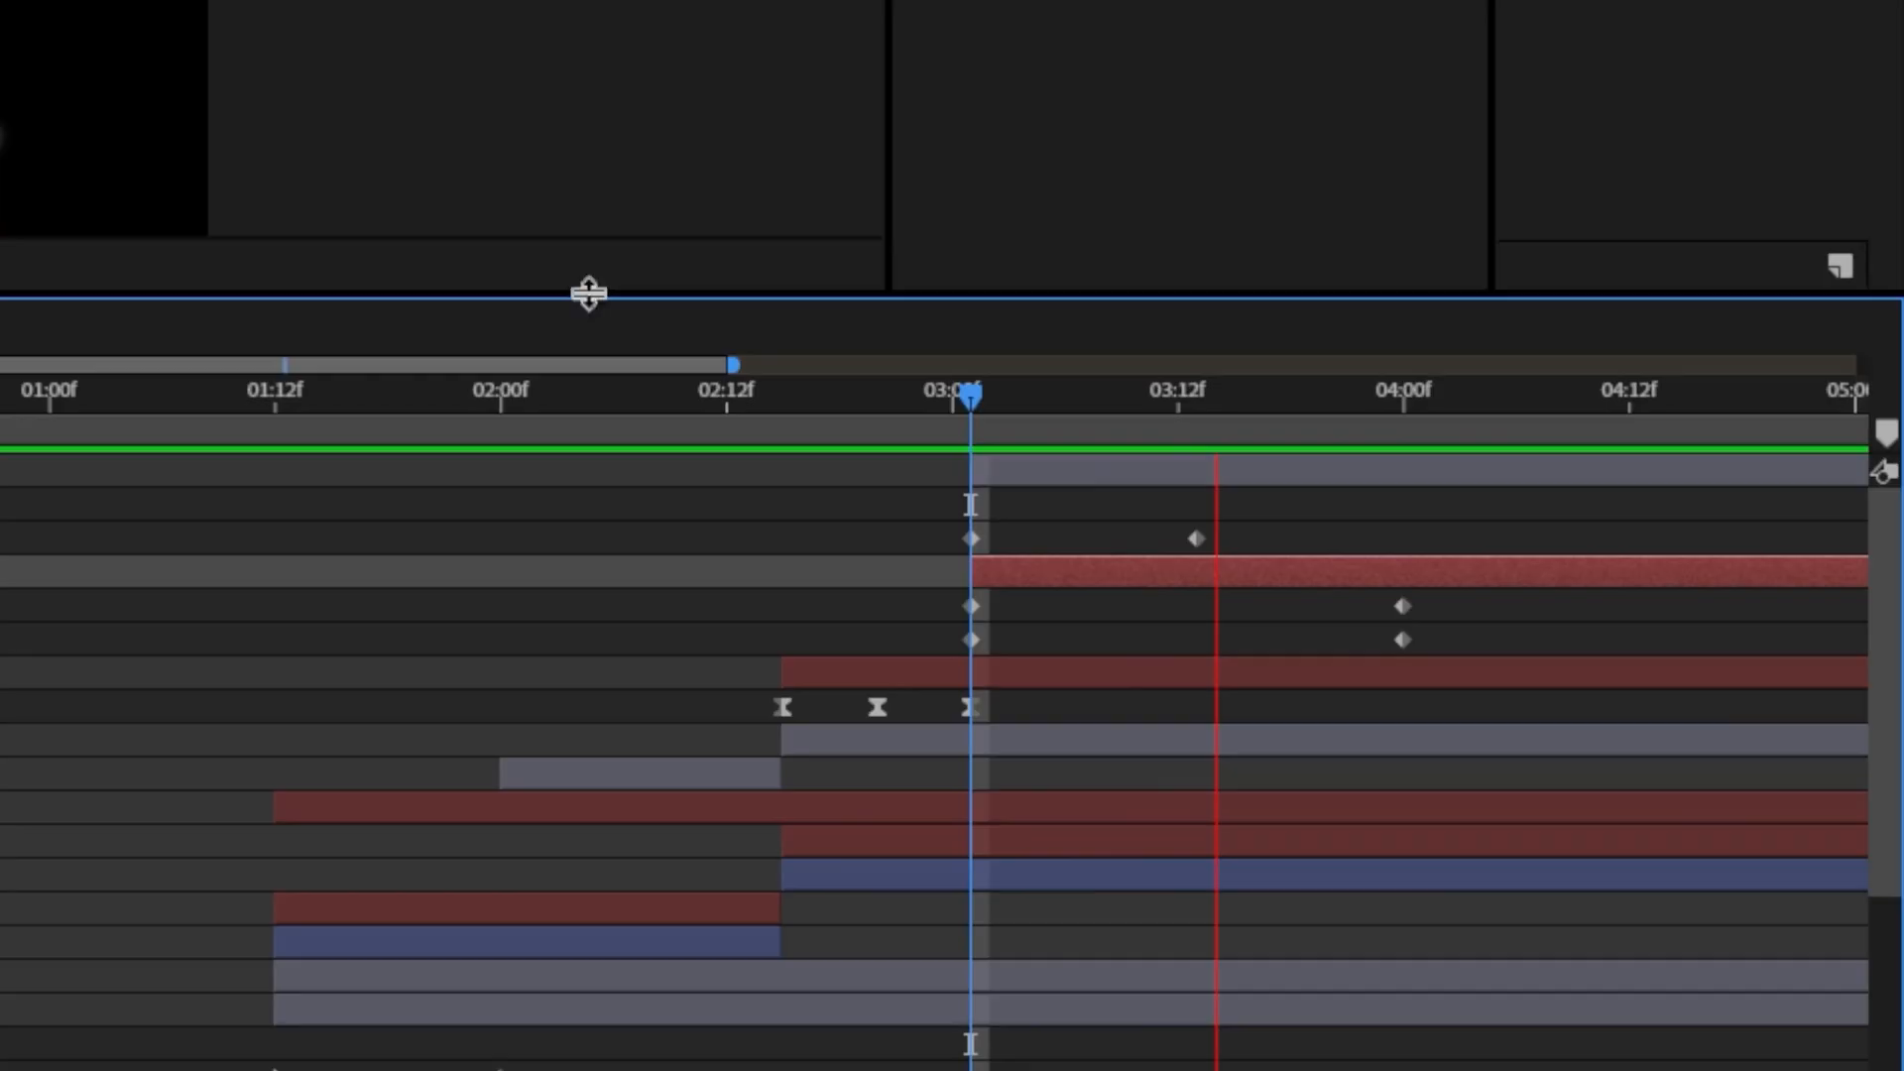
key("space")
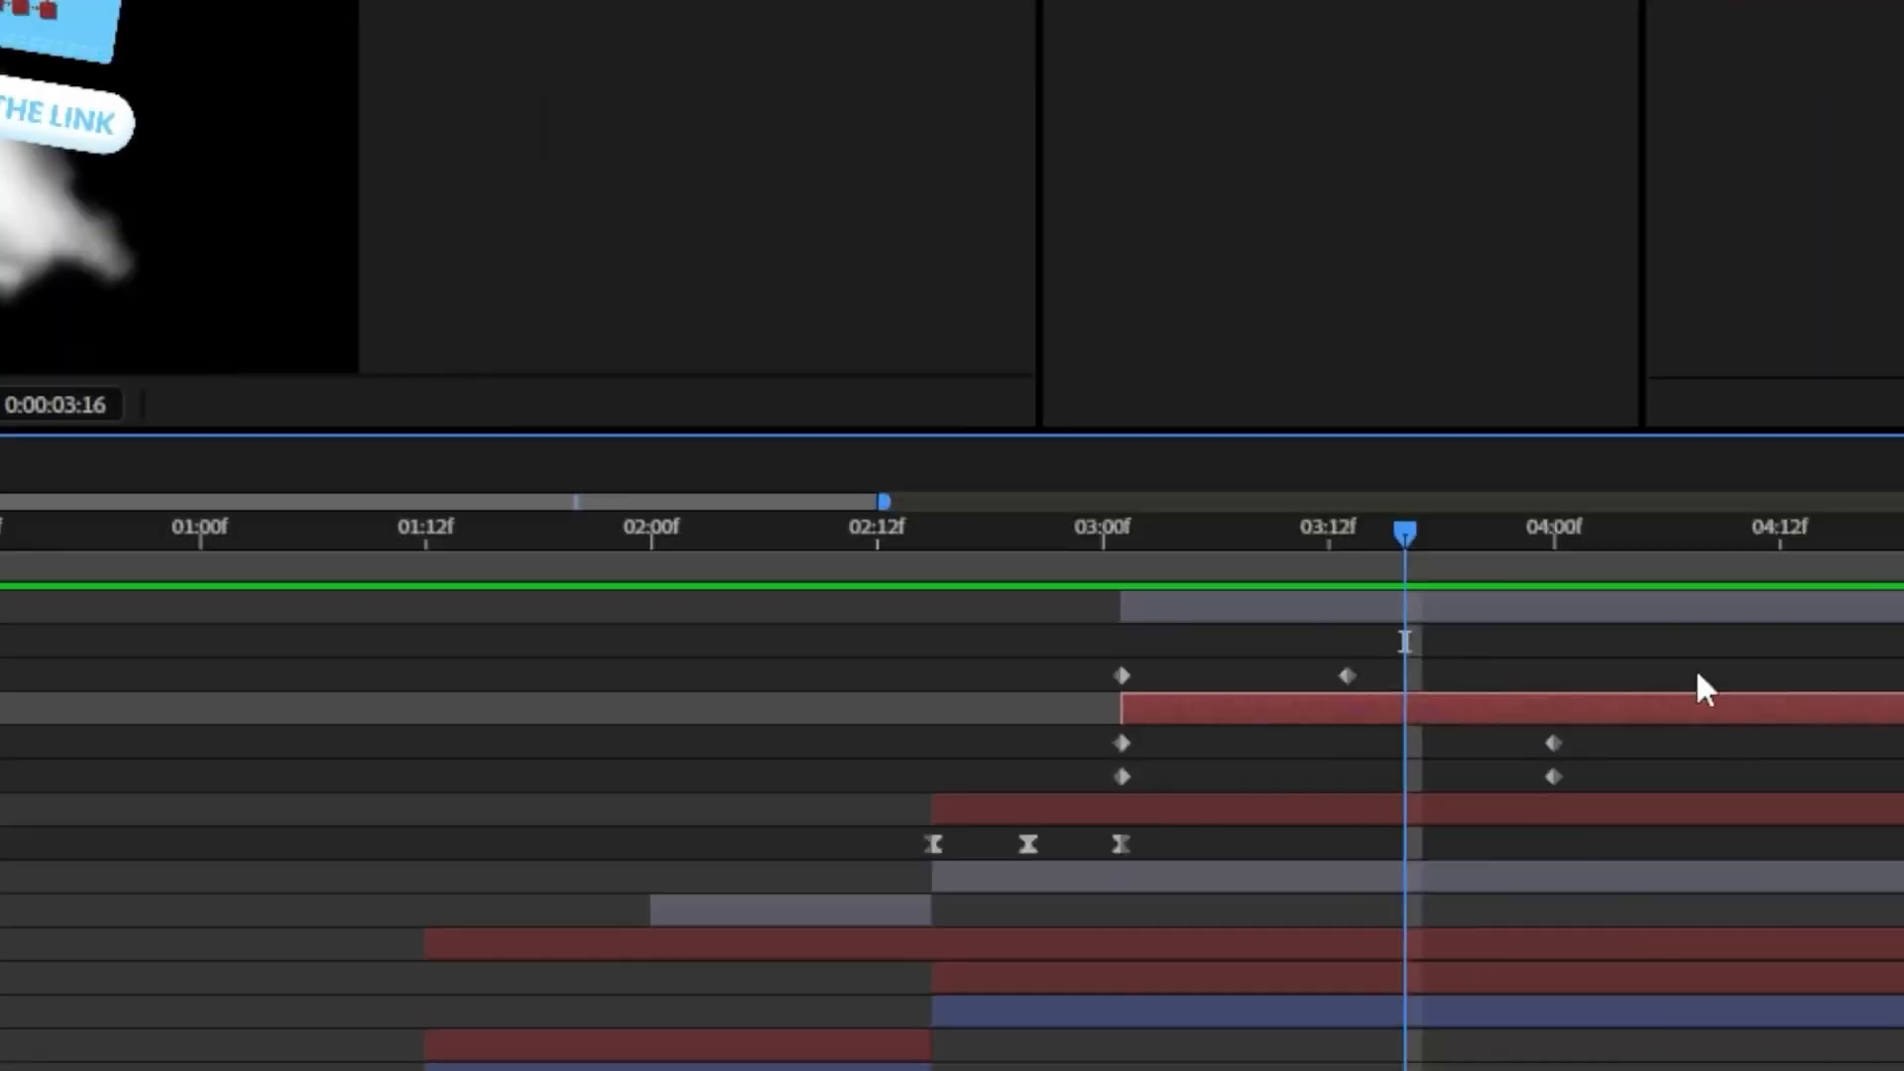
left_click(1277, 410)
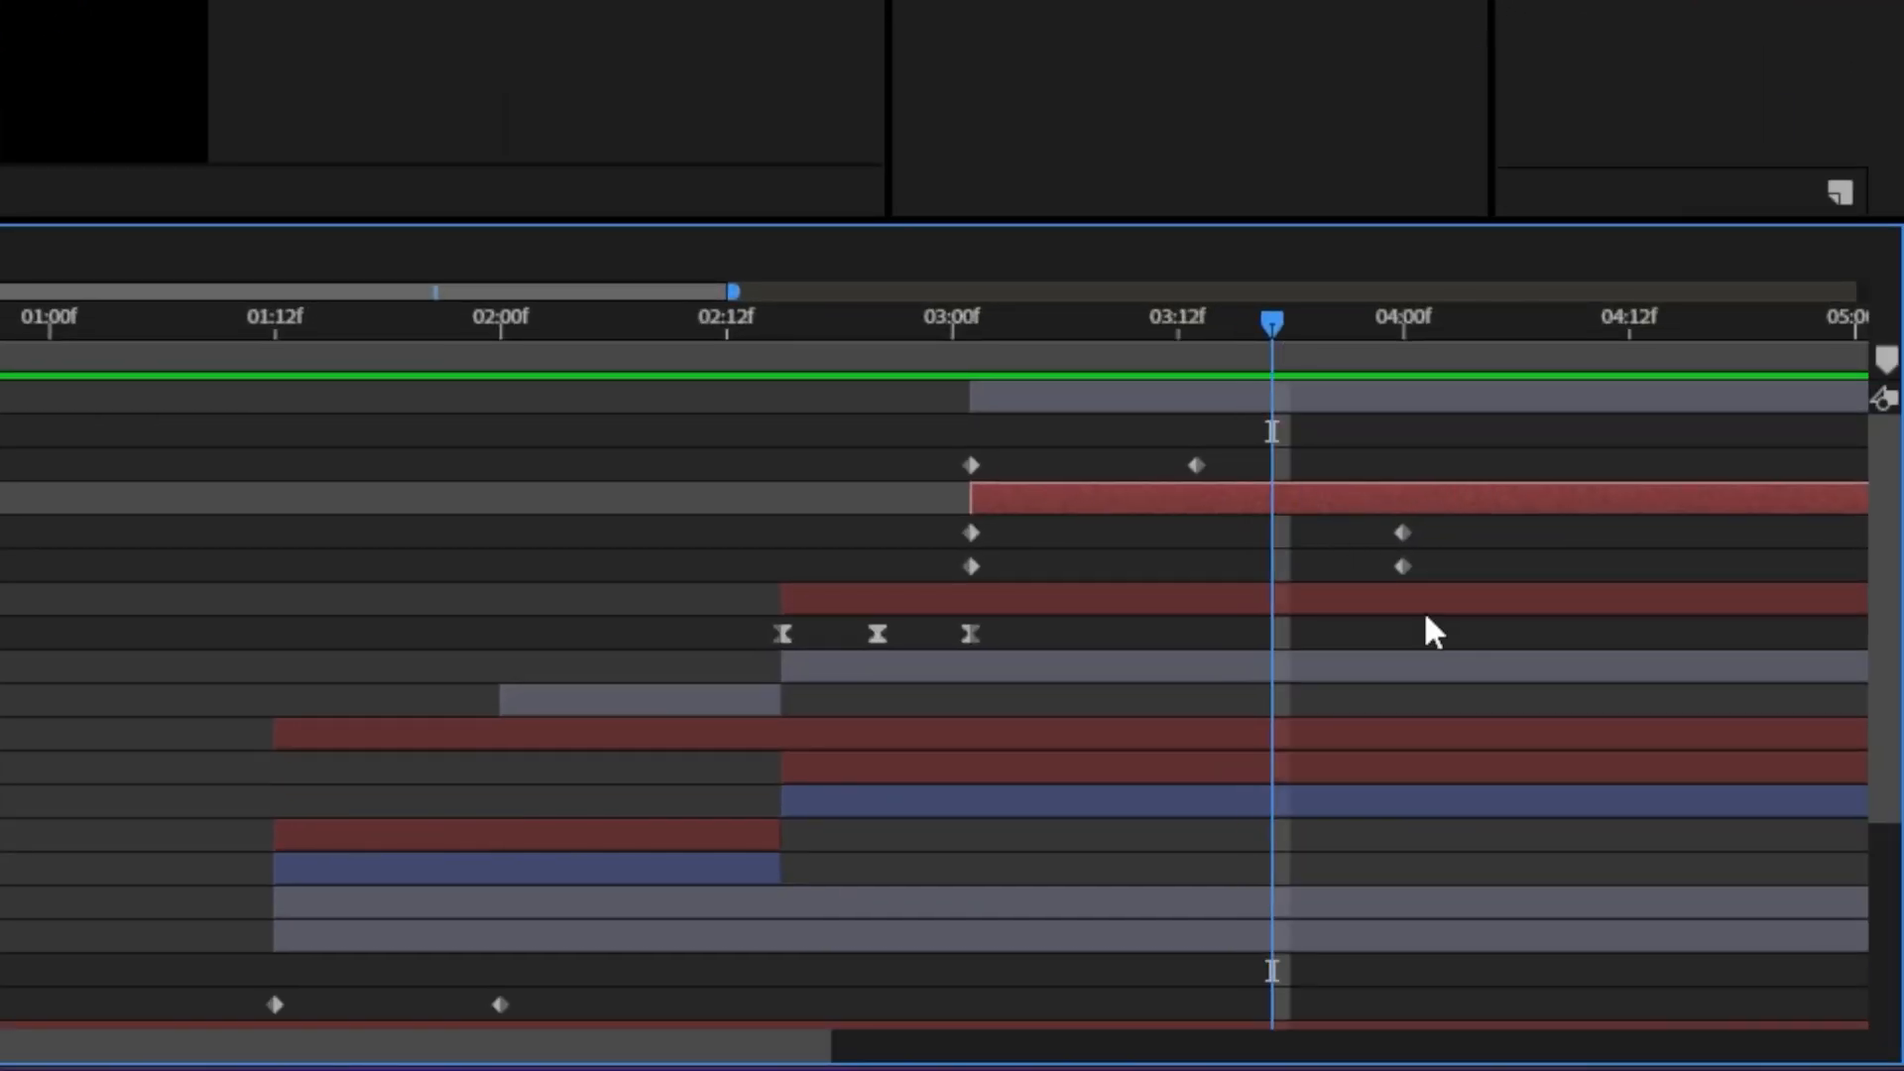
Apply Easy Ease to Null 4's last Scale and Rotation keyframes and move both to about 0:00:03:17
left_click_drag(1357, 537, 1426, 583)
right_click(1409, 544)
mouse_move(1543, 527)
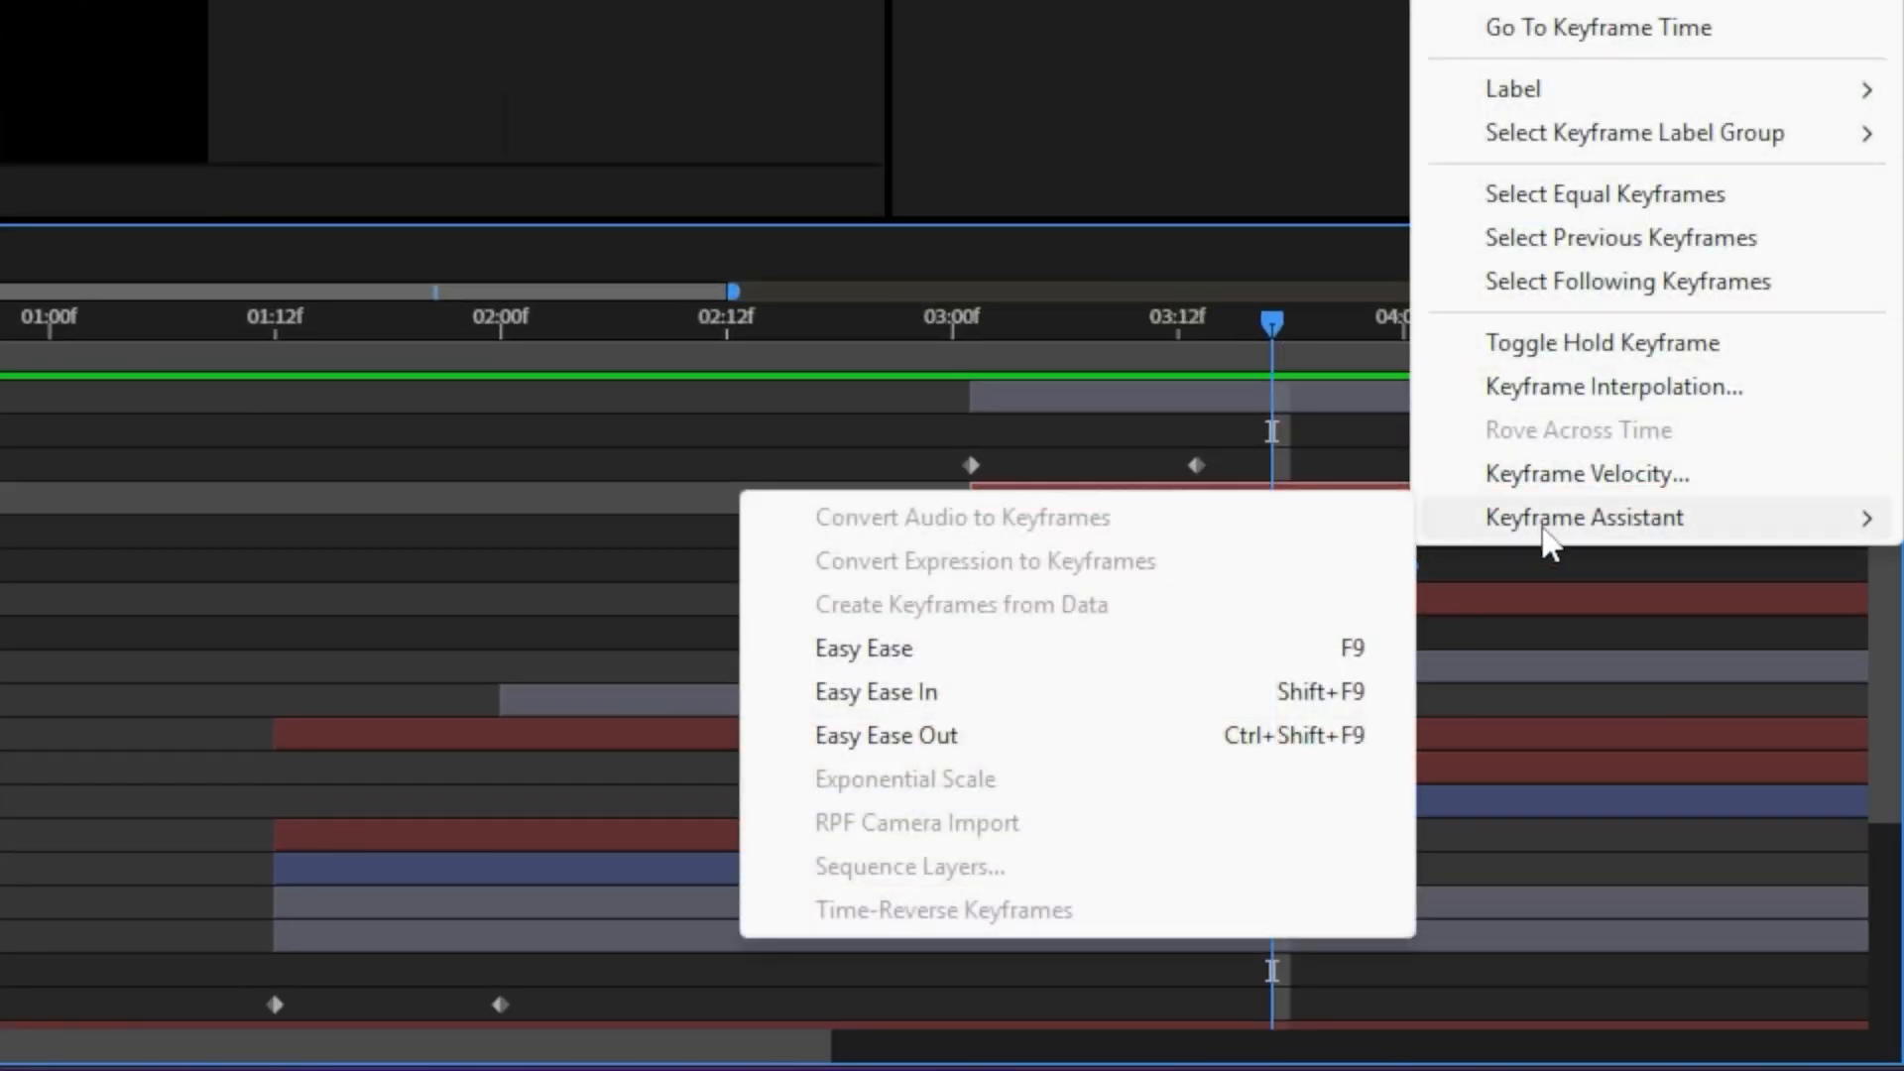
left_click(901, 650)
left_click_drag(1300, 541, 1273, 536)
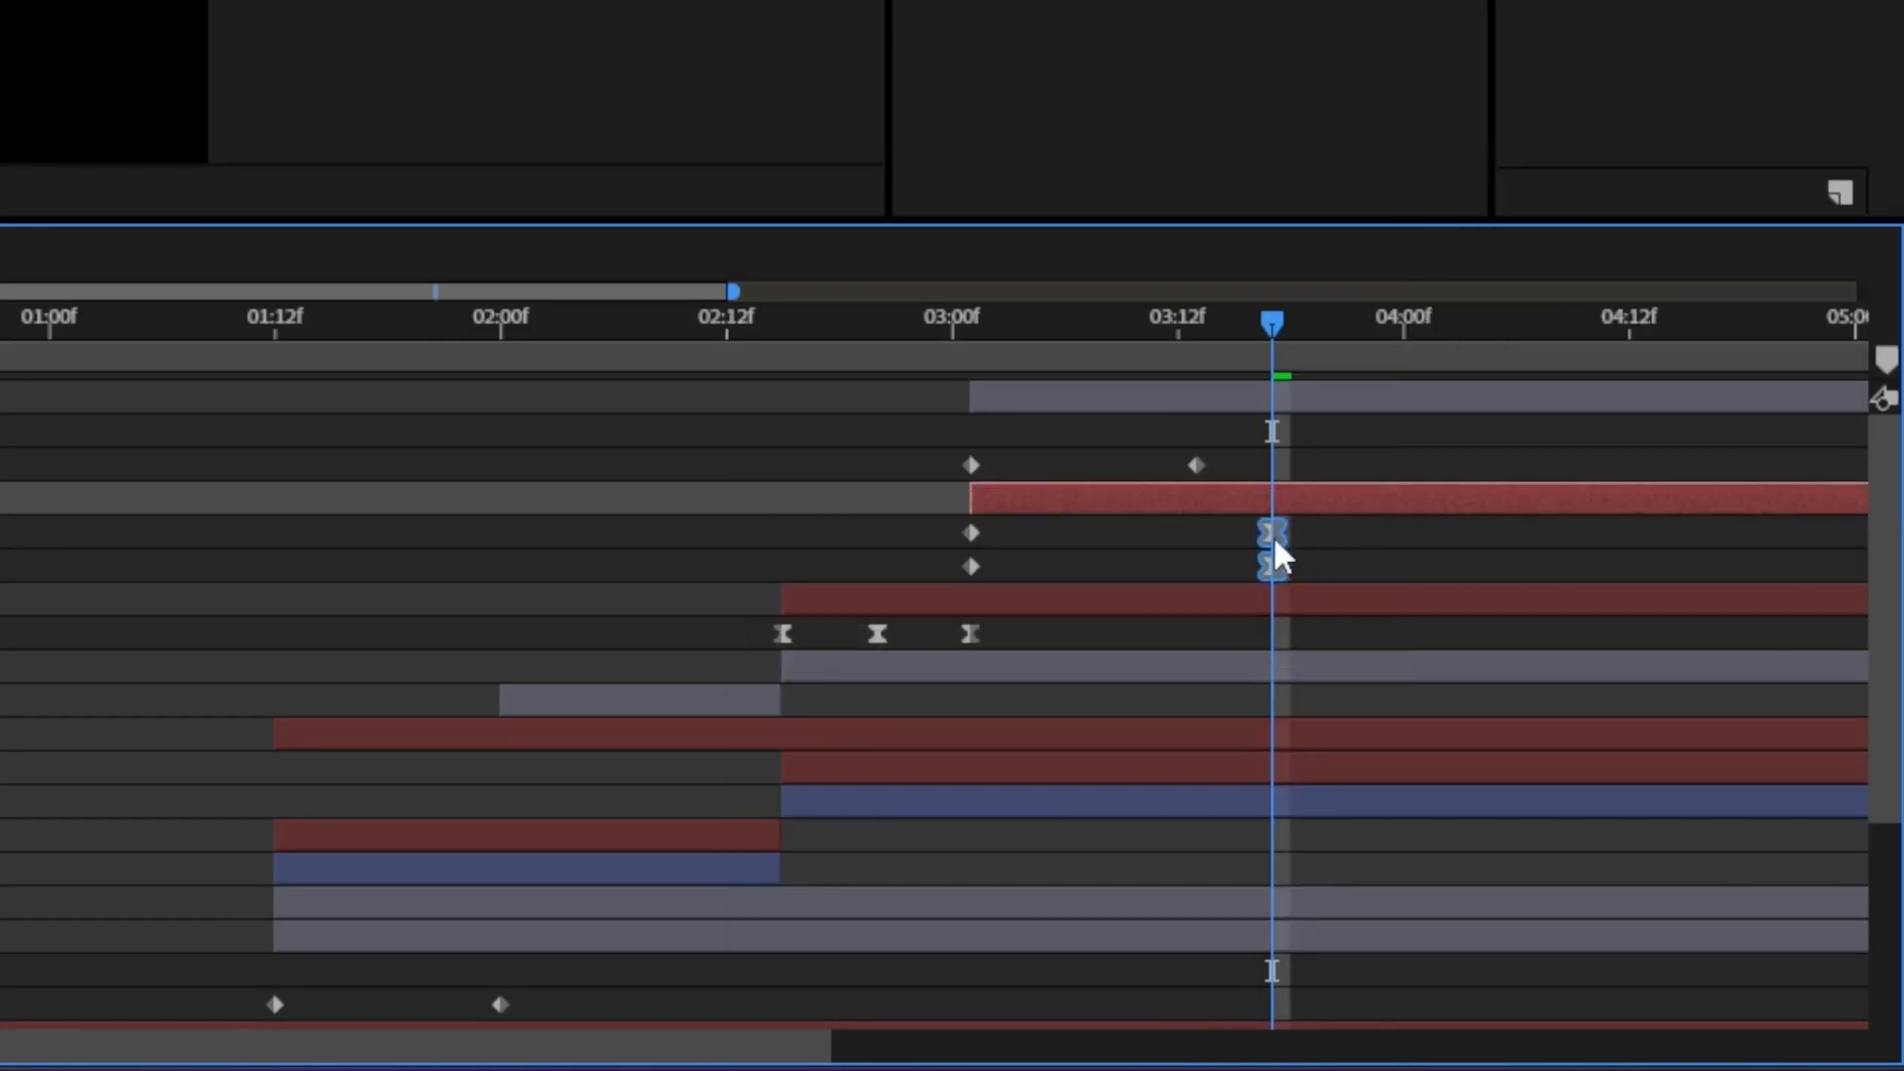
Play back the retimed Null 4 transition from 0:00:03:01 and save the project with the upper Adjustment Layer 1 selected
left_click_drag(1271, 324, 971, 395)
key("space")
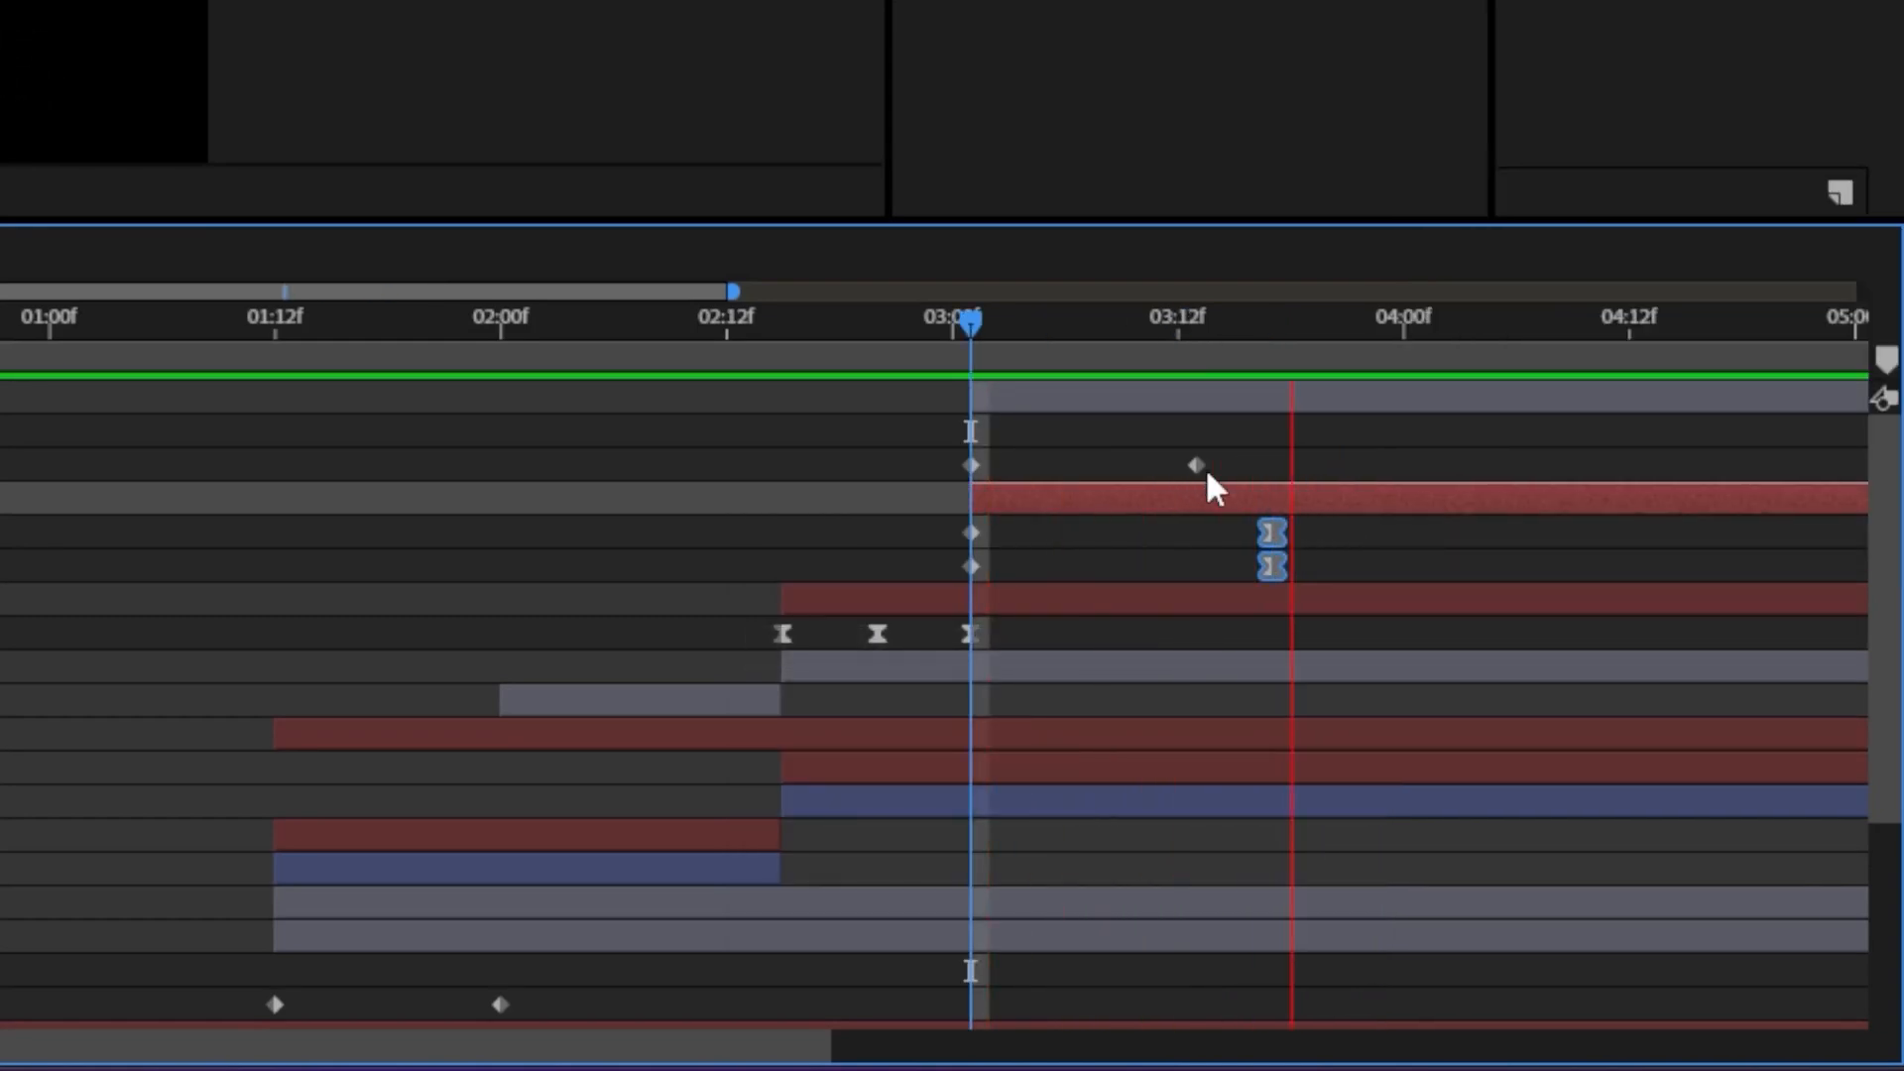
key("space")
left_click_drag(1259, 366, 1195, 367)
left_click(1128, 394)
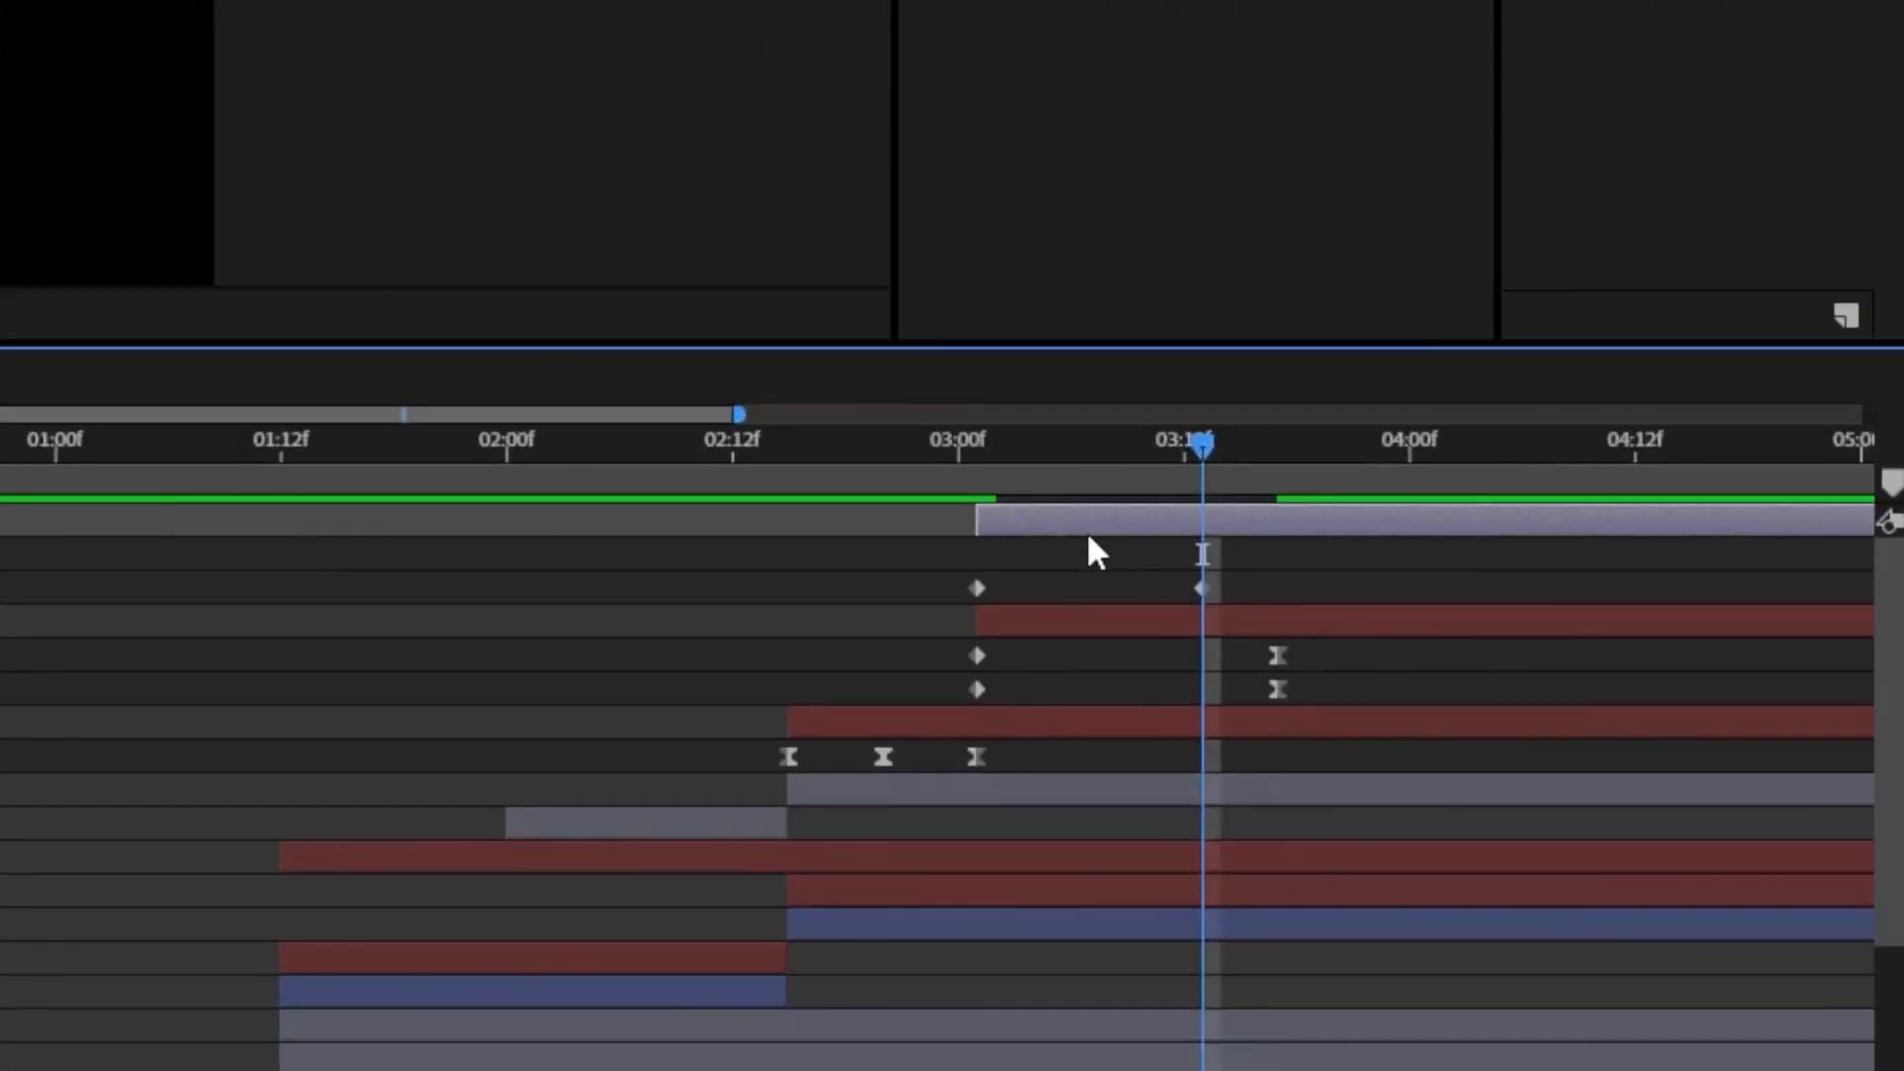
key("ctrl+s")
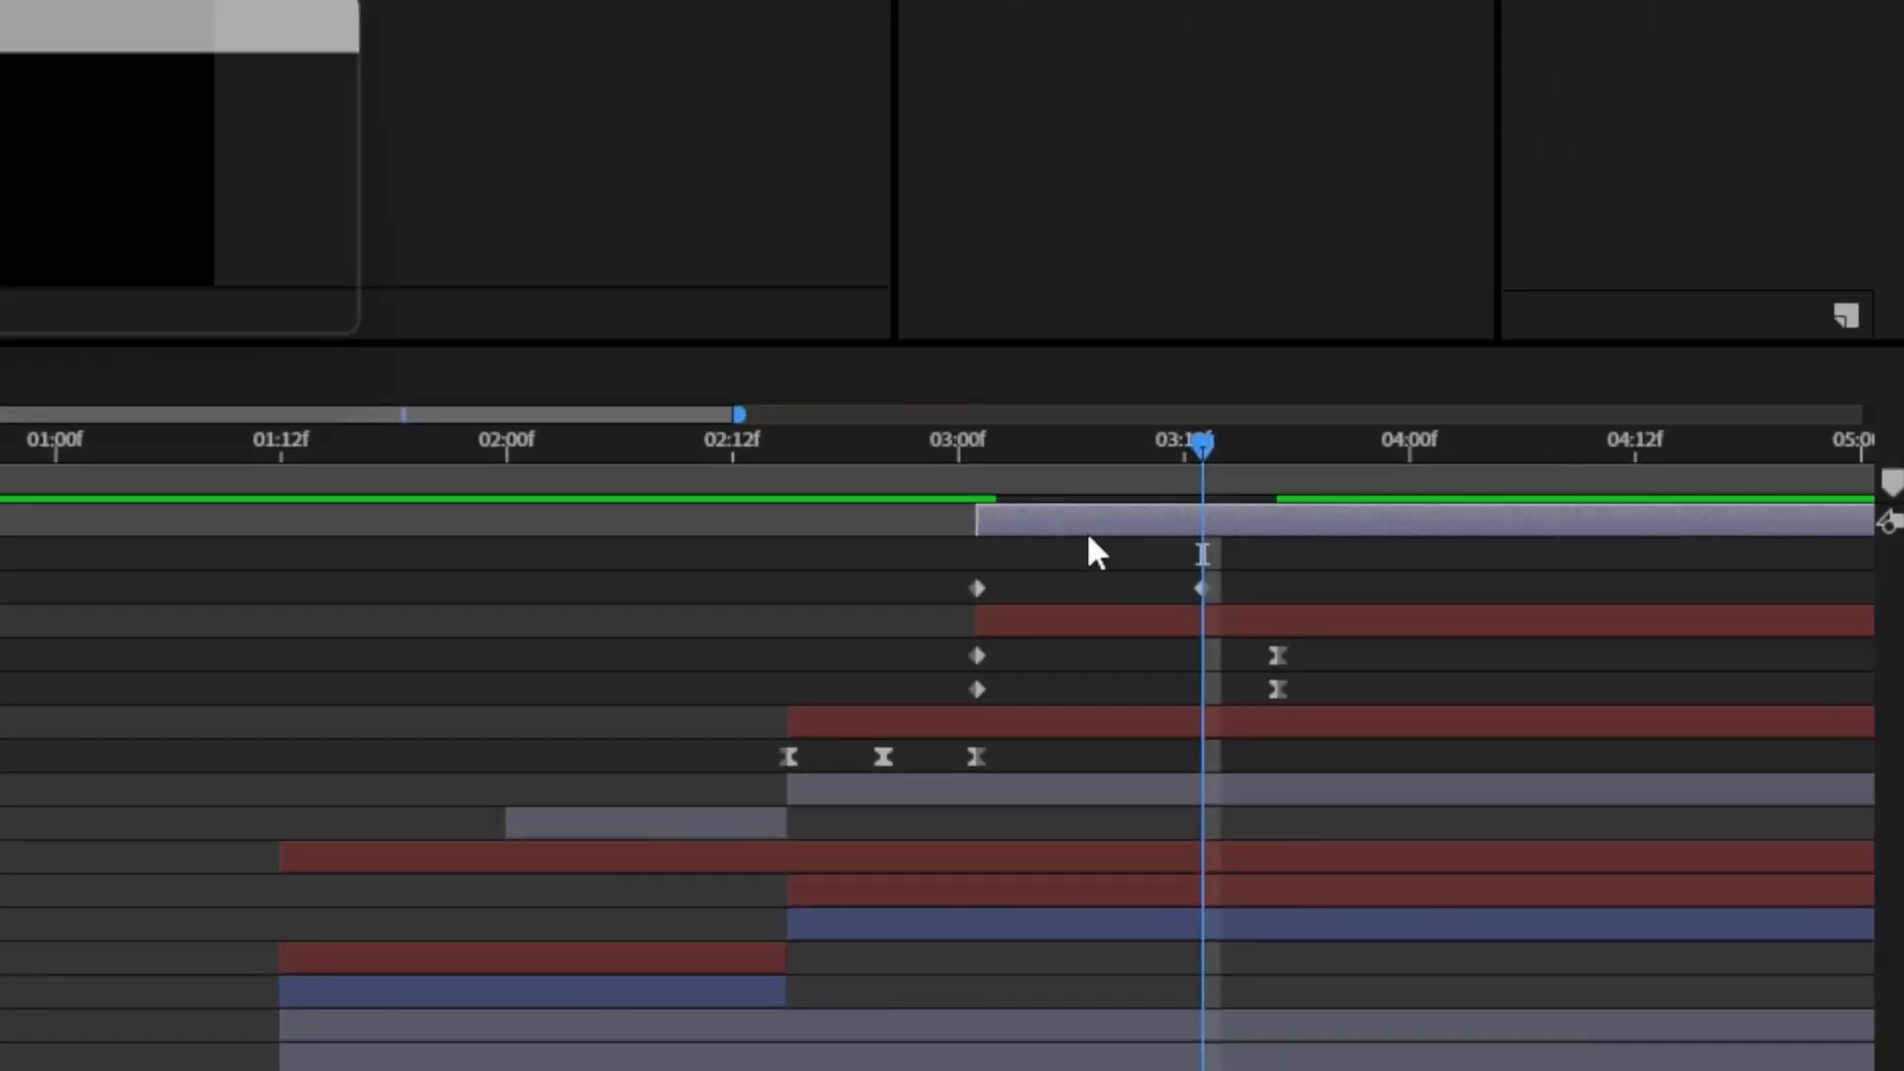
Replay the Null 4 animation and blur transition twice from 0:00:03:01
left_click(1123, 576)
key("j")
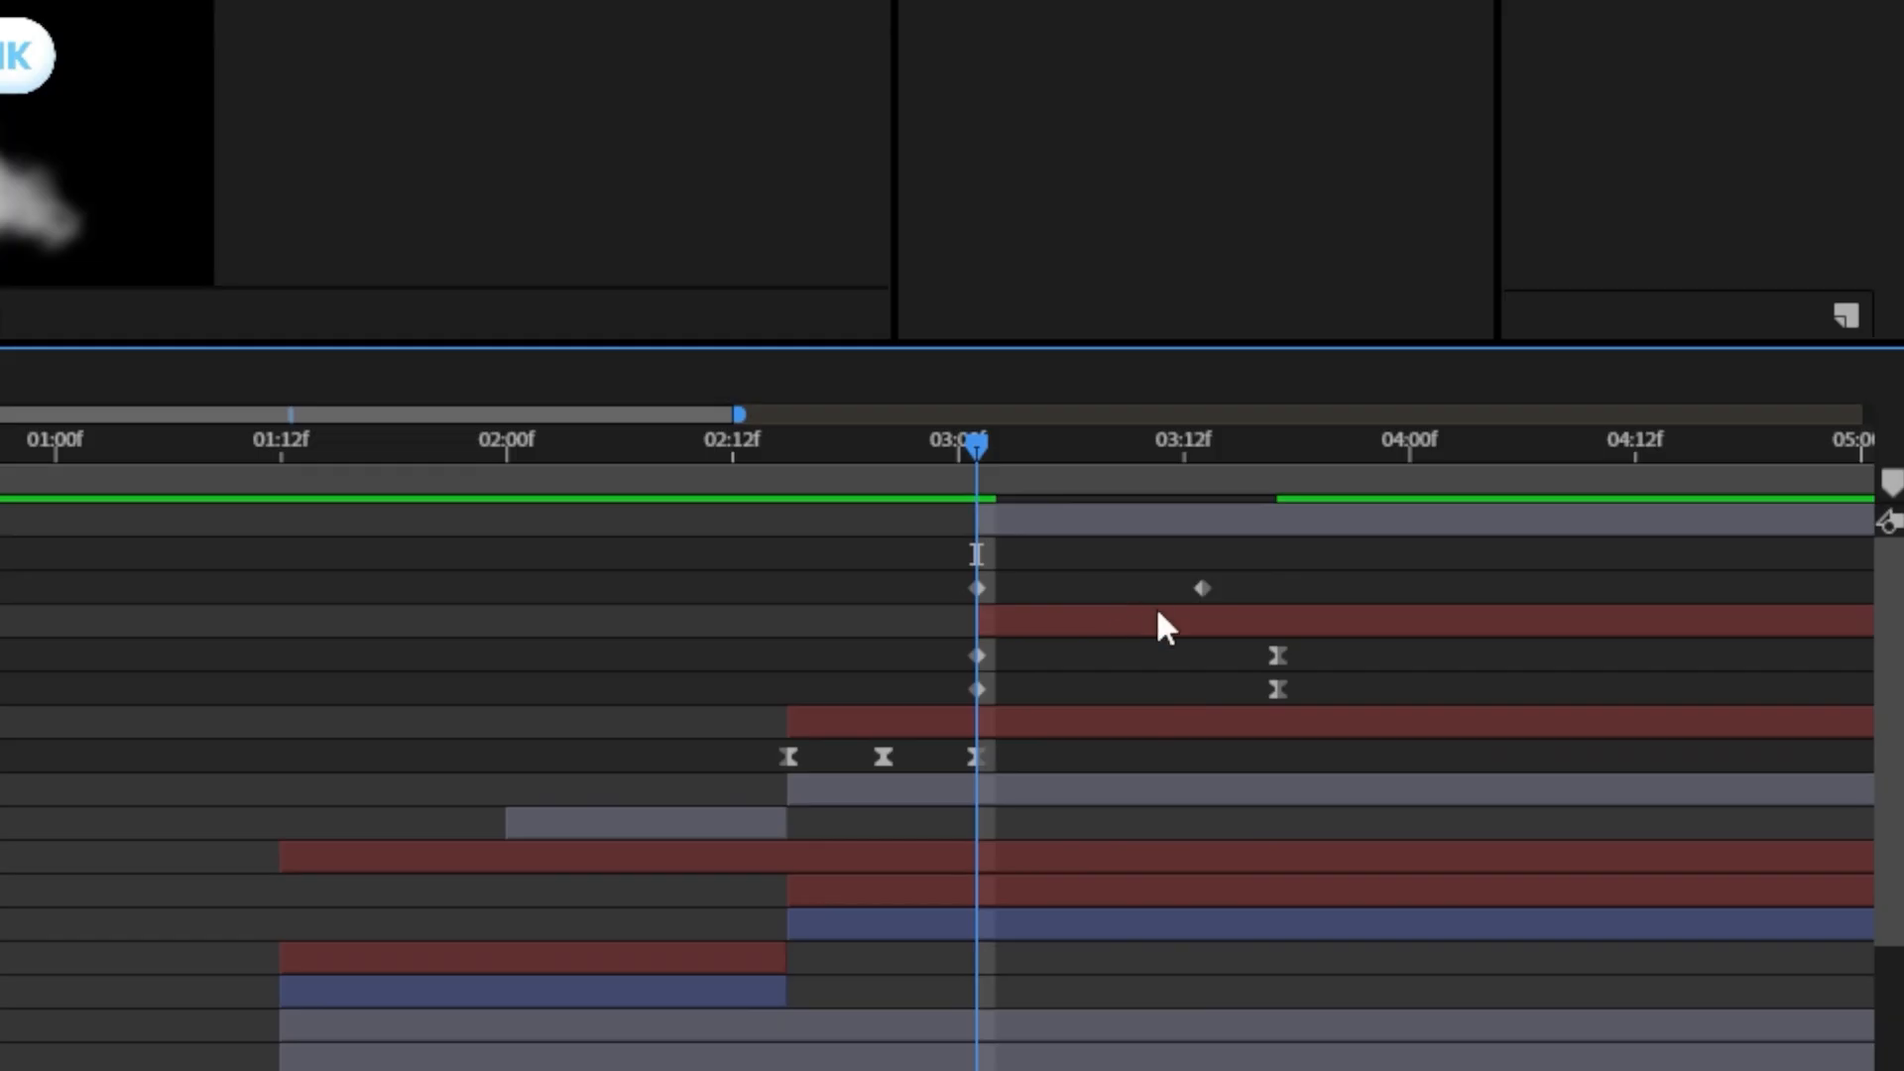
key("space")
key("space")
left_click_drag(1074, 446, 978, 457)
key("space")
key("space")
Examine how the Link in bio text enters in the reference footage around 0:00:03:27, with the composition at 0:00:03:13
left_click(1199, 448)
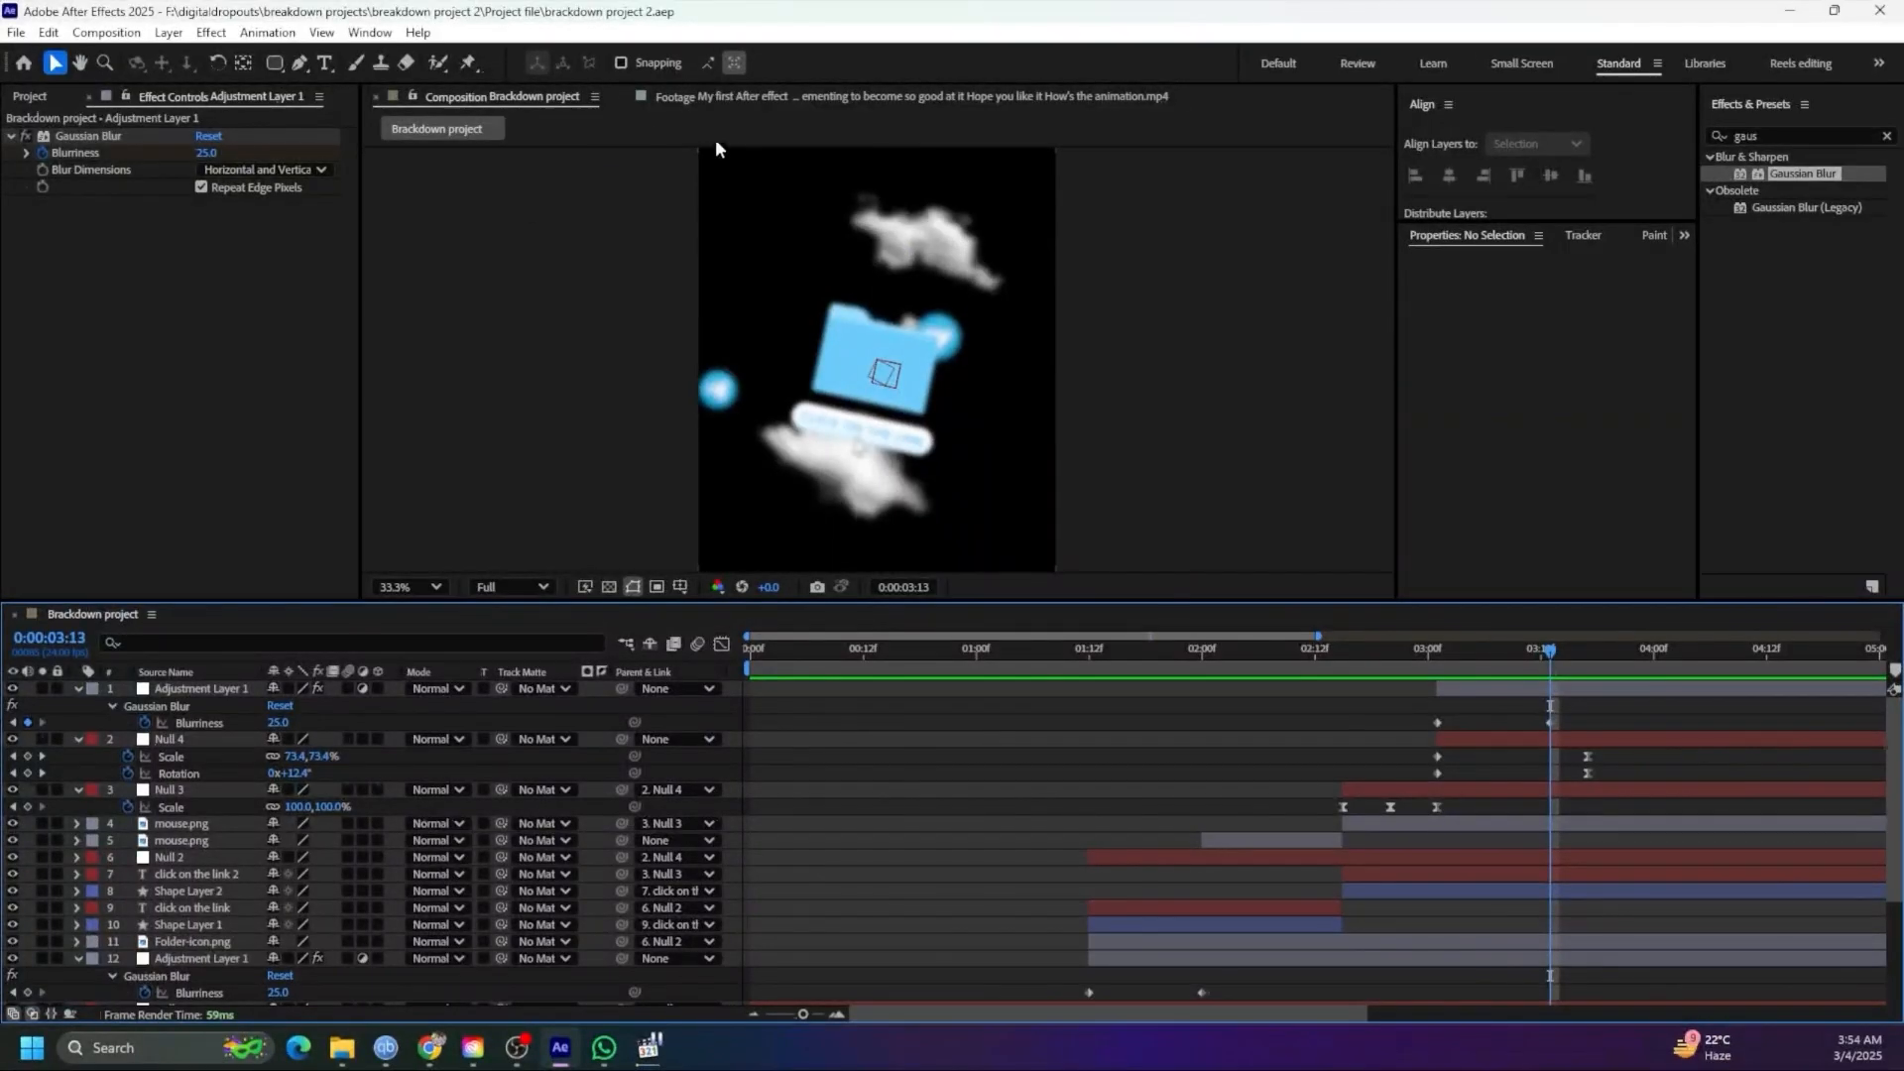
left_click(718, 98)
left_click_drag(980, 548, 1034, 548)
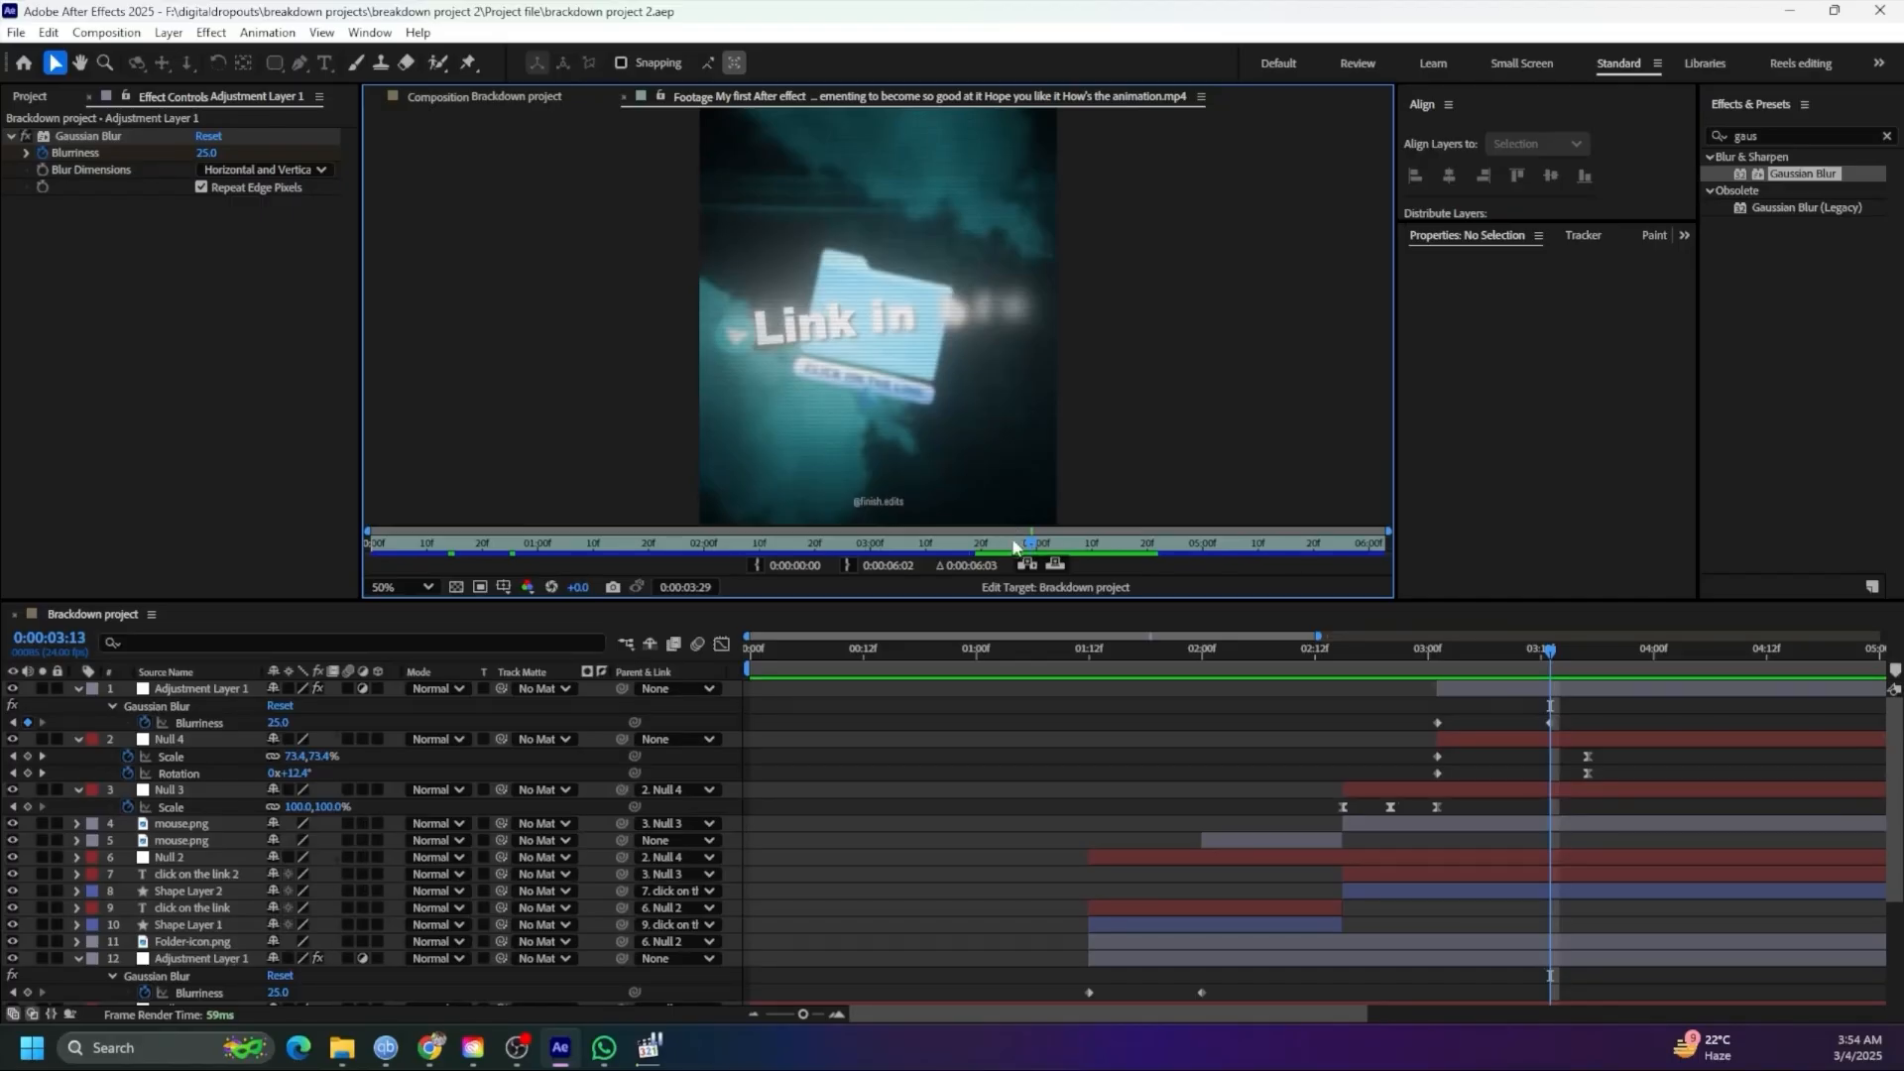
mouse_move(1024, 550)
left_mouse_down()
mouse_move(1001, 548)
mouse_move(1053, 551)
mouse_move(1020, 551)
left_mouse_up()
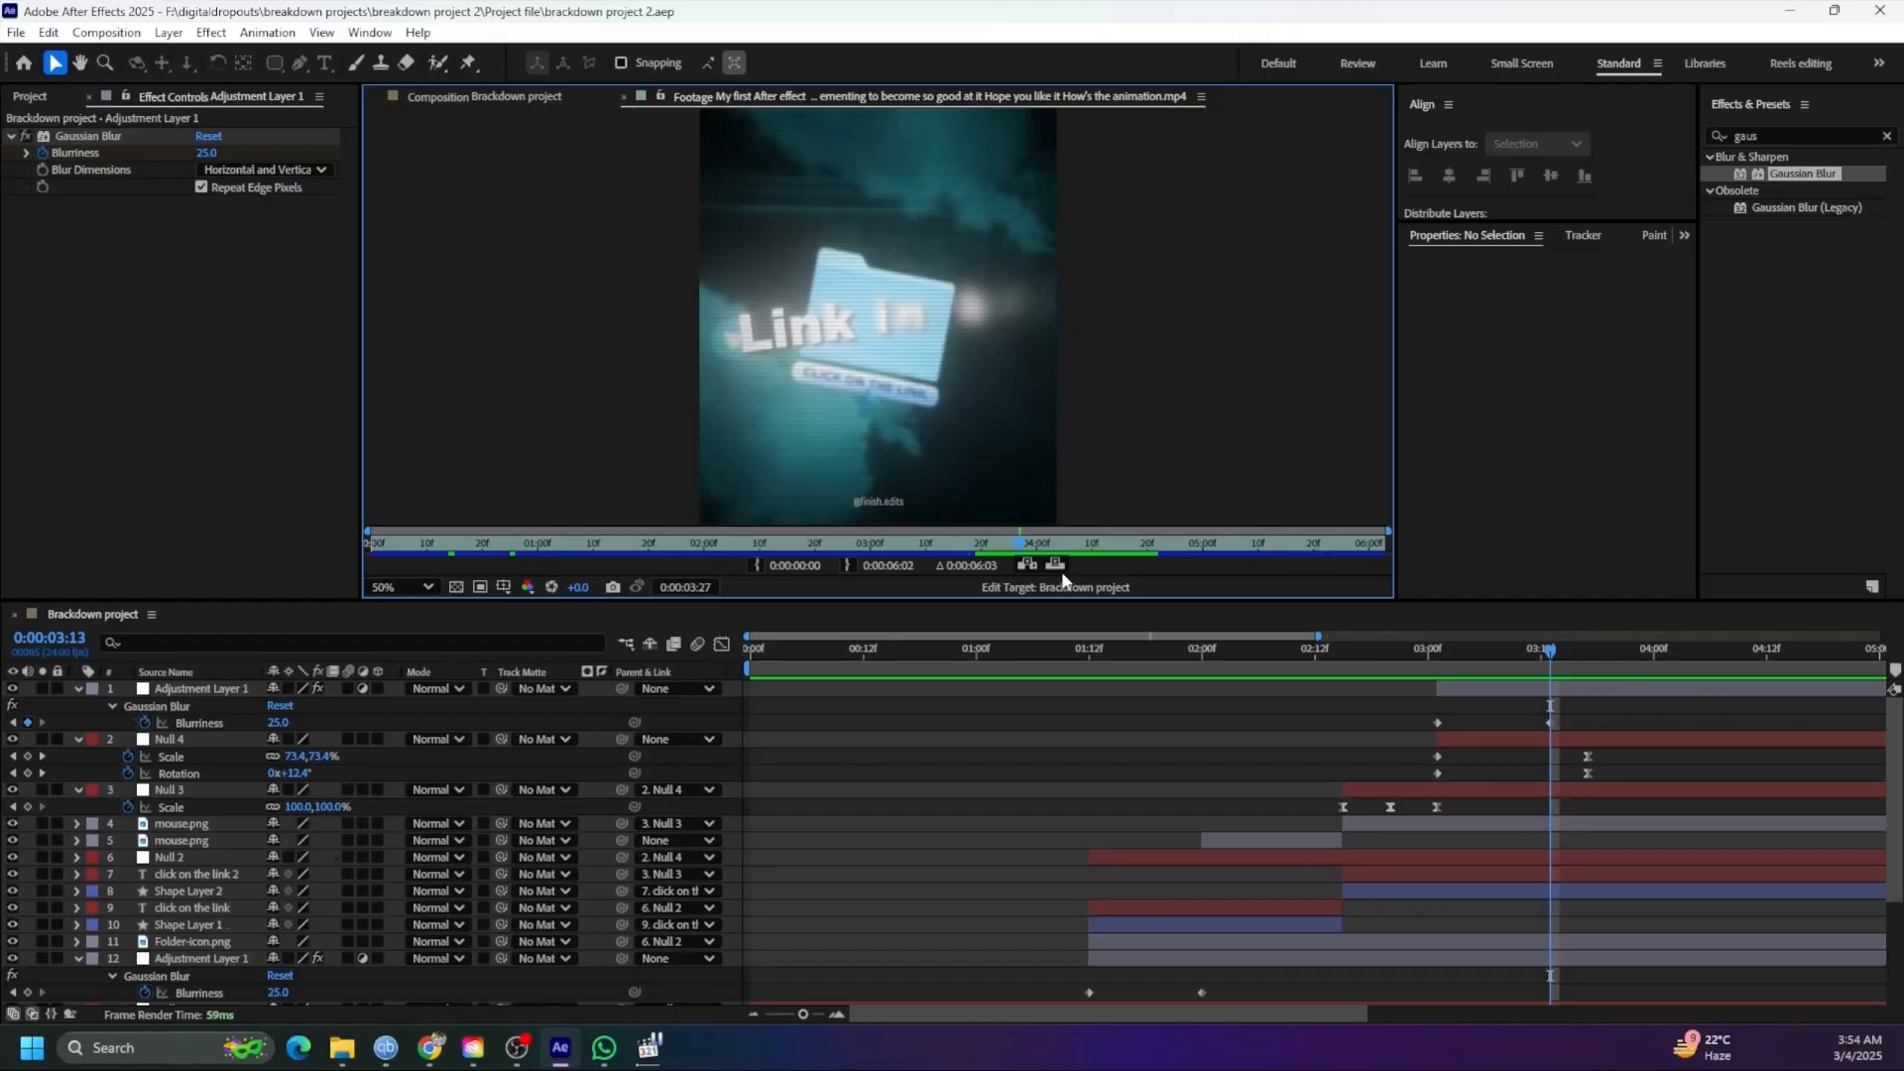
left_click_drag(1028, 554, 1096, 544)
left_click(503, 96)
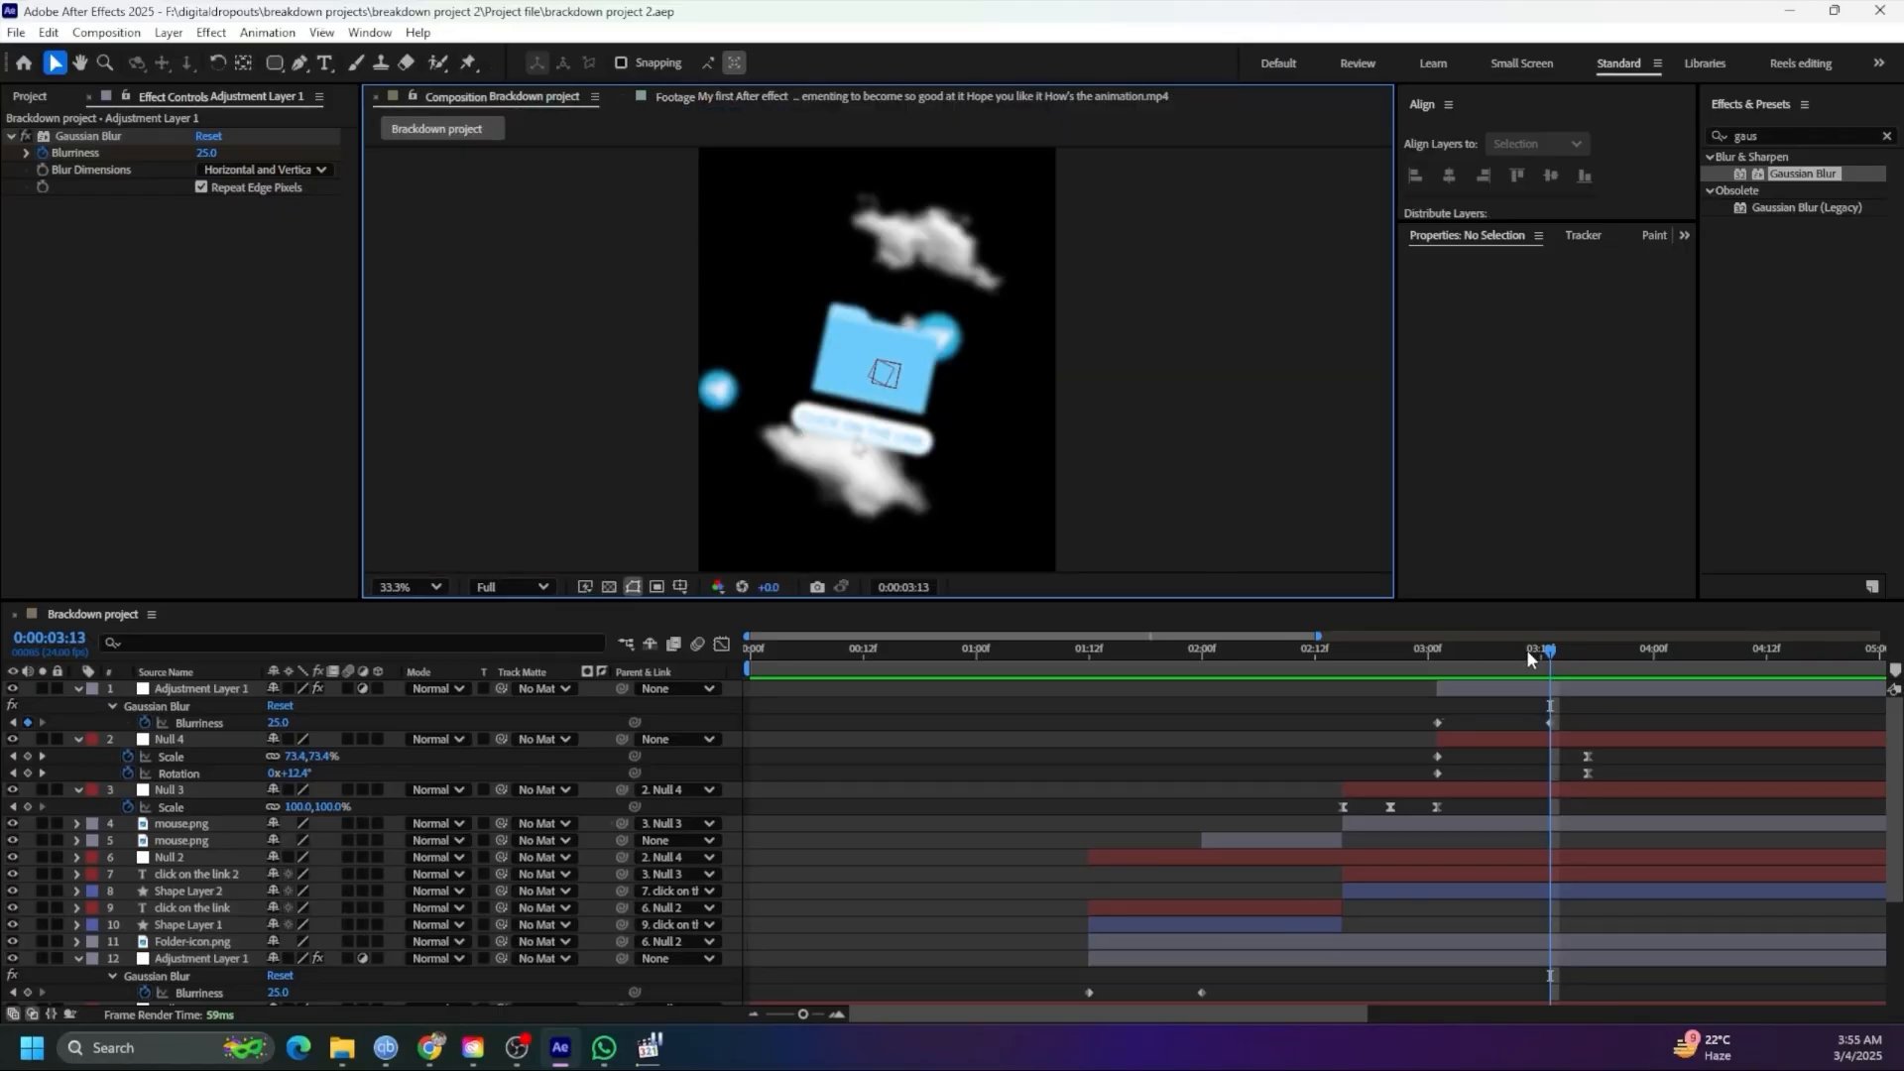
Review the keyframed properties of all layers at 0:00:03:13 and collapse them in the timeline
left_click(1553, 657)
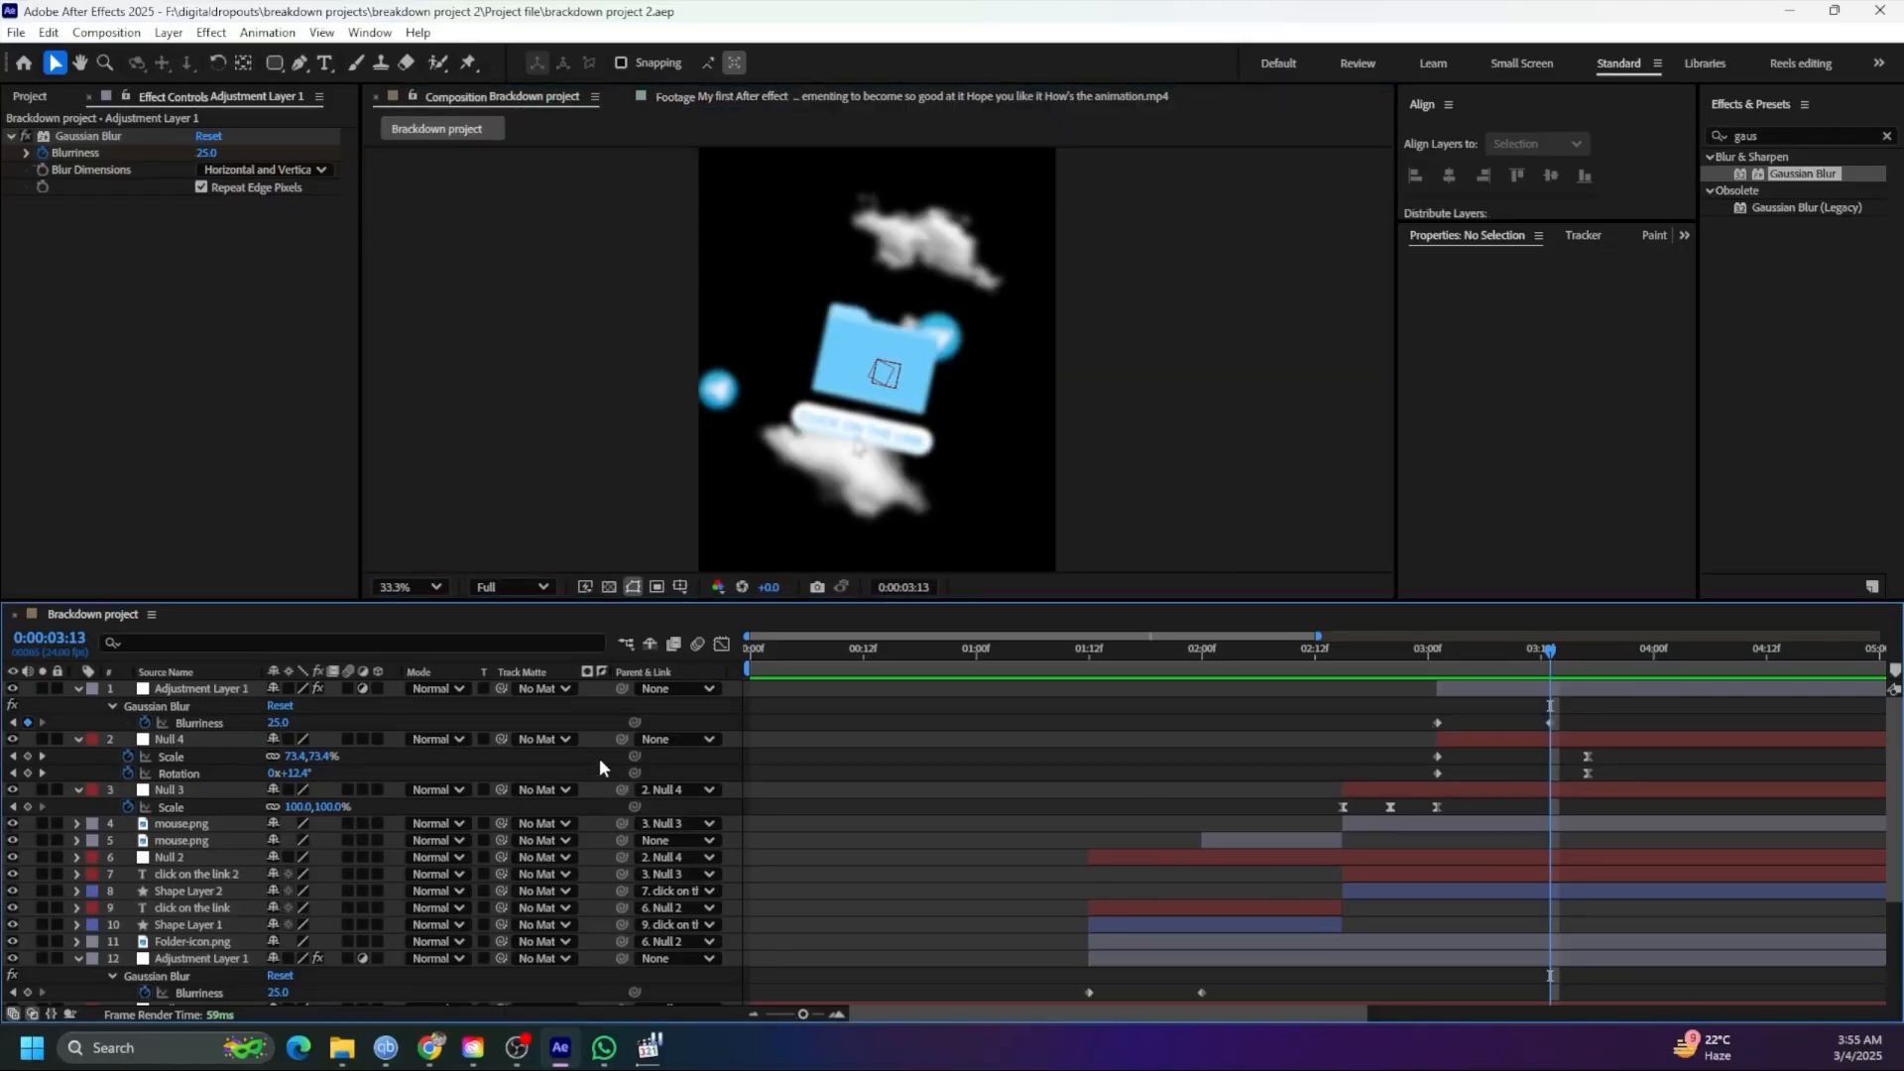
key("u")
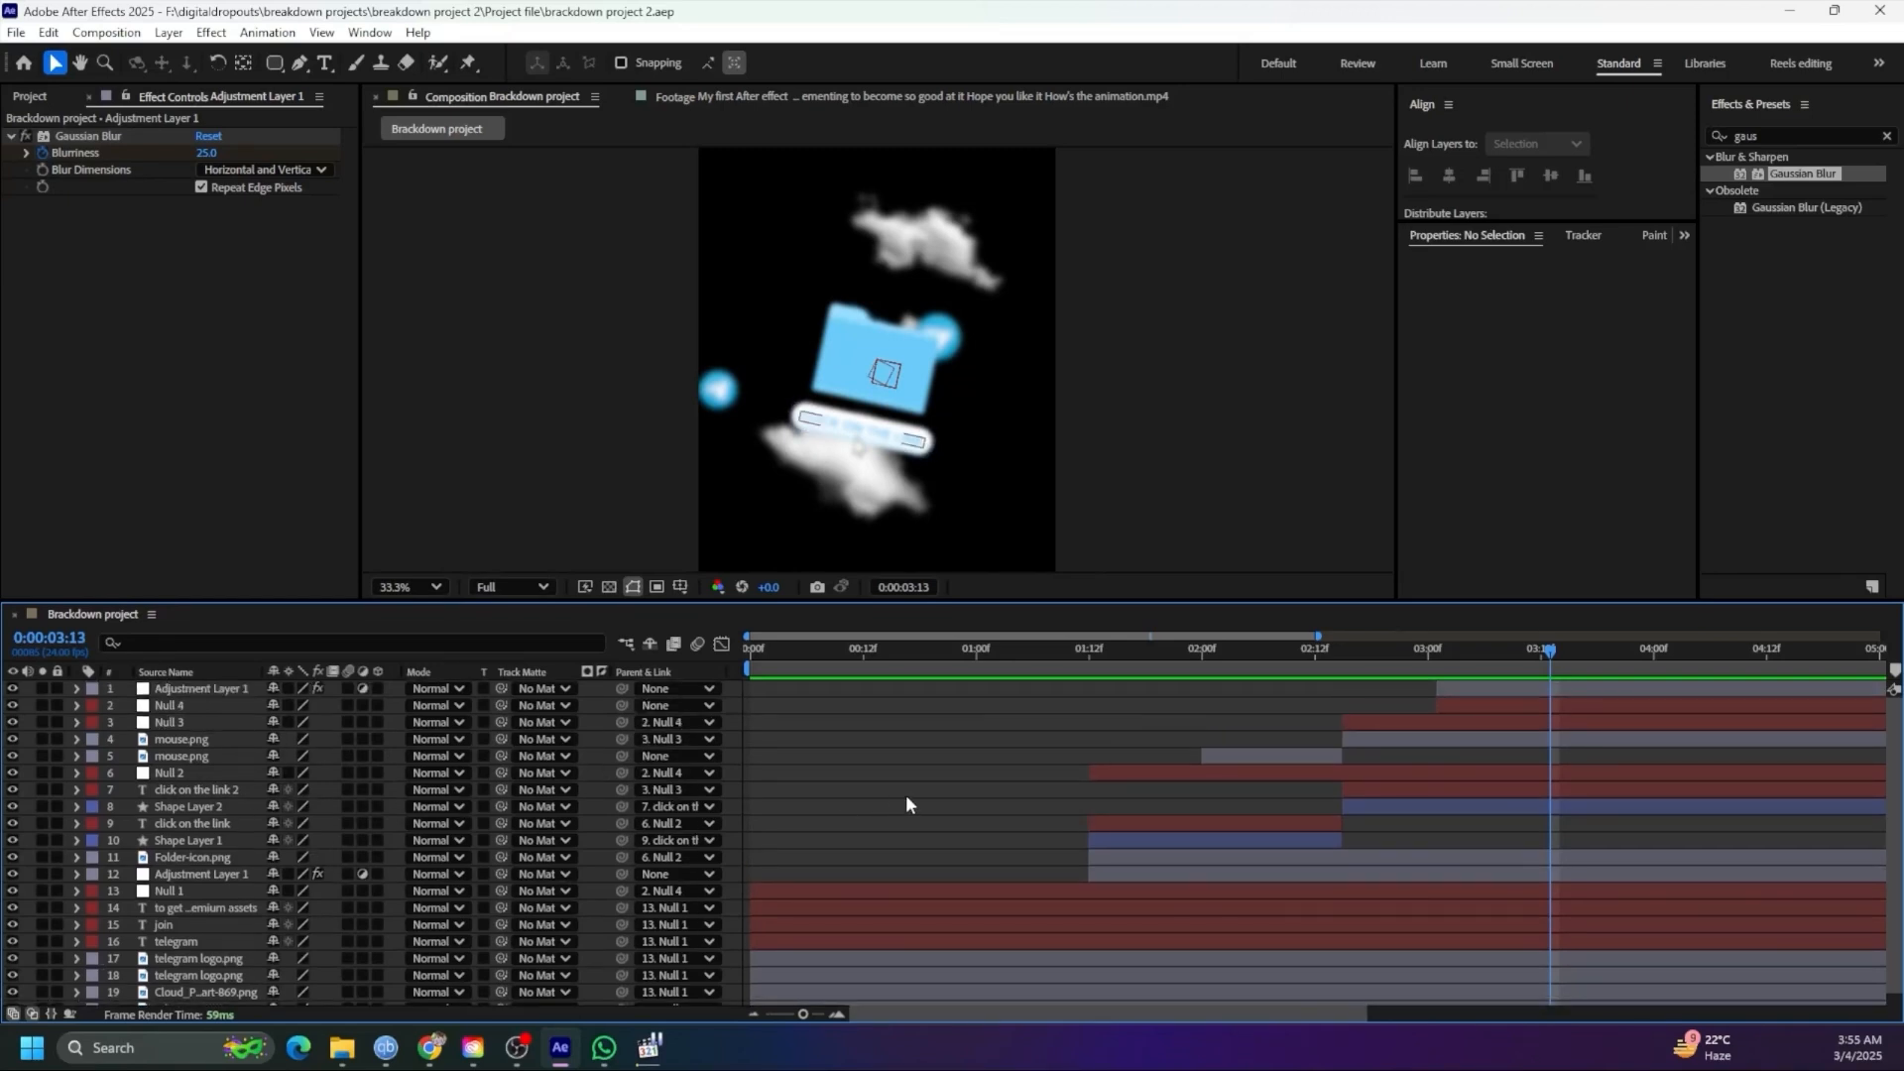
key("u")
scroll(1051, 859, "down", 5)
scroll(1109, 894, "up", 5)
scroll(1091, 878, "down", 5)
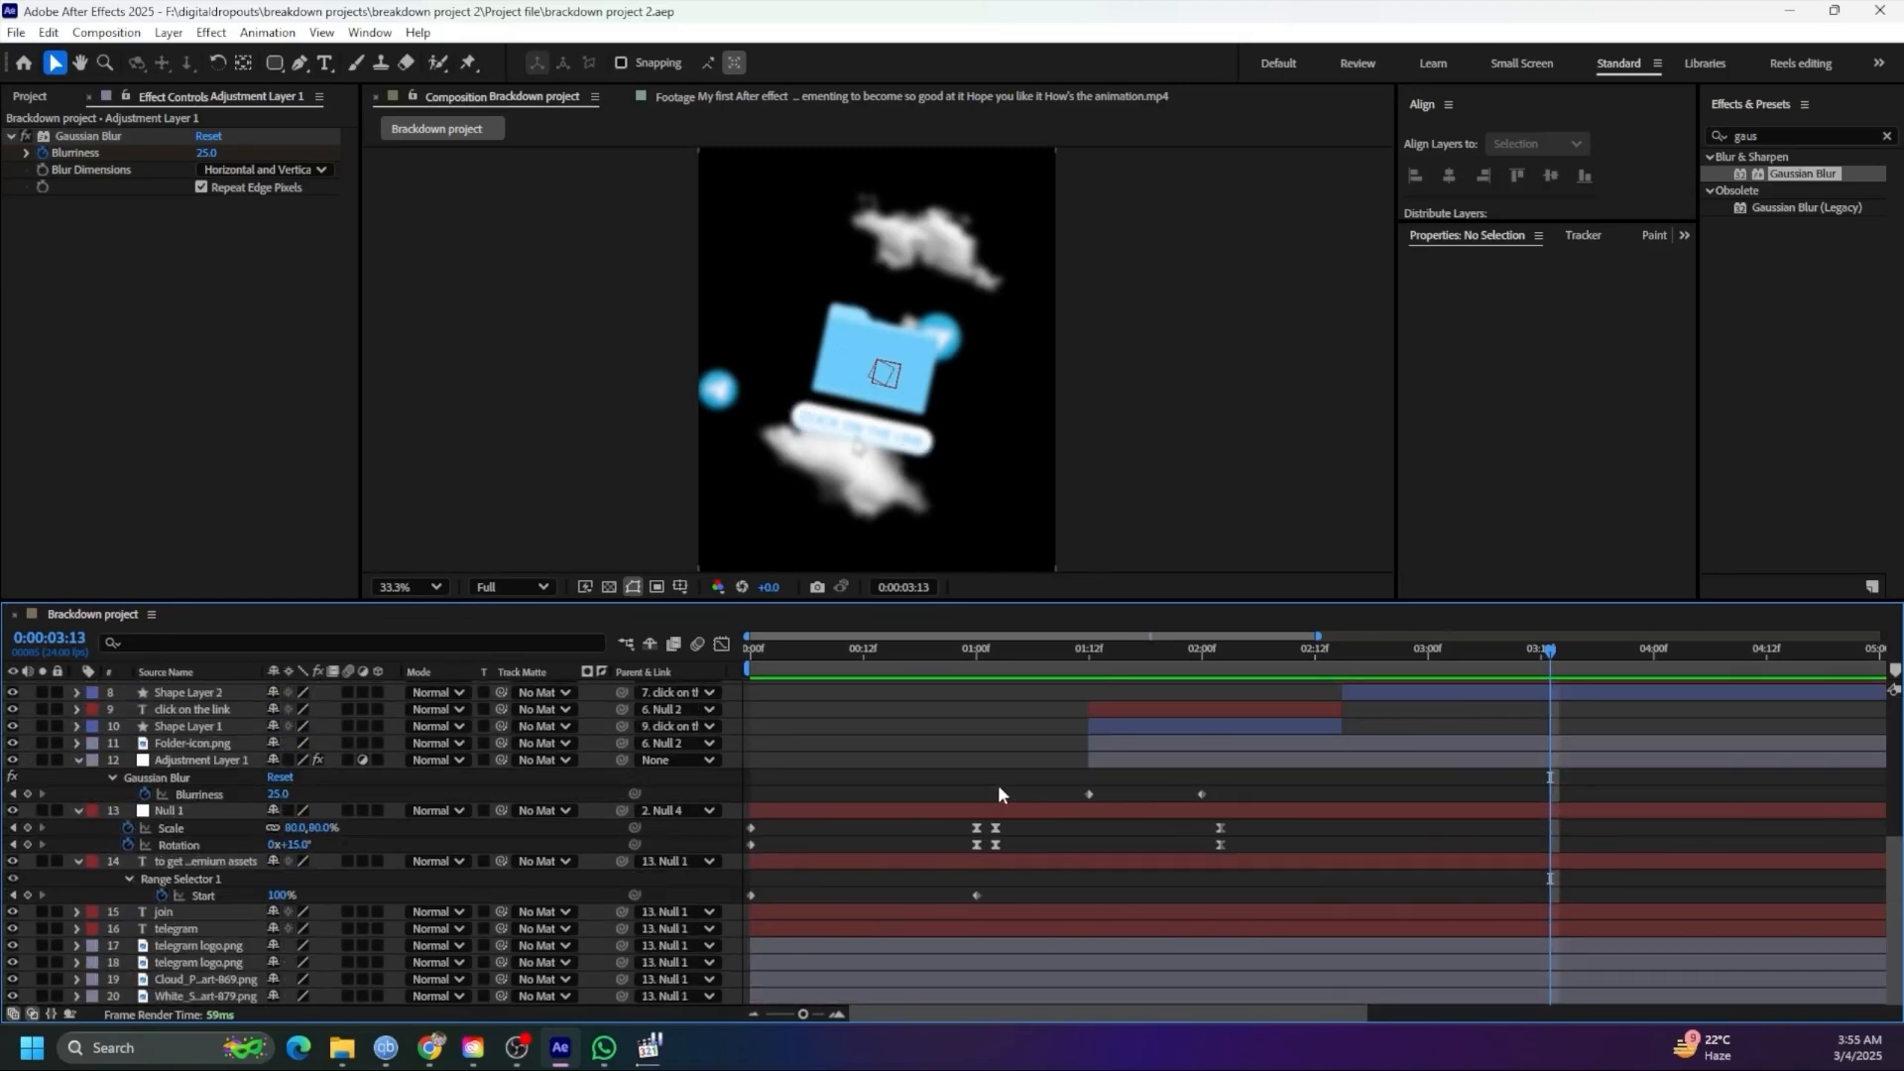
scroll(999, 794, "up", 5)
key("u")
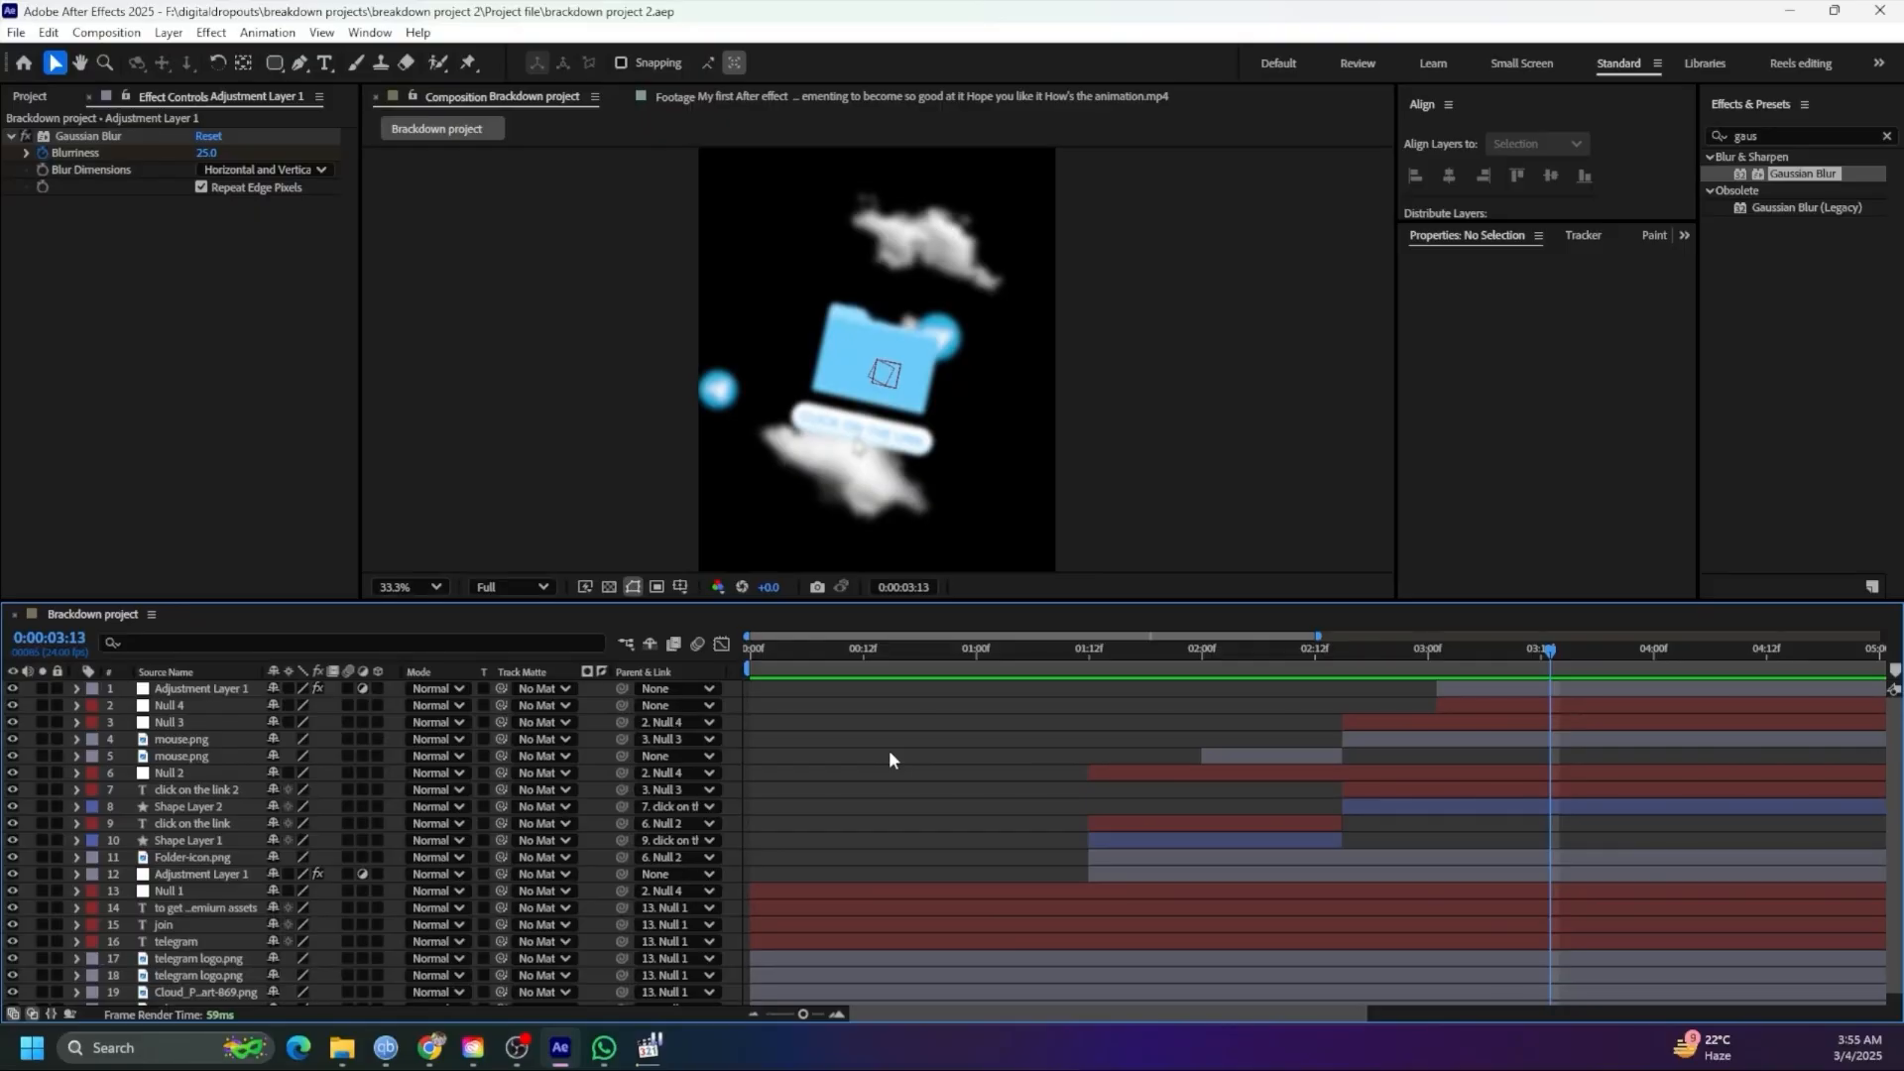
Add a new text layer reading "link in bio" at 0:00:03:13
right_click(603, 734)
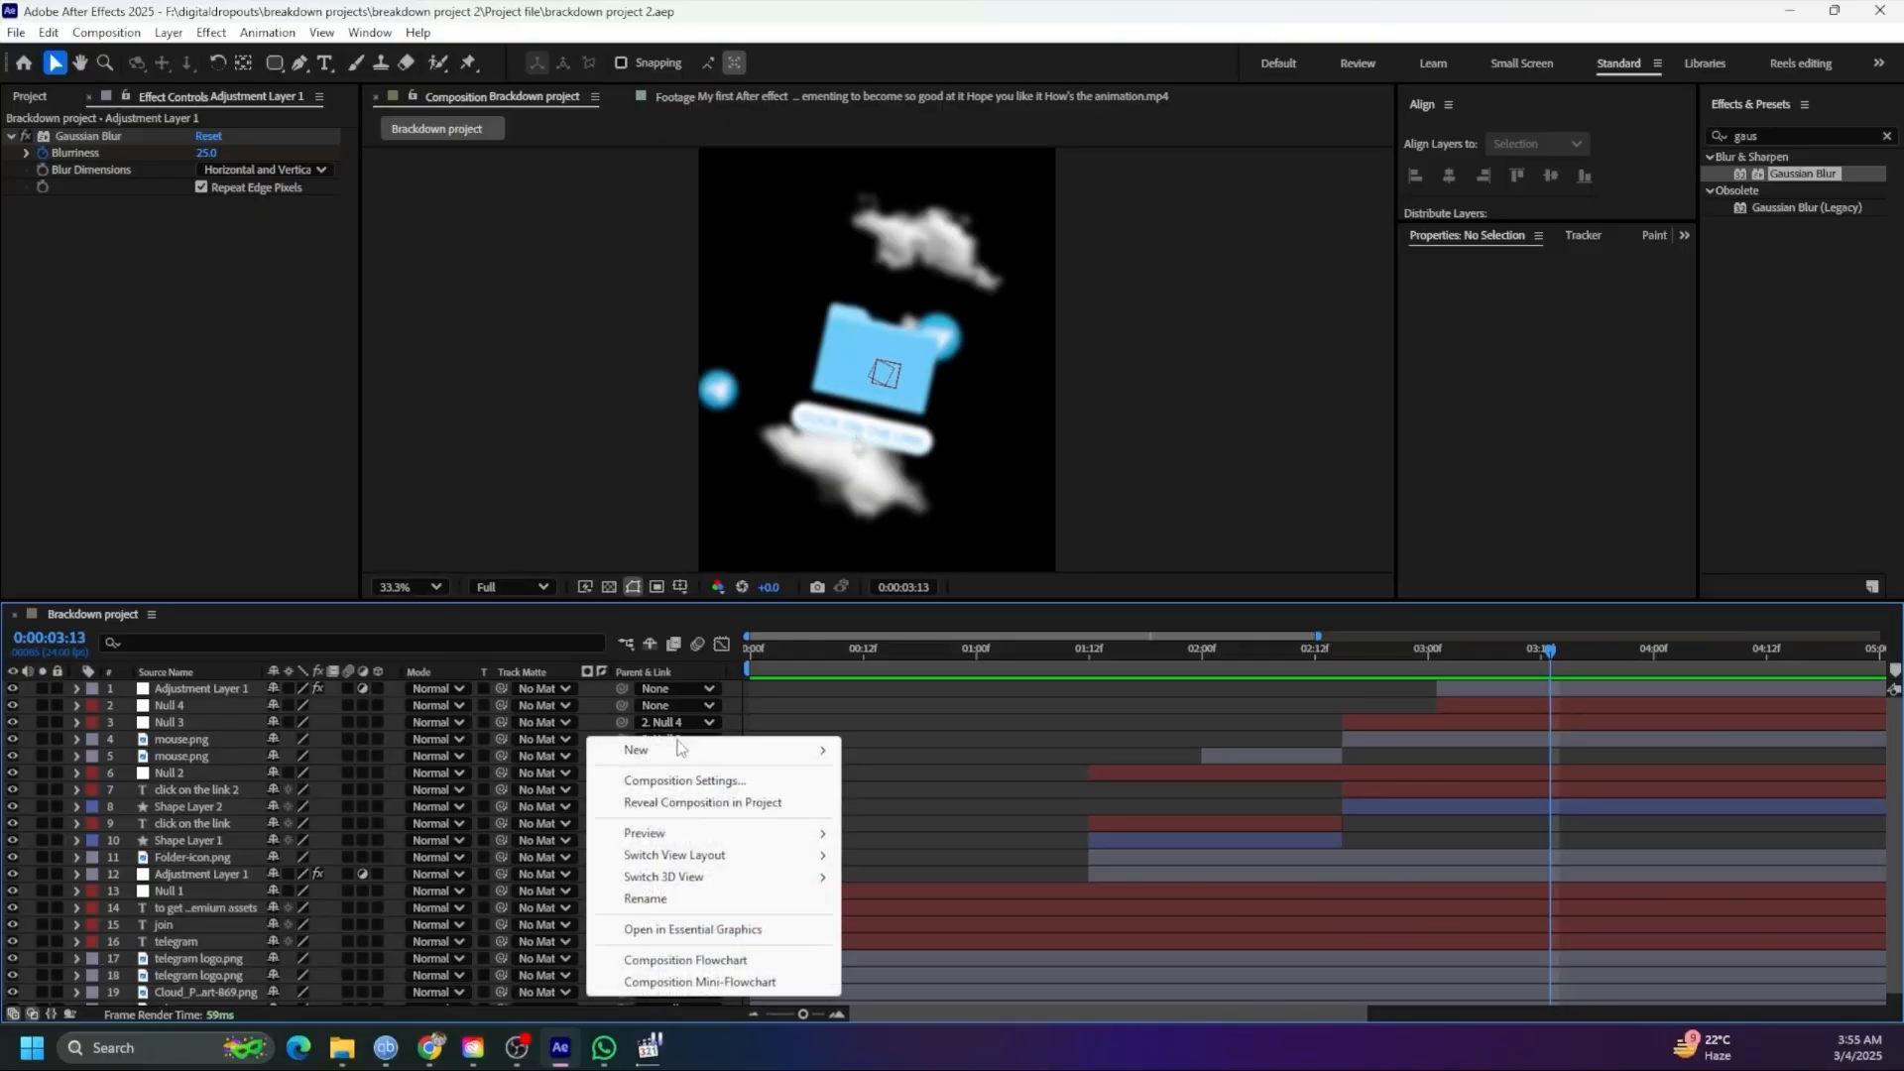
mouse_move(650, 744)
left_click(937, 790)
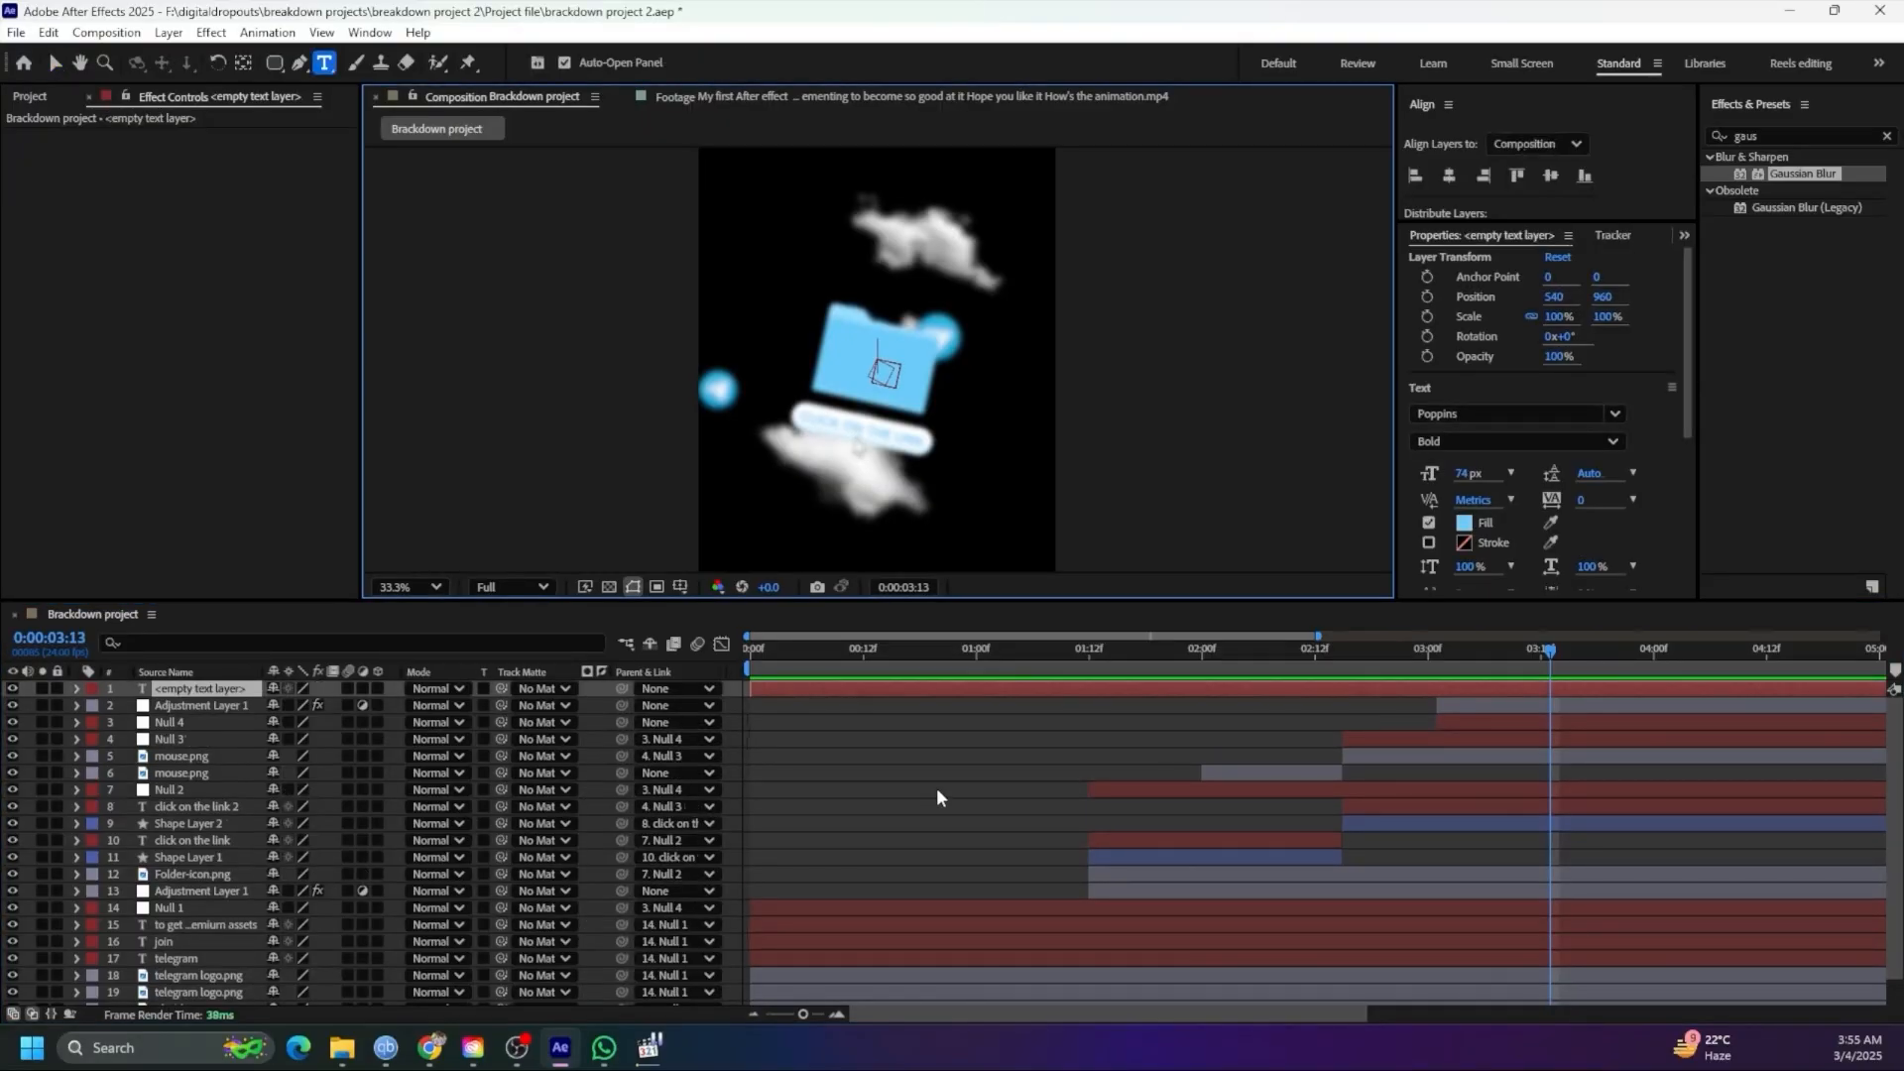
type("link in bio")
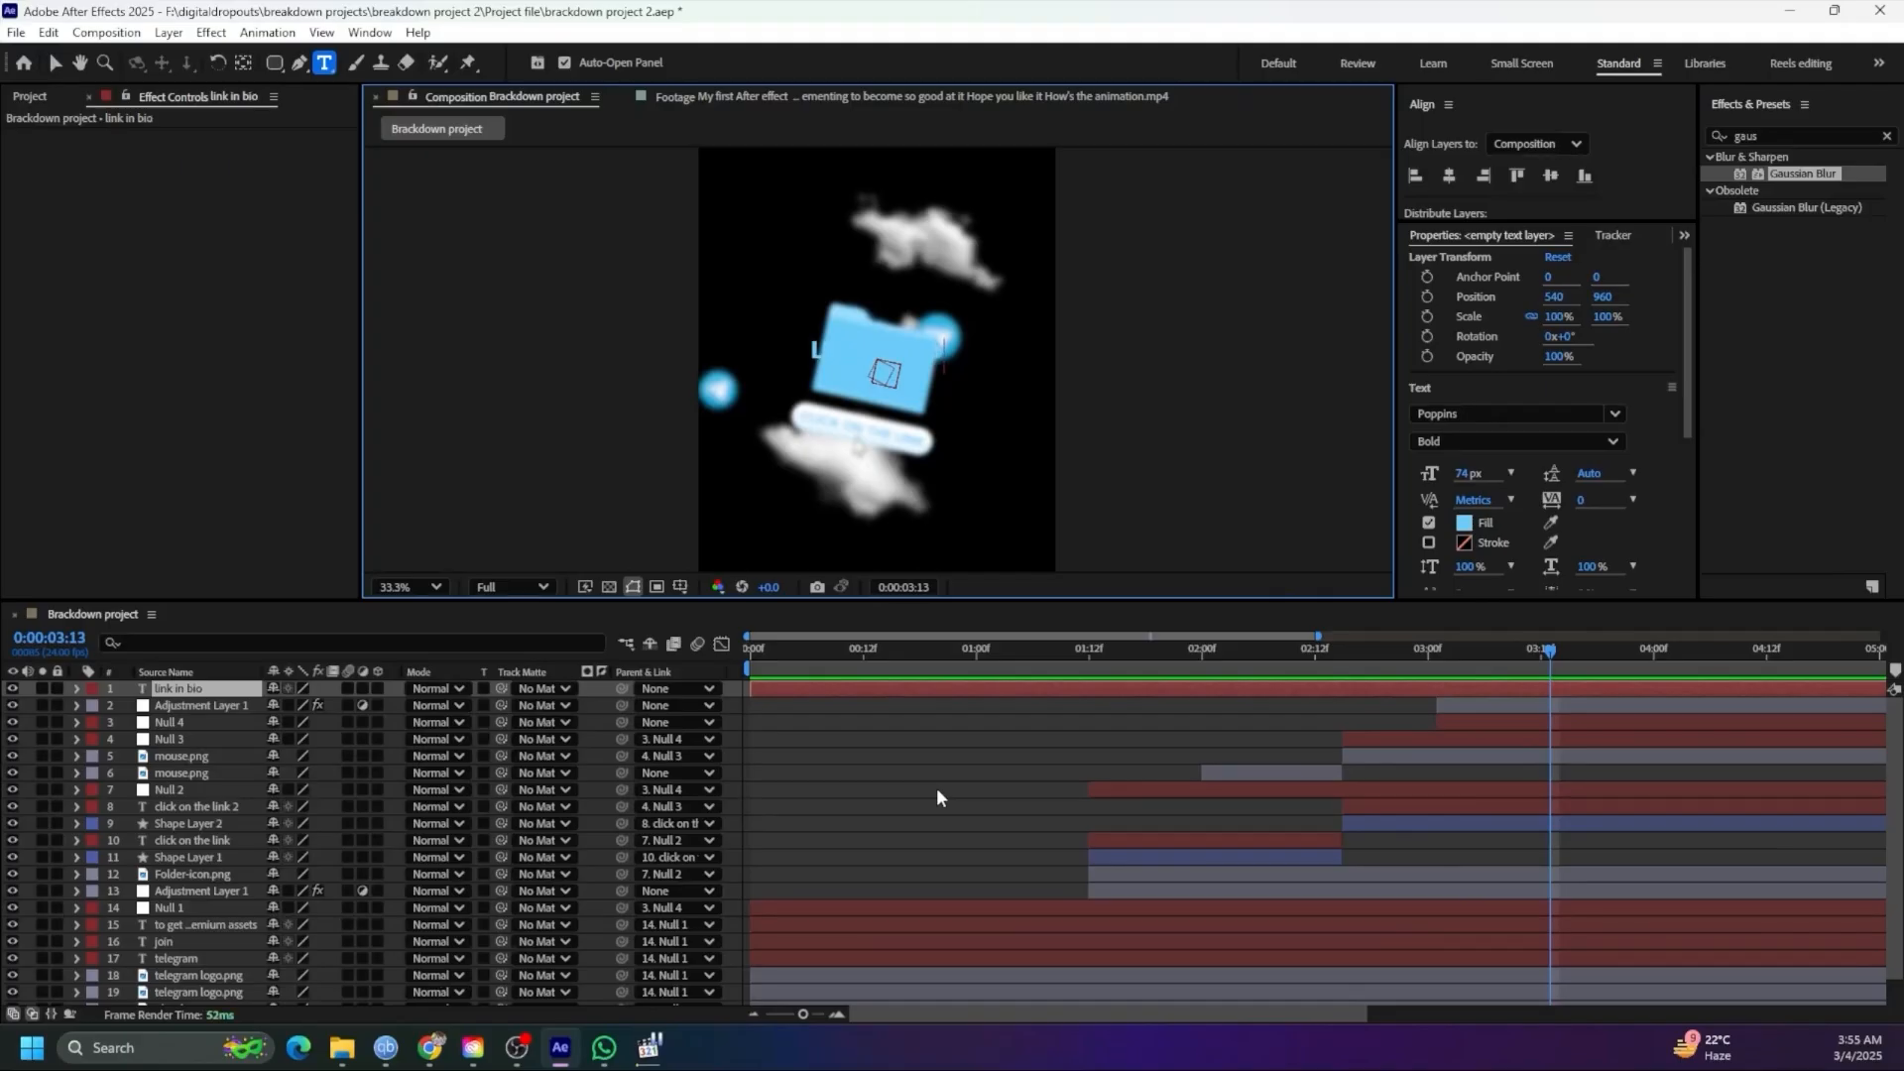
key("Escape")
Centre the anchor point within the link in bio text and save the project
key("ctrl+alt+Home")
key("ctrl+s")
key("v")
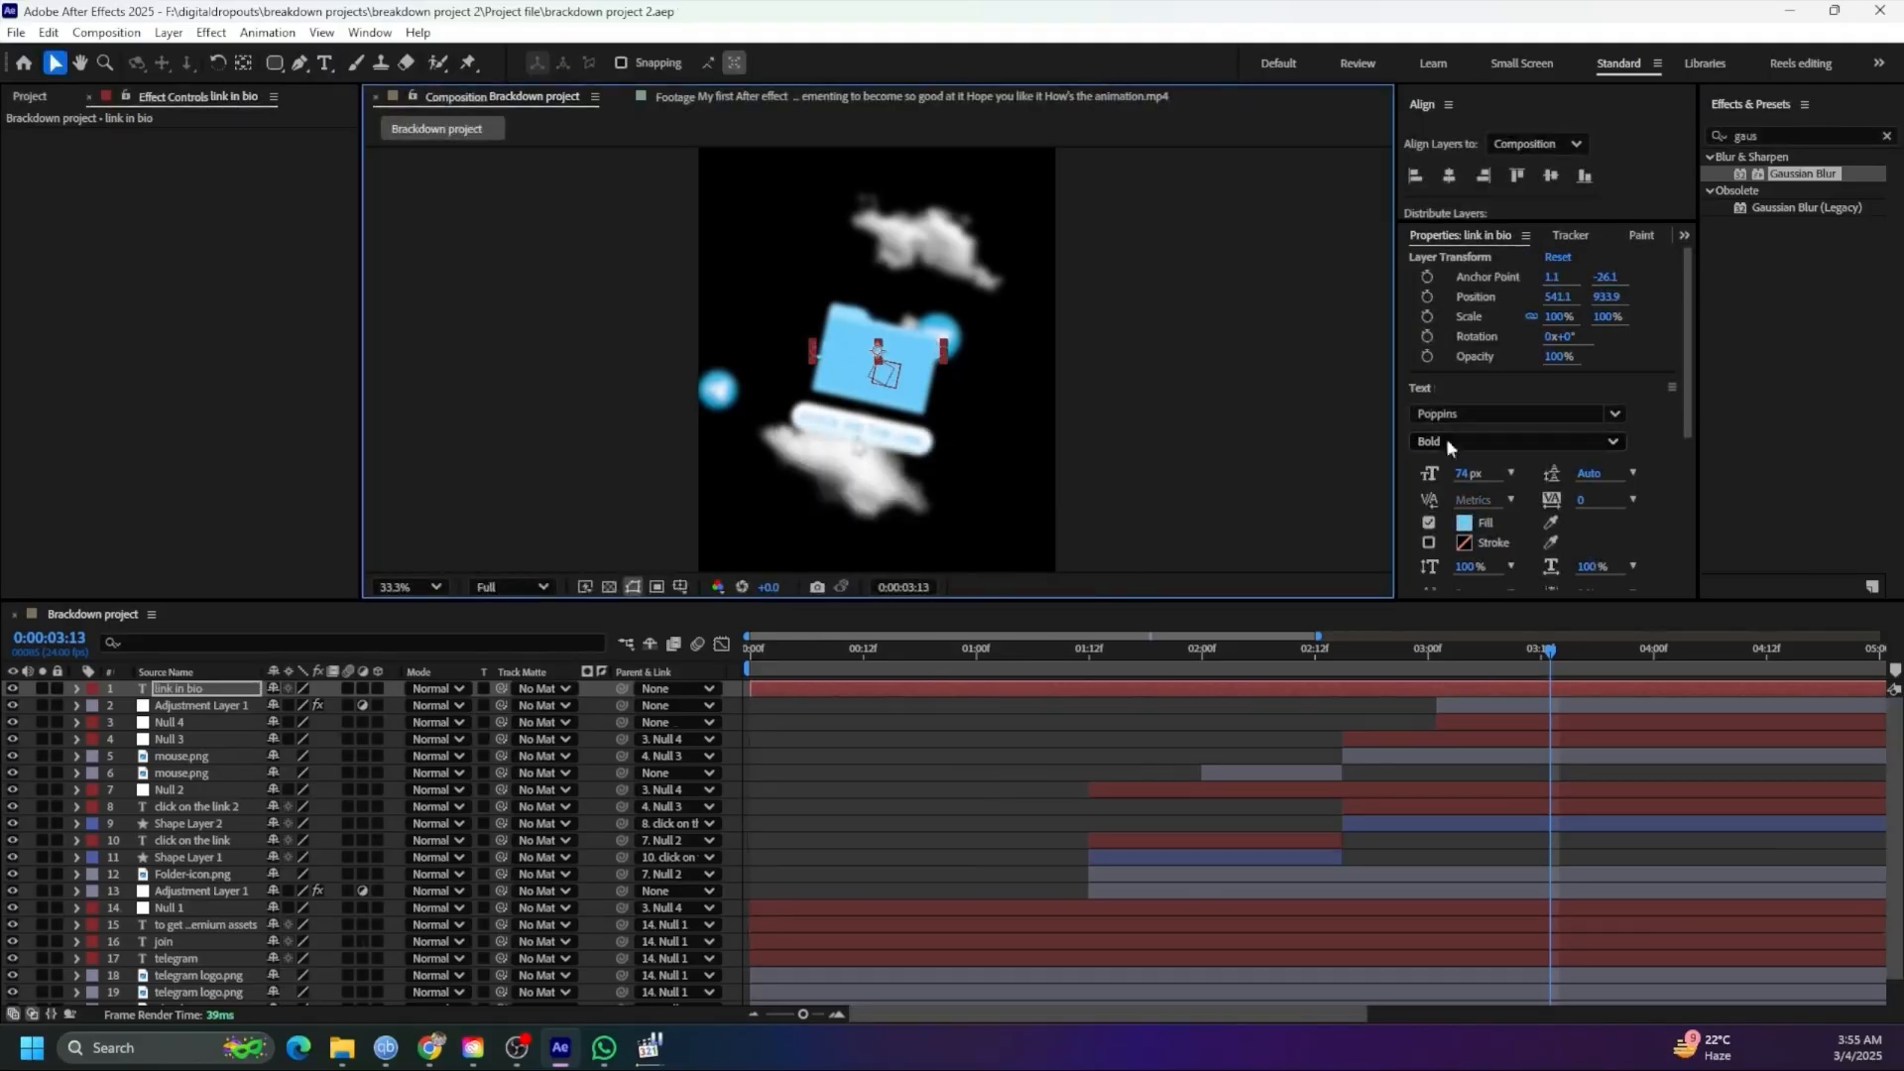
Set the link in bio text's fill to white (FFFFFF) and its font size to 120 px
left_click(1463, 525)
left_click_drag(853, 463, 725, 396)
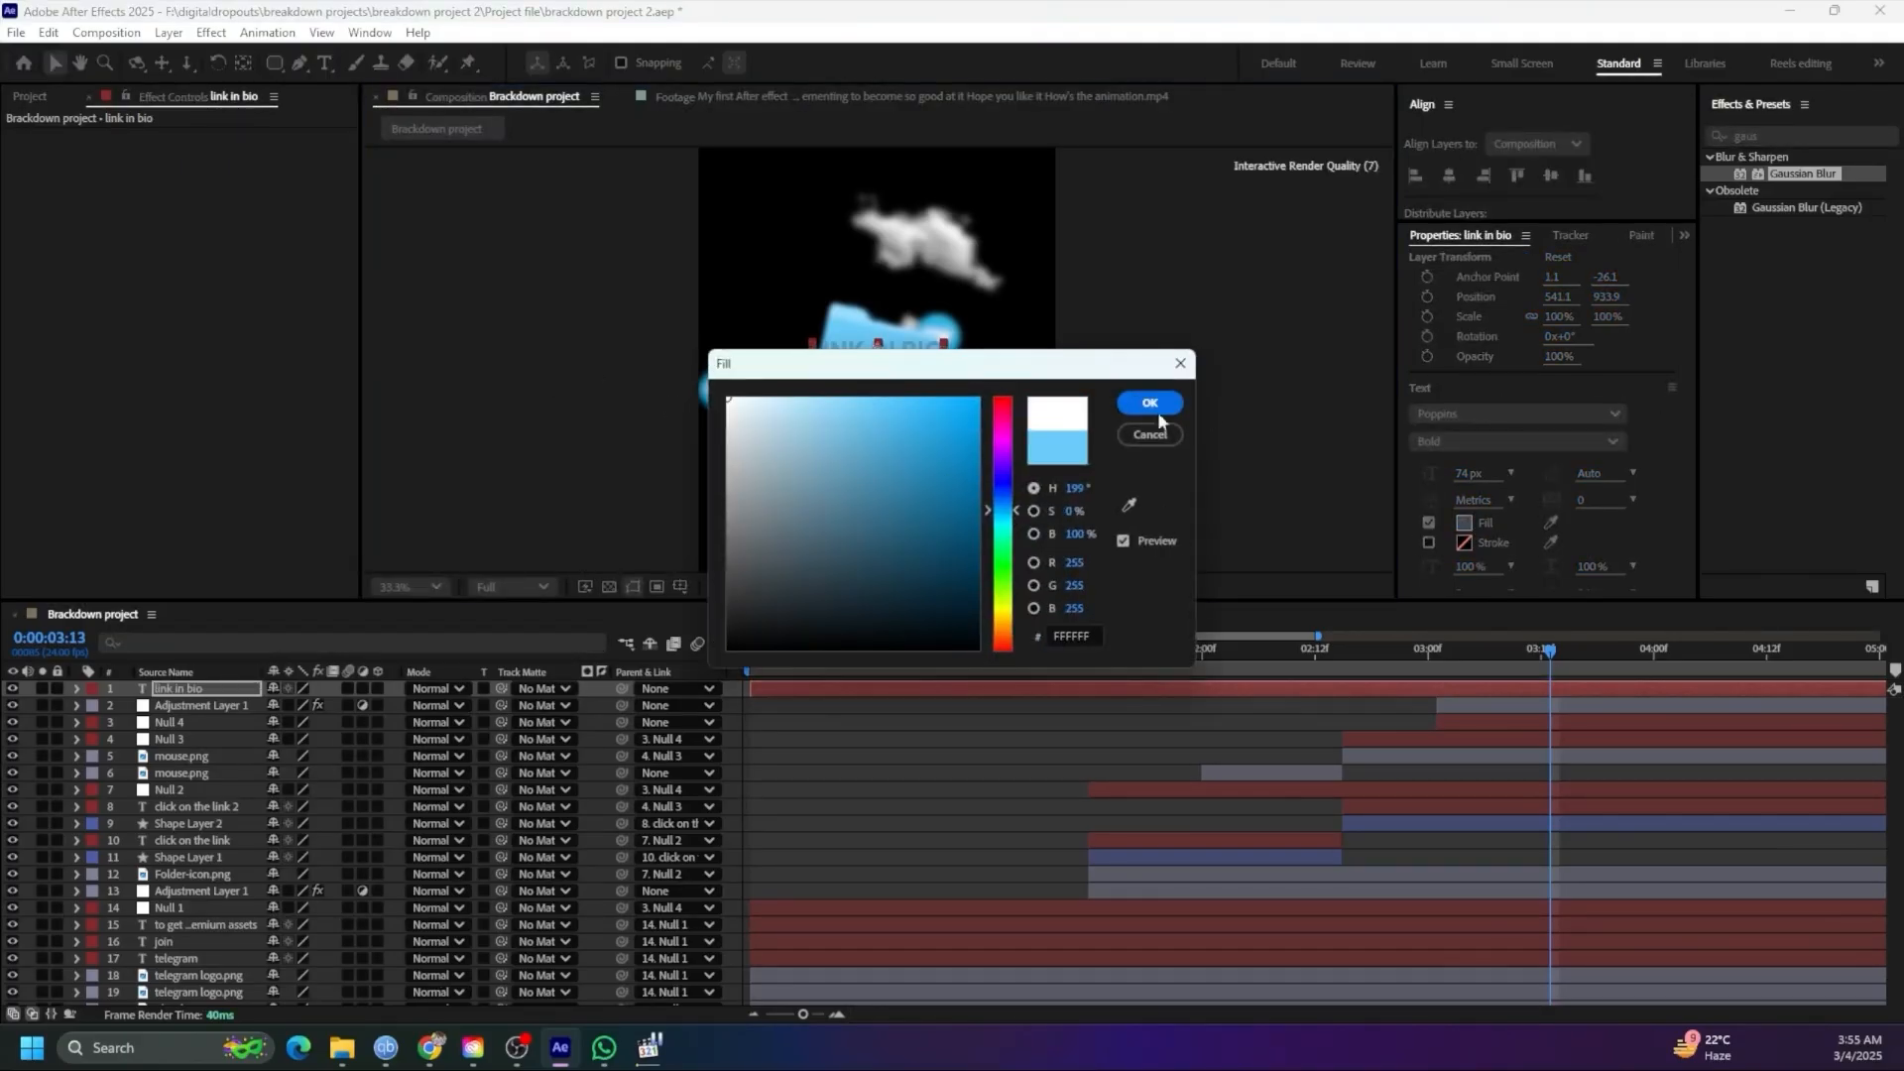
left_click(1156, 412)
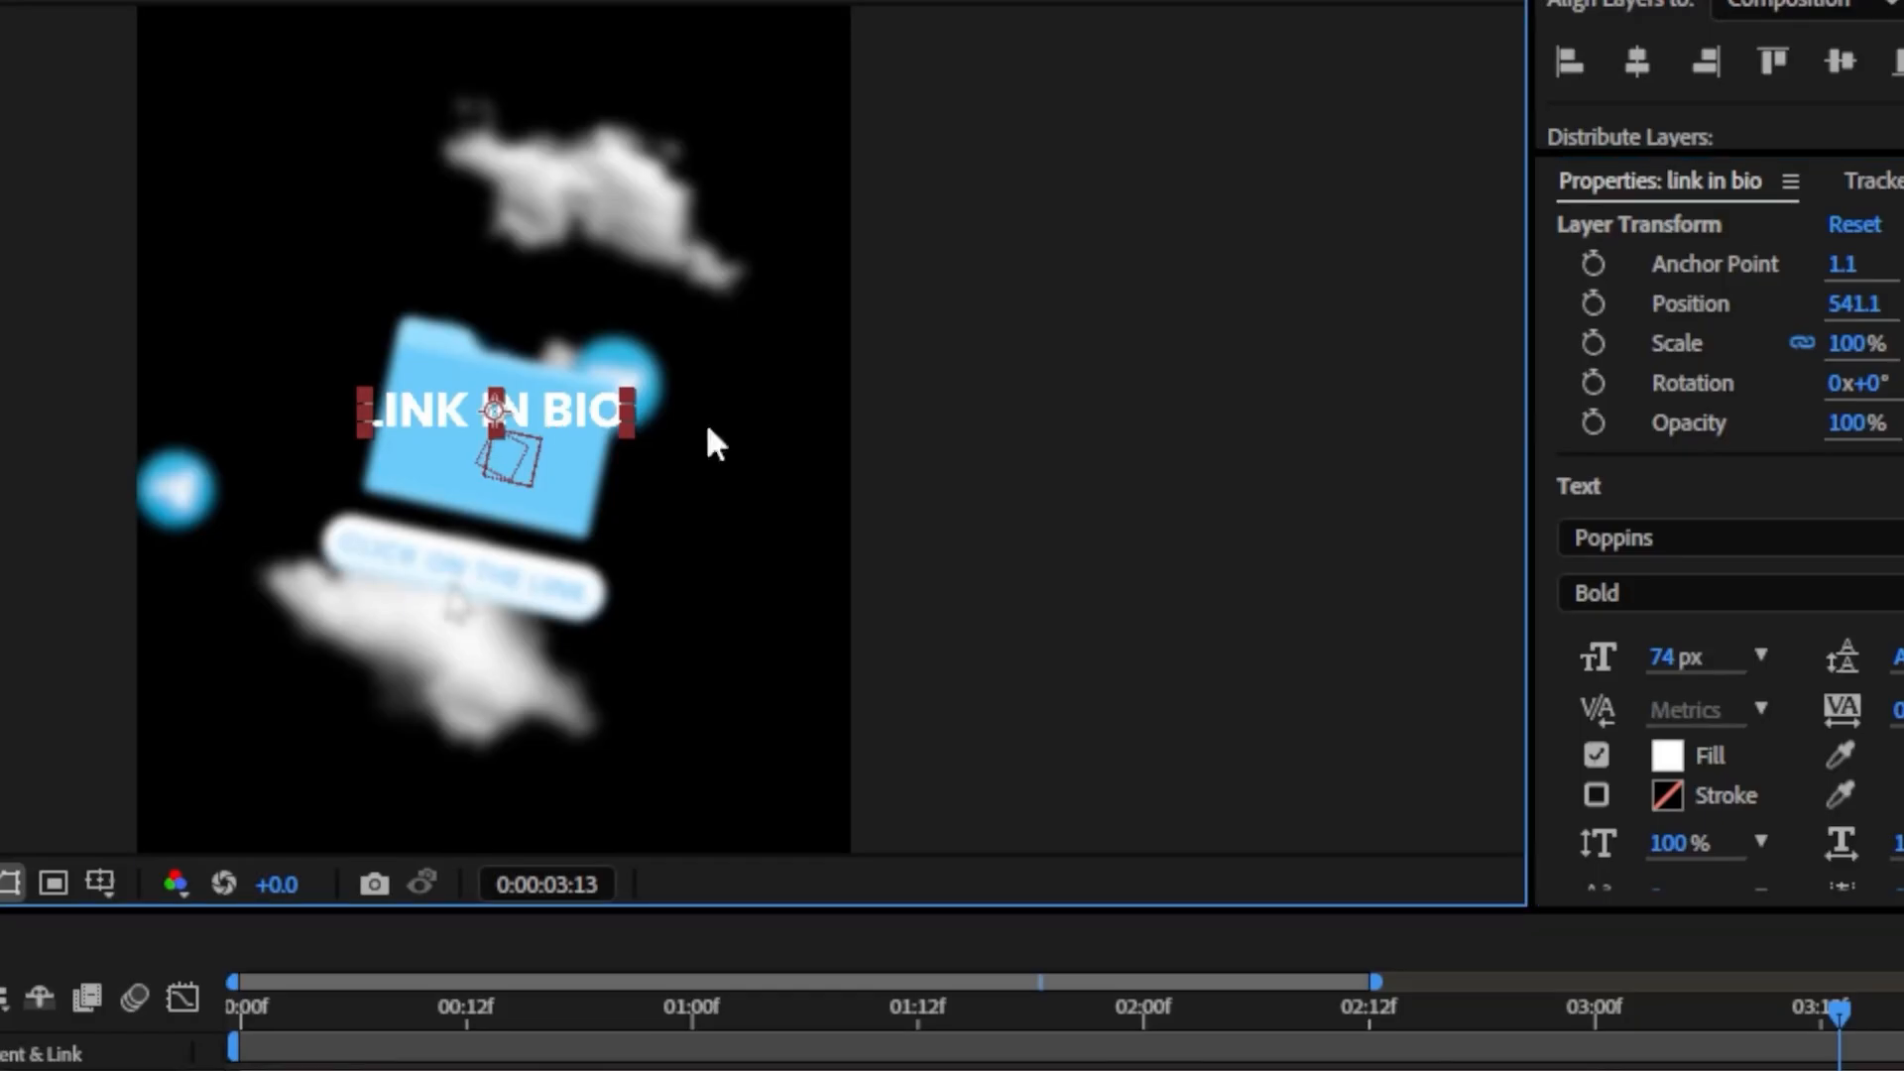
mouse_move(1666, 658)
left_mouse_down()
mouse_move(1709, 659)
mouse_move(1664, 673)
left_mouse_up()
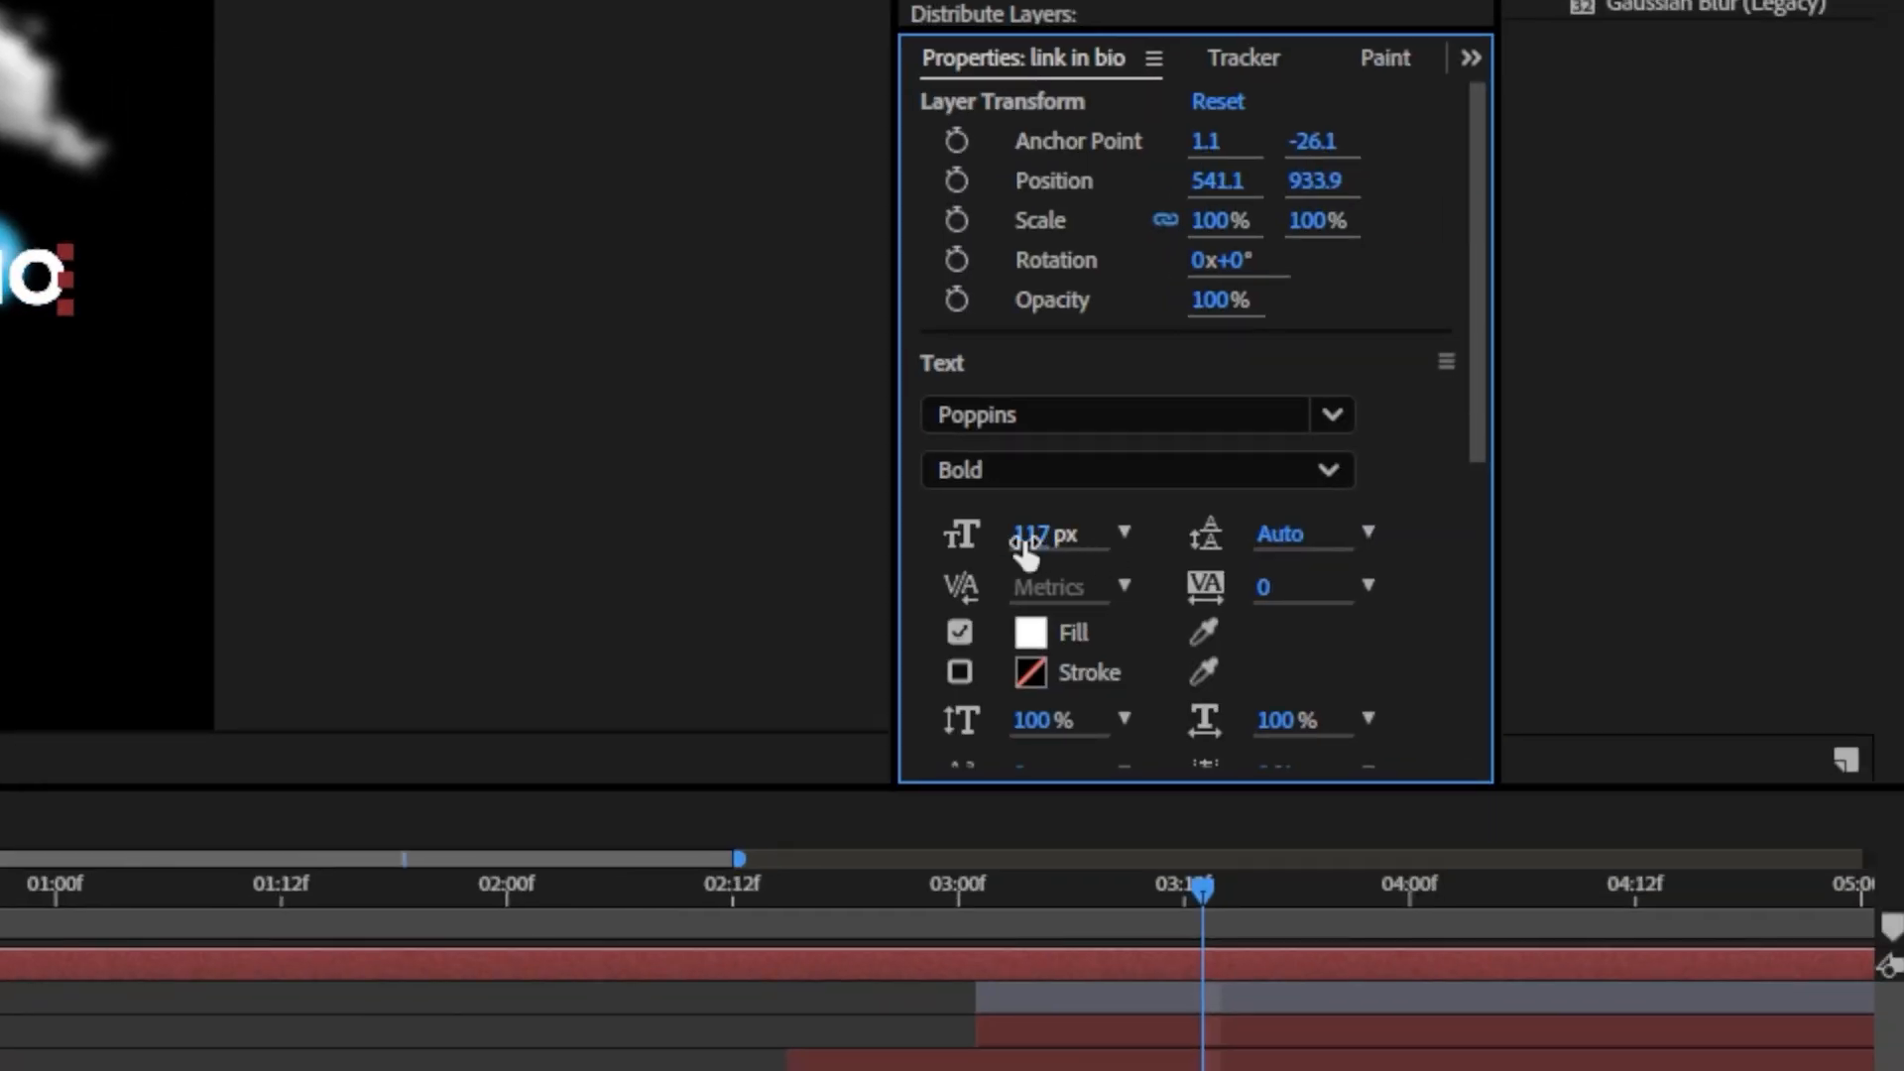
left_click(1027, 550)
type("120")
key("Return")
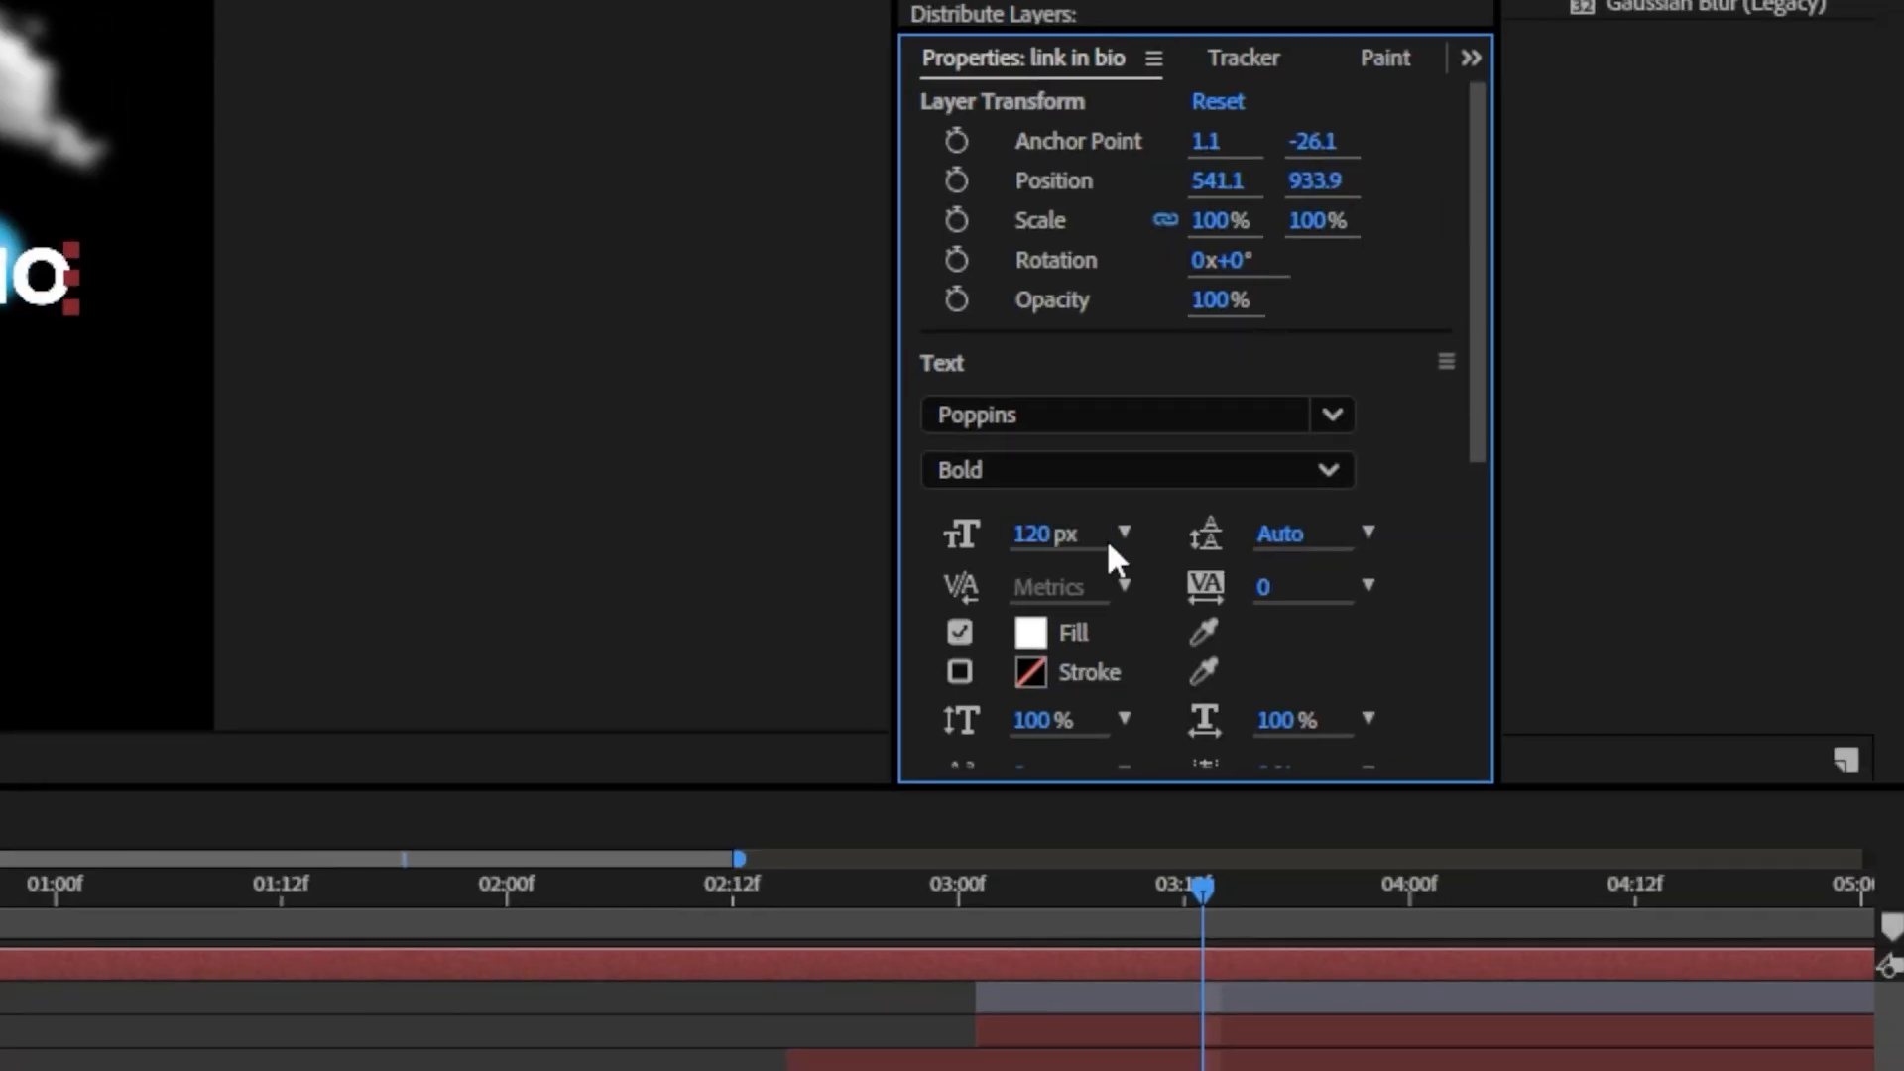
Recentre the enlarged text's anchor point and align the layer to the horizontal and vertical centre of the composition
key("ctrl+alt+Home")
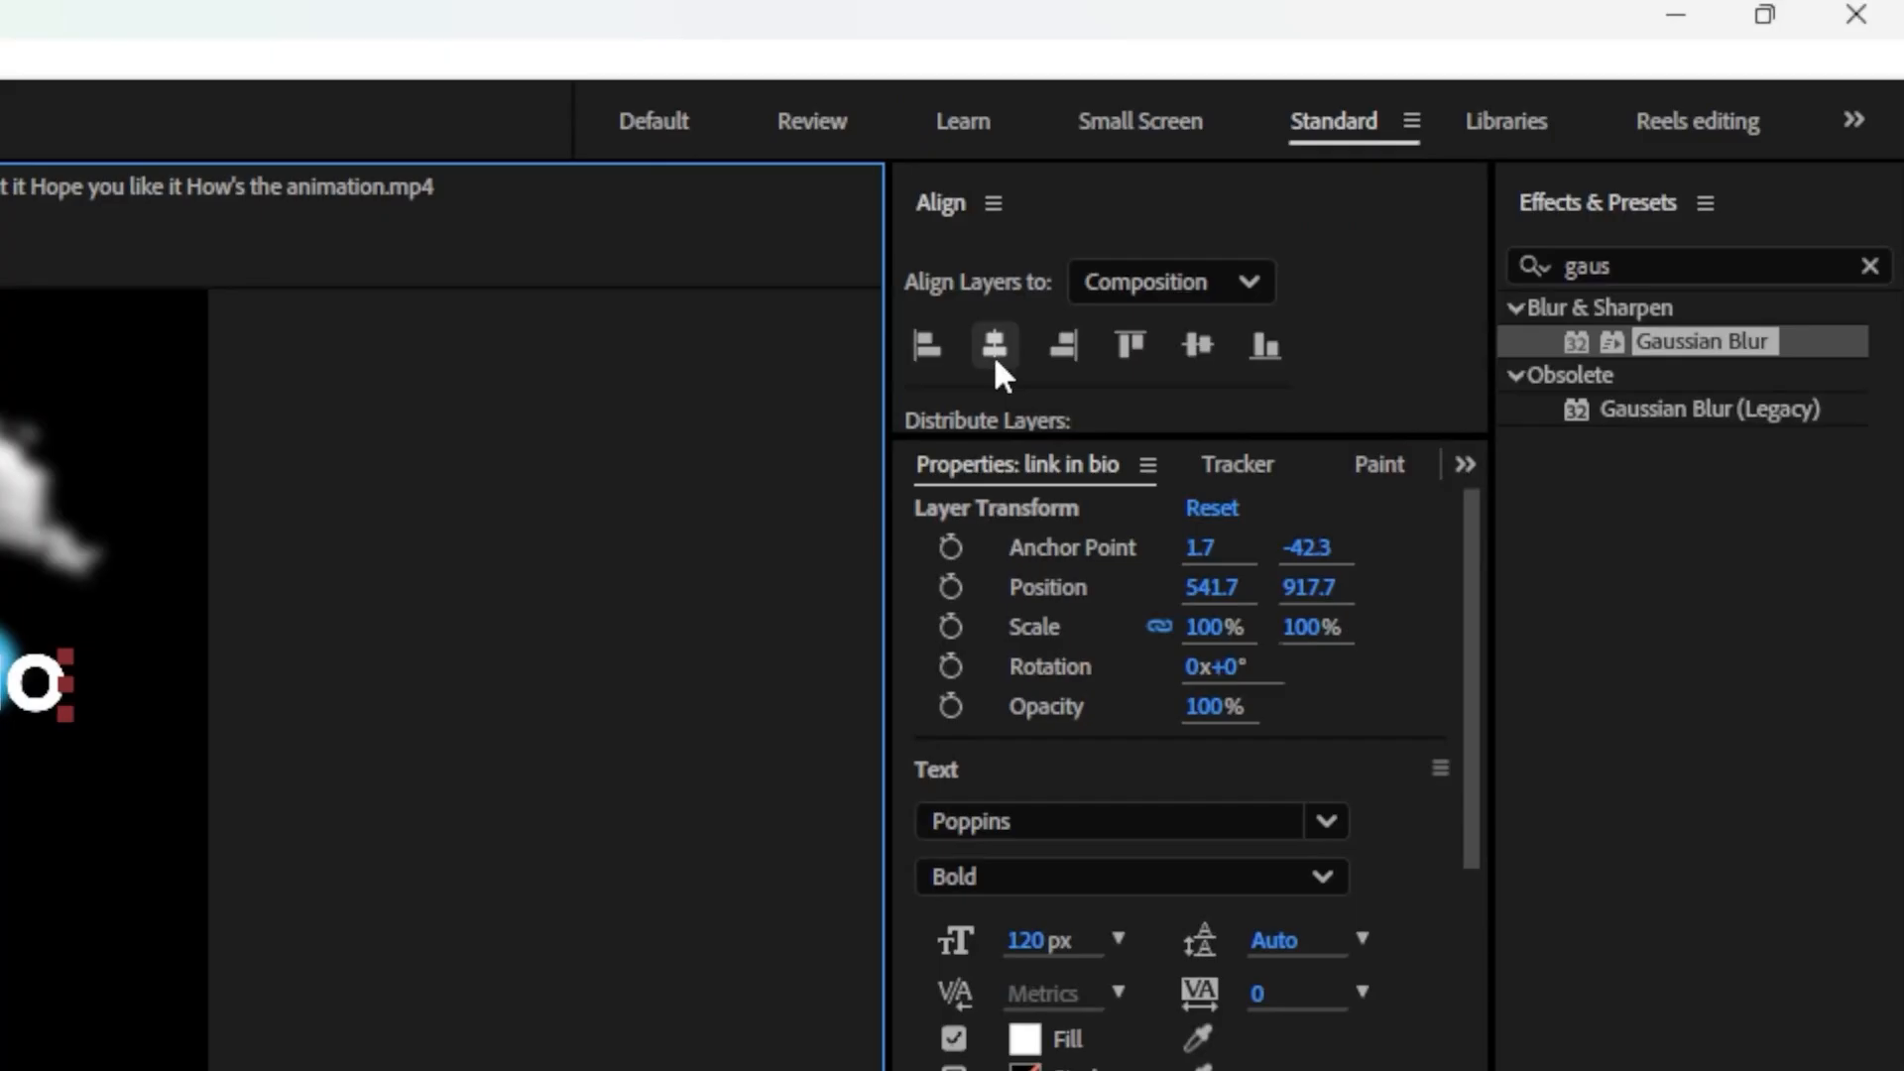
left_click(993, 352)
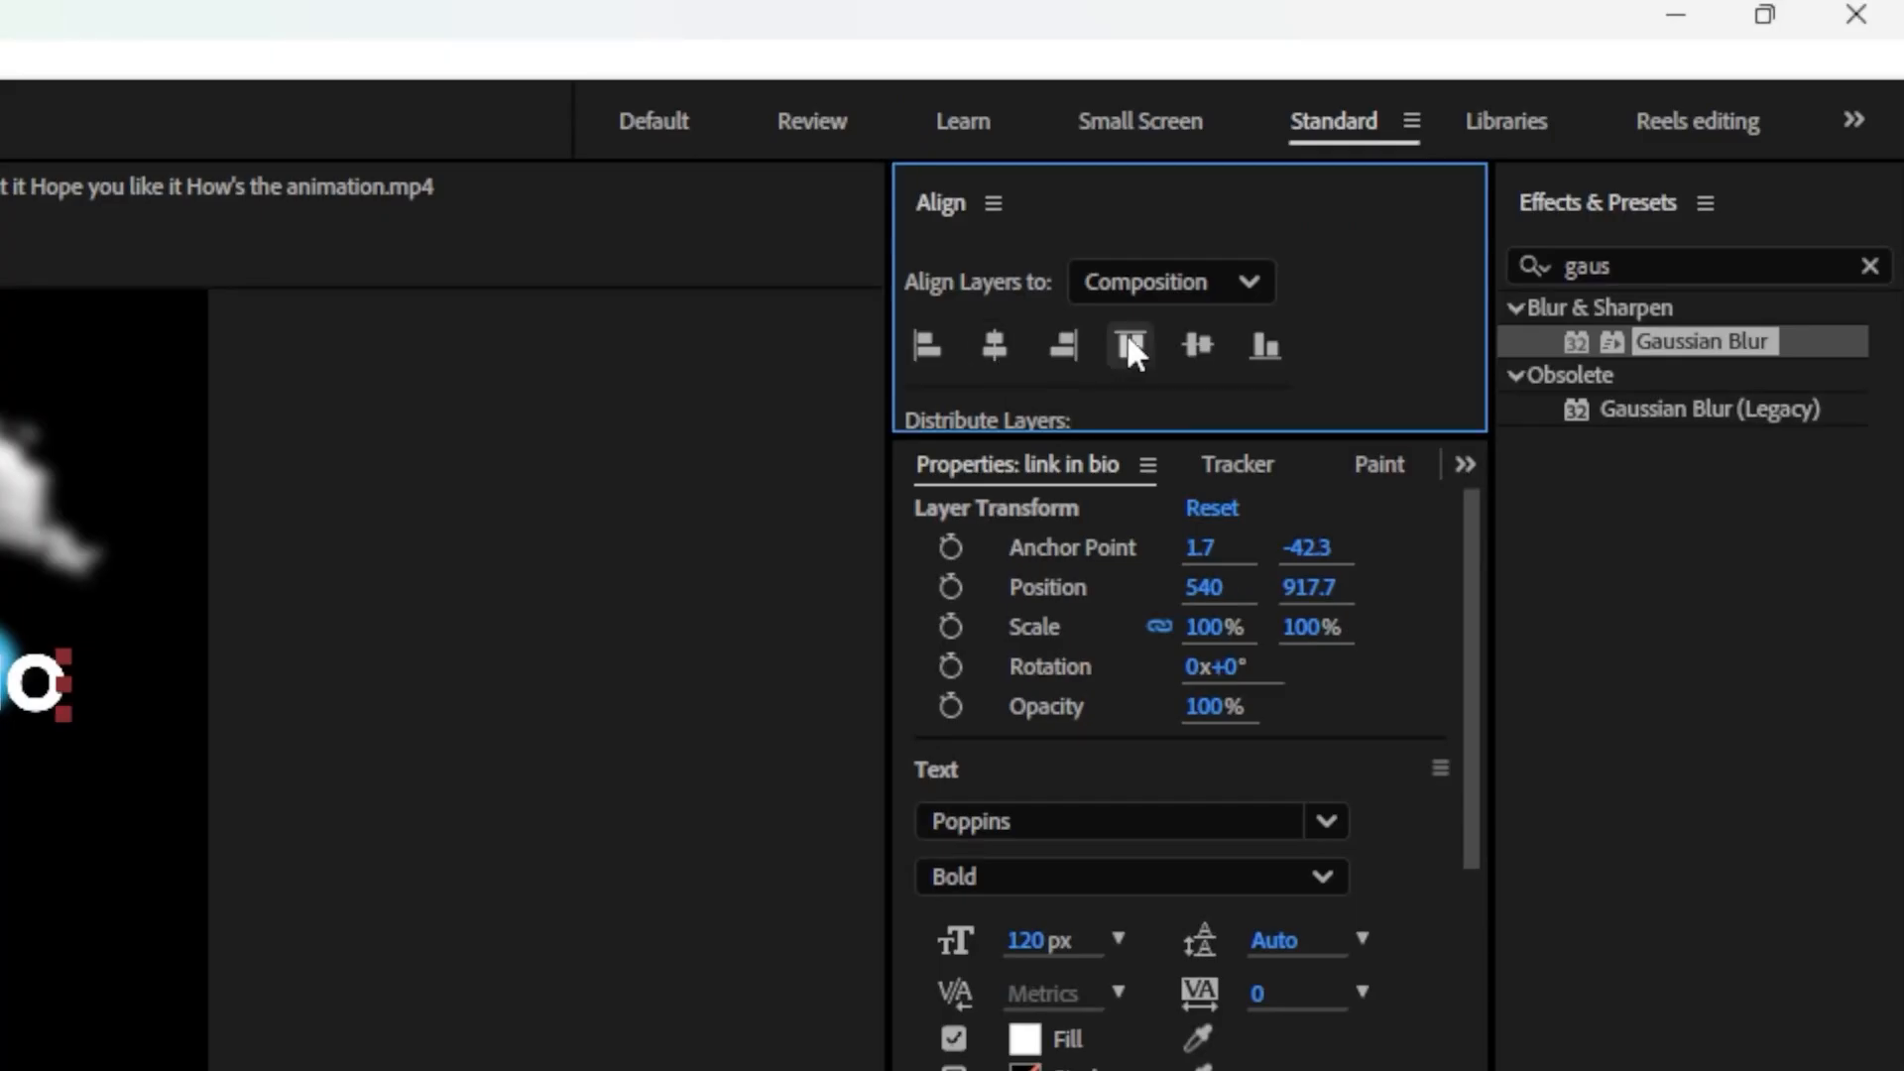
left_click(1129, 343)
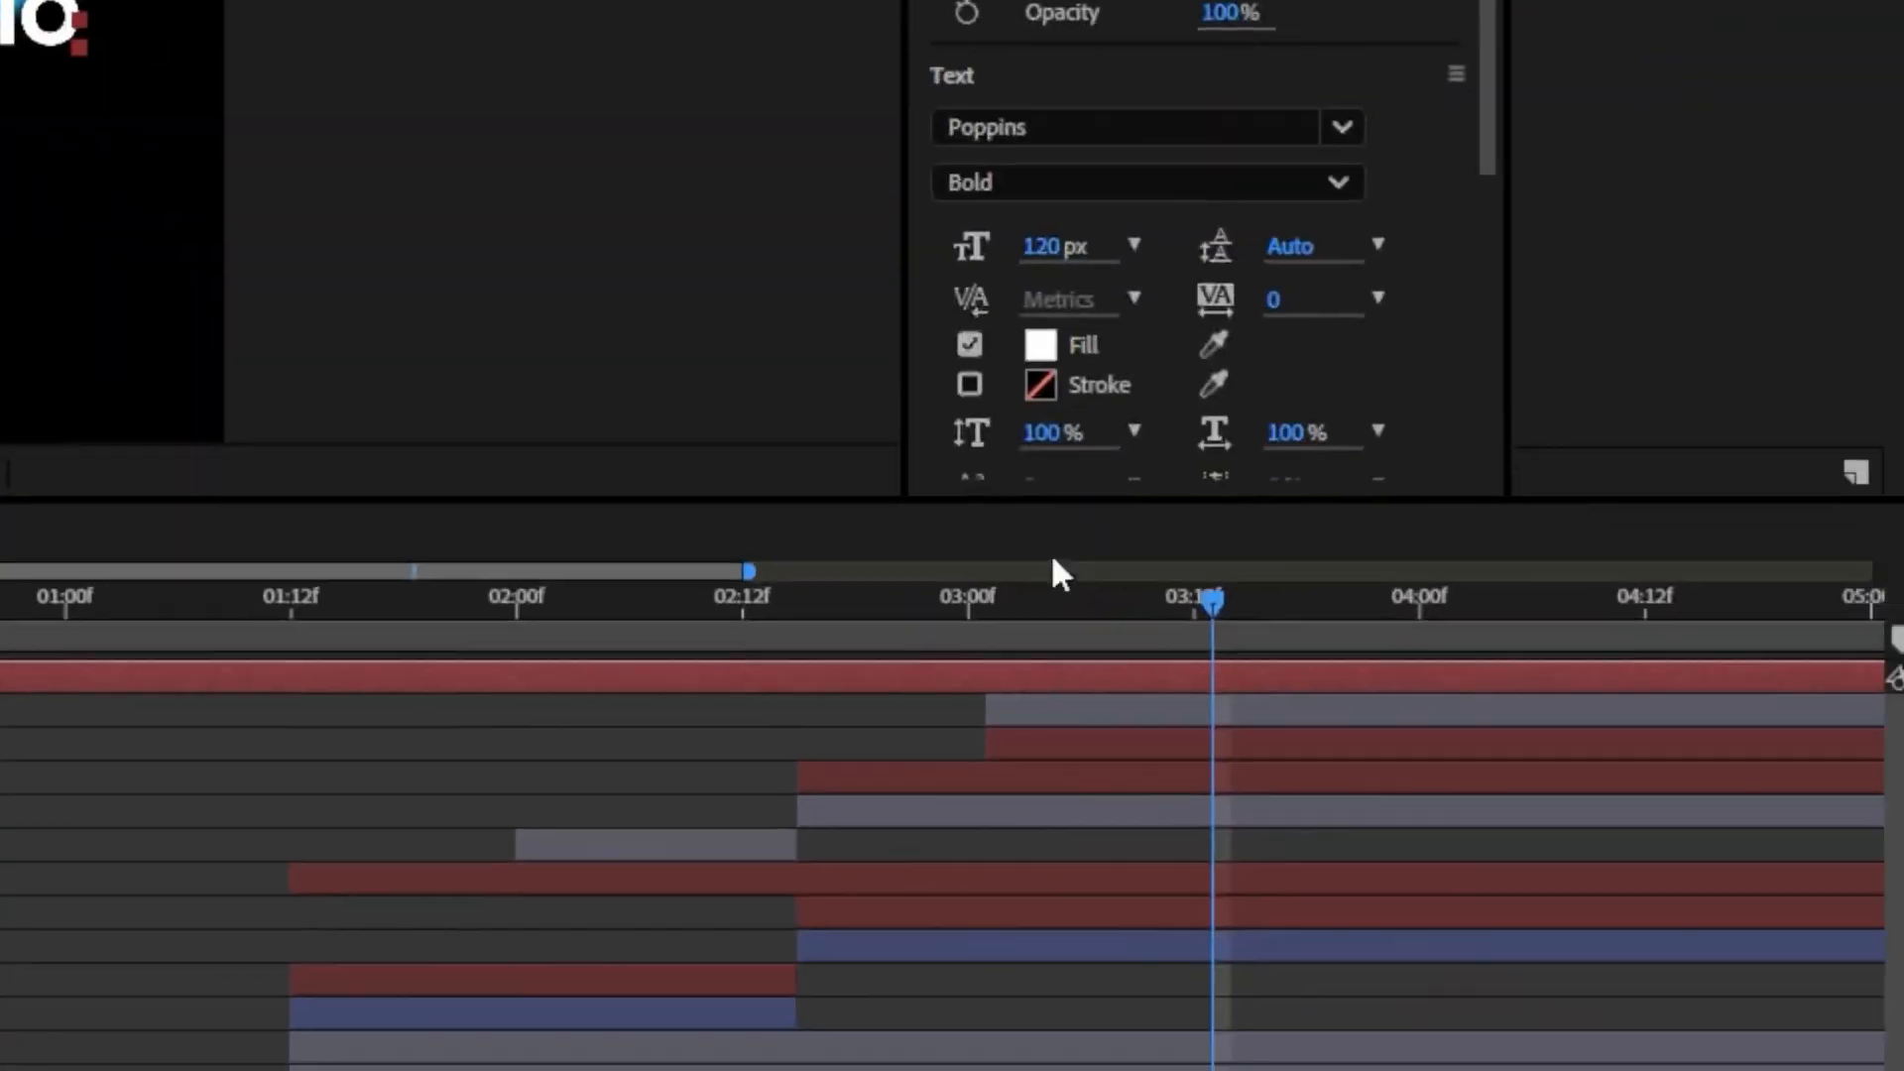
Make the link in bio layer start at 0:00:03:12
left_click_drag(1211, 608, 1194, 627)
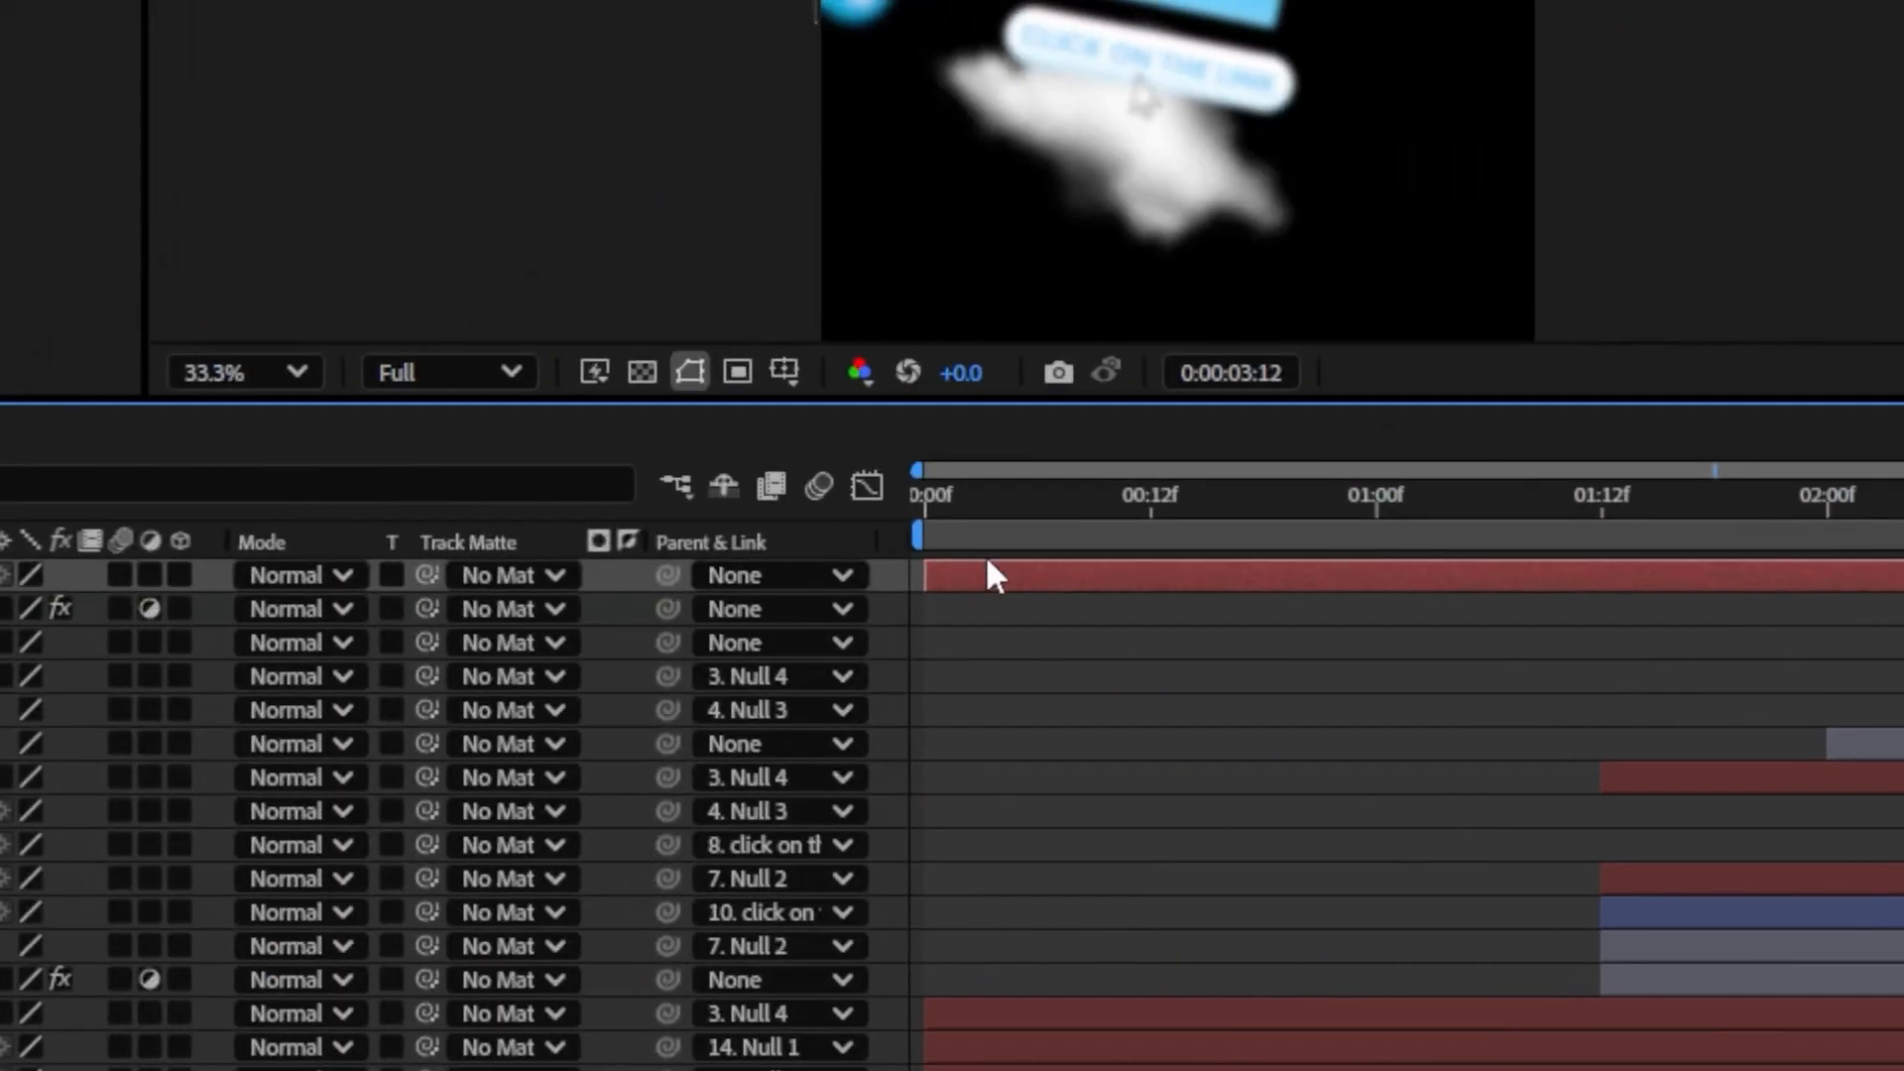
left_click_drag(988, 562, 790, 488)
key("bracketleft")
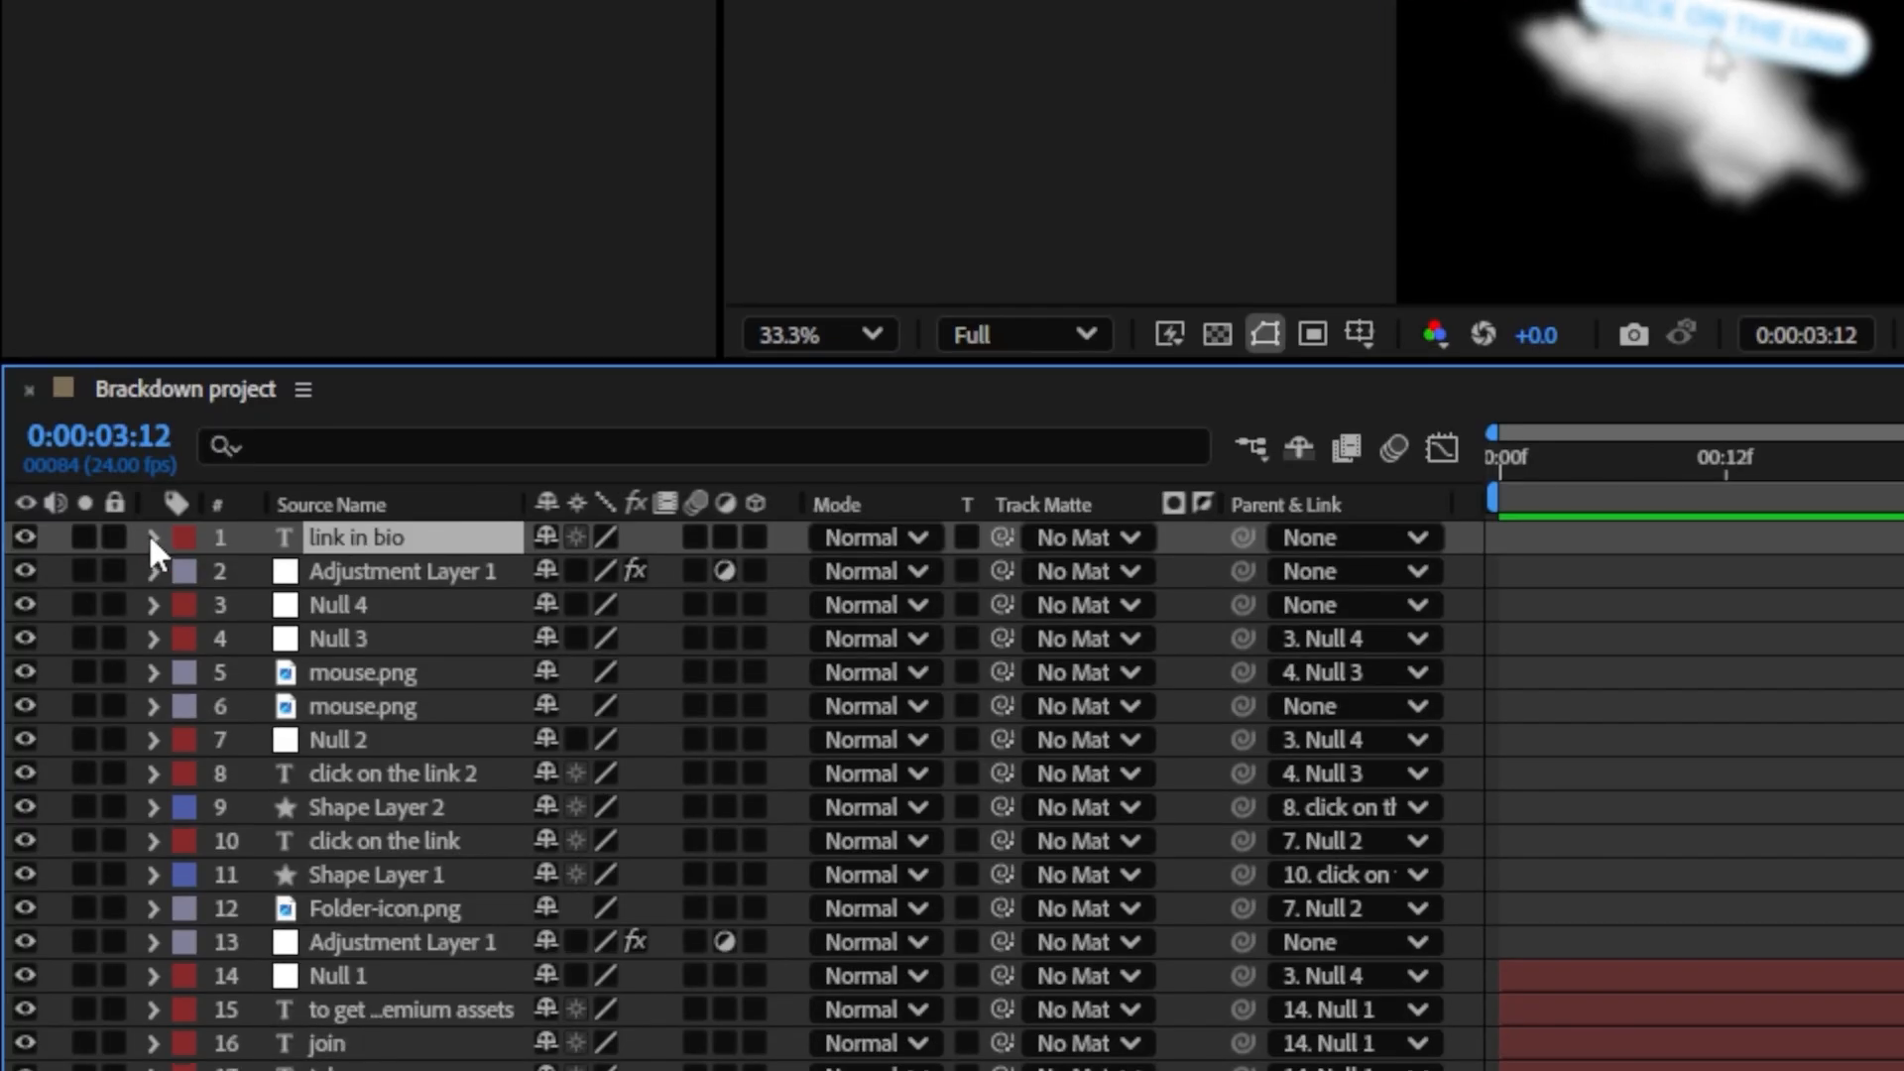
Expand the link in bio layer and add a Tracking text animator to it
left_click(152, 585)
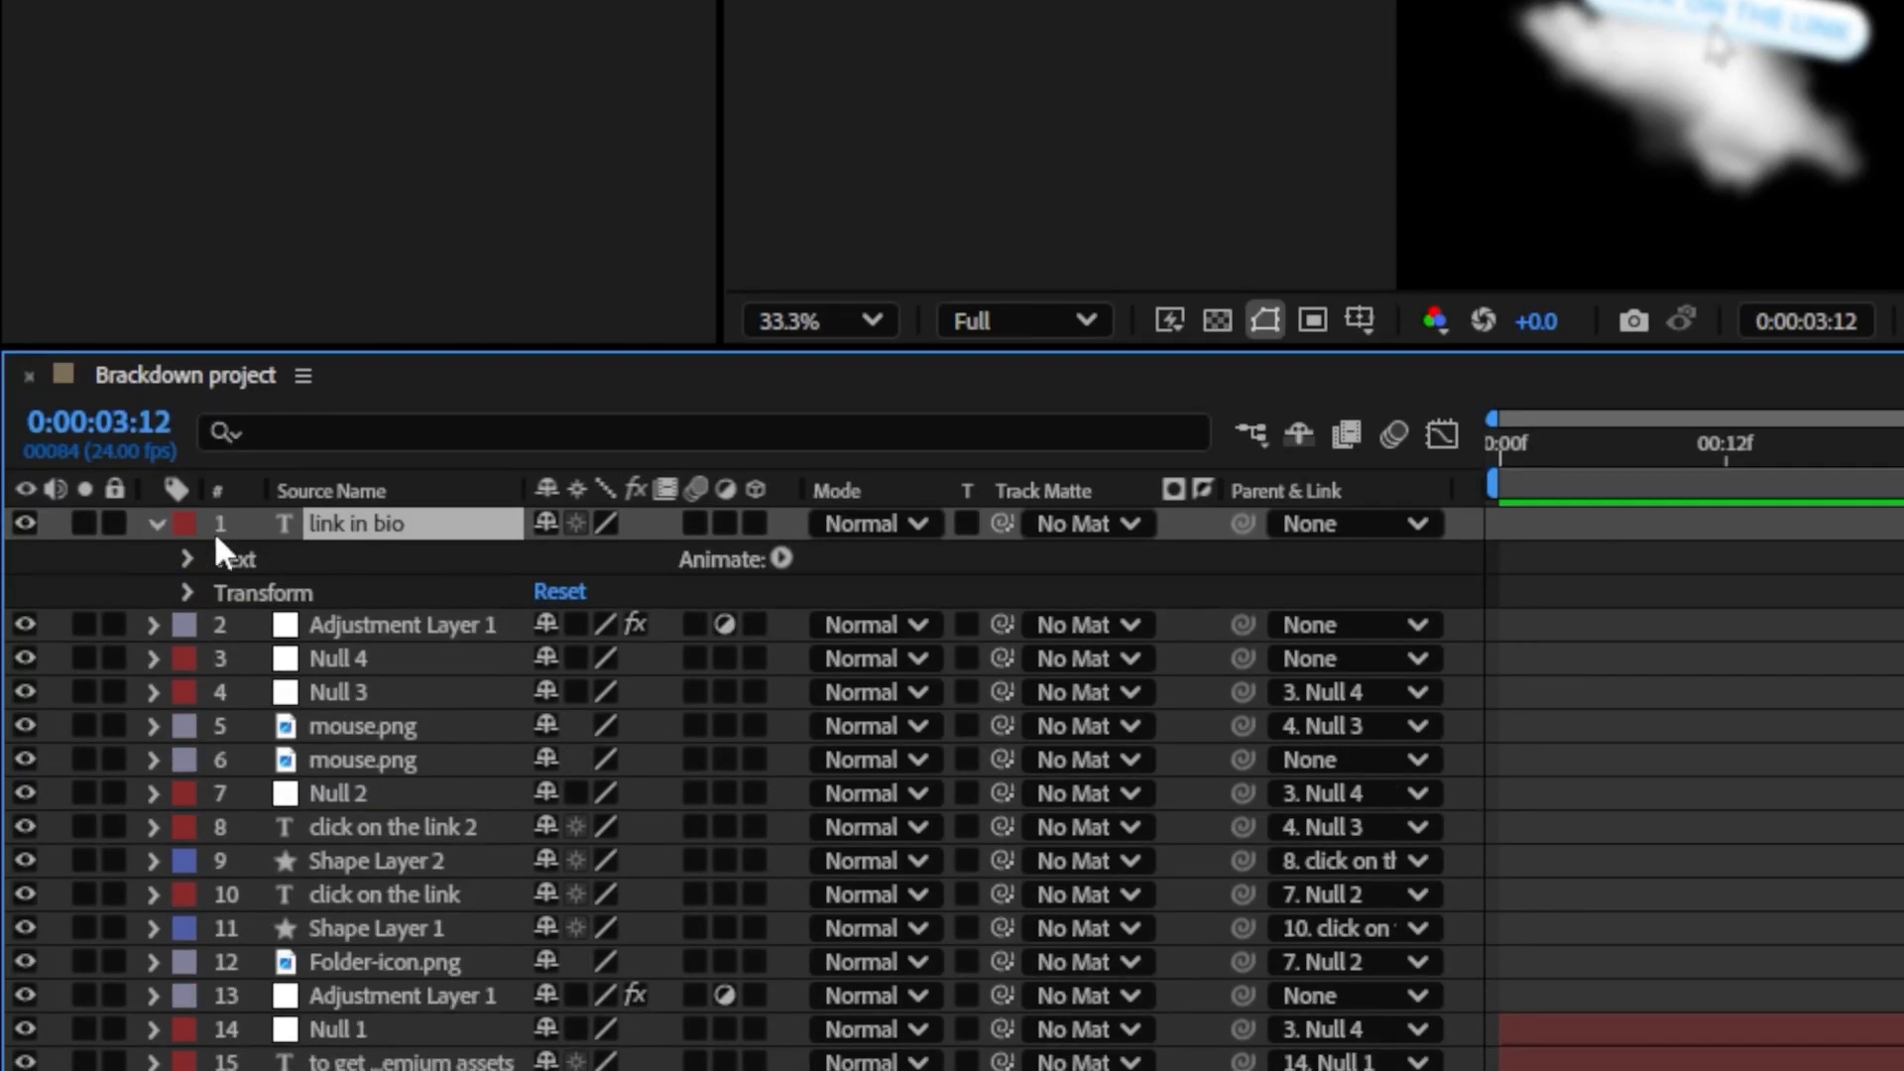
left_click(779, 558)
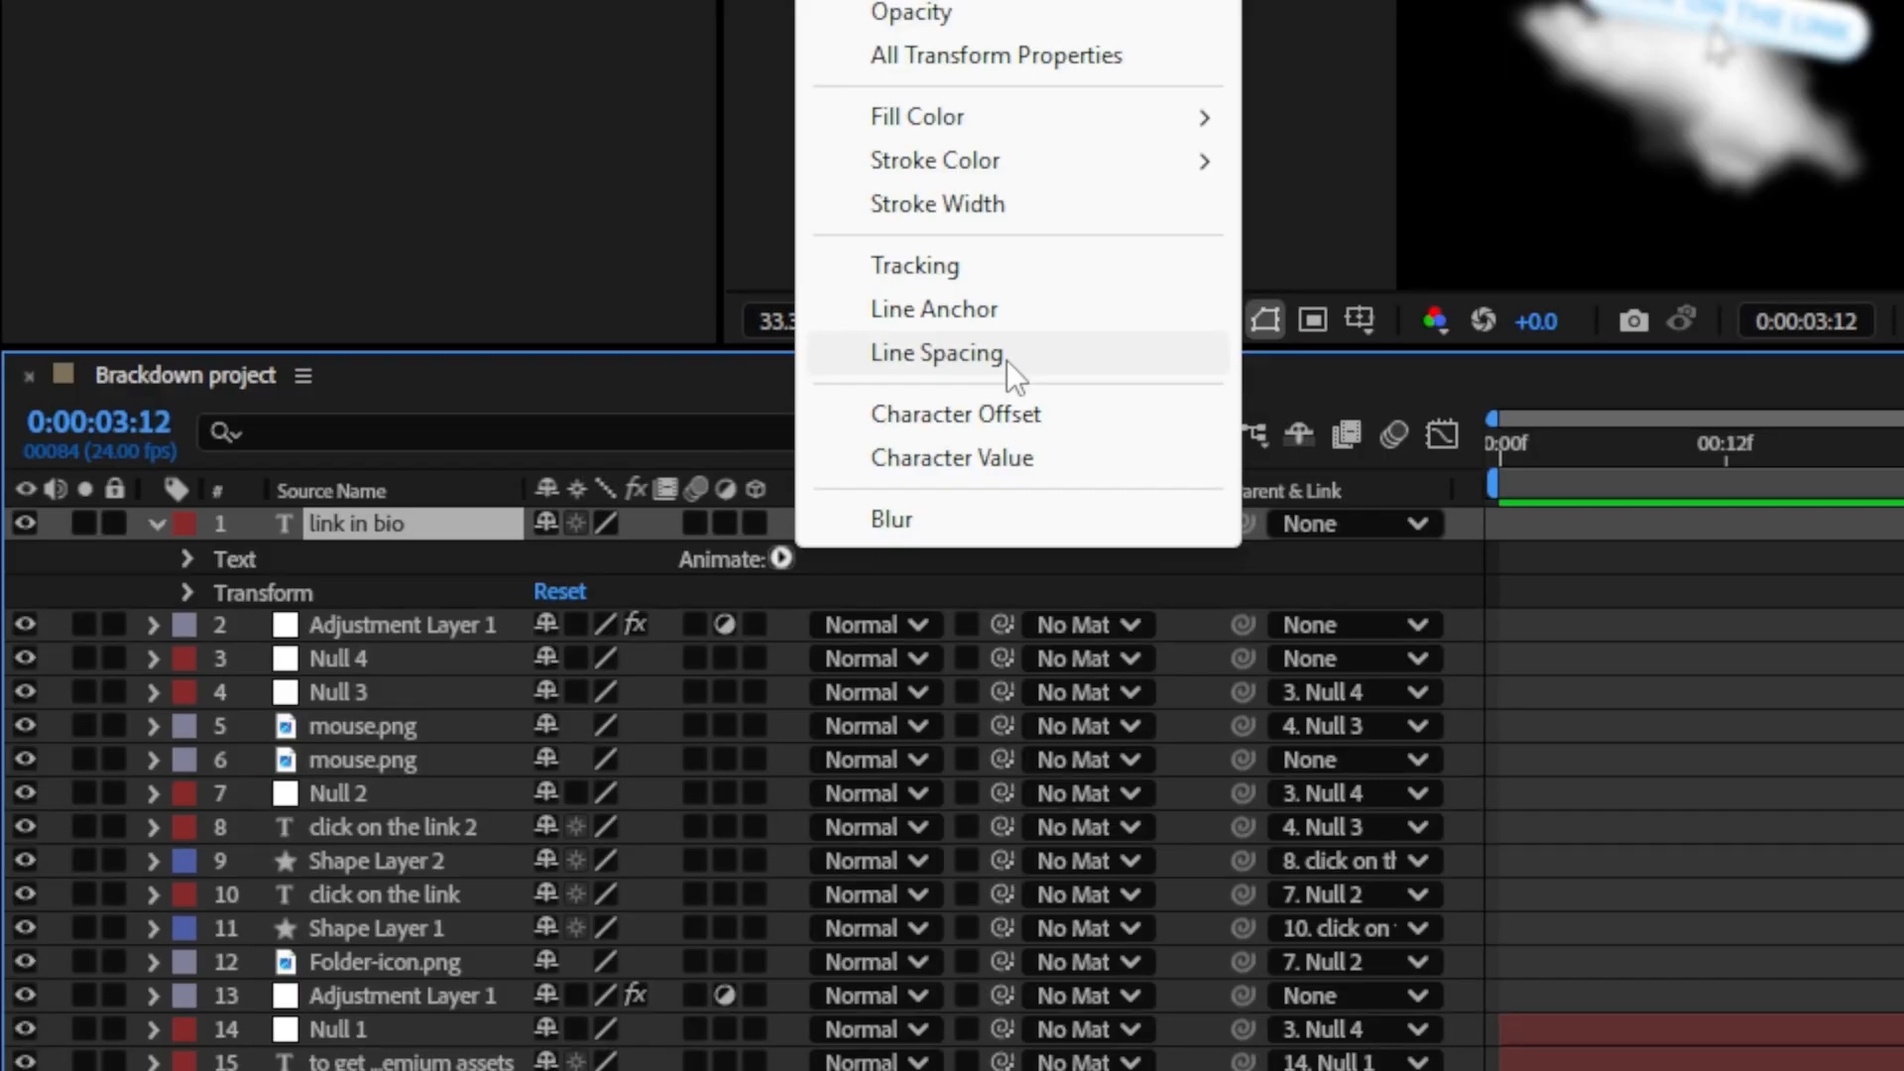
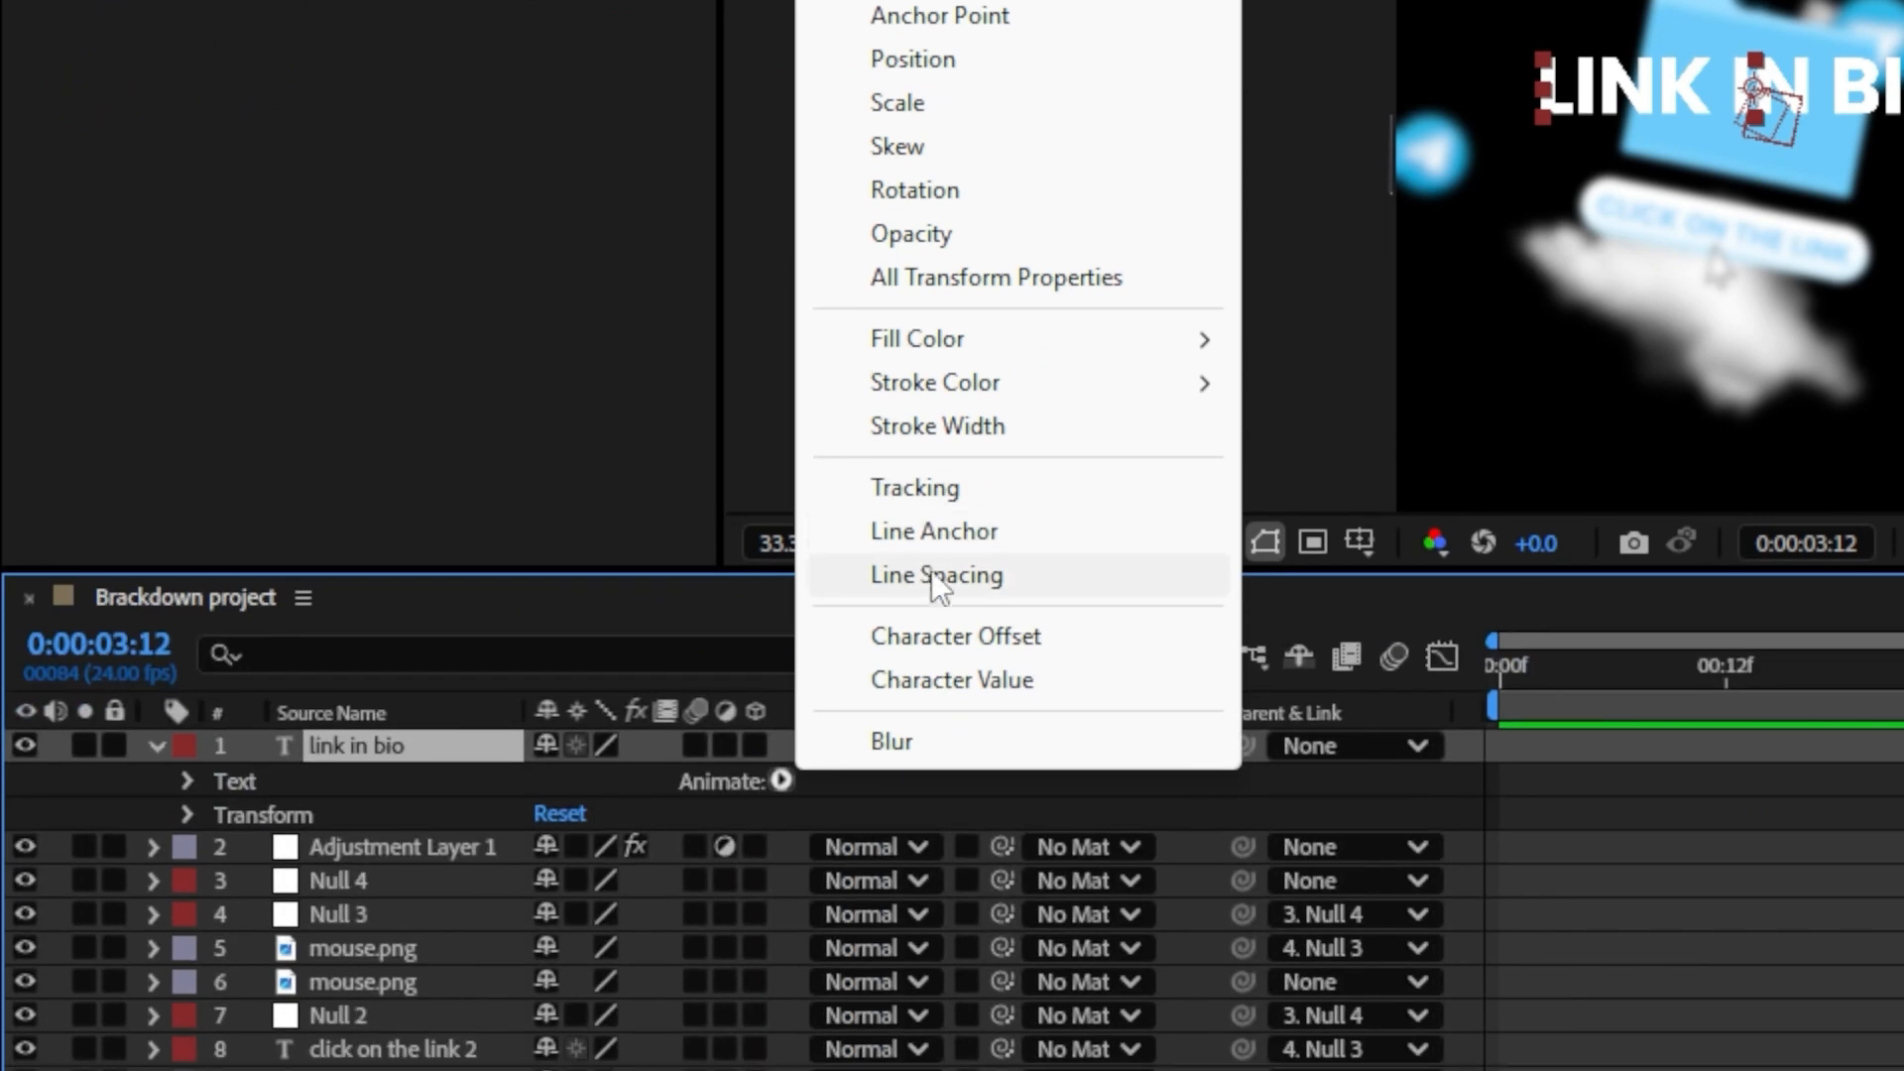
left_click(1670, 827)
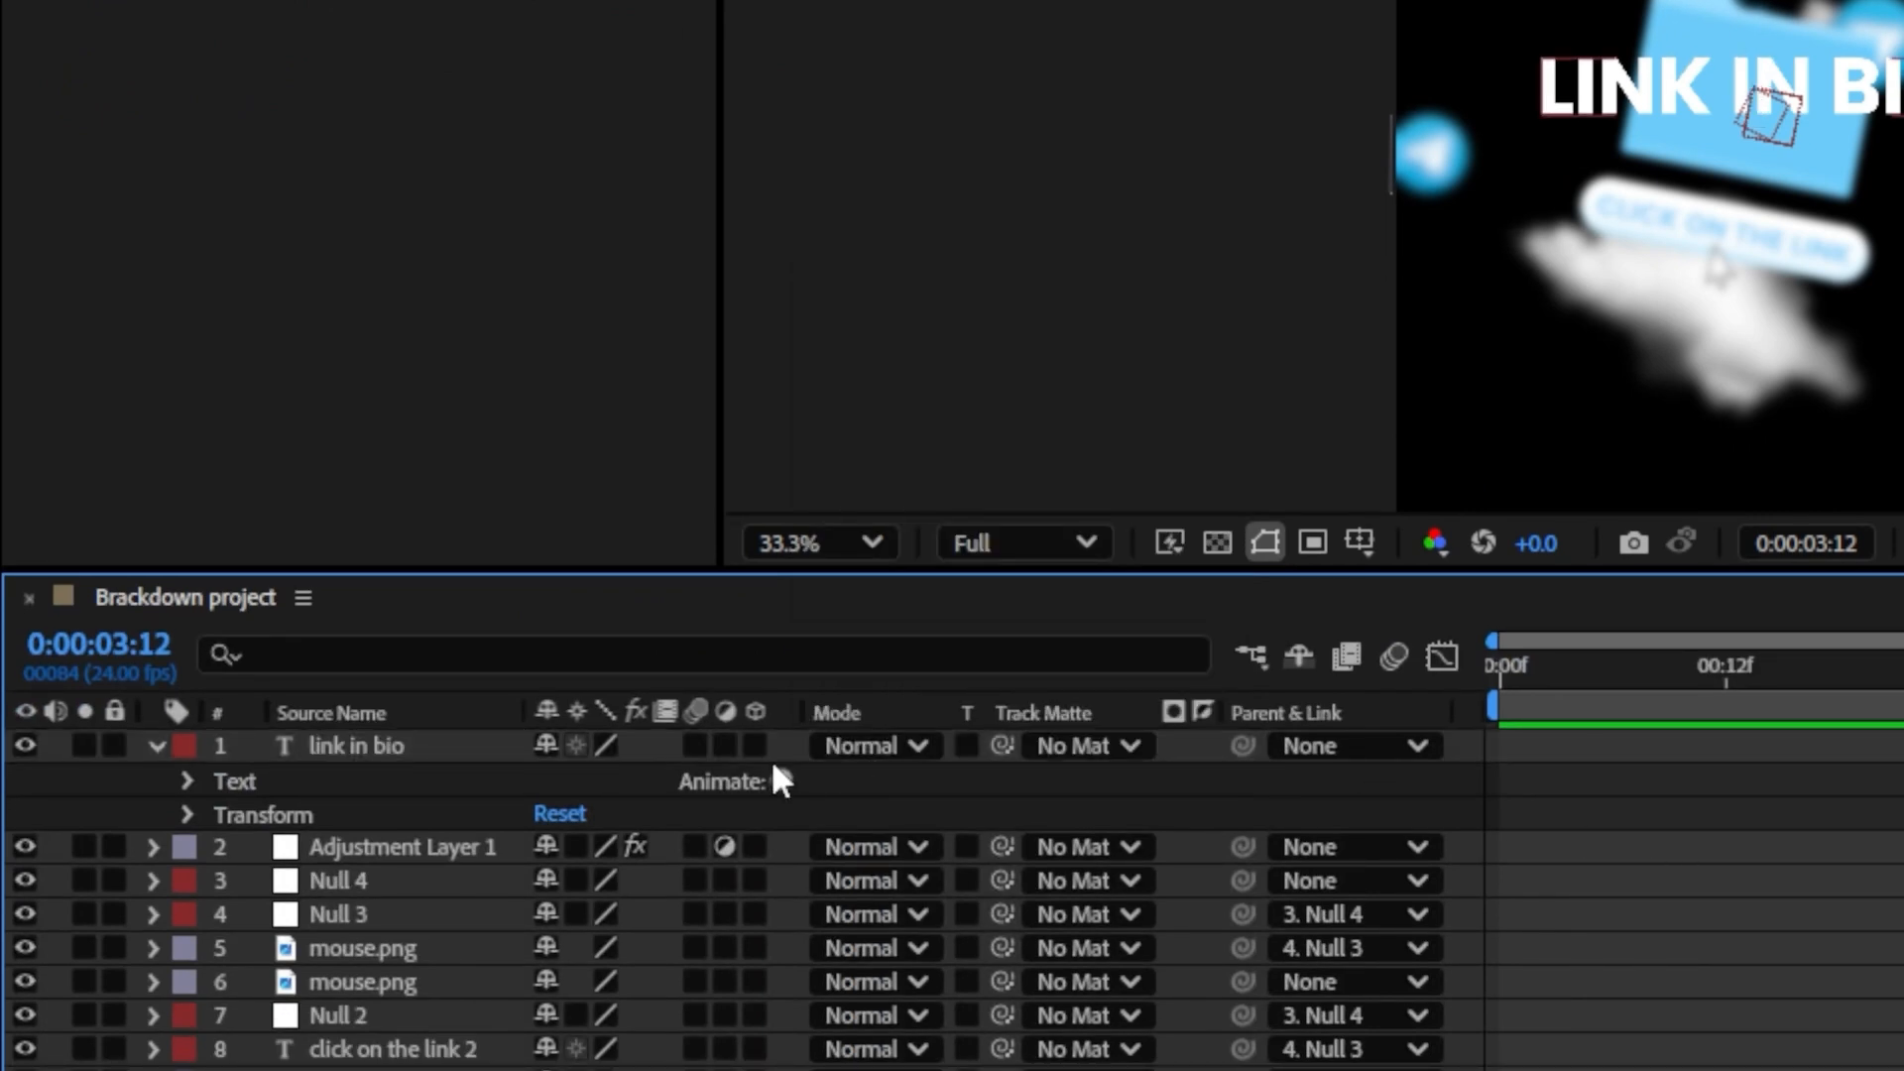
left_click(783, 782)
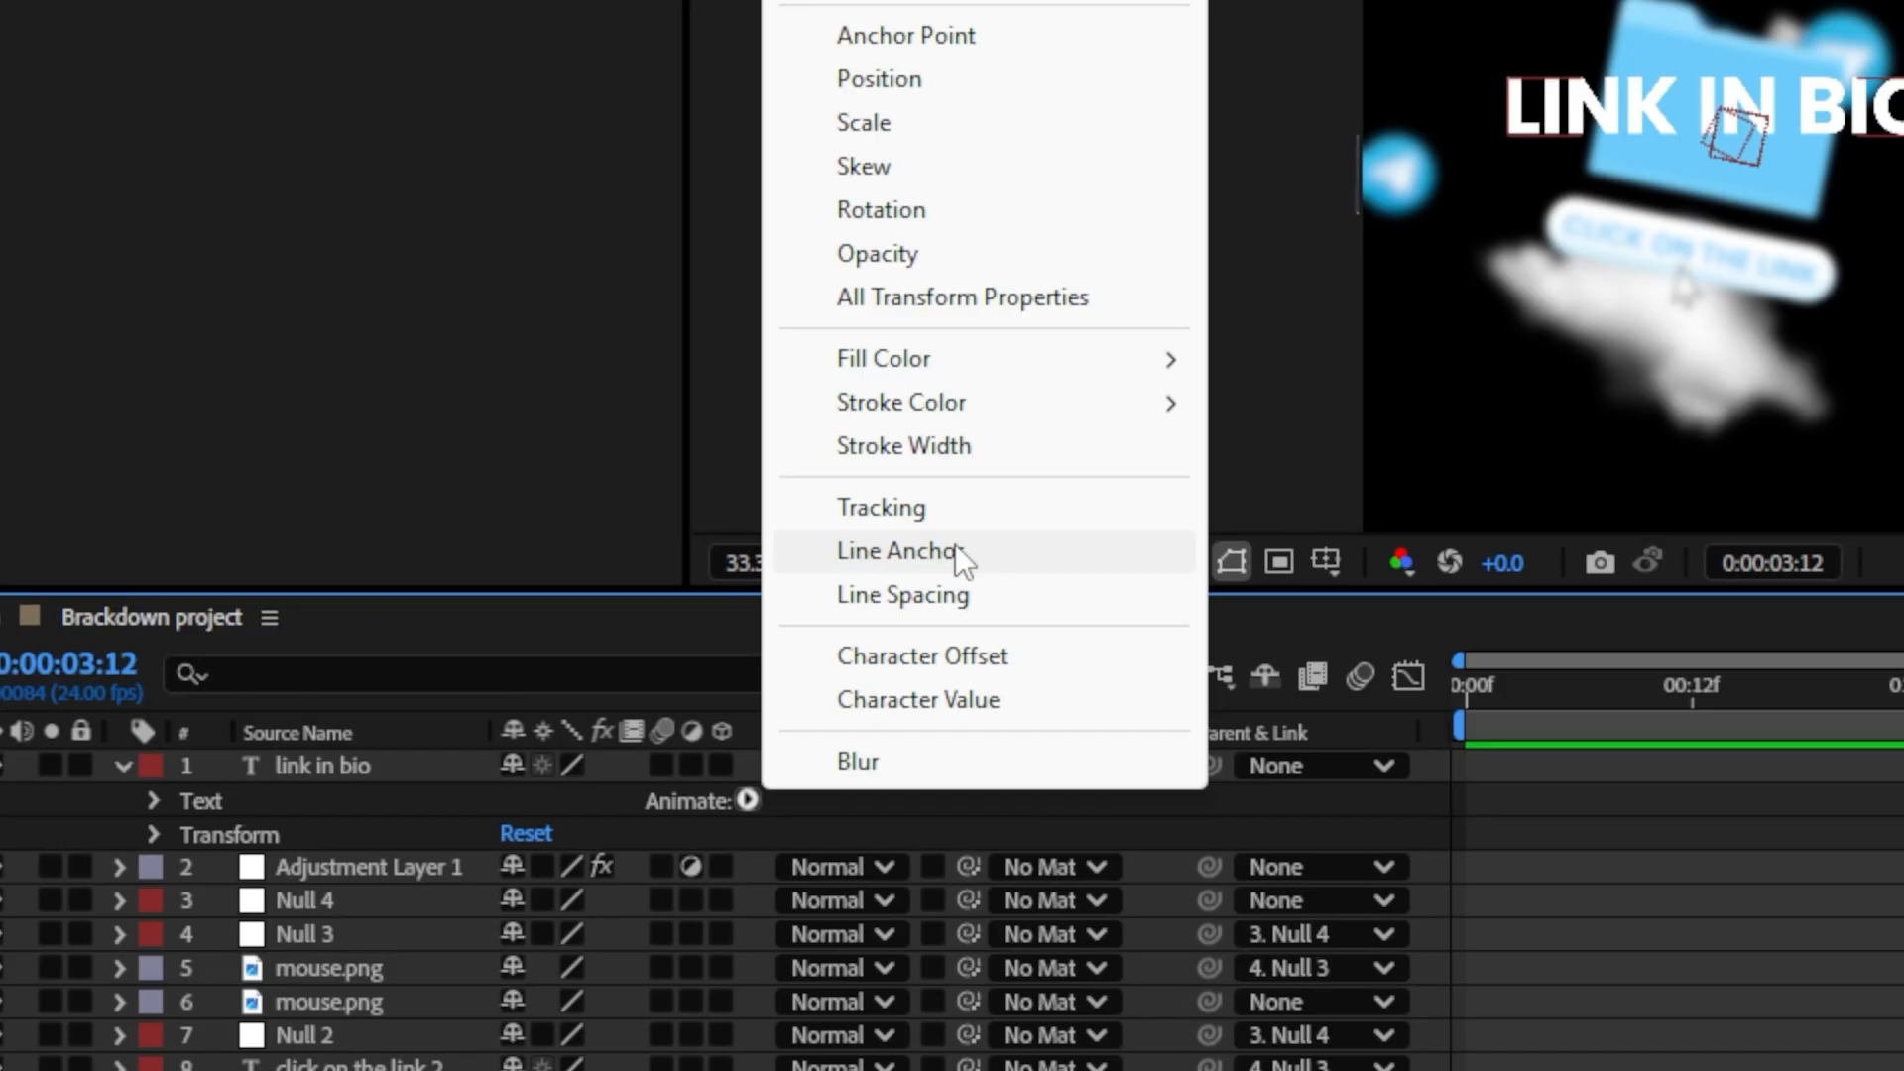
left_click(885, 510)
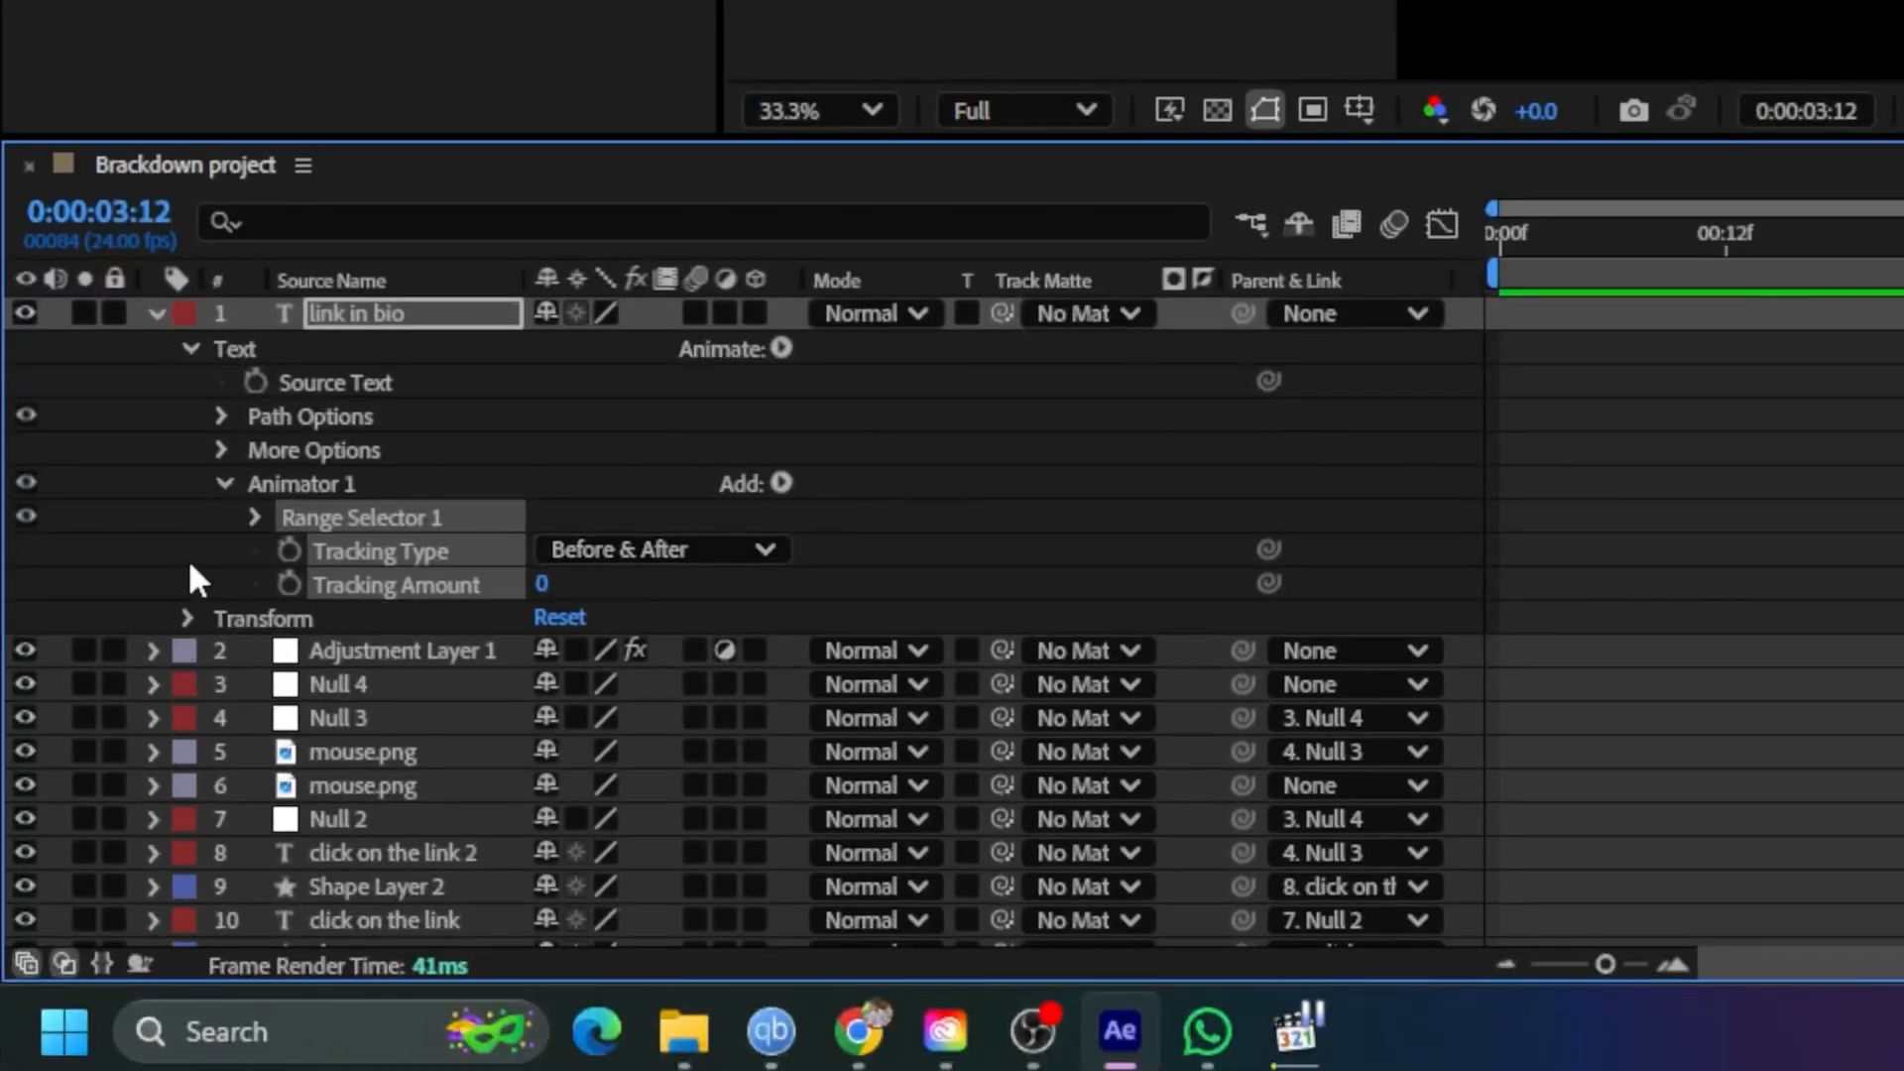
left_click(190, 566)
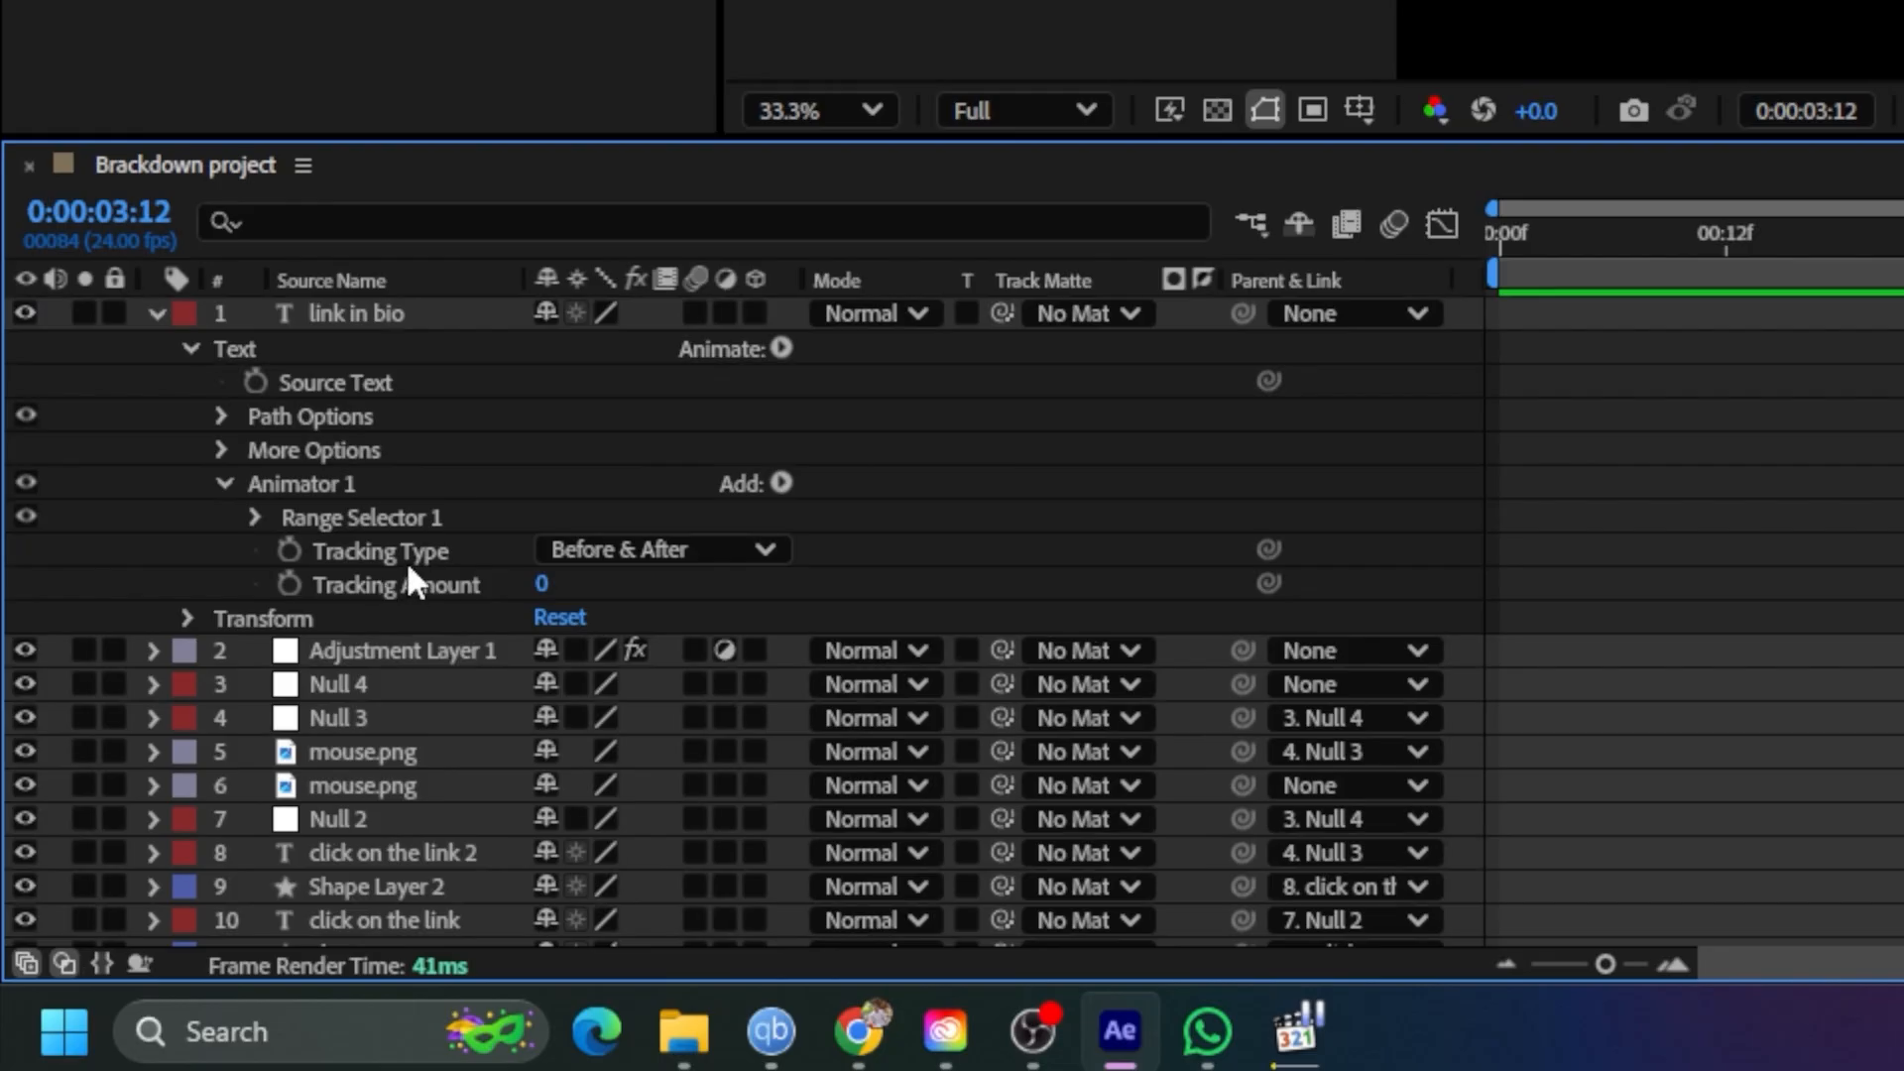
Add a Blur property to Animator 1 of the link in bio layer, try a blur amount and undo it
left_click(780, 483)
mouse_move(794, 499)
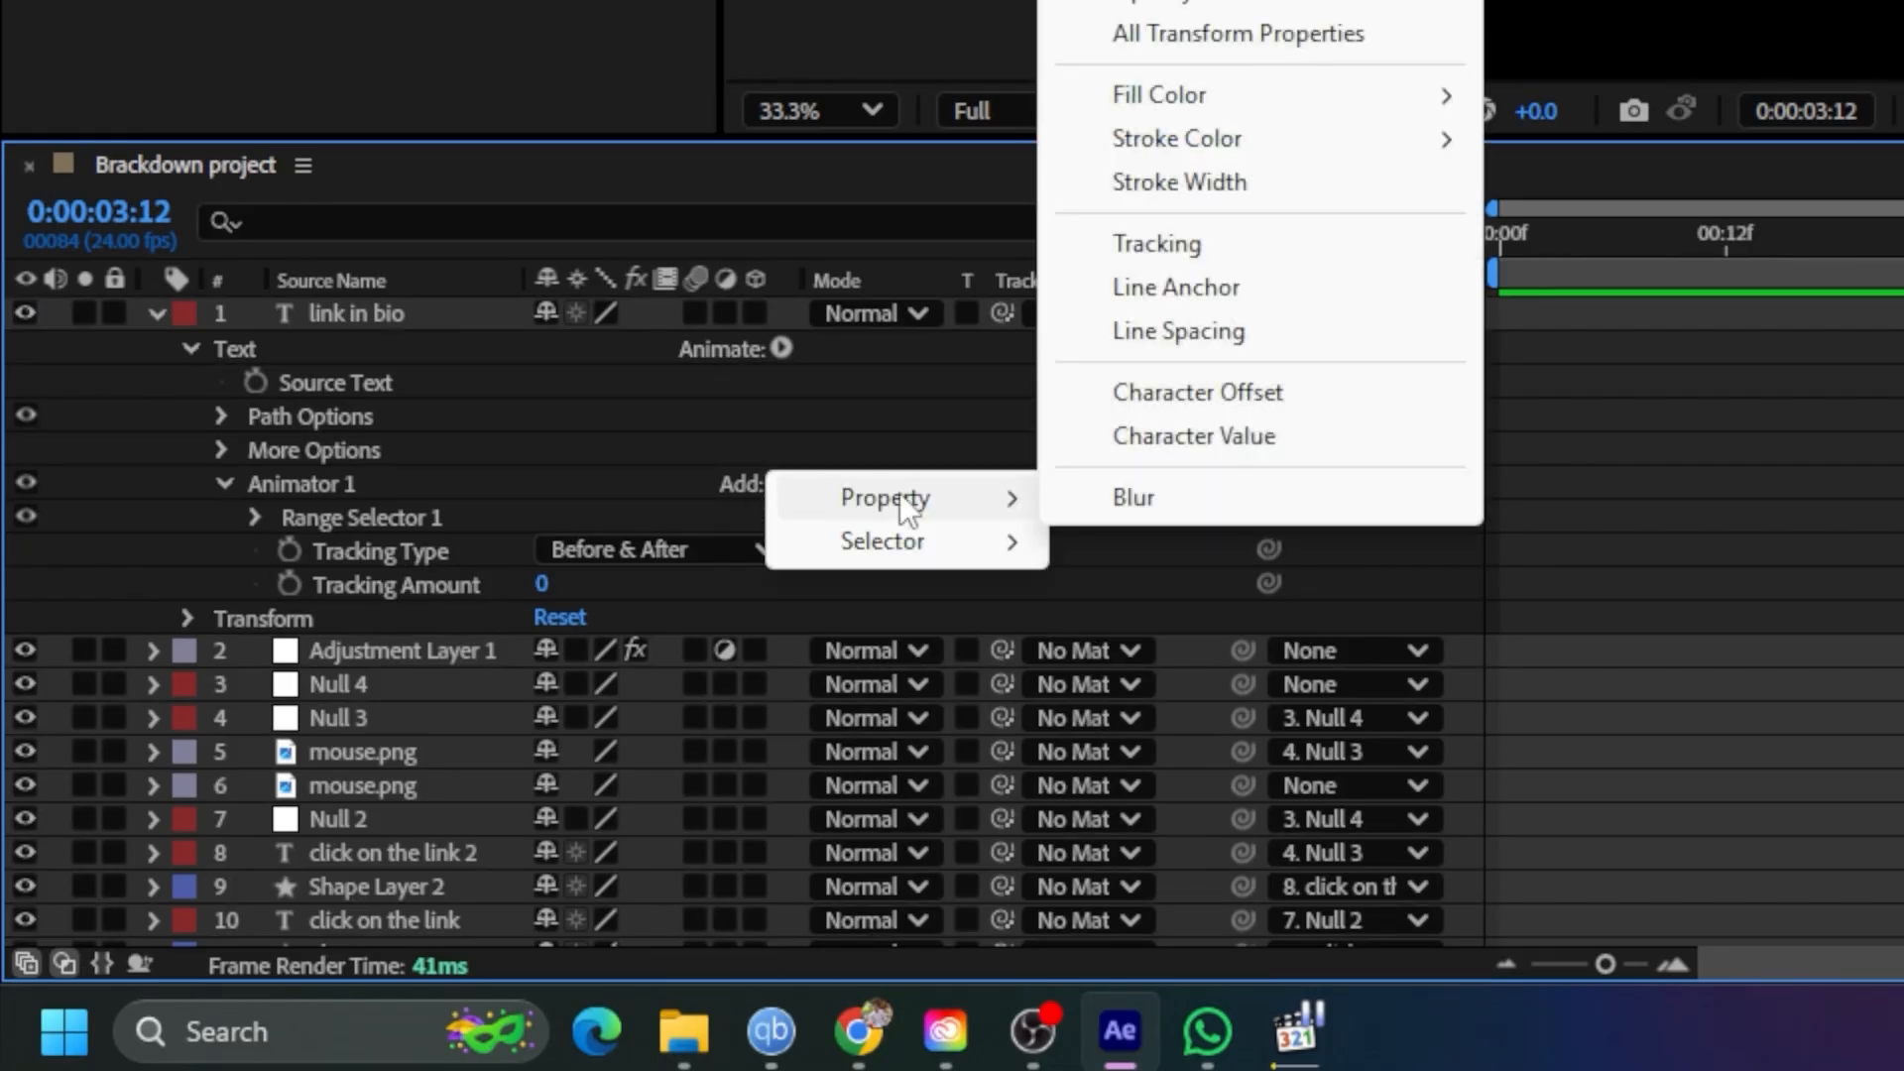
left_click(1091, 498)
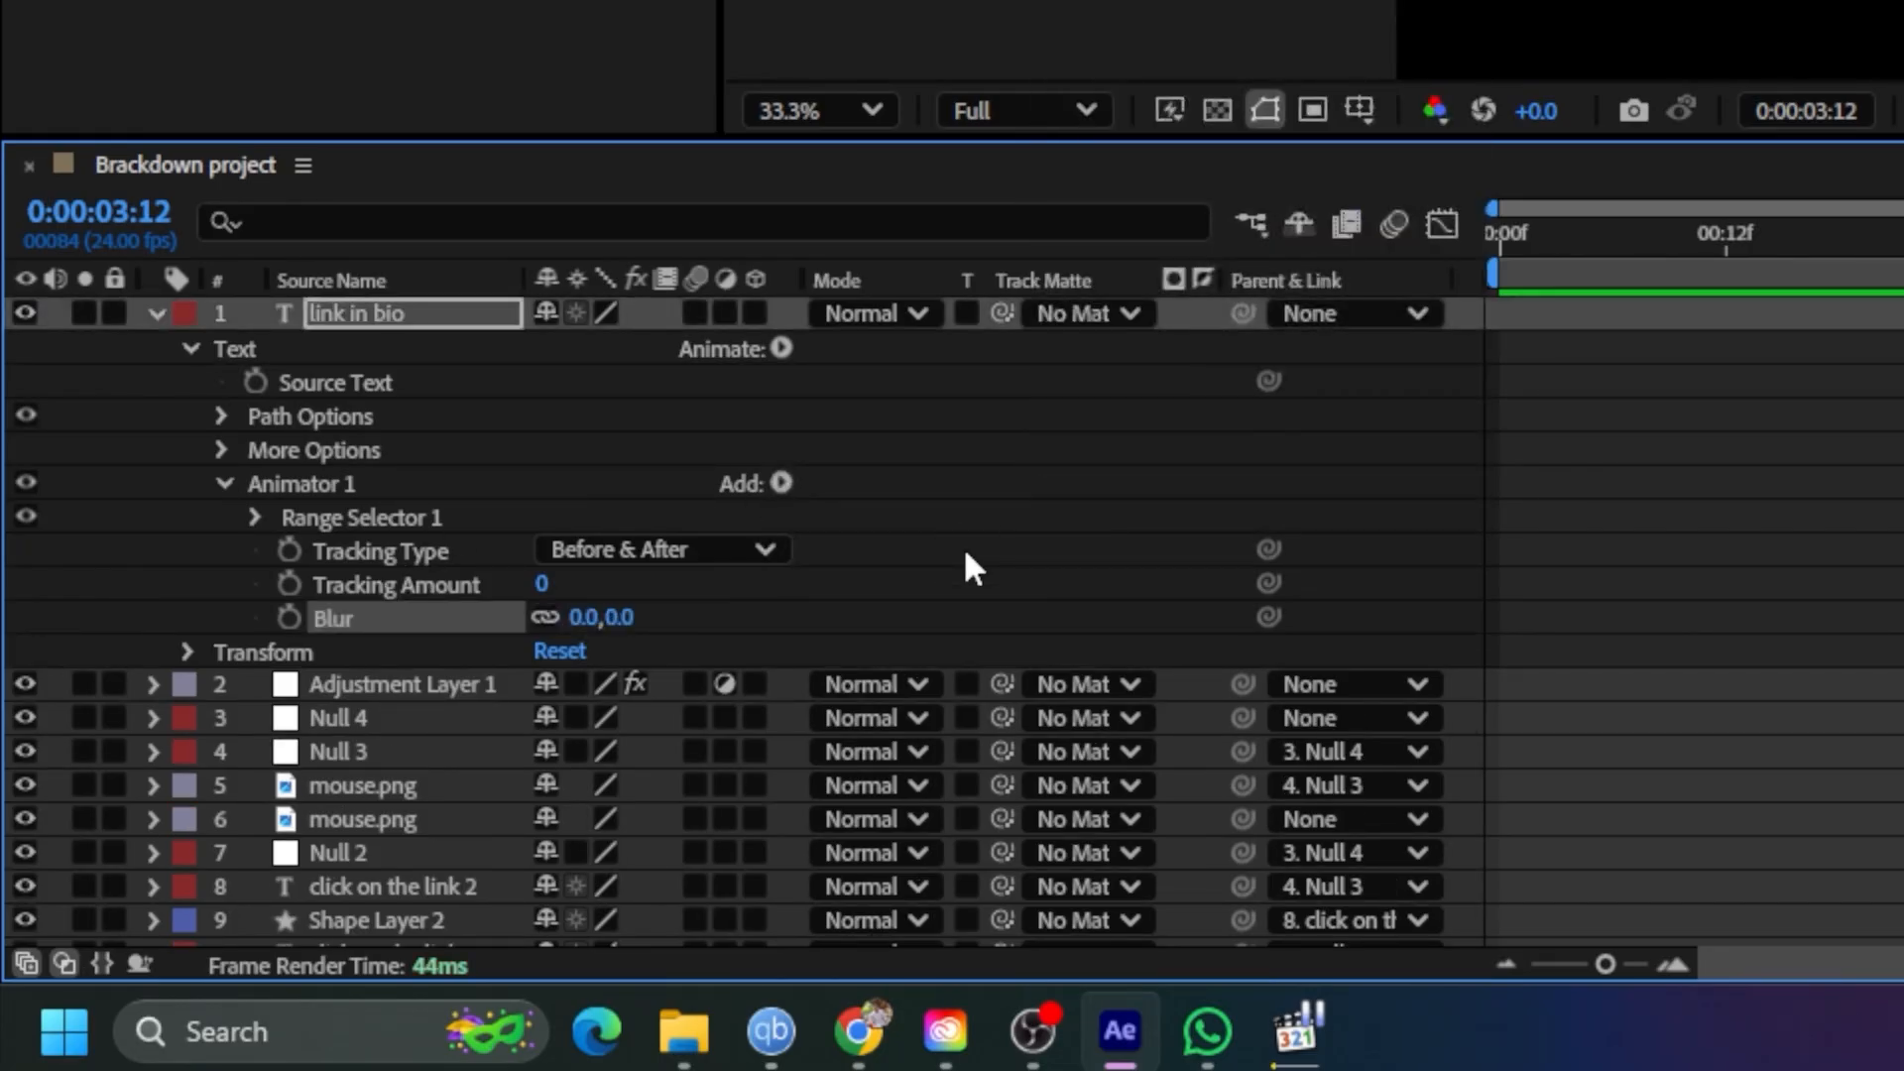
left_click_drag(613, 623, 753, 625)
key("ctrl+z")
Centre-align the paragraph of the link in bio text
left_click(414, 584)
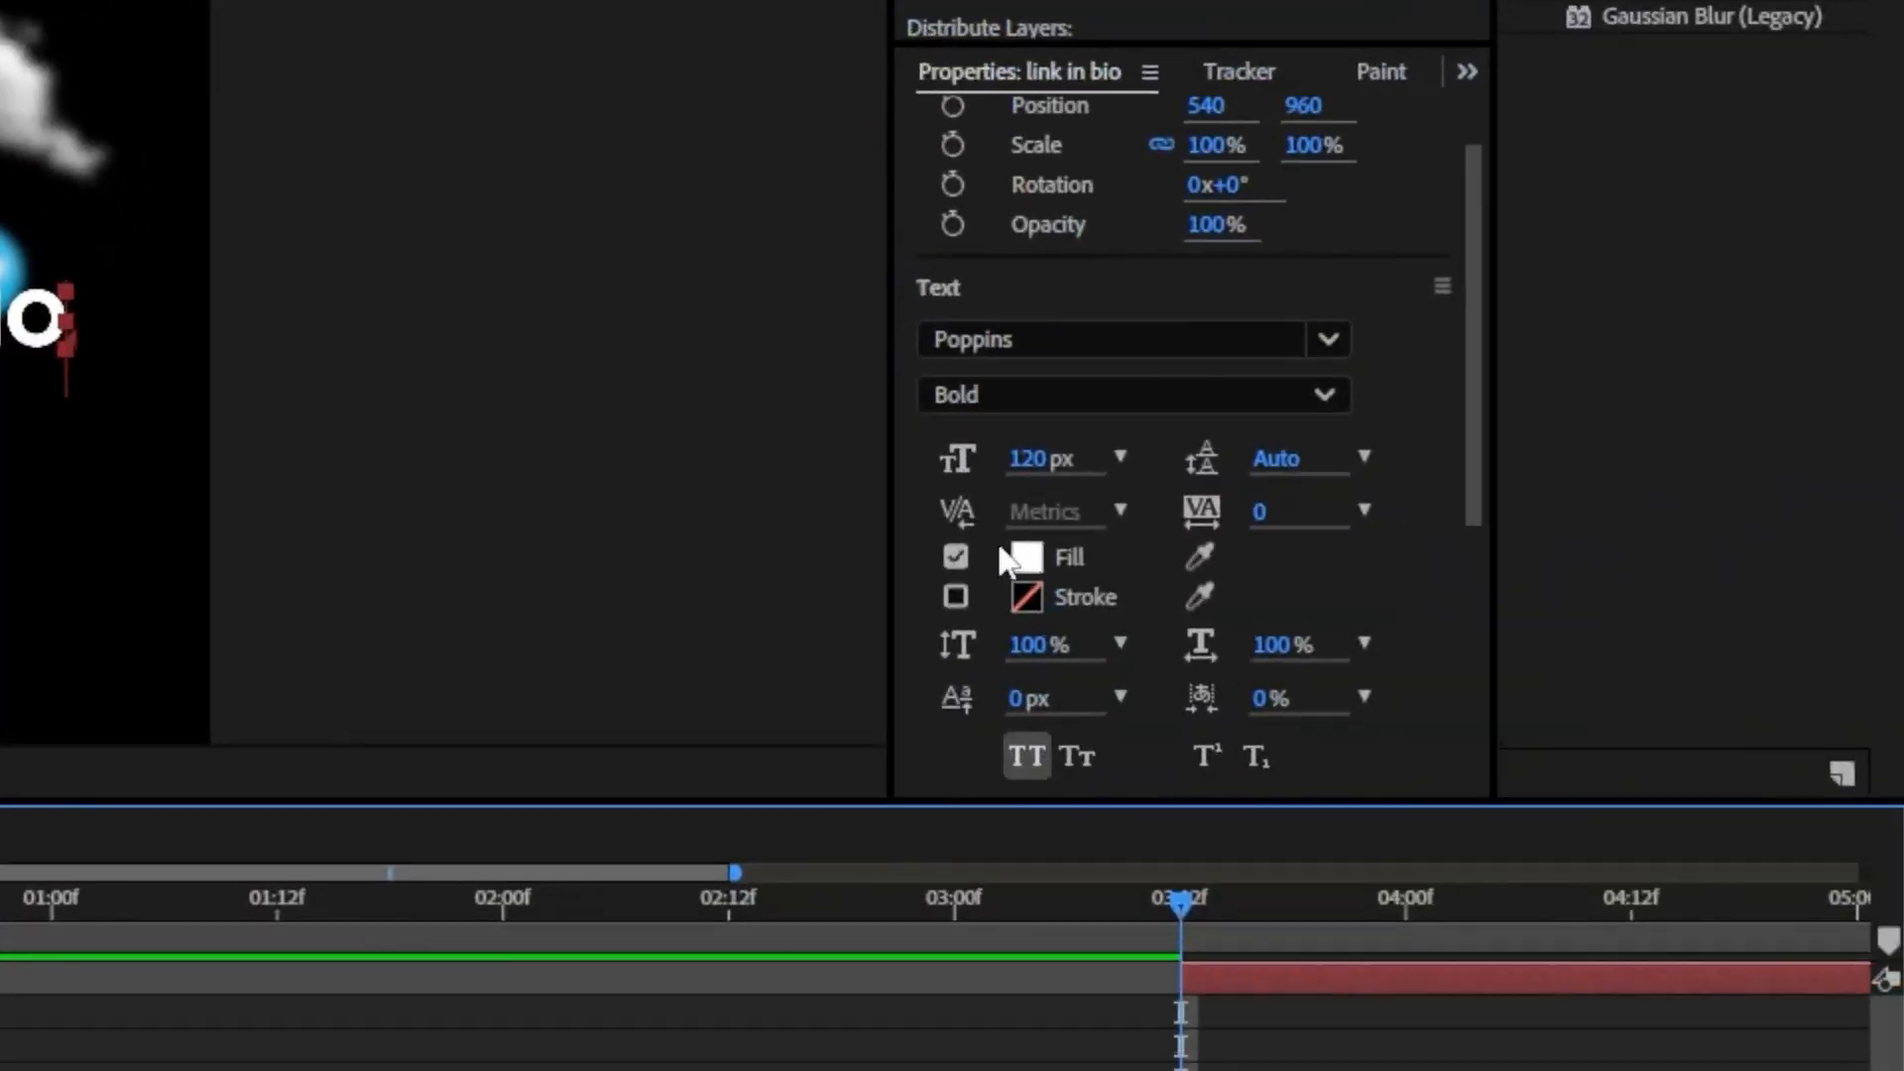
scroll(1079, 640, "down", 5)
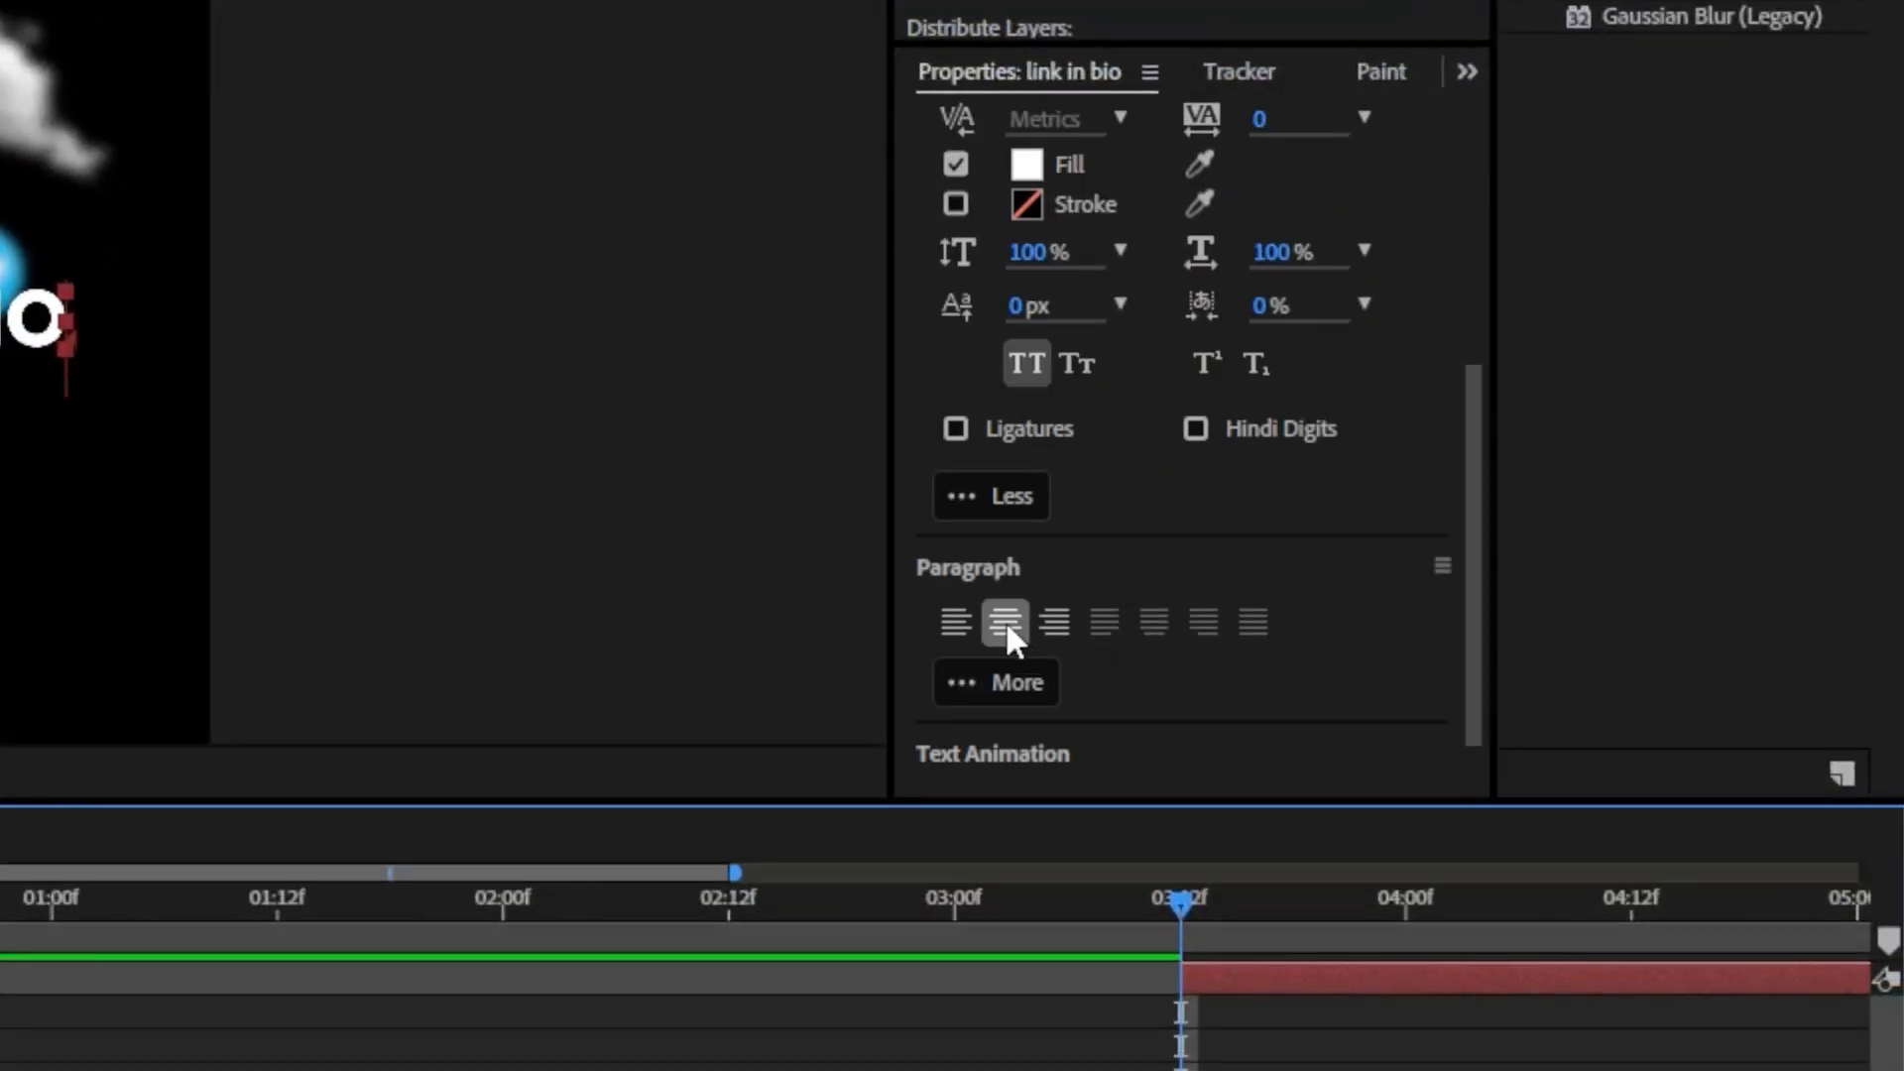
left_click(1004, 621)
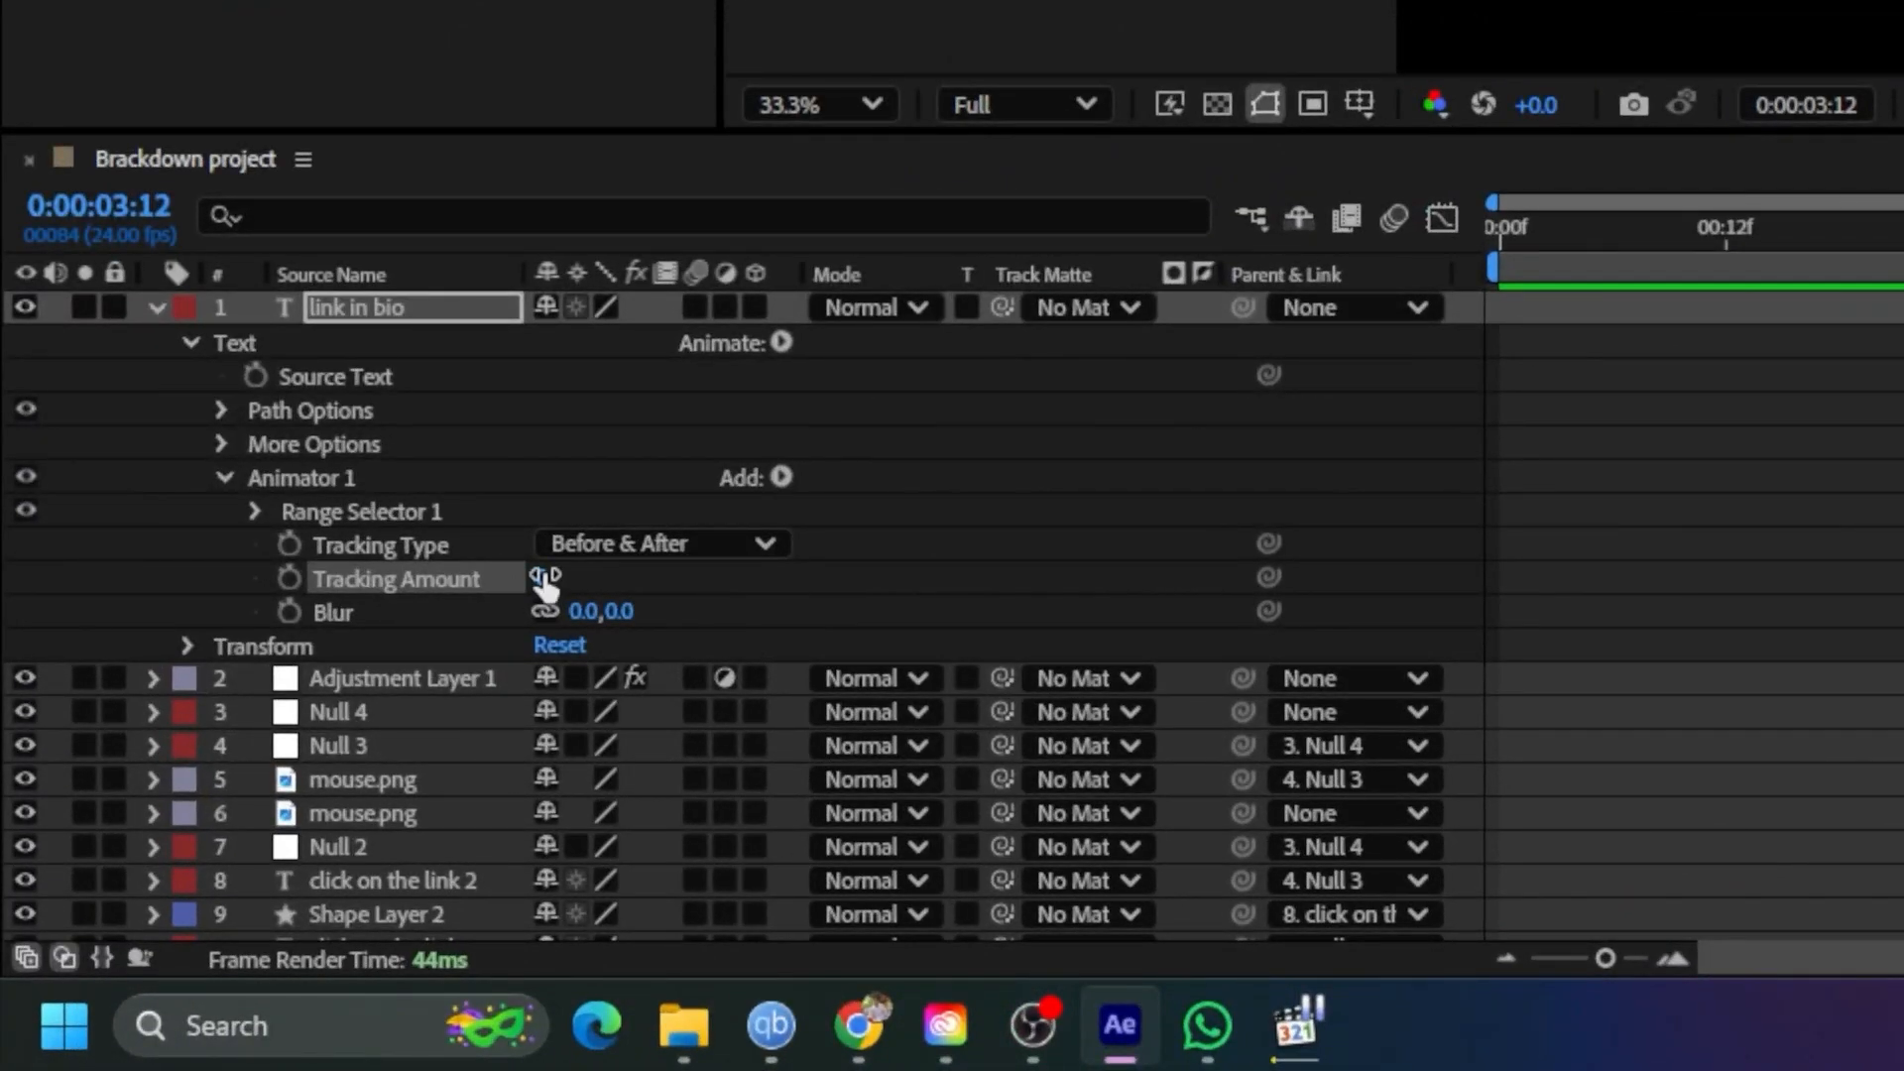
Set the link in bio animator's Tracking Amount to 20 and keyframe it at 0:00:03:12
left_click_drag(545, 586, 553, 595)
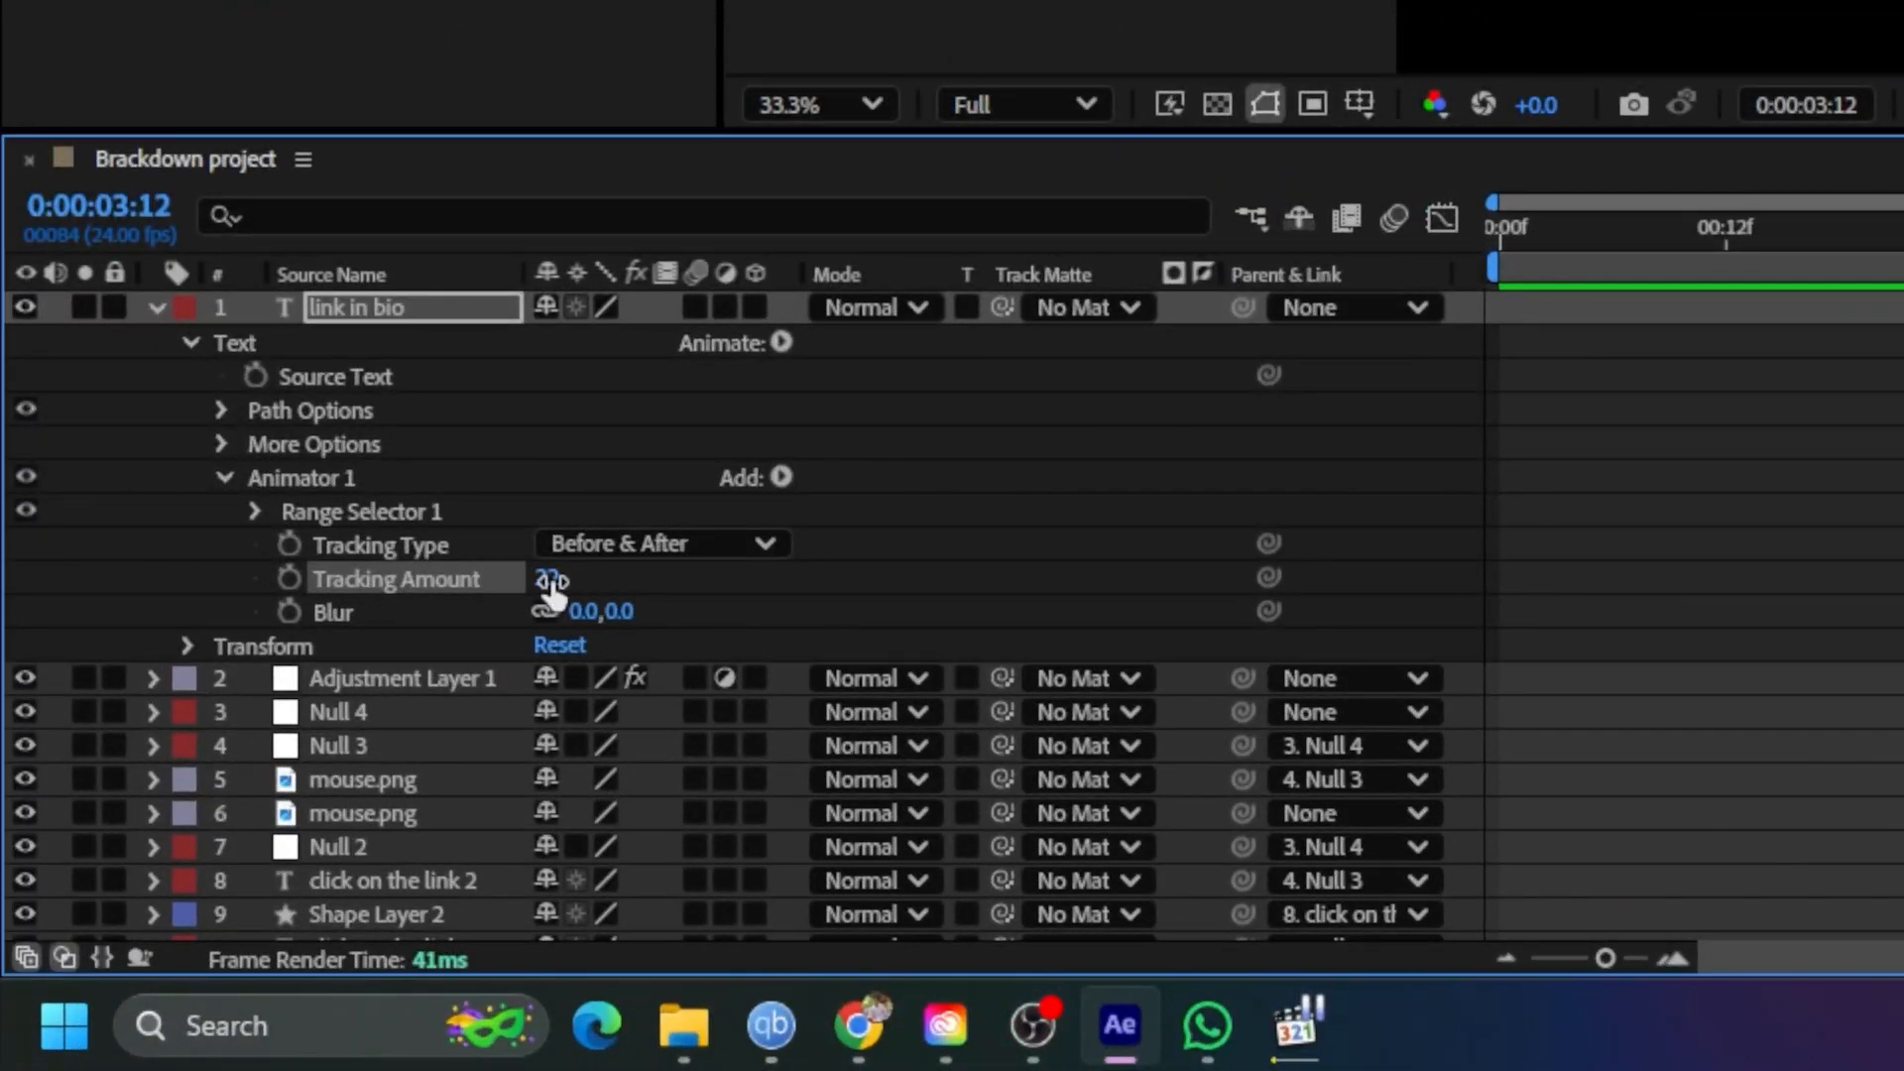
left_click(548, 580)
type("20")
key("Return")
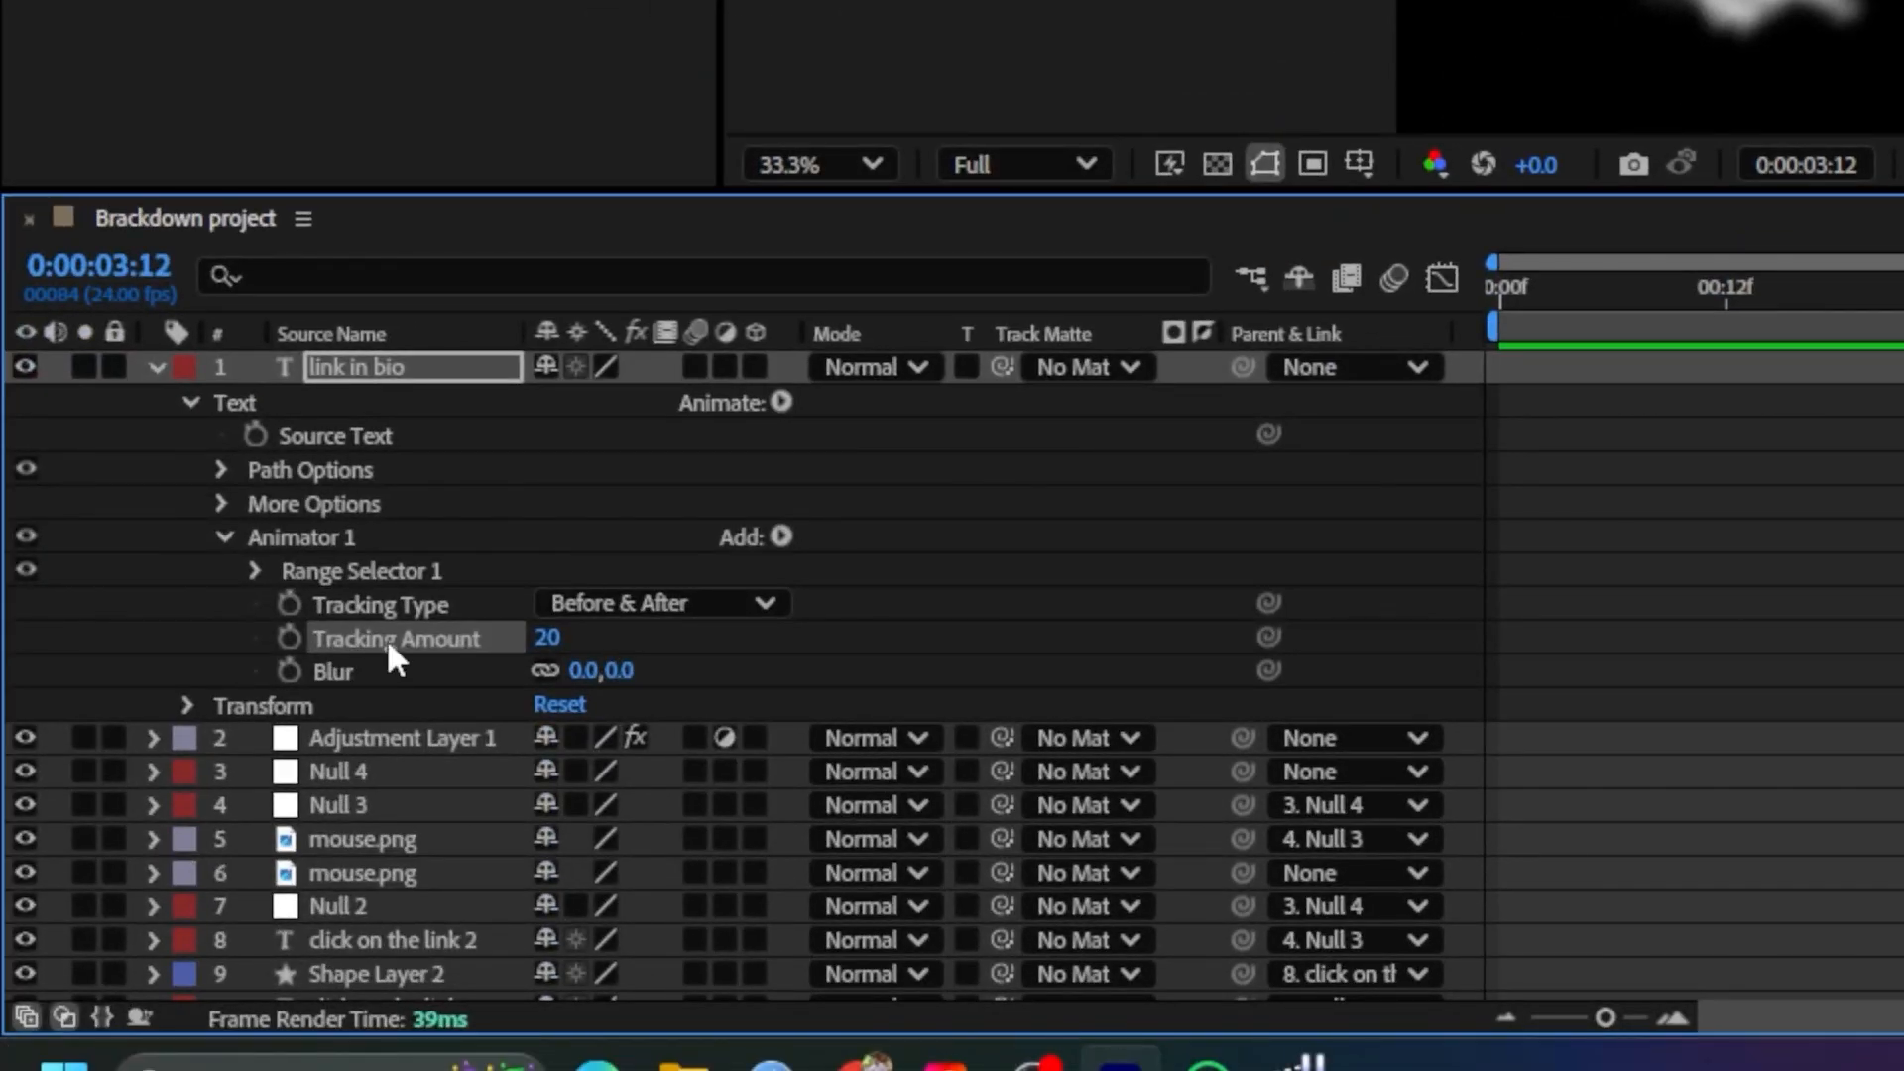
left_click(288, 637)
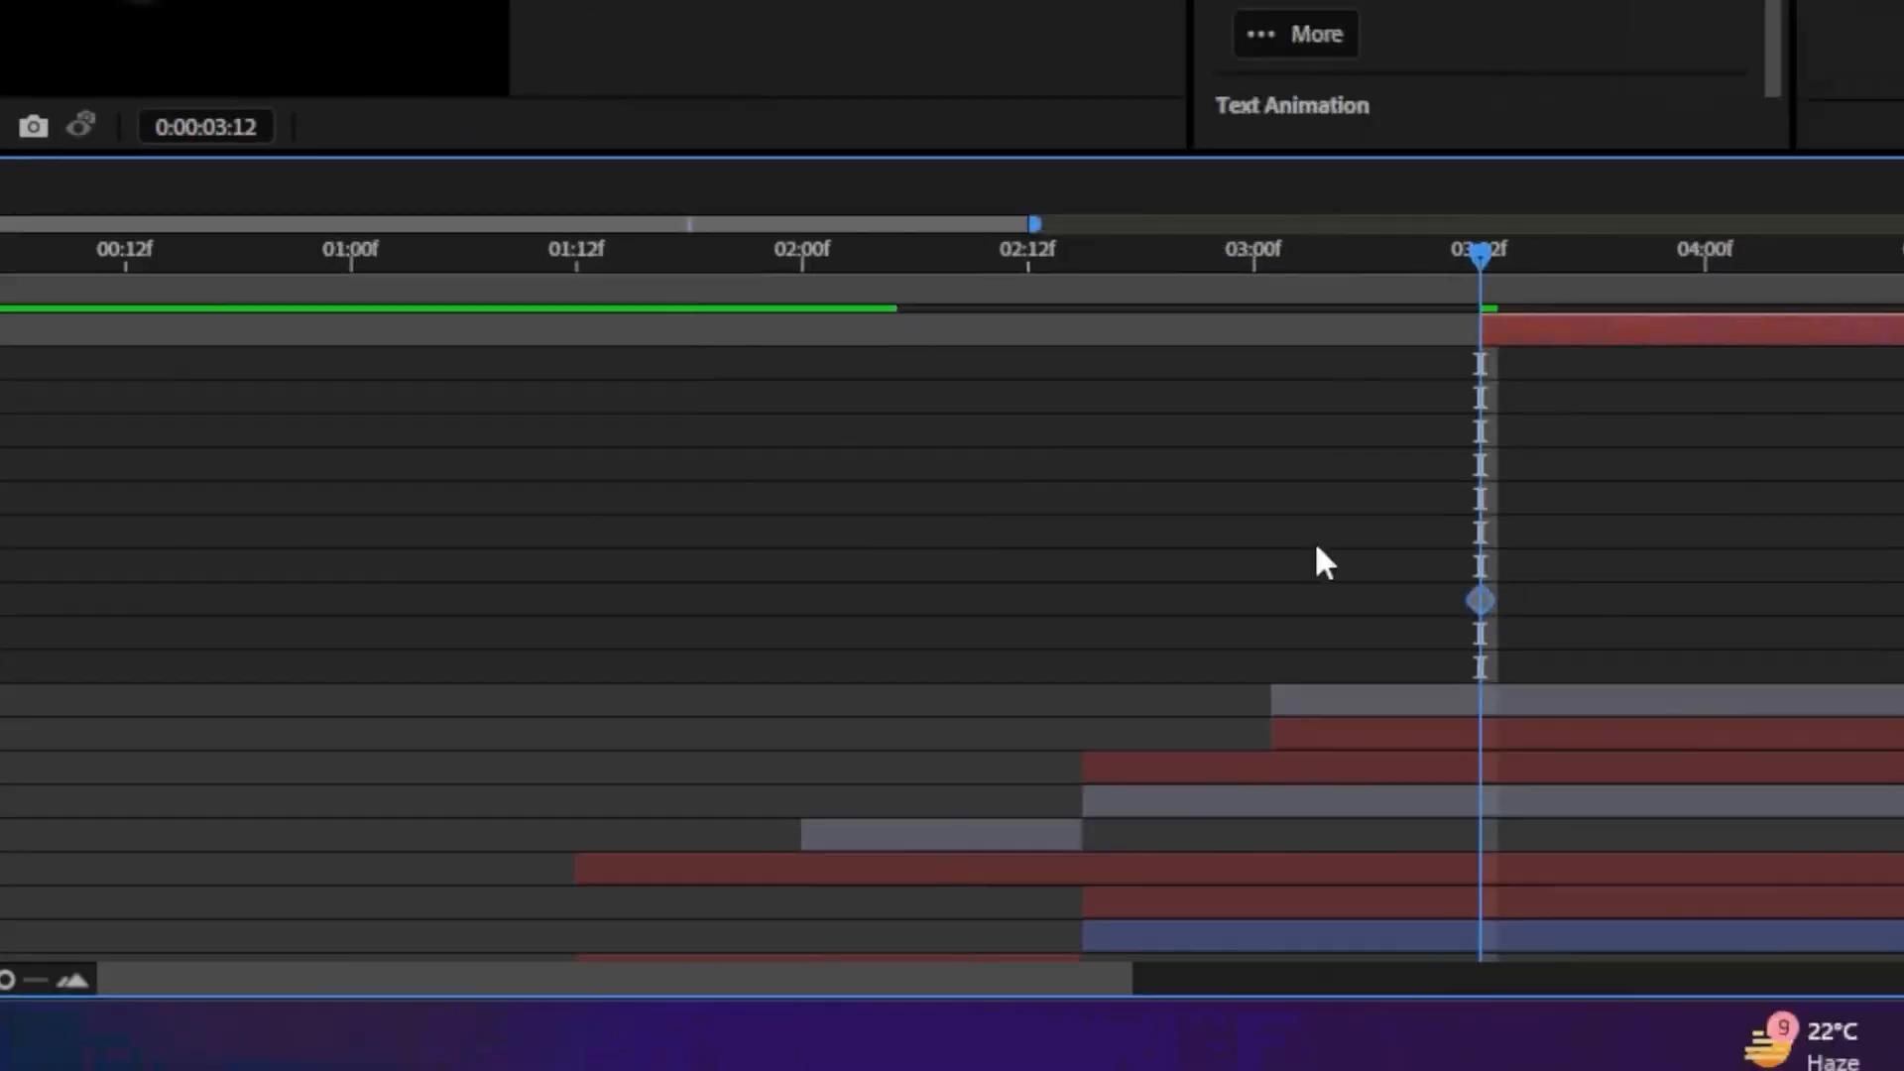
Add a second Tracking Amount keyframe at 0:00:04:12 and set its value to 0
left_click_drag(701, 254, 1014, 255)
left_click(962, 305)
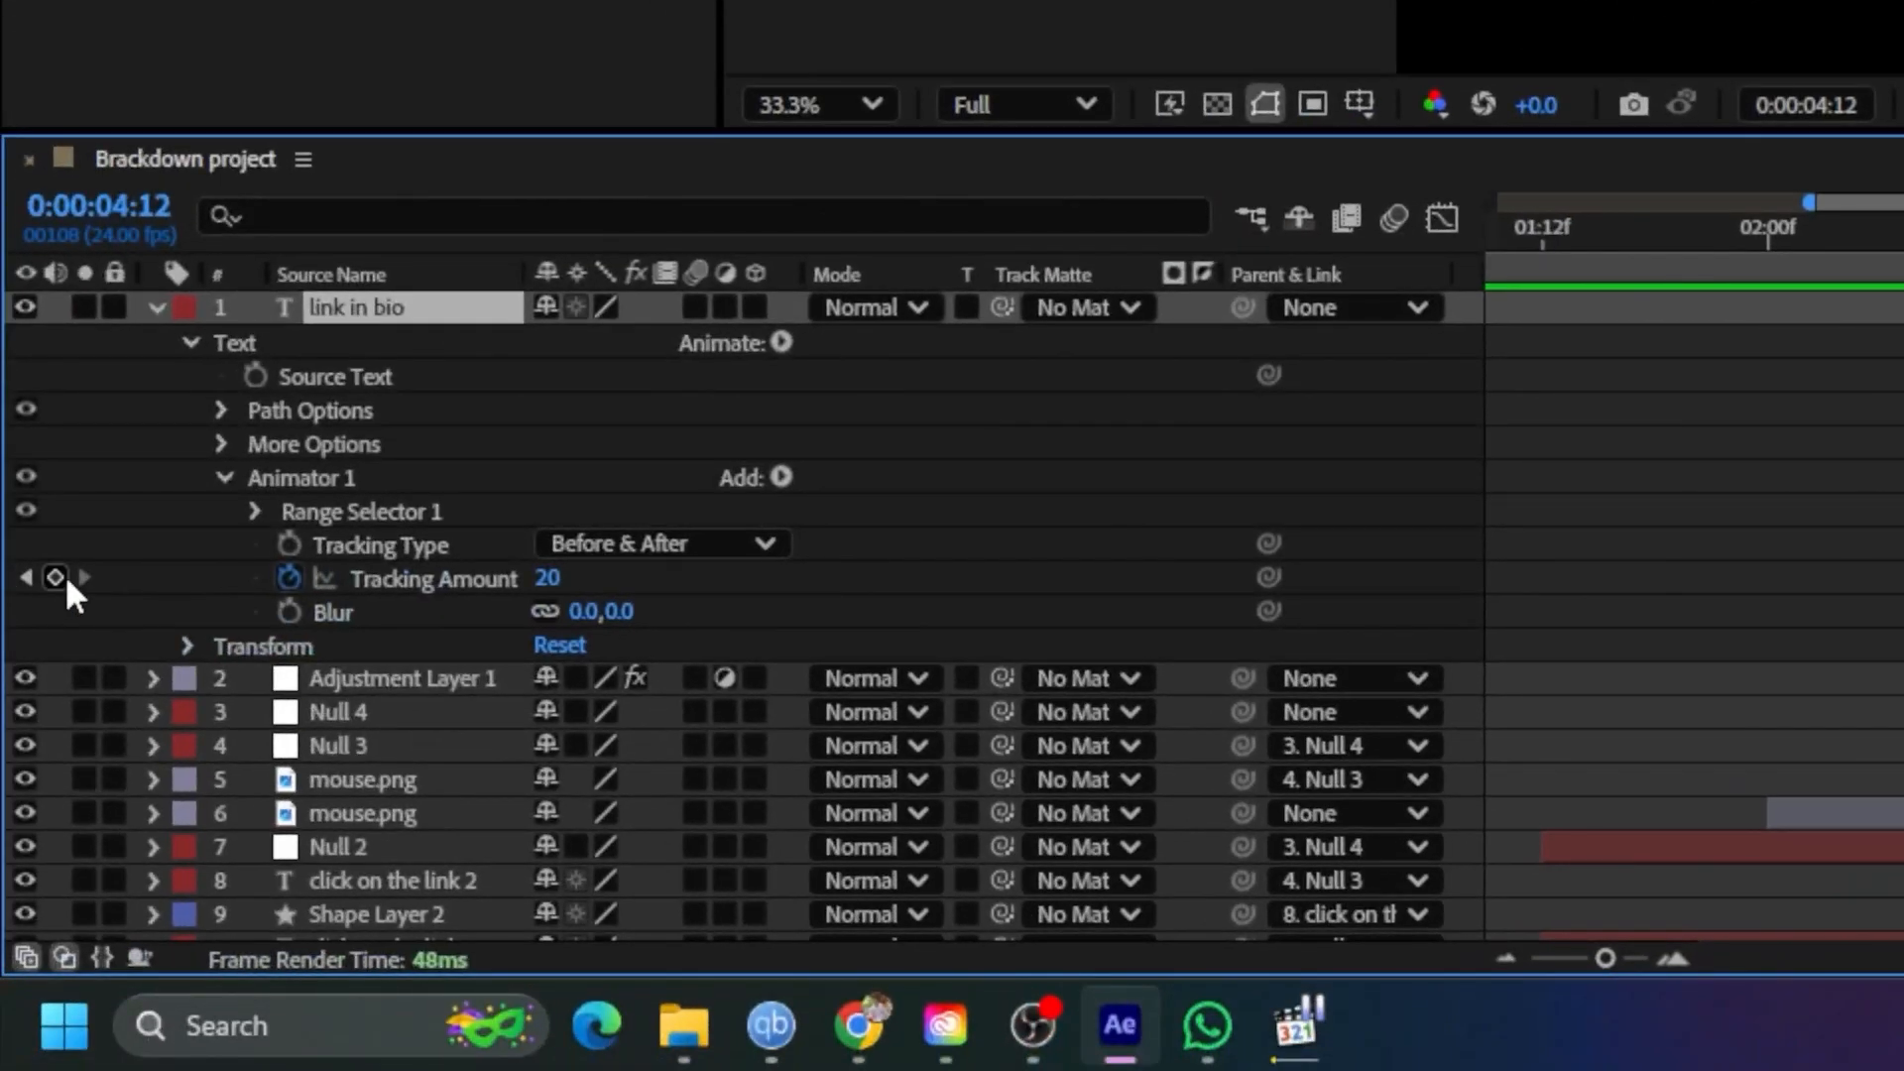
left_click(55, 577)
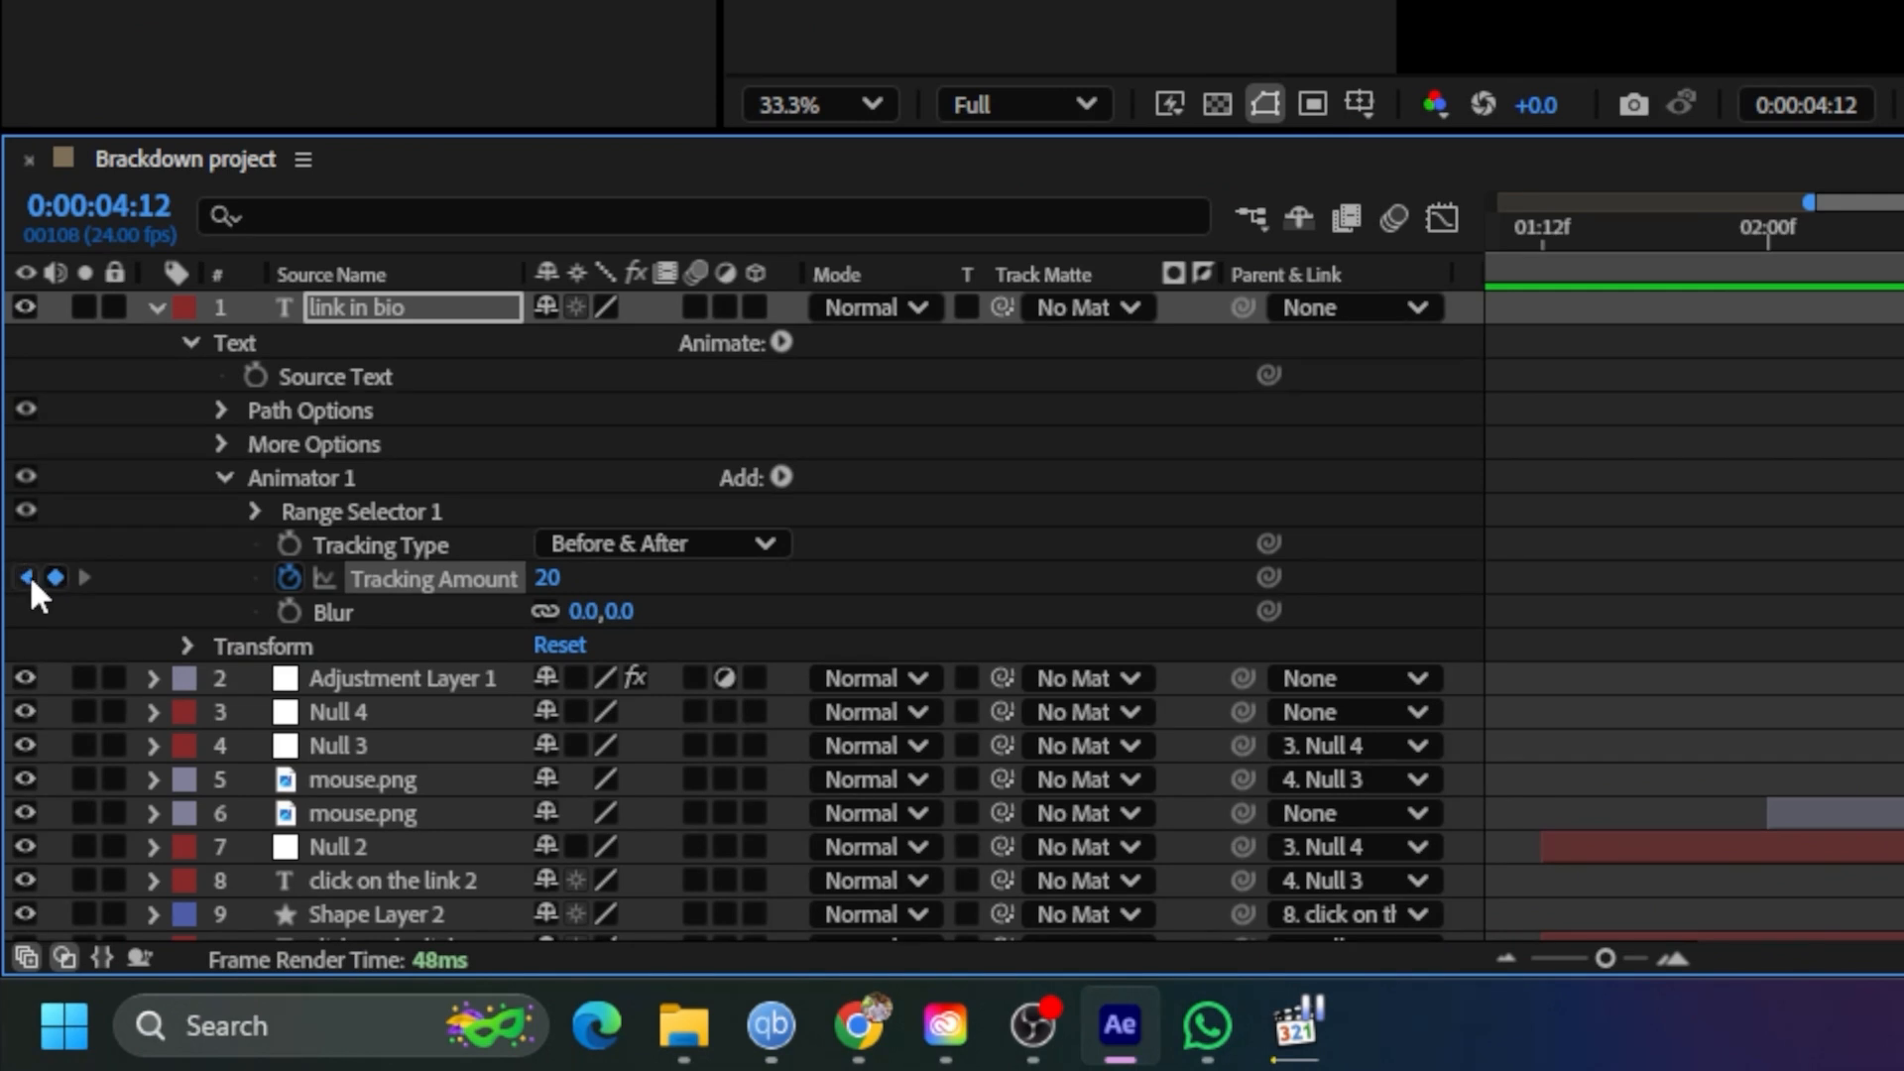
left_click(28, 576)
left_click(546, 577)
left_click(496, 574)
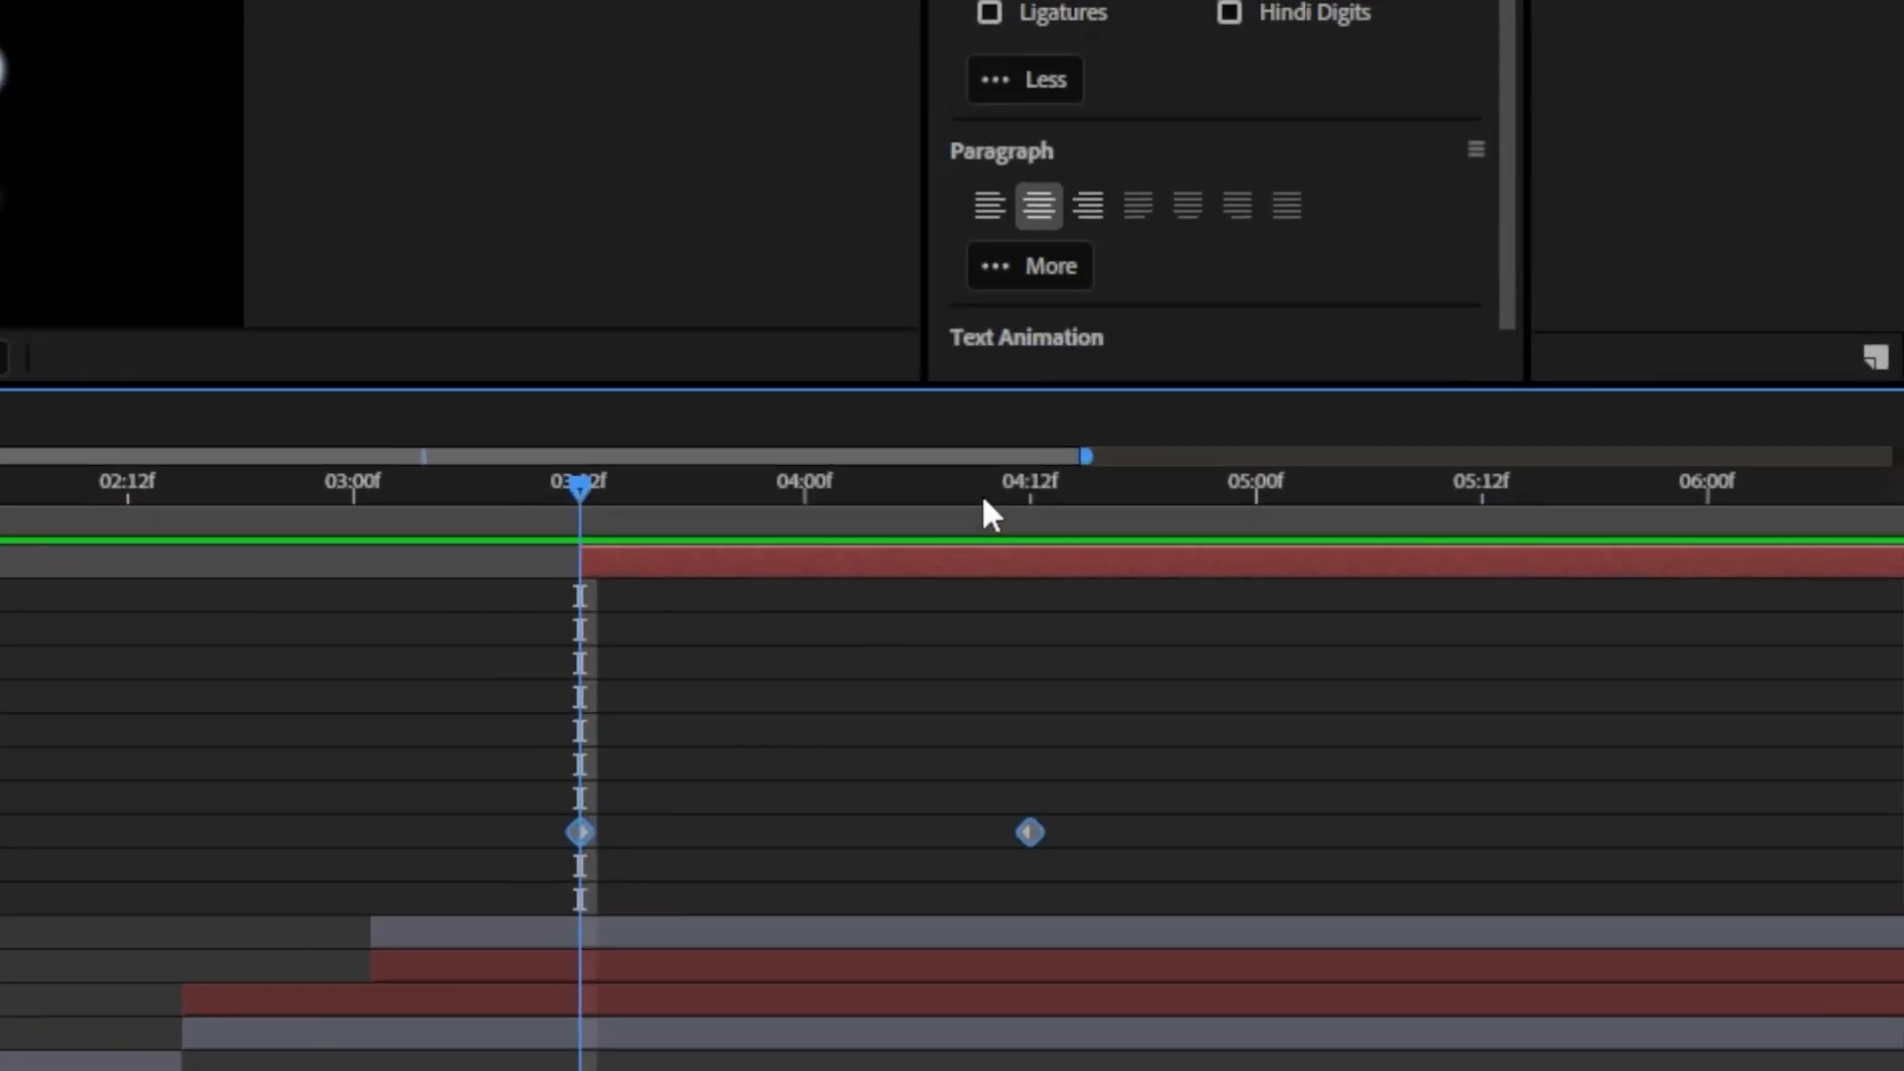
key("k")
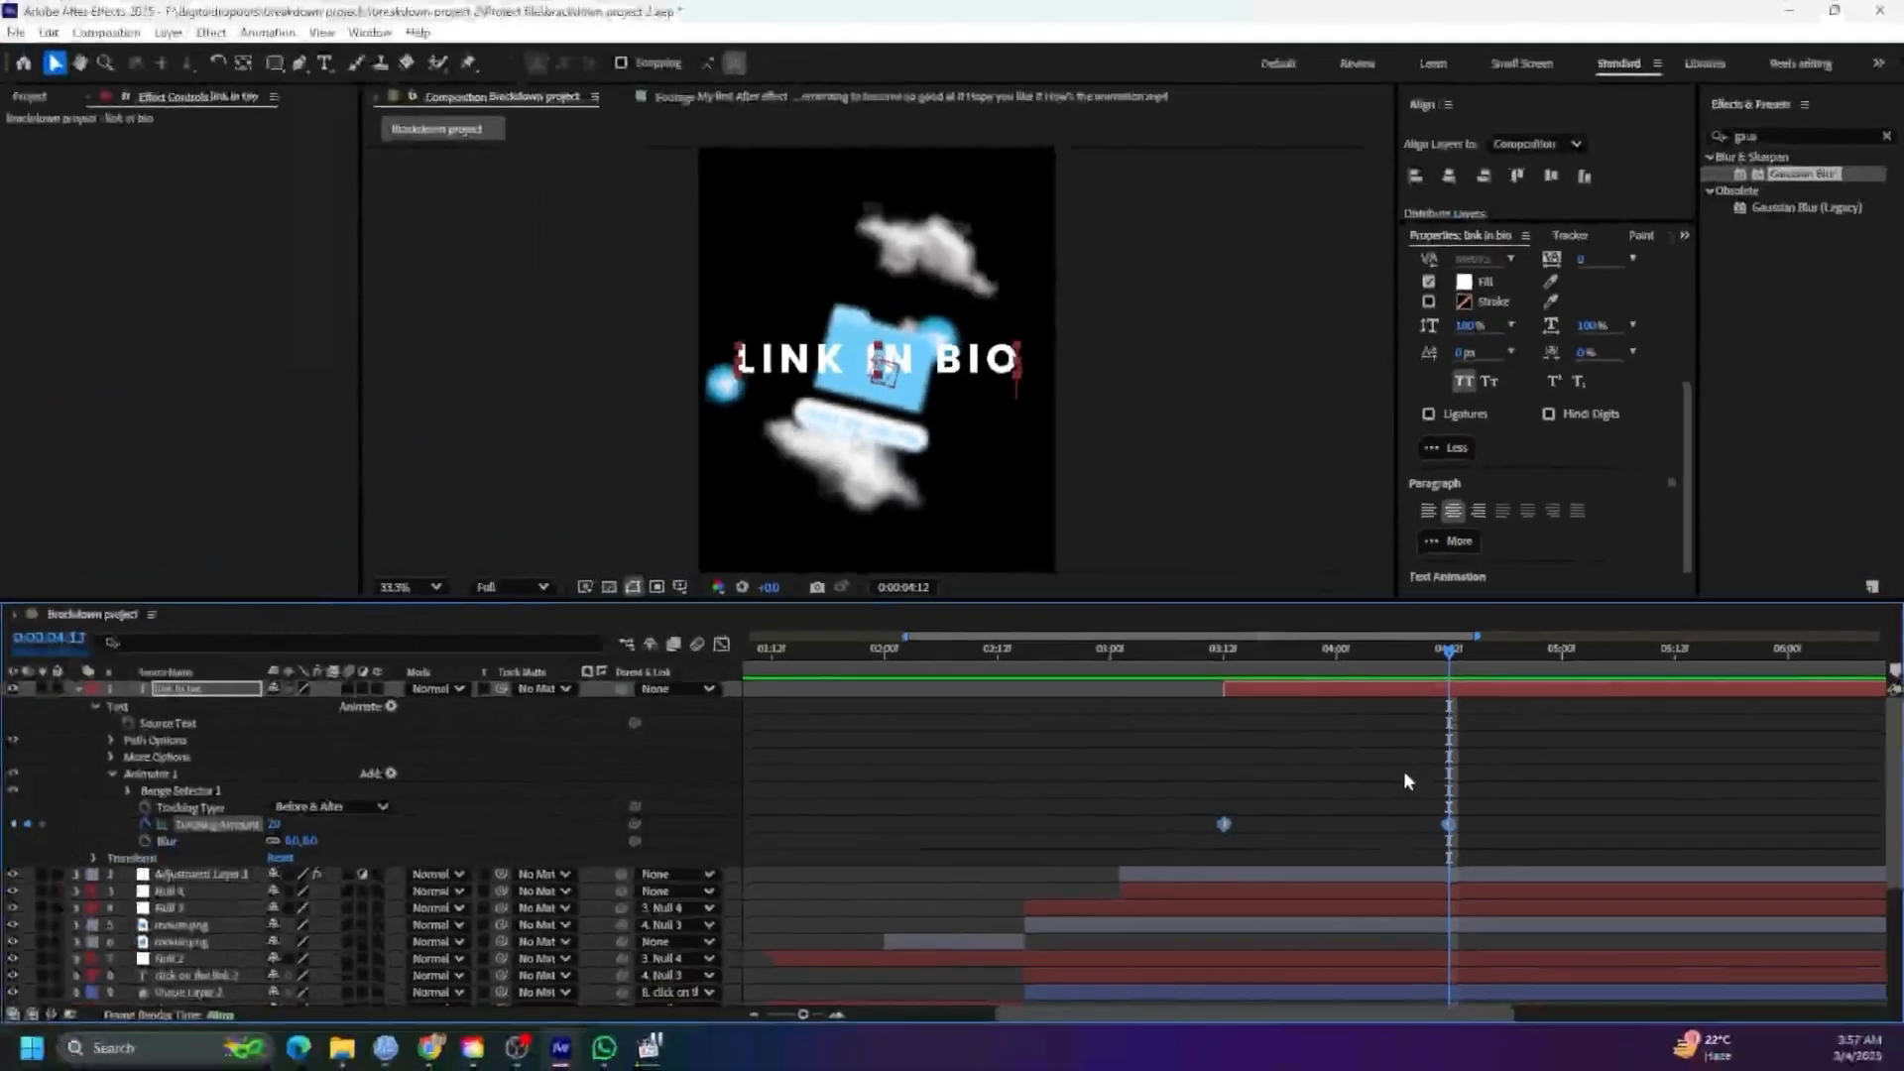
left_click(275, 824)
type("0")
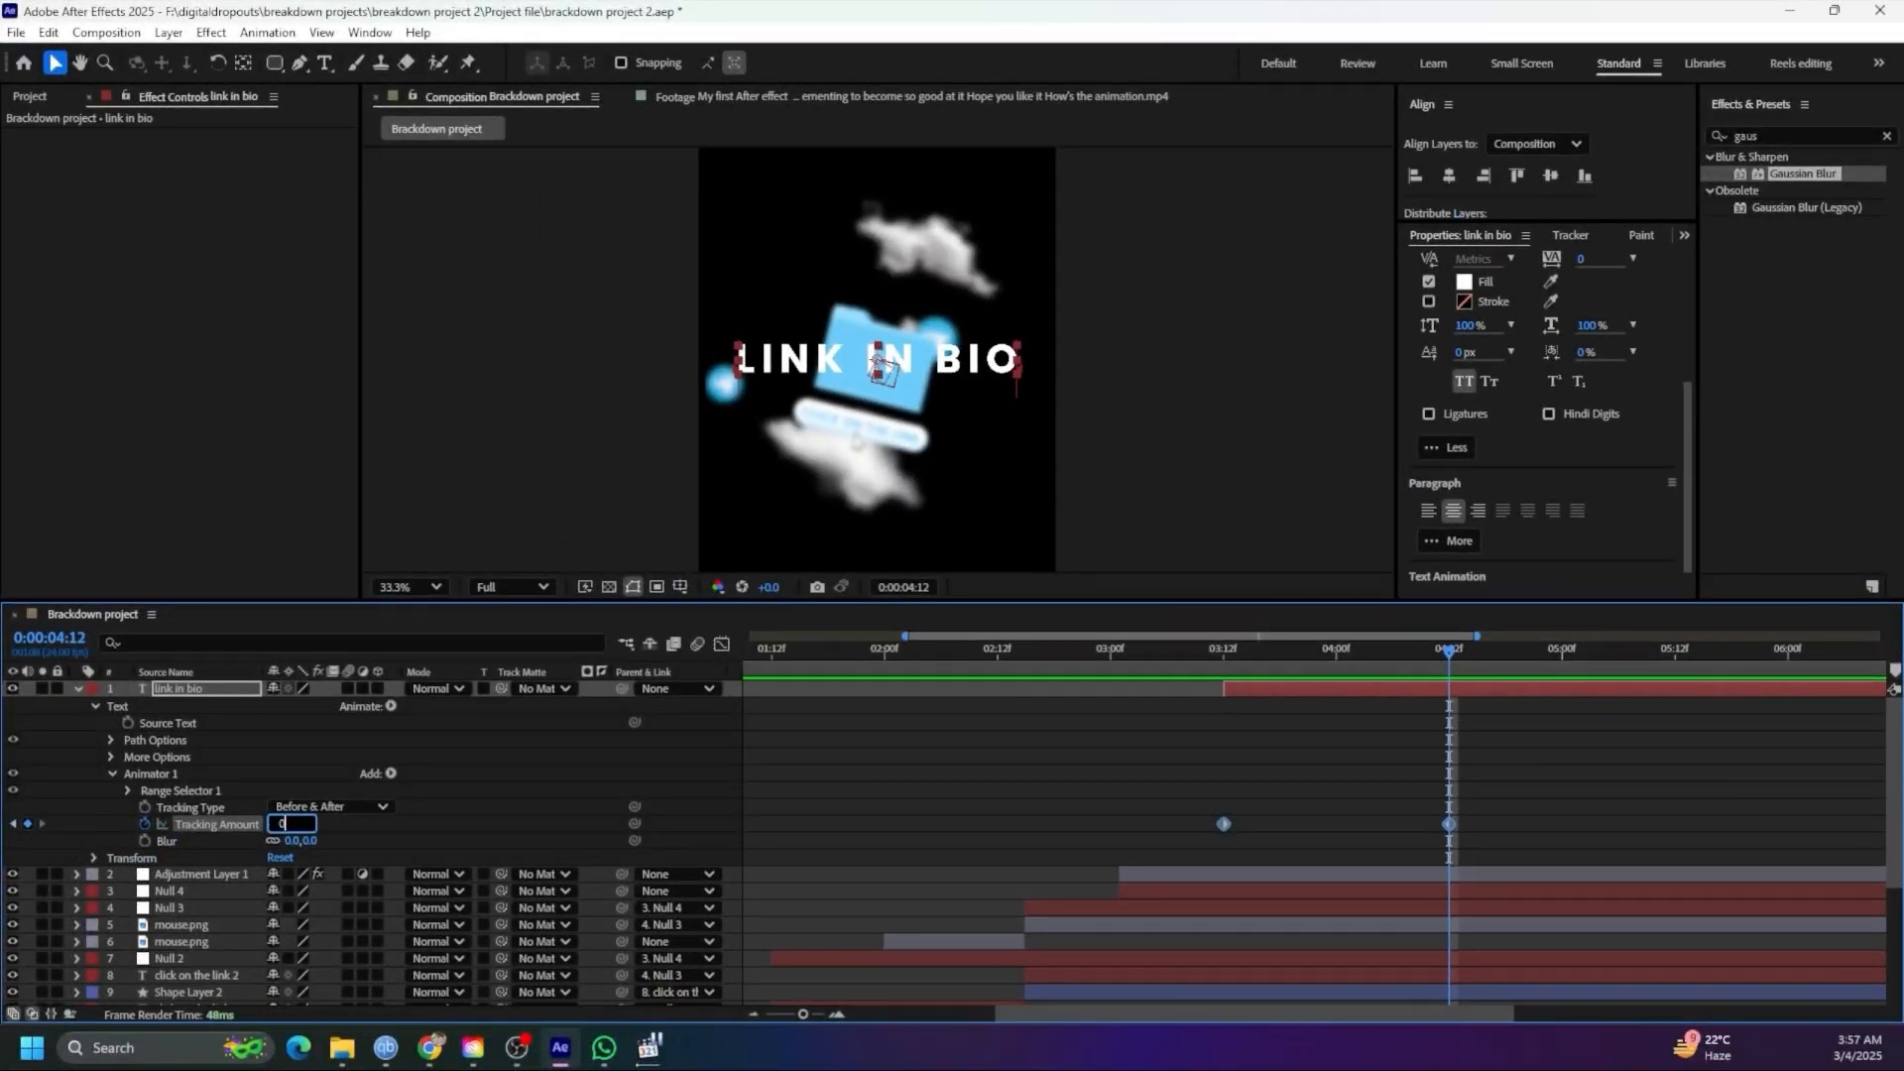
key("Return")
left_click(1446, 774)
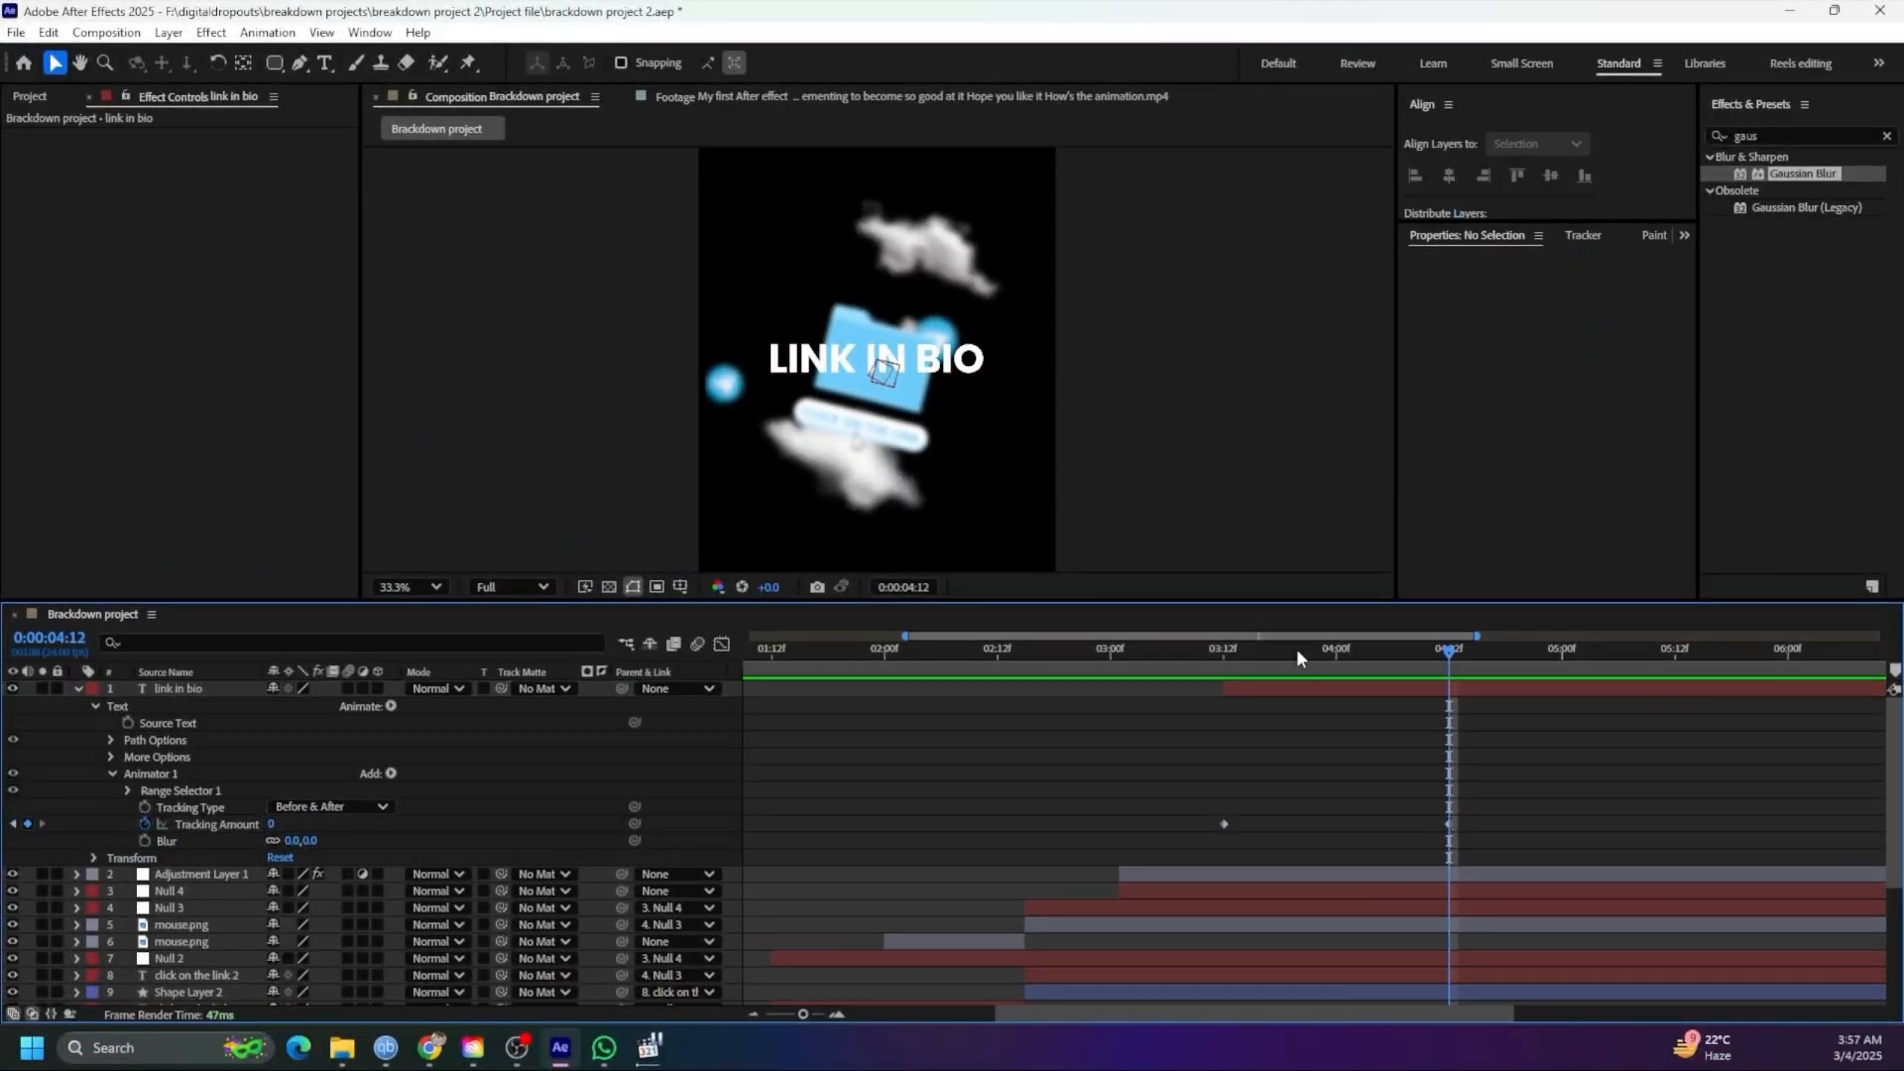
Set the Tracking Amount keyframe at 0:00:03:12 to 20 and play back the text animation
left_click(1230, 661)
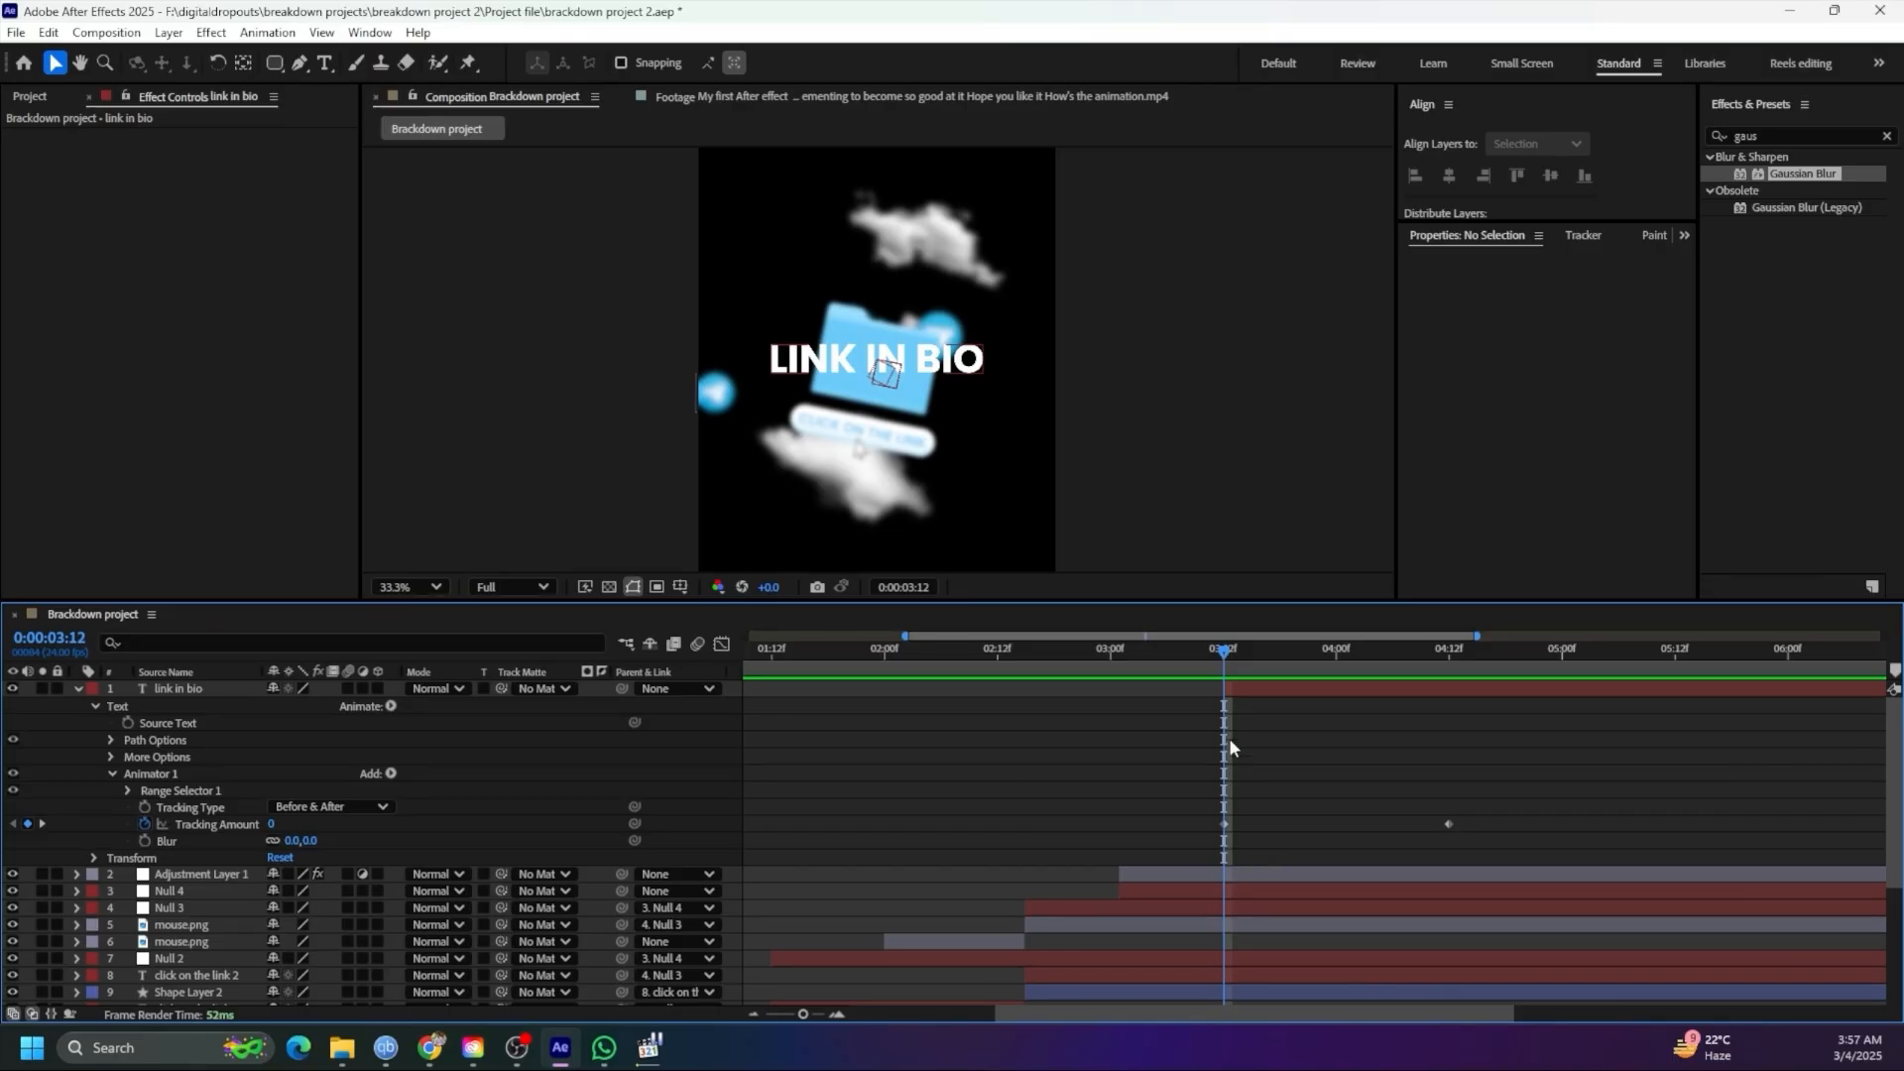
left_click(1246, 695)
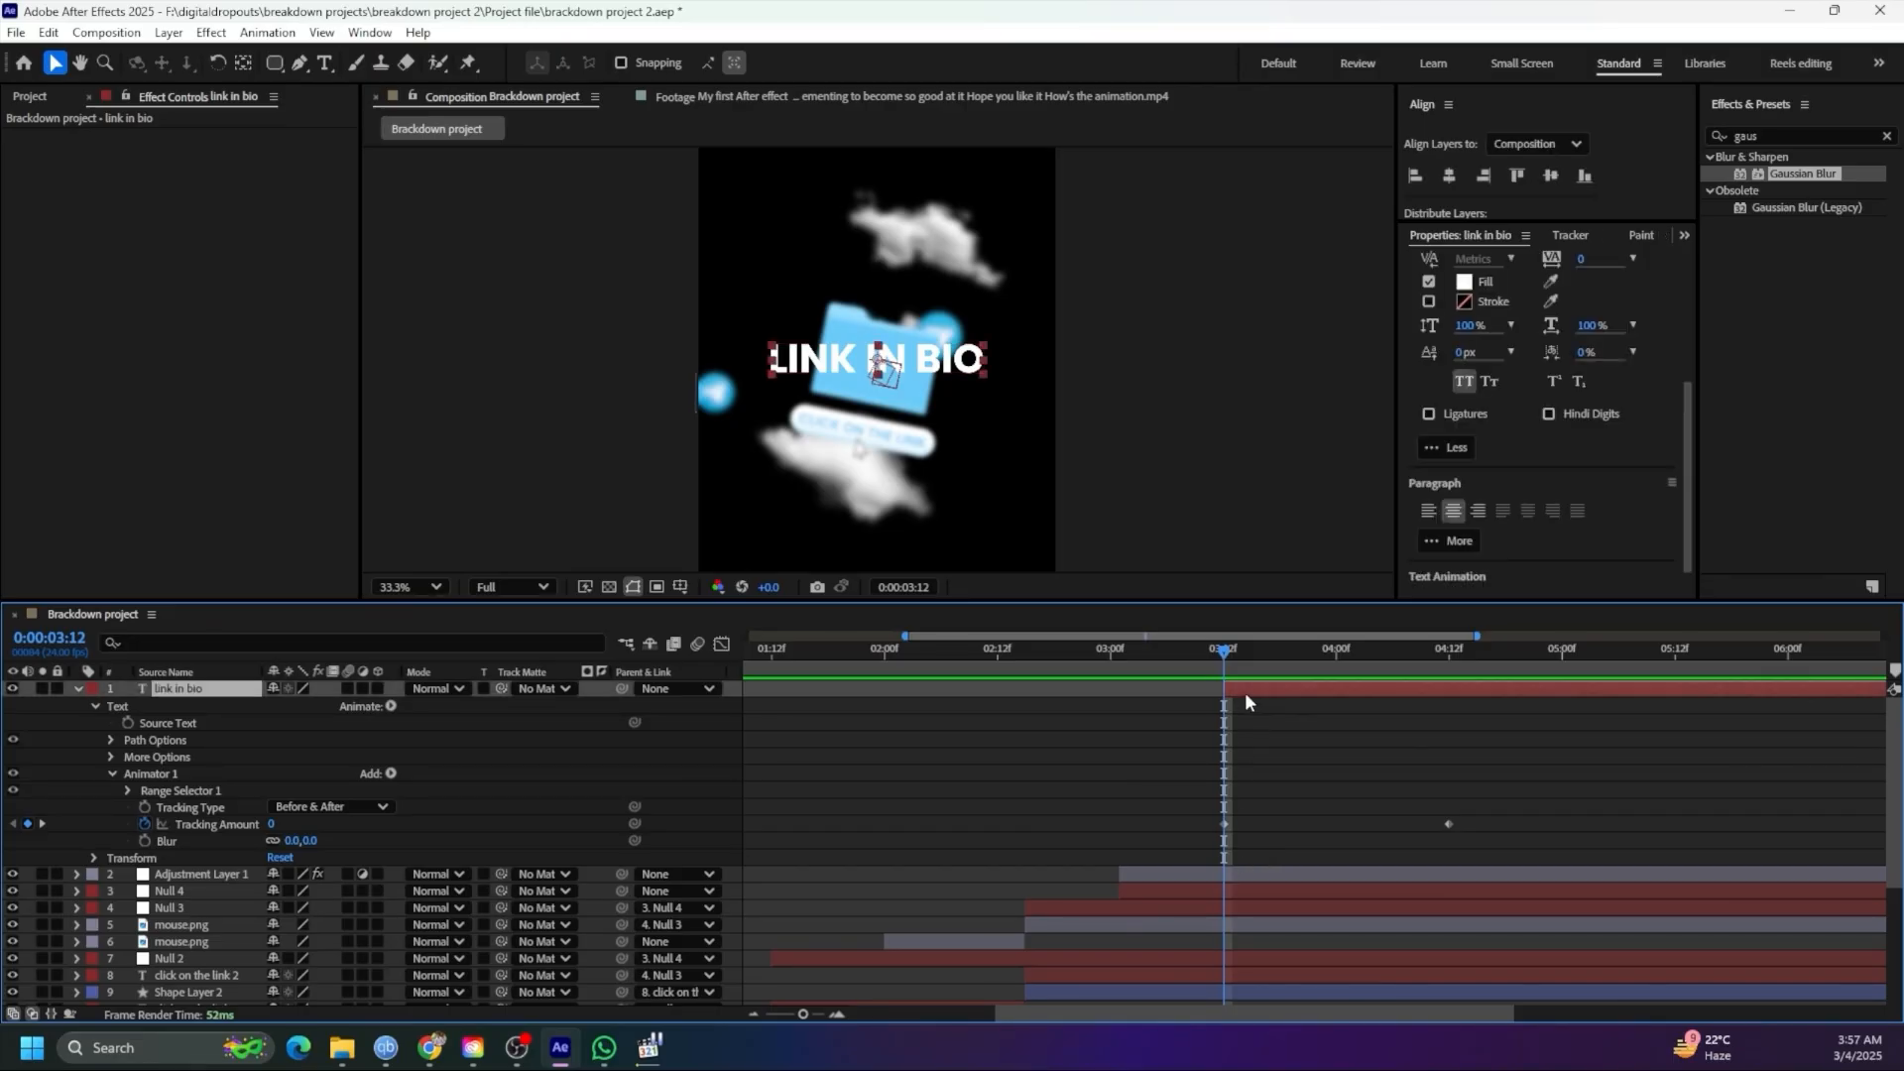
left_click(275, 825)
type("20")
key("Return")
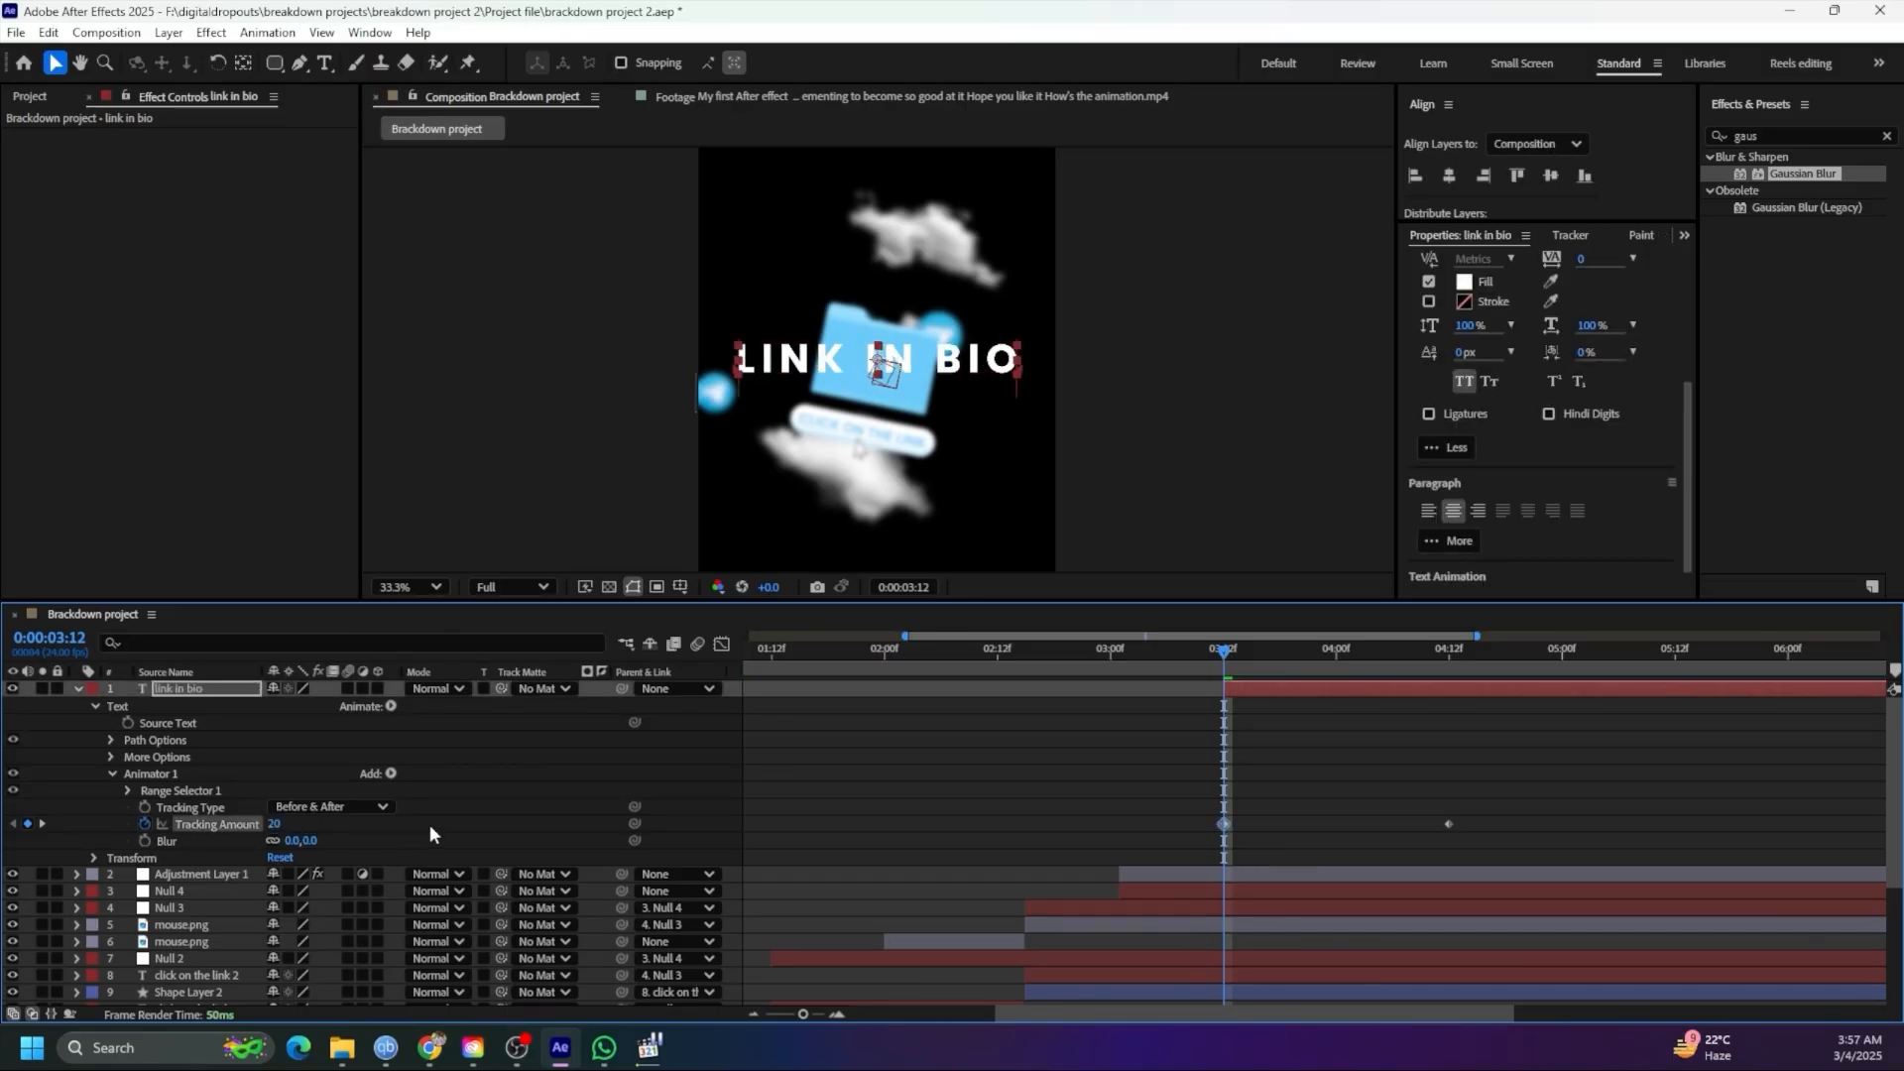
left_click(1339, 765)
key("space")
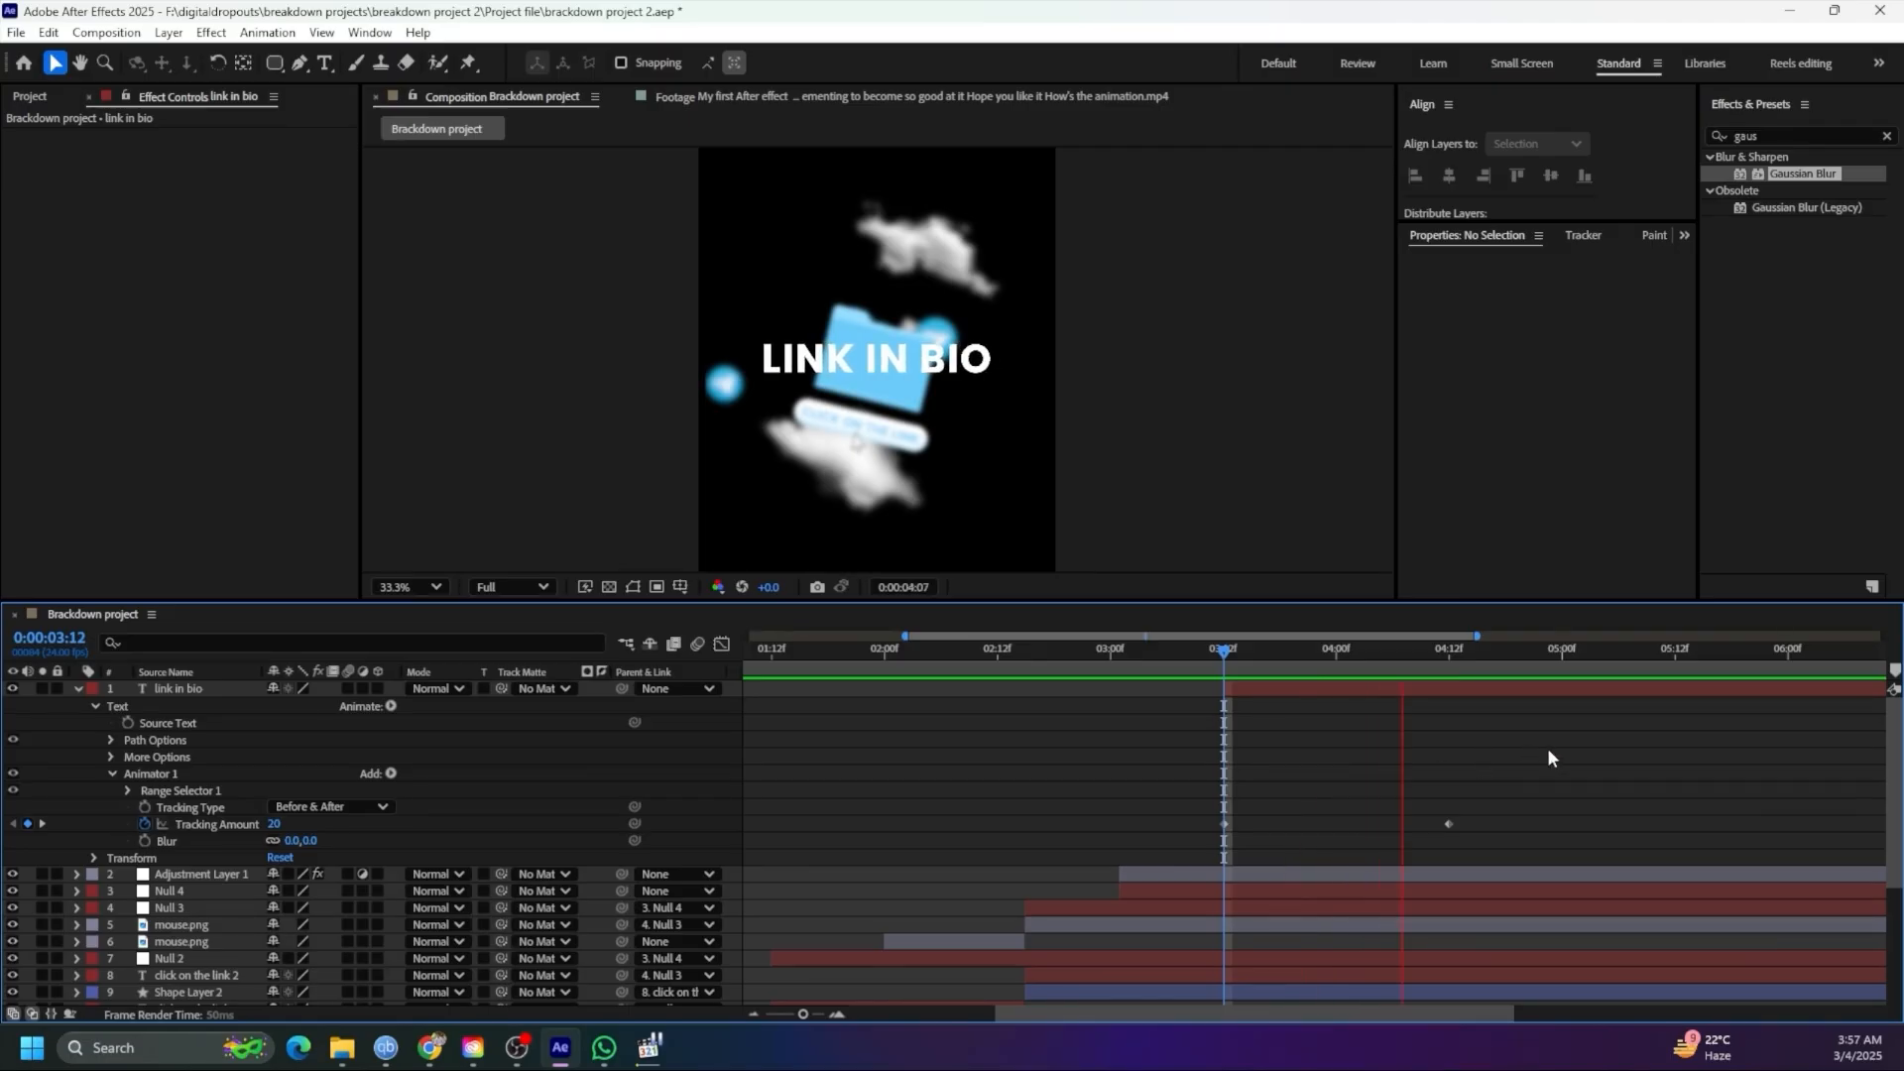
key("space")
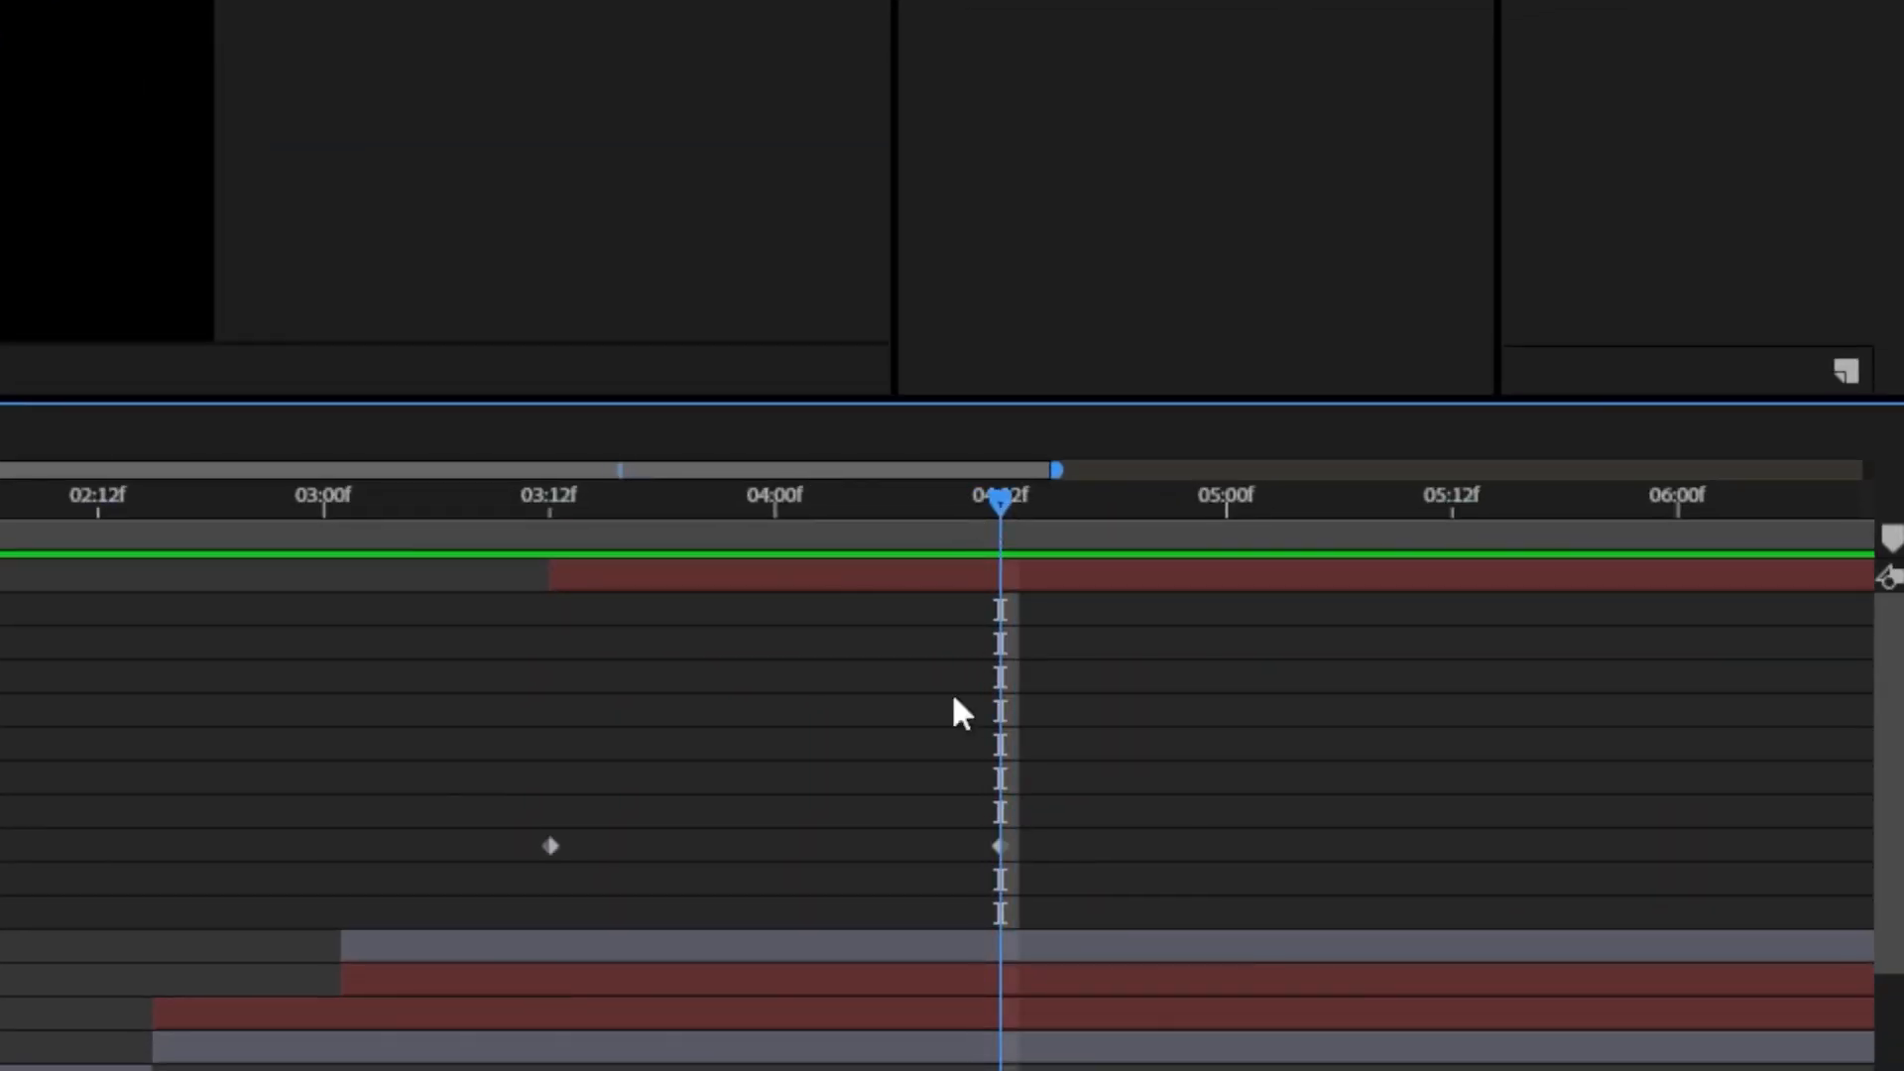
Apply Easy Ease to the Tracking Amount keyframe at 0:00:04:12 and preview the motion from 0:00:03:12
left_click_drag(932, 744, 996, 847)
right_click(997, 843)
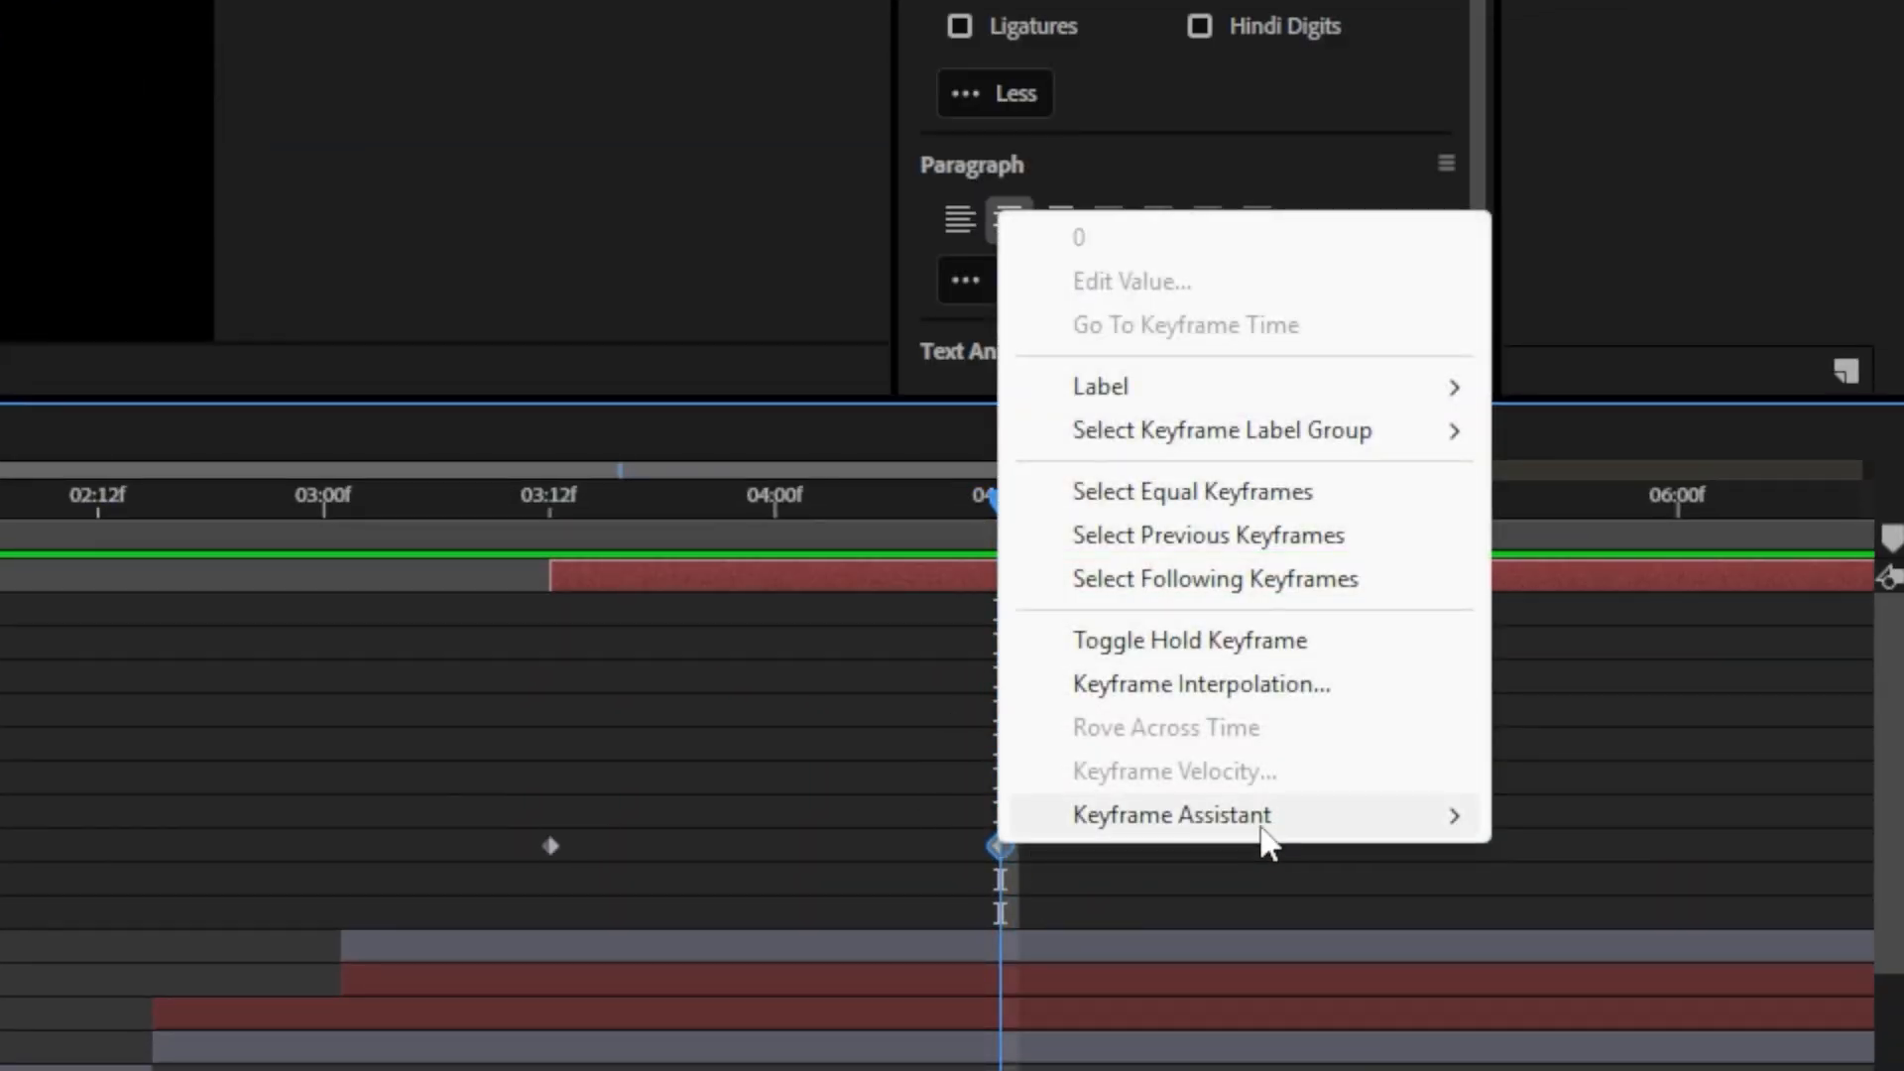
mouse_move(1274, 826)
left_click(452, 945)
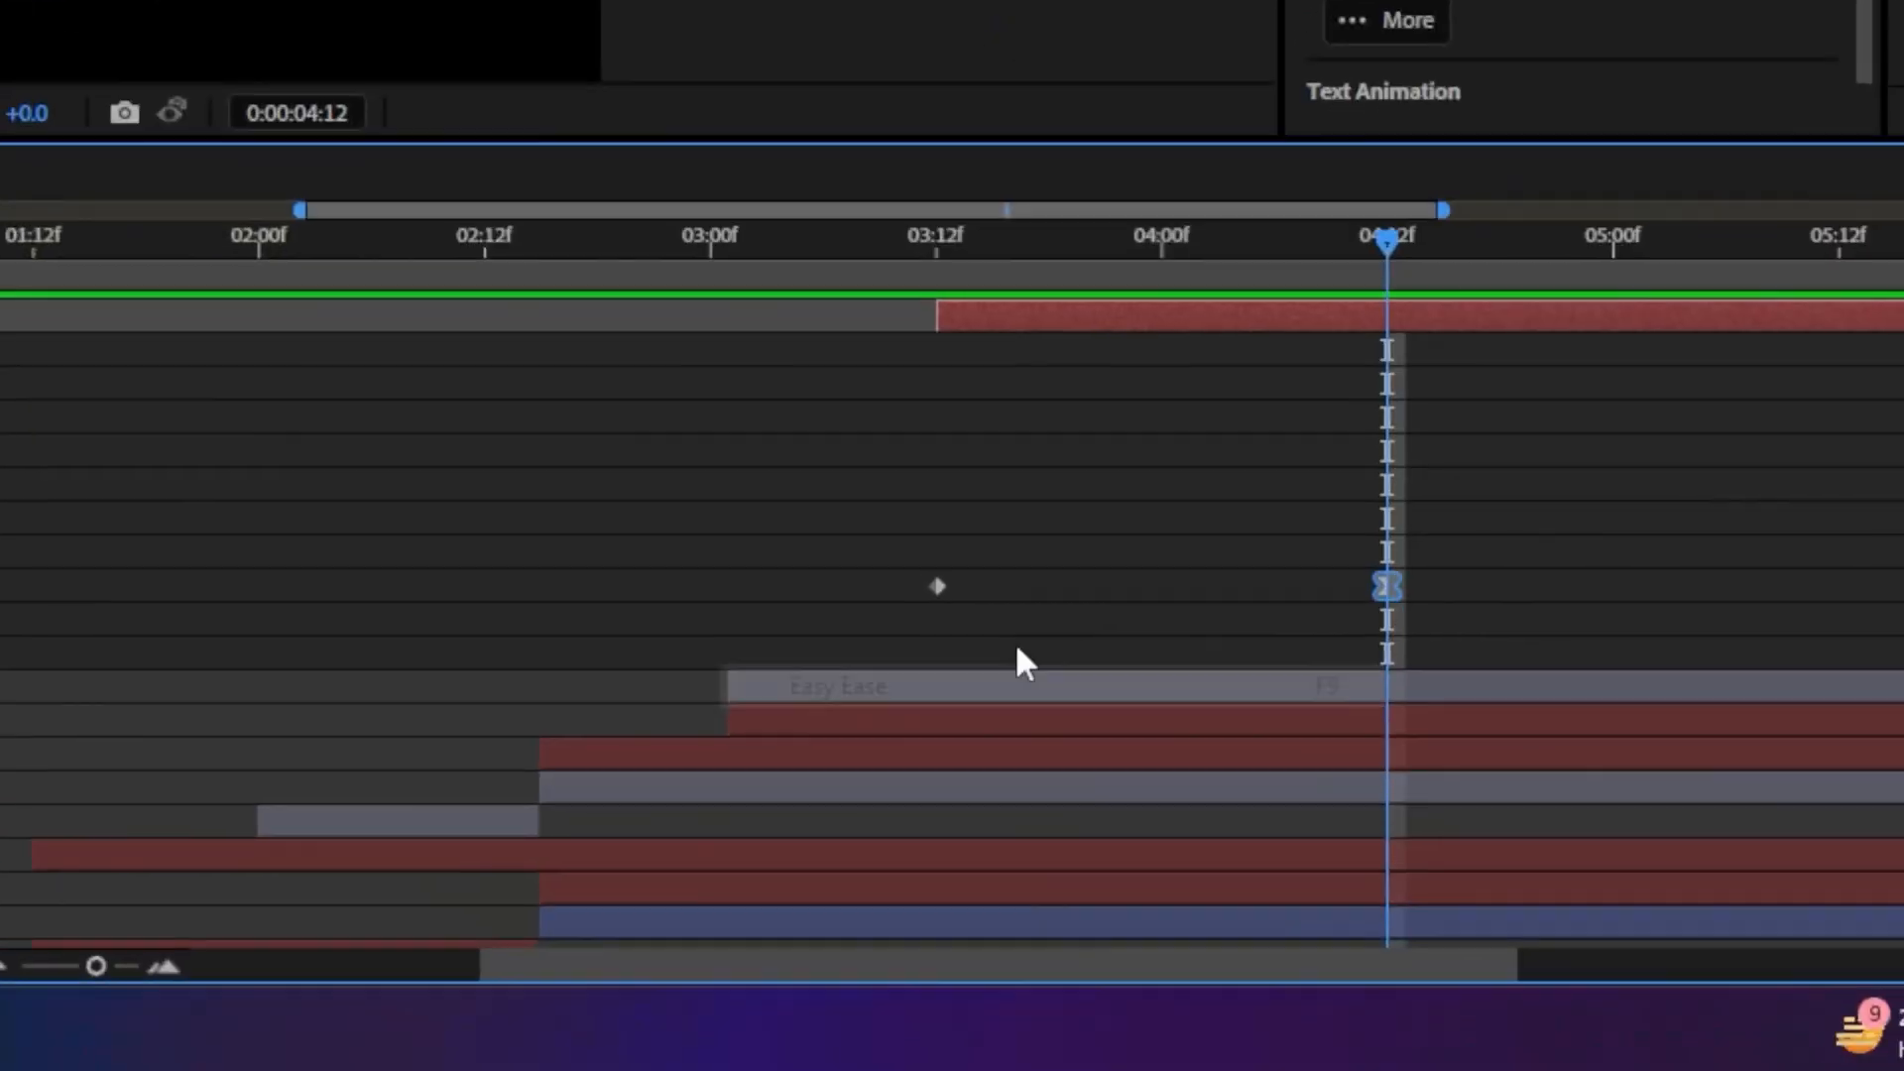
left_click_drag(759, 541, 563, 533)
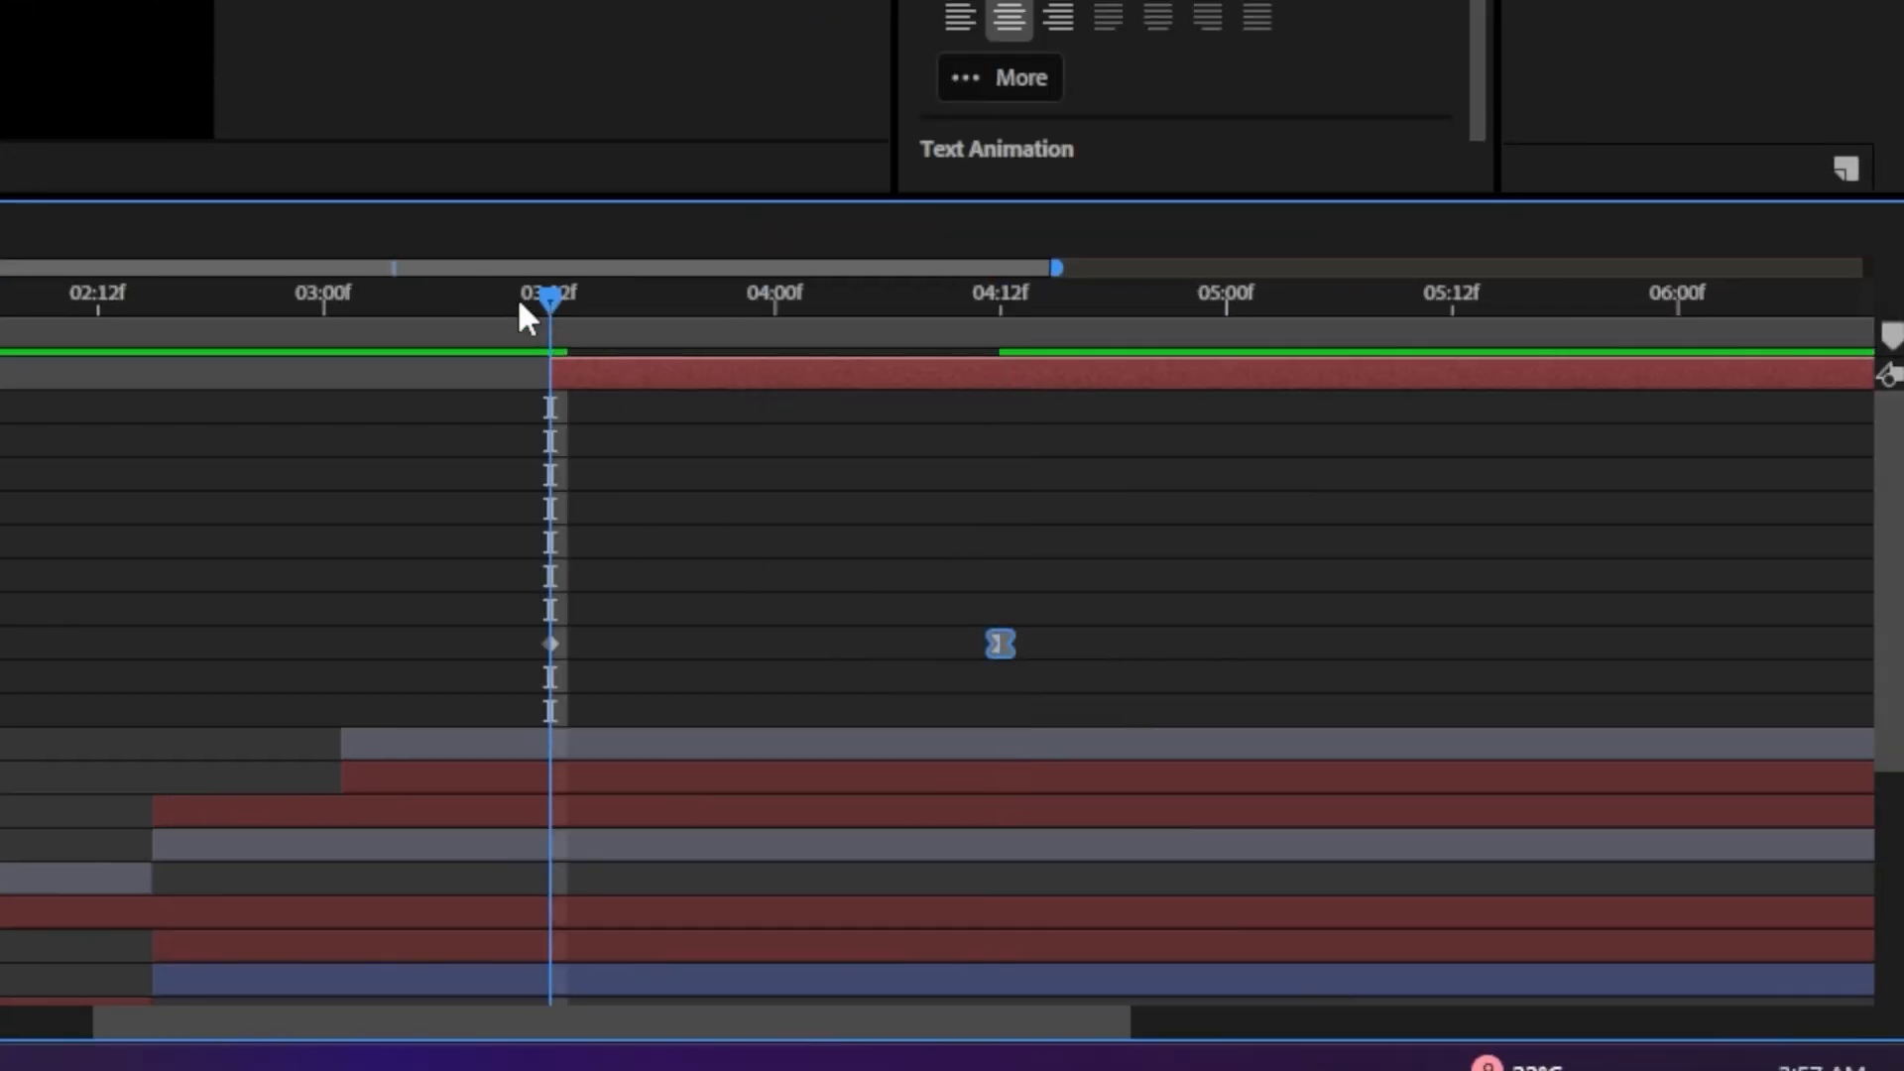
key("space")
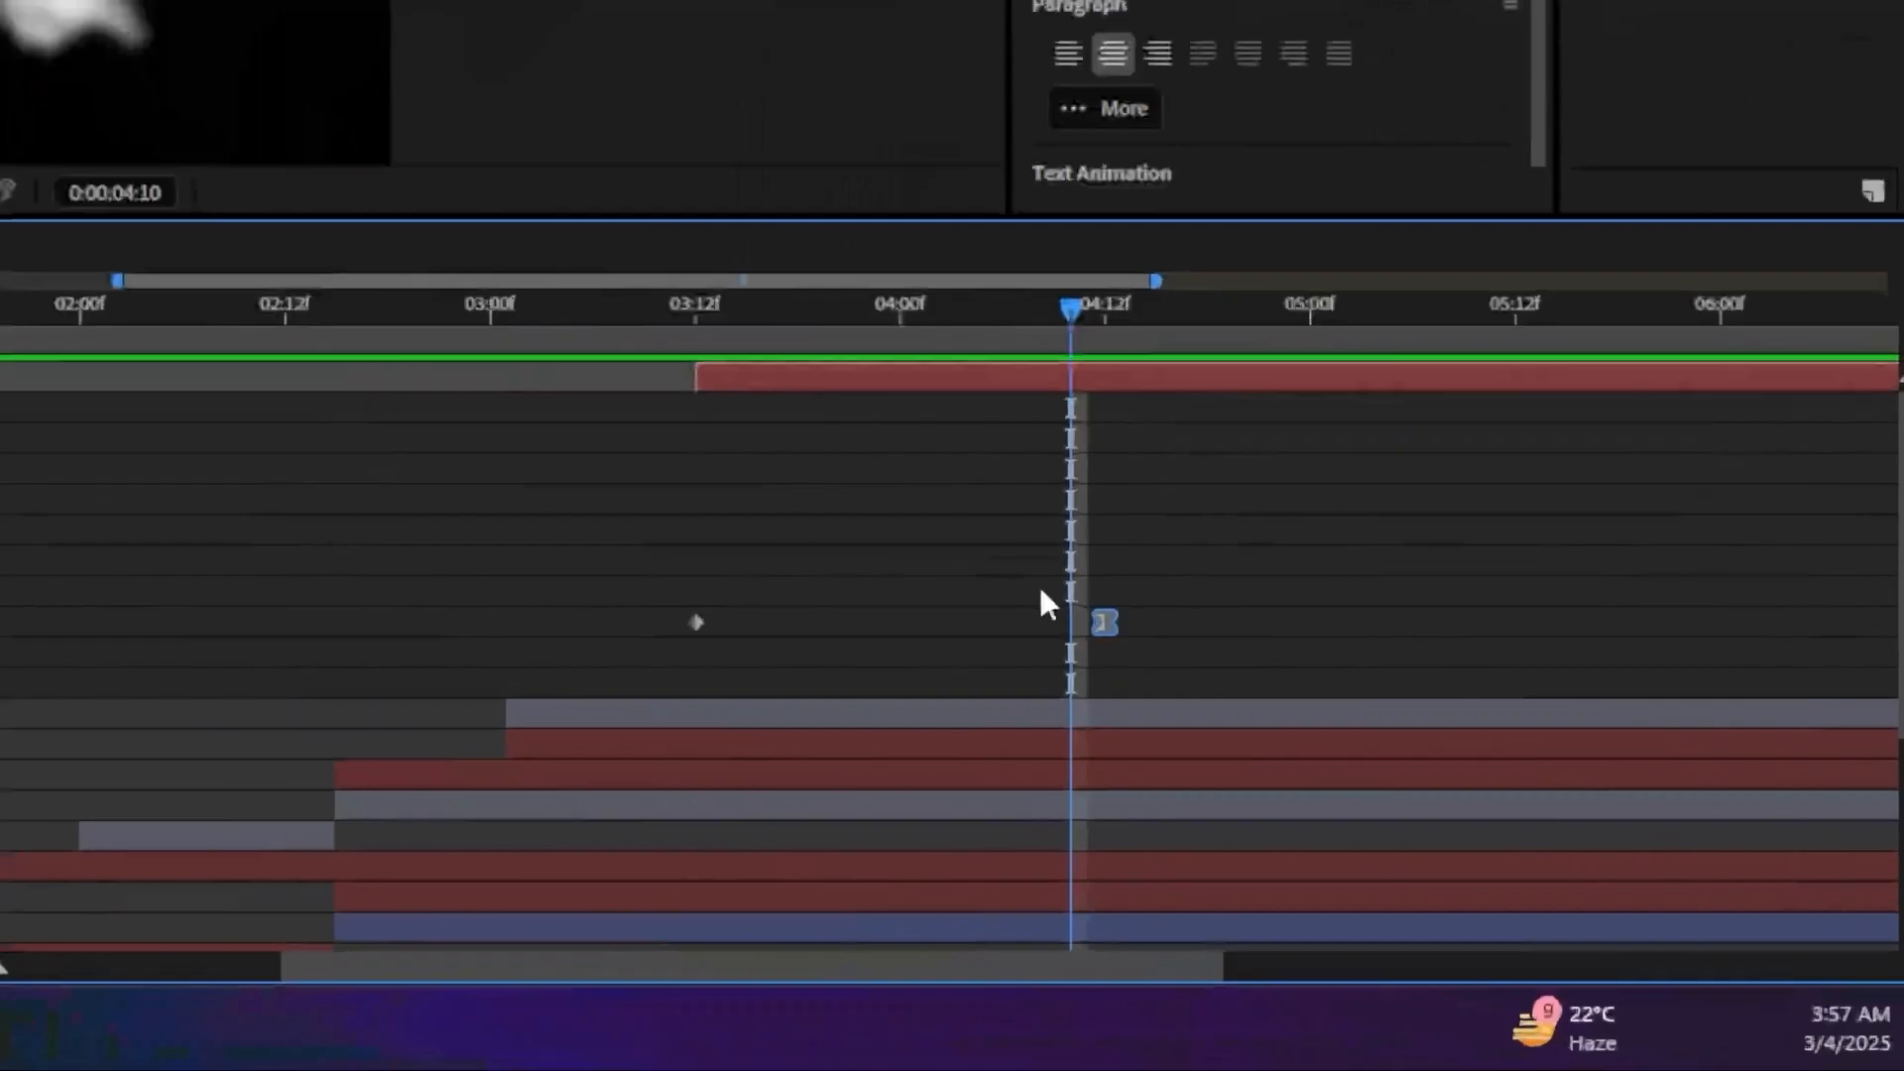
Lengthen the incoming ease of the 0:00:04:12 Tracking Amount keyframe in the speed graph for a faster start and slower finish
left_click_drag(1375, 786, 1537, 877)
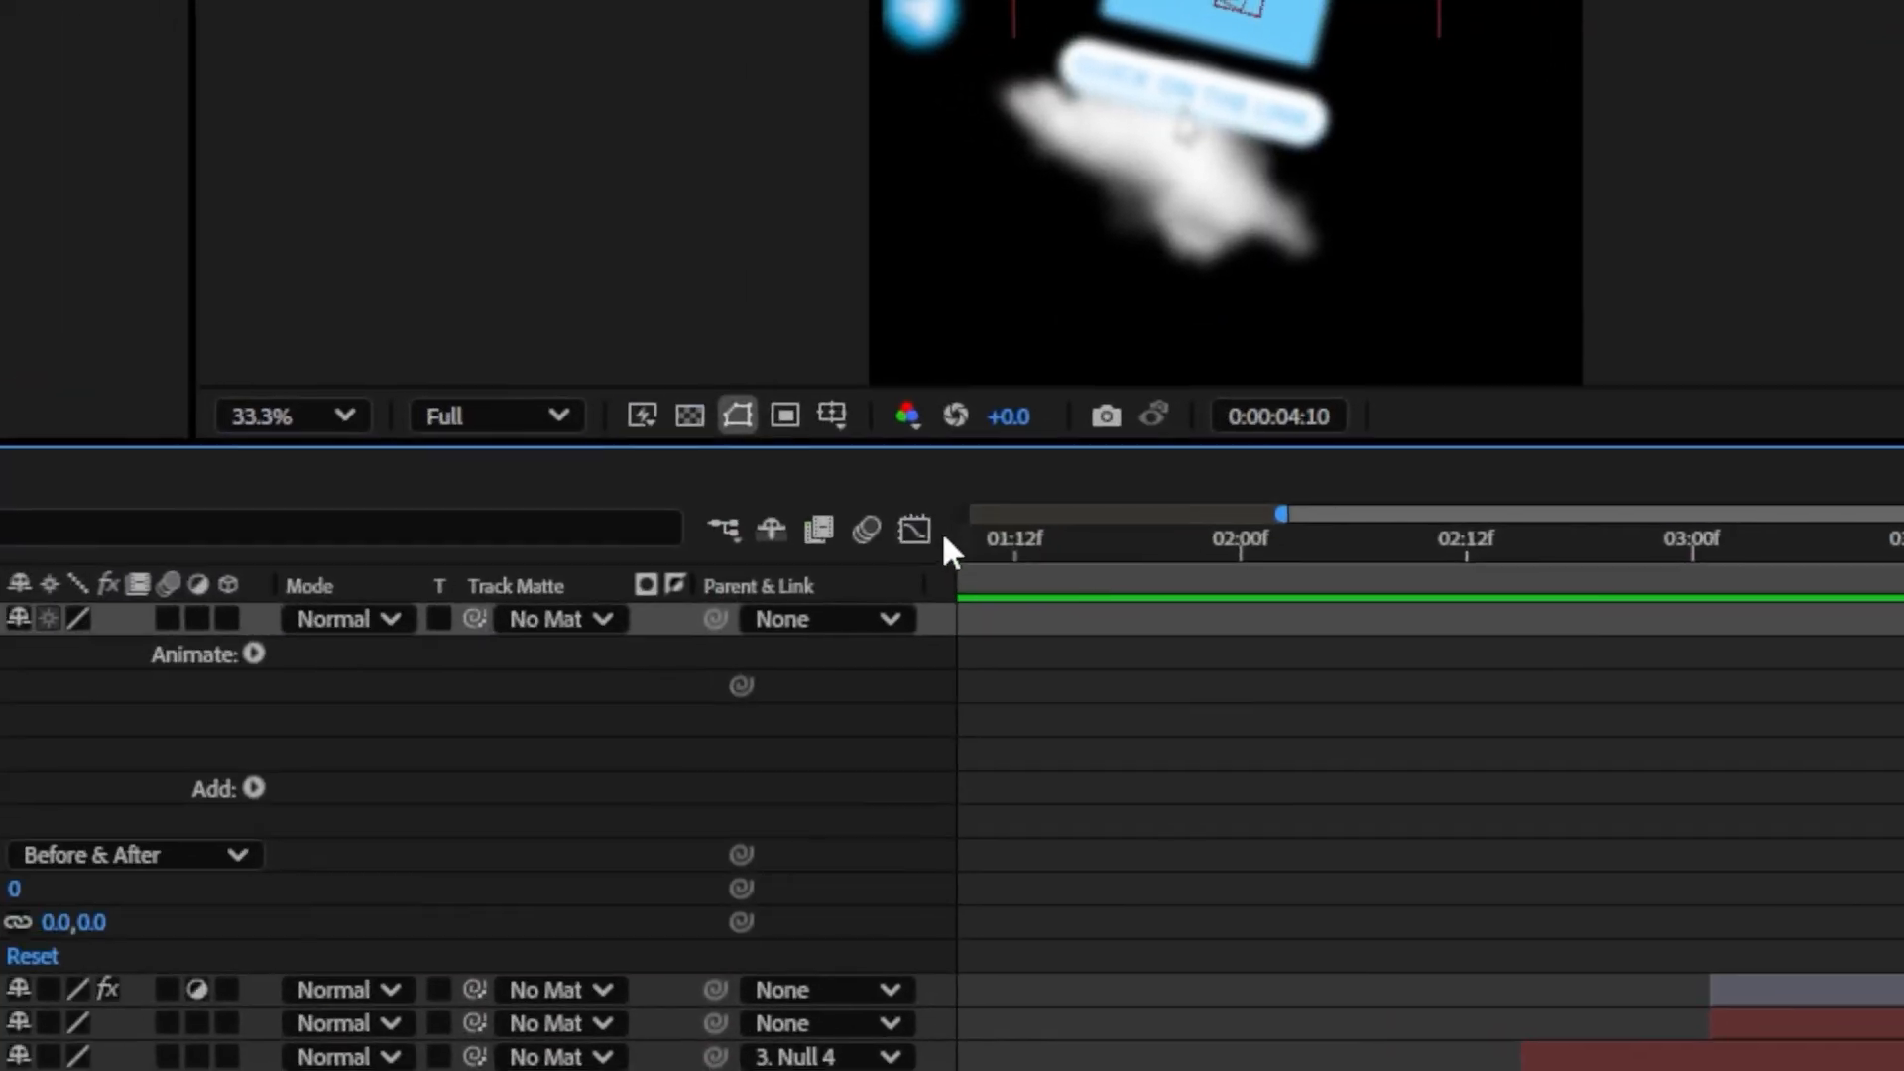
left_click(915, 529)
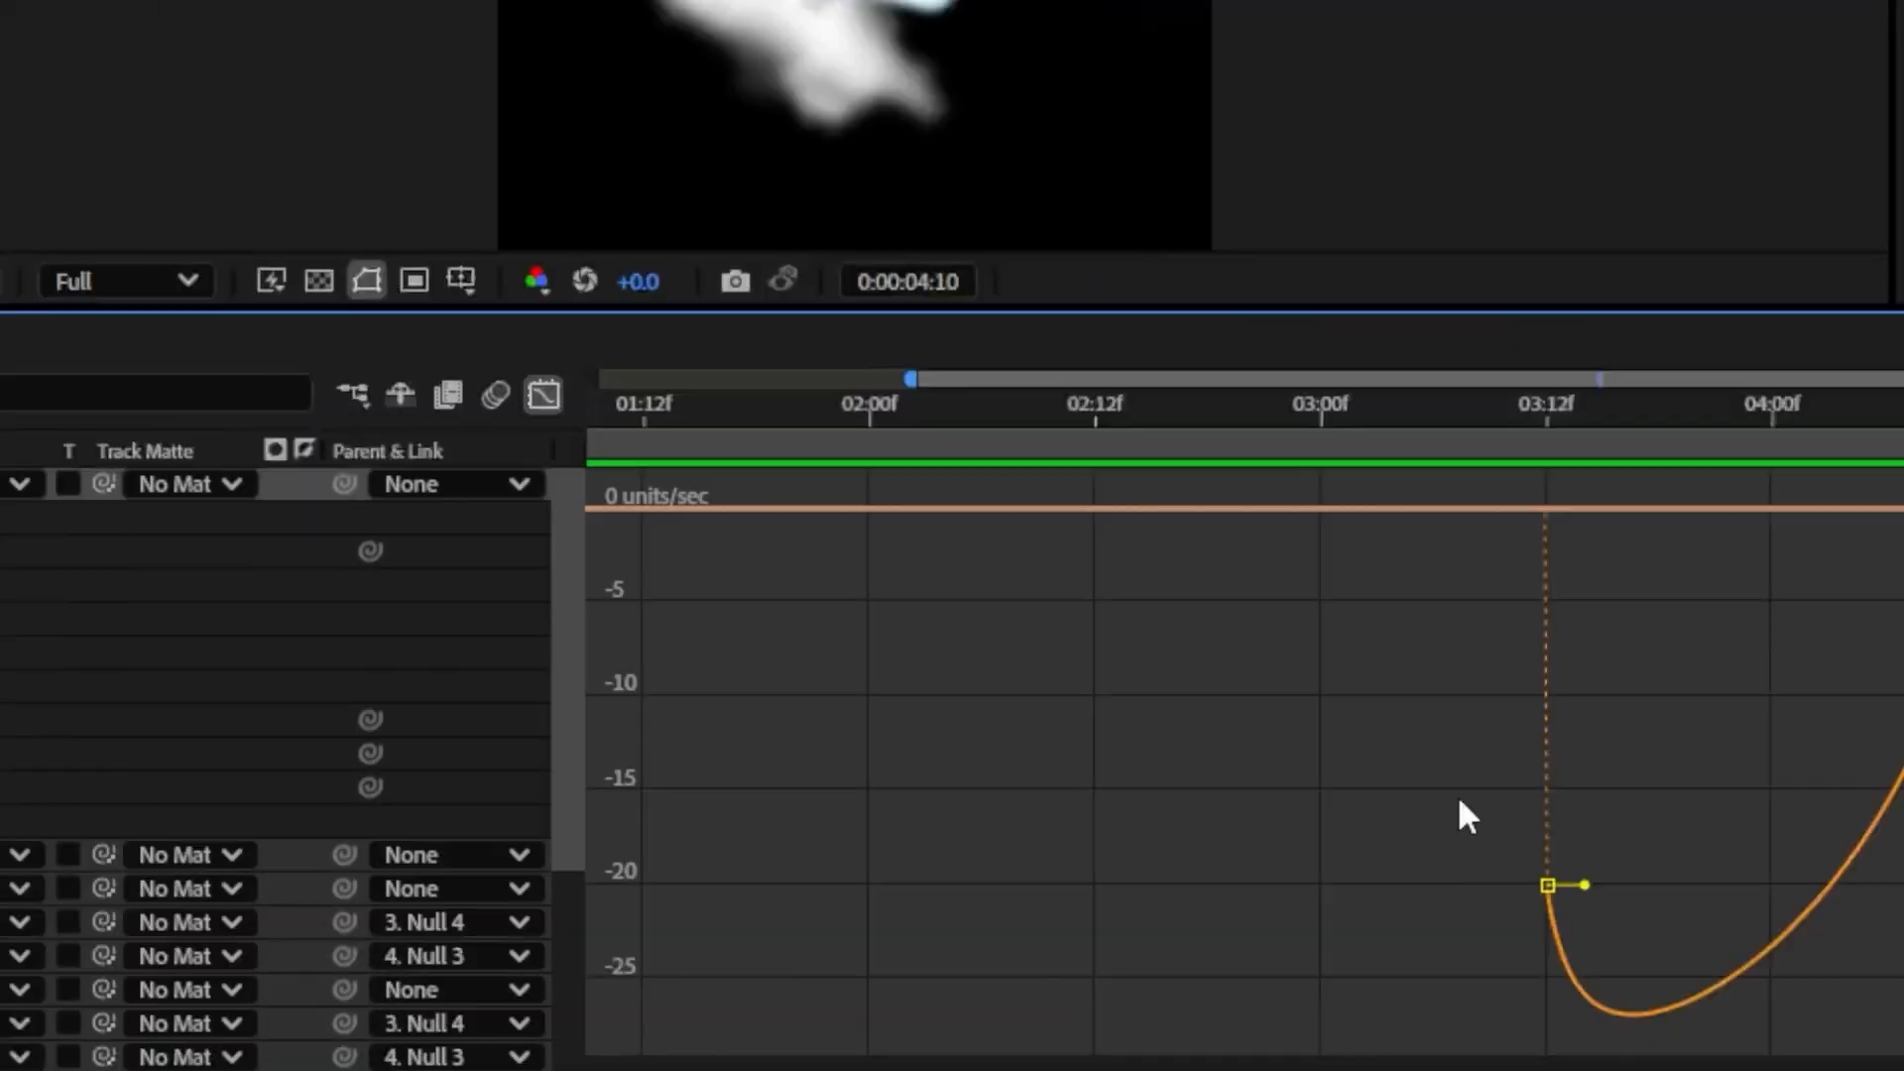
left_click_drag(953, 513, 851, 523)
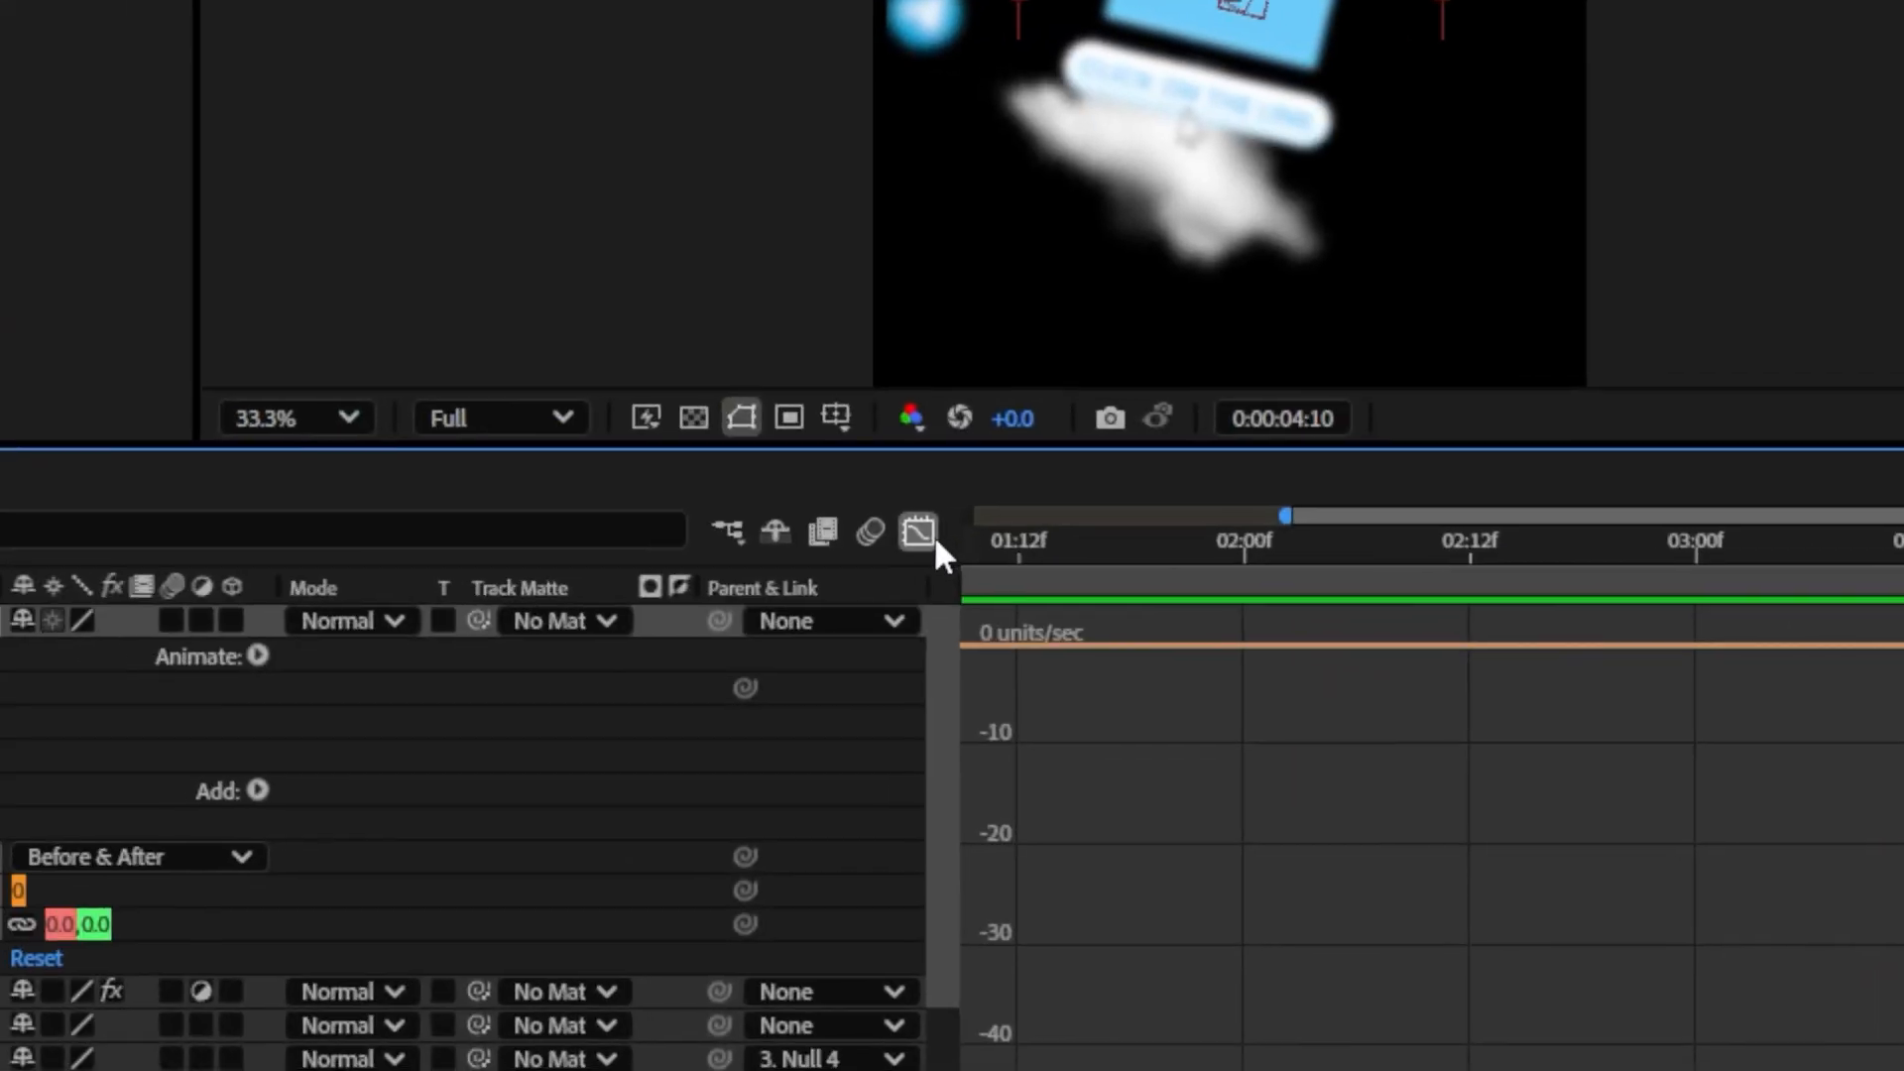
left_click(926, 535)
Play back the link in bio tracking animation from 0:00:03:12 to check its easing
left_click(873, 666)
left_click(576, 413)
key("space")
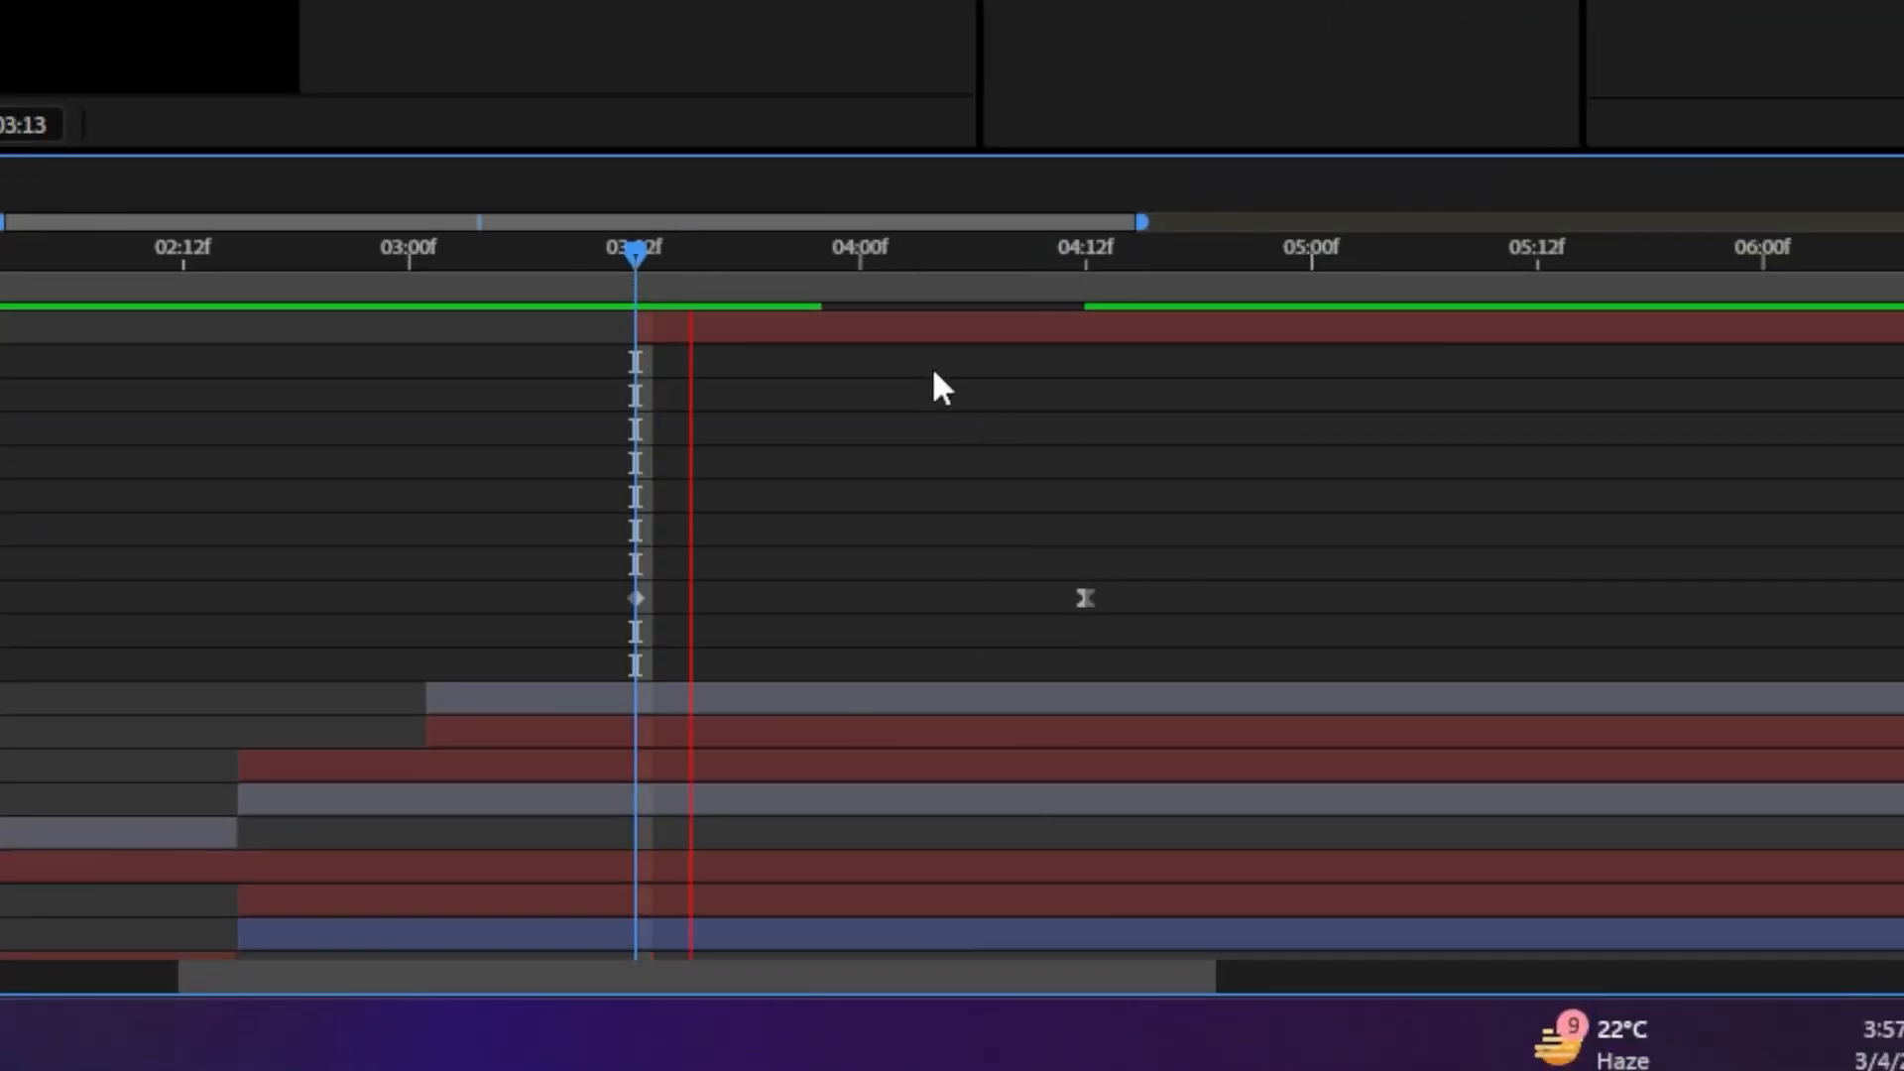
key("space")
left_click(638, 253)
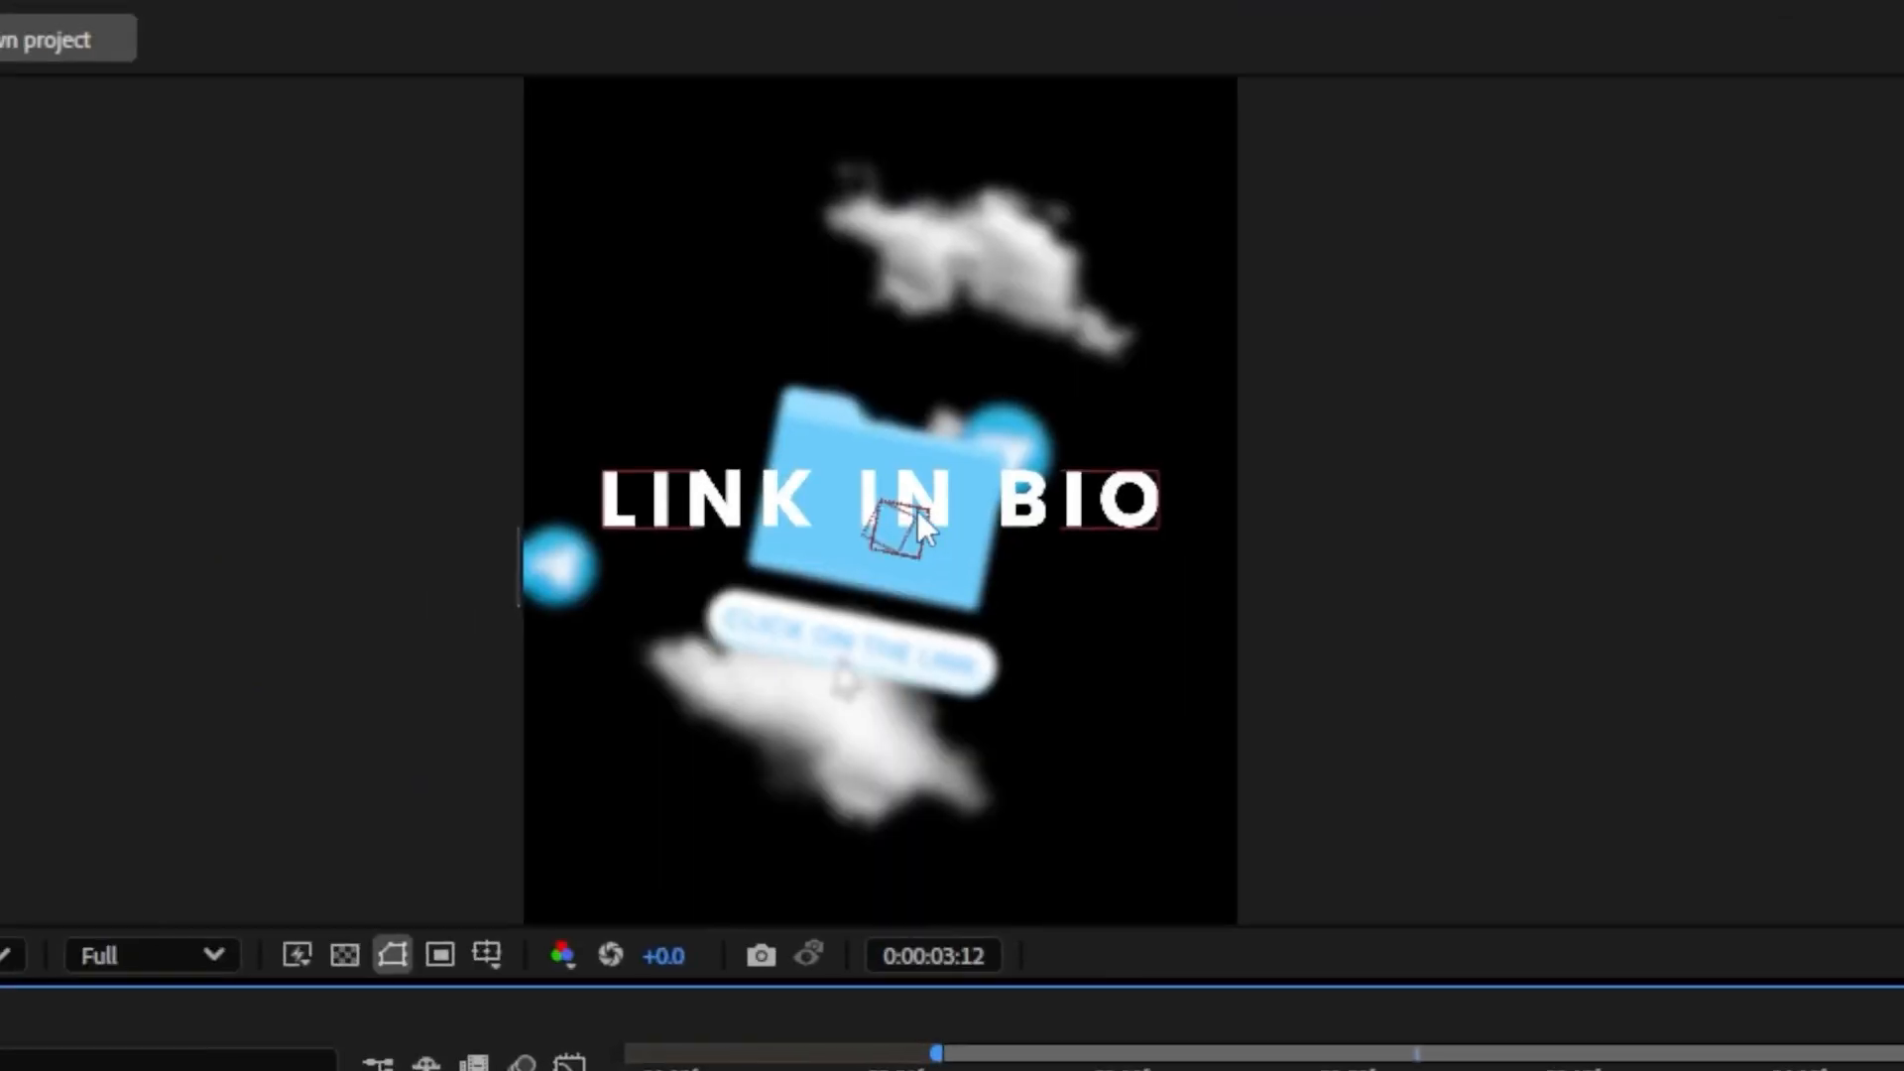
key("space")
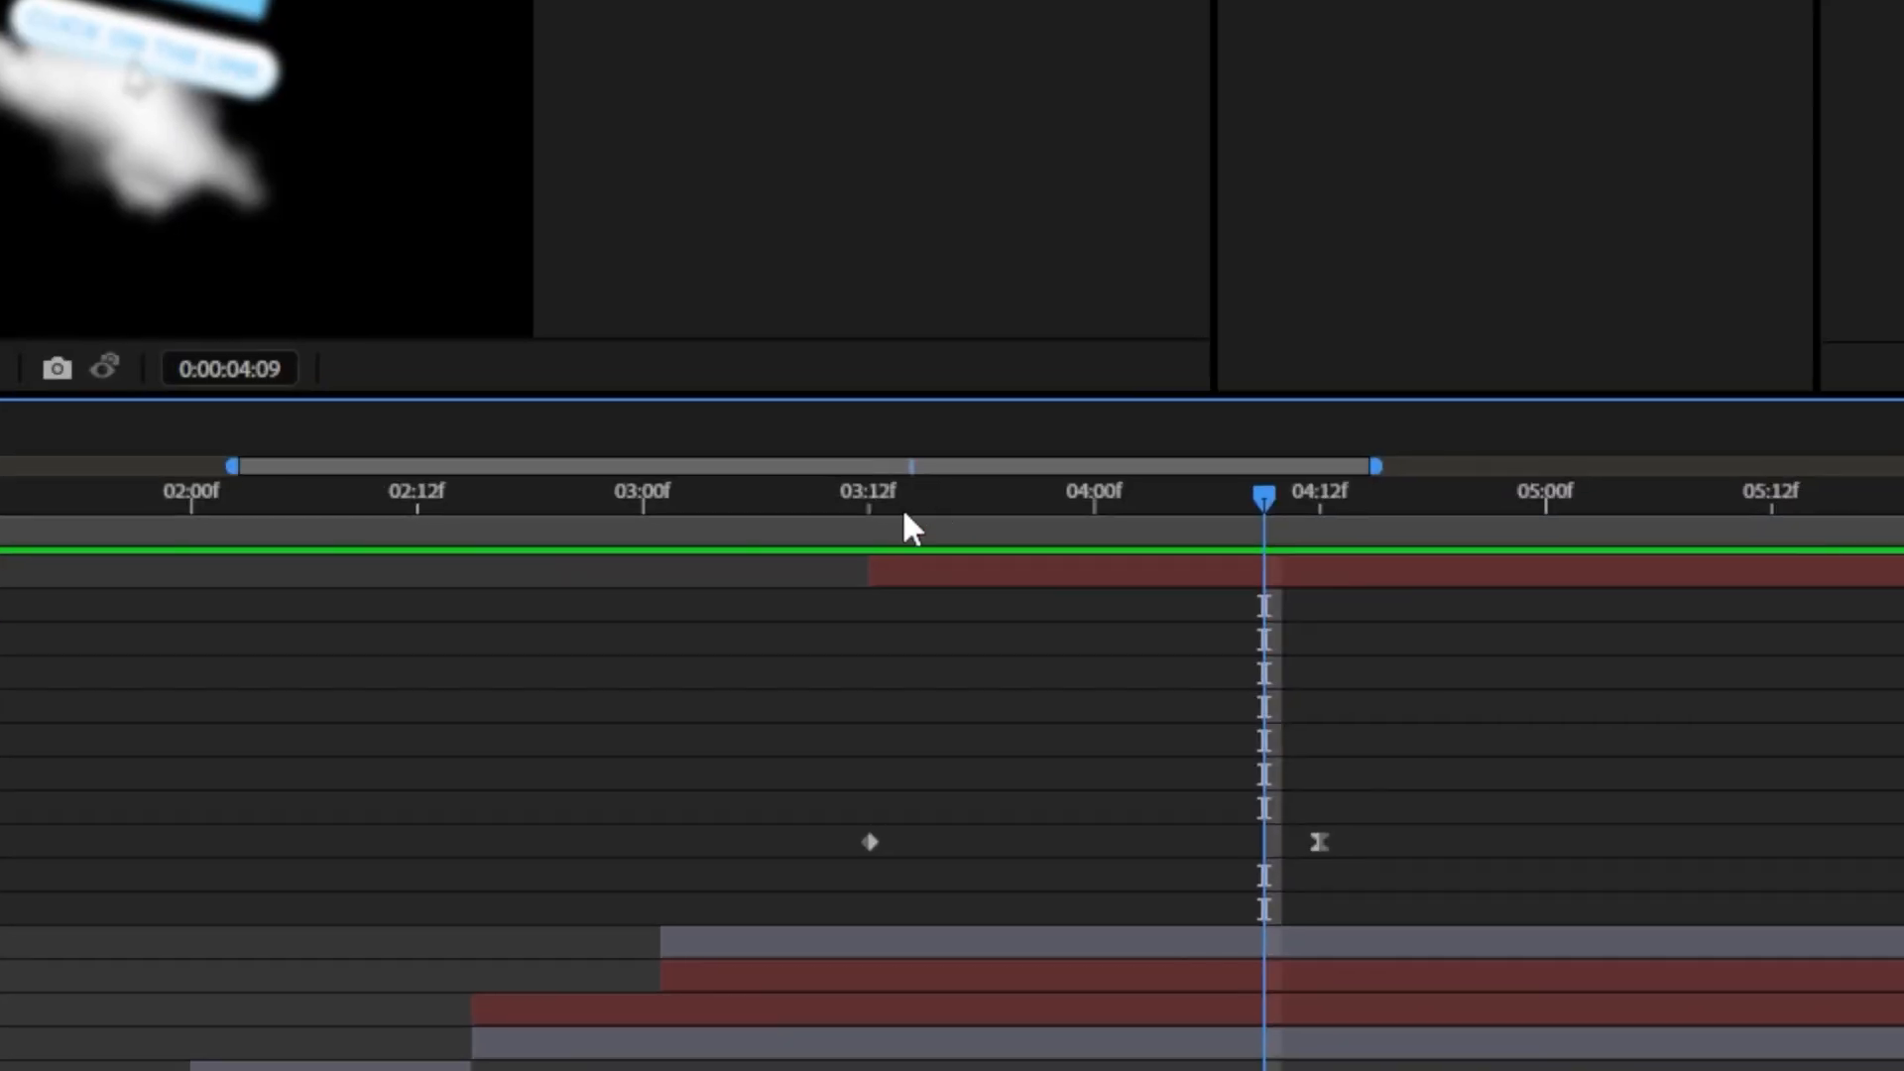
key("space")
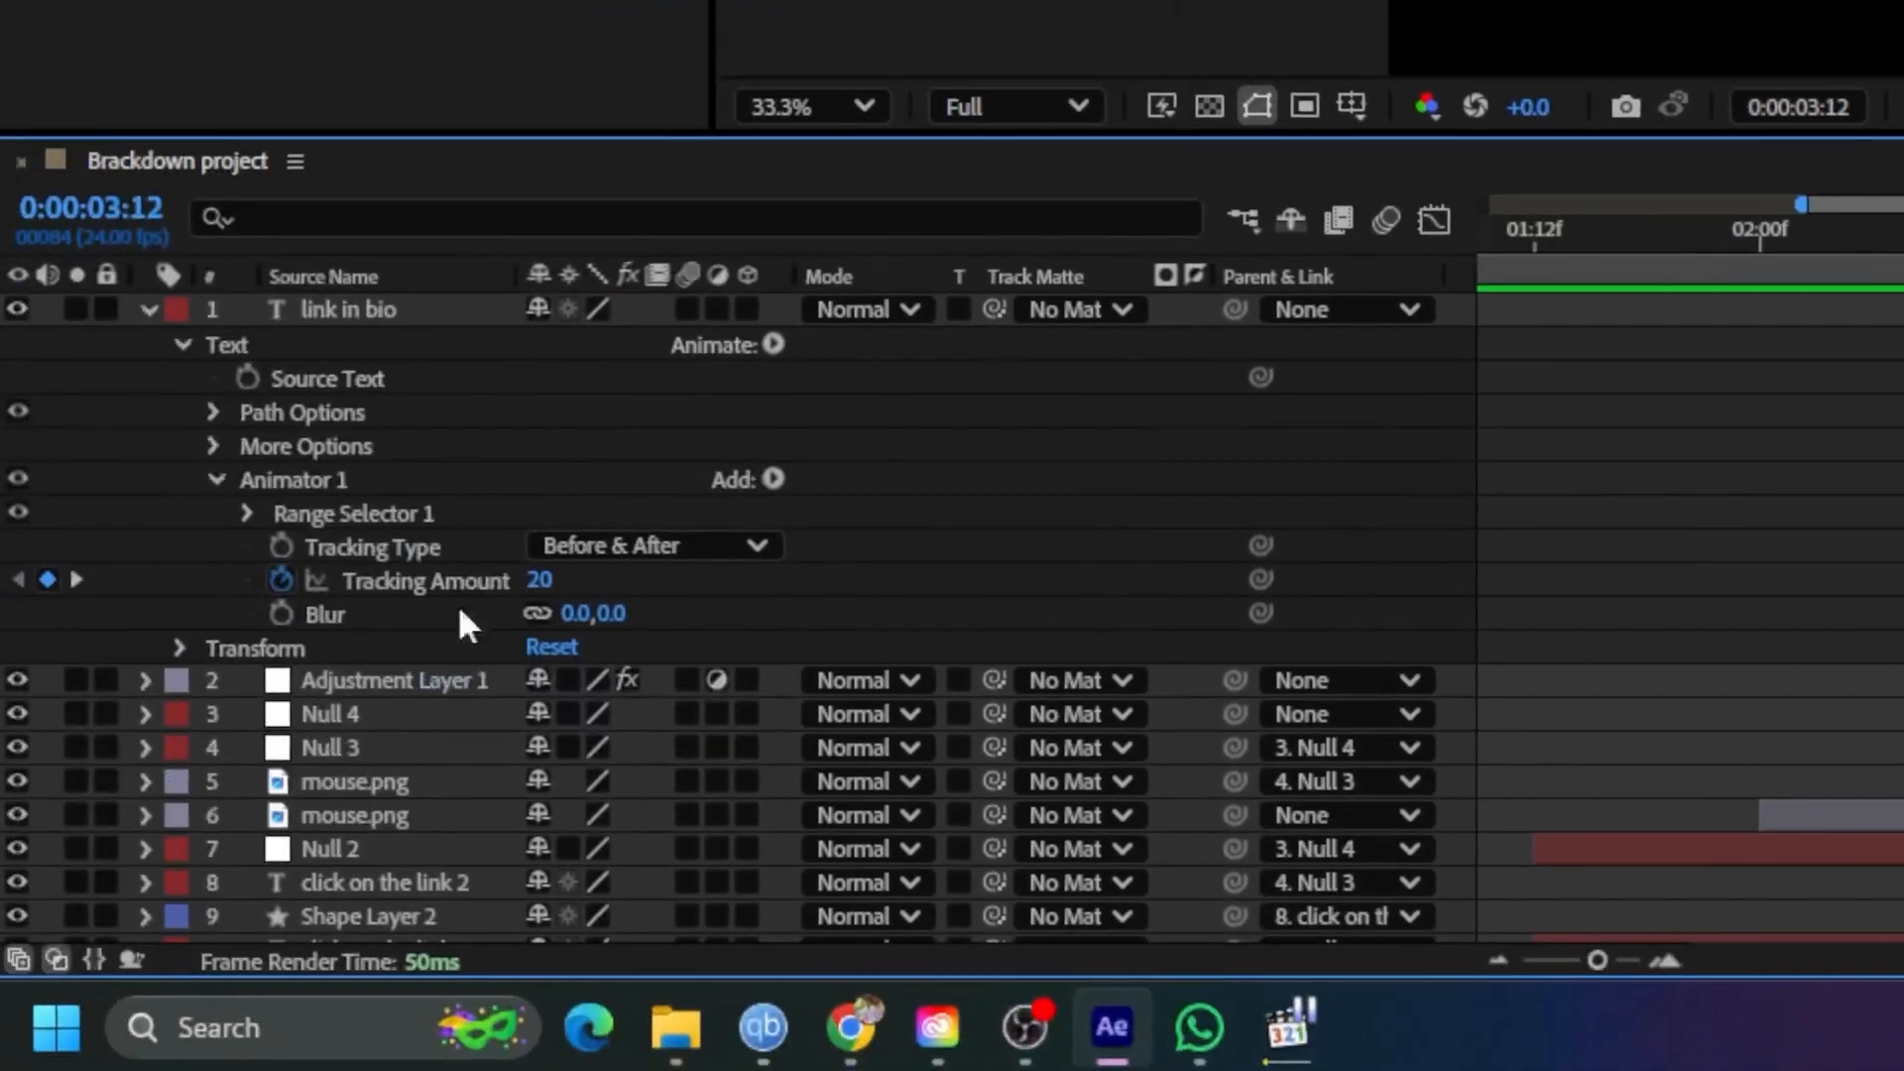
Keyframe the link in bio animator's Blur at 0:00:03:12 and 0:00:04:12, and return to the first Blur keyframe
left_click(282, 612)
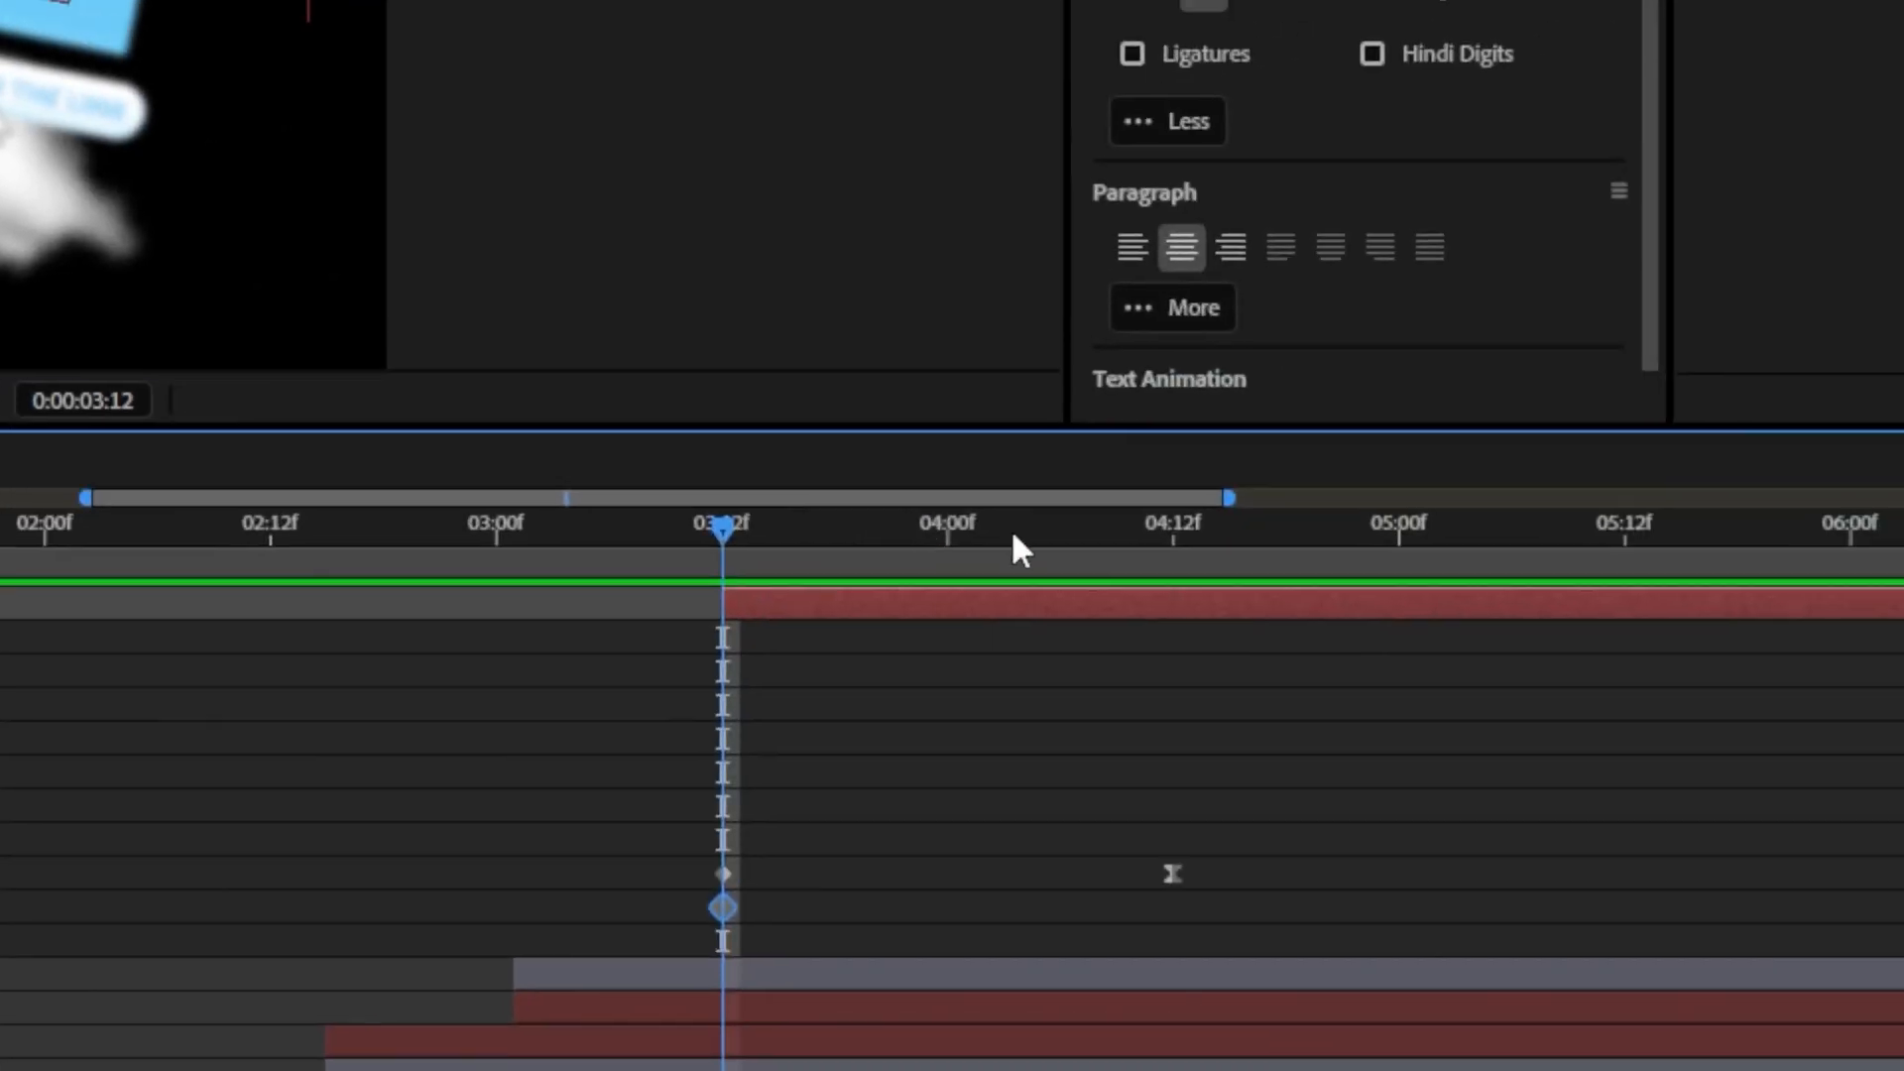
left_click(1054, 556)
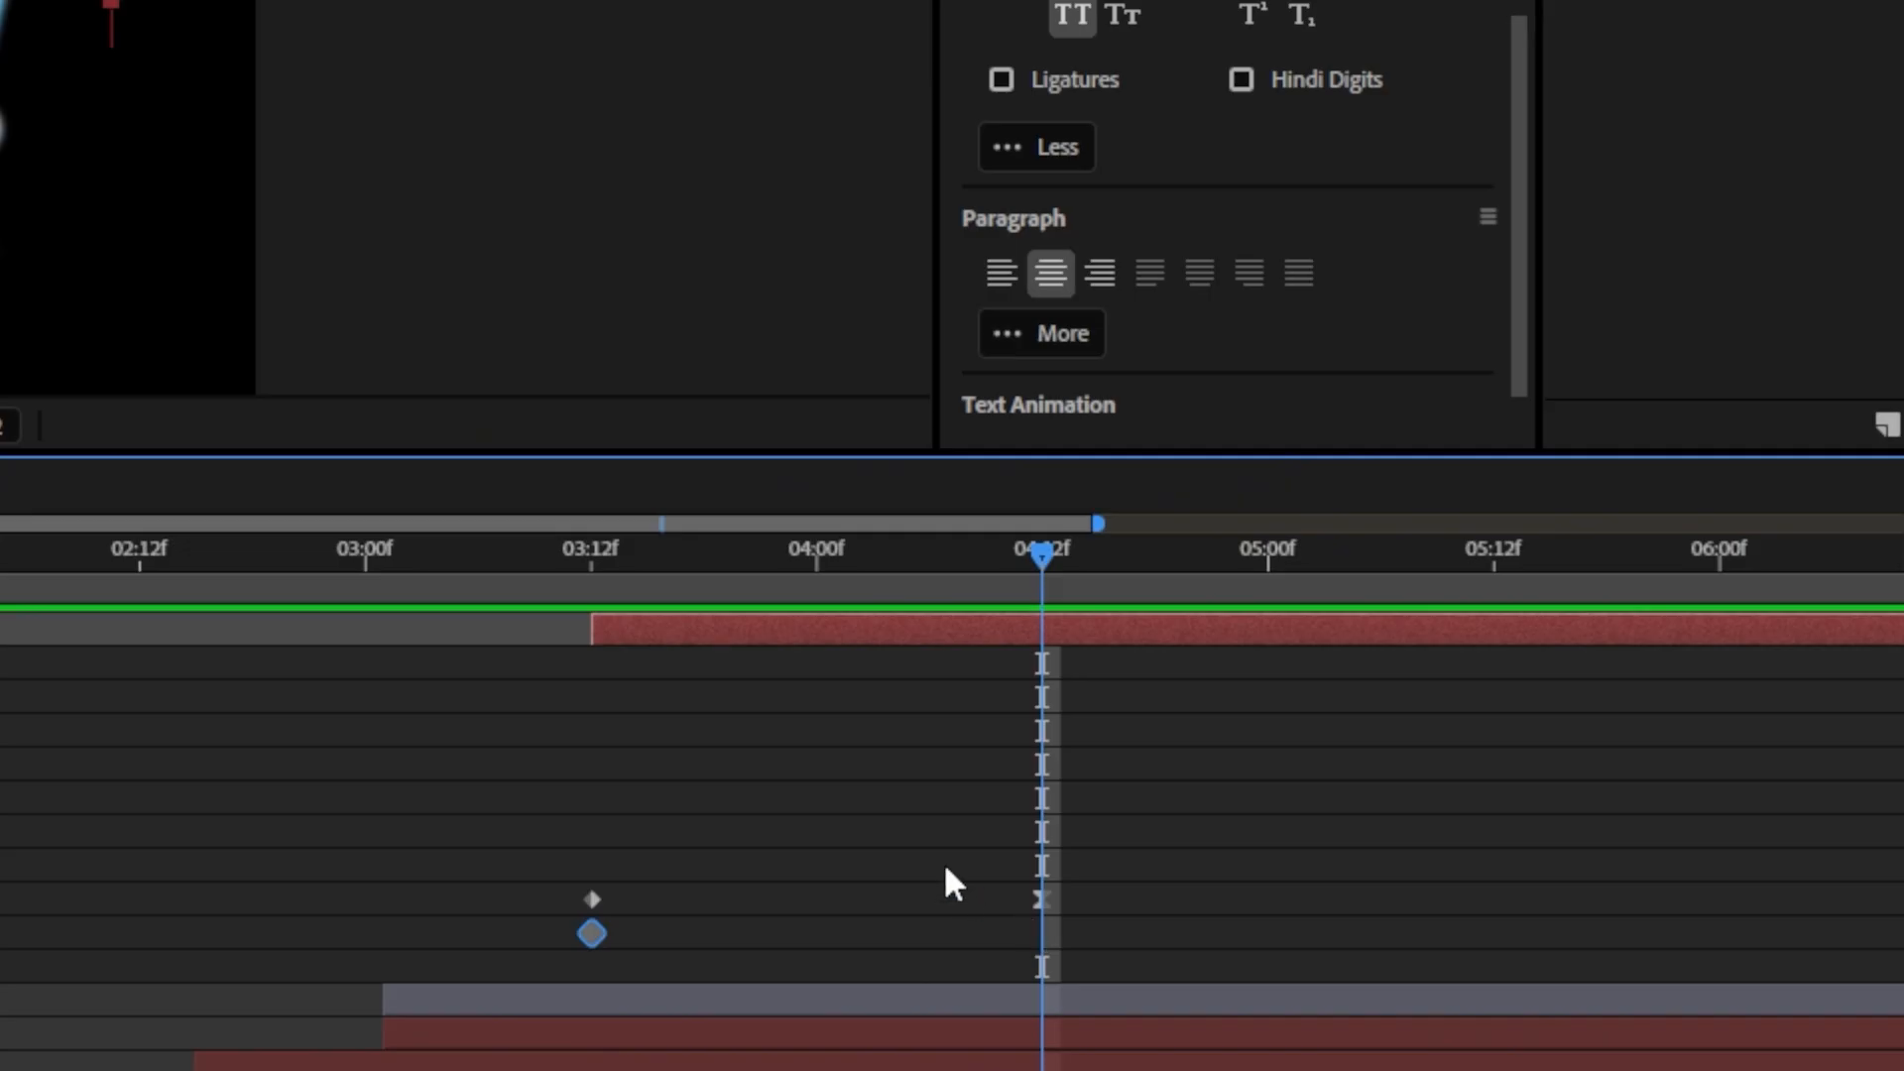
left_click(1041, 900)
left_click(1044, 709)
left_click(1056, 627)
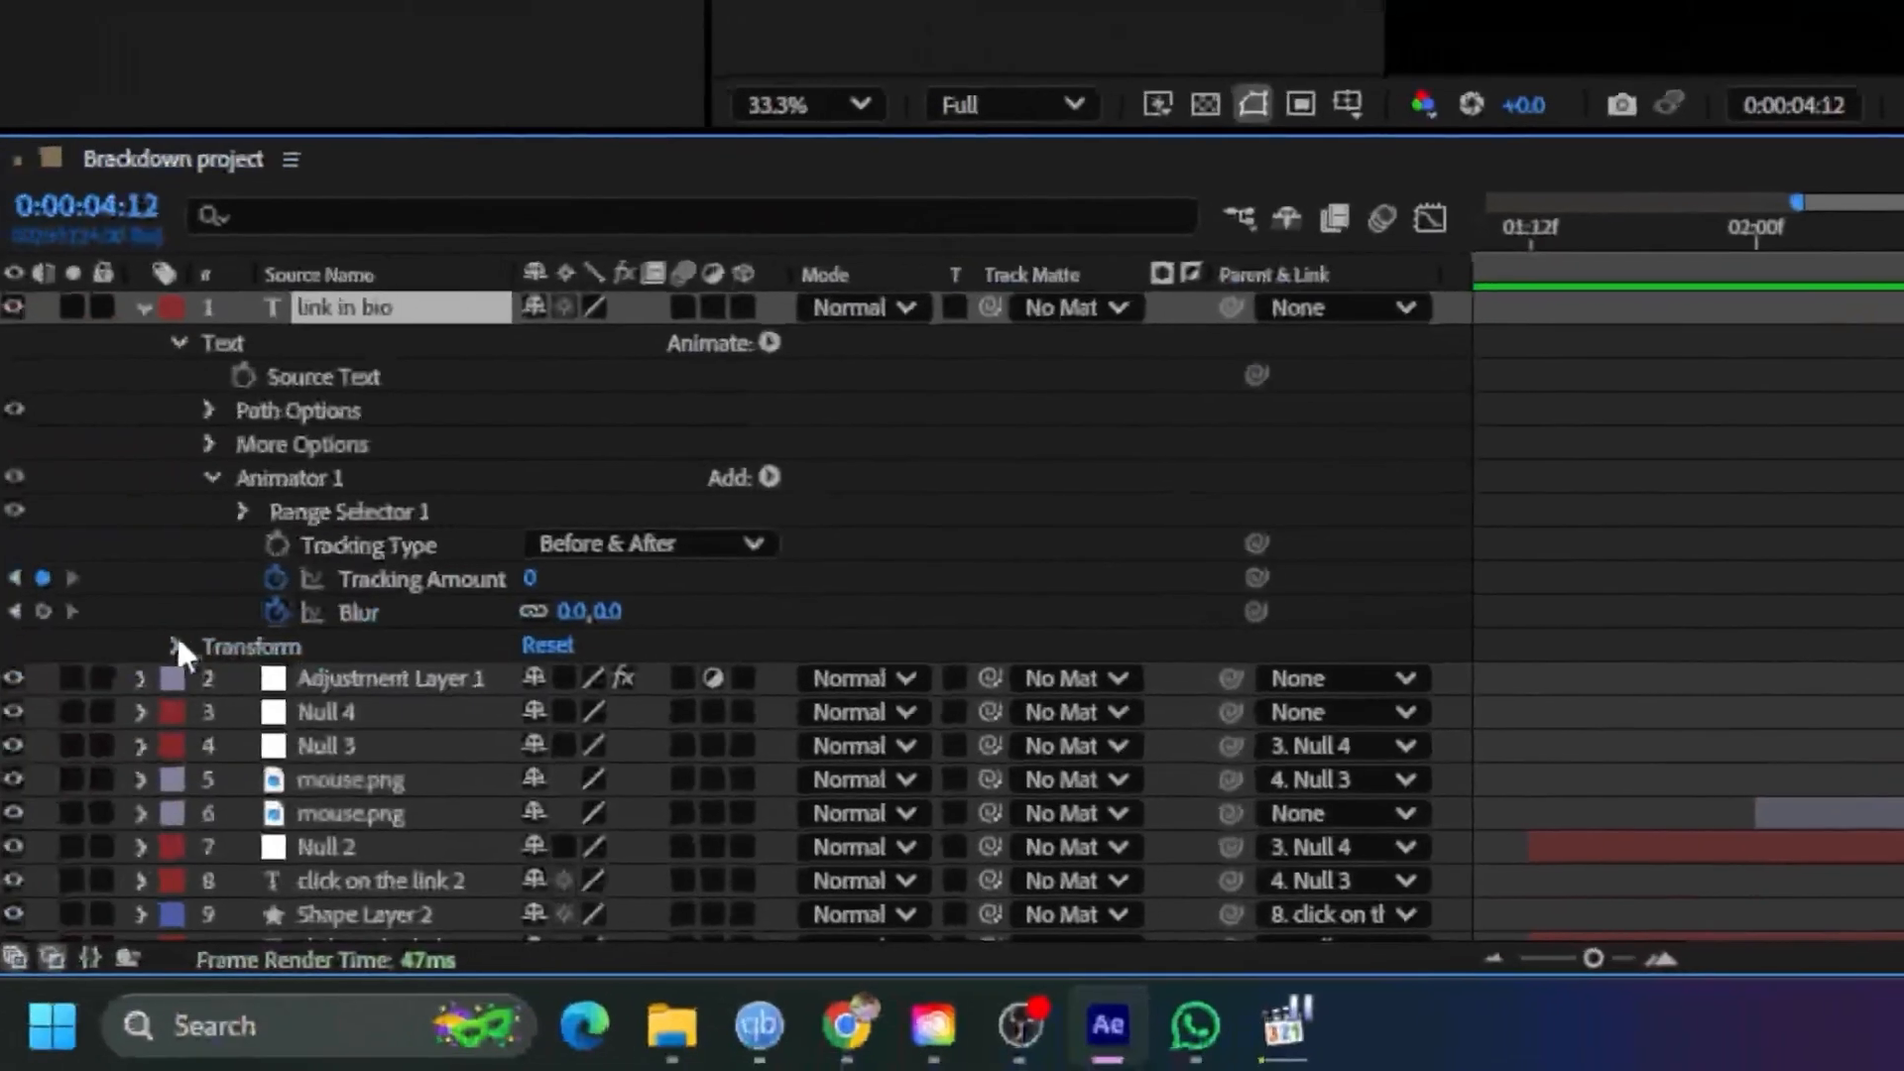
left_click(44, 612)
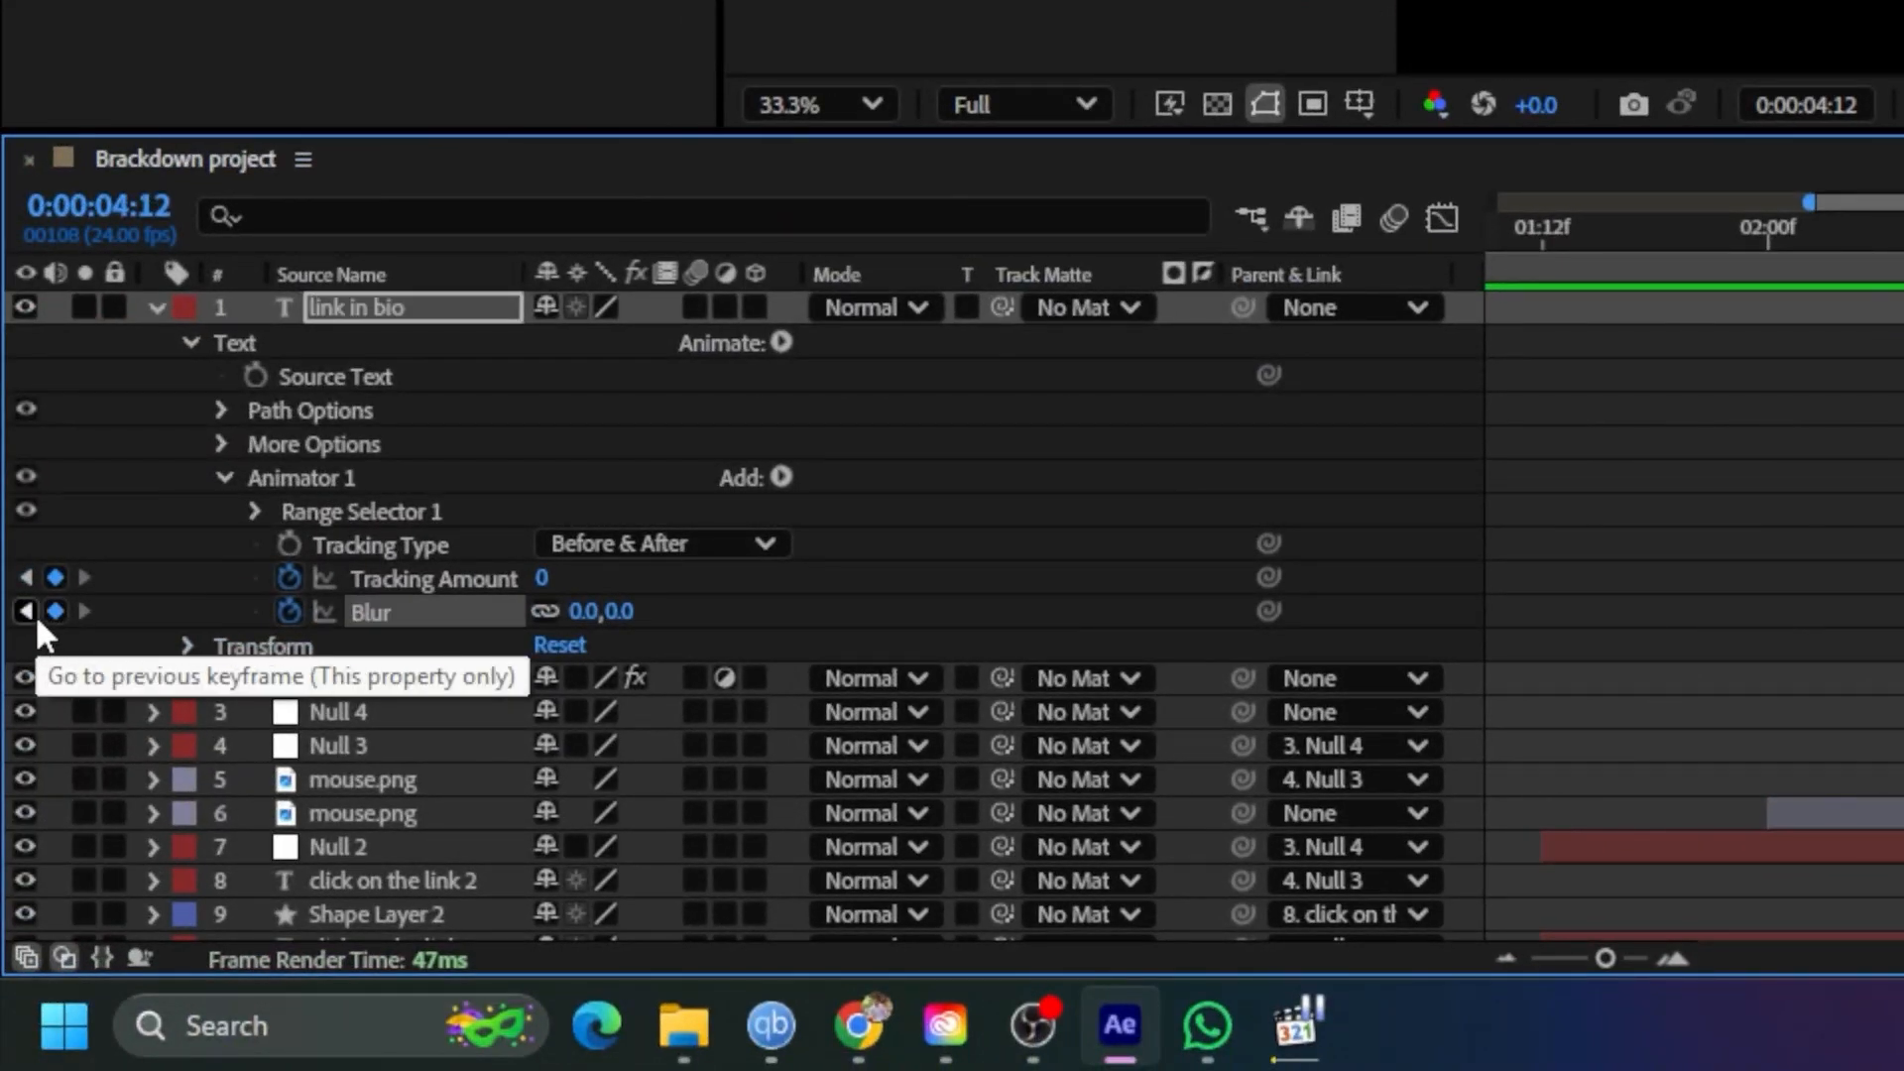
left_click(29, 612)
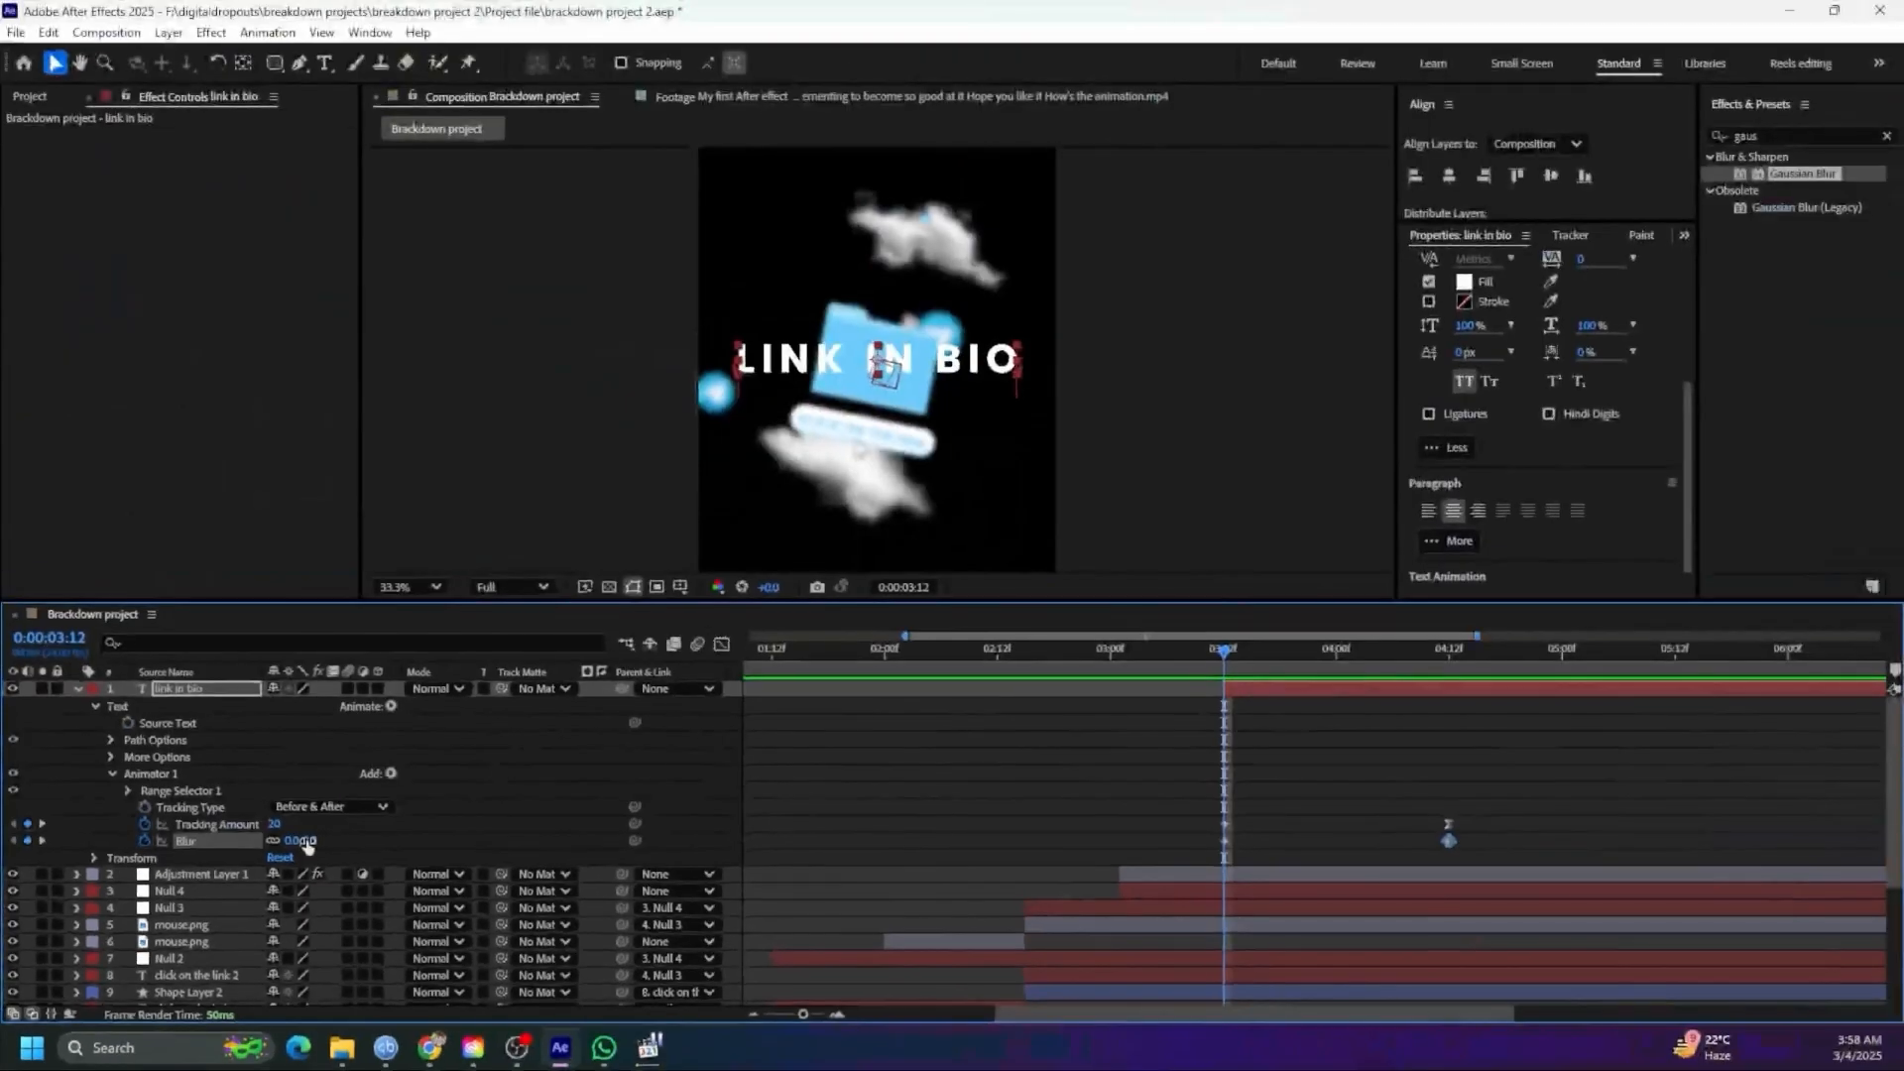
Set the link in bio animator's Blur to 110 at the 0:00:03:12 keyframe and deselect the layer
left_click_drag(615, 623, 818, 622)
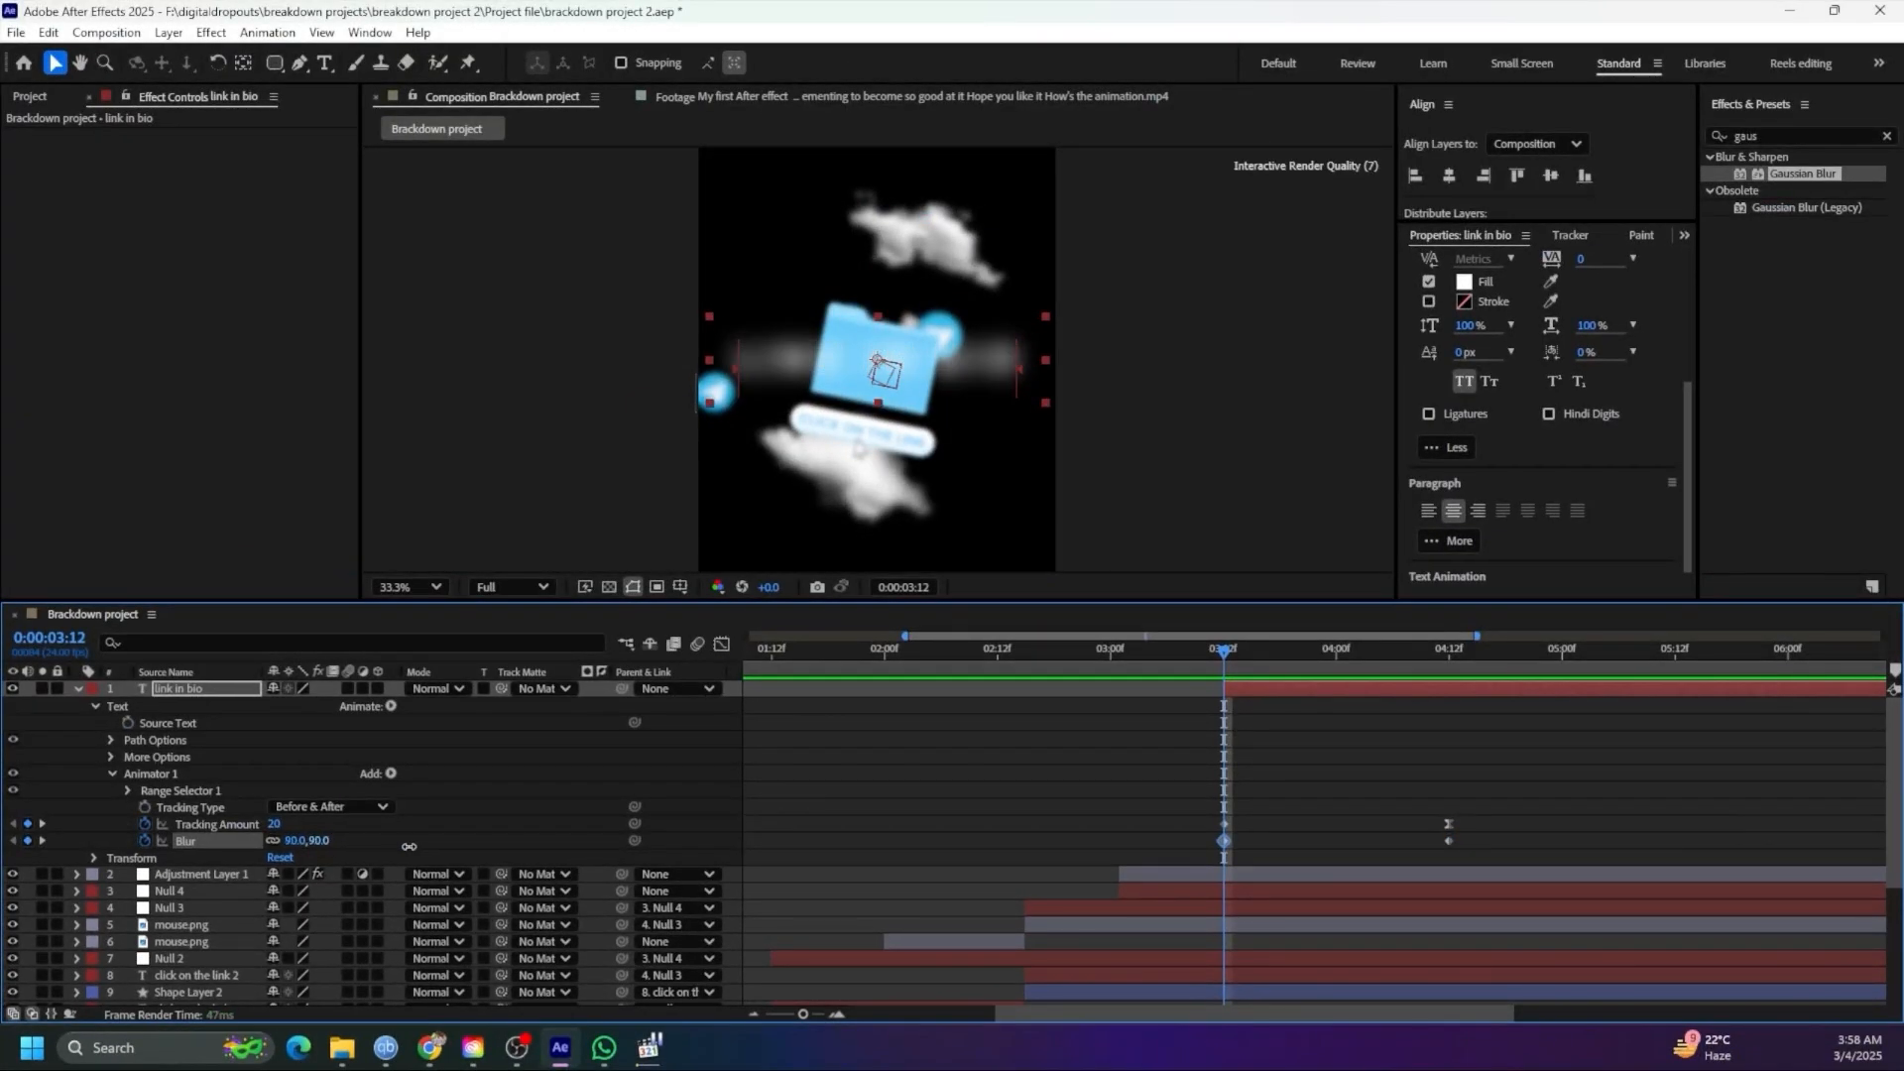
left_click_drag(409, 846, 440, 846)
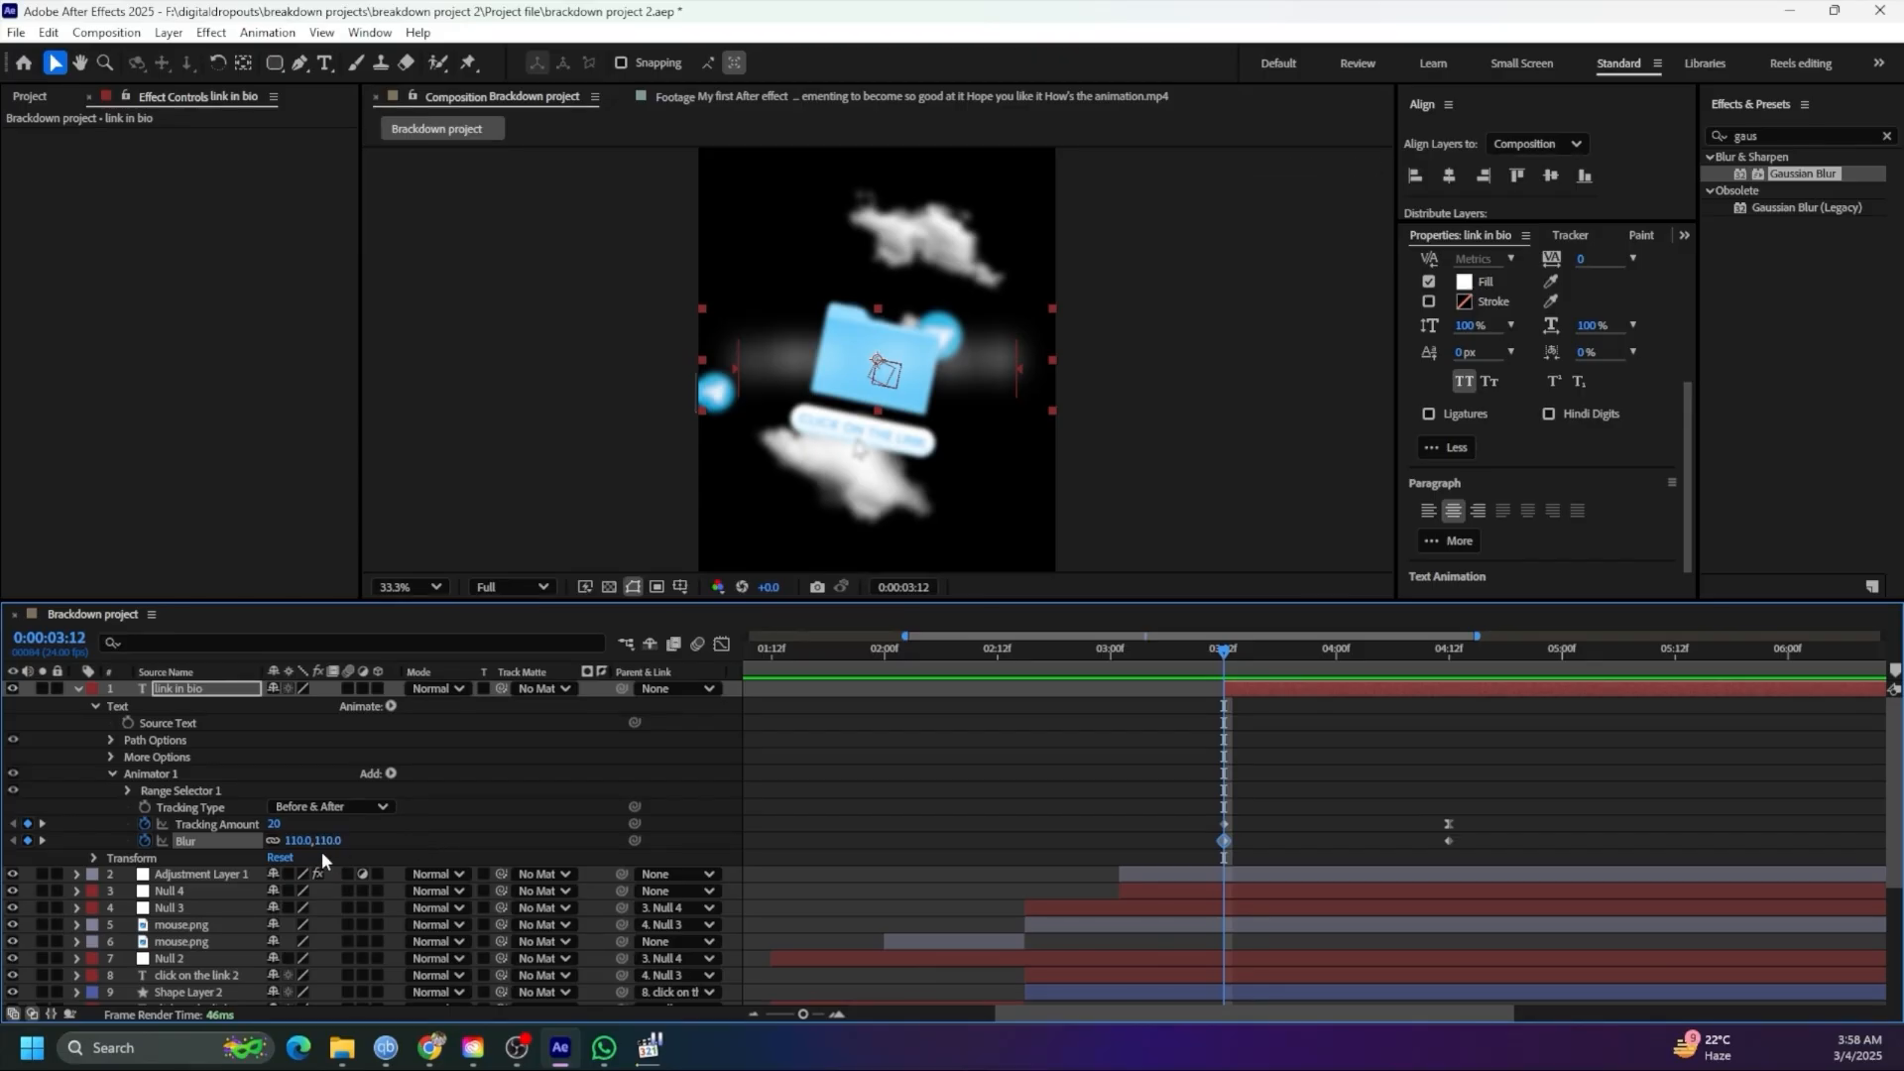
left_click(1086, 715)
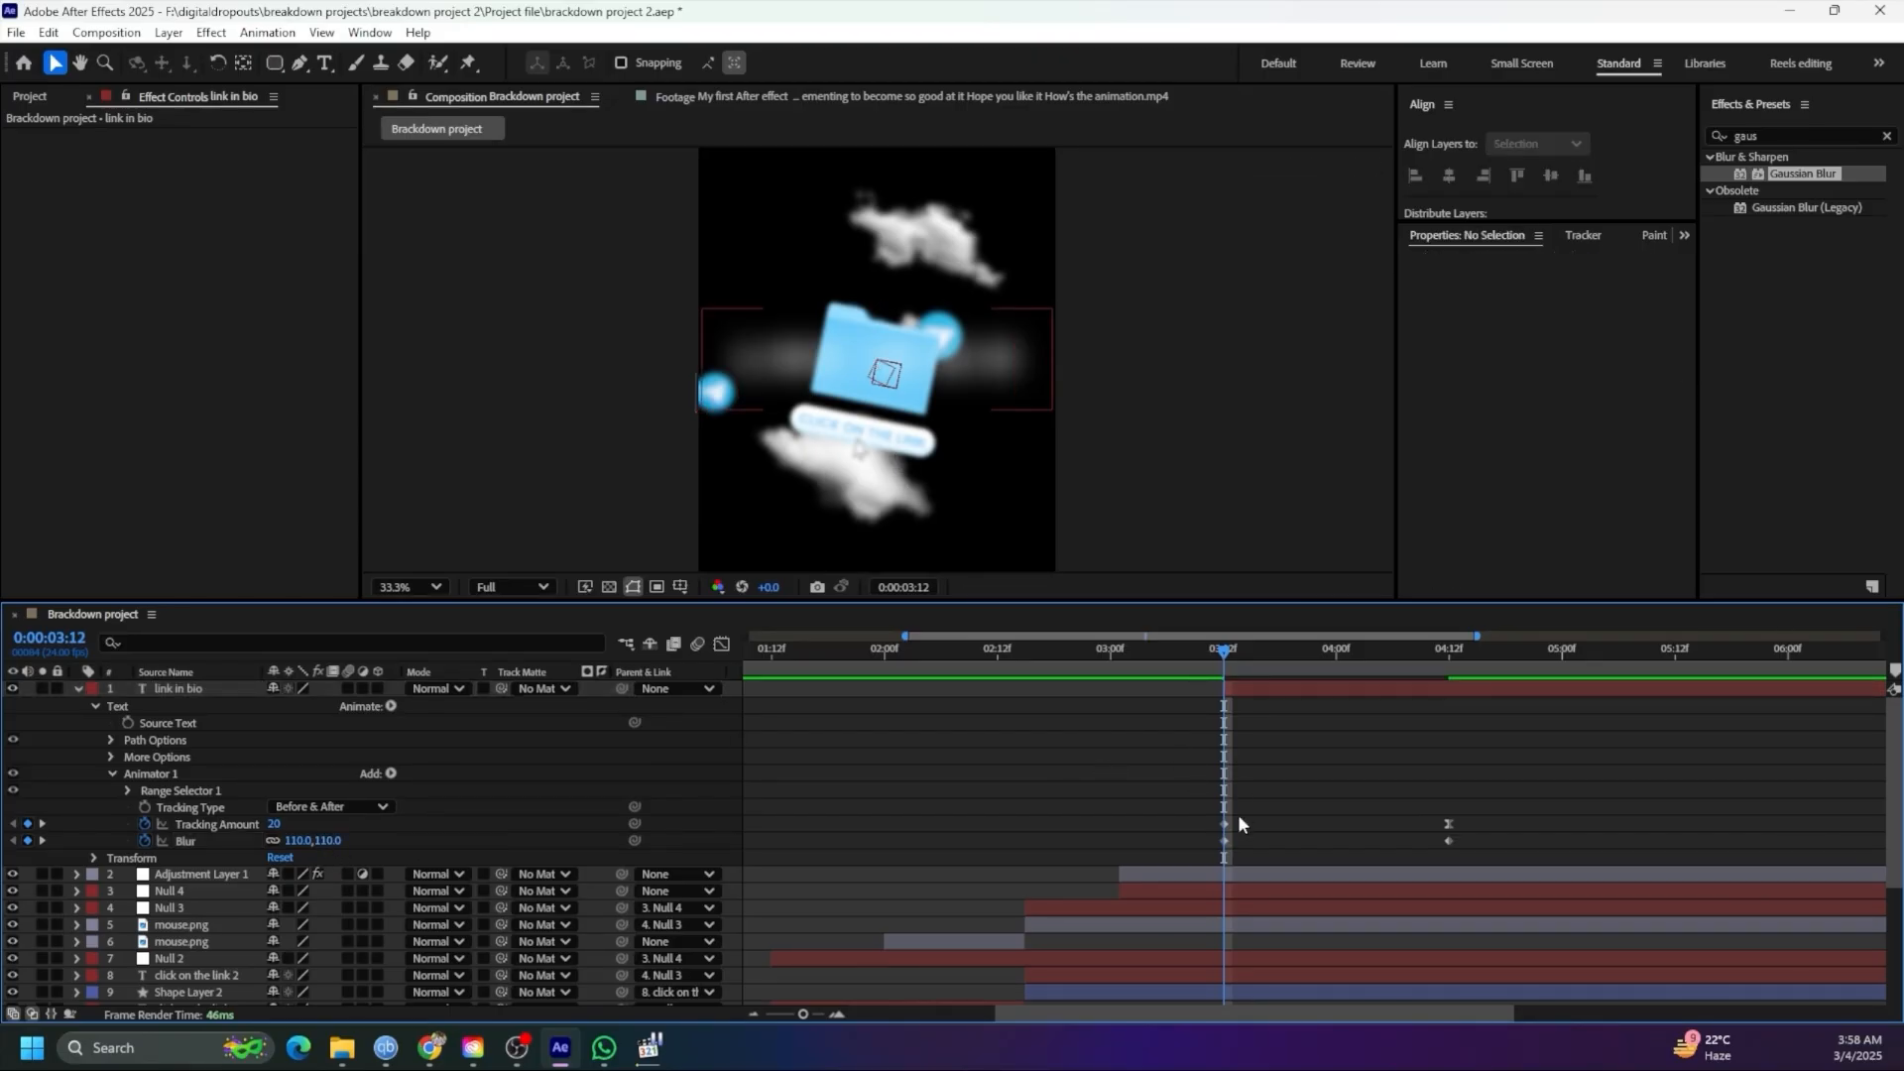
Play back the link in bio text from 0:00:03:12 to check how the blur clears
key("space")
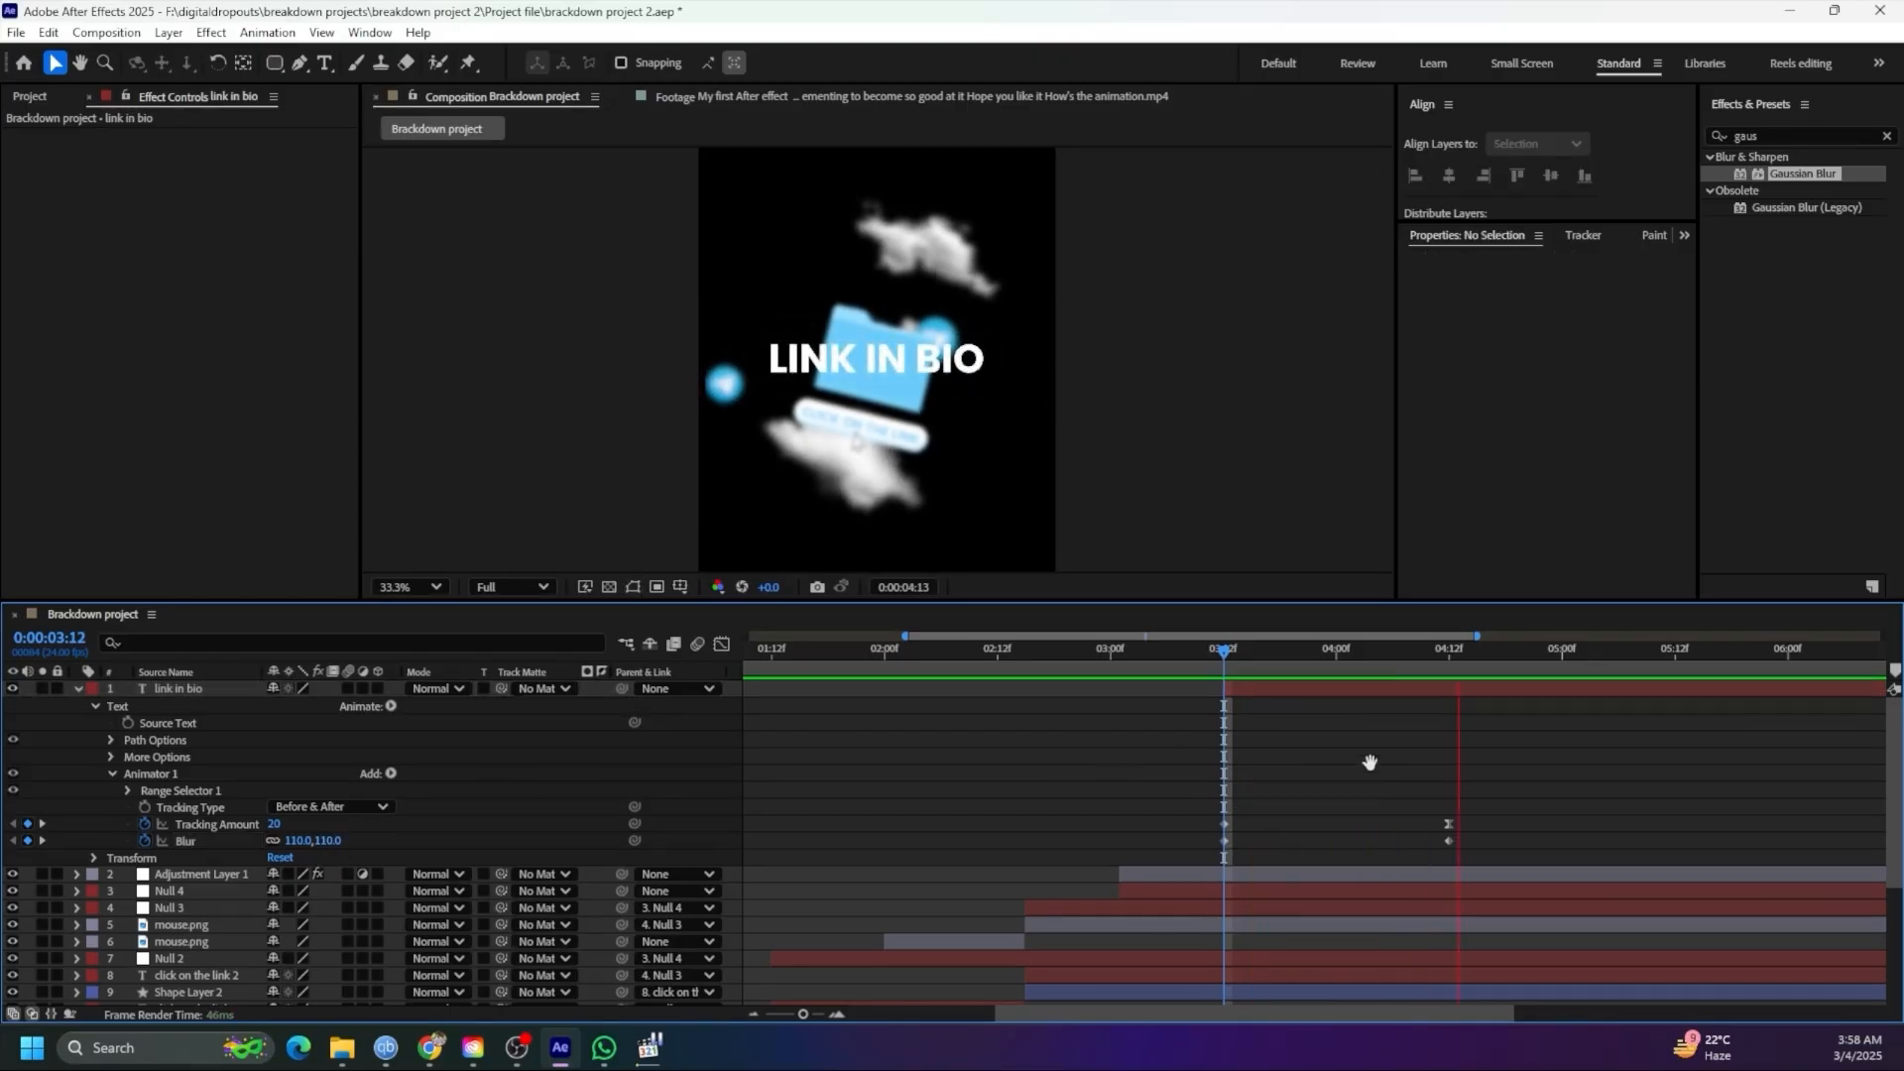
left_click(1313, 659)
left_click_drag(1313, 662, 1291, 669)
key("space")
key("space")
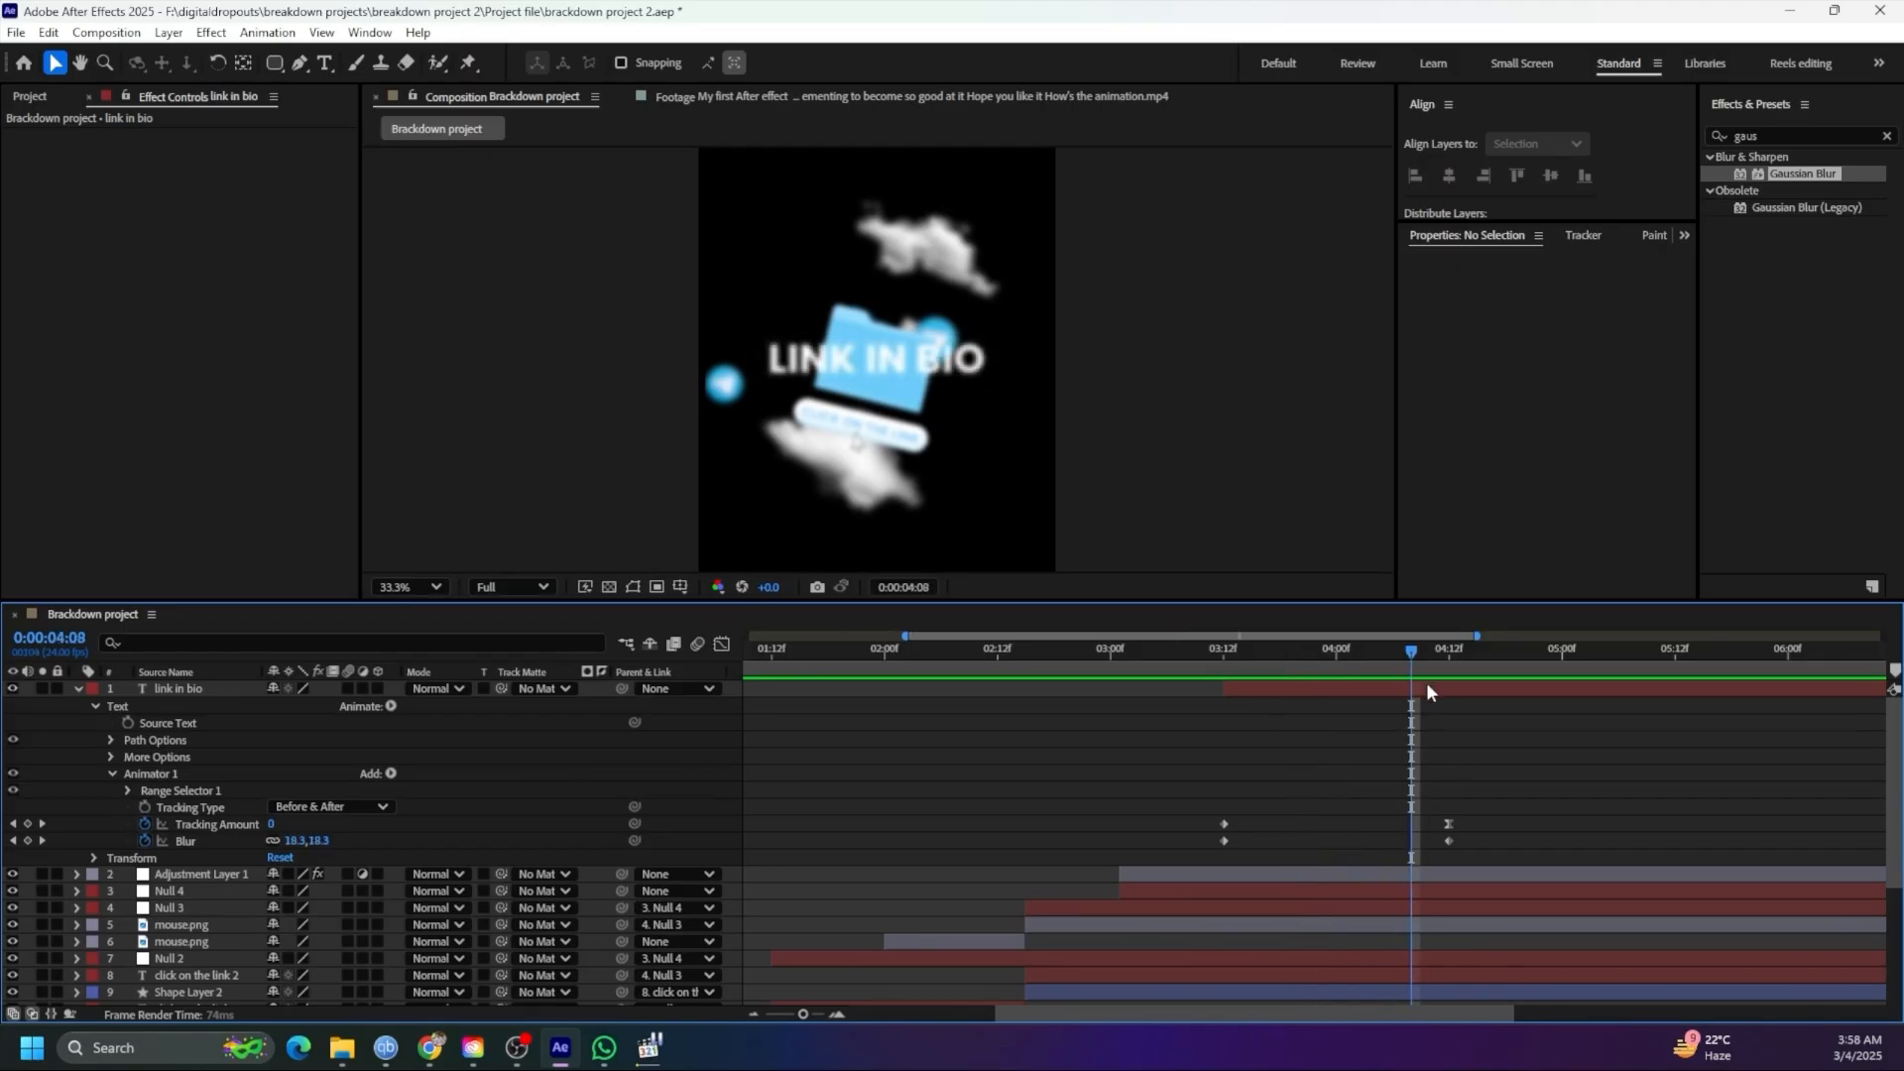
Move the ending Blur keyframe of link in bio to 0:00:04:00 and return to 0:00:03:12
left_click_drag(1431, 665, 1332, 678)
left_click(1448, 841)
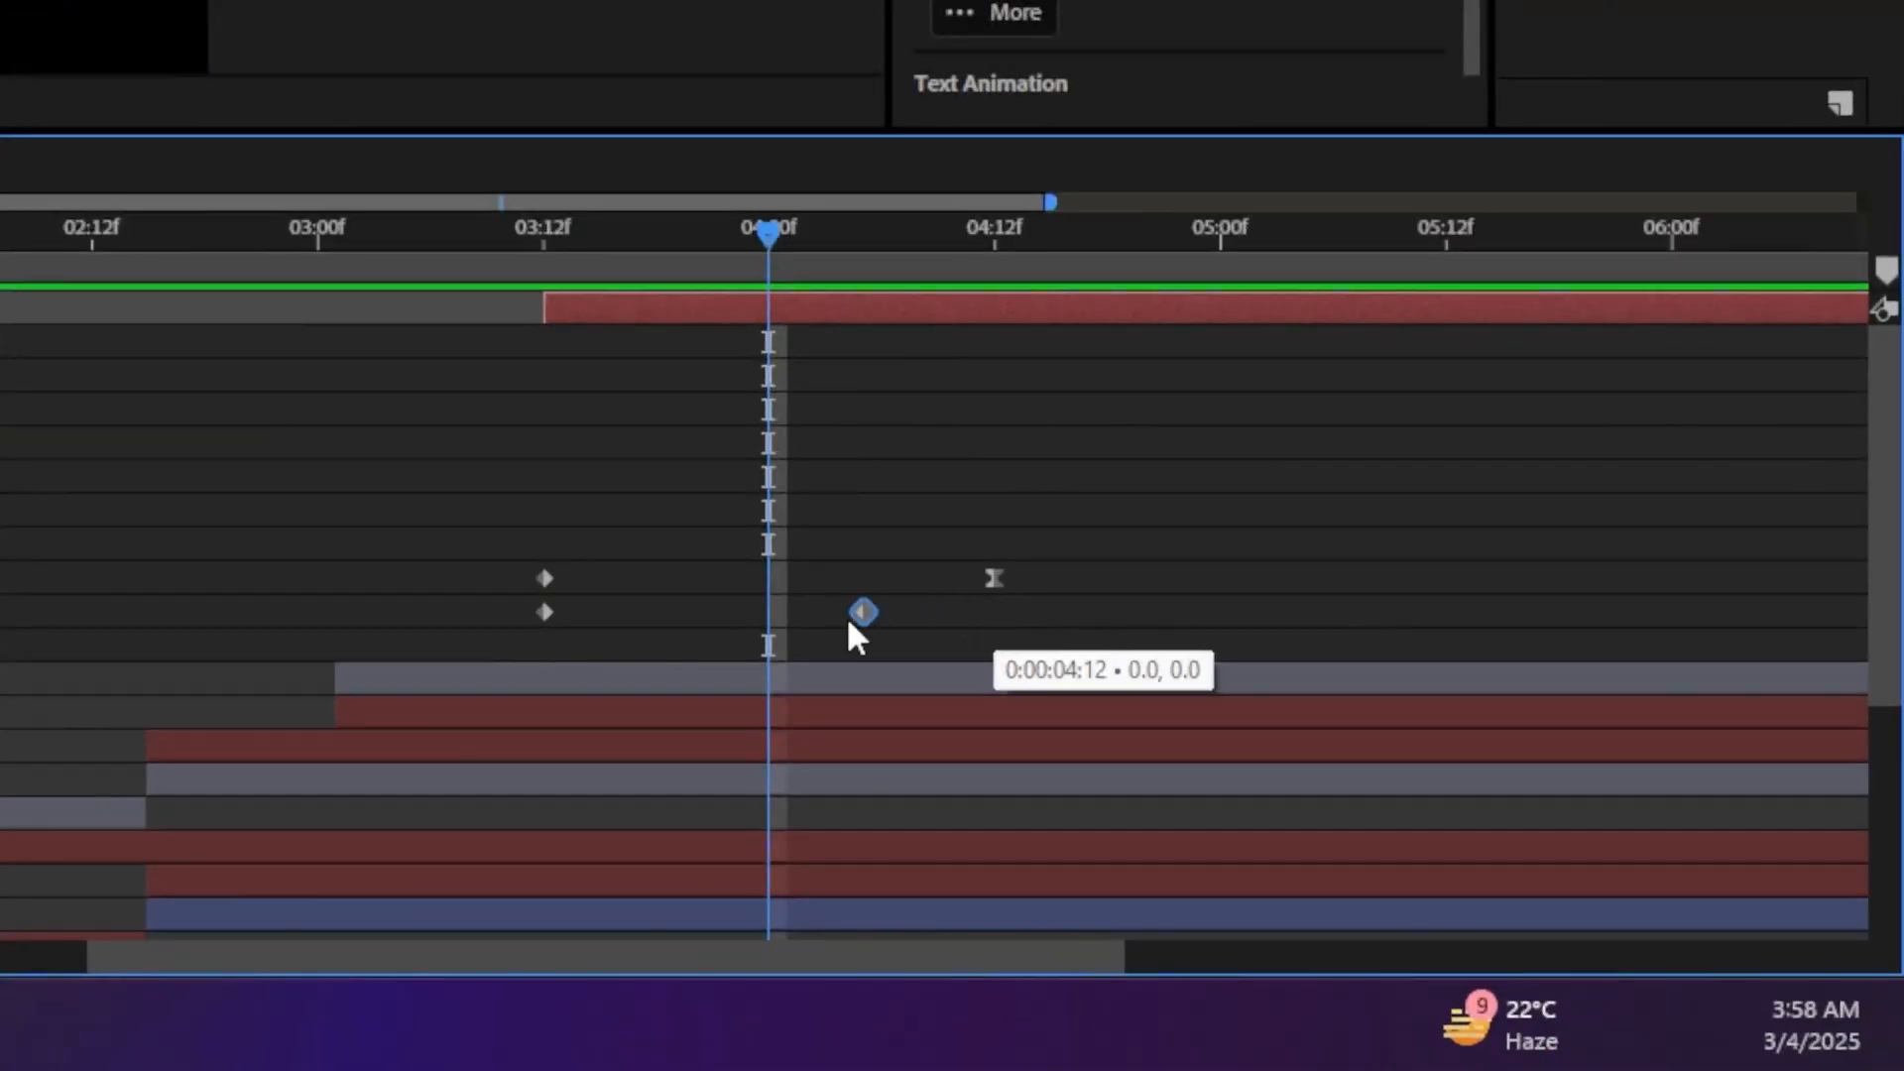
left_click_drag(848, 622, 765, 622)
left_click_drag(541, 268, 760, 544)
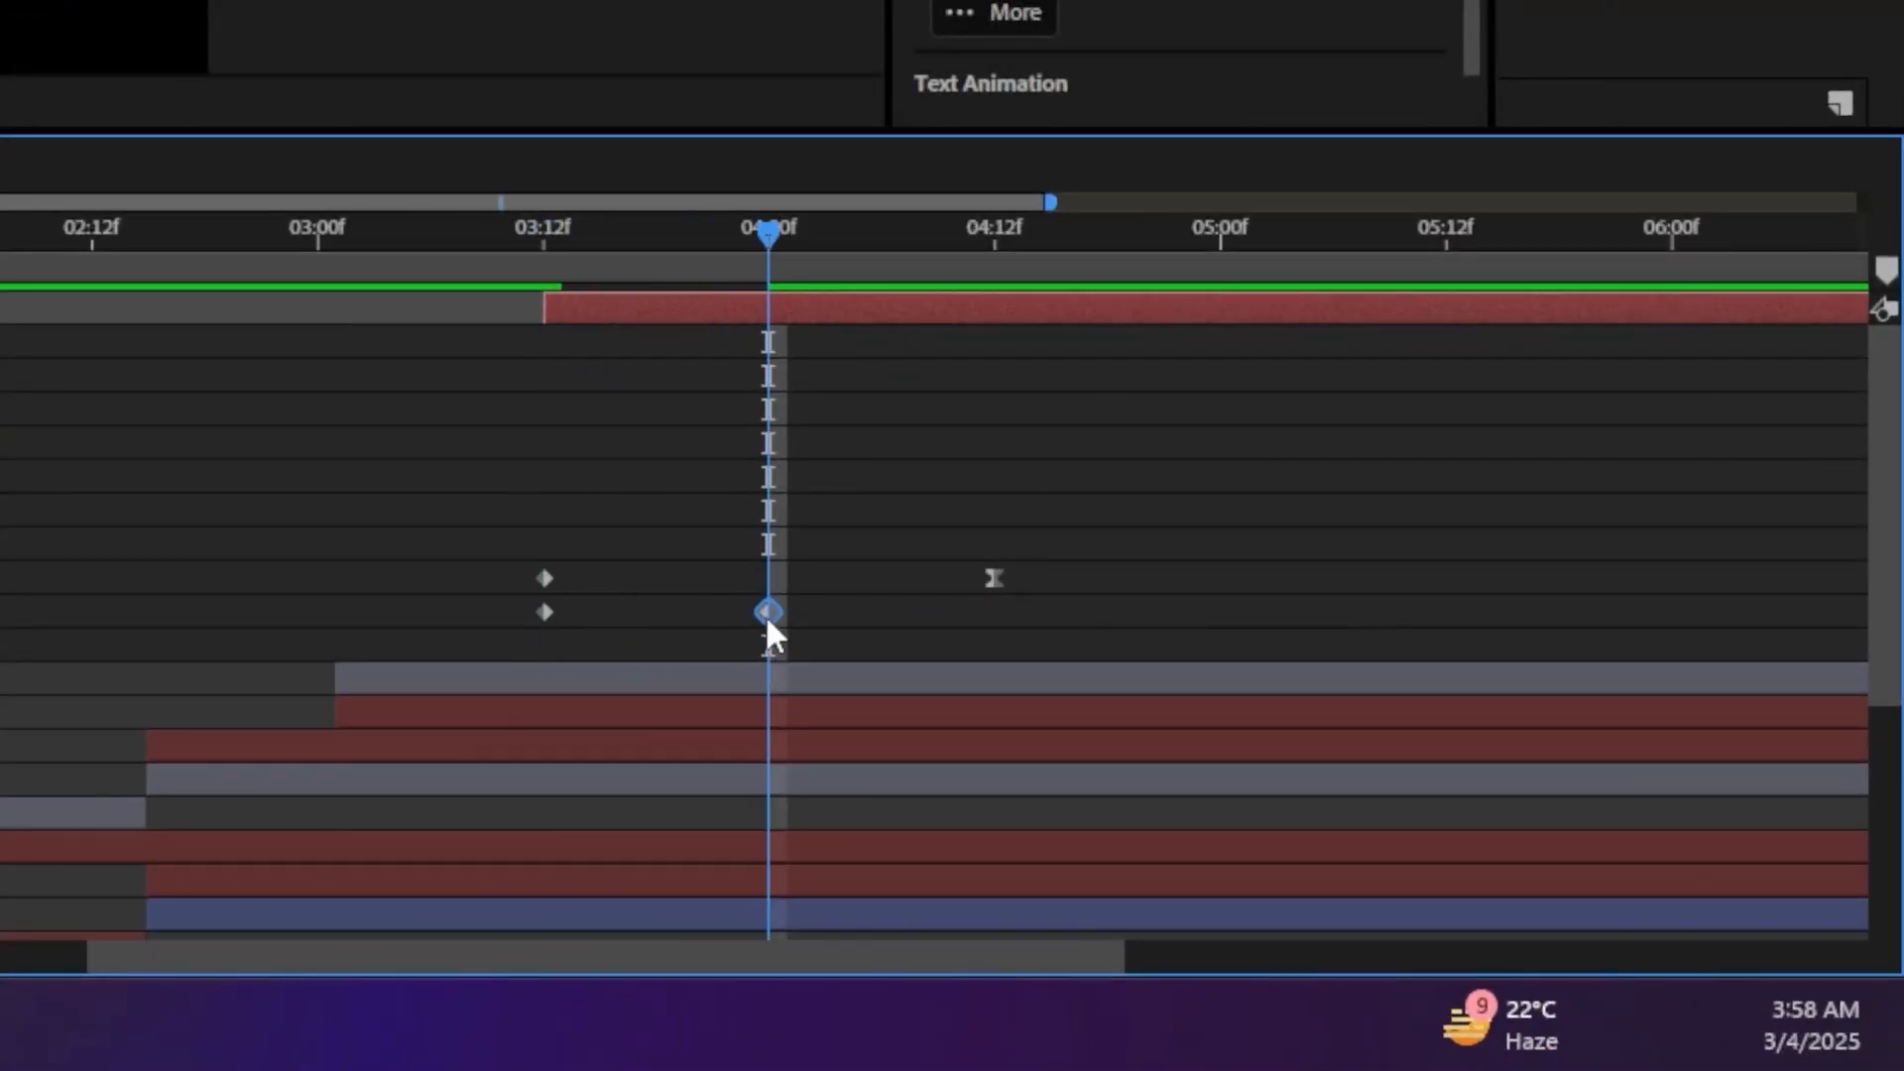
left_click_drag(780, 262, 555, 283)
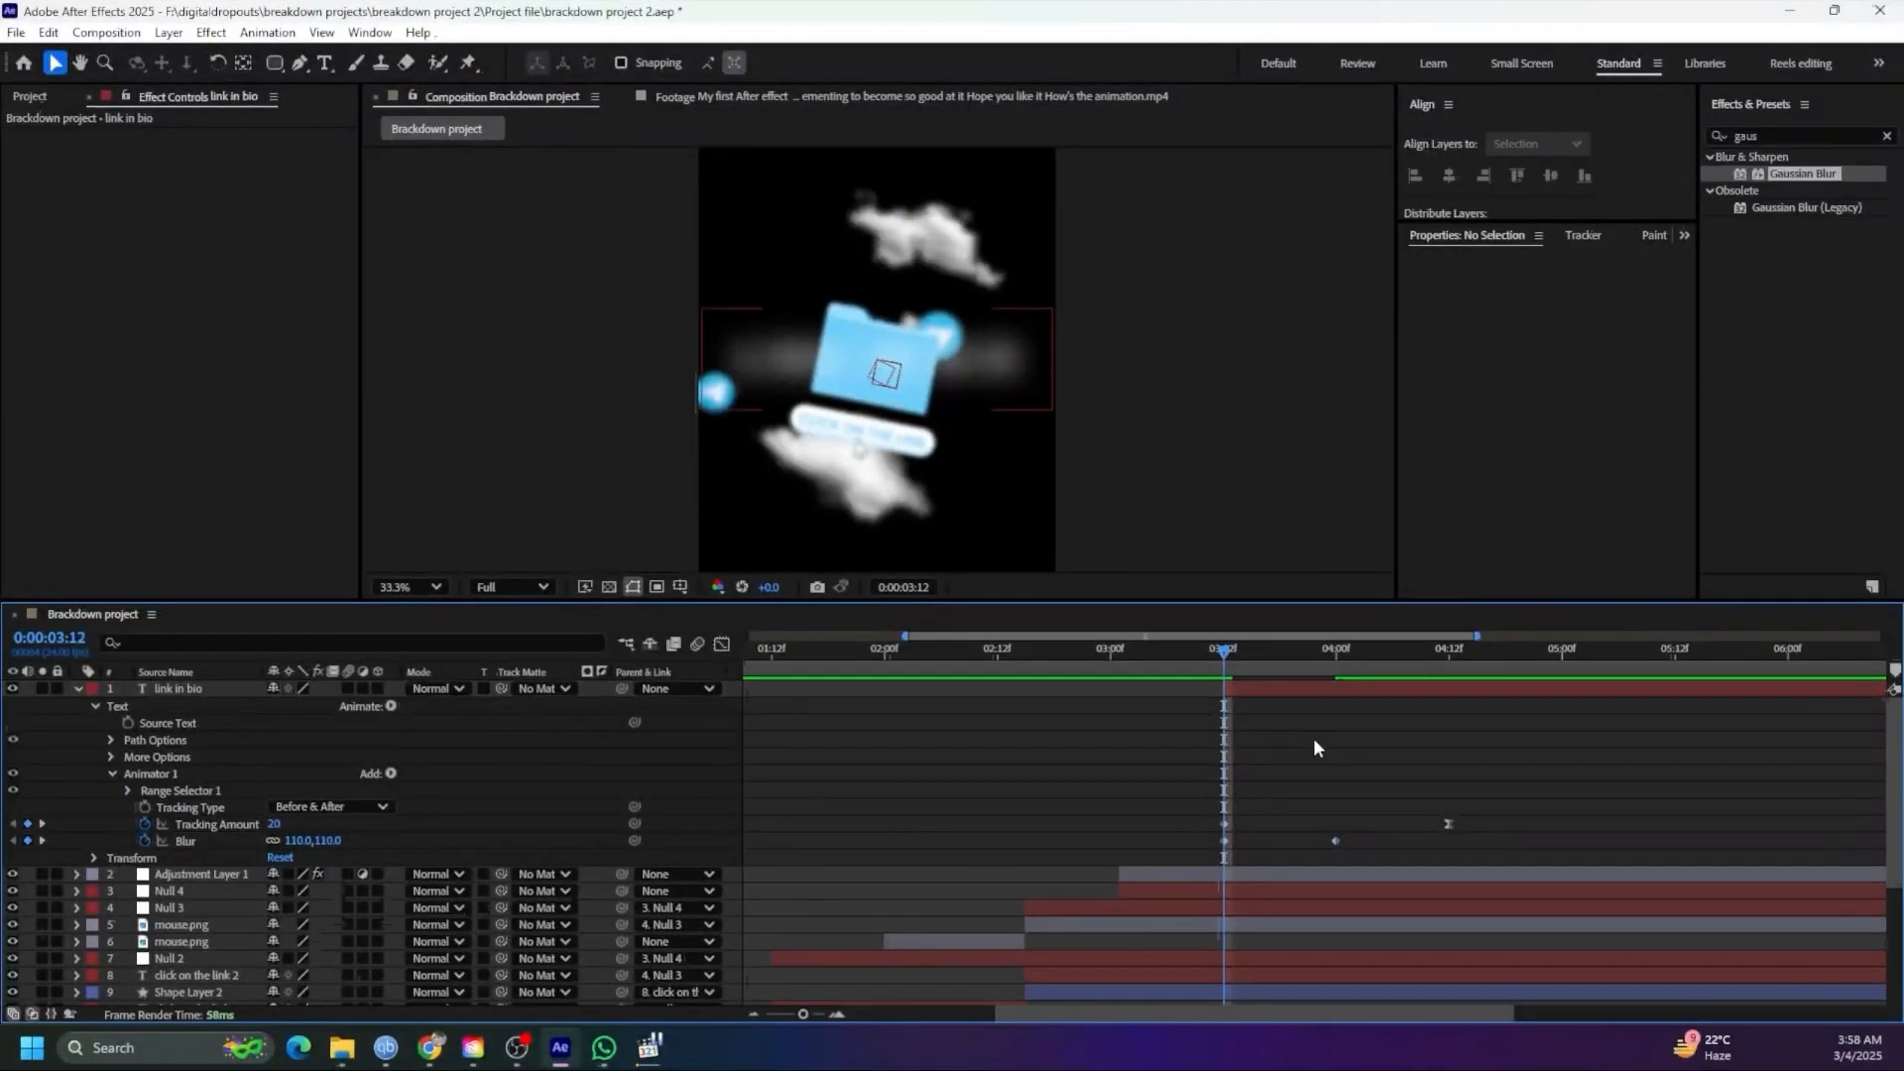
Preview the shortened blur transition on the link in bio text repeatedly from 0:00:03:12
key("space")
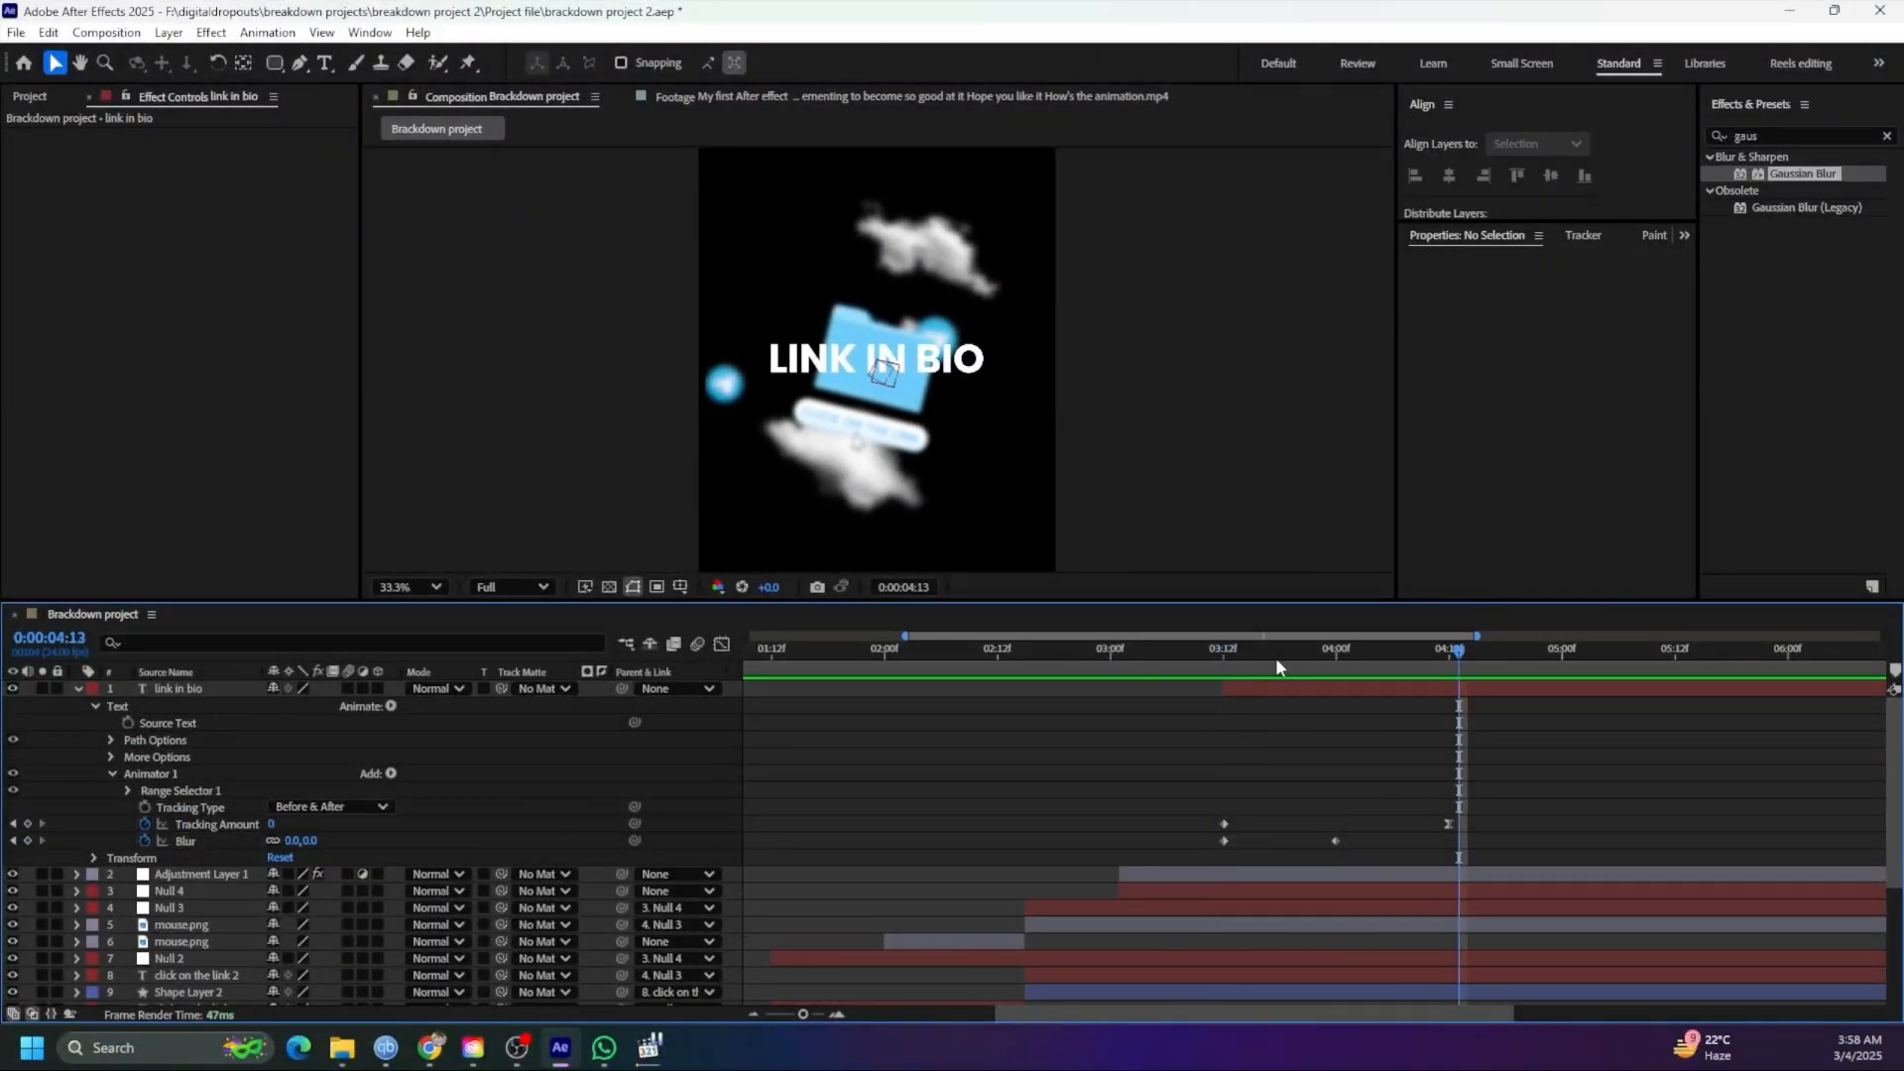
key("space")
key("space")
key("space")
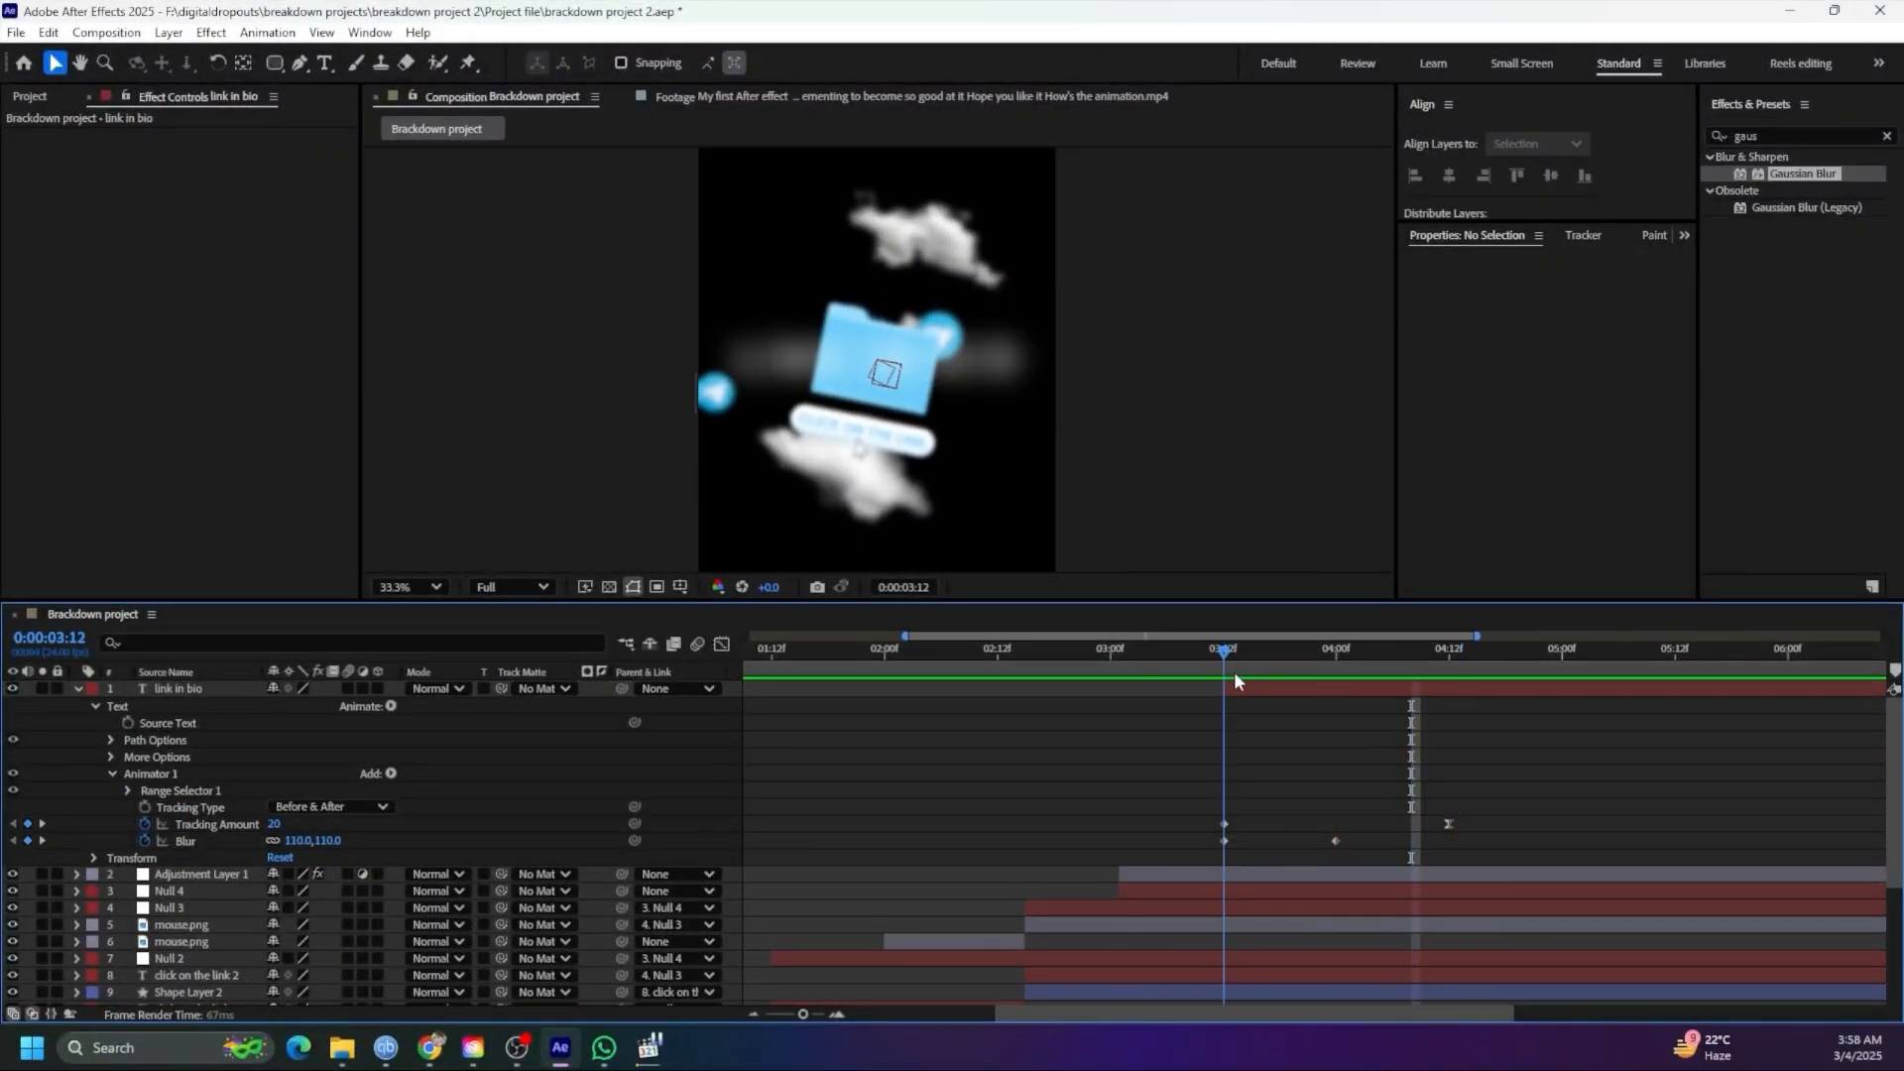
key("space")
key("space")
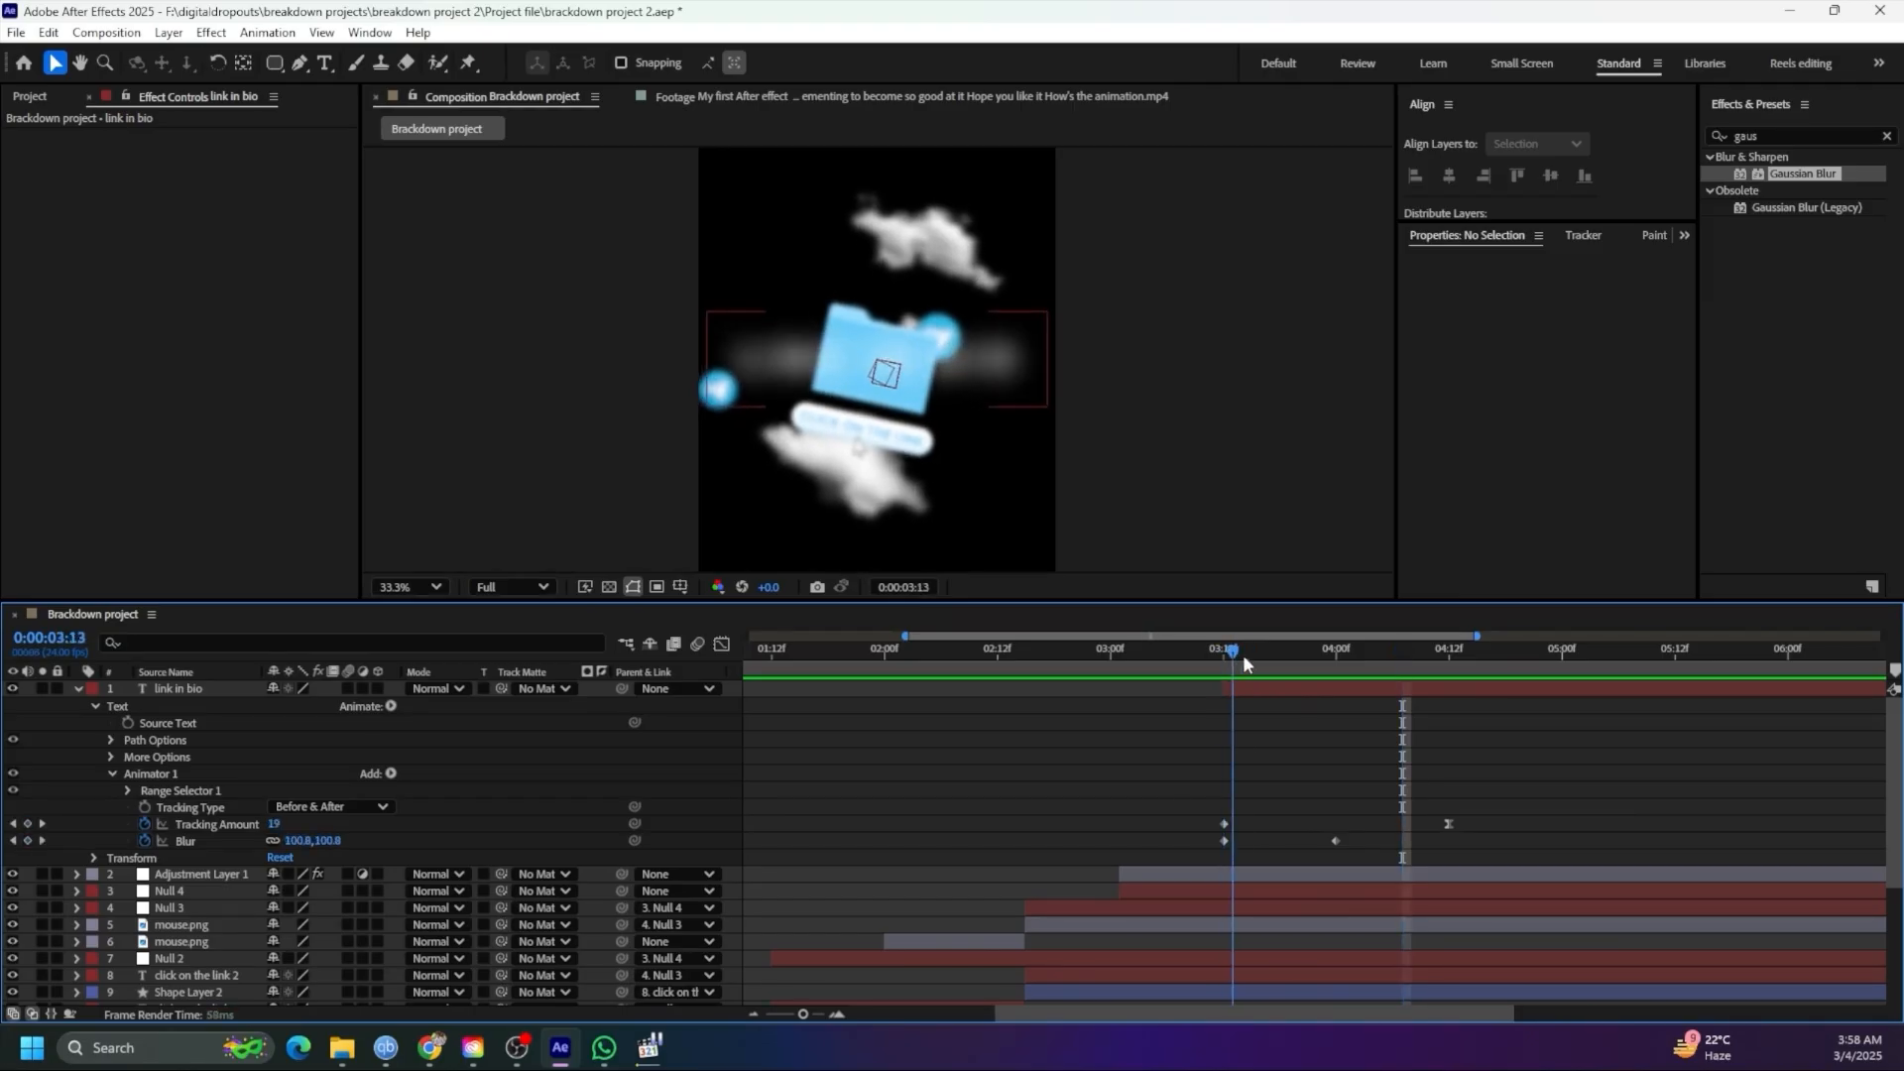
With the current time at 0:00:04:00, save the project and collapse the link in bio layer's properties
left_click_drag(1241, 654, 1329, 675)
key("ctrl+s")
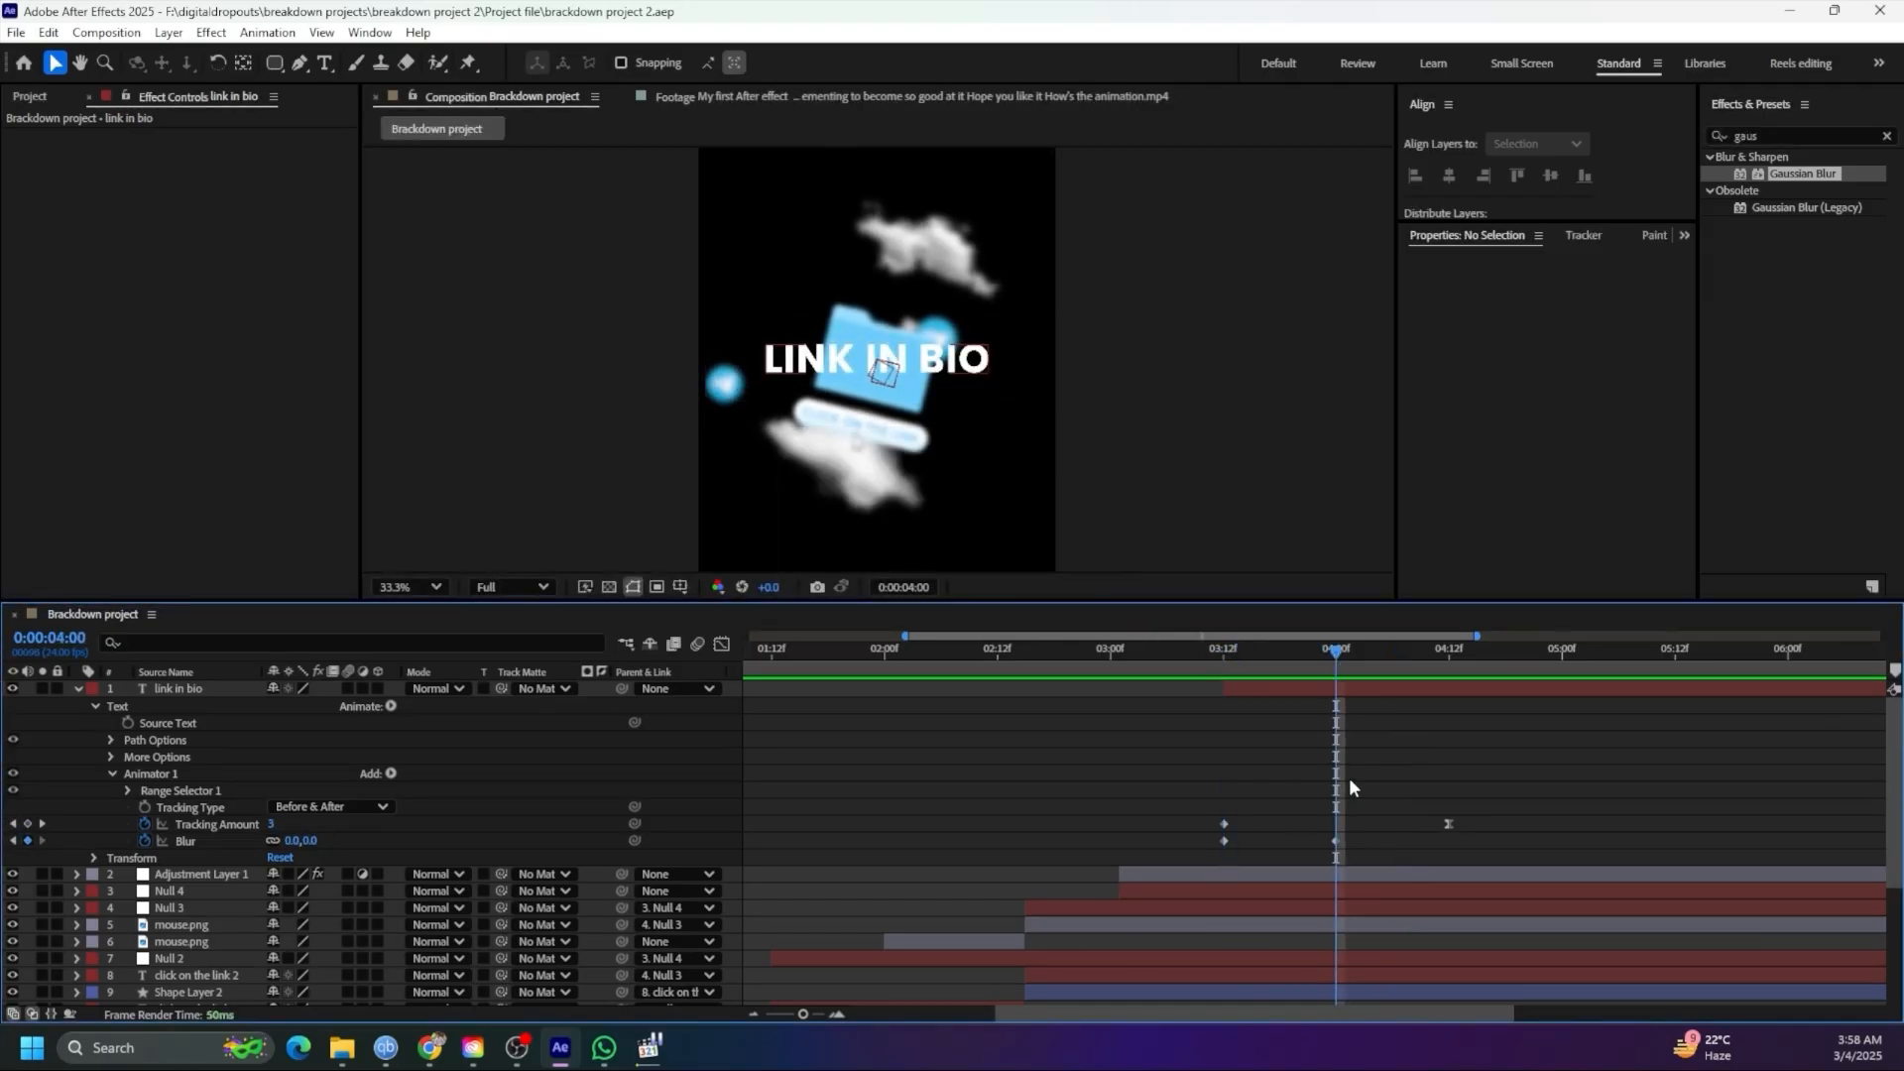
left_click(77, 689)
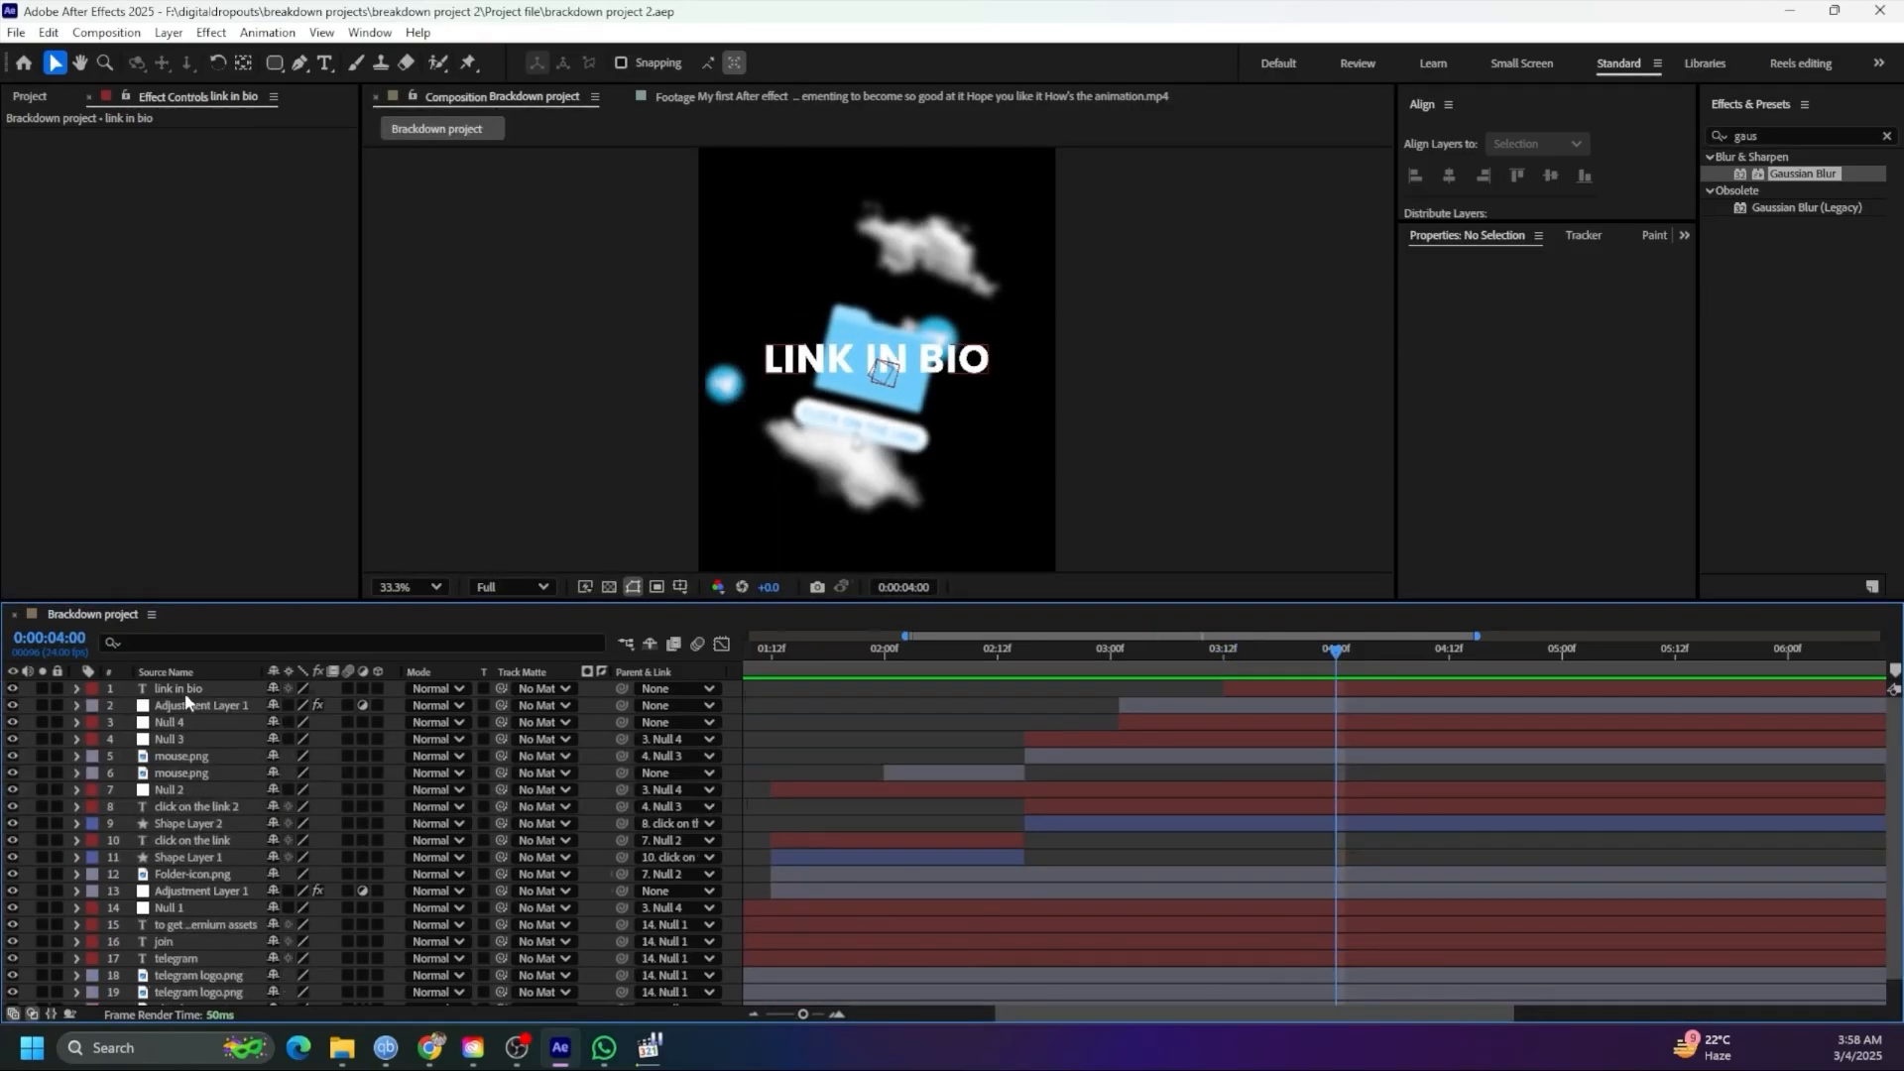
Reveal Scale and Rotation on the link in bio layer and add a keyframe for both at 0:00:04:00
left_click(188, 692)
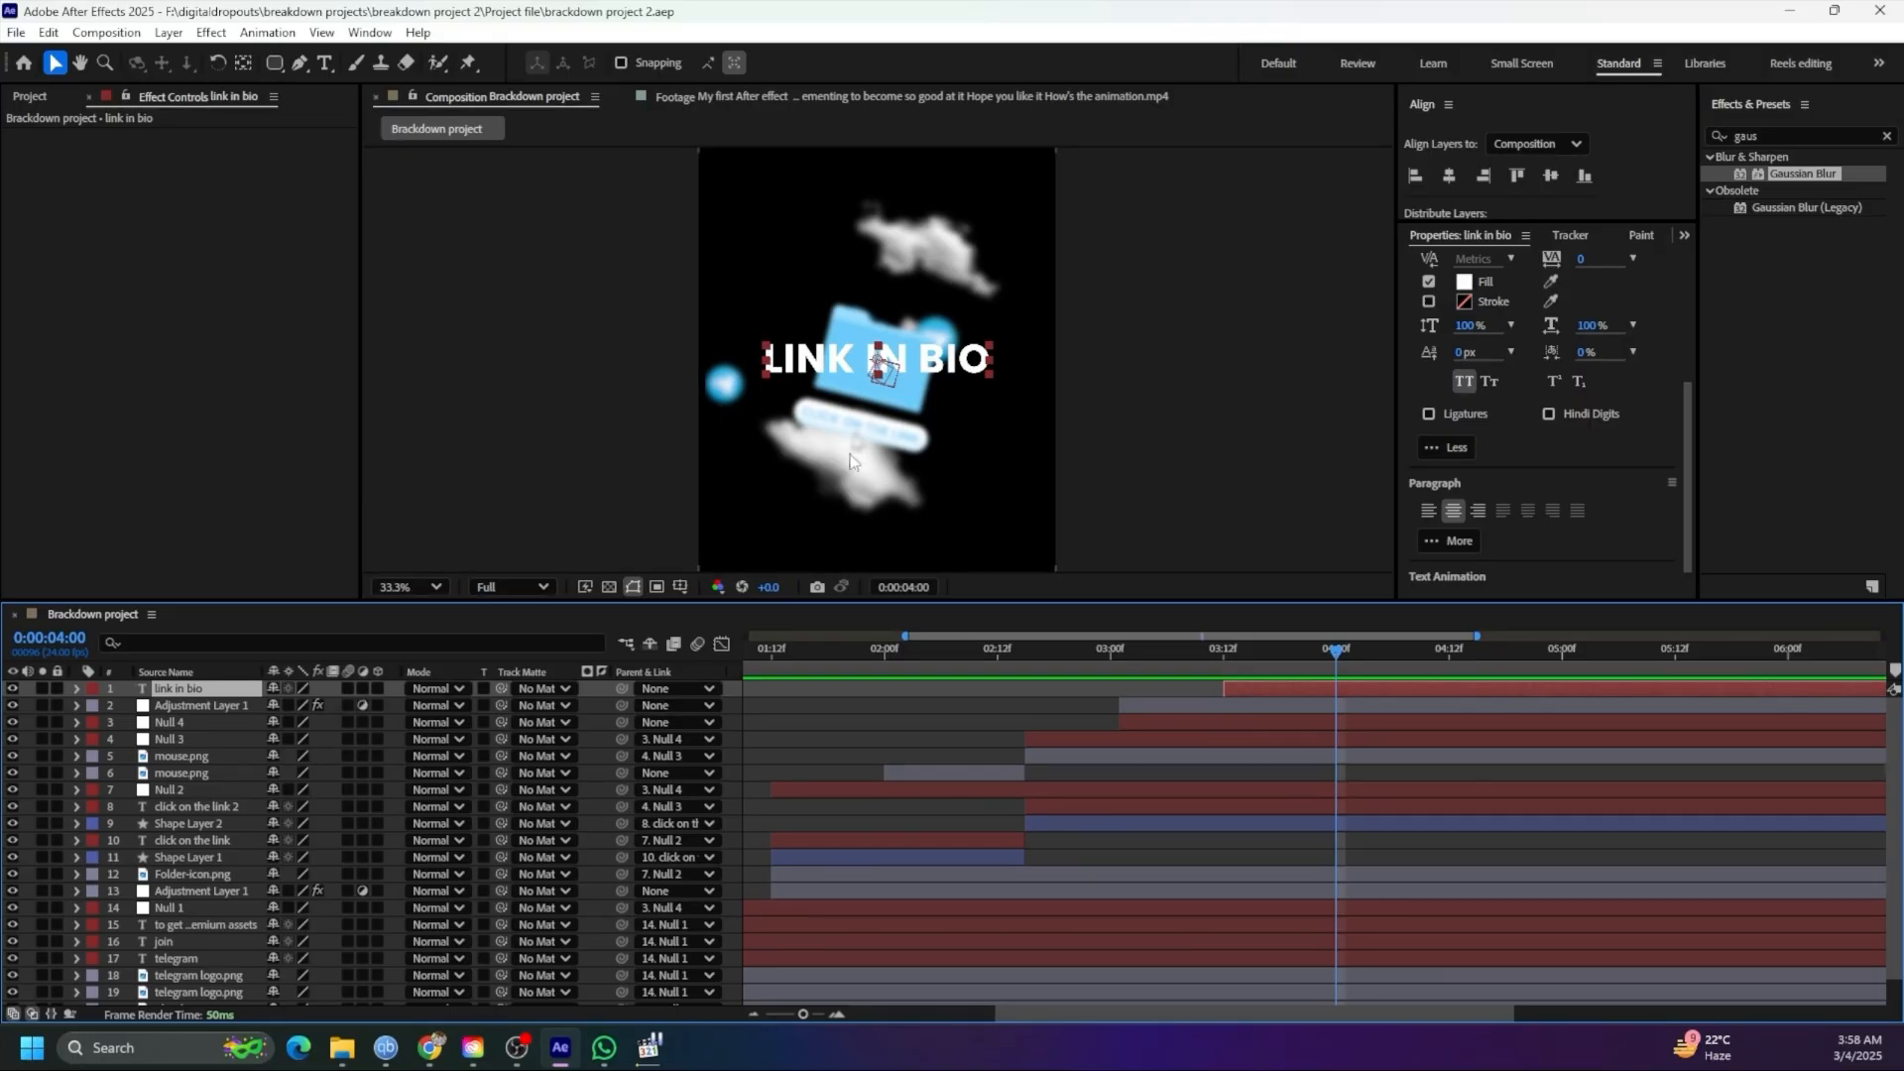
left_click(947, 372)
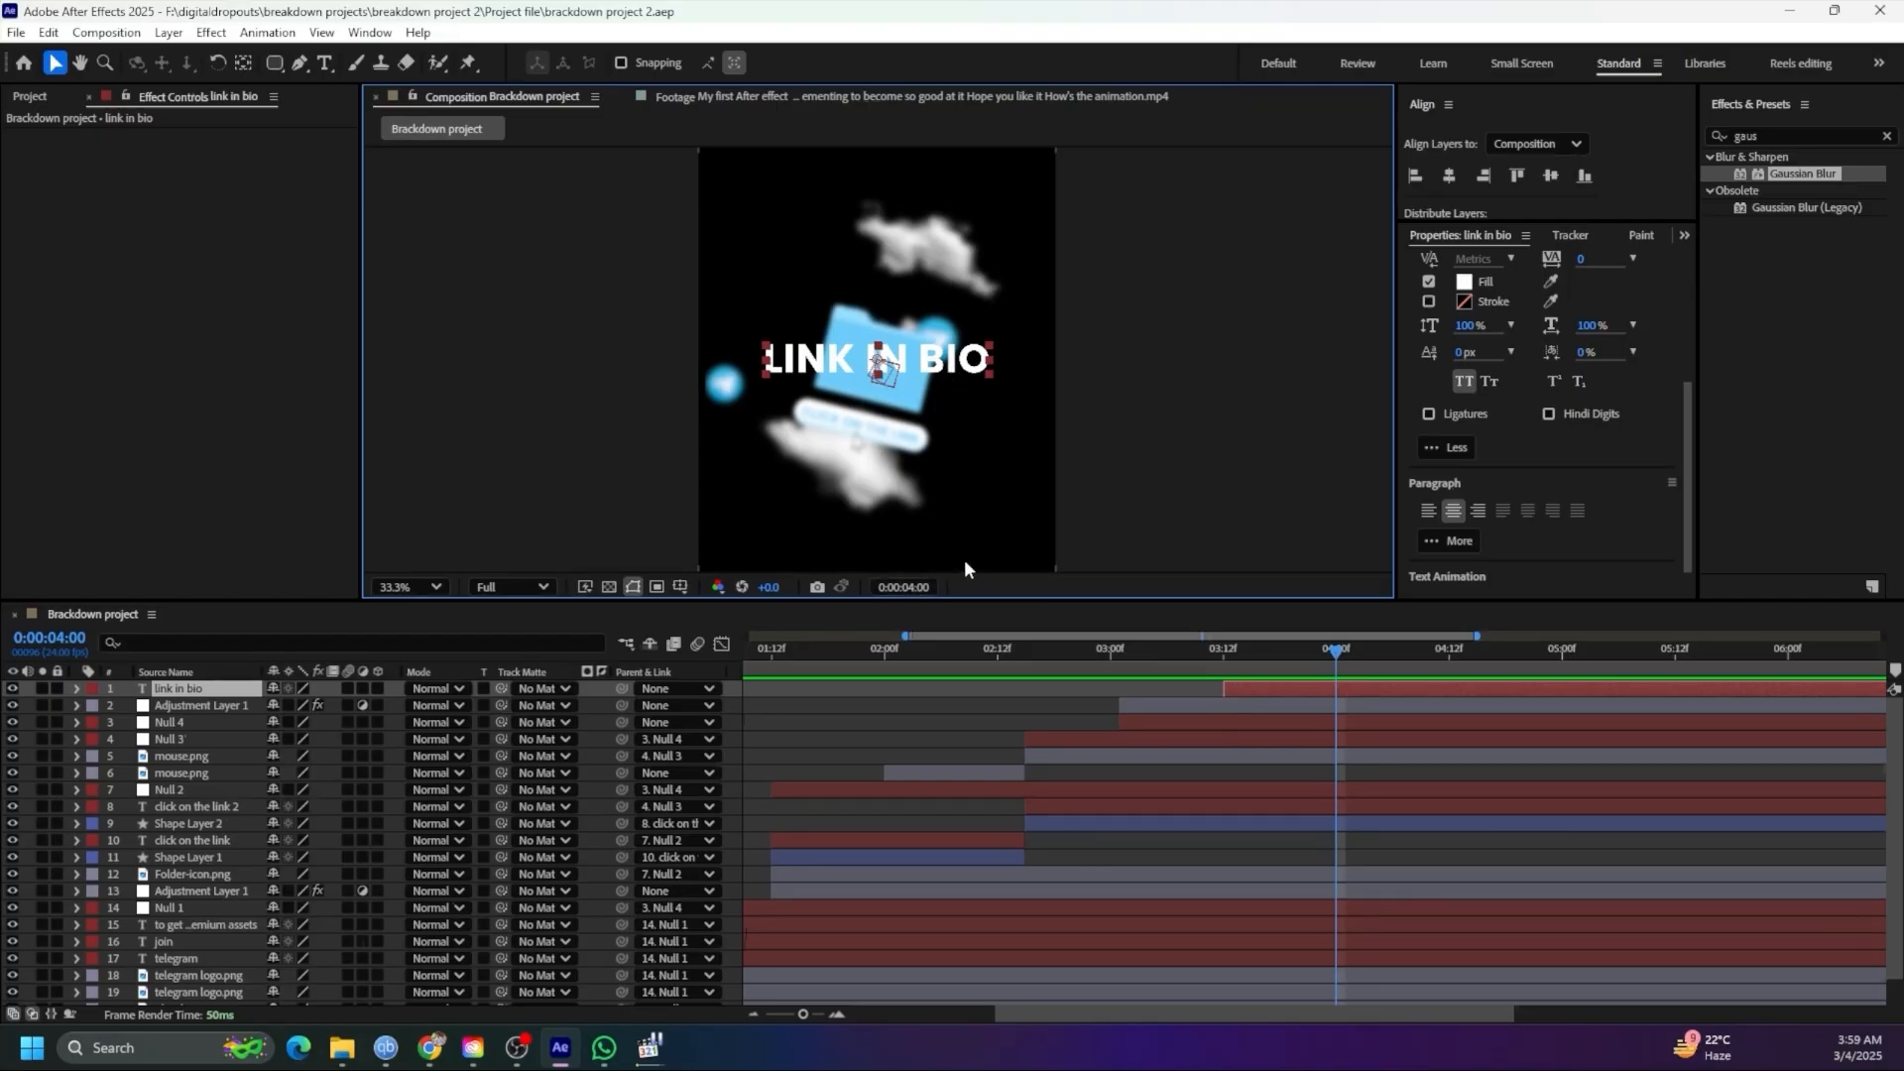
left_click(1254, 686)
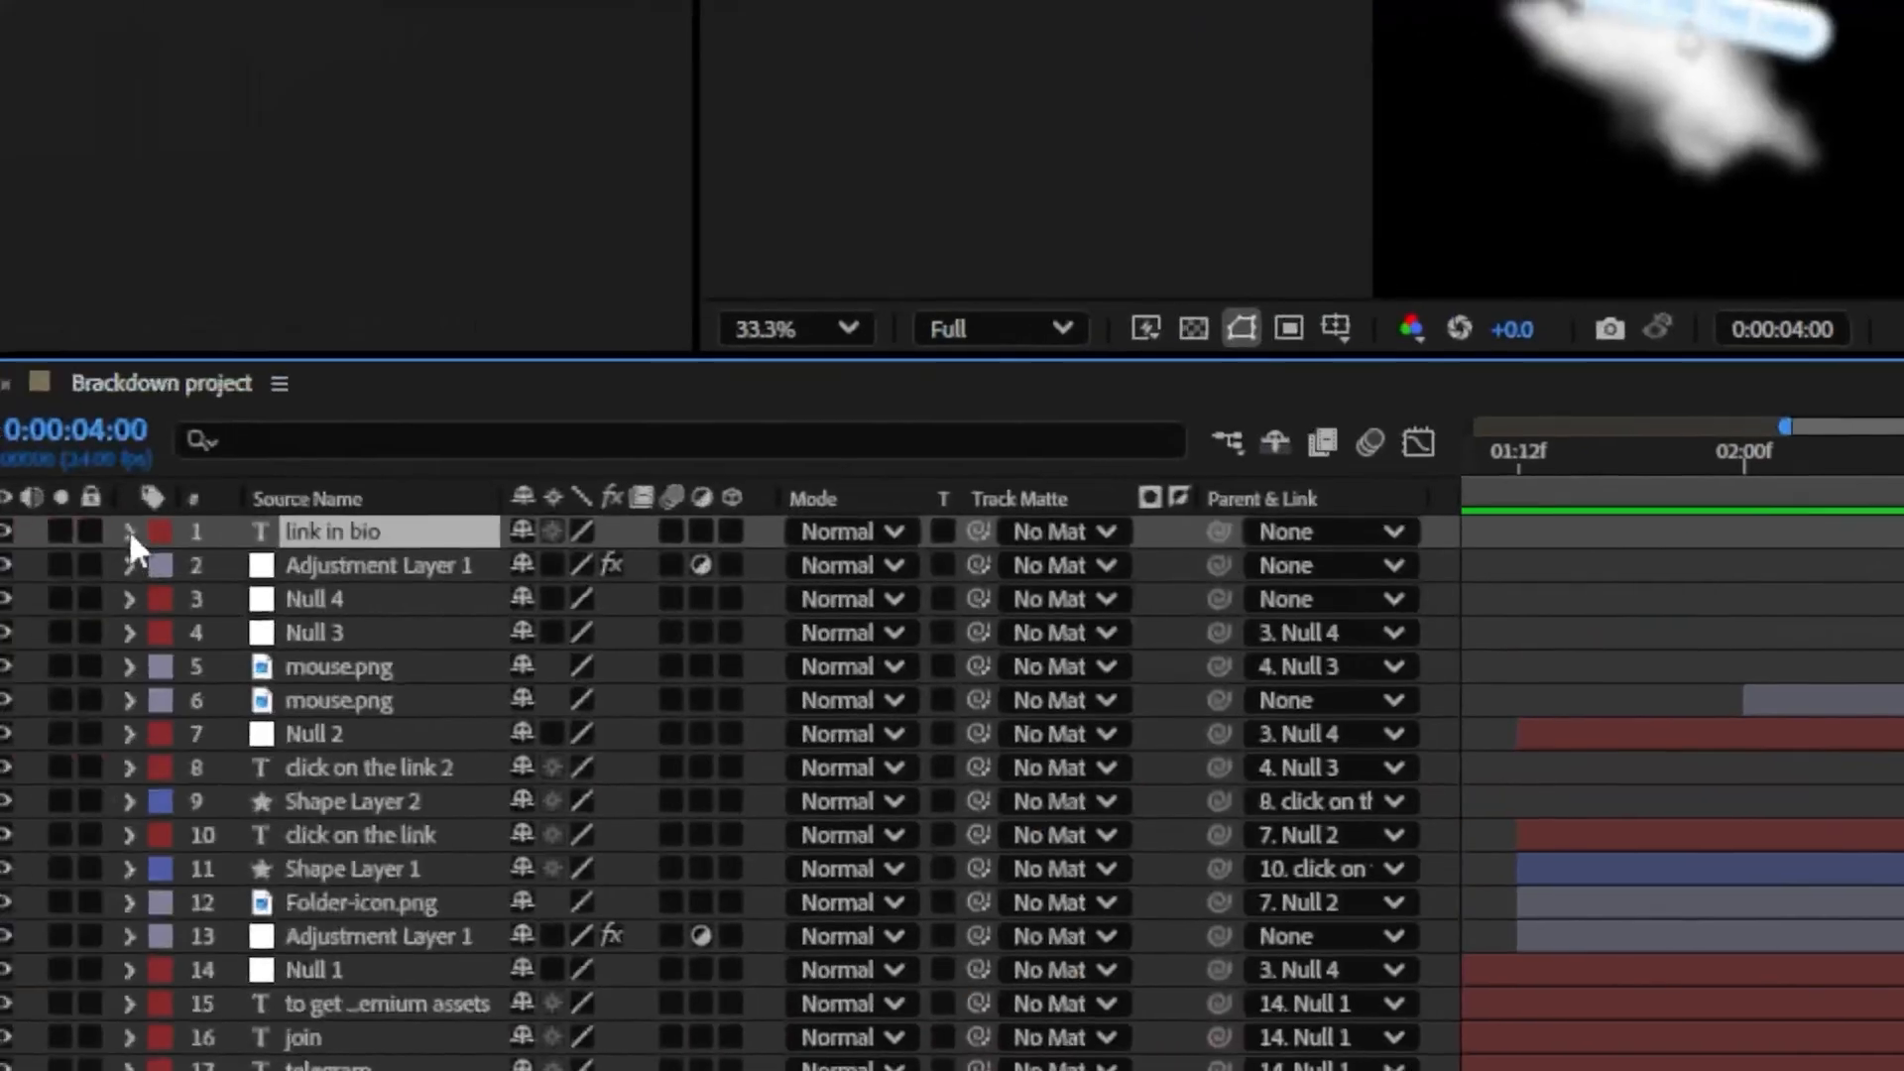
key("s")
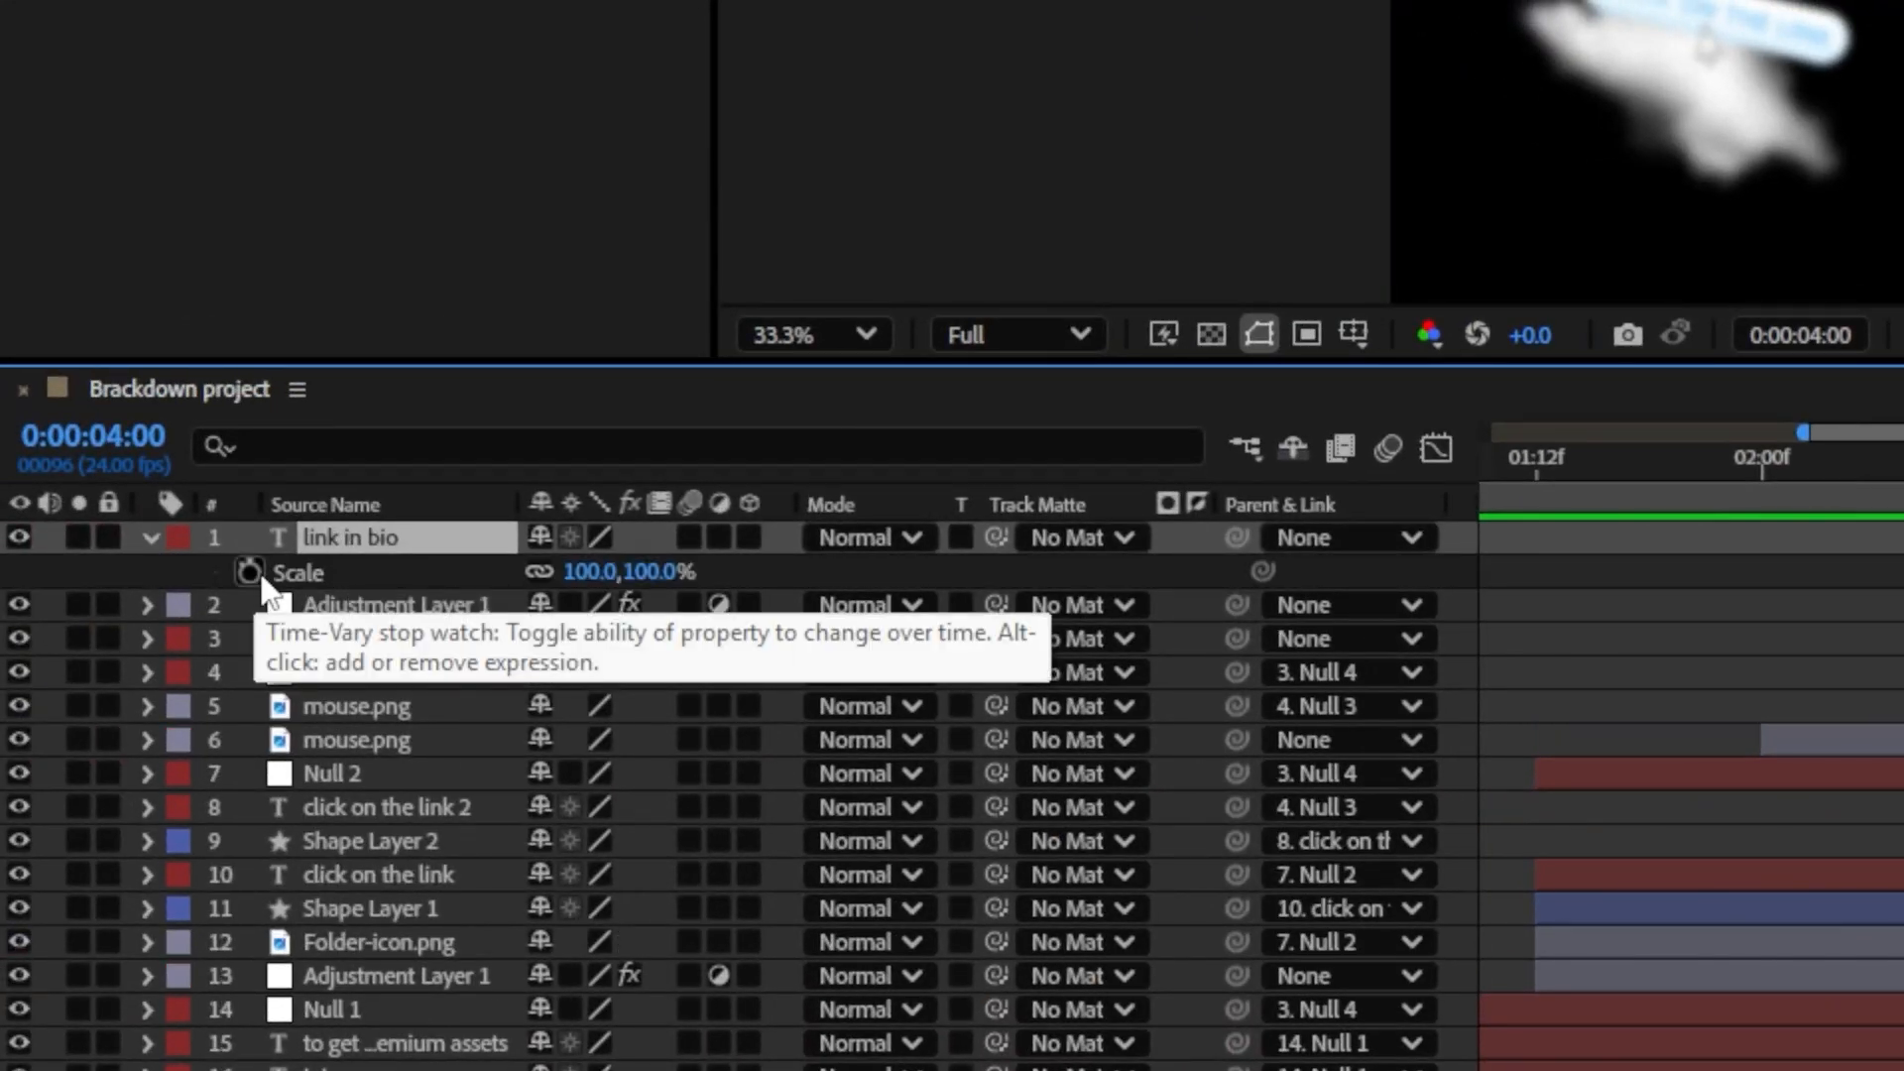
key("shift+r")
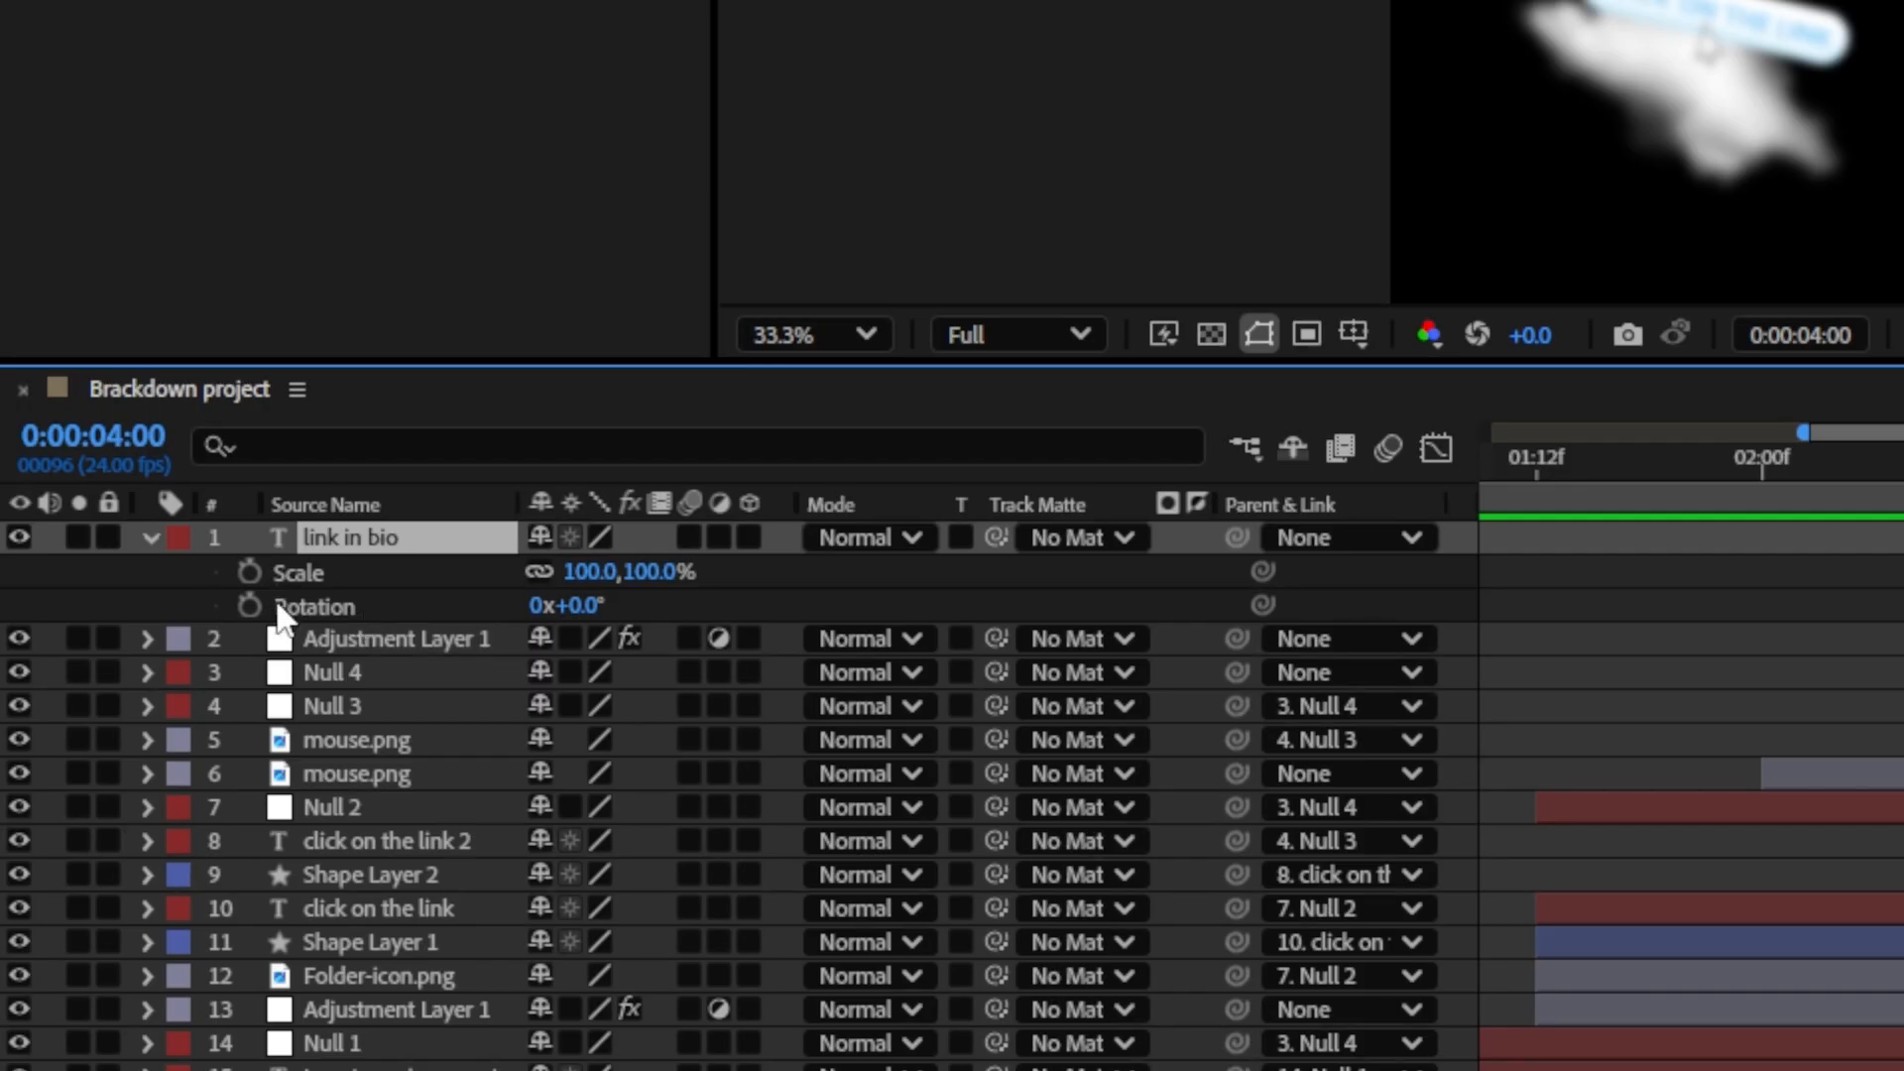
left_click(306, 566)
left_click(307, 598, "shift")
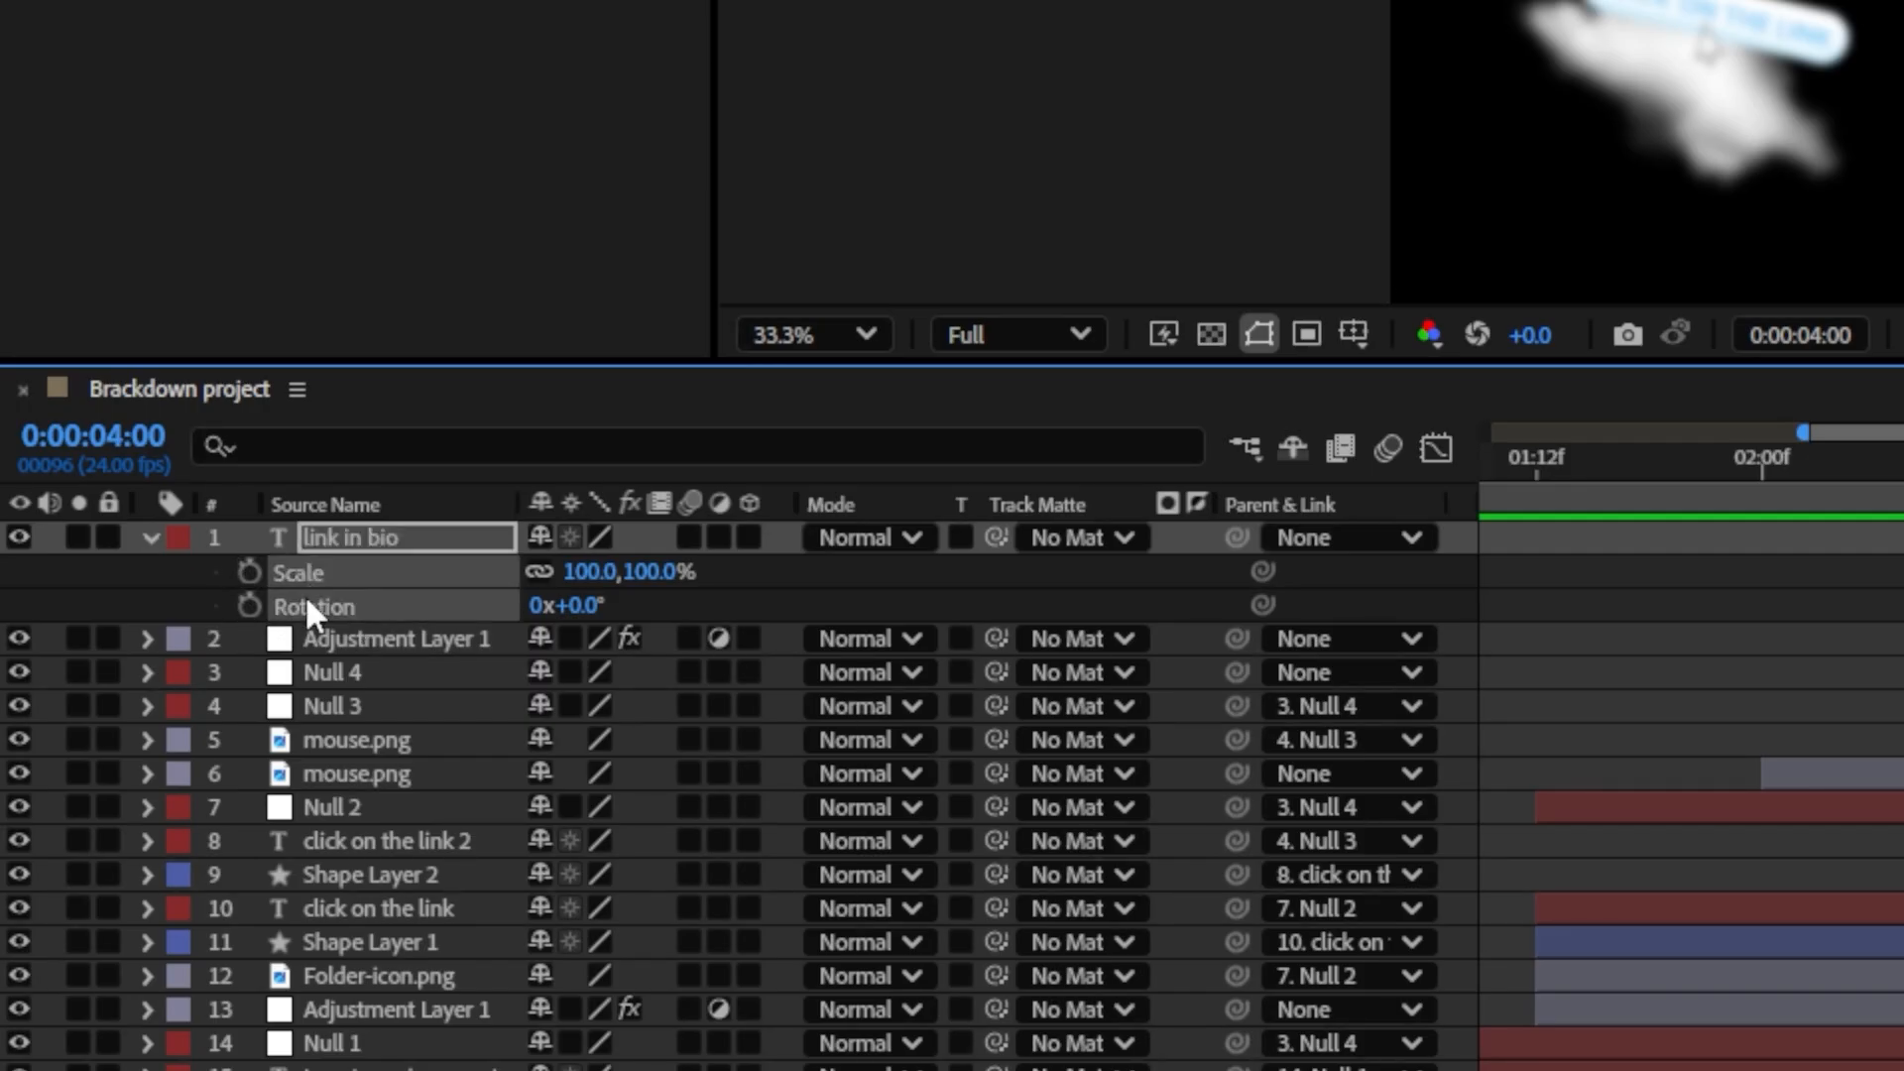
left_click(250, 606)
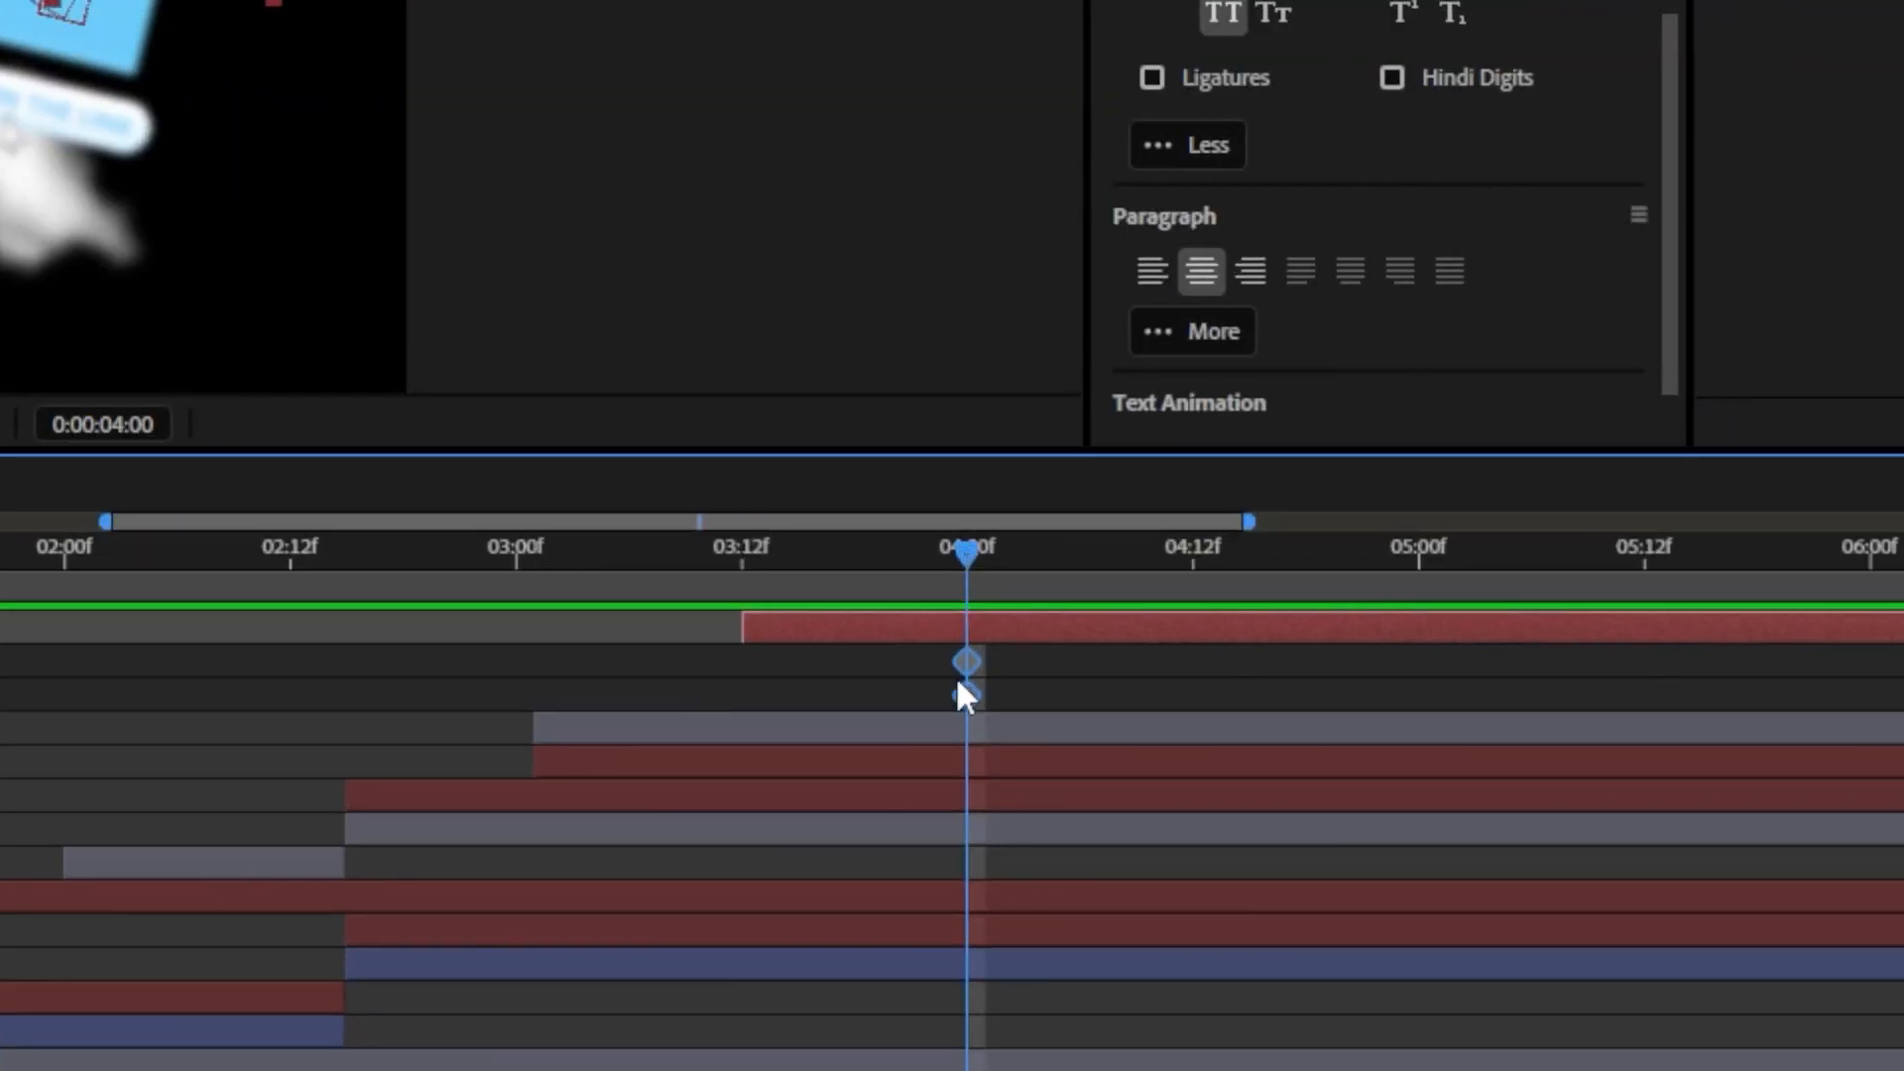
Move the Scale and Rotation keyframes to 0:00:03:12 and place a second pair at 0:00:04:12
left_click_drag(859, 560, 742, 585)
left_click_drag(968, 666, 743, 685)
left_click_drag(933, 570, 1187, 611)
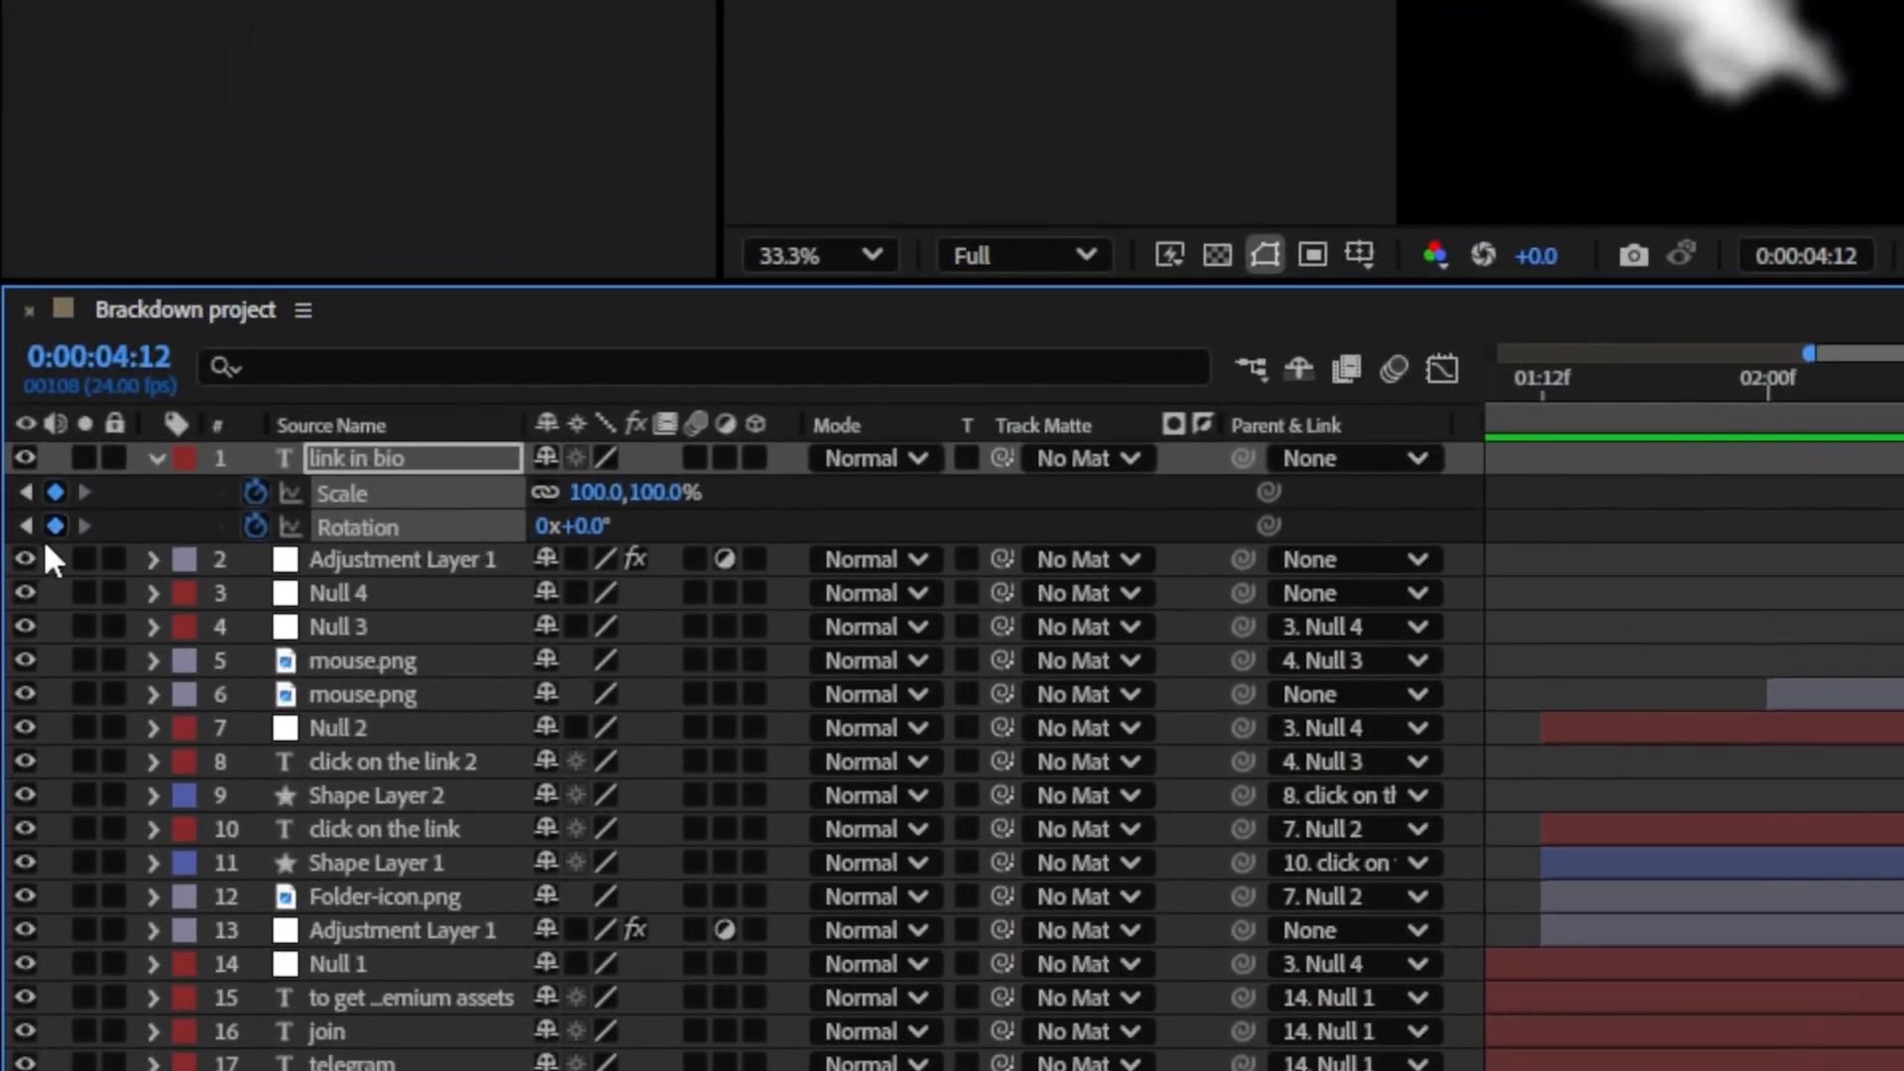
Set the link in bio Rotation to -26° at 0:00:03:12, comparing the tilt with the reference footage
left_click(26, 528)
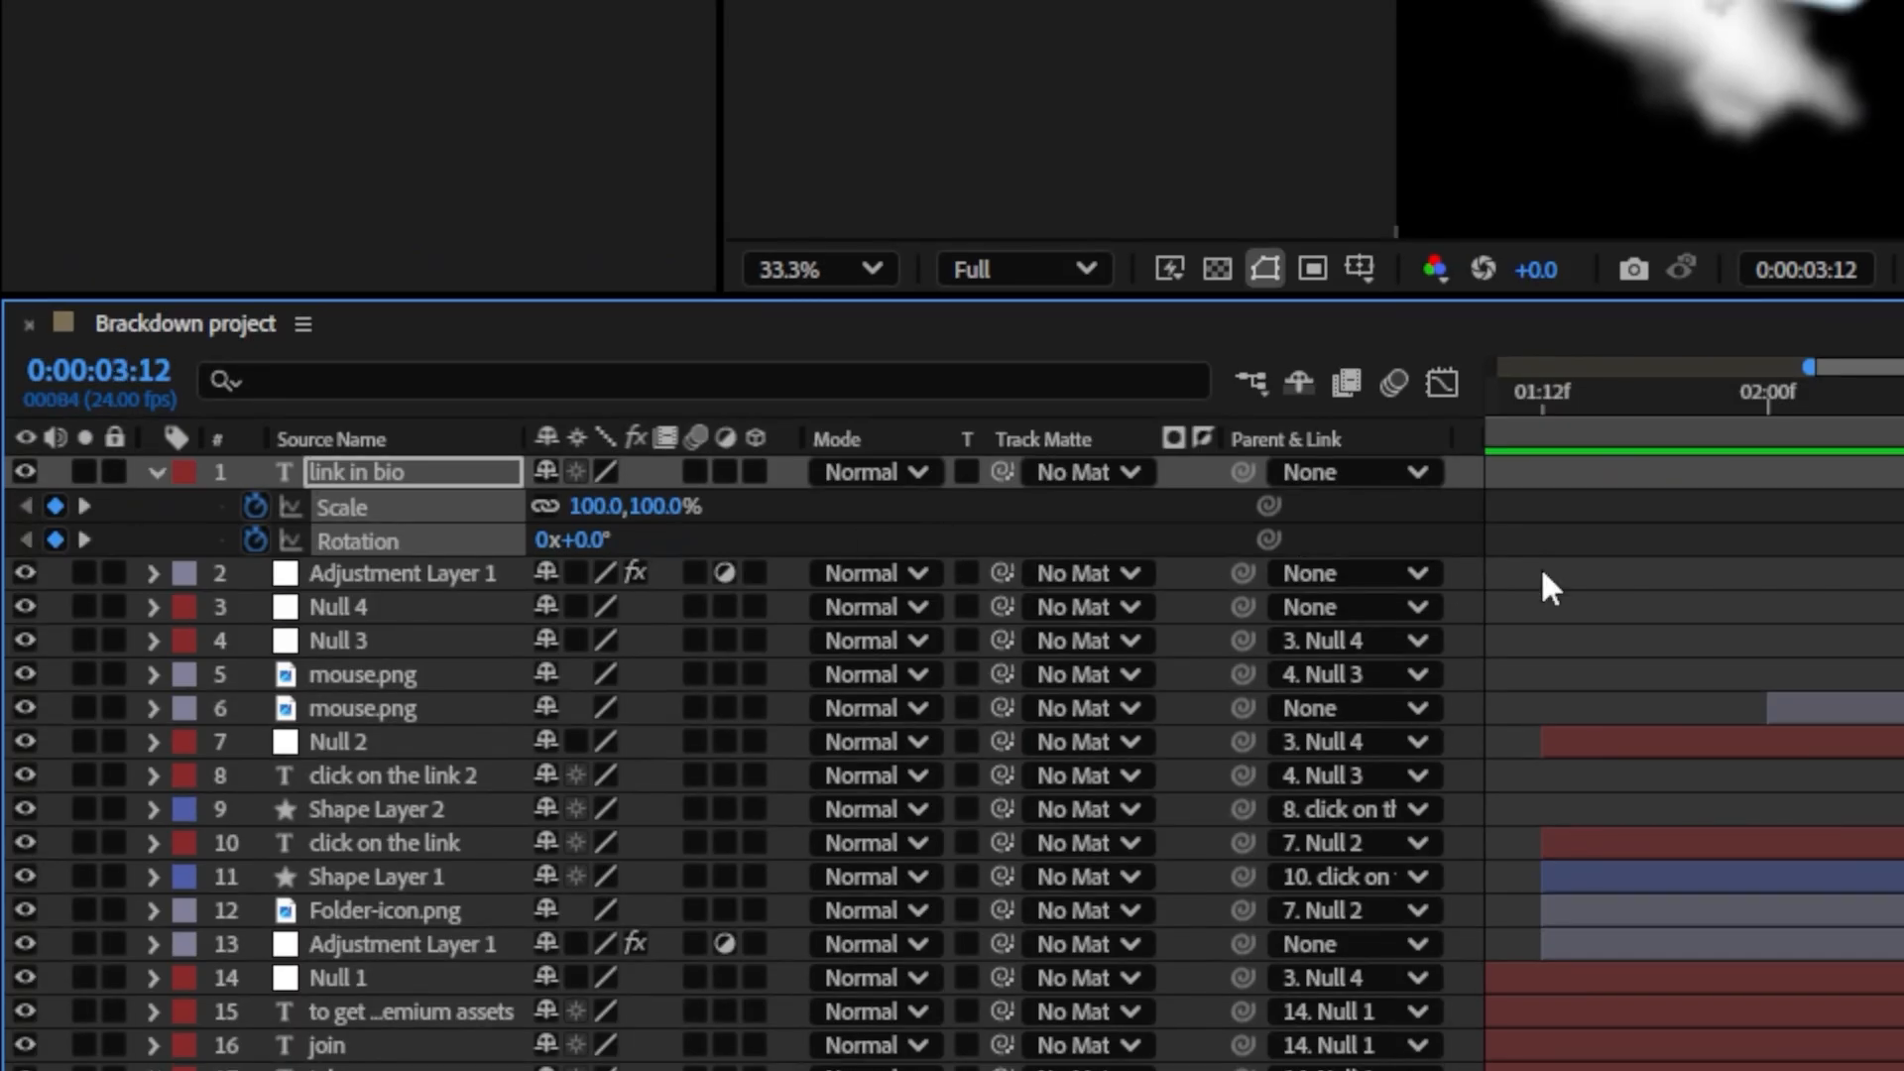
left_click(1727, 578)
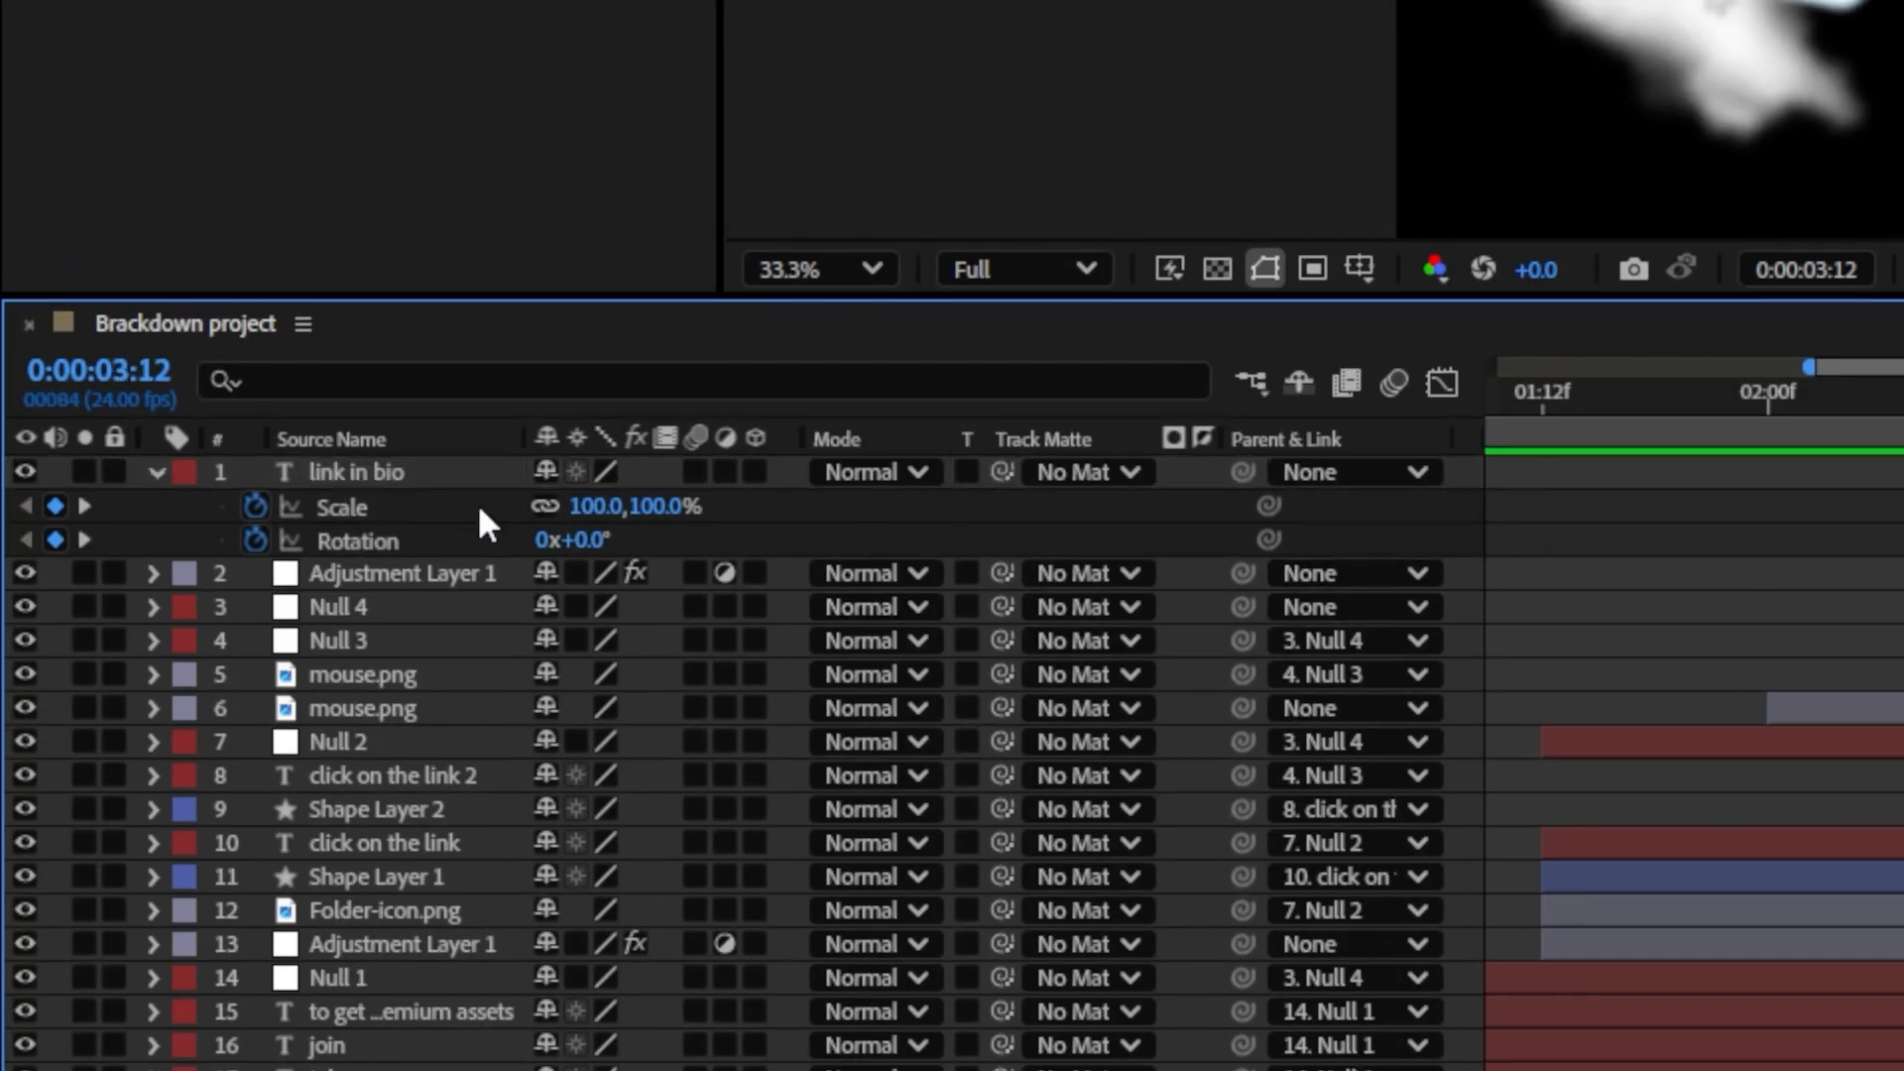
left_click(377, 501)
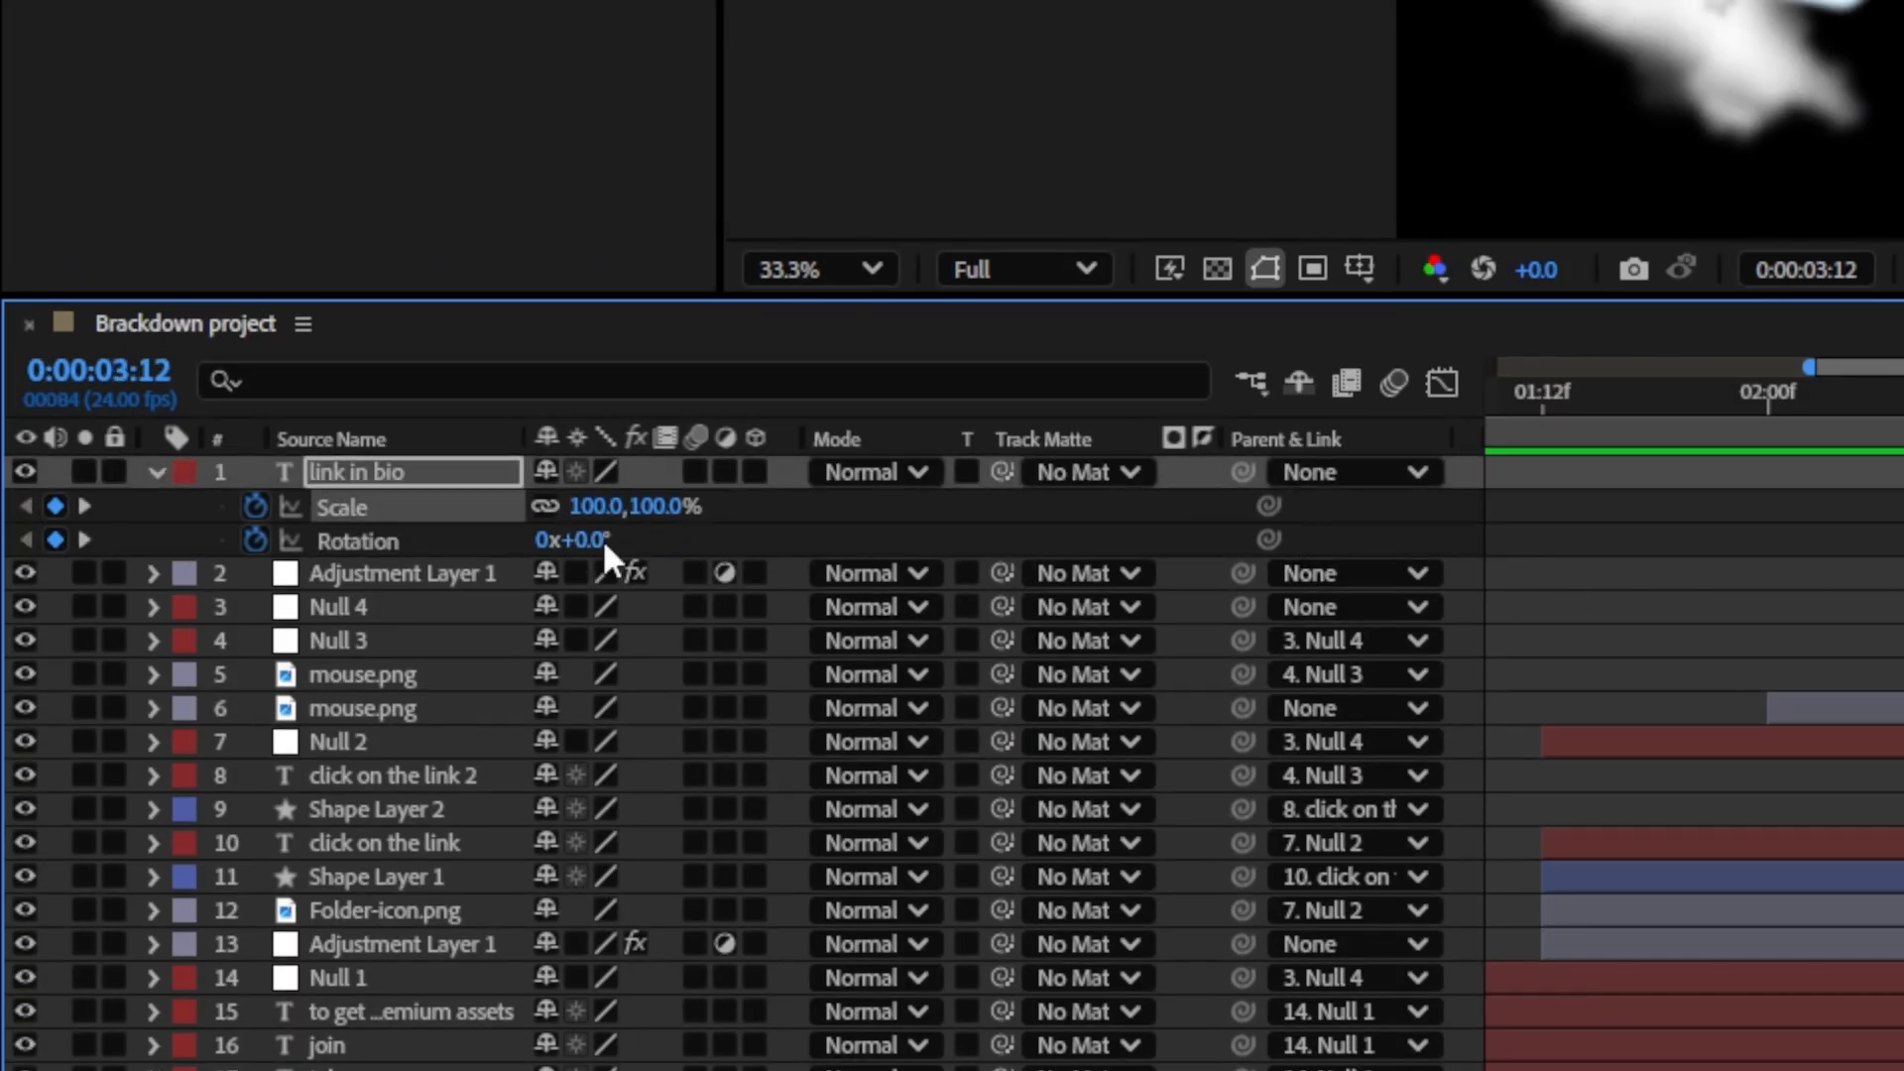
left_click_drag(603, 539, 637, 539)
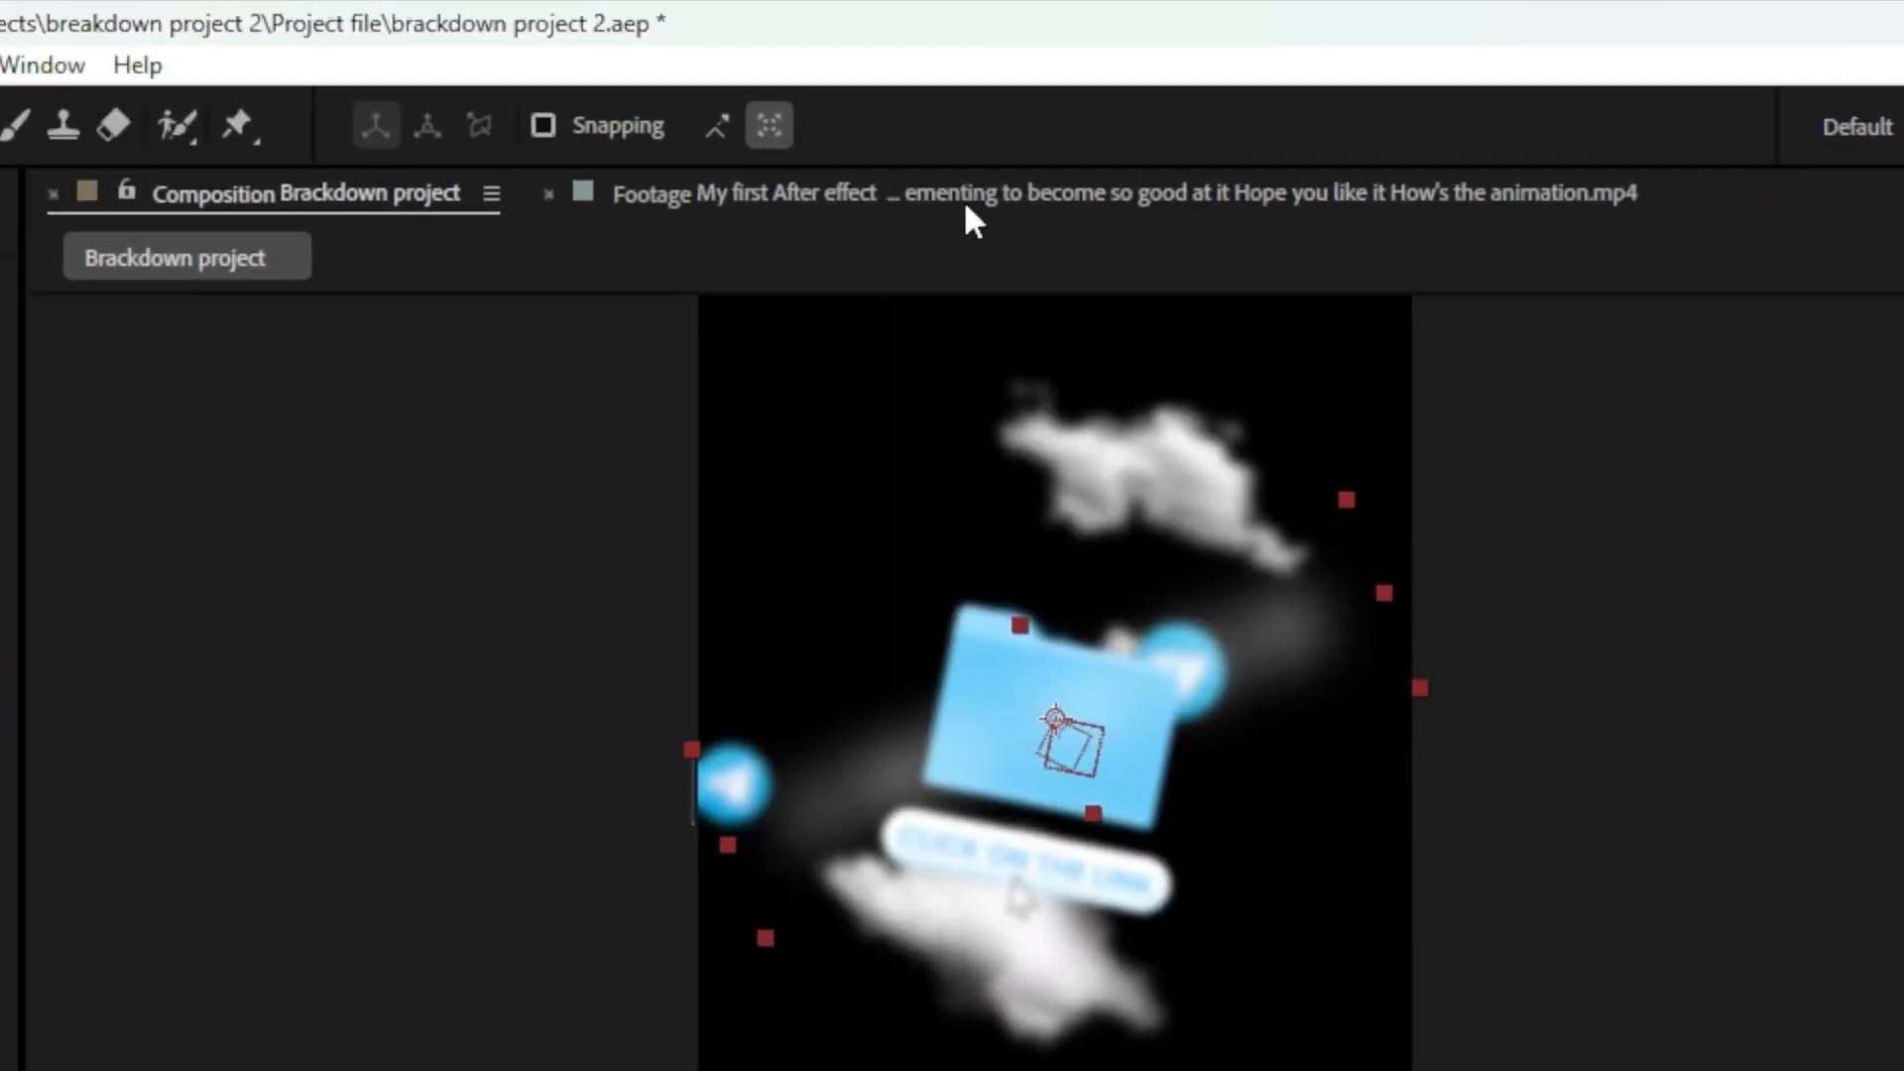
left_click(964, 198)
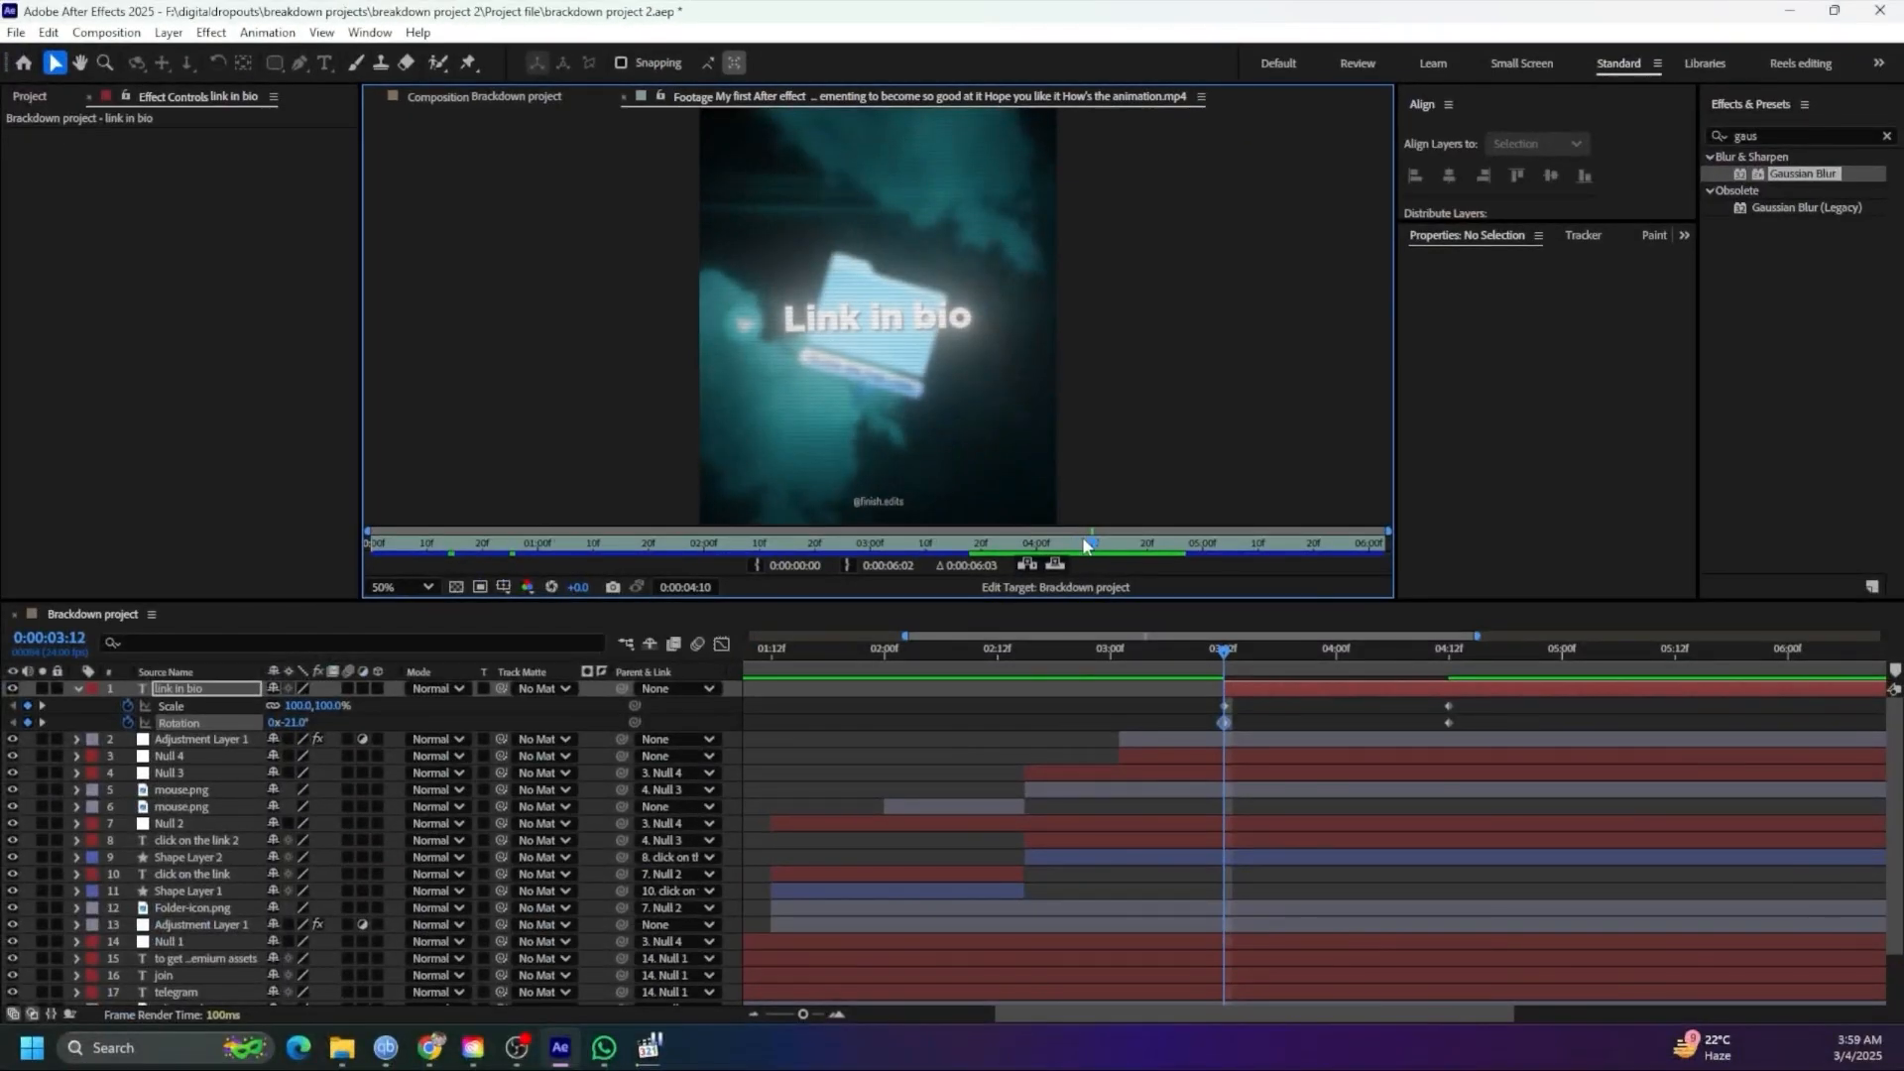
left_click_drag(1087, 544, 1004, 544)
left_click(487, 94)
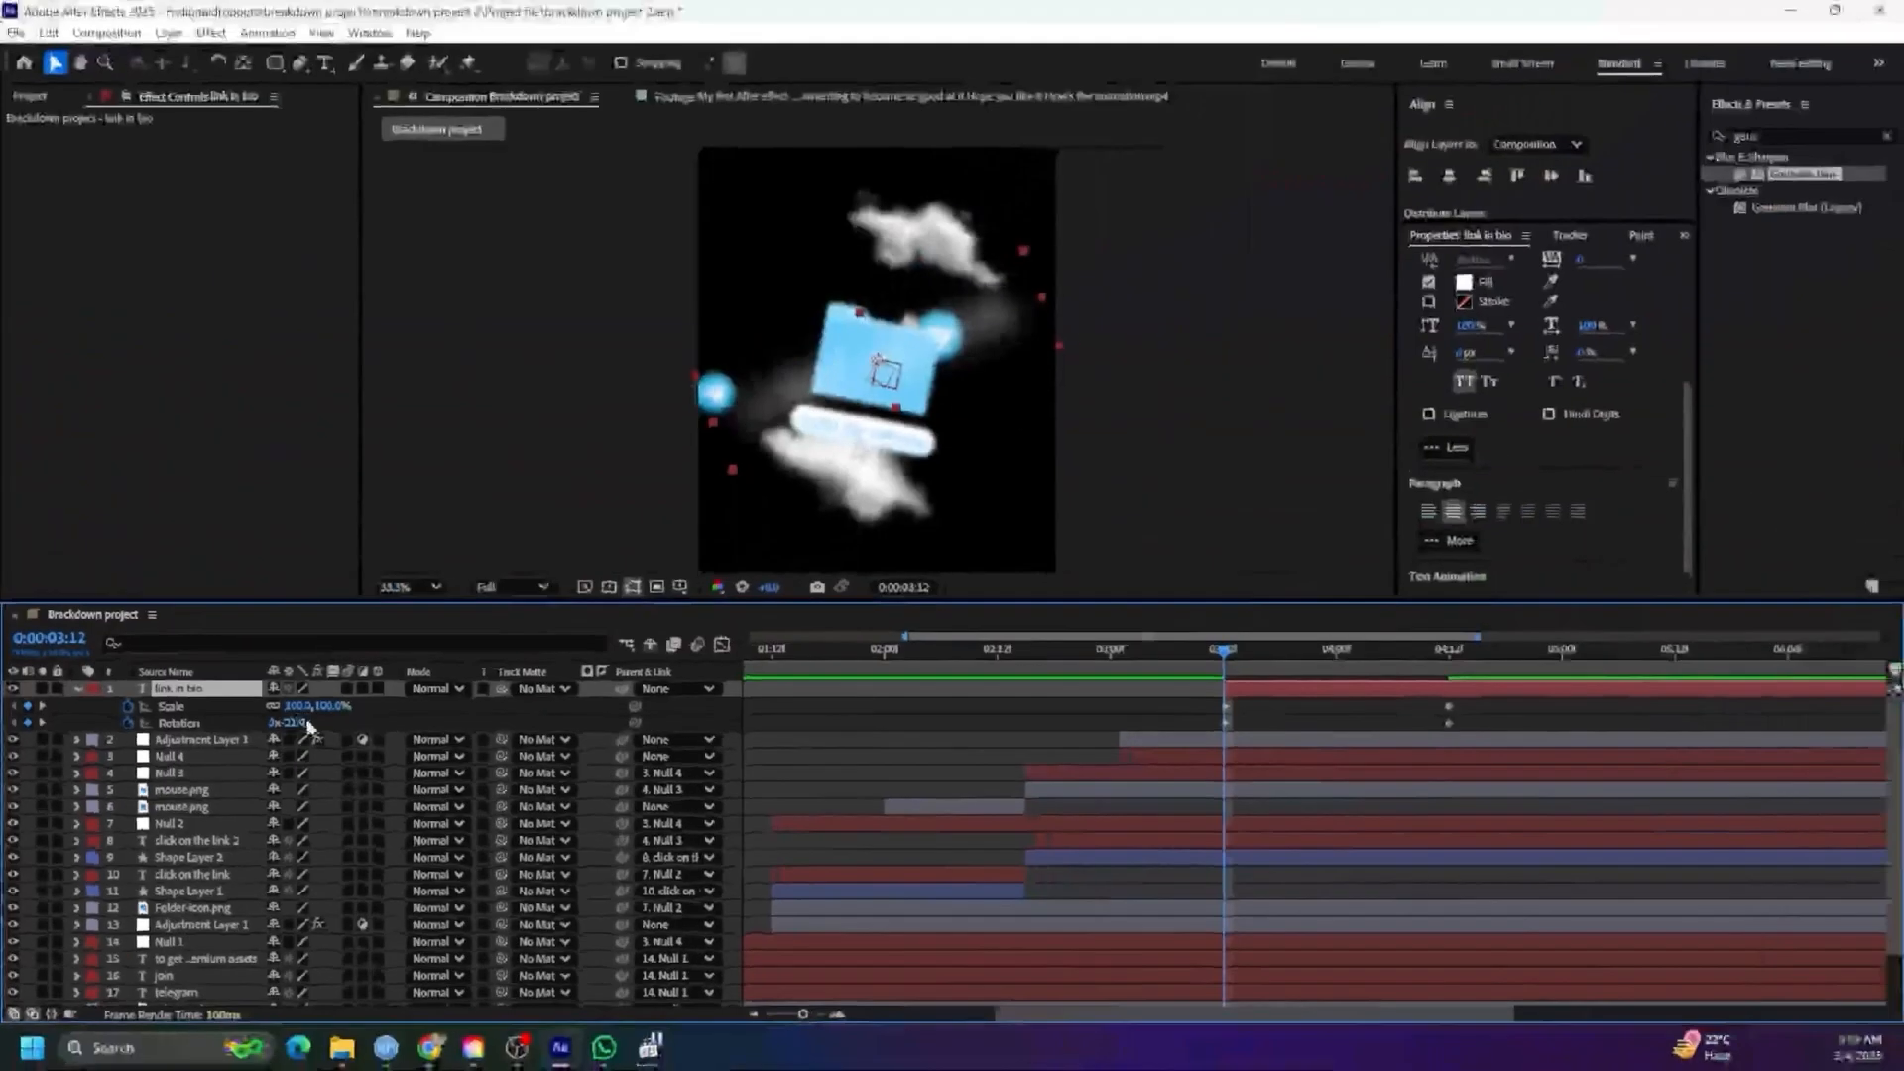
left_click_drag(298, 727, 292, 727)
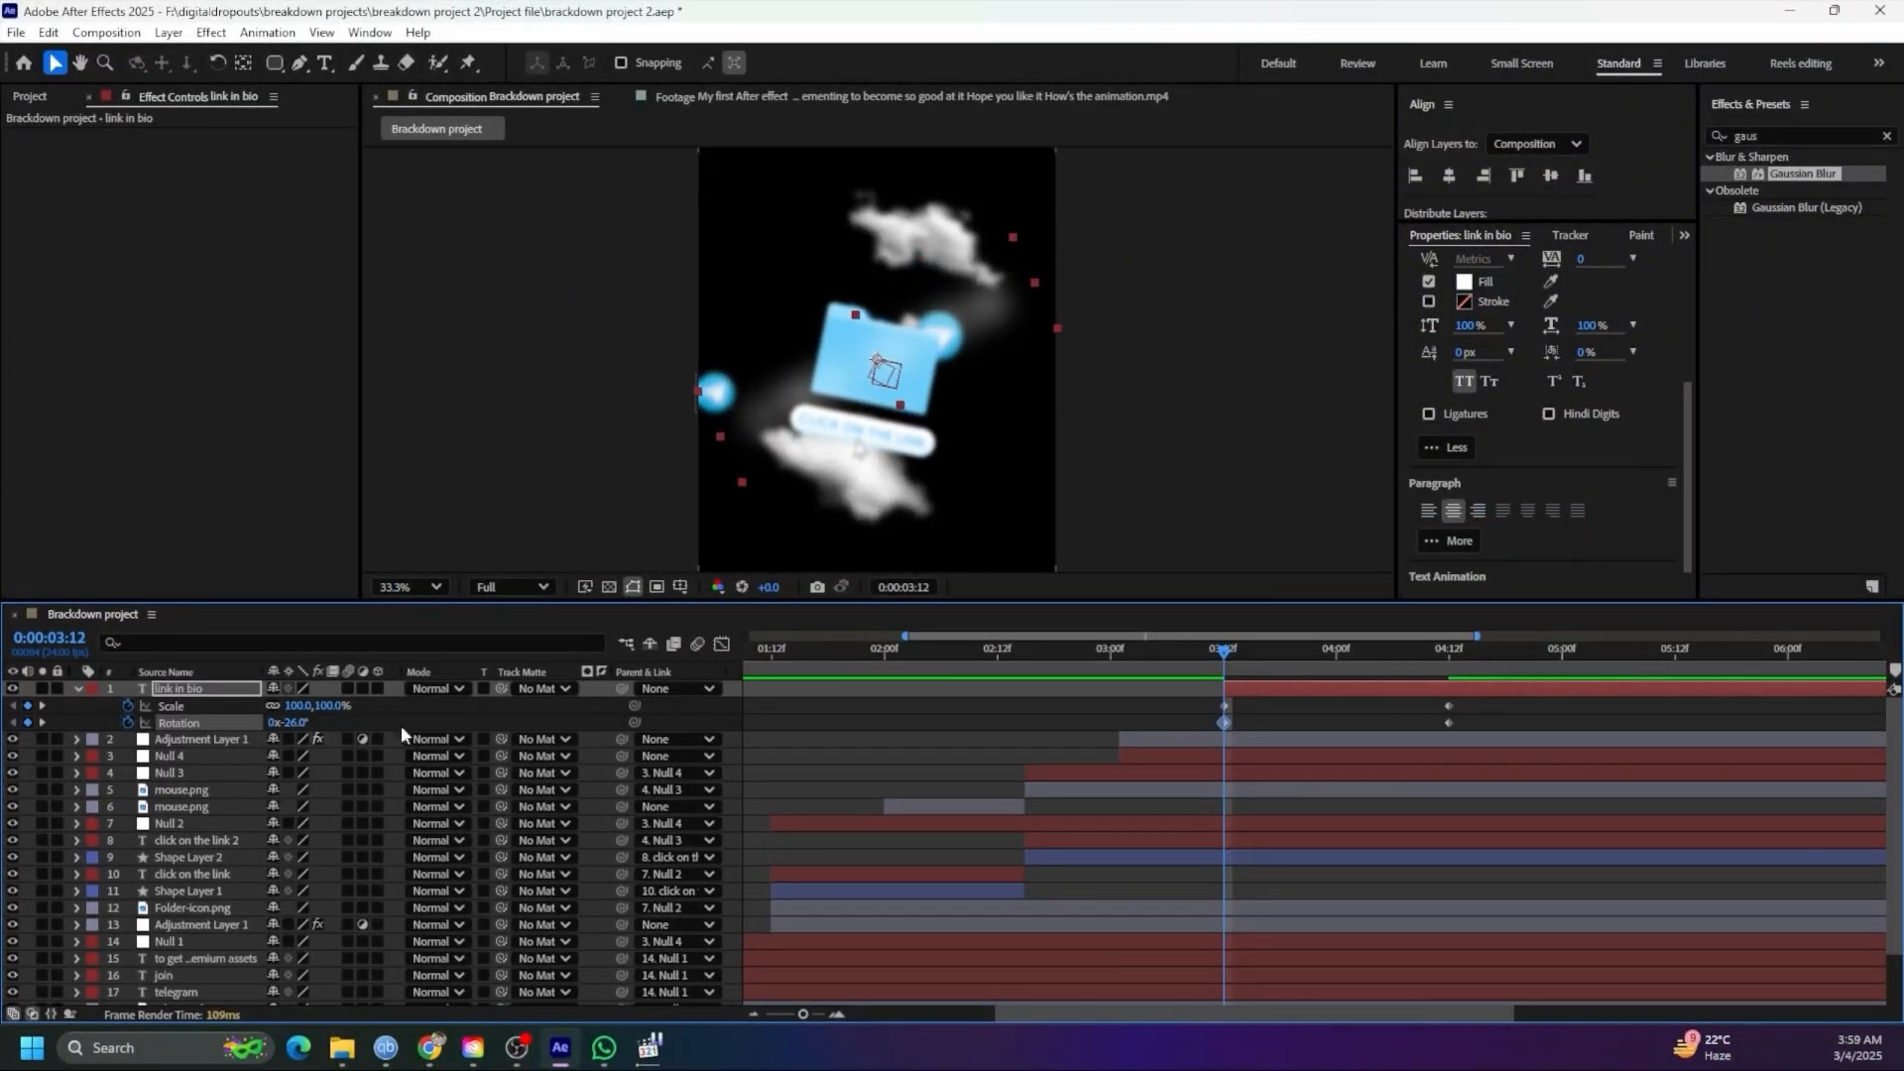
Set the link in bio layer's Scale to 300% at the 0:00:03:12 keyframe
left_click_drag(1229, 659, 1240, 696)
left_click(1240, 692)
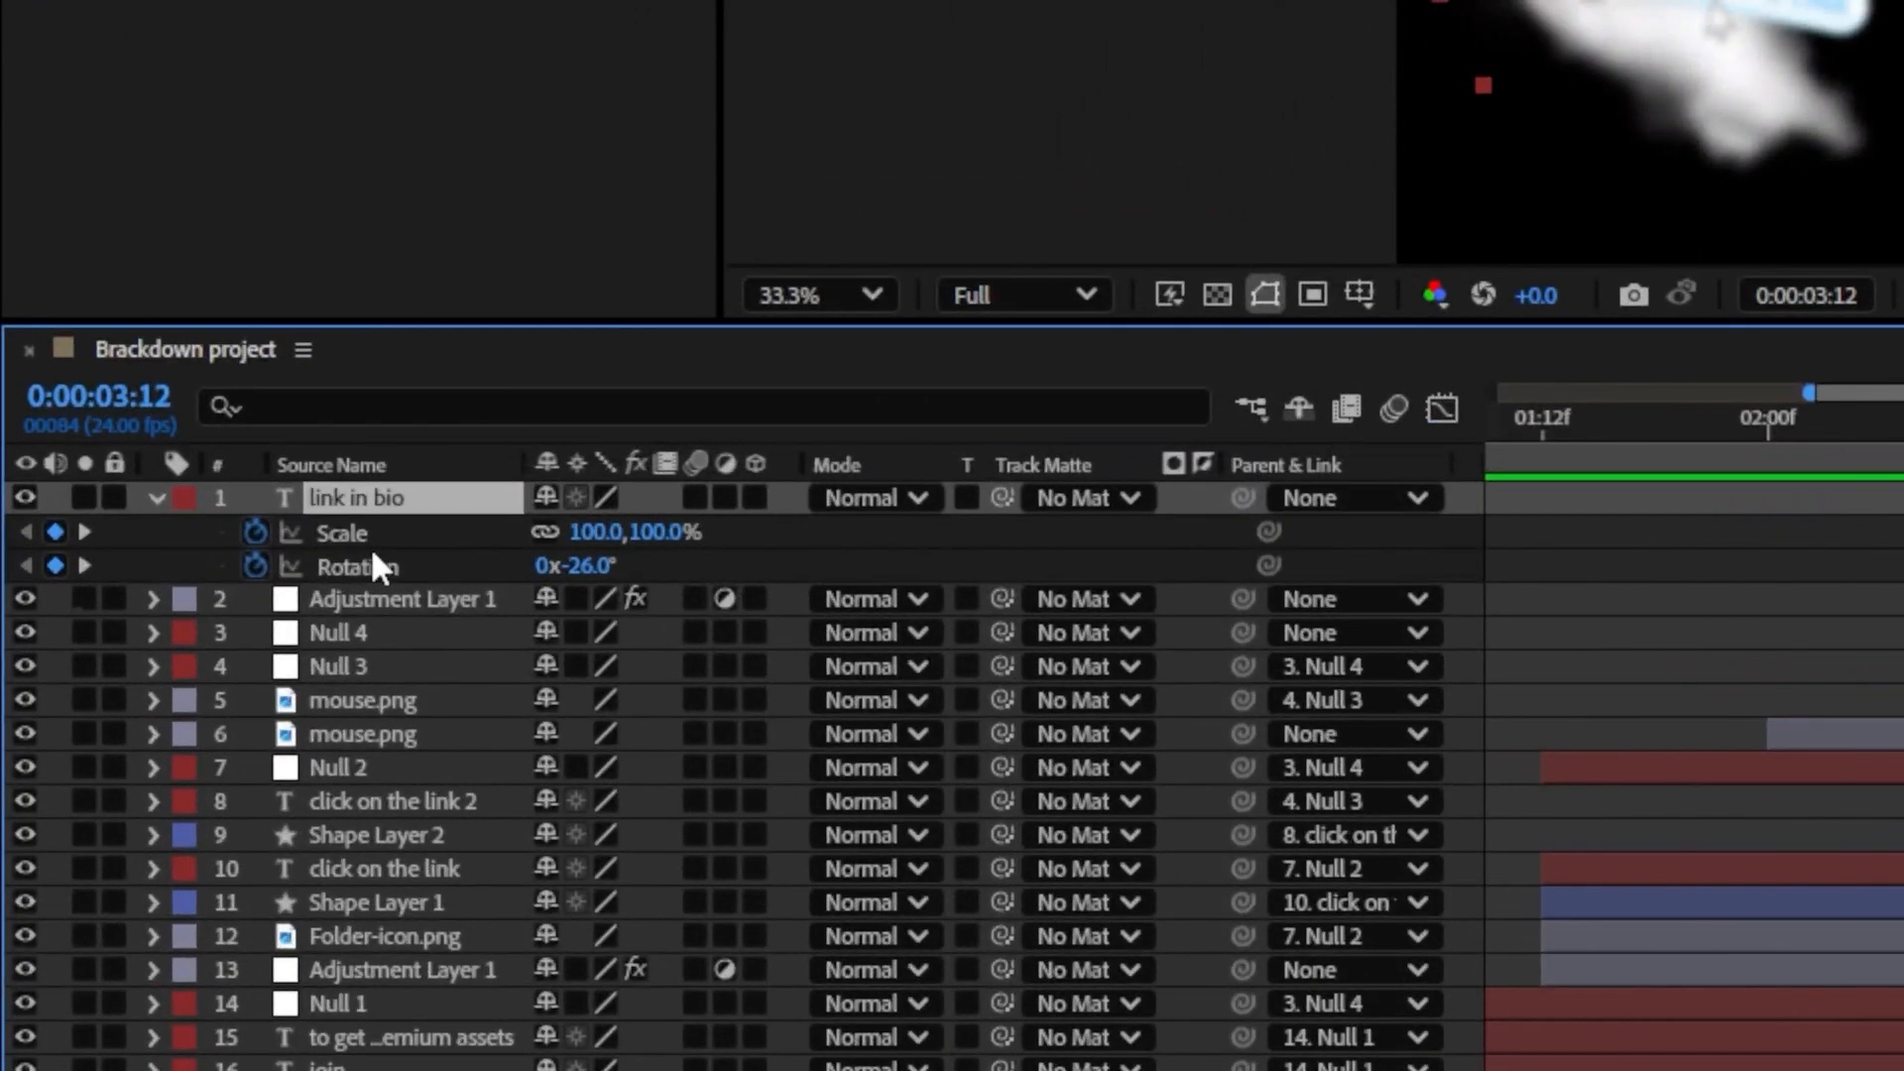
left_click(185, 708)
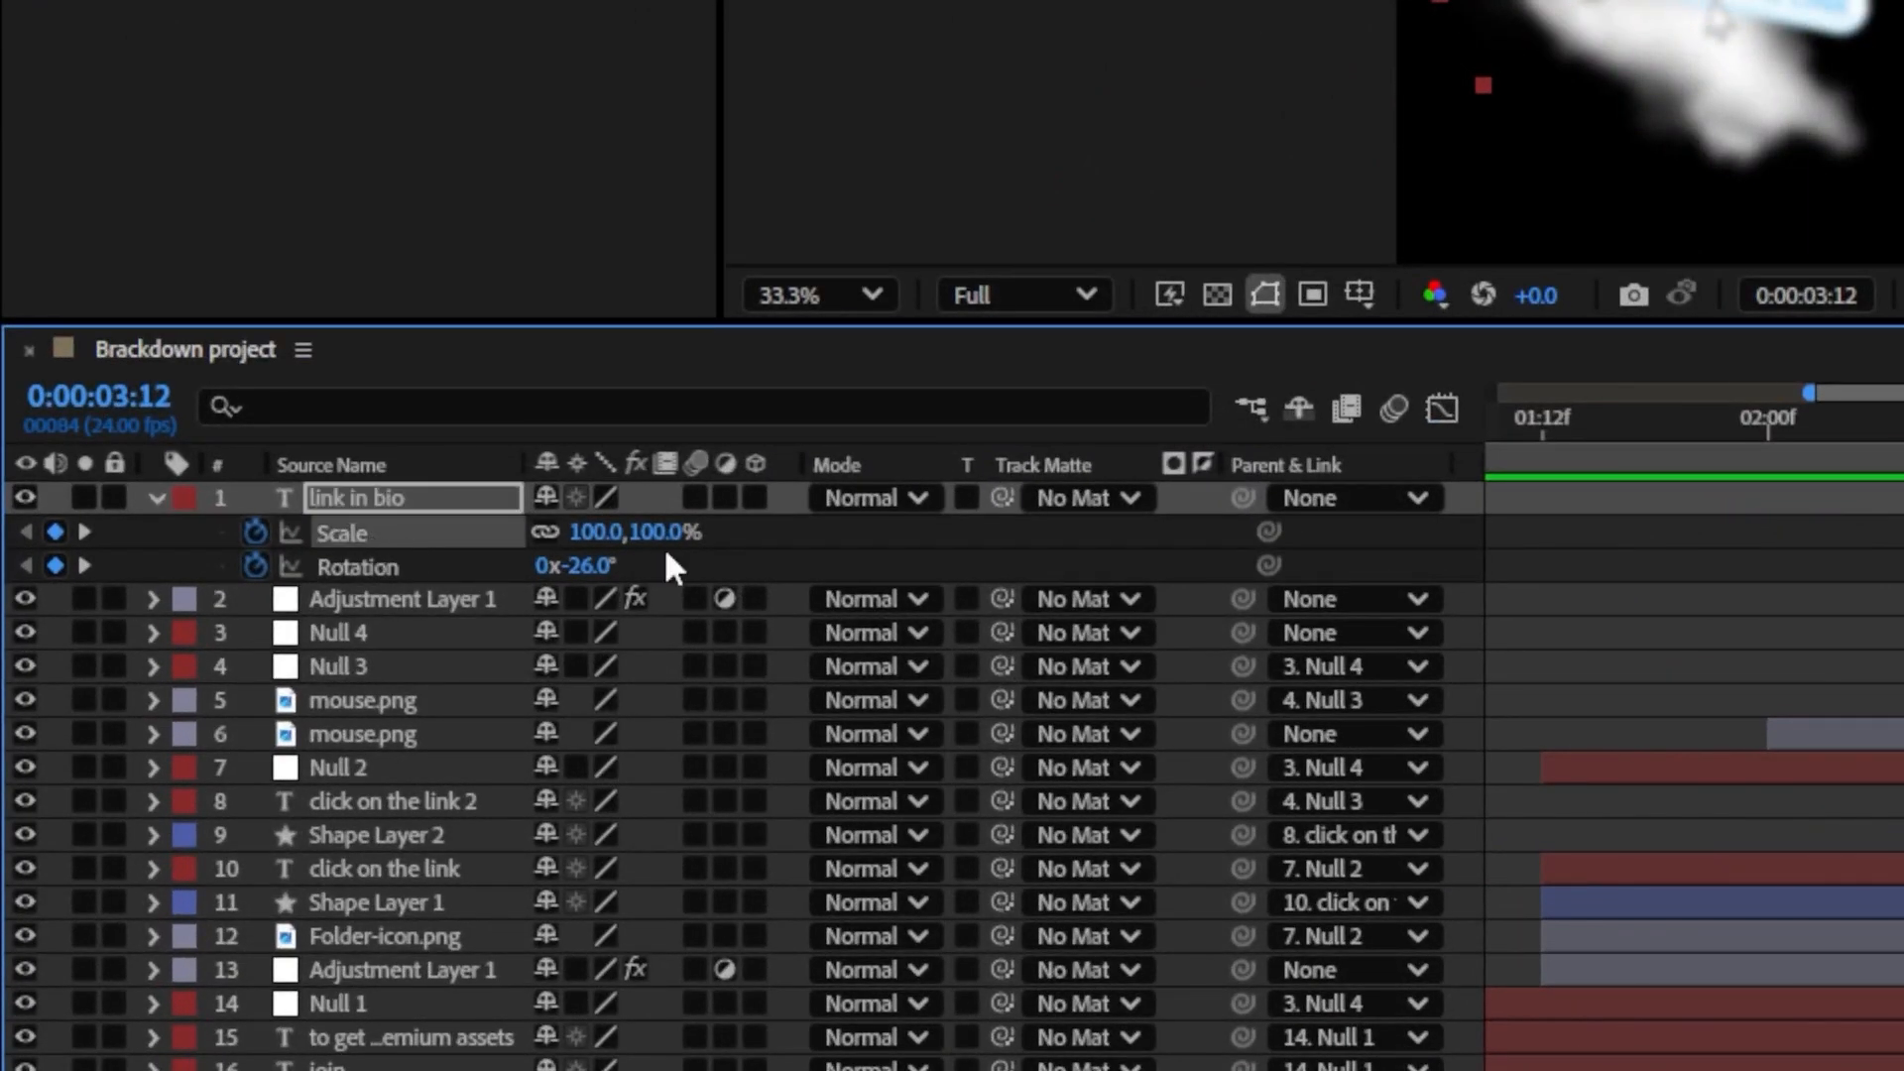
left_click_drag(650, 533, 1191, 536)
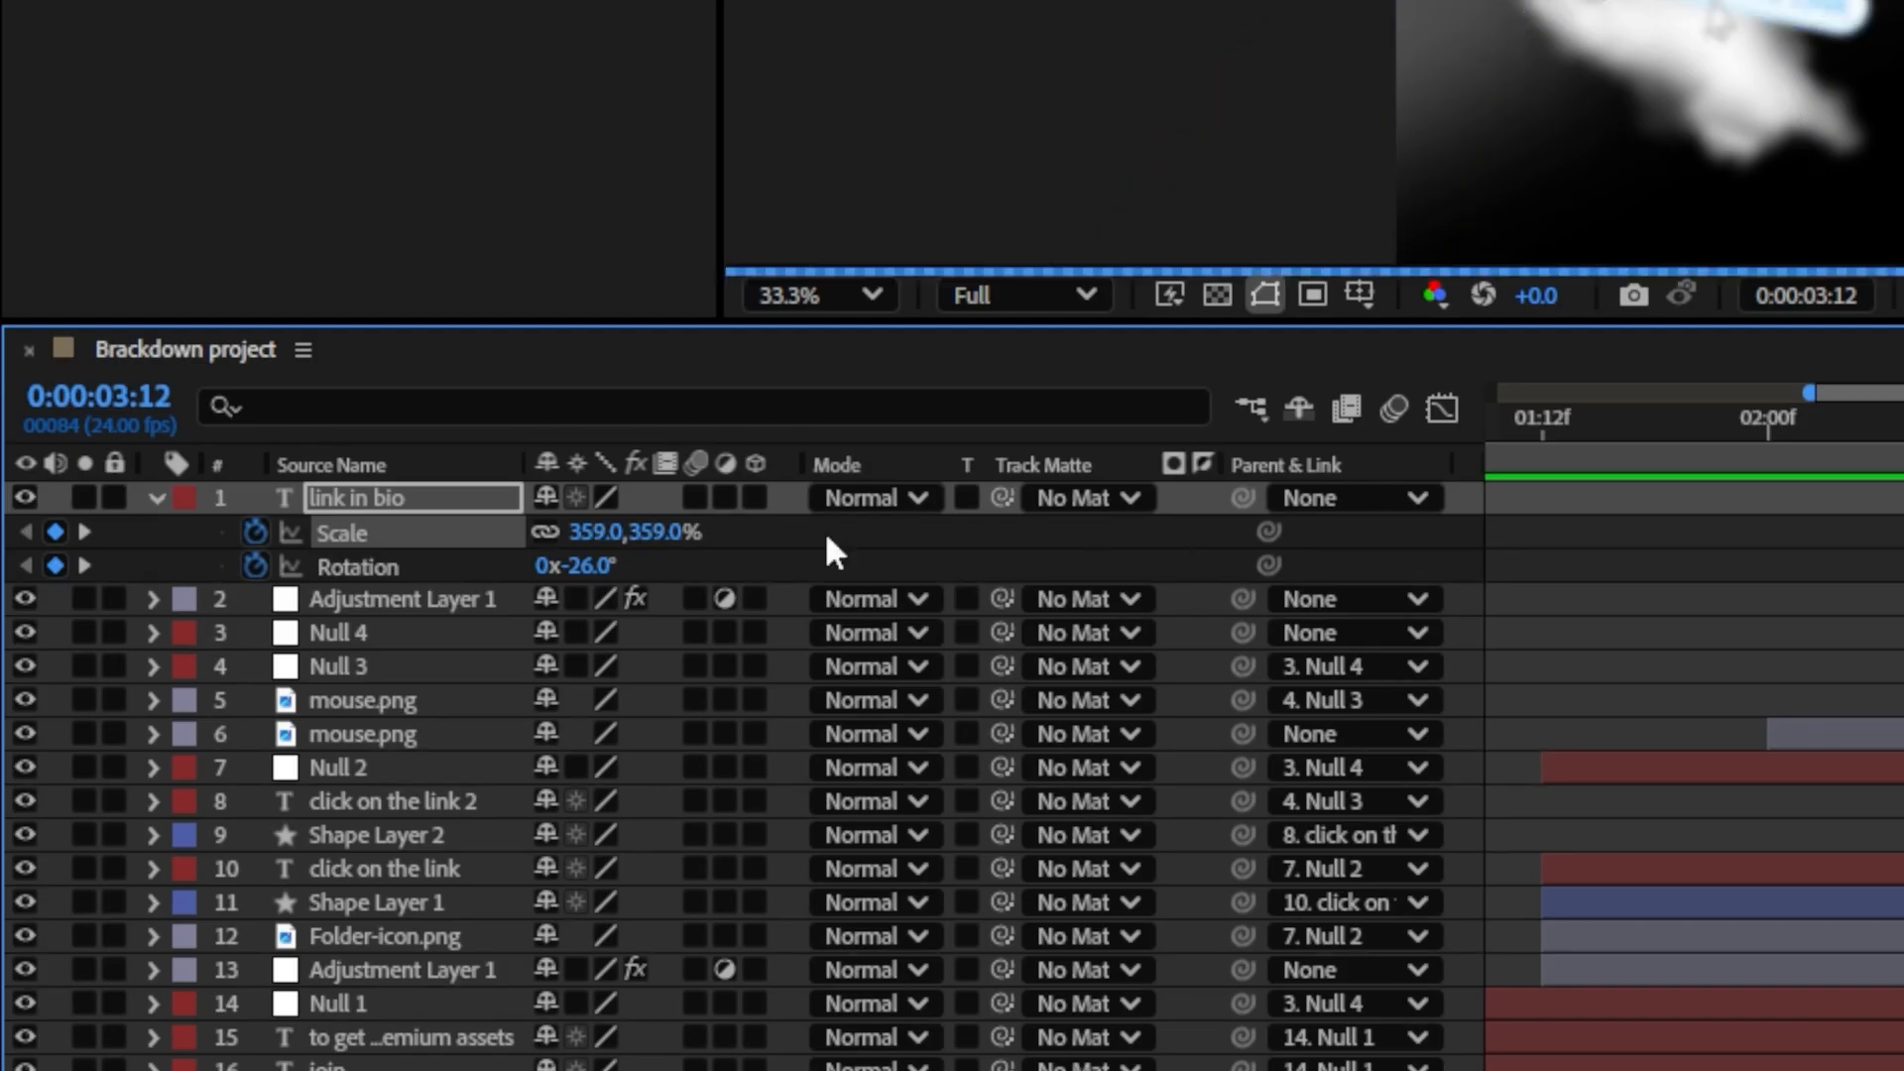
left_click(659, 532)
type("300")
key("Return")
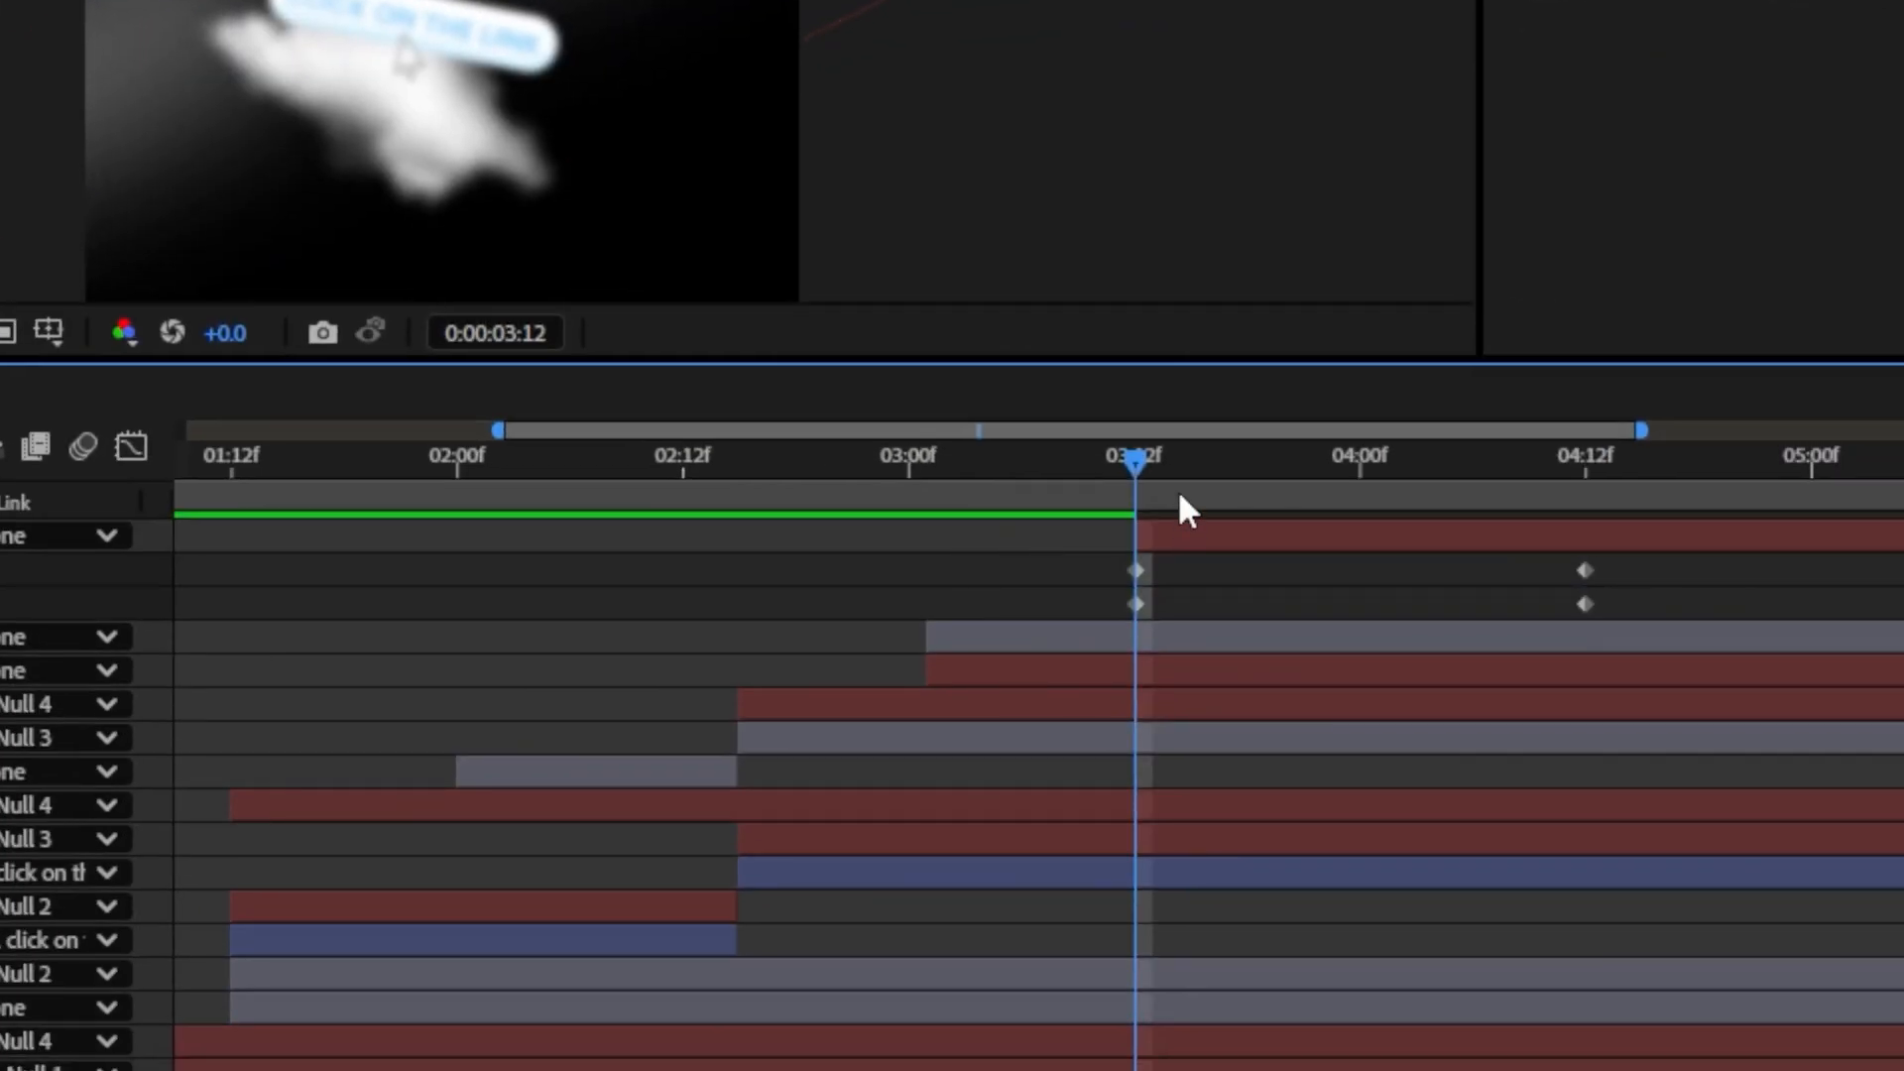
Set the link in bio layer's Scale to 100% at the 0:00:04:12 keyframe
left_click_drag(1181, 496, 1581, 502)
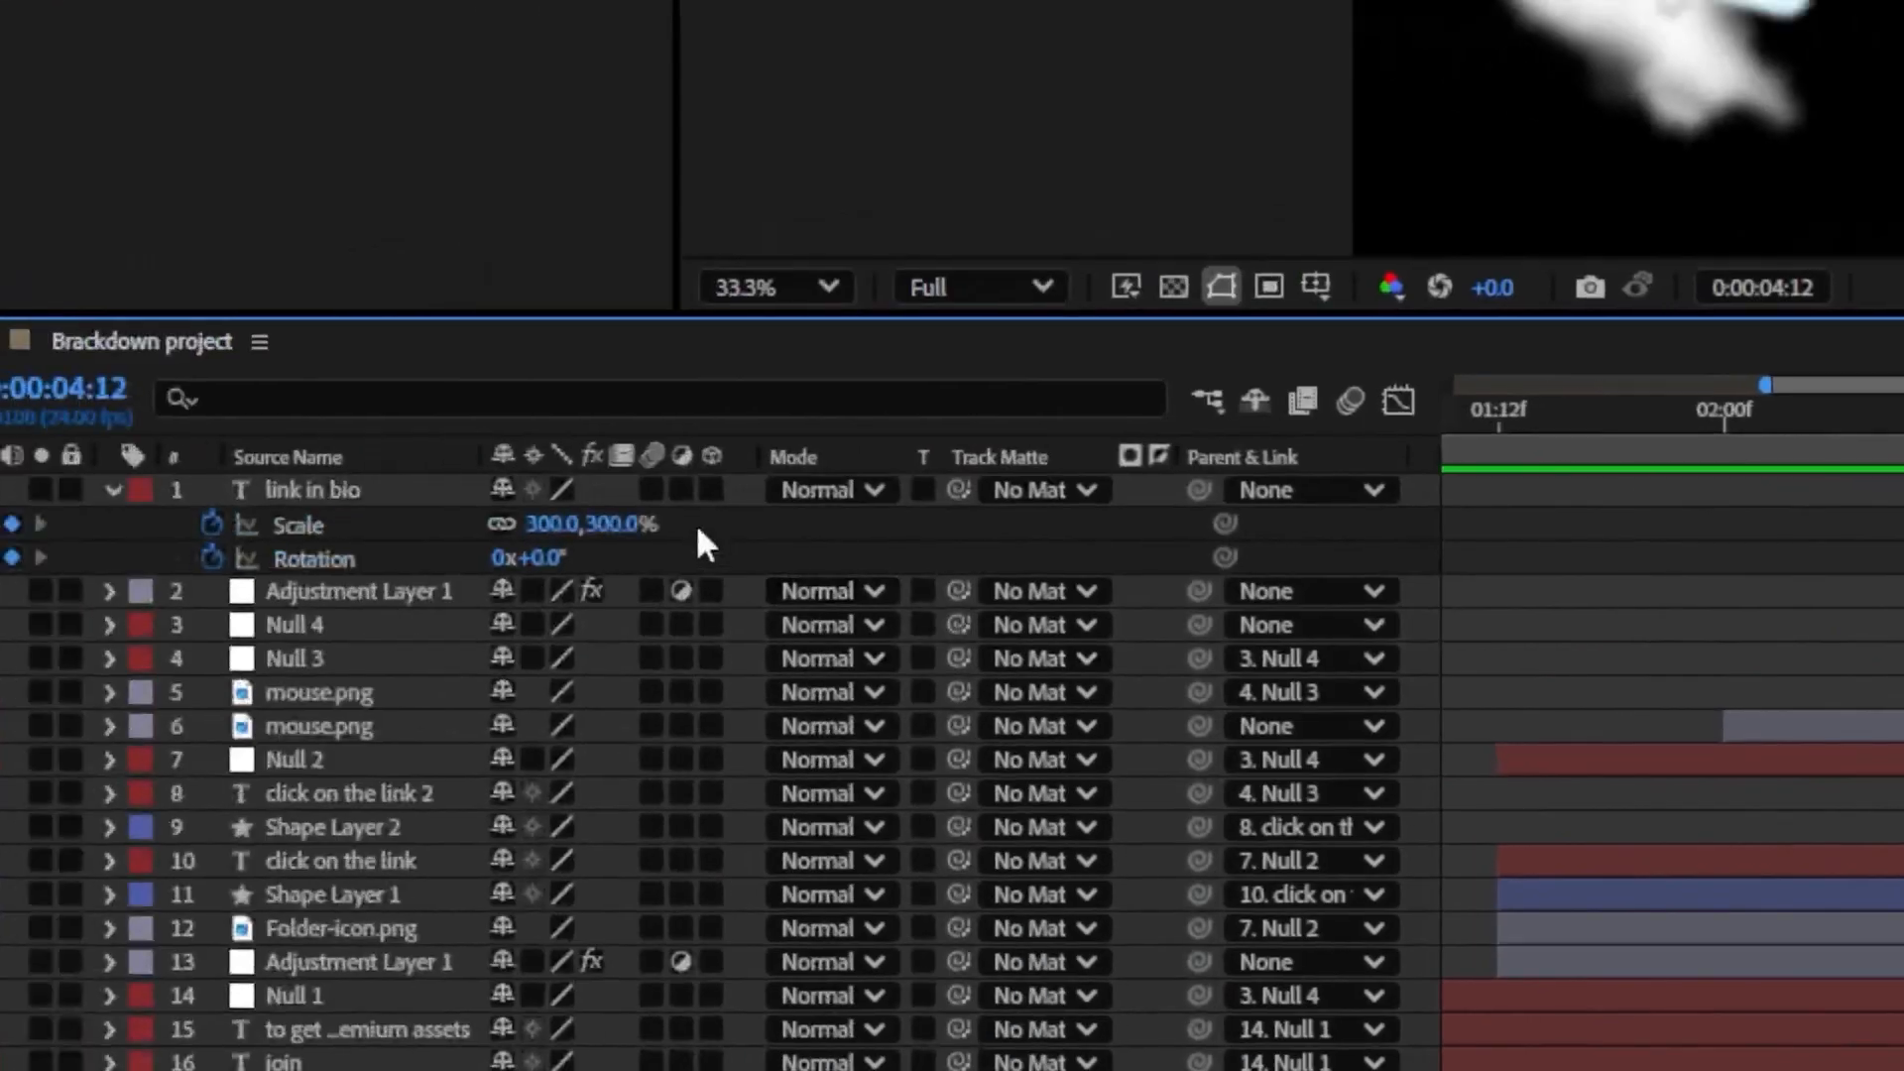
left_click(699, 535)
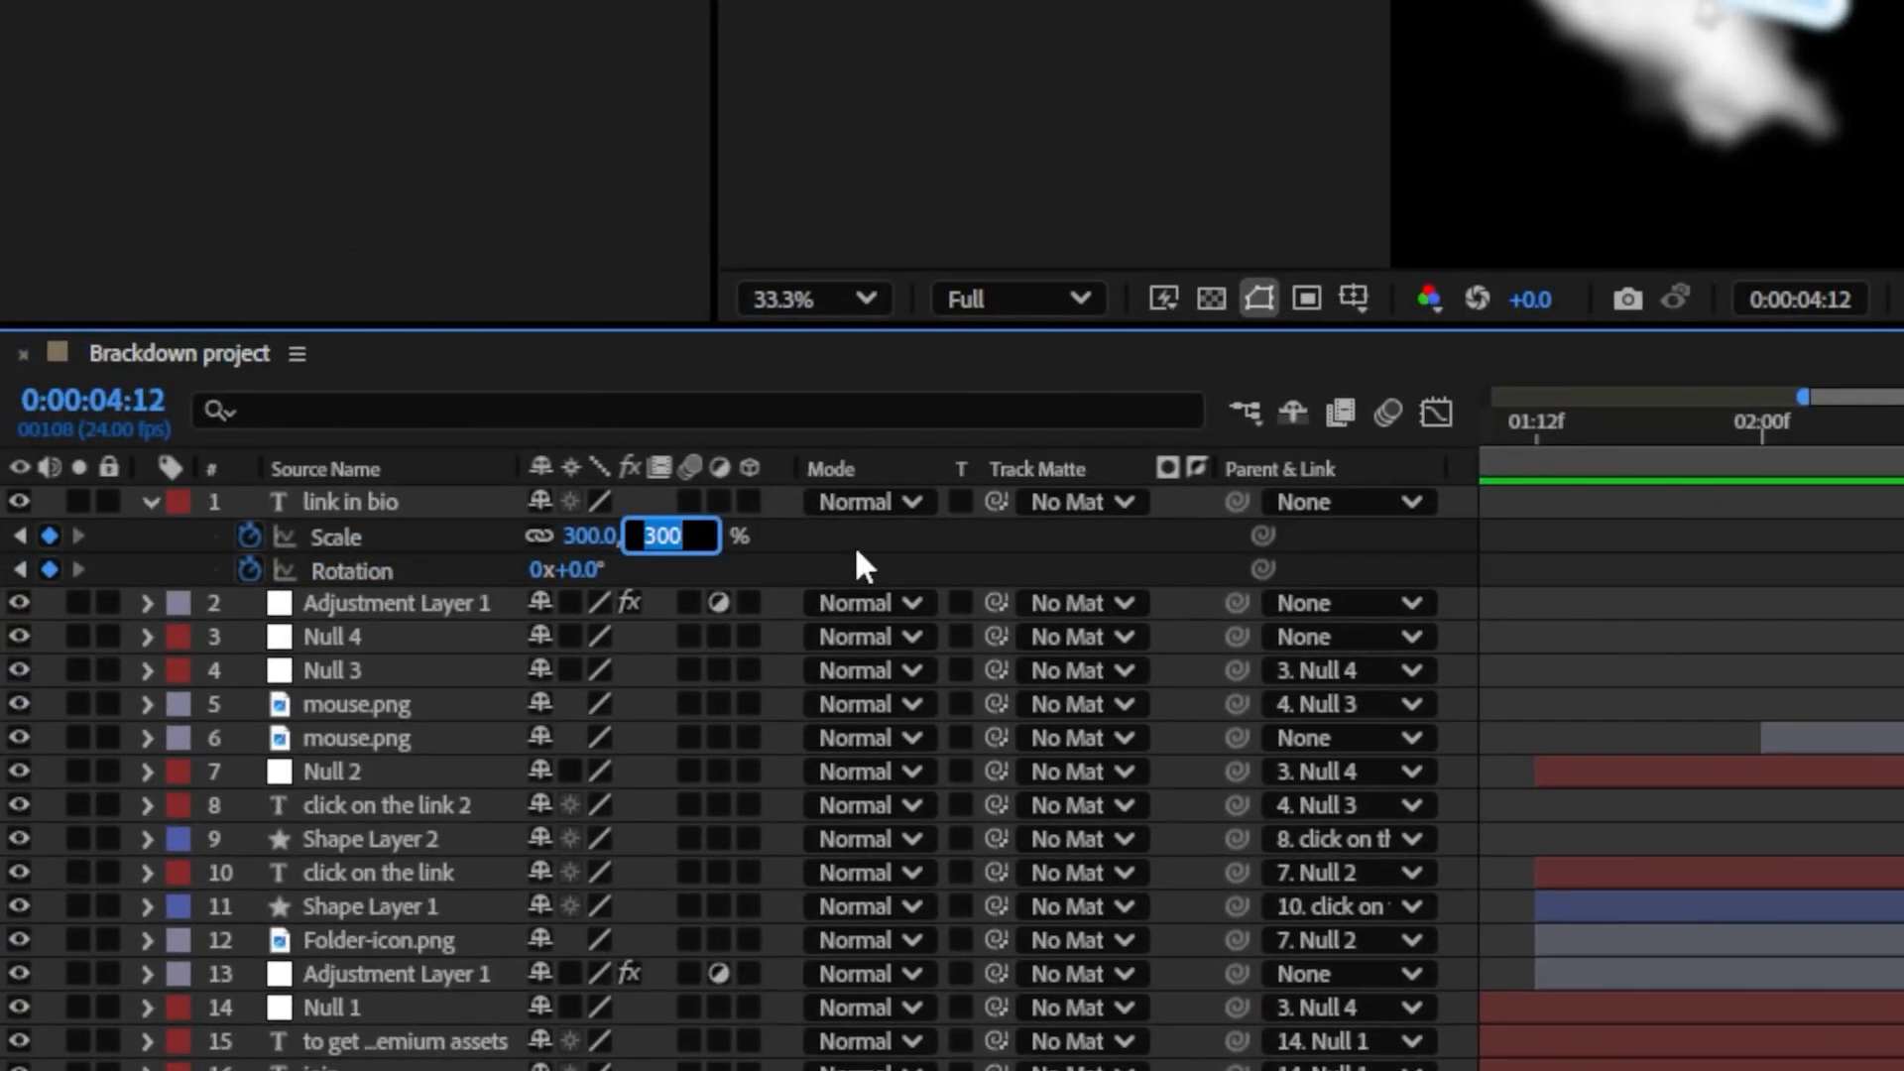
type("100")
key("Return")
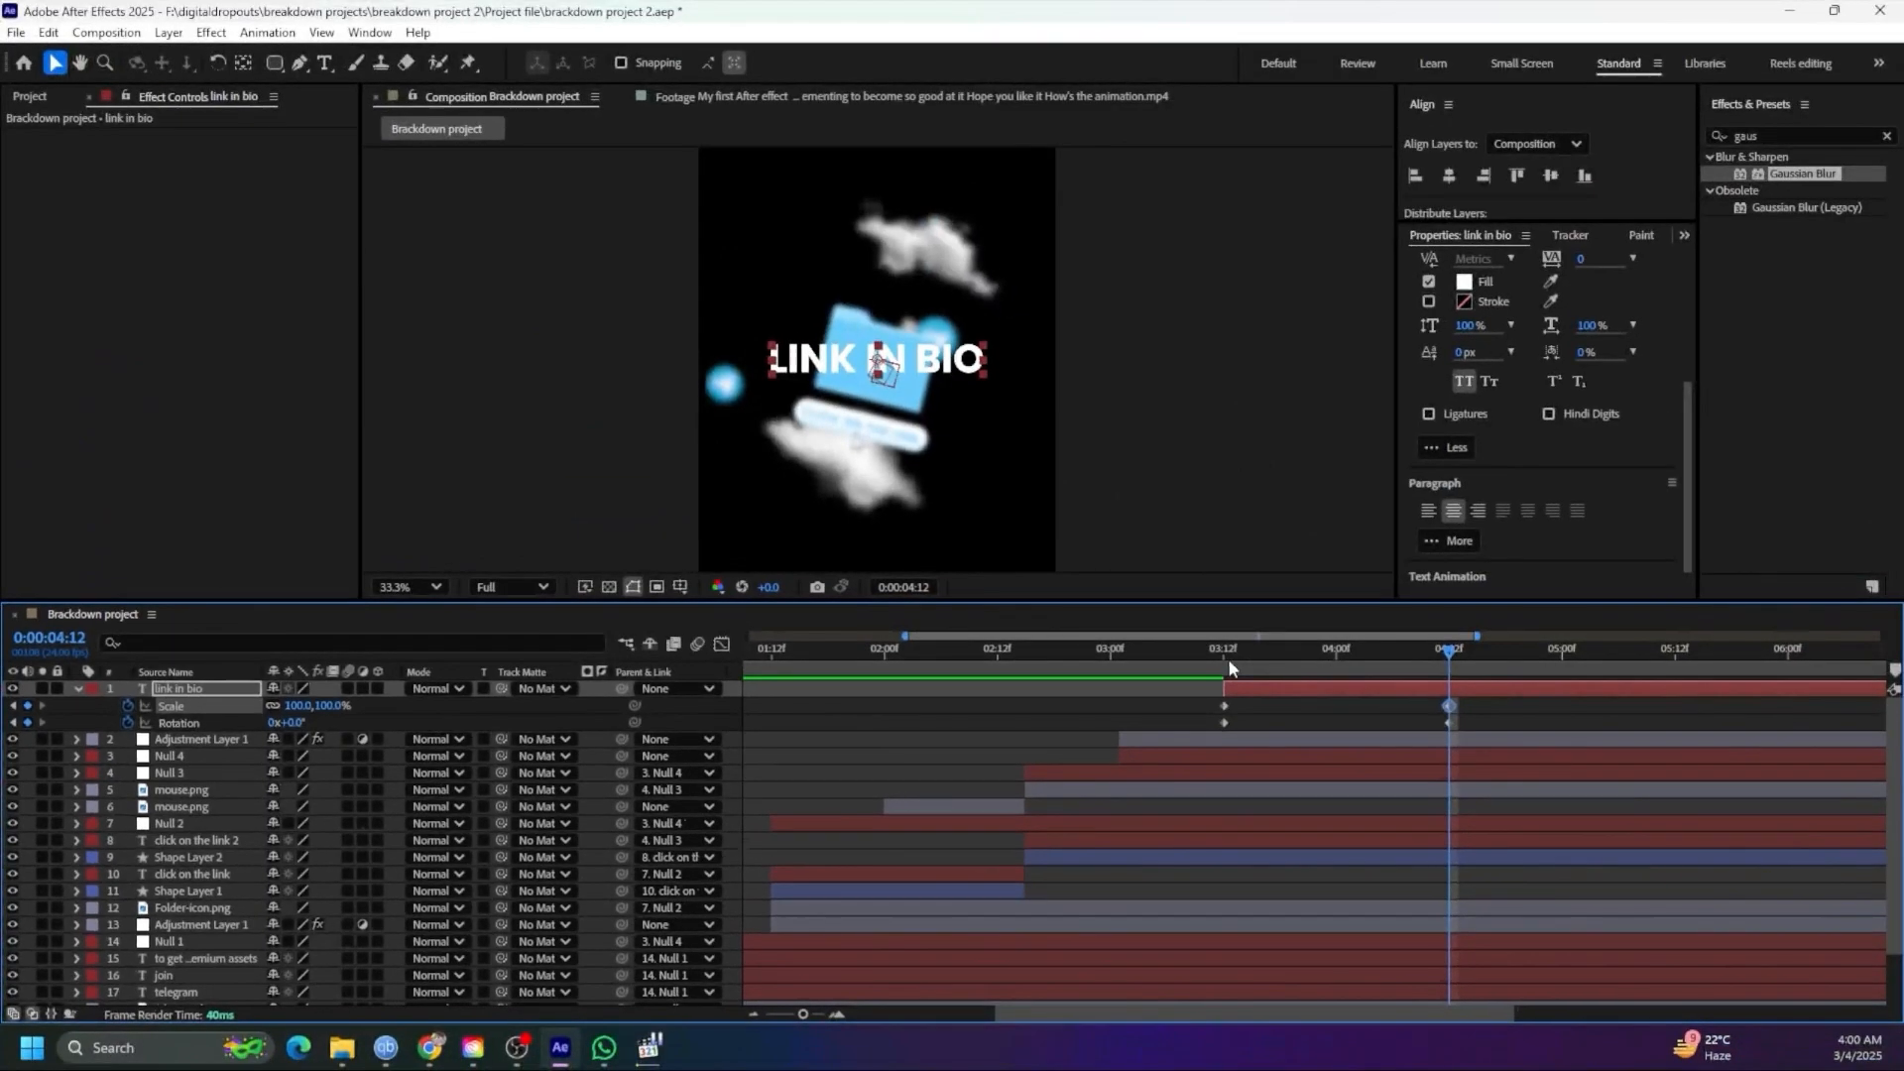
Apply Easy Ease to the link in bio layer's Scale and Rotation keyframes at 0:00:04:12
left_click(1222, 658)
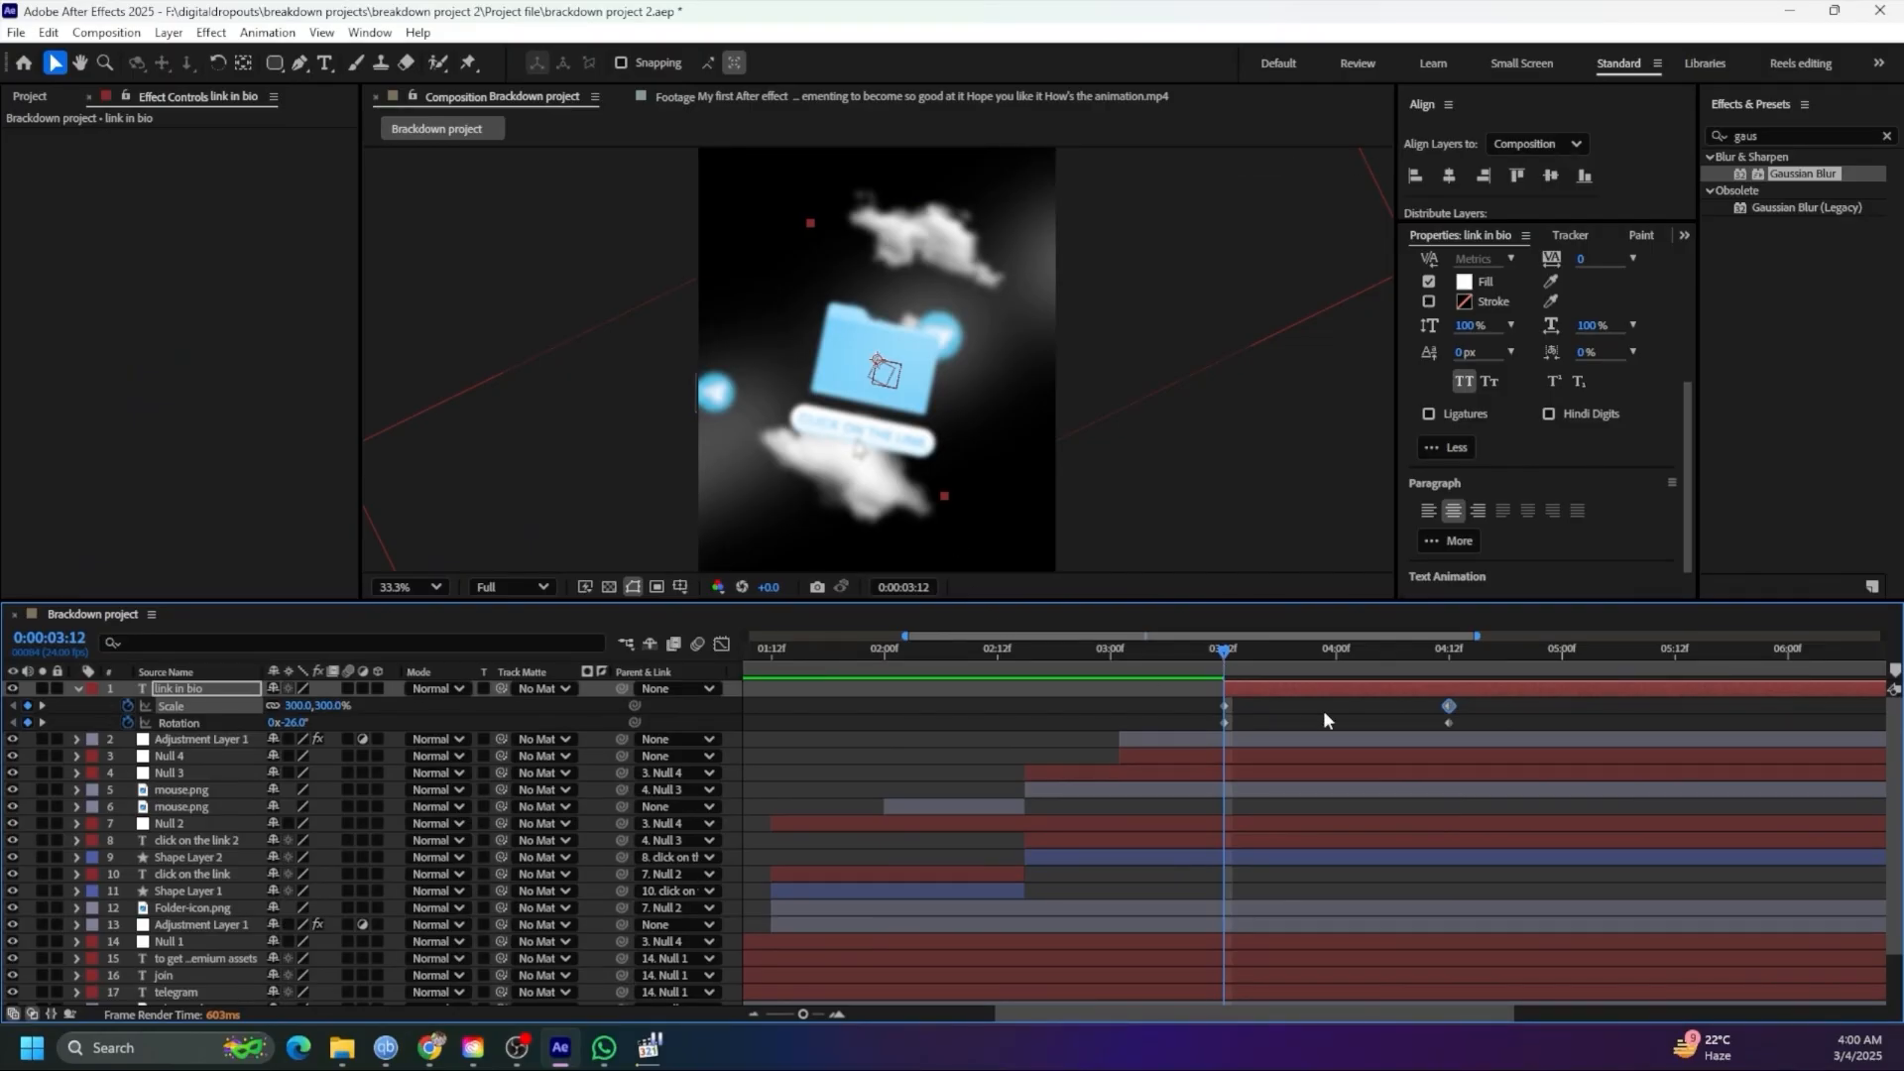
left_click_drag(1228, 663, 1478, 730)
left_click(1436, 704)
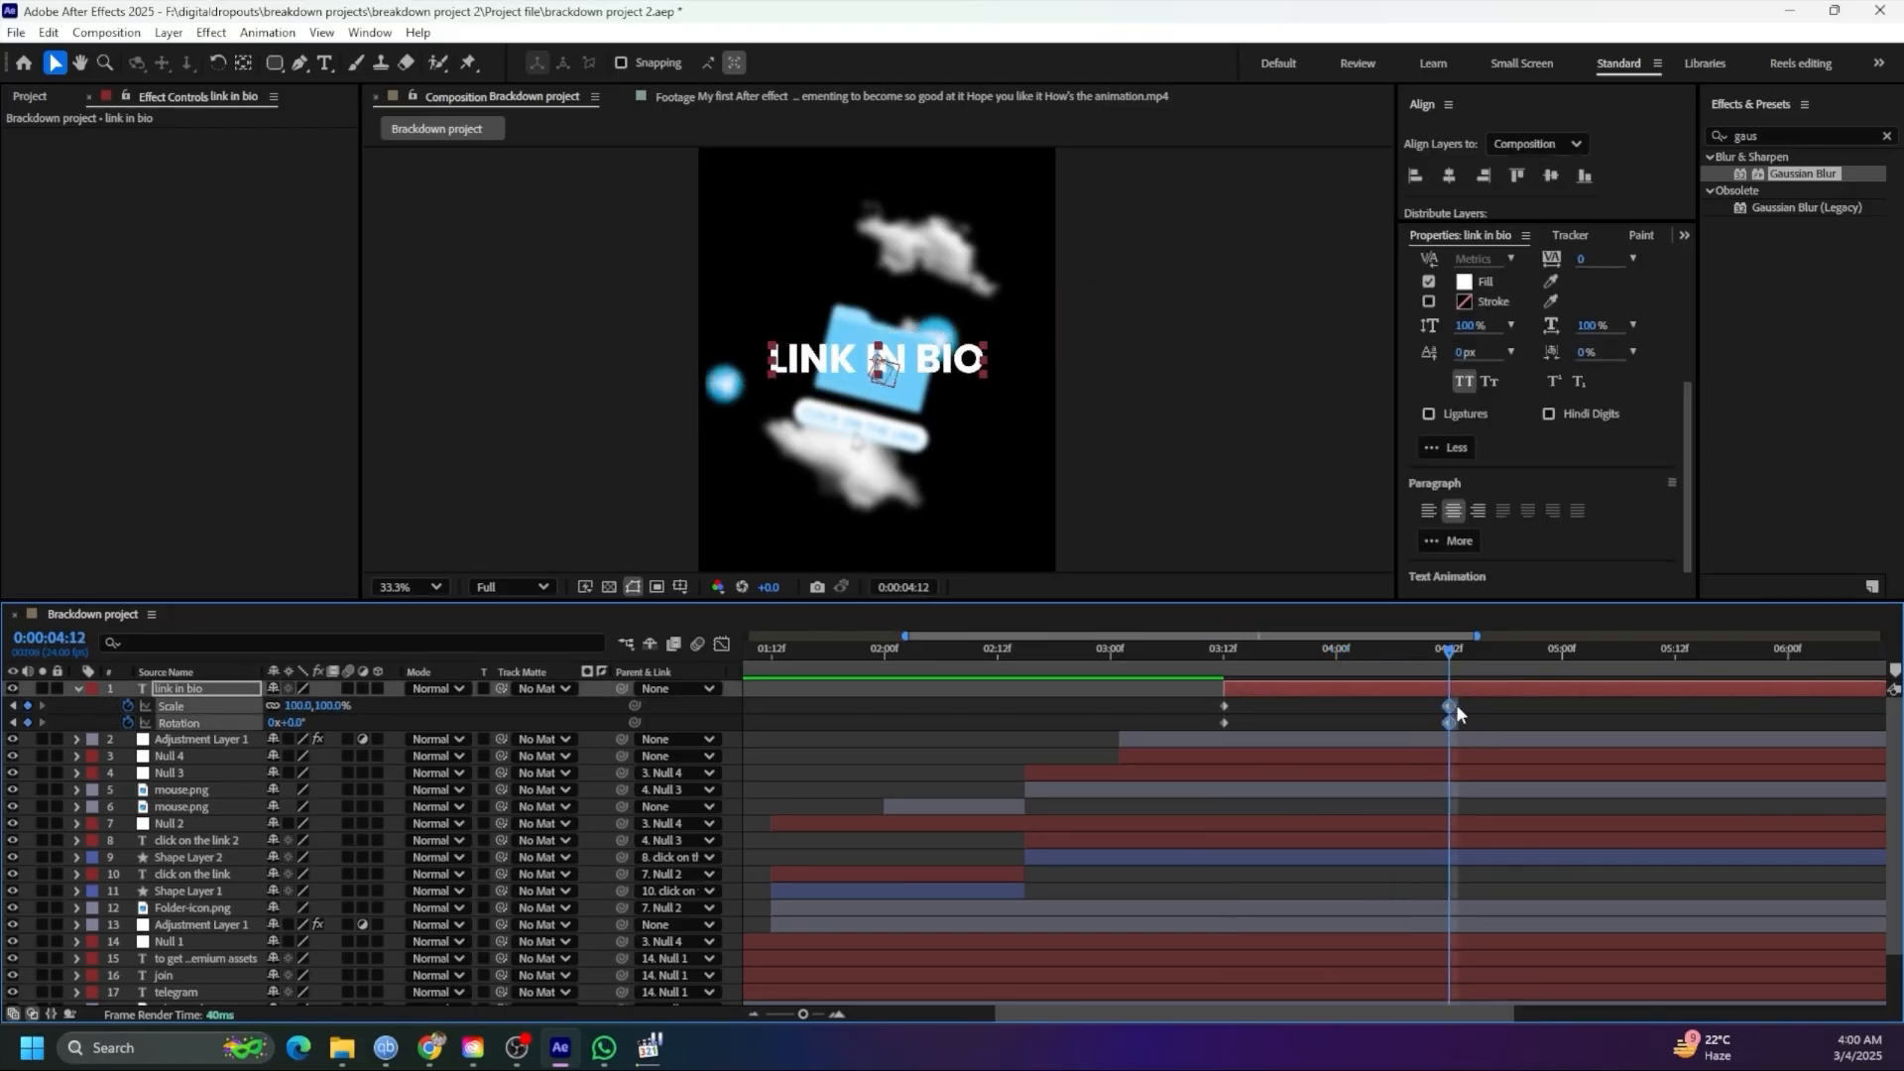
right_click(1458, 713)
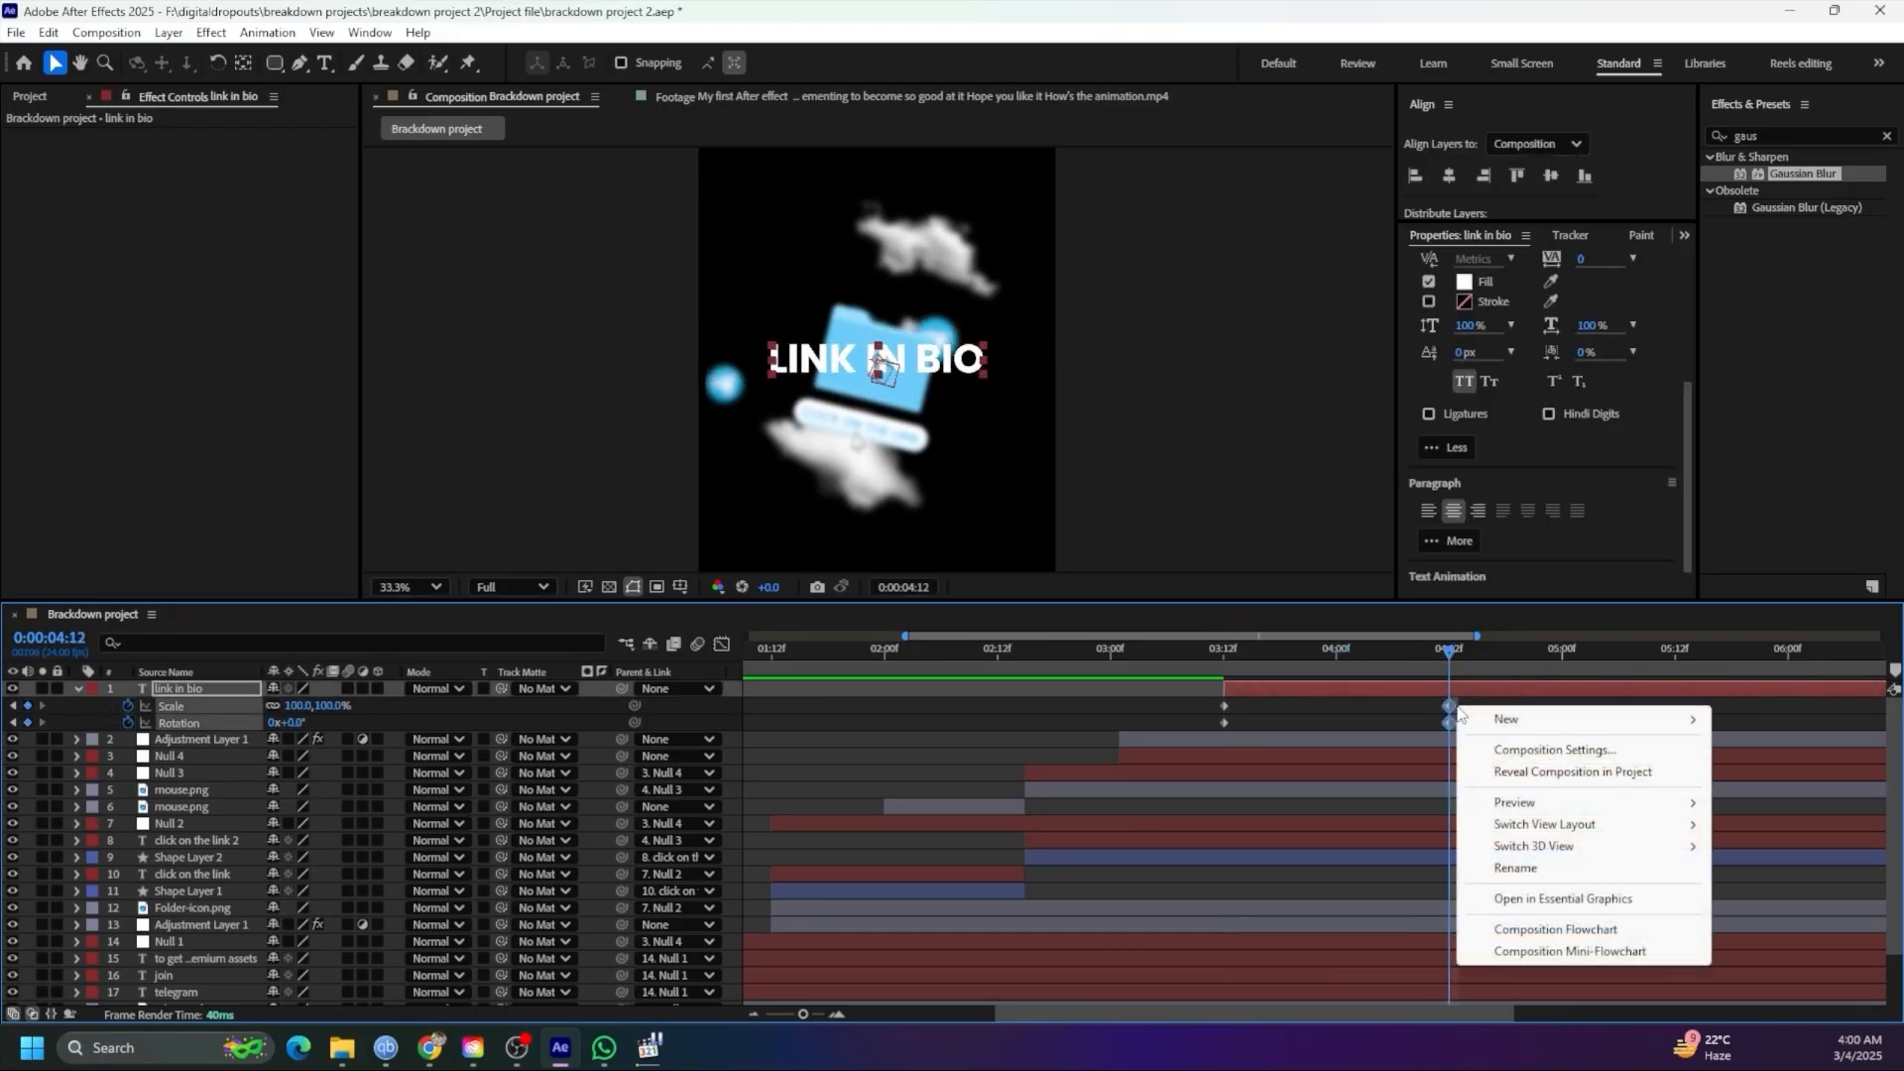
left_click(1355, 776)
left_click_drag(1403, 710, 1485, 746)
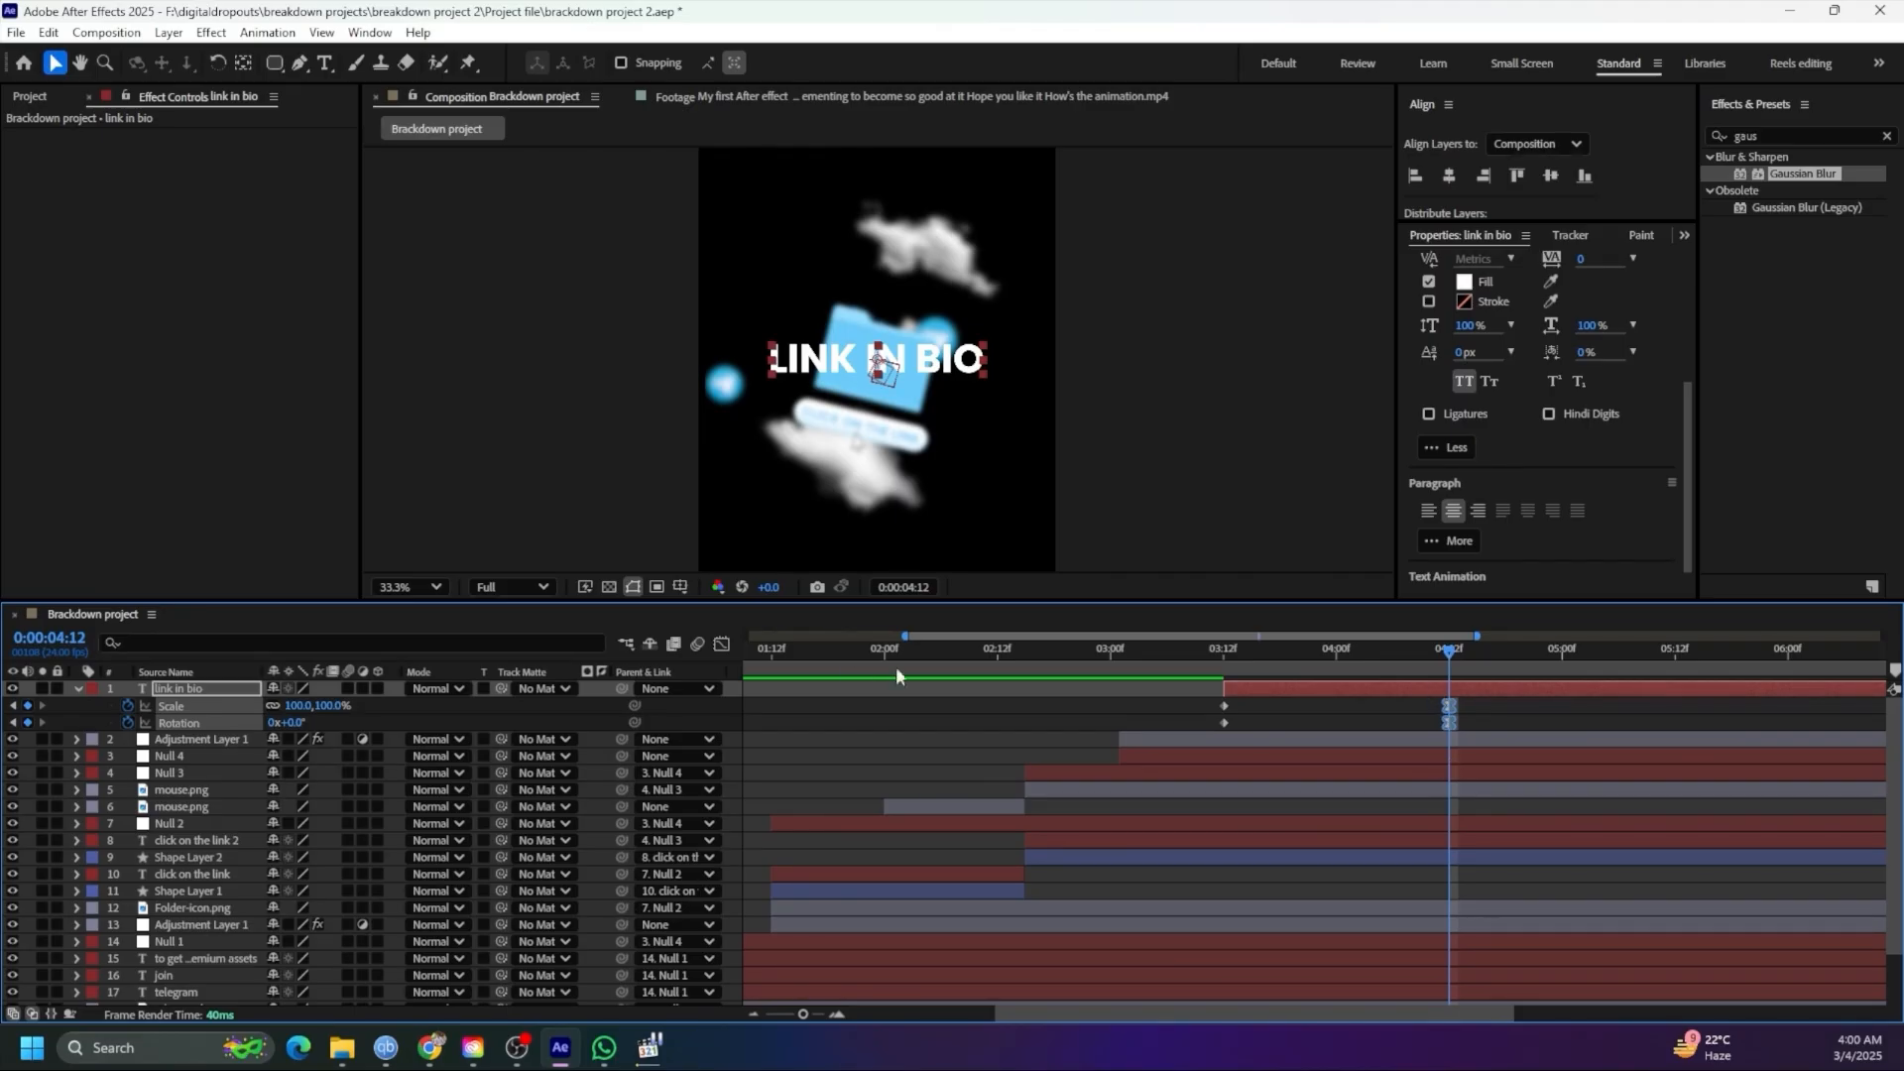
Lengthen the incoming ease of the Scale and Rotation keyframes at 0:00:04:12 in the graph editor
left_click(724, 645)
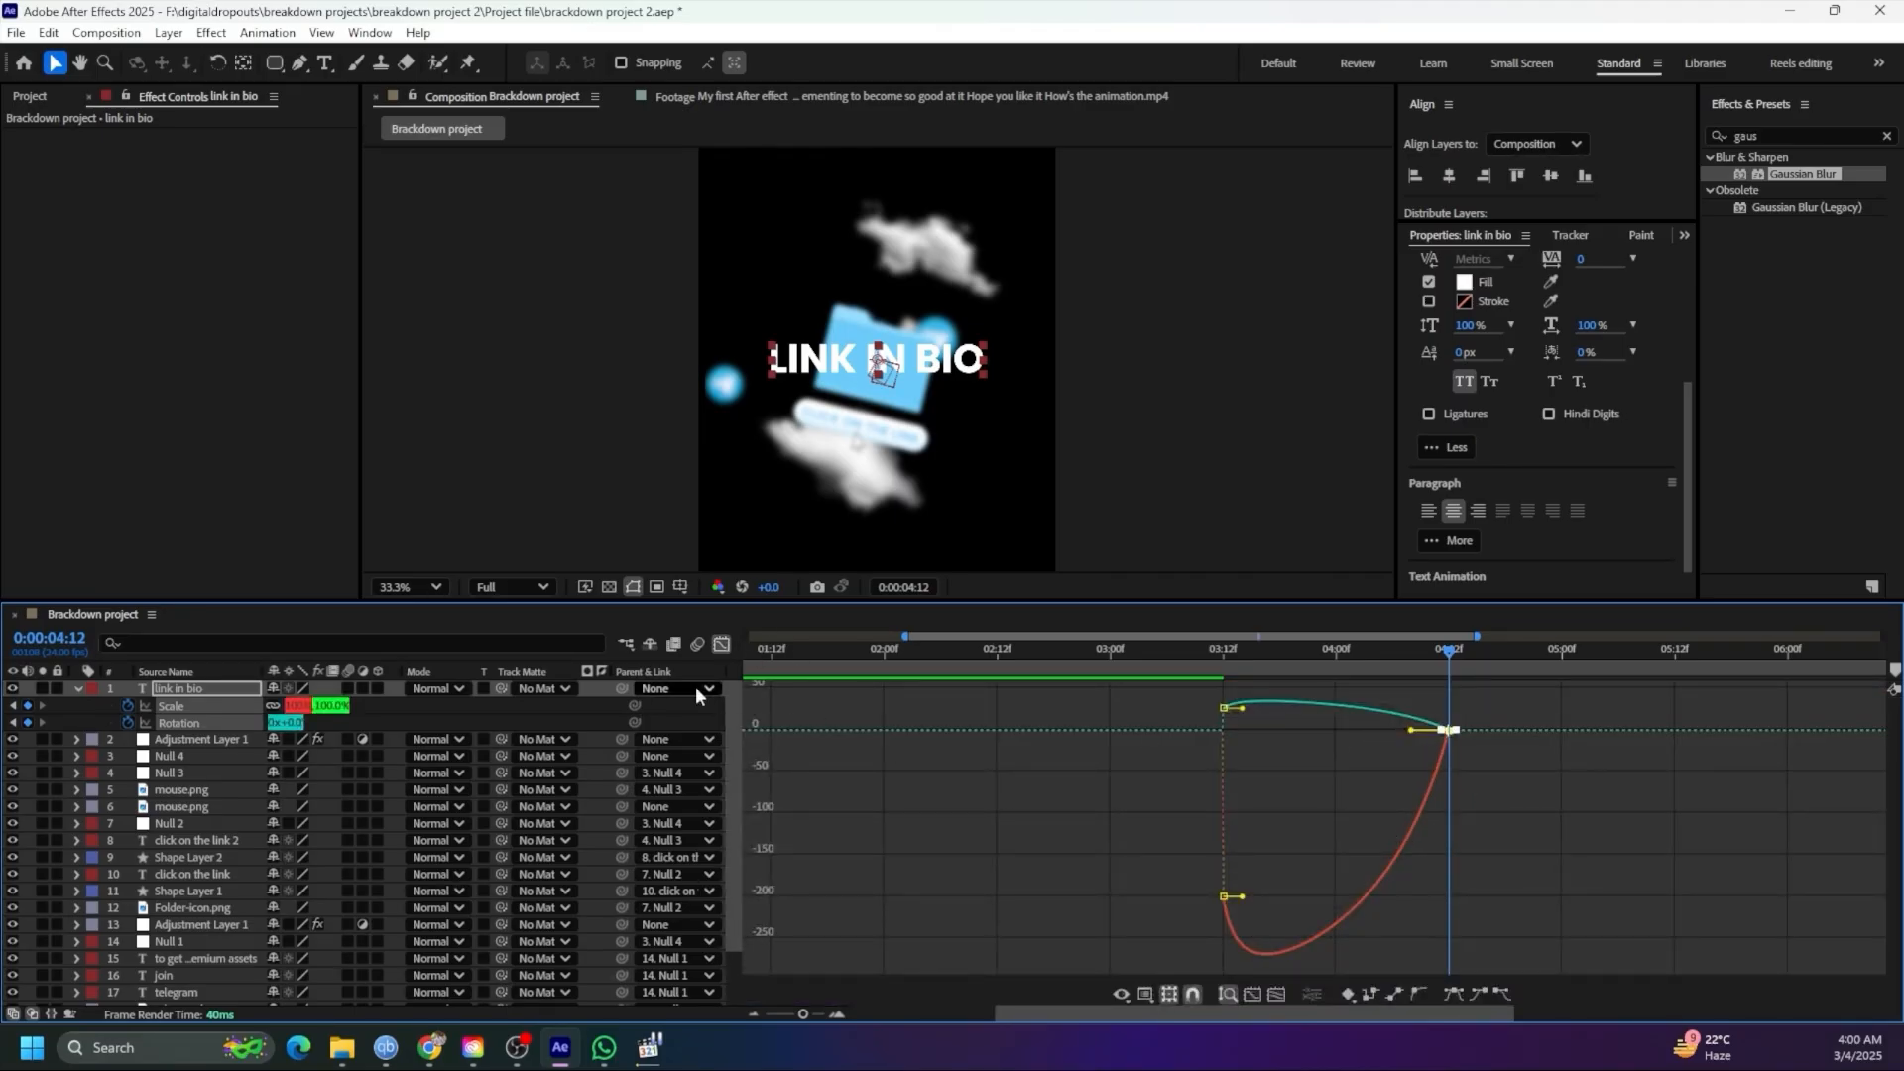
left_click_drag(1408, 734, 1359, 731)
left_click(722, 645)
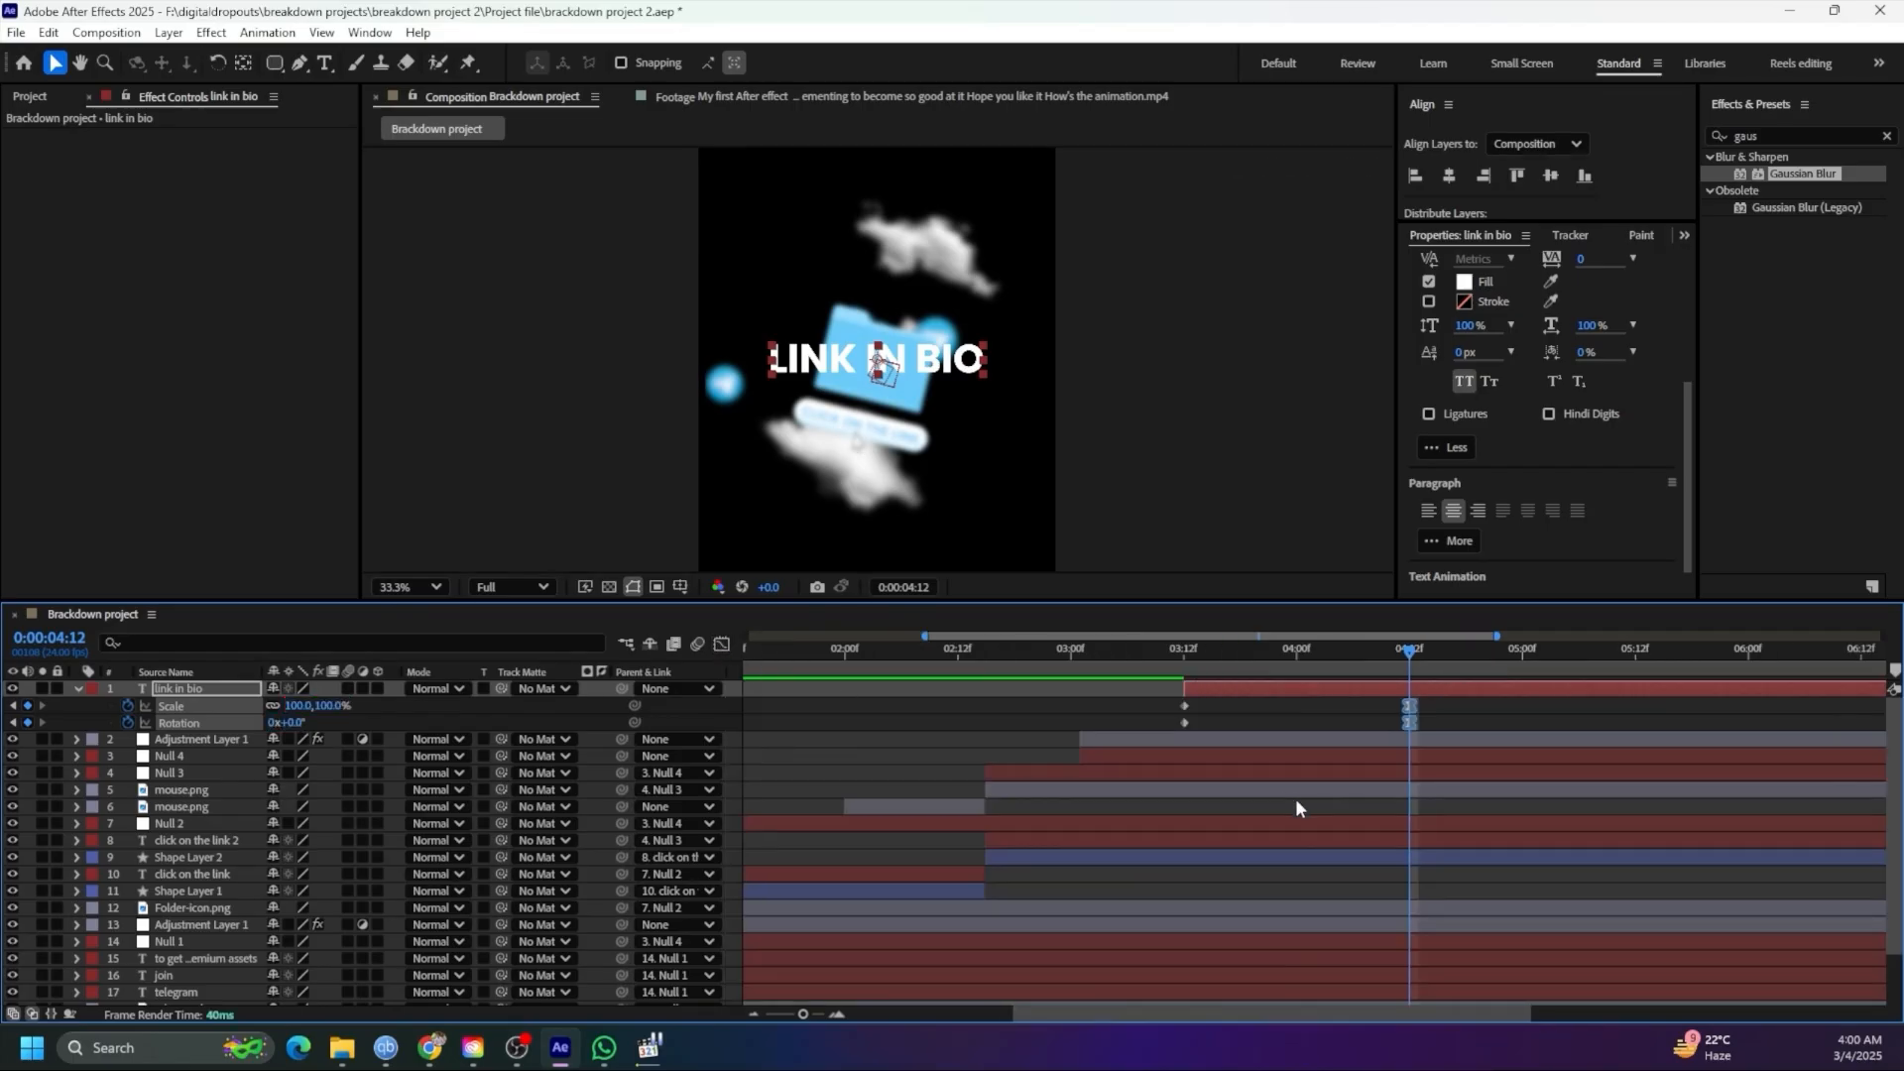
Preview the link in bio entrance, reveal all the layer's keyframes and move its second Blur keyframe to about 0:00:04:05
left_click(1137, 655)
key("space")
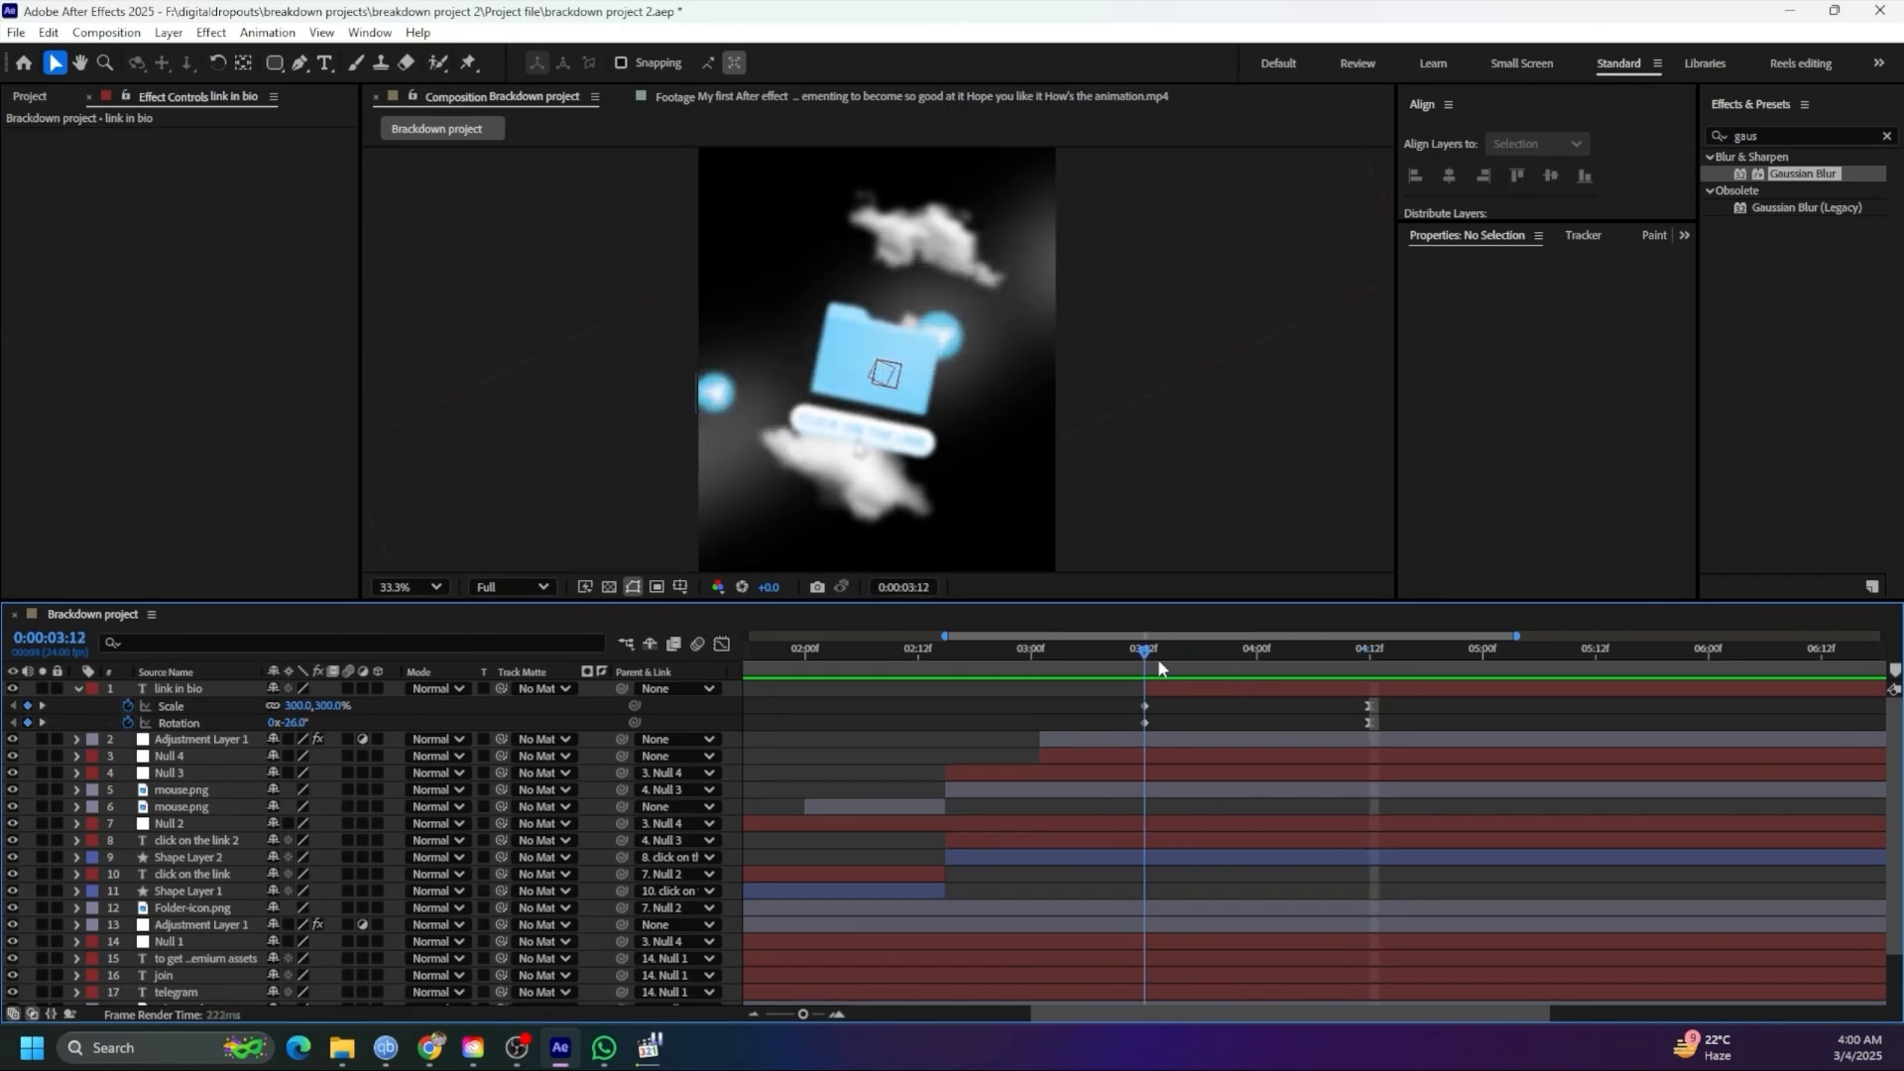
key("space")
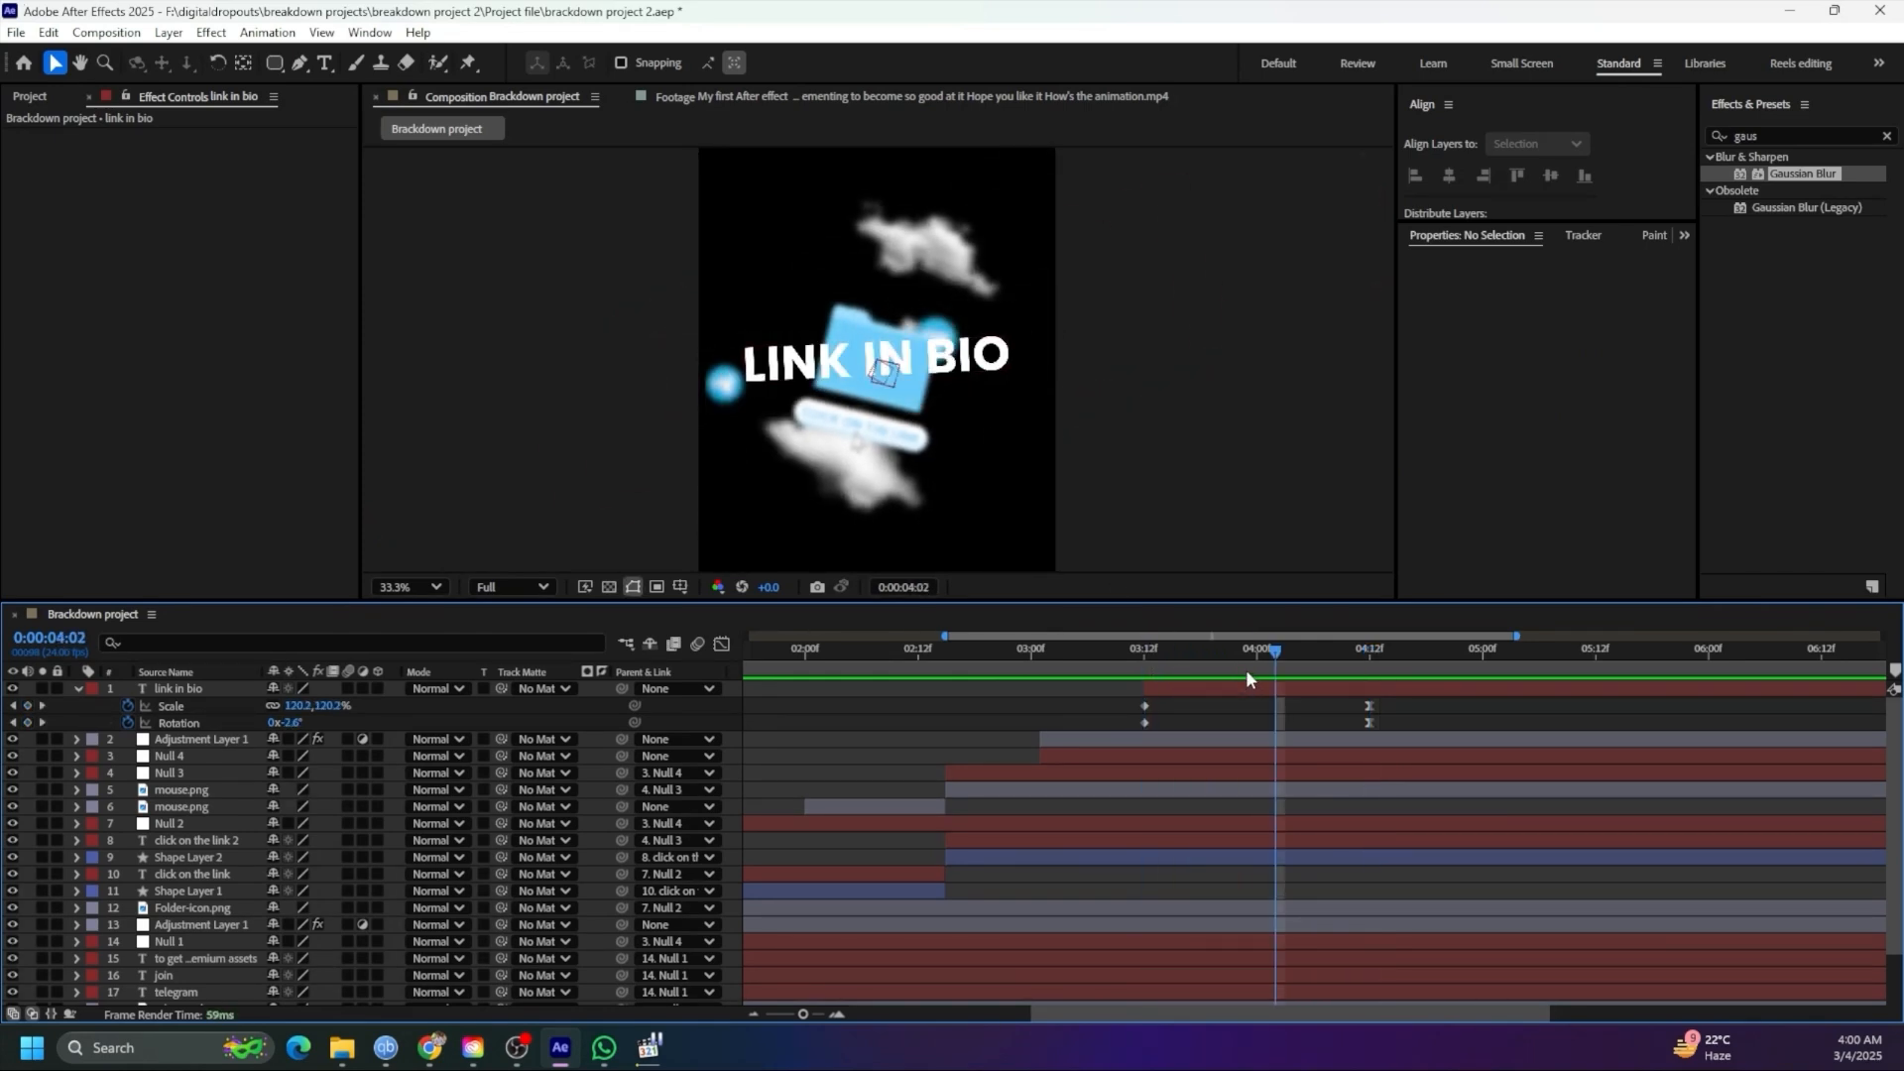
mouse_move(1248, 665)
left_mouse_down()
mouse_move(1218, 664)
mouse_move(1264, 668)
left_mouse_up()
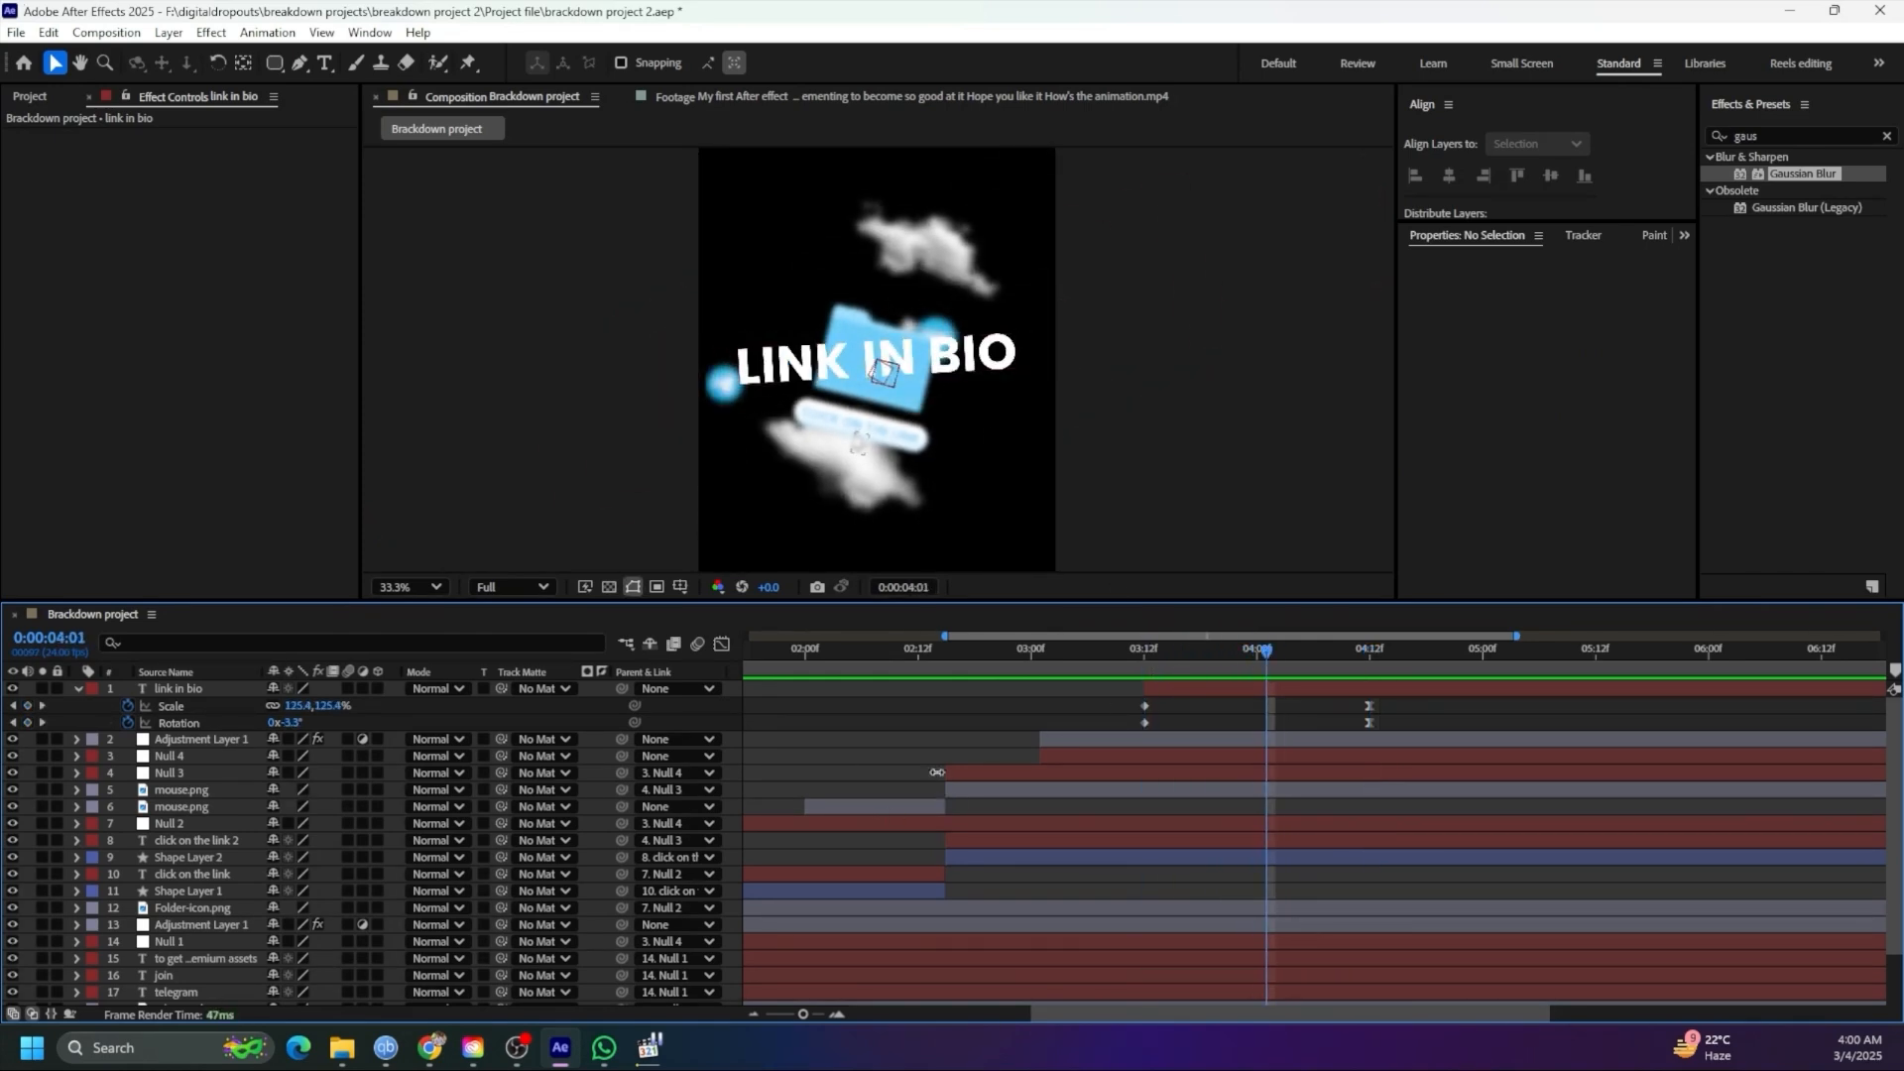
left_click(863, 375)
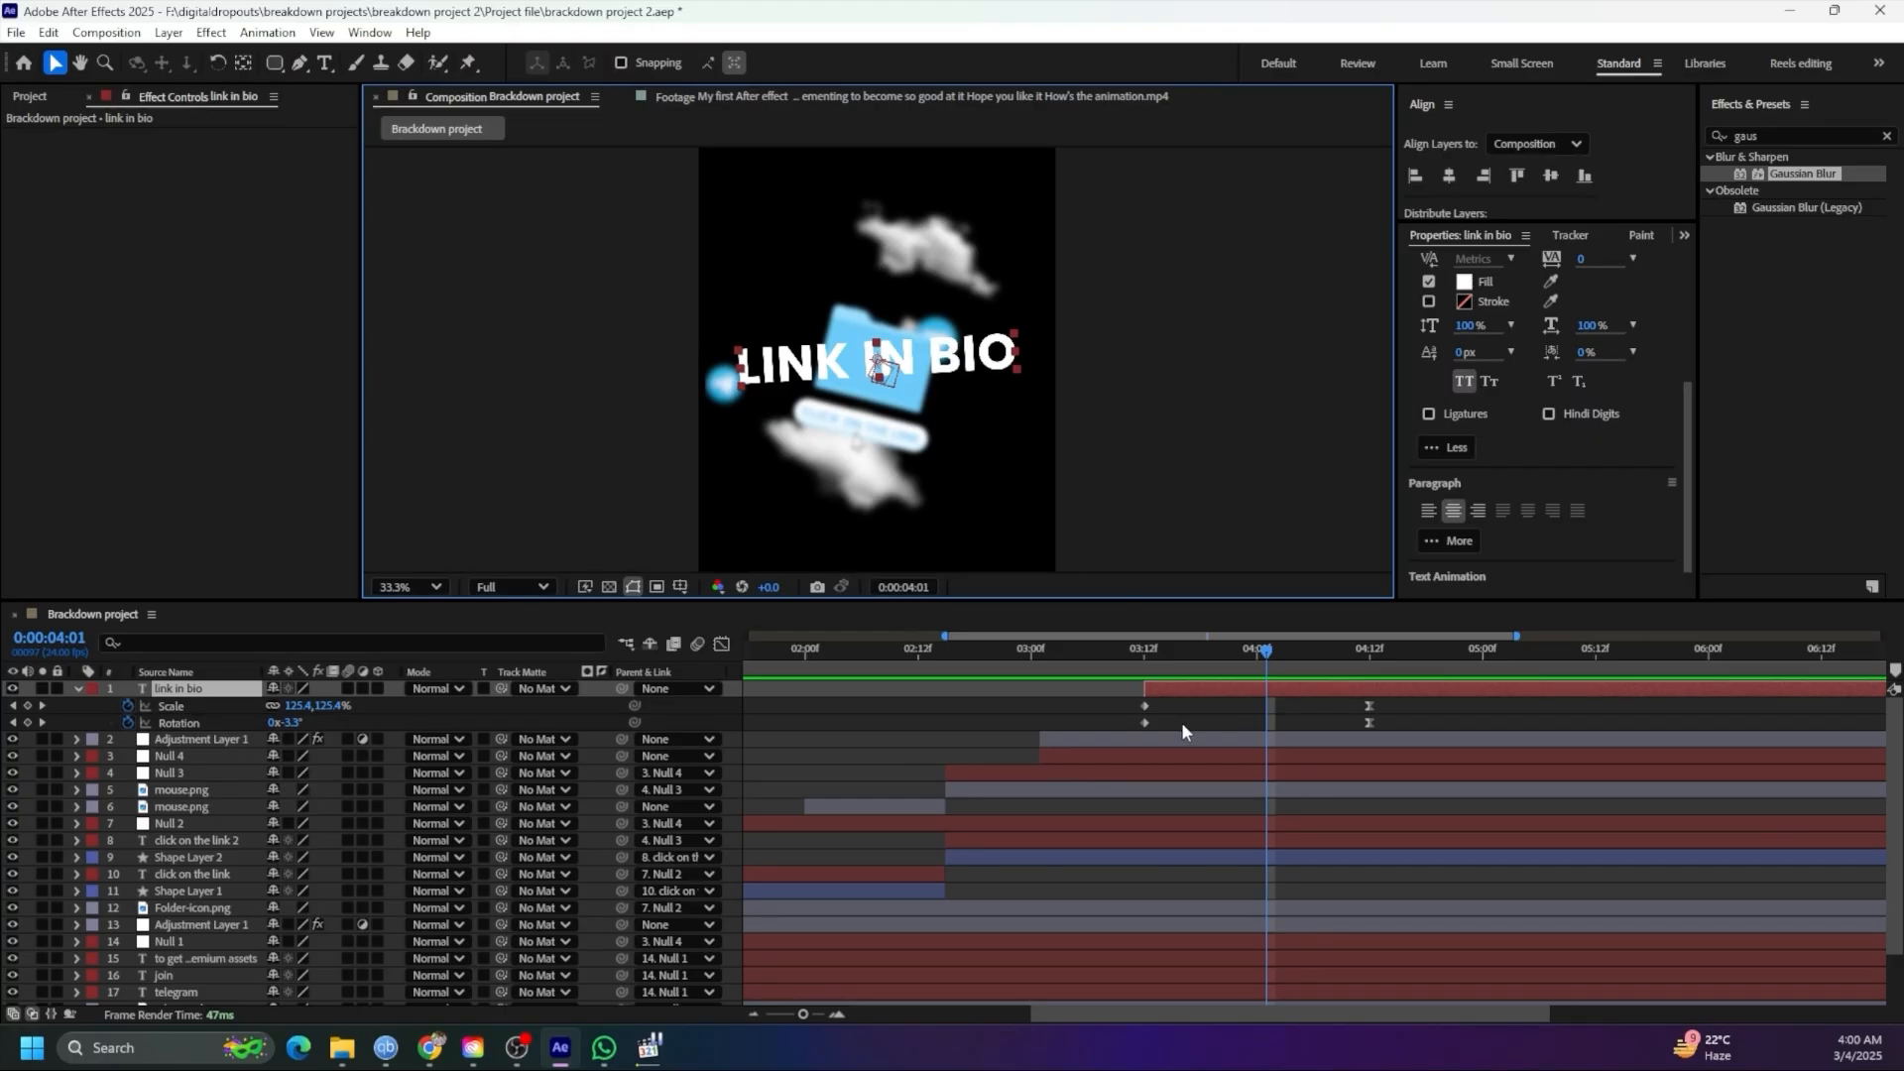
left_click(1294, 682)
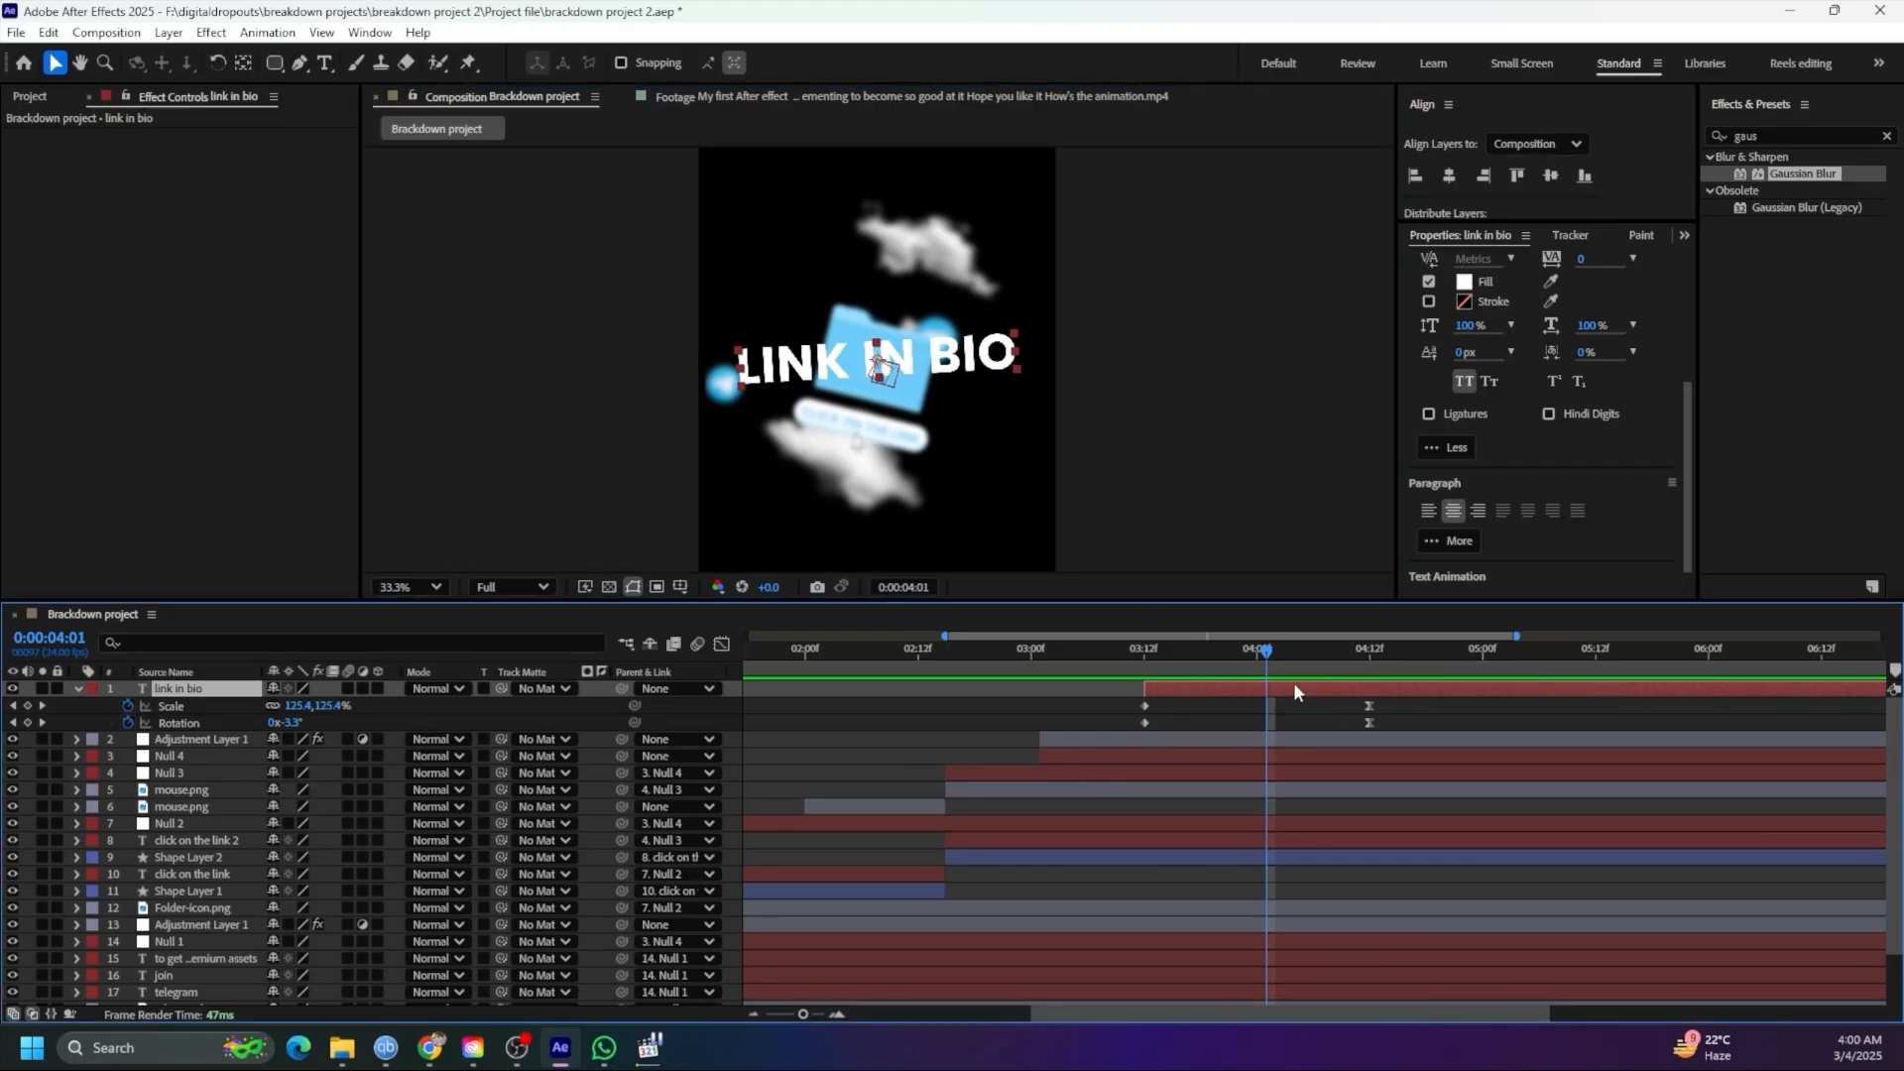
key("u")
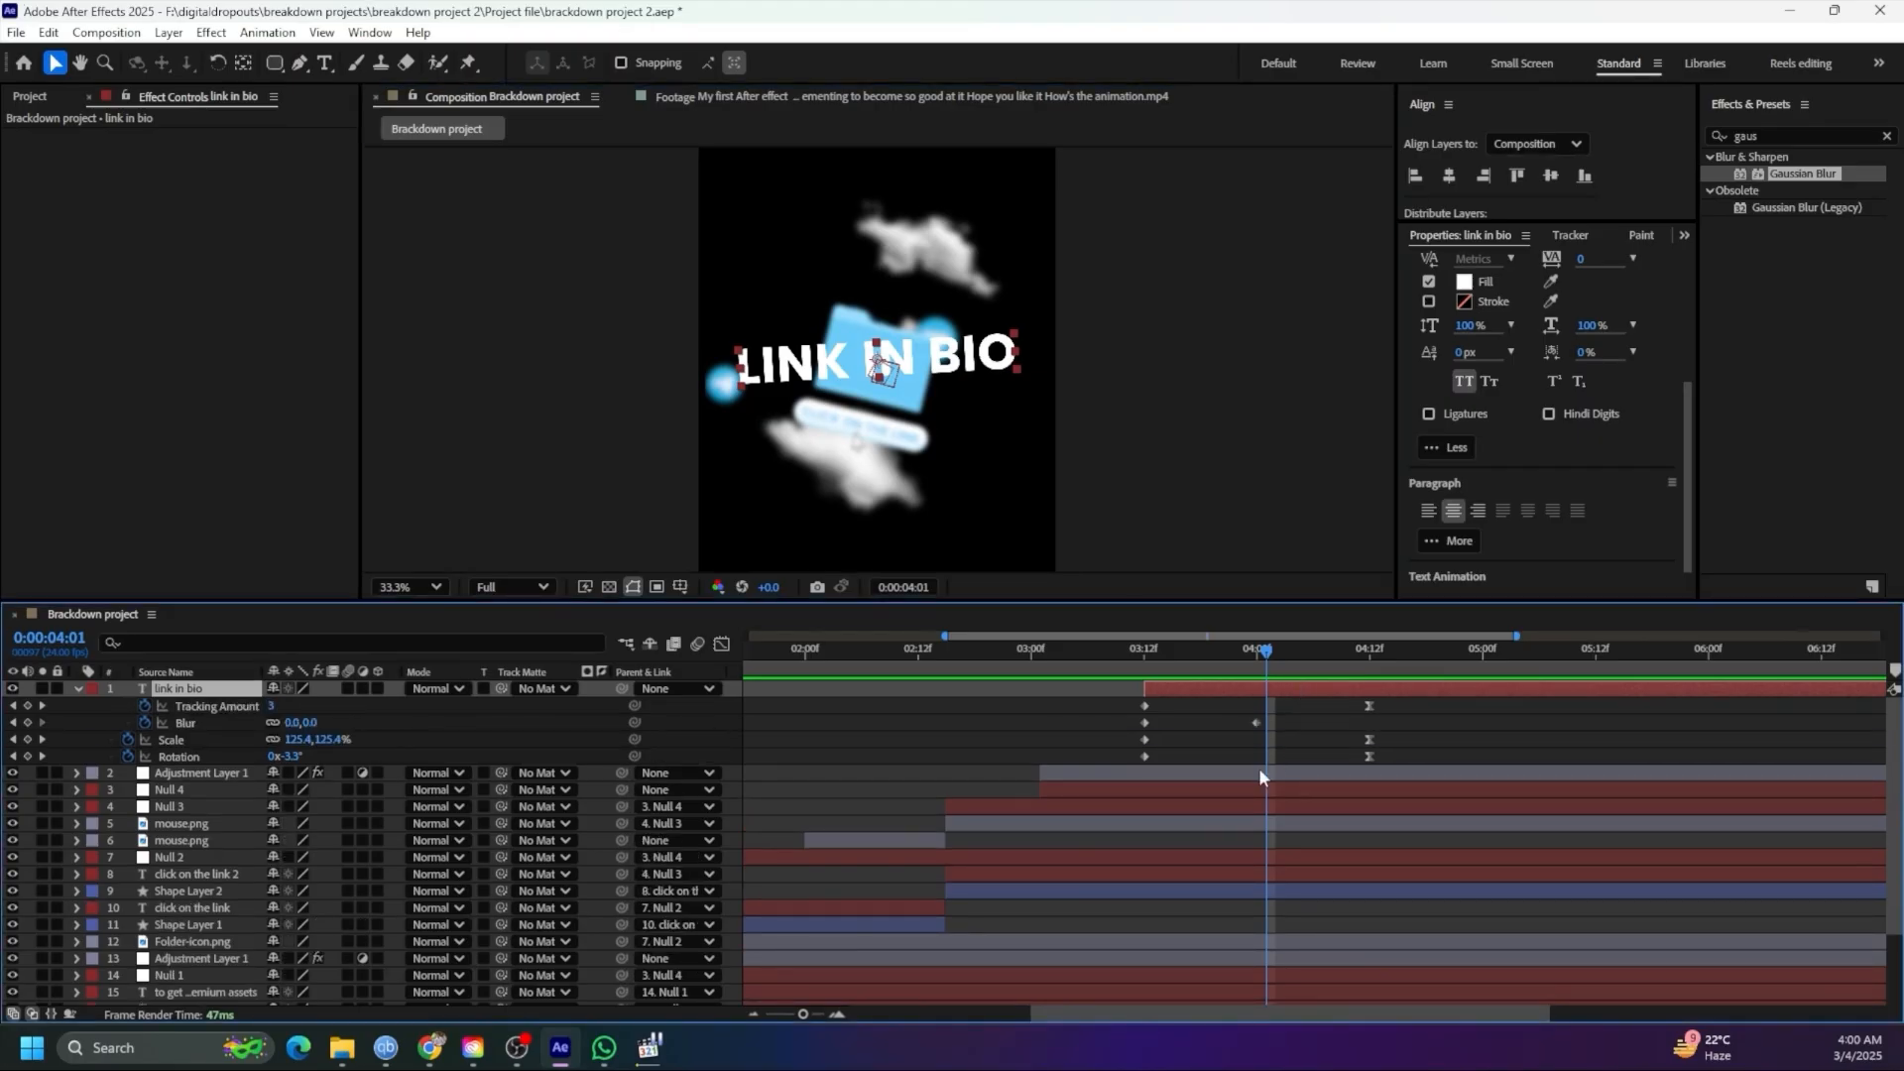
left_click_drag(1233, 680, 1146, 663)
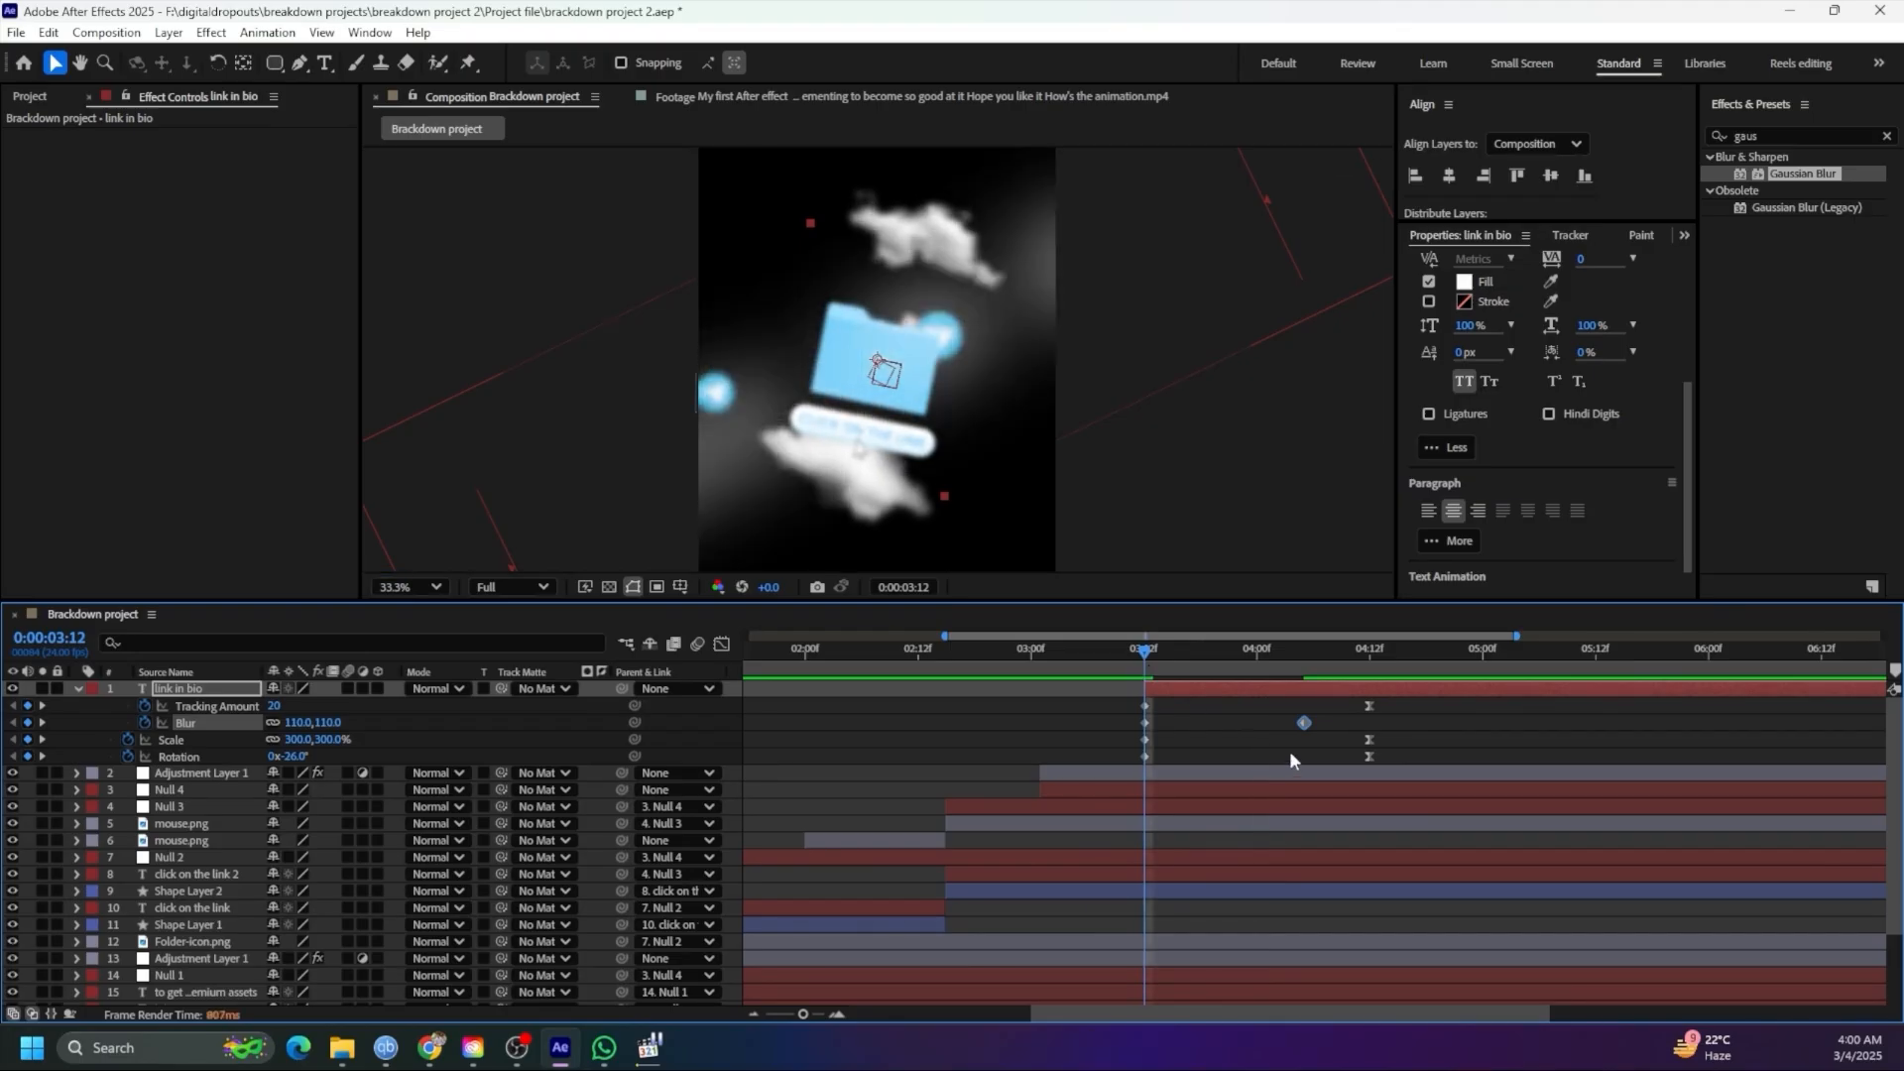
Play the link in bio animation from 0:00:03:12 and compare it with the reference footage
key("space")
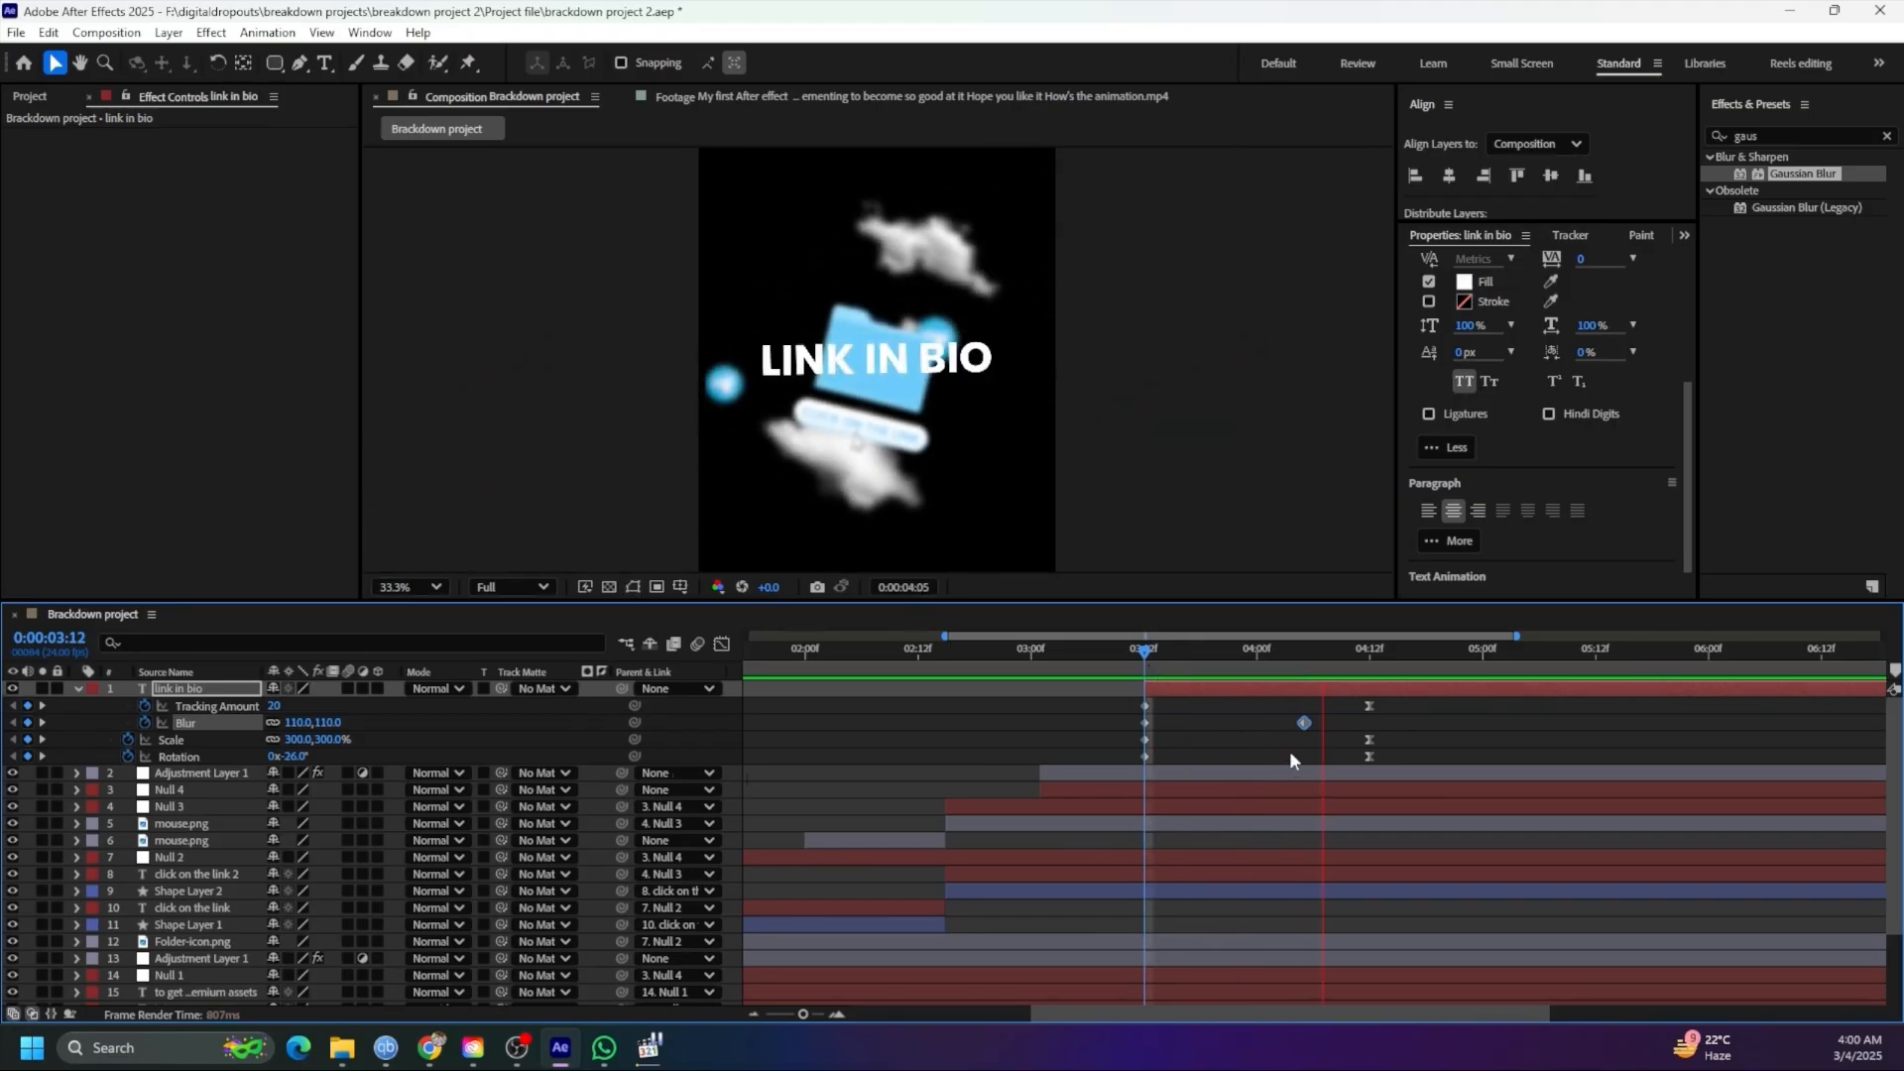
key("space")
key("space")
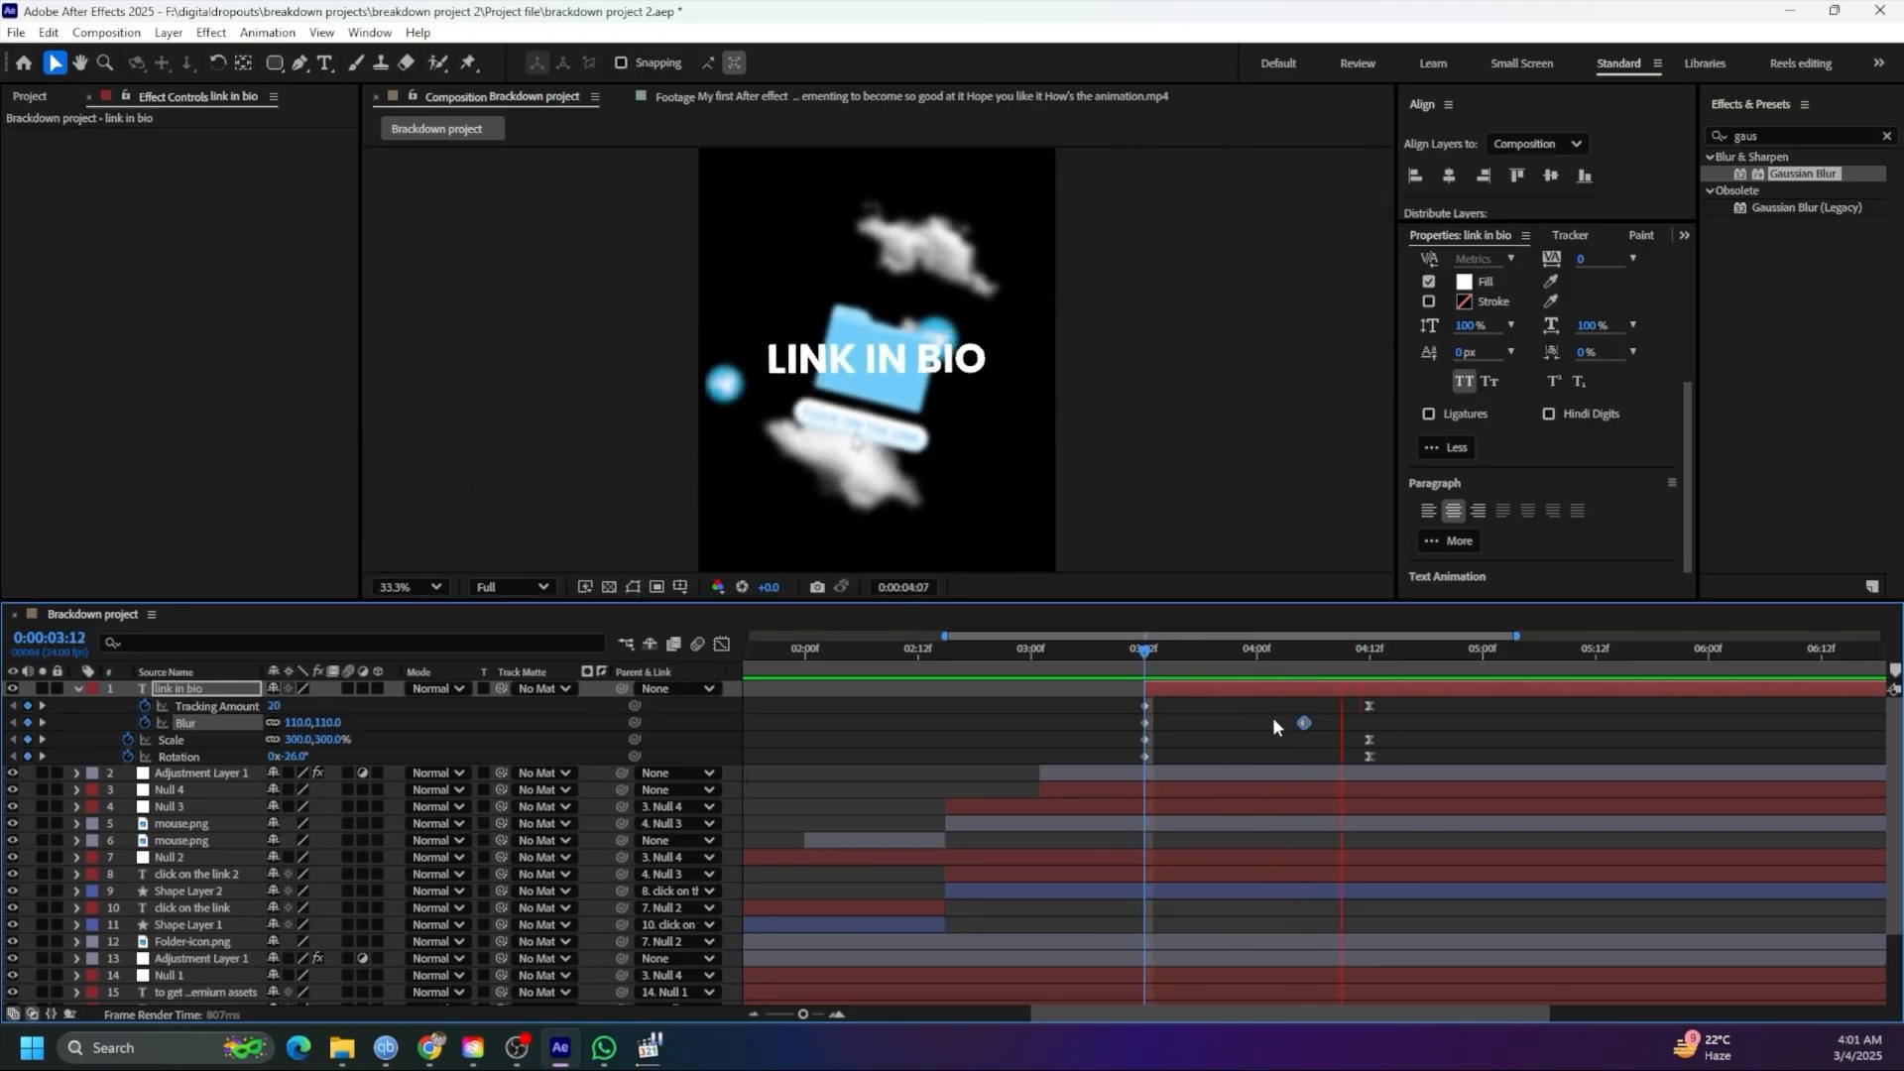
key("space")
left_click(1455, 724)
left_click(845, 99)
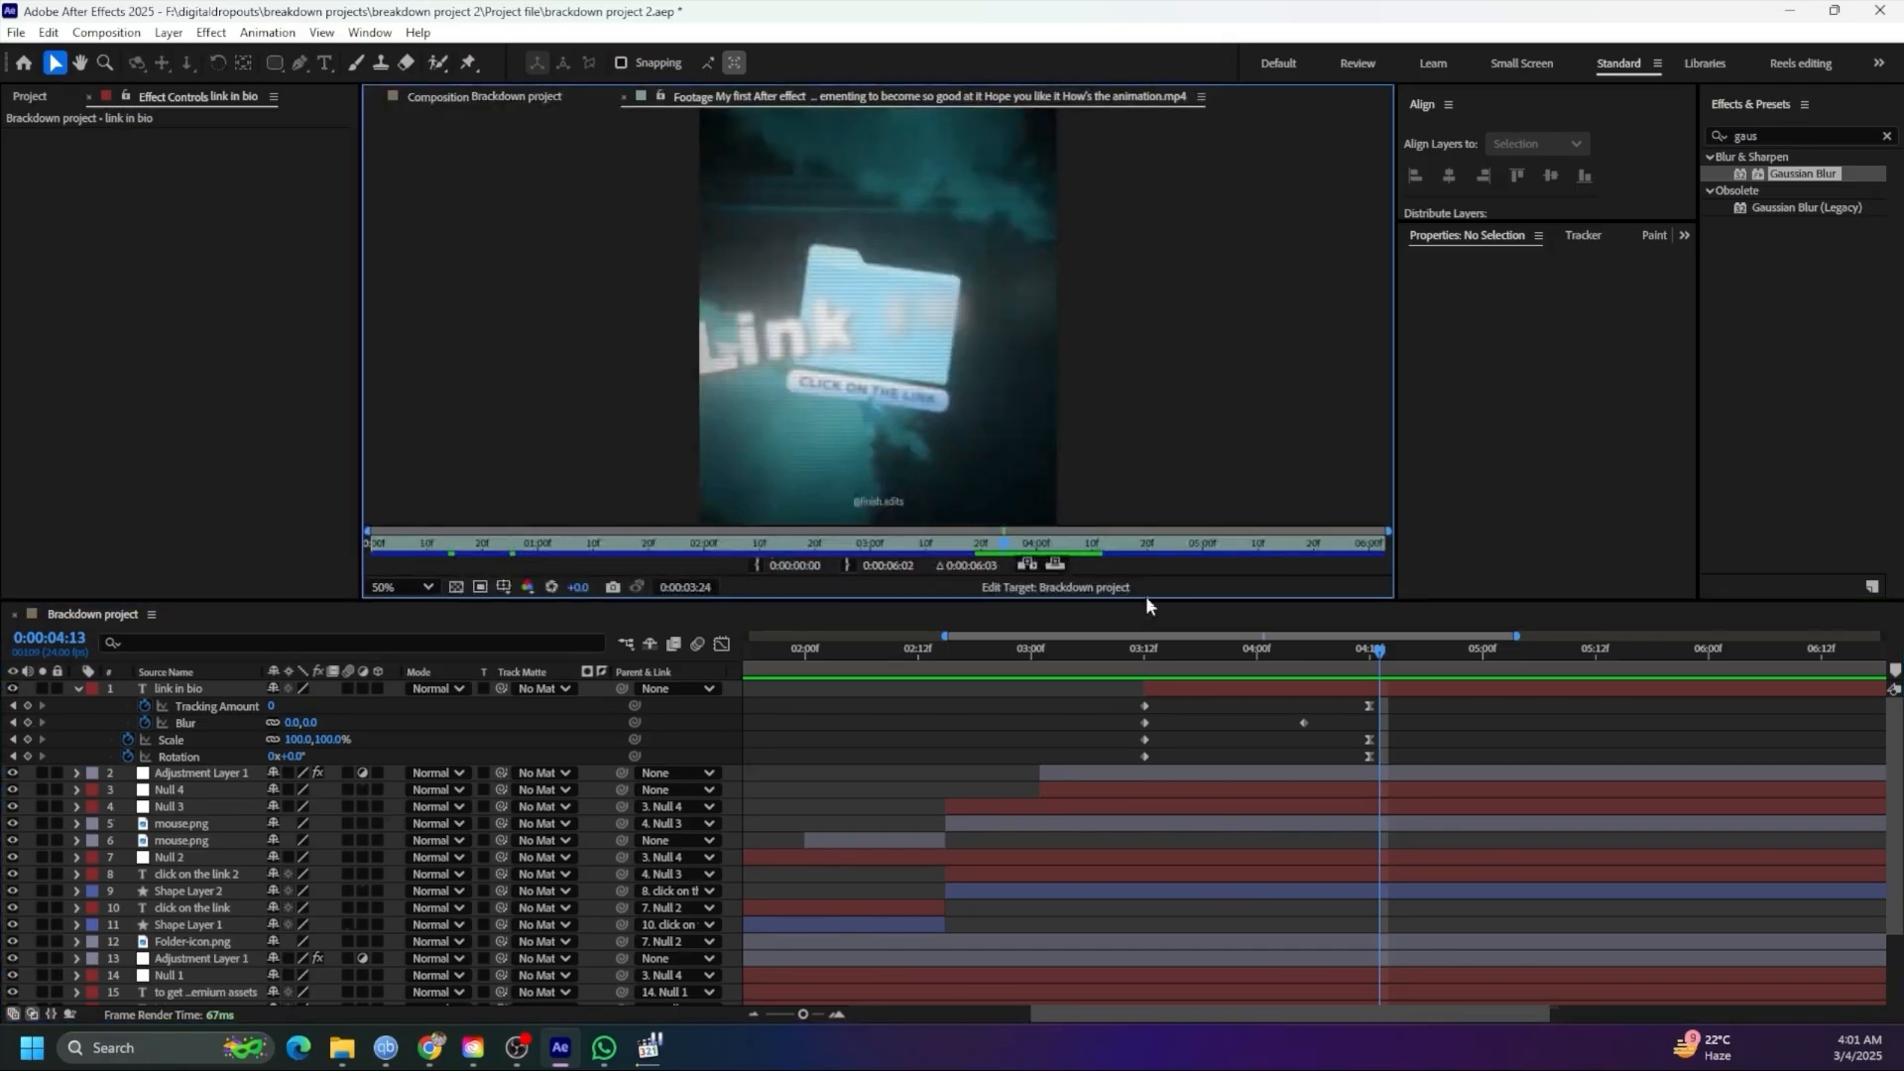
left_click_drag(1046, 548, 1128, 562)
left_click(485, 96)
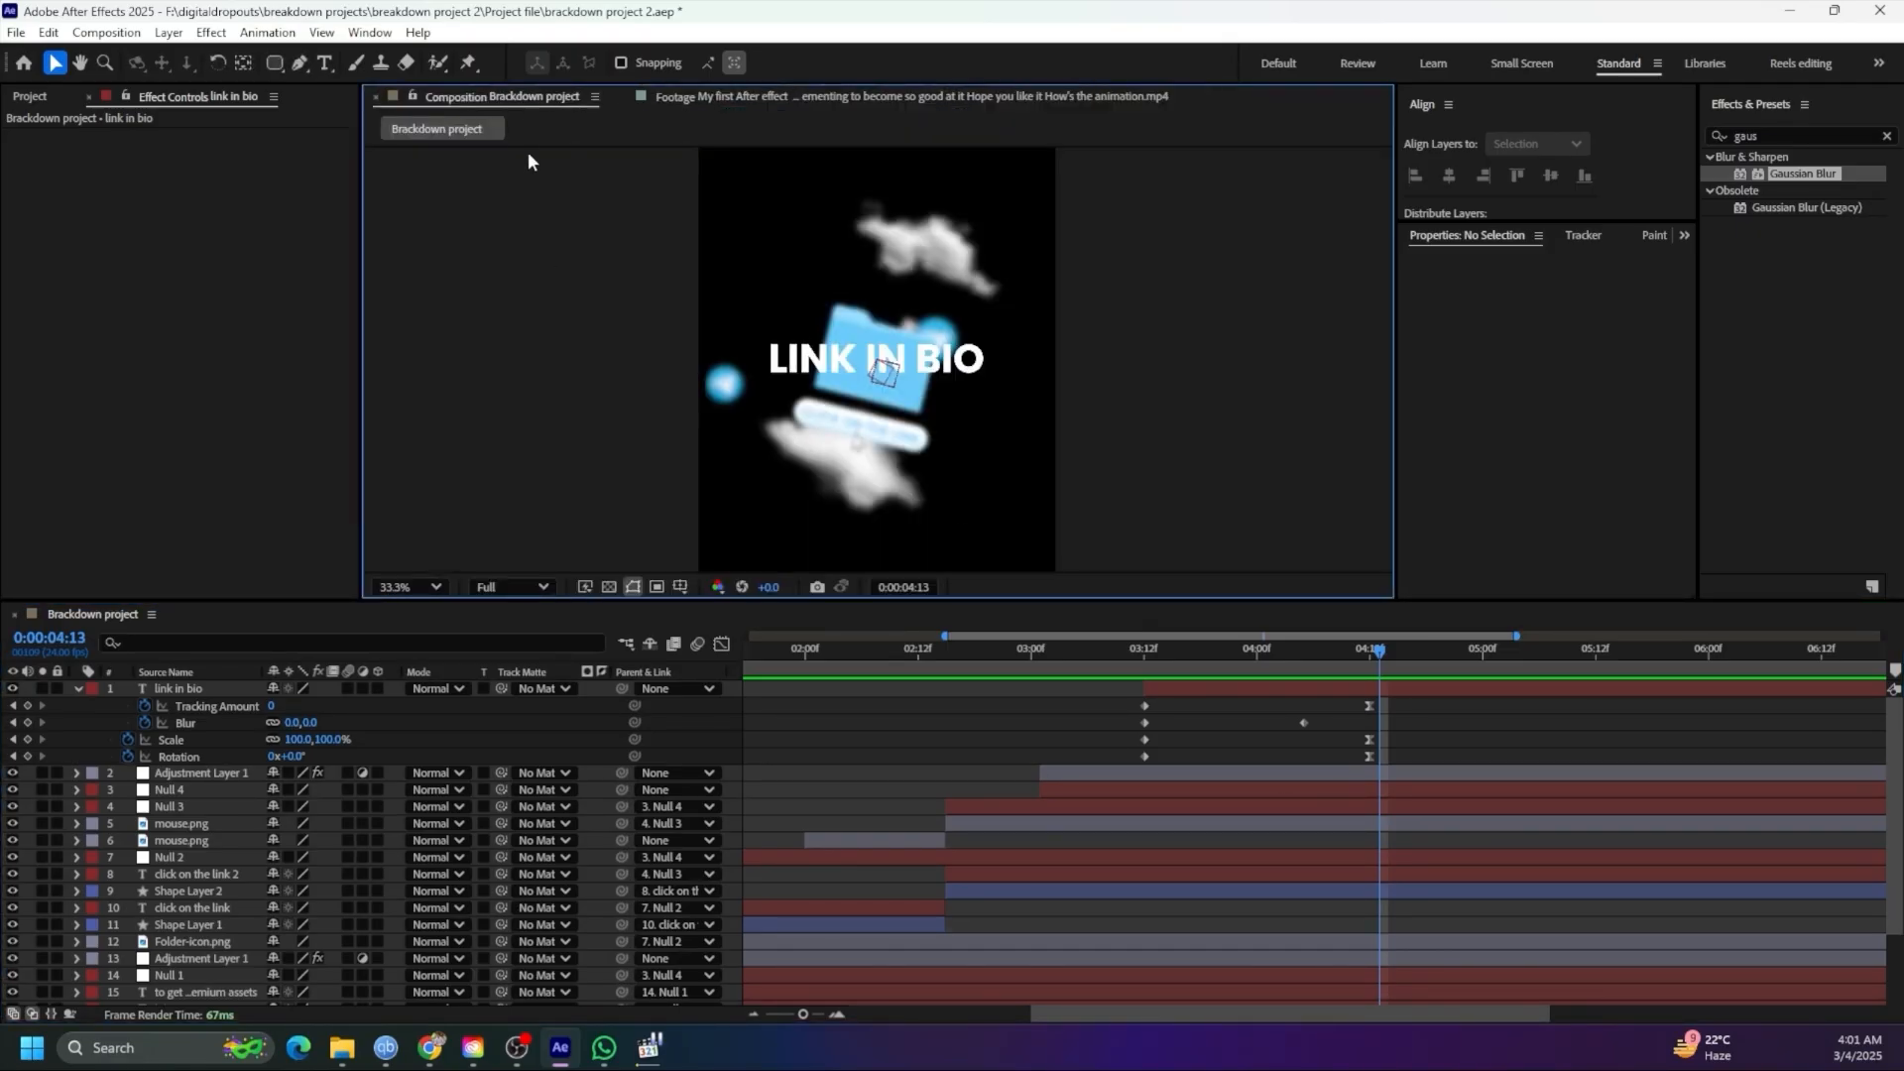
Find the Deep Glow effect with the search term "deep" and apply it to the link in bio text layer
left_click(944, 379)
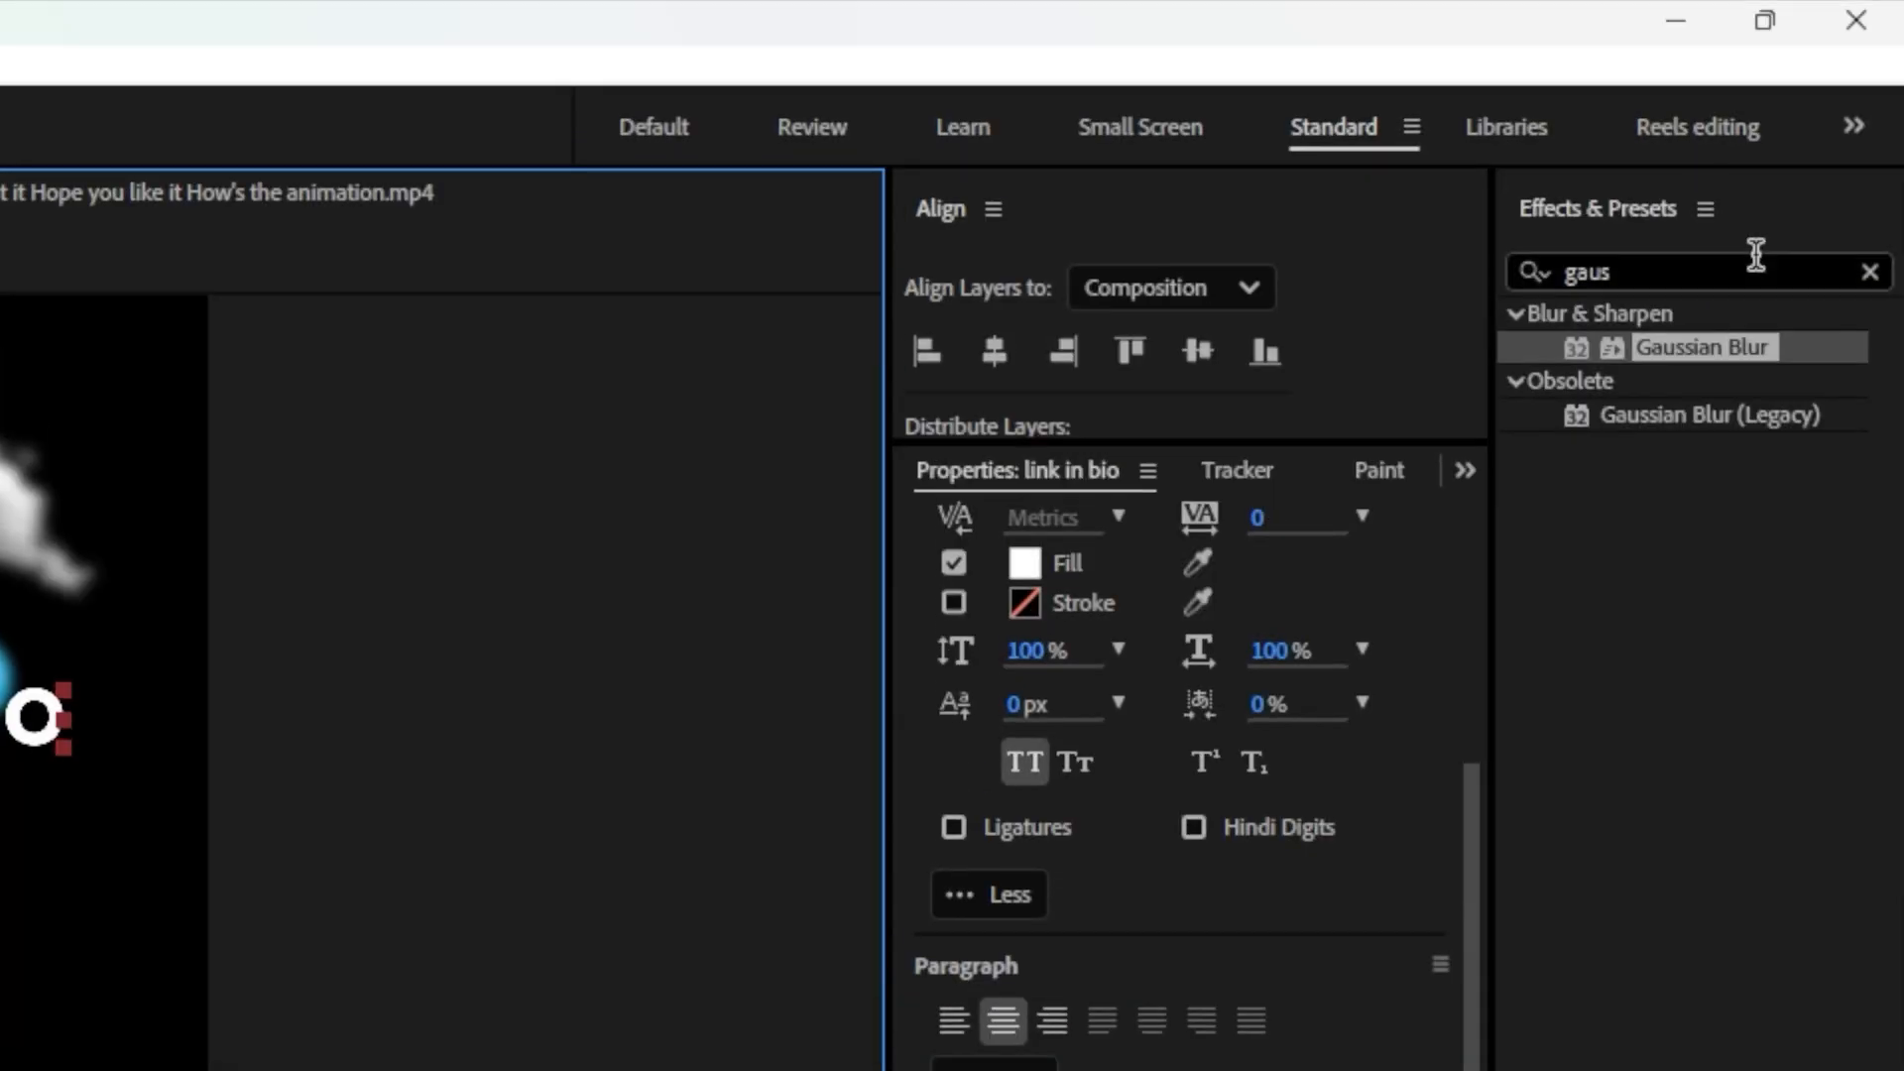
left_click(1871, 272)
left_click(1811, 268)
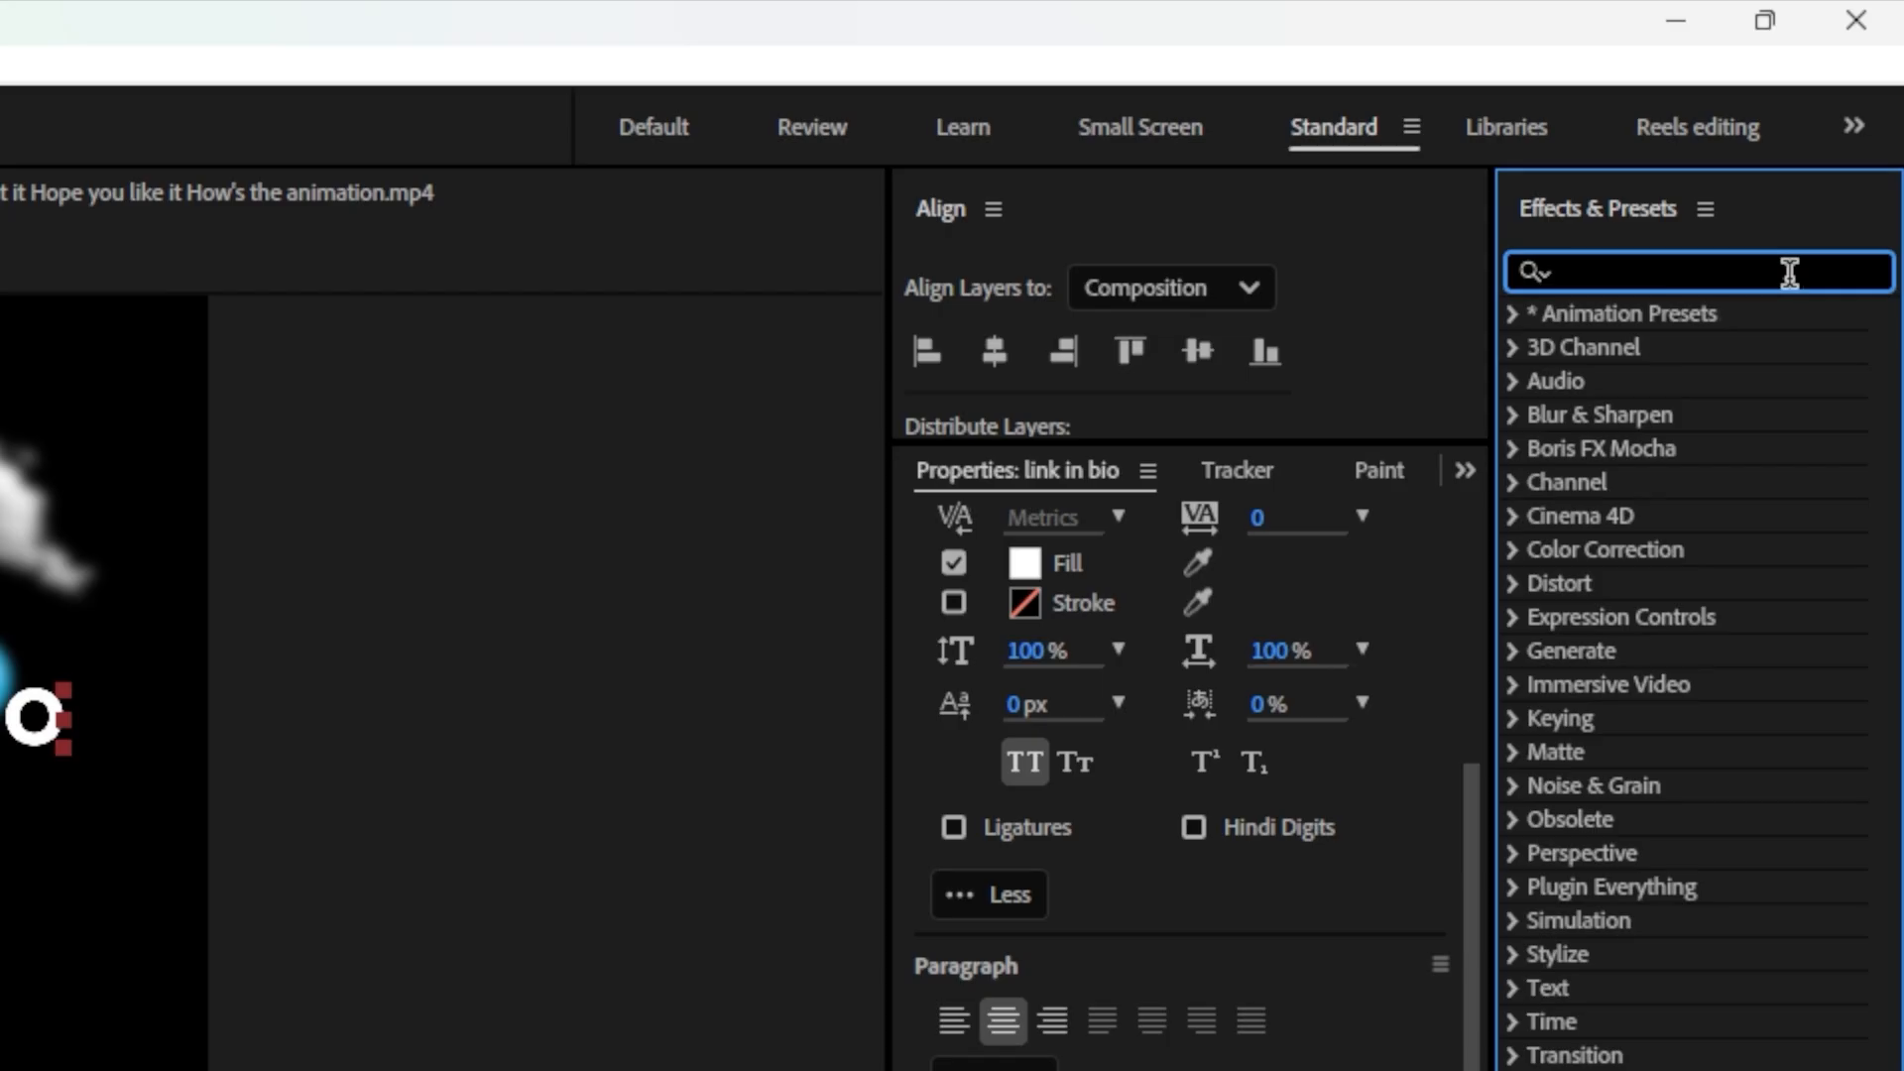
type("deep")
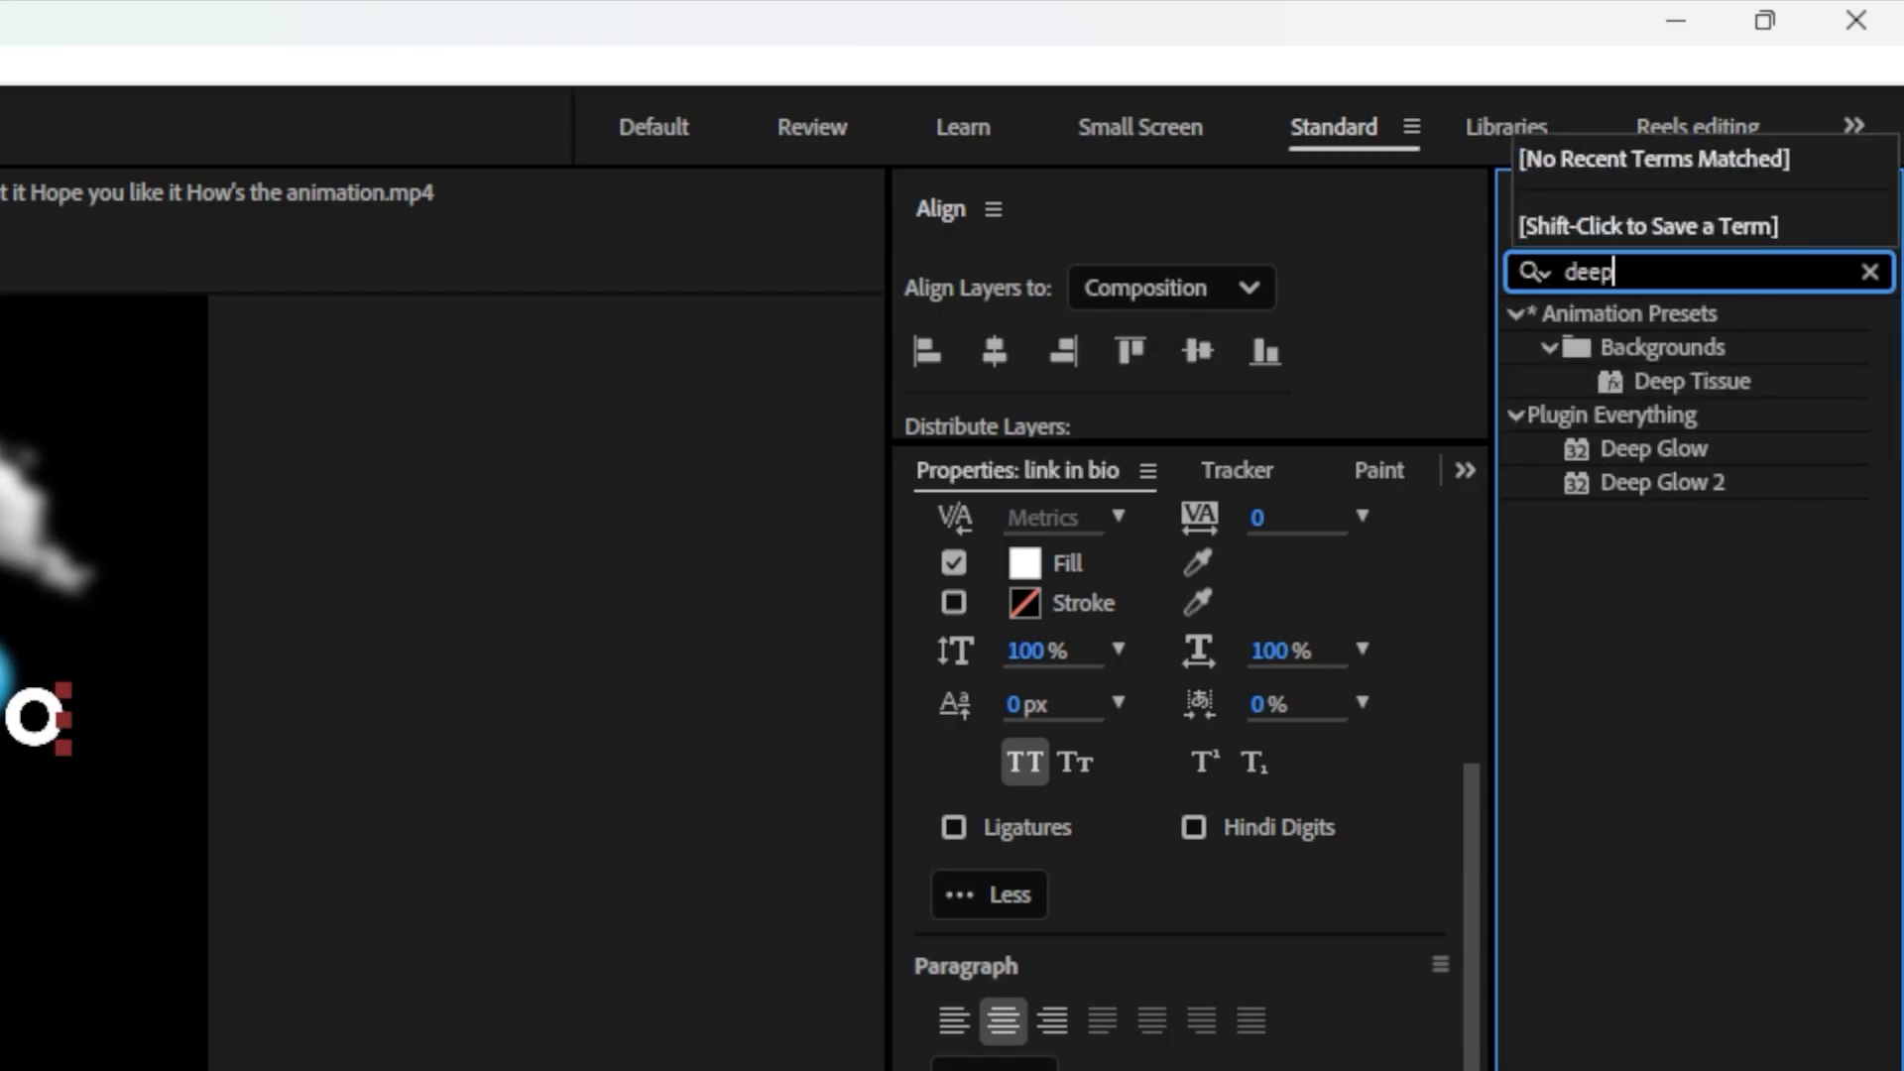
left_click(1639, 443)
left_click_drag(1639, 443, 0, 704)
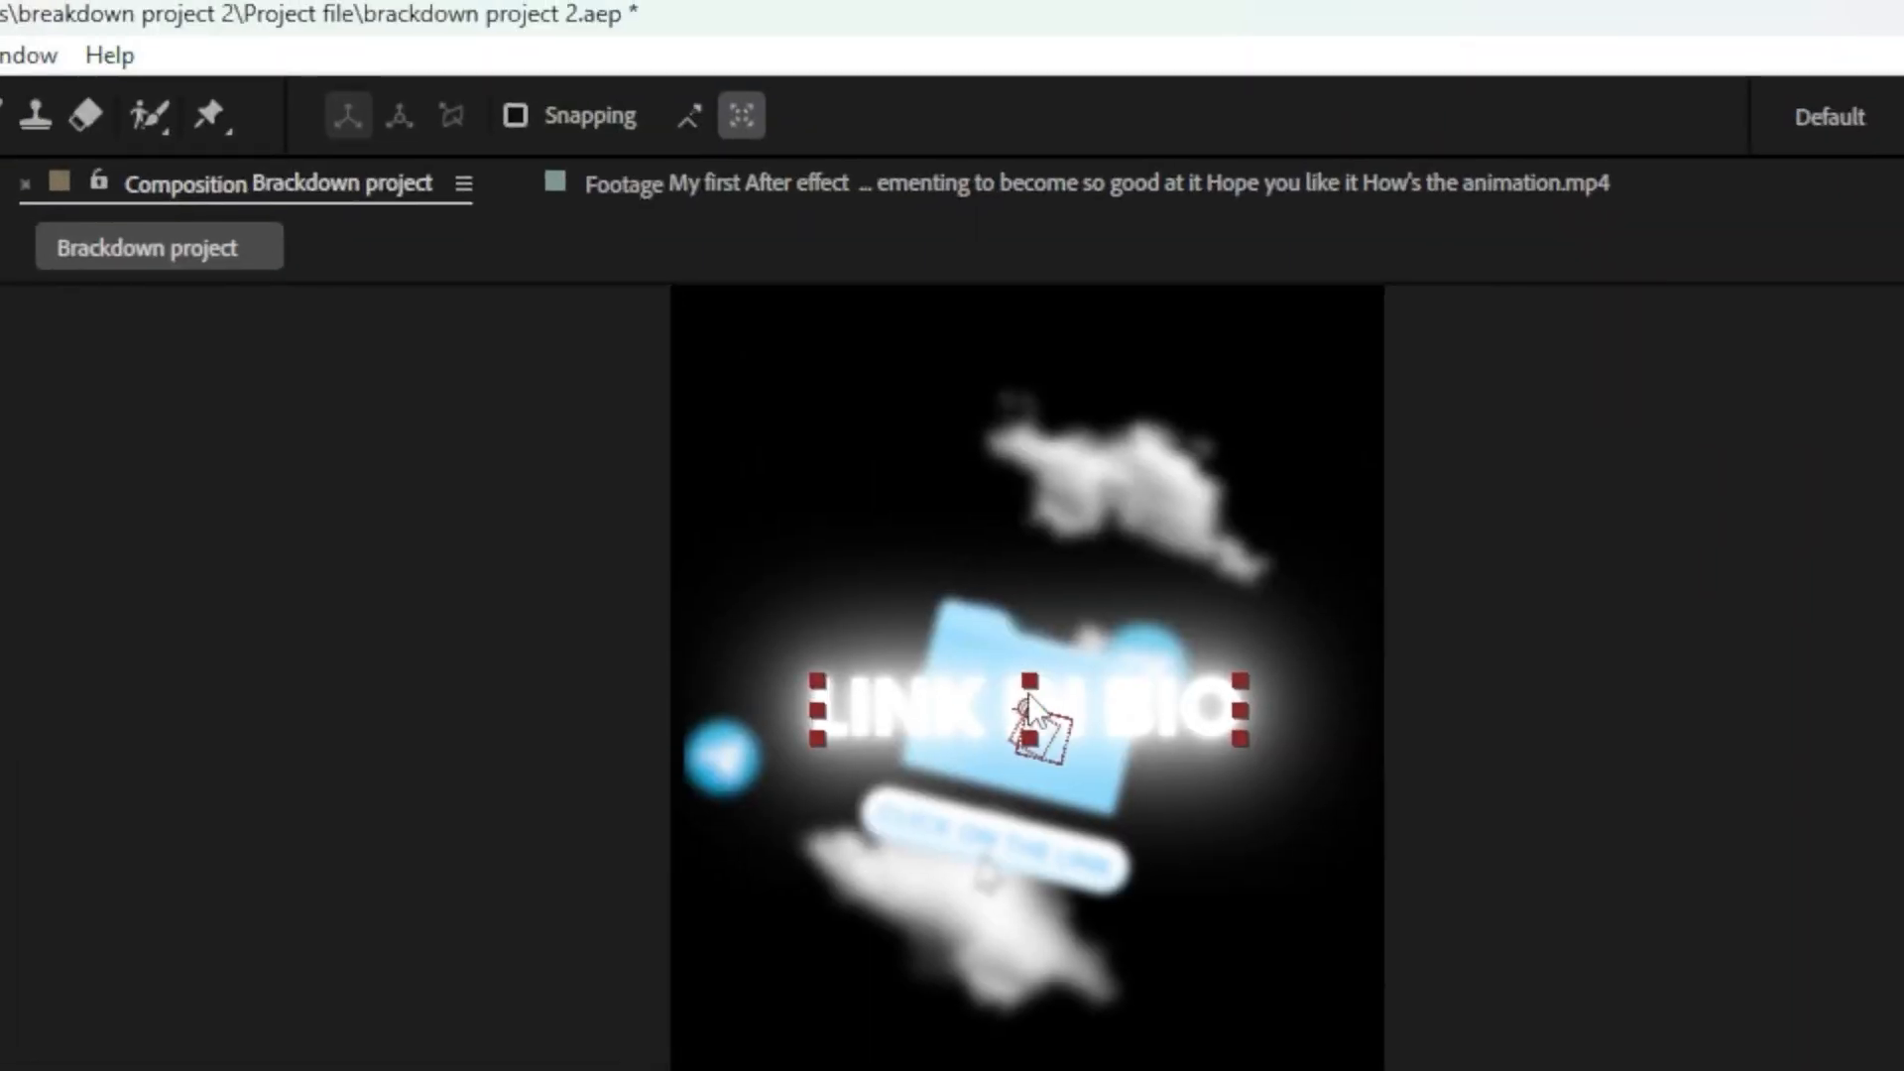
left_click_drag(1028, 693, 1028, 694)
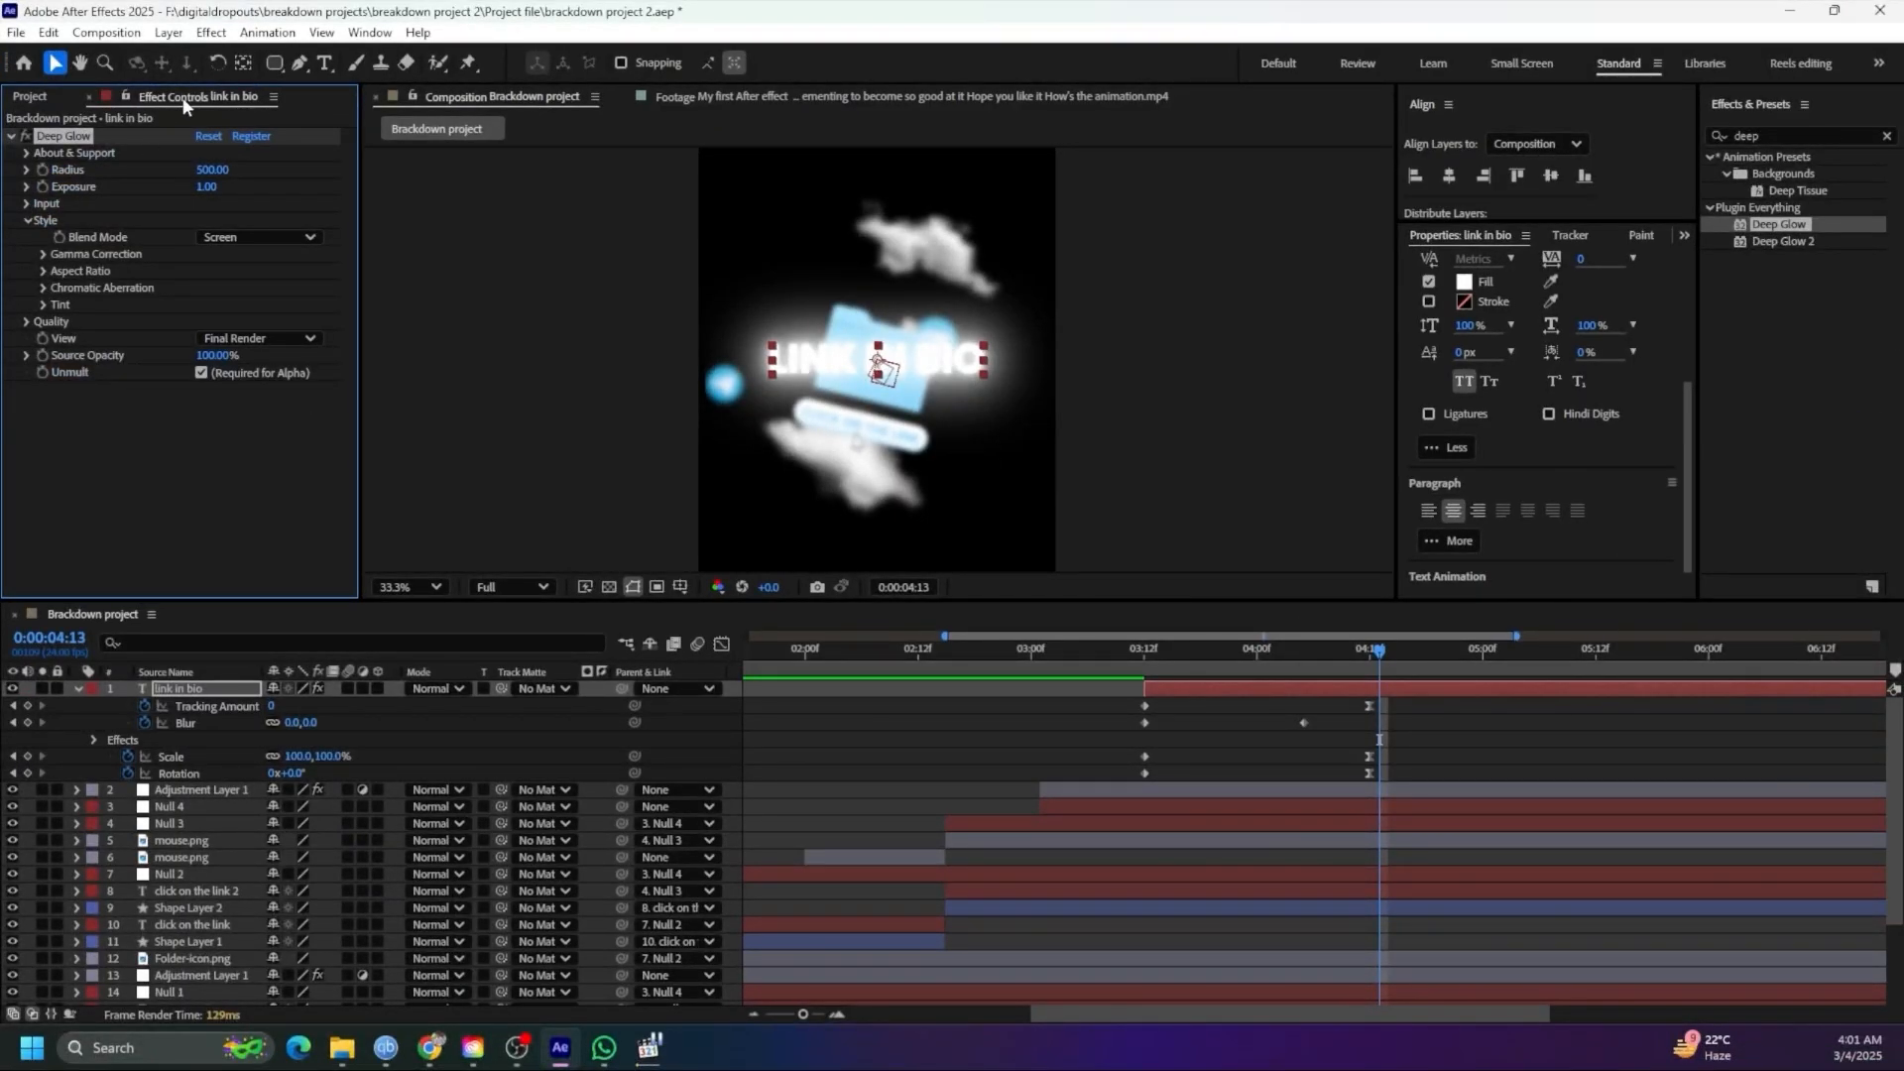
Lower the Deep Glow Exposure on the link in bio text to 0.09 and save the project
left_click(25, 186)
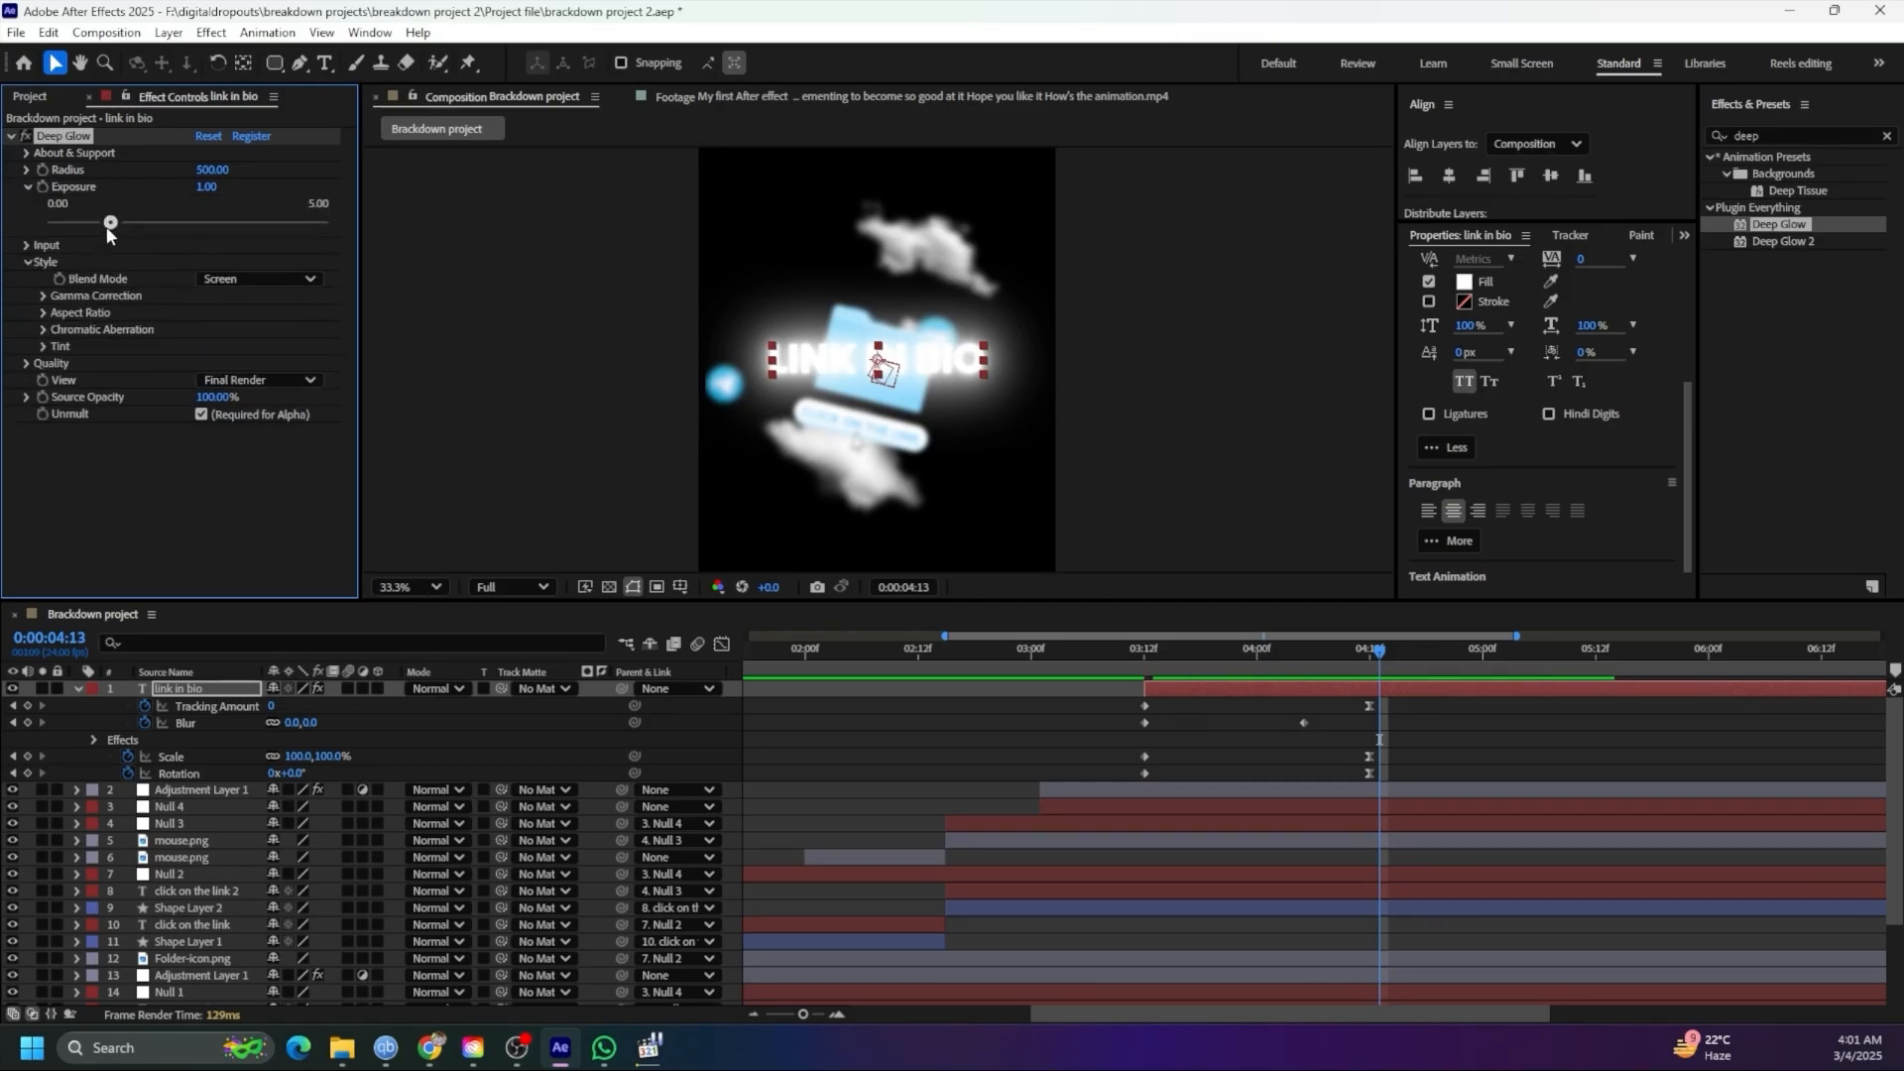
left_click_drag(108, 229, 53, 226)
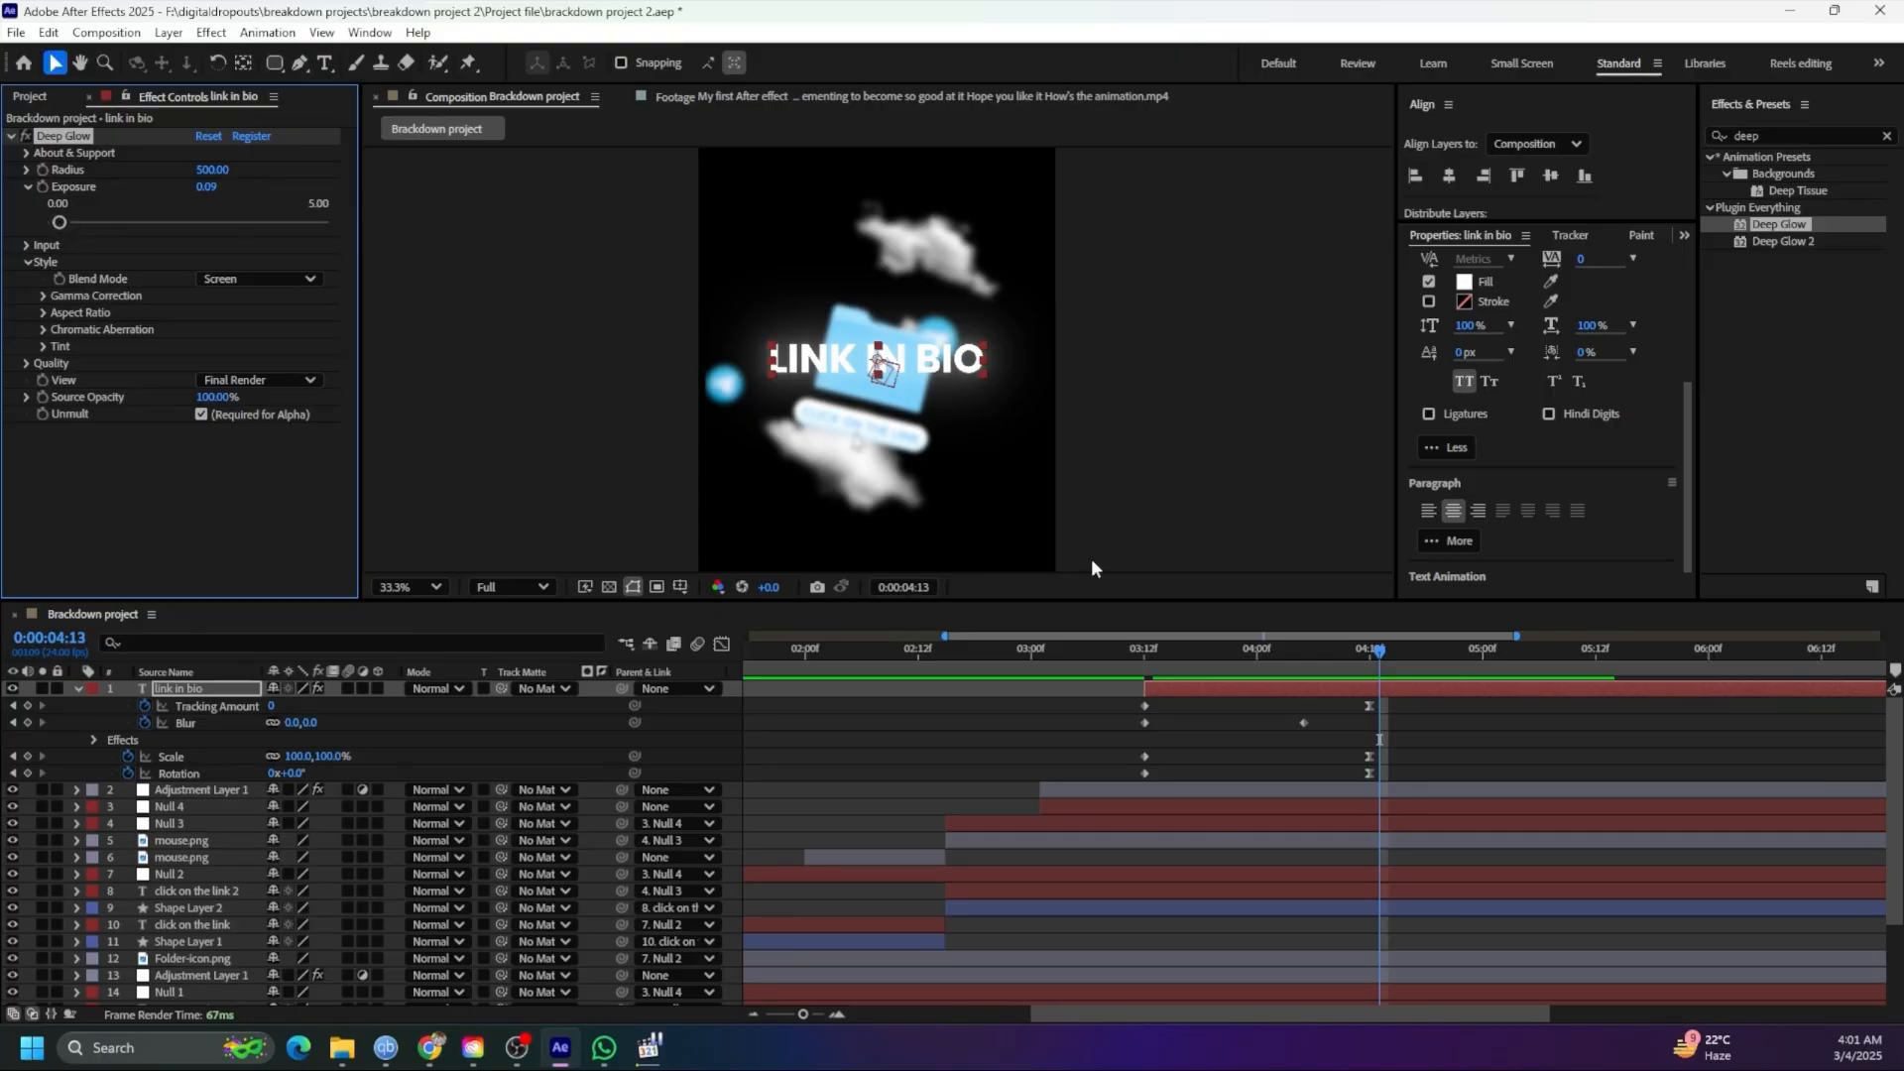
left_click(1263, 746)
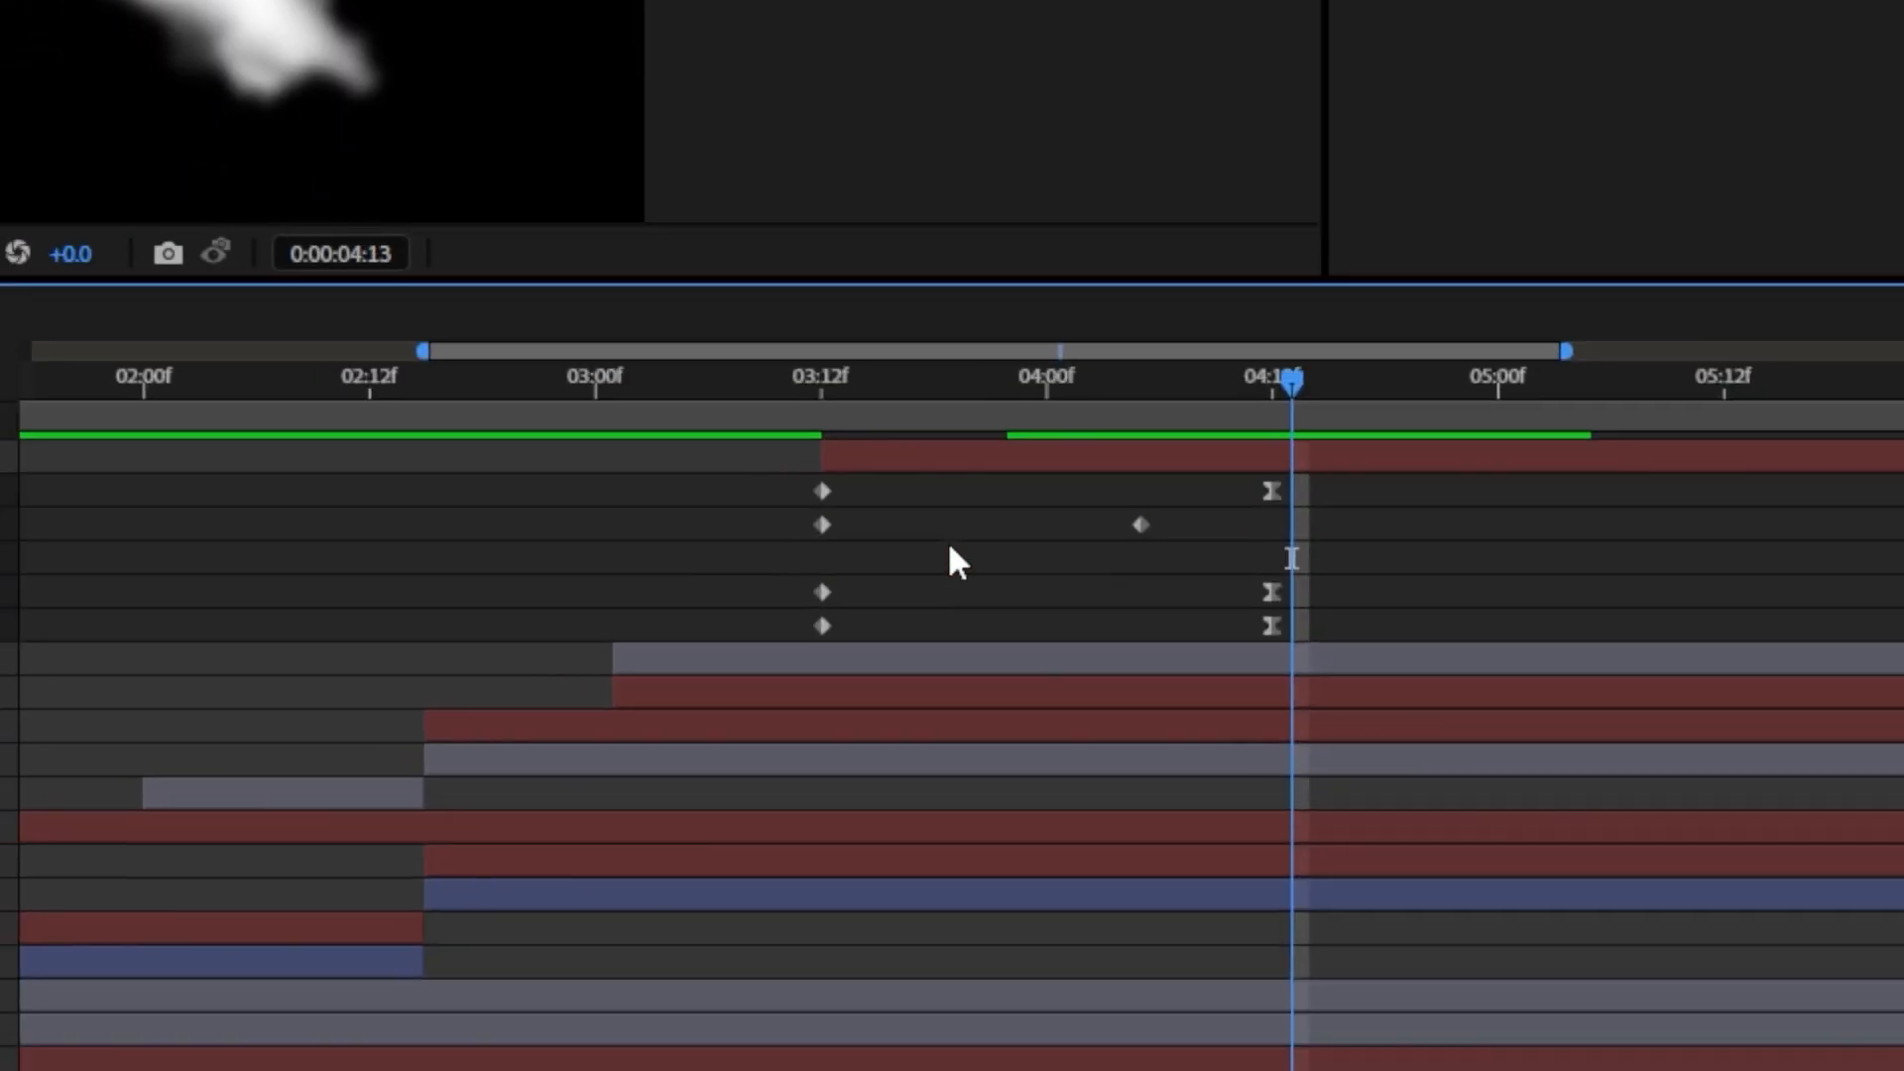
key("ctrl+s")
Play the whole composition from 0:00:00:00 and review it against the reference footage
left_click_drag(860, 387, 824, 390)
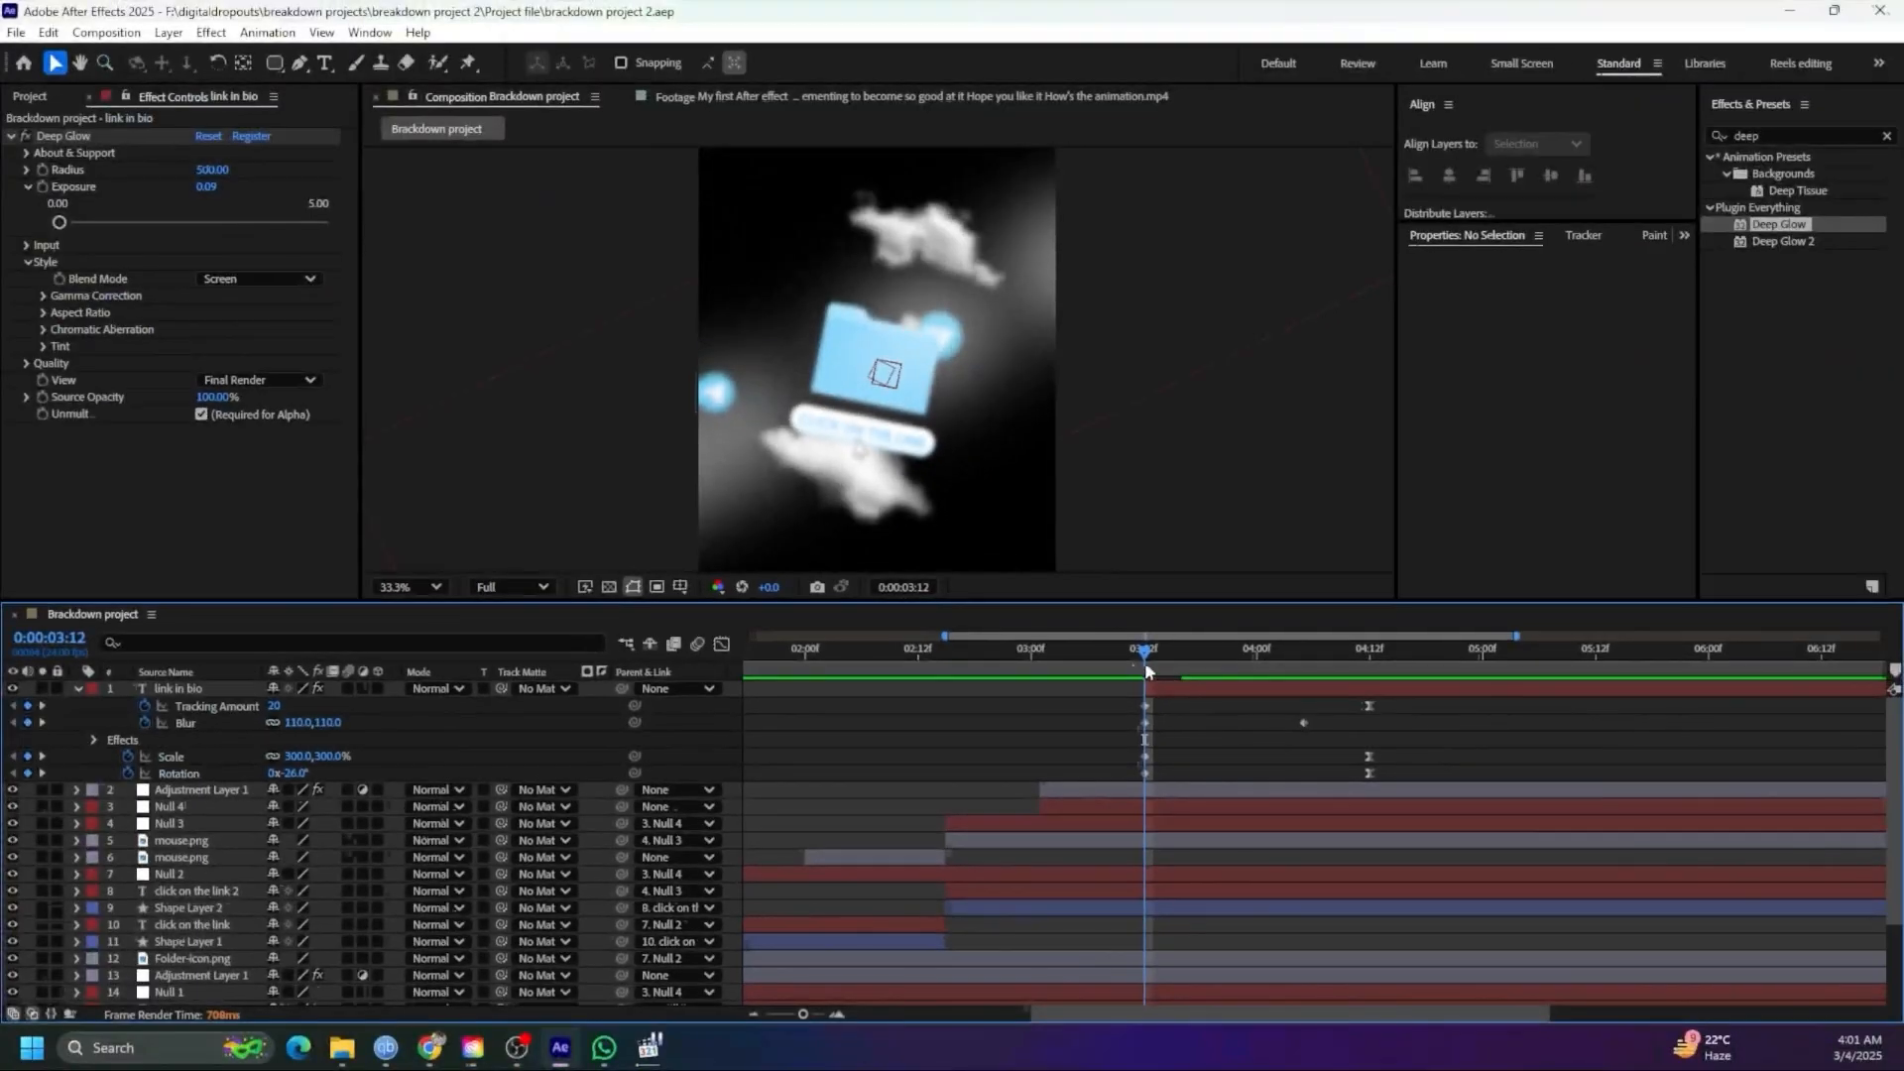
left_click(1532, 625)
left_click_drag(1038, 662, 736, 657)
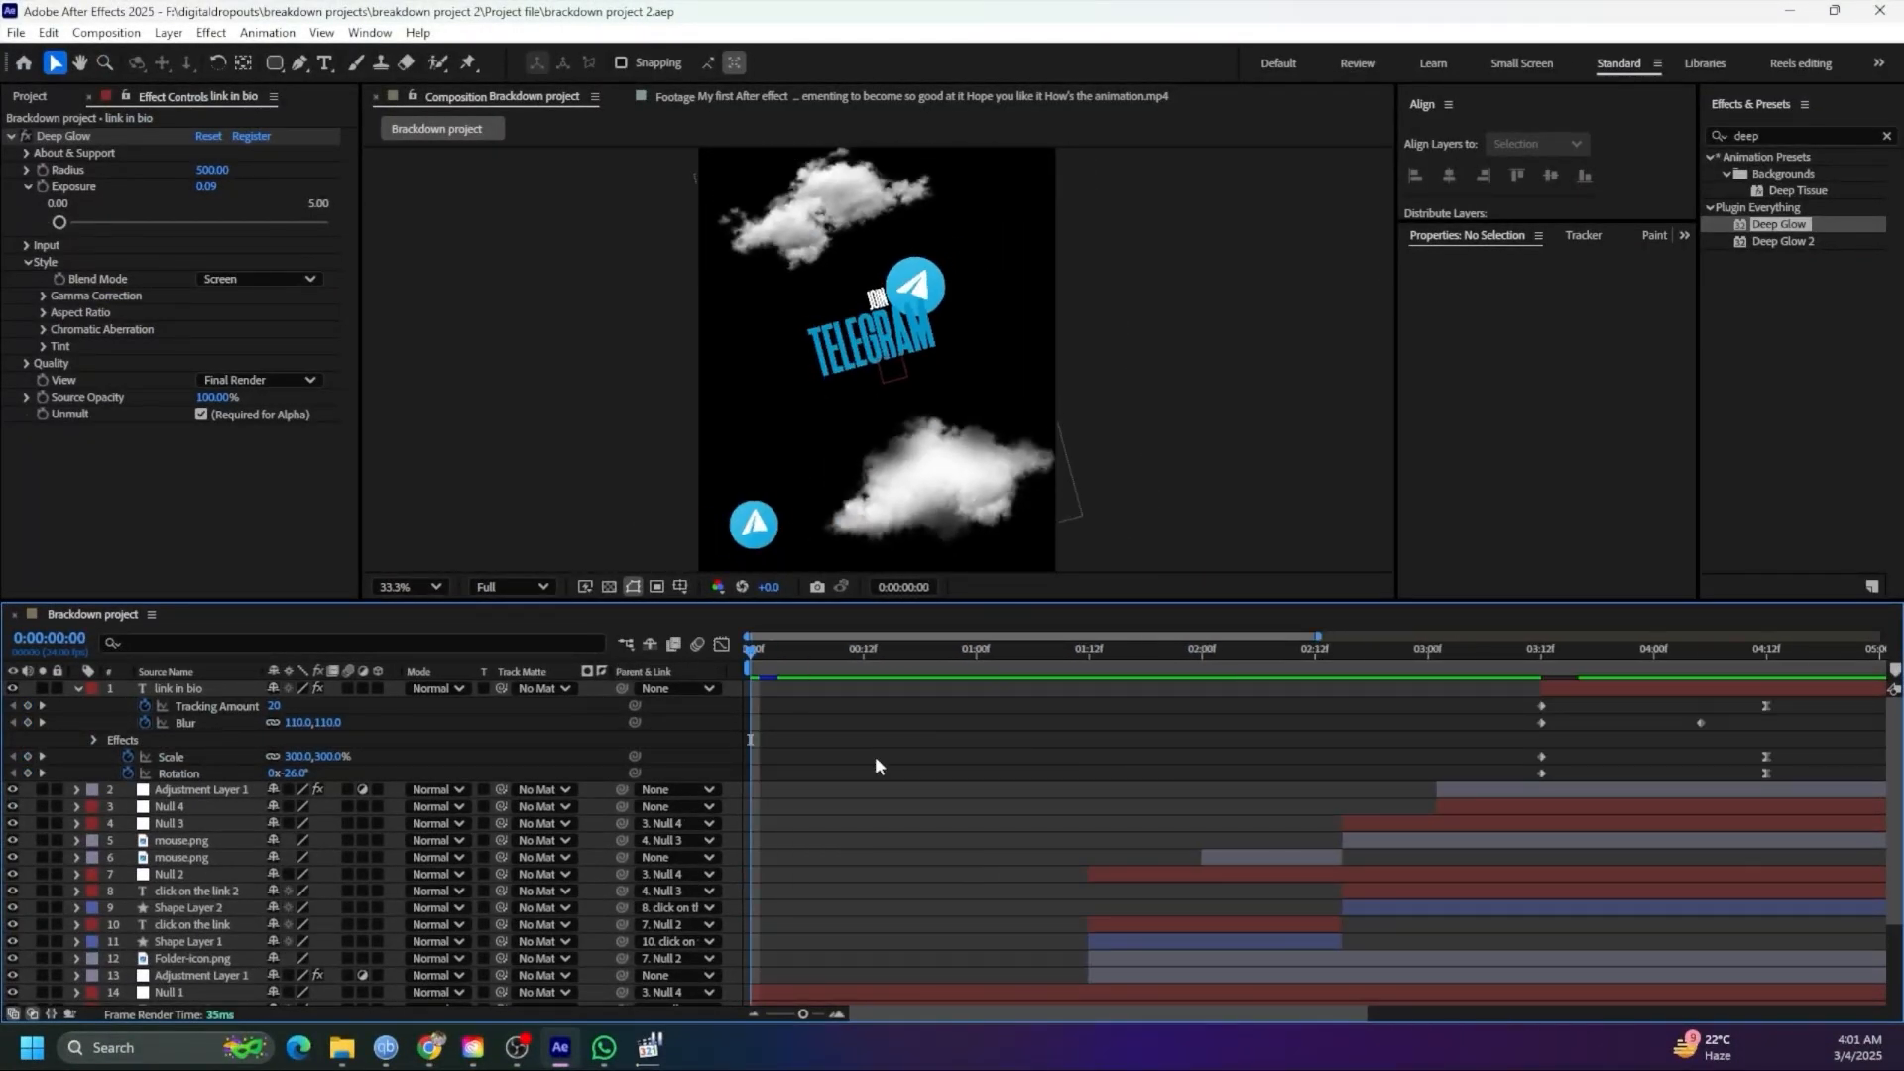
key("space")
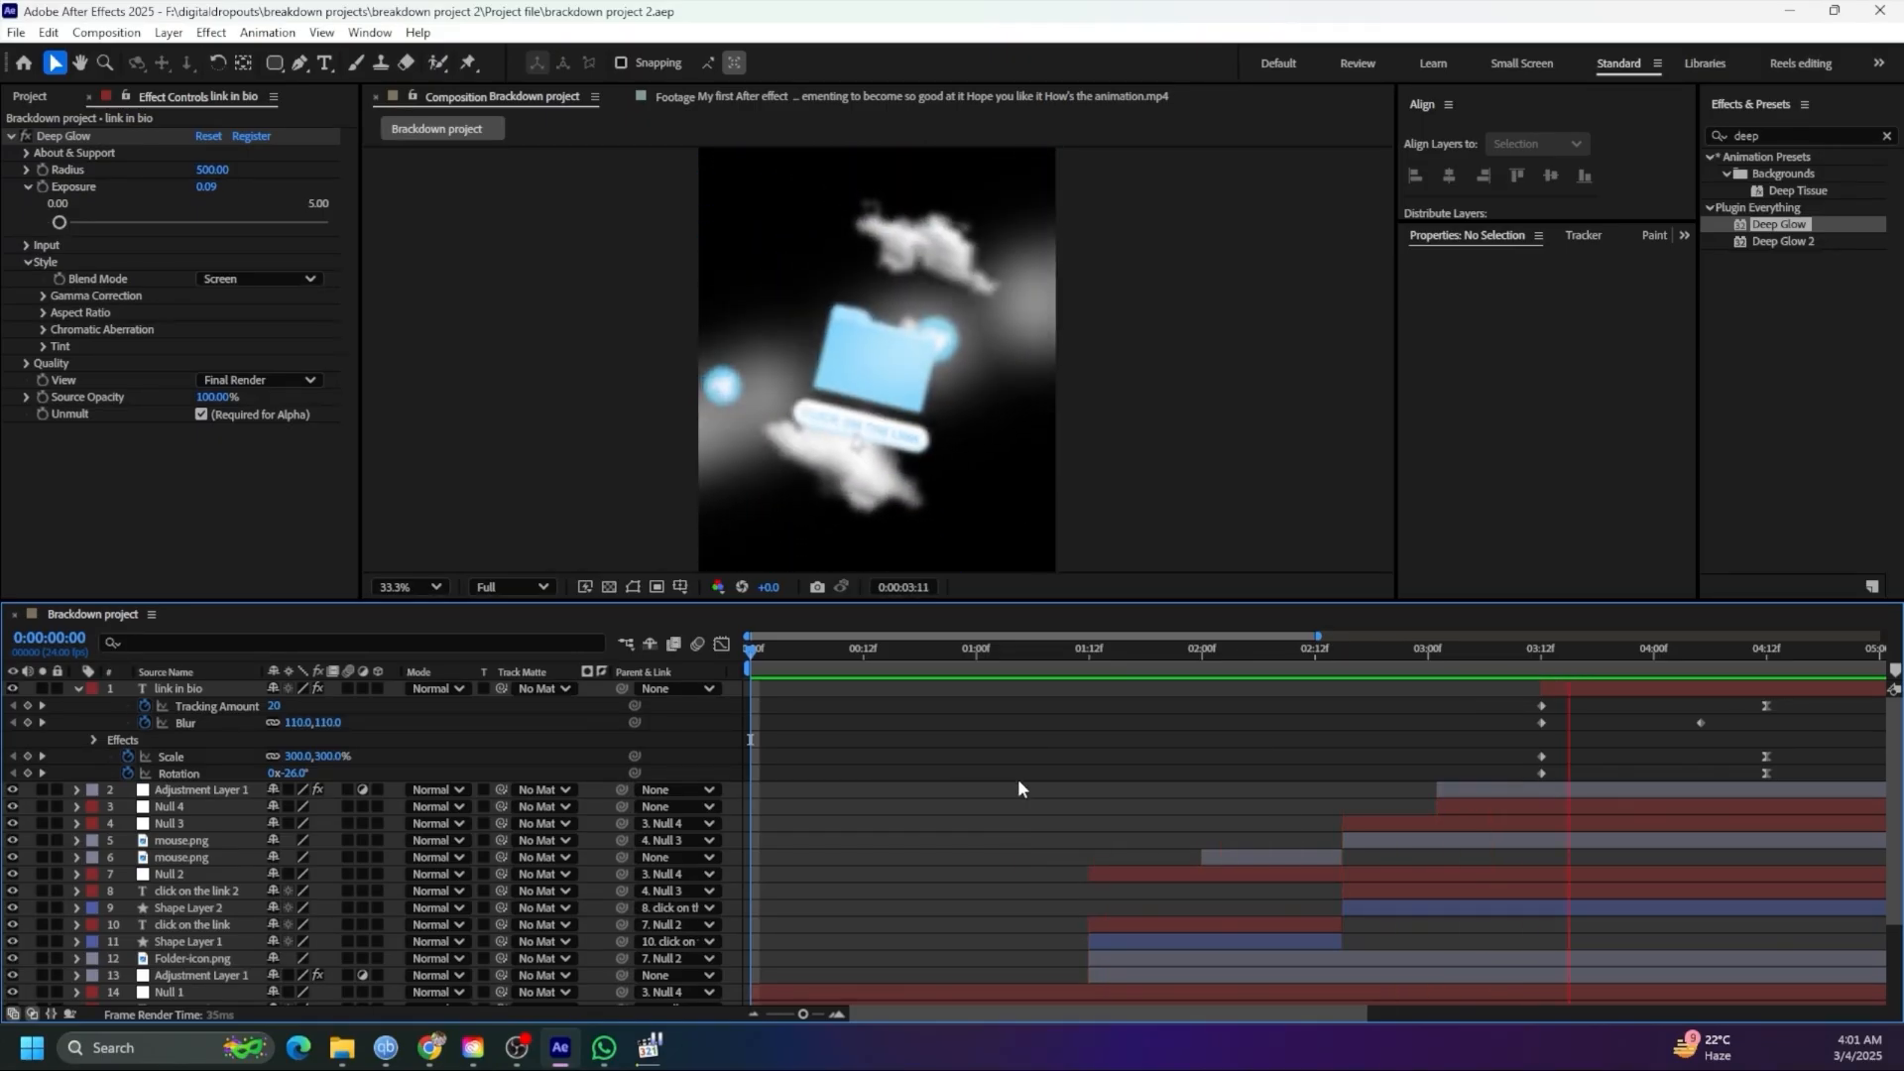
key("space")
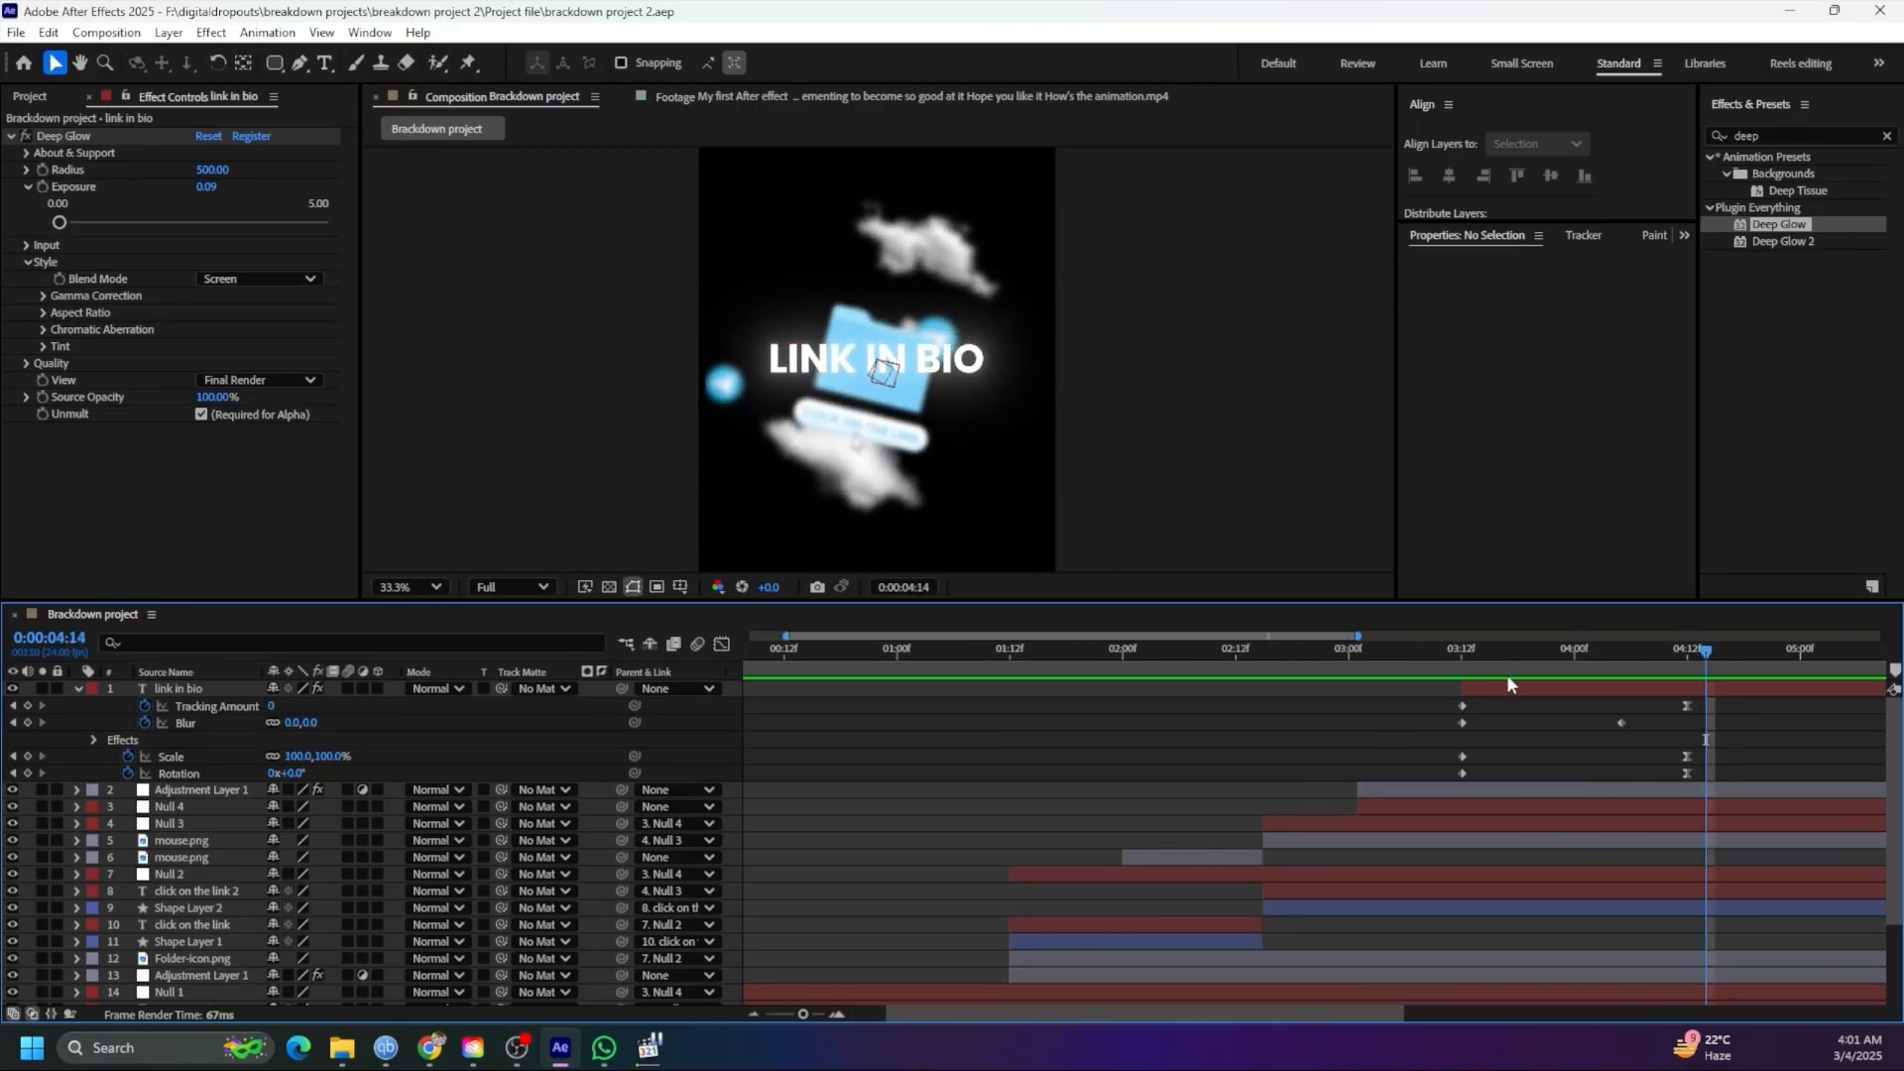
left_click_drag(1478, 651, 1675, 697)
left_click(782, 97)
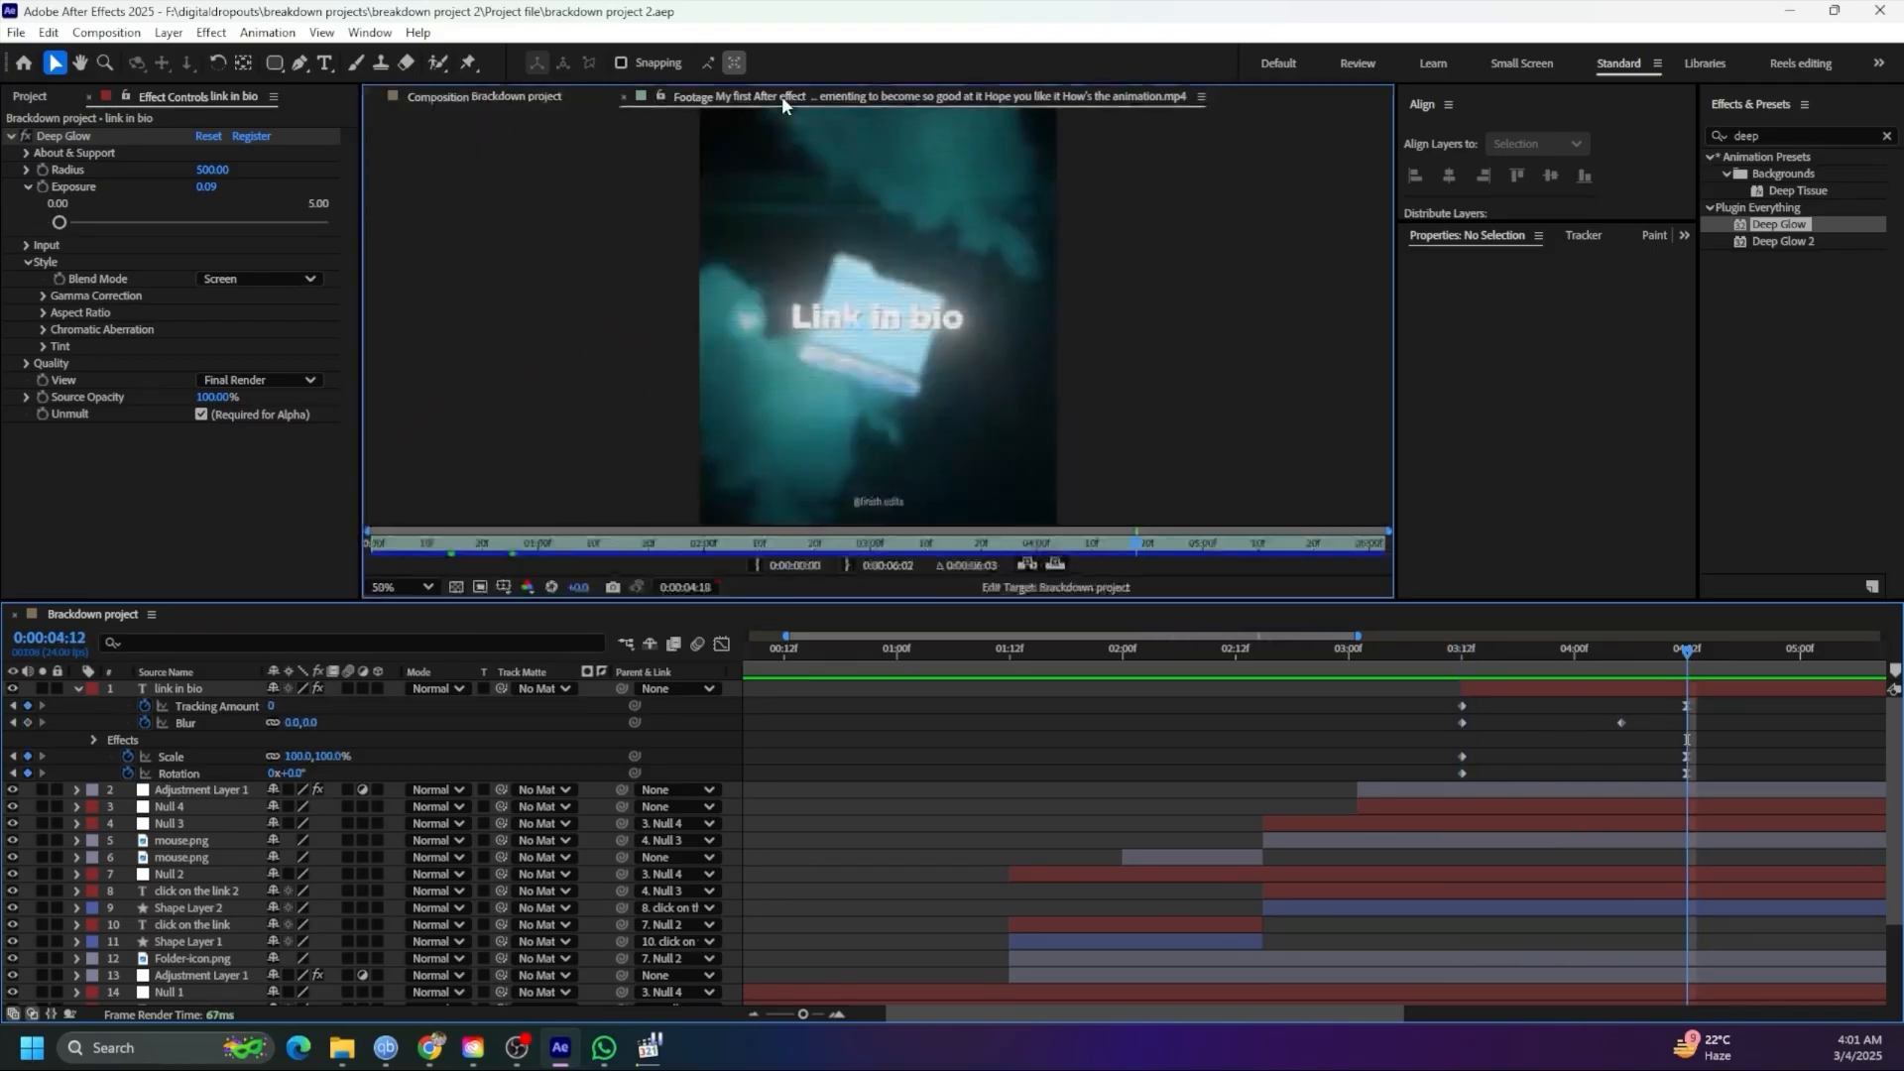
left_click_drag(655, 544, 359, 545)
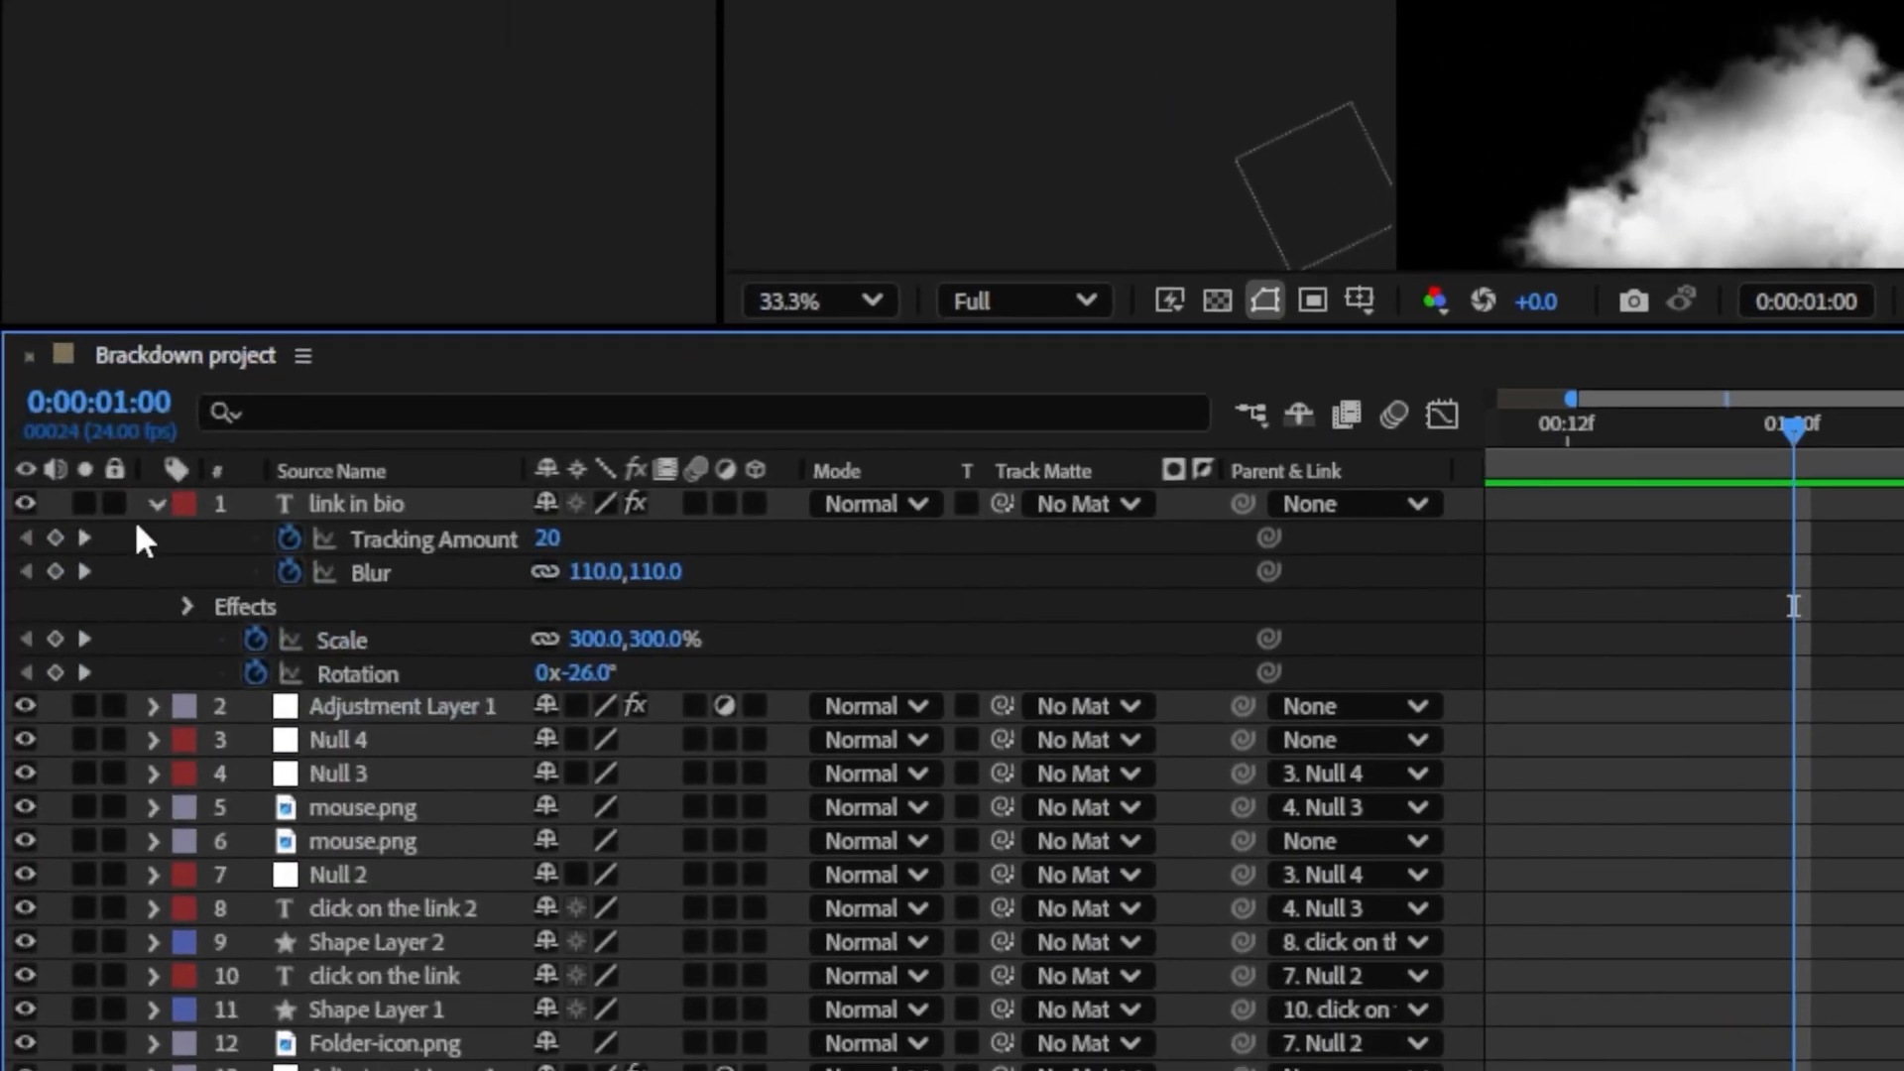
Collapse the link in bio layer and add a new adjustment layer above all layers
left_click(156, 504)
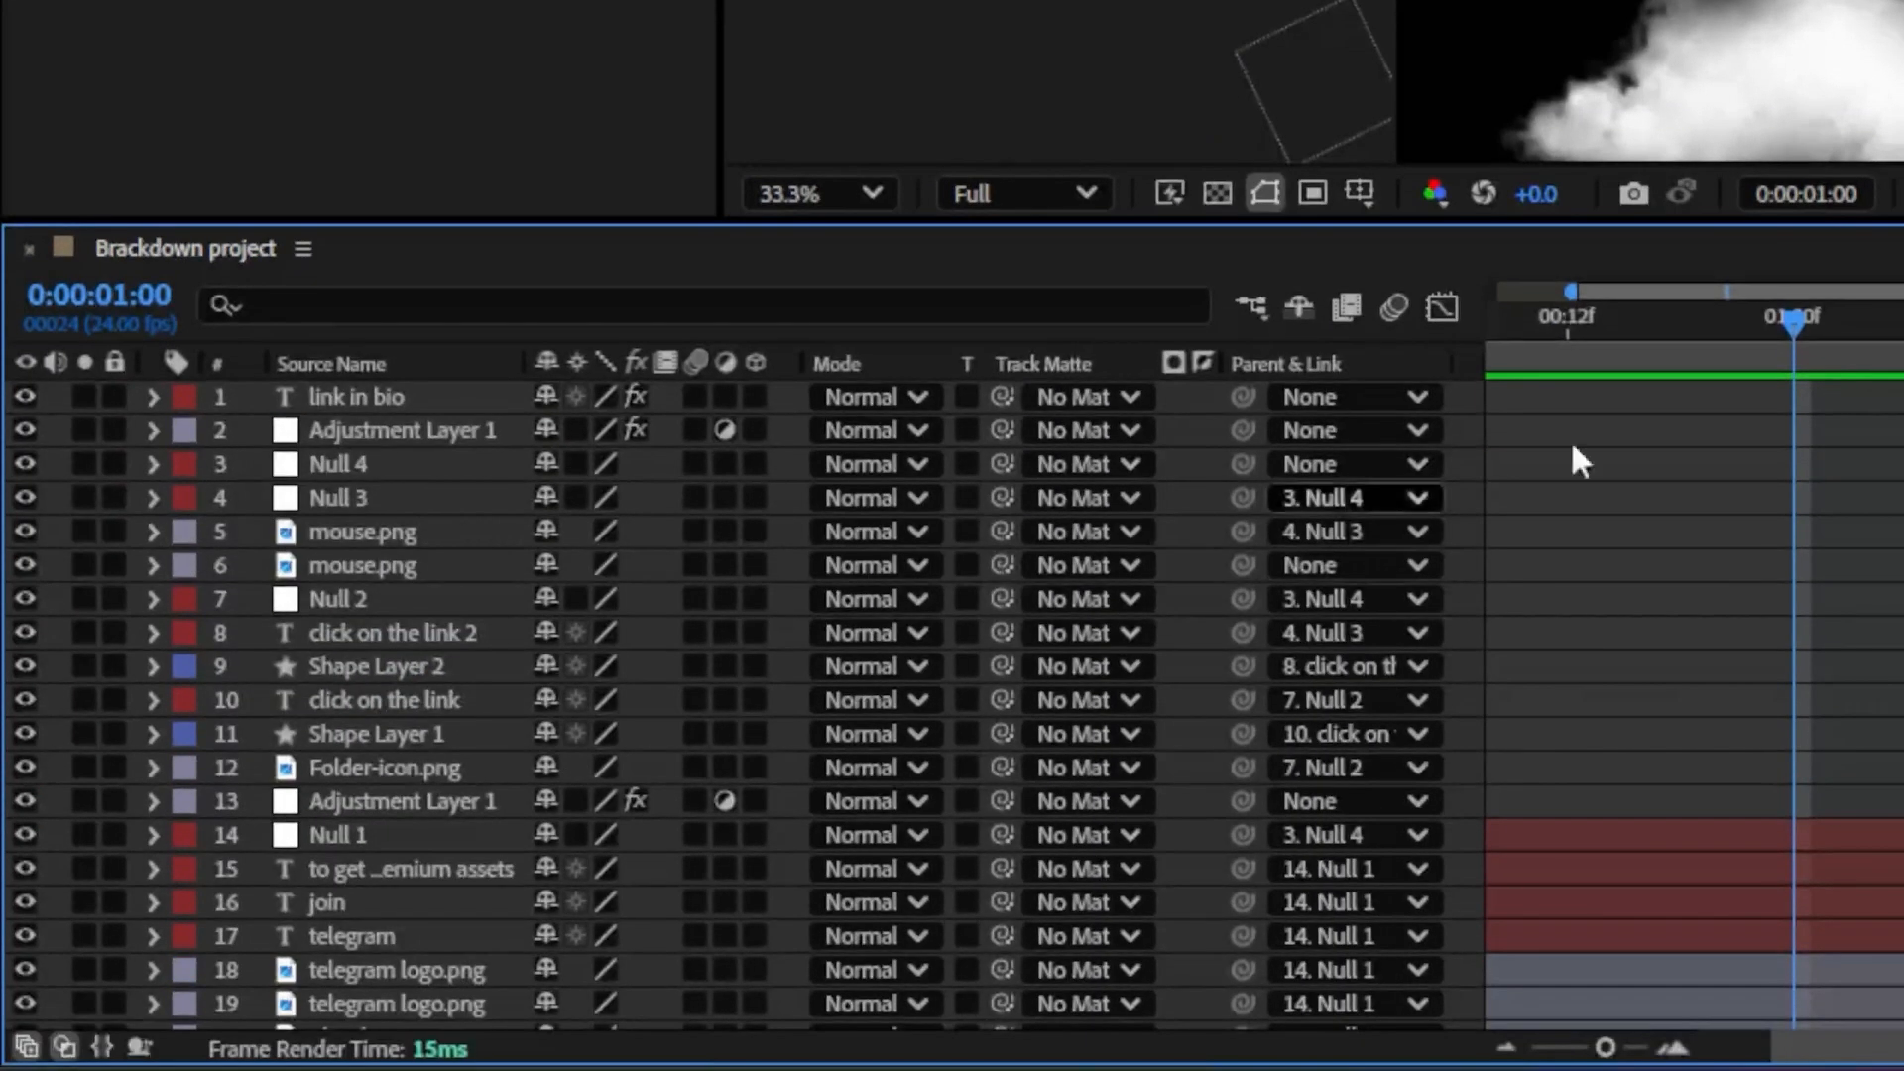
left_click_drag(1637, 330, 1675, 192)
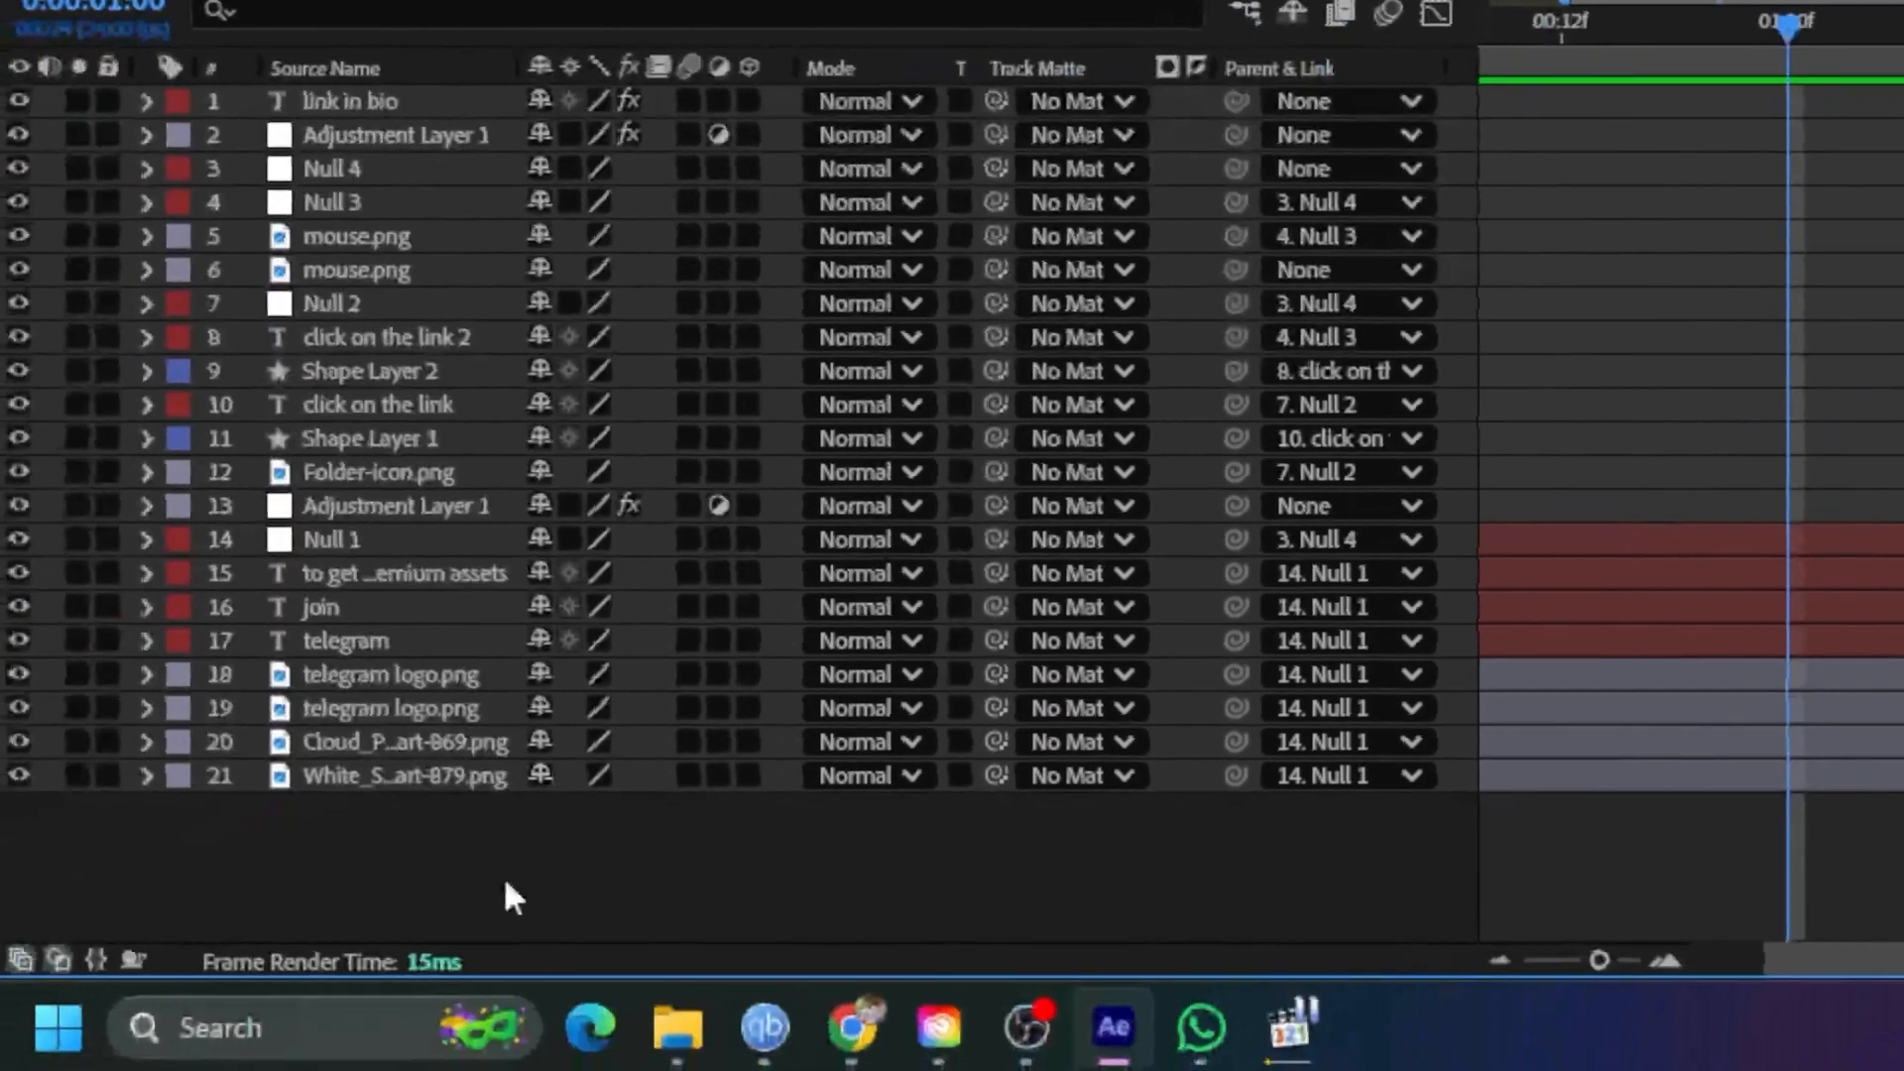
right_click(543, 862)
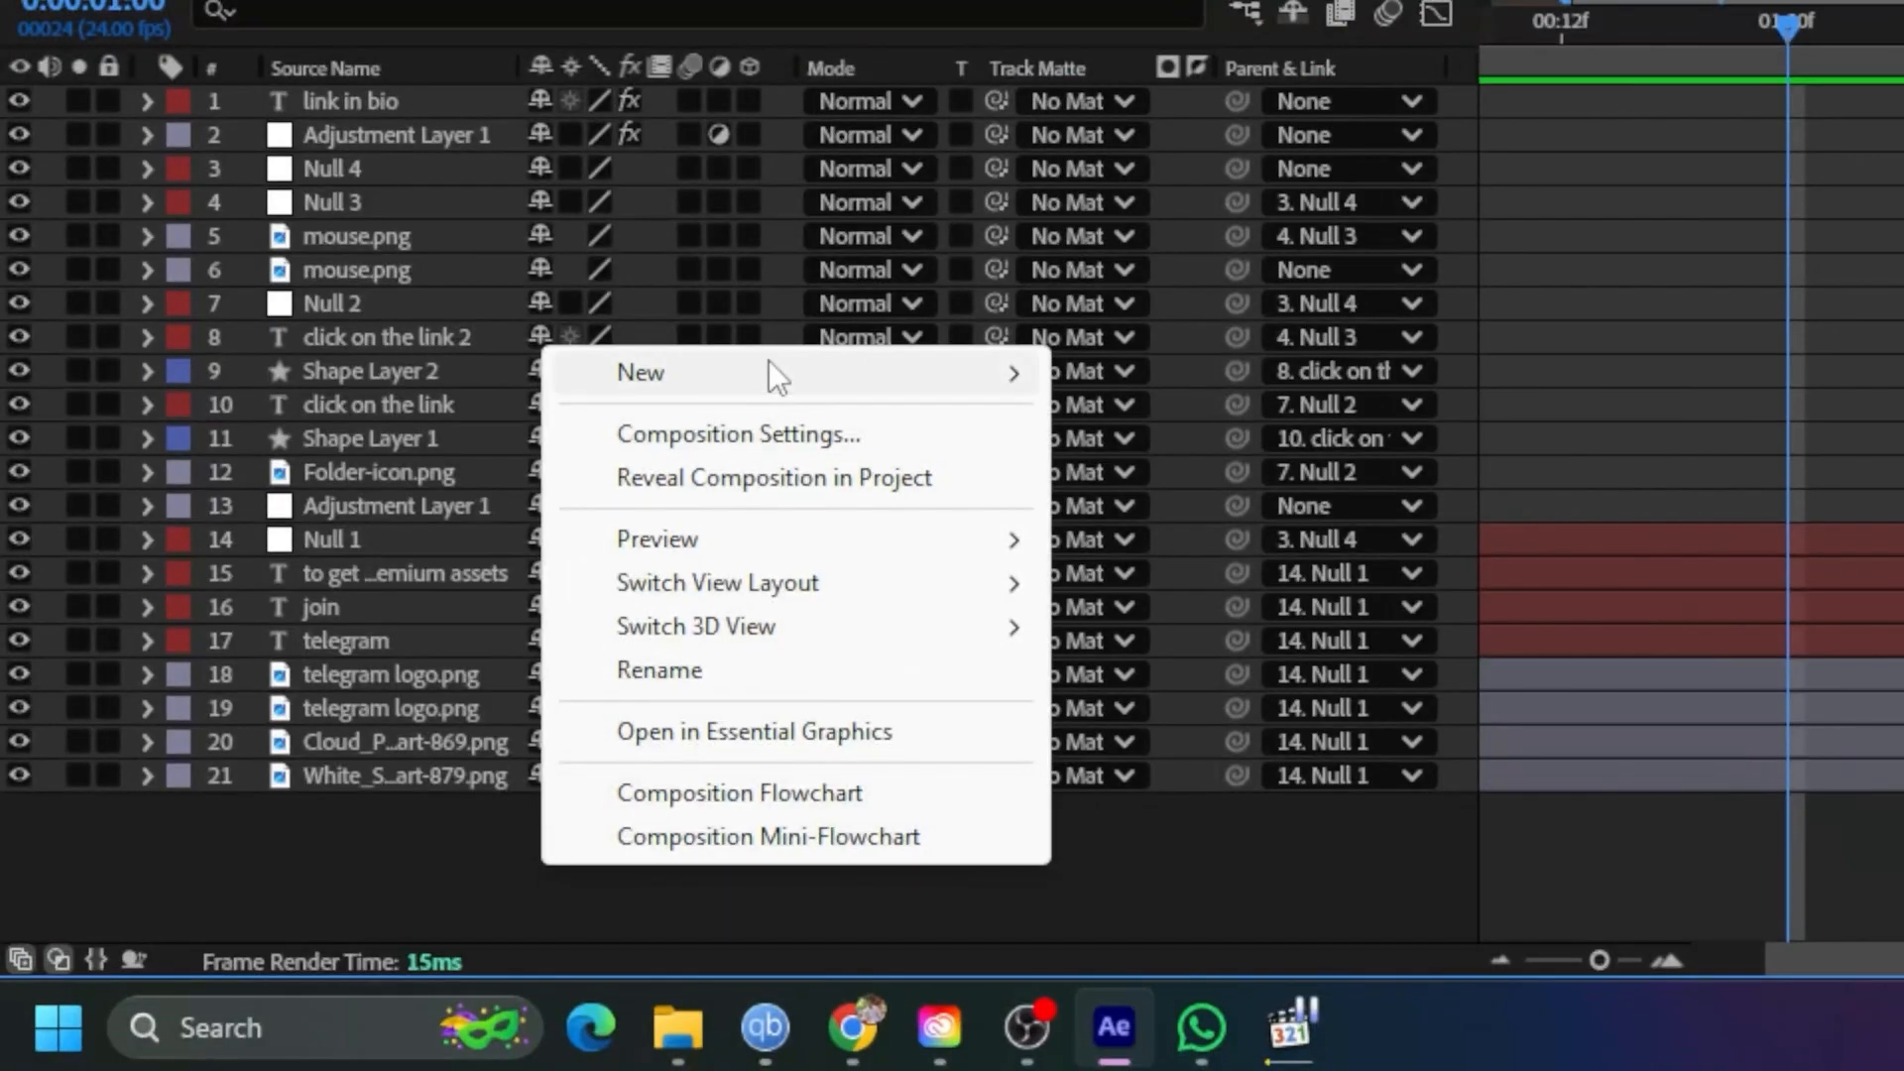
mouse_move(770, 372)
left_click(1238, 694)
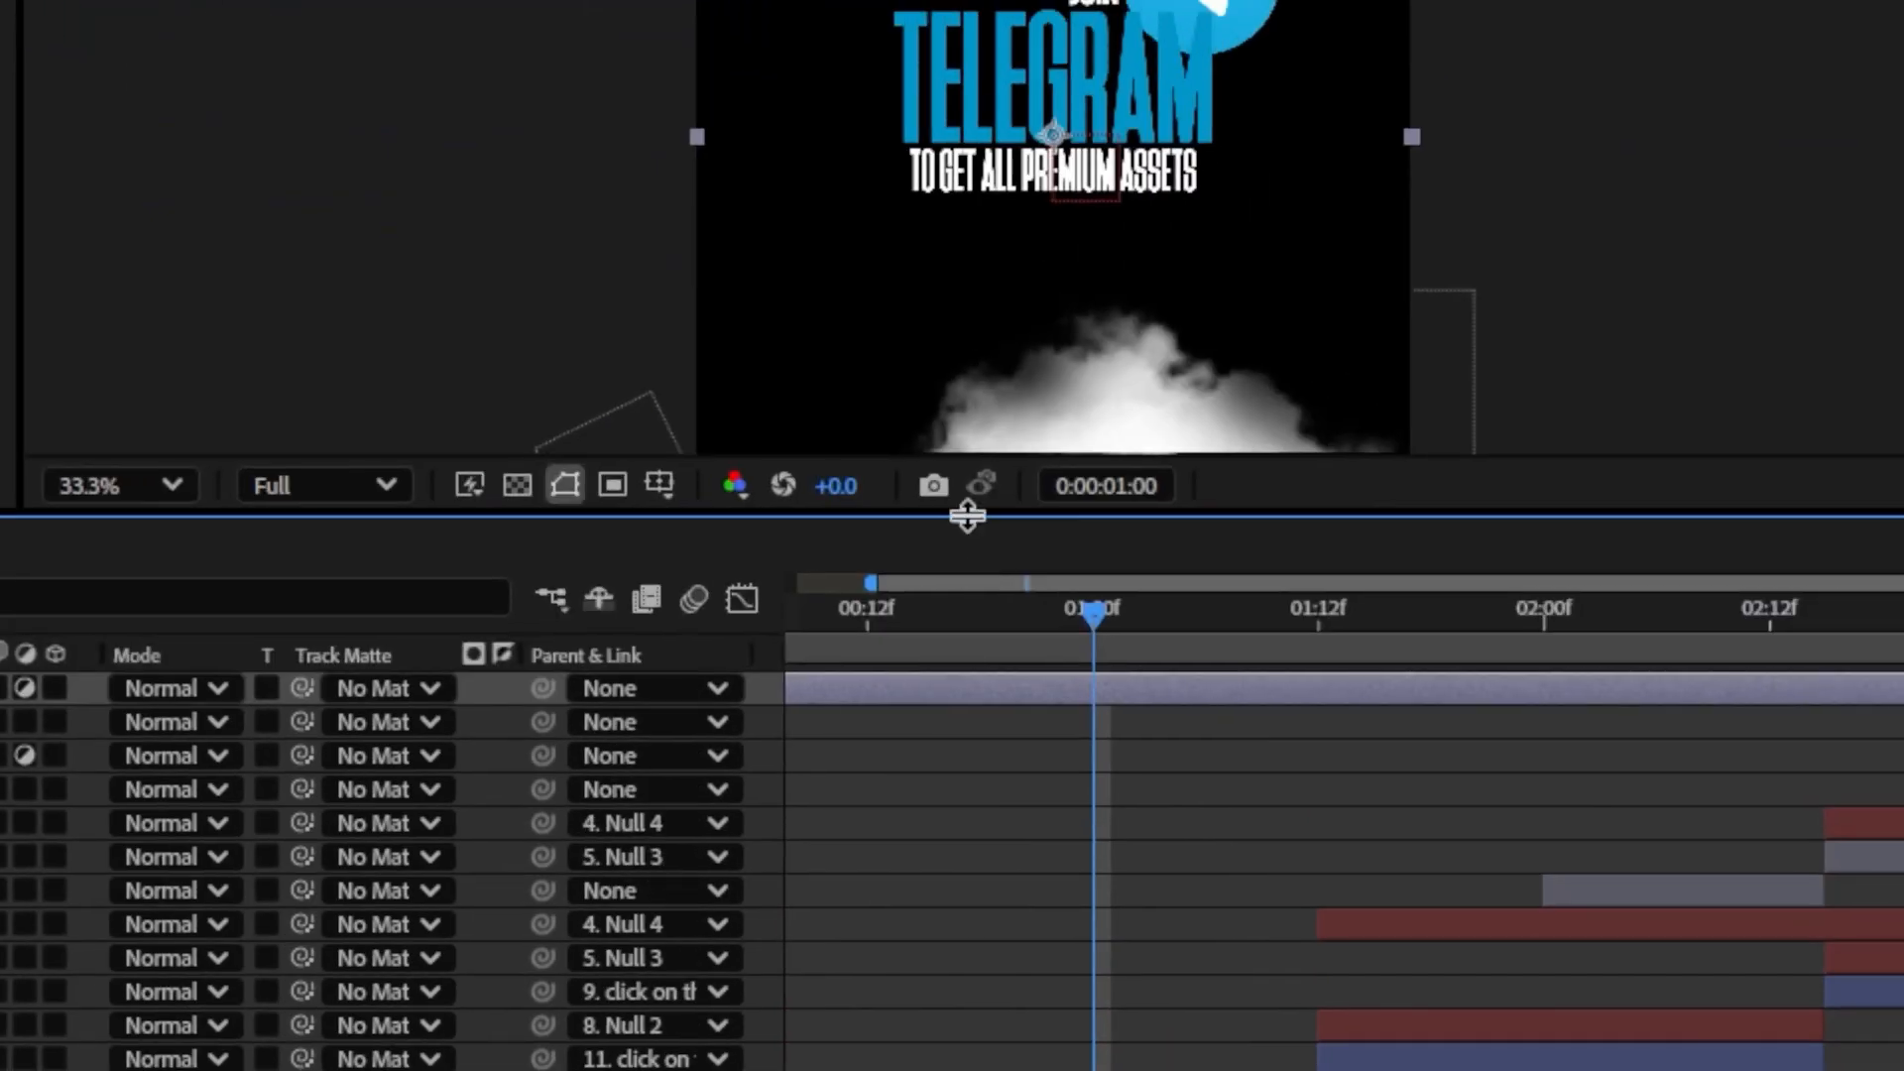
Find the Noise effect with the search term "noise" and apply it to the new adjustment layer above all layers
left_click_drag(968, 516, 1049, 887)
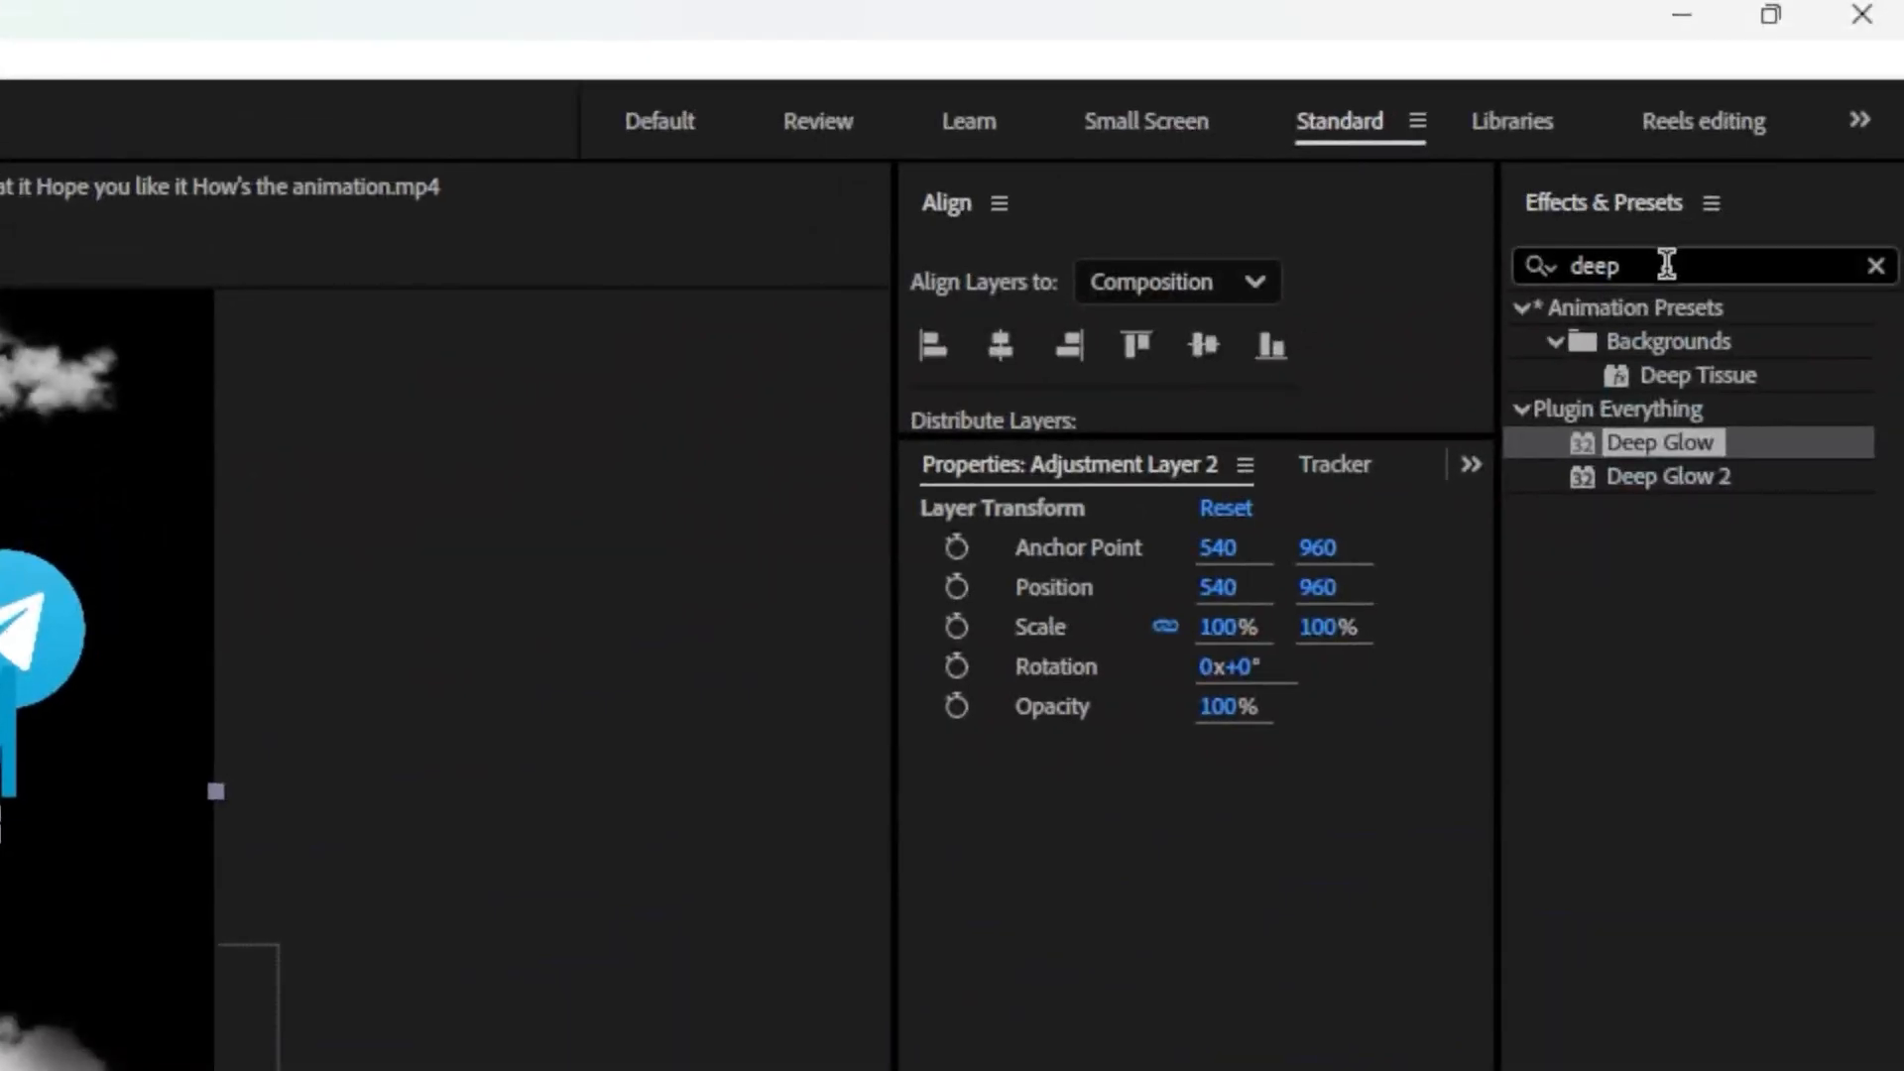
left_click(1685, 244)
key("BackSpace")
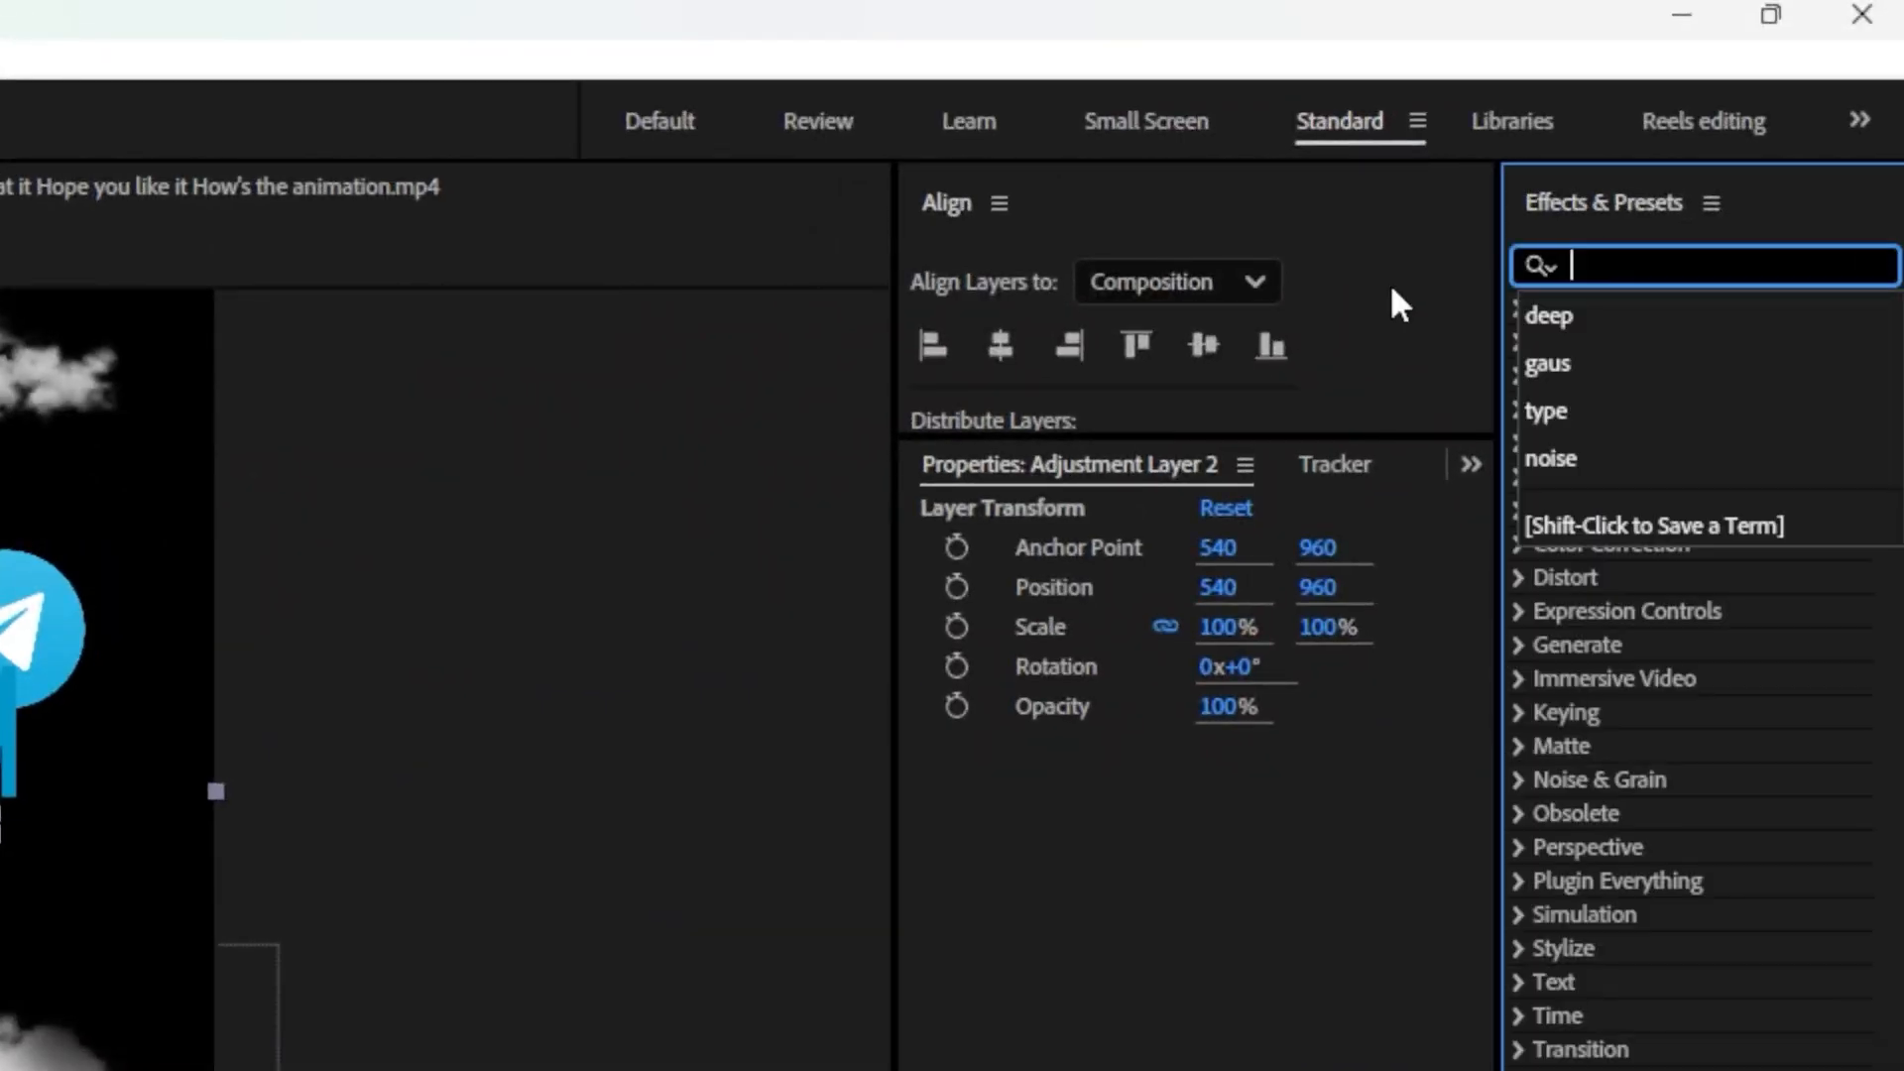
type("noise")
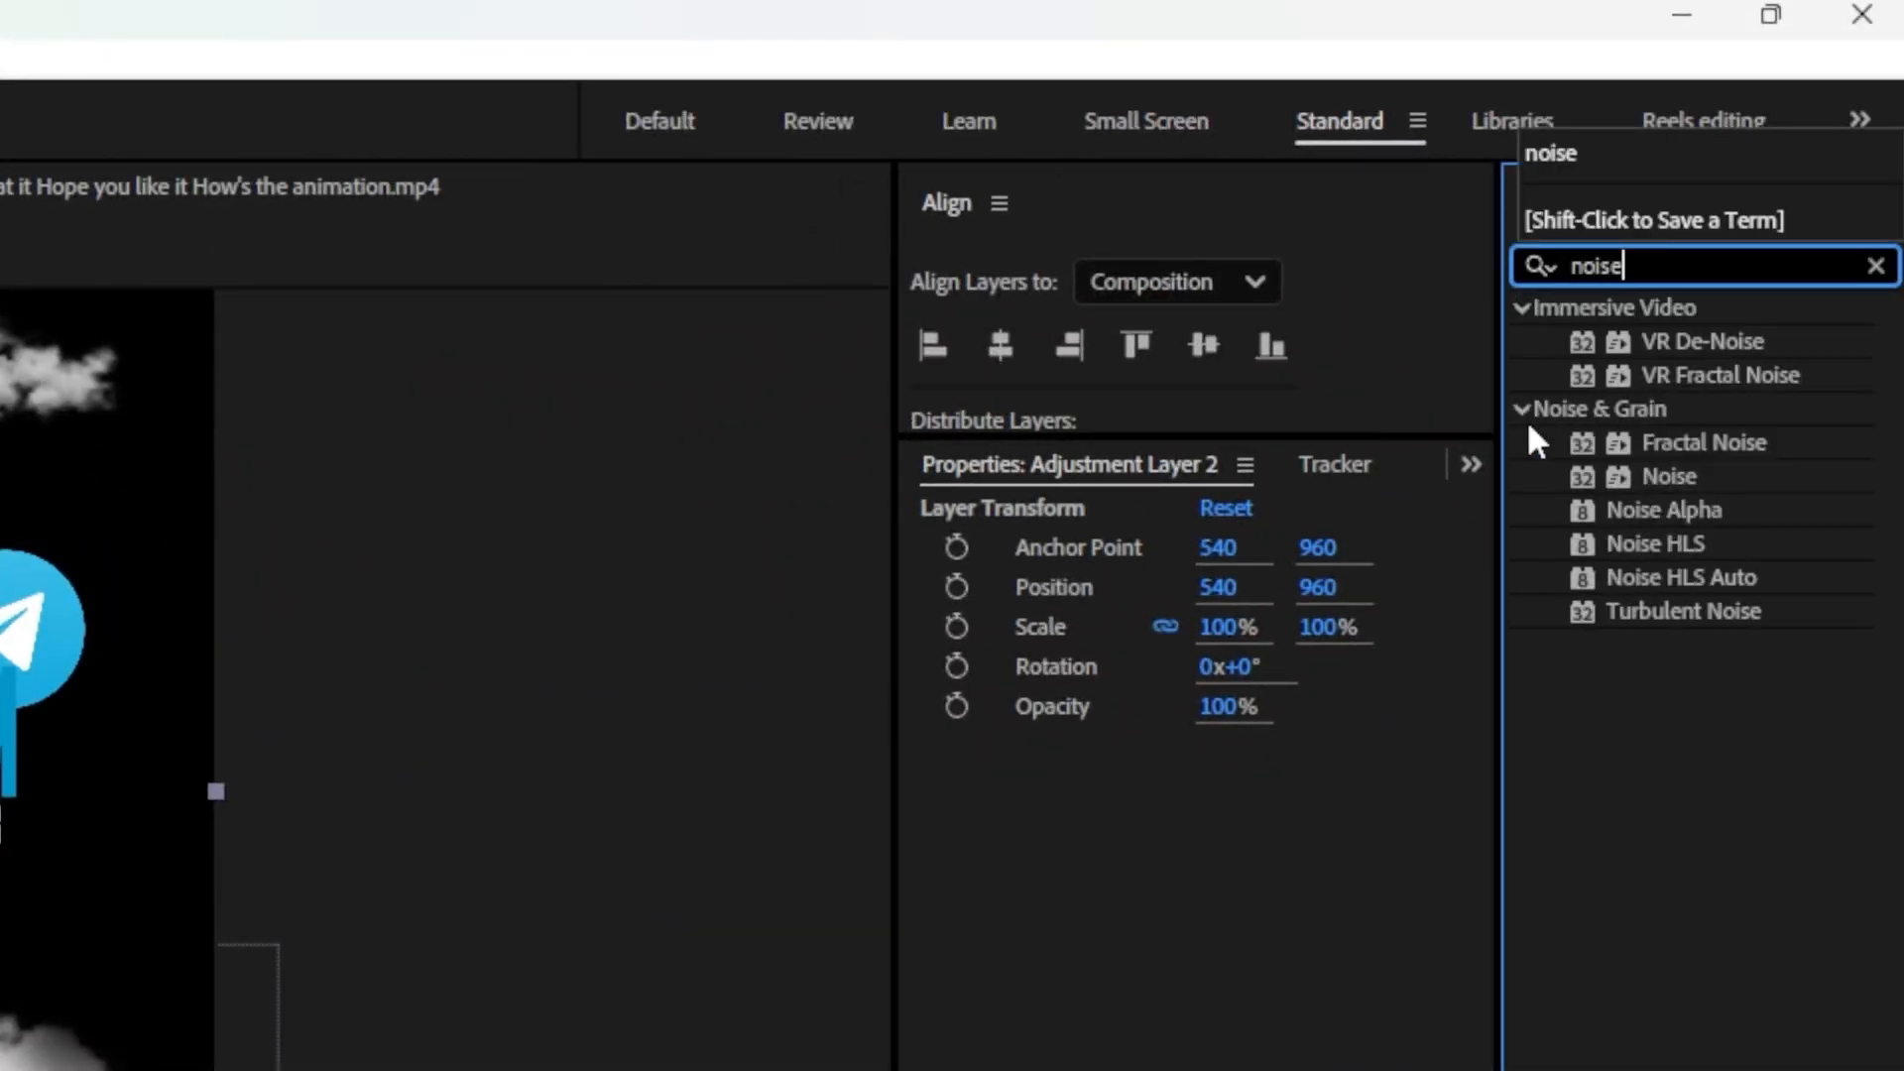
left_click(1673, 477)
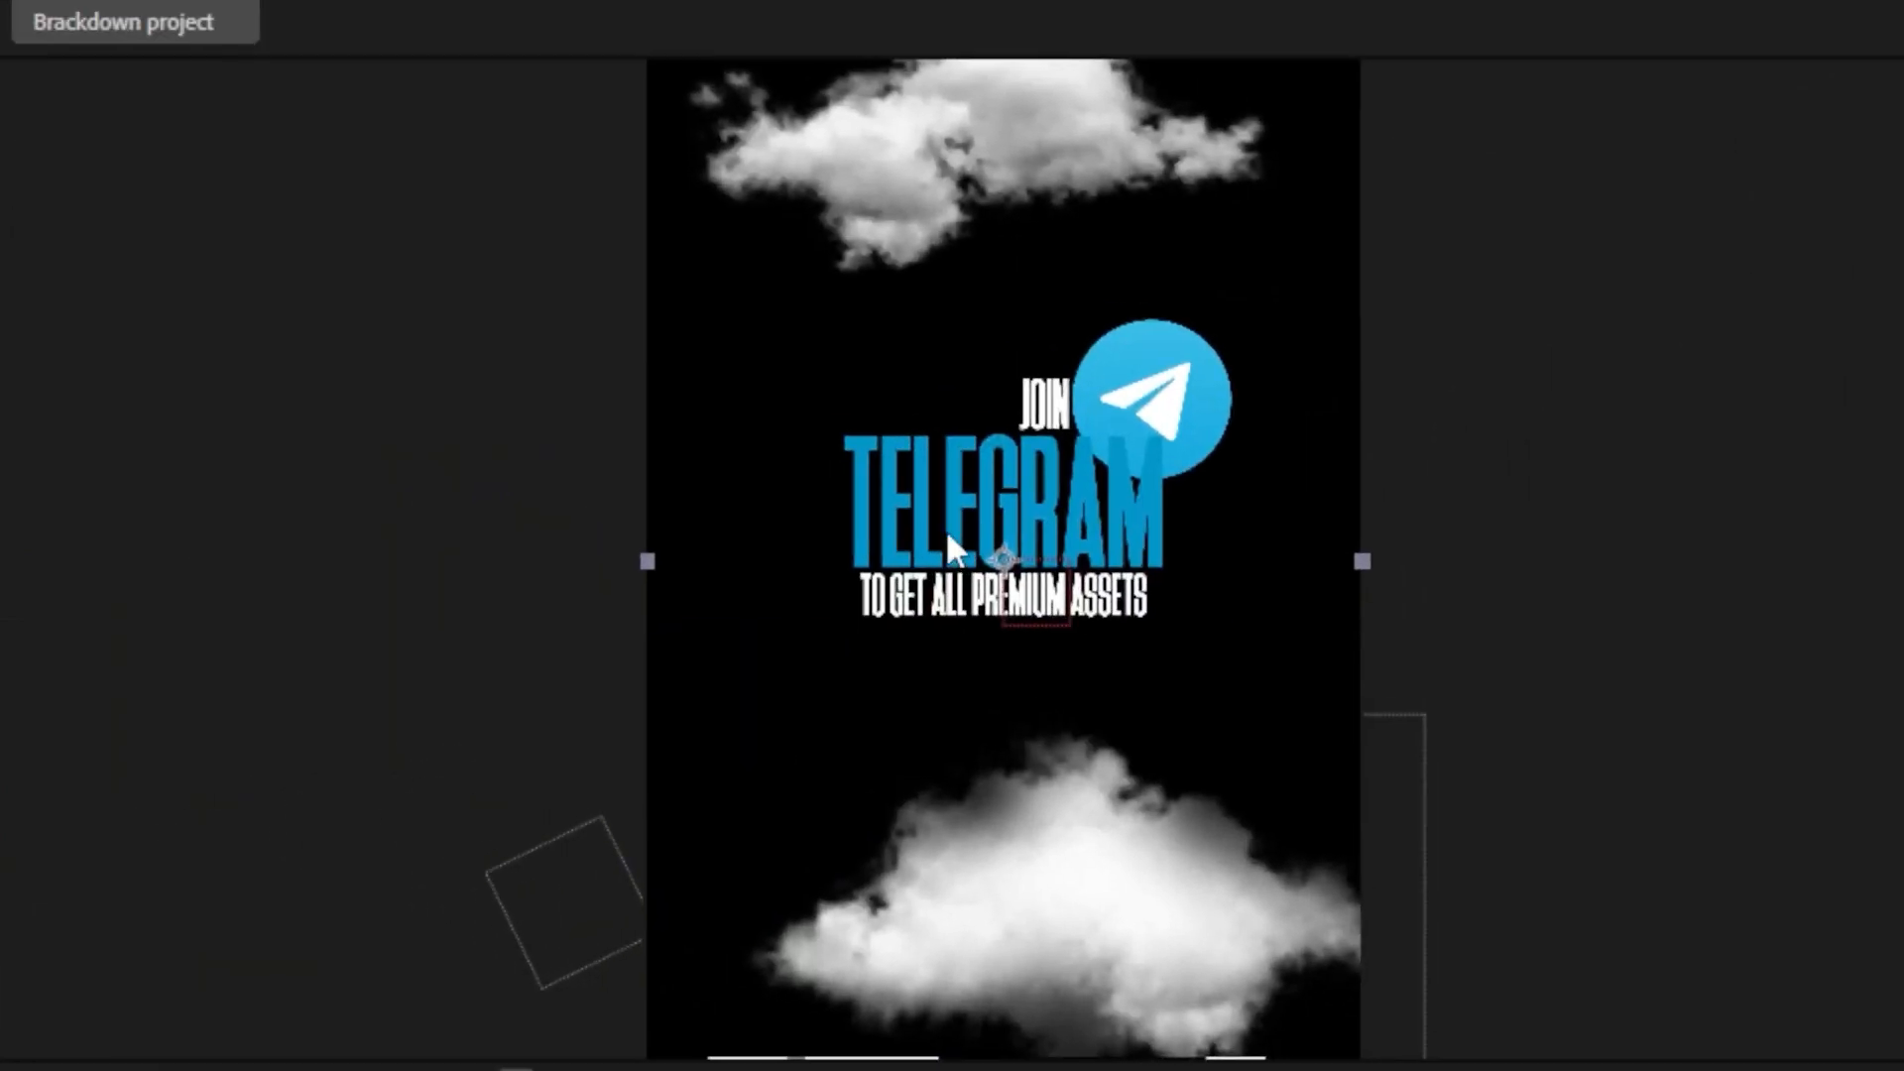
Set the adjustment layer's Amount of Noise to 15% and check the grain on the composition
scroll(422, 545, "up", 2)
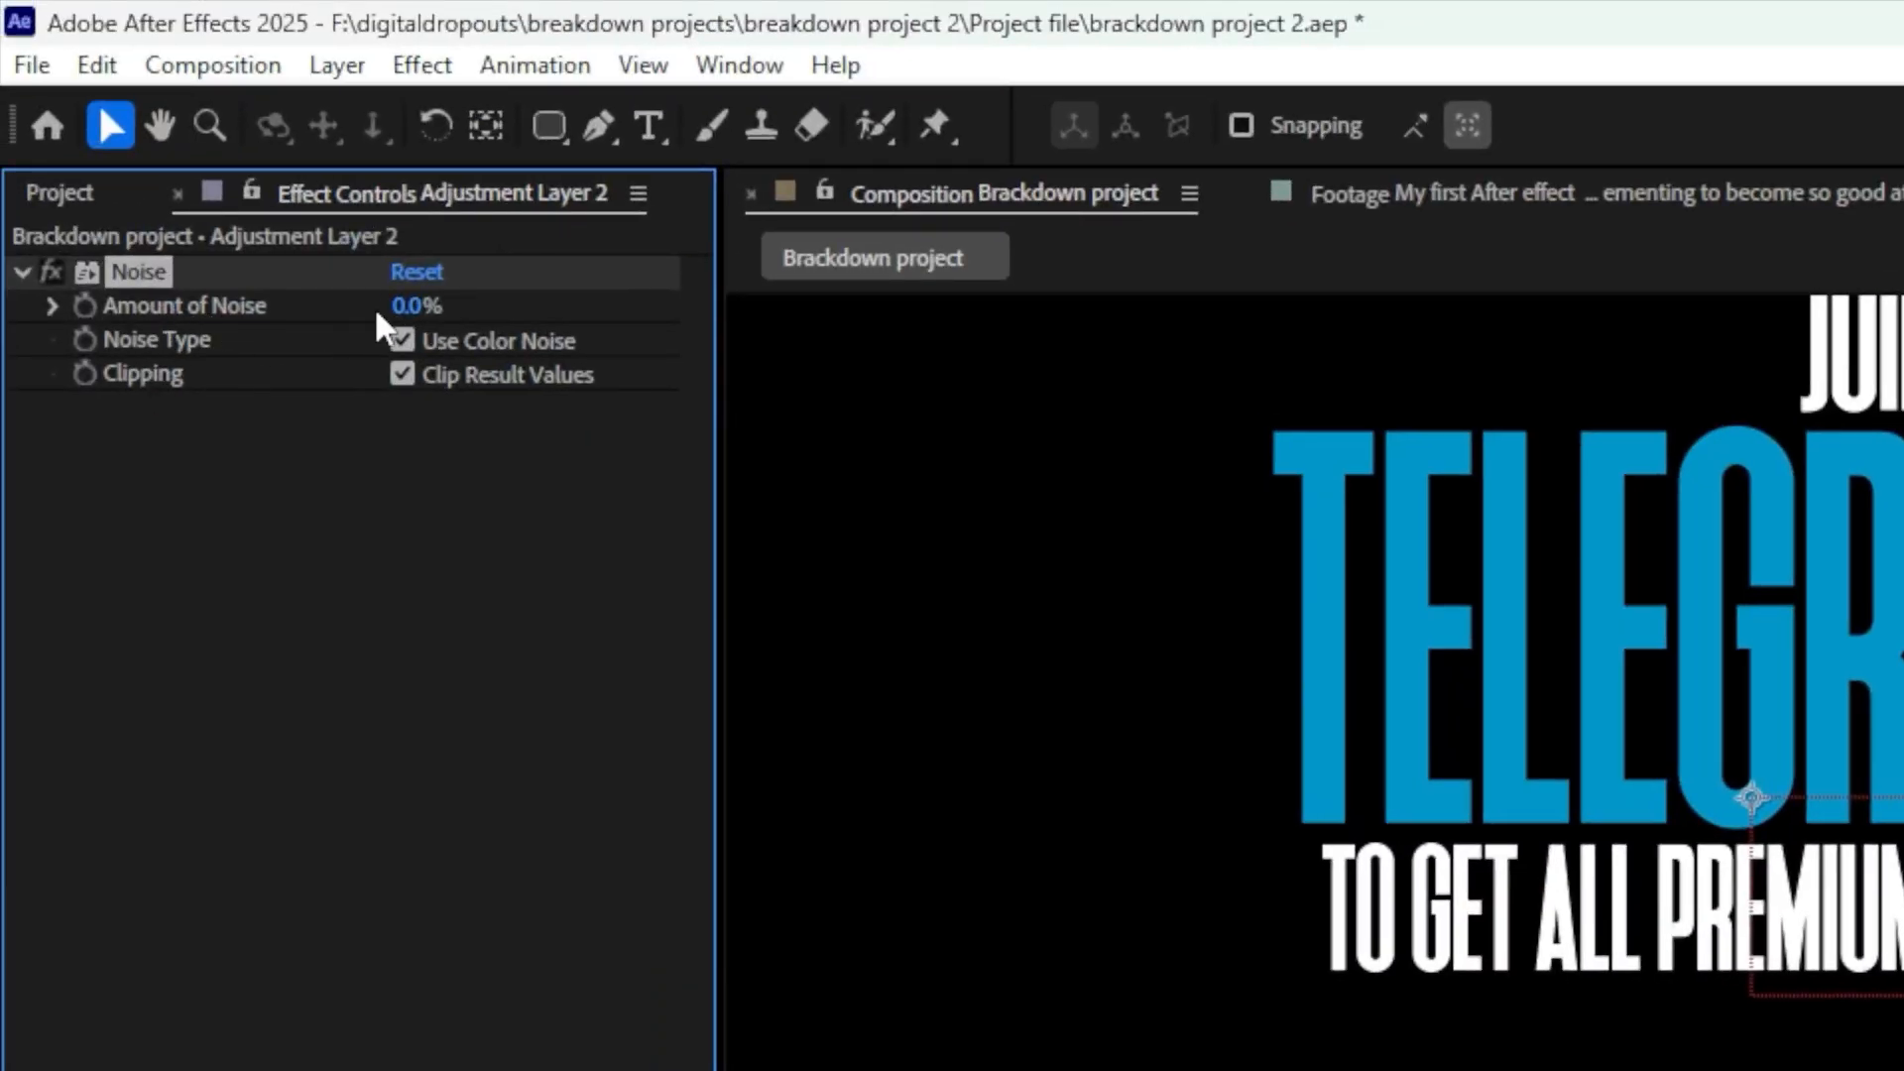
left_click_drag(415, 304, 497, 305)
scroll(1680, 583, "down", 2)
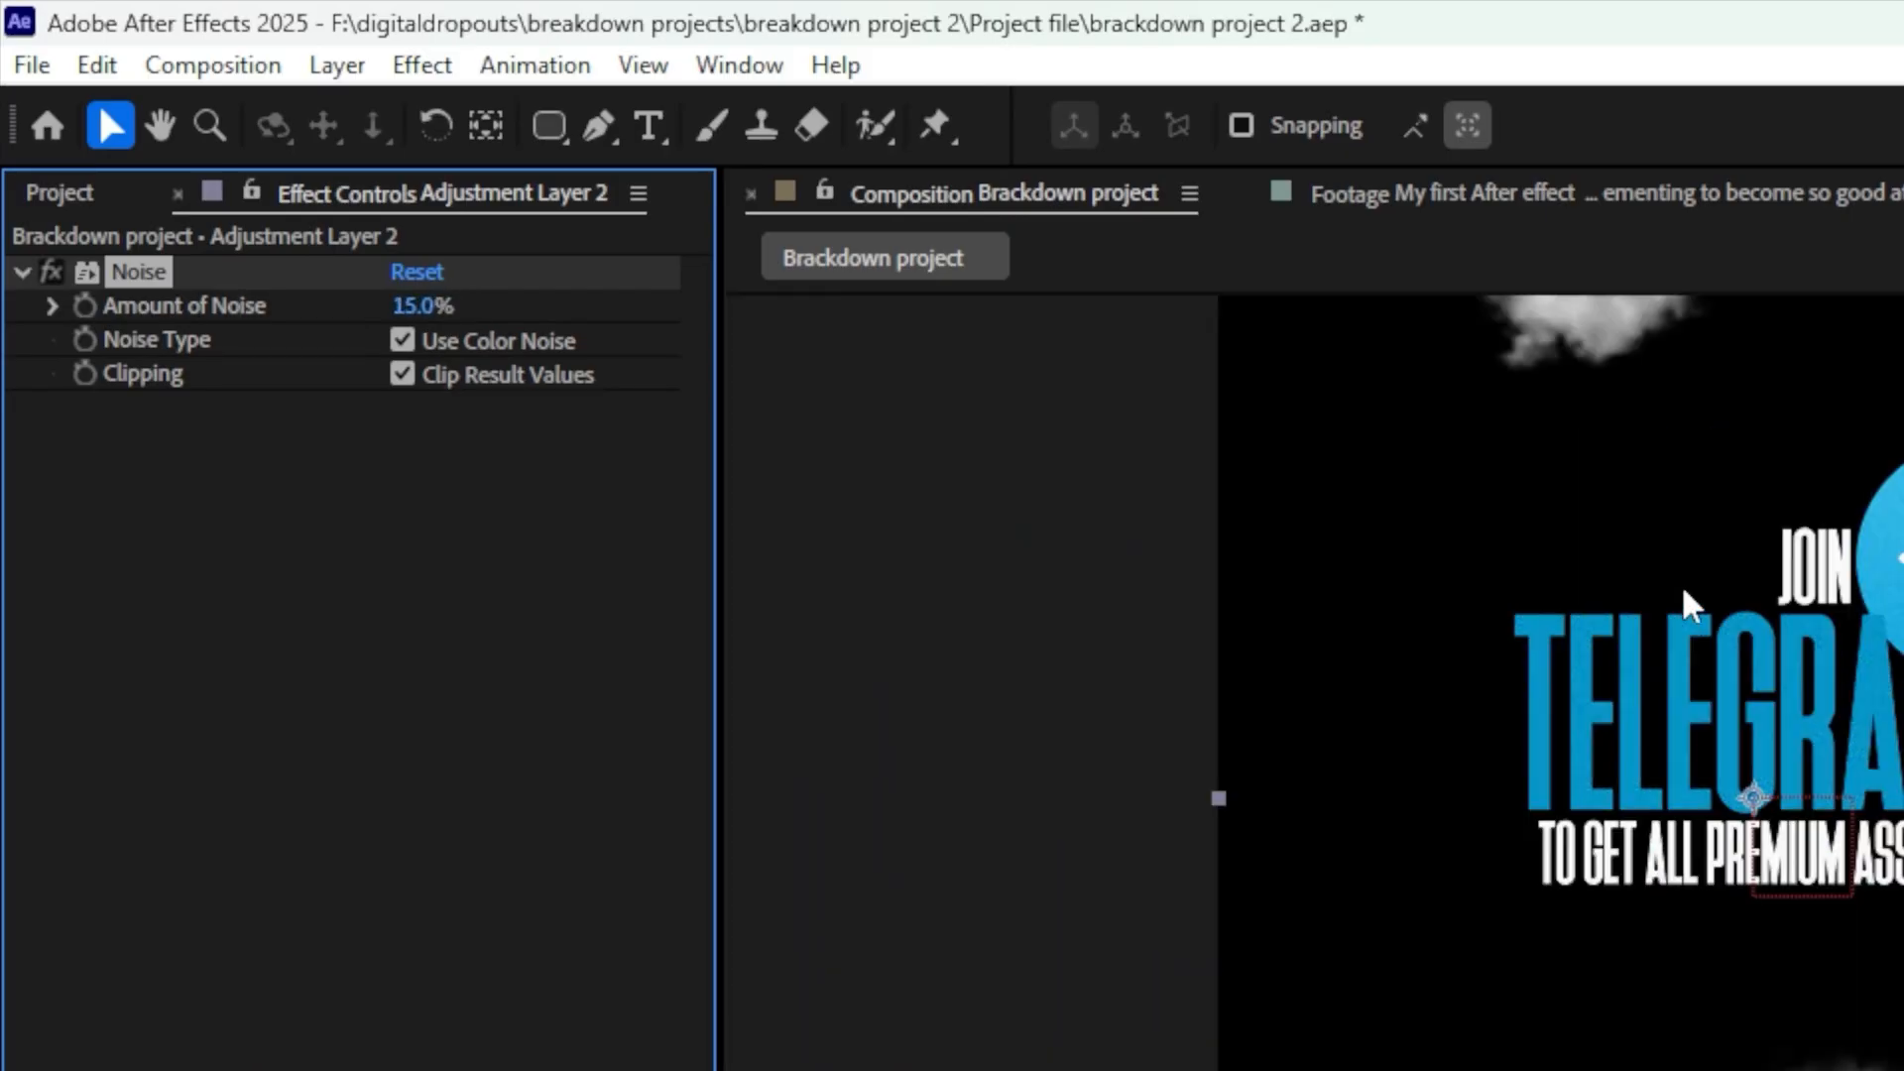
scroll(1684, 592, "down", 1)
Play the composition from 0:00:00:00 to review the animation with the noise applied
left_click_drag(978, 390, 201, 404)
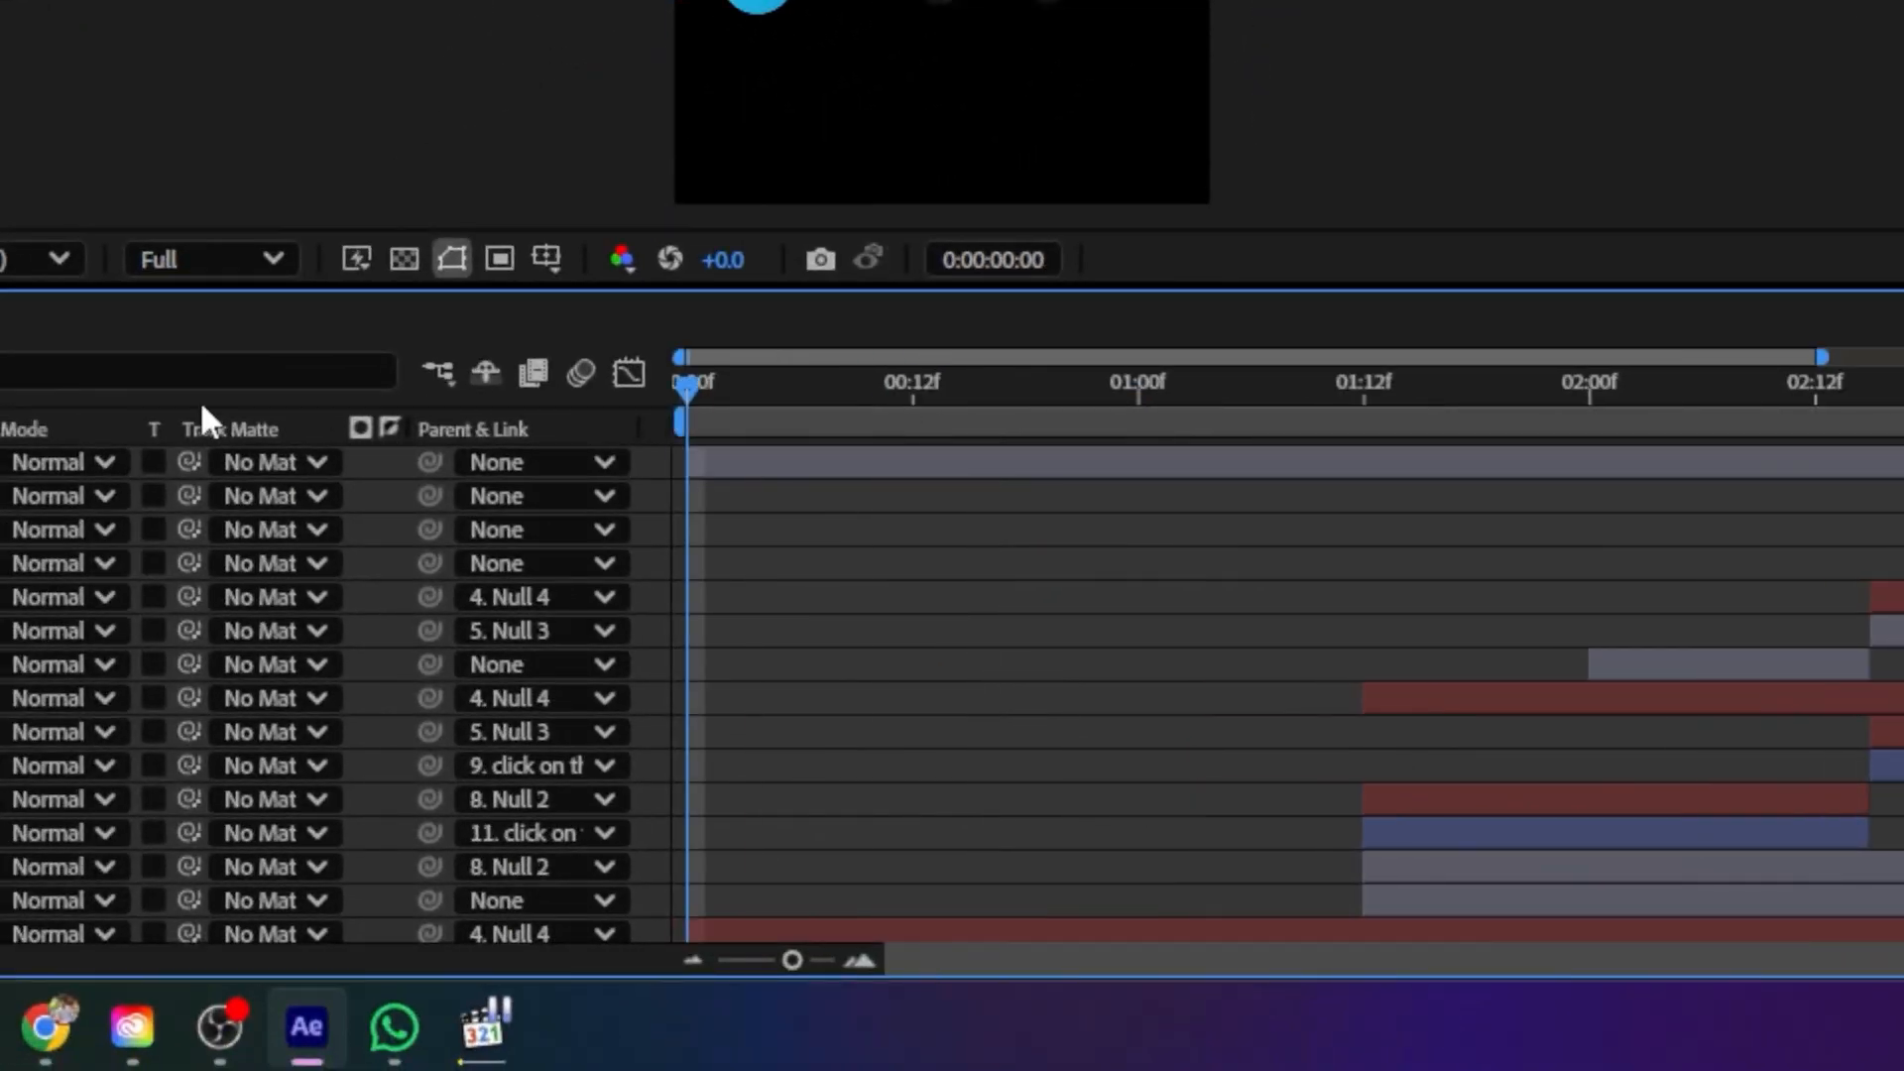
key("space")
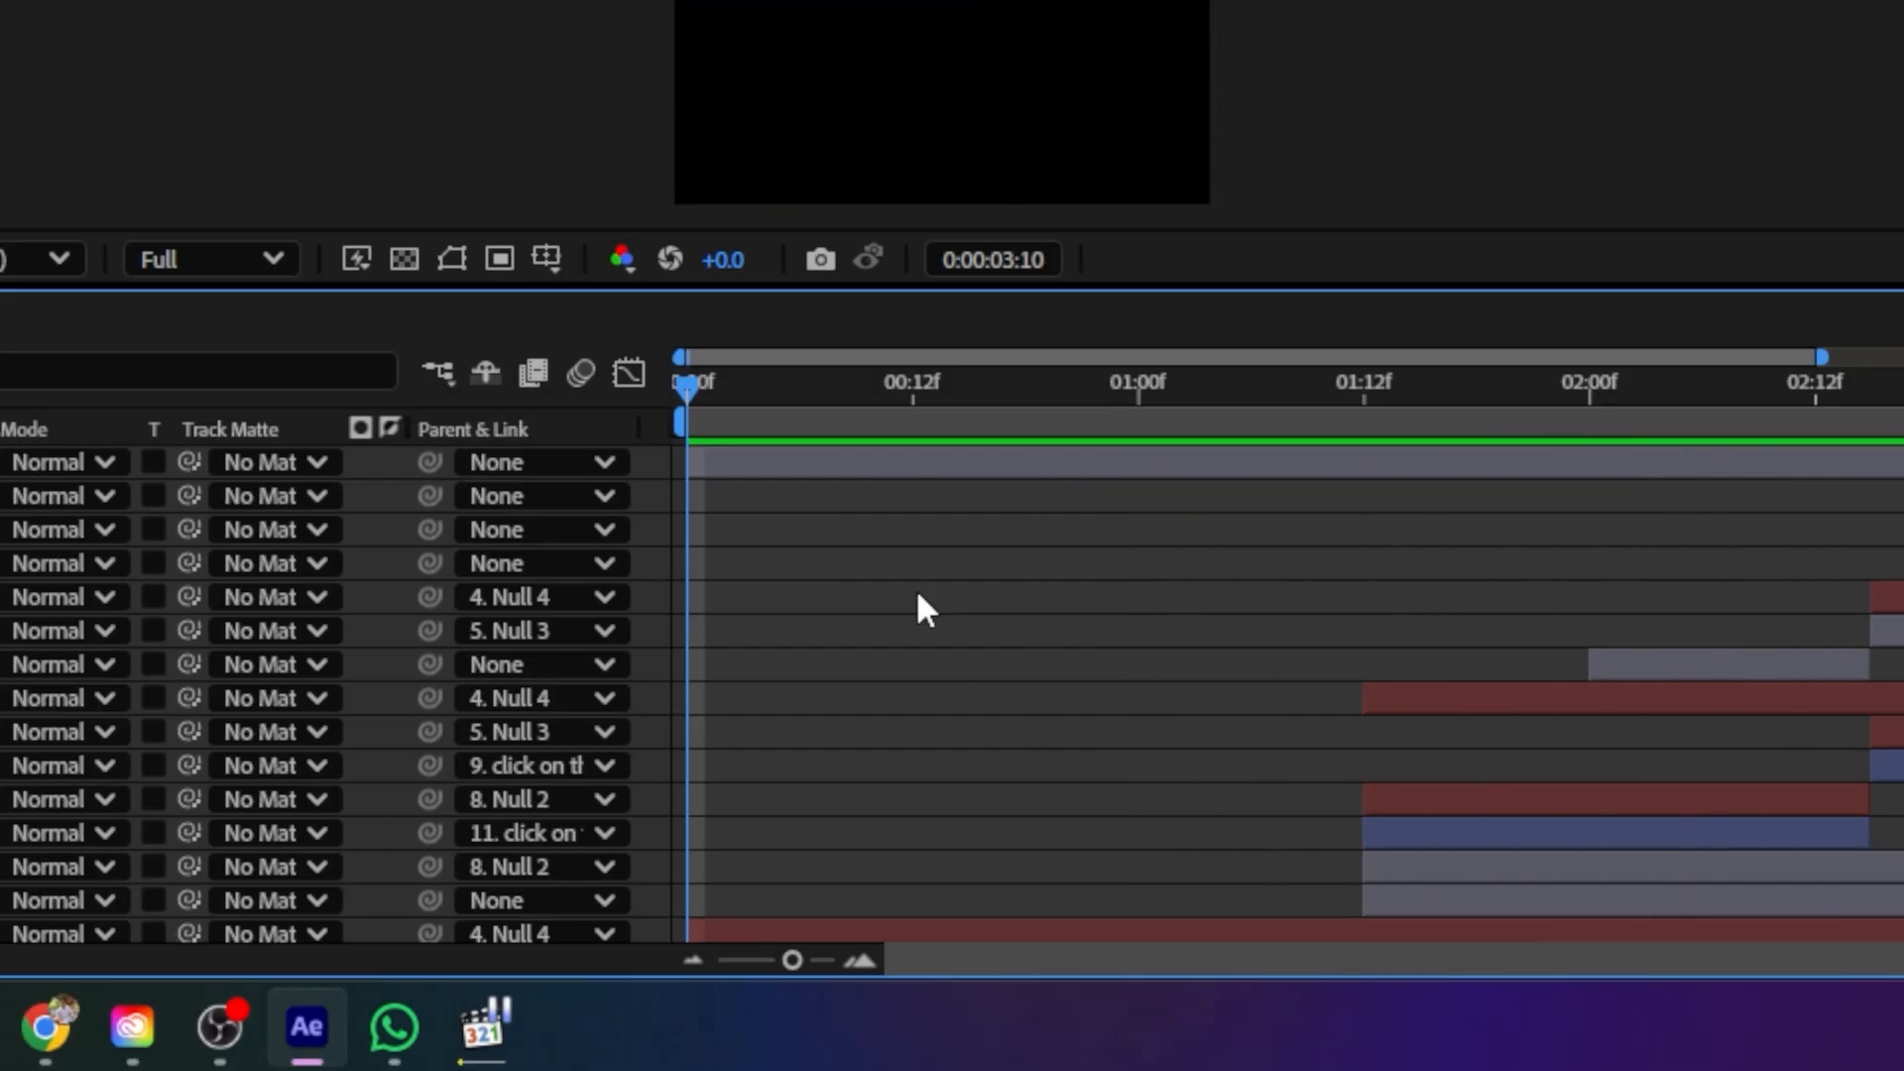
key("space")
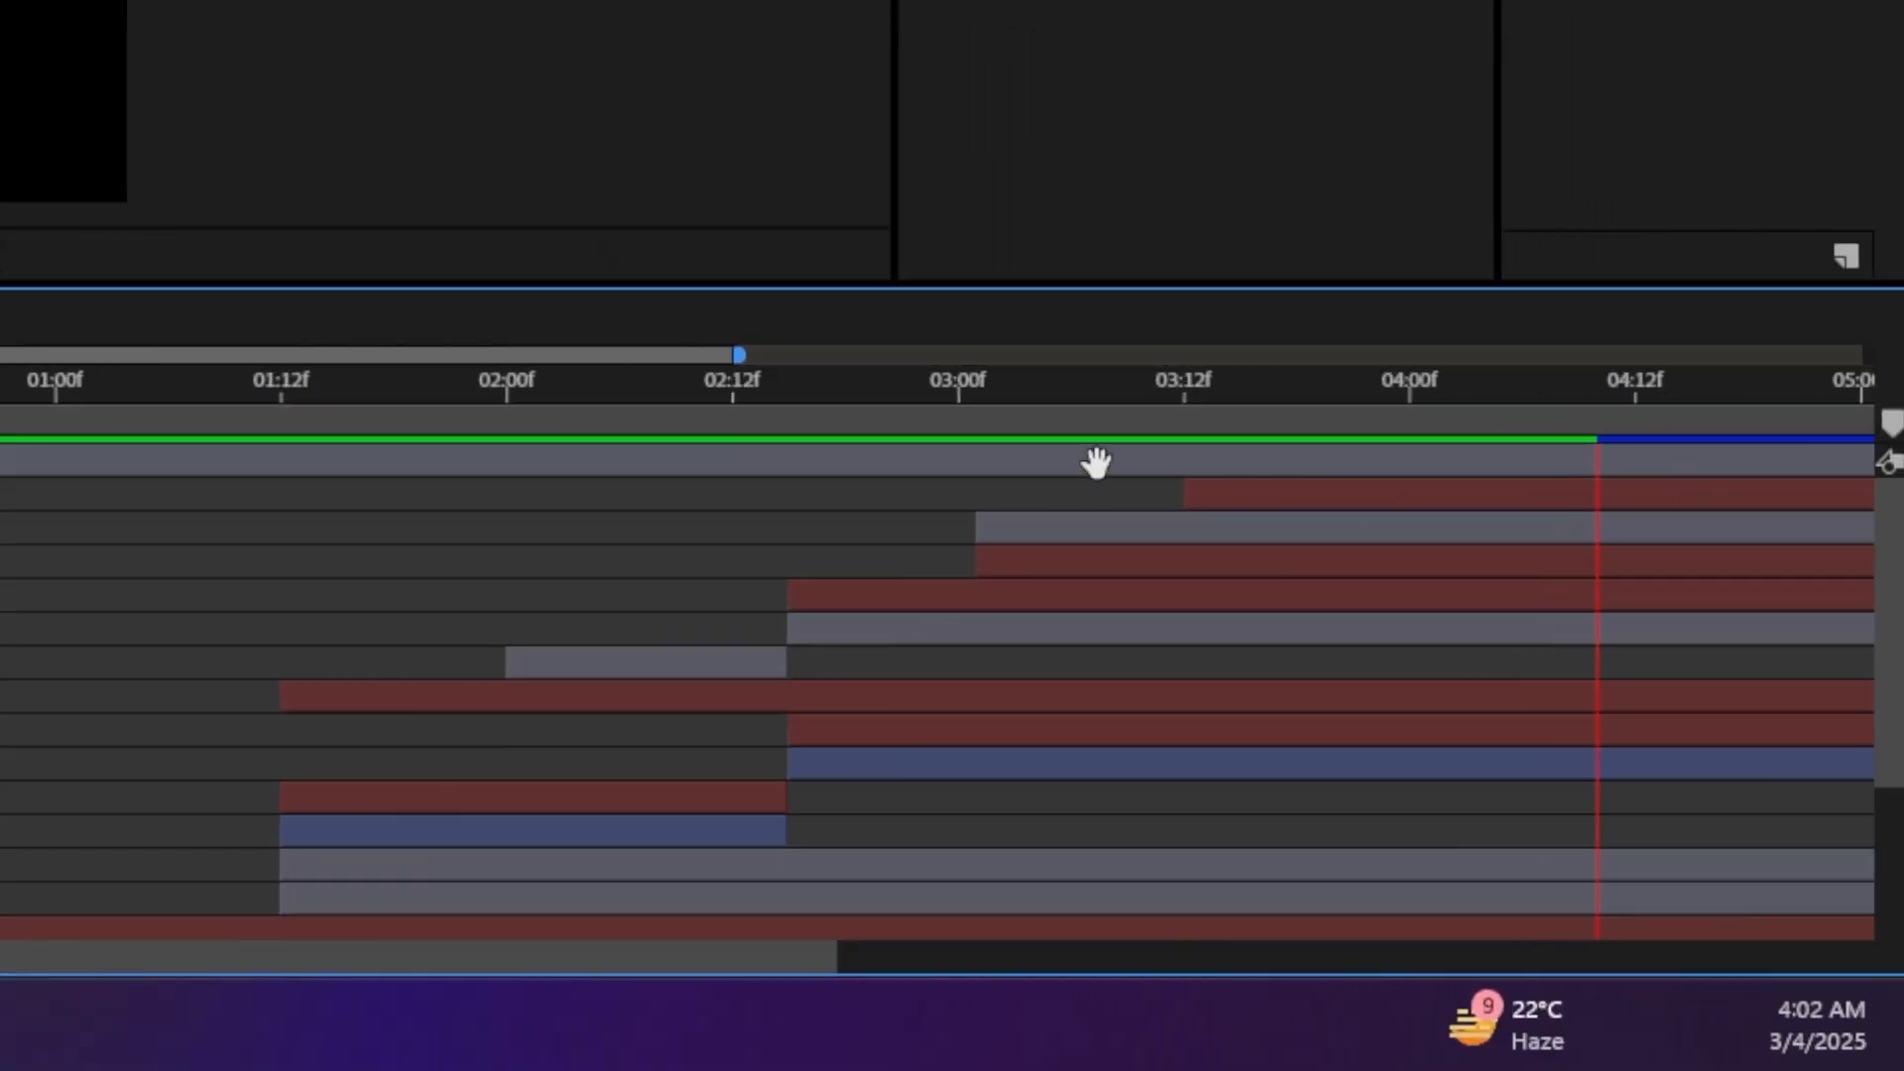
Compare the link in bio section from 0:00:03:12 with the matching part of the reference footage around 0:00:04:02
left_click(1183, 385)
left_click_drag(1139, 421, 1203, 448)
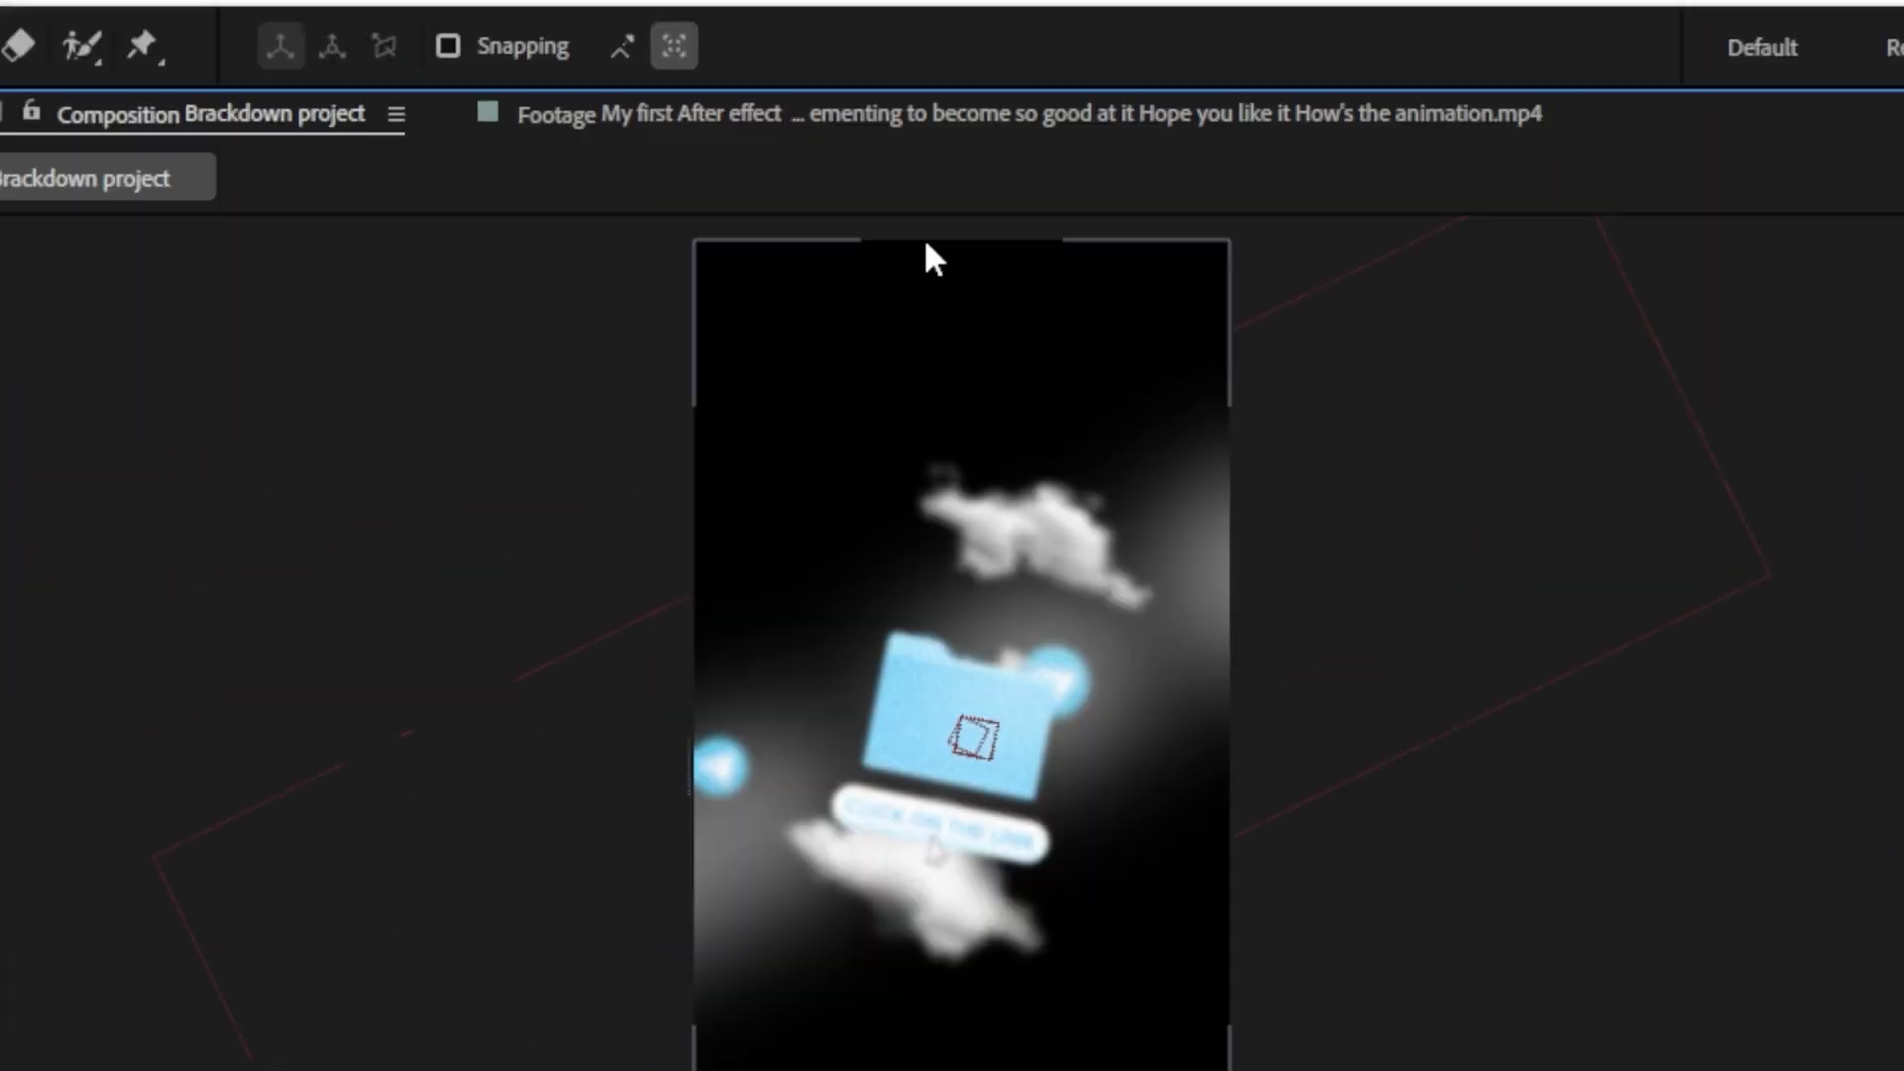
left_click(887, 119)
left_click_drag(942, 559, 1204, 546)
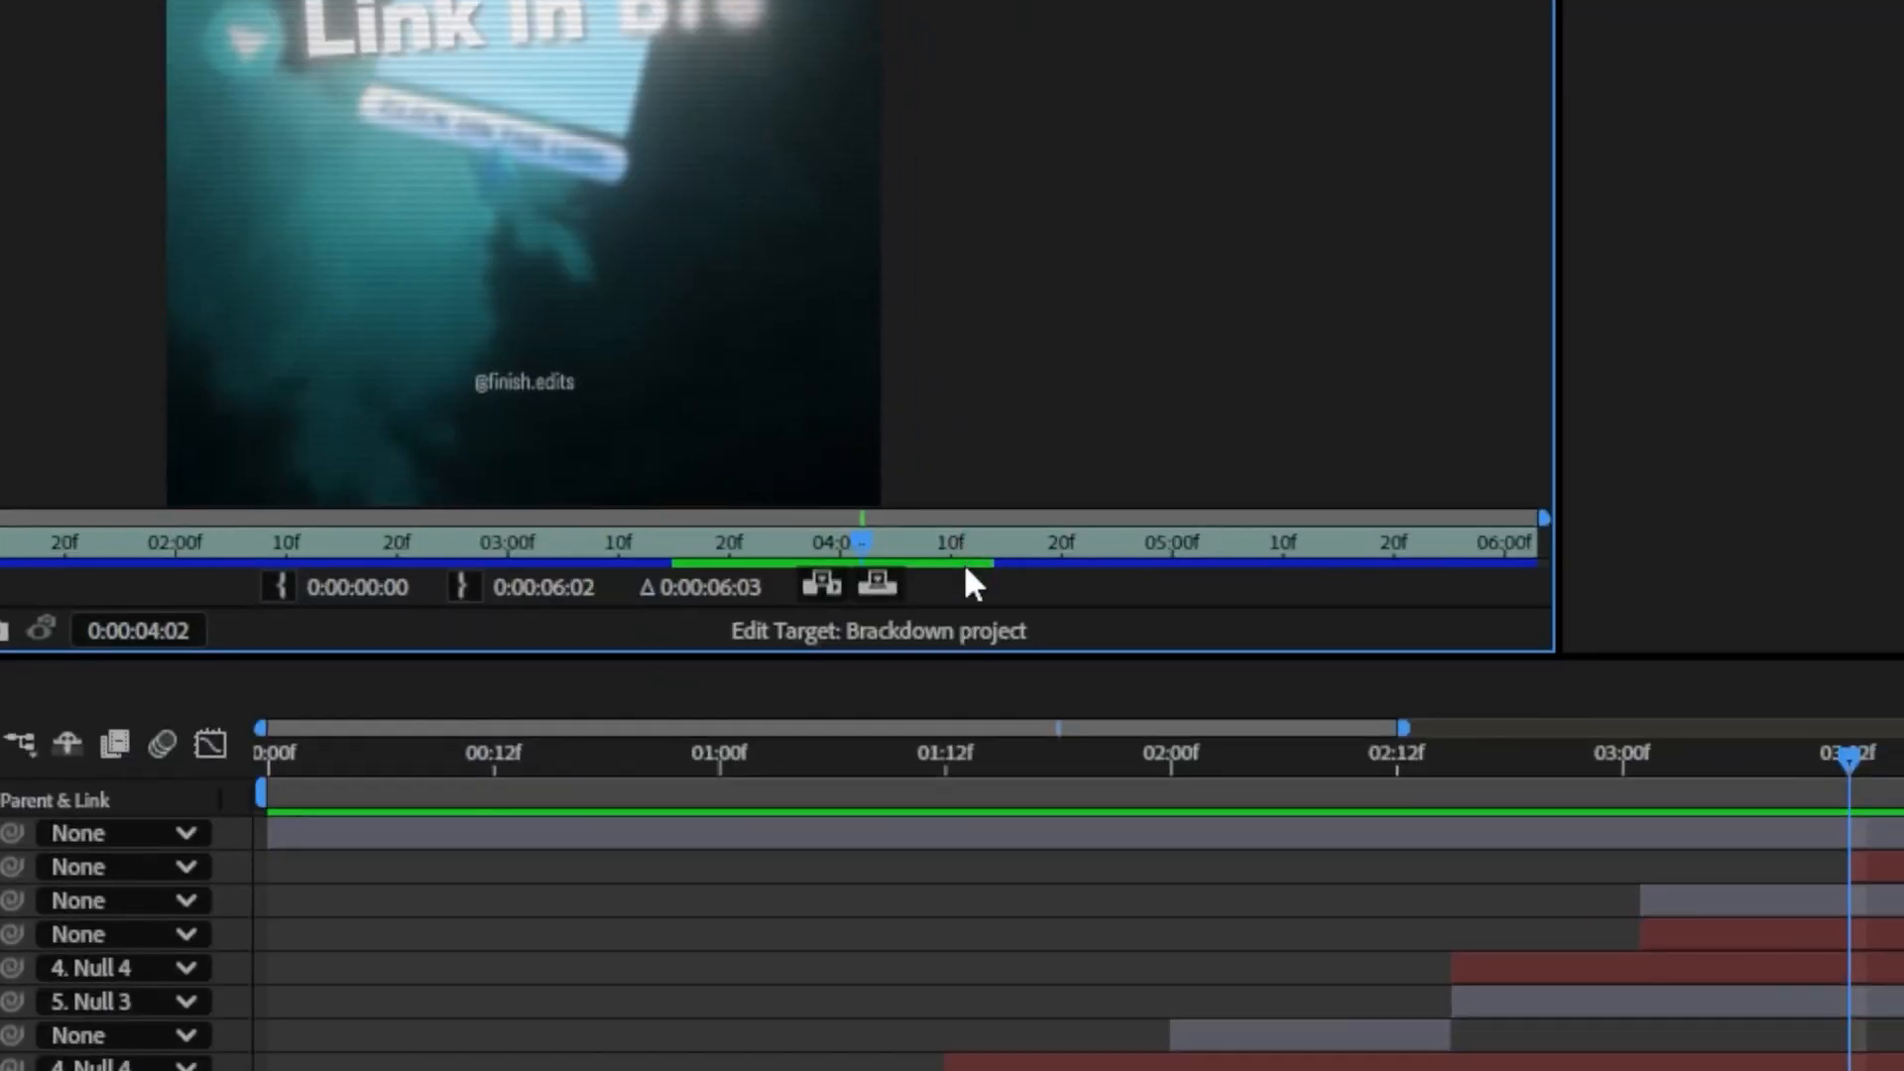
left_click_drag(997, 532, 1063, 533)
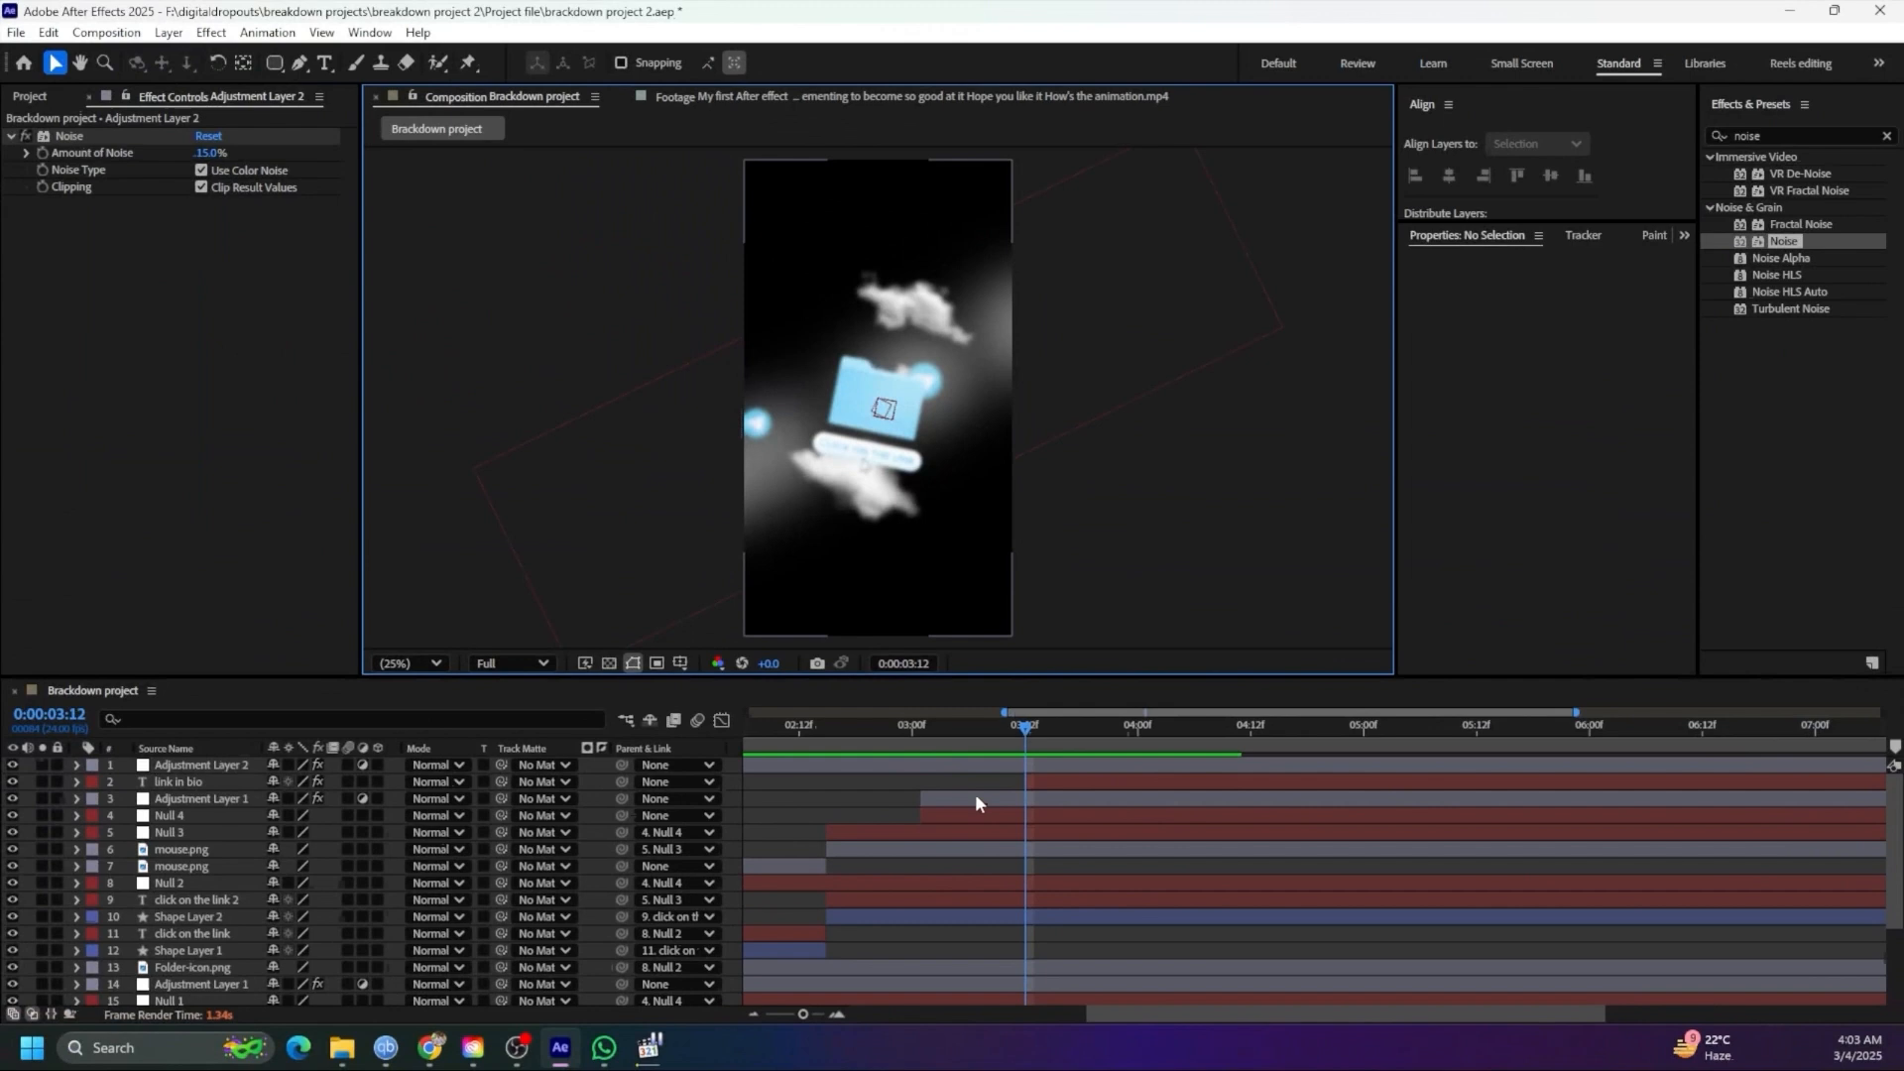
left_click_drag(1099, 452, 1096, 457)
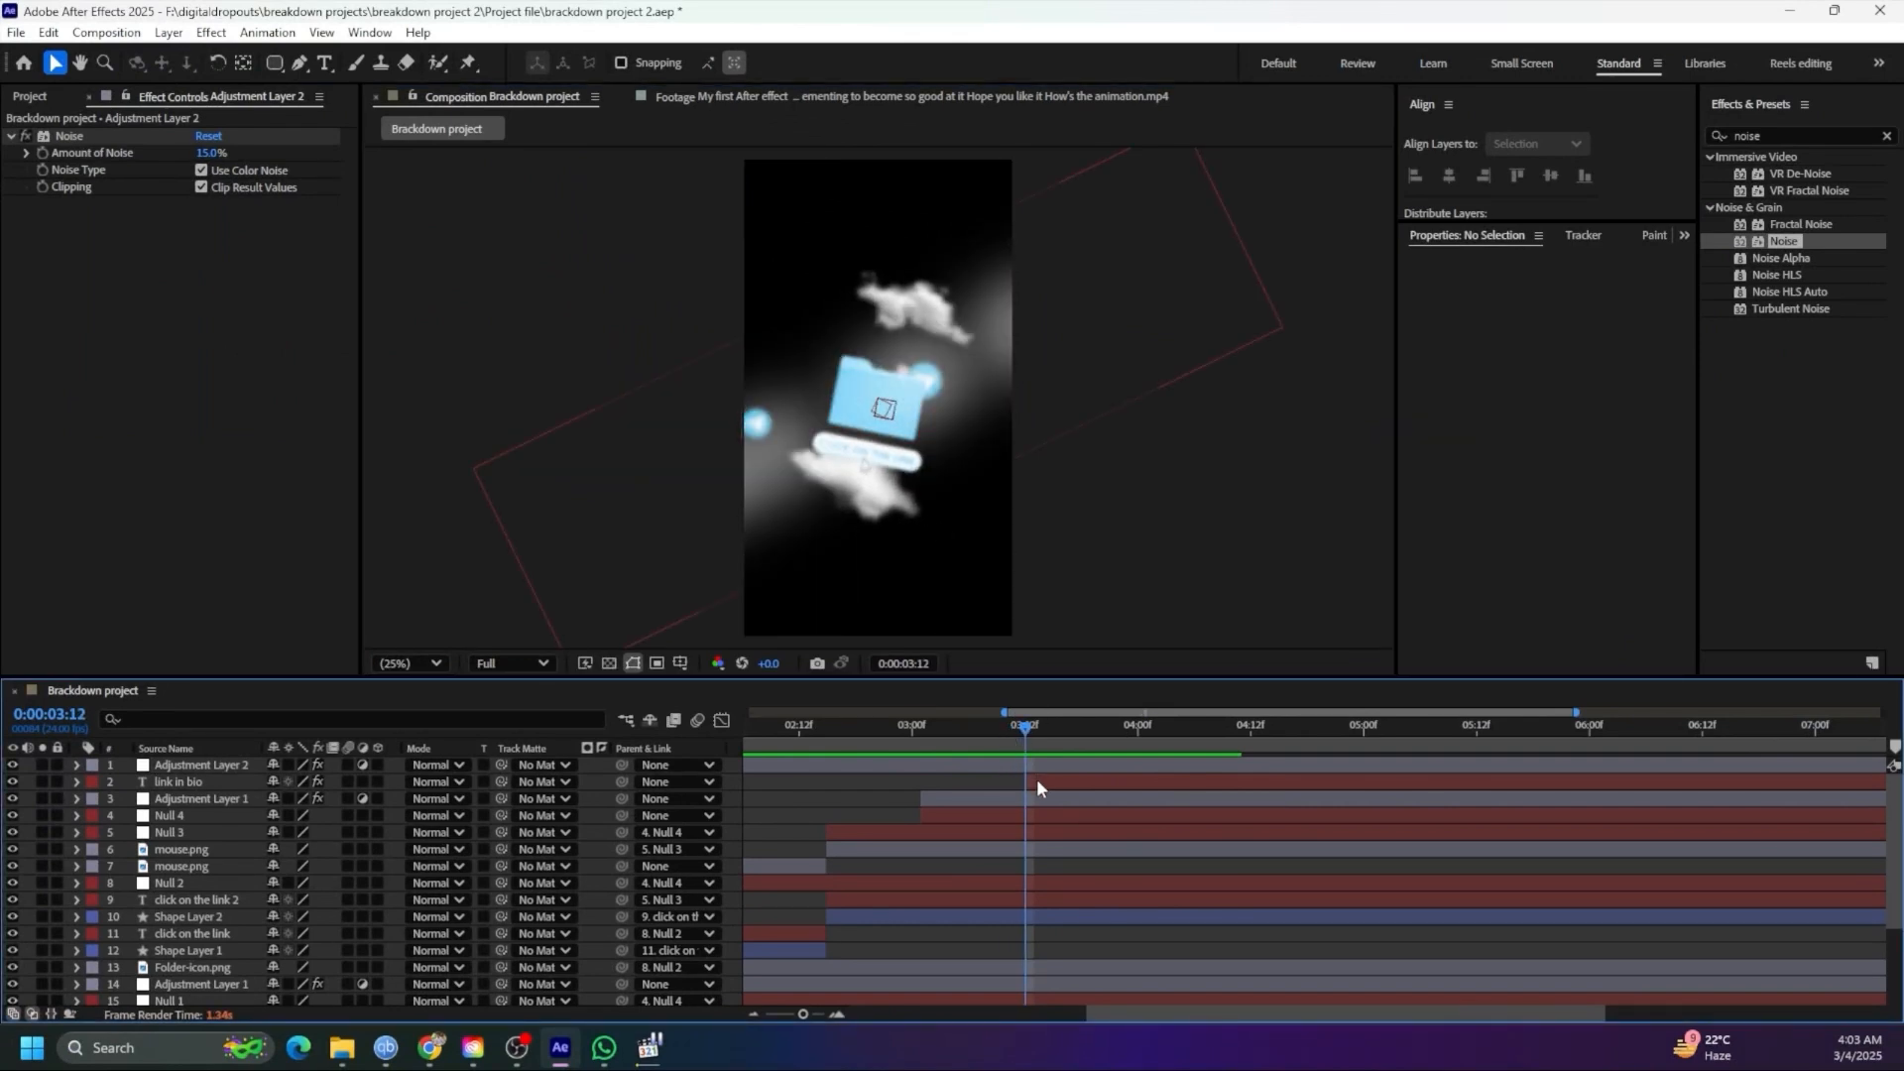
Reveal Null 4's keyframes and move its final Scale and Rotation keyframes to 0:00:04:03
left_click(1033, 780)
scroll(871, 798, "left", 3)
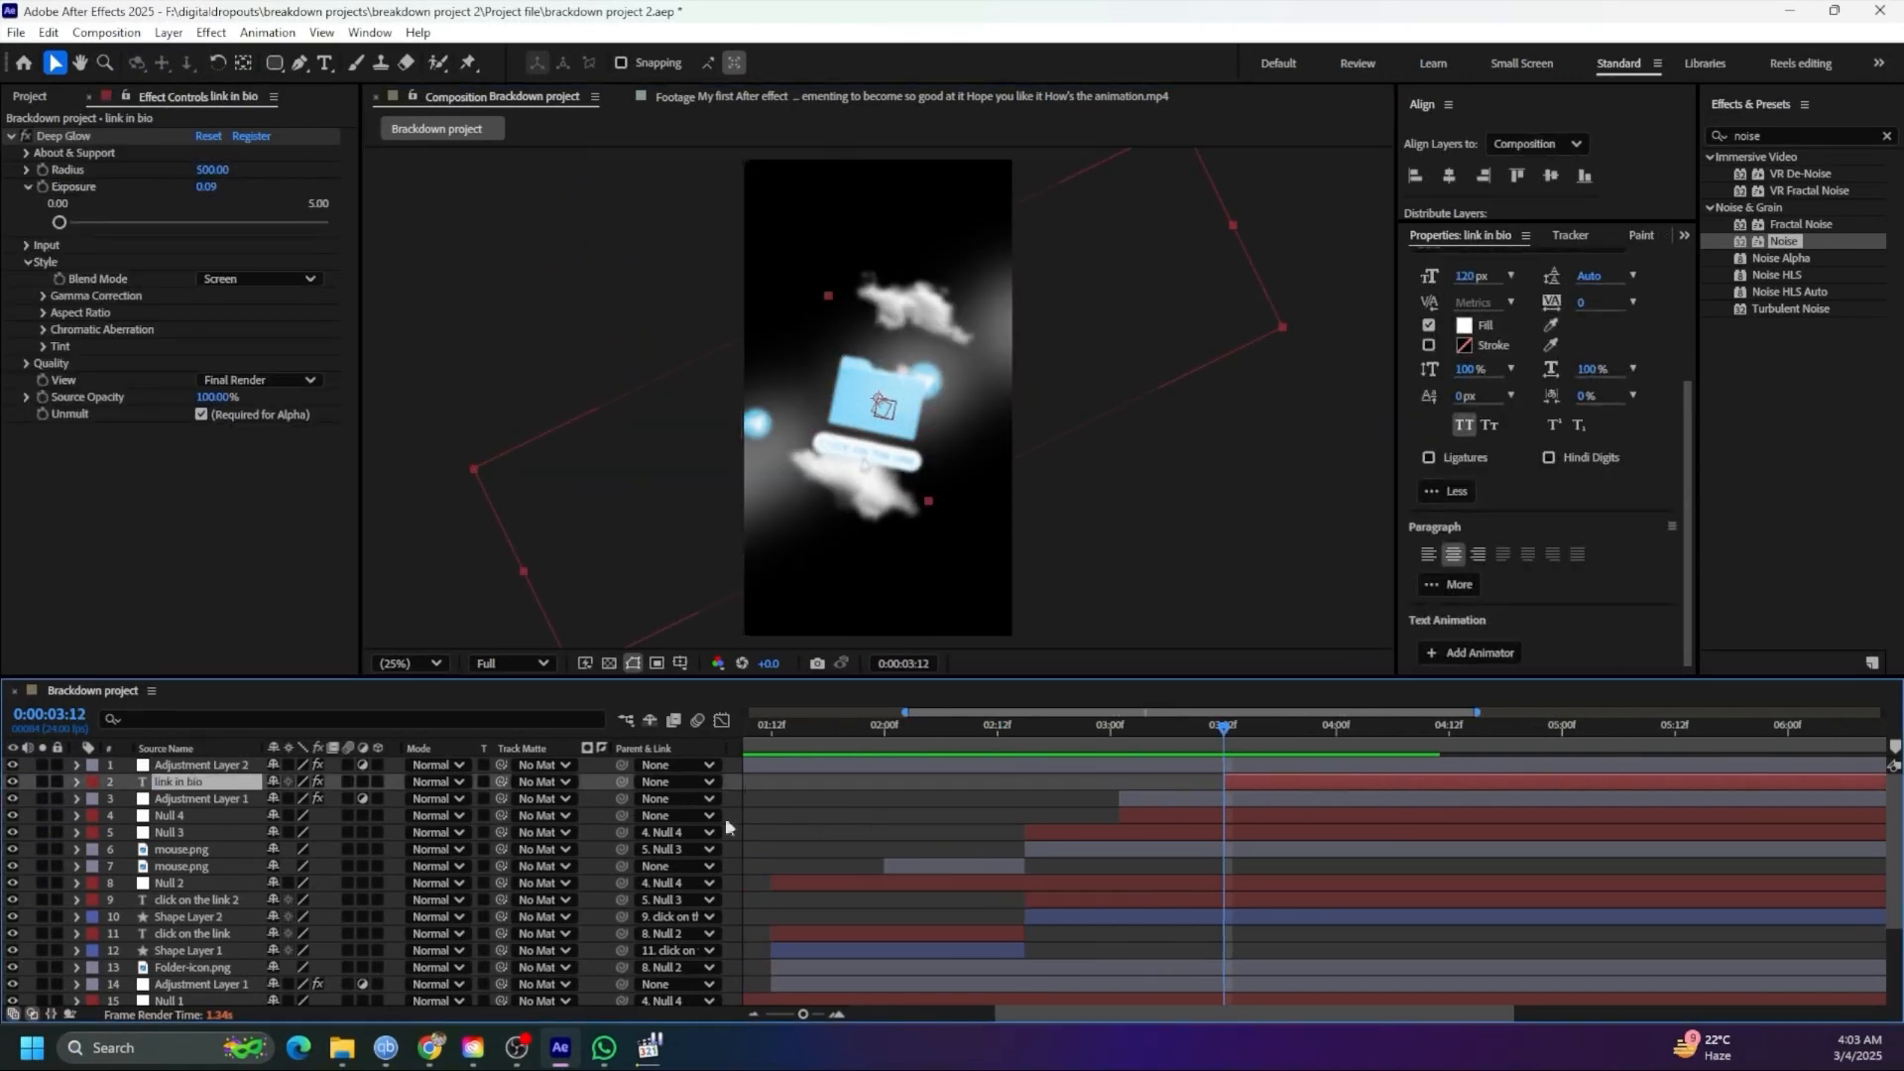
left_click(209, 815)
key("u")
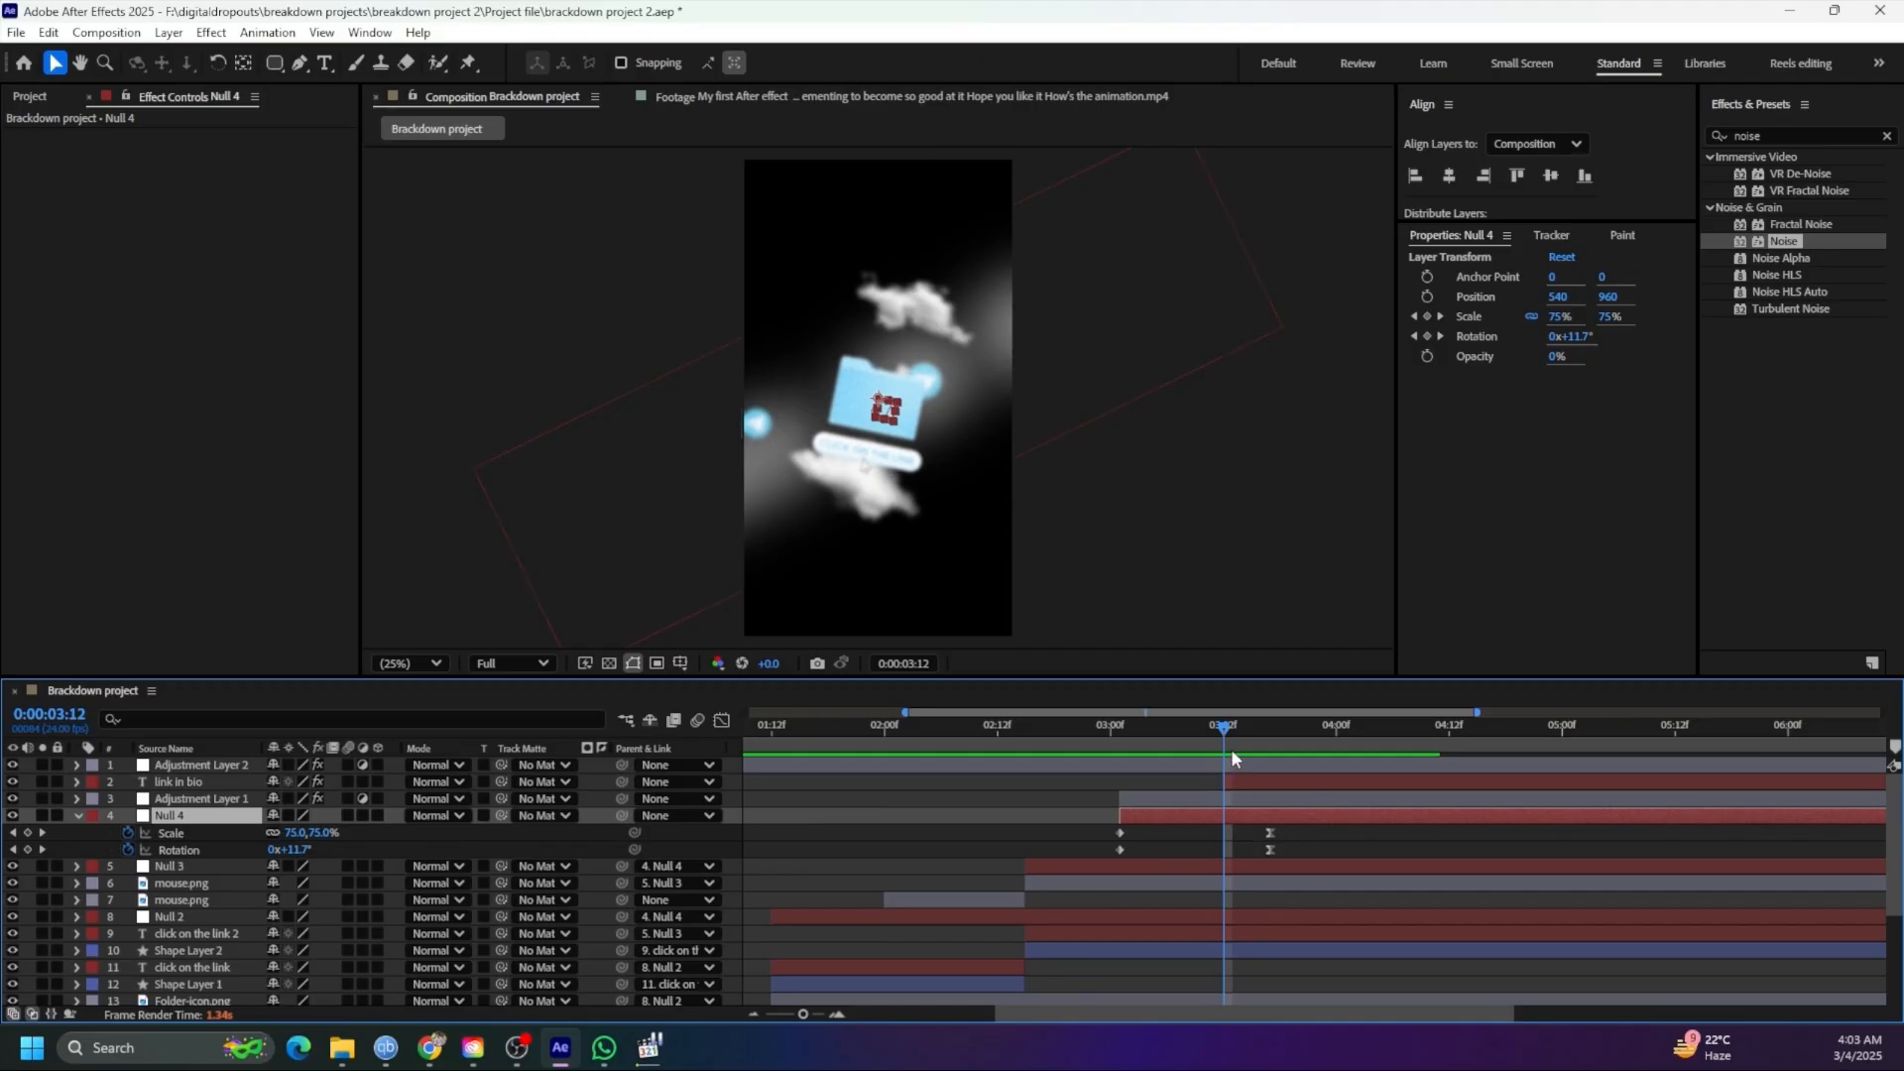
left_click_drag(1233, 754, 1364, 754)
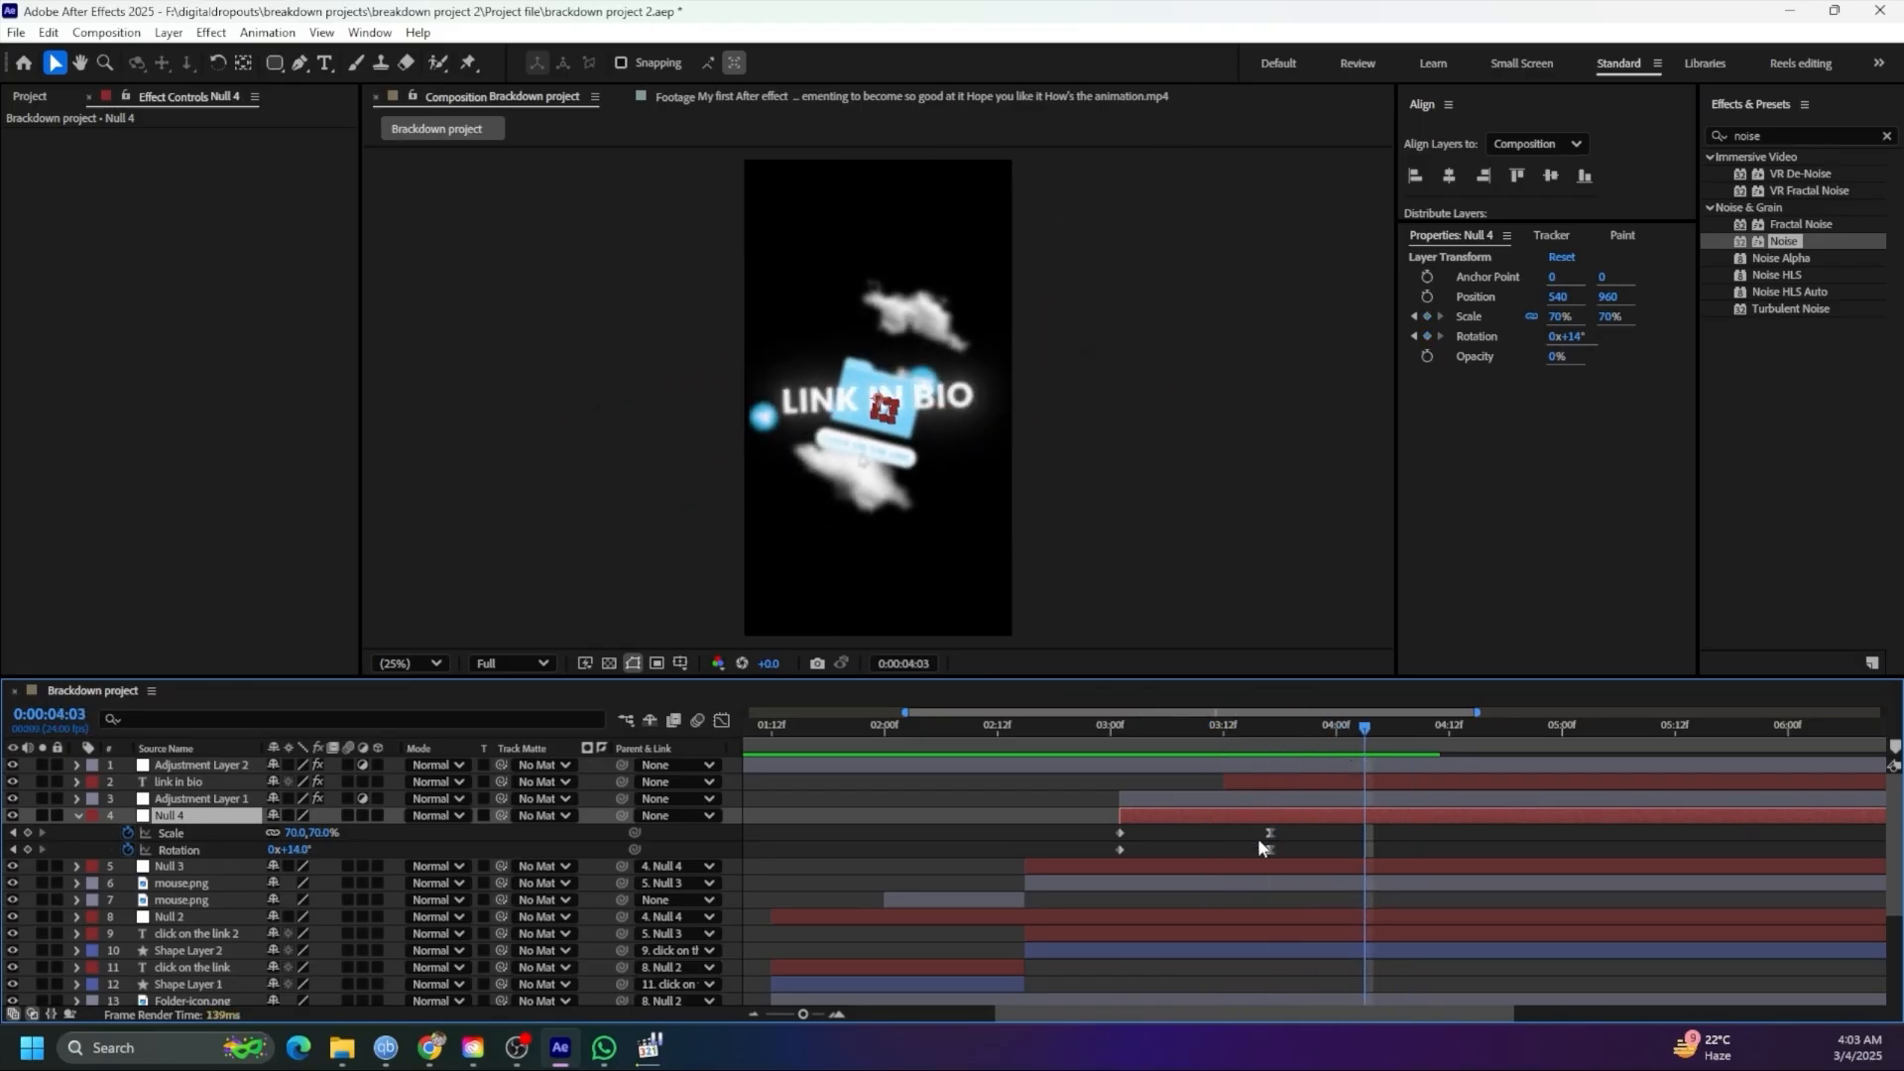
left_click_drag(1259, 842, 1282, 870)
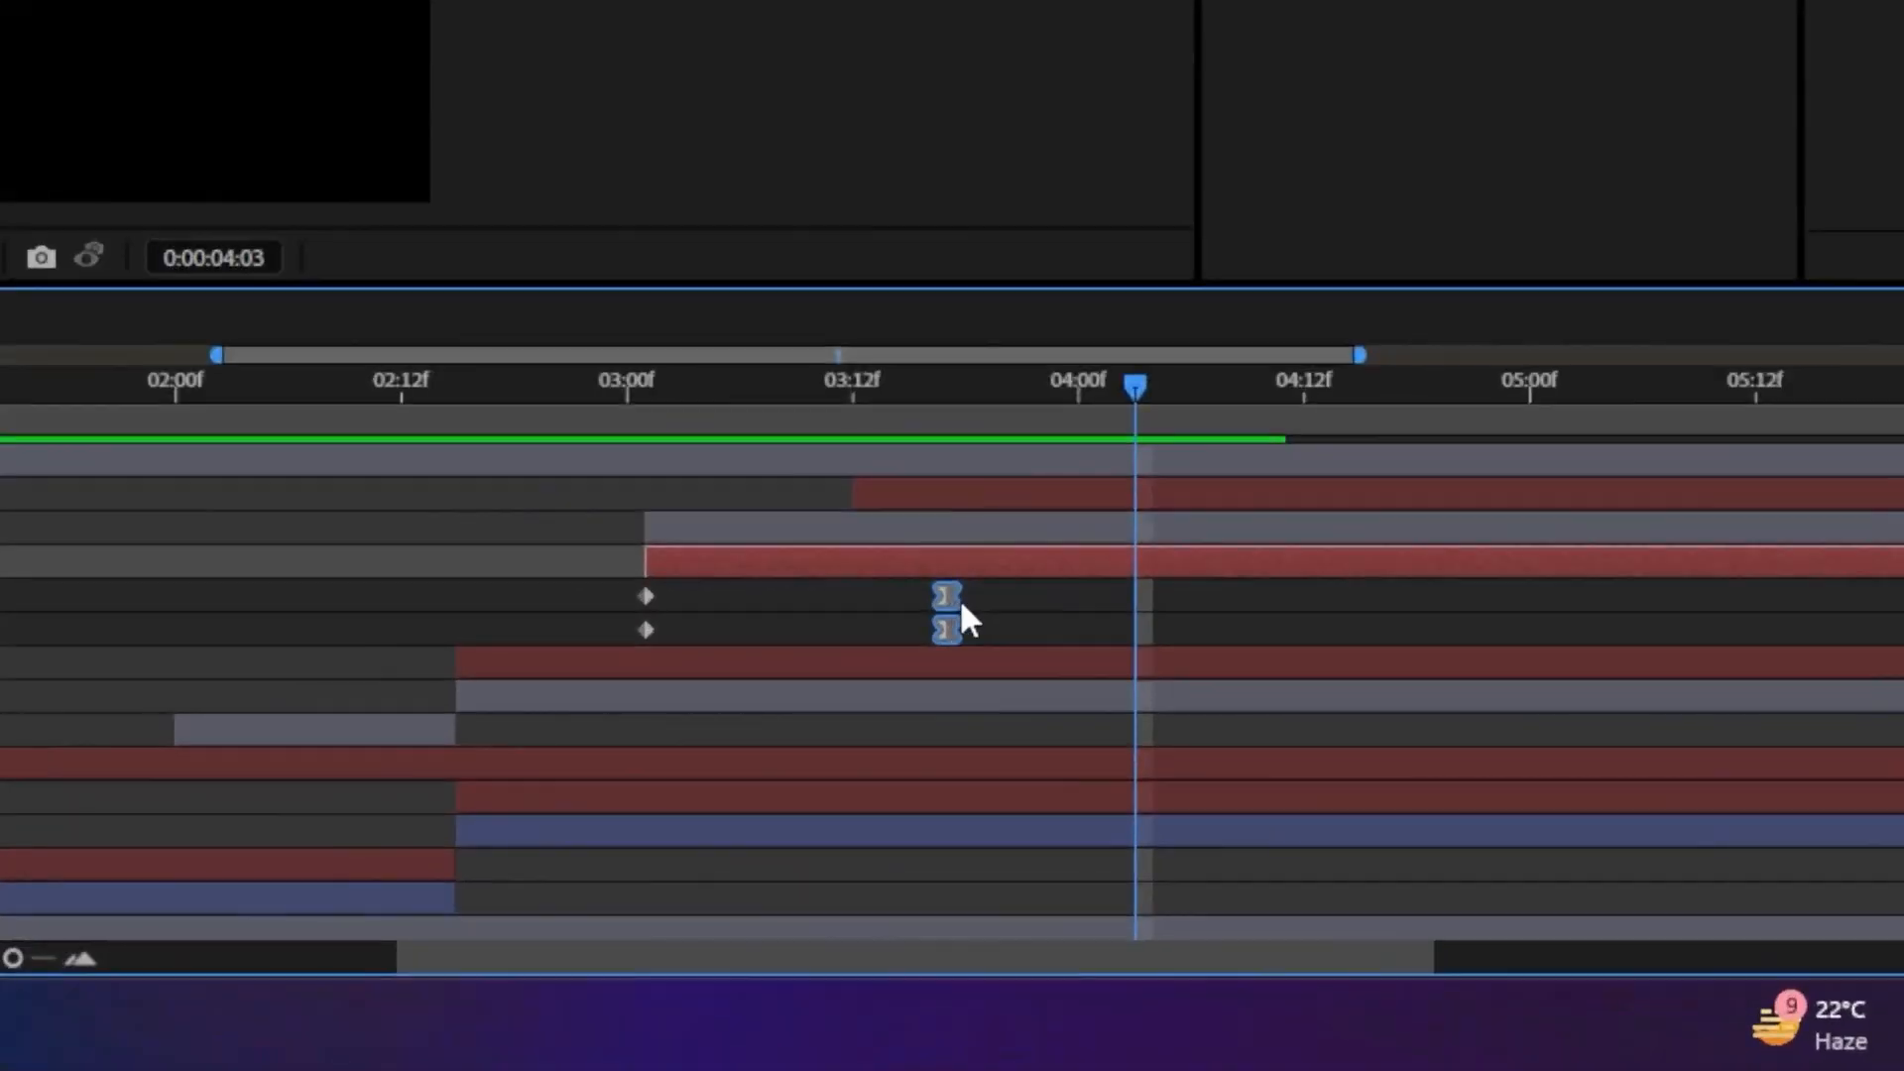
left_click_drag(954, 600, 1134, 616)
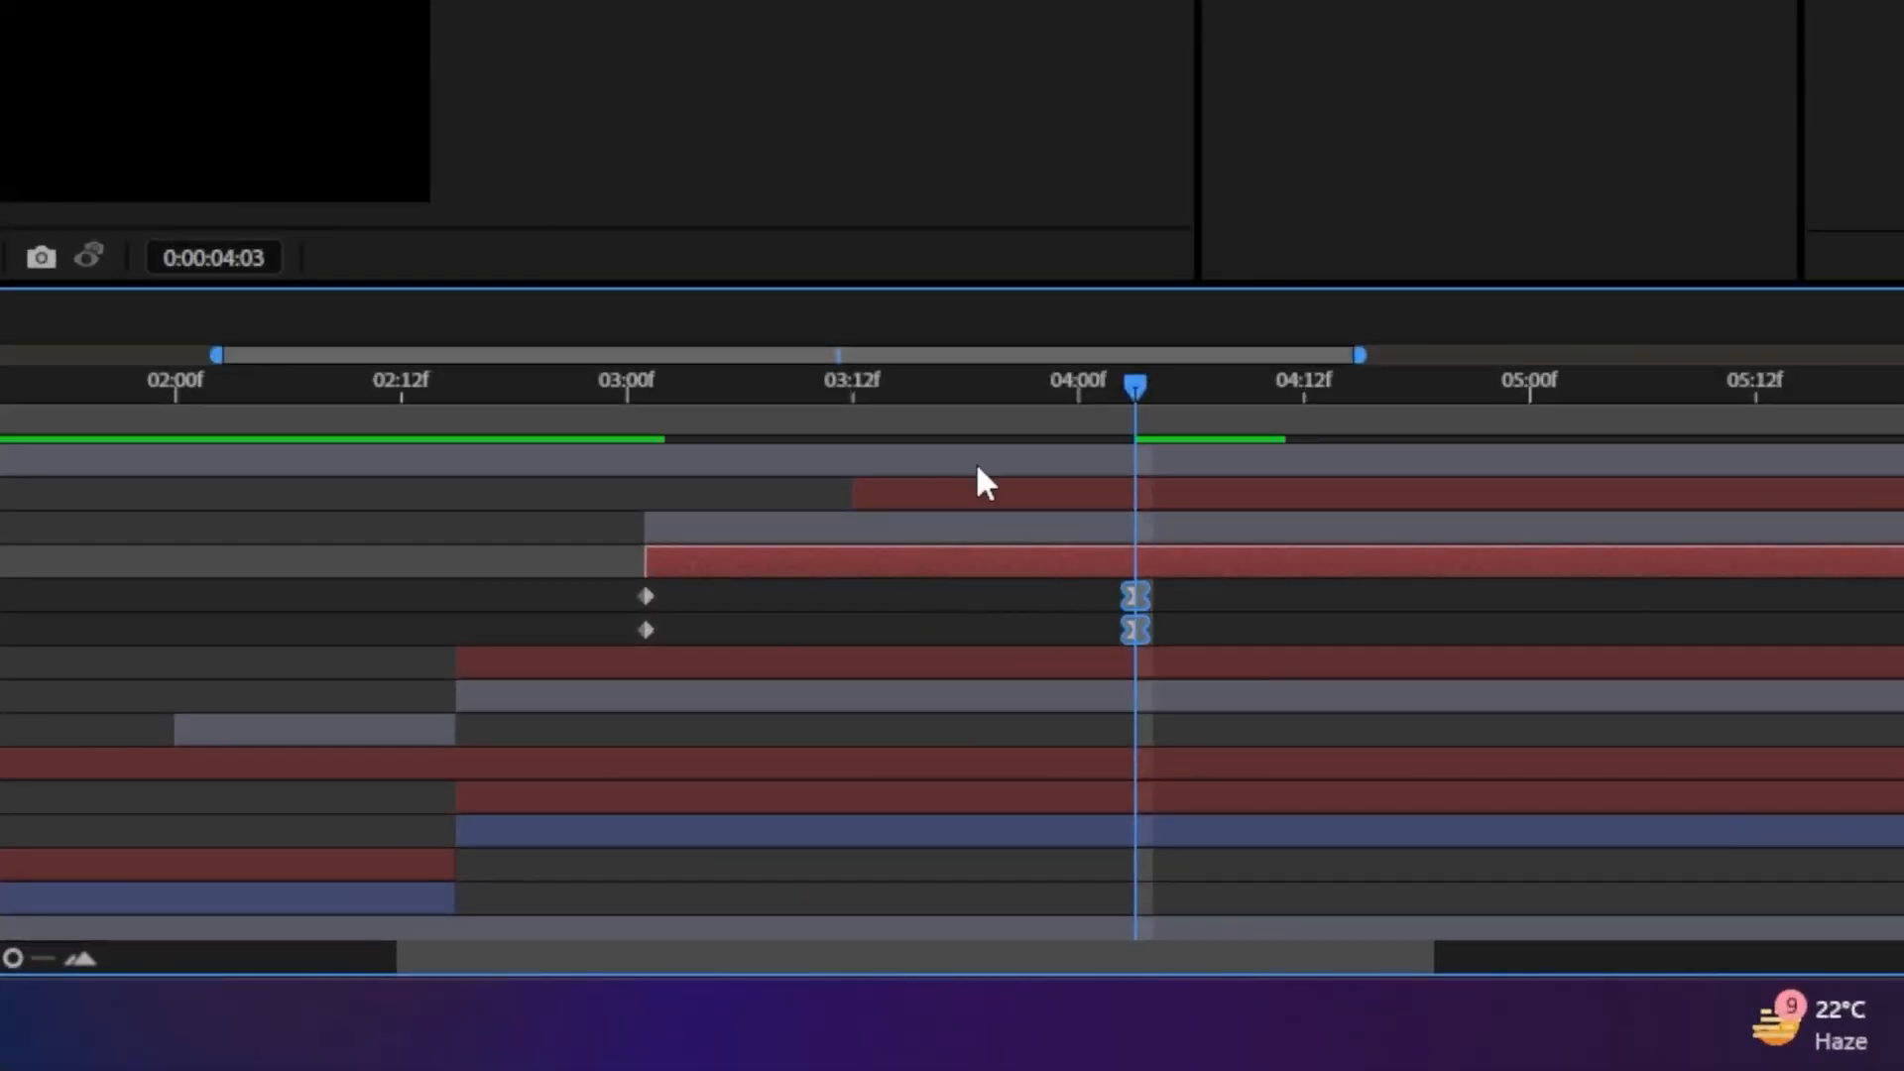
Play the composition from about 0:00:03:01 to review Null 4's retimed scale and rotation, and return to 0:00:02:18
left_click_drag(1033, 399, 652, 444)
key("space")
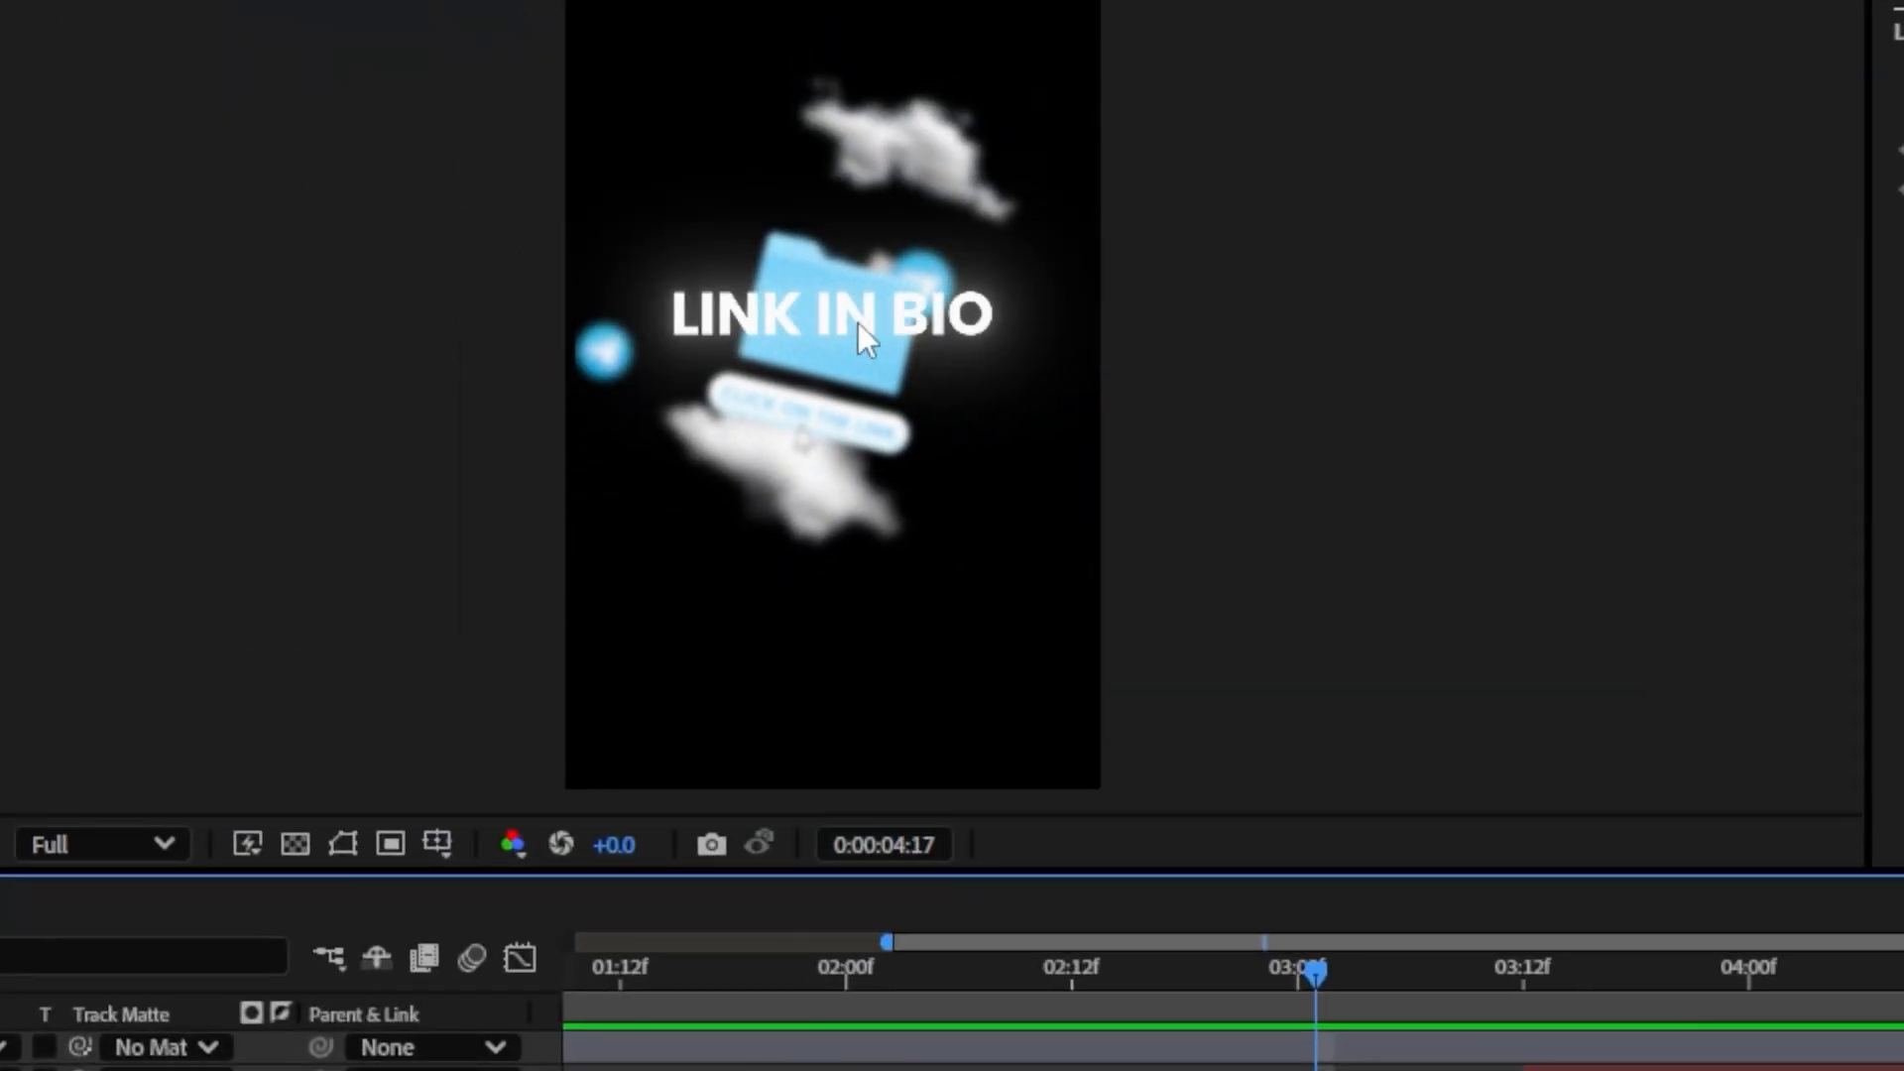
key("space")
left_click_drag(964, 543, 461, 577)
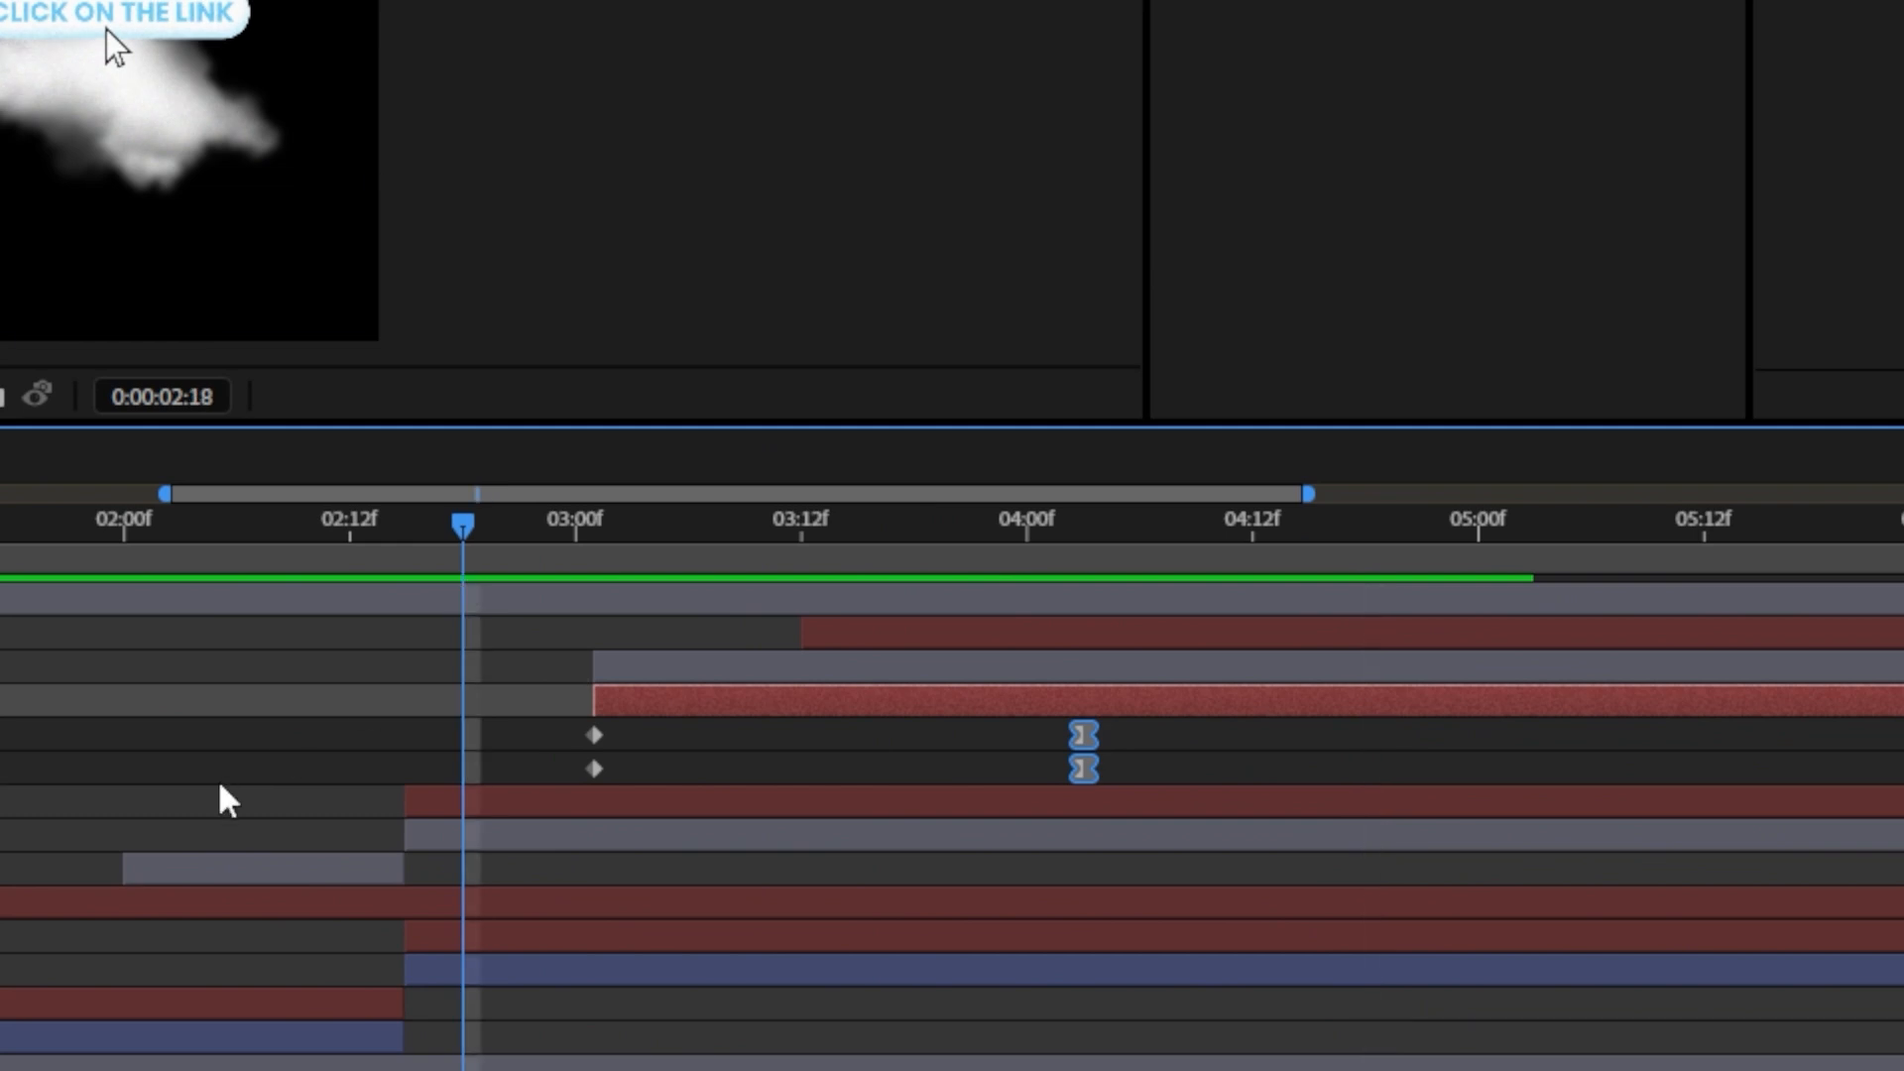
left_click(217, 778)
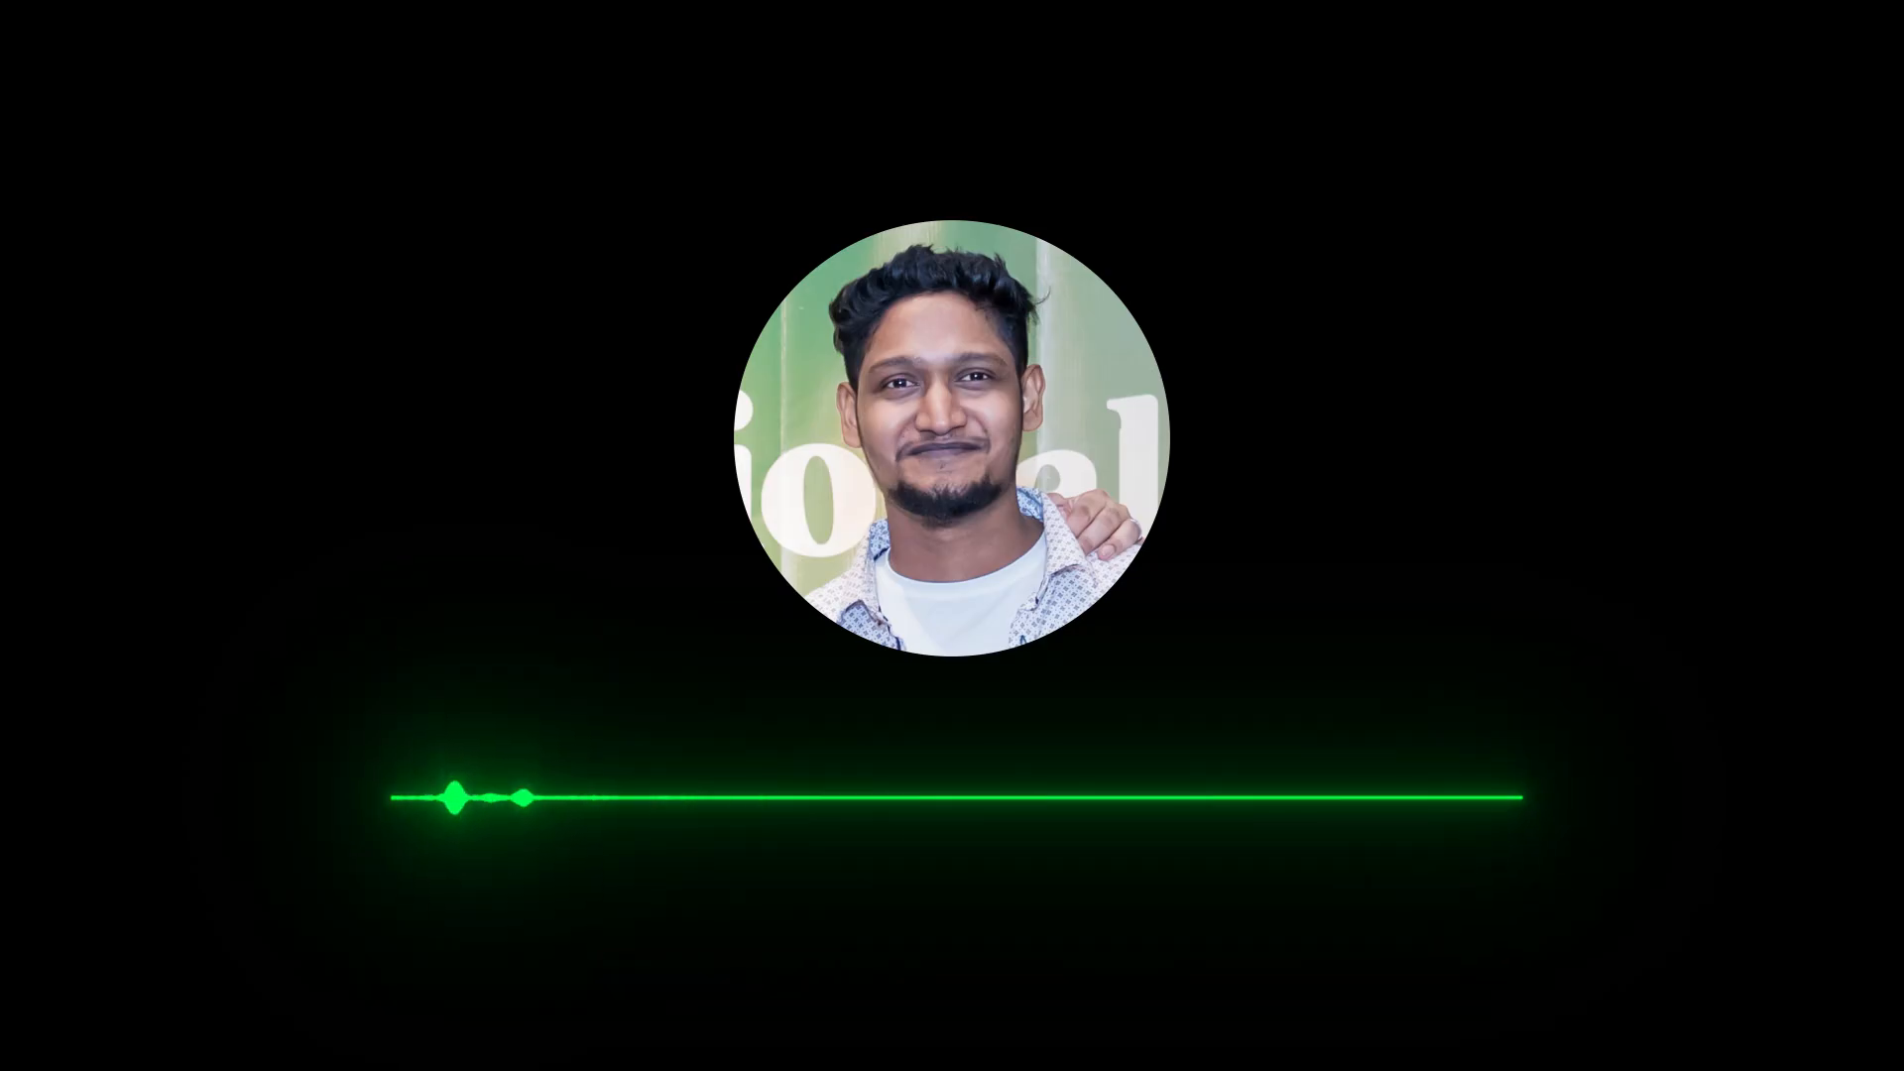